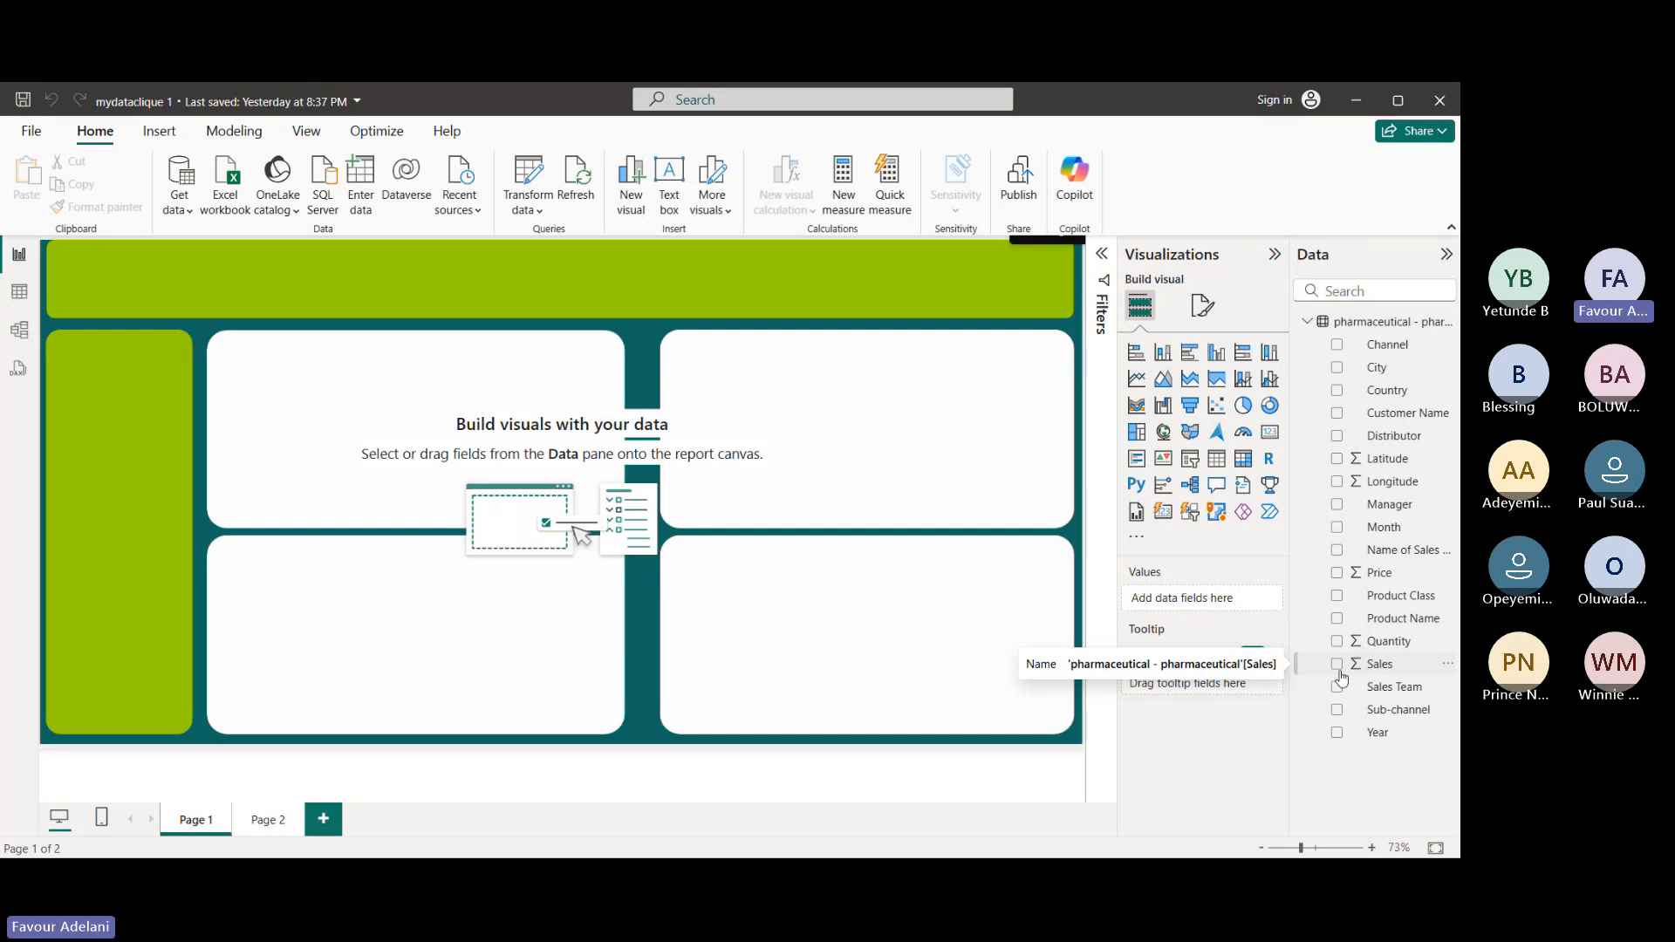
- Show Sales as a card visual in the upper-left white panel of the page and collapse the ribbon
left_click(1340, 669)
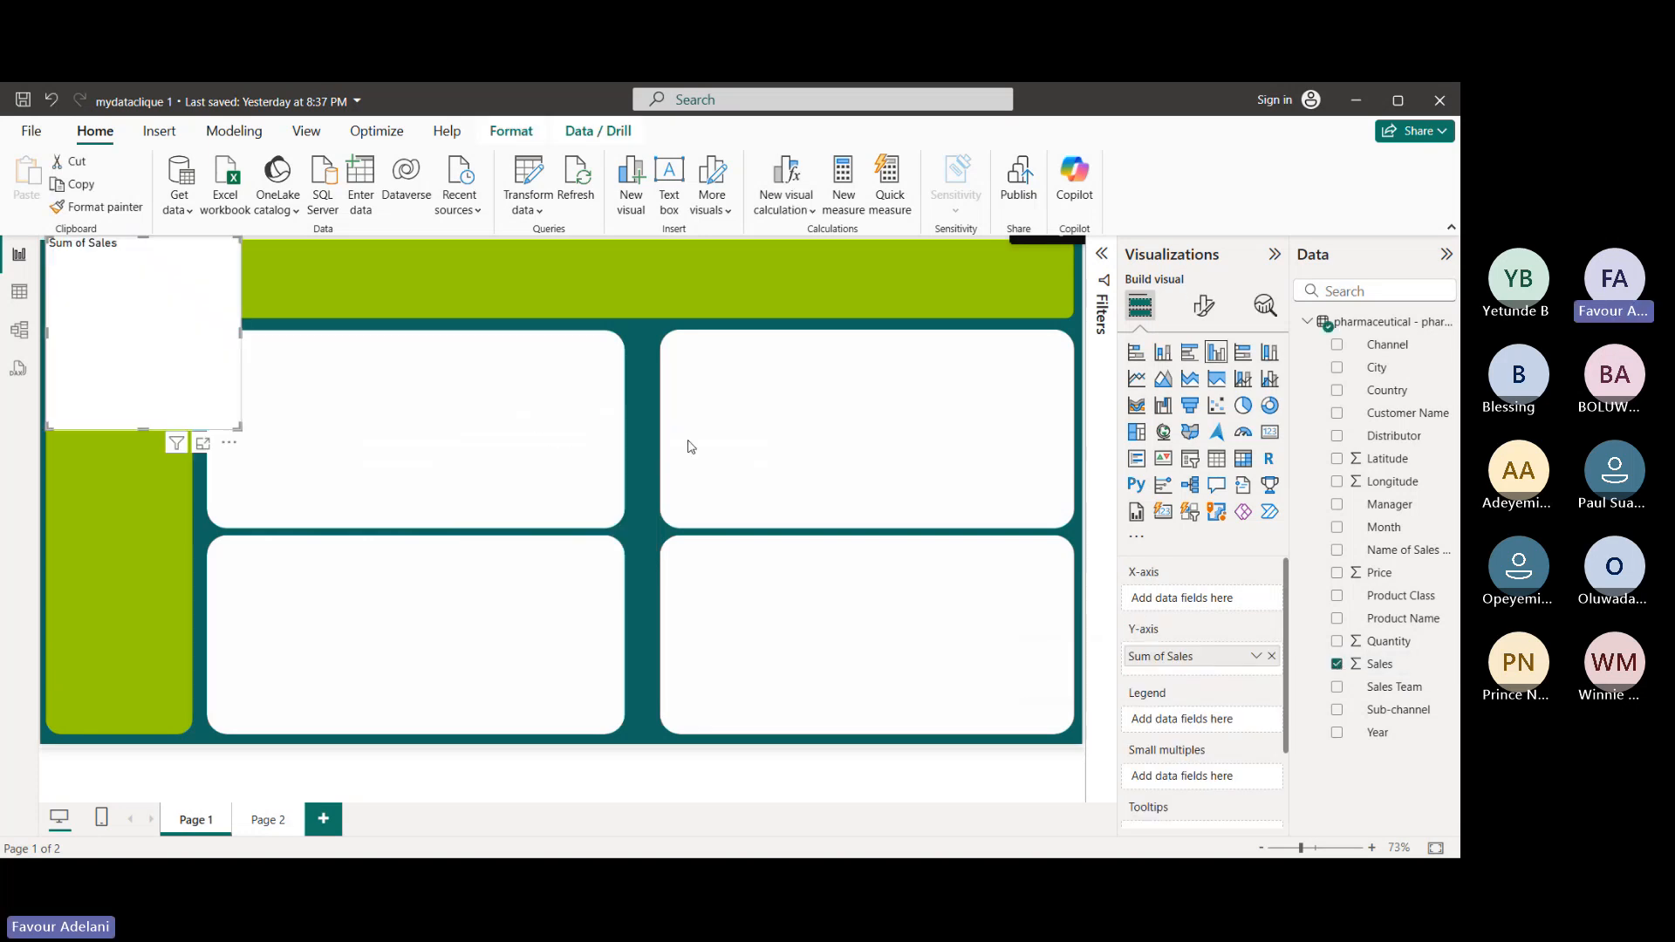
left_click_drag(171, 255, 426, 337)
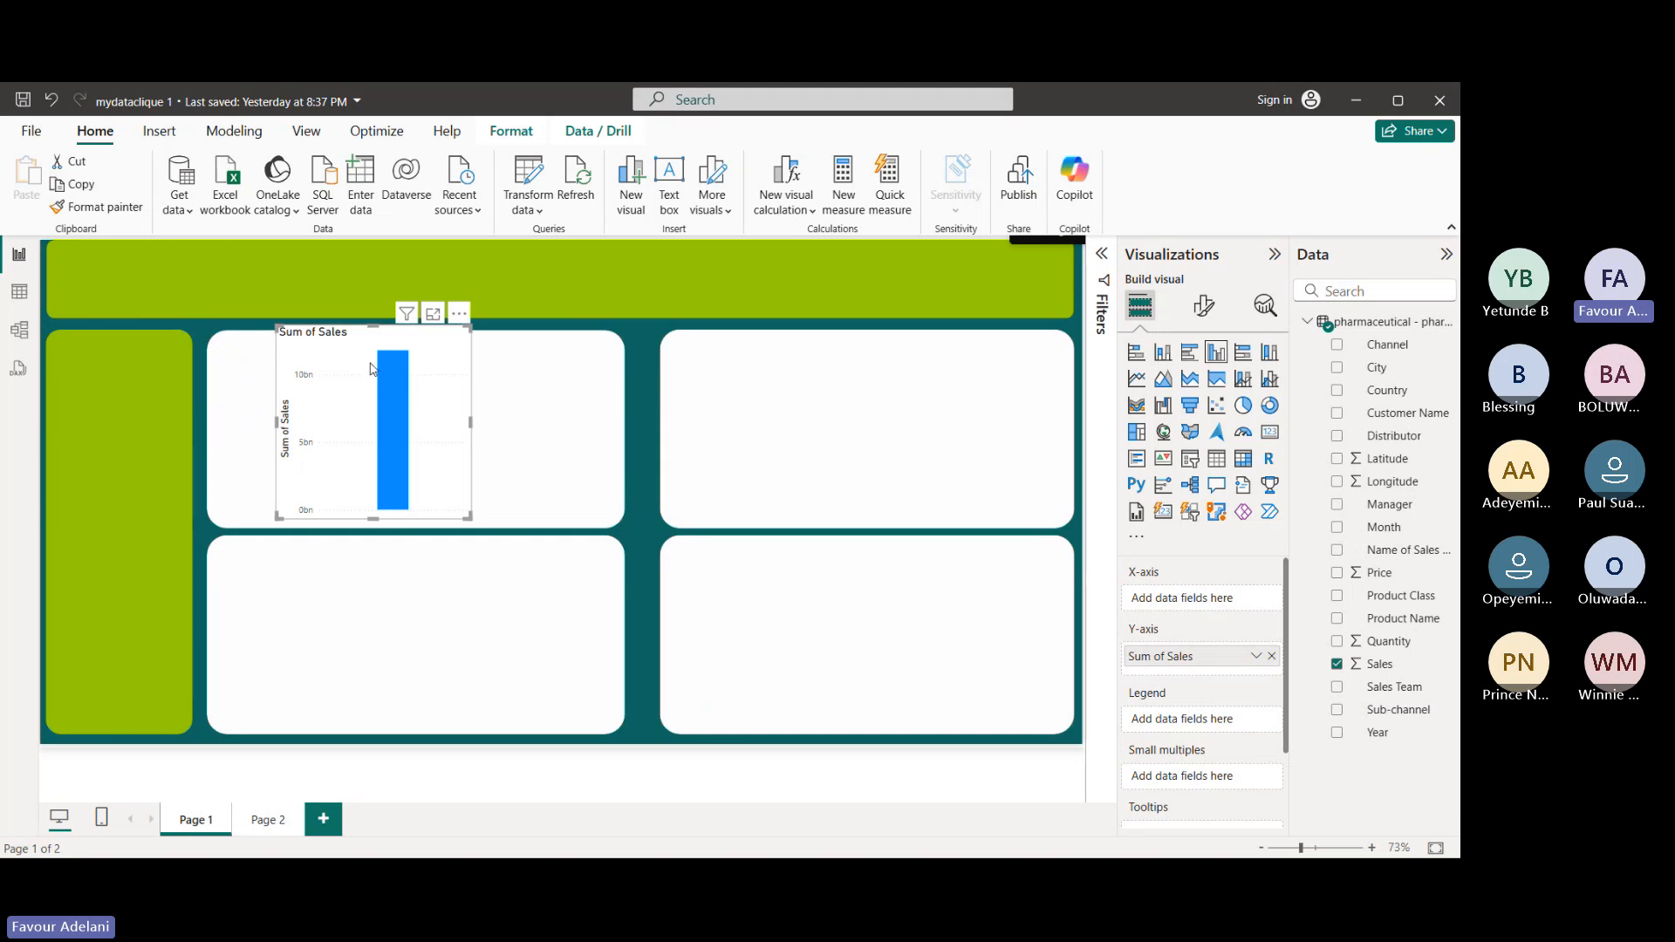
mouse_move(394, 370)
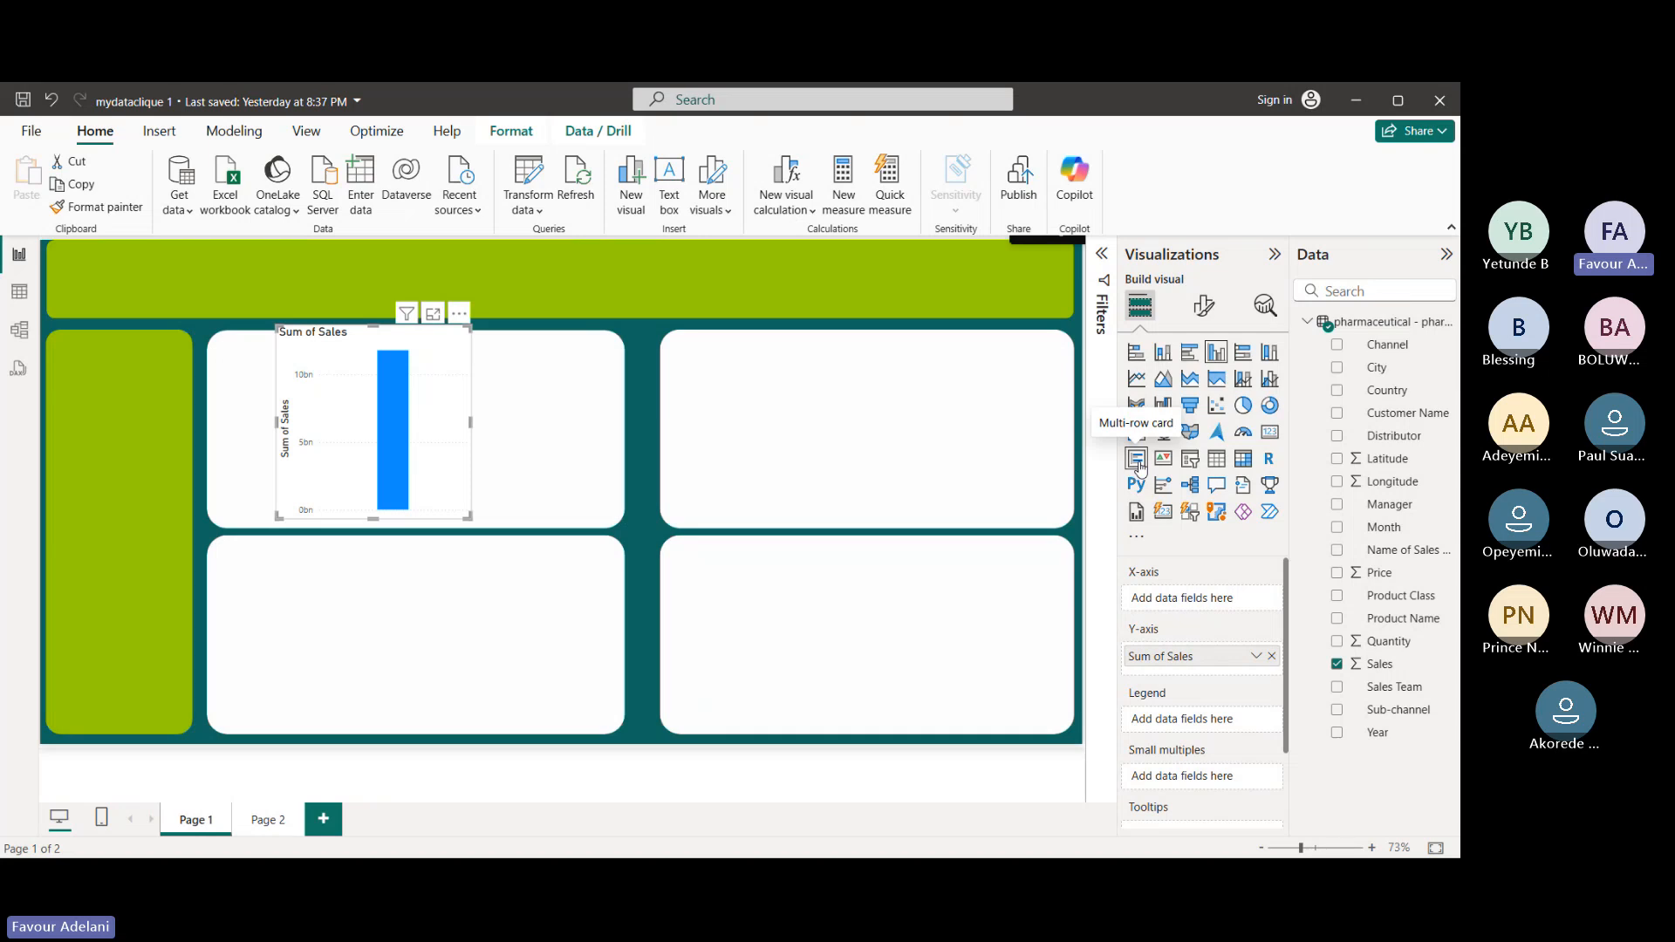
left_click(1273, 439)
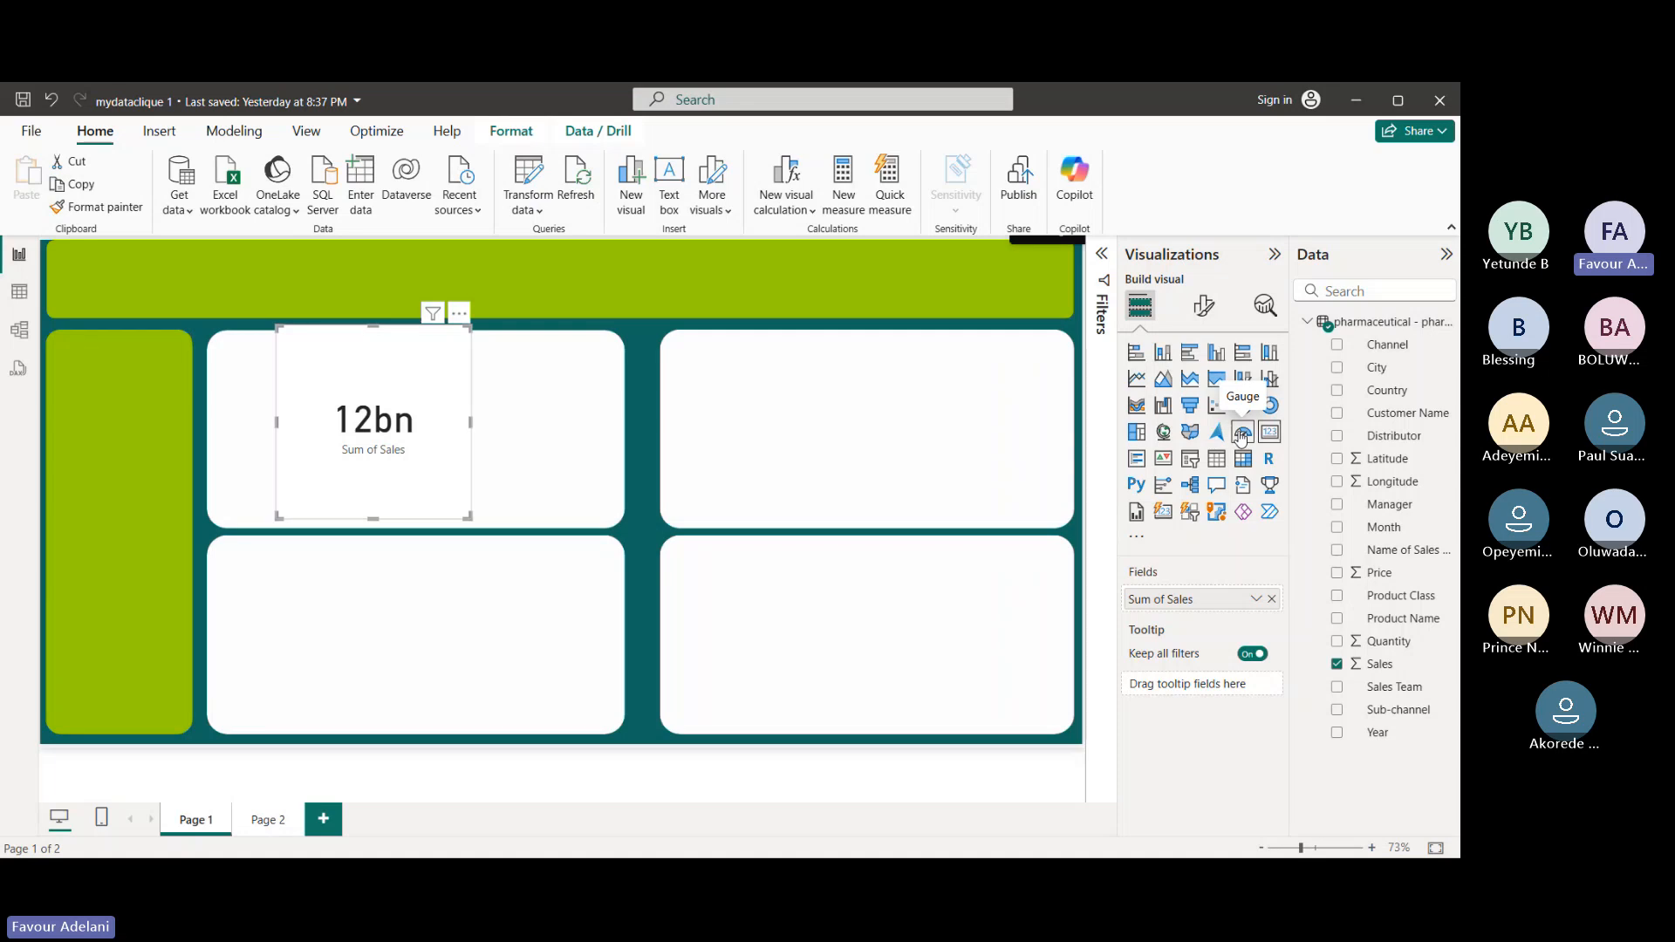
left_click(1341, 644)
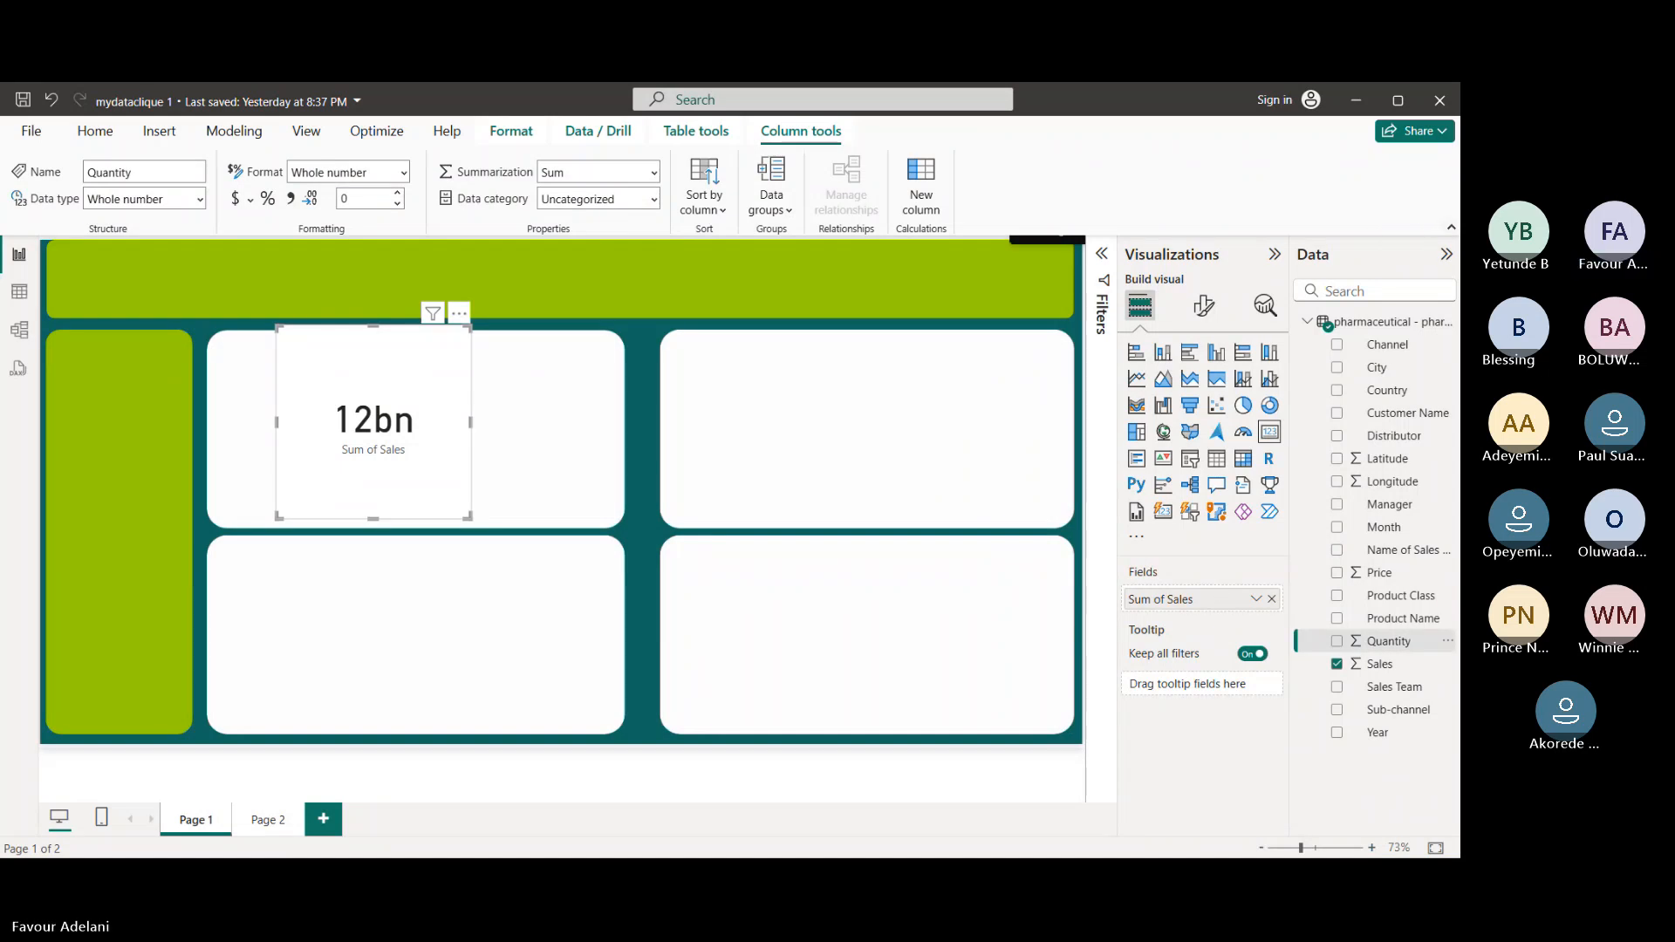
left_click(1451, 228)
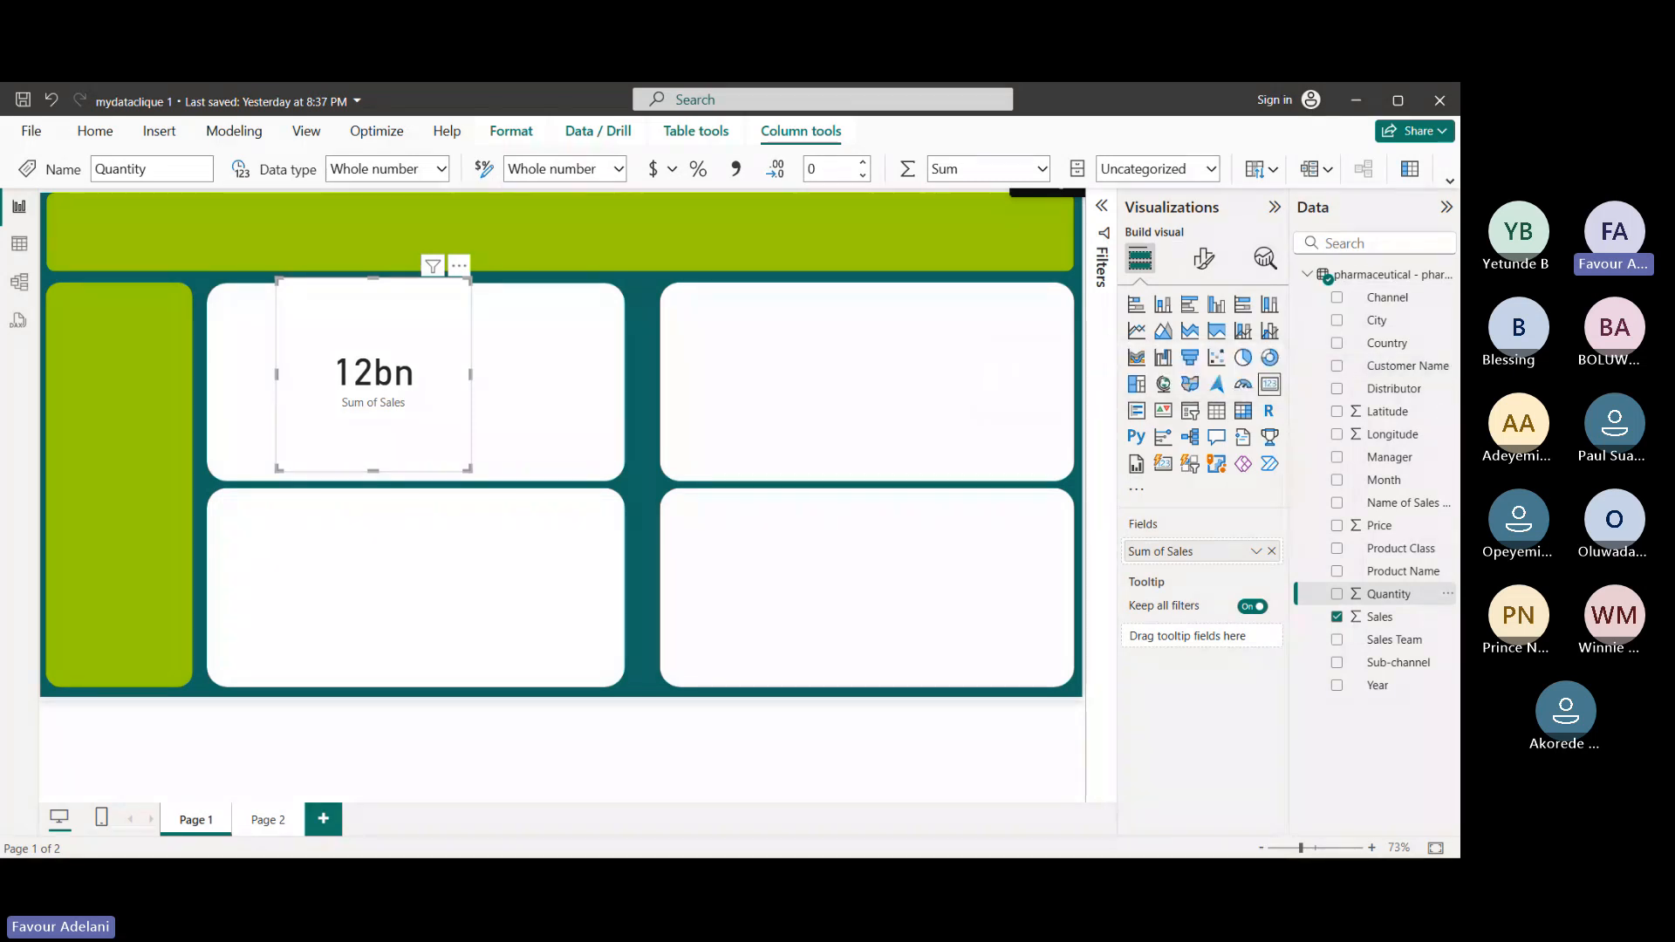
- Try the Sales visual as a multi-row card, reduce its height and open its Cards formatting options
left_click(1138, 415)
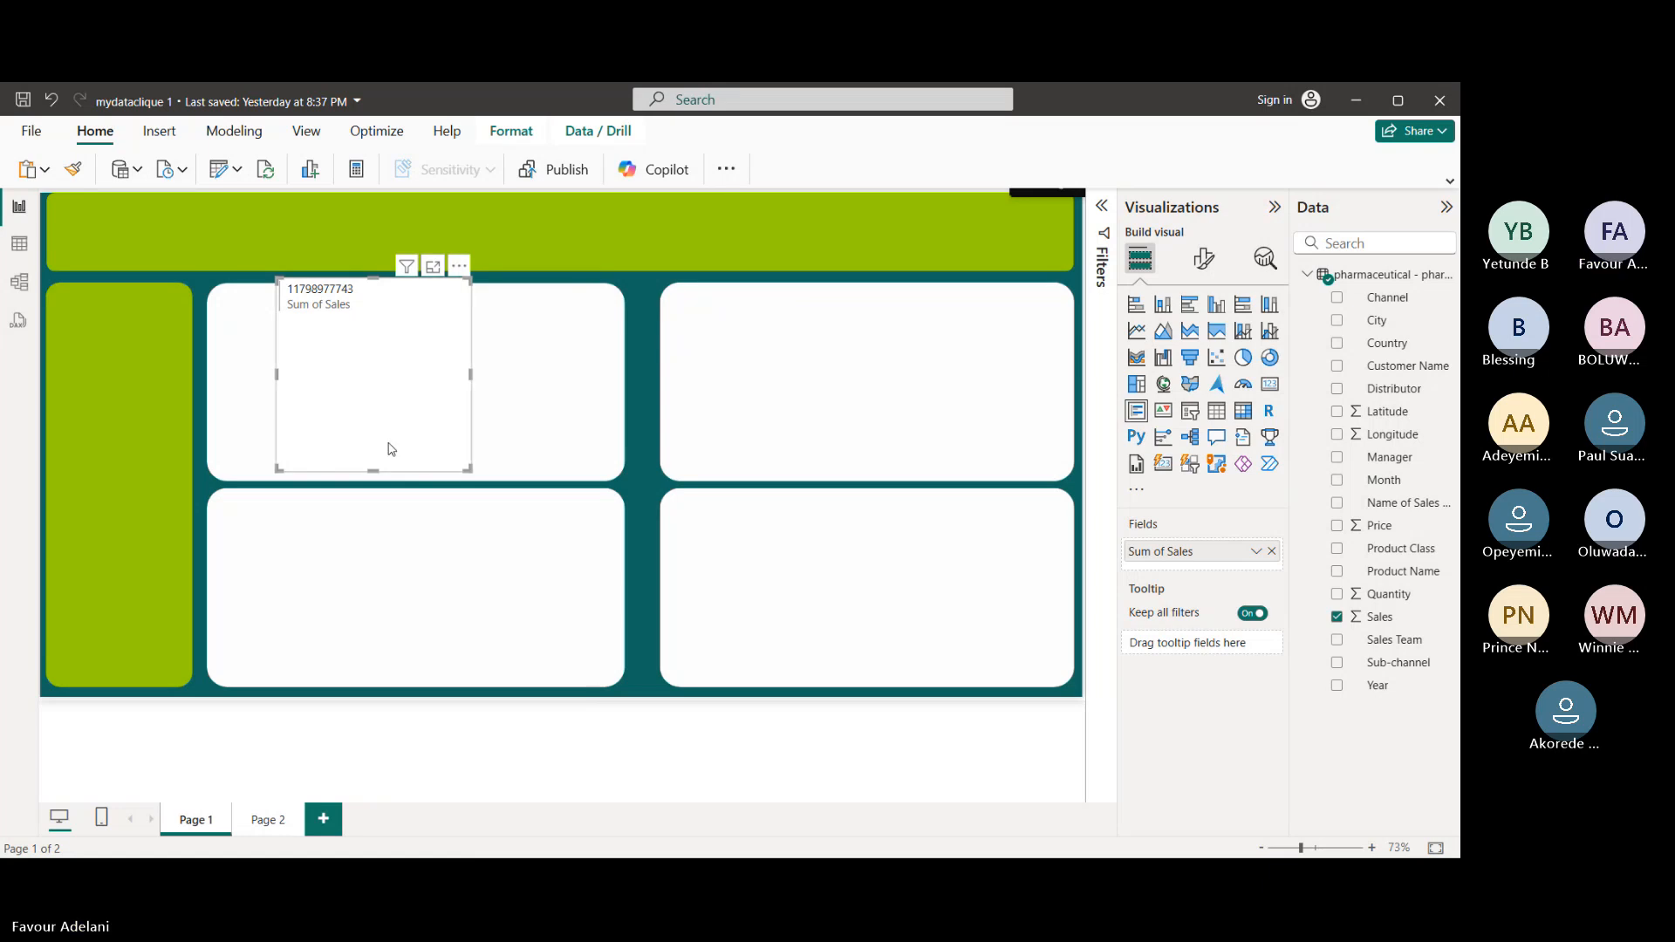
left_click_drag(372, 471, 385, 330)
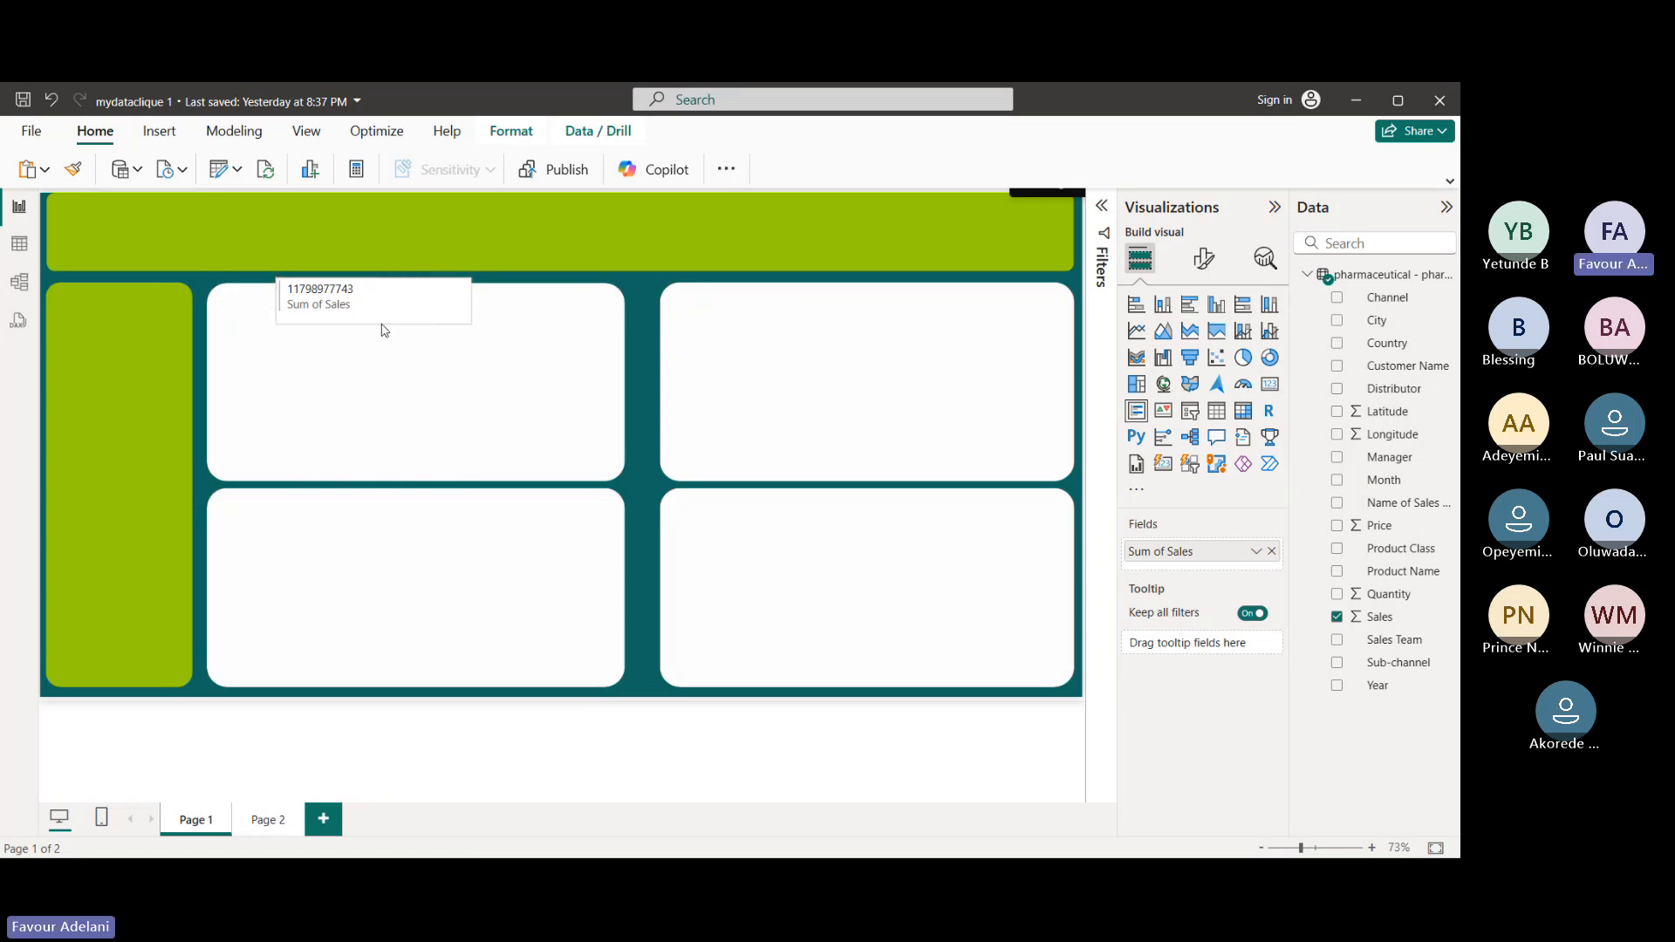
left_click(1208, 261)
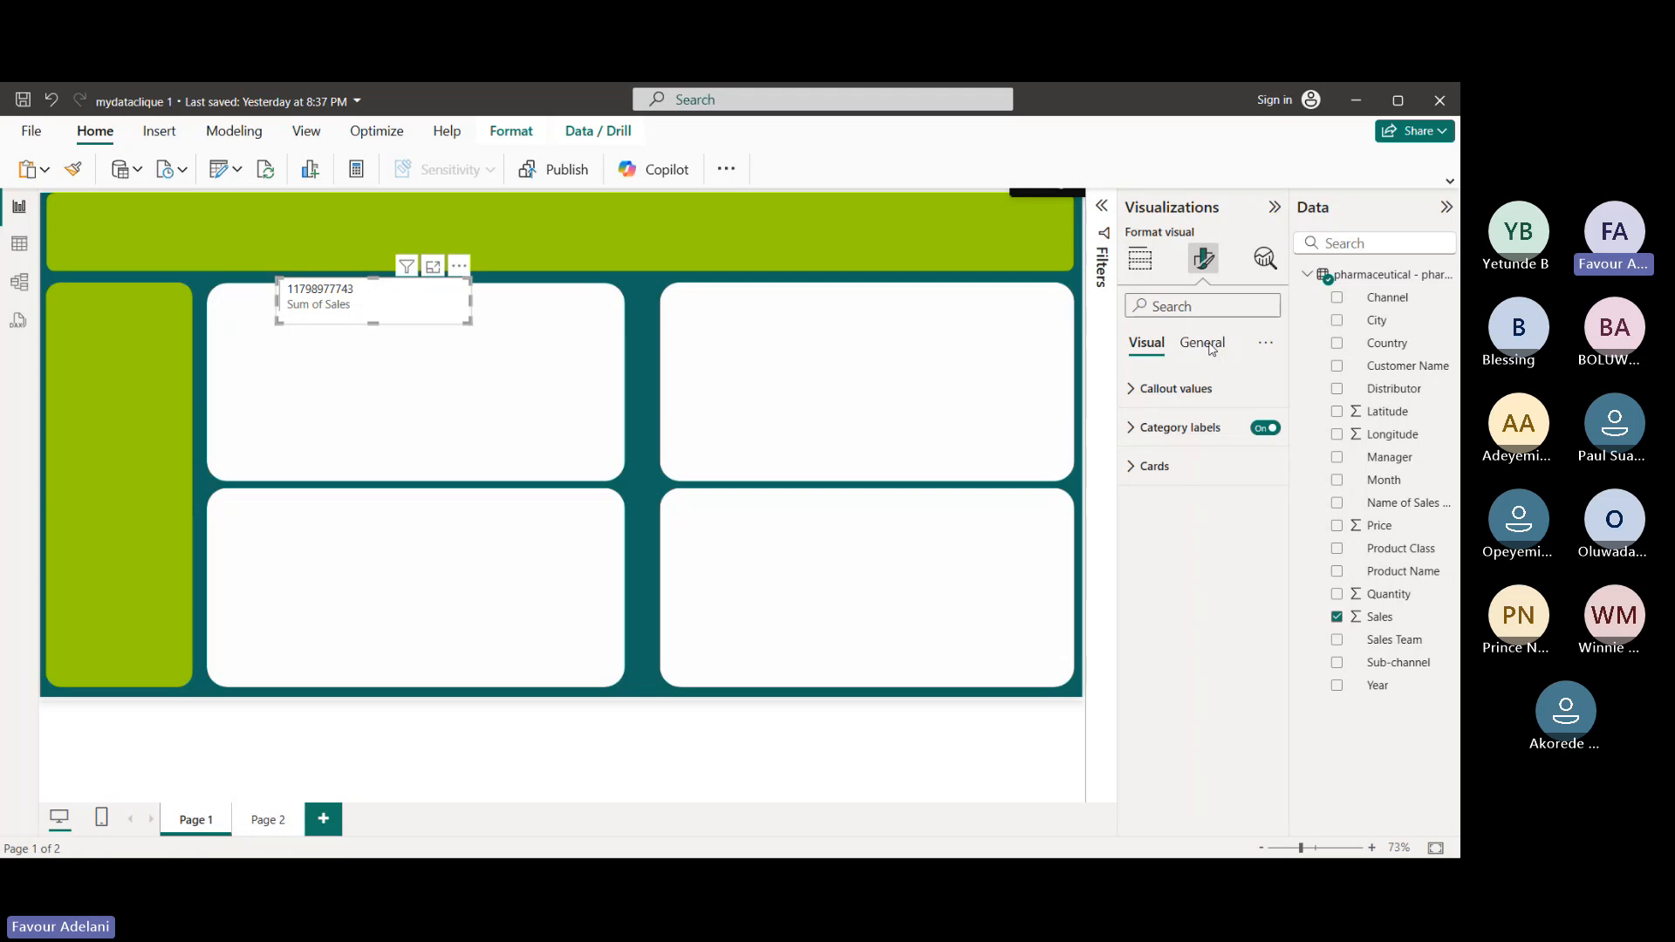
left_click(1181, 480)
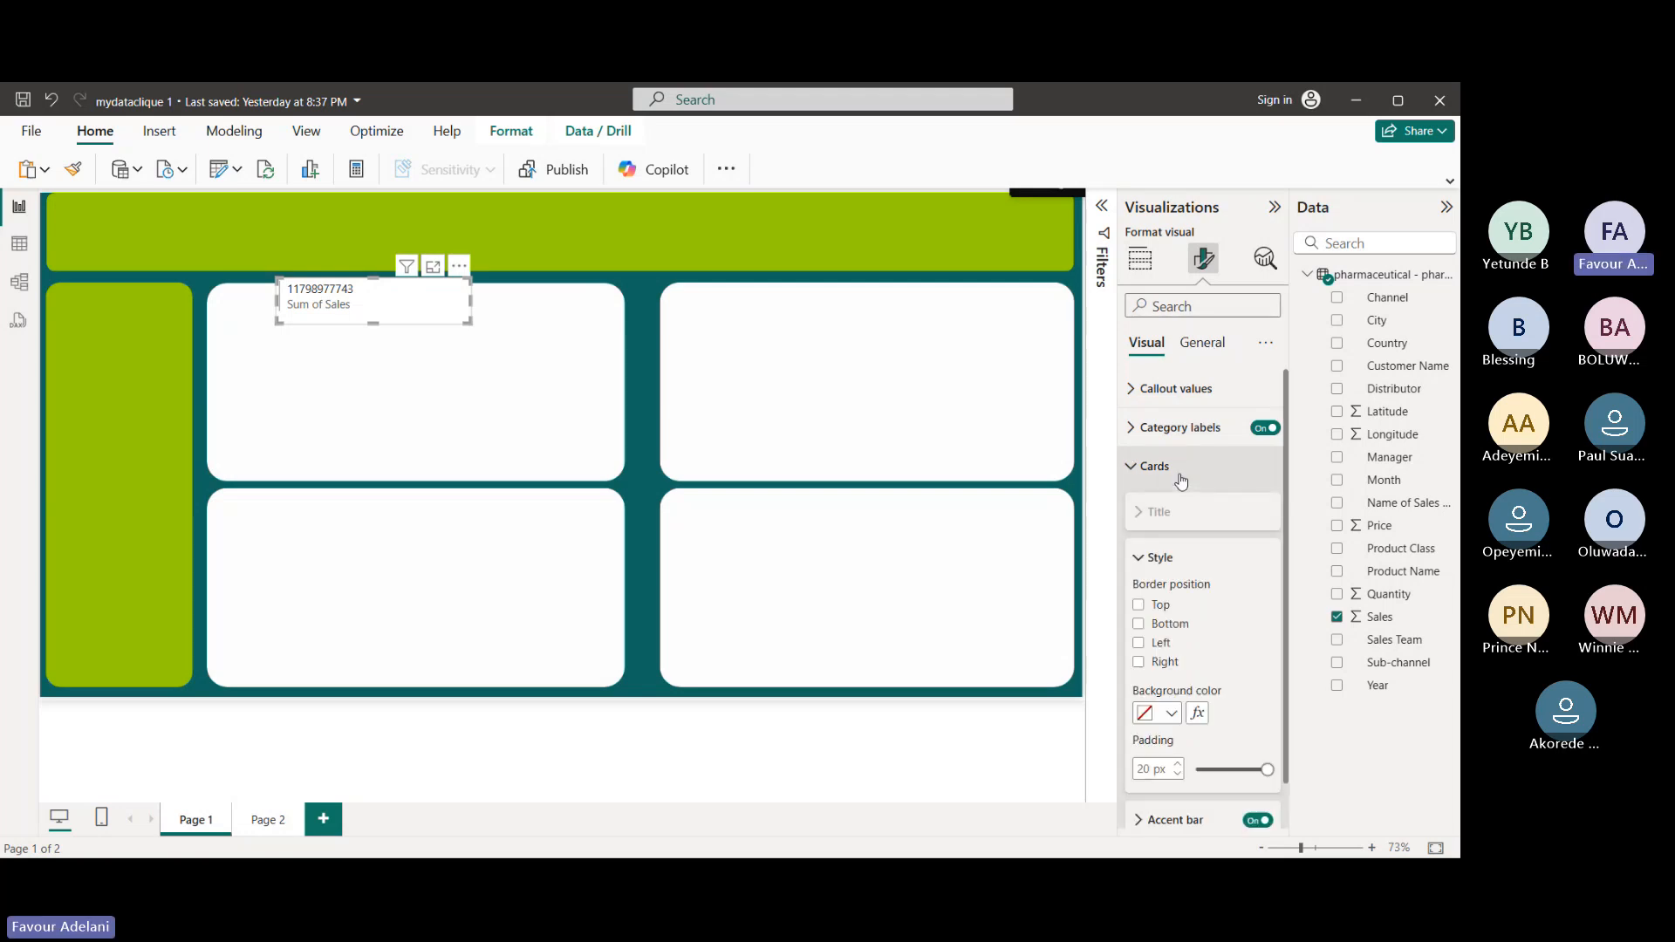
- Add the Quantity field beside Sales in the multi-row card
left_click(1337, 596)
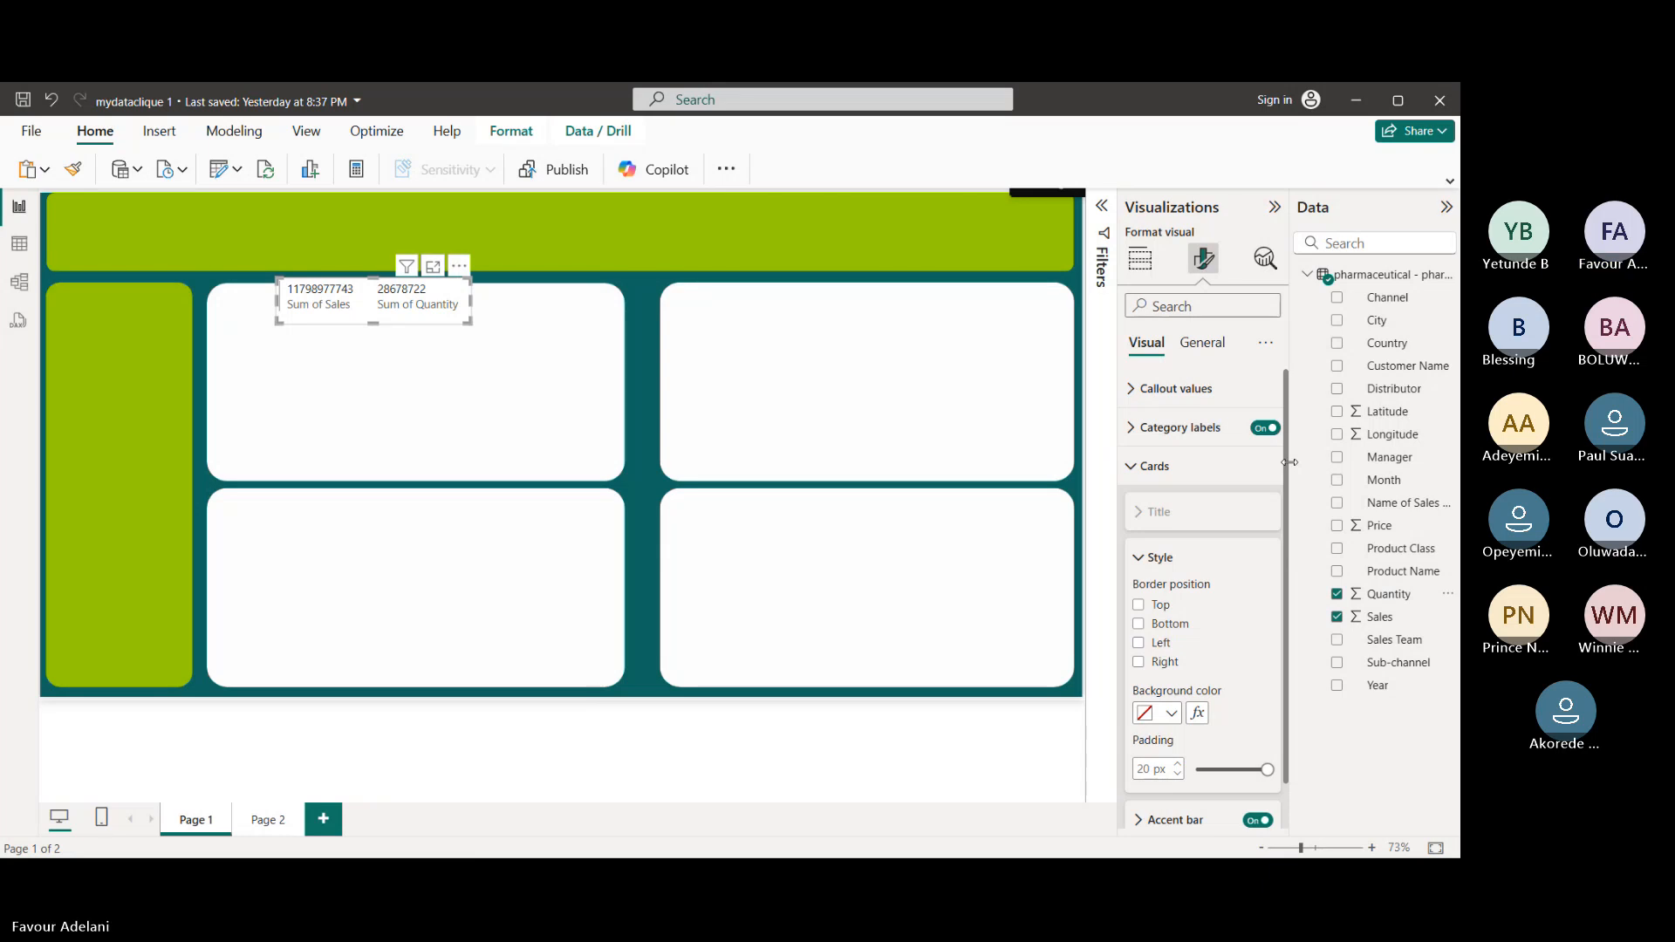
left_click(1224, 341)
left_click(1131, 258)
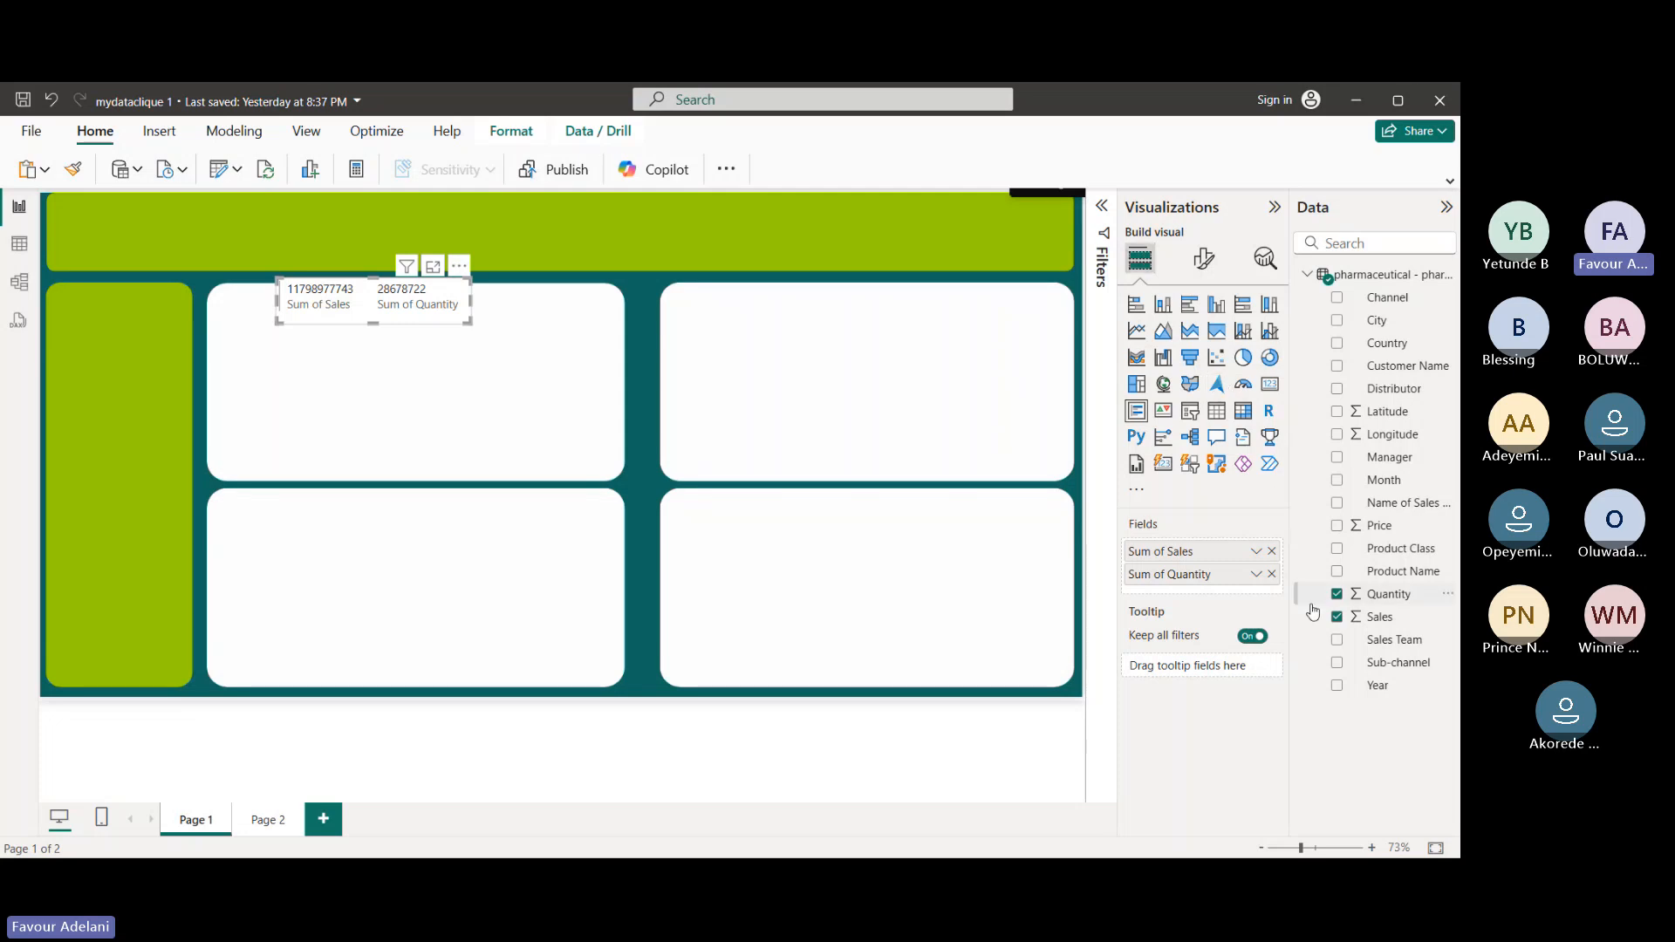
left_click(1339, 596)
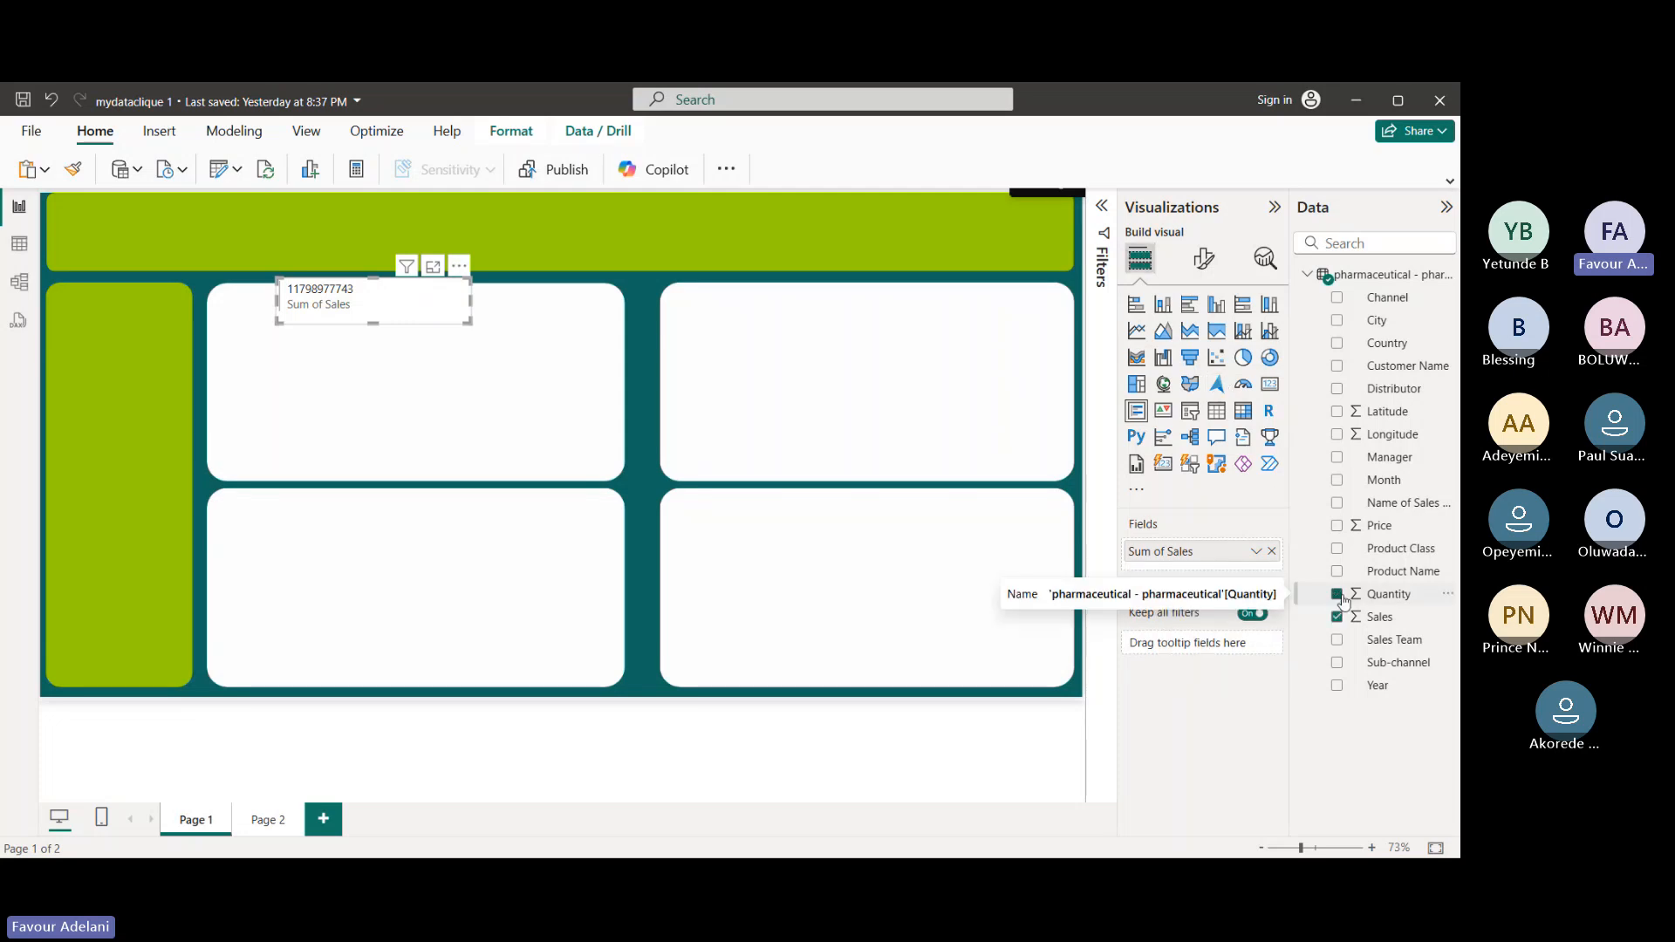
left_click(1339, 596)
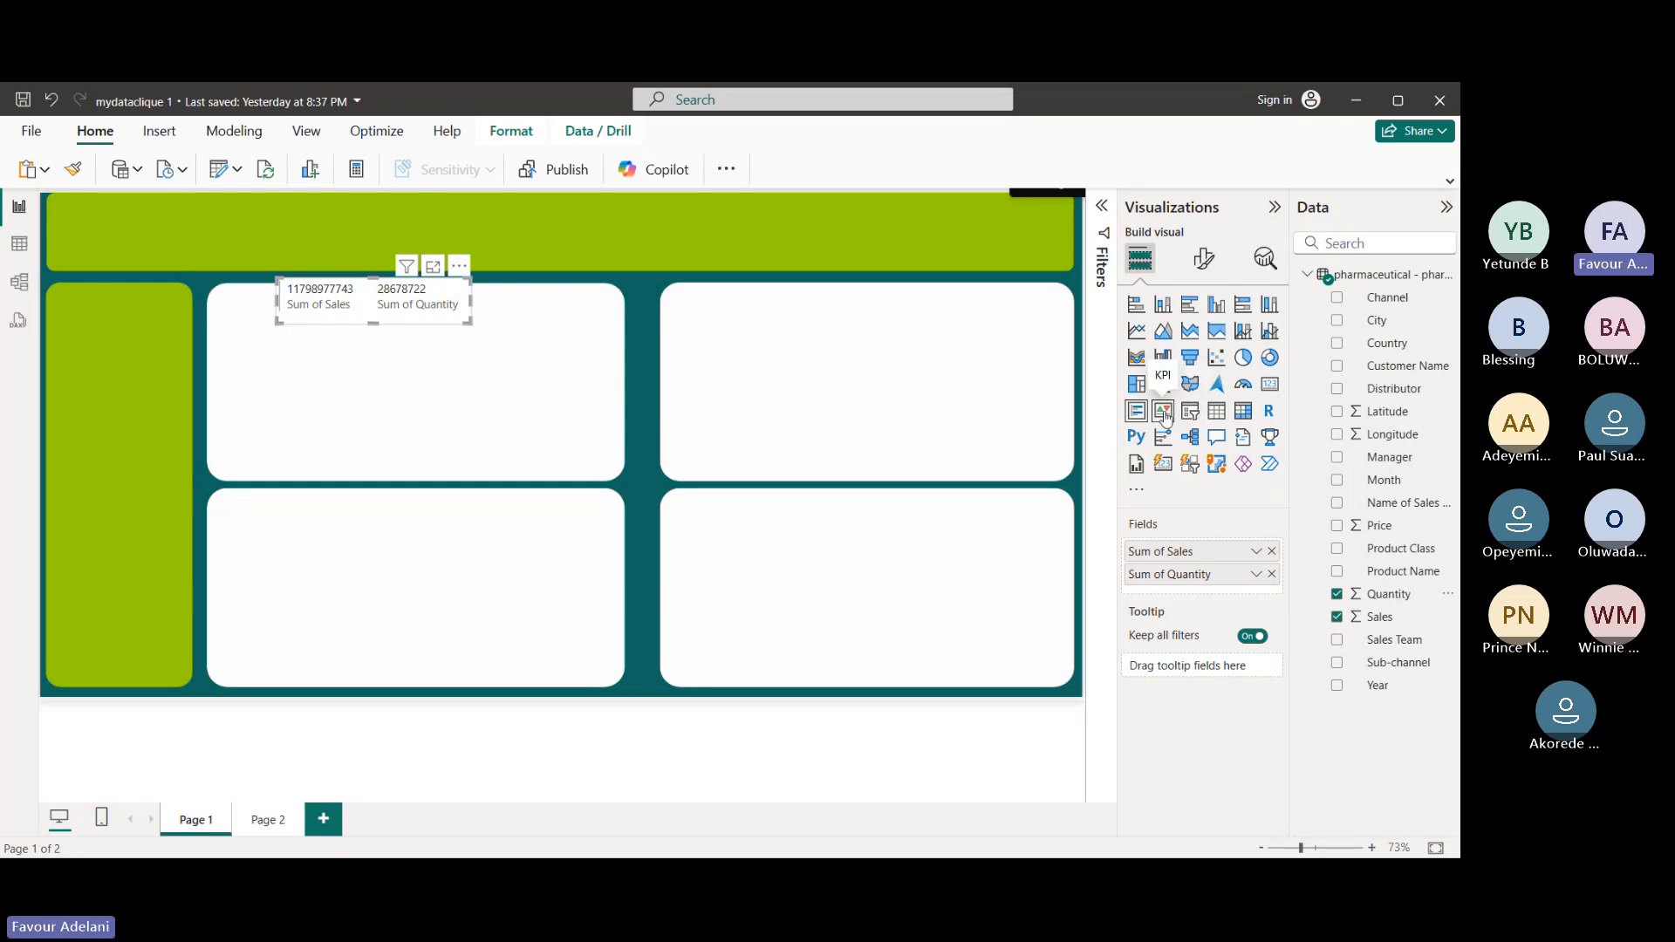
- Convert the visual to a KPI, make it taller and look through its callout value formatting options
left_click(1166, 417)
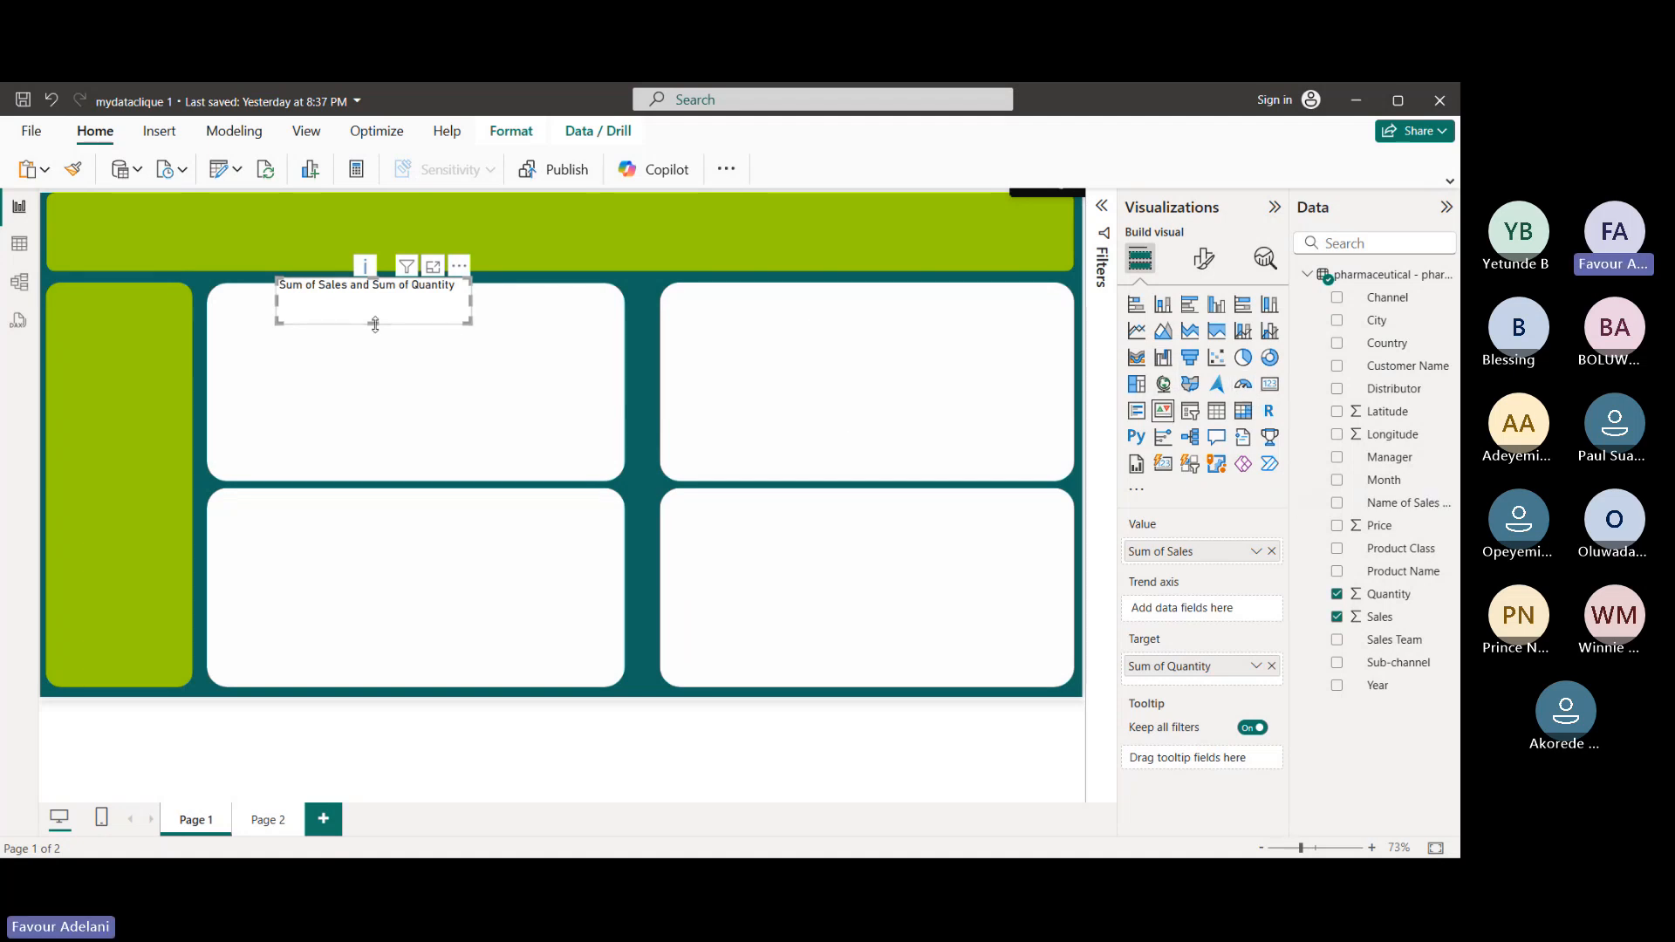
left_click_drag(373, 323, 375, 370)
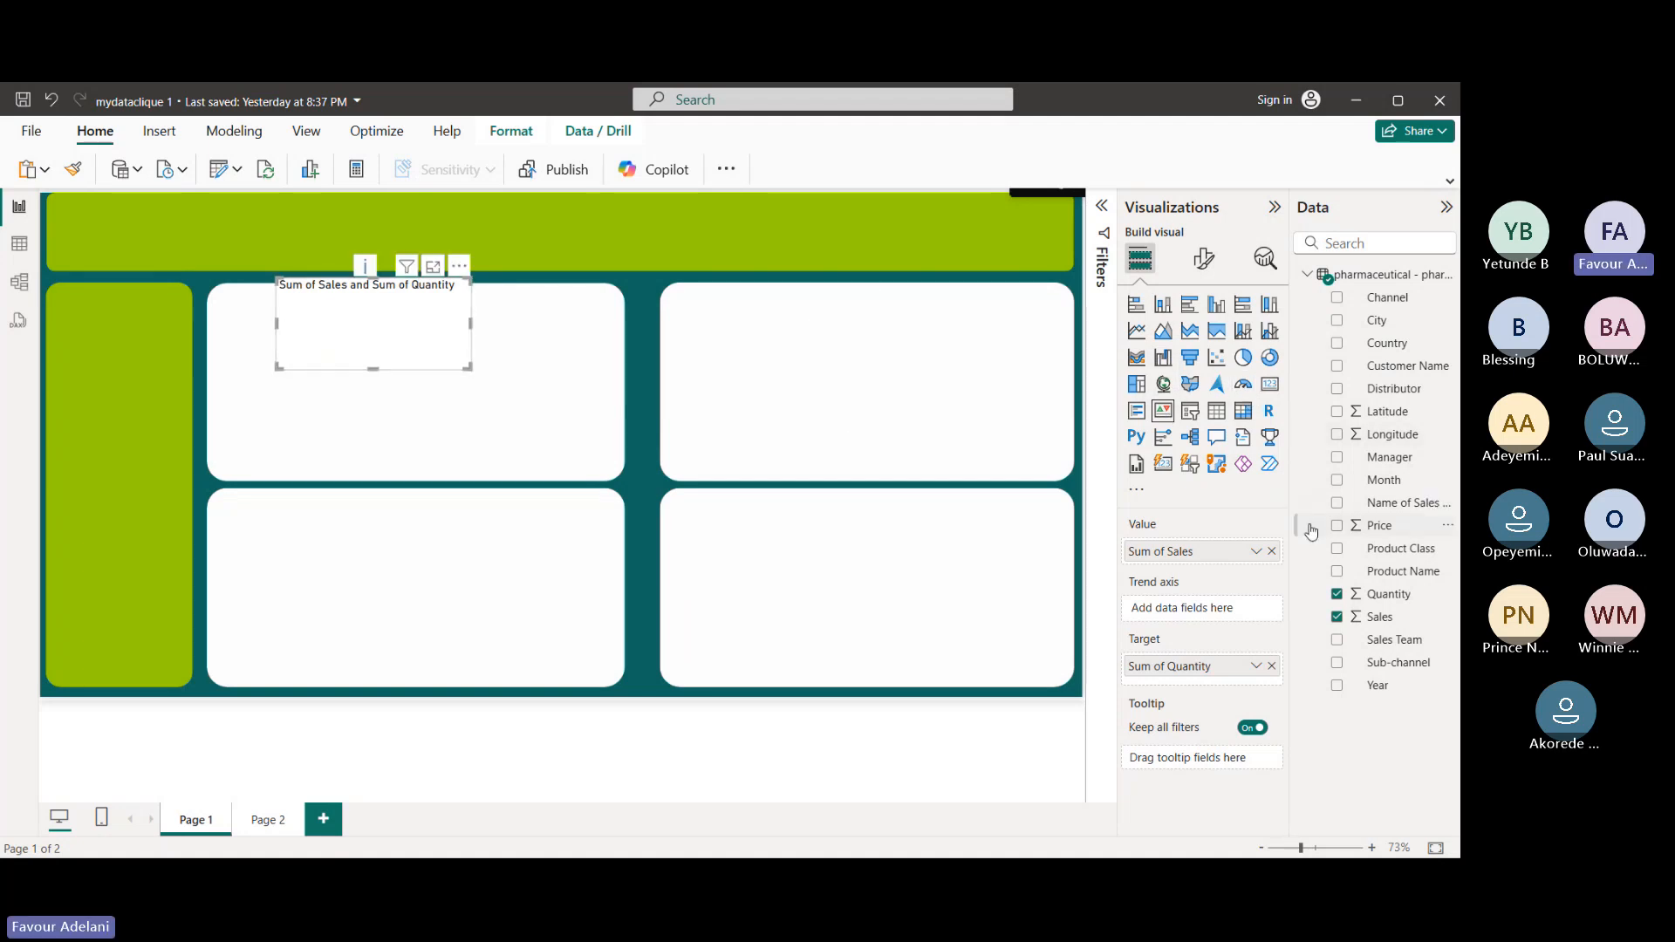
left_click(1209, 266)
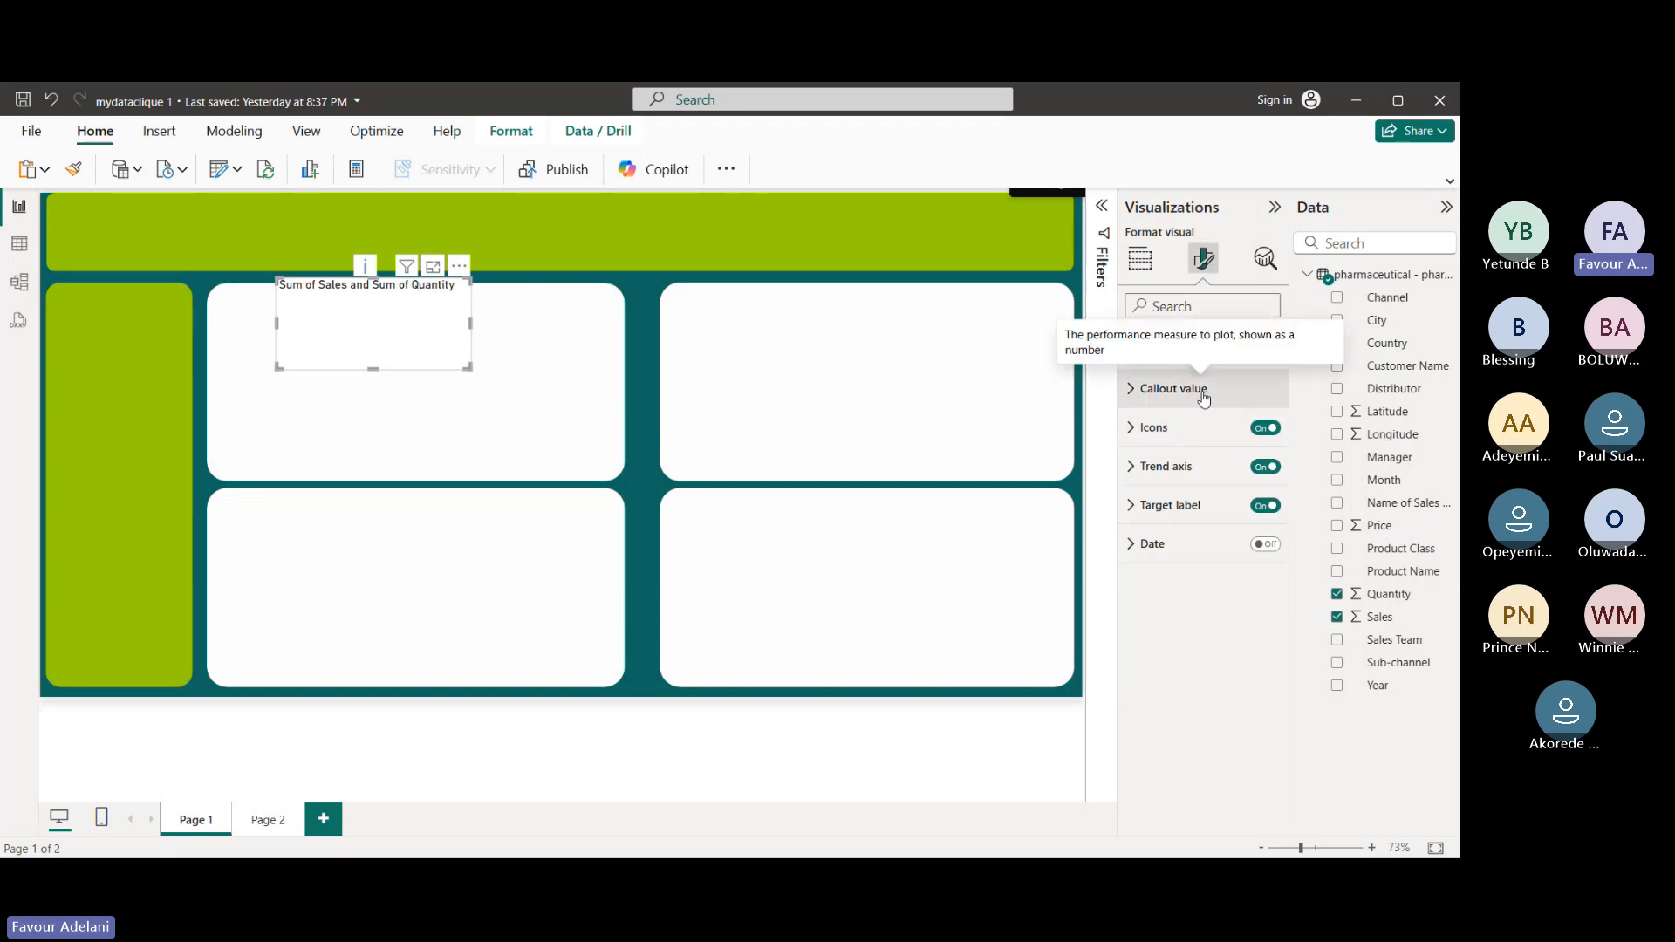
left_click(1133, 393)
scroll(1209, 506, "down", 3)
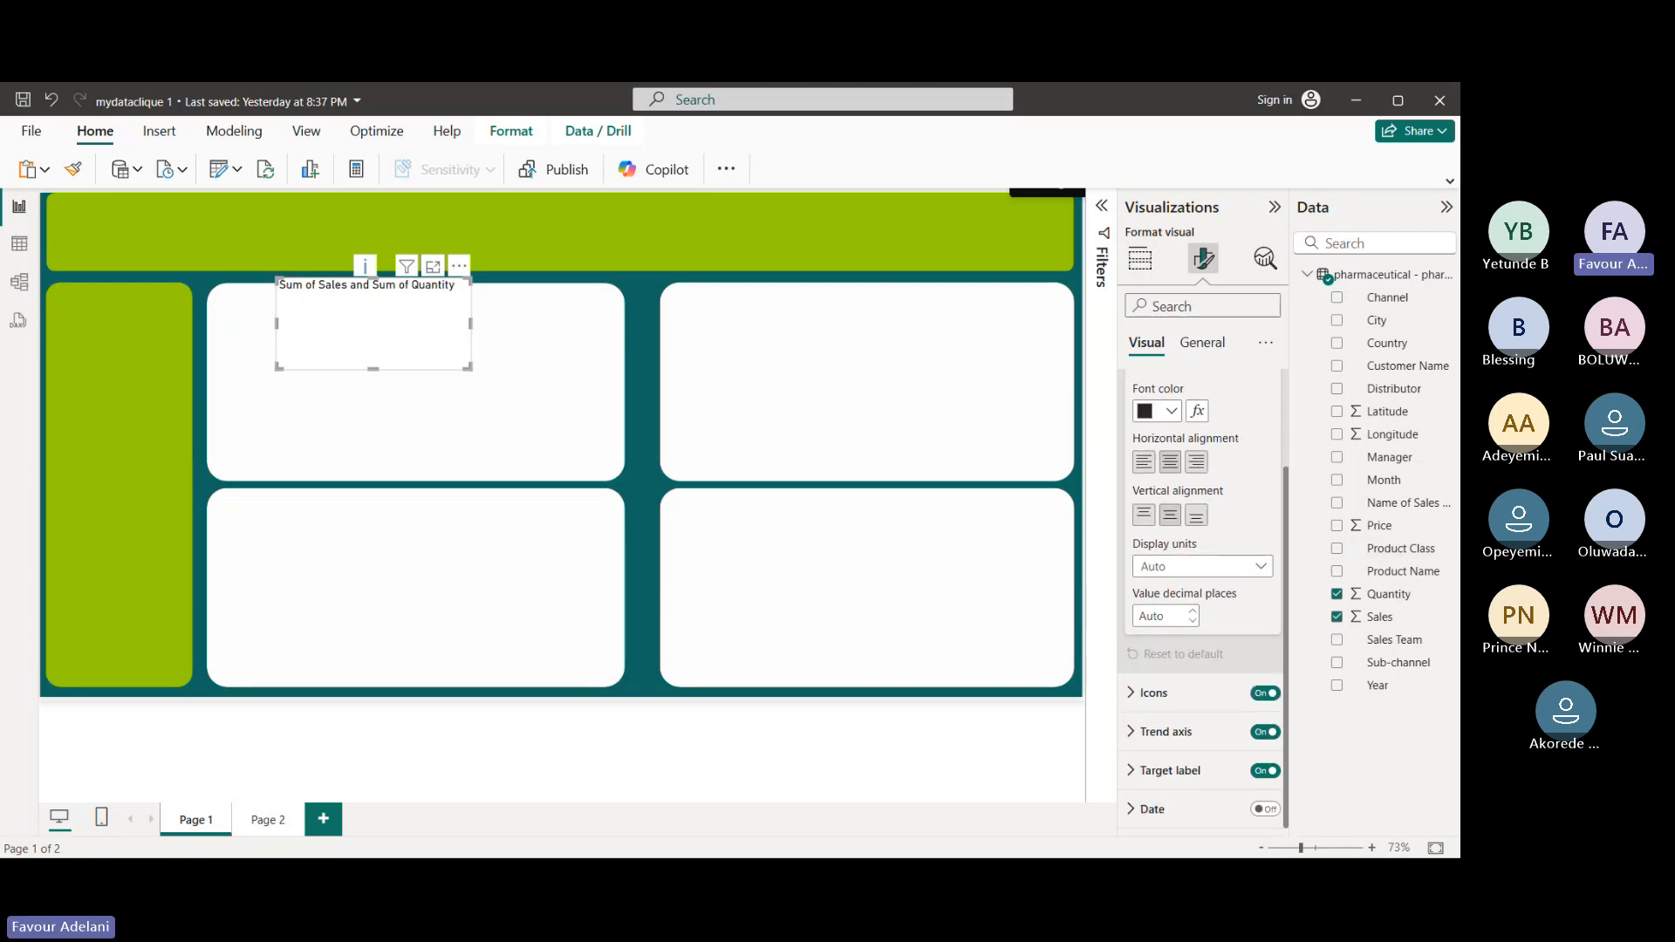
- Remove Quantity from the KPI, check why it cannot be displayed, and convert the visual back to a card
left_click(1337, 595)
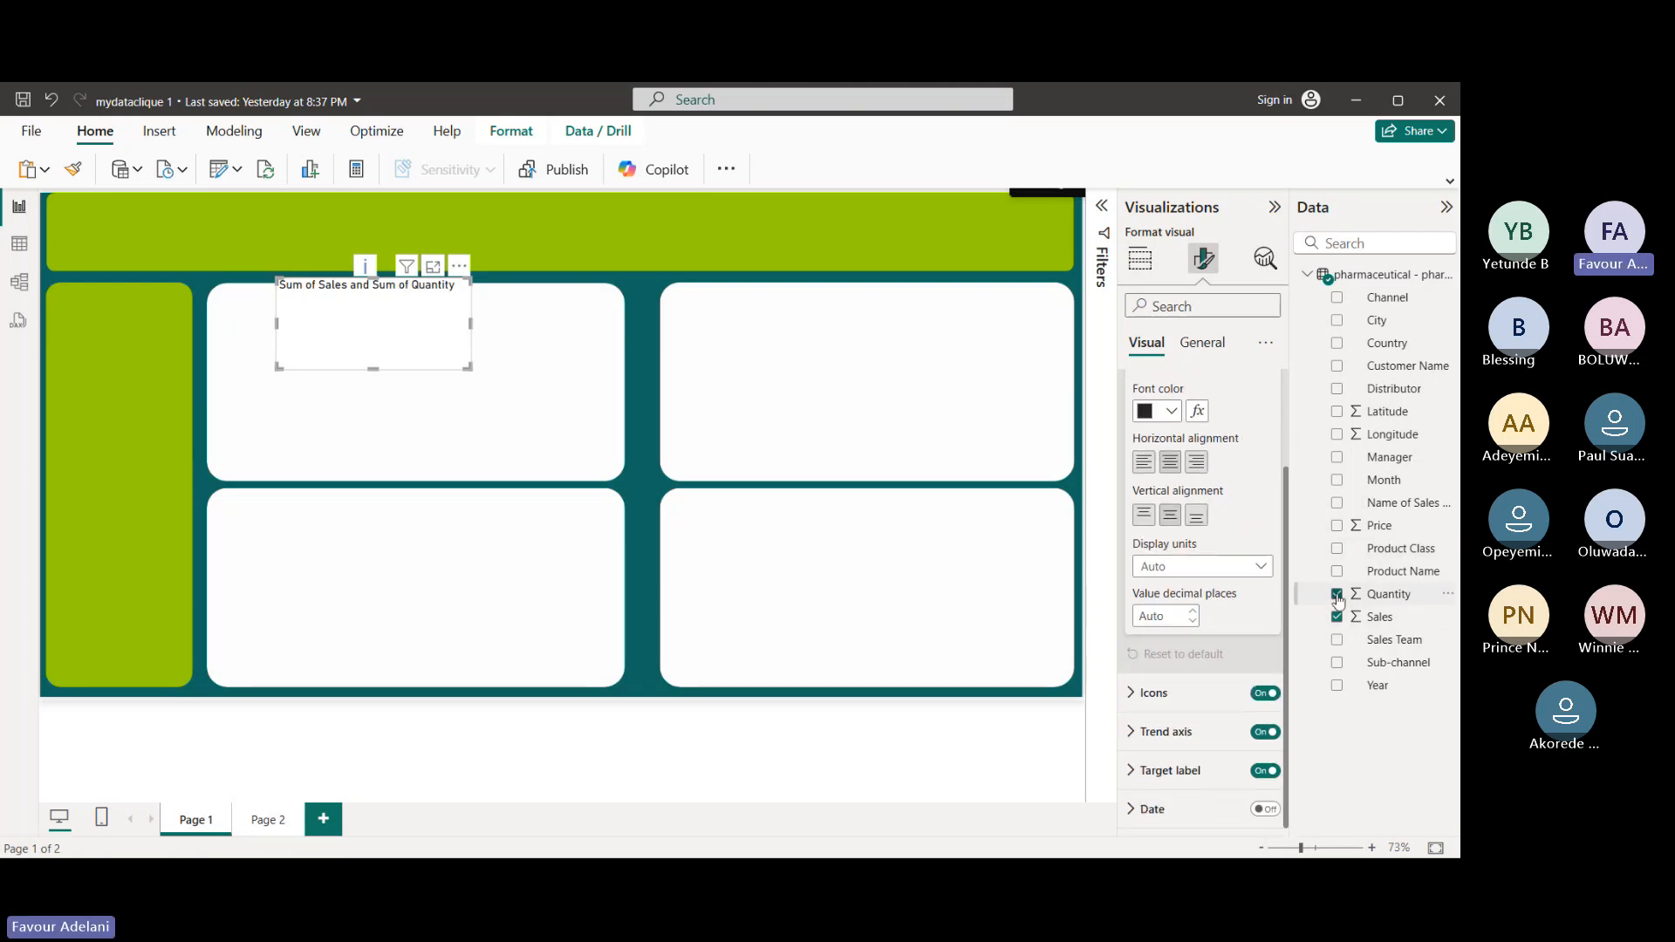
left_click(368, 269)
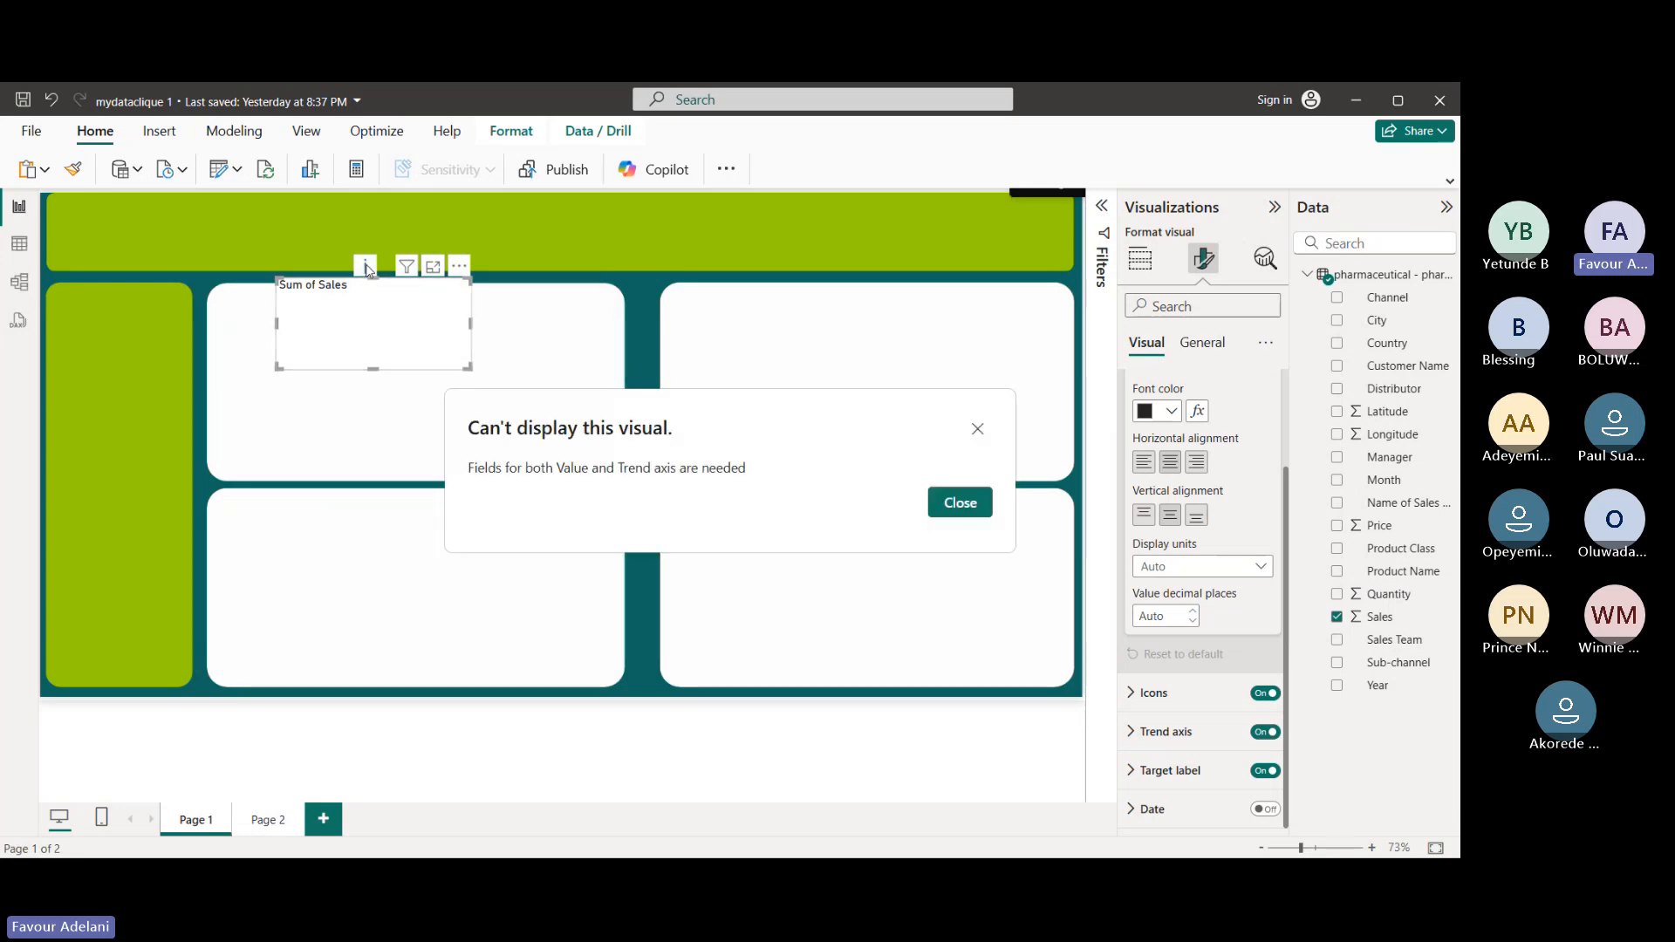
left_click(960, 502)
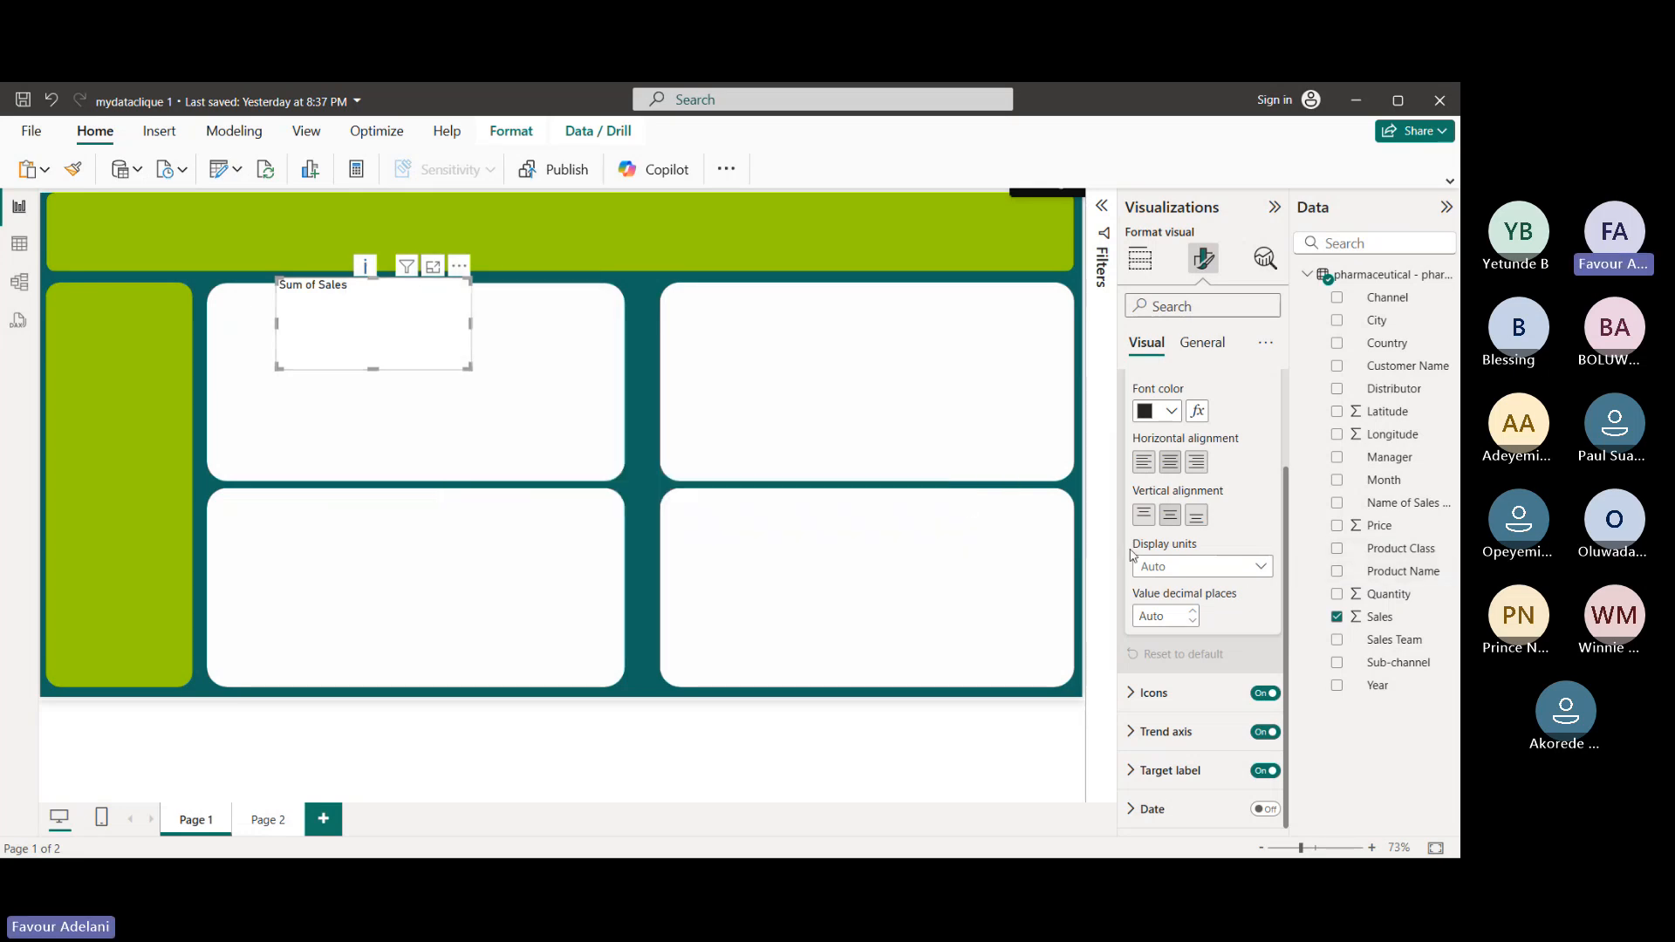
scroll(1200, 586, "up", 2)
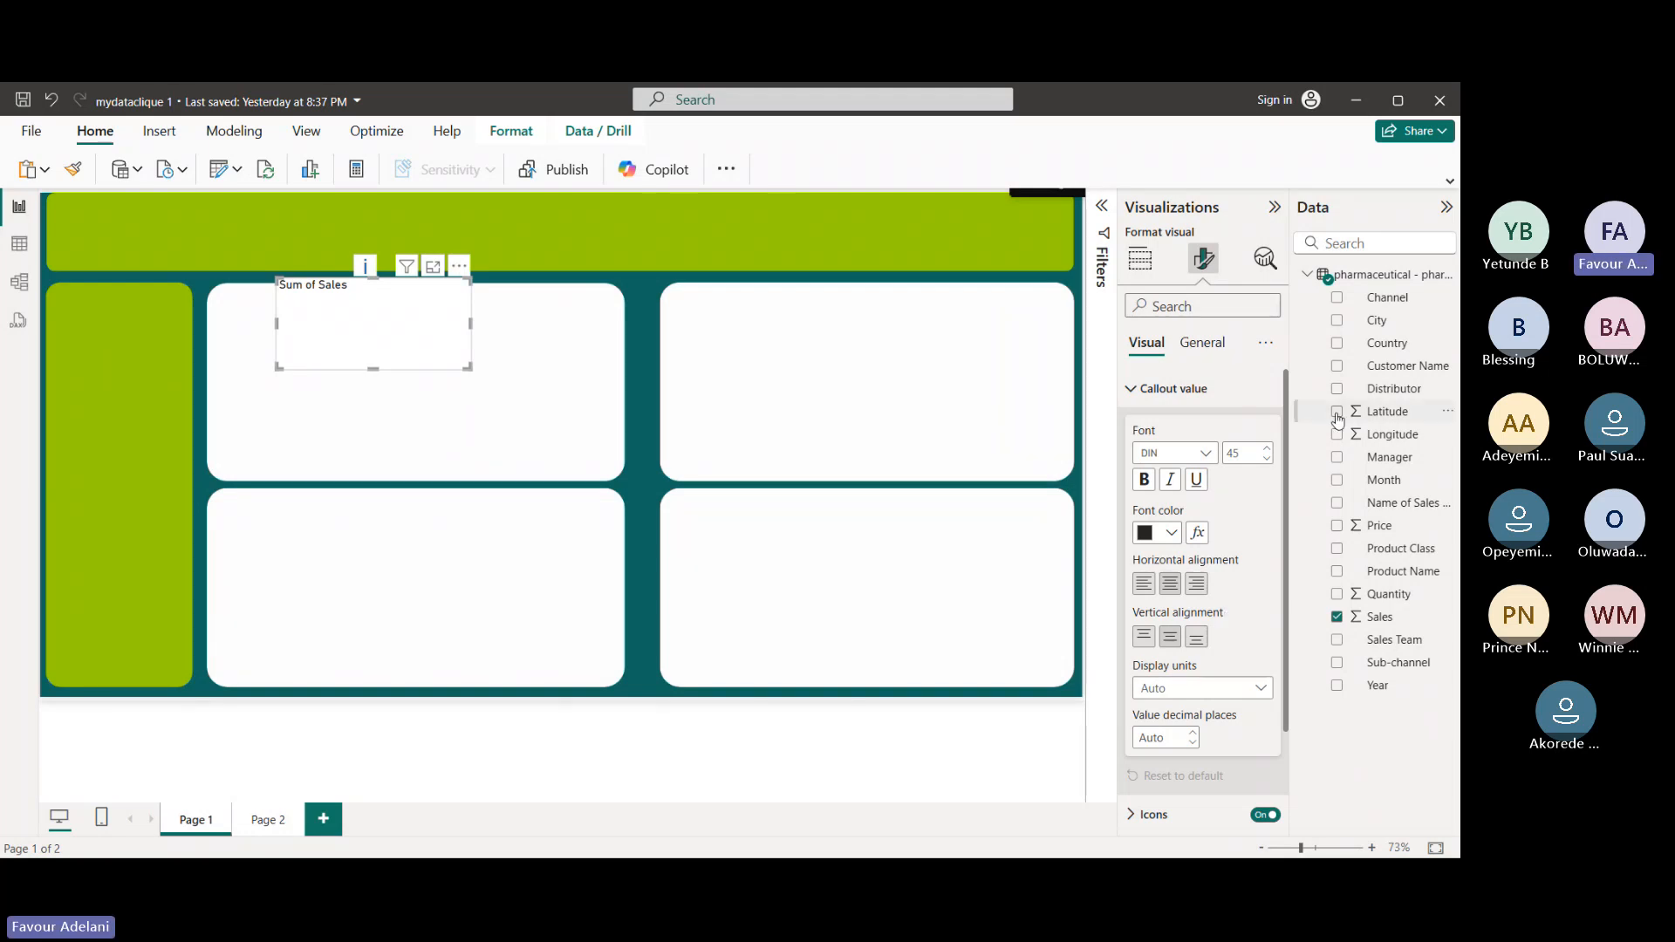
left_click(1146, 272)
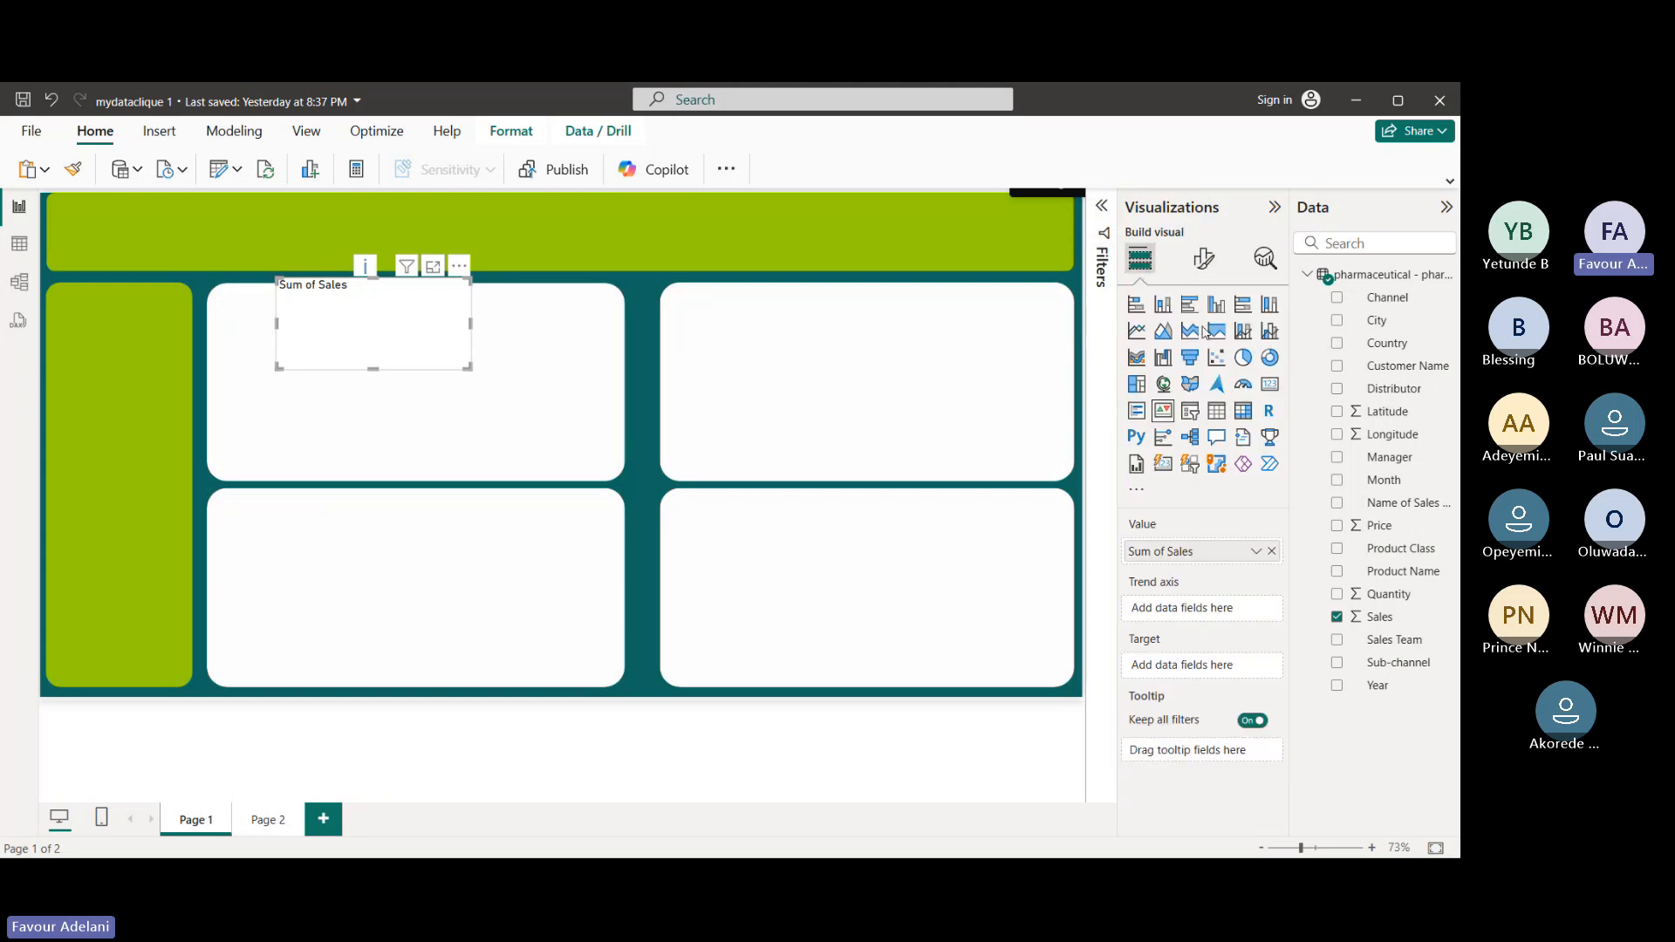
left_click(1276, 390)
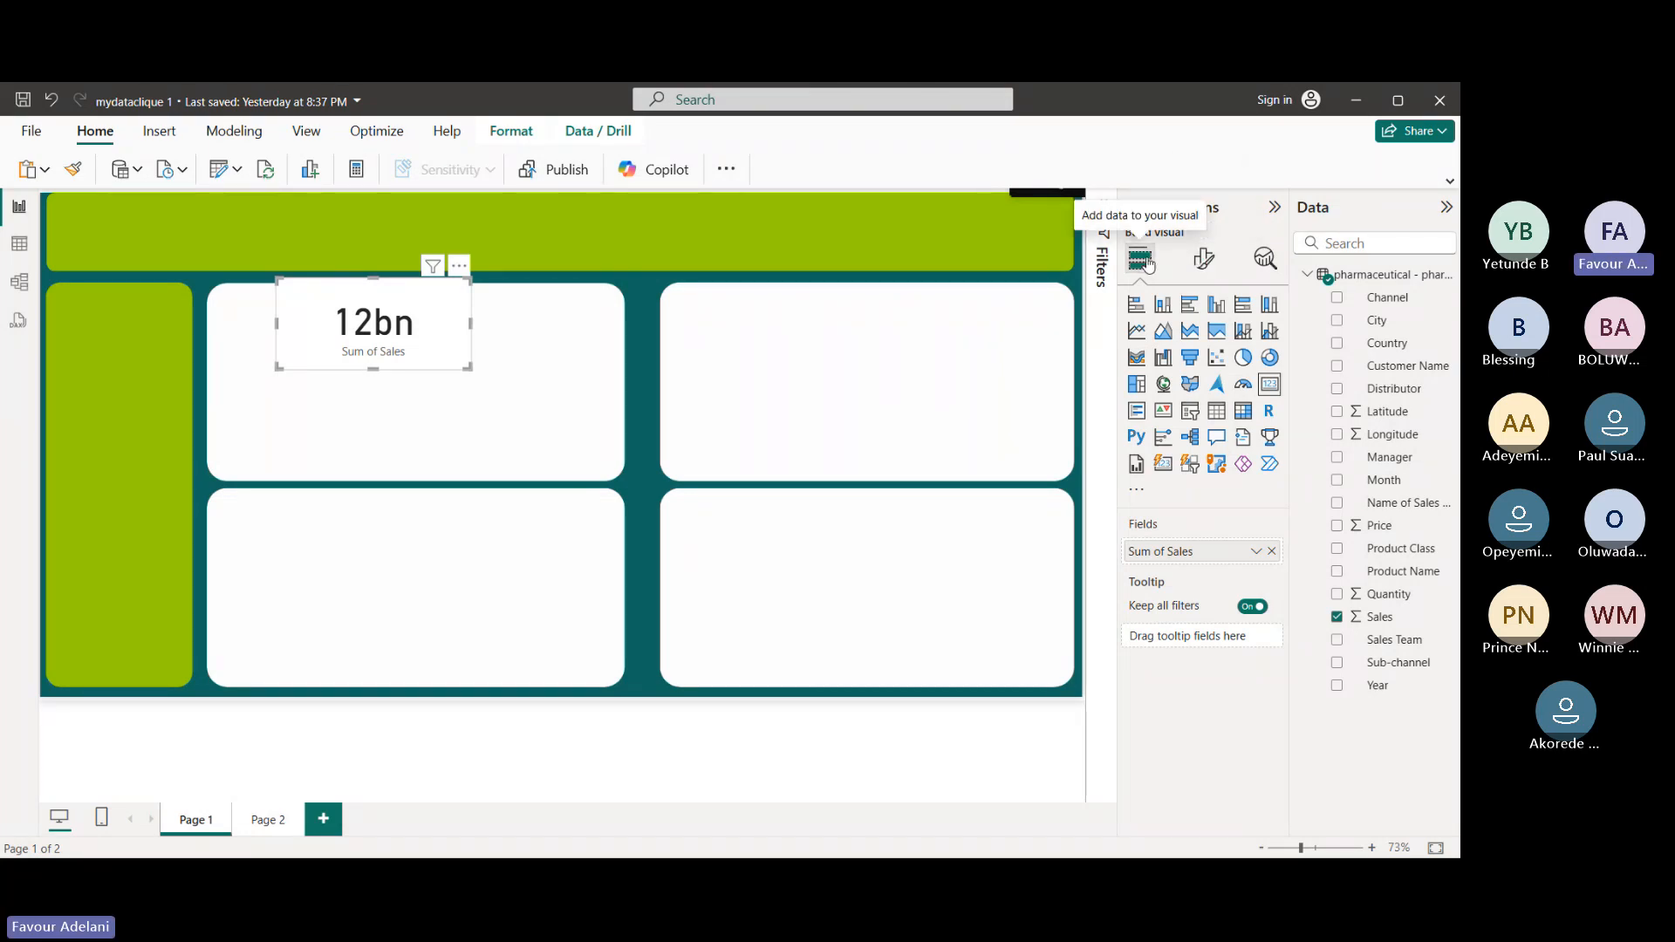
- Examine the card's callout value and category label formatting options, including the label's visibility and available fonts
left_click(1203, 260)
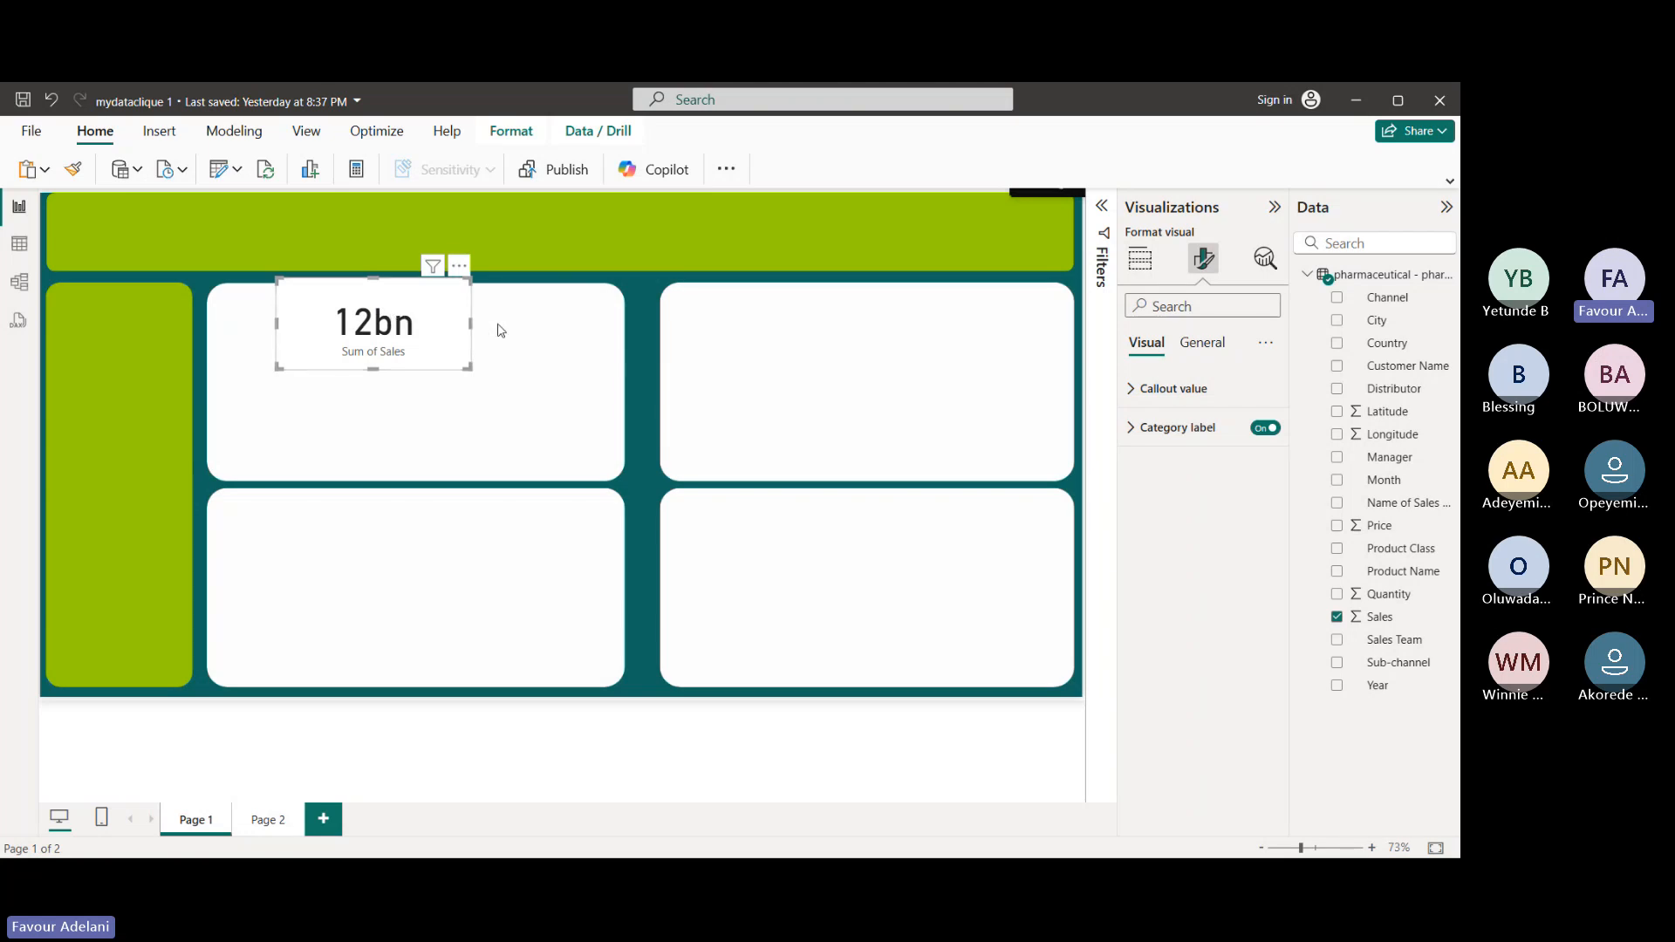
left_click(1143, 390)
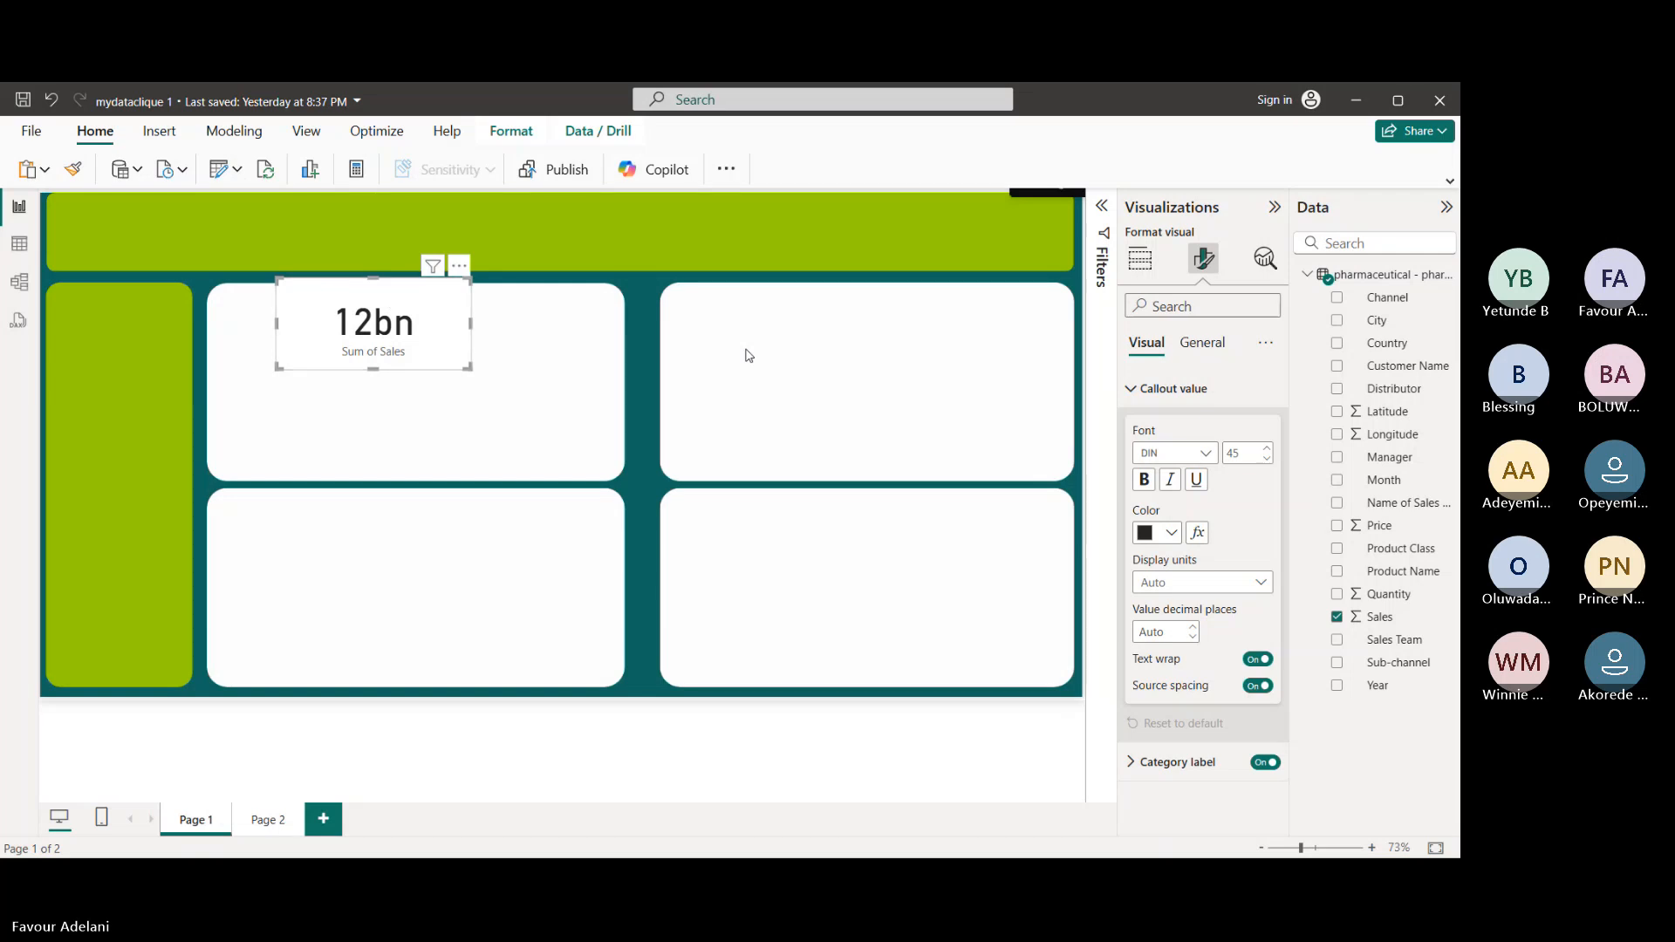
left_click(1139, 389)
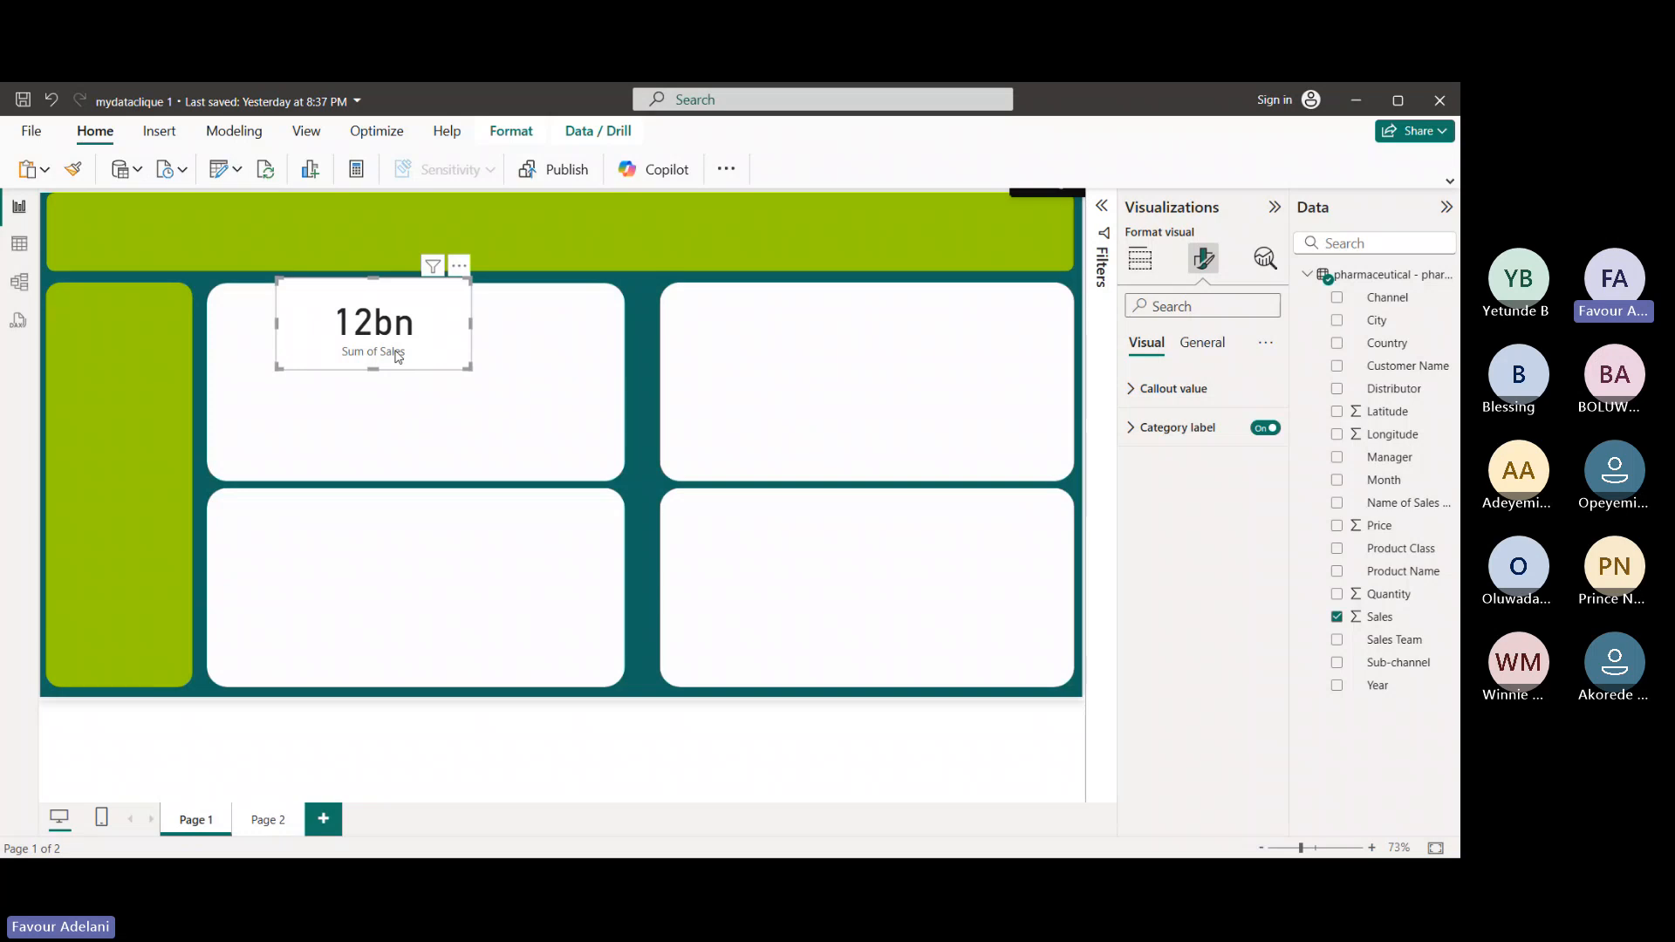
left_click(1264, 431)
left_click(1265, 432)
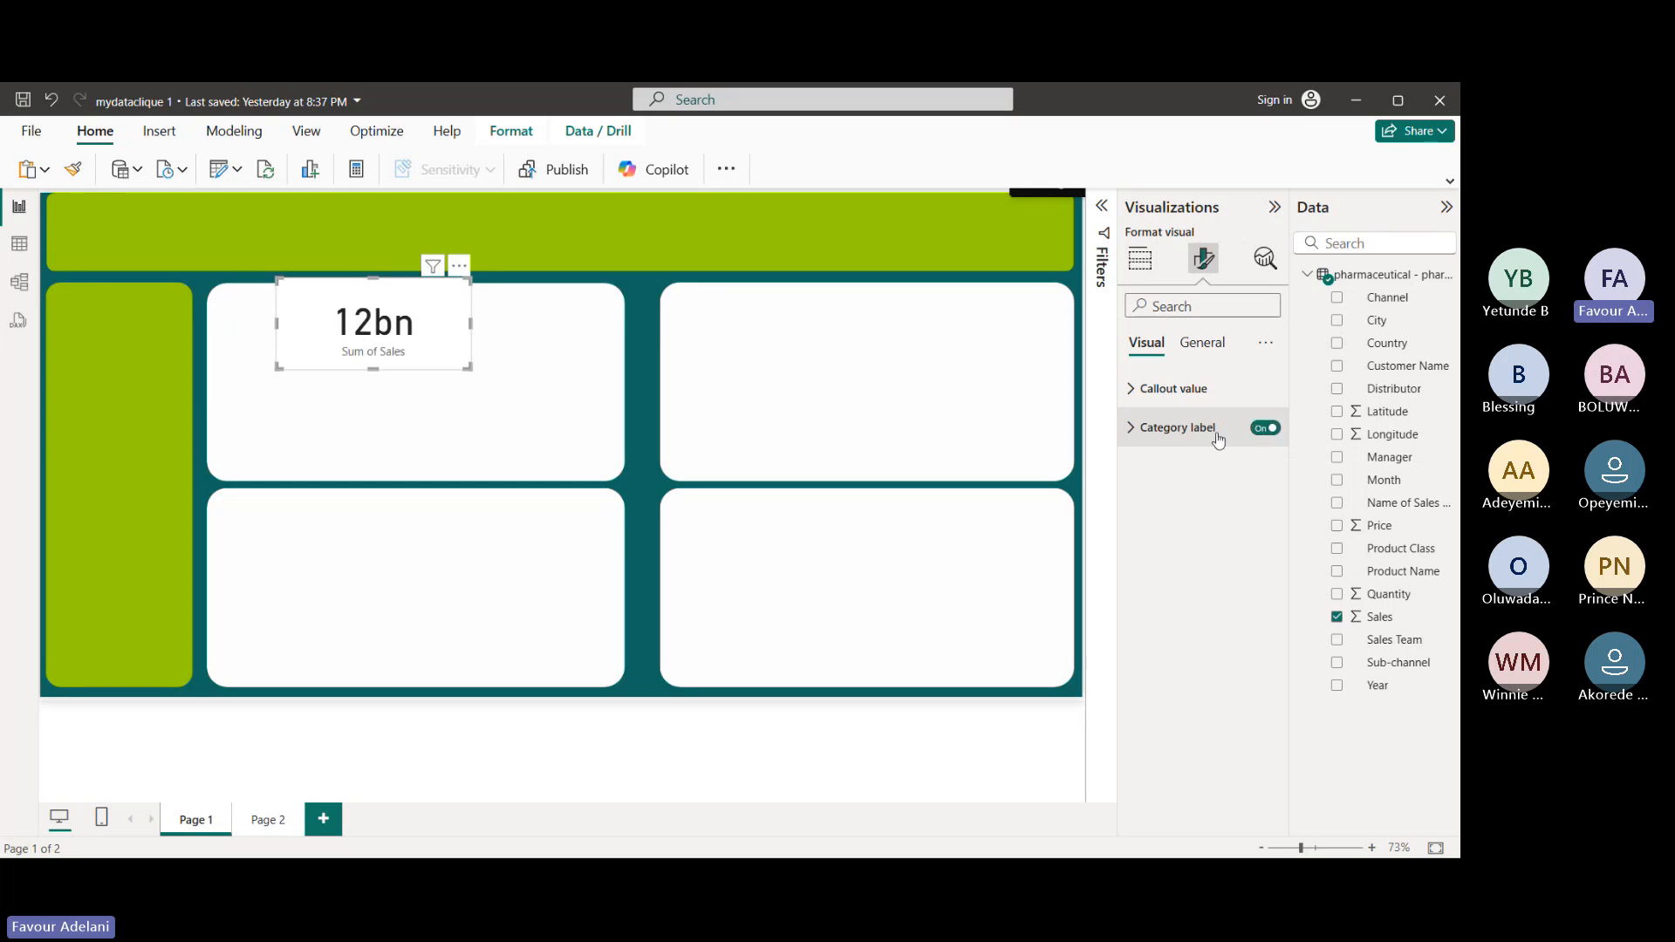
left_click(1144, 438)
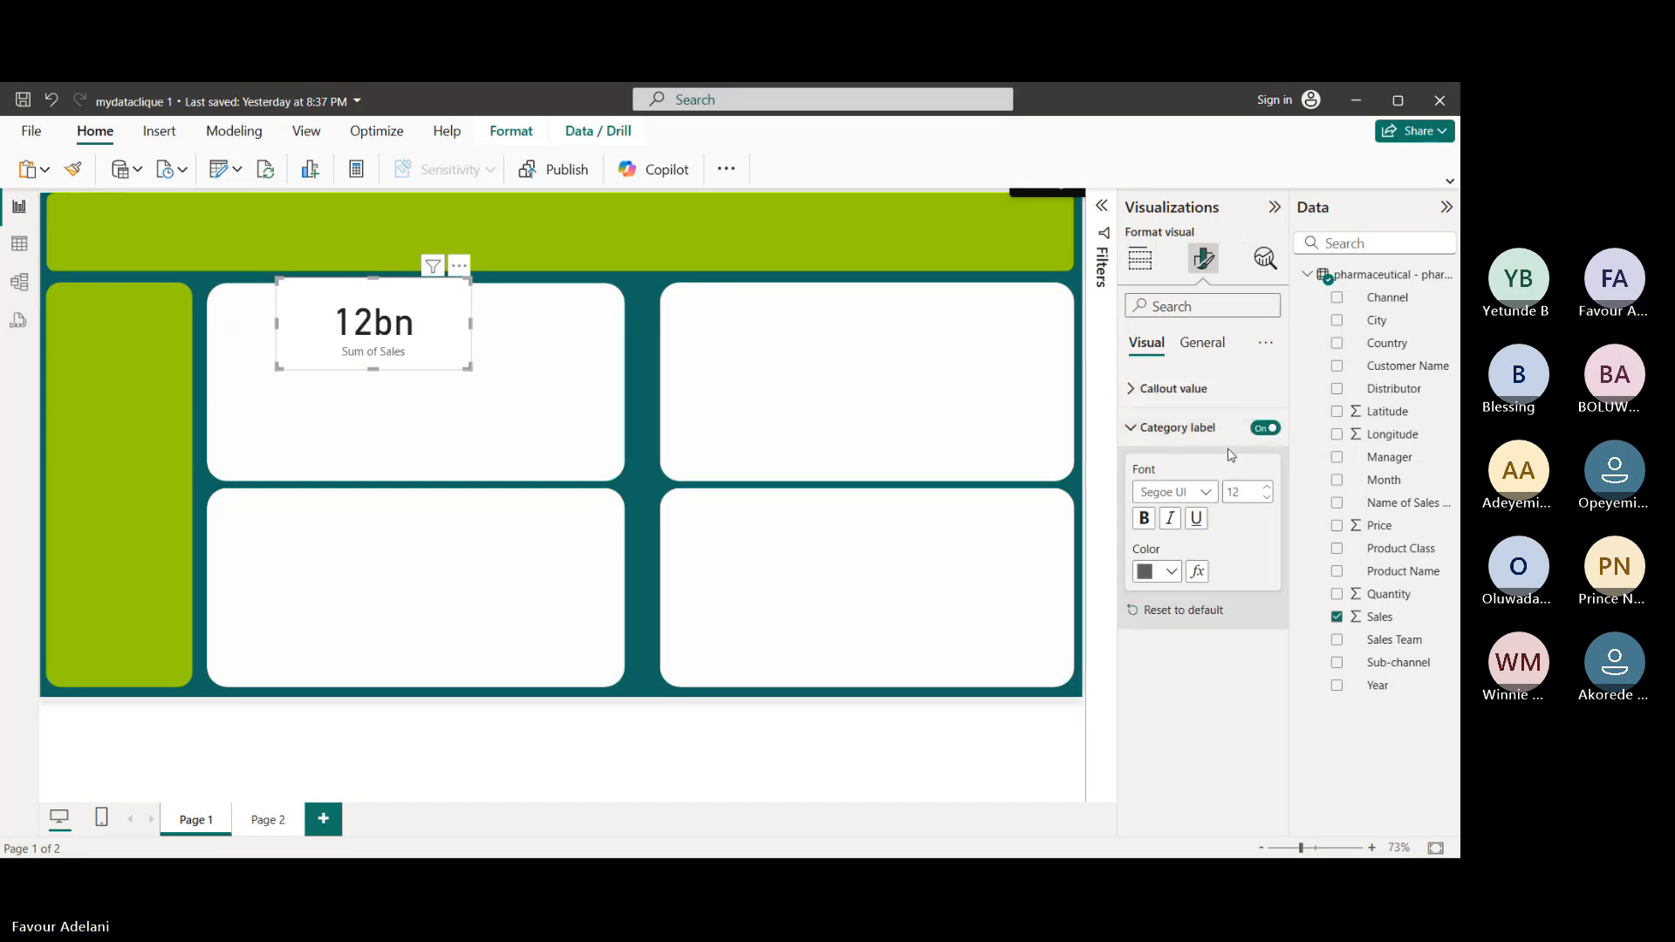
left_click(1204, 495)
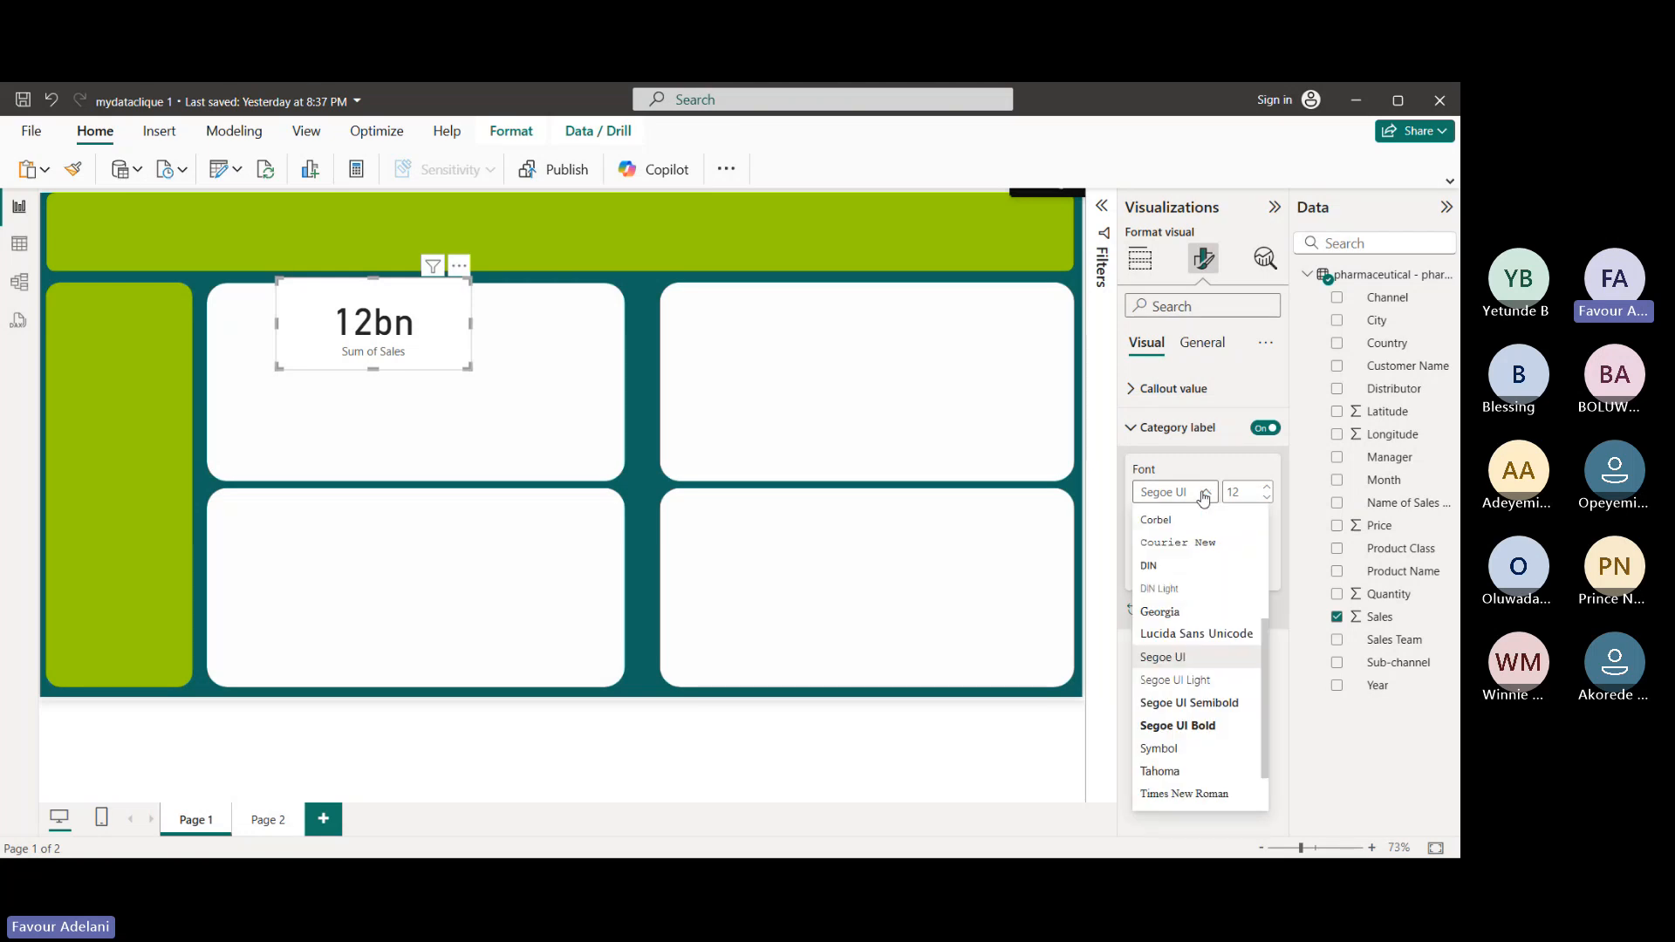
left_click(1251, 477)
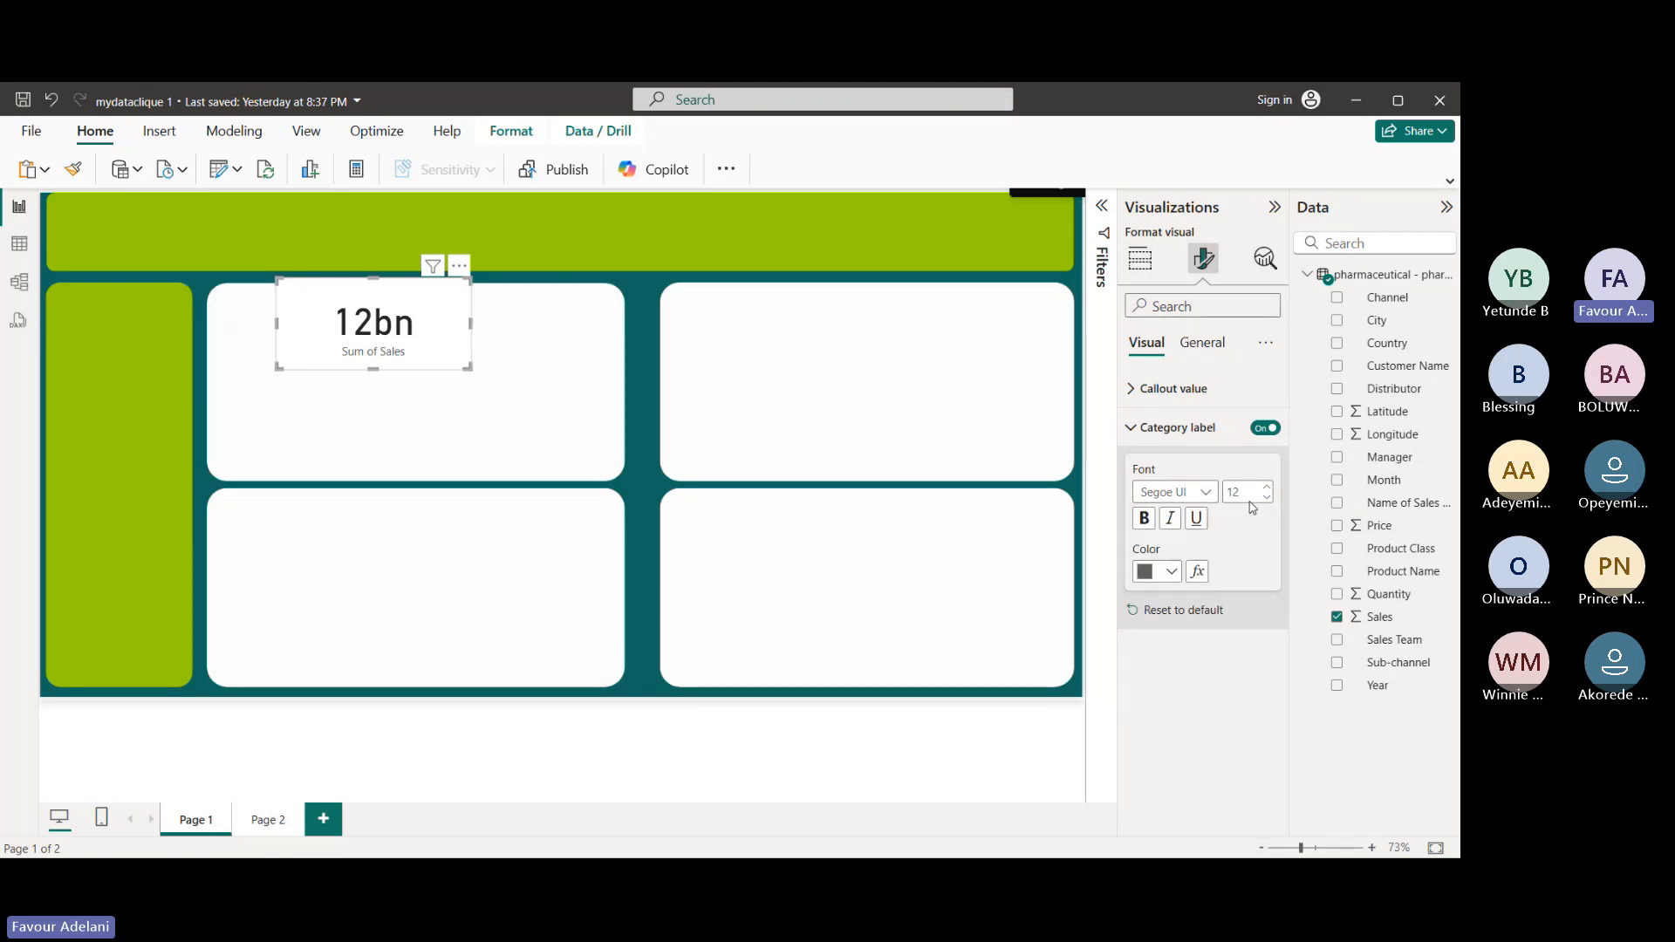
- Turn off the category label on the Sales card
left_click(1143, 518)
left_click(1267, 429)
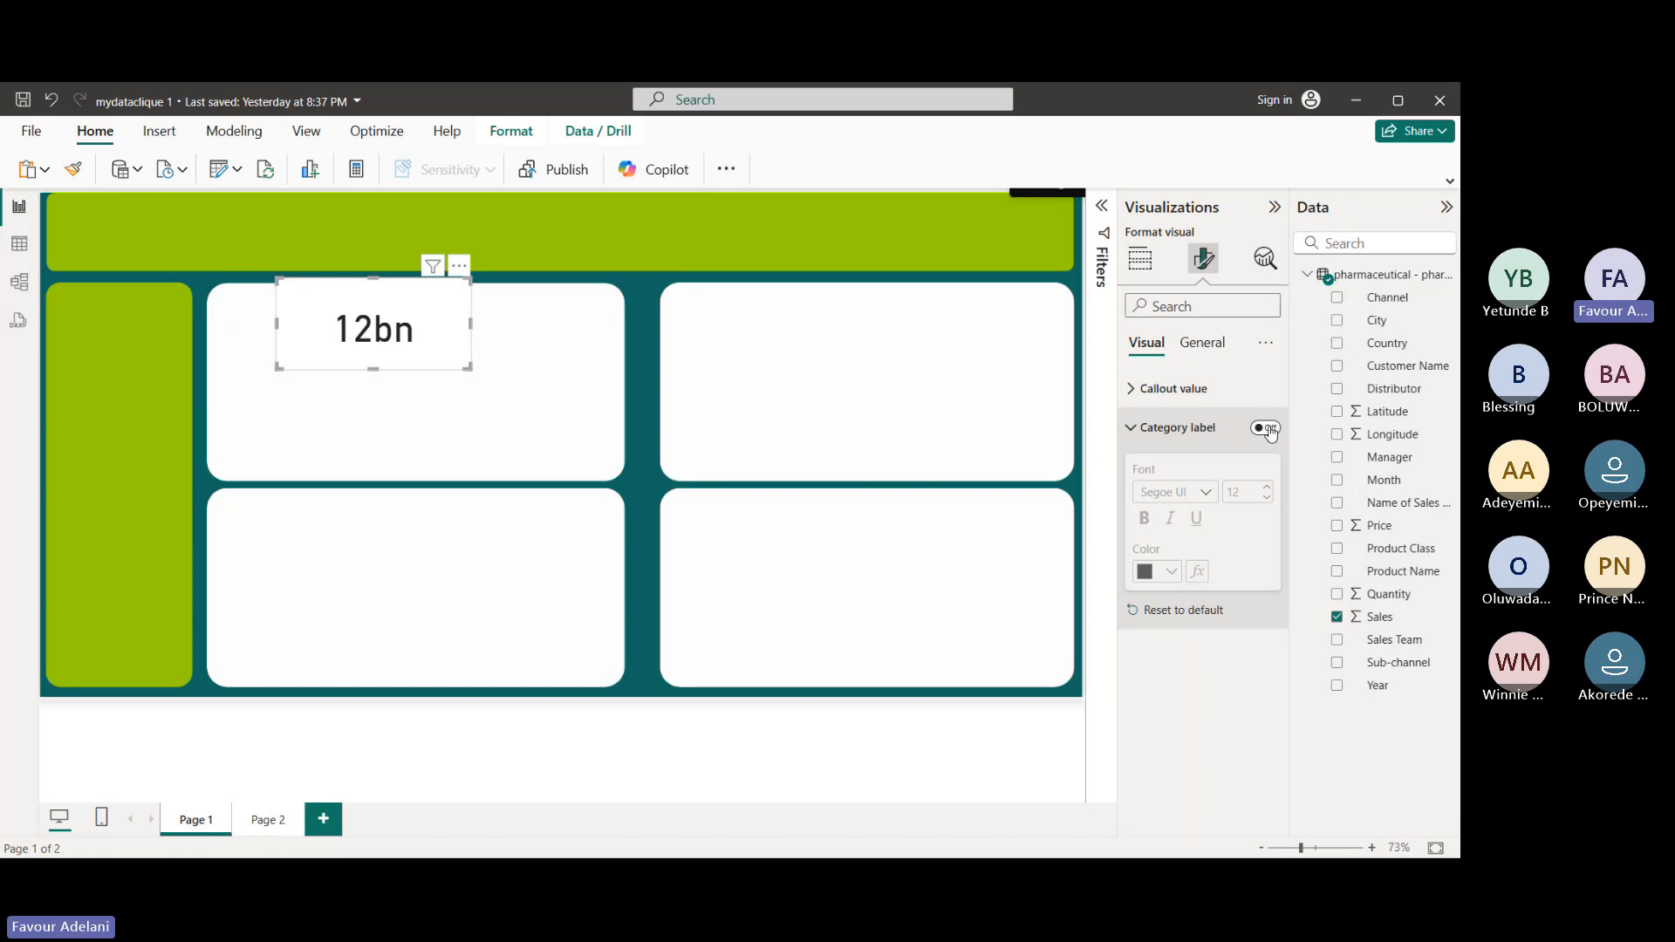
left_click(1177, 428)
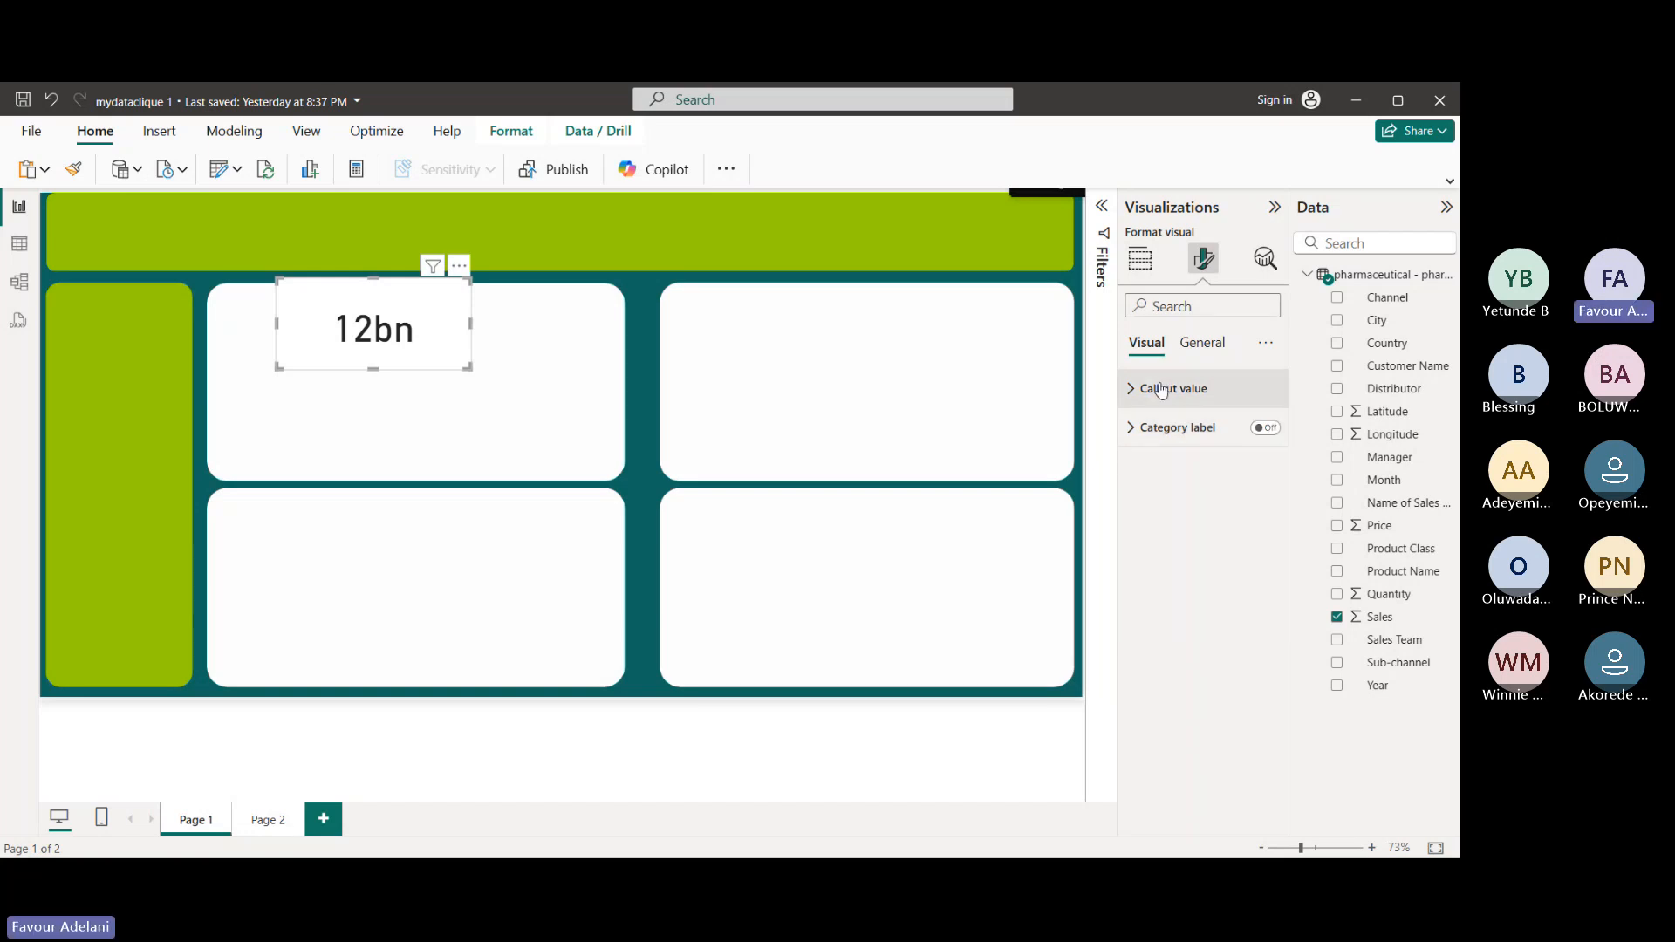
- Set the font of the Sales card's callout value to Trebuchet MS
left_click(1161, 391)
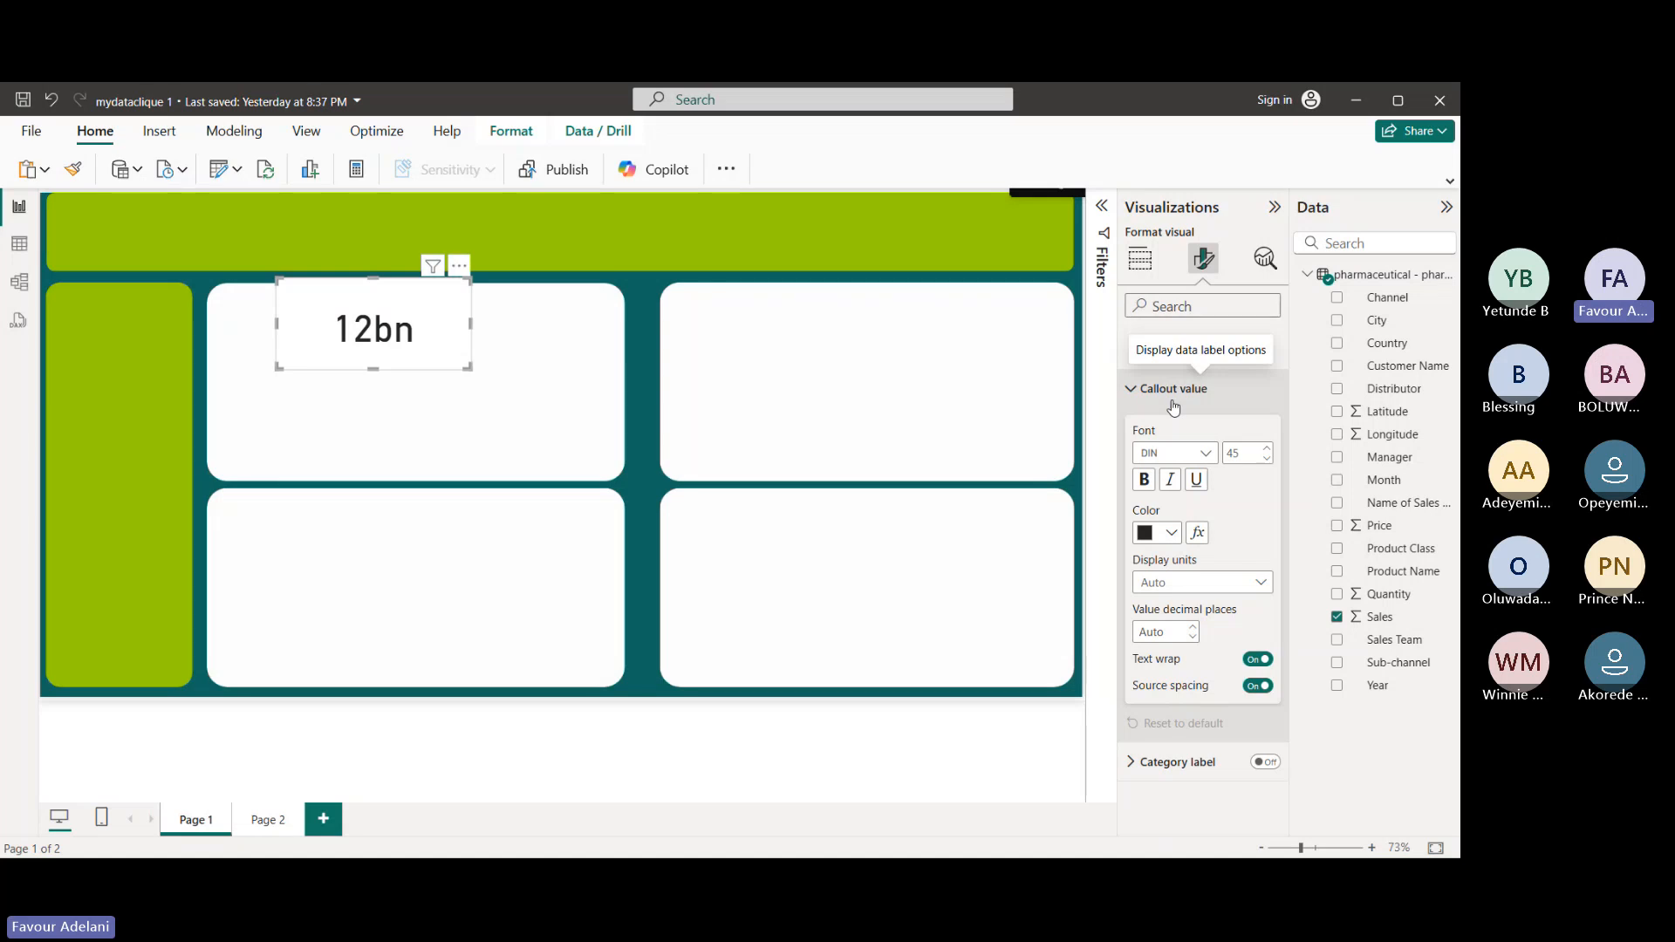
left_click(1205, 457)
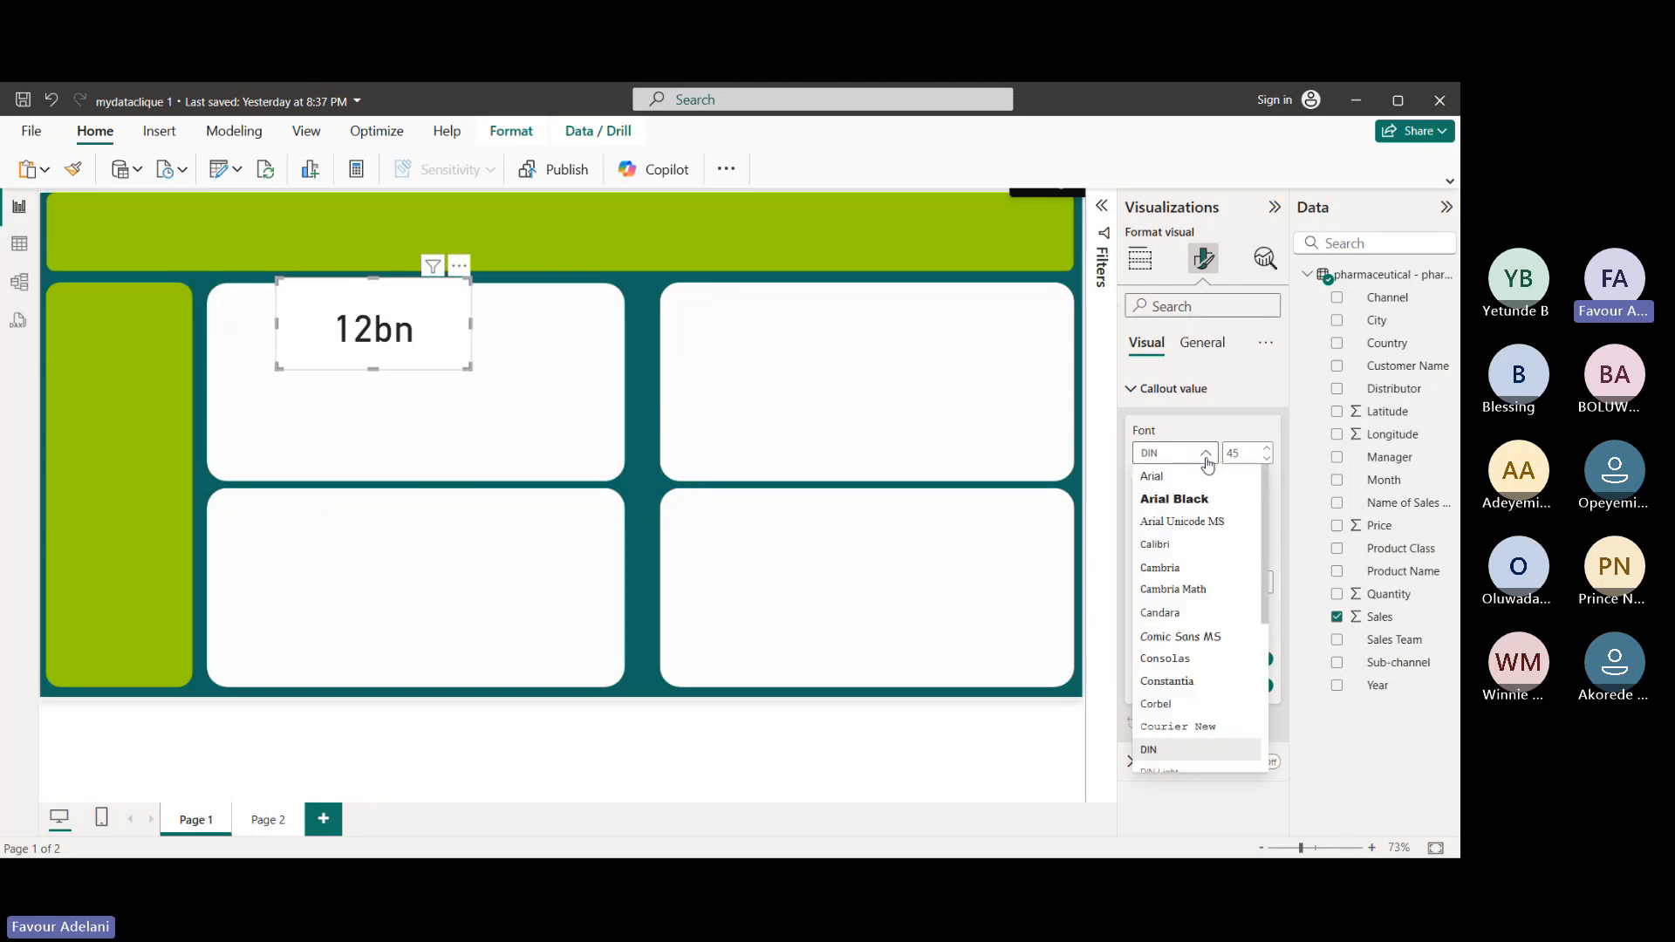
scroll(1219, 600, "down", 2)
scroll(1219, 600, "down", 2)
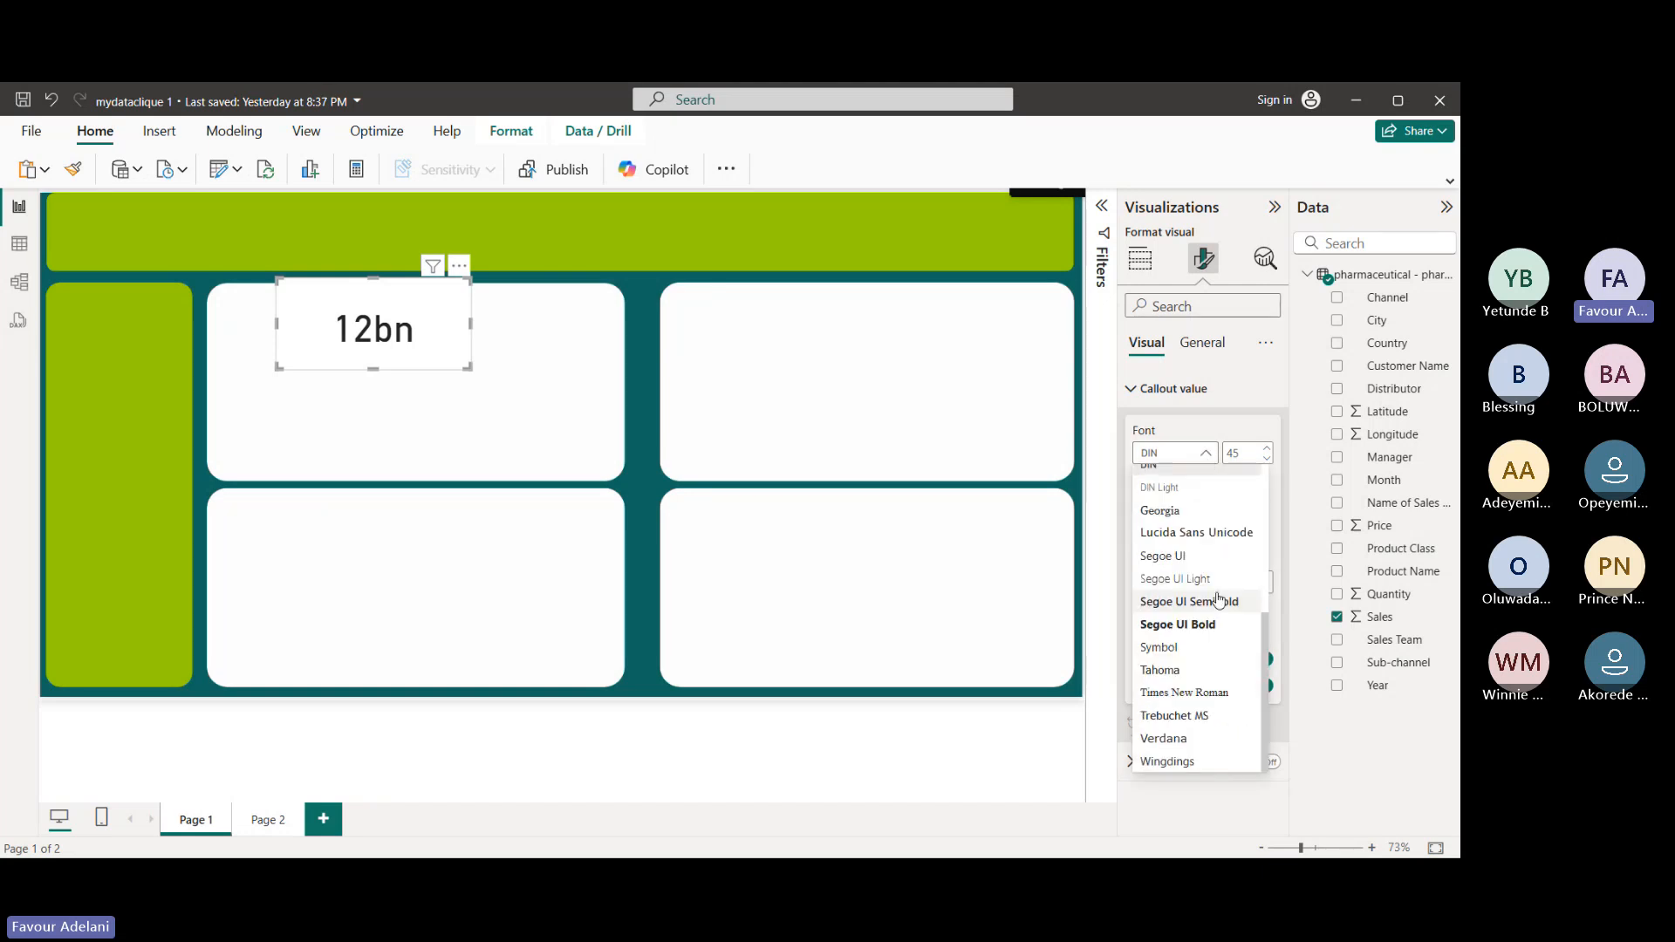
scroll(1218, 600, "up", 5)
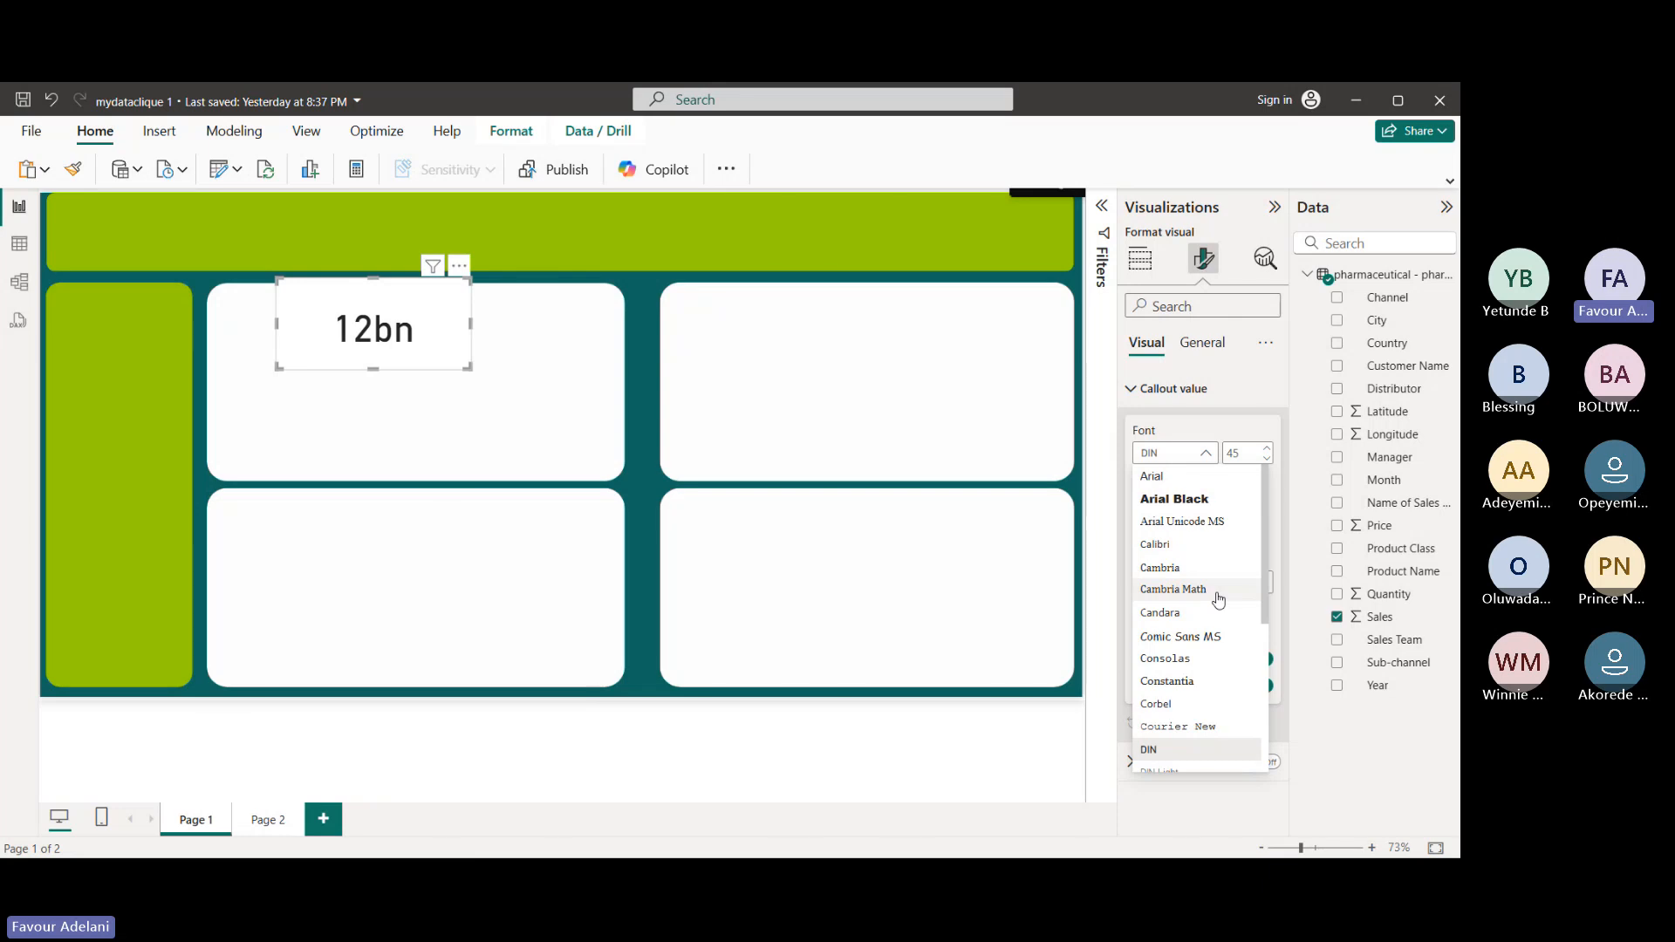
scroll(1218, 600, "down", 3)
scroll(1219, 599, "down", 1)
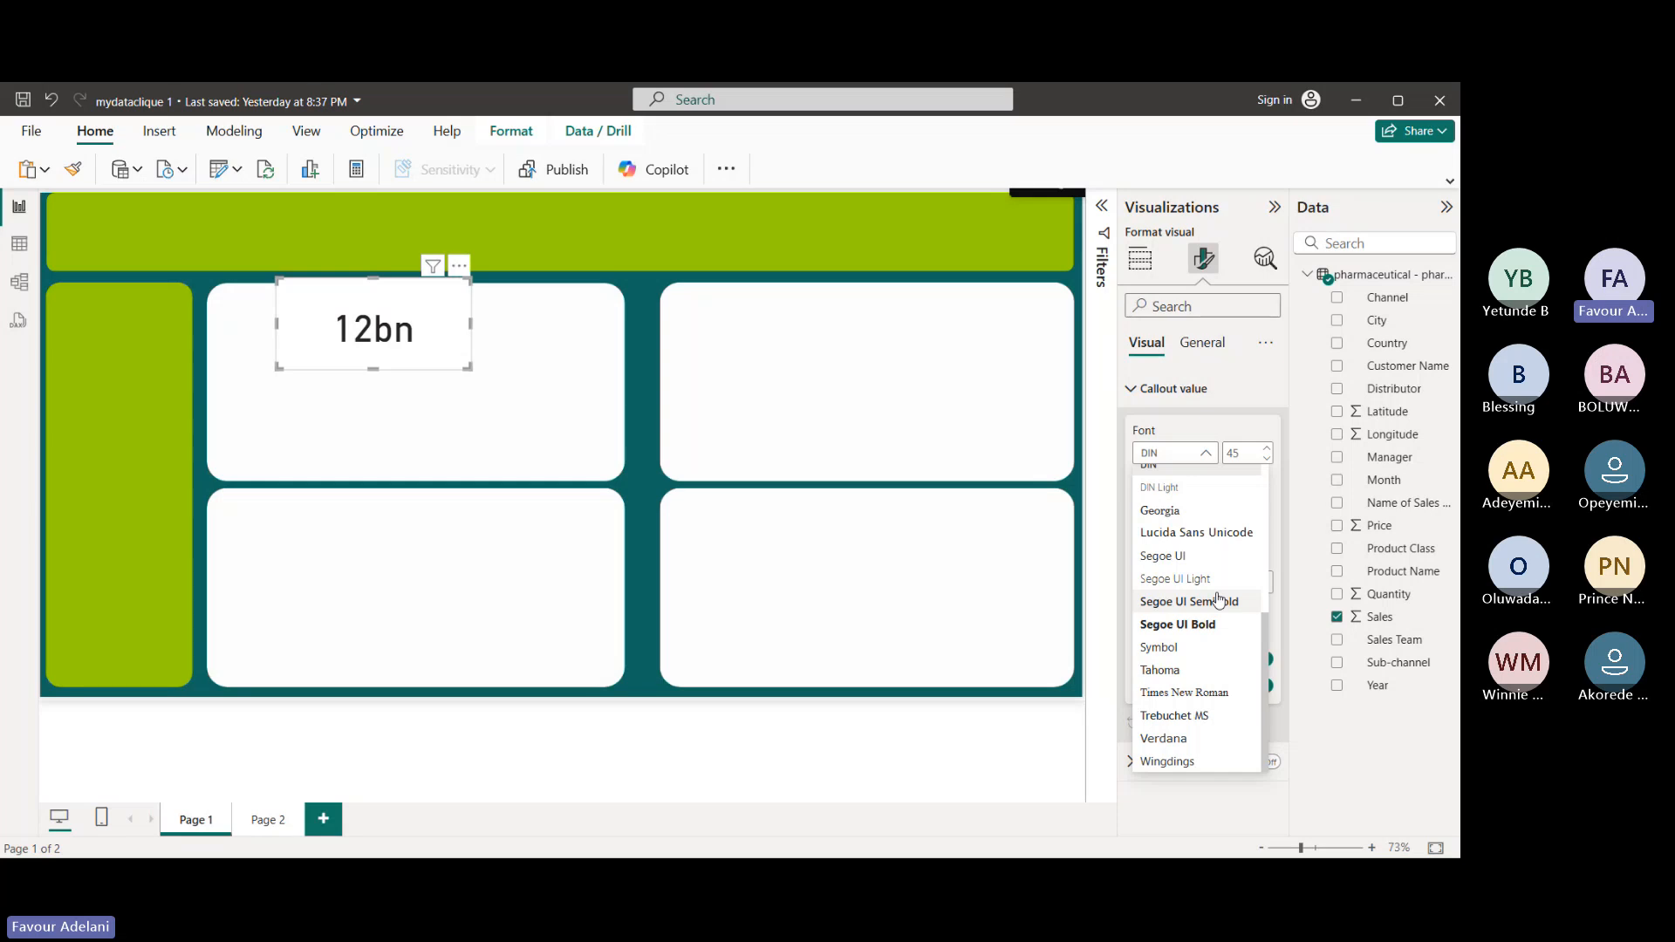
left_click(1207, 717)
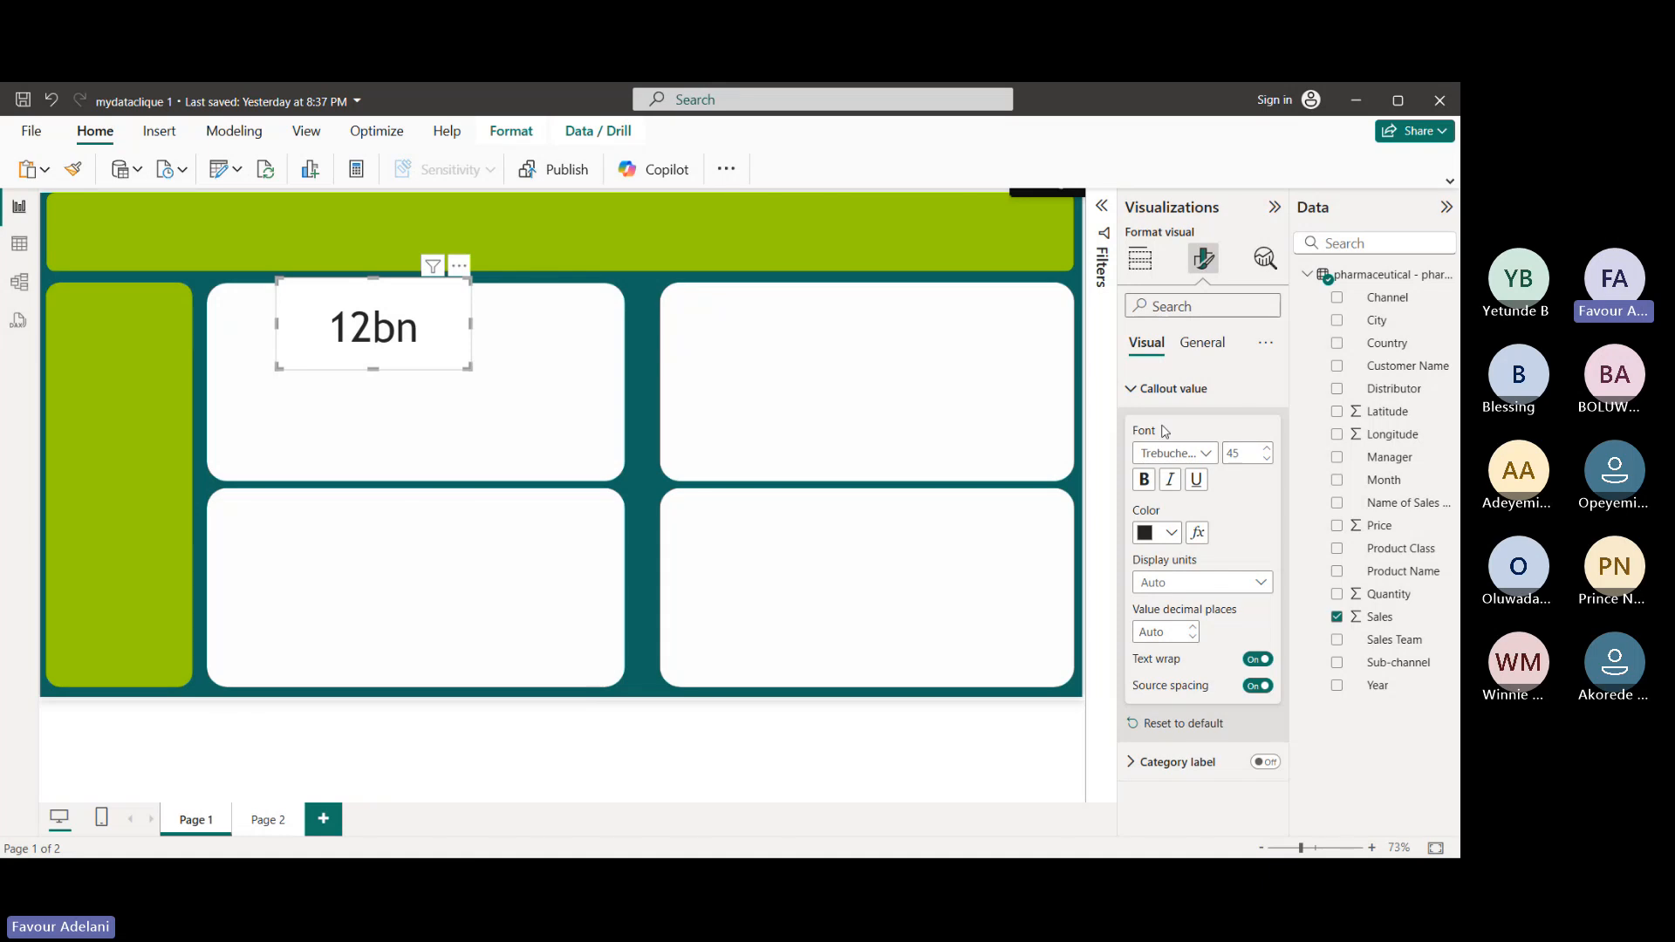
- Try bold on the callout value, leave it off, and set the font size to 41
left_click(1145, 480)
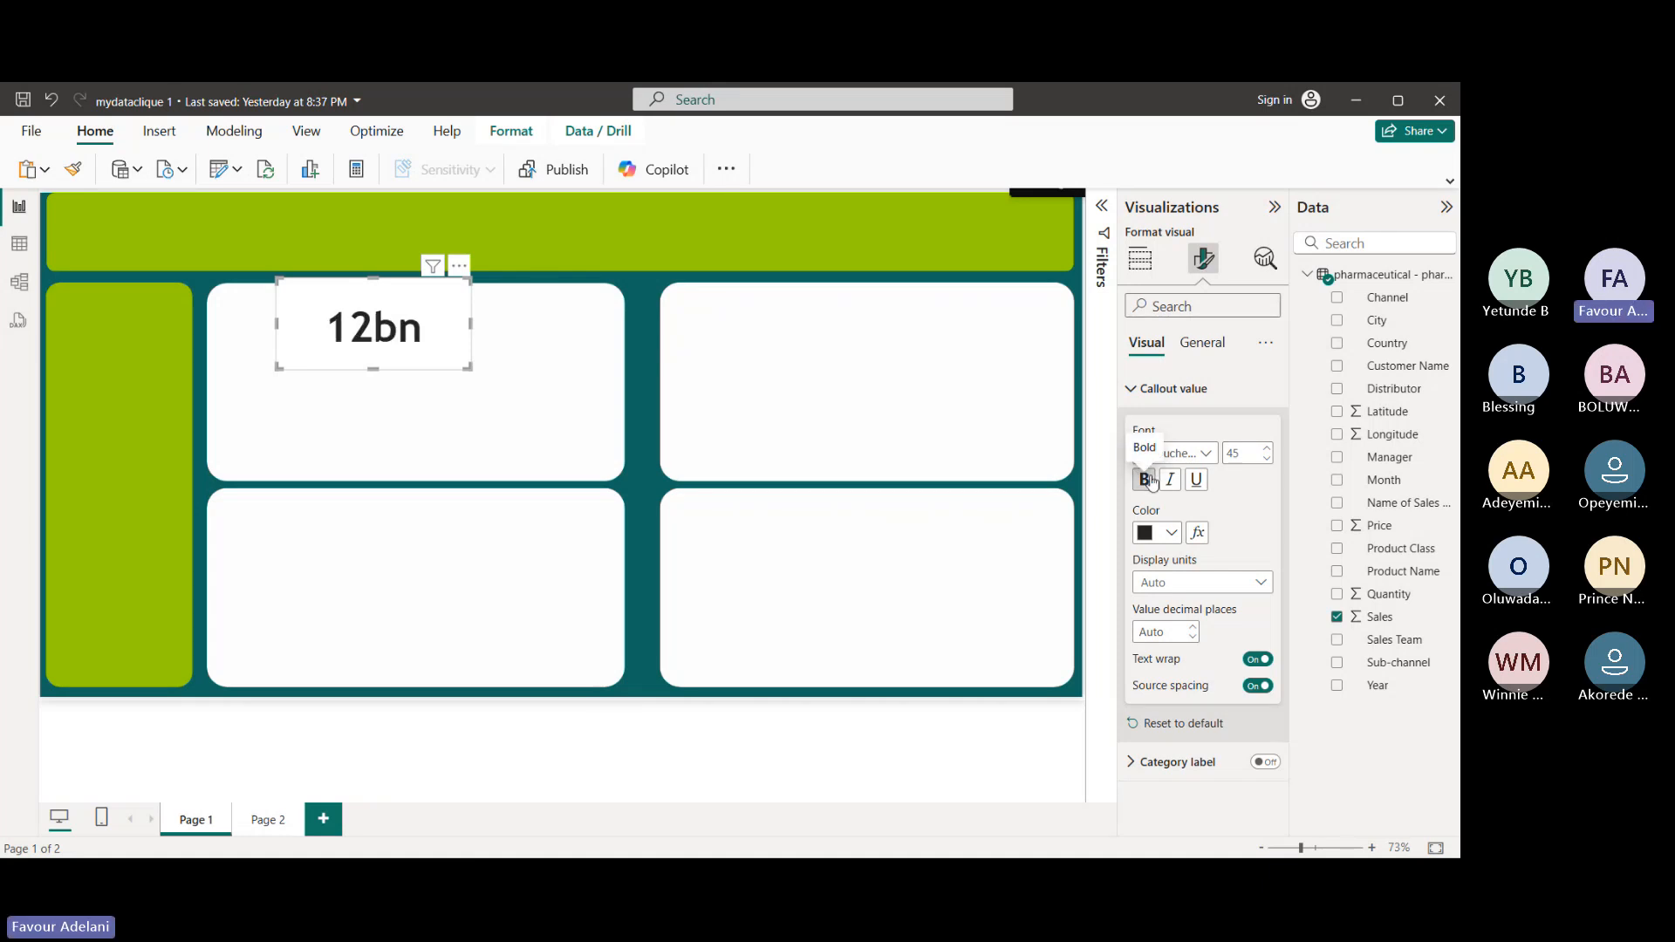
left_click(1148, 479)
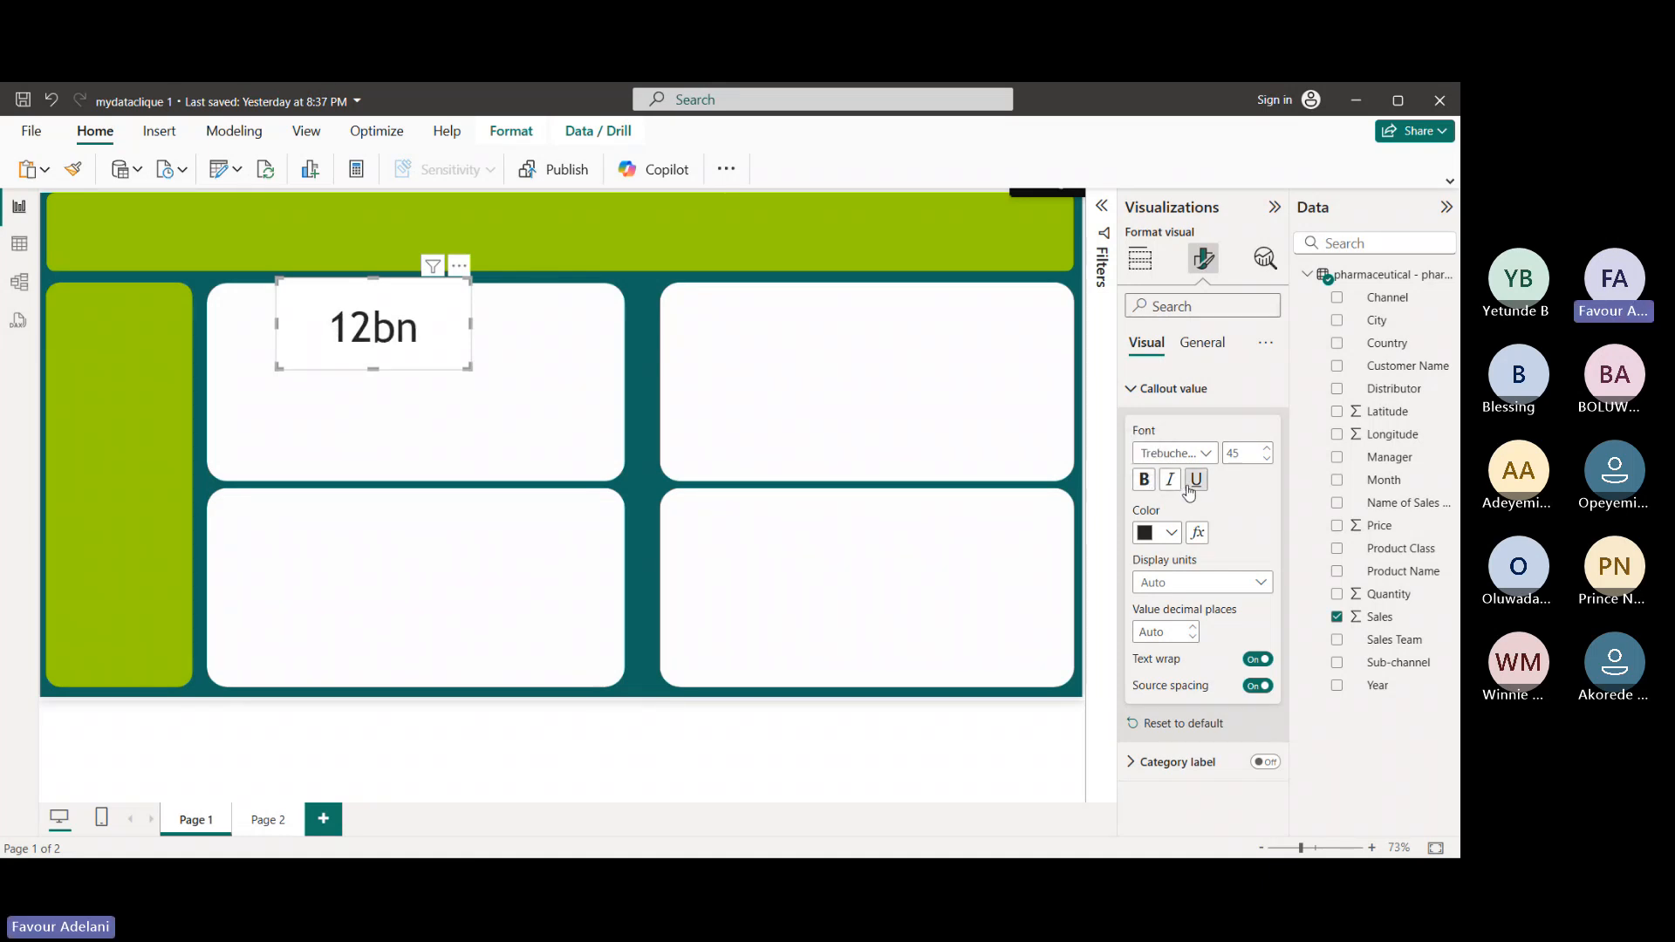
left_click(1267, 460)
left_click(1266, 459)
left_click(1267, 460)
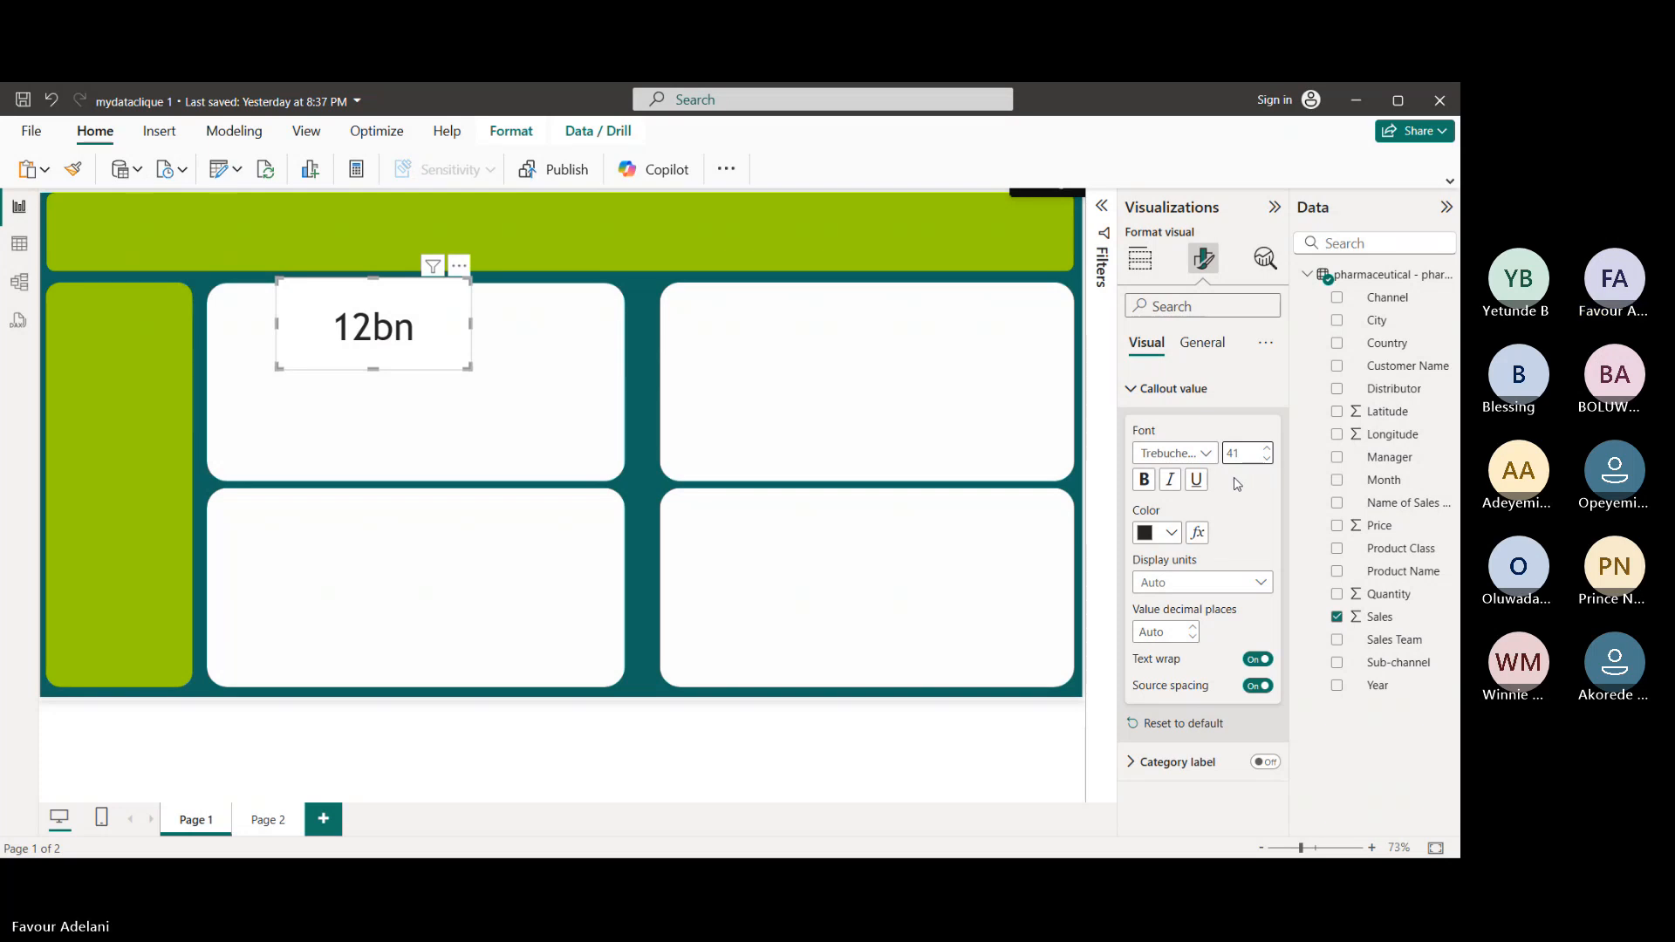
left_click(1173, 534)
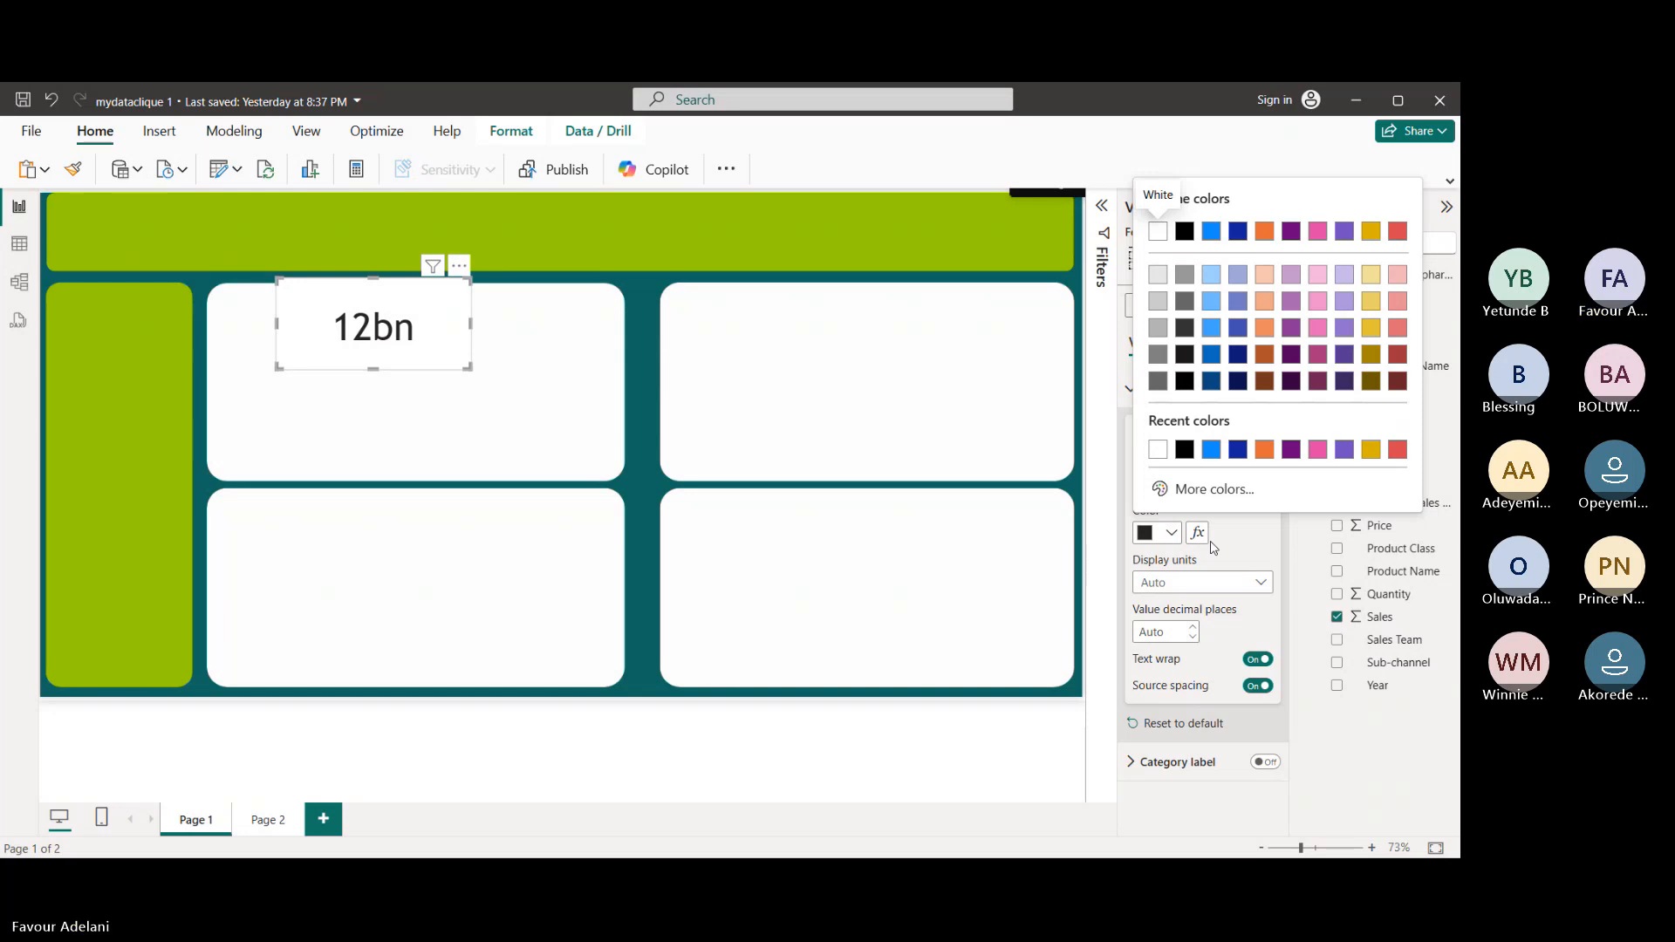
left_click(1211, 541)
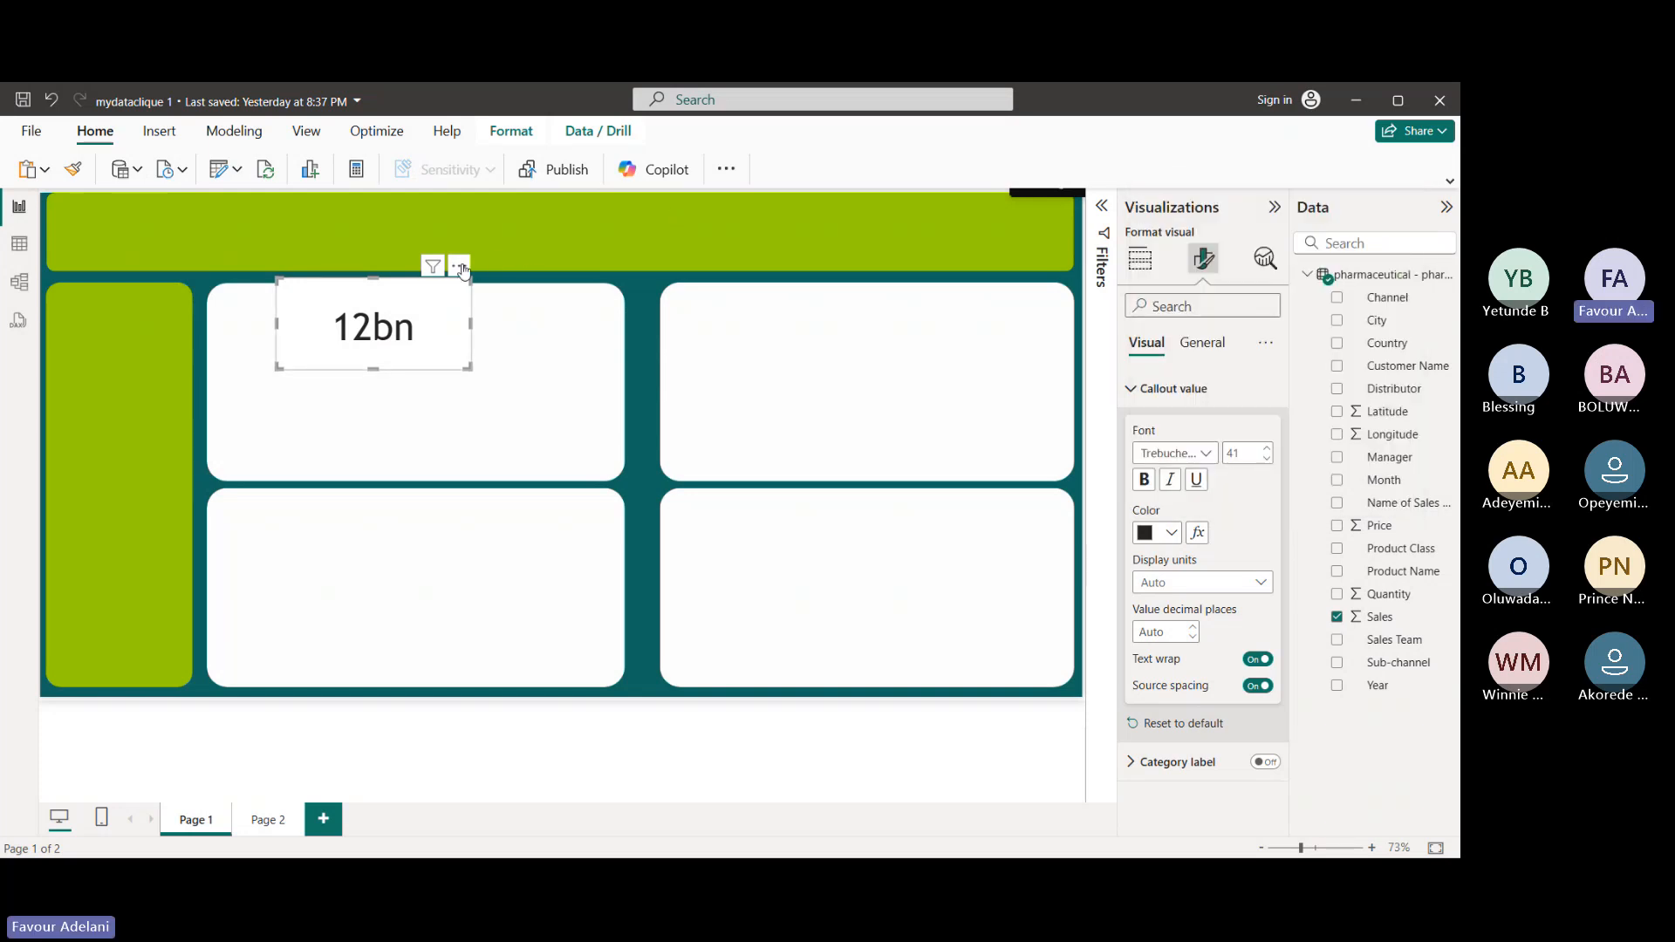
- Move the Sales card into the green header band and shrink it to about 258 wide by 104 high
left_click_drag(463, 270, 464, 183)
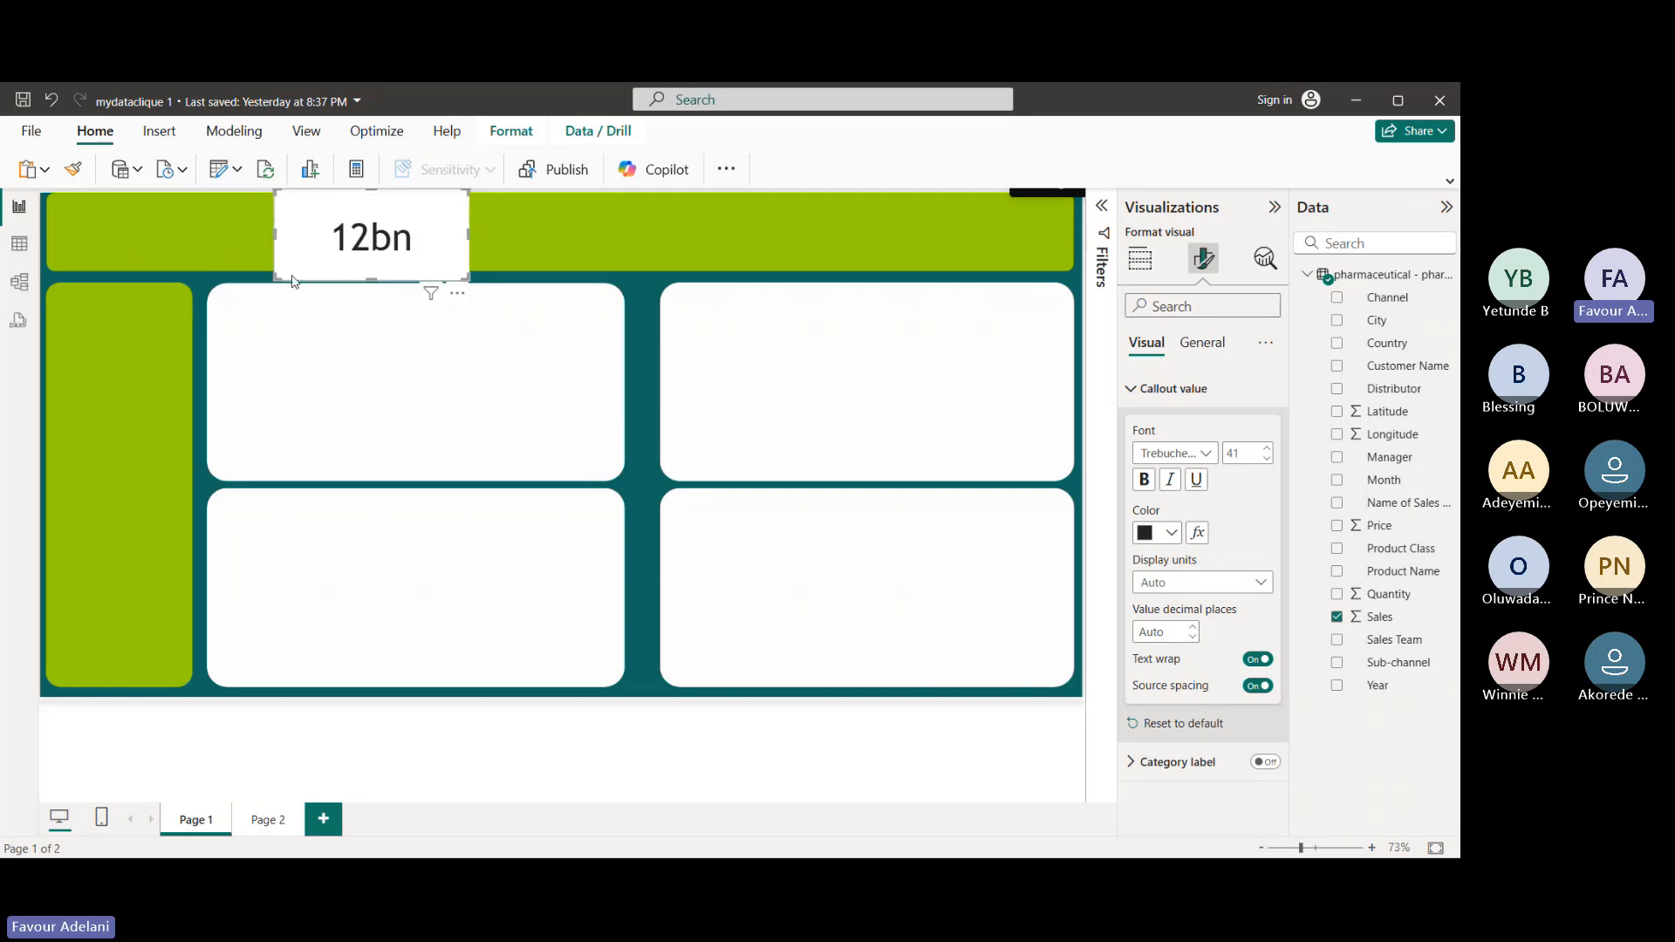
left_click_drag(277, 279, 295, 267)
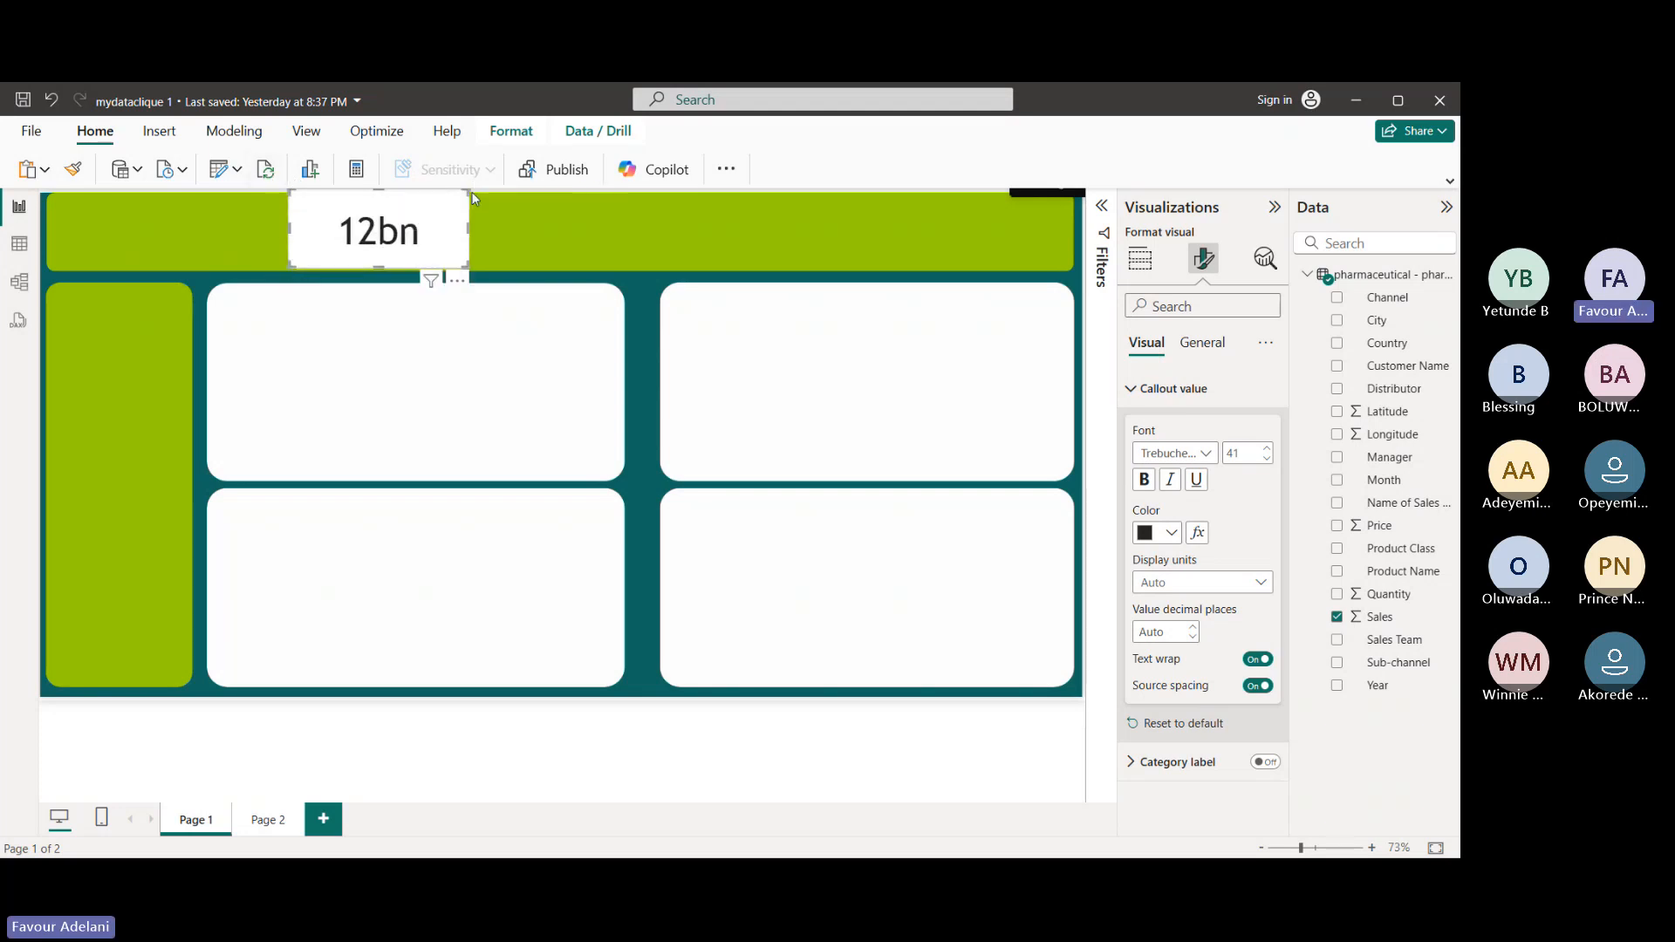
left_click_drag(466, 194, 464, 200)
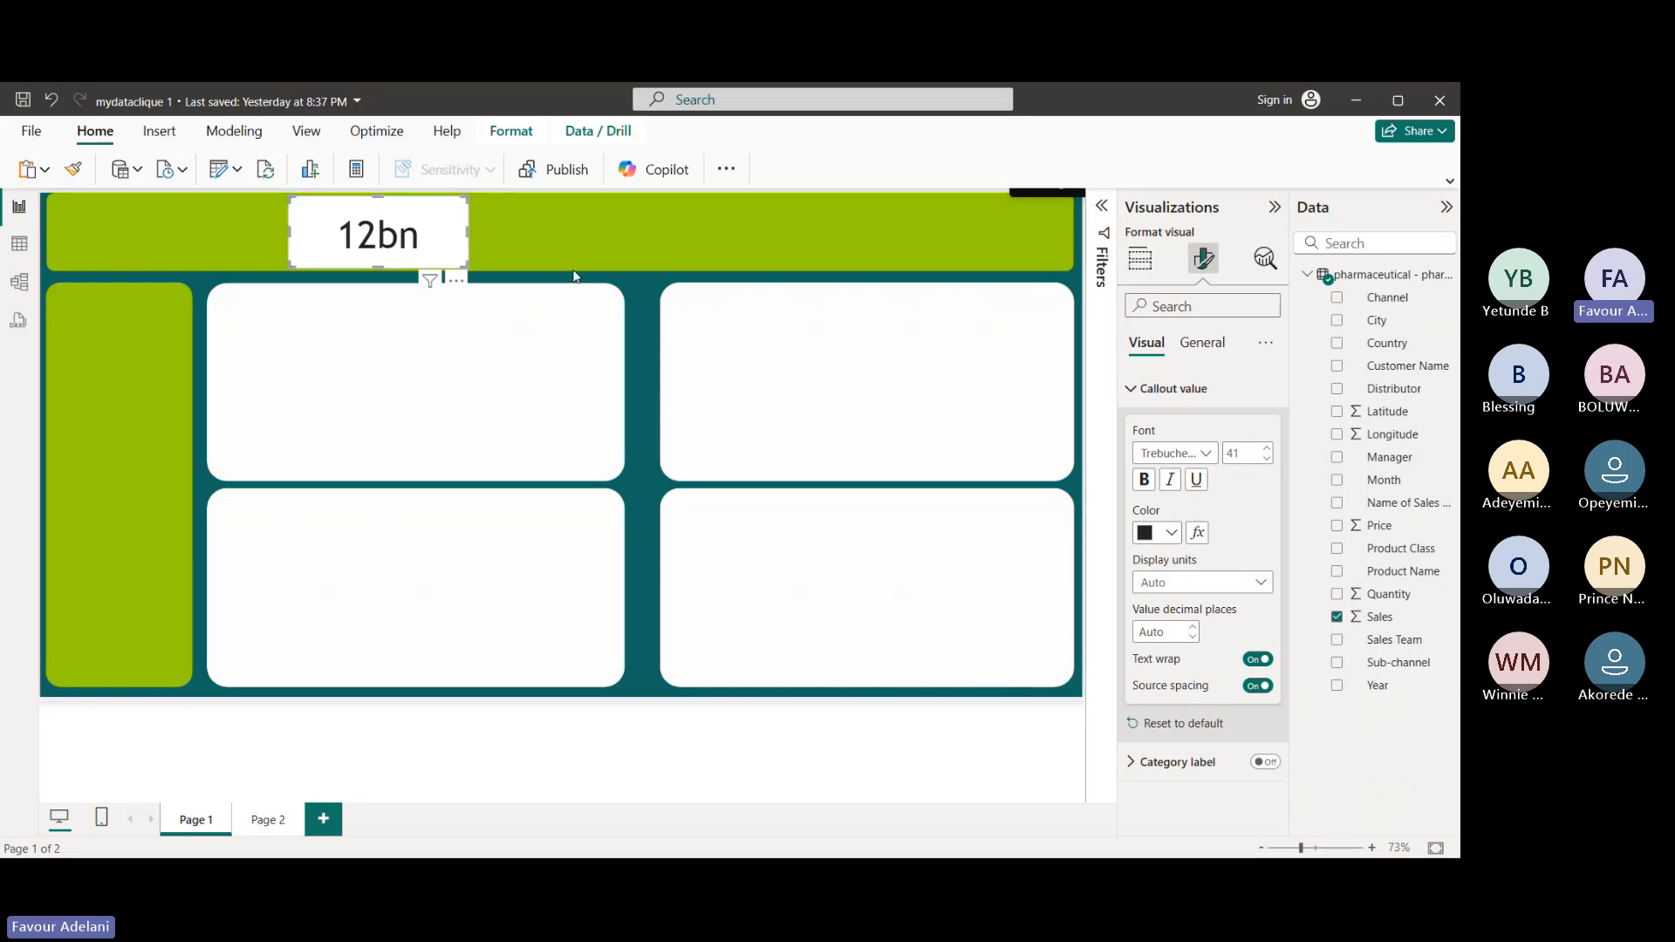
left_click(646, 284)
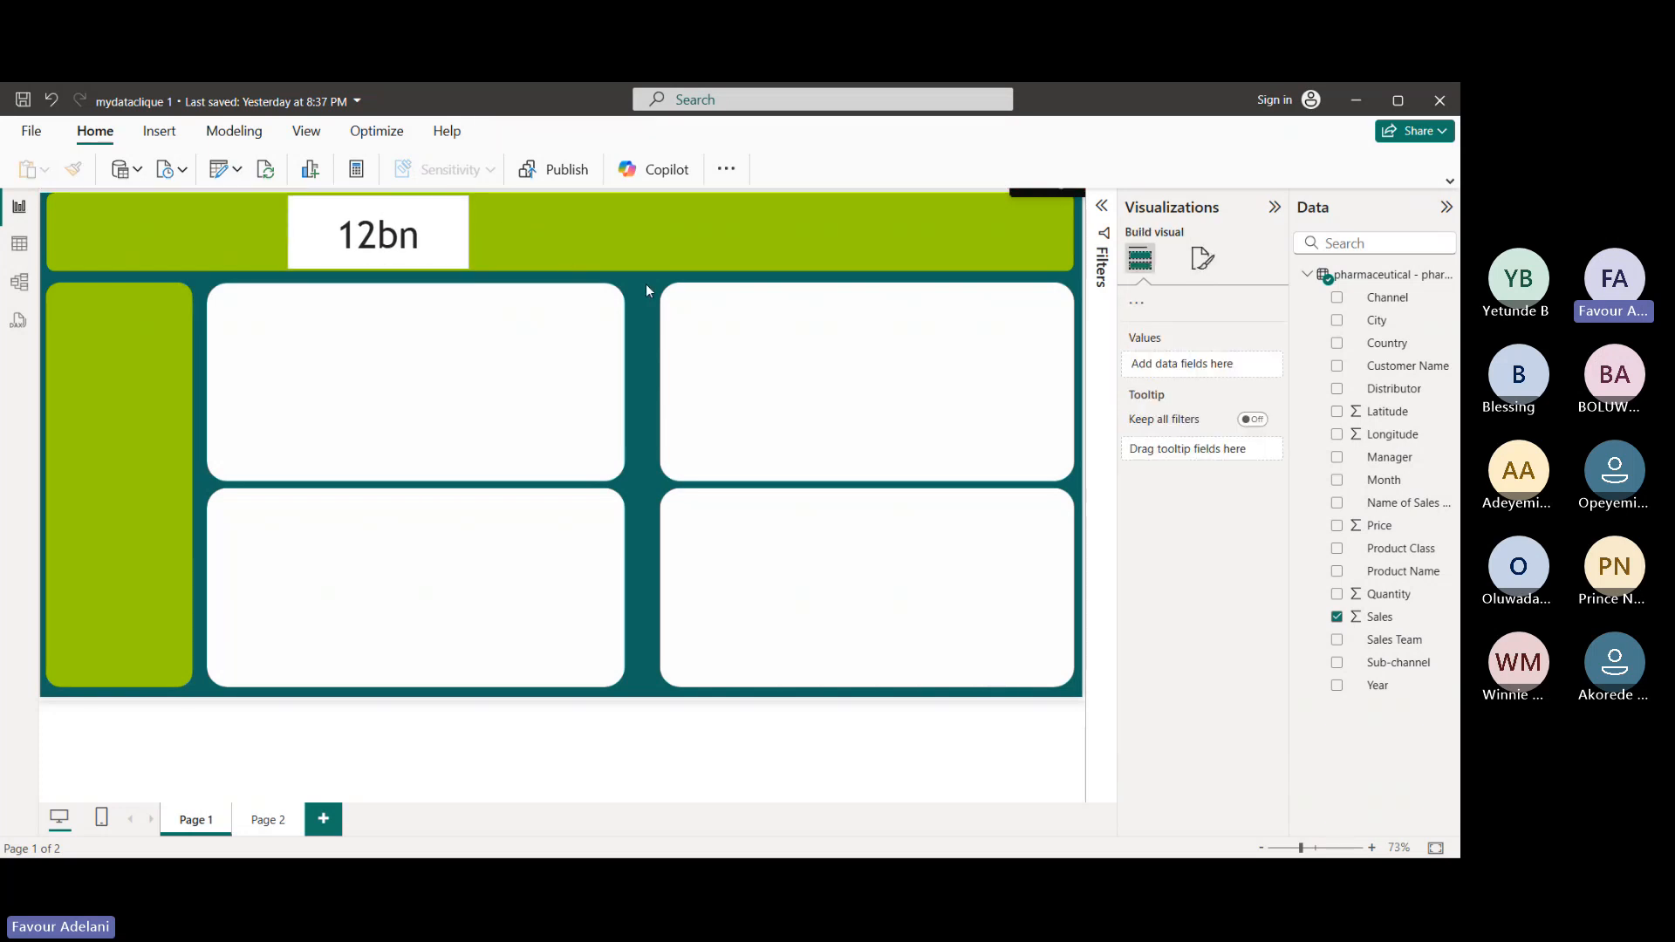
- Examine the size and position properties in the Sales card's general formatting options
left_click(450, 226)
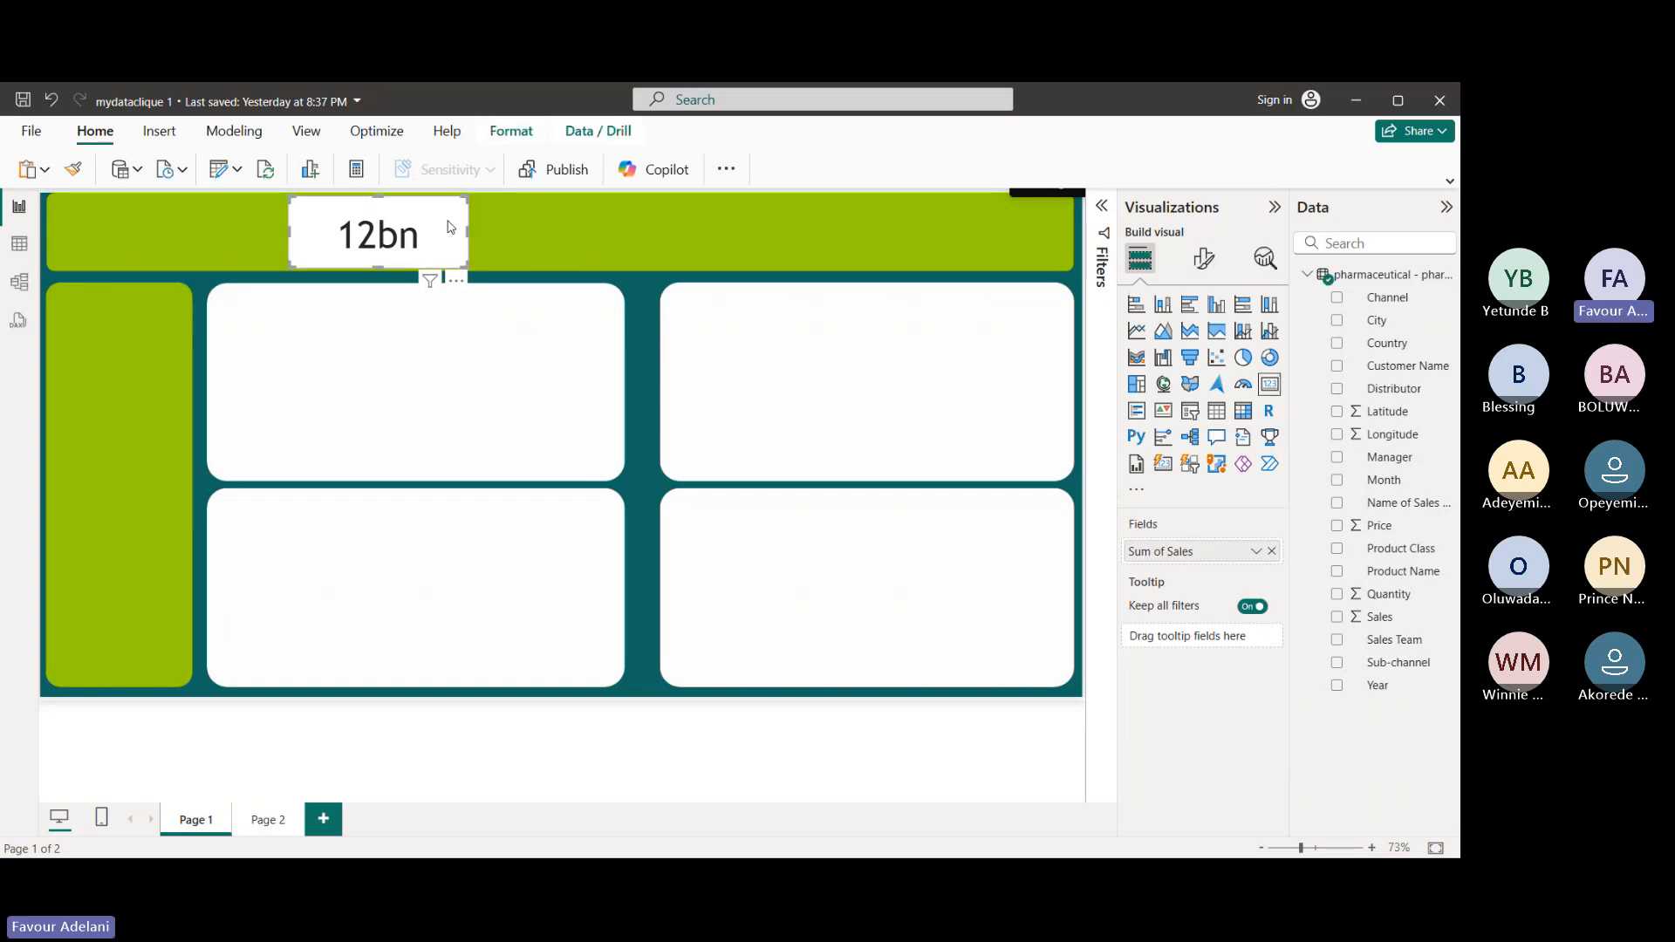
left_click(1204, 259)
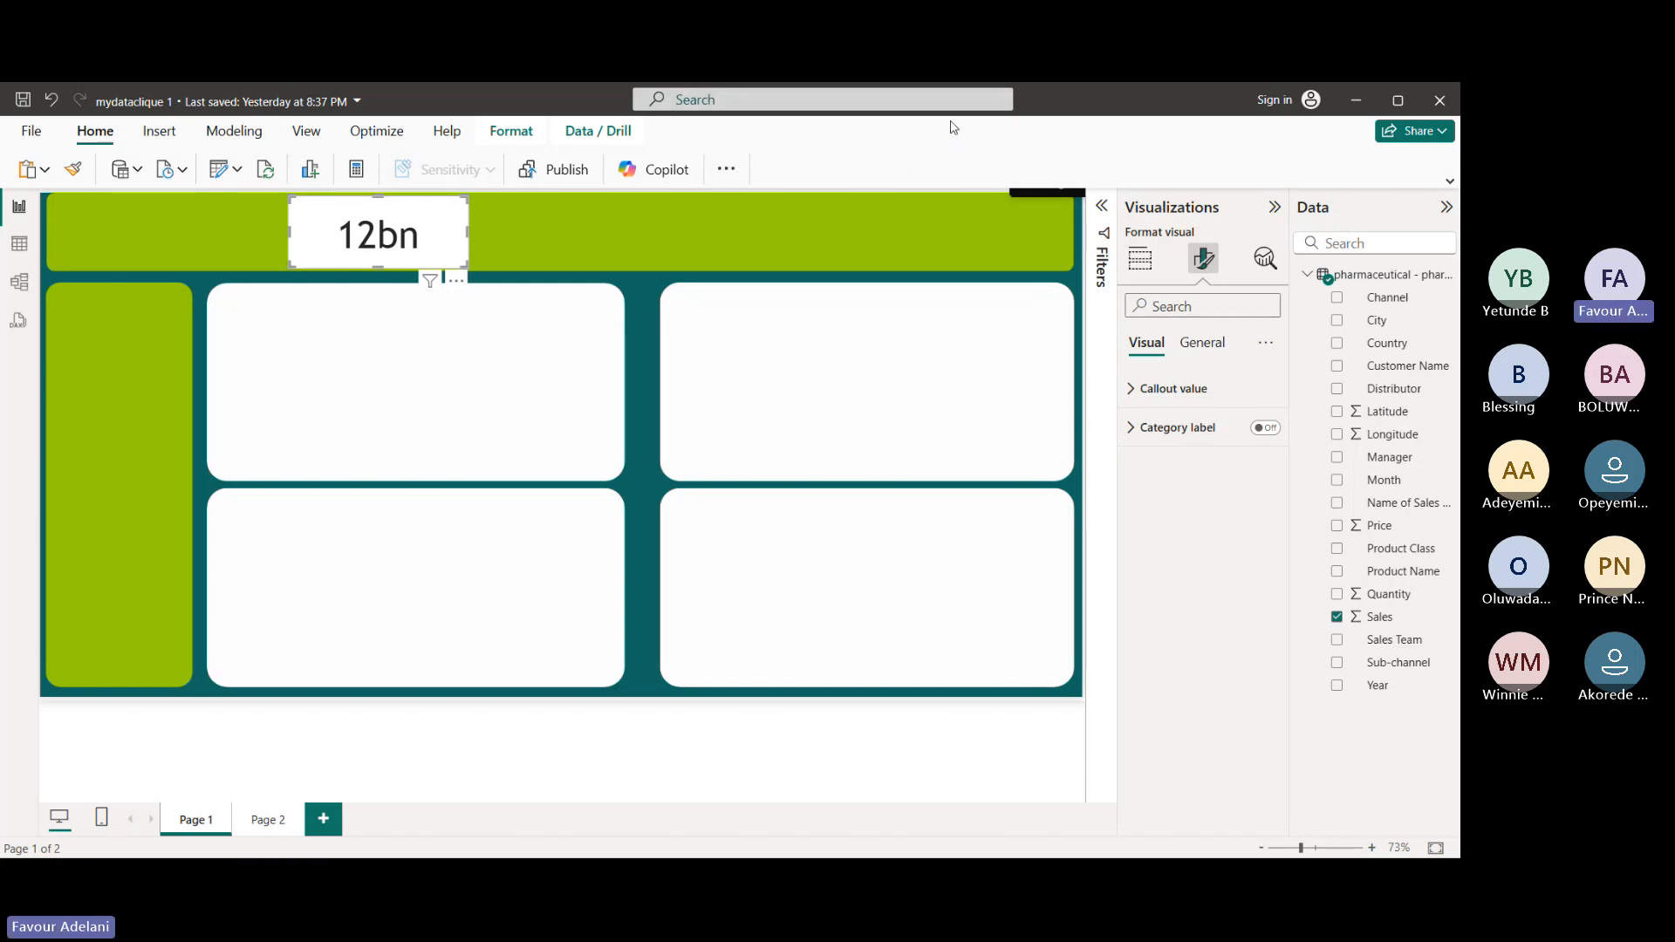
left_click(1214, 353)
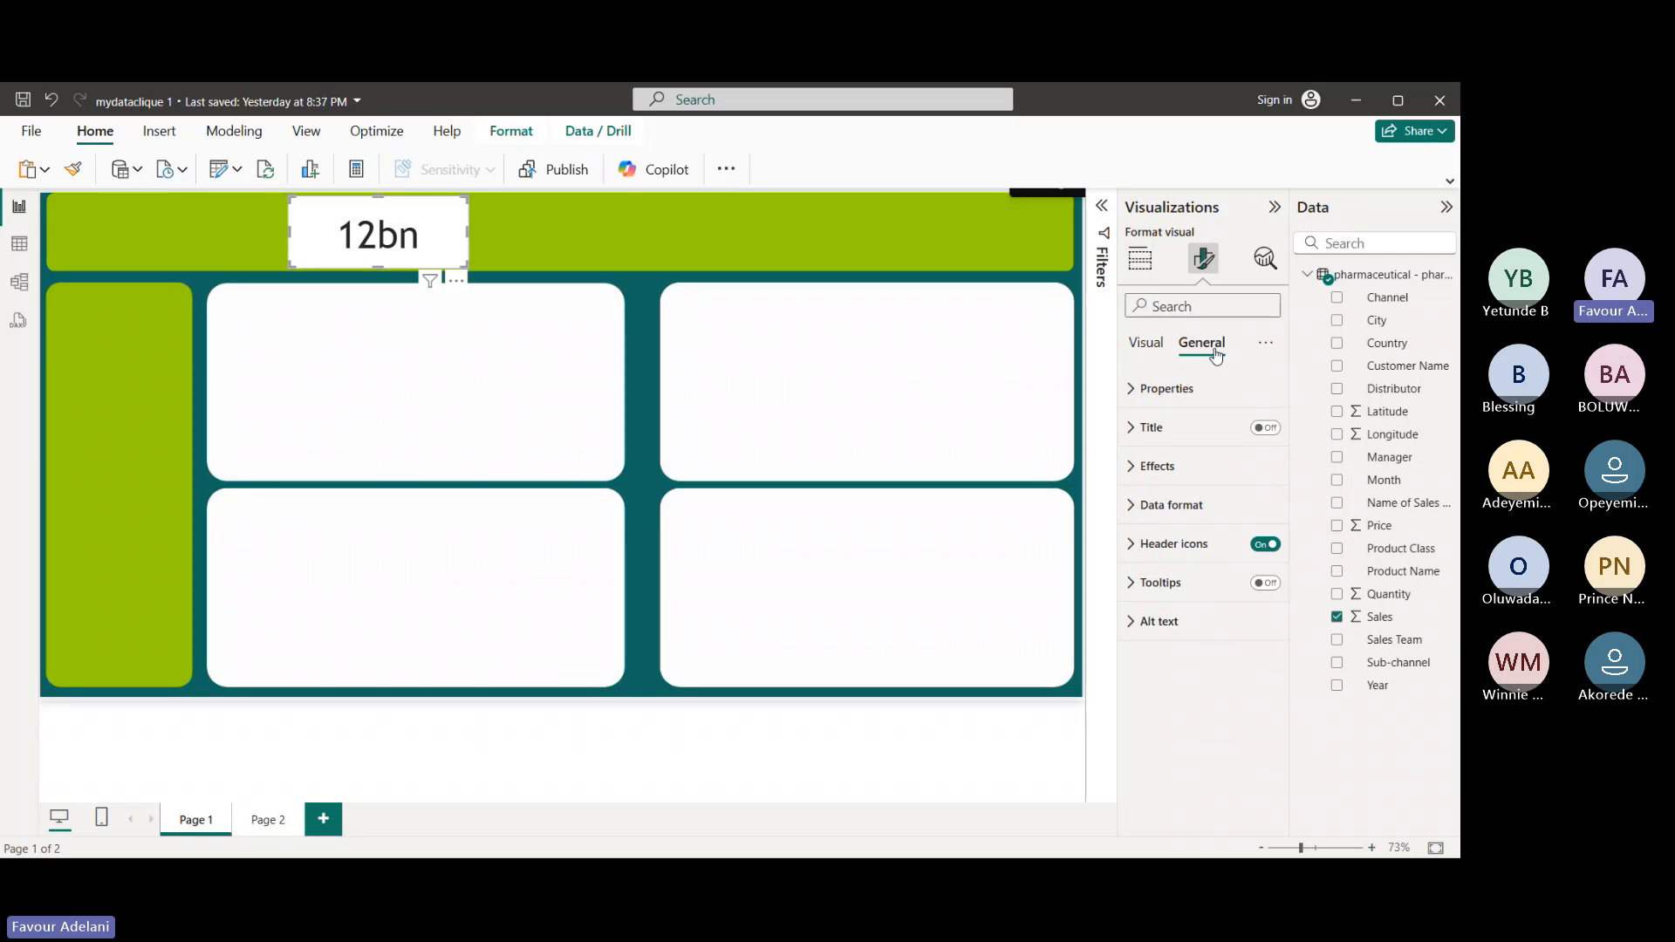
left_click(1133, 390)
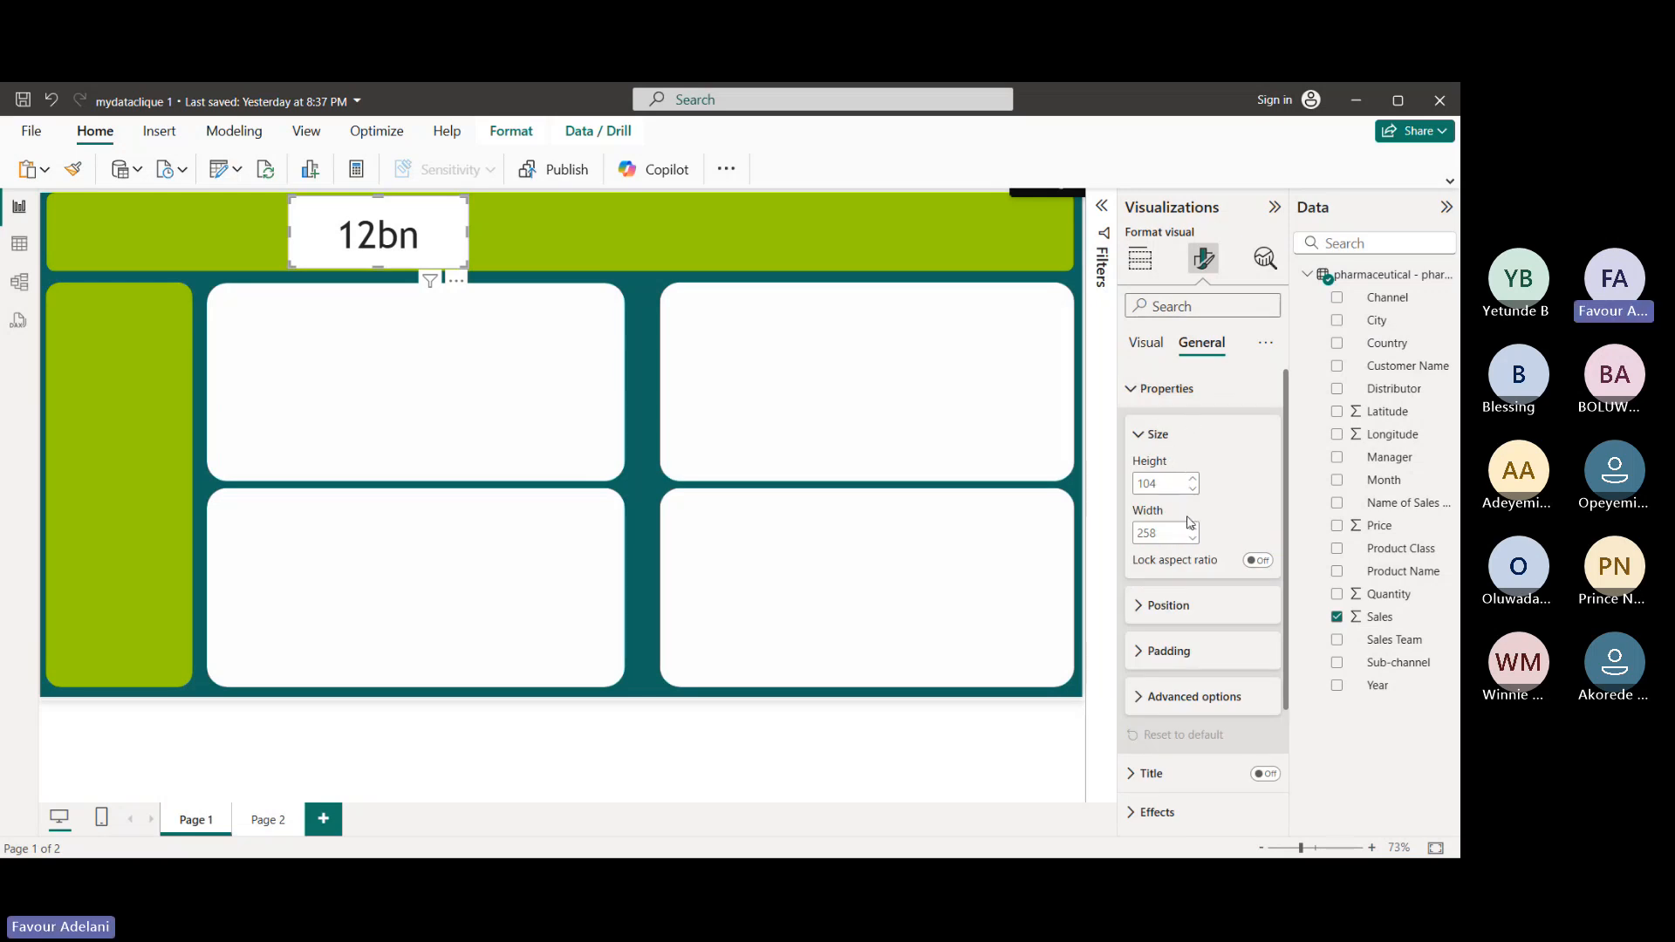
left_click(1160, 608)
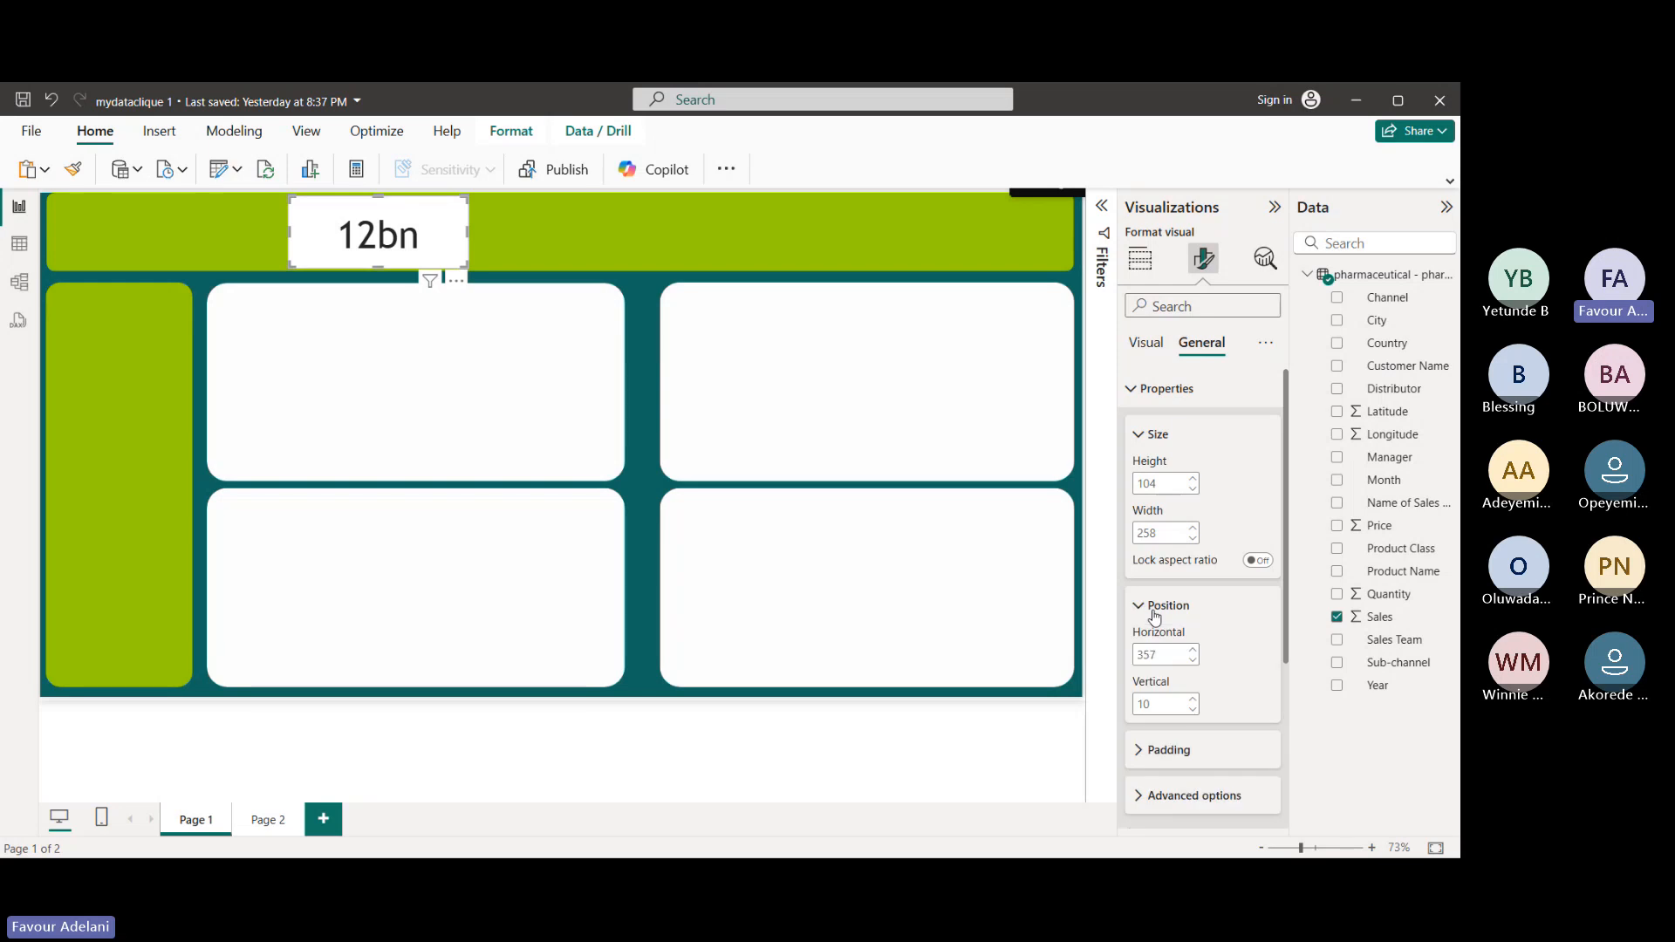
scroll(1176, 640, "down", 2)
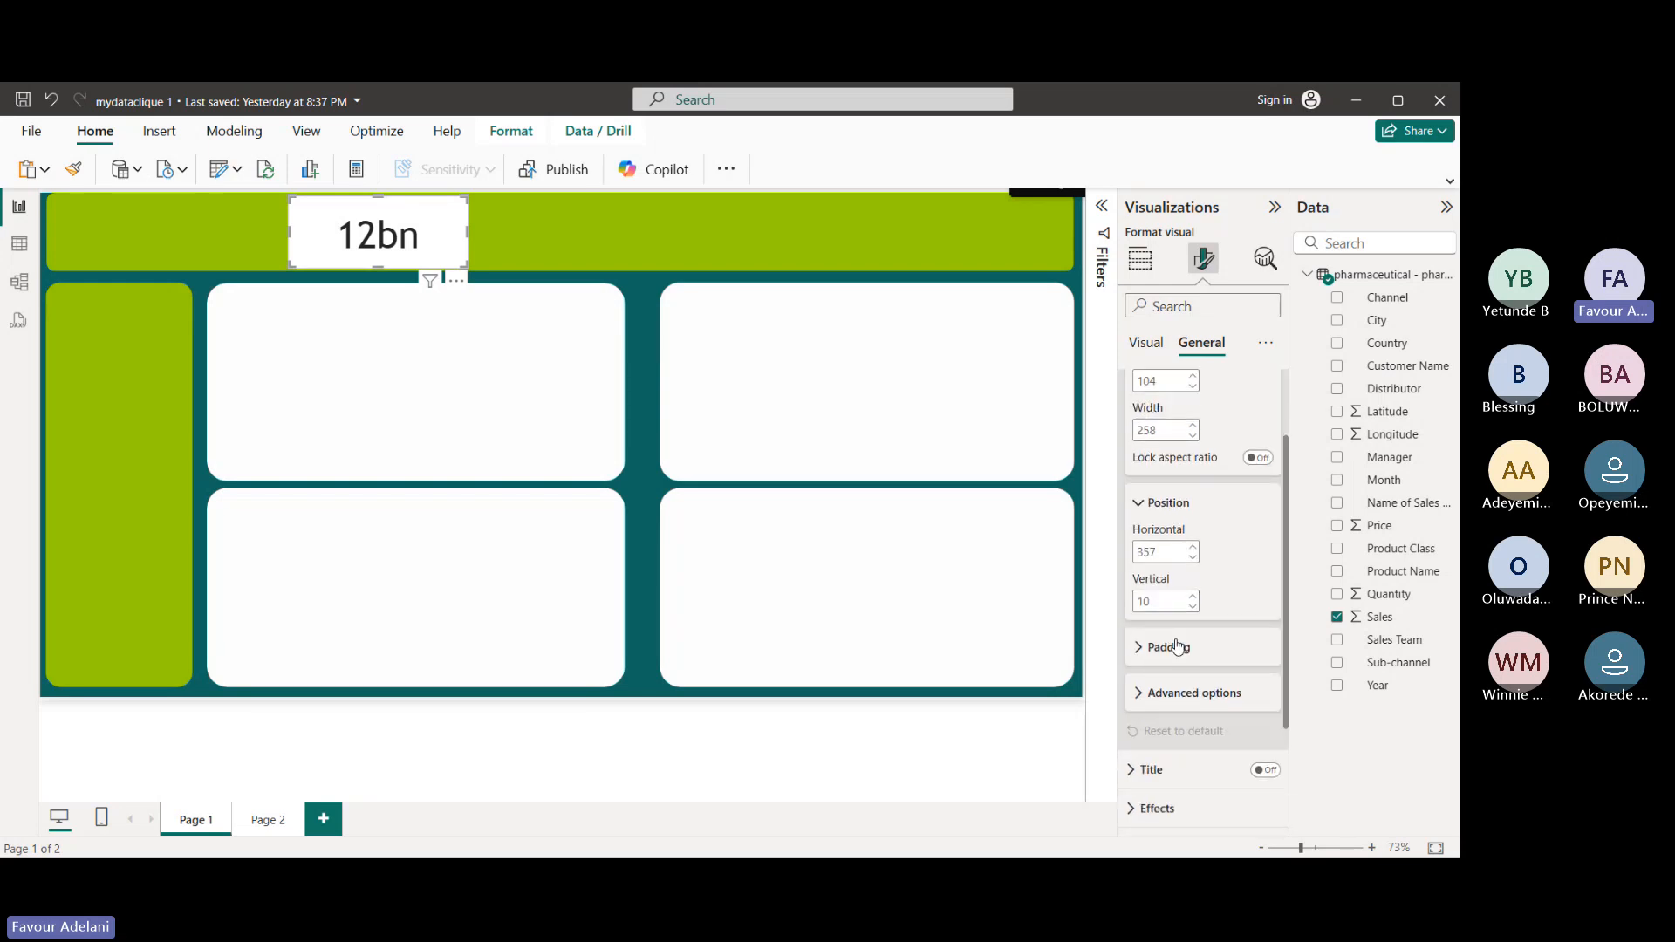
scroll(1177, 646, "up", 2)
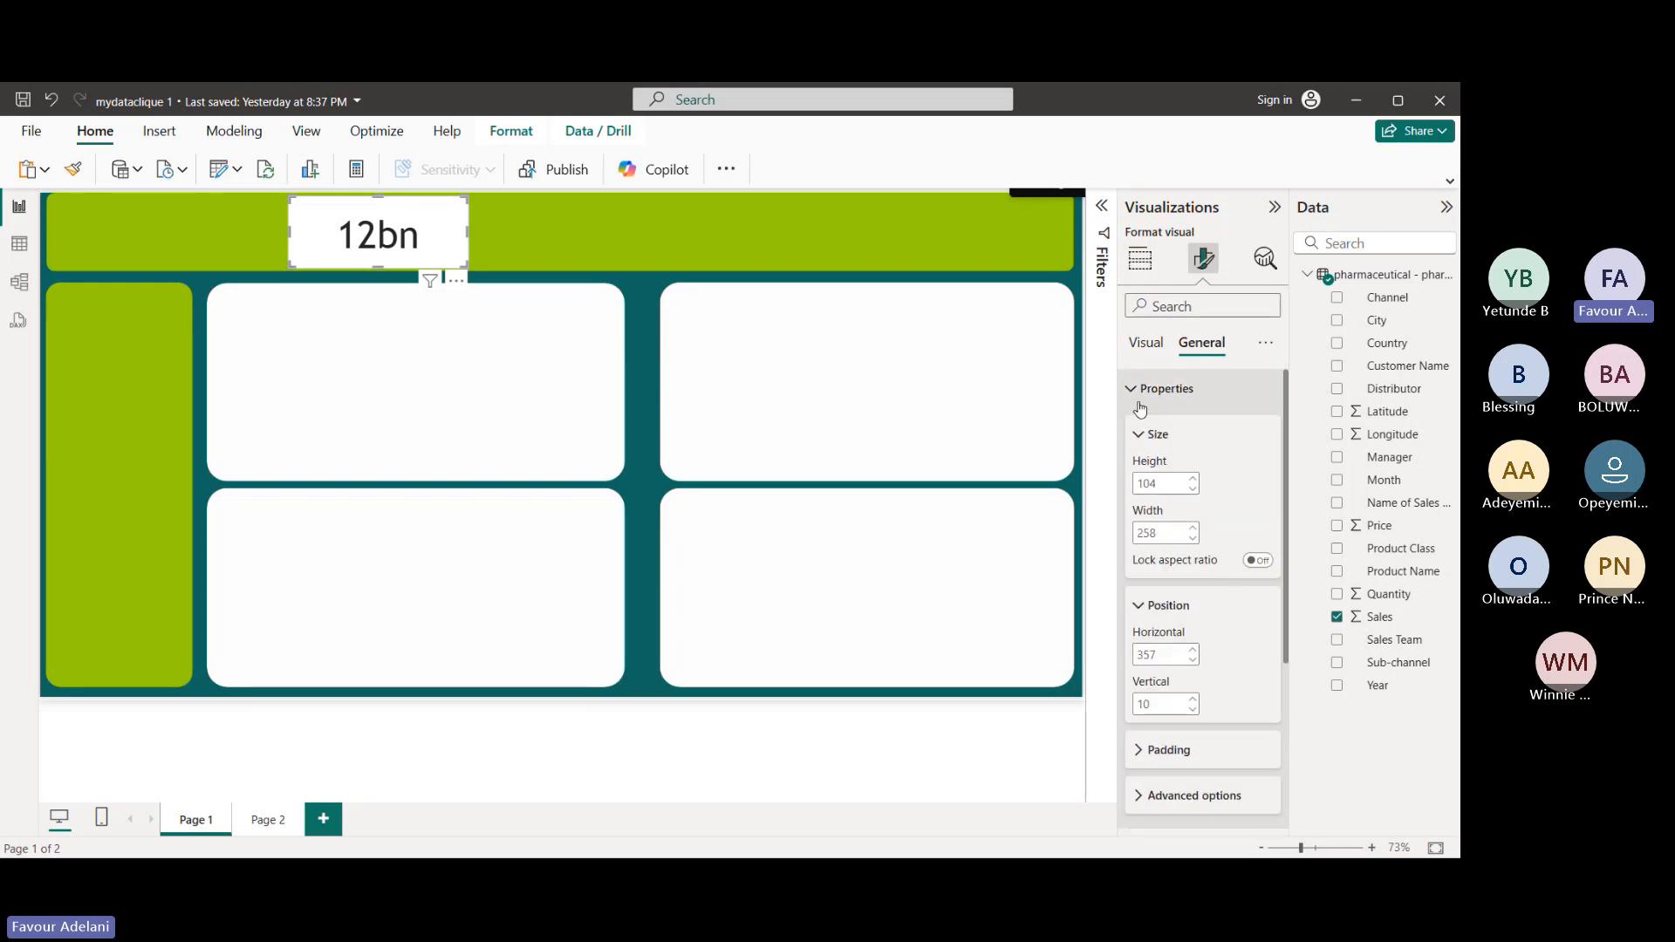
left_click(1139, 394)
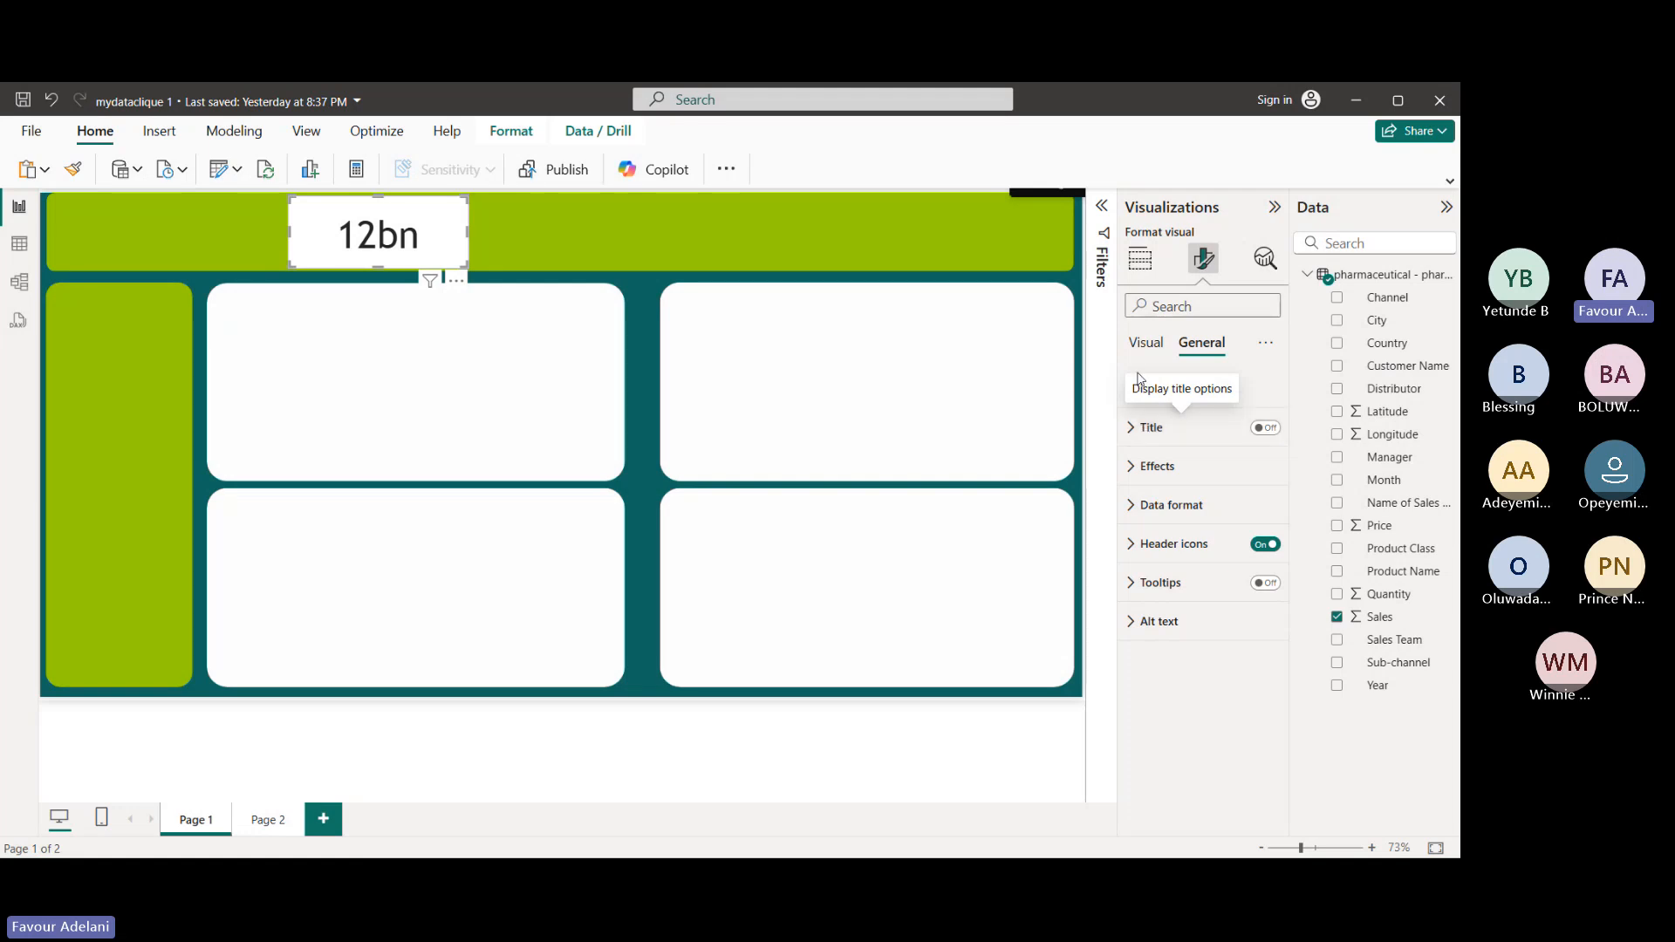
- Turn on the Sales card's category label to view it, and turn it off again
left_click(1148, 345)
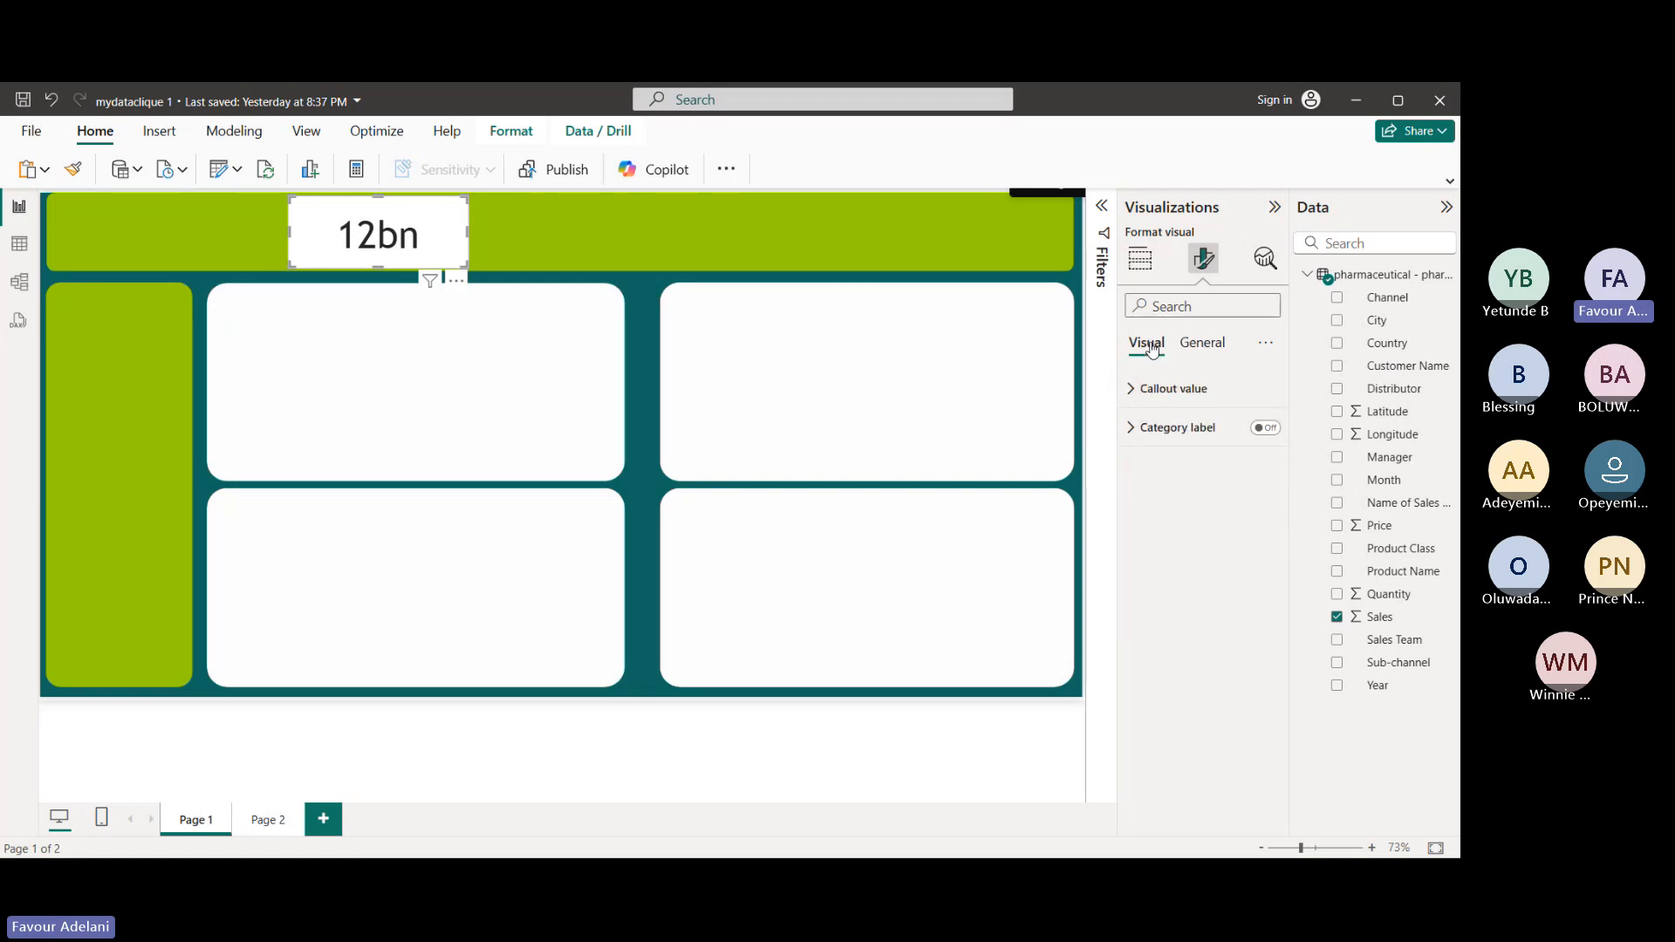
left_click(1261, 438)
left_click(1261, 437)
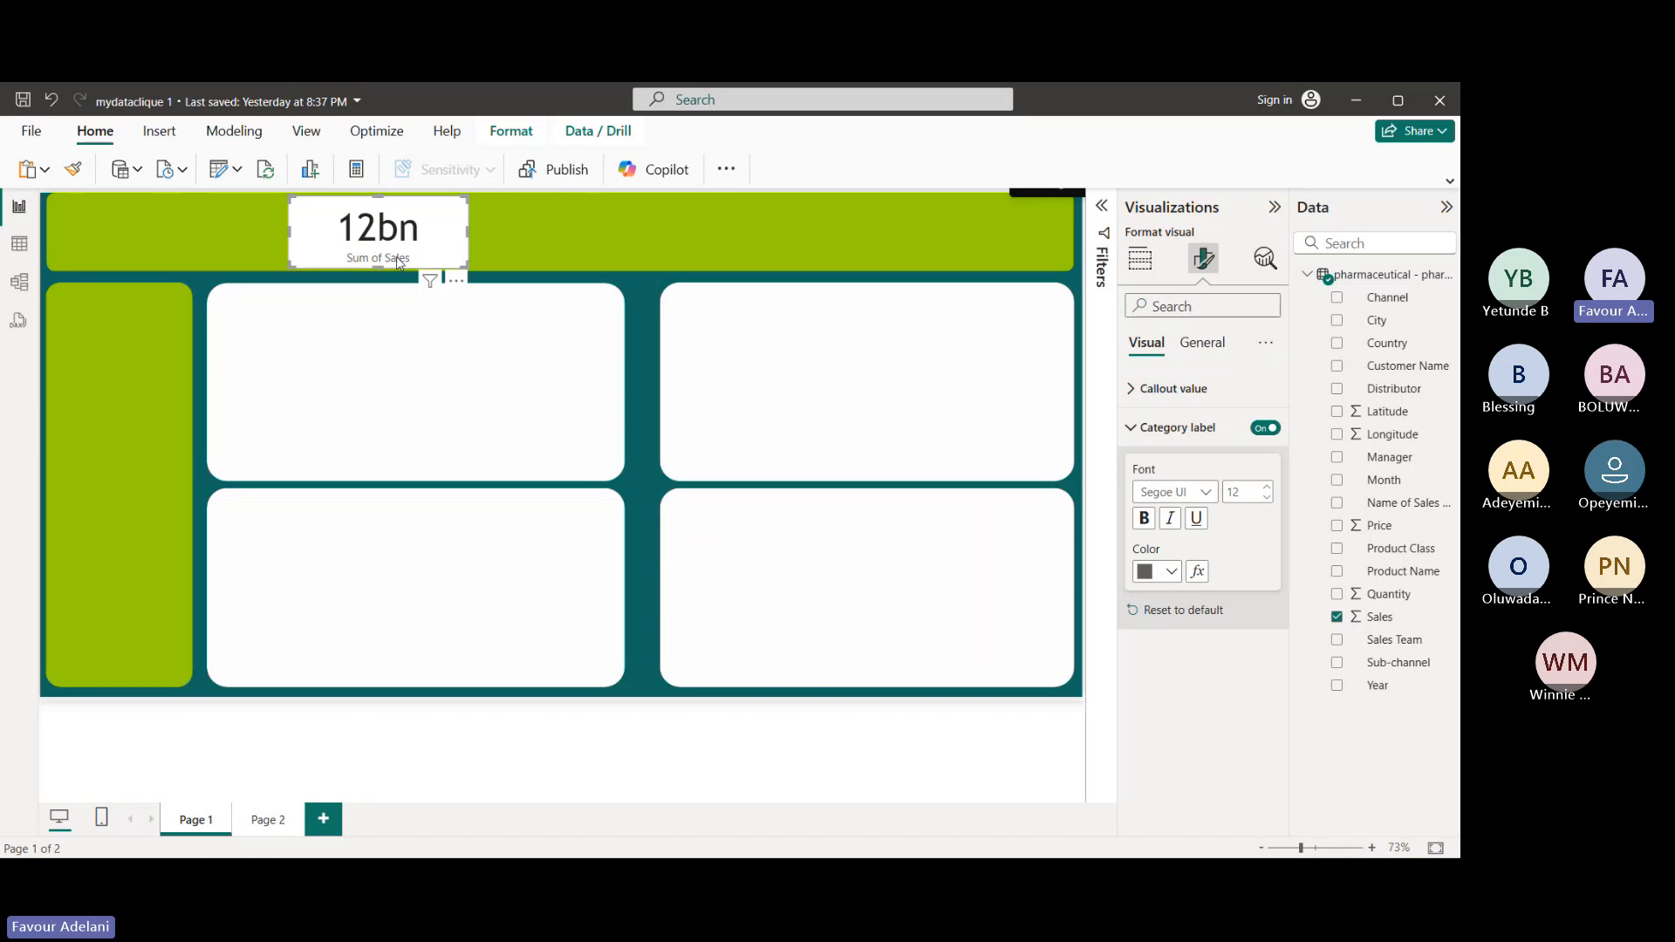
left_click(1274, 432)
left_click(1168, 428)
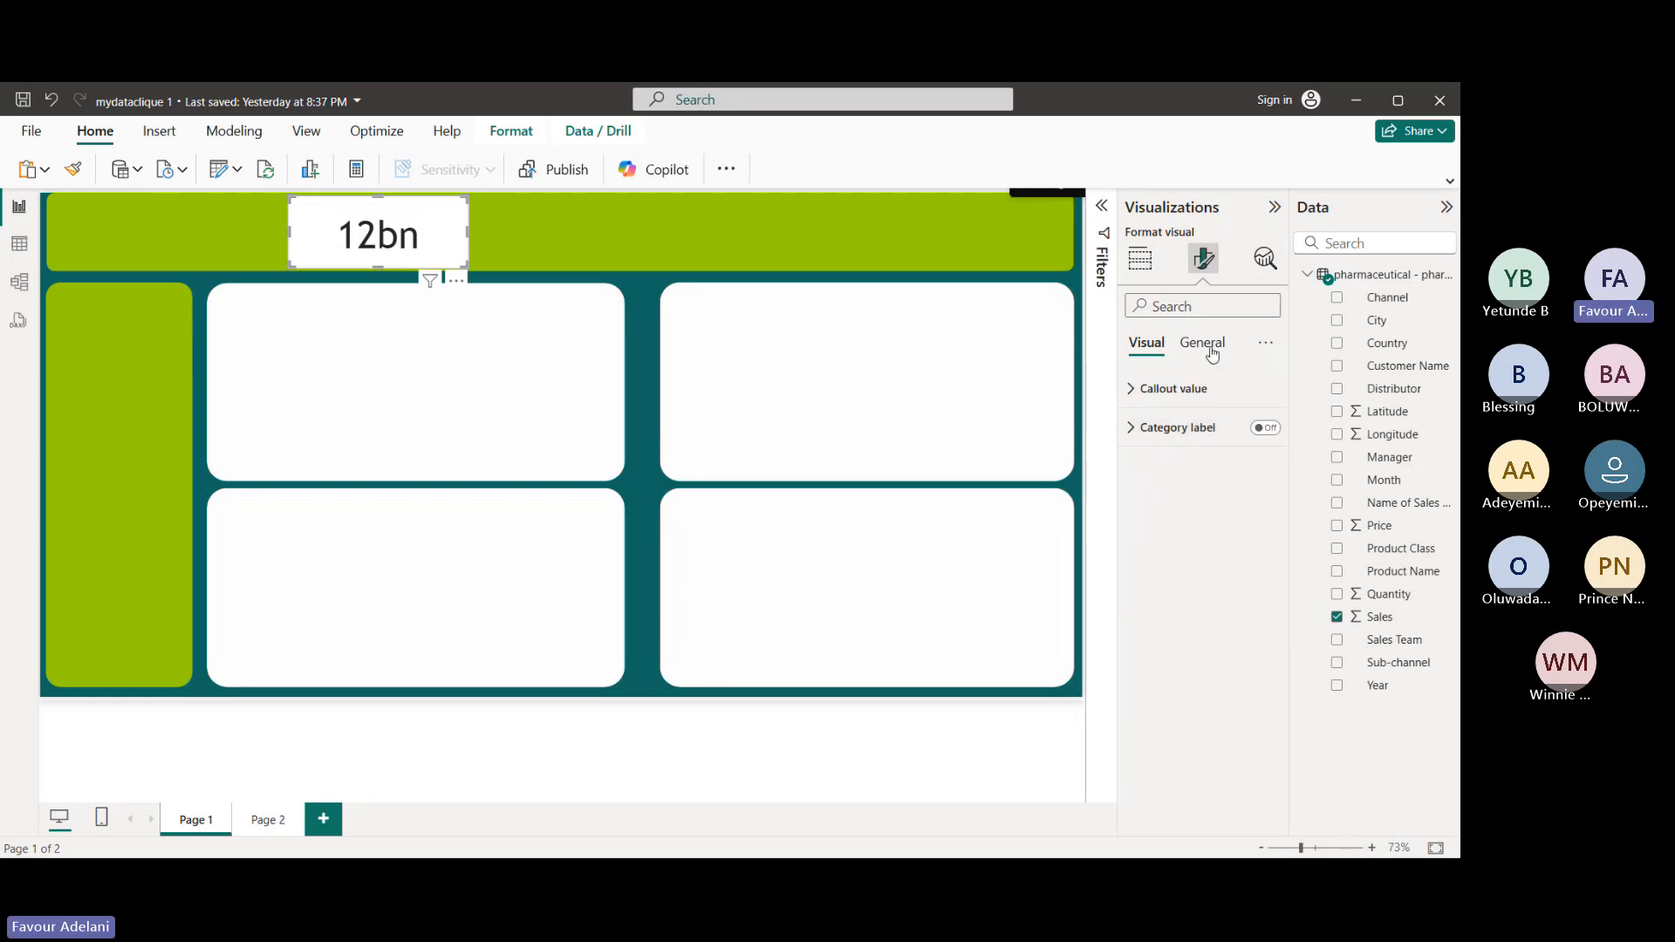
- Turn on the Sales card's title and set its text to "Total Sales"
left_click(1202, 343)
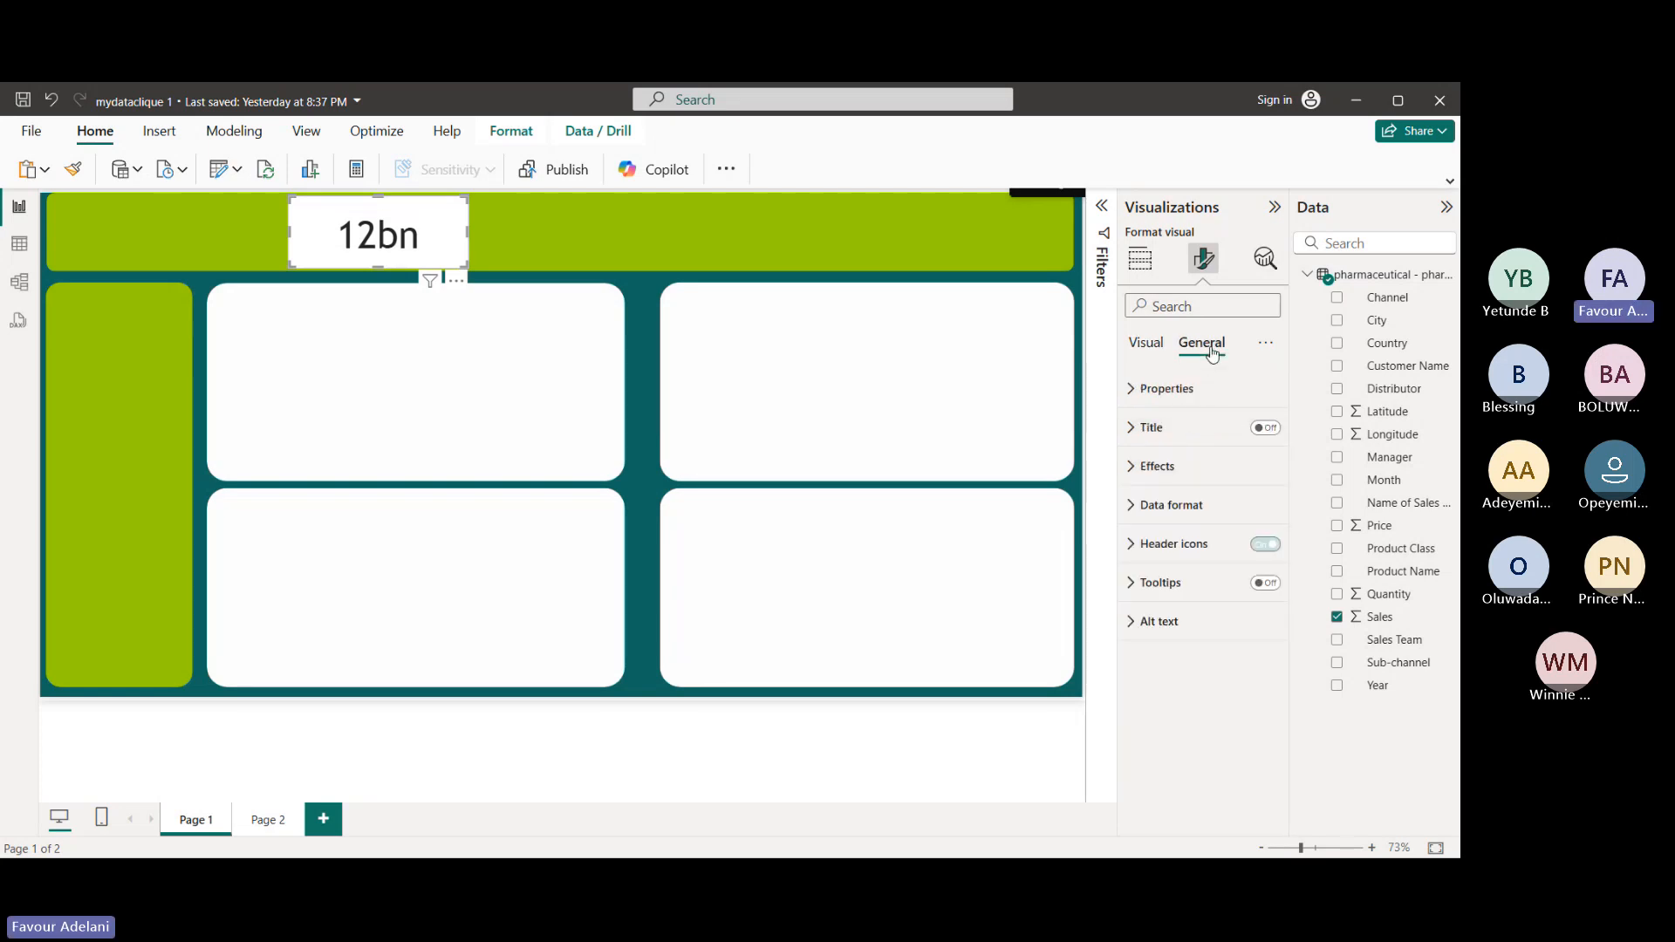
left_click(1259, 432)
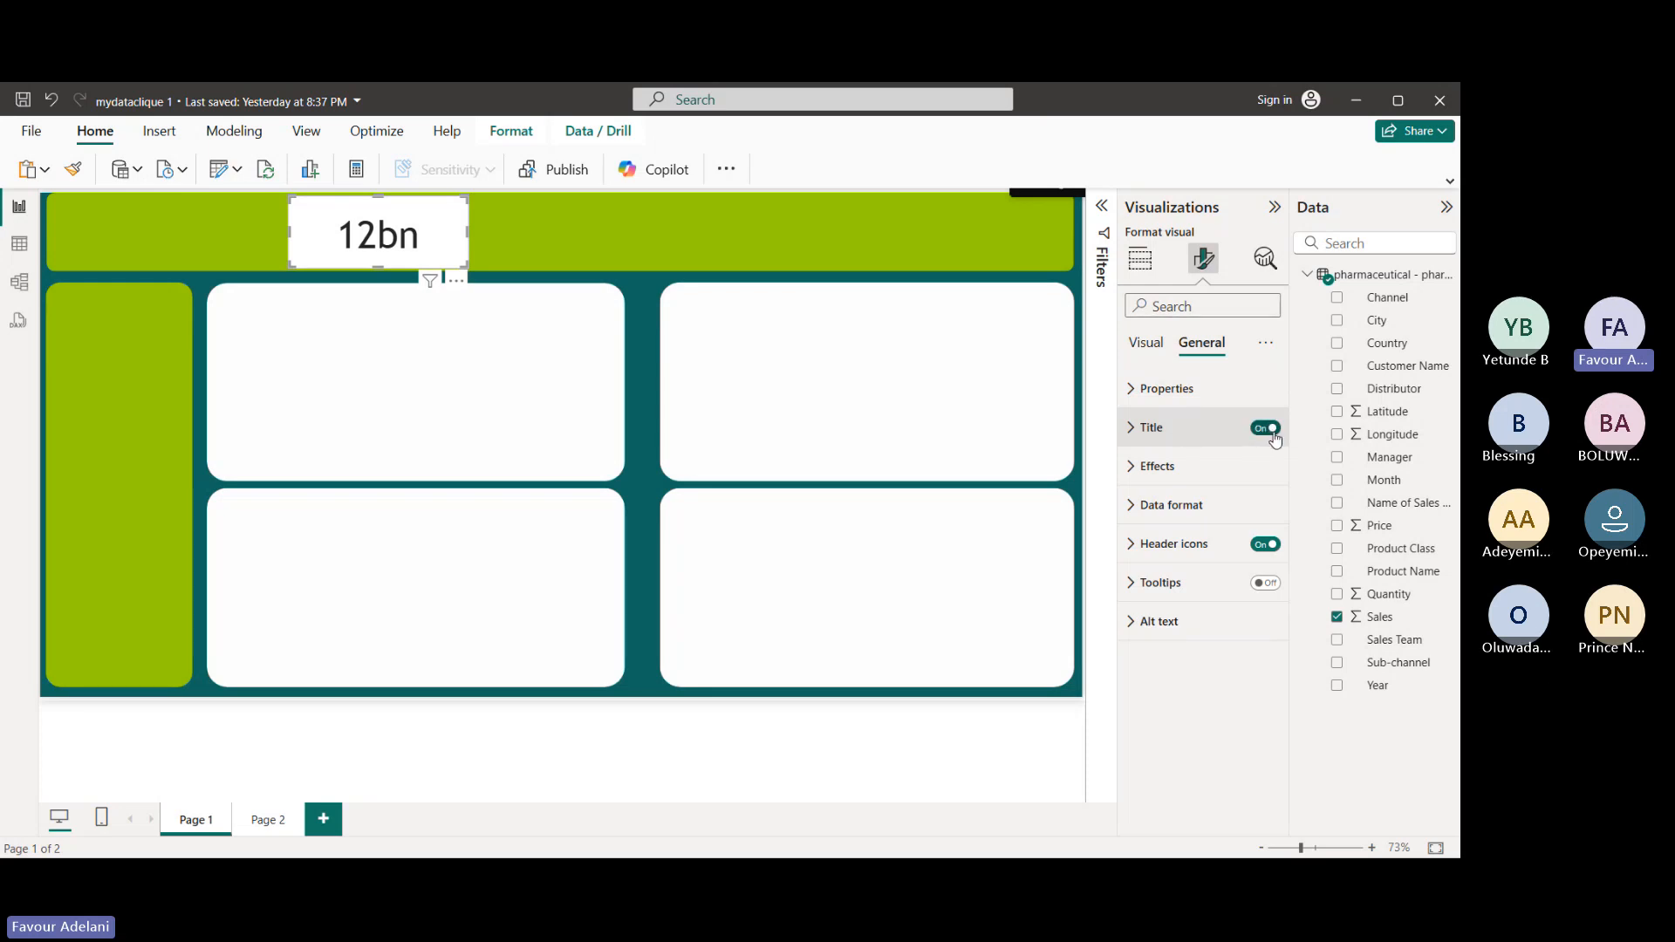
left_click(1158, 424)
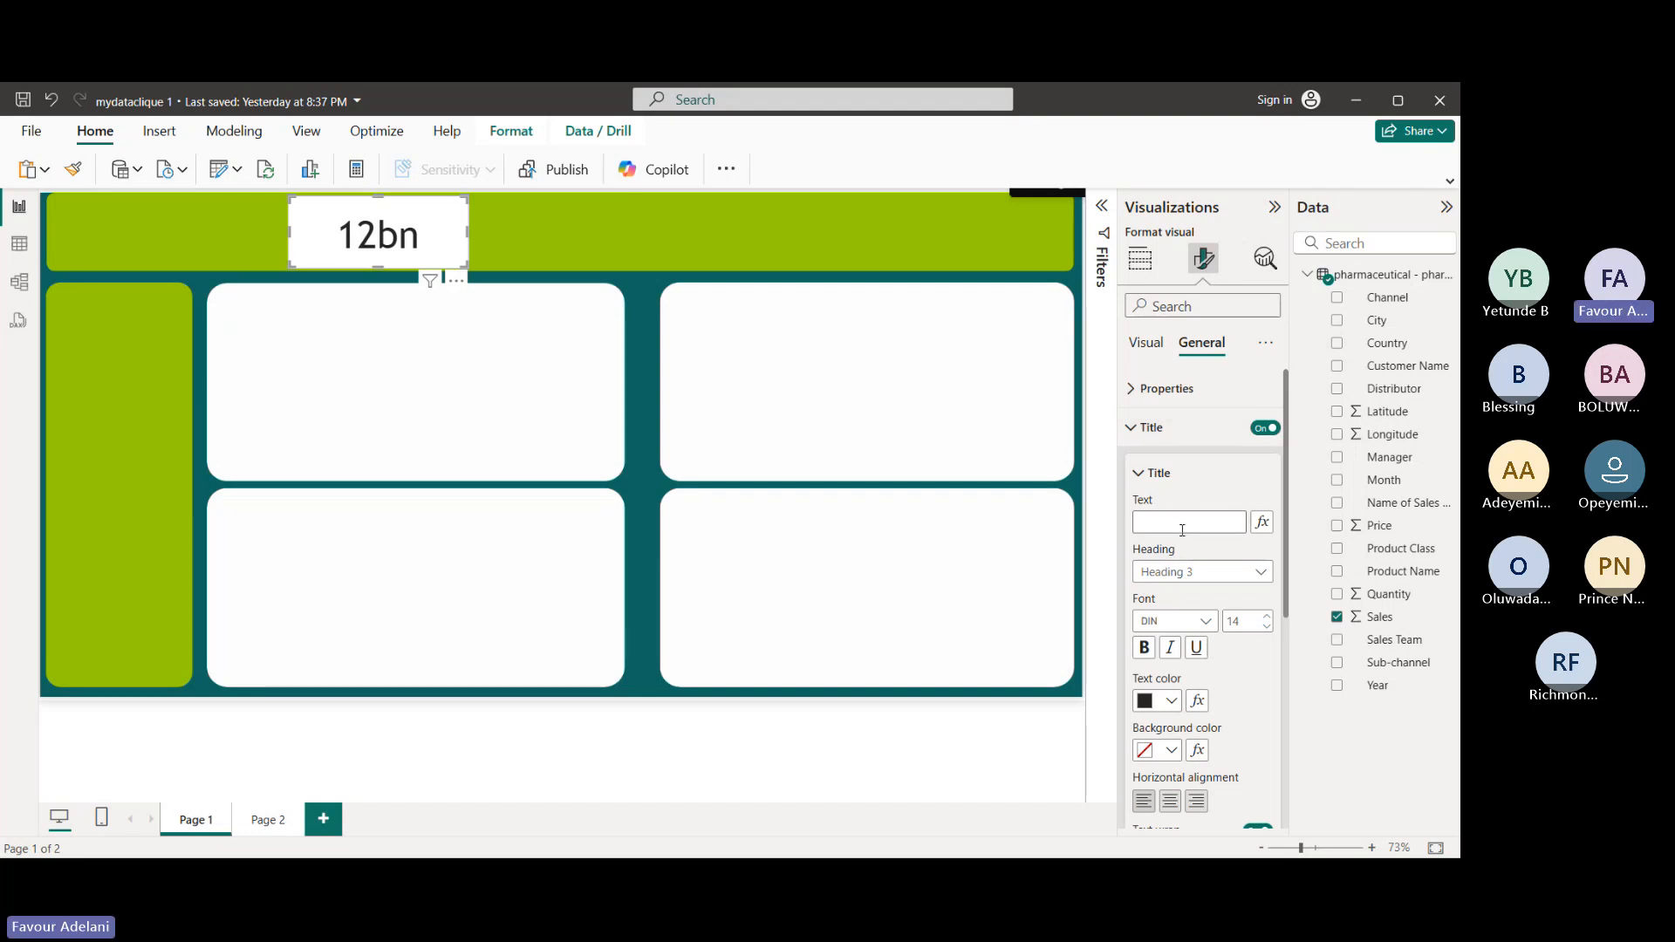
left_click(1160, 523)
type("Total Sales")
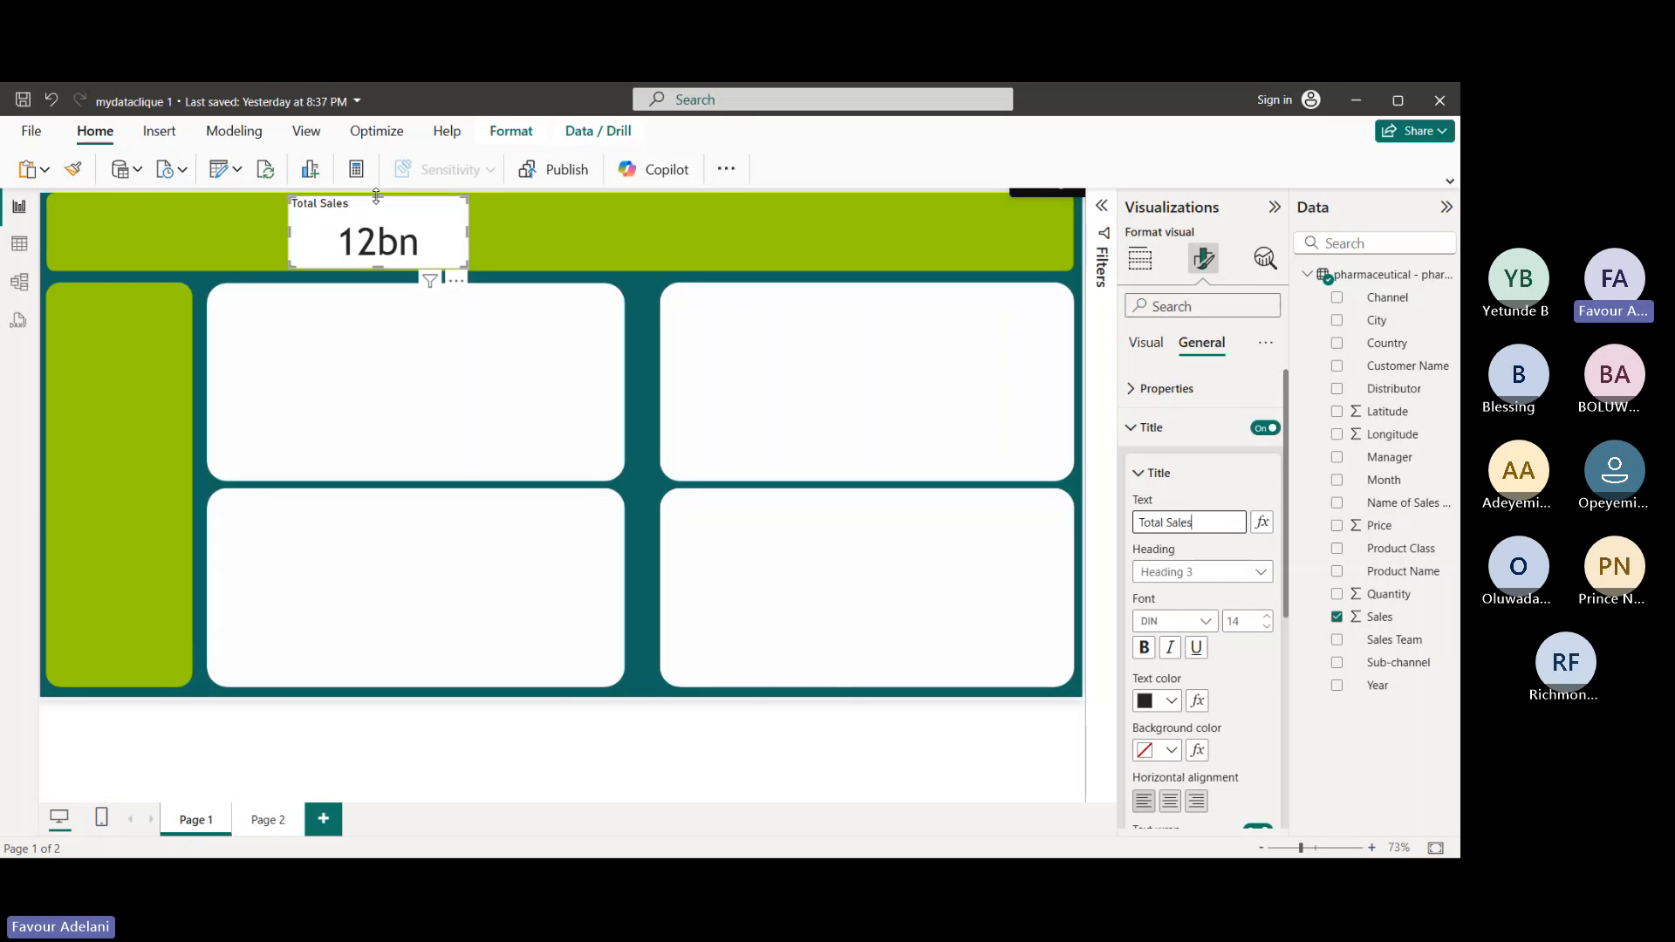
- Try the Normal heading style on the Total Sales card's title, and set it to Heading 5
left_click(1263, 576)
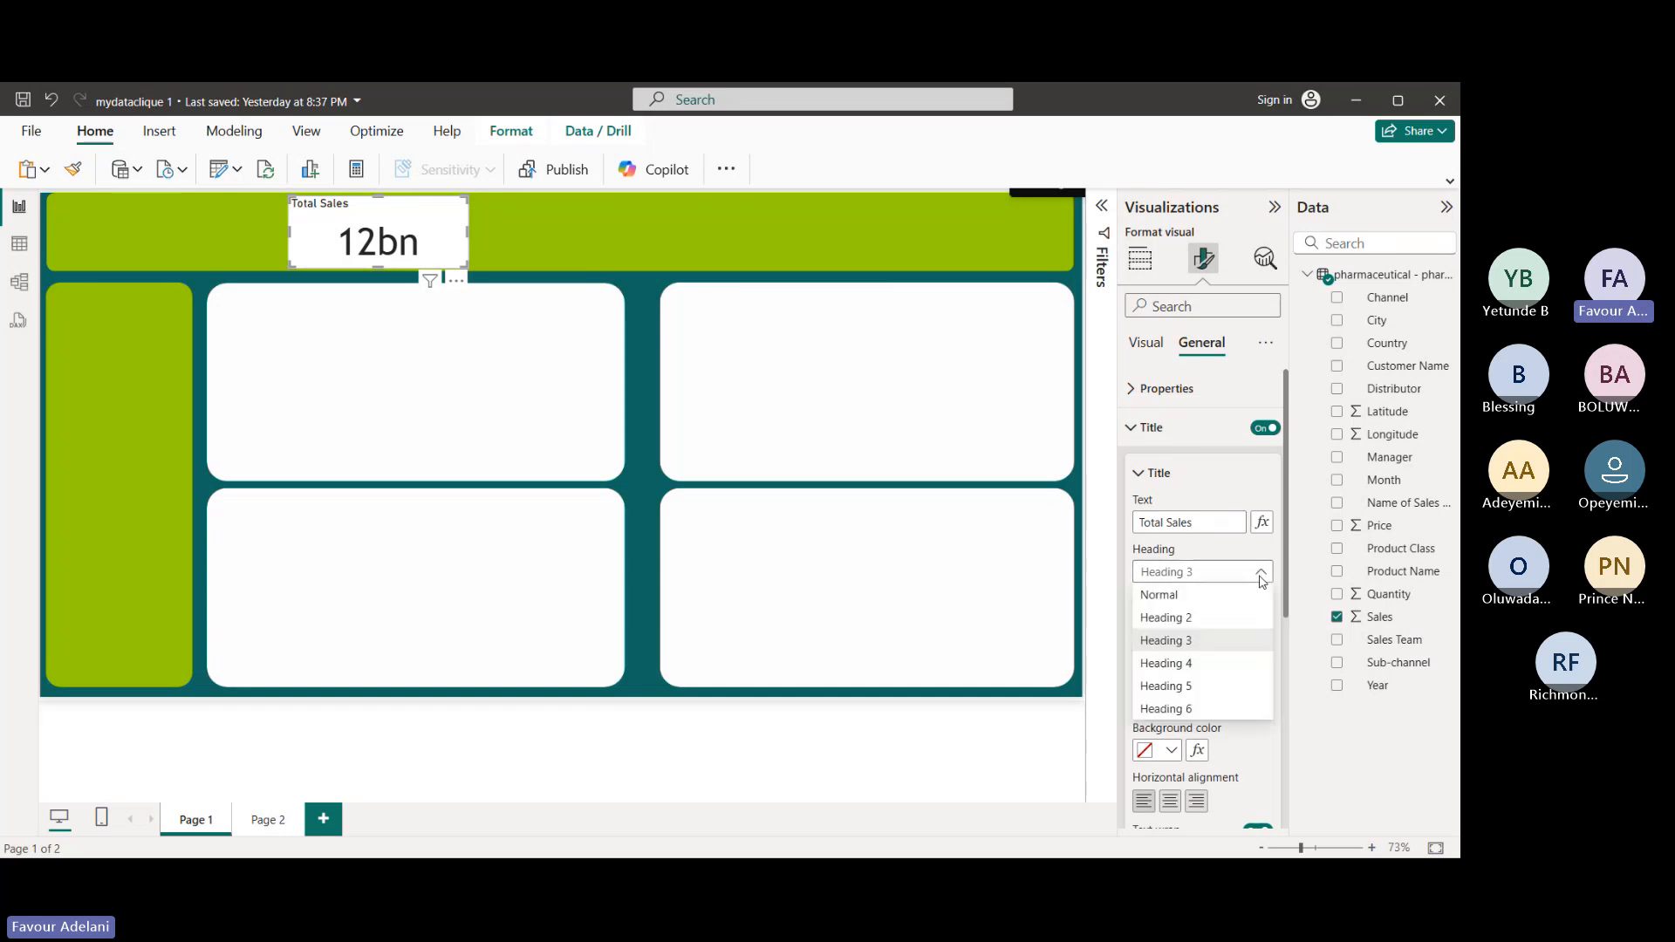
left_click(1200, 597)
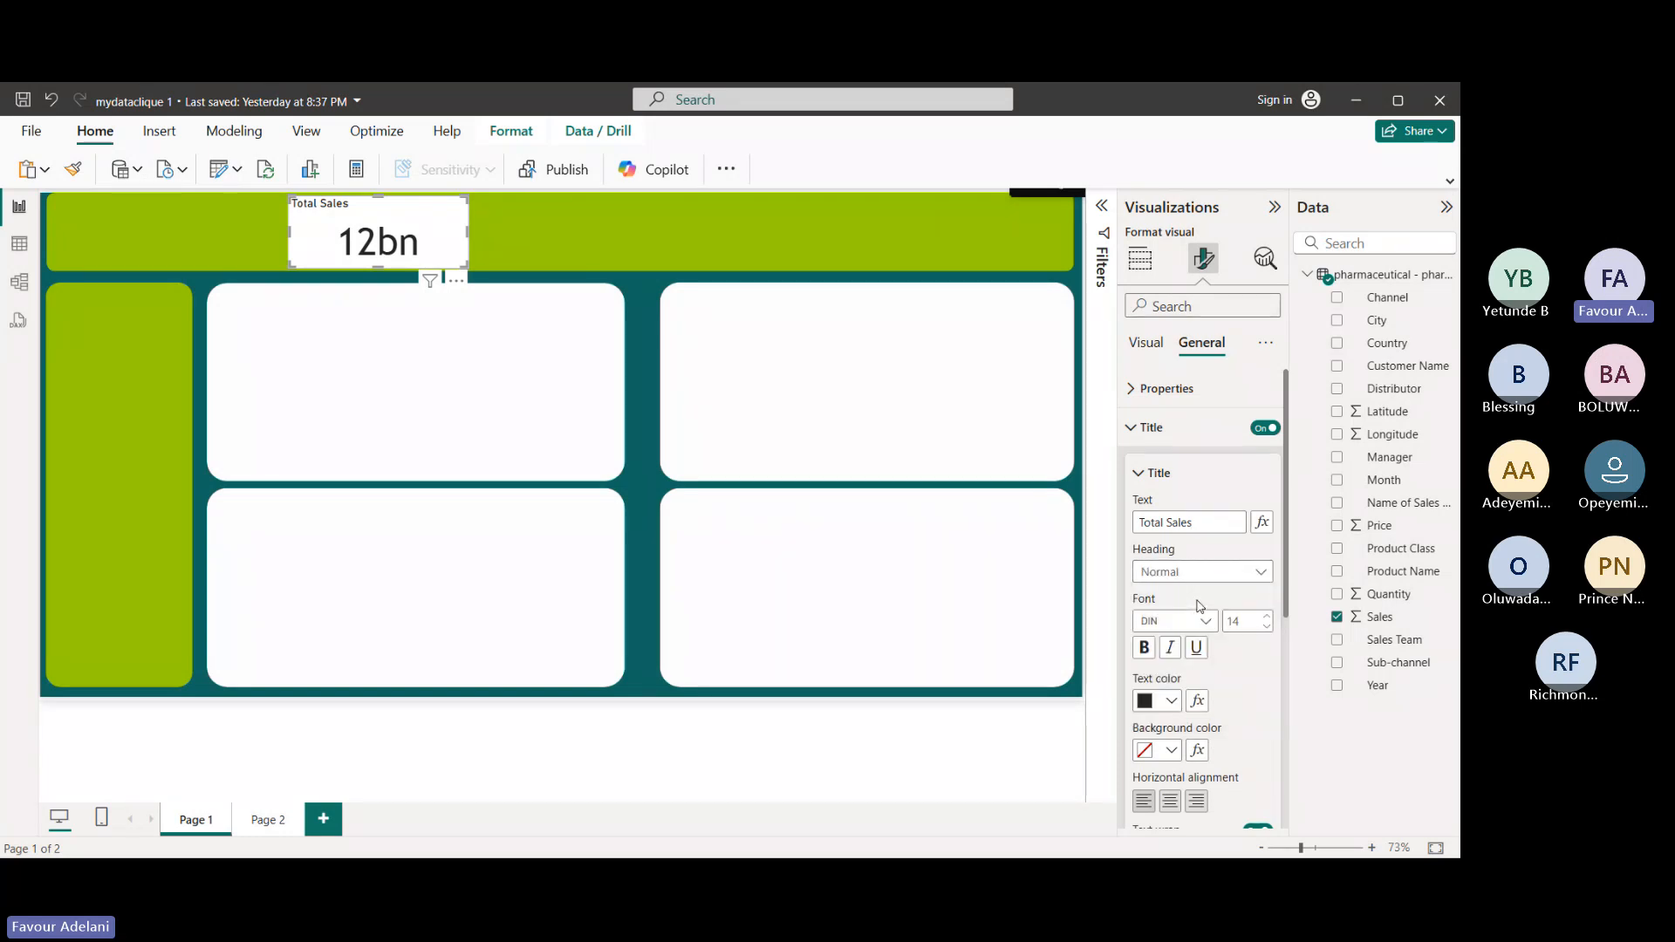
left_click(1230, 572)
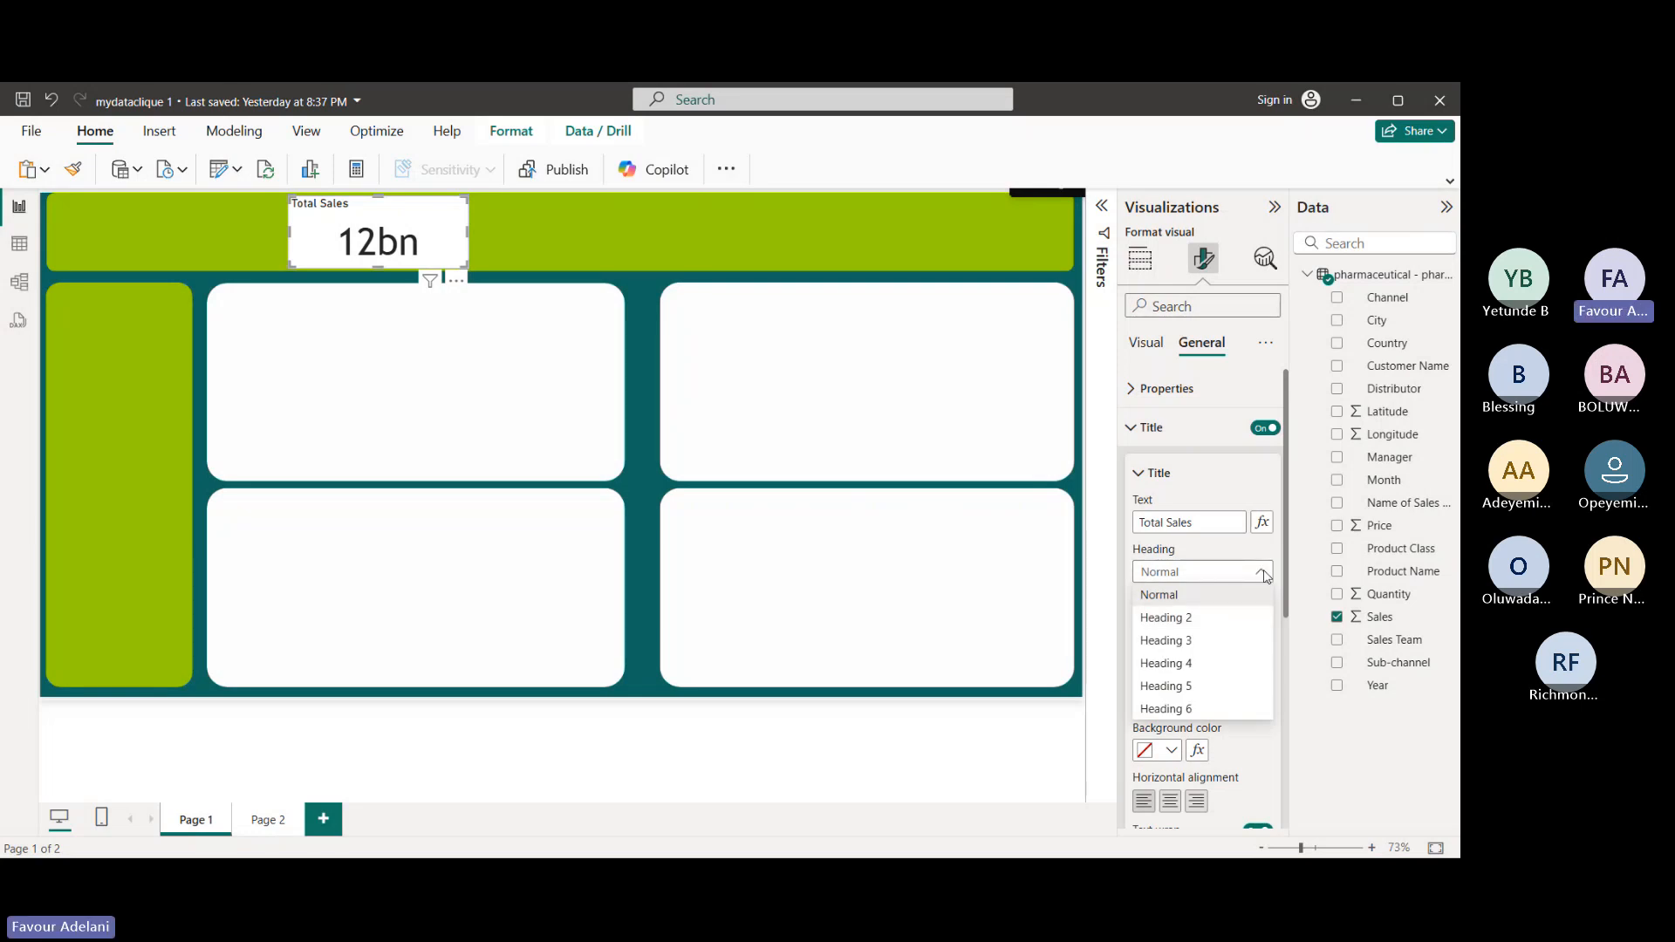
left_click(1186, 684)
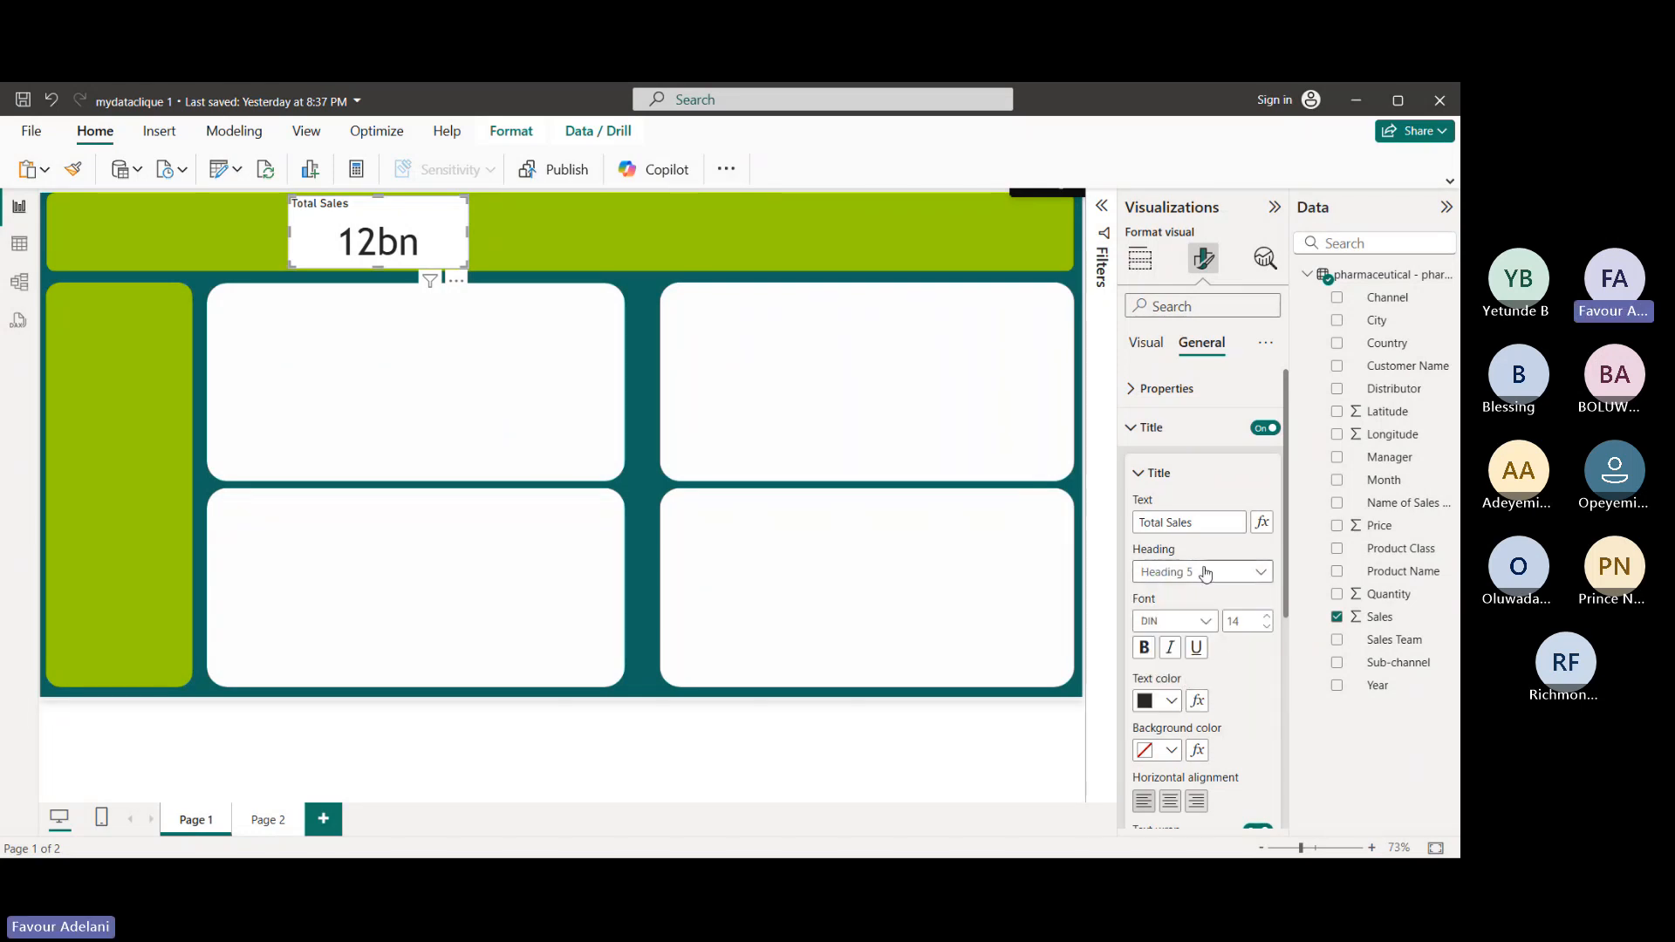
- Format the Total Sales card's title in bold Trebuchet MS at size 13
left_click(1204, 623)
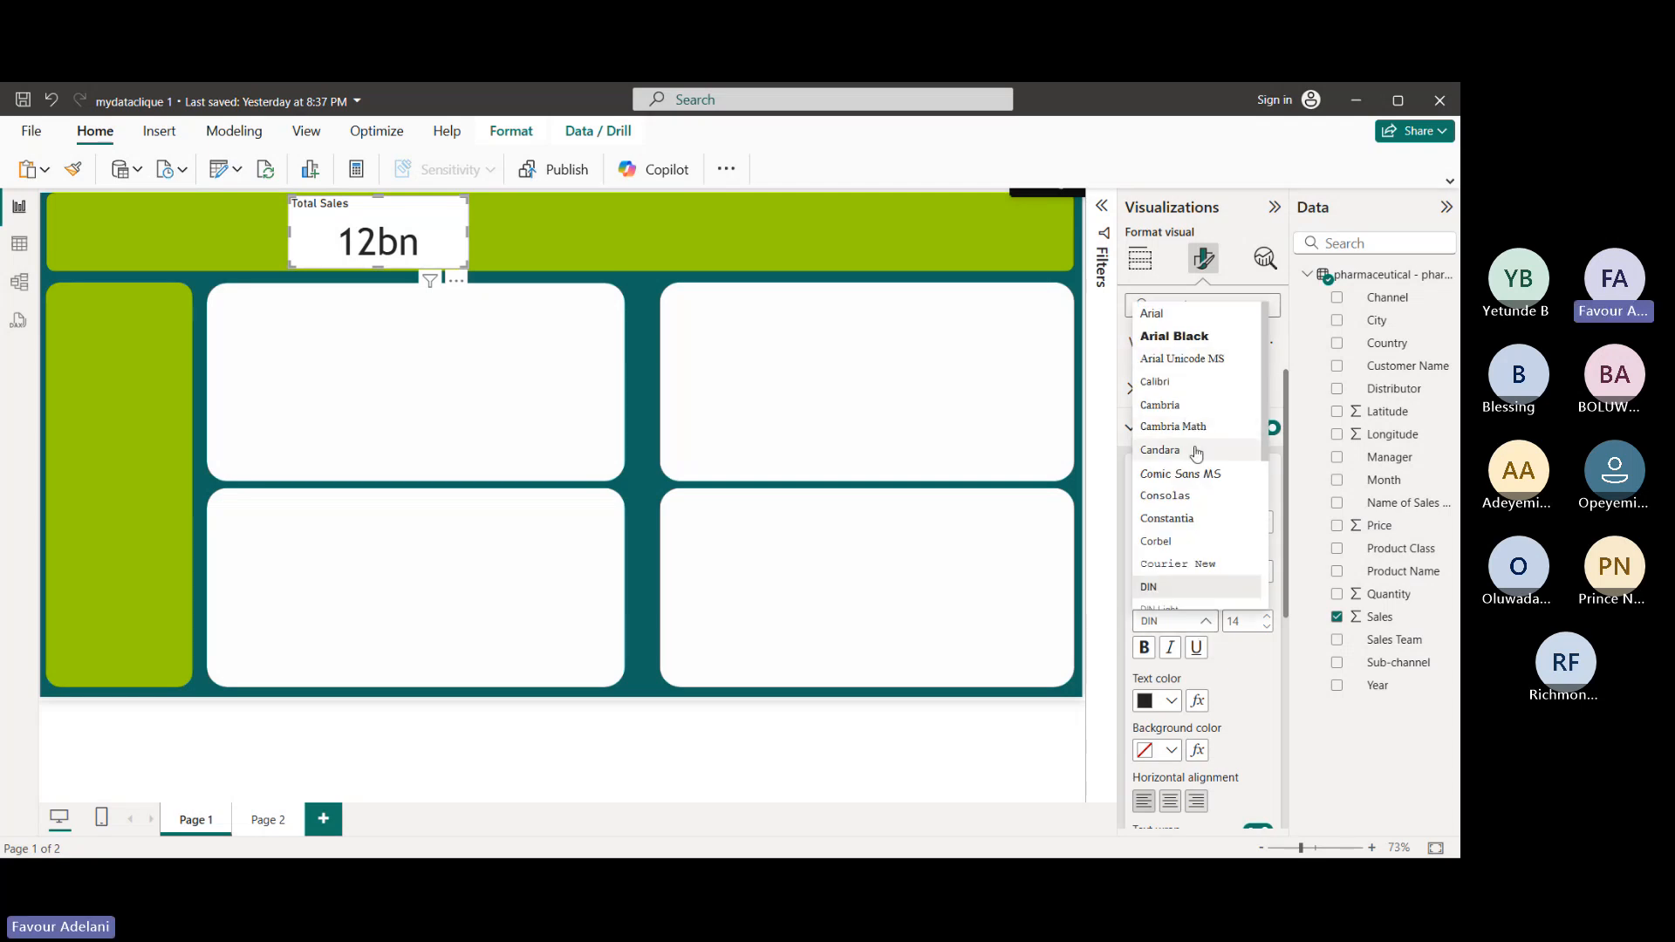
scroll(1204, 554, "down", 3)
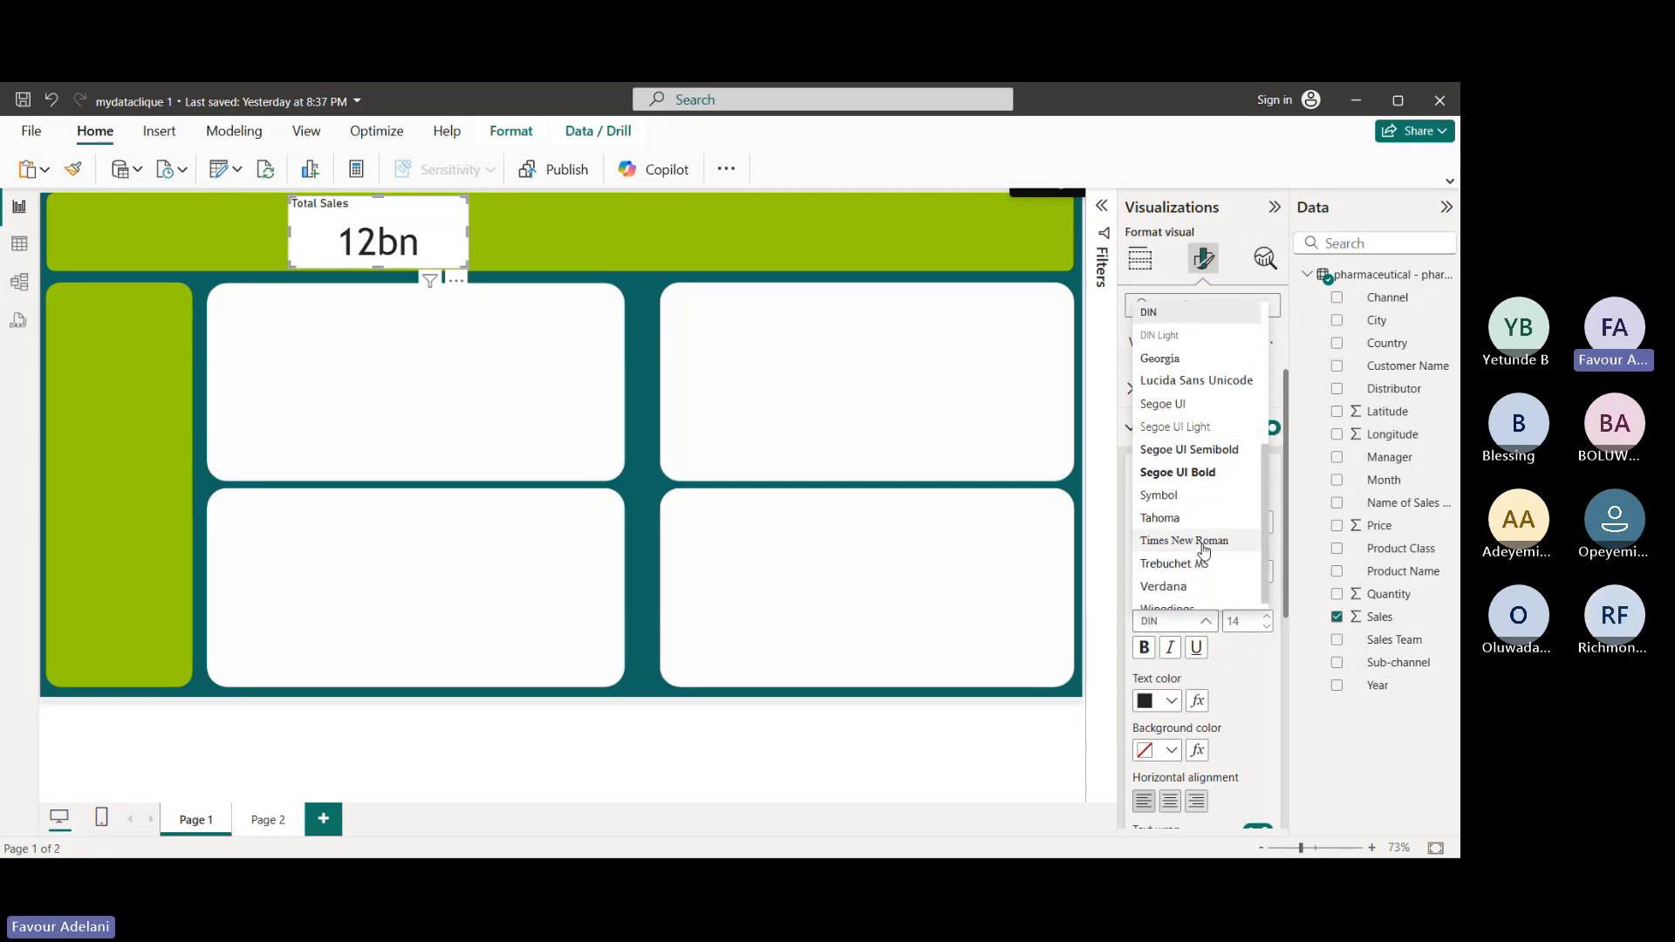
left_click(1197, 564)
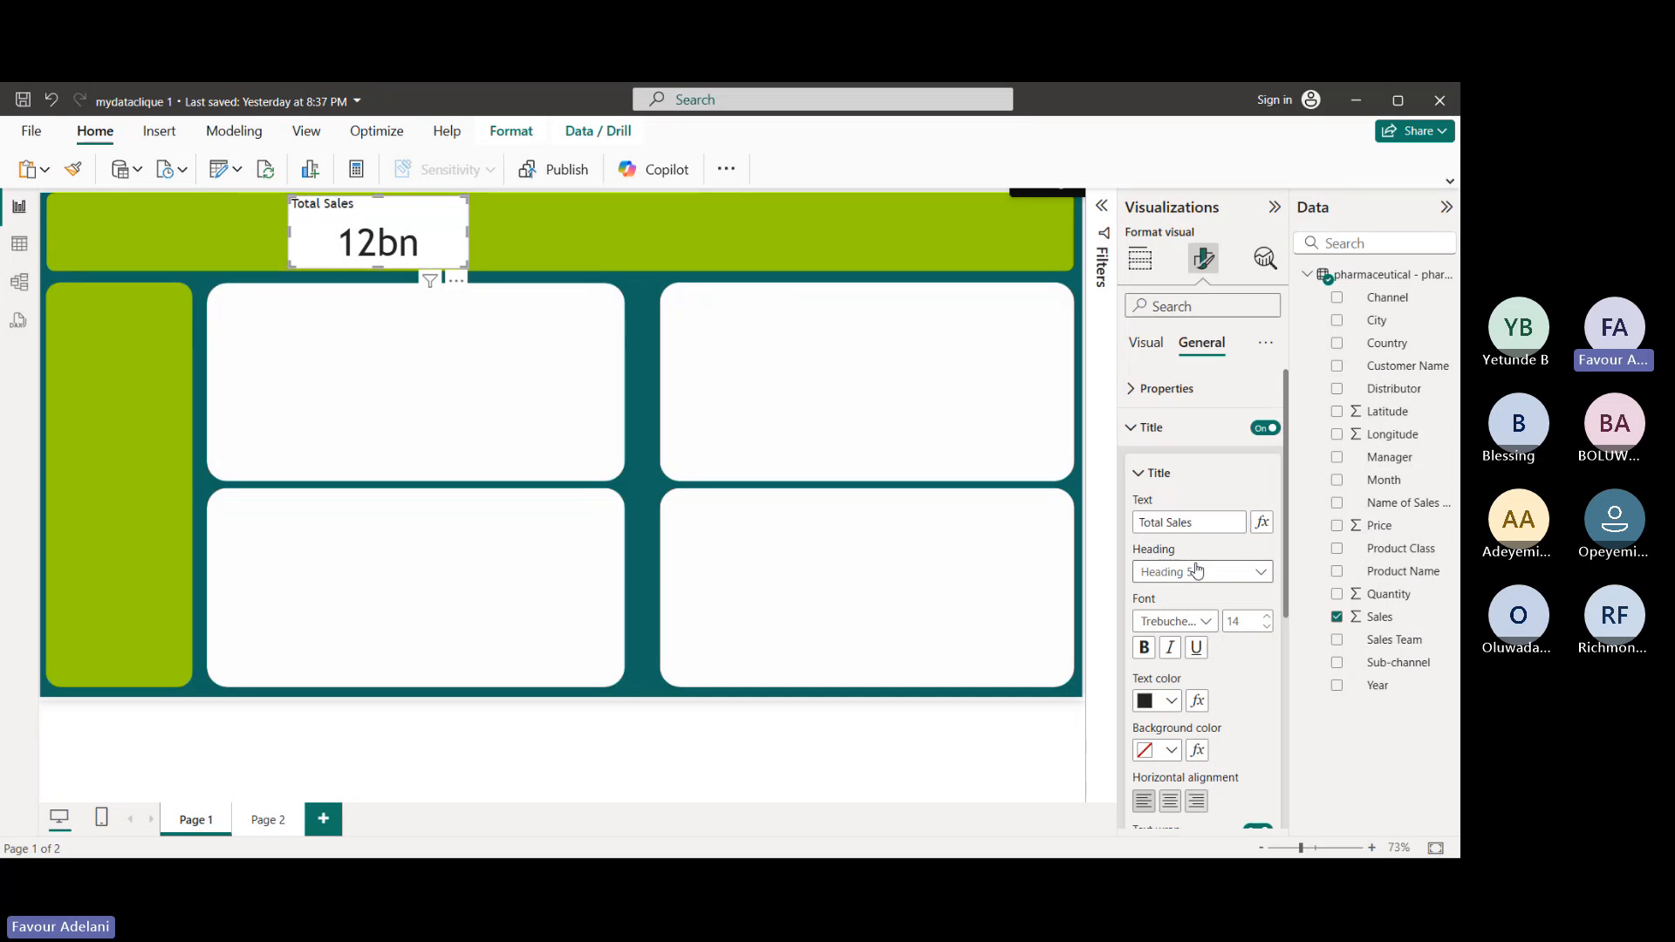
left_click(1268, 617)
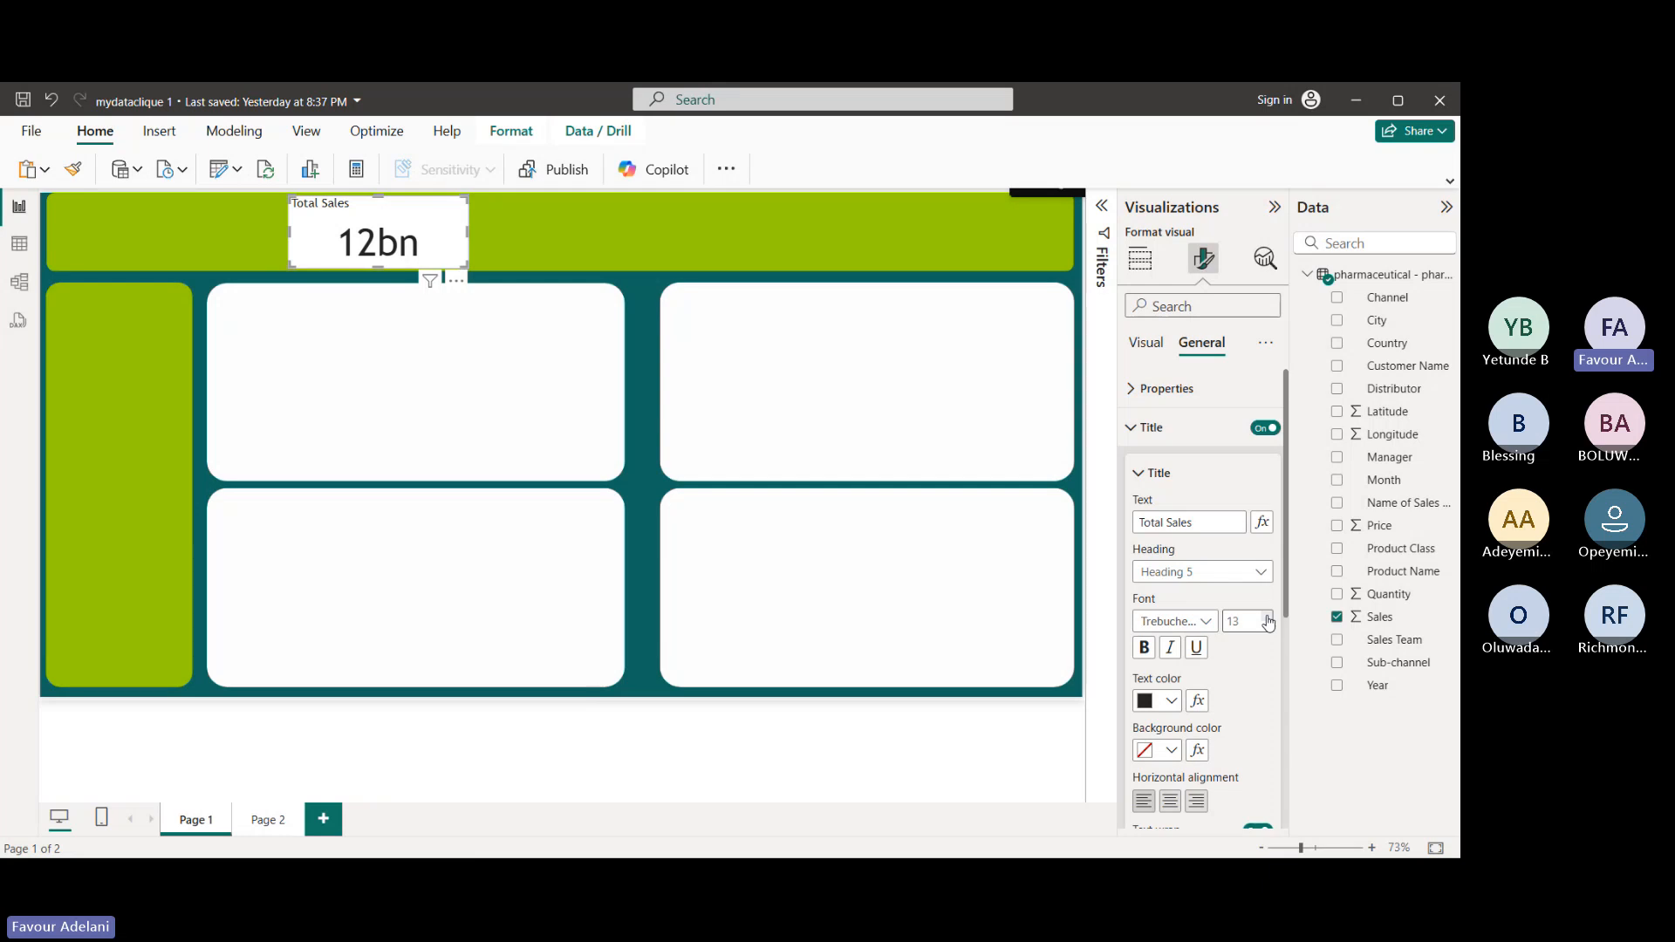
left_click(1146, 652)
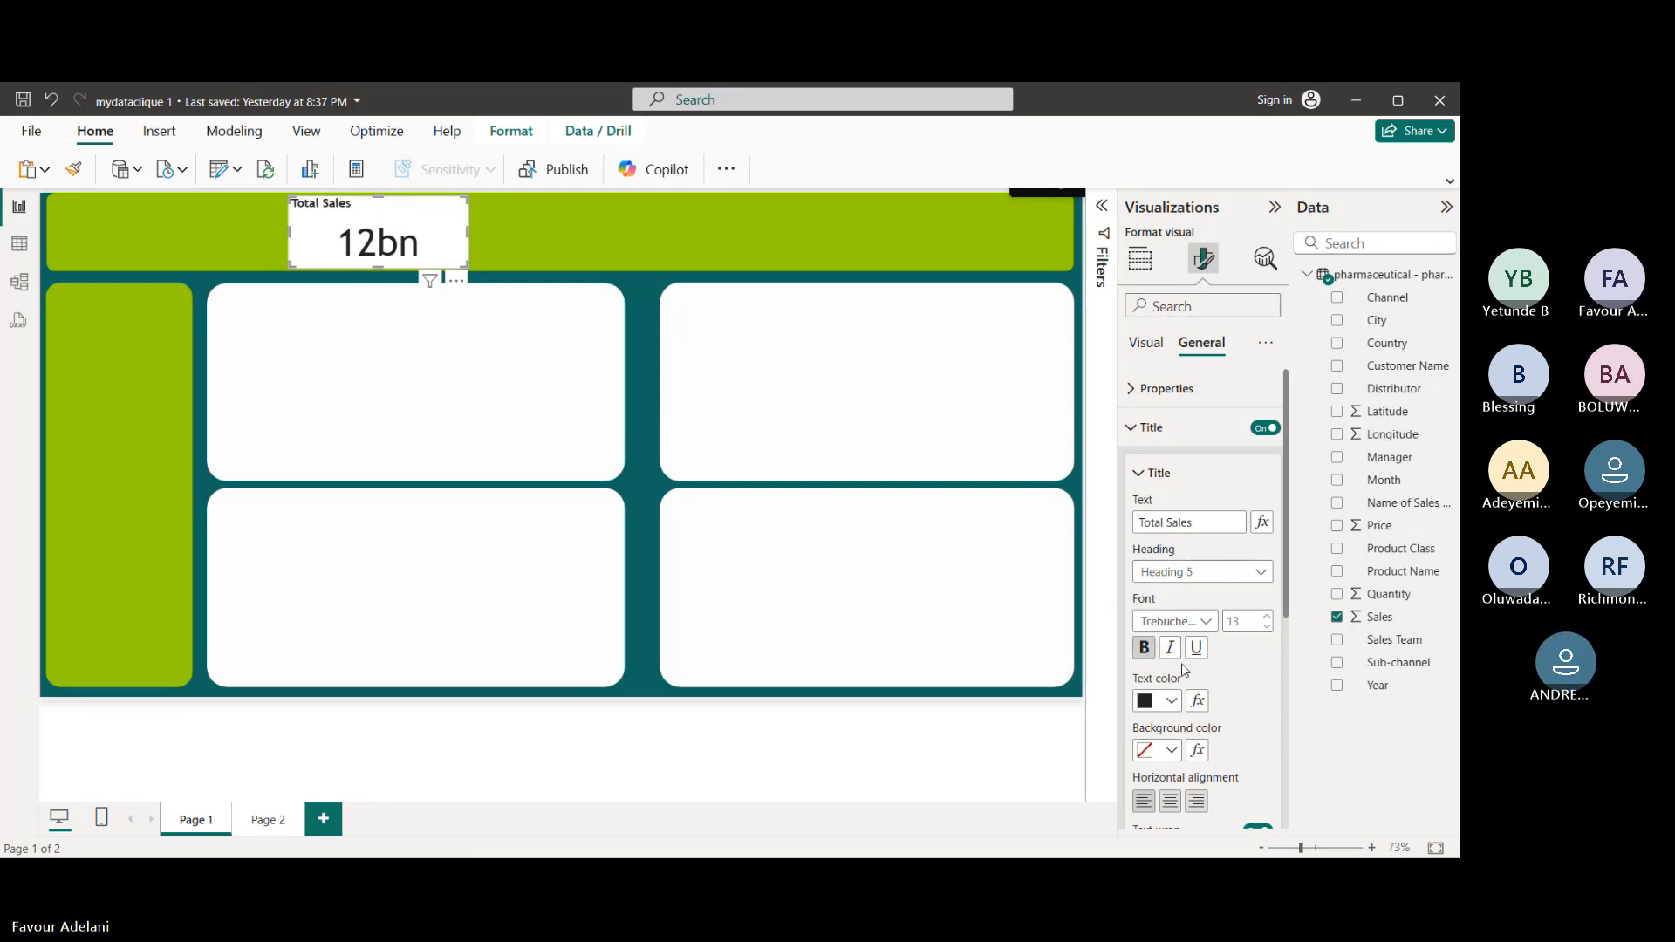
- Examine the text color choices for the card's title and leave the color as it is
scroll(1183, 670, "down", 1)
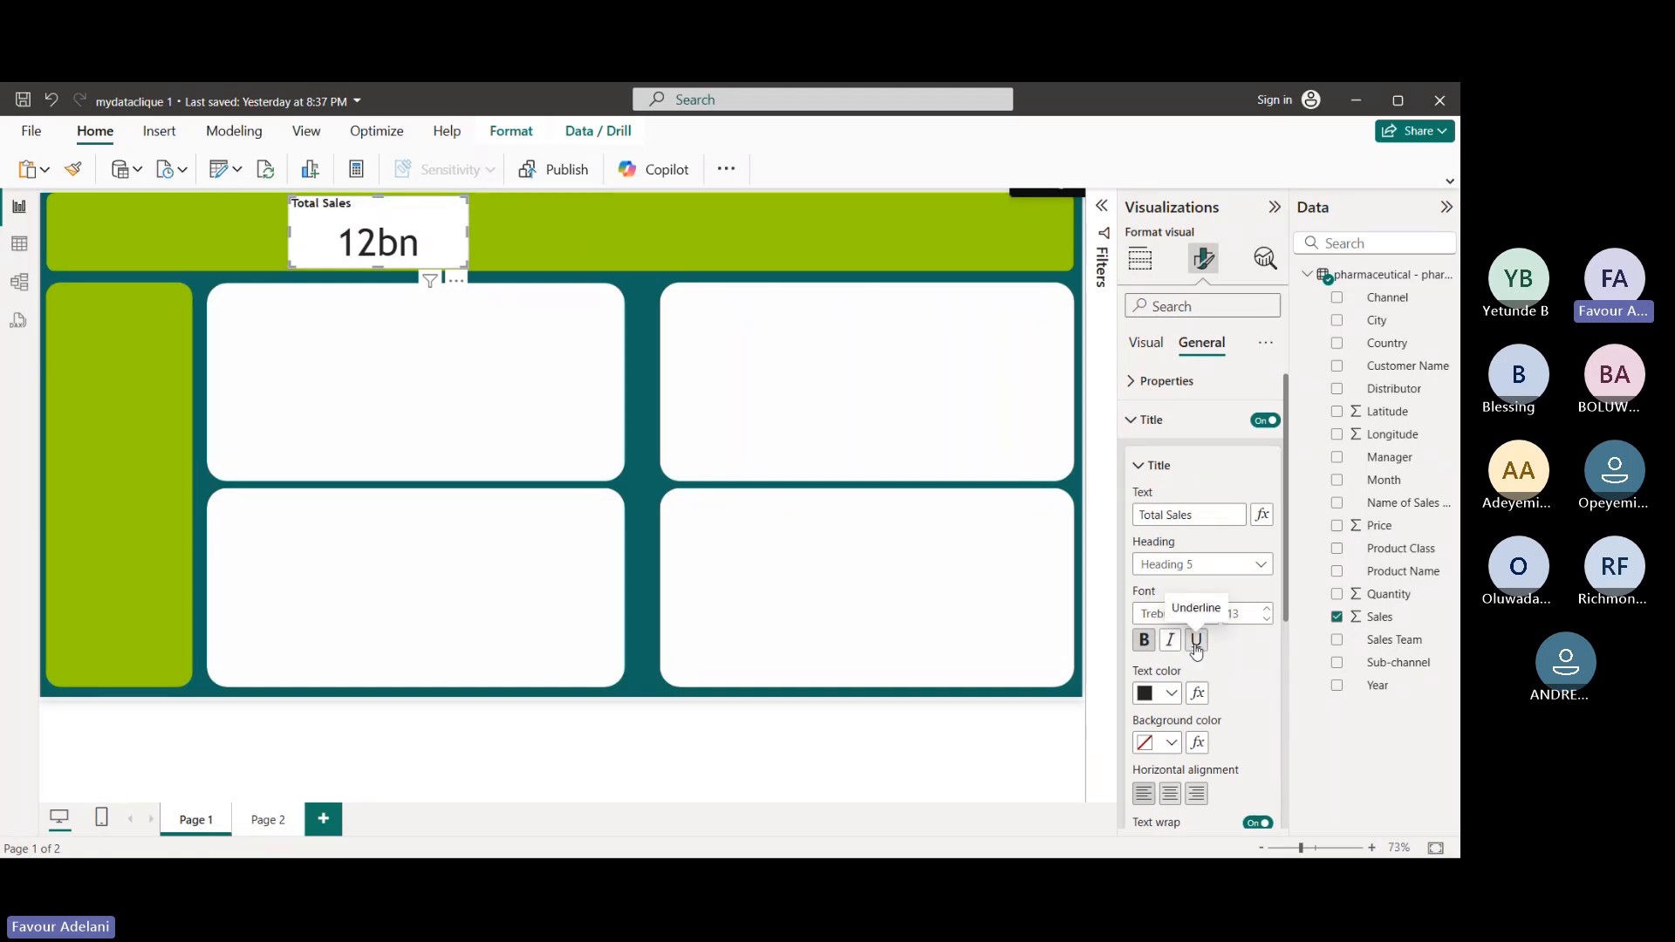
scroll(1196, 650, "down", 1)
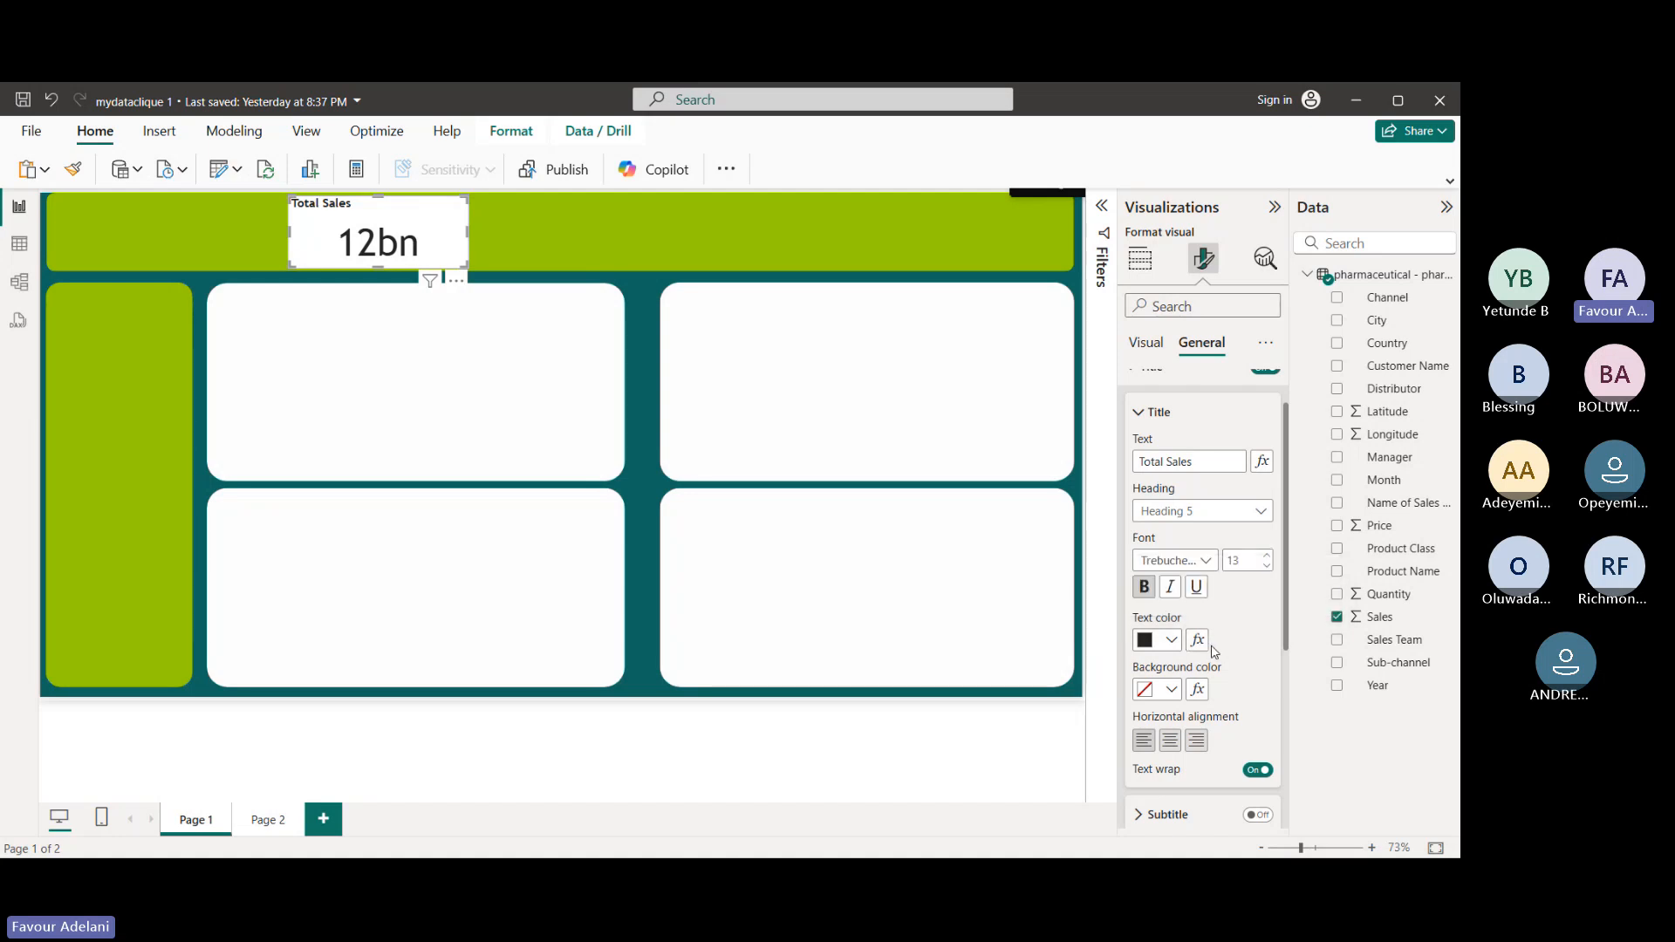
left_click(1172, 640)
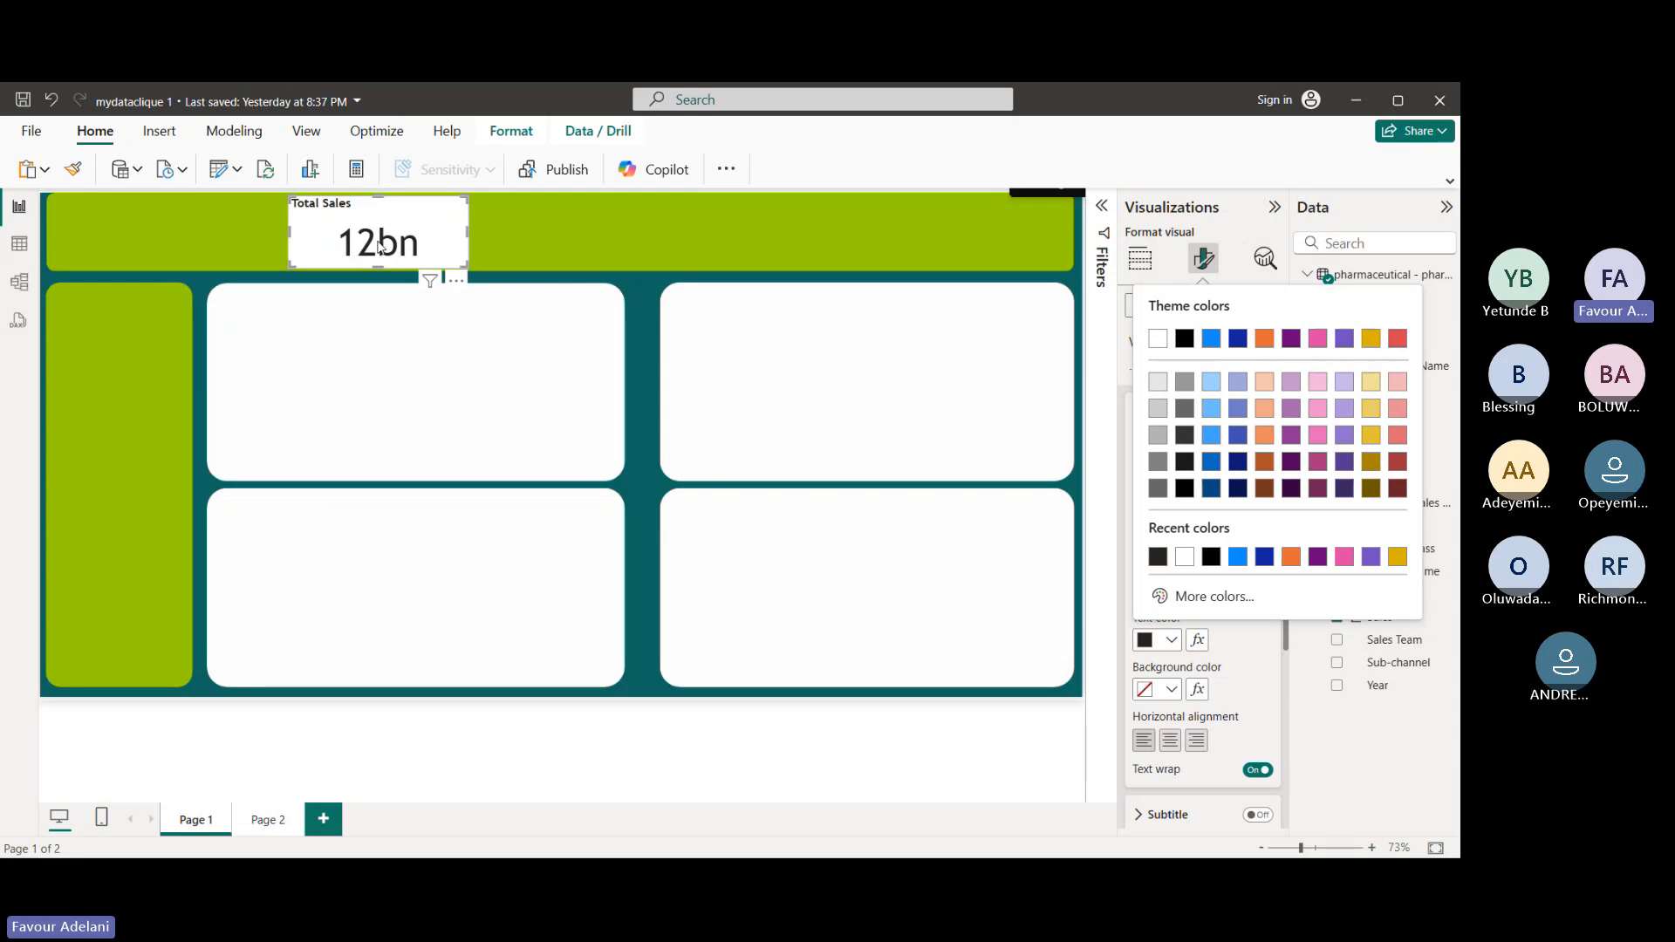
left_click(1276, 672)
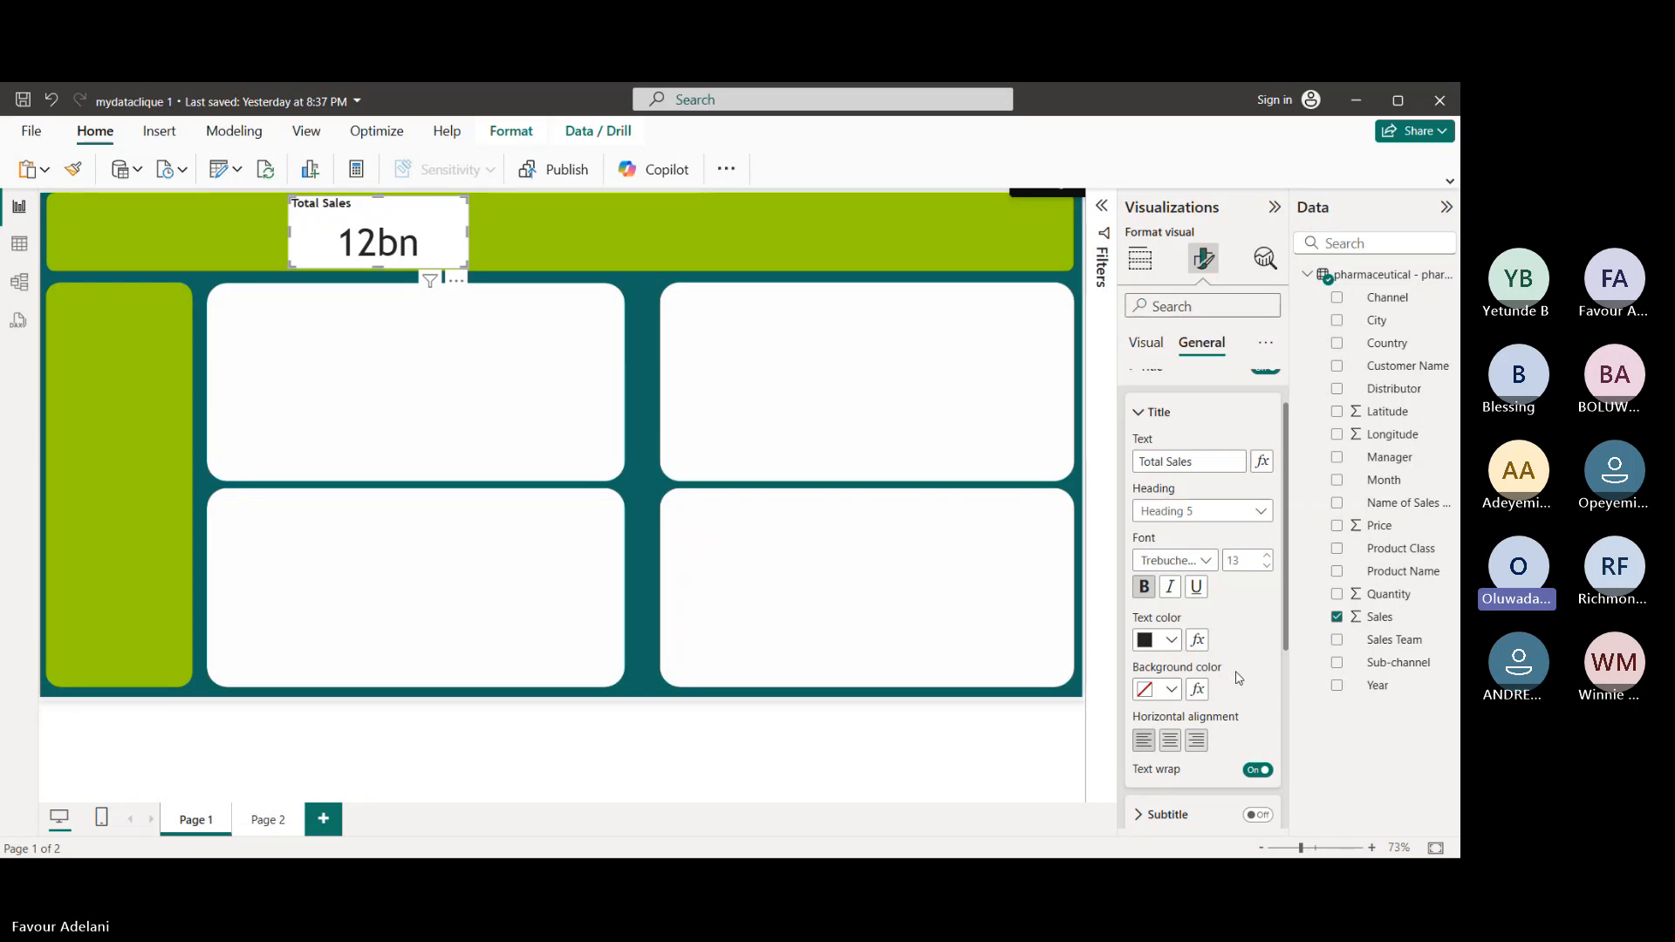
- Try a blue background color behind the card's title, and return it to No Fill
scroll(1238, 678, "down", 2)
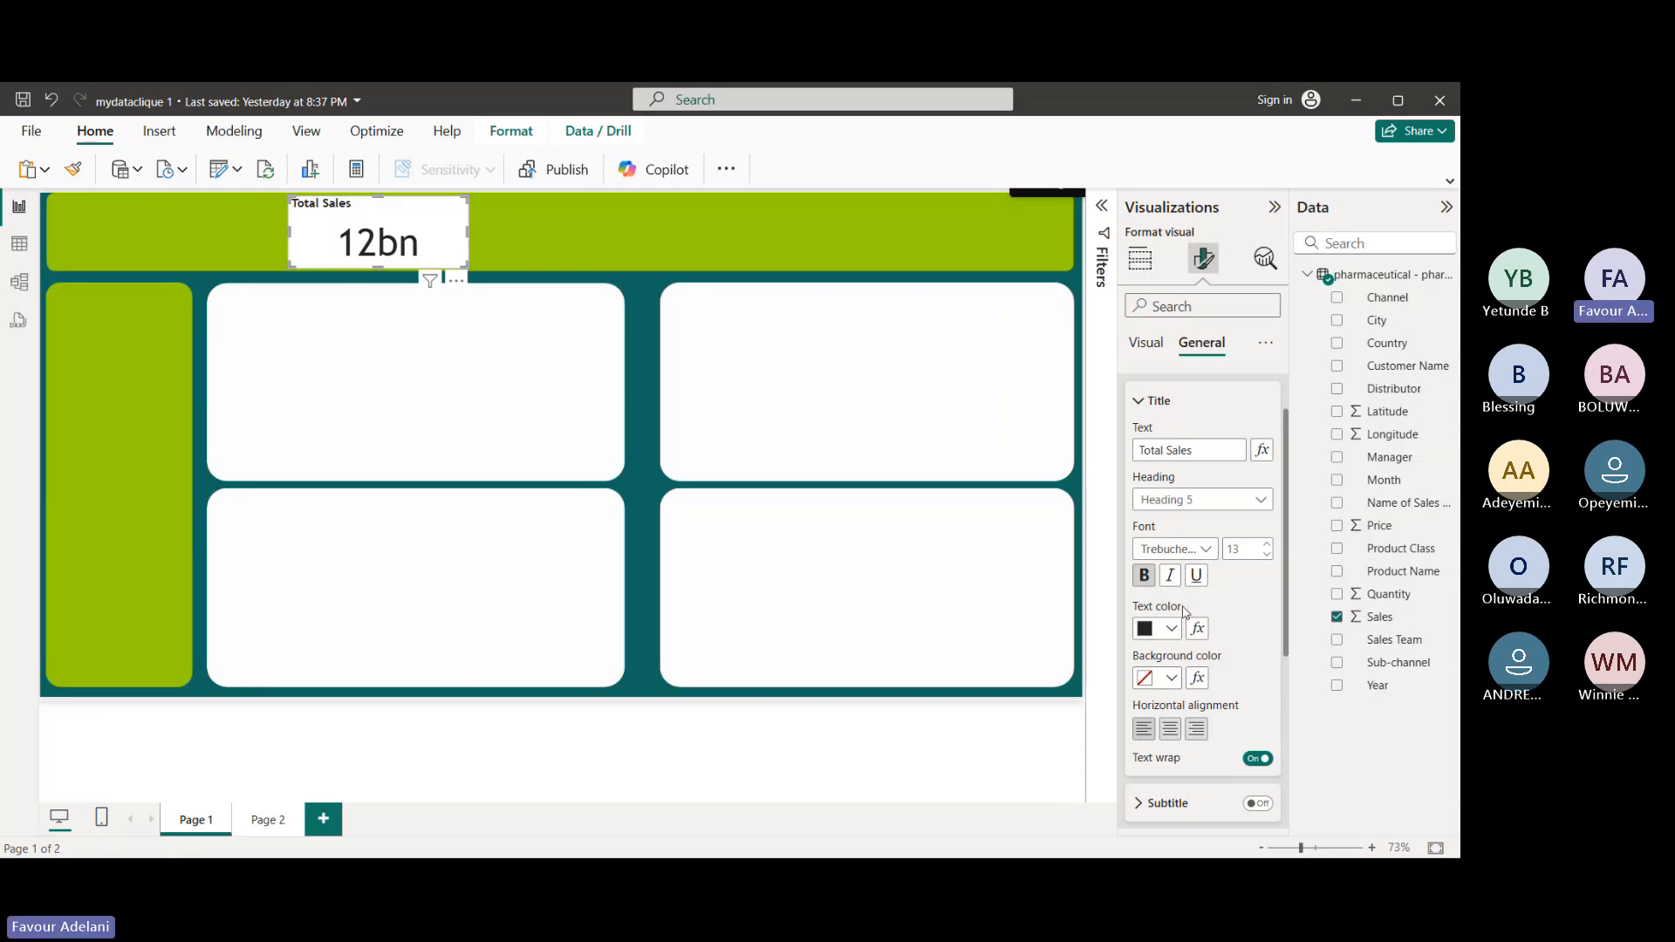
left_click(1172, 679)
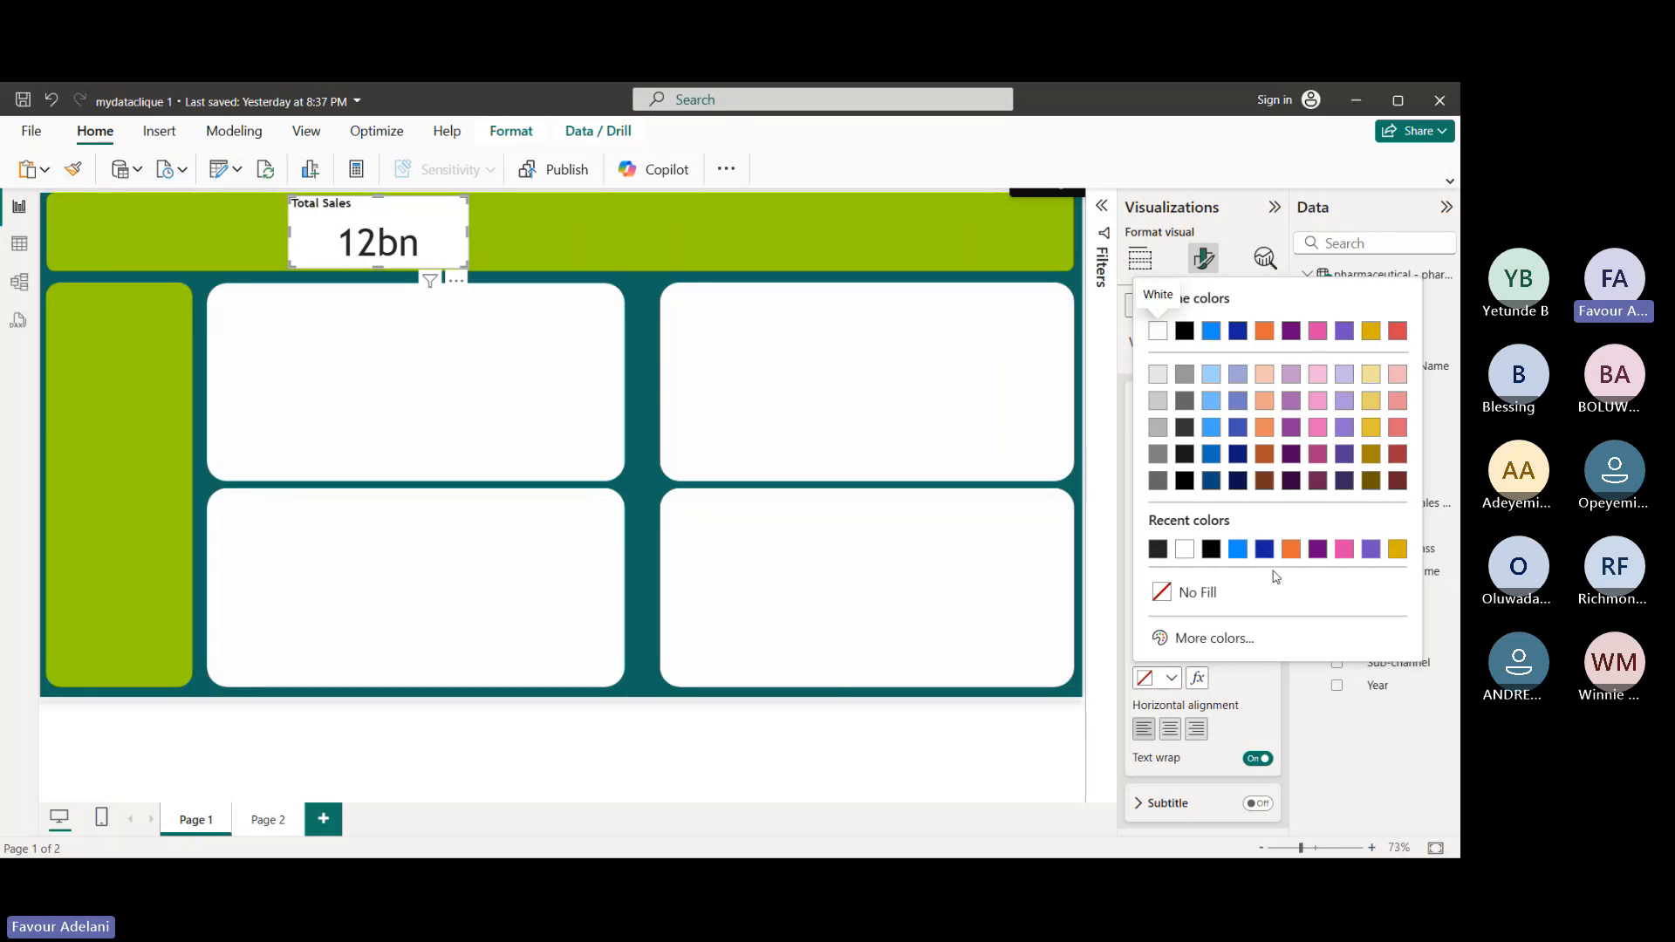
left_click(1240, 549)
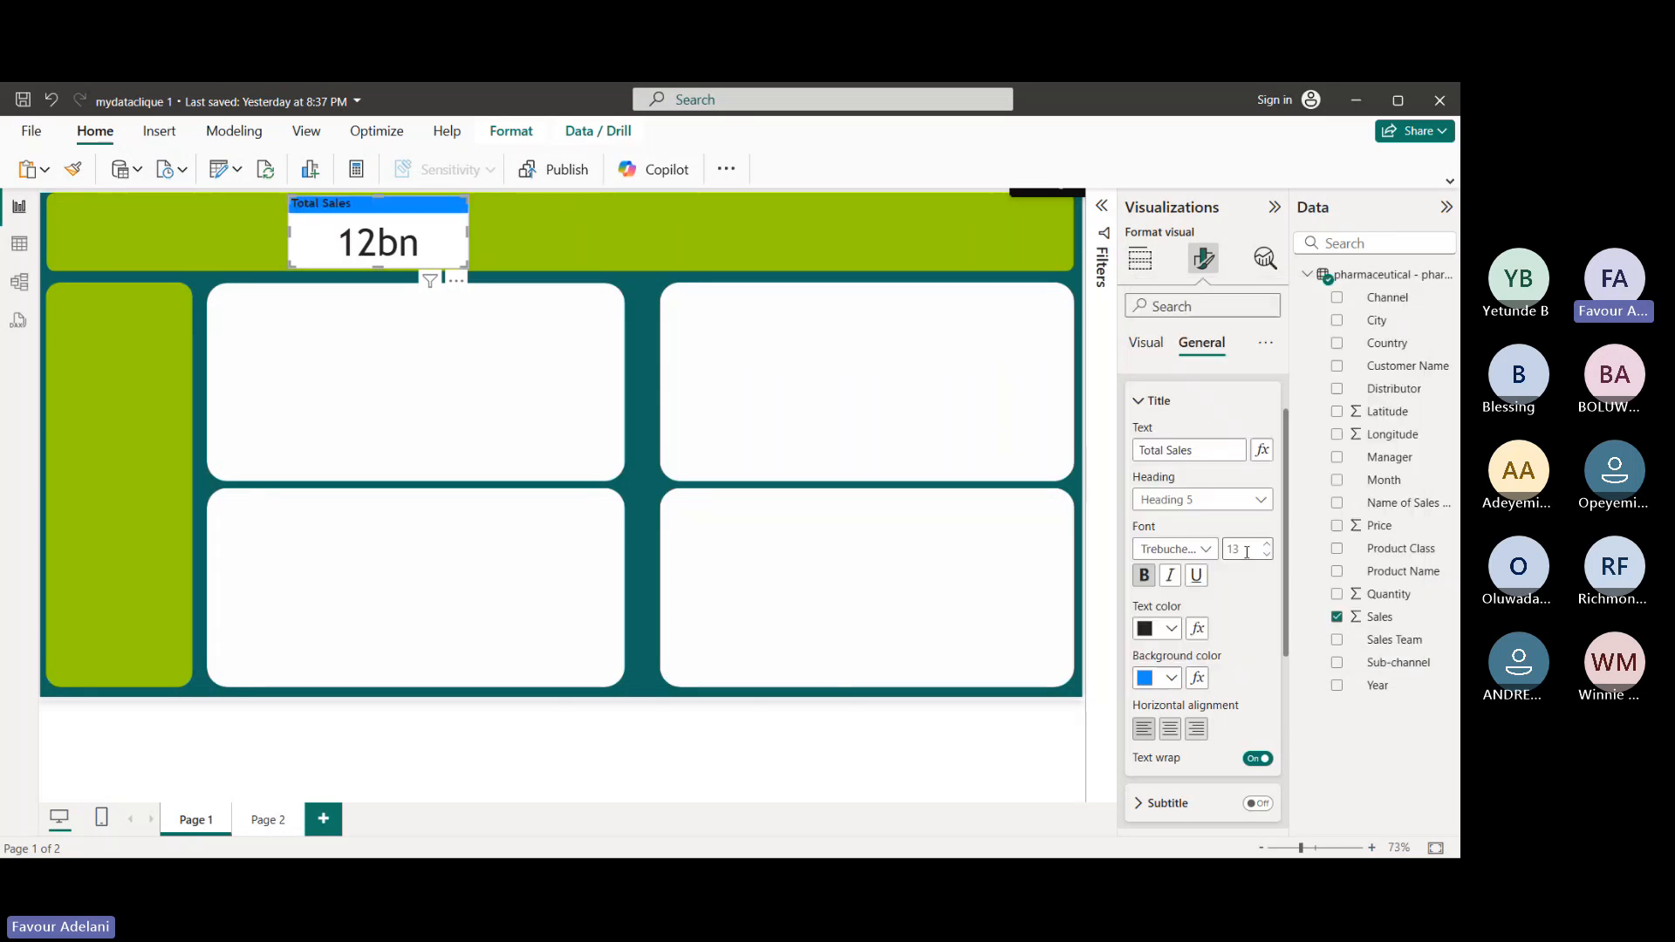
left_click(1172, 679)
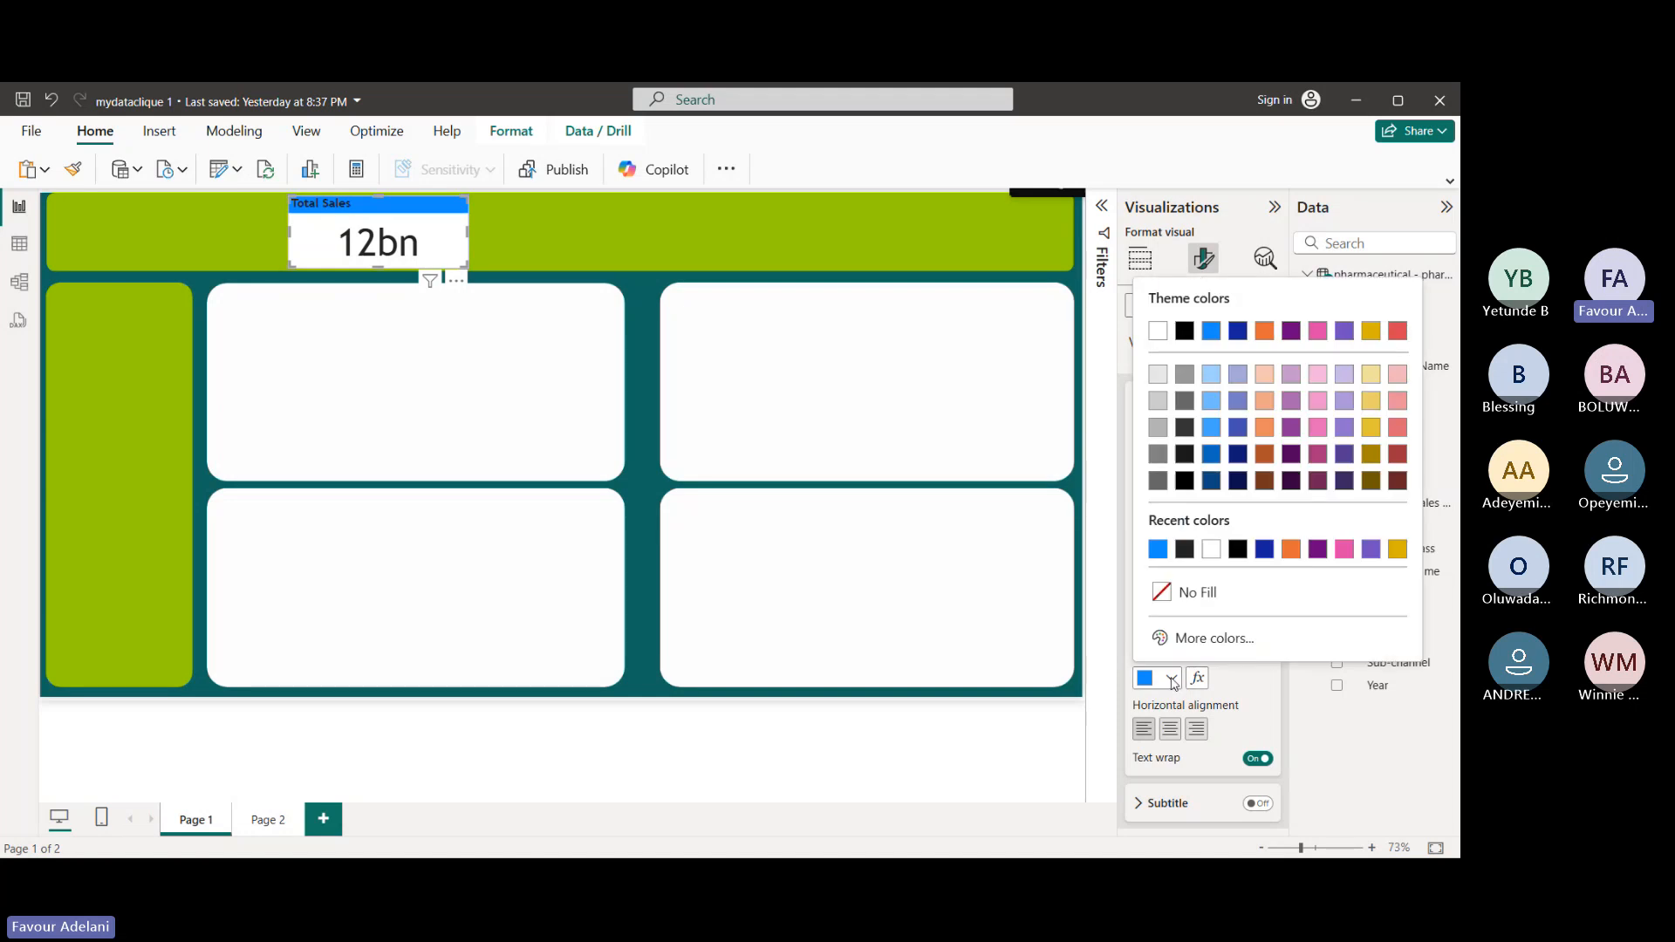
left_click(1198, 596)
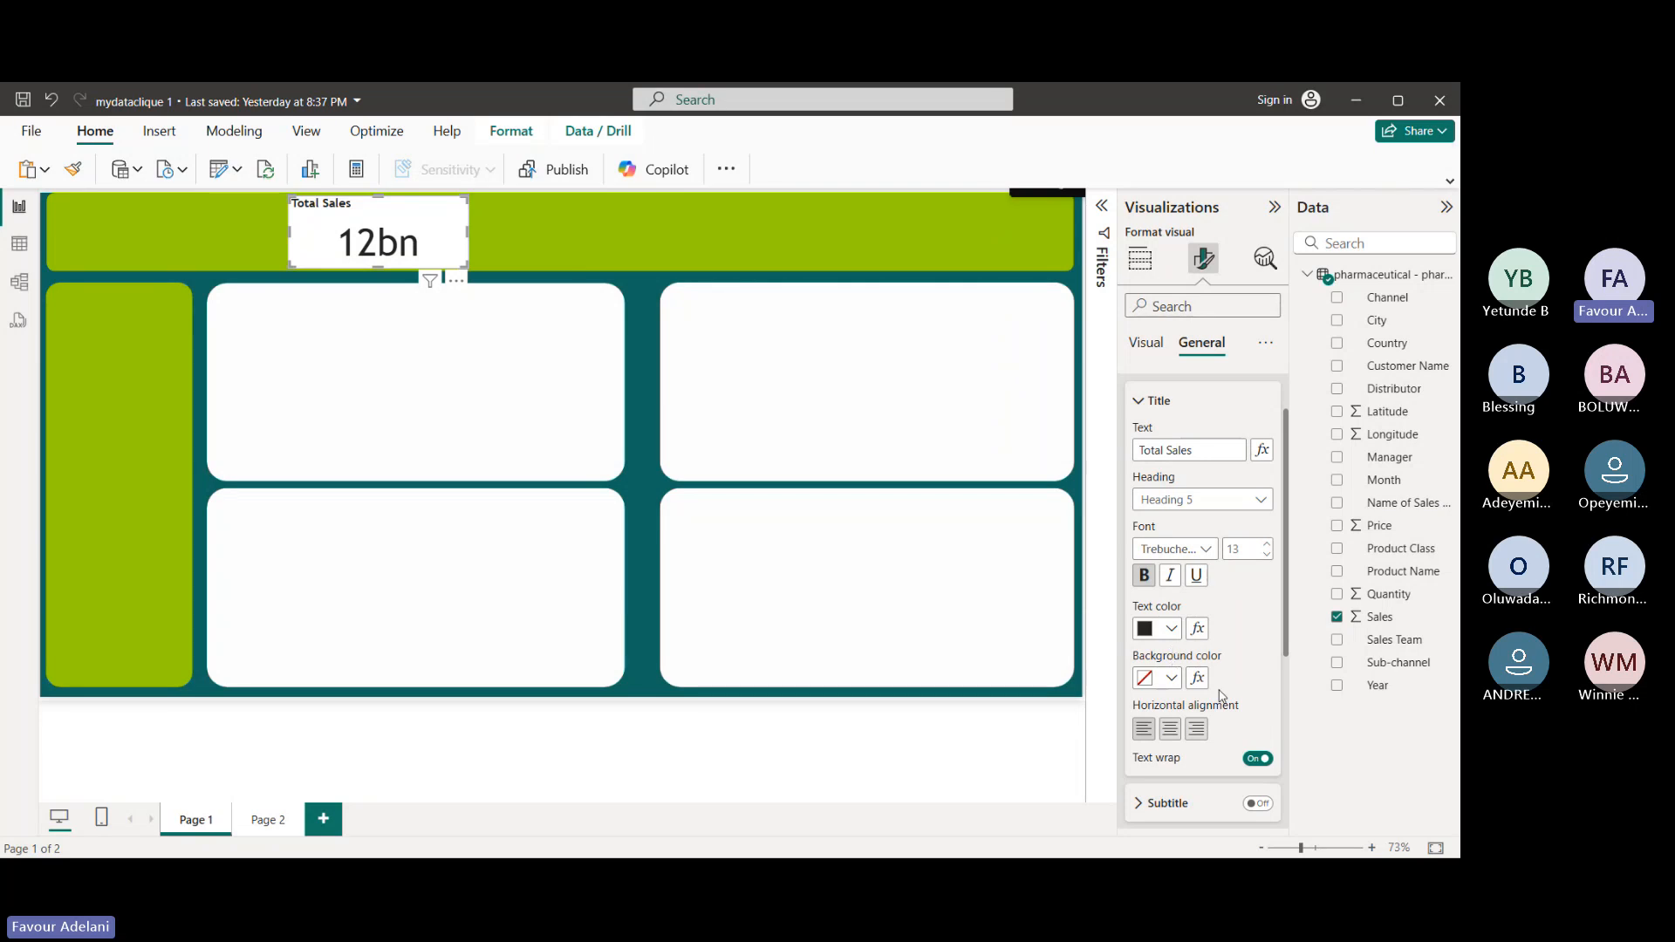
- Try right alignment for the Total Sales title, center it horizontally, and close the title settings
scroll(1222, 695, "down", 1)
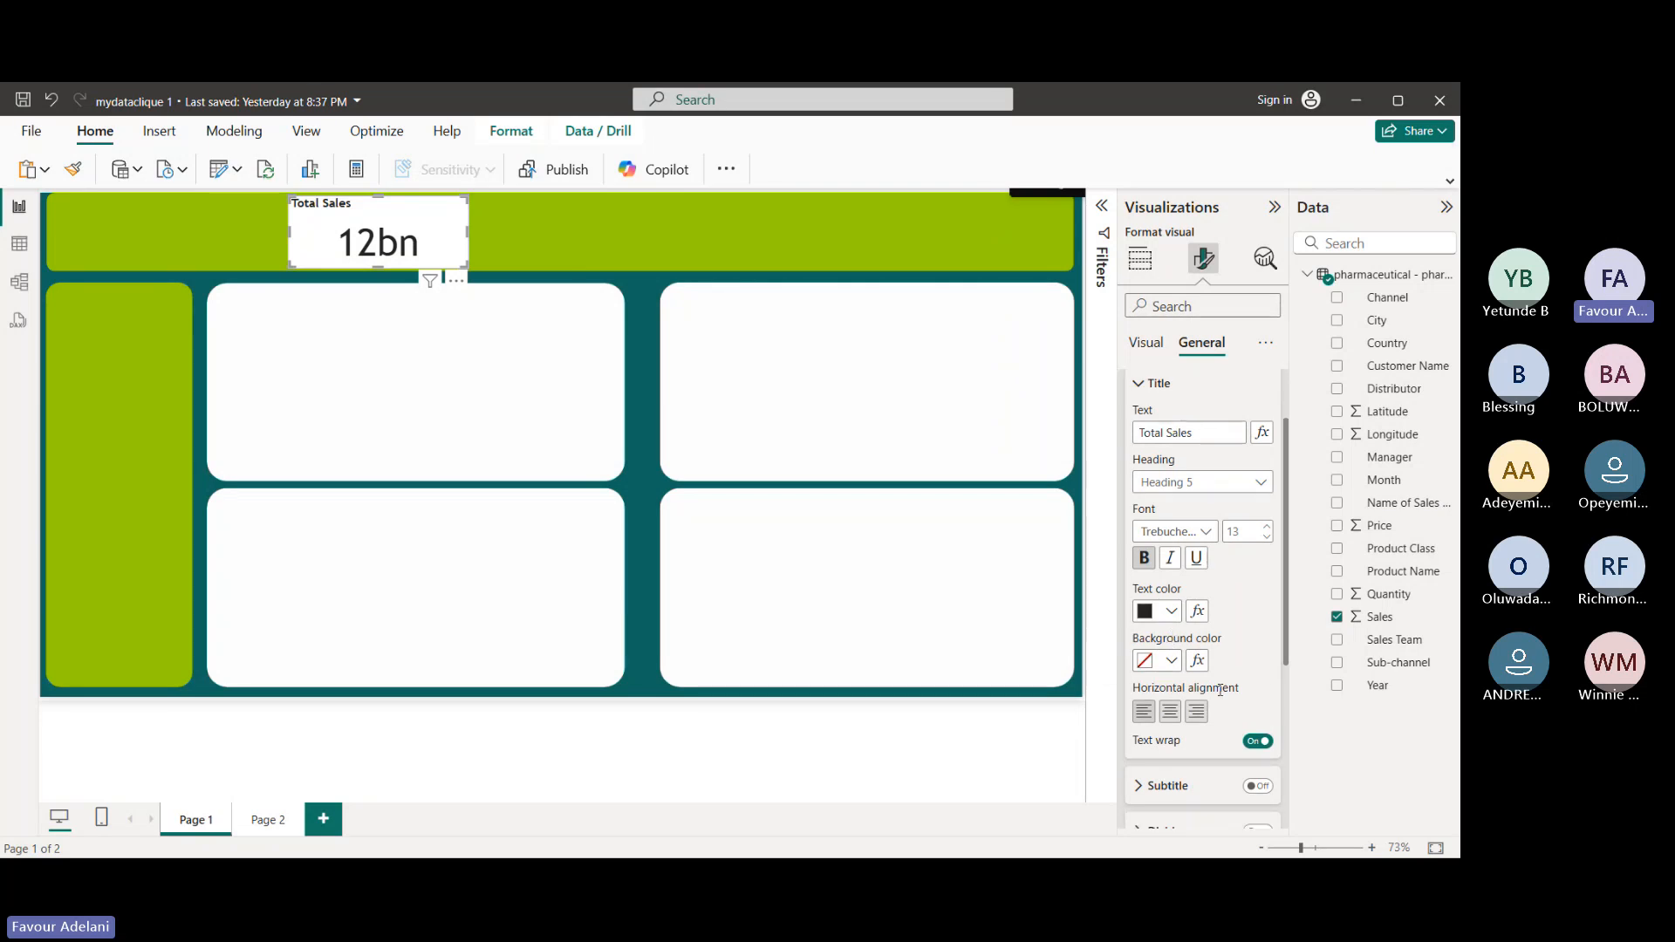
left_click(1172, 713)
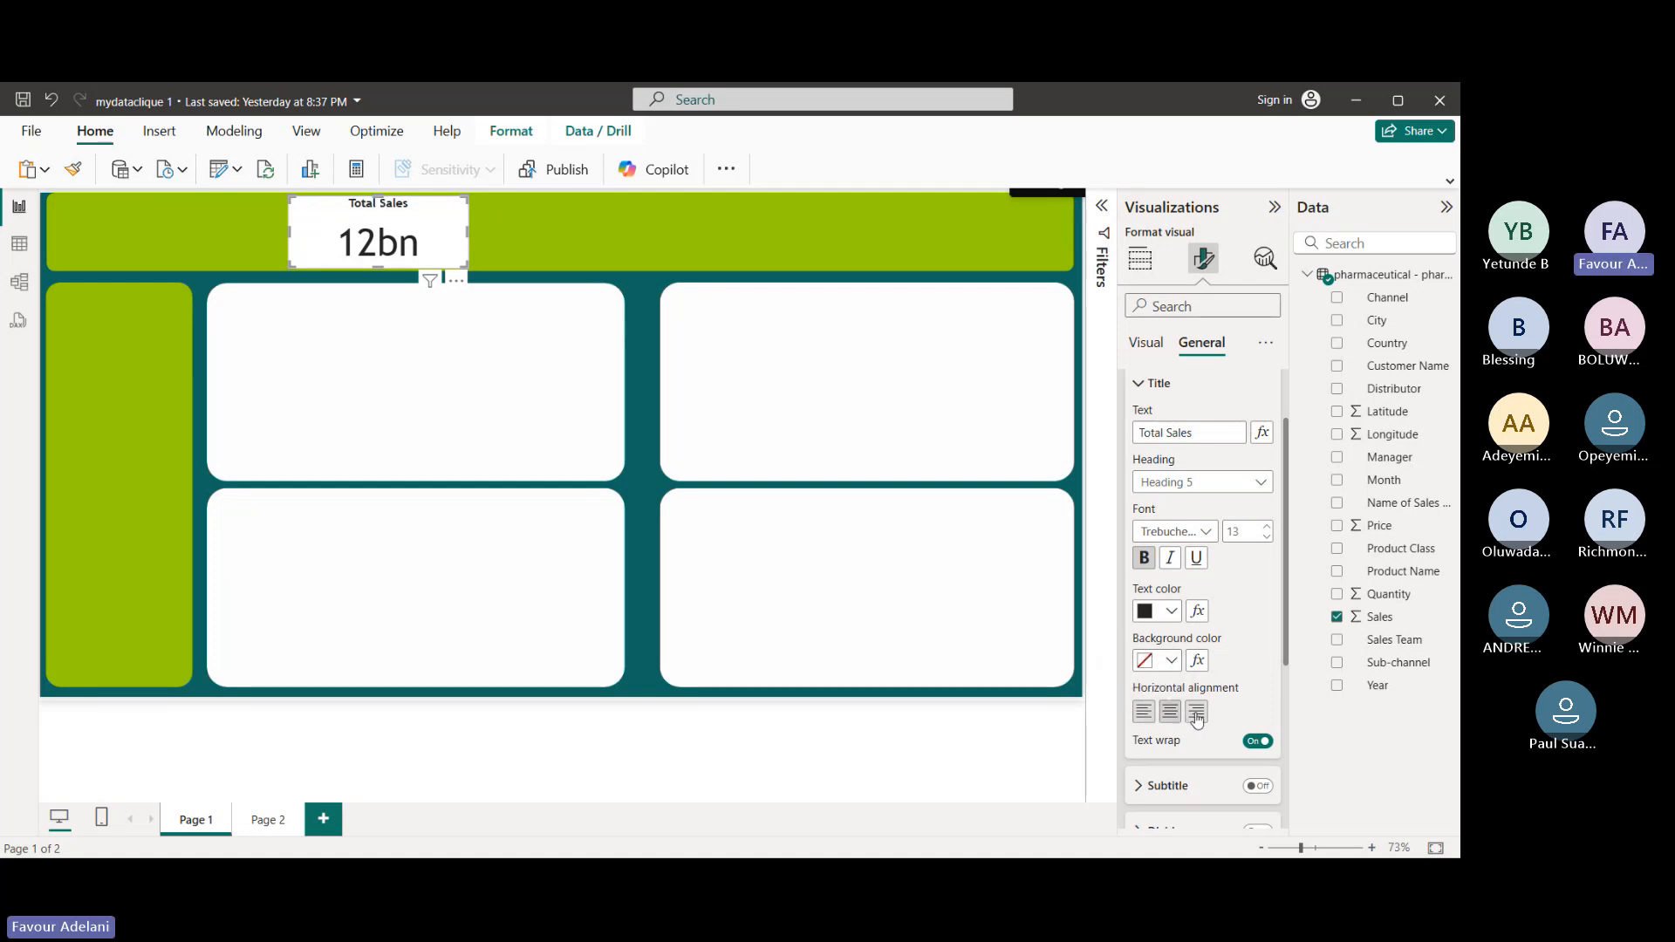
left_click(1196, 714)
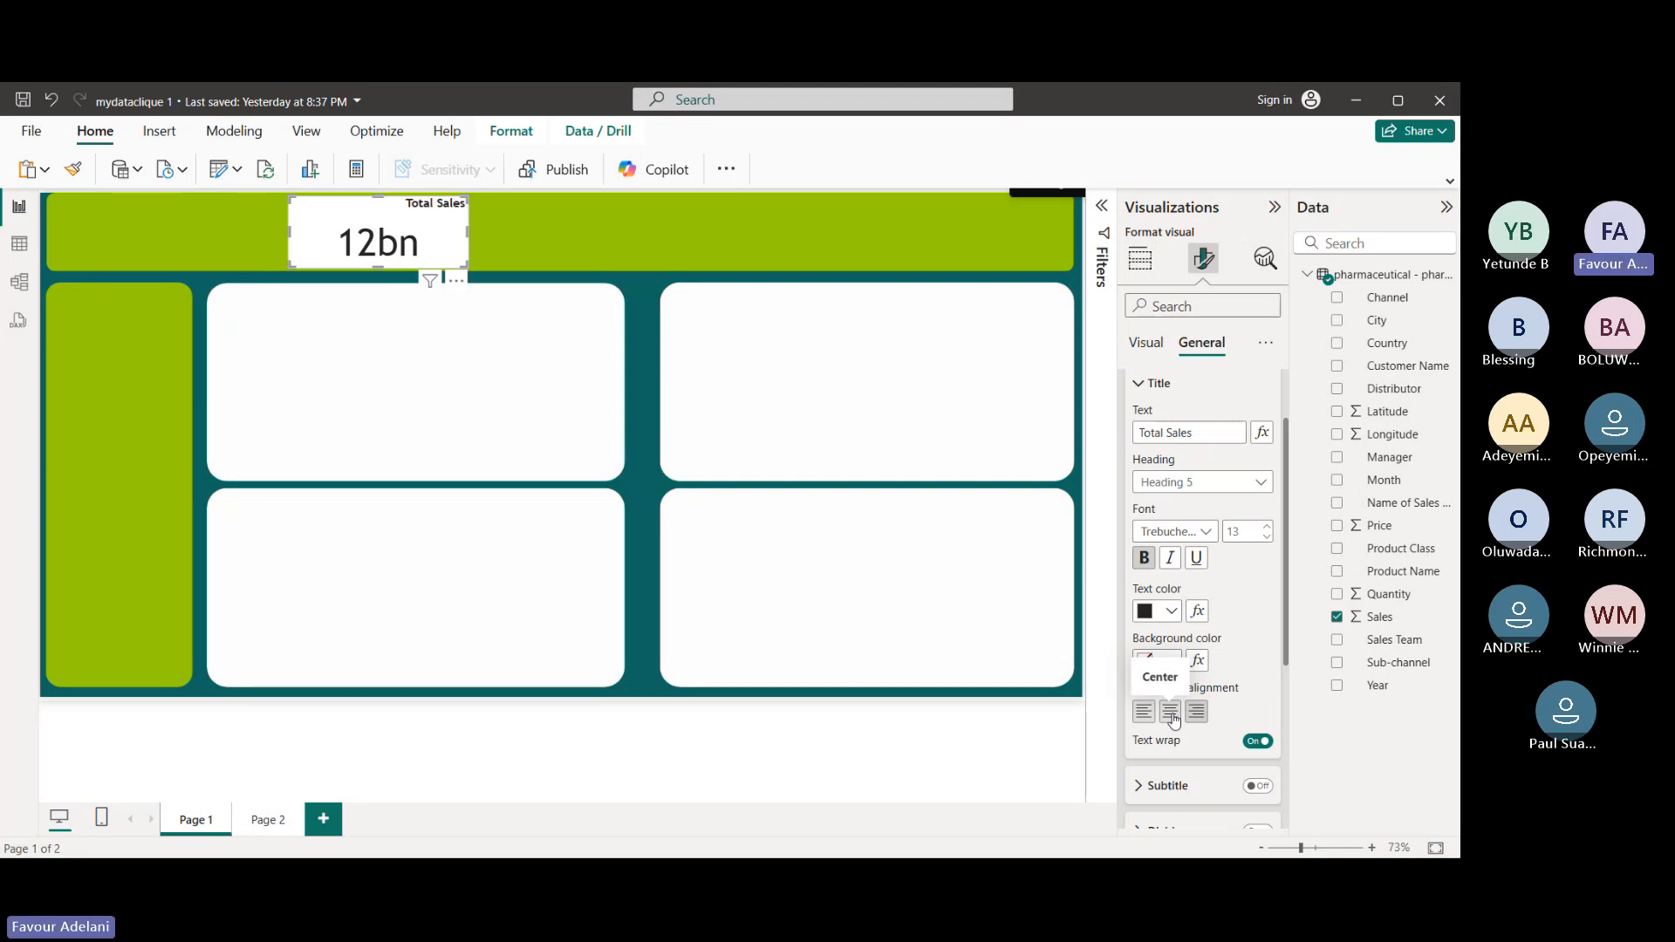
left_click(1171, 713)
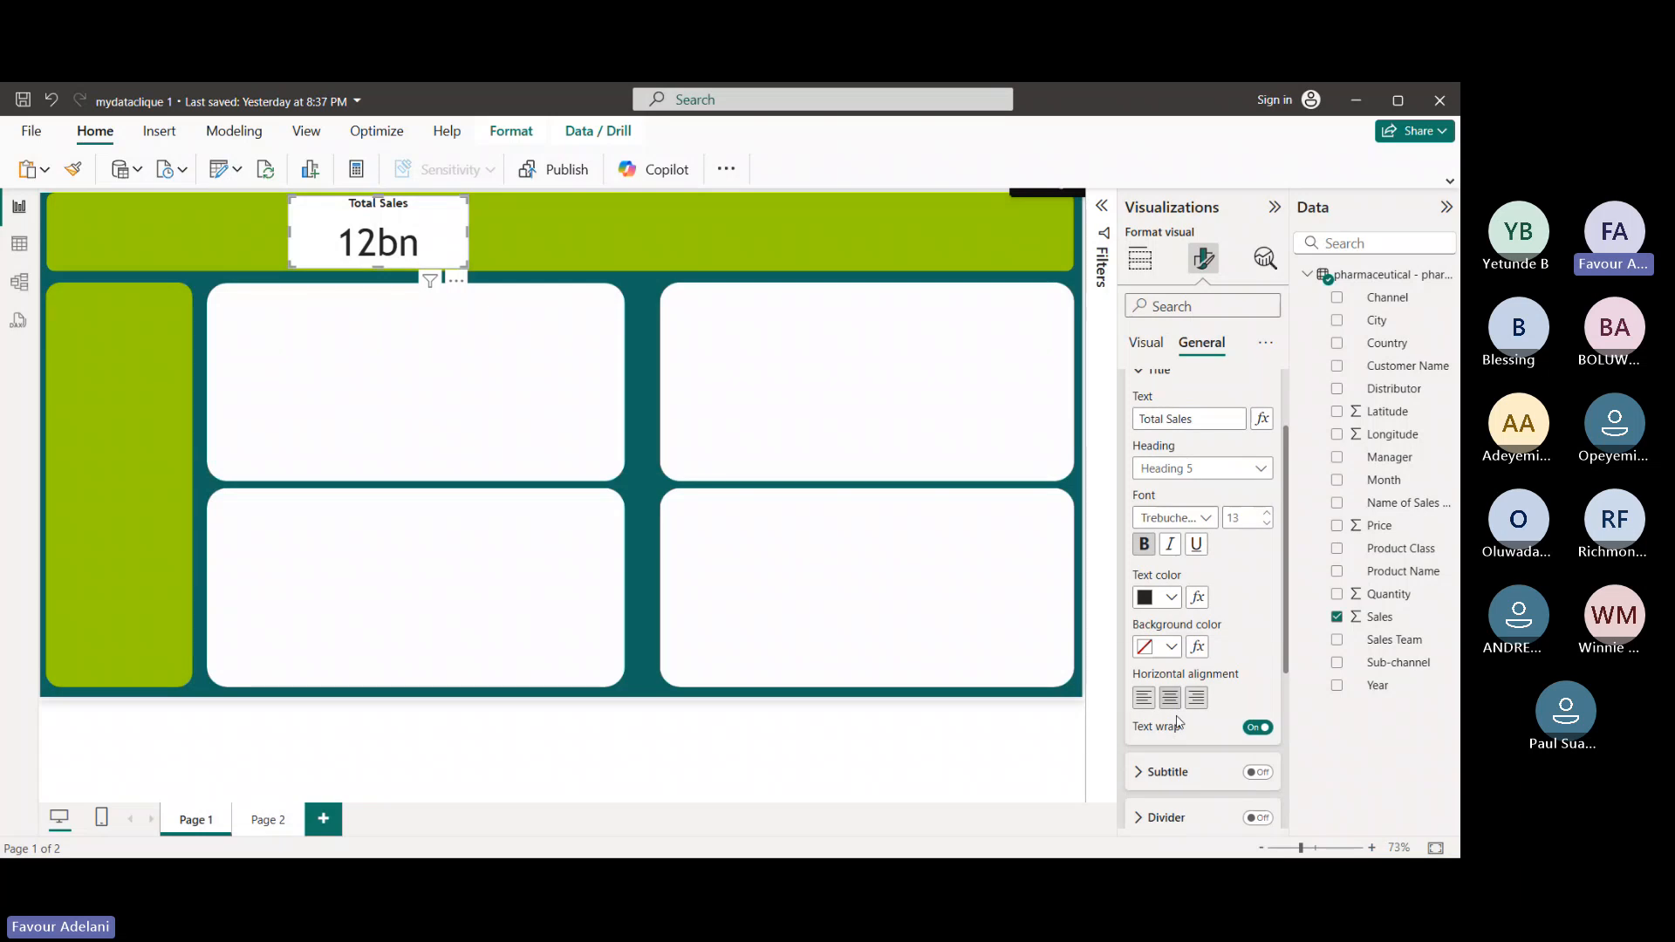
scroll(1137, 445, "up", 2)
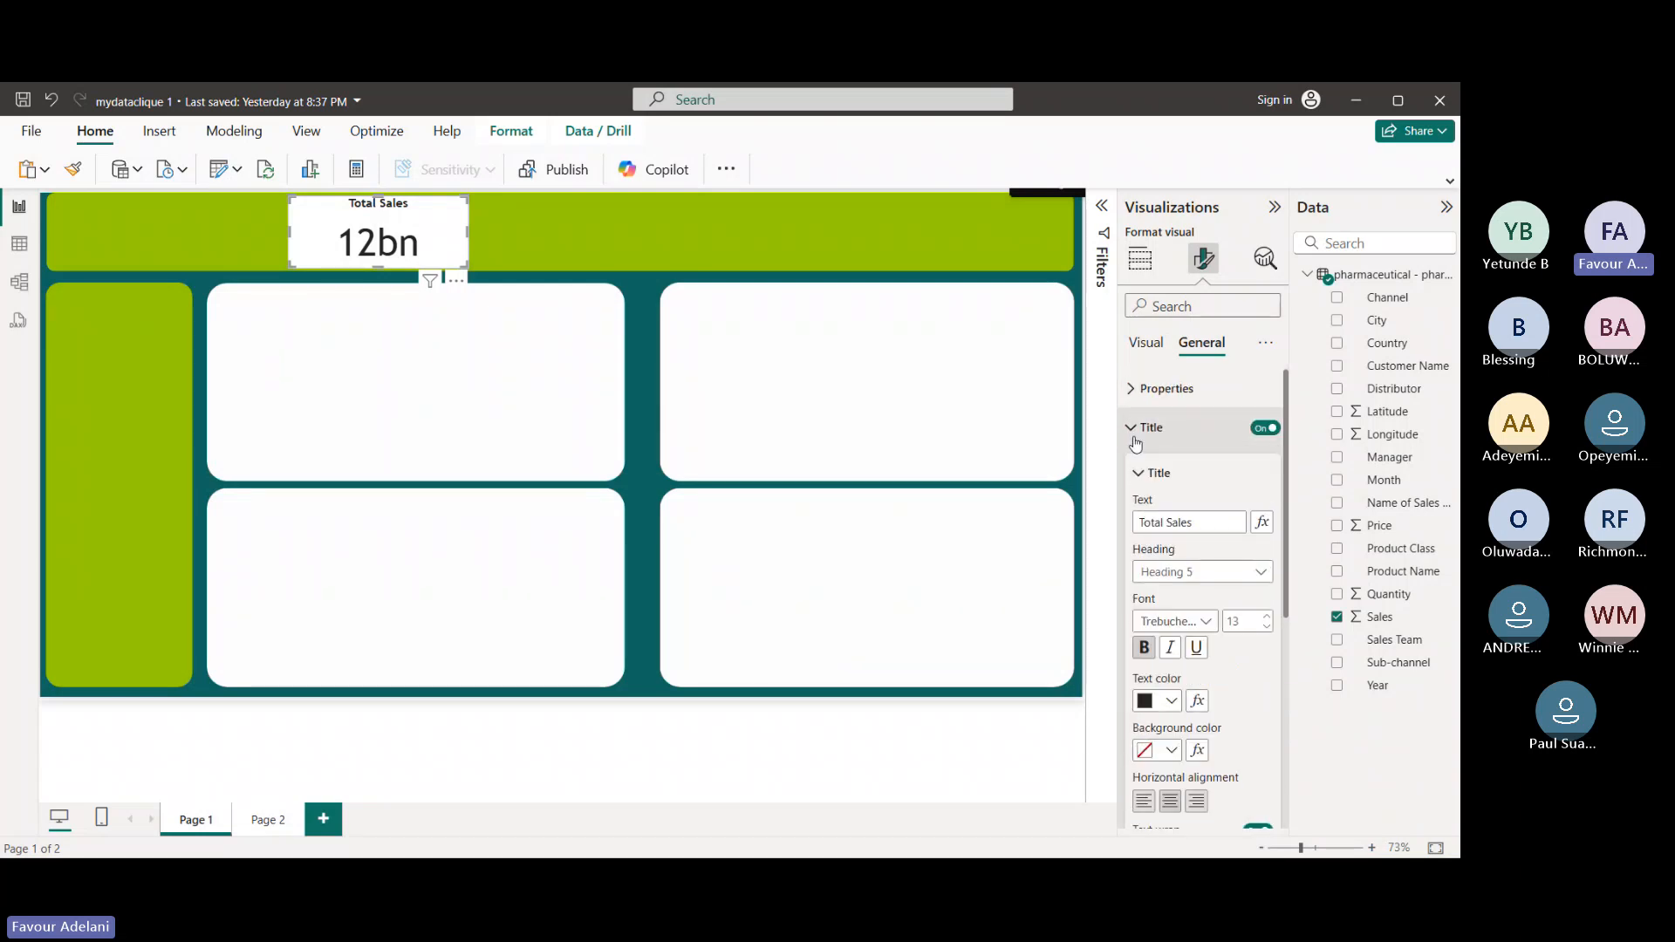
left_click(1136, 440)
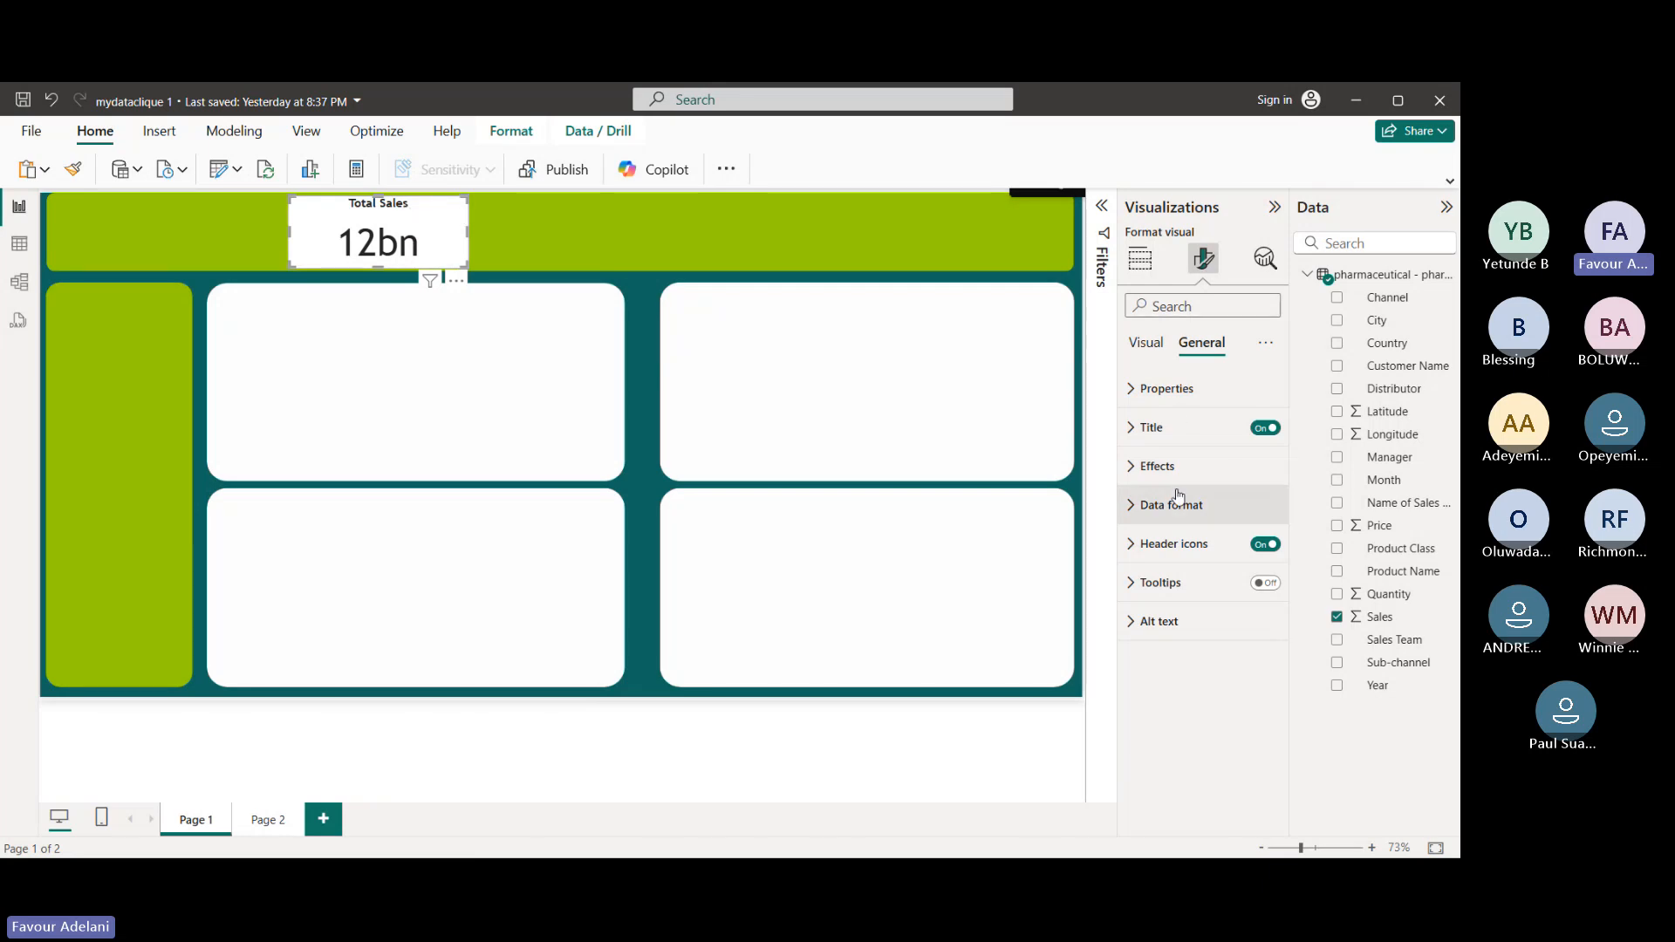
- Set the Total Sales card's background transparency to 38% and deselect the card
left_click(1134, 509)
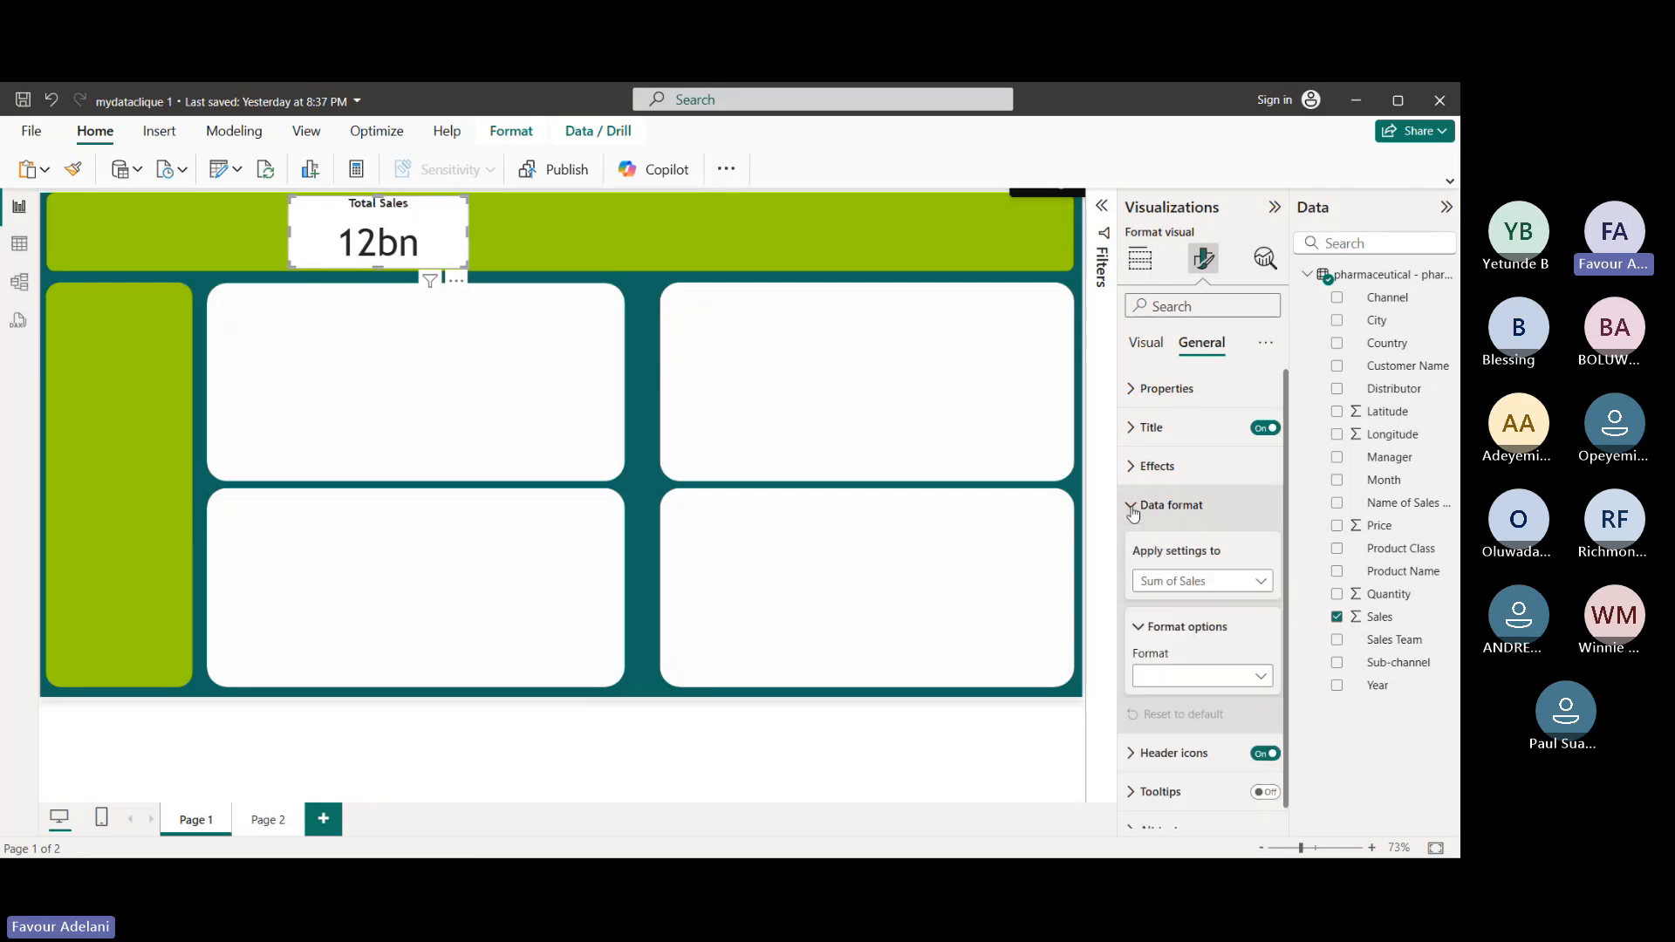
left_click(1133, 510)
left_click(1133, 466)
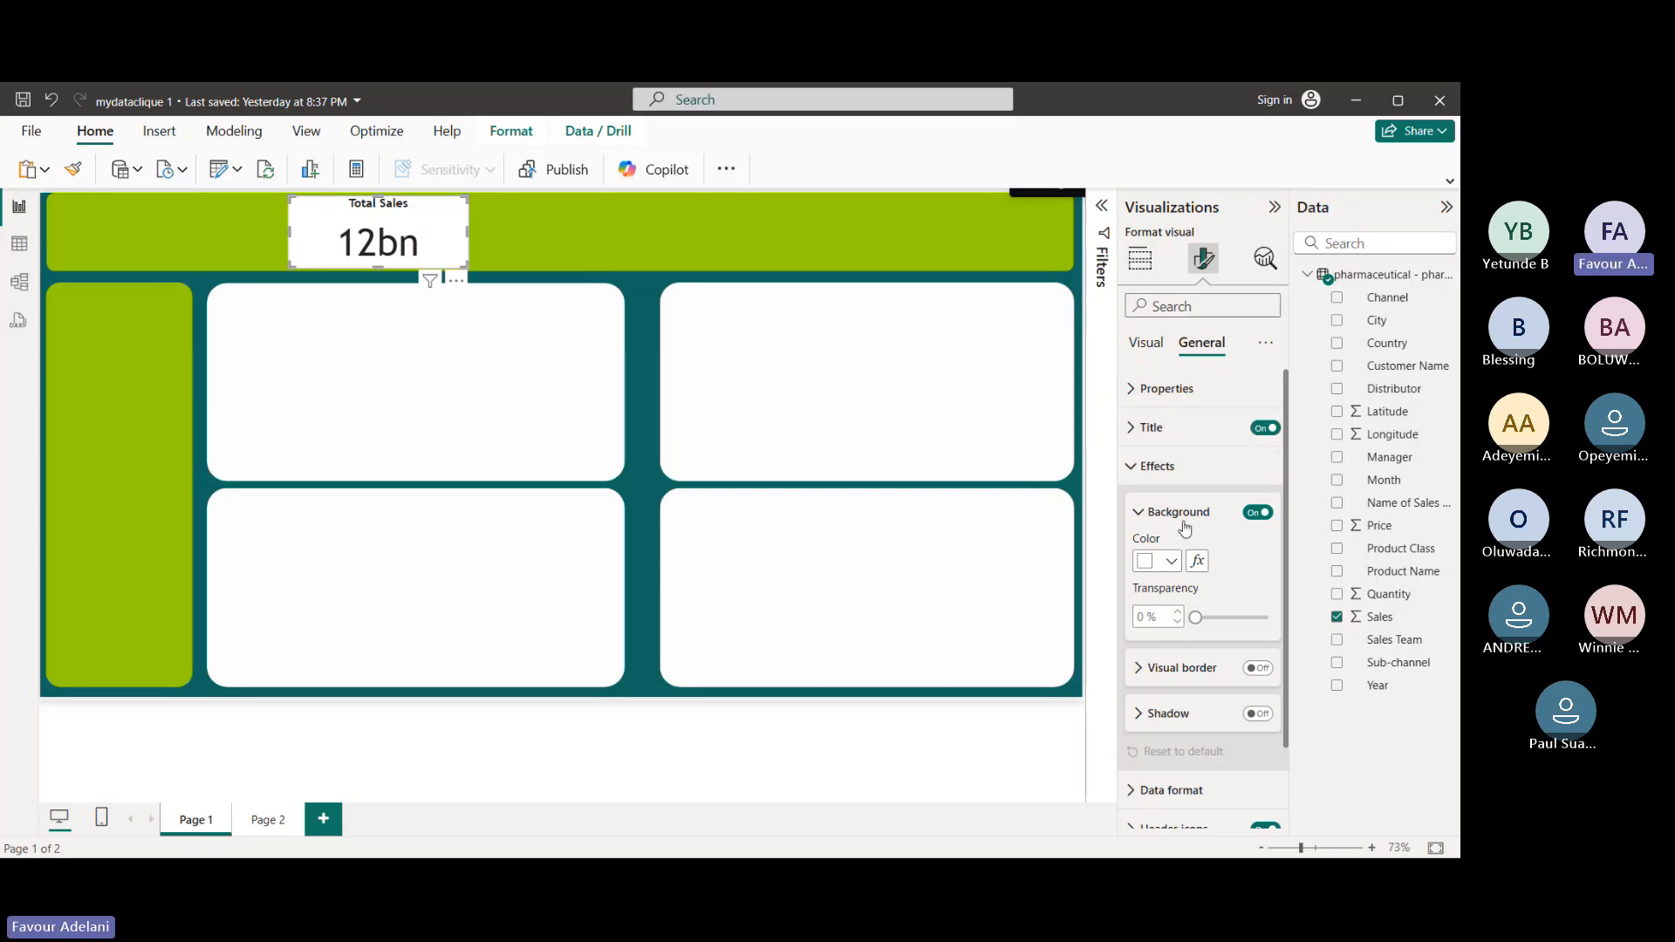
left_click(1169, 561)
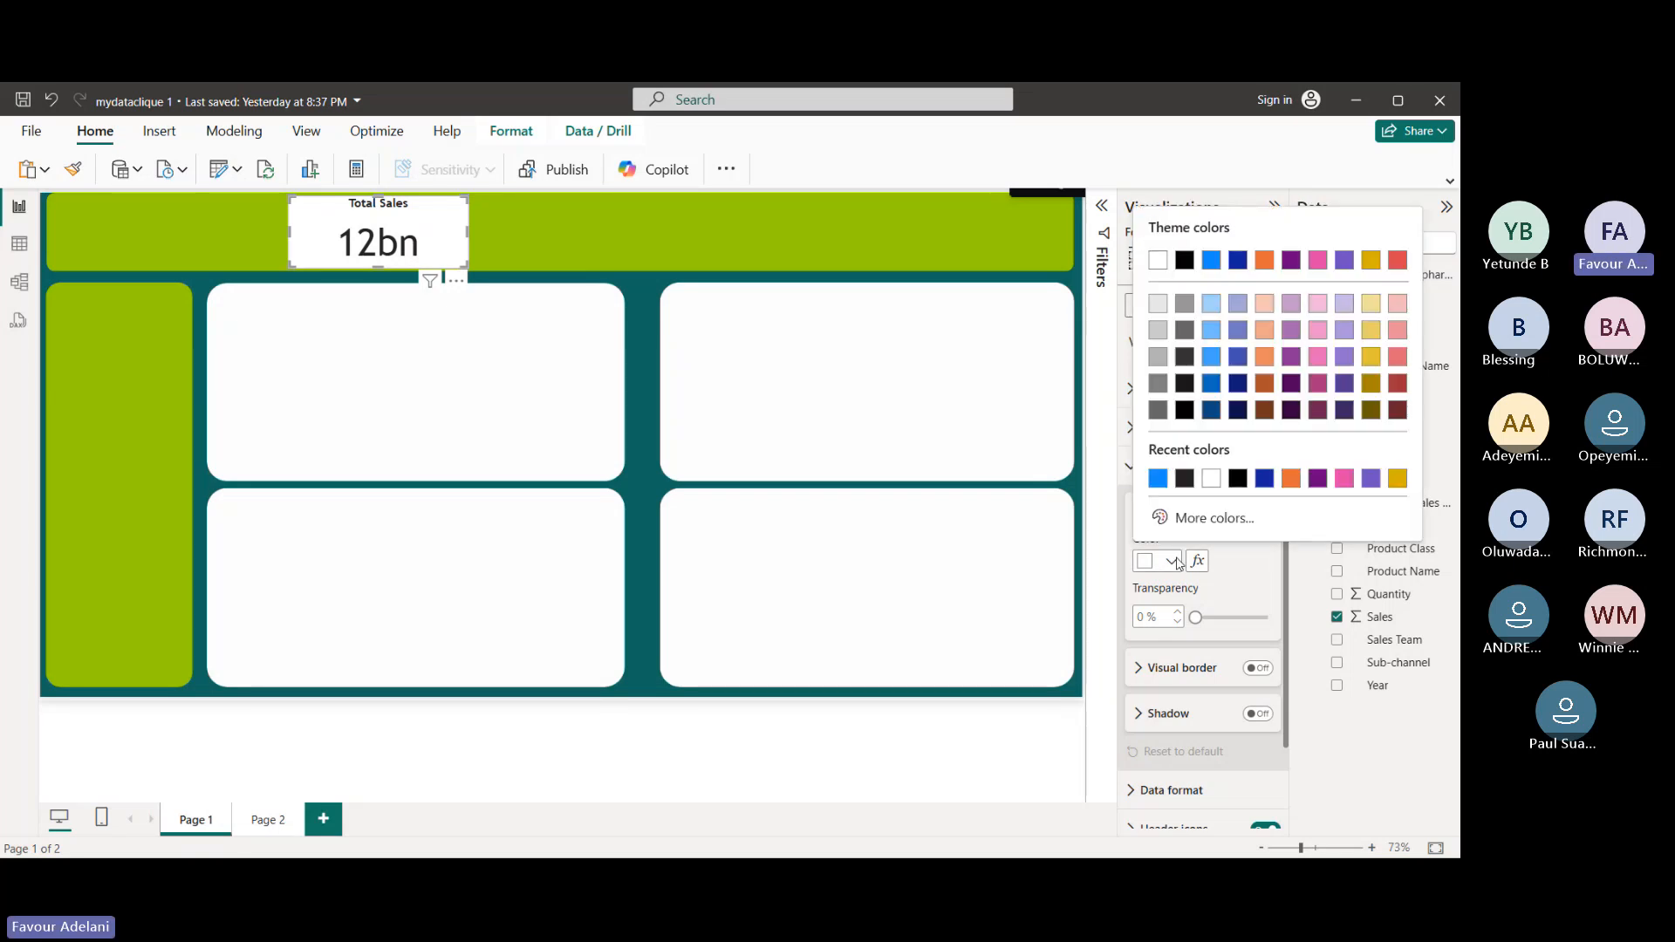
left_click(1245, 573)
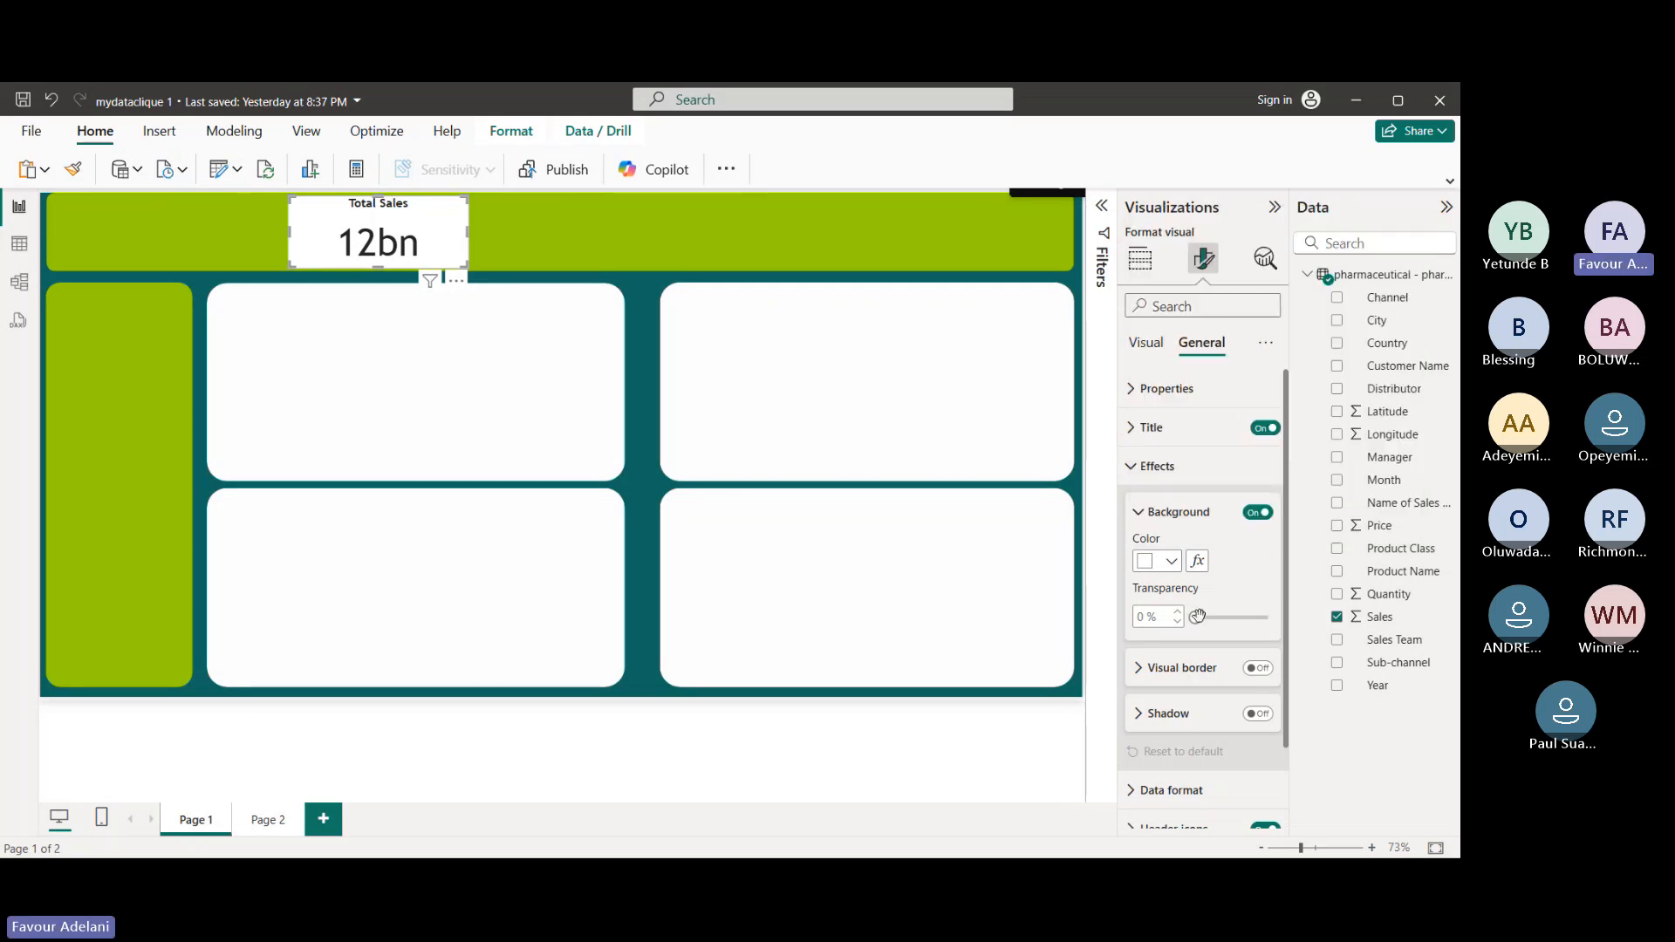
left_click_drag(1196, 617, 1223, 619)
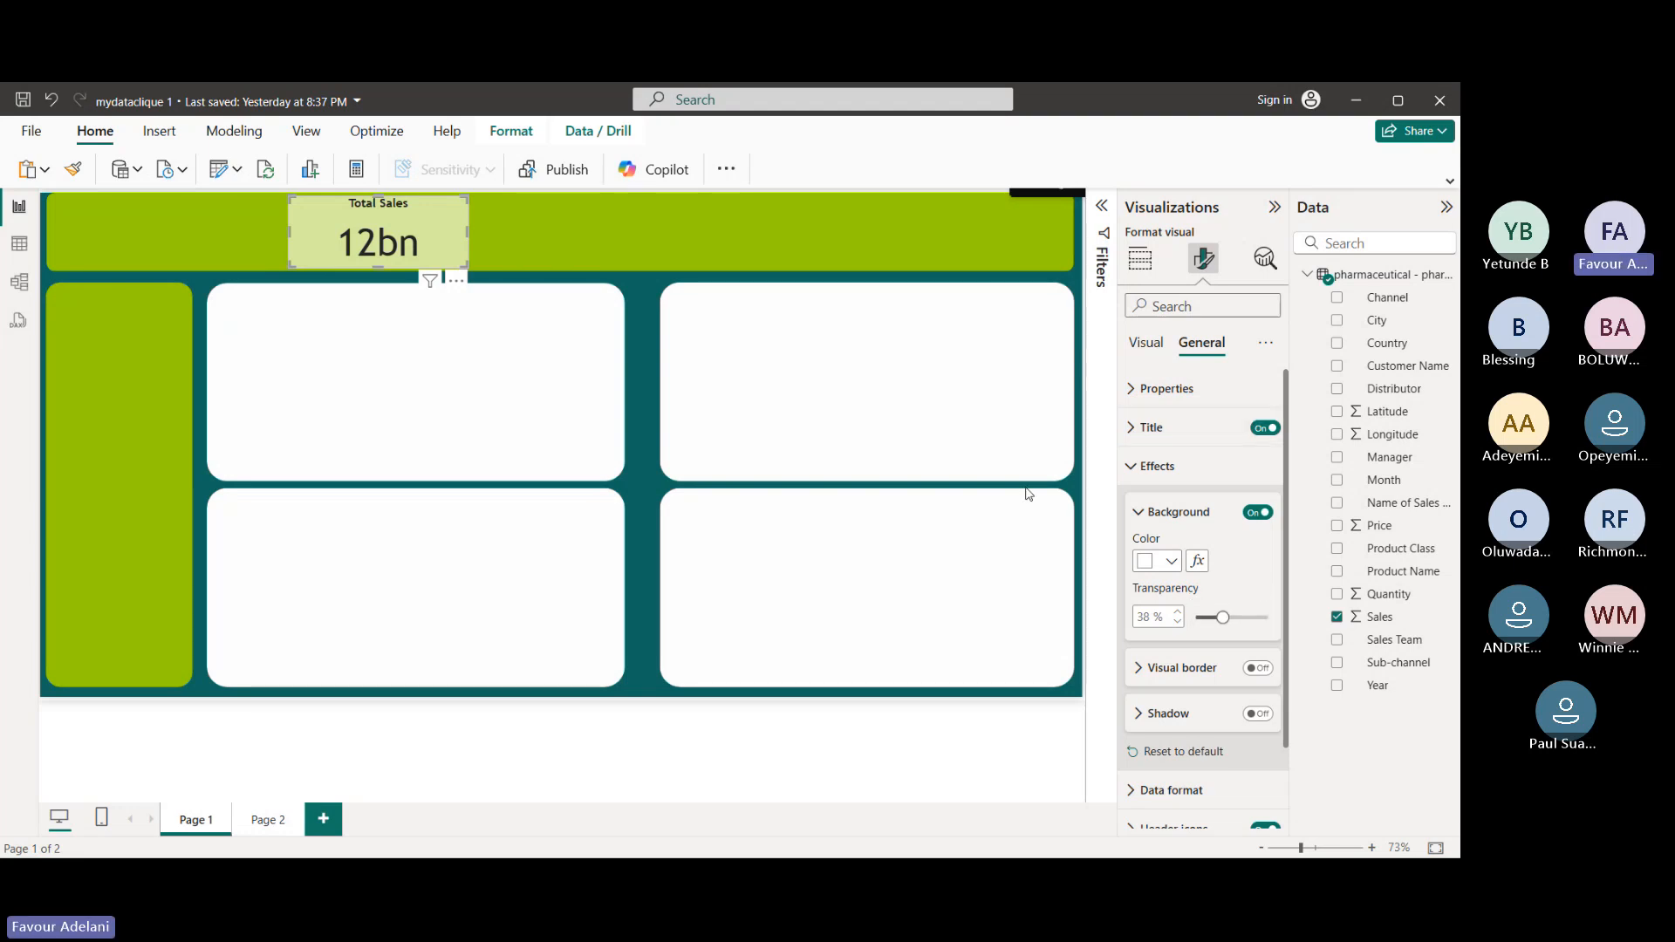
left_click(649, 471)
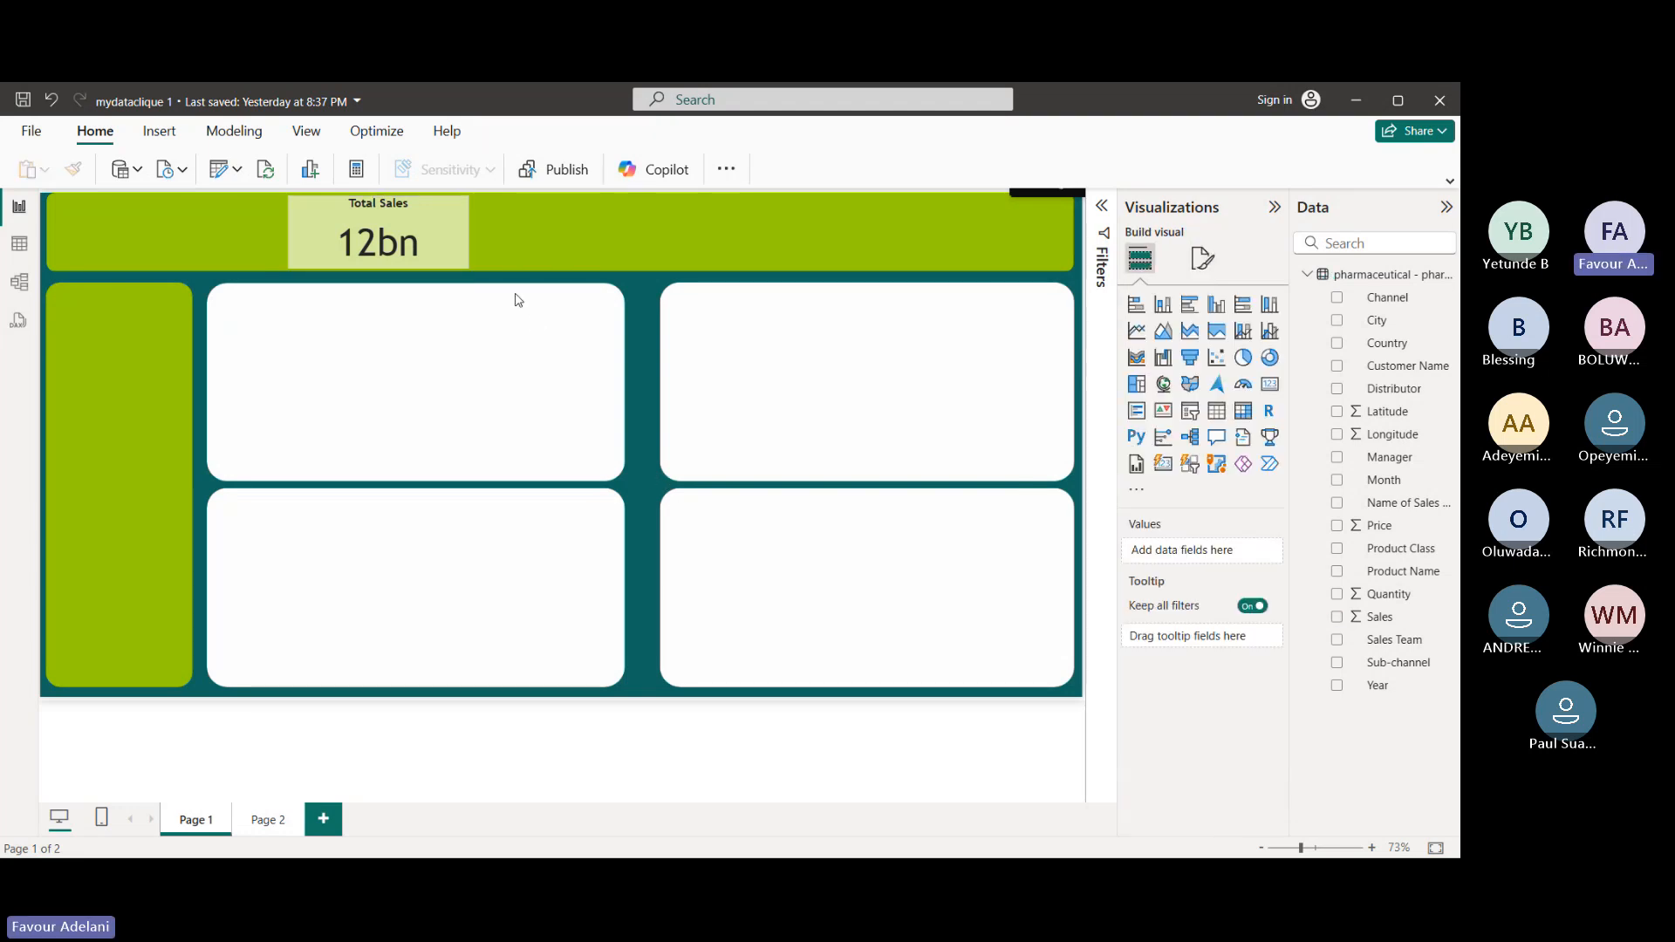
- Reselect the Total Sales card, turn its background off to compare the look, and turn it back on
left_click(457, 225)
left_click(1202, 258)
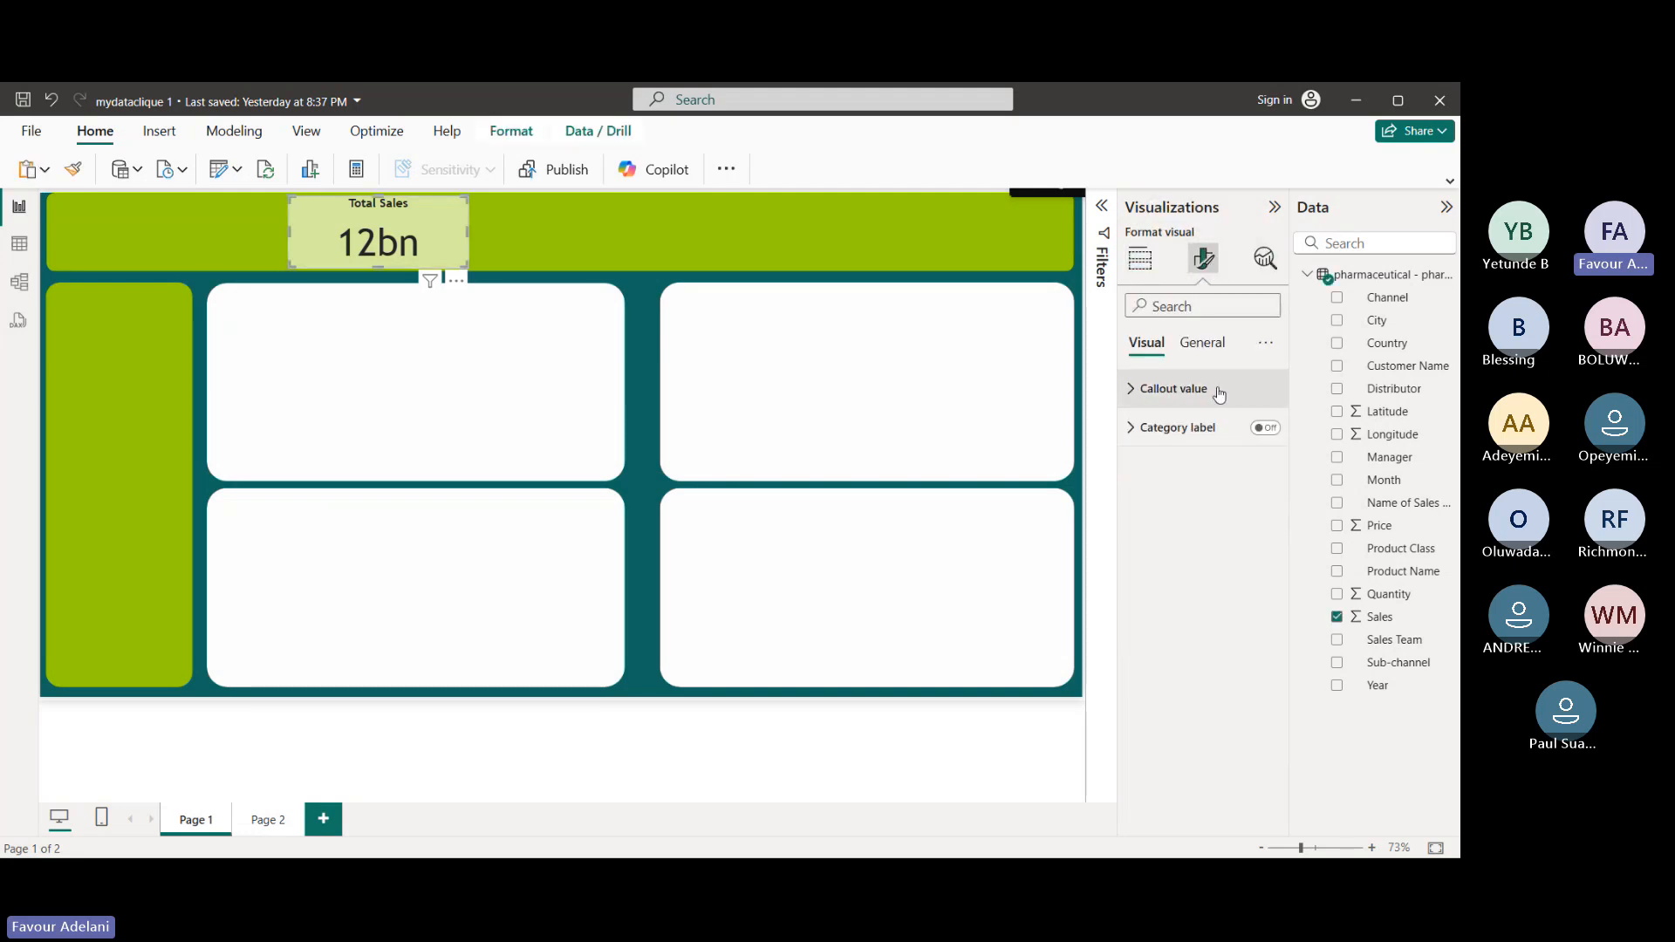
left_click(1211, 343)
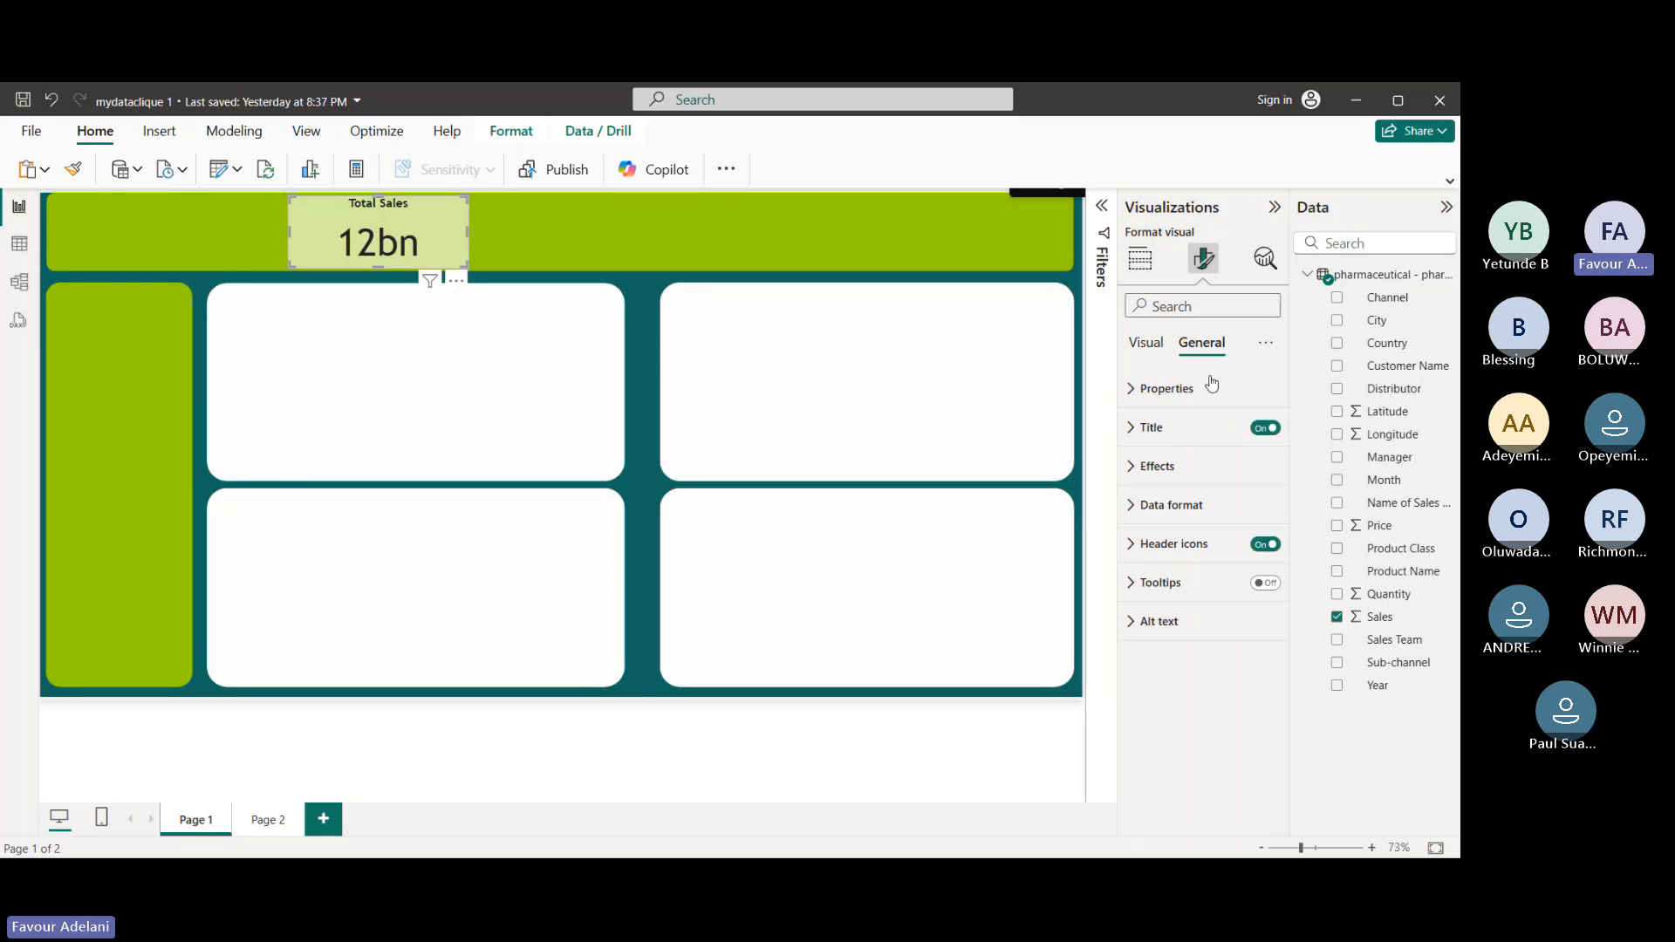
left_click(1186, 467)
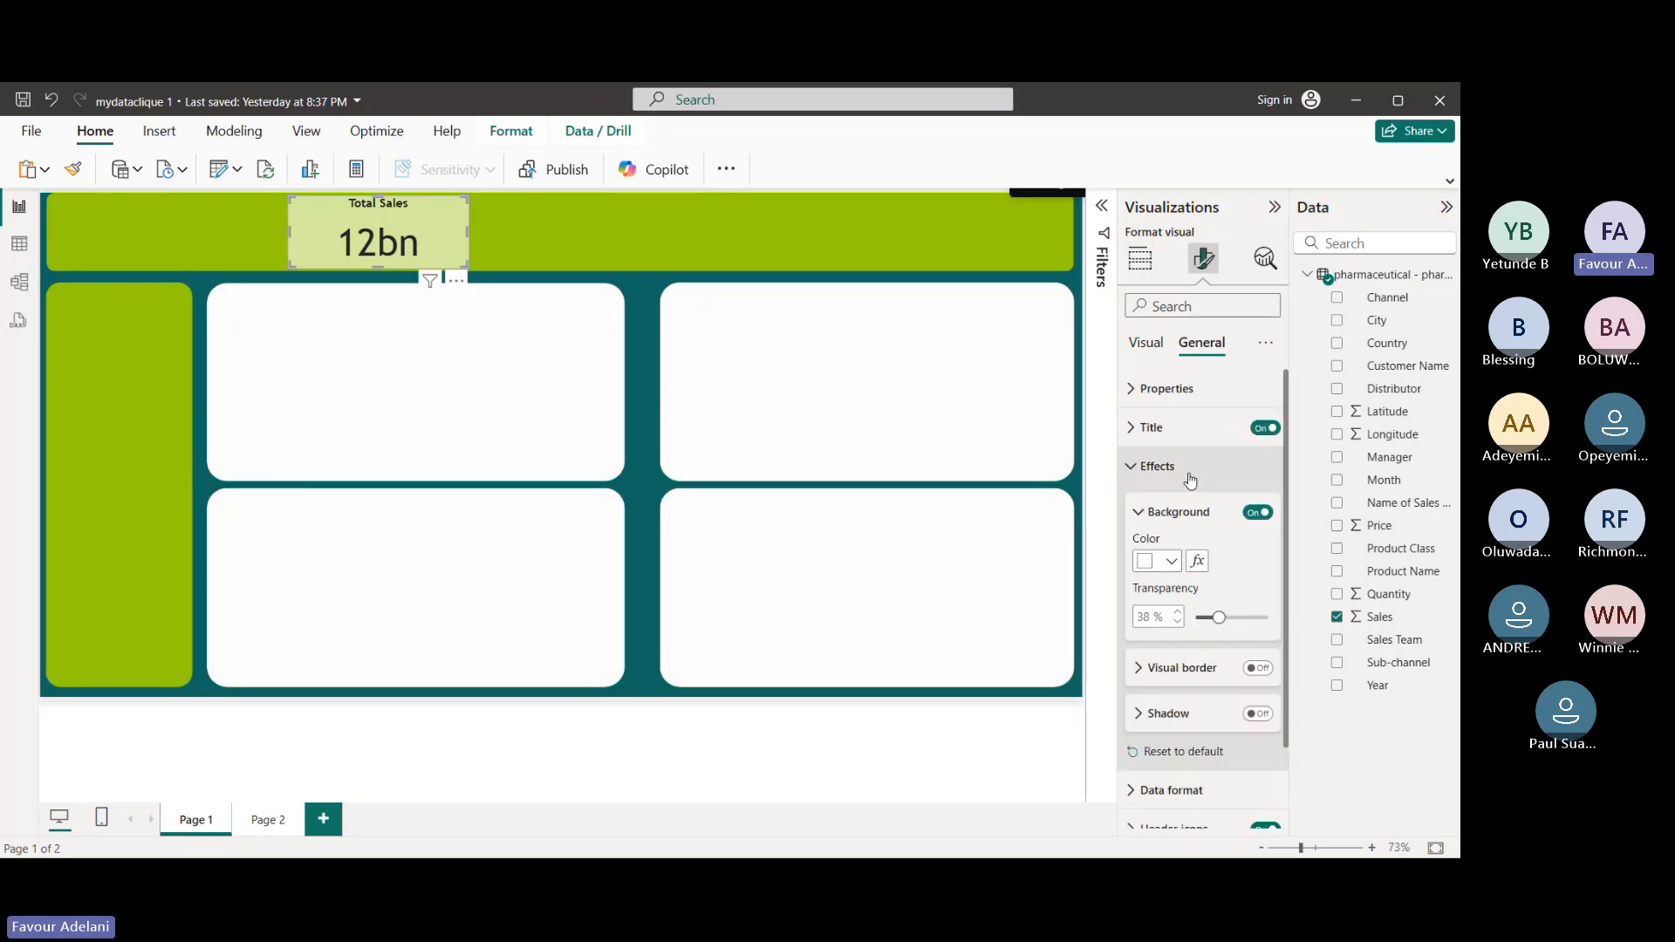
left_click(1258, 515)
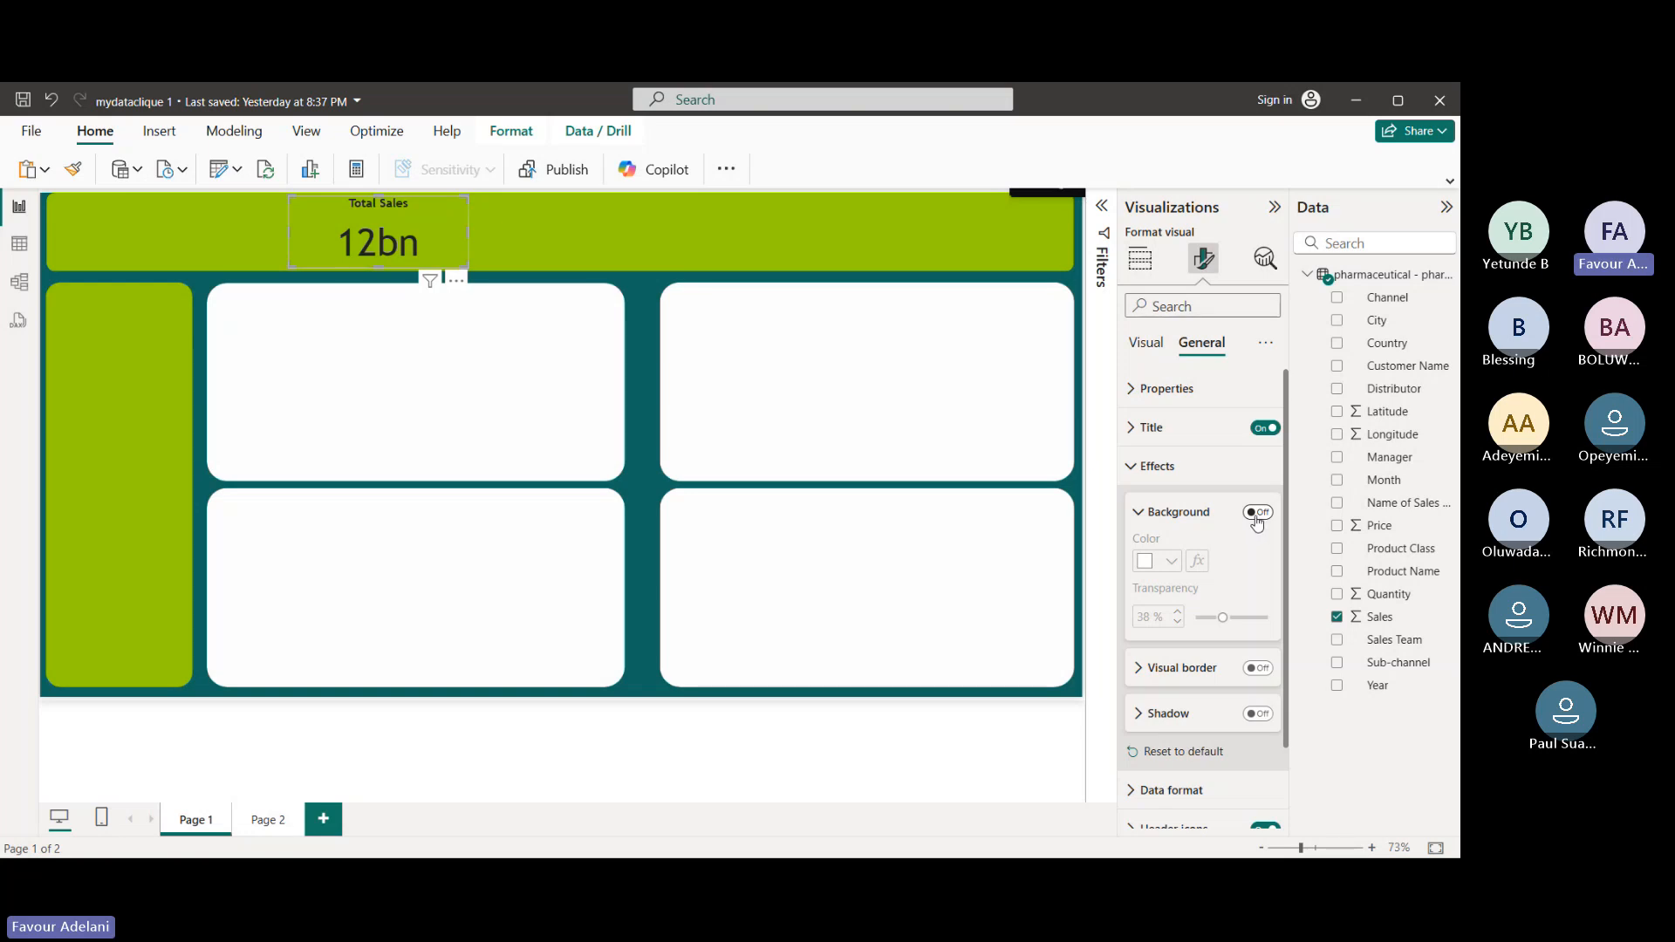
left_click(1257, 515)
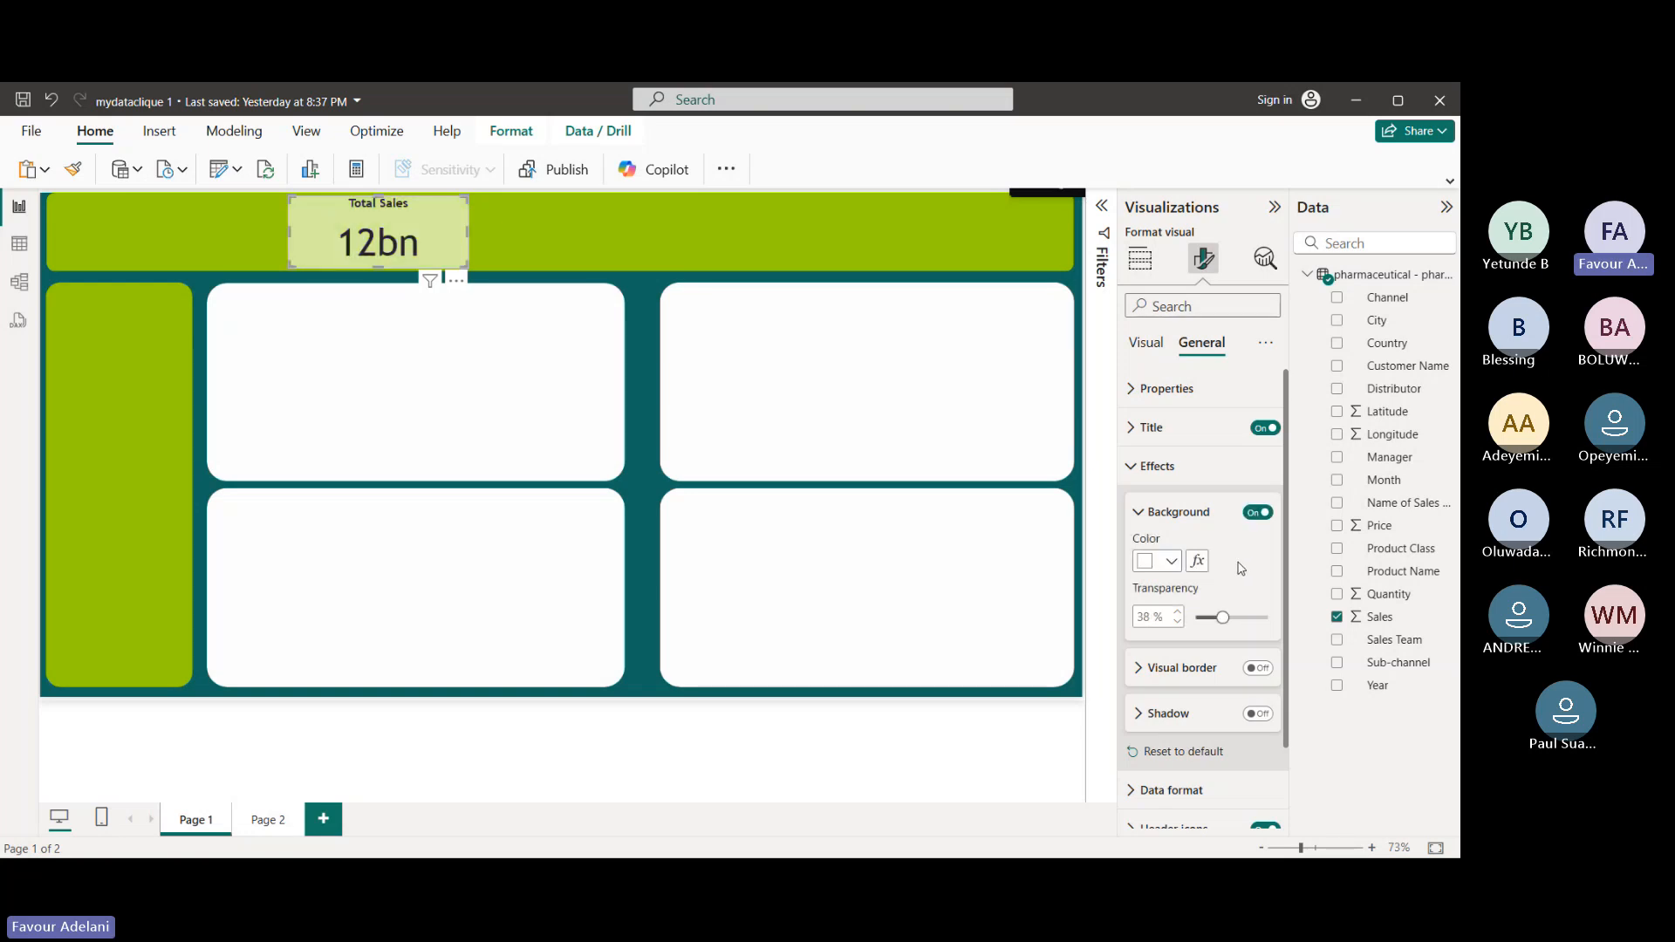
- Switch the Total Sales card's background off and on again, and collapse the background settings
left_click(1271, 513)
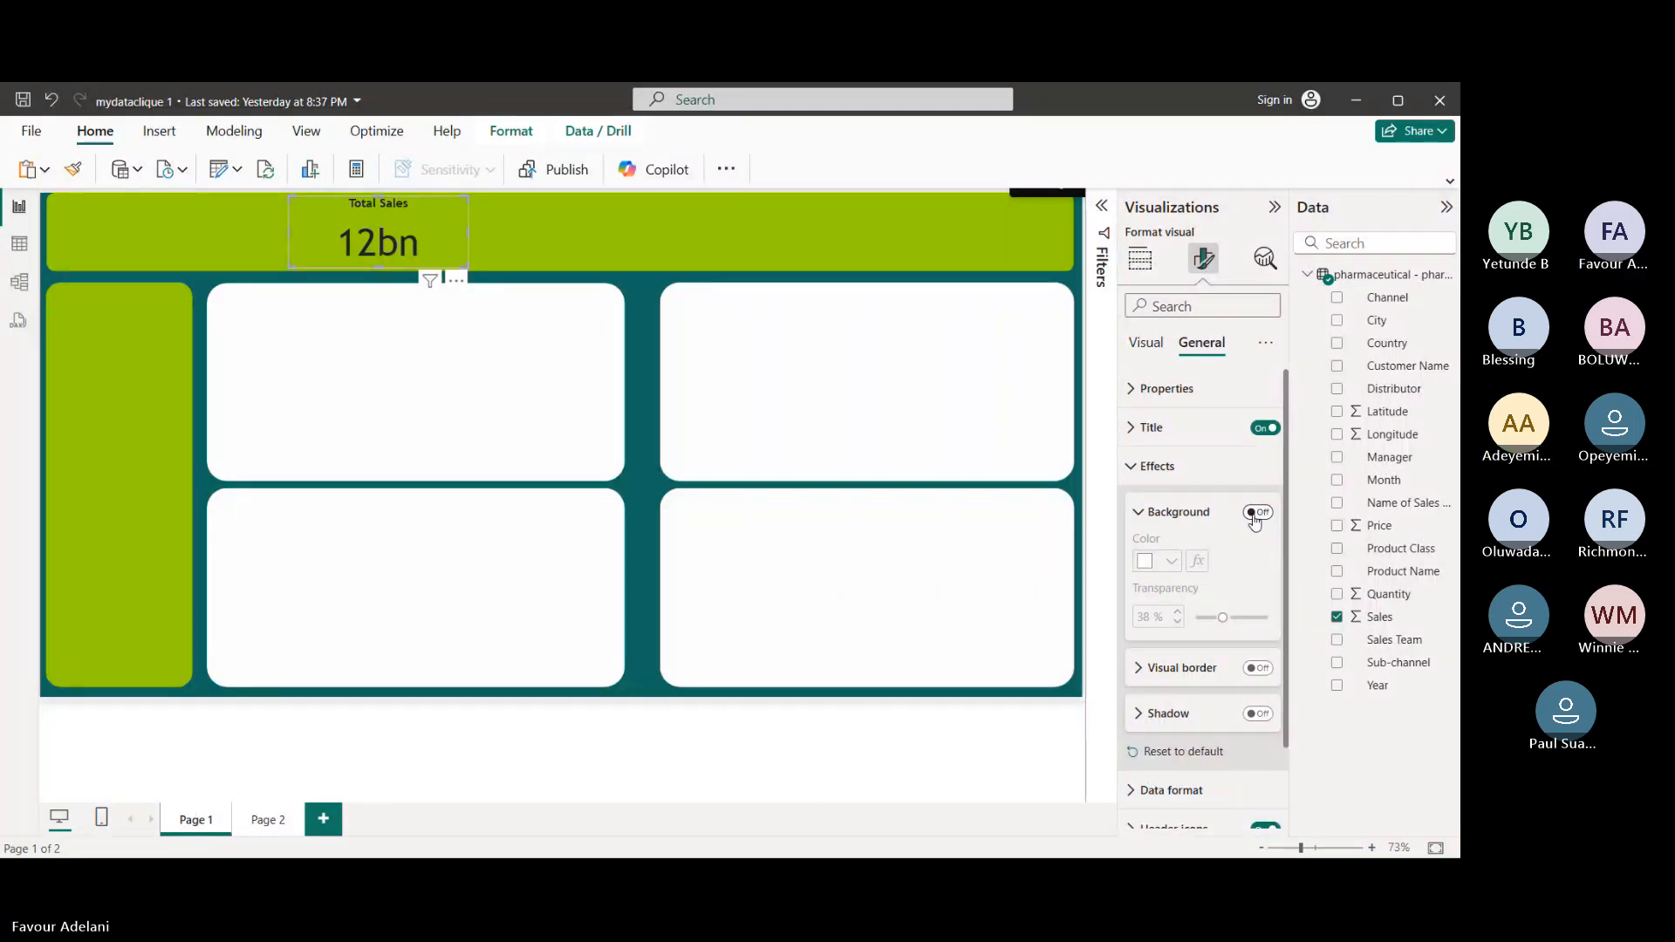
left_click(1256, 513)
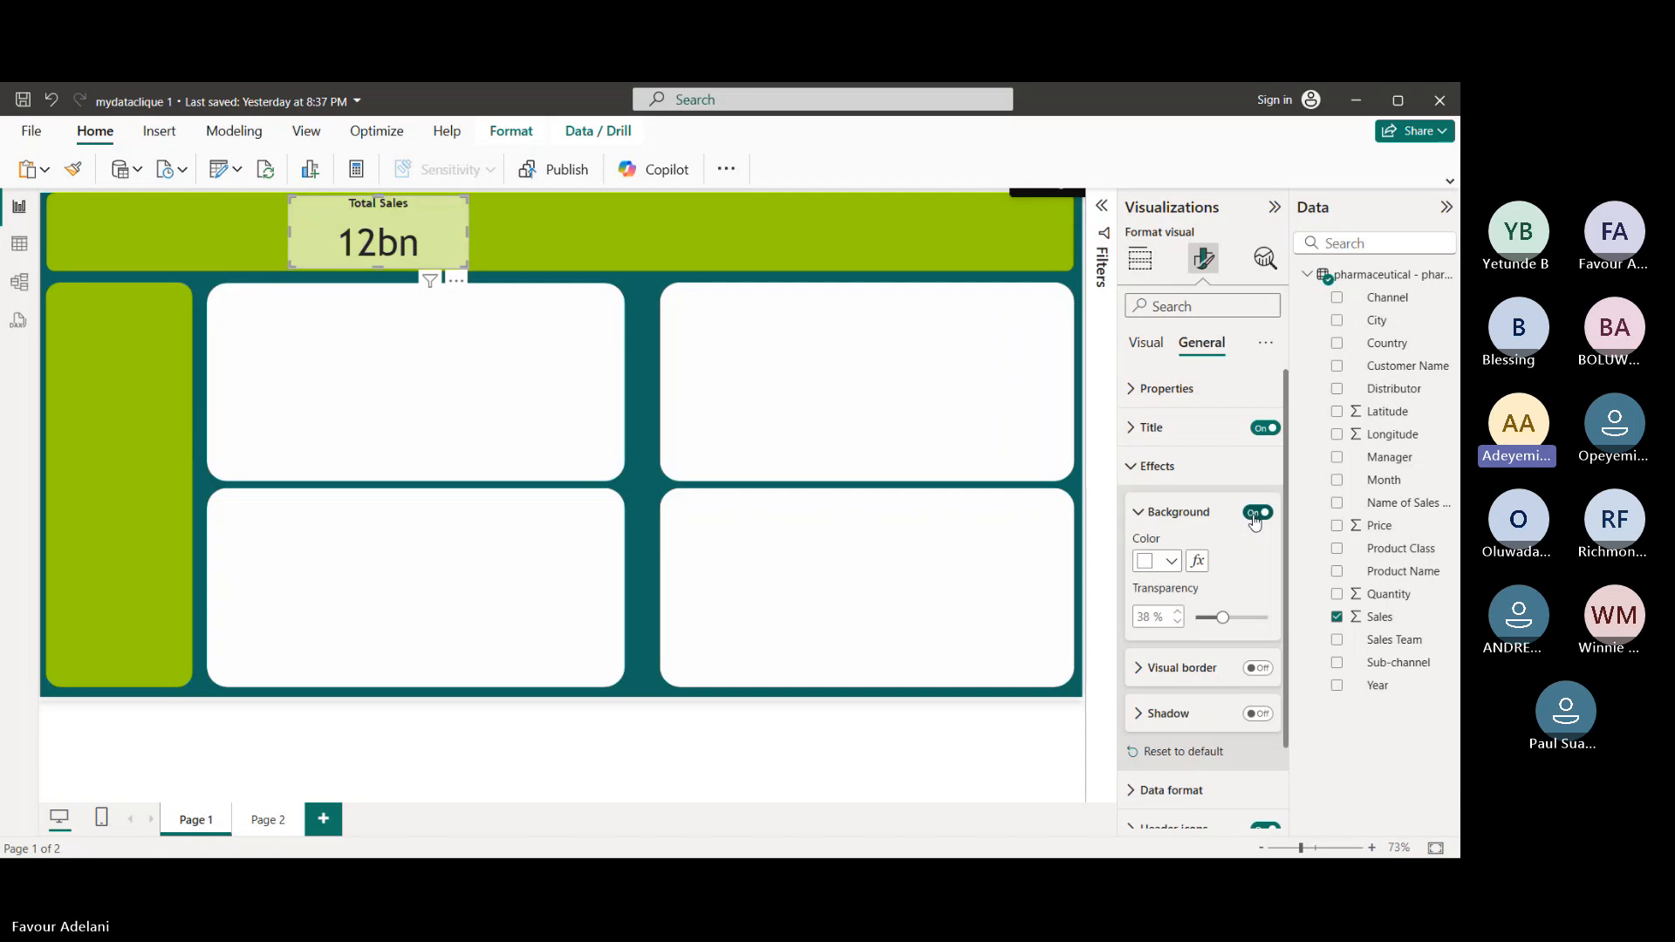
left_click(1140, 471)
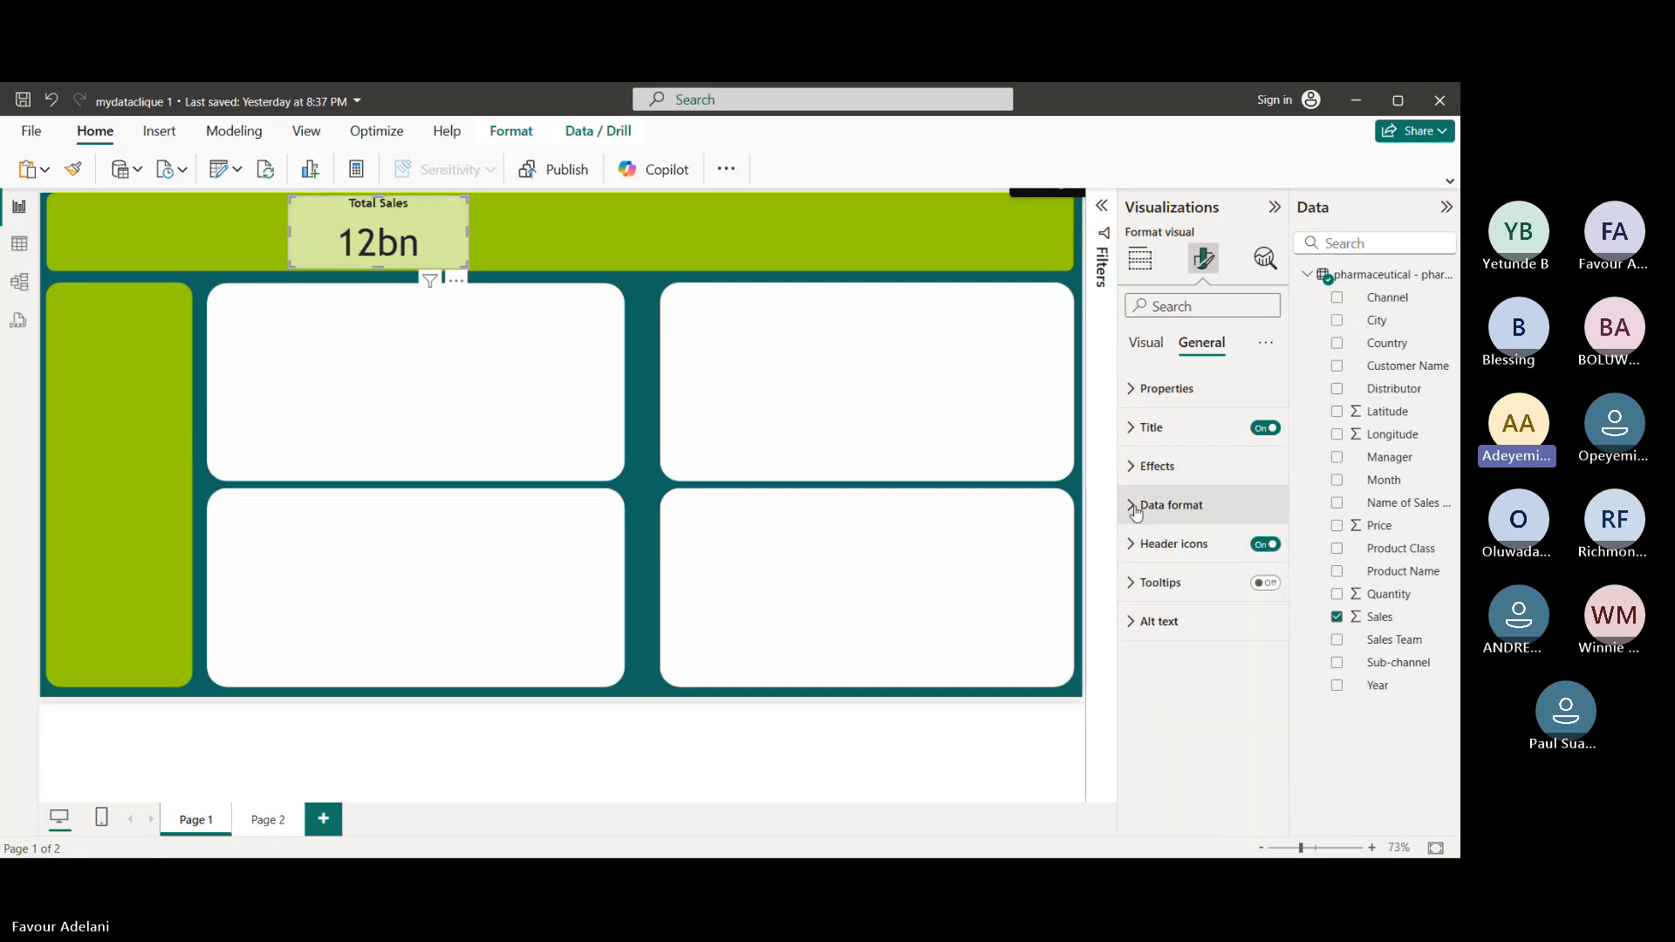
left_click(1136, 478)
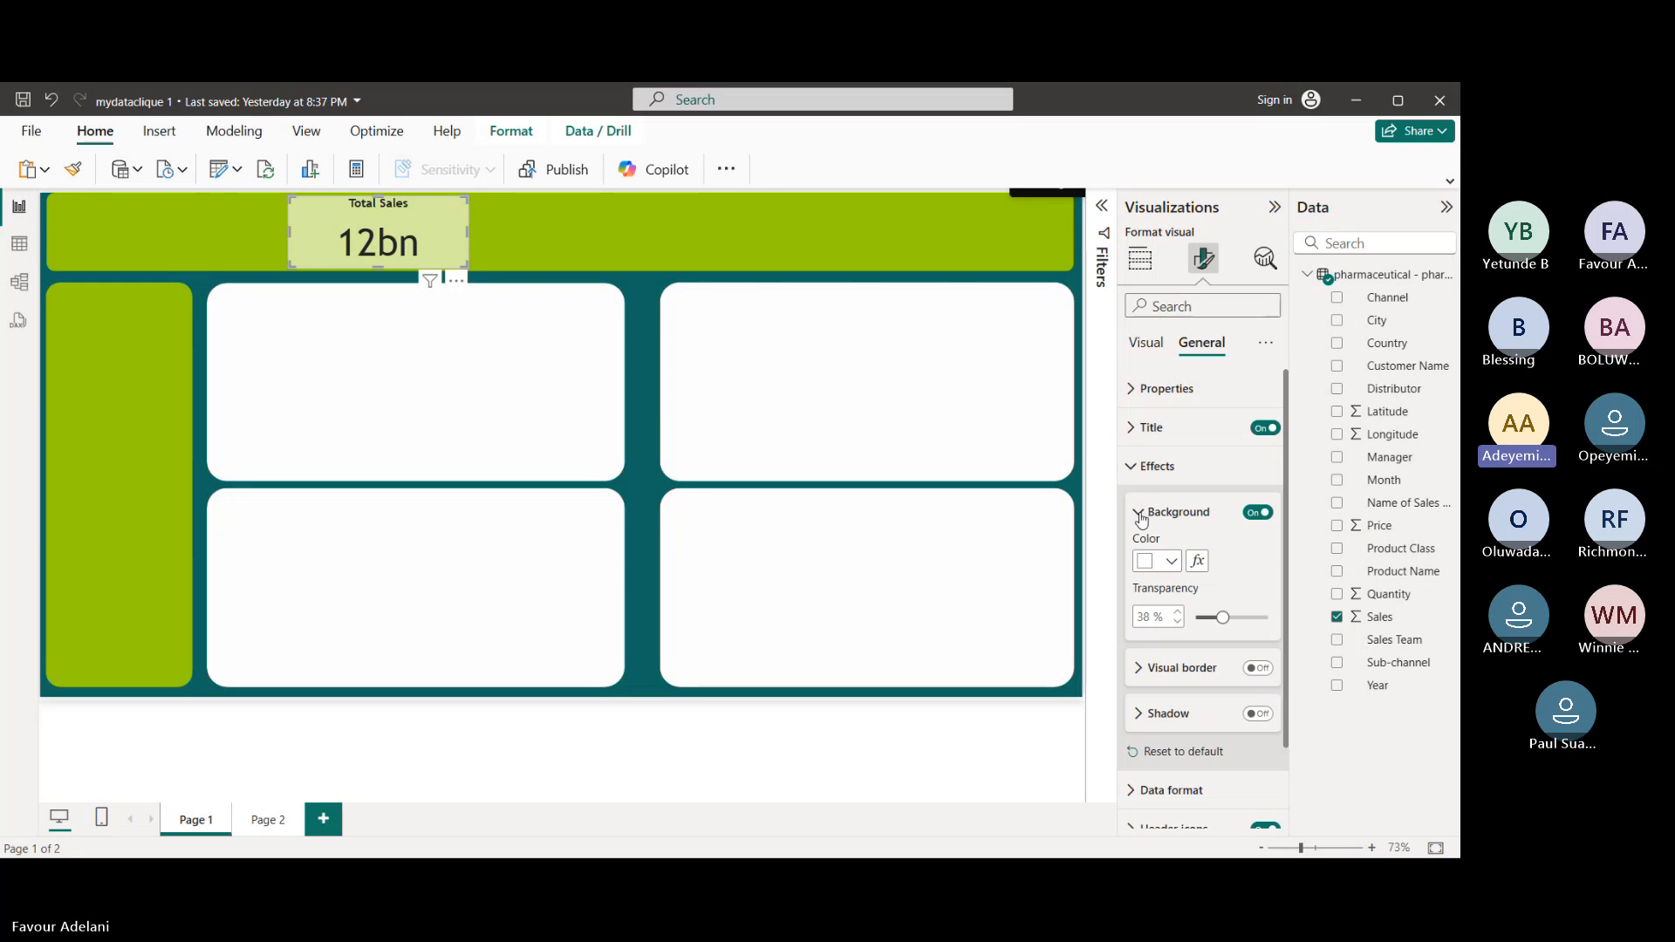
left_click(1139, 515)
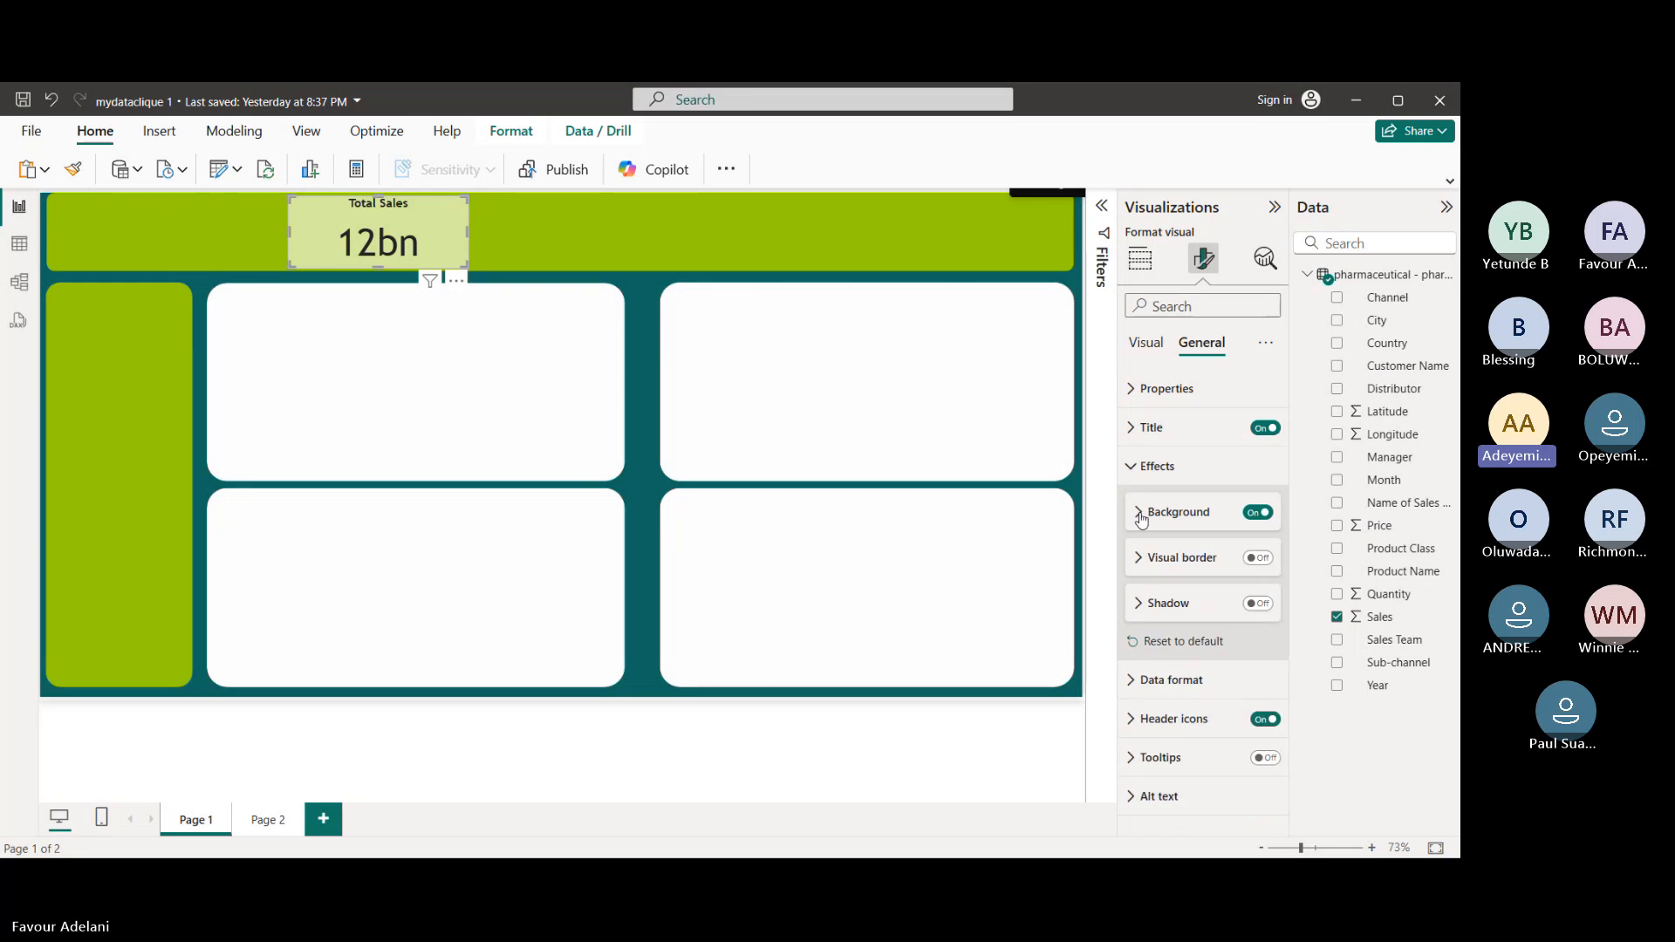
- Turn on the visual border for the Total Sales card, view its border color choices, and deselect the card
left_click(1256, 559)
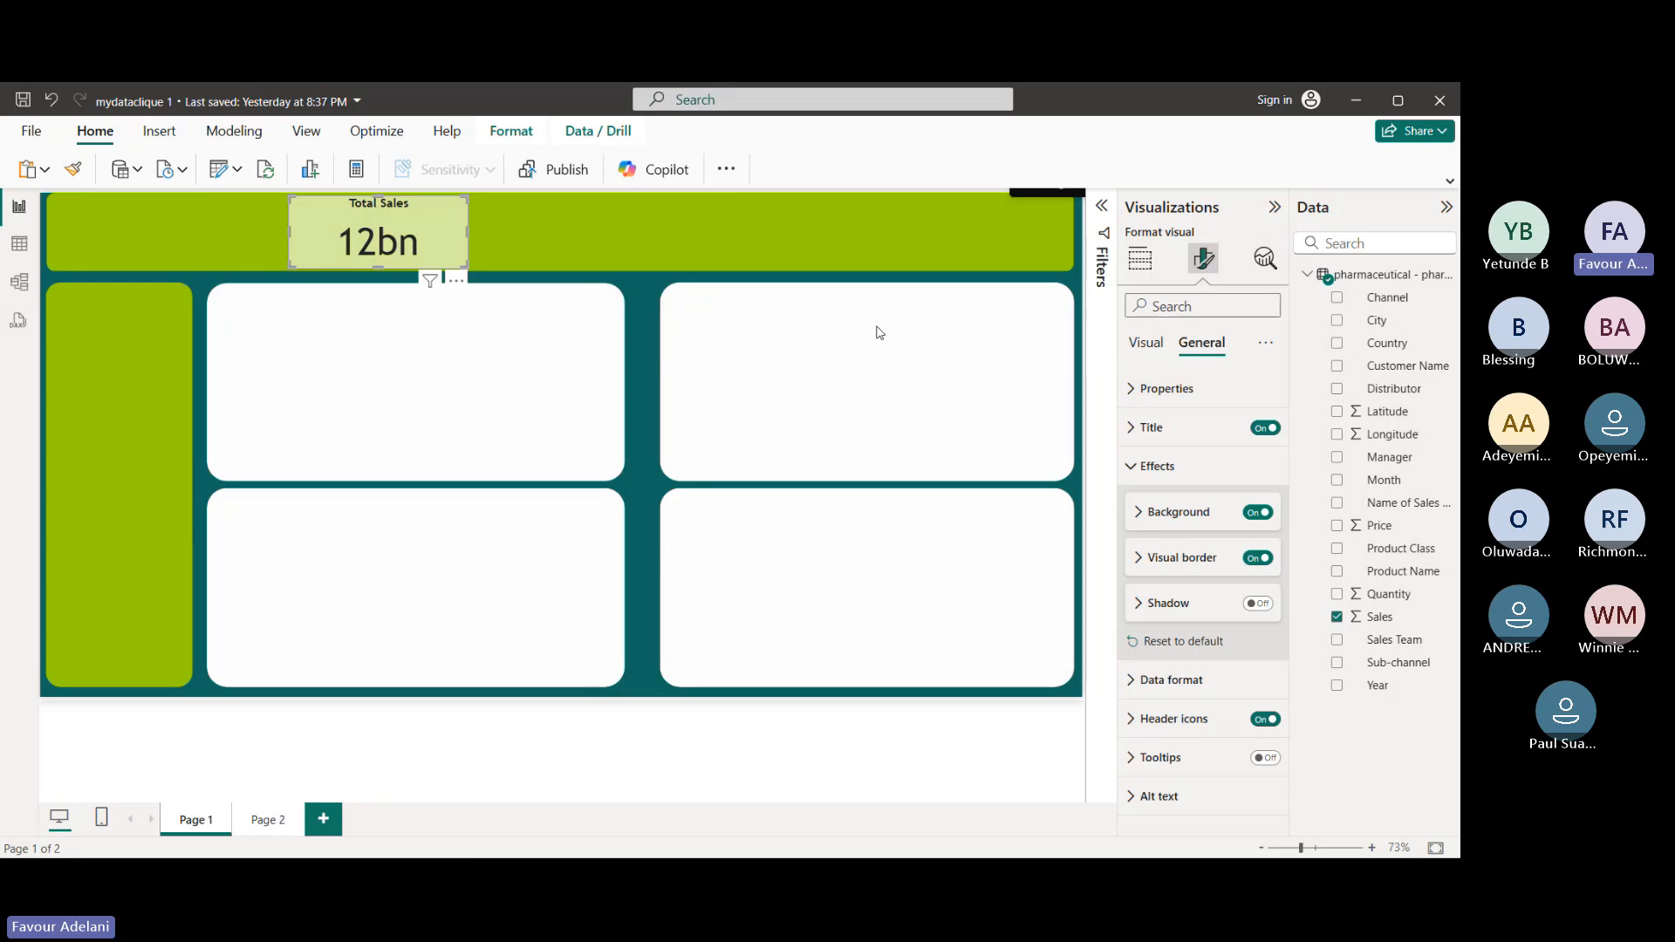
left_click(1142, 558)
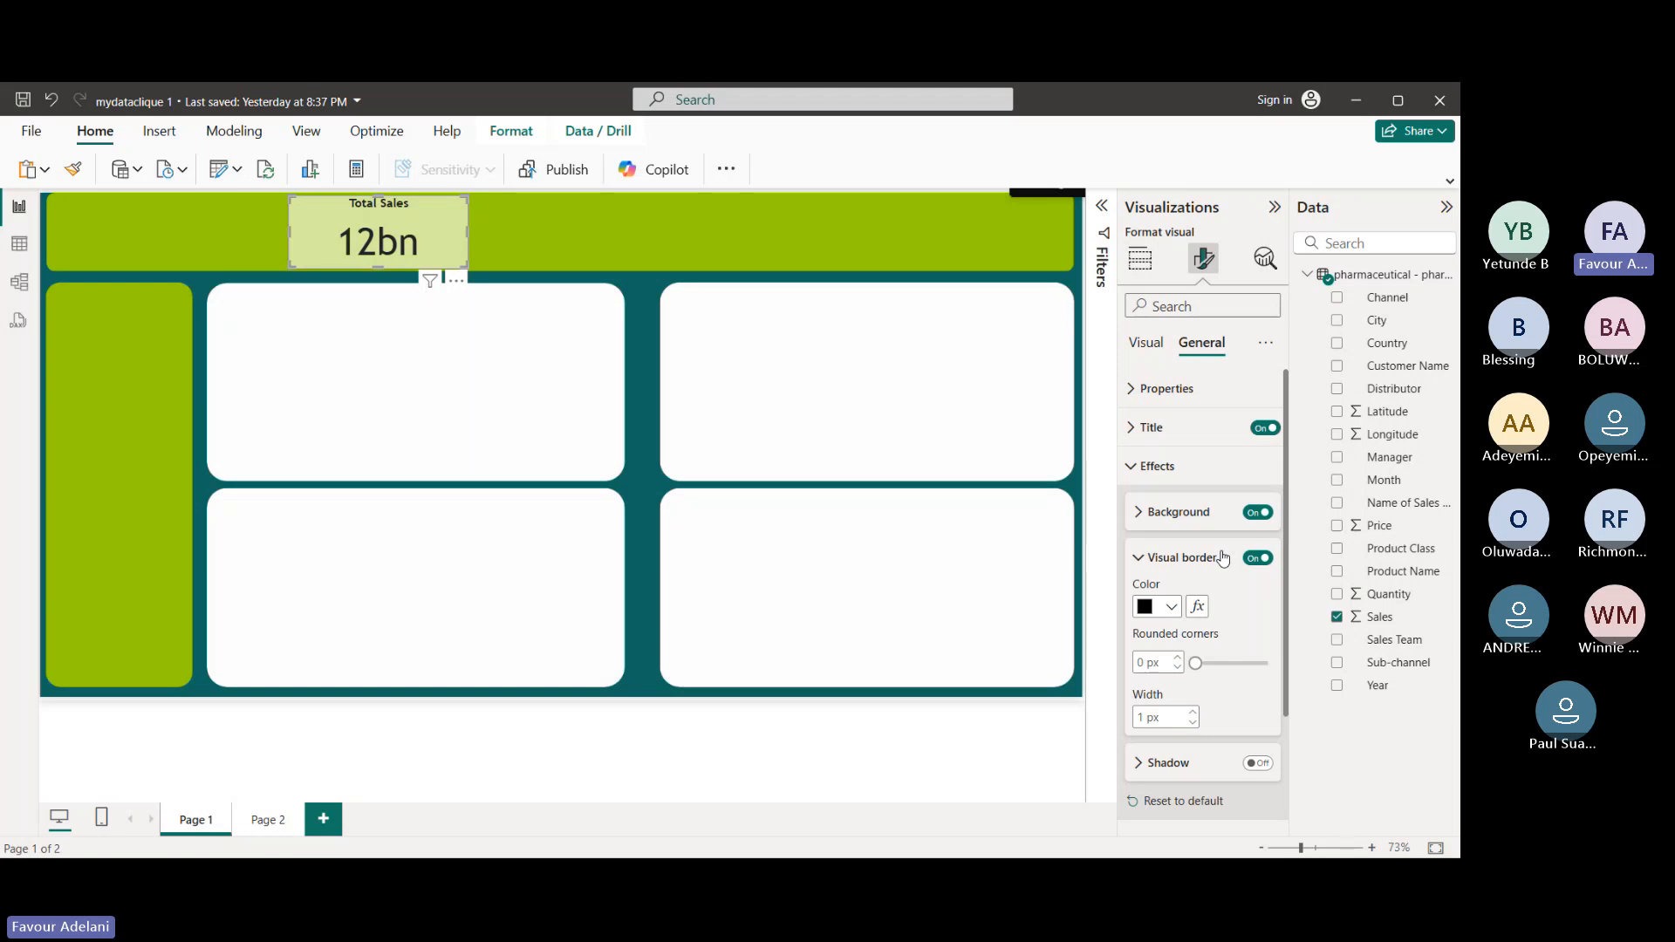
left_click(1172, 607)
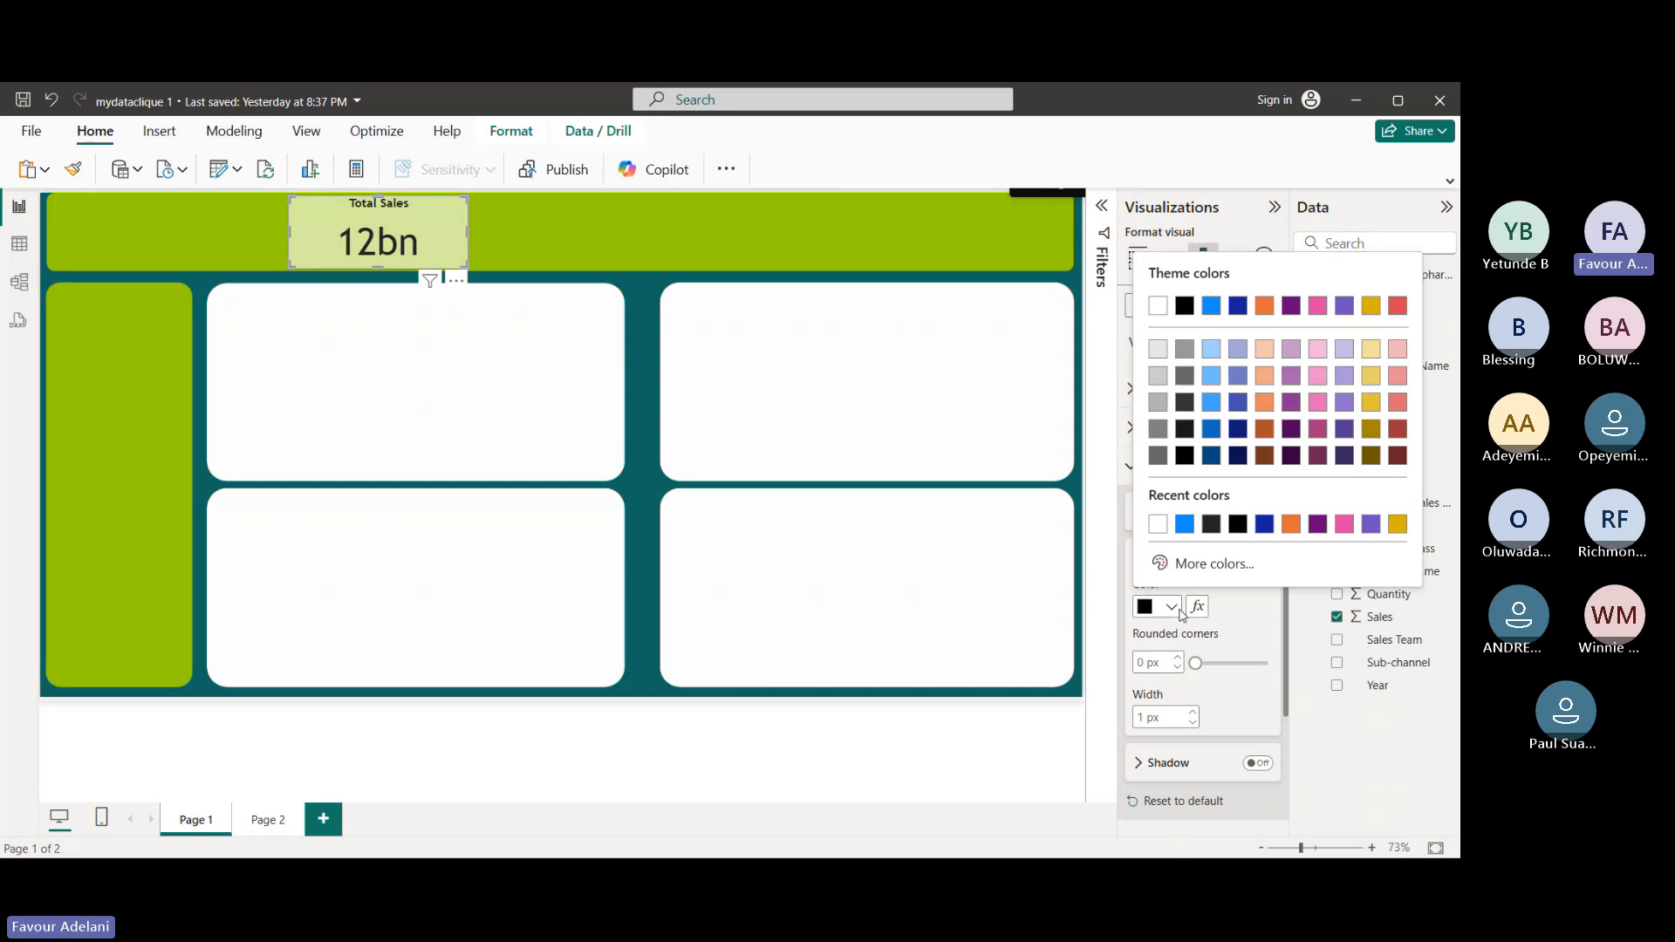
left_click(631, 400)
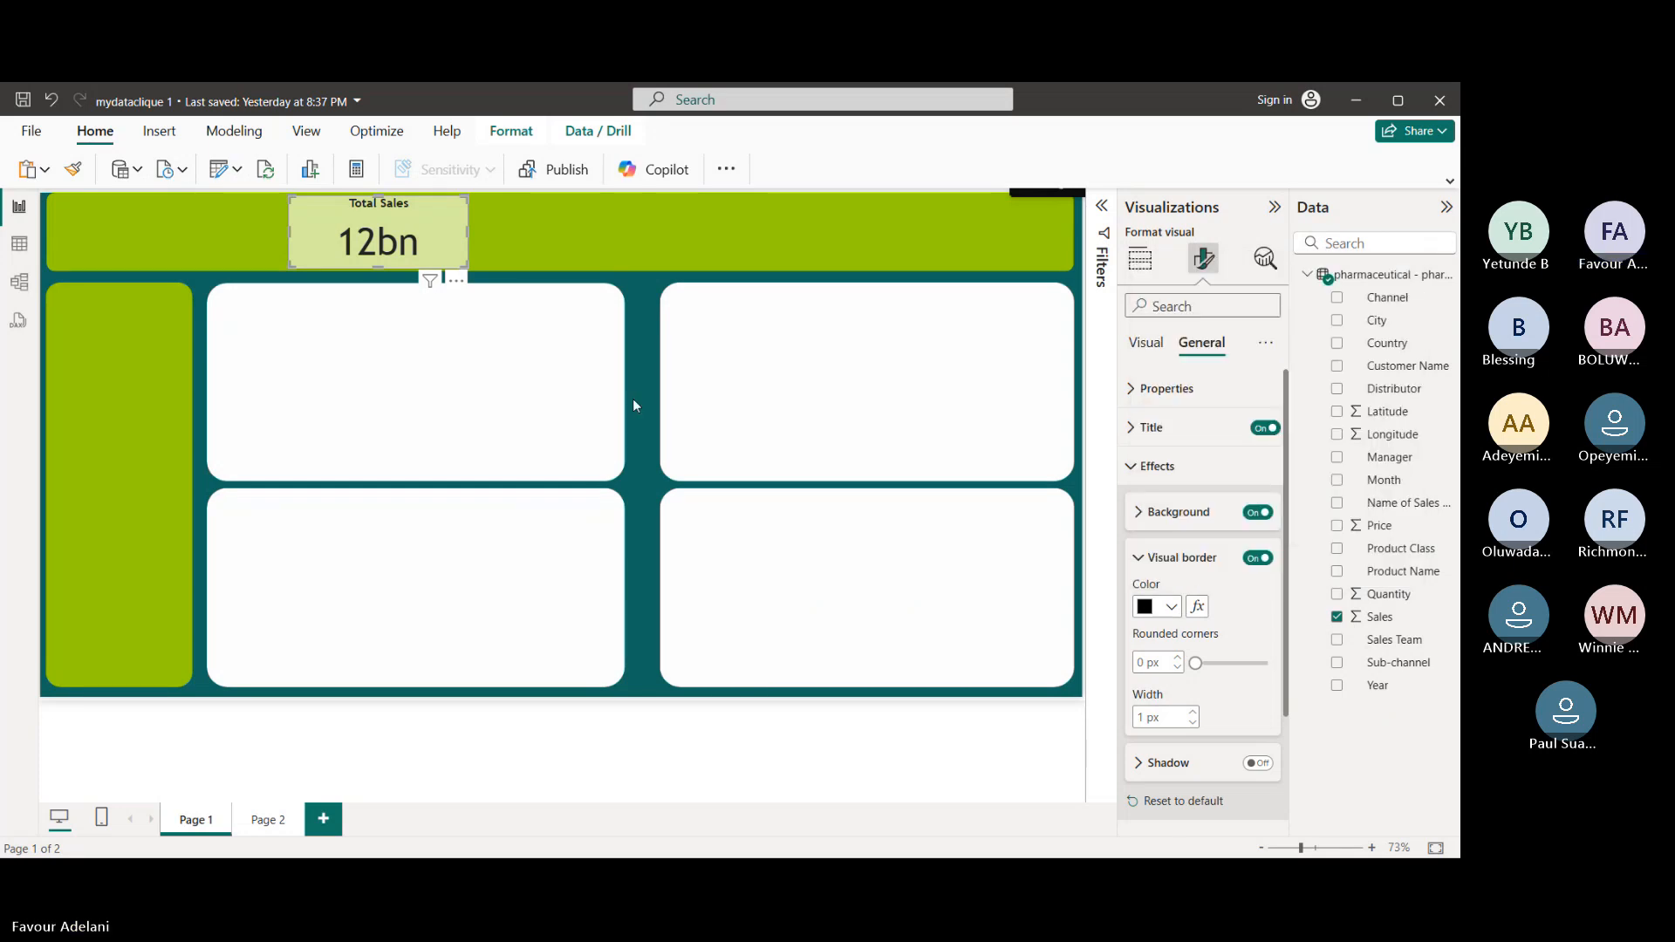
left_click(582, 285)
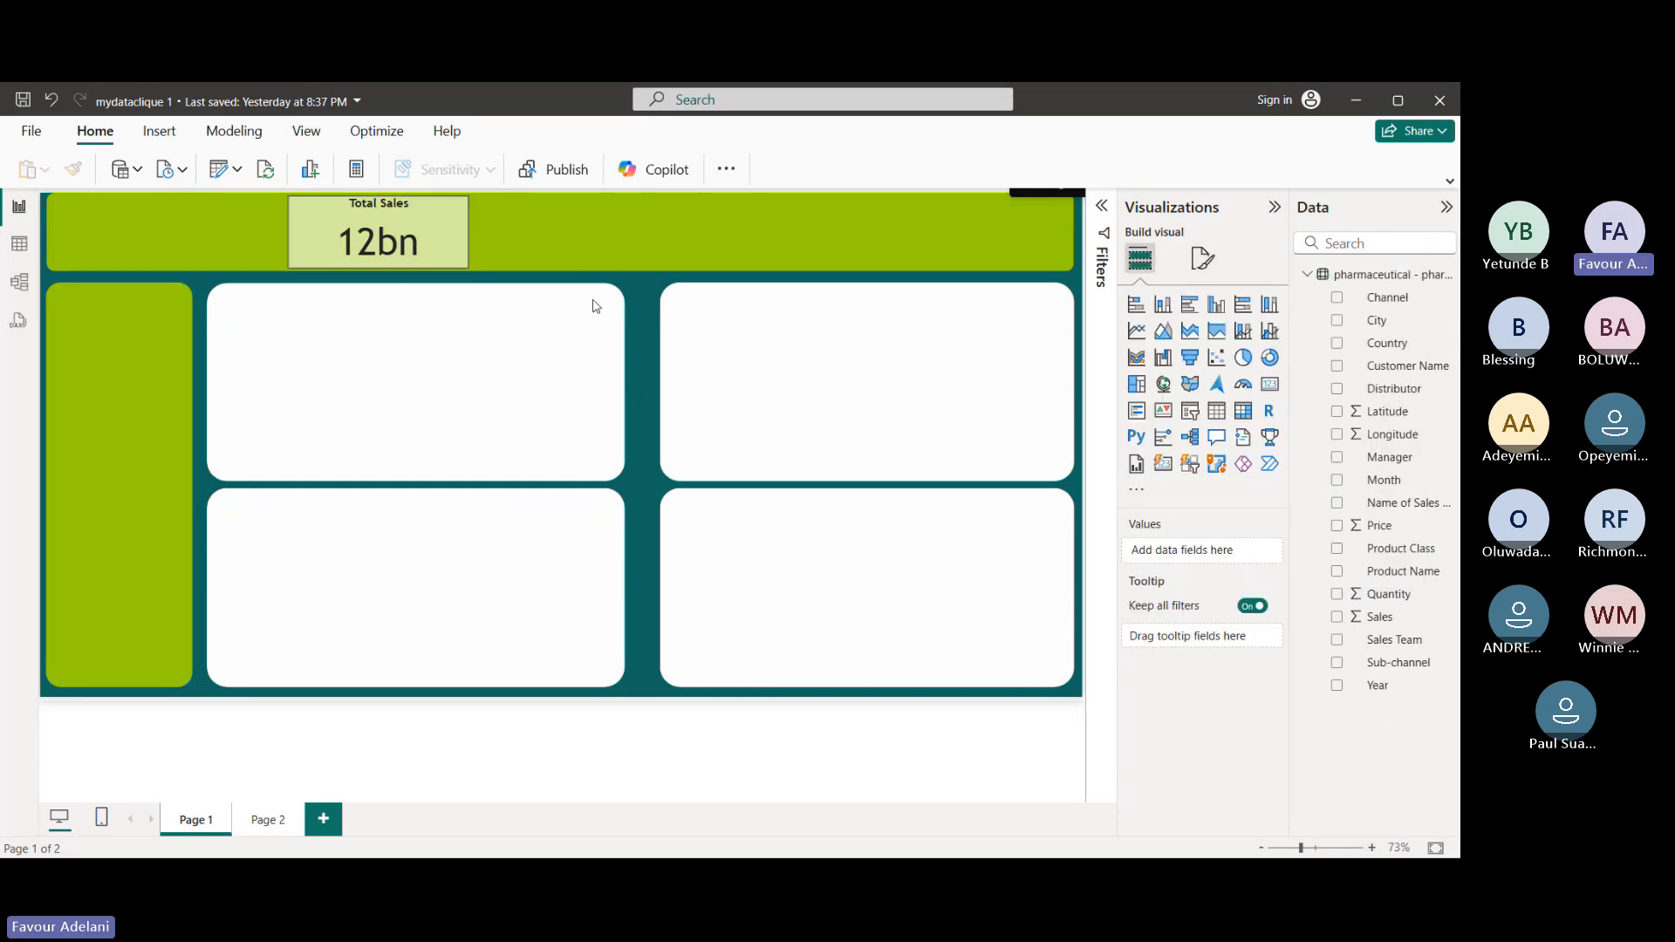
left_click(465, 249)
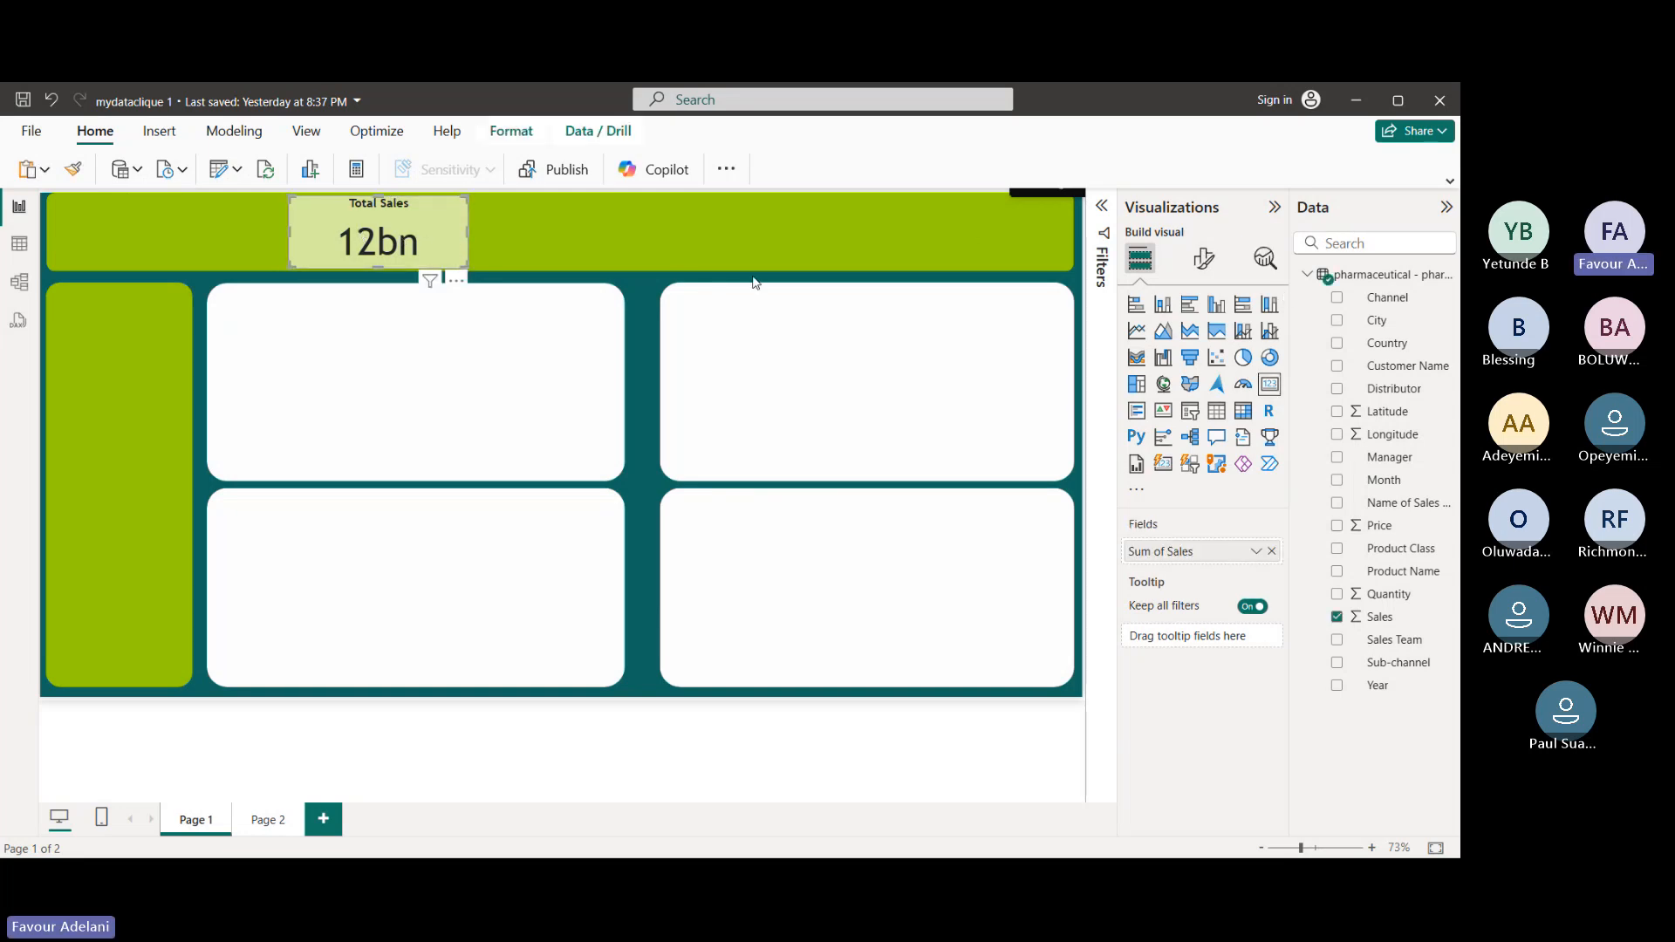
left_click(664, 303)
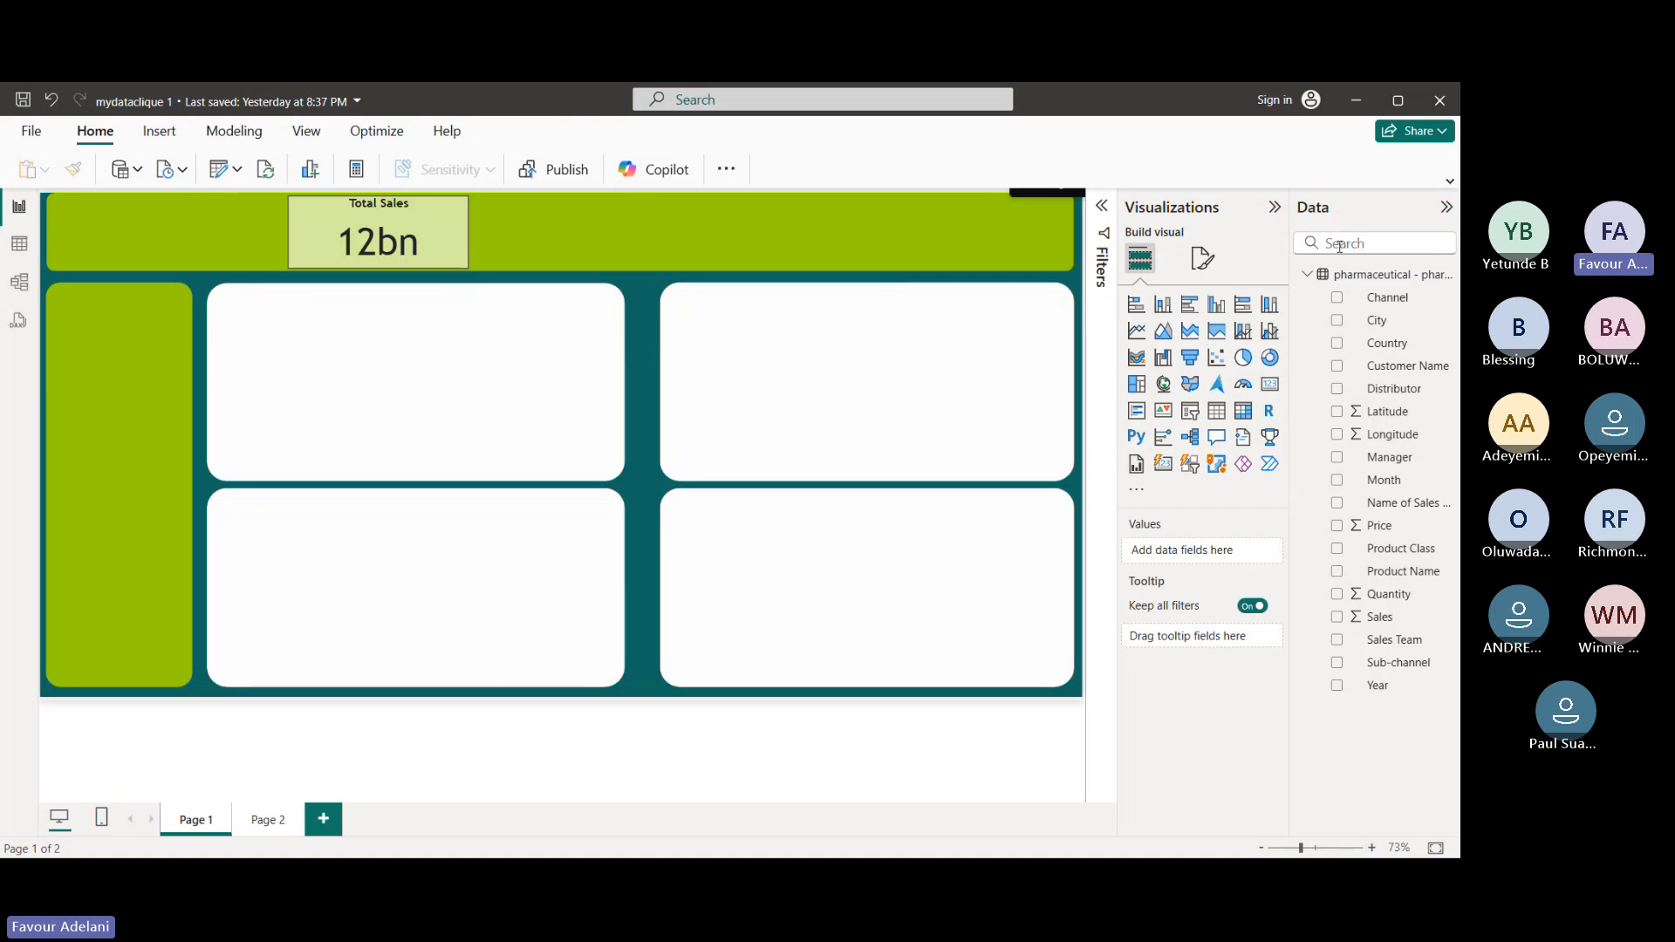
left_click(1201, 259)
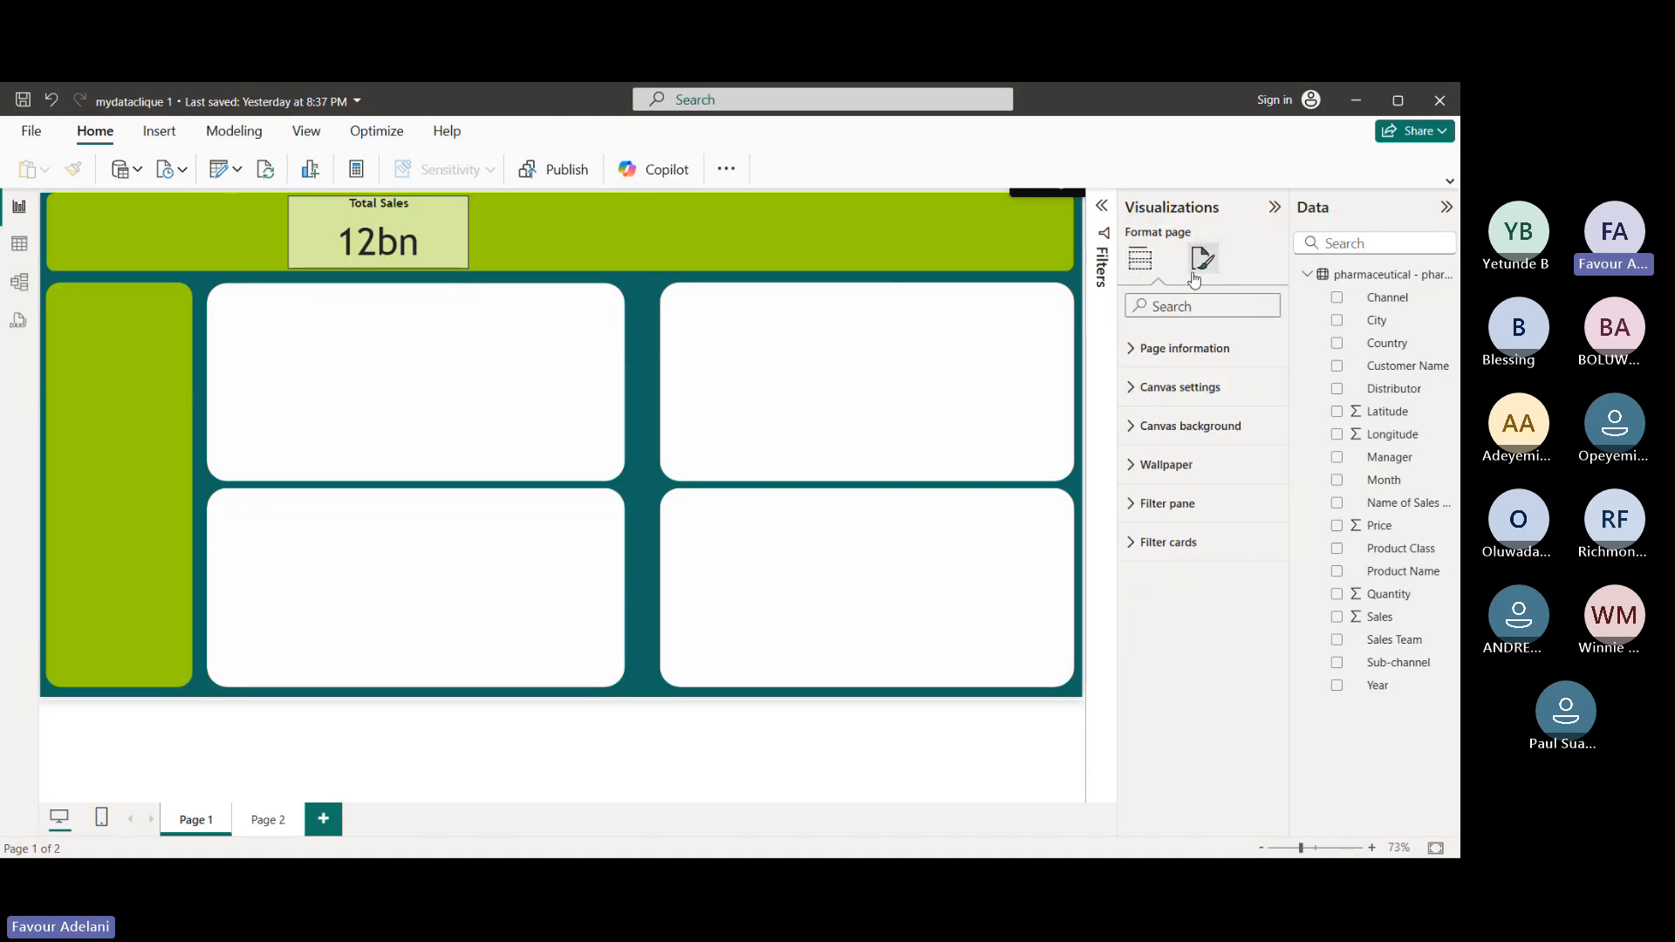
- Try to round the corners of the Total Sales card's visual border, and deselect the card
left_click(465, 218)
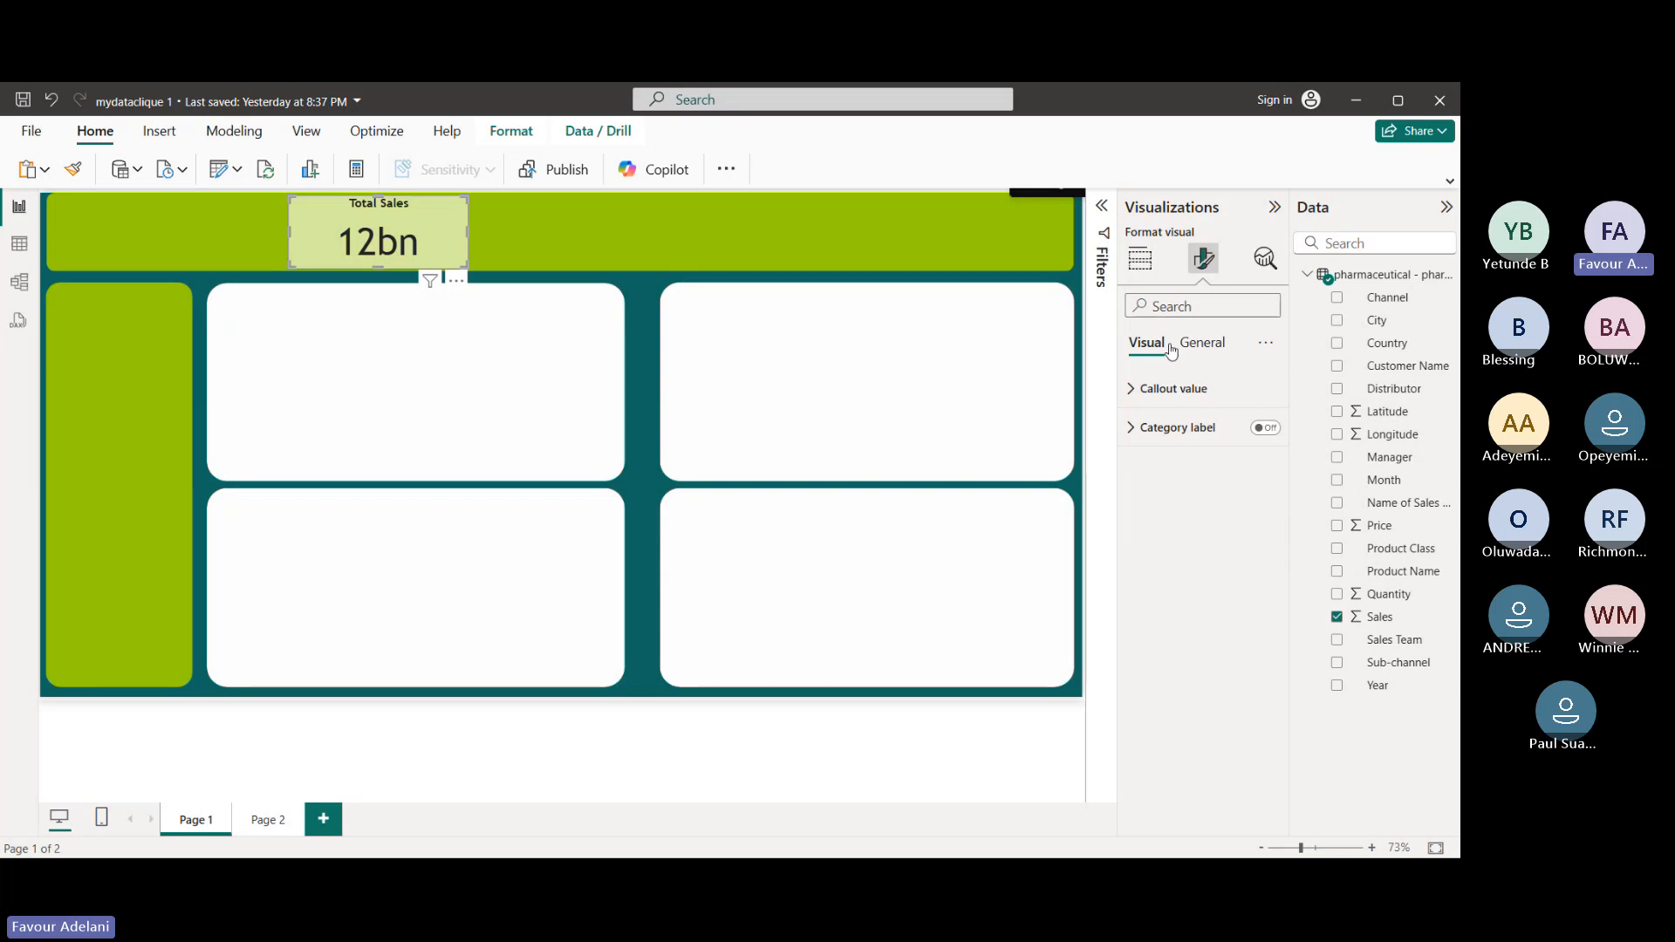
left_click(1201, 346)
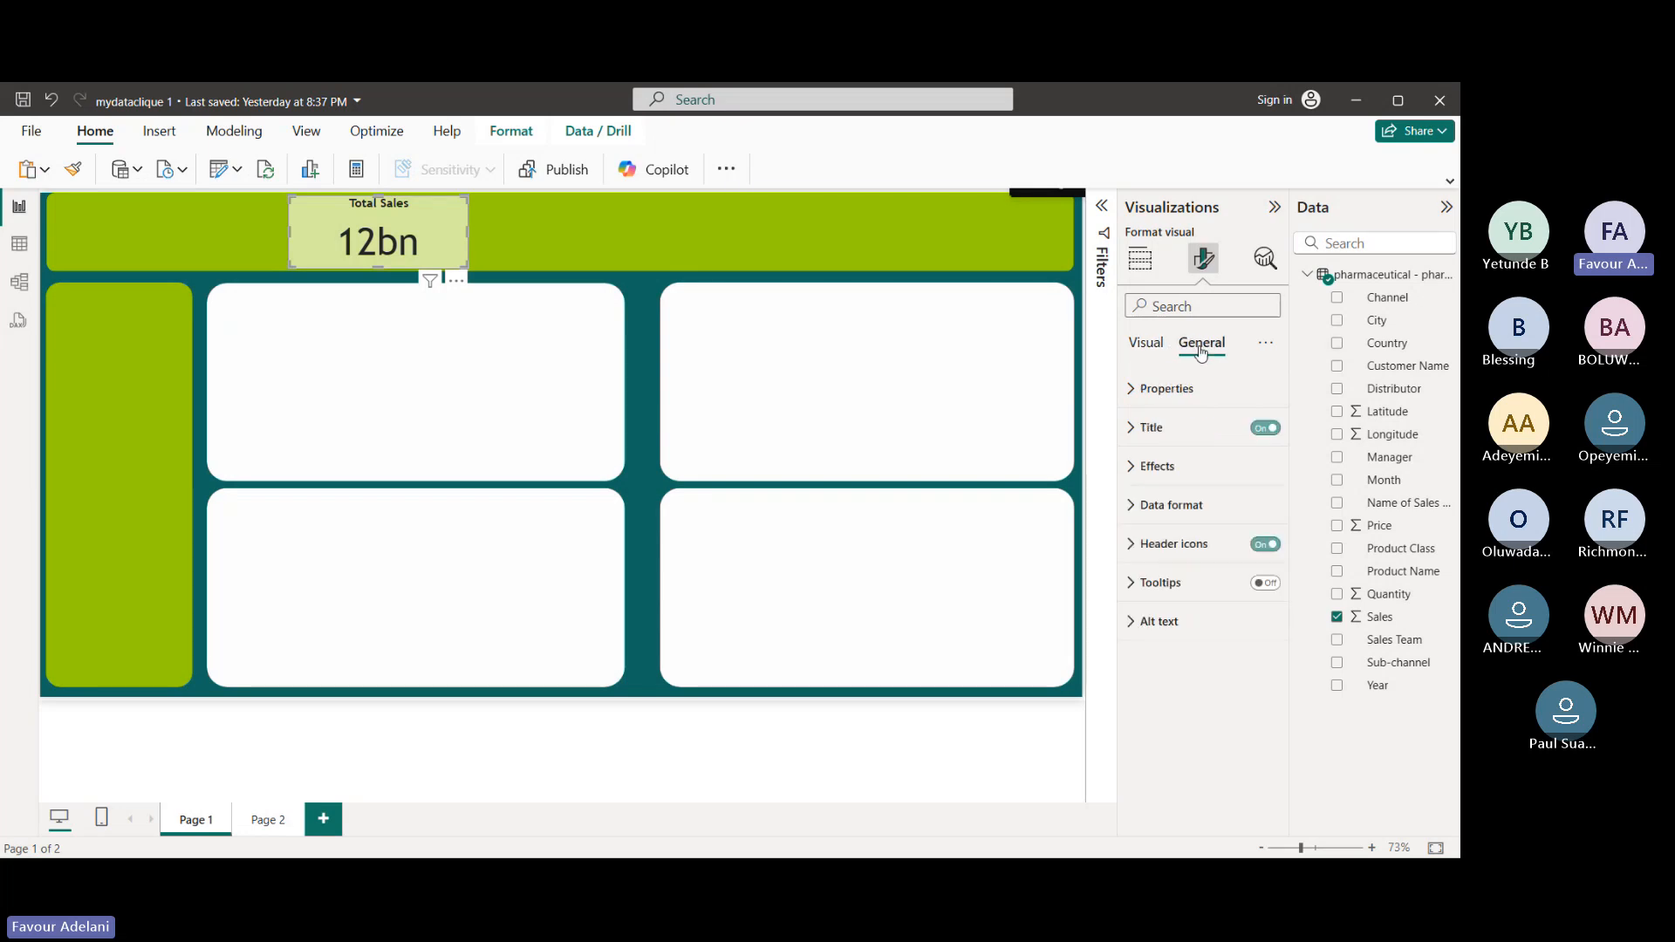
left_click(1172, 479)
scroll(1196, 556, "down", 2)
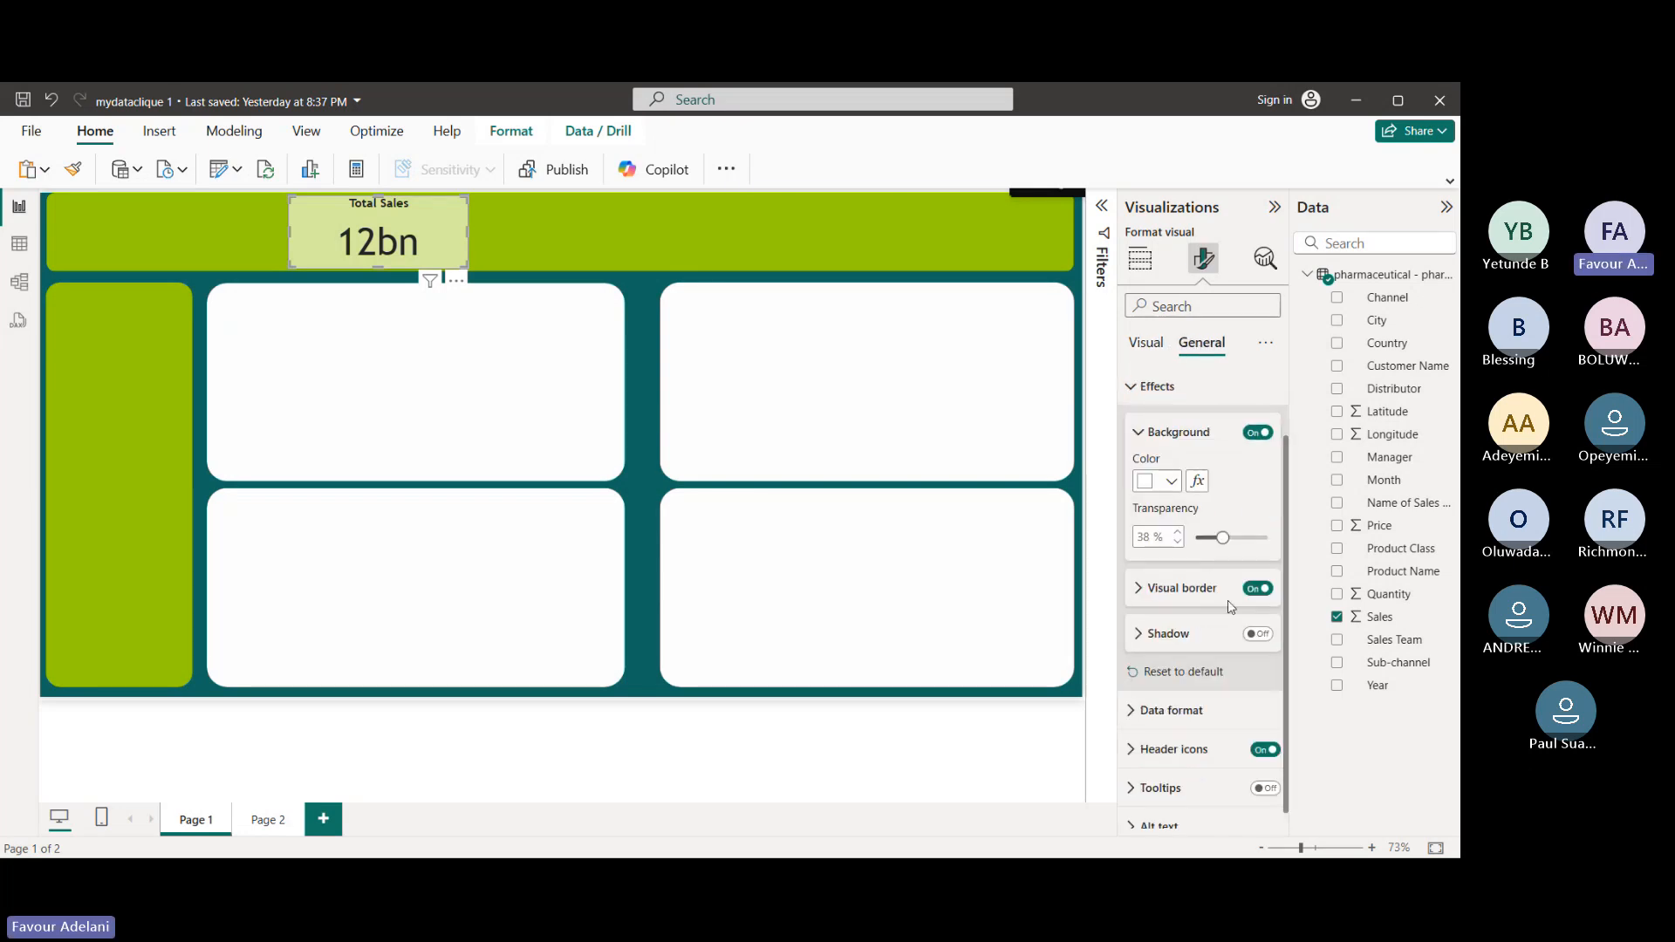
left_click(1206, 600)
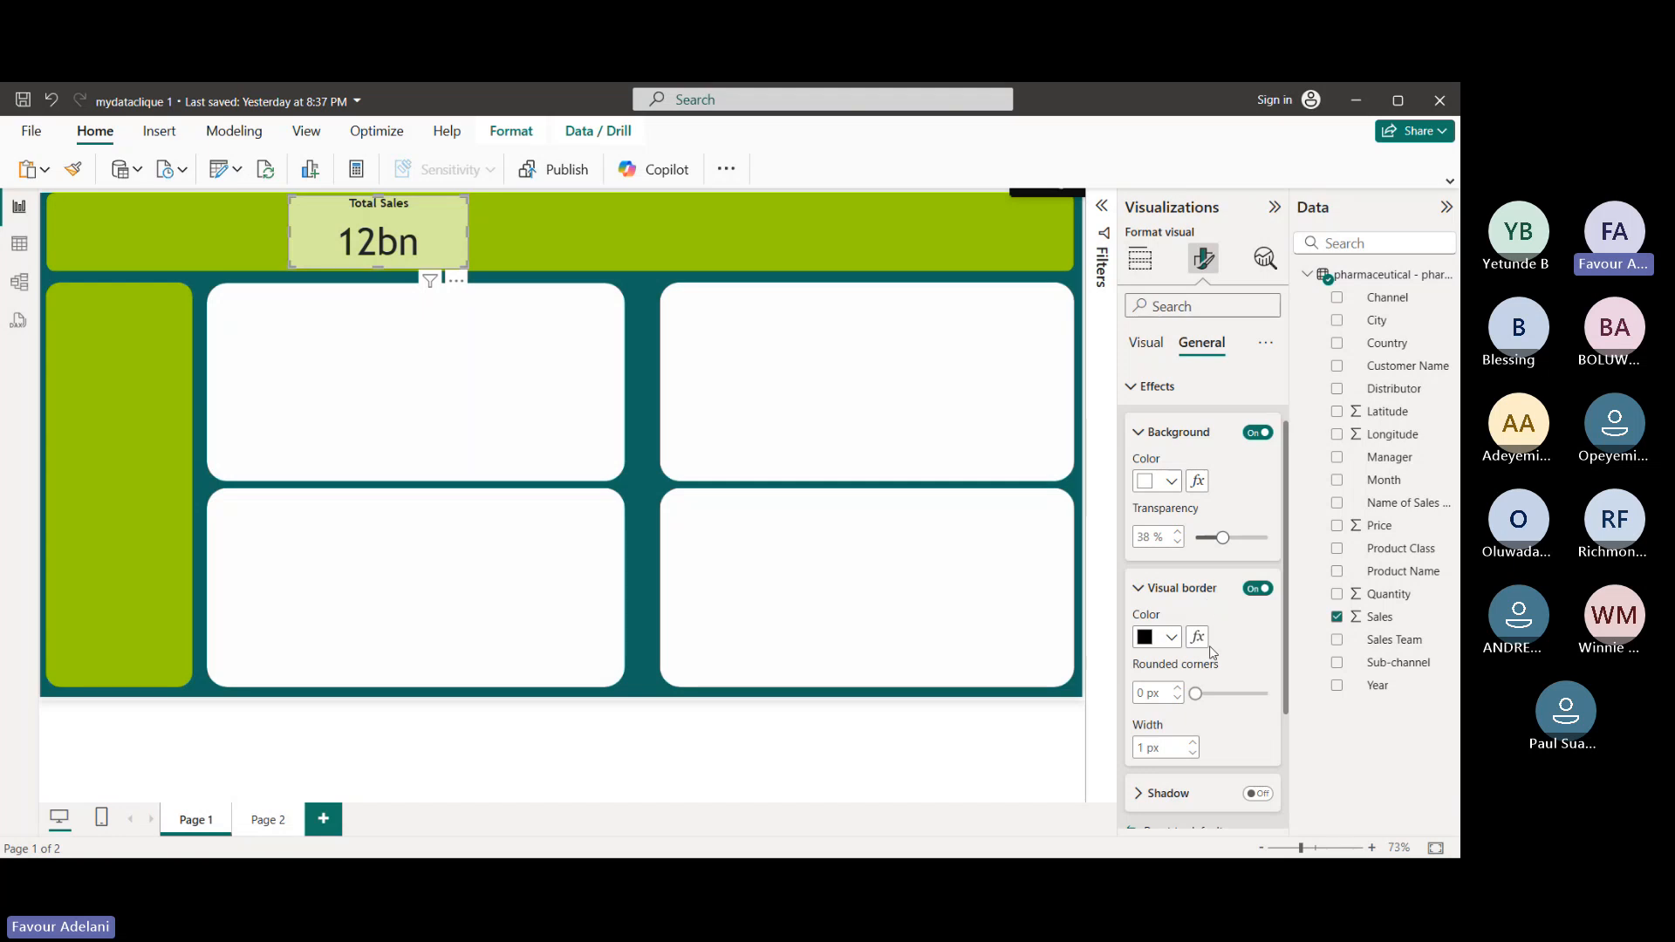
left_click(1195, 694)
left_click_drag(1195, 694, 1196, 695)
left_click(600, 267)
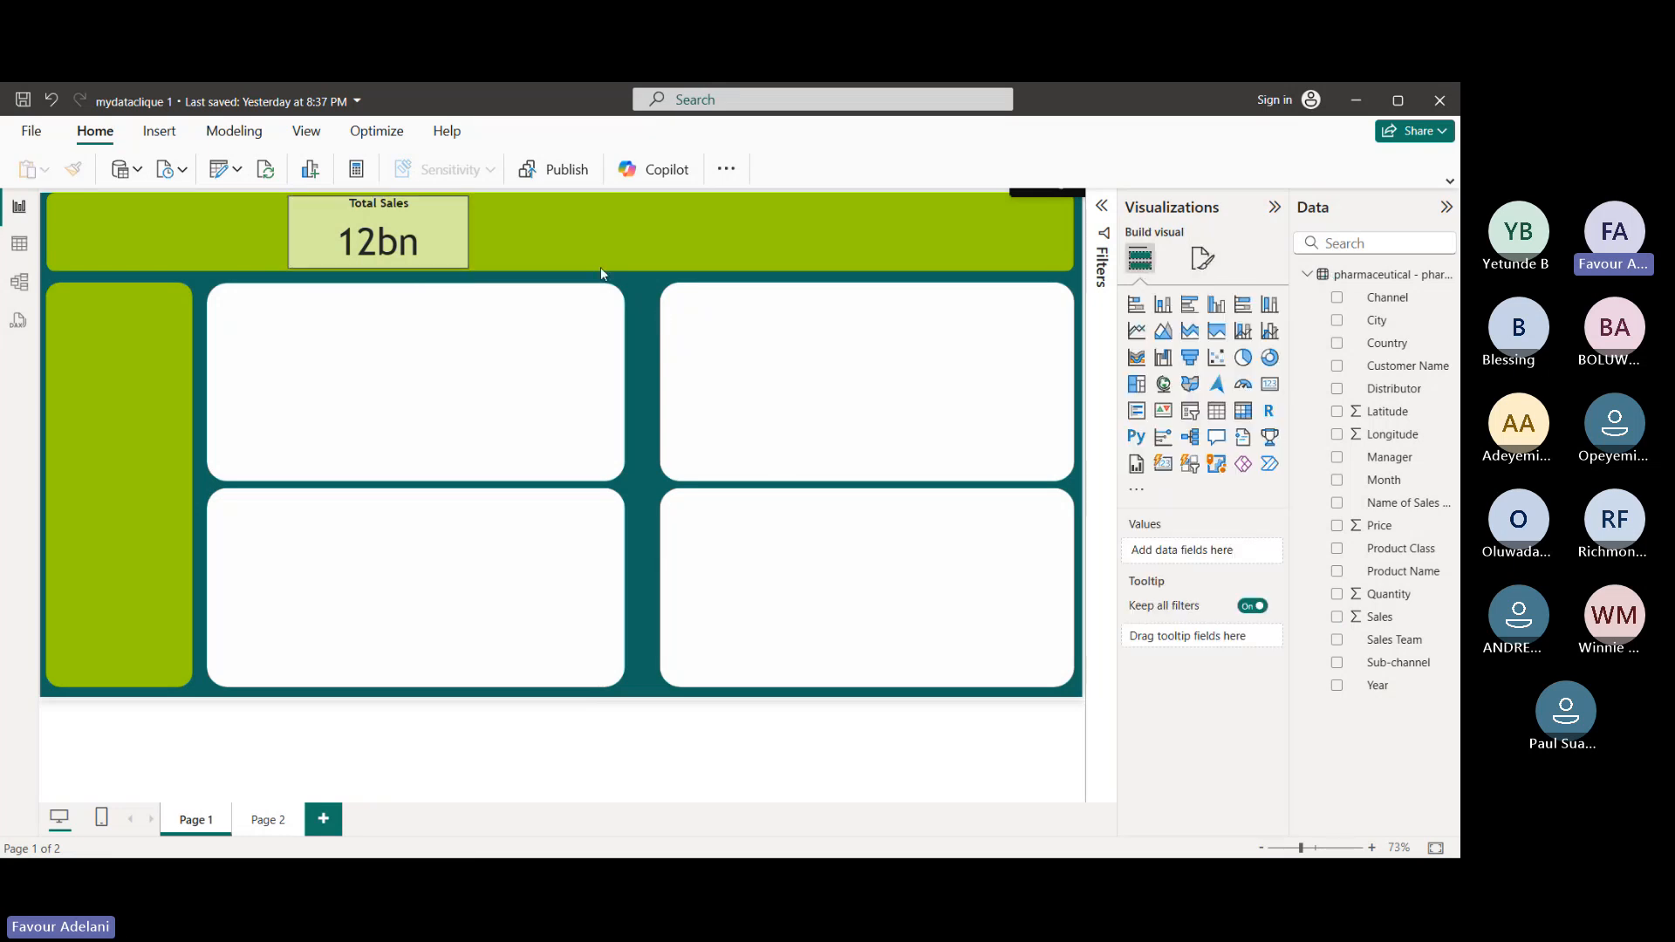
- Set the rounded corners of the Total Sales card's visual border to 8 px and deselect the card
left_click(445, 238)
left_click(1203, 258)
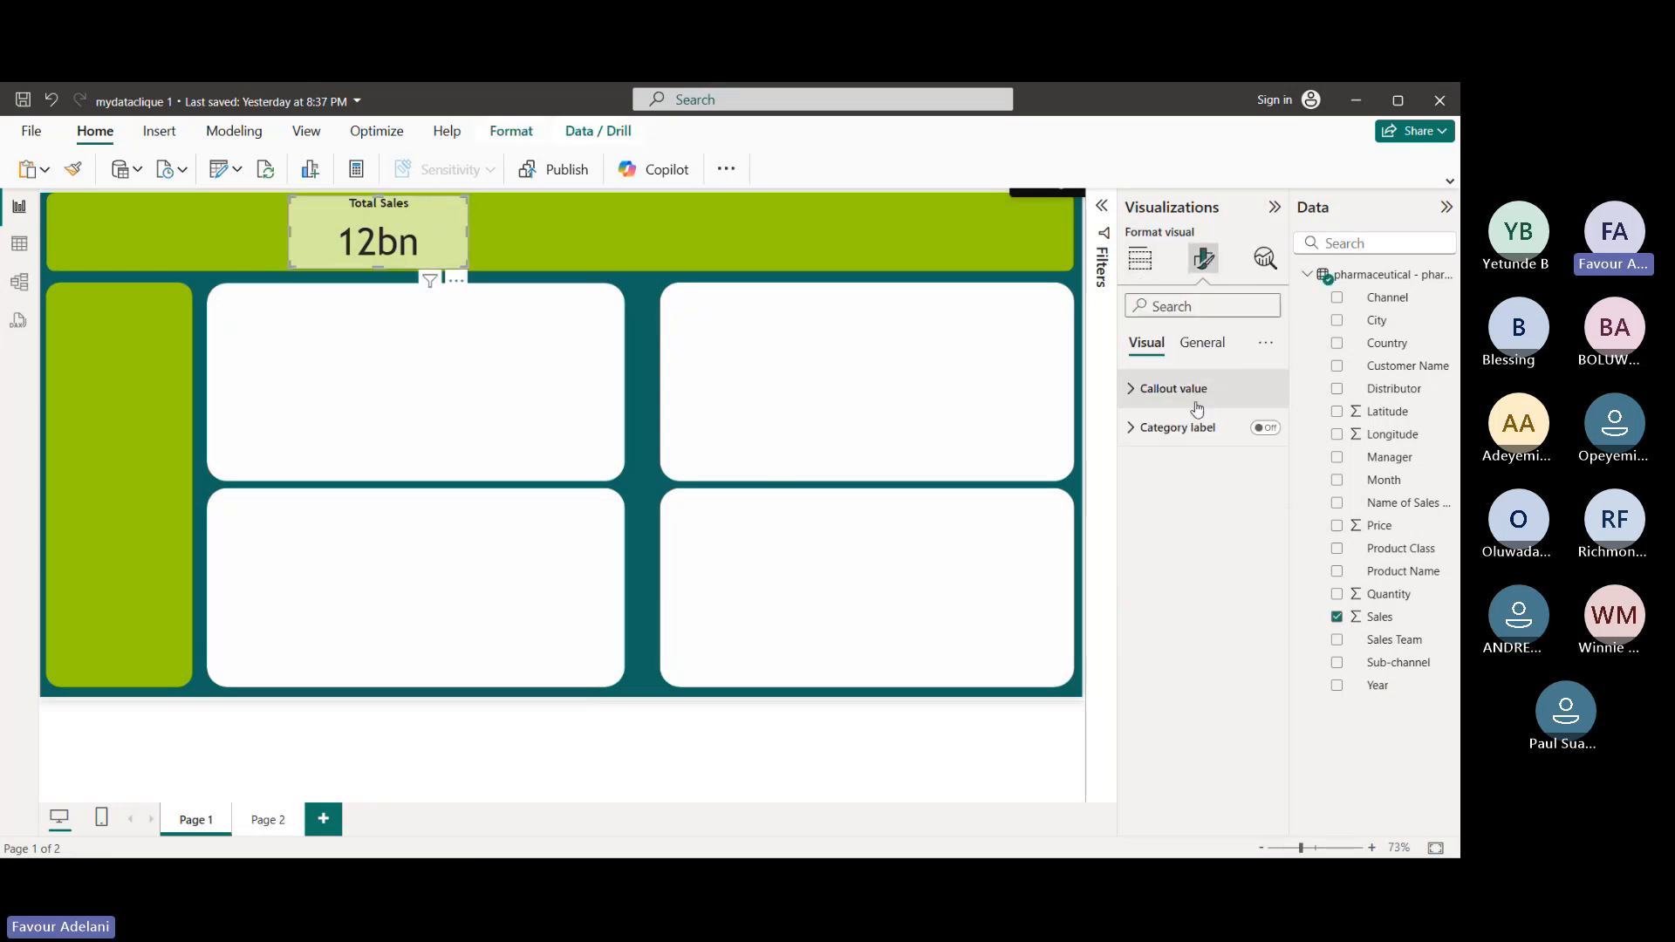
left_click(1201, 343)
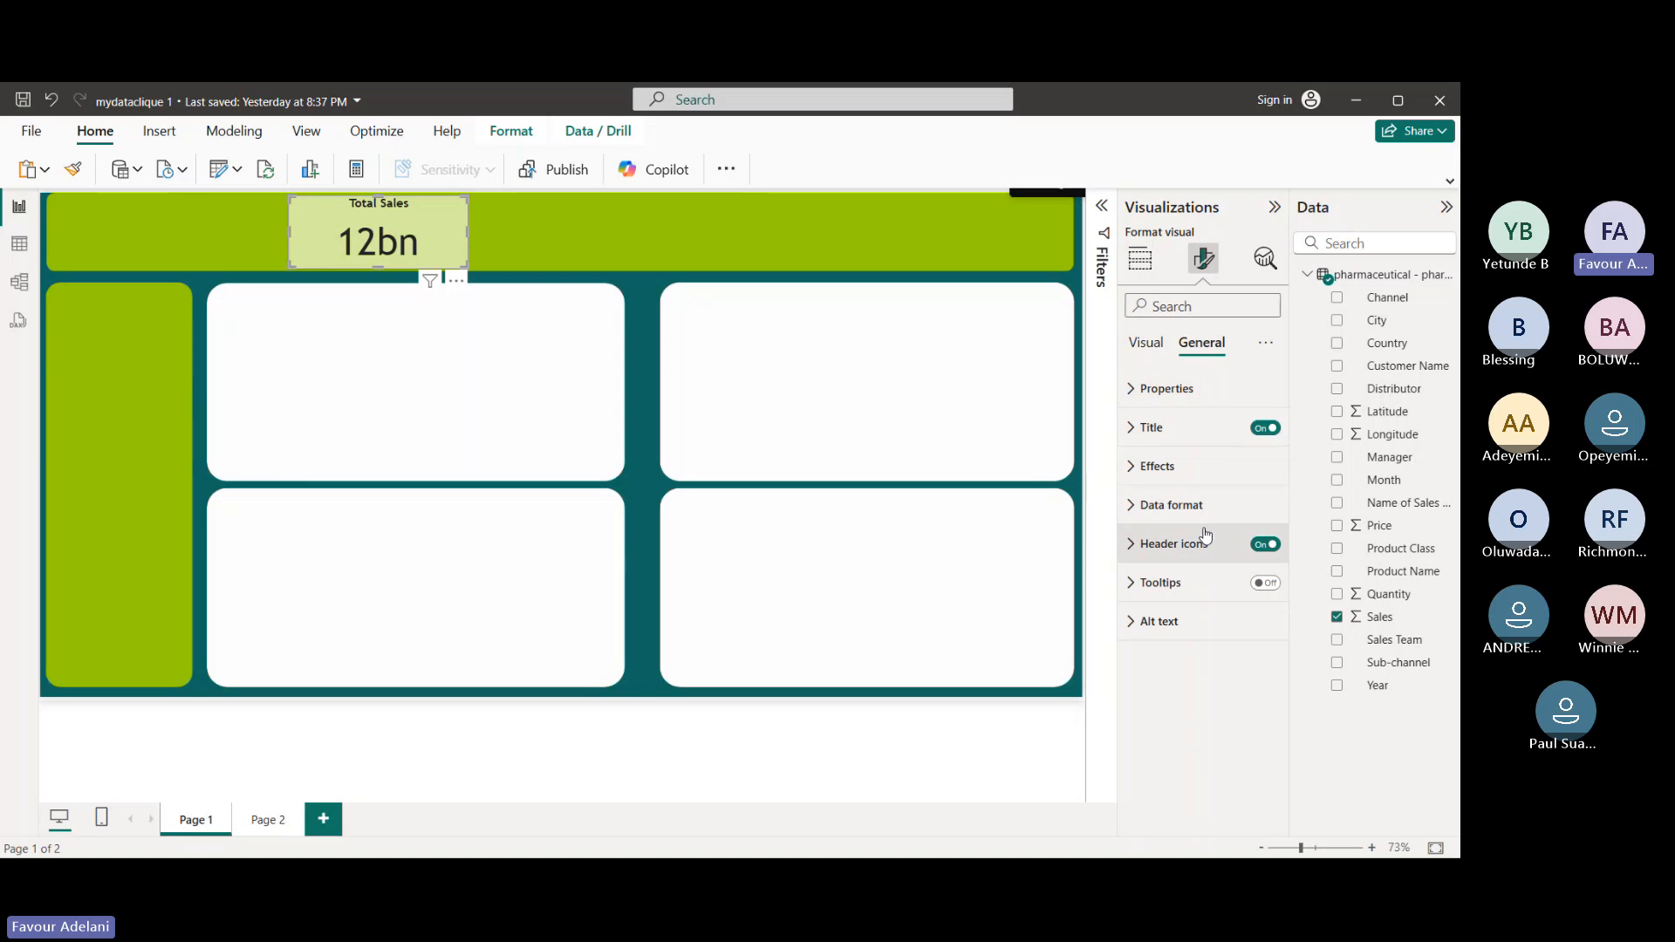
left_click(1165, 468)
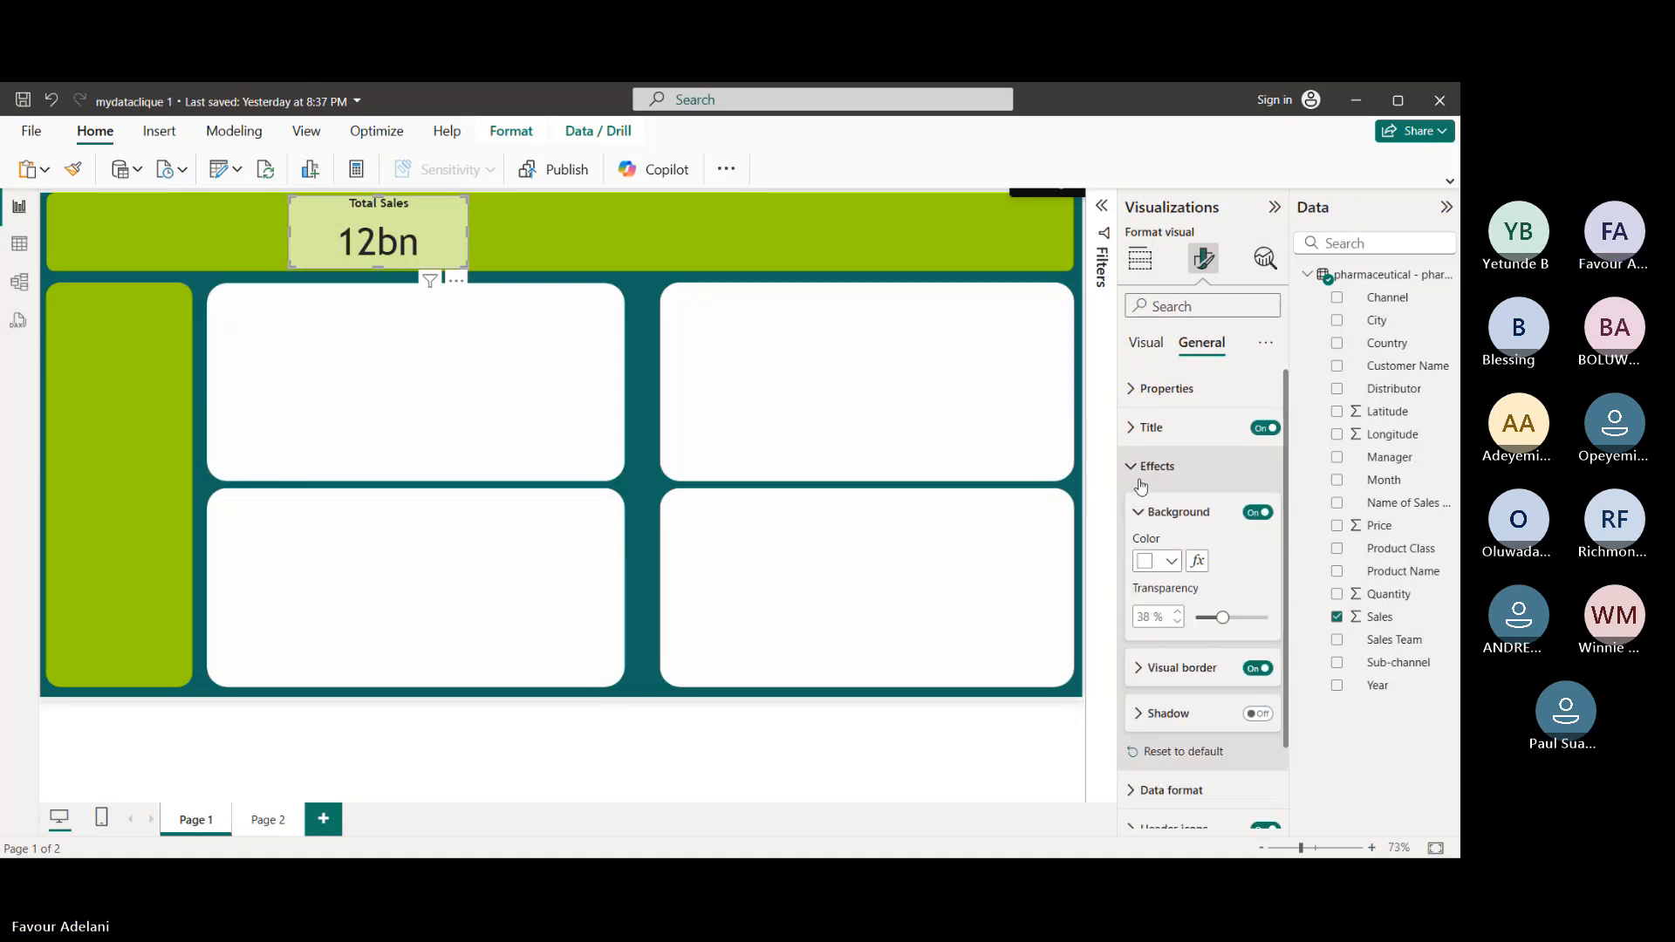
left_click(1150, 466)
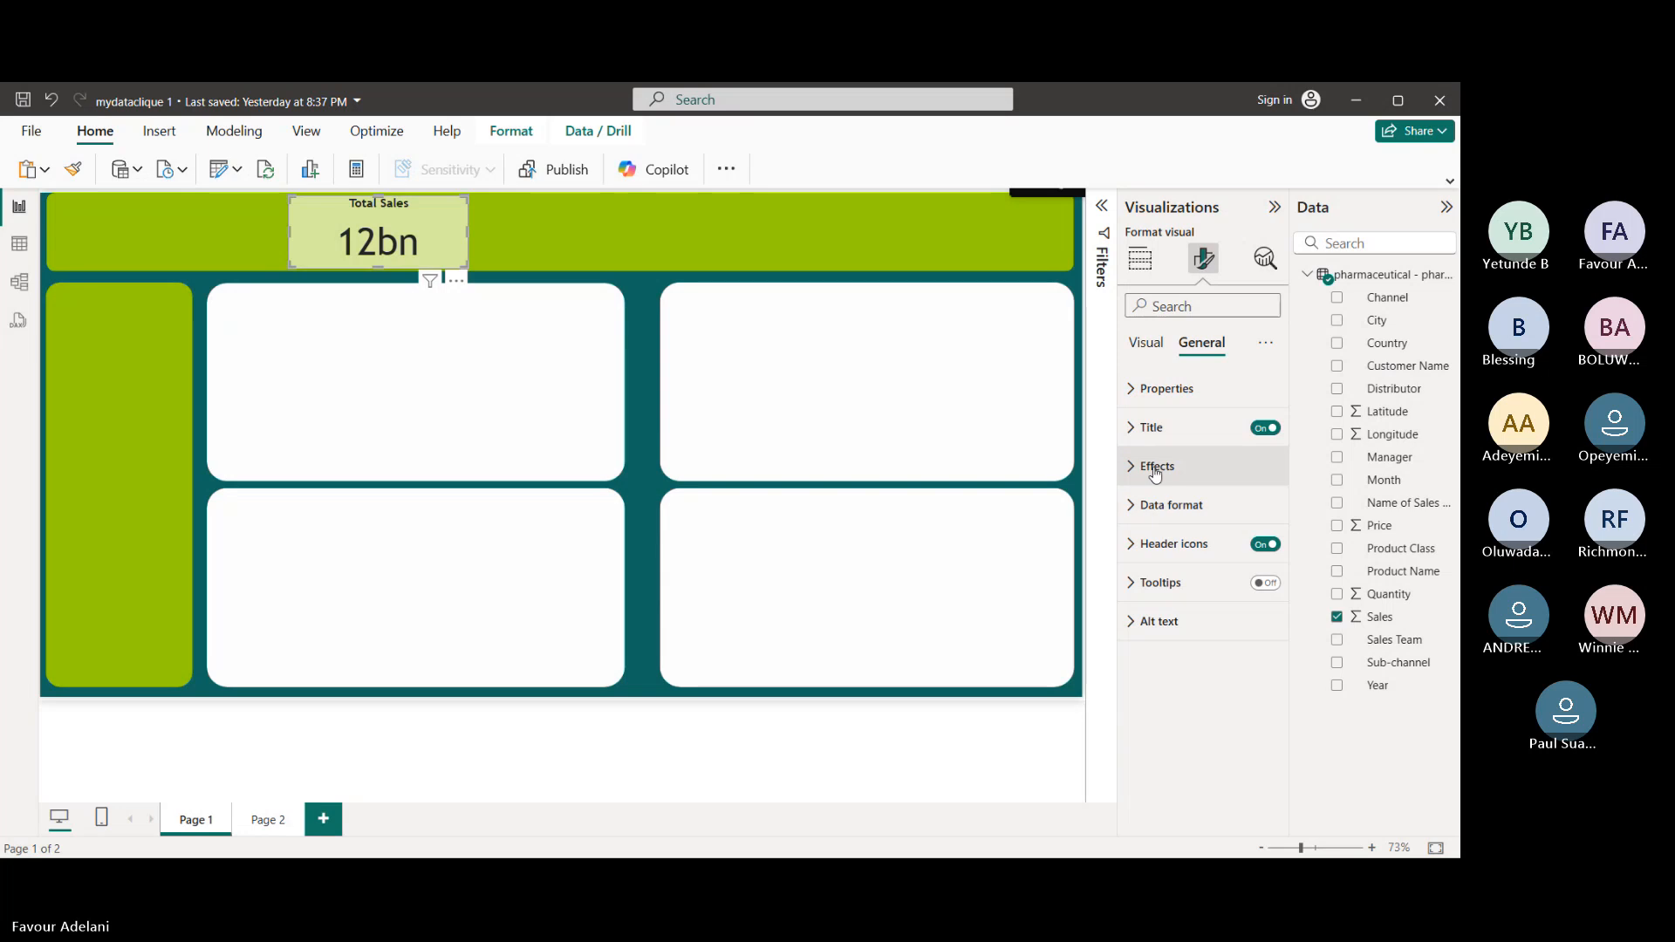
left_click(1153, 466)
left_click(1147, 515)
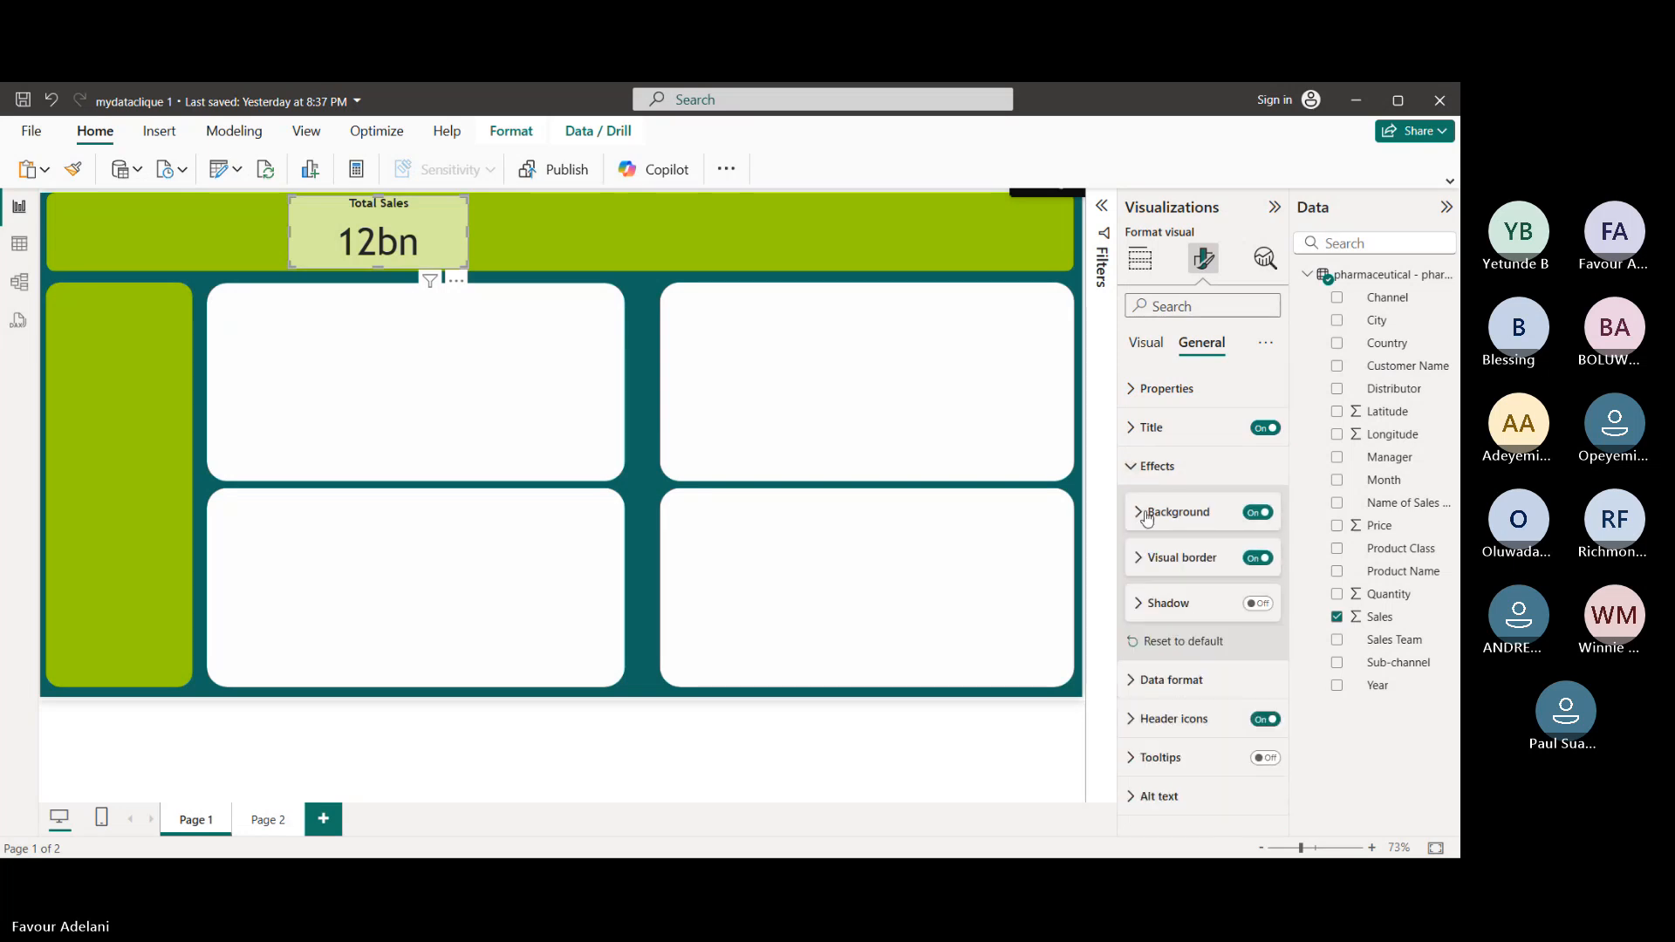
left_click(1148, 558)
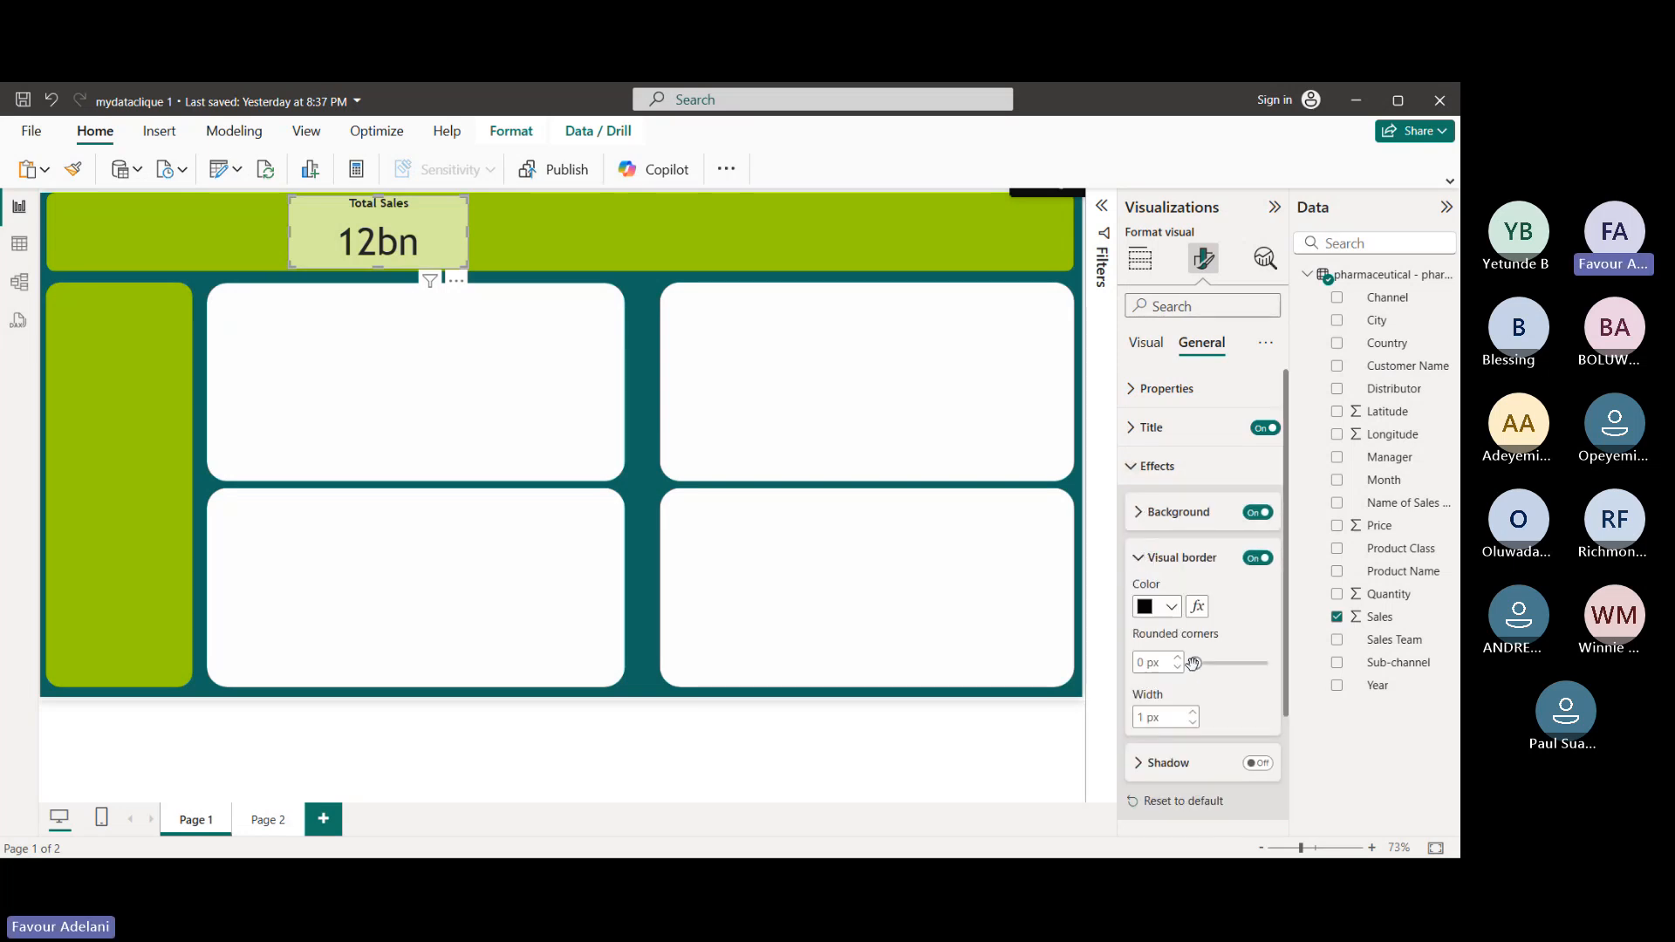
left_click(1194, 663)
left_click_drag(1193, 664, 1214, 664)
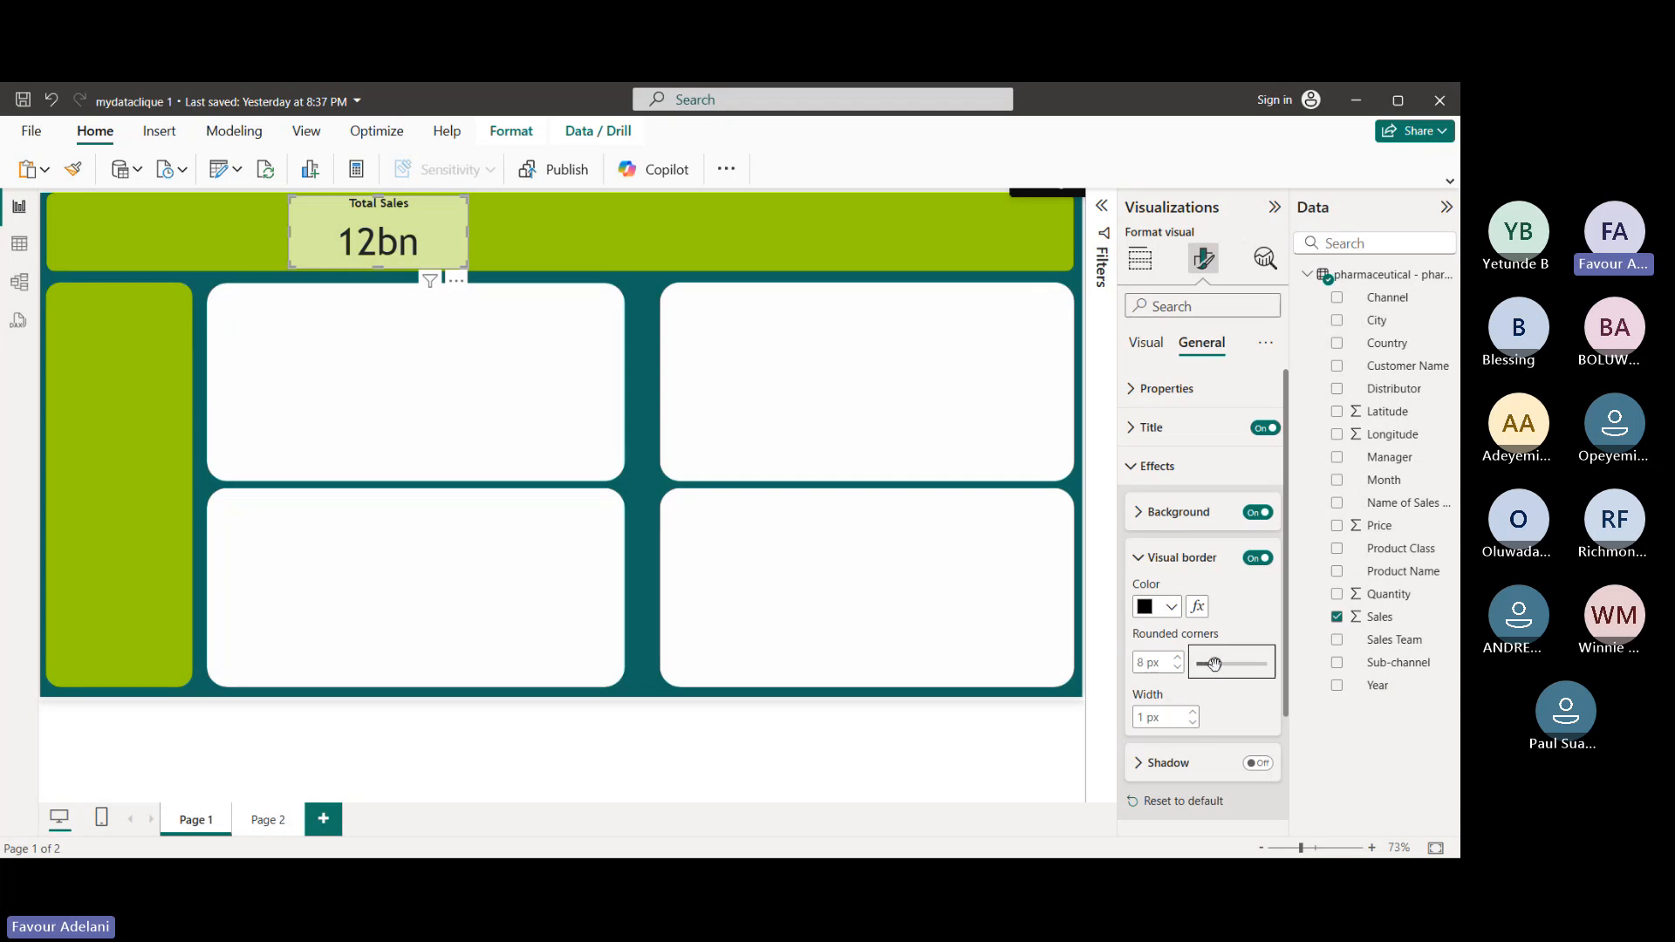
left_click(614, 212)
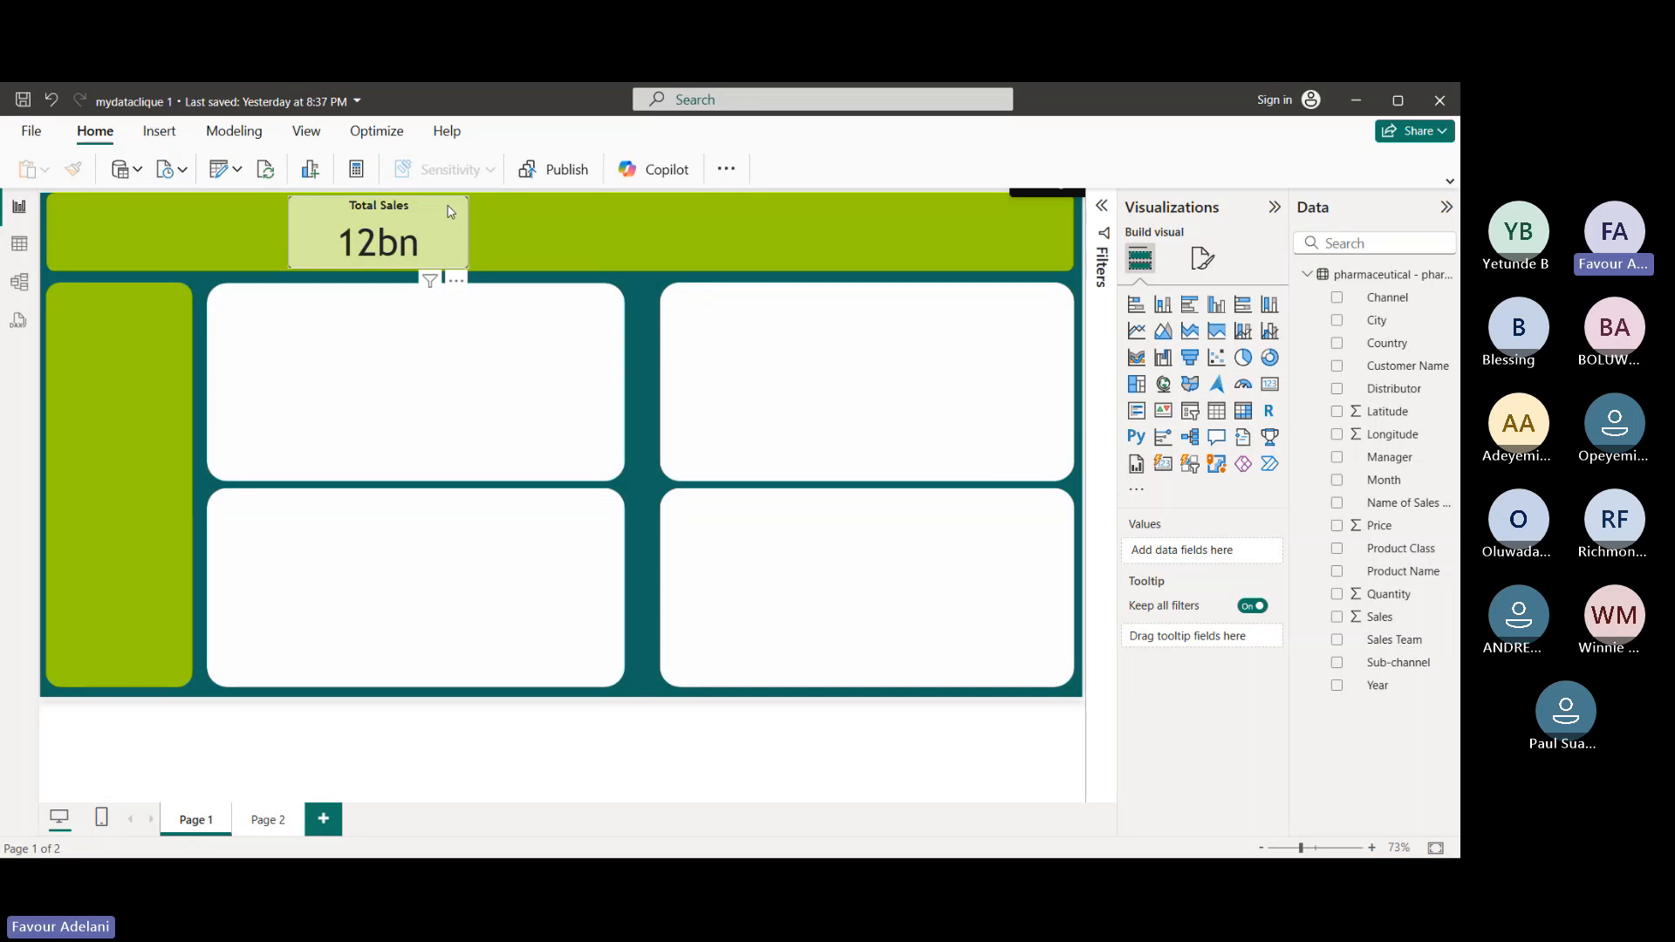
- Move the Total Sales card slightly to the right within the green header band and make it narrower
left_click_drag(450, 212, 491, 213)
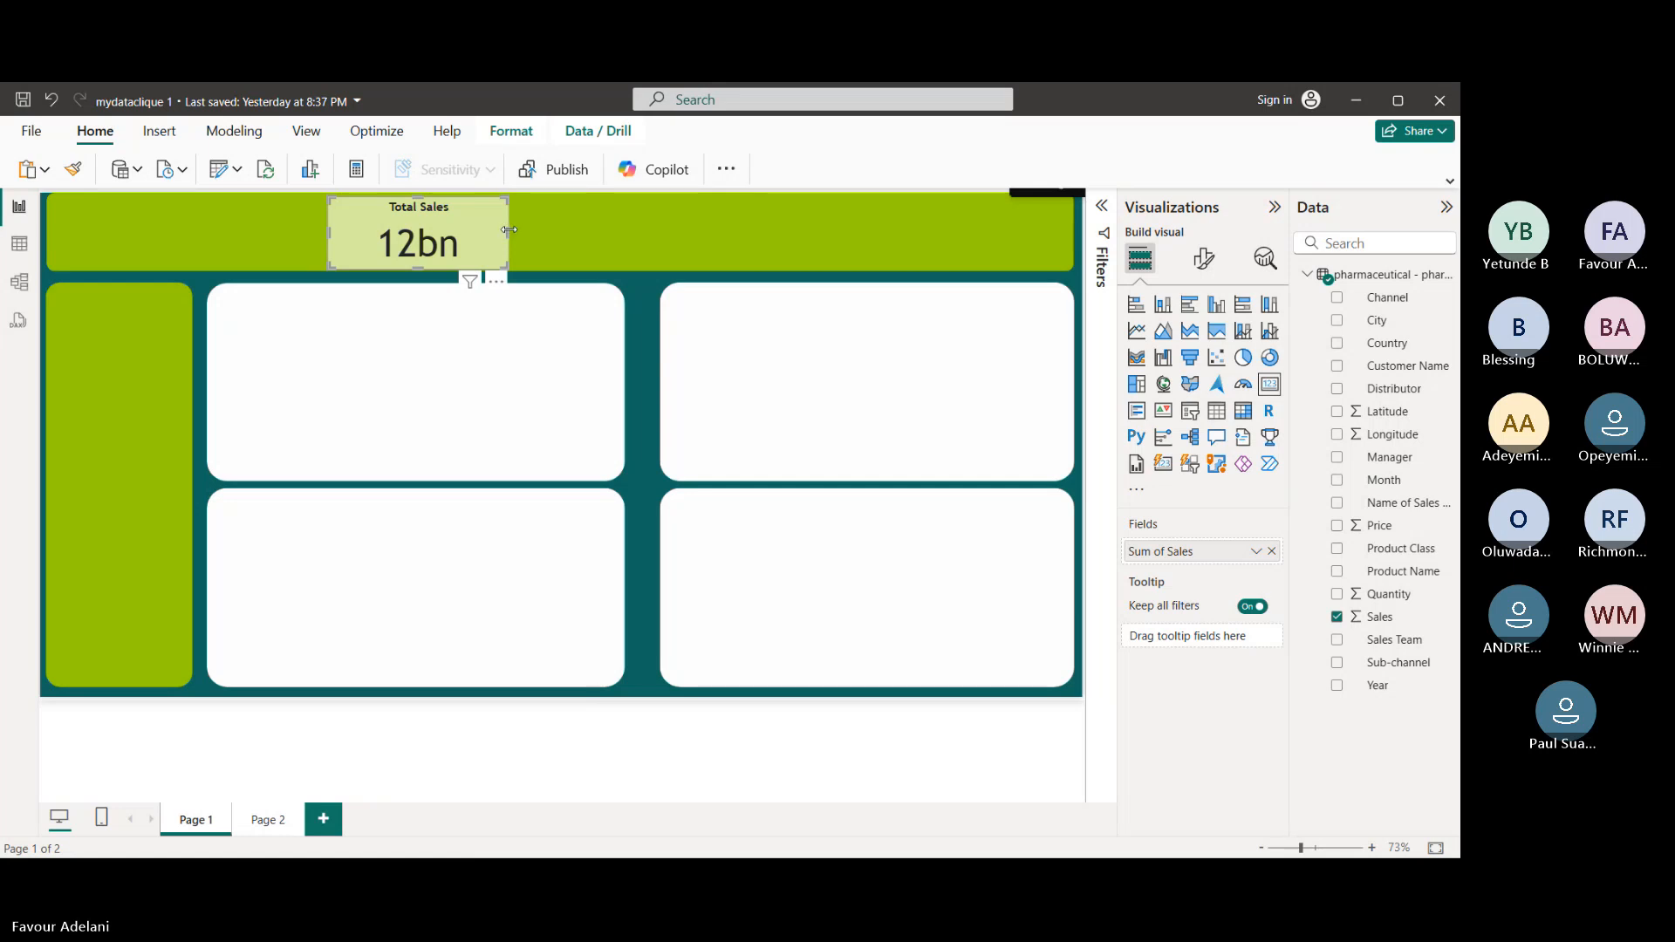
left_click_drag(510, 230, 460, 205)
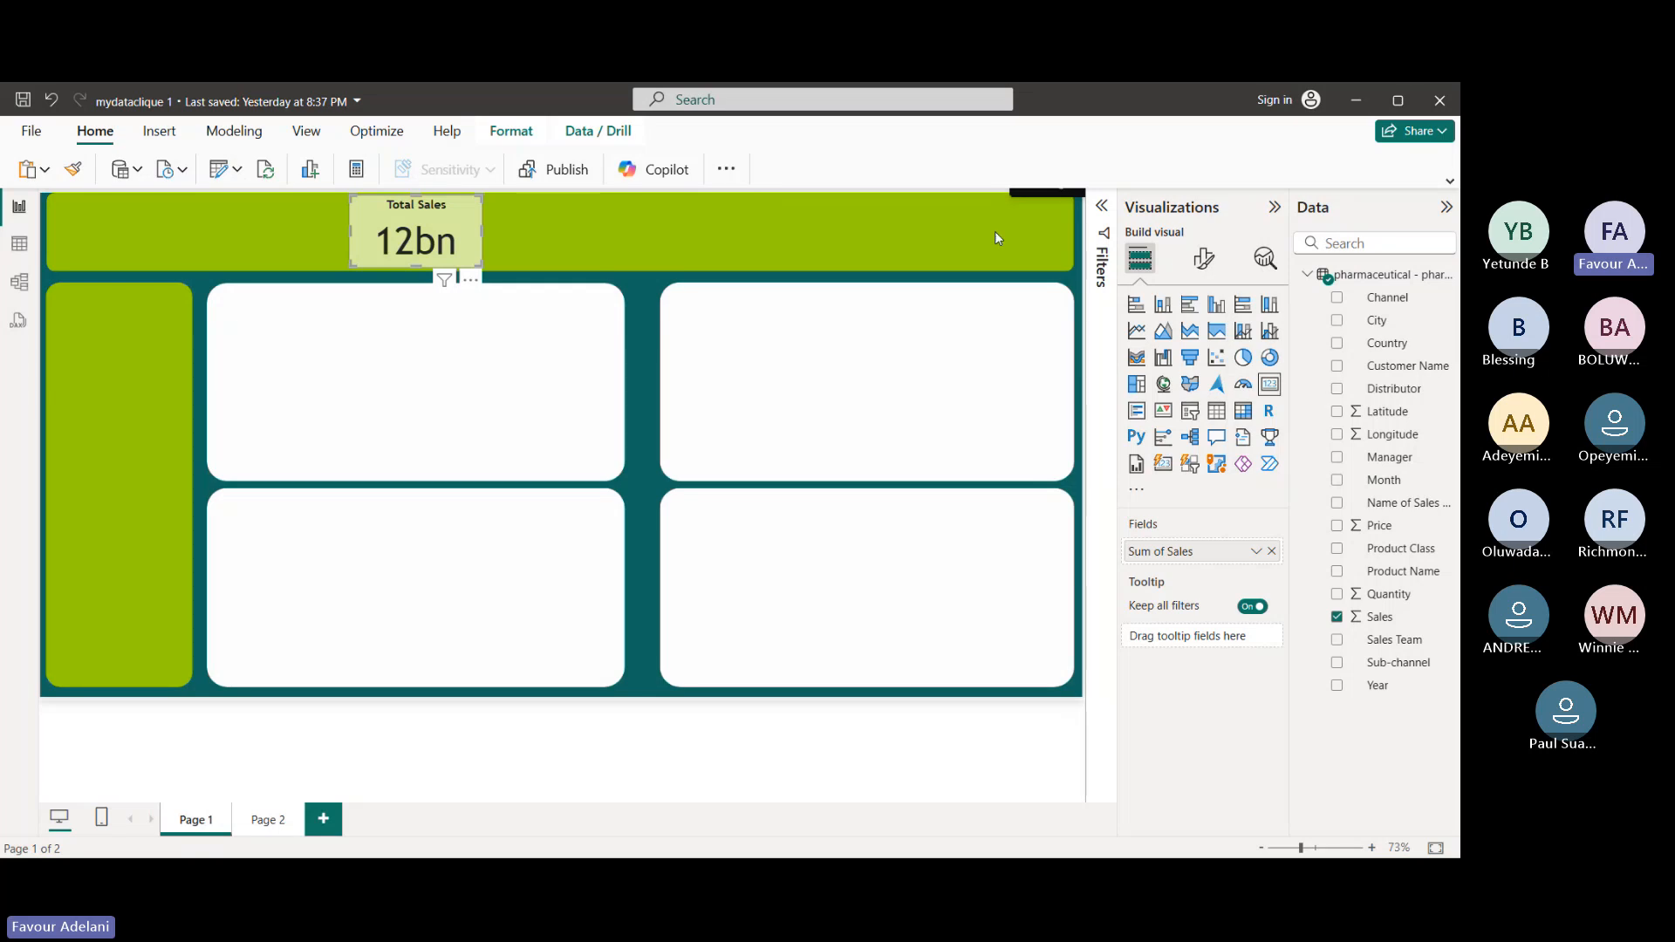
- Examine the data format settings and the display unit choices for the Total Sales card's callout value
left_click(1215, 263)
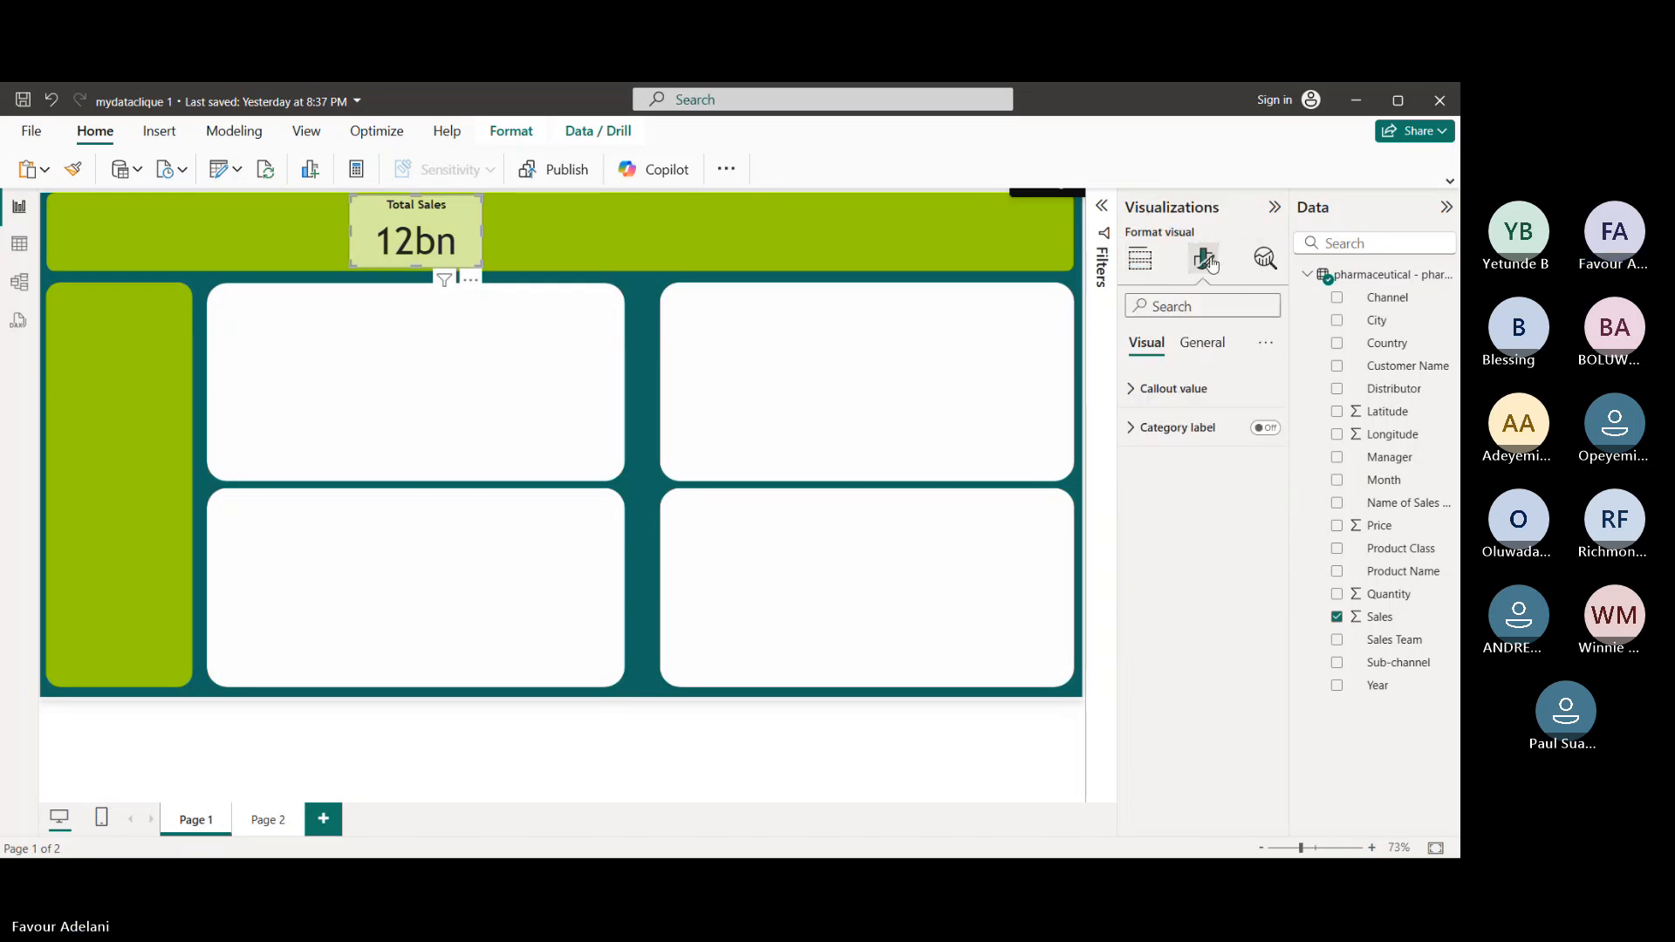
left_click(1205, 347)
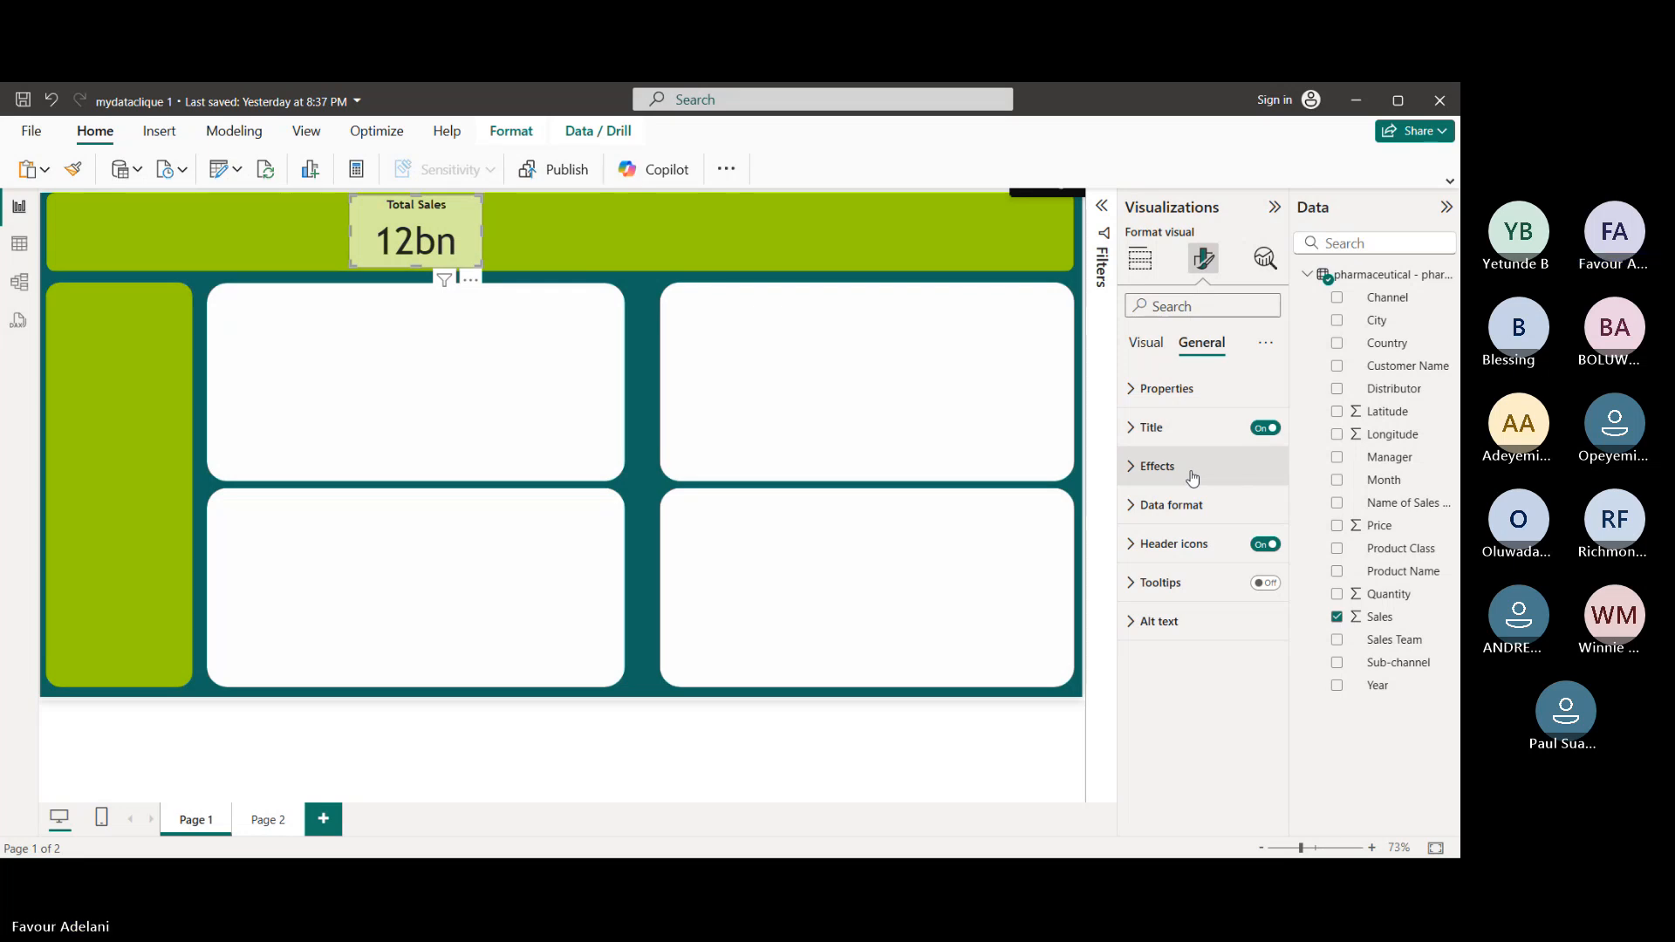
left_click(1175, 518)
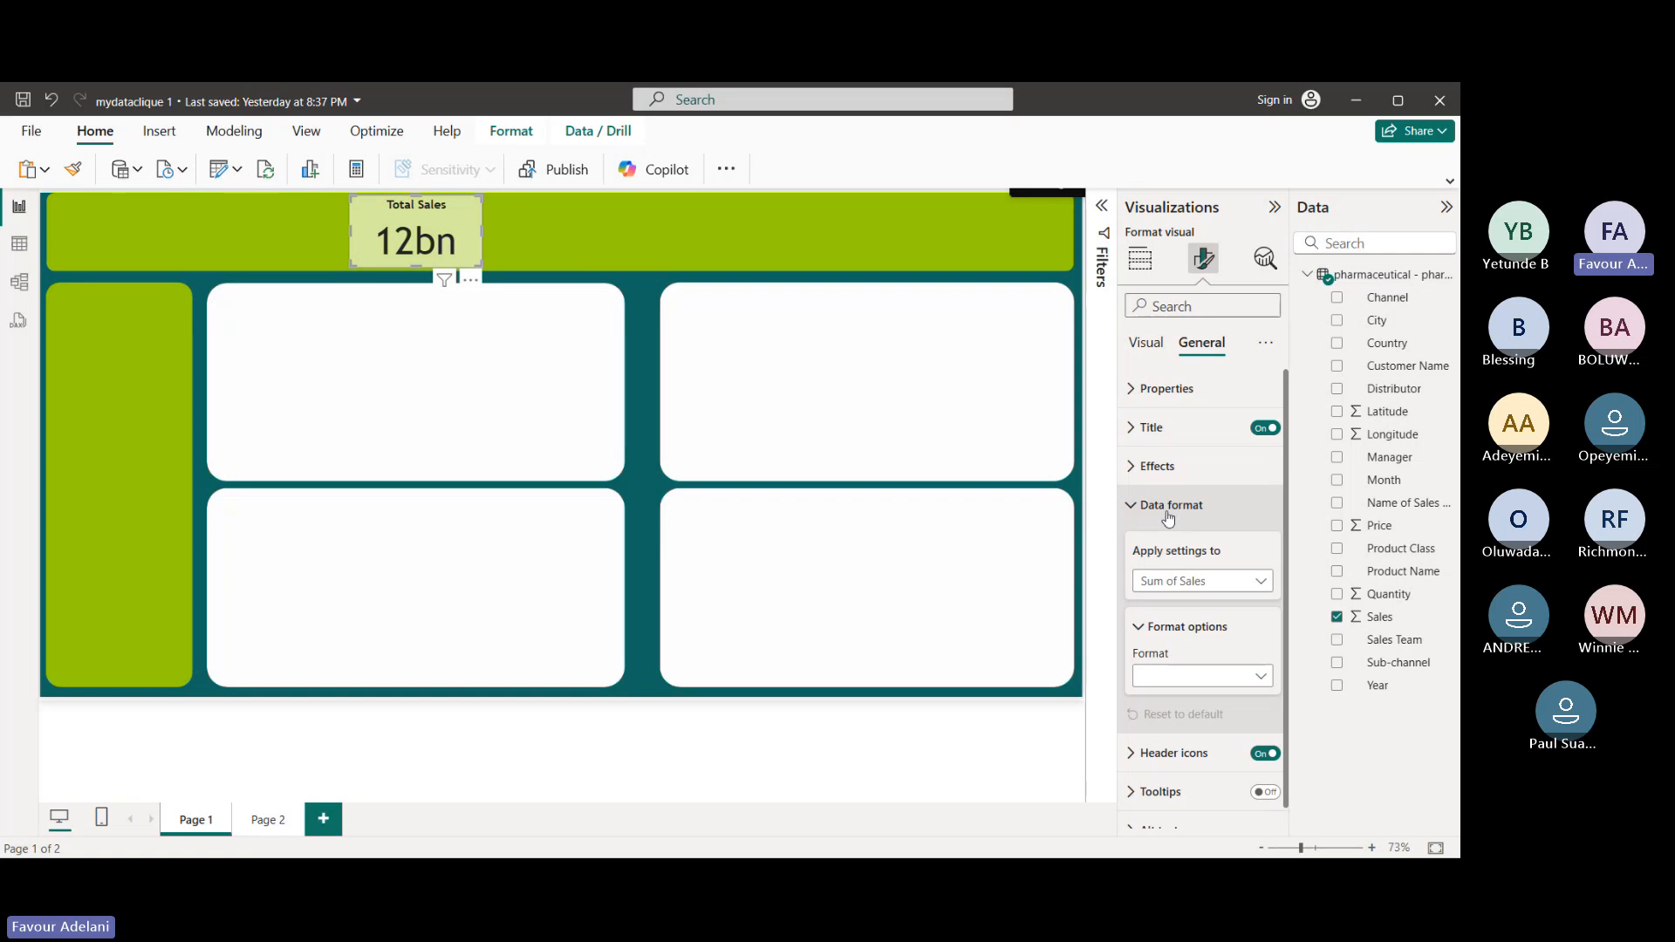
left_click(1143, 518)
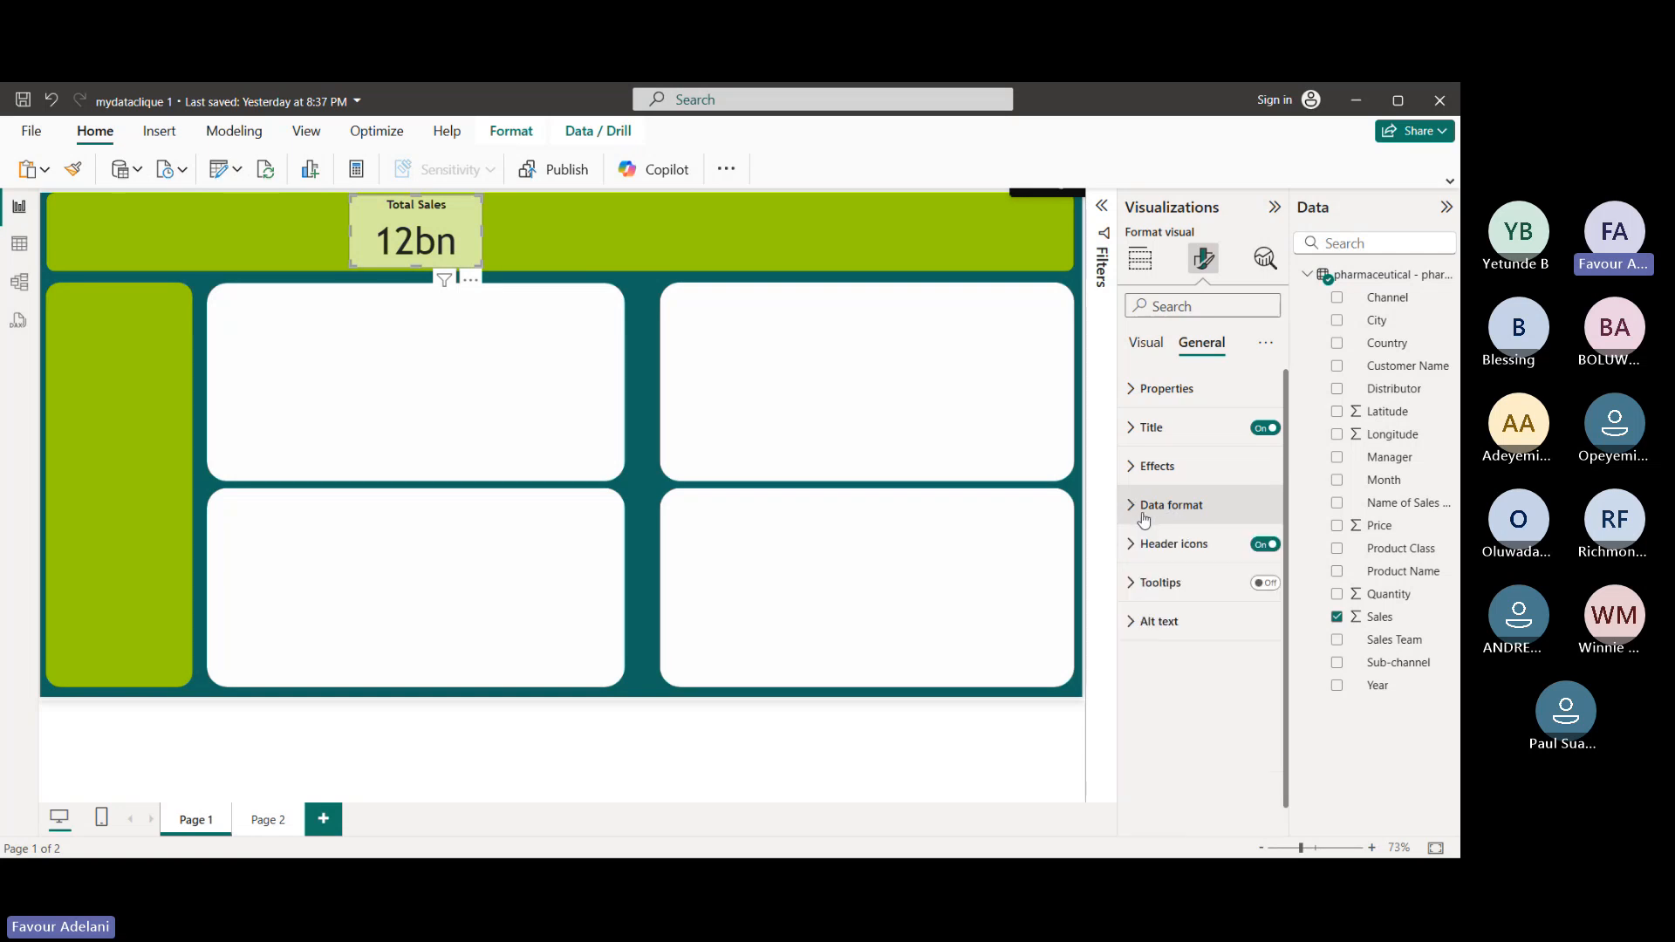
left_click(1146, 342)
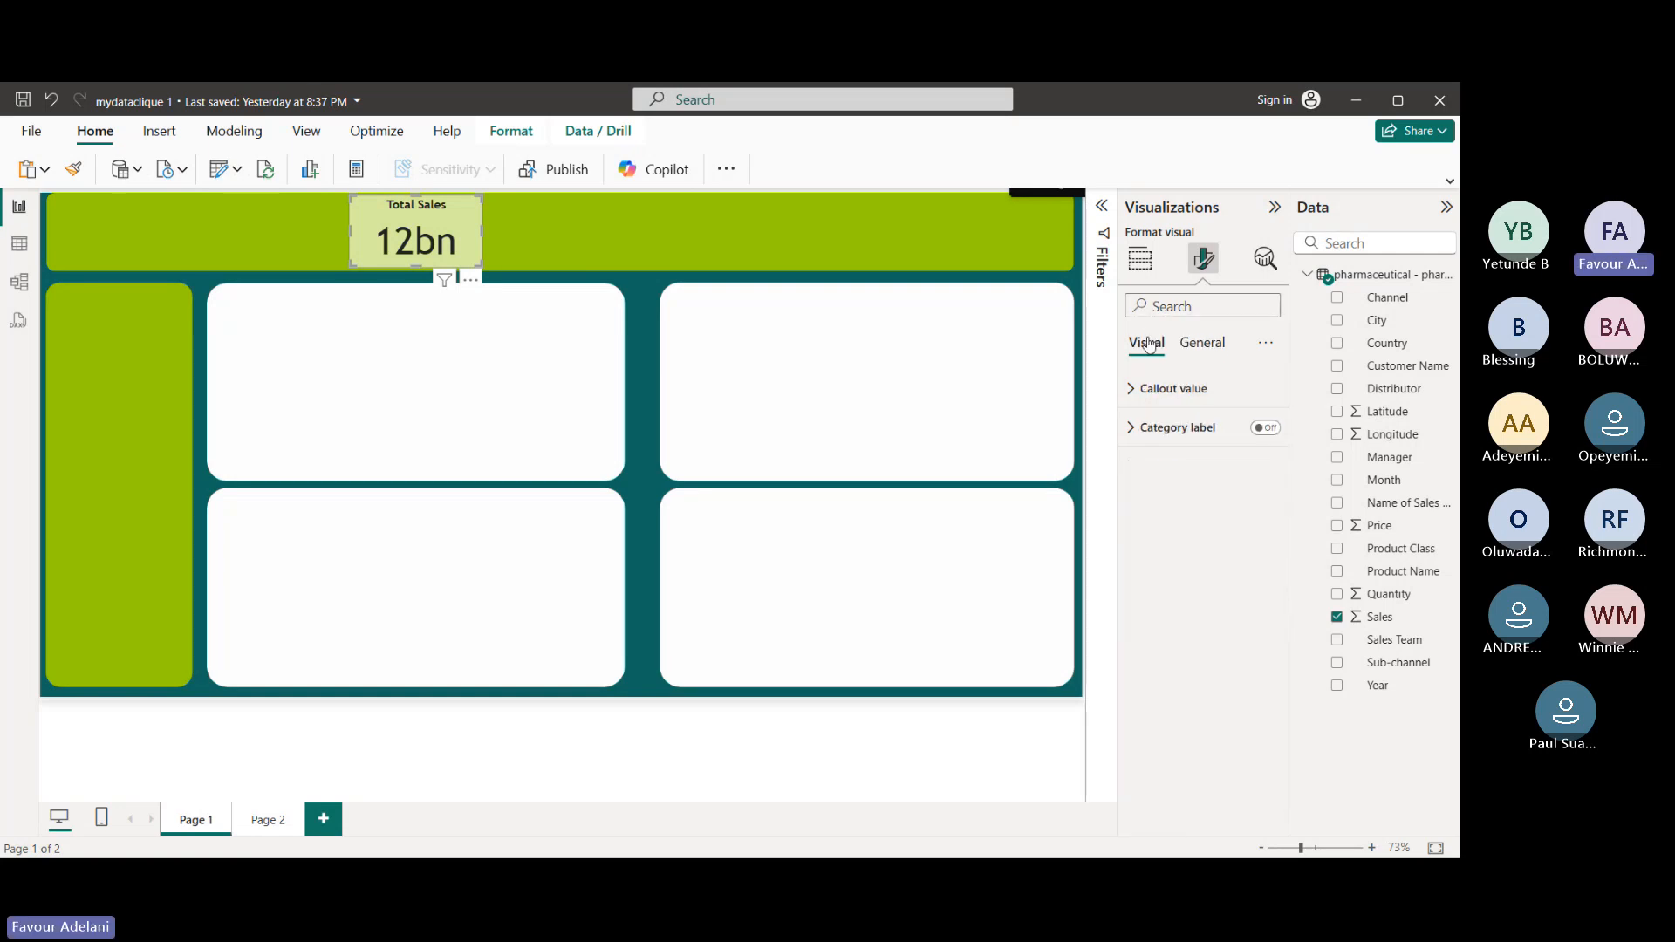
left_click(1158, 397)
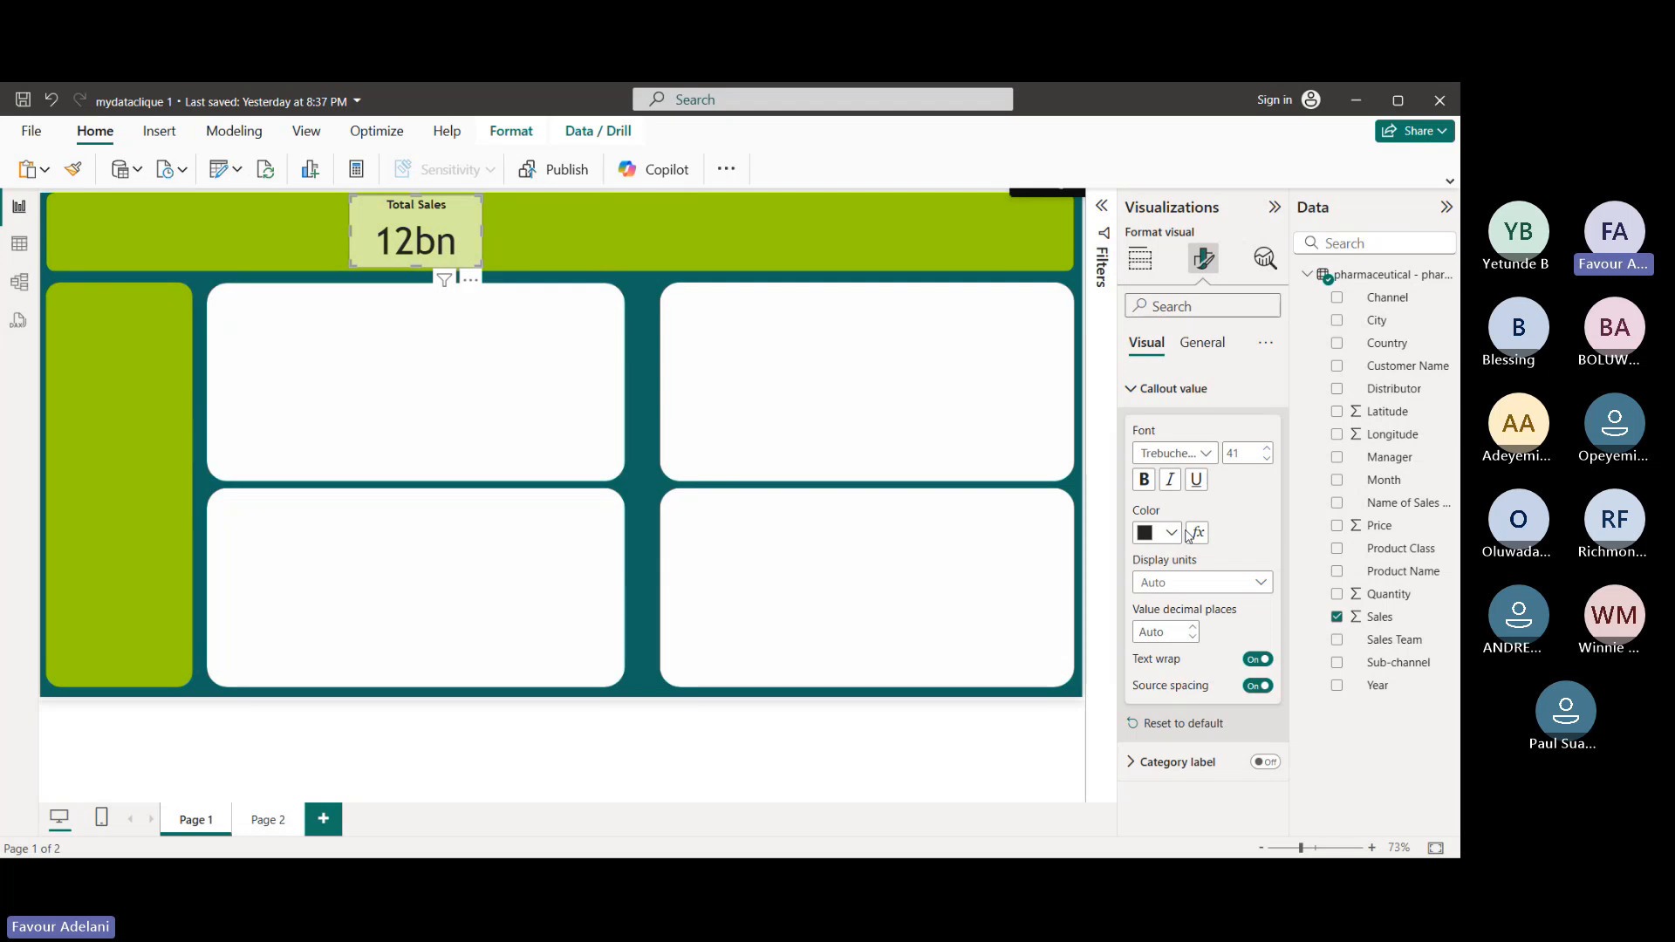
left_click(1261, 593)
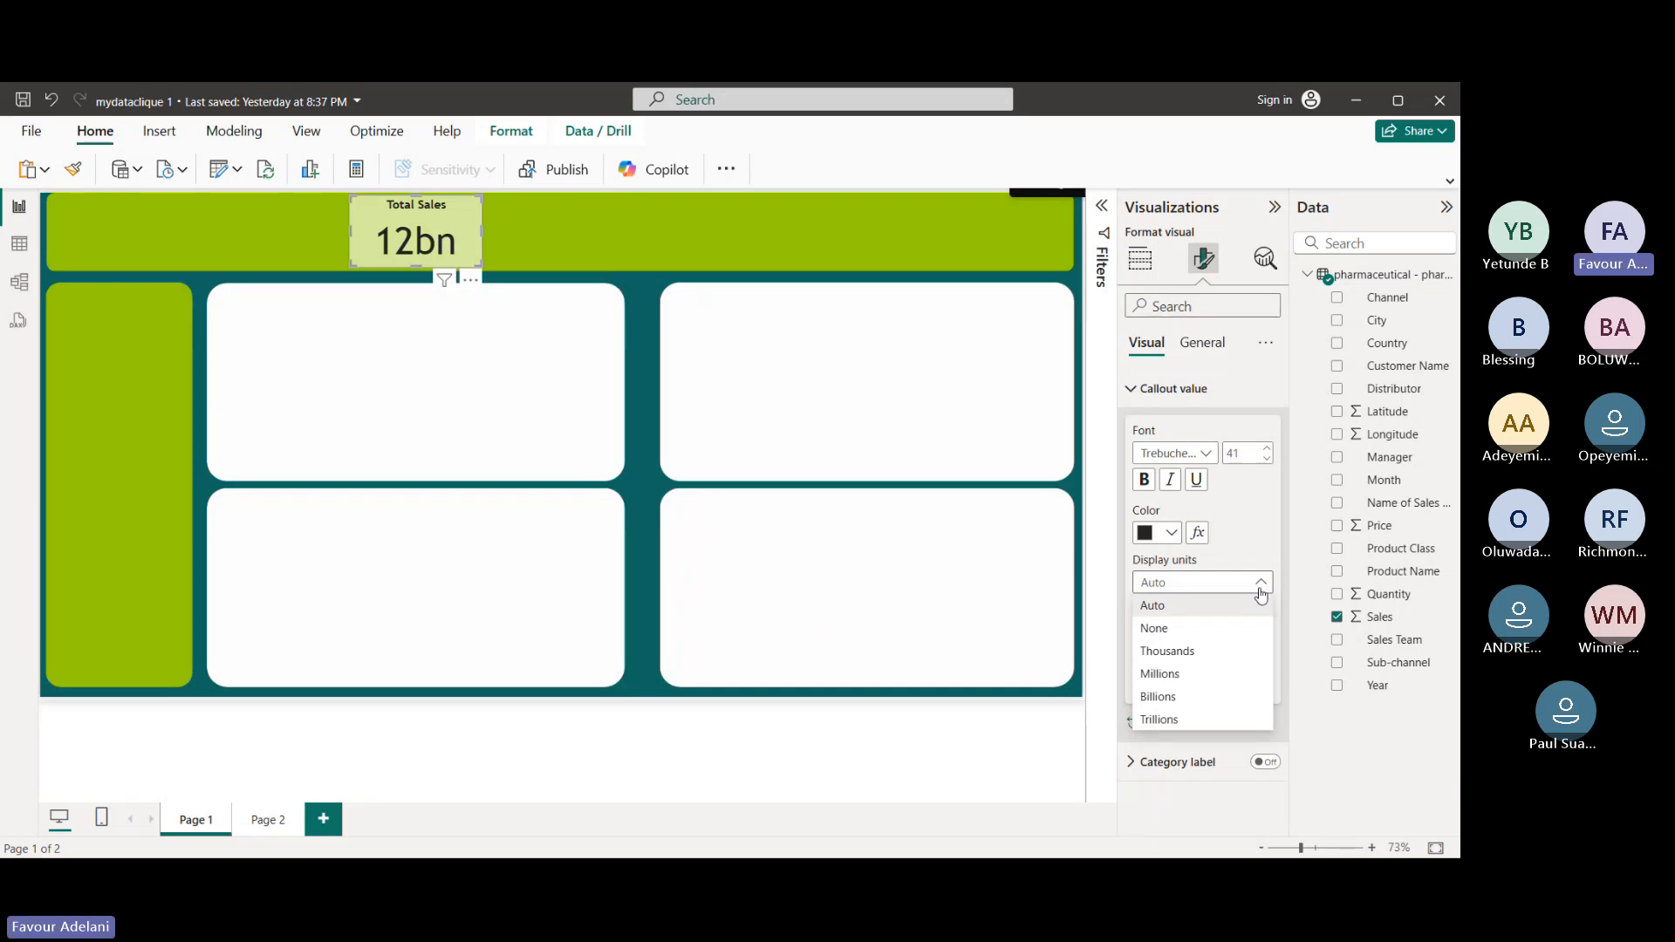
left_click(1269, 558)
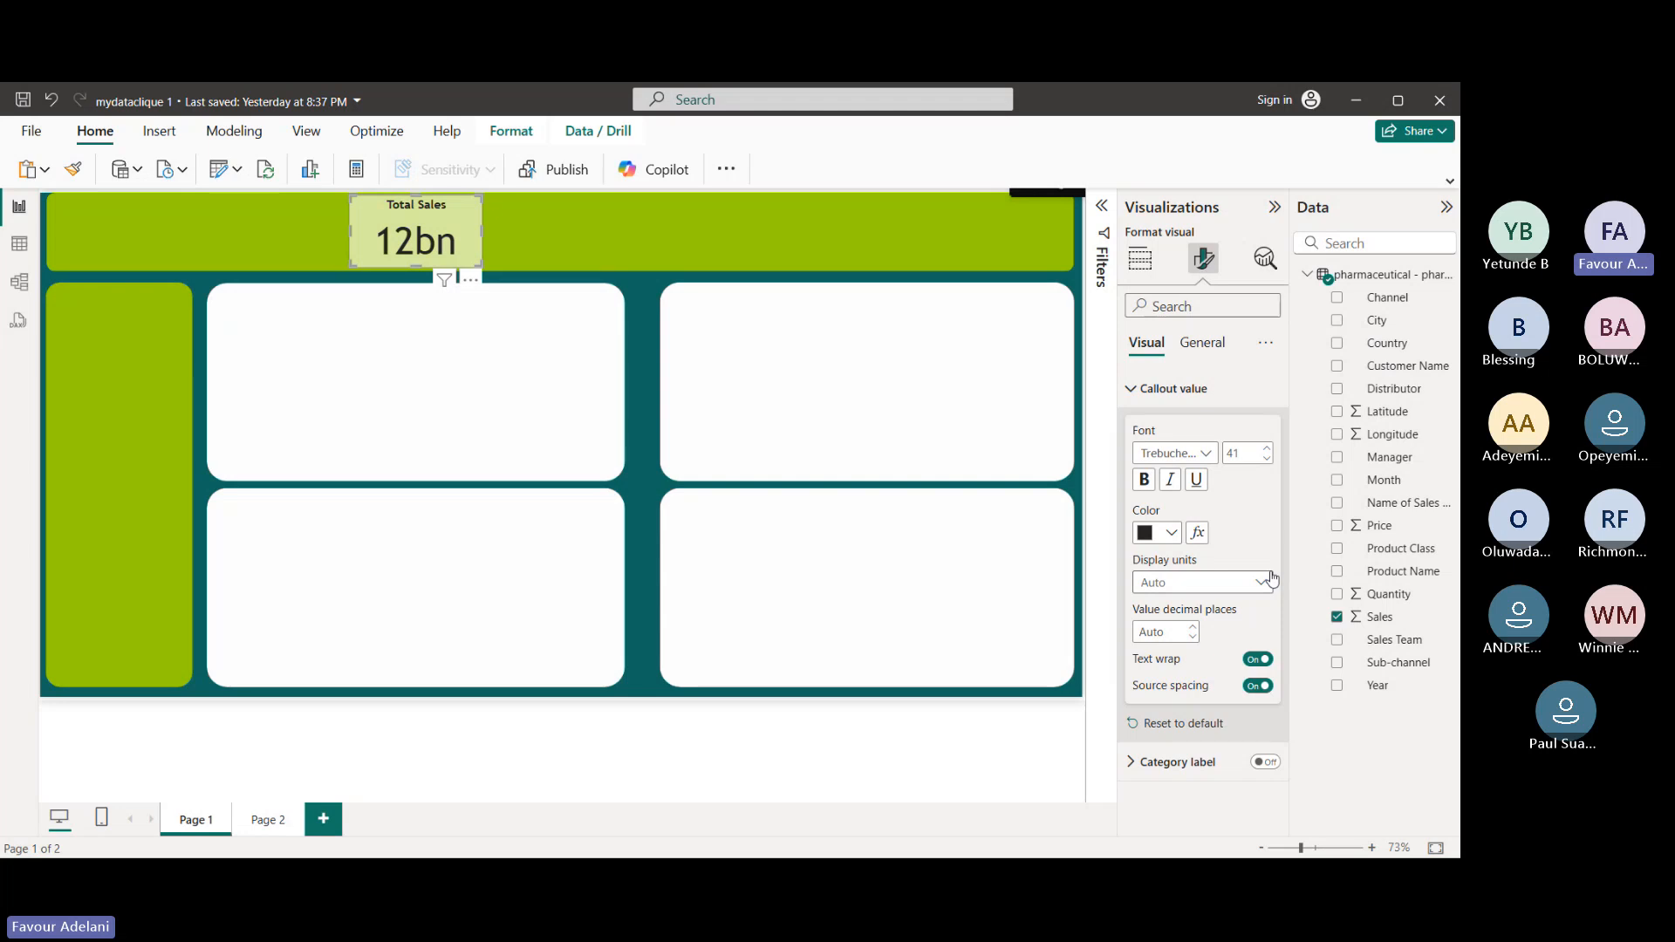
left_click(1259, 585)
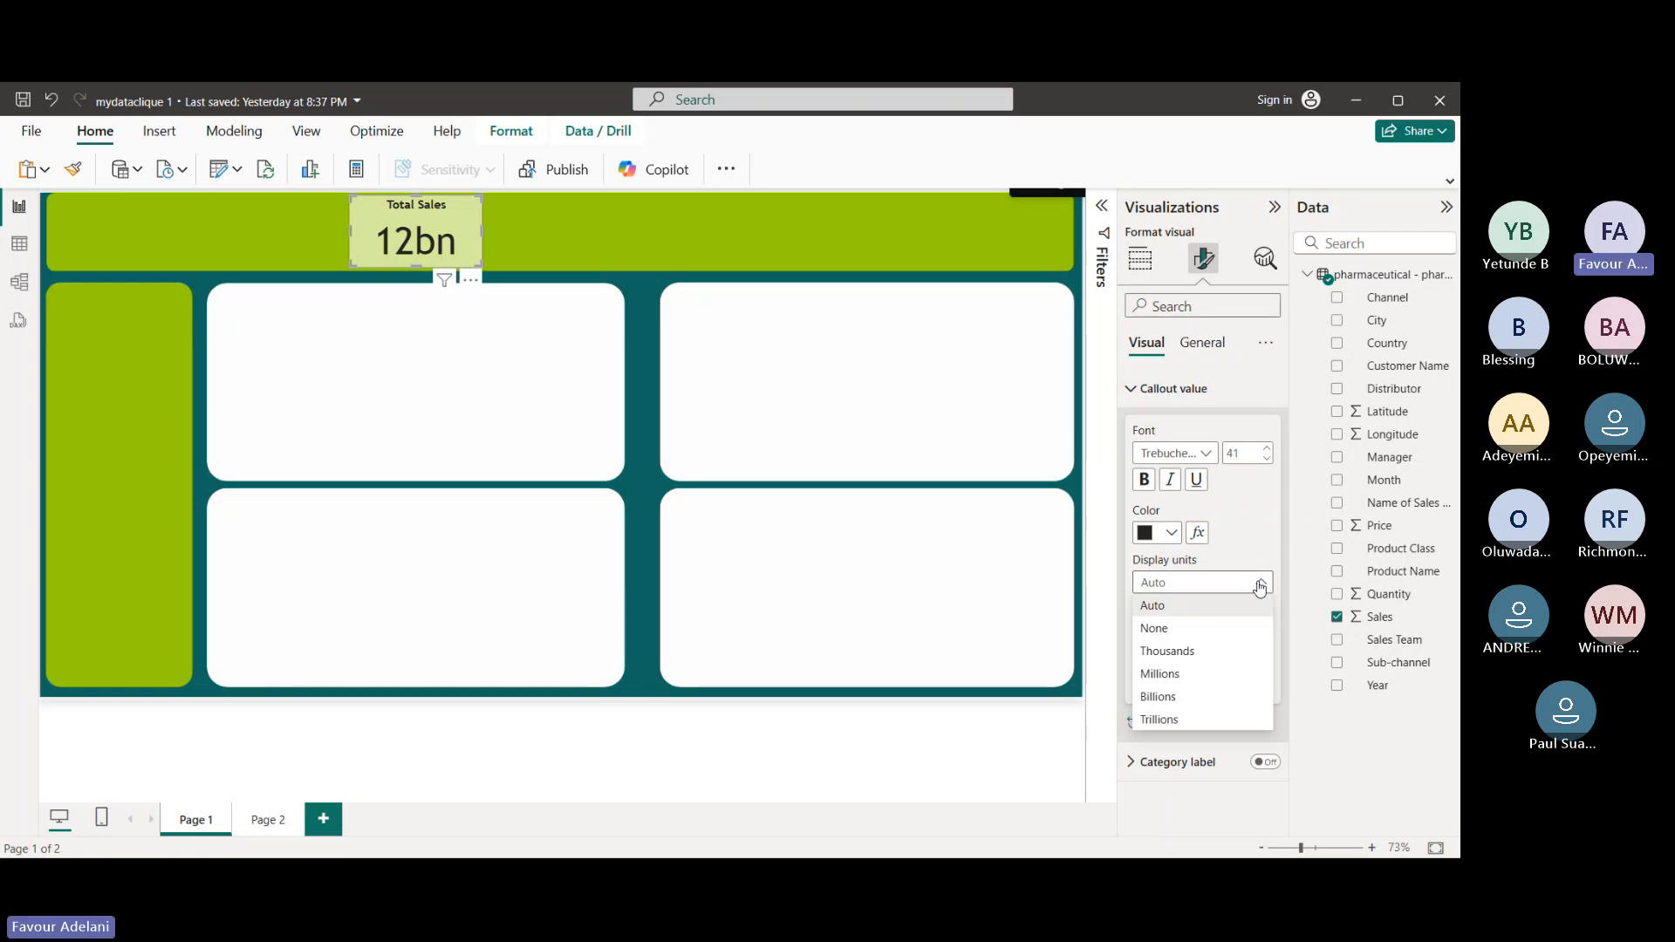
left_click(1259, 586)
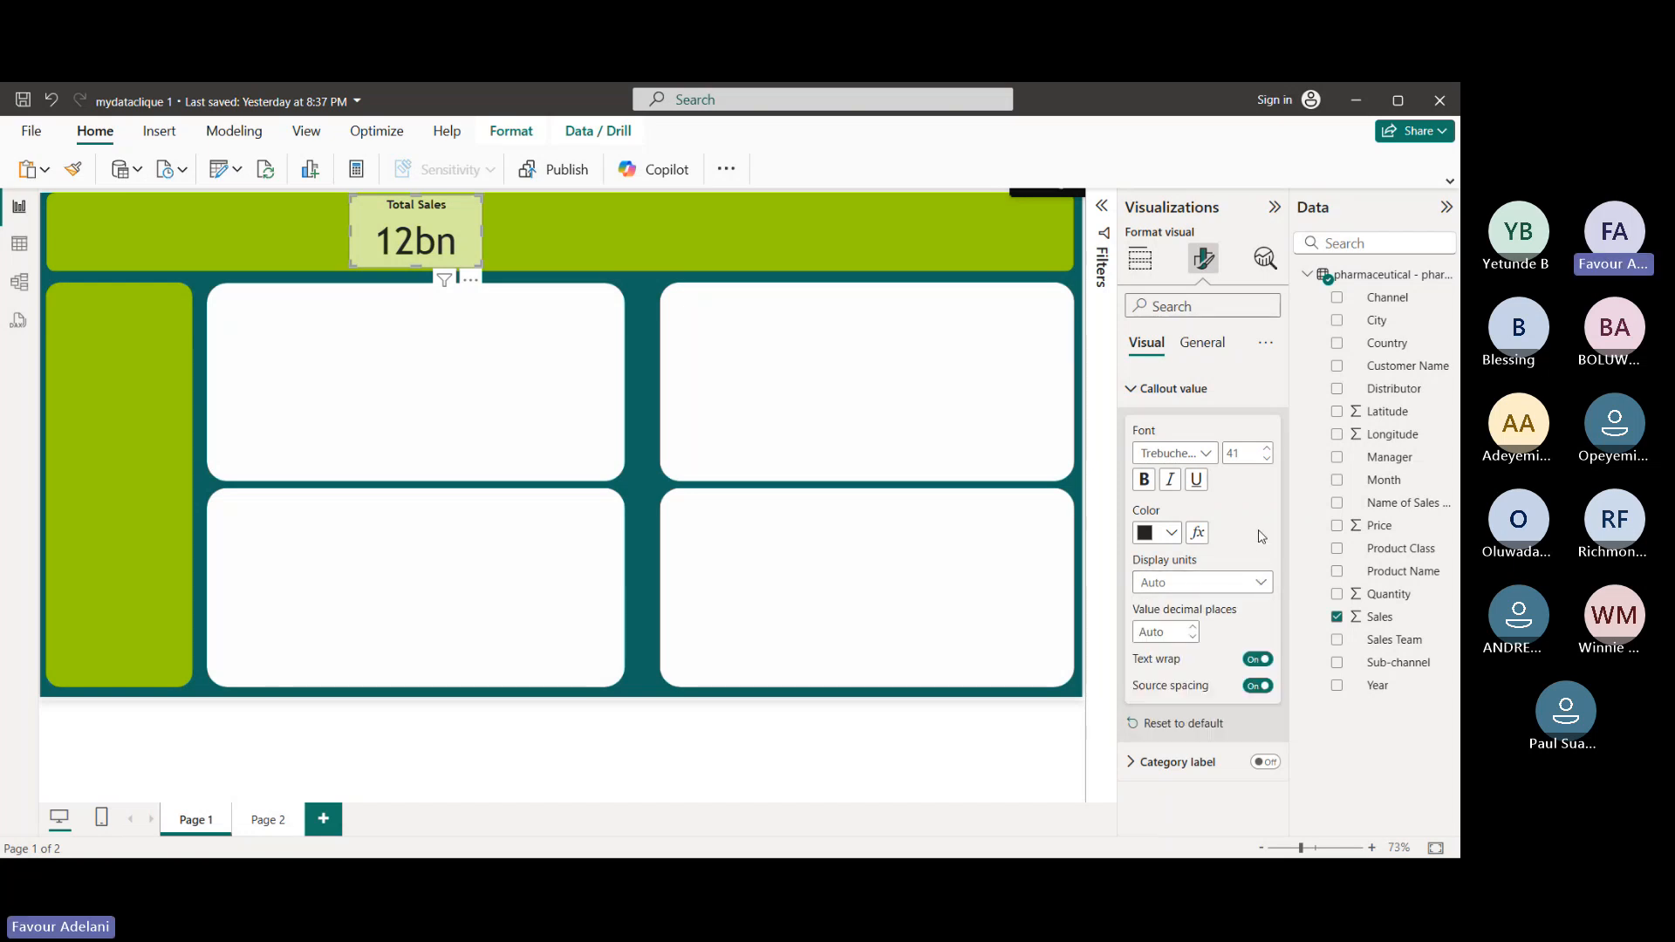
- Set the callout value's display units to Millions and widen the Total Sales card to fit the full number
left_click(1258, 586)
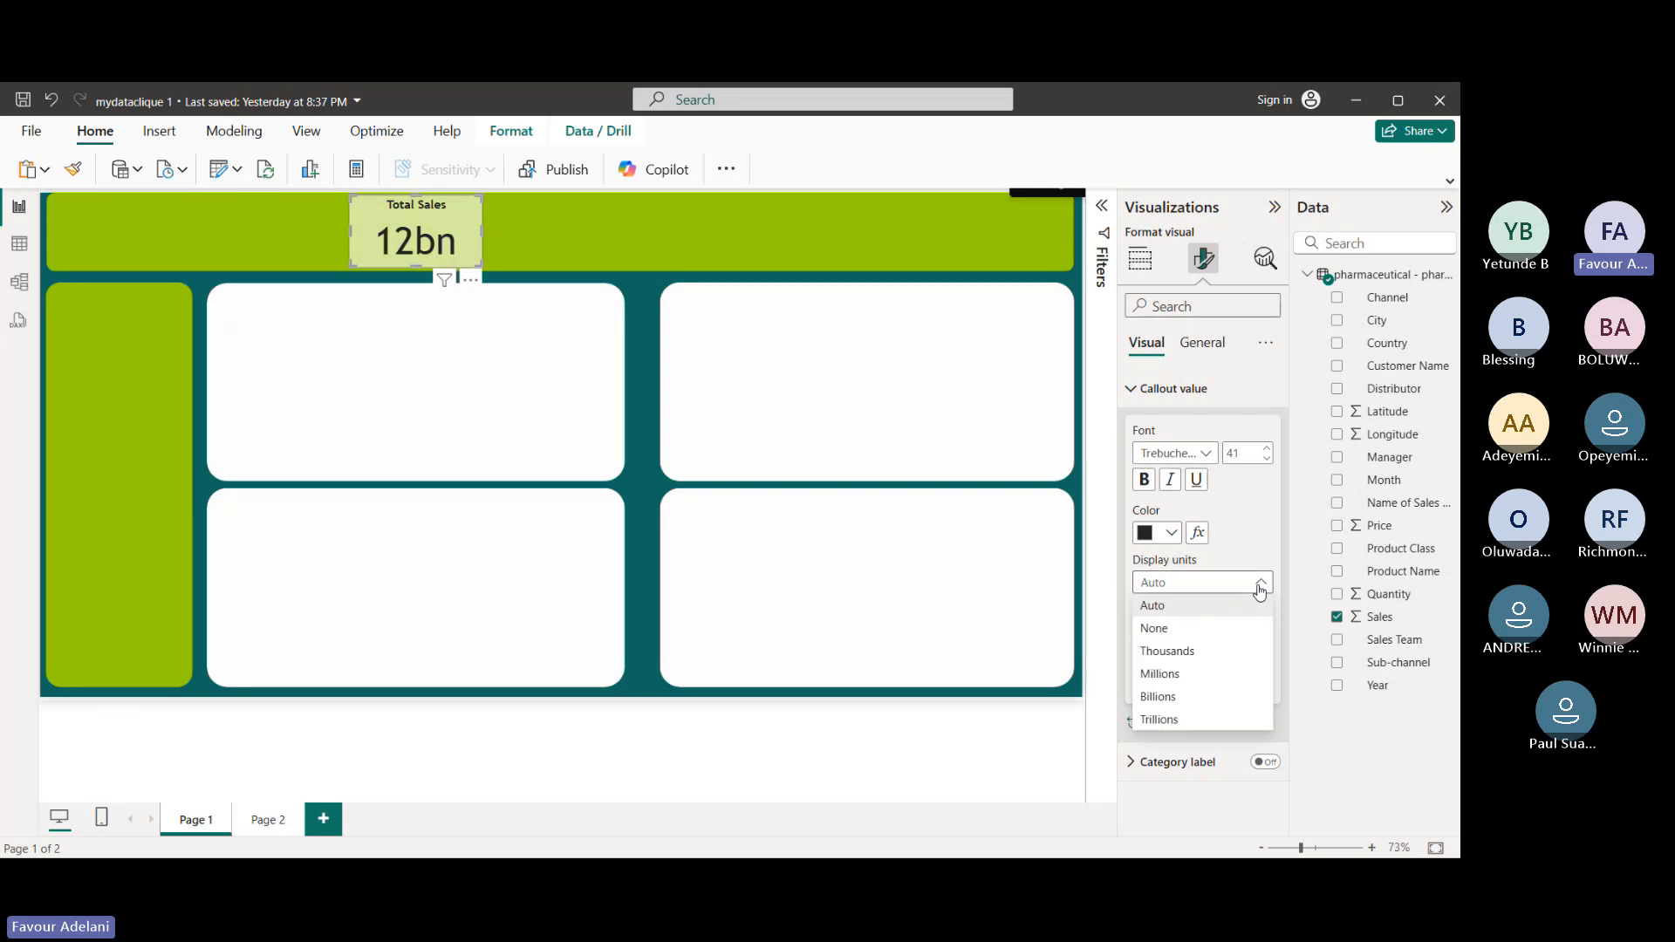
left_click(1179, 677)
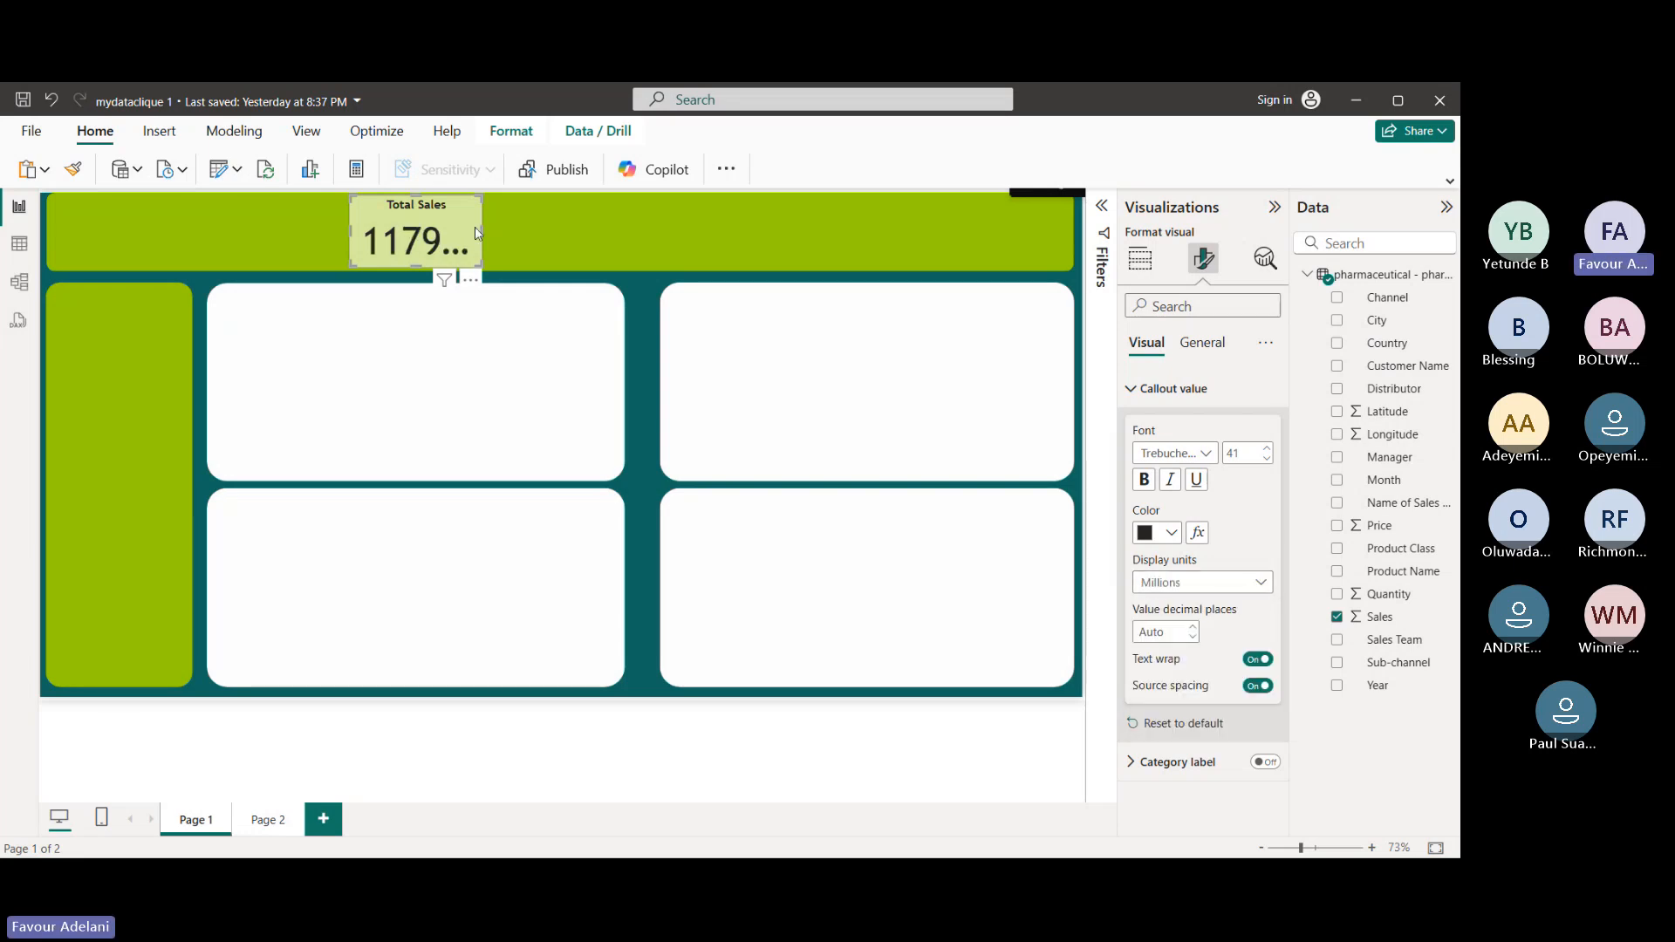
left_click_drag(478, 229, 545, 233)
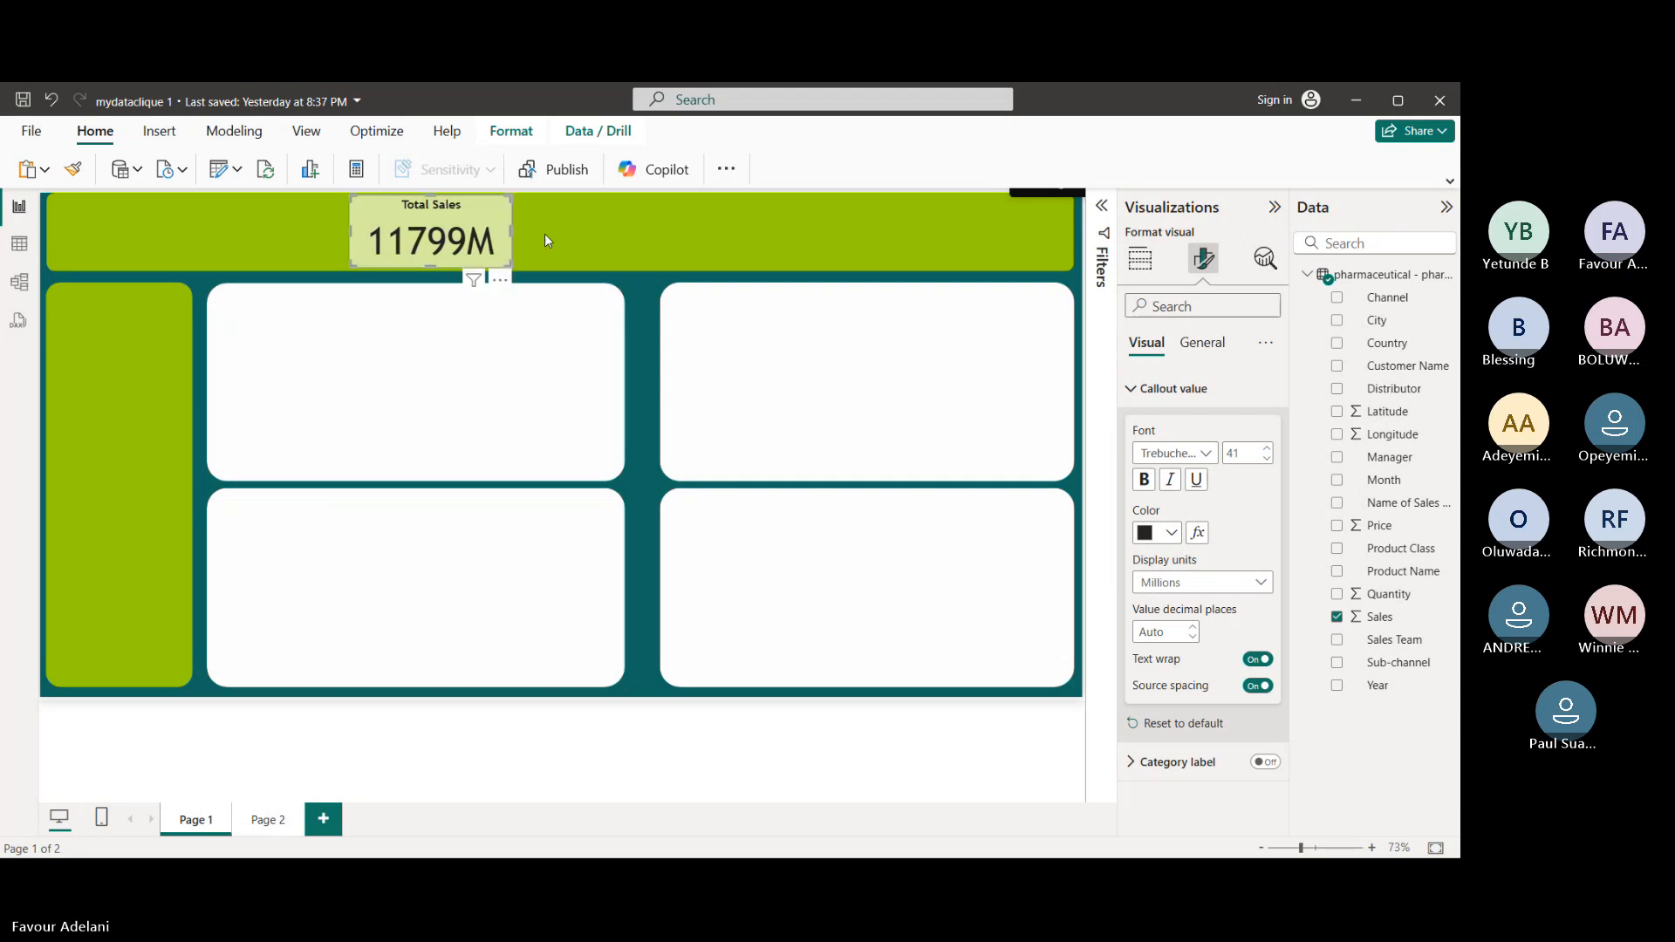
- Try Billions as the callout value's display units and return the setting to Auto
left_click(1269, 583)
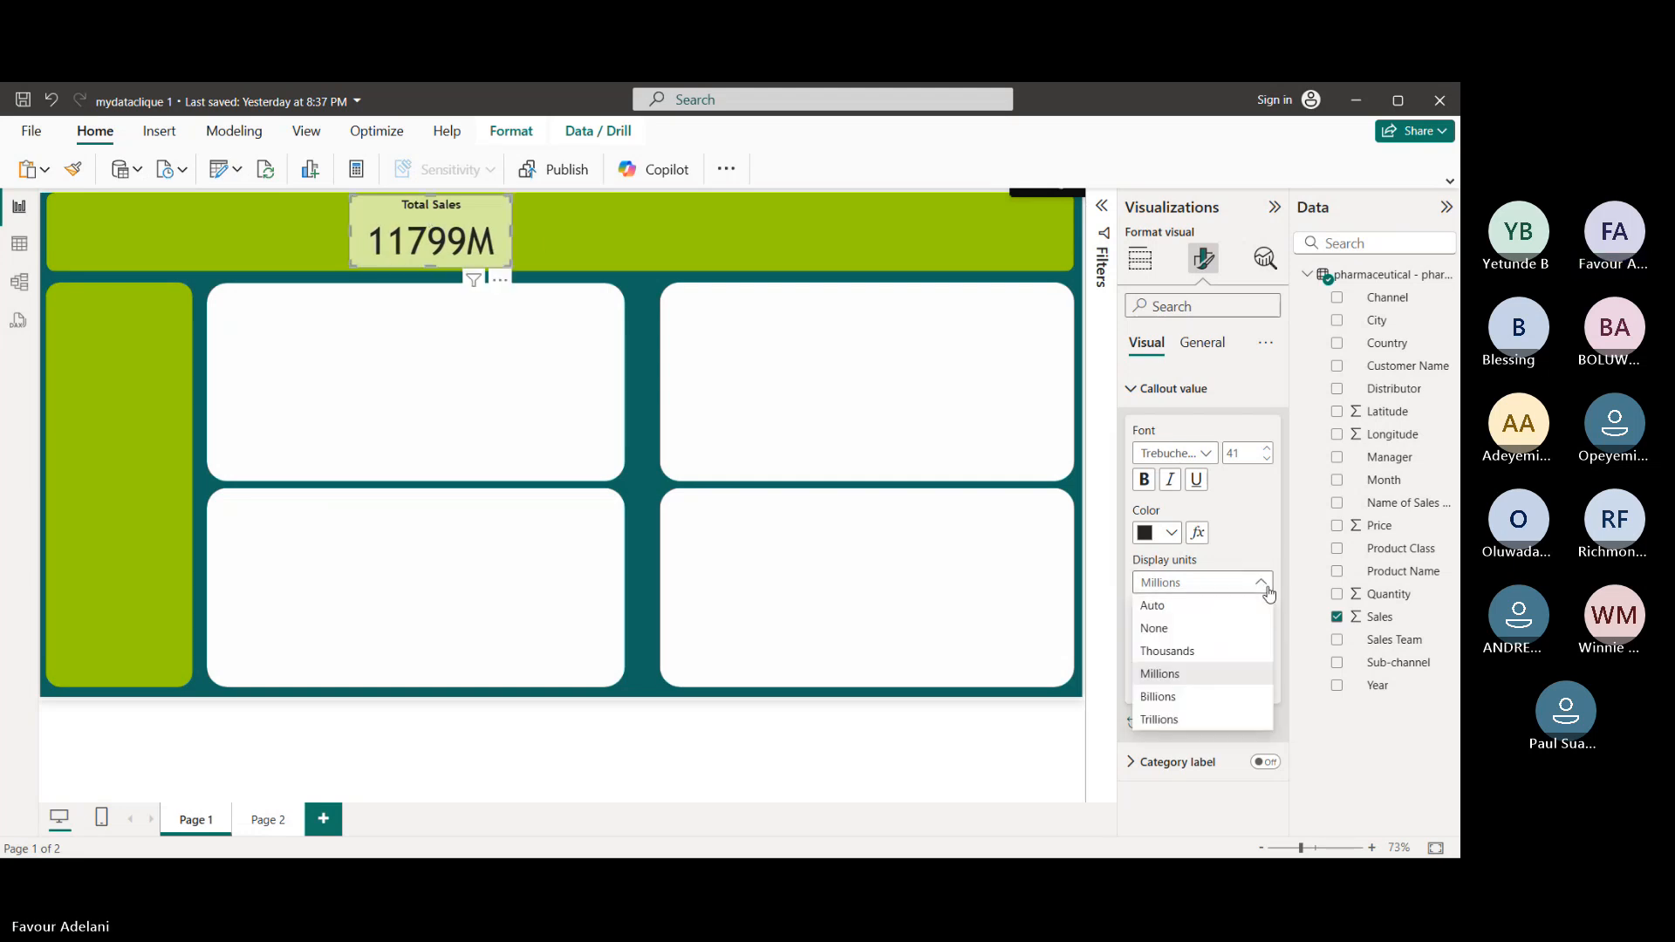
left_click(1187, 697)
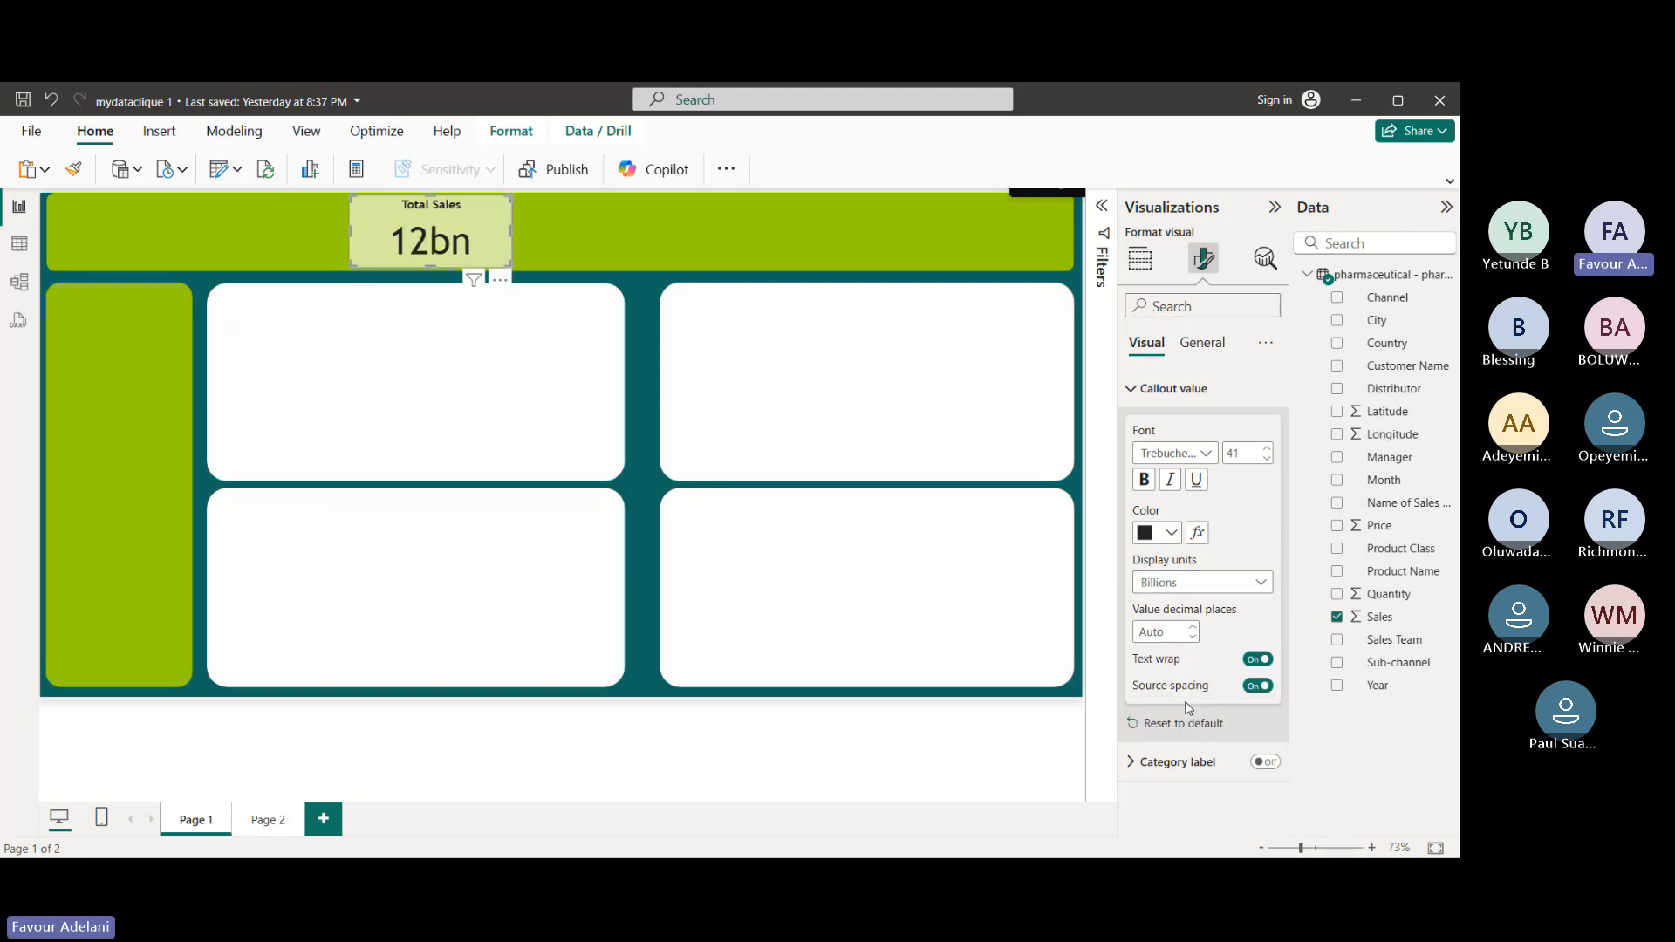
left_click(1257, 583)
left_click(1176, 608)
- Set the Total Sales card's callout value to 2 decimal places and collapse the callout settings
left_click(1198, 629)
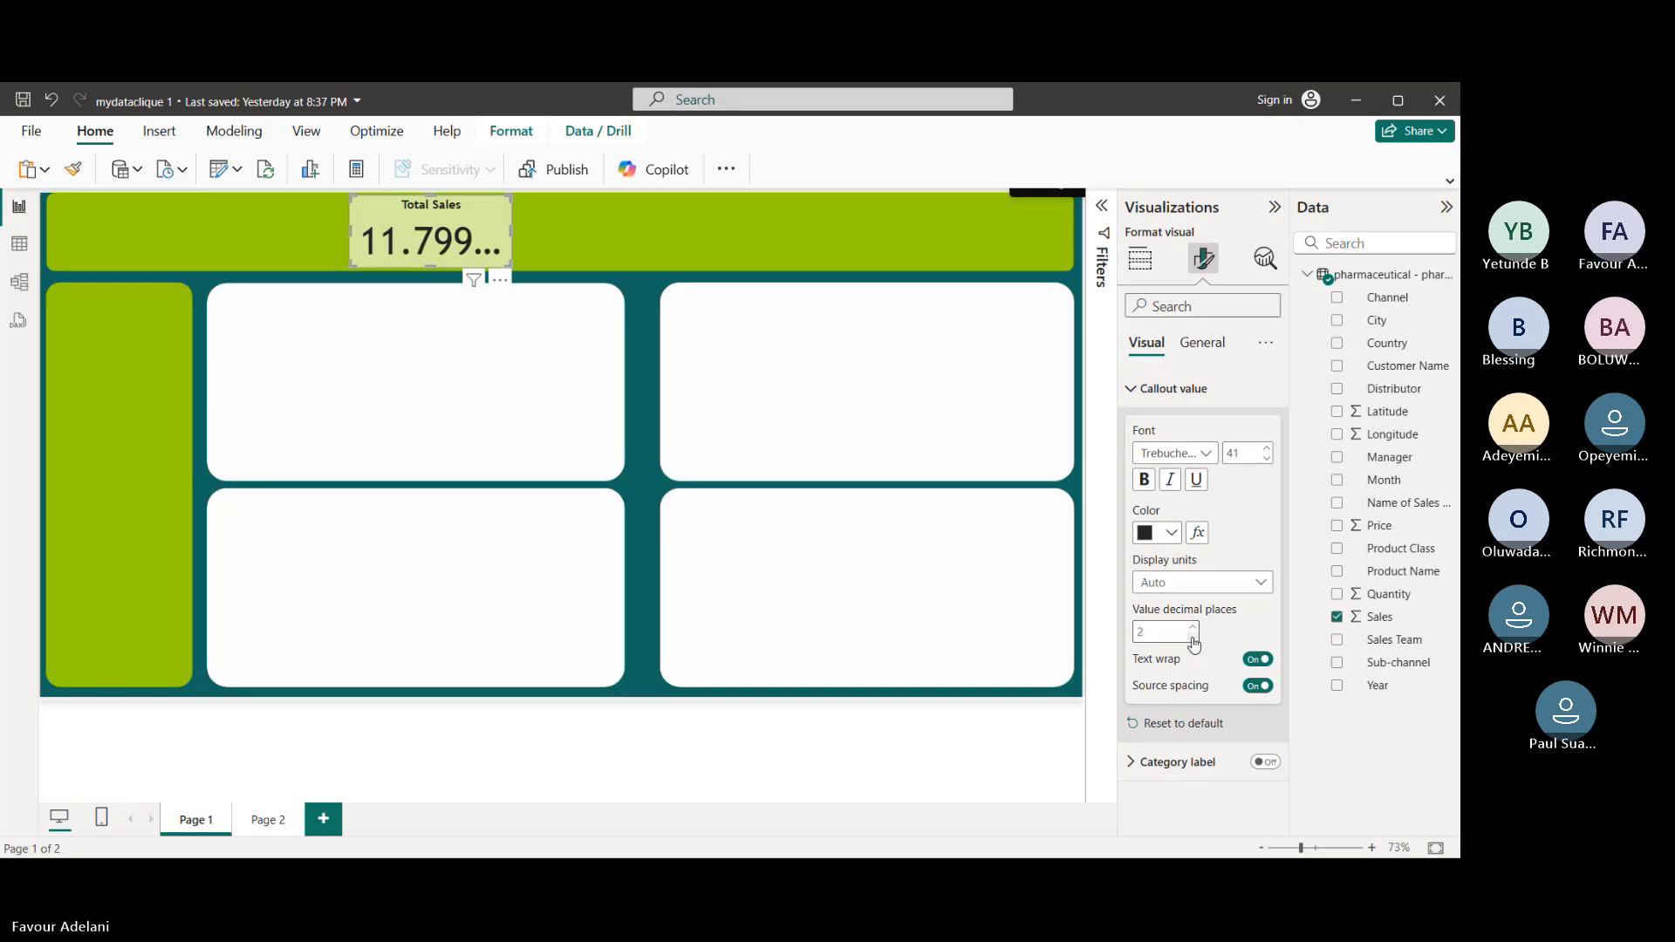
left_click(1192, 638)
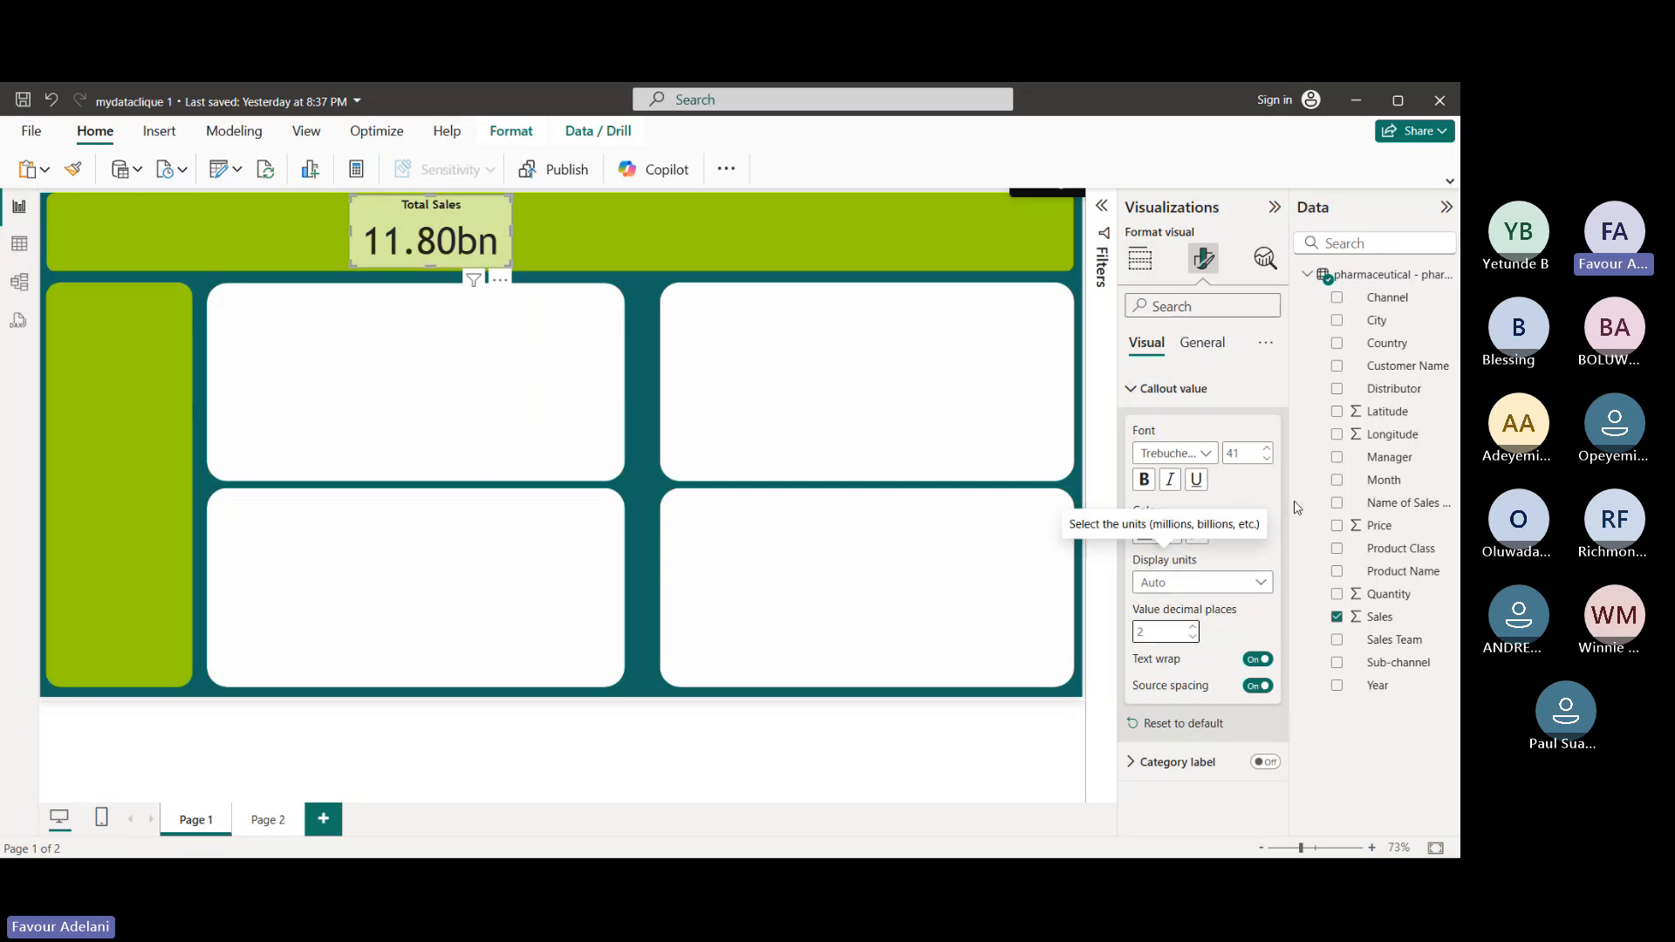
left_click(1160, 403)
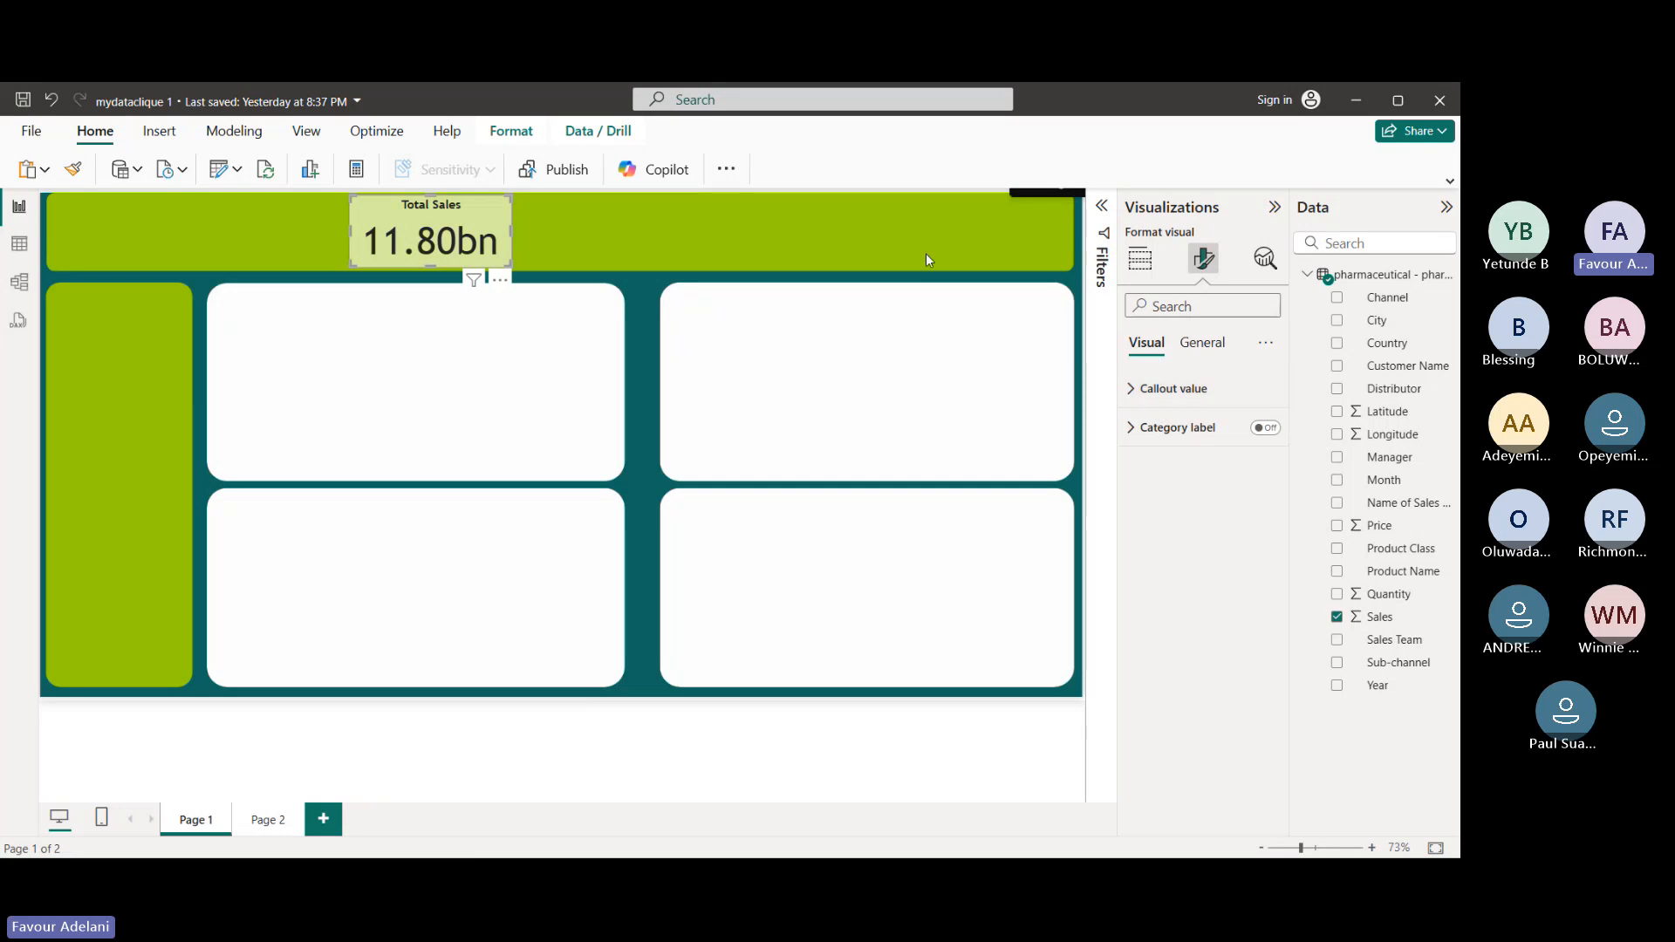
- Format the Sales column as € Euro (€ 123) currency and widen the Total Sales card to fit the value
left_click(524, 141)
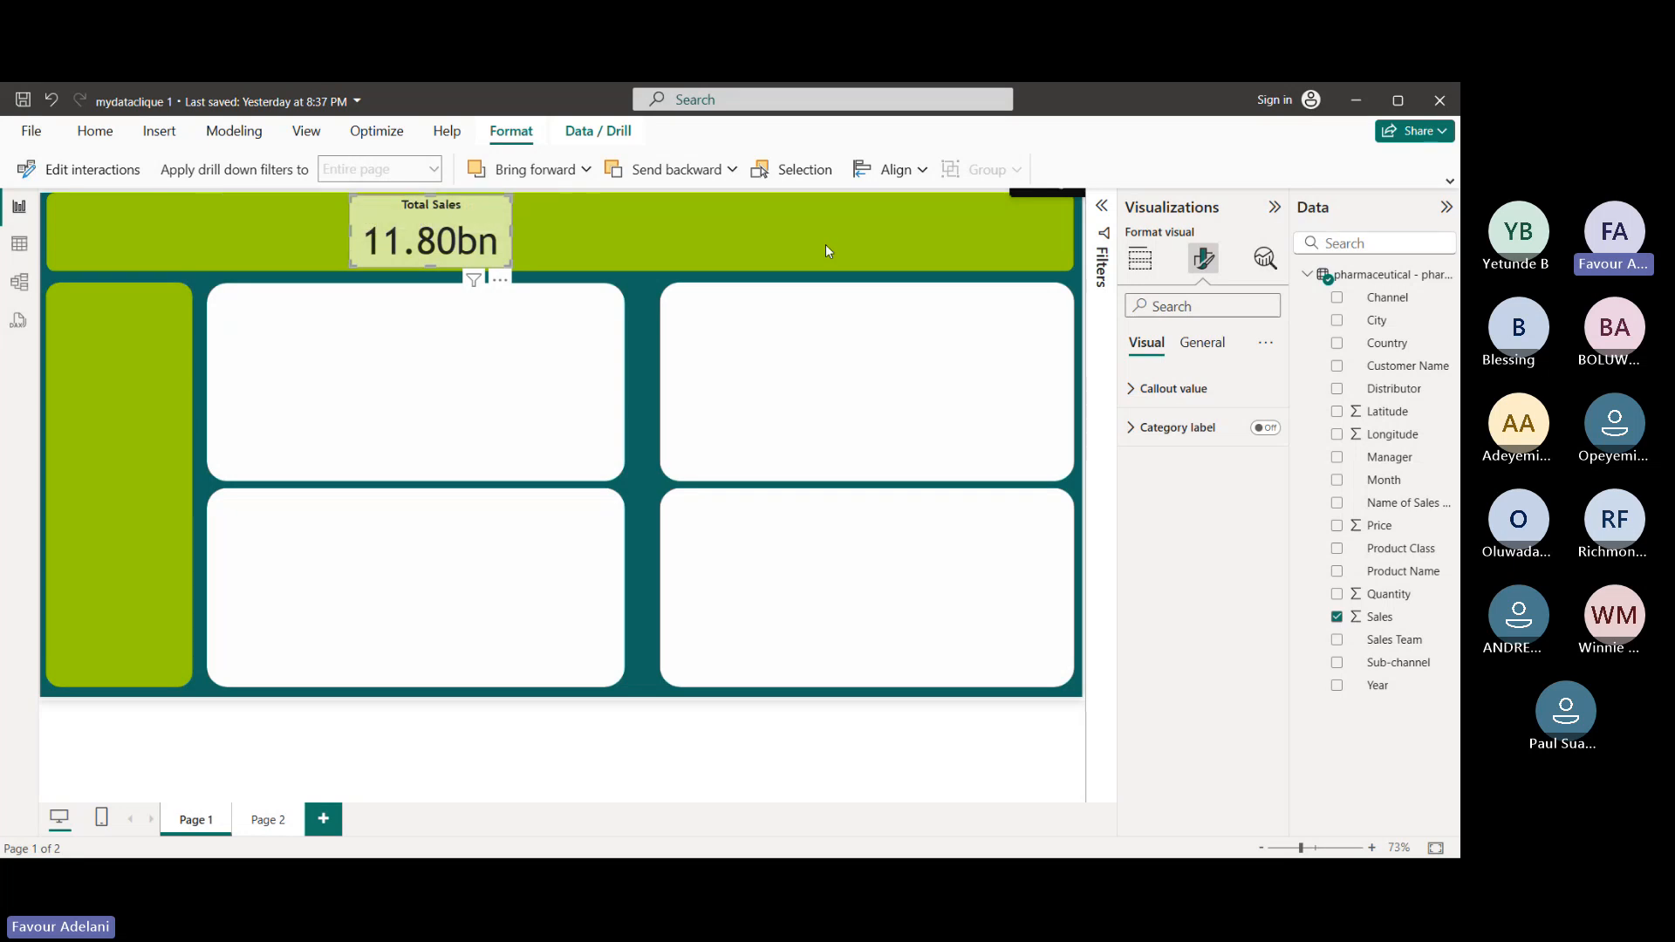
left_click(1392, 621)
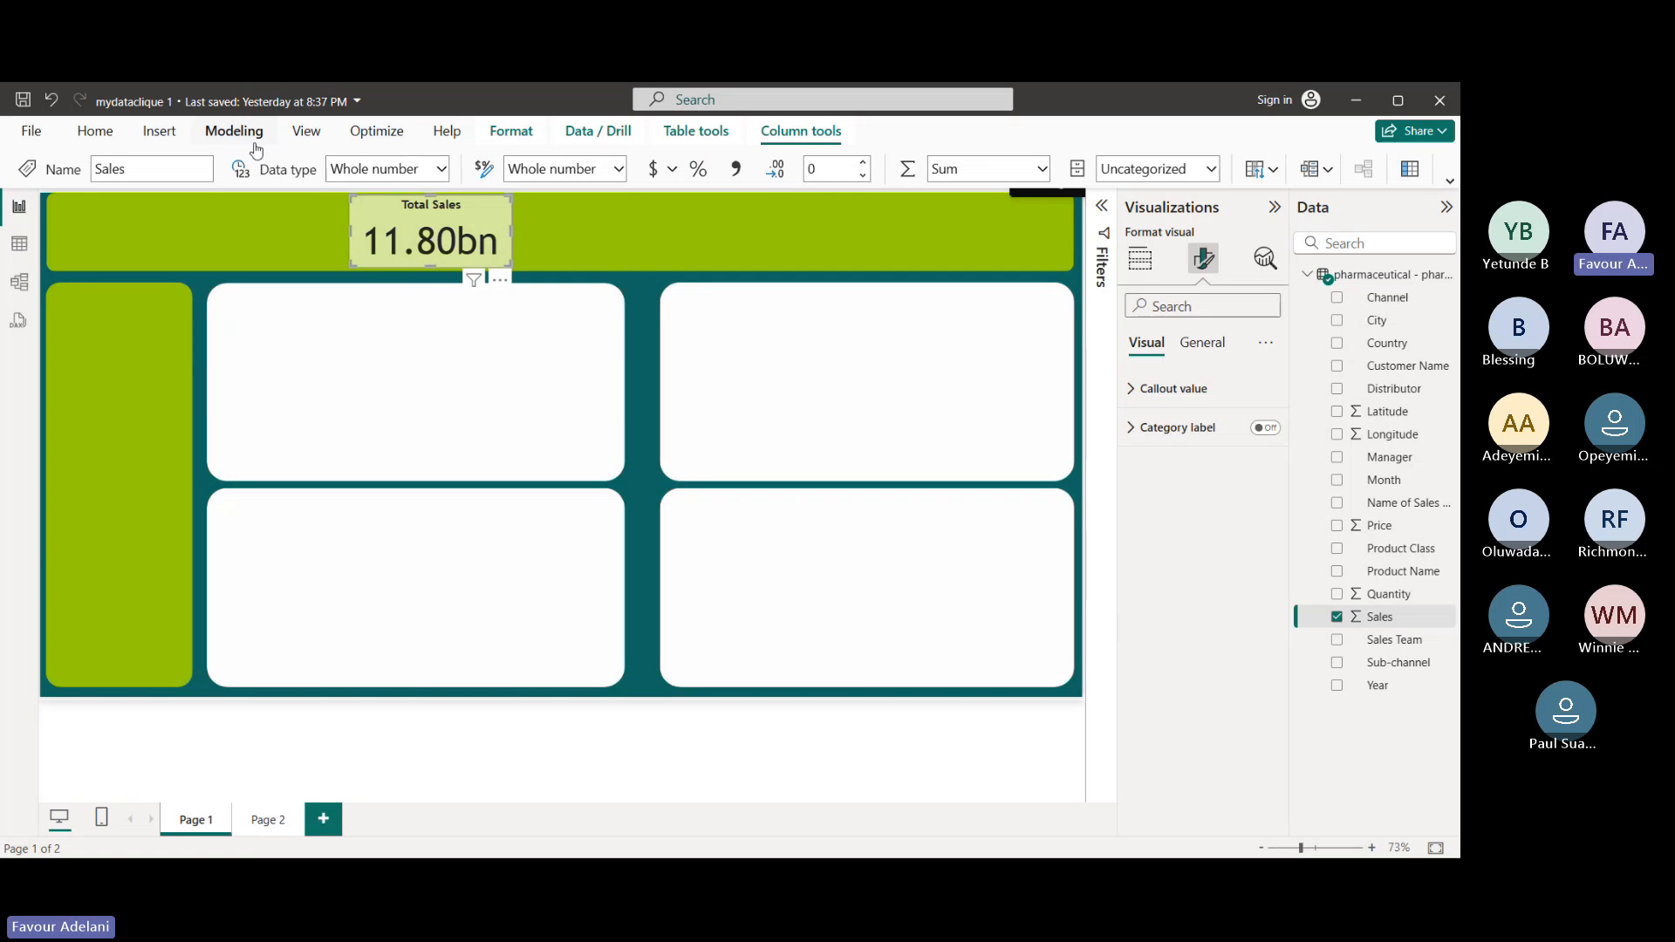
left_click(155, 165)
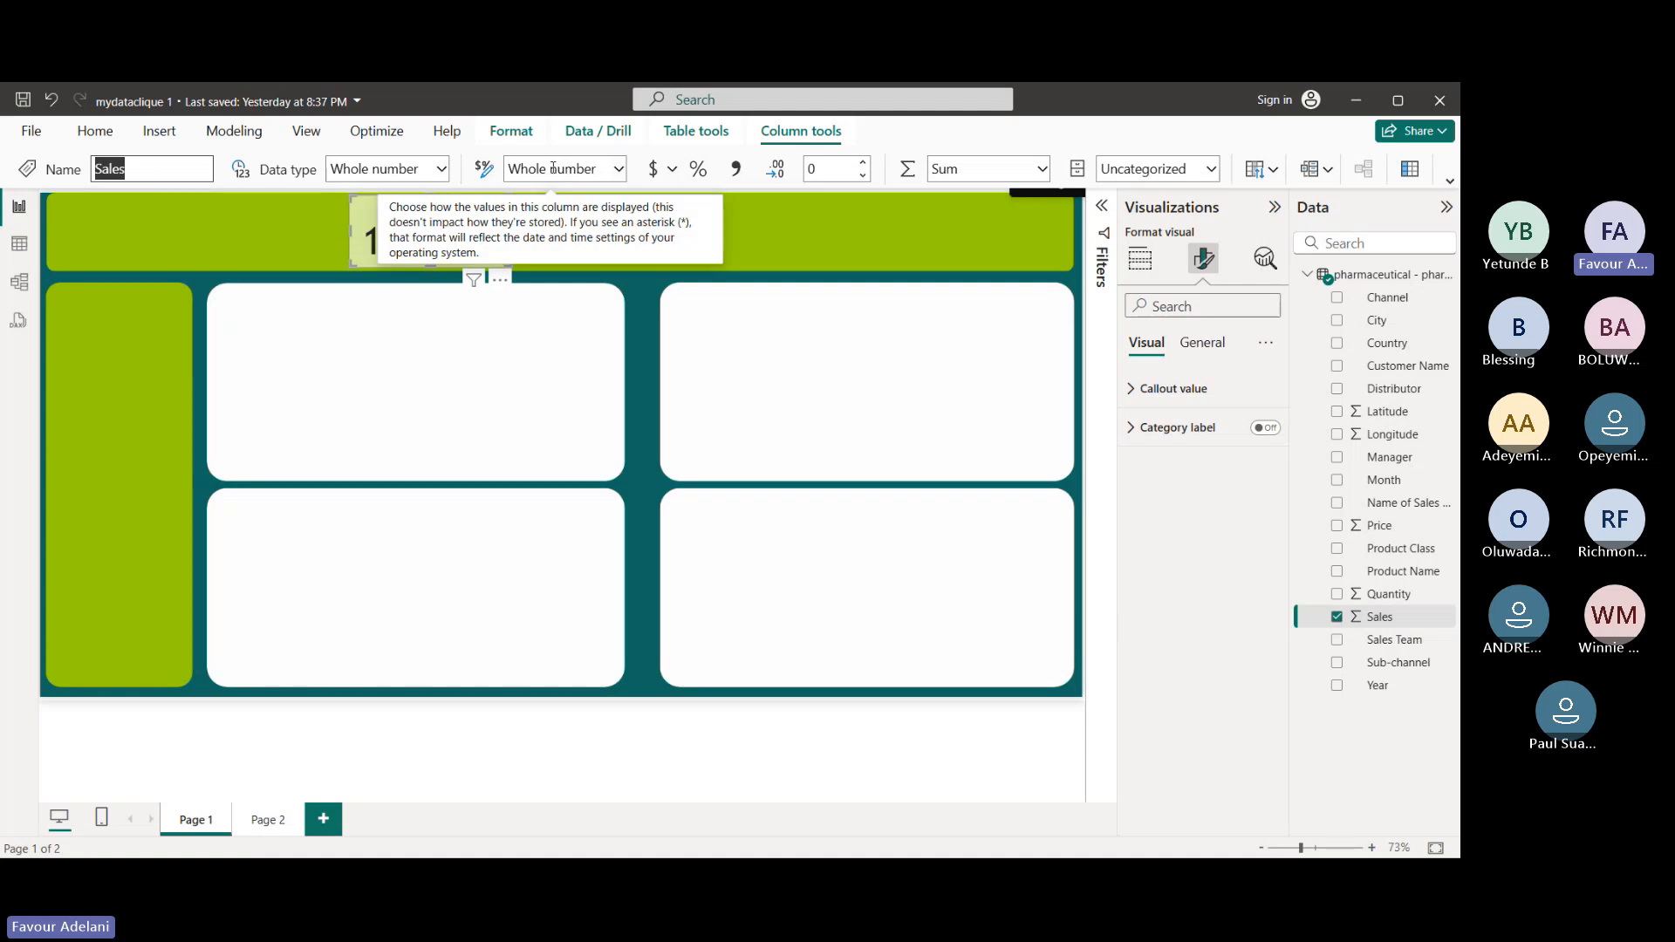
left_click(671, 171)
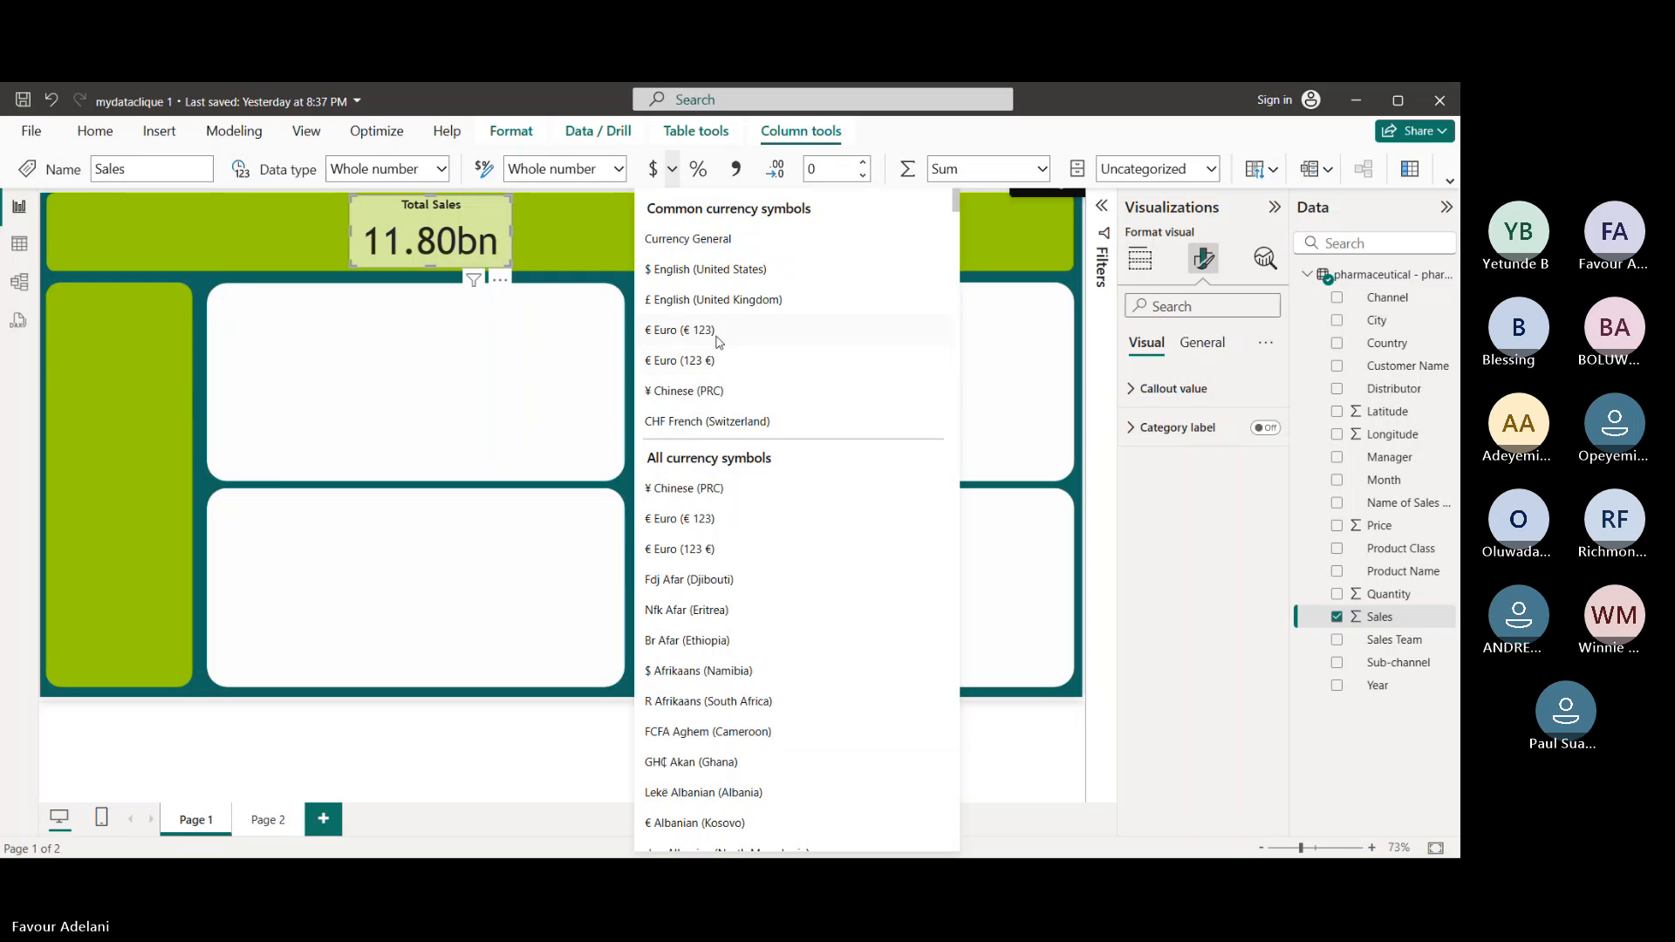
left_click(673, 172)
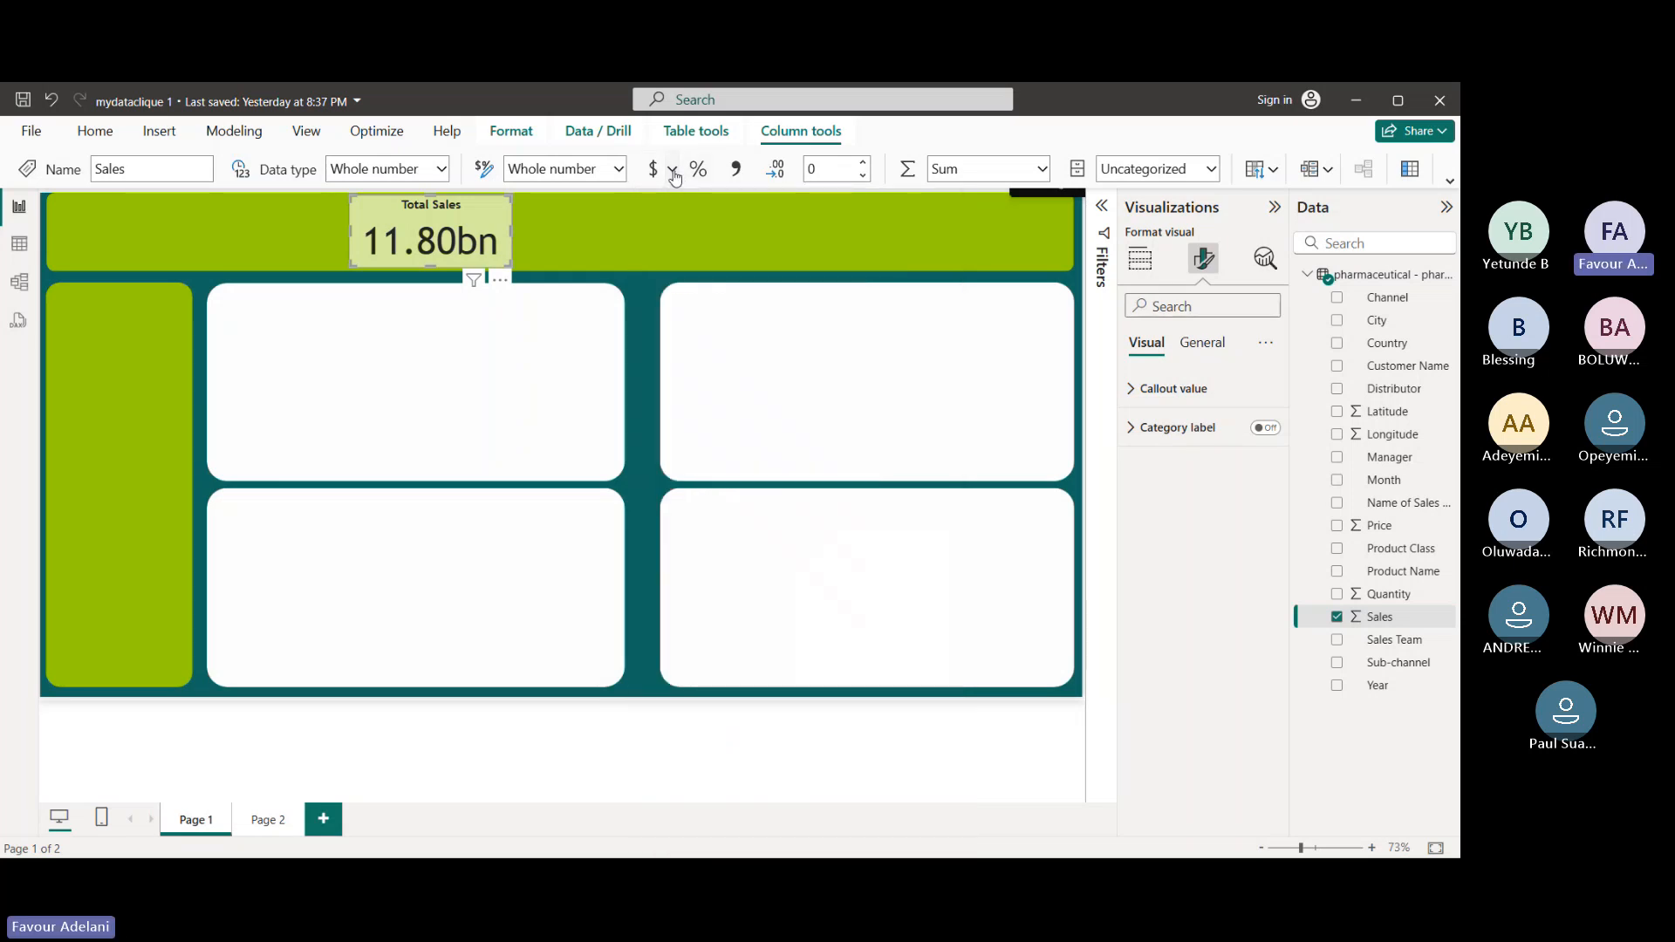
left_click(674, 172)
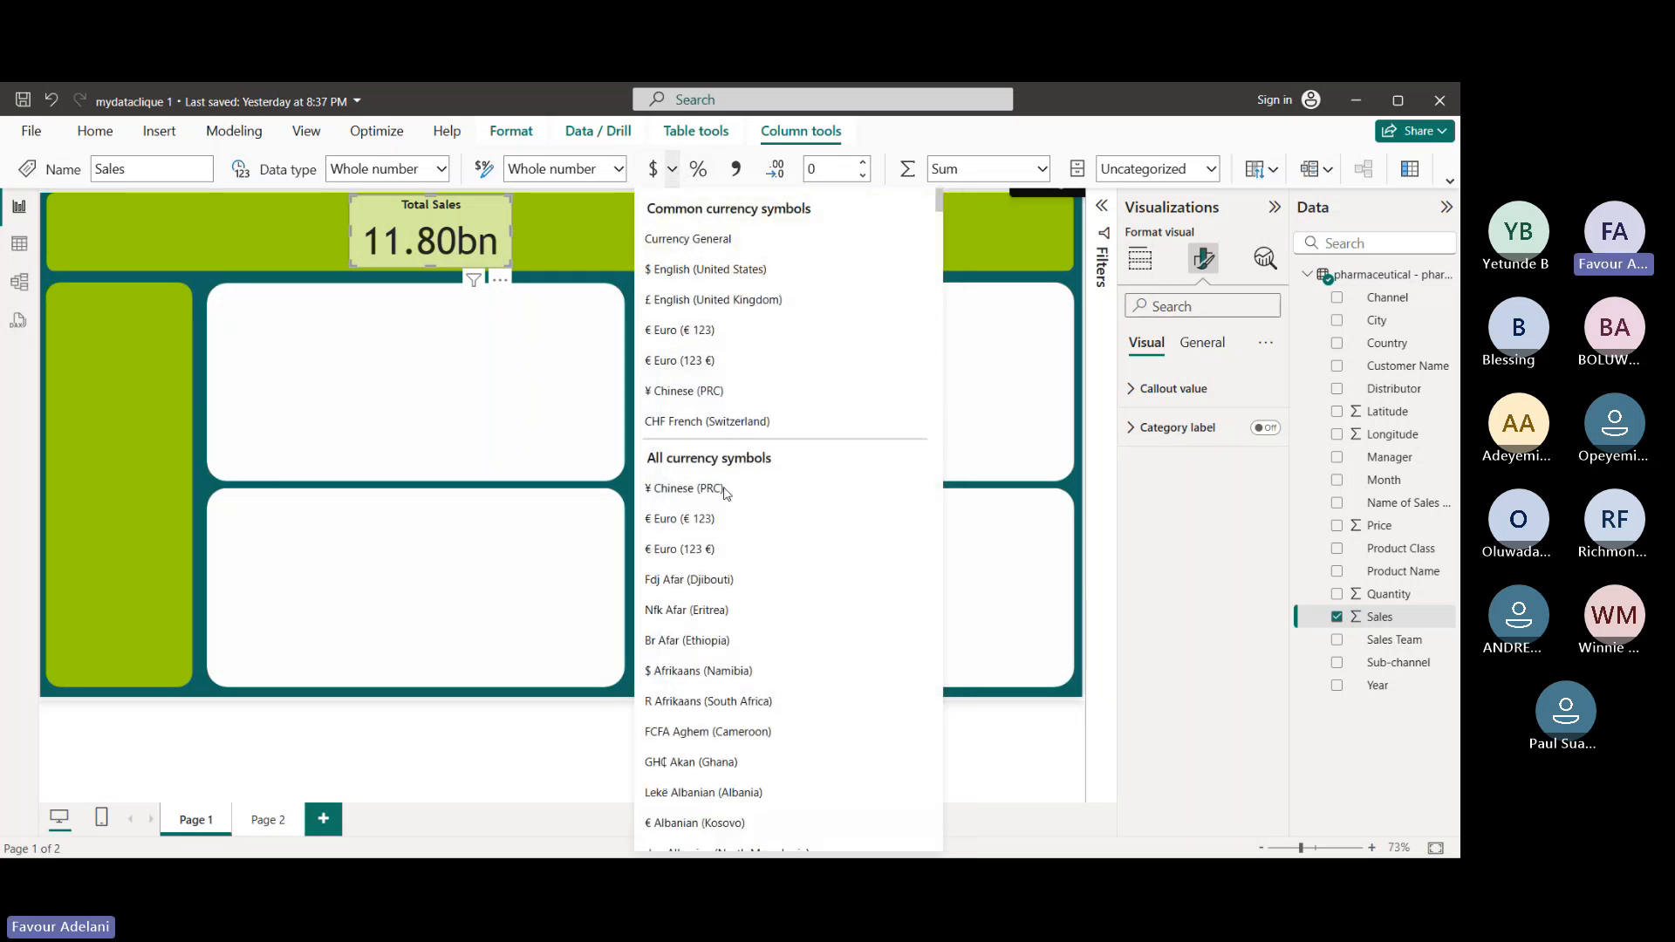
left_click(698, 332)
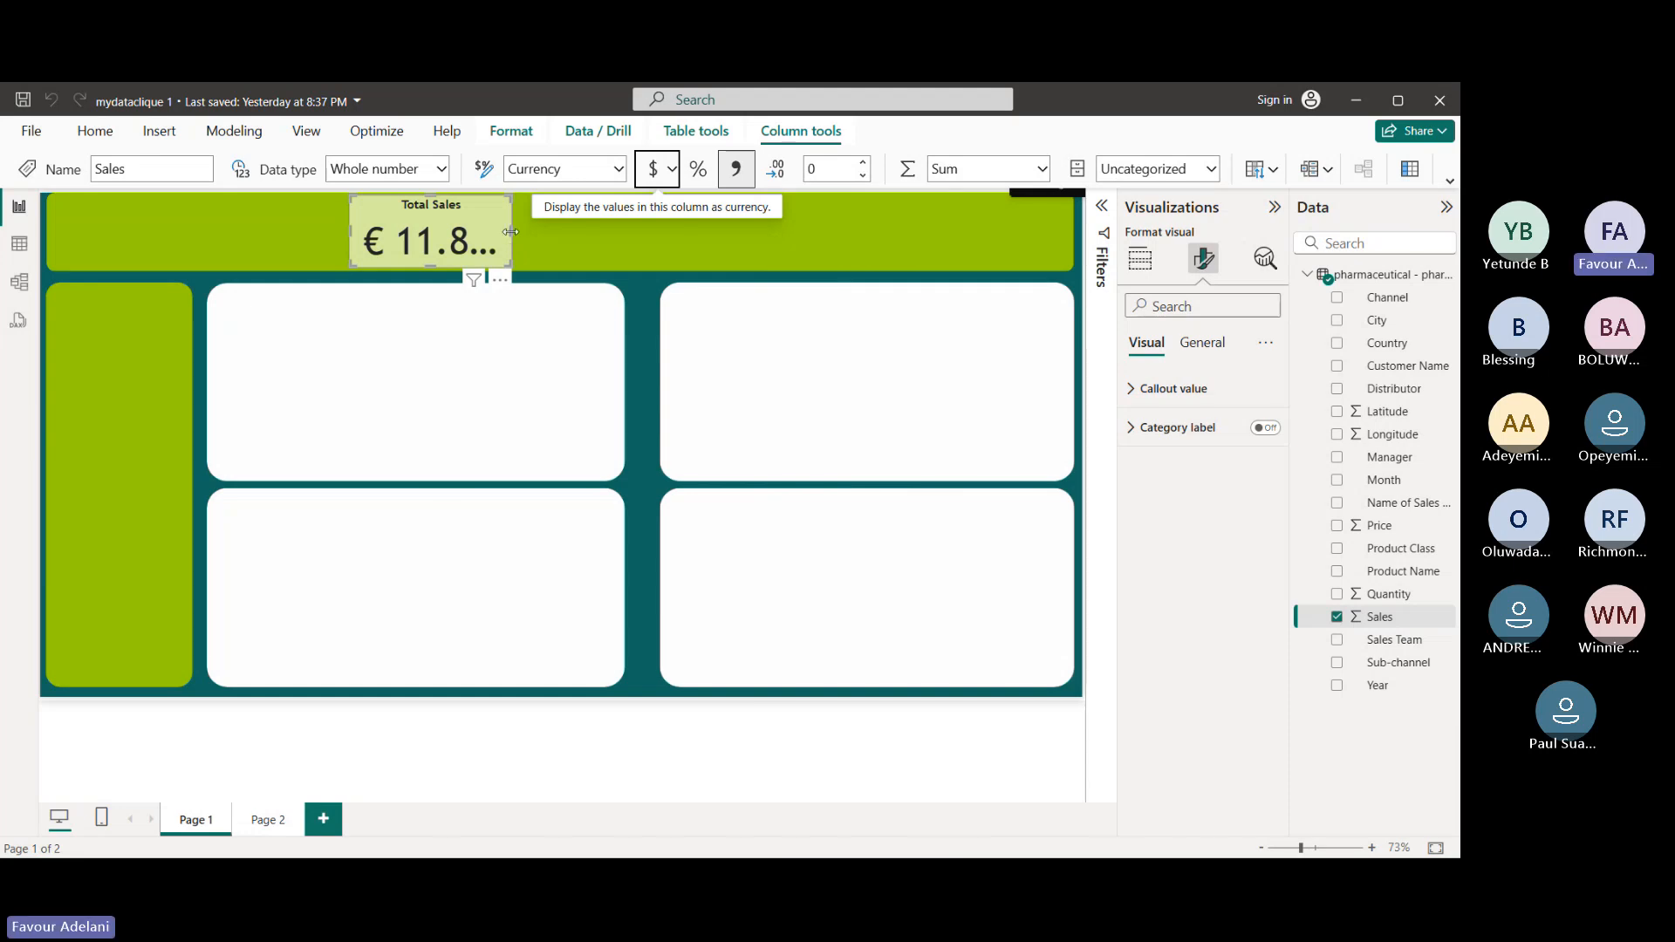
left_click_drag(510, 231, 534, 232)
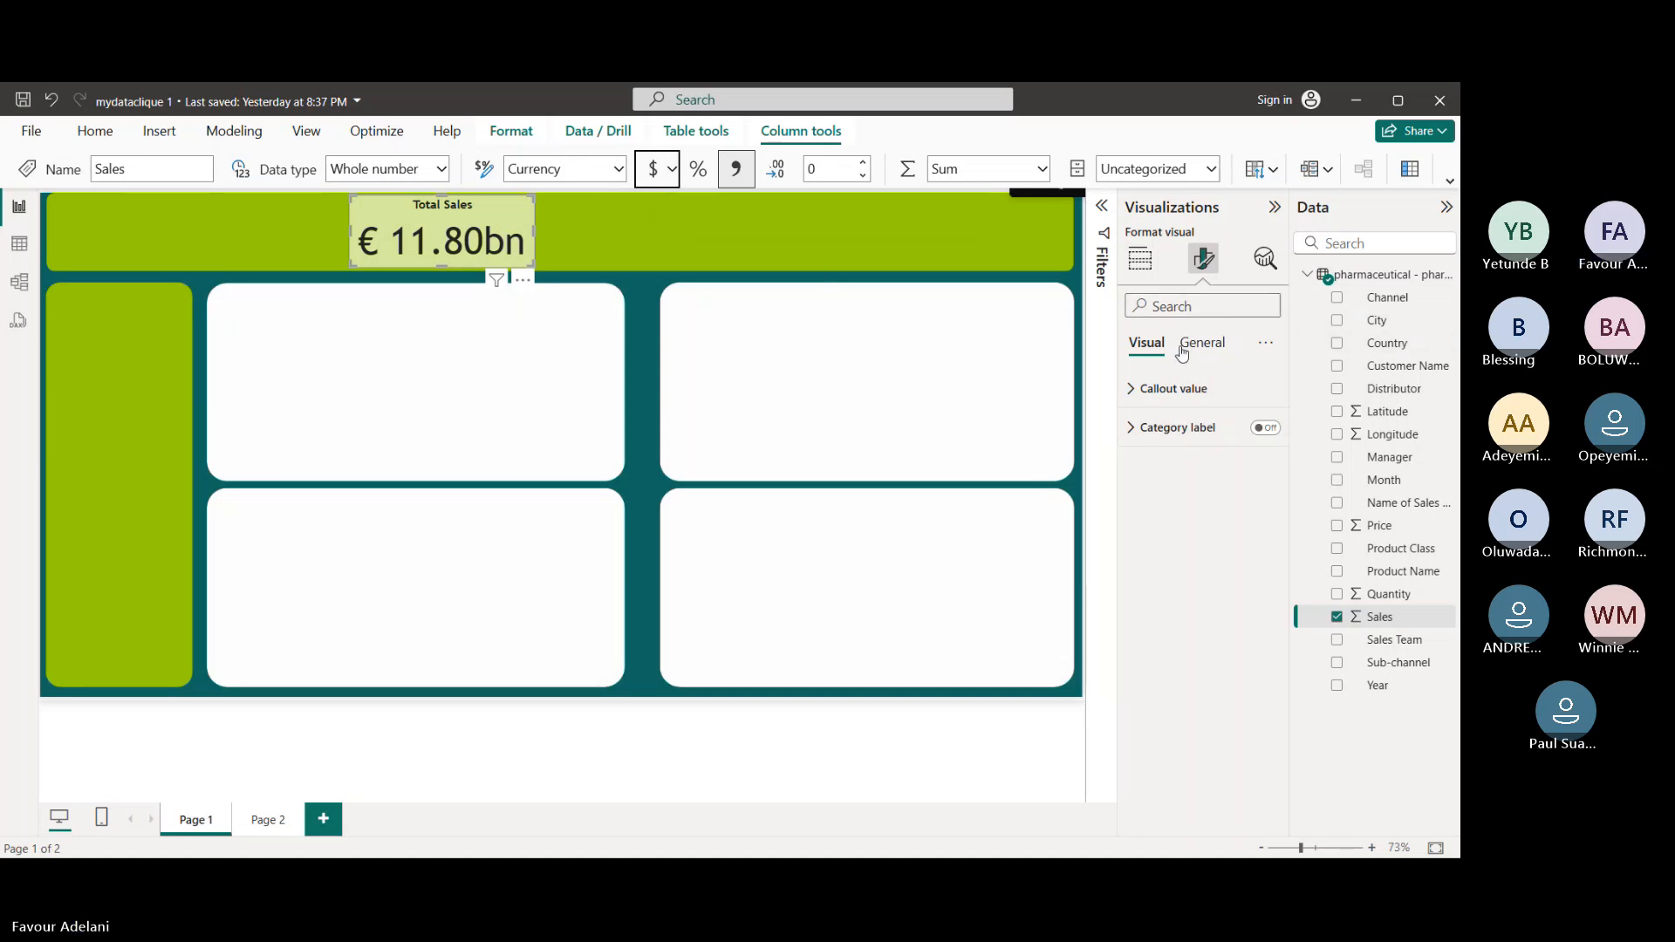
- Reduce the Total Sales callout value's font size to 35 and move the card slightly left within the green header band
left_click(1150, 397)
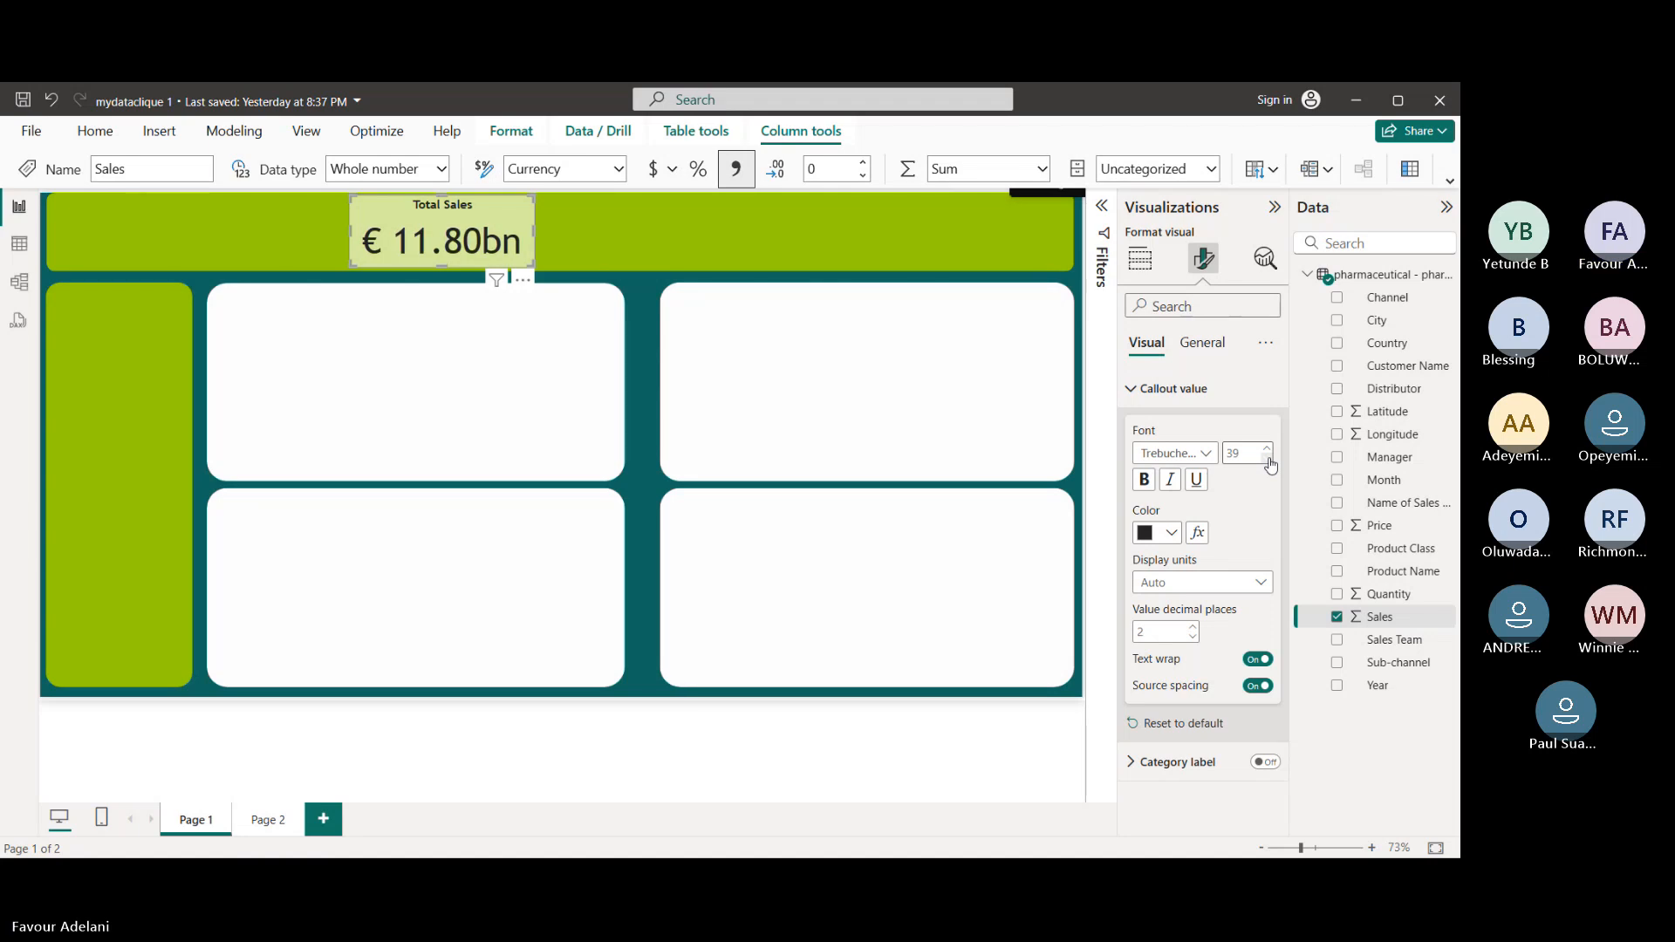
left_click(1269, 461)
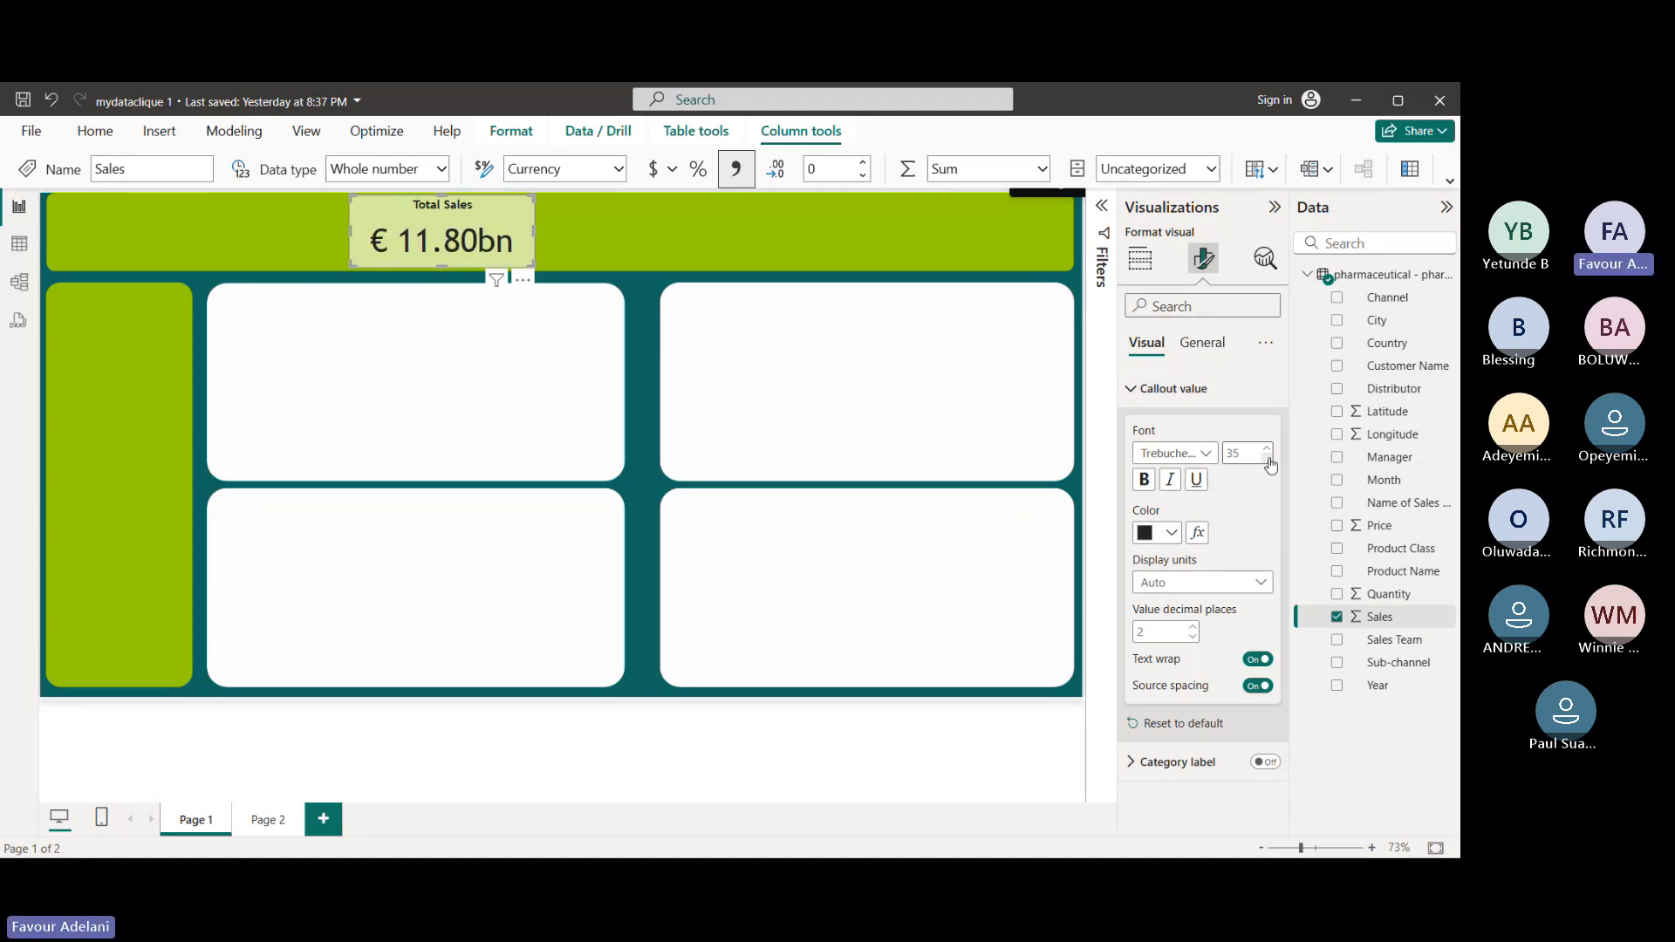
left_click(1270, 460)
left_click(1269, 461)
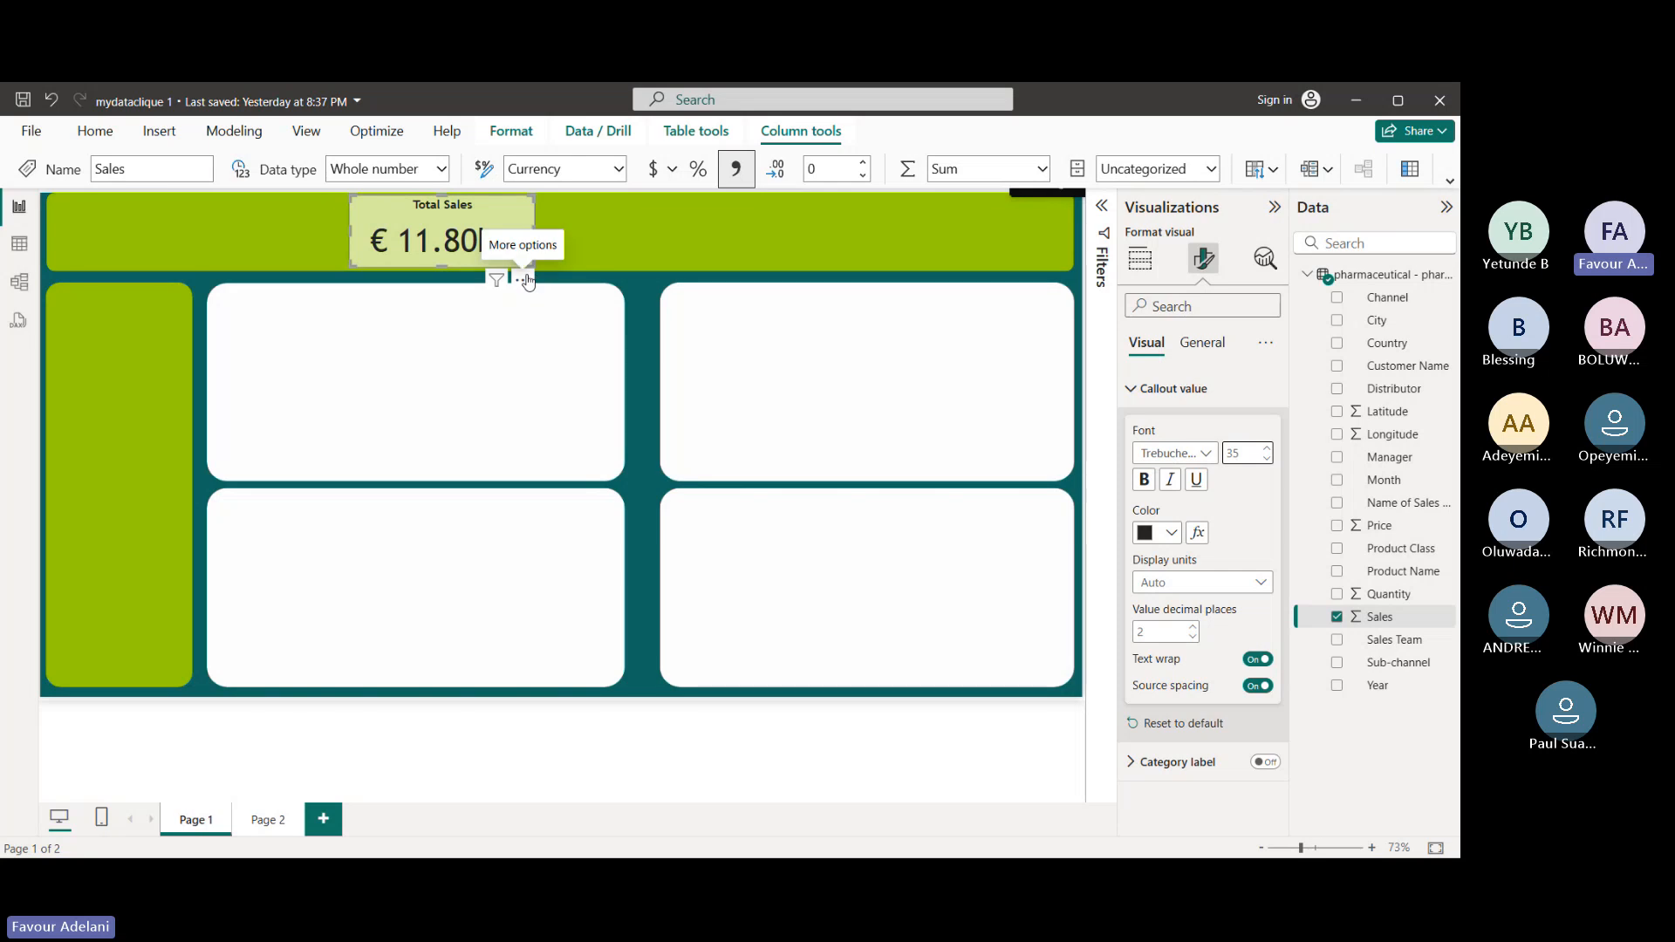
left_click_drag(524, 277, 500, 279)
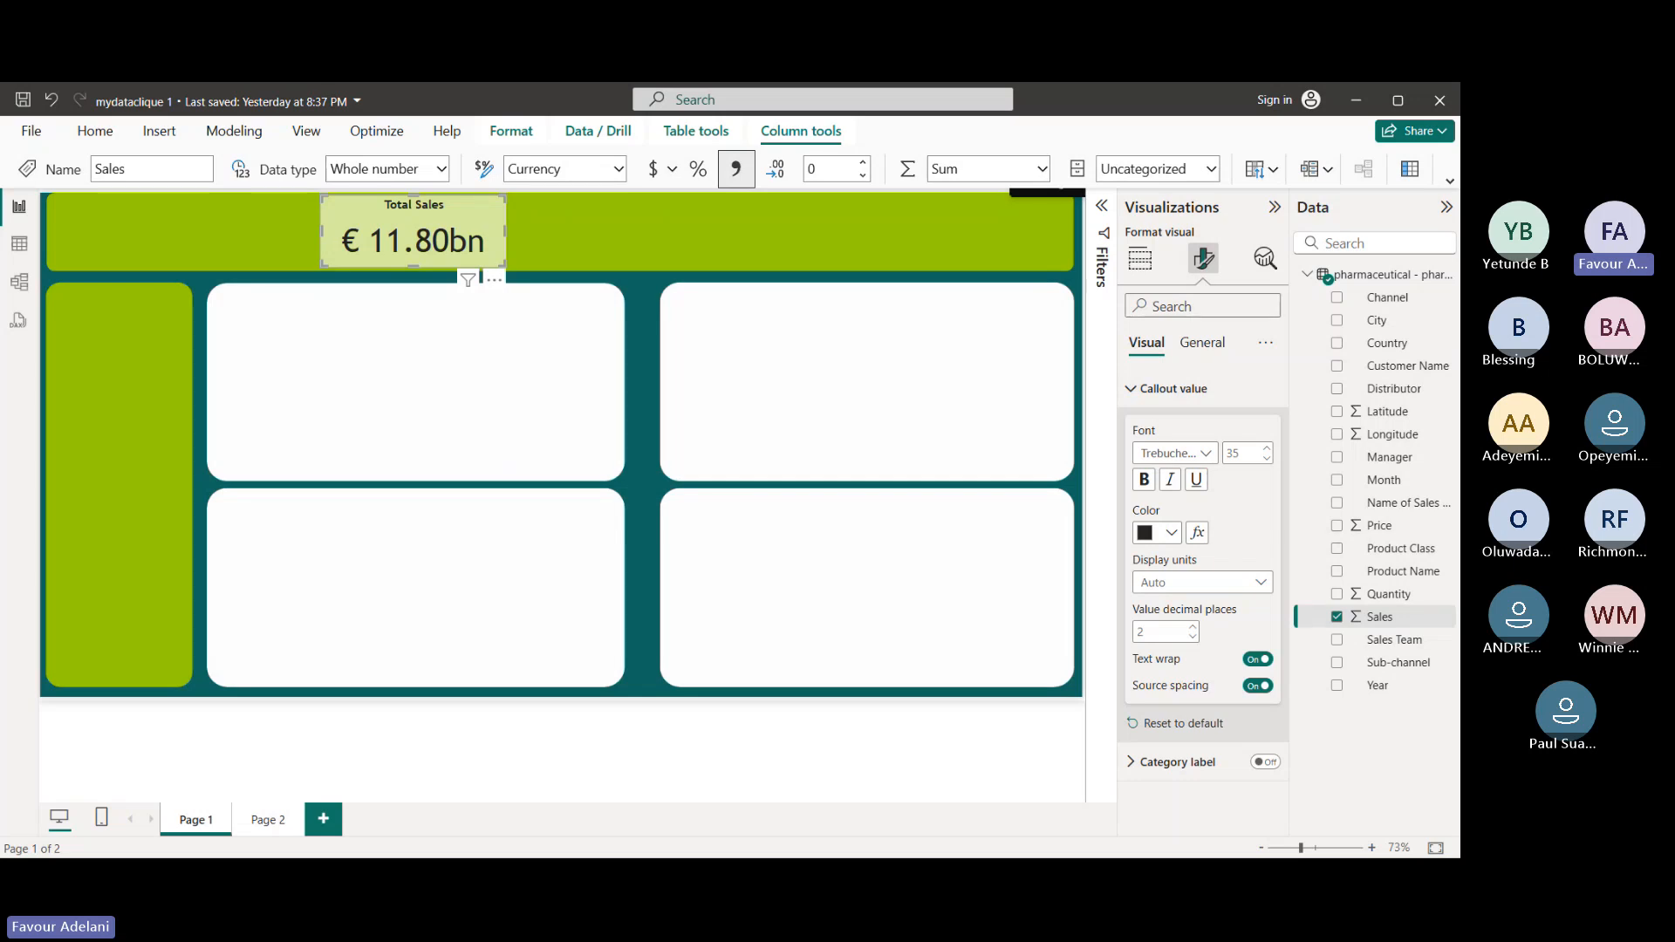
- Duplicate the Total Sales card and place the copy just right of the original in the green header band
left_click(469, 212)
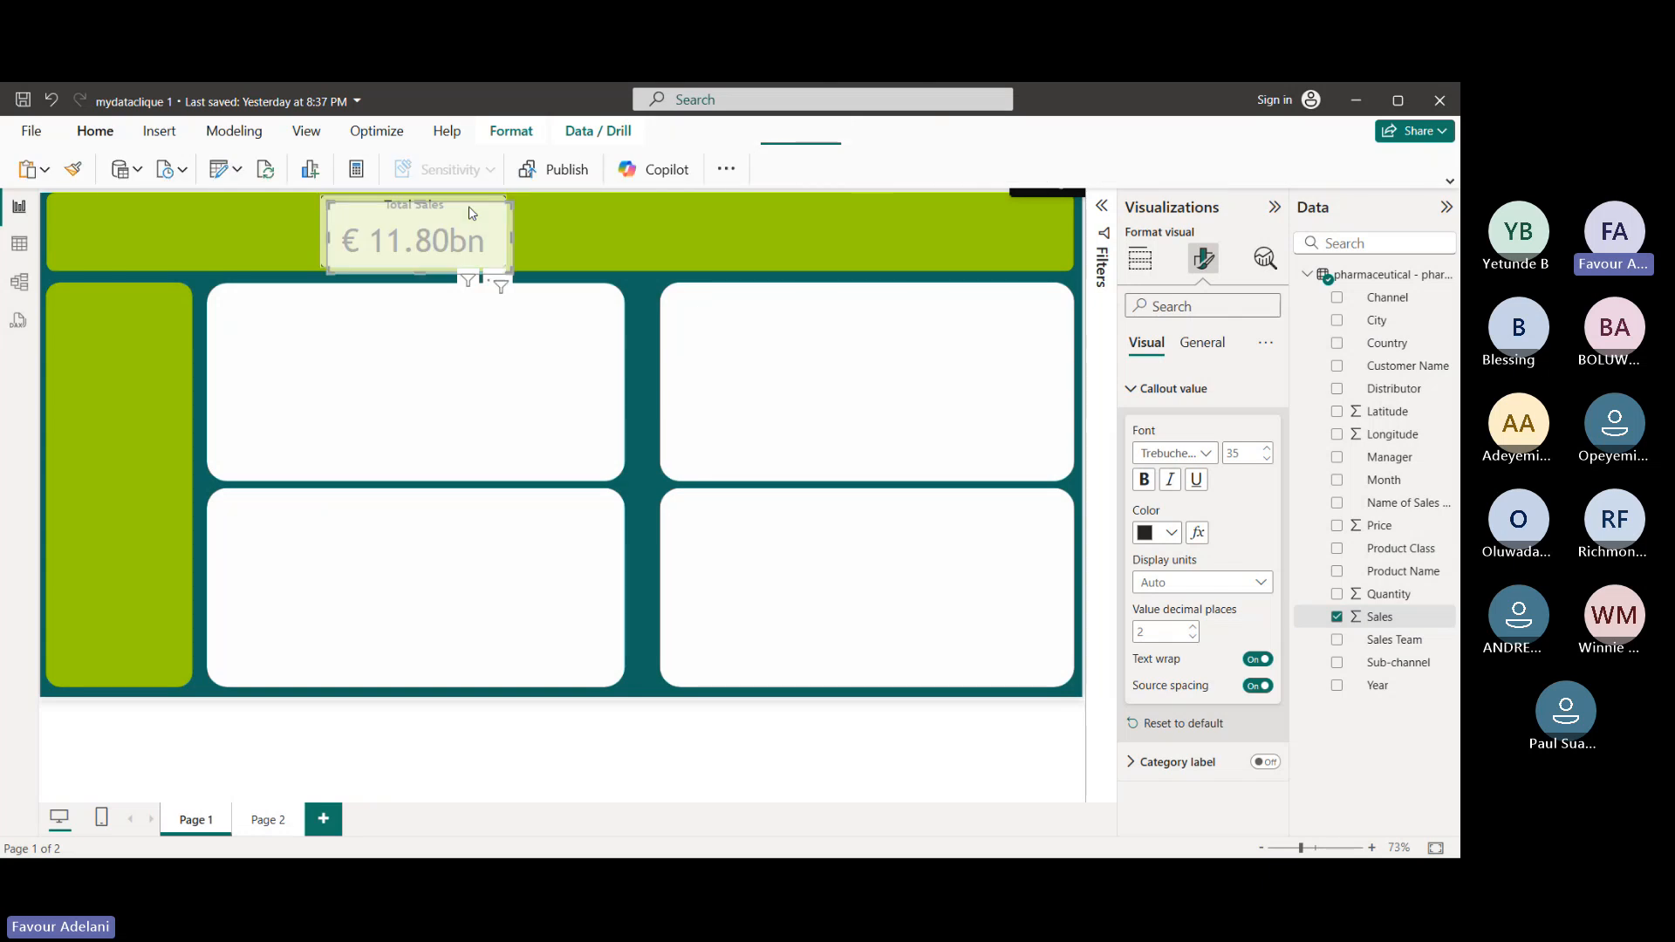
left_click_drag(470, 212, 669, 206)
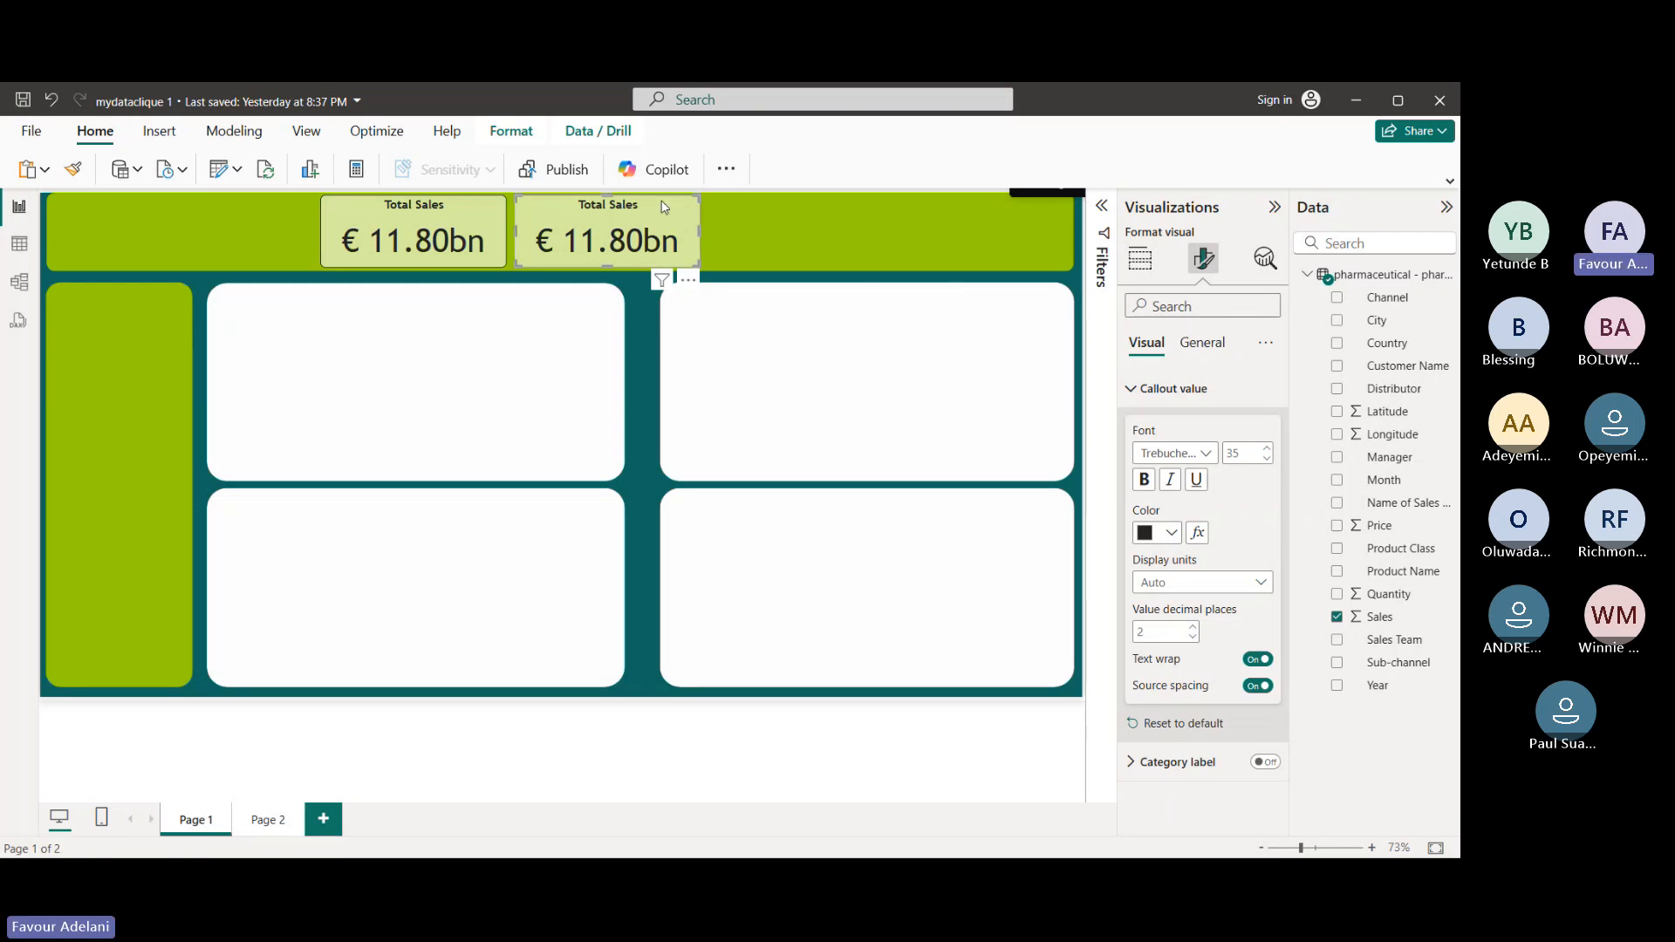
- Replace the Sales field with Quantity in the duplicated card and narrow the card from its left edge
left_click(1338, 619)
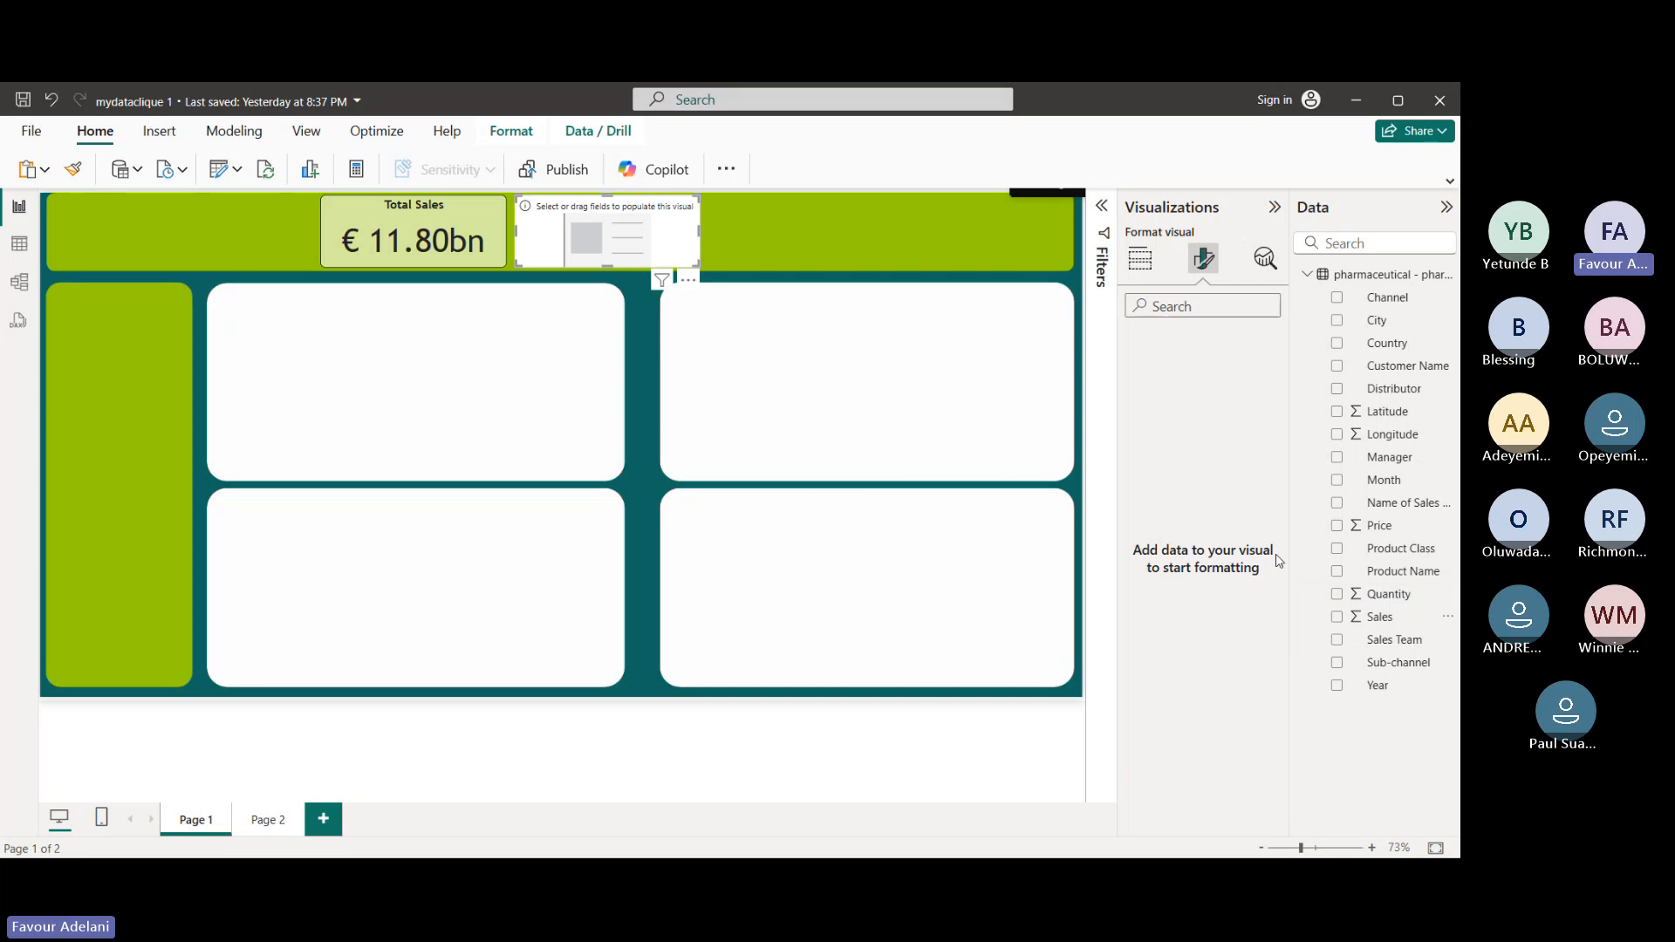
left_click(1337, 596)
left_click(1338, 596)
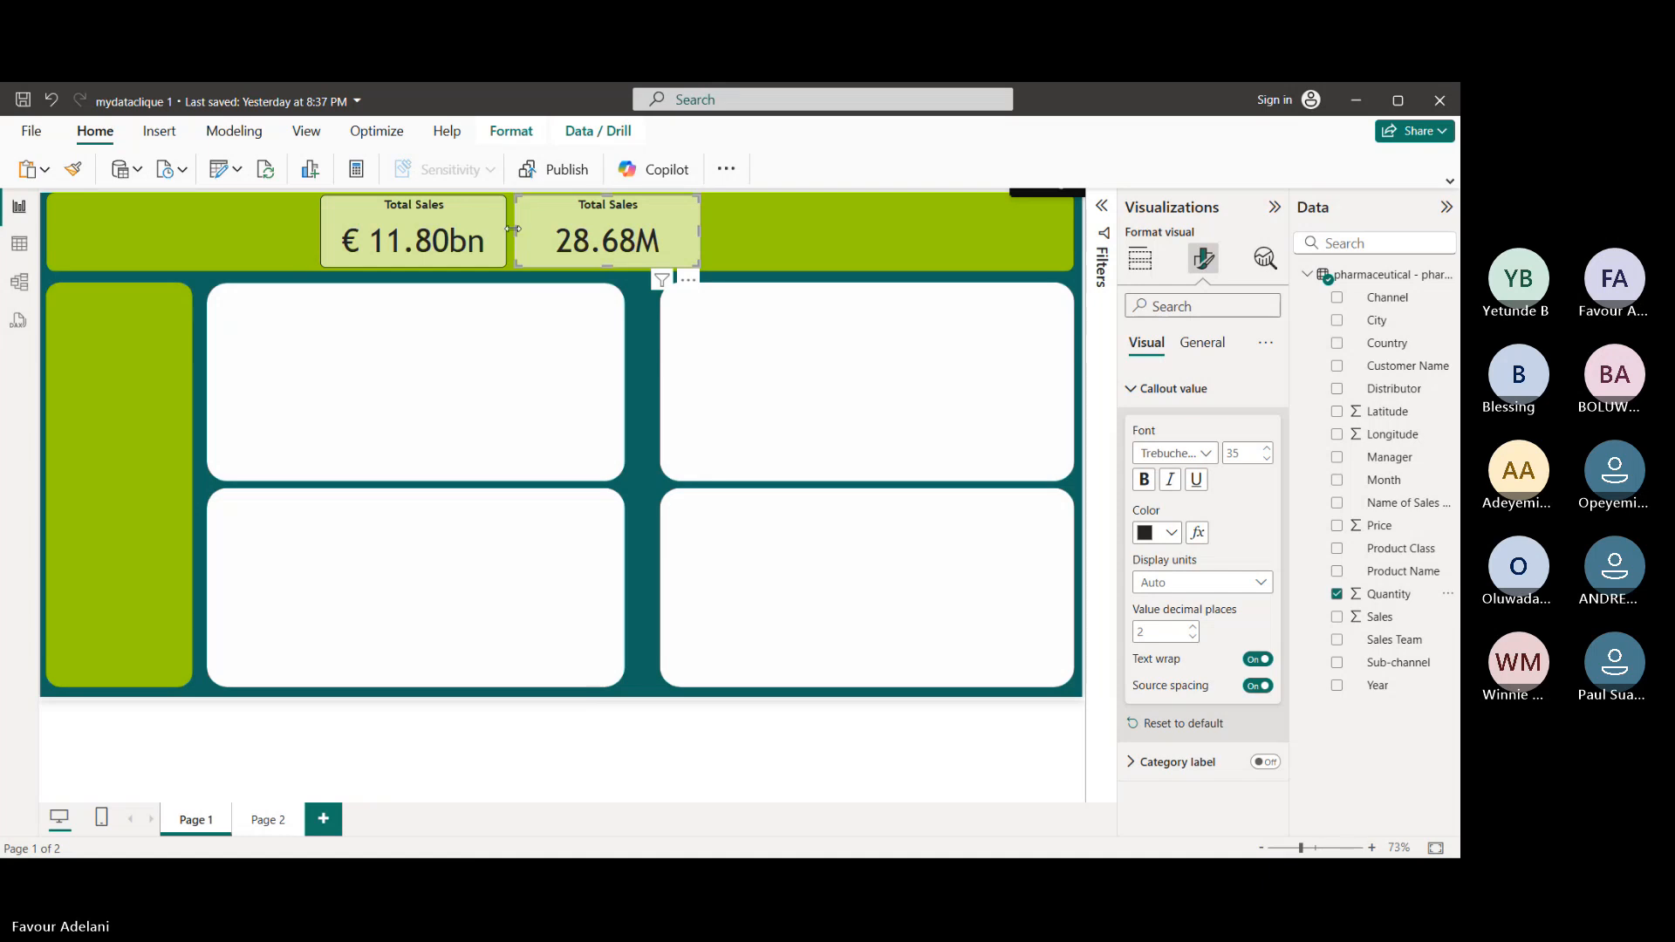
left_click_drag(514, 229, 536, 231)
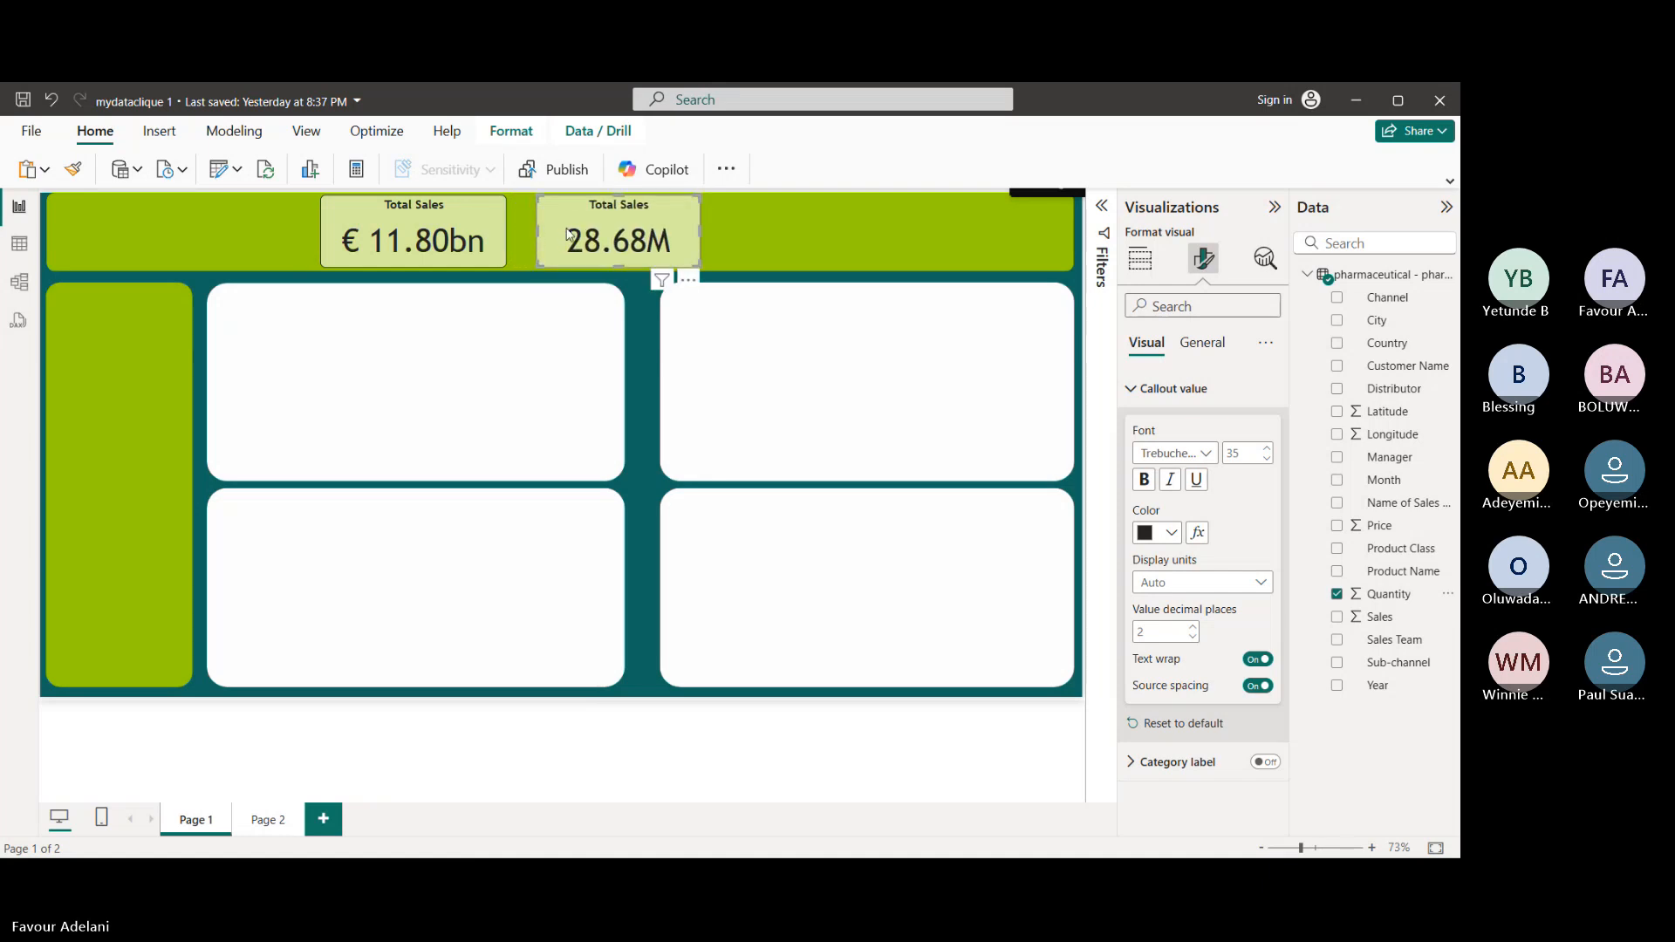
- Move the Quantity card closer to the Total Sales card and change its title to Total Quantity
left_click(626, 194)
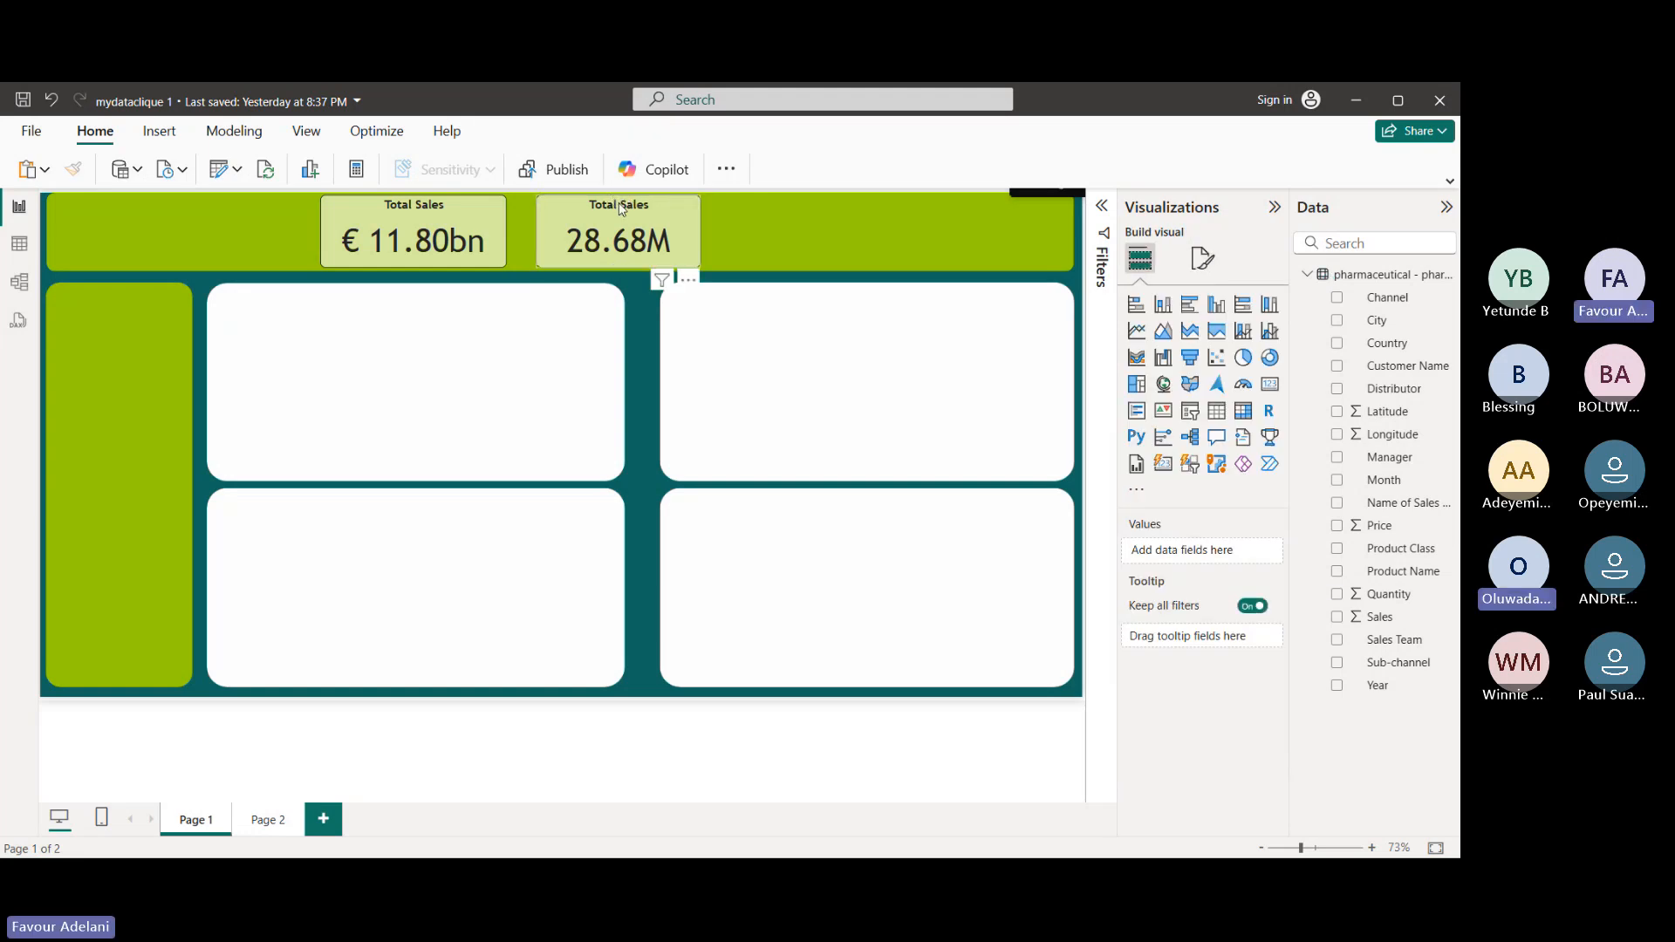
left_click_drag(618, 202, 597, 198)
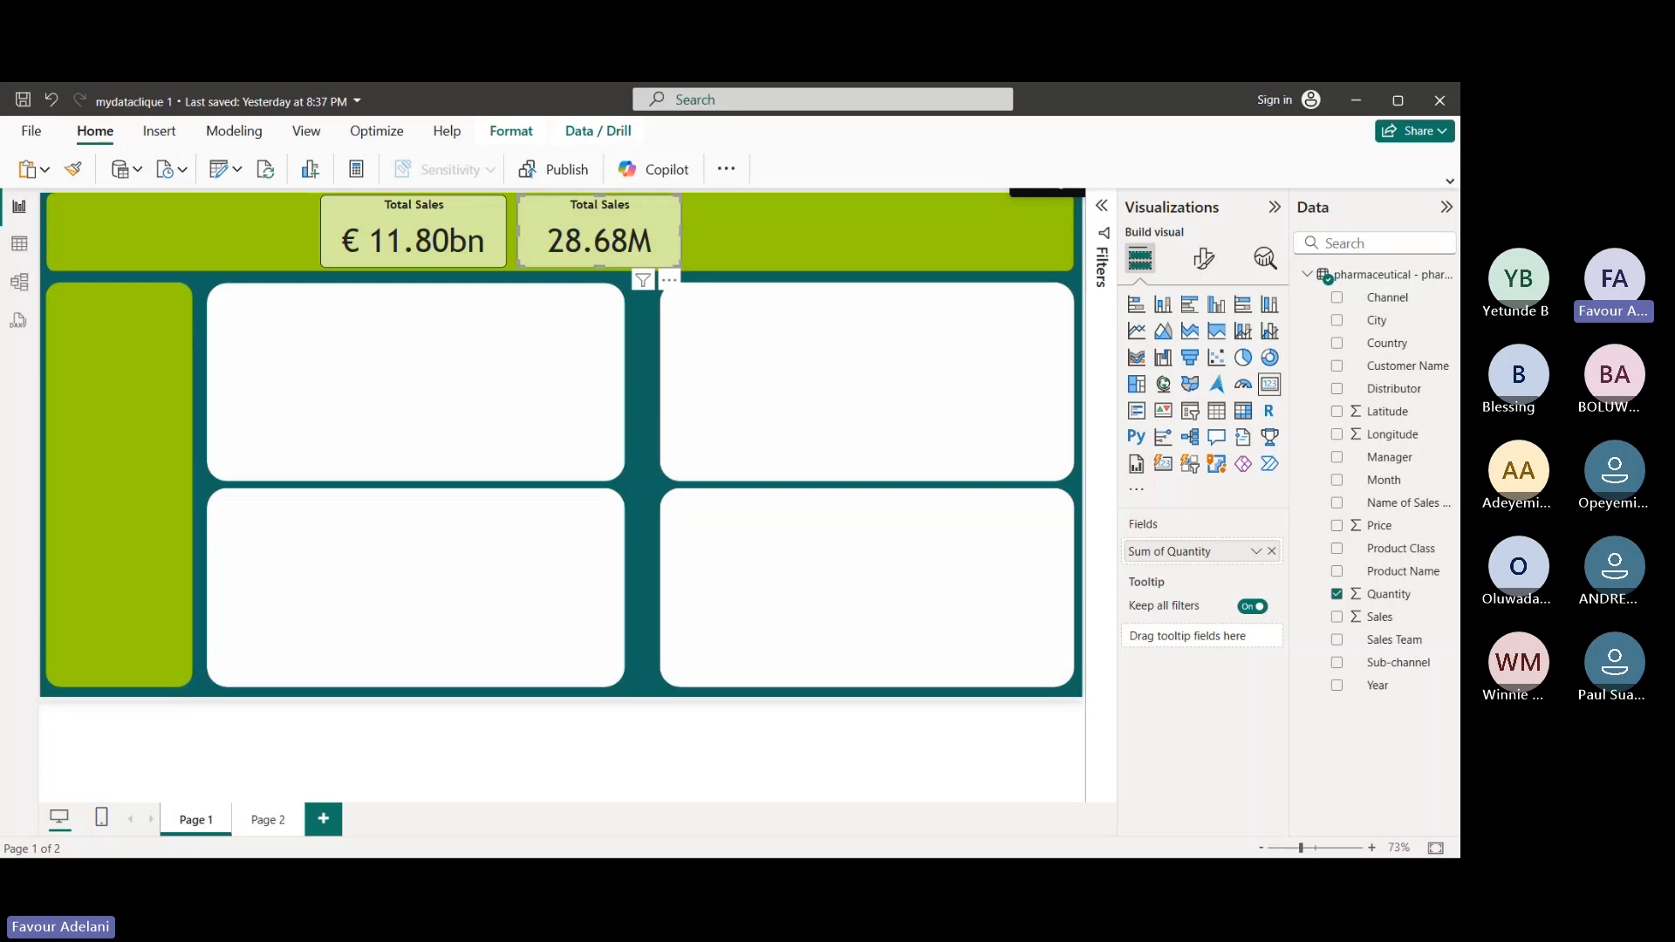
left_click(1205, 264)
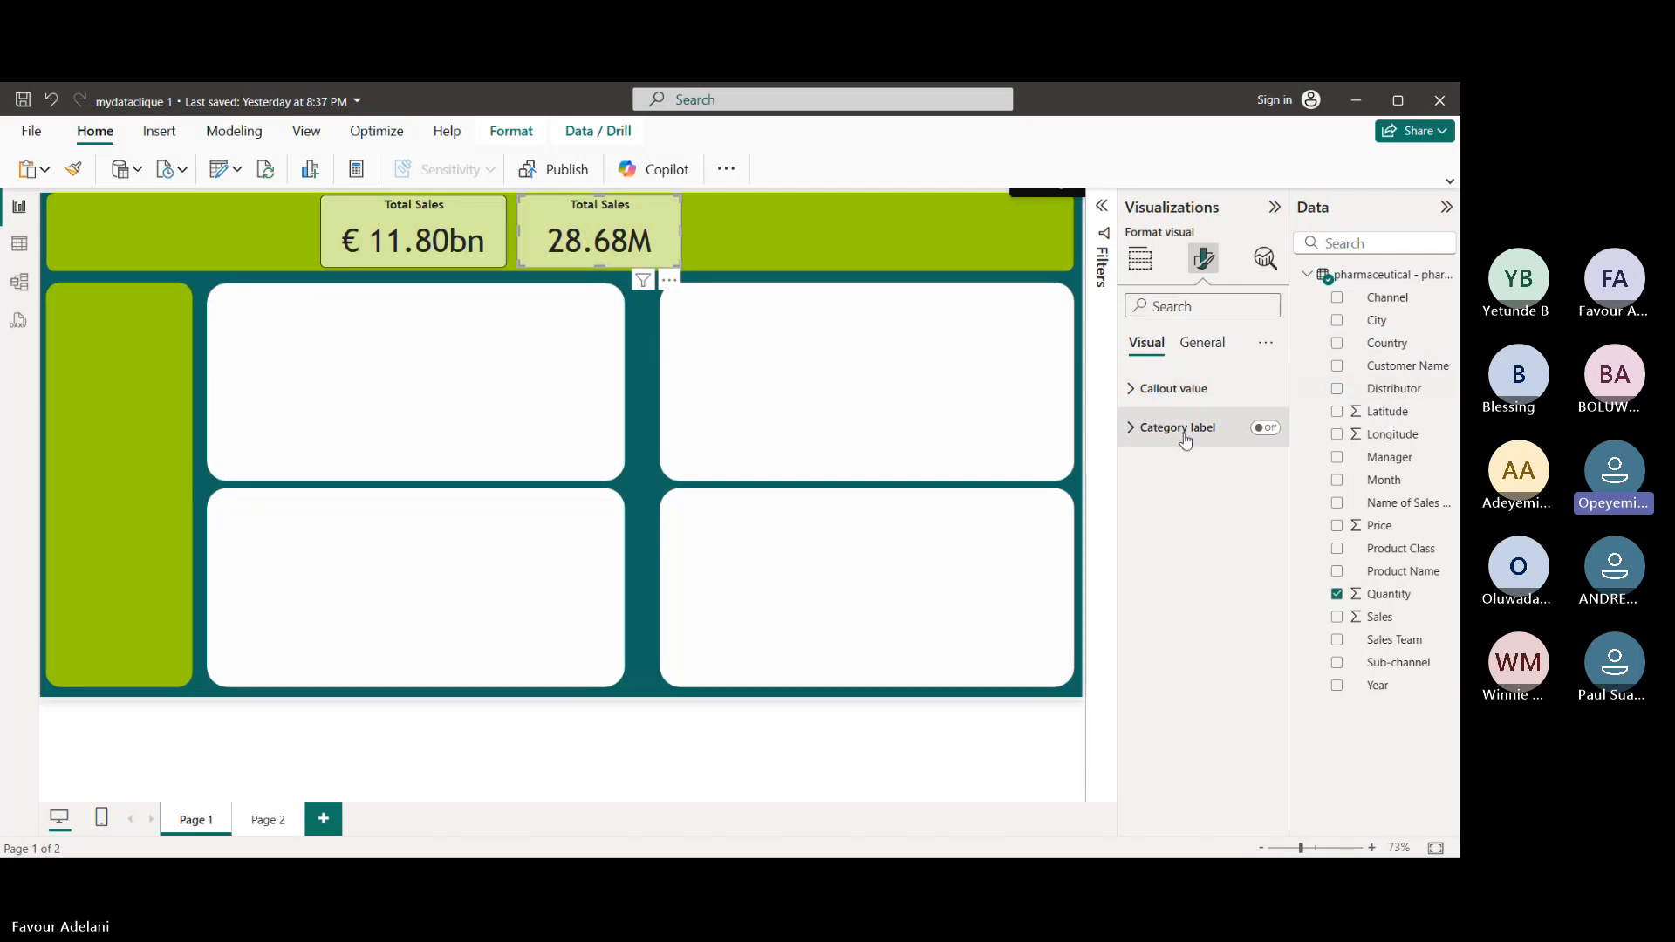
left_click(1202, 342)
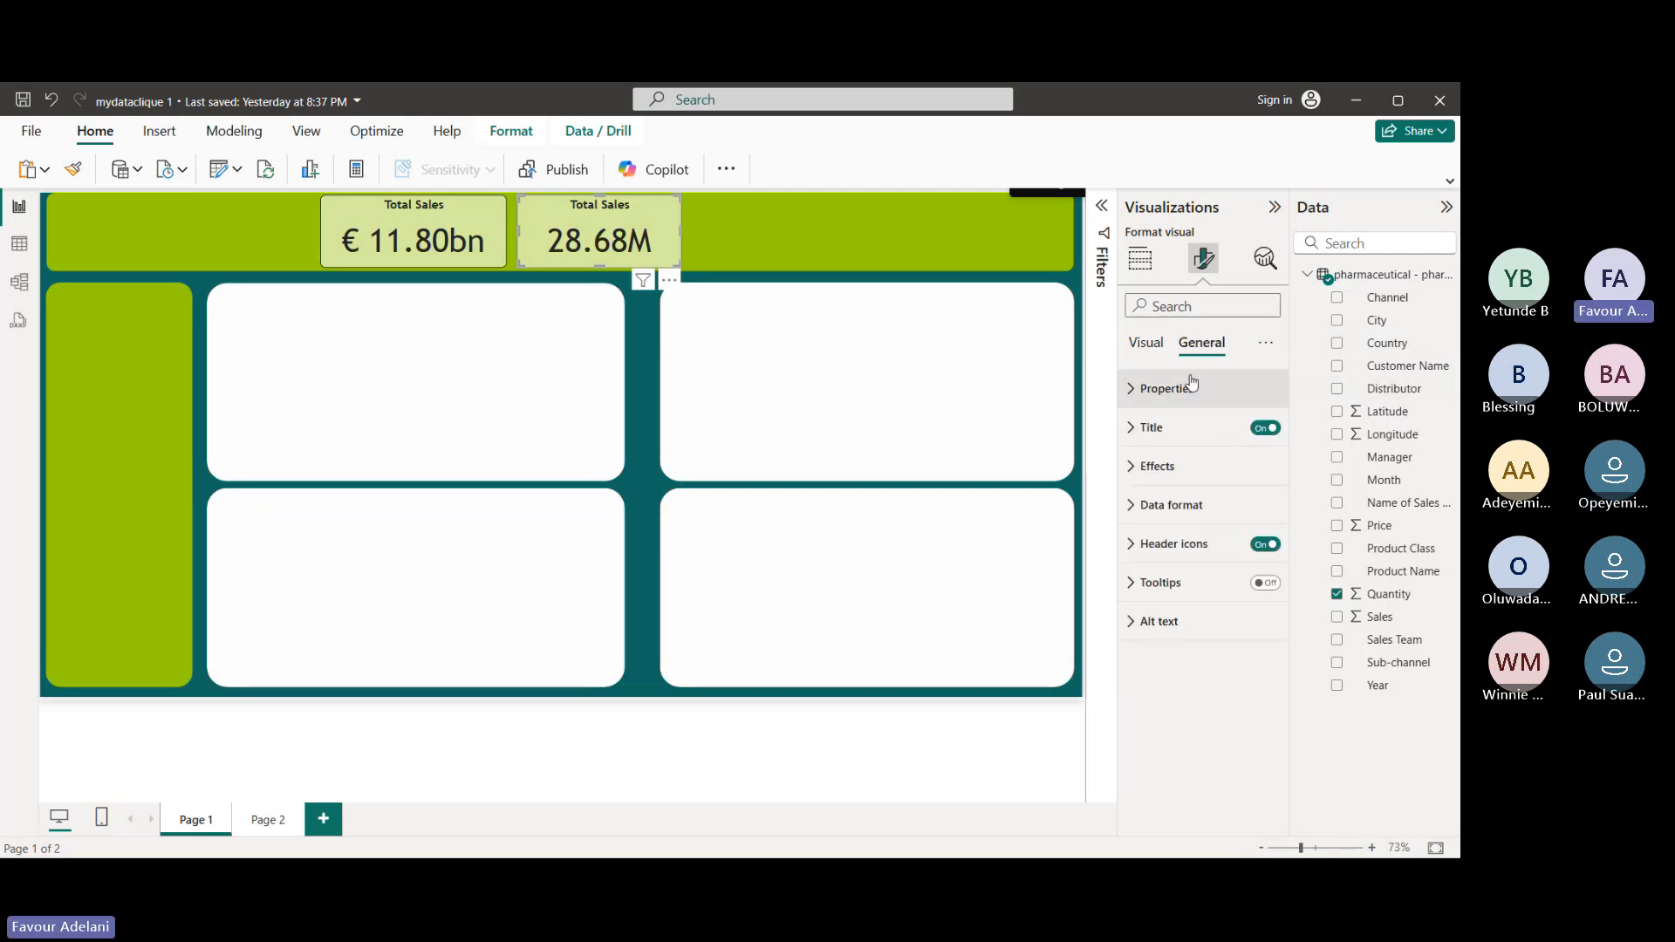
left_click(1137, 440)
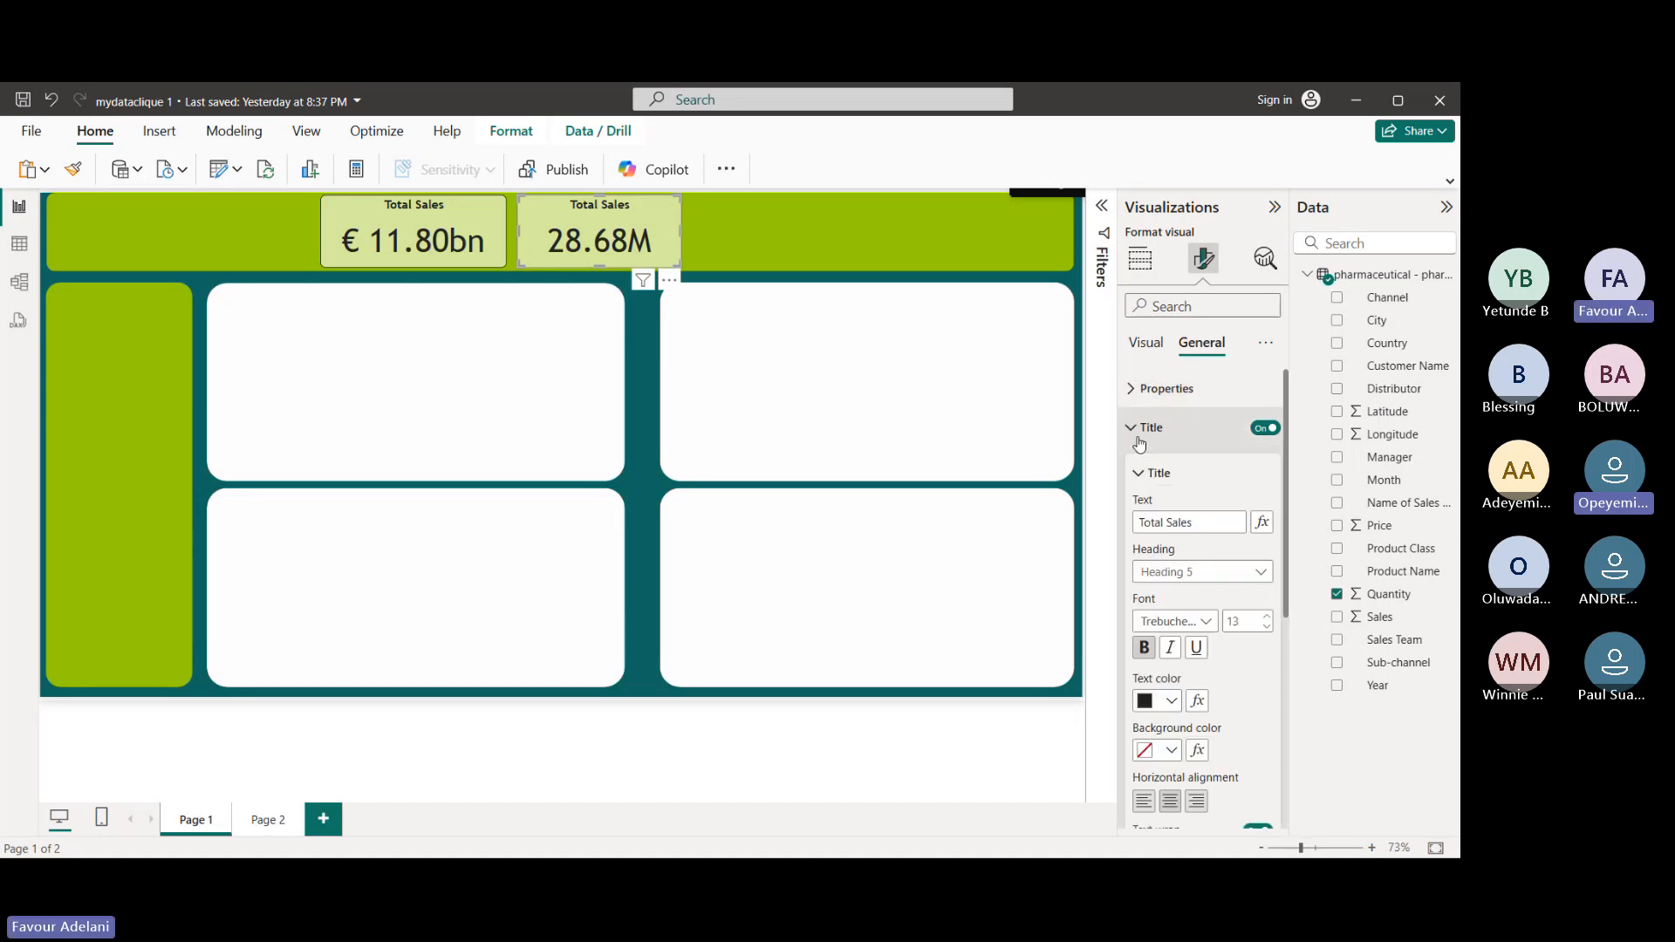
left_click(1196, 523)
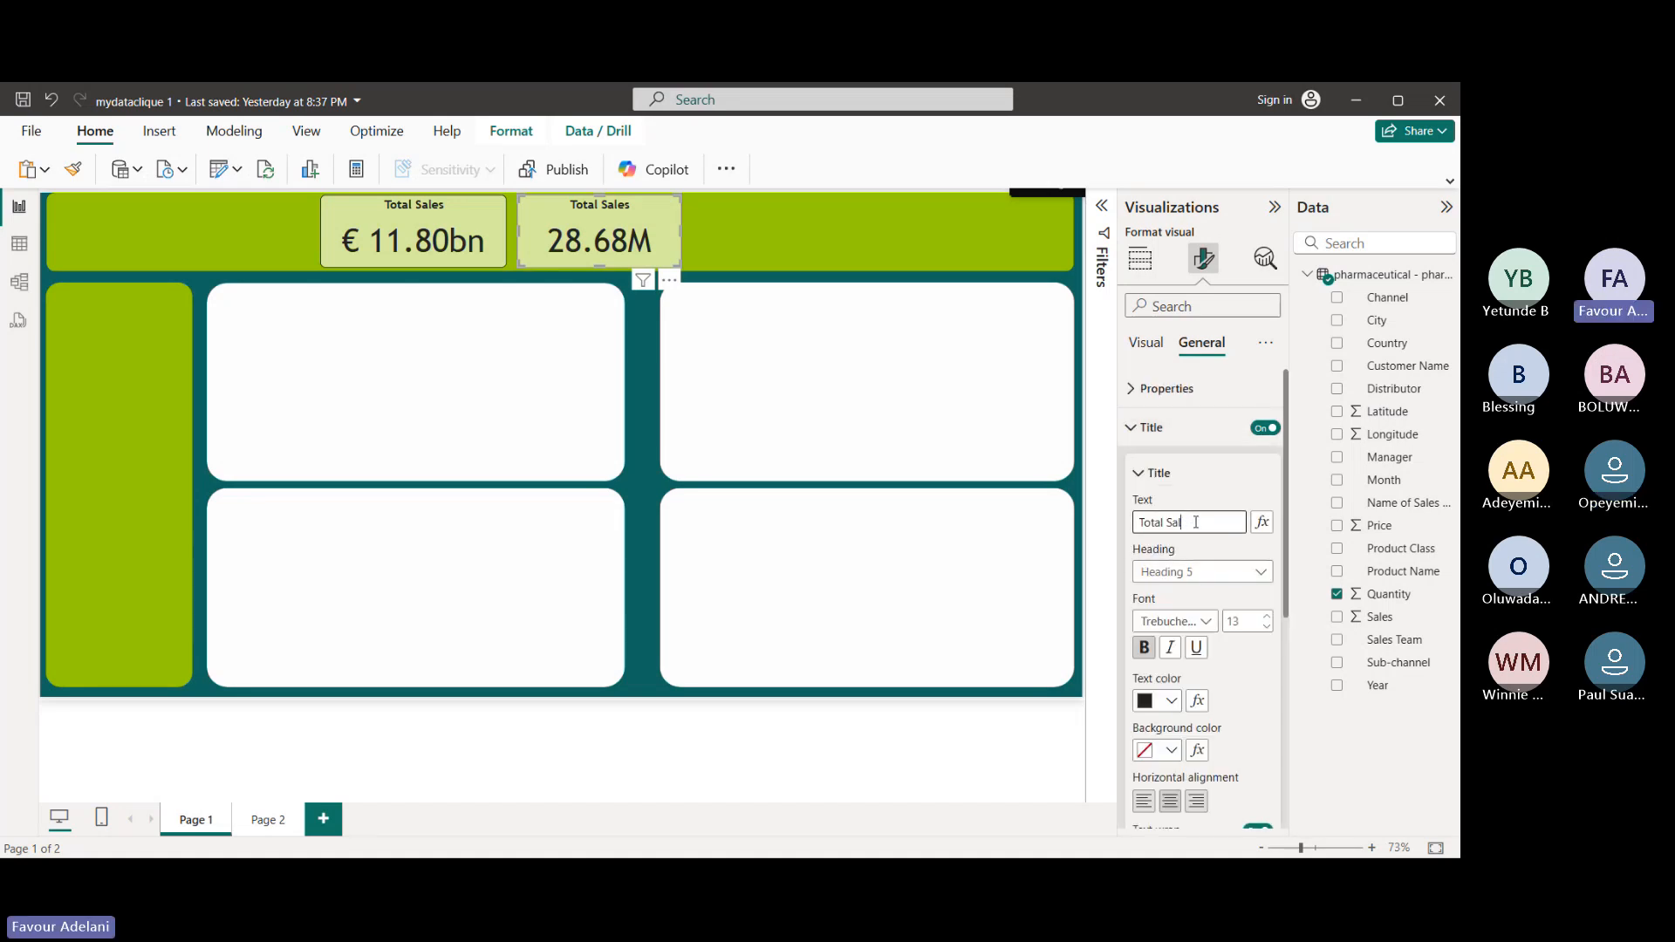
key("BackSpace")
key("BackSpace")
key("BackSpace")
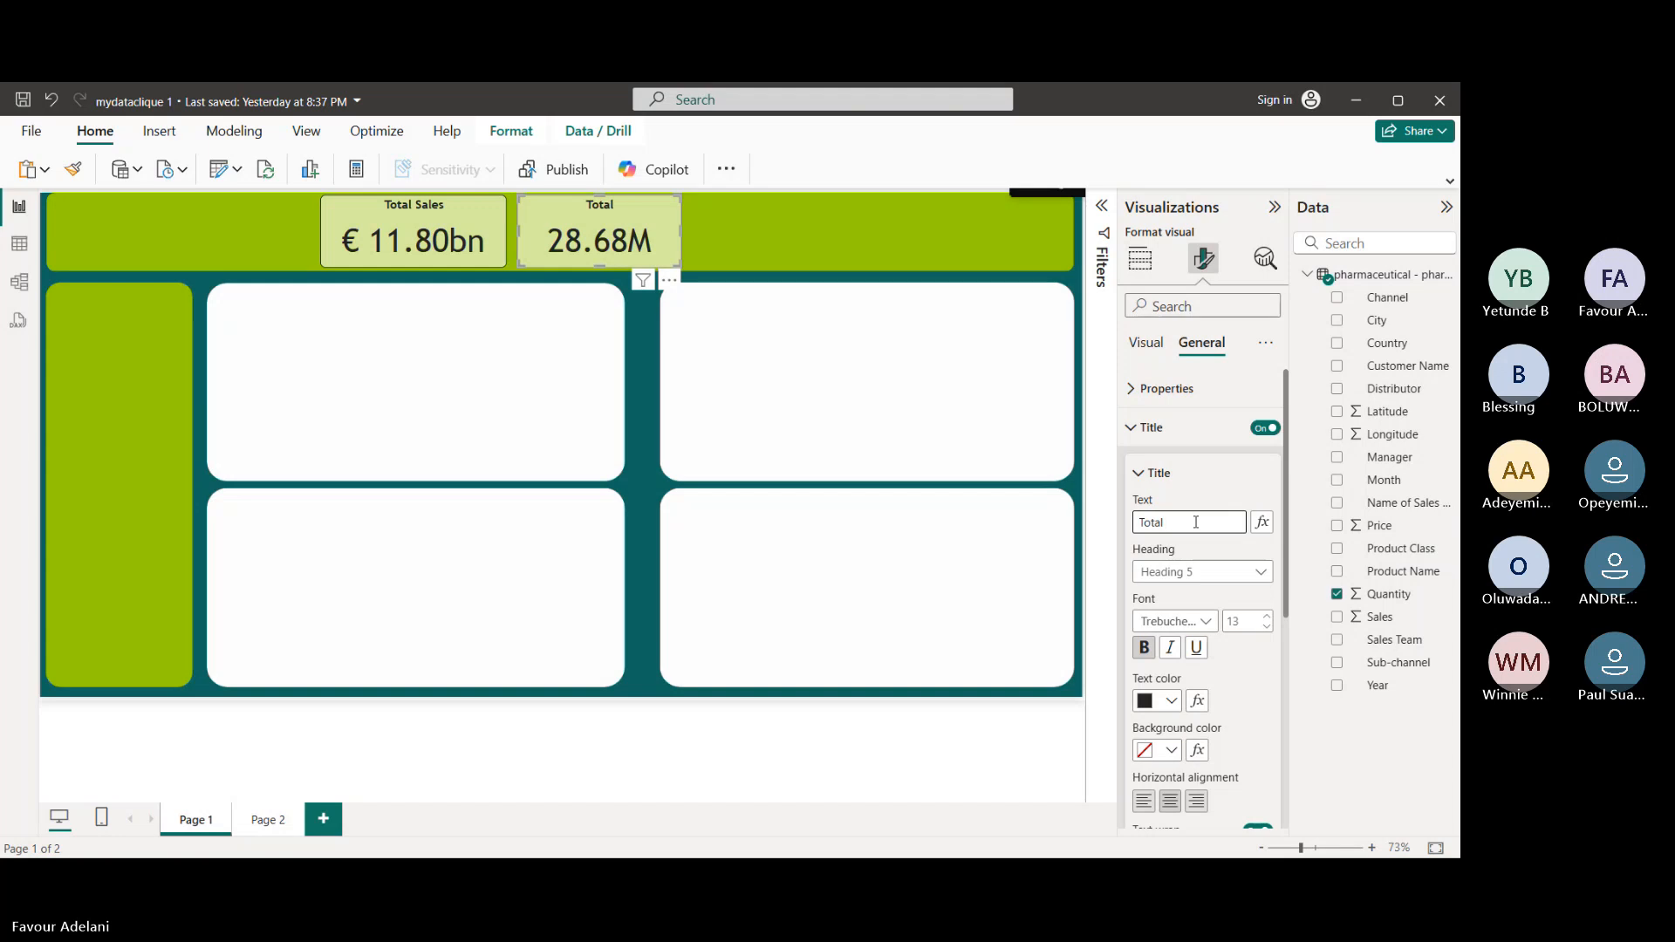
type("Q")
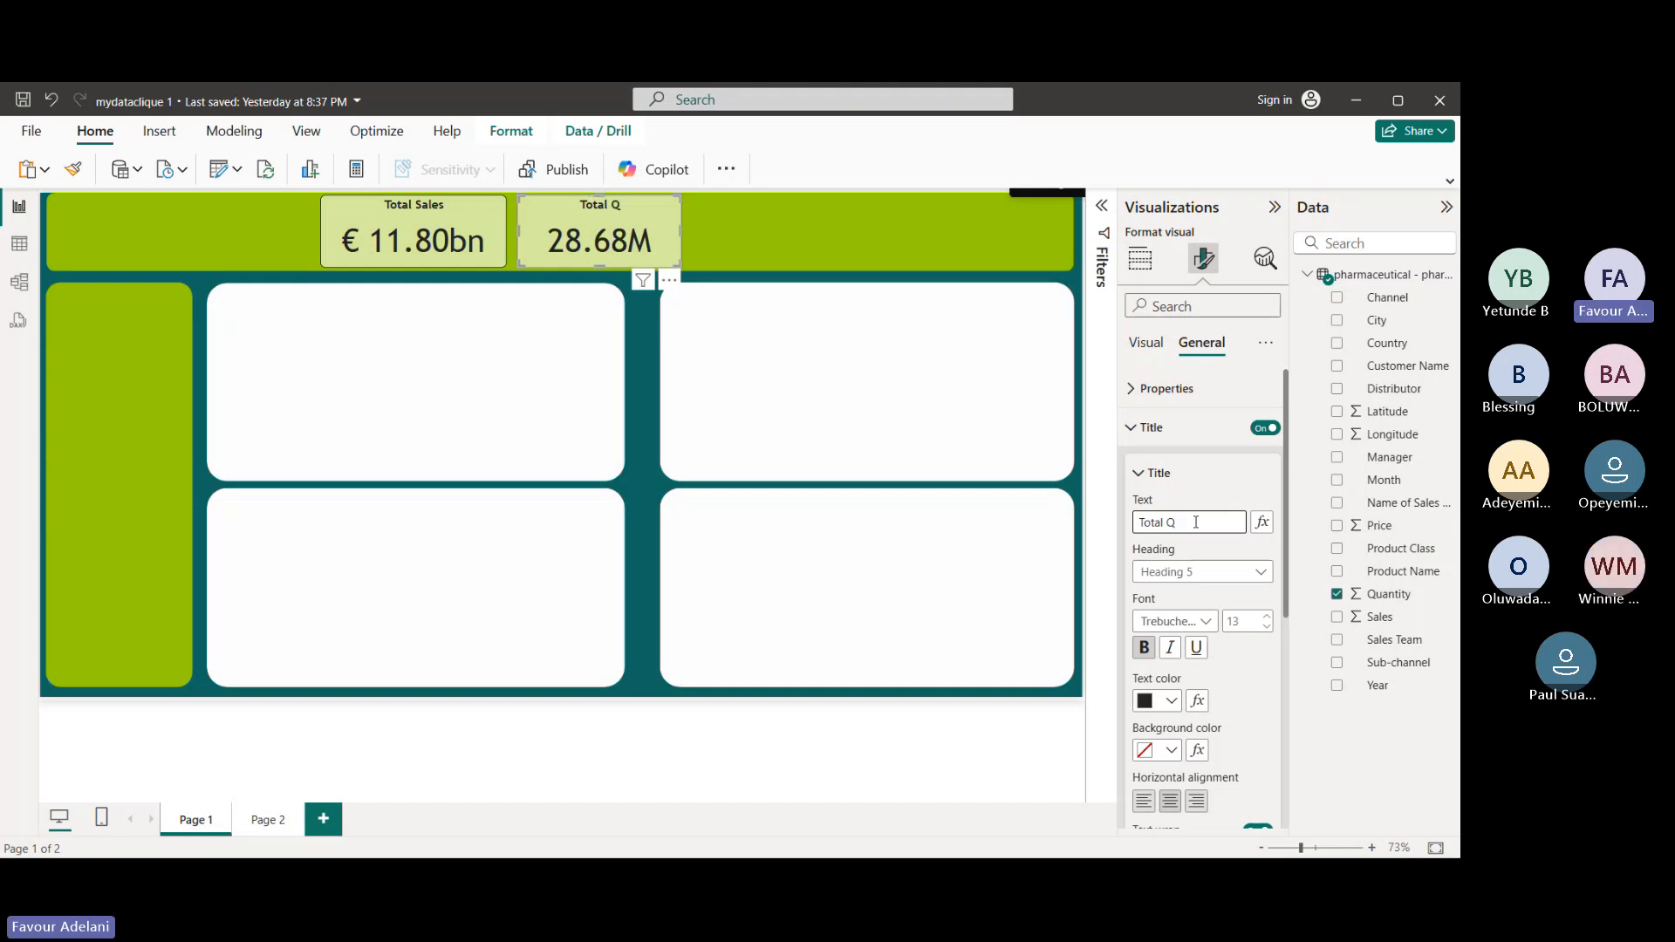
type("ty")
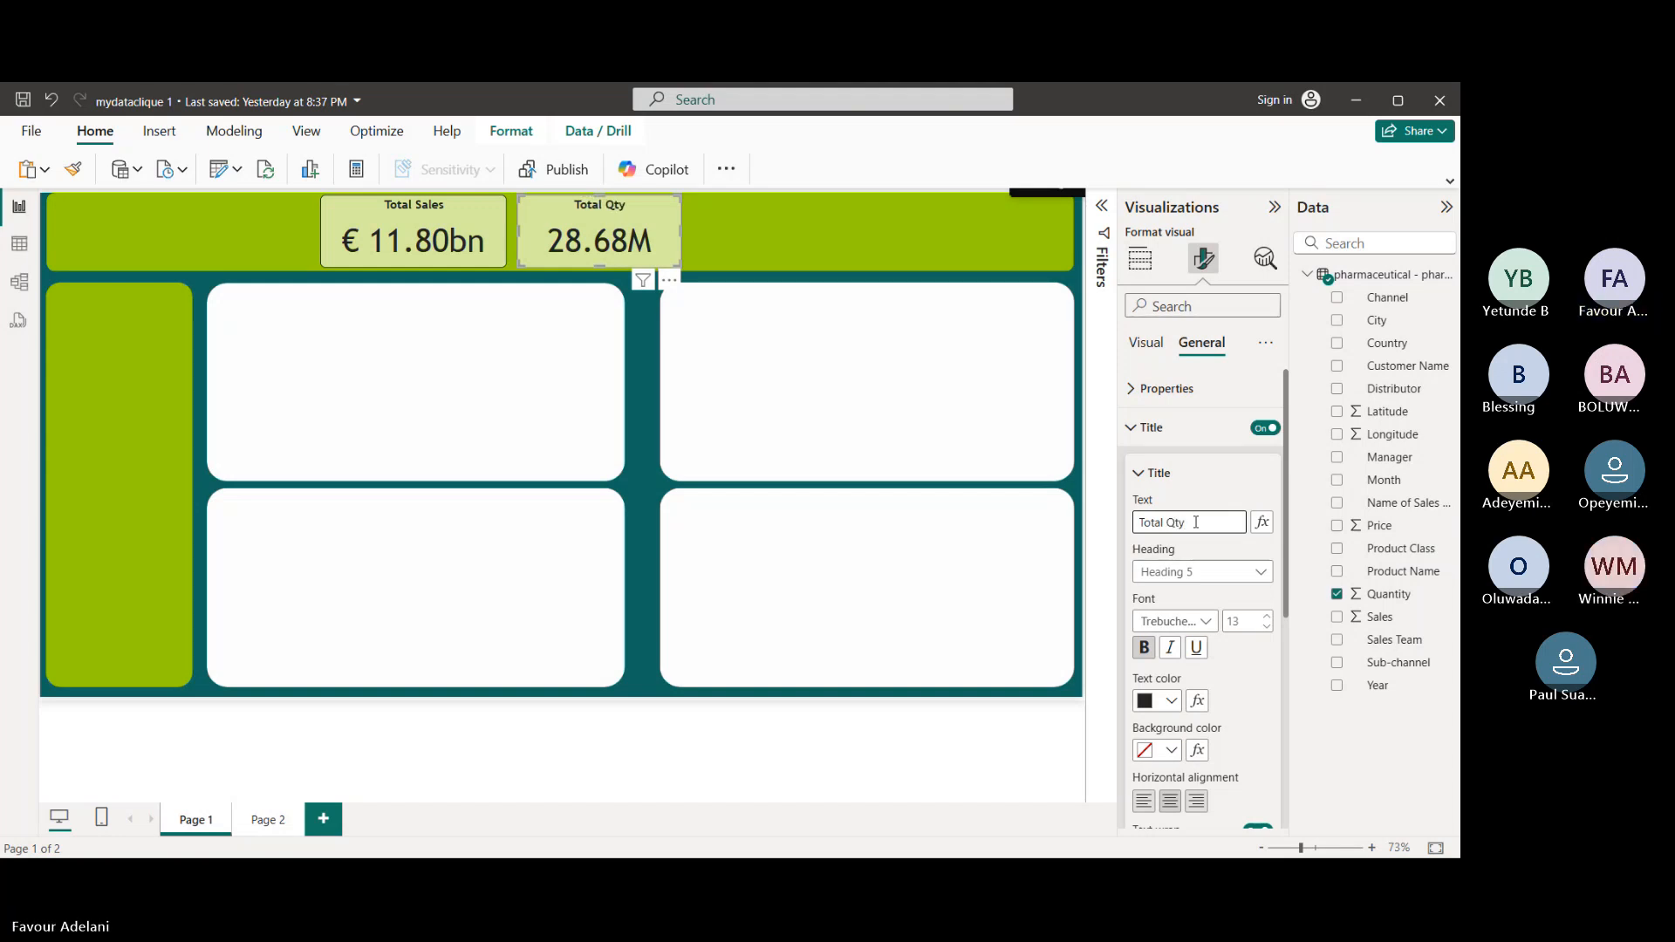
key("BackSpace")
key("BackSpace")
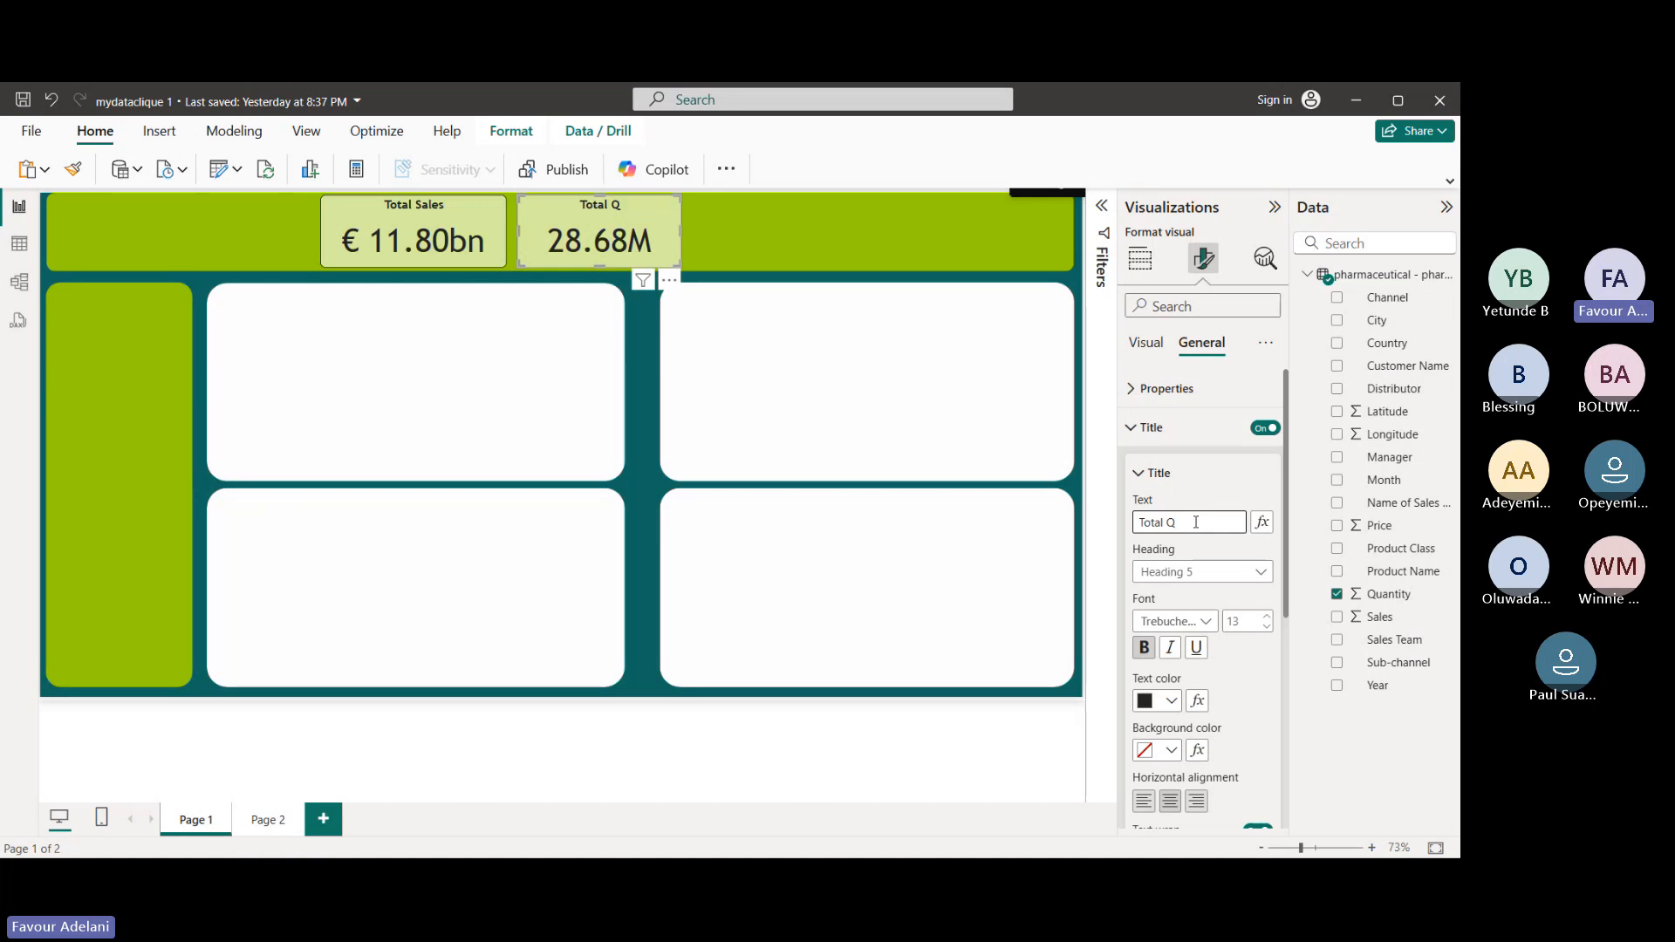
type("uantity")
left_click(1134, 432)
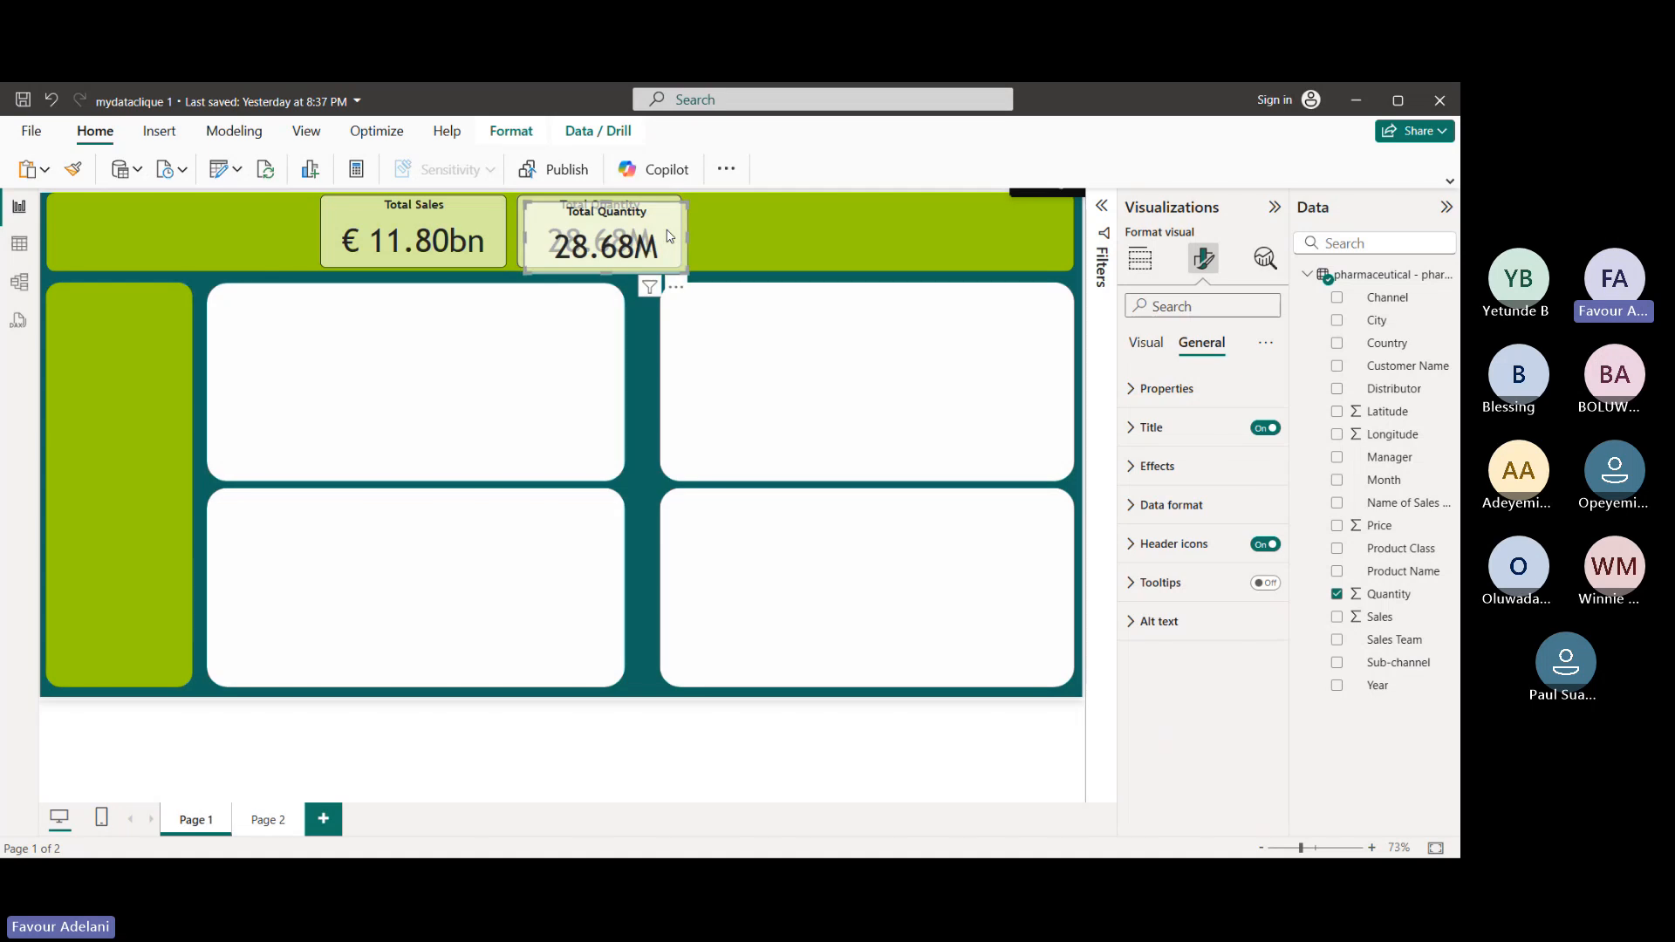
- Duplicate the Total Quantity card and place the copy to its right in the green header band with a small gap
left_click_drag(668, 215, 830, 207)
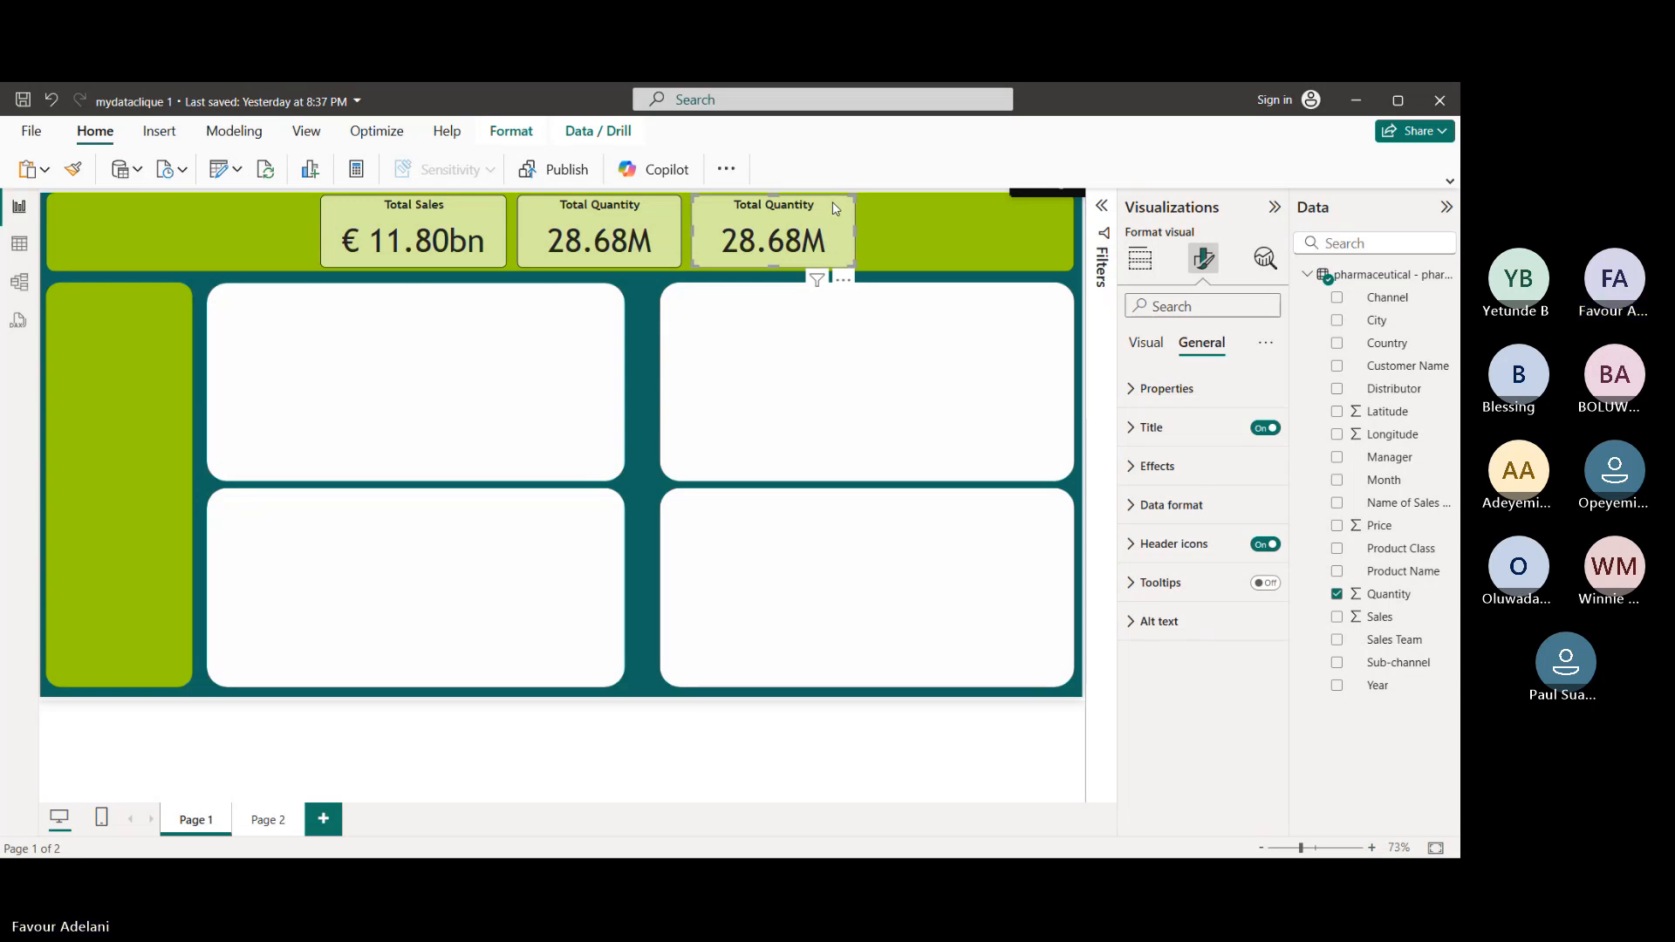
left_click_drag(834, 209, 871, 208)
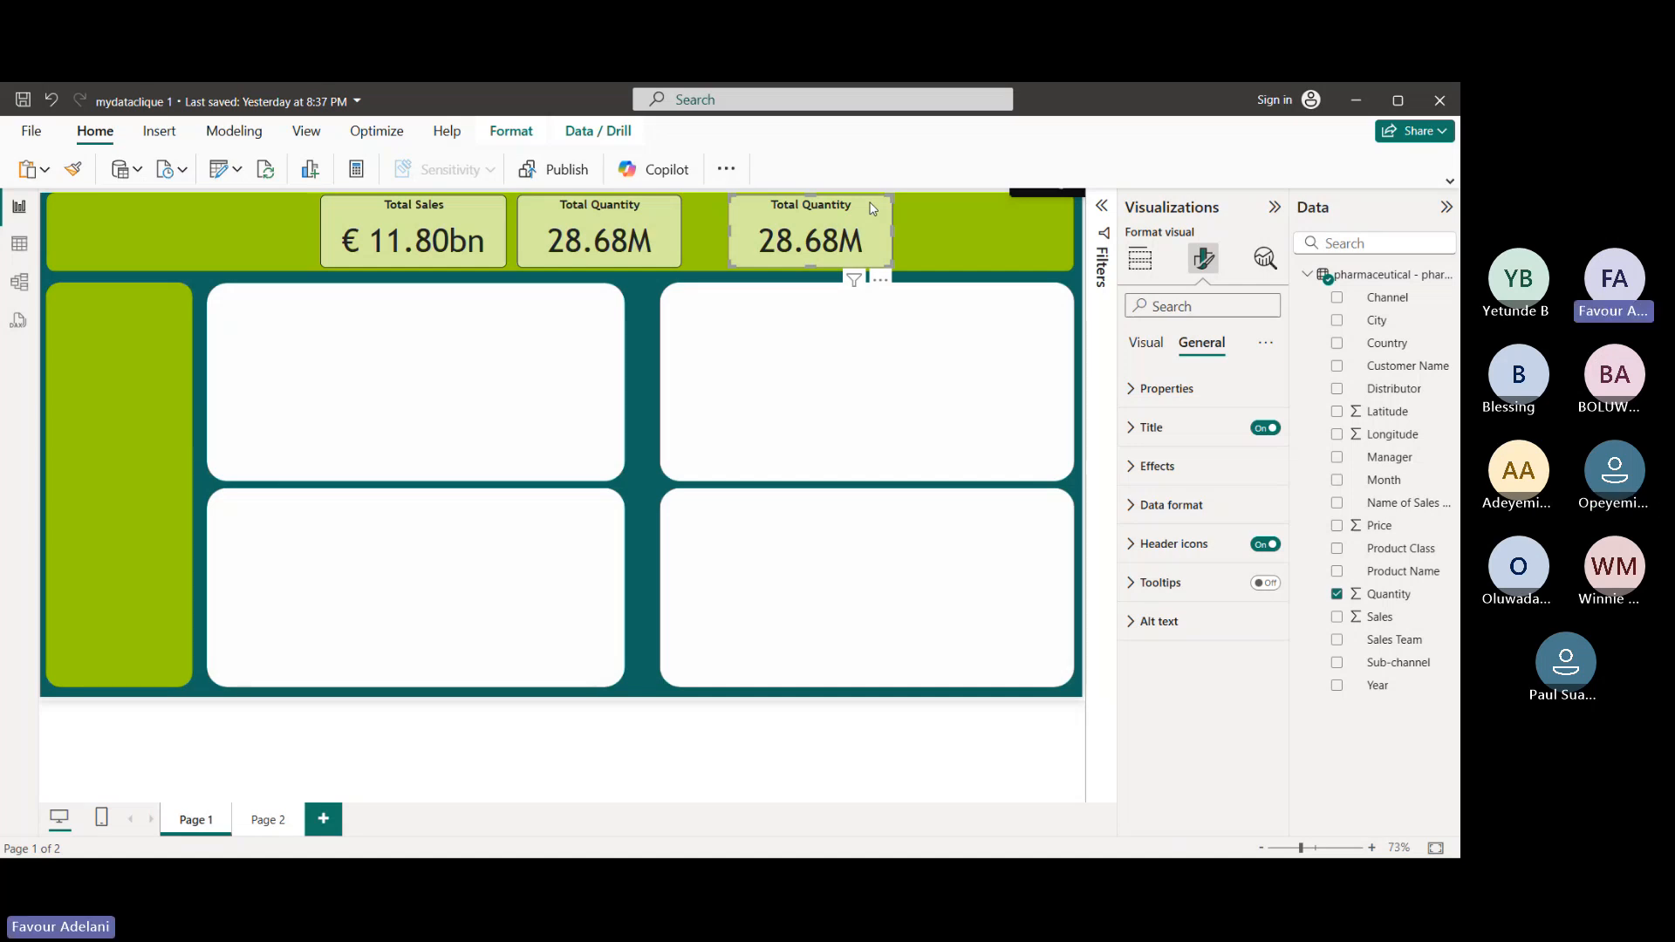
left_click_drag(872, 208, 853, 203)
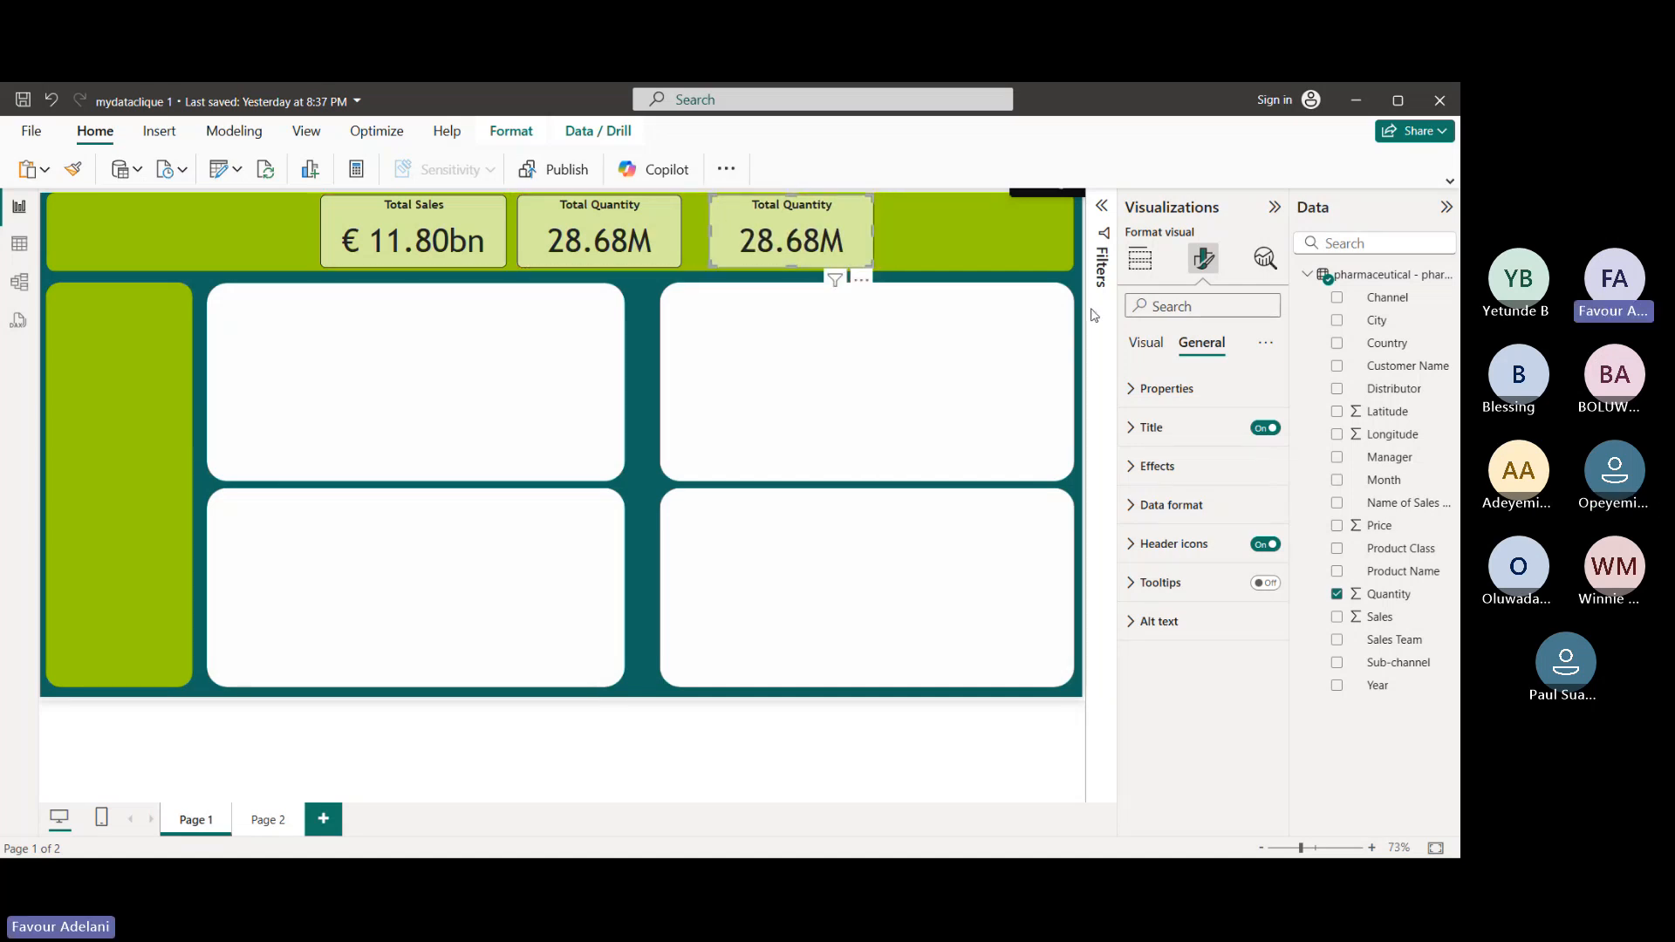
- Replace the Quantity field with City in the third card and summarize it by Count (Distinct)
left_click(1336, 596)
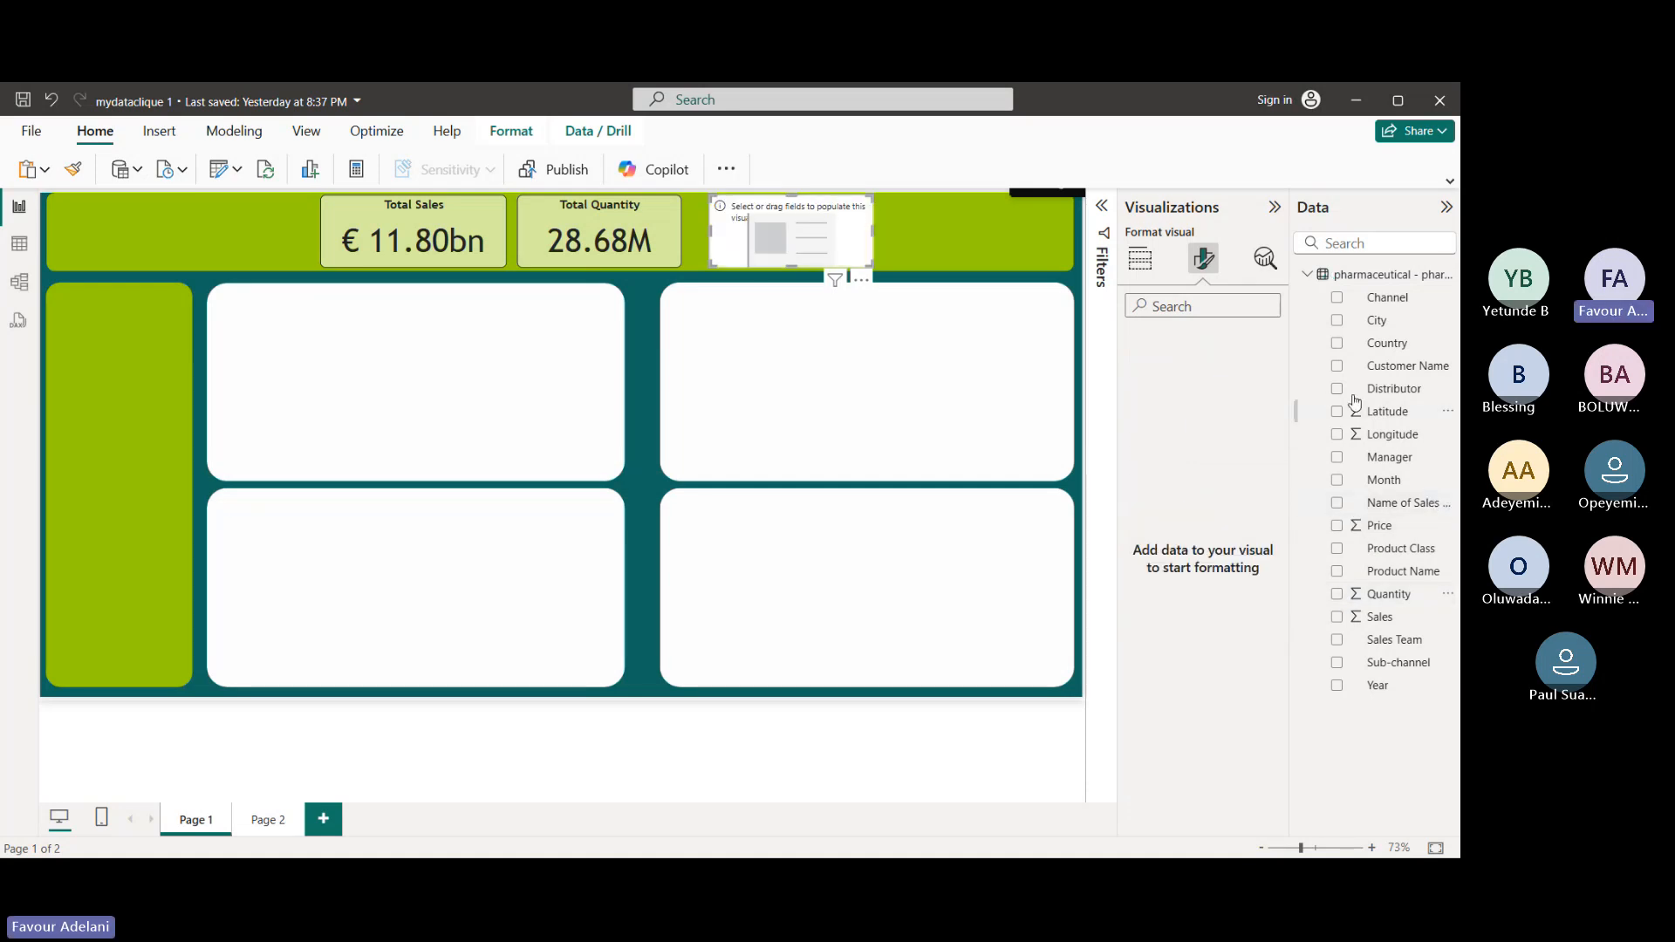
left_click(1337, 320)
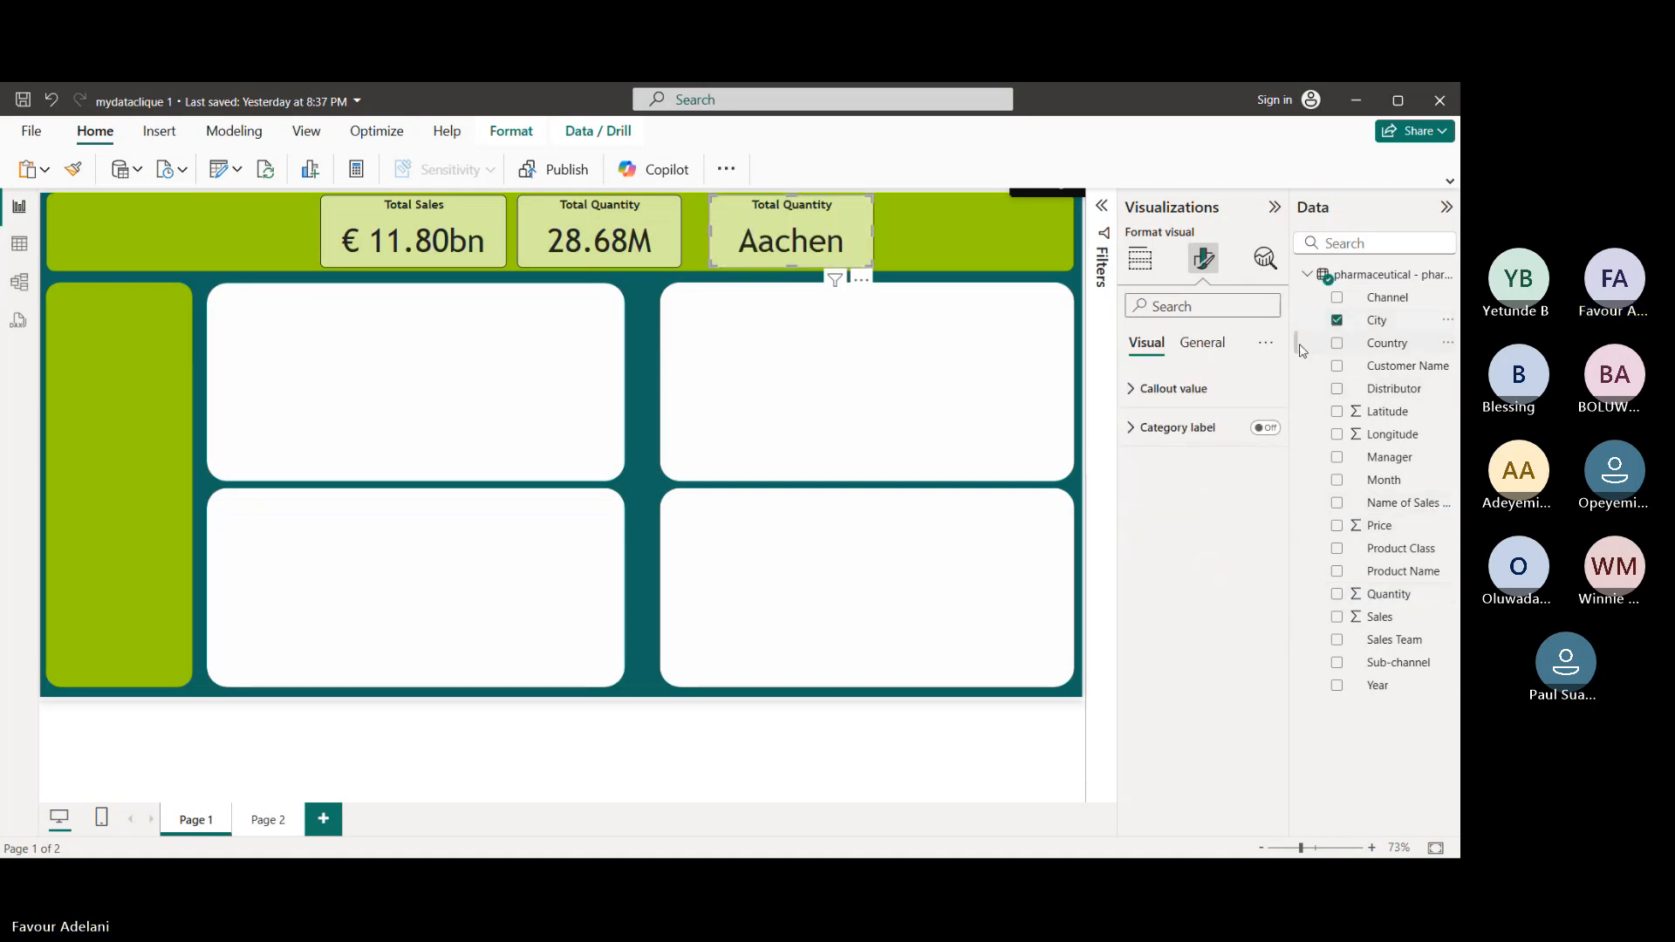
left_click(1184, 344)
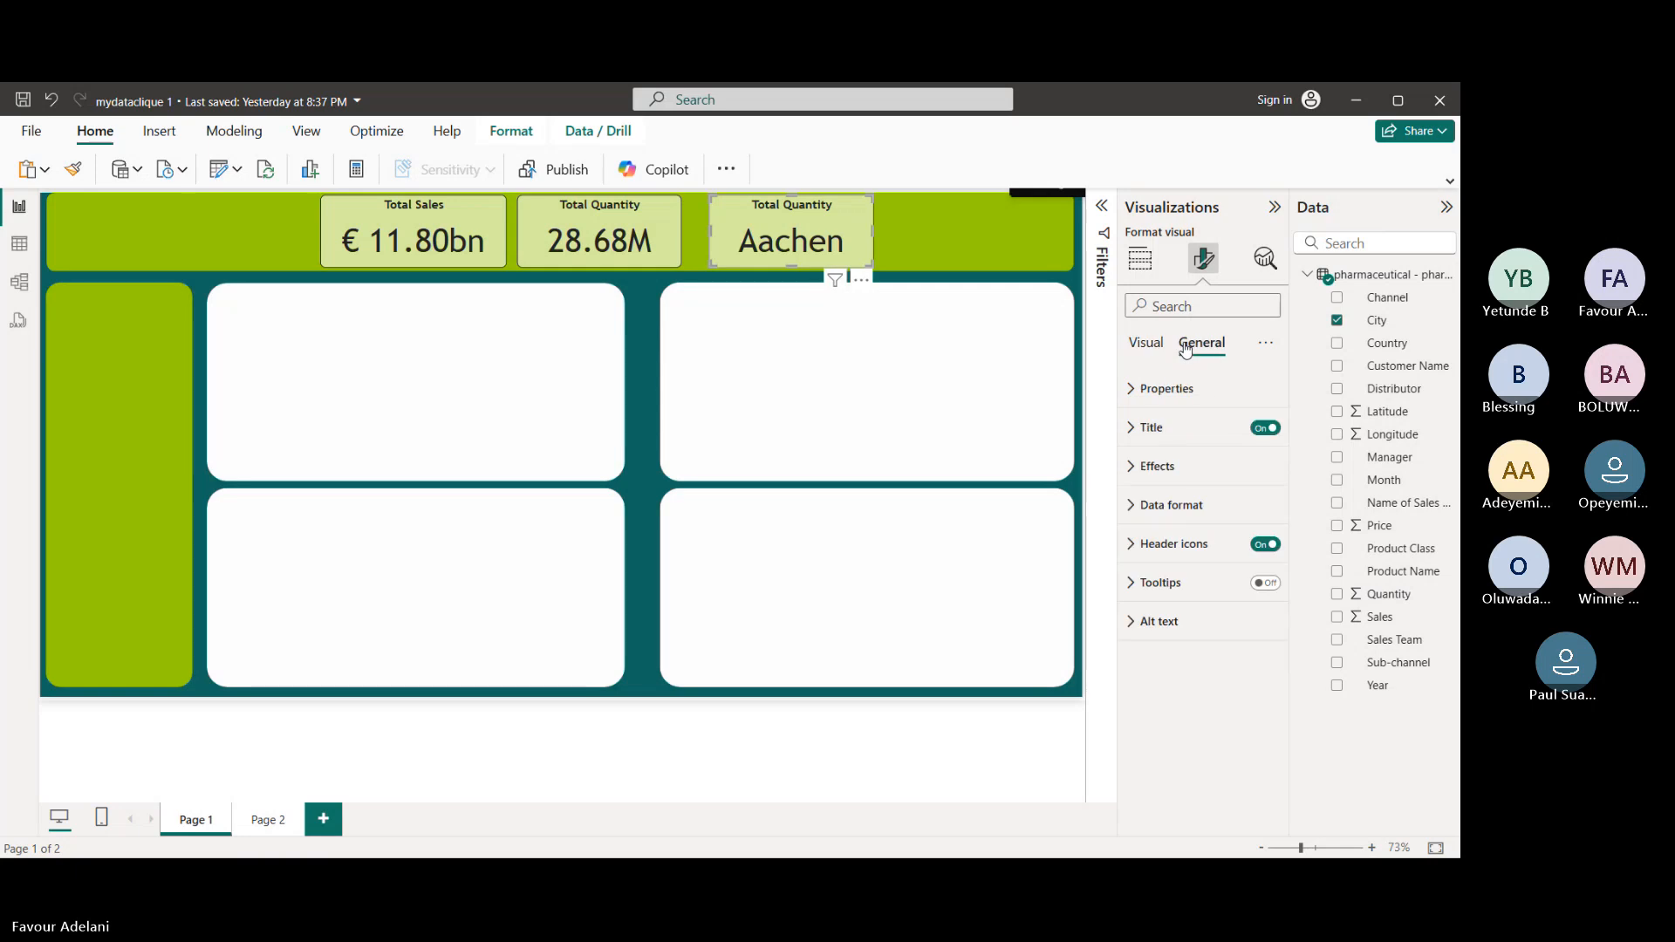
left_click(1140, 258)
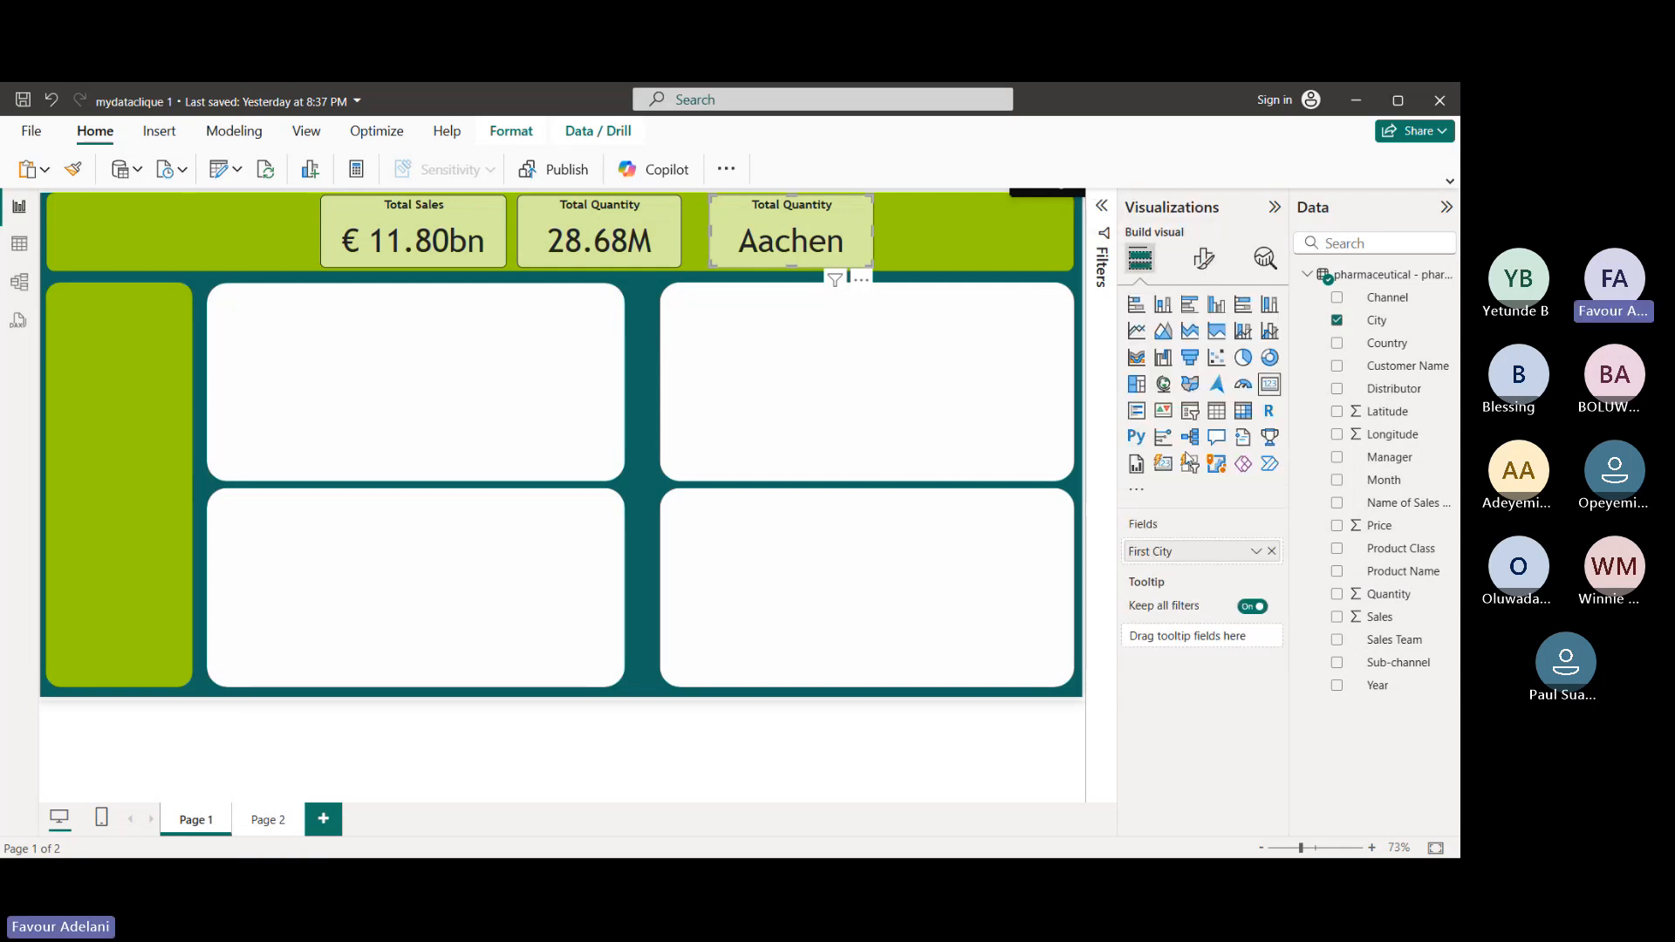
left_click(1210, 259)
left_click(1142, 260)
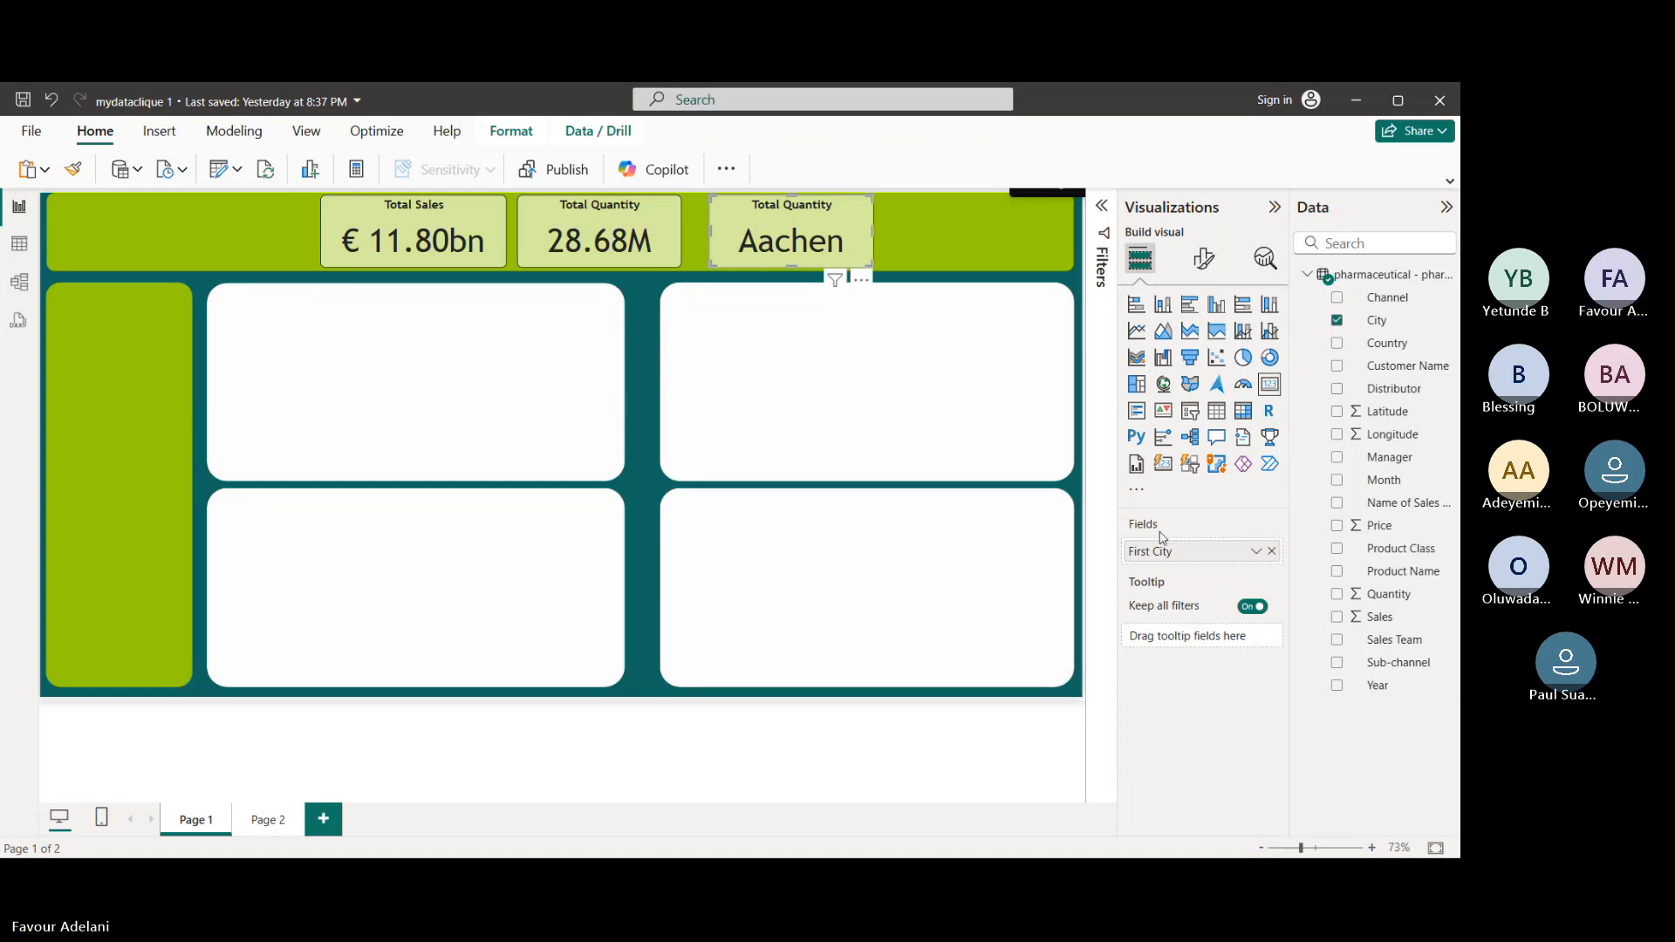
left_click(1259, 553)
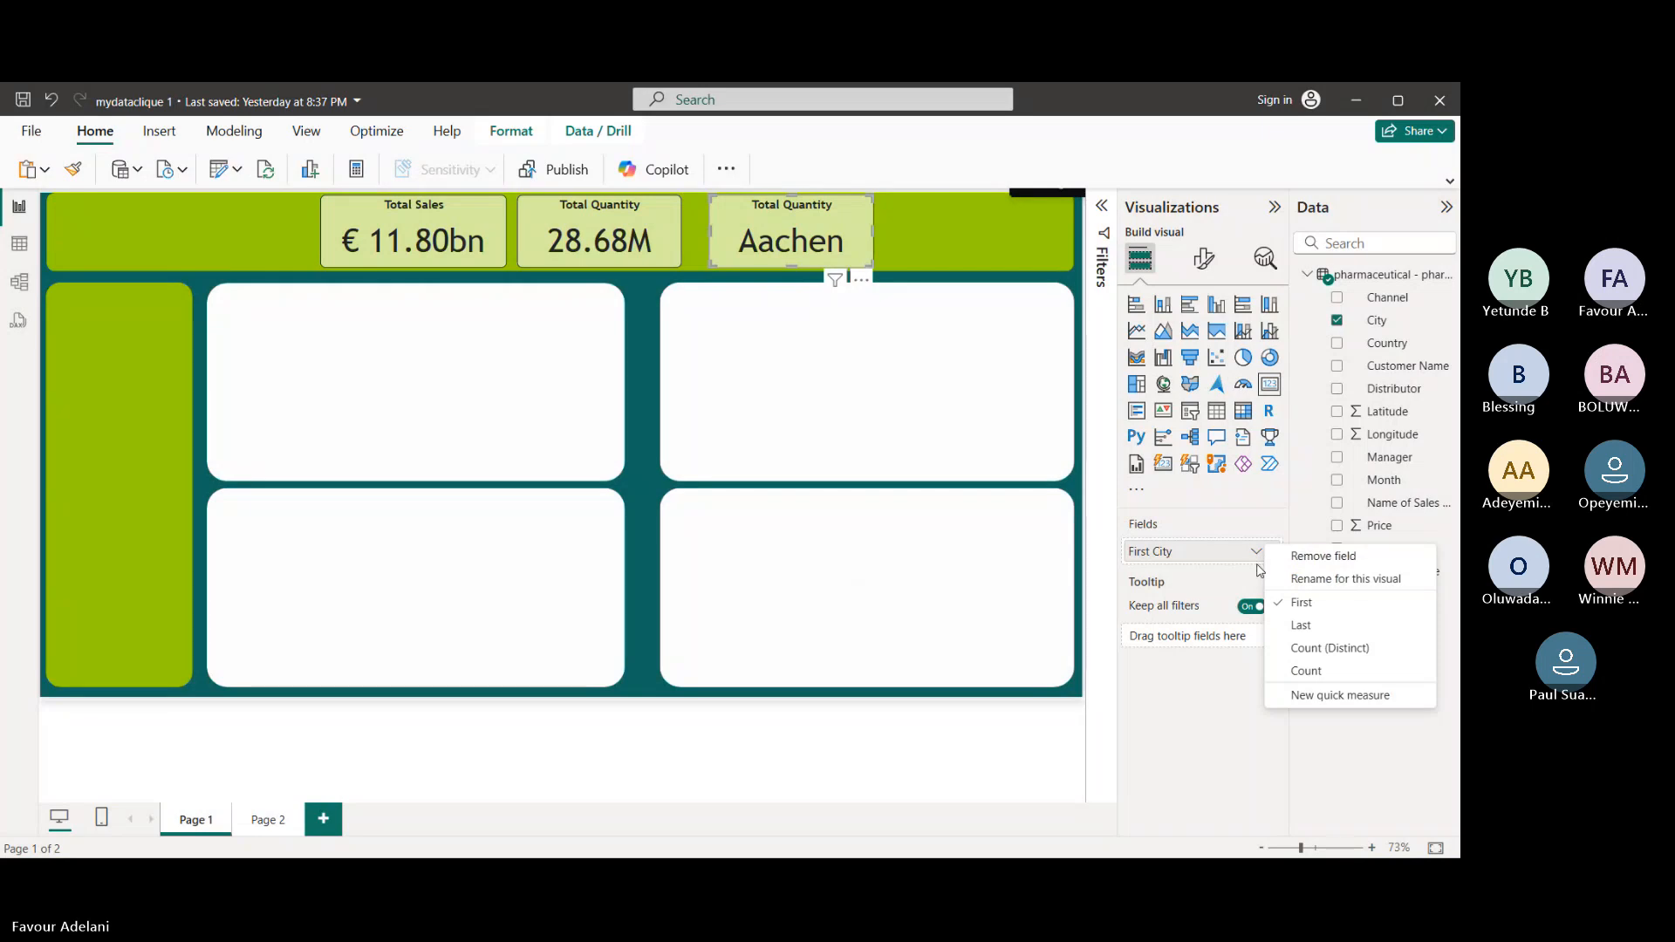
left_click(1332, 650)
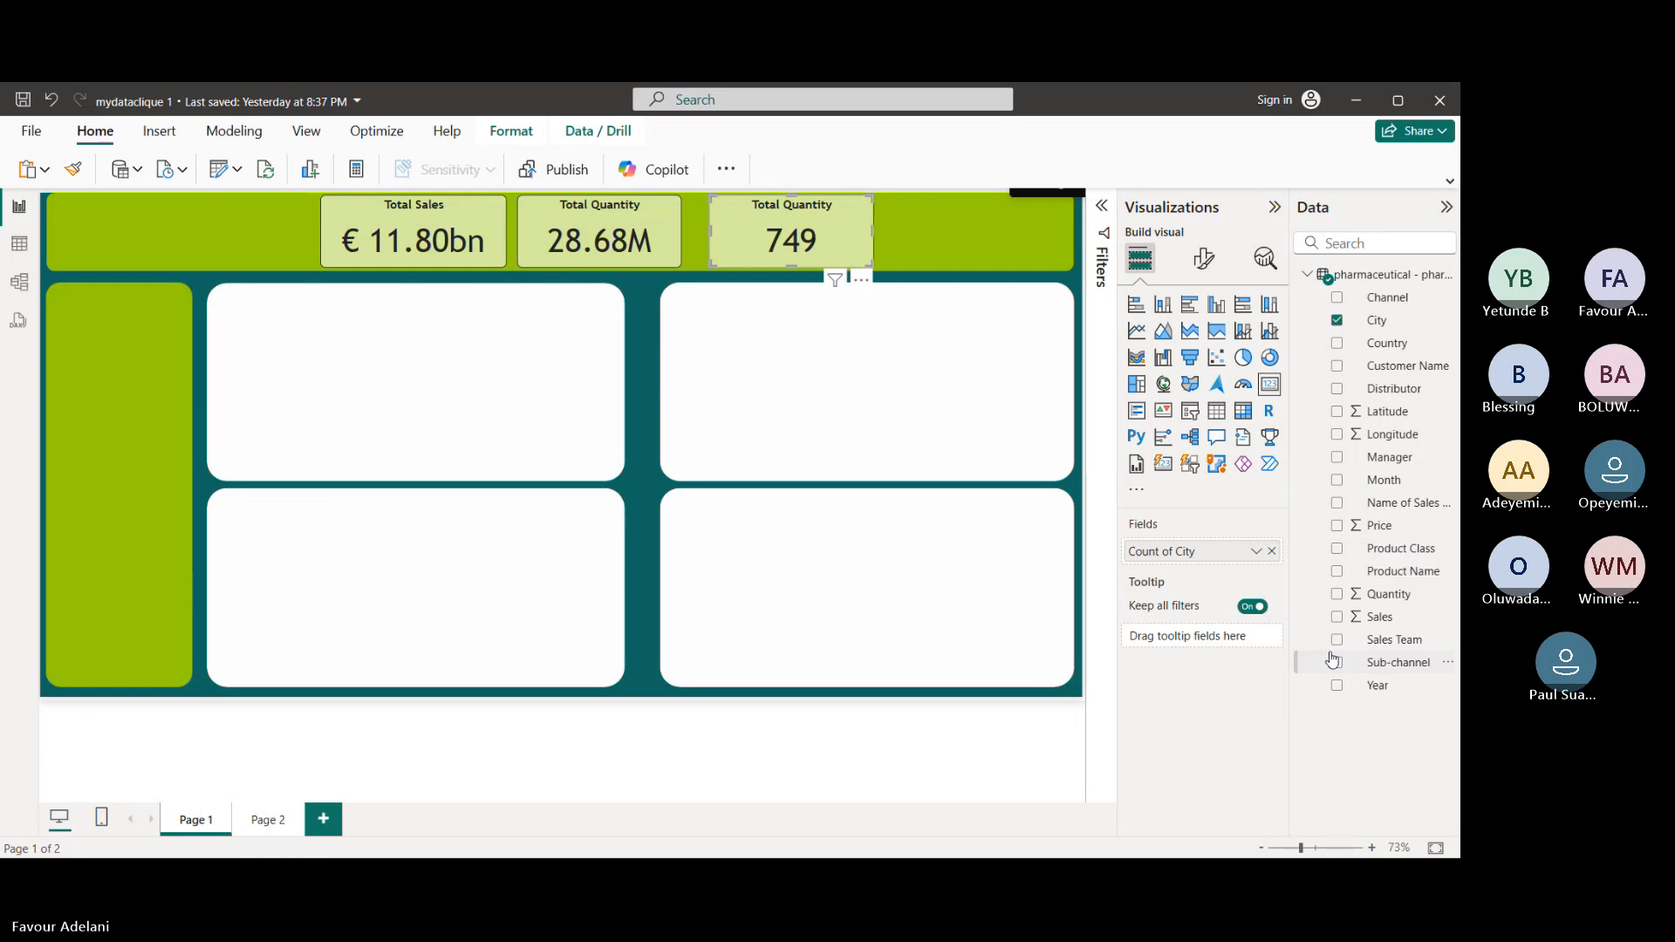
- Try the plain Count aggregation for City in the third card and return it to Count (Distinct)
left_click(1257, 555)
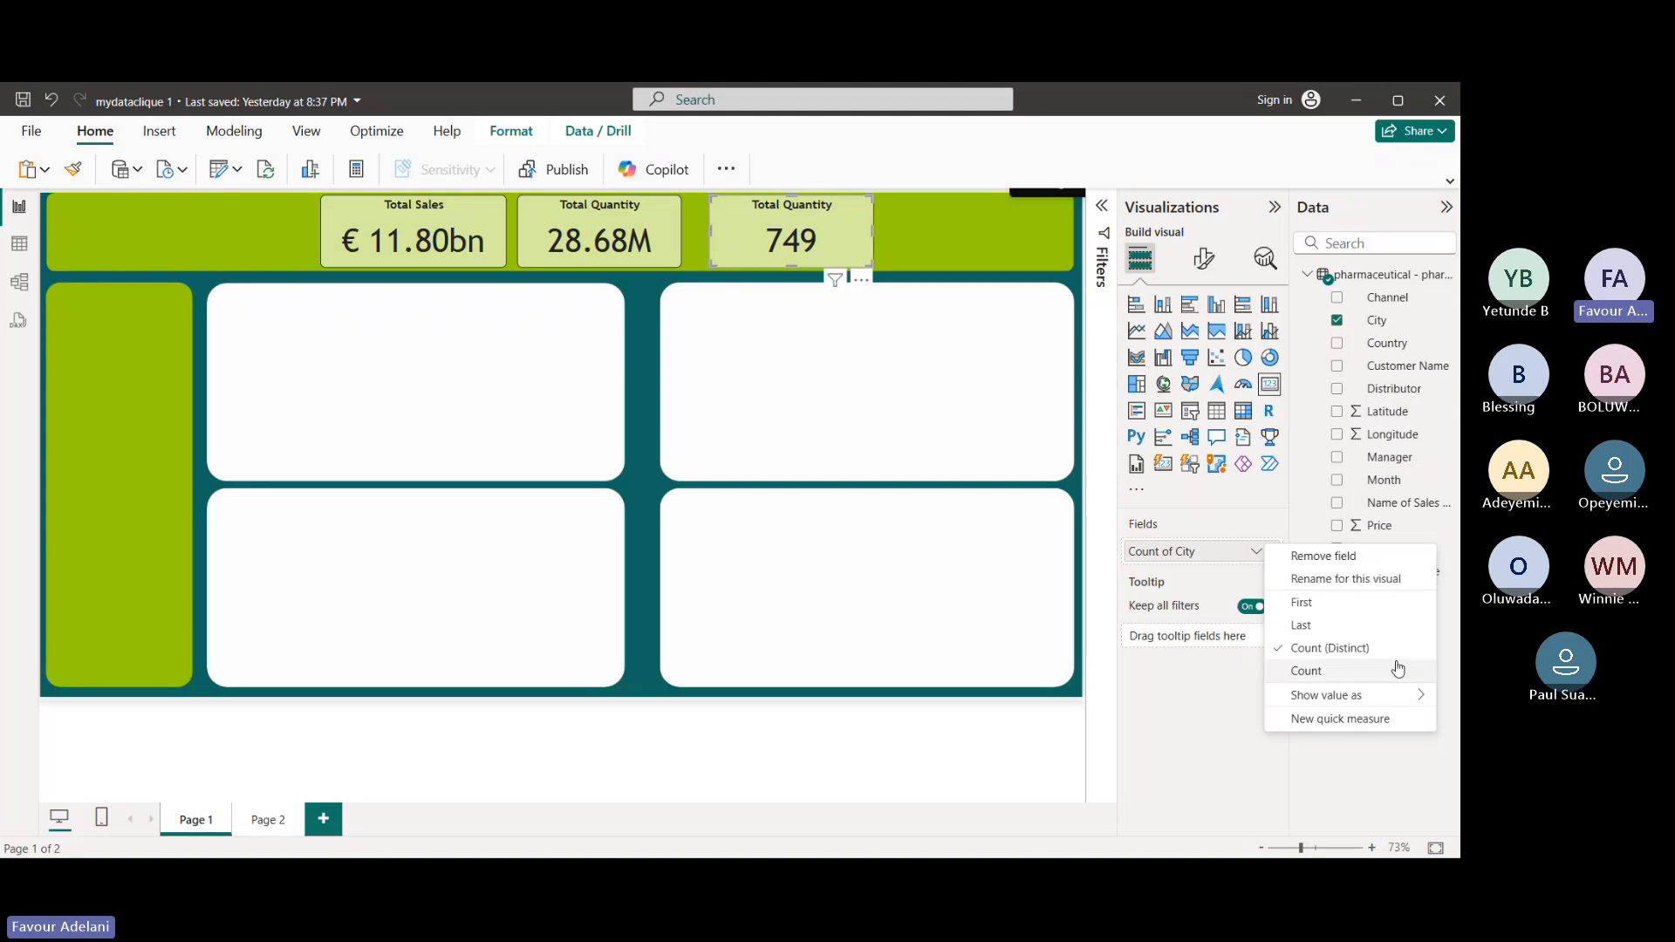
left_click(1340, 670)
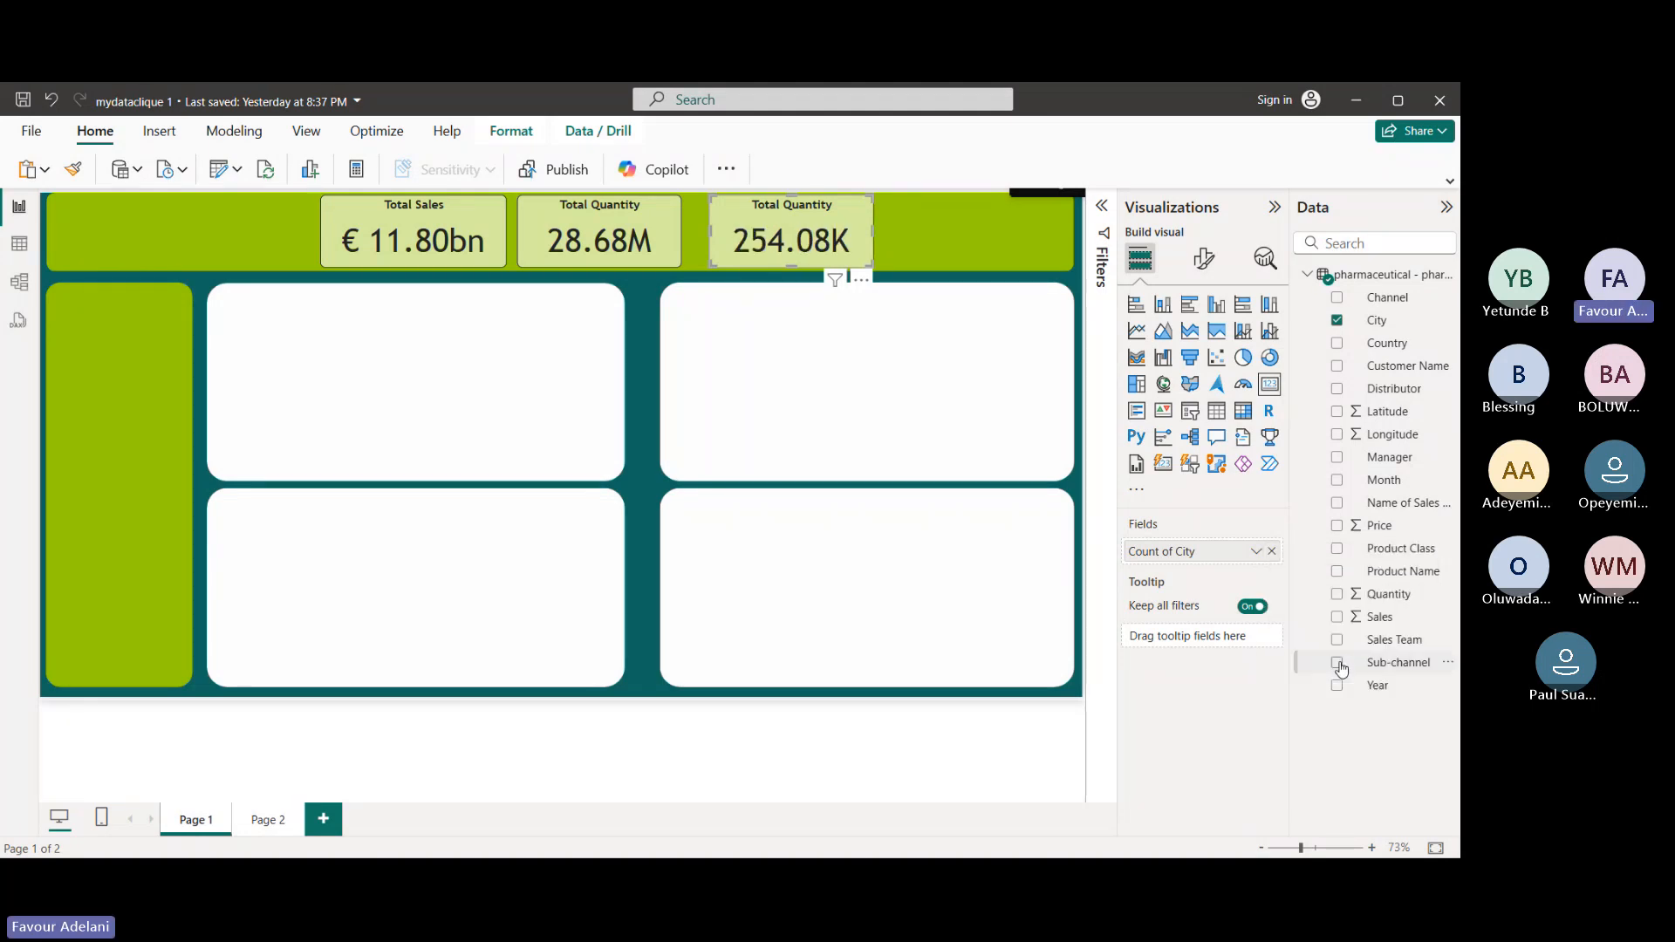
left_click(1257, 557)
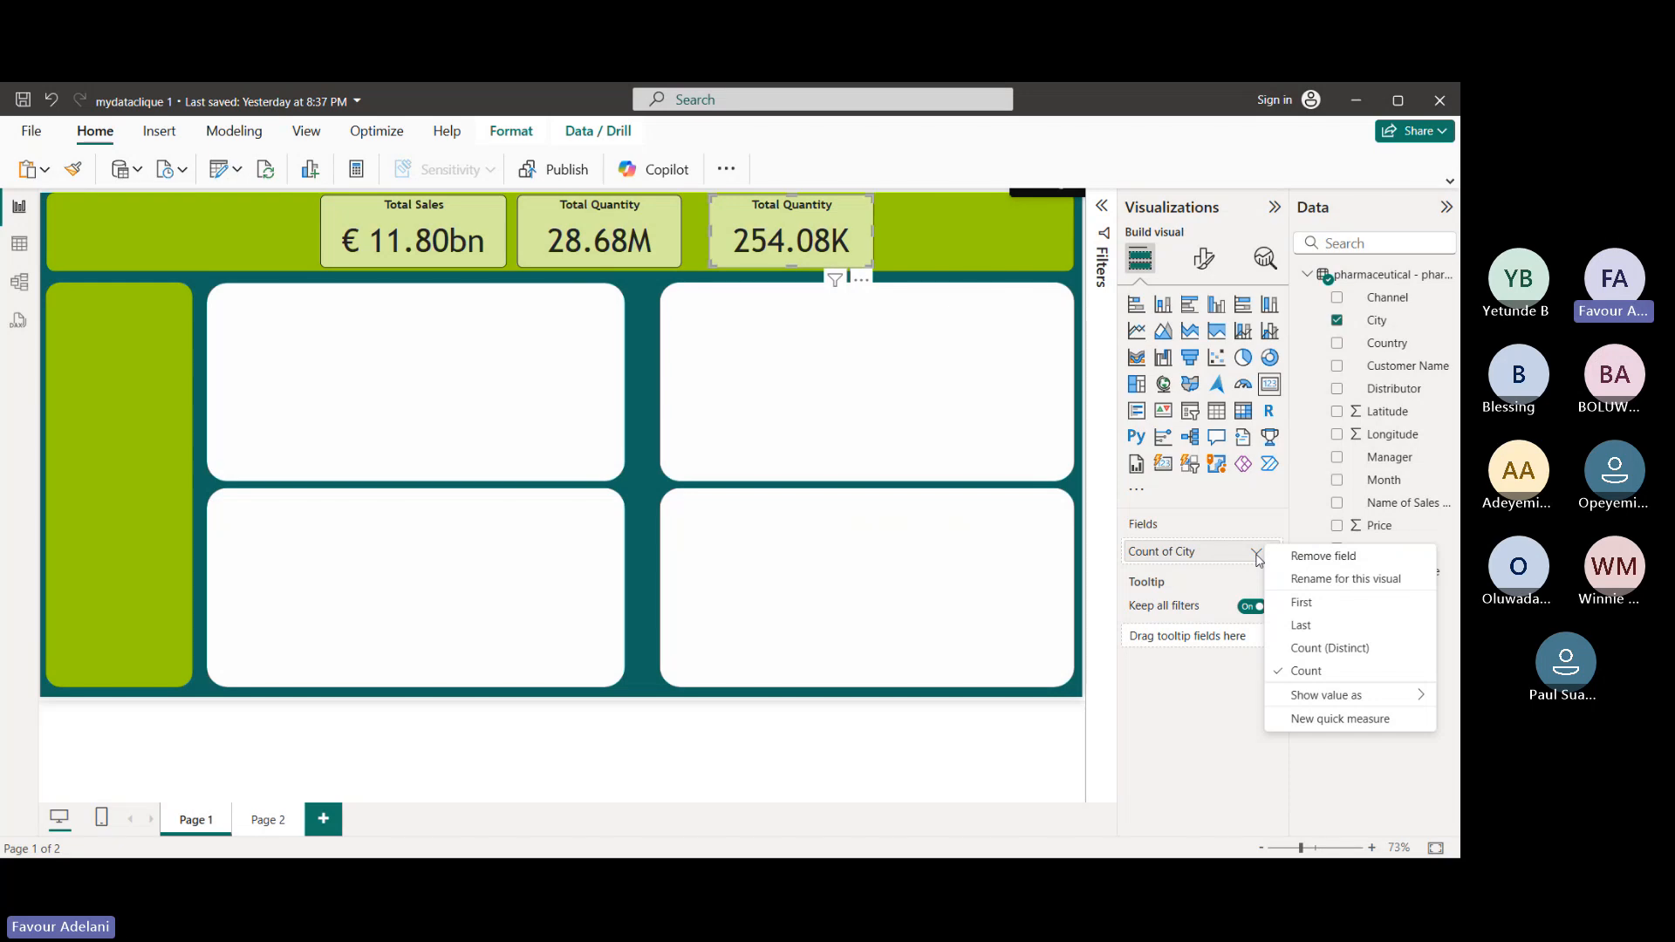
left_click(1308, 657)
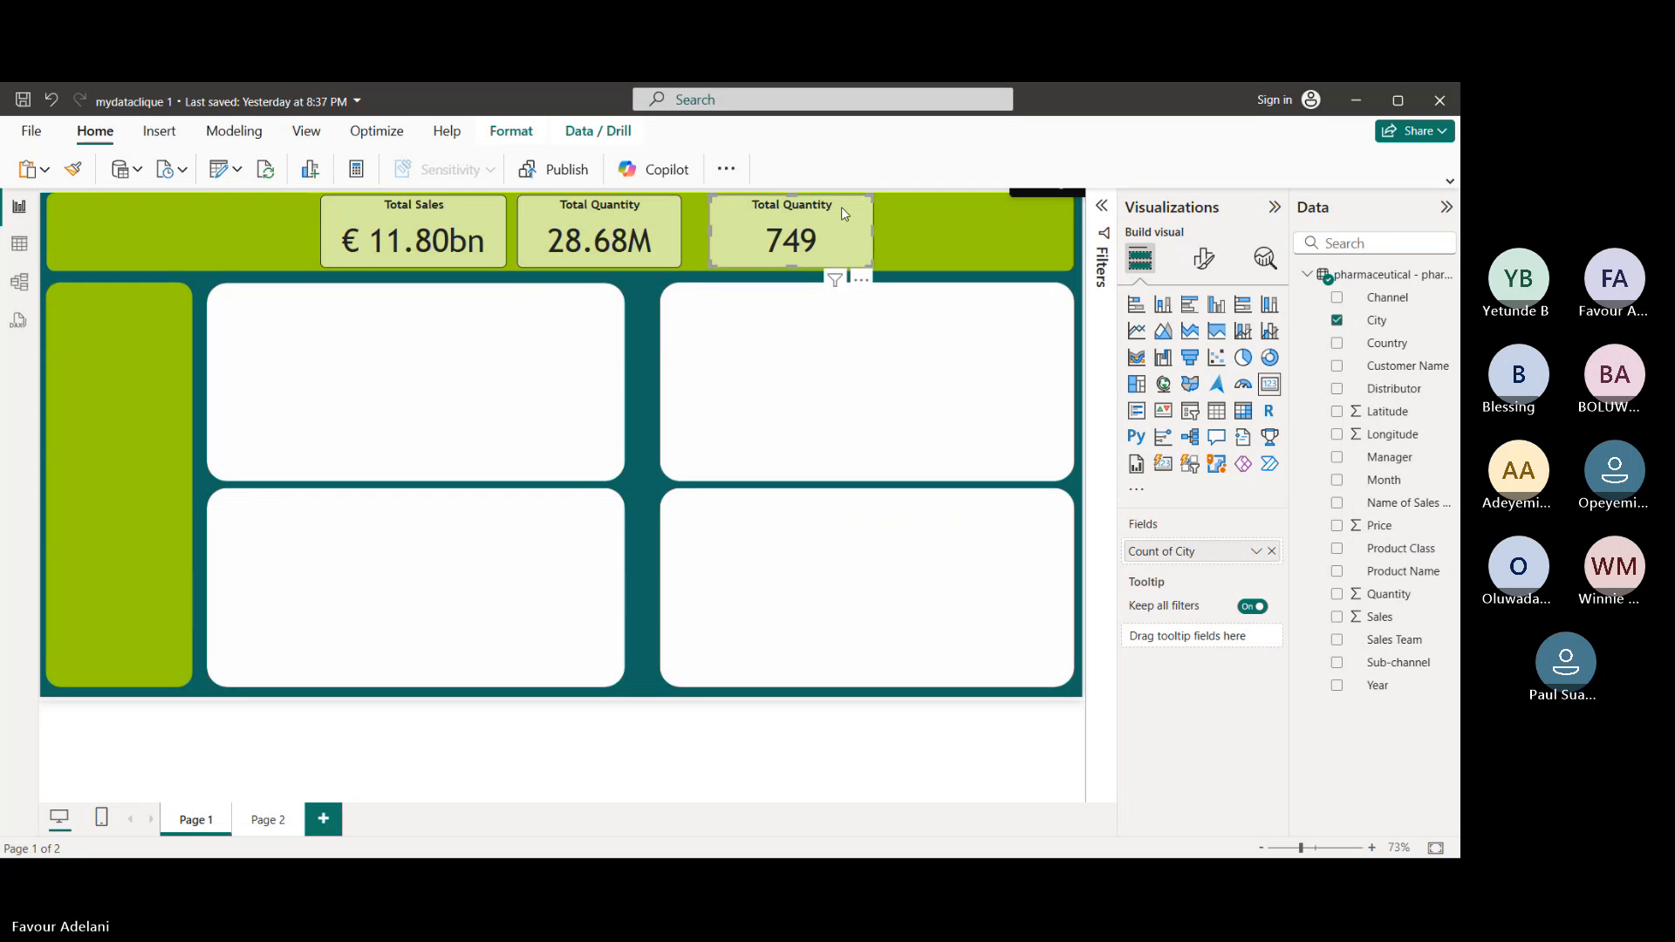
- Clear the existing title text of the City card
left_click(1216, 255)
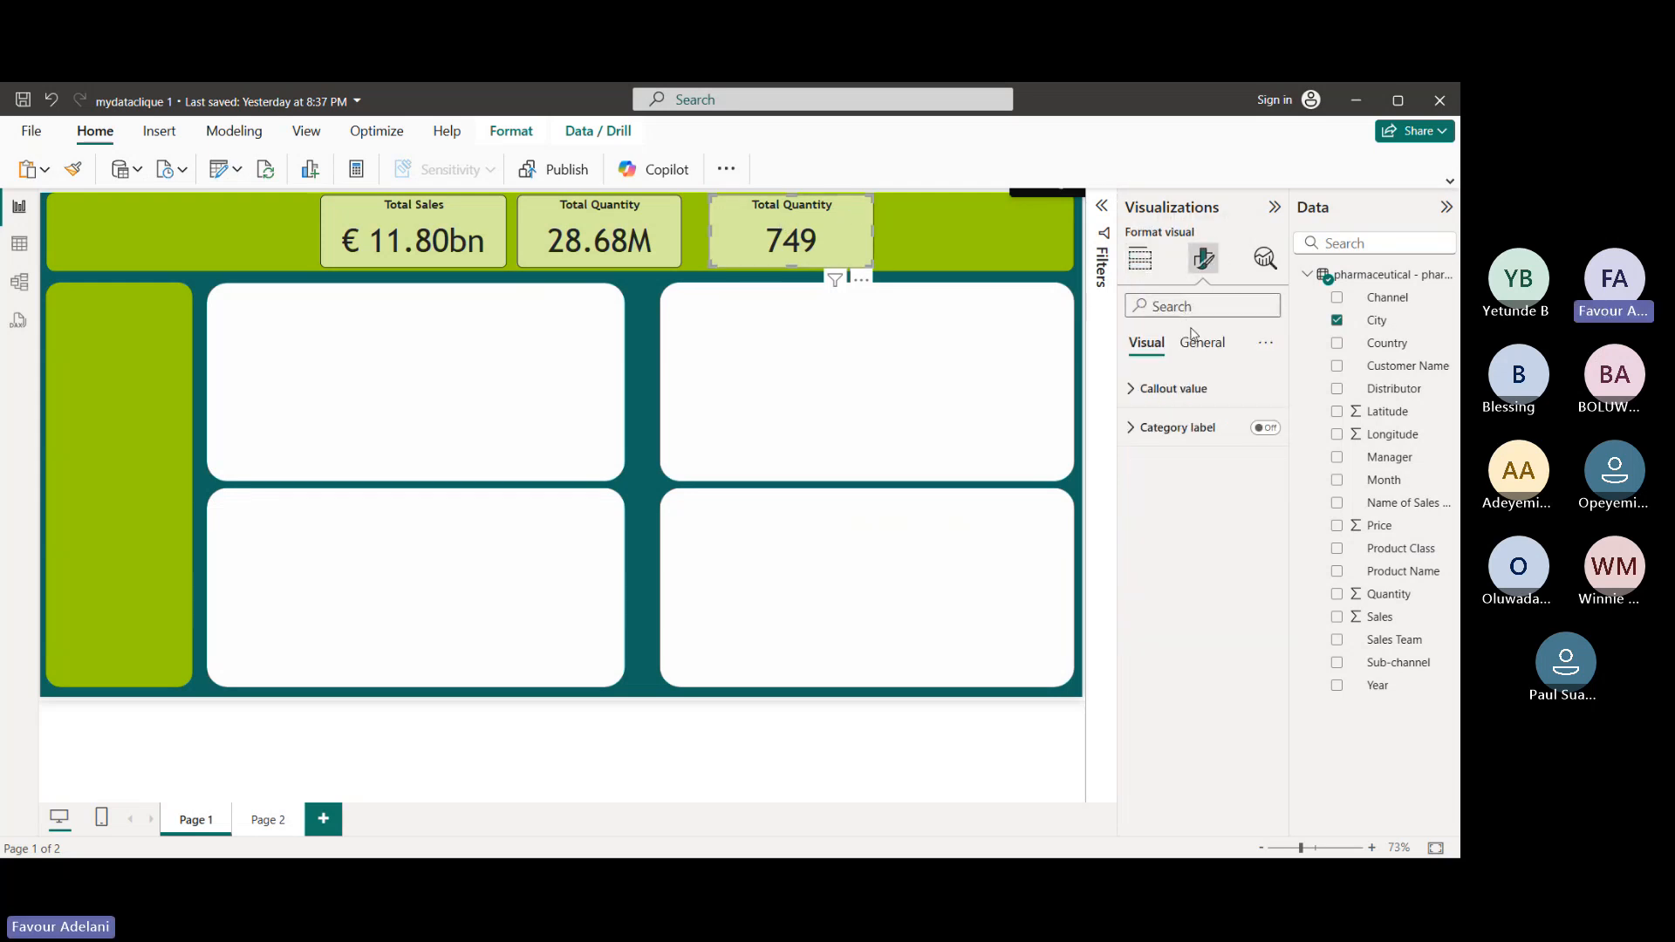
left_click(1197, 342)
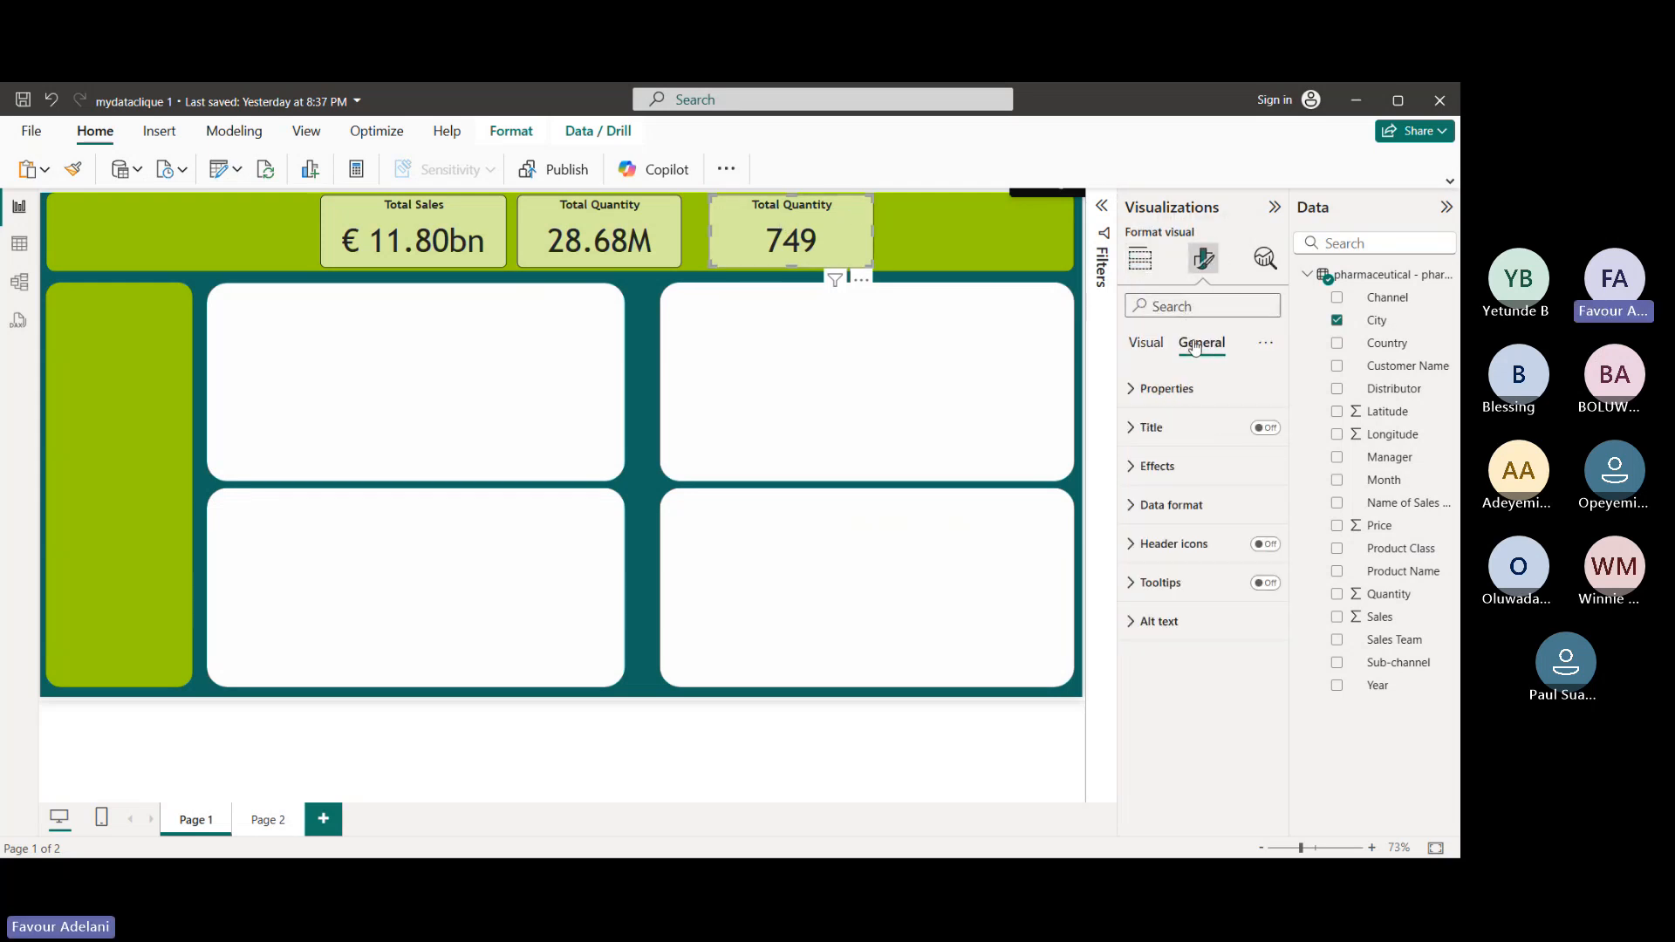
left_click(1131, 427)
left_click(1217, 522)
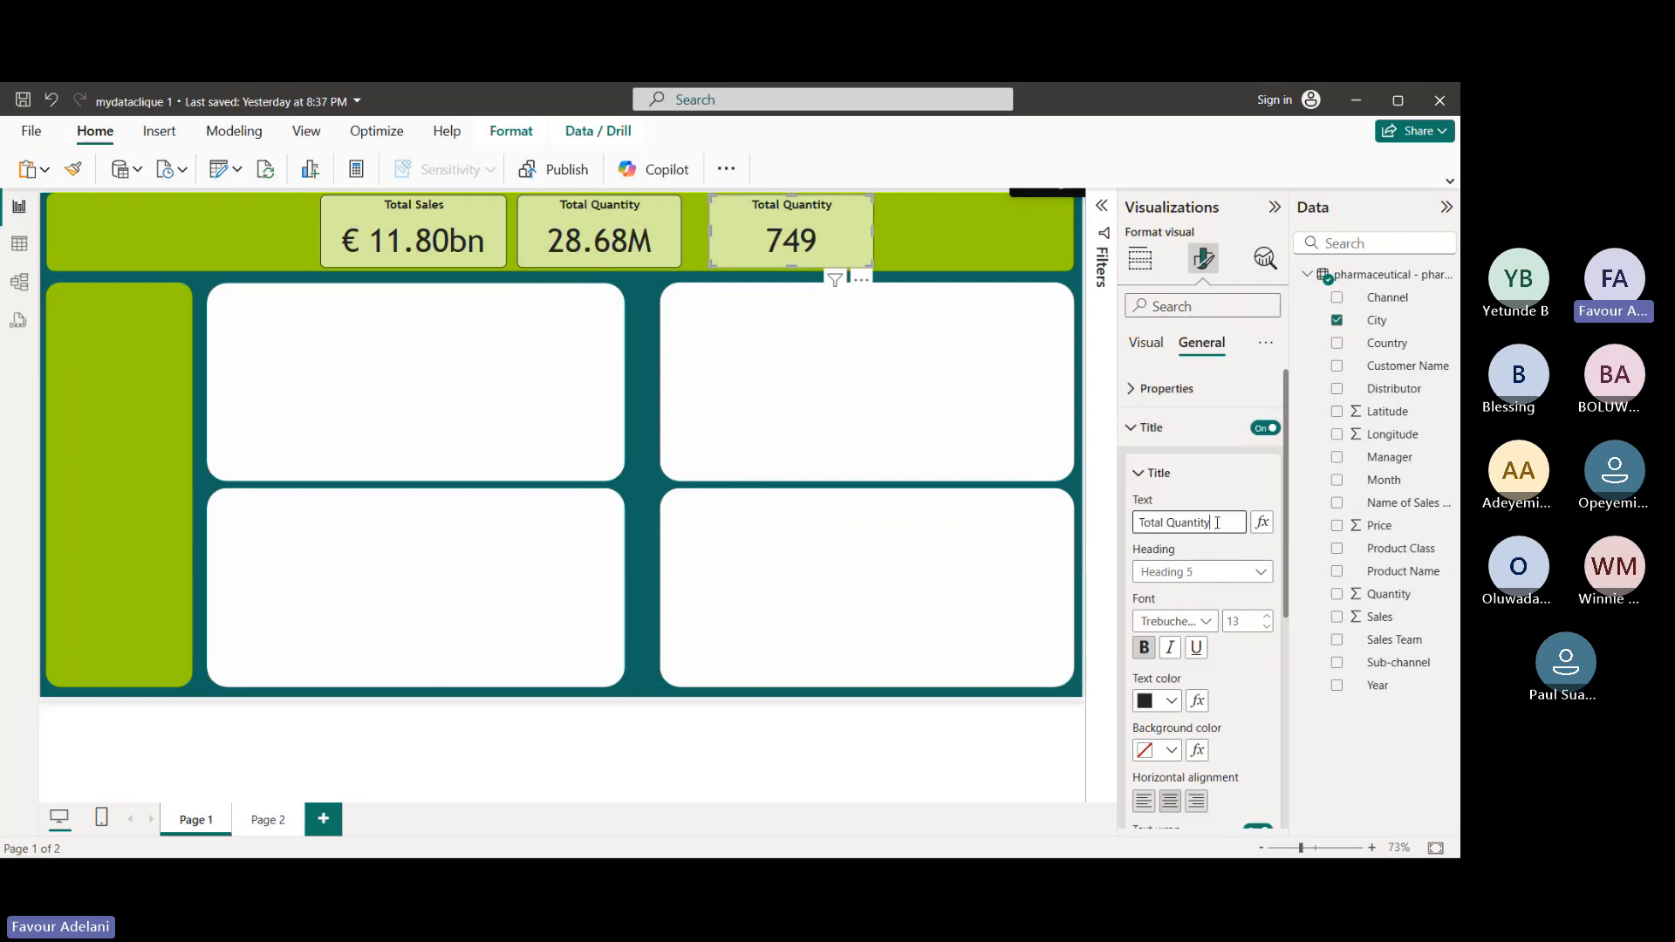
key("BackSpace")
key("BackSpace")
key("BackSpace")
key("BackSpace")
key("BackSpace")
key("BackSpace")
key("BackSpace")
key("BackSpace")
key("BackSpace")
key("BackSpace")
key("BackSpace")
key("BackSpace")
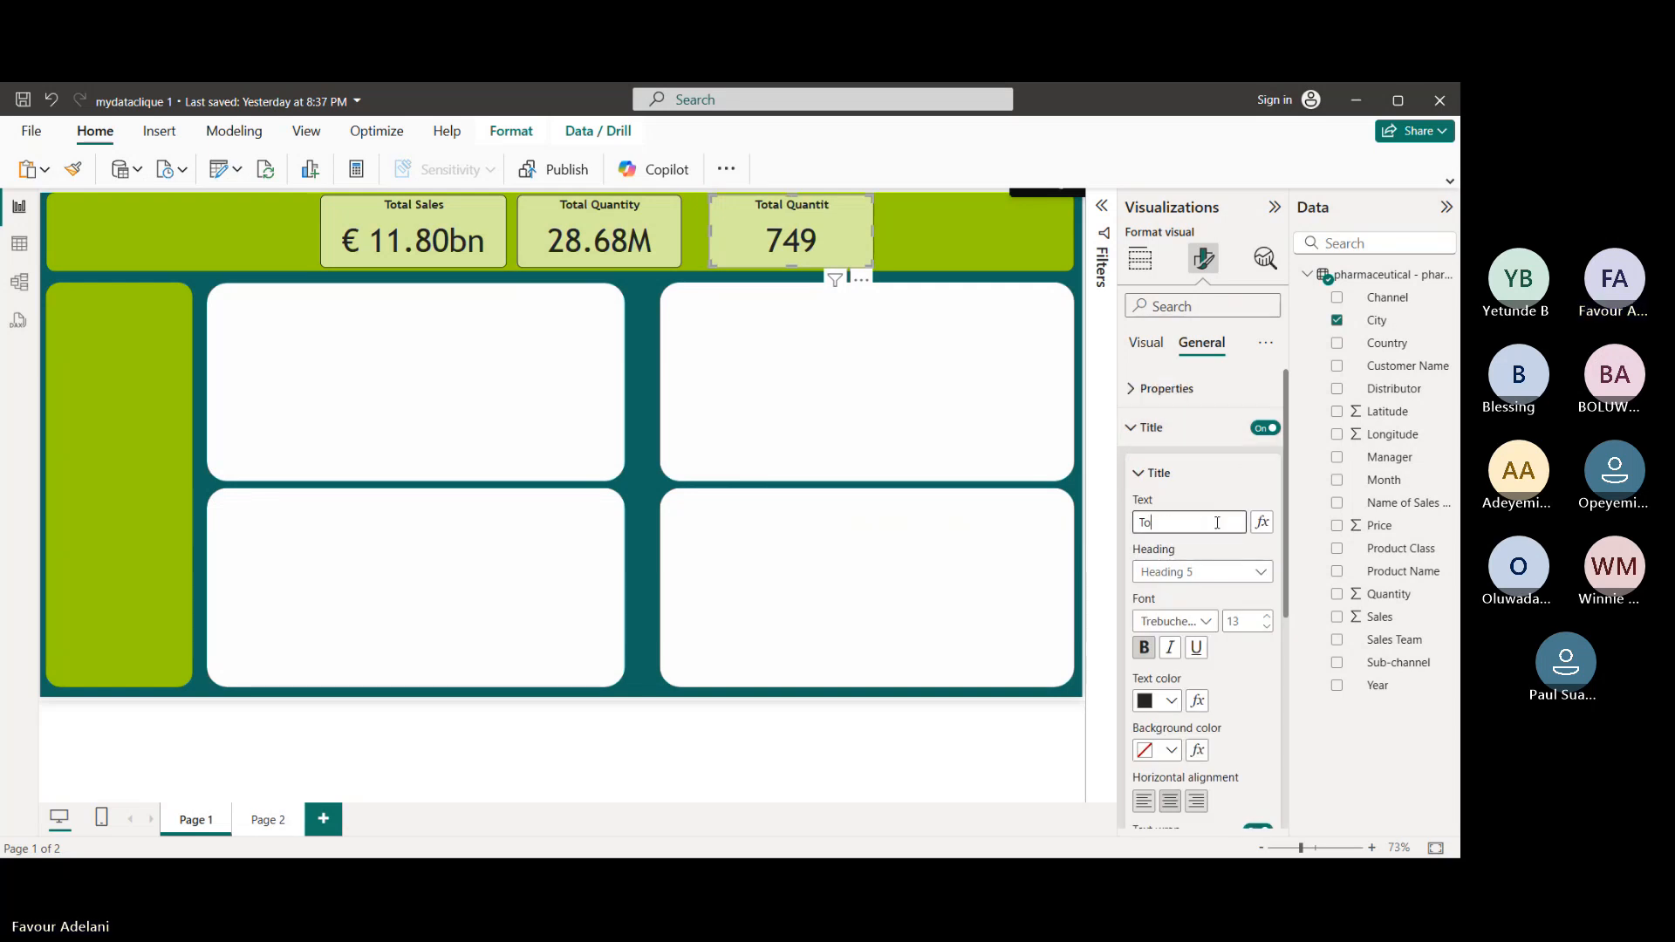
key("BackSpace")
key("BackSpace")
type("Distinc")
type("t Ci")
type("t")
key("BackSpace")
key("BackSpace")
key("BackSpace")
key("BackSpace")
key("BackSpace")
key("BackSpace")
key("BackSpace")
key("BackSpace")
key("BackSpace")
key("BackSpace")
key("BackSpace")
key("BackSpace")
- Set the City card's title to Total No. of Cities
type("Total No. Of")
key("BackSpace")
key("BackSpace")
key("BackSpace")
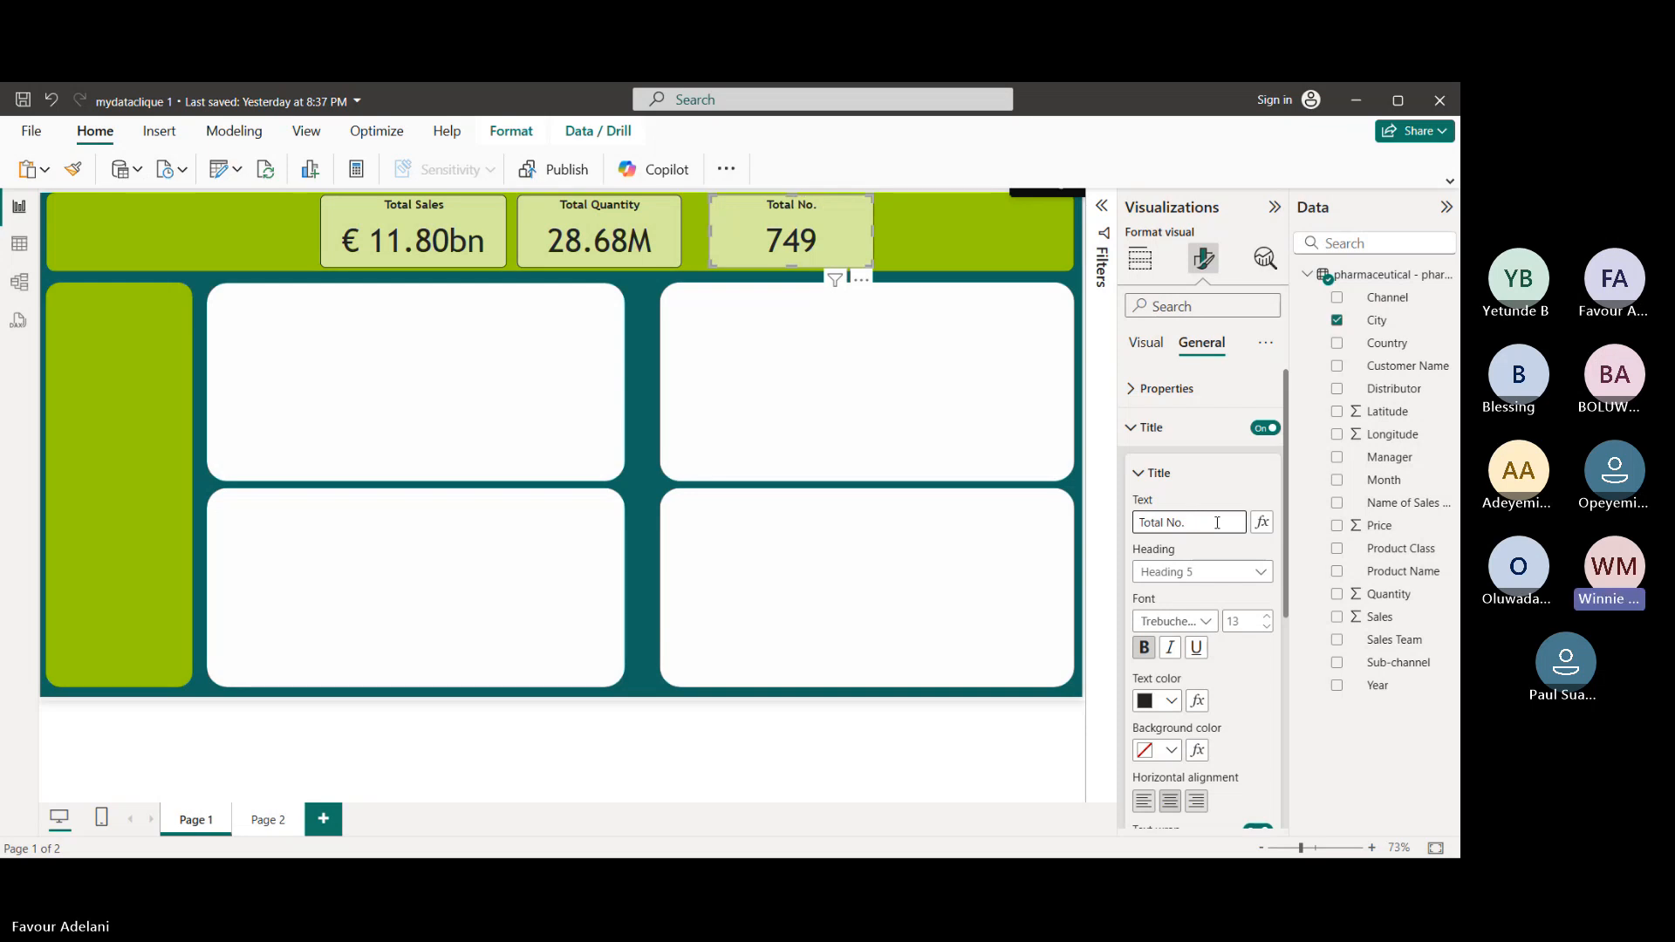
type("of Citi")
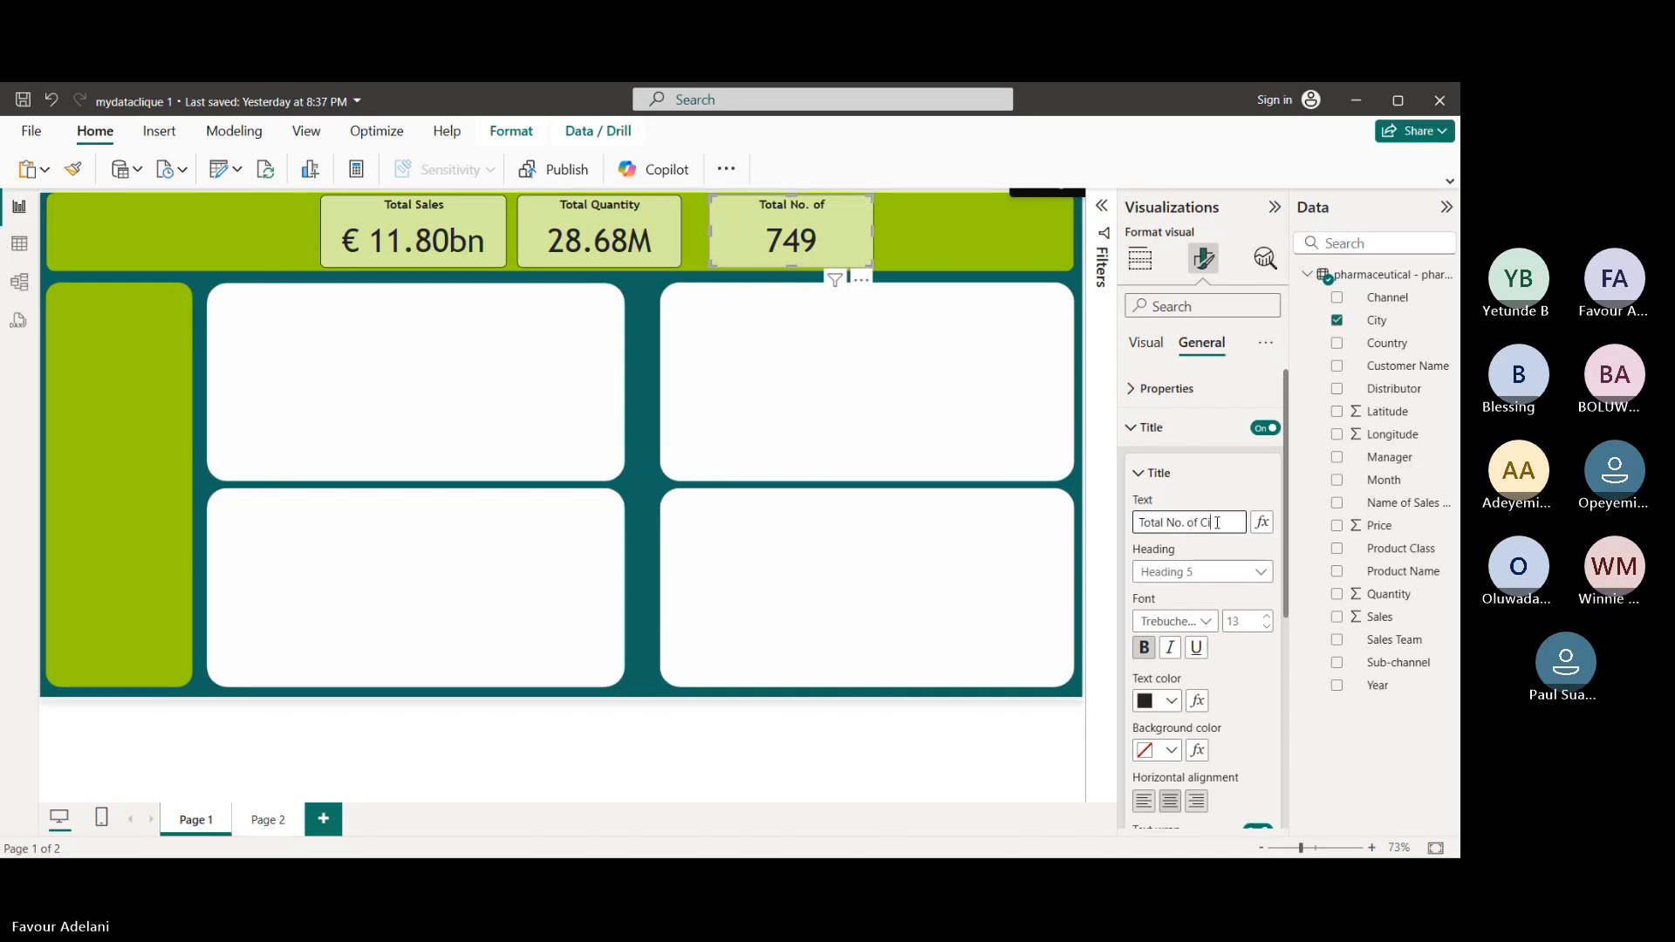
type("es")
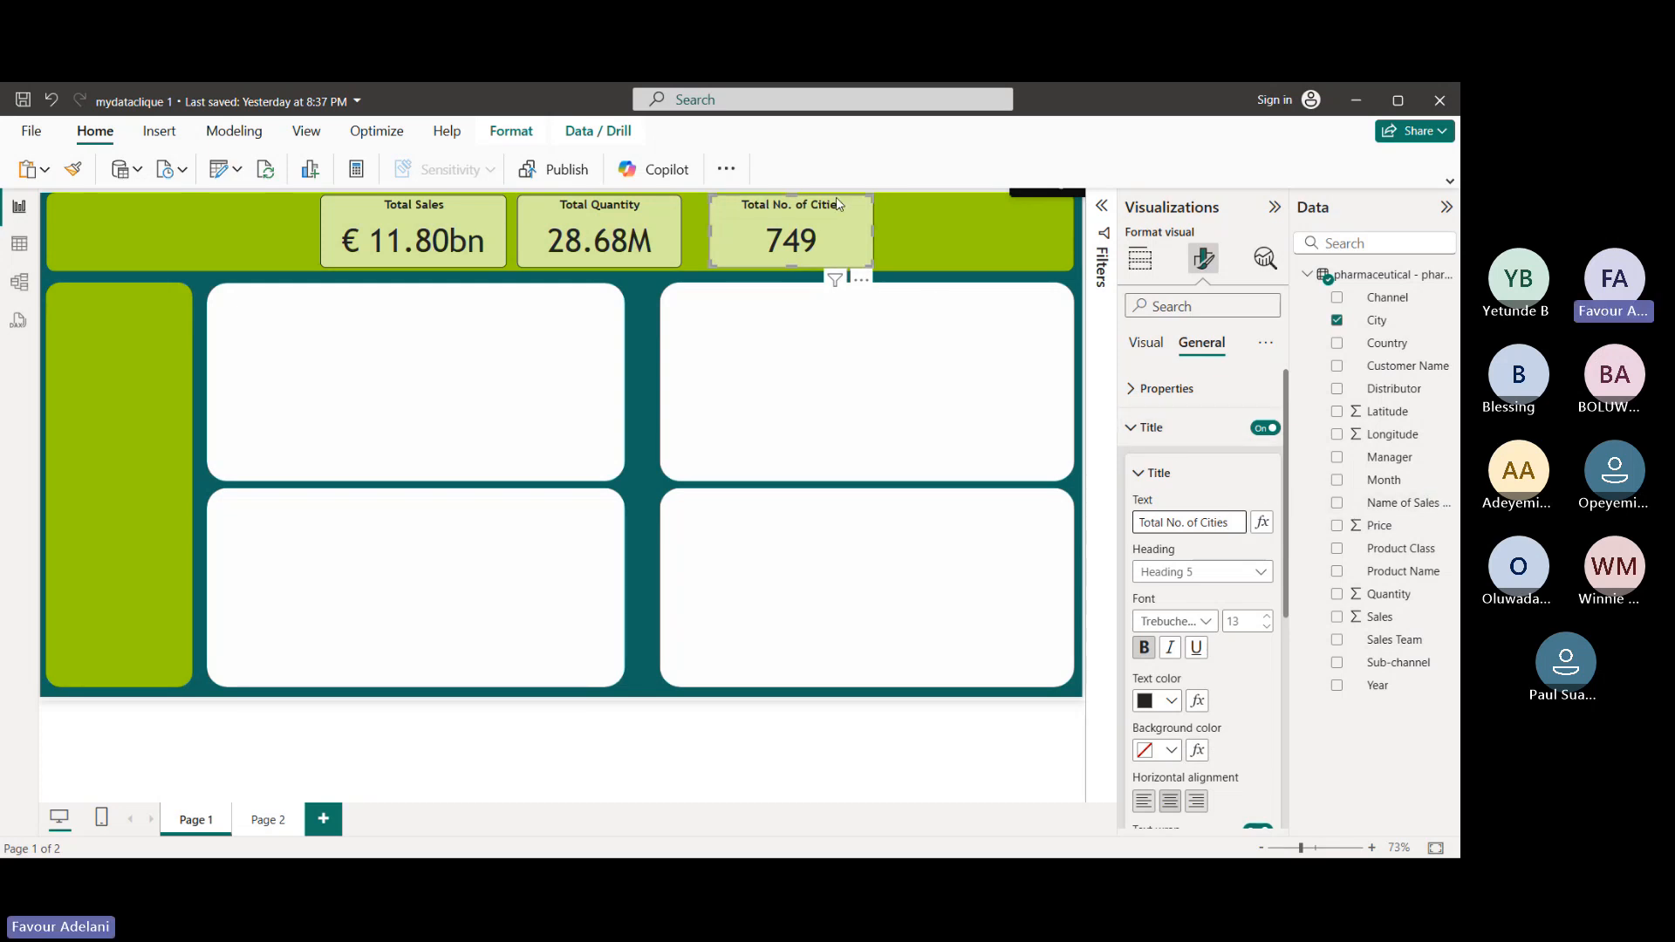
- Duplicate the Total No. of Cities card and place the copy at the right end of the green header band
left_click(861, 211)
left_click_drag(861, 210, 1044, 207)
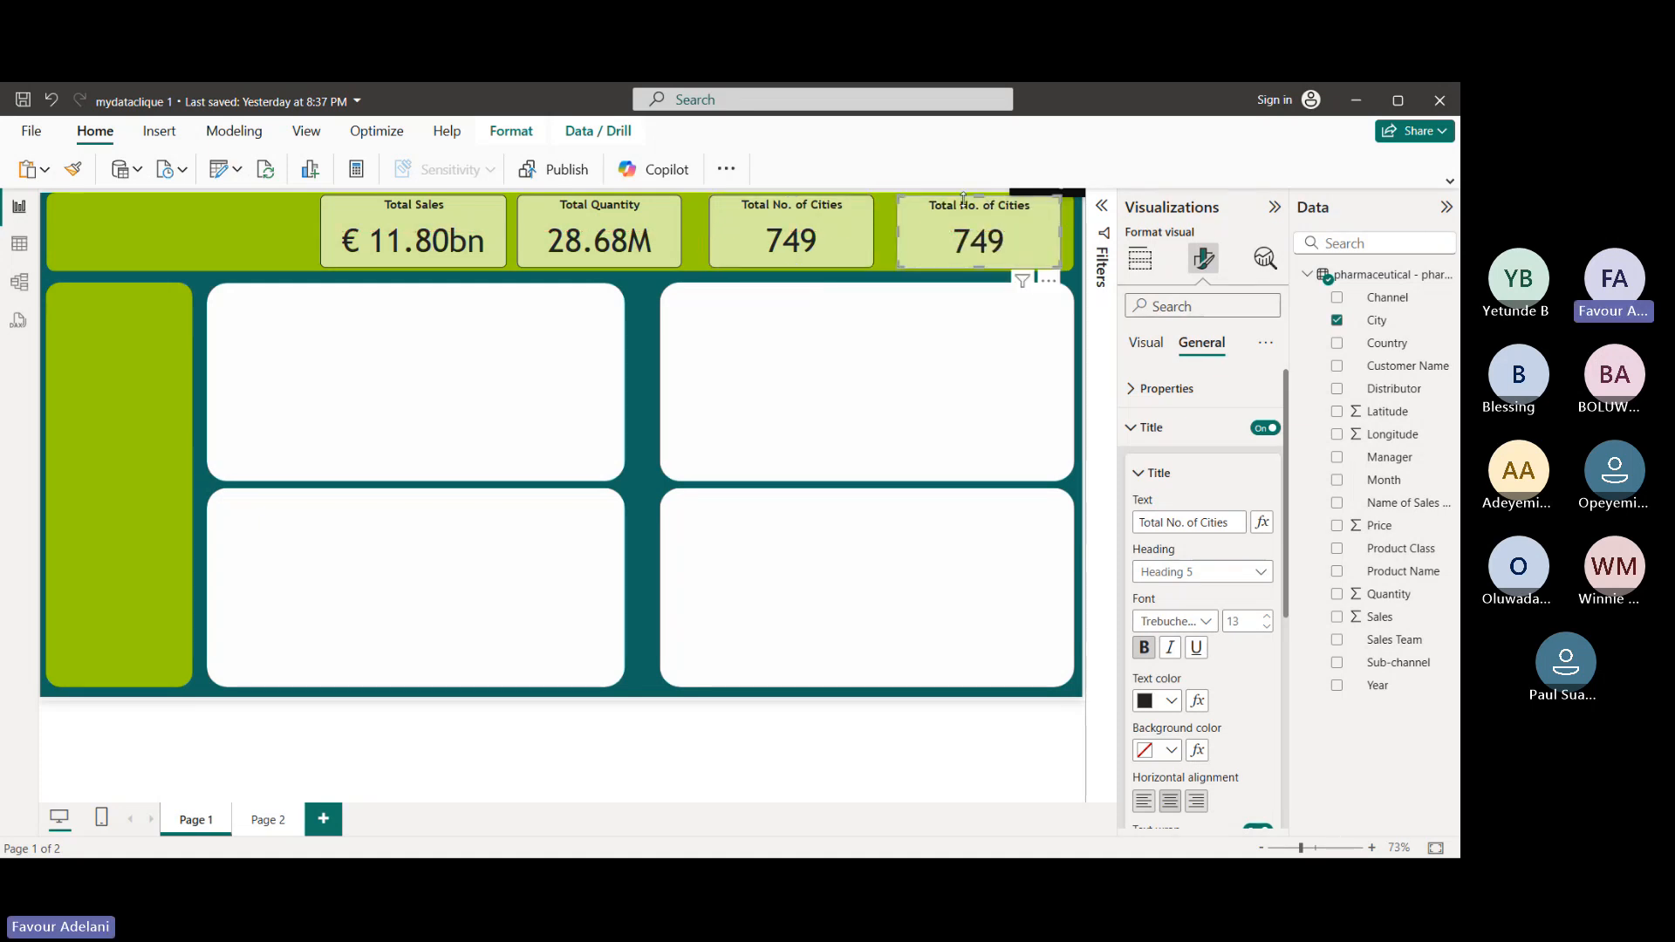
left_click(830, 205)
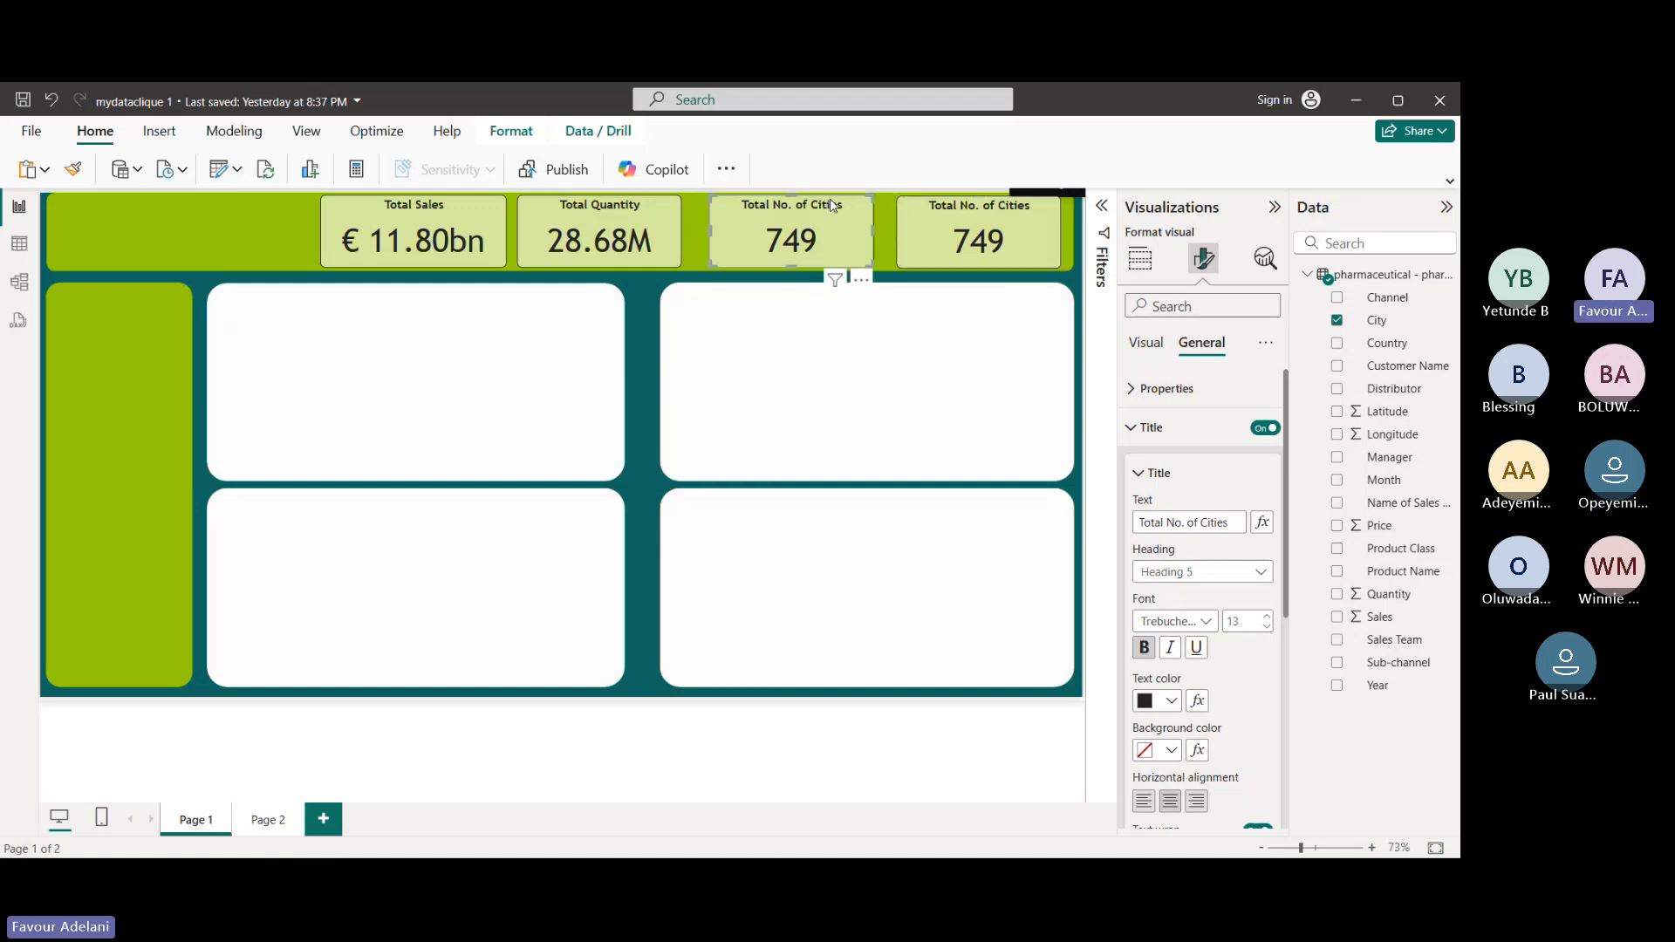
left_click(1038, 220)
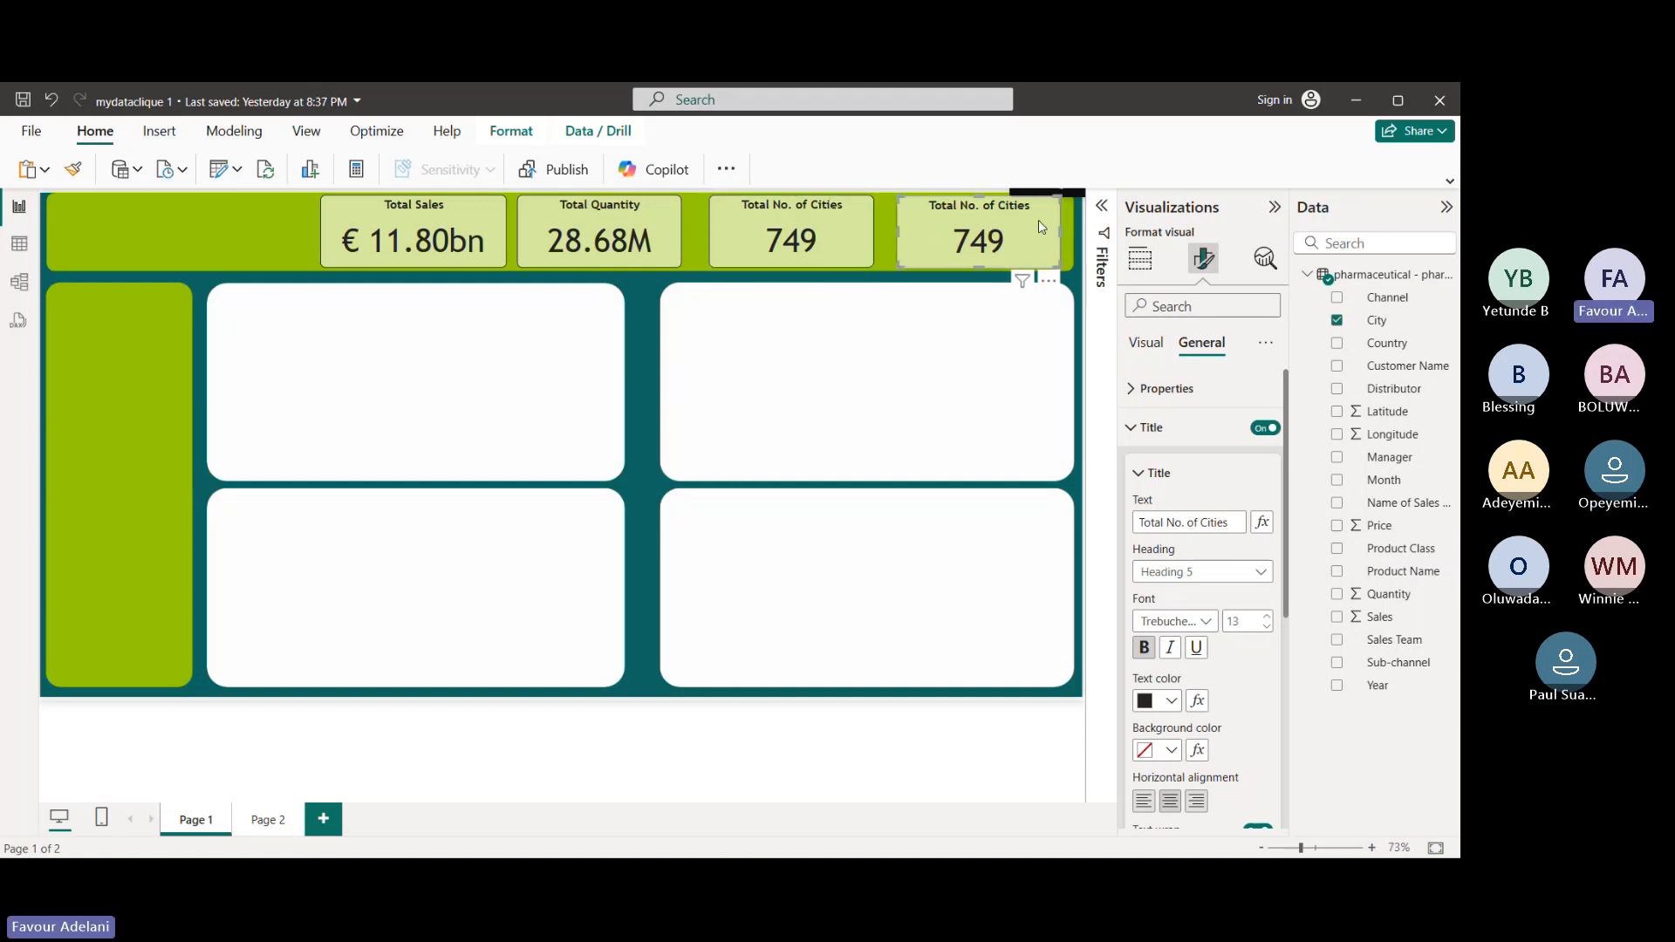
- Replace City with Sub-channel in the fourth card and aggregate it as Count (Distinct)
left_click(1337, 322)
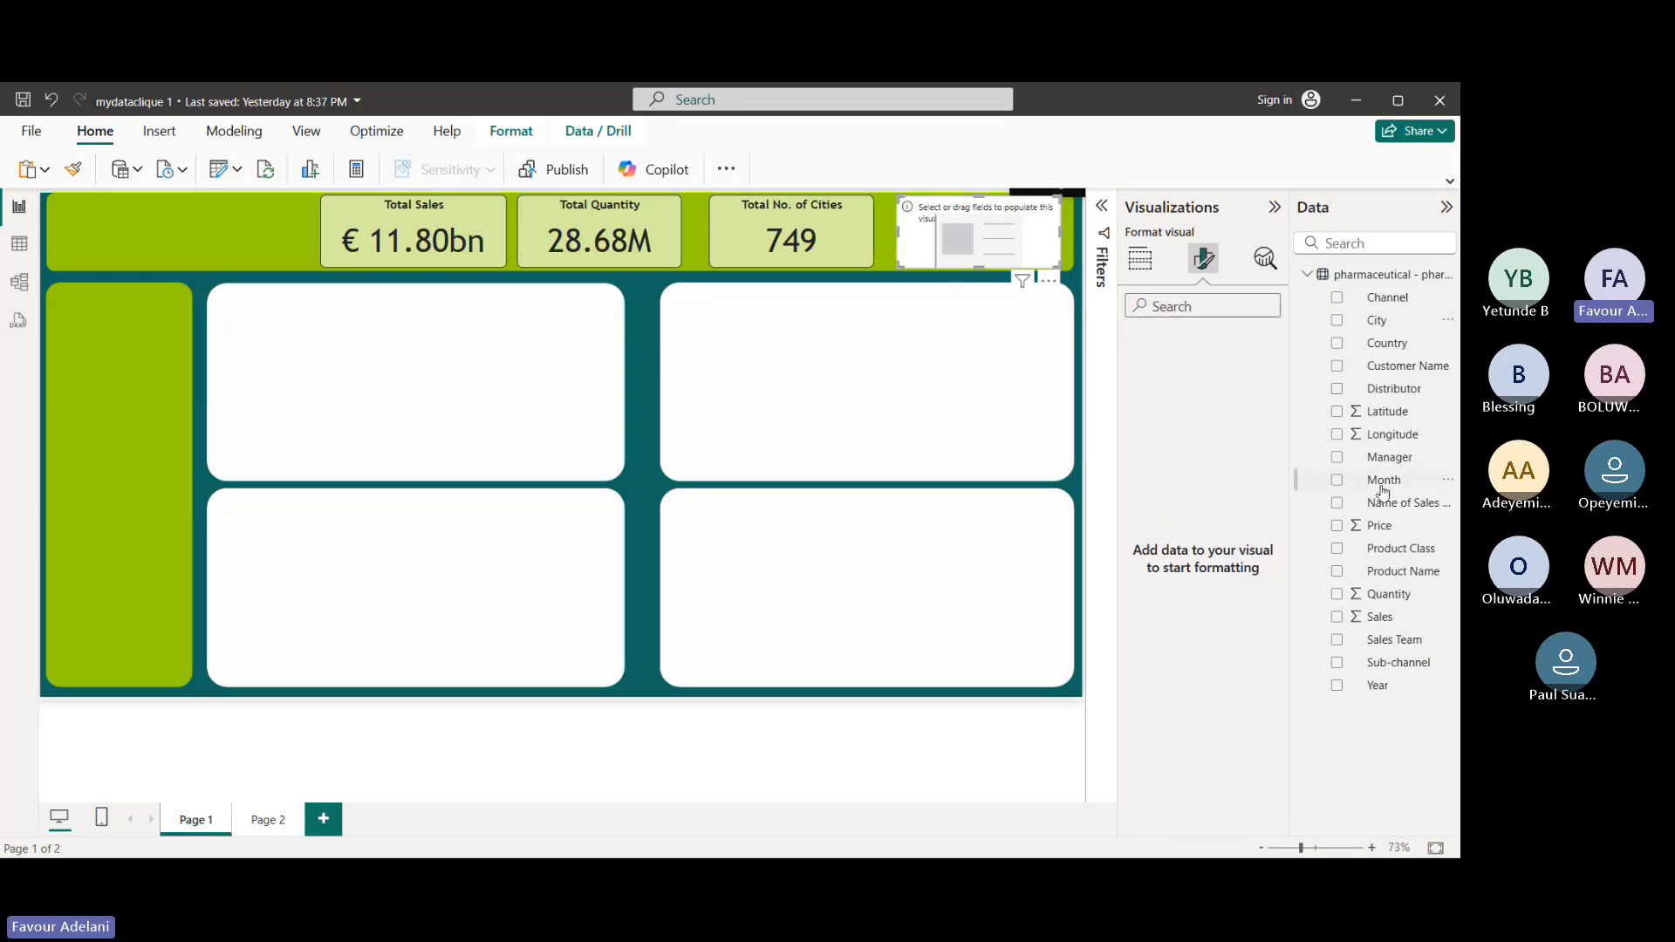
left_click(1339, 667)
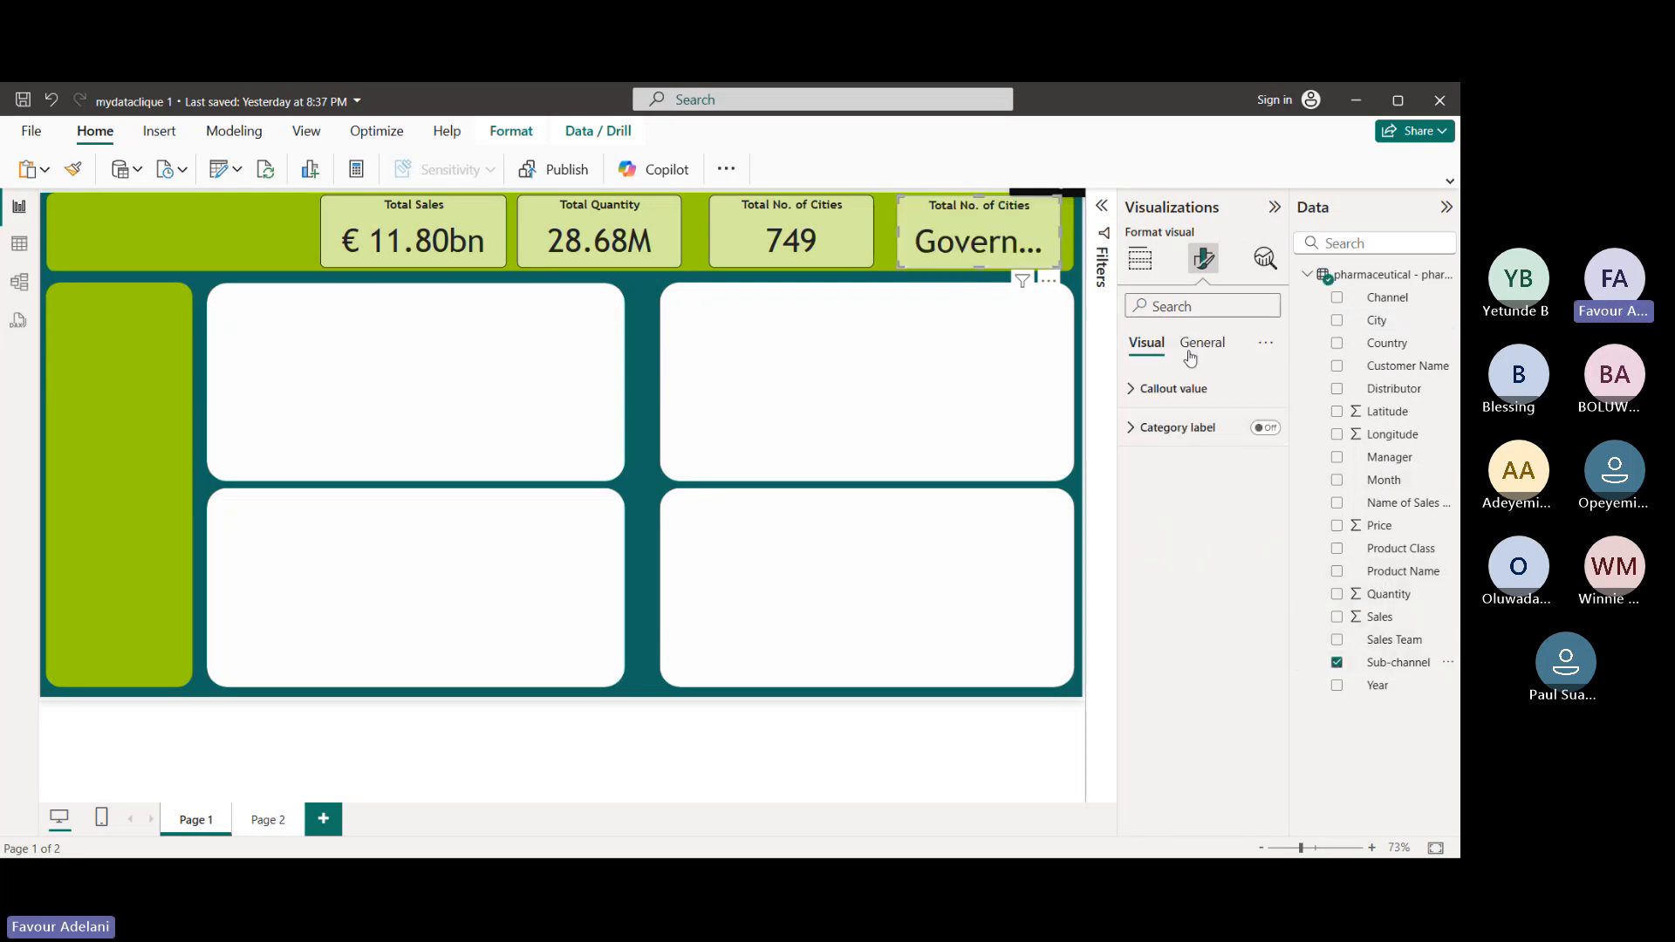
left_click(1139, 255)
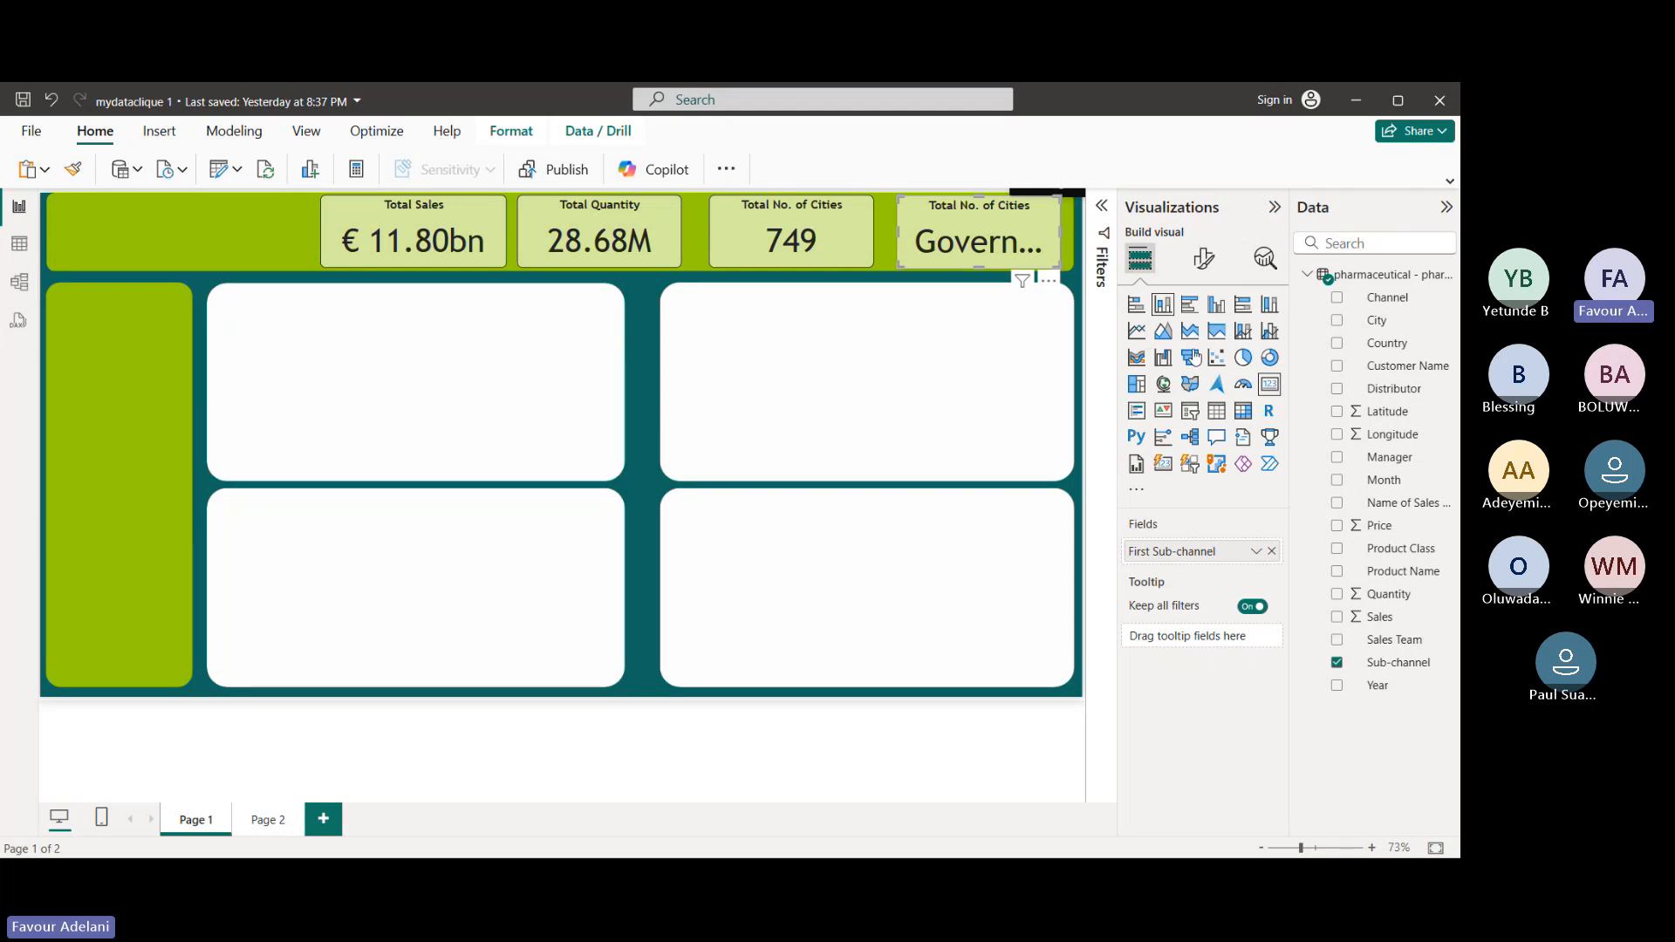
left_click(1258, 551)
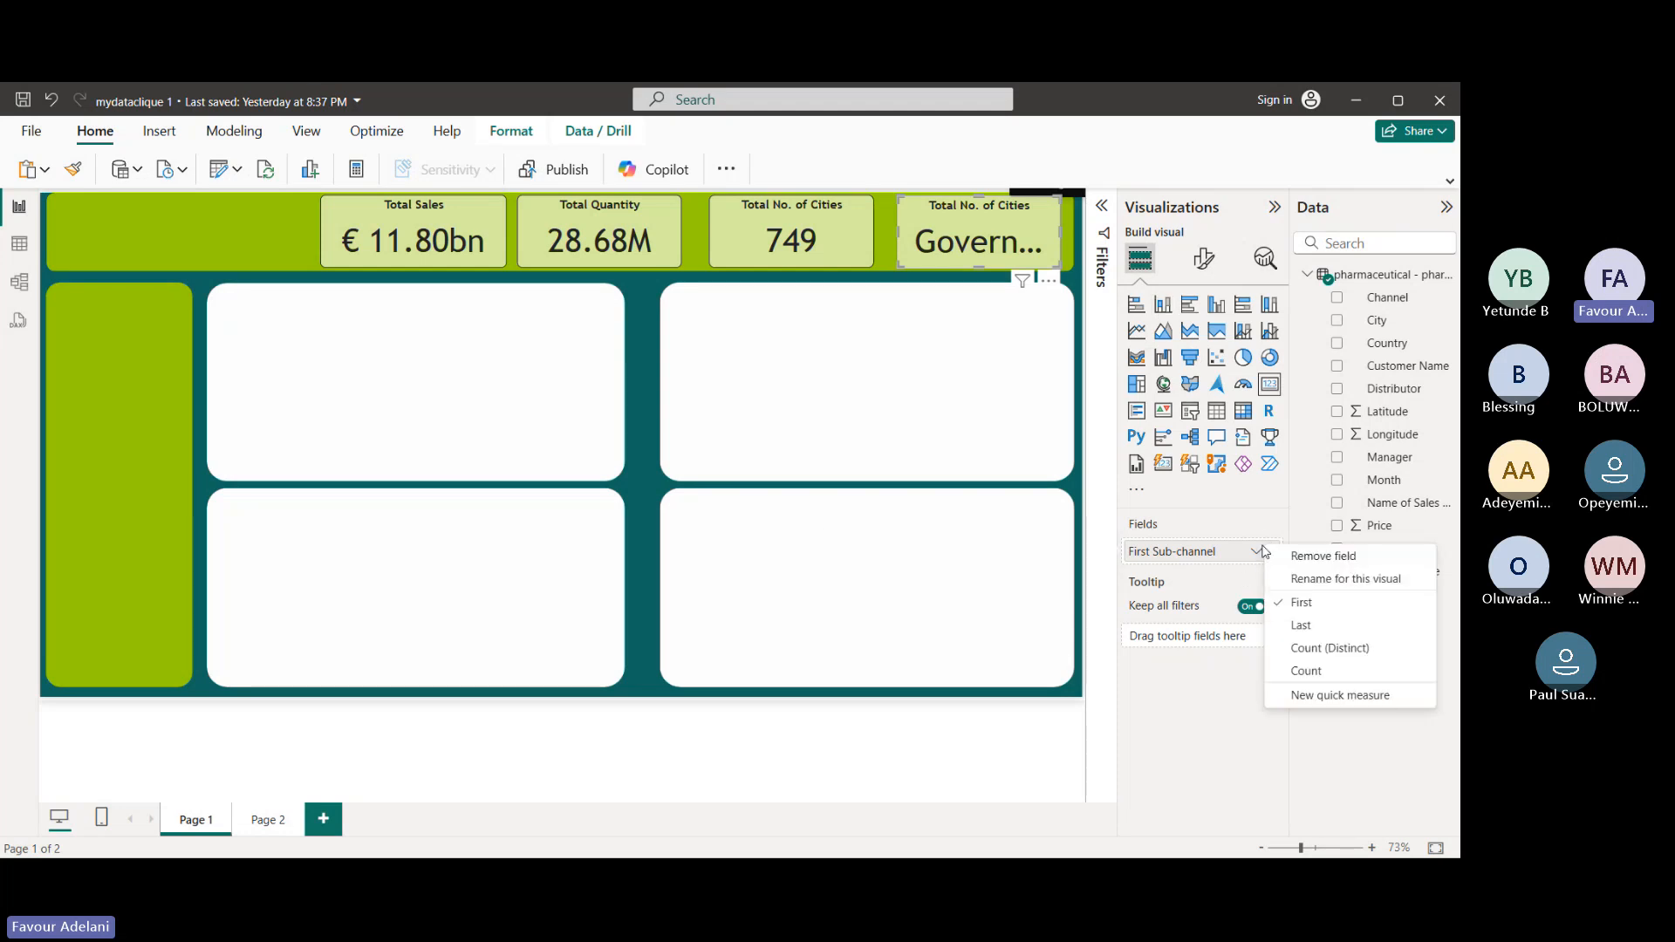
left_click(1341, 657)
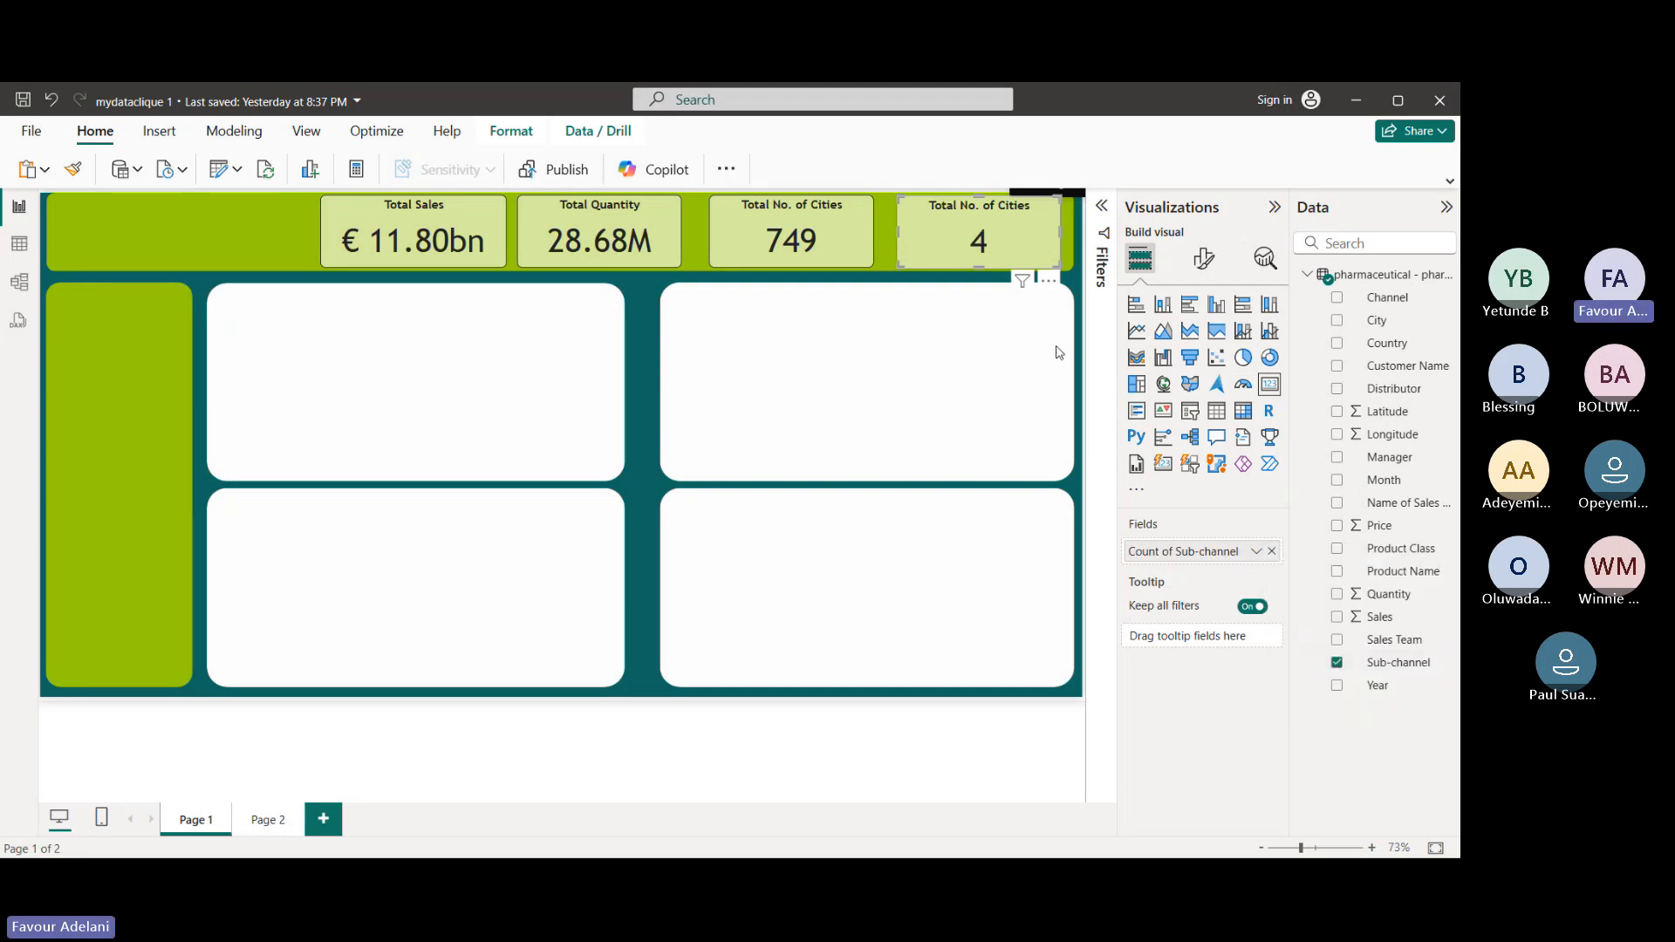
- Set the fourth card's title to Total Sub-Channels and open its callout value settings
left_click(1203, 258)
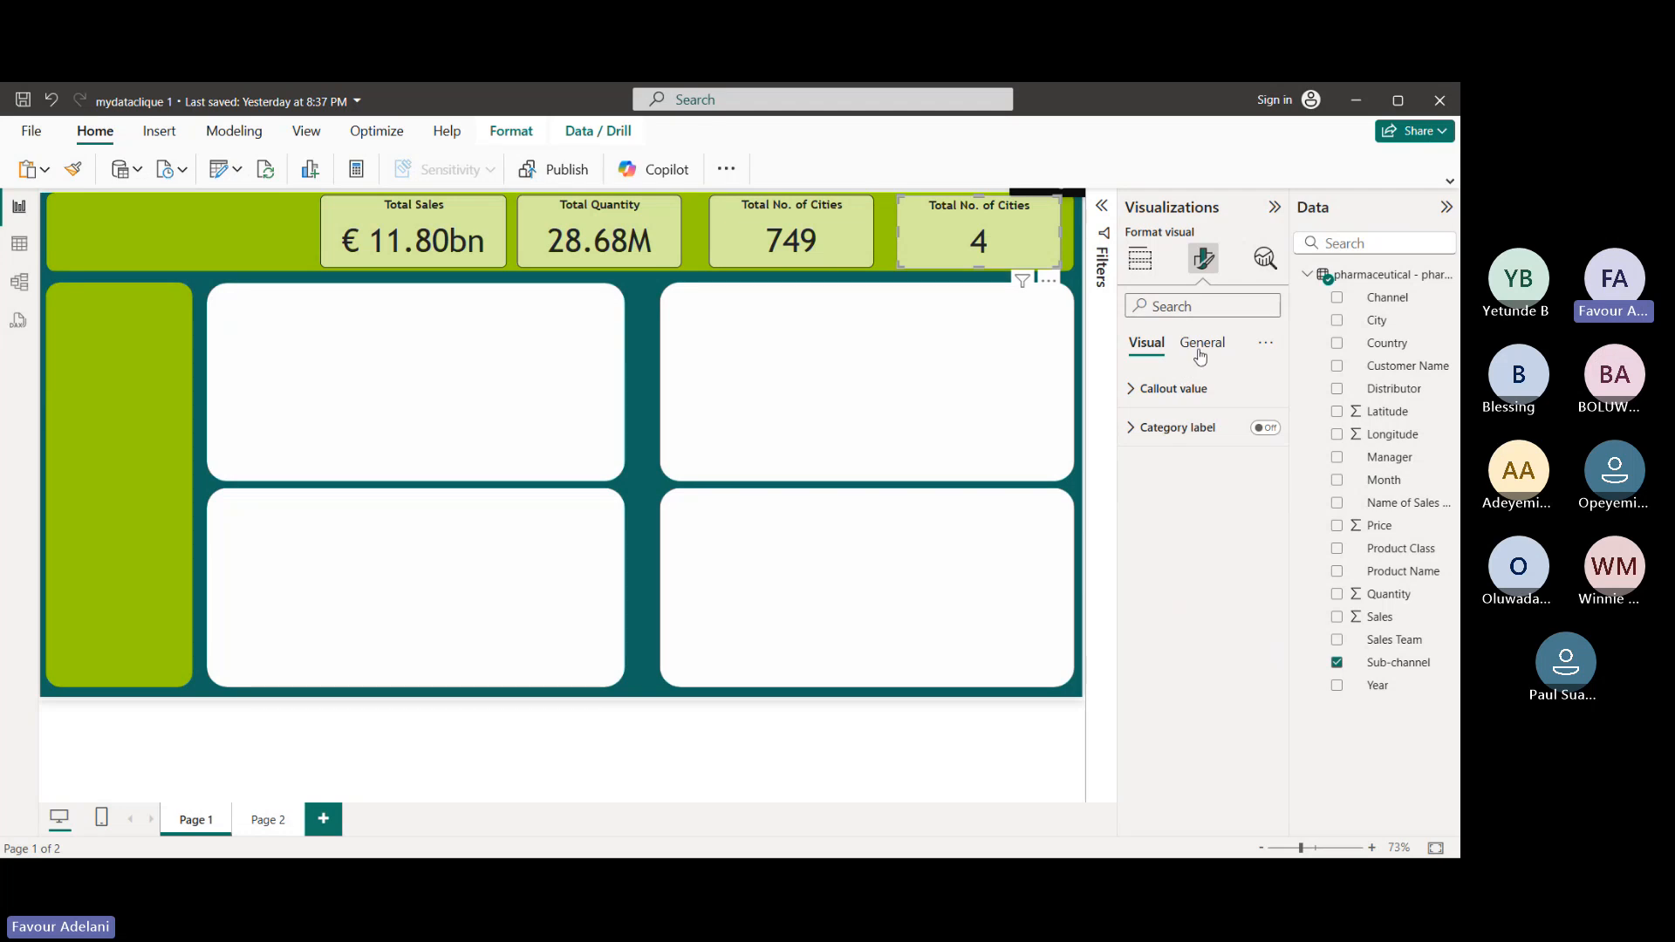
left_click(1200, 348)
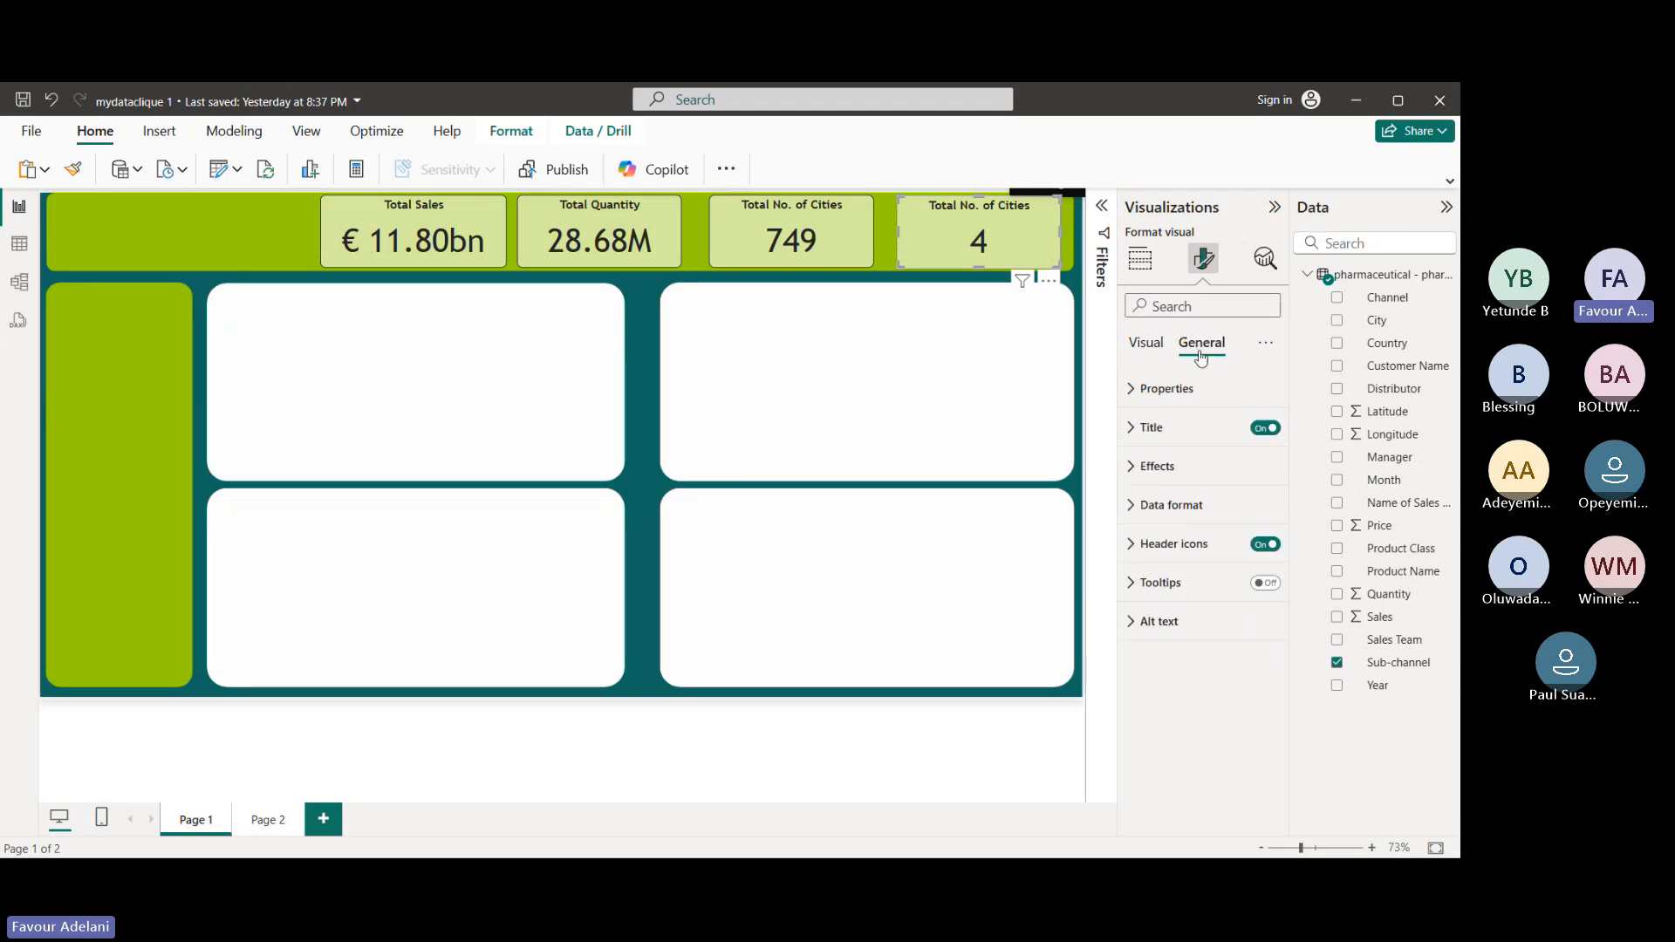
left_click(1168, 428)
left_click(1230, 521)
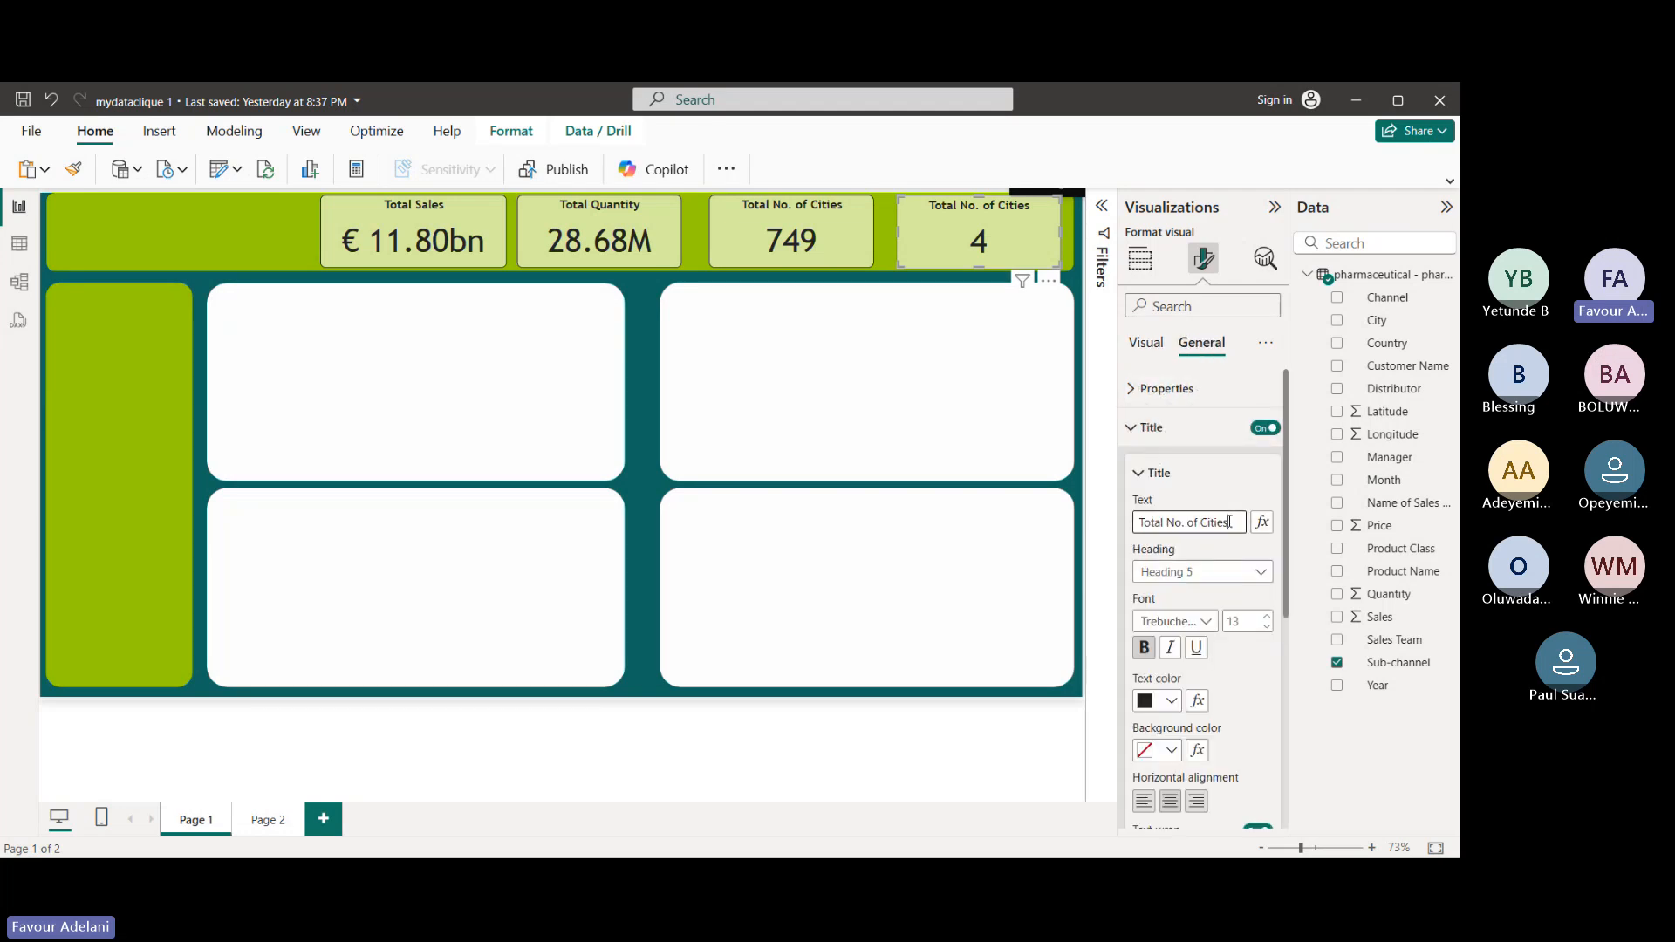
key("BackSpace")
key("BackSpace")
key("BackSpace")
key("BackSpace")
key("BackSpace")
key("BackSpace")
key("BackSpace")
key("BackSpace")
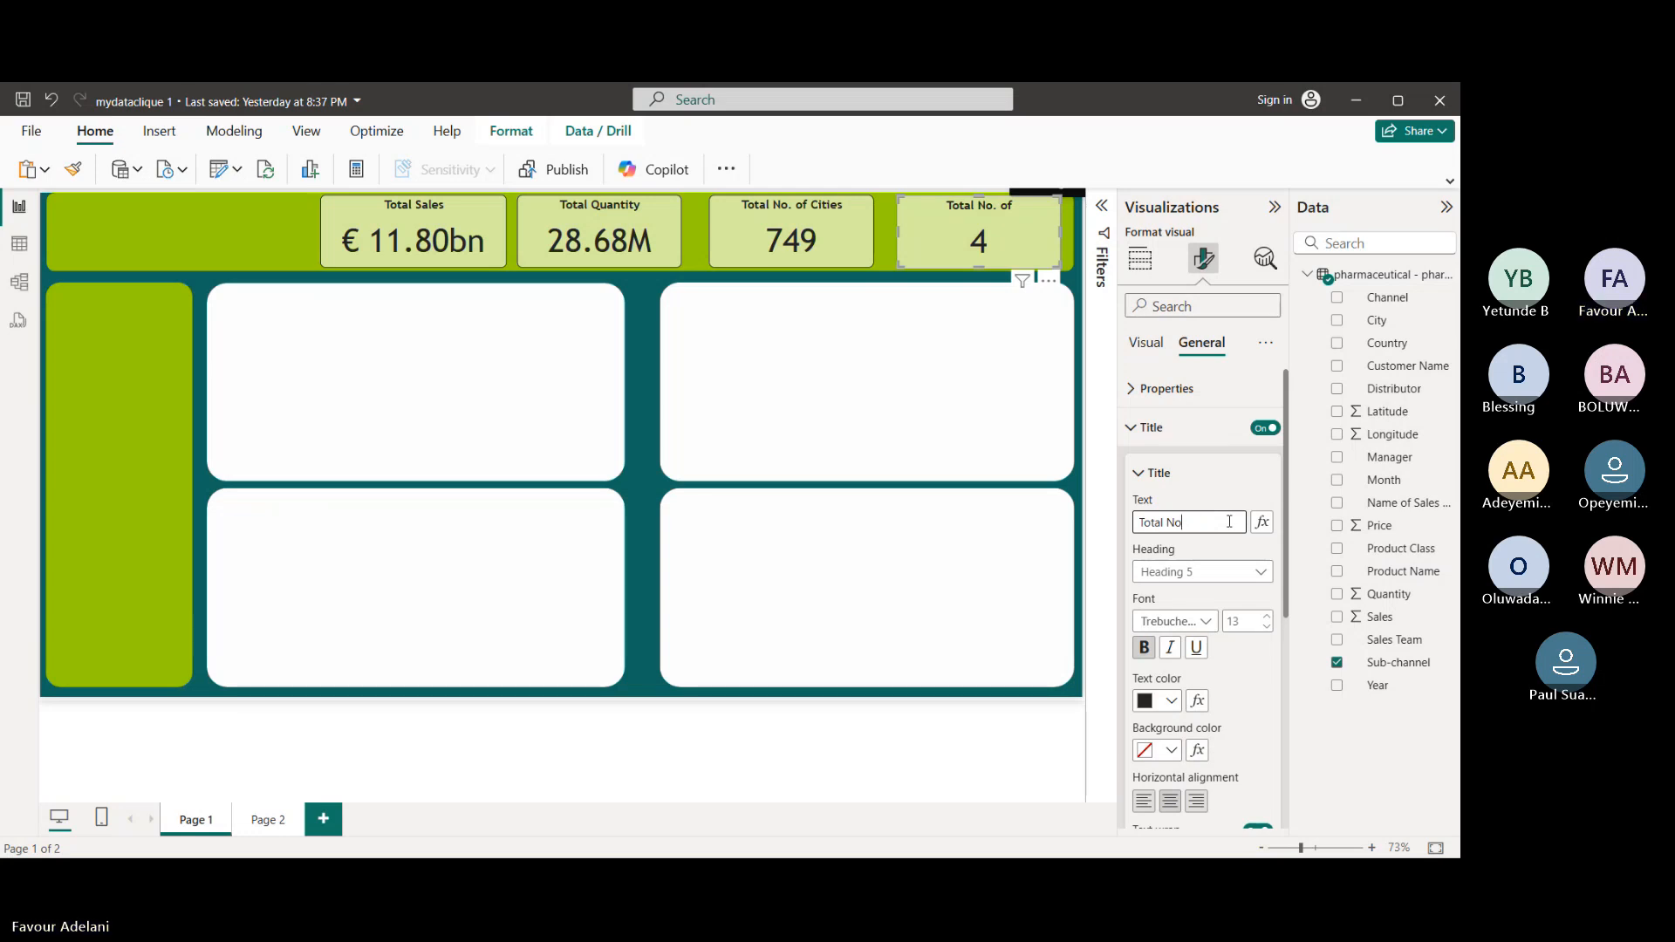
key("BackSpace")
key("BackSpace")
type("Sub")
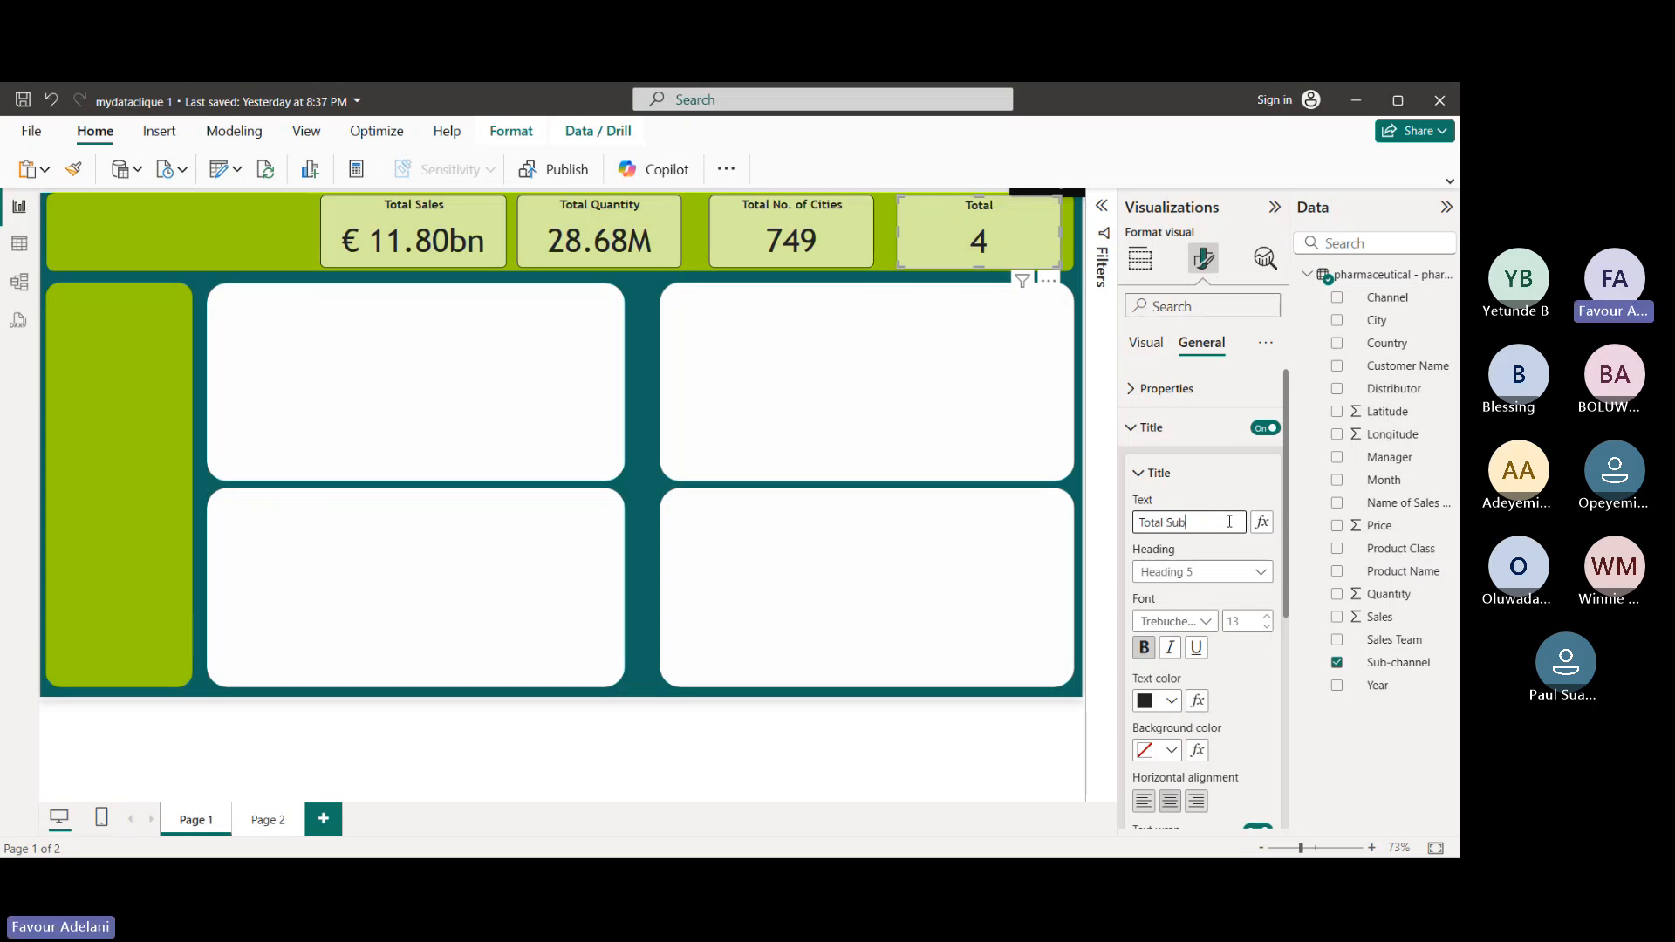
type("-Channels")
left_click(1144, 429)
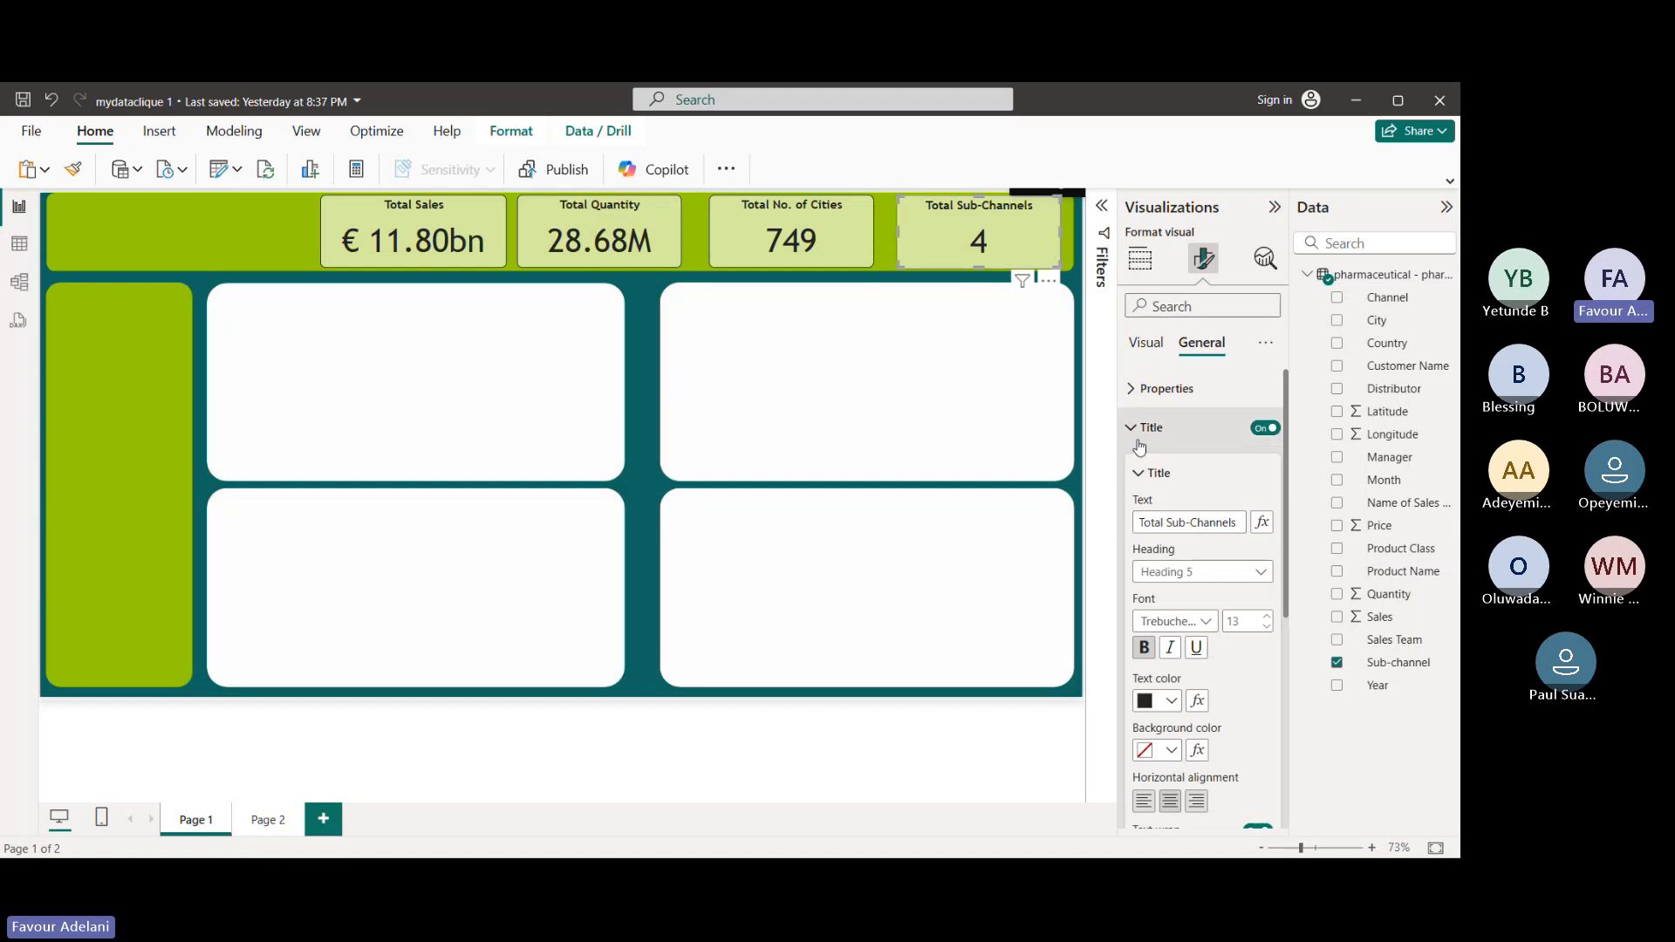
left_click(1146, 343)
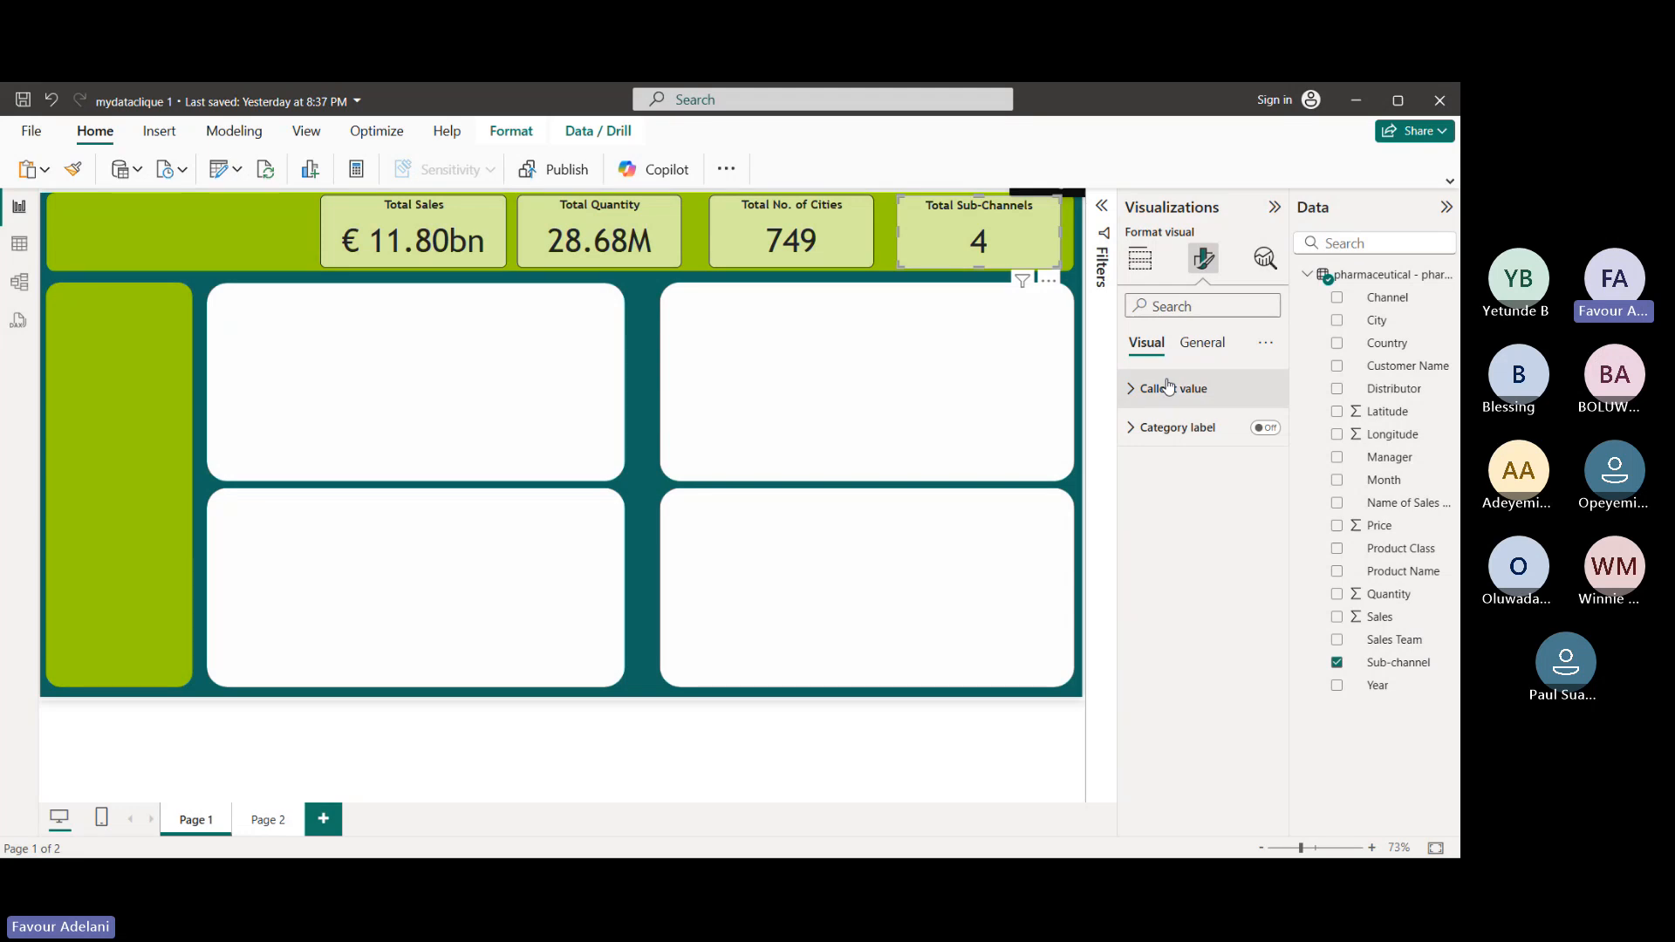
left_click(1169, 389)
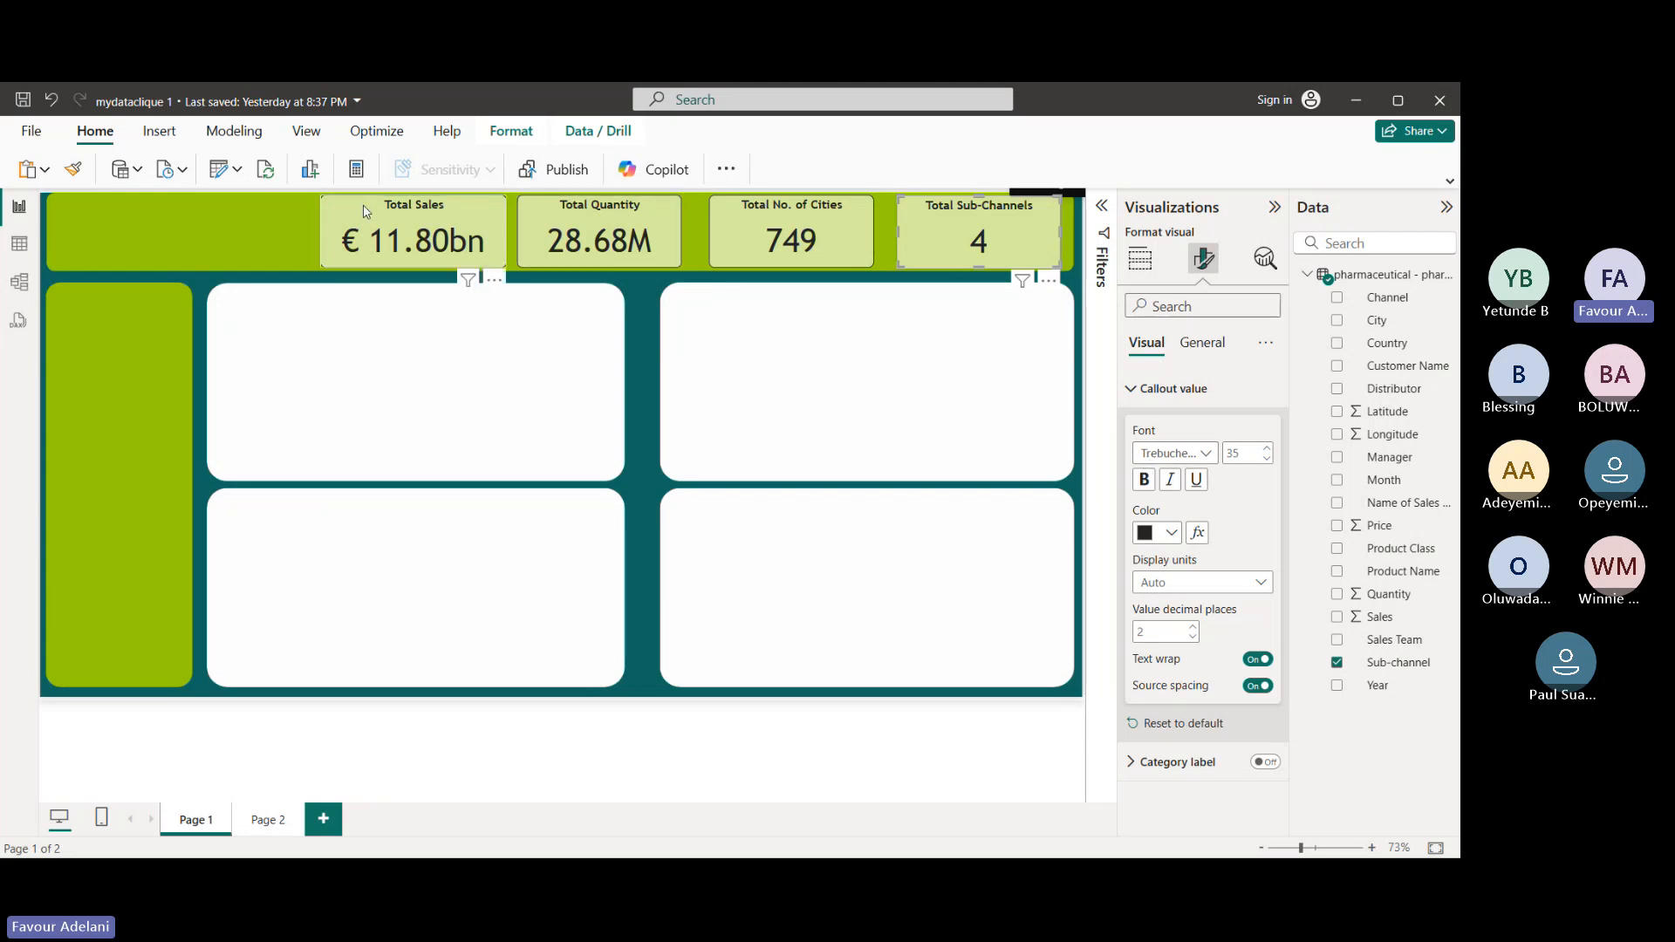
- Widen the Total Sales card slightly and shift the four KPI cards rightward to even out their spacing in the green header band
left_click(332, 219)
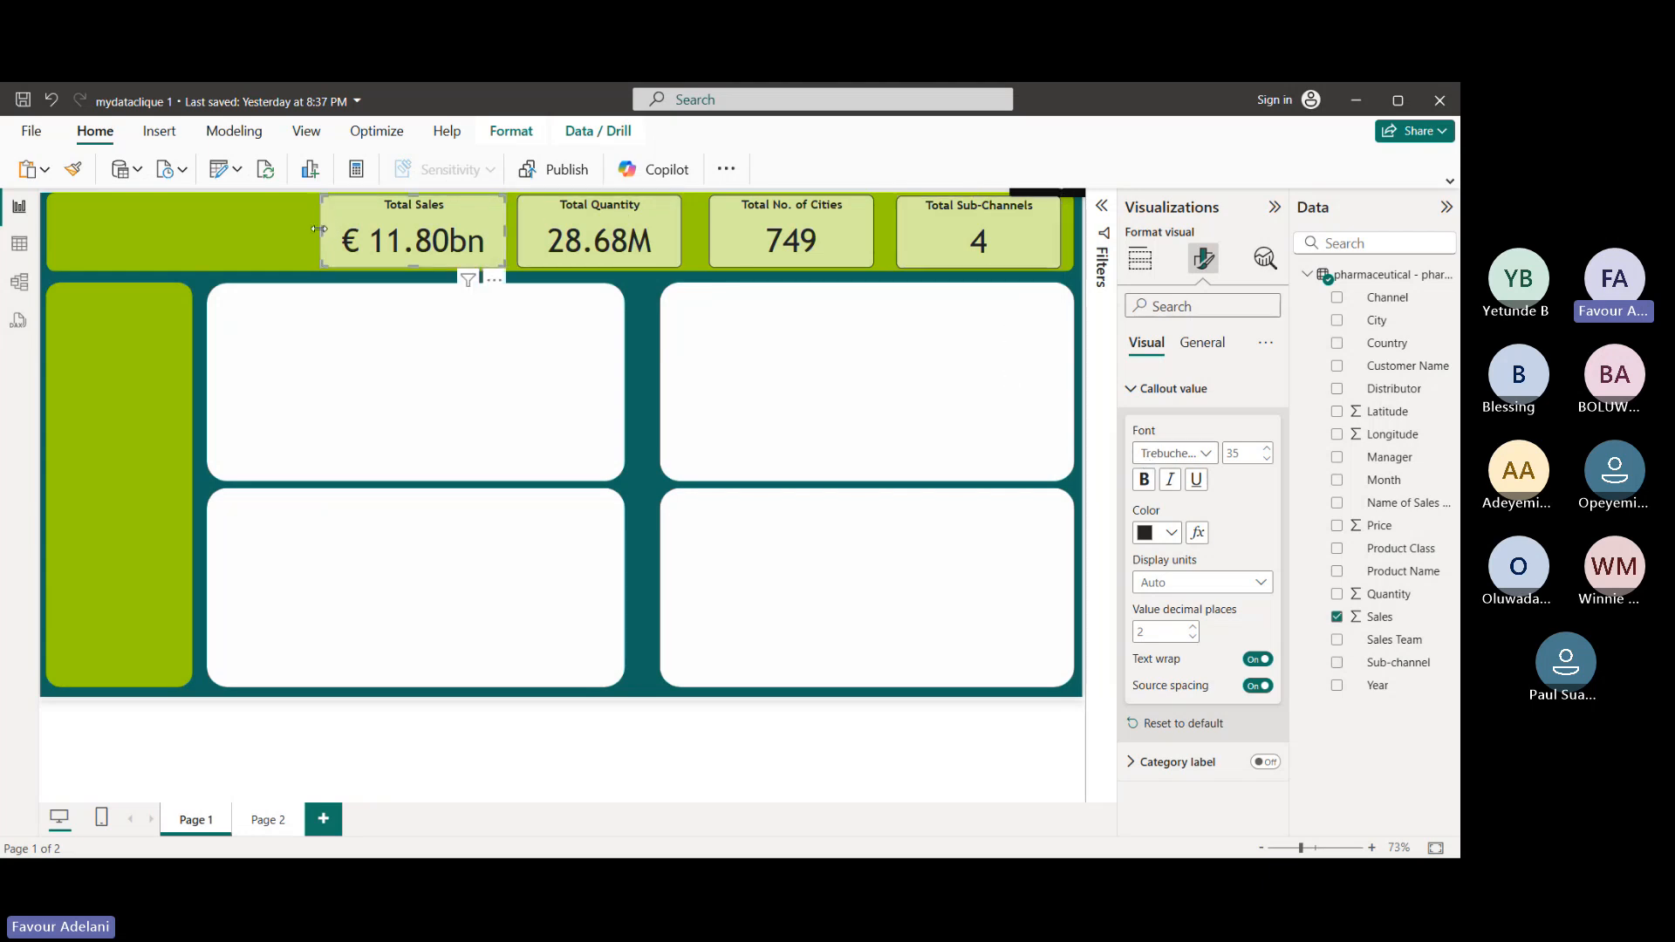
left_click_drag(319, 229, 314, 228)
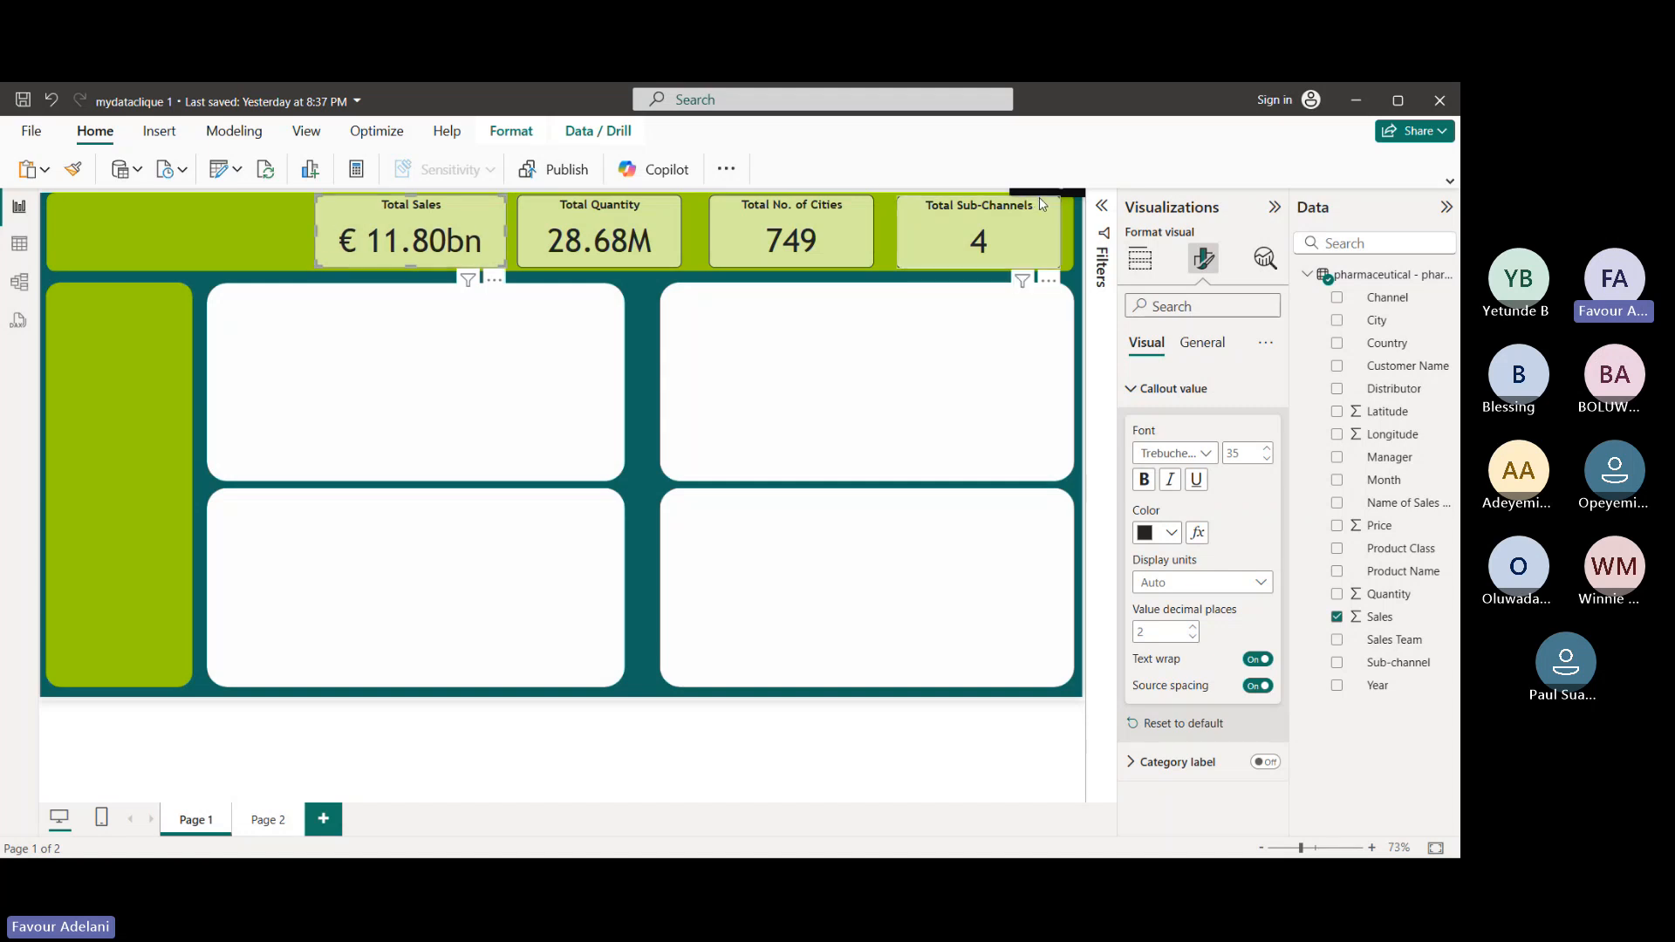
left_click_drag(1038, 197, 1045, 196)
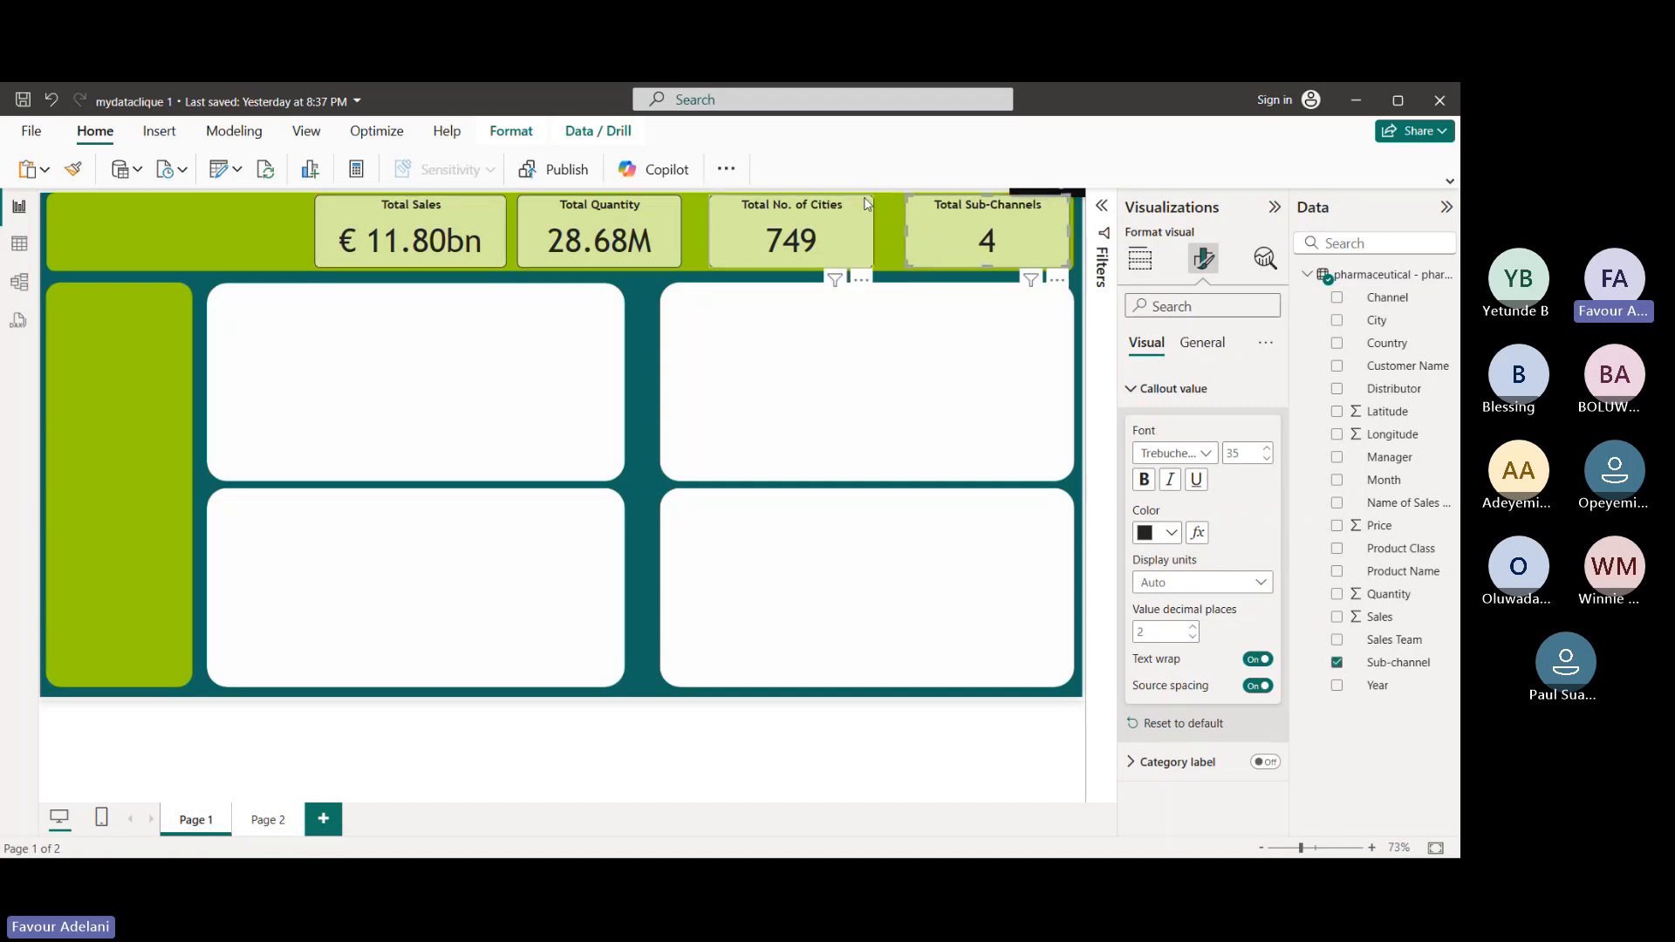
left_click(866, 203)
left_click_drag(867, 203, 882, 204)
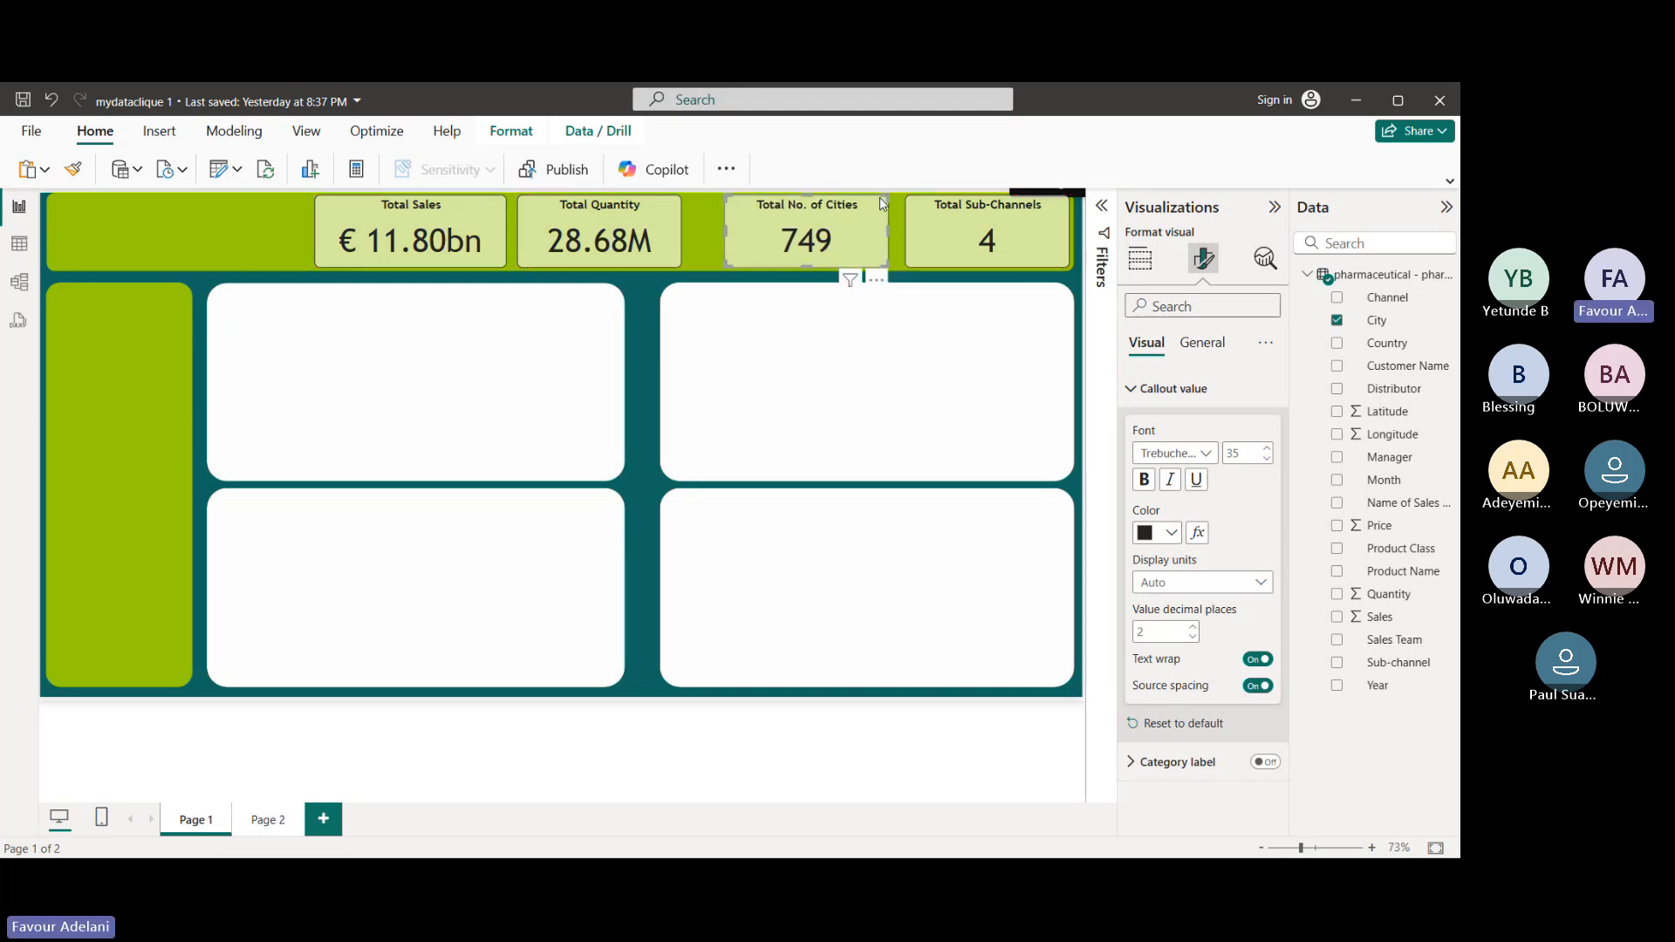
left_click_drag(666, 204, 685, 204)
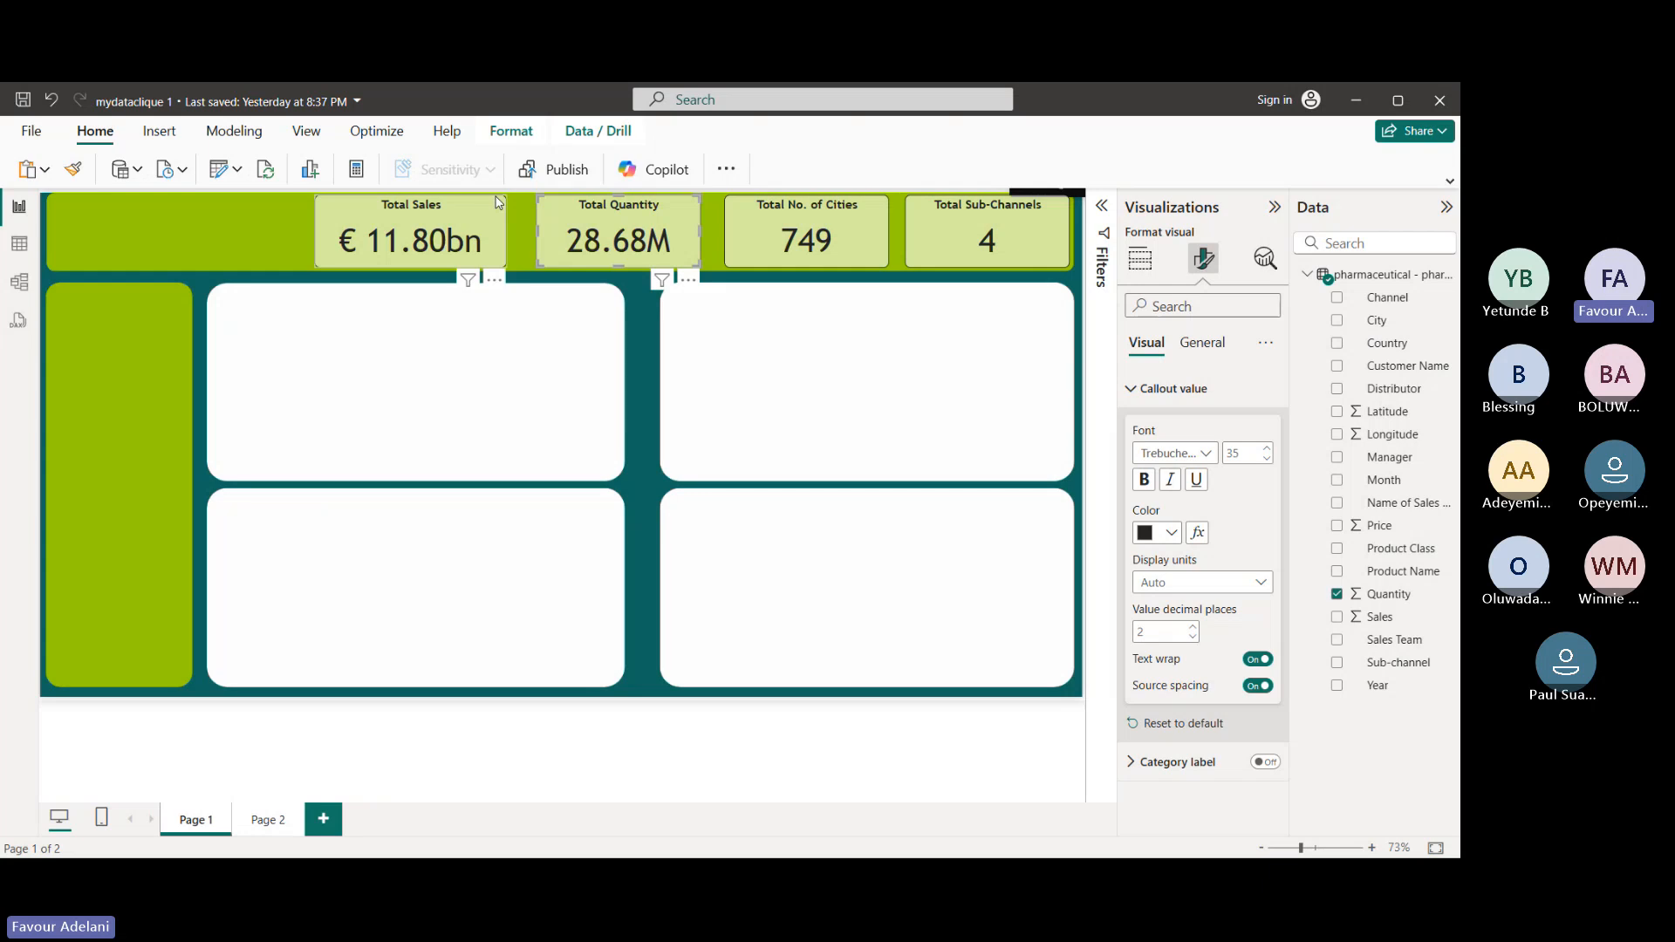
left_click_drag(498, 202, 515, 202)
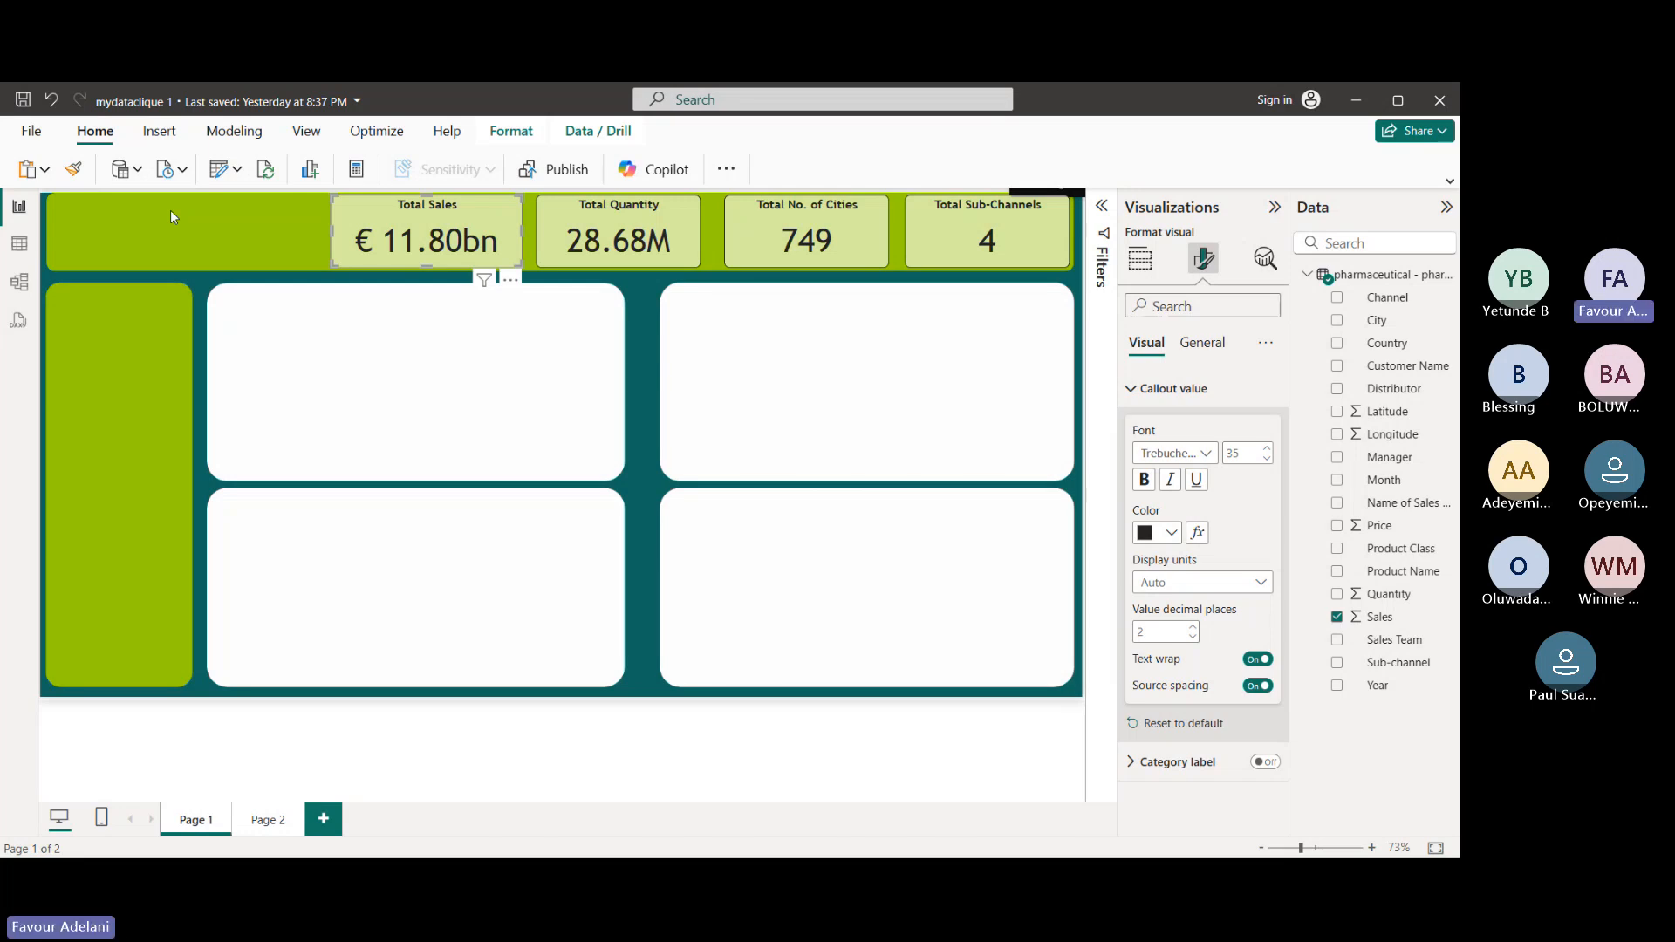
- Look through the button types and shapes that can be inserted into the report
left_click(159, 130)
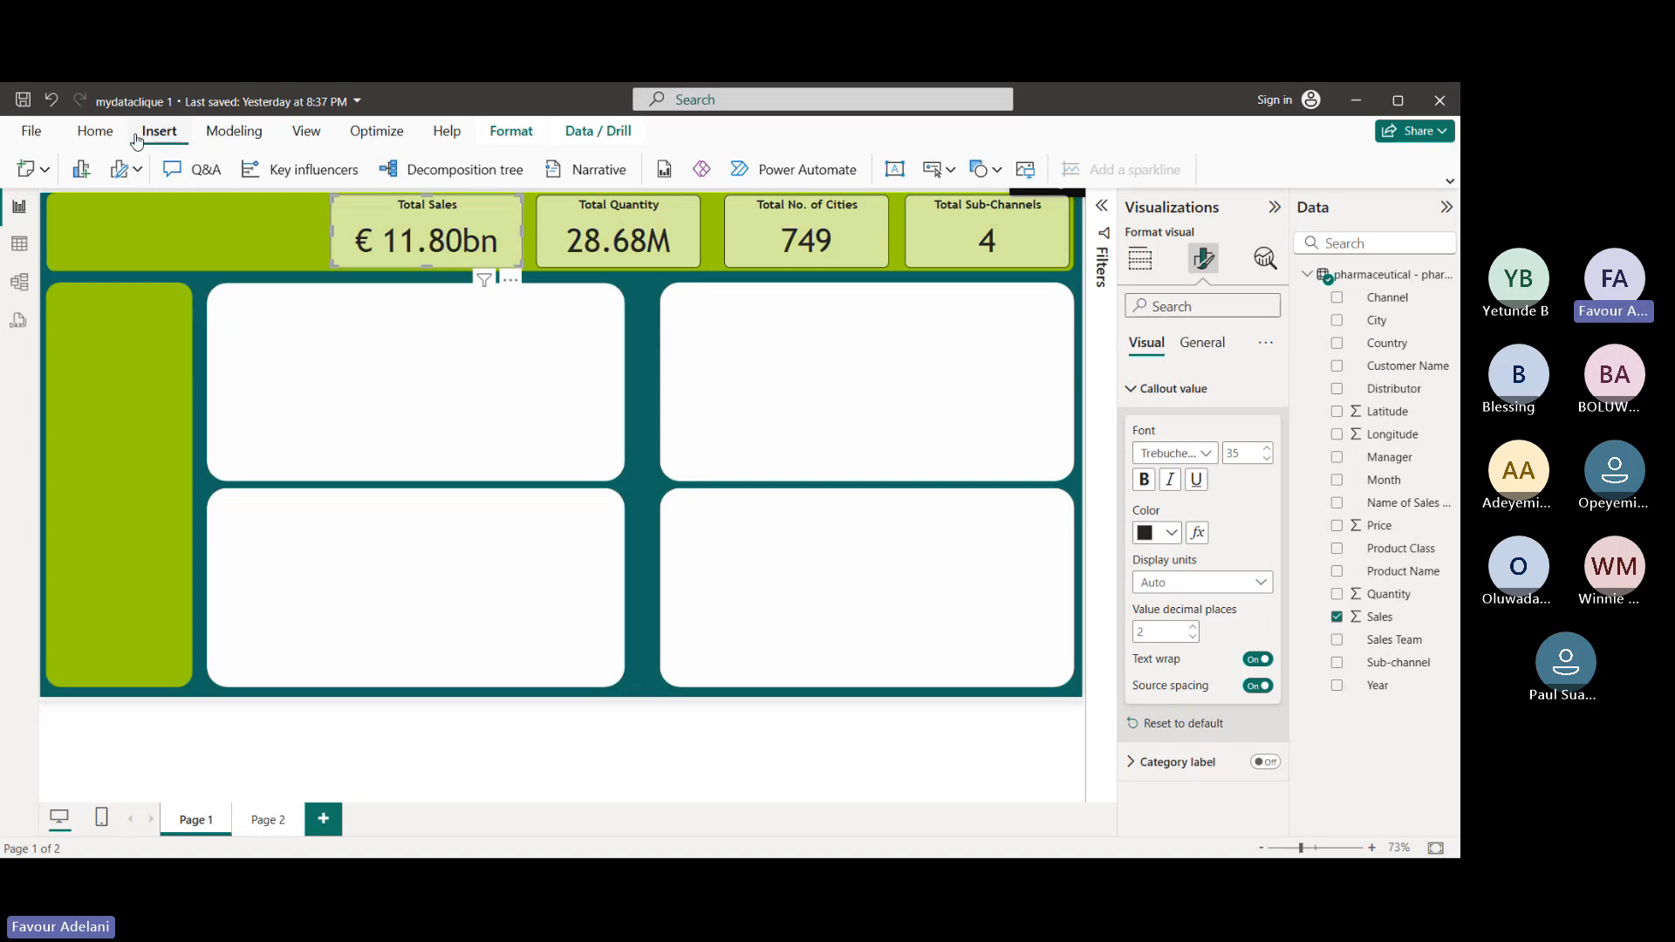
left_click(87, 138)
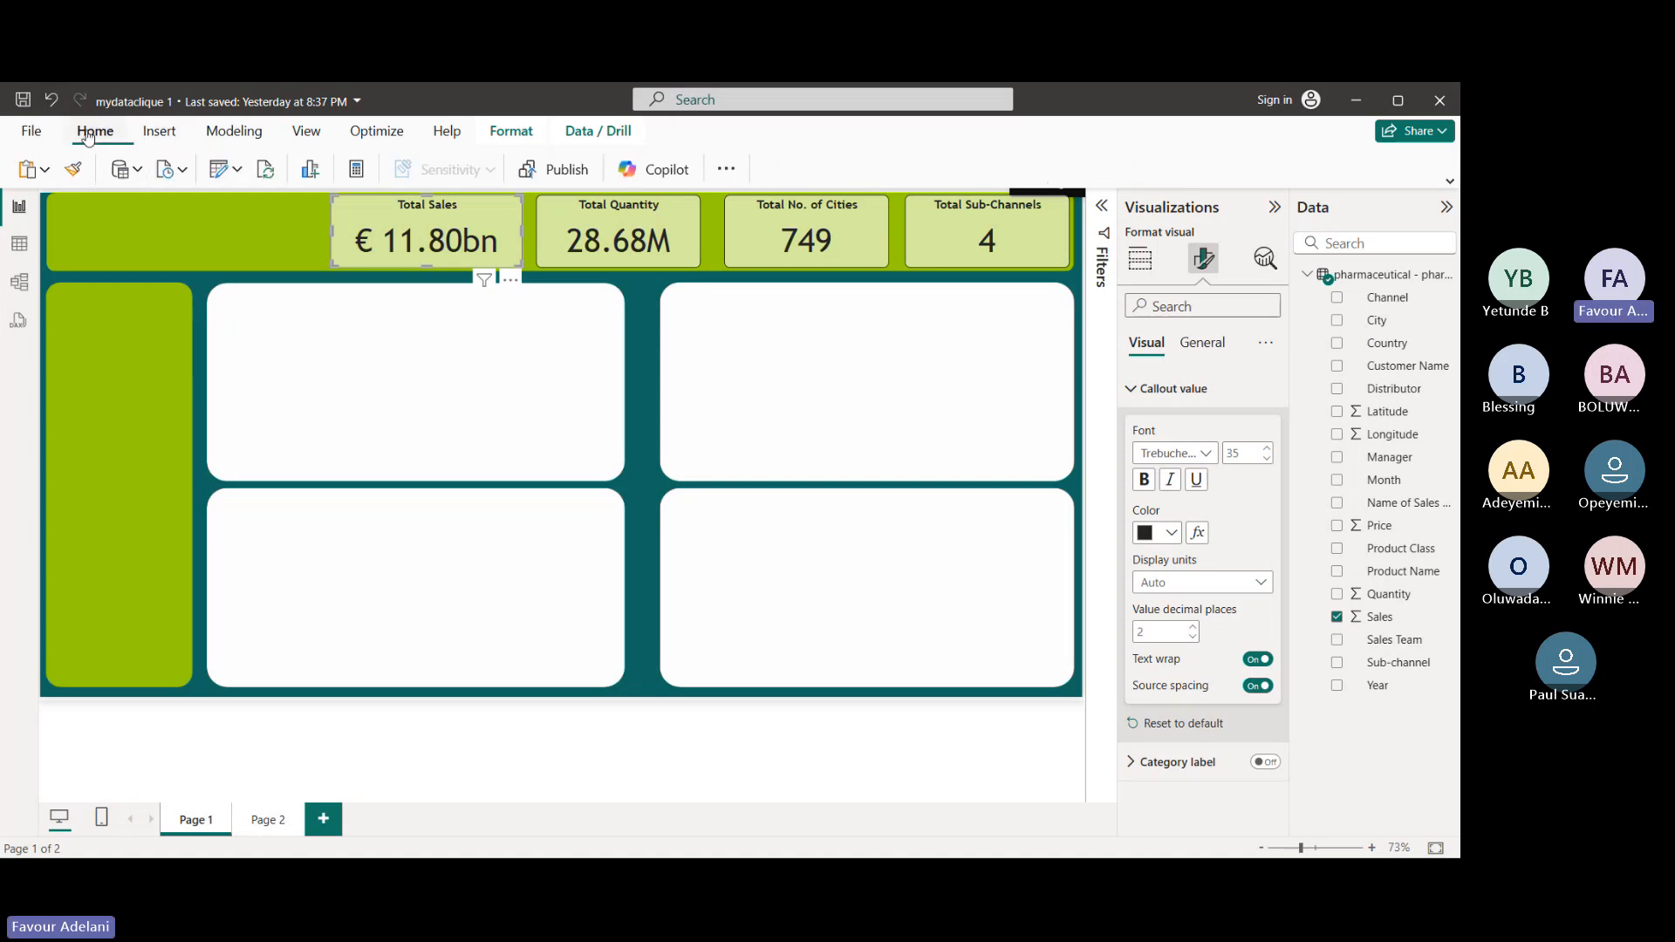
left_click(144, 143)
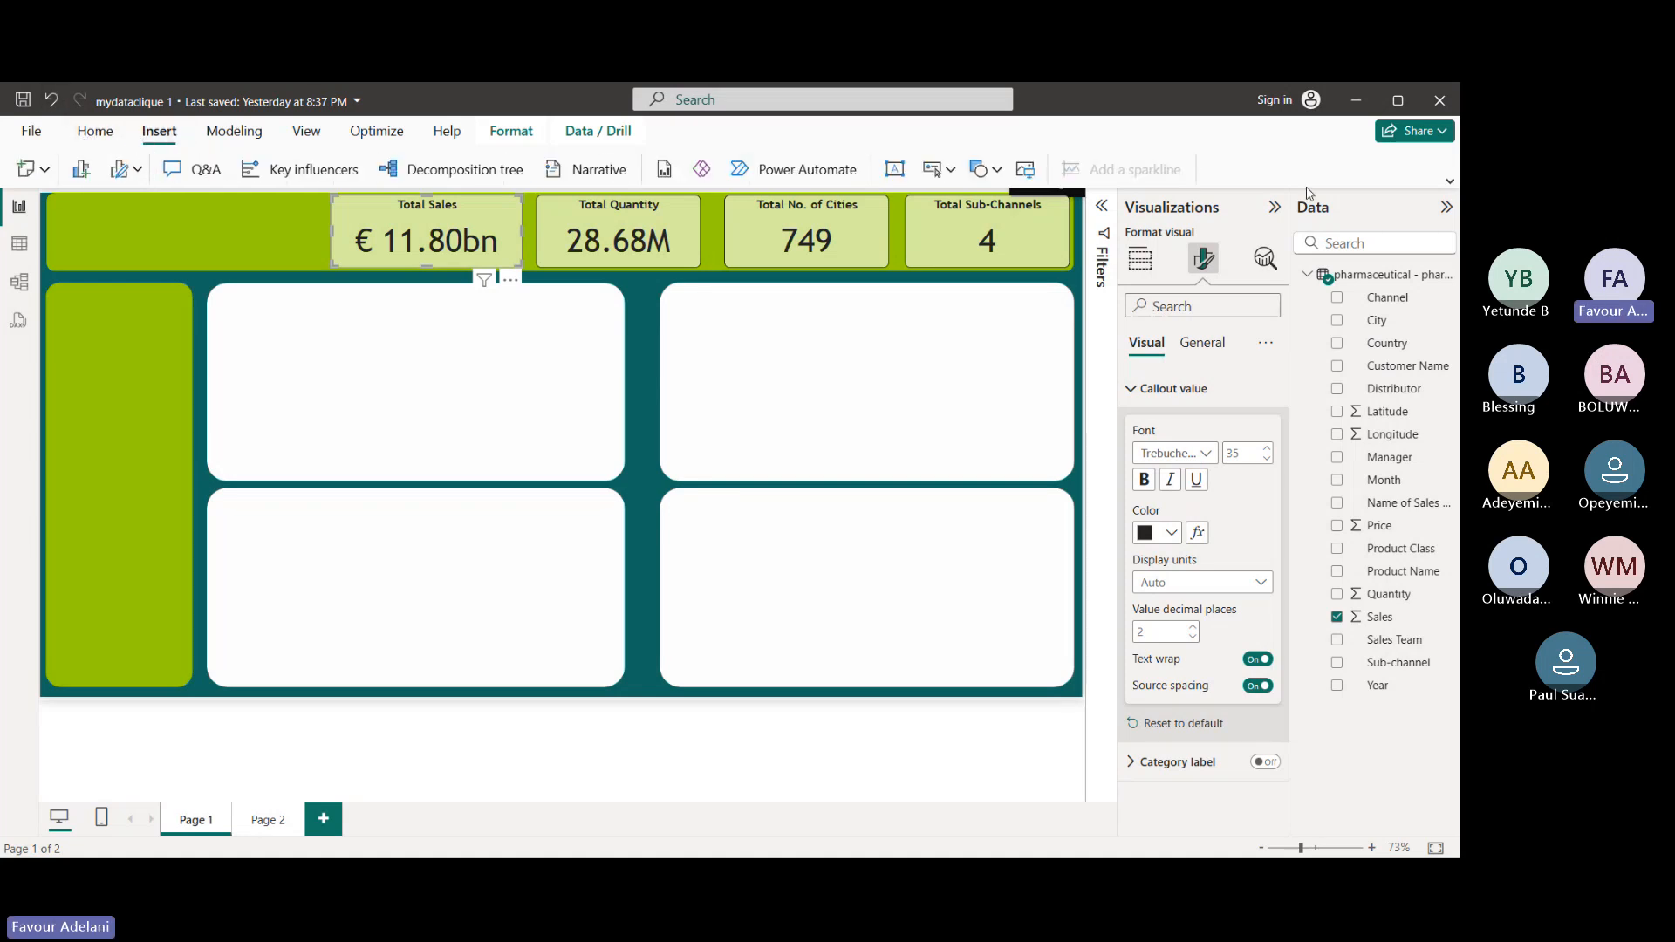
left_click(1450, 181)
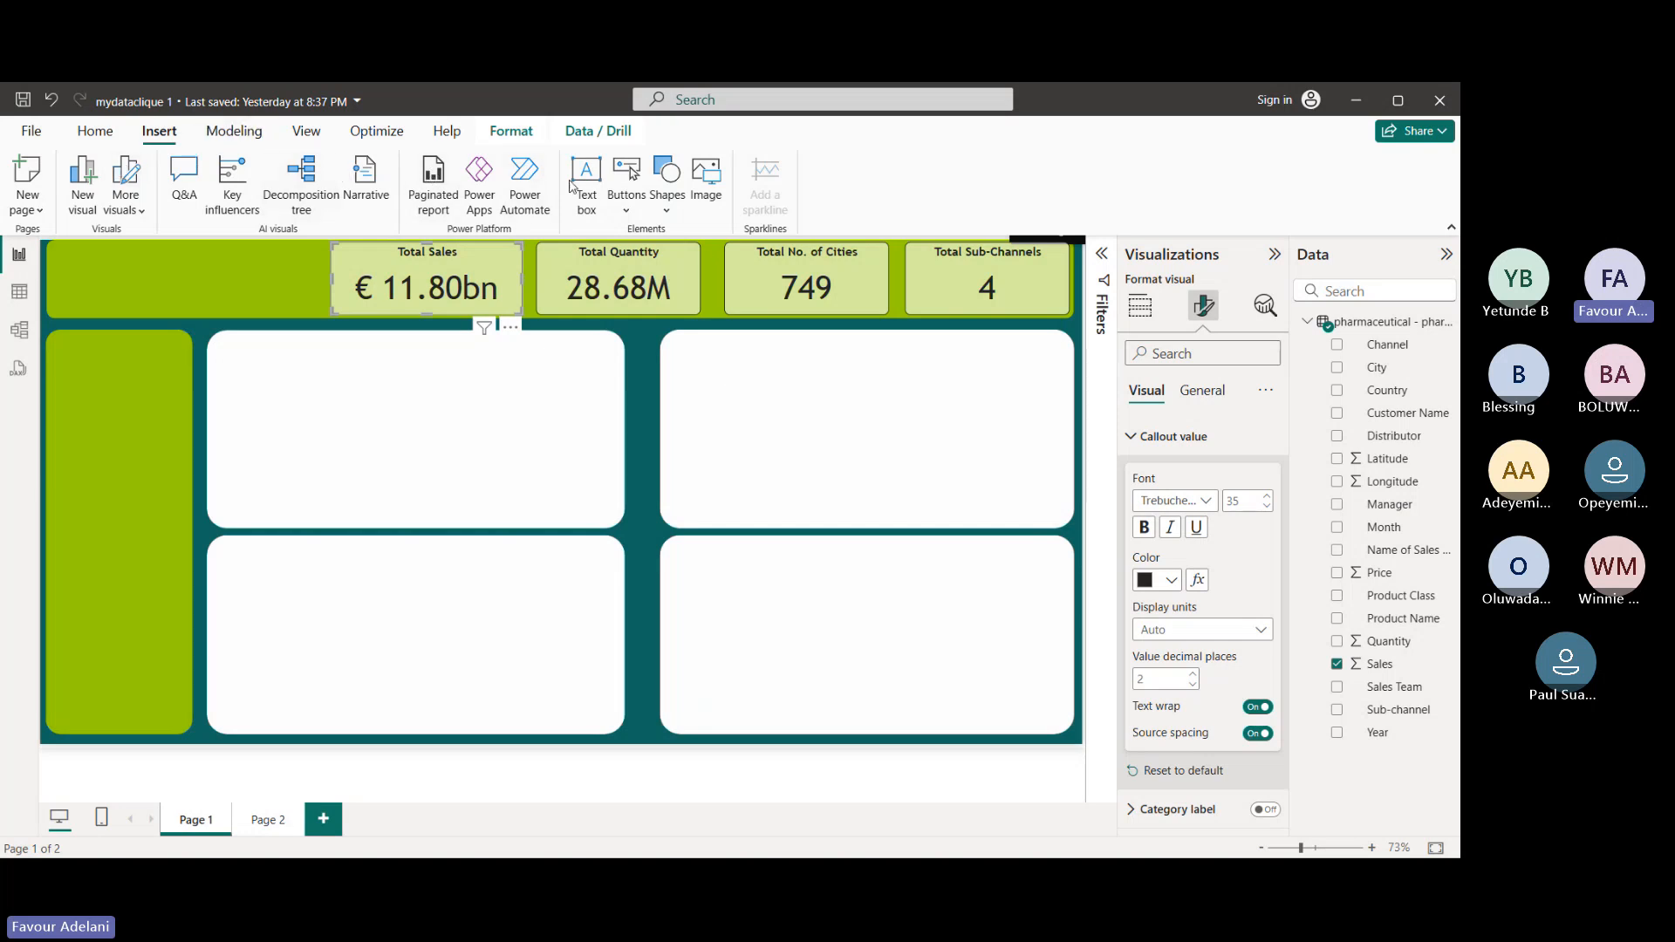
left_click(628, 212)
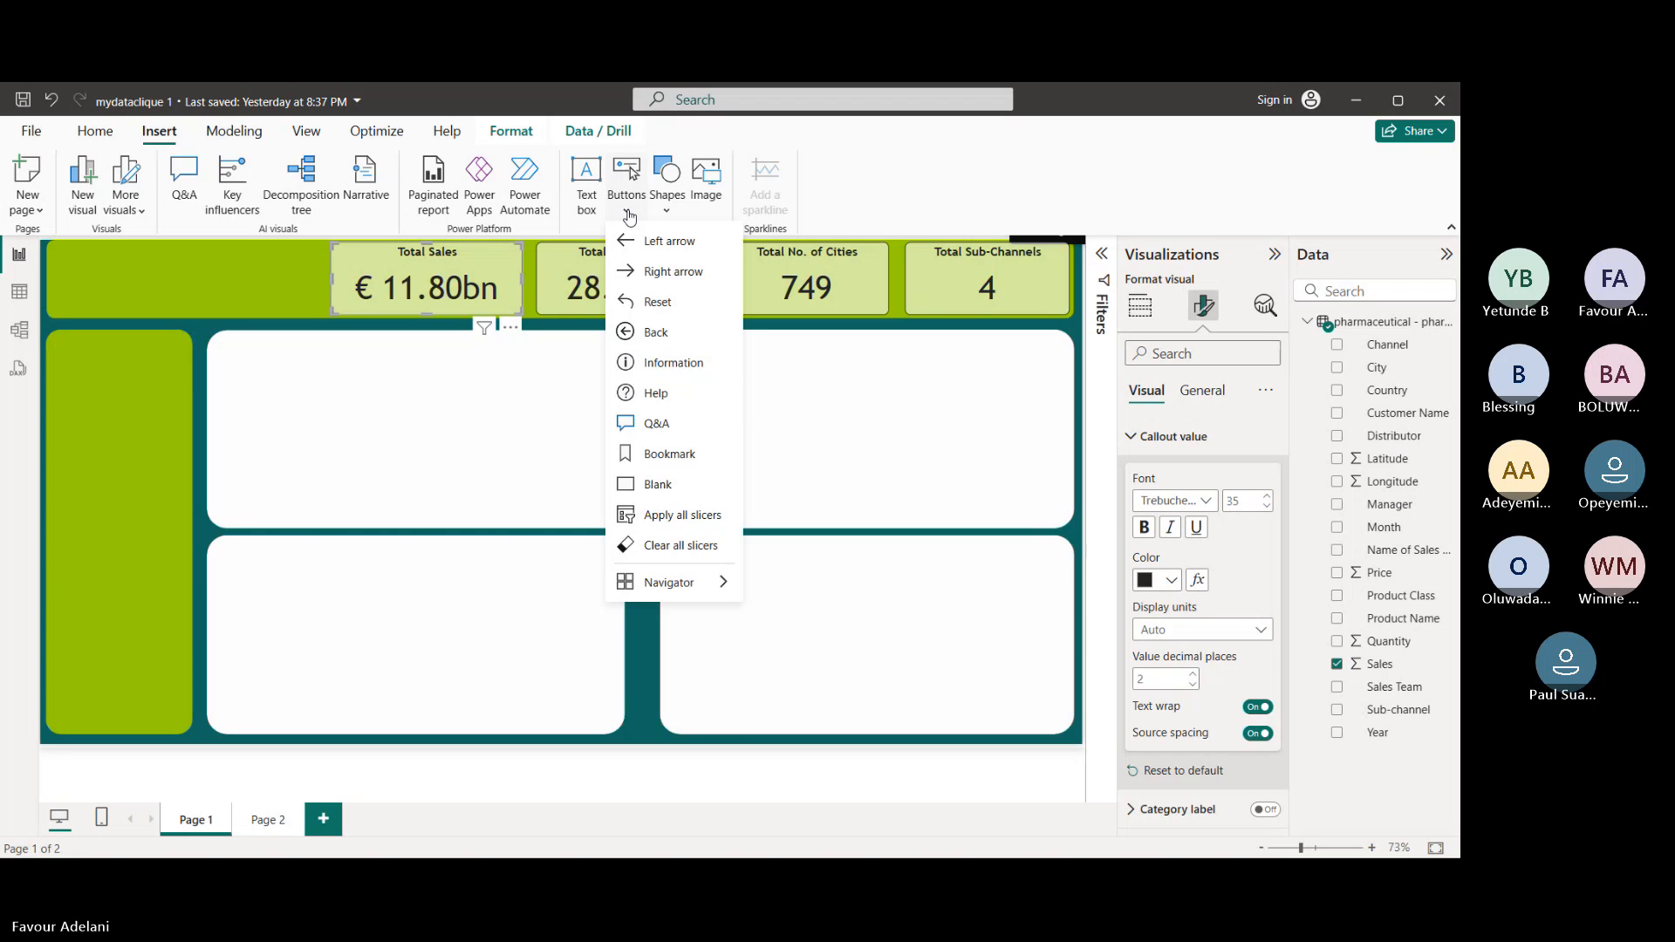
left_click(628, 215)
left_click(670, 214)
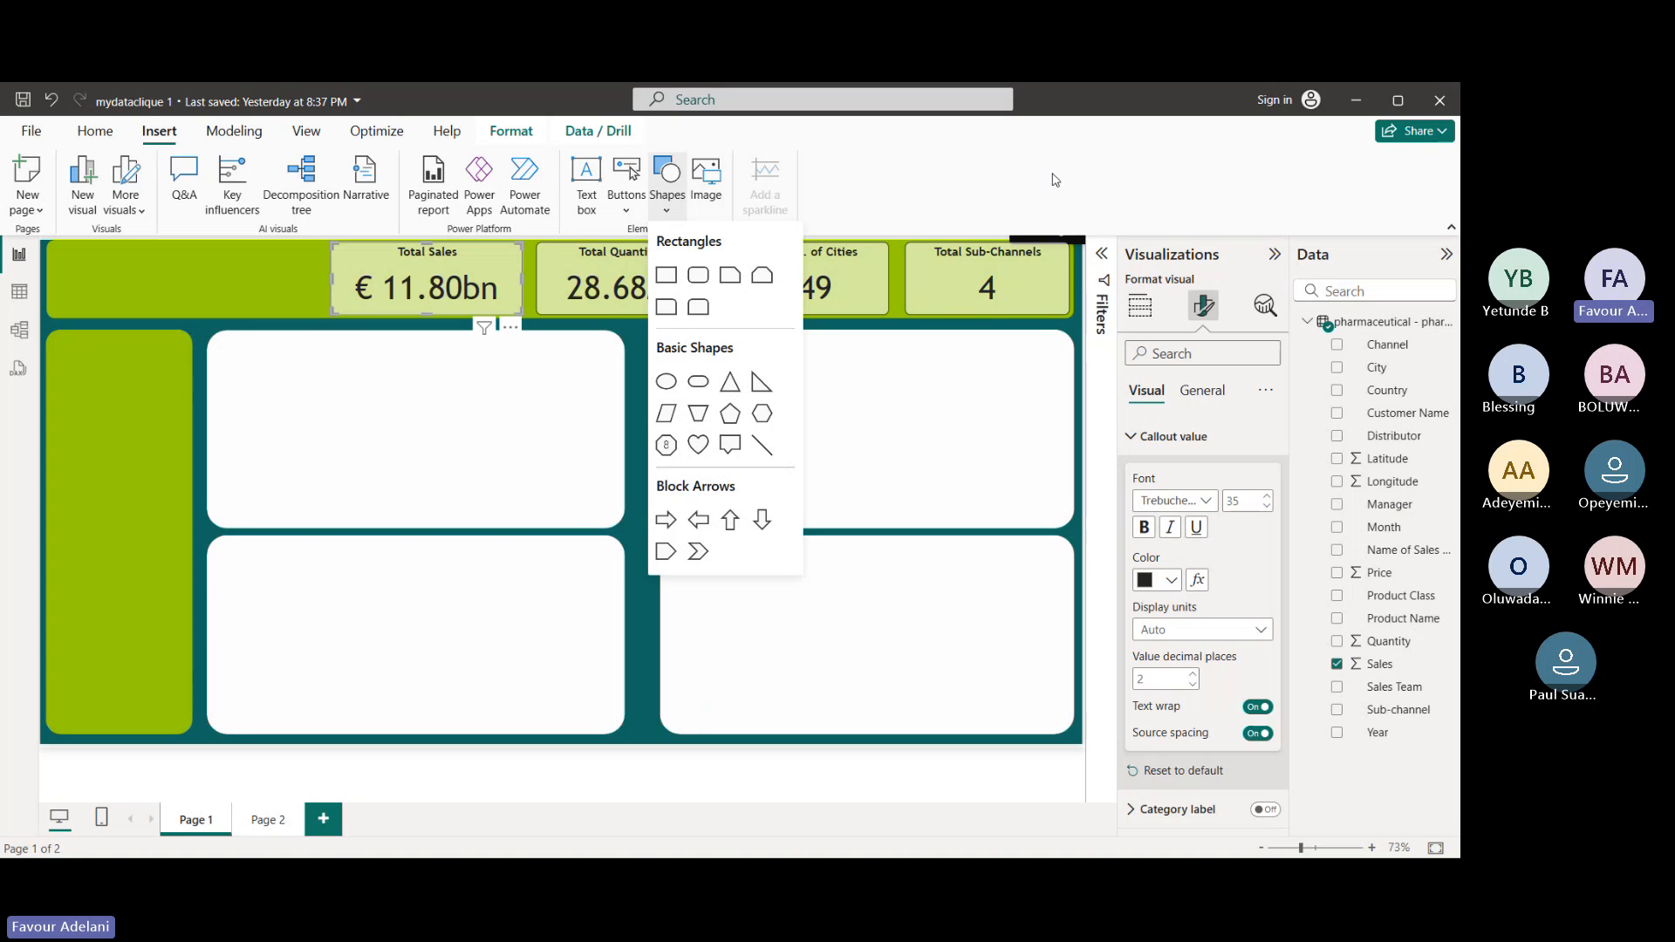
left_click(1054, 180)
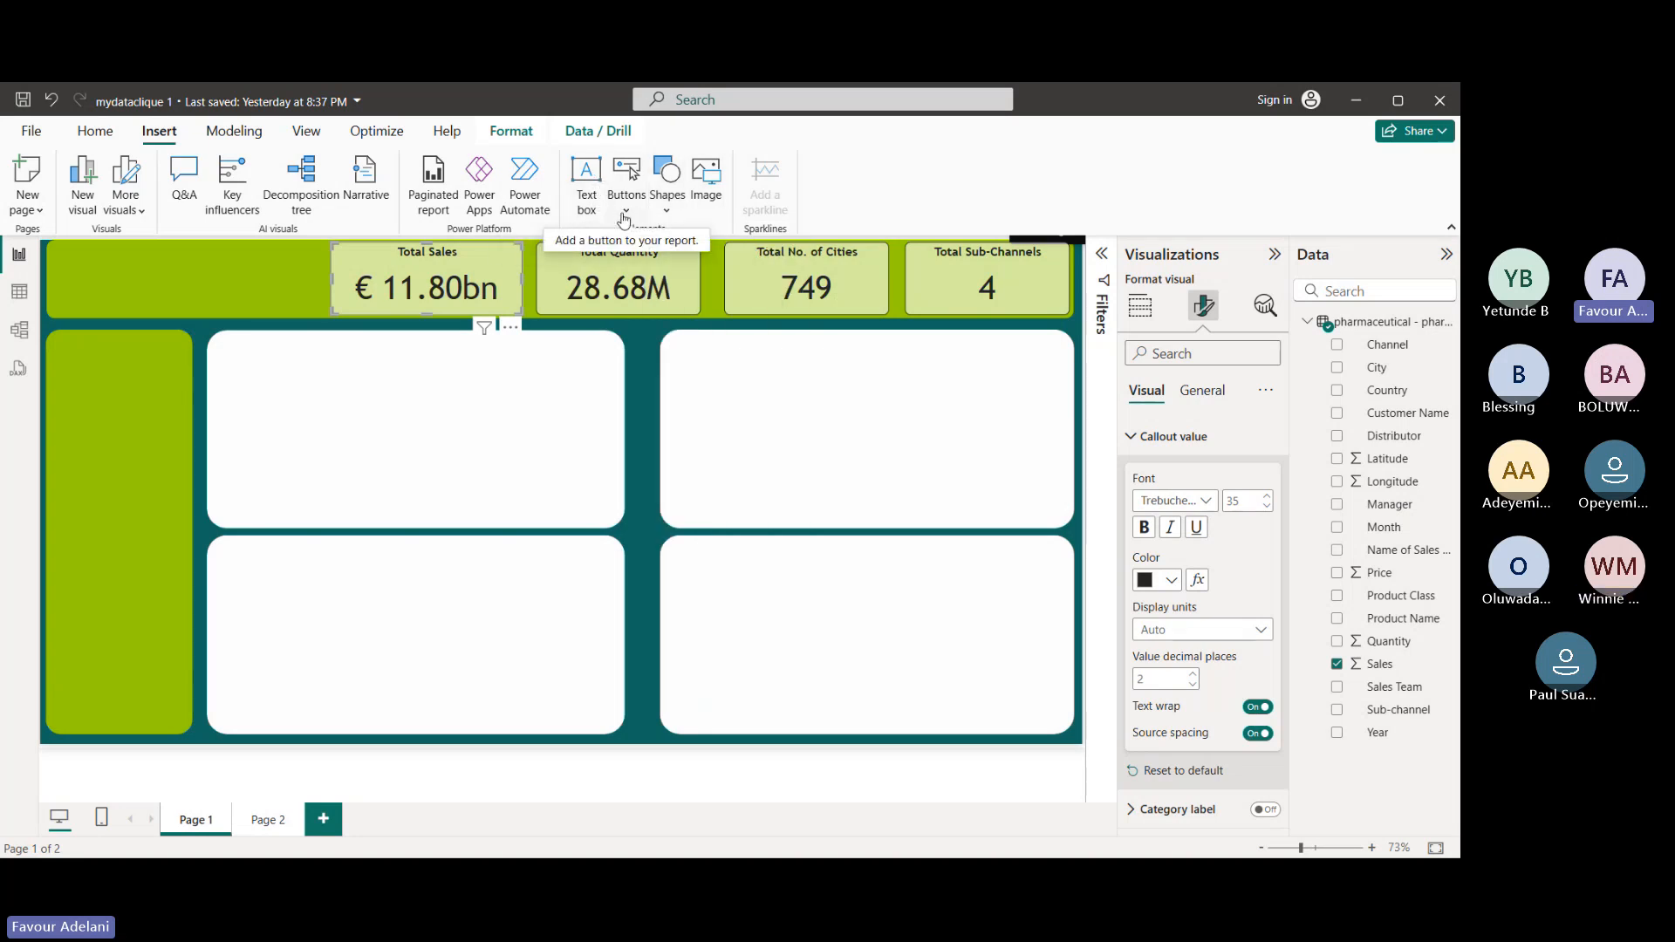
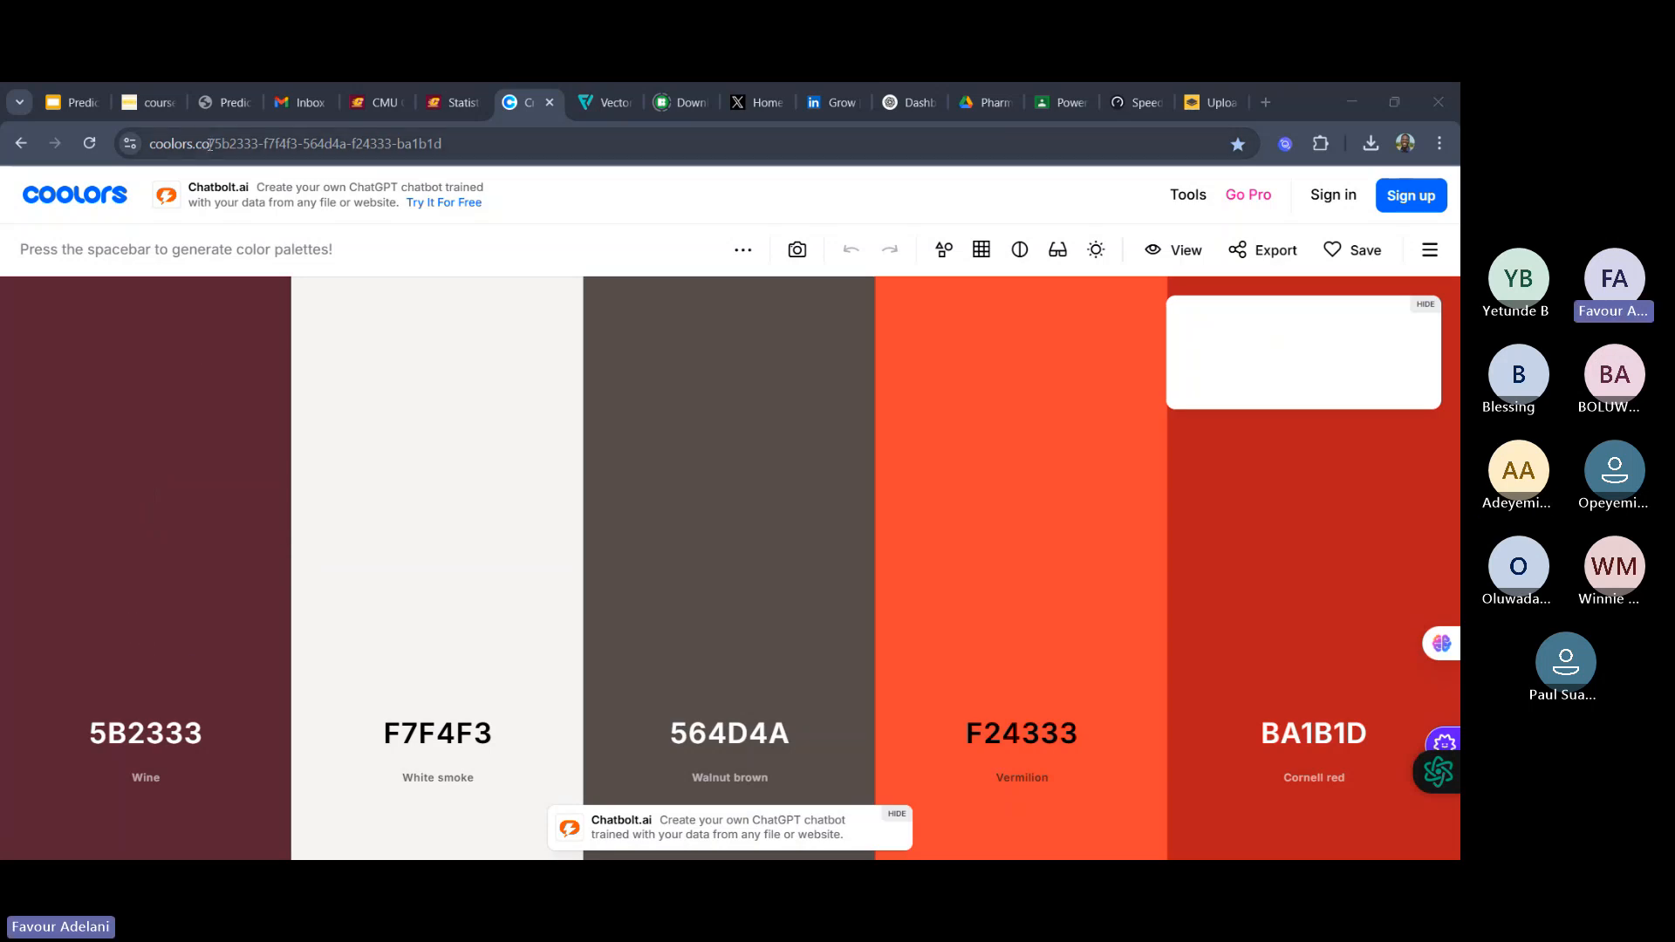
left_click_drag(210, 144, 150, 144)
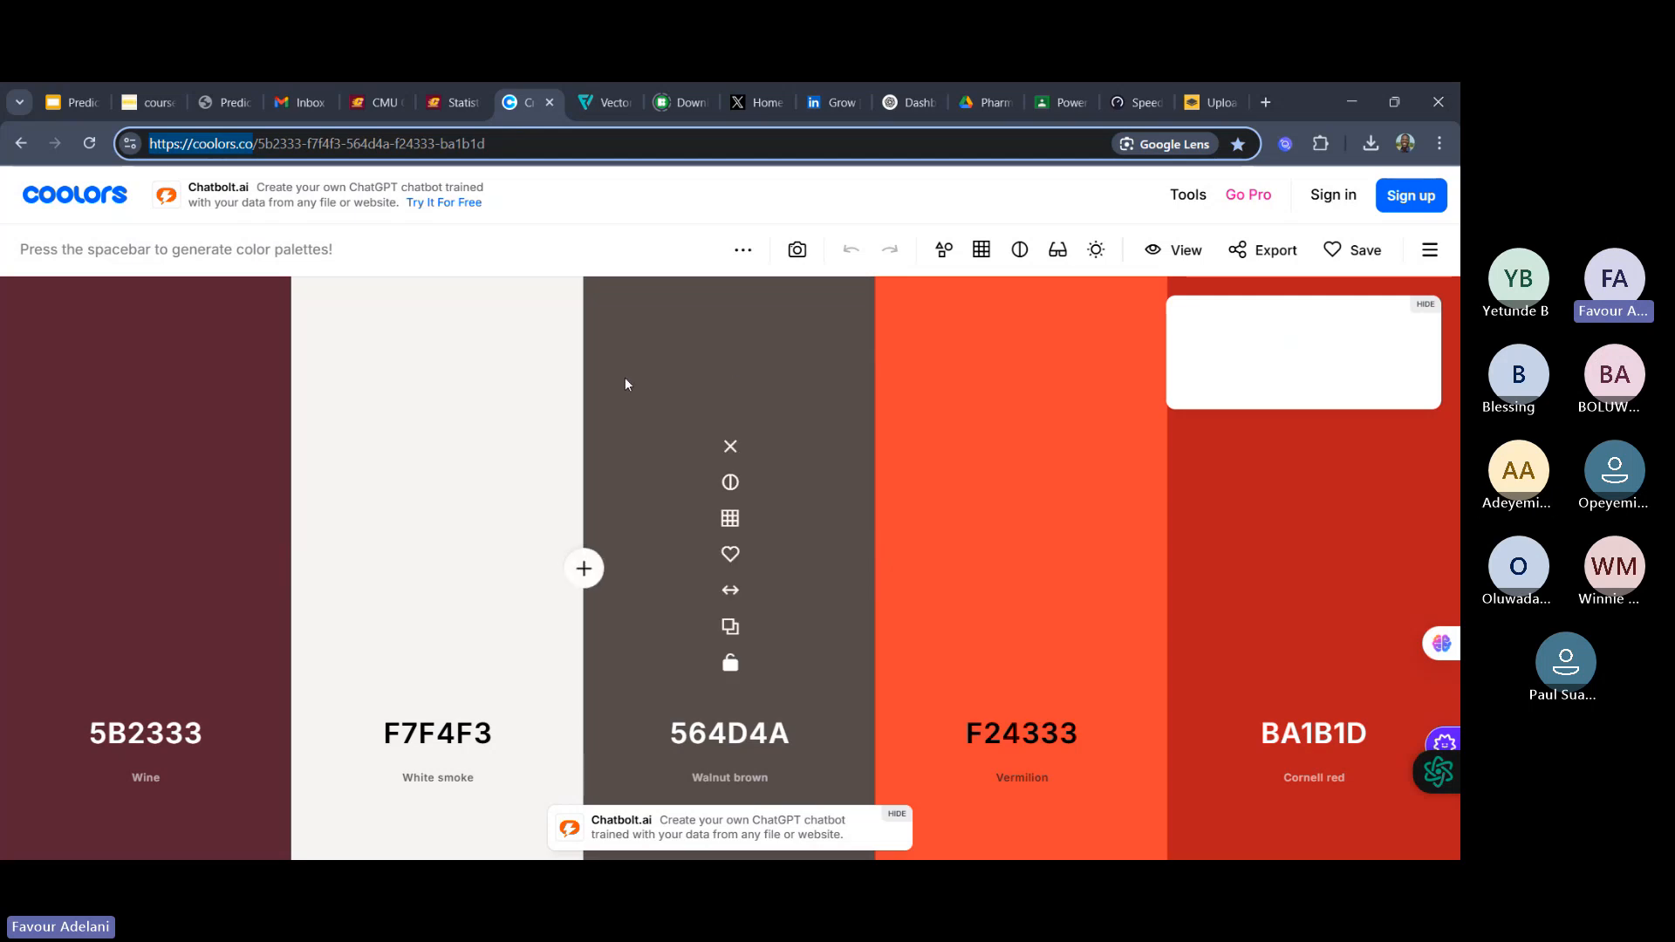
key("BackSpace")
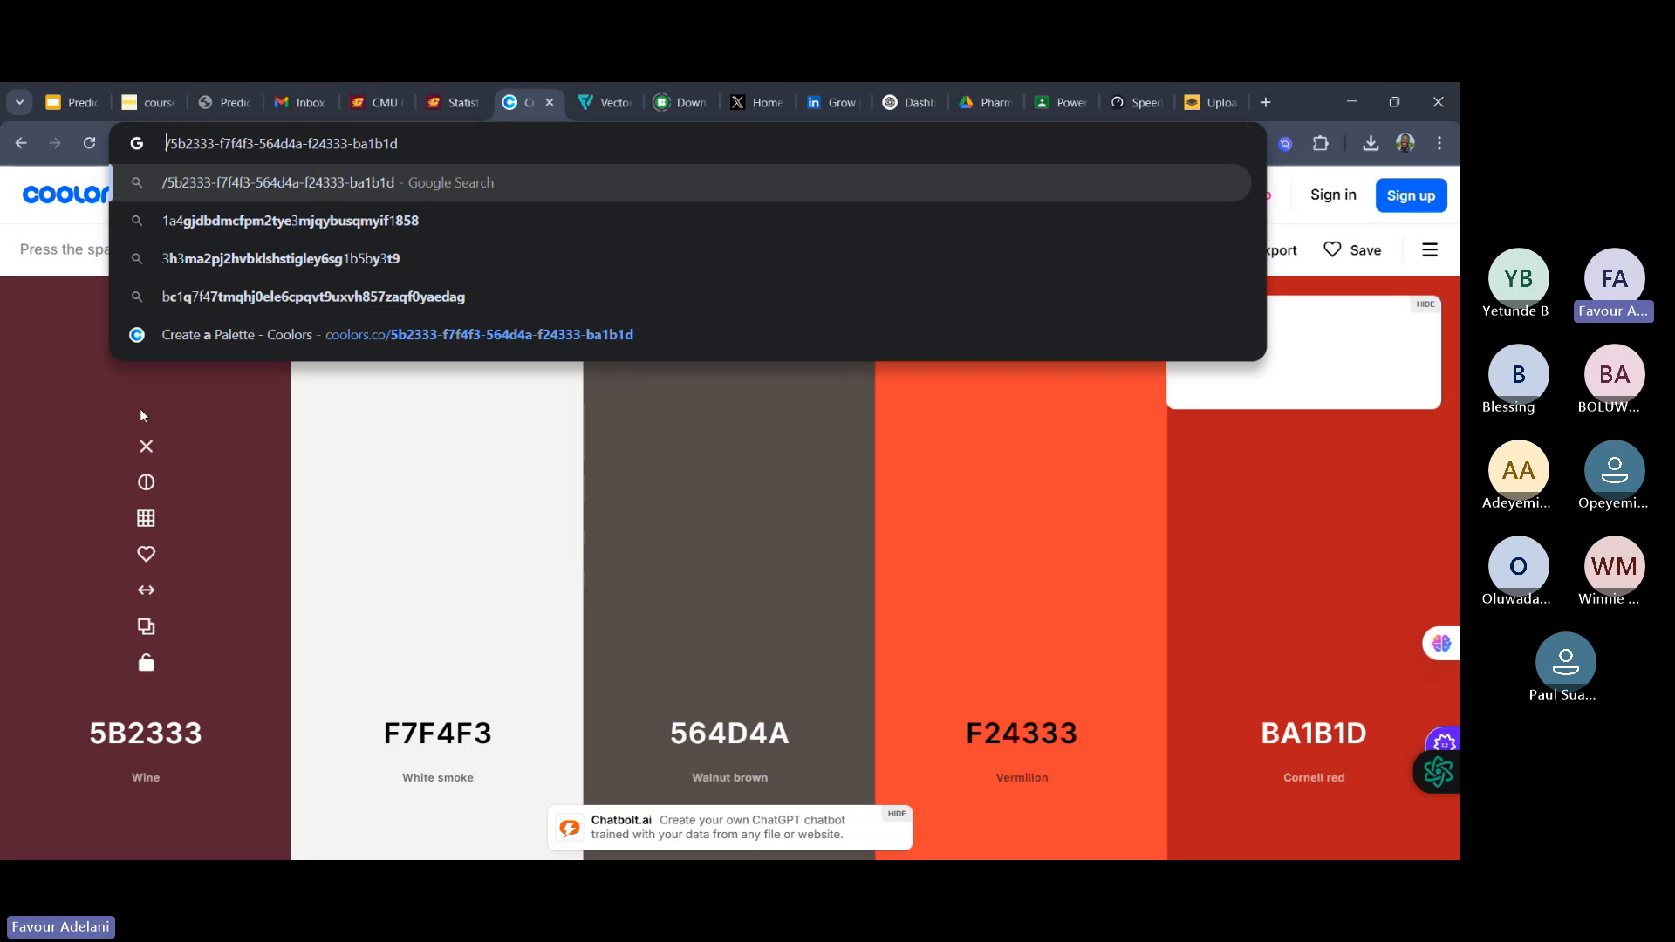
left_click(142, 415)
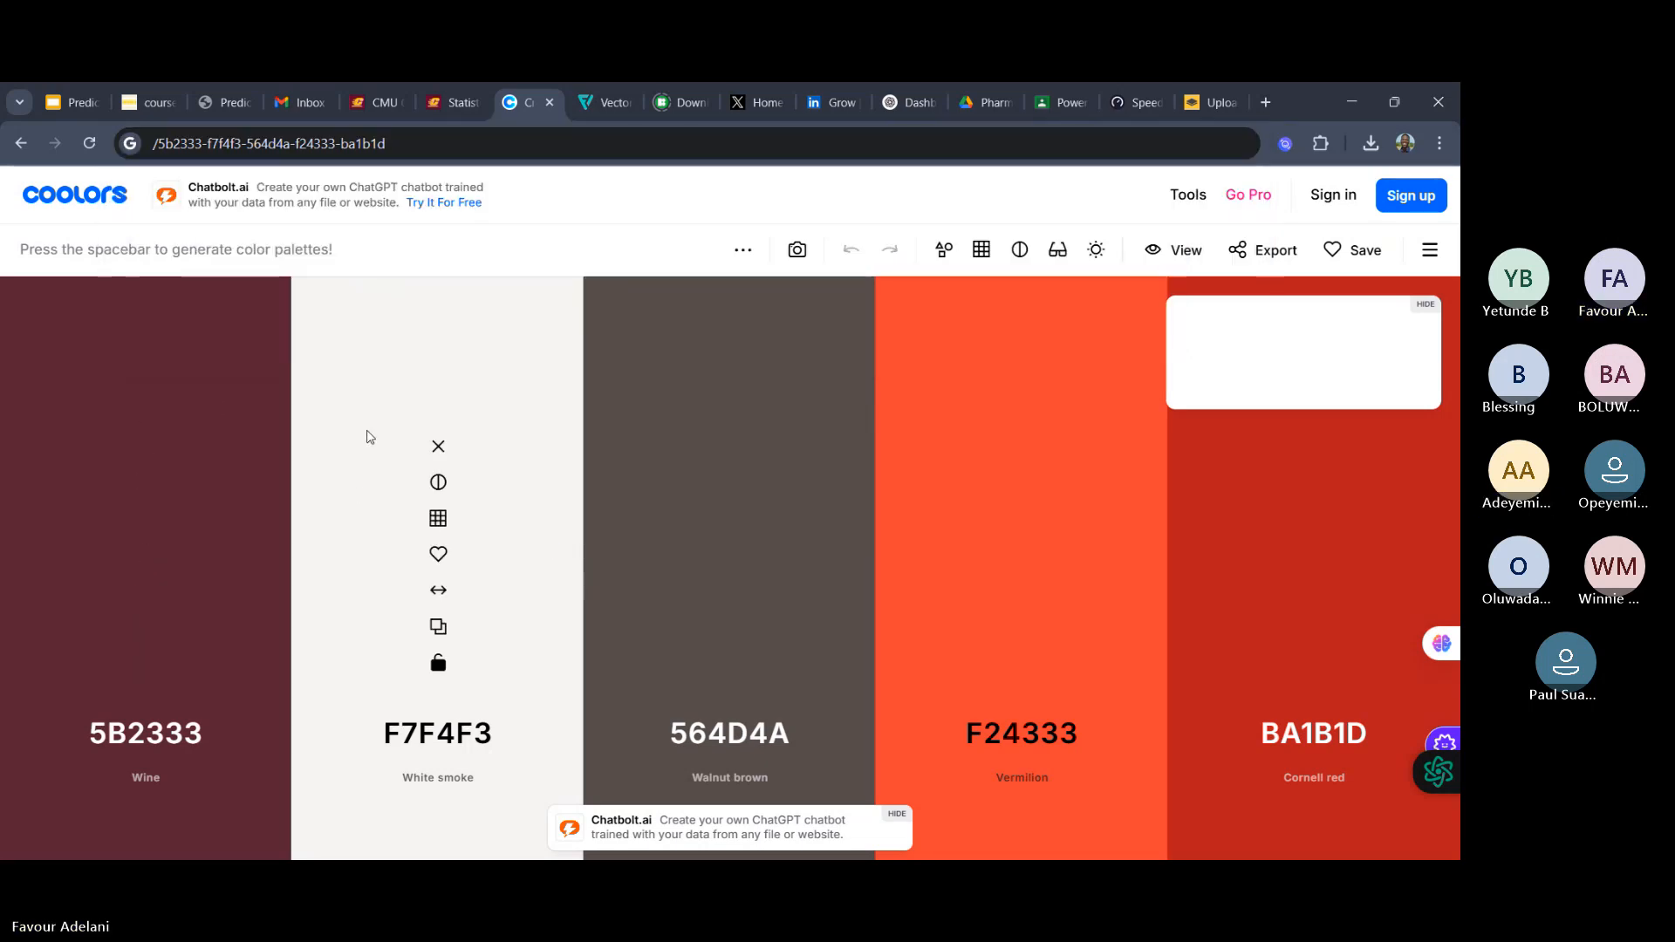
- Generate new colour palettes in Coolors, locking Oxford Blue (0E1428) before the last one, and copy that colour's hex code
key("space")
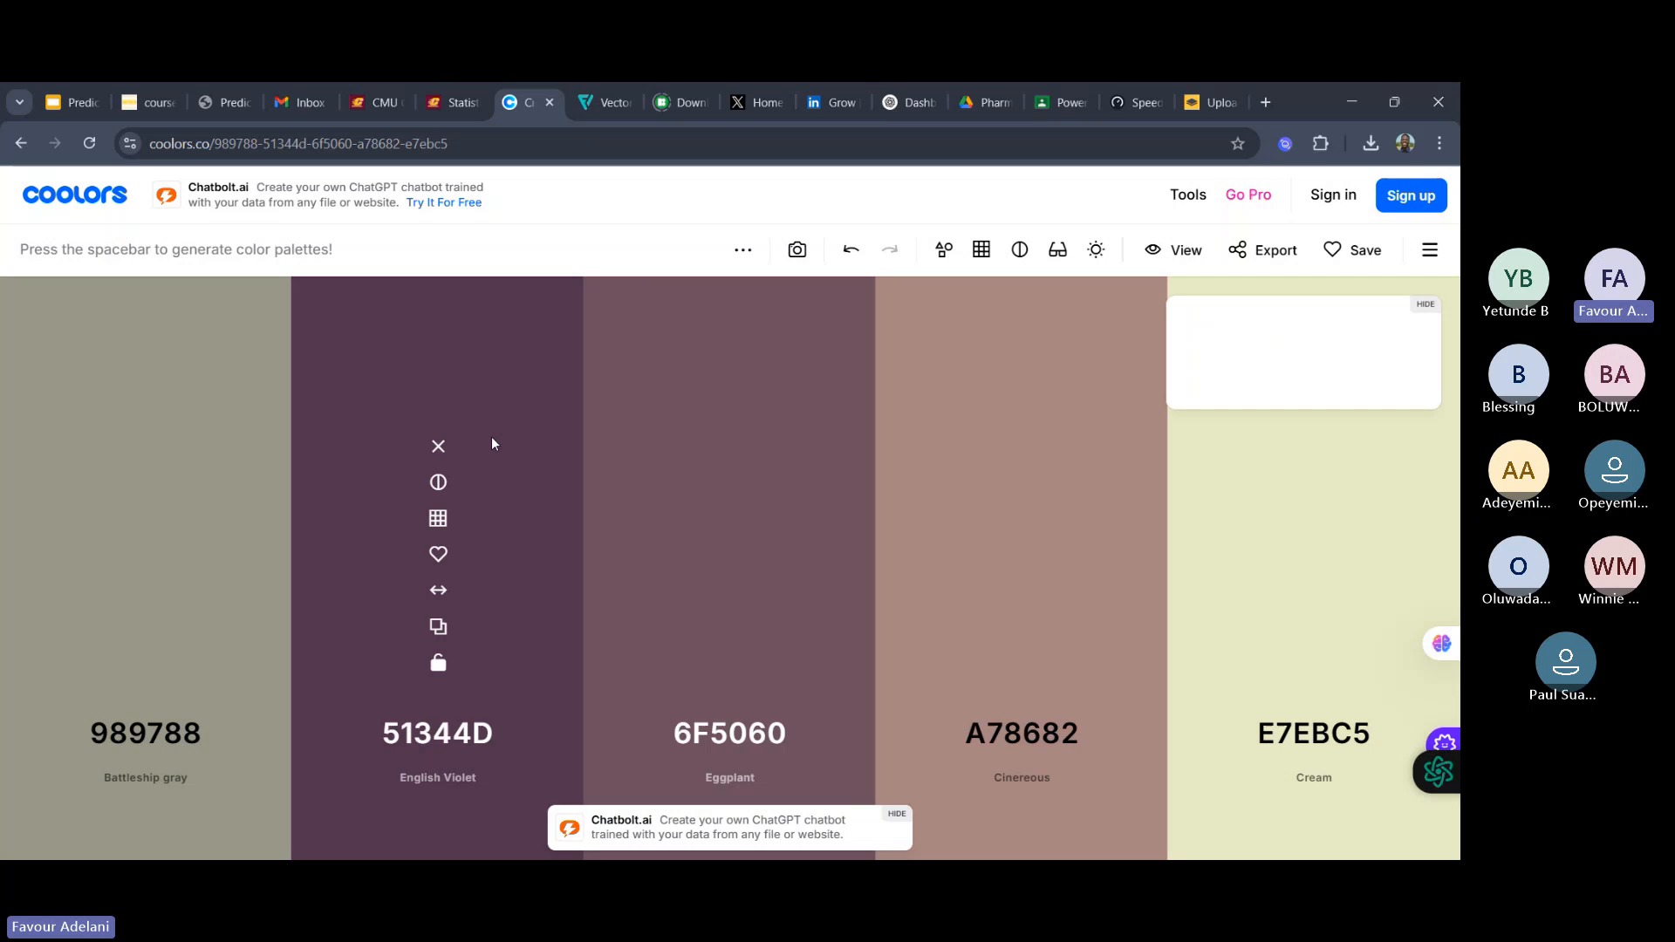
key("space")
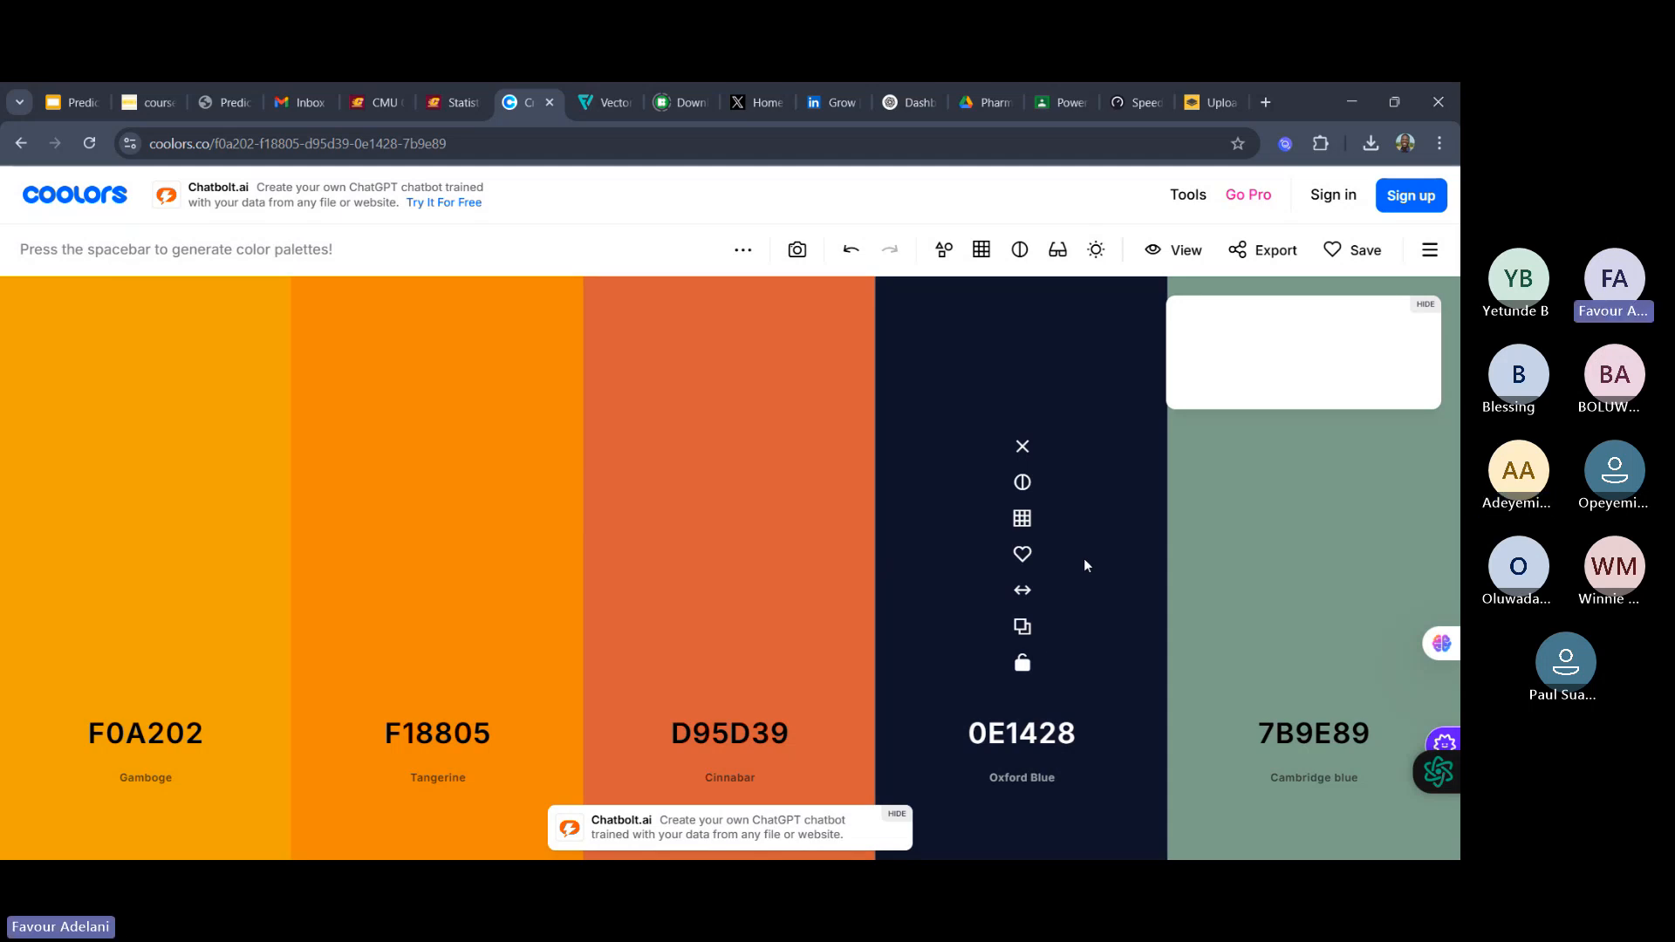
left_click(1024, 665)
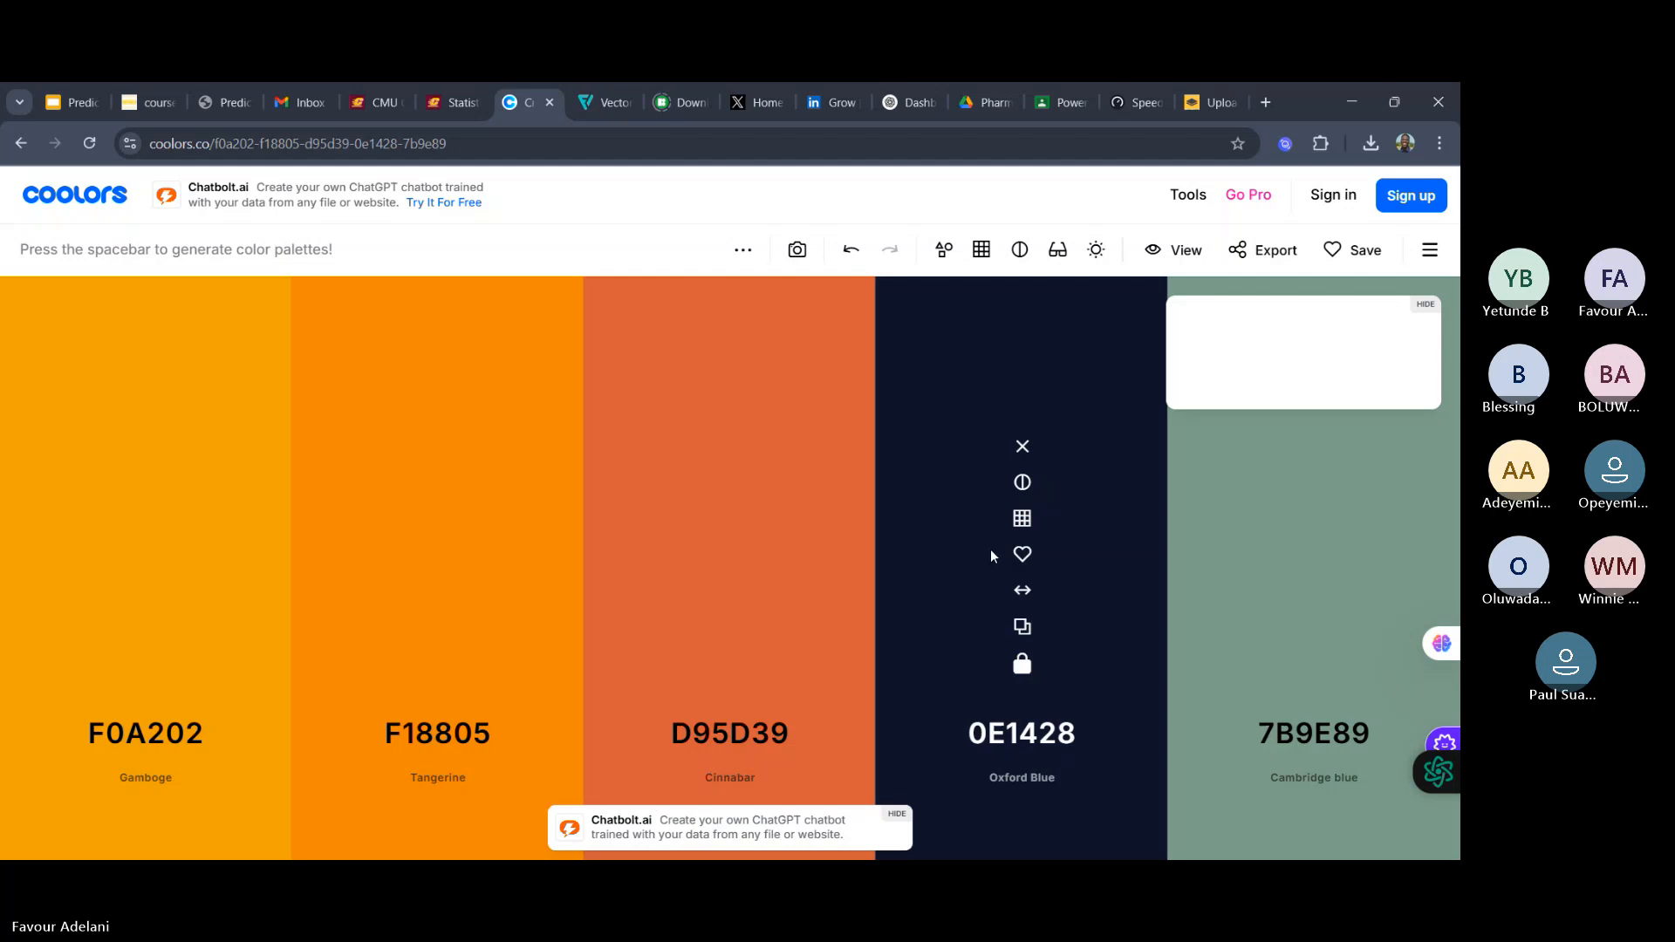
key("space")
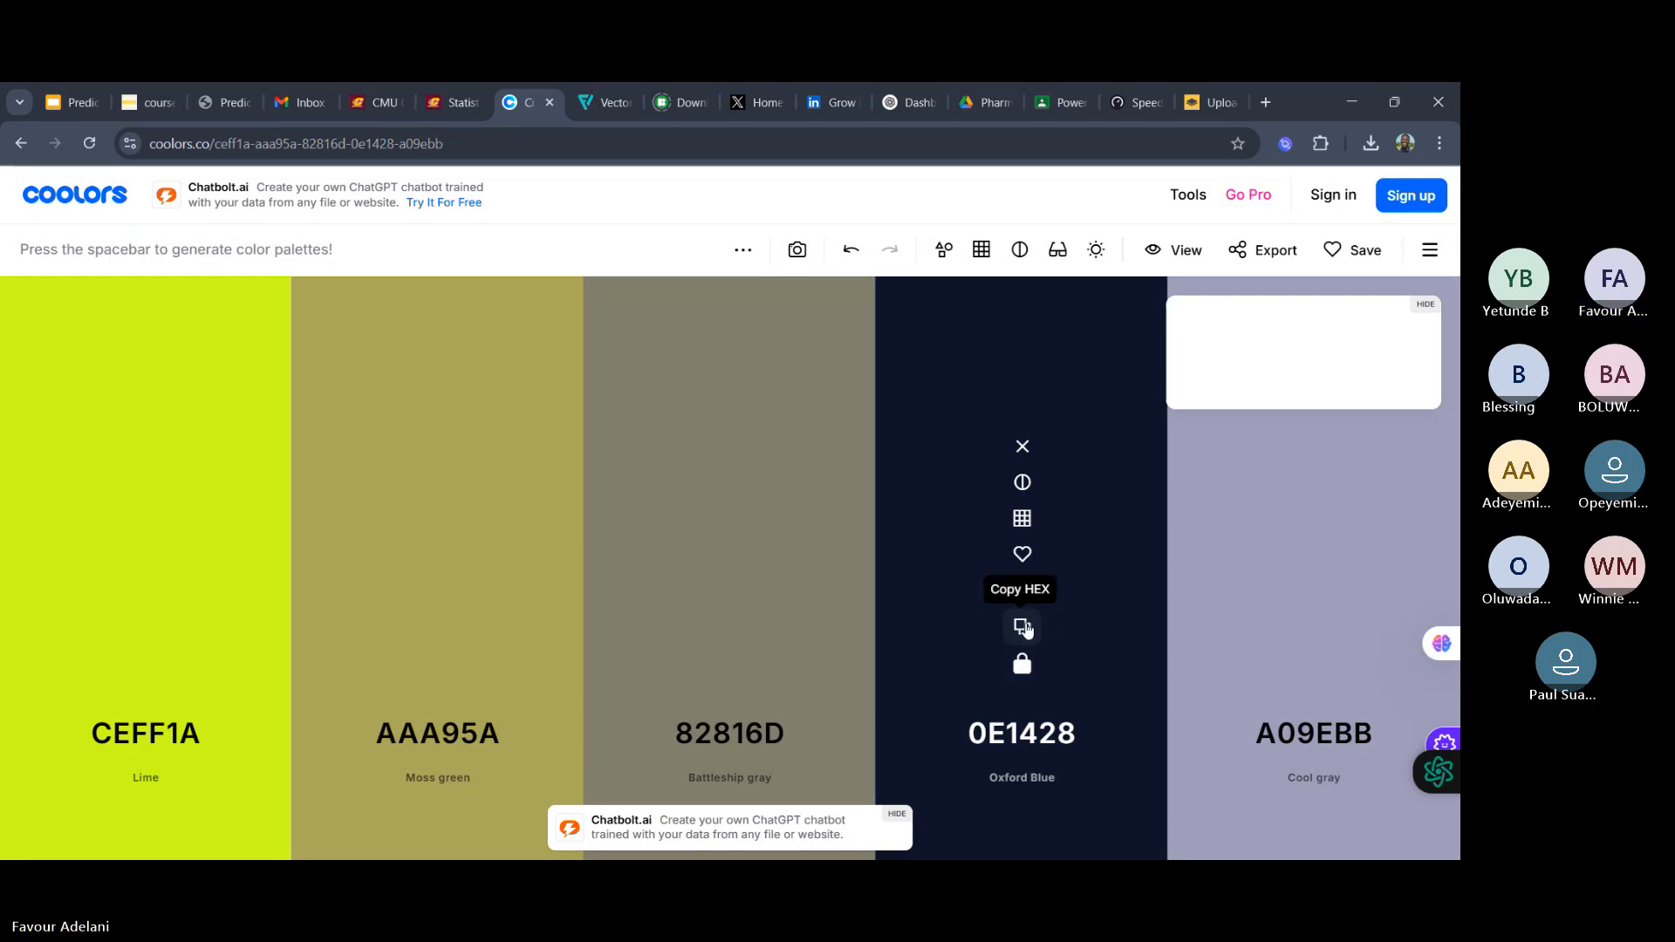
left_click(1023, 626)
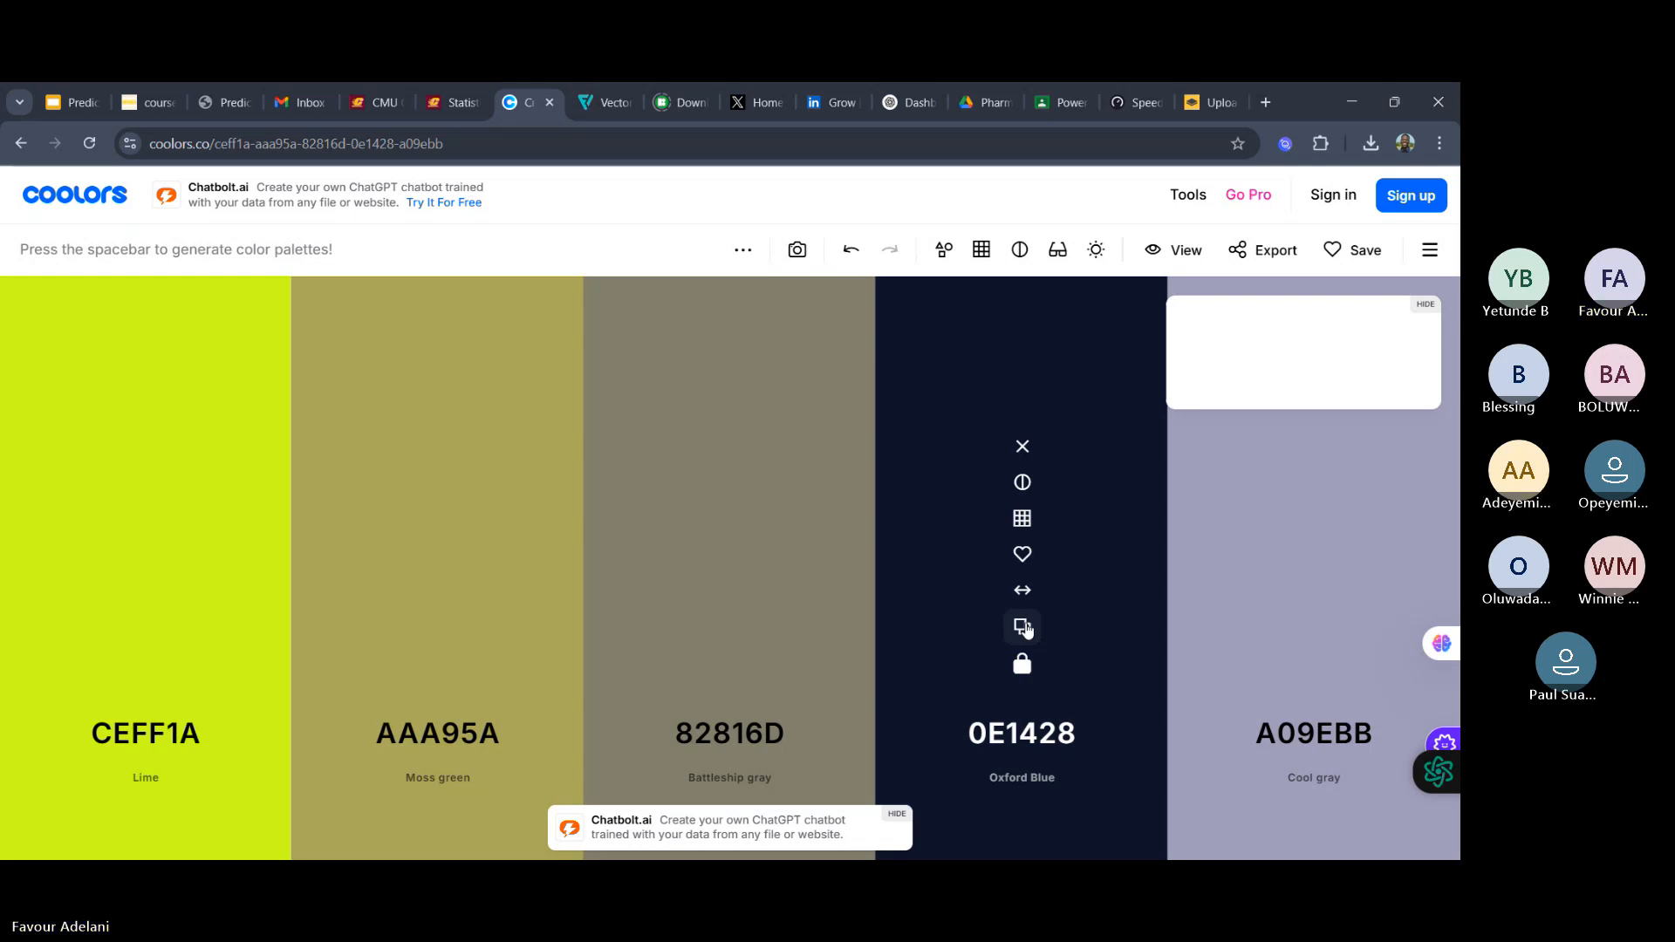
- Try to save Oxford Blue (0E1428) as a favourite colour and dismiss the sign-in dialog
left_click(1022, 555)
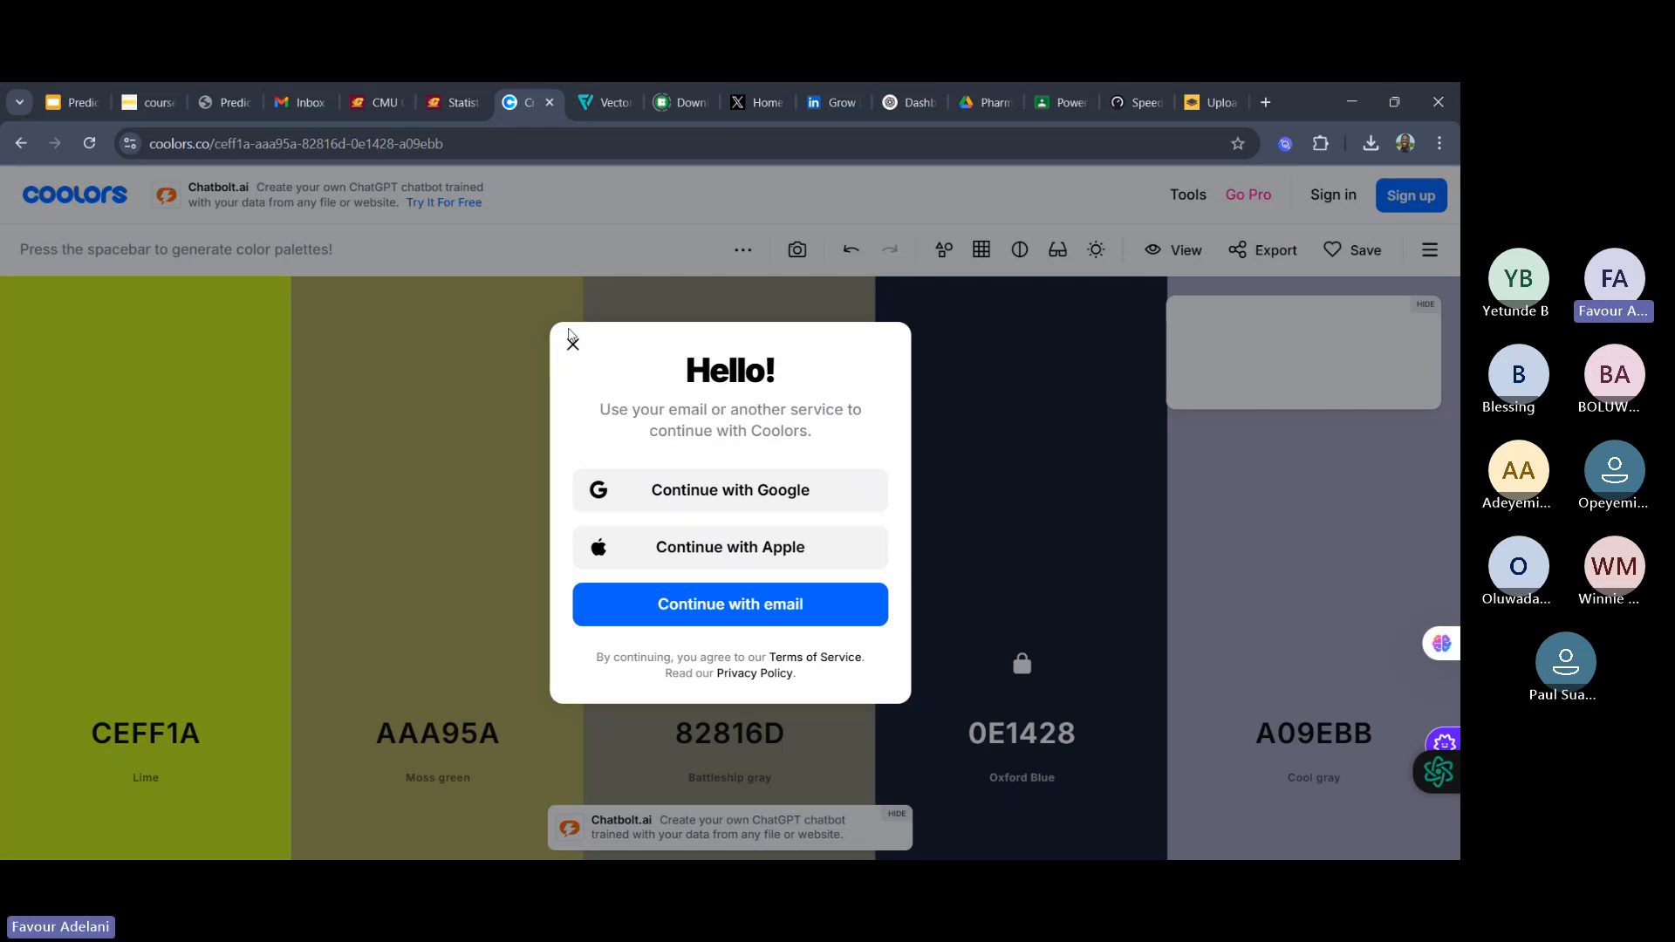
left_click(572, 343)
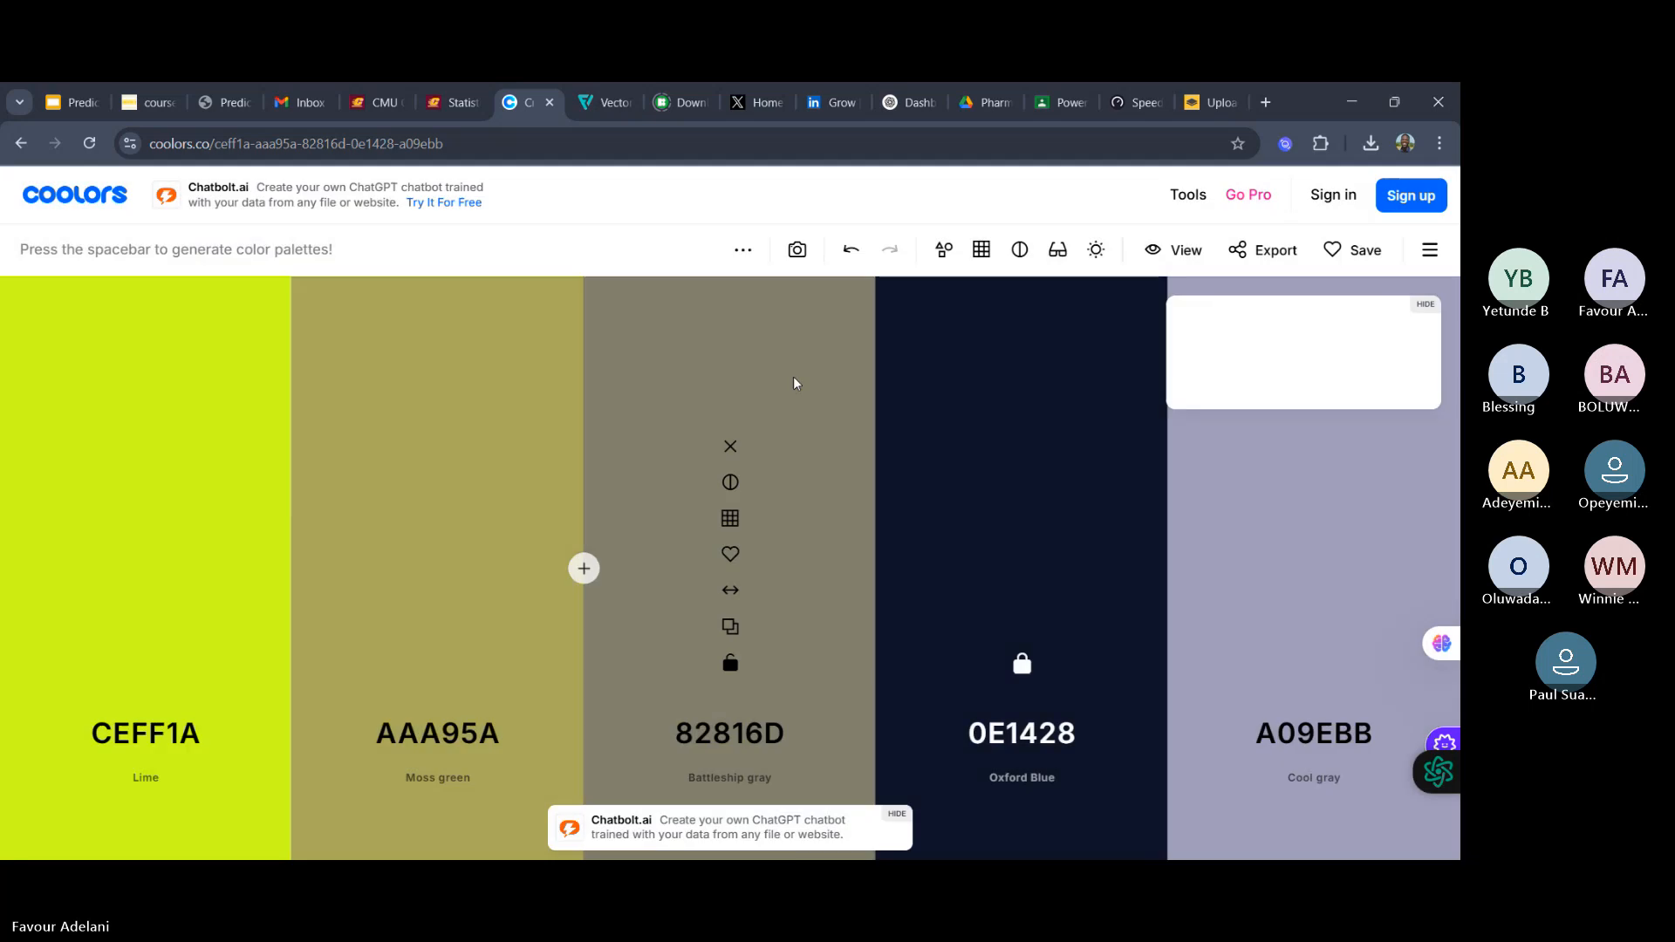
- Generate new palettes around the locked Oxford Blue until UCLA Blue (4F759B) comes up as the third colour, and lock it
key("space")
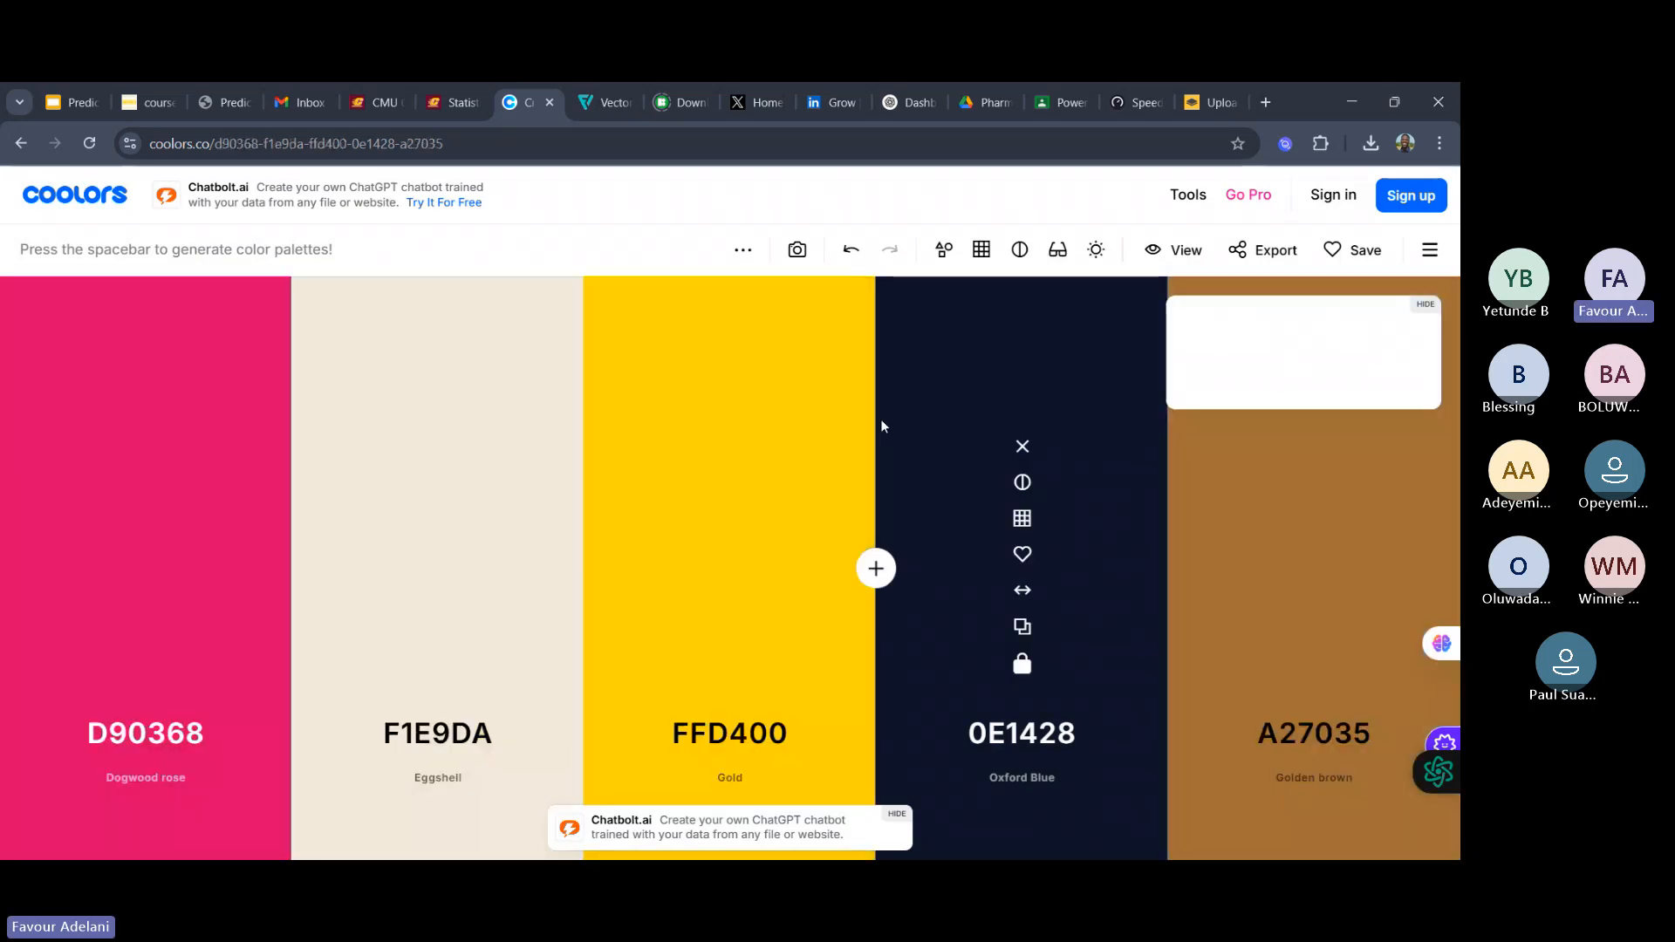
key("space")
key("space")
key("space")
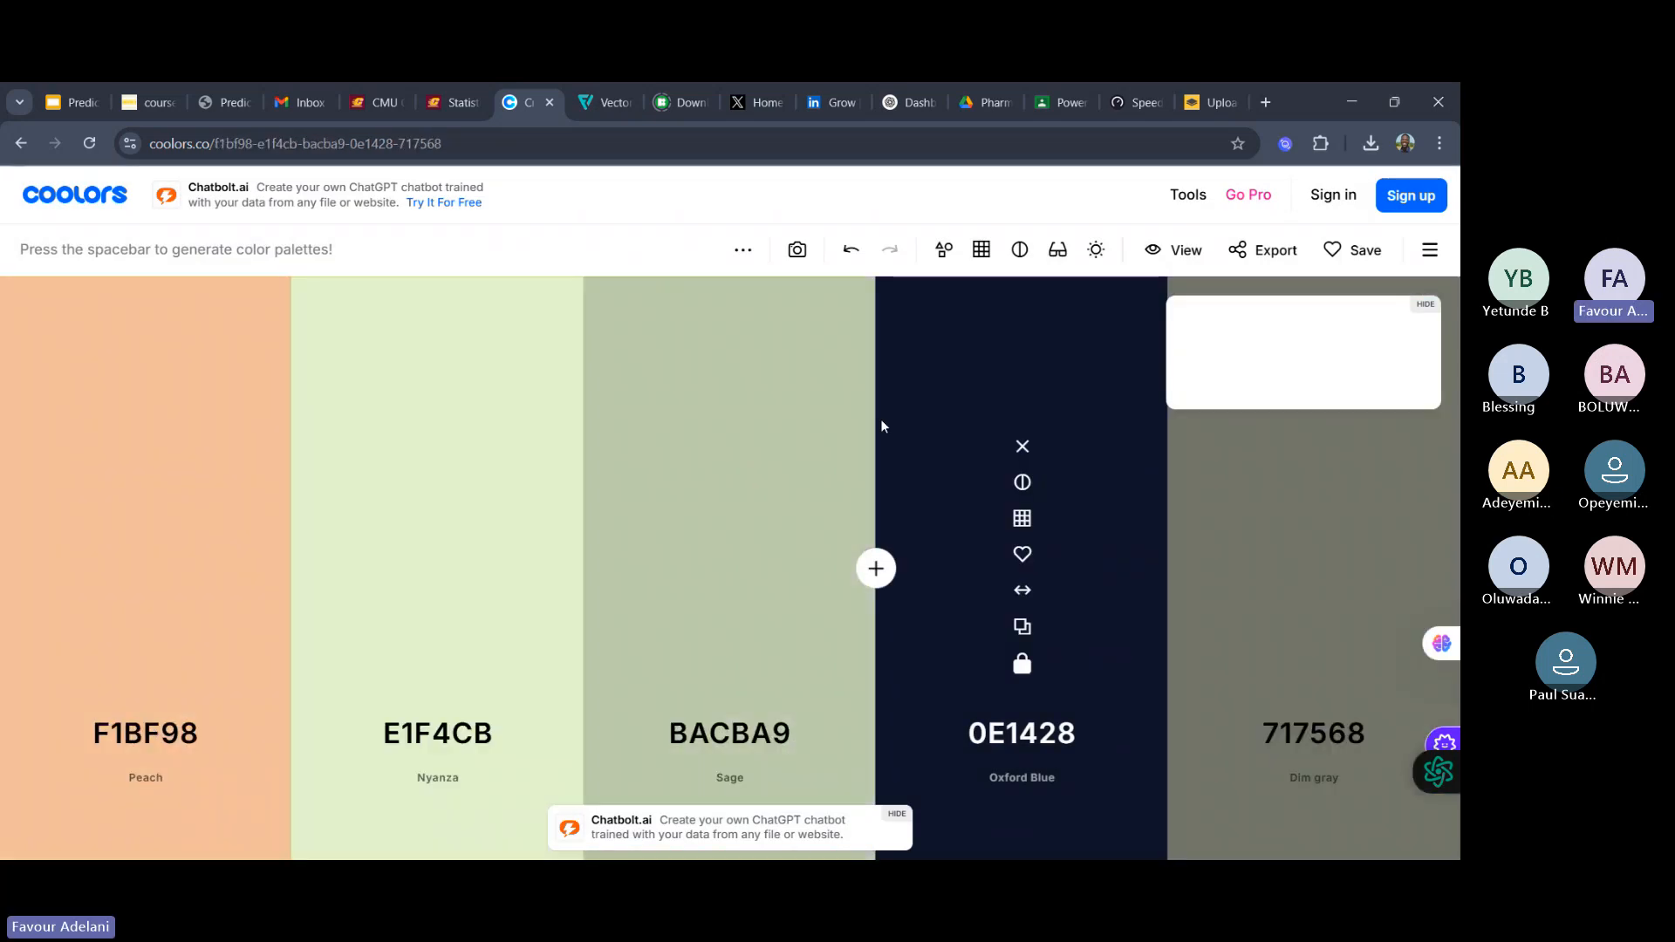
key("space")
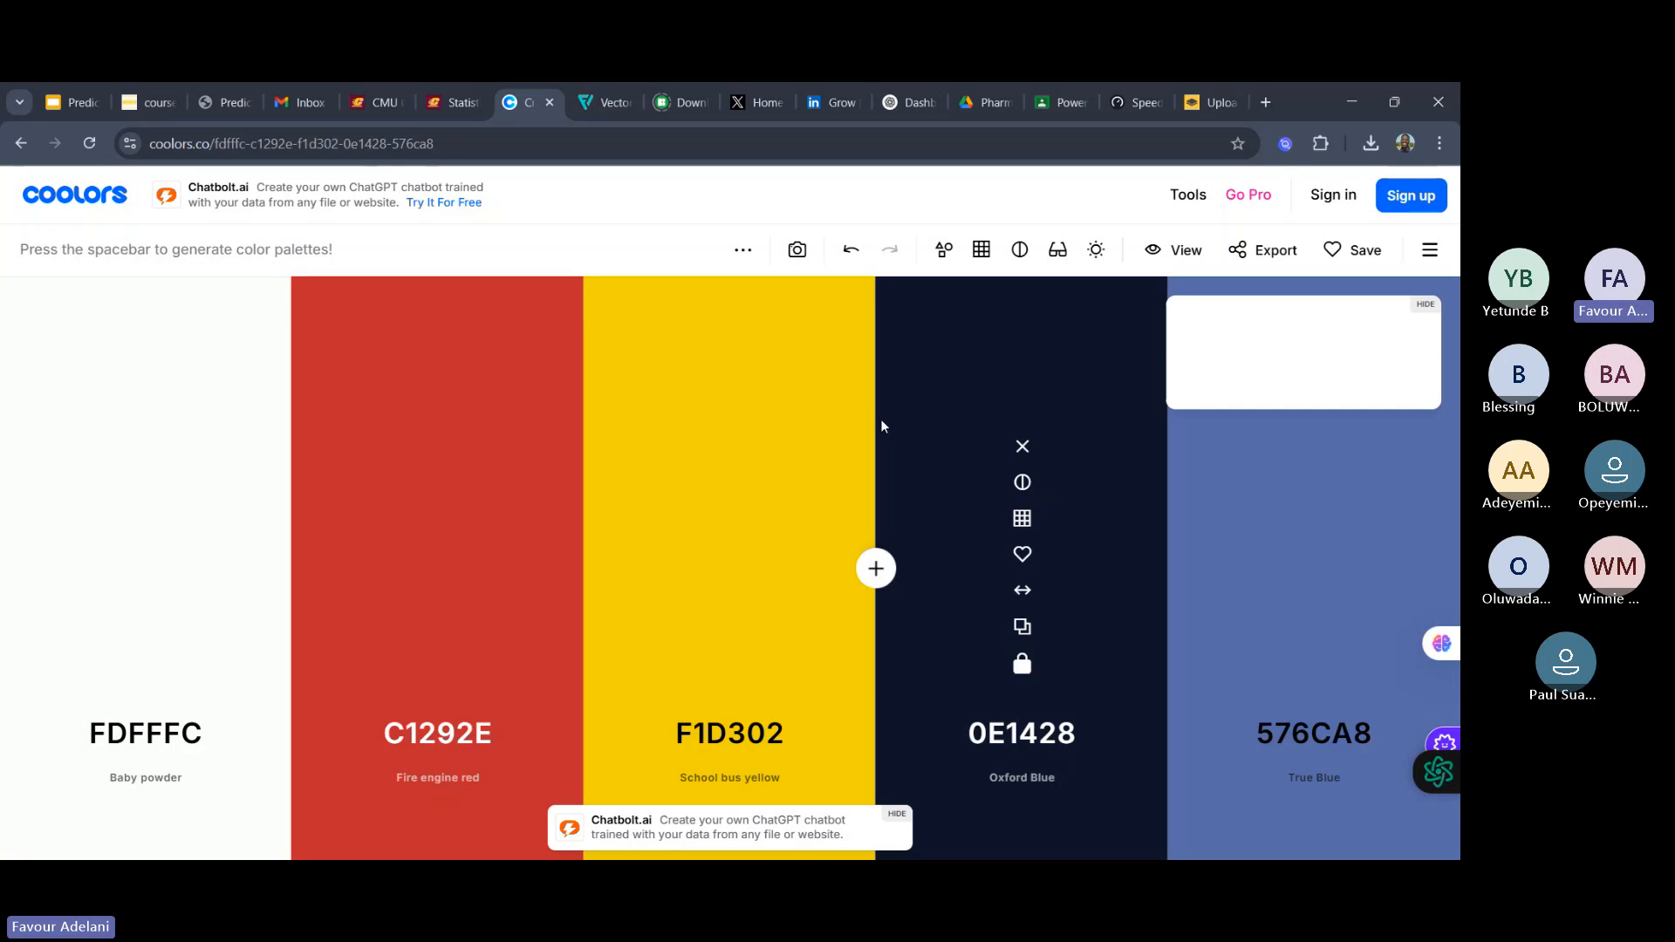
key("space")
key("space")
key("space")
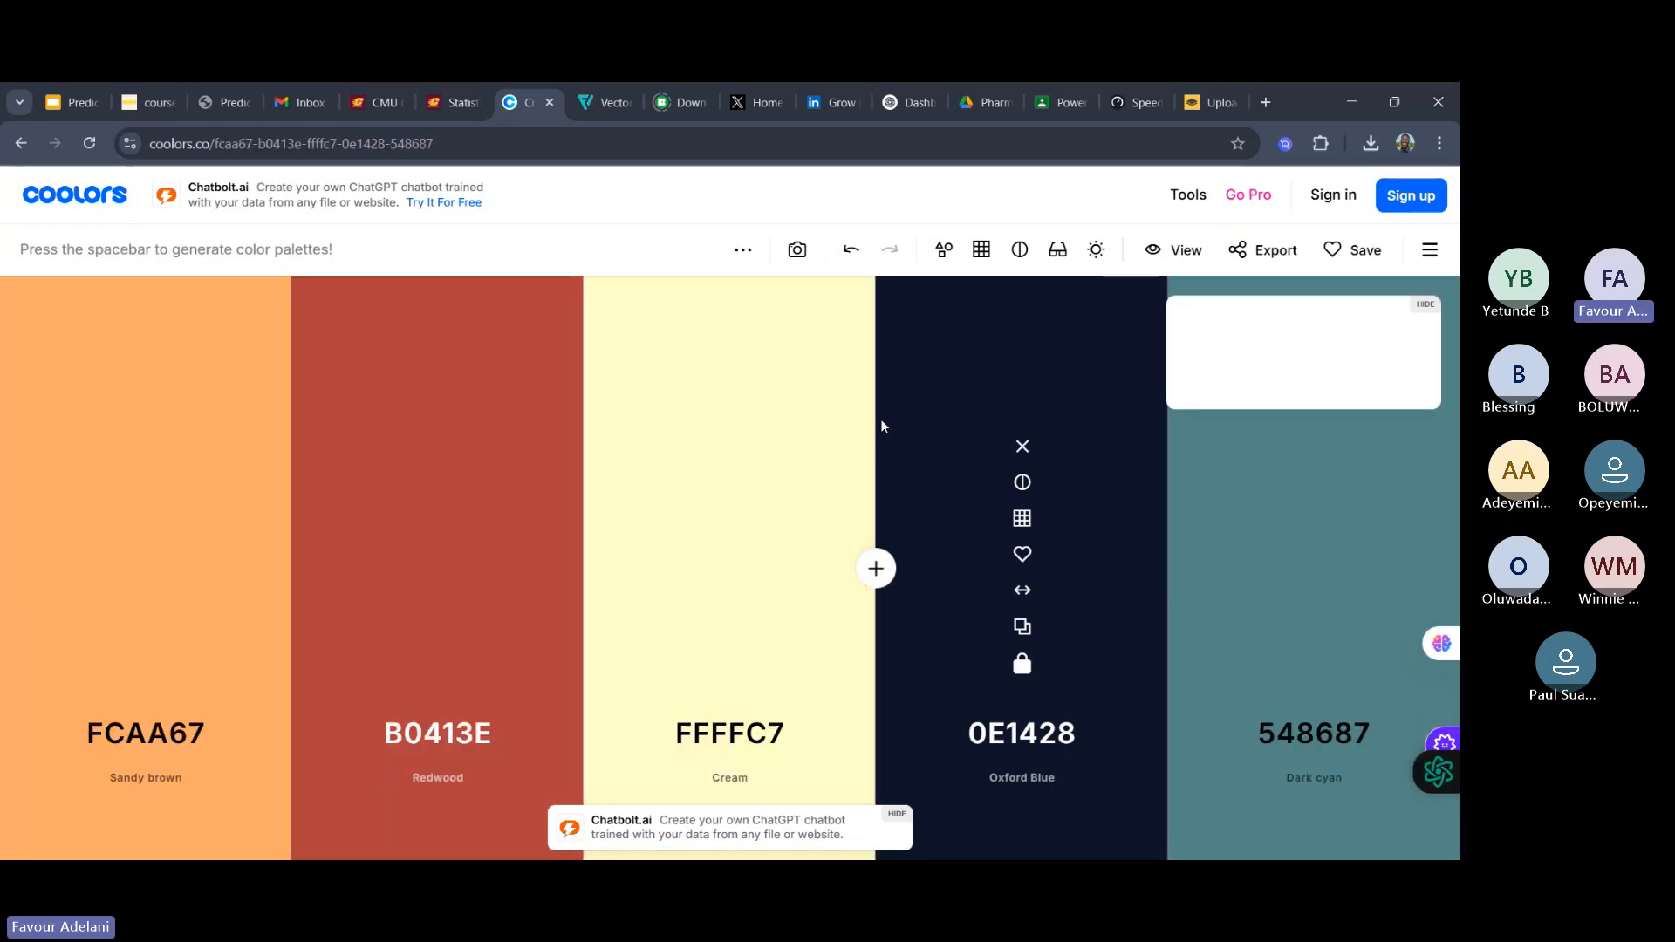
key("space")
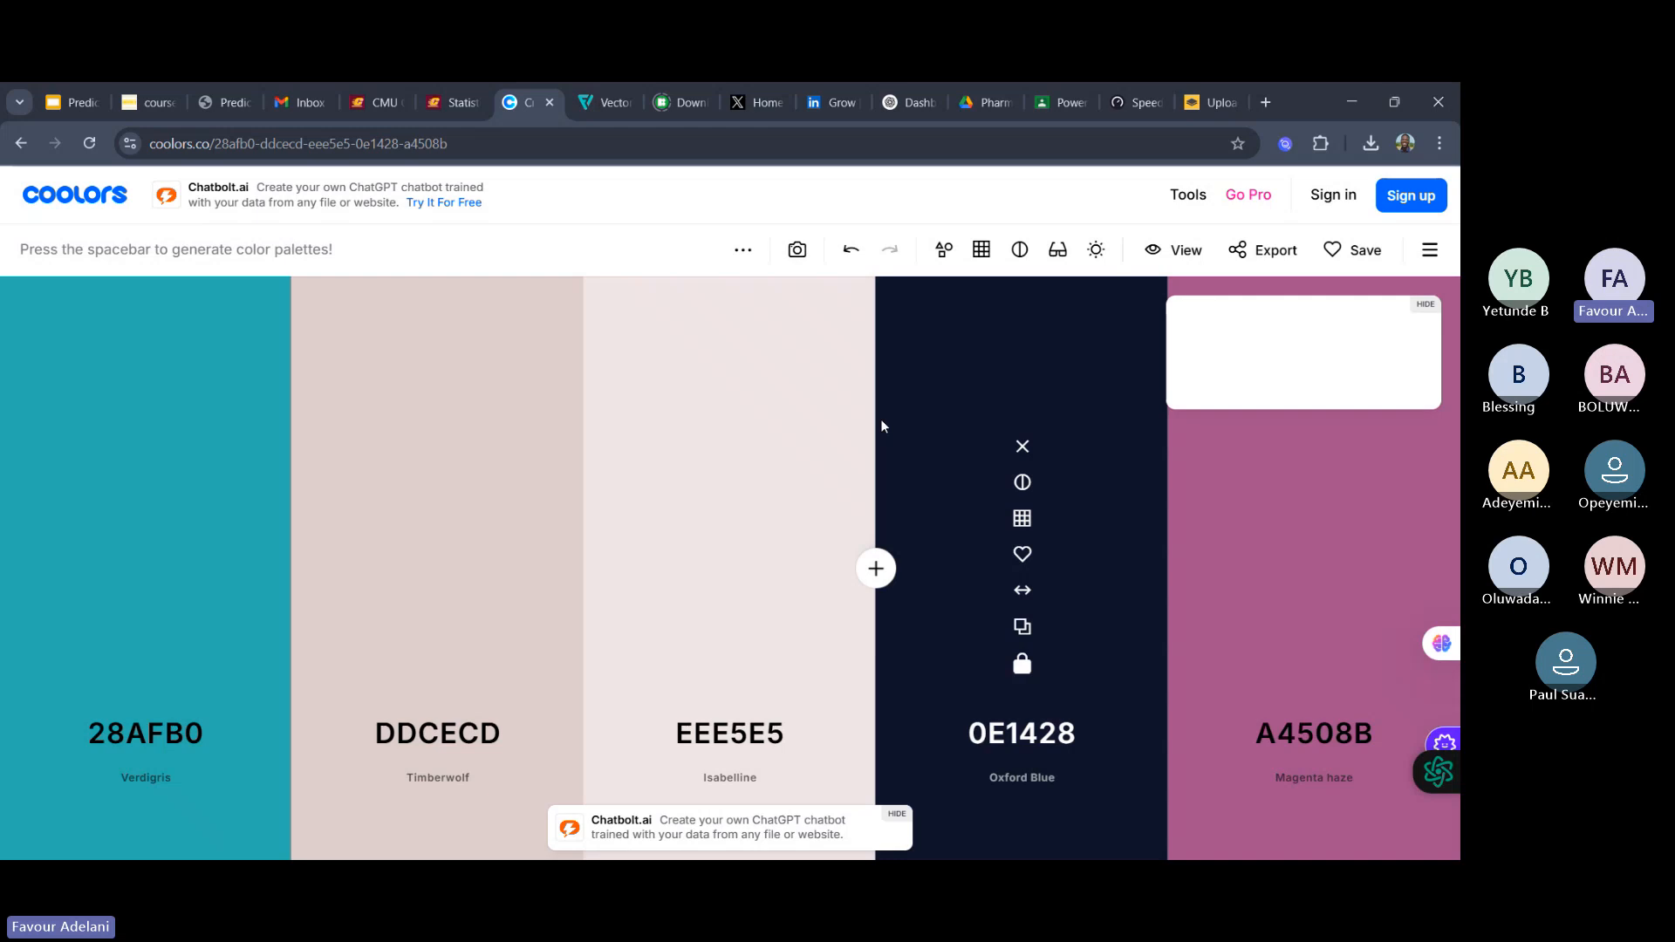
key("space")
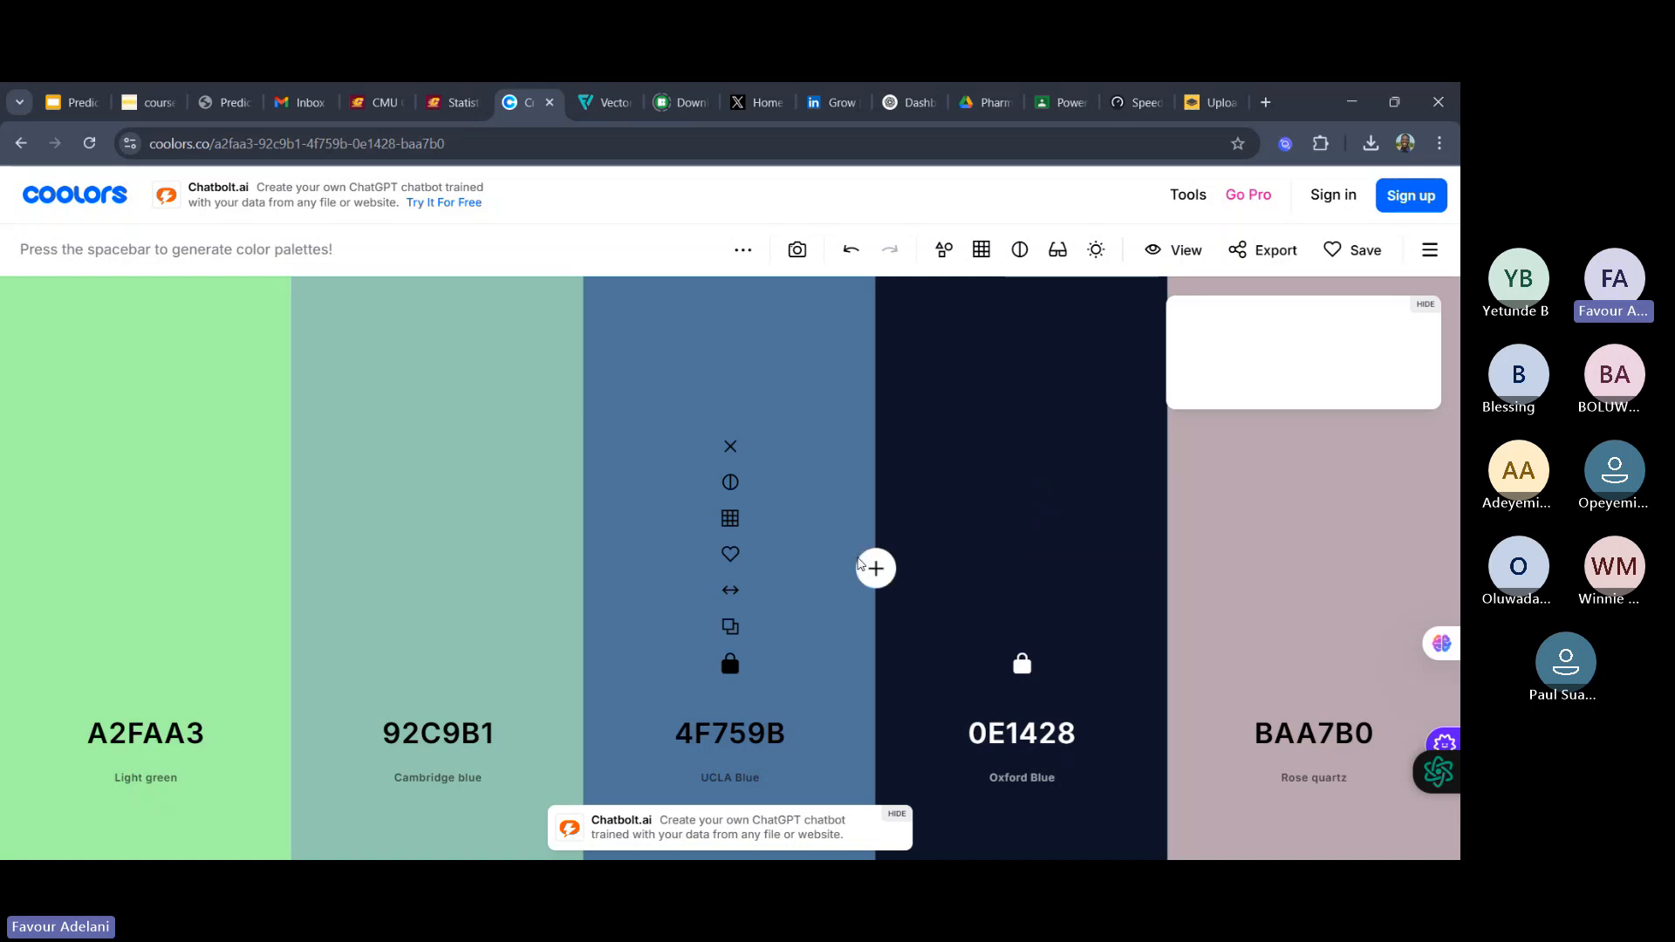
- Generate palettes around the two locked blues until Uranian Blue (ADD9F4) comes up as the second colour, and lock it
key("space")
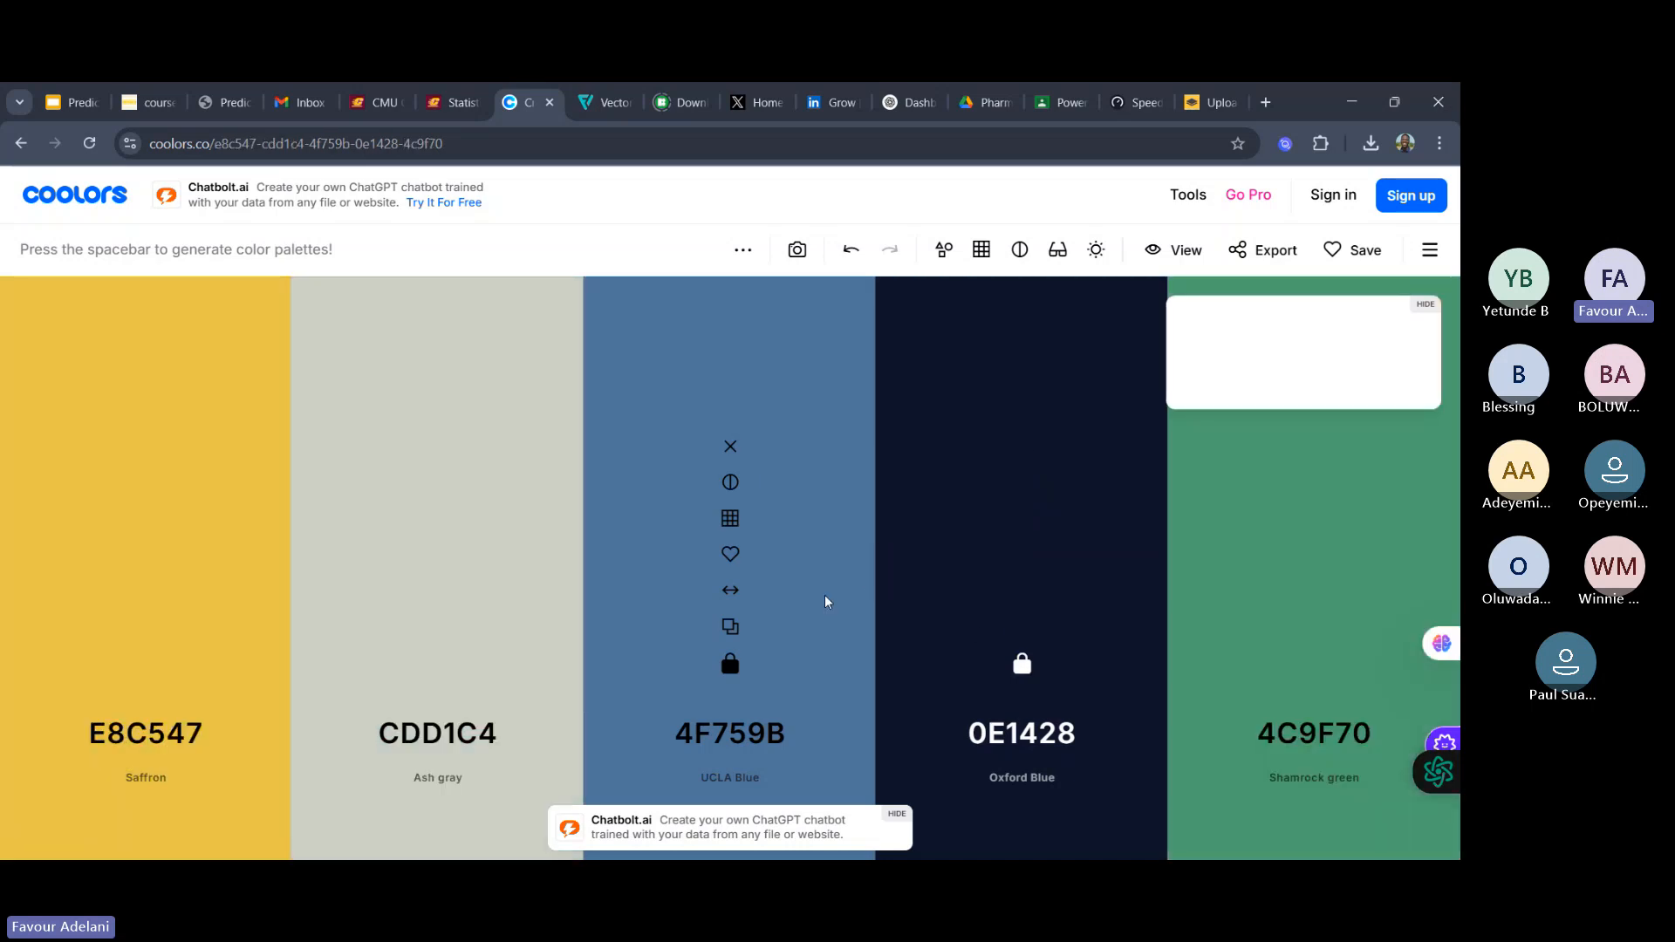
key("space")
key("space")
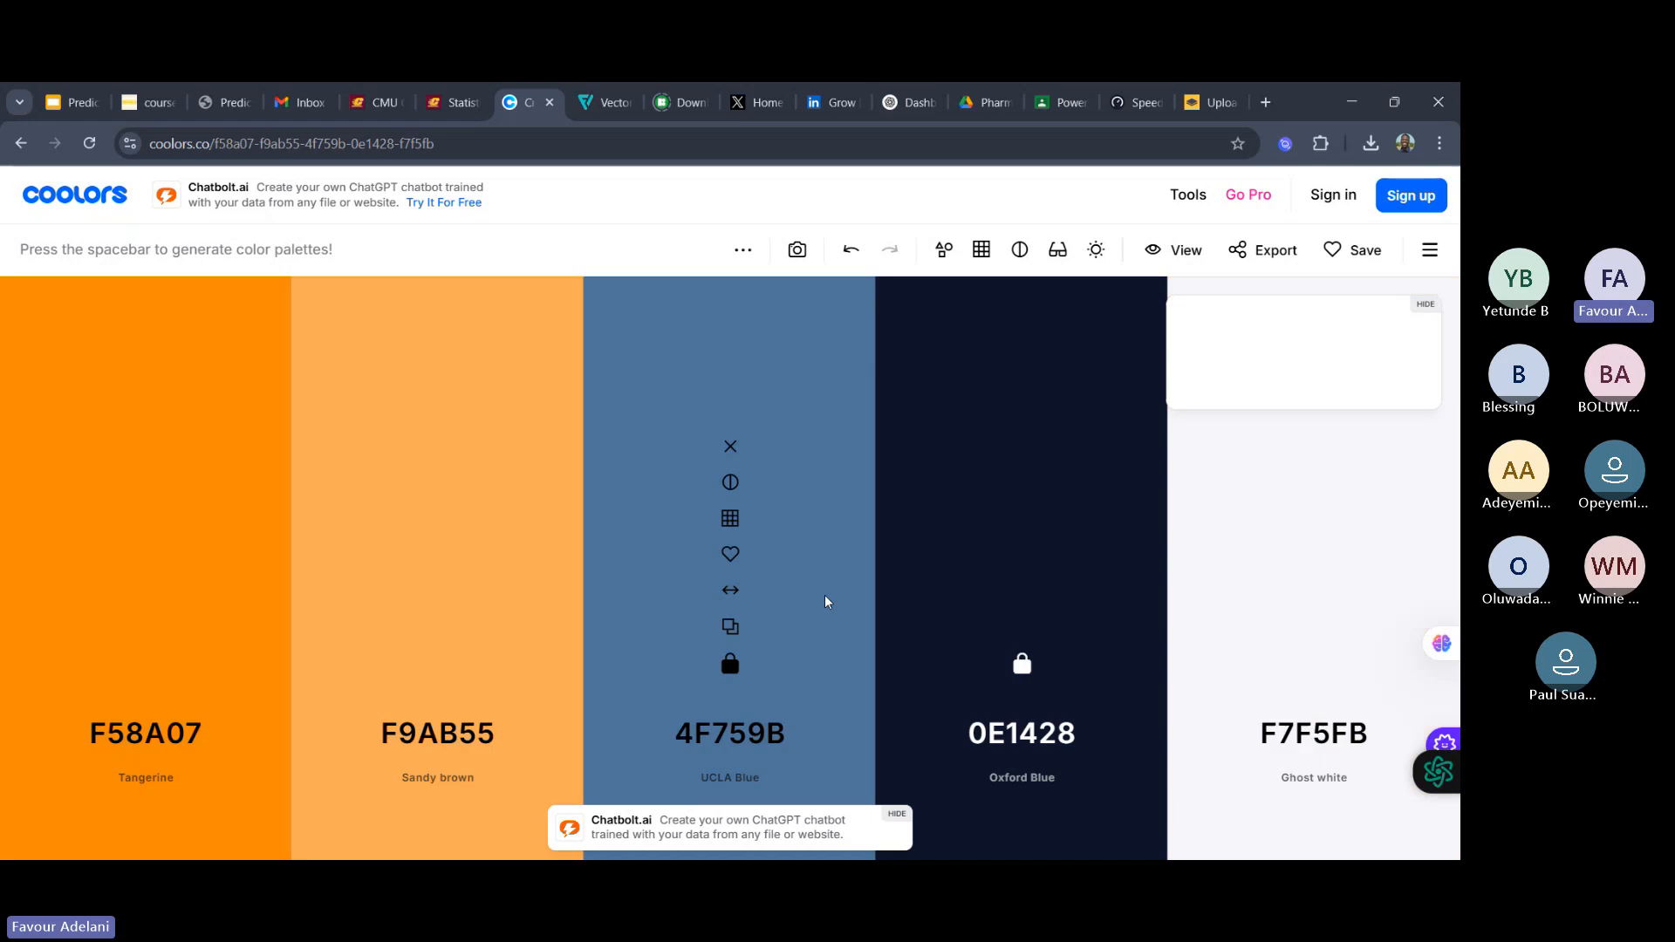
key("space")
key("space")
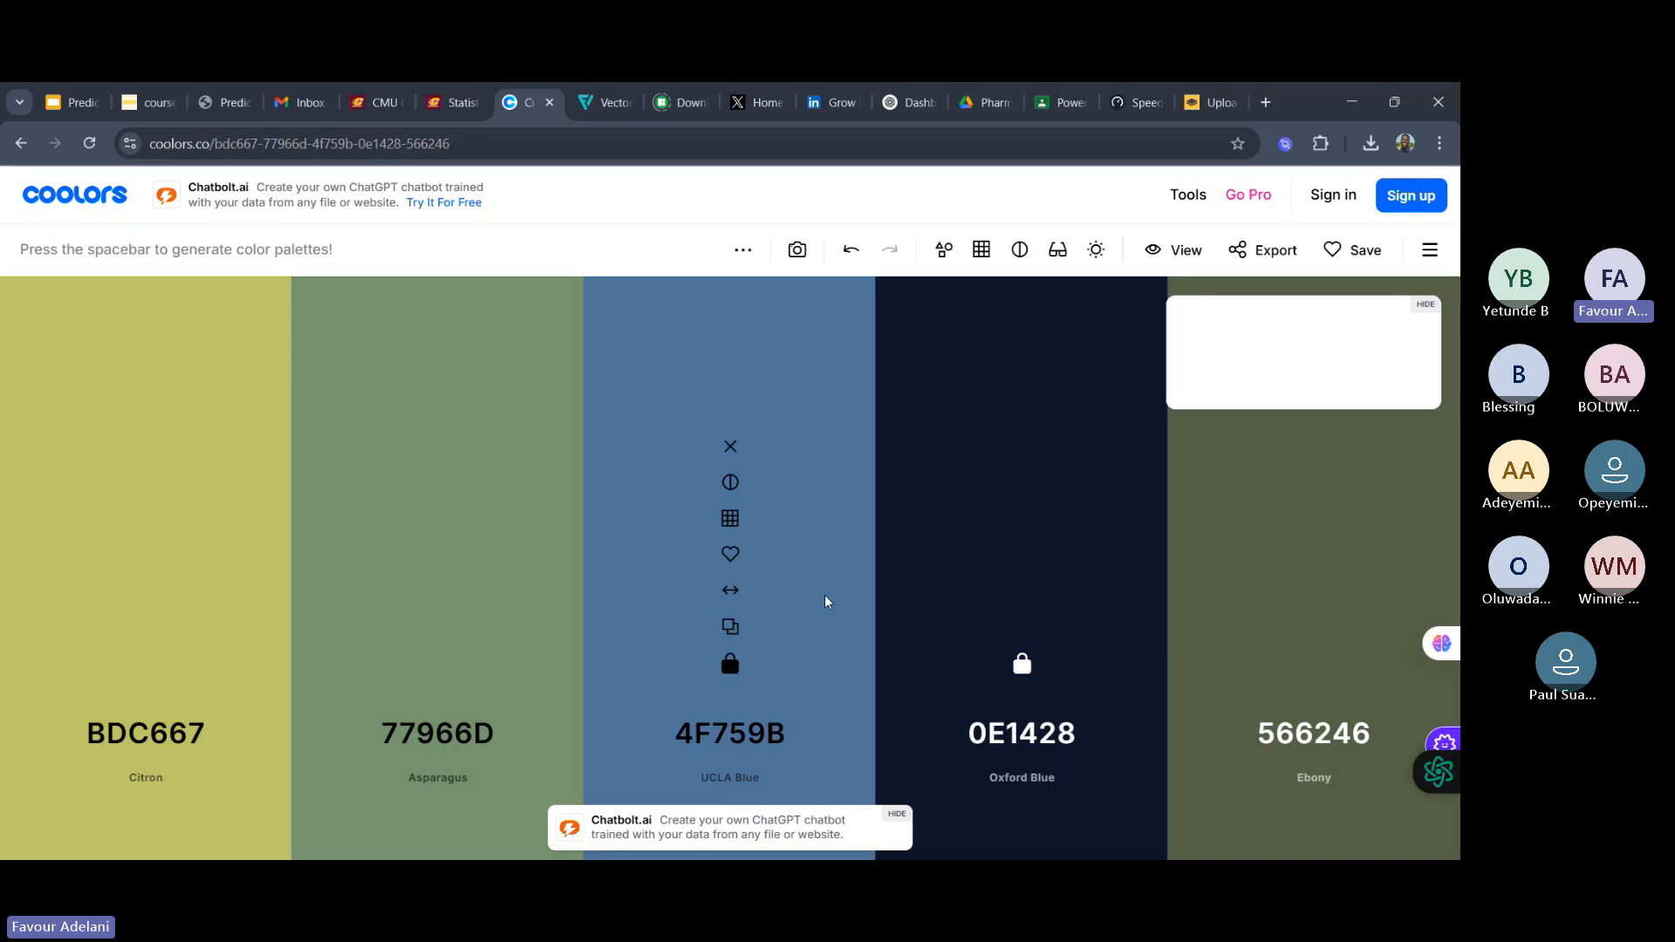
key("space")
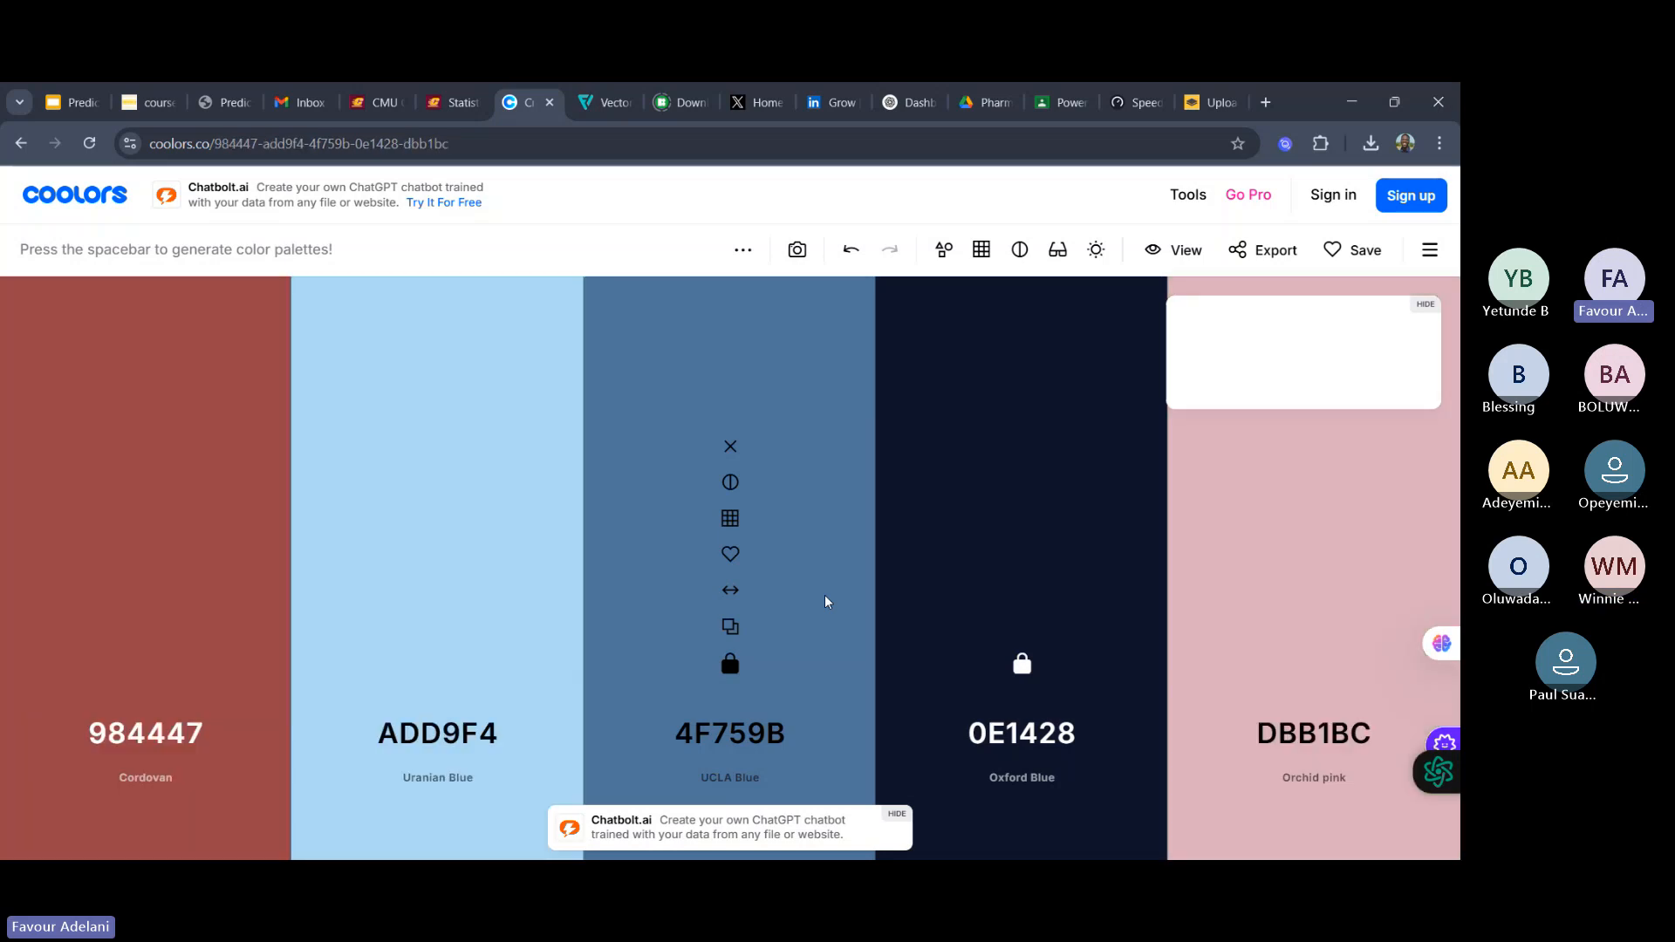
mouse_move(475, 601)
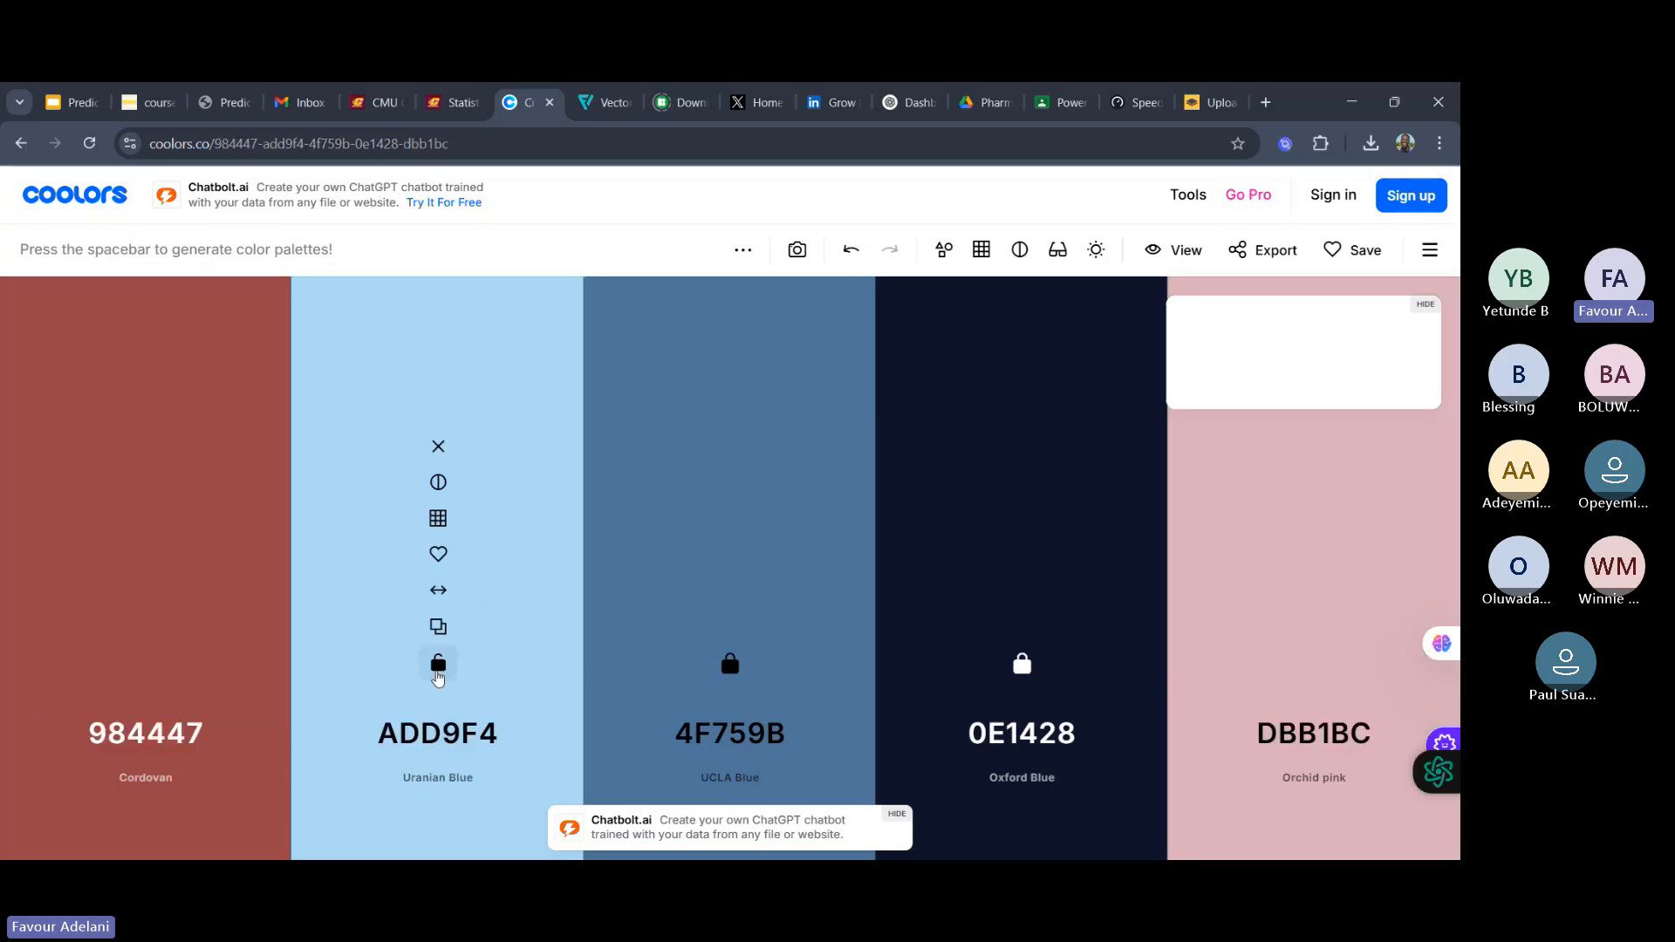
left_click(438, 664)
- Generate further palettes around the locked Uranian Blue, UCLA Blue and Oxford Blue to find matching first and fifth colours
key("space")
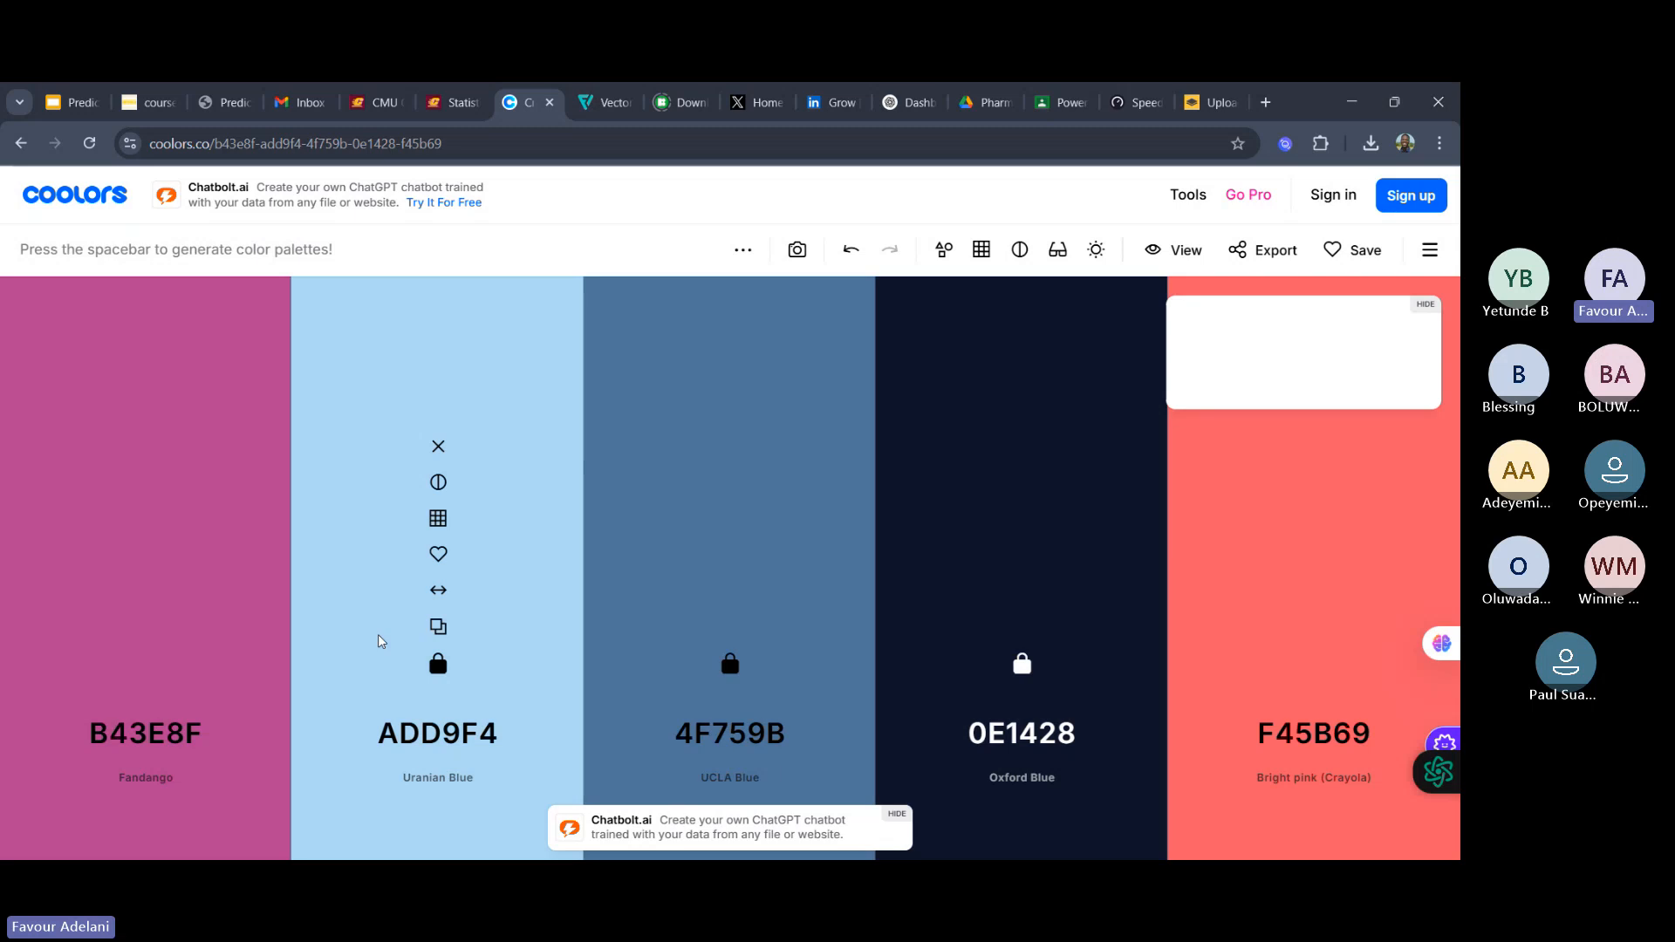
key("space")
key("space")
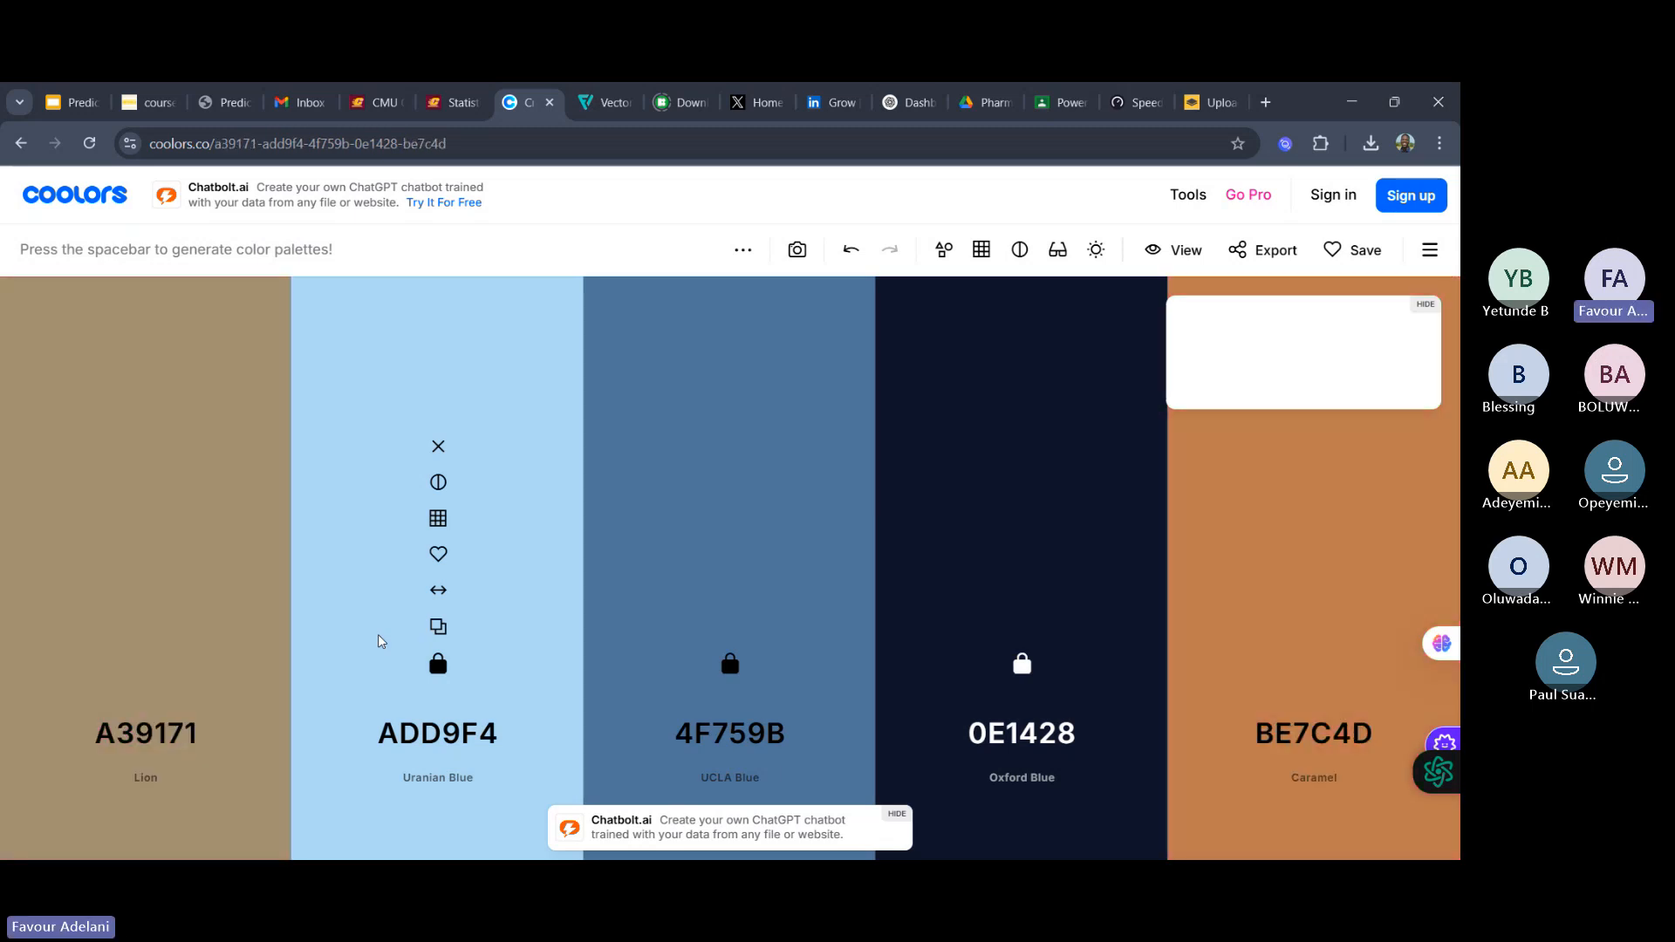
key("space")
key("space")
key("space")
key("space")
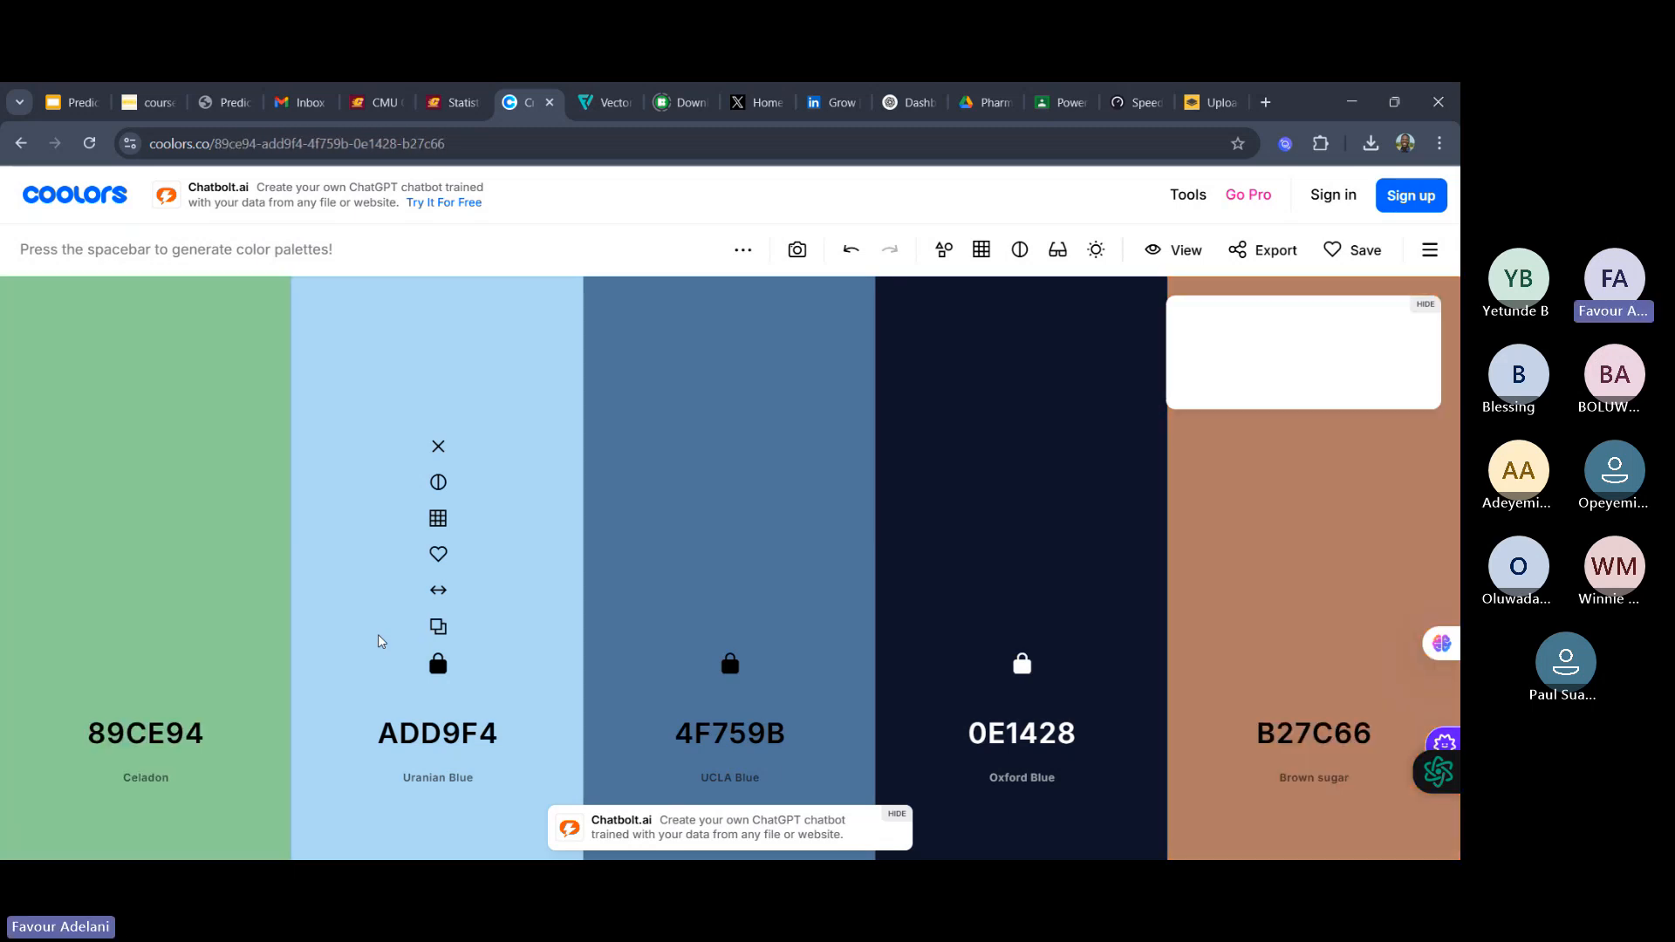
key("space")
key("space")
key("space")
key("space")
key("space")
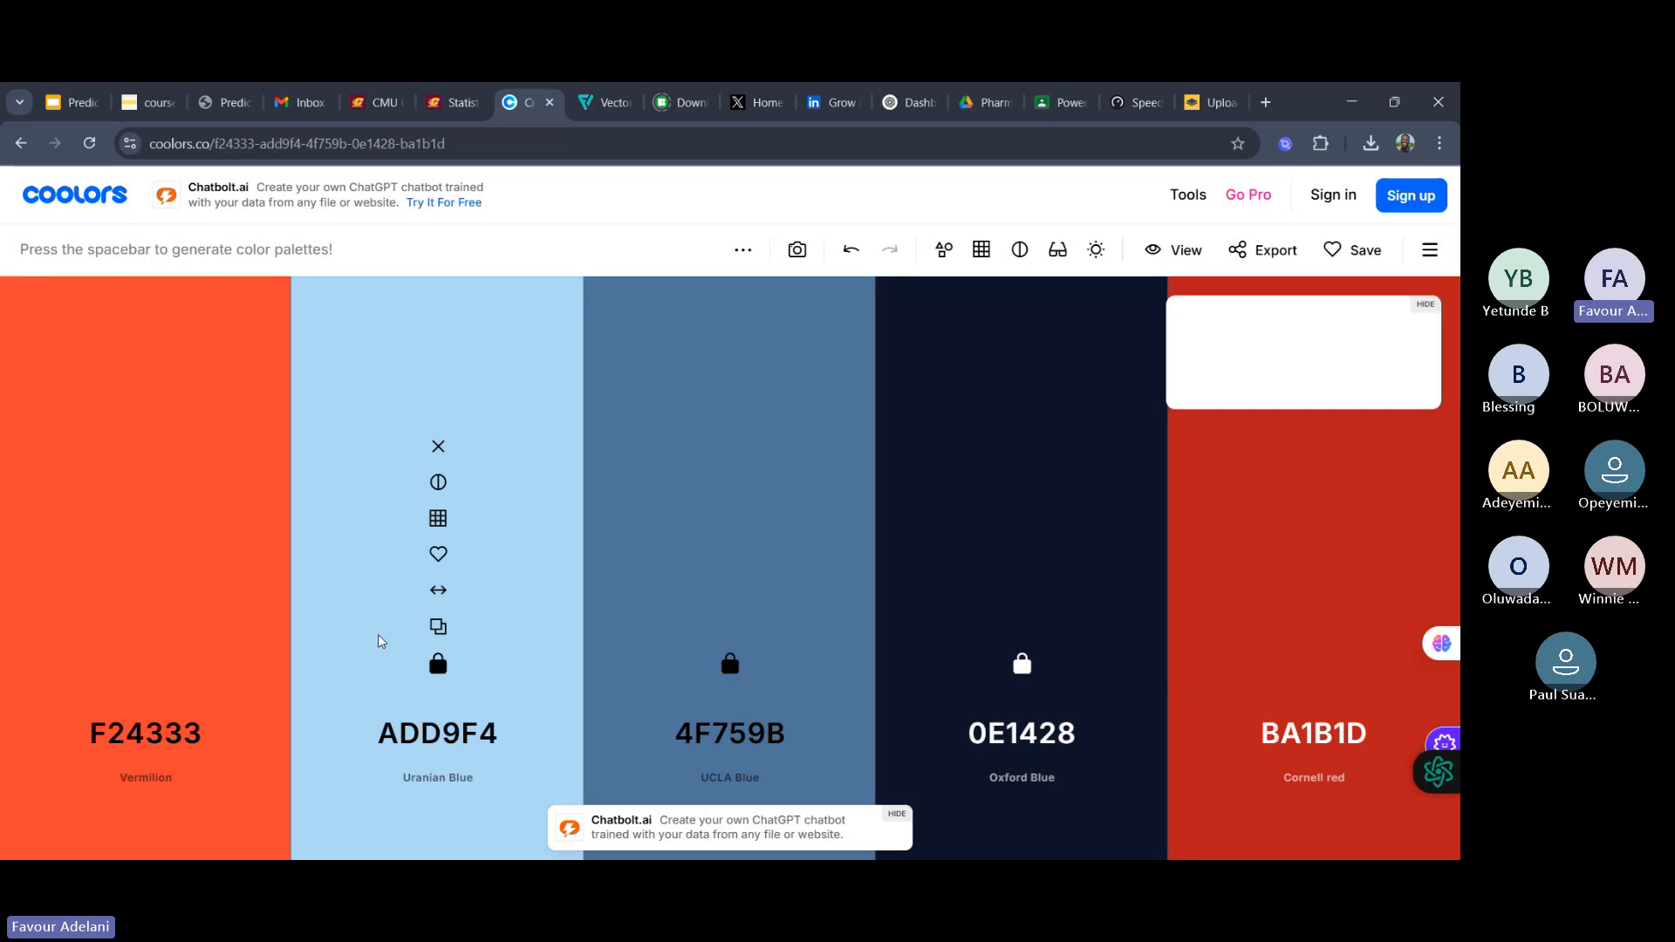
key("space")
key("space")
key("space")
key("space")
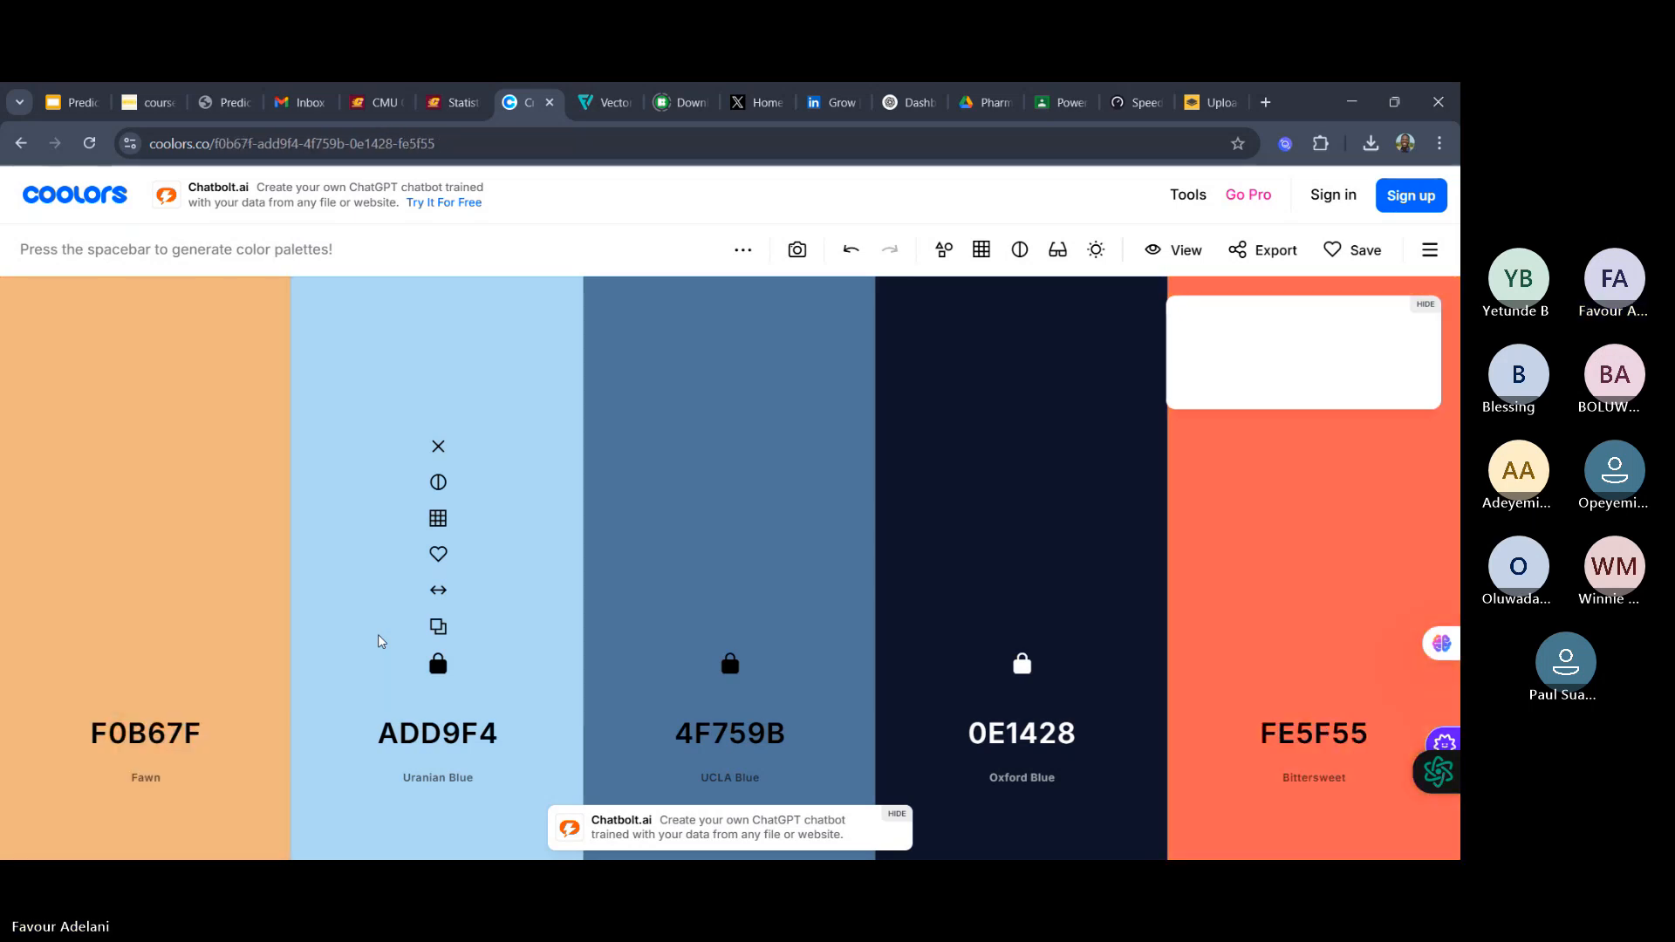
key("space")
key("space")
key("space")
key("space")
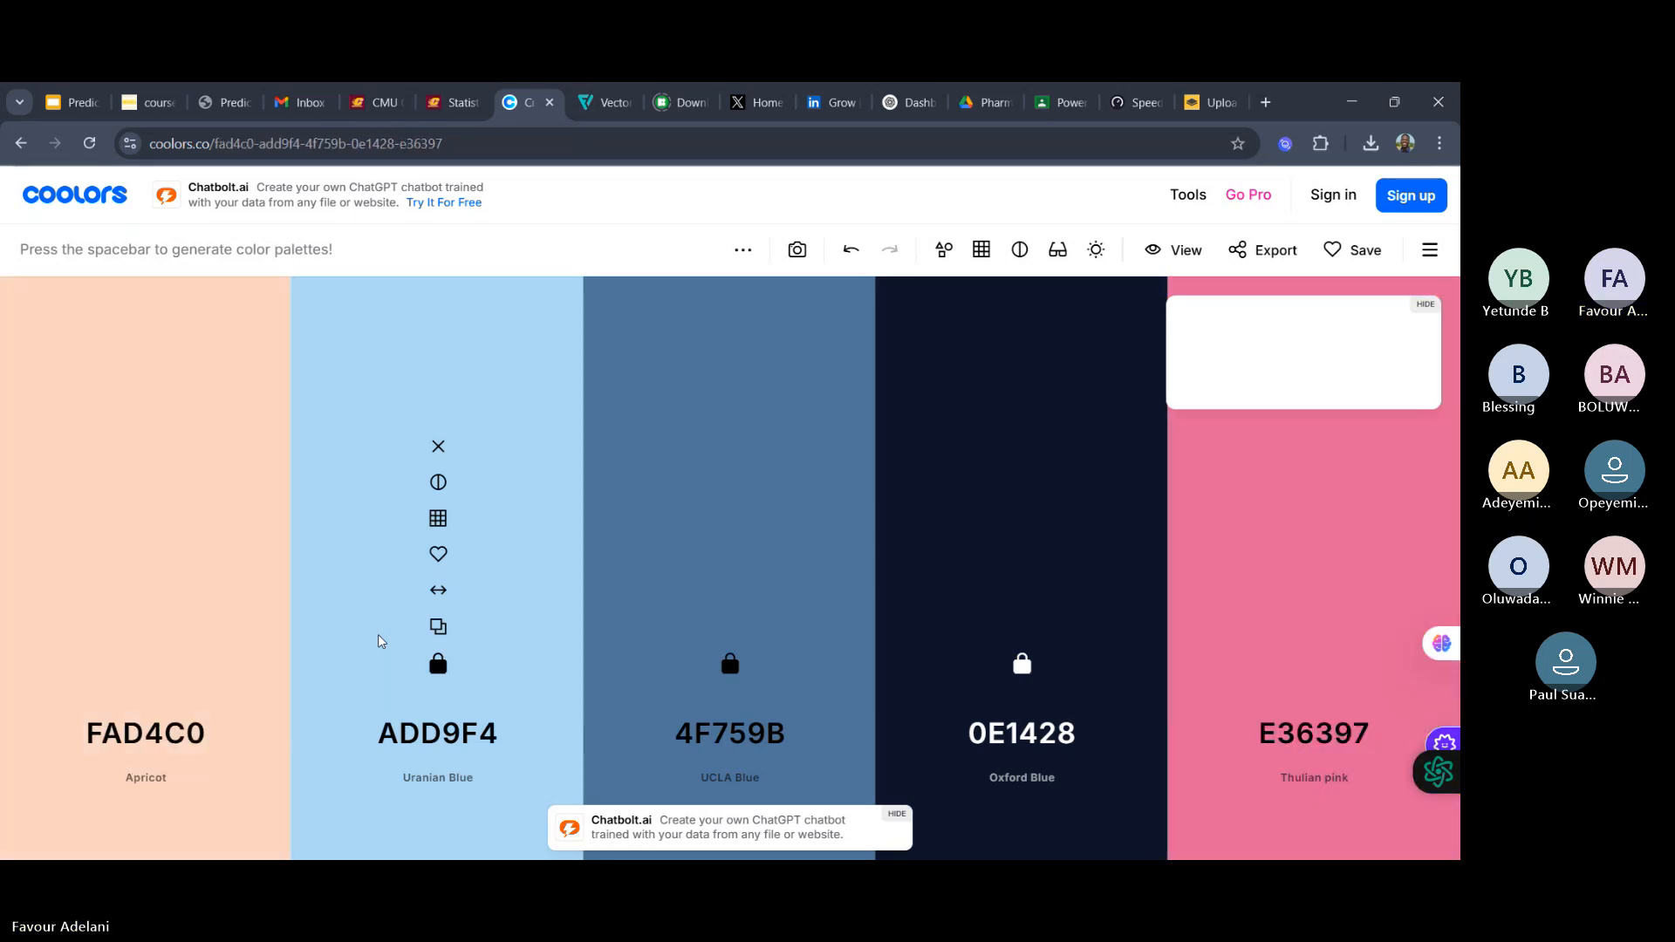
key("space")
key("space")
key("space")
key("space")
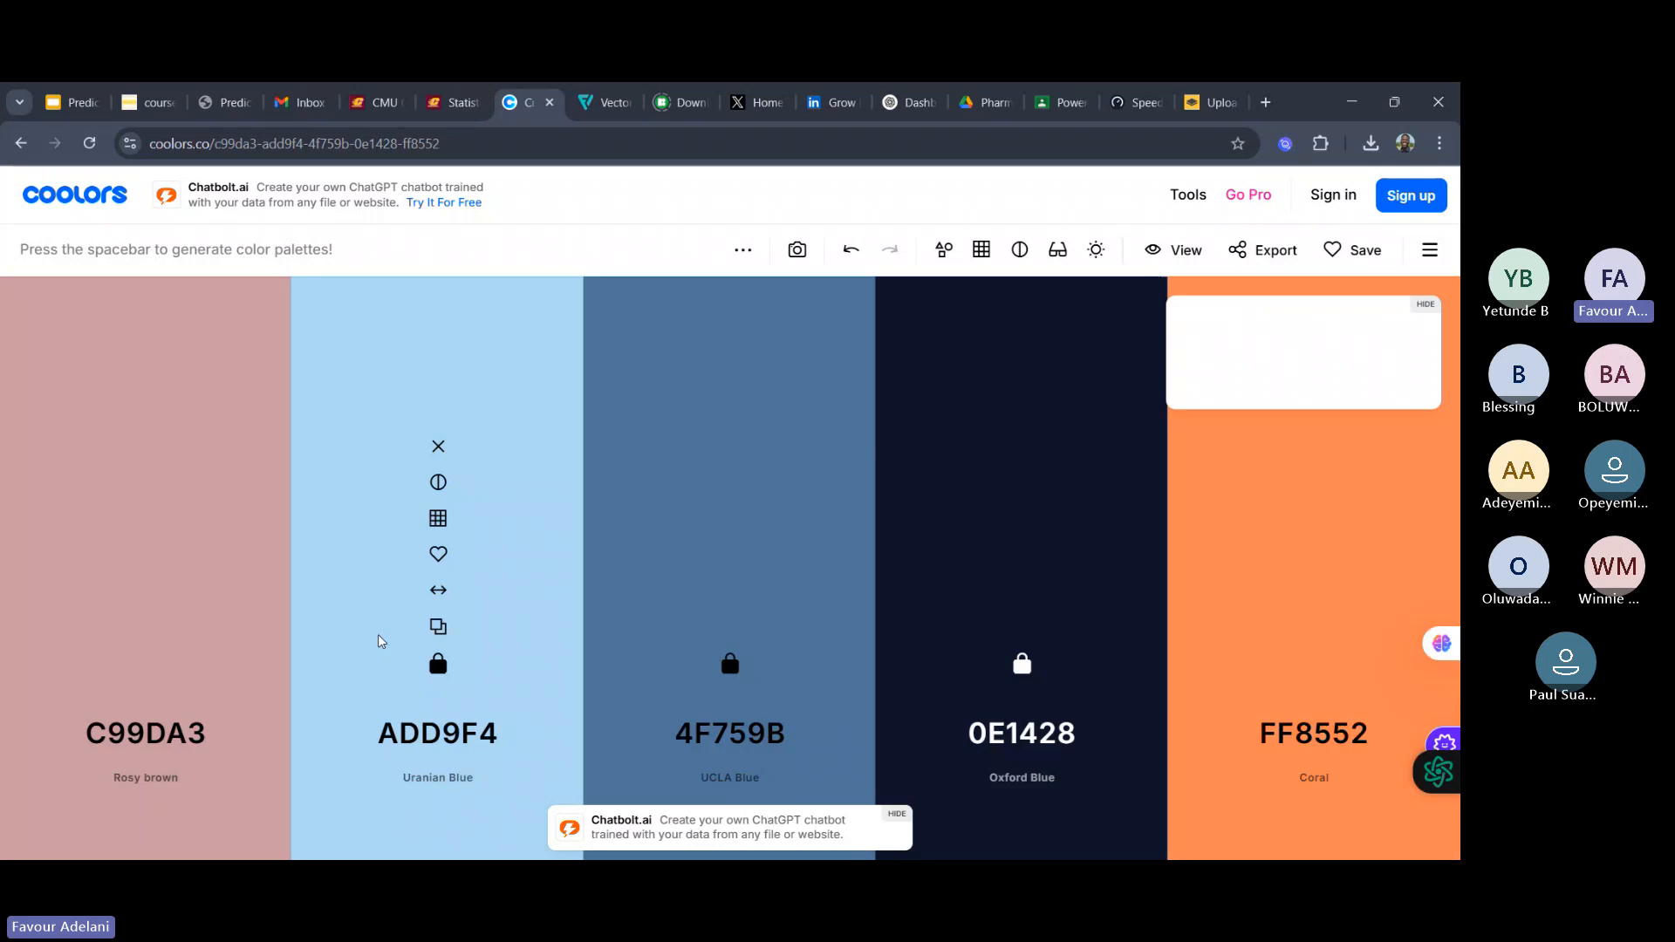
key("space")
key("space")
key("space")
key("space")
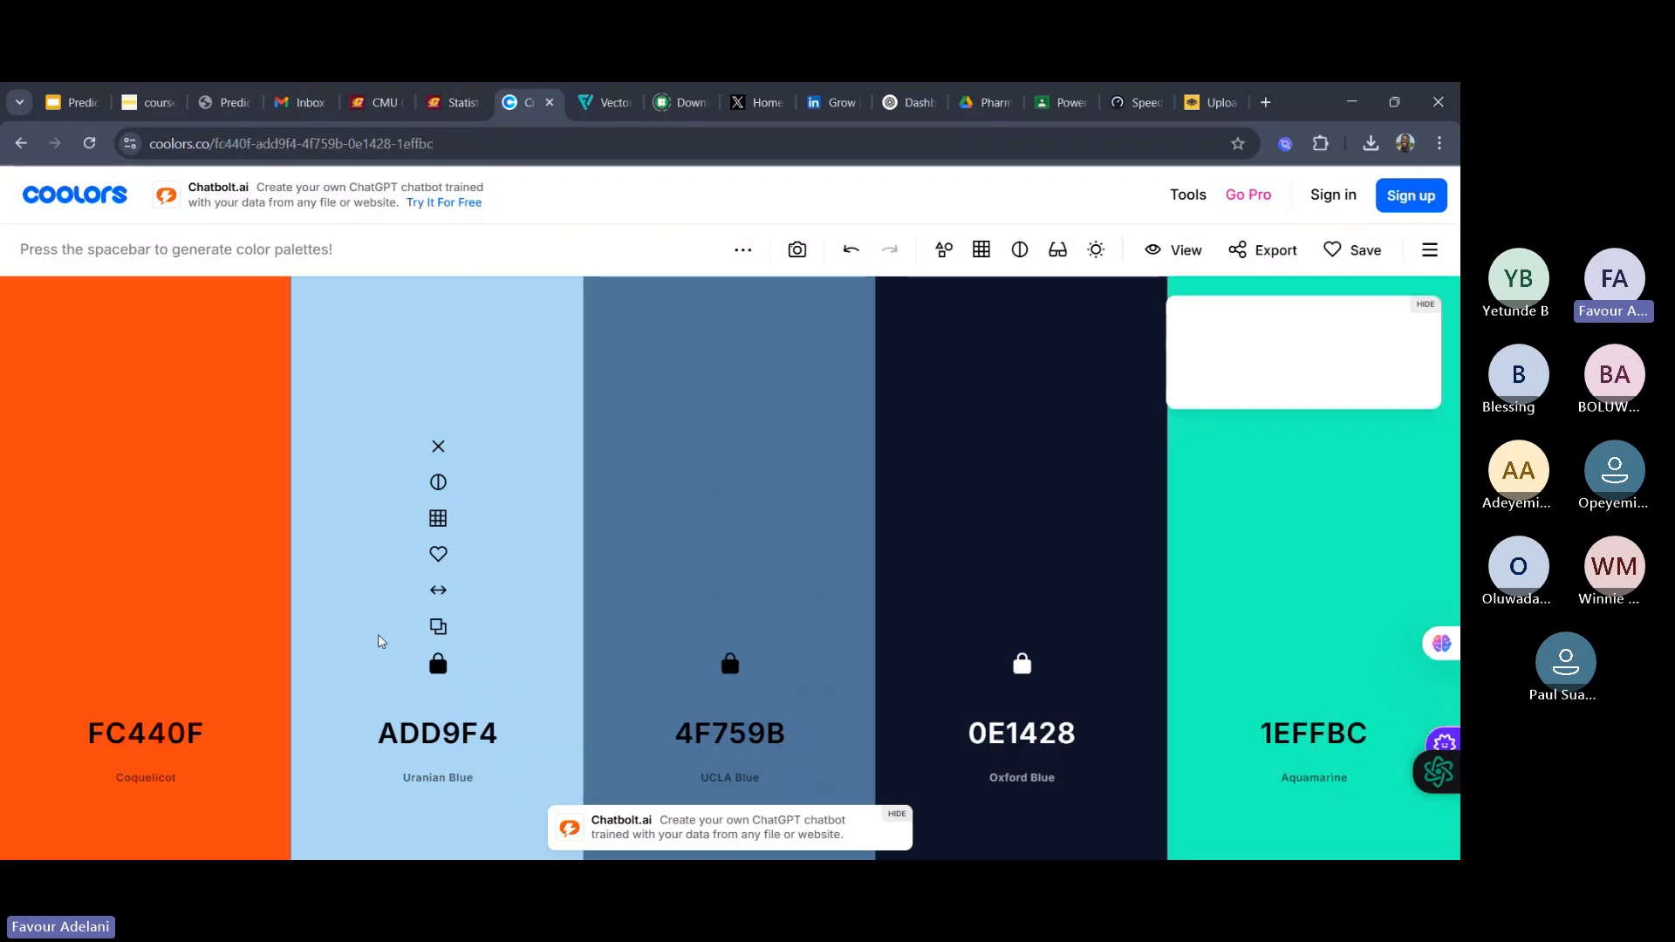
key("space")
key("space")
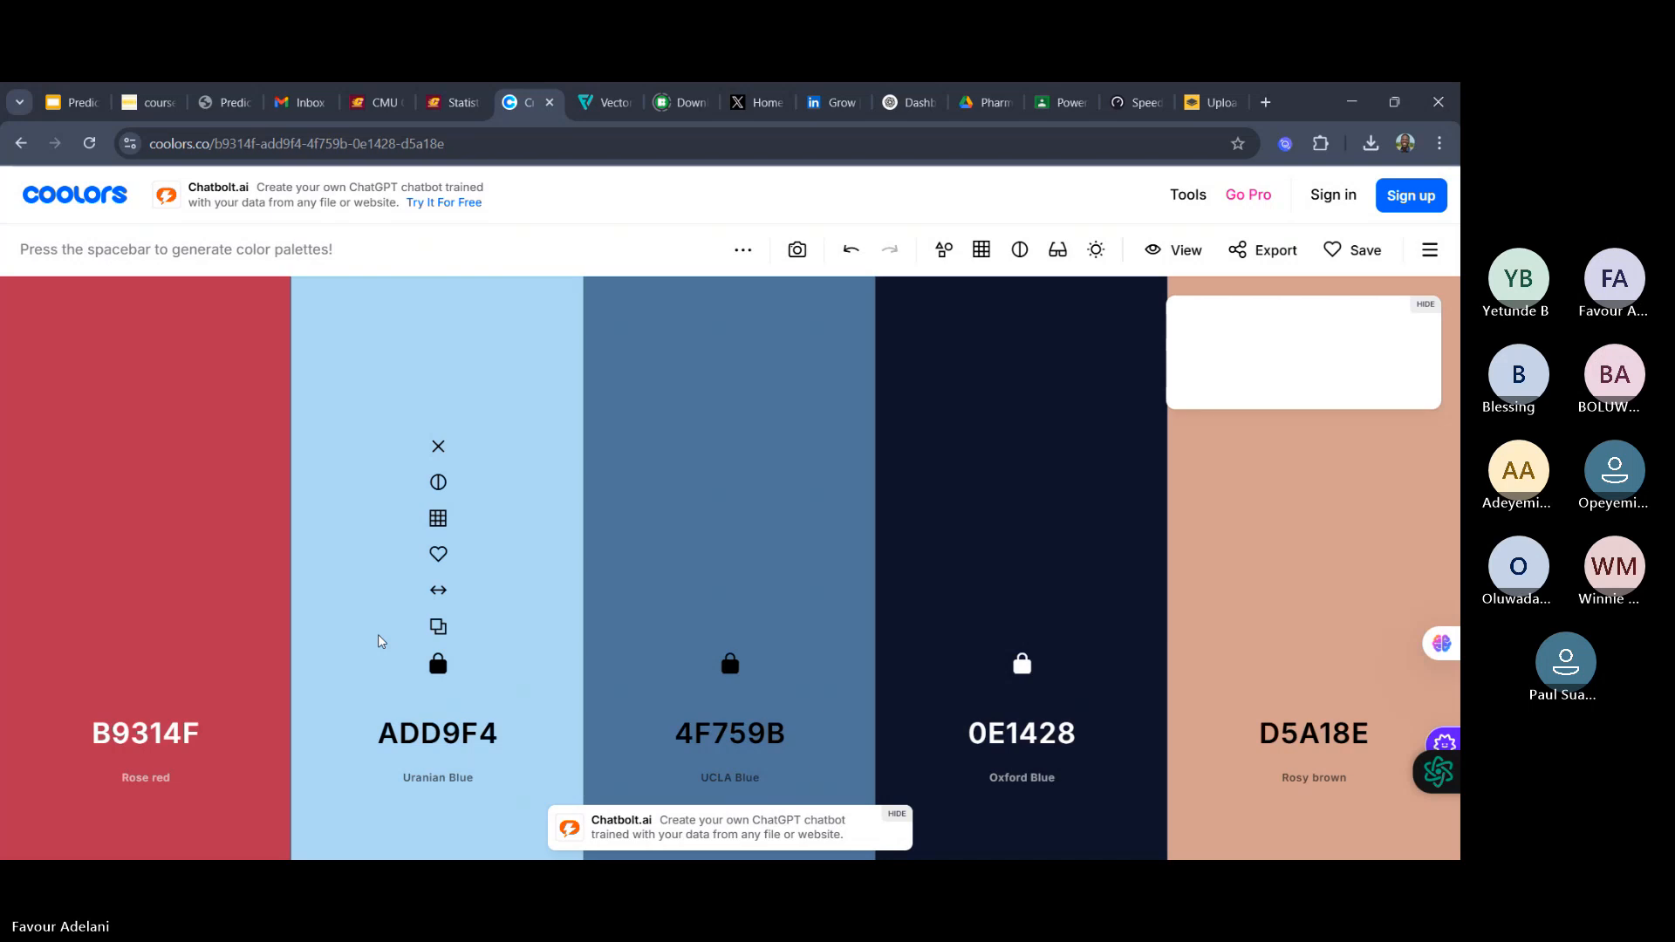
key("space")
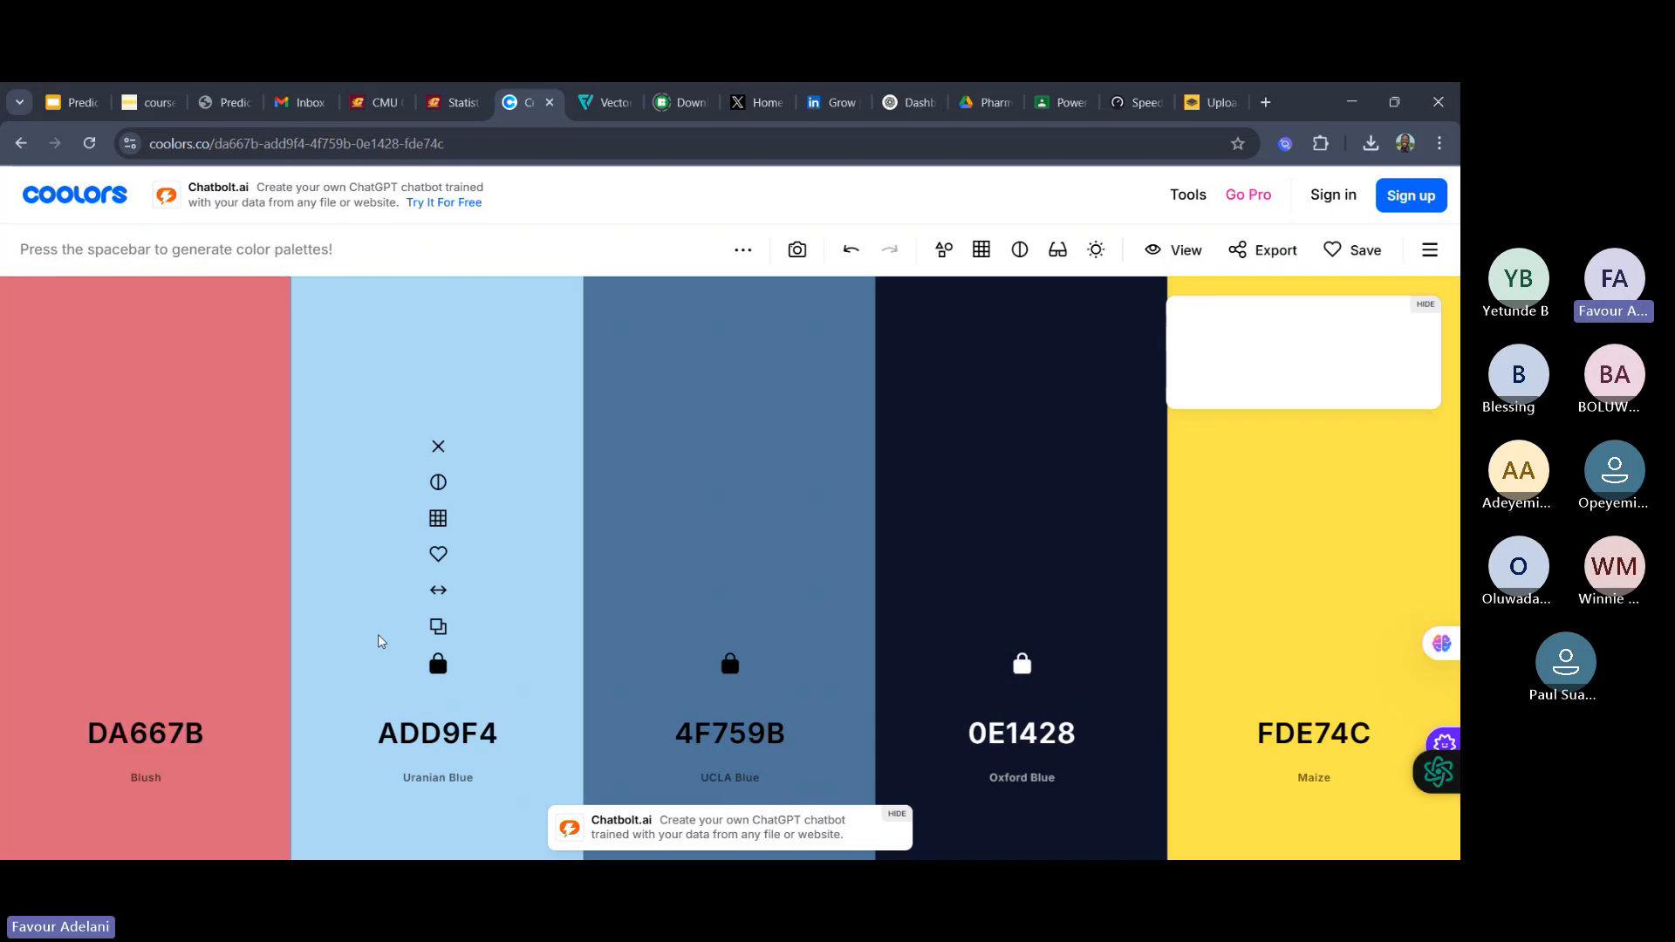
key("space")
key("space")
key("space")
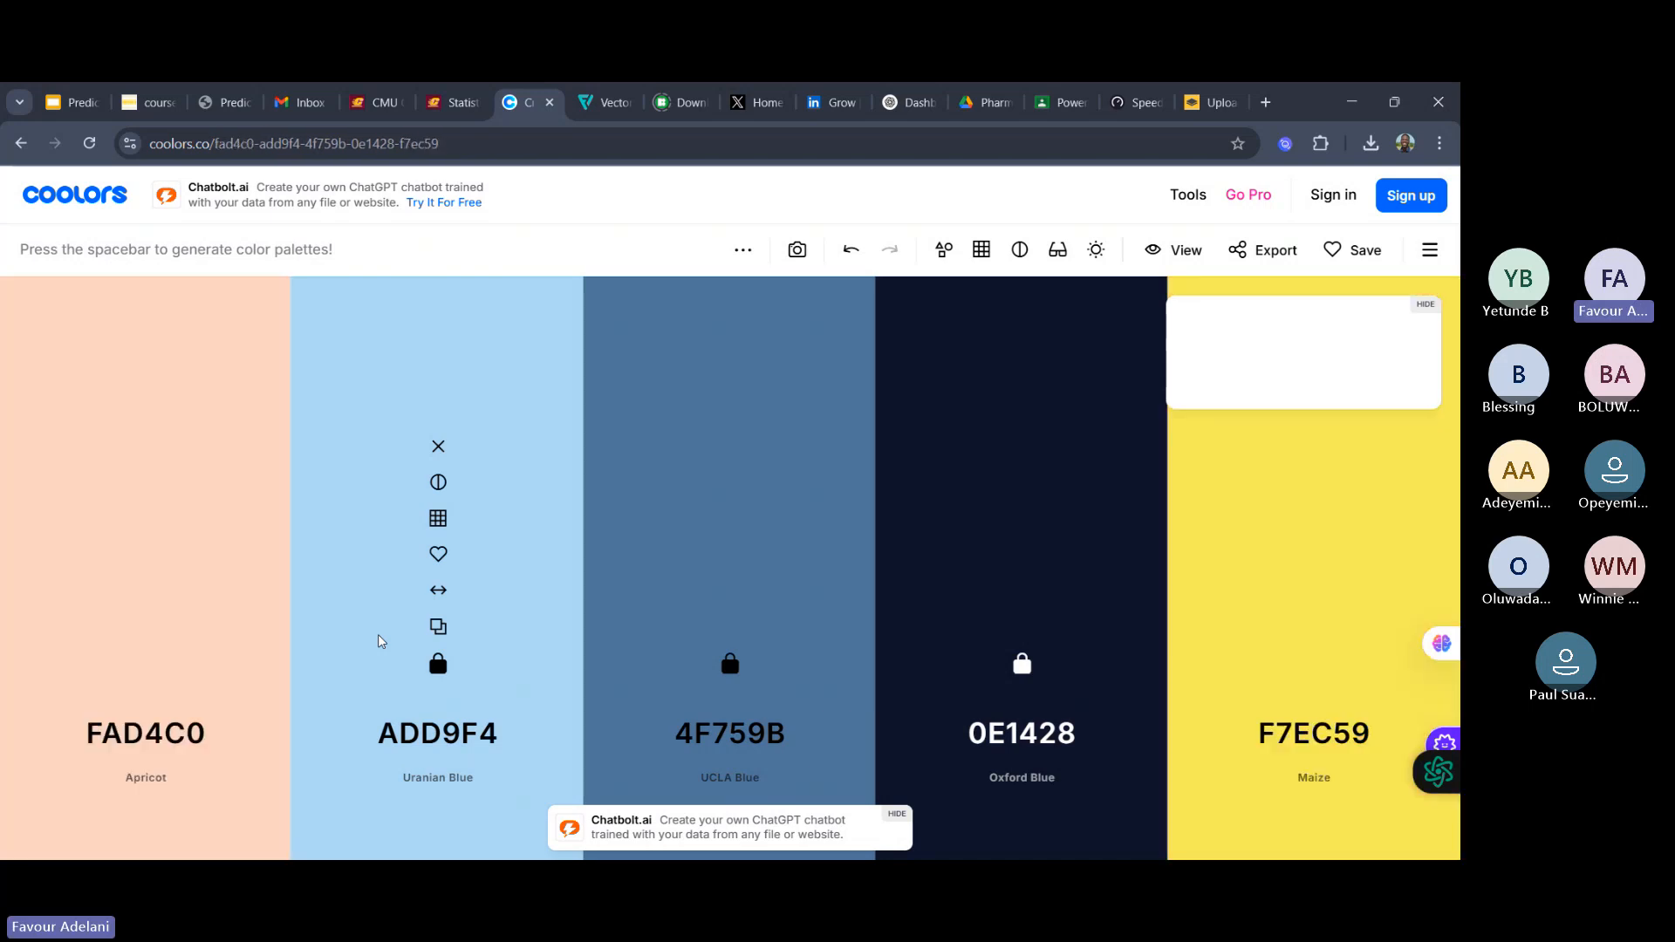
key("space")
key("space")
key("space")
key("space")
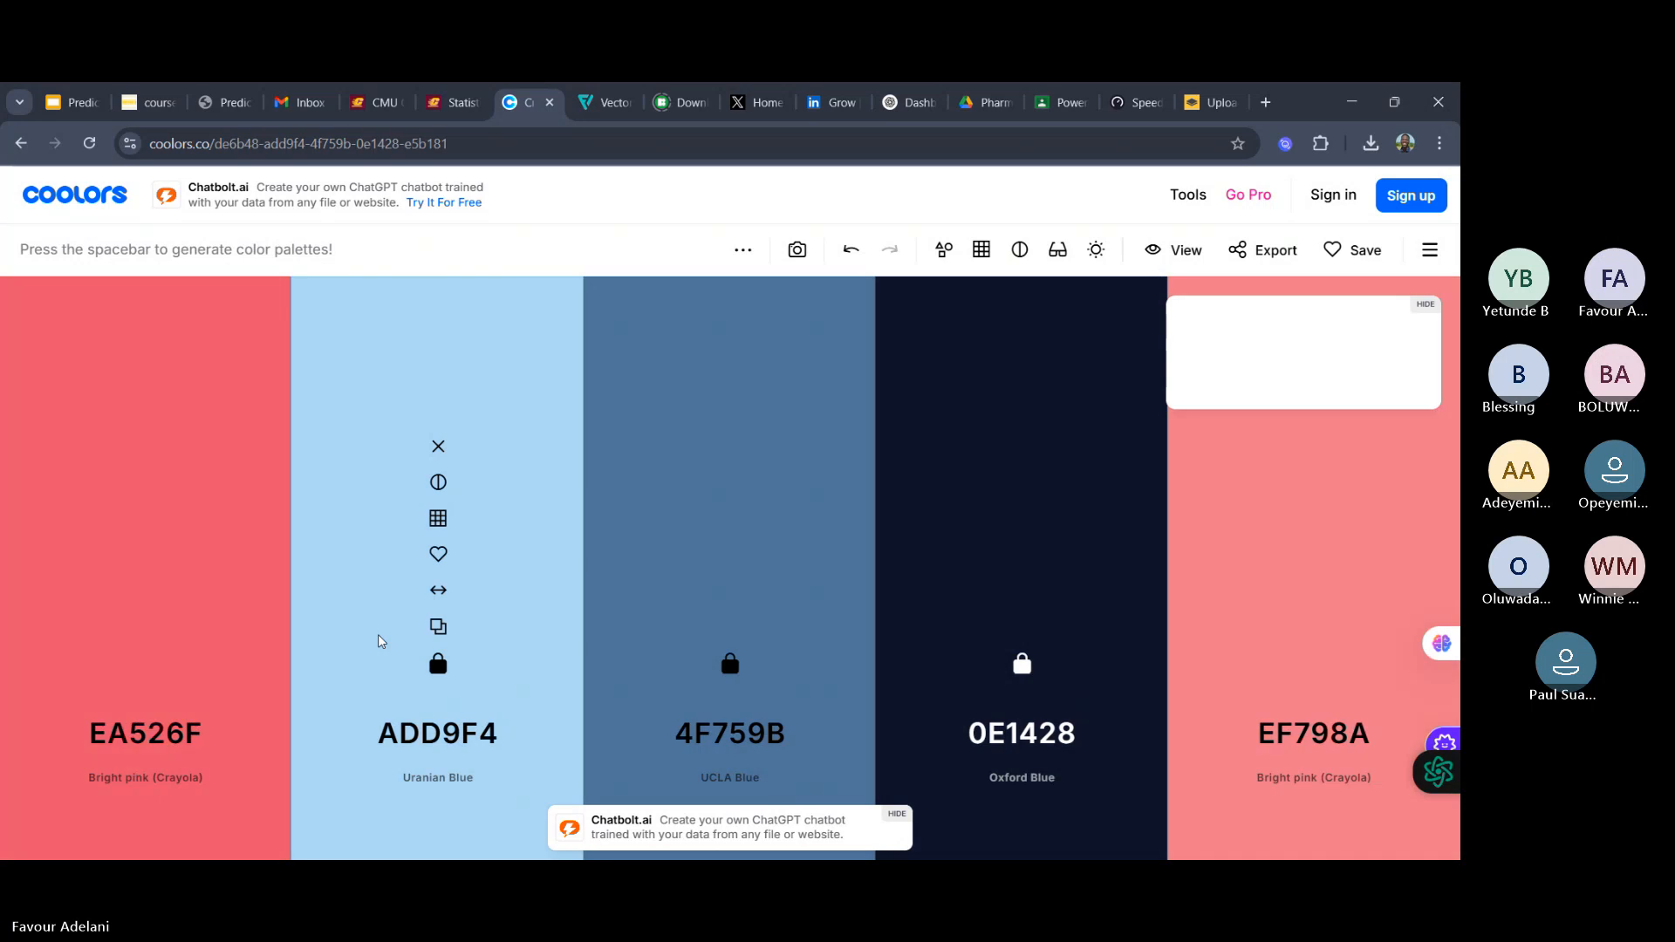
key("space")
key("space")
key("space")
key("space")
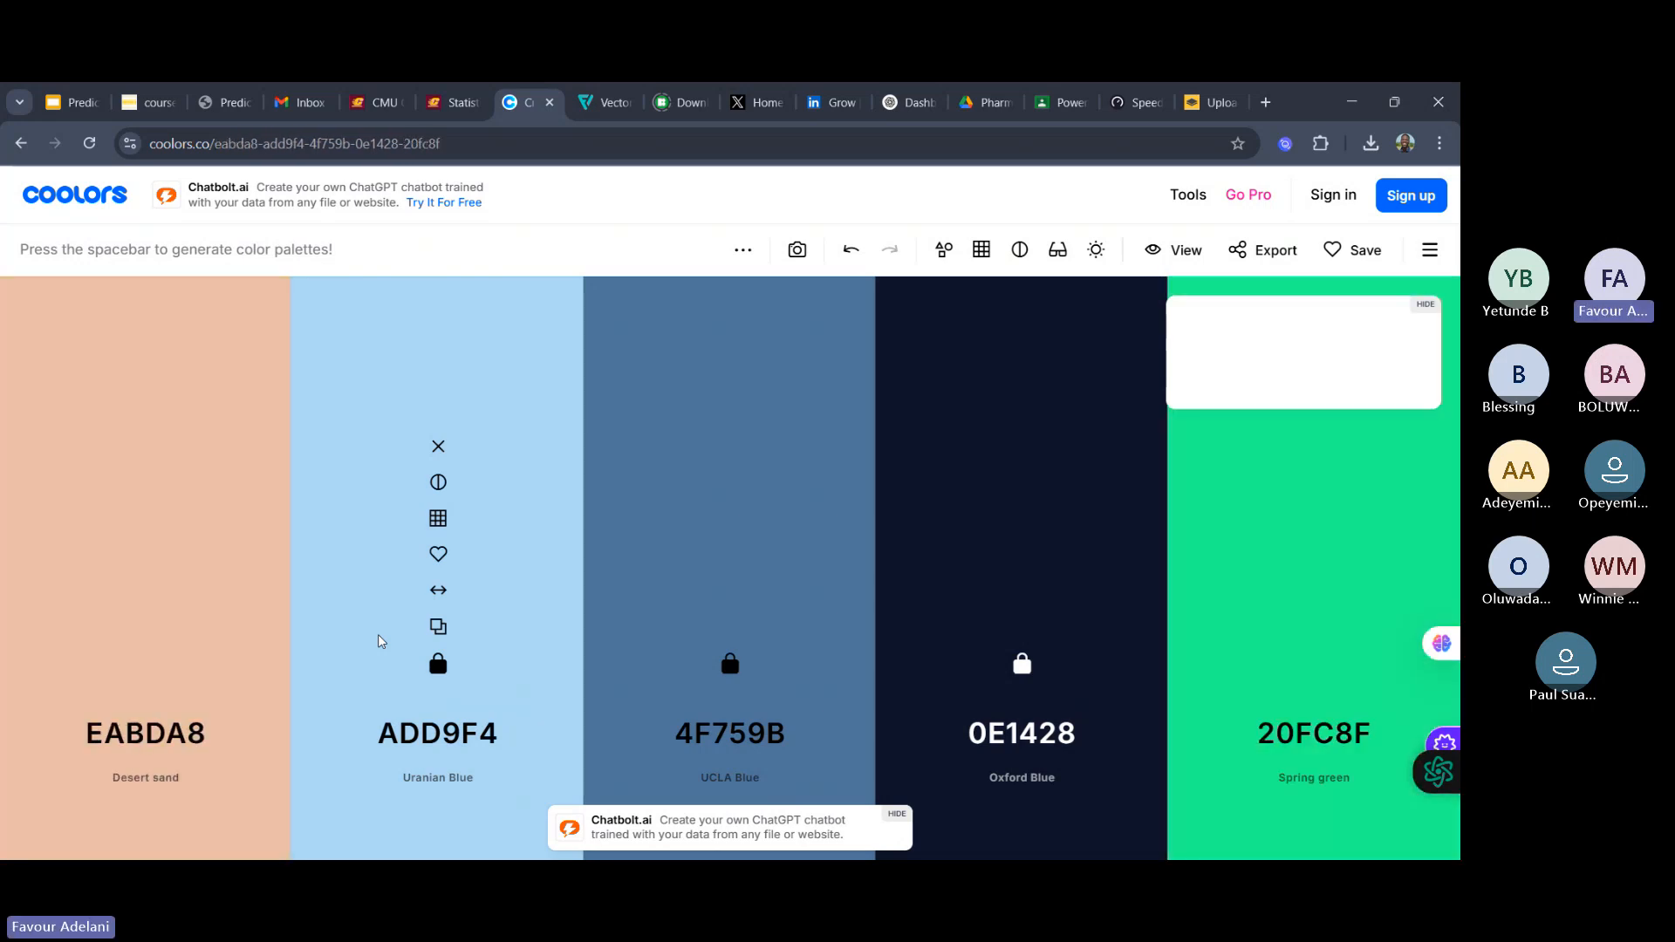
key("space")
key("space")
key("space")
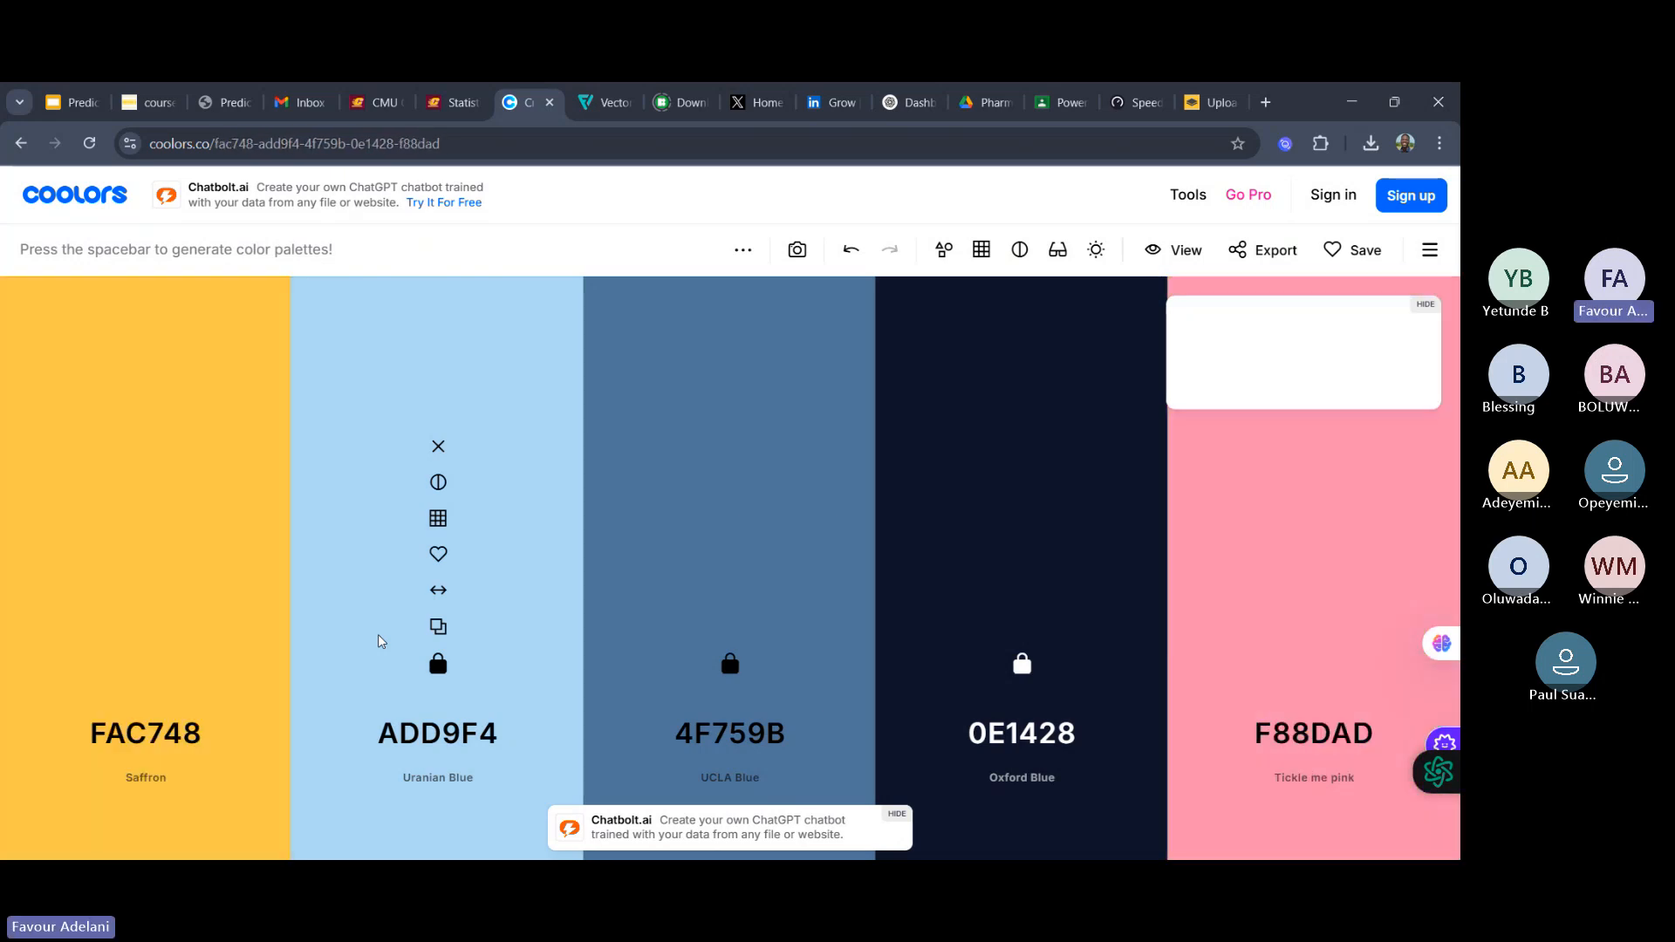
key("space")
key("space")
key("space")
key("space")
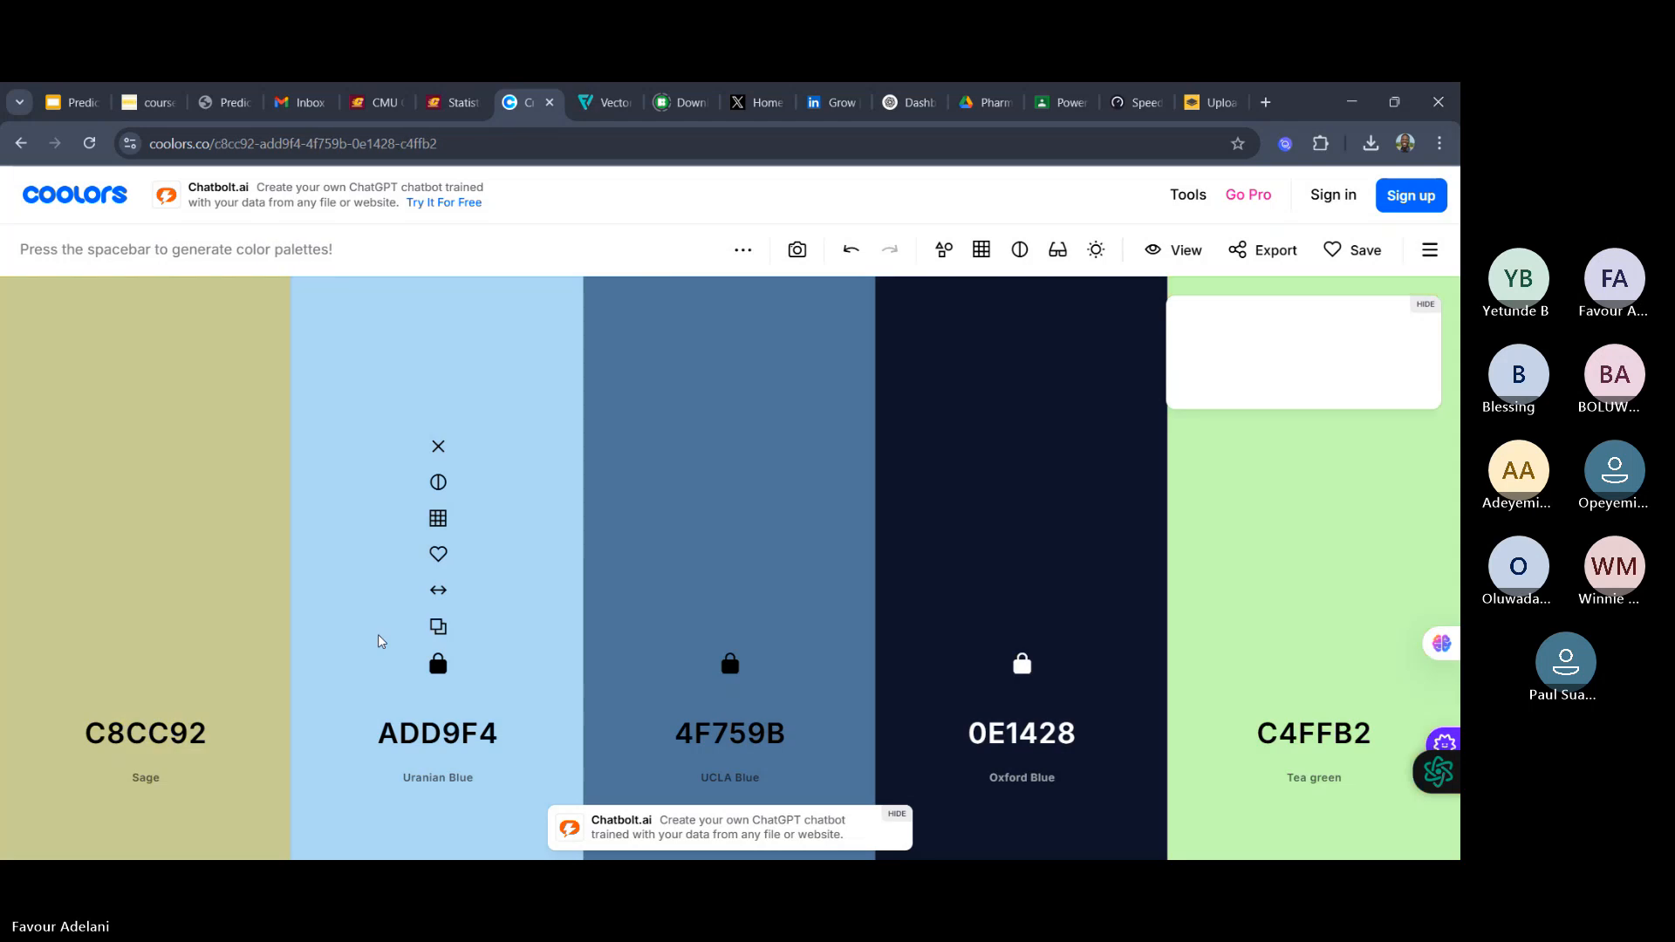
key("space")
key("space")
key("space")
key("space")
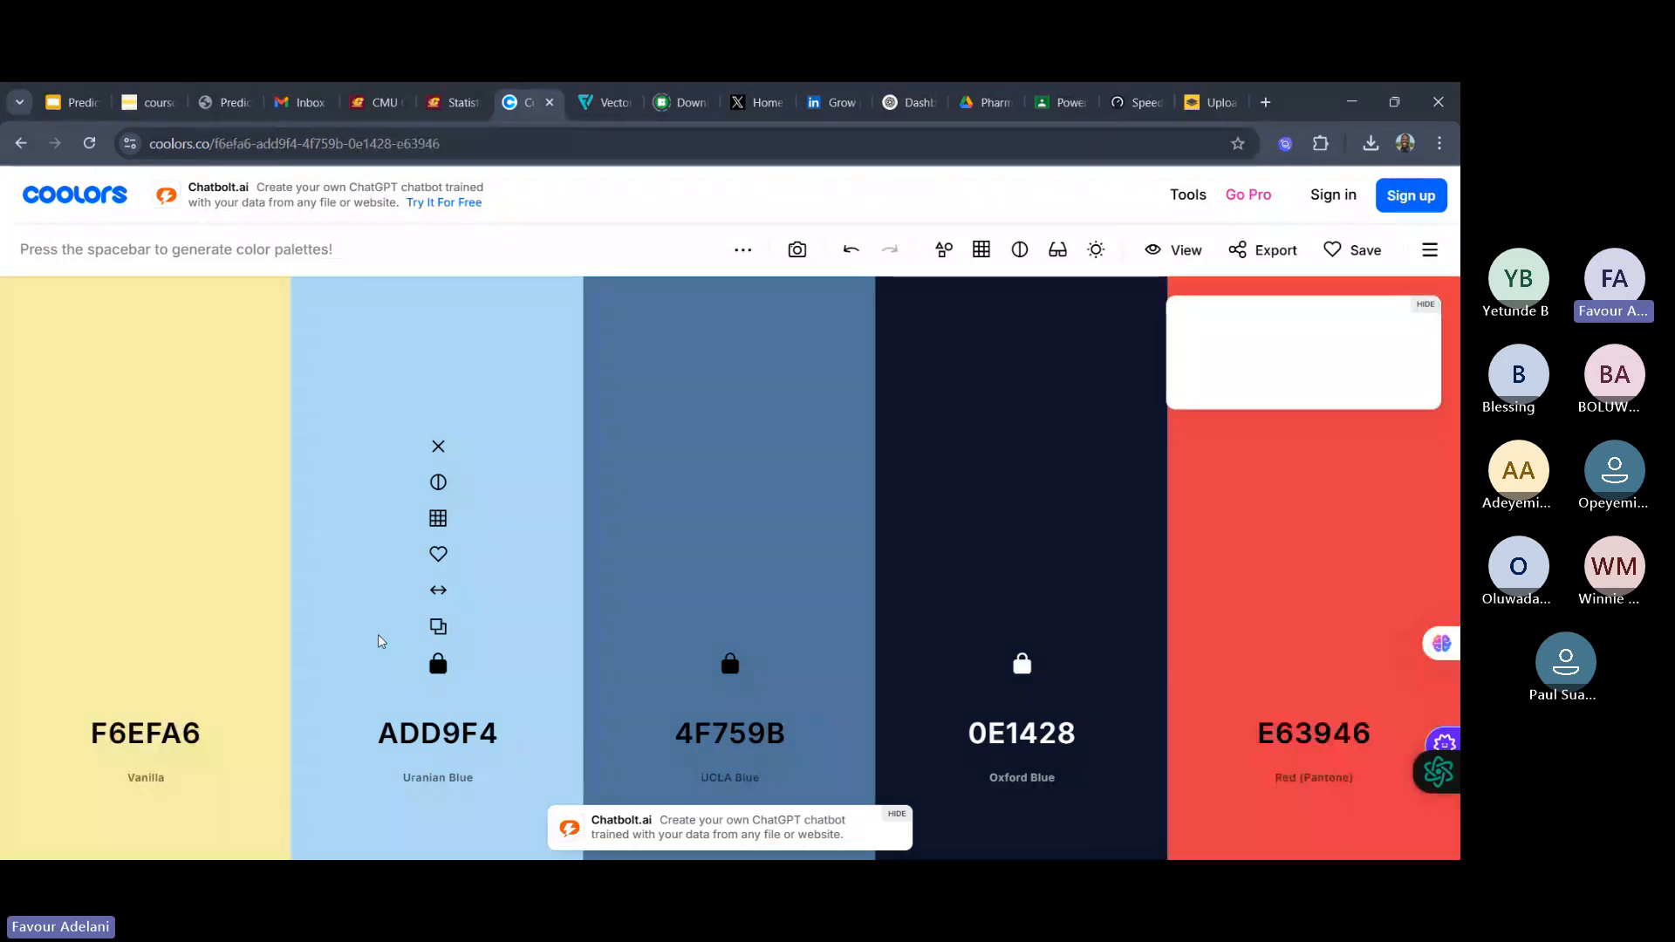
key("space")
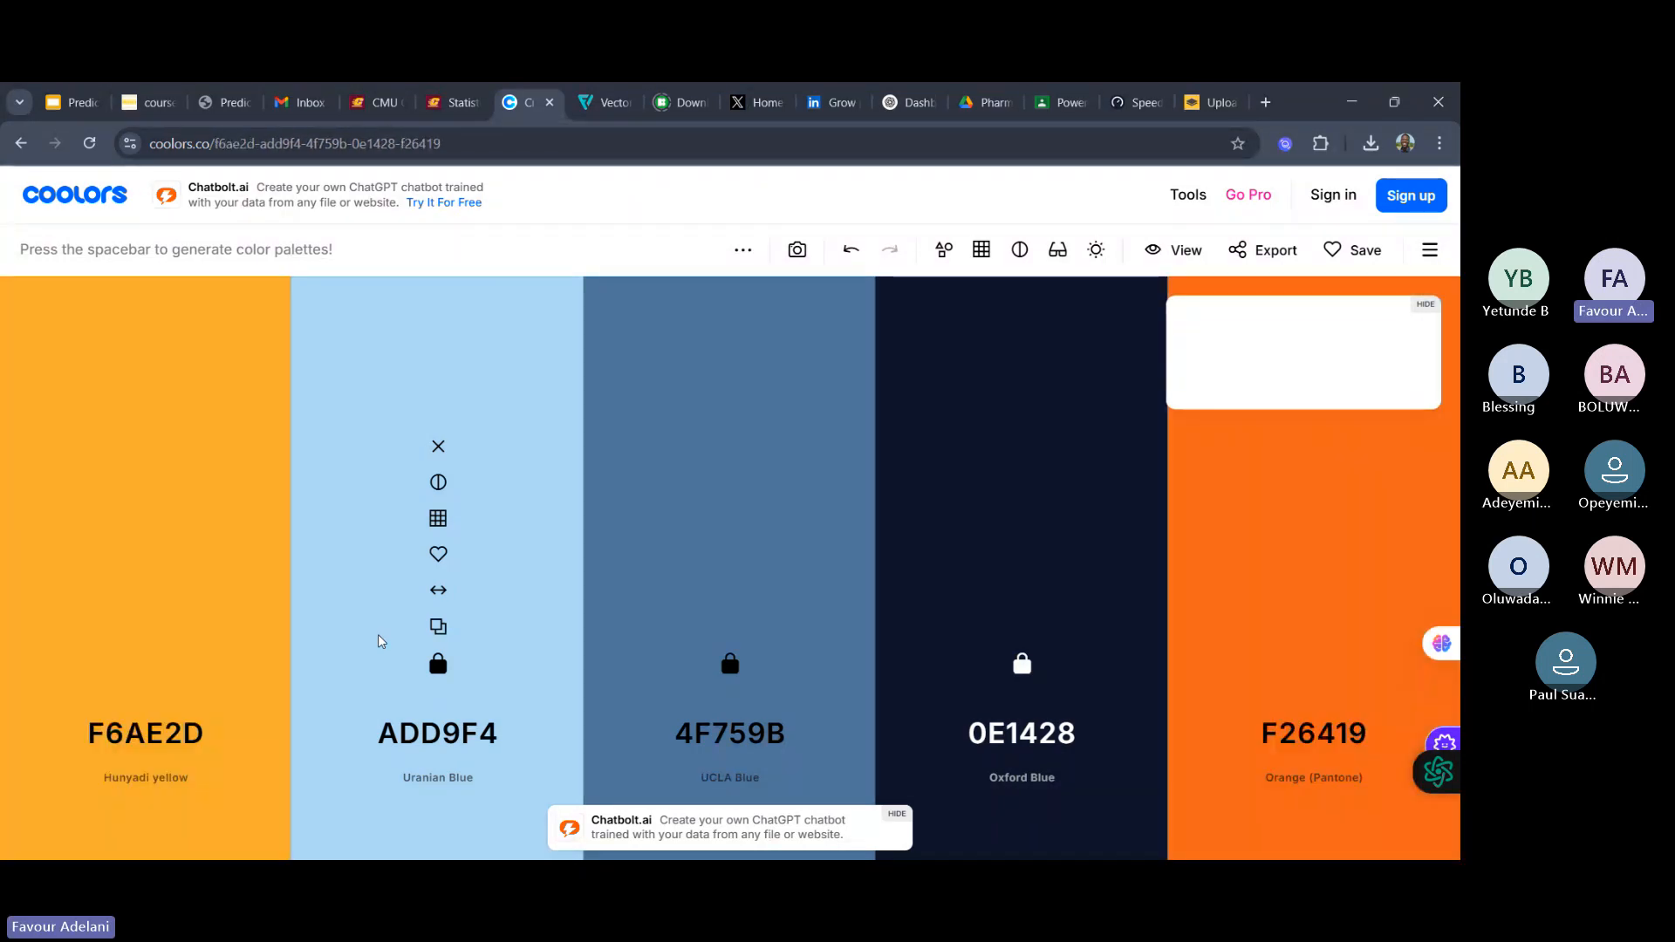
key("space")
key("space")
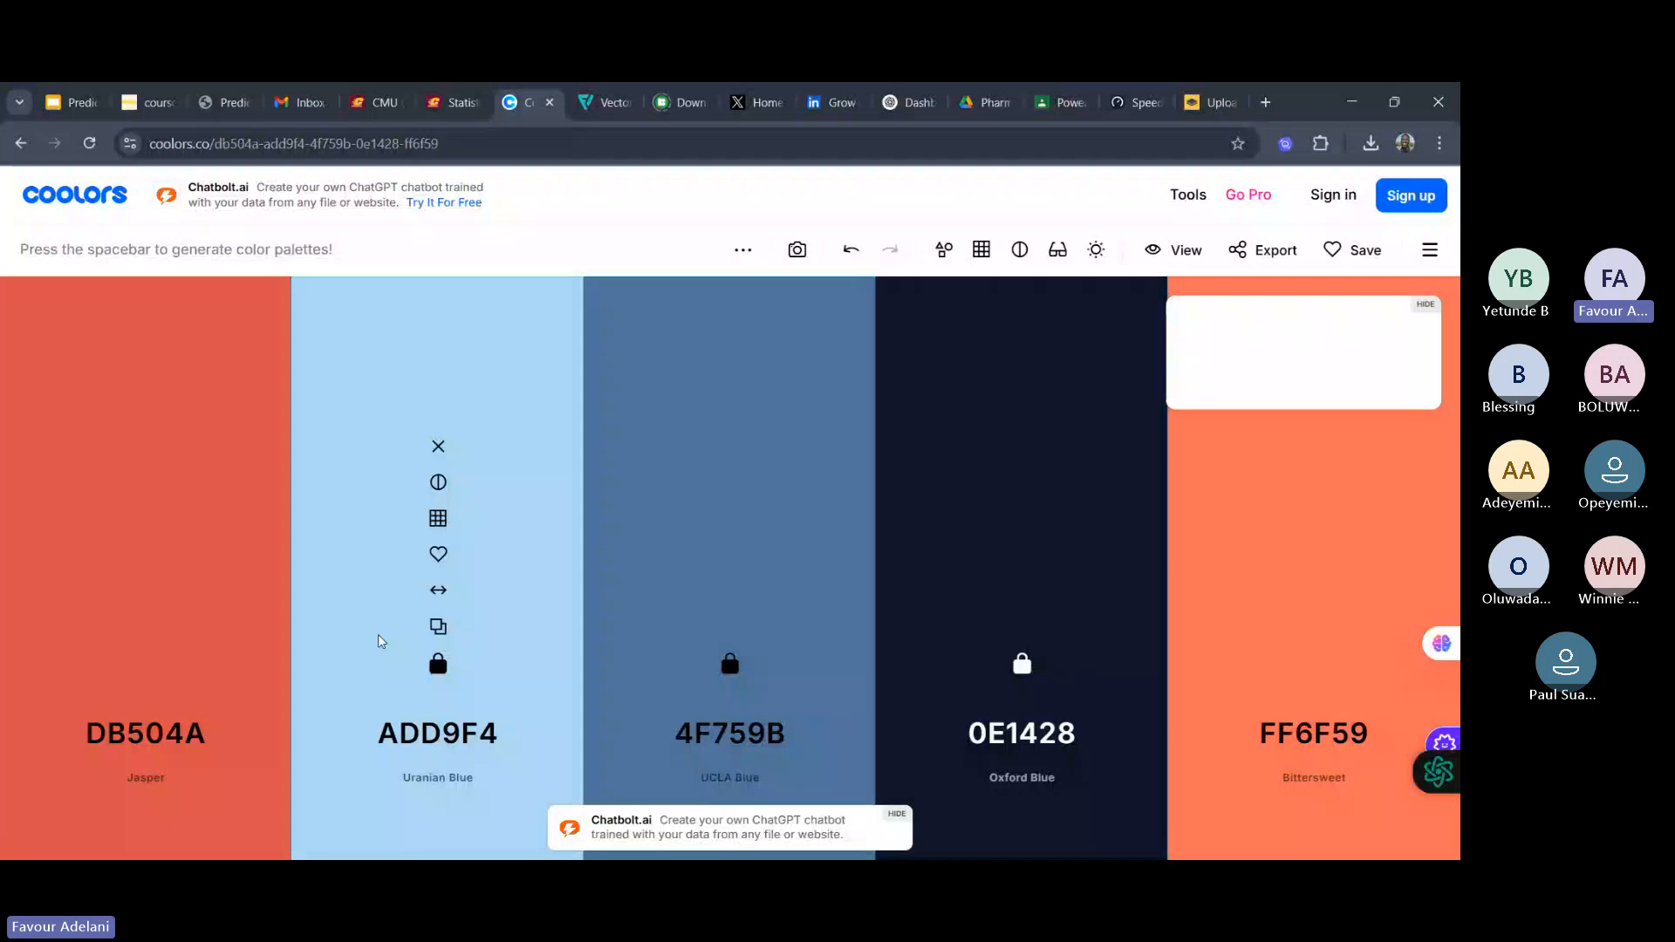
key("space")
key("space")
key("space")
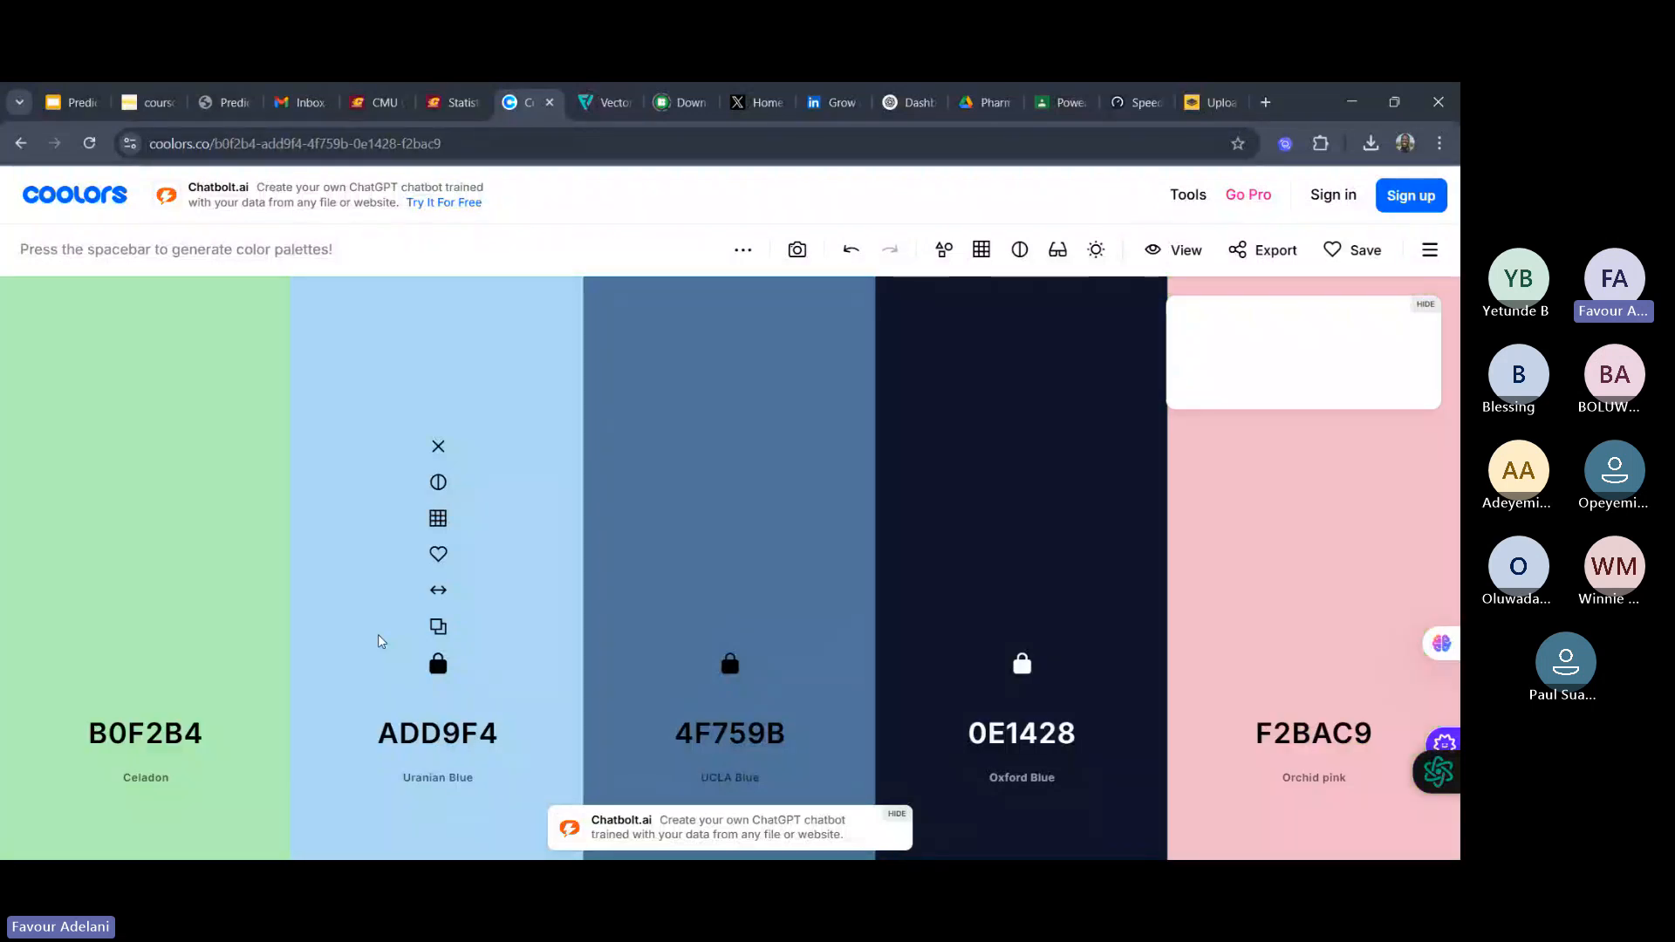
key("space")
key("space")
key("space")
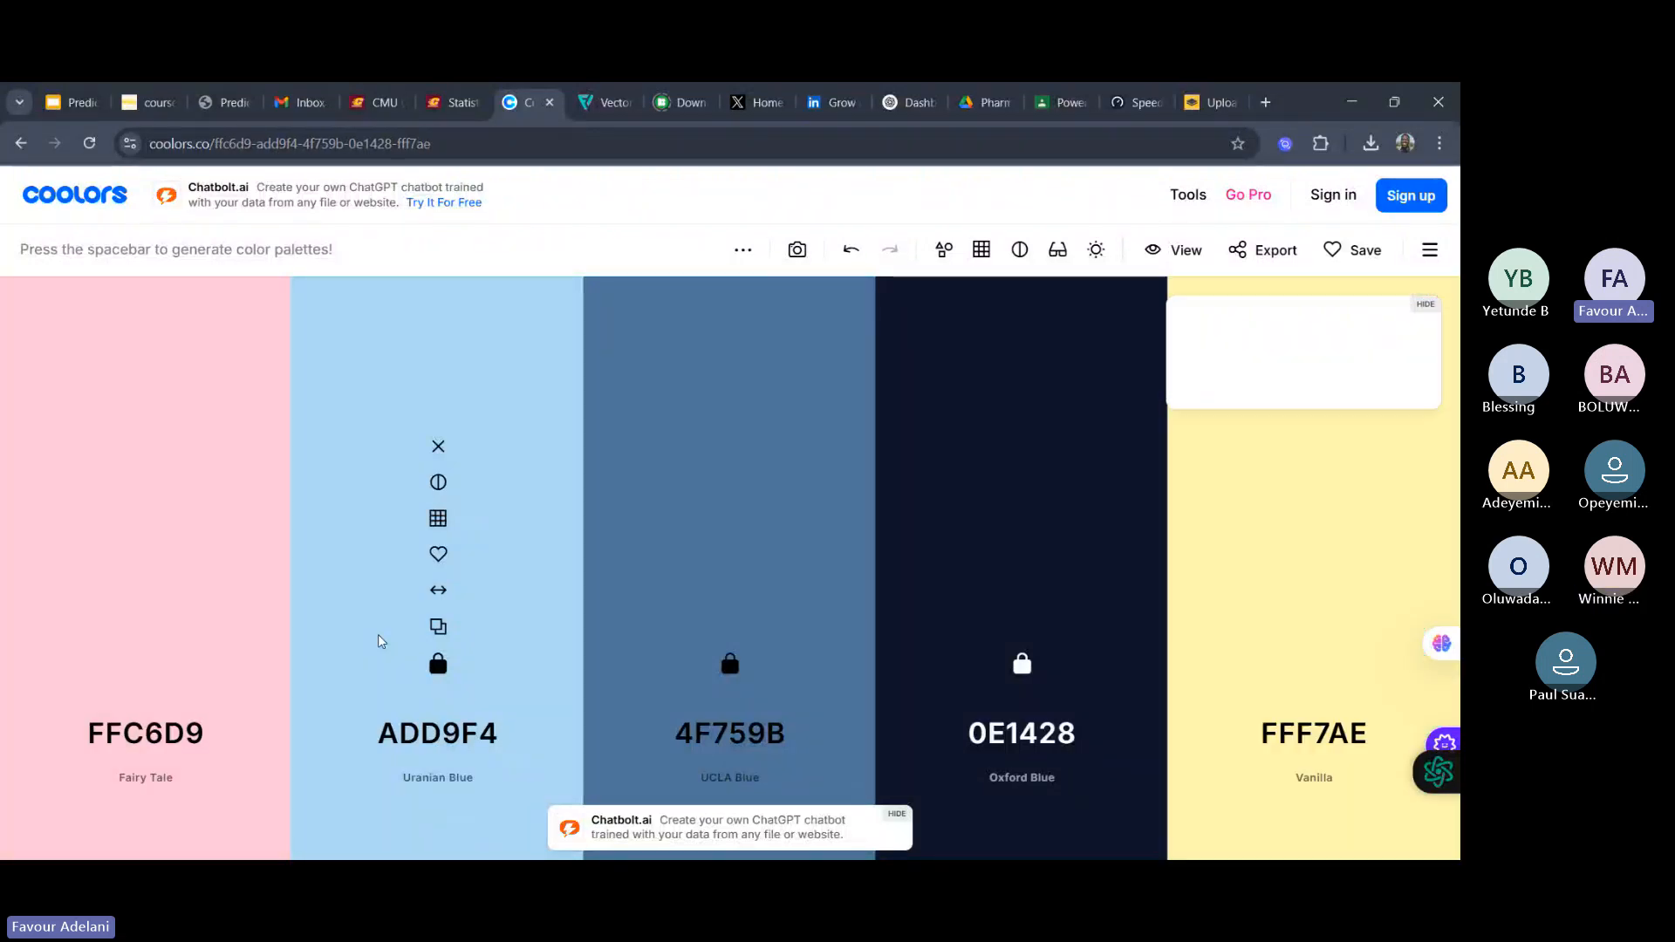
key("space")
key("space")
key("space")
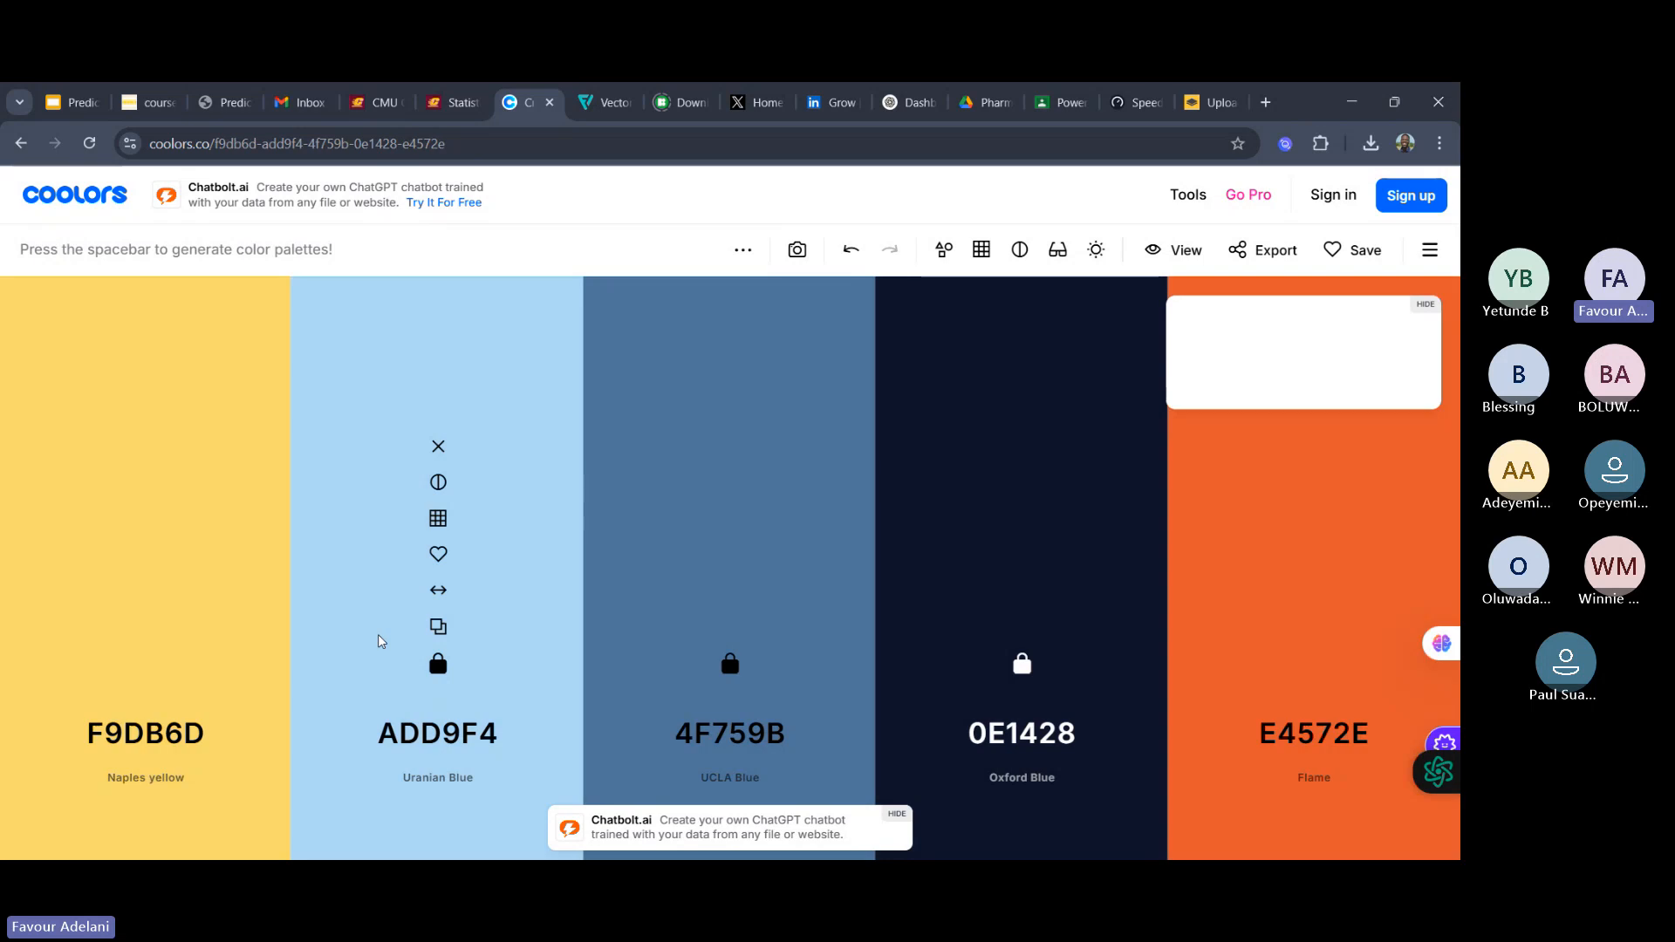
key("space")
key("space")
key("space")
key("space")
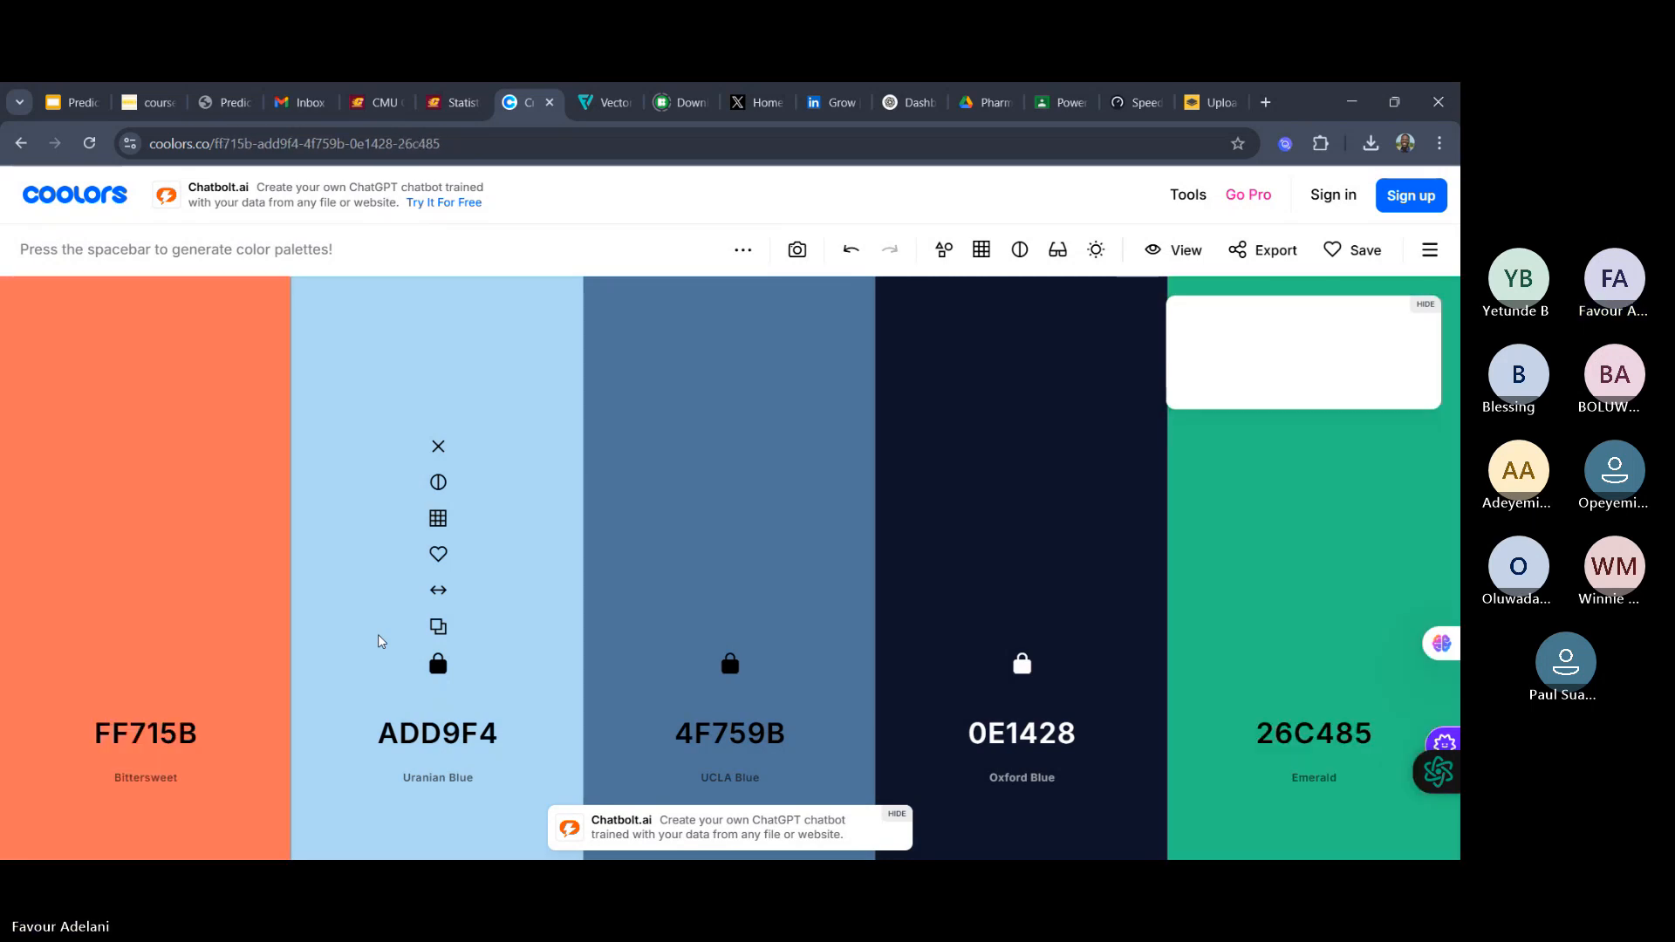
- Keep generating palettes around the locked Uranian Blue, UCLA Blue and Oxford Blue in search of fitting outer colours
key("space")
key("space")
key("space")
key("space")
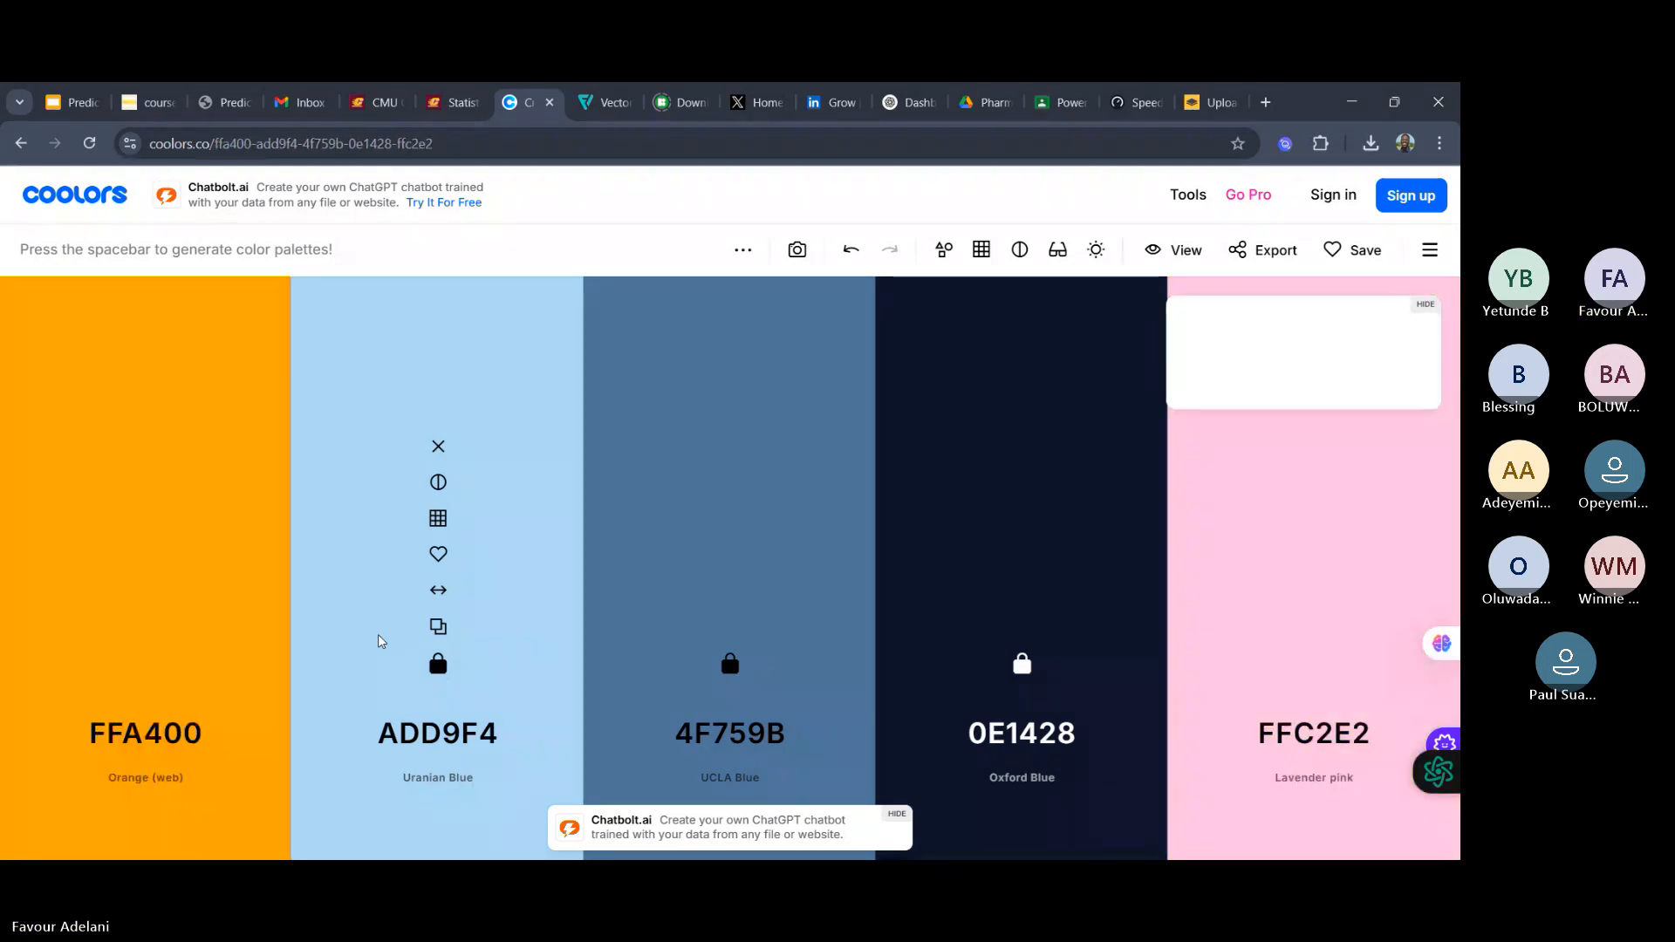
key("space")
key("space")
key("space")
key("space")
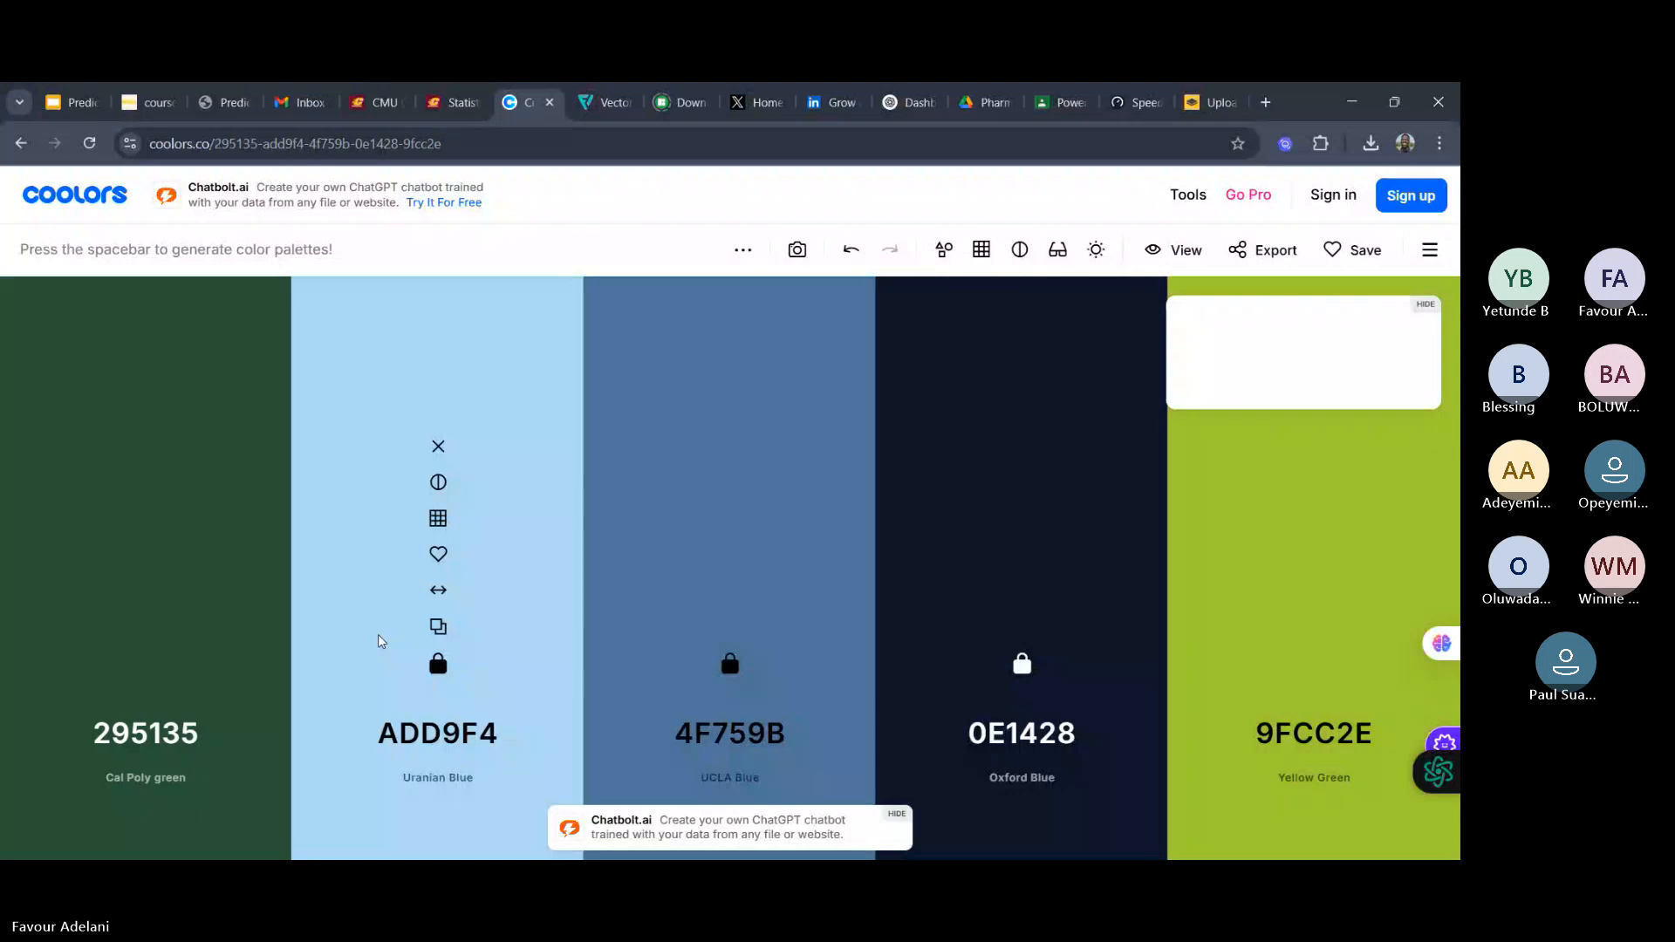
key("space")
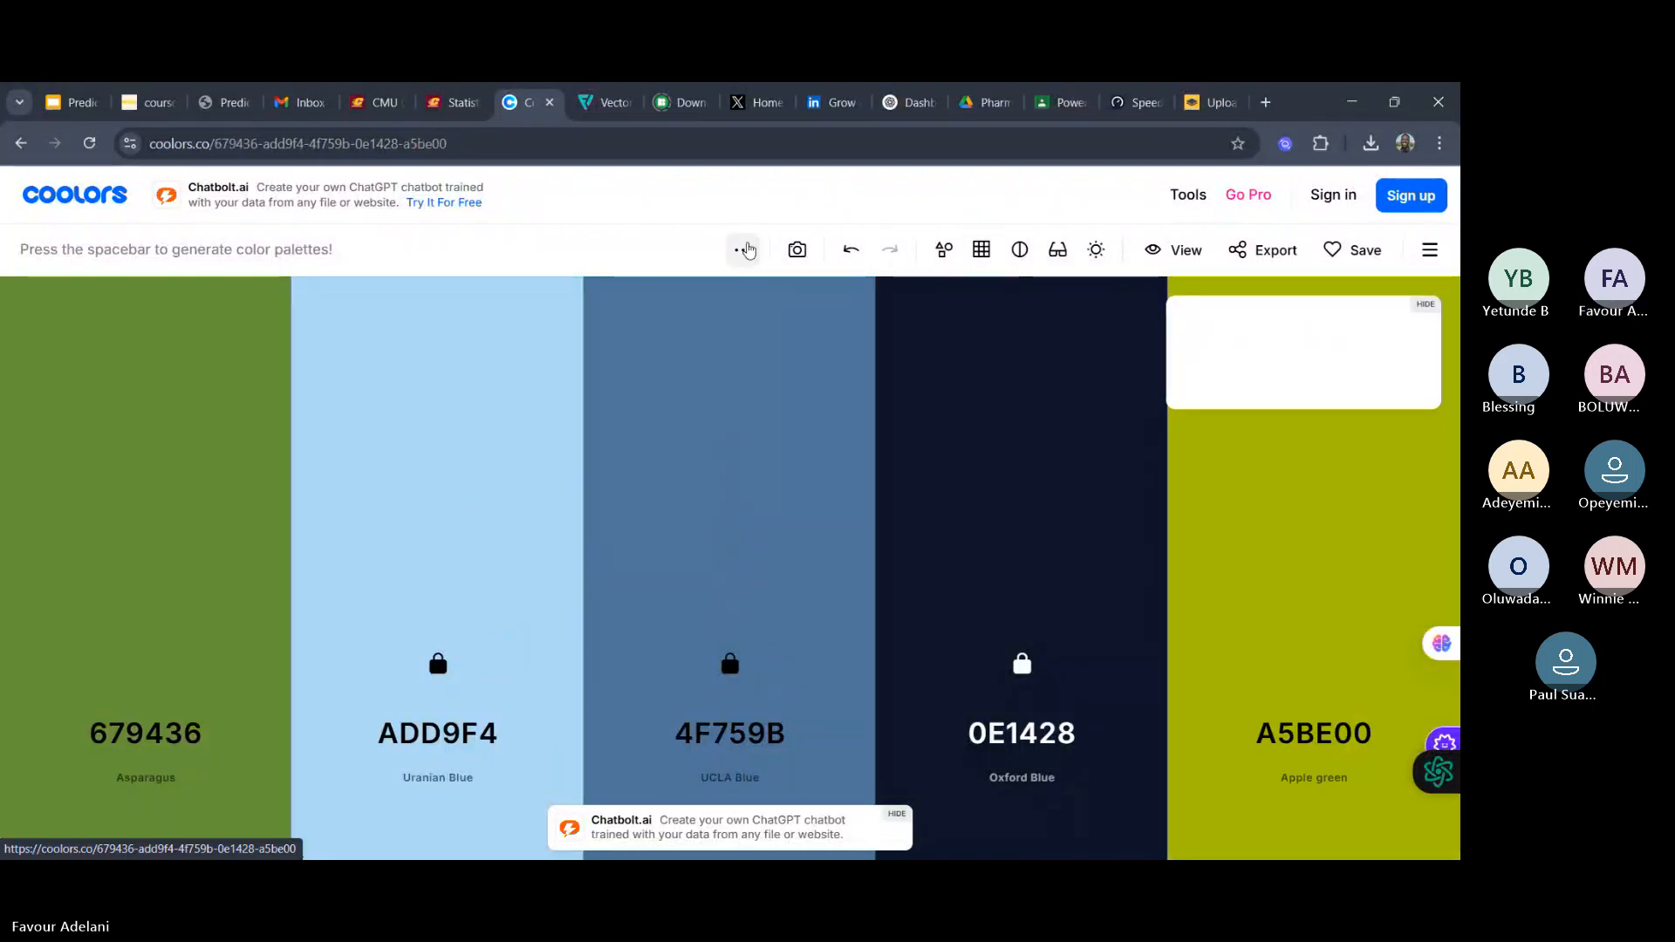
- Check the library of saved palettes and close it again
left_click(746, 250)
left_click(744, 249)
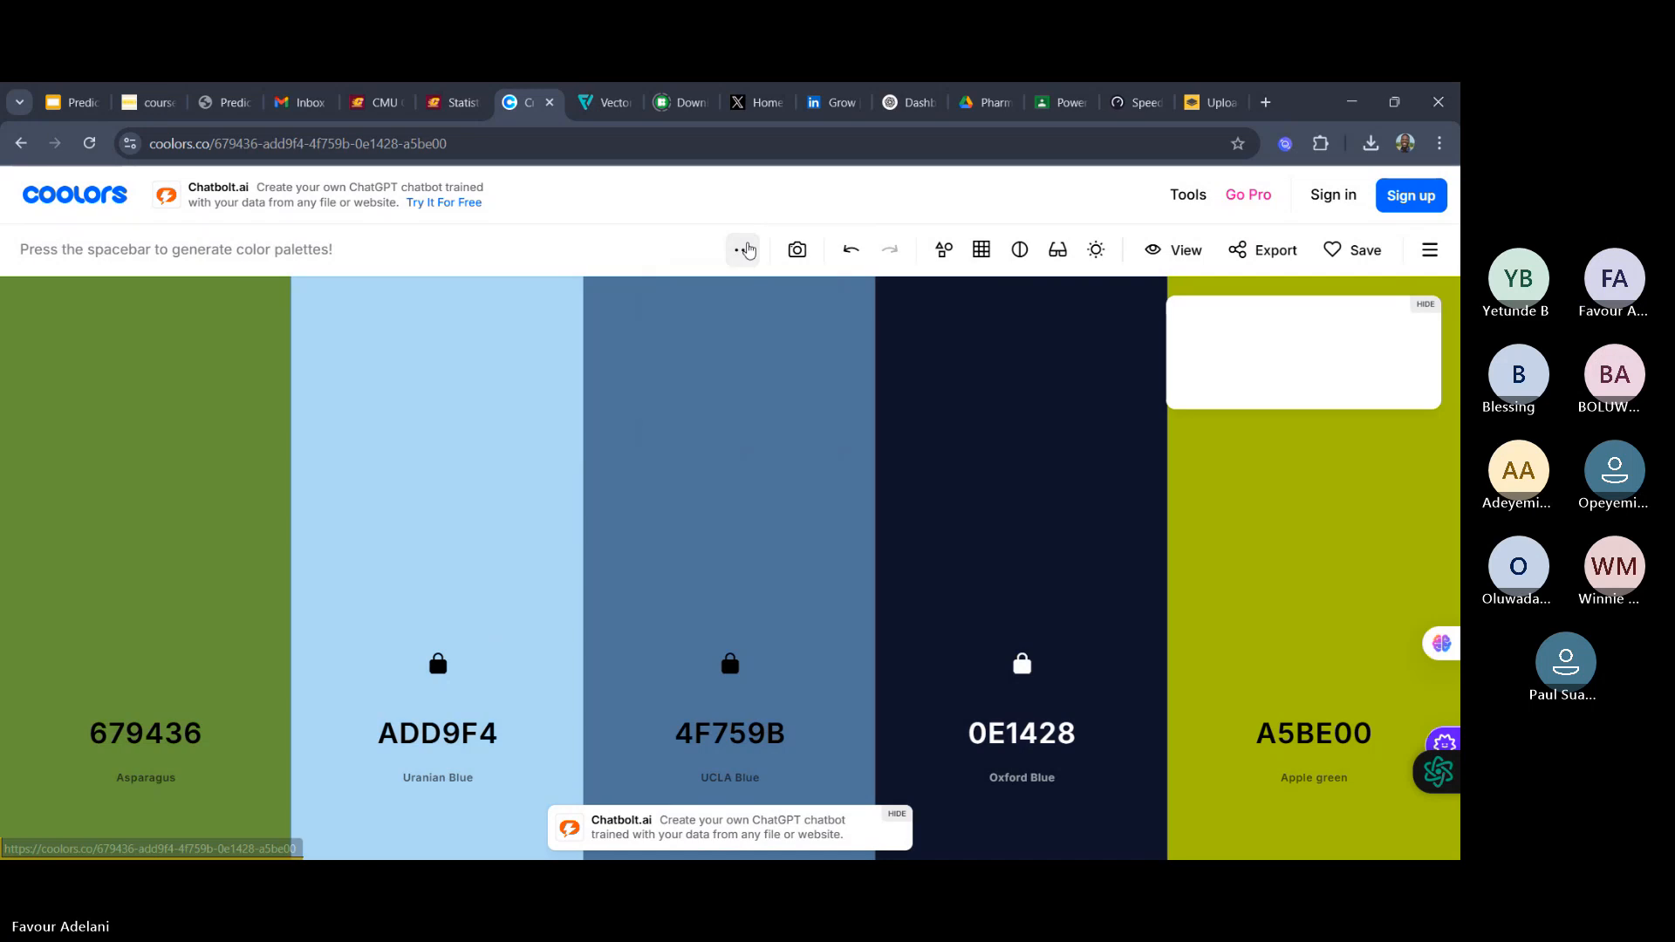
left_click(1430, 253)
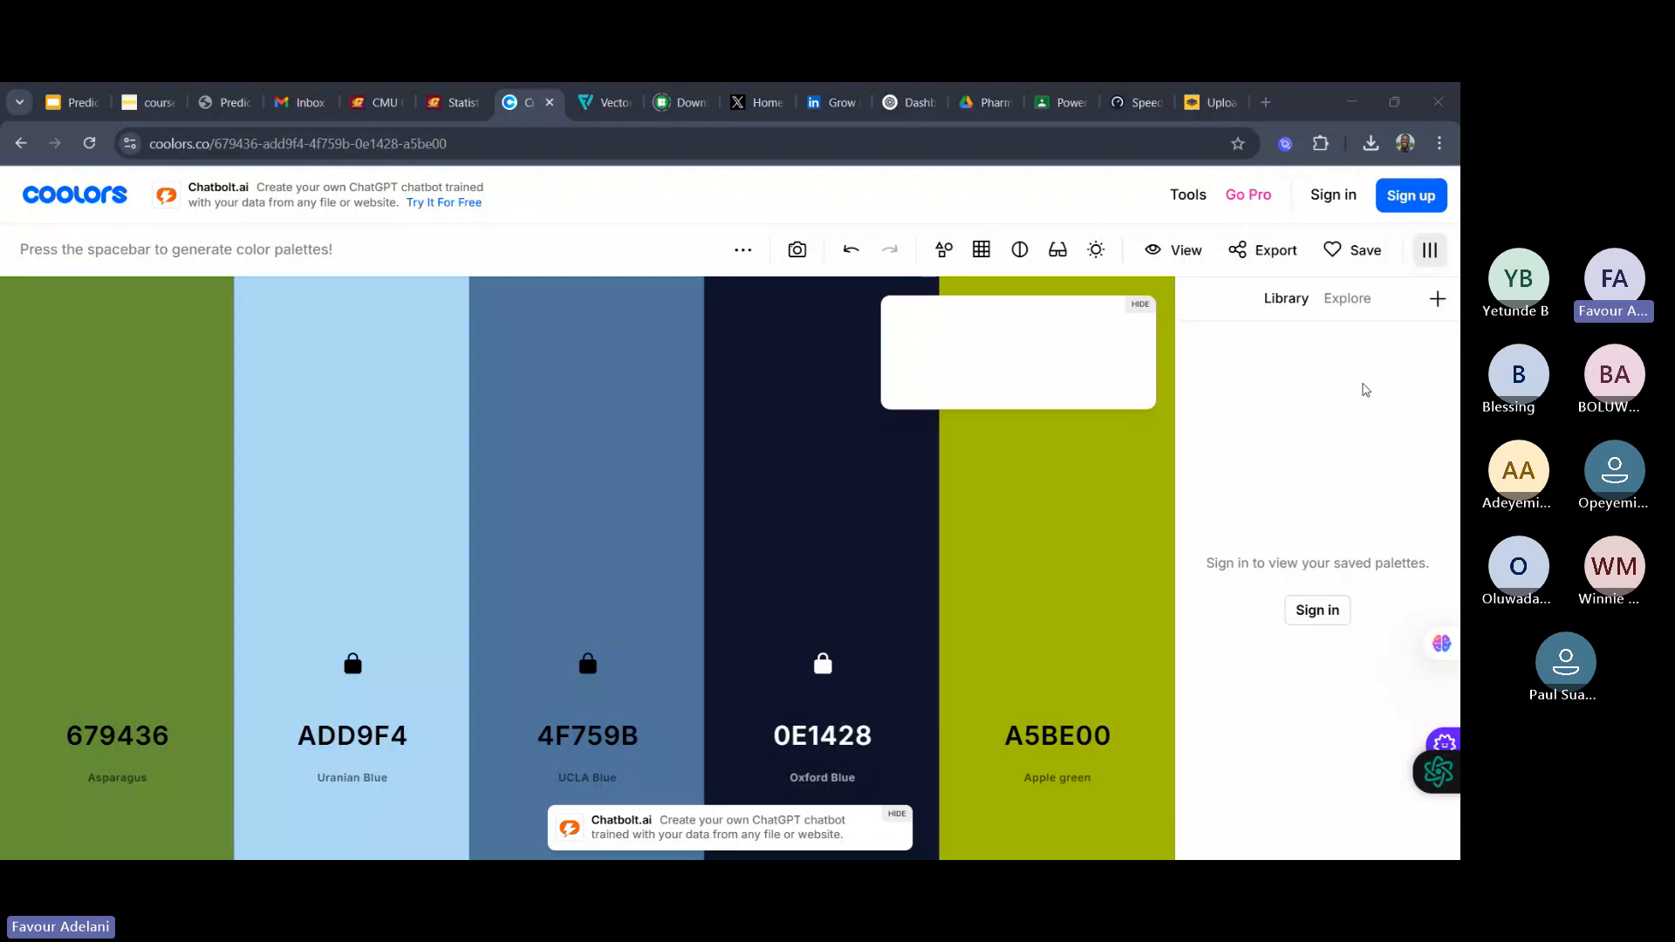
left_click(1430, 252)
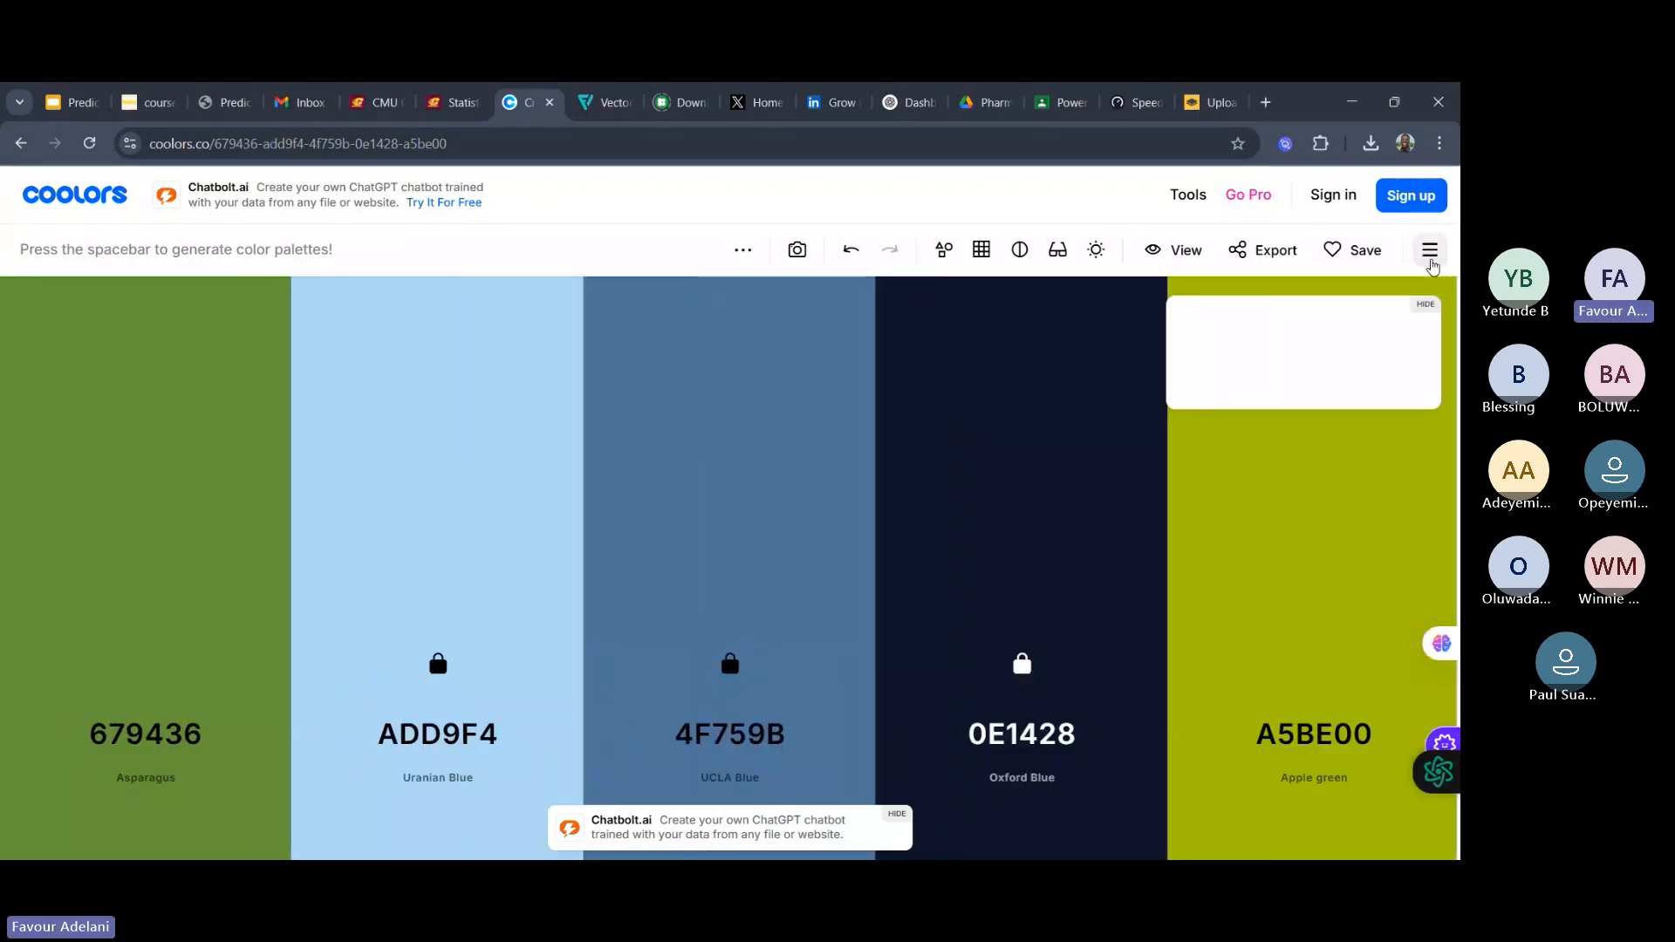
- Generate another run of palettes with the three blues locked, looking for different first and fifth colours
key("space")
key("space")
key("space")
key("space")
key("space")
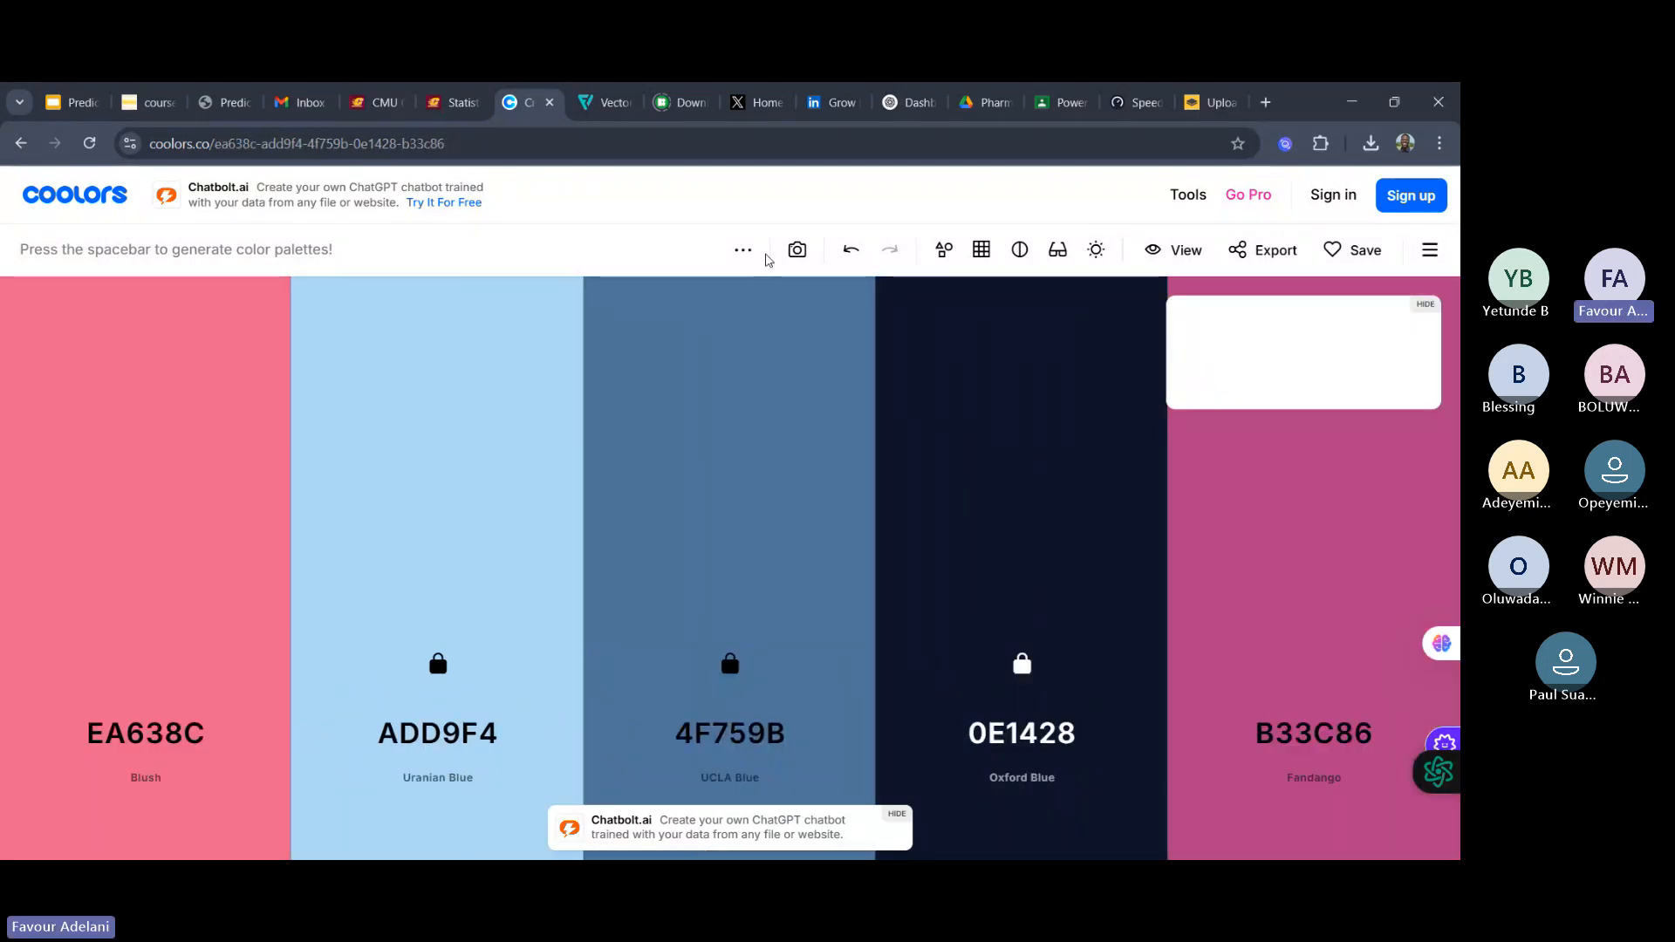
key("space")
key("space")
key("space")
key("space")
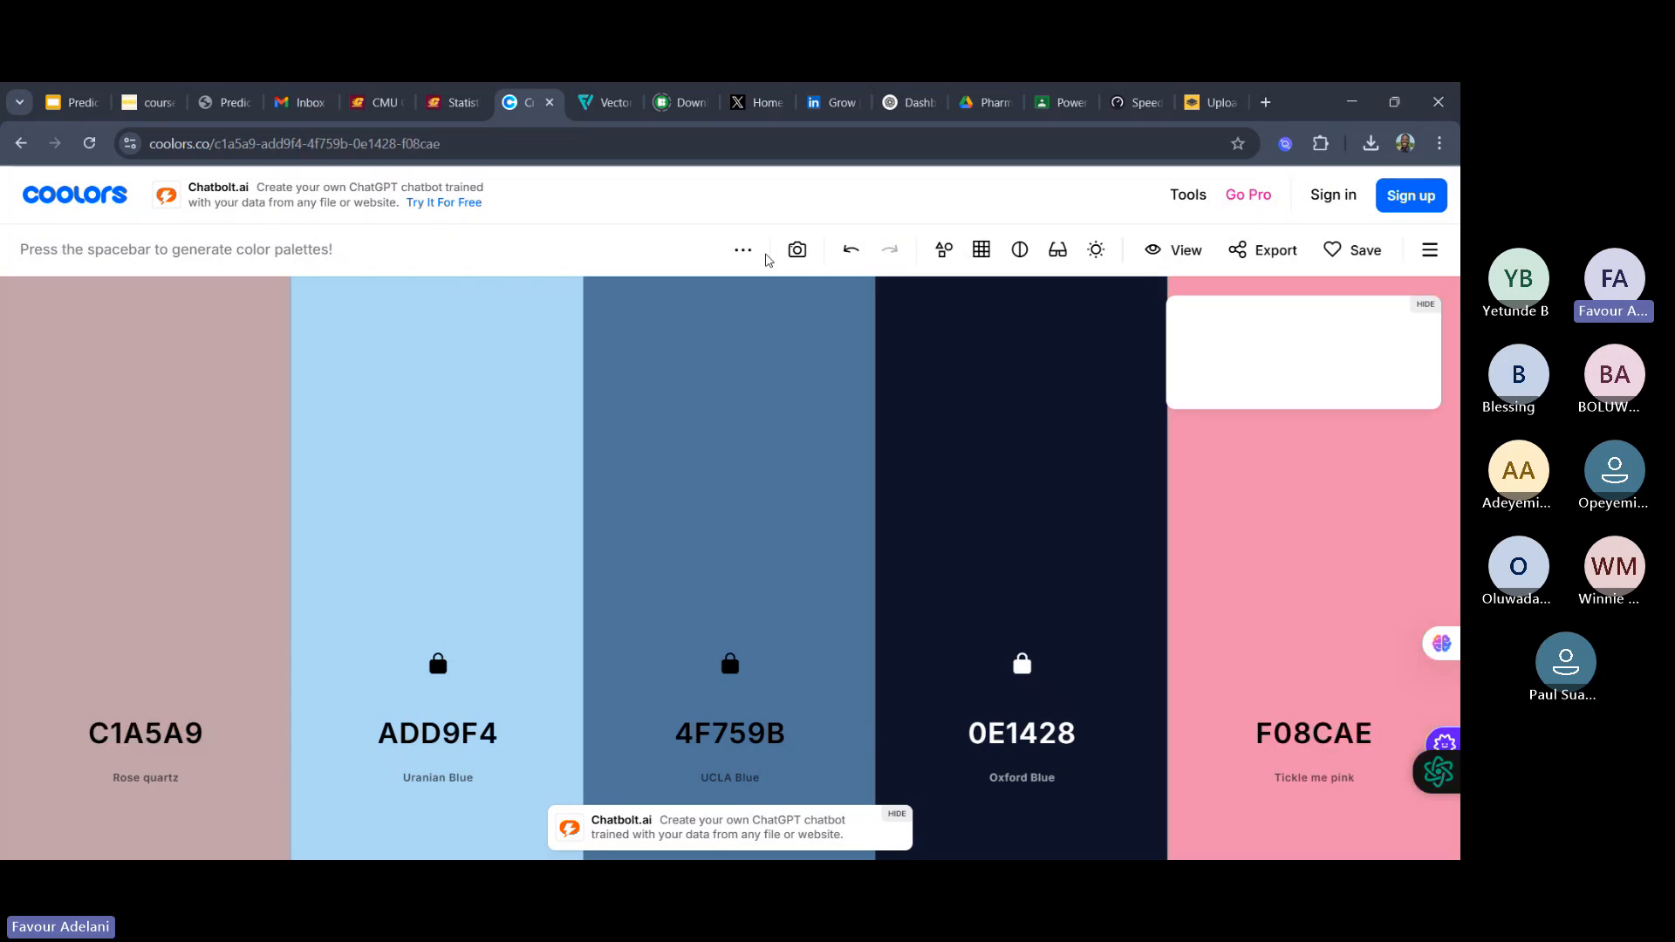
key("space")
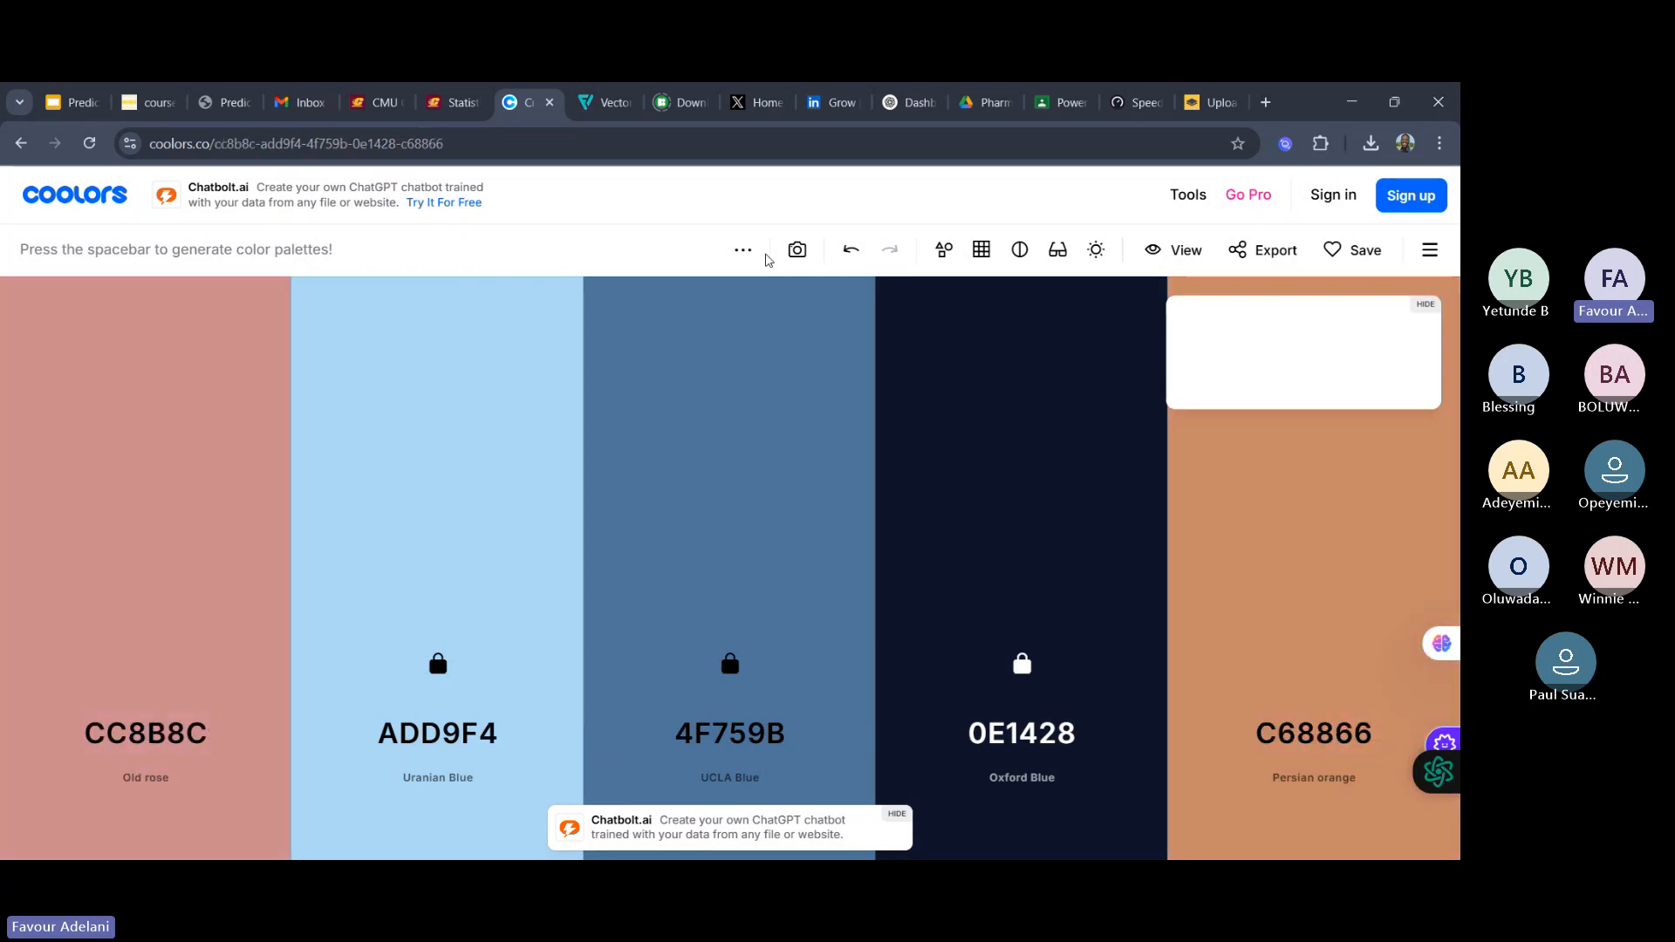
- Sign in to Coolors with the Google account and agree to share the profile details
left_click(1322, 196)
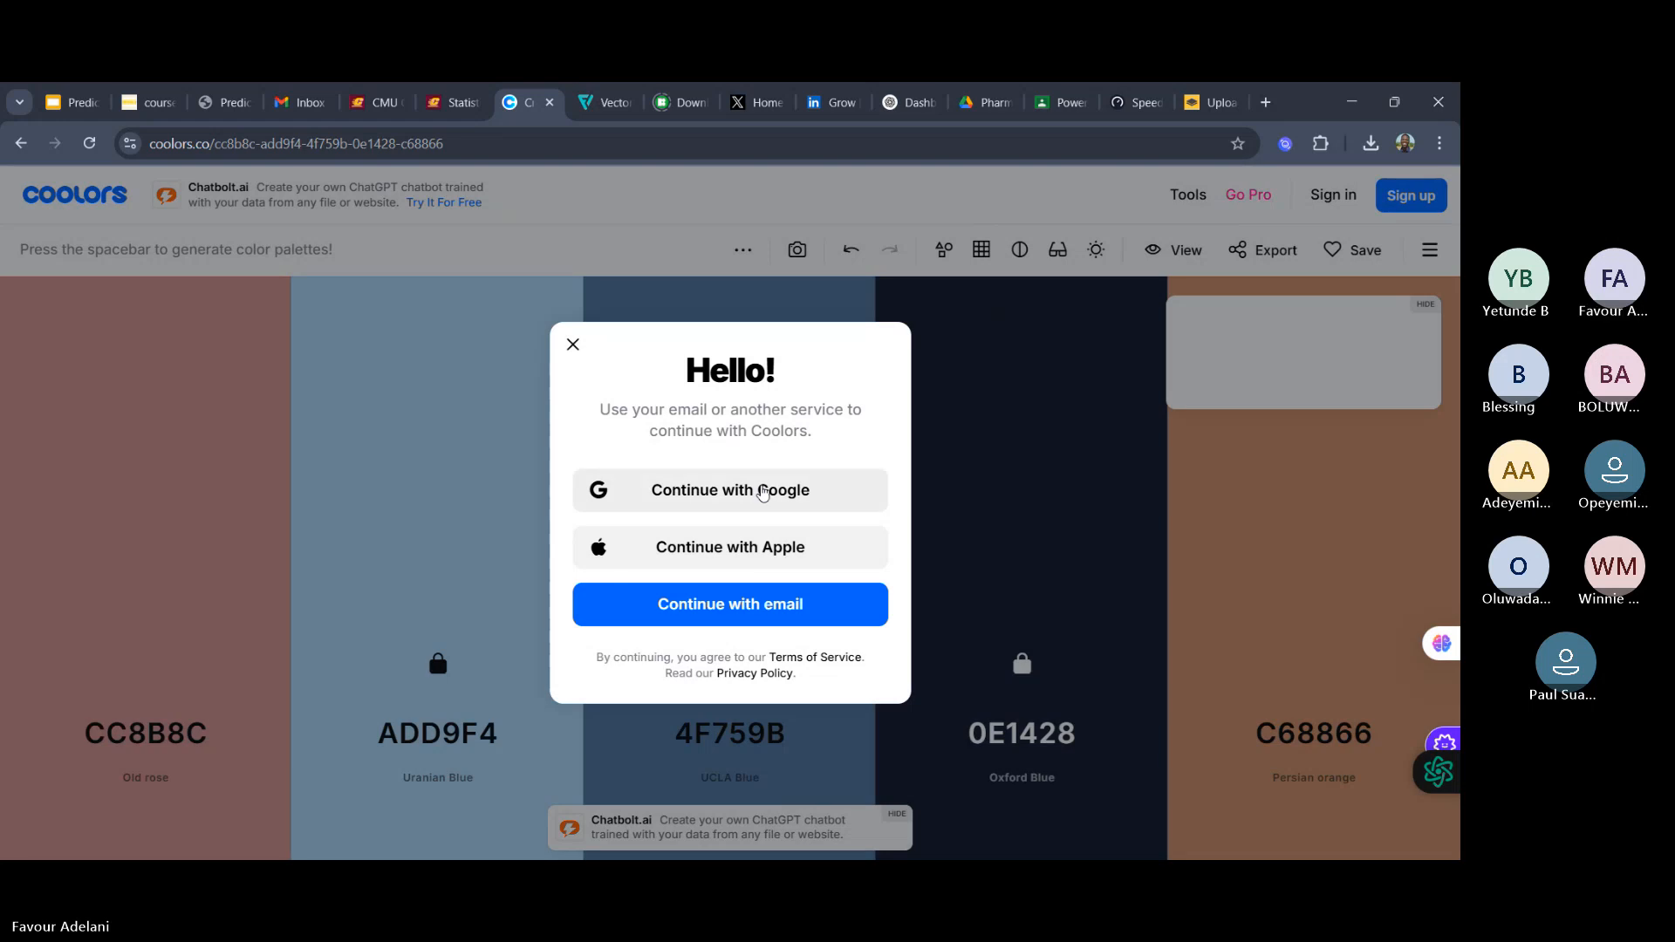
left_click(762, 491)
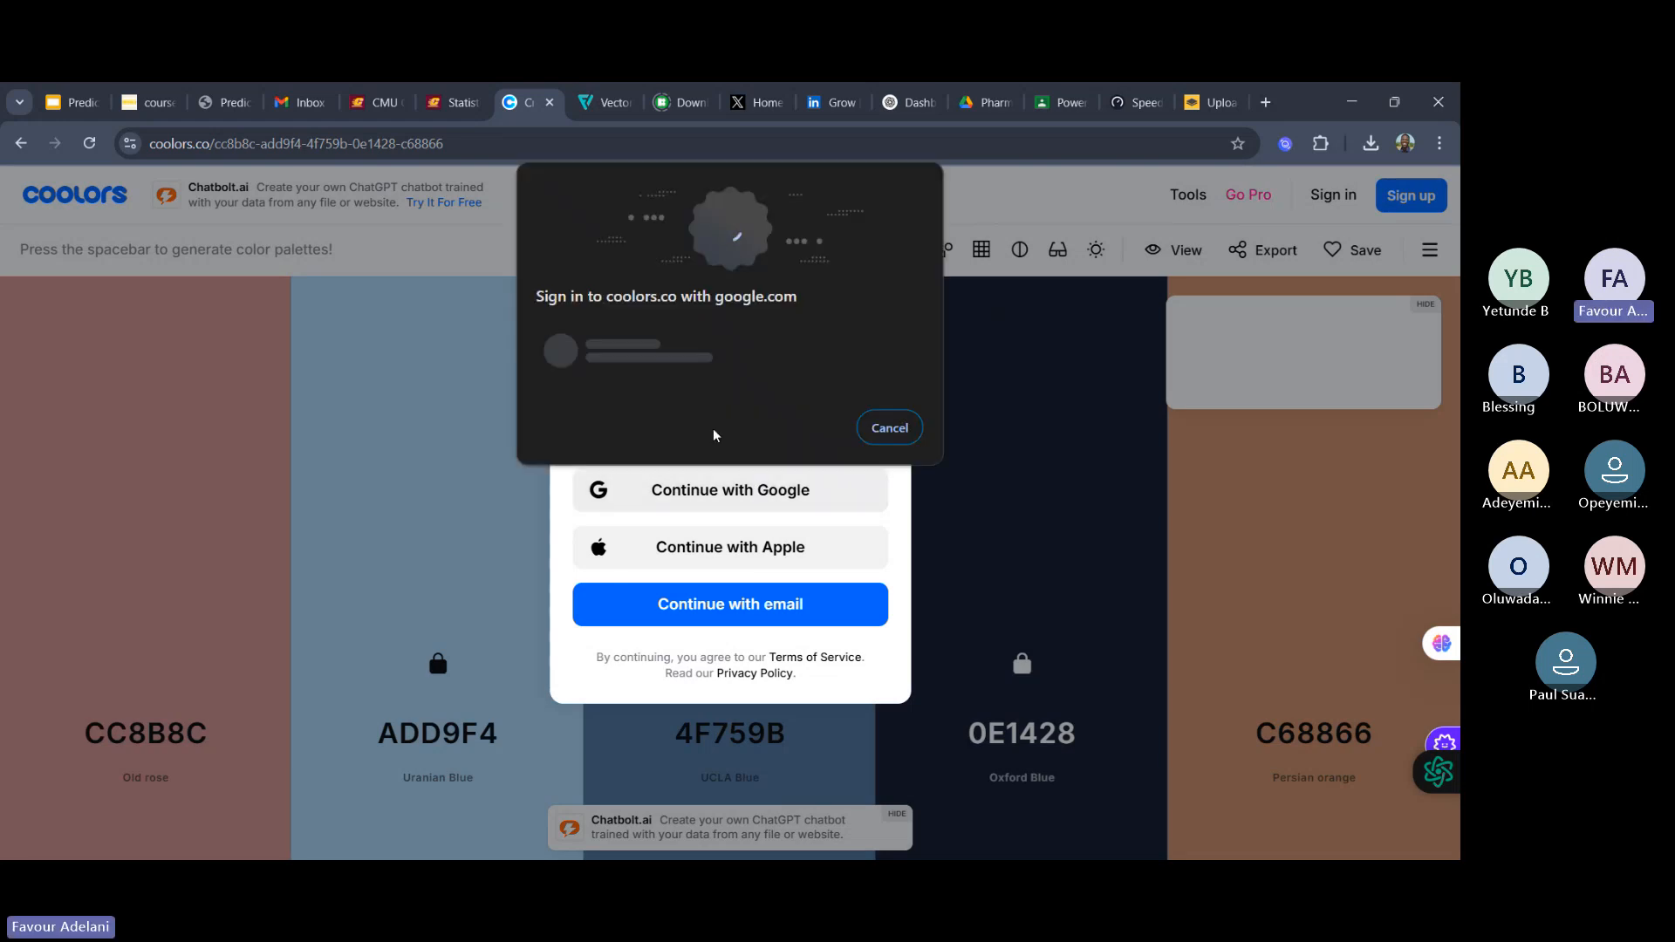
left_click(715, 394)
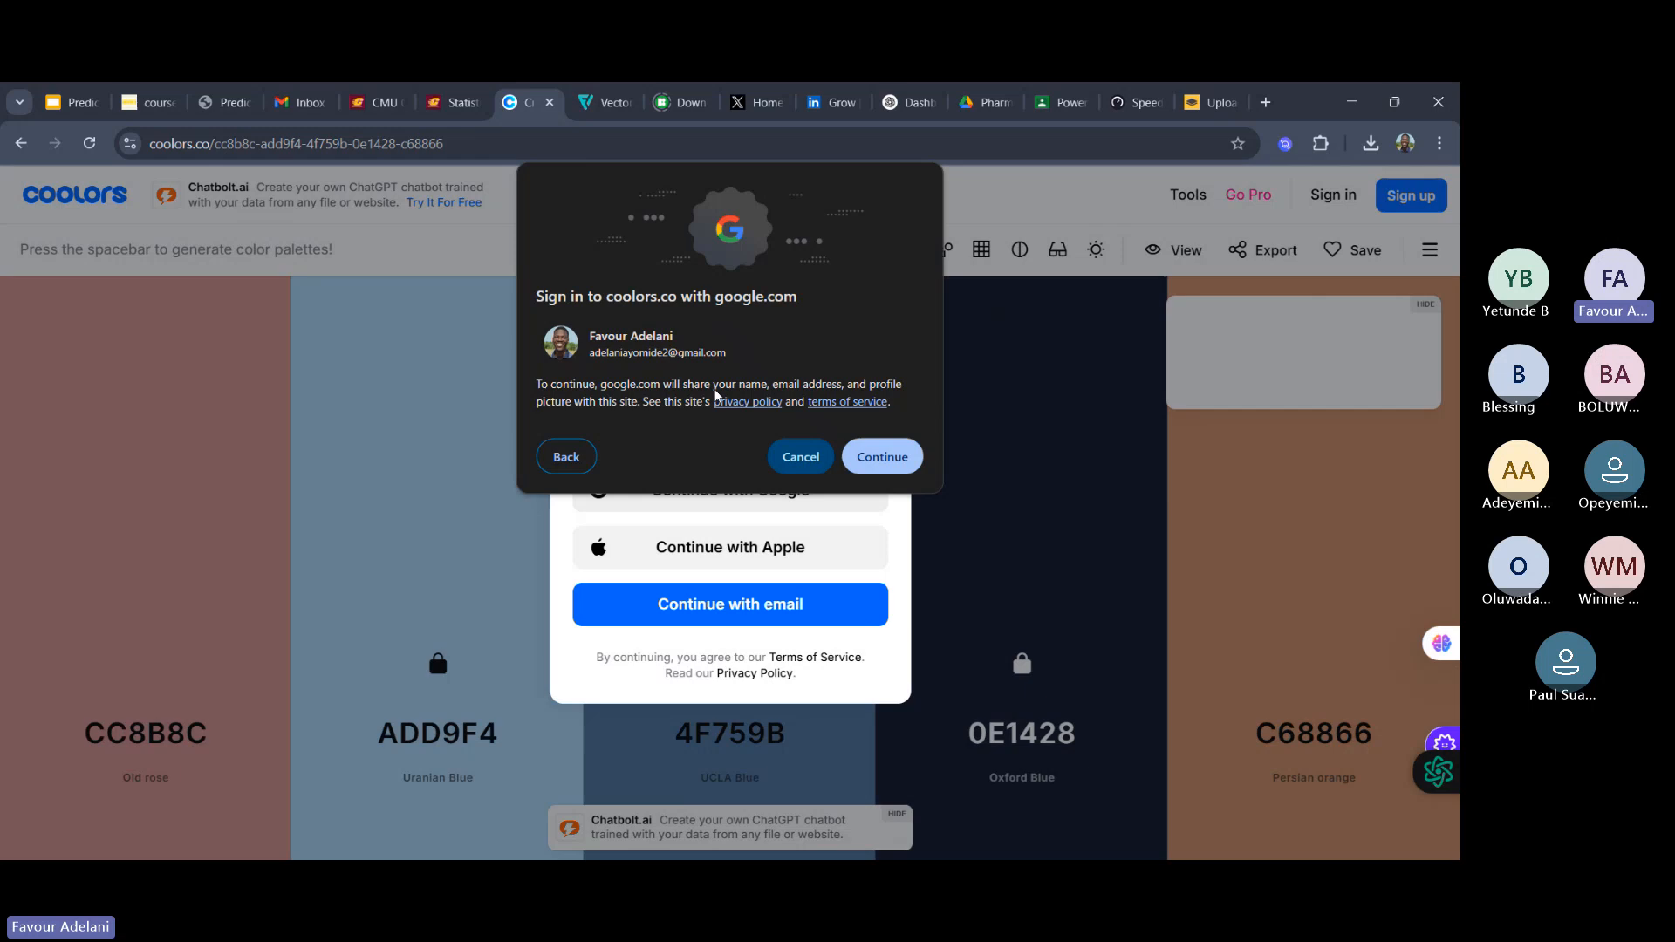
left_click(878, 454)
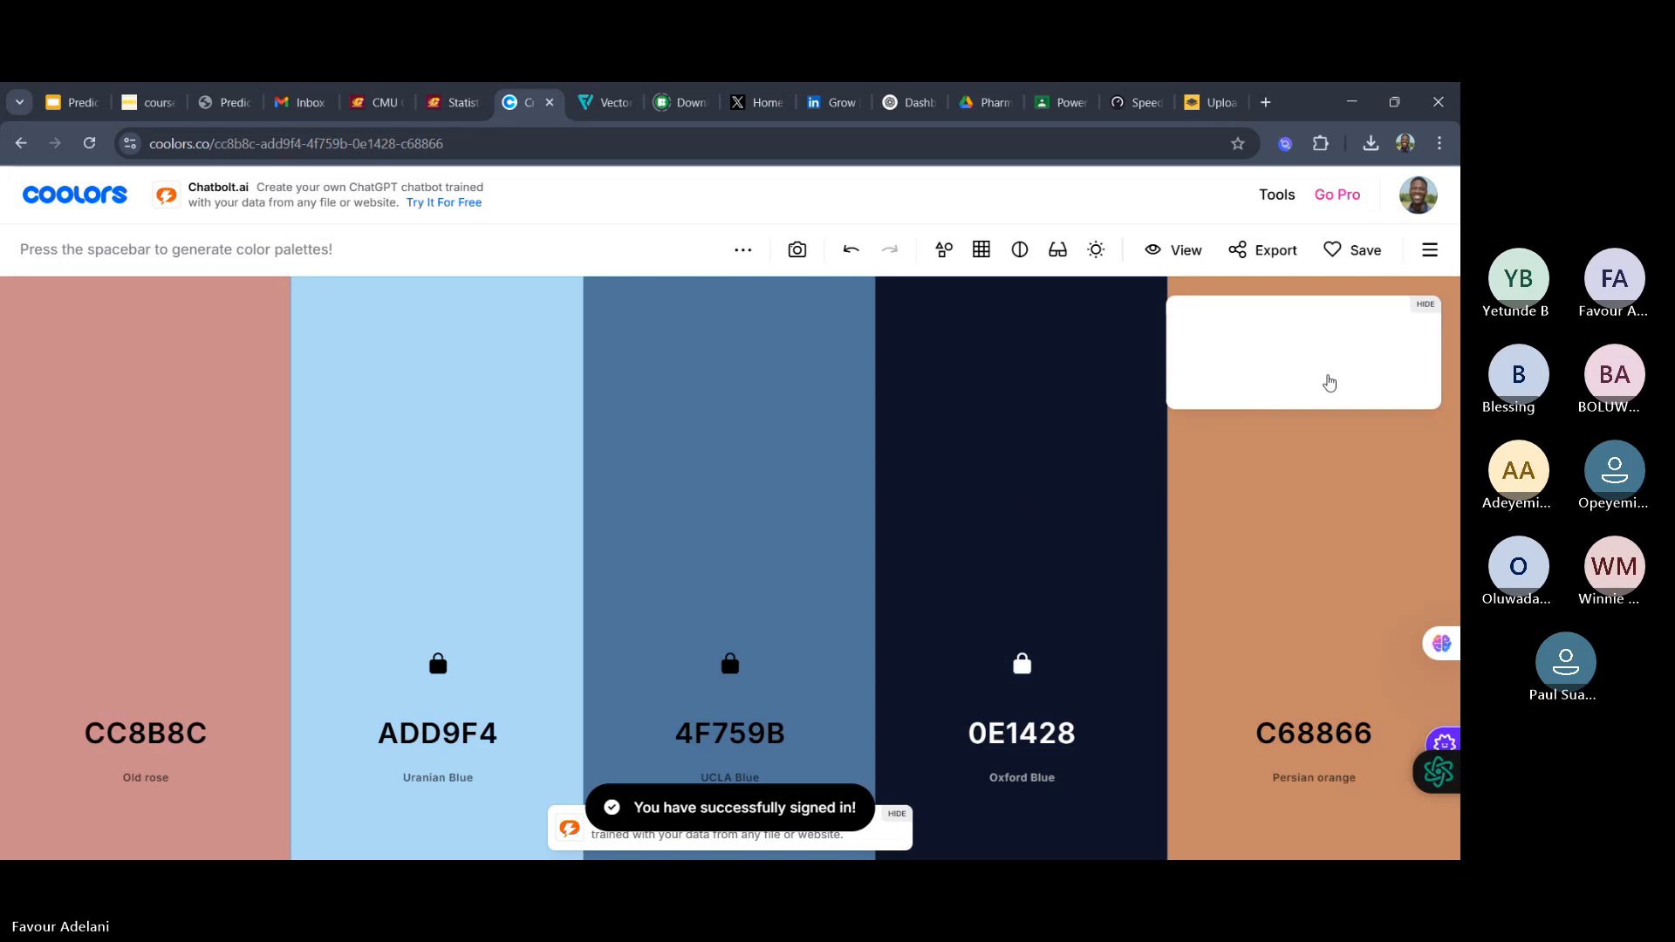
- Browse the trending palettes and load the all-blue one with 03045E, 0077B6, 00B4D8, 90E0EF and CAF0F8
left_click(1435, 262)
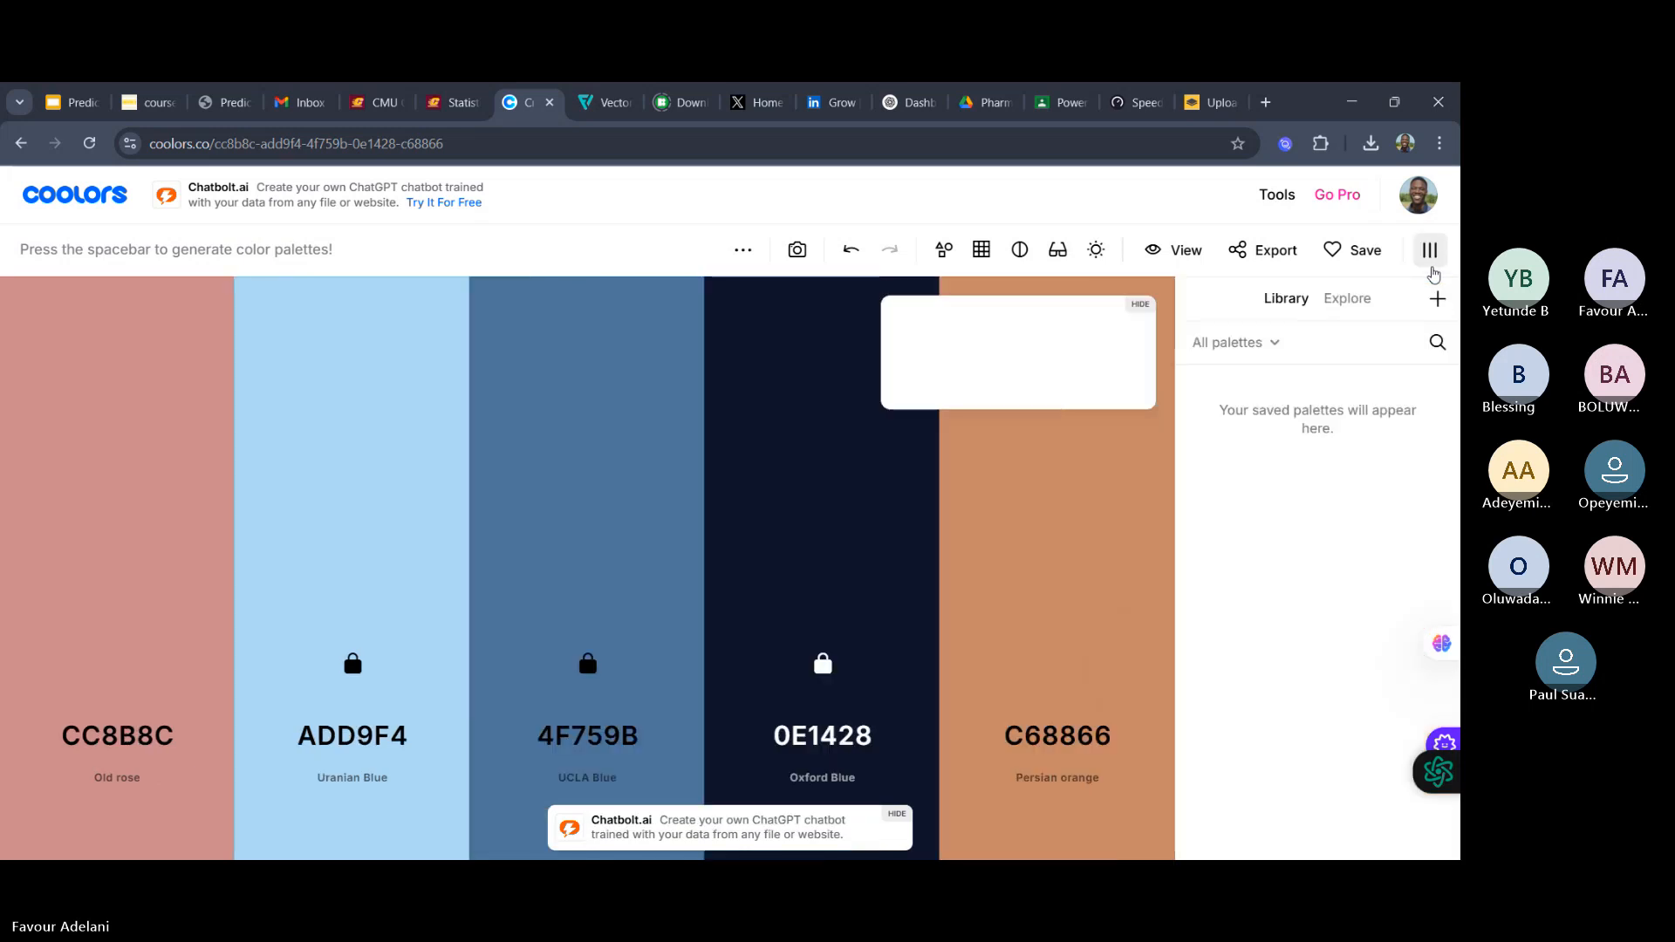
left_click(1346, 301)
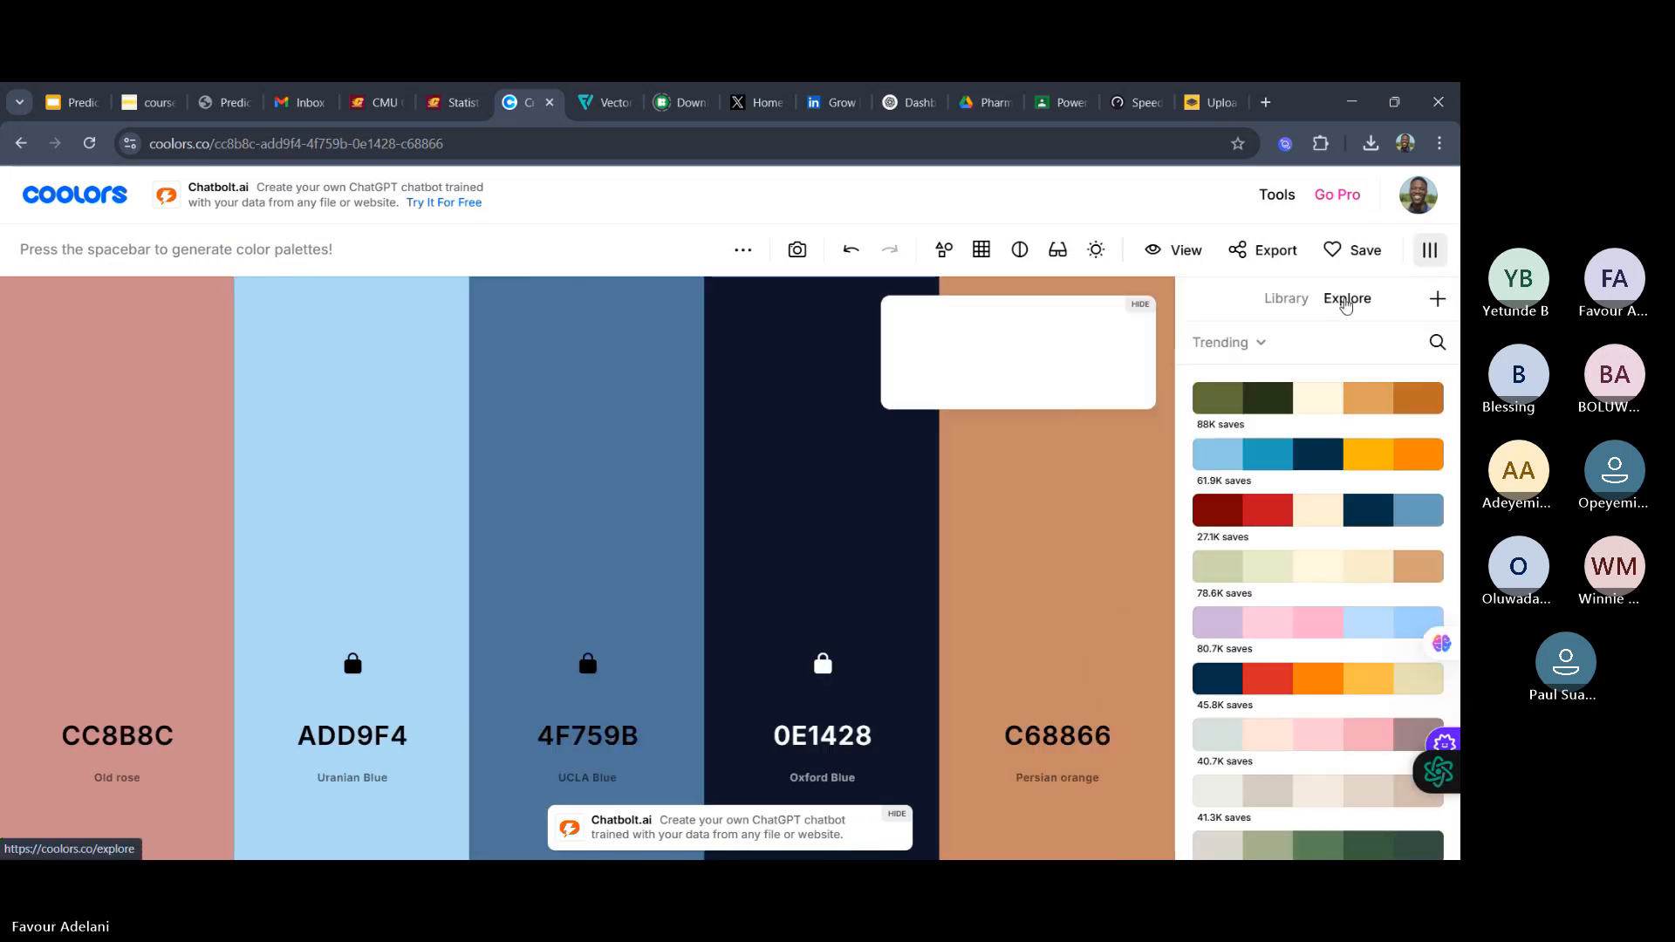
scroll(1325, 381, "down", 1)
scroll(1325, 381, "down", 1)
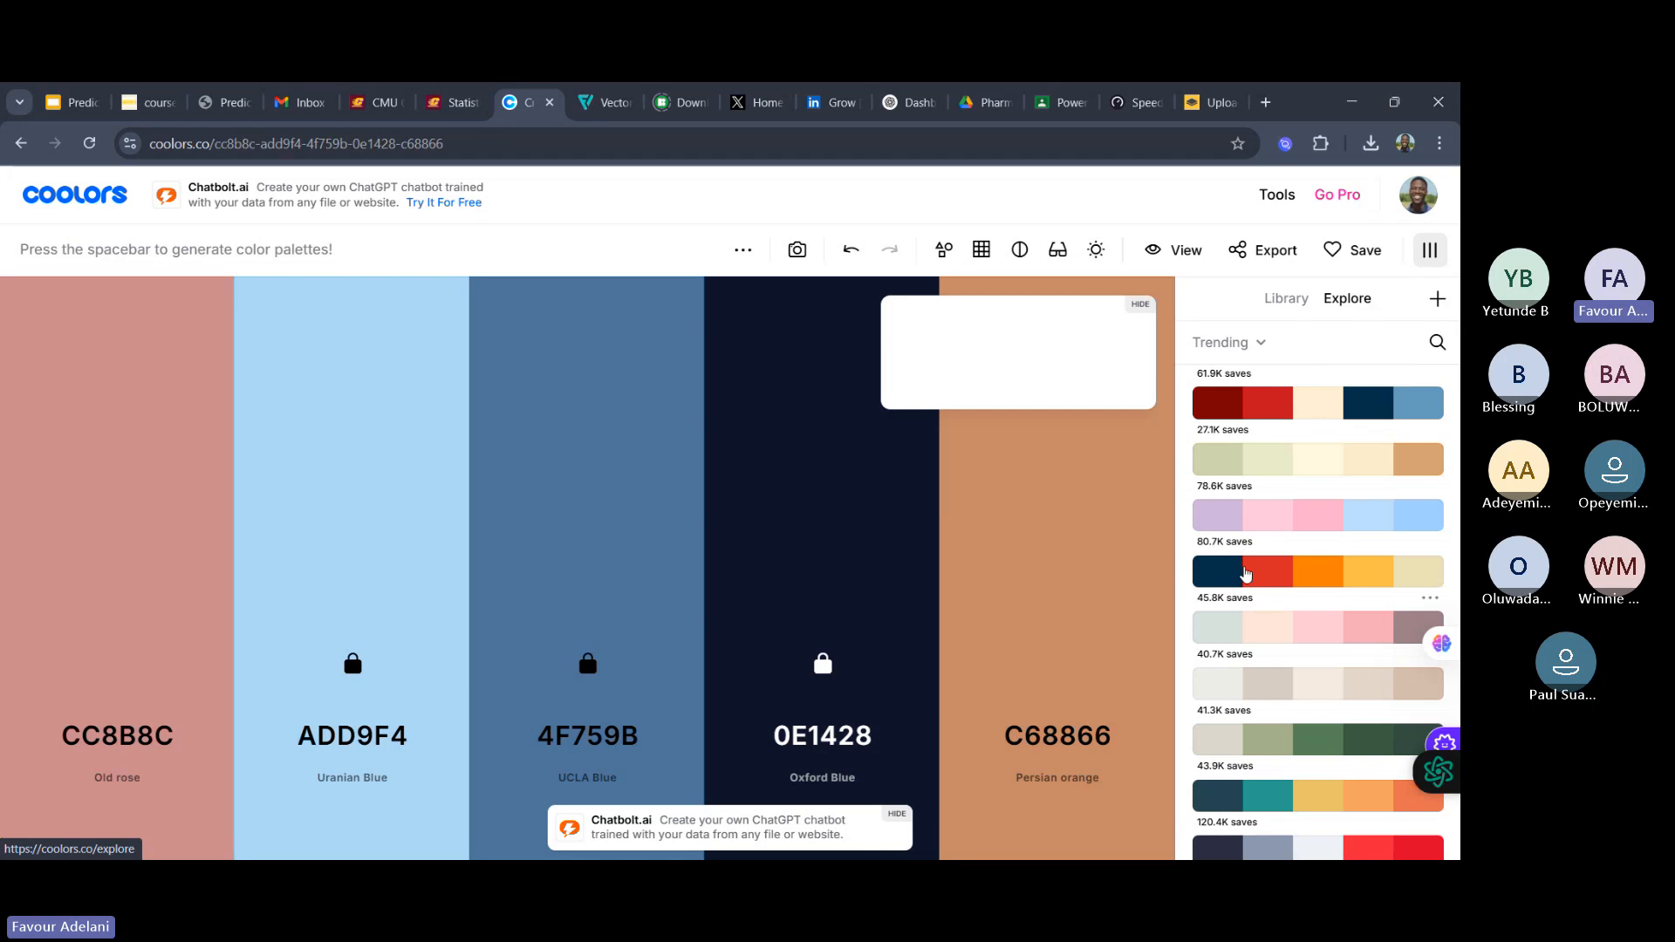
scroll(1246, 574, "down", 1)
scroll(1245, 574, "down", 4)
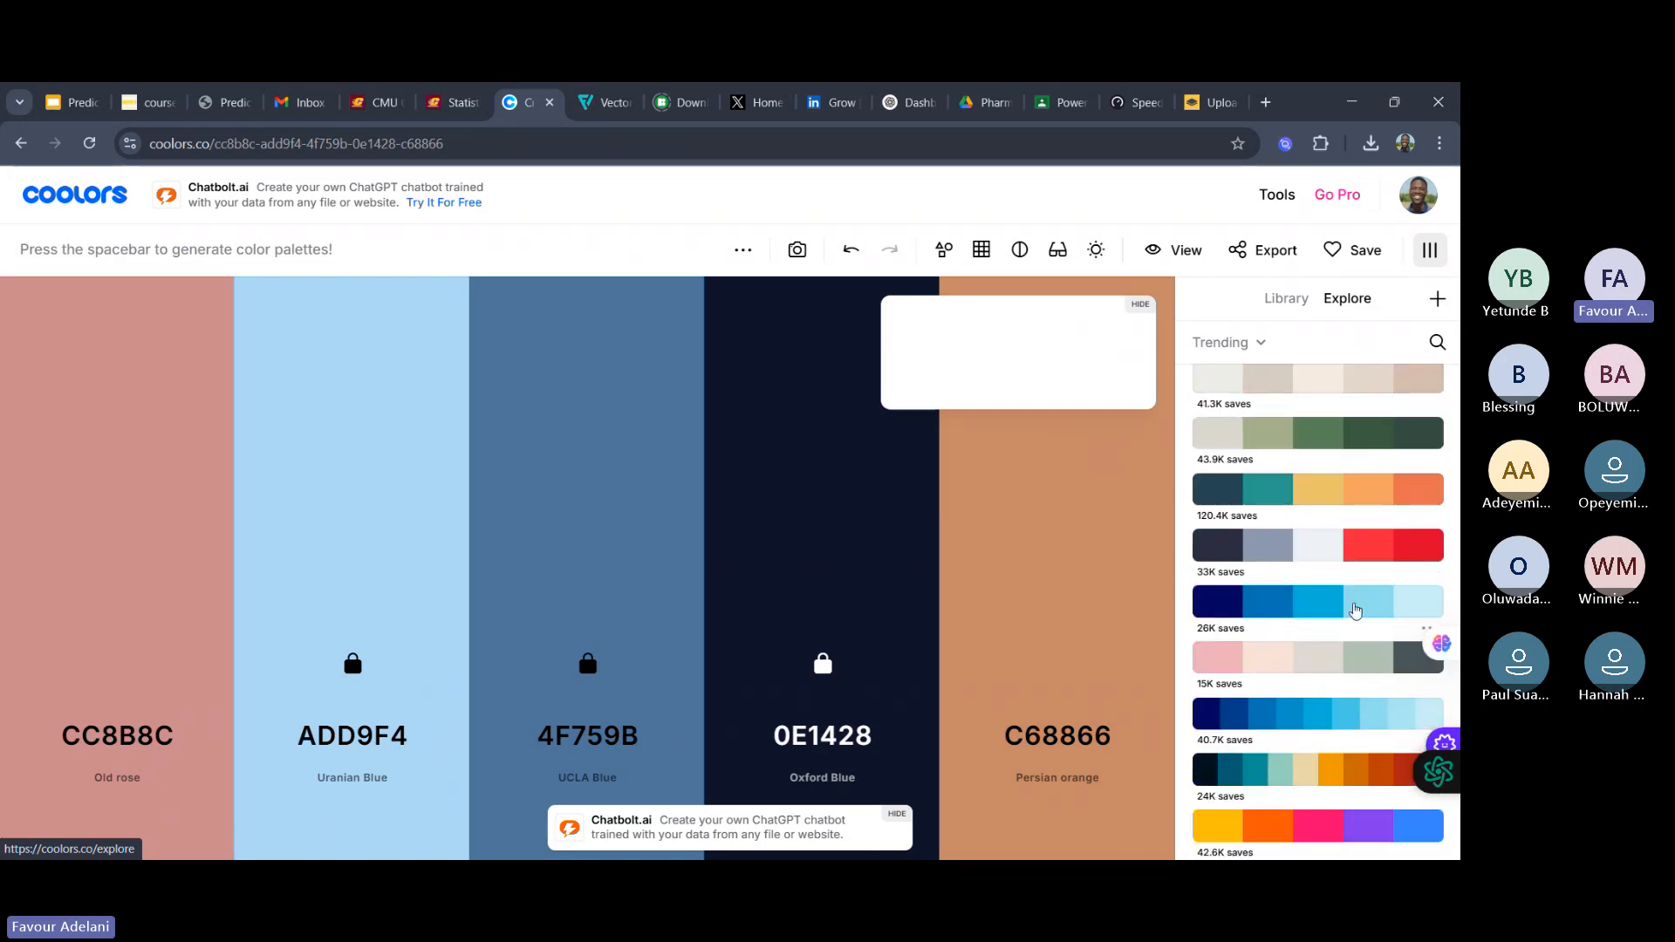
left_click(1370, 602)
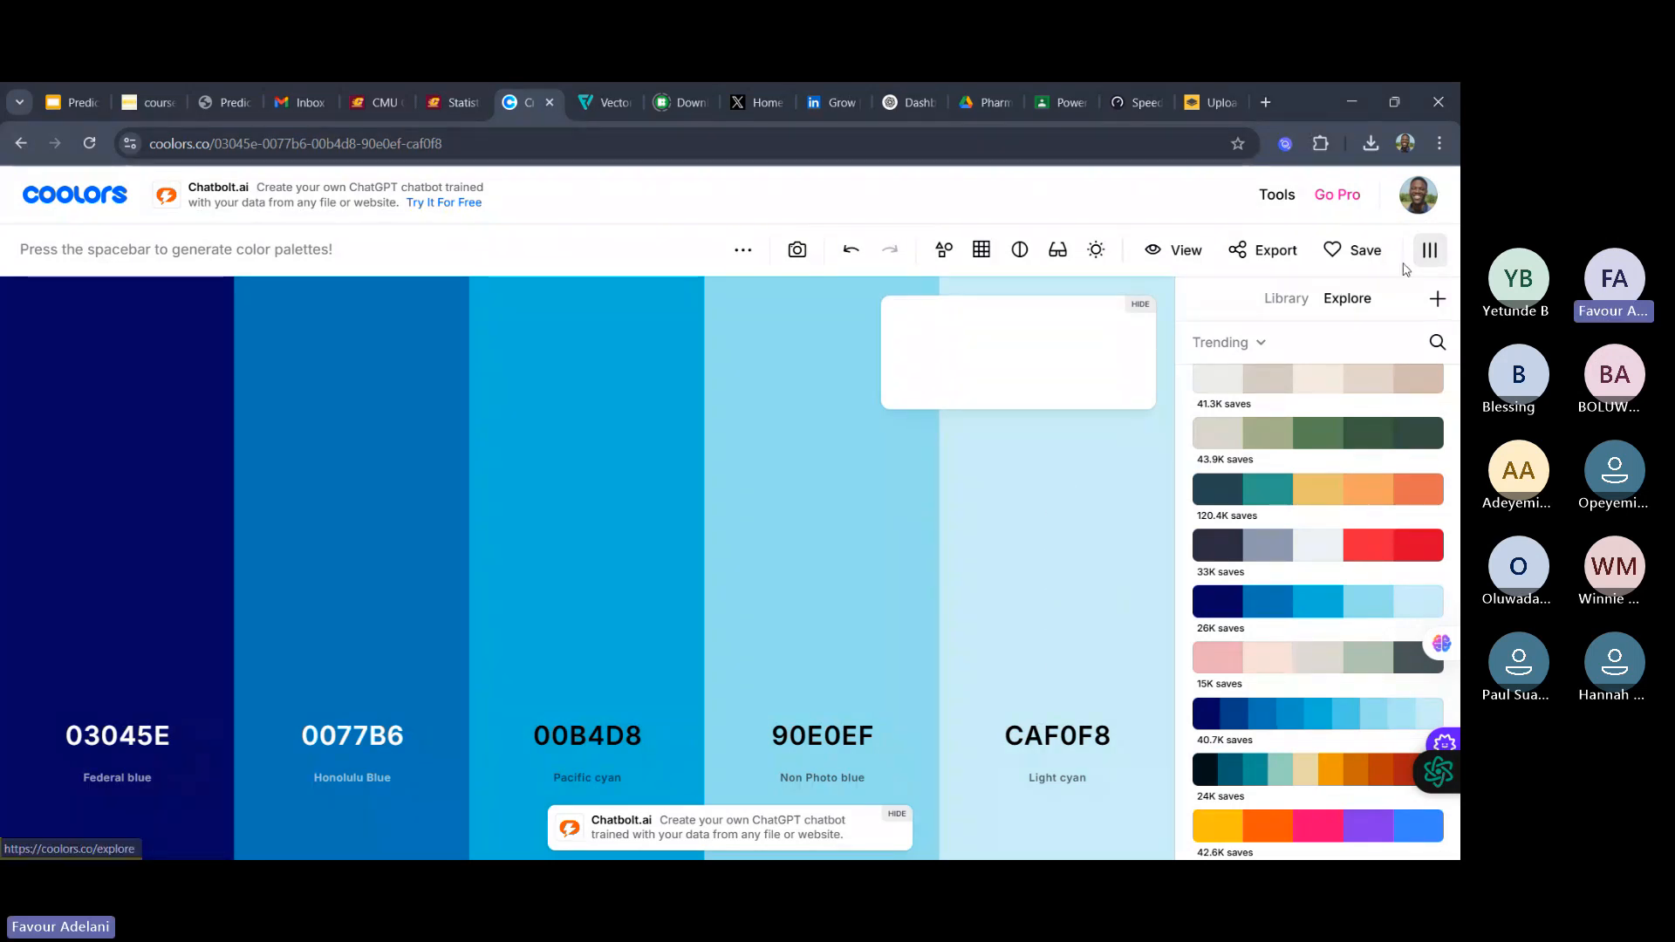
left_click(1430, 250)
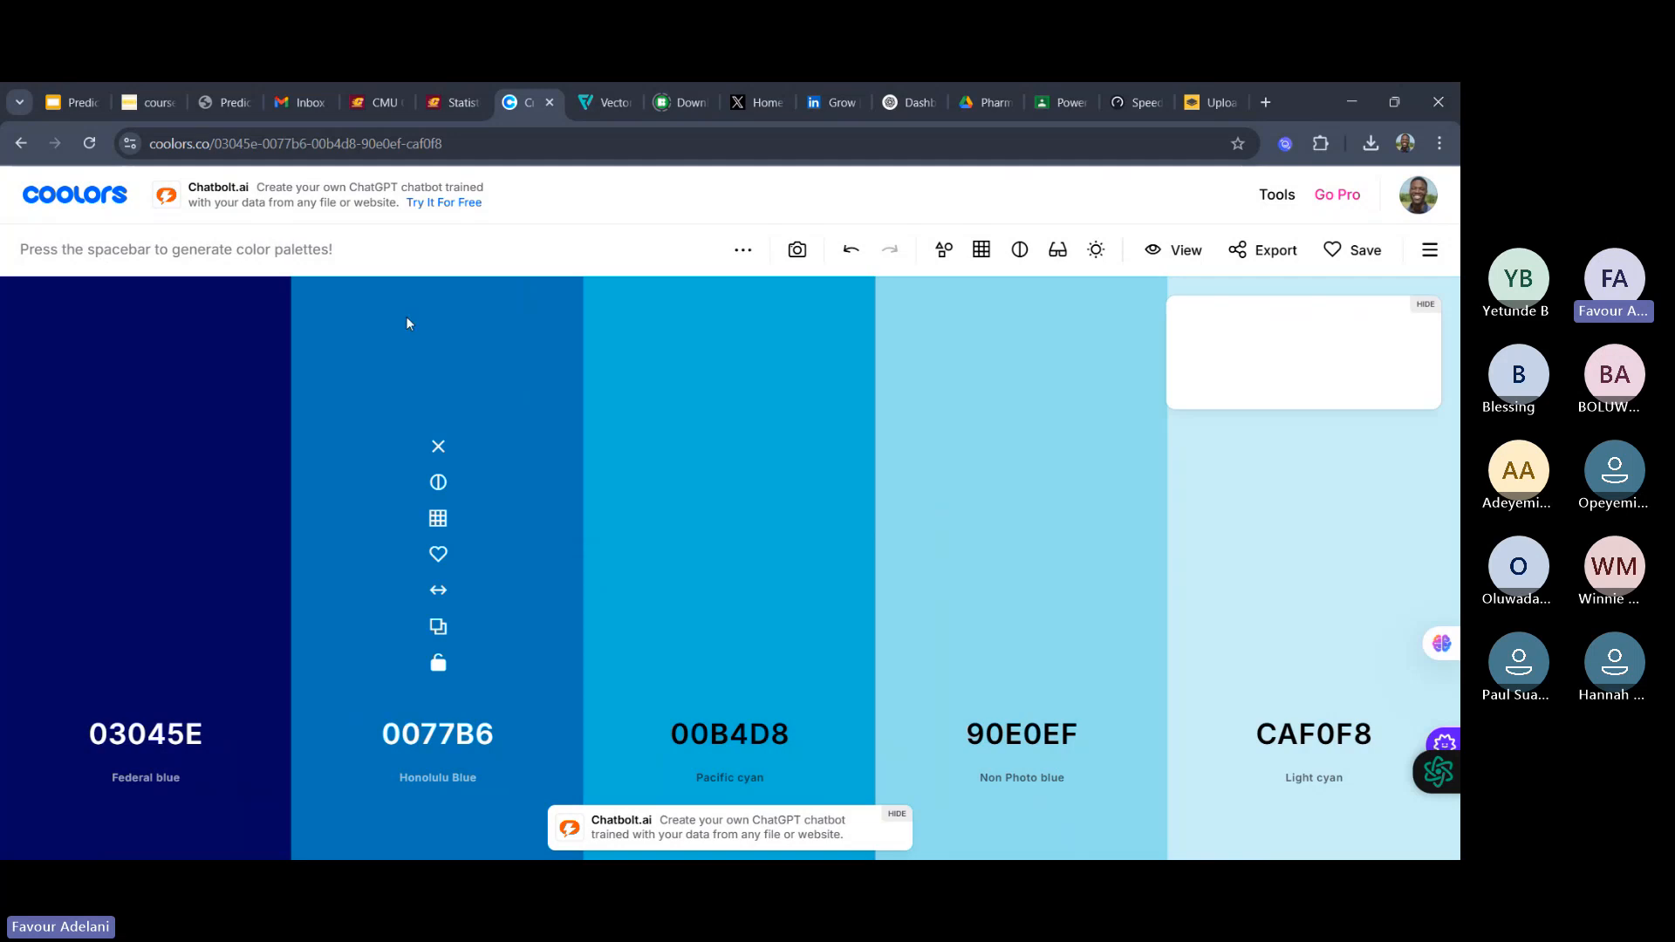
left_click(1431, 252)
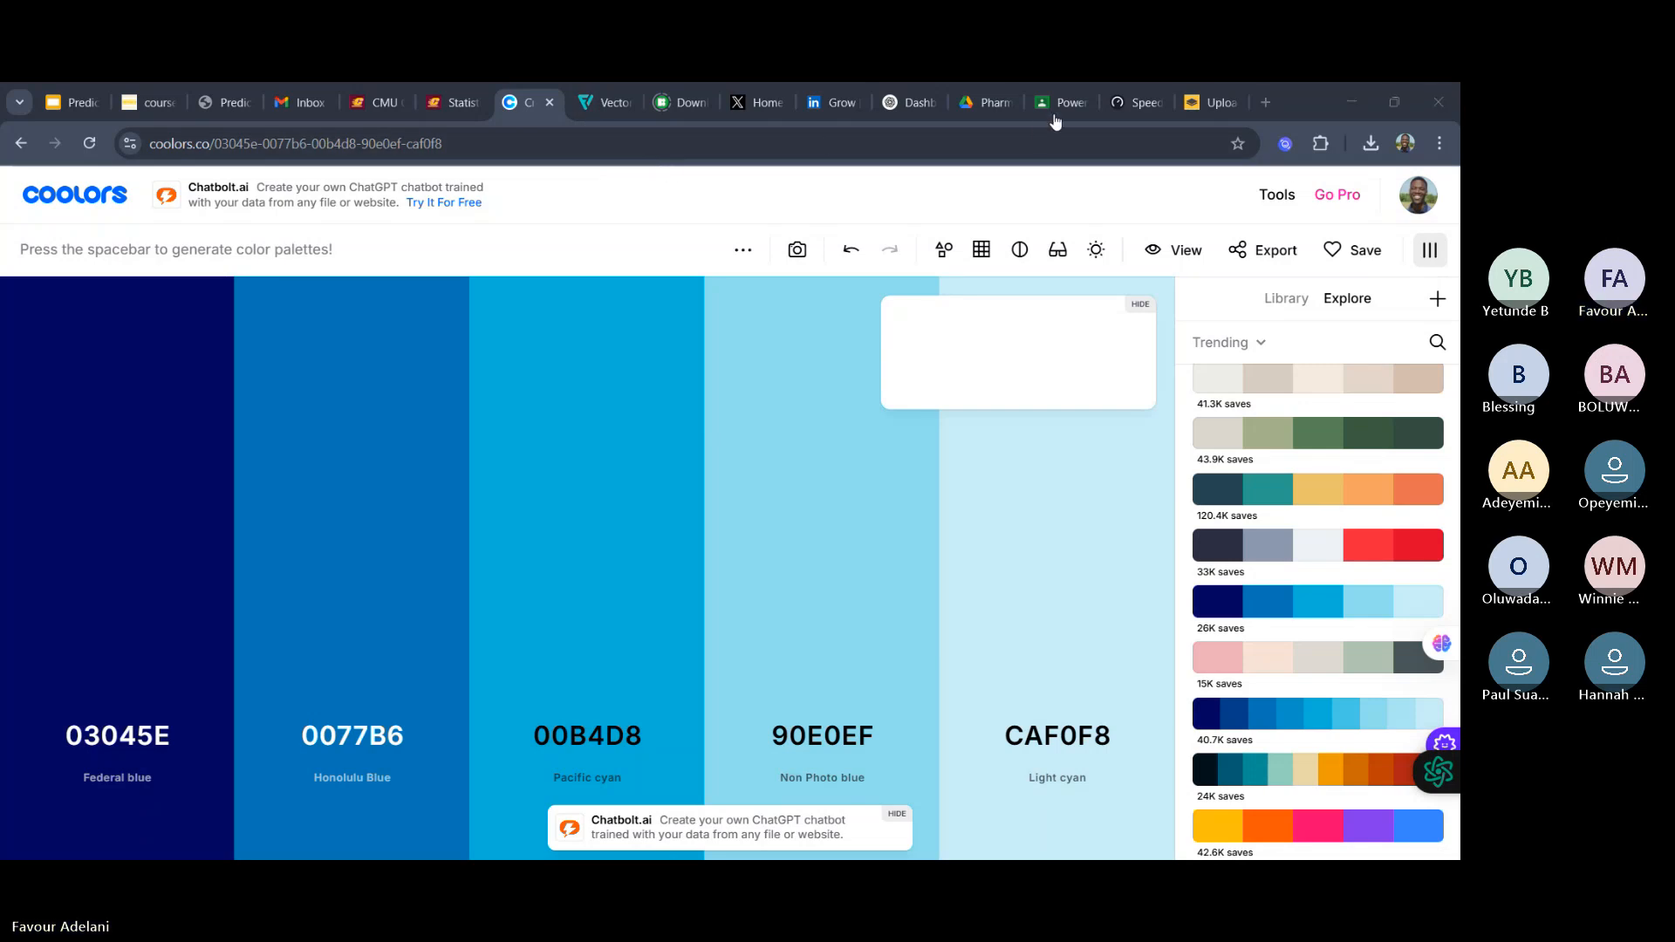
- Switch to Flaticon, sign in with the suggested Google account and look over the icon collections on its home page
left_click(615, 103)
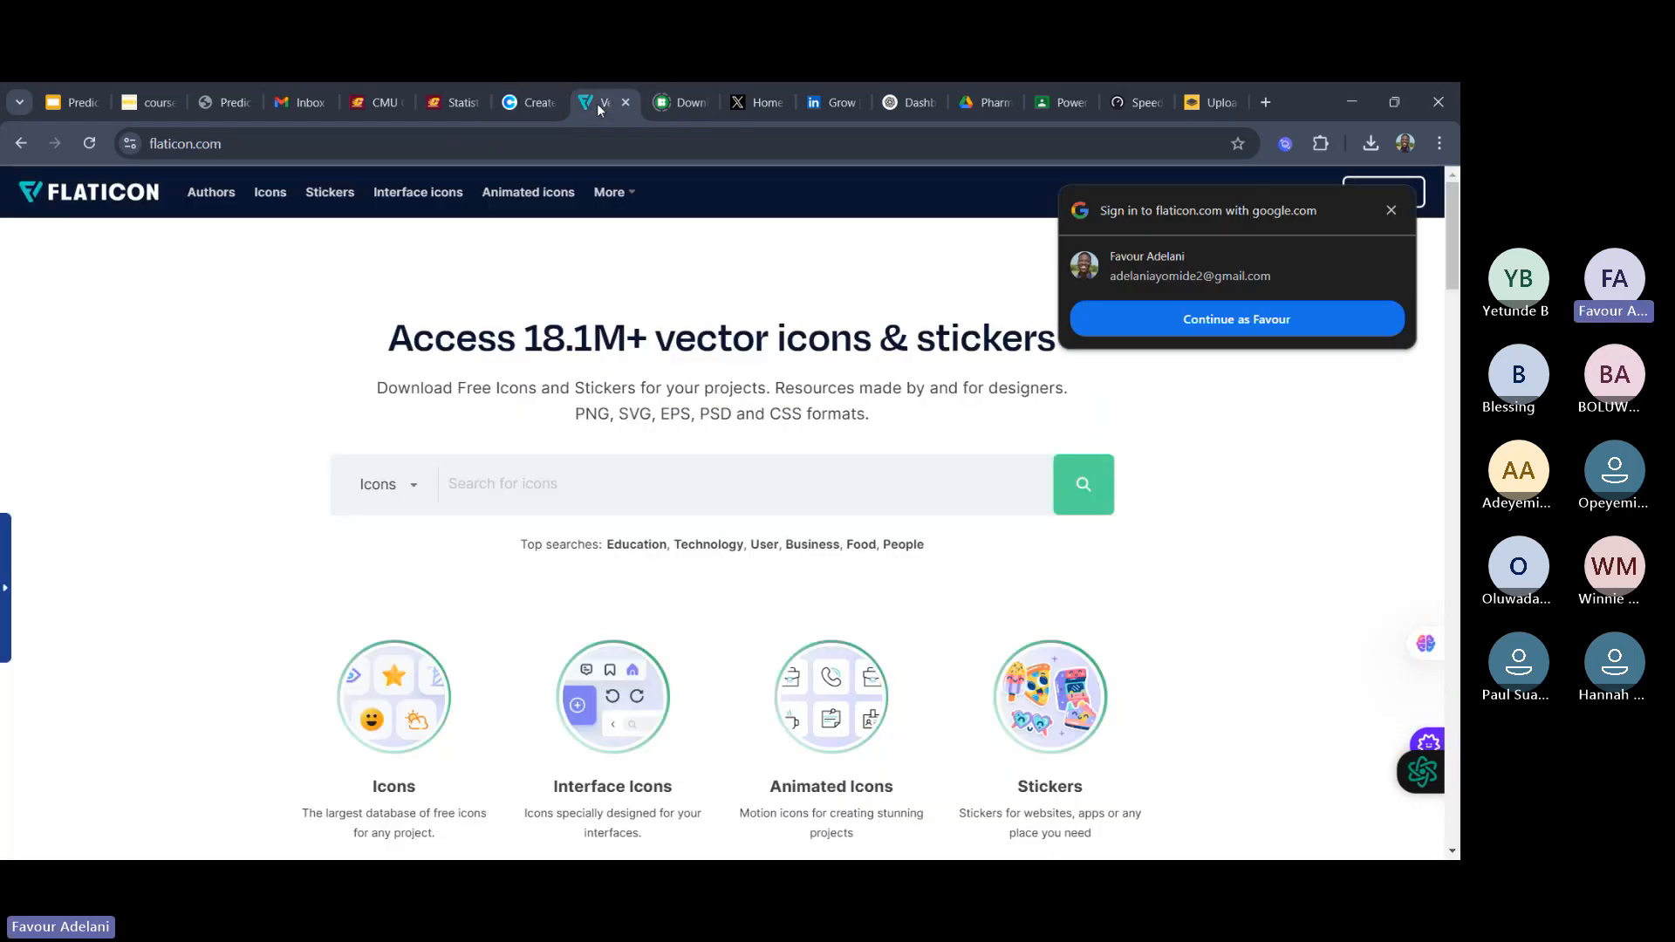
left_click(1150, 319)
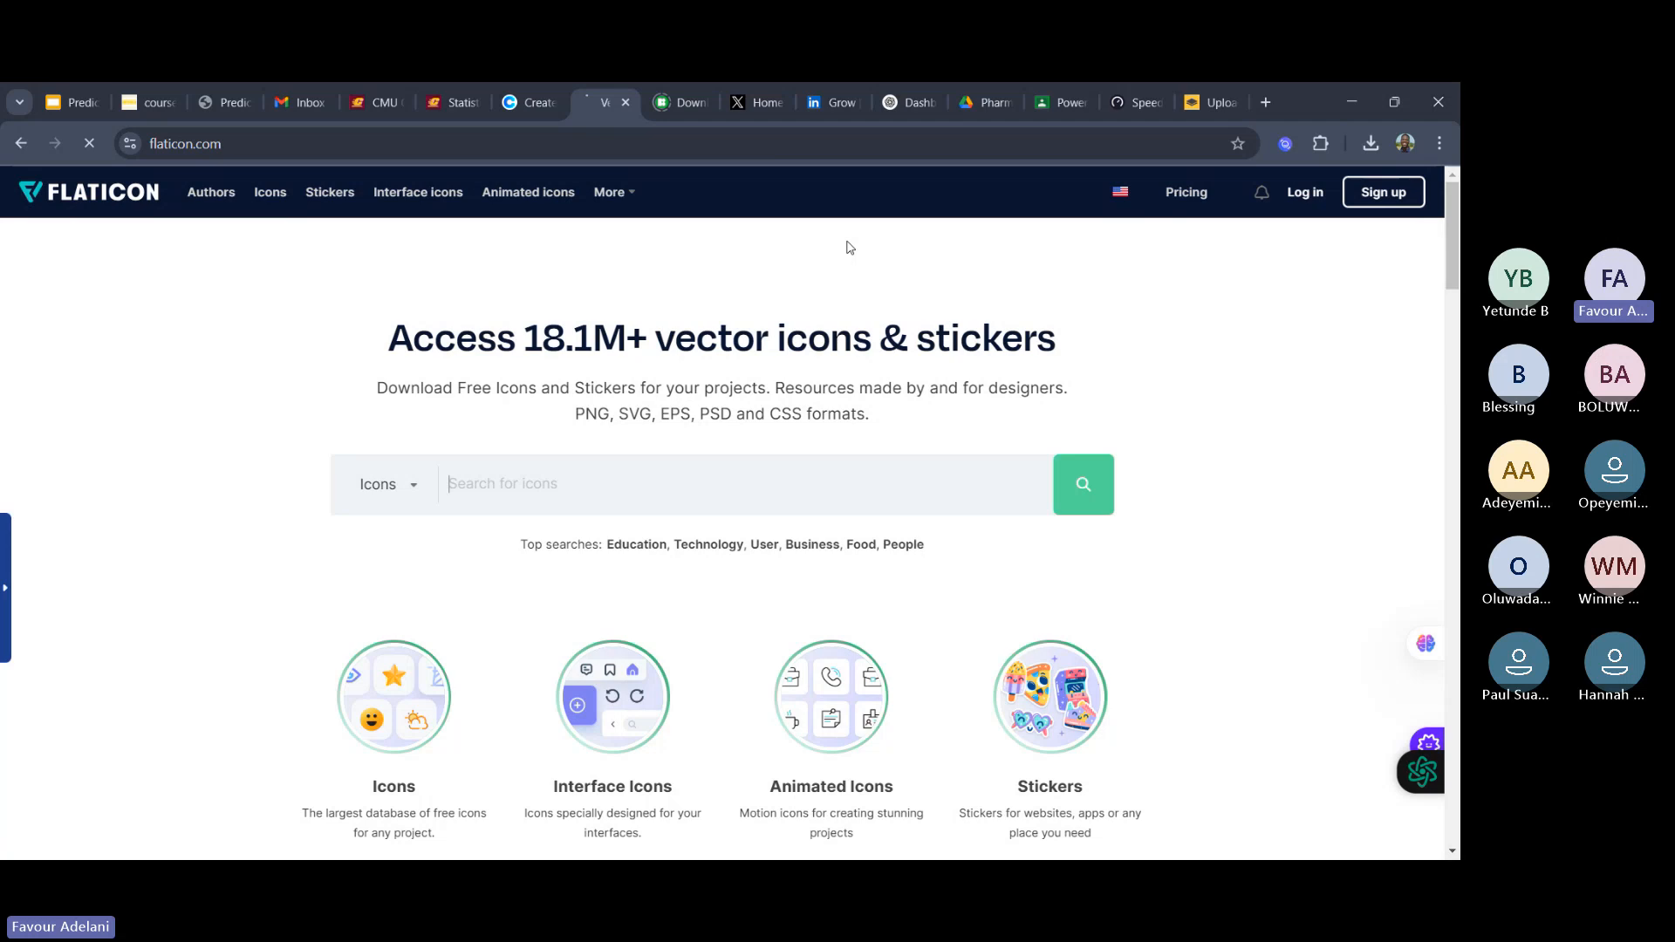
scroll(1151, 428, "down", 4)
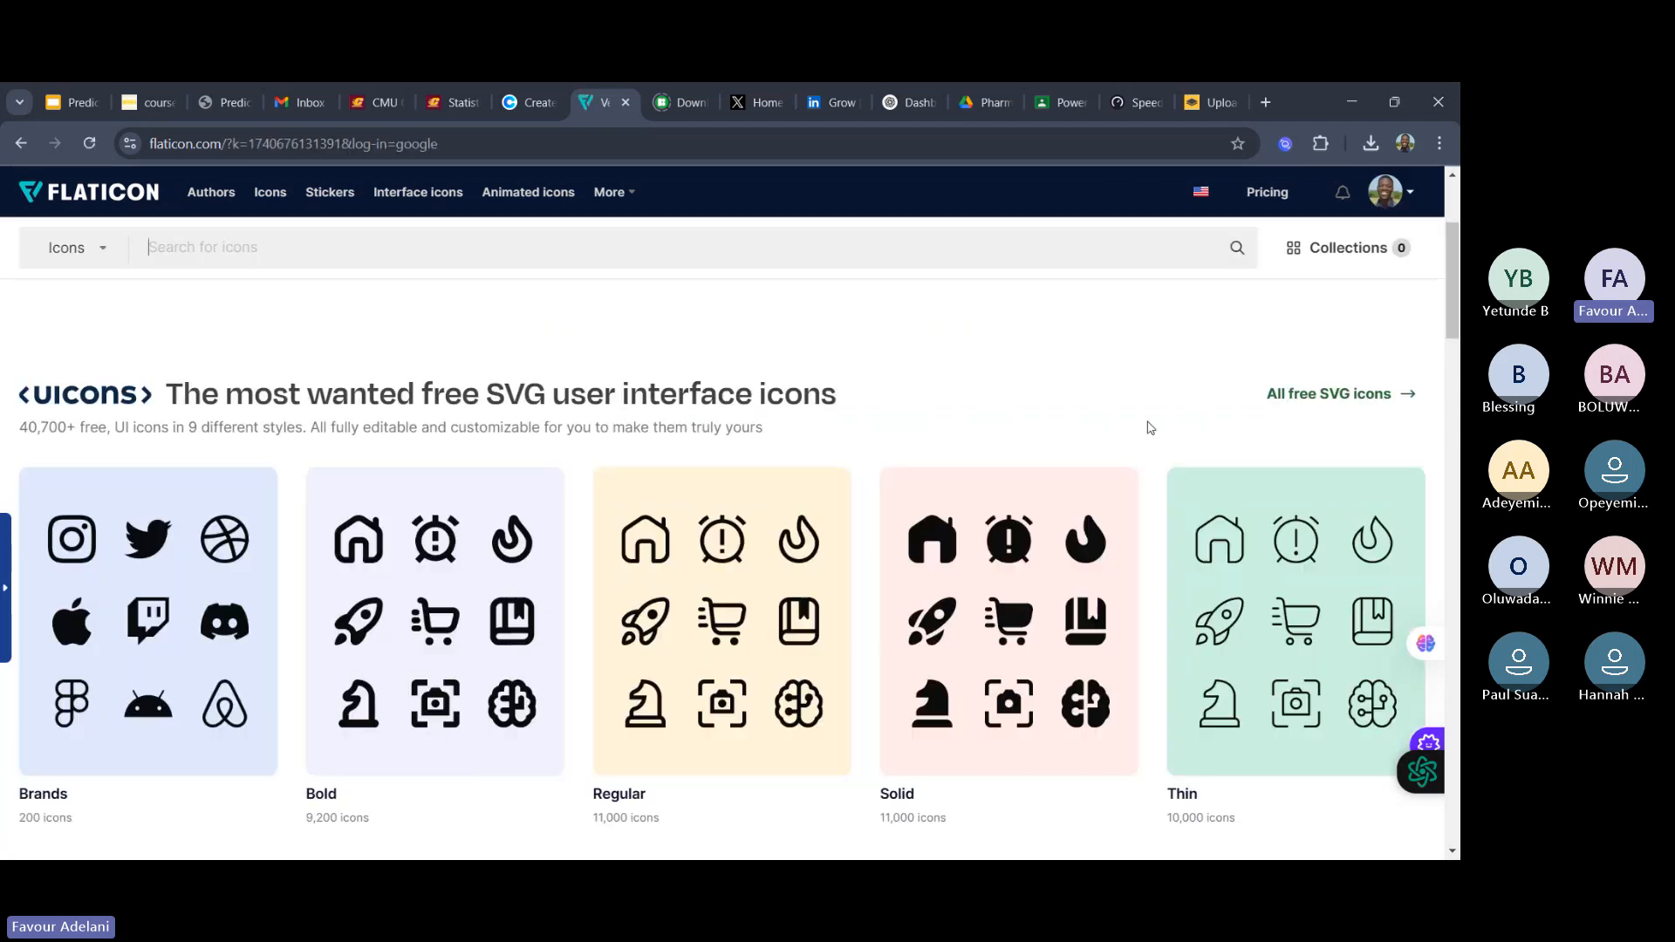
scroll(1148, 425, "down", 3)
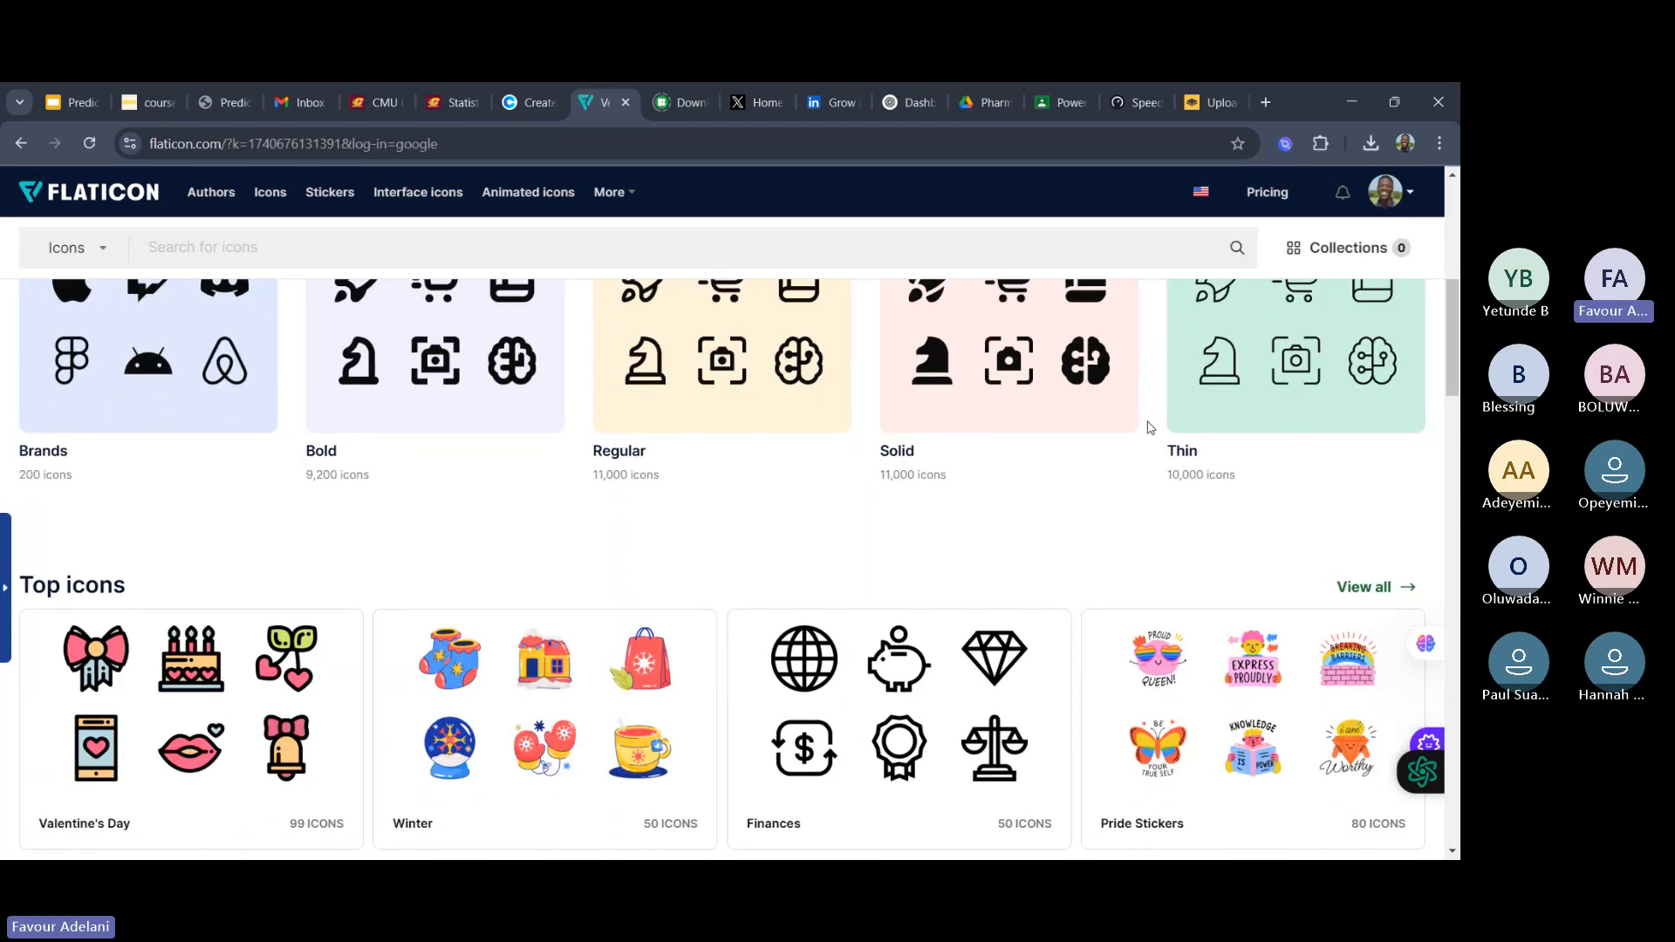
scroll(1144, 425, "up", 6)
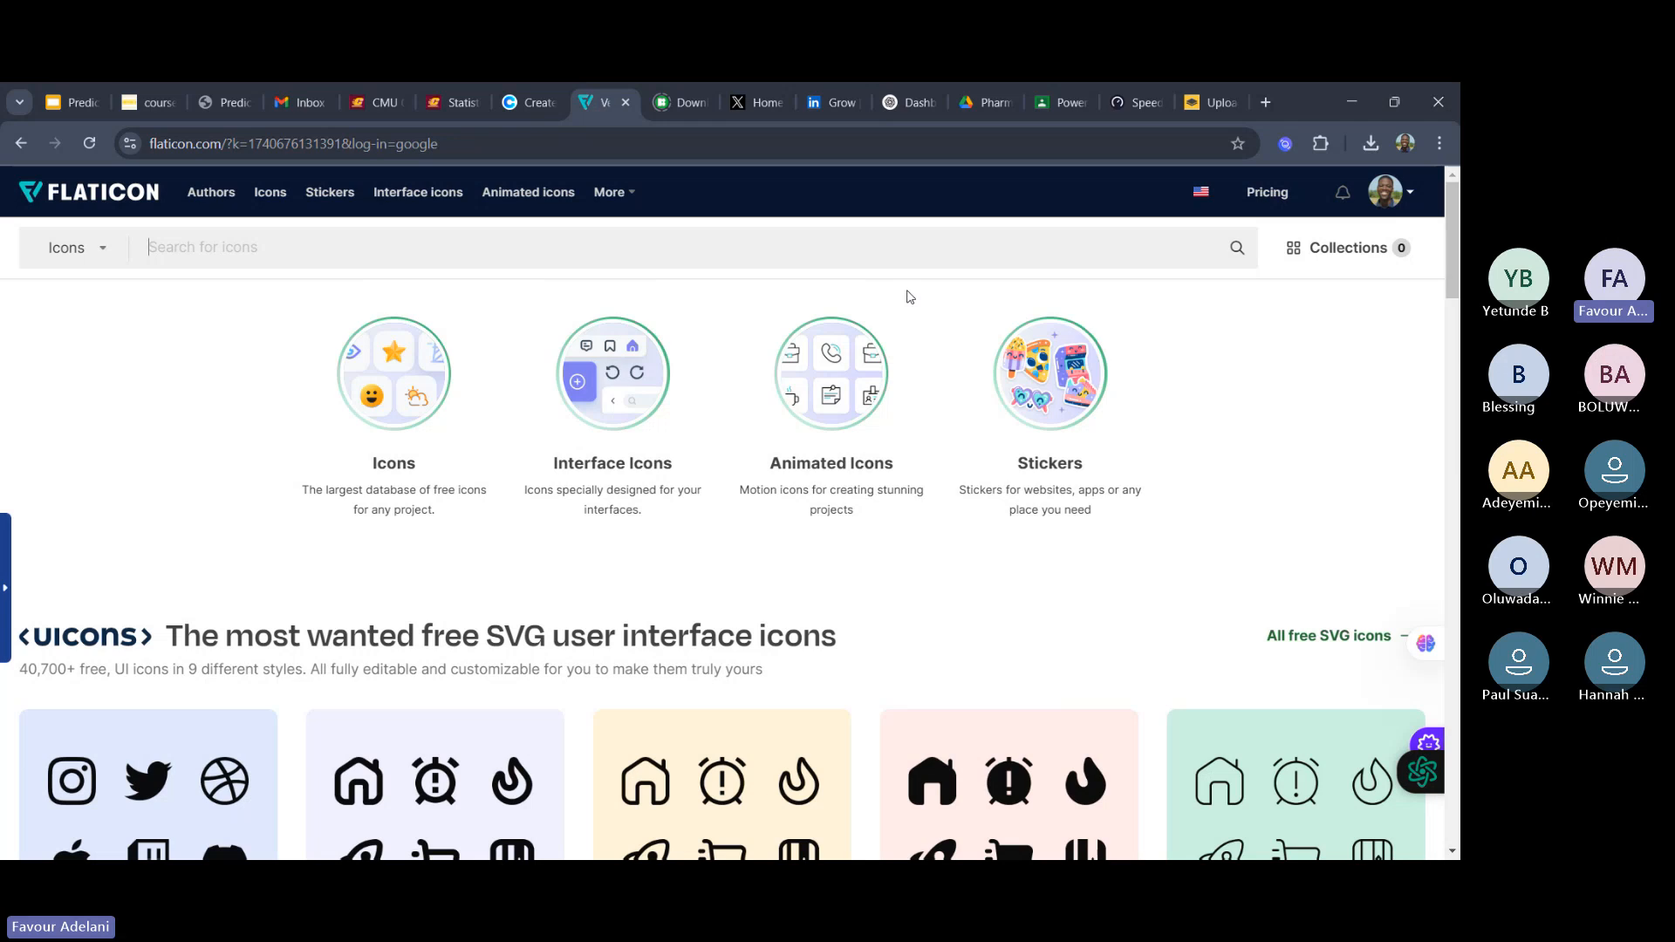
- Search the Flaticon icons for "pharmacy" and look through the results for one that suits the dashboard
type("pharmacy")
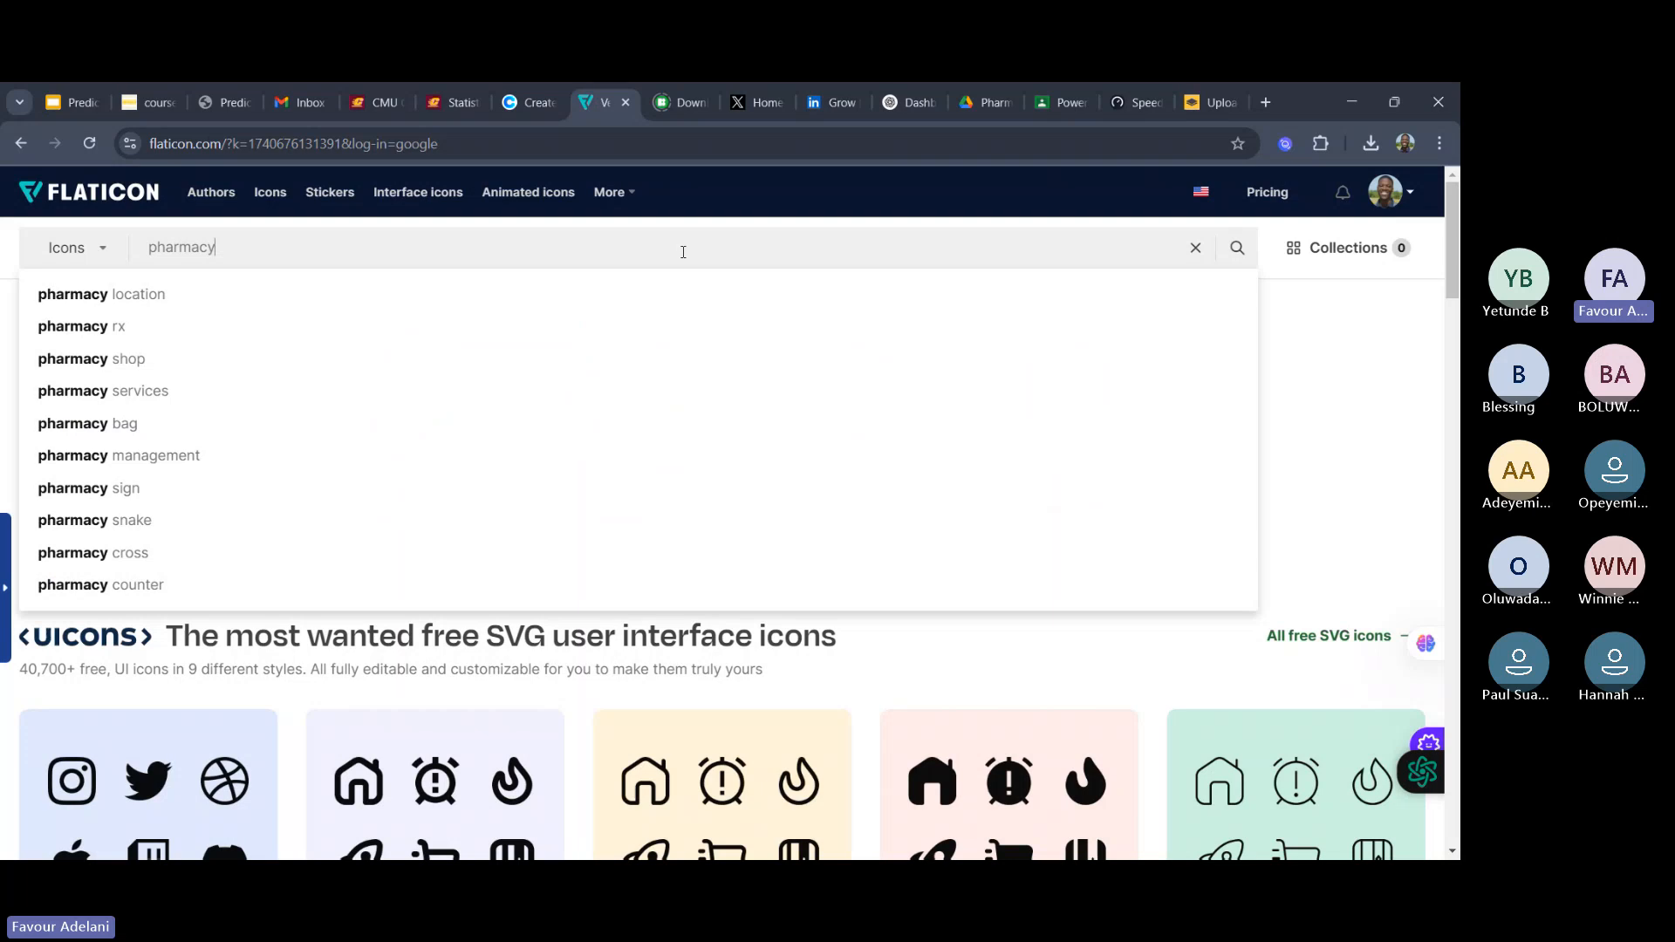
key("Return")
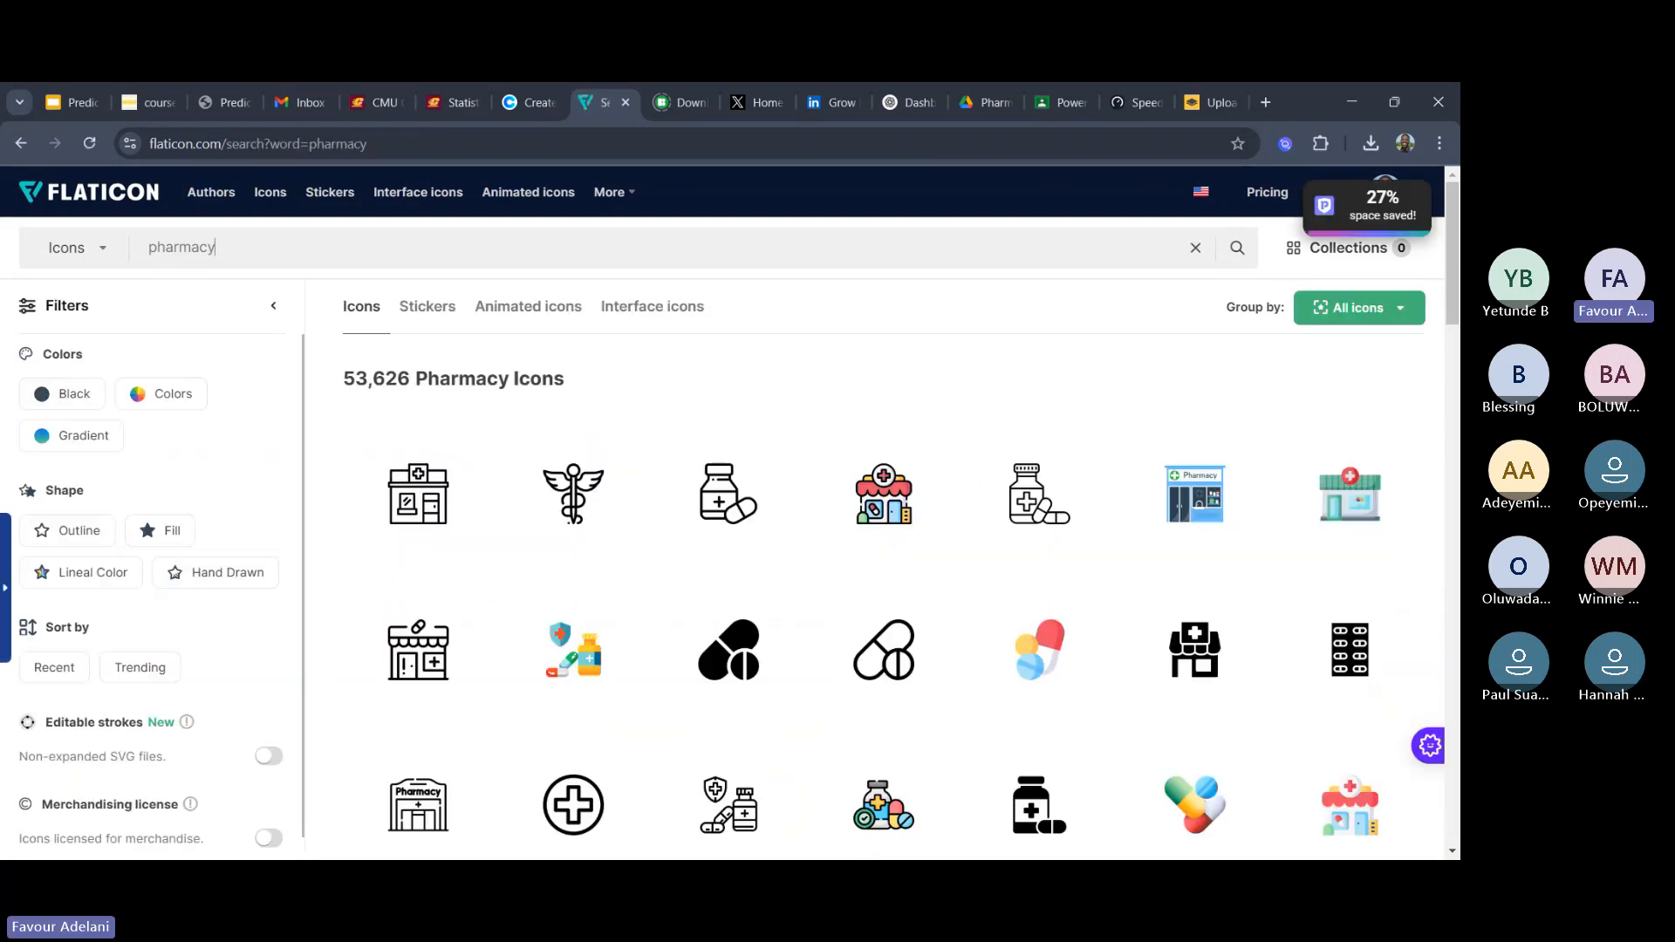
scroll(883, 567, "down", 1)
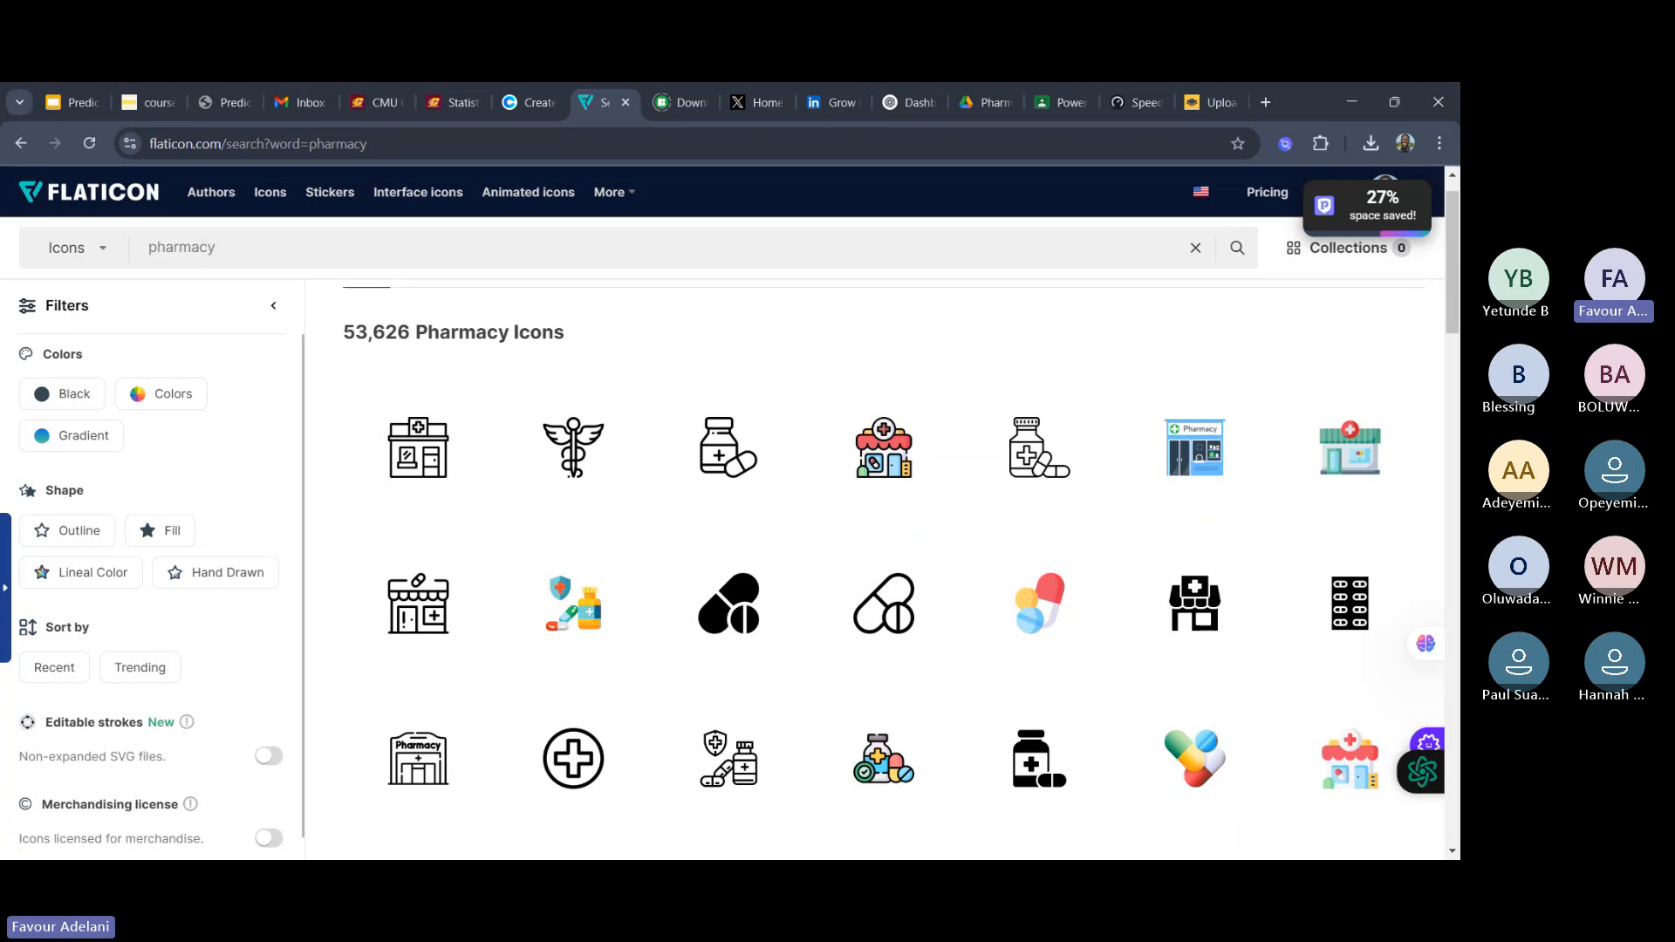
scroll(884, 567, "down", 1)
scroll(883, 567, "down", 1)
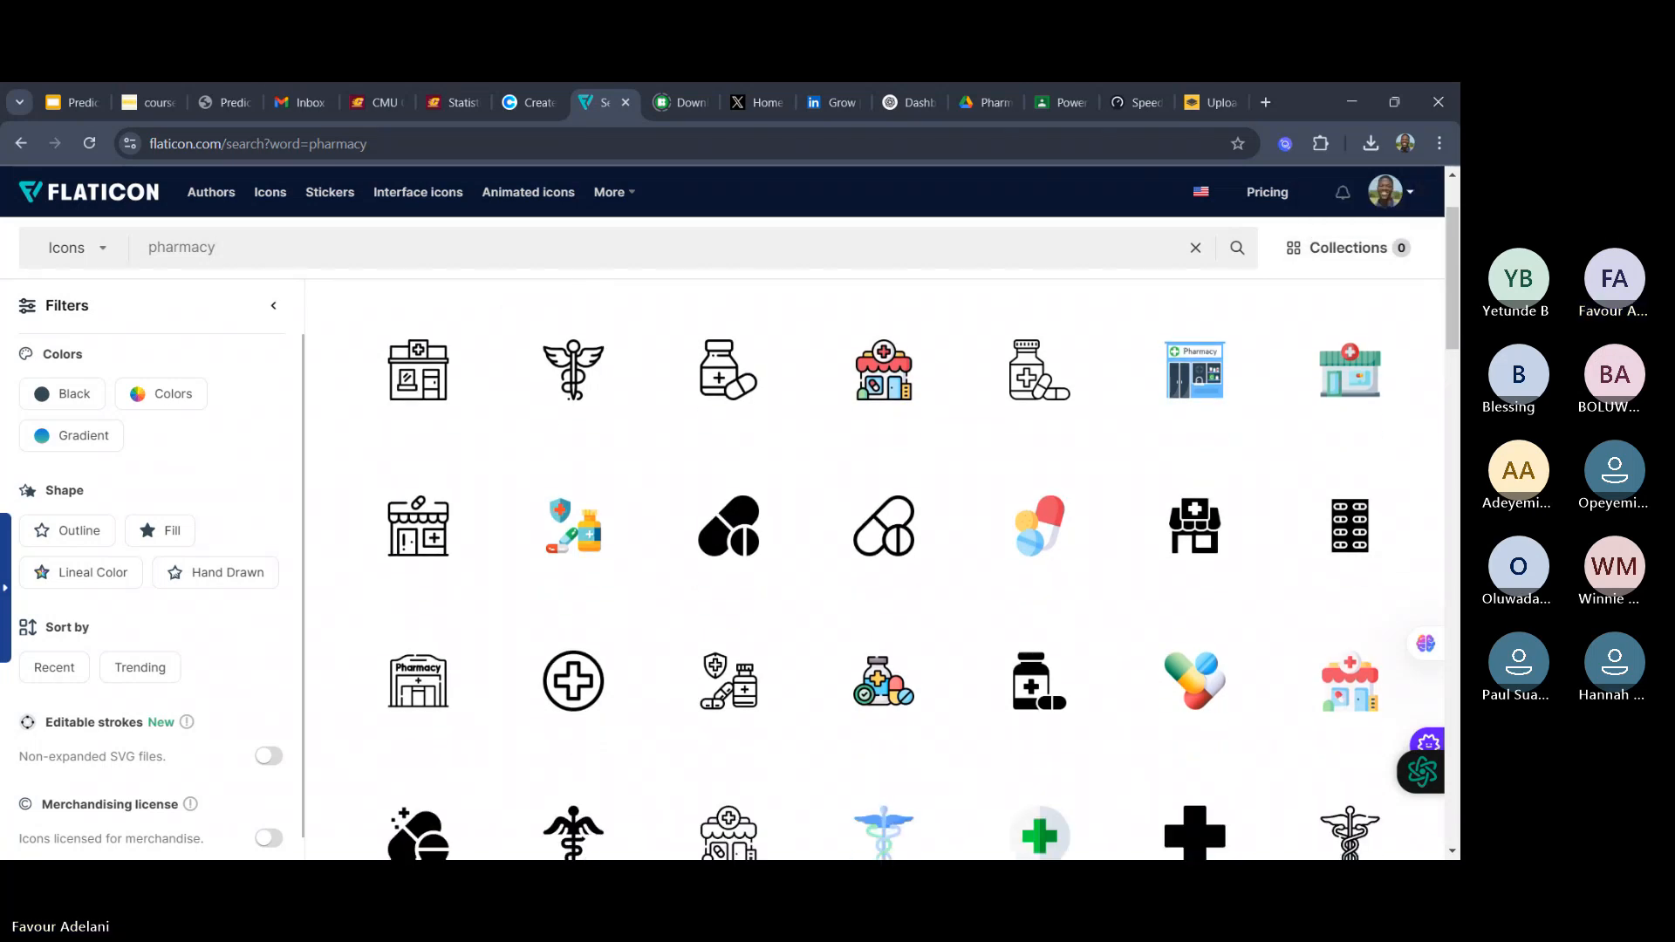
scroll(884, 567, "down", 1)
scroll(883, 567, "up", 1)
scroll(884, 567, "down", 5)
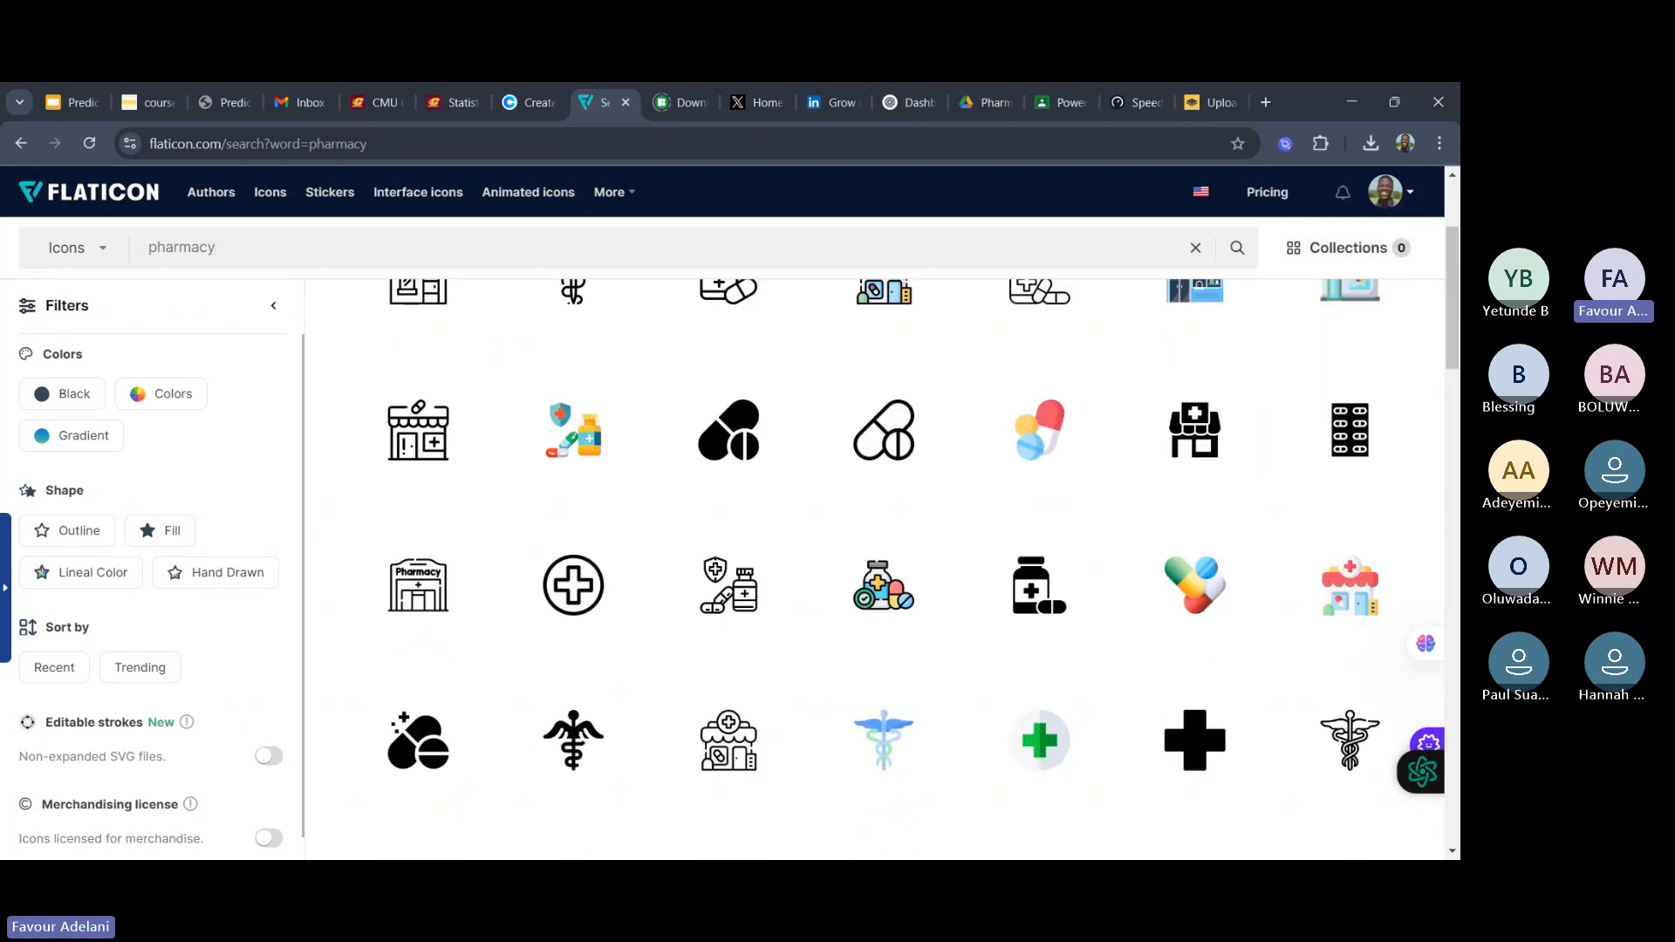
scroll(884, 566, "down", 3)
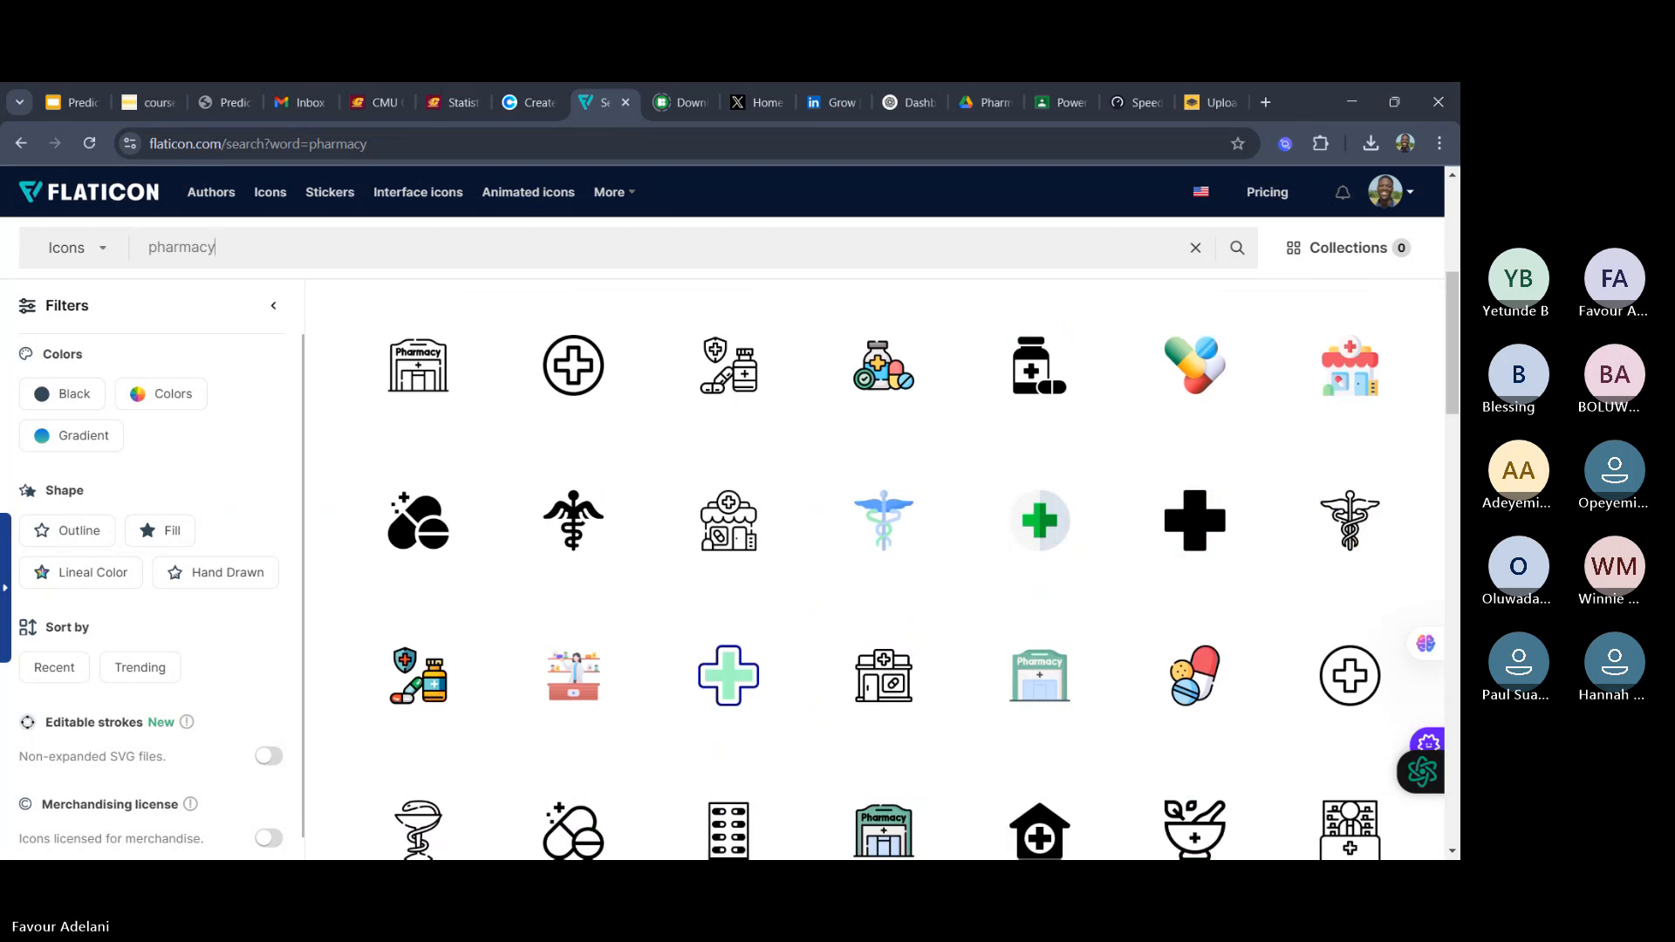
scroll(884, 567, "up", 7)
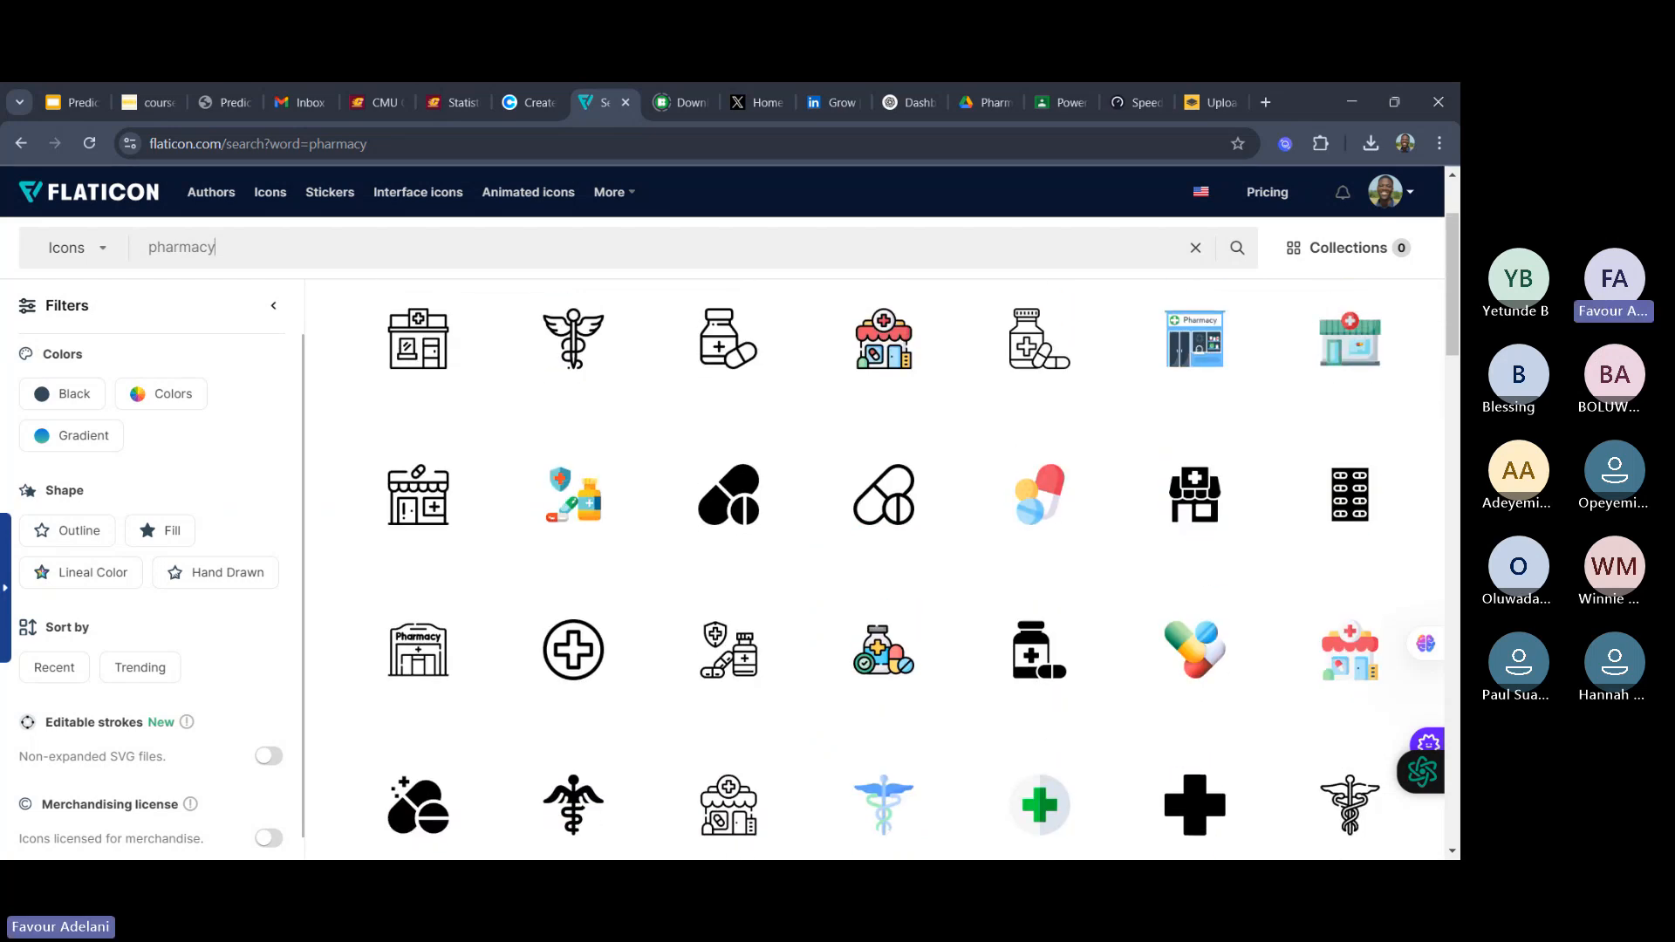
scroll(883, 567, "down", 5)
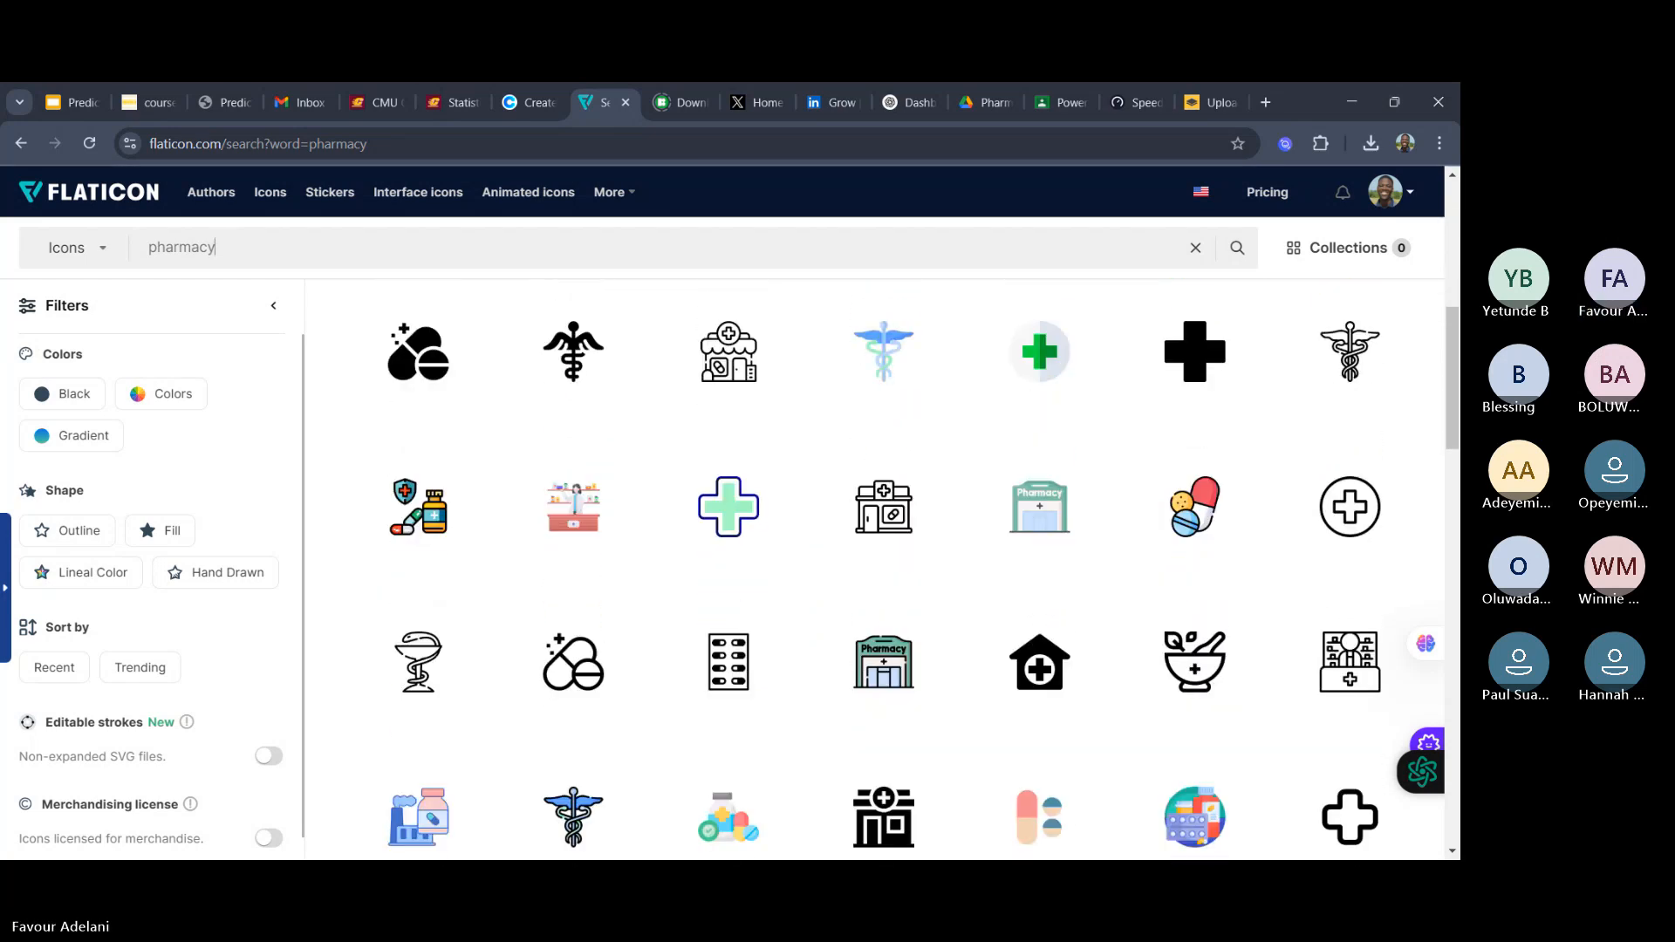
scroll(883, 567, "down", 1)
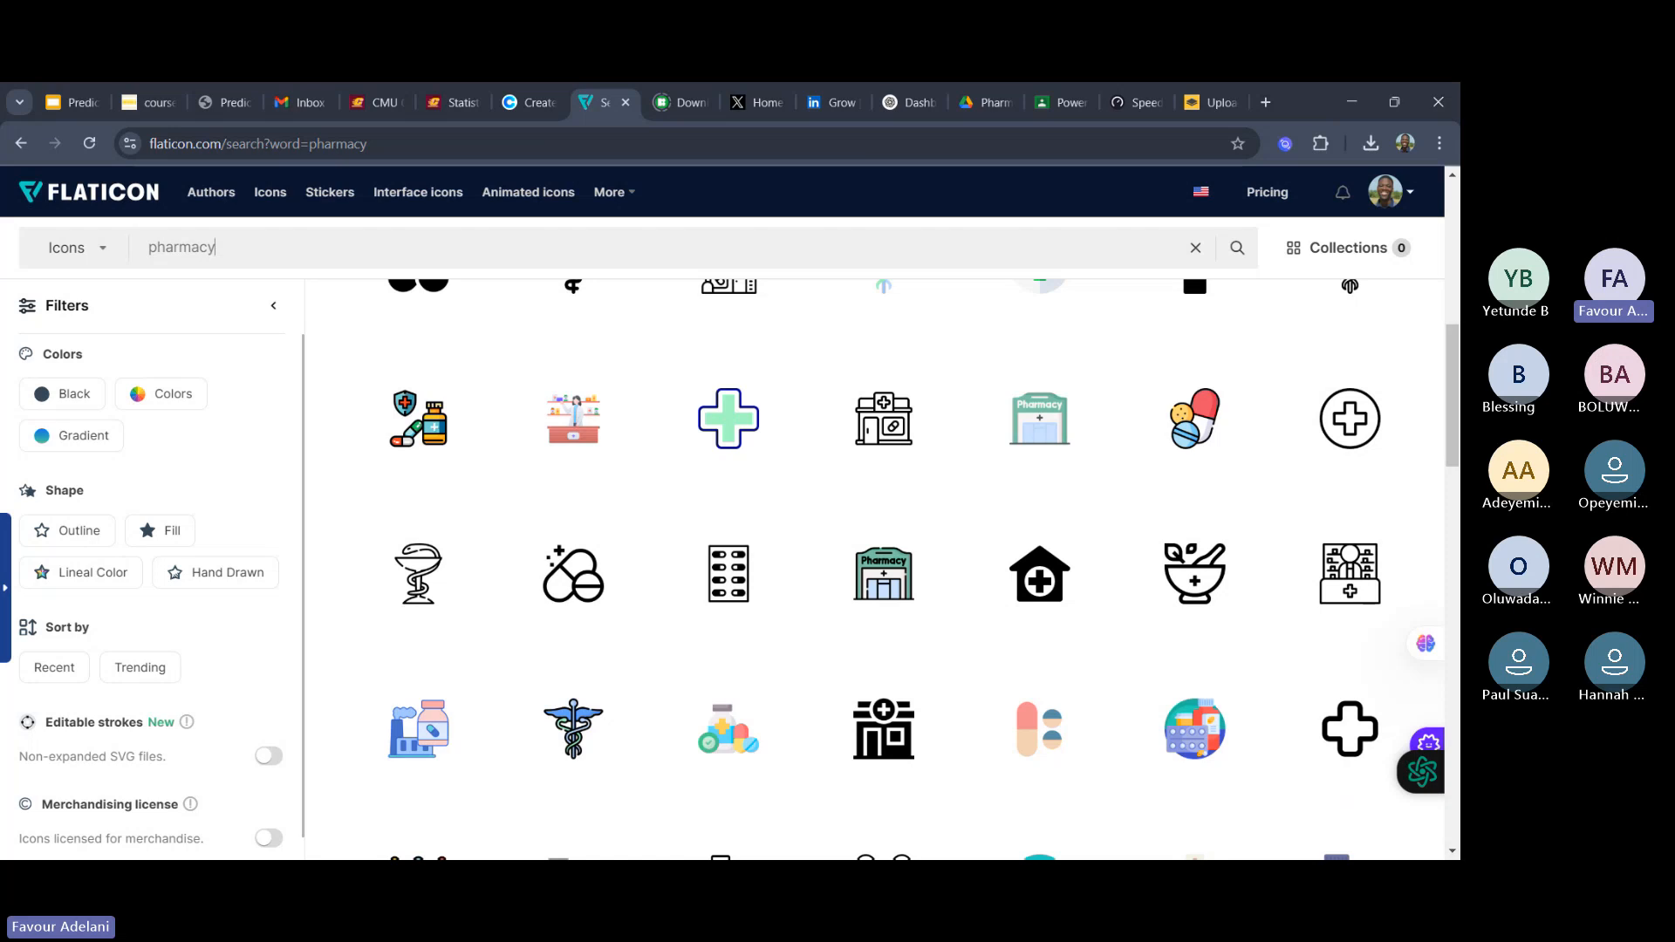
scroll(884, 567, "up", 1)
scroll(883, 567, "up", 5)
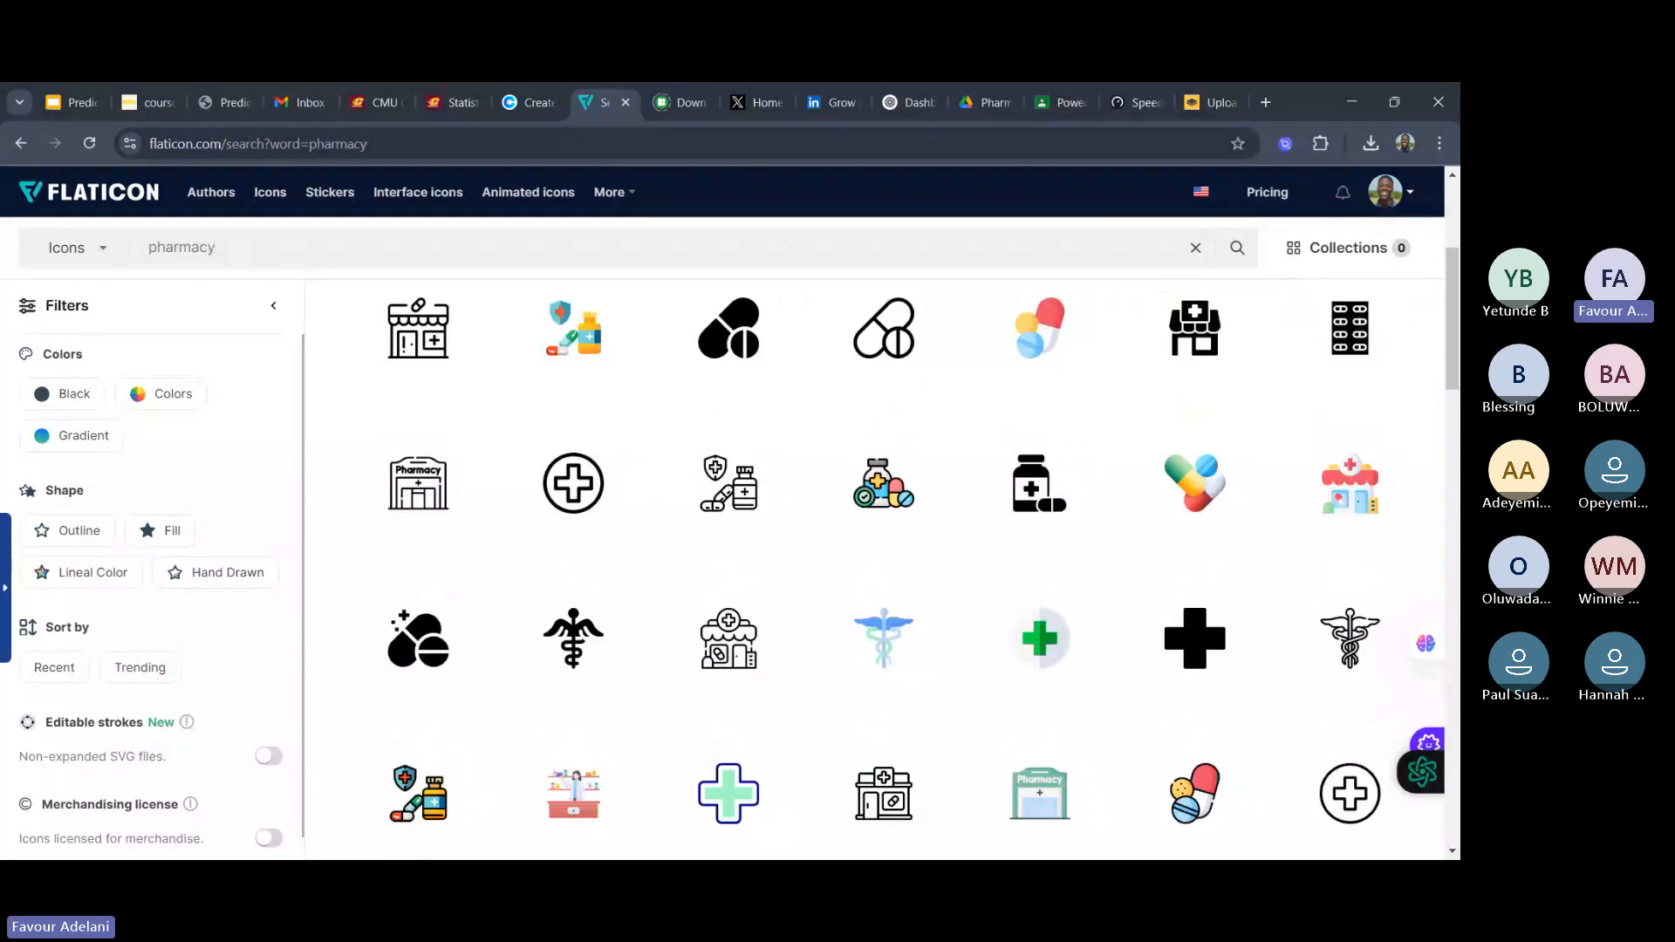
- Open the outlined medicine bottle with two capsules from the pharmacy results and bring it into the icon editor
scroll(884, 567, "up", 2)
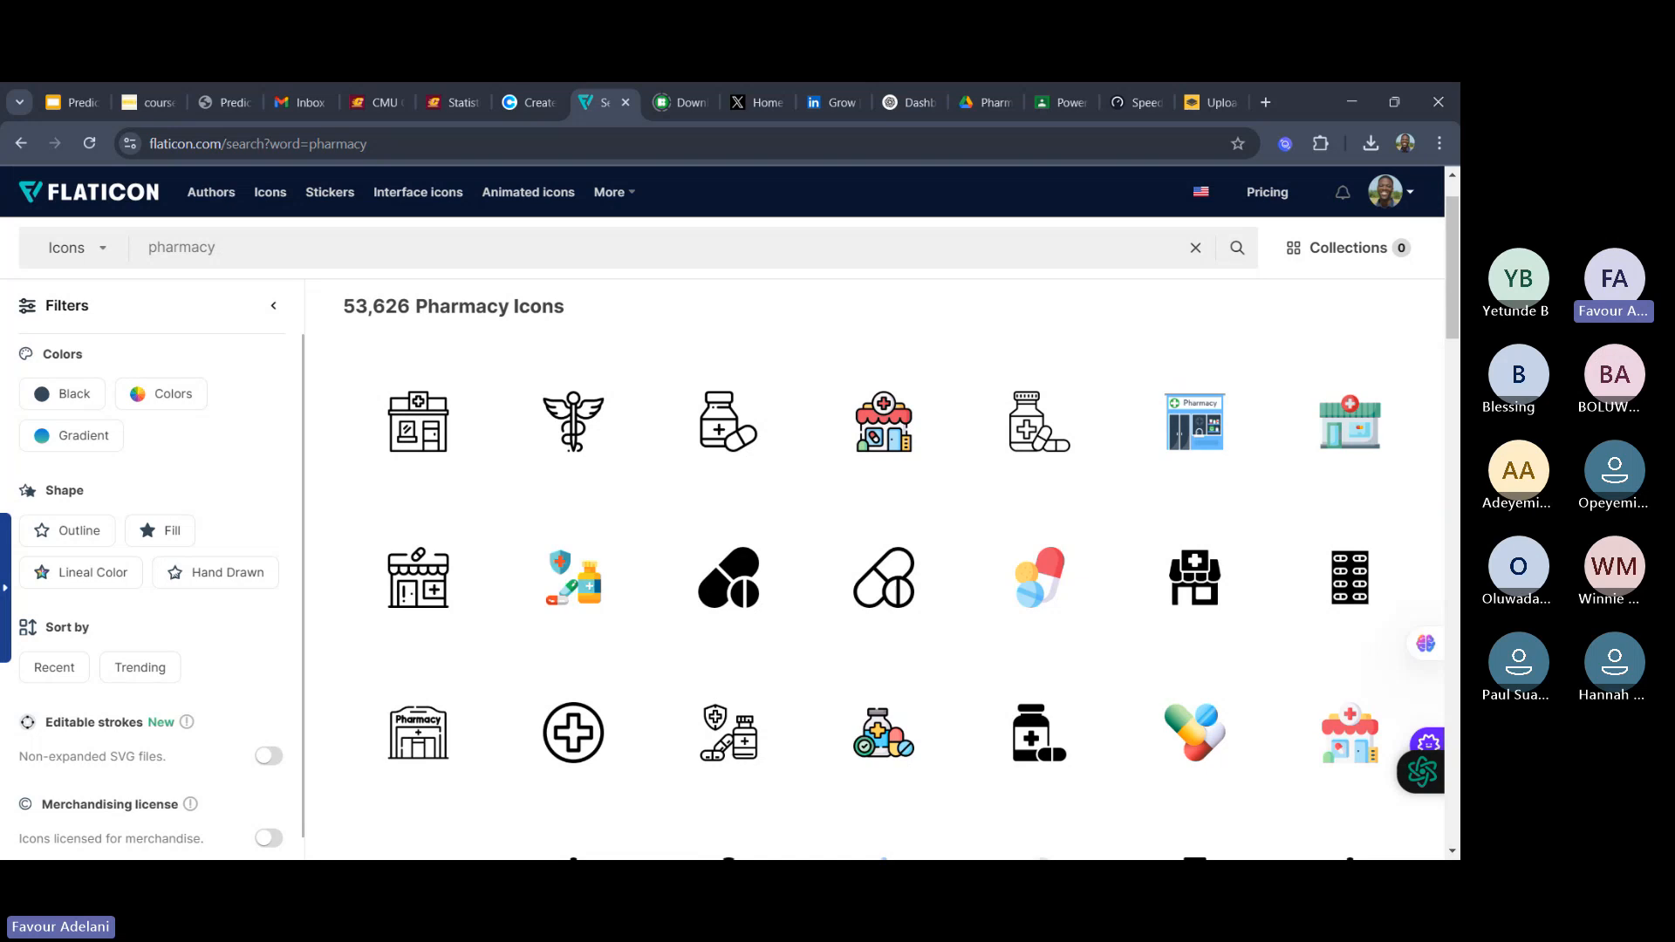
scroll(884, 567, "down", 1)
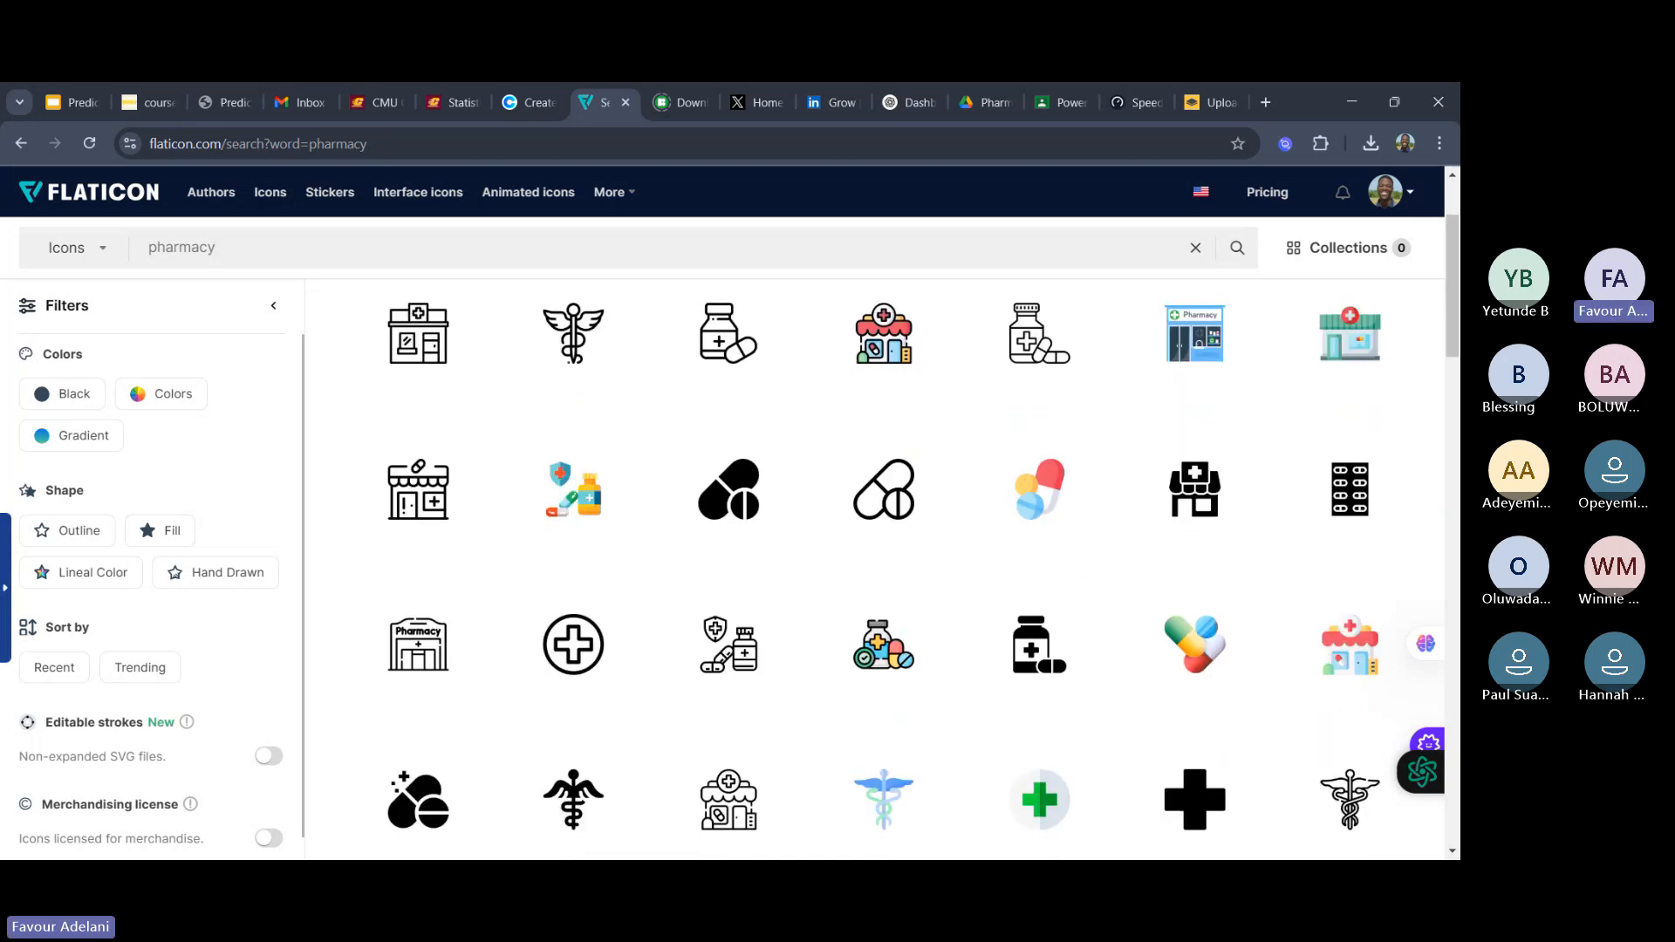
scroll(883, 567, "up", 1)
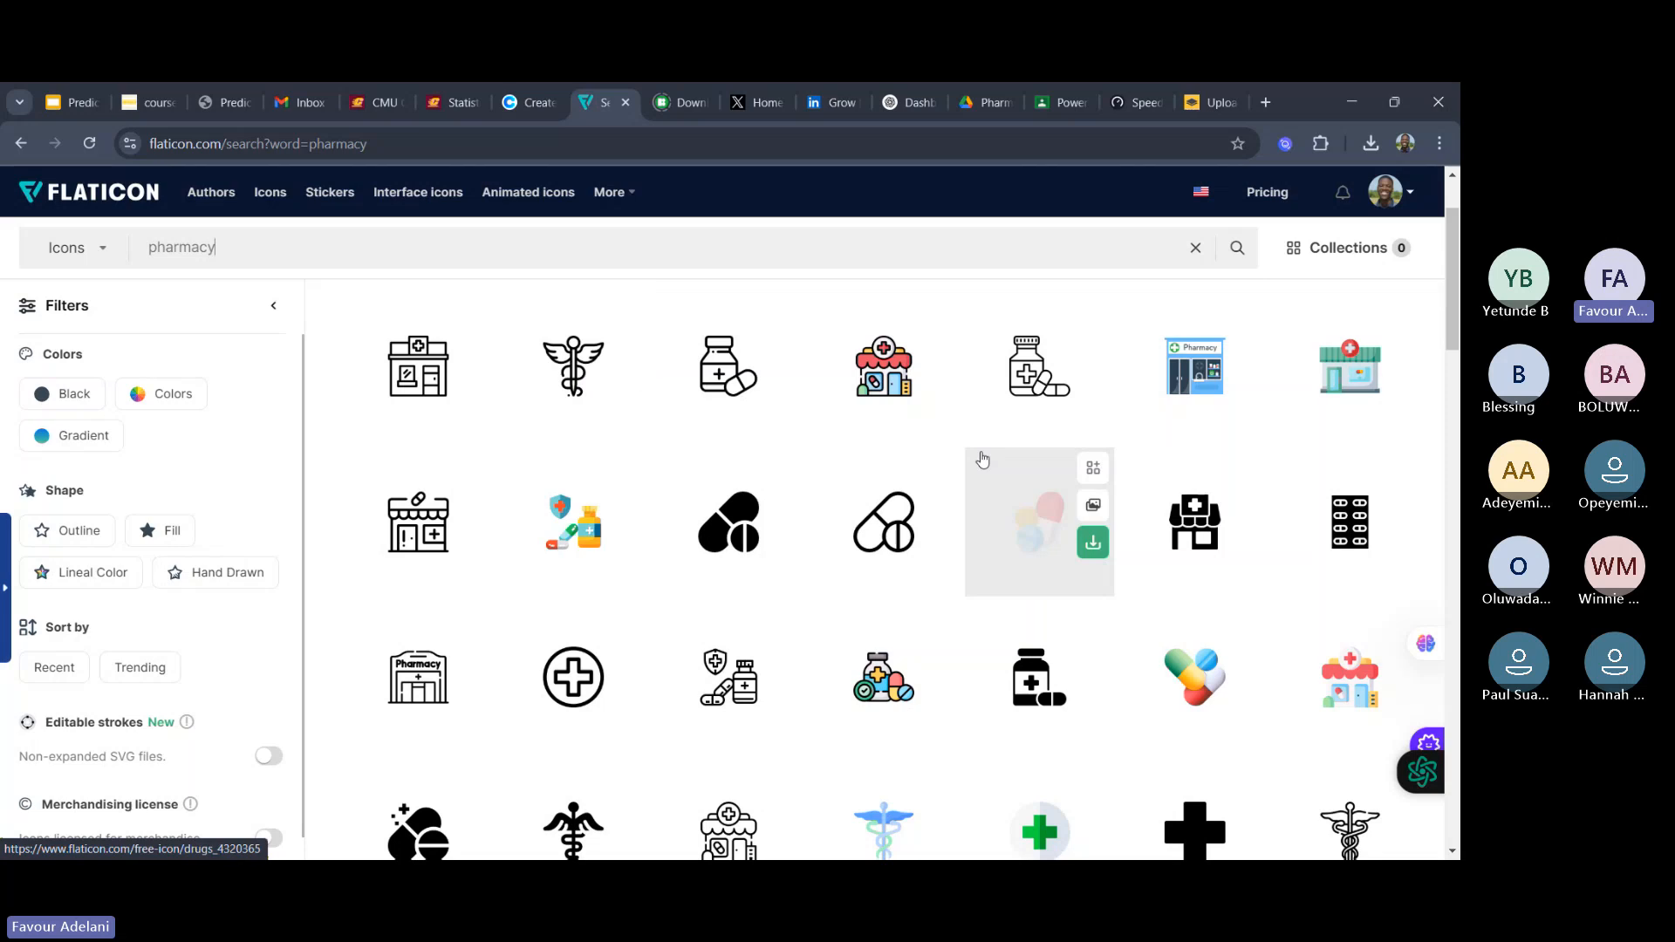
left_click(1038, 367)
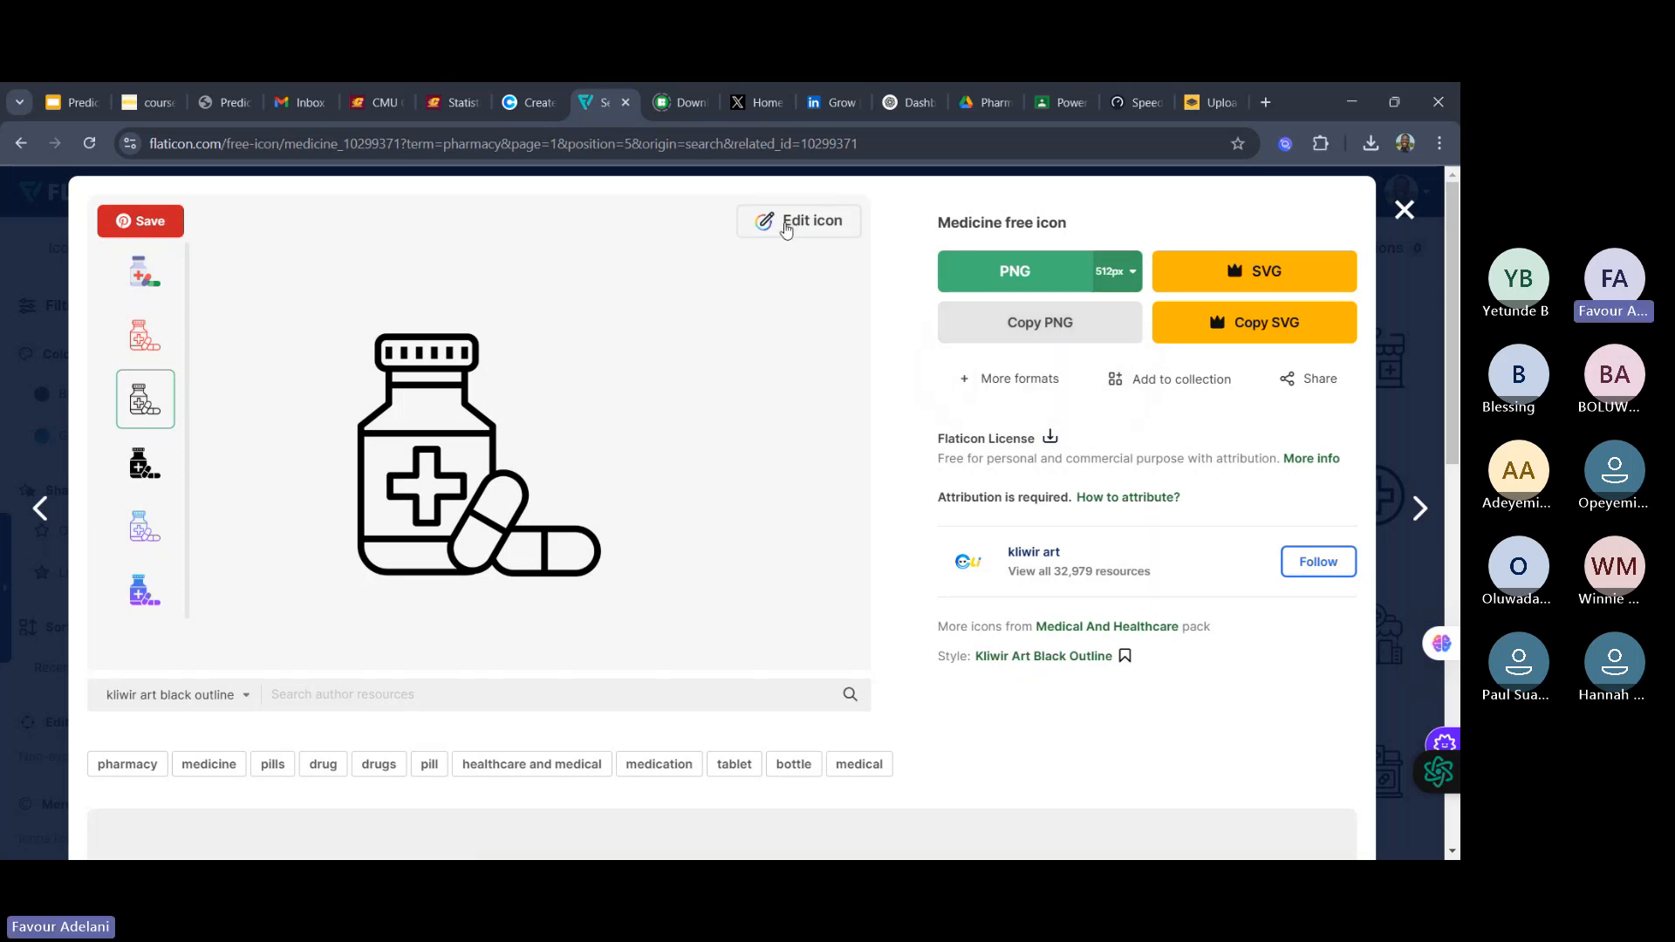
left_click(786, 230)
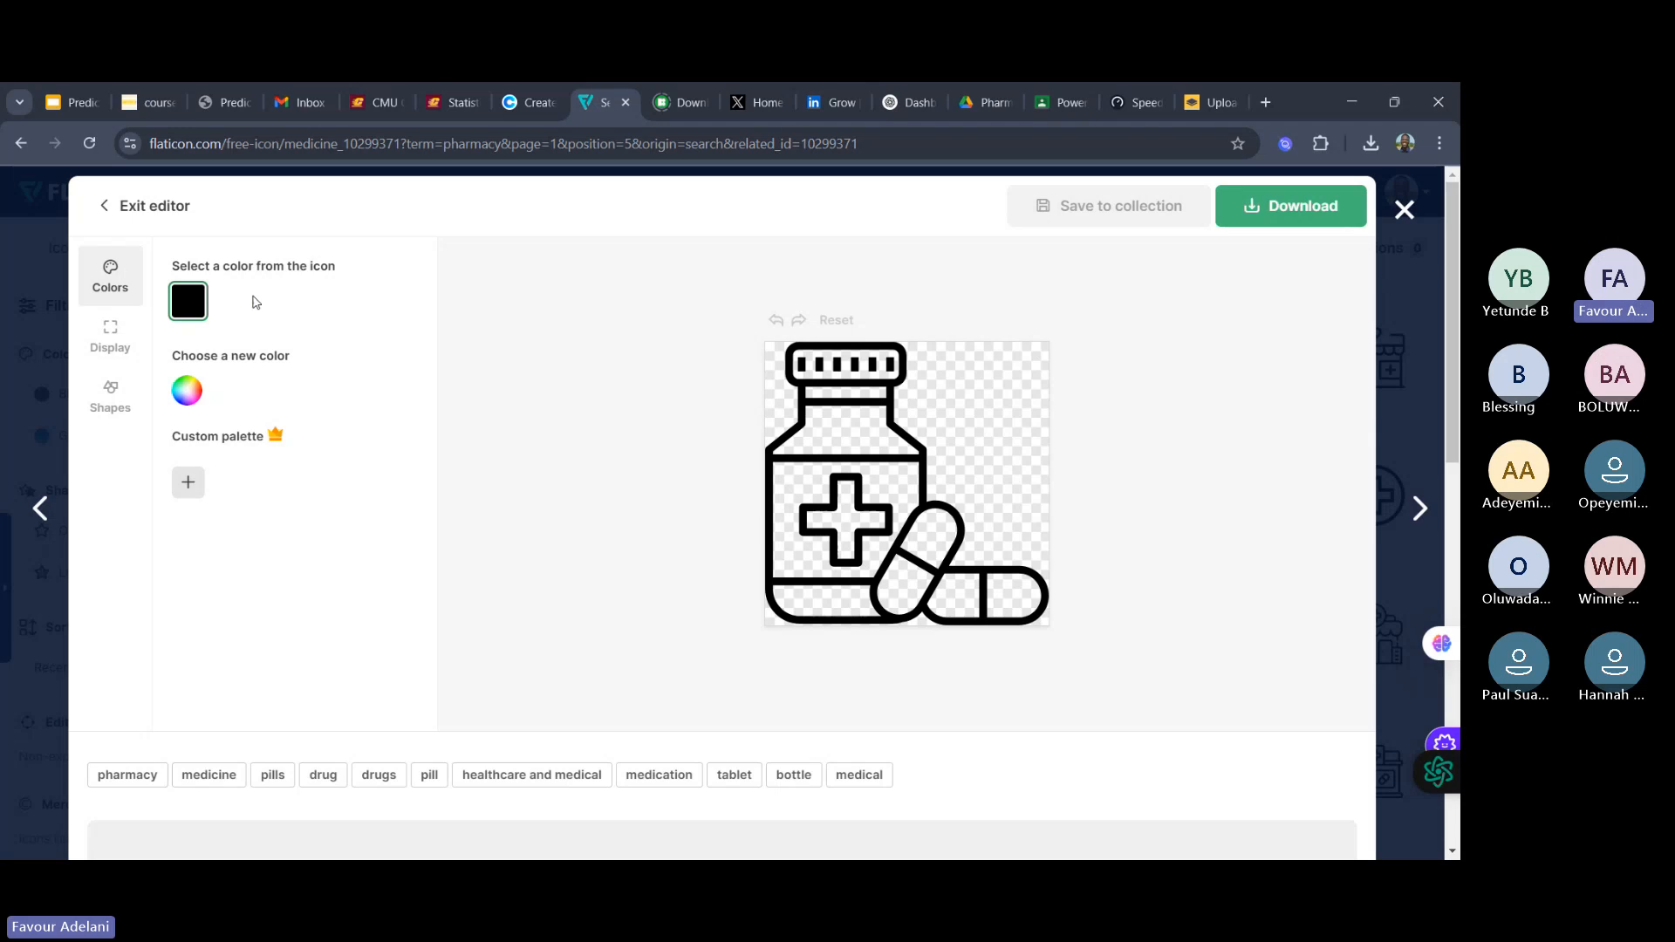
- Try several green shades on the medicine icon, including #16C260, #07E466 and #0FD163, and return it to black #000000
left_click(175, 390)
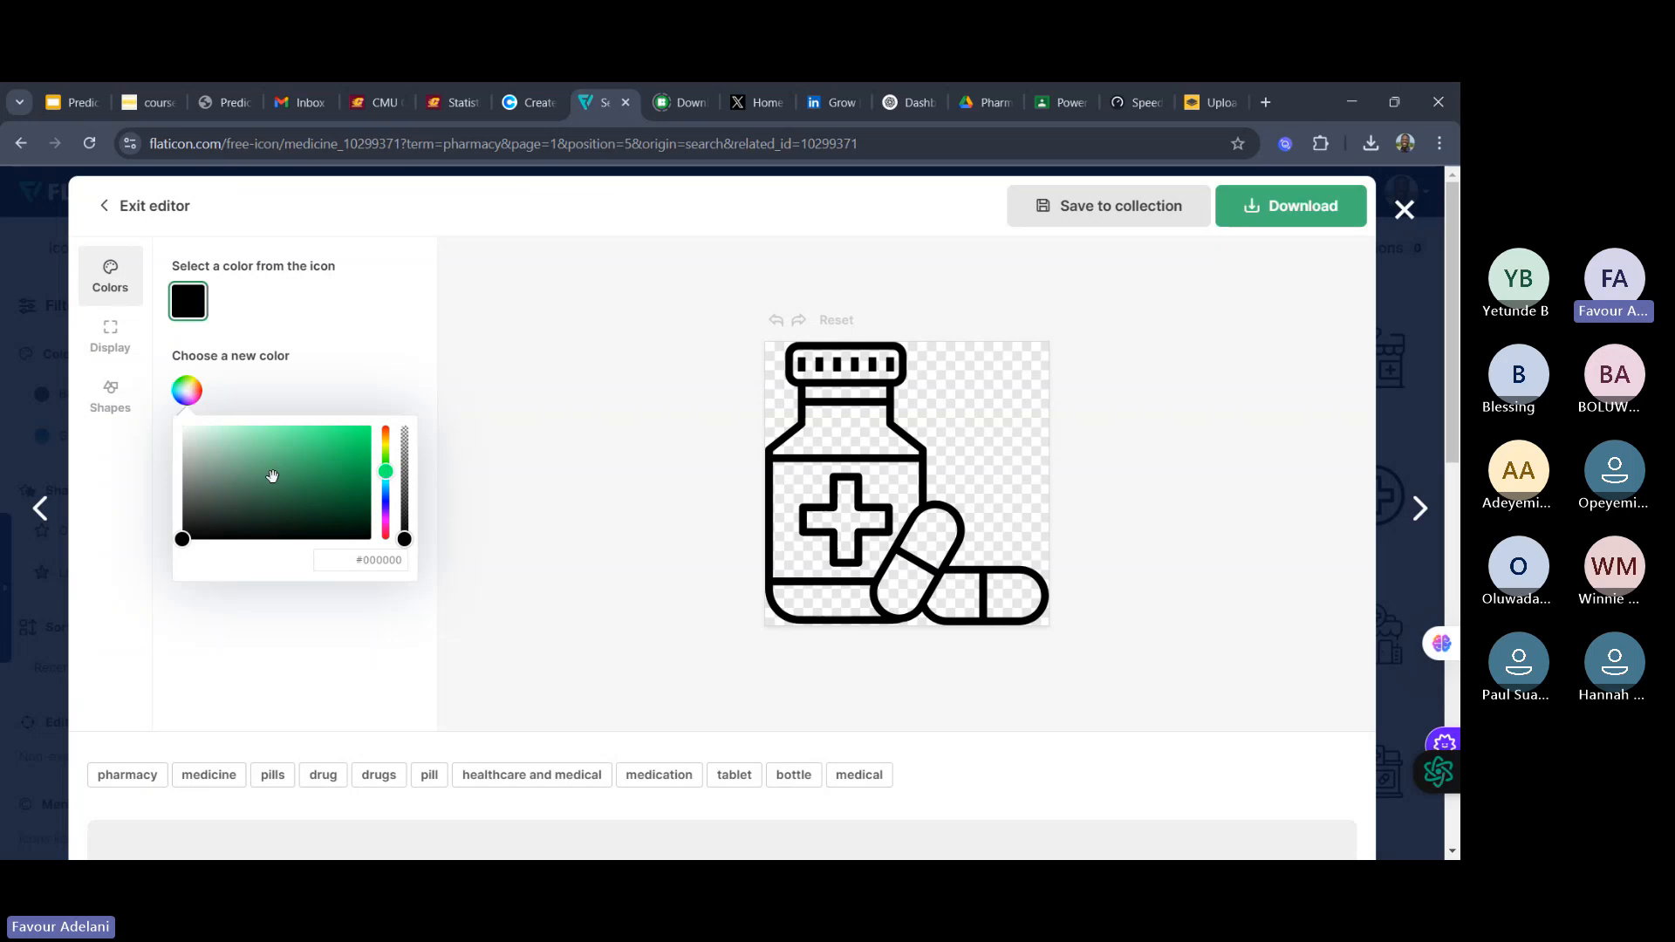
left_click(344, 457)
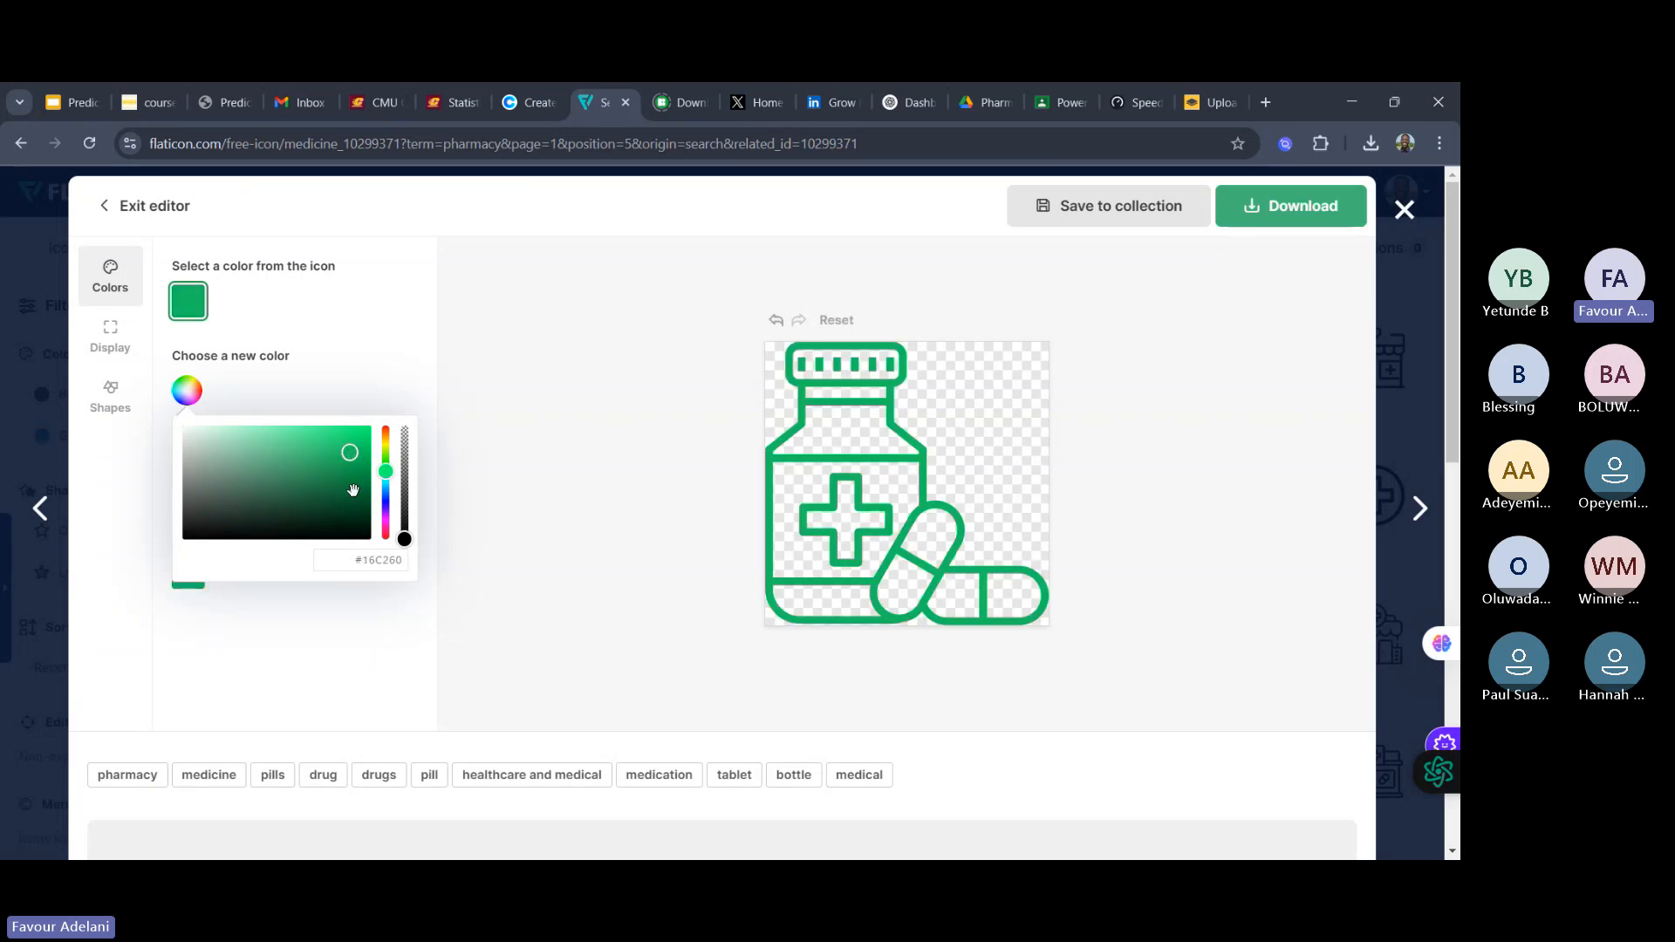
left_click(353, 488)
left_click(366, 437)
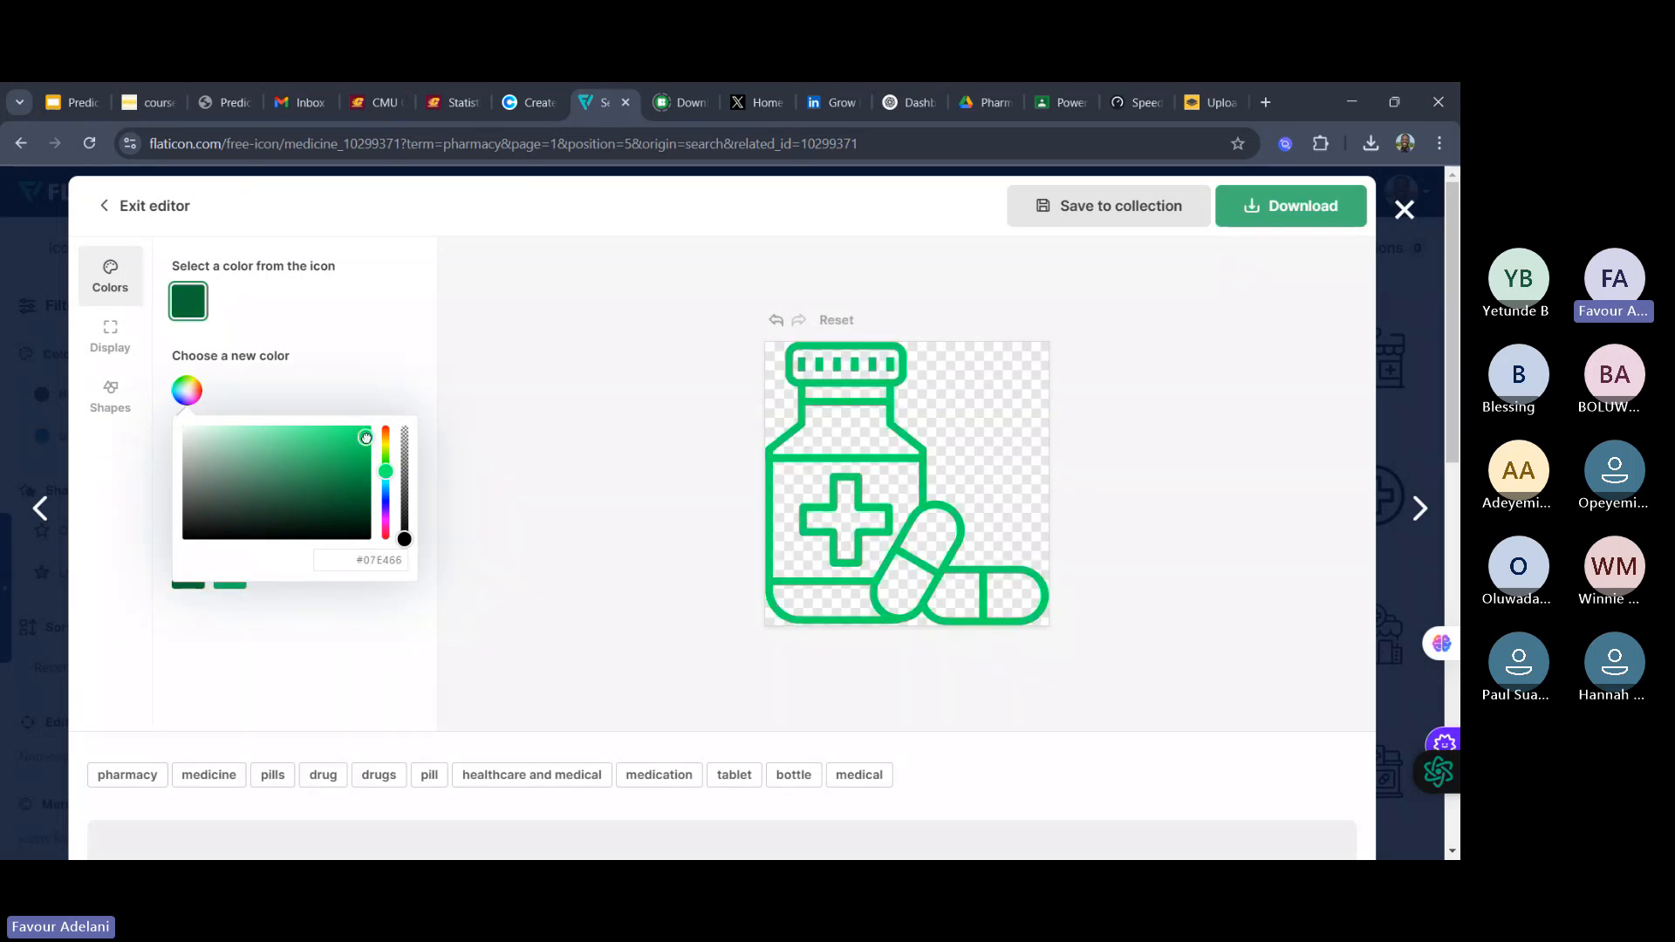
left_click(337, 471)
left_click(356, 445)
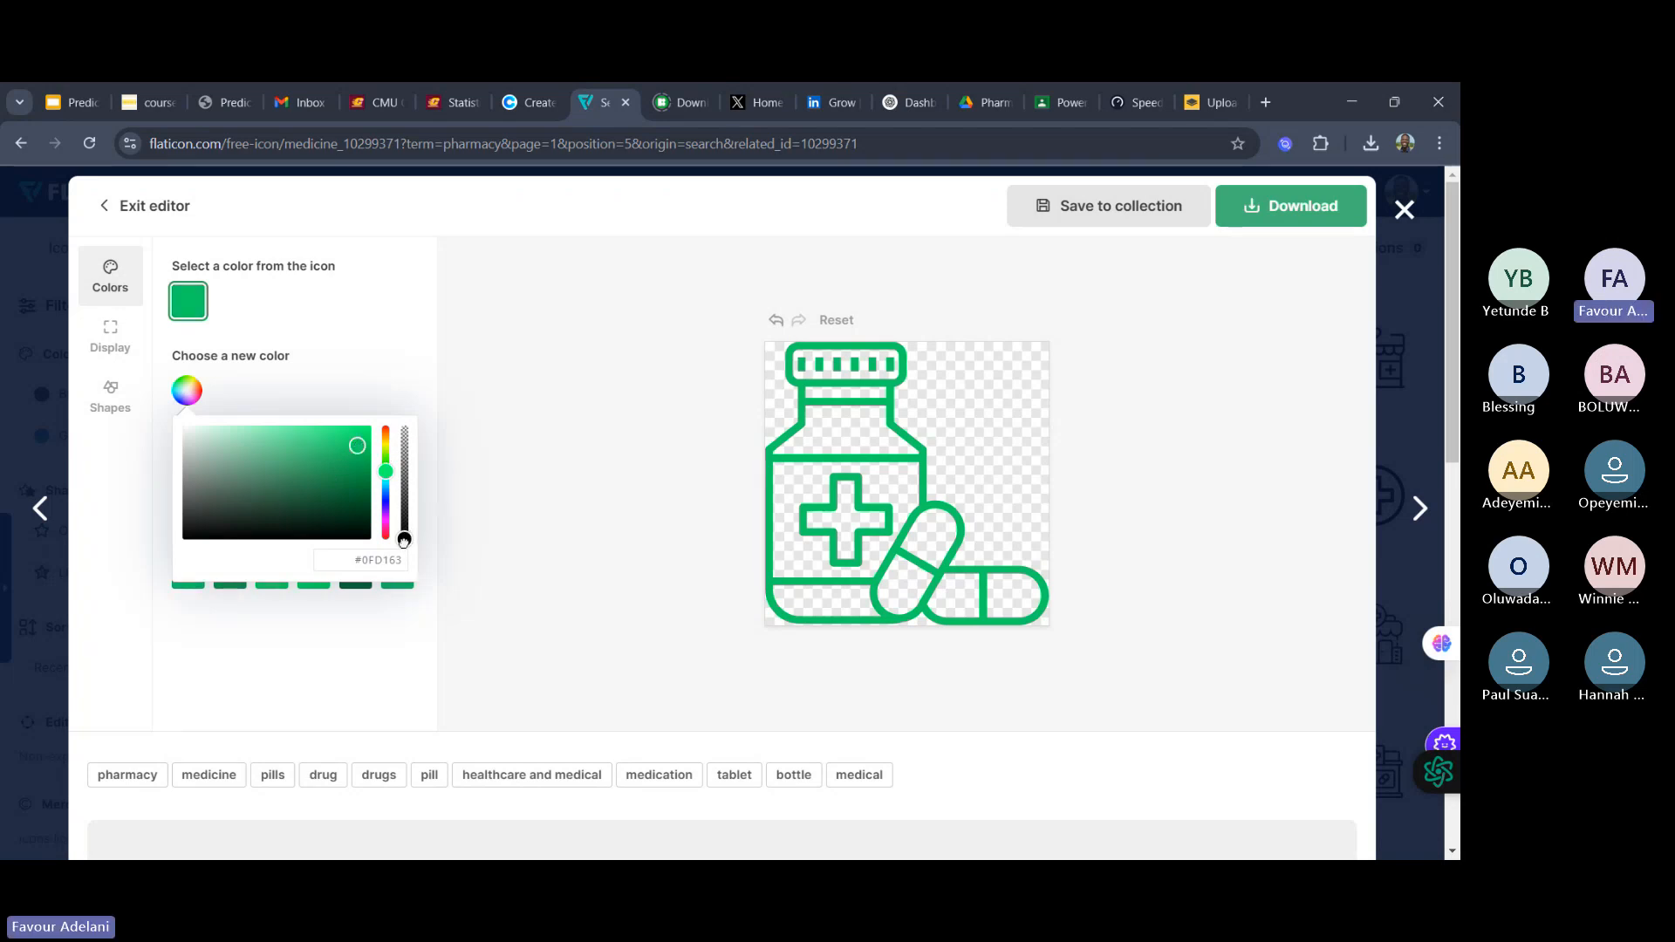
mouse_move(403, 540)
left_mouse_down()
mouse_move(419, 511)
mouse_move(426, 565)
left_mouse_up()
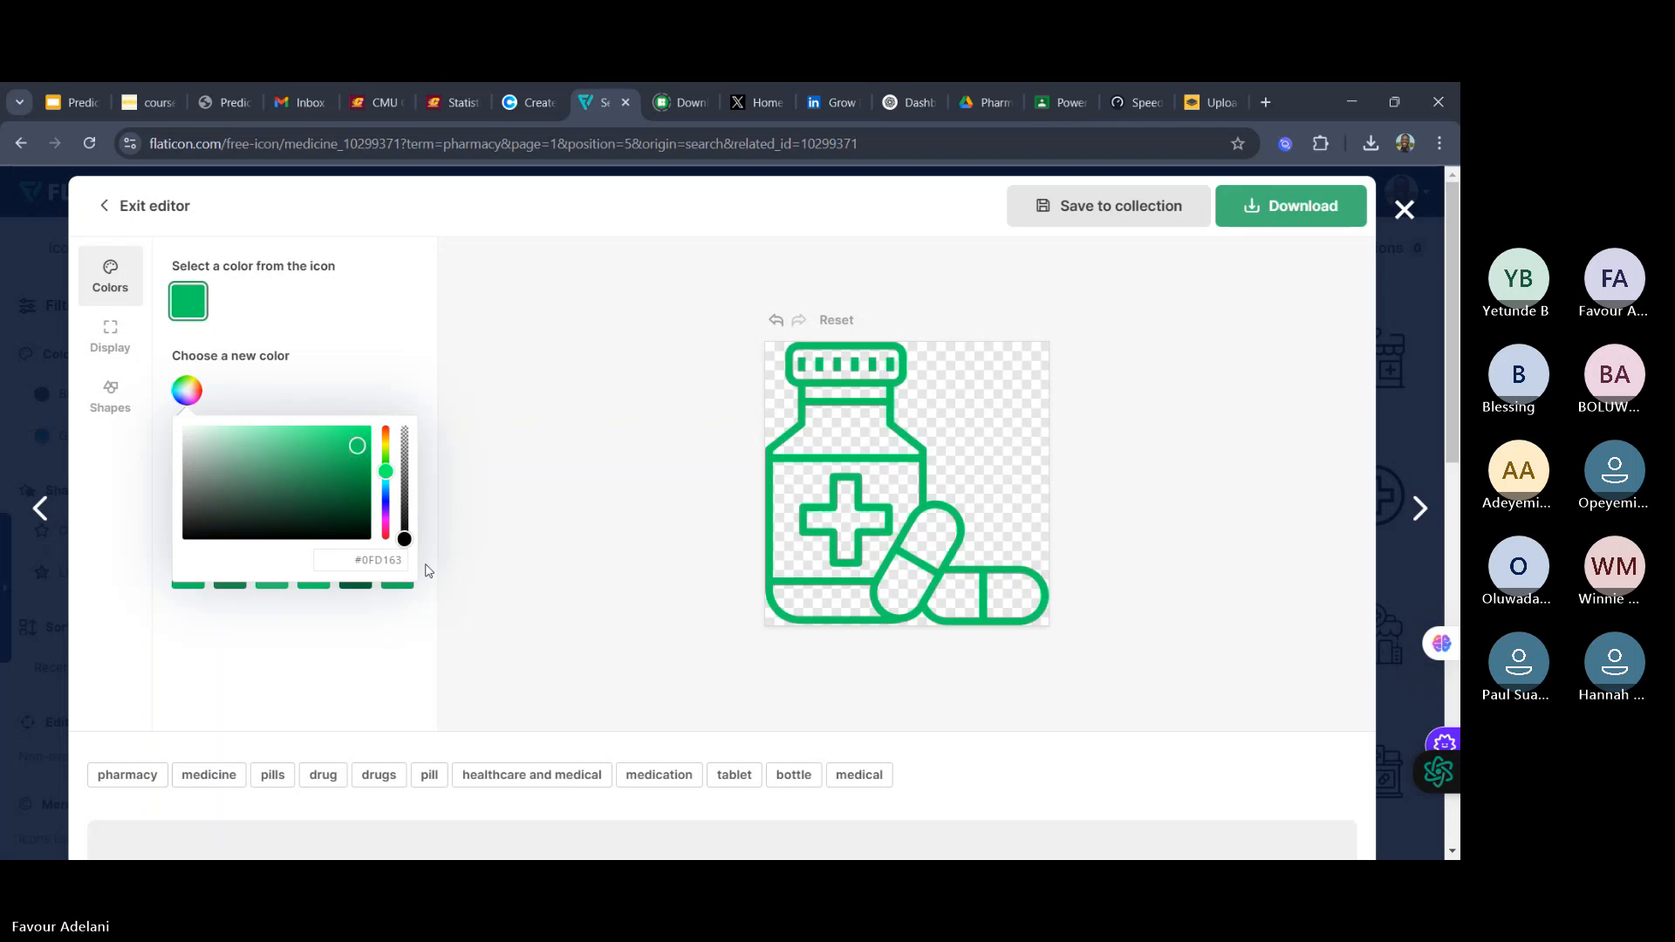
left_click_drag(351, 467, 188, 539)
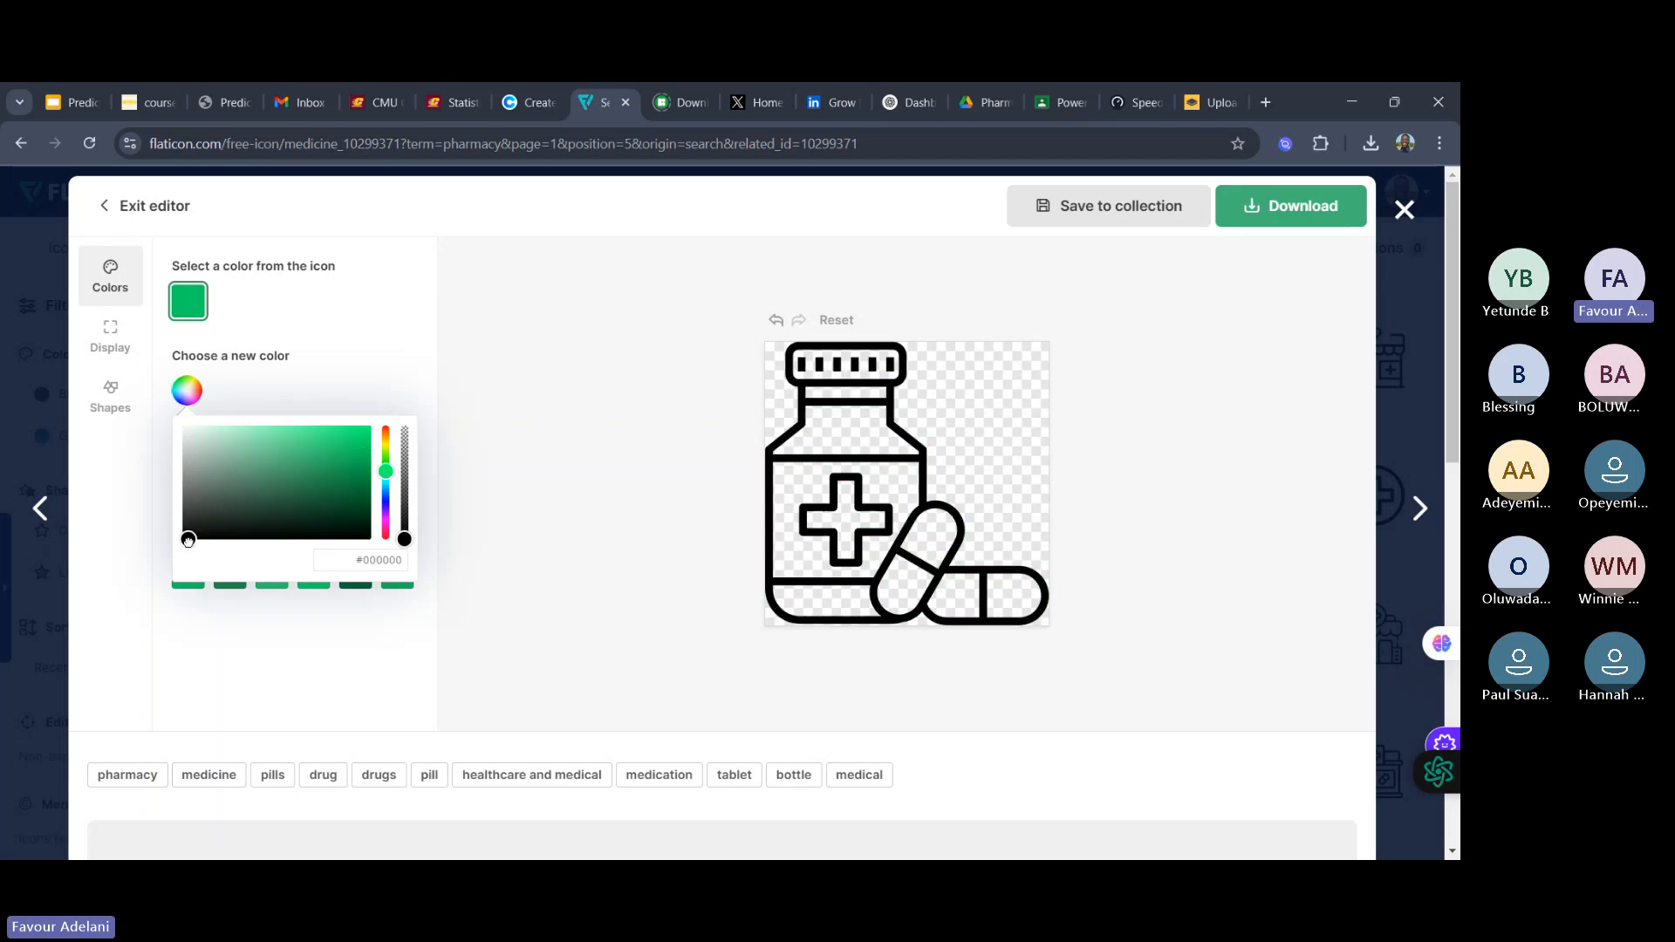
left_click(401, 329)
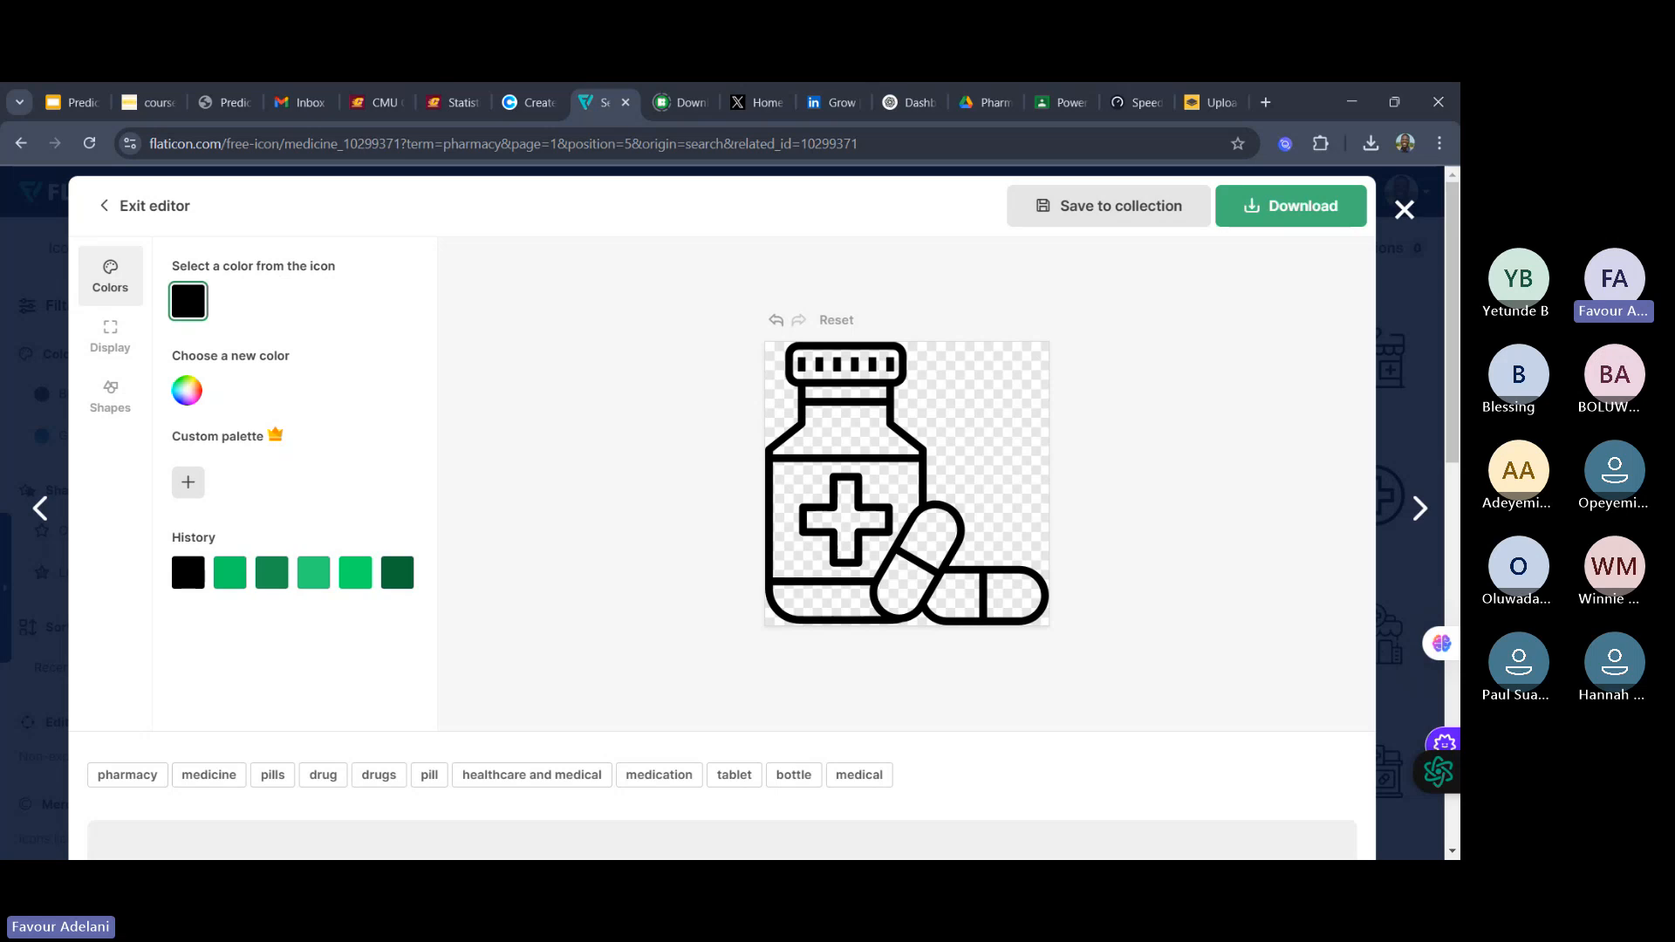
- Download the black medicine icon as a free 512px PNG and exit the icon editor
left_click(1337, 213)
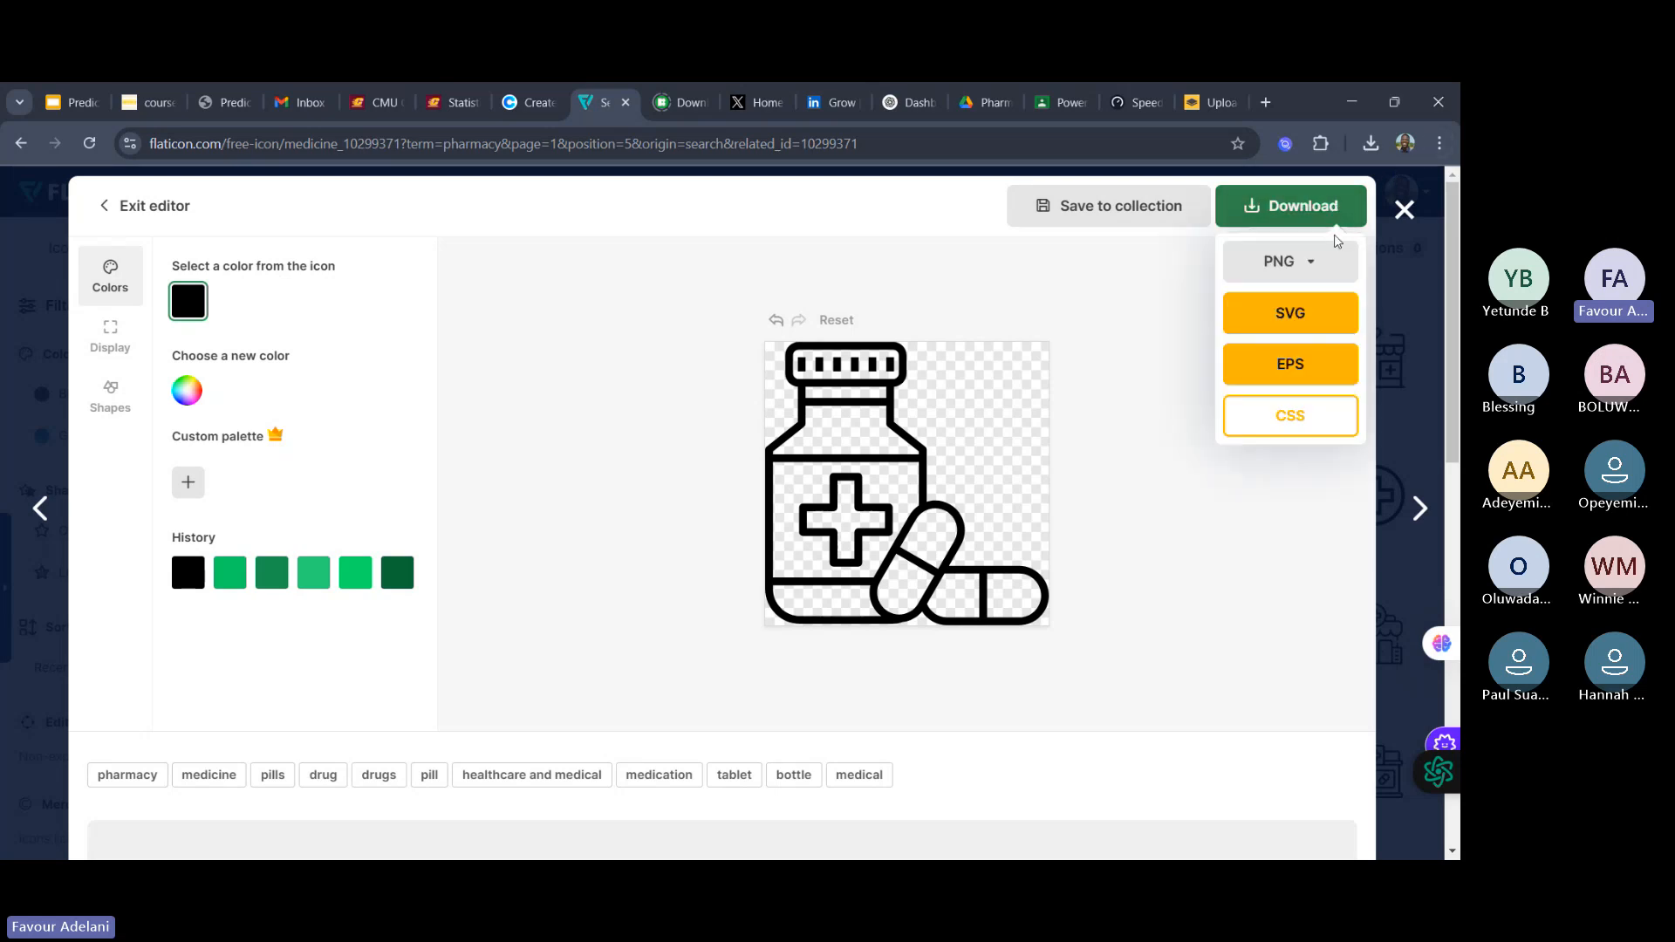
left_click(1312, 275)
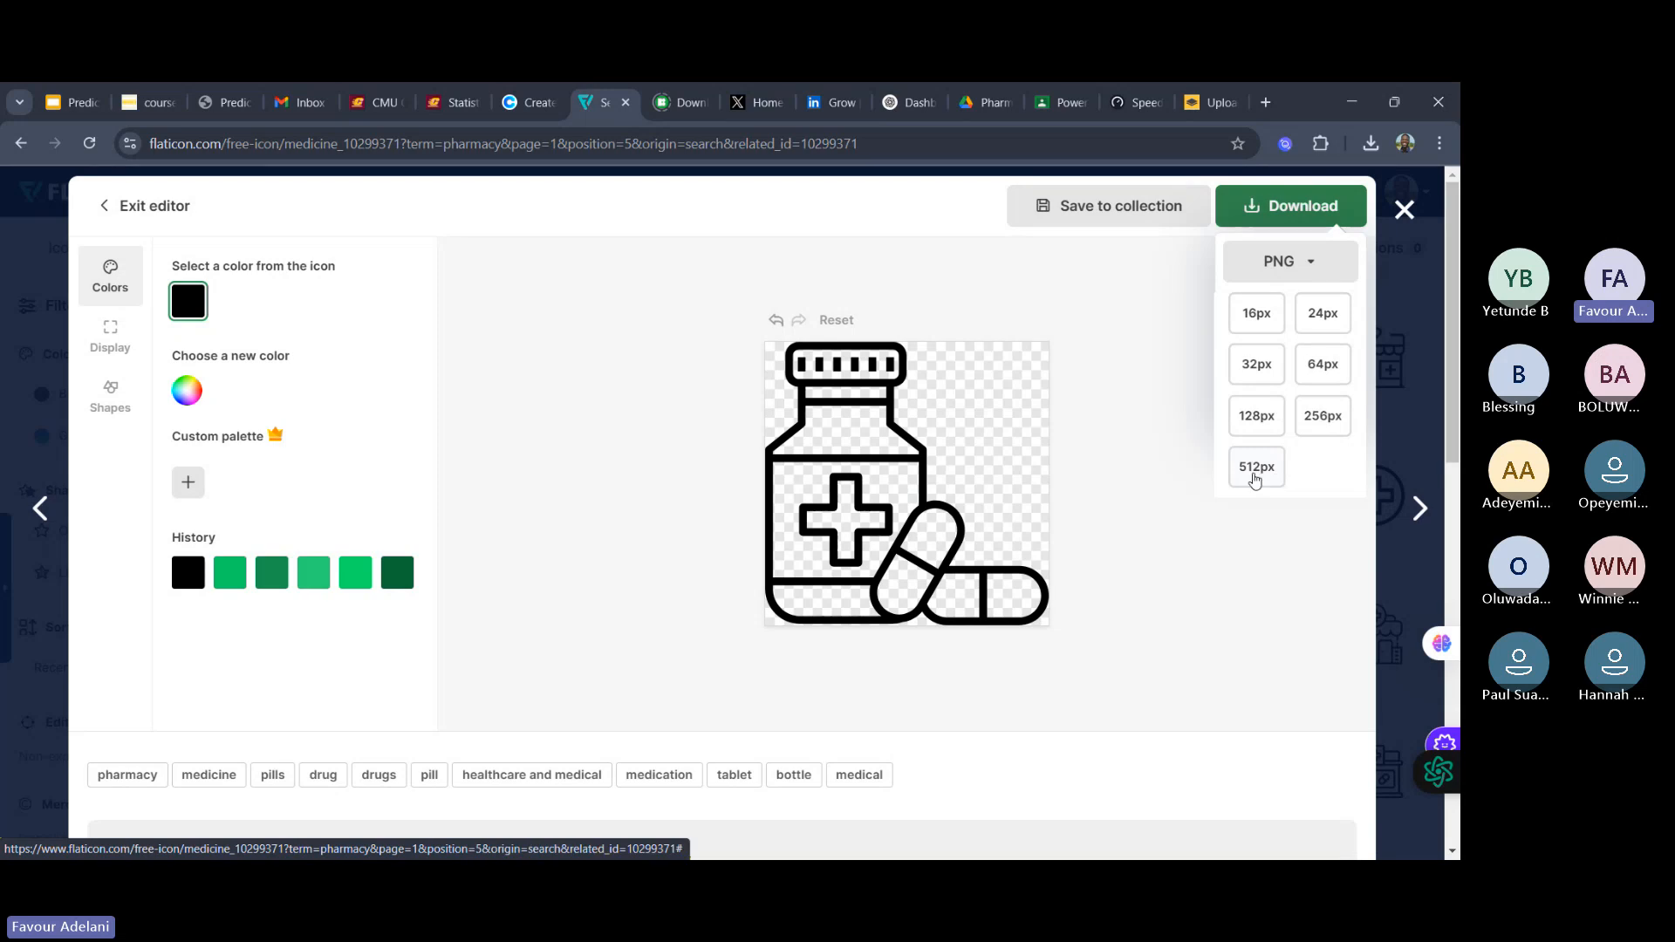
left_click(1254, 476)
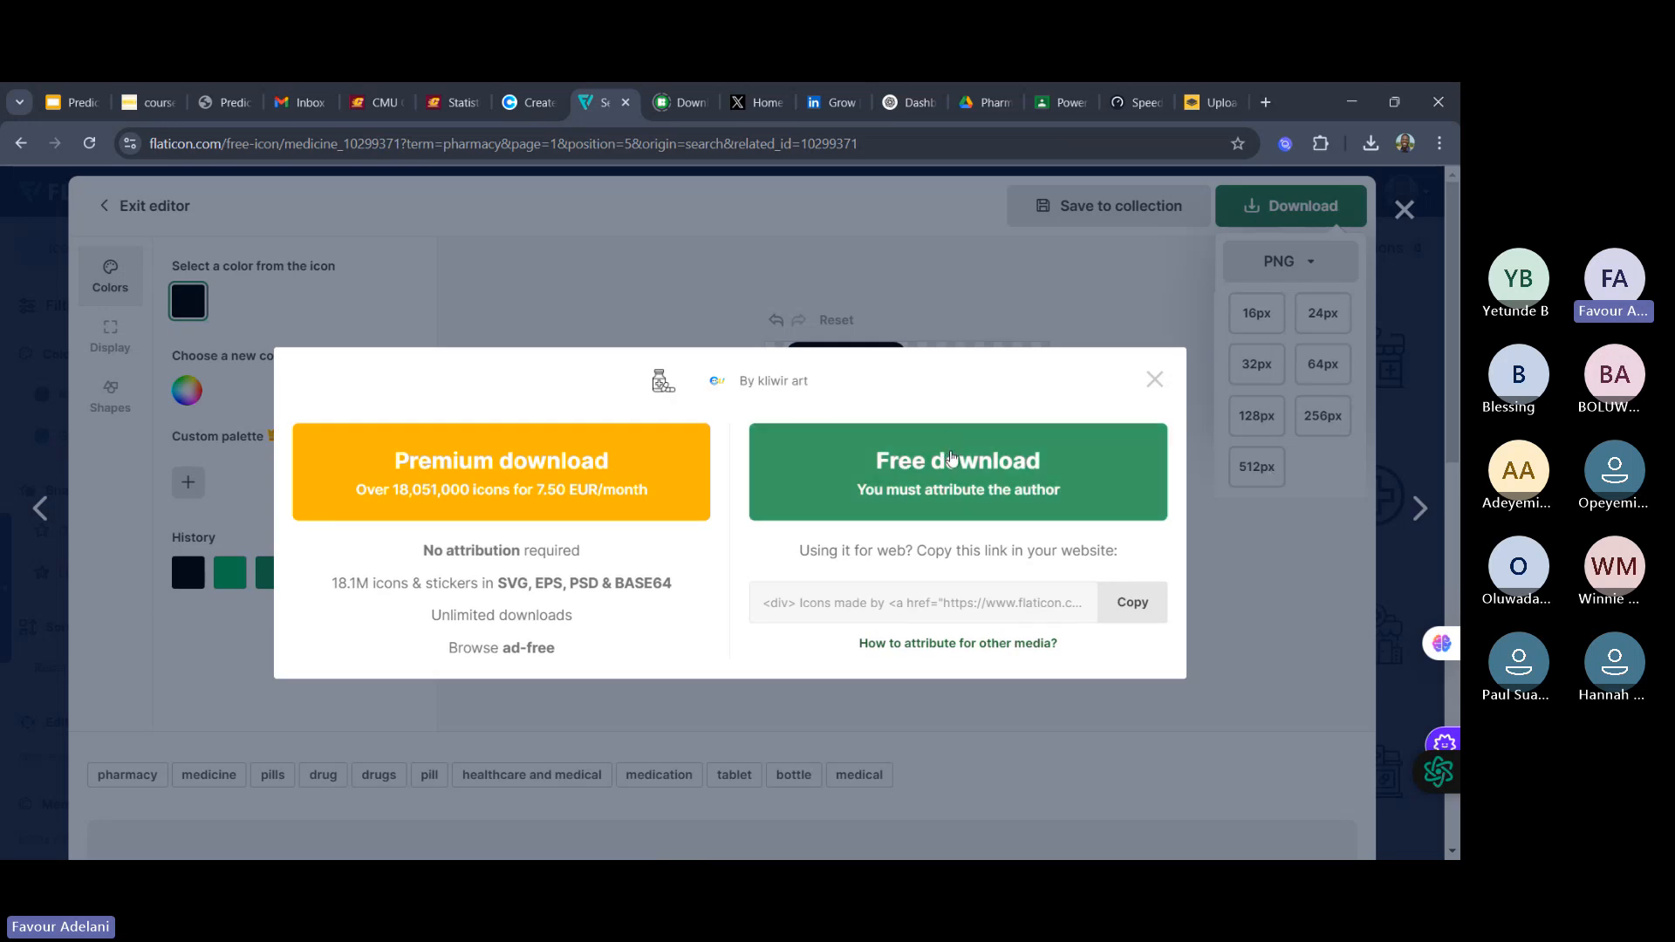
left_click(955, 462)
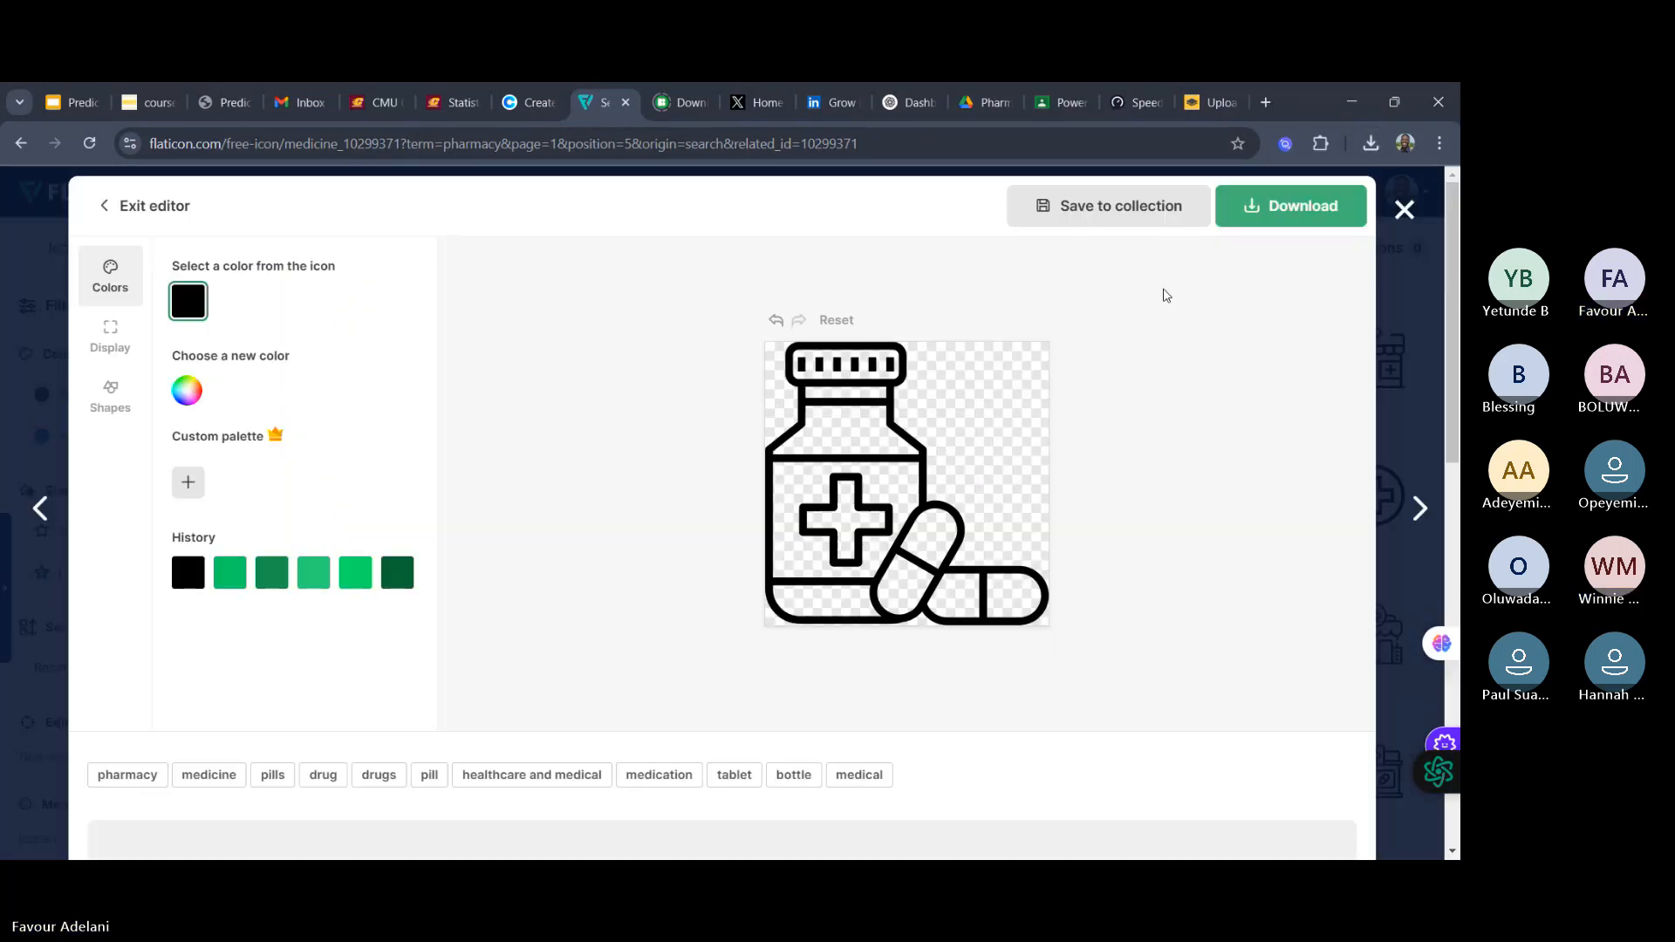
left_click(1161, 289)
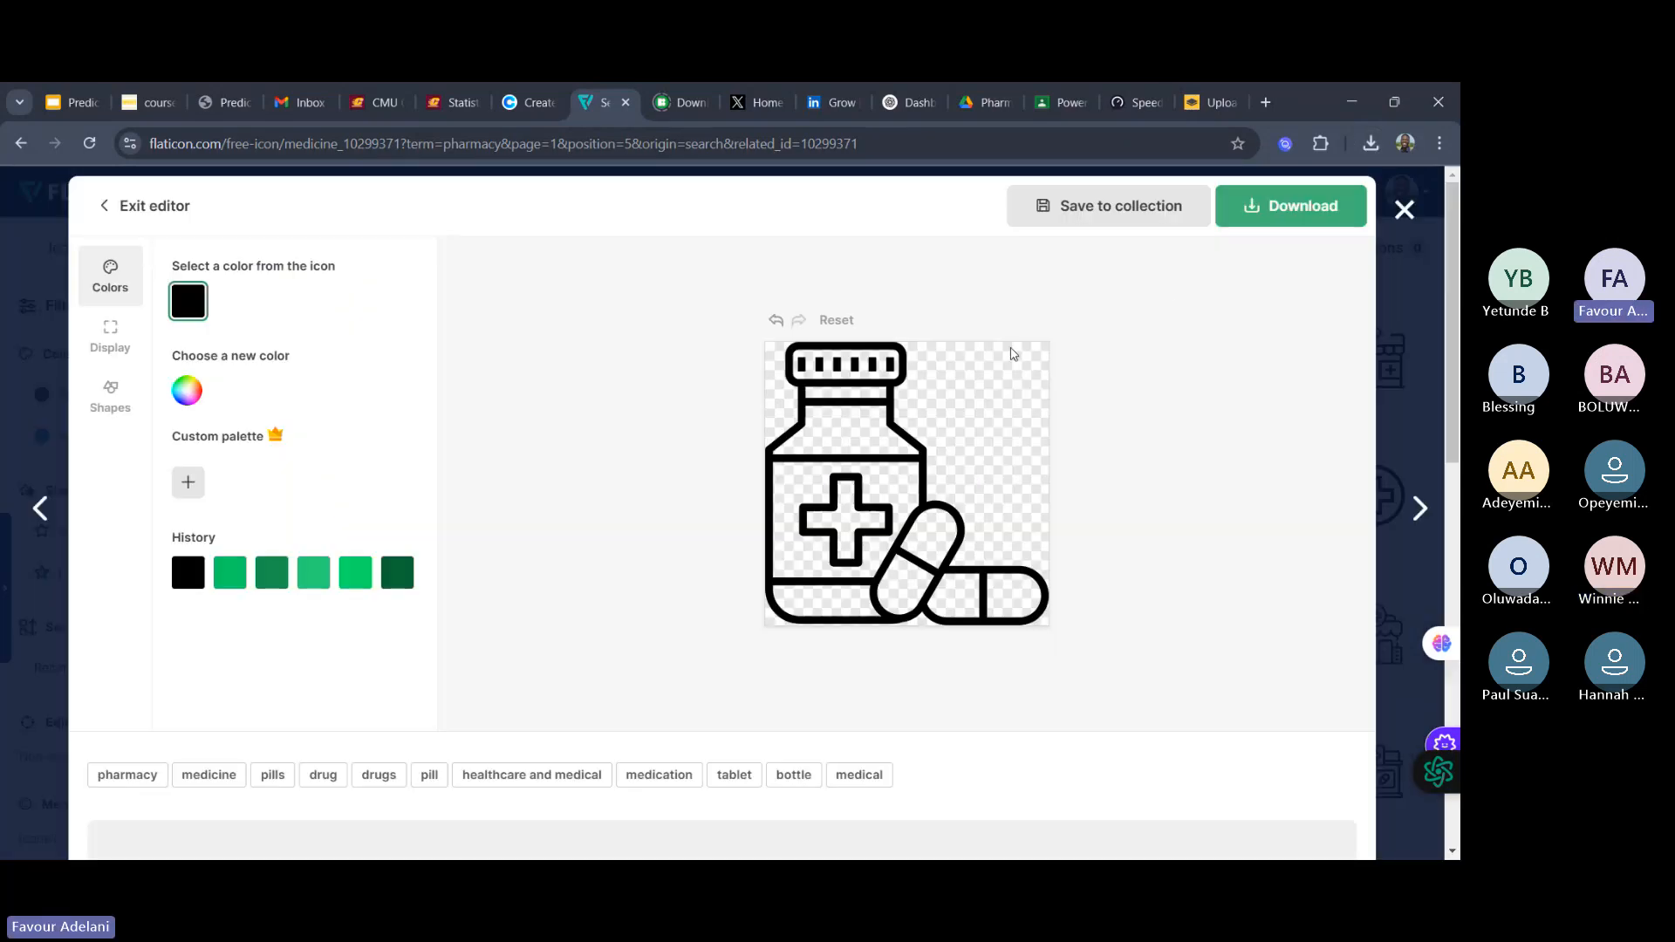
left_click(137, 209)
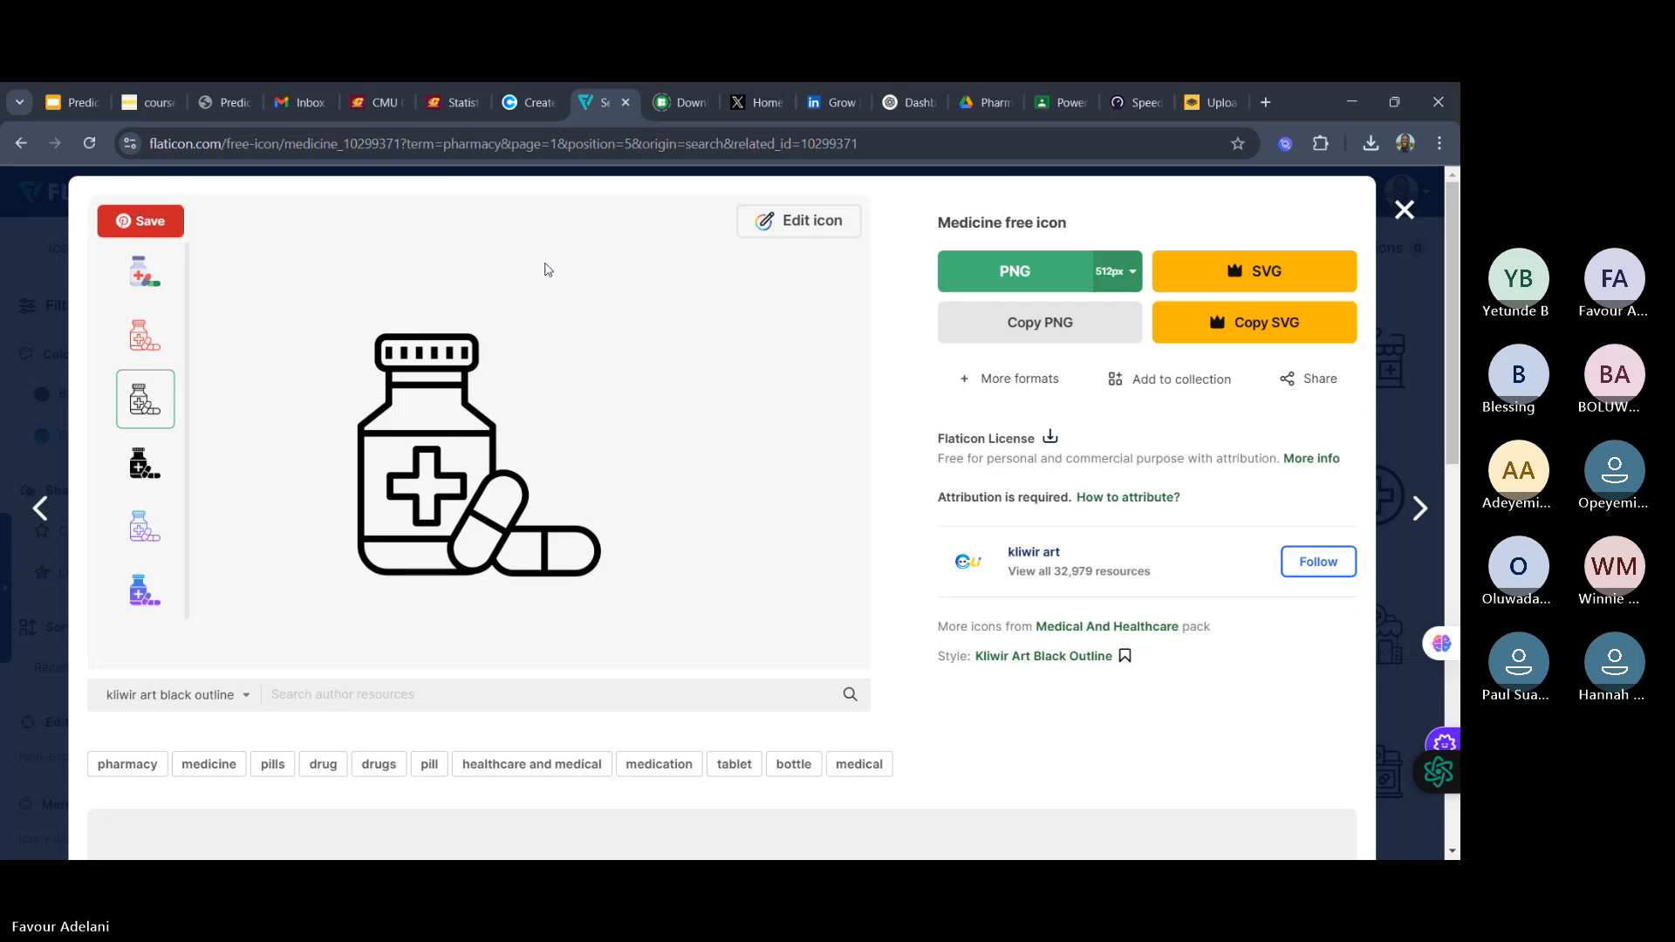
- Switch to the Icons8 icons page, revisit the Coolors palette and the Flaticon medicine icon, and return to Icons8
left_click(675, 106)
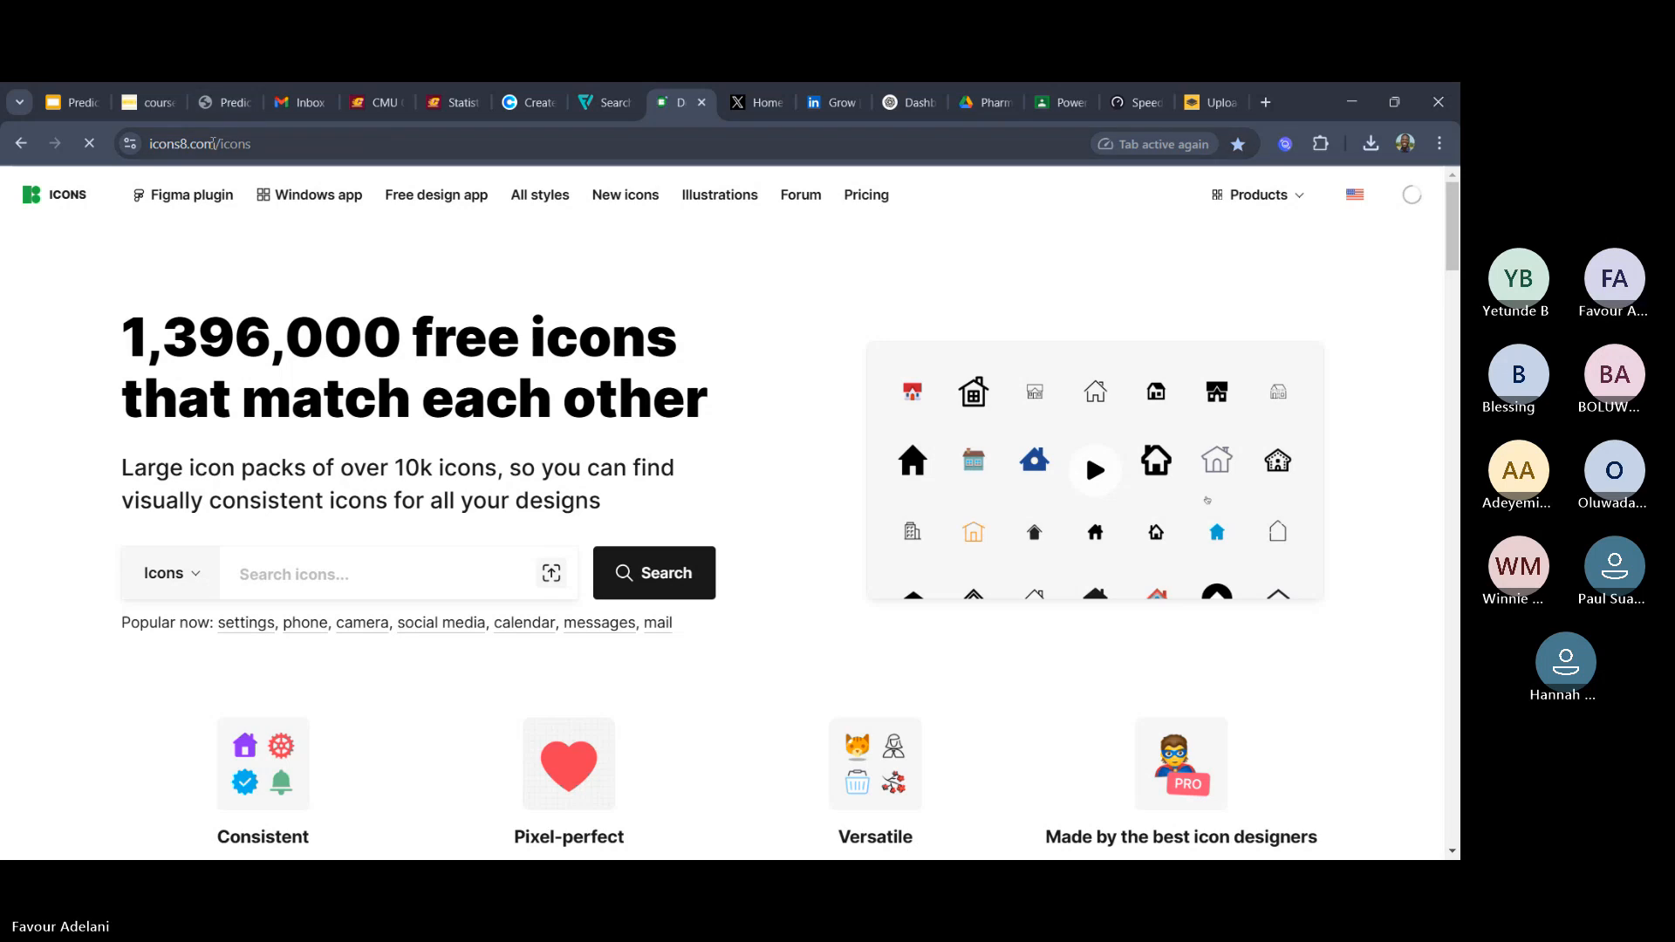
left_click(216, 144)
left_click_drag(215, 143, 150, 151)
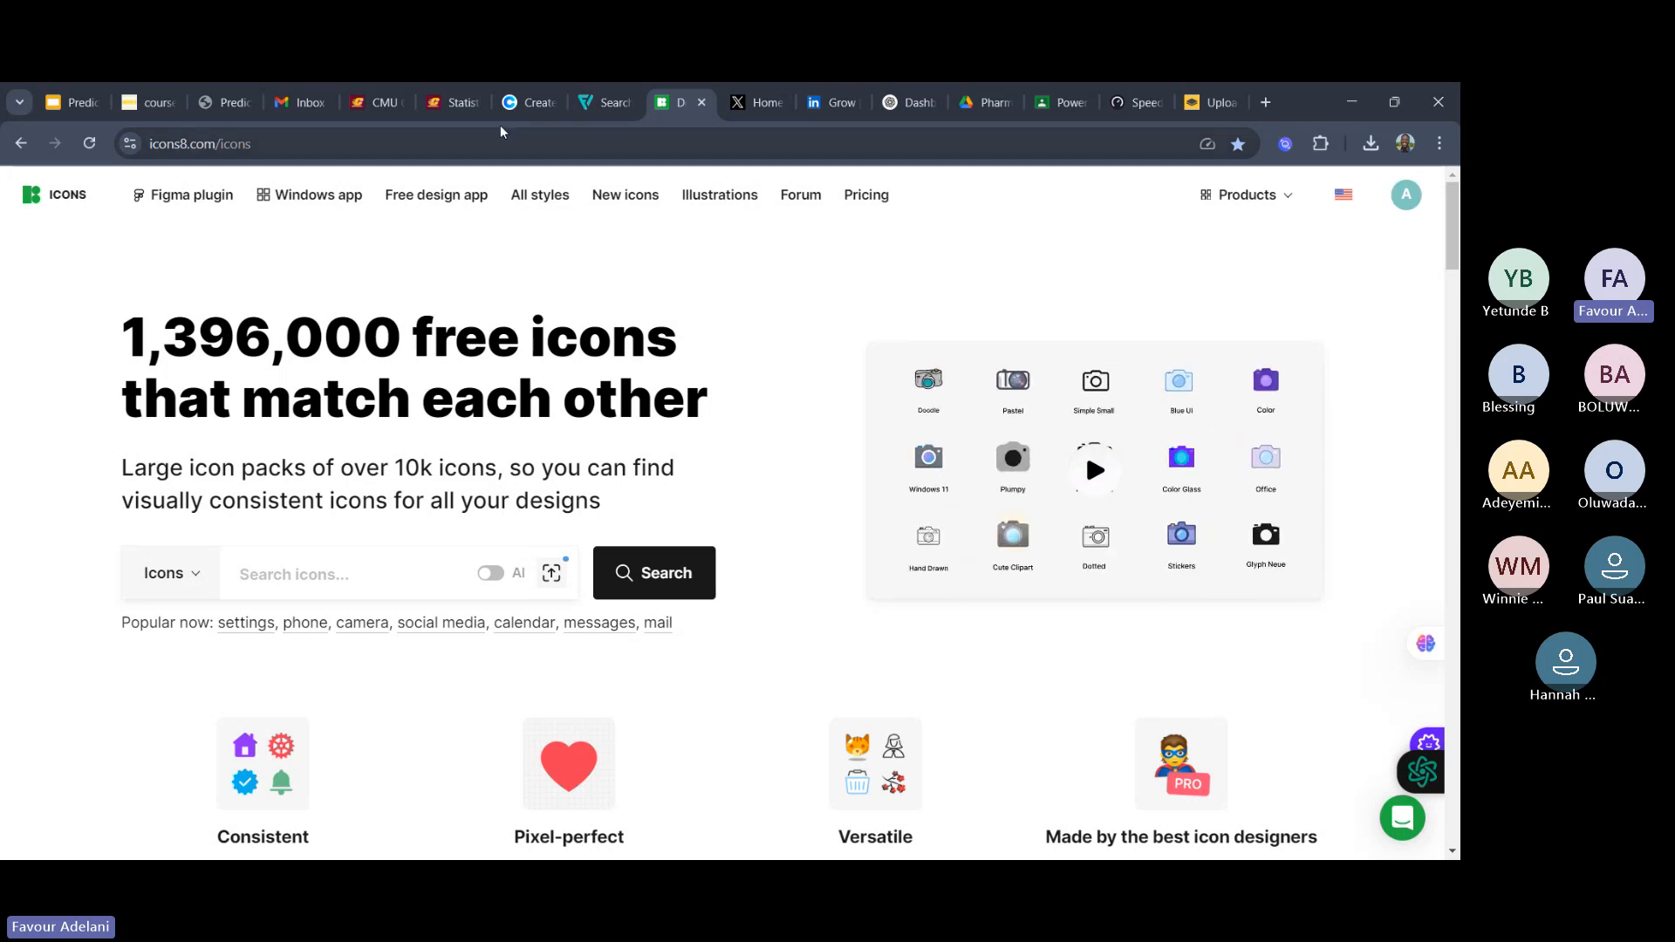
left_click(516, 108)
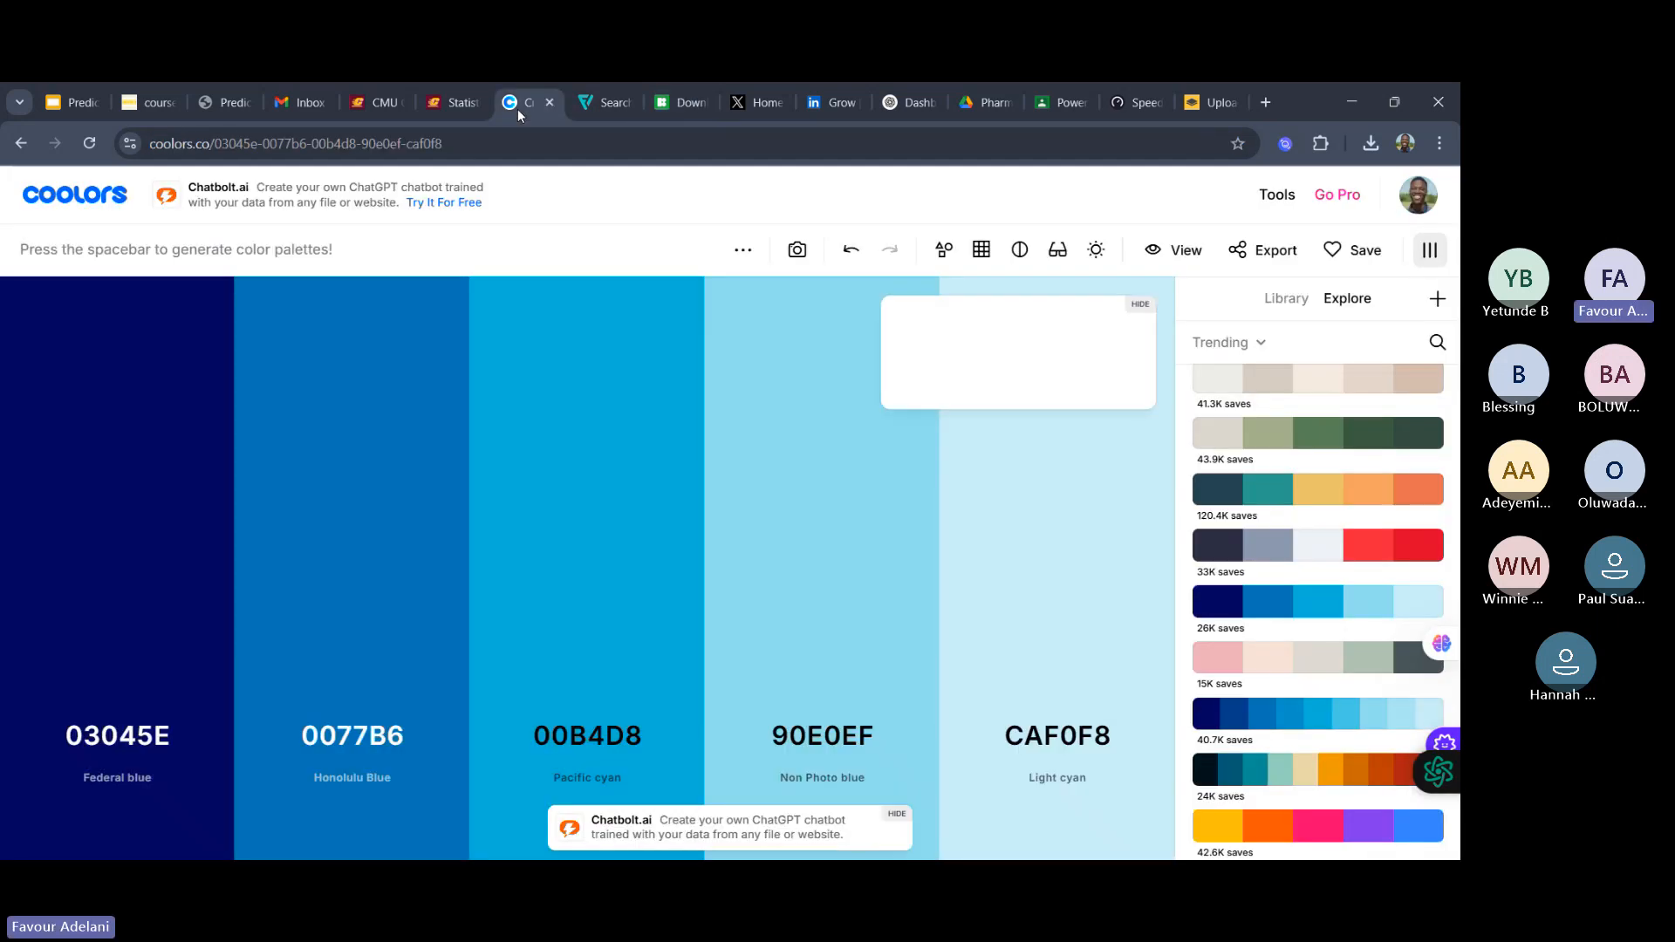
left_click(590, 105)
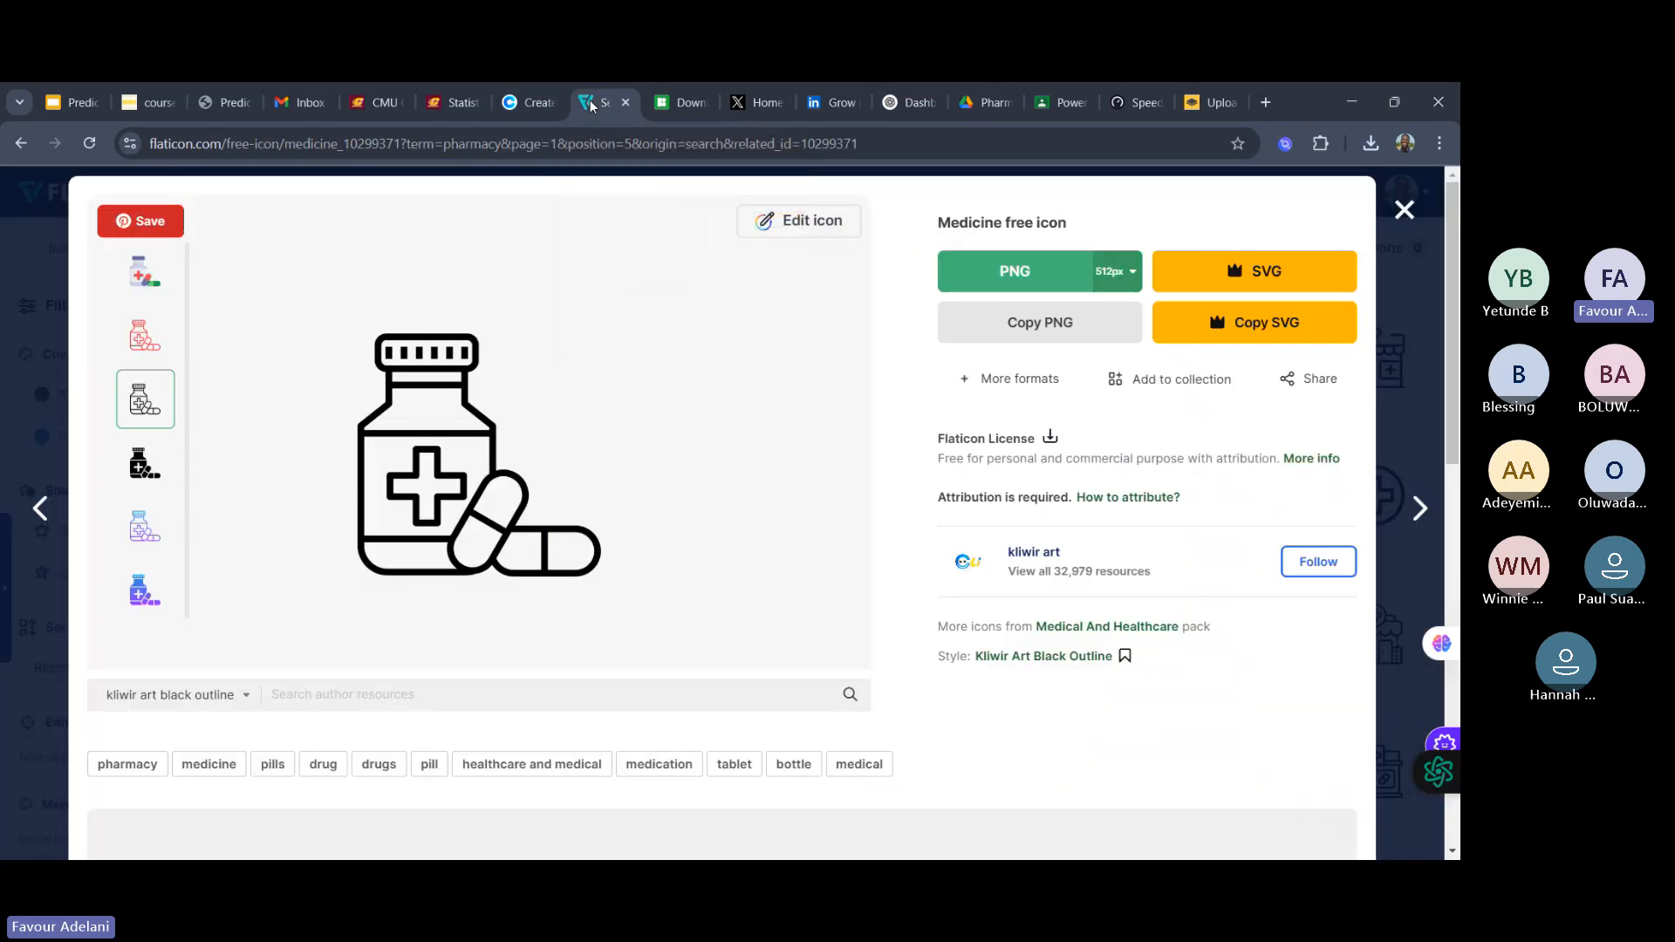
left_click(665, 103)
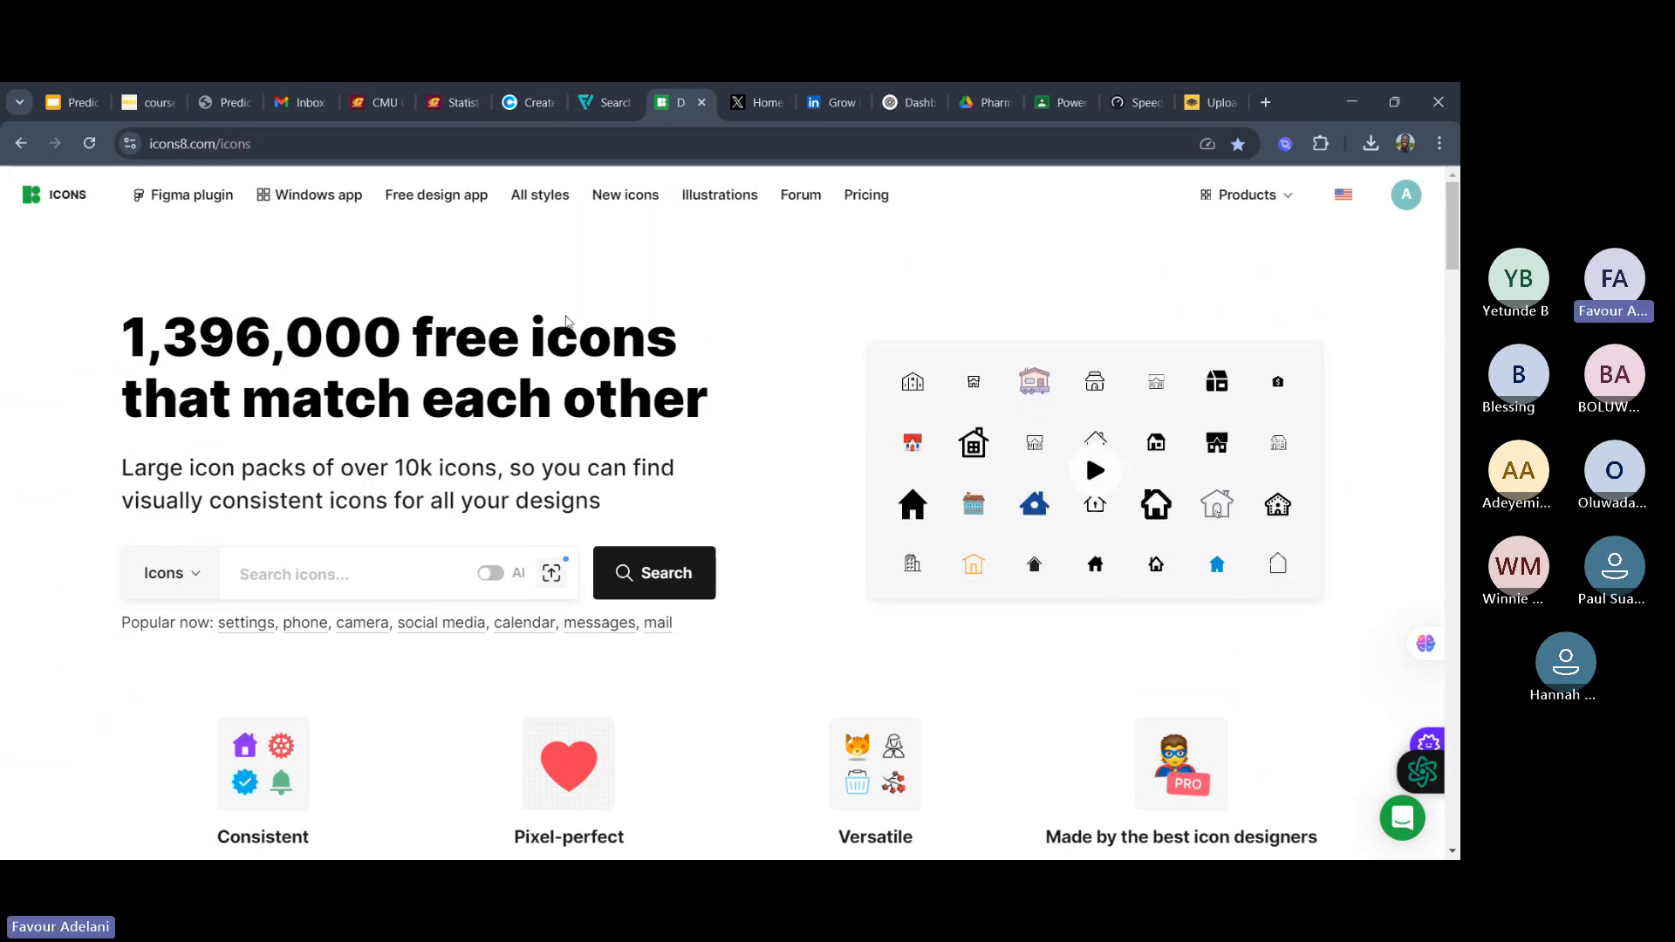
- Search the Icons8 icons for "pharmacy" and look through the results
scroll(521, 367, "down", 1)
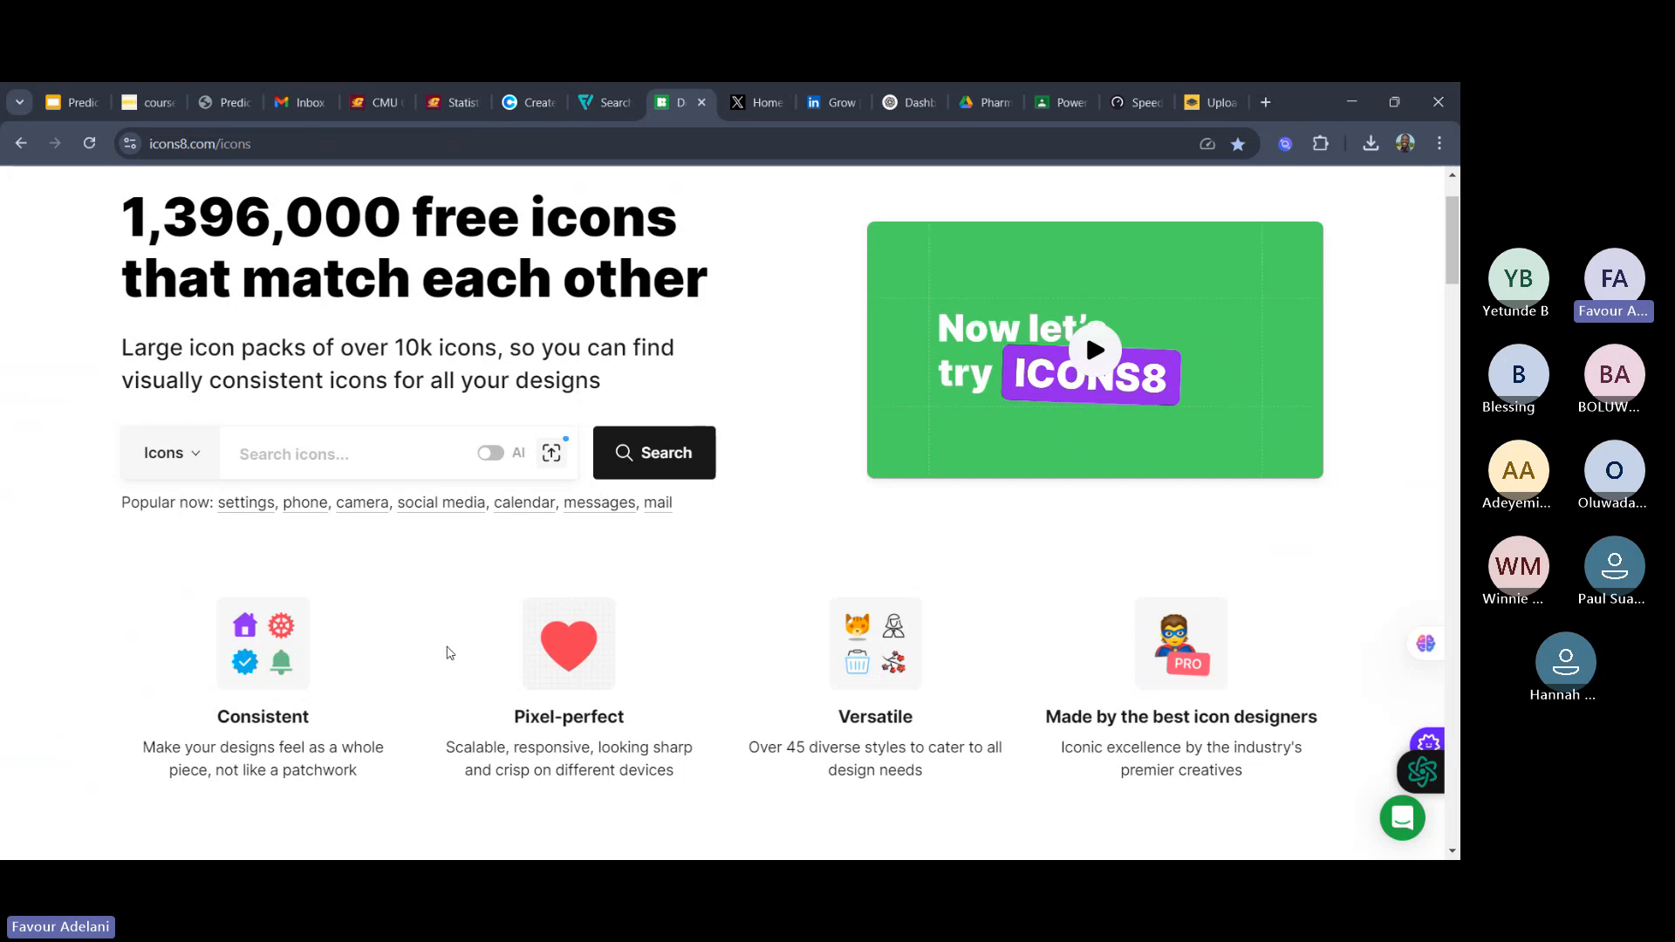
left_click(321, 456)
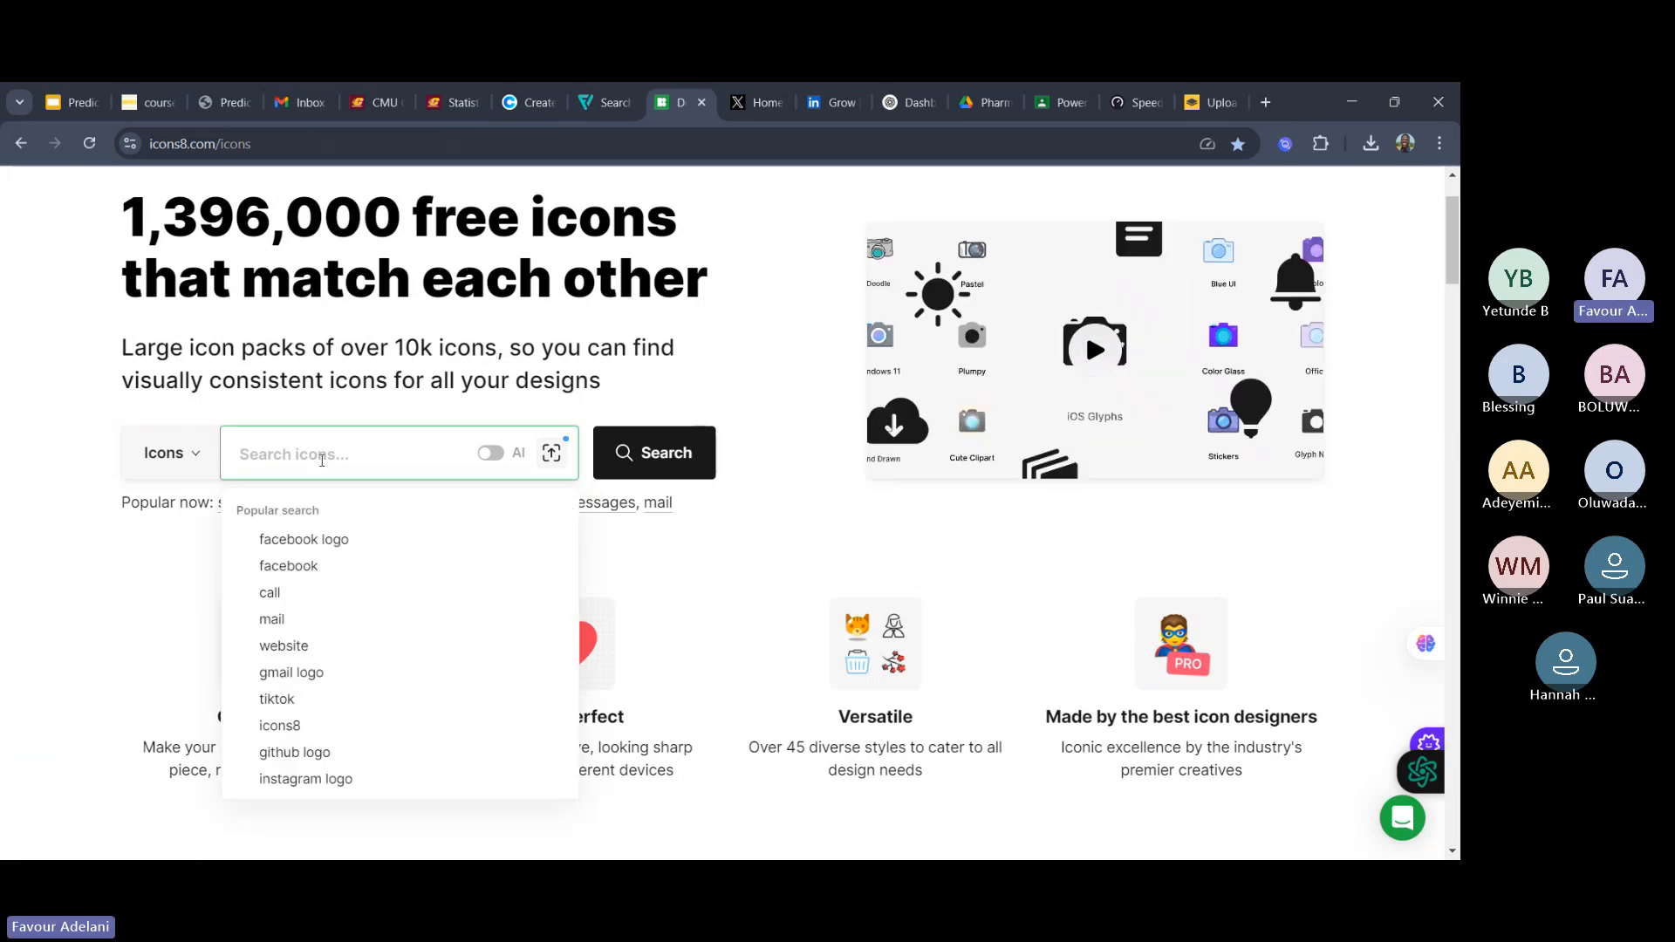
type("ph")
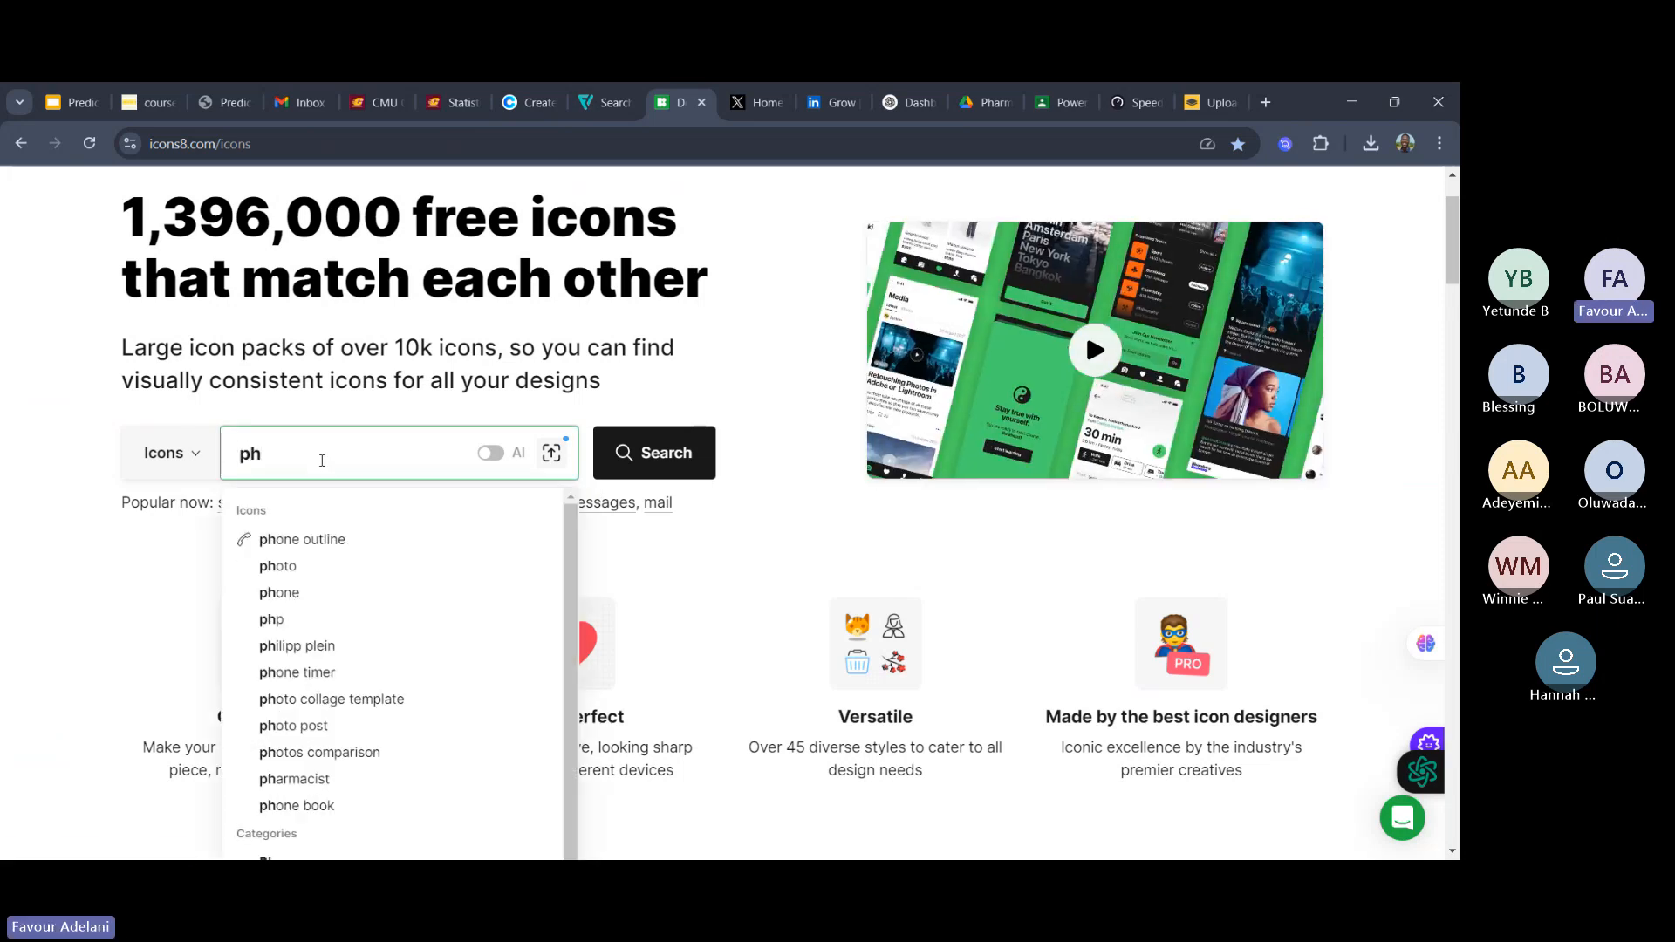
type("armacy")
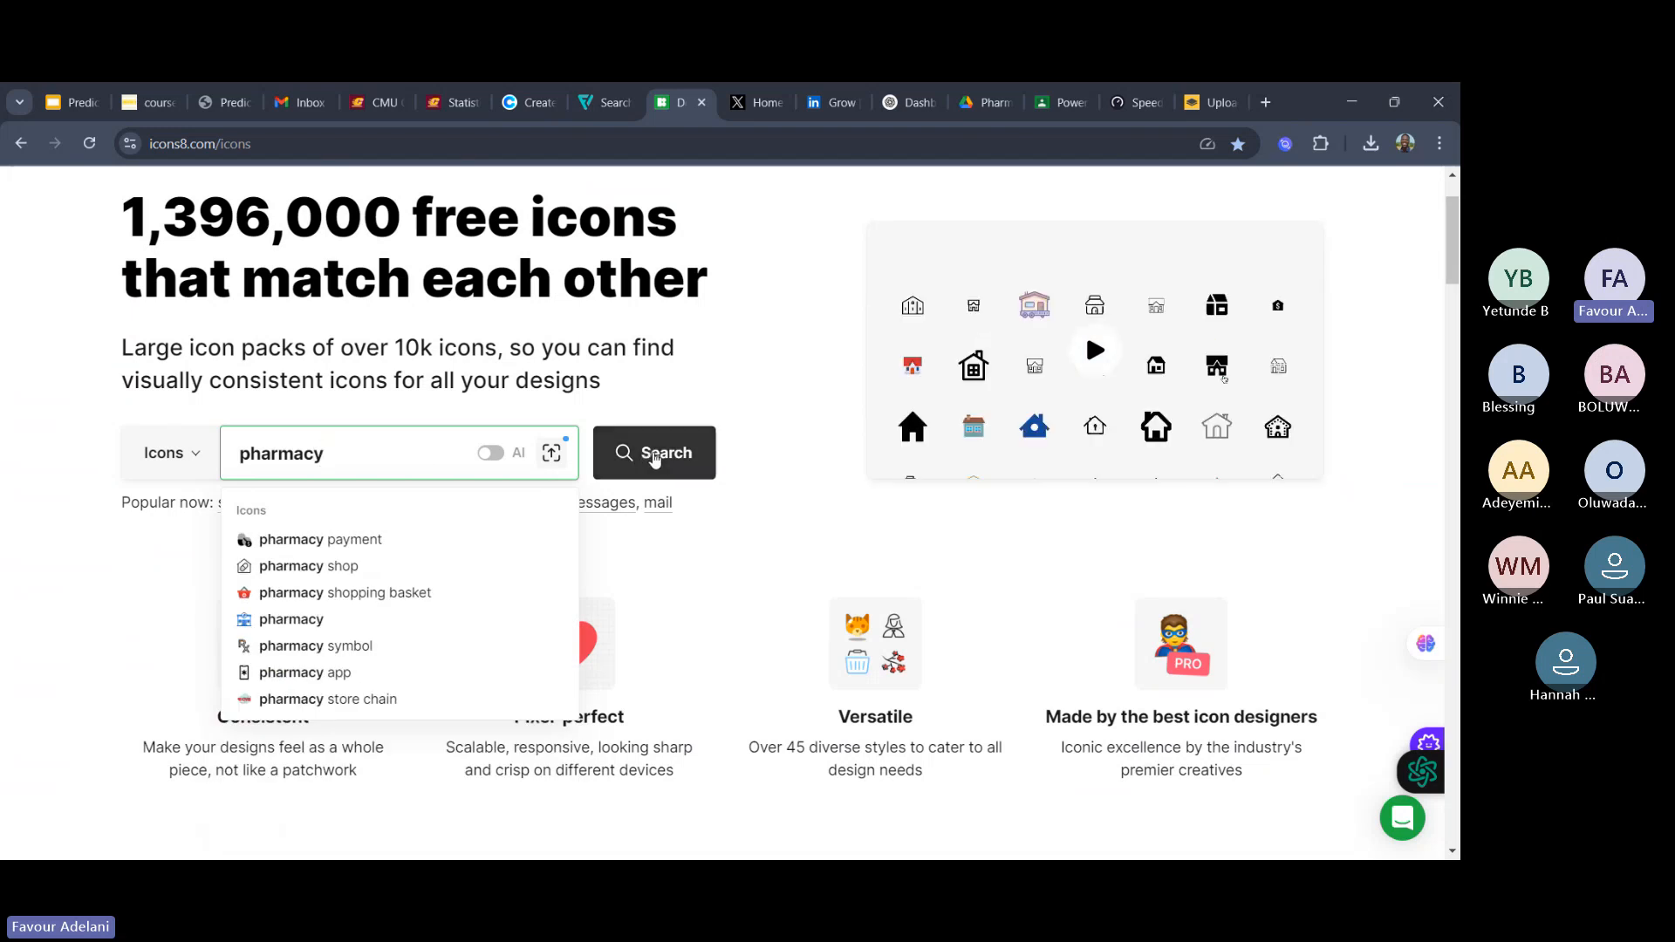
left_click(656, 455)
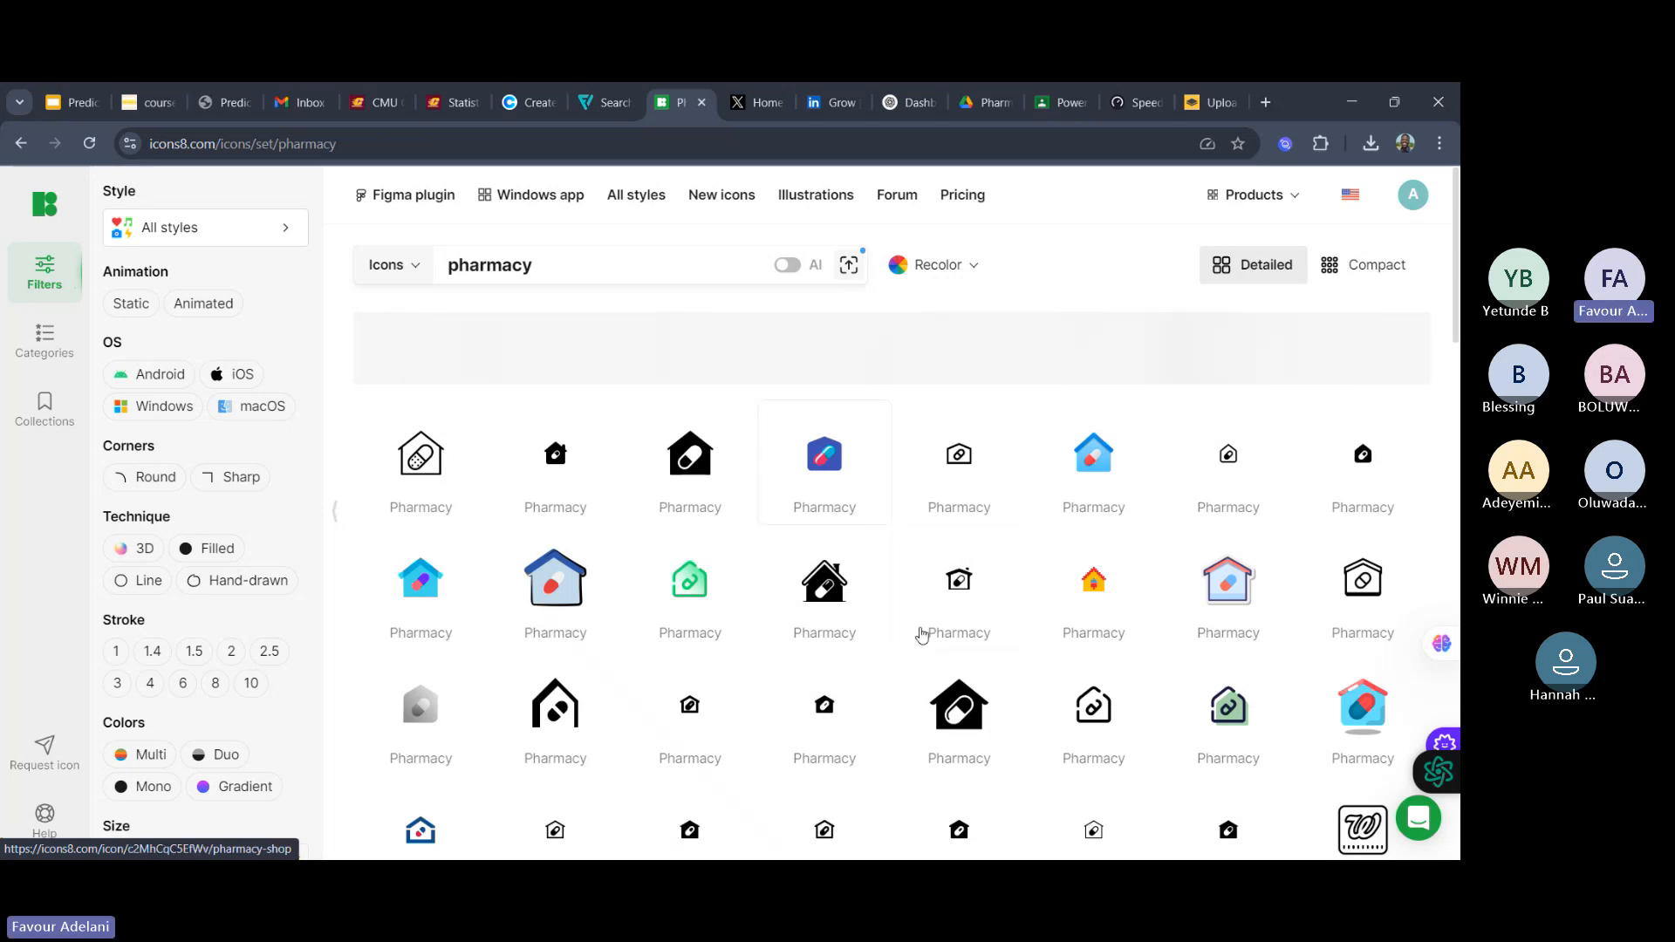
scroll(922, 635, "down", 3)
scroll(922, 635, "up", 3)
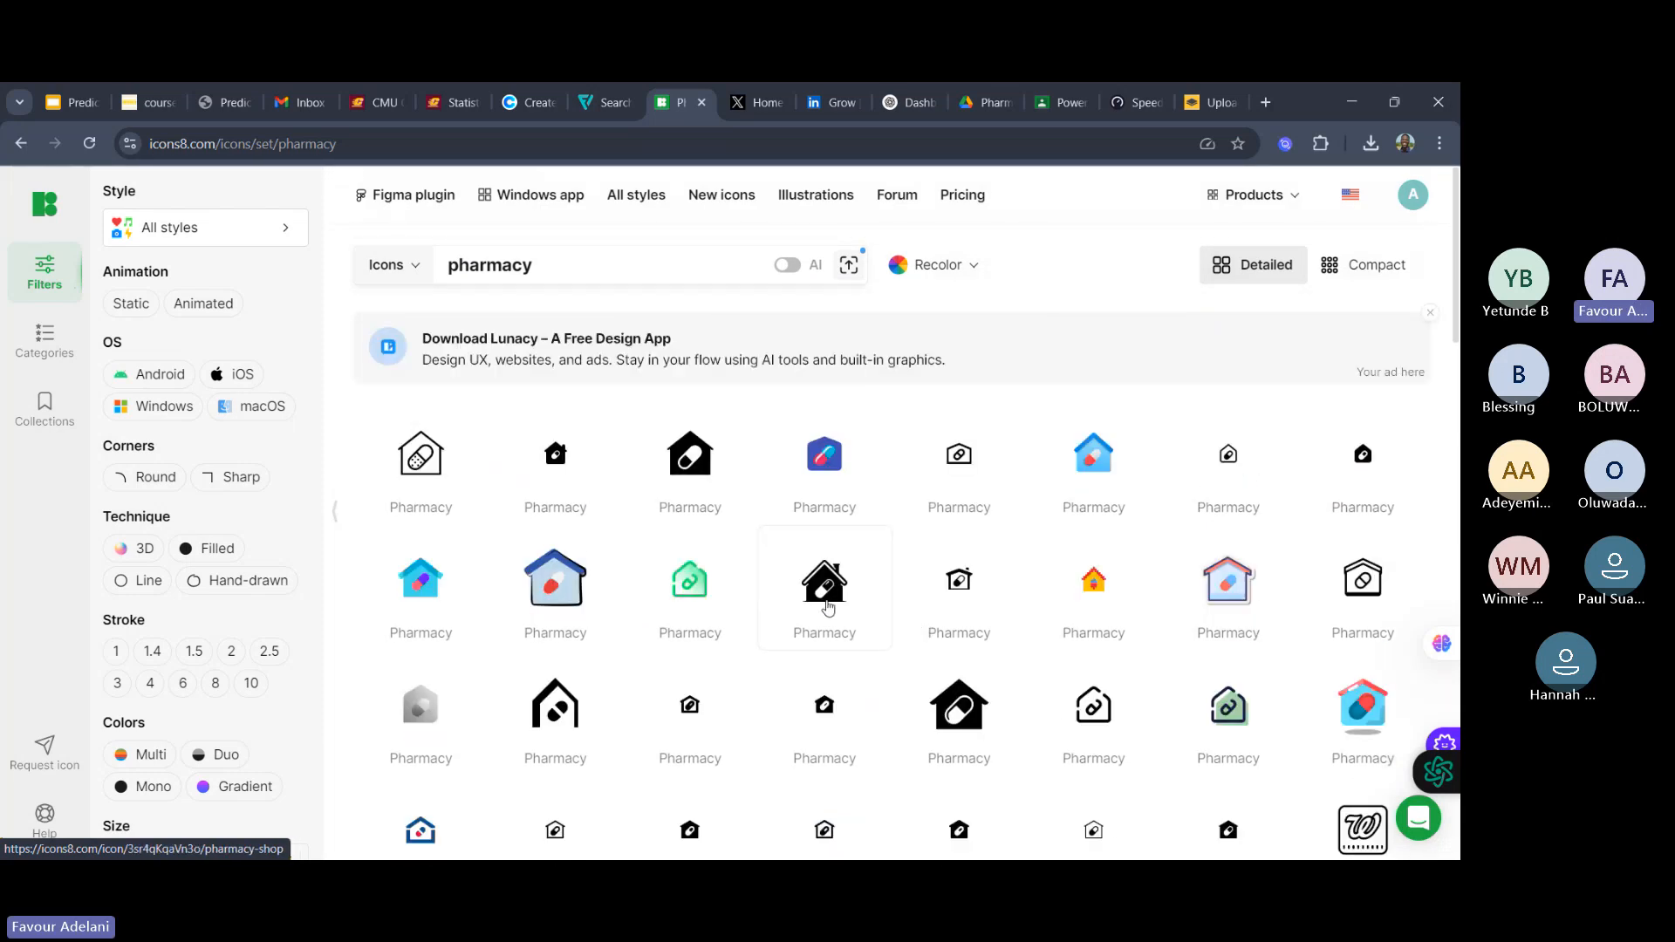
- Open the black Ink-style pharmacy house icon with the capsule and look at its colour options without applying any
left_click(828, 610)
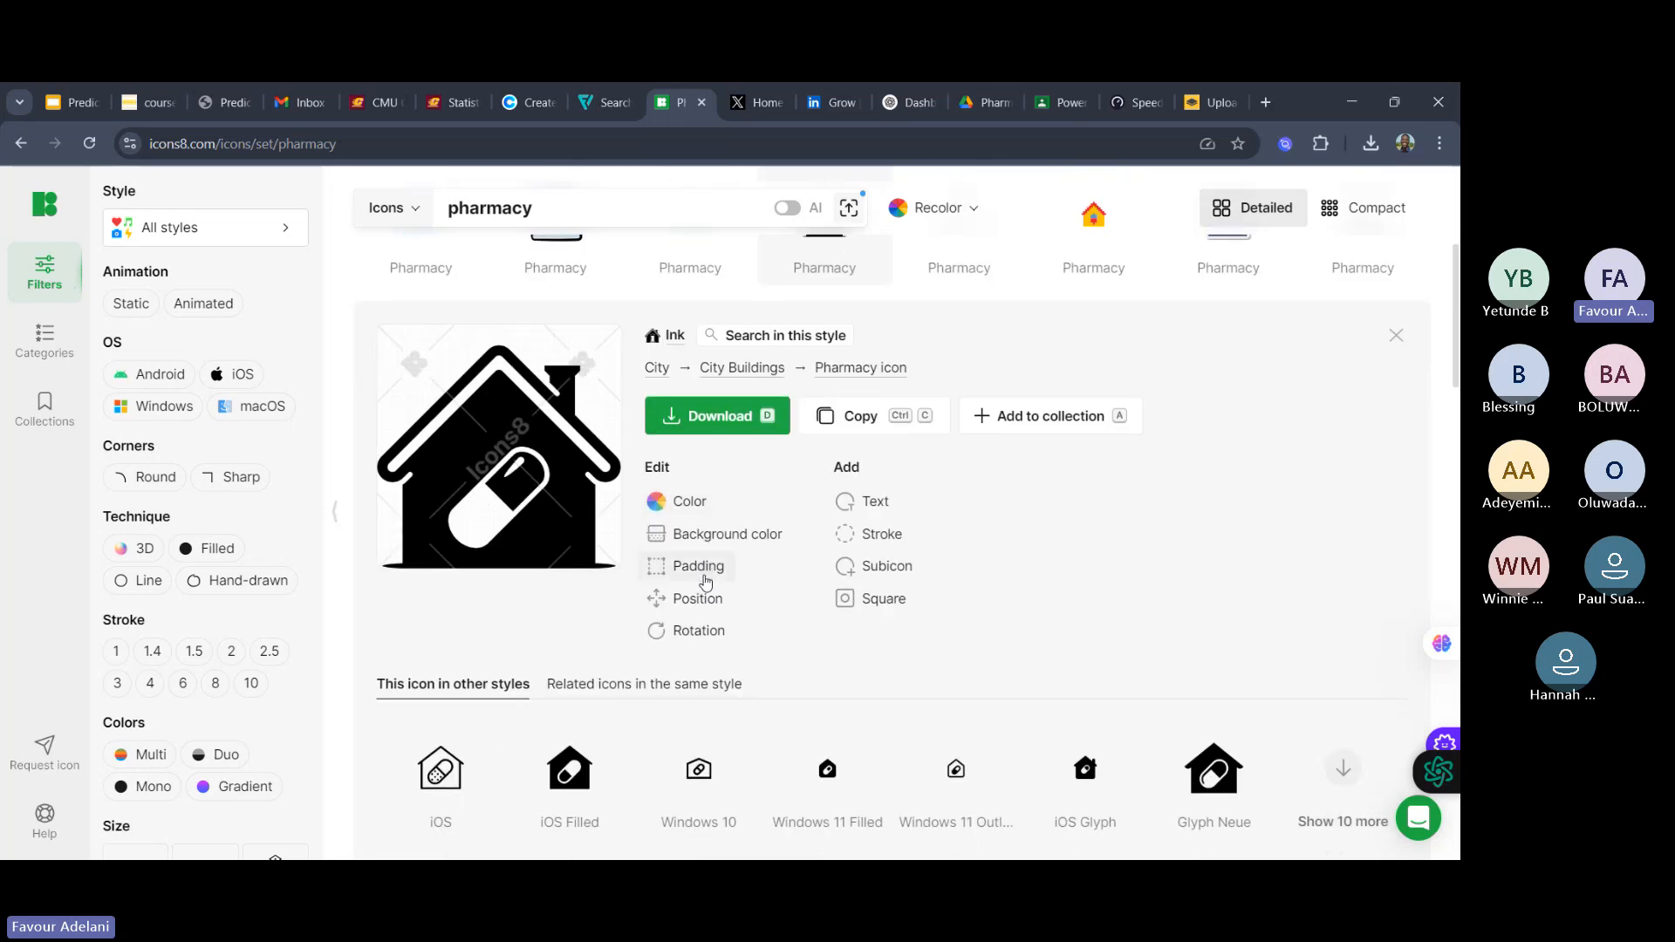
left_click(672, 458)
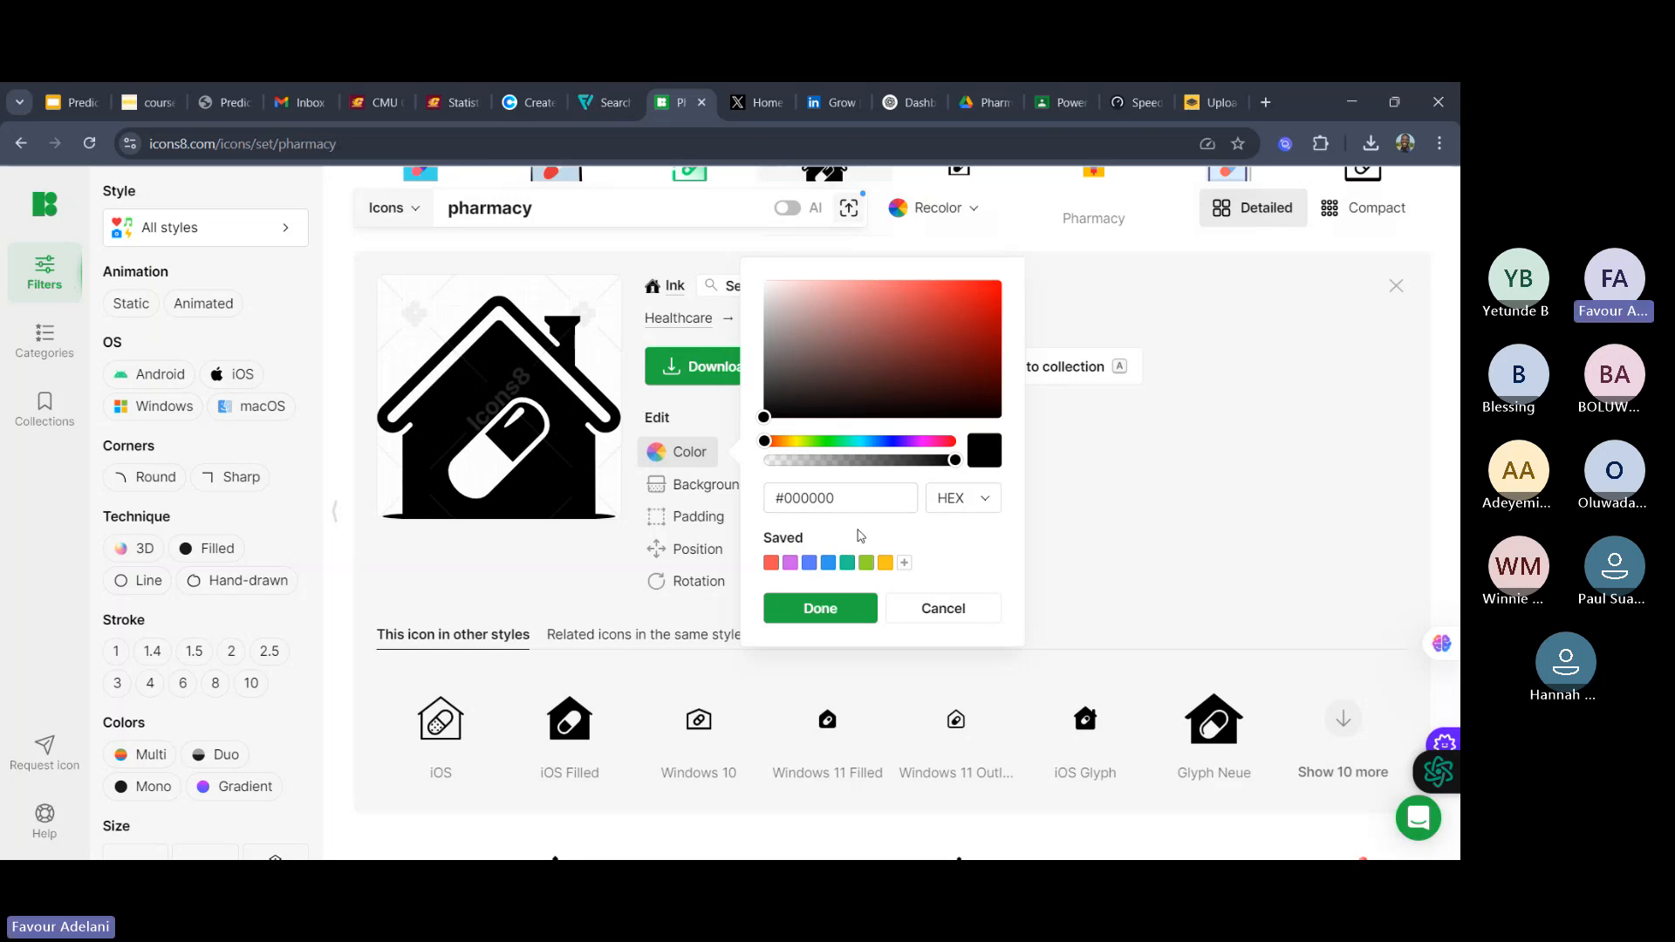
left_click(1210, 443)
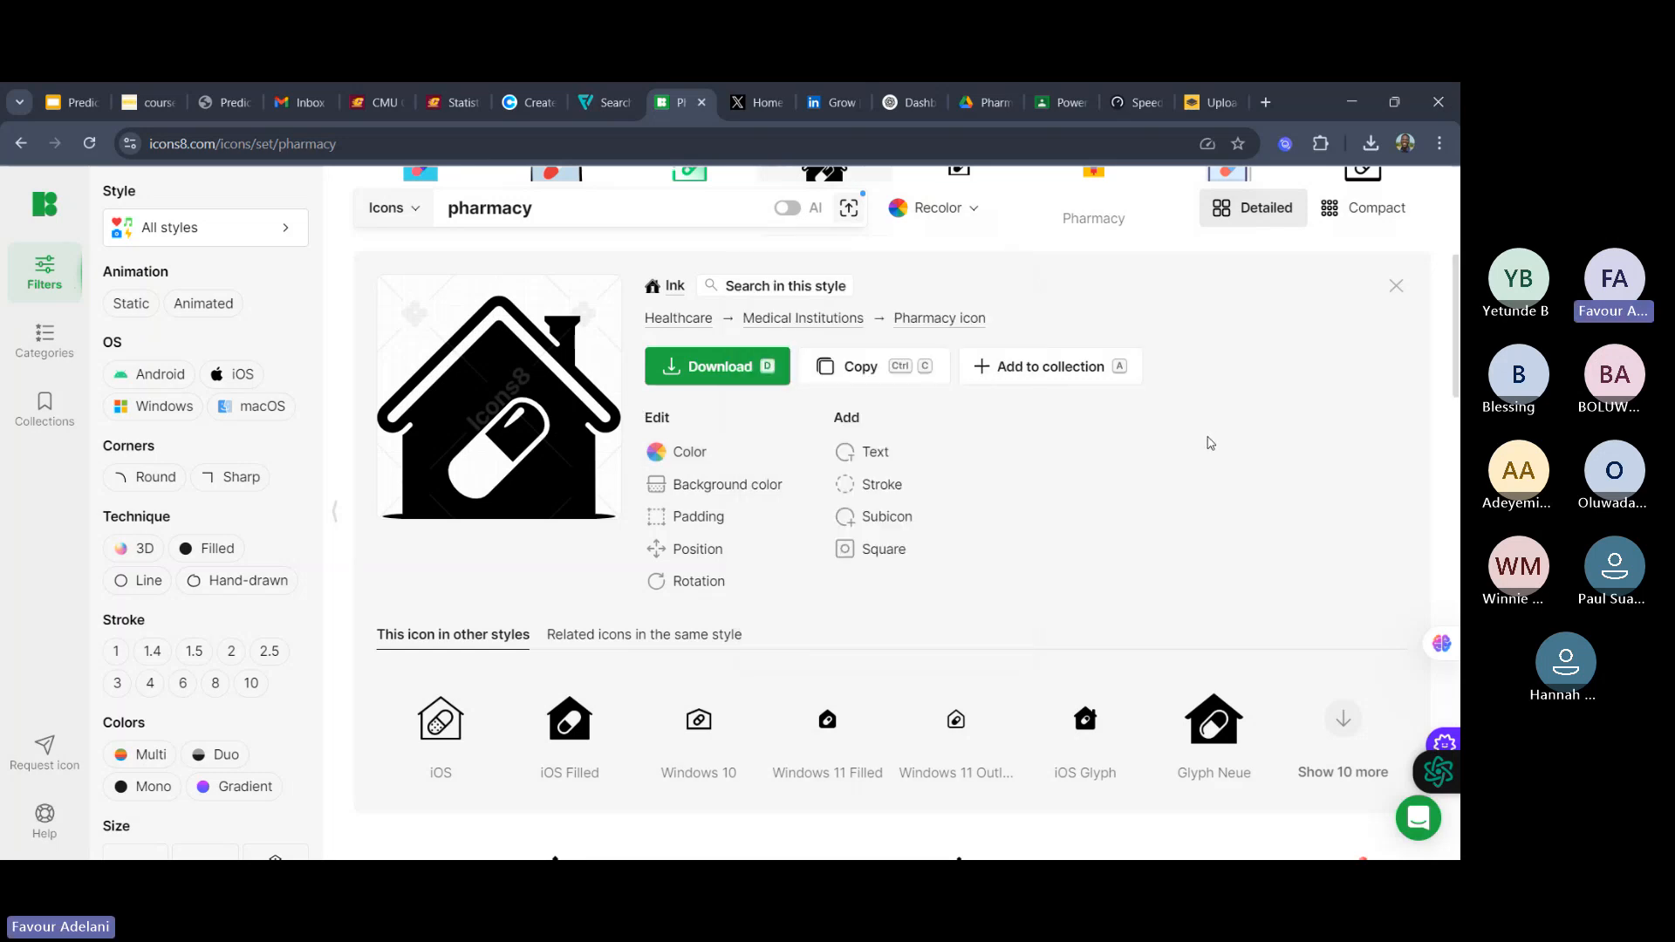
- Set the pharmacy house icon's download to PNG format with 96×96 as the only size
left_click(707, 369)
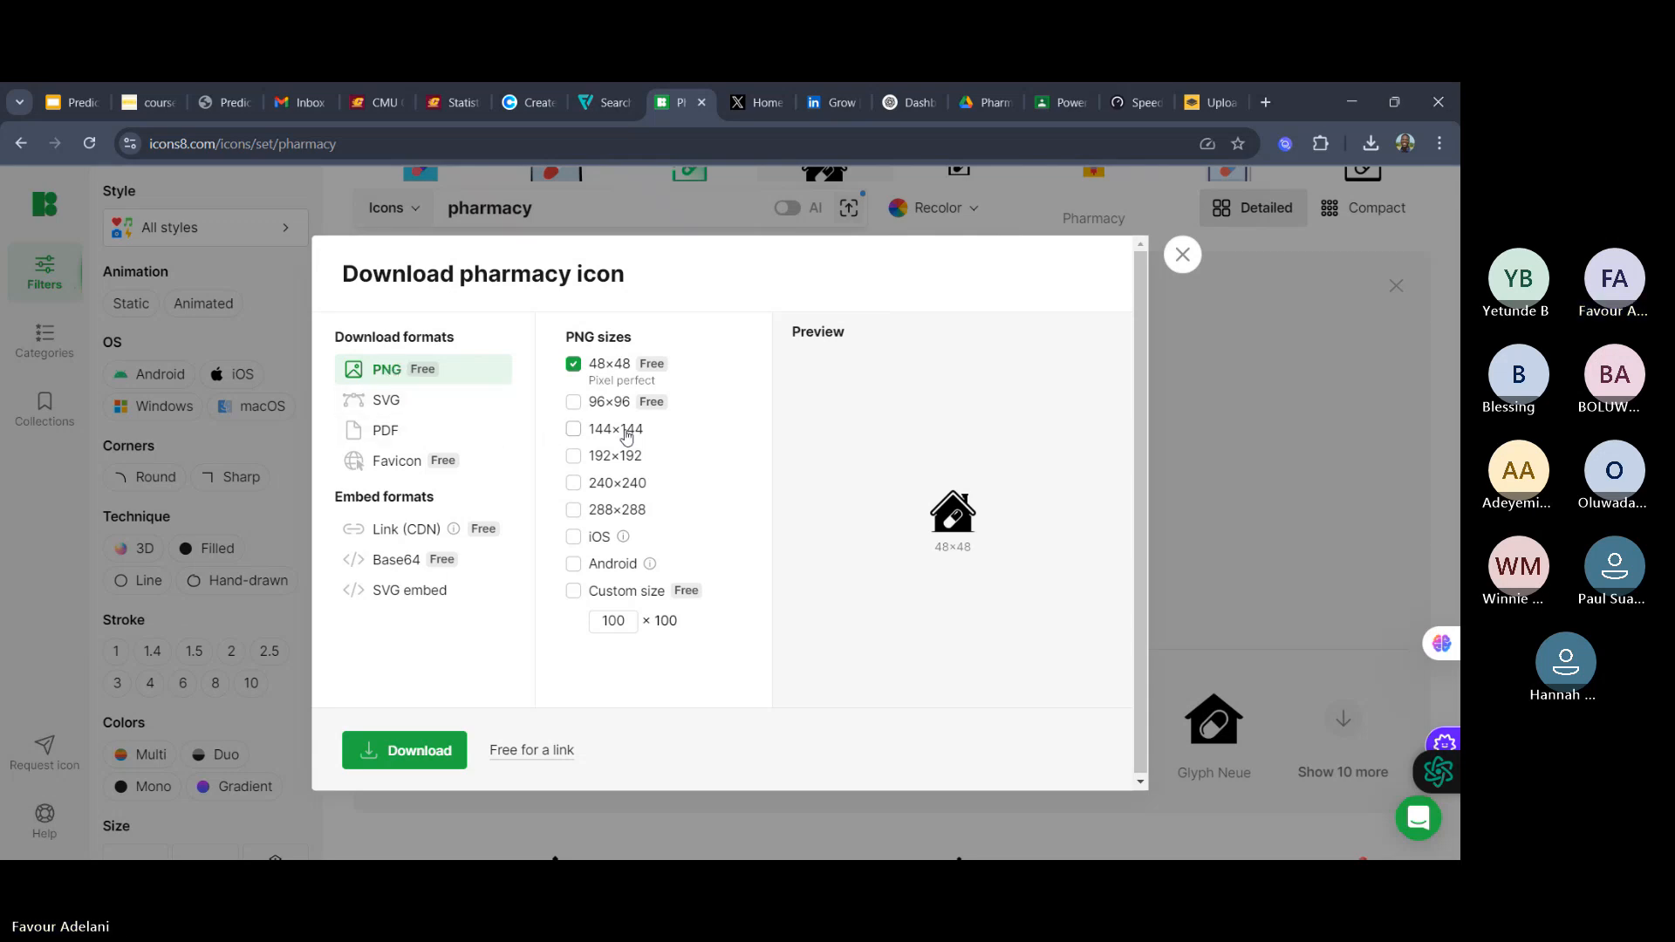
left_click(579, 511)
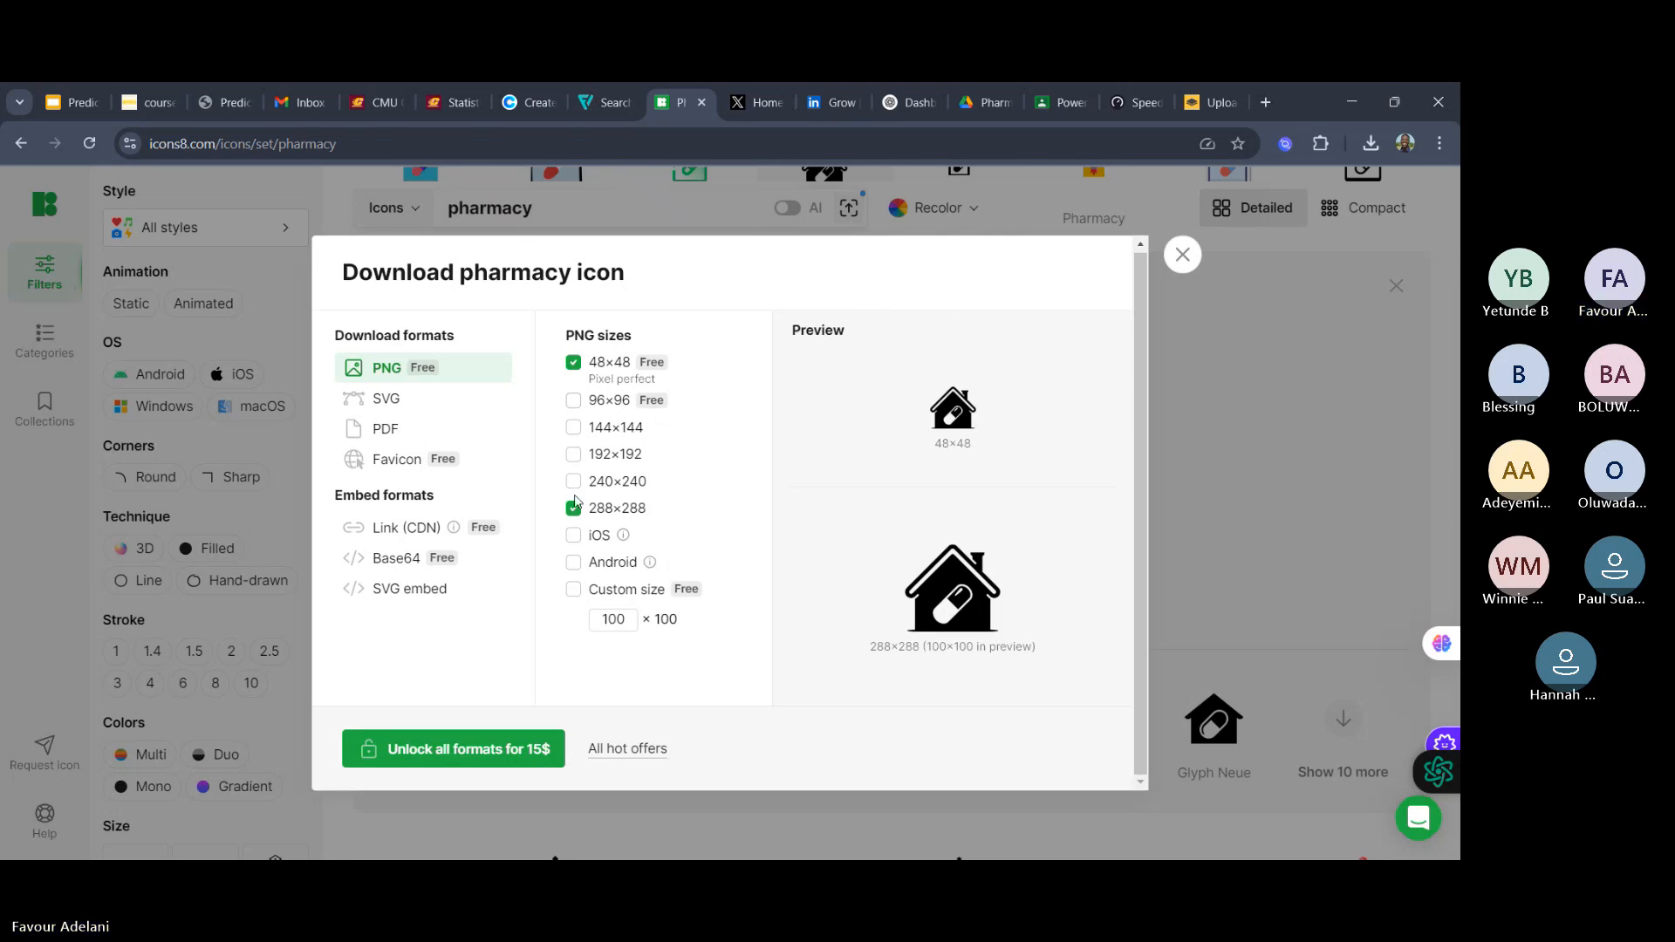
left_click(574, 401)
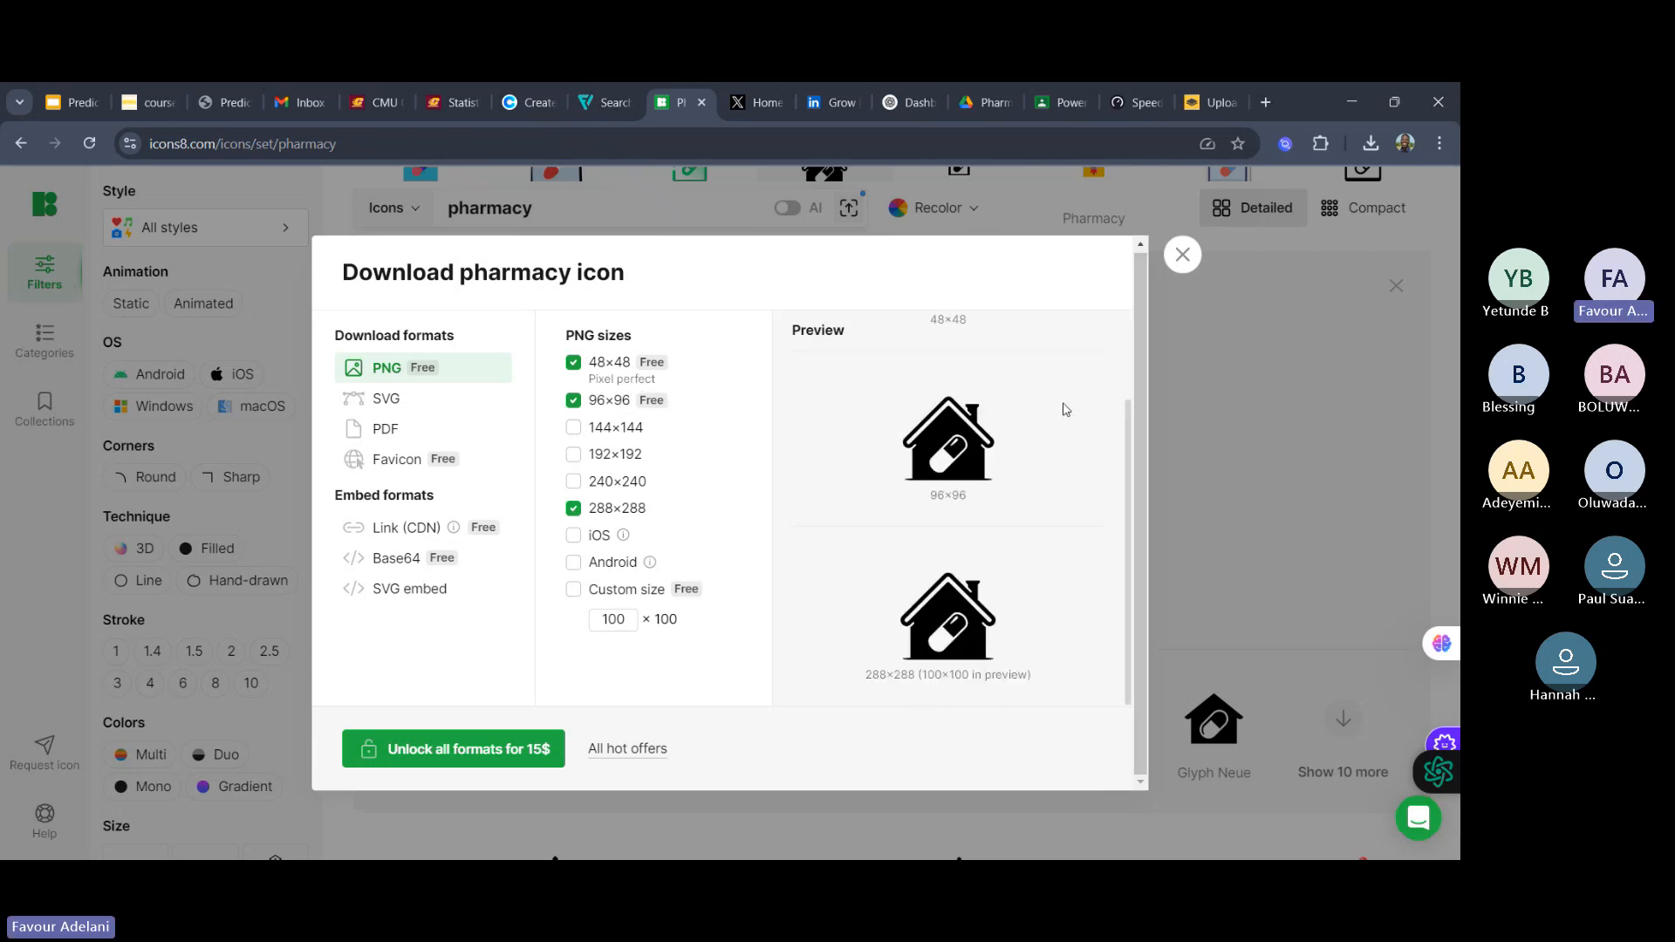
scroll(986, 340, "up", 2)
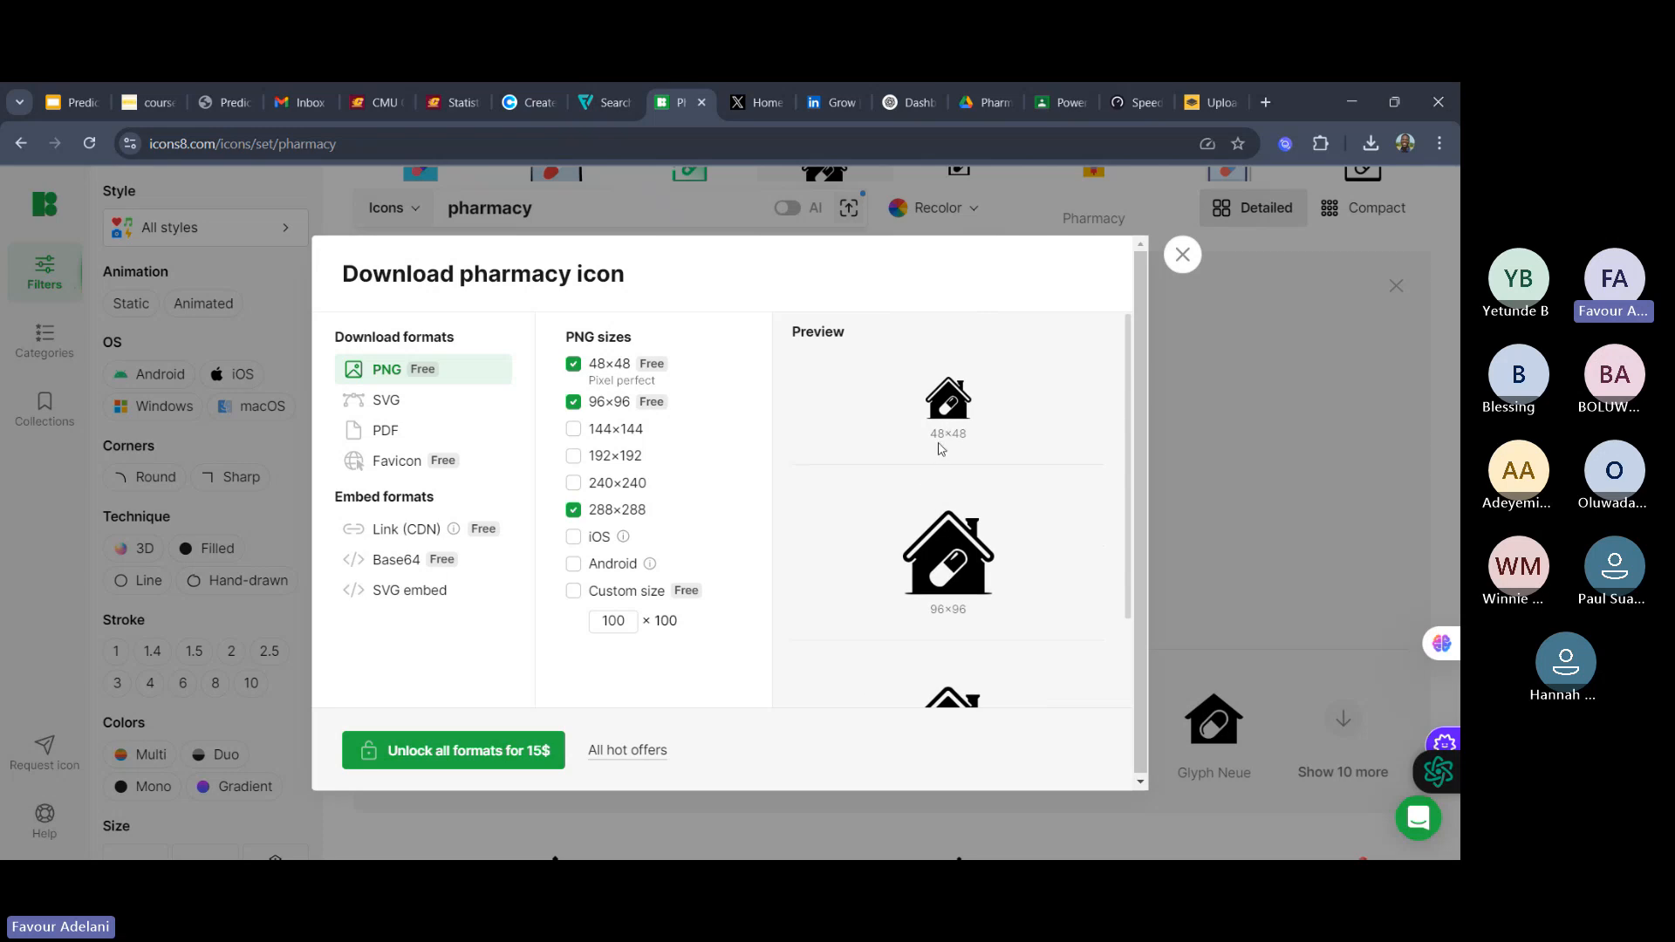
left_click(1183, 254)
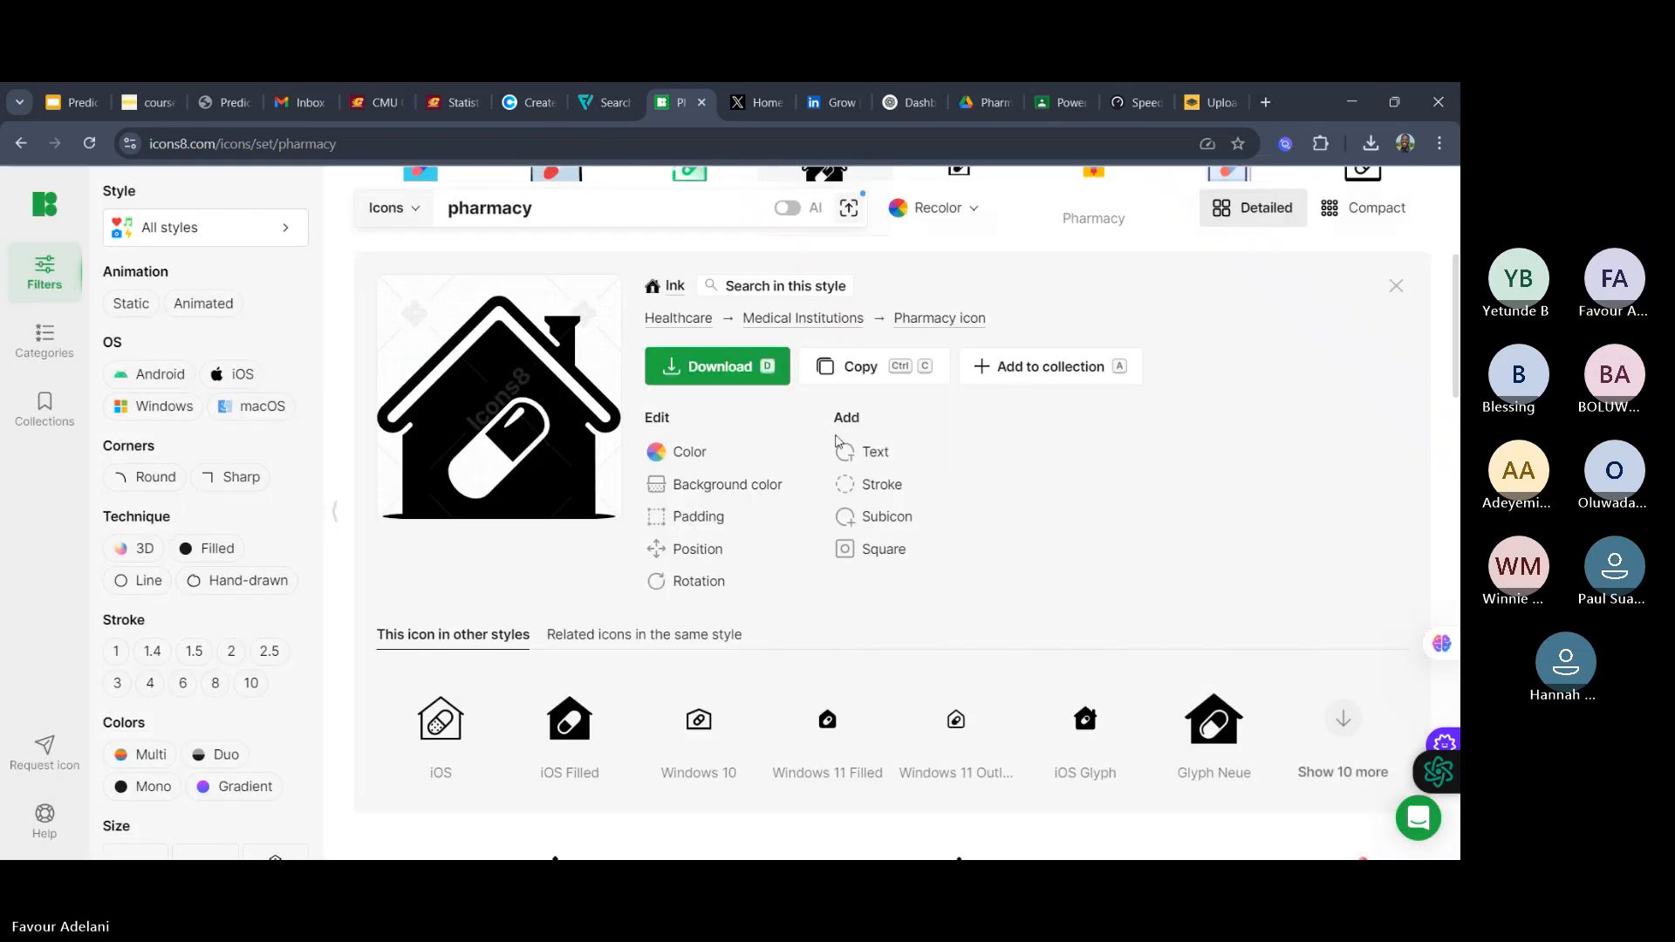
left_click(721, 366)
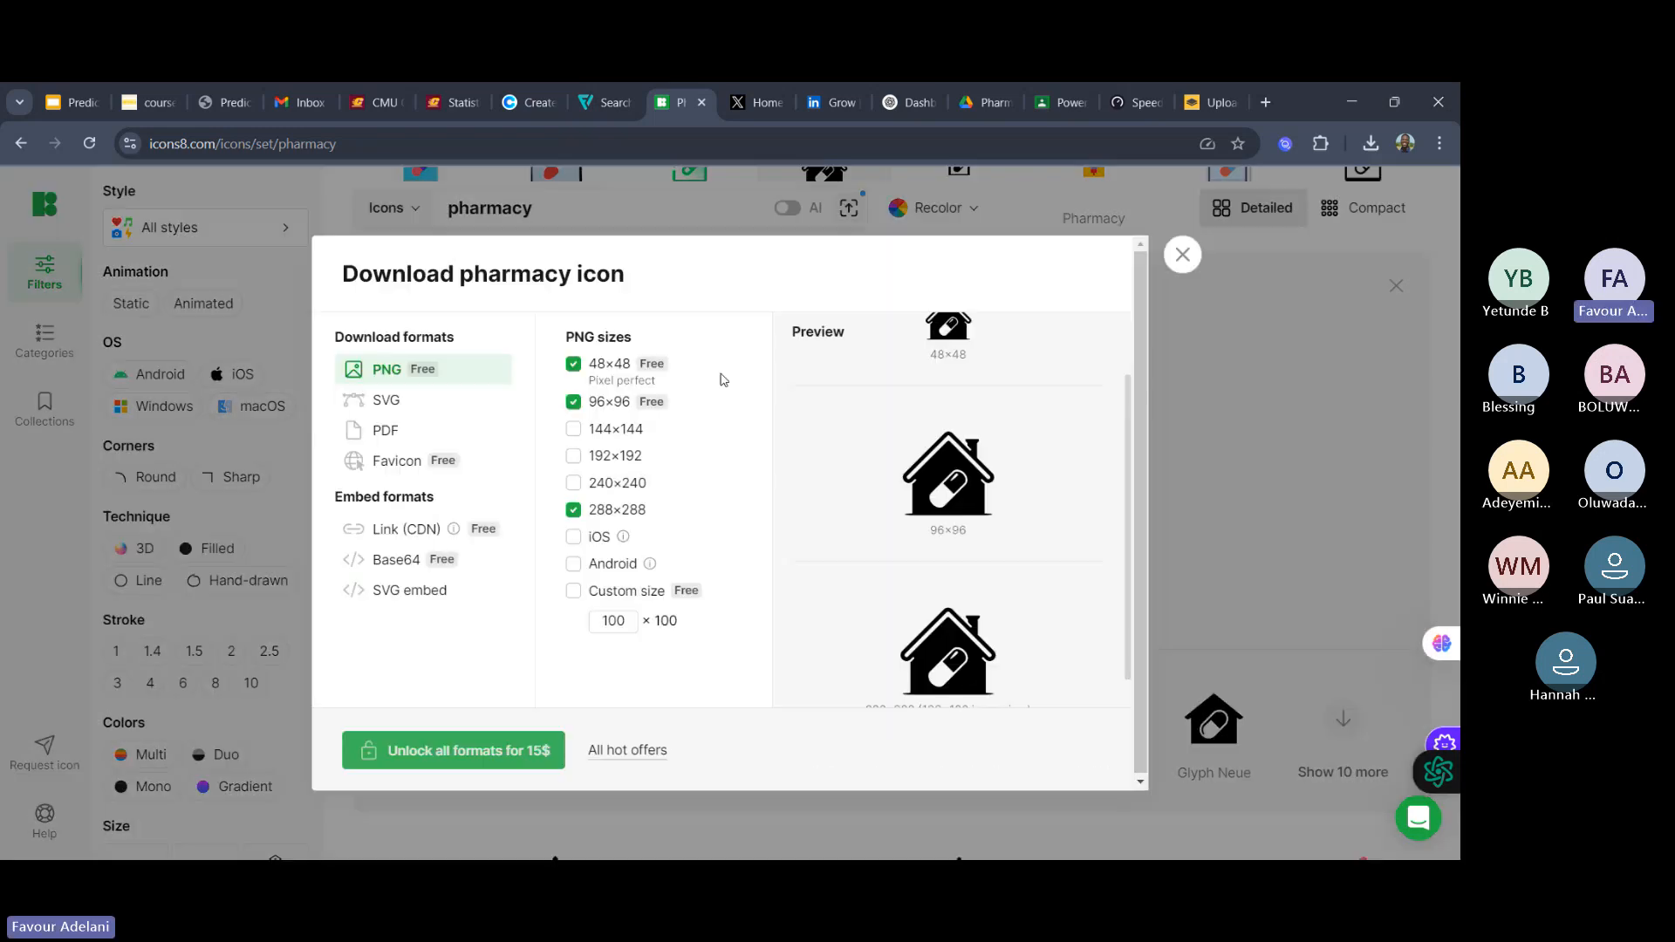
left_click(573, 509)
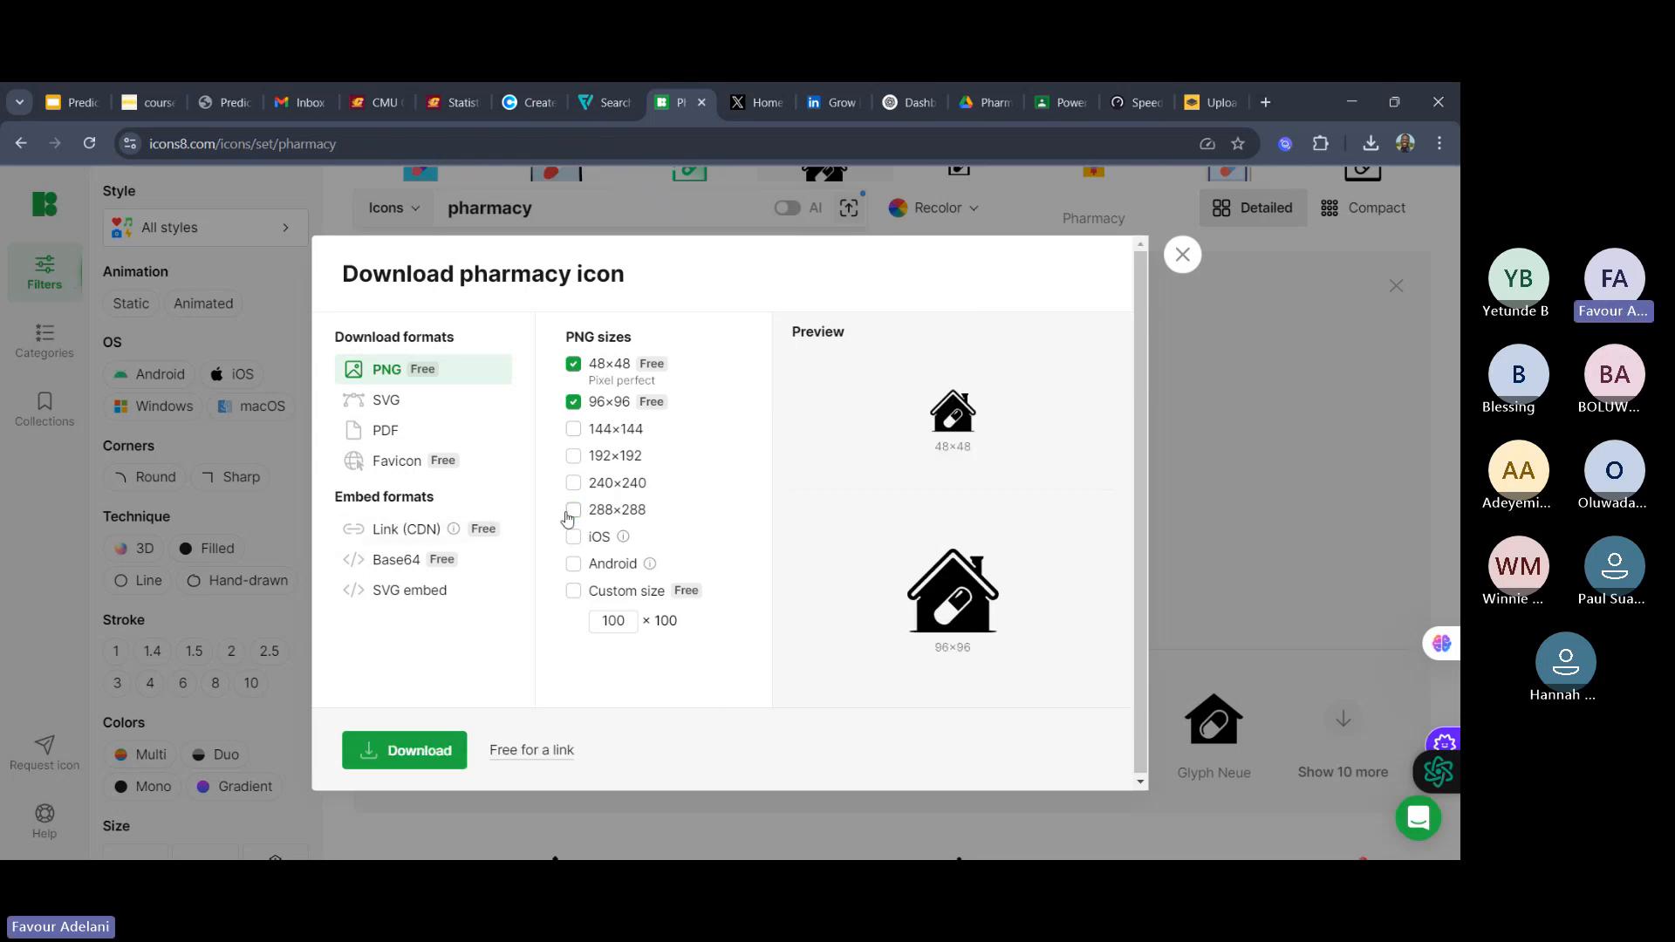
left_click(573, 364)
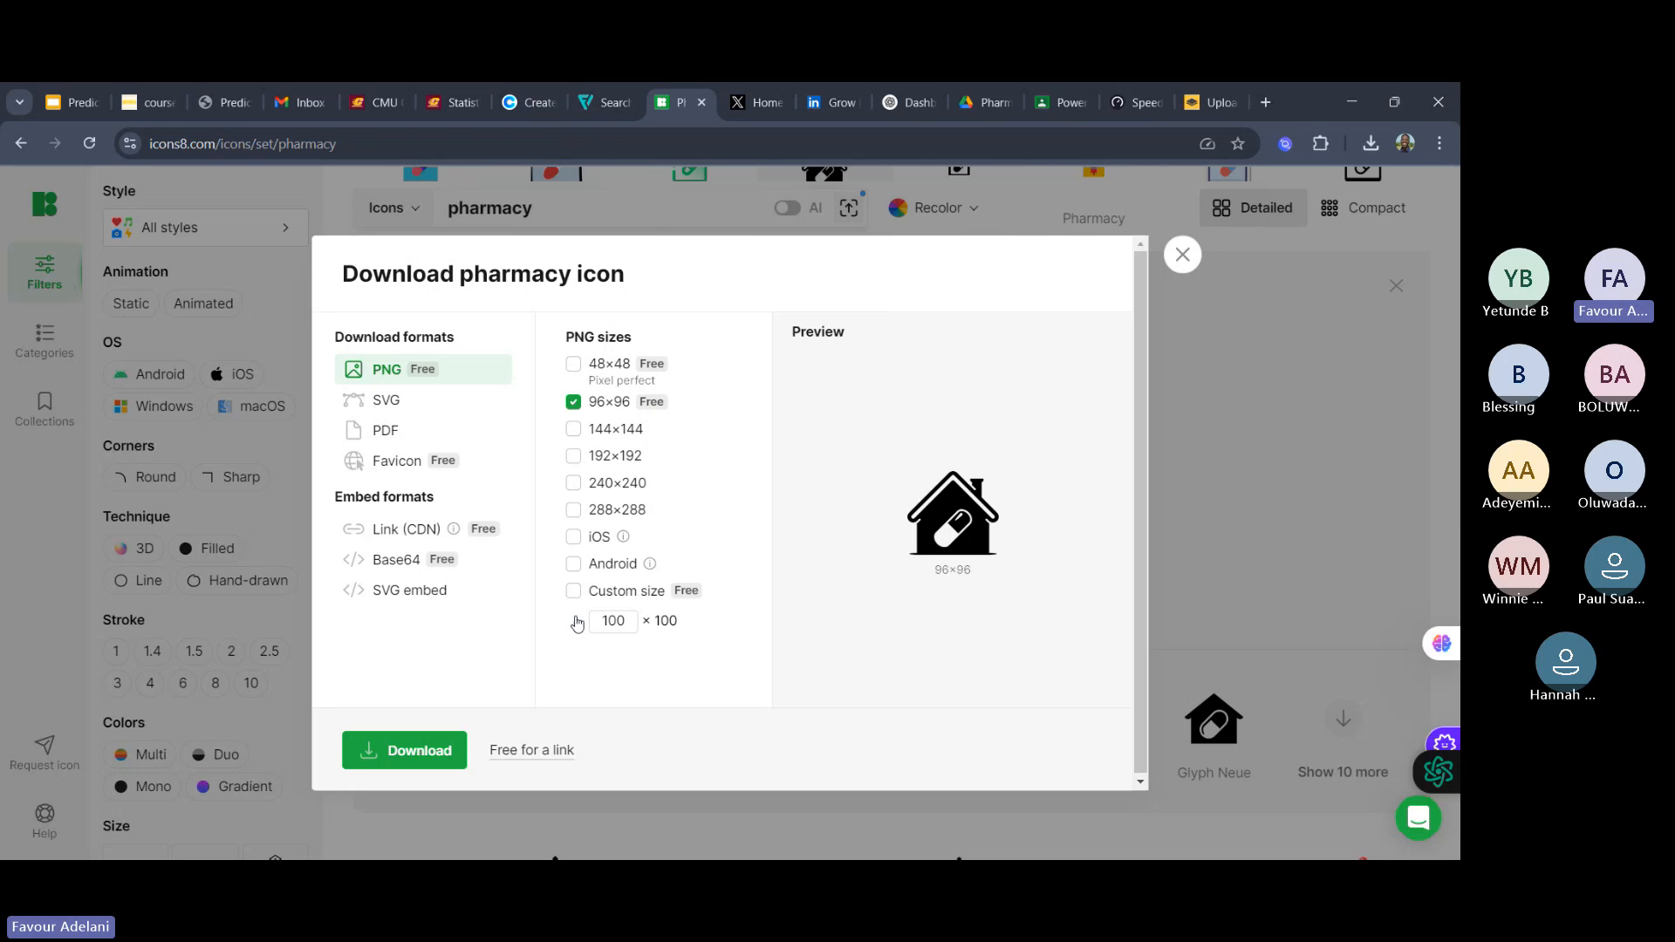
- Download the pharmacy house icon as a 96×96 PNG and dismiss the attribution notice
left_click(436, 749)
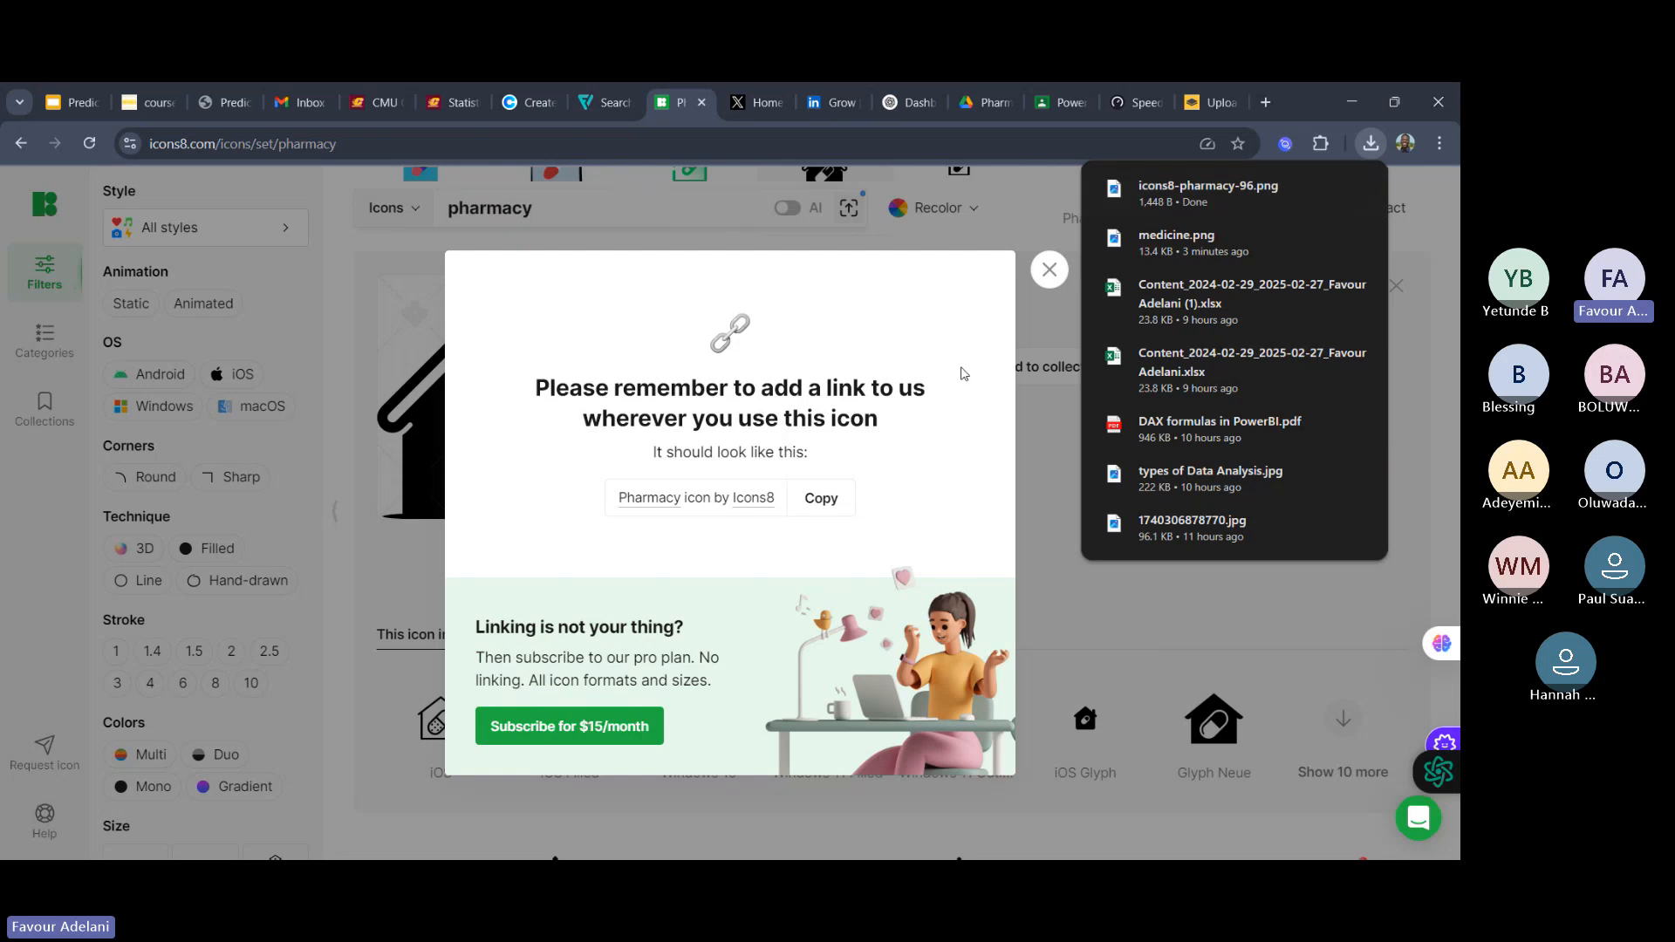
left_click(1049, 270)
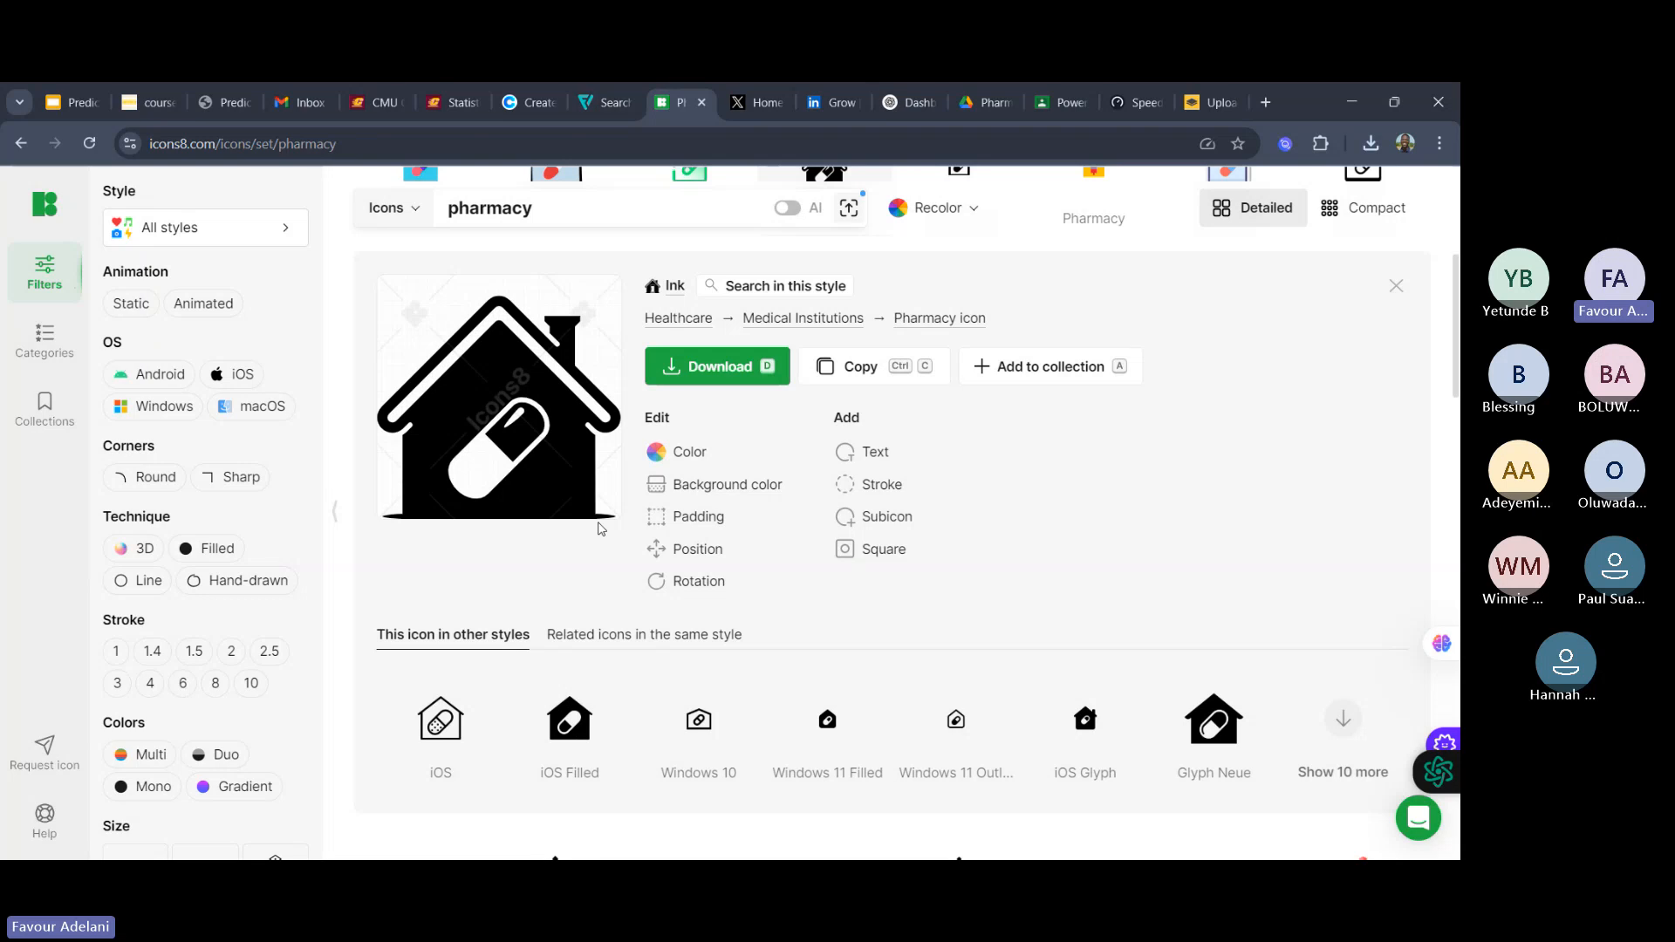
- Switch to the Flaticon page, leave the medicine icon's details, and search the icons for "sales"
left_click(594, 93)
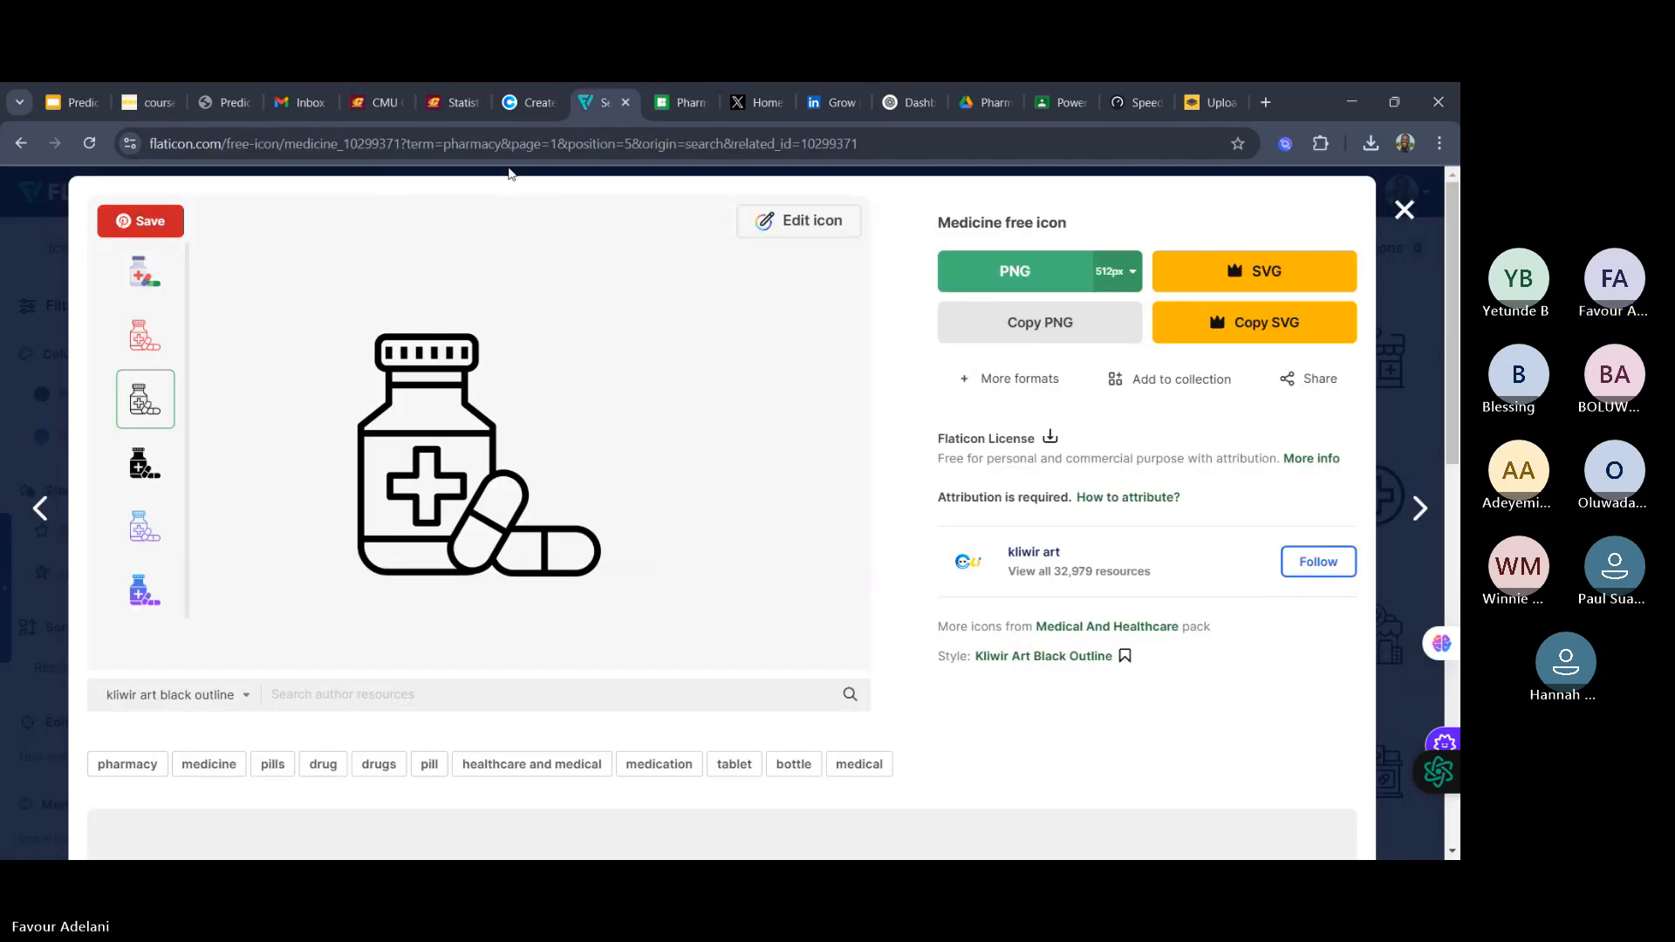
left_click(1403, 210)
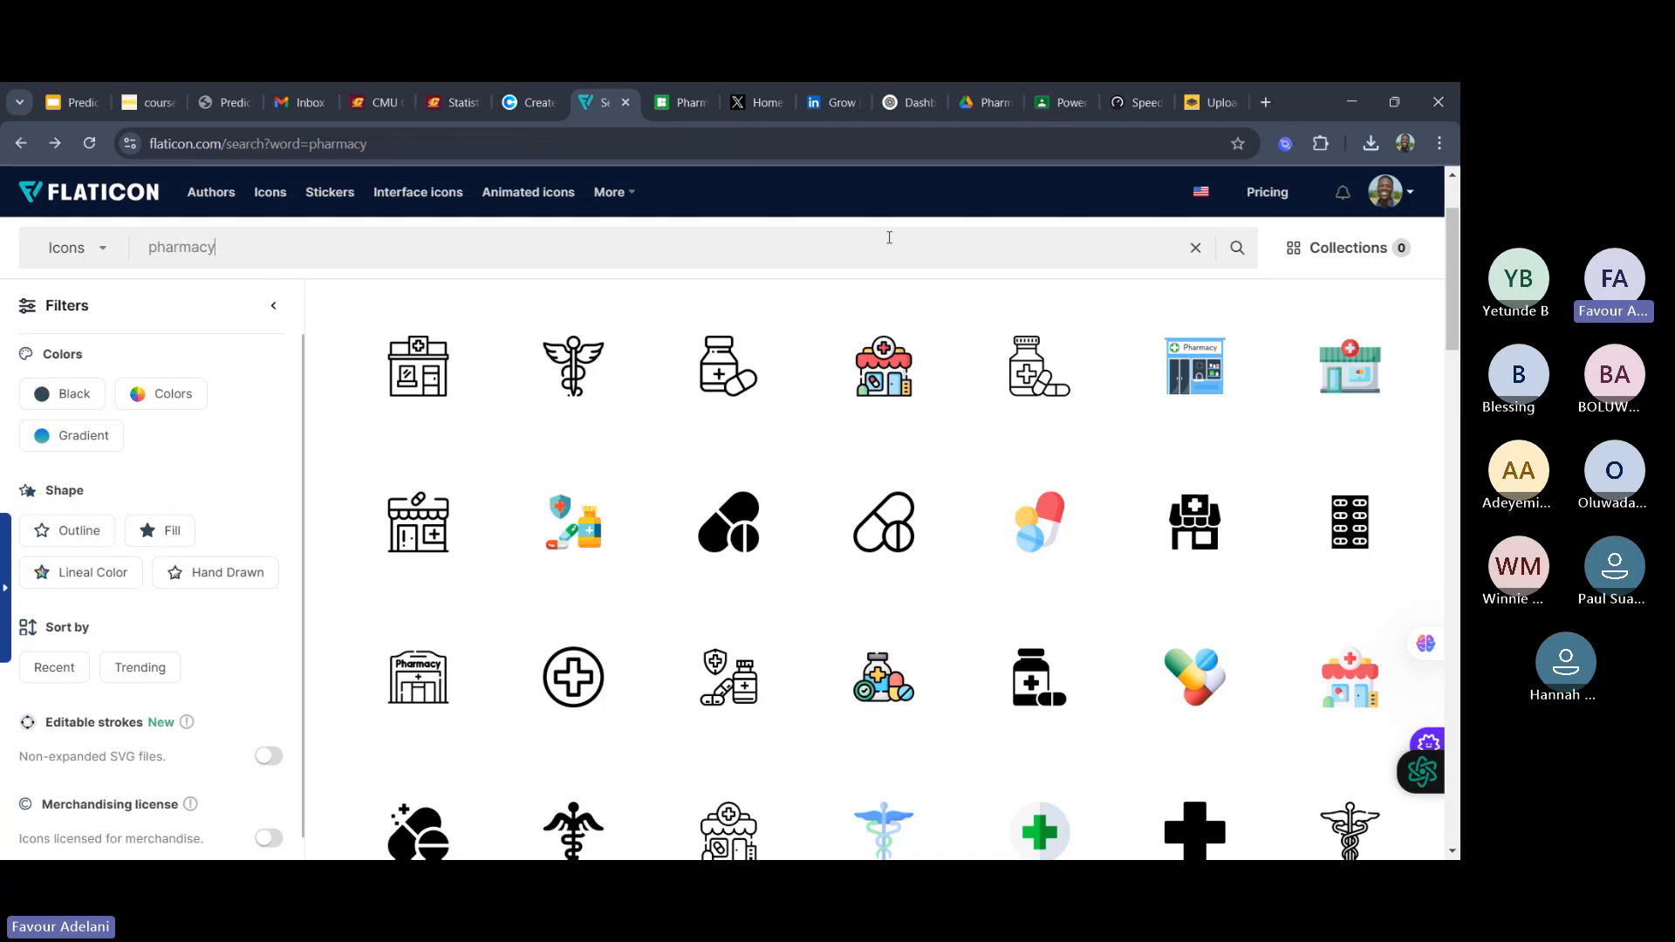
key("BackSpace")
key("BackSpace")
key("BackSpace")
key("BackSpace")
key("BackSpace")
key("BackSpace")
key("BackSpace")
type("sales")
key("Return")
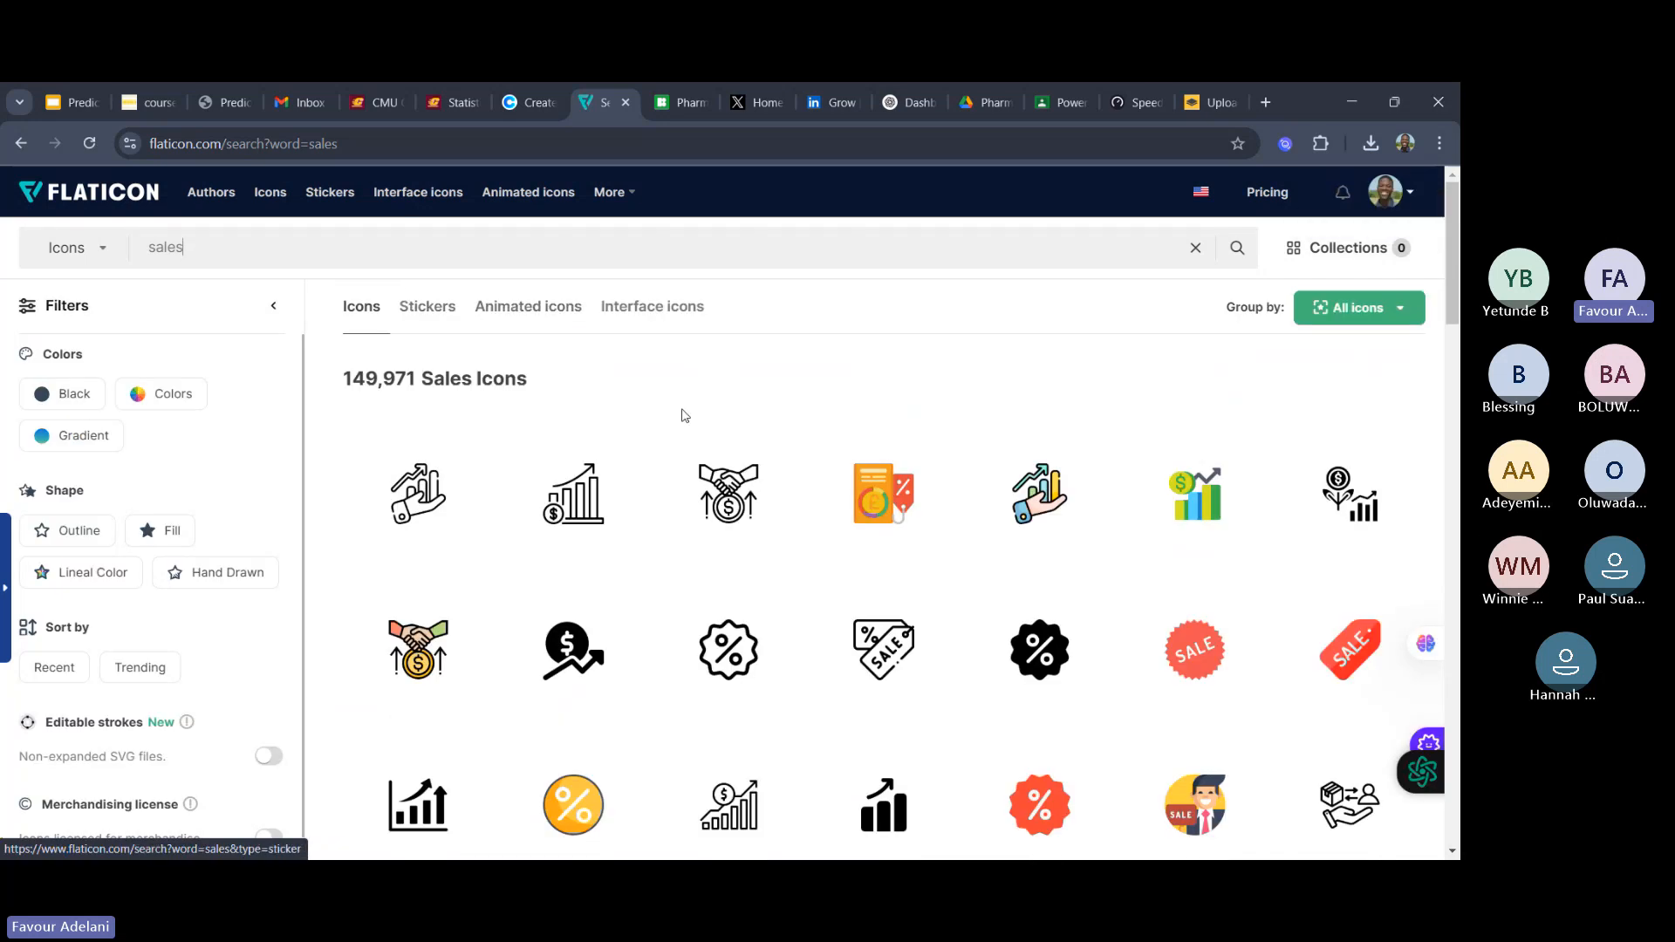
- Download the black circular Funds icon with the rising arrow as a free 512px PNG and close its details
mouse_move(1108, 565)
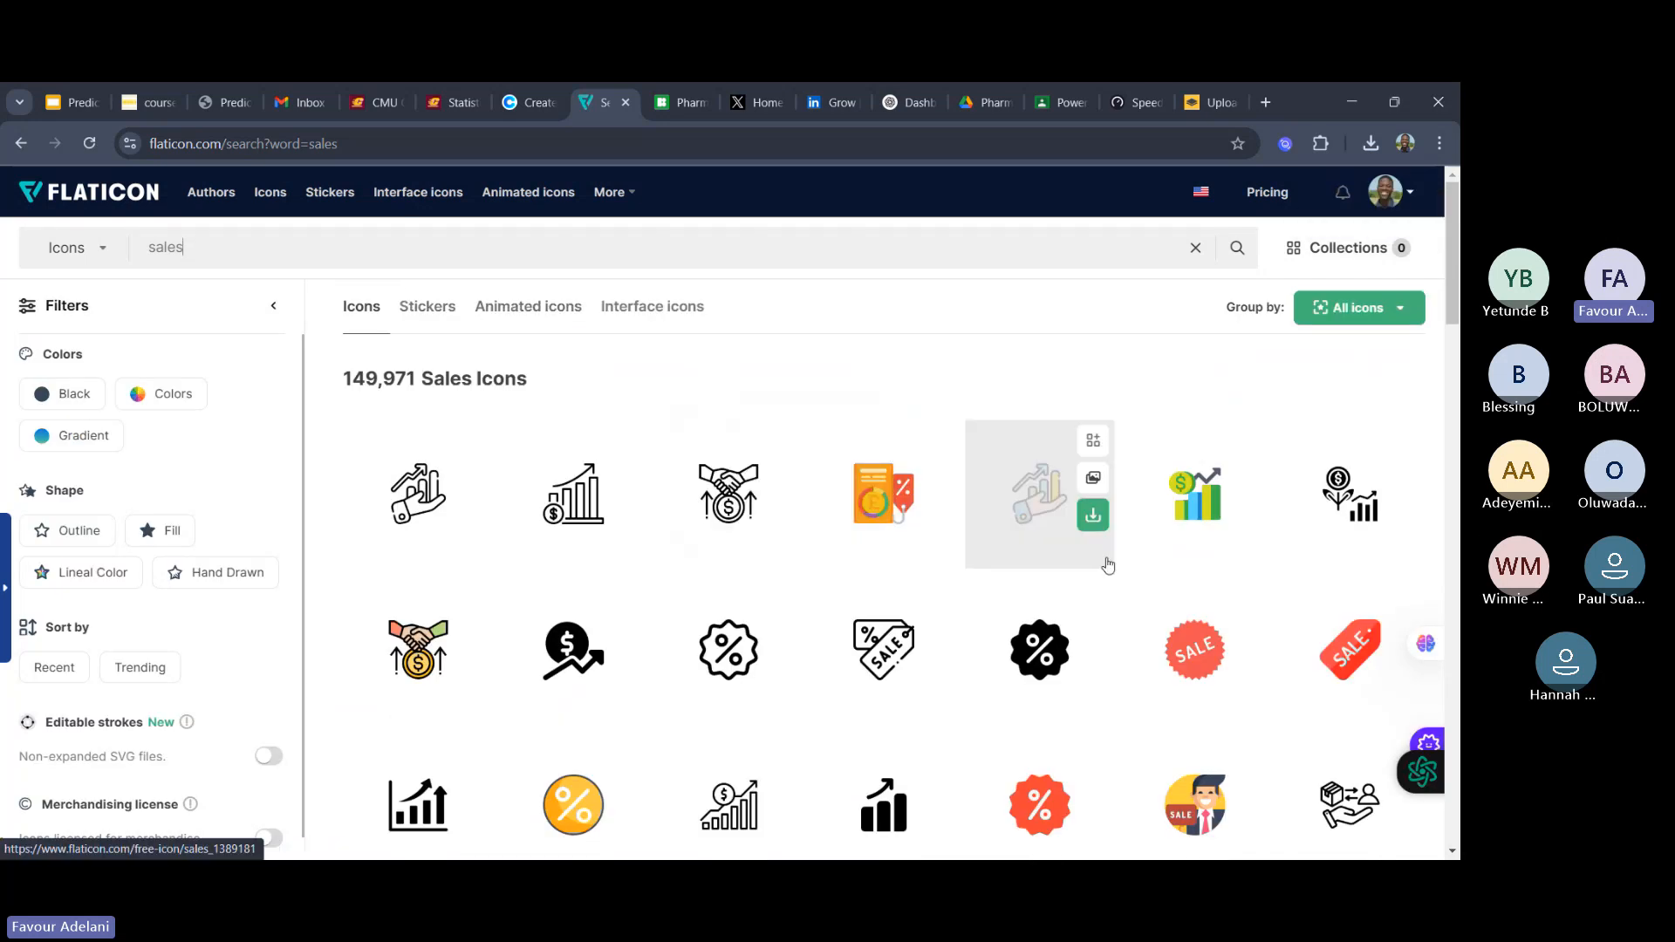
scroll(1108, 566, "down", 1)
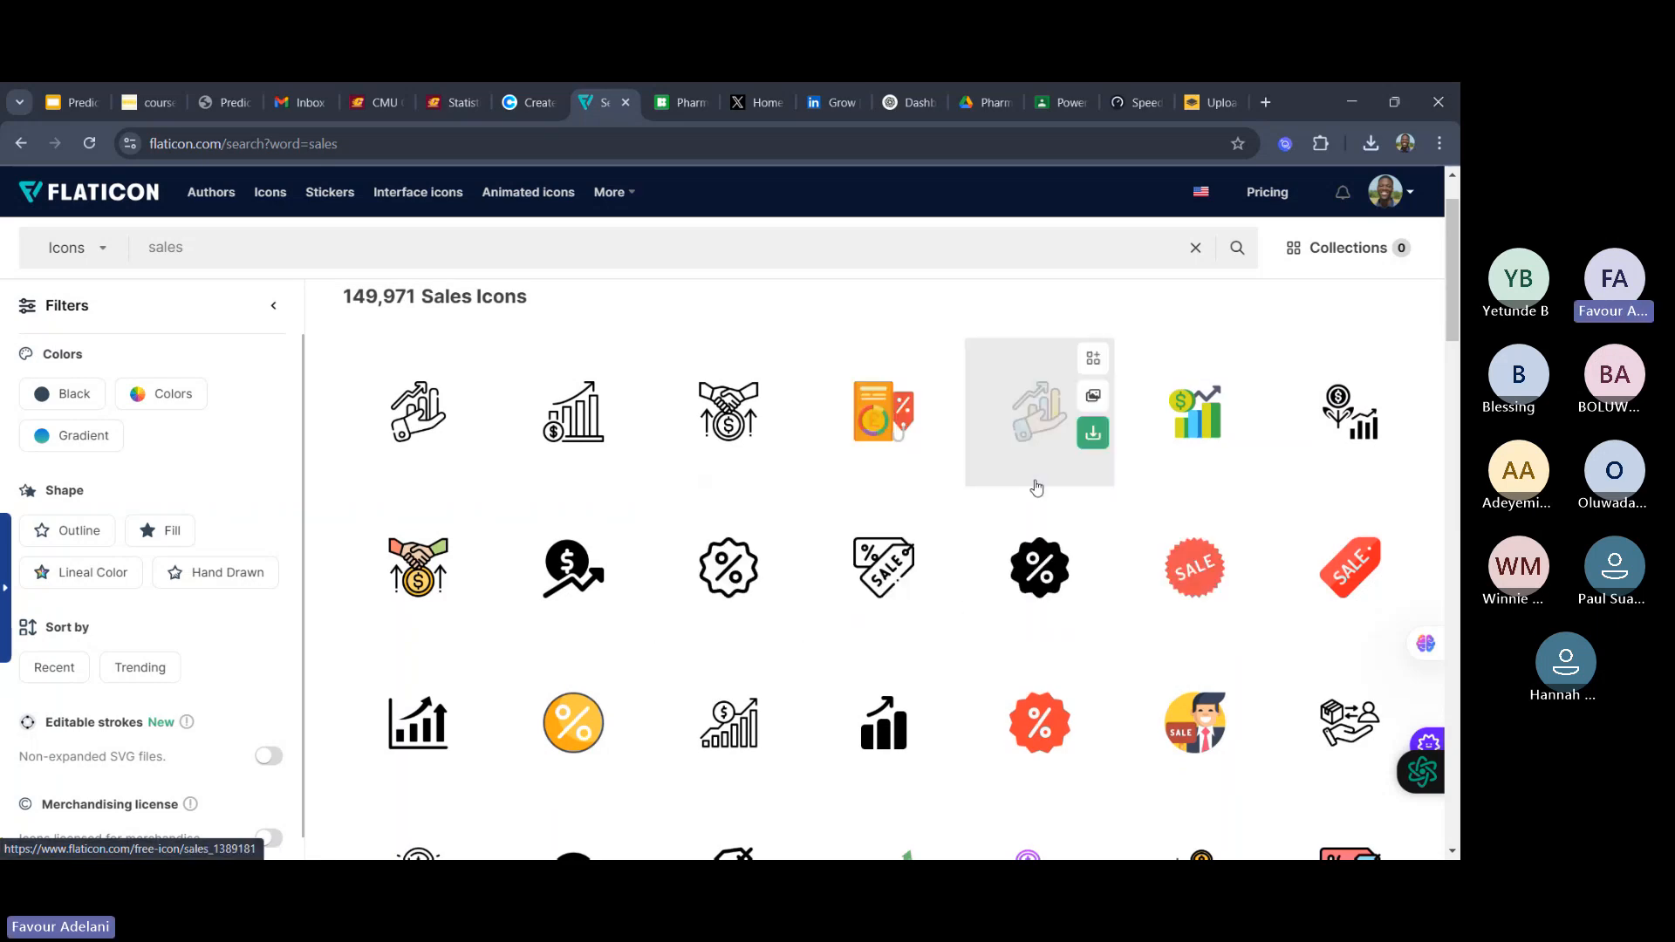
scroll(1036, 487, "down", 1)
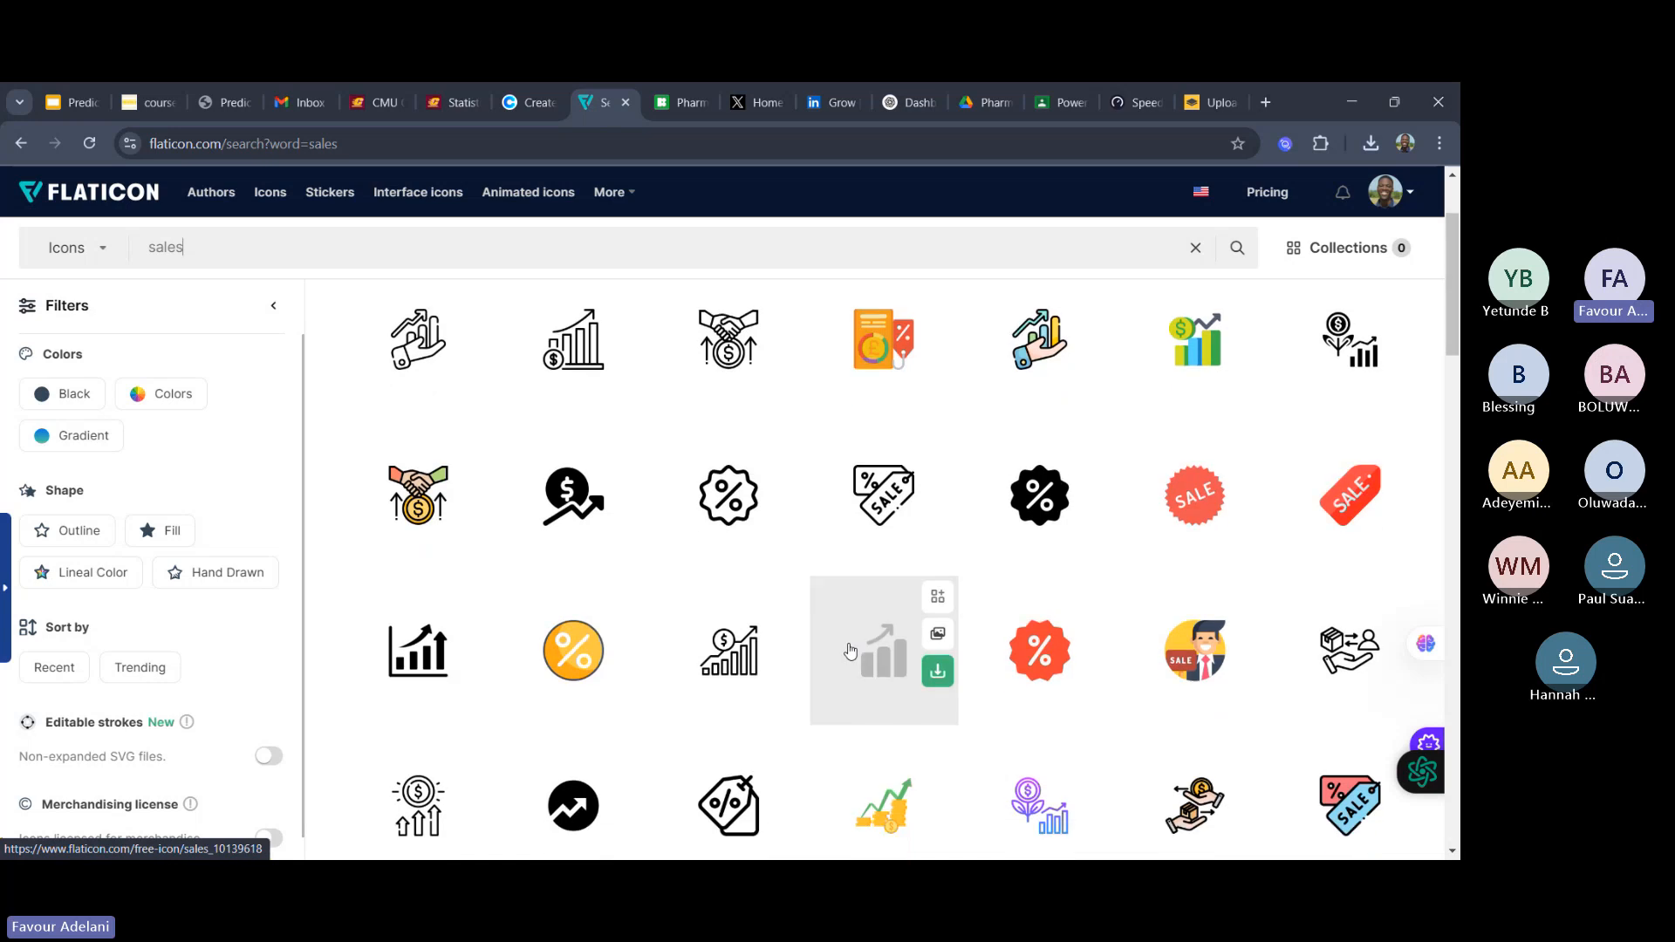
scroll(863, 647, "down", 1)
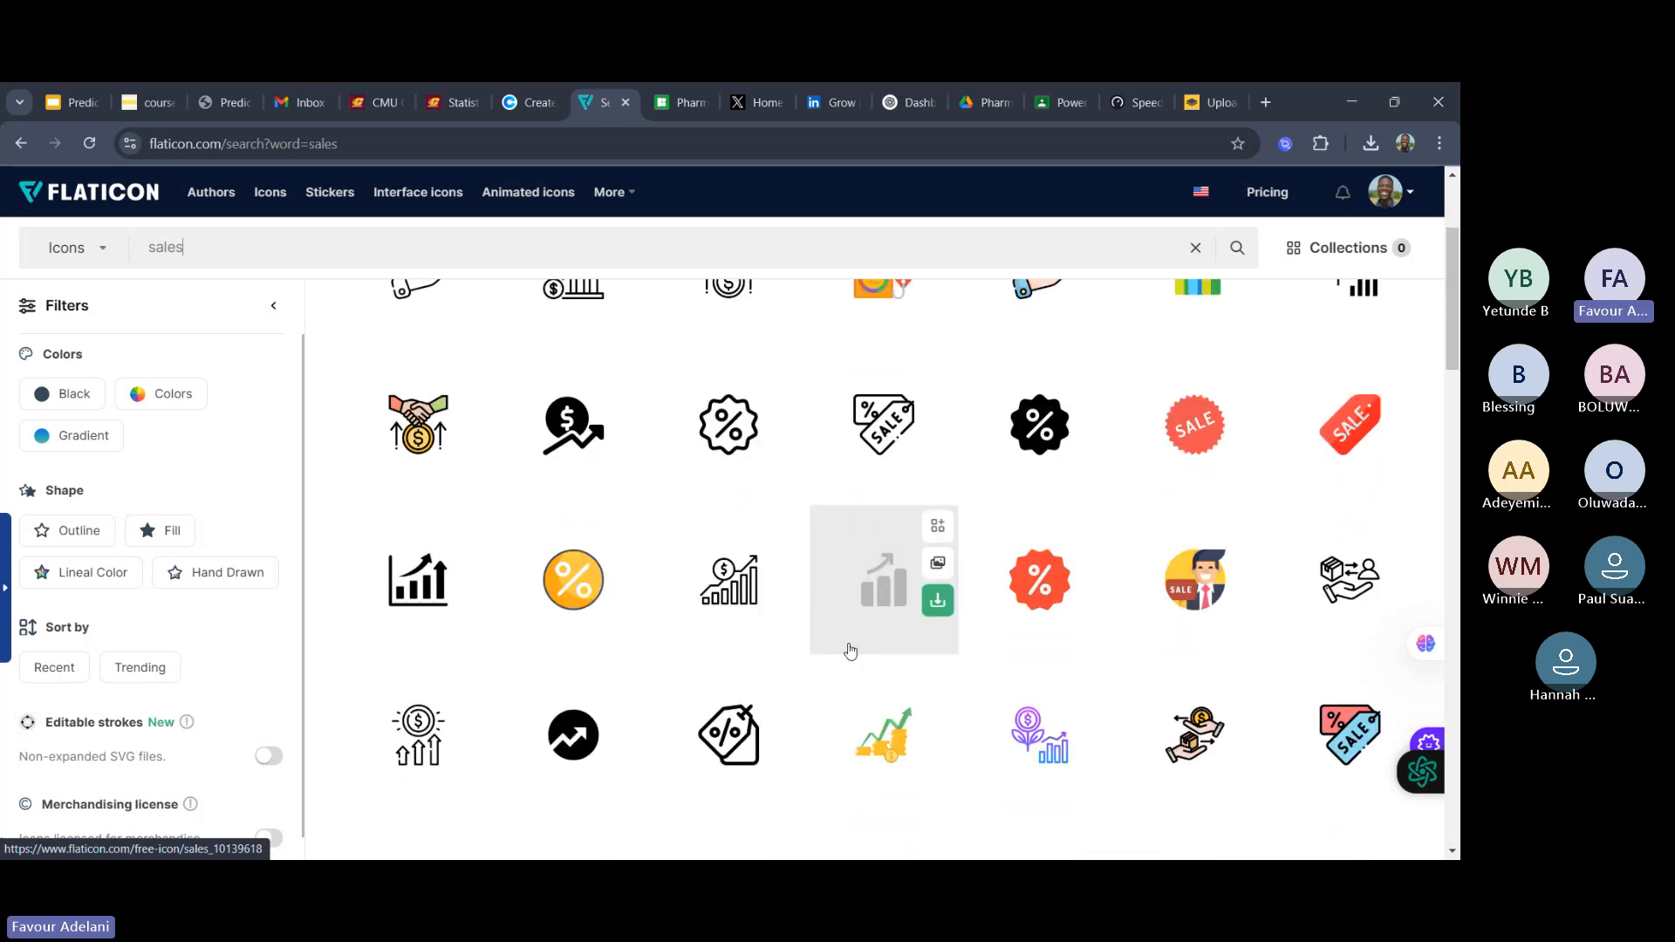
left_click(572, 738)
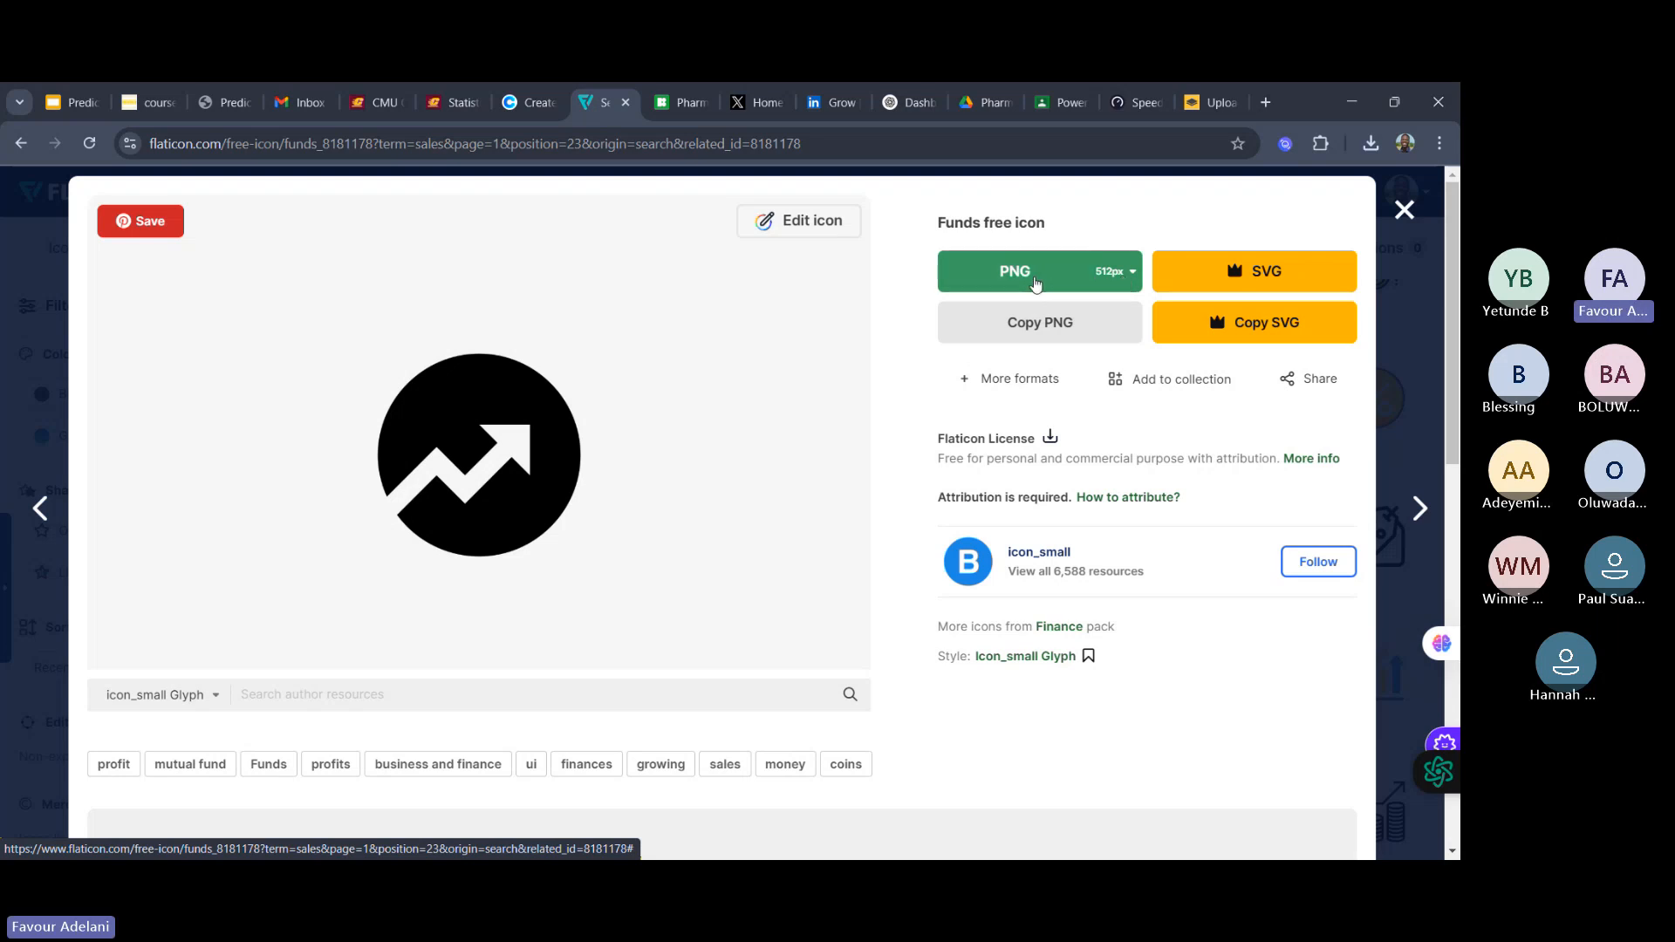
left_click(1035, 281)
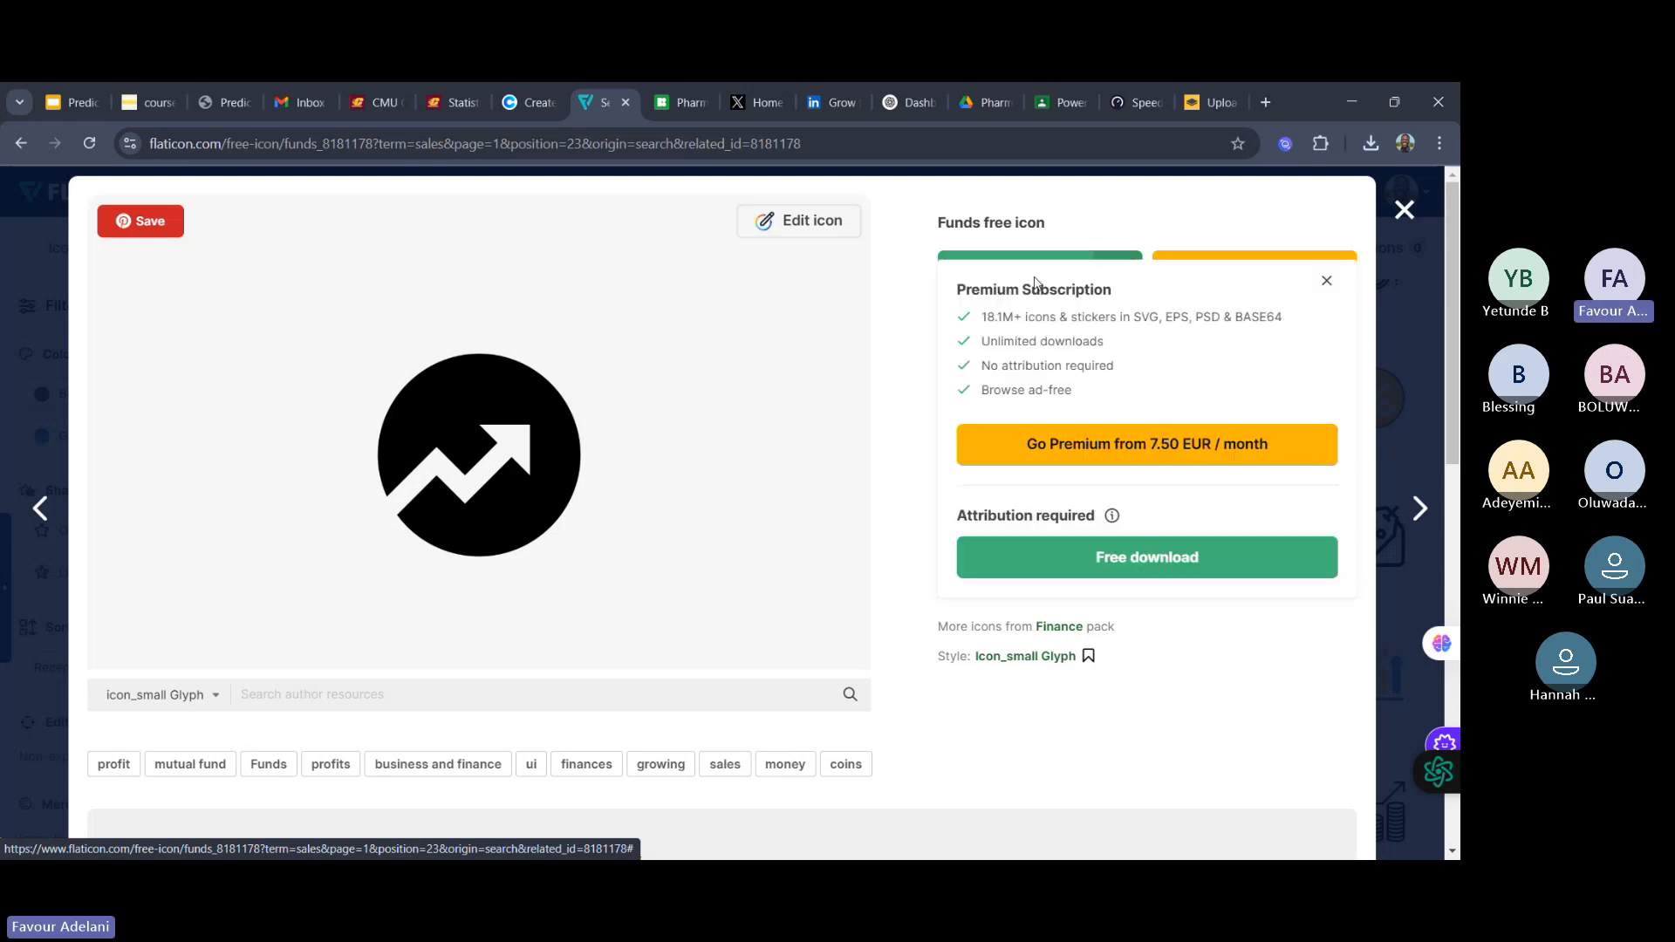
left_click(1134, 560)
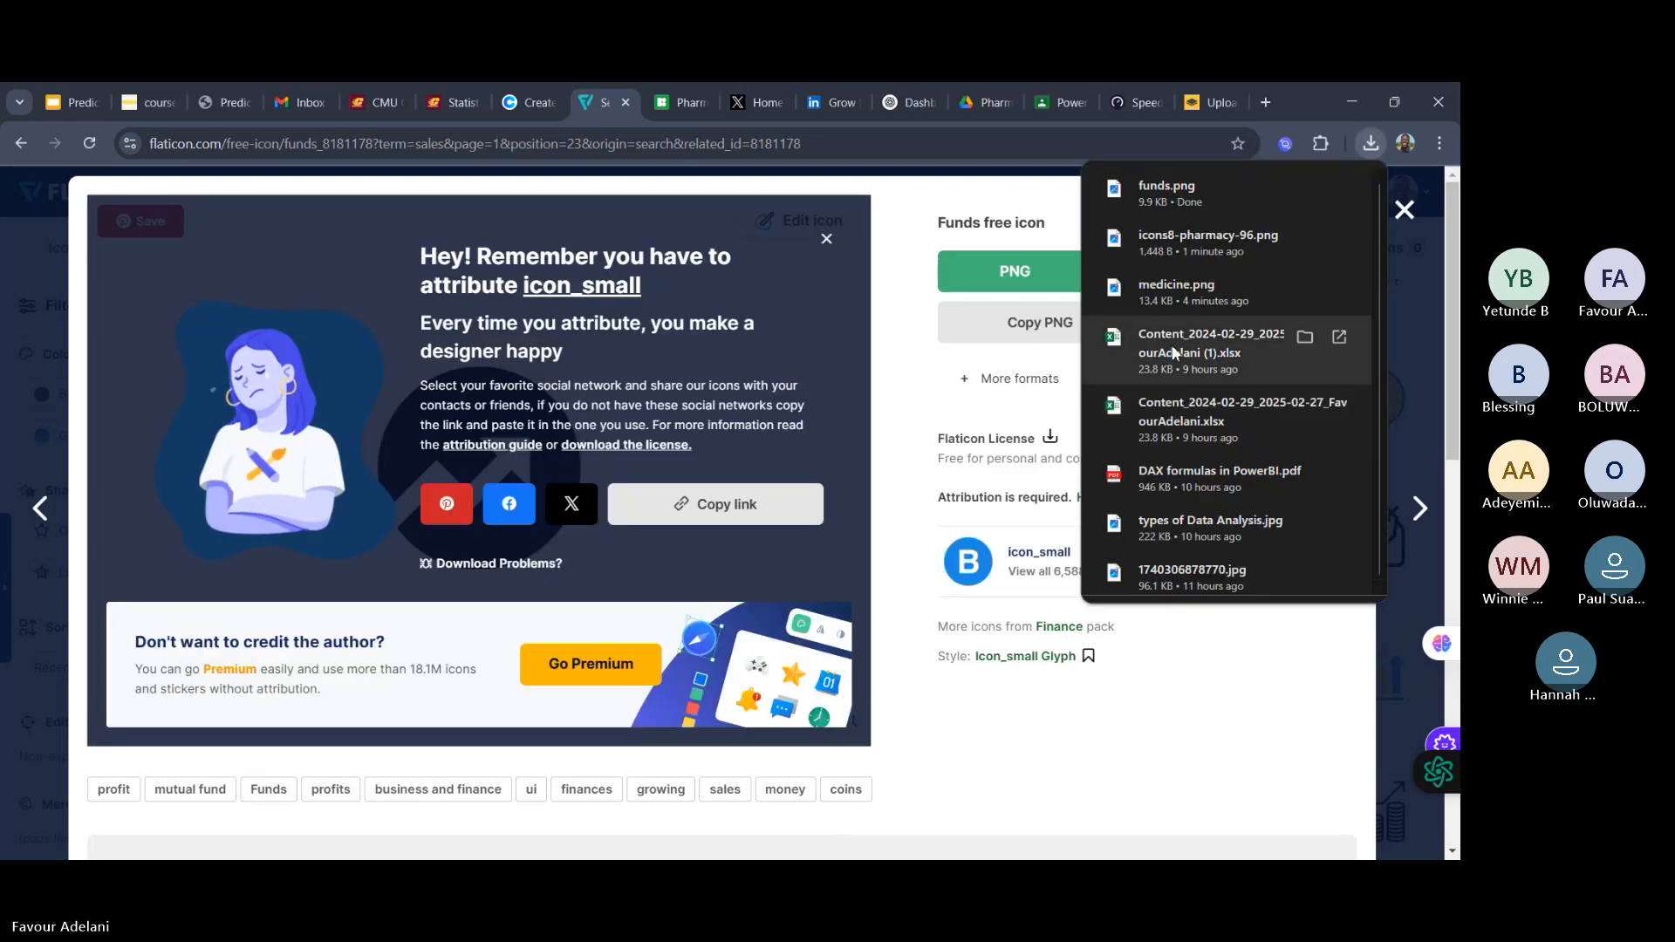
left_click(1404, 213)
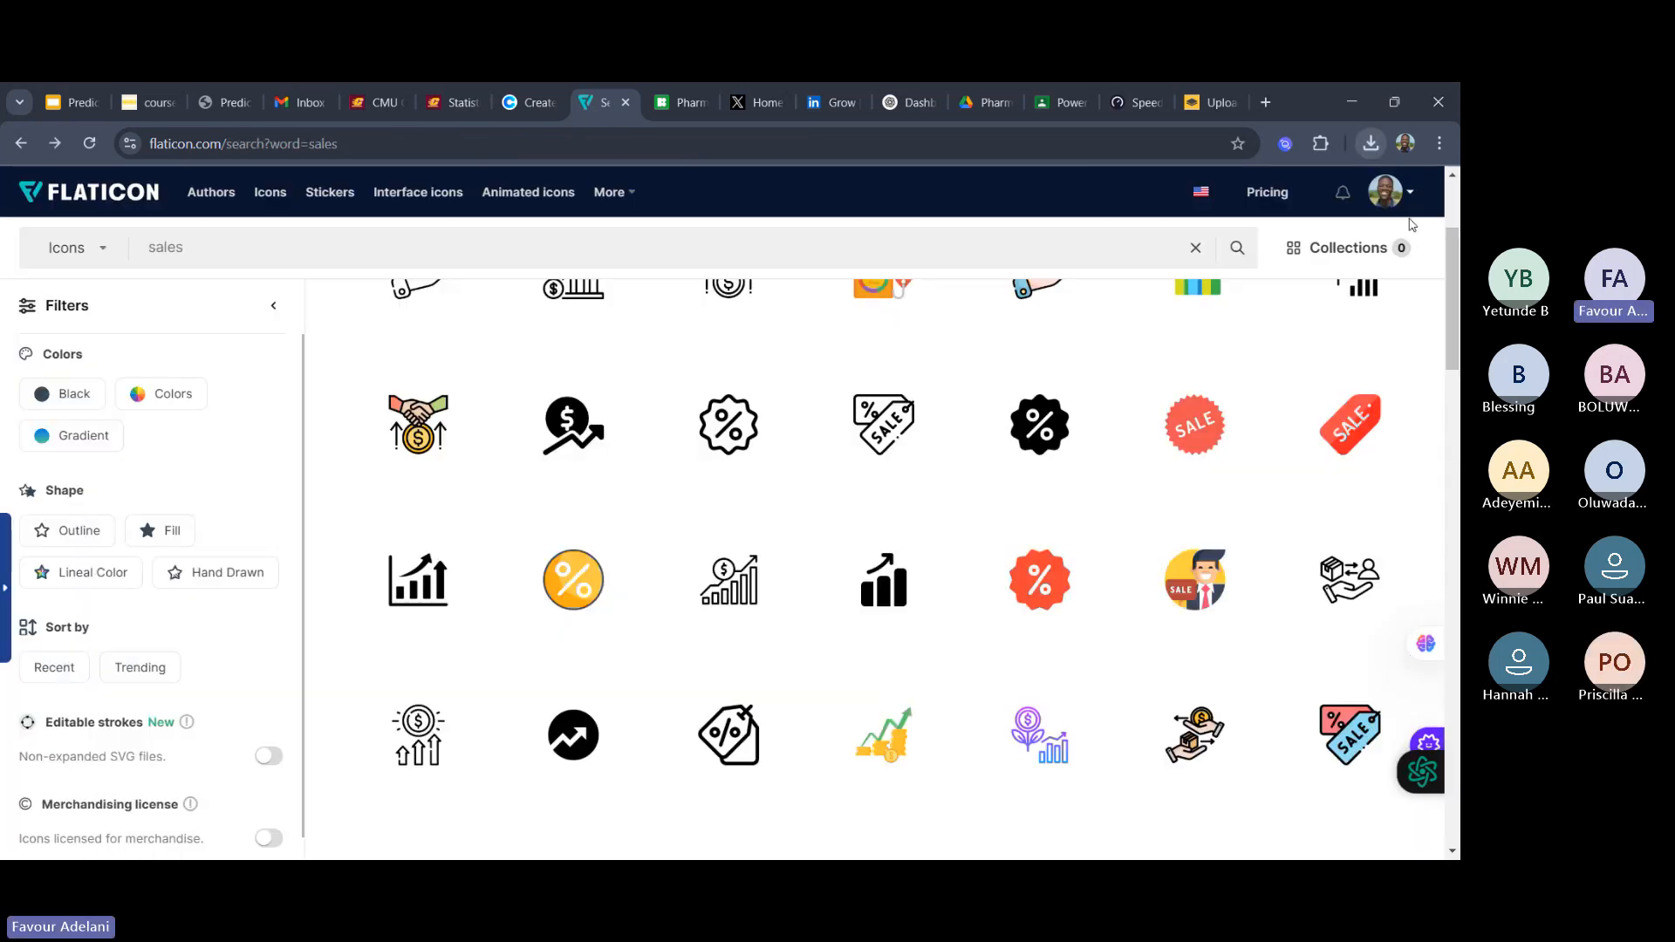
- Search the icon library for "quantity"
left_click(661, 247)
key("ctrl+a")
type("quantity")
key("Return")
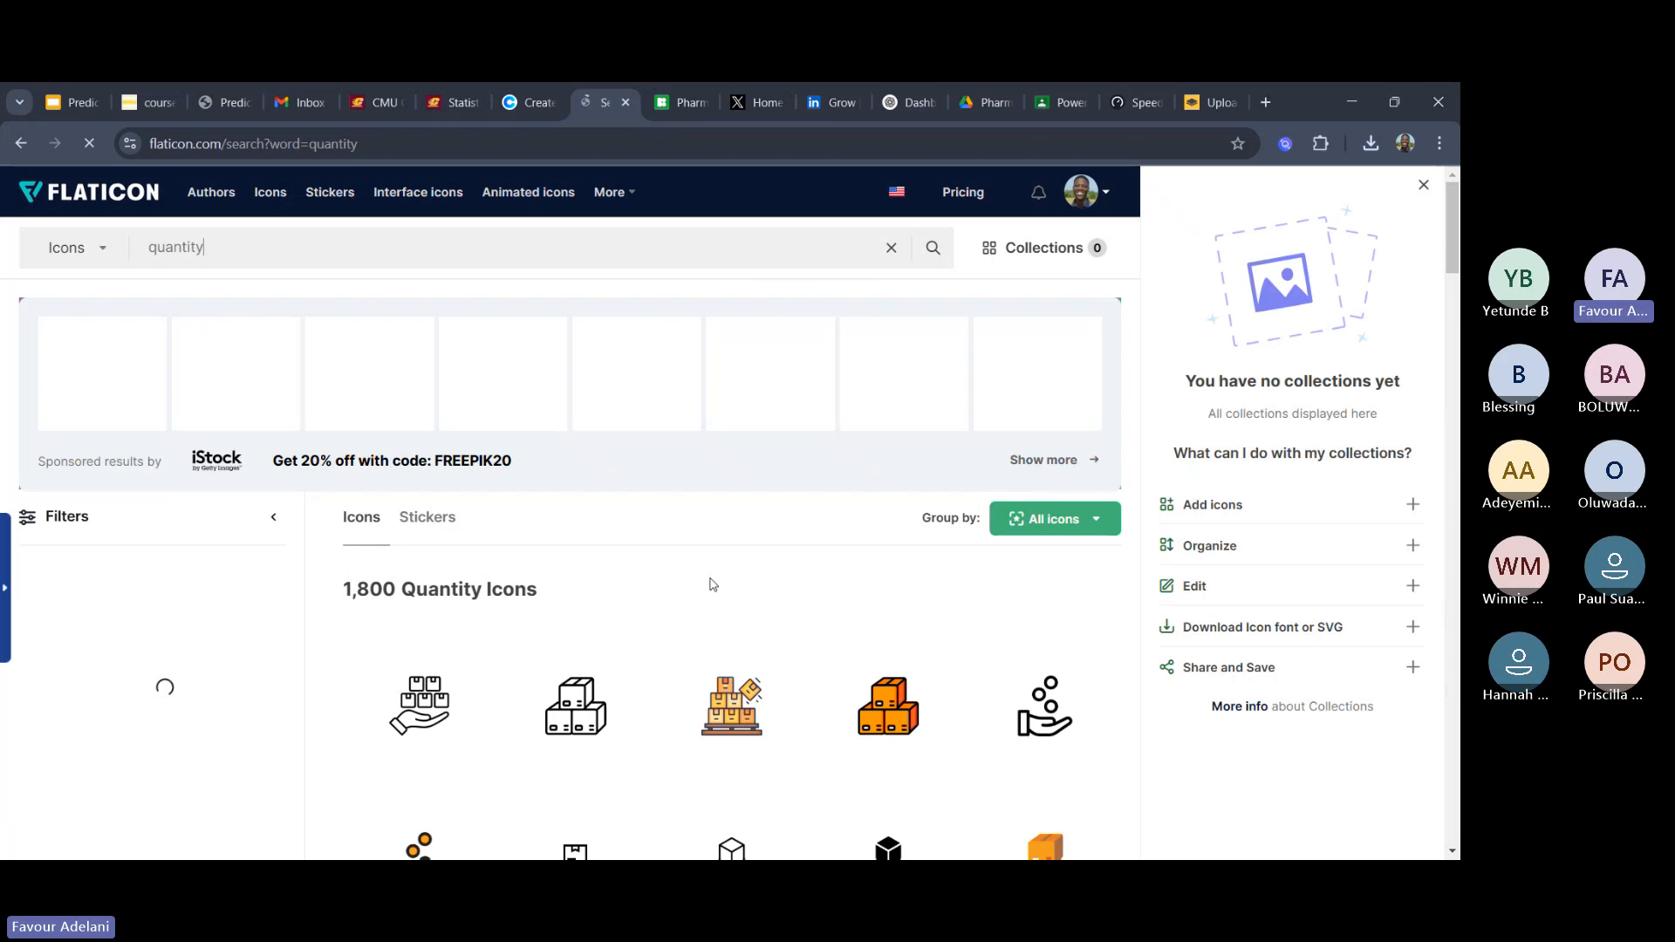
- Examine the quantity icon results for an icon suited to representing stock quantity
scroll(713, 584, "down", 1)
scroll(714, 584, "down", 3)
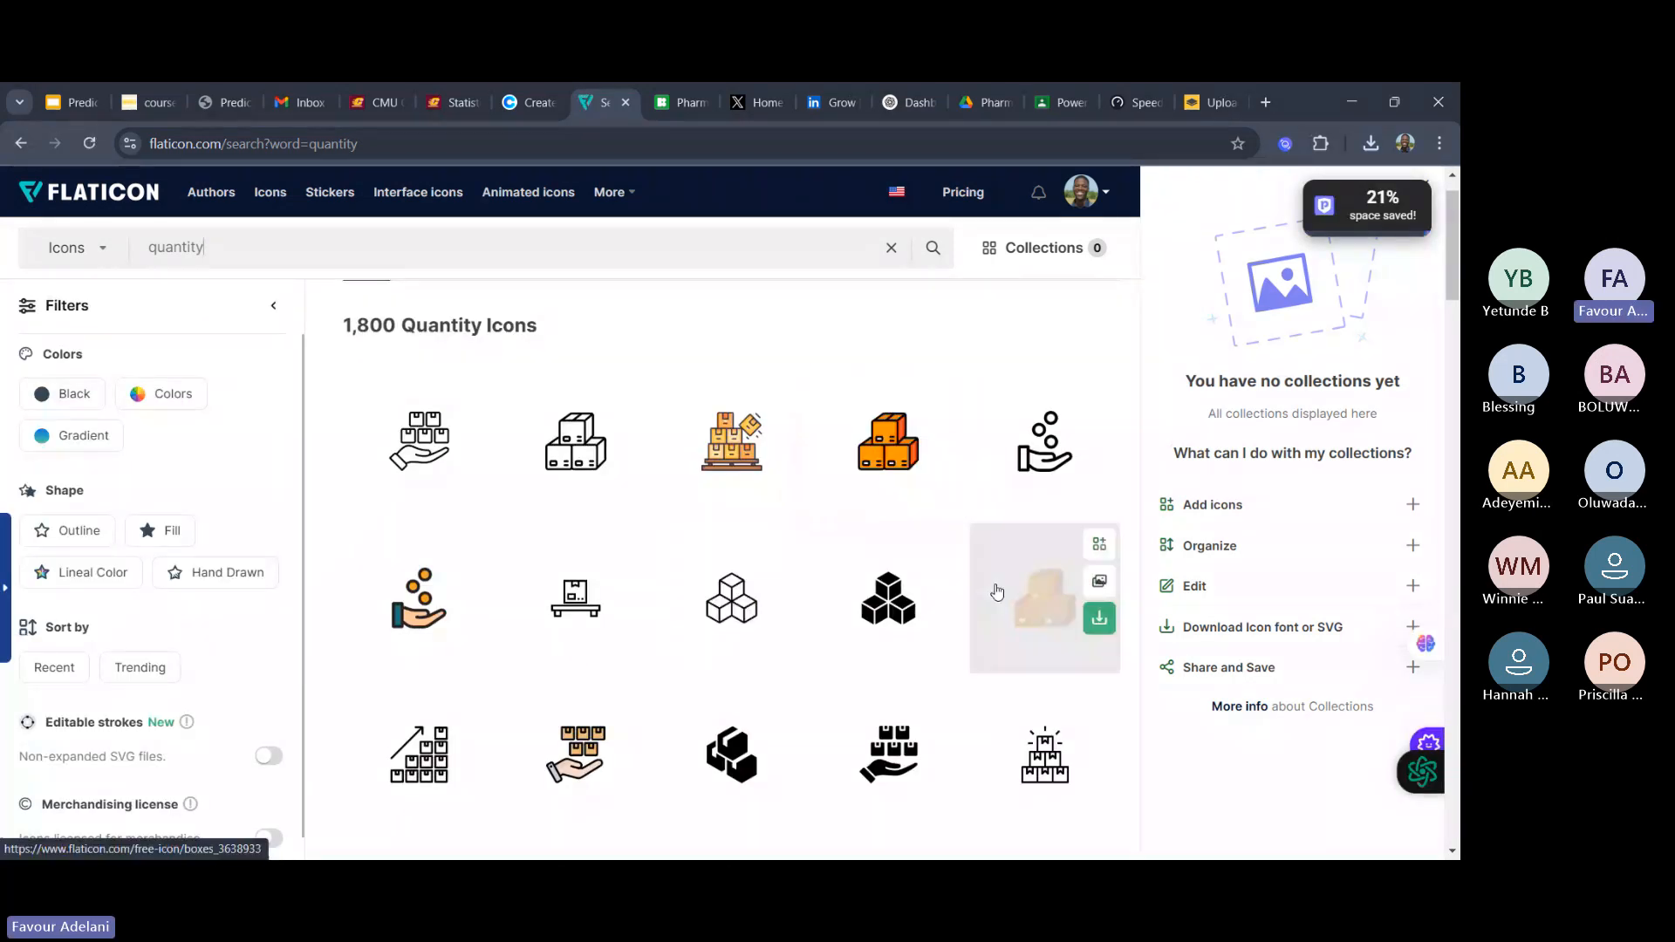
scroll(997, 593, "down", 5)
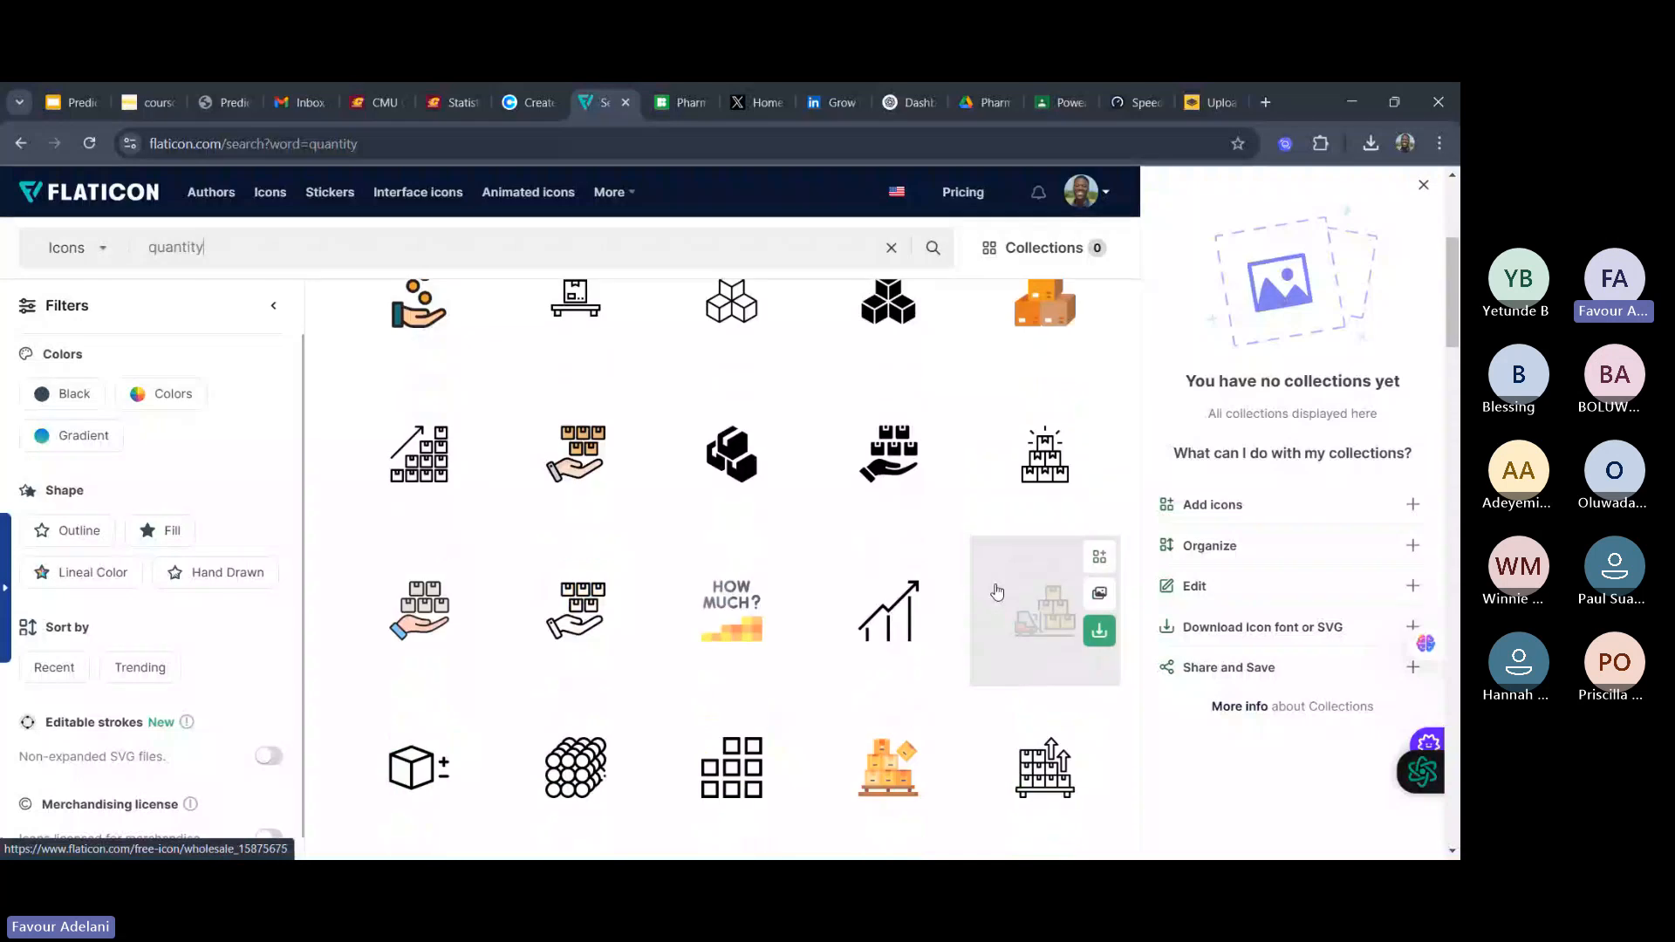
scroll(997, 592, "down", 4)
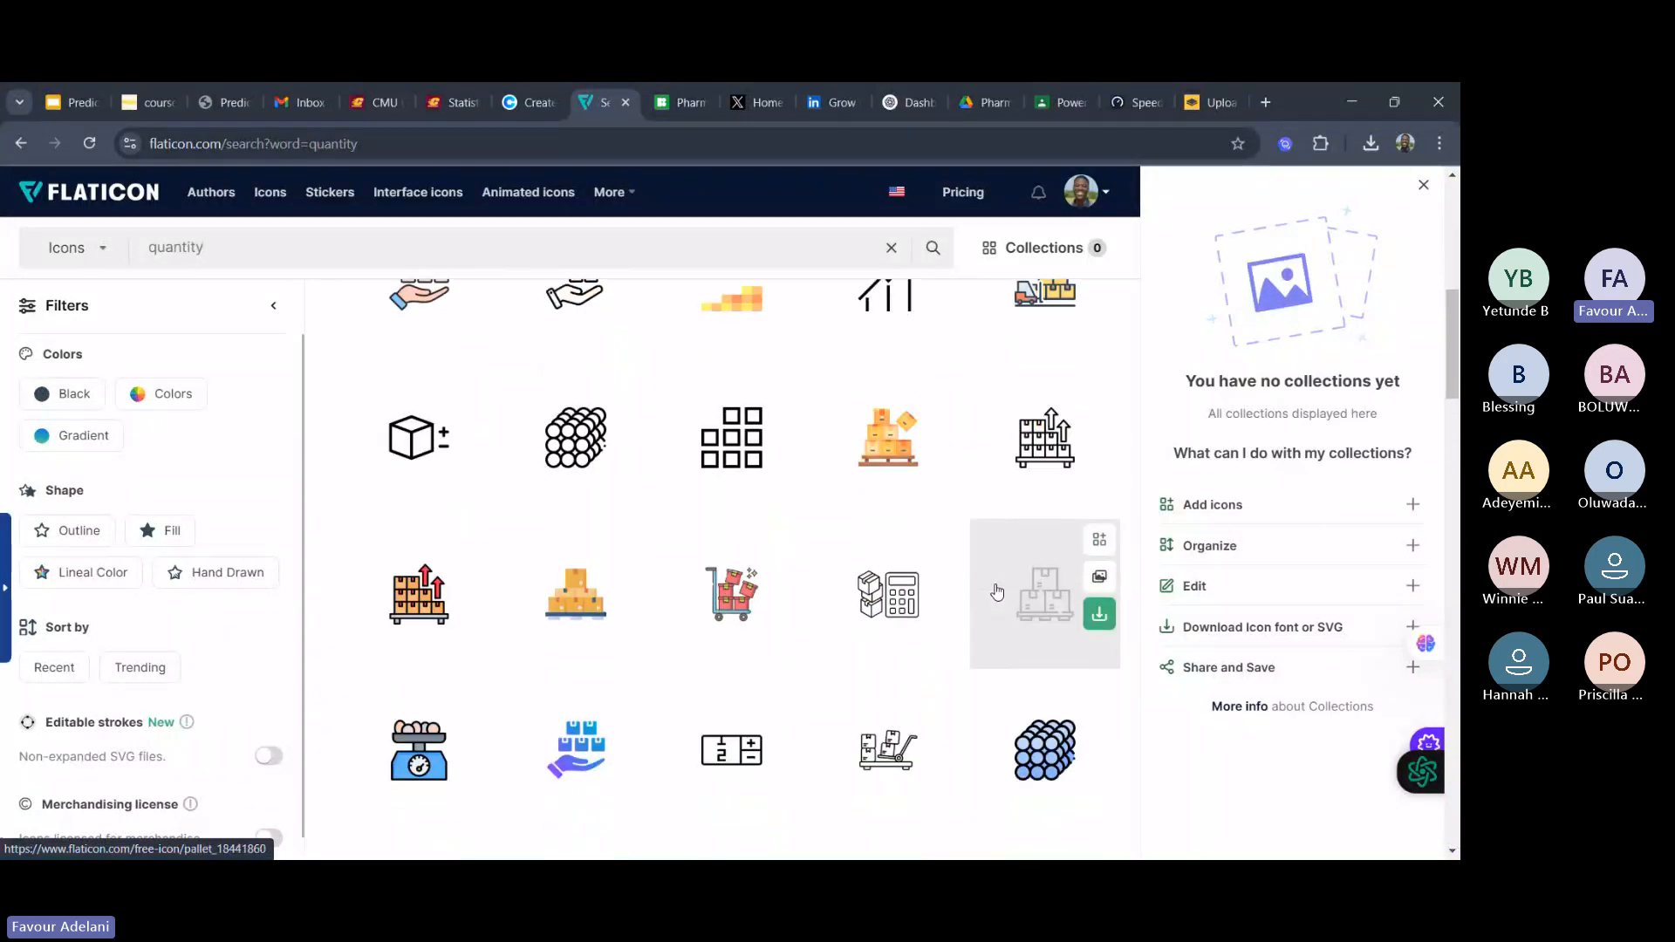
scroll(997, 593, "down", 2)
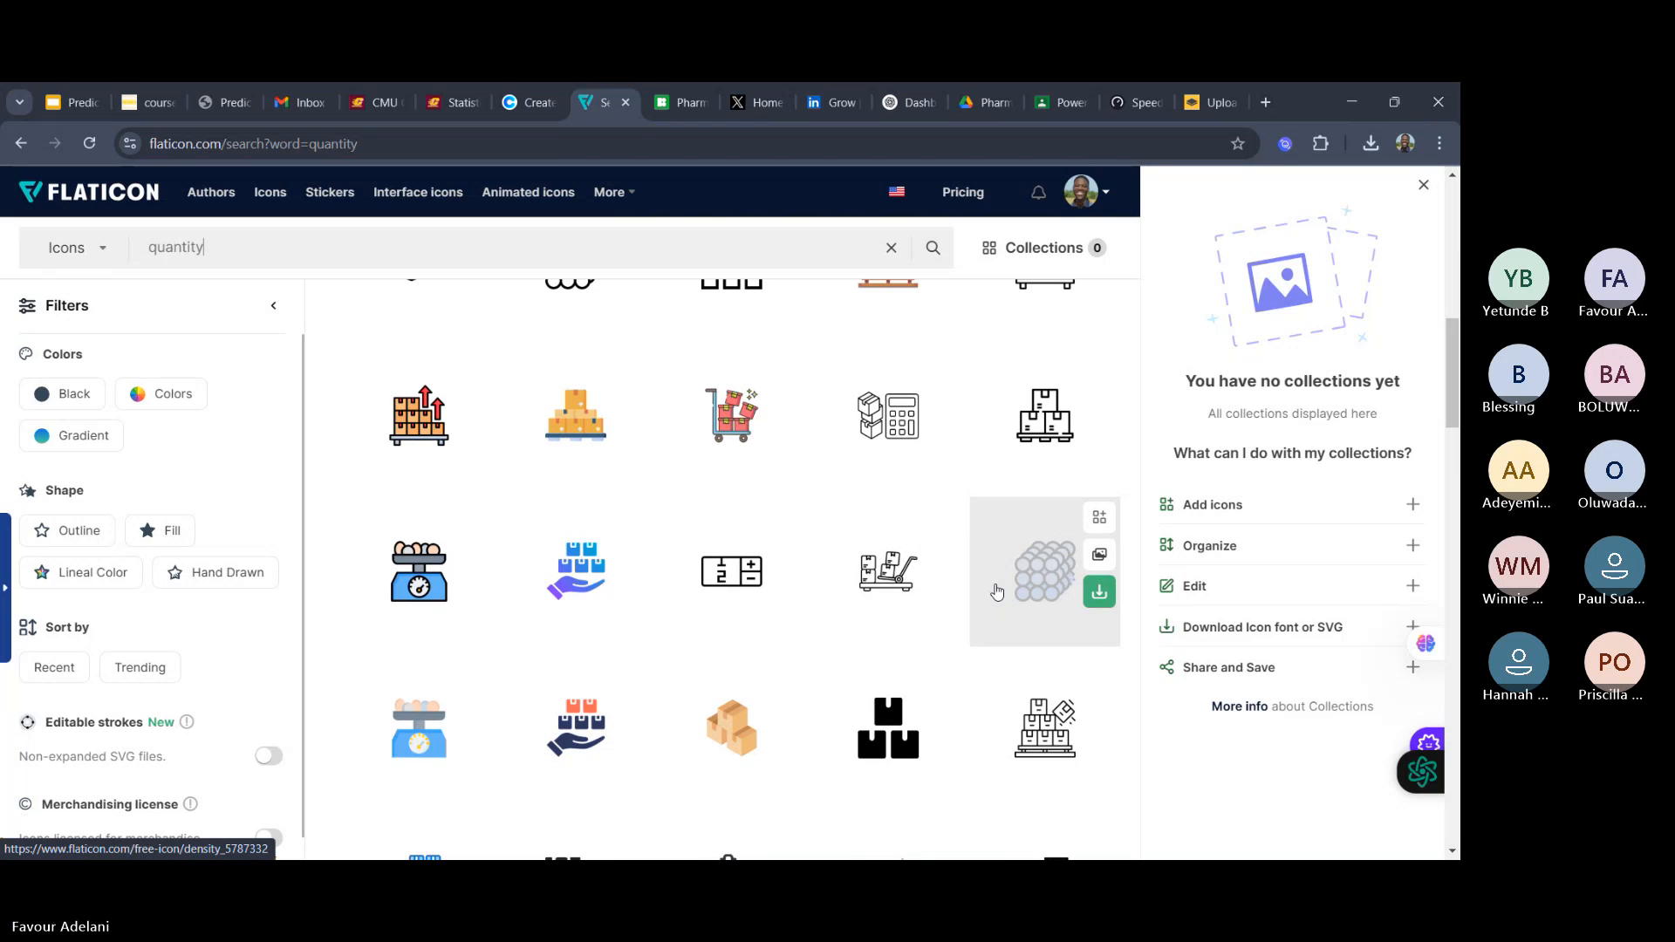
scroll(997, 592, "down", 2)
scroll(997, 592, "up", 1)
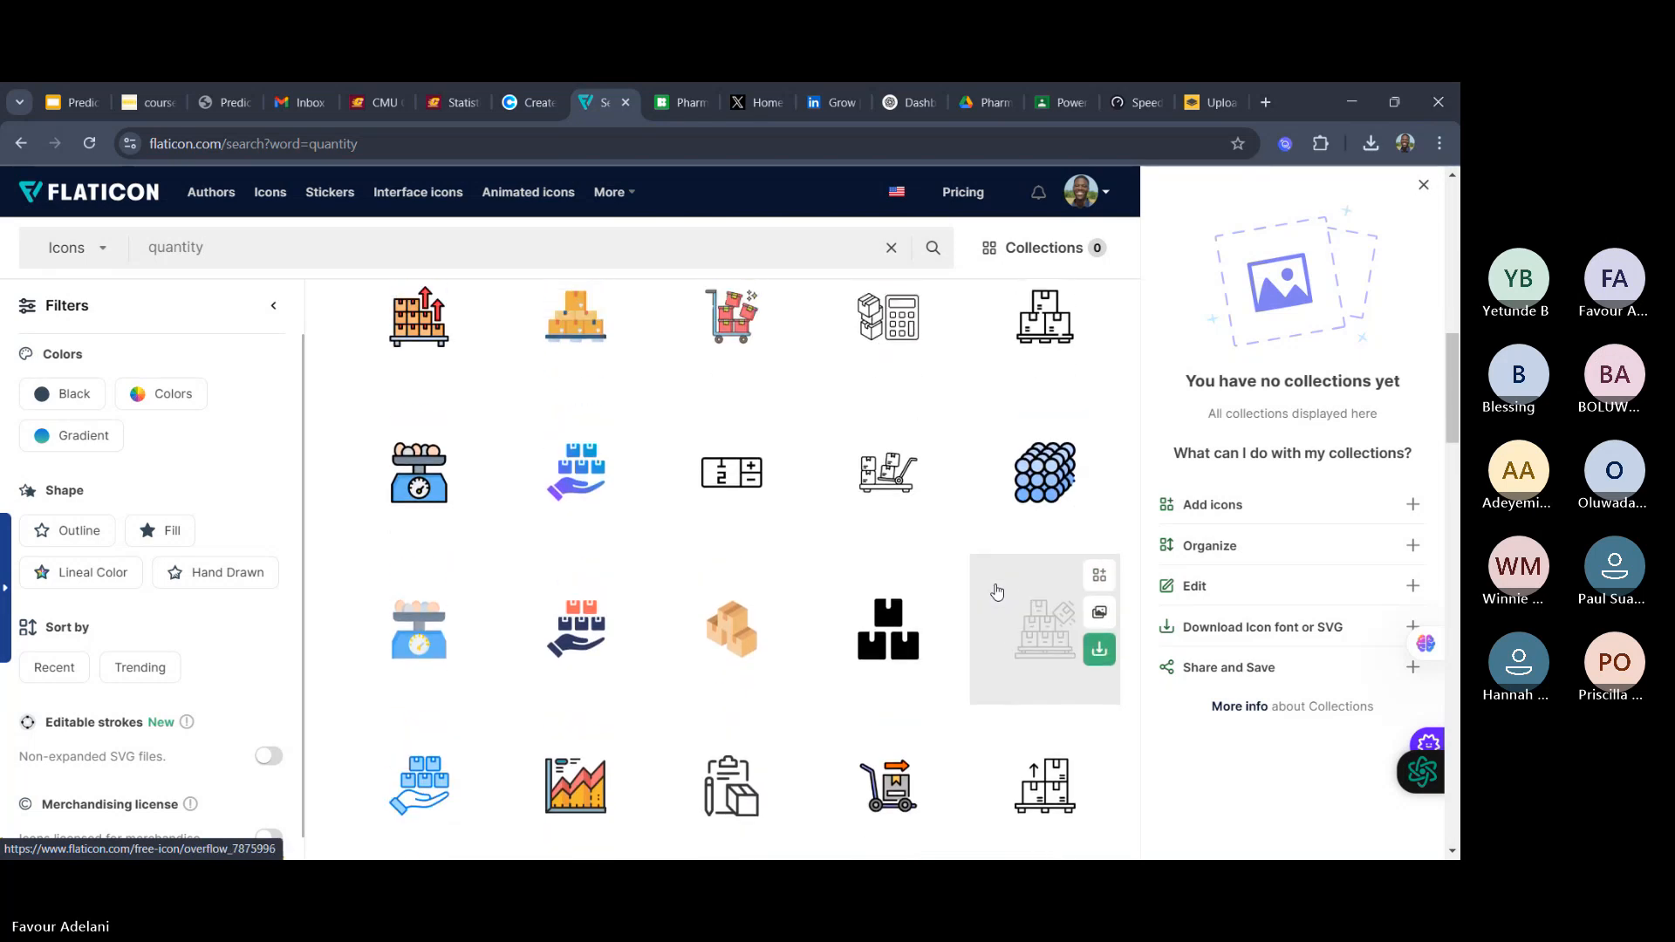
scroll(997, 593, "down", 1)
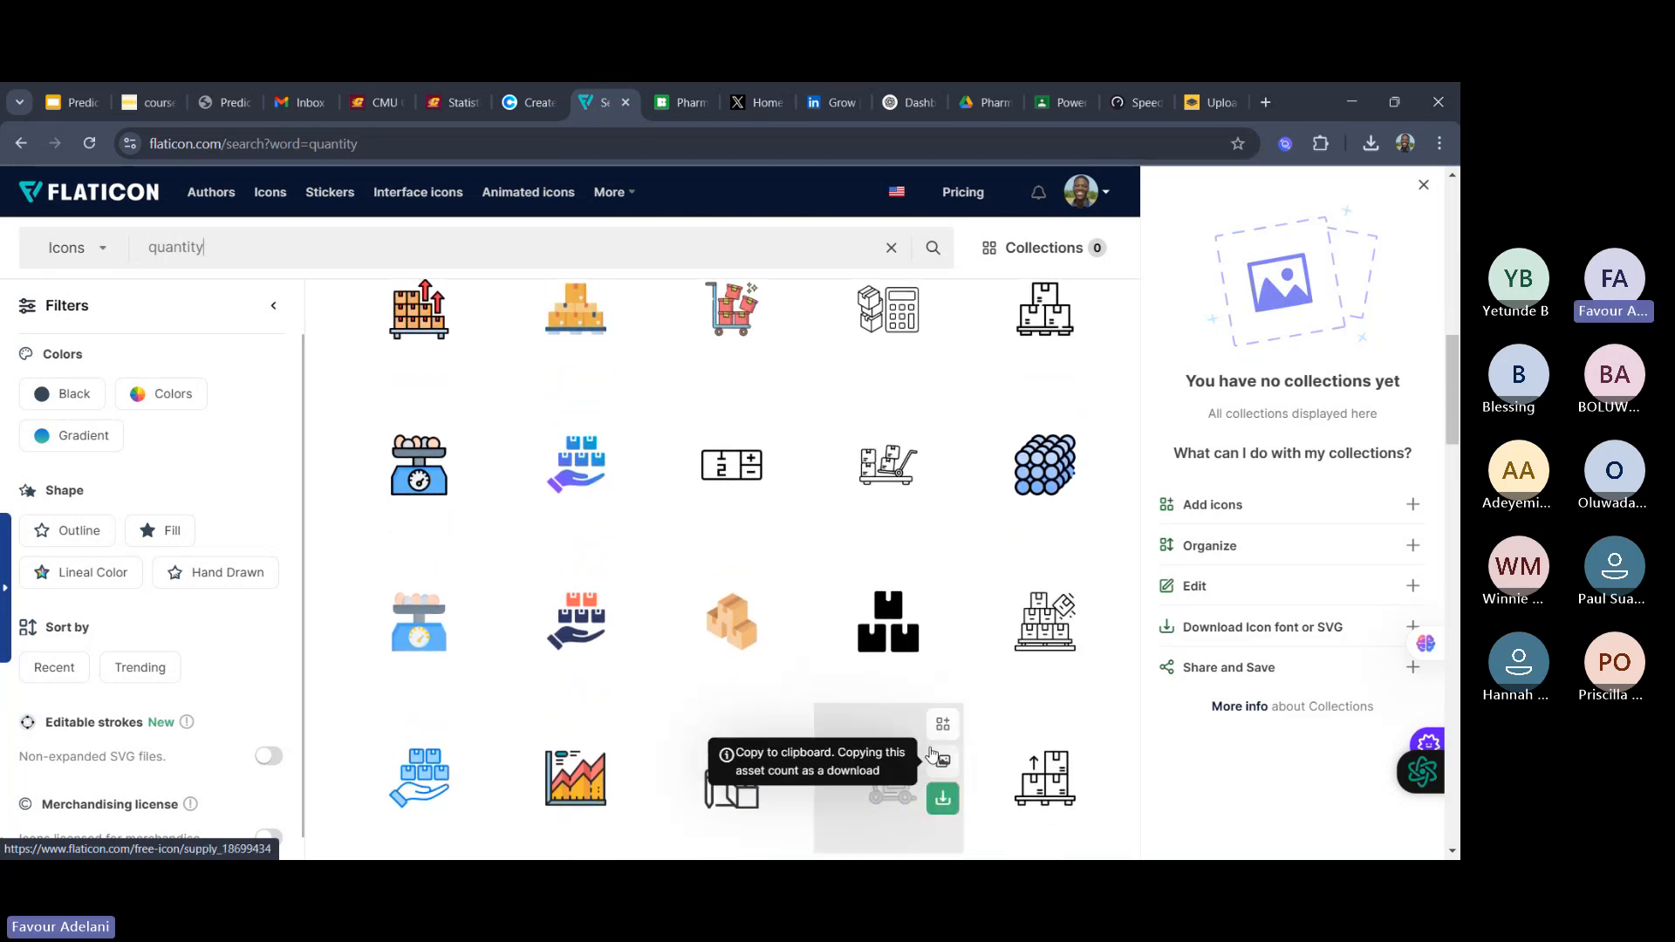
- Try recolouring the black outline of the Supply trolley icon to #030303, and leave the icon without downloading it
left_click(938, 717)
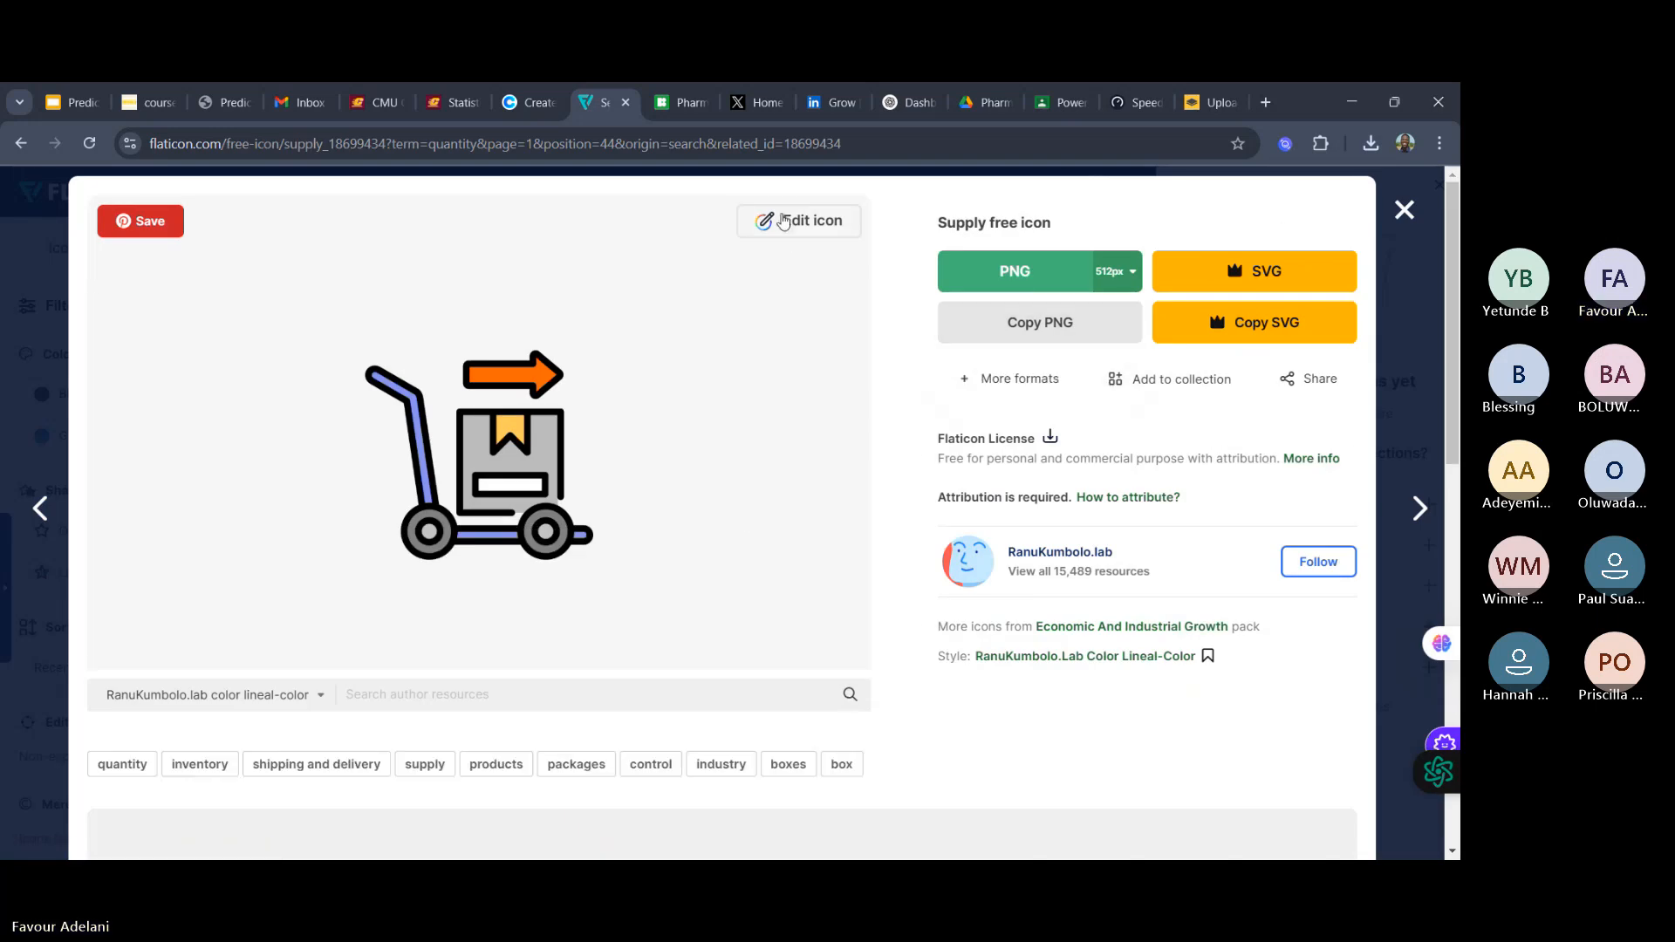
left_click(784, 222)
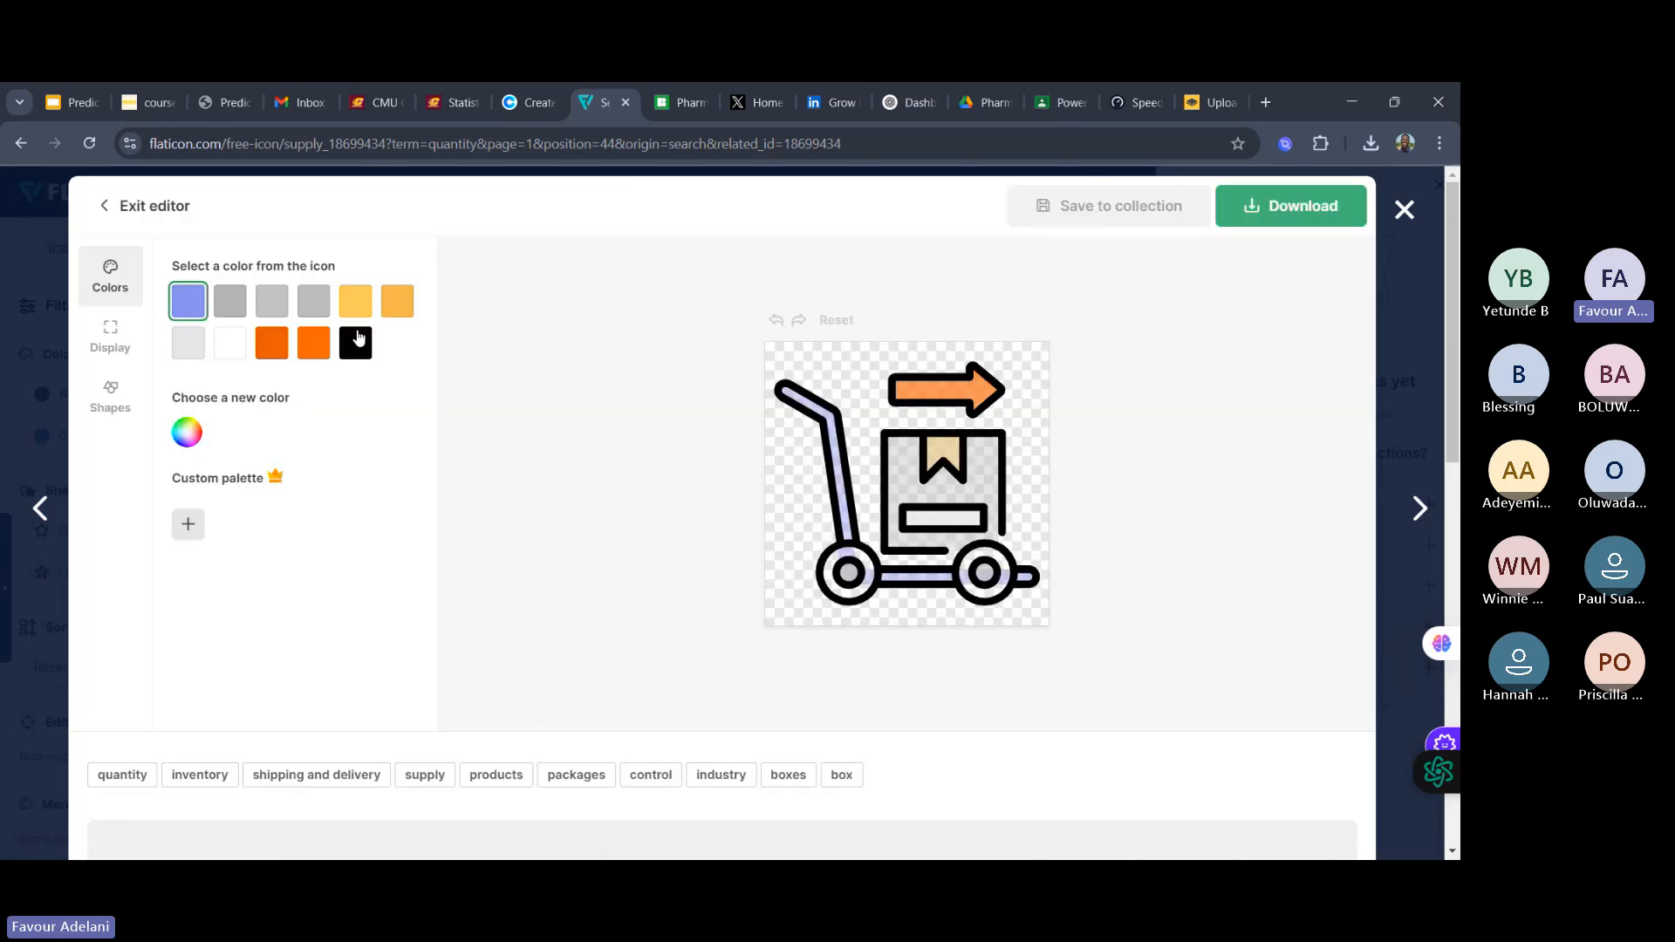
left_click(355, 349)
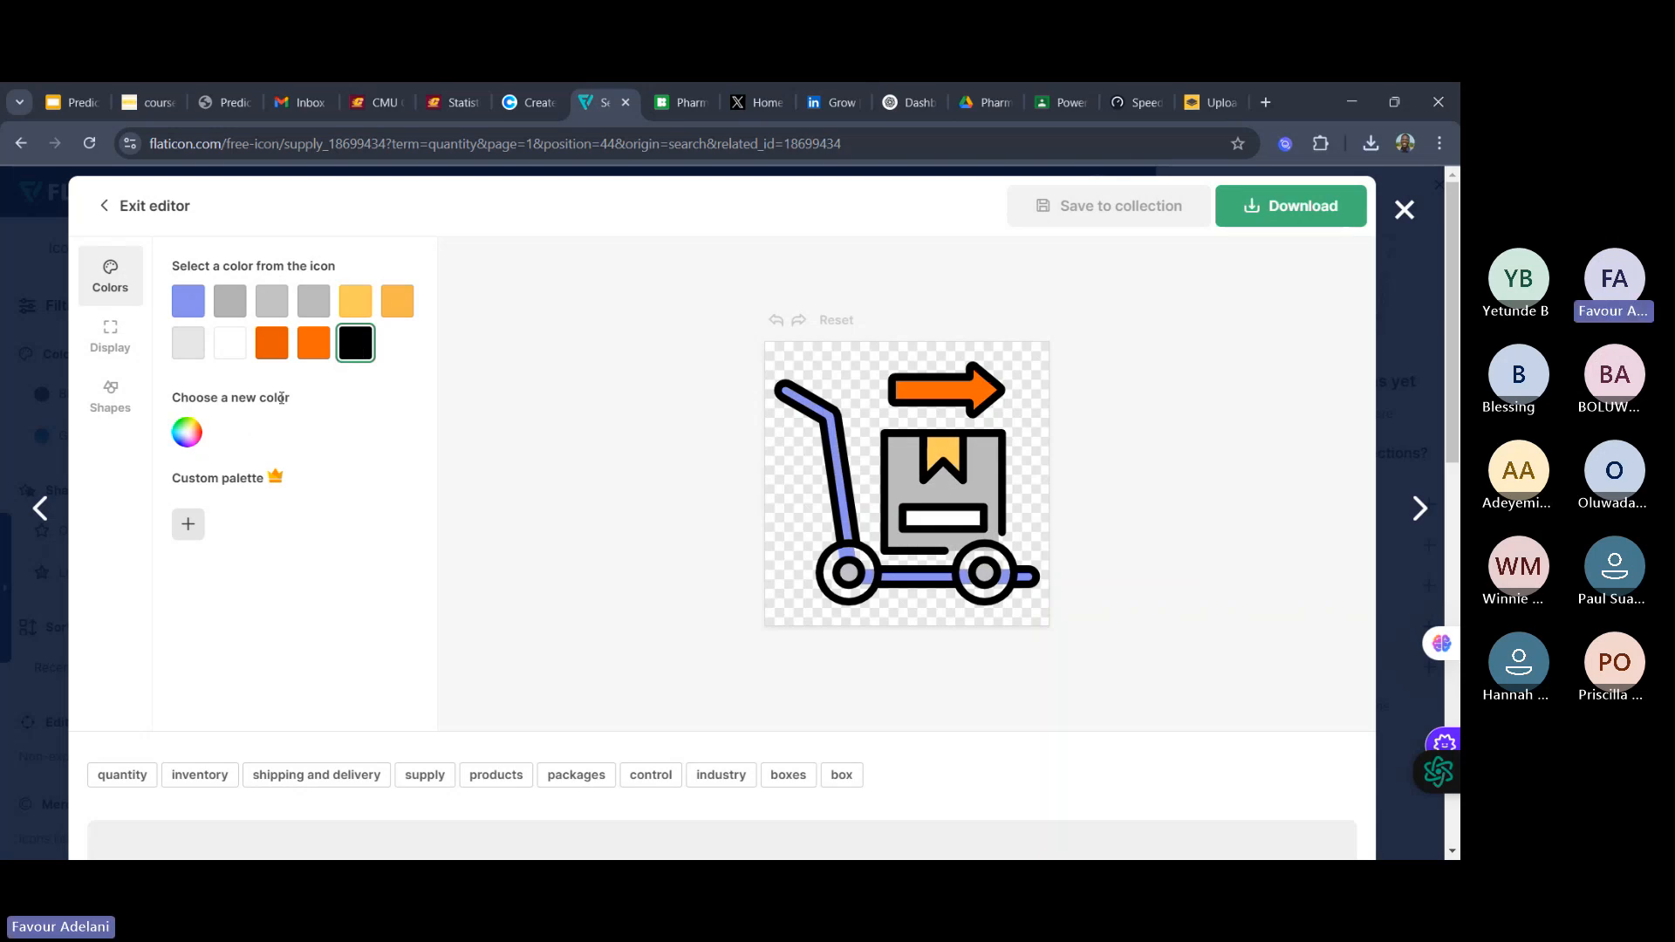
left_click(186, 433)
left_click(278, 574)
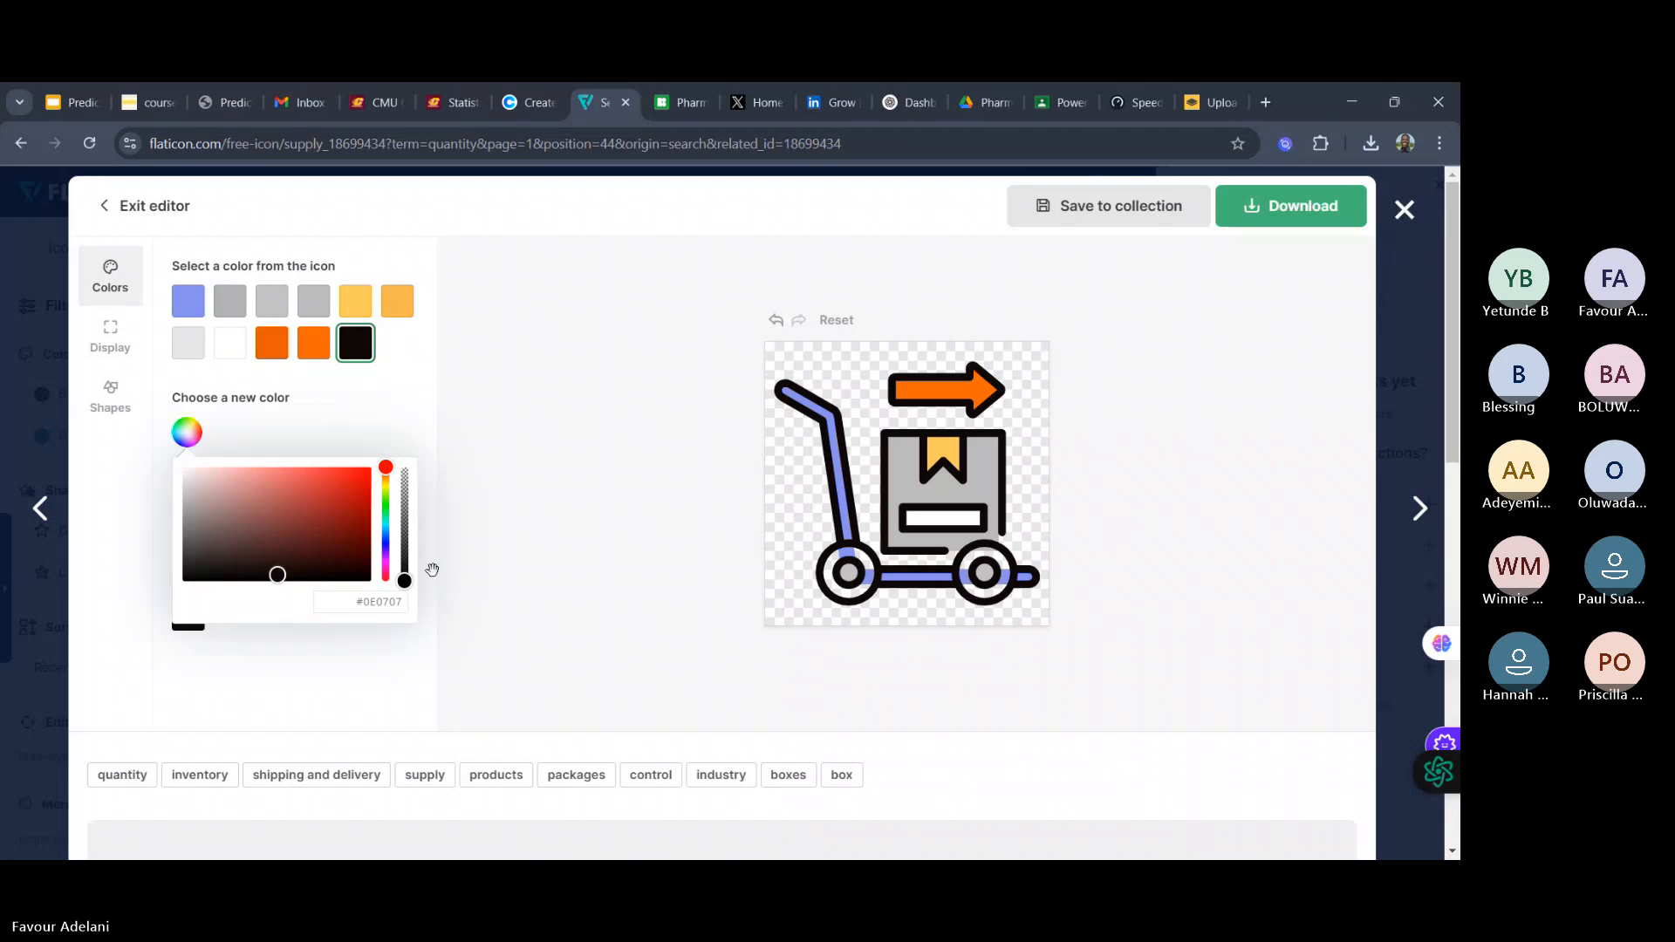
left_click_drag(274, 577, 180, 579)
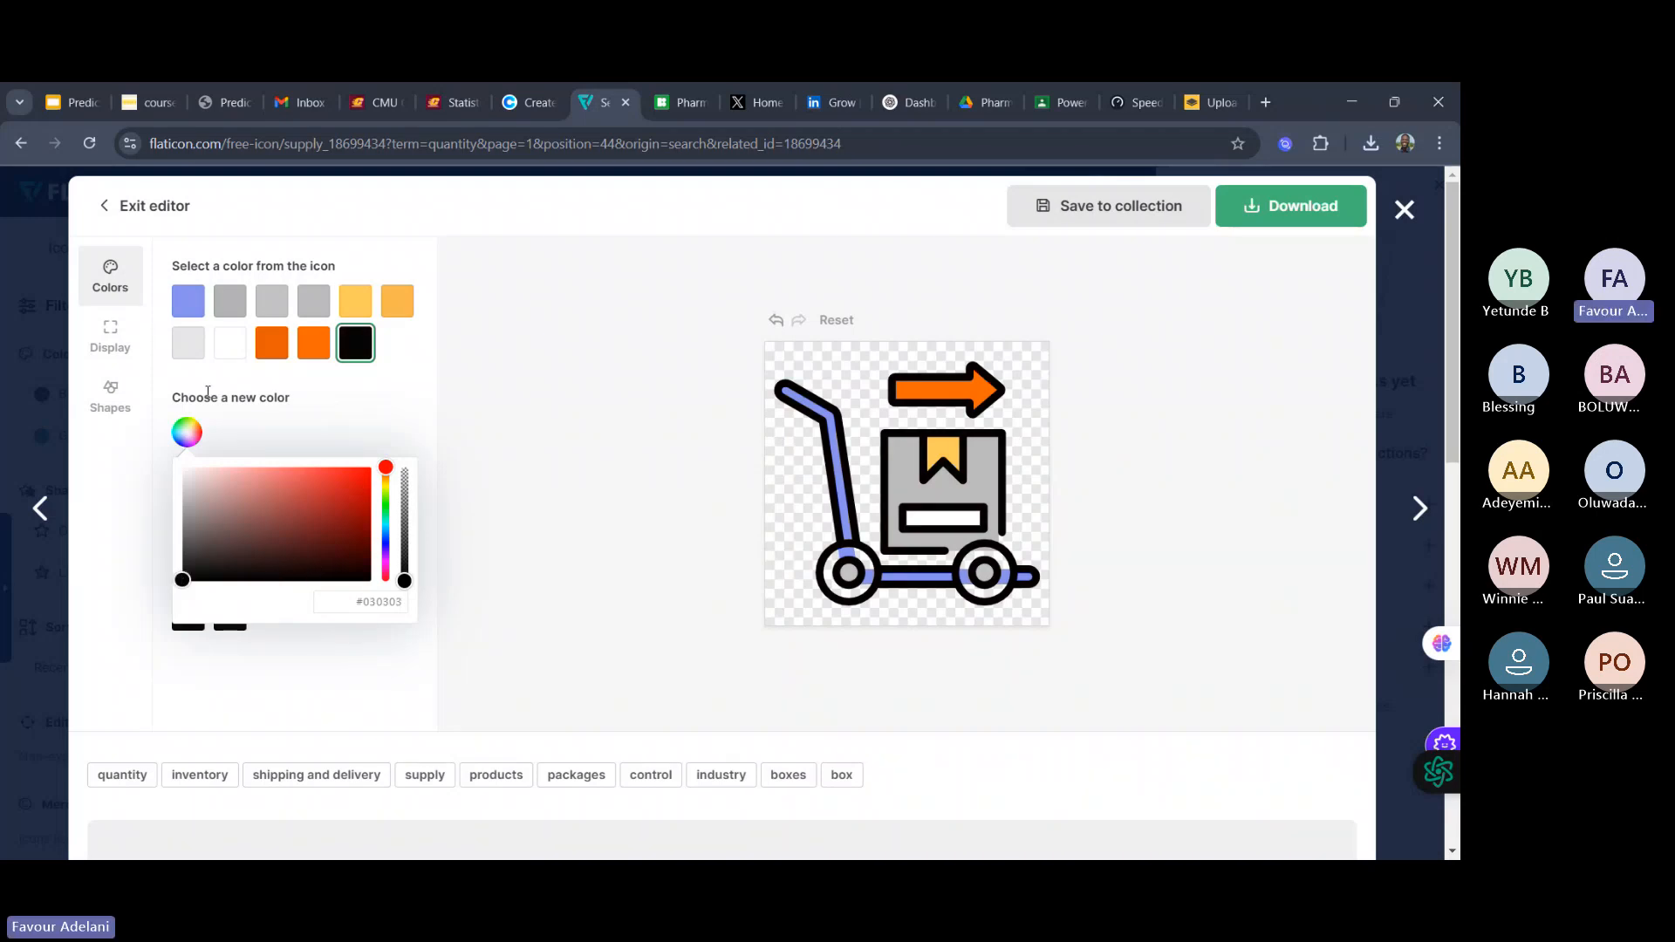
left_click(410, 421)
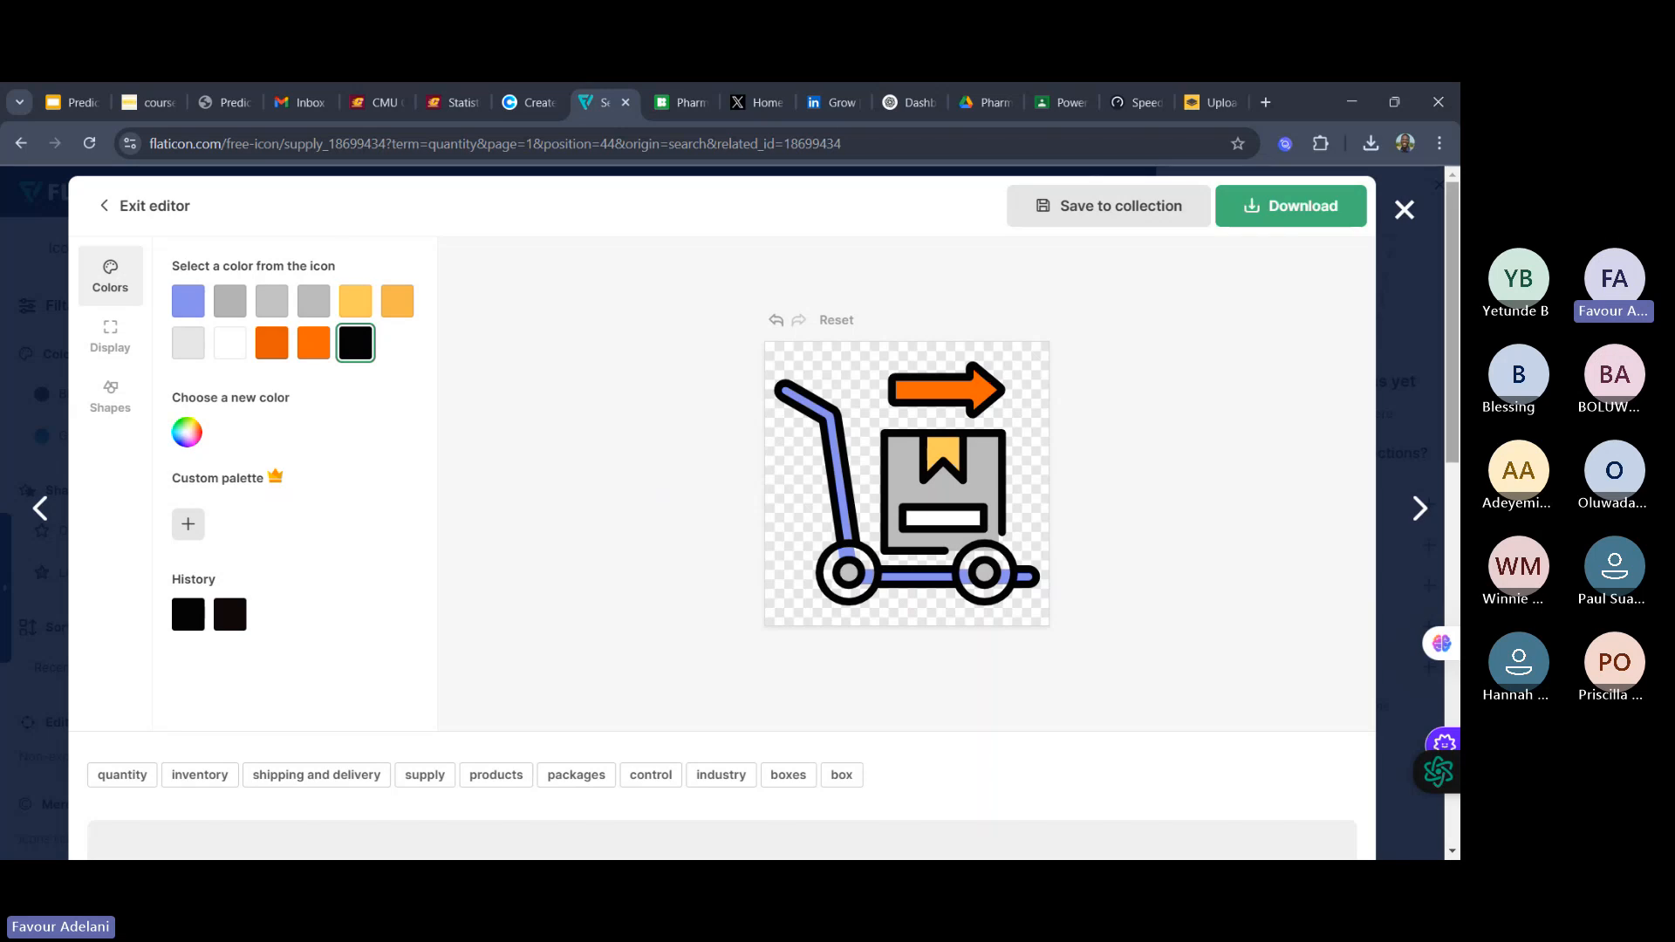
left_click(1409, 209)
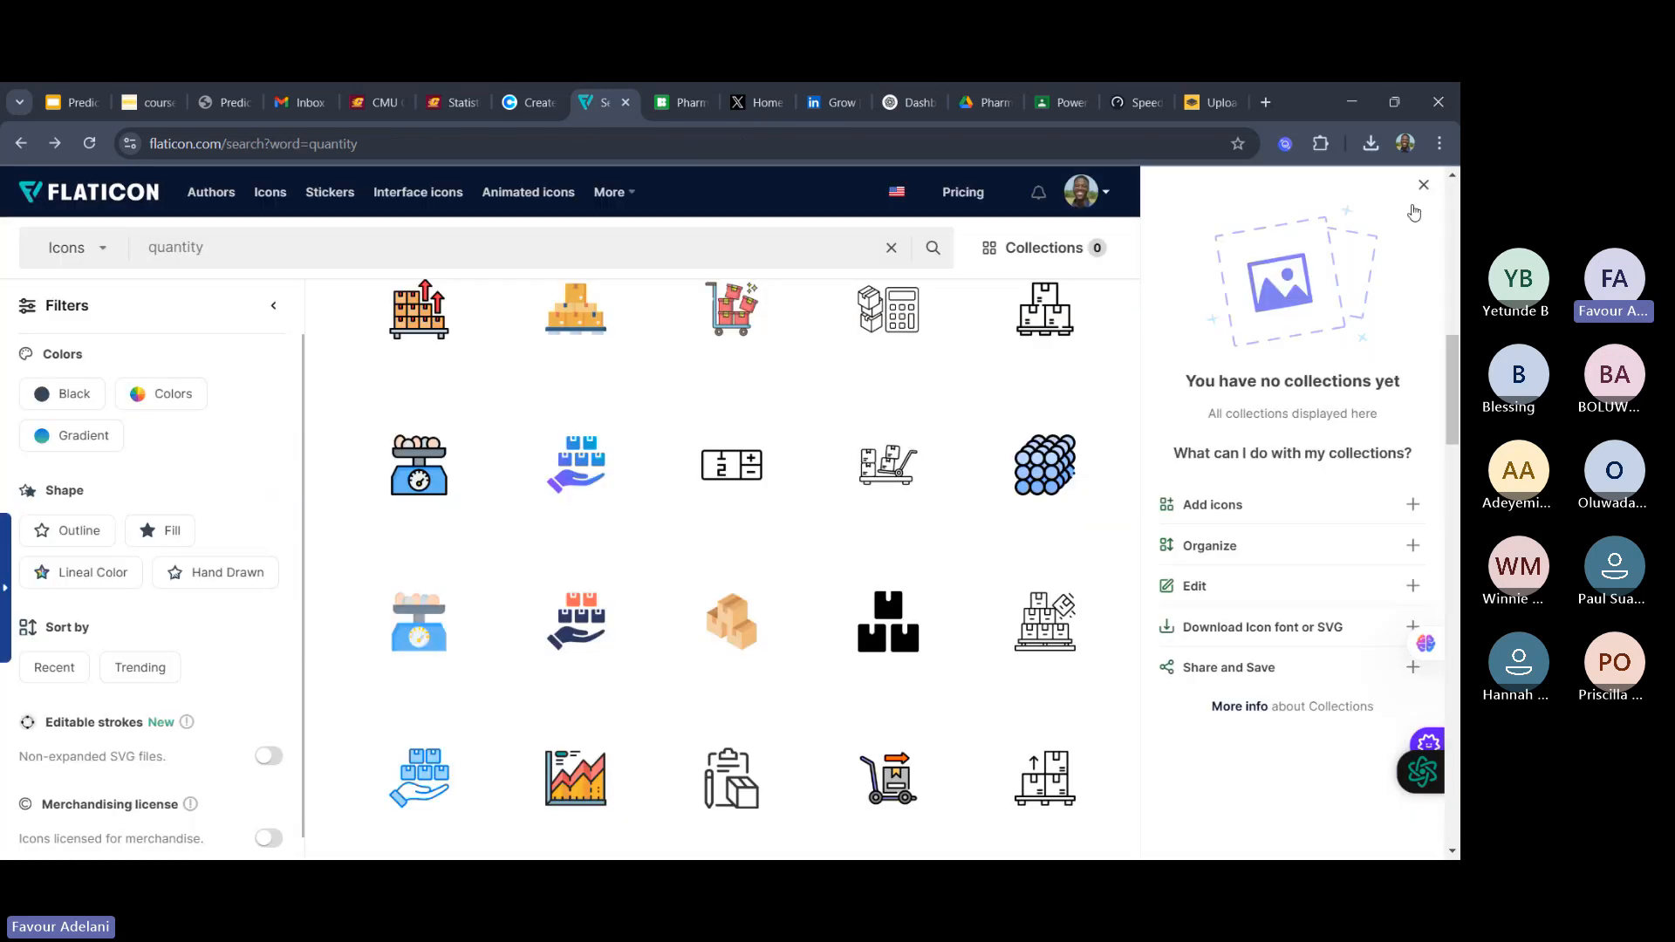
- Download the black Pallet icon with three stacked boxes as a free 512px PNG and dismiss the attribution notice
scroll(938, 523, "down", 3)
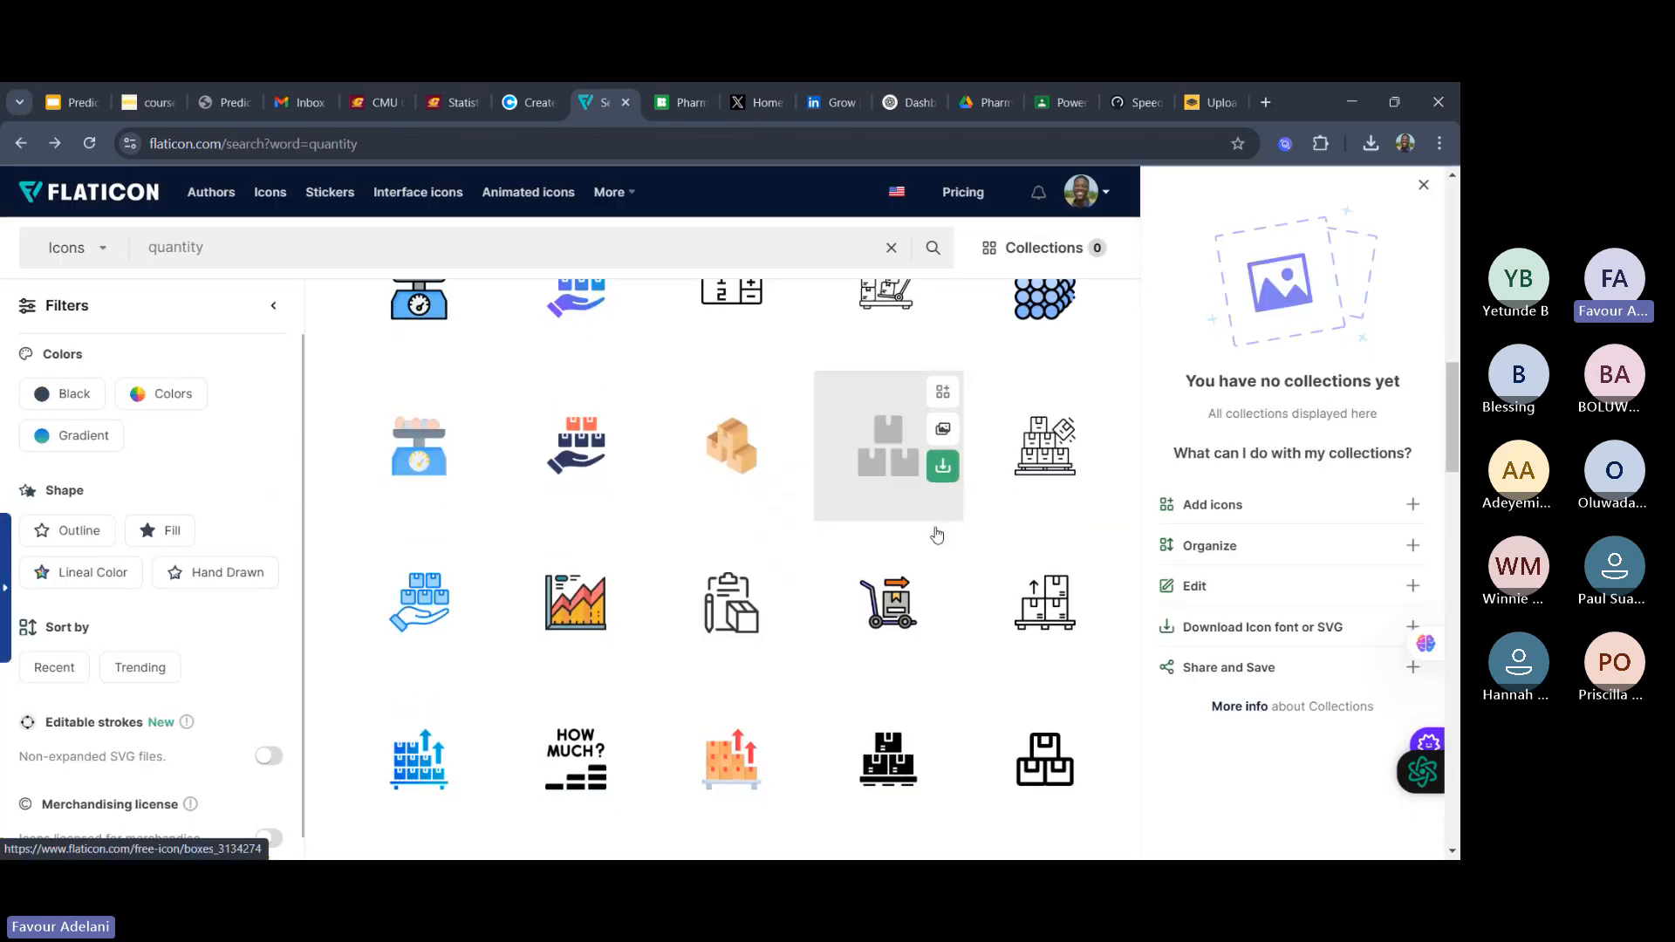
left_click(918, 653)
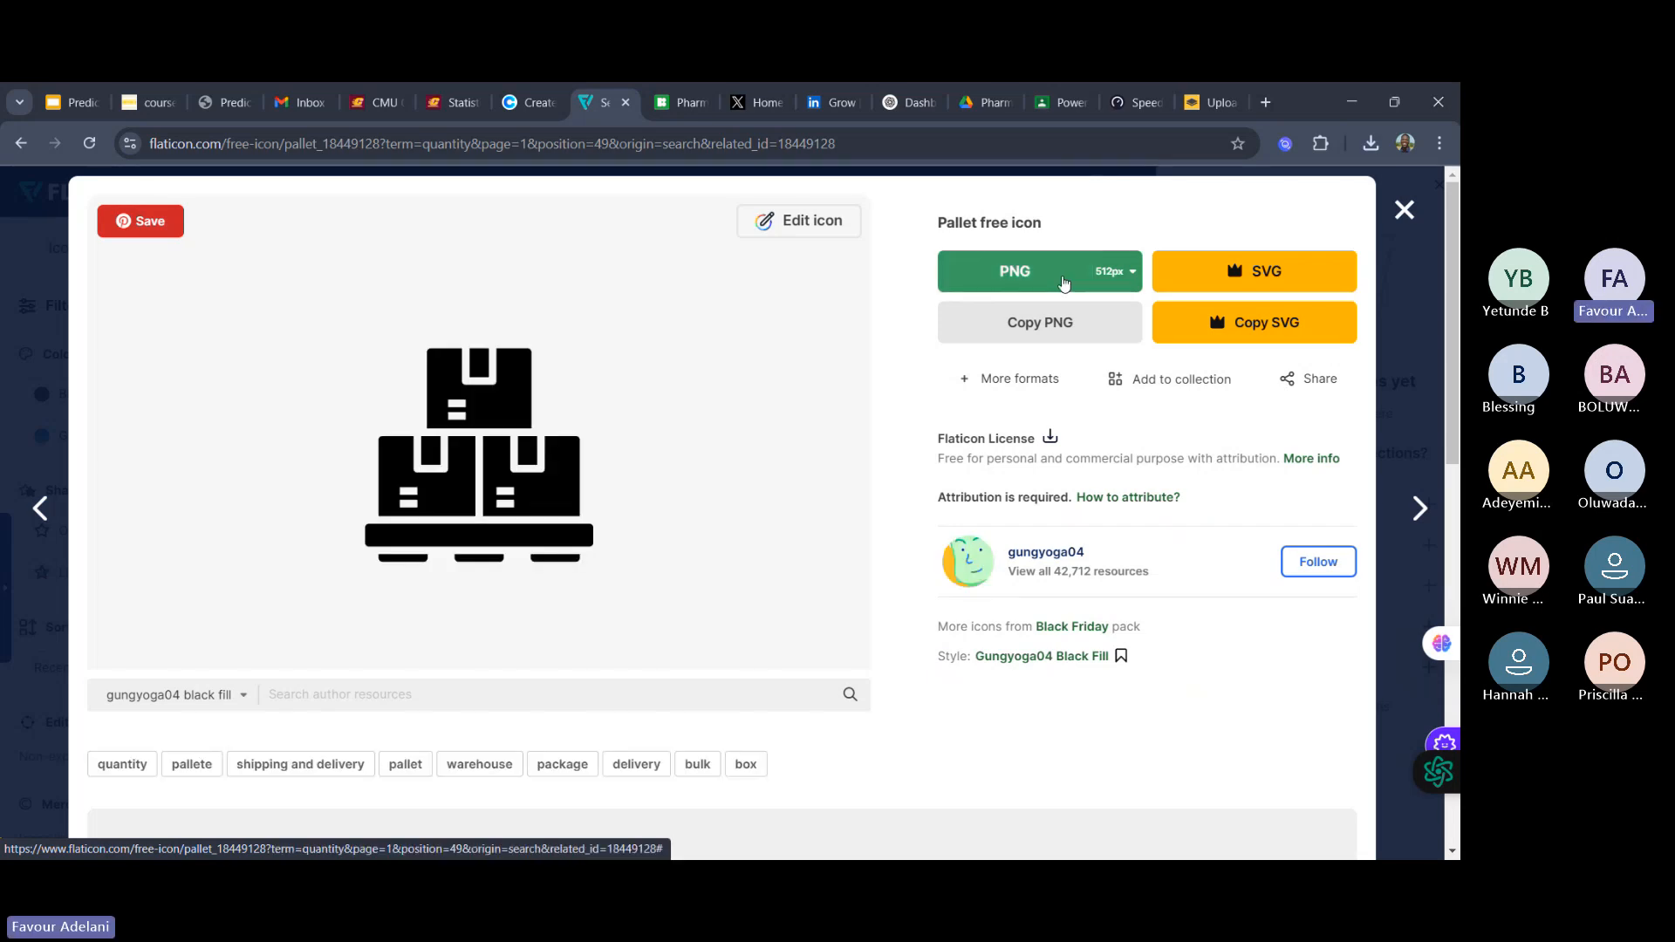
left_click(1064, 282)
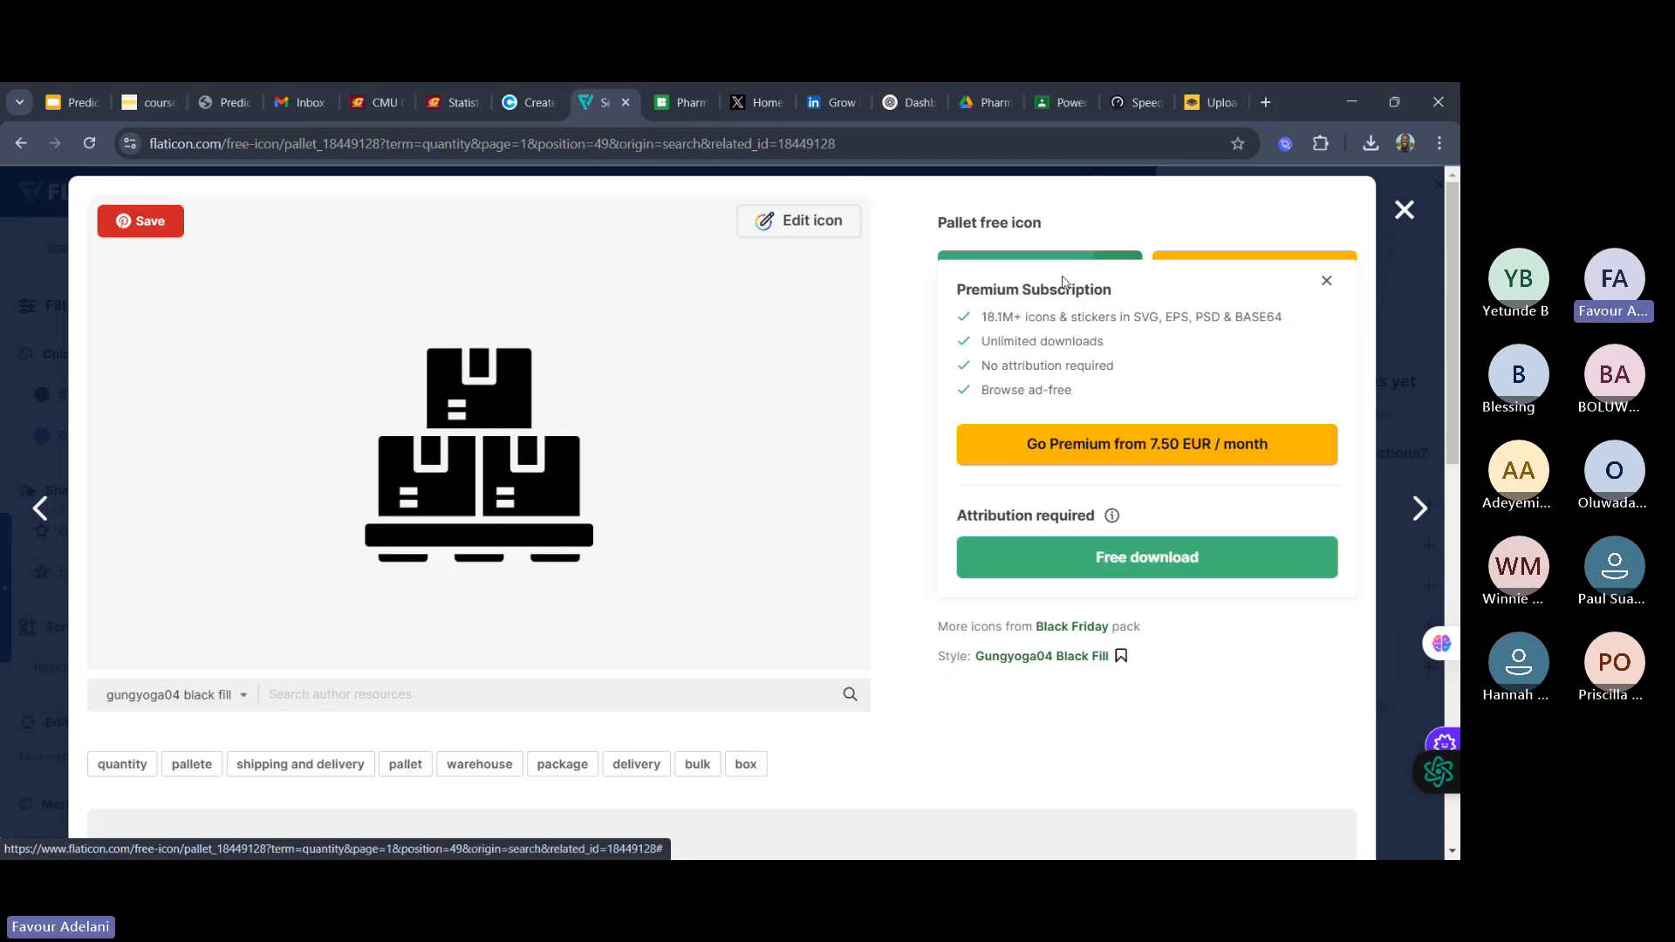
left_click(1143, 562)
left_click(1370, 142)
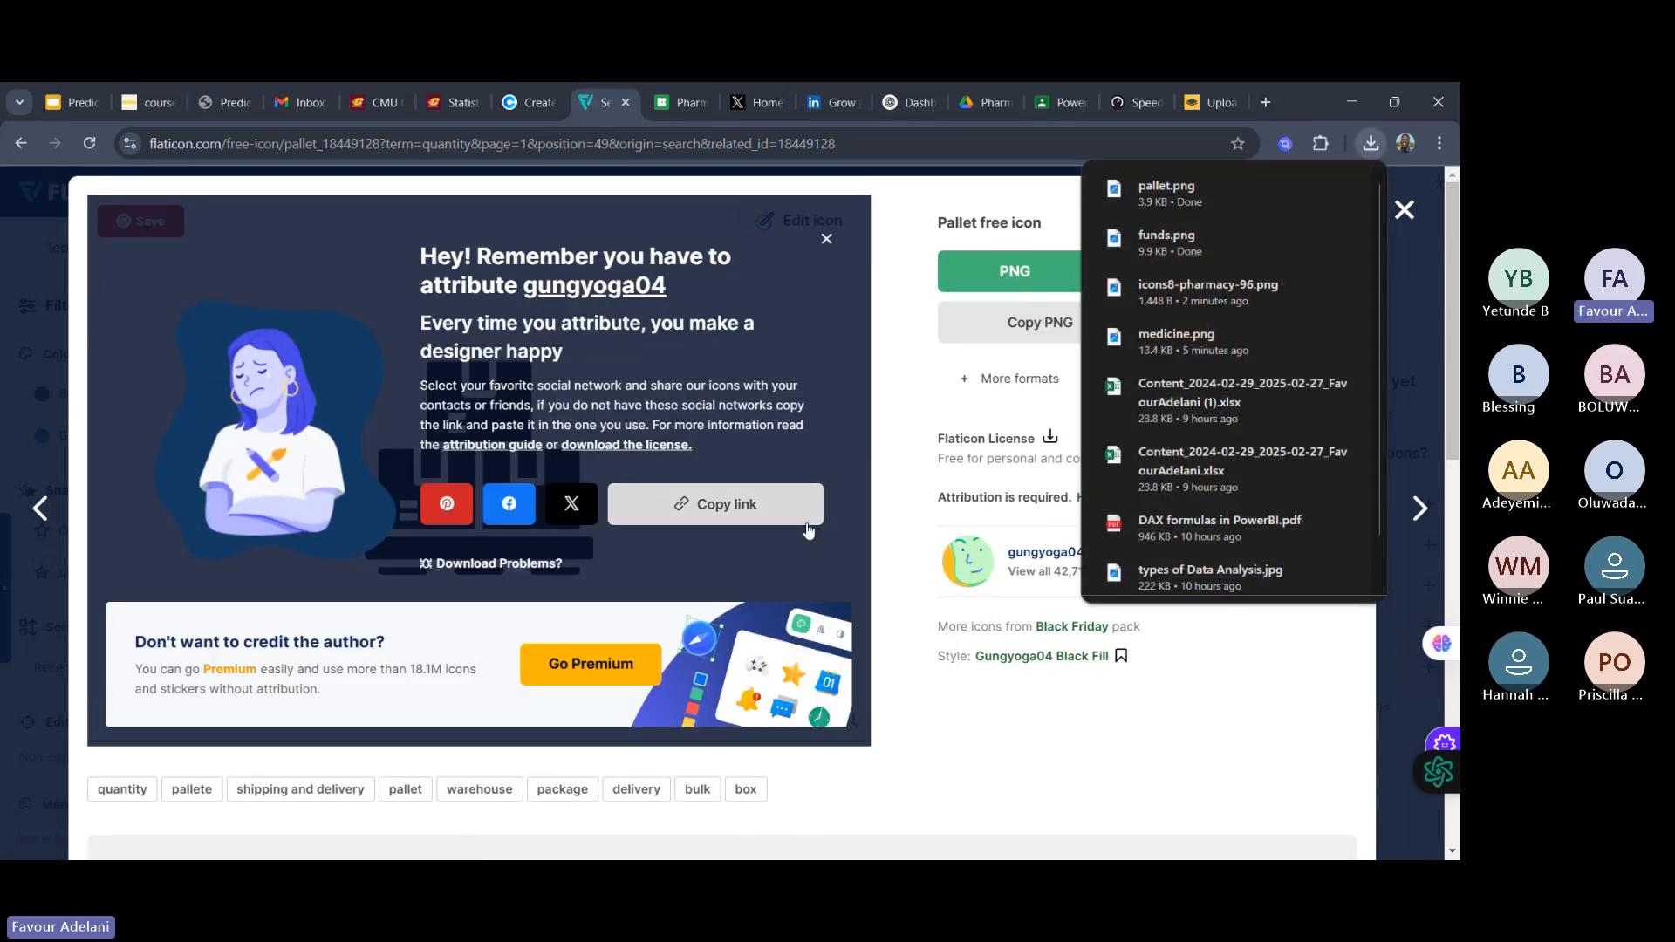
left_click(826, 240)
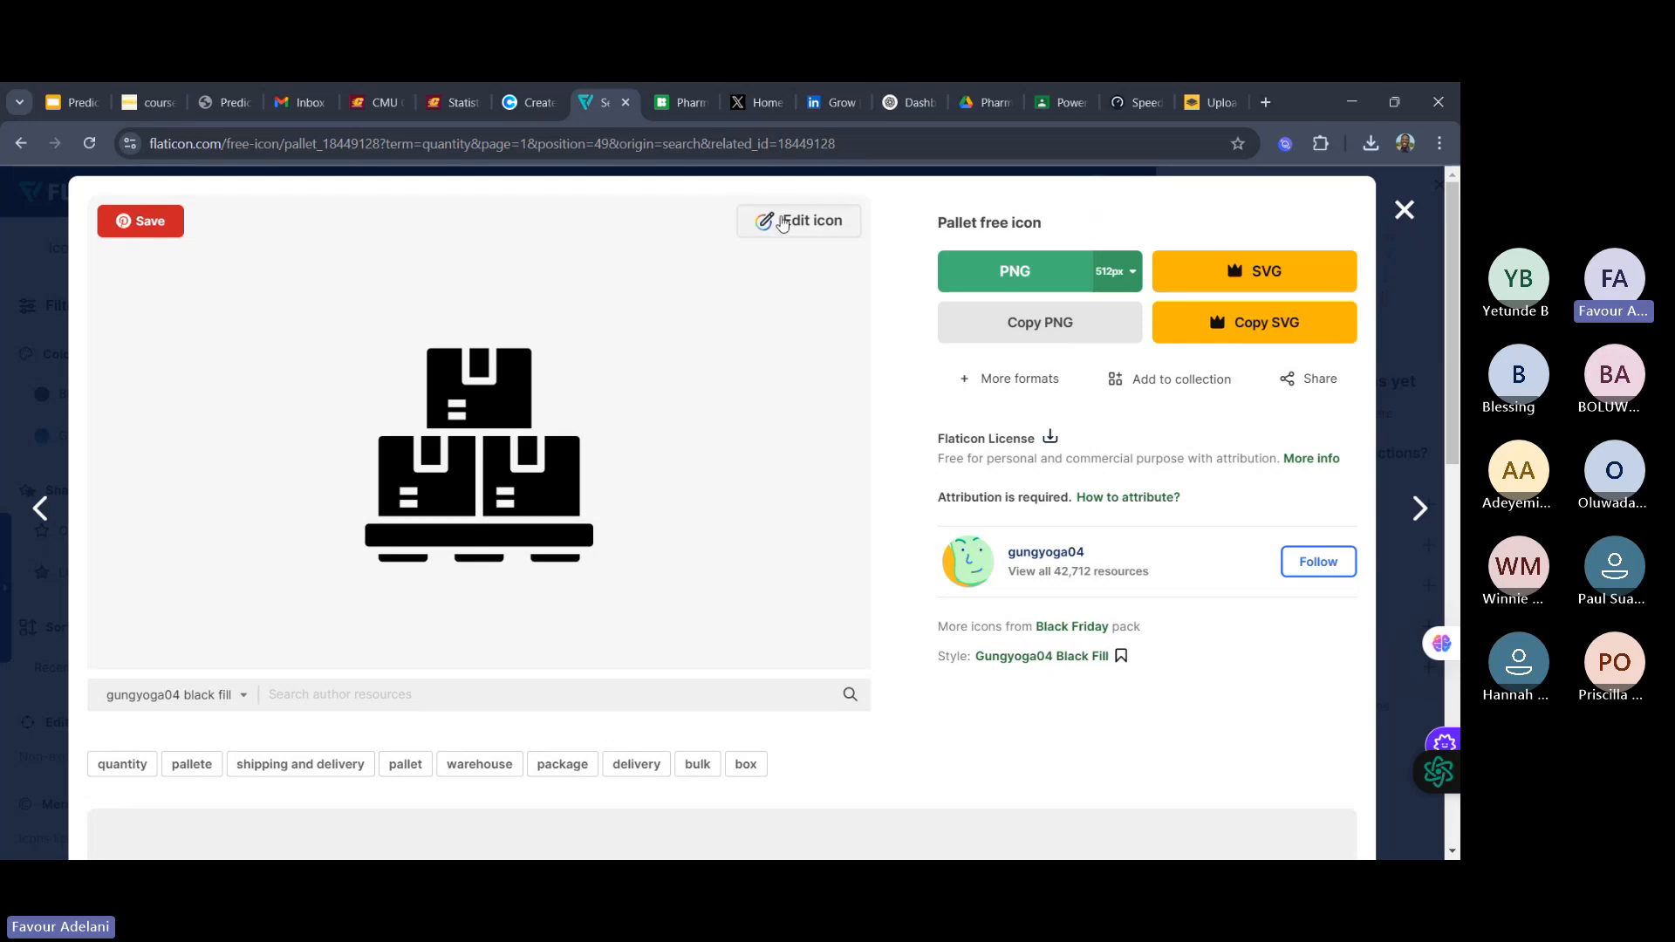
left_click(782, 223)
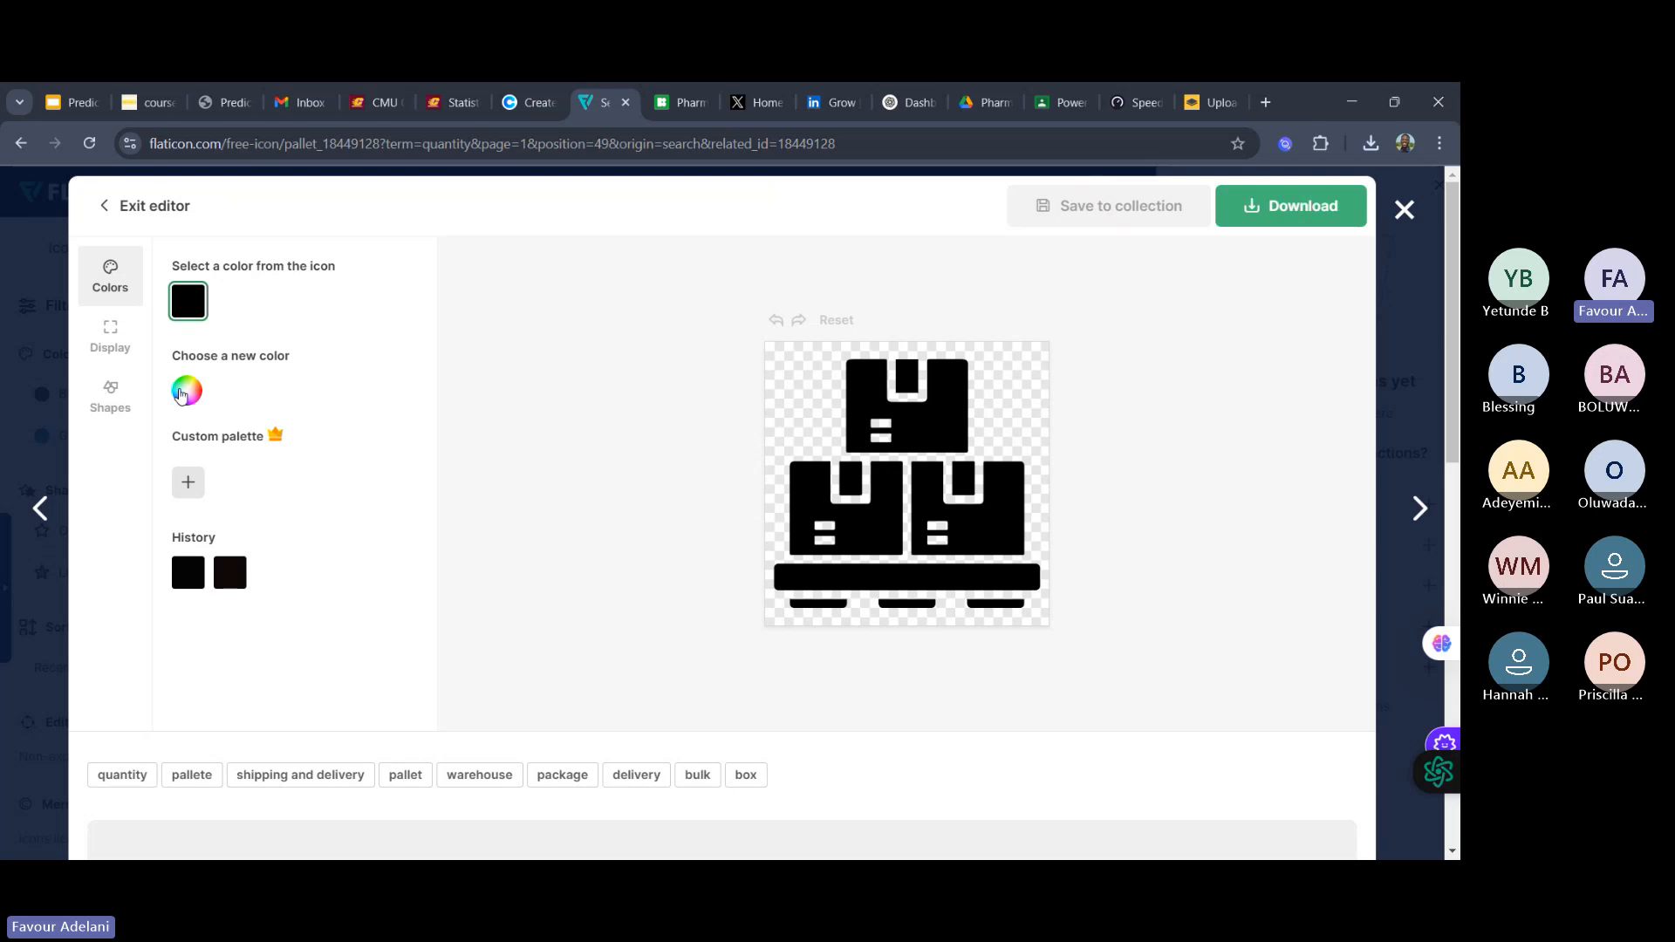
left_click(179, 394)
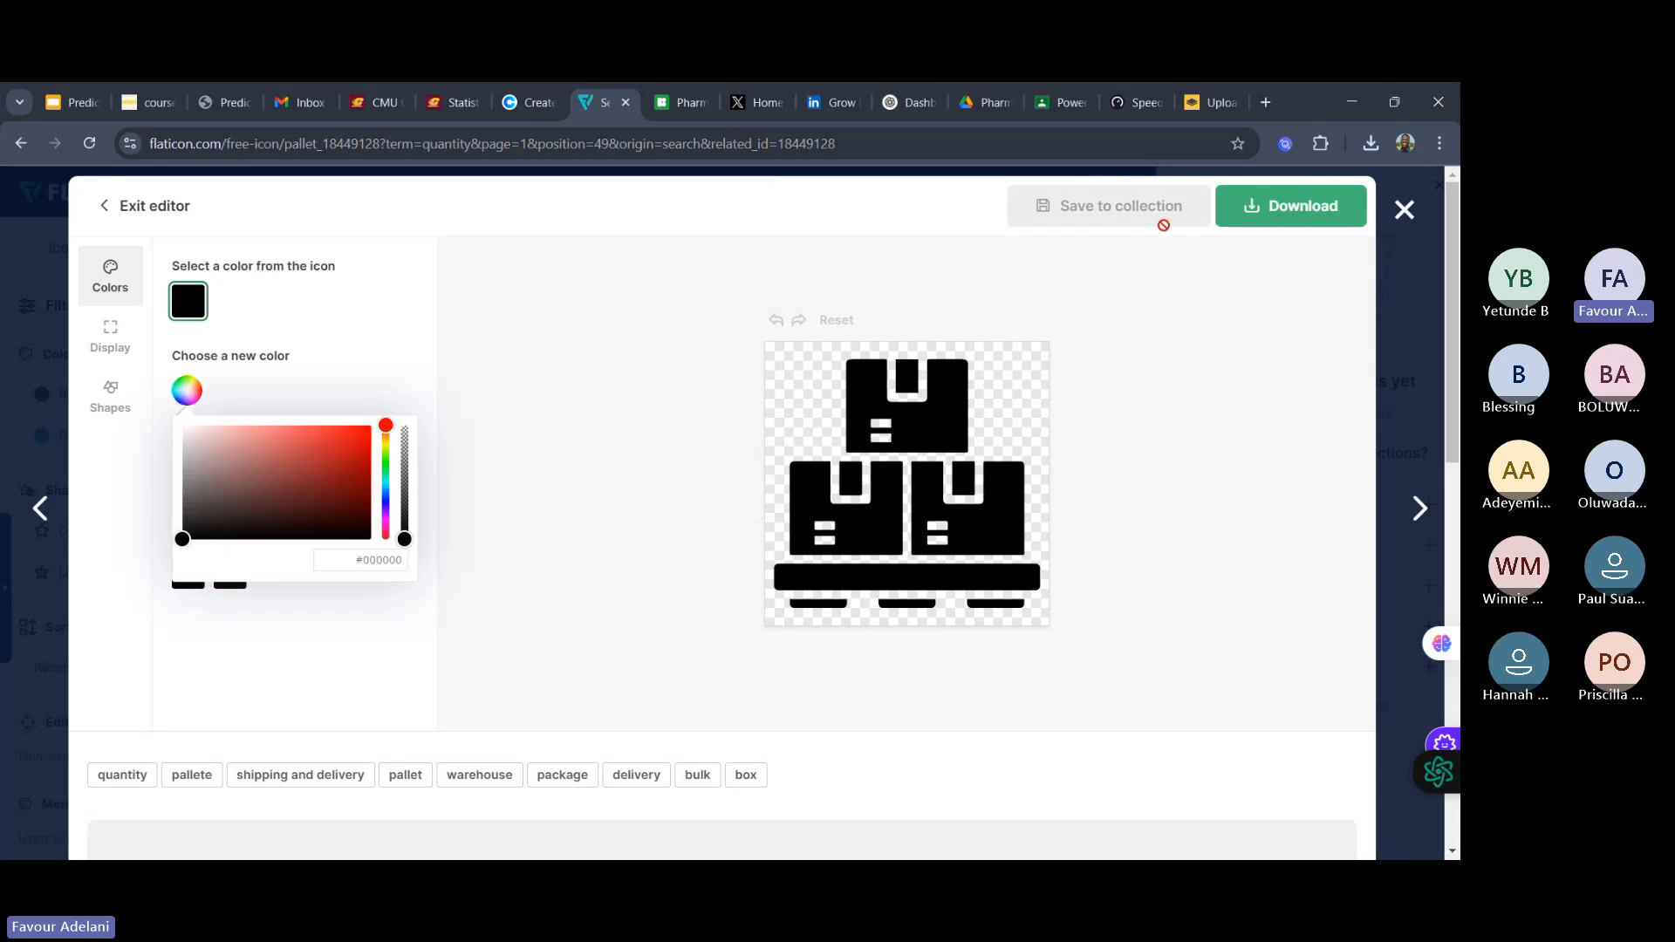
left_click(1411, 213)
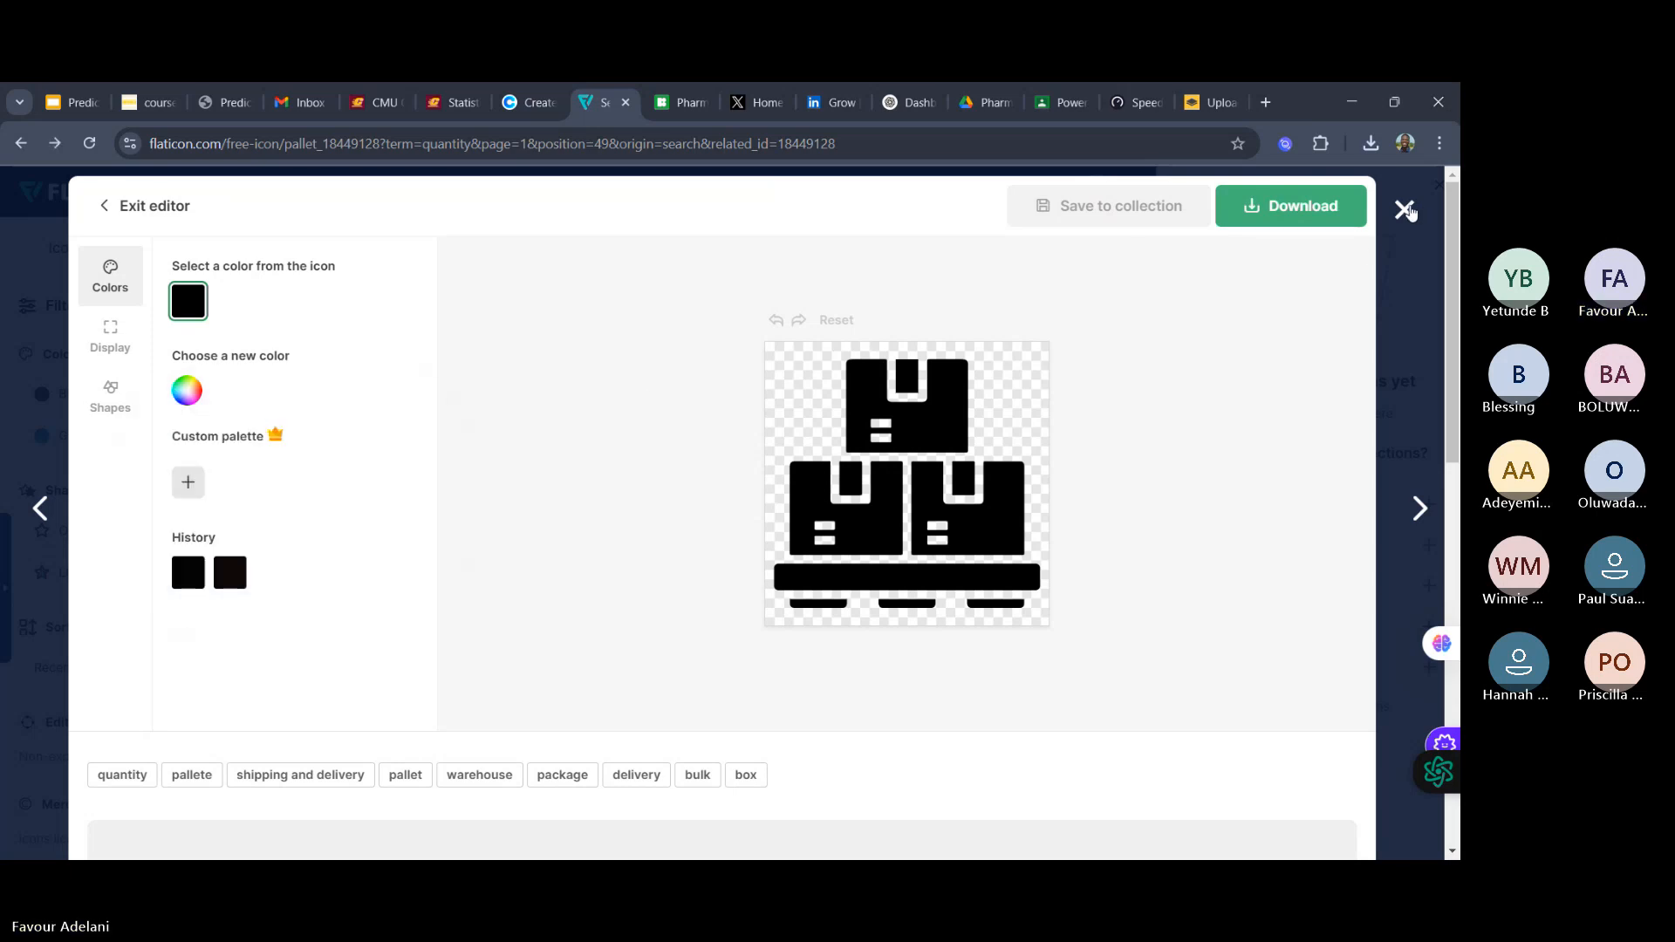
- Leave the Pallet icon and search the icon library for "city"
left_click(1407, 211)
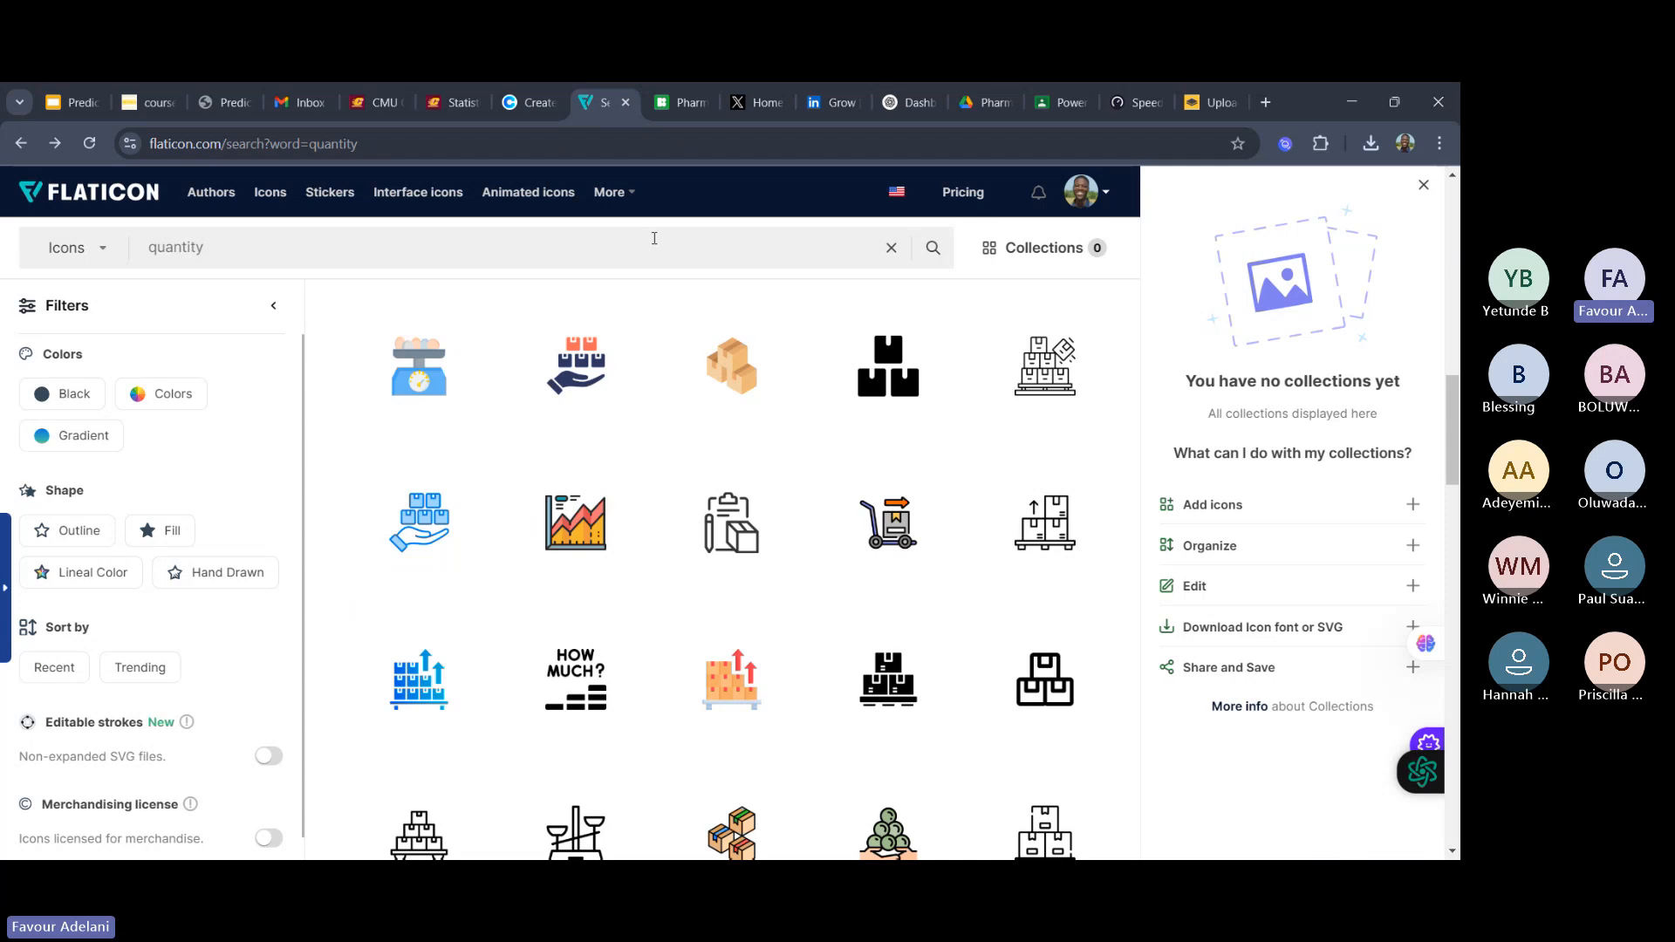
key("BackSpace")
key("BackSpace")
key("BackSpace")
key("BackSpace")
key("BackSpace")
key("BackSpace")
type("city")
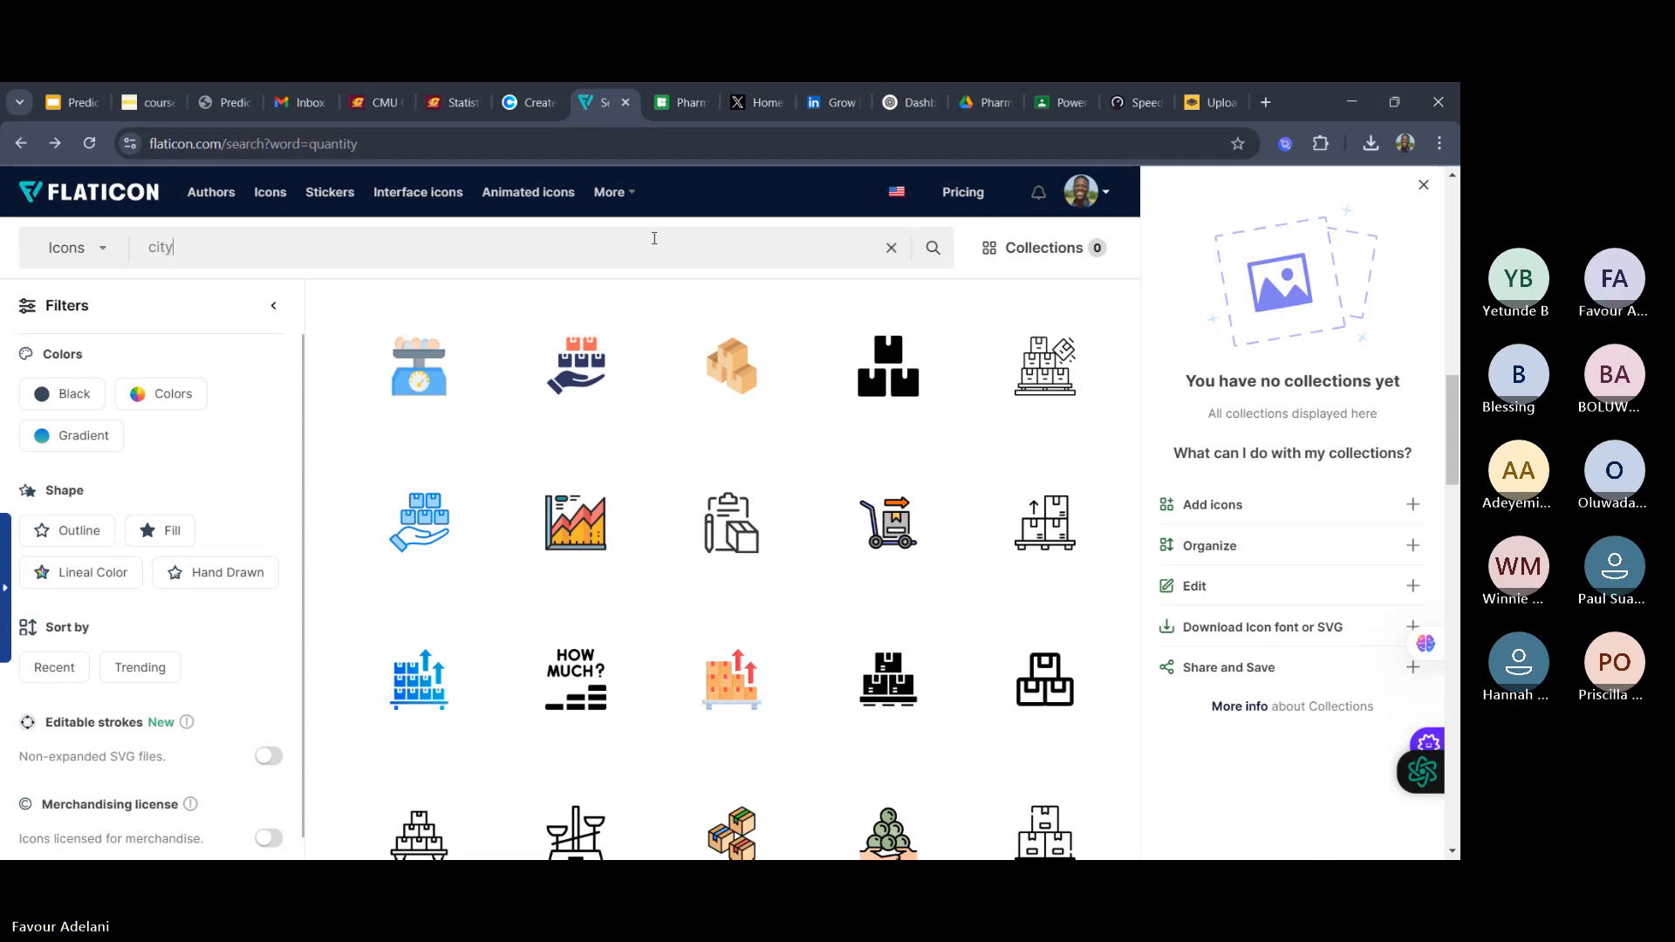
key("Return")
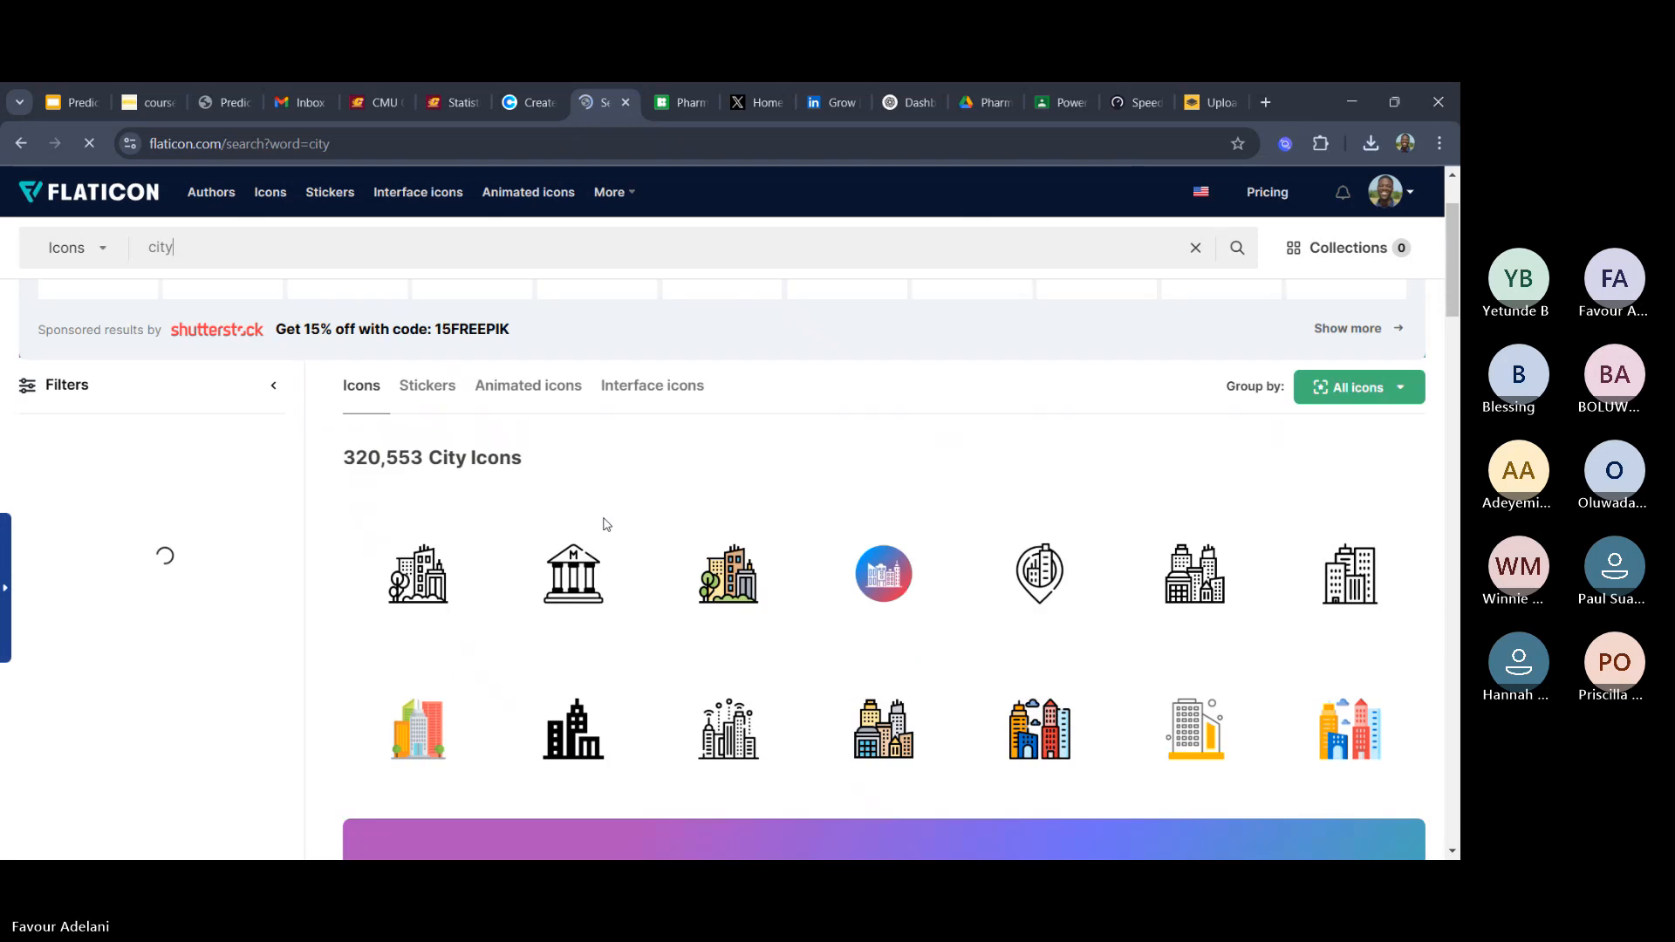
- Download the black Location pin icon with a building inside as a free 512px PNG and return to the results
scroll(924, 541, "down", 2)
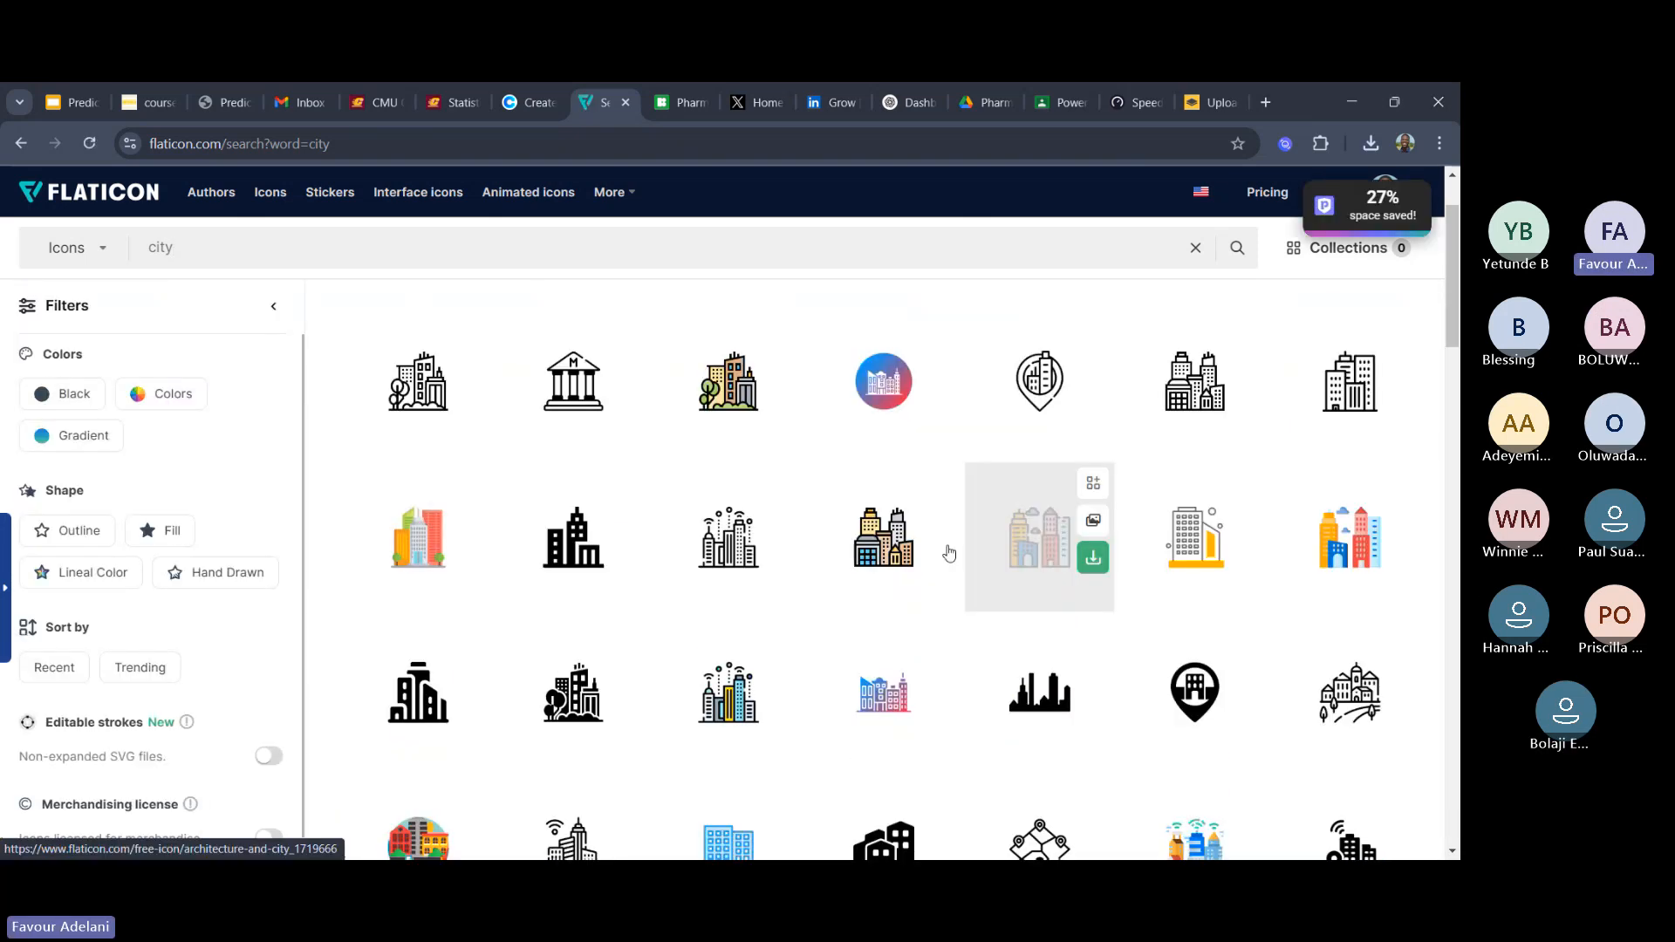
left_click(1192, 685)
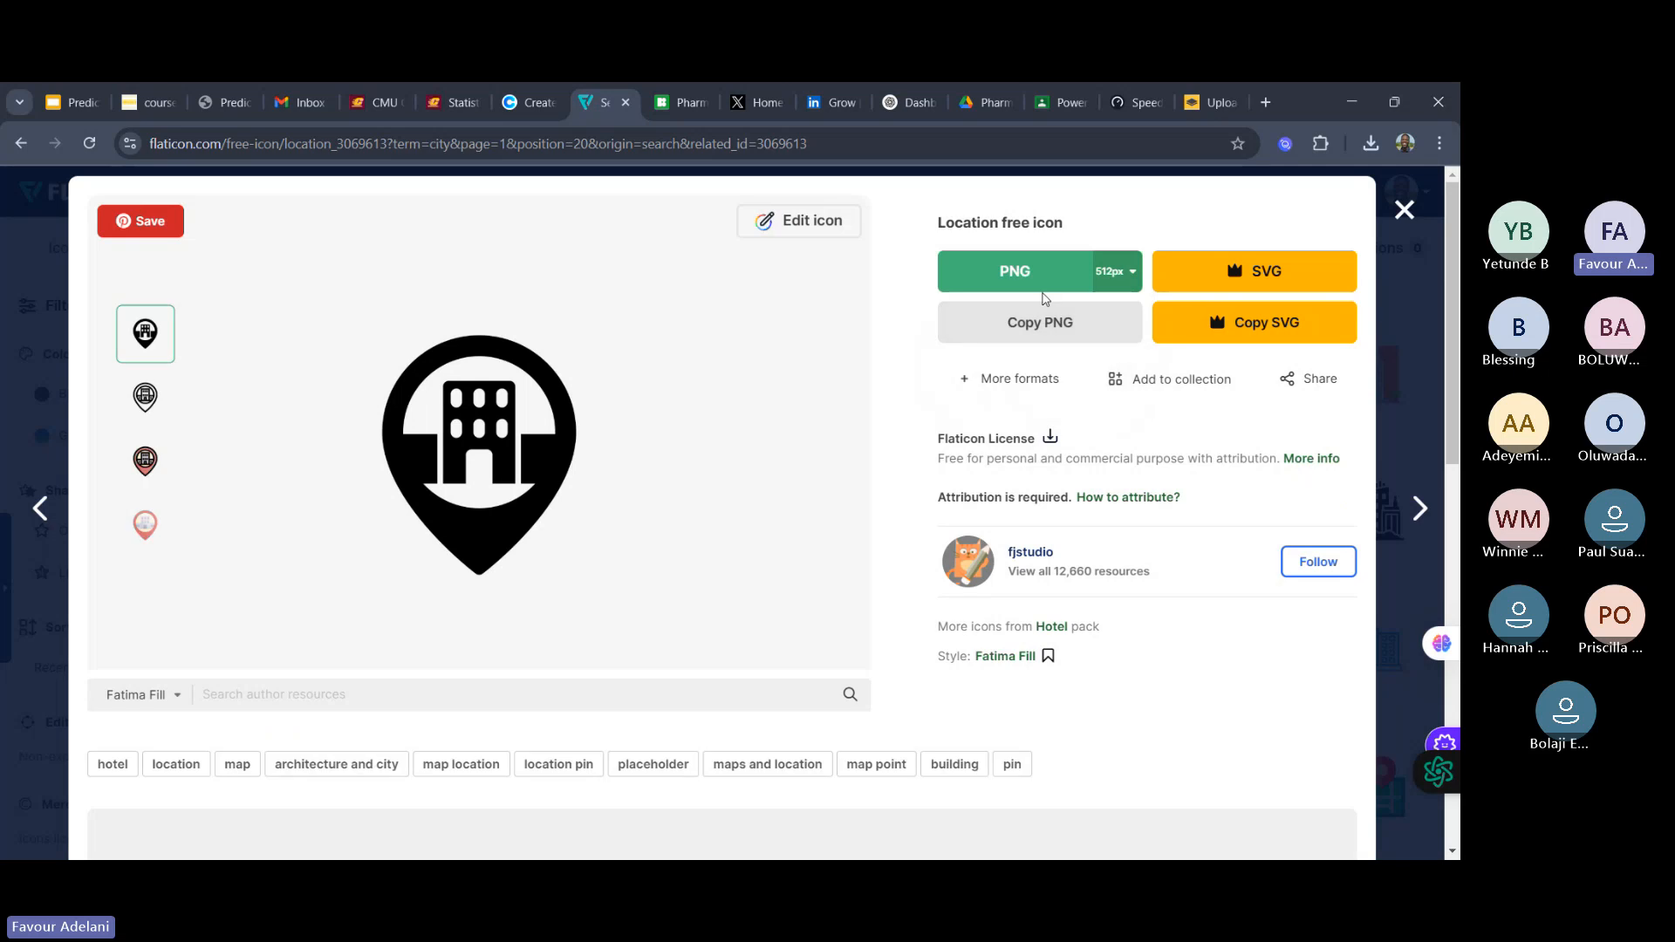
left_click(1080, 277)
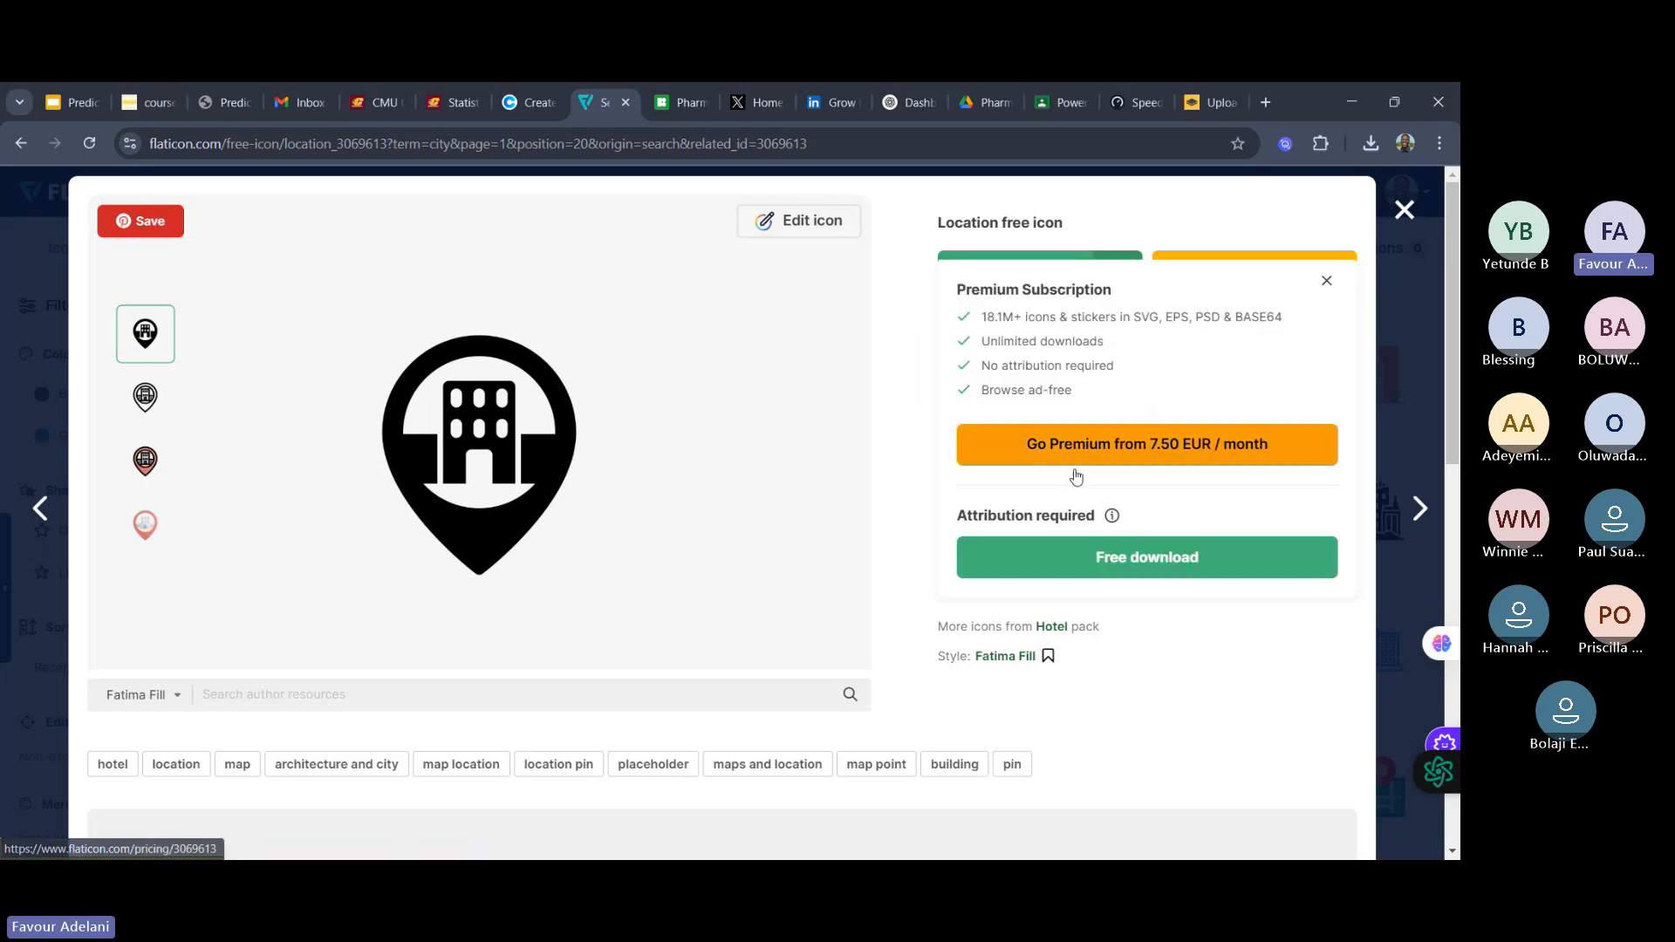
left_click(1077, 558)
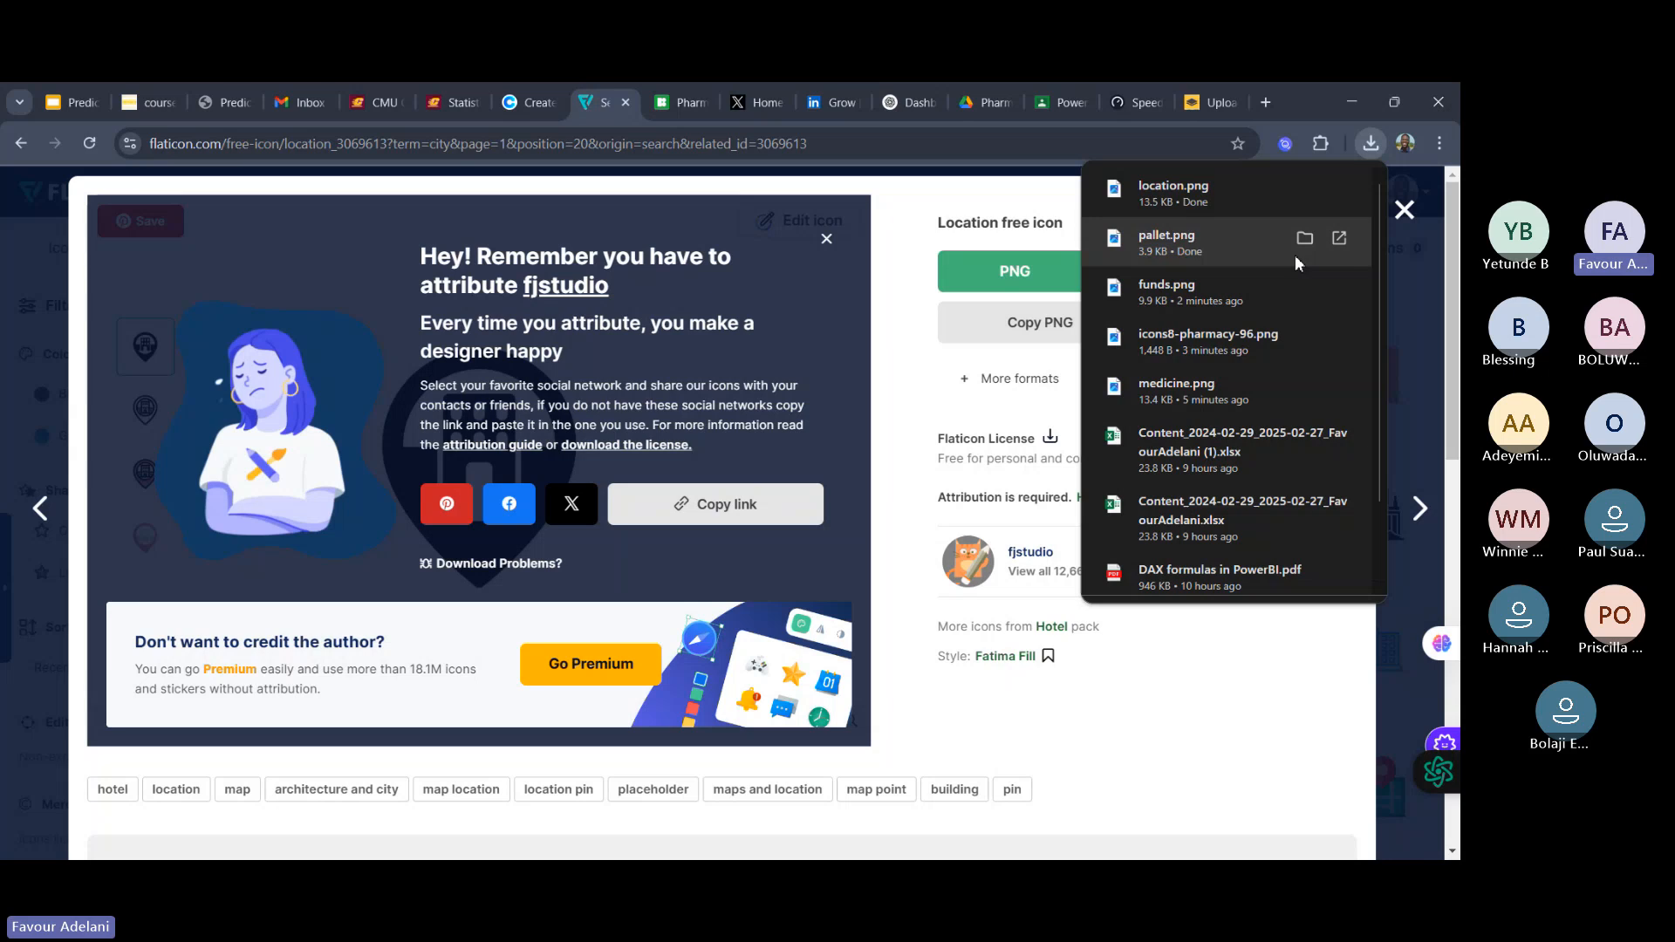
left_click(1404, 211)
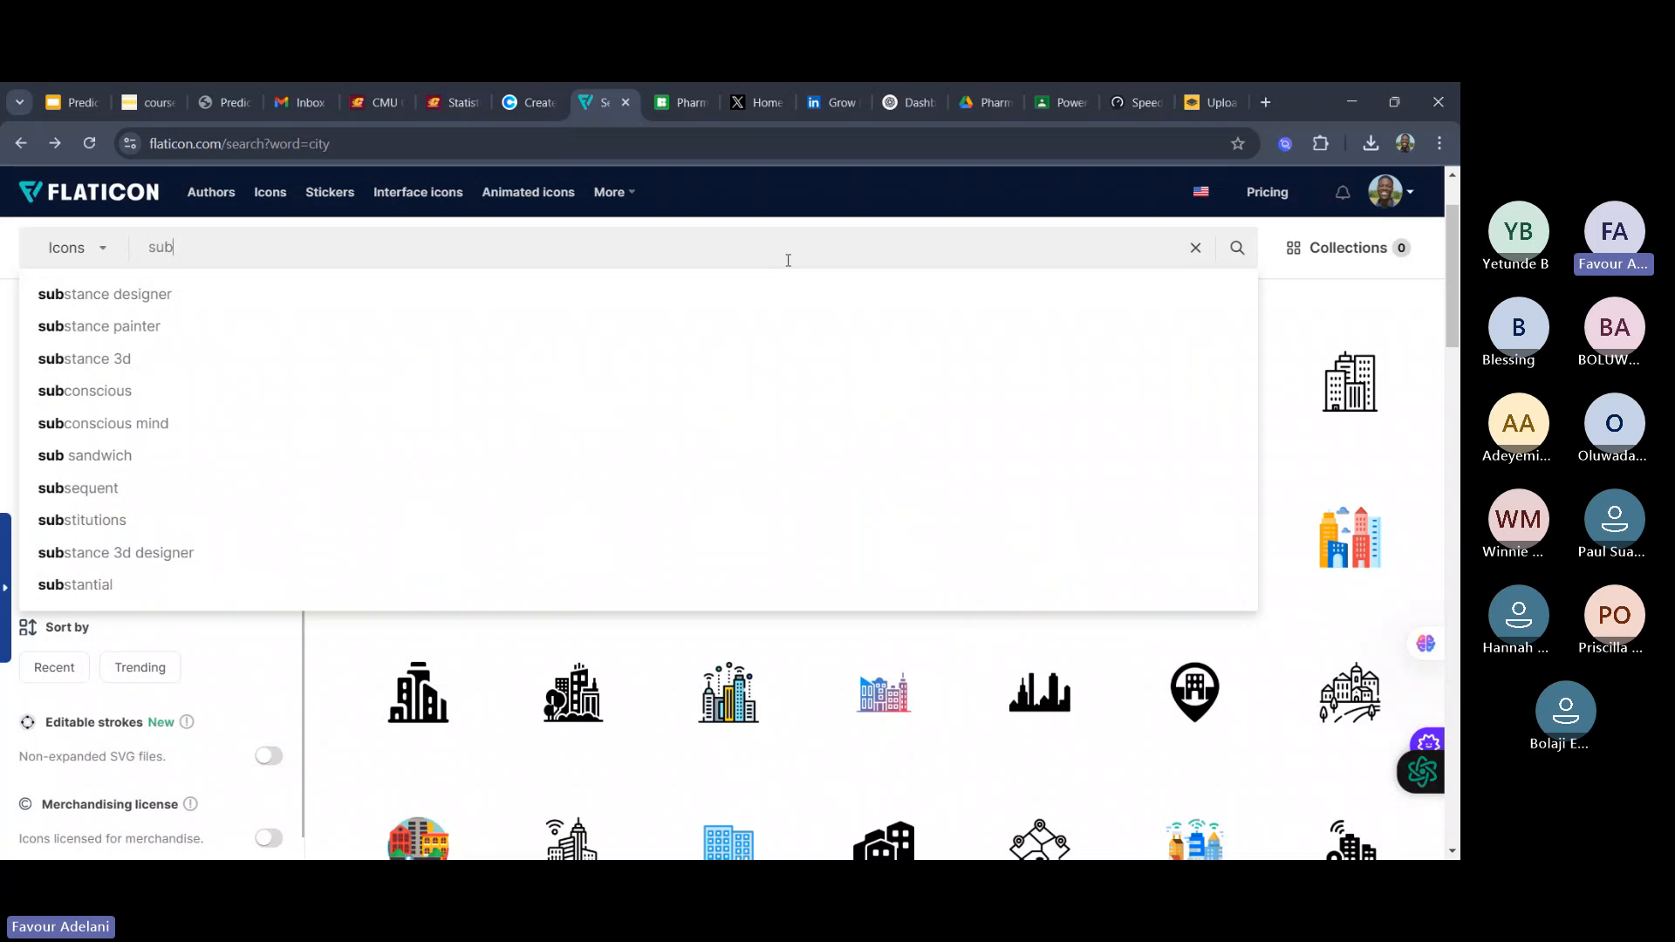
- Search the icon library for "subchannel"
type("cha")
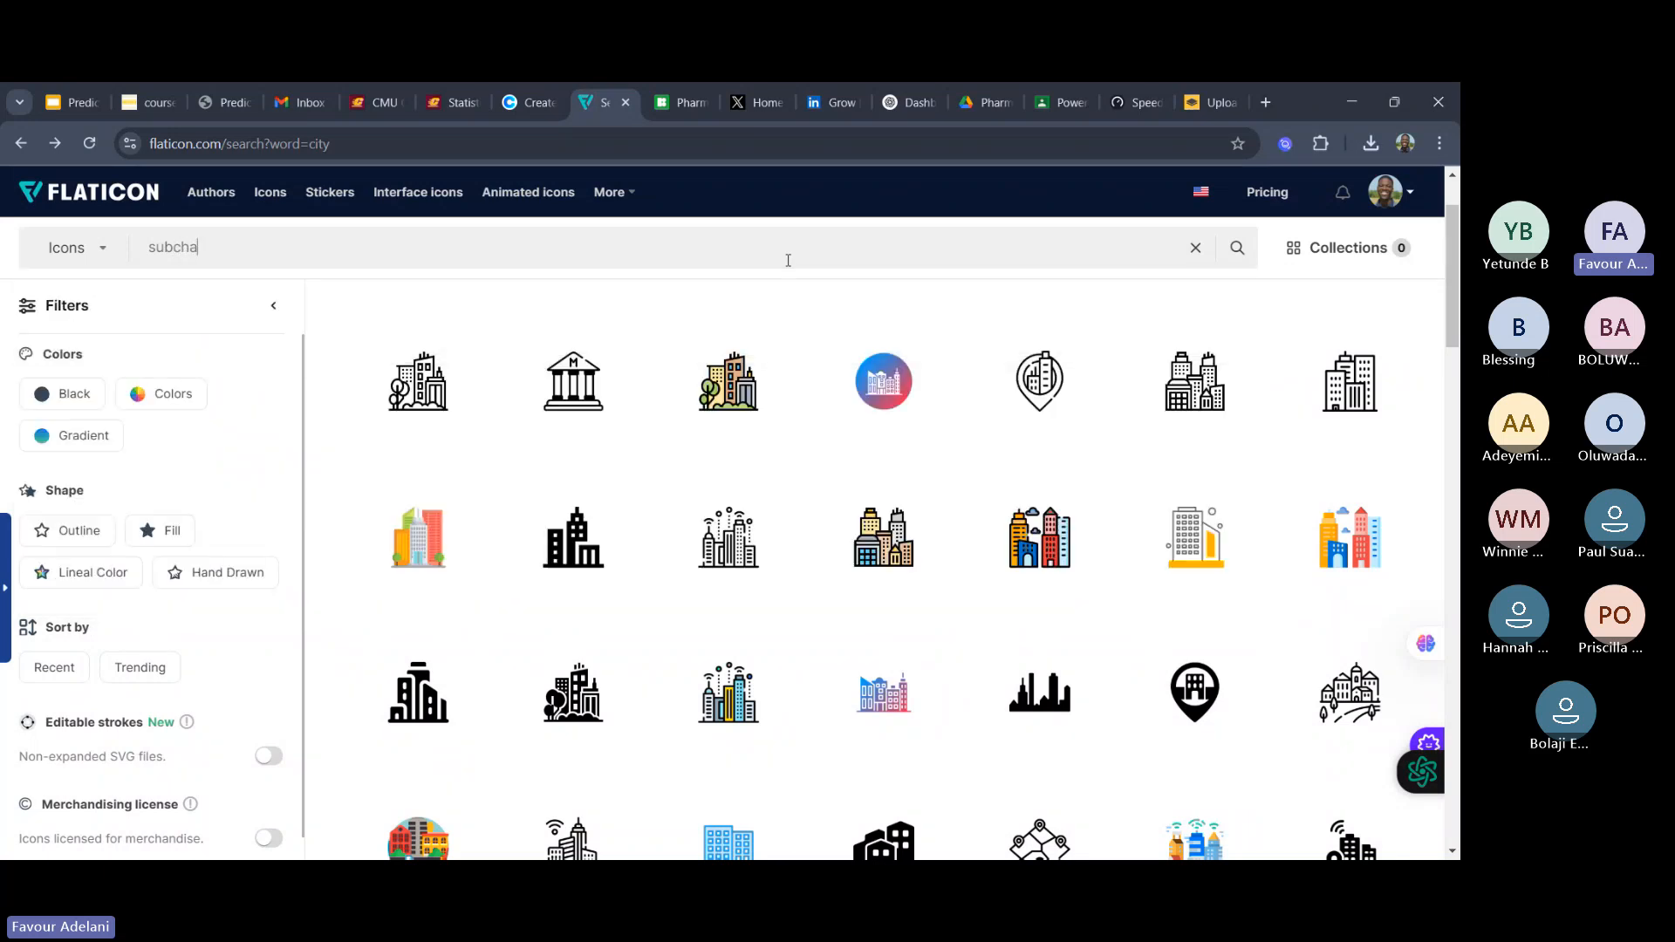
type("nnel")
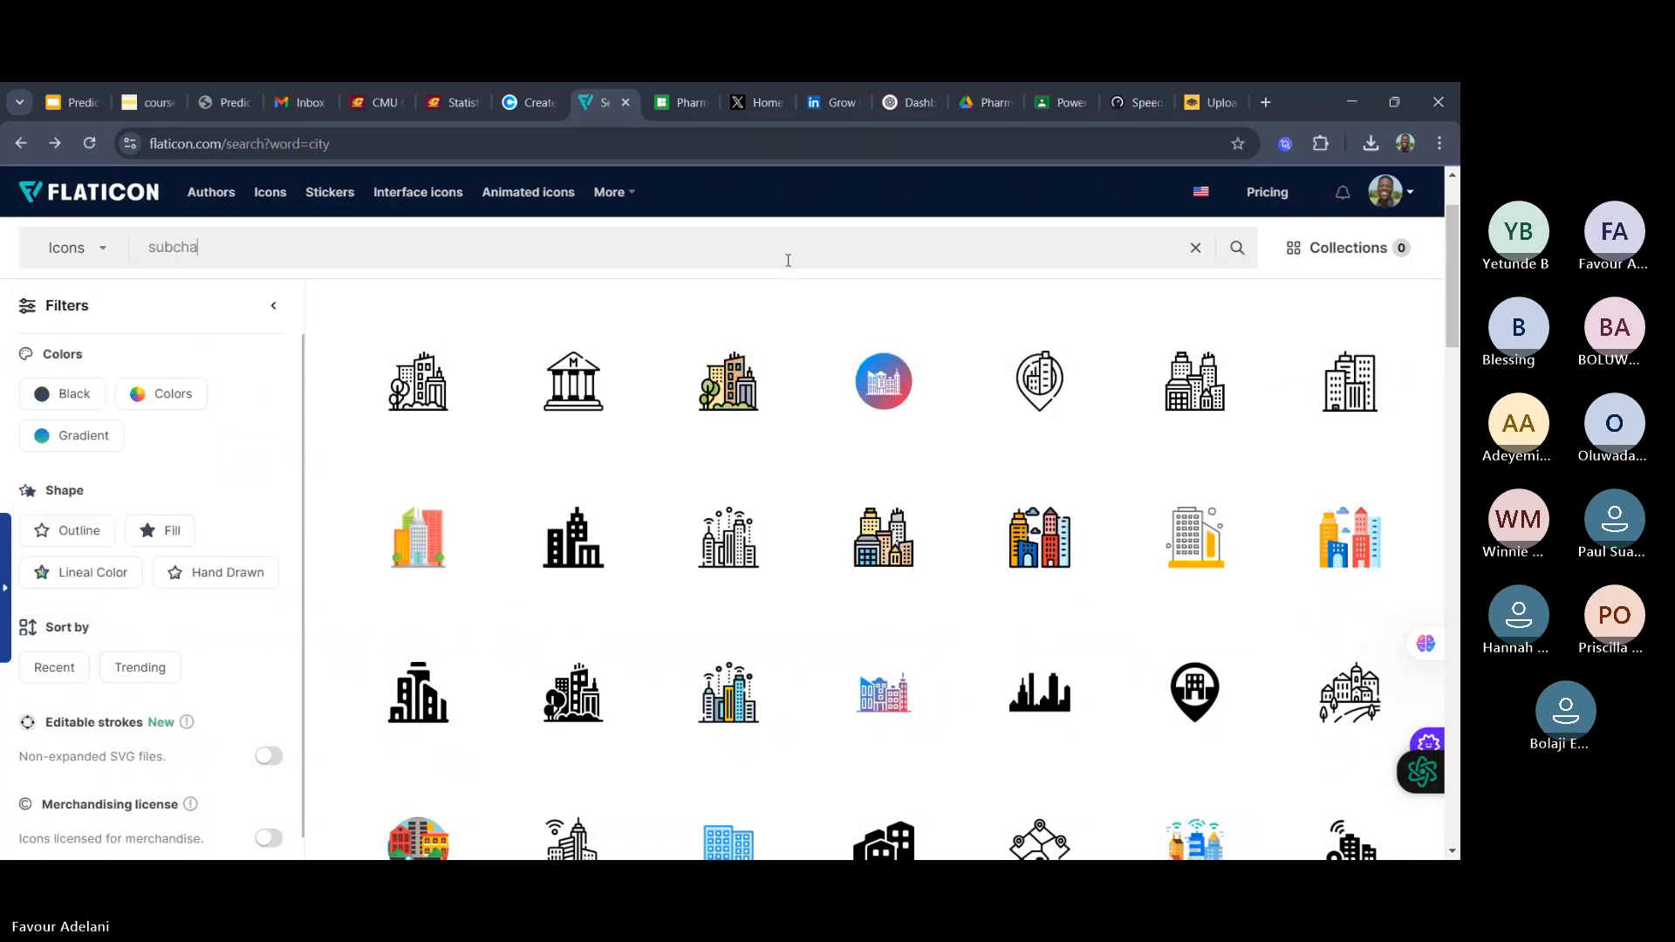
key("Return")
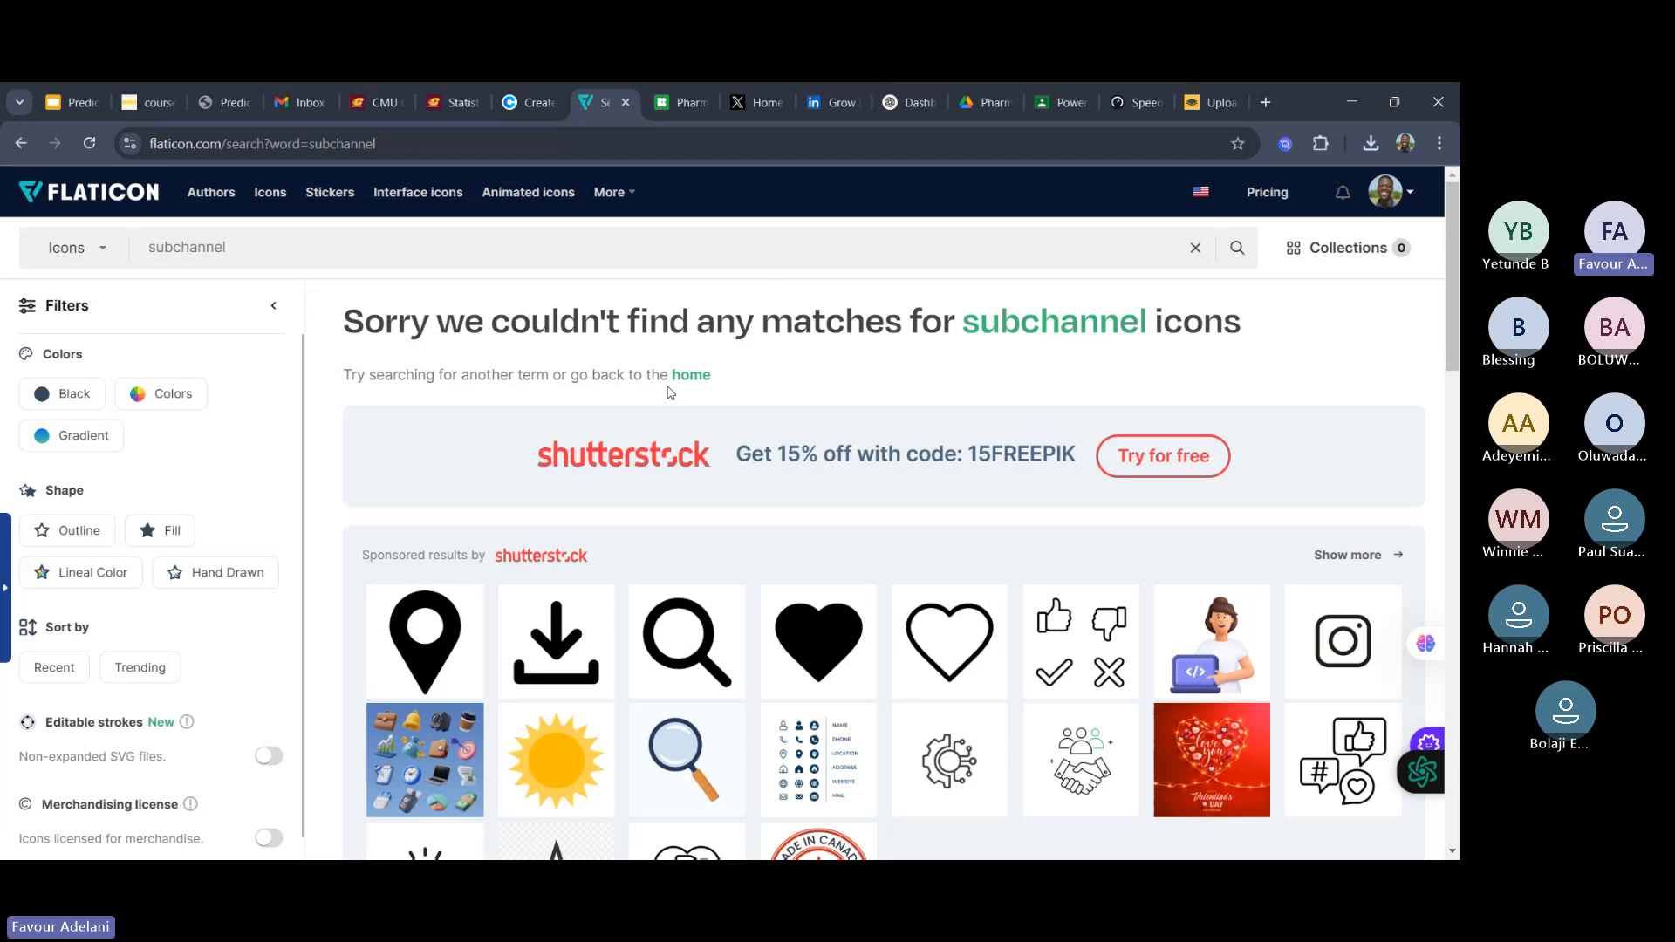
- Shorten the search term to "channel" and look through the resulting icons for one representing sub-channels
left_click(170, 246)
key("BackSpace")
key("BackSpace")
key("BackSpace")
key("Return")
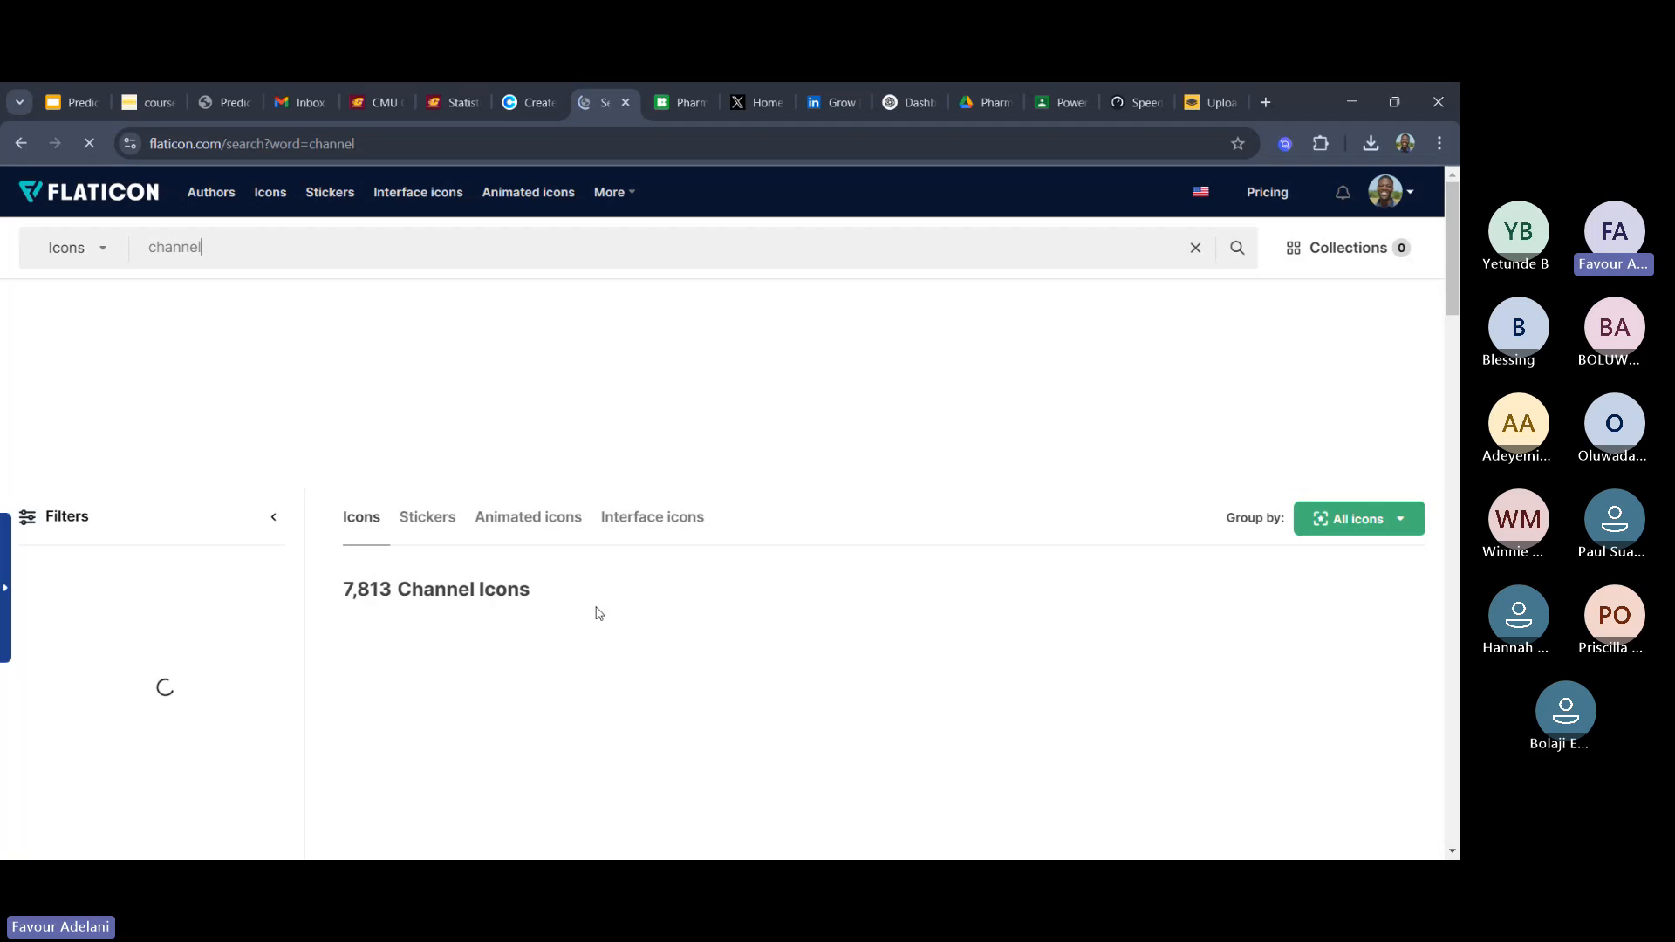
scroll(598, 613, "down", 3)
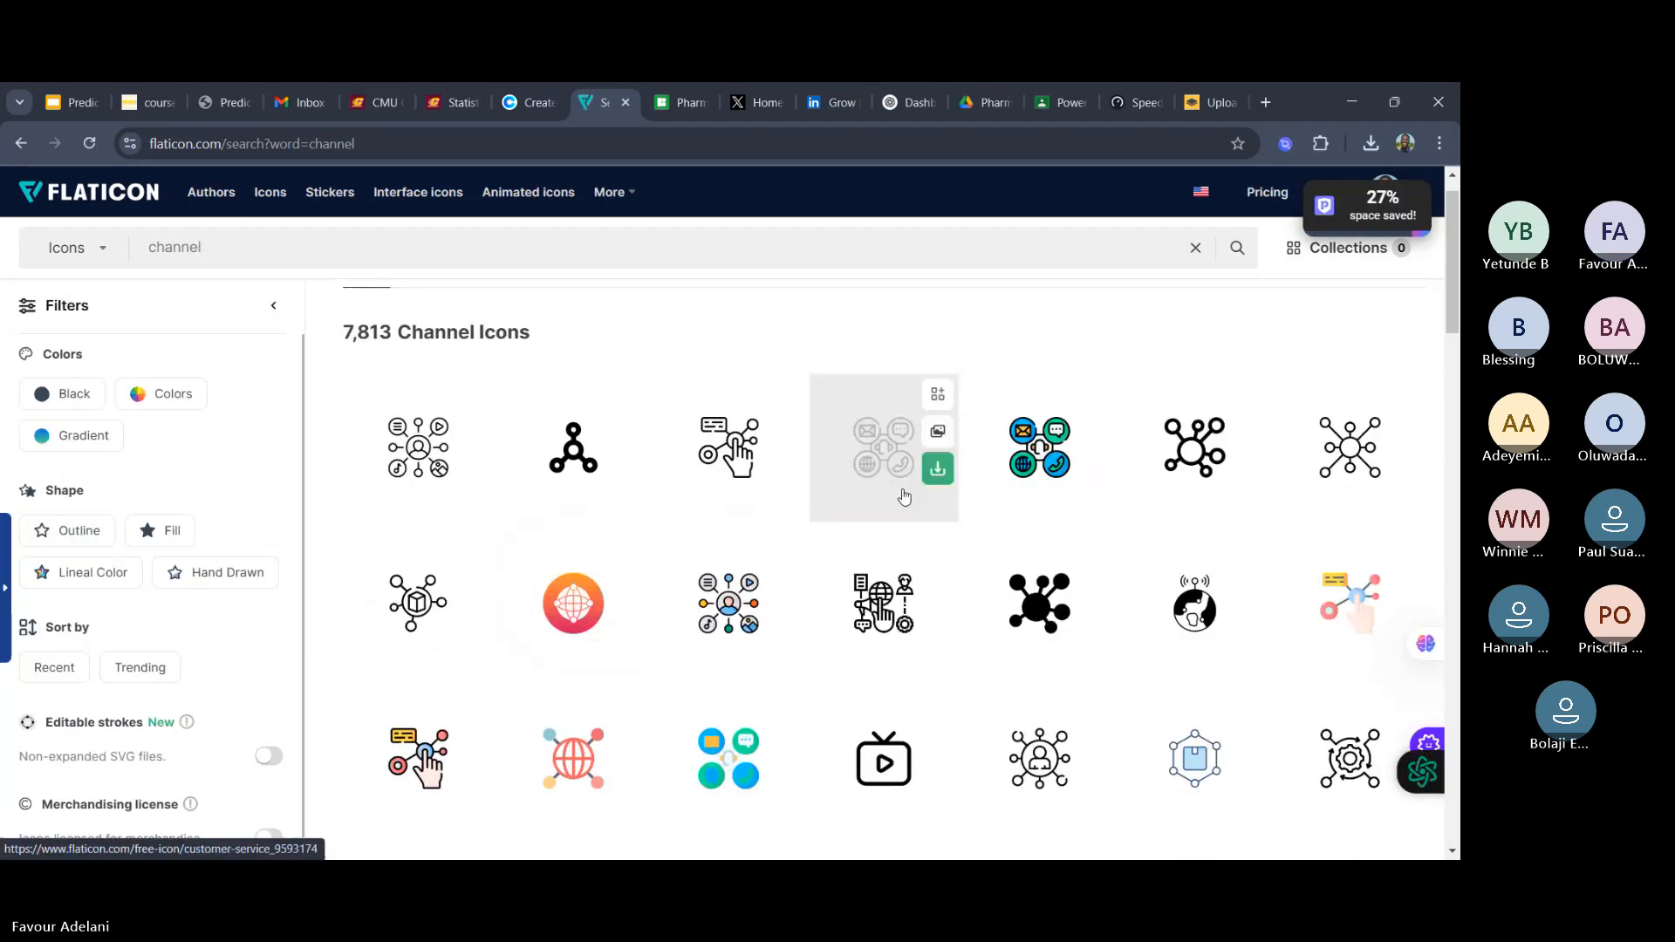
scroll(991, 641, "down", 2)
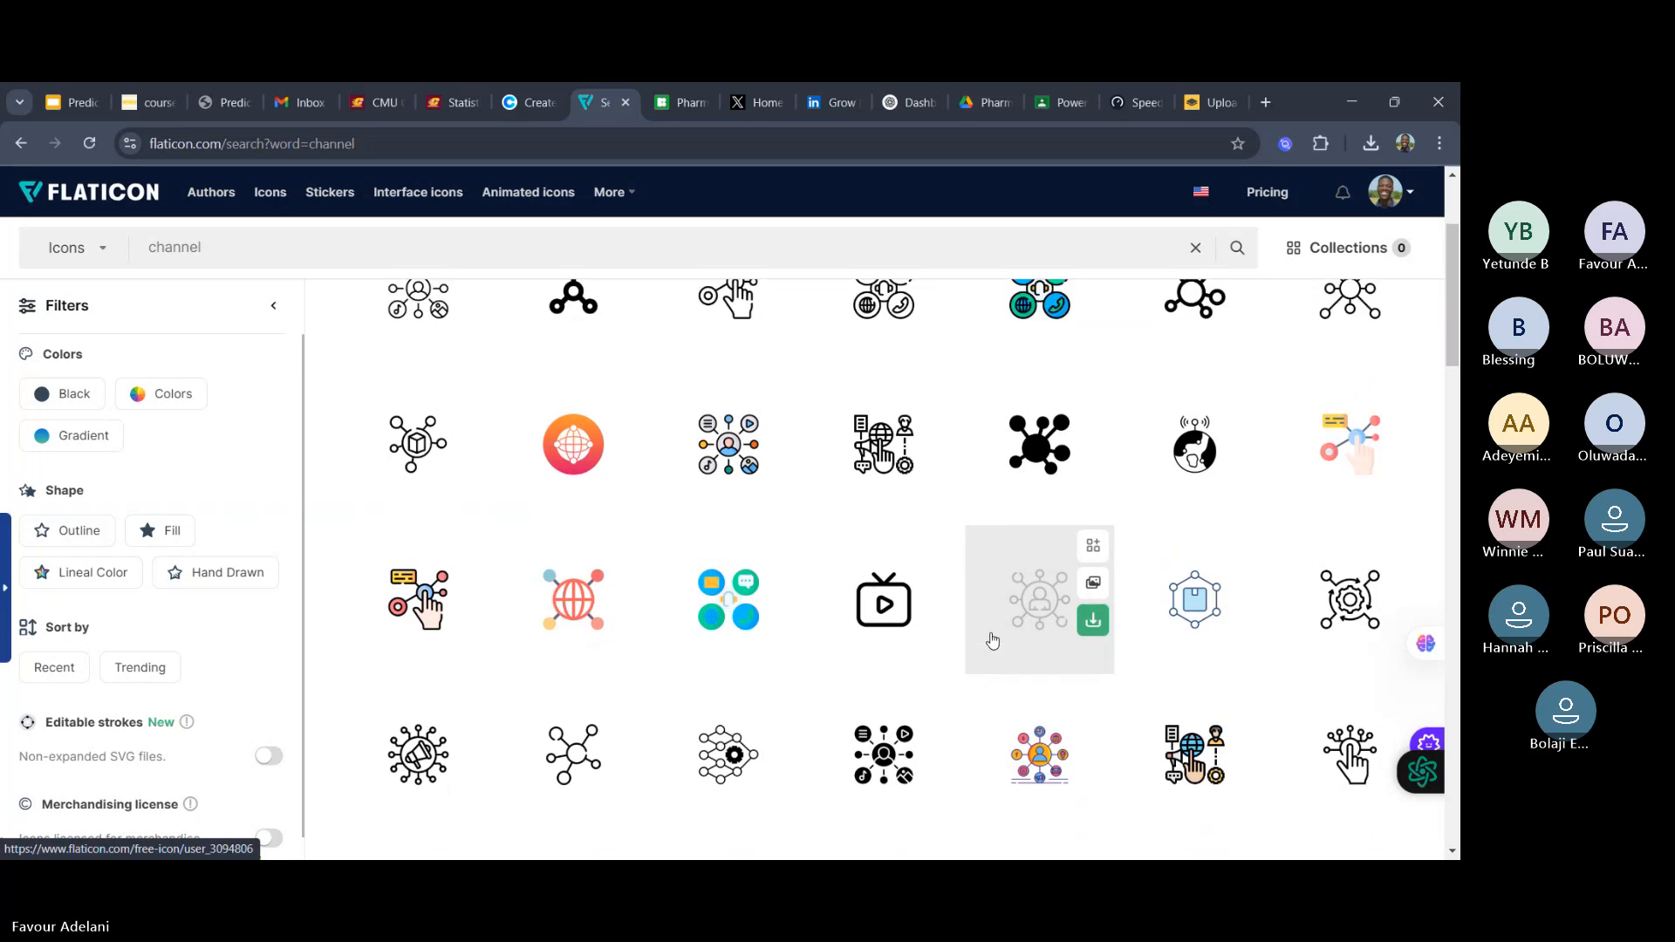
scroll(992, 639, "up", 3)
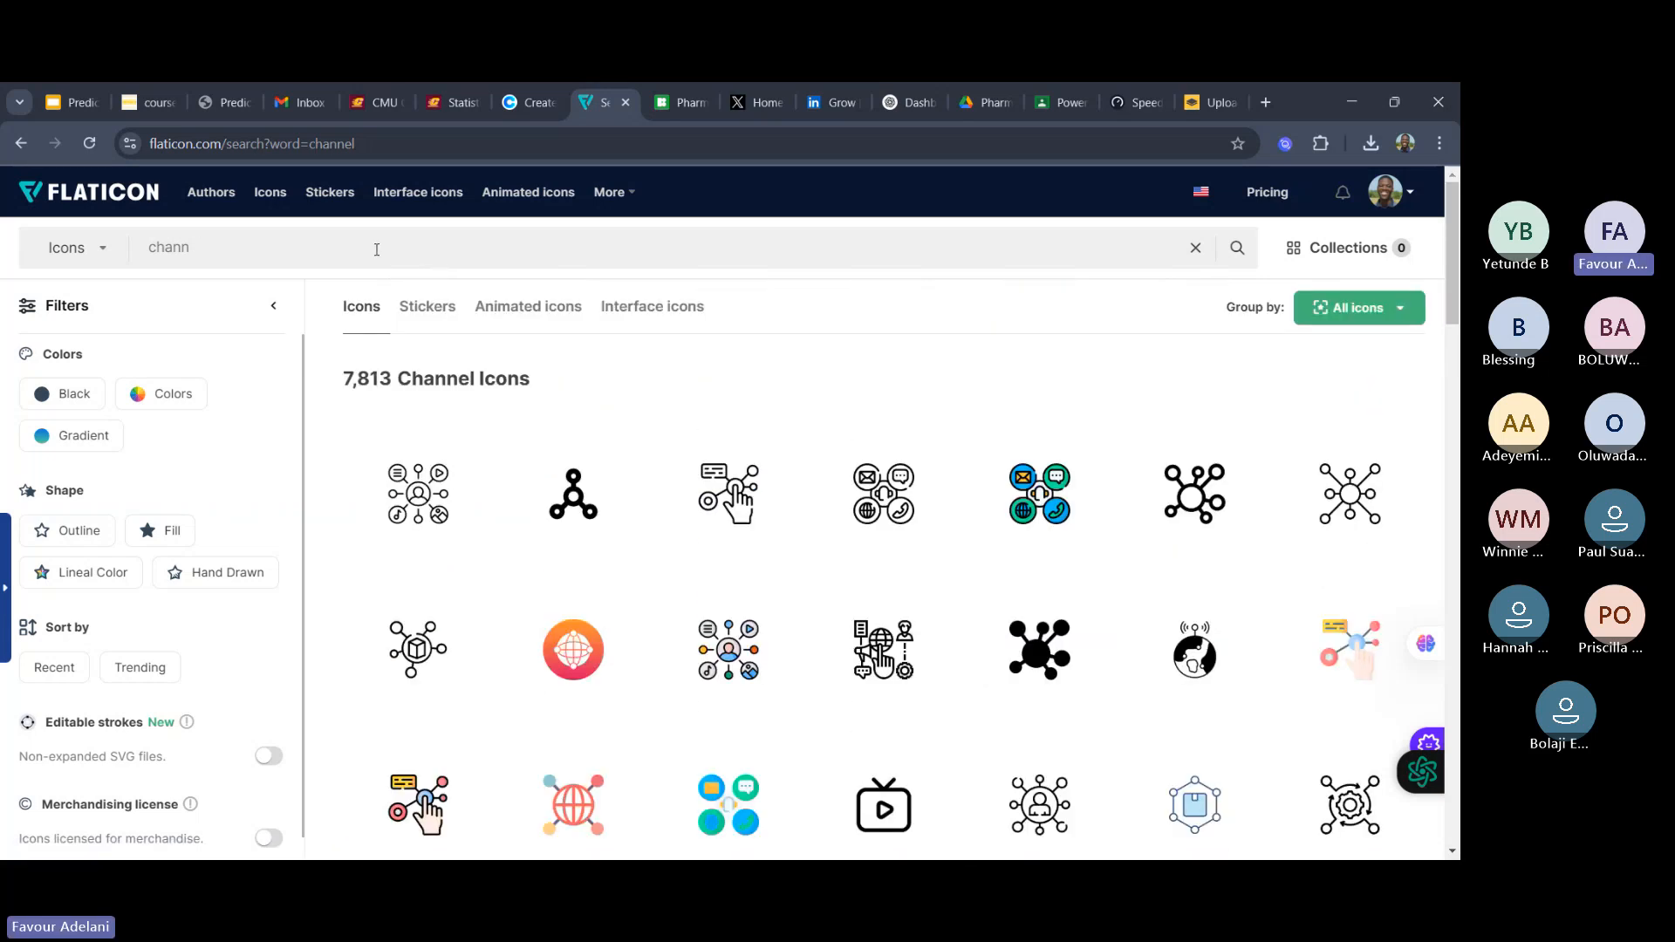
- Replace the search term with "medium" and run the icon search
key("BackSpace")
type("medium")
key("Return")
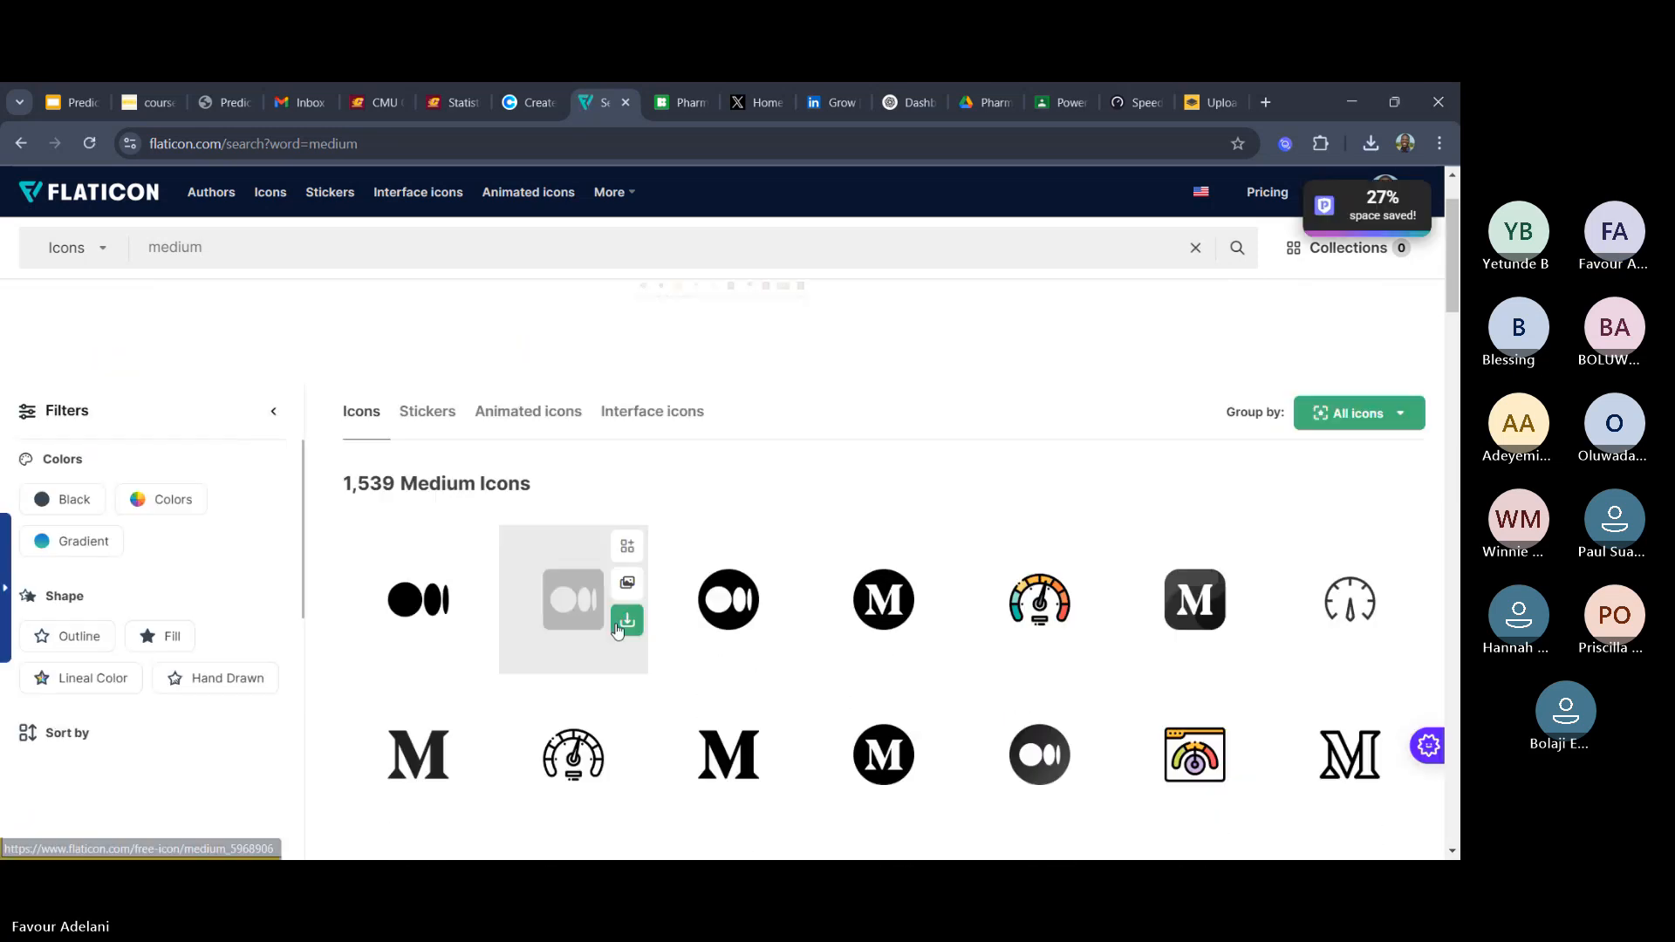
- Examine the medium icon results for an icon suited to representing sales sub-channels
scroll(618, 631, "down", 4)
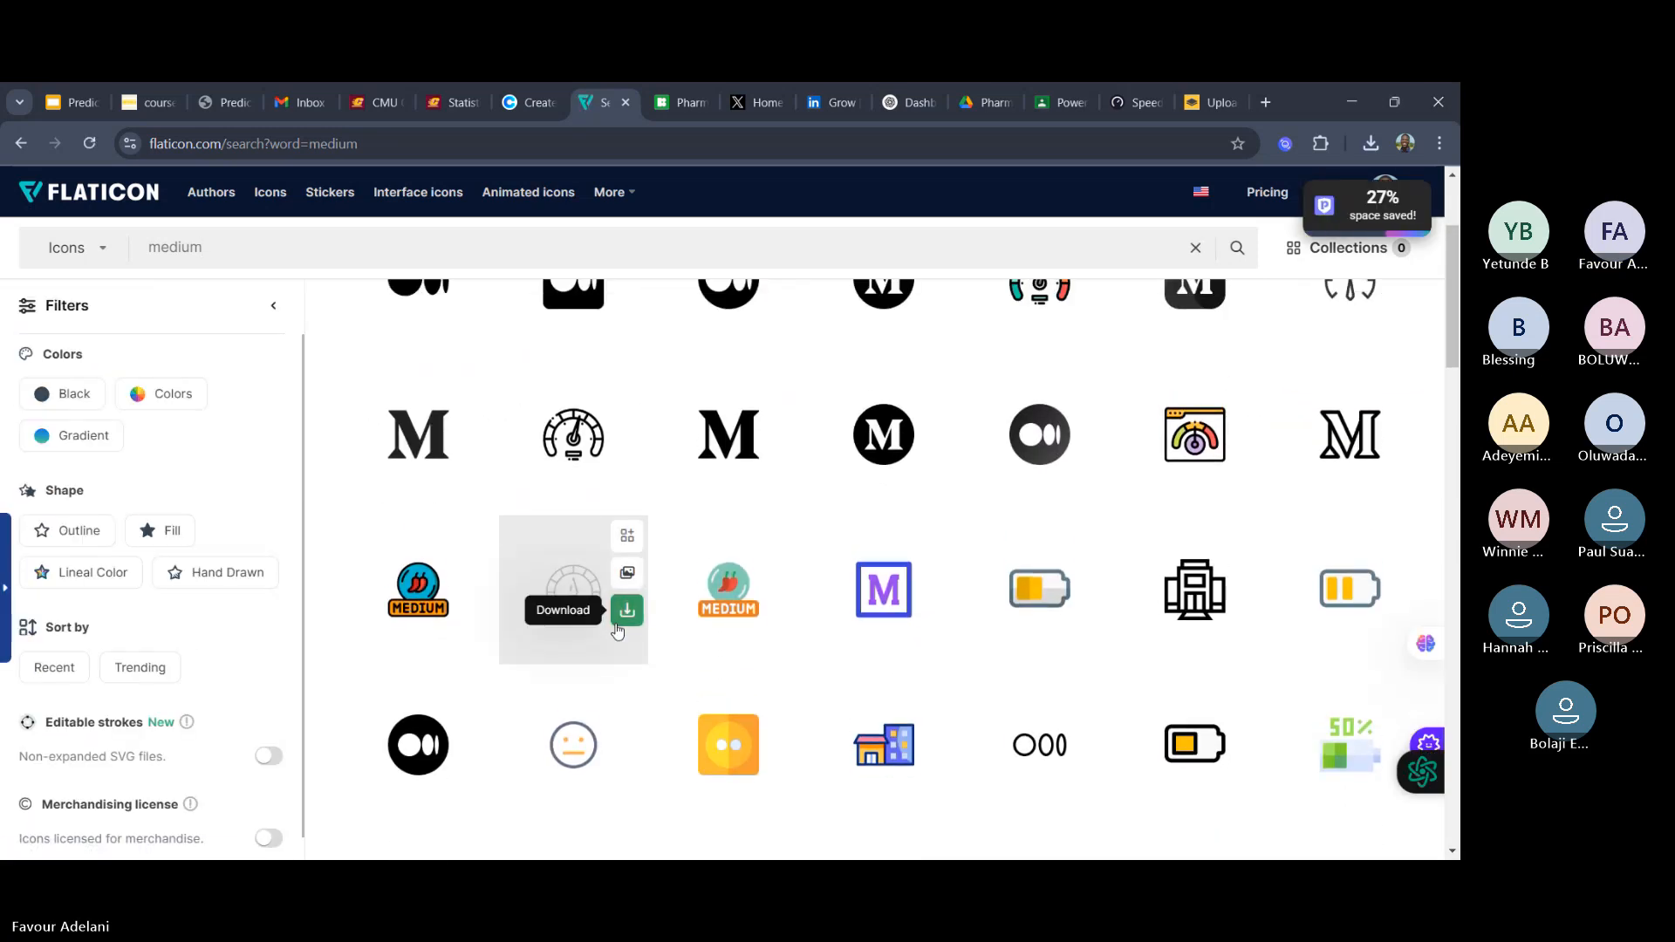
scroll(618, 631, "down", 2)
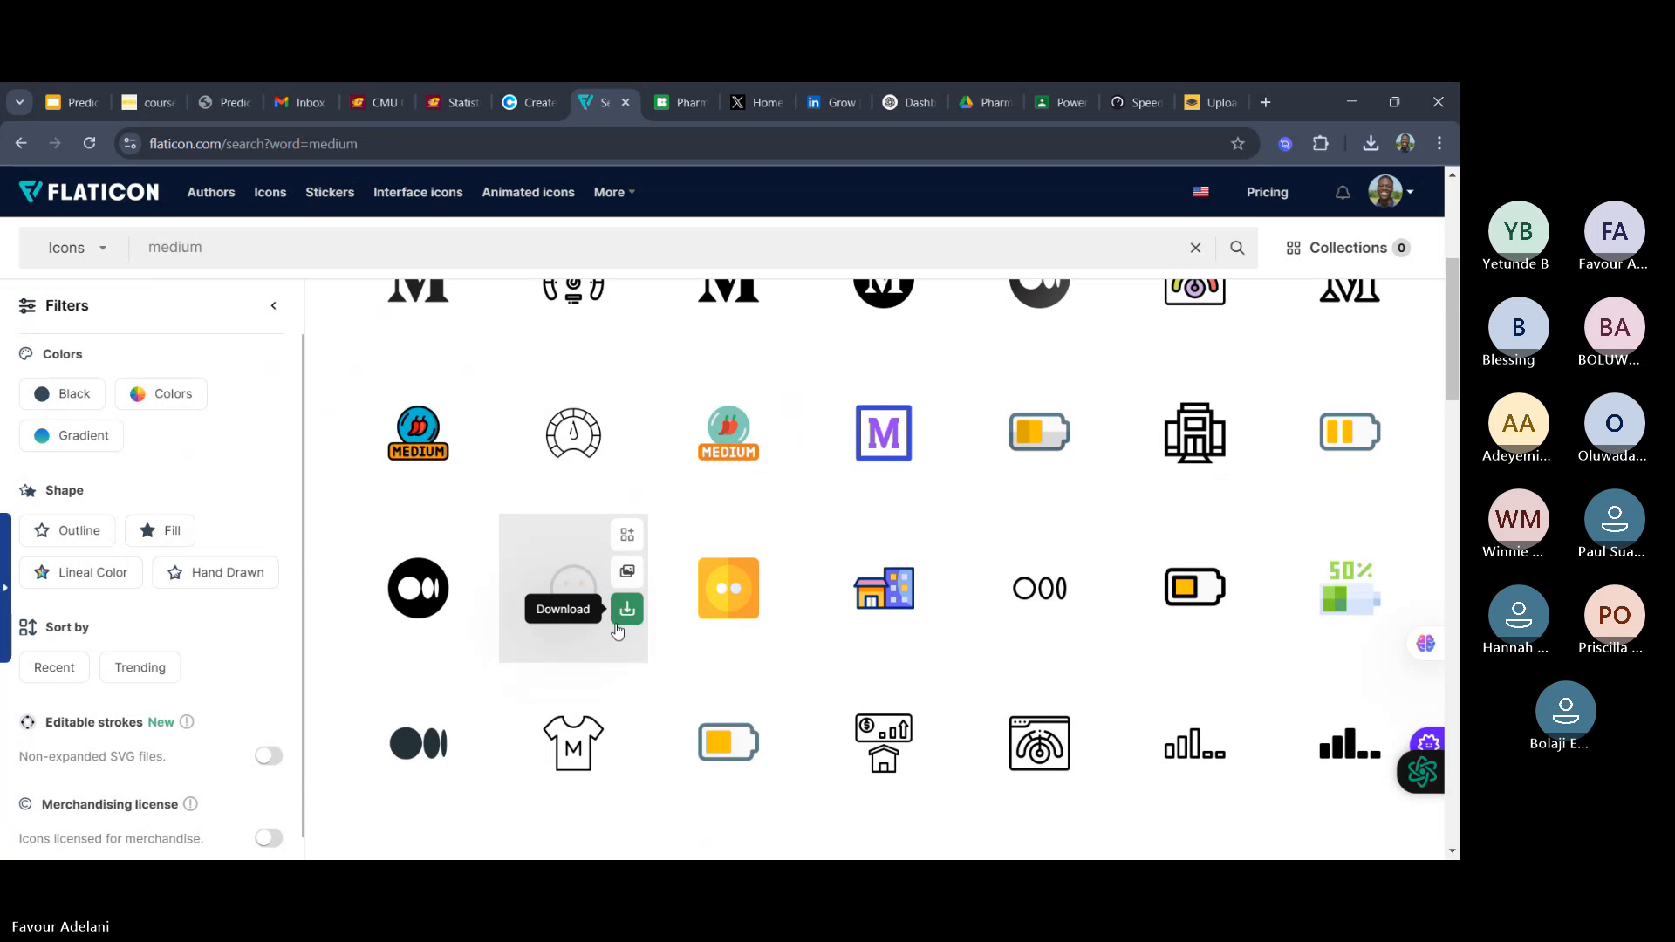
scroll(617, 630, "down", 2)
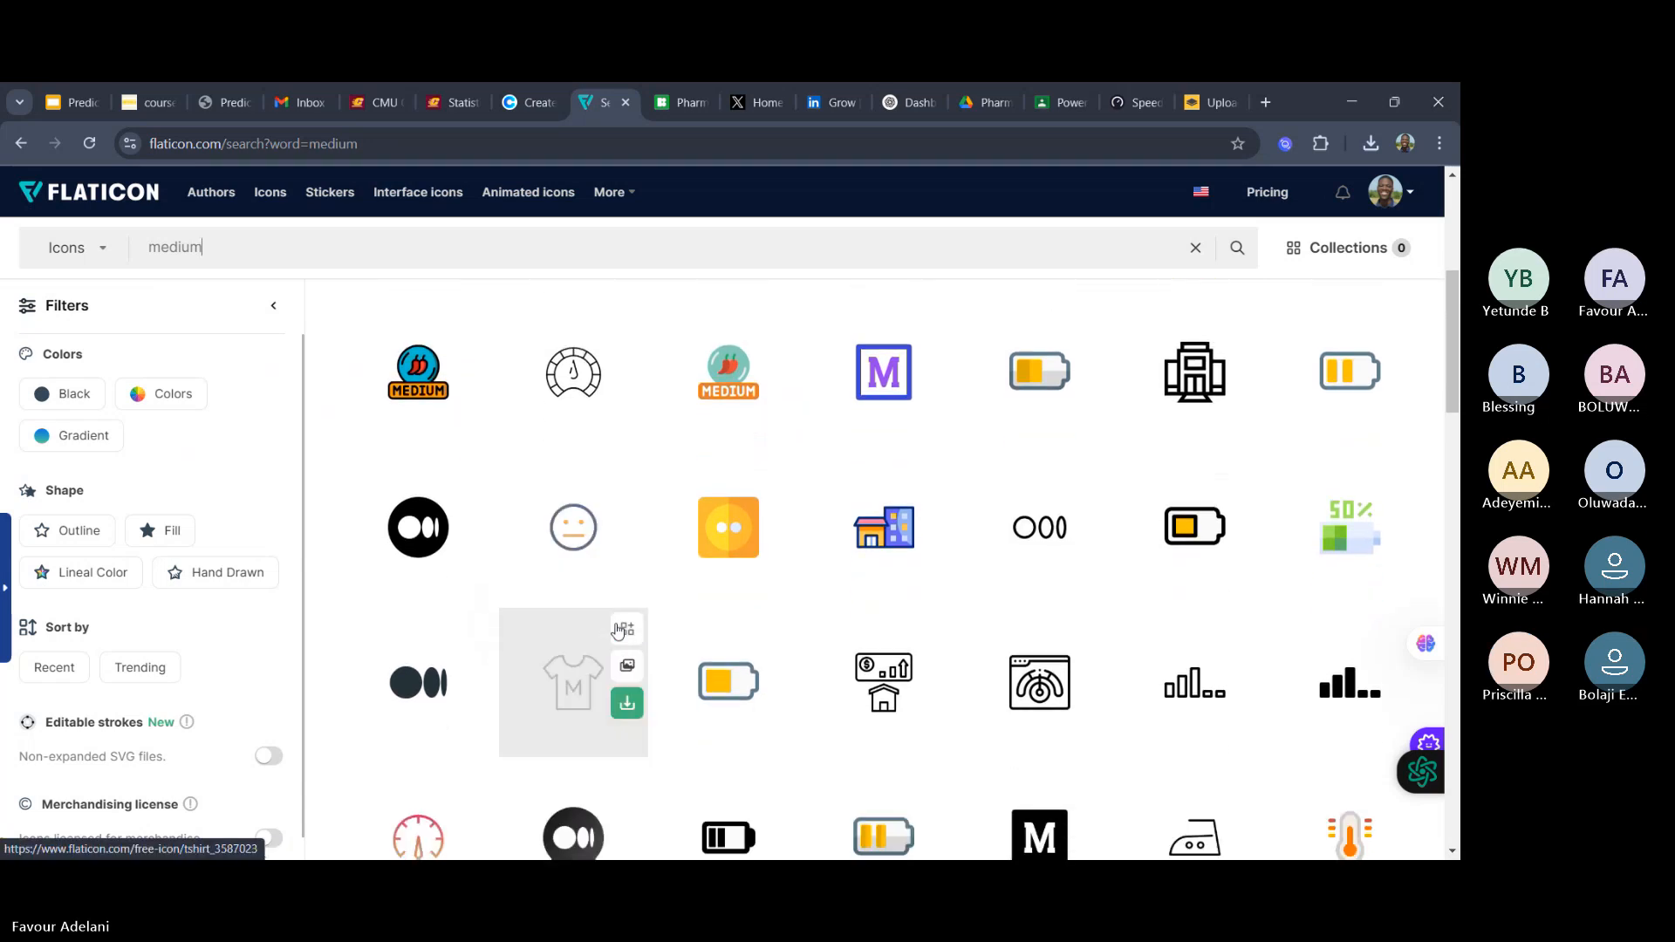
scroll(617, 630, "down", 5)
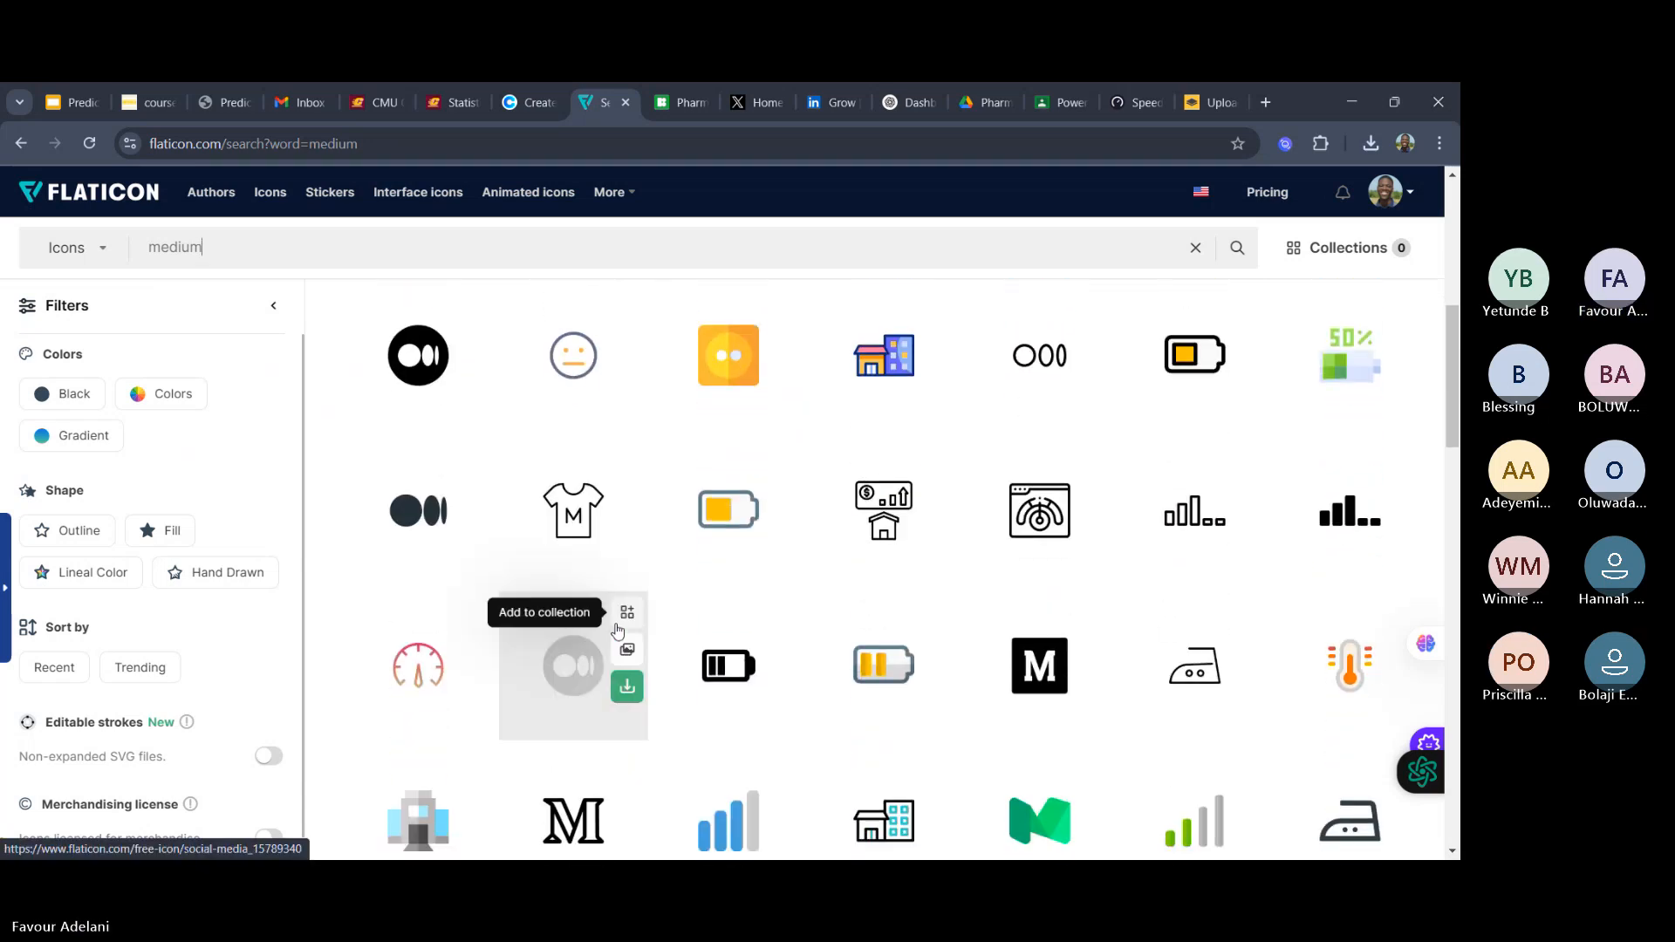
scroll(617, 630, "down", 3)
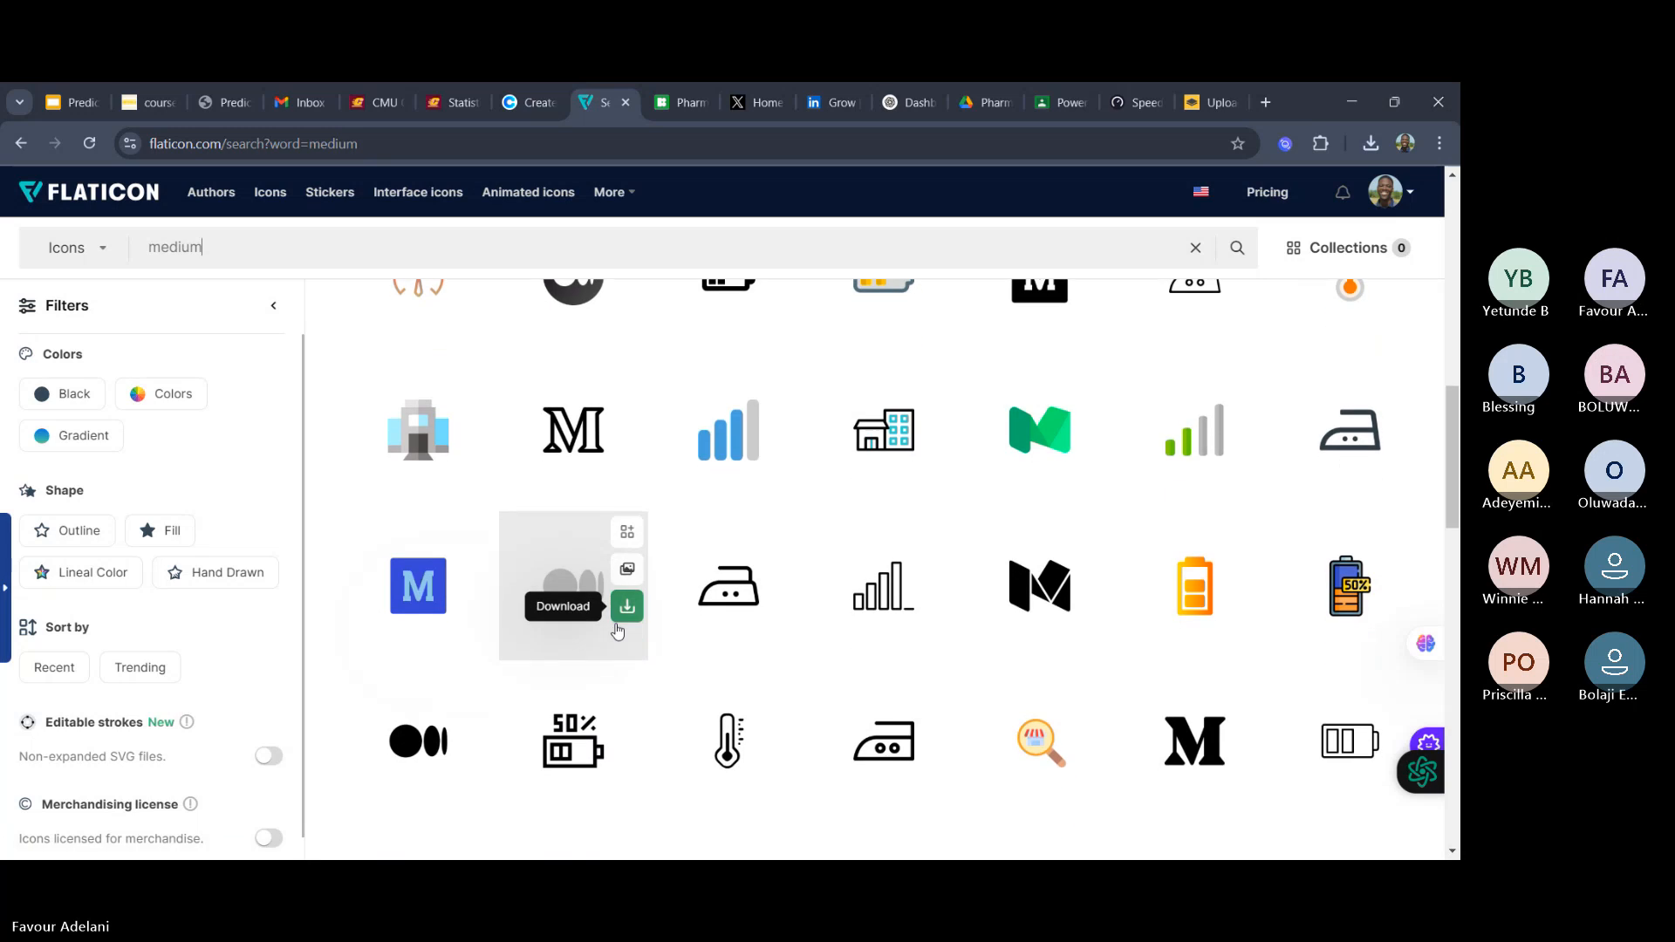
scroll(869, 604, "down", 1)
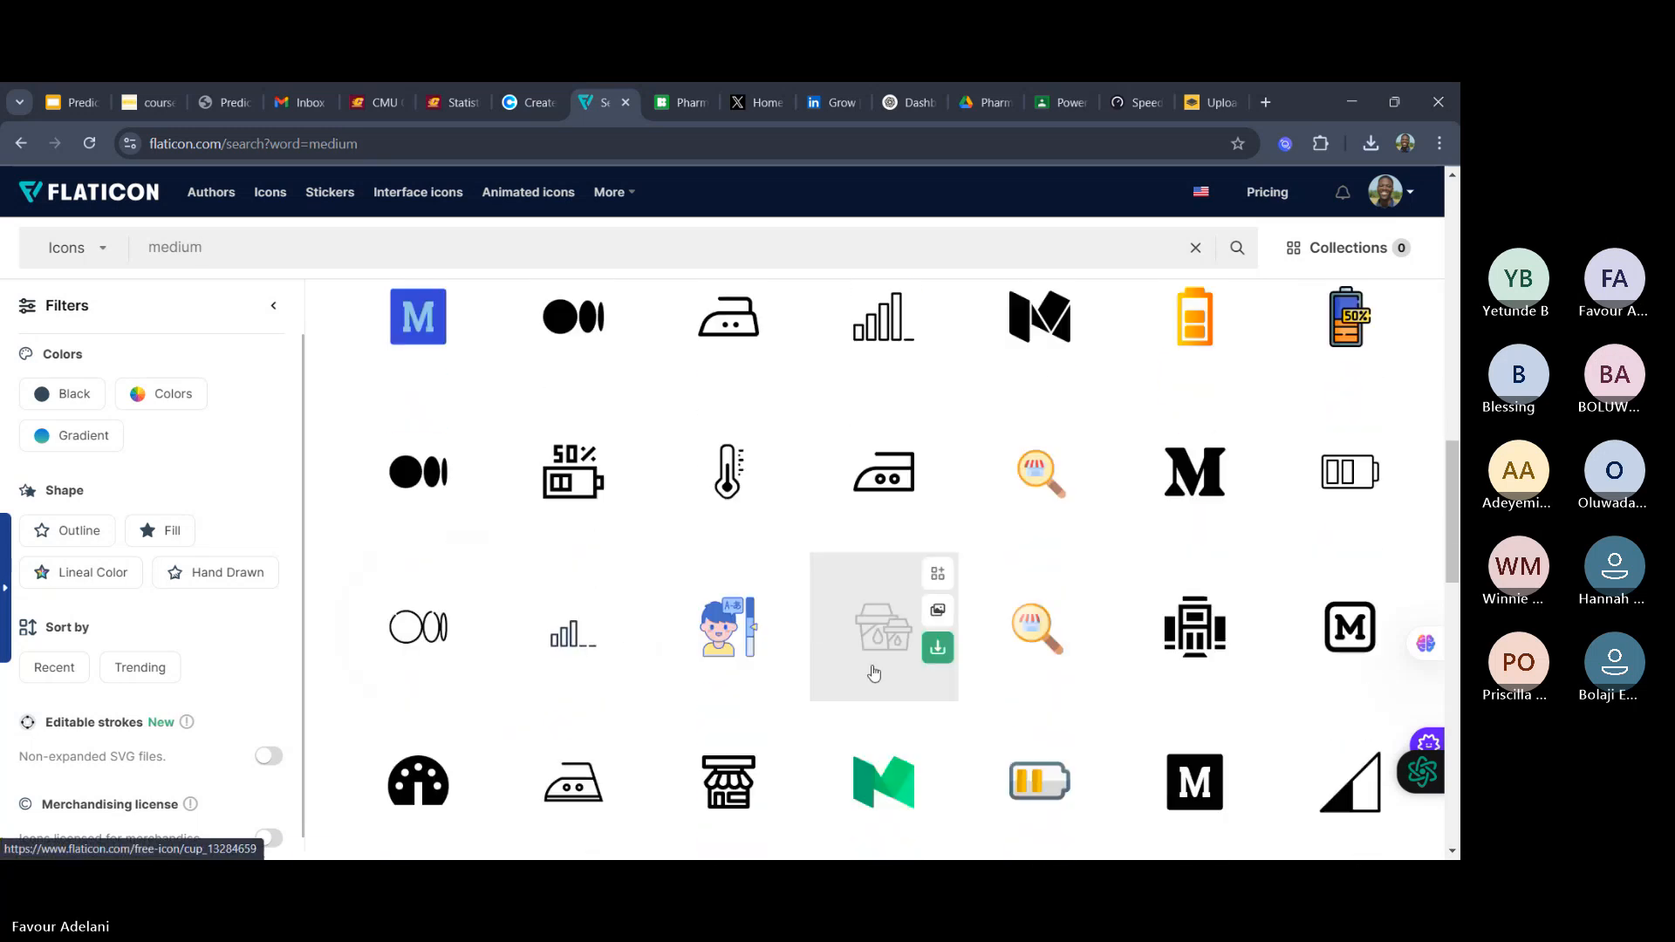
scroll(874, 671, "up", 1)
scroll(874, 671, "down", 1)
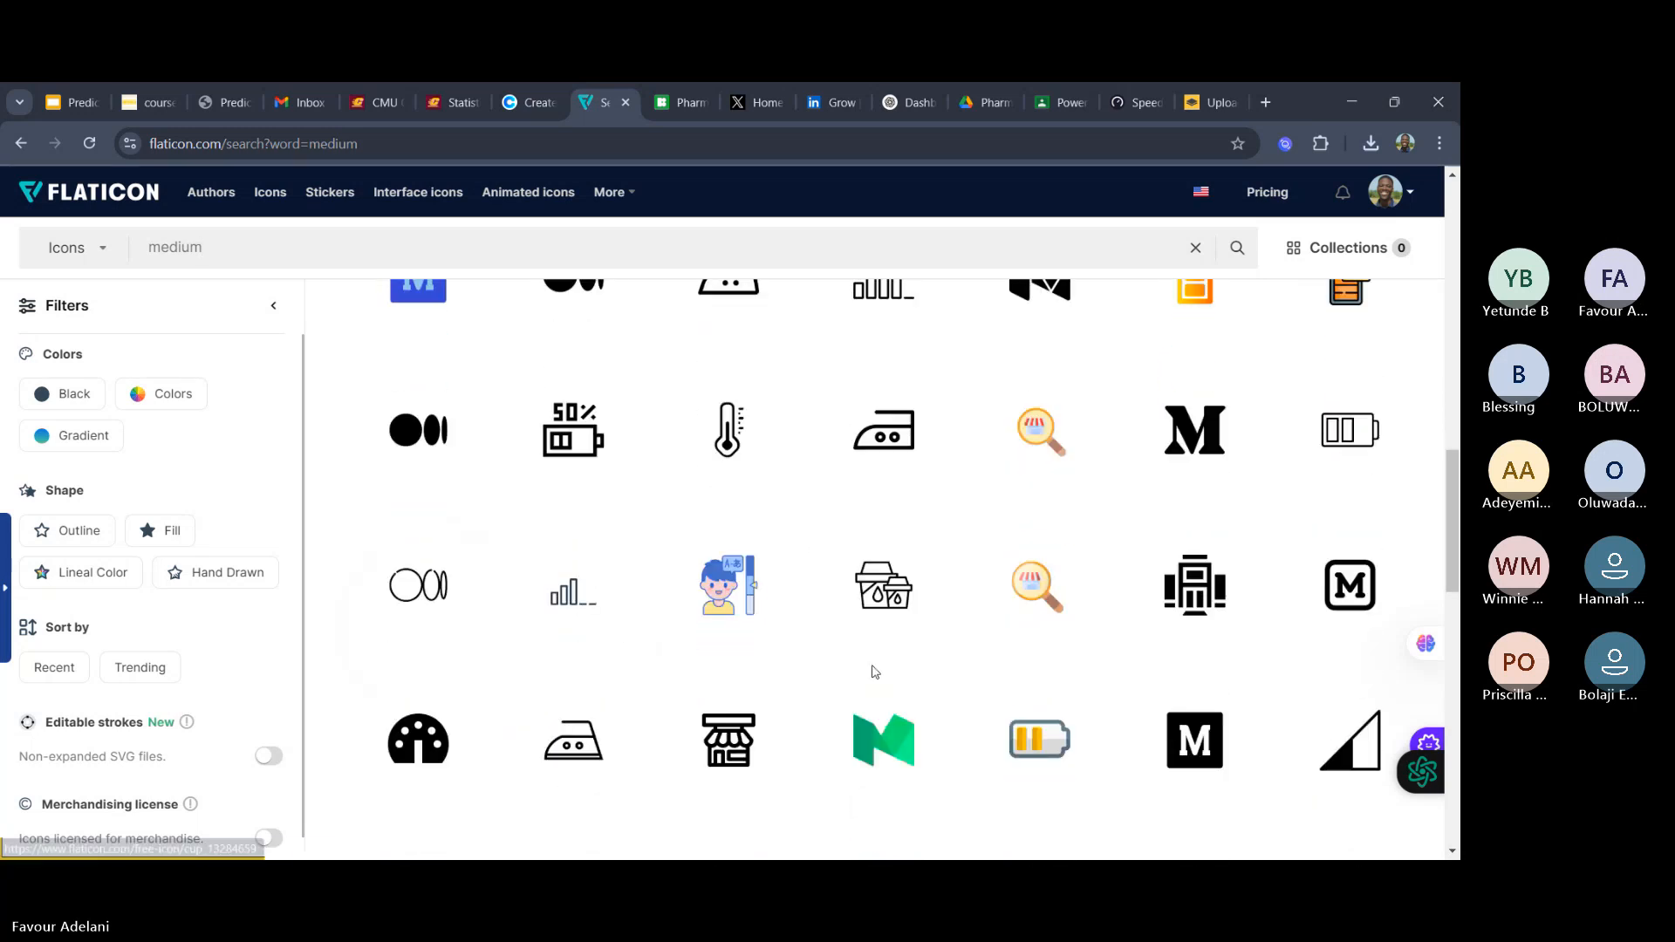
scroll(874, 672, "up", 7)
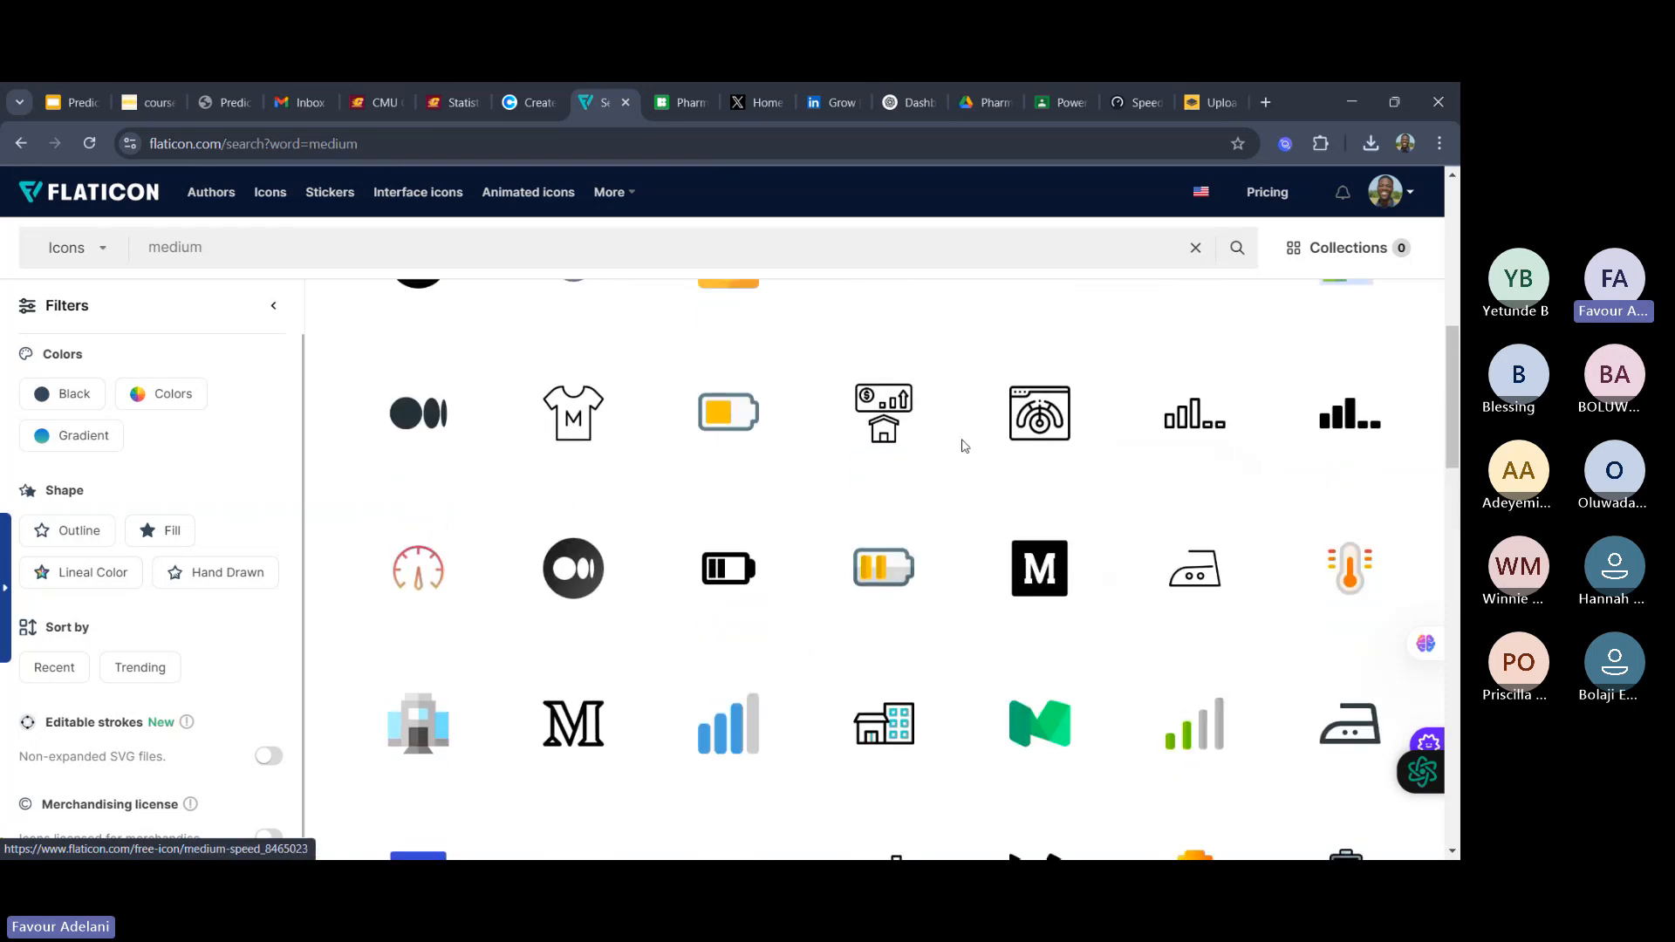
- Download the outlined Enterprise icon with a banknote chart above a house as a free 512px PNG
left_click(896, 448)
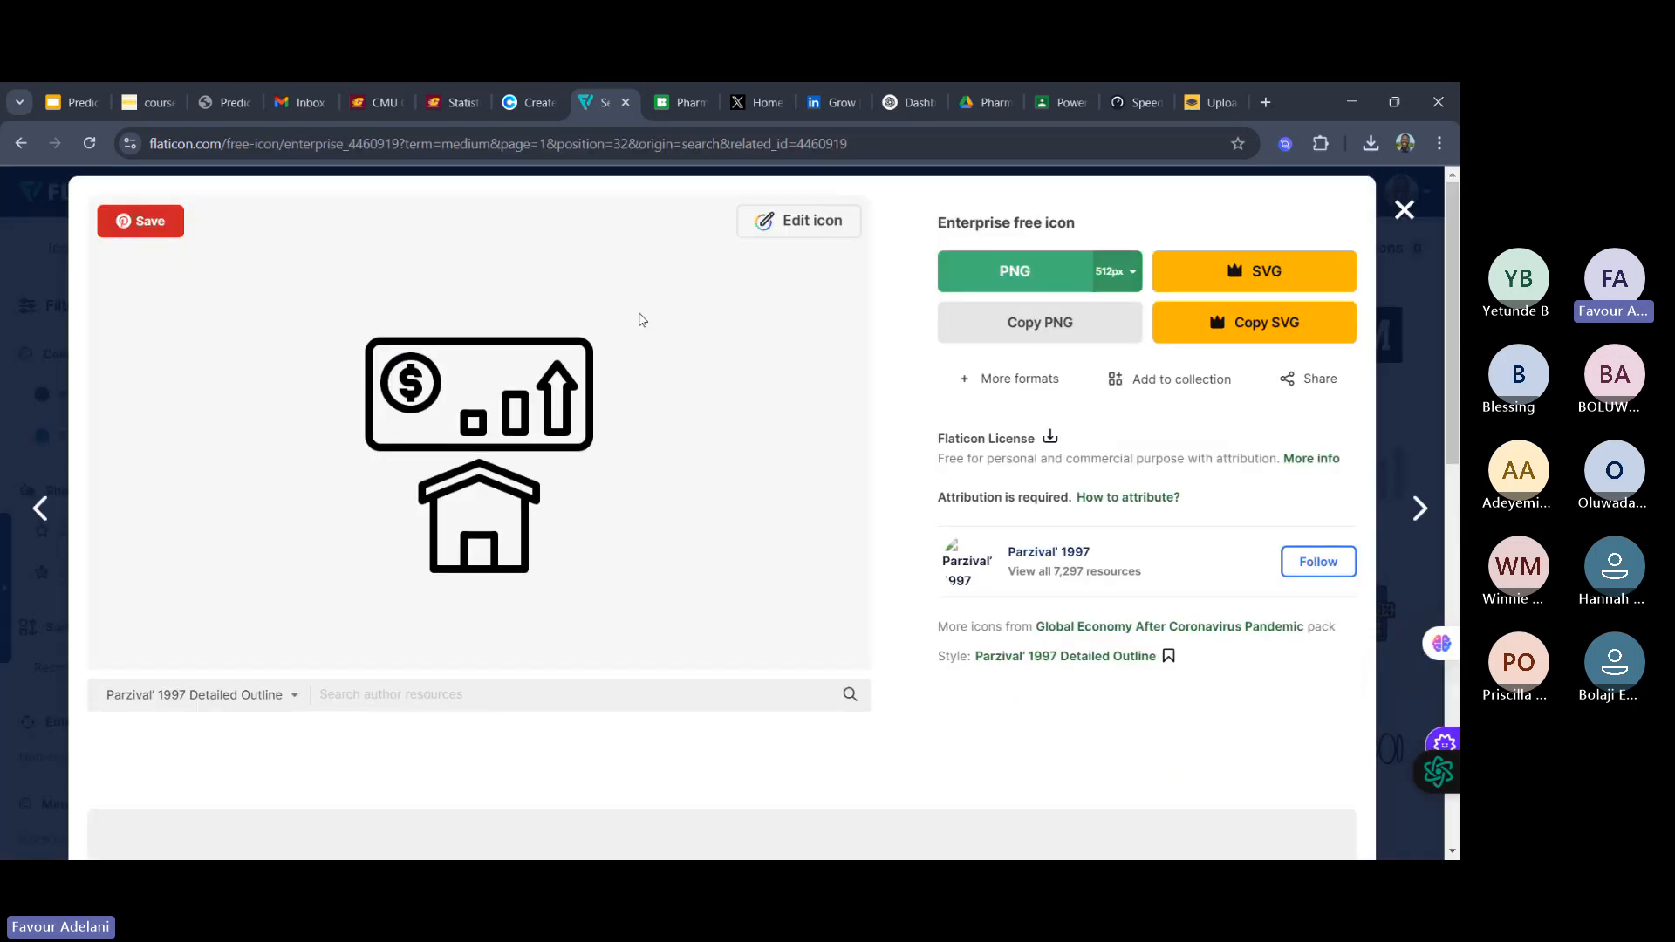
left_click(1014, 271)
left_click(1125, 563)
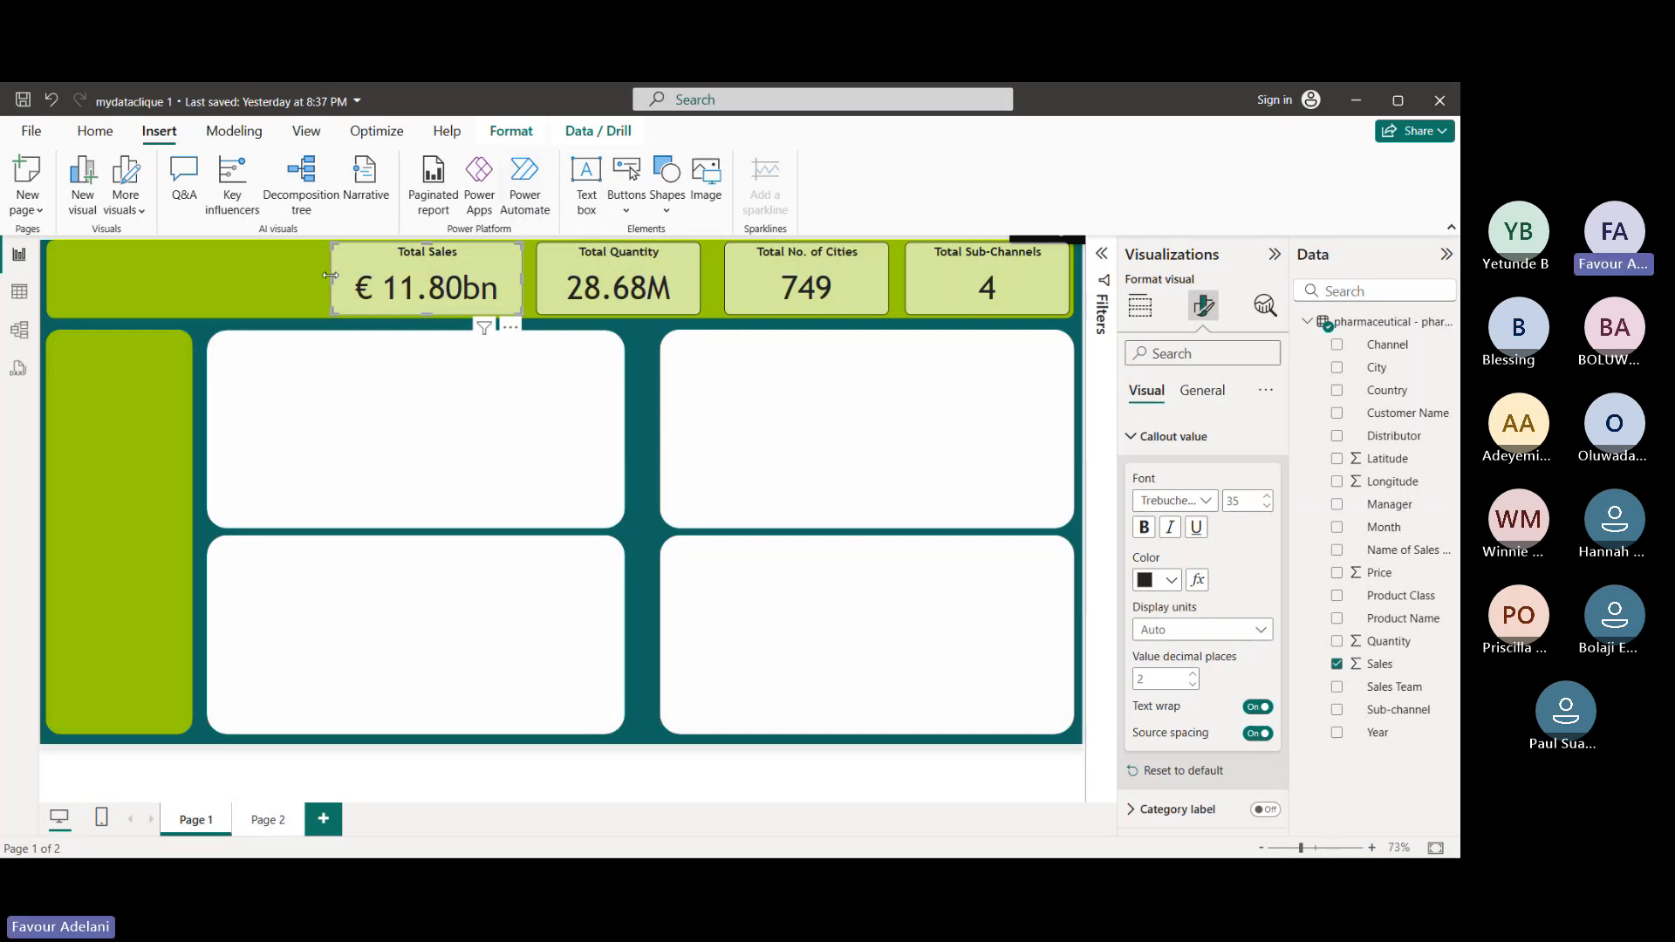
- In the Power BI report, widen the Total Sales card slightly on its left side and insert the funds PNG image from Downloads
left_click_drag(330, 276, 322, 276)
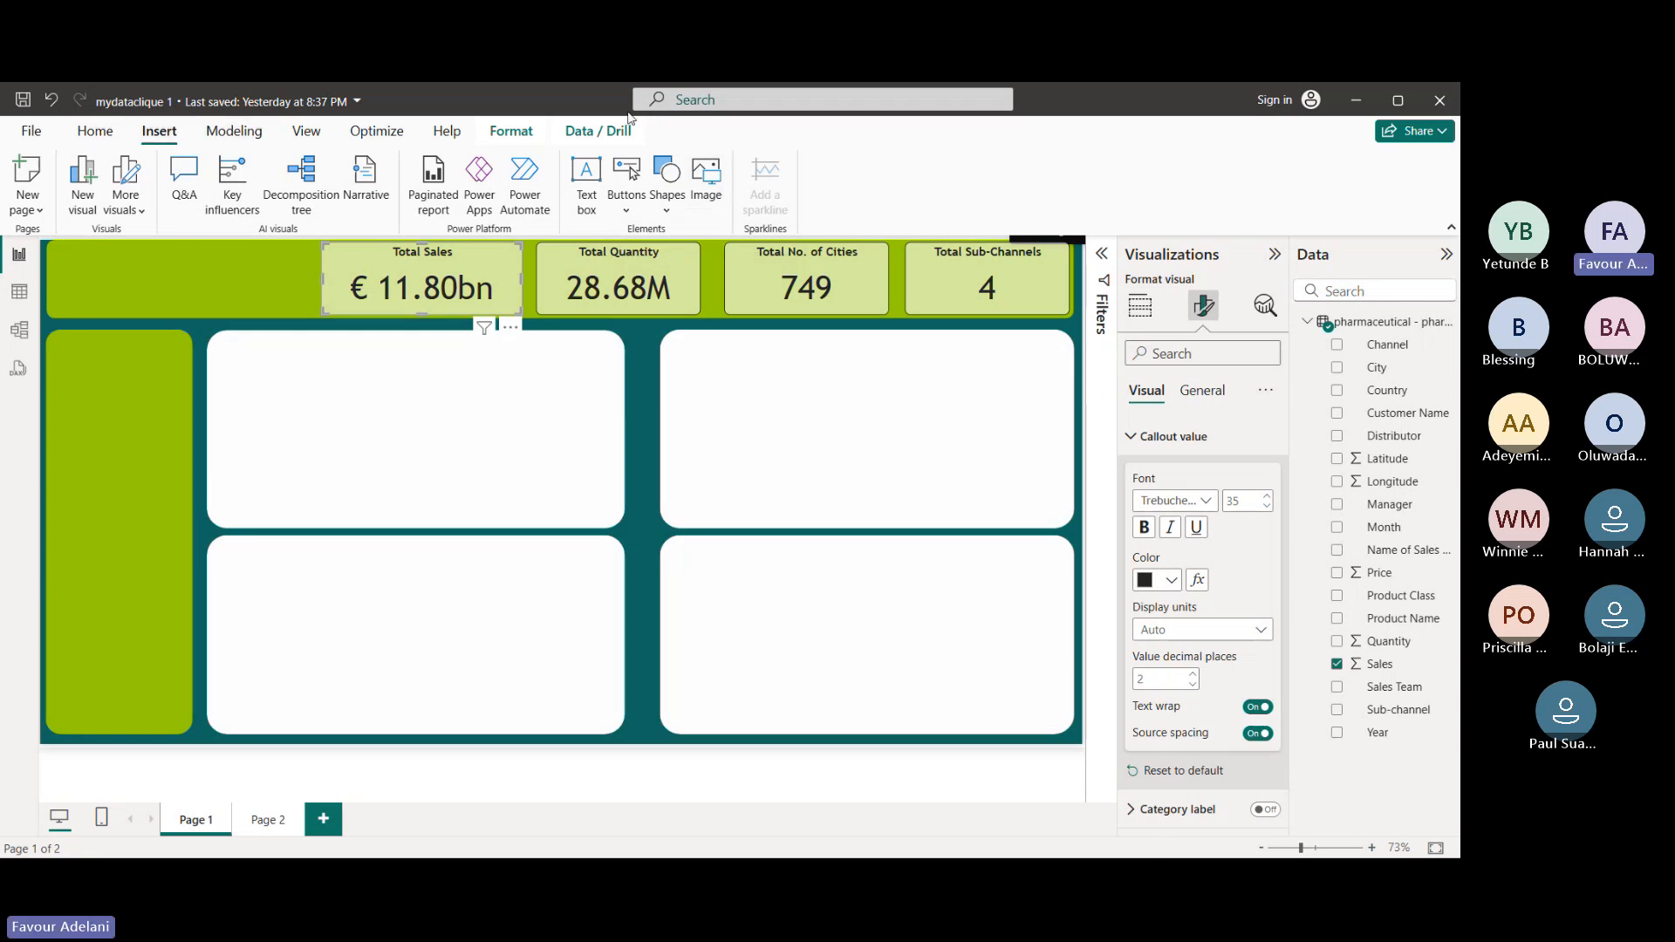
left_click(706, 183)
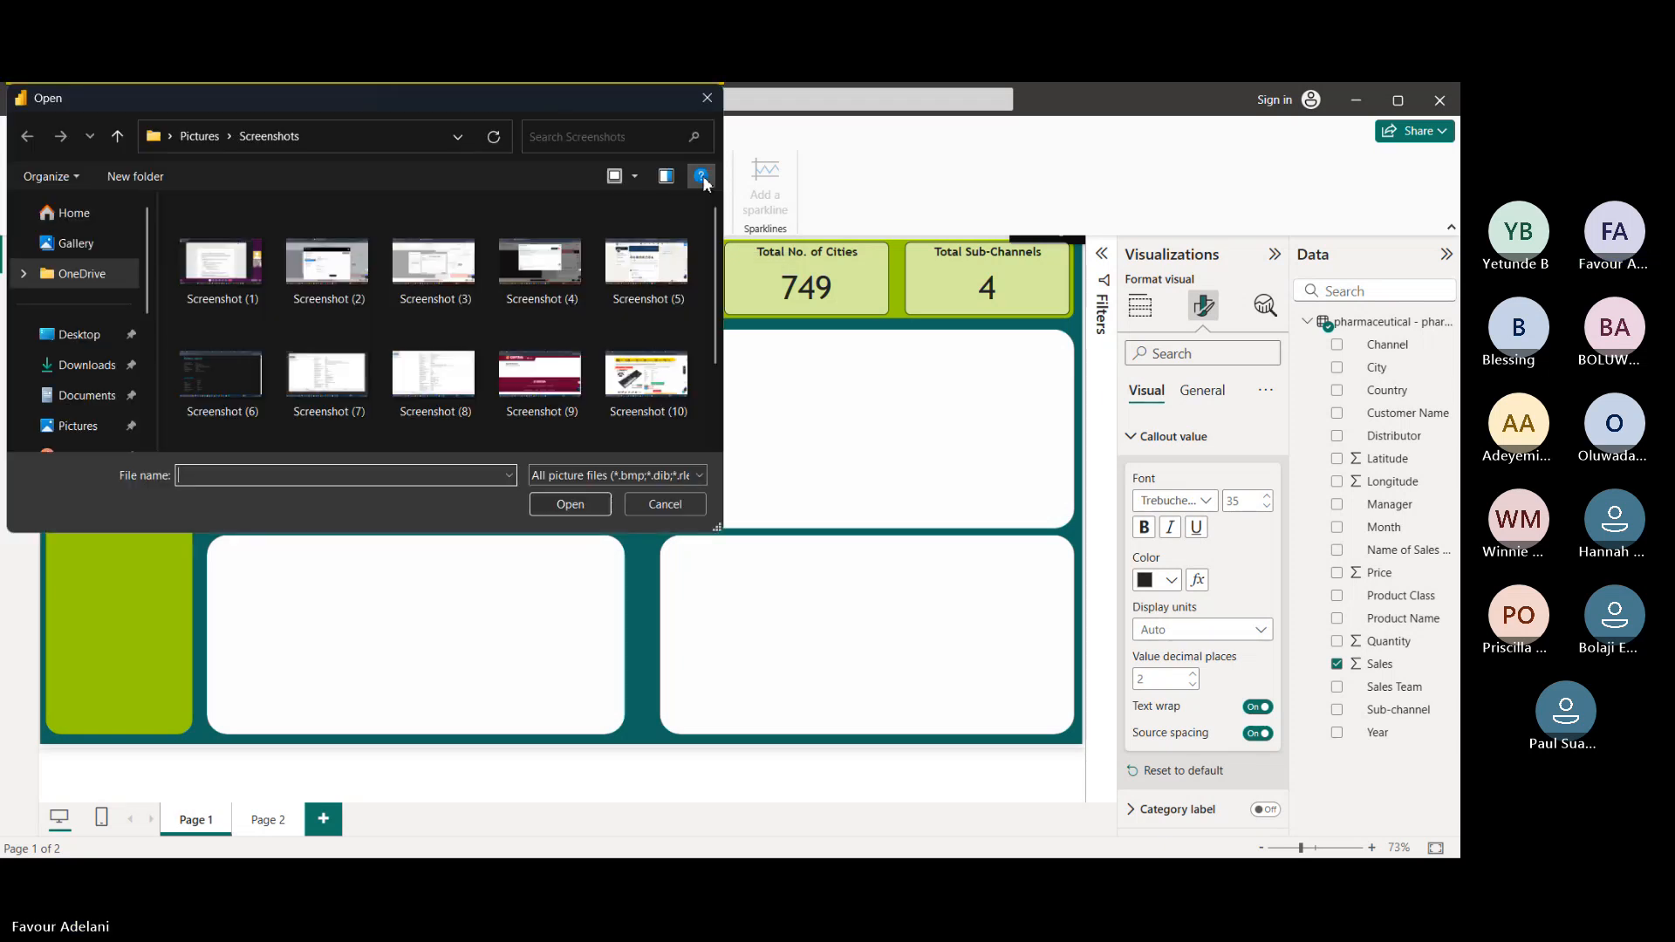
left_click(103, 366)
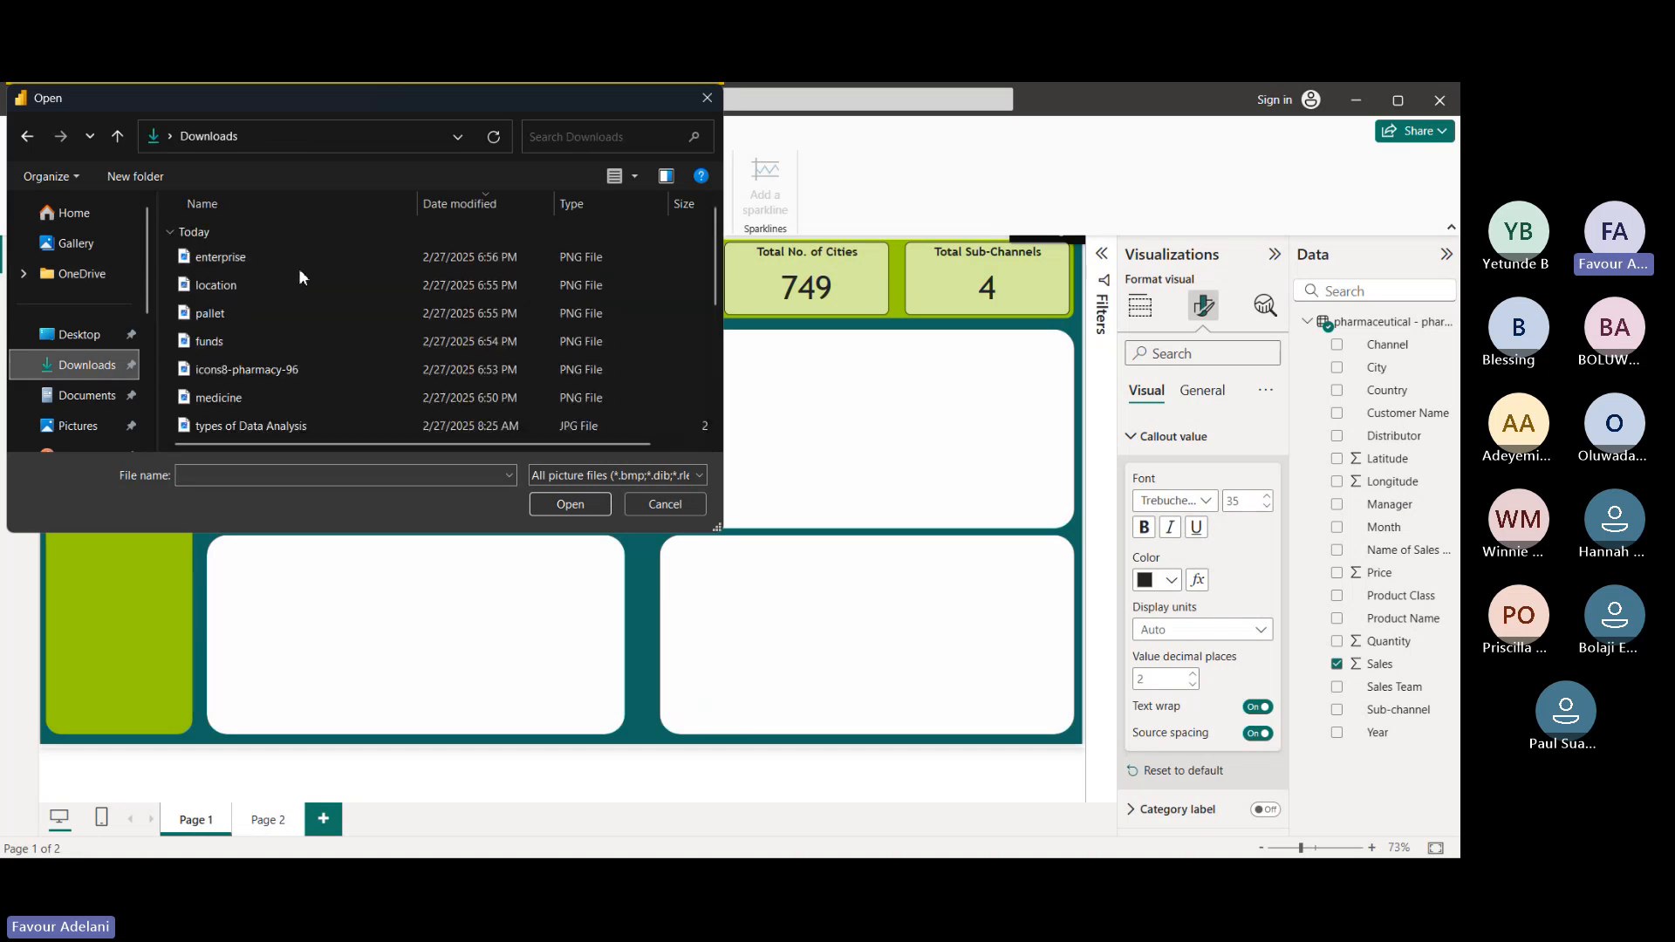
left_click(249, 333)
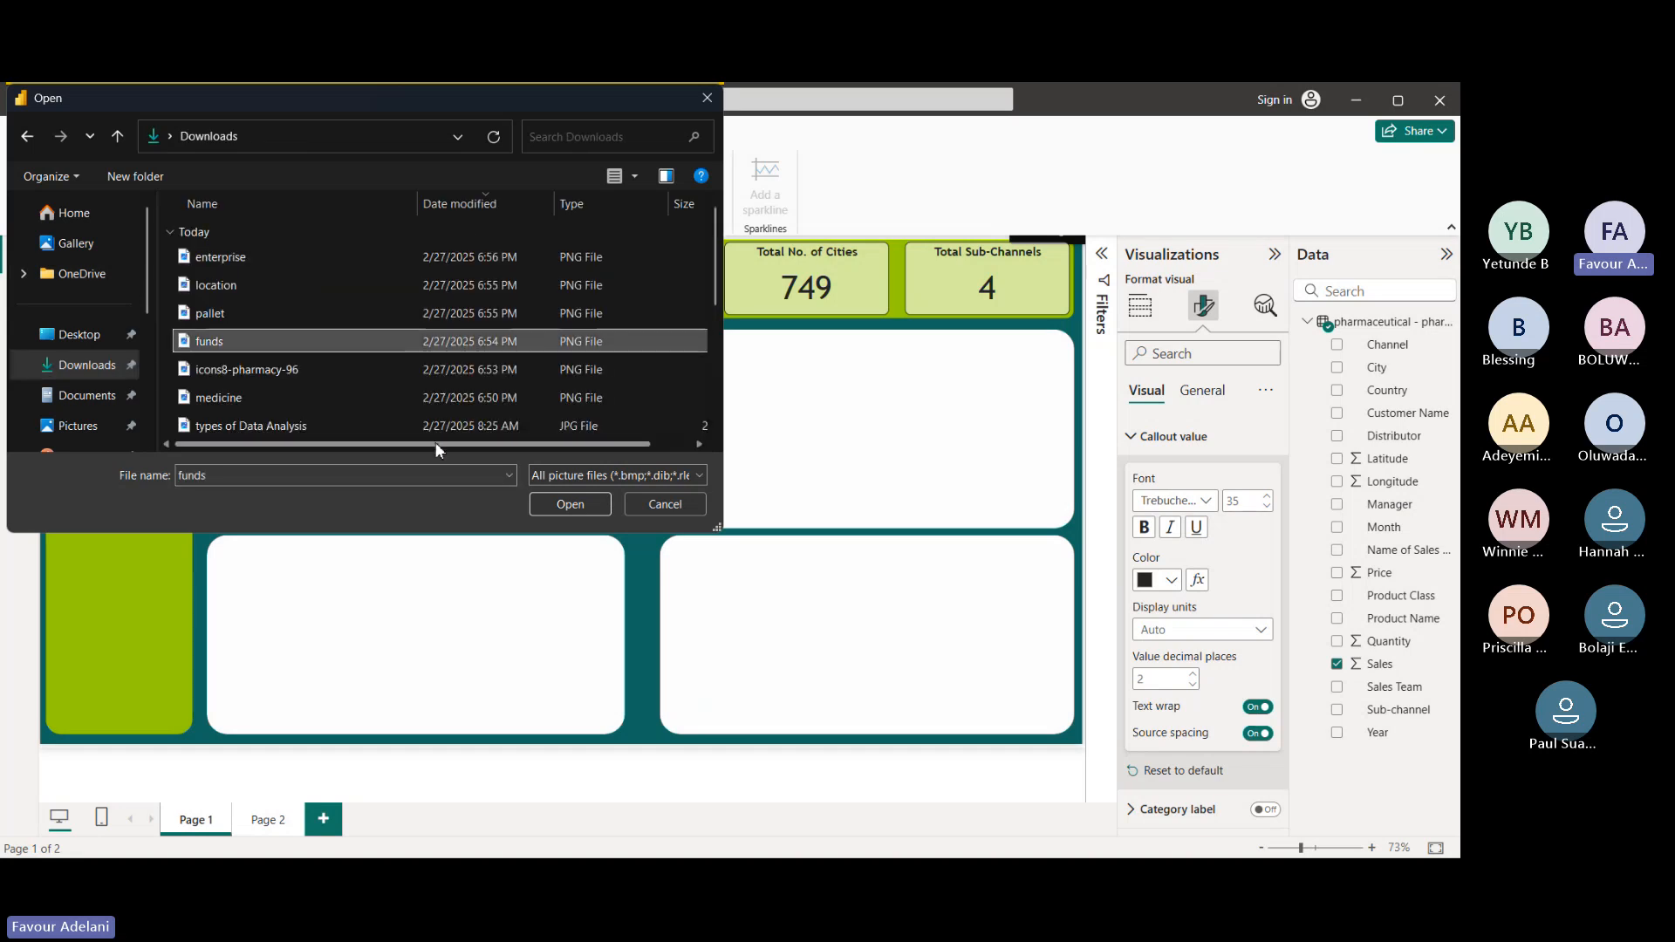
left_click(569, 504)
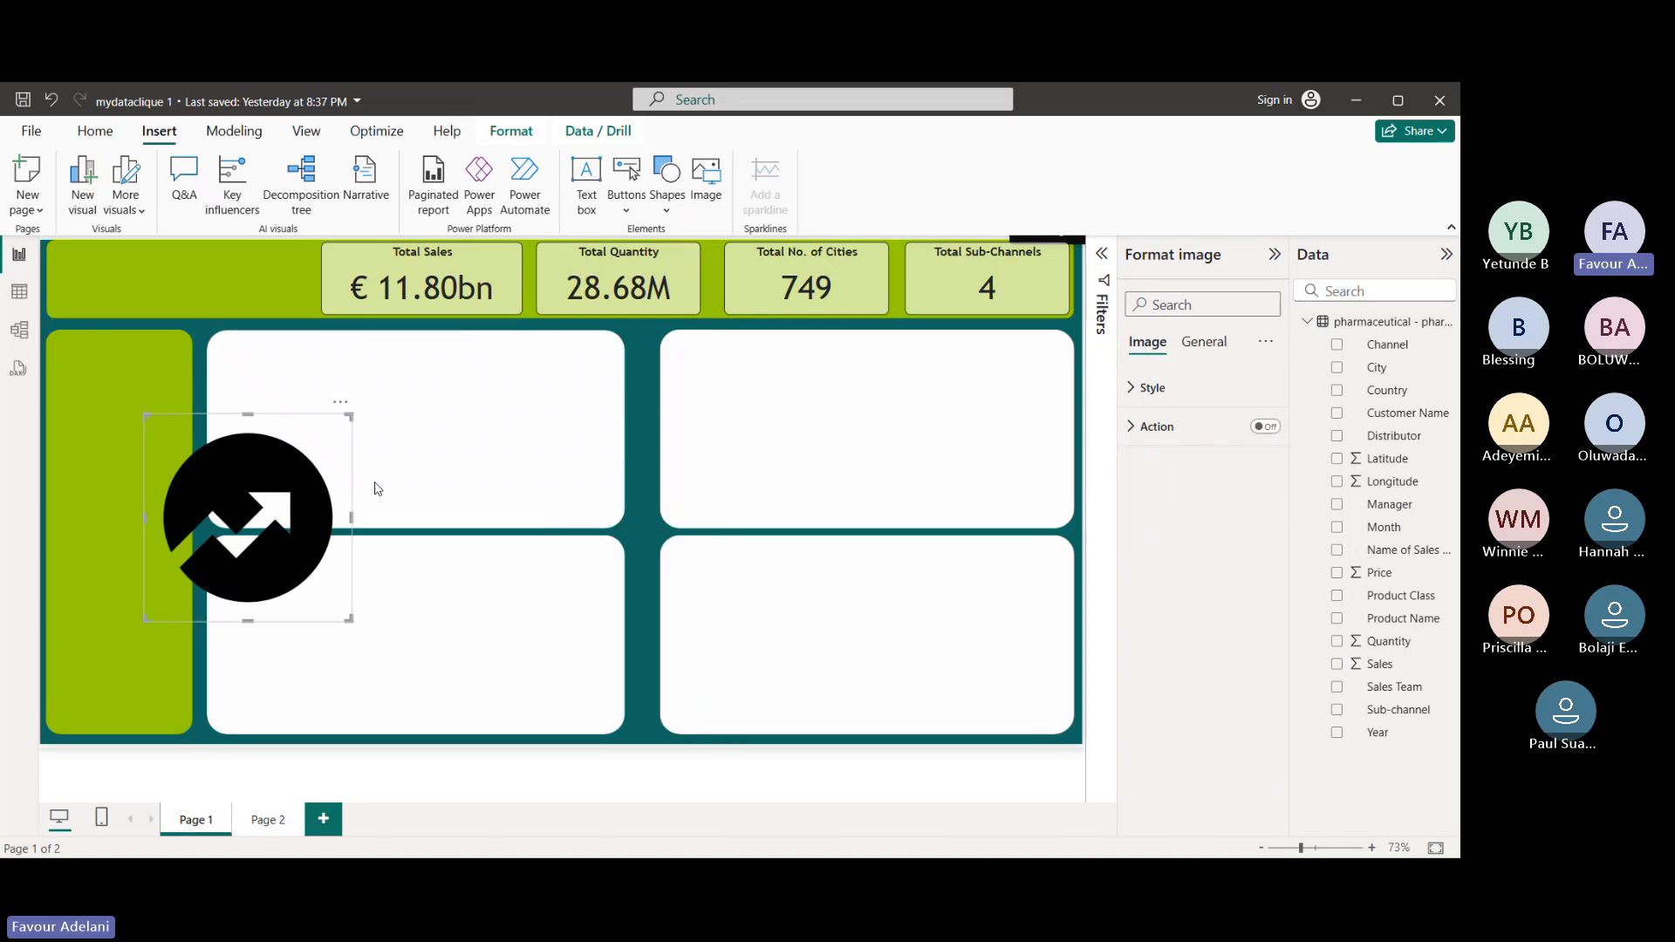
- Shrink the funds icon to a small symbol and place it inside the Total Sales card, just before the value
left_click_drag(145, 620, 322, 423)
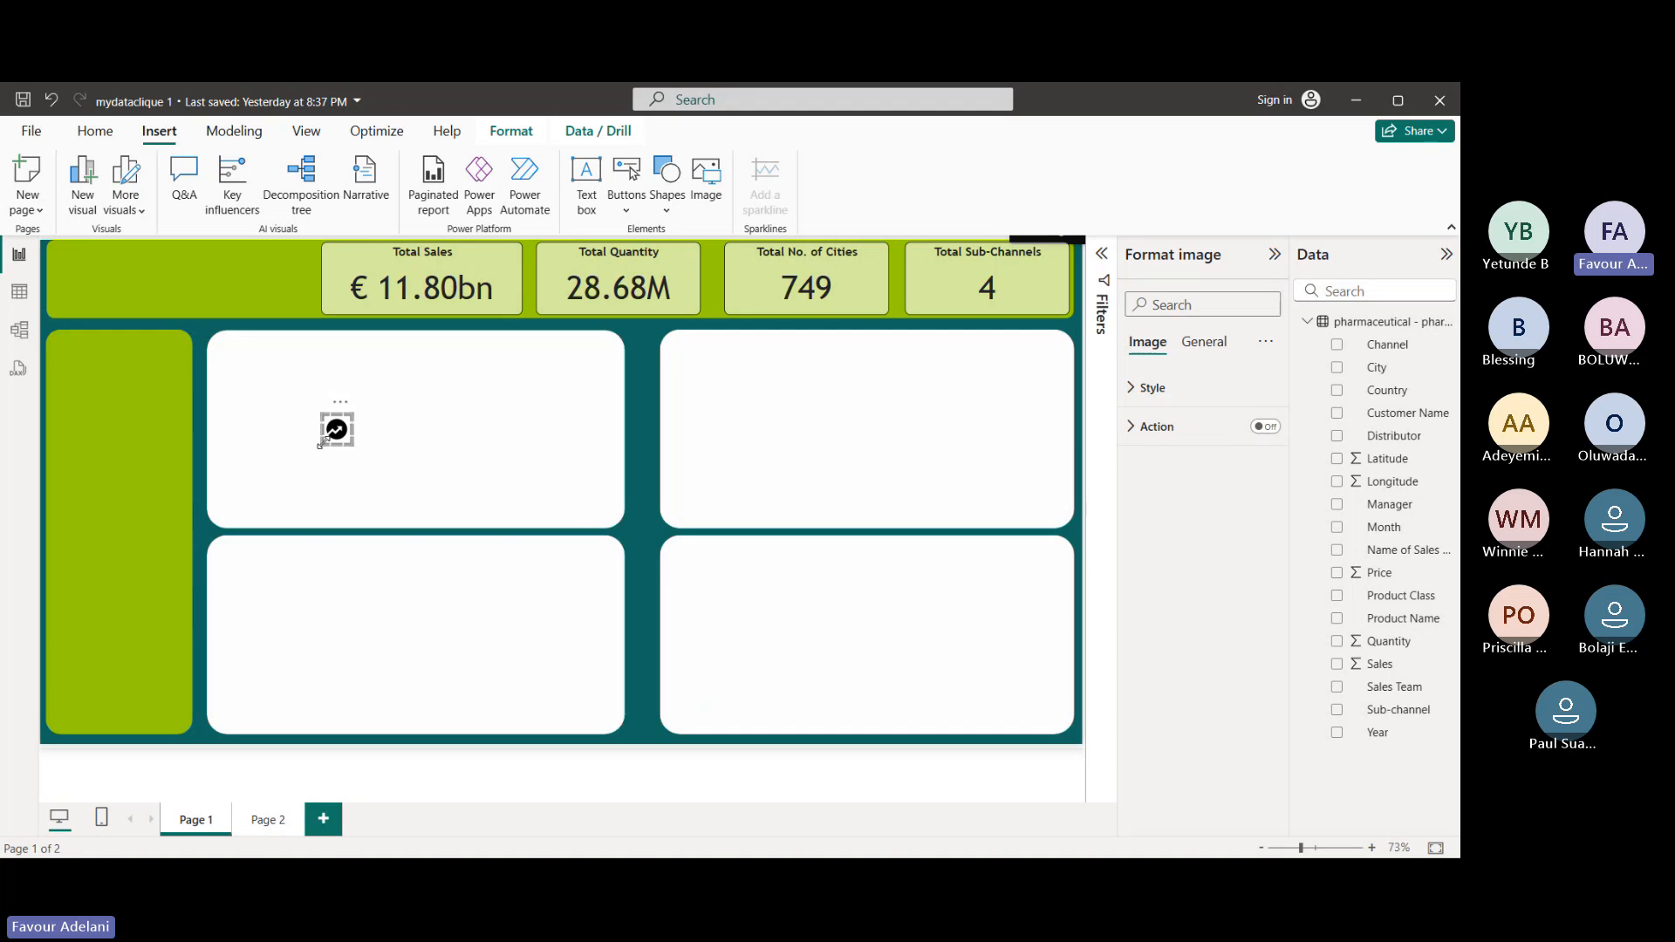
left_click_drag(323, 445, 345, 274)
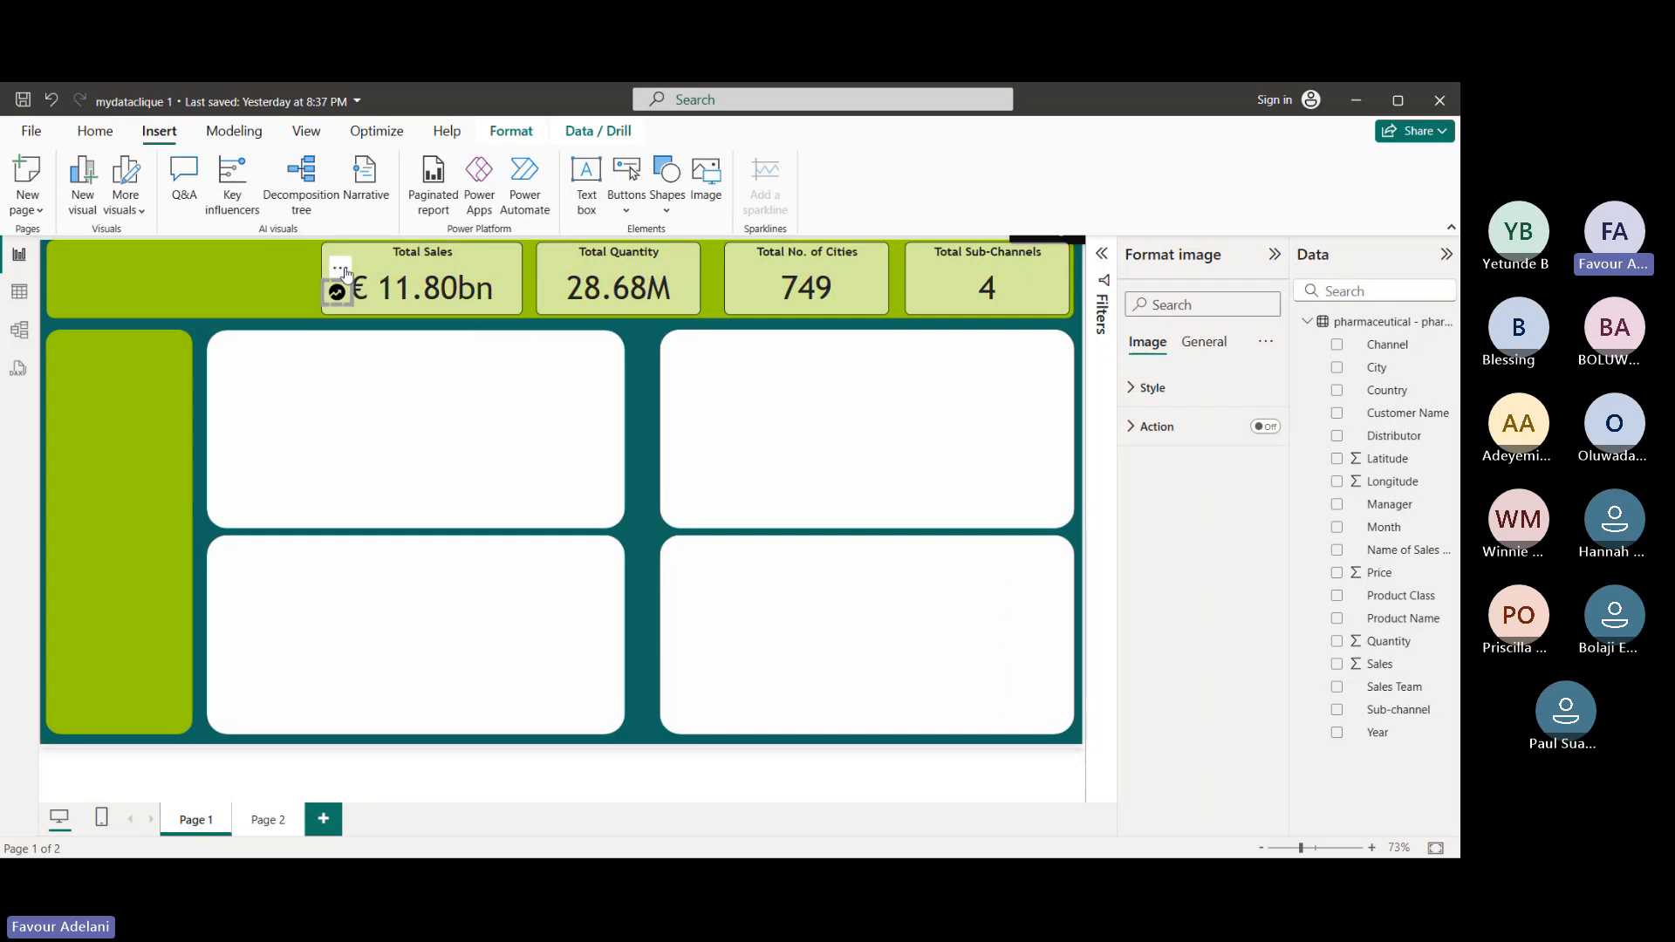
- Narrow the Total Sales card by pulling in its right edge
left_click(512, 281)
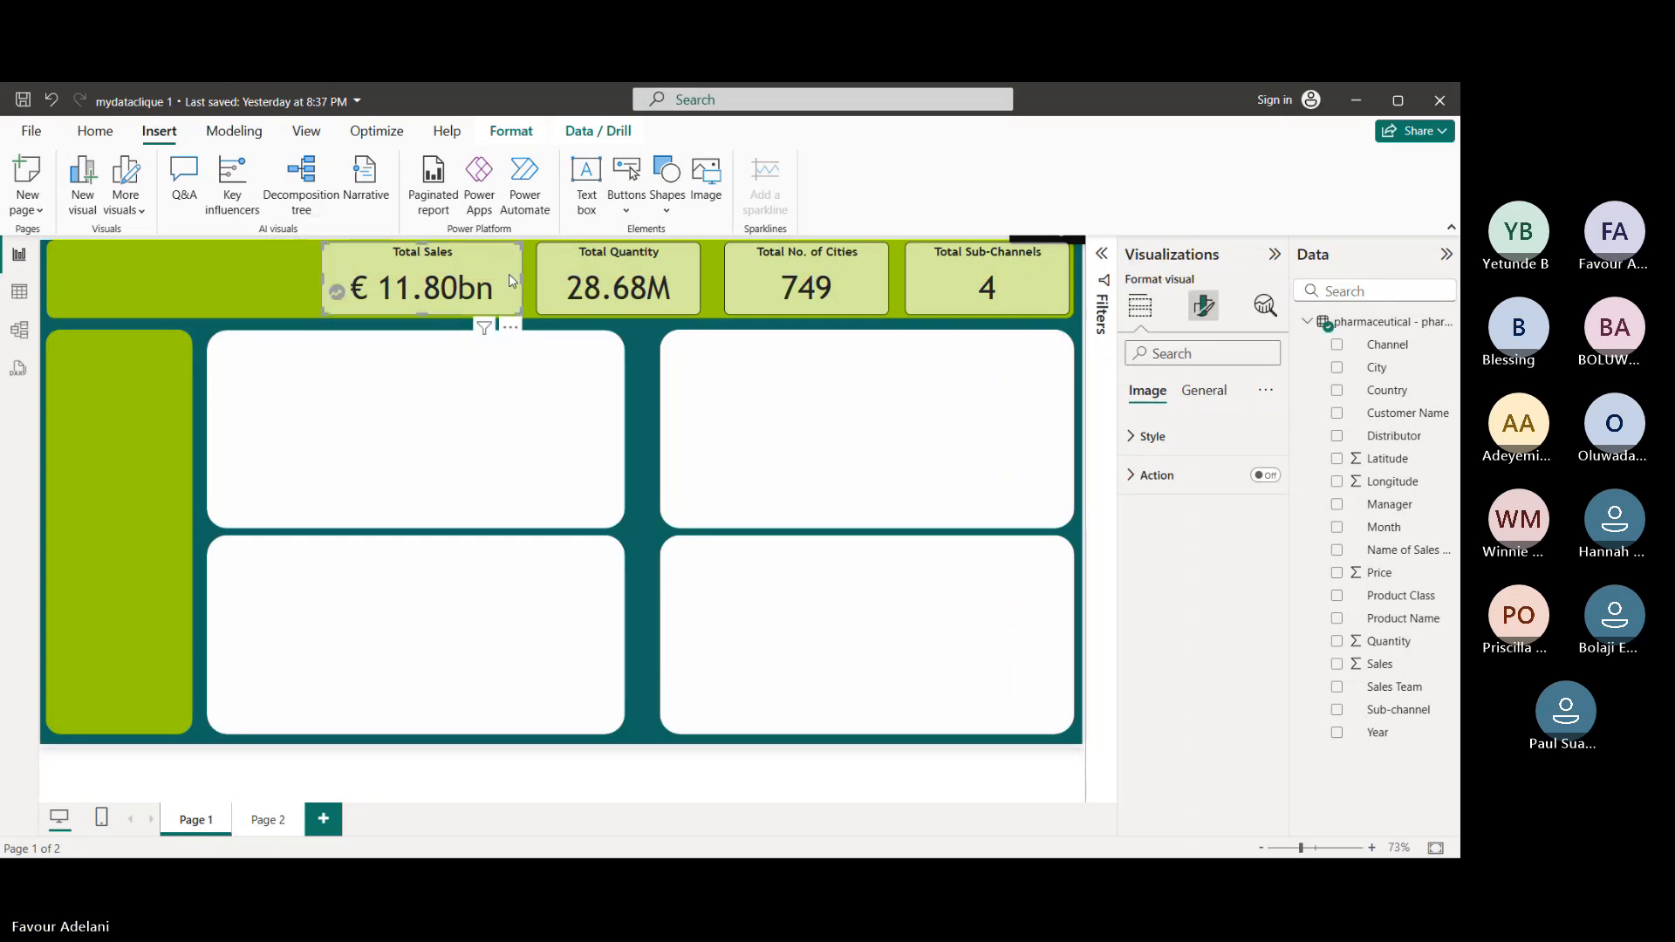
left_click_drag(523, 278, 491, 280)
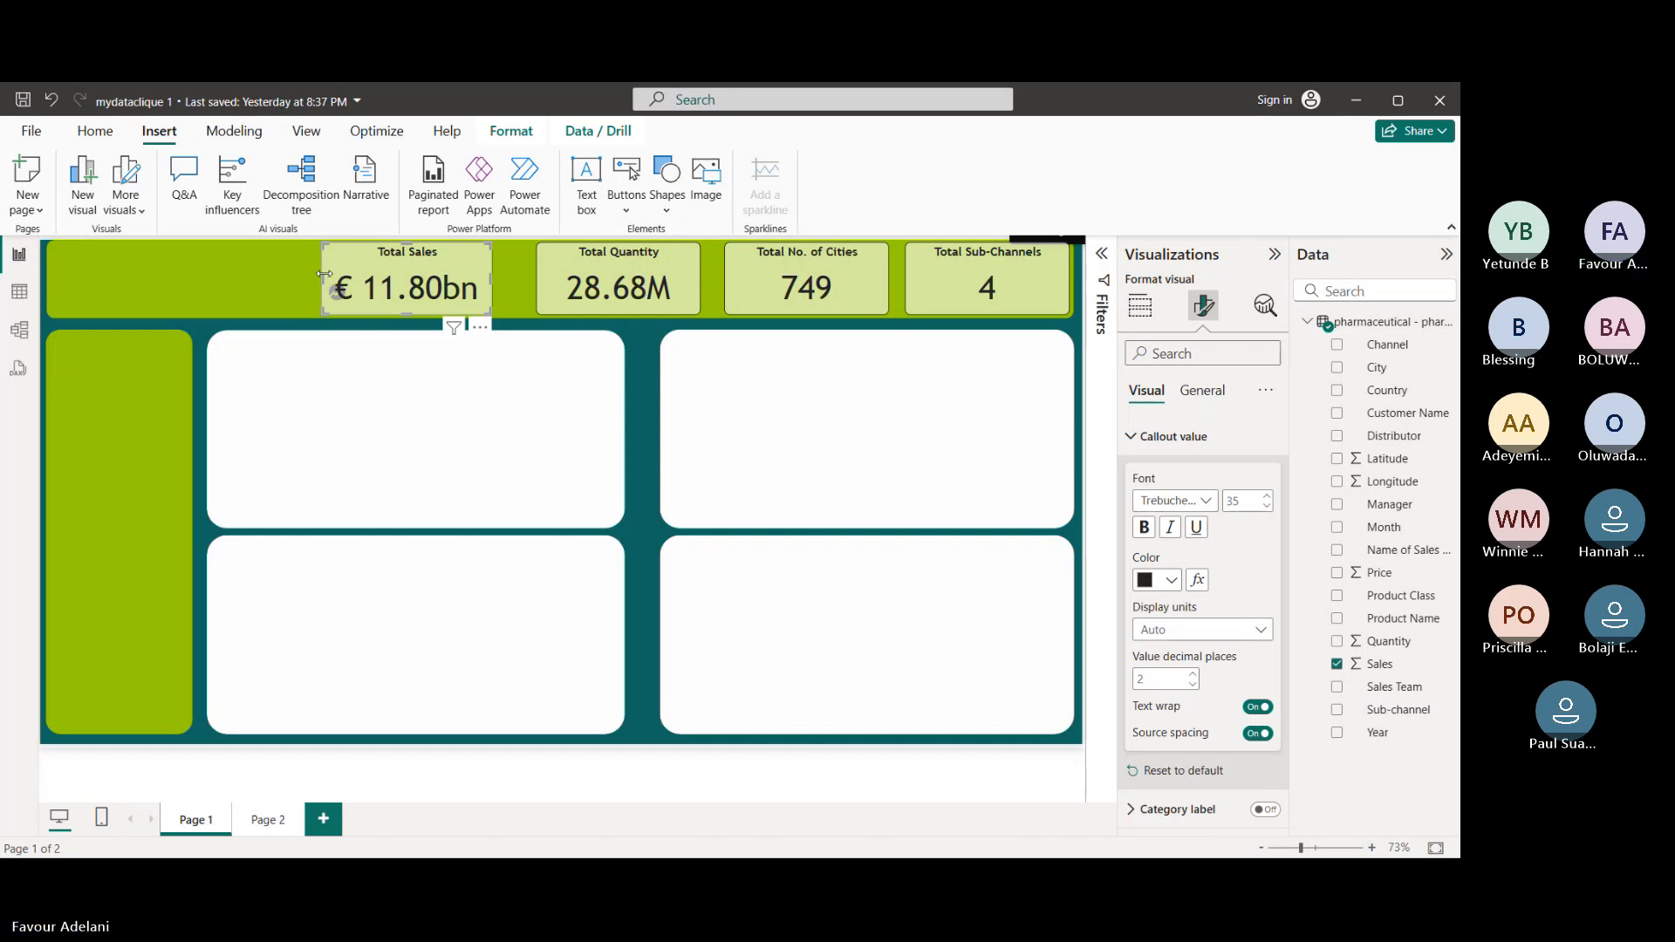
- Reposition the Total Sales card beside the funds icon by pulling in its left edge and extending its right edge
left_click_drag(324, 274, 354, 279)
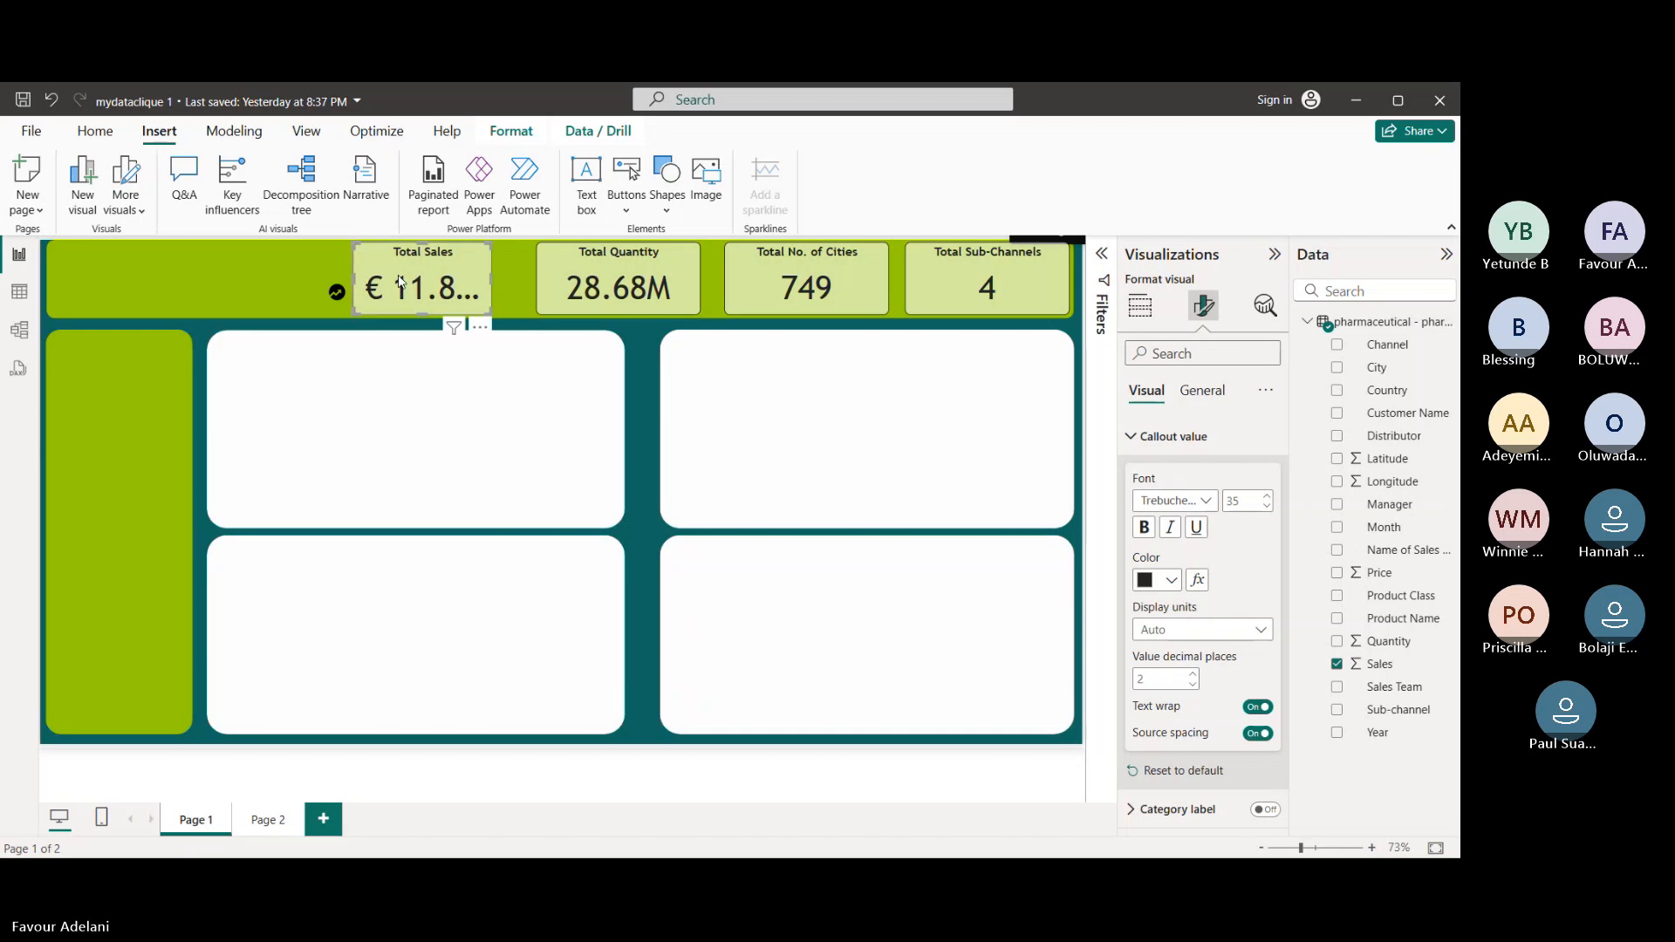
left_click_drag(492, 278, 520, 284)
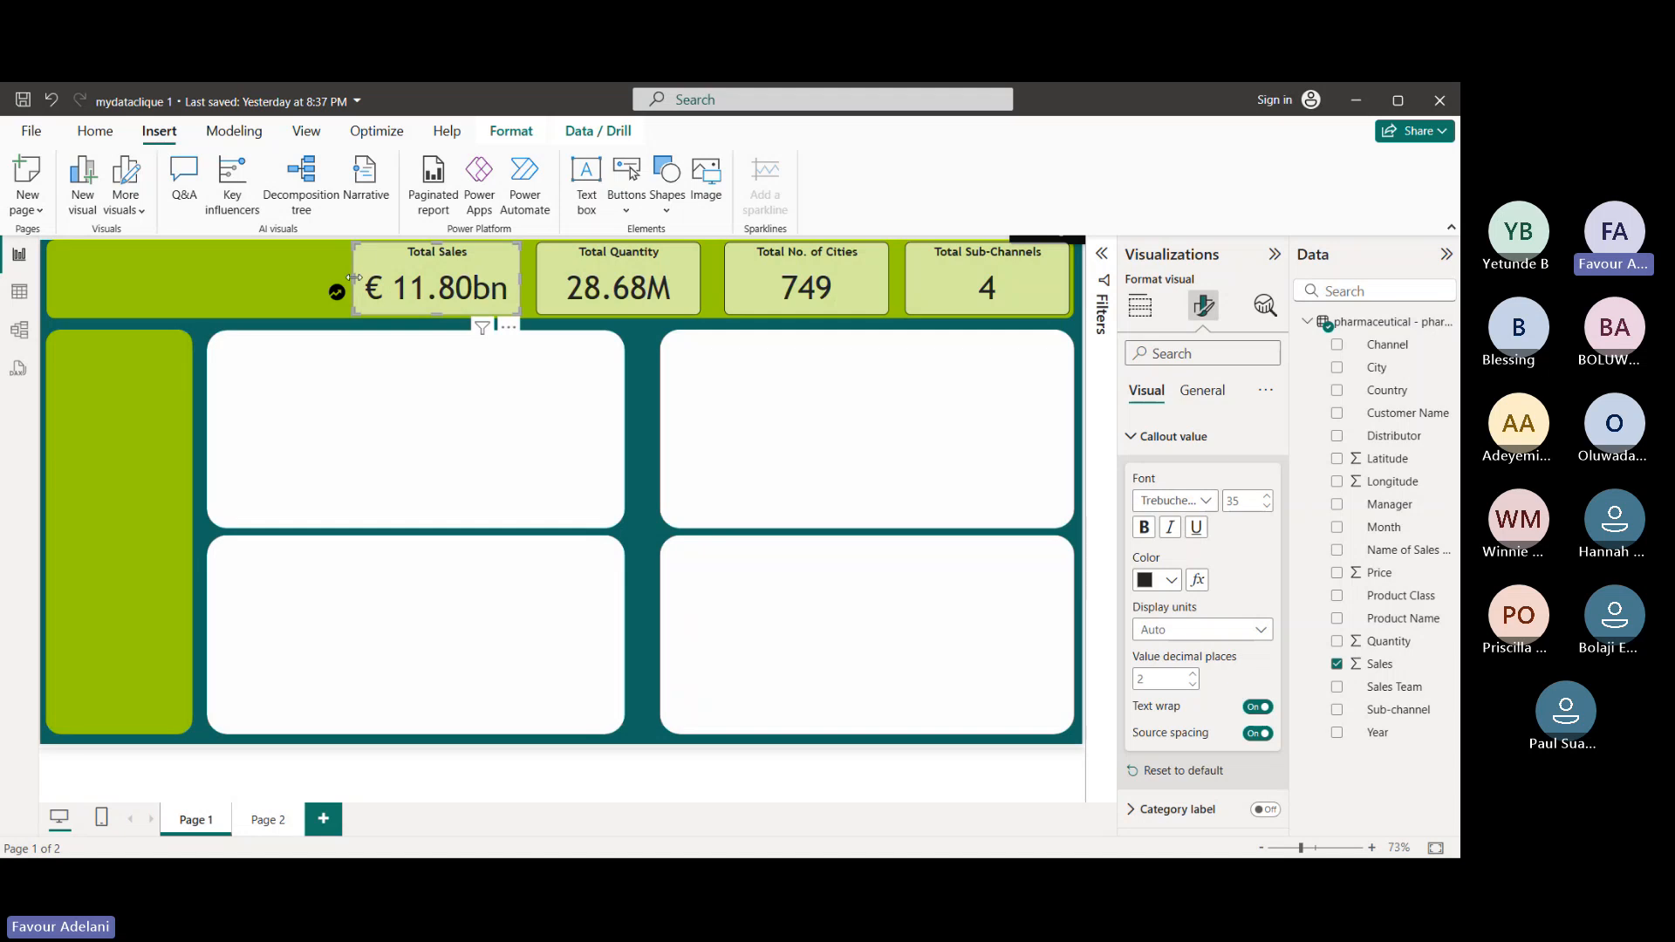
mouse_move(354, 277)
left_mouse_down()
mouse_move(307, 279)
mouse_move(368, 295)
left_mouse_up()
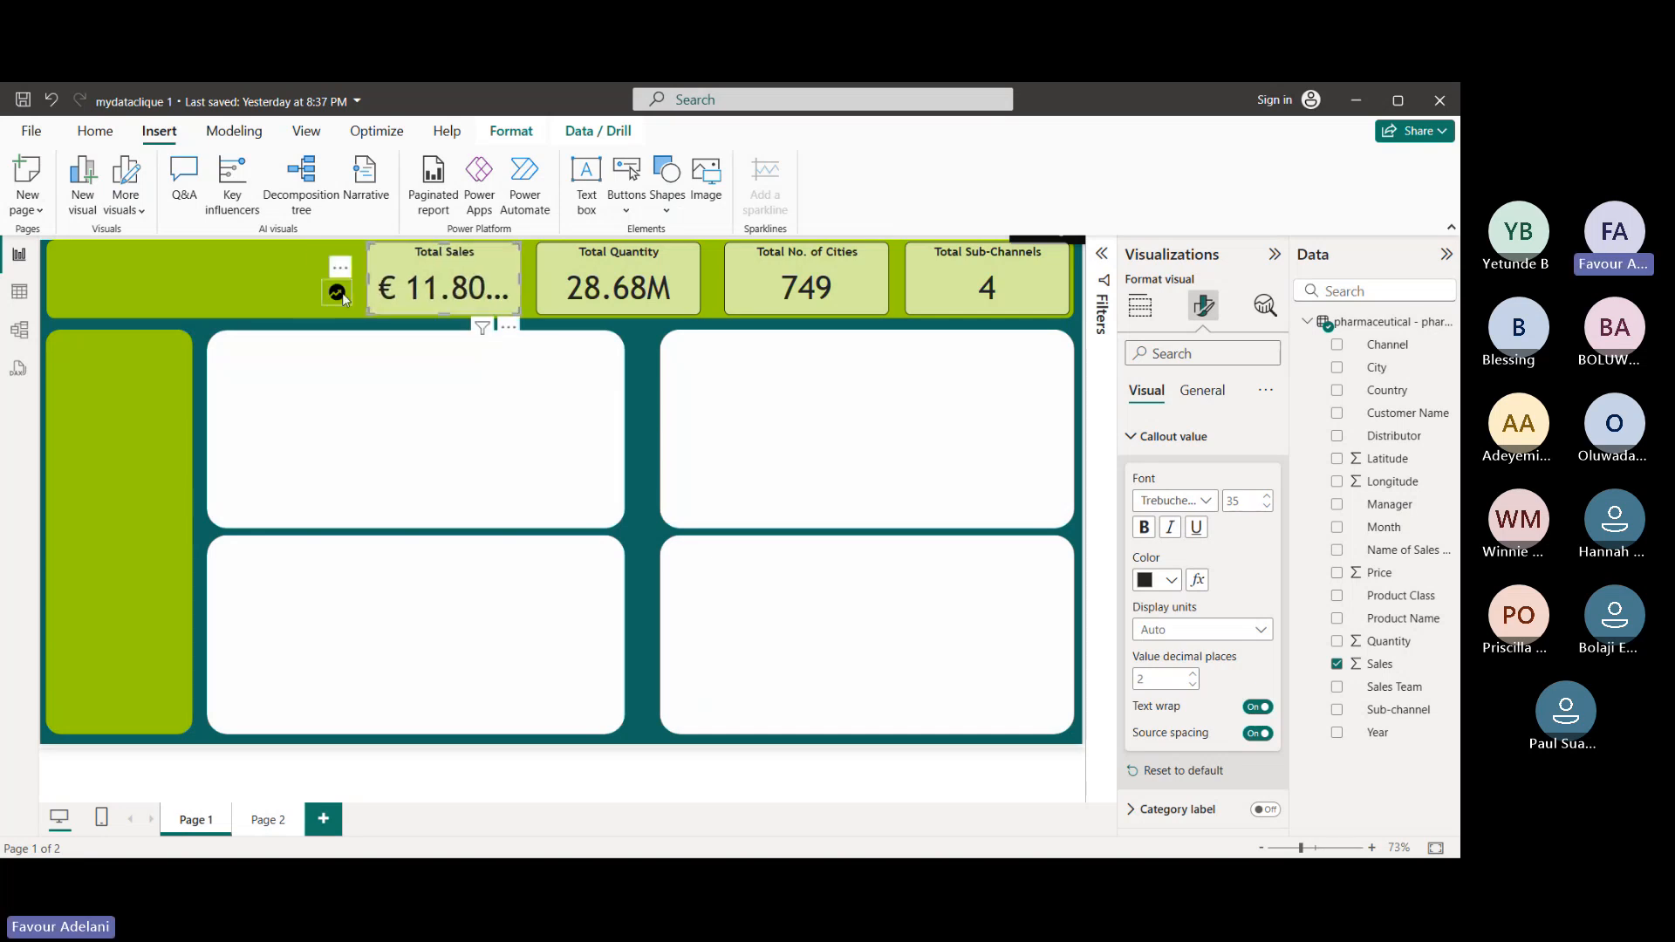
- Enlarge the funds icon slightly, then refit the Total Sales card beside it and nudge the card a little left
left_click(334, 293)
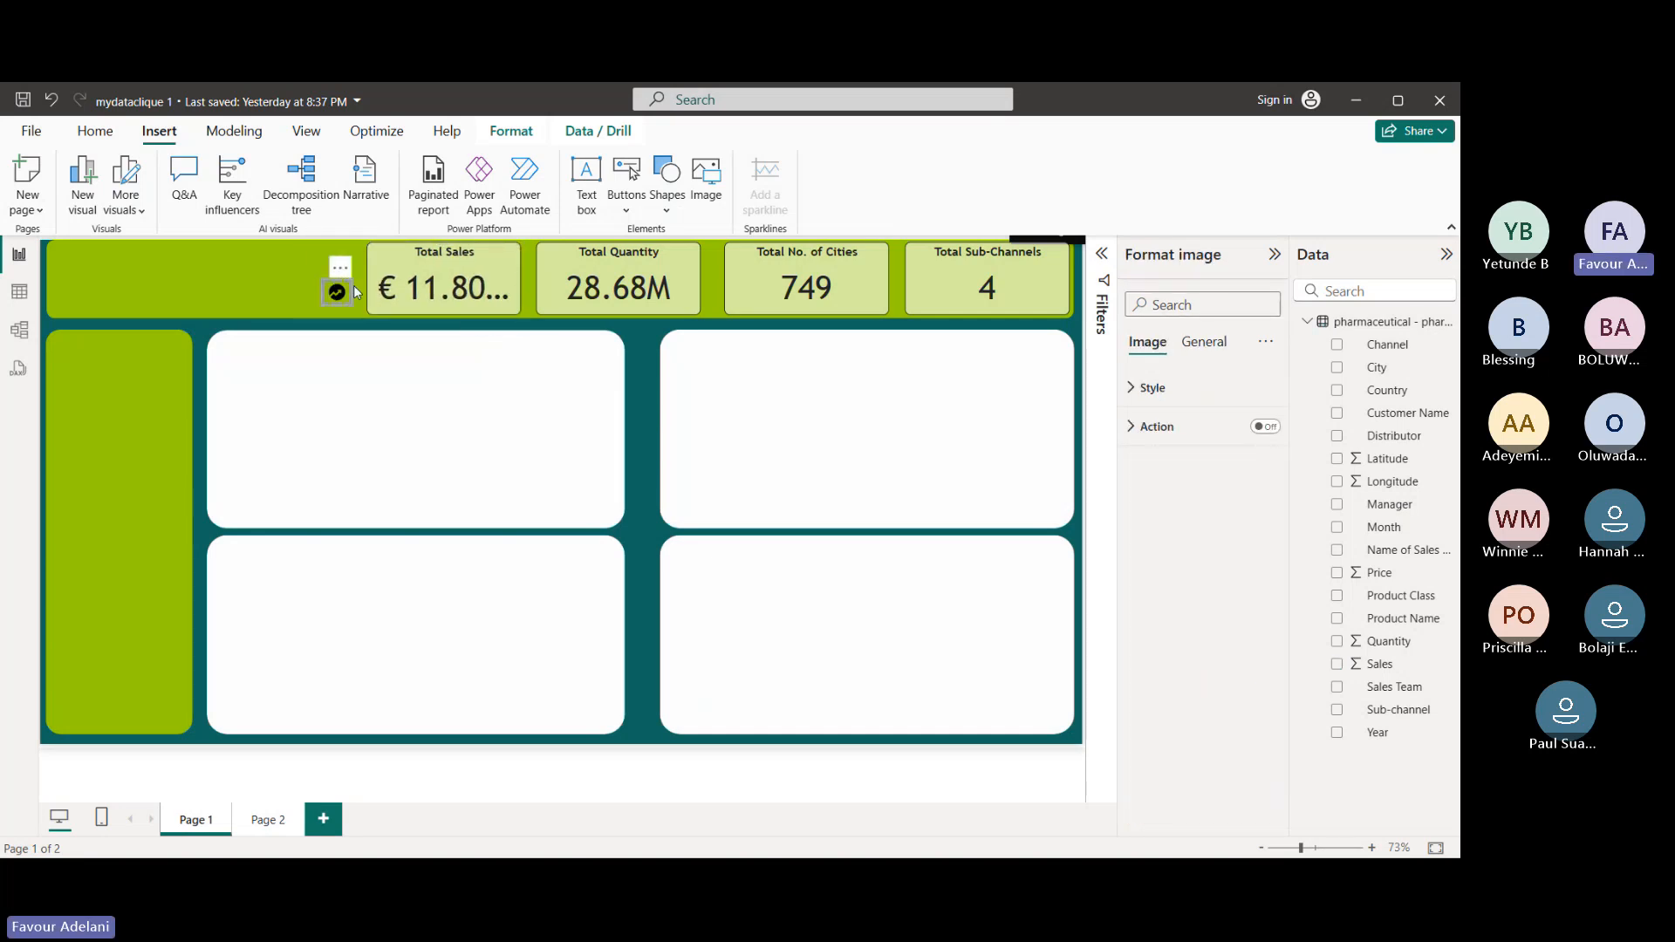
left_click_drag(350, 278, 365, 265)
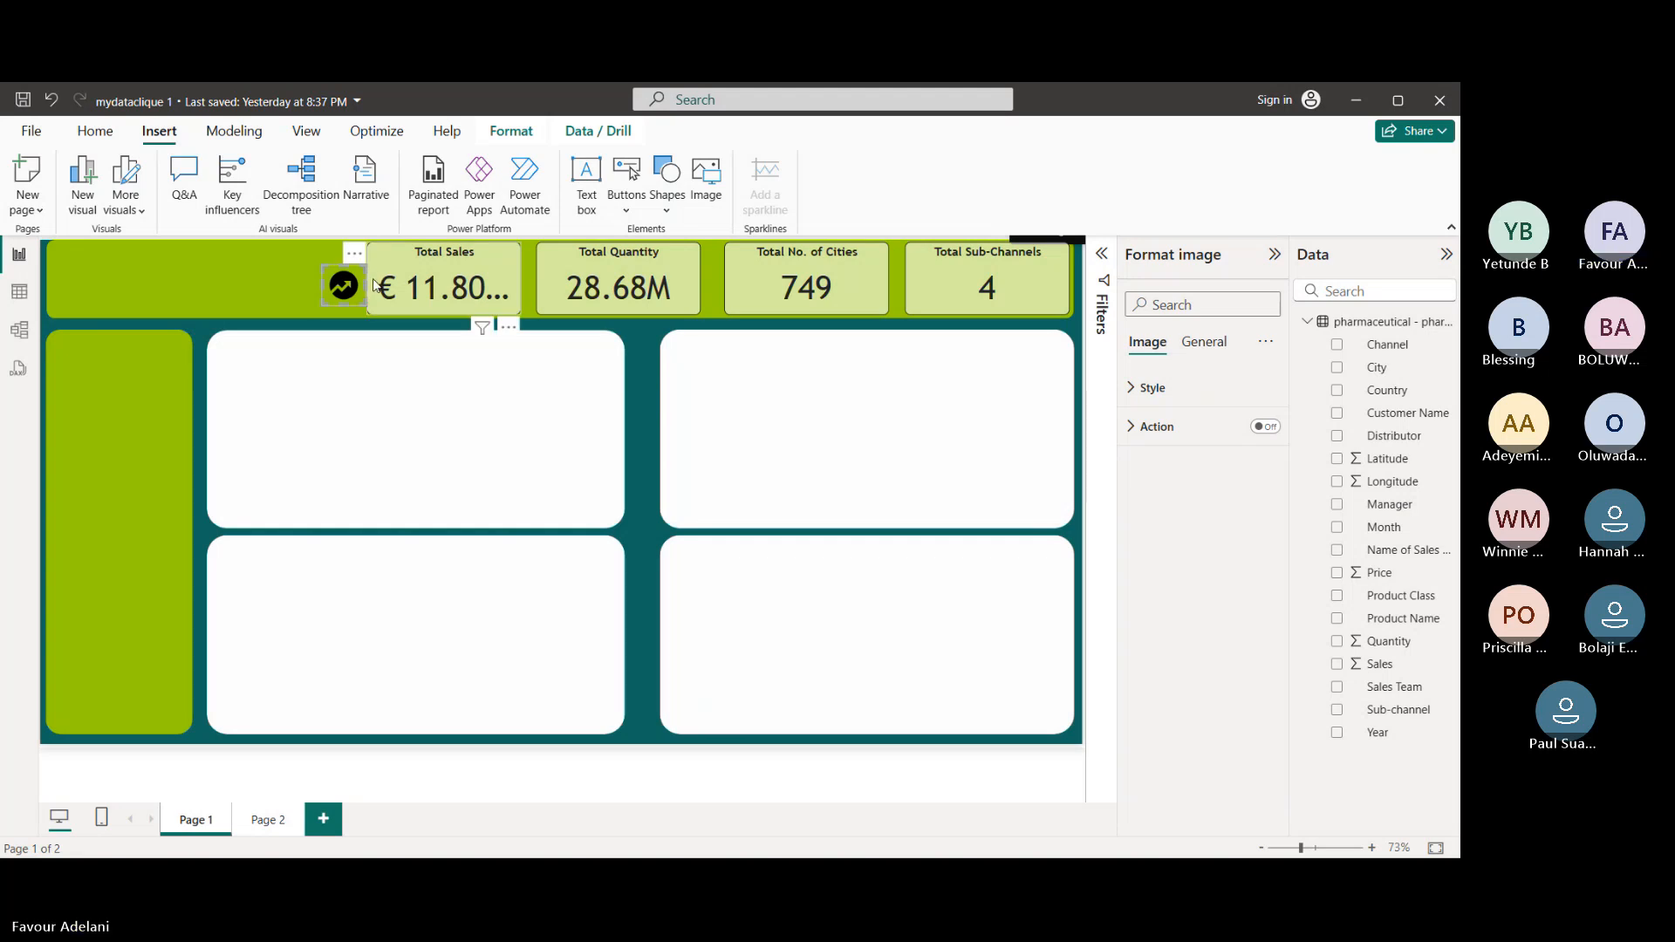
left_click(373, 280)
left_click_drag(368, 280, 338, 285)
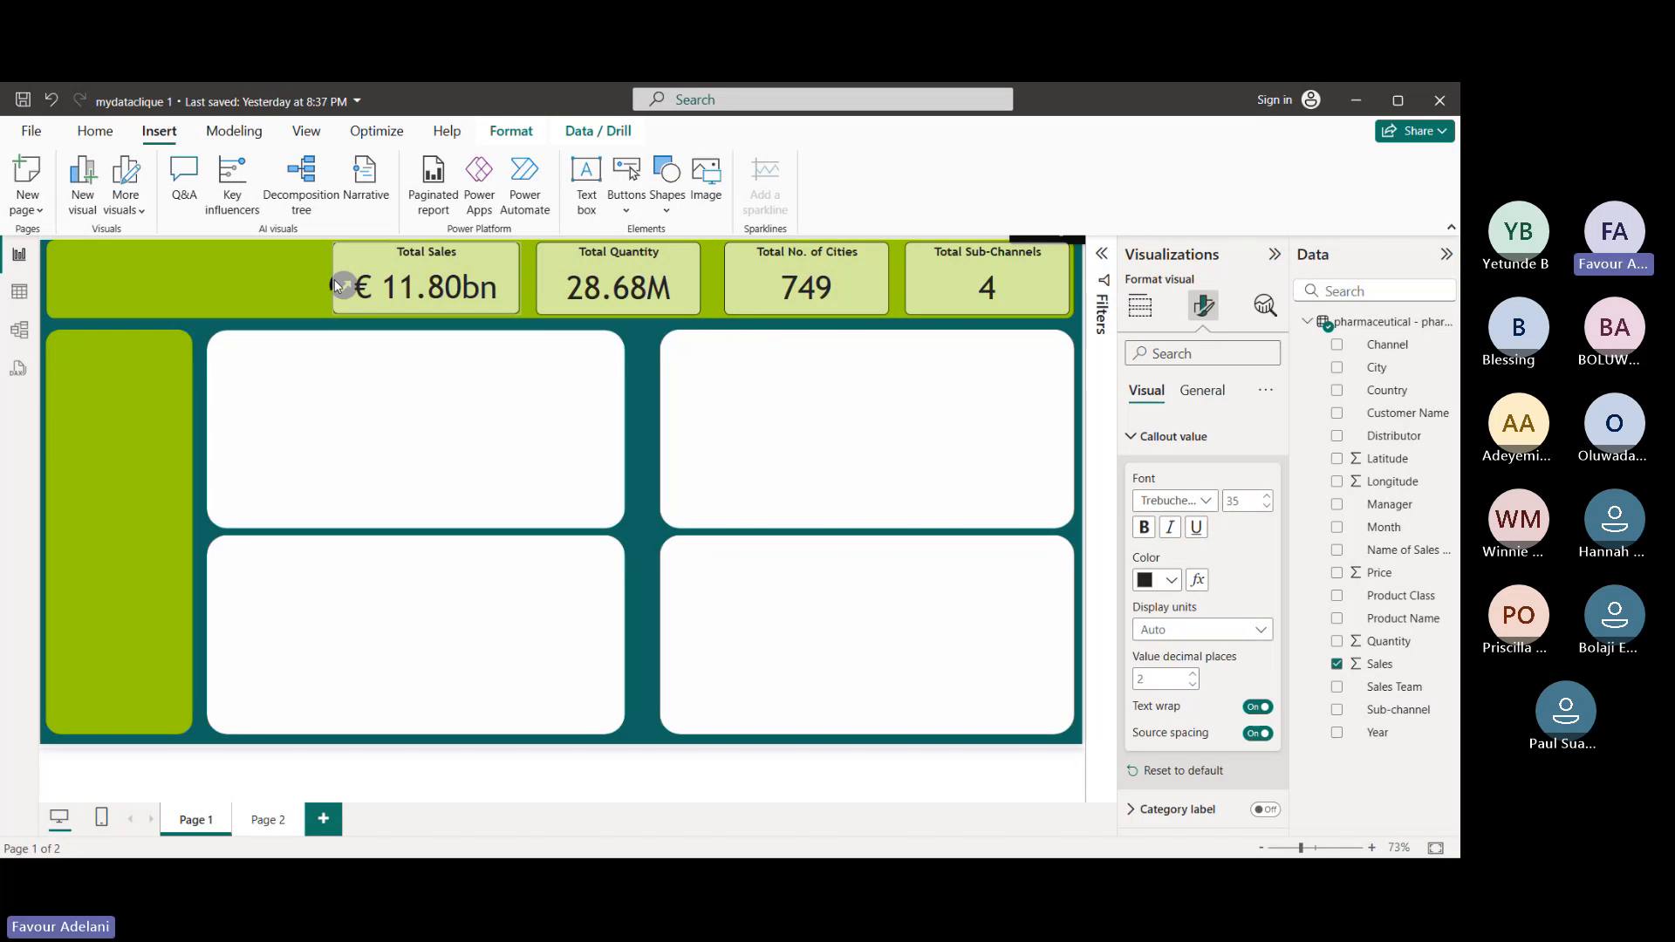
left_click_drag(338, 285, 362, 283)
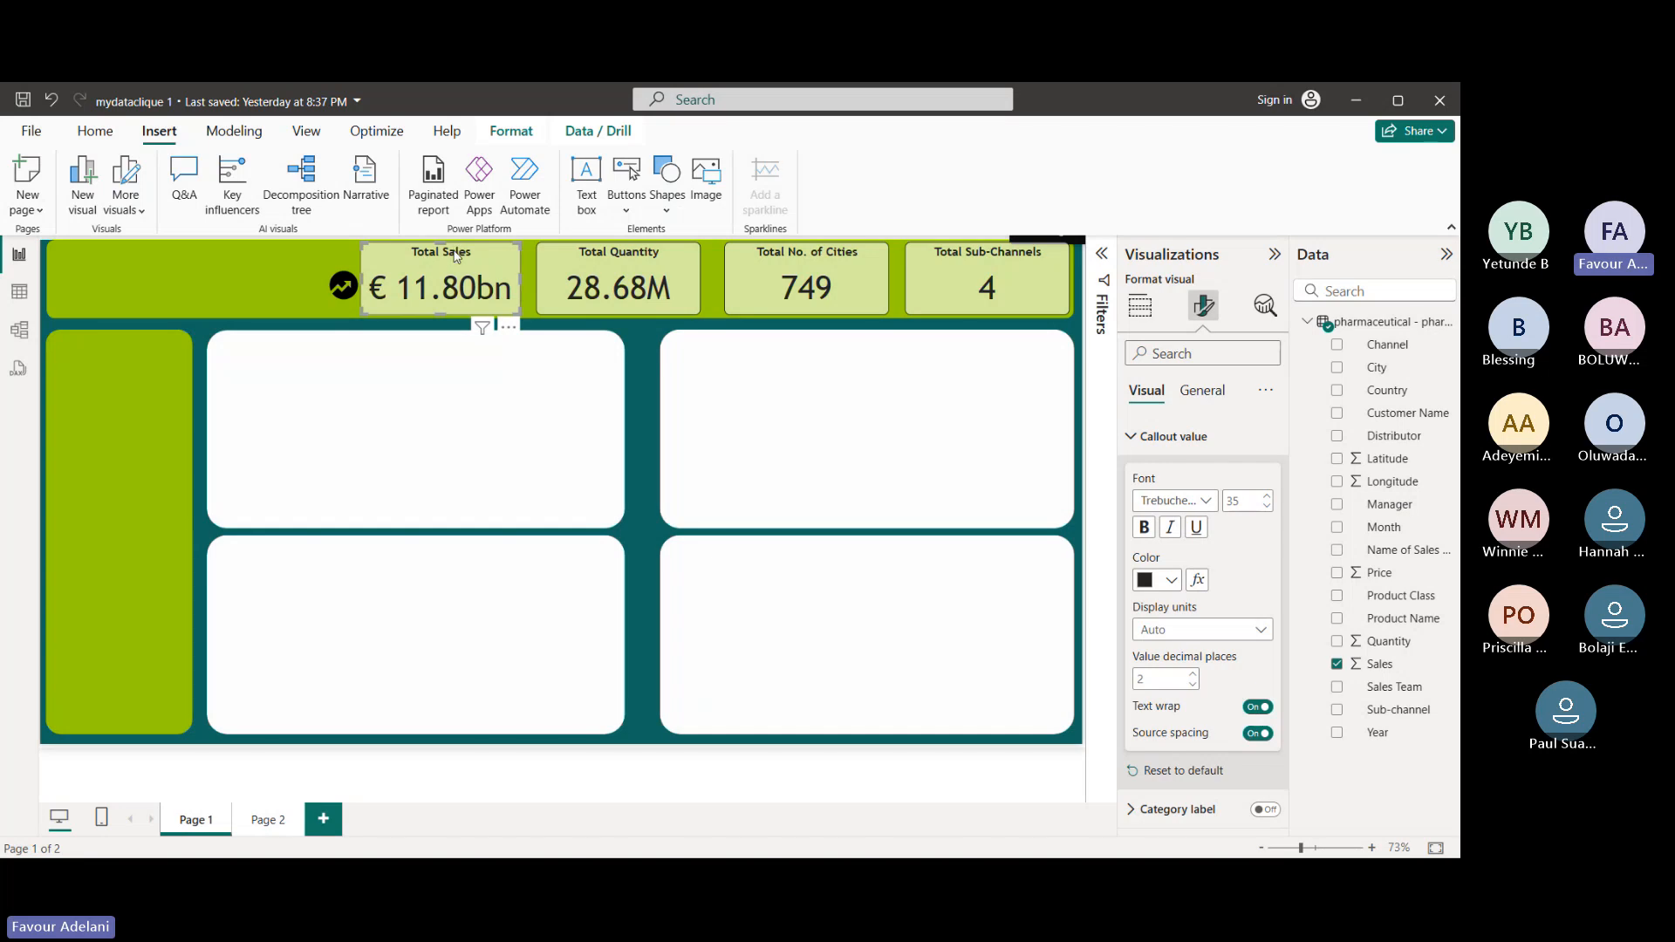
left_click_drag(453, 256, 450, 255)
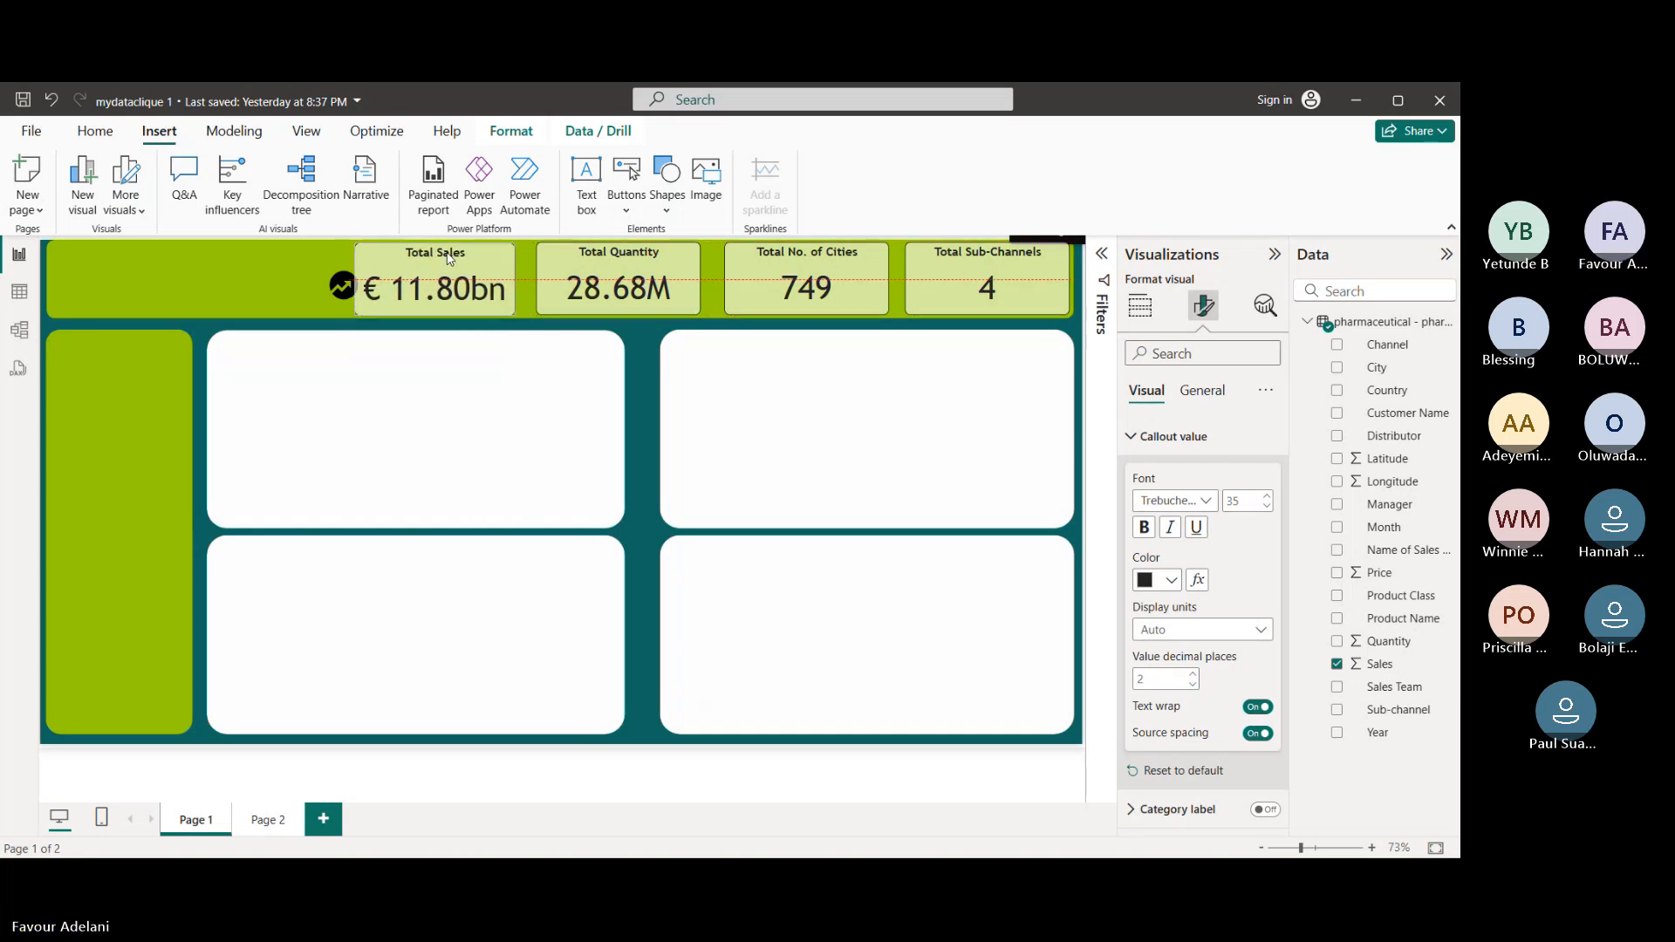
- Widen the Total Quantity card slightly on its right side and insert the pallet PNG image from Downloads
left_click(679, 256)
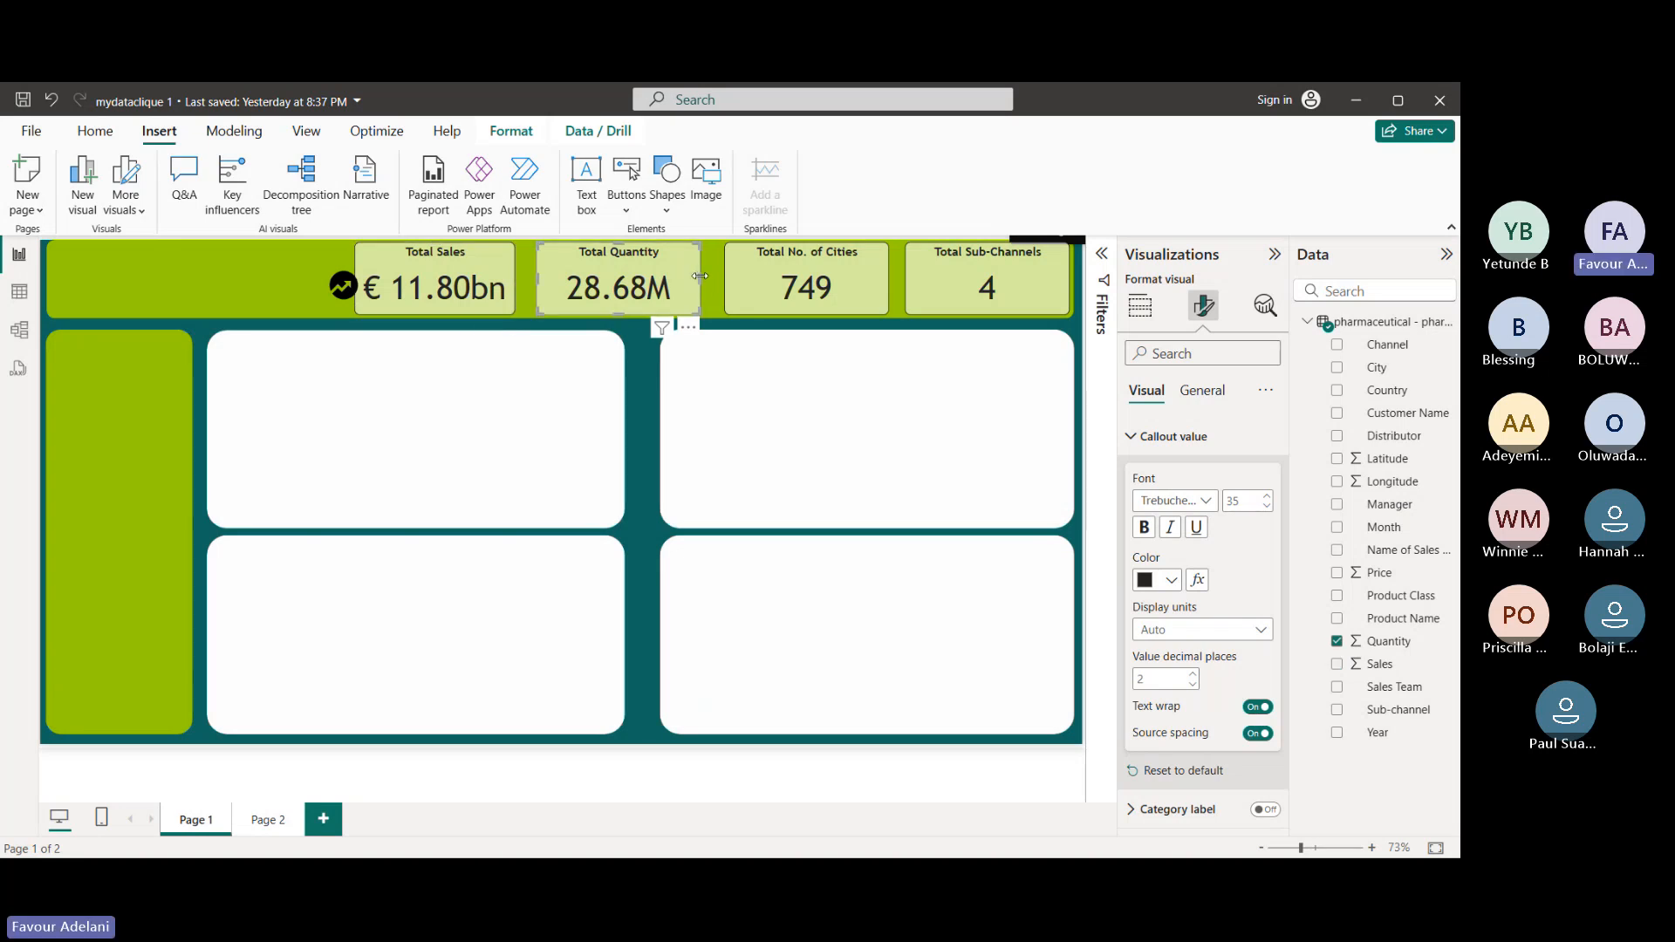
left_click_drag(705, 282, 715, 280)
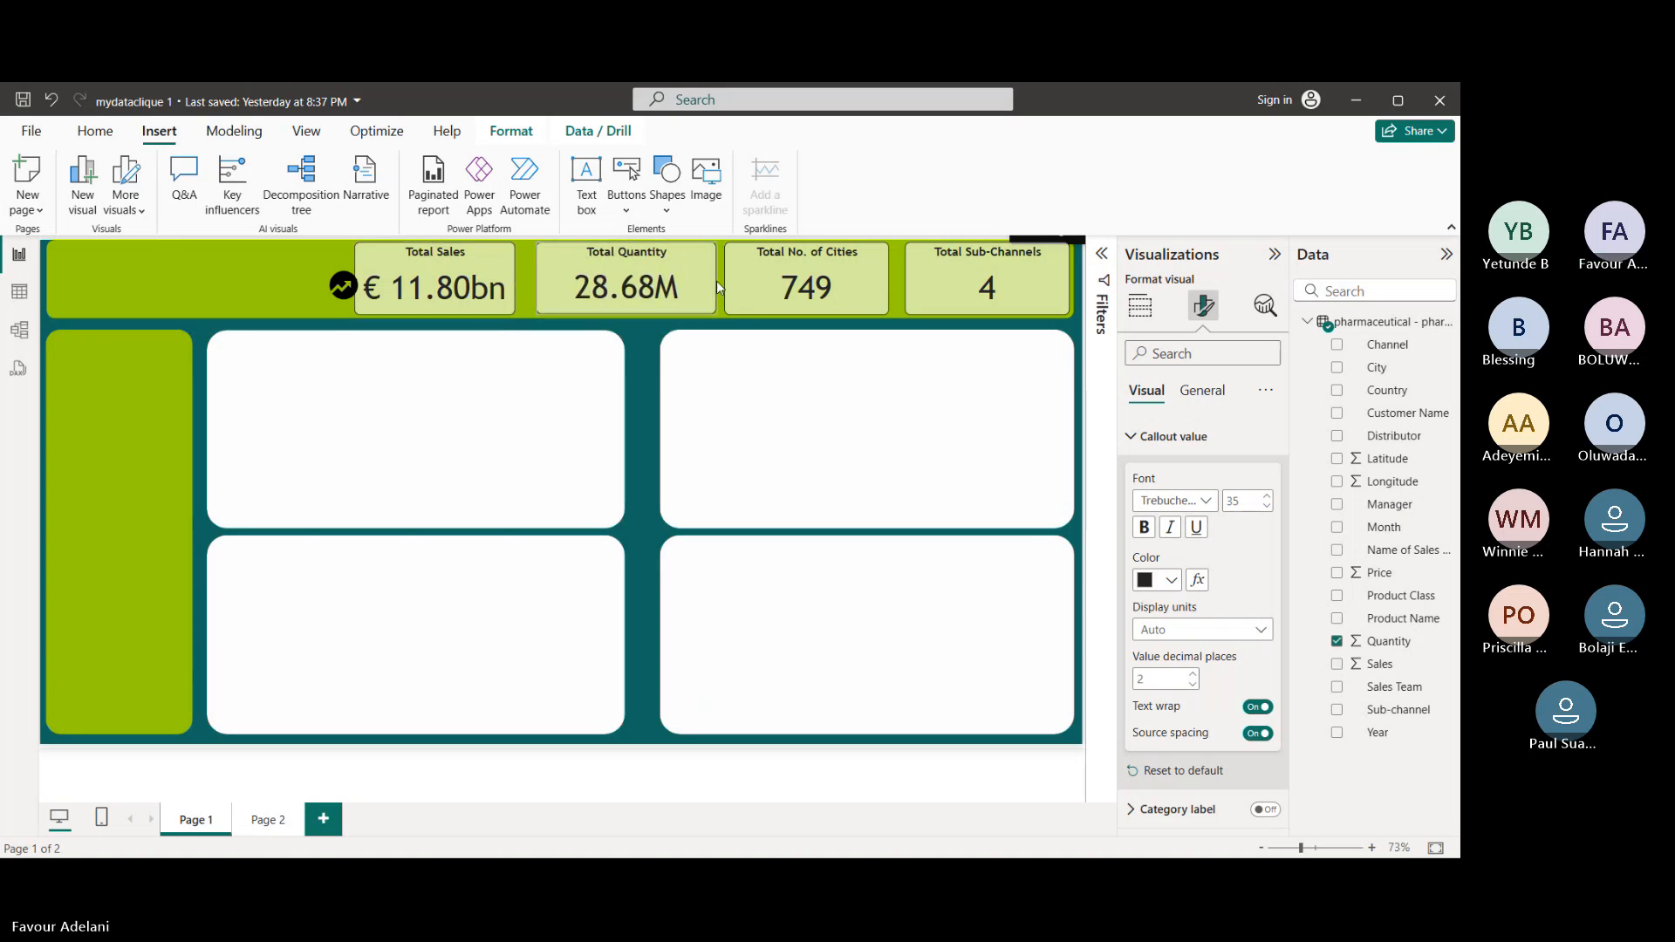
left_click(706, 179)
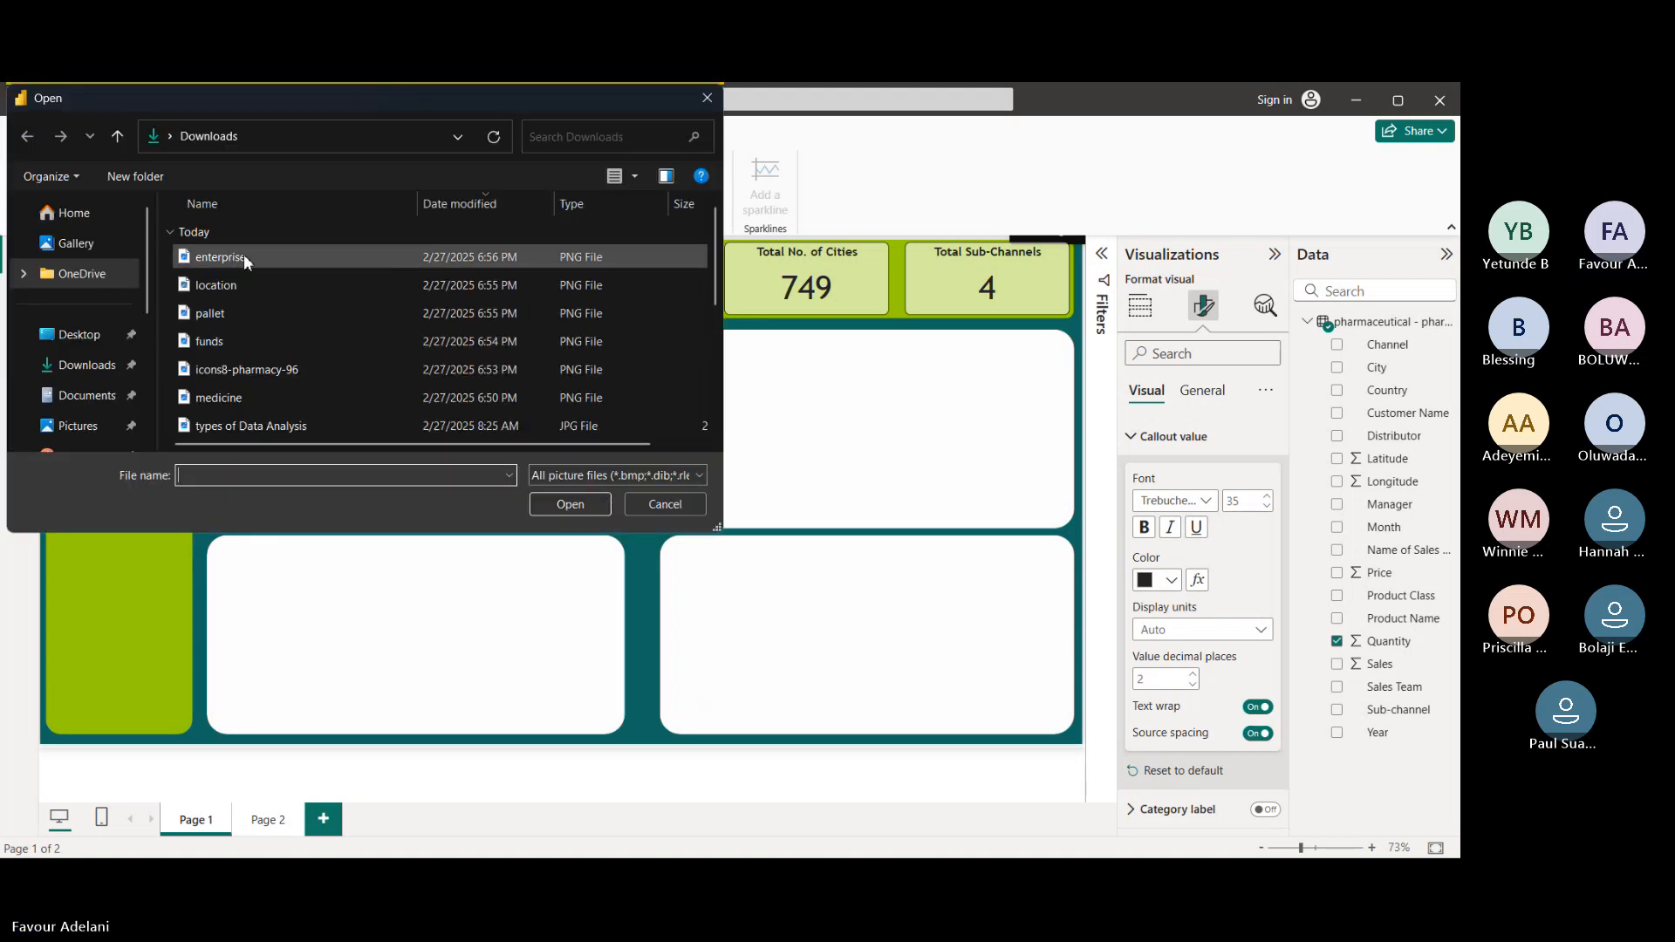
left_click(243, 316)
left_click(553, 504)
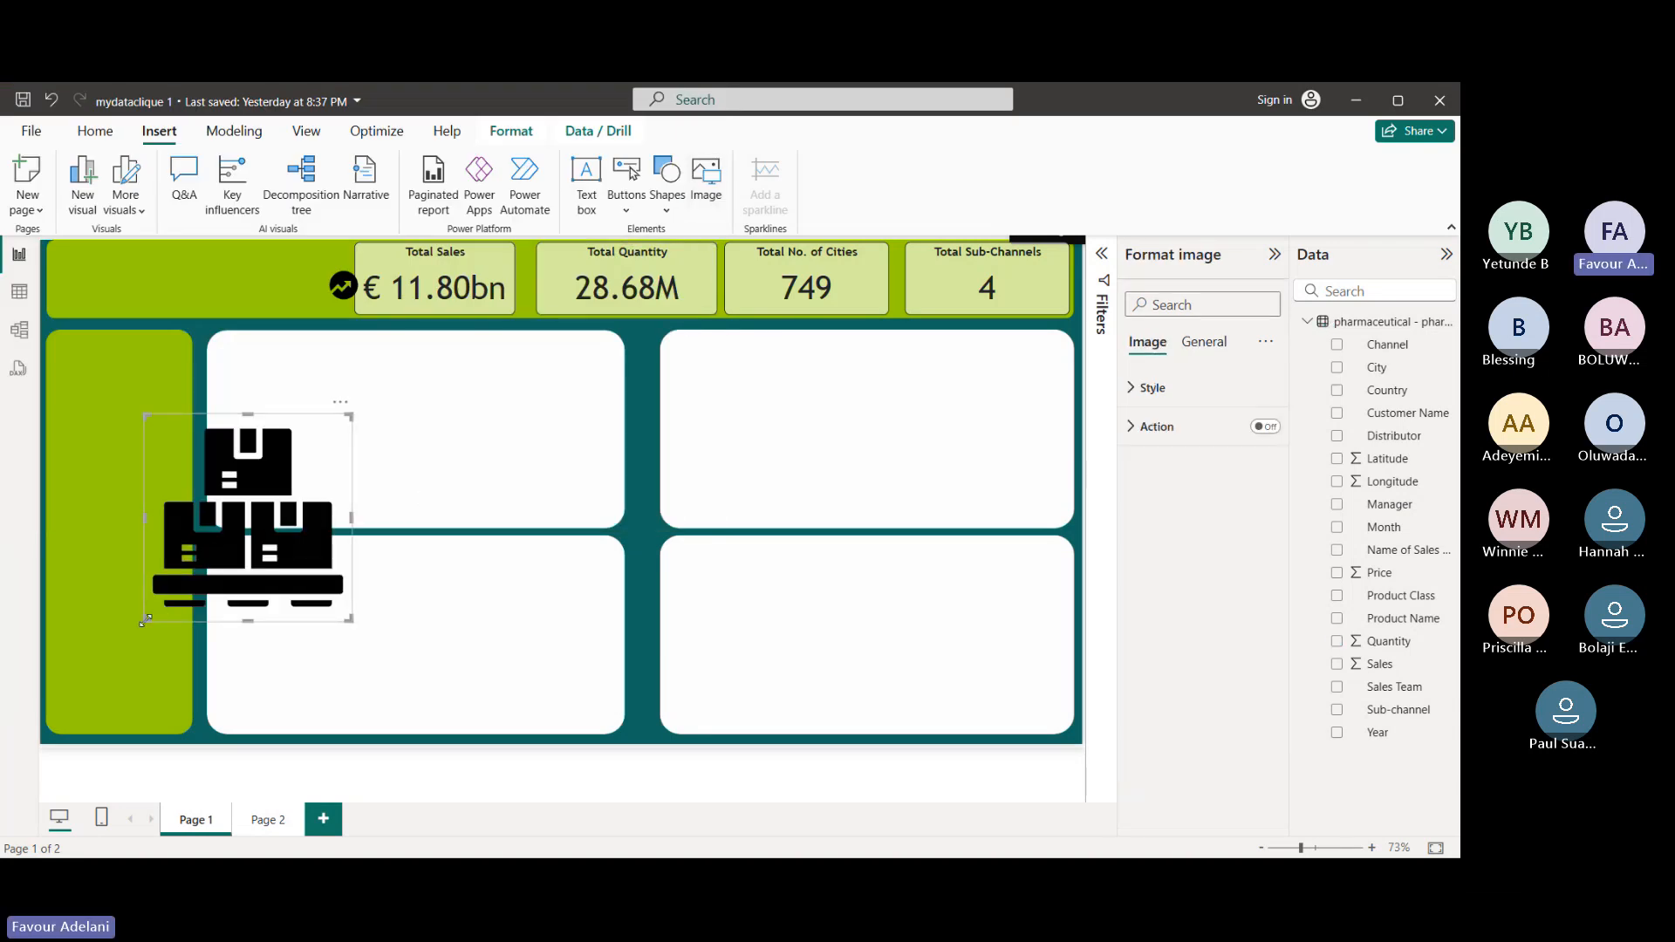
- Shrink the pallet icon to a small symbol and place it inside the Total Quantity card, just before the value
left_click_drag(145, 620, 309, 471)
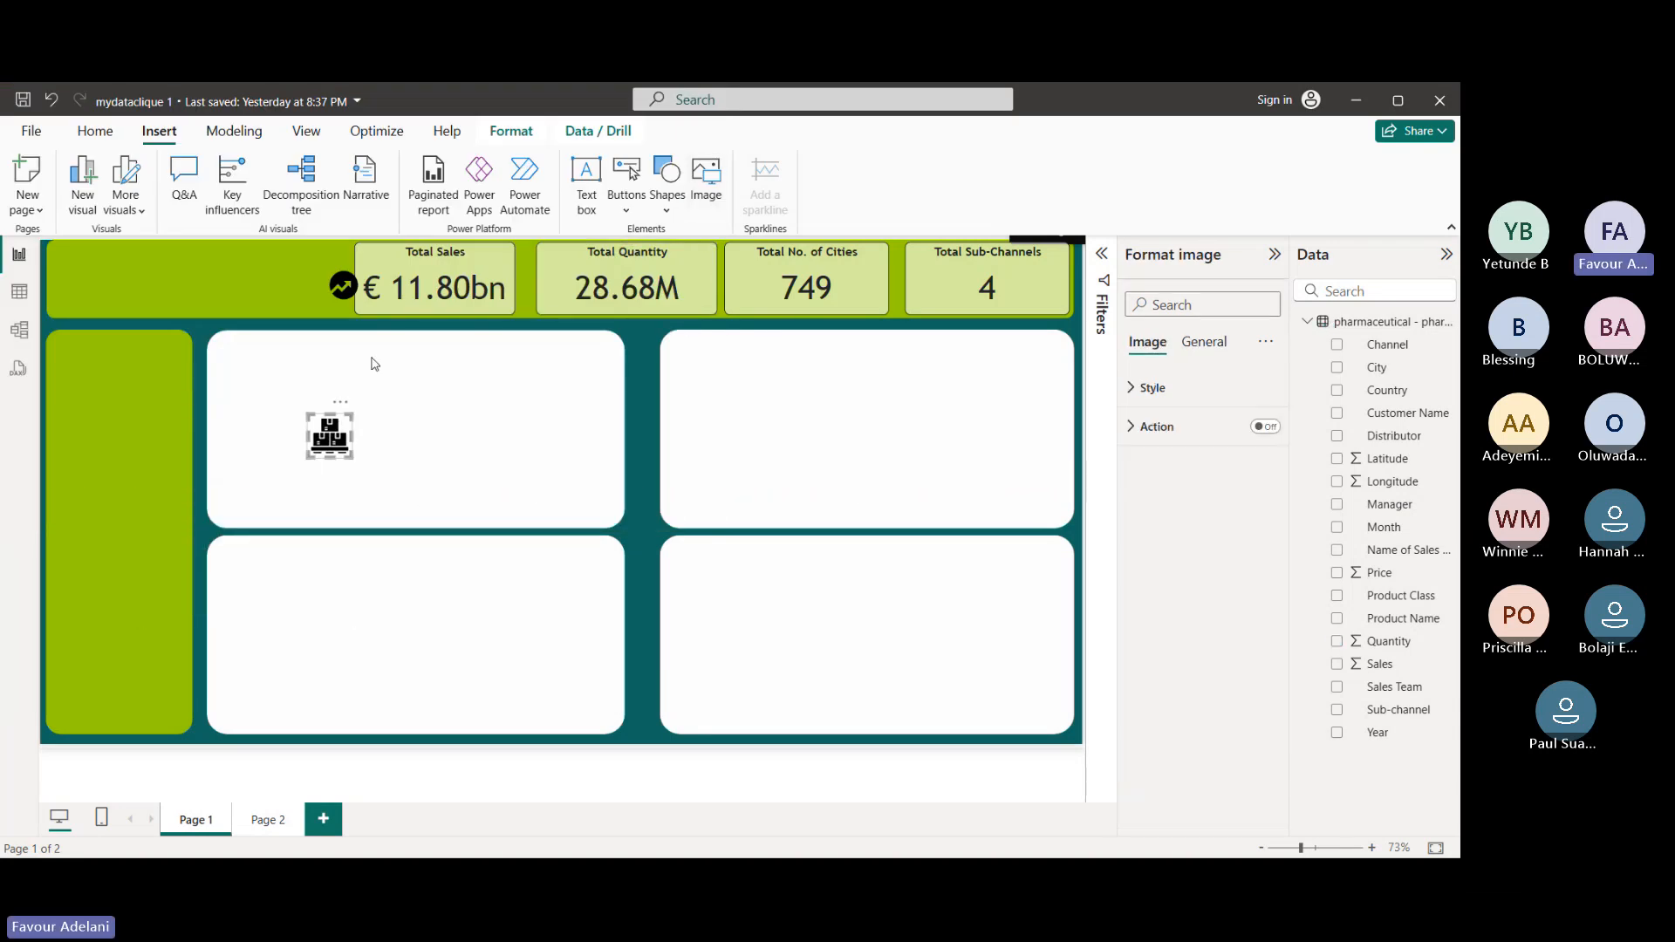
left_click(394, 279)
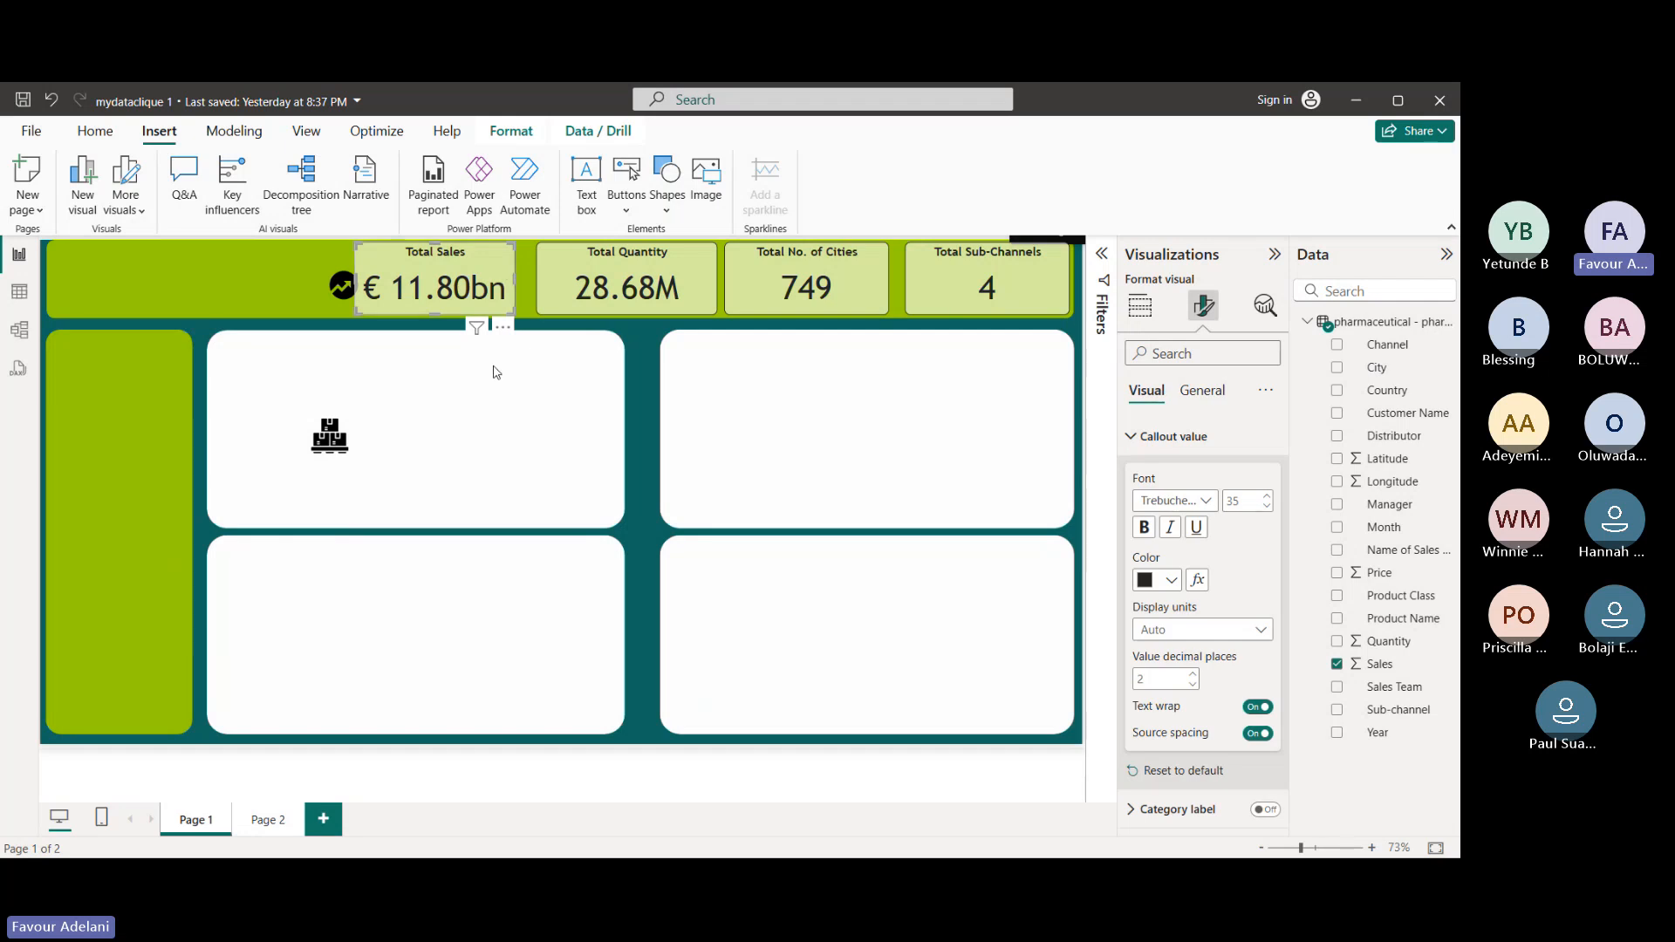
left_click_drag(336, 436, 539, 305)
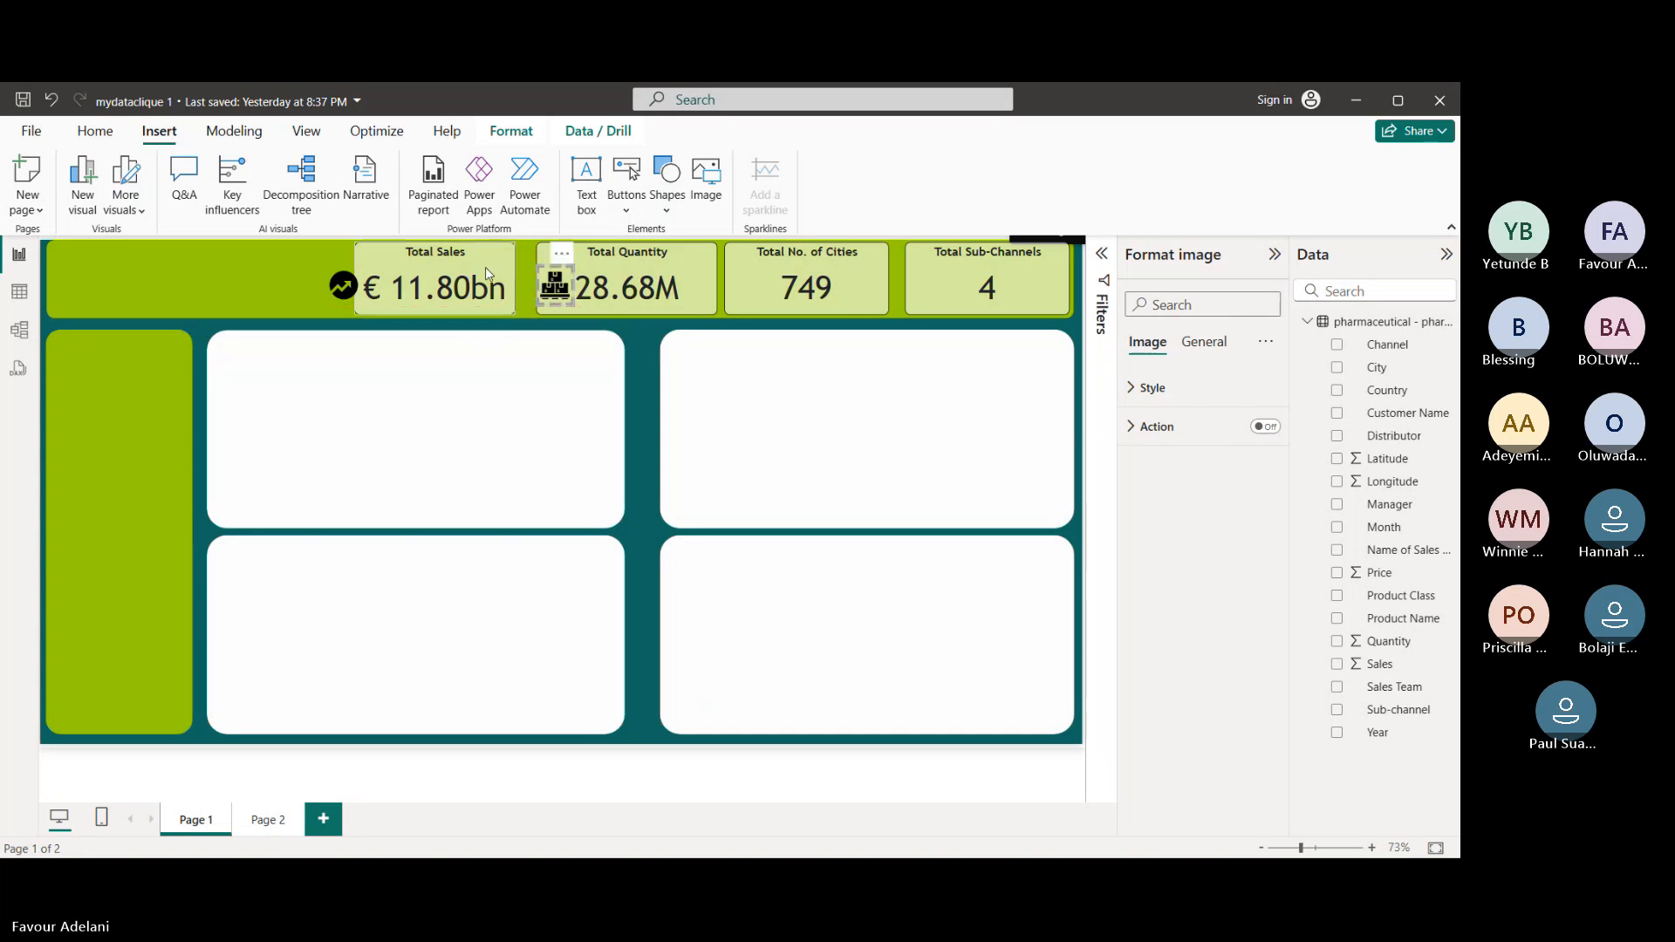
- Widen the Total Sales card on its left side and place the funds icon inside it, just before the value
left_click(421, 261)
left_click_drag(355, 276, 273, 282)
left_click(368, 281)
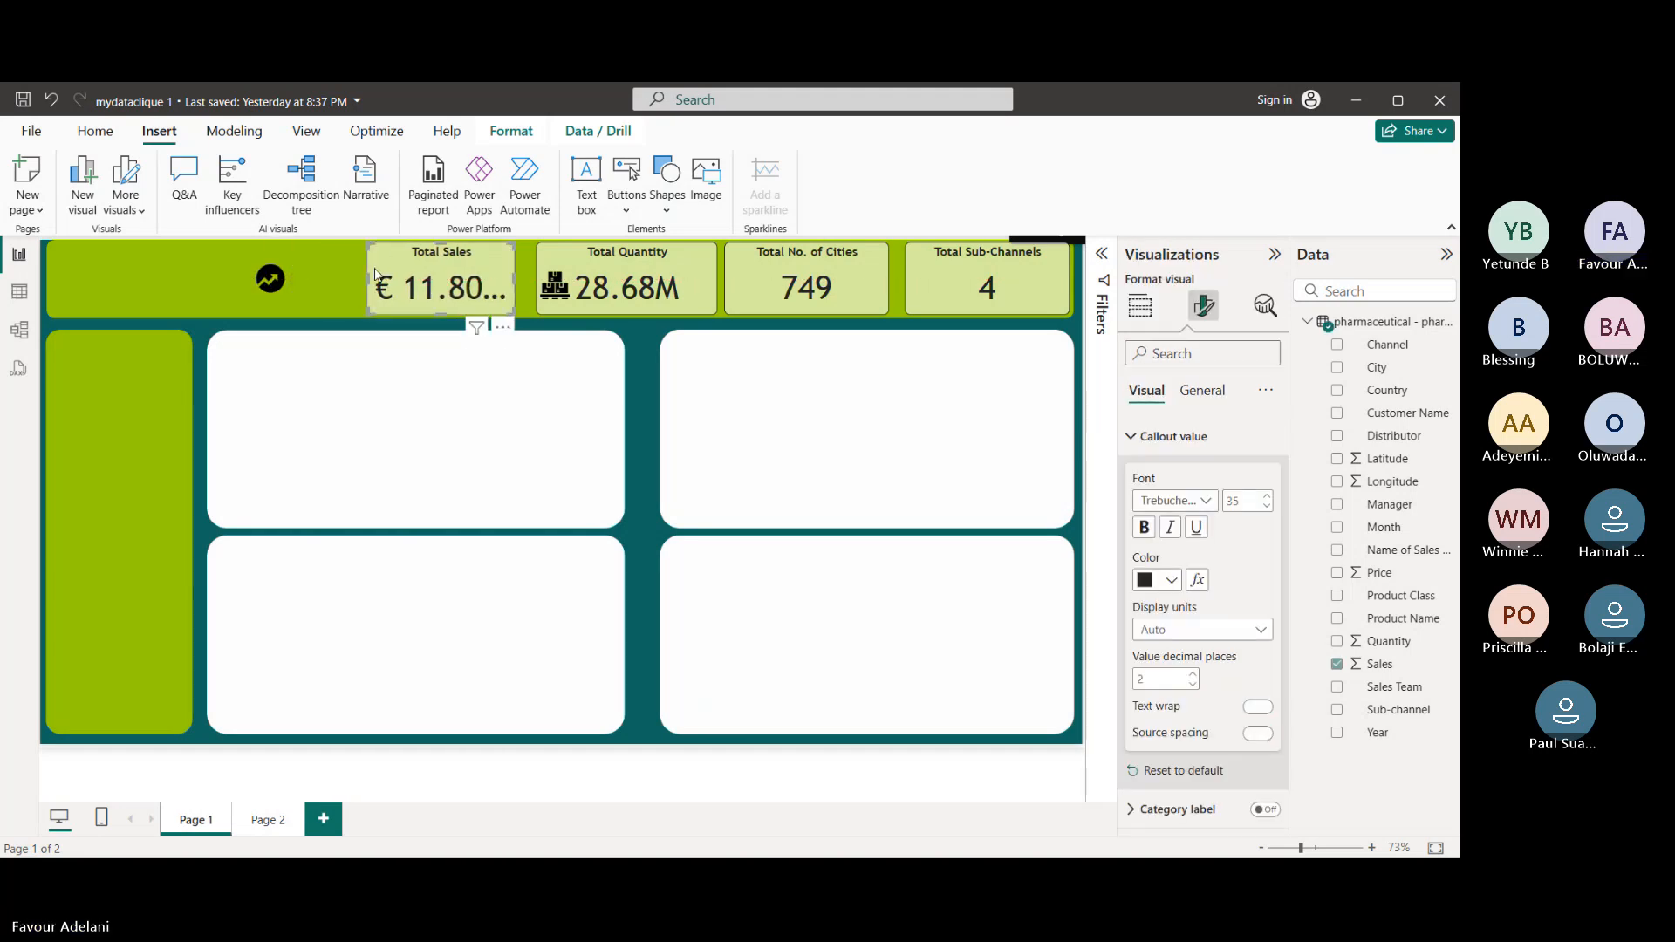
left_click_drag(368, 276, 322, 286)
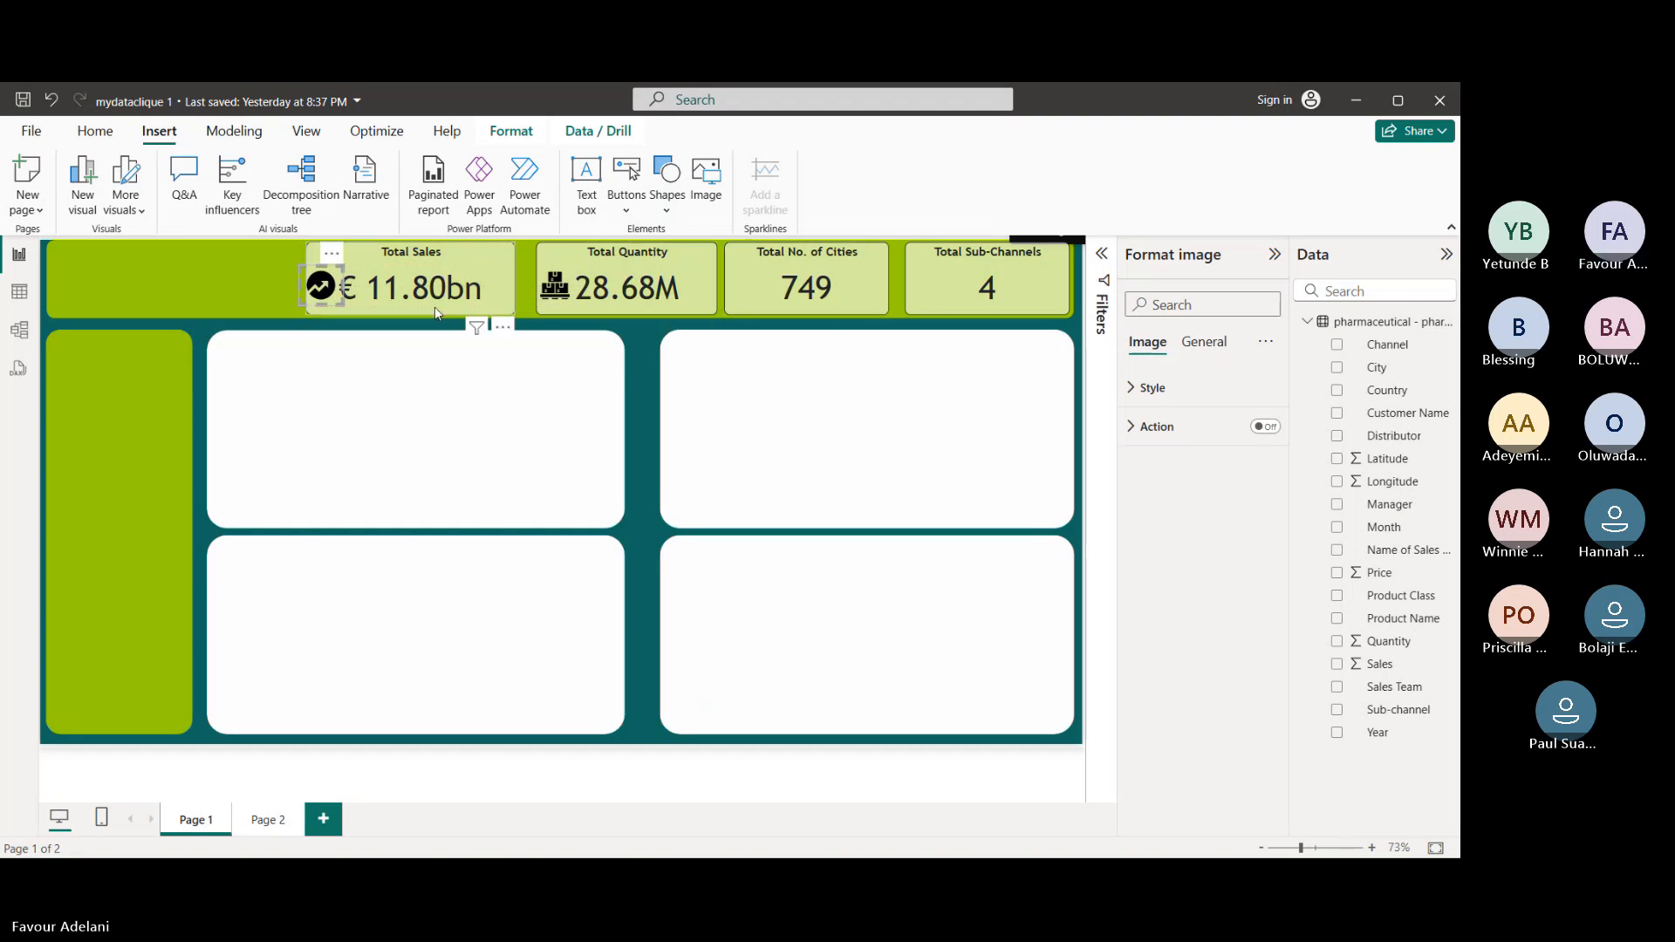
left_click(257, 299)
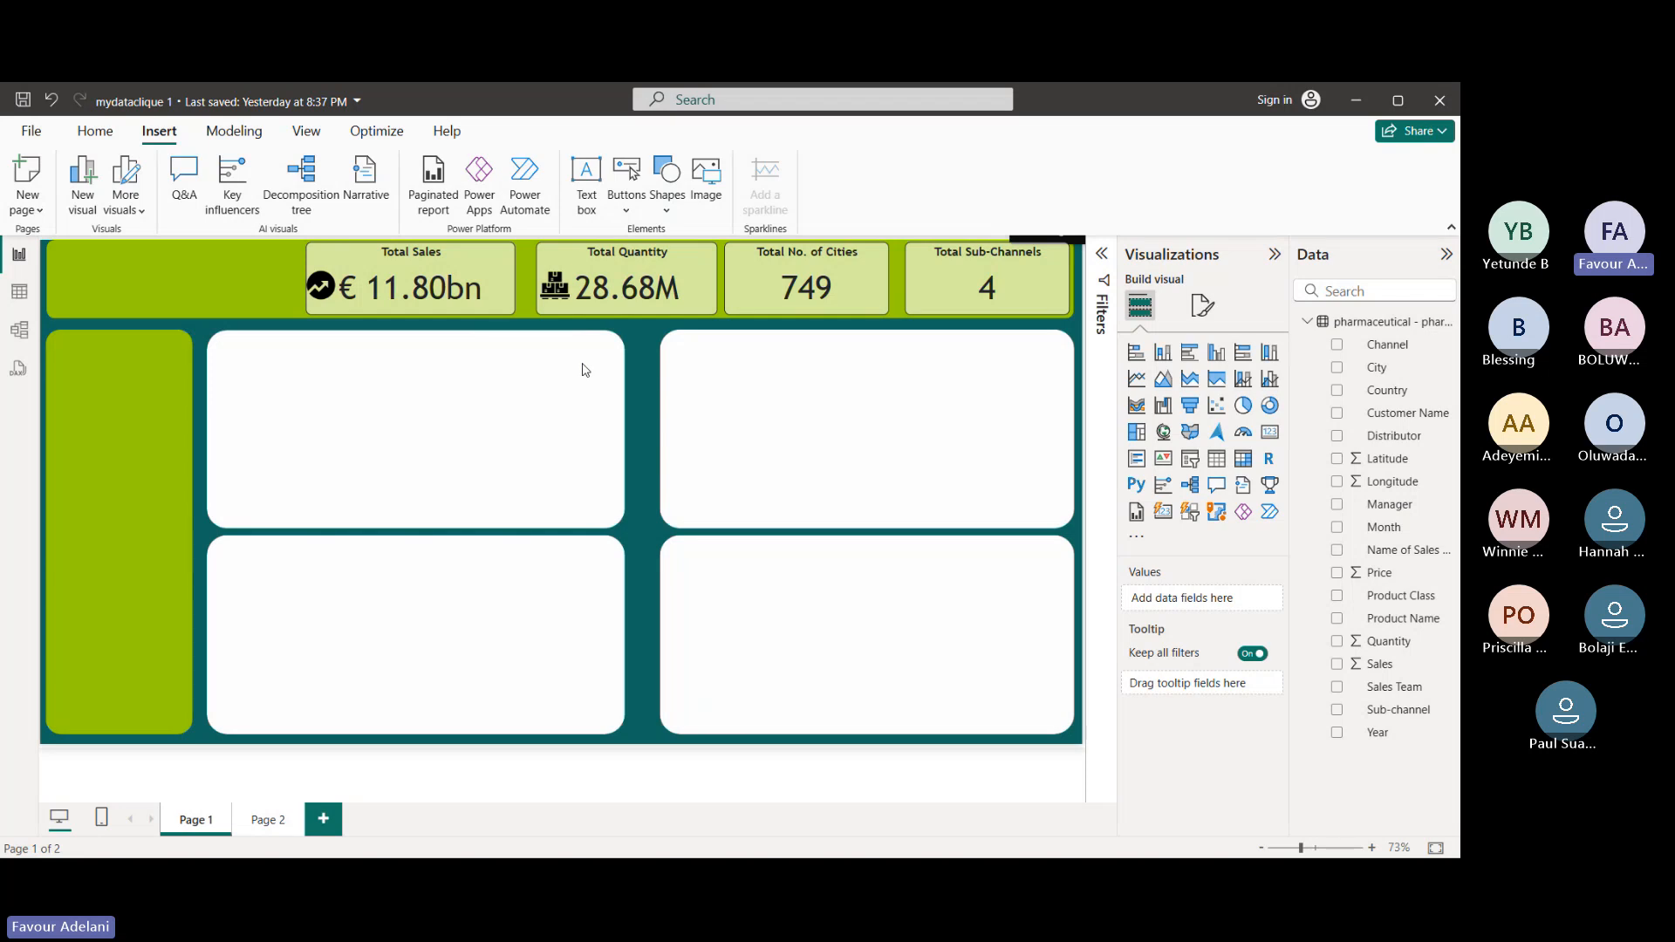
- Insert the location PNG image from Downloads and place it as a small icon before the value in the Total No. of Cities card
left_click(711, 186)
left_click(266, 277)
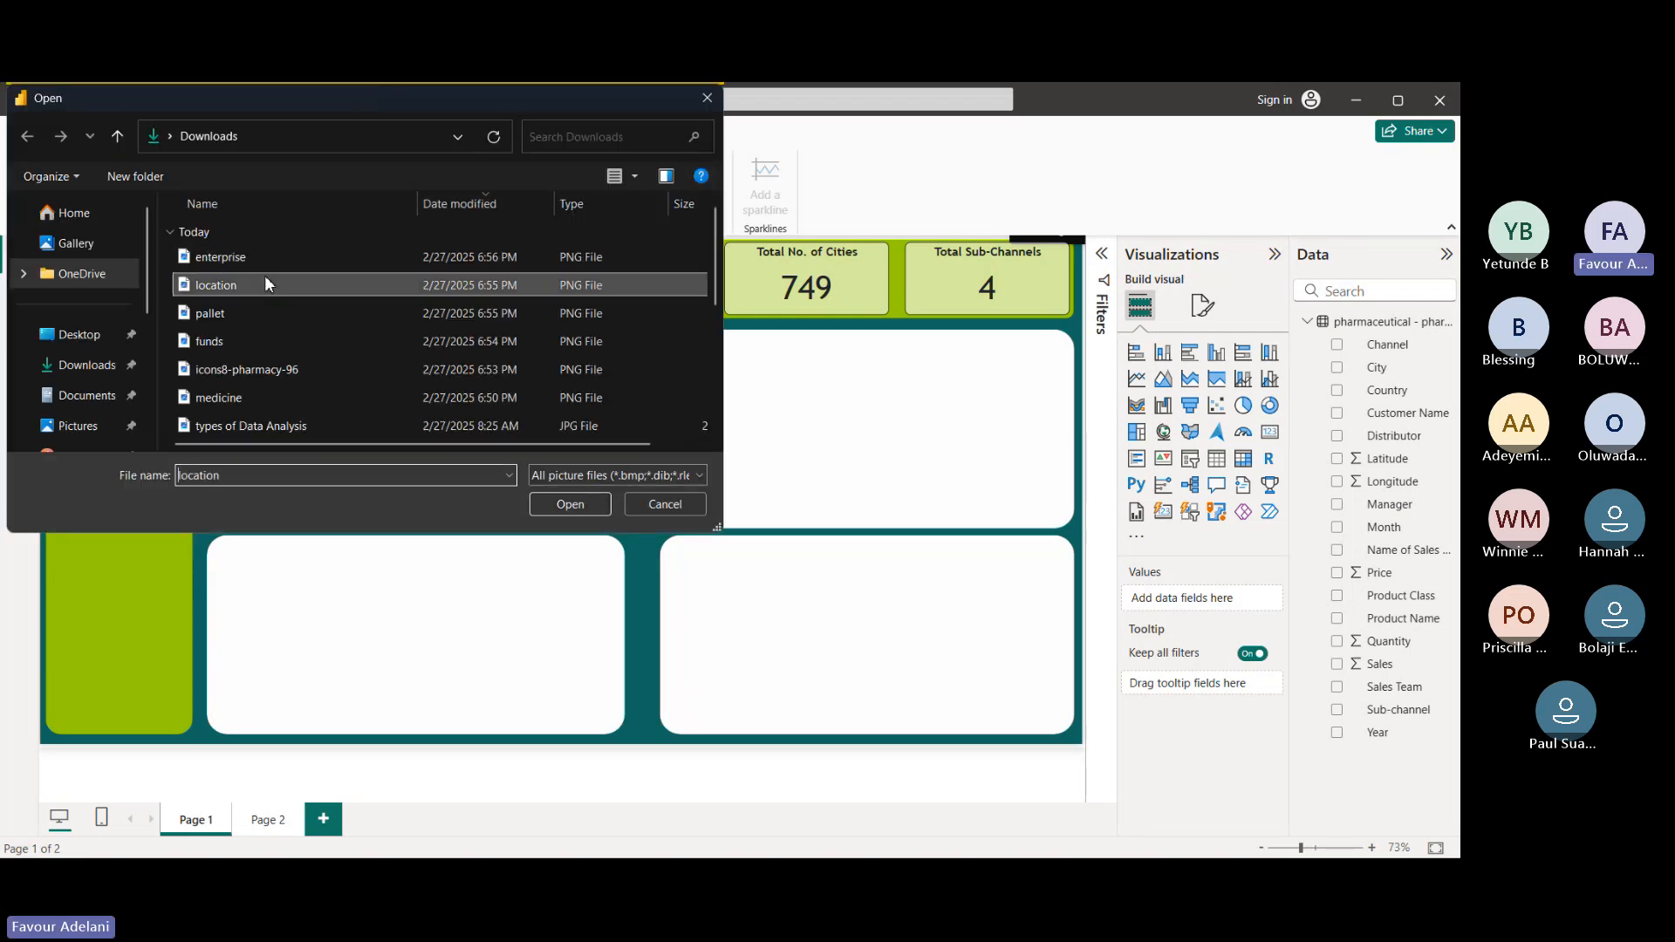
left_click(578, 499)
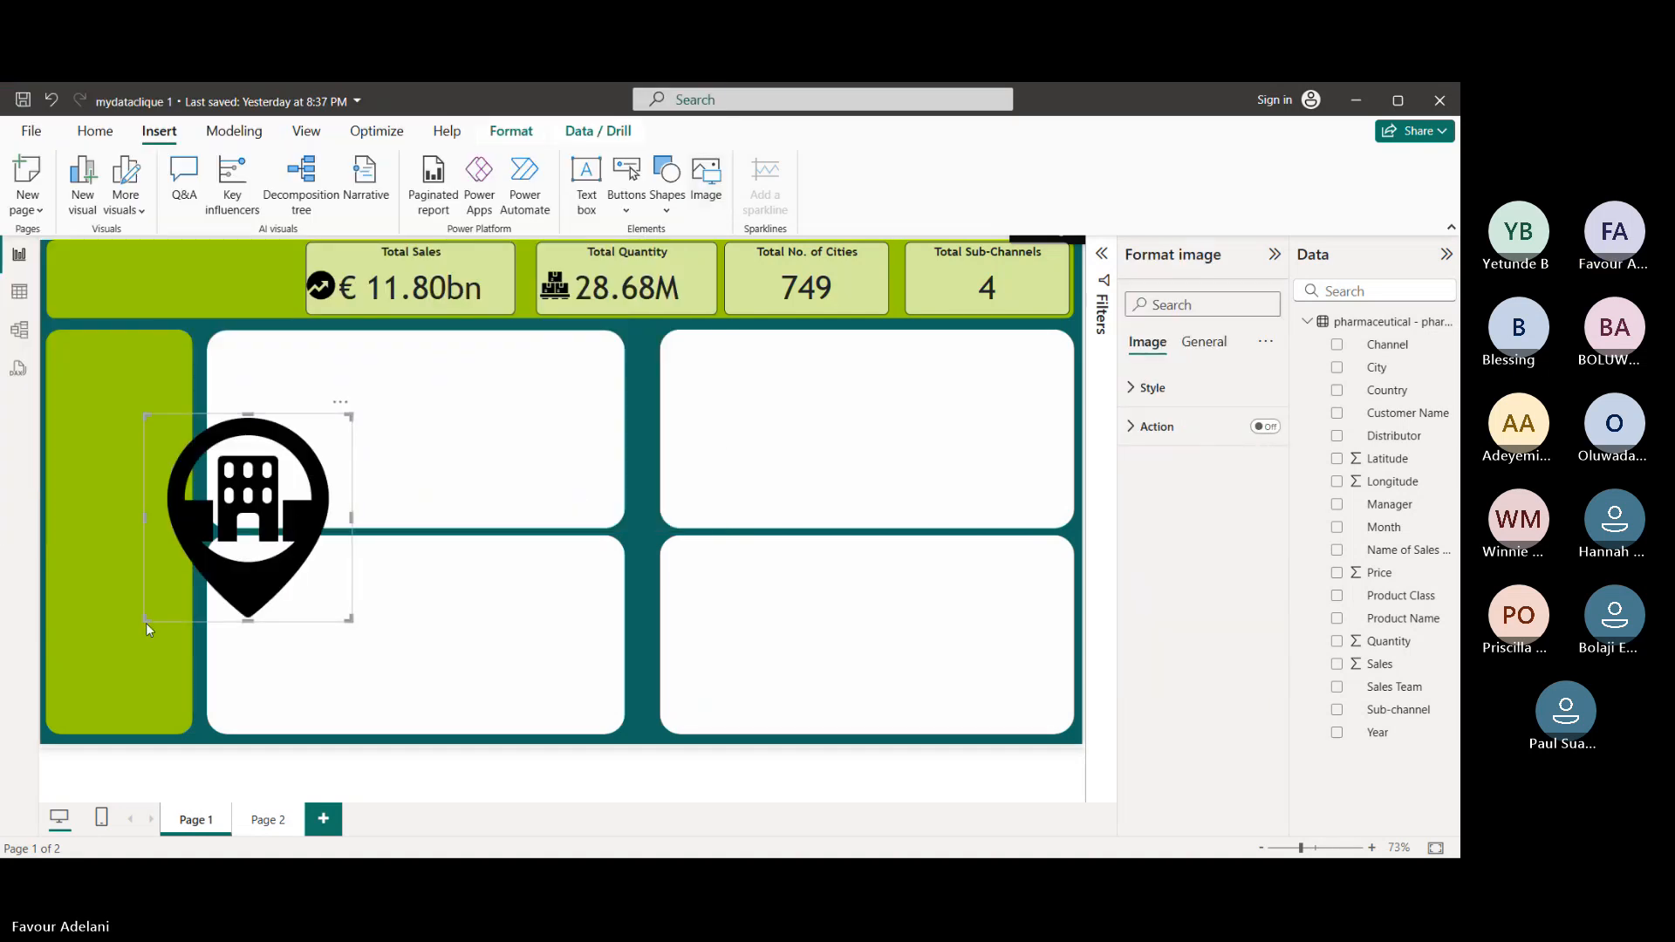
left_click(144, 622)
left_click(214, 562)
left_click_drag(149, 614, 761, 262)
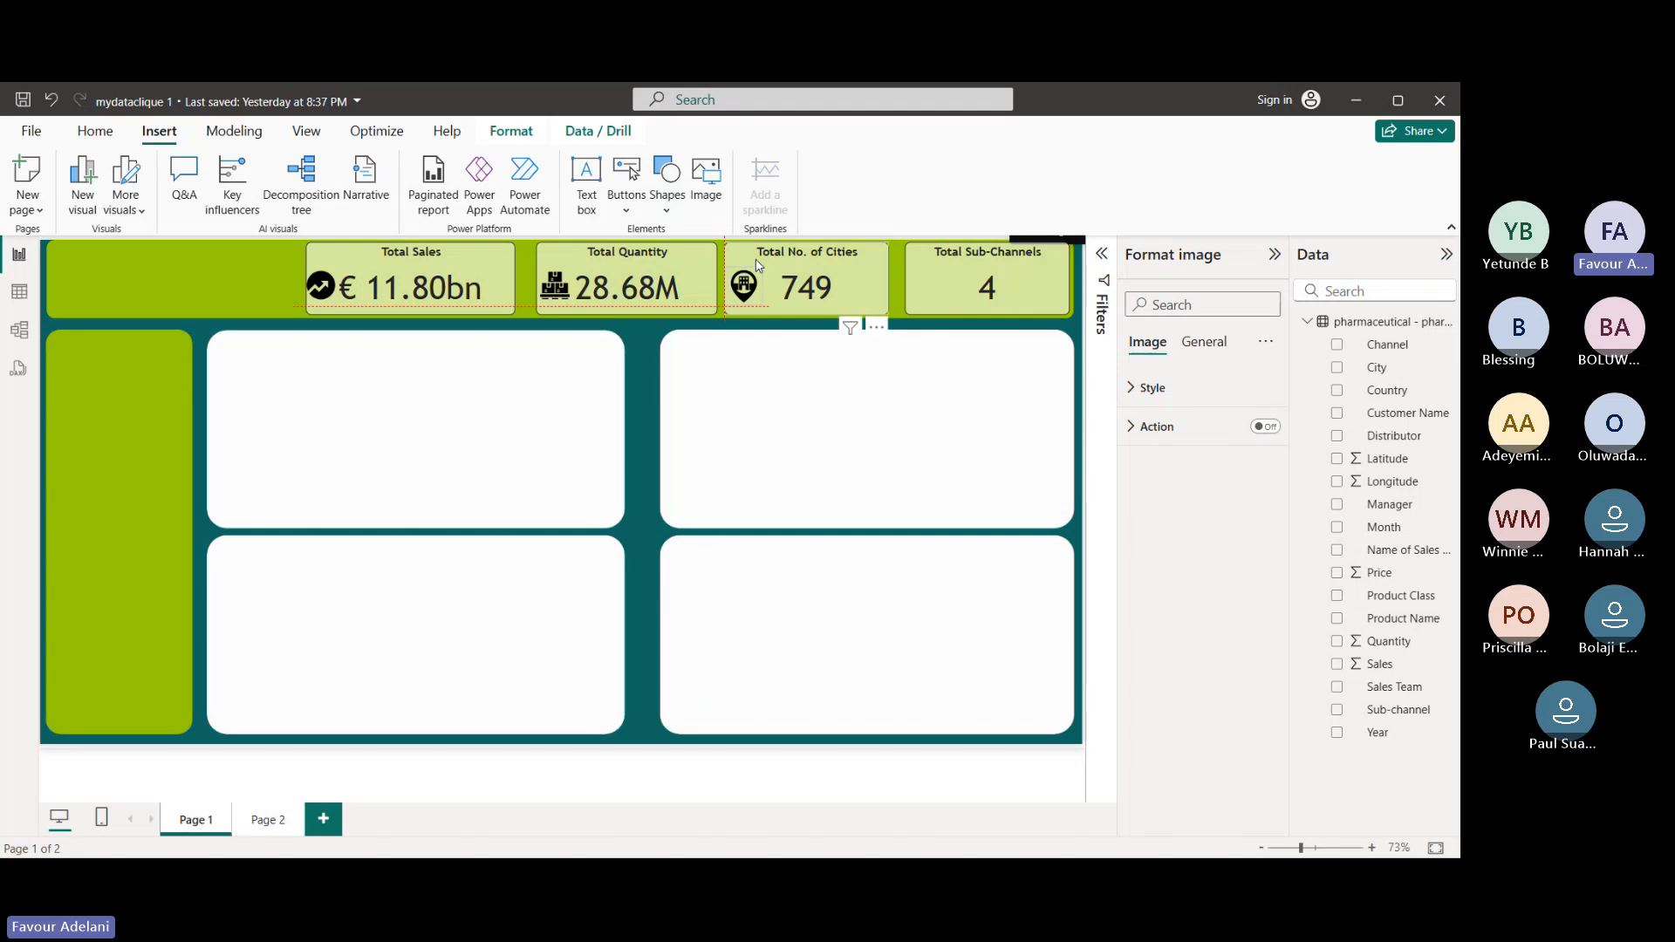
left_click_drag(756, 260, 757, 258)
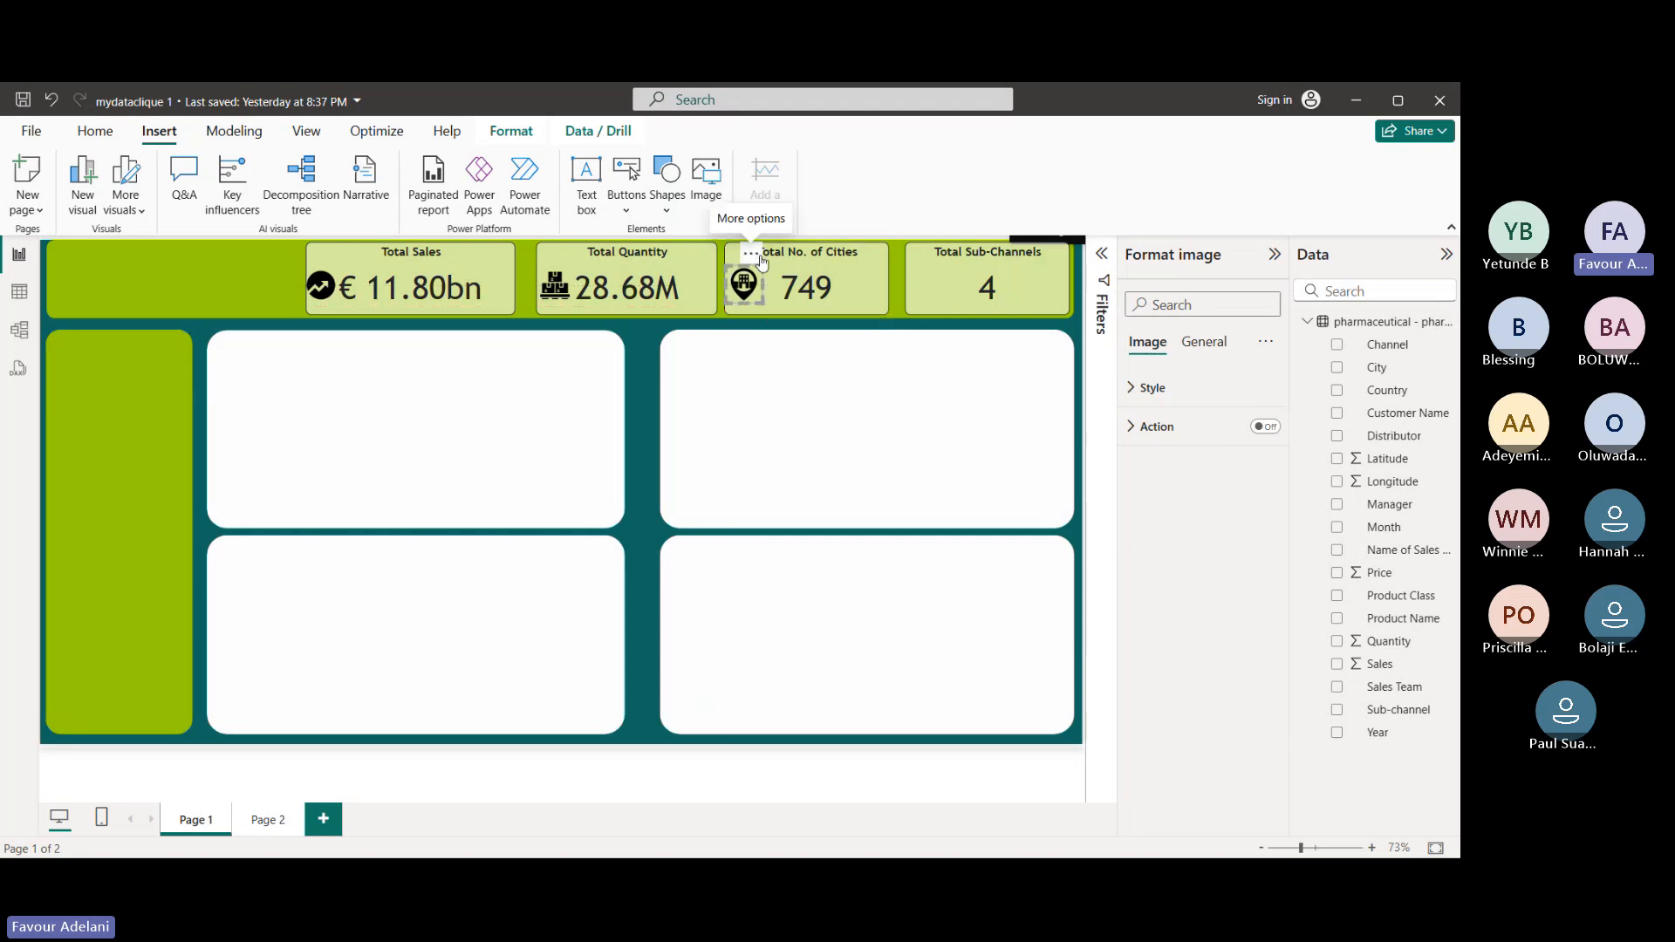
- Insert the enterprise PNG image from Downloads and place it as a small icon before the value in the Total Sub-Channels card
left_click(702, 205)
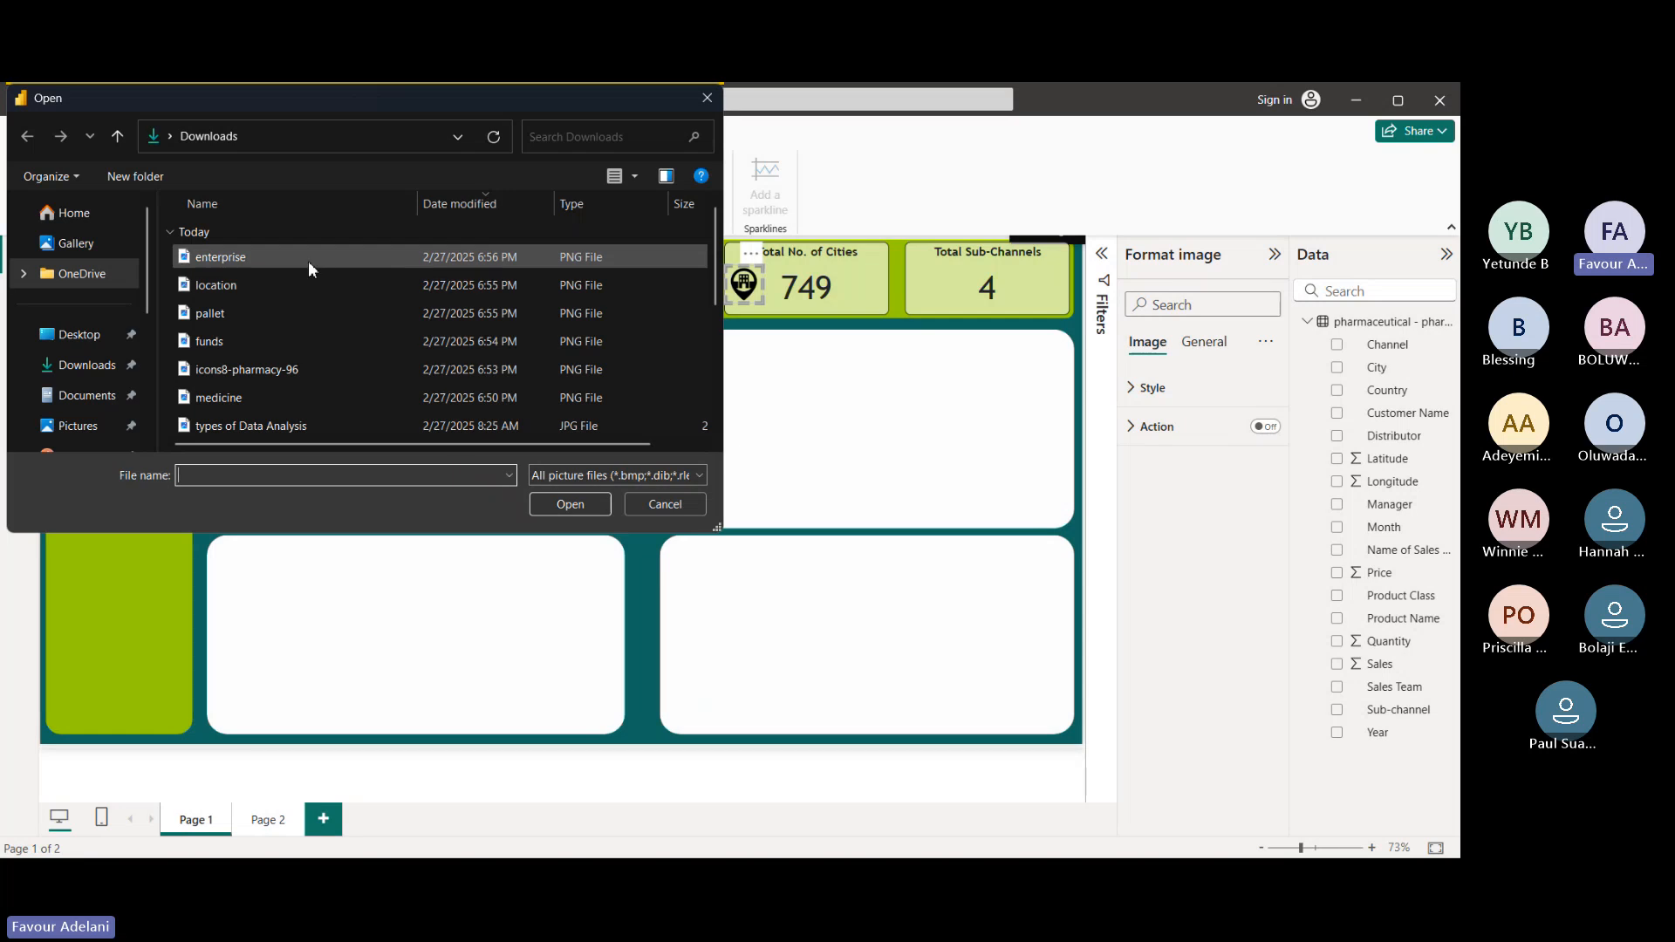
left_click(307, 260)
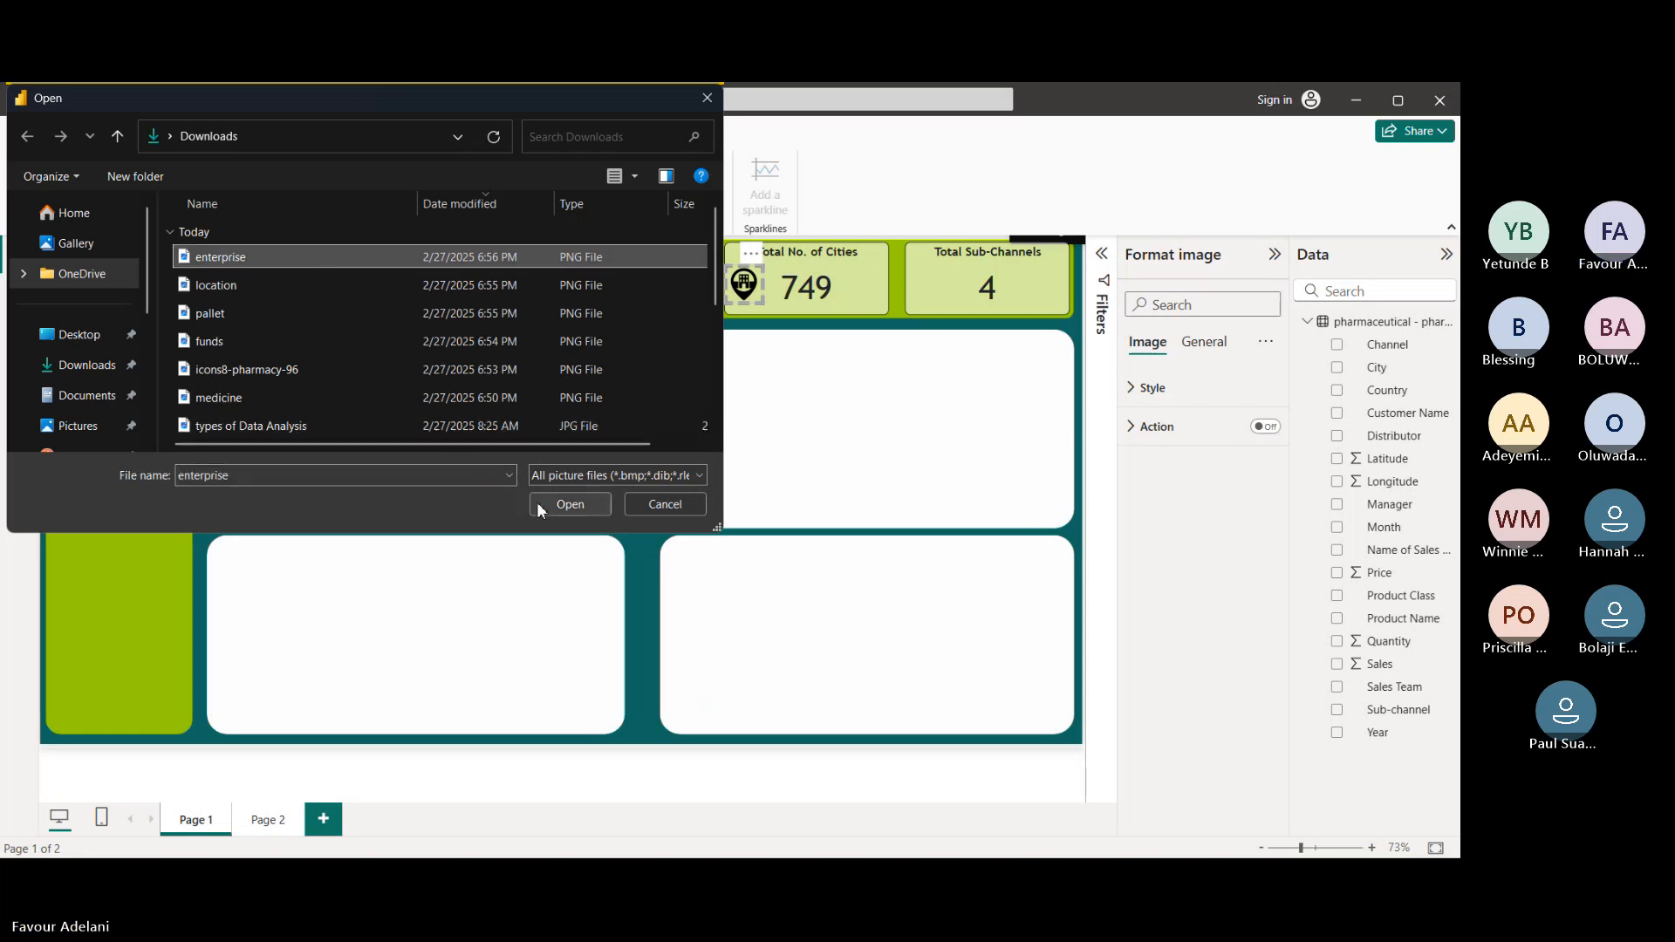
left_click(562, 504)
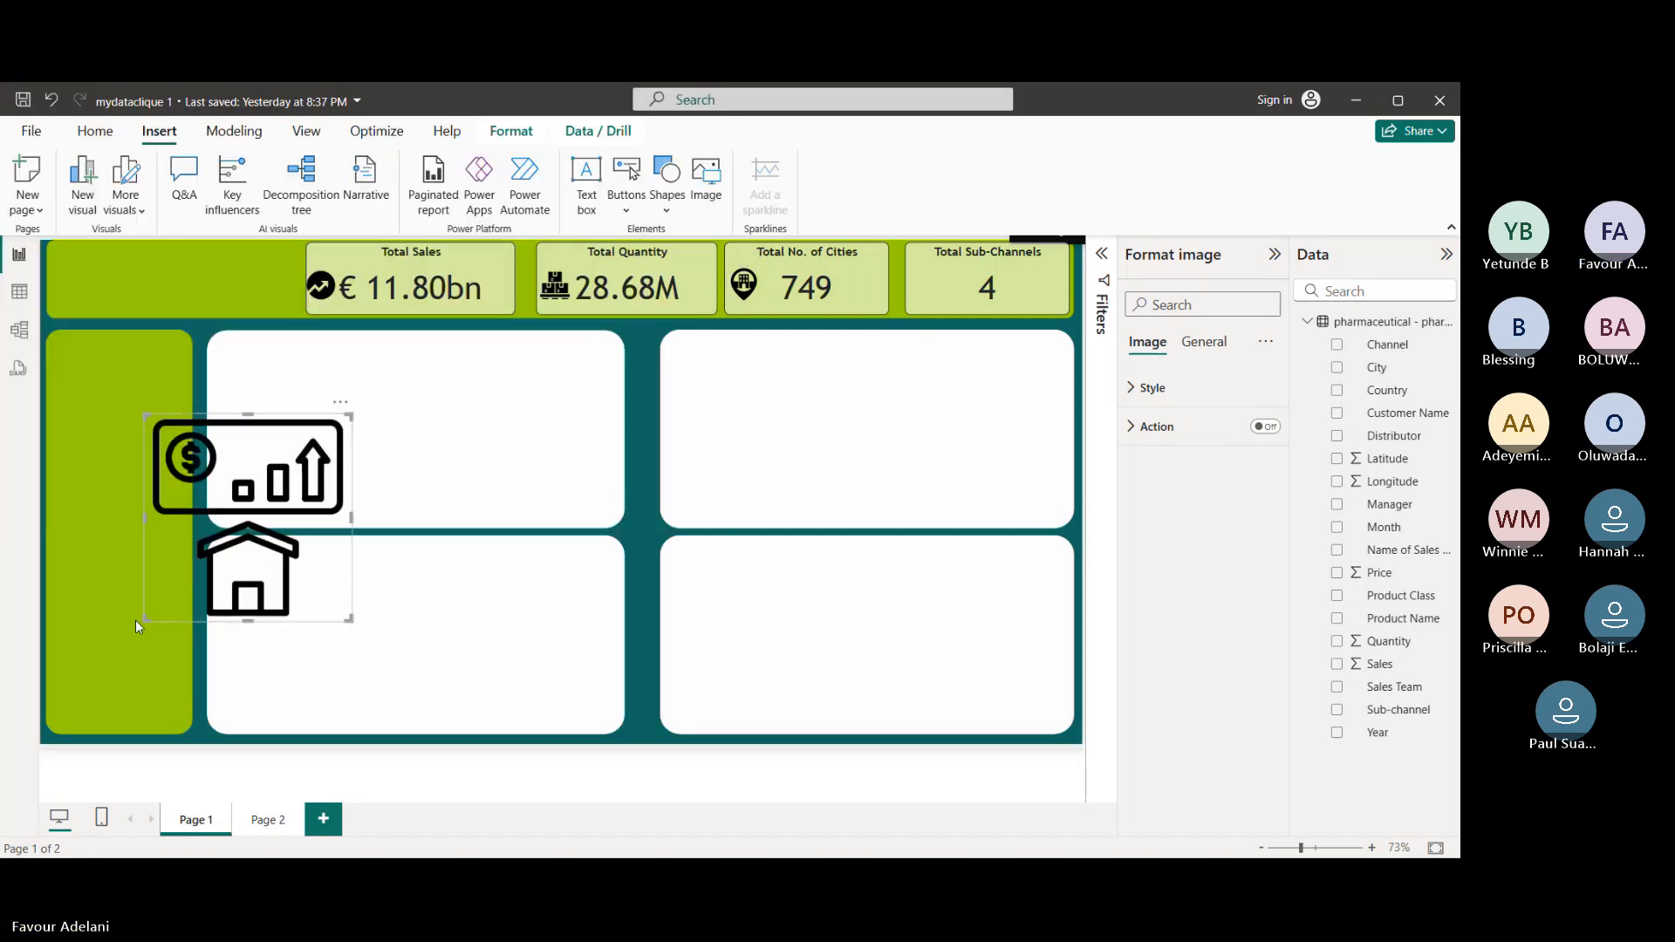
left_click_drag(150, 618, 303, 417)
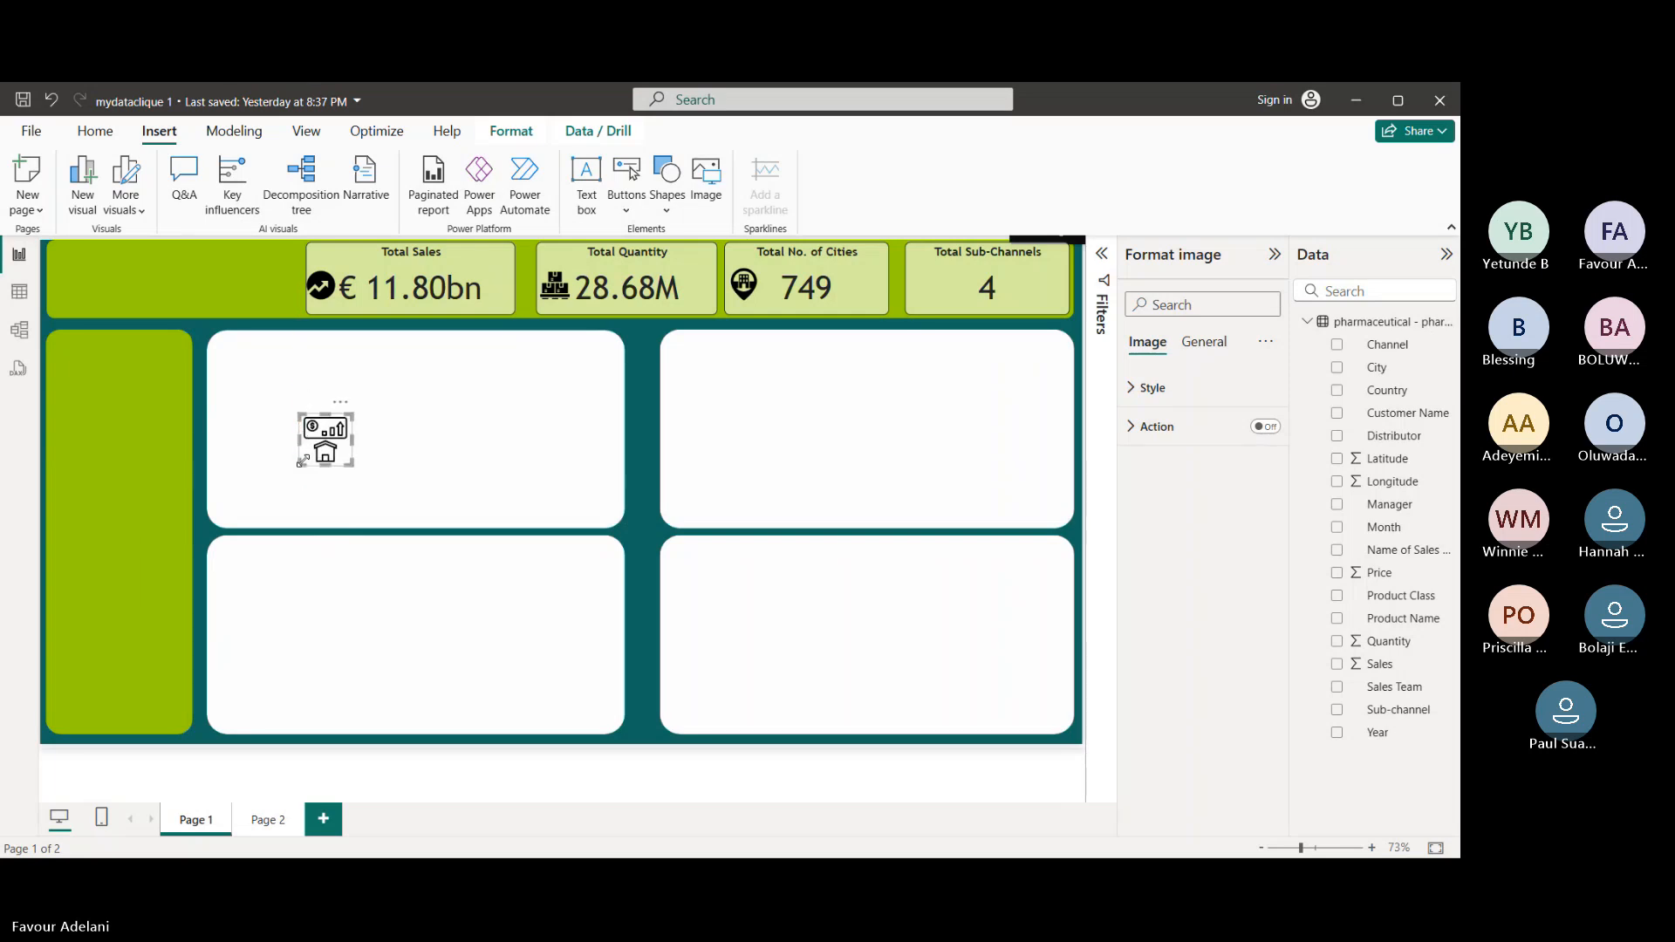
left_click_drag(302, 460, 942, 264)
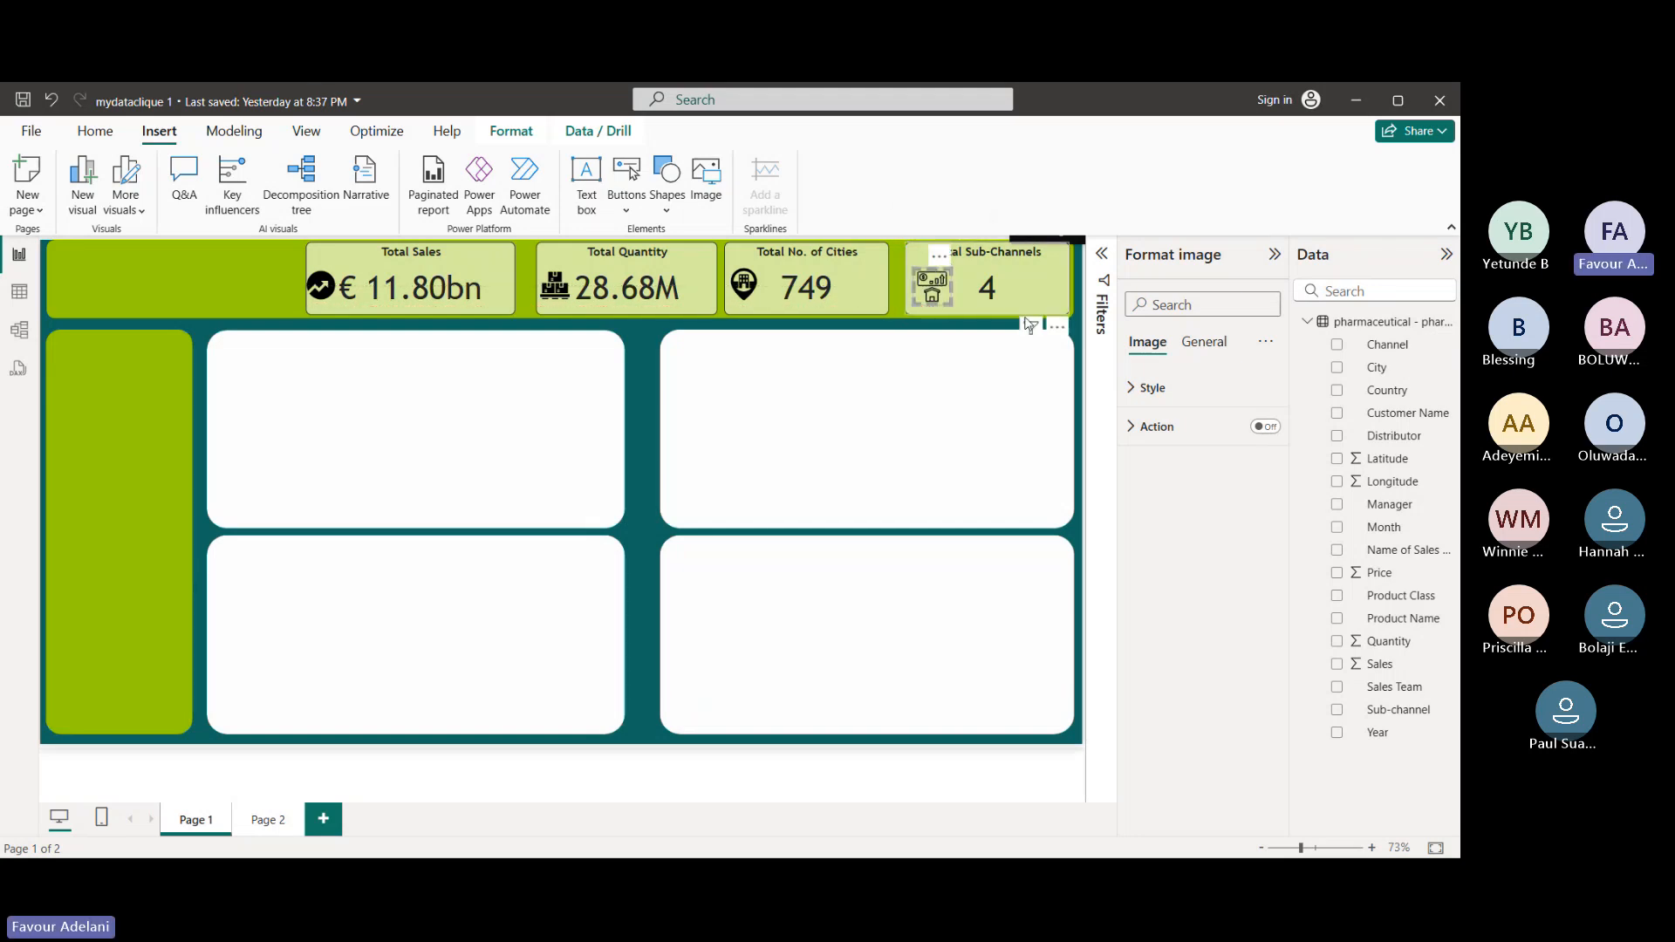
left_click(635, 392)
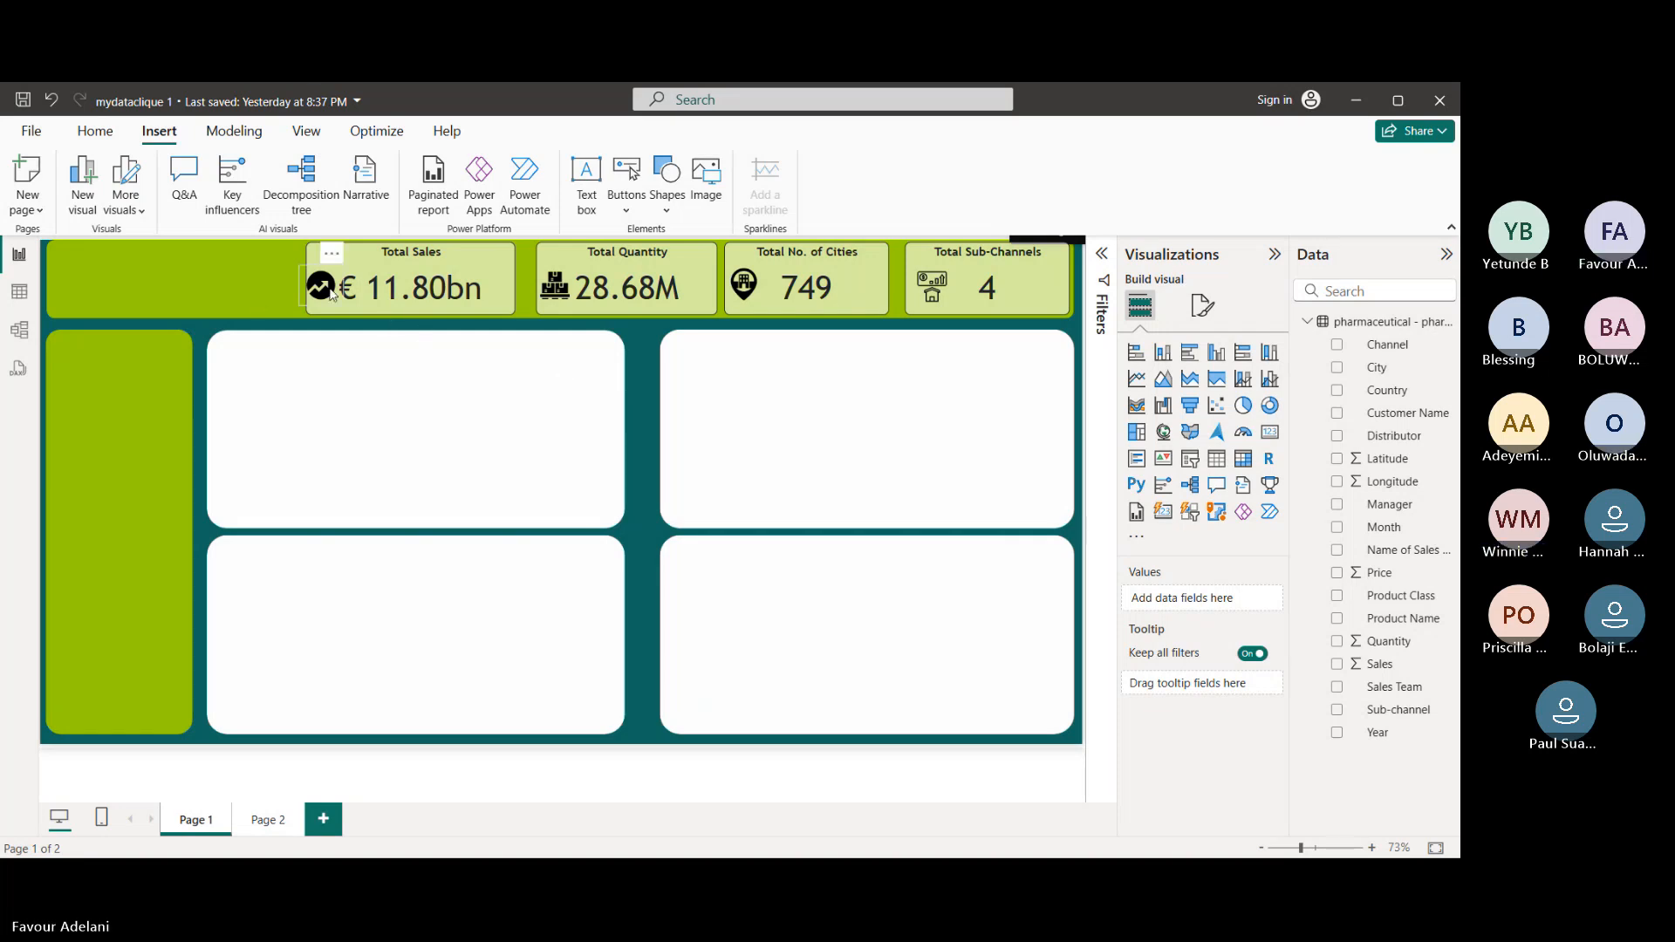
- Add a text box, reduce its height to a narrow strip, enter "Pharmaceutical Report" and select the whole text
left_click(590, 190)
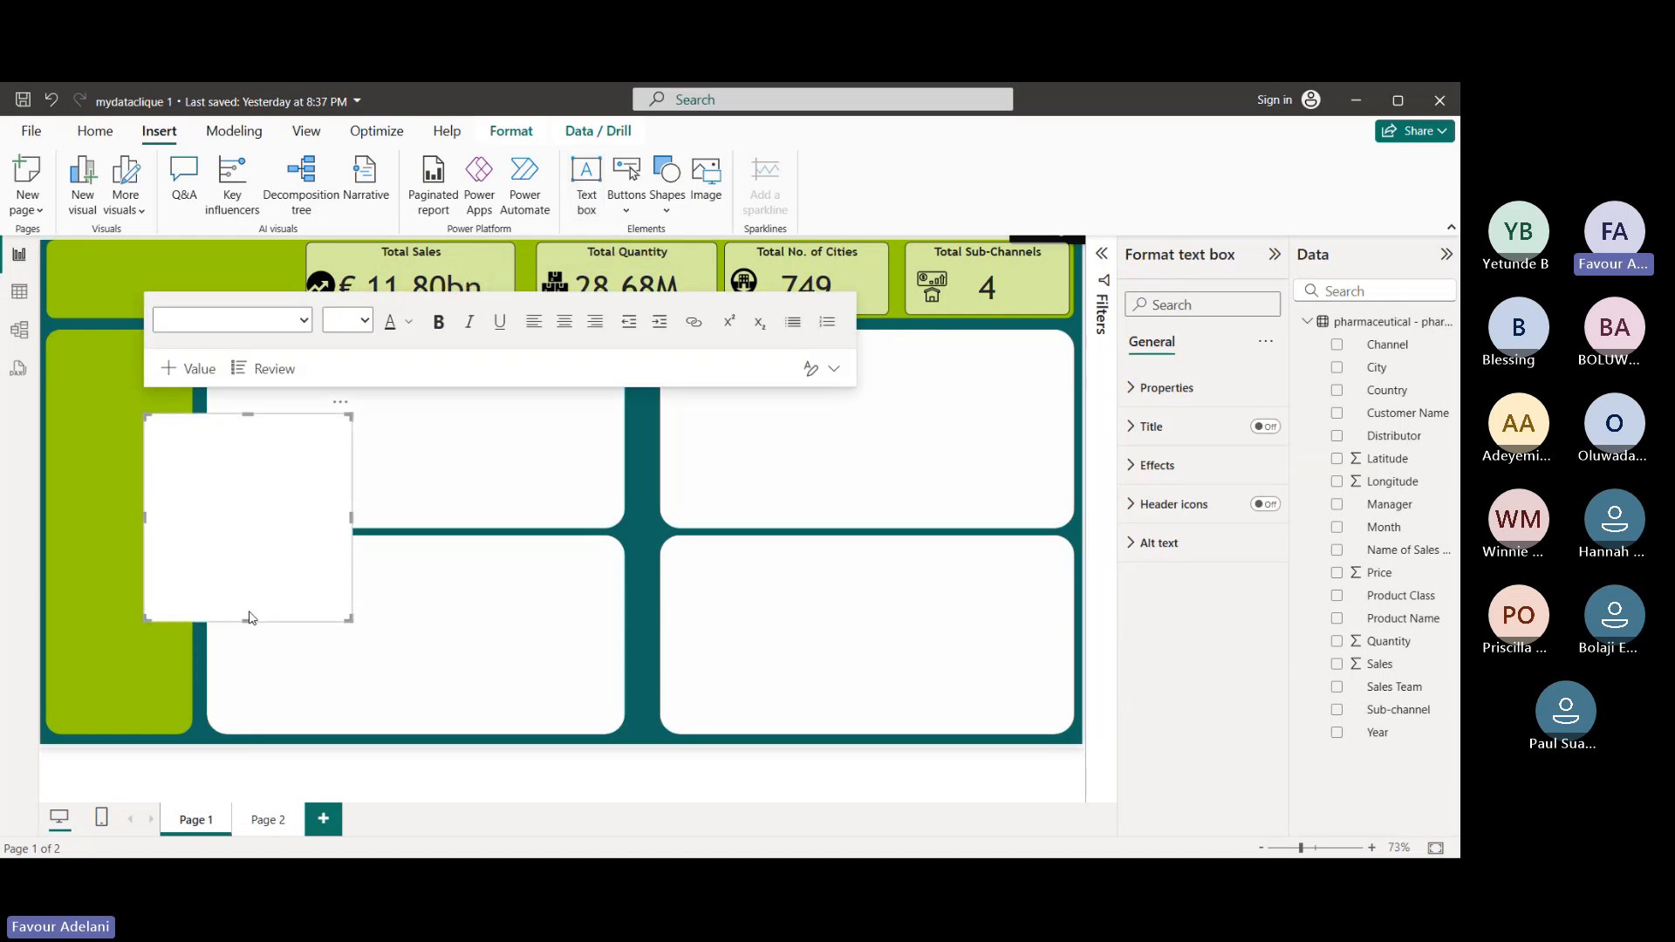
left_click_drag(248, 620, 255, 466)
left_click(199, 448)
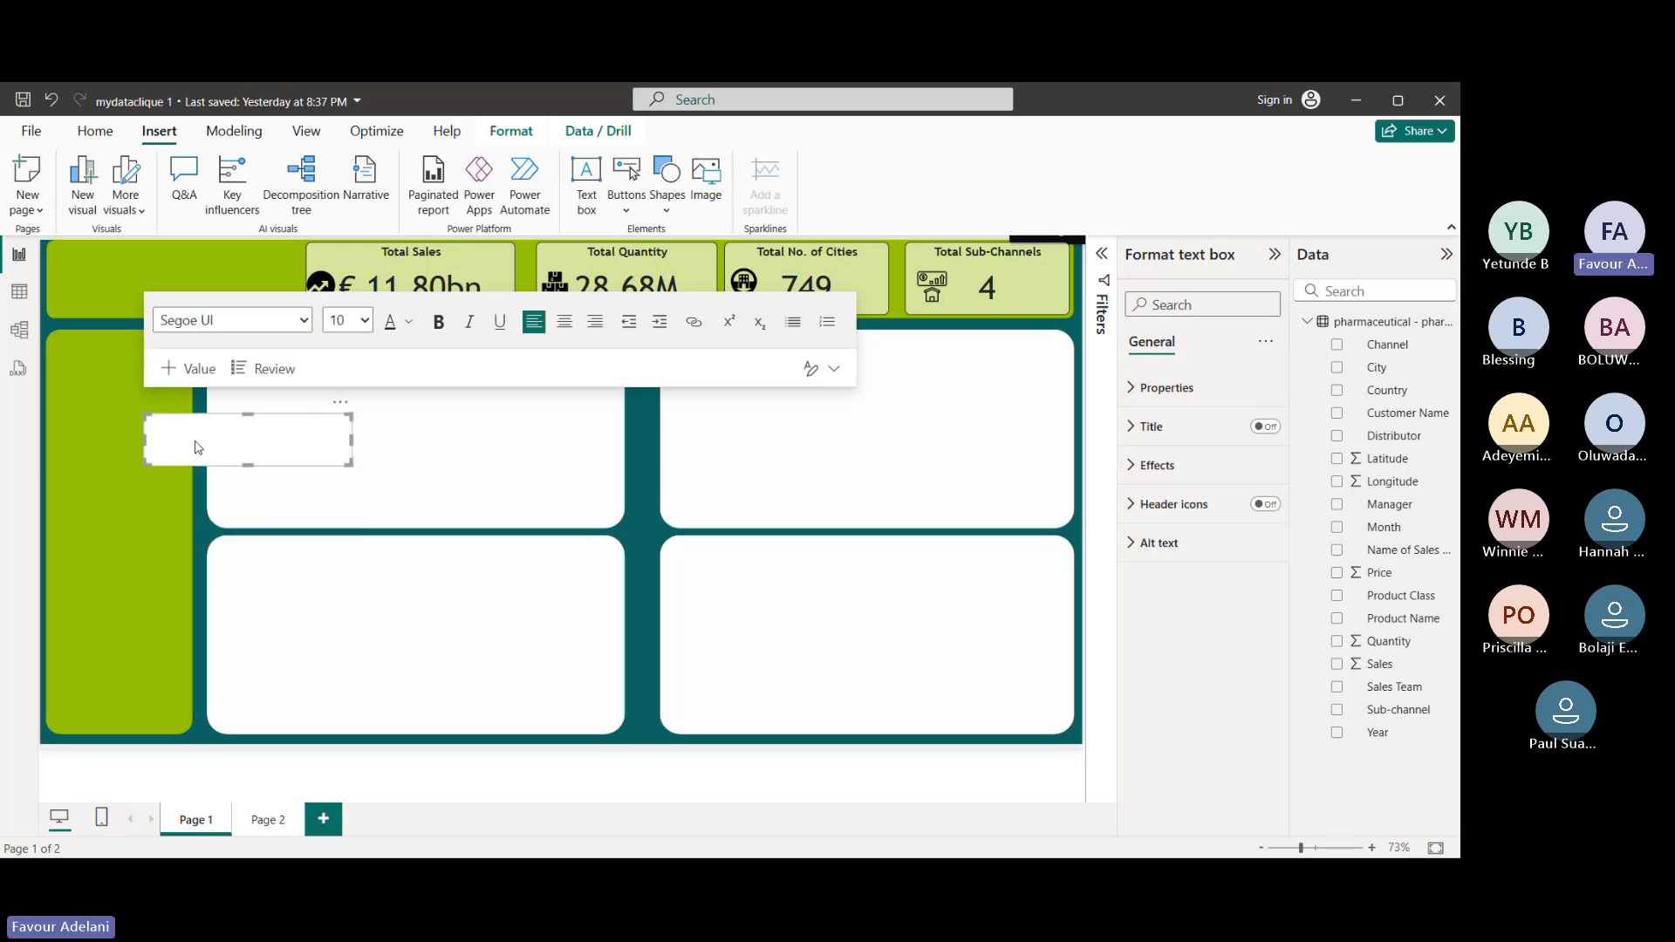
type("Pha")
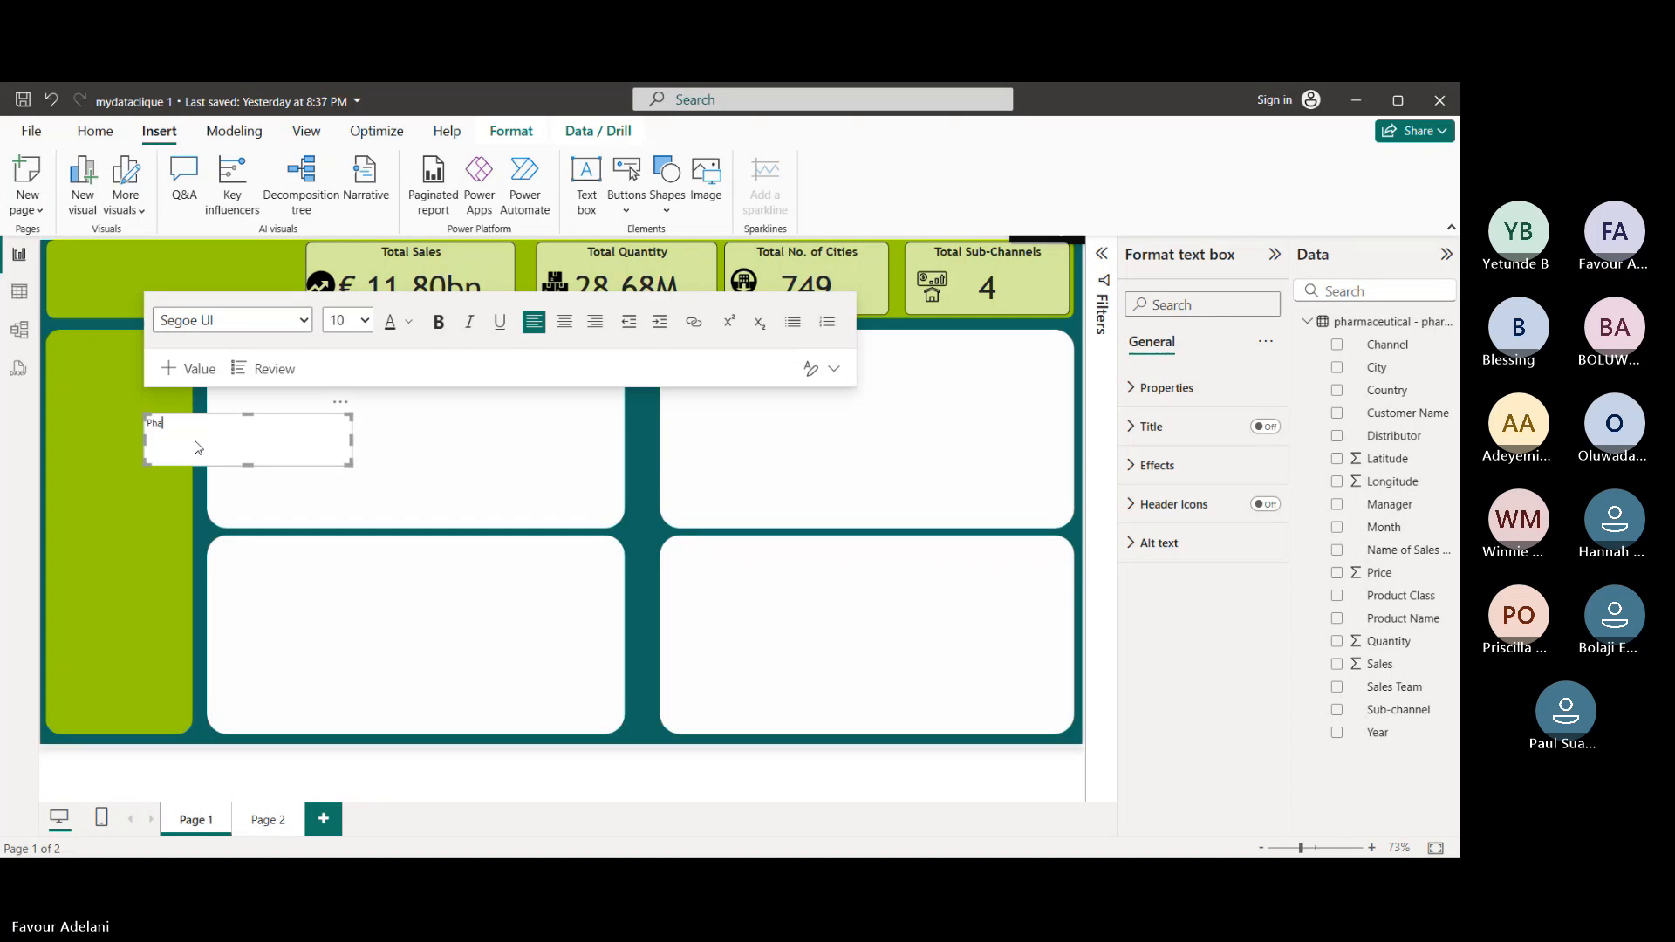
type("rmace")
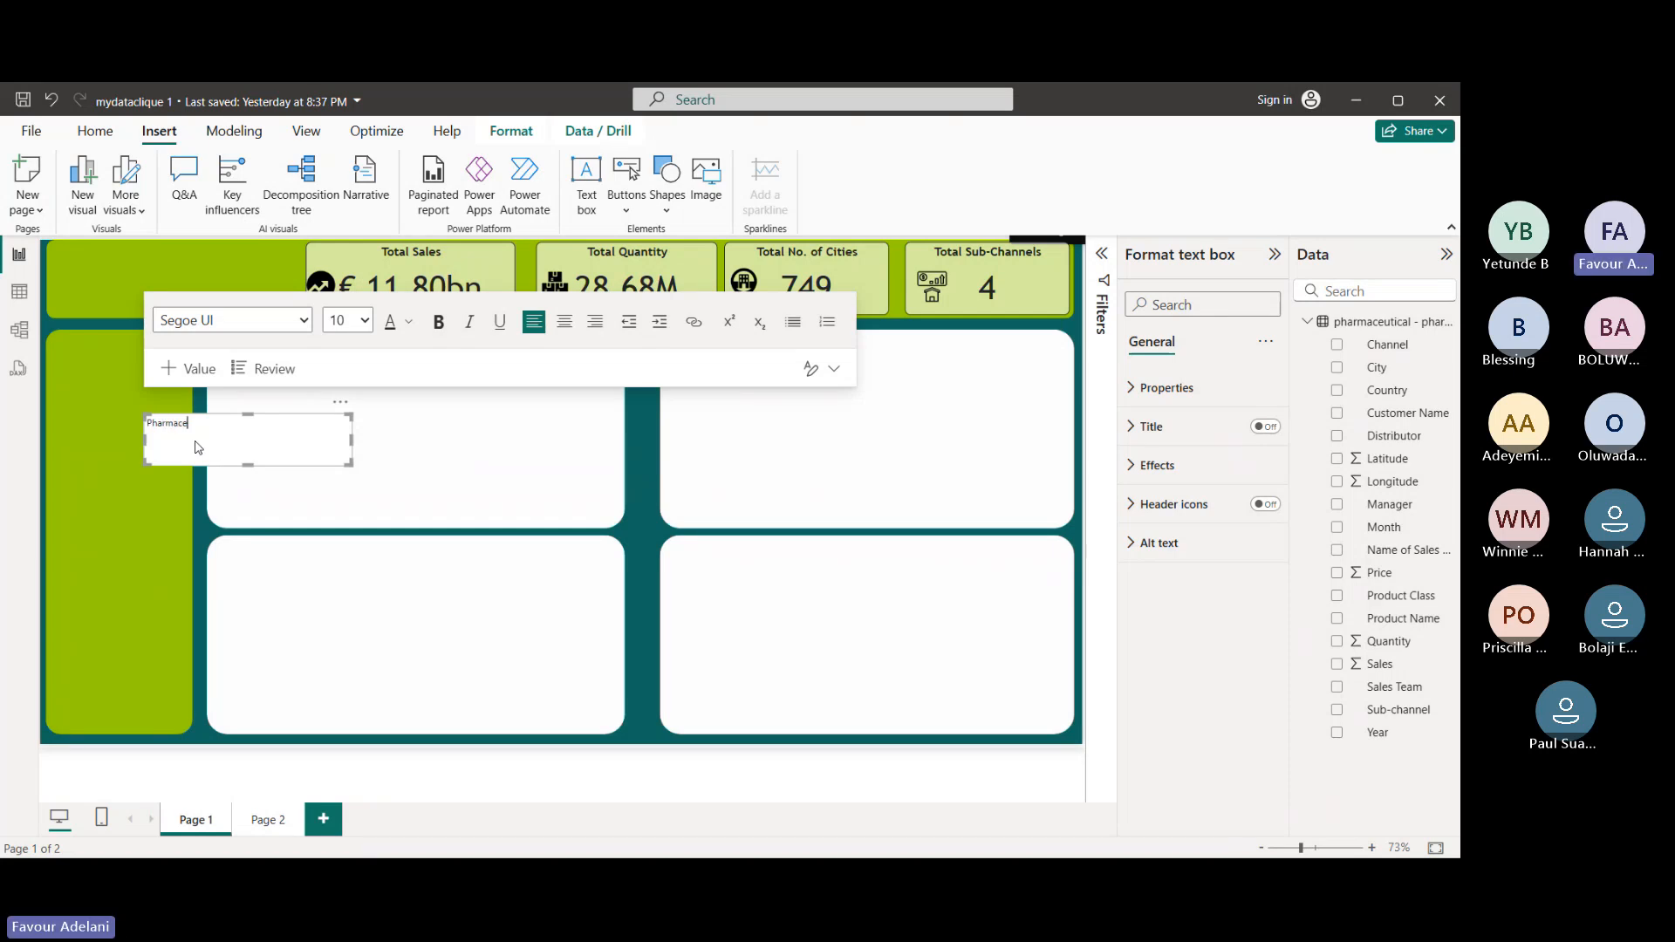
type("utical")
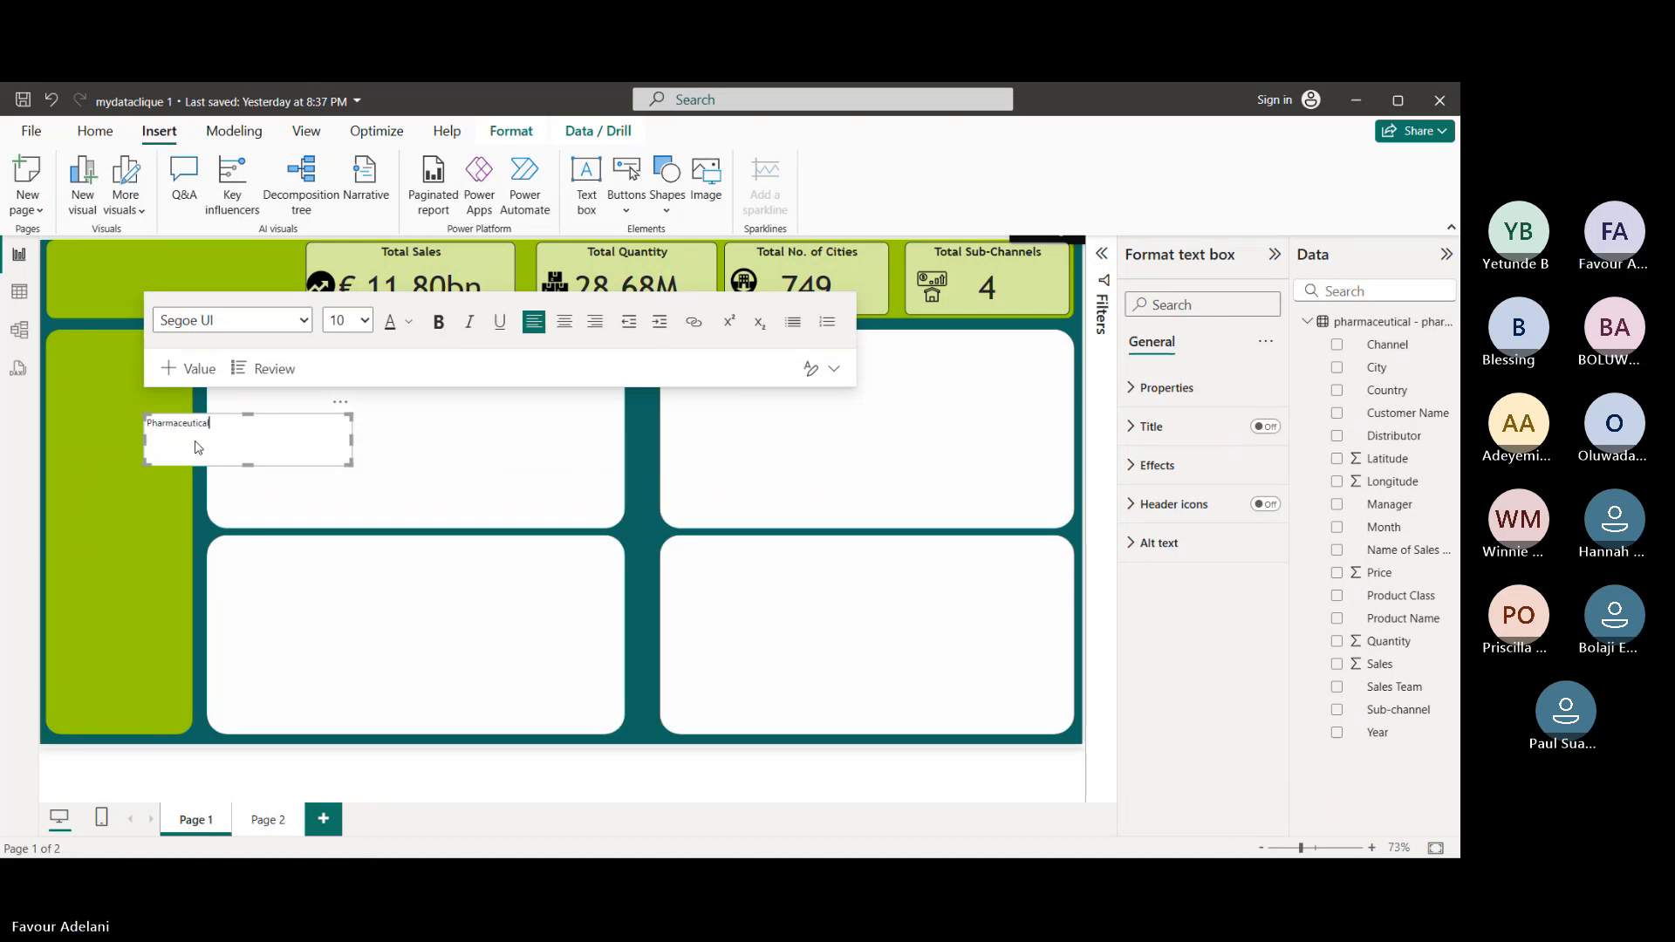
type(" Report")
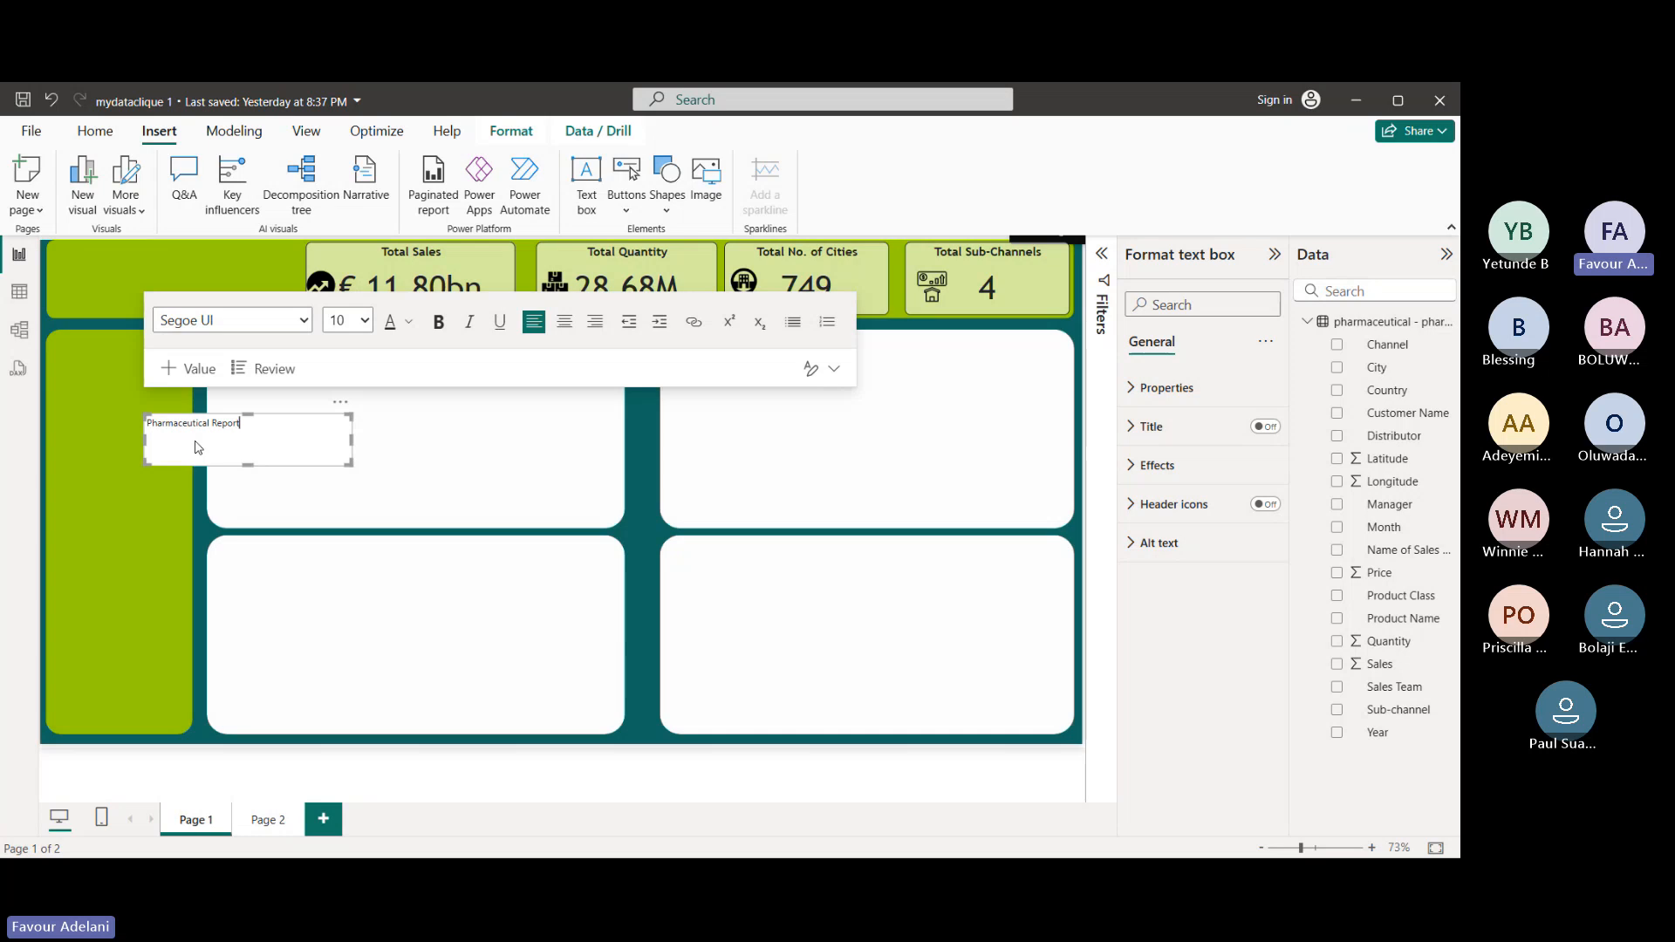
key("ctrl+a")
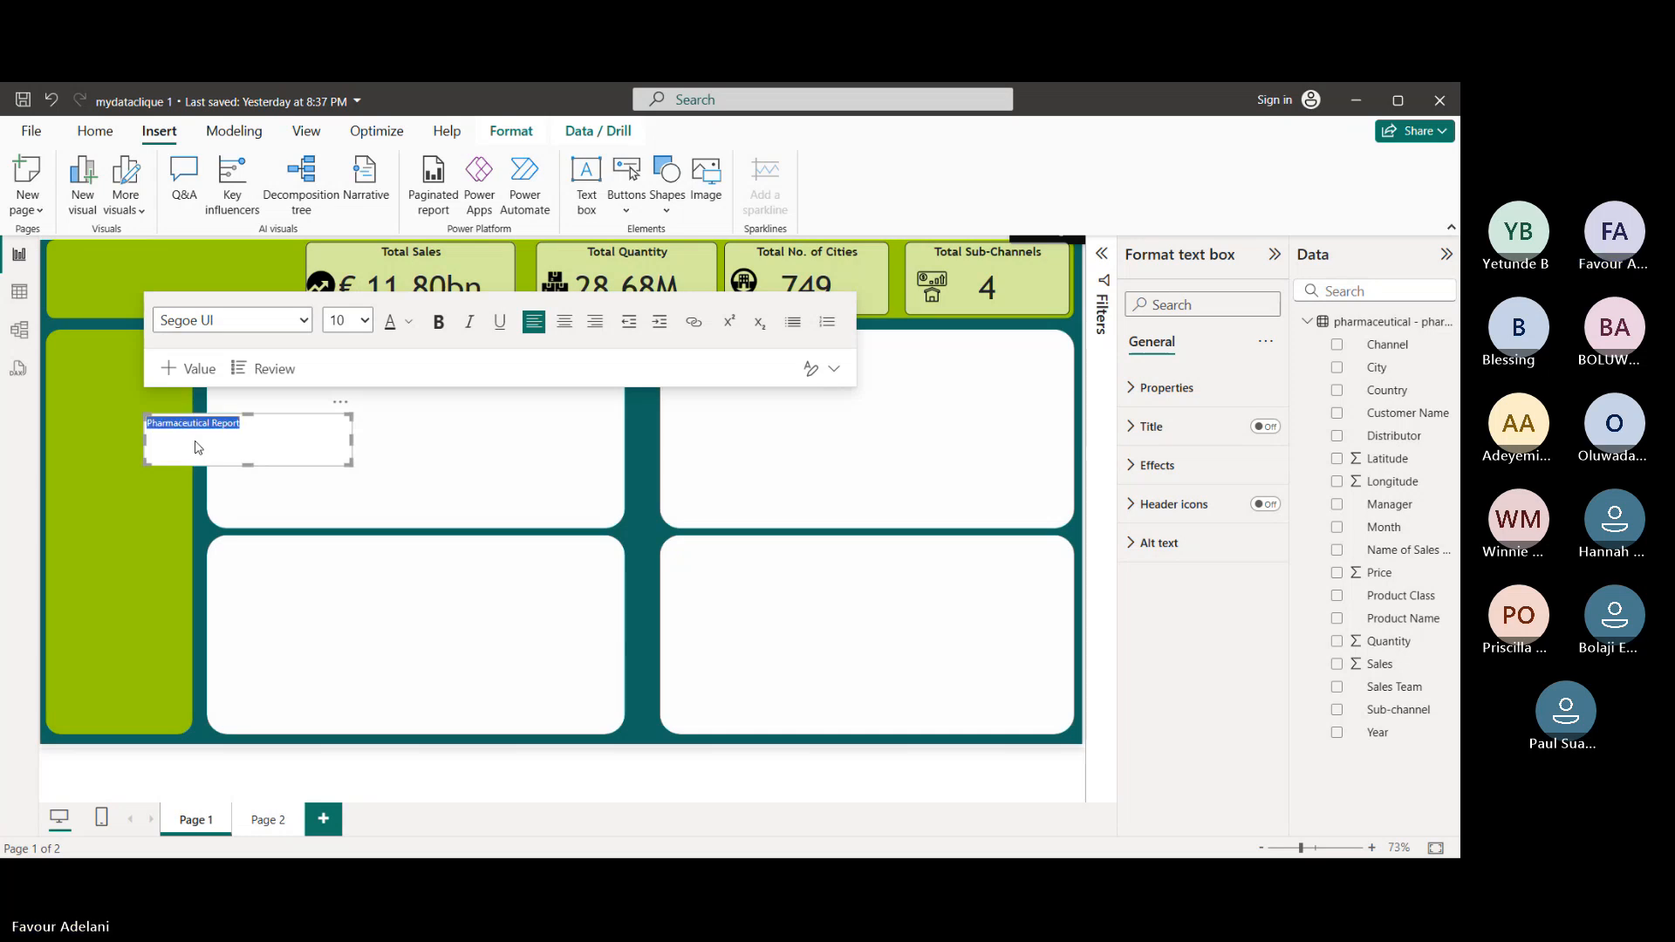
- Set the "Pharmaceutical Report" title text to the Trebuchet MS font at size 16
left_click(282, 444)
key("ctrl+a")
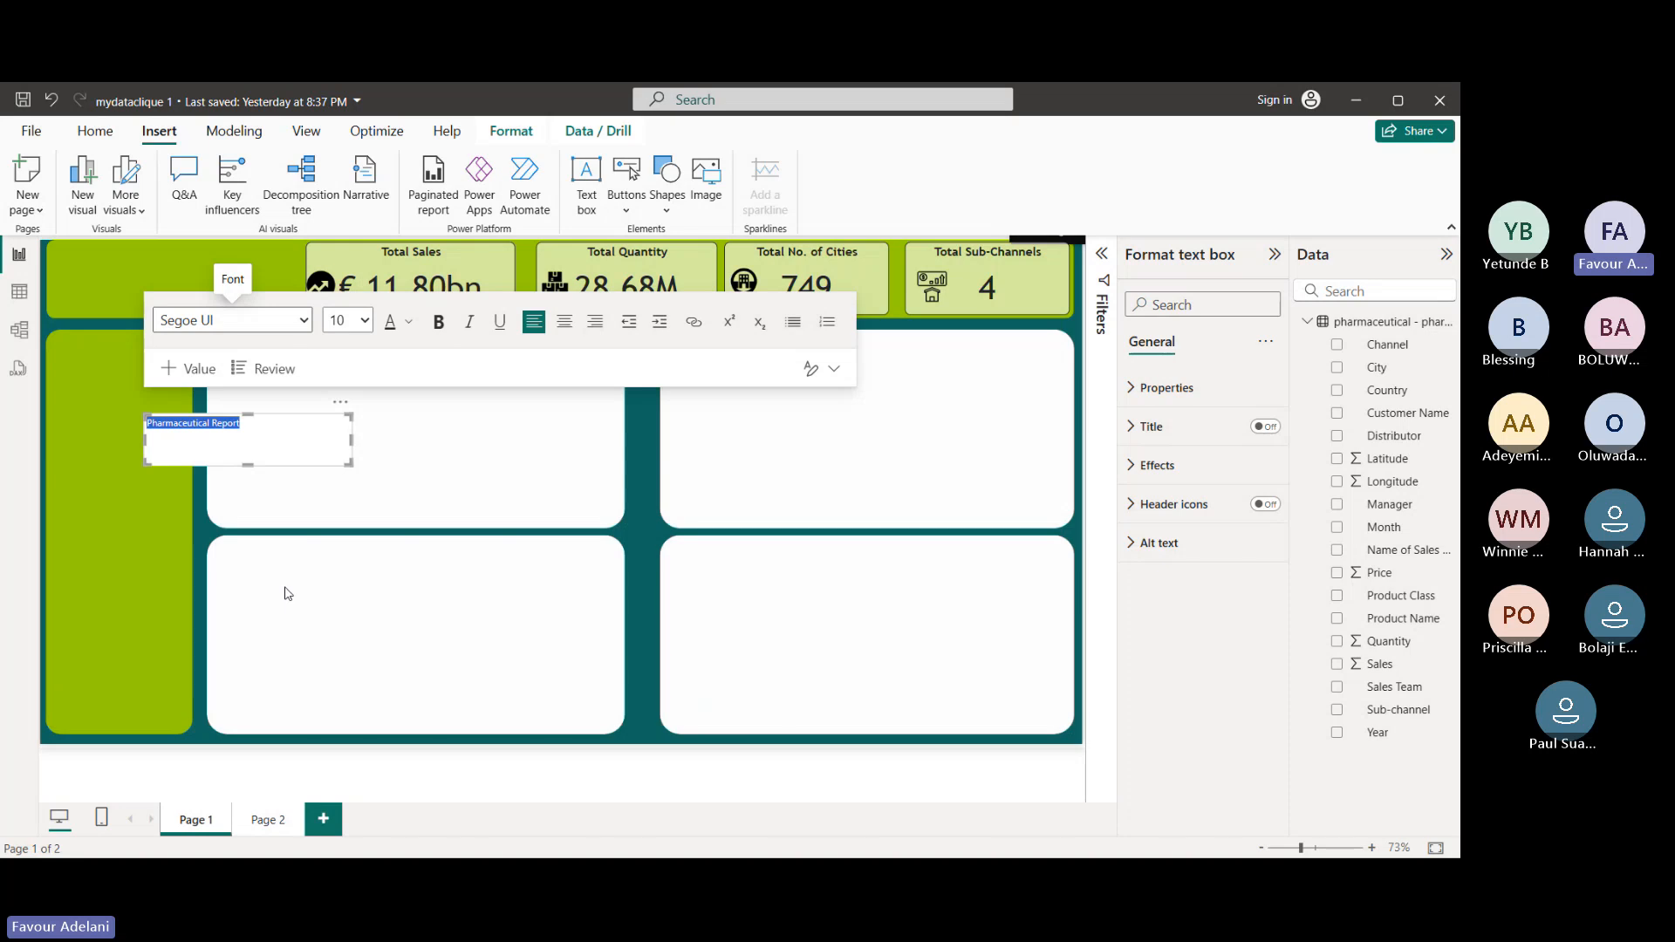
left_click(203, 800)
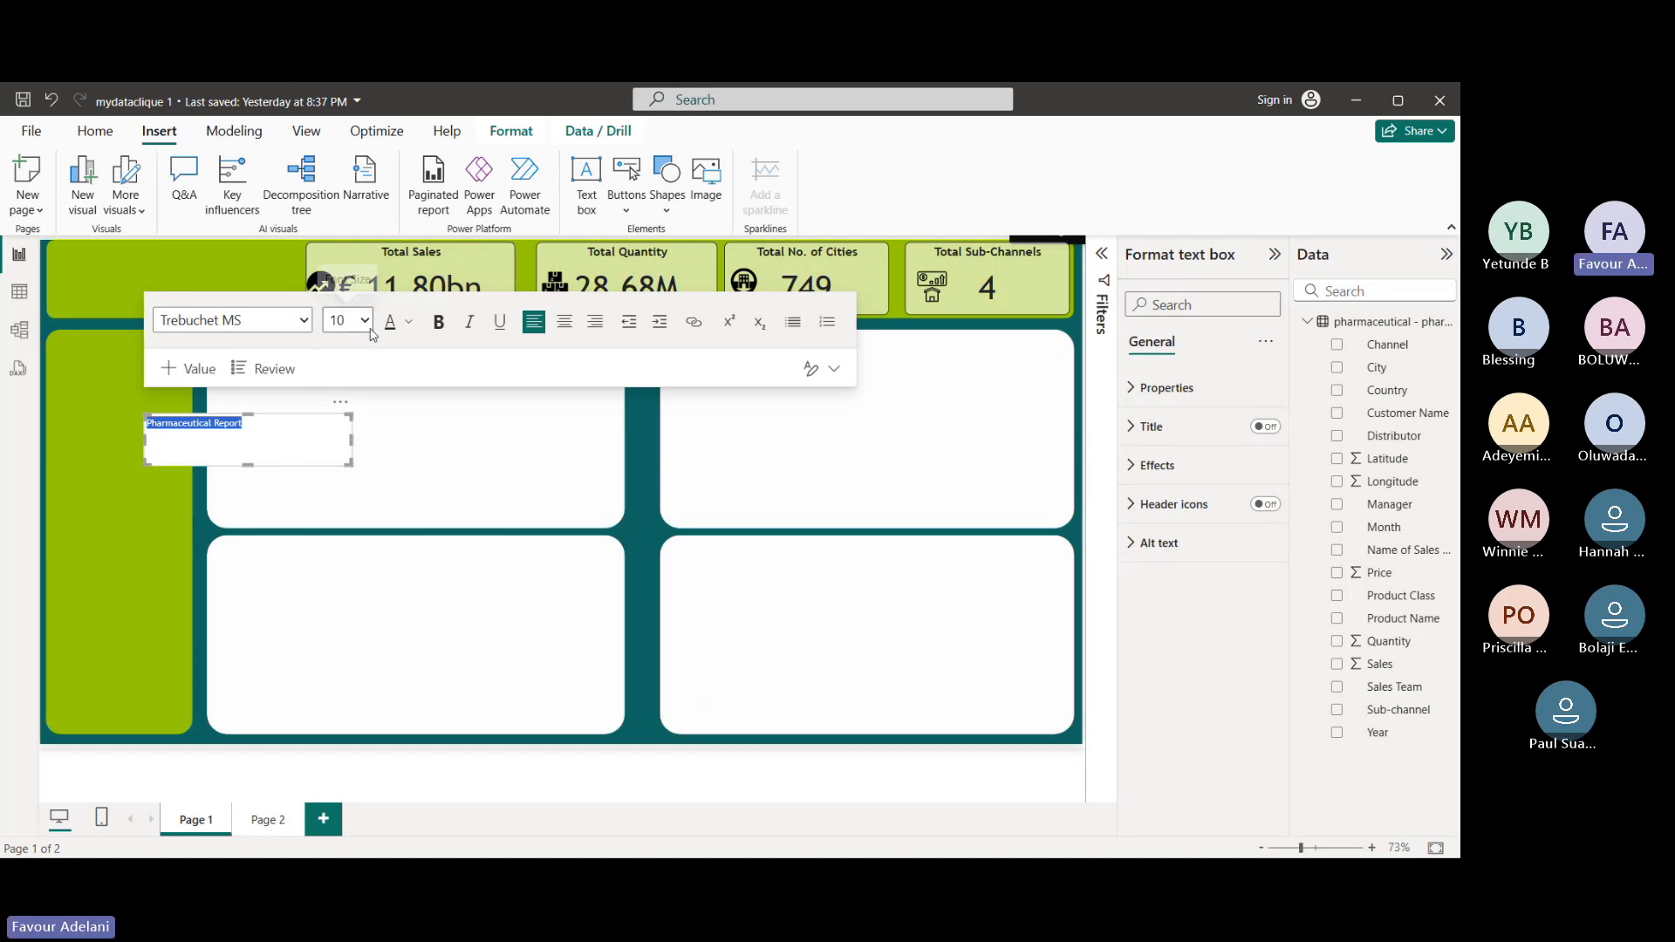
left_click(345, 532)
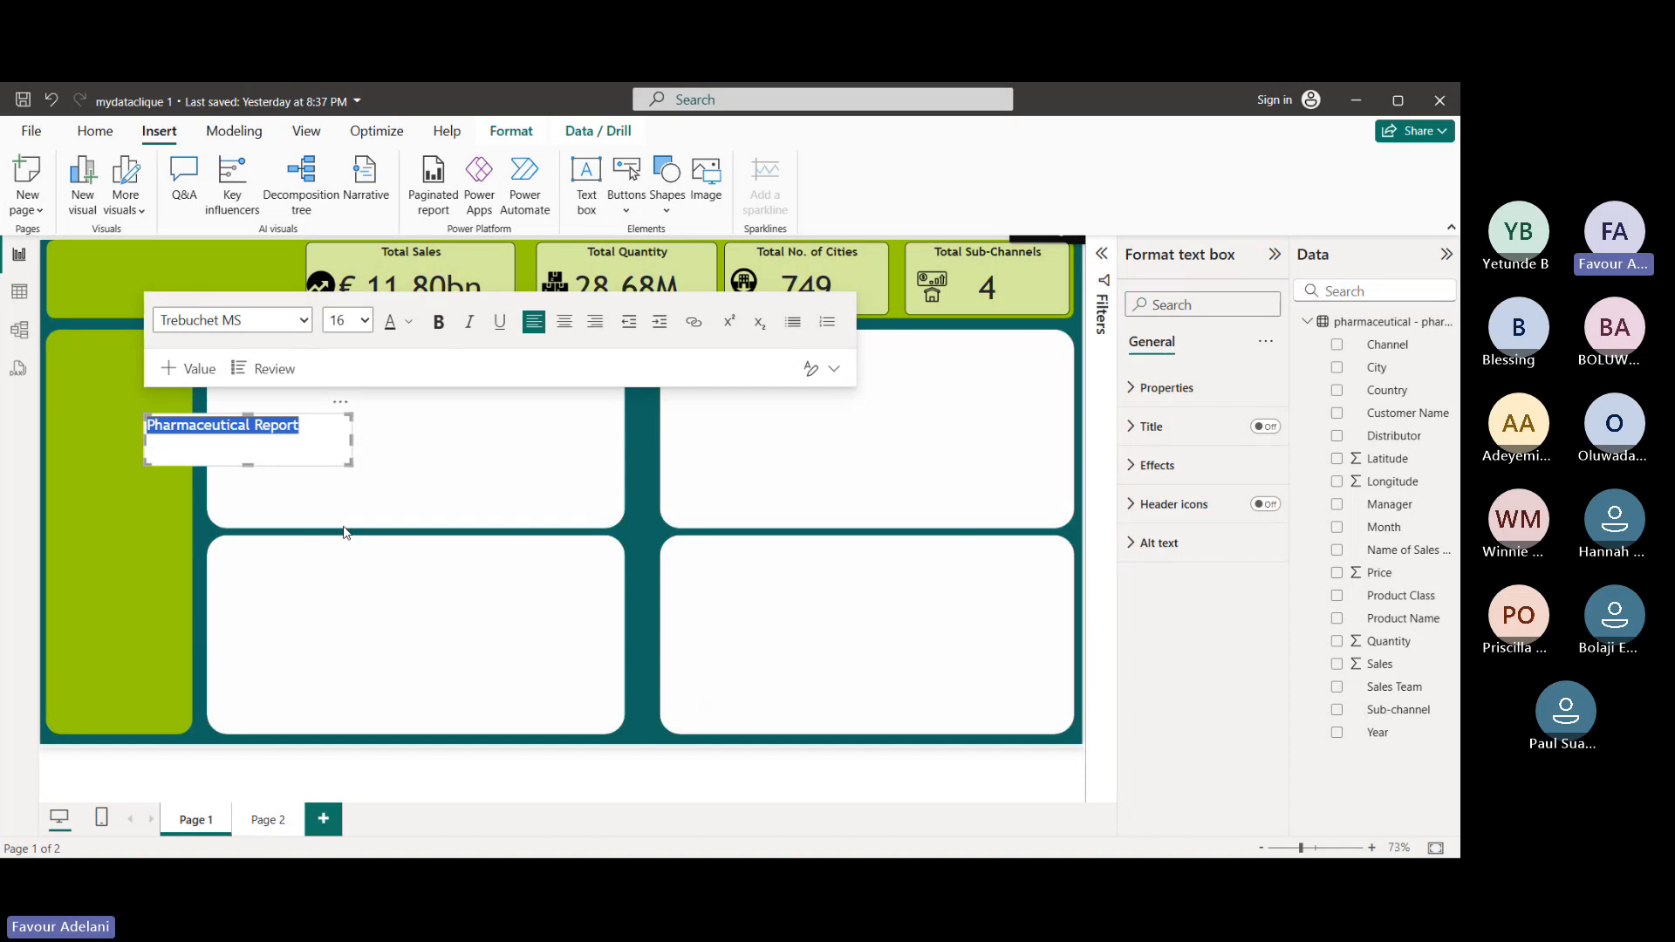
- Set the font color of the whole "Pharmaceutical Report" title to black
left_click(414, 332)
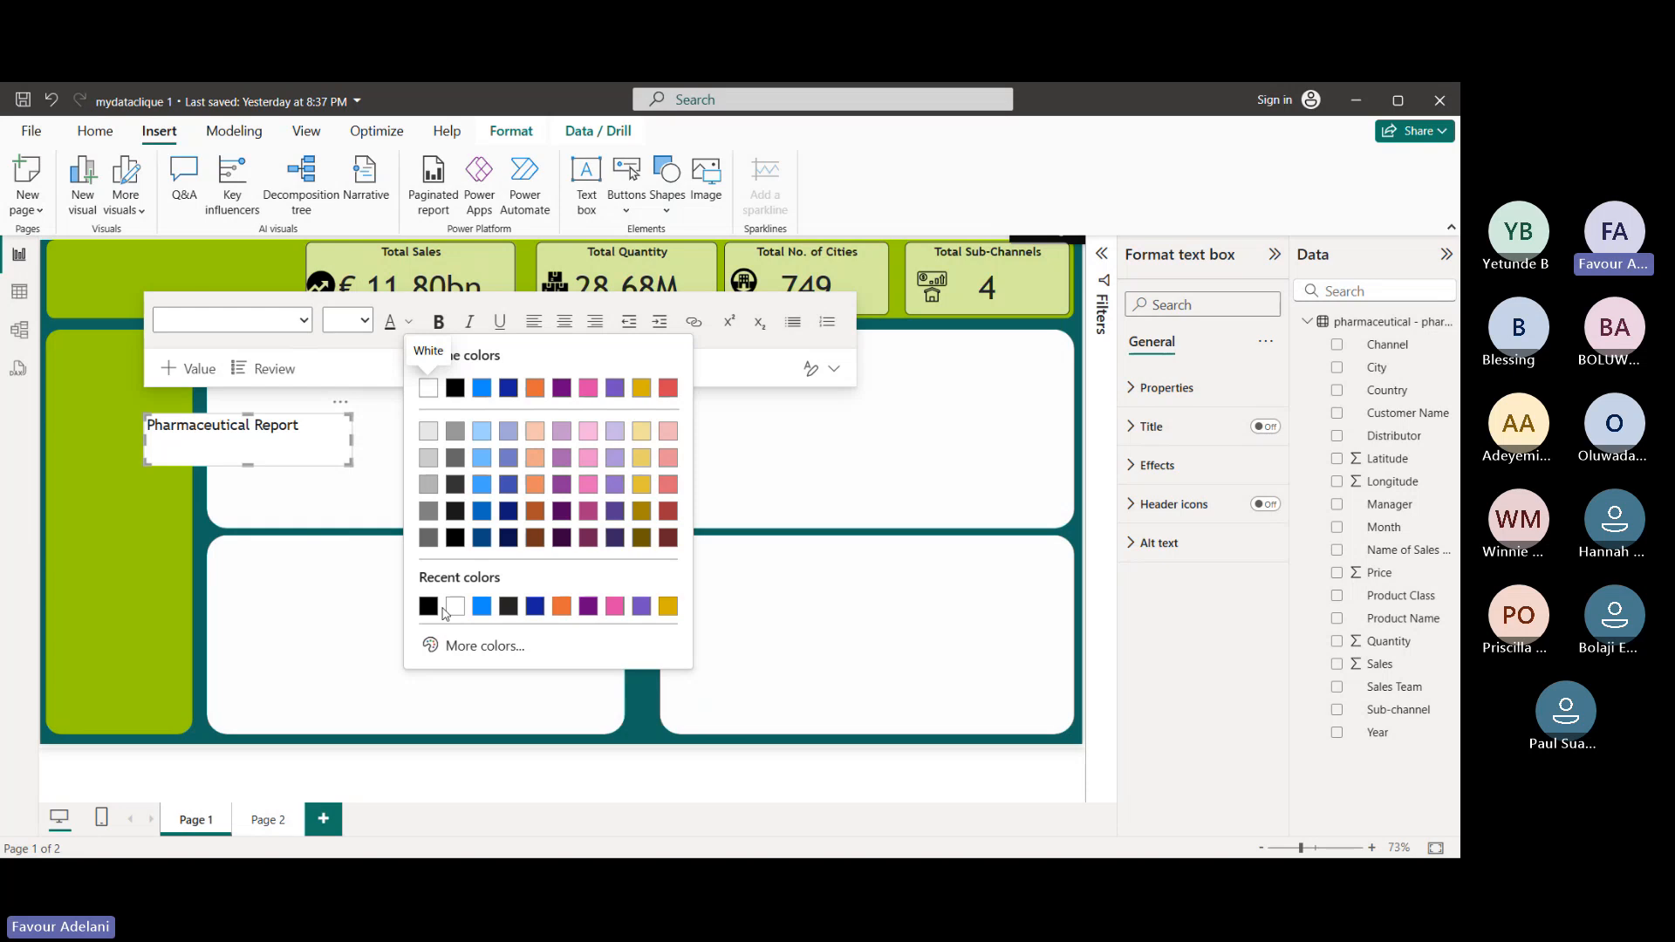
left_click(300, 423)
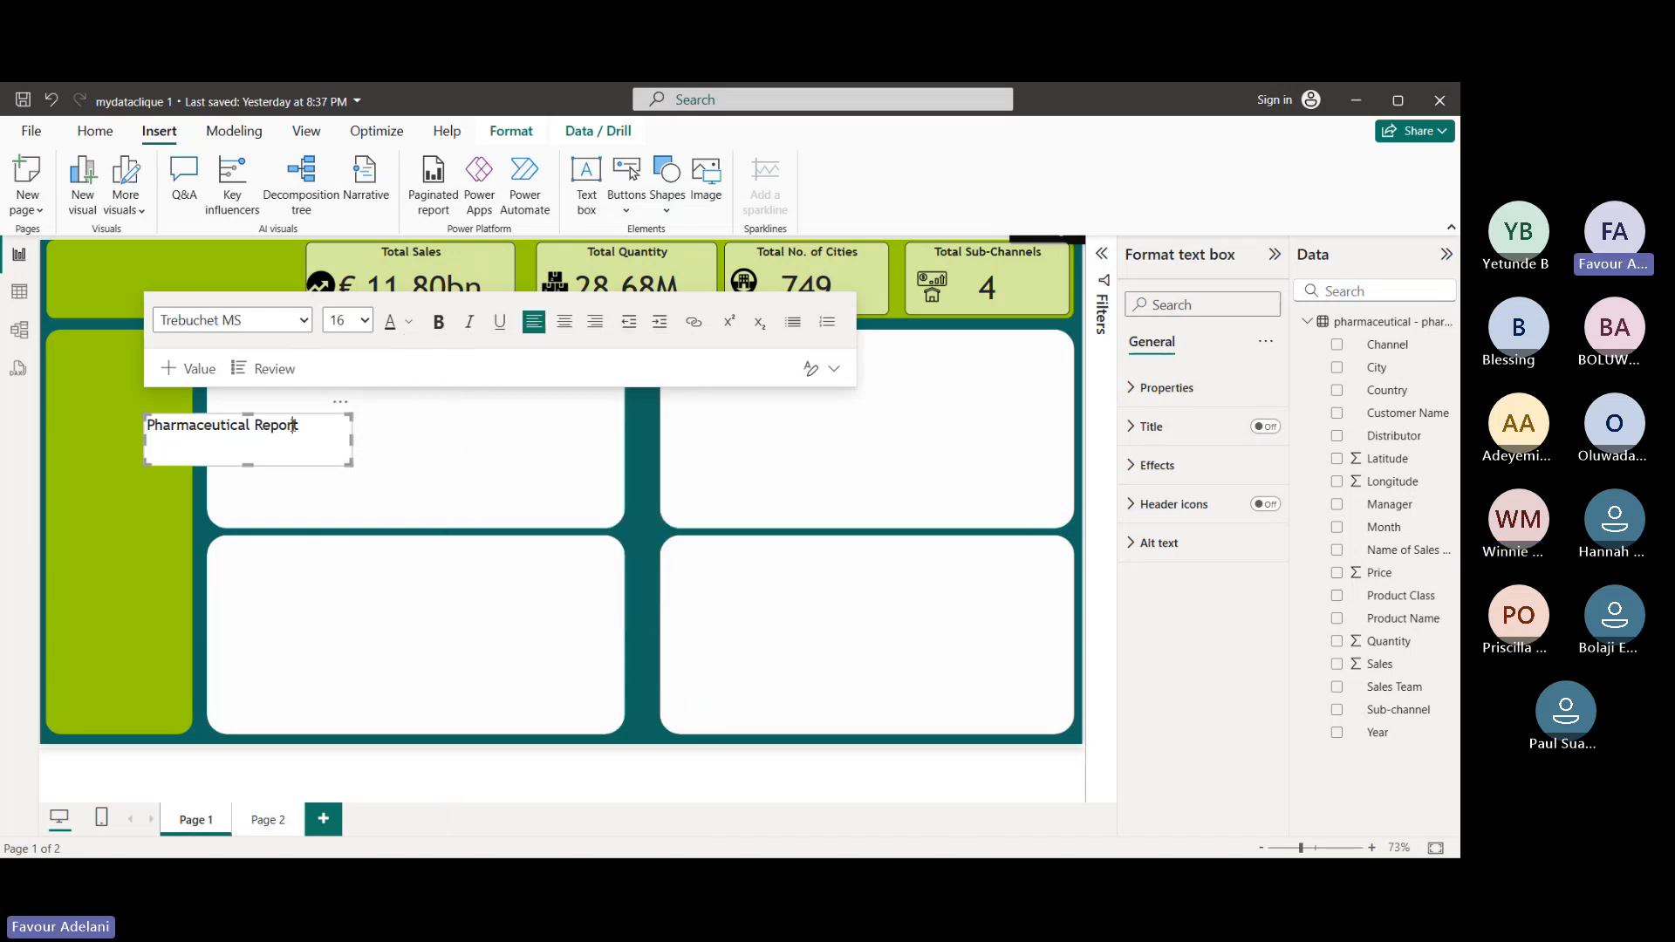
key("ctrl+a")
left_click(409, 322)
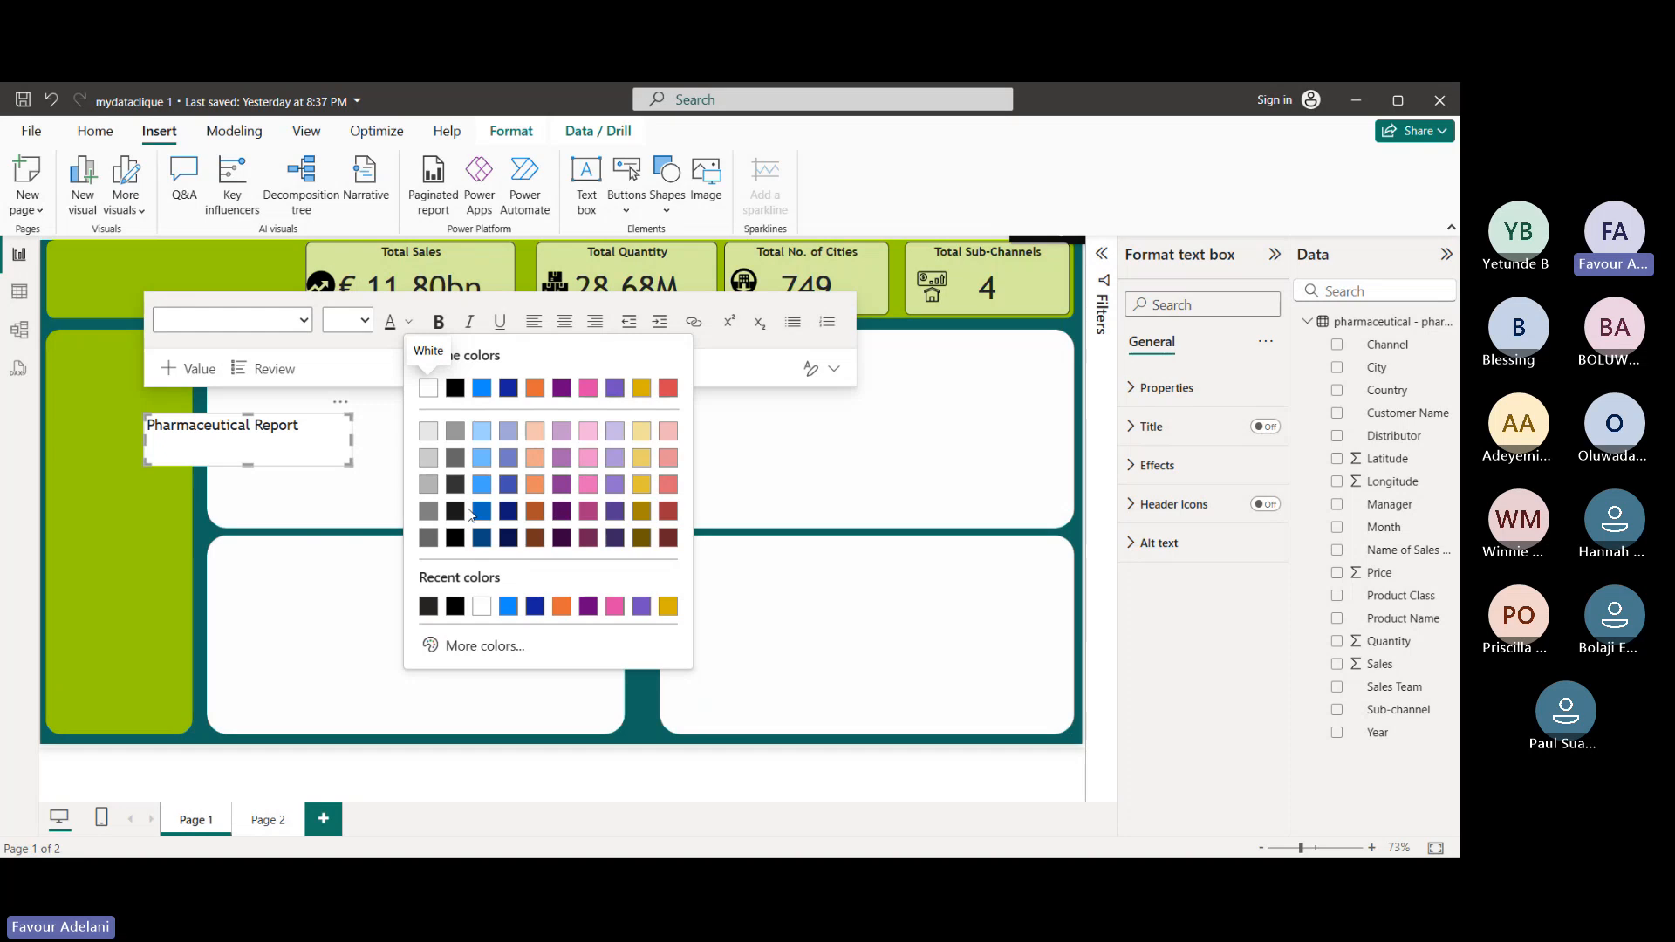
left_click(454, 606)
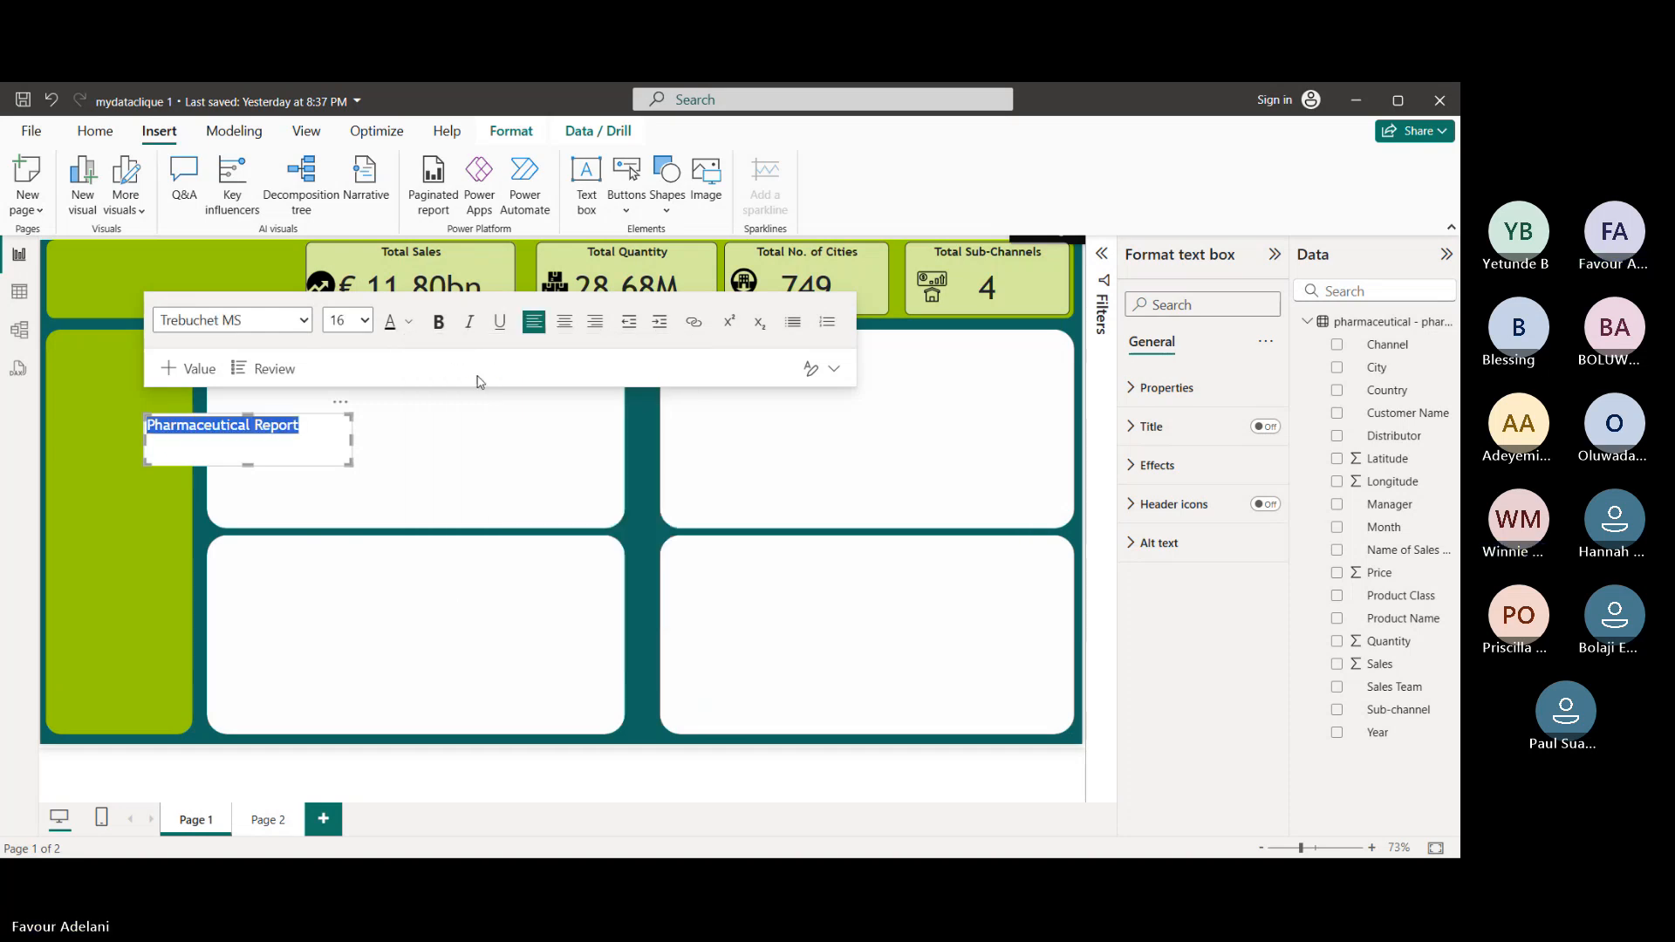
- Make the title text bold, trying italic and underline and removing both again
left_click(439, 322)
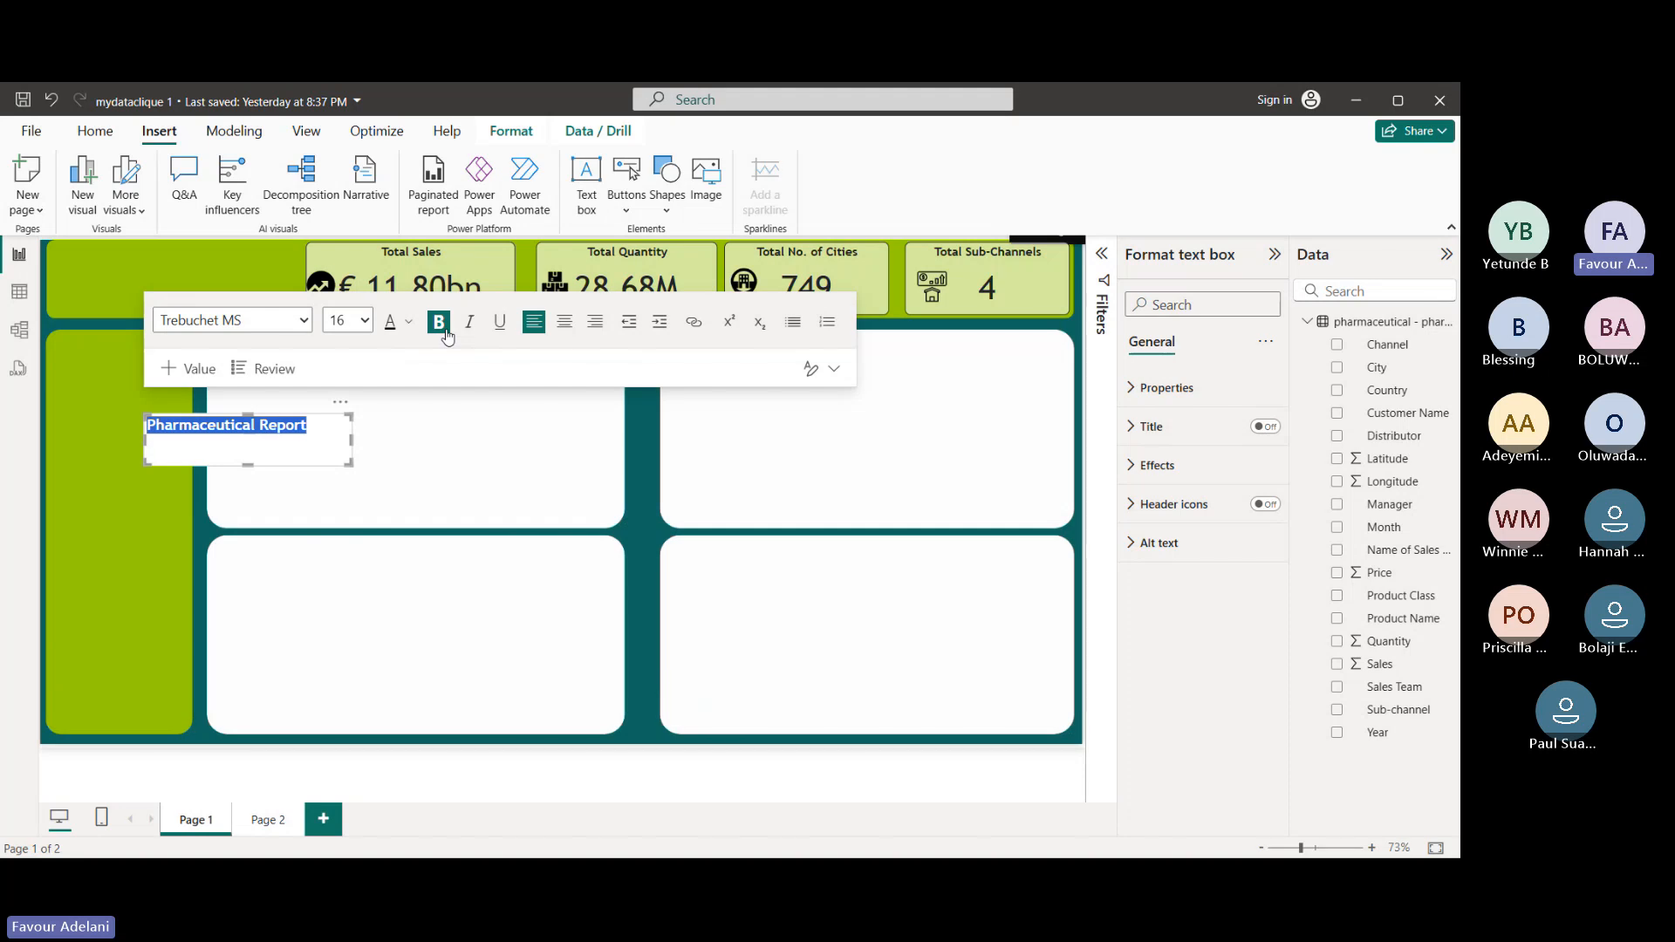
left_click(472, 334)
left_click(476, 338)
left_click(497, 335)
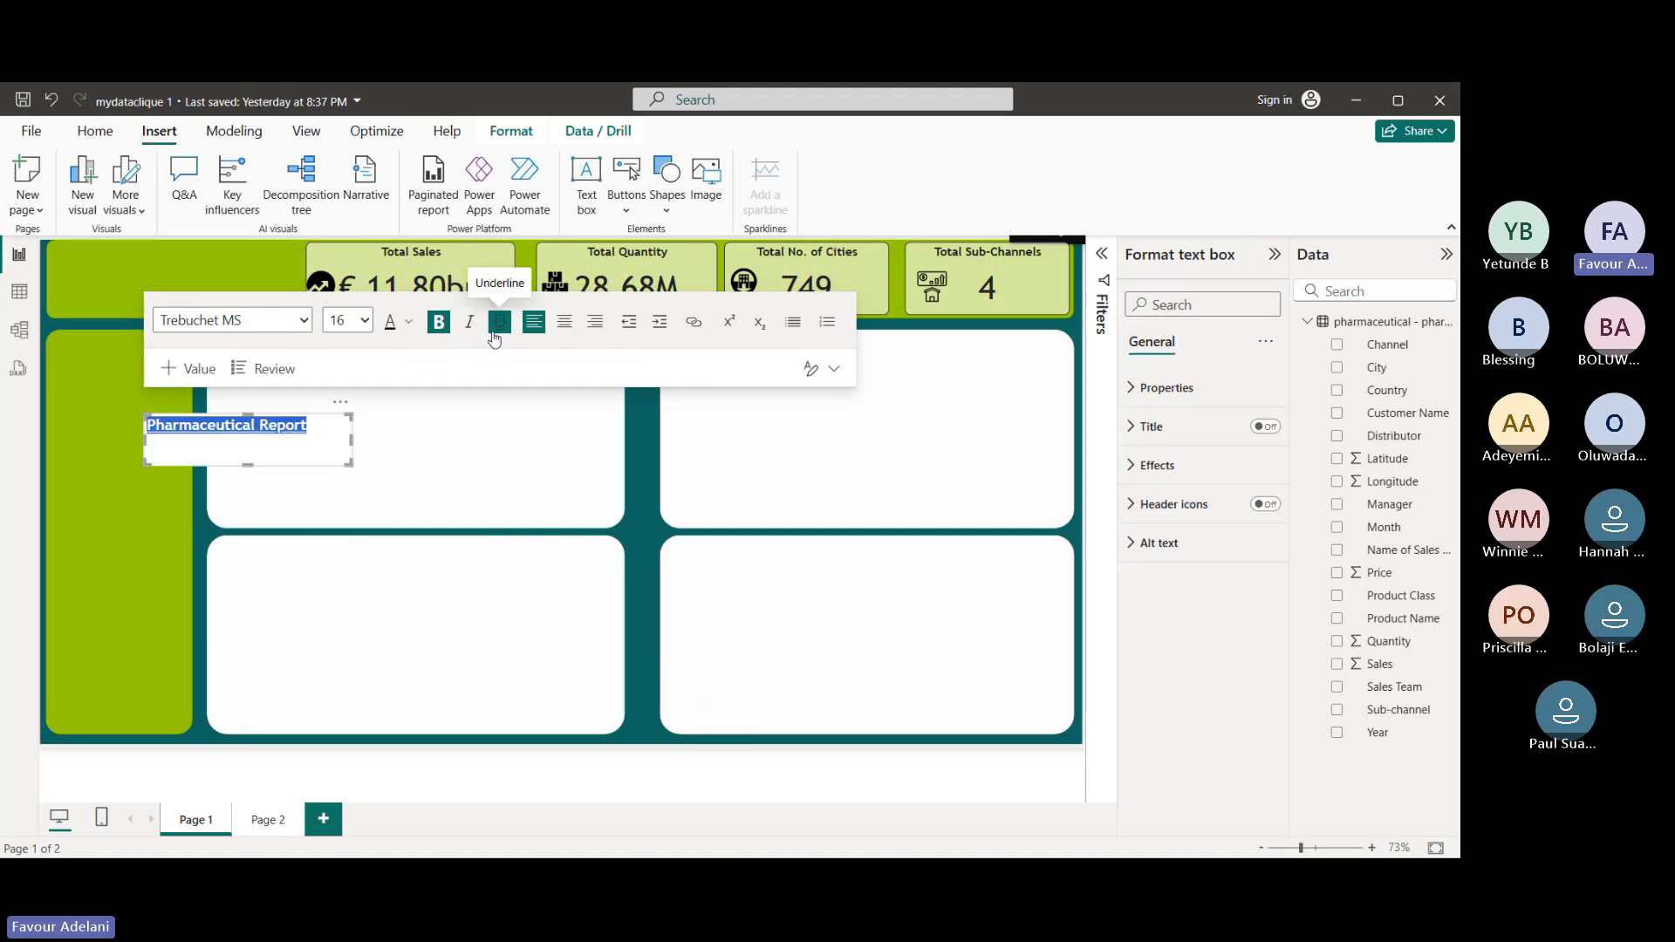
left_click(496, 337)
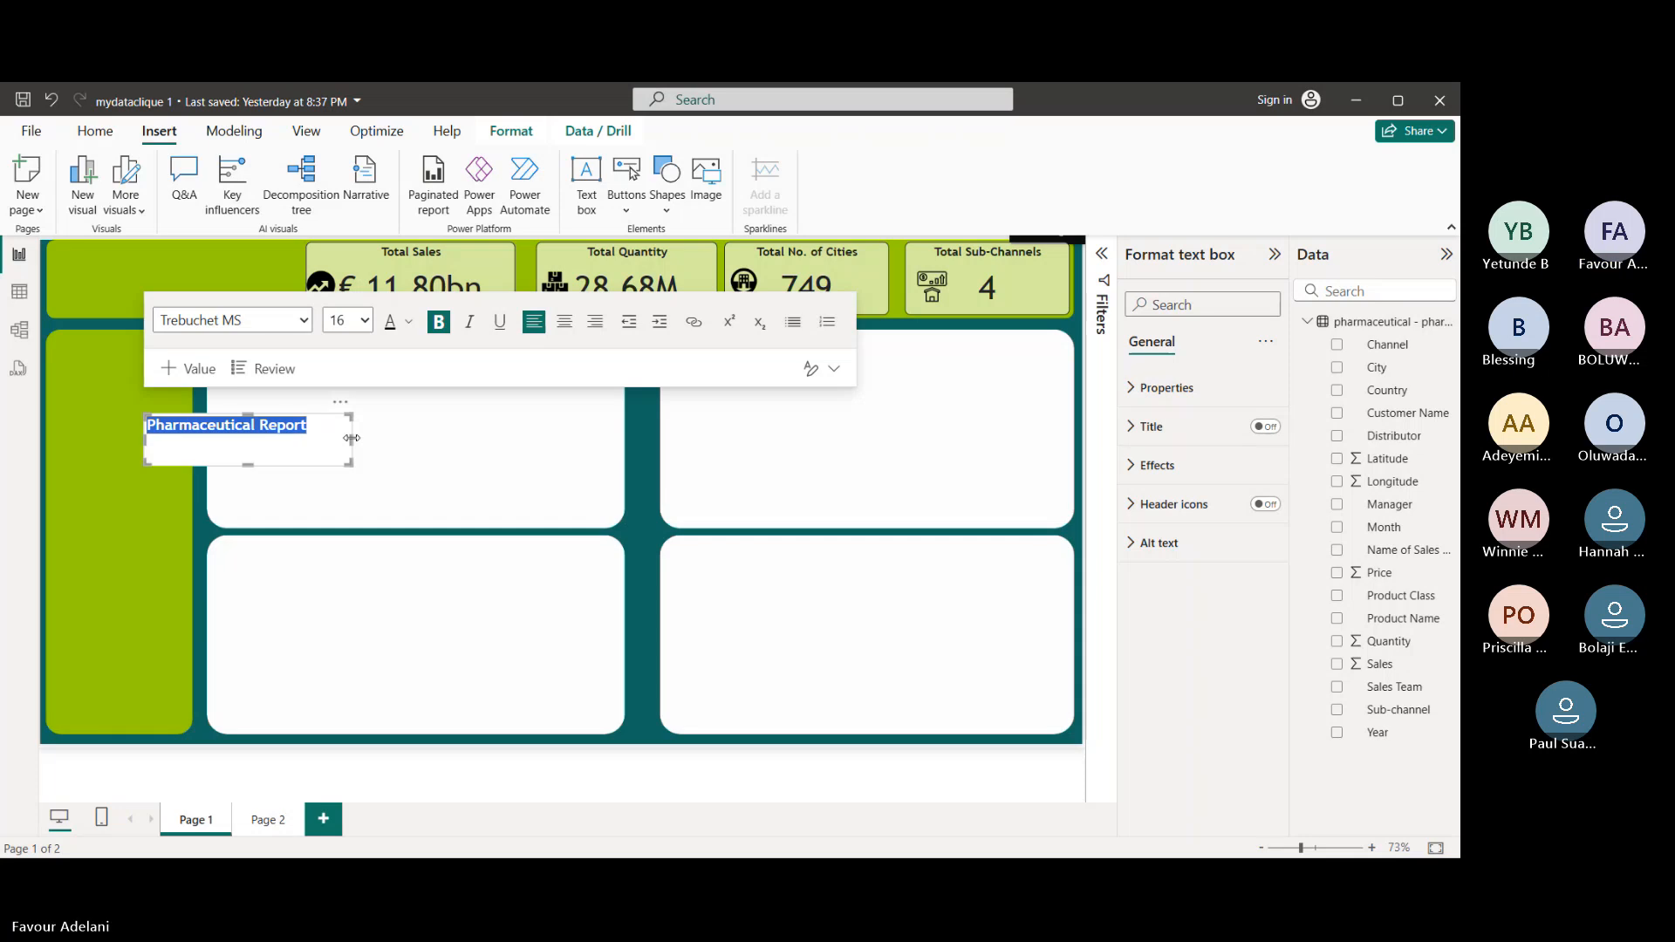
- Narrow the title text box to fit its text and move it into the green header band before the Total Sales card
mouse_move(351, 438)
left_mouse_down()
mouse_move(281, 440)
mouse_move(322, 442)
left_mouse_up()
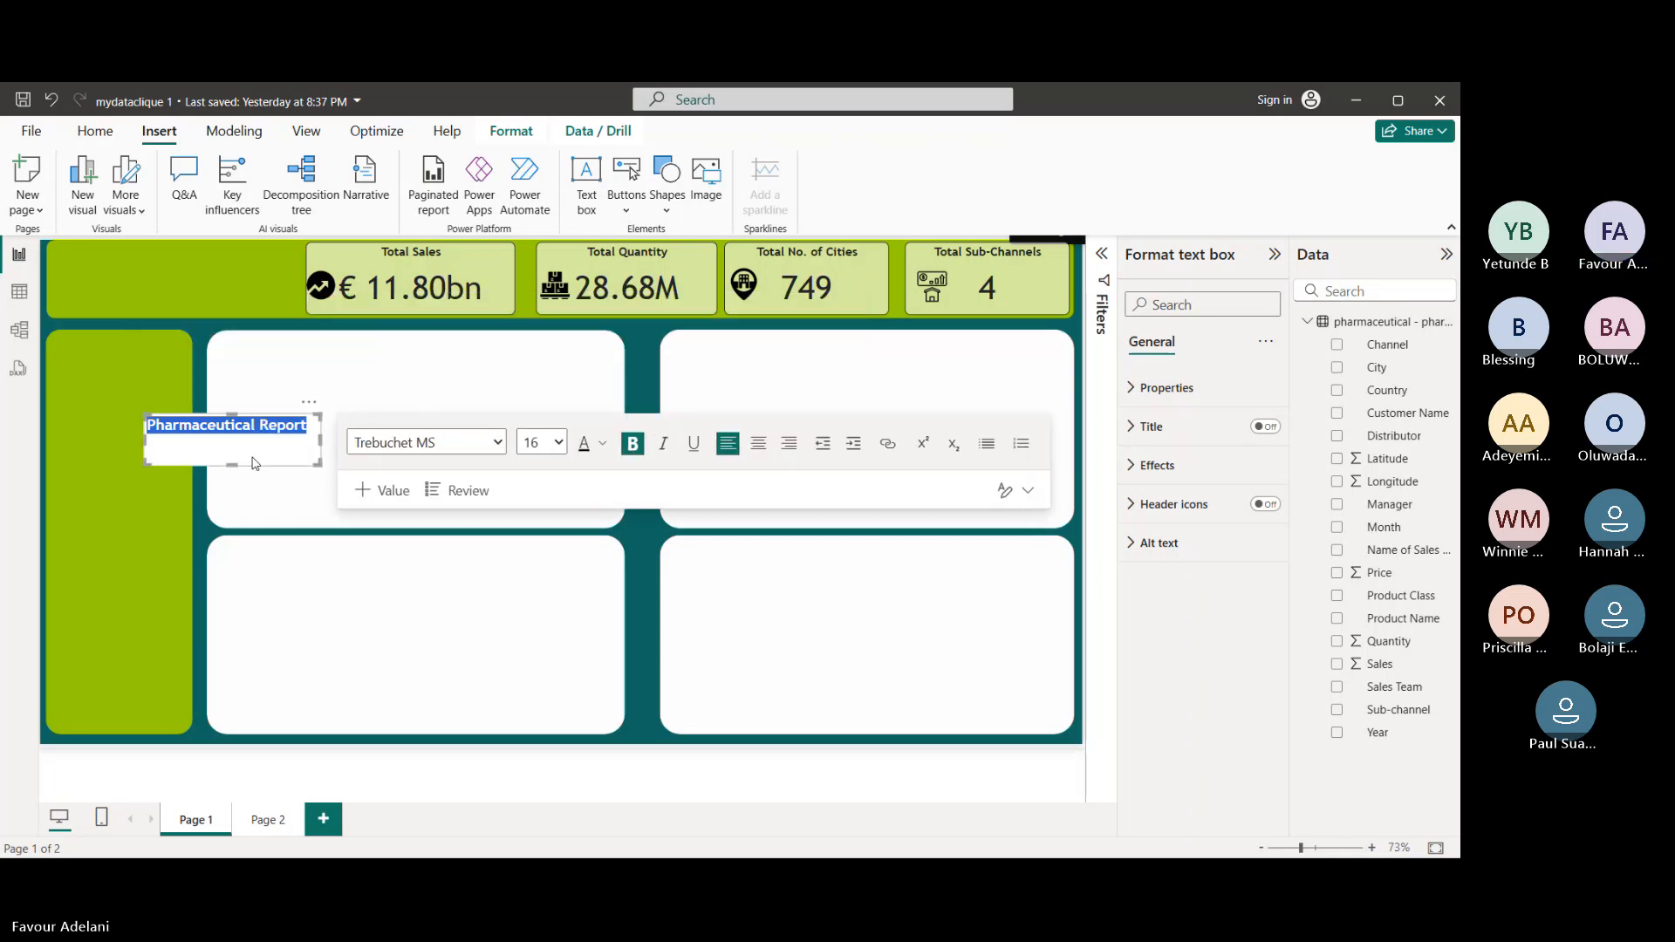
left_click_drag(255, 463, 277, 244)
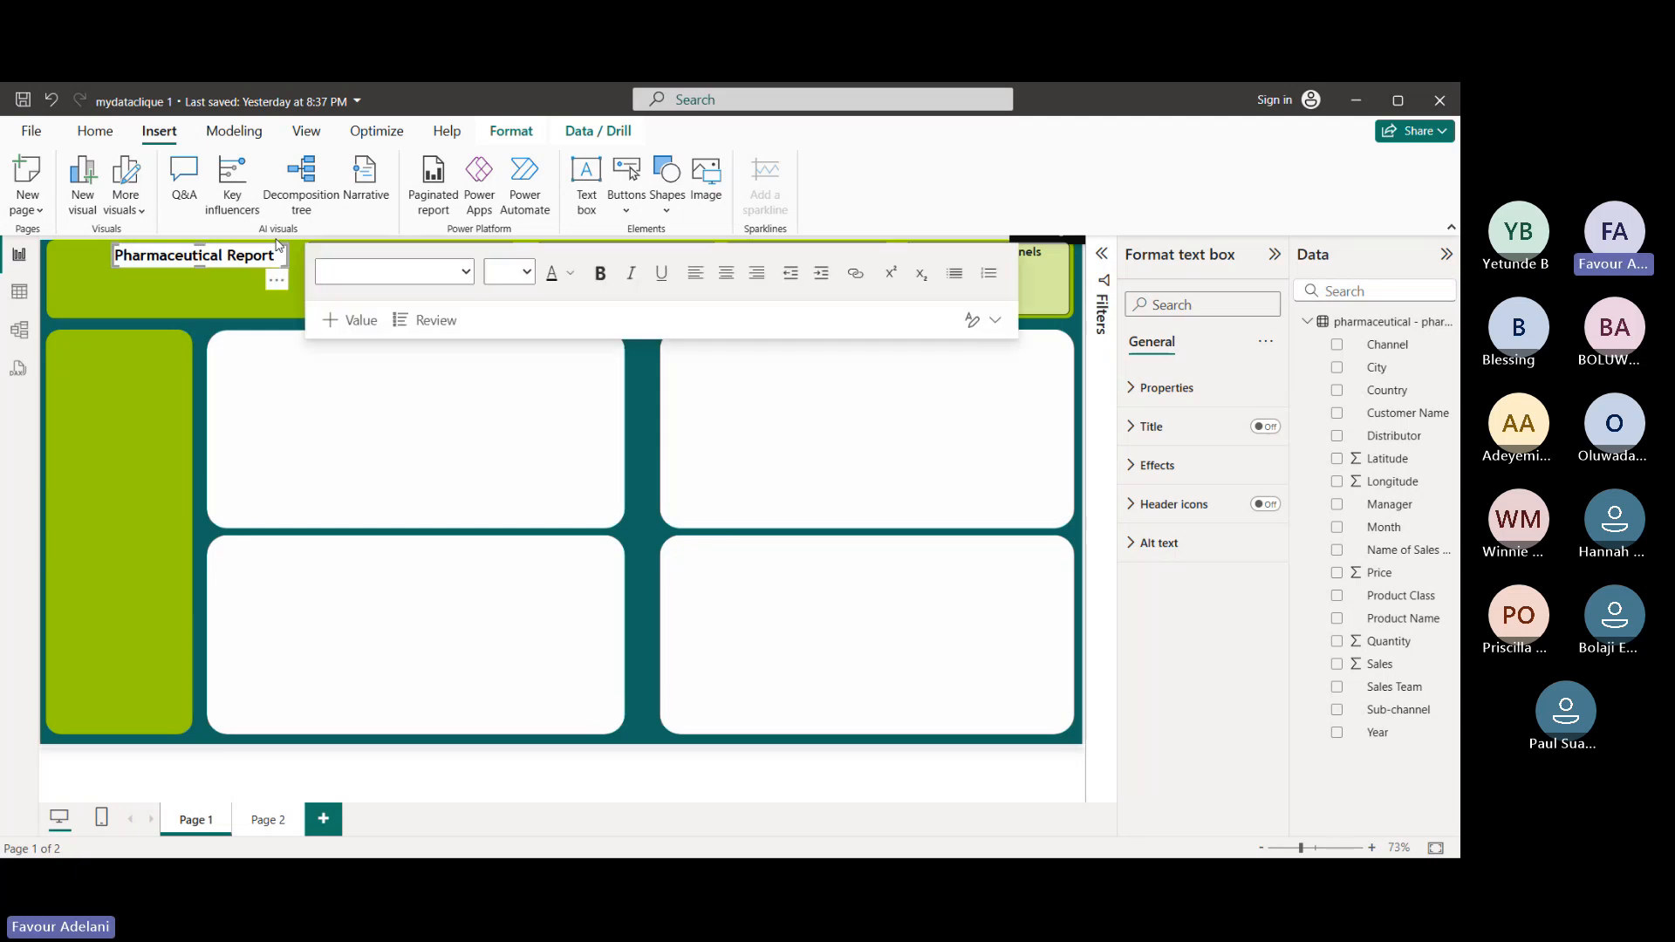
left_click(271, 306)
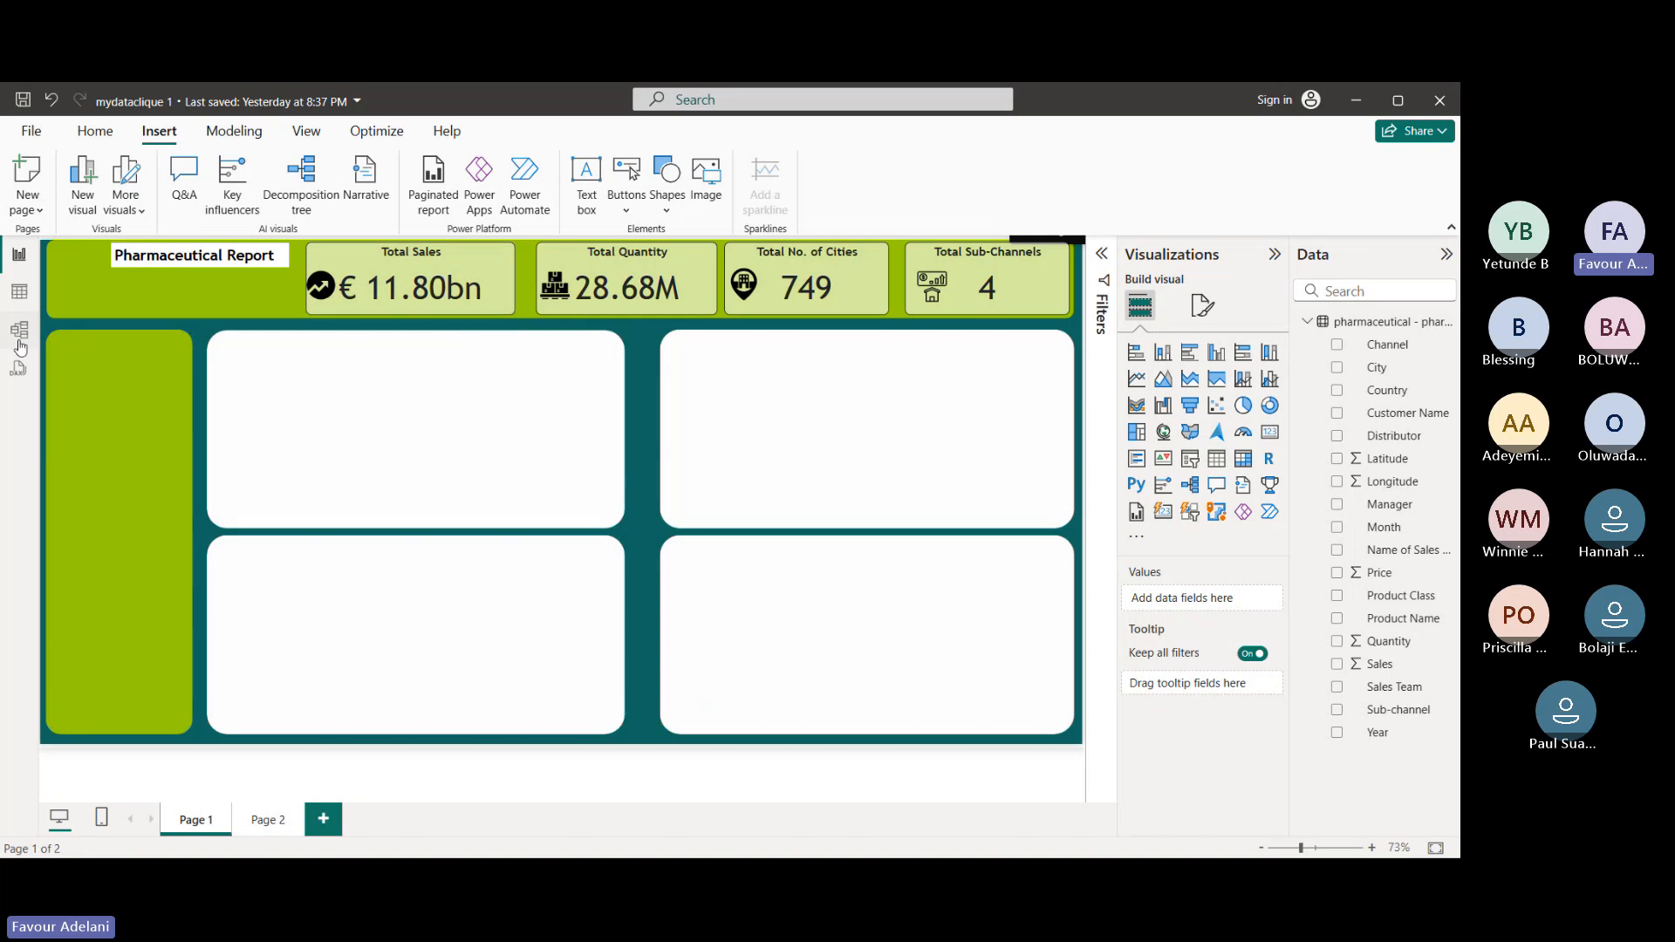
- Turn off the background of the "Pharmaceutical Report" text box
left_click(229, 262)
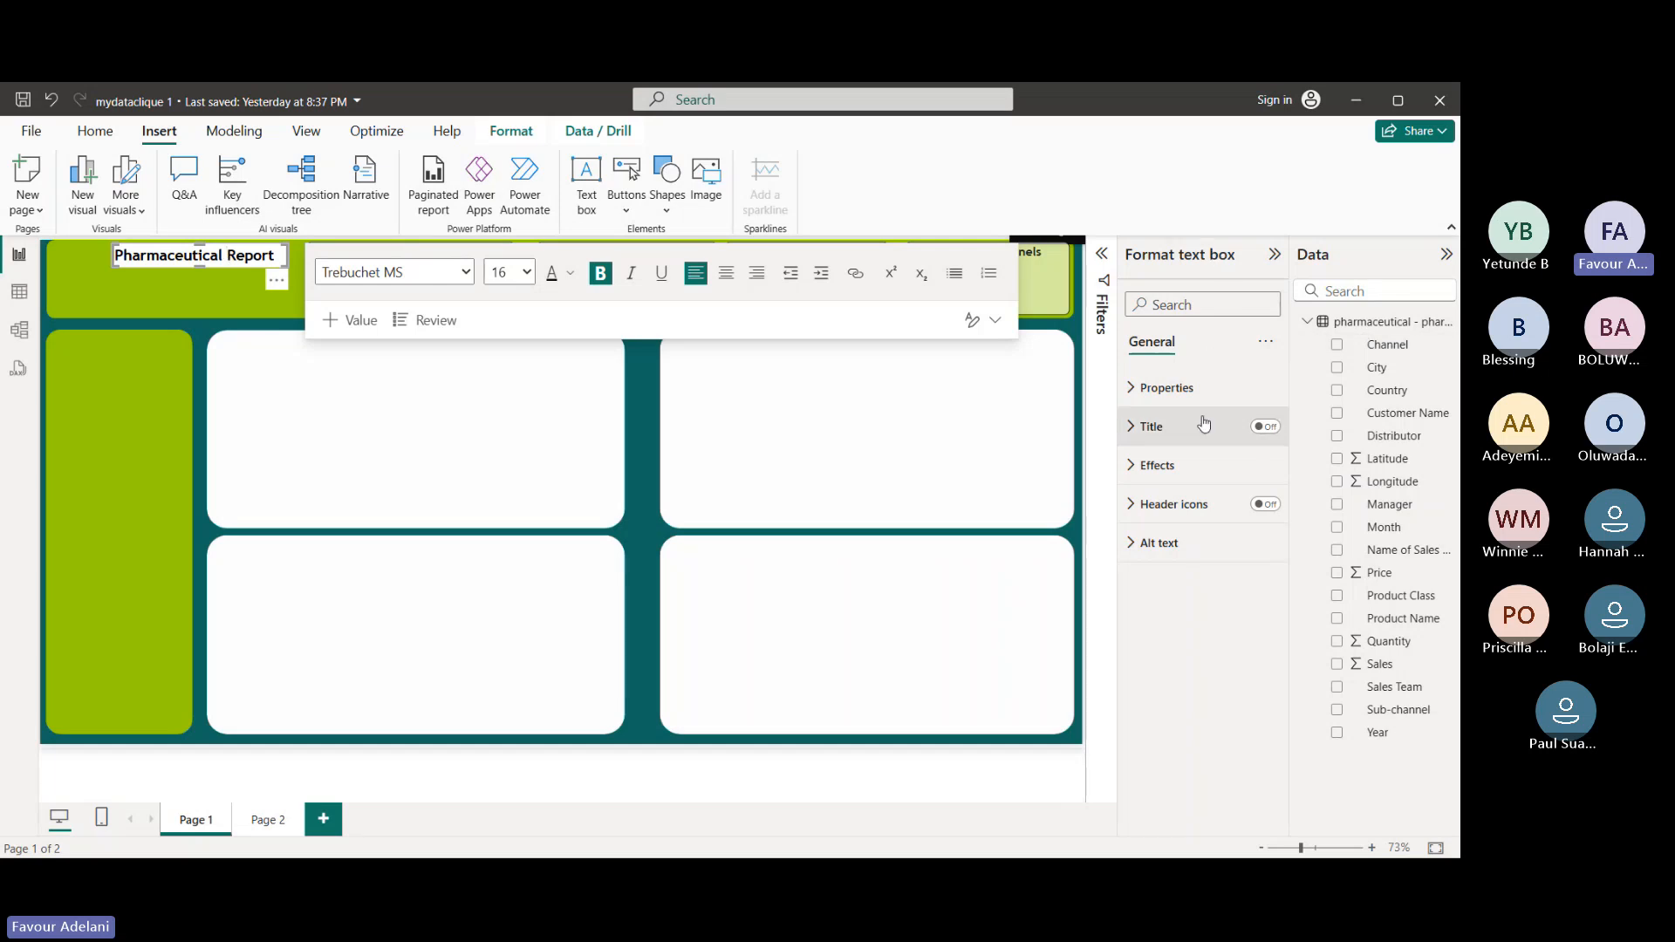
left_click(1157, 465)
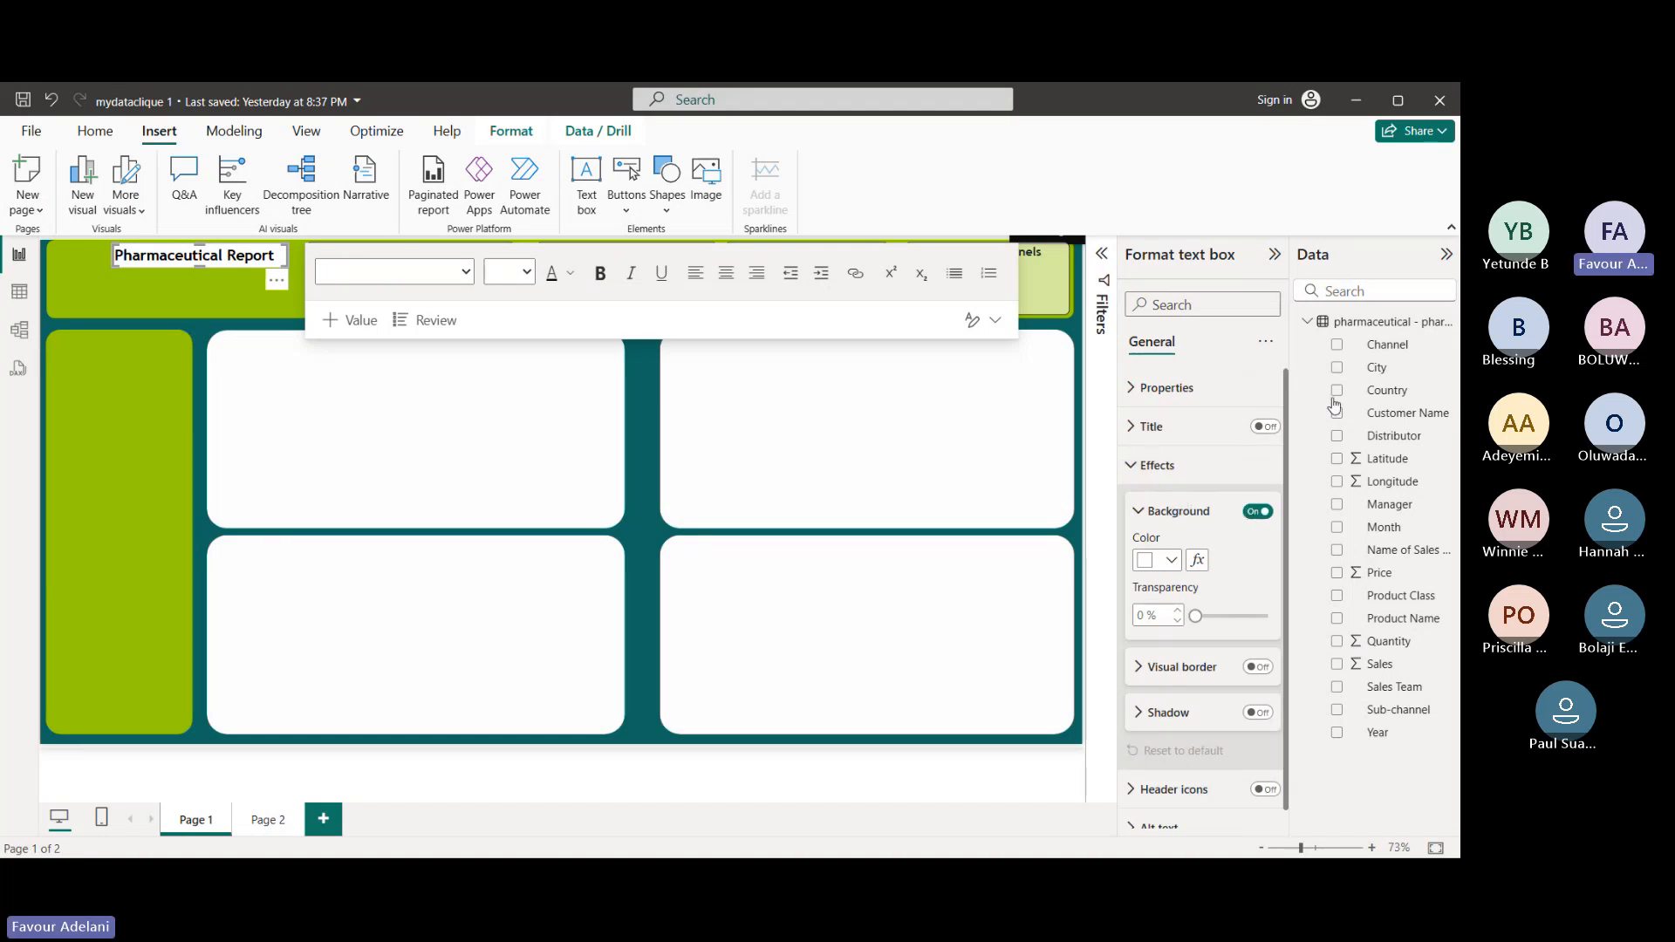
left_click(1260, 512)
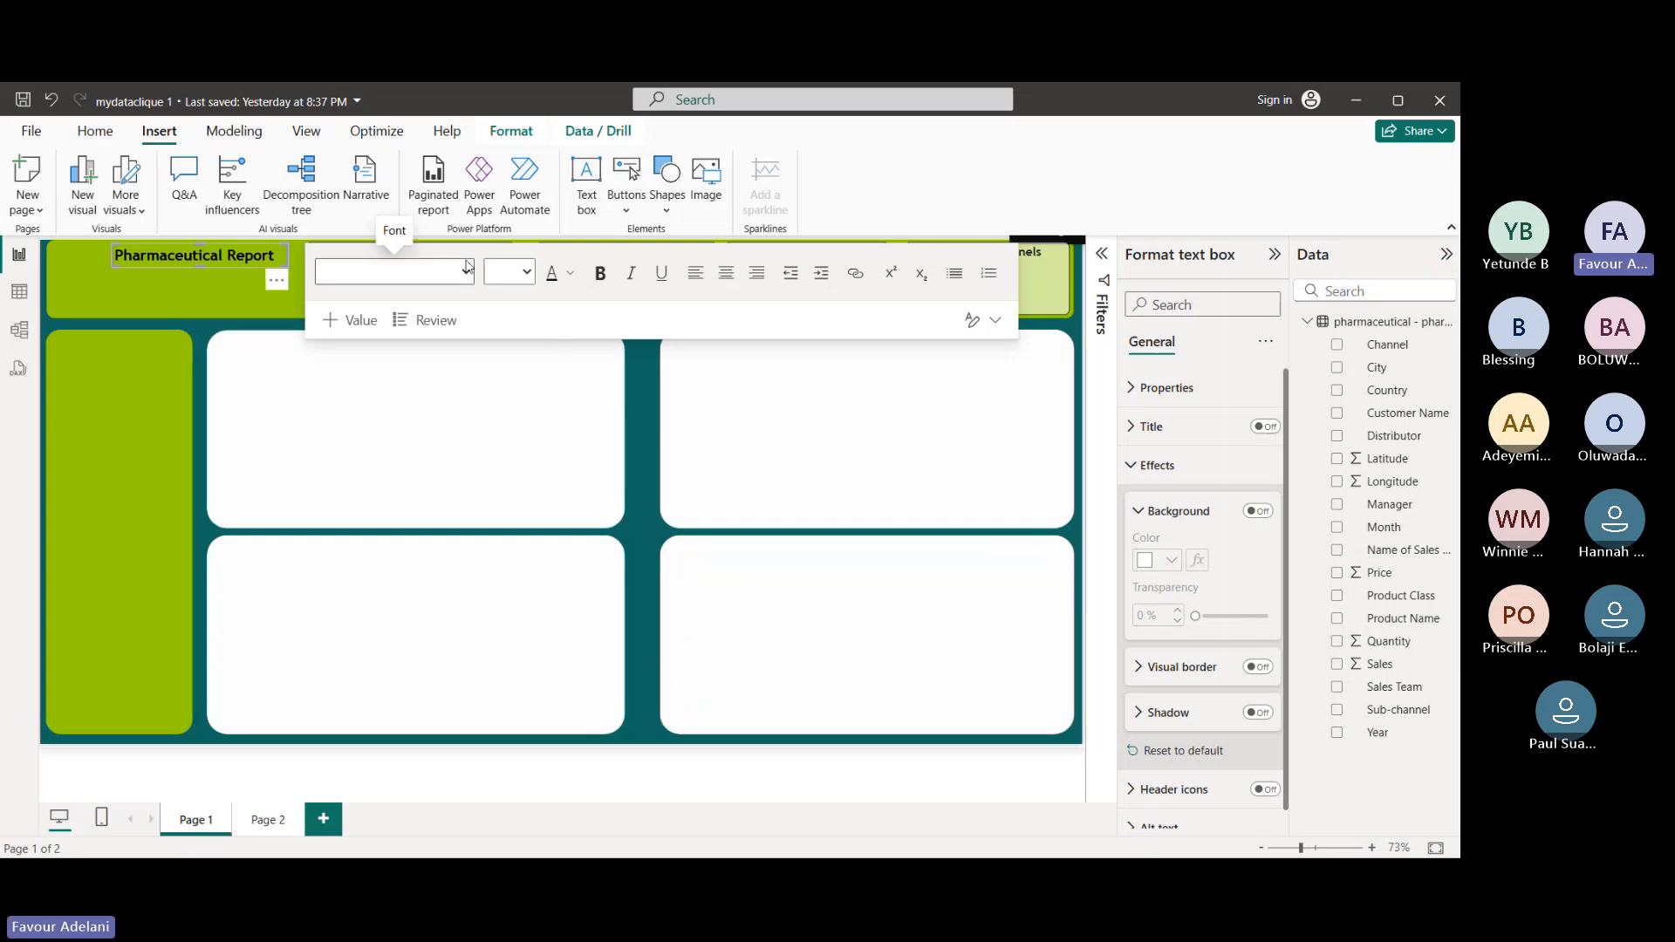
- Insert the icons8-pharmacy-96 image from Downloads and place it as a small icon before the title in the header band
left_click(707, 179)
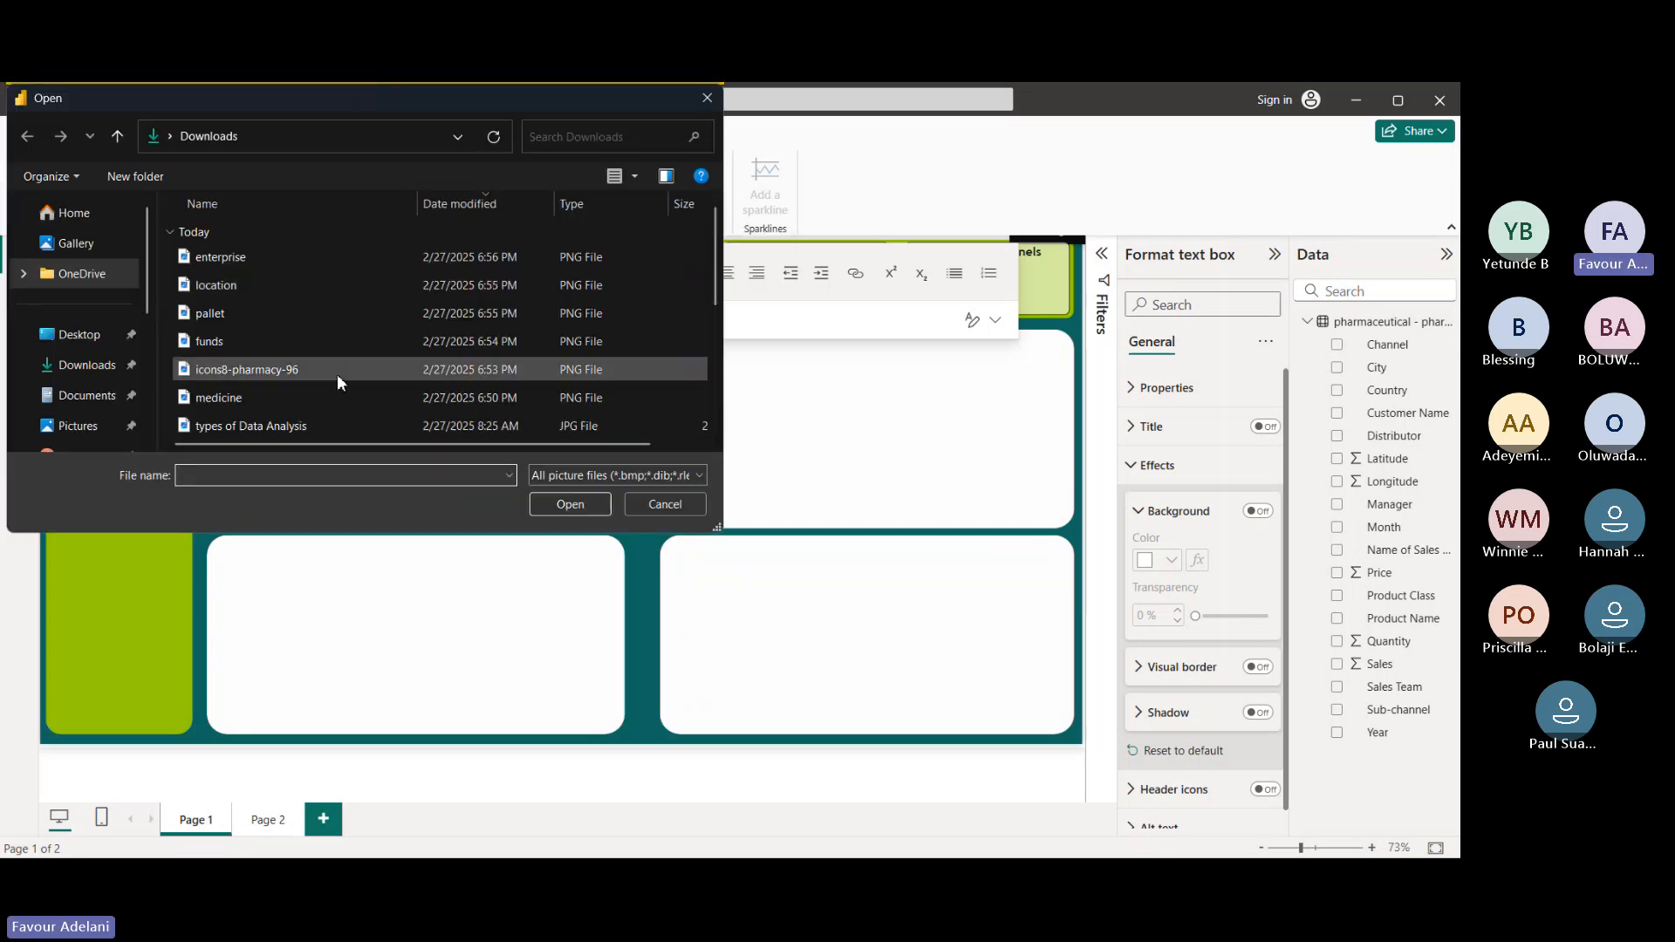
left_click(310, 373)
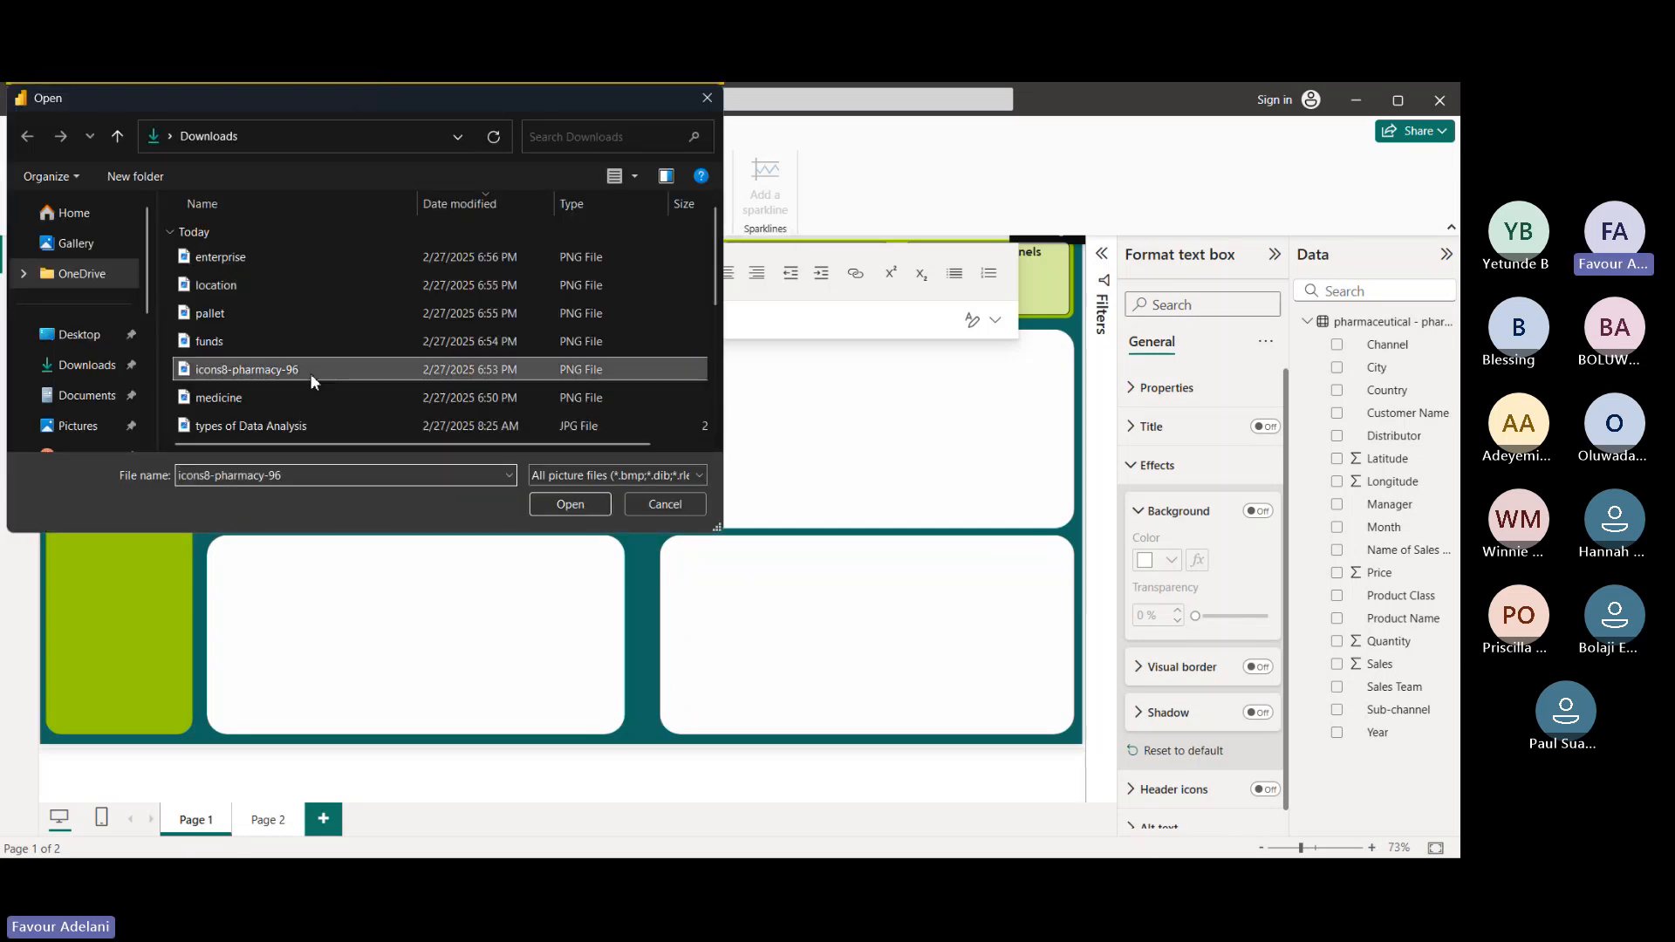
left_click(548, 505)
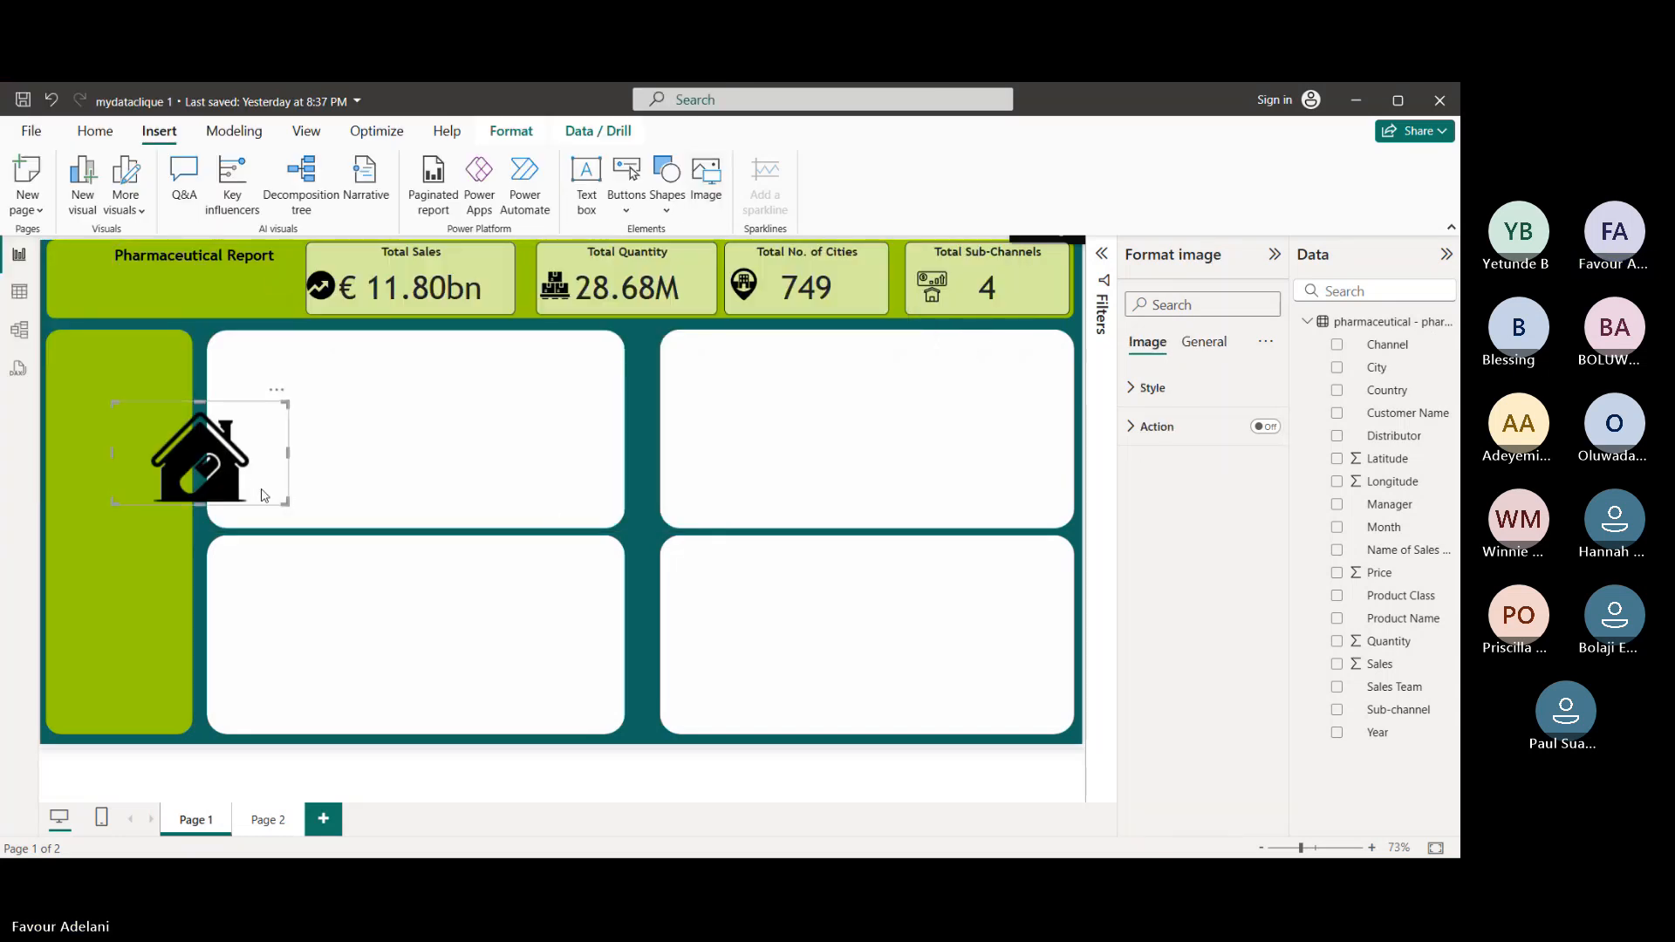
left_click_drag(285, 502, 108, 226)
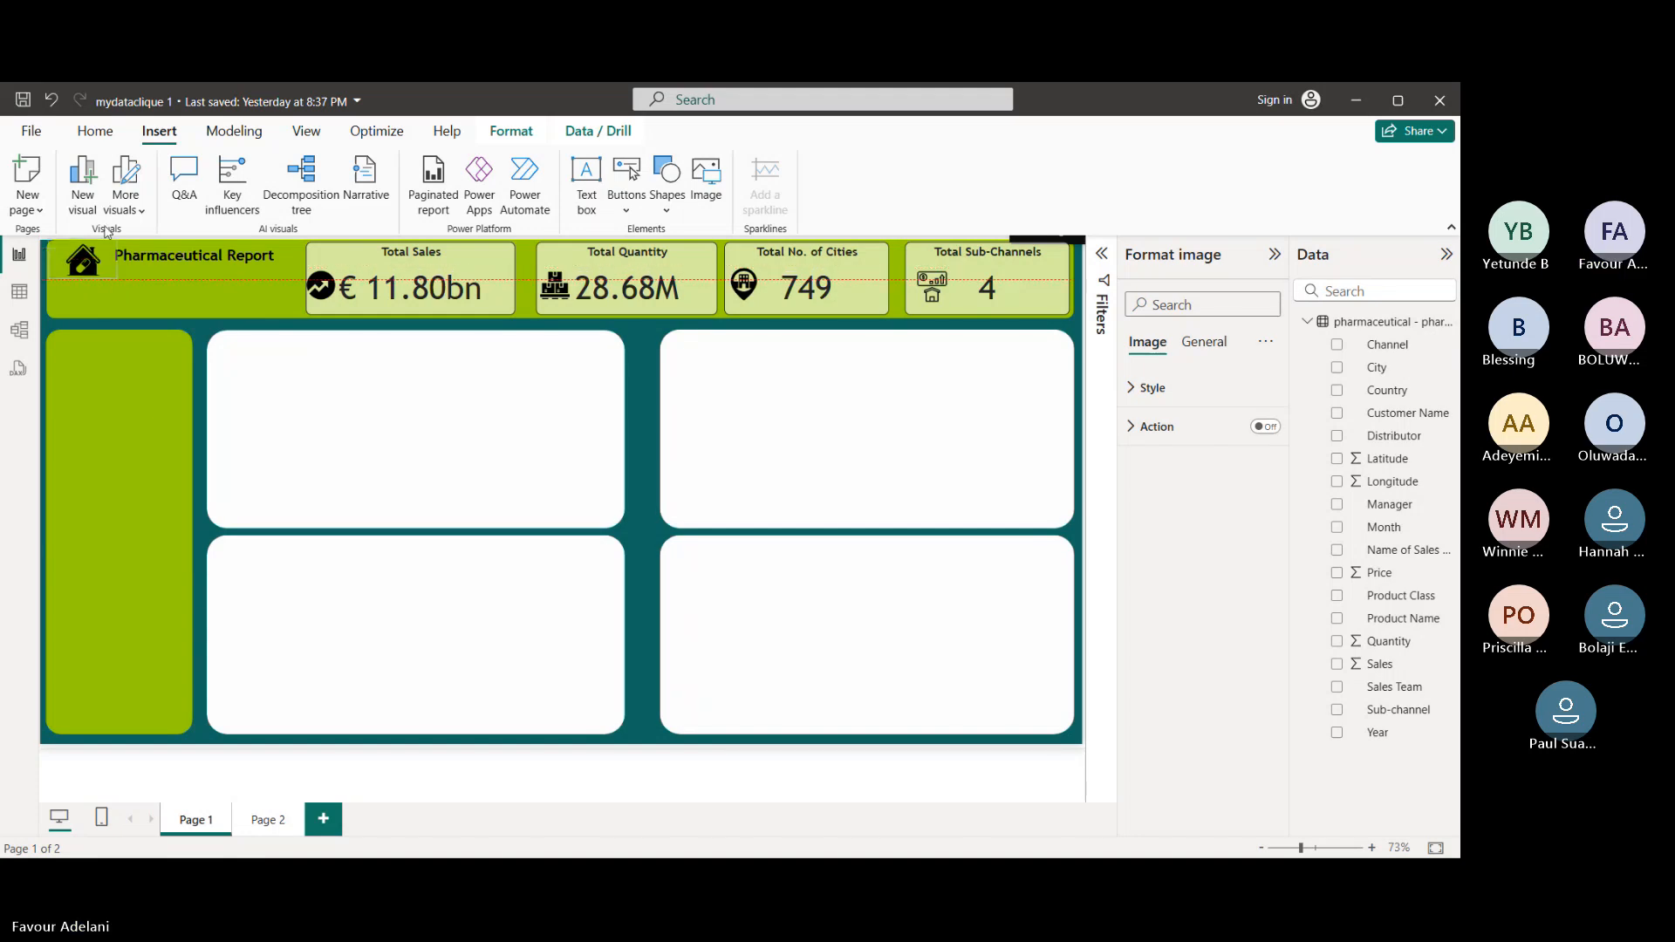
- Nudge the "Pharmaceutical Report" text box slightly down to line up with the pharmacy icon, and deselect it
left_click(237, 270)
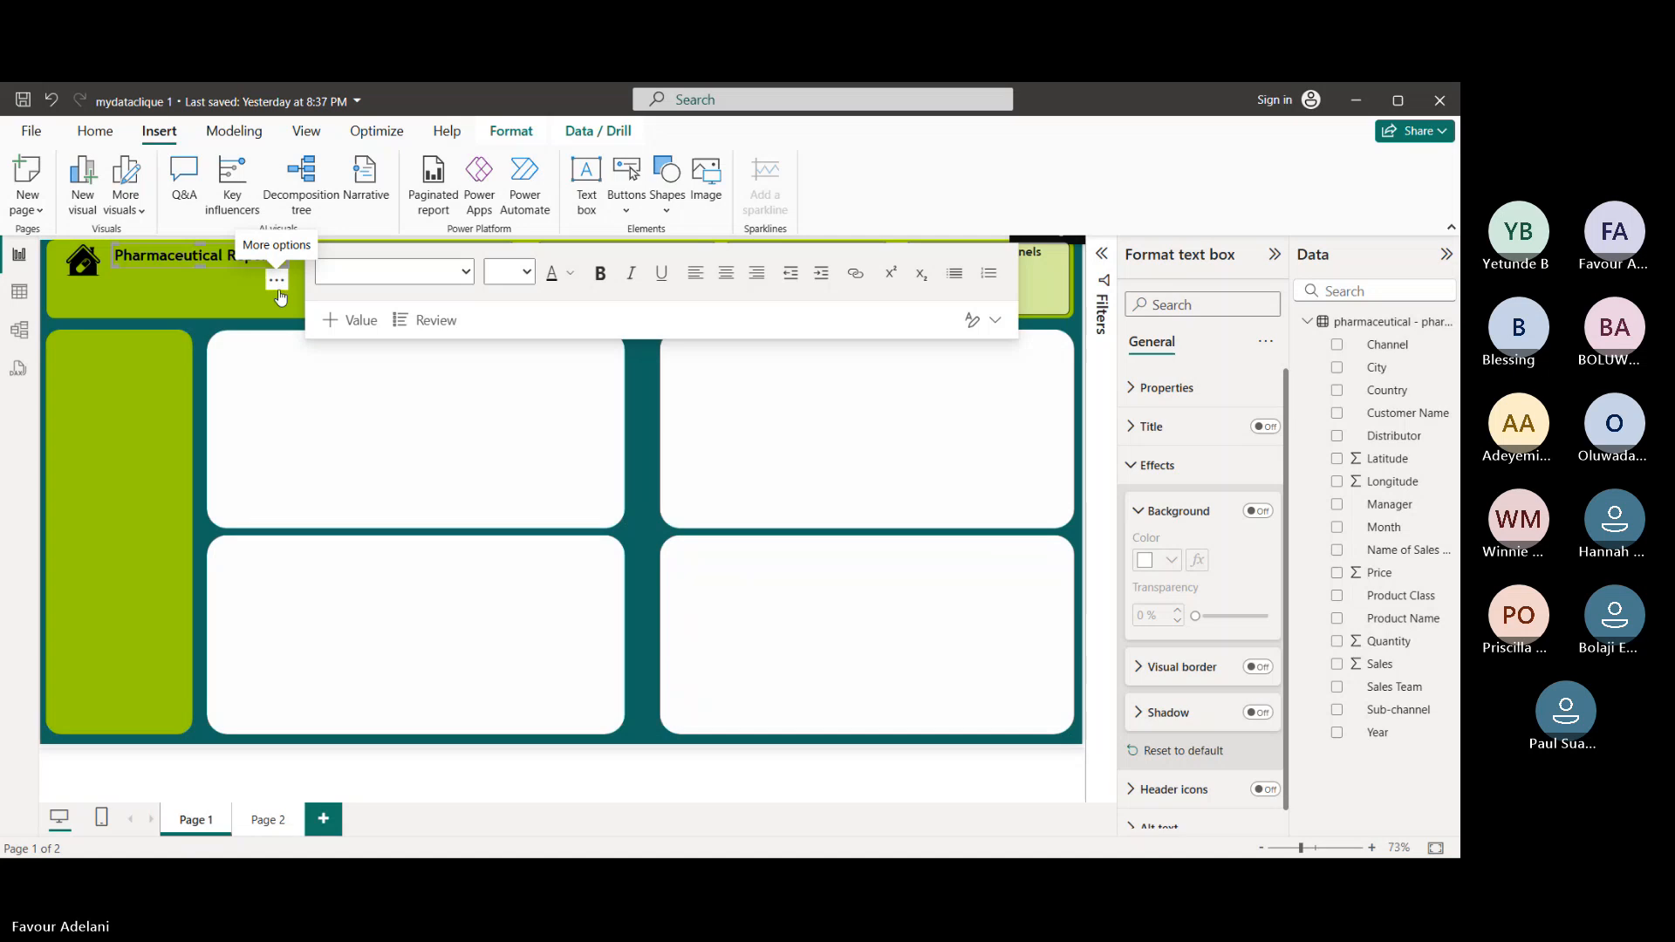
key("Escape")
left_click_drag(280, 290, 276, 286)
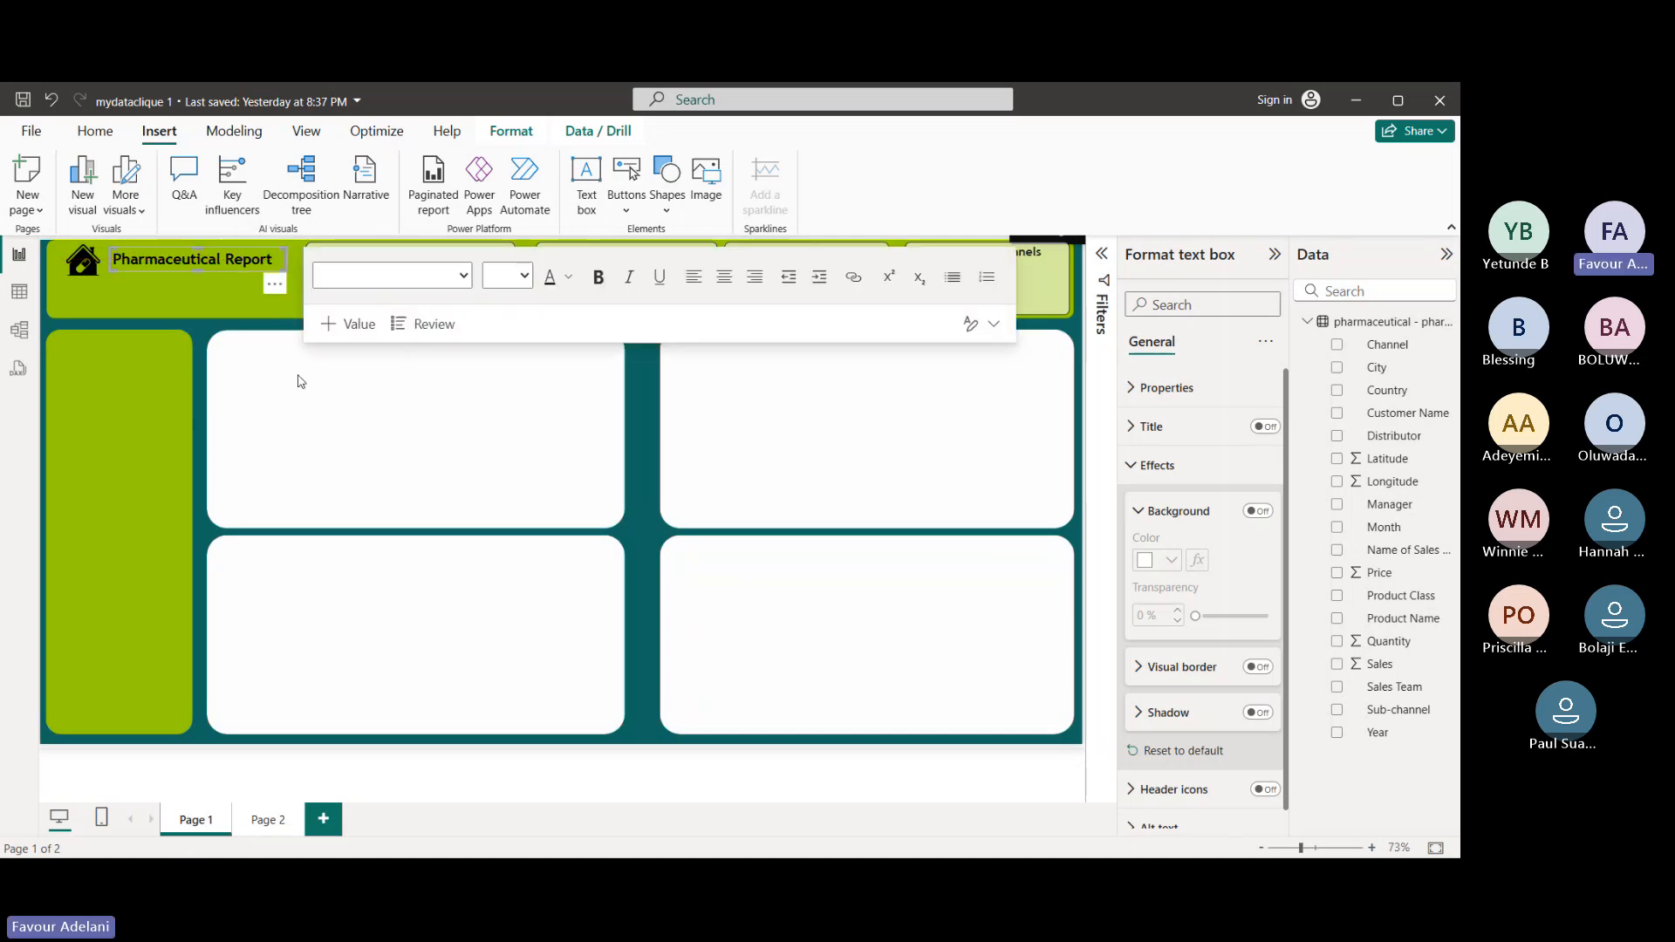
left_click(293, 380)
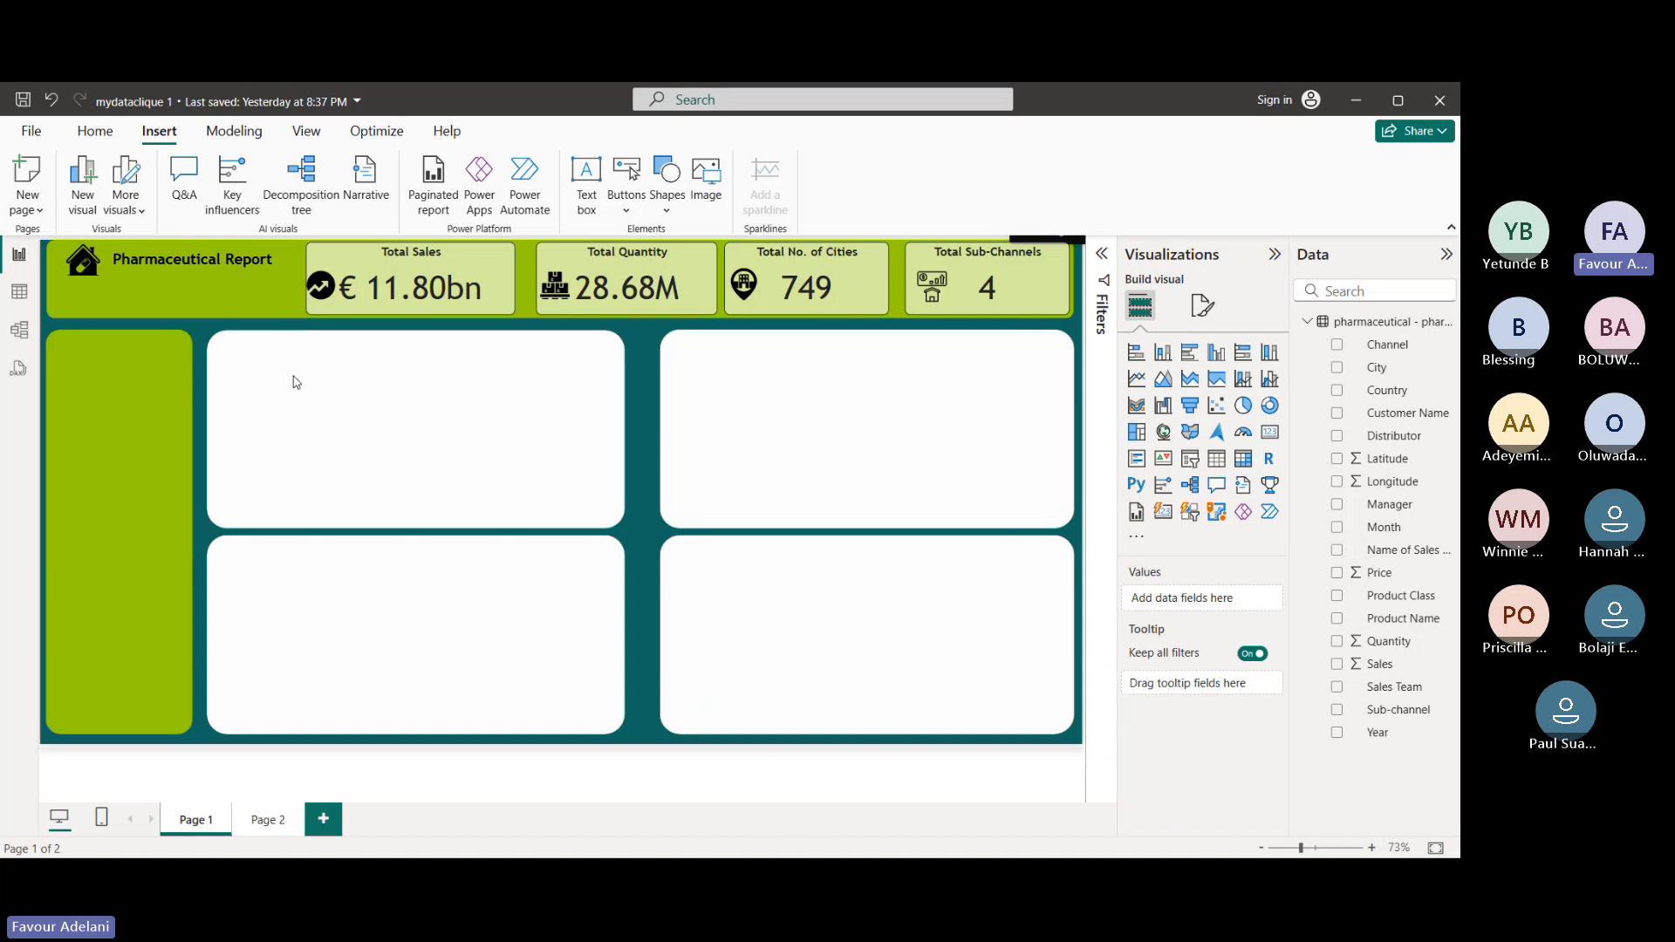
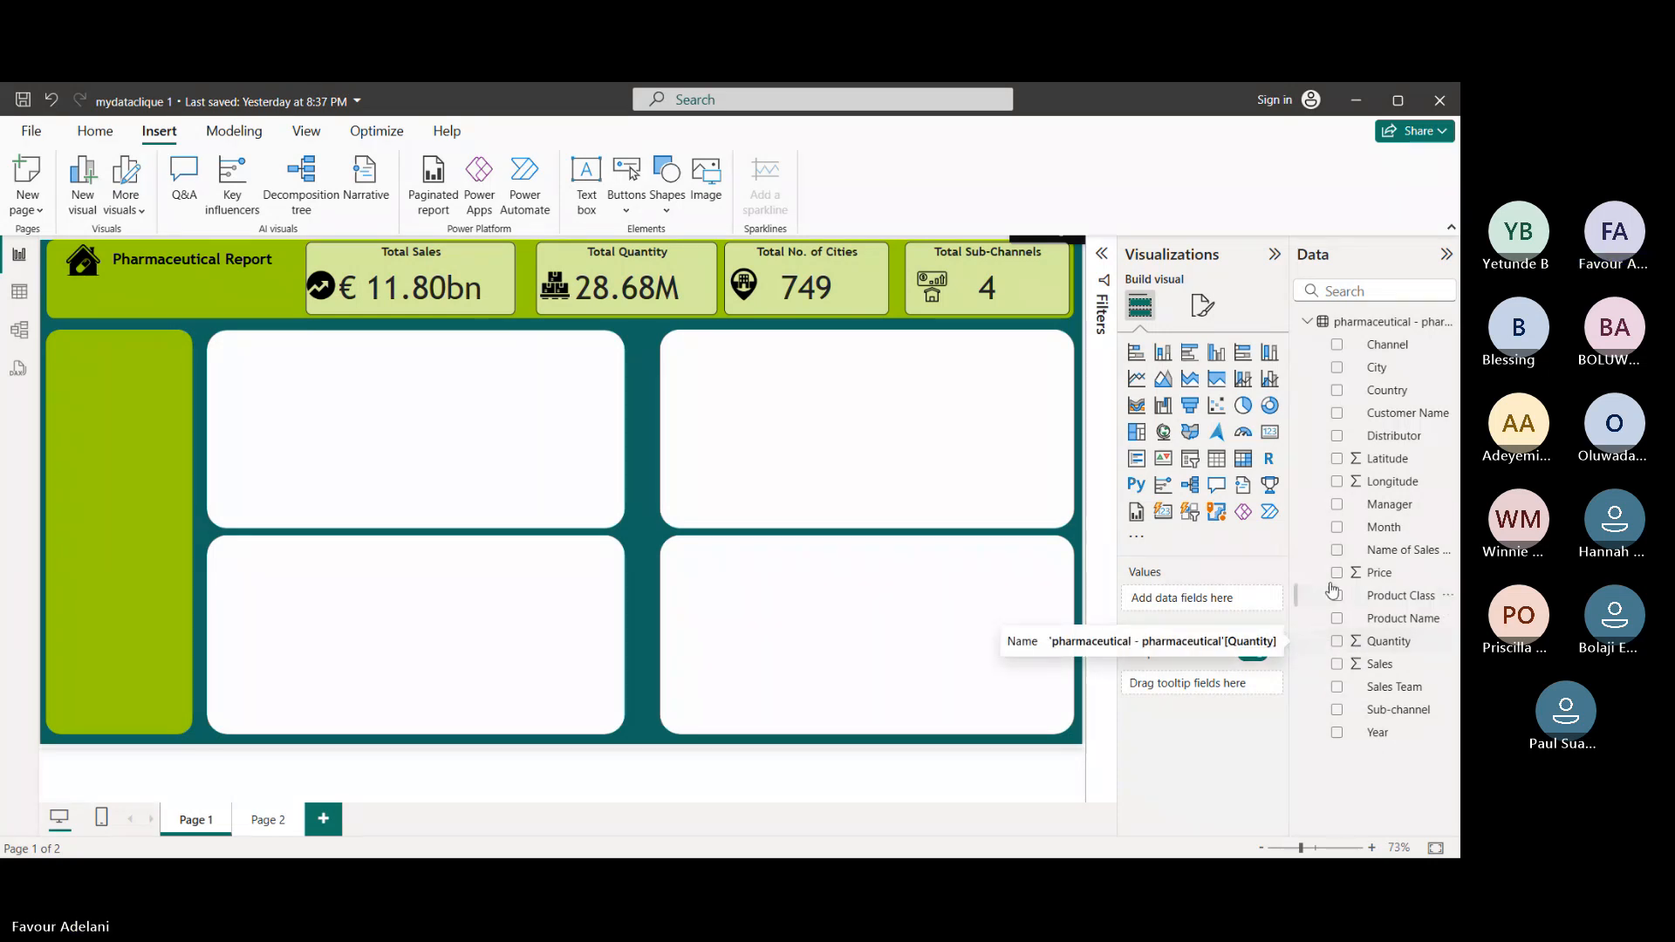
- Create a table of Channel, Quantity and Price, widen it to show all columns and move it onto the upper-left white panel
left_click(1337, 345)
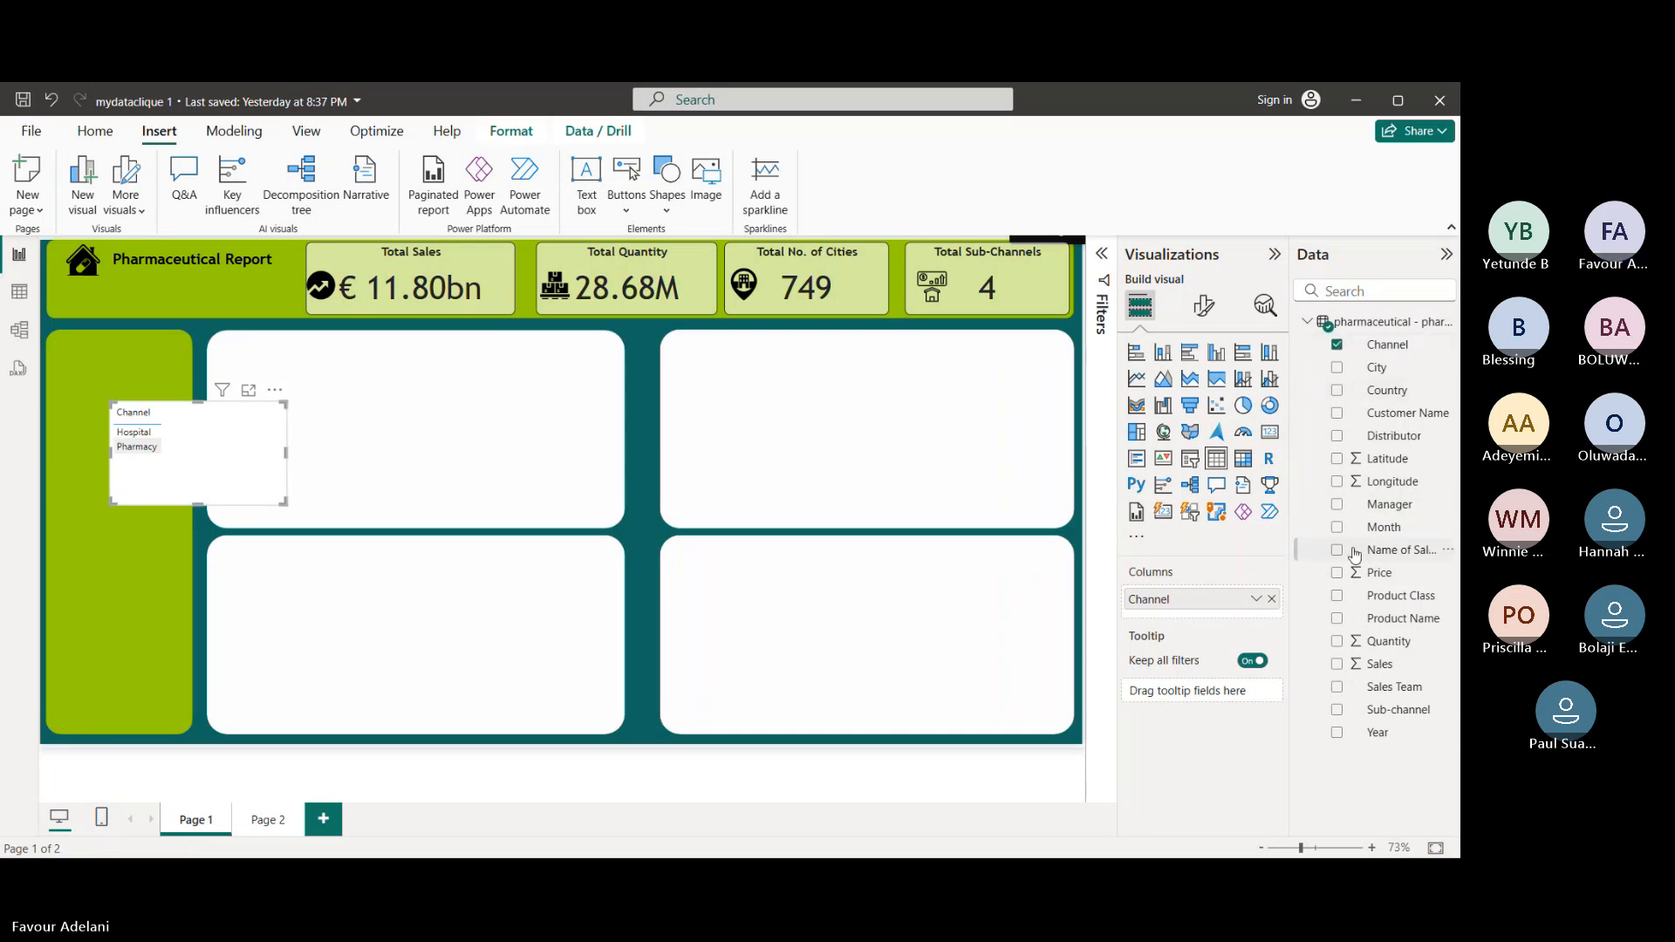
left_click(1338, 643)
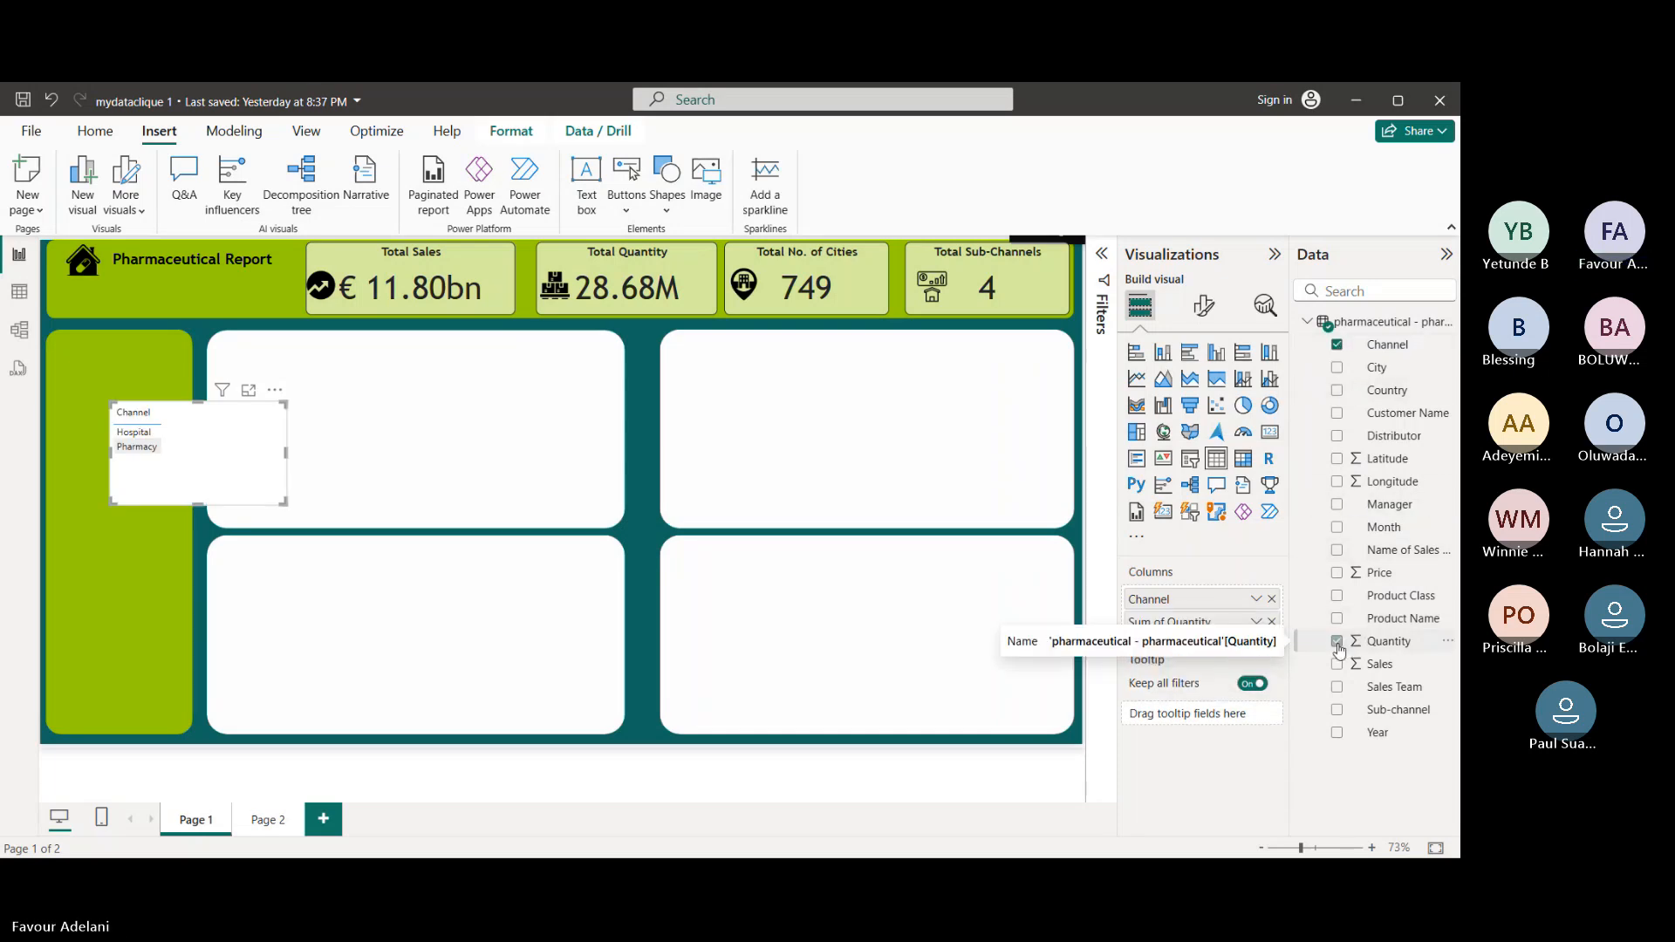
left_click(1337, 574)
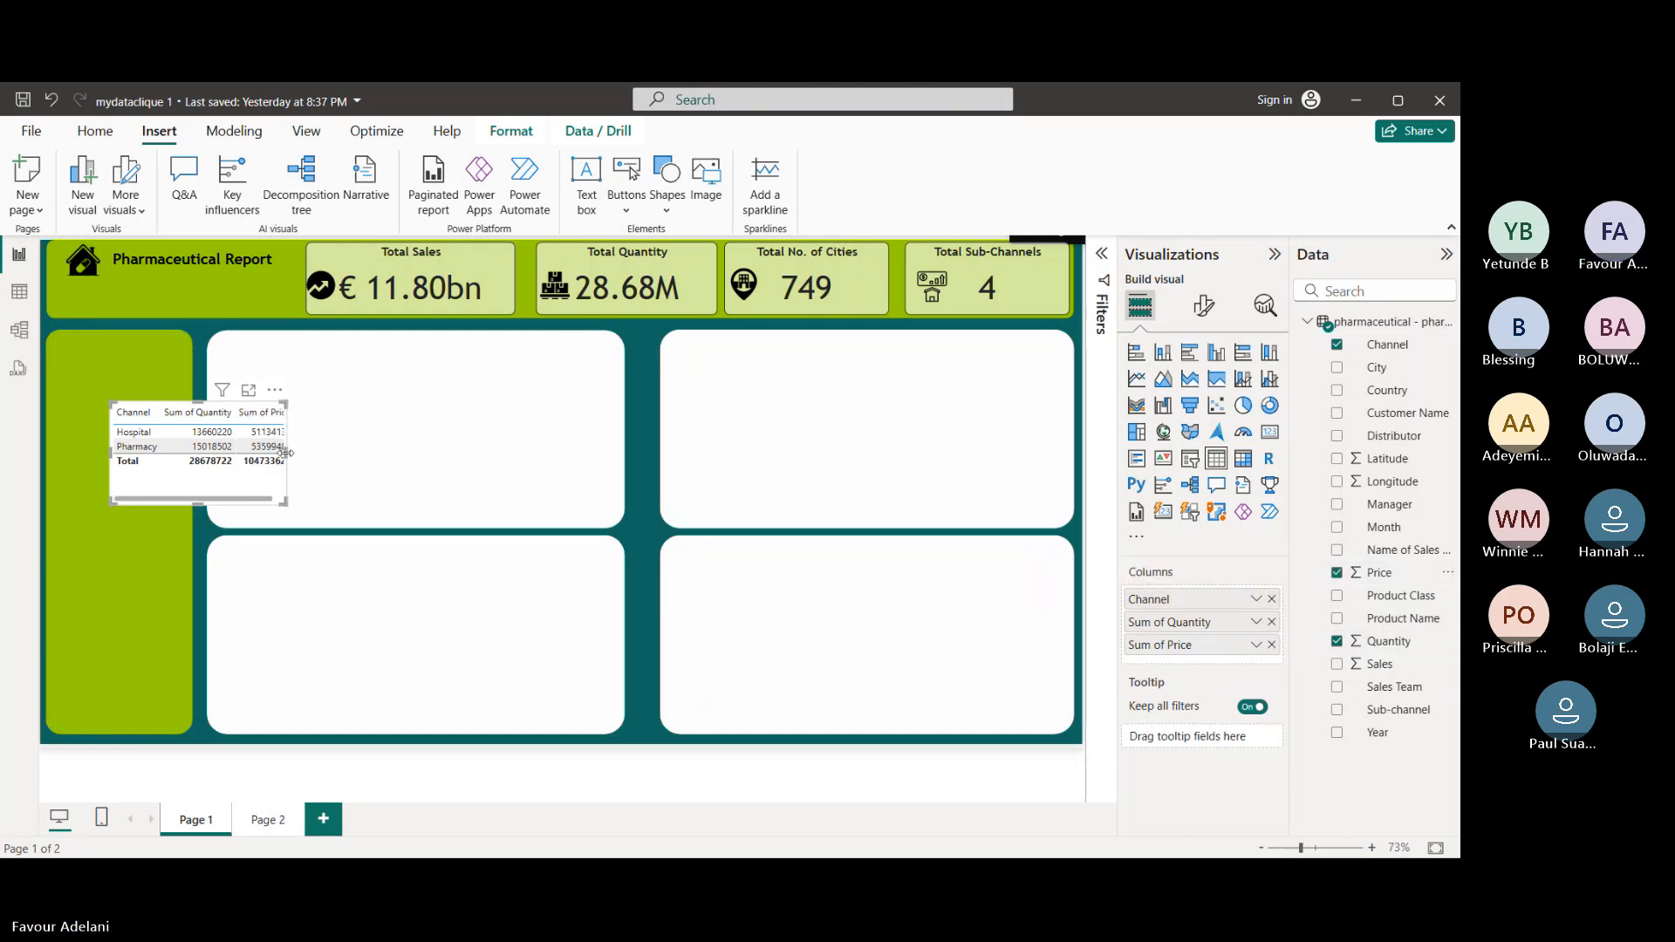
left_click_drag(283, 456, 347, 476)
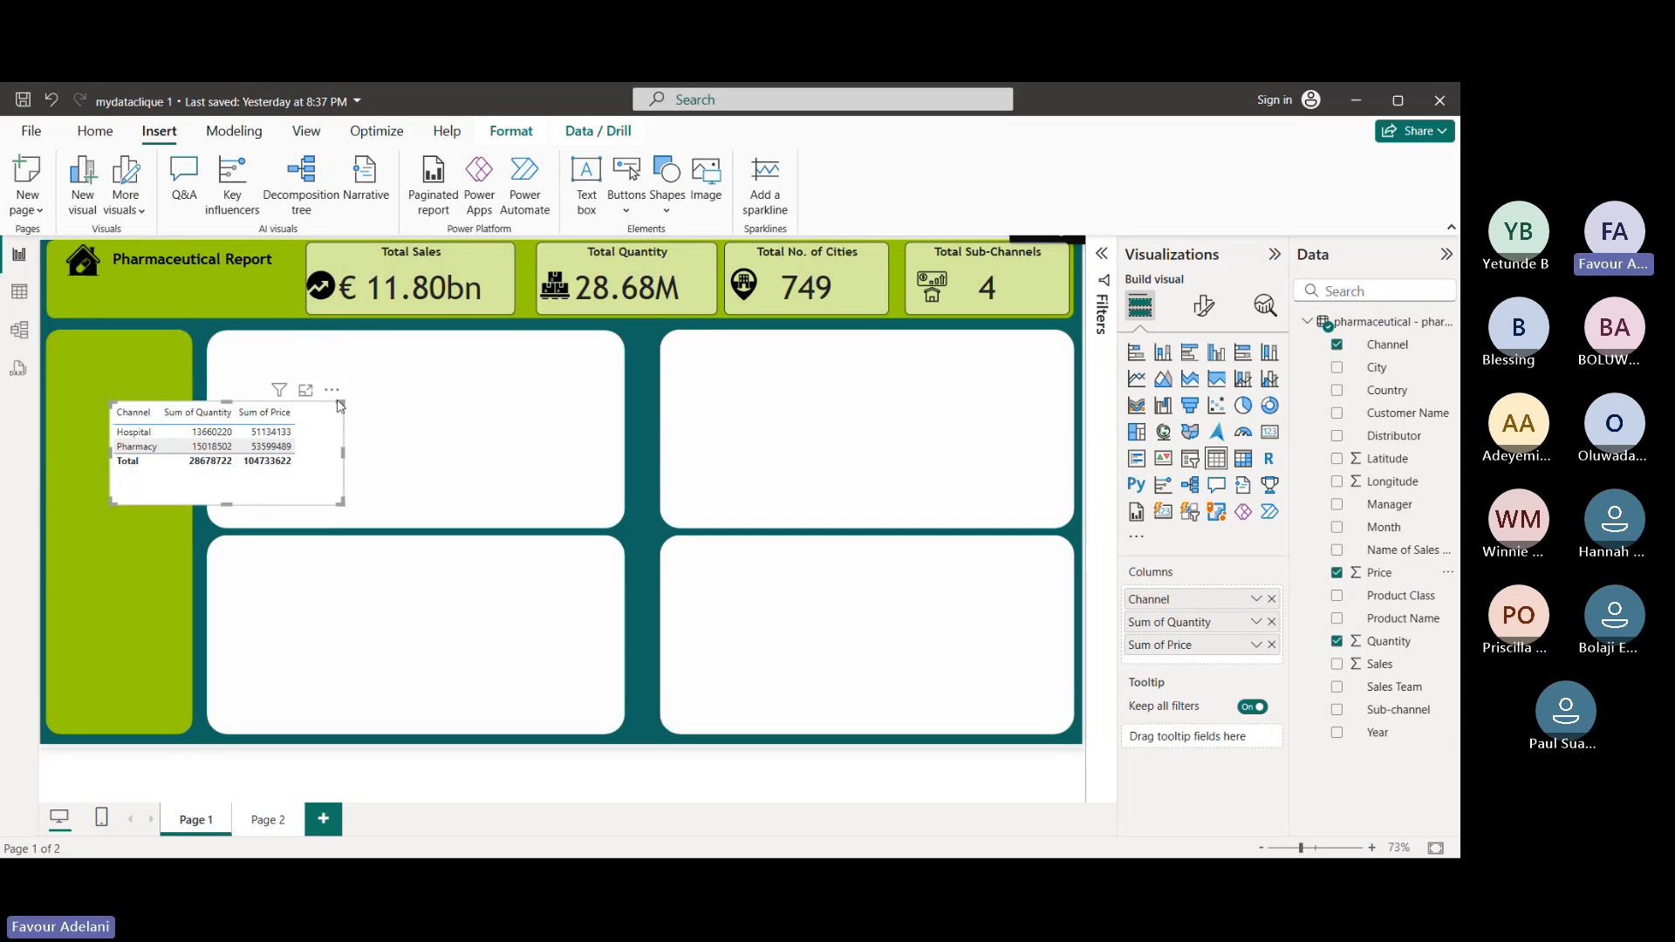
left_click_drag(333, 392, 474, 383)
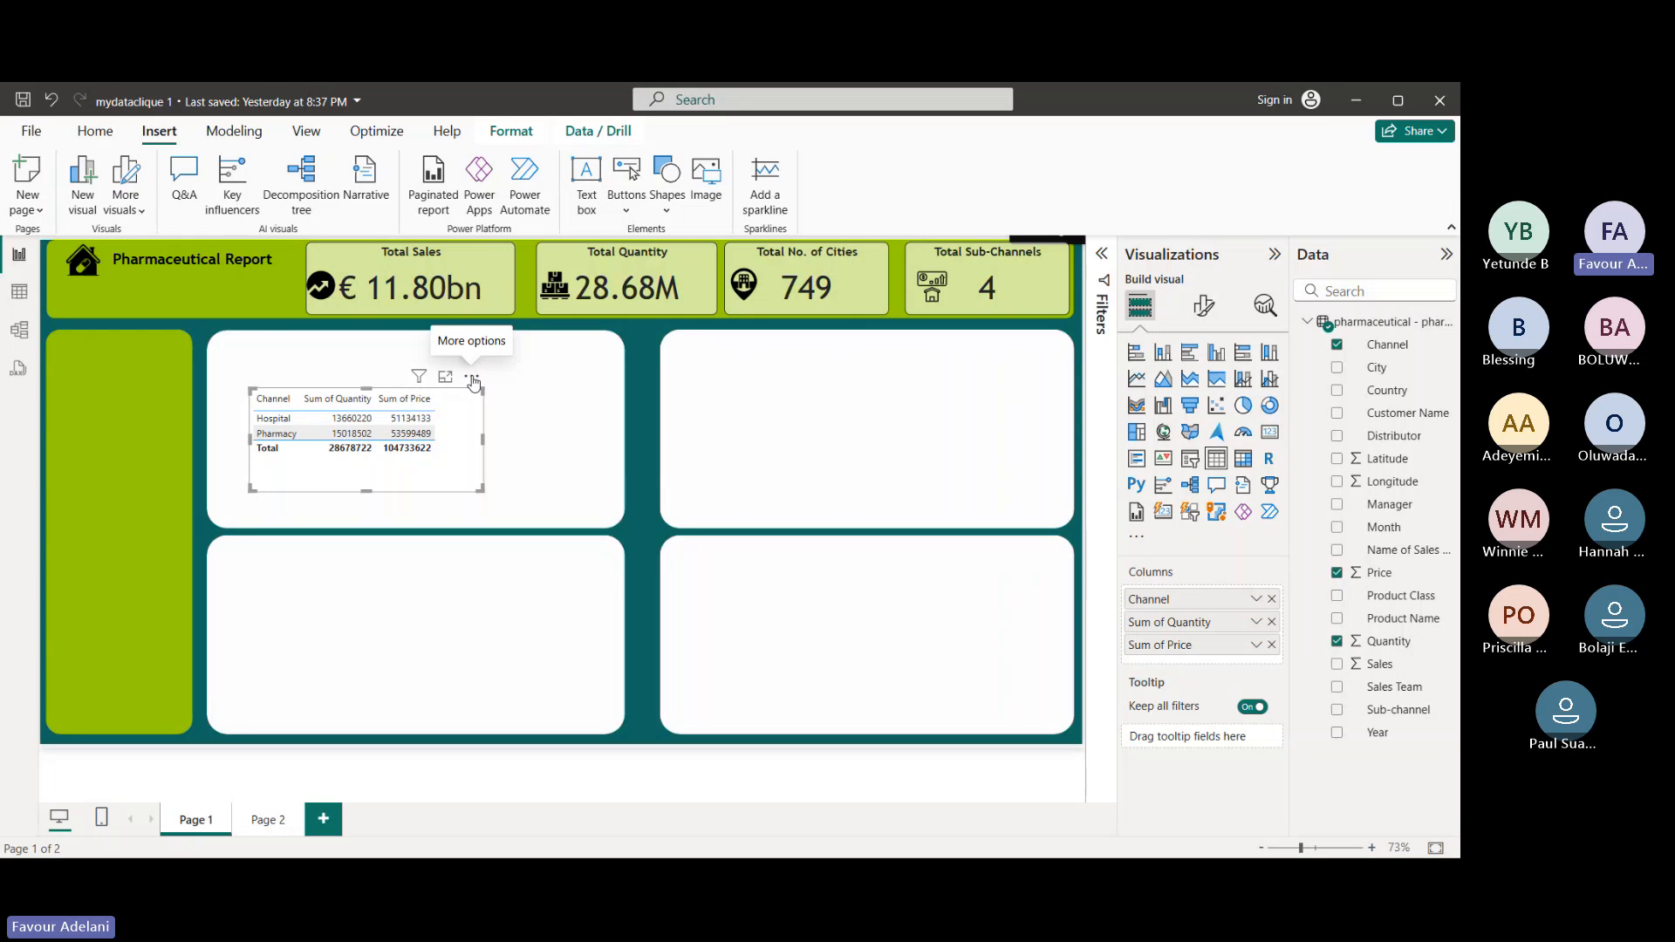
- Convert the table to a clustered column chart, fit it to the upper-left white panel and leave it selected
left_click(1216, 354)
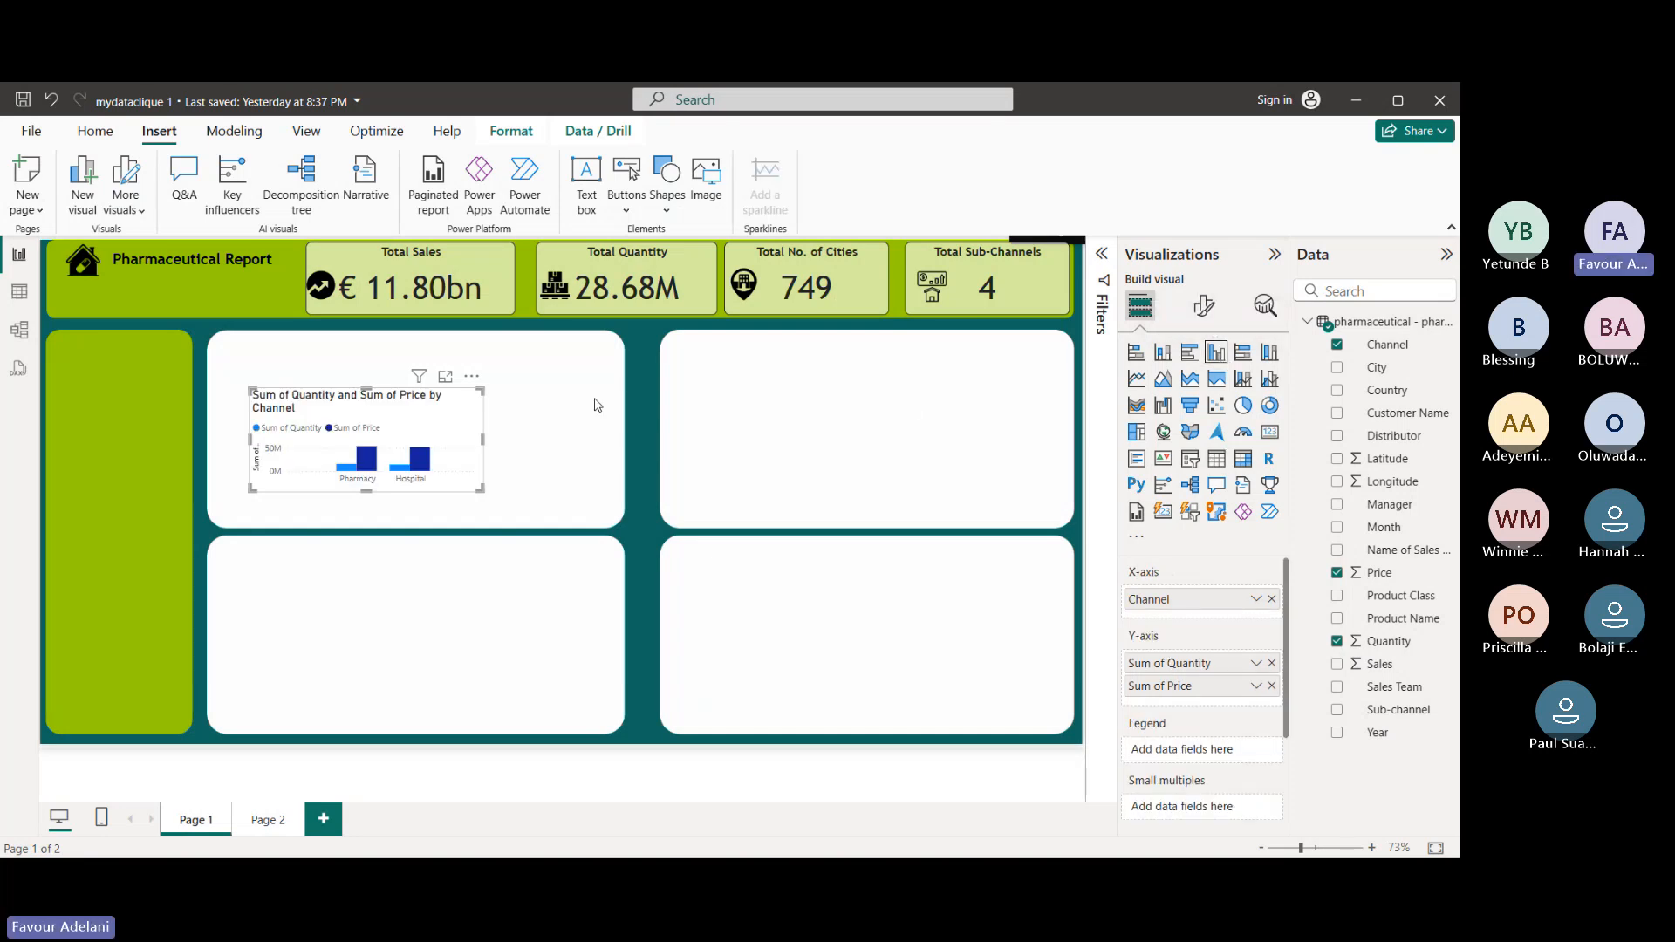
left_click_drag(252, 390, 212, 340)
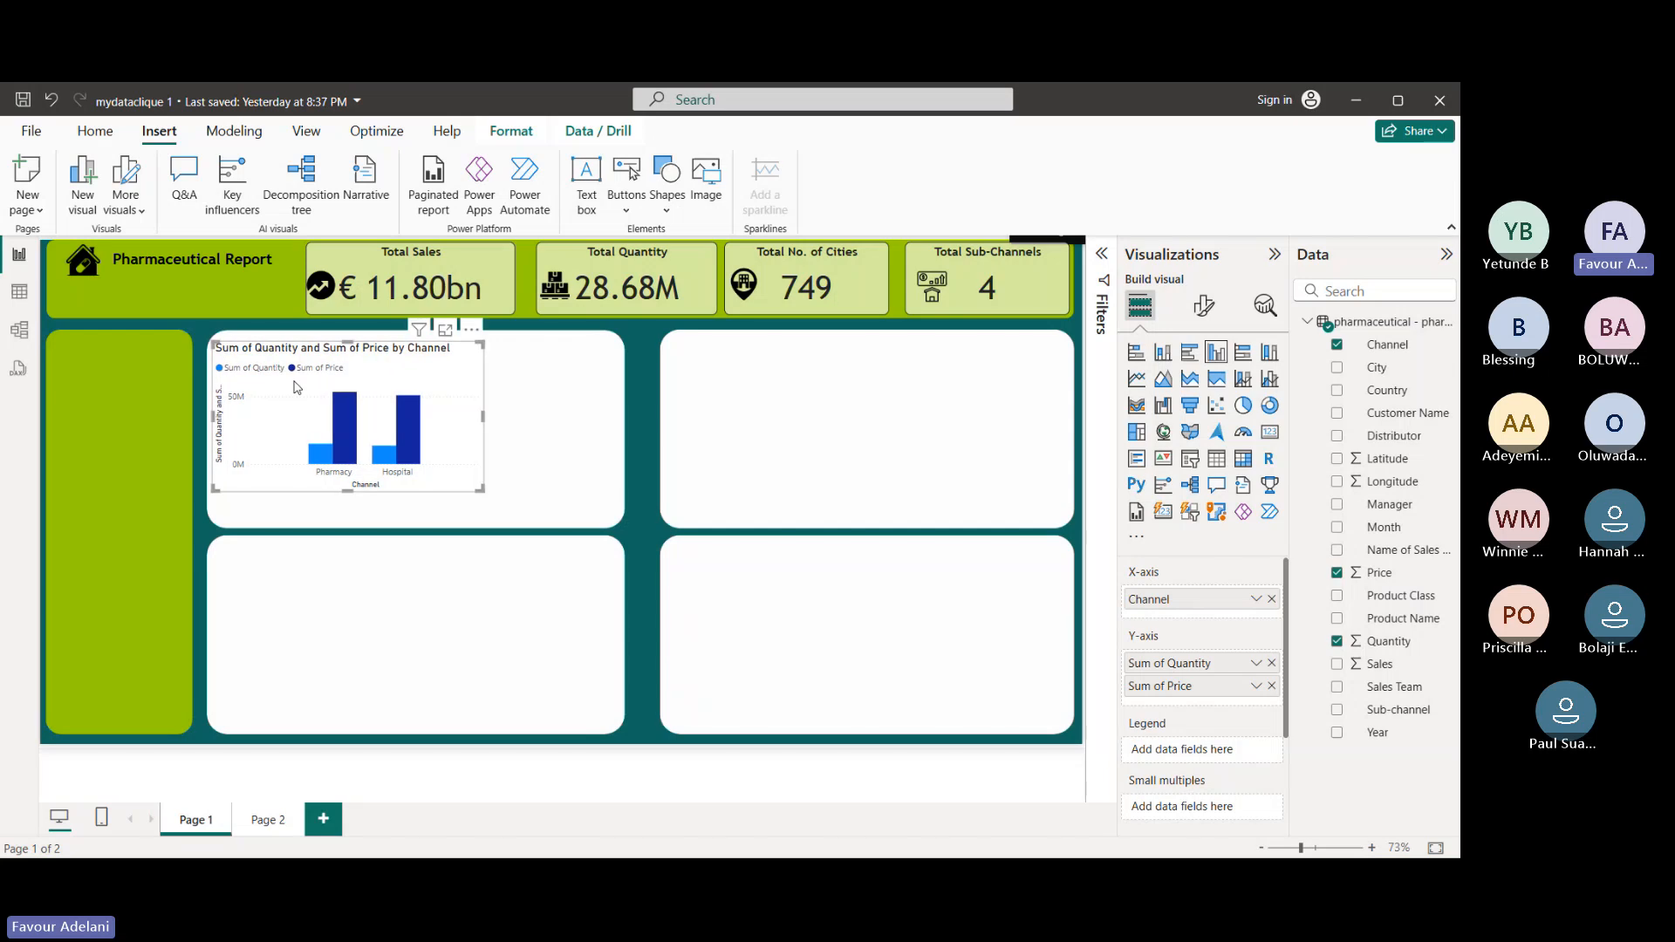
left_click_drag(482, 416, 618, 439)
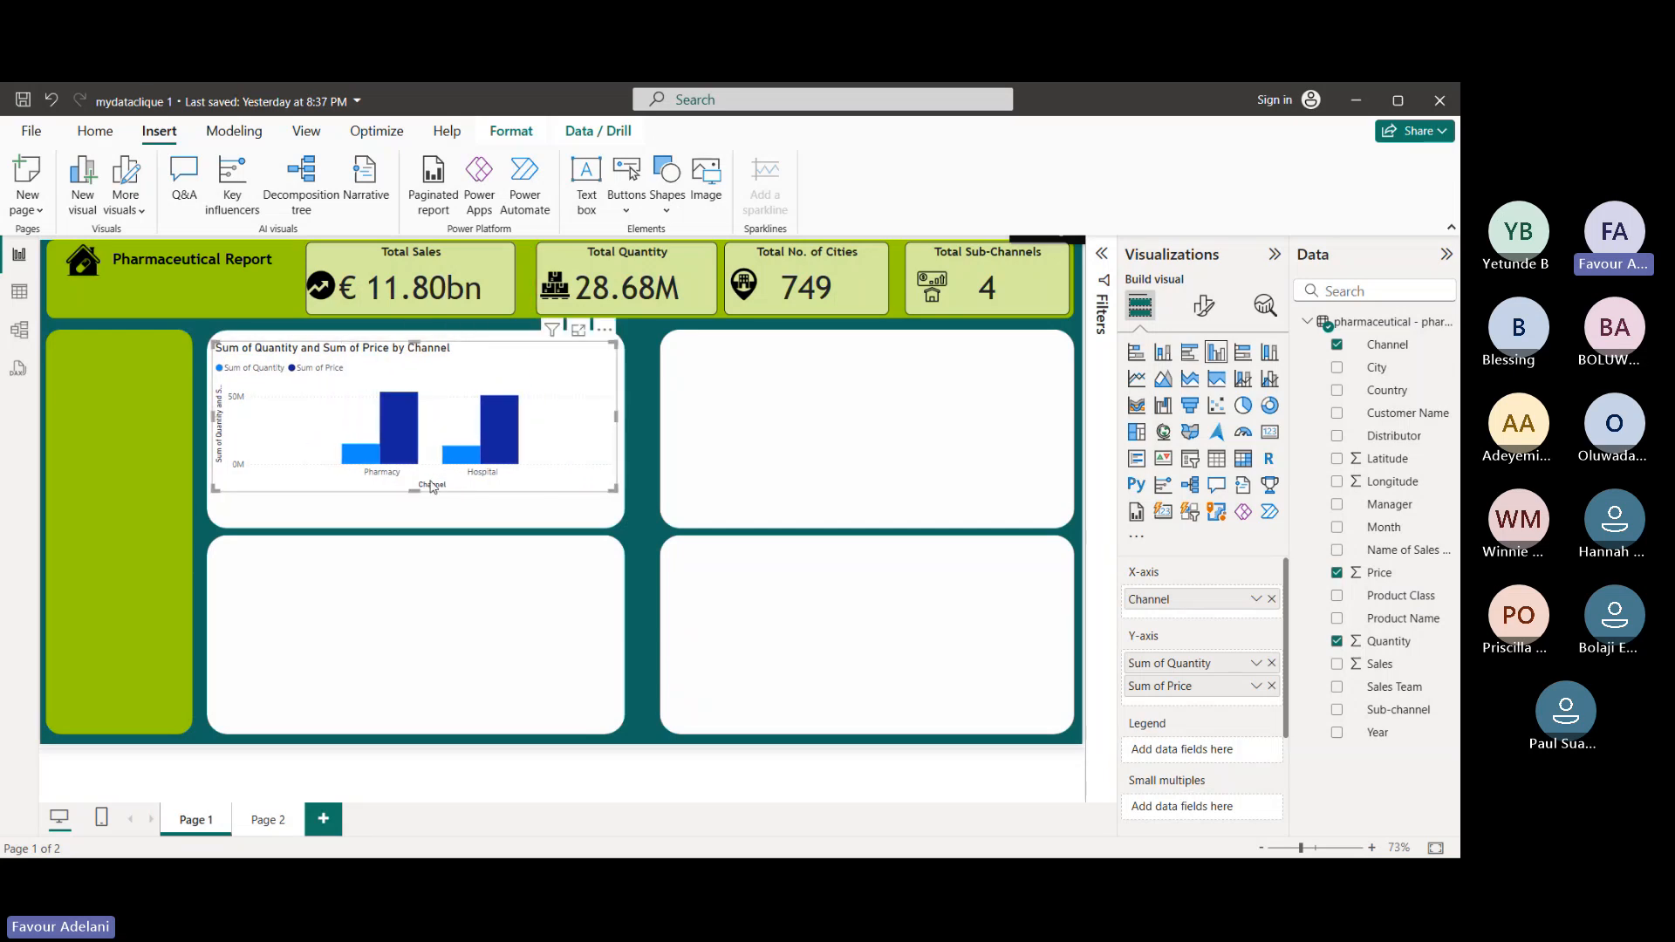
left_click_drag(415, 491, 417, 525)
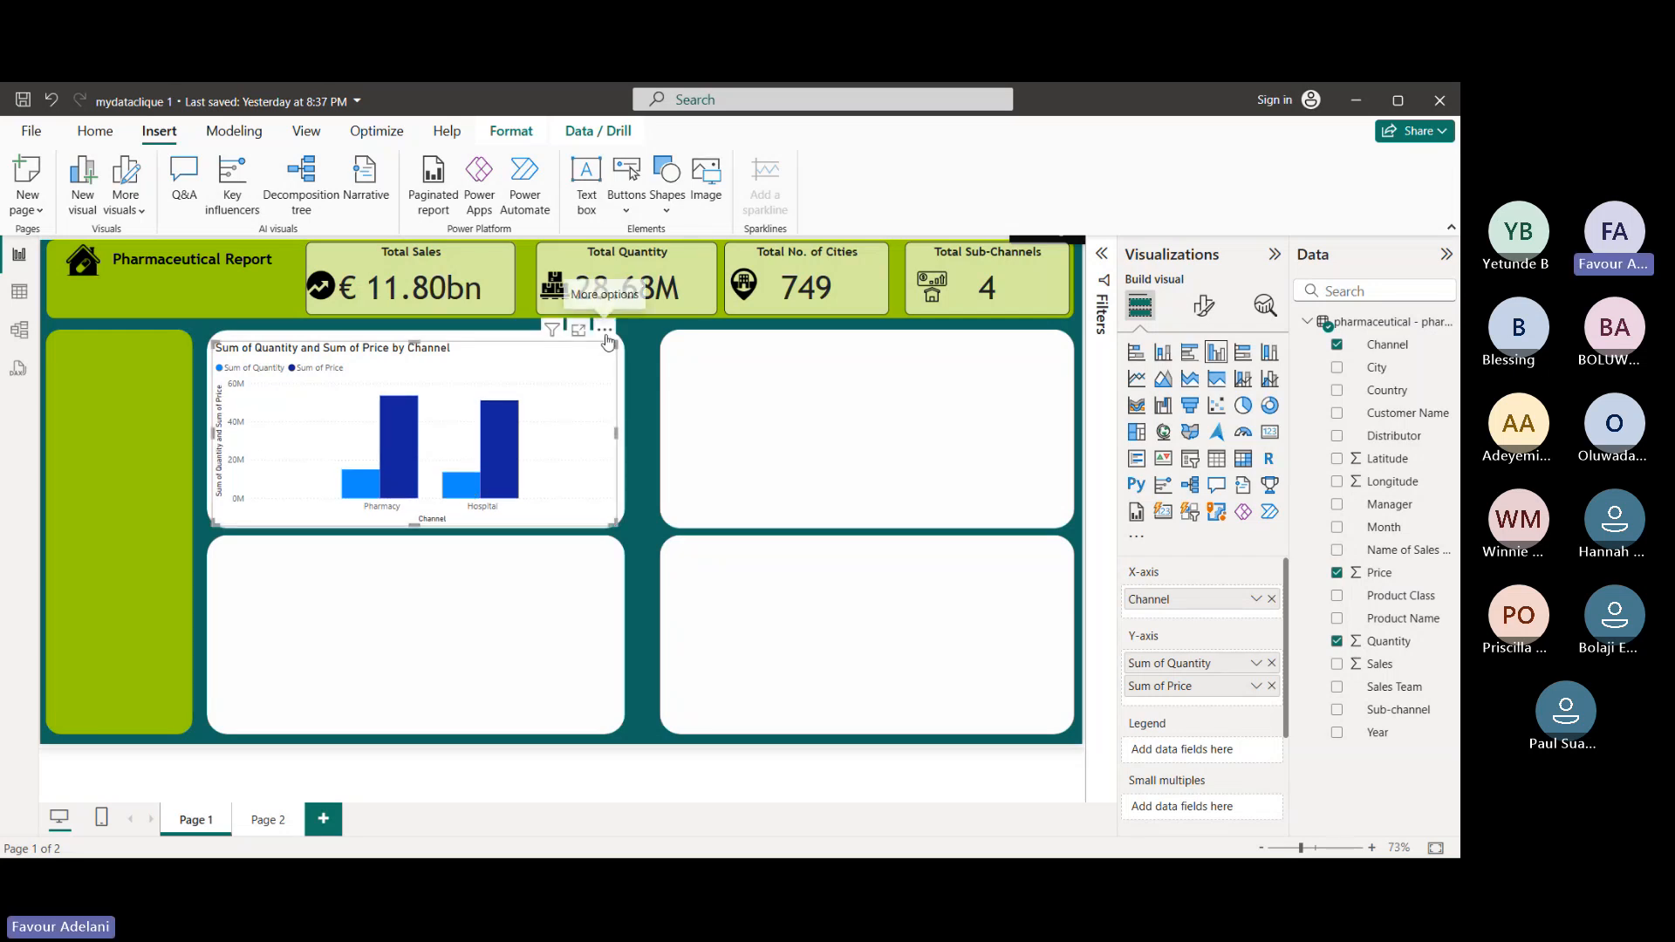
left_click_drag(608, 342, 617, 337)
left_click(663, 375)
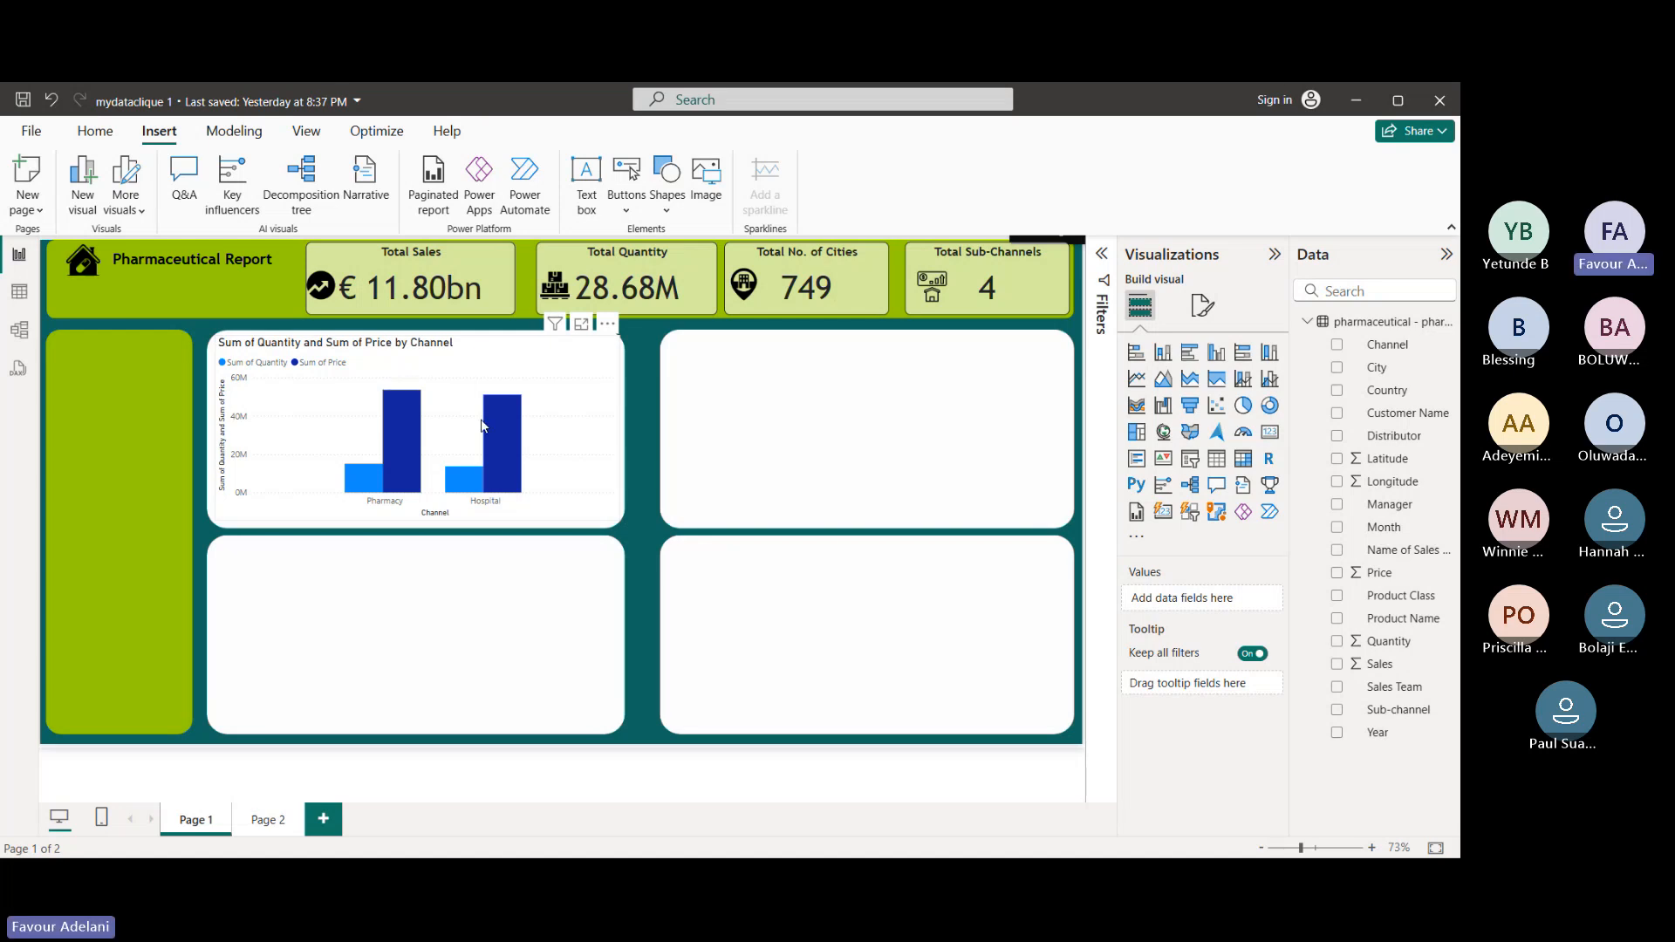
left_click(535, 359)
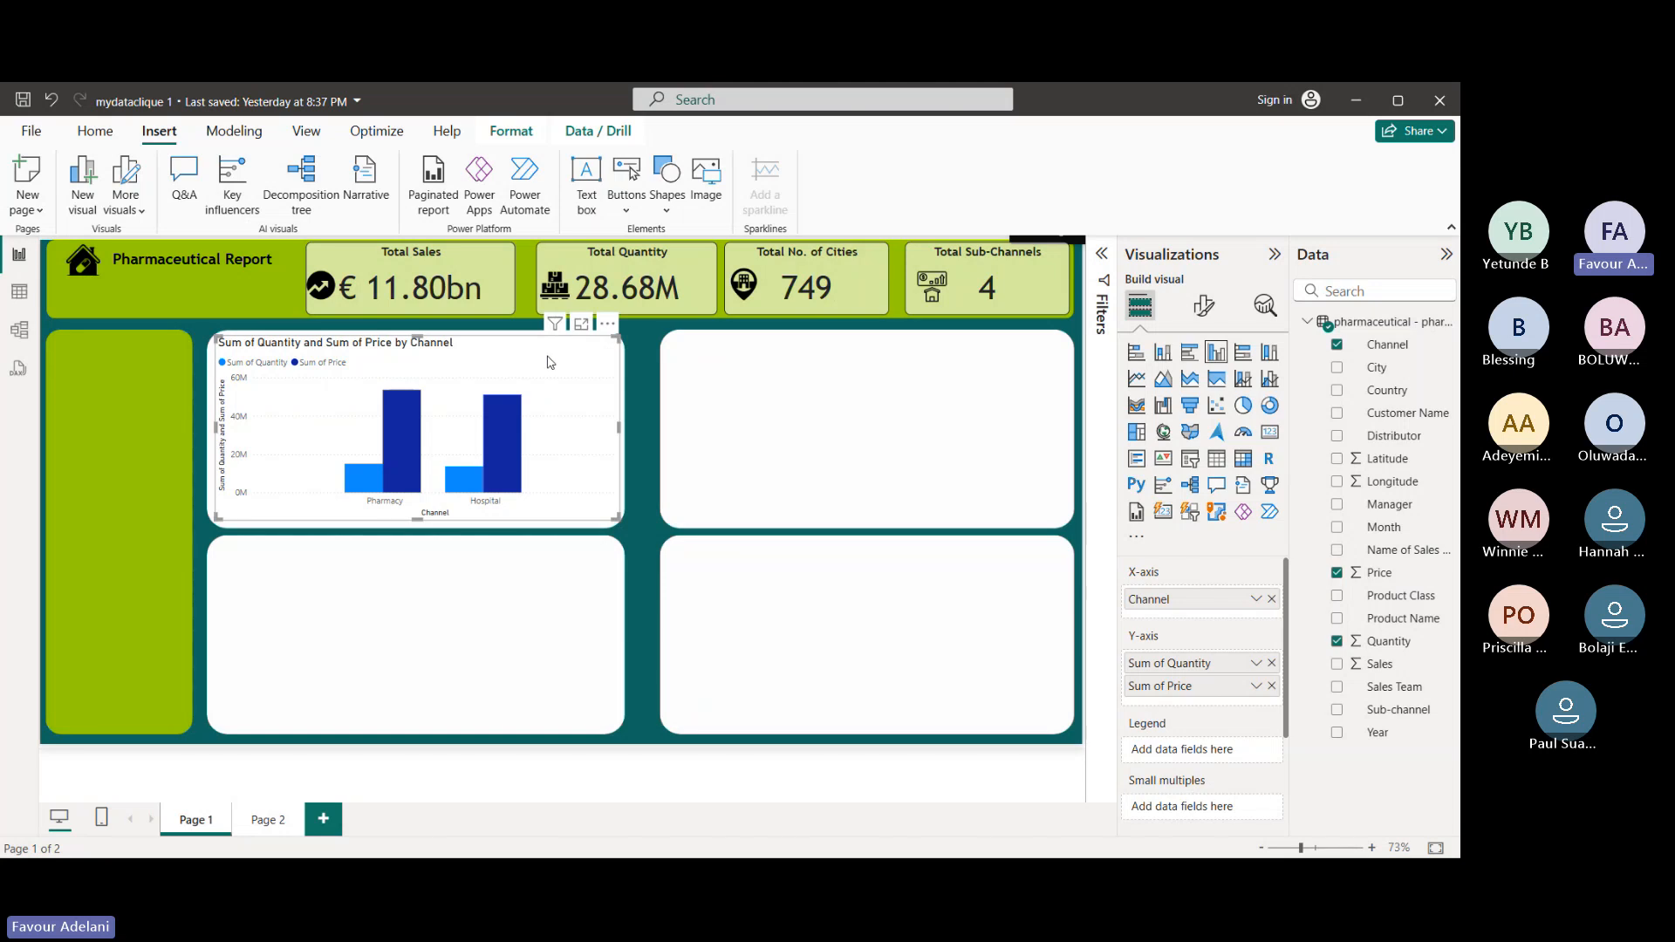
- Format the column chart's X-axis values in bold Trebuchet MS with black text
left_click(1203, 307)
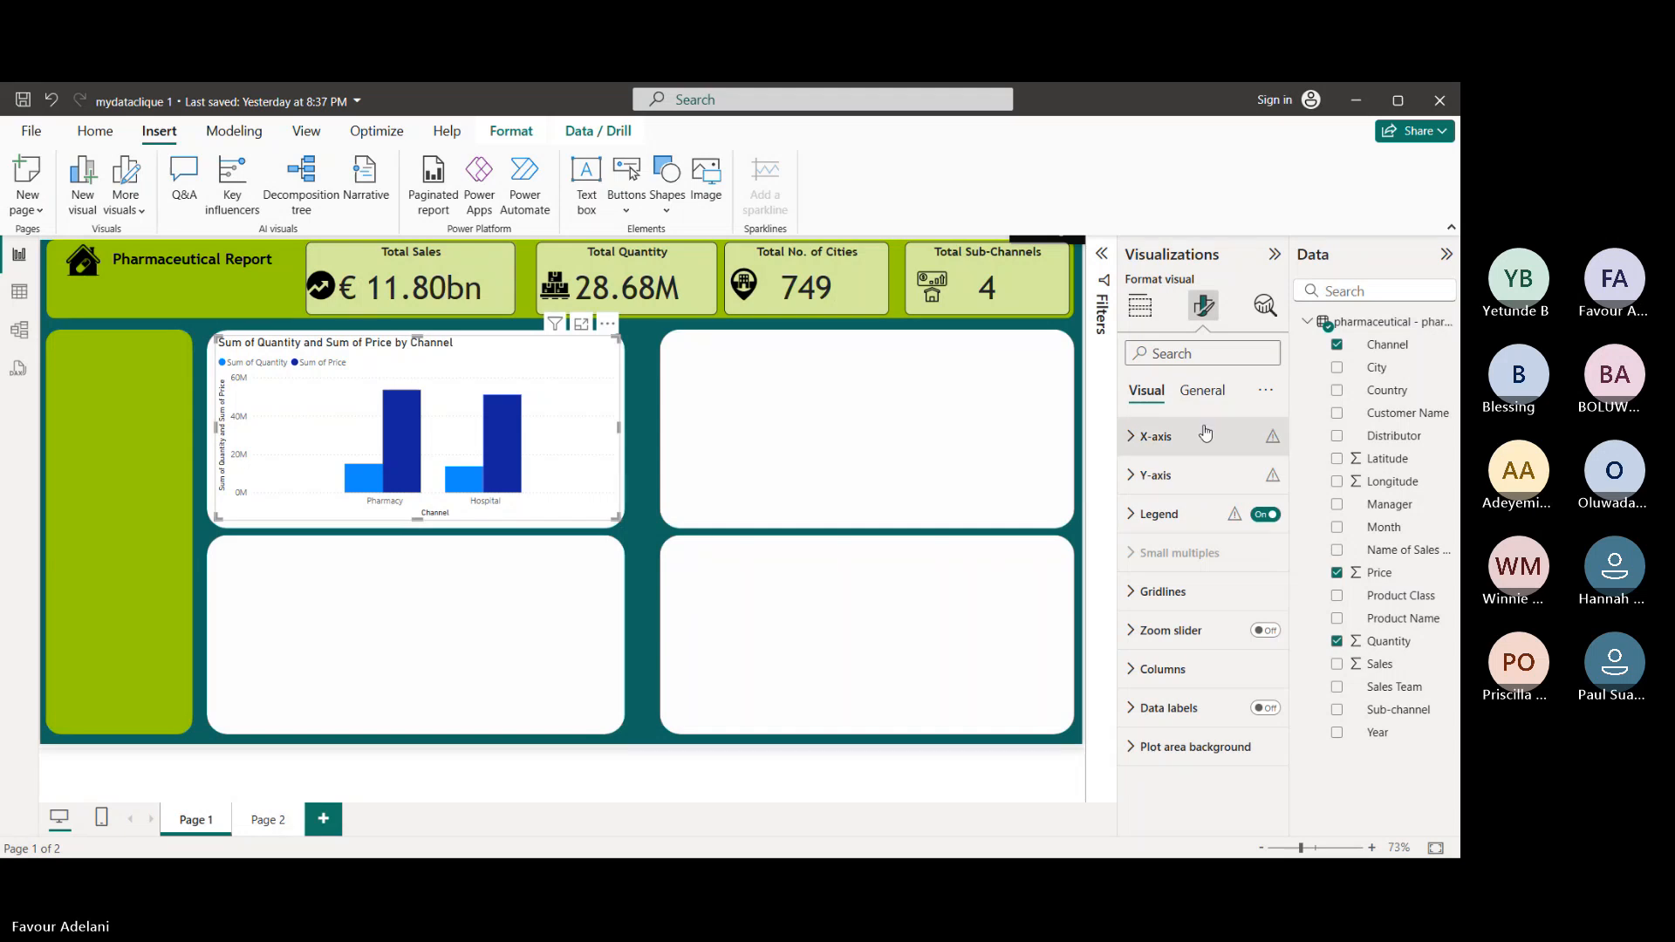
left_click(1175, 438)
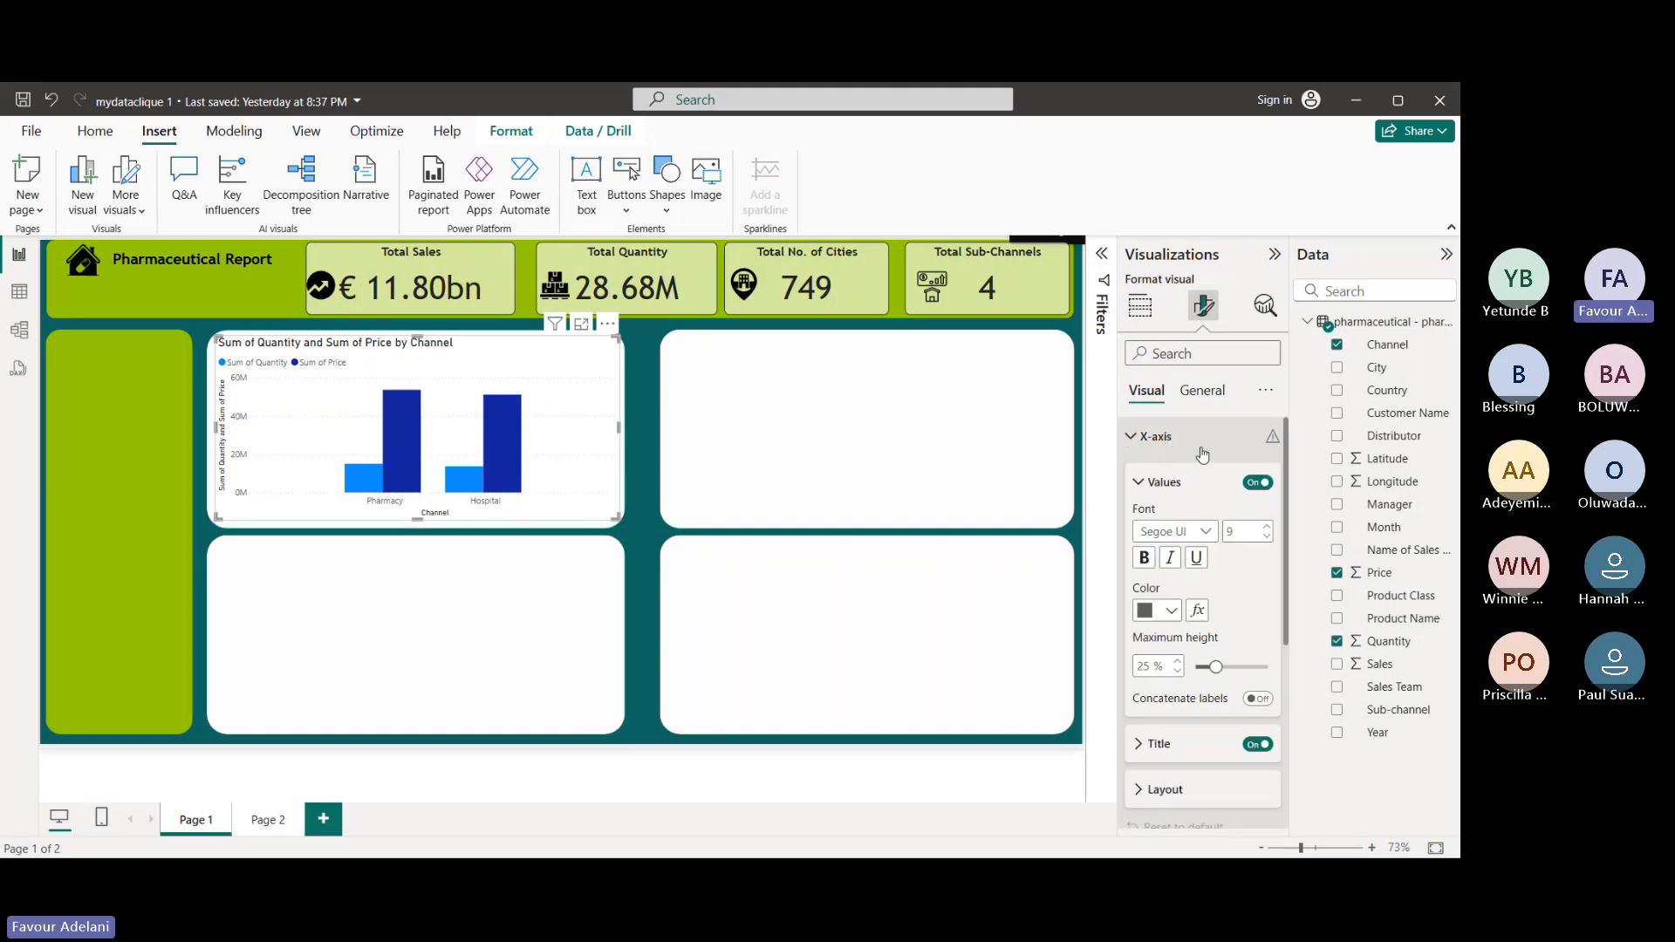
left_click(1202, 450)
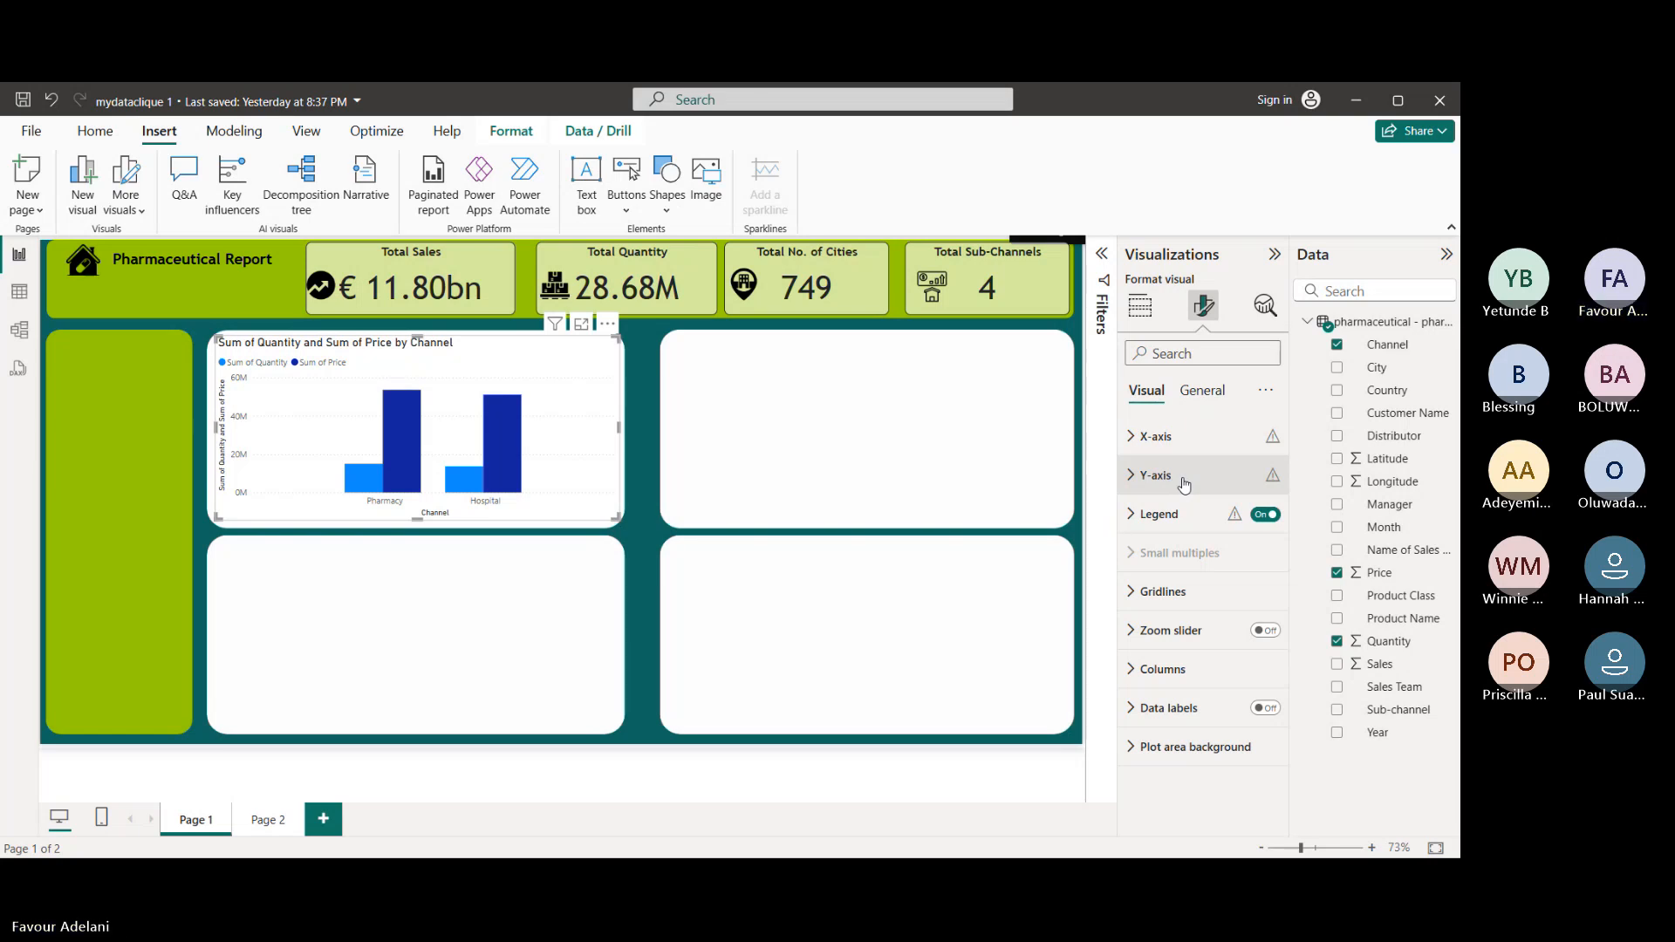
left_click(1157, 443)
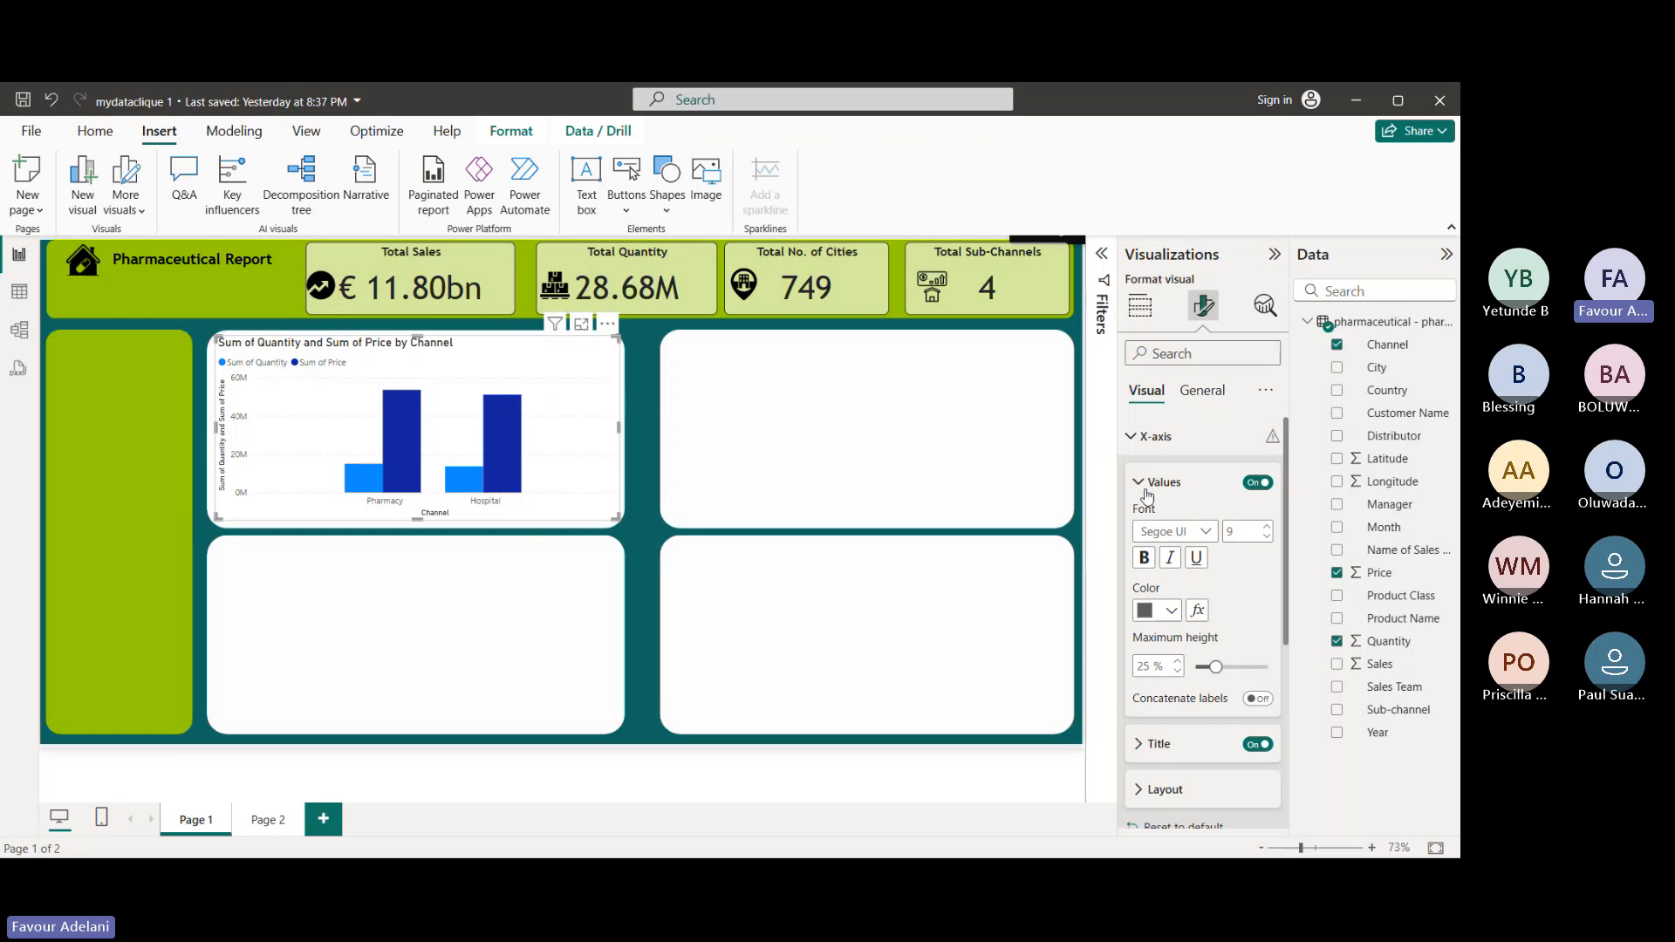
left_click(1206, 532)
scroll(1204, 724, "down", 2)
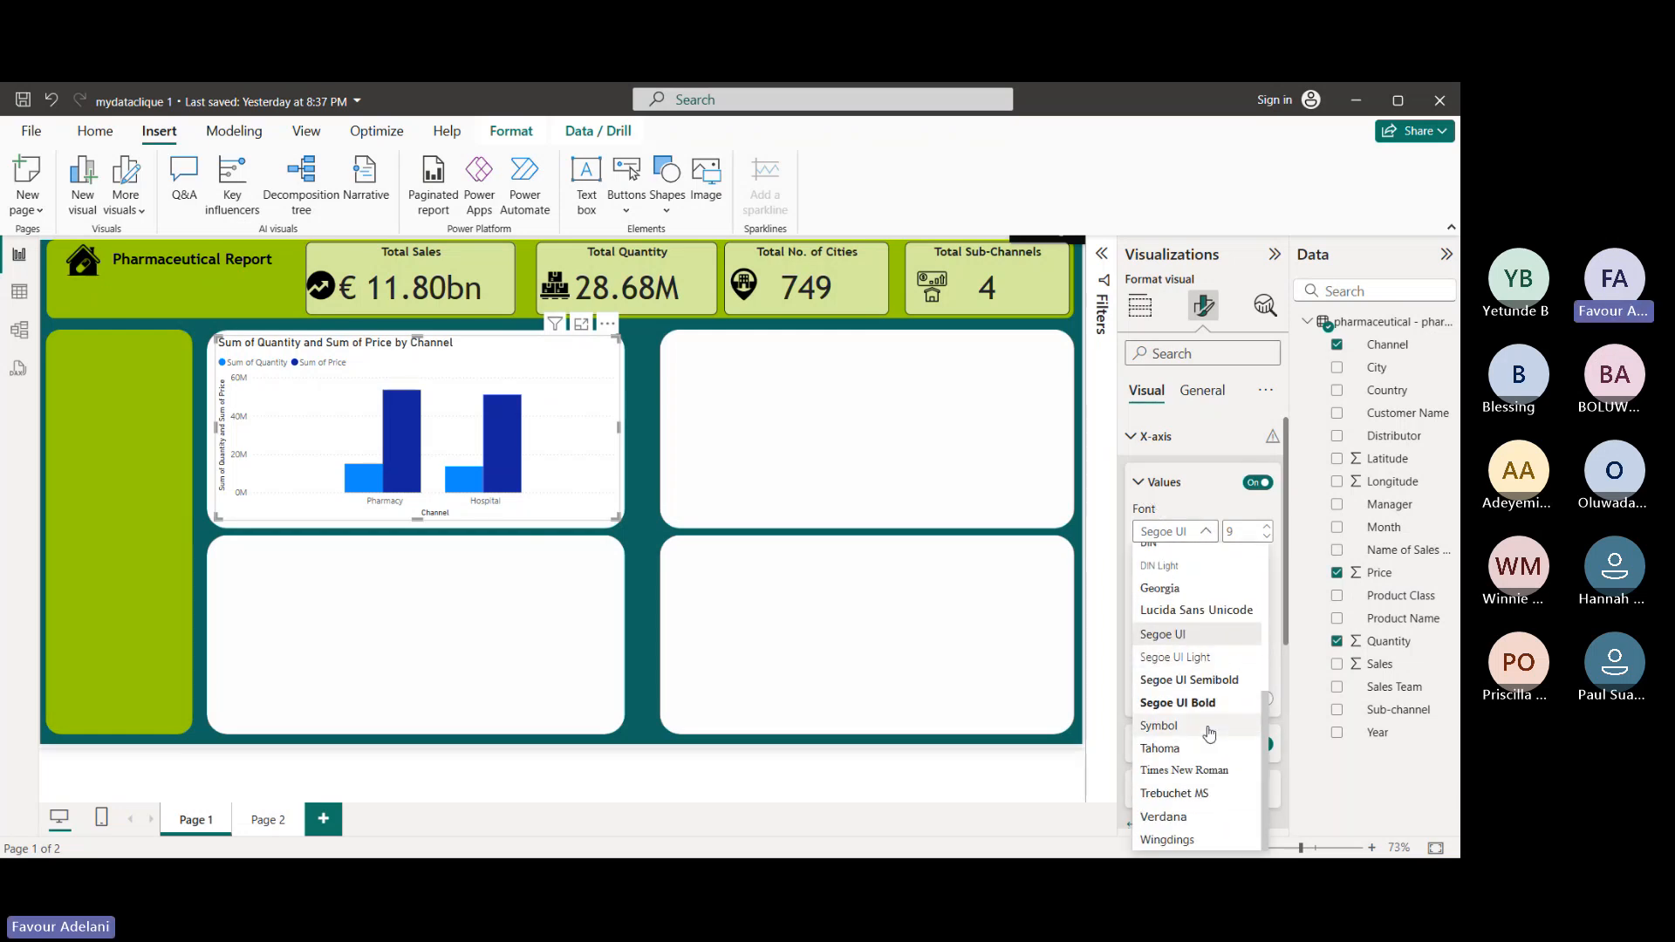
left_click(1190, 796)
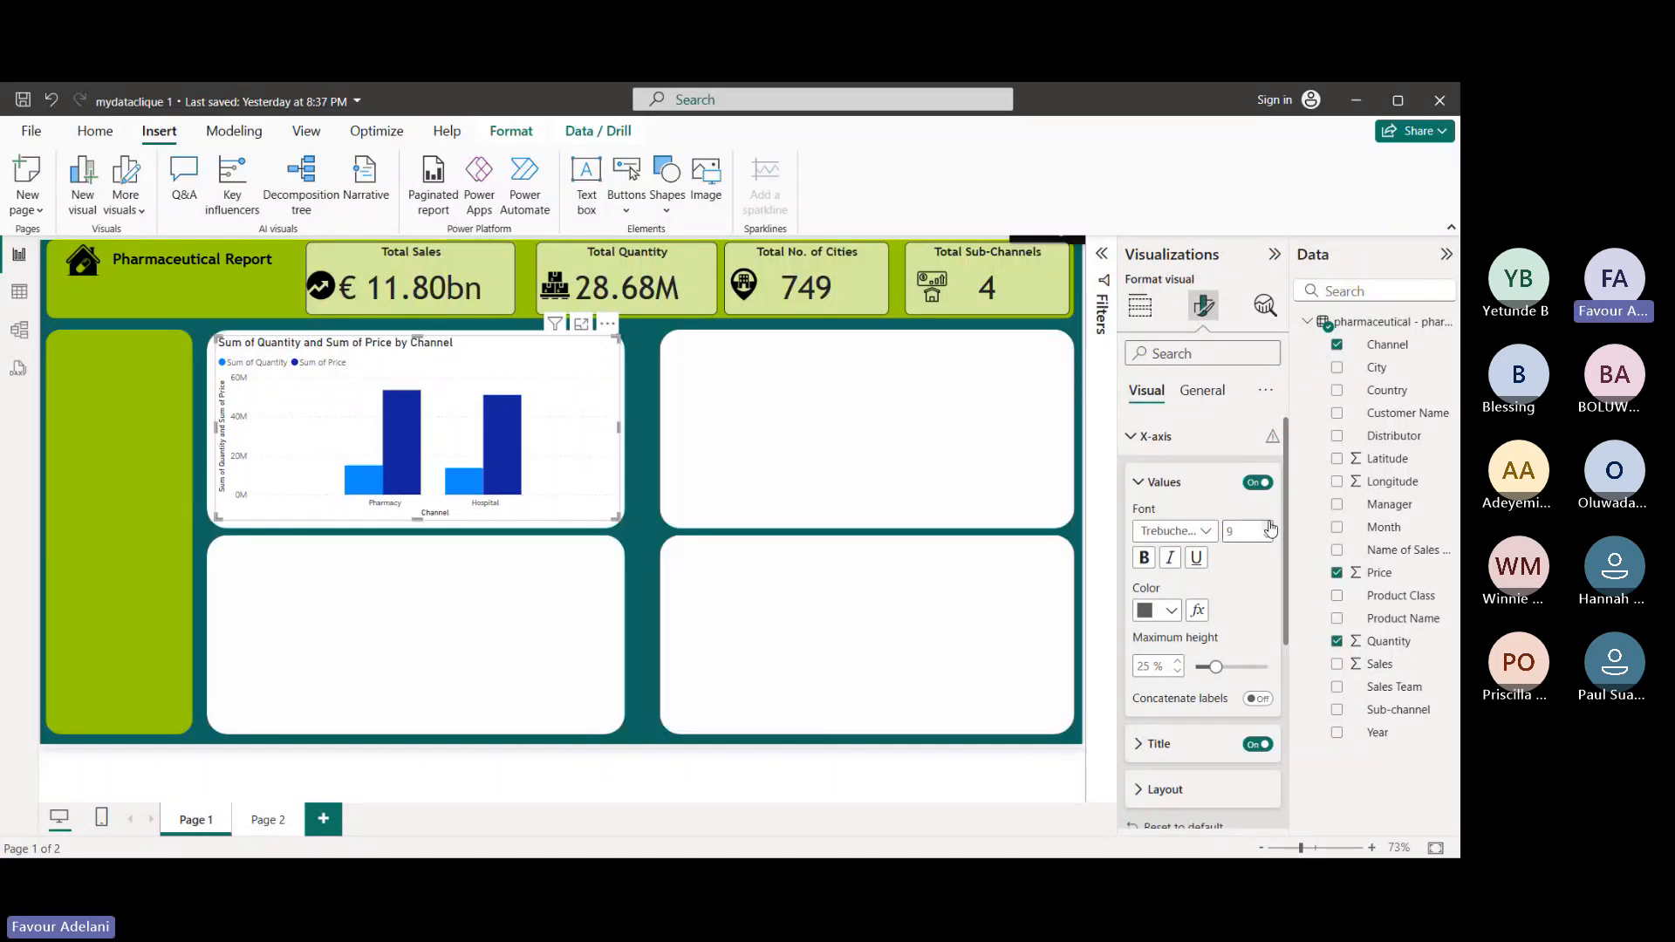
left_click(1142, 558)
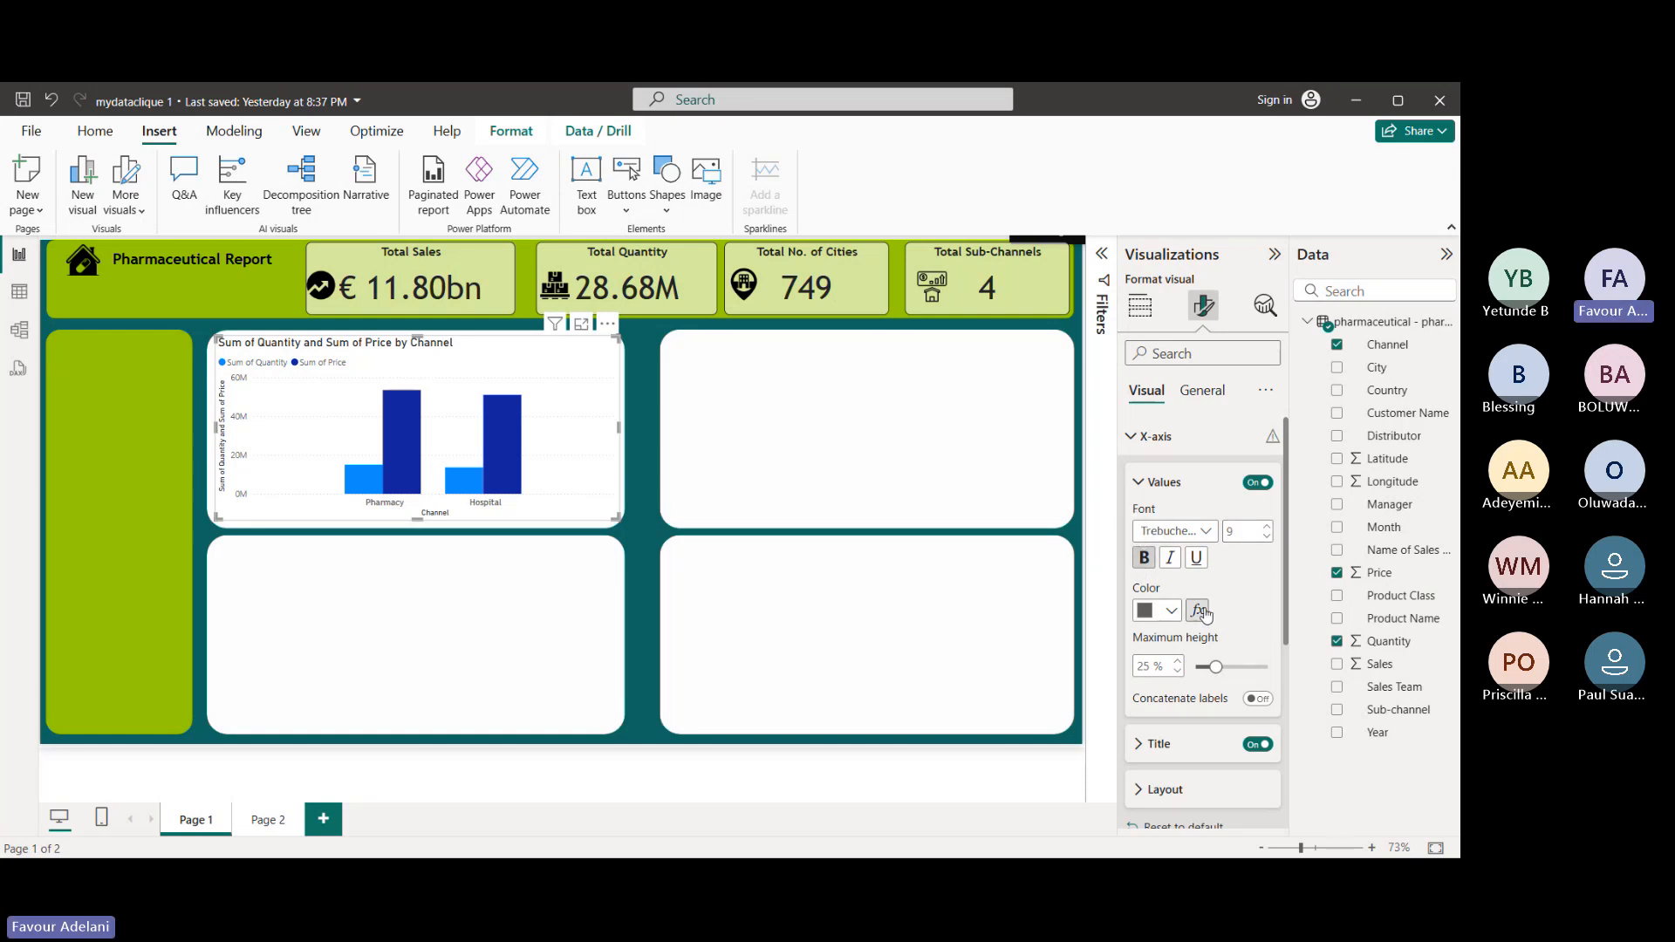
left_click(1173, 617)
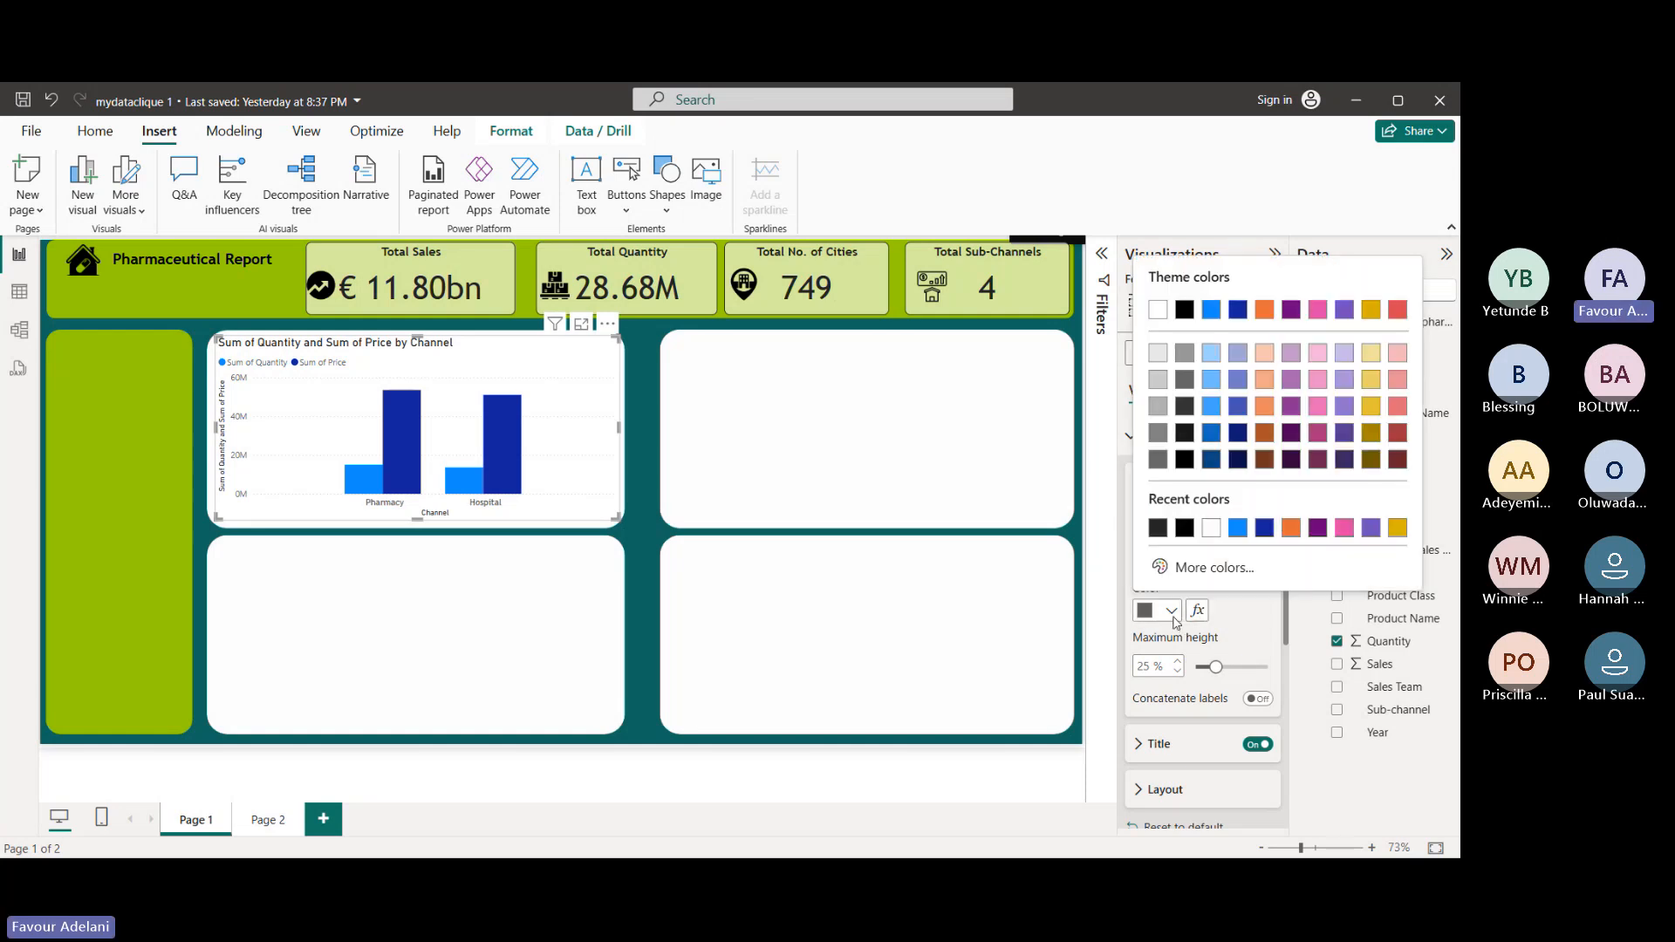
left_click(1187, 529)
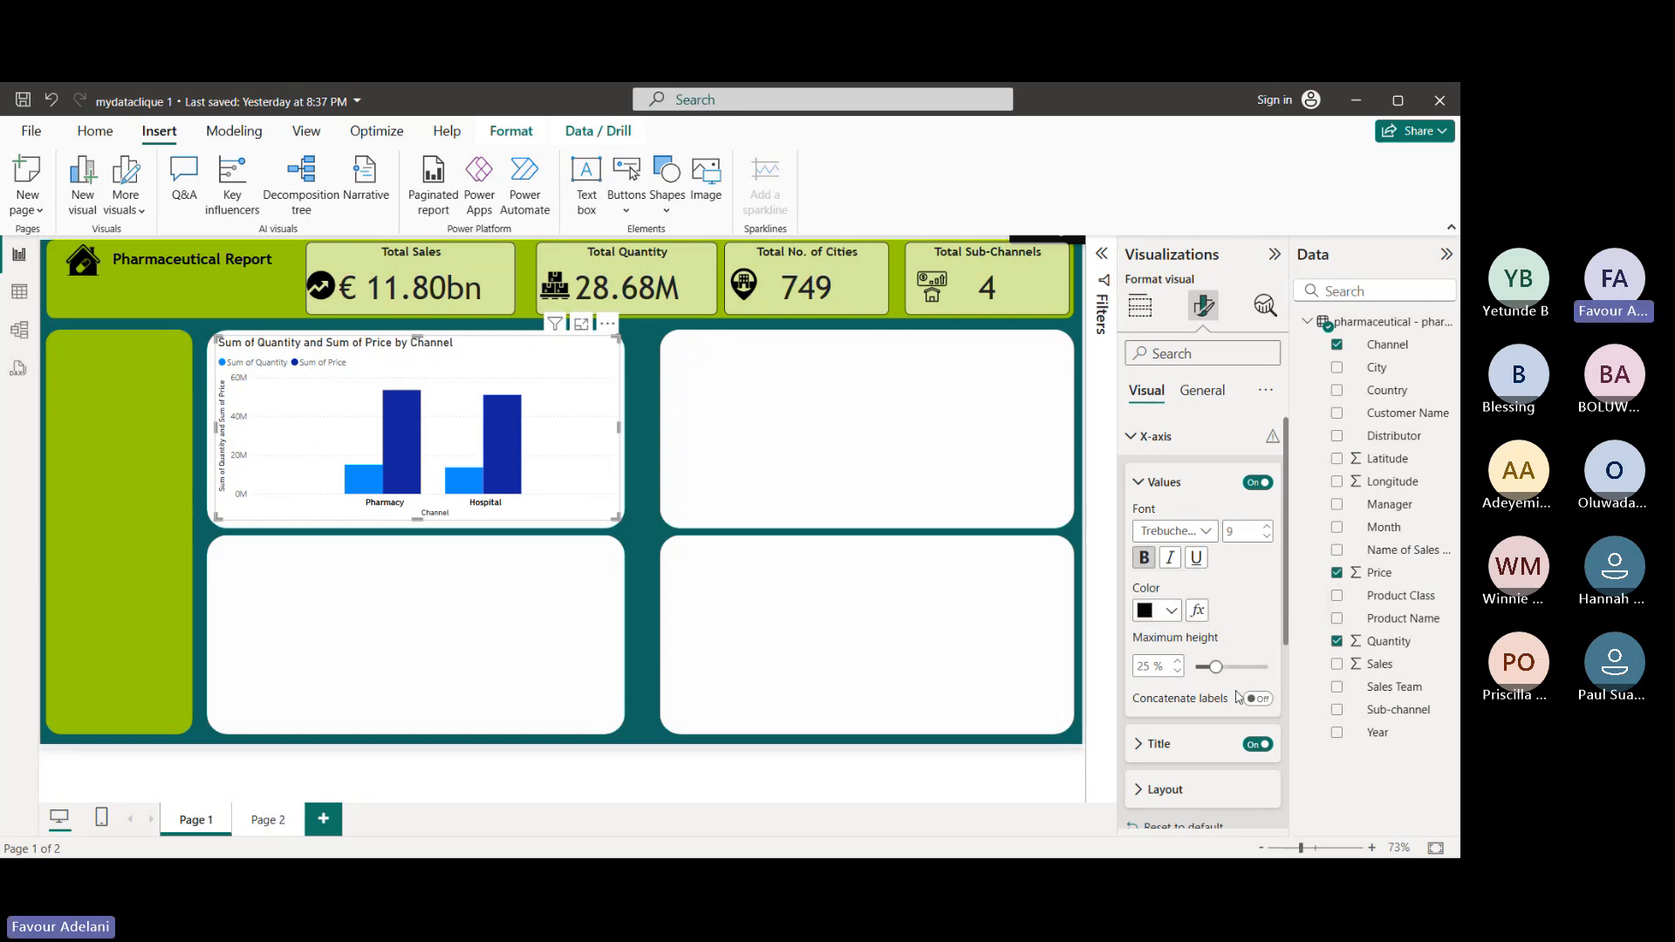
- Turn off the X-axis title of the column chart and collapse the X-axis settings
scroll(1229, 708, "down", 1)
scroll(1230, 709, "down", 1)
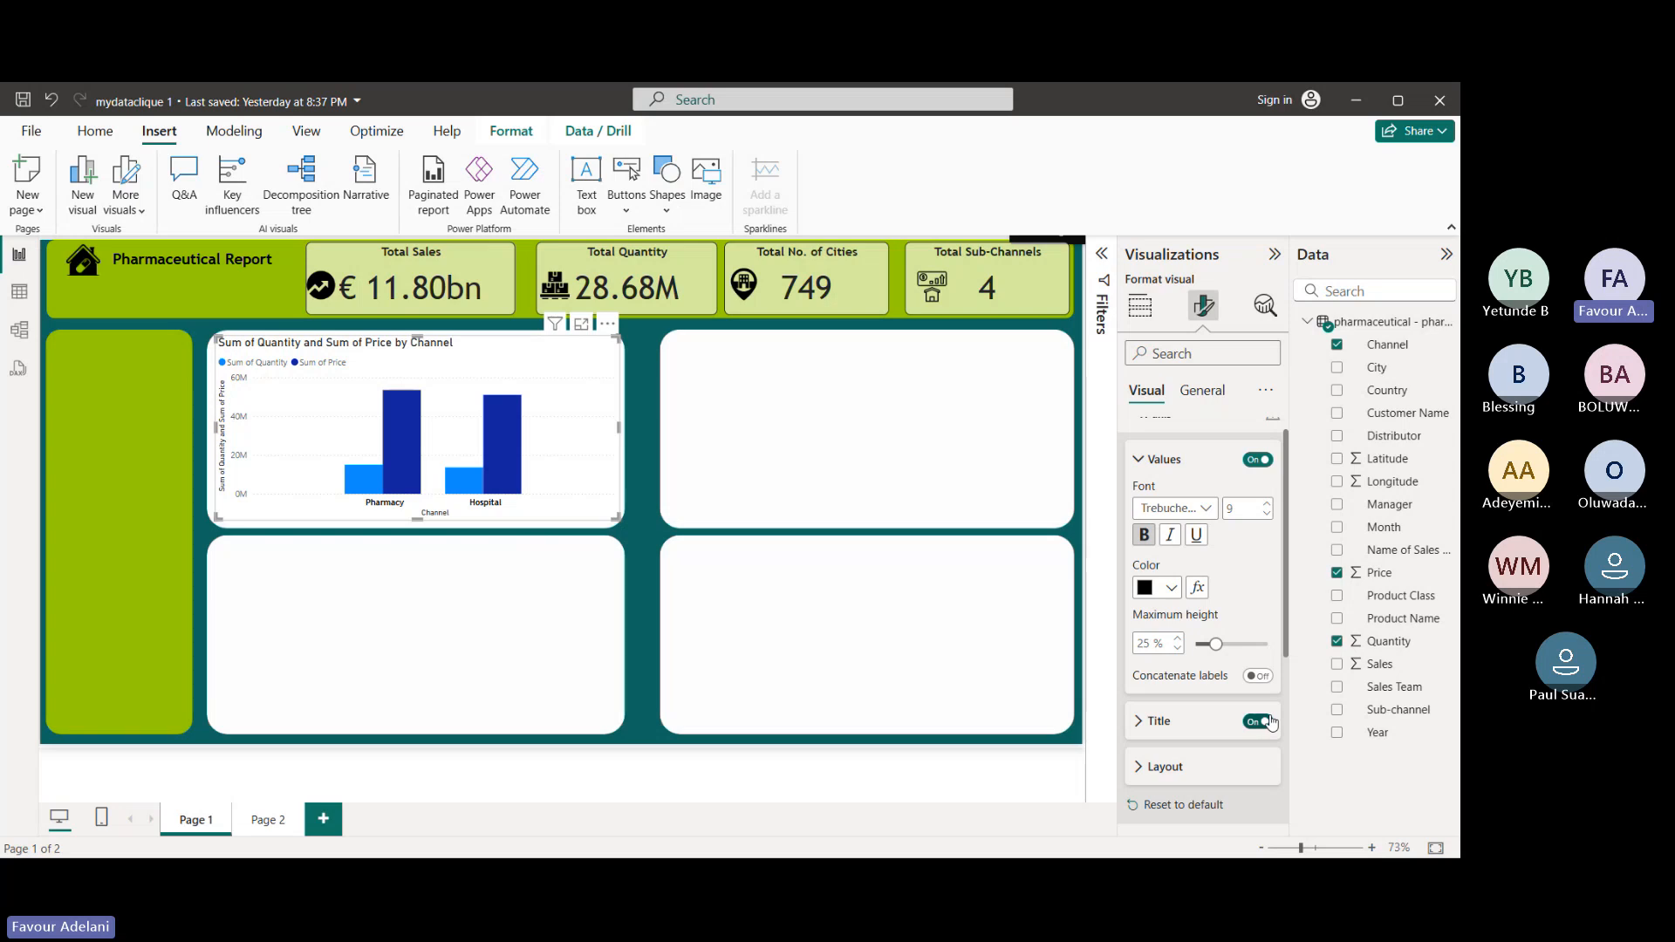
scroll(1270, 736, "up", 1)
left_click(1261, 747)
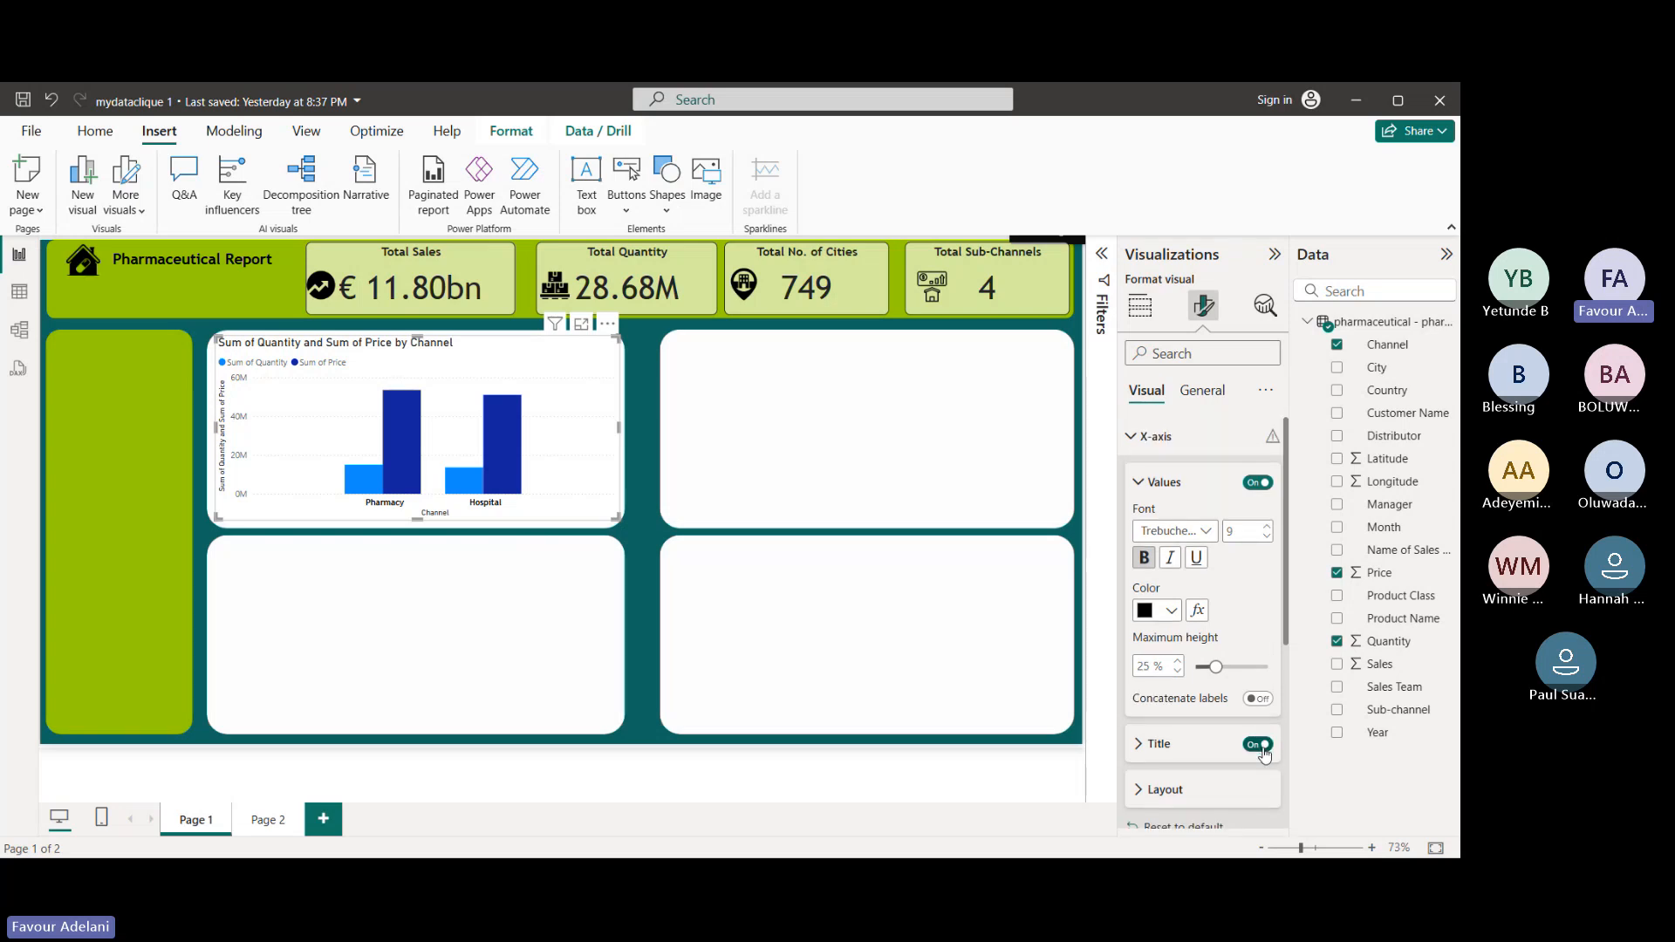
left_click(1142, 485)
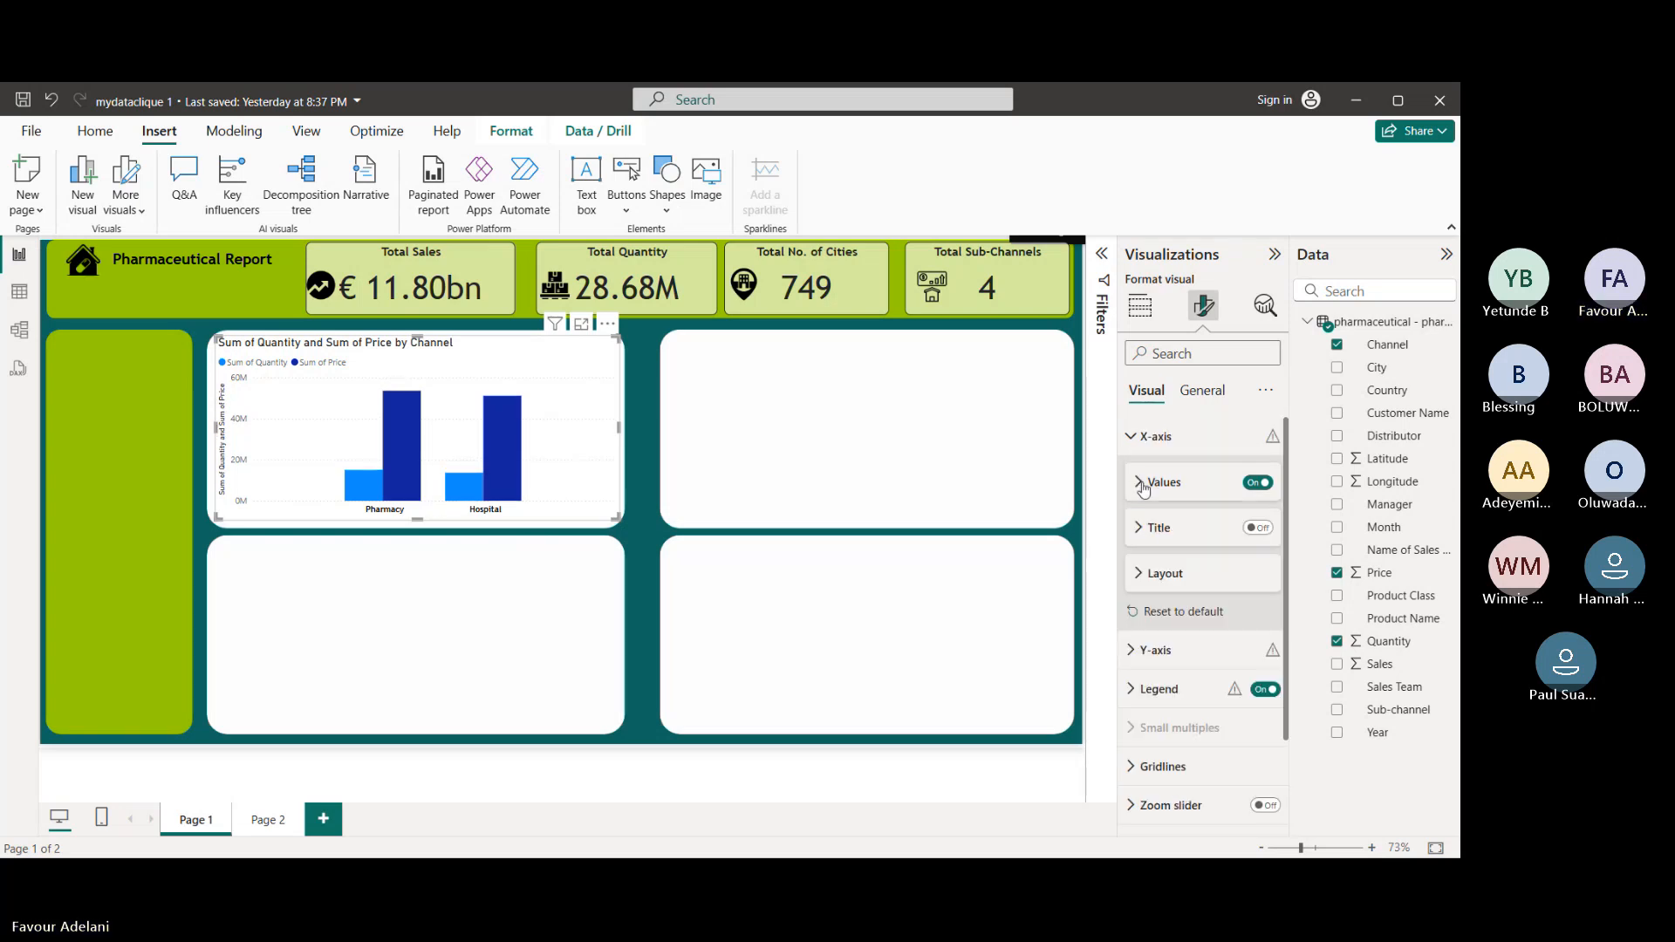
left_click(1146, 576)
left_click(1146, 575)
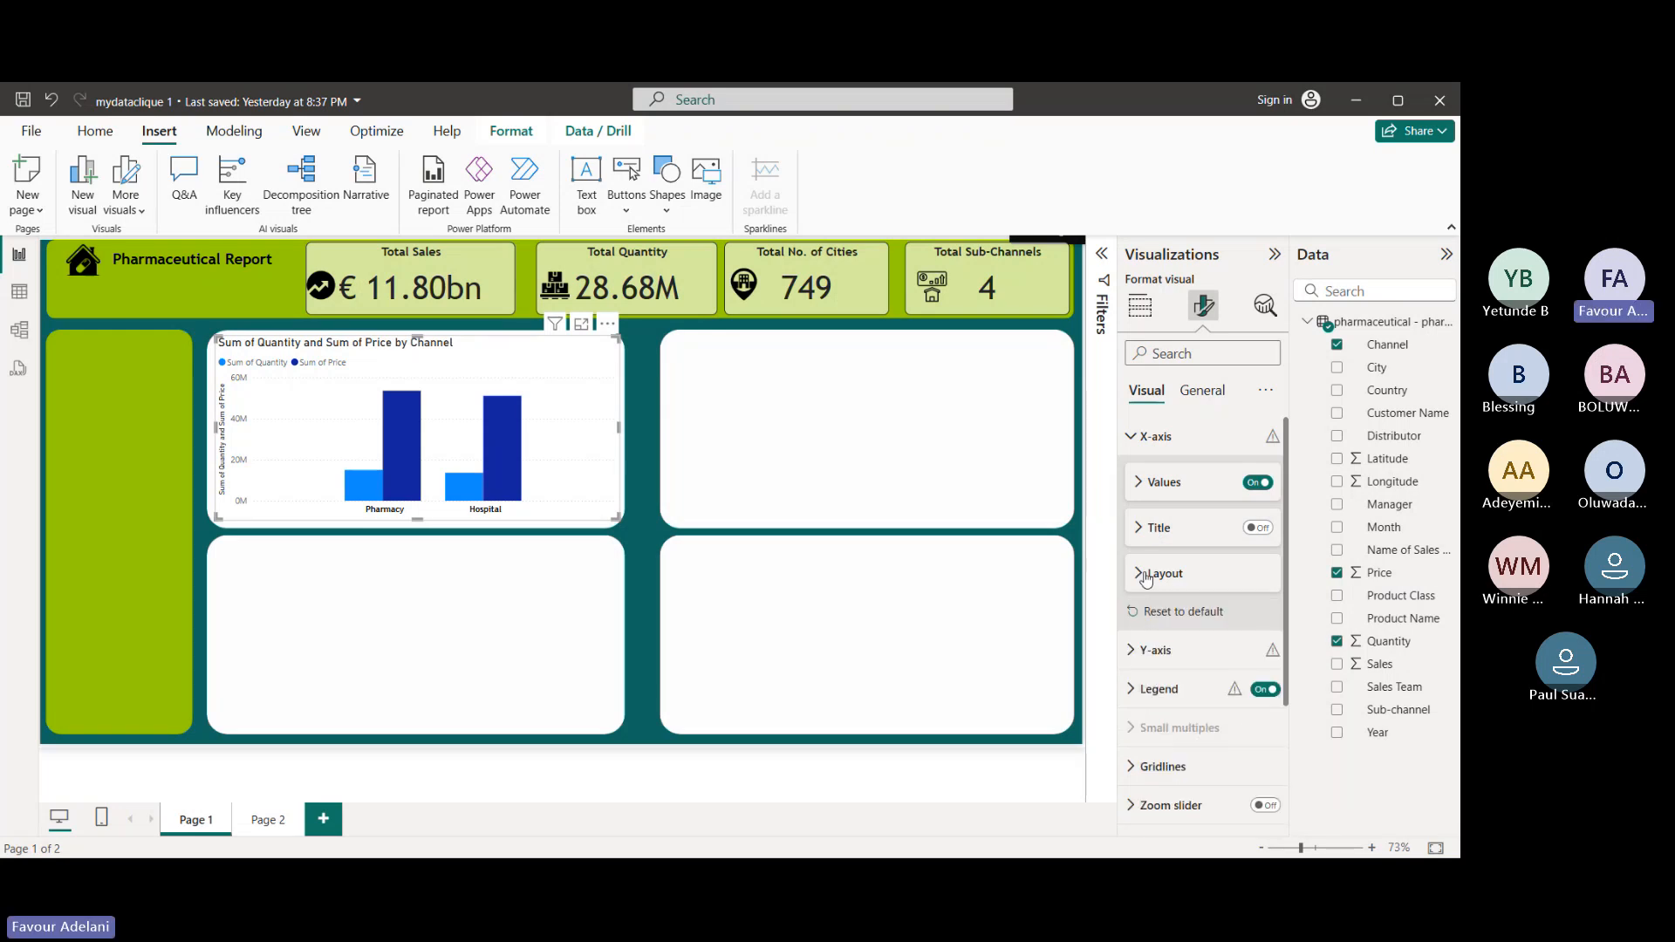
left_click(1143, 436)
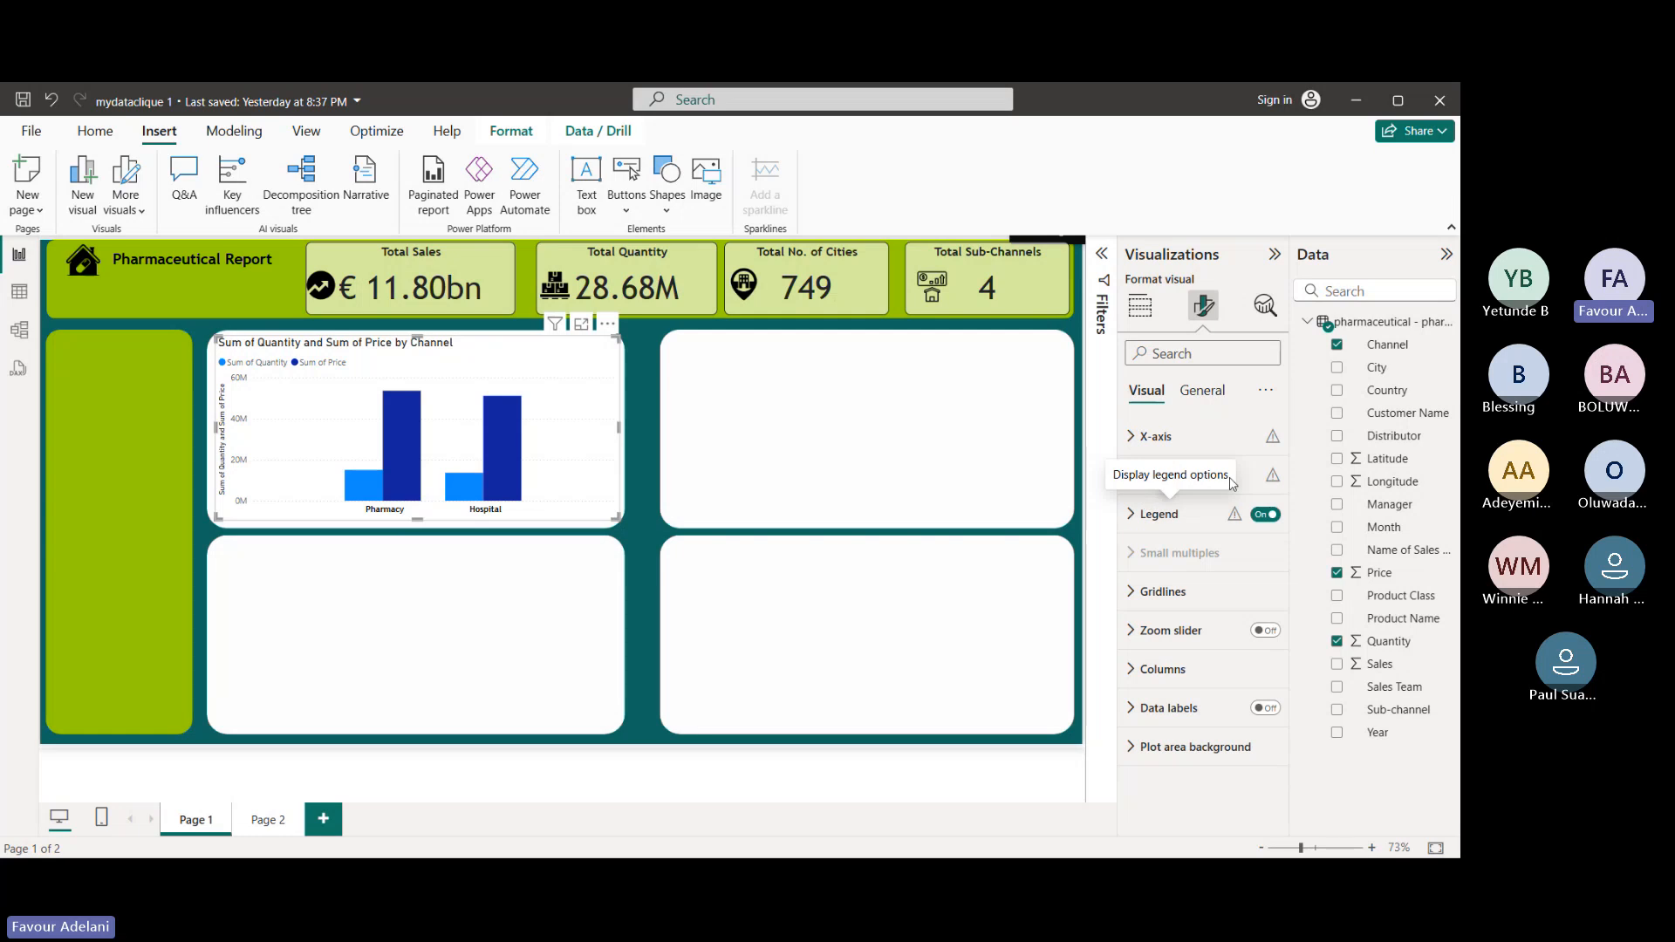
- Turn off the Y-axis title of the column chart and expand the Y-axis value settings
left_click(1161, 474)
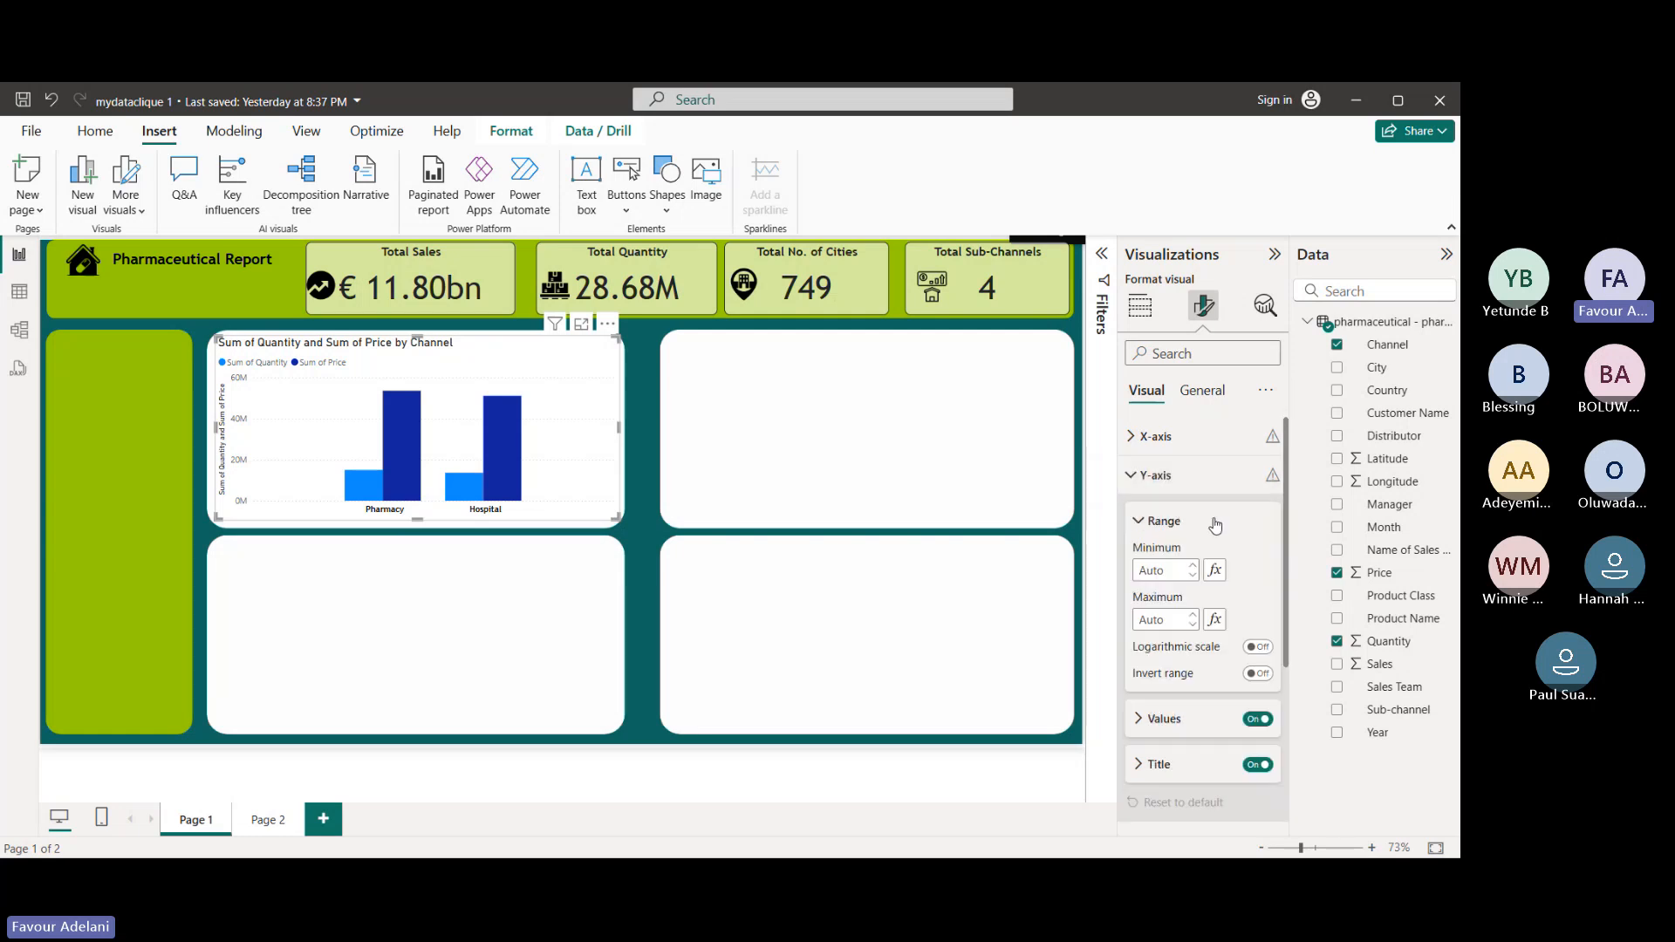
scroll(1215, 524, "down", 1)
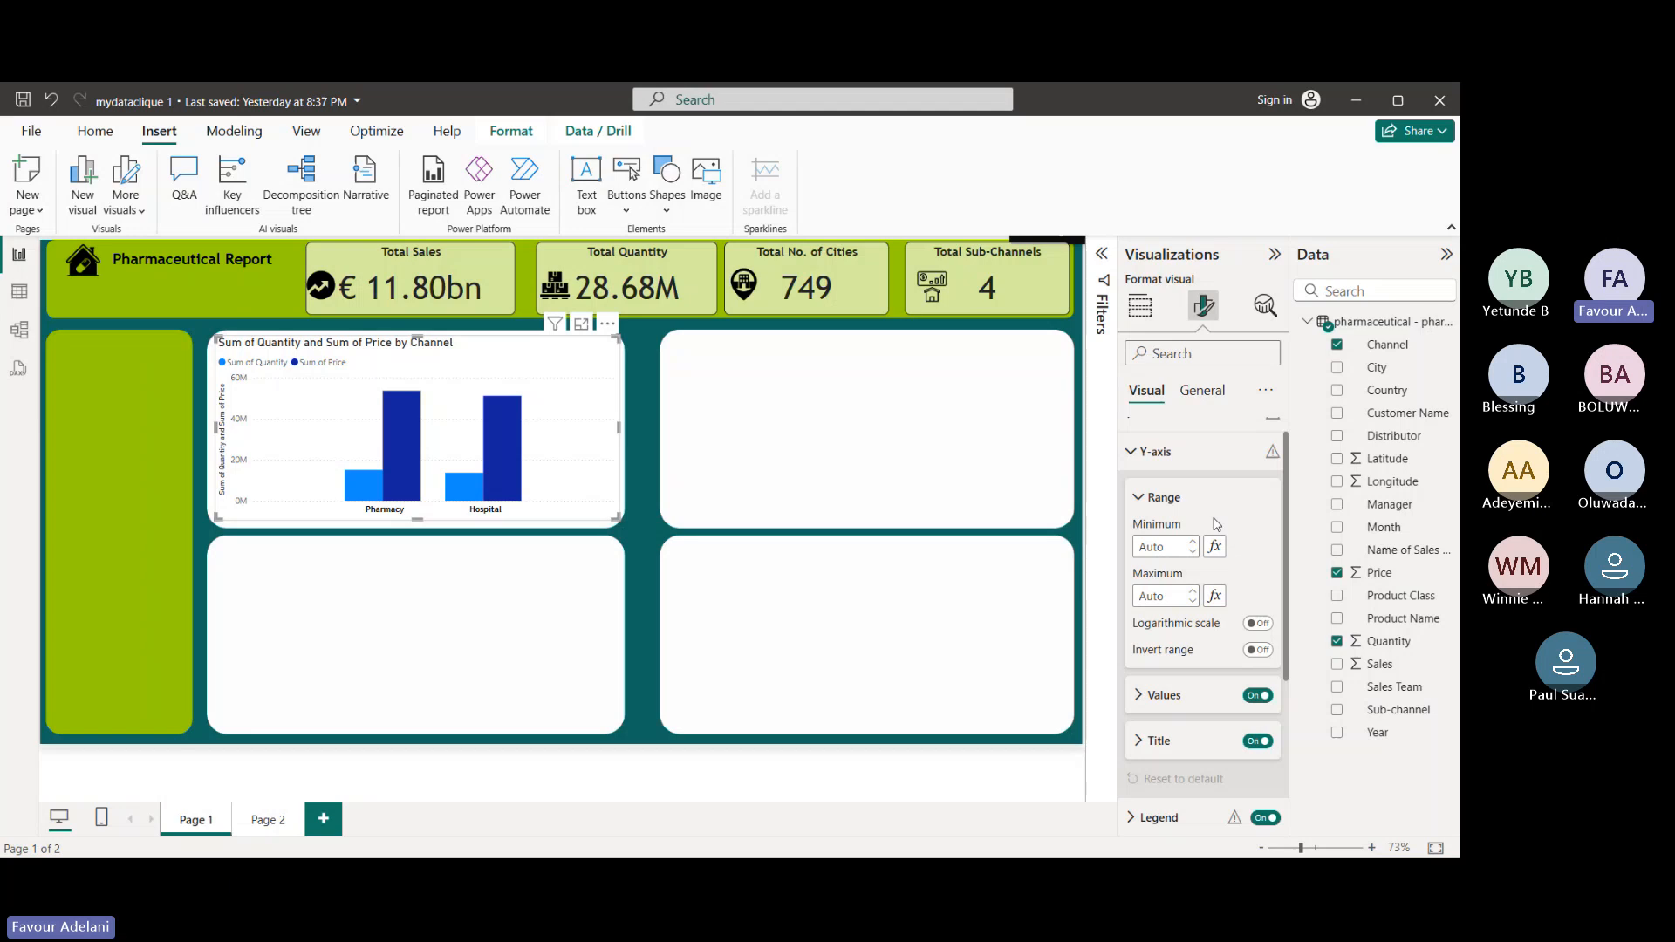
scroll(1213, 521, "down", 1)
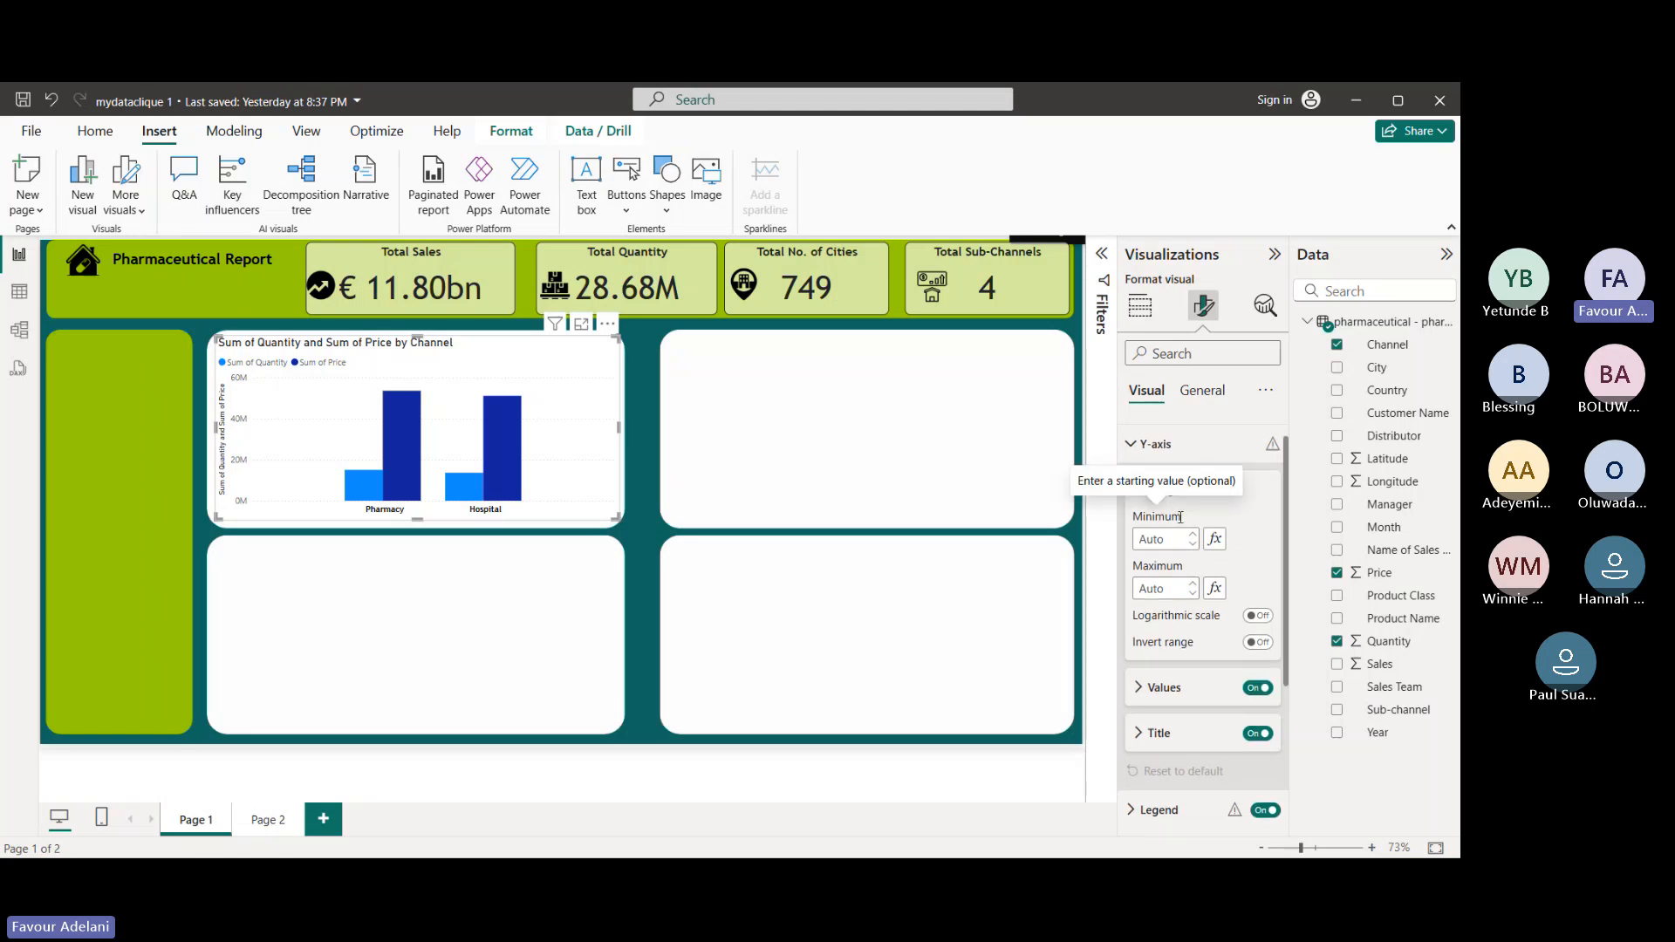
scroll(1180, 517, "up", 1)
left_click(1157, 436)
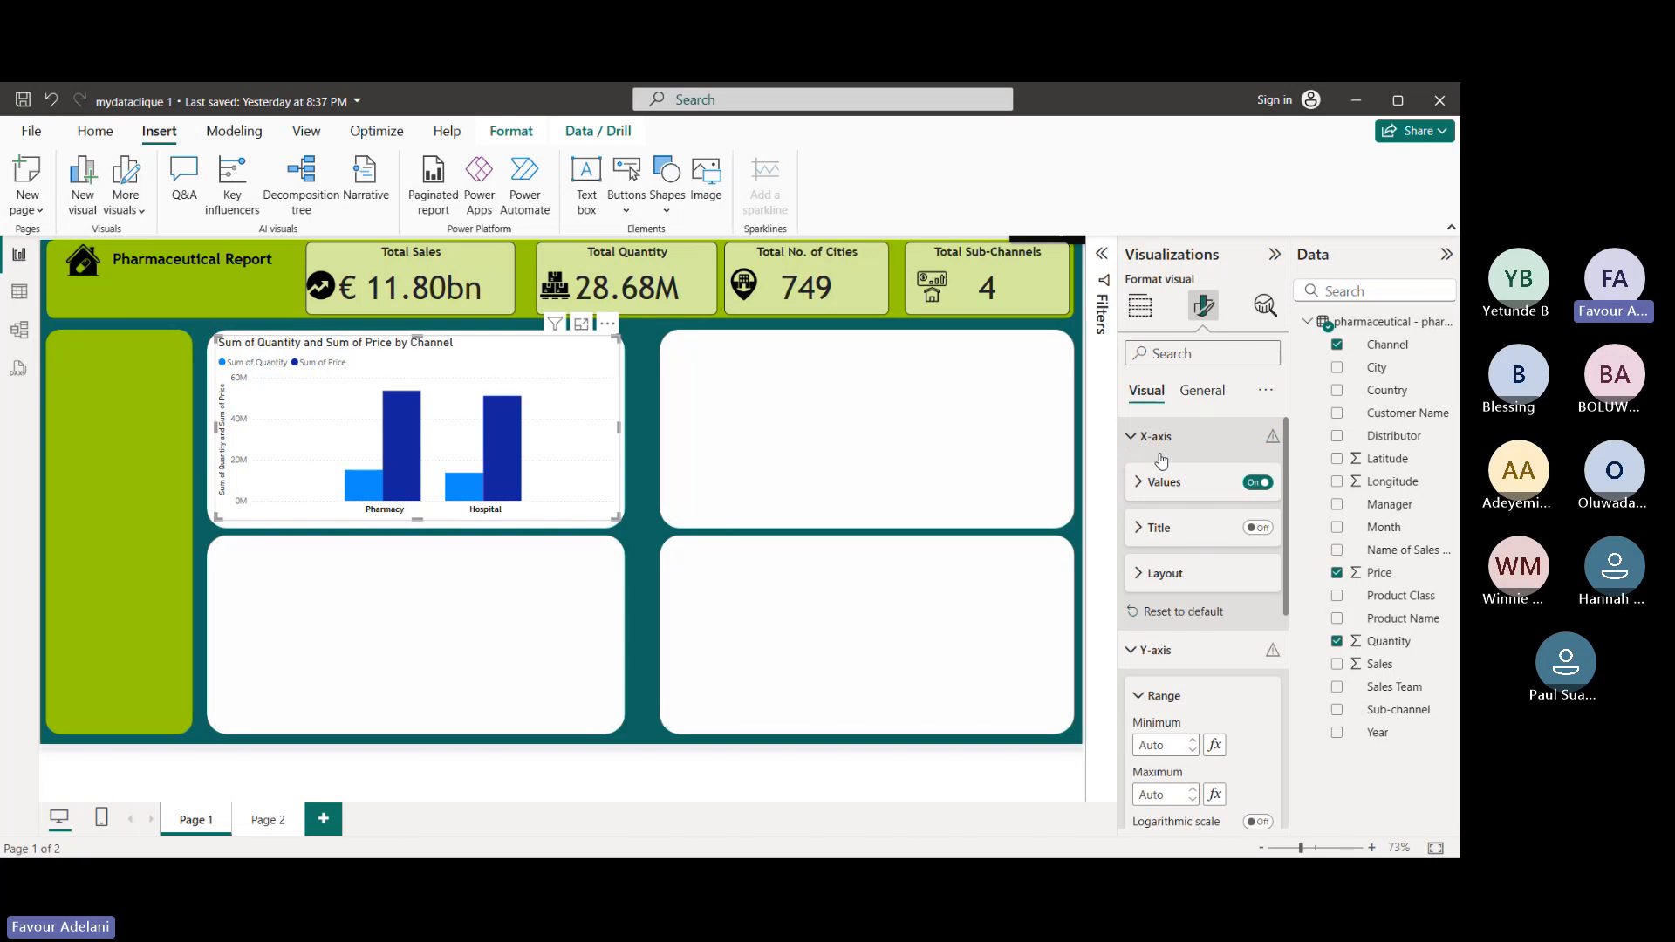
left_click(1160, 440)
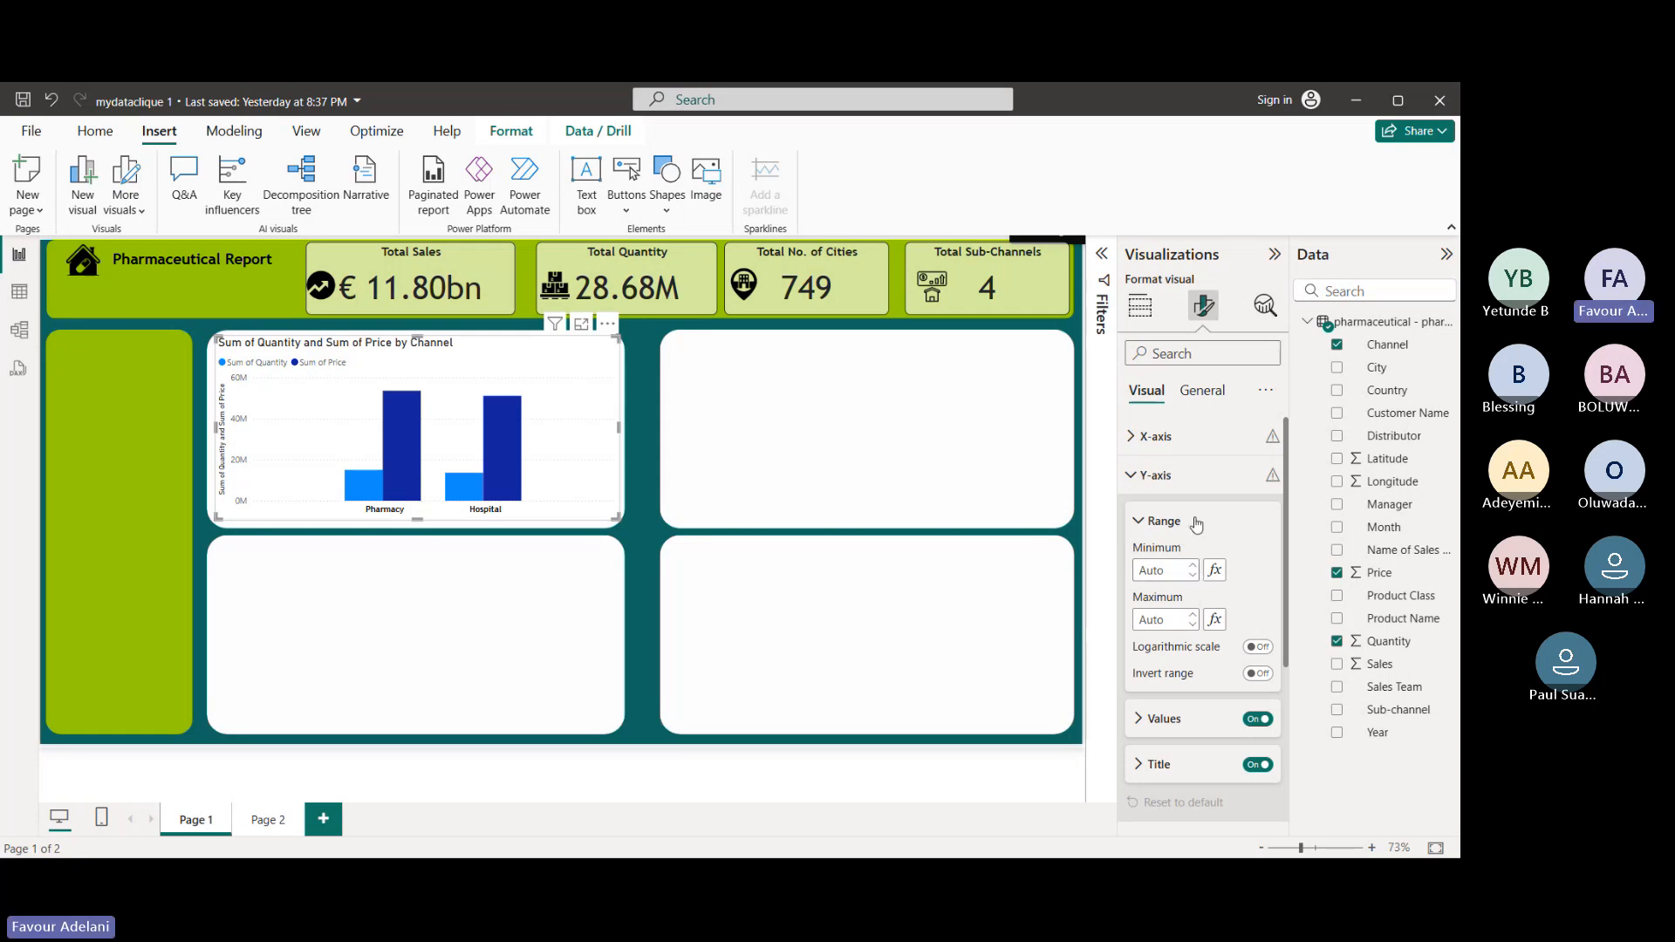
left_click(1138, 476)
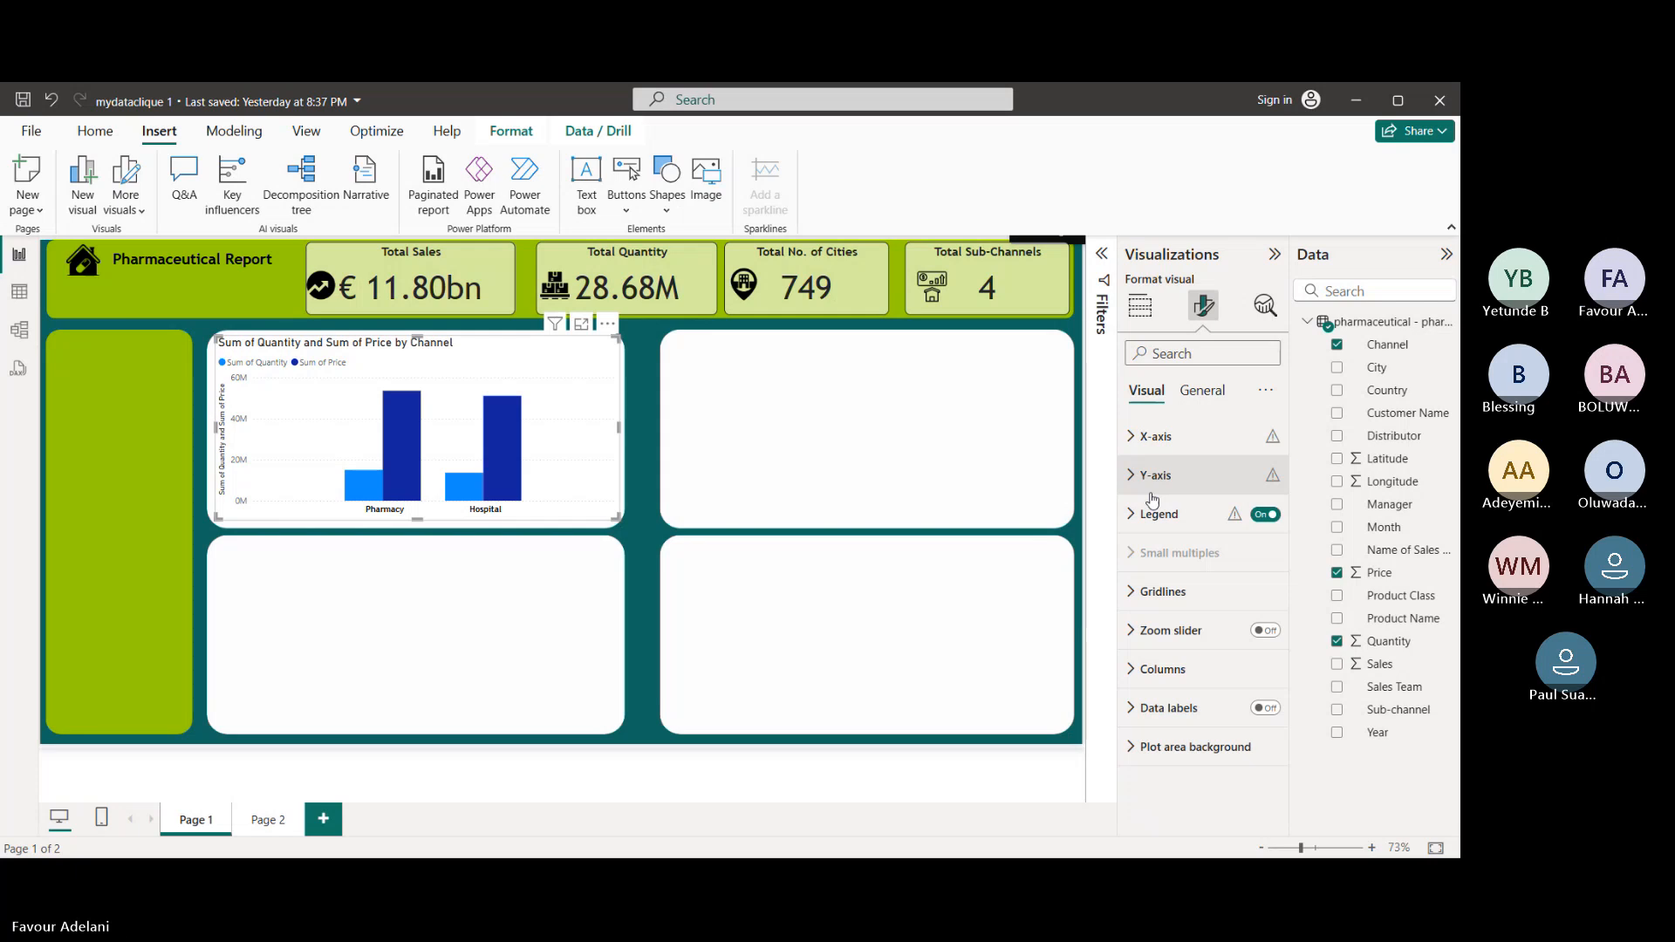
left_click(1138, 477)
left_click(1158, 521)
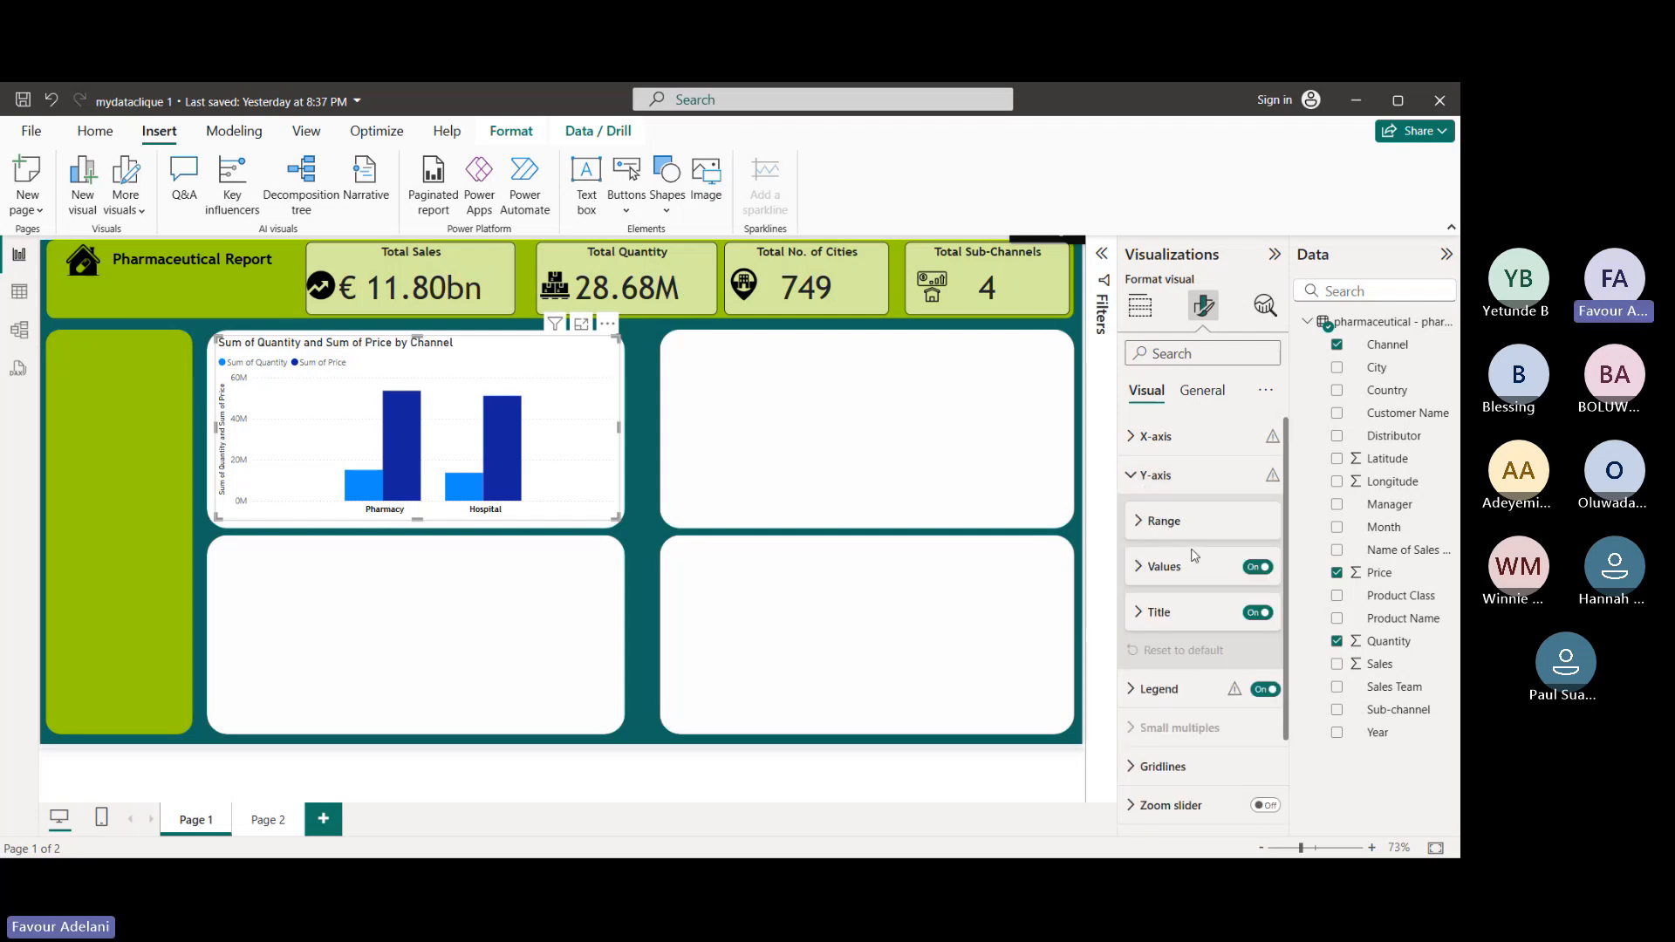
left_click(1260, 615)
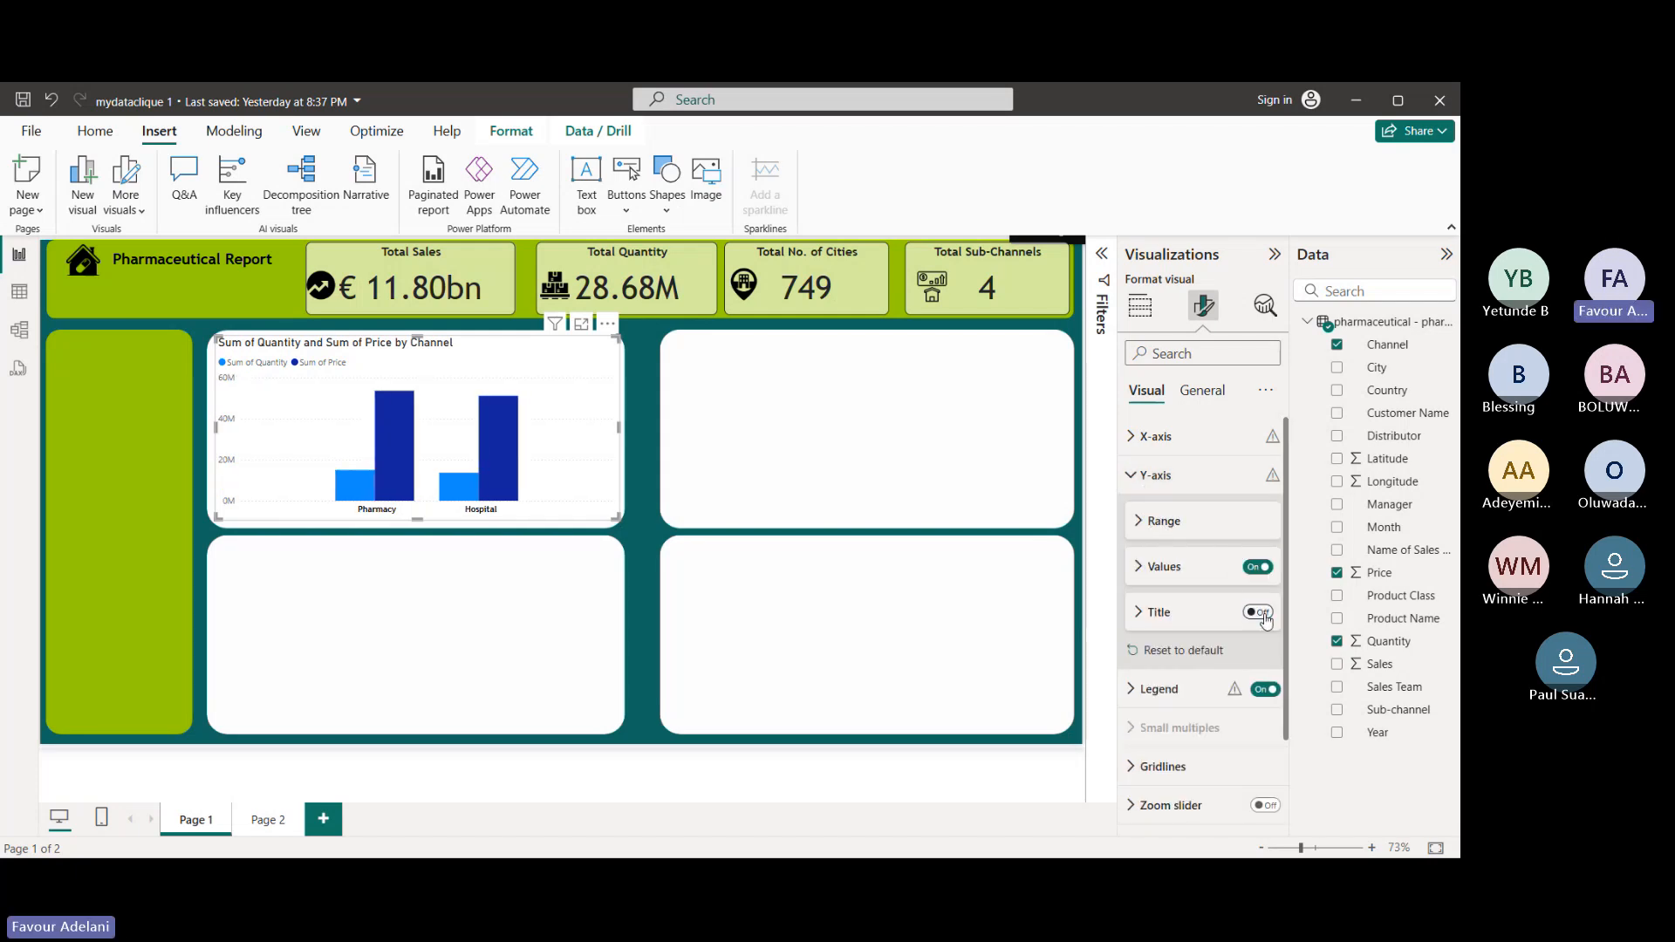
left_click(1259, 613)
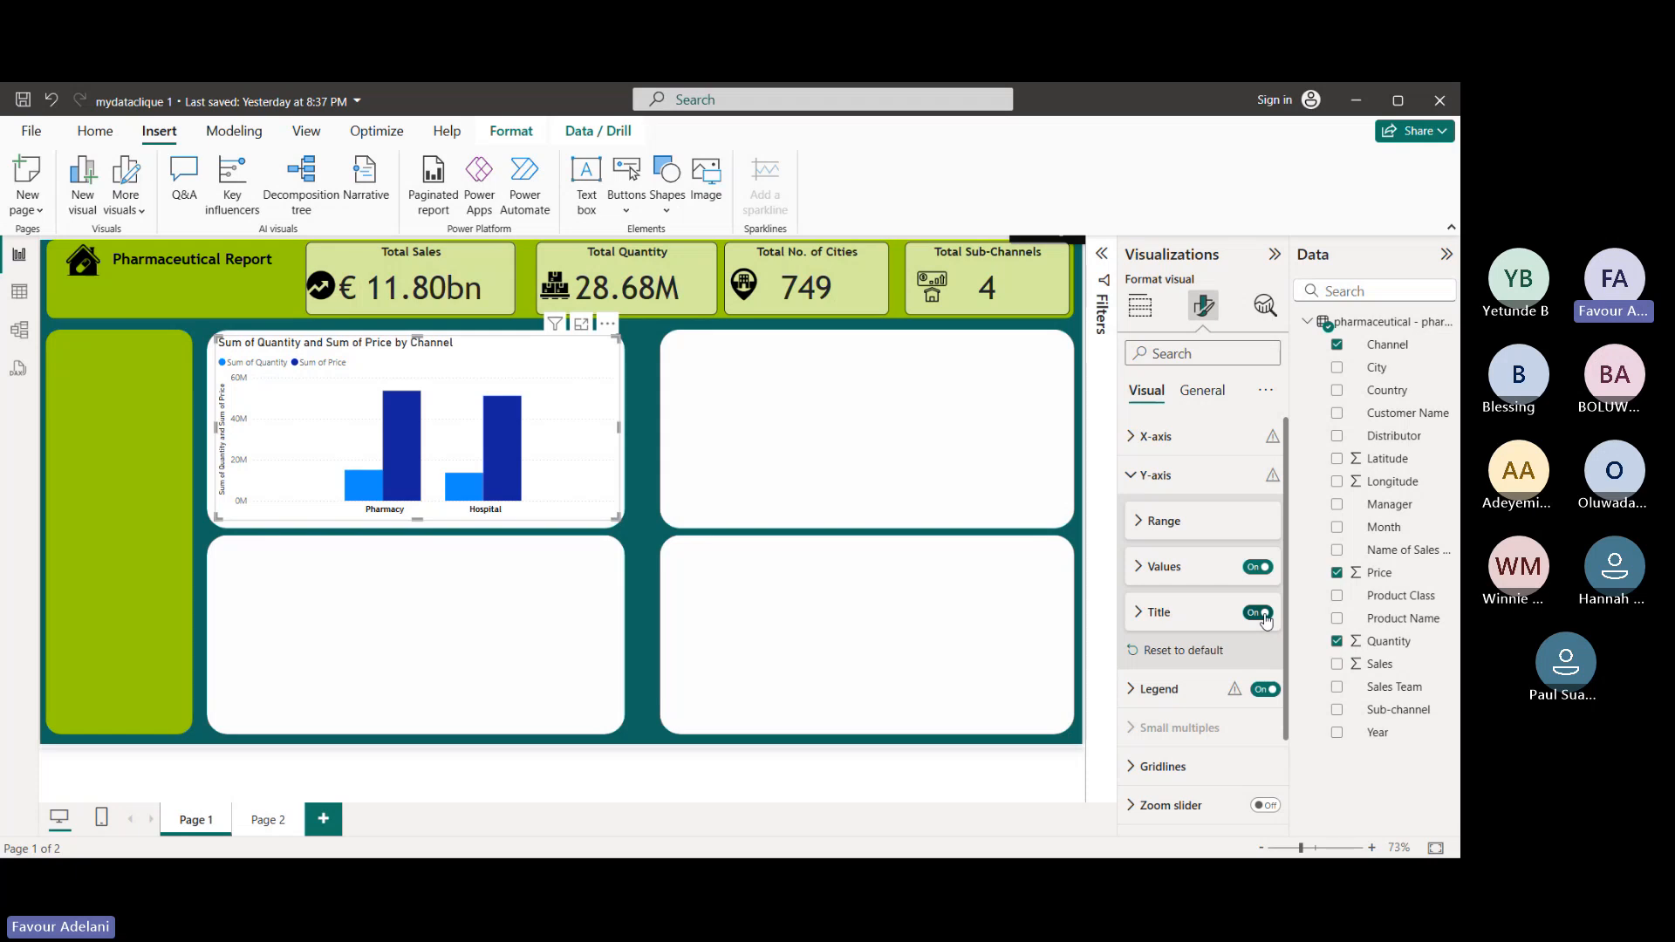
left_click(1262, 615)
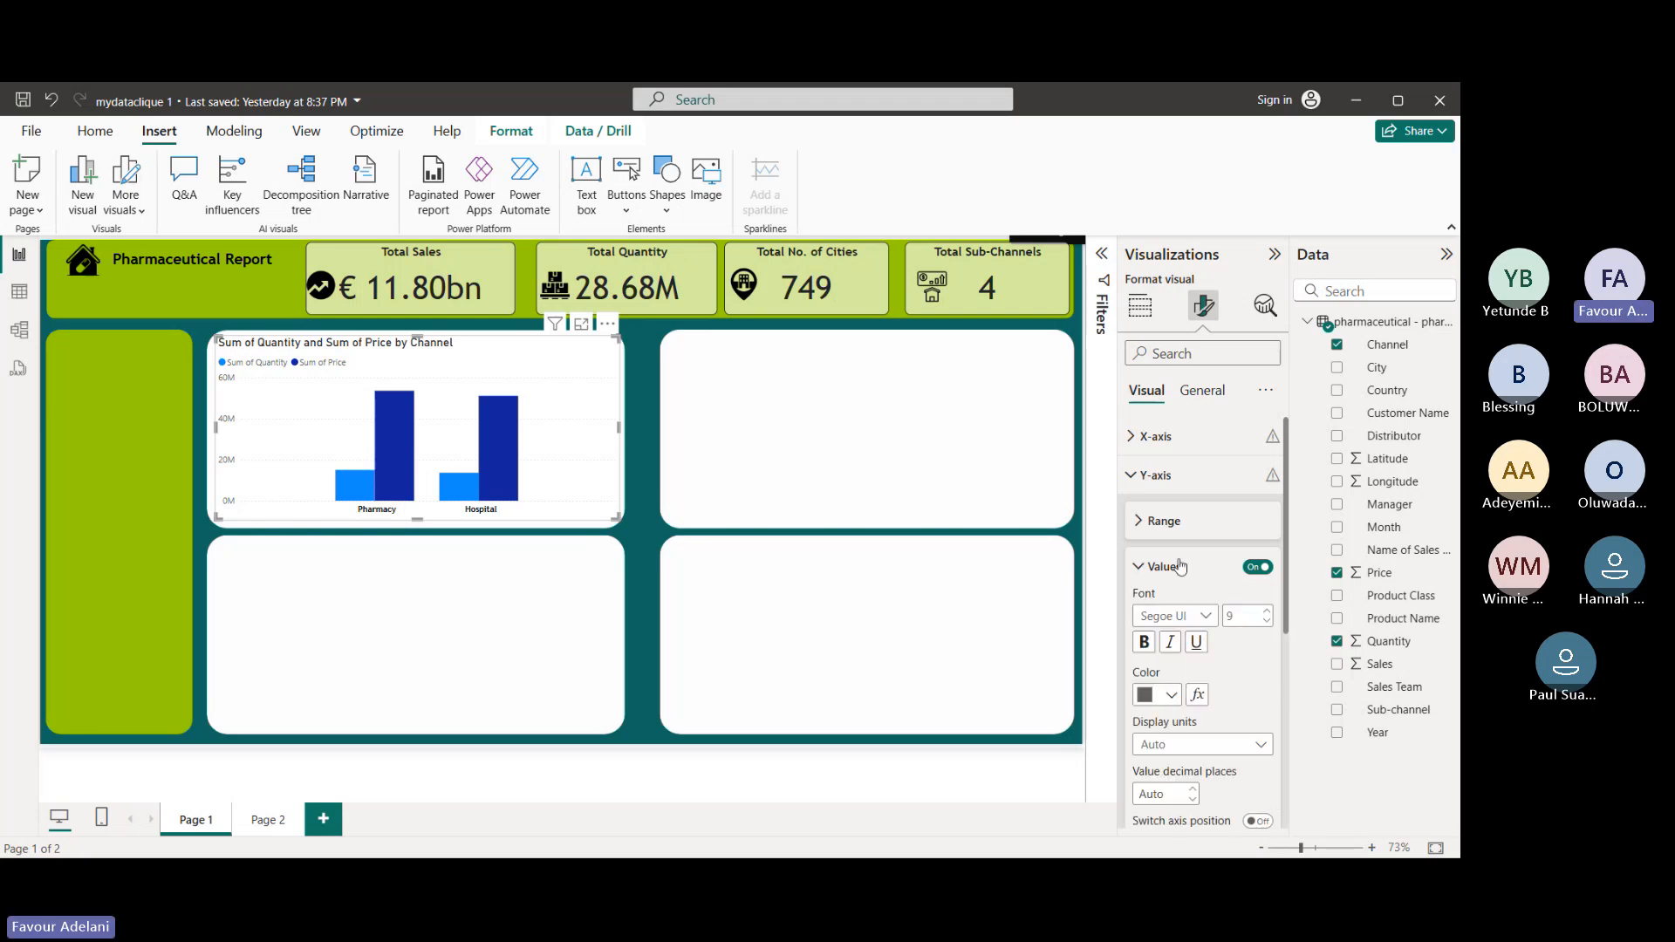
- Format the chart's Y-axis values in Trebuchet MS, size 8, with a near-black text color
scroll(1199, 602, "down", 1)
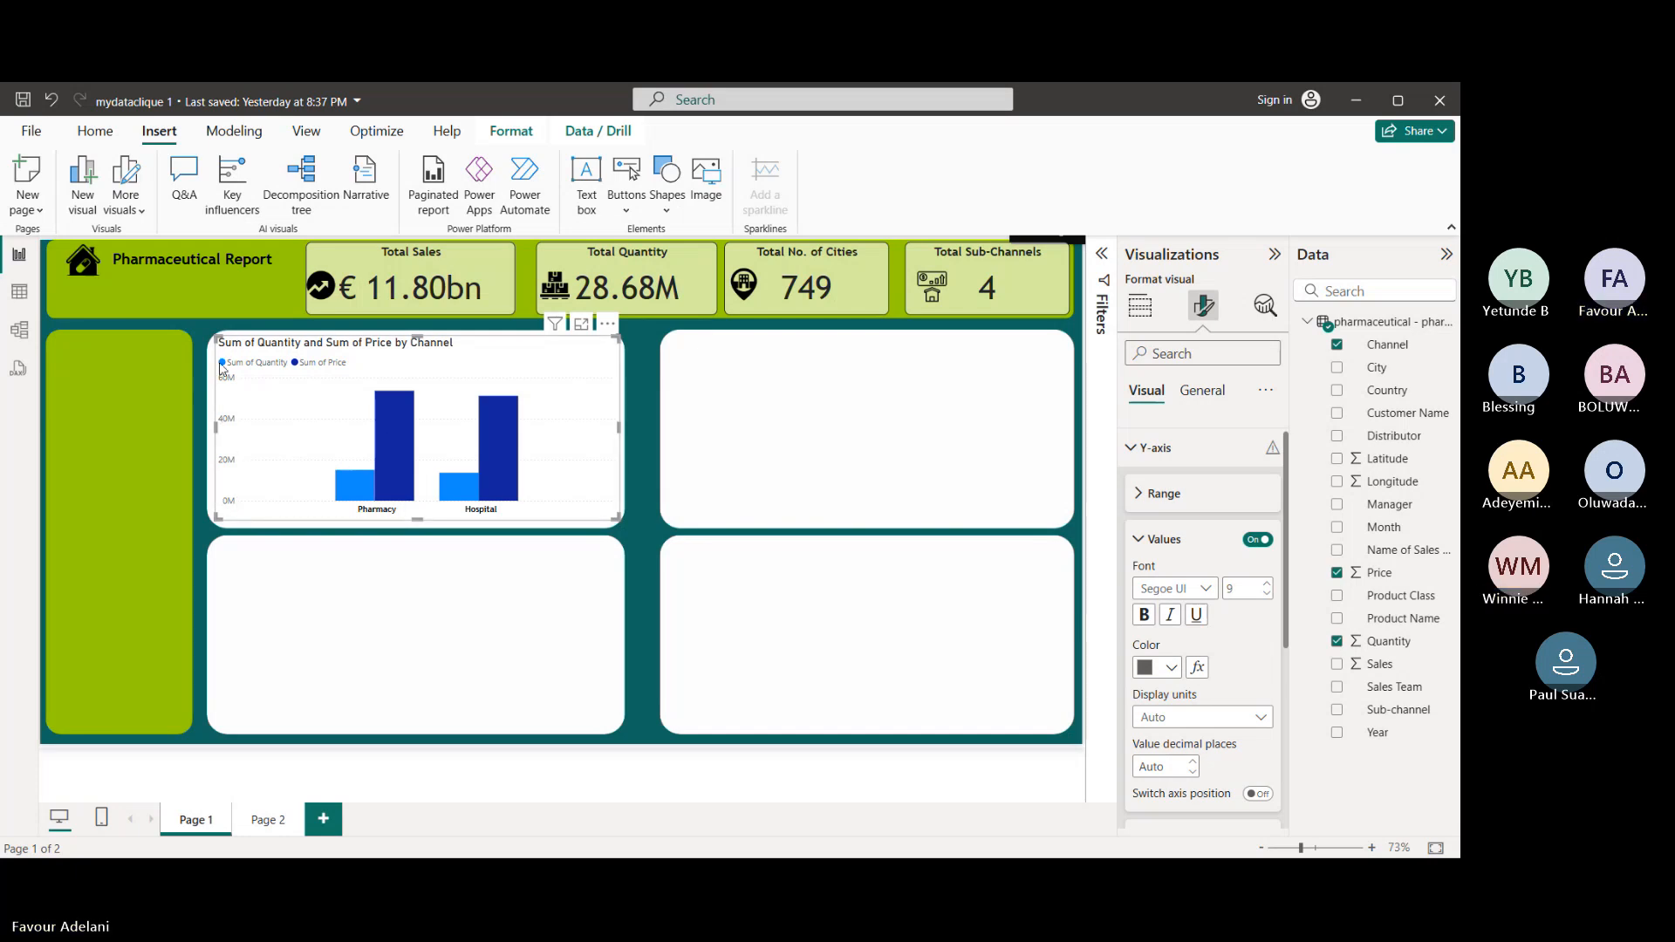
left_click(1172, 667)
left_click(1180, 587)
left_click(1212, 592)
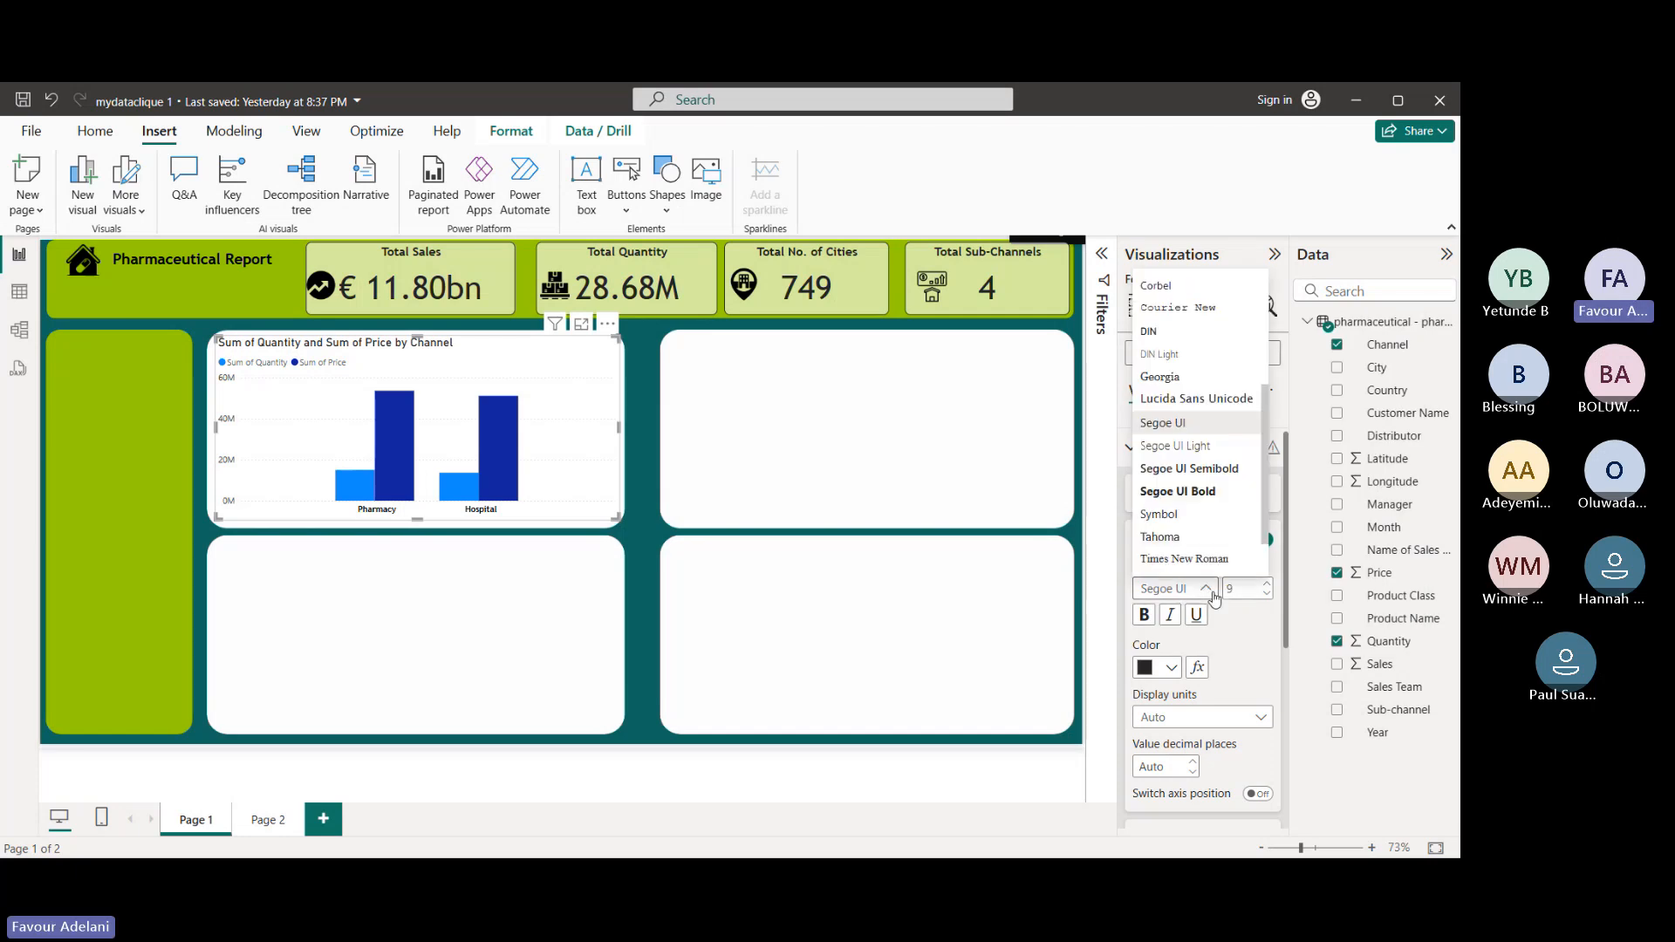
scroll(1197, 504, "down", 1)
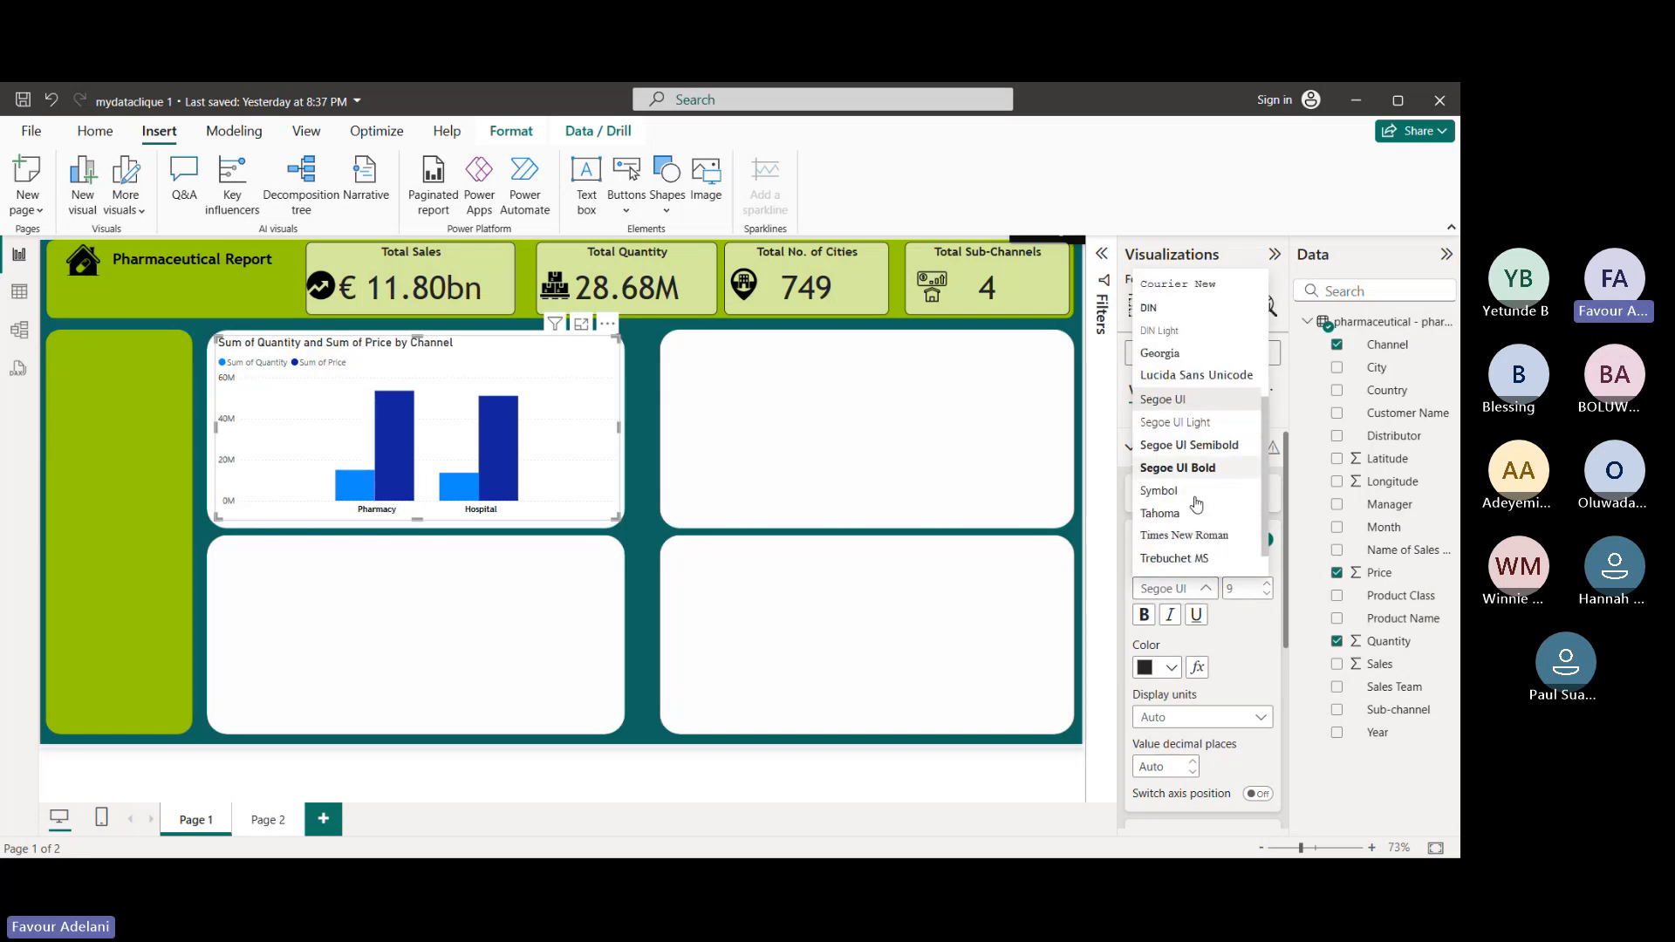
left_click(1200, 558)
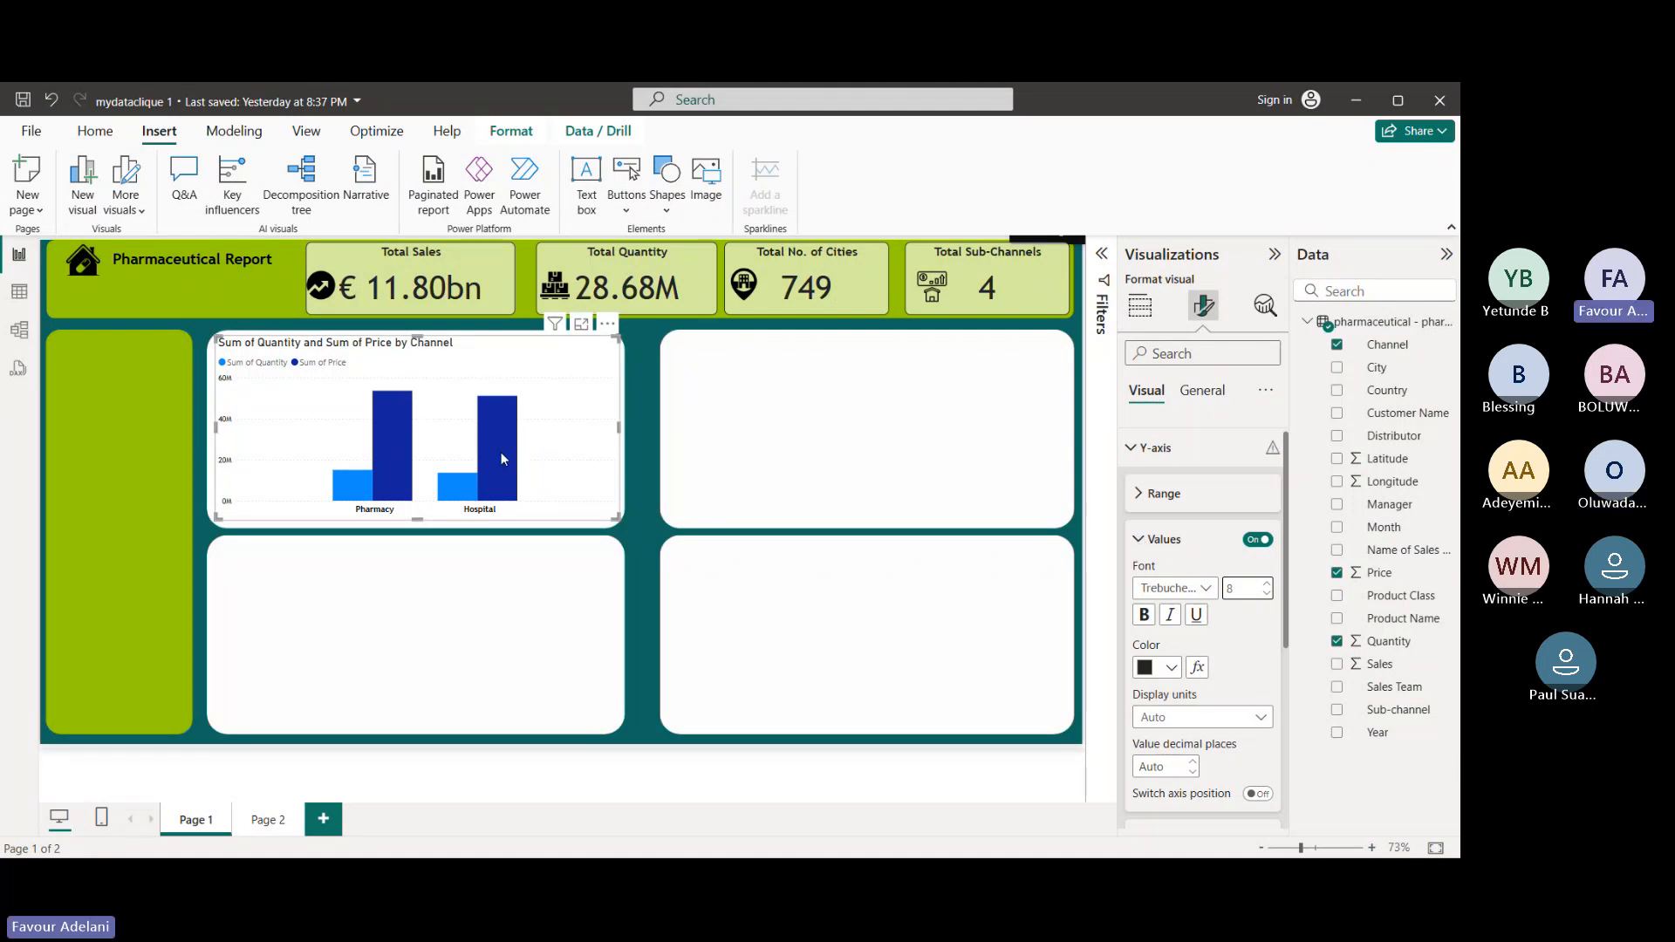
- Try Thousands and Billions as the Y-axis display units, then return them to Auto and collapse the value settings
left_click(1261, 718)
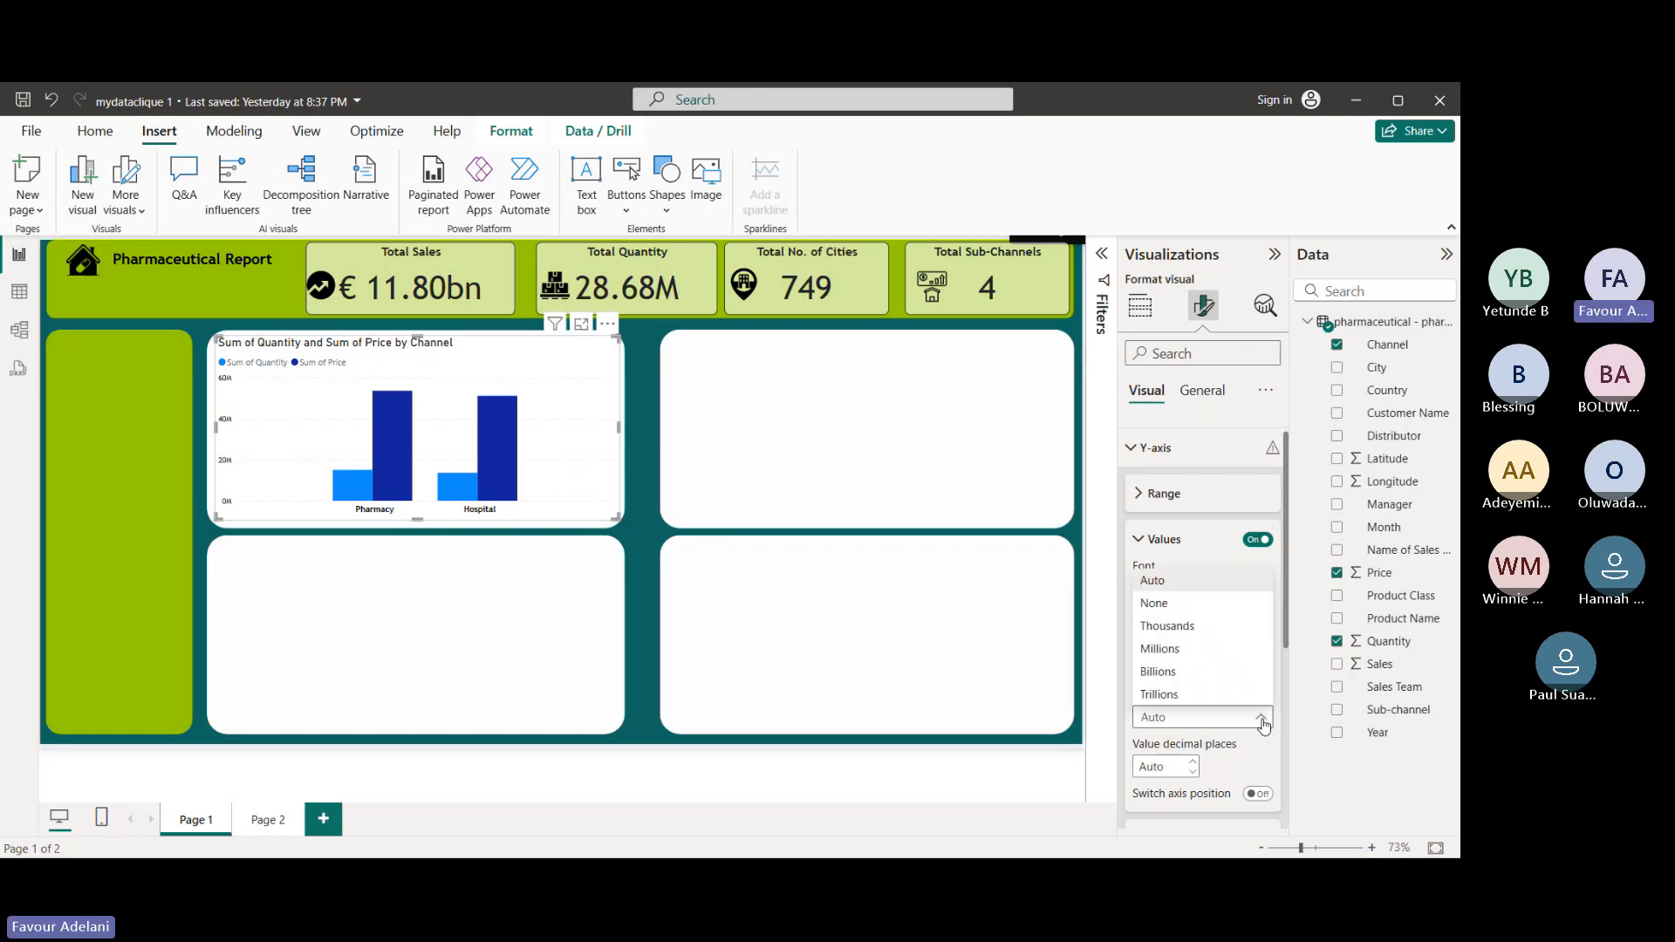
left_click(1168, 626)
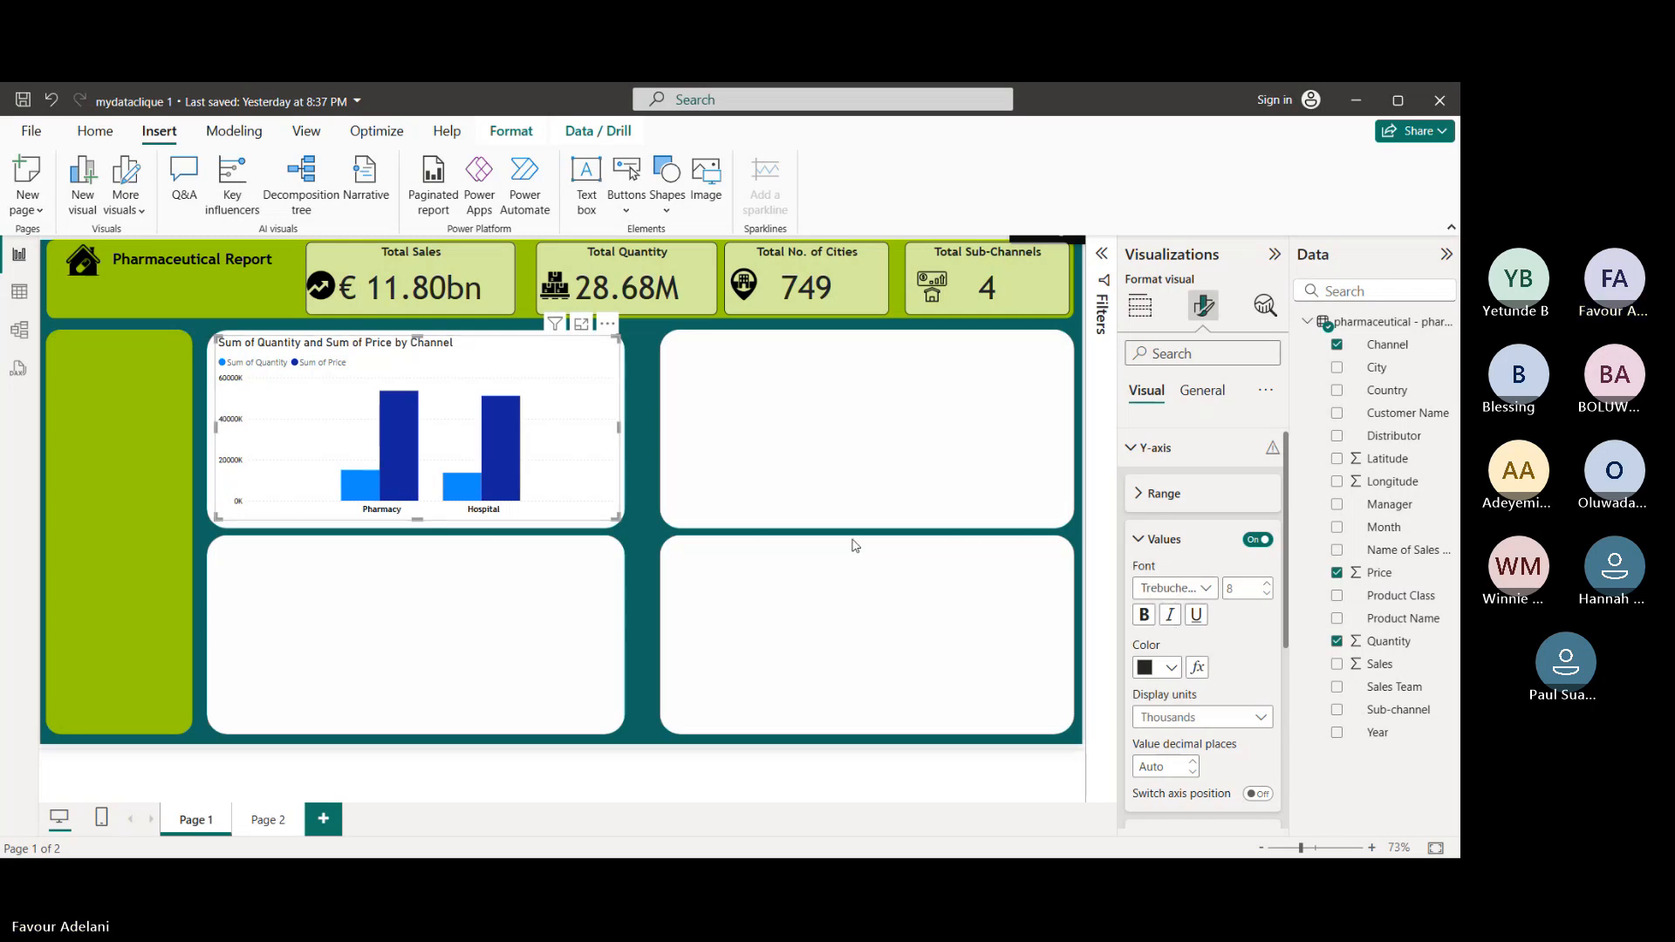
left_click(1265, 718)
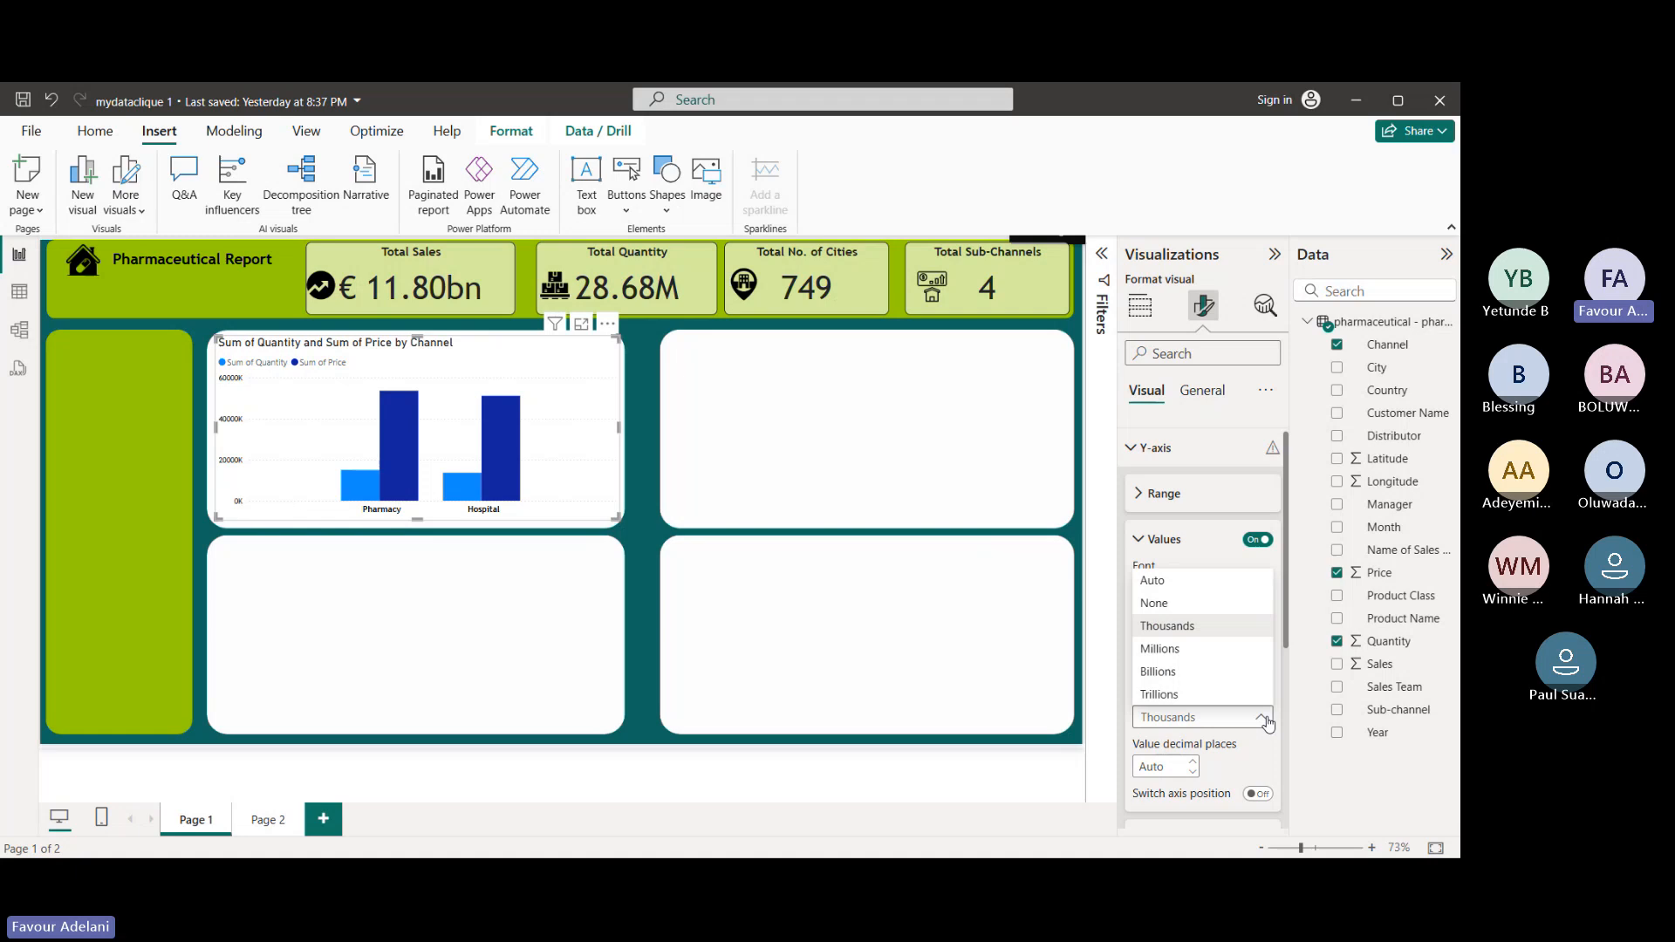
left_click(1208, 673)
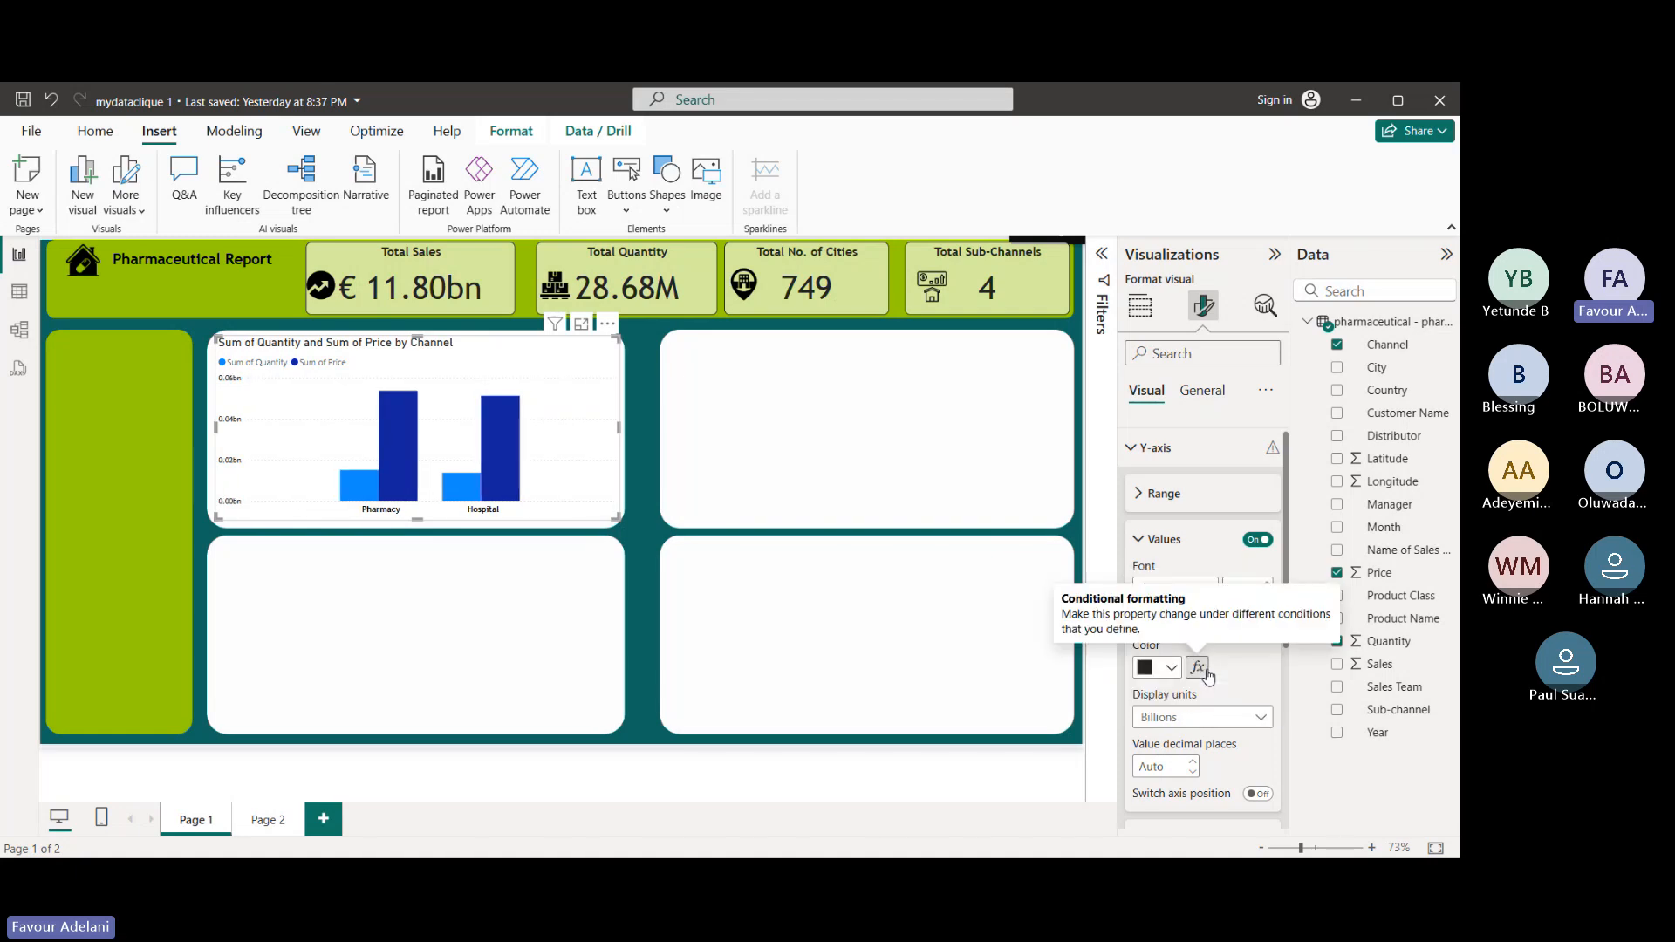
left_click(1265, 719)
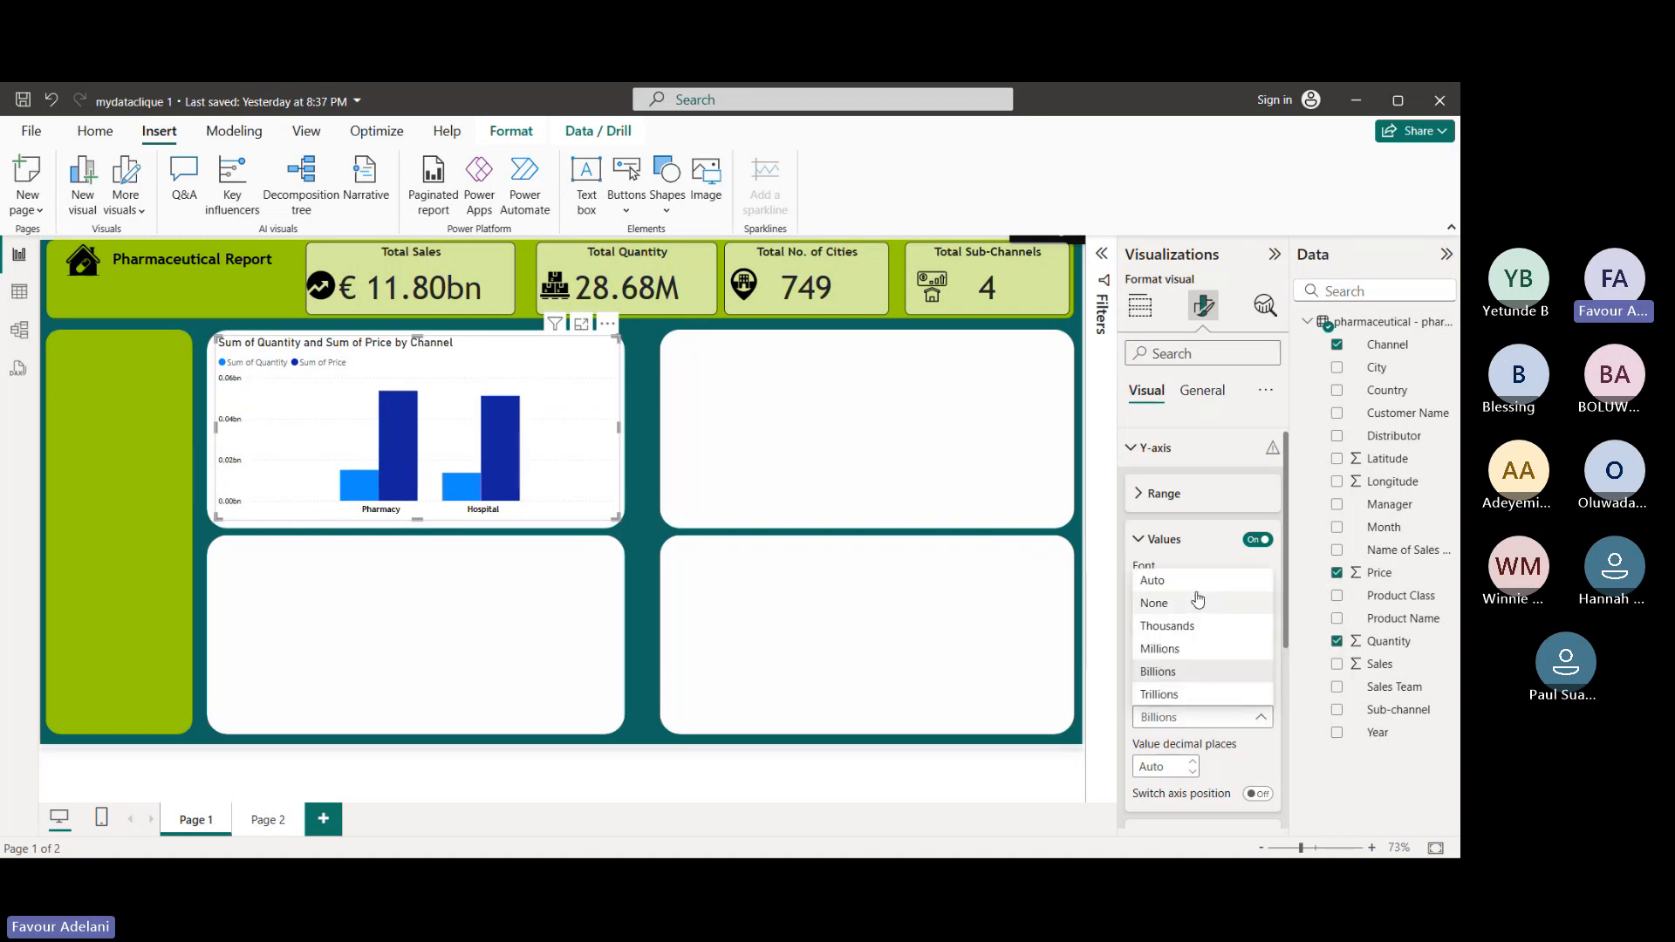
left_click(1197, 591)
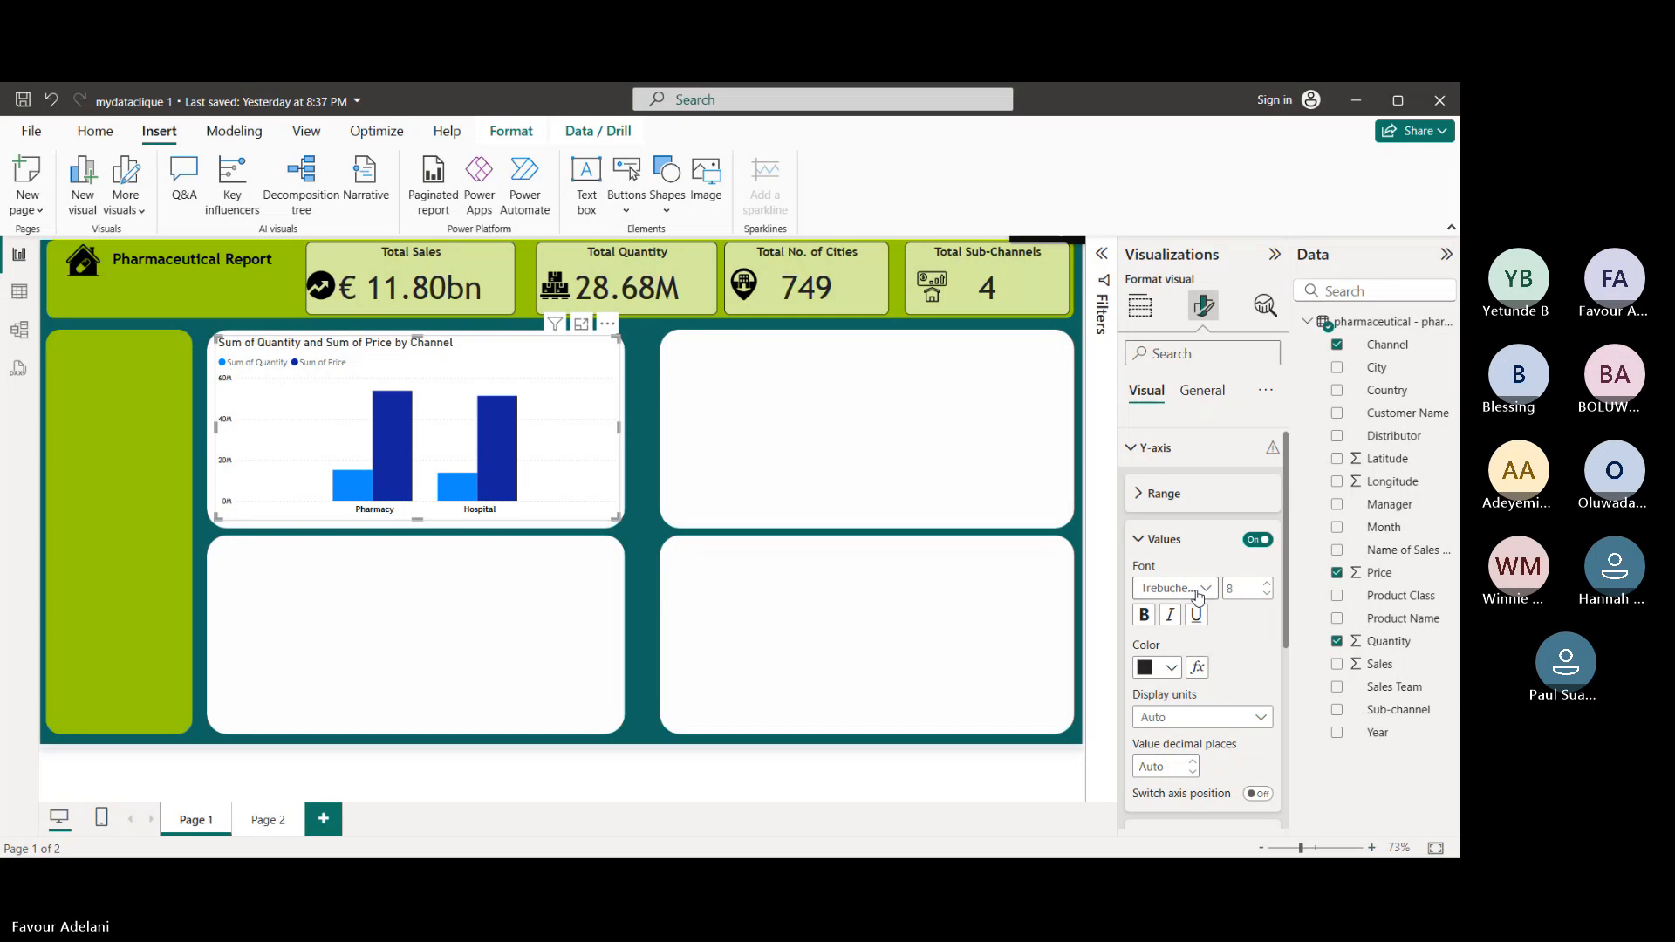
left_click(1152, 553)
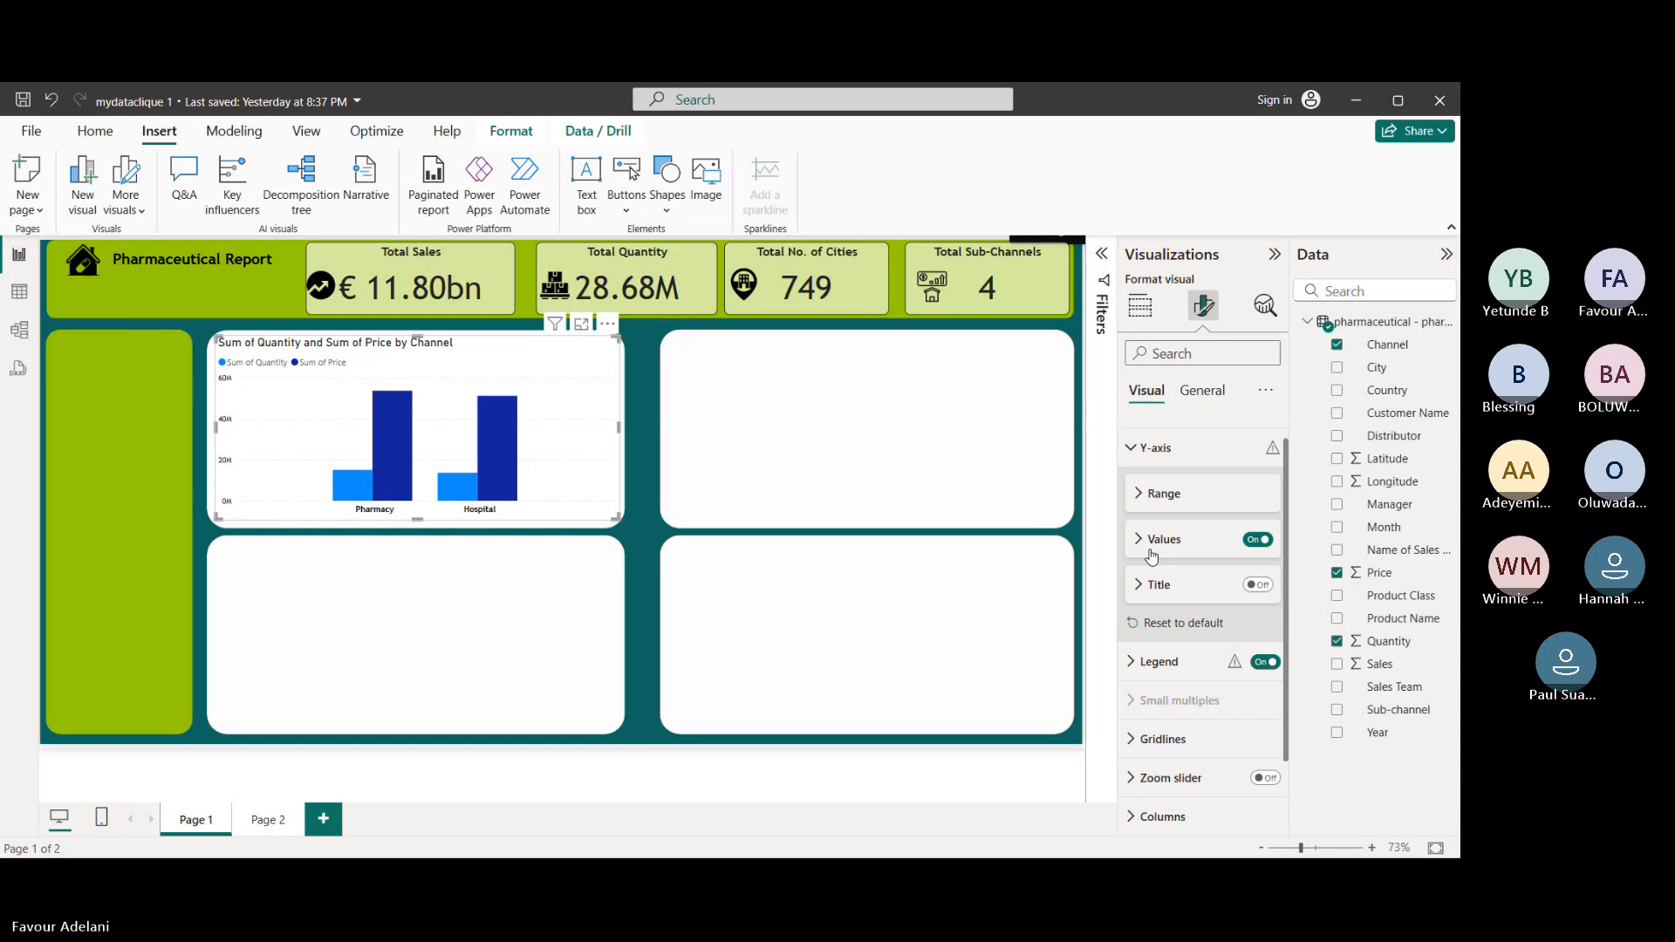
- Collapse the Y-axis settings and switch the column chart's legend off and back on
left_click(1135, 448)
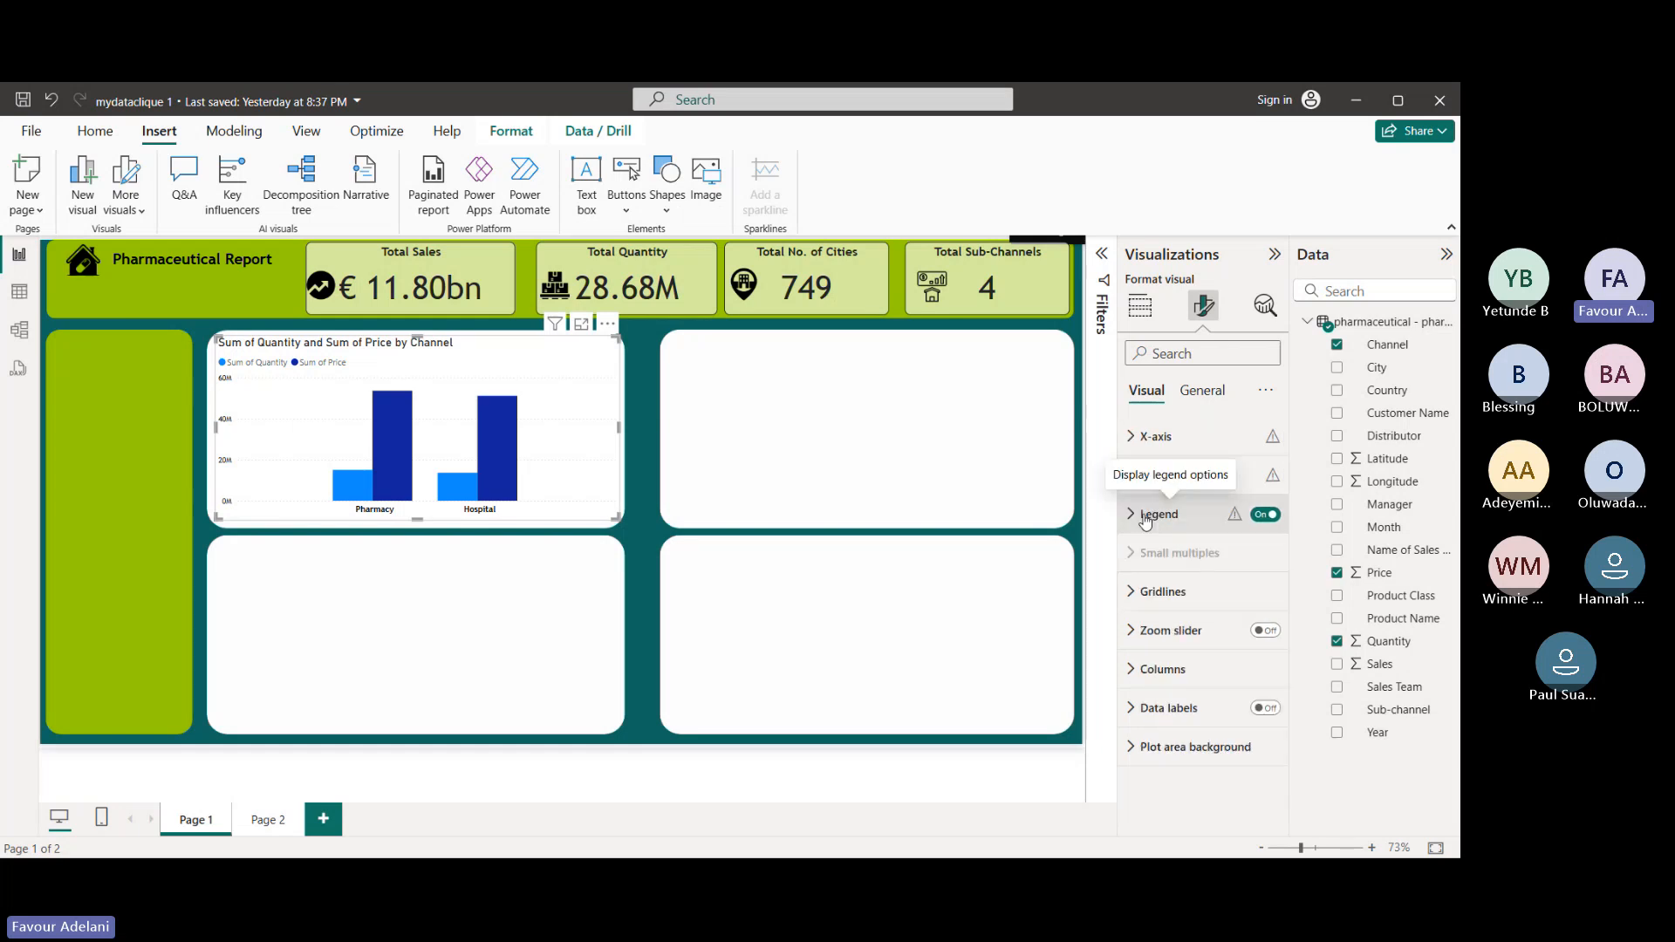
left_click(1145, 518)
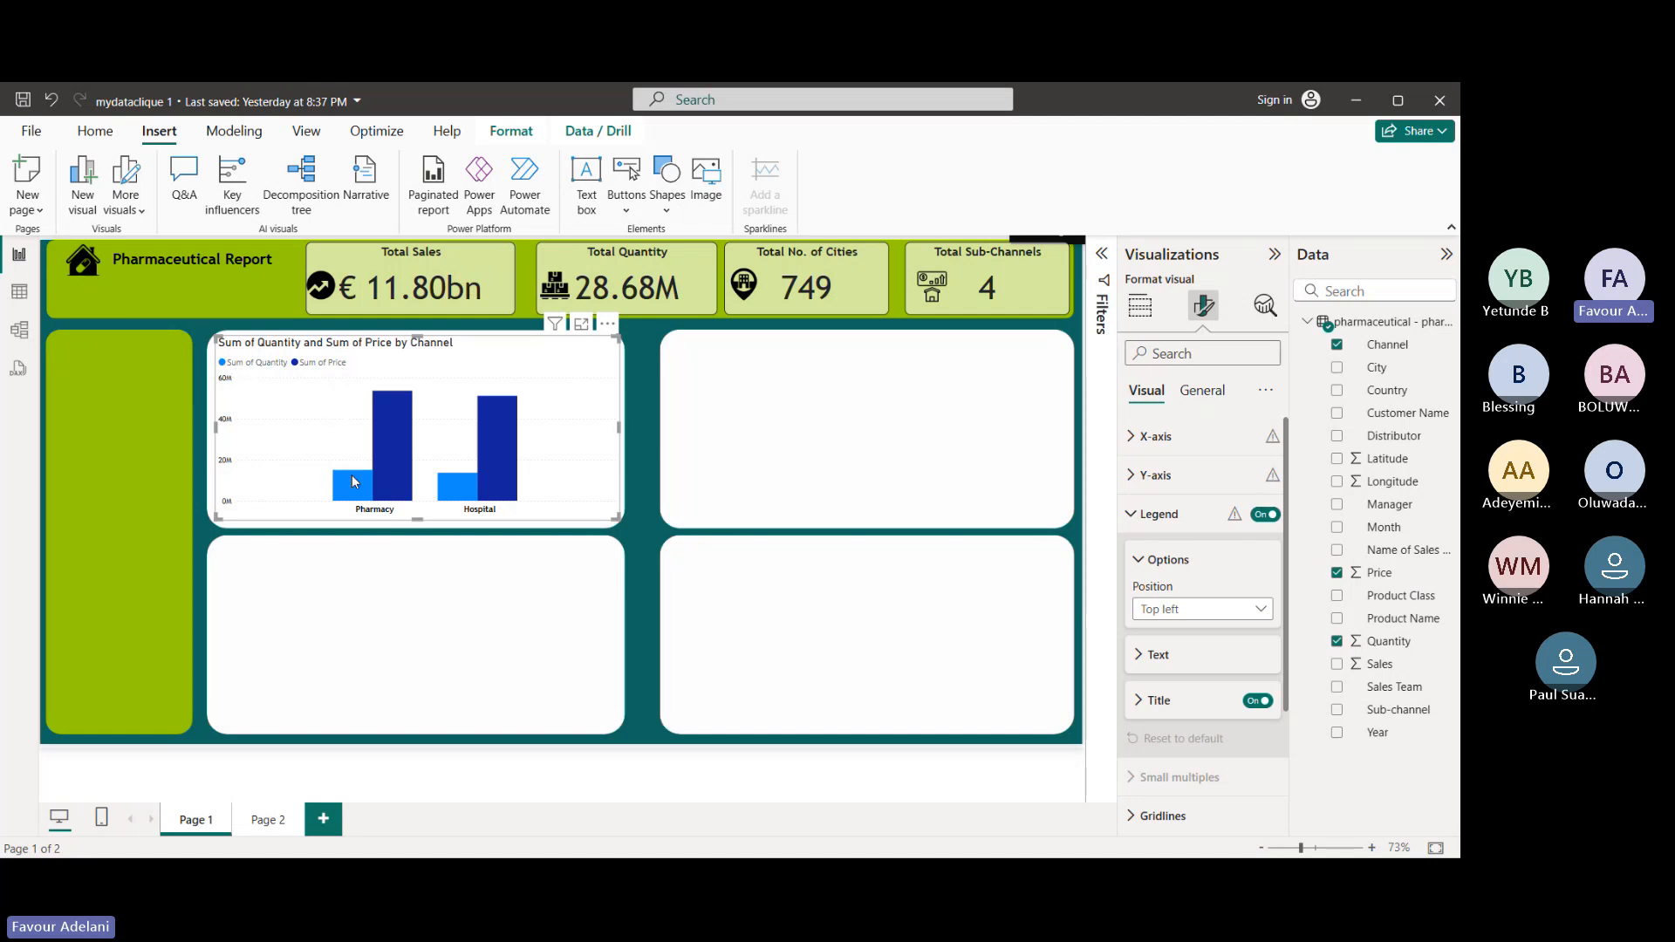
mouse_move(355, 494)
mouse_move(385, 429)
left_click(1274, 527)
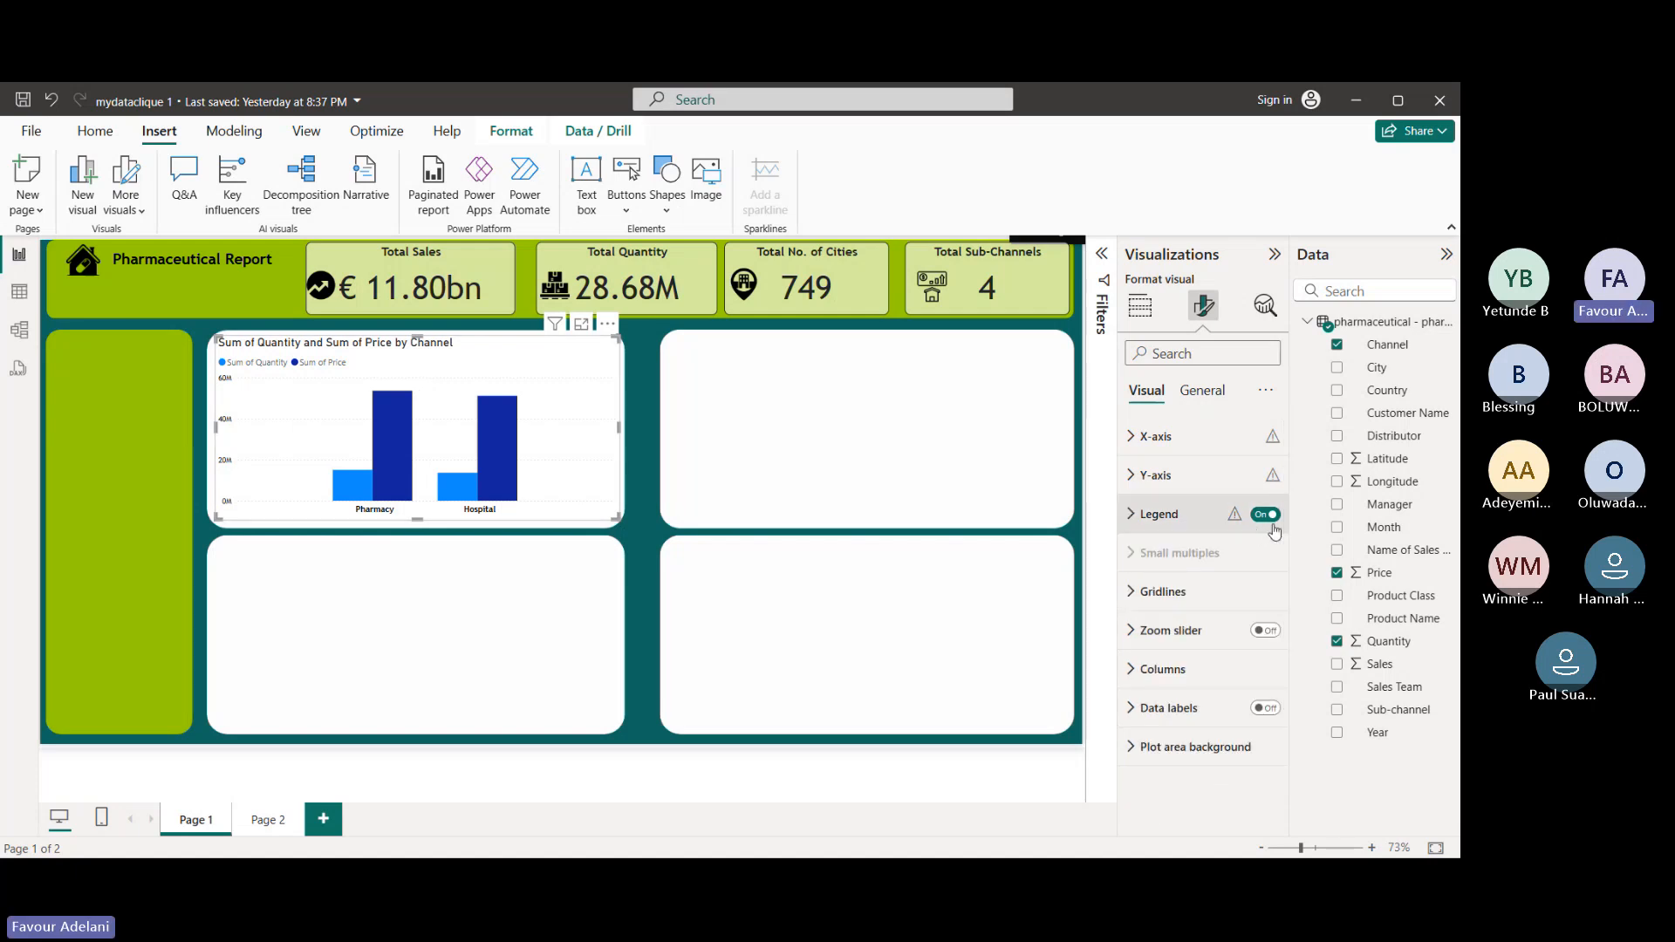
left_click(1272, 518)
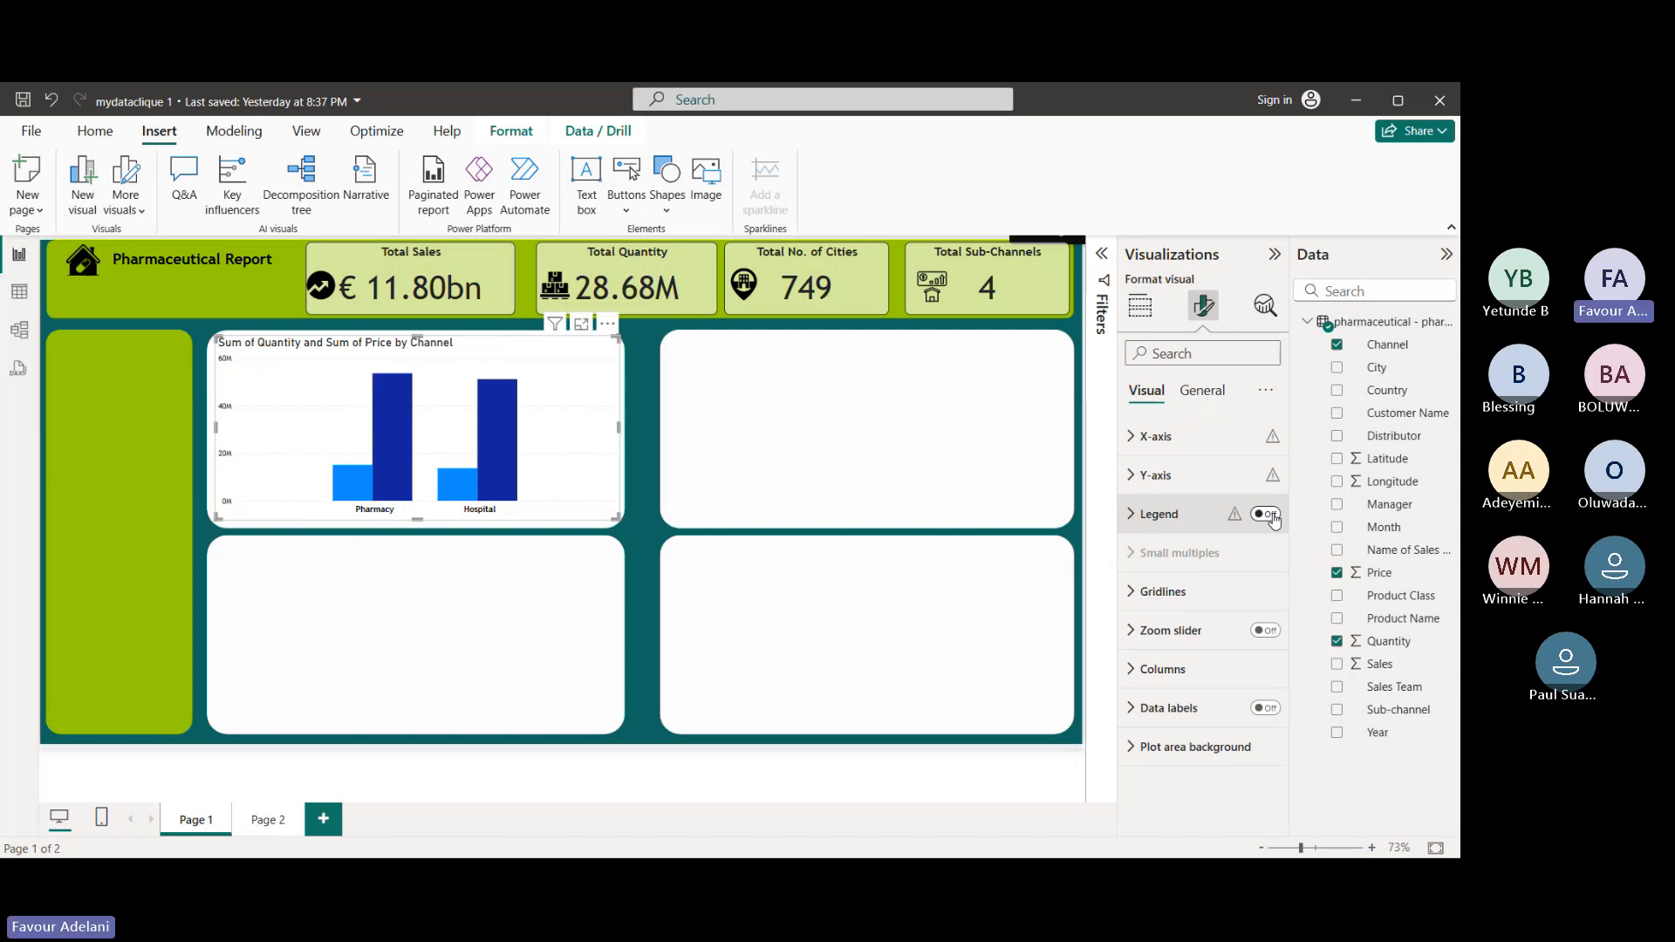
left_click(1273, 518)
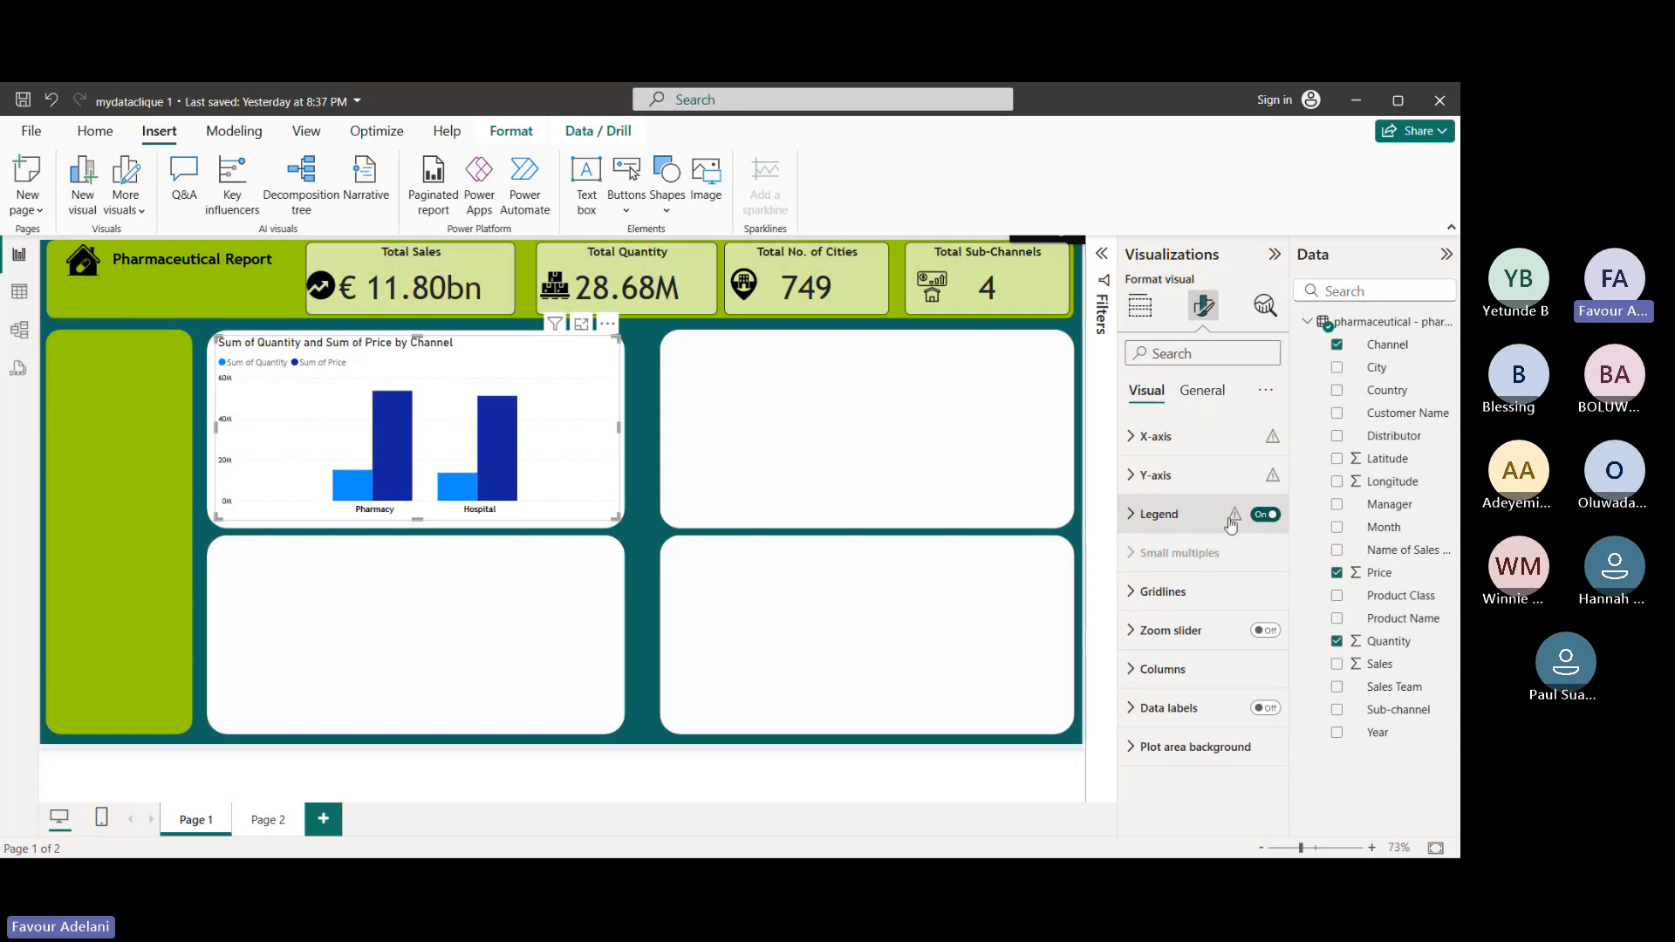
- Expand the column chart's legend settings and set the legend position to Top center
left_click(1135, 525)
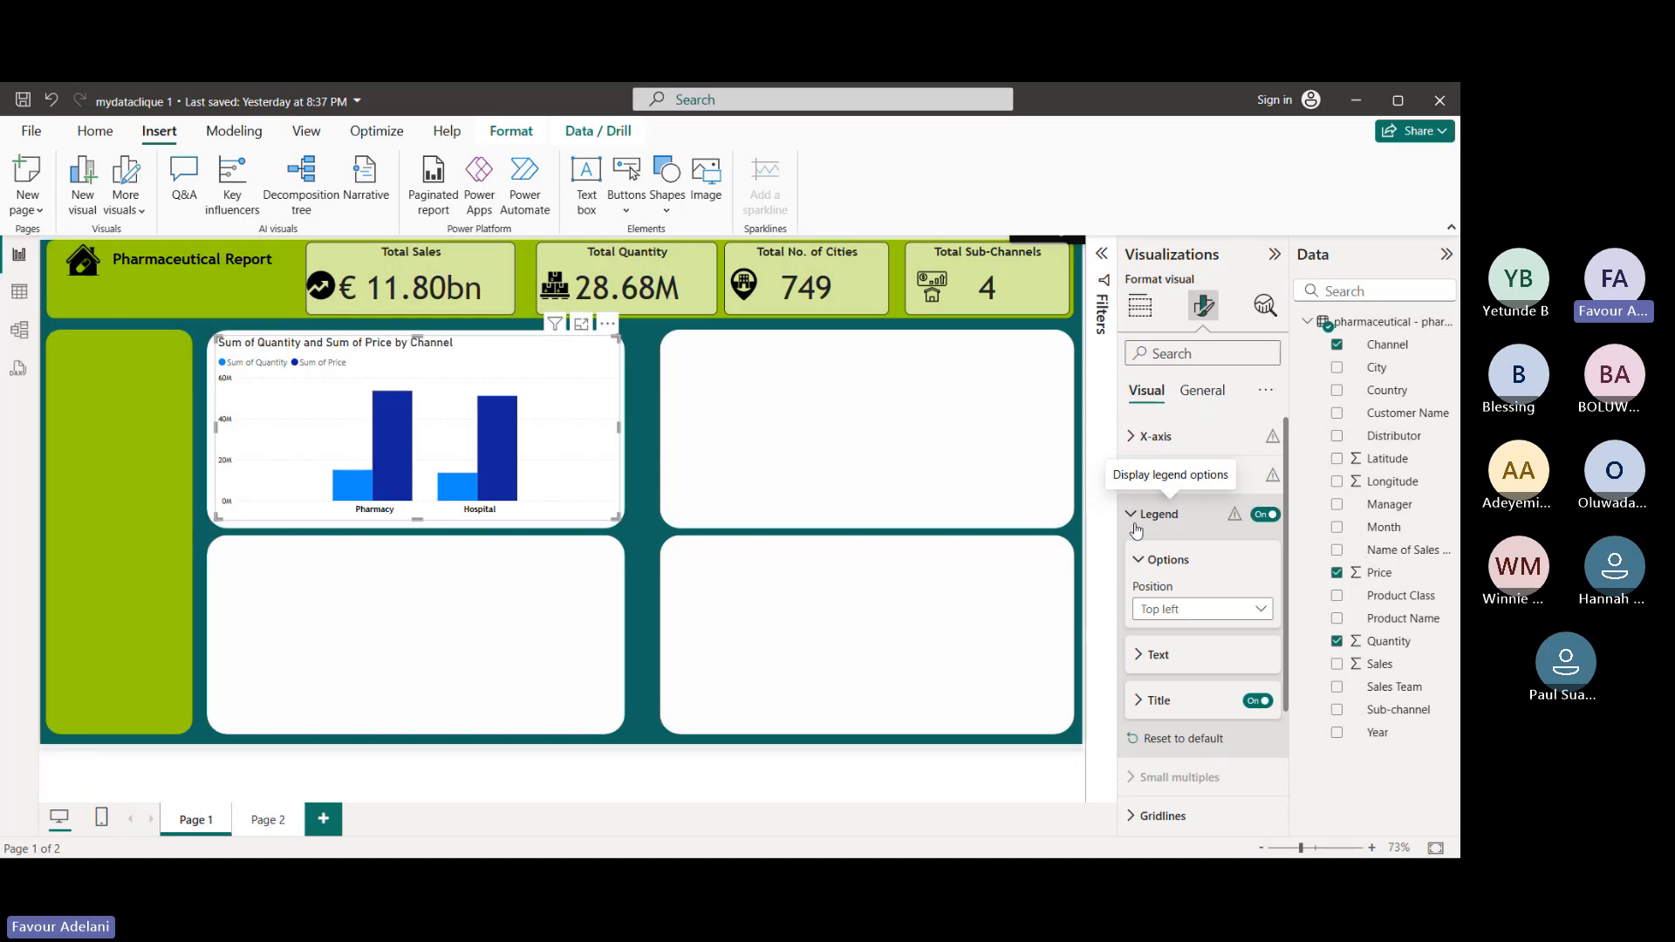
left_click(1229, 611)
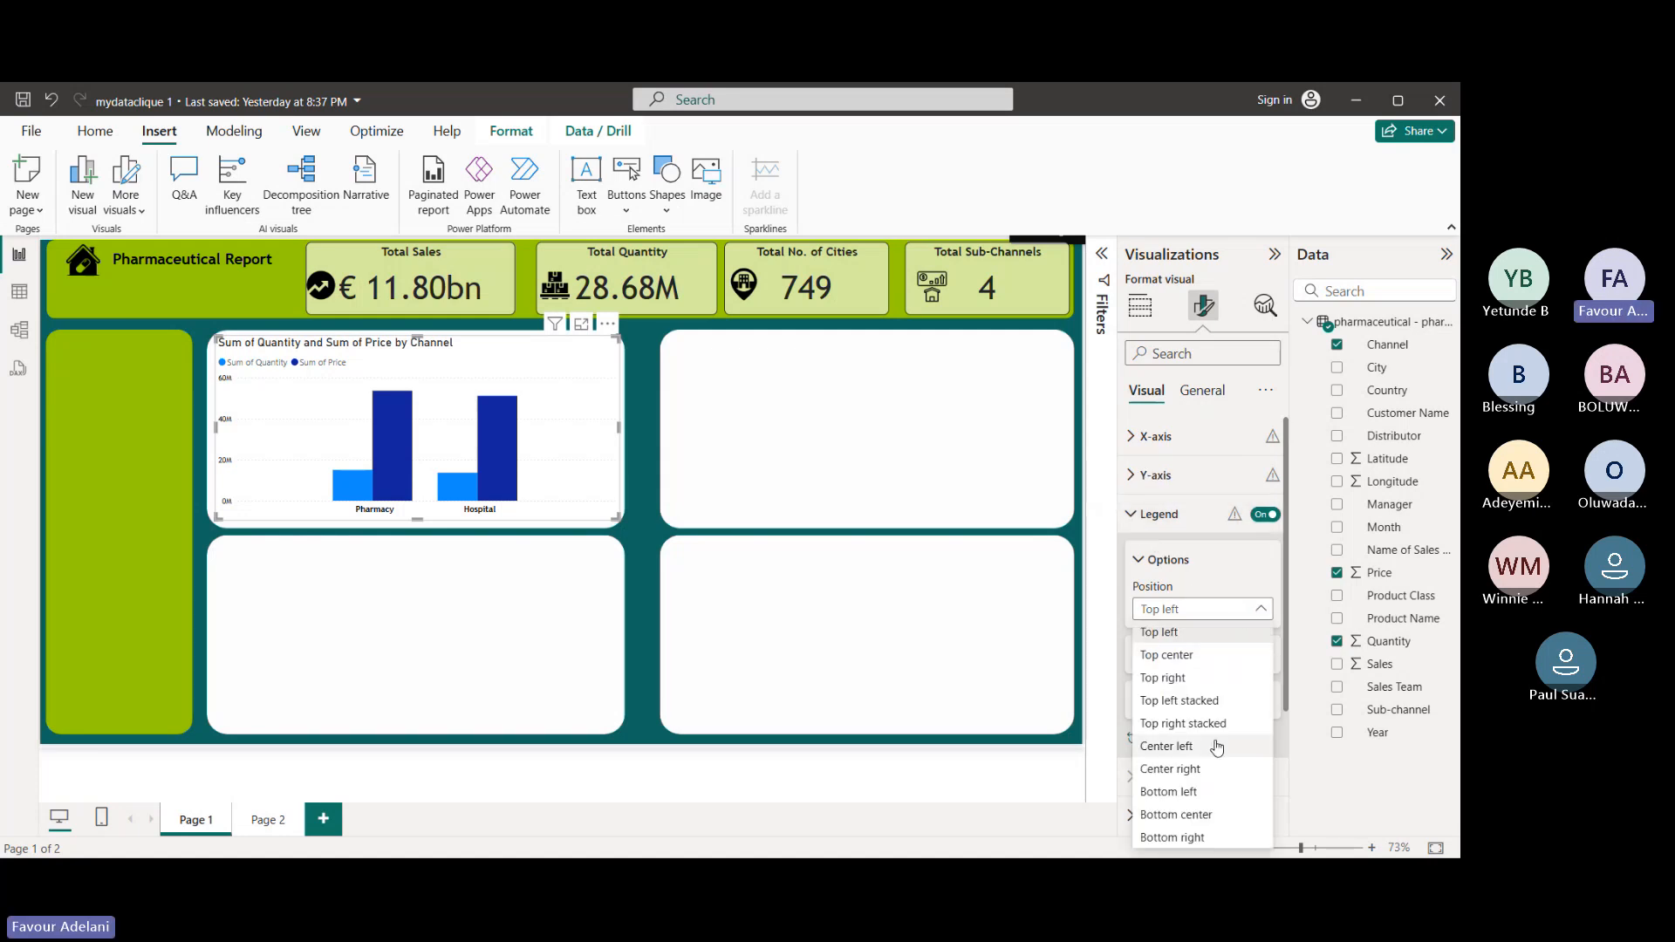
left_click(1193, 574)
left_click(1251, 615)
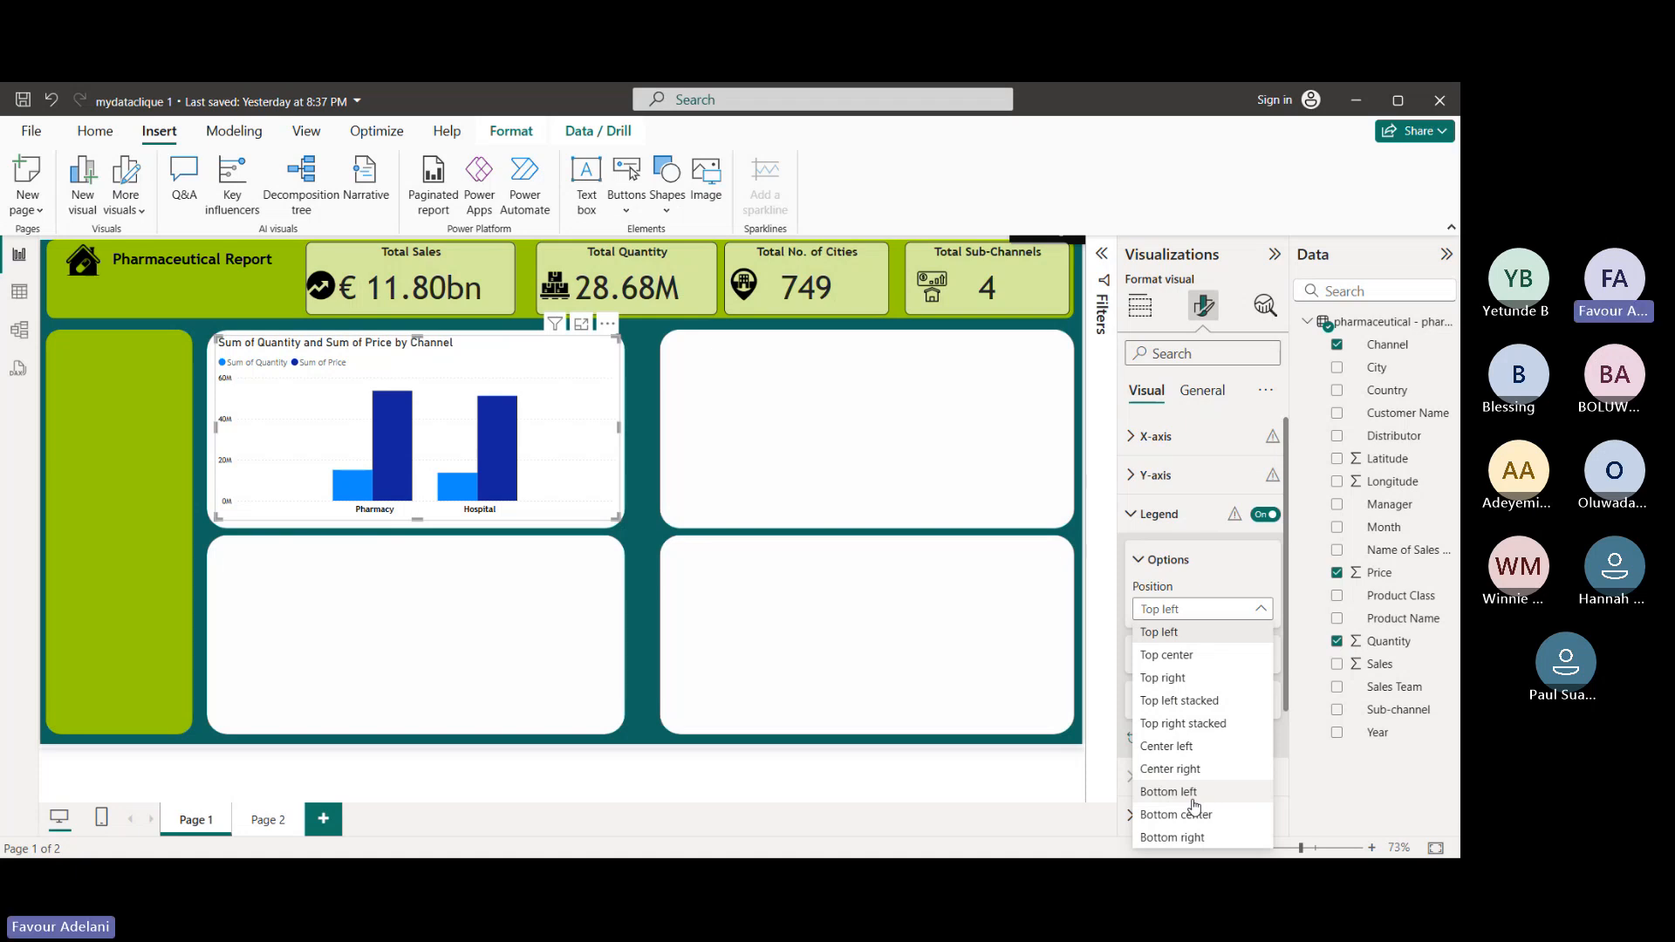
left_click(1173, 655)
- Try Bottom center as the legend position and return it to Top center
left_click(1256, 615)
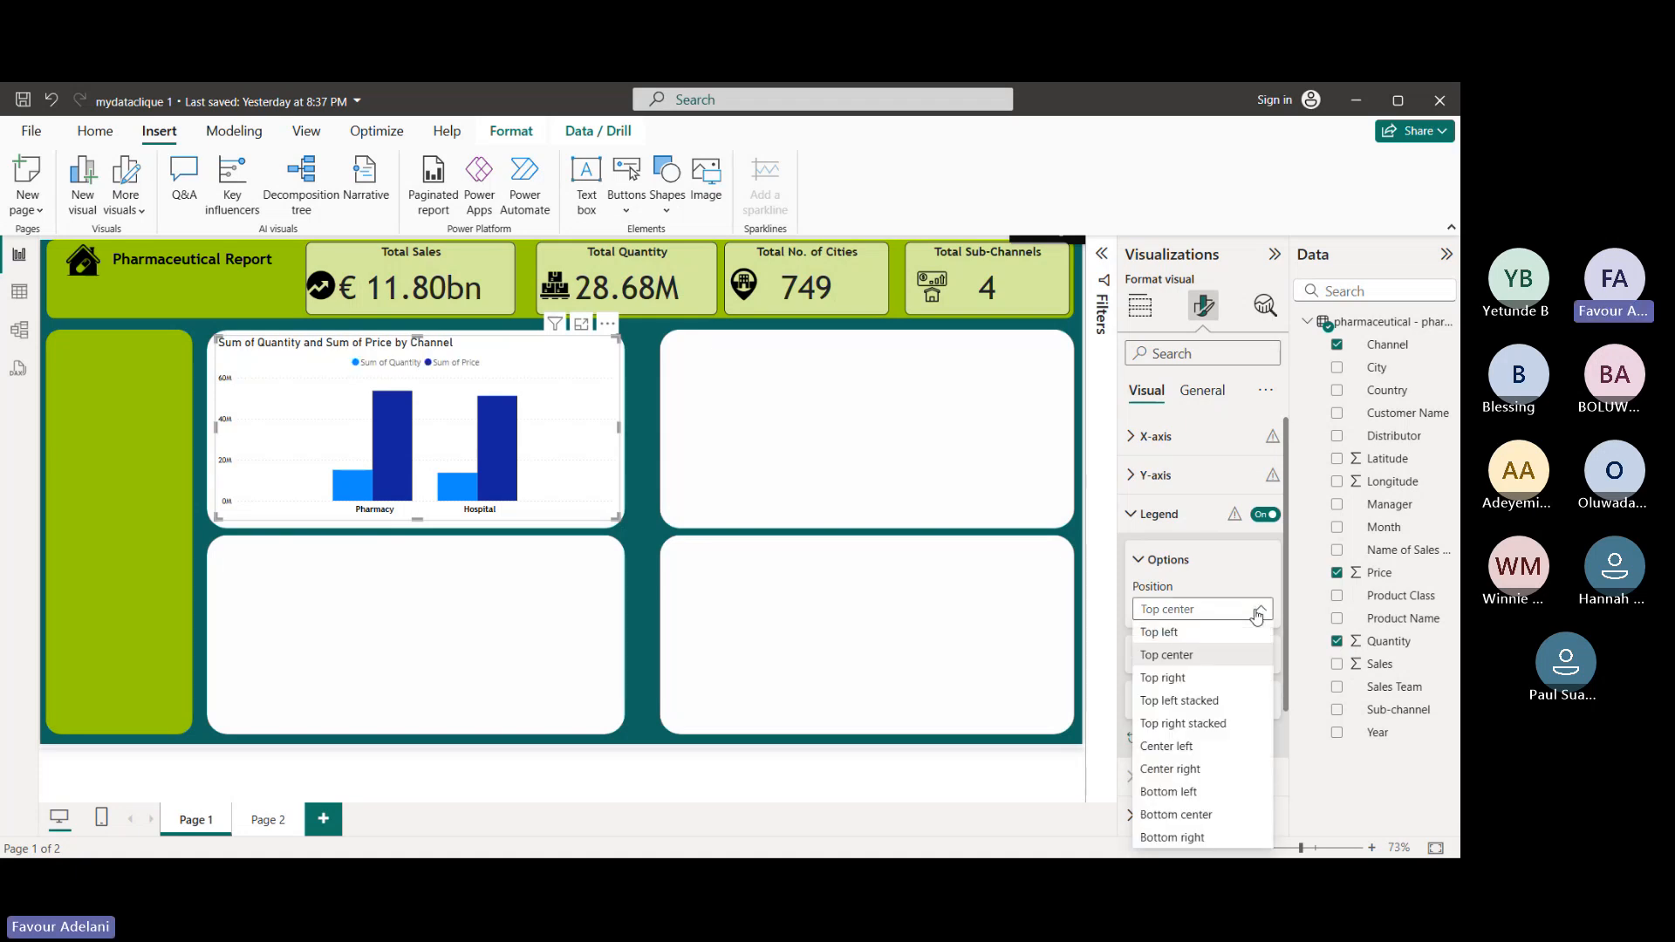
left_click(1200, 815)
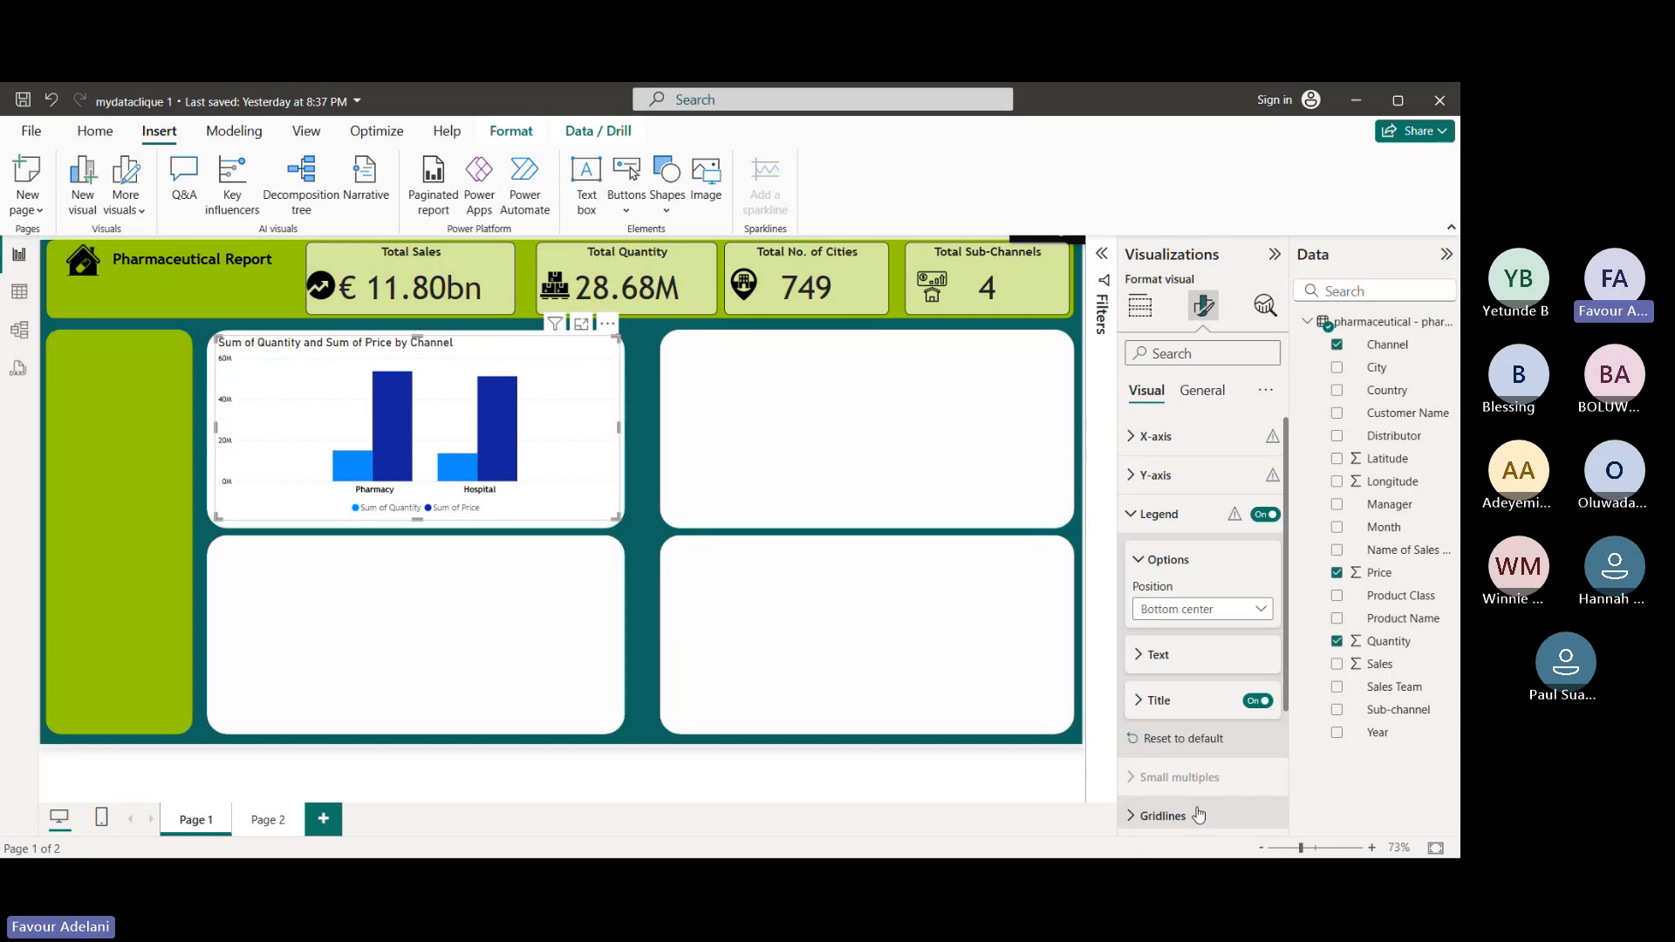
left_click(1262, 612)
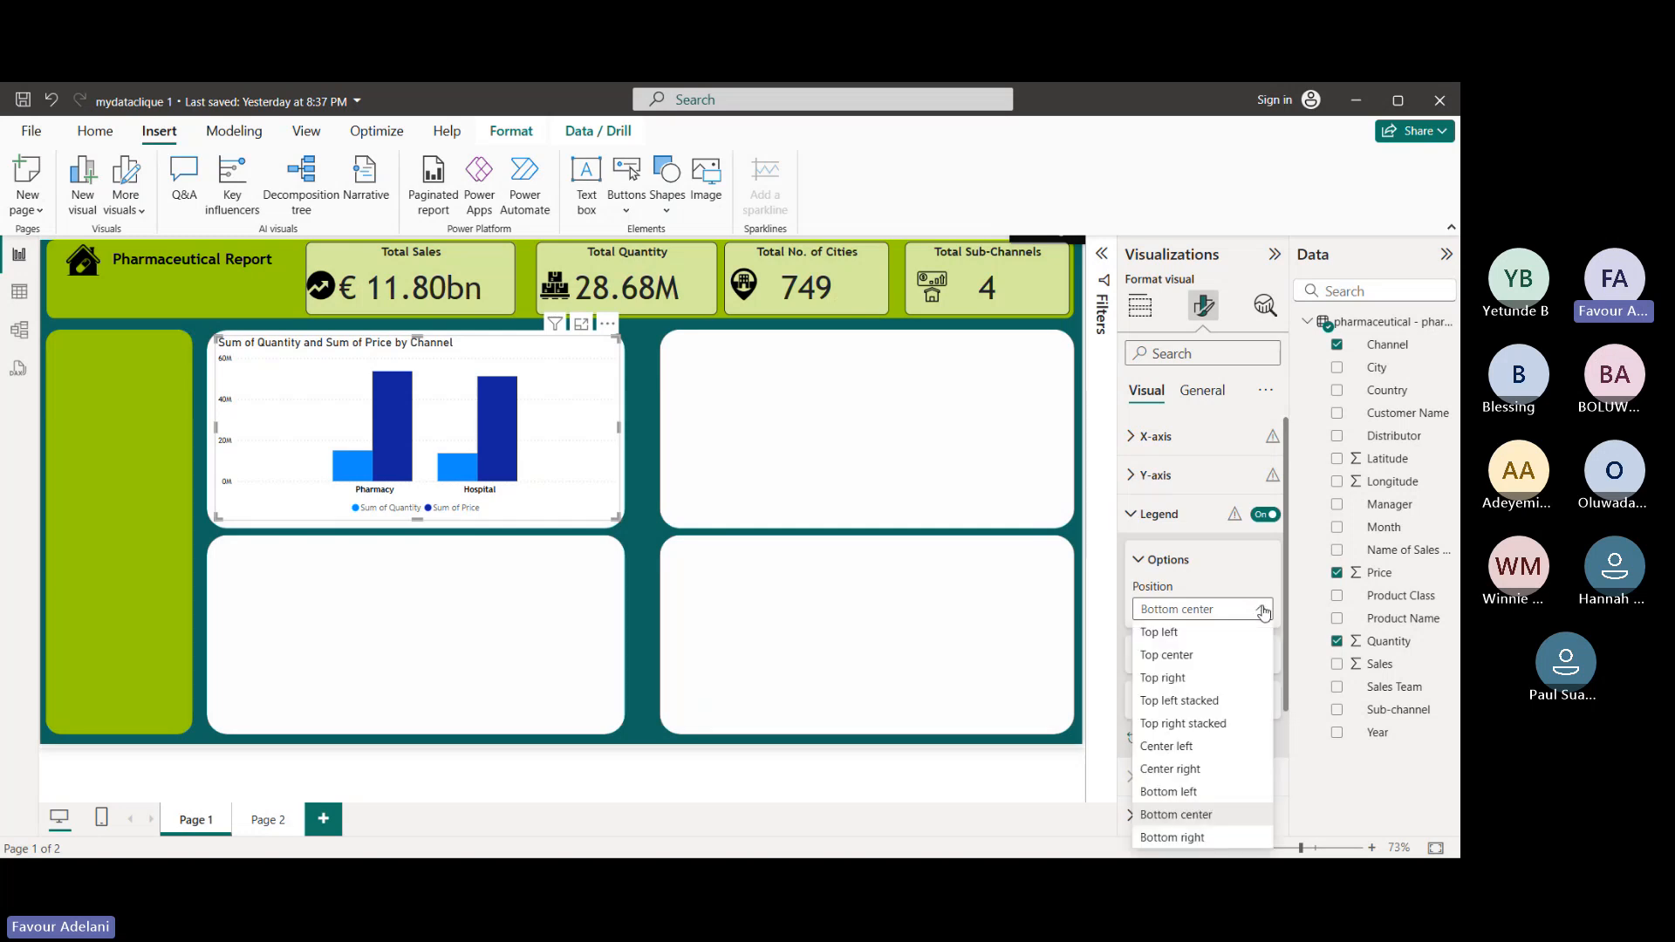
left_click(1207, 659)
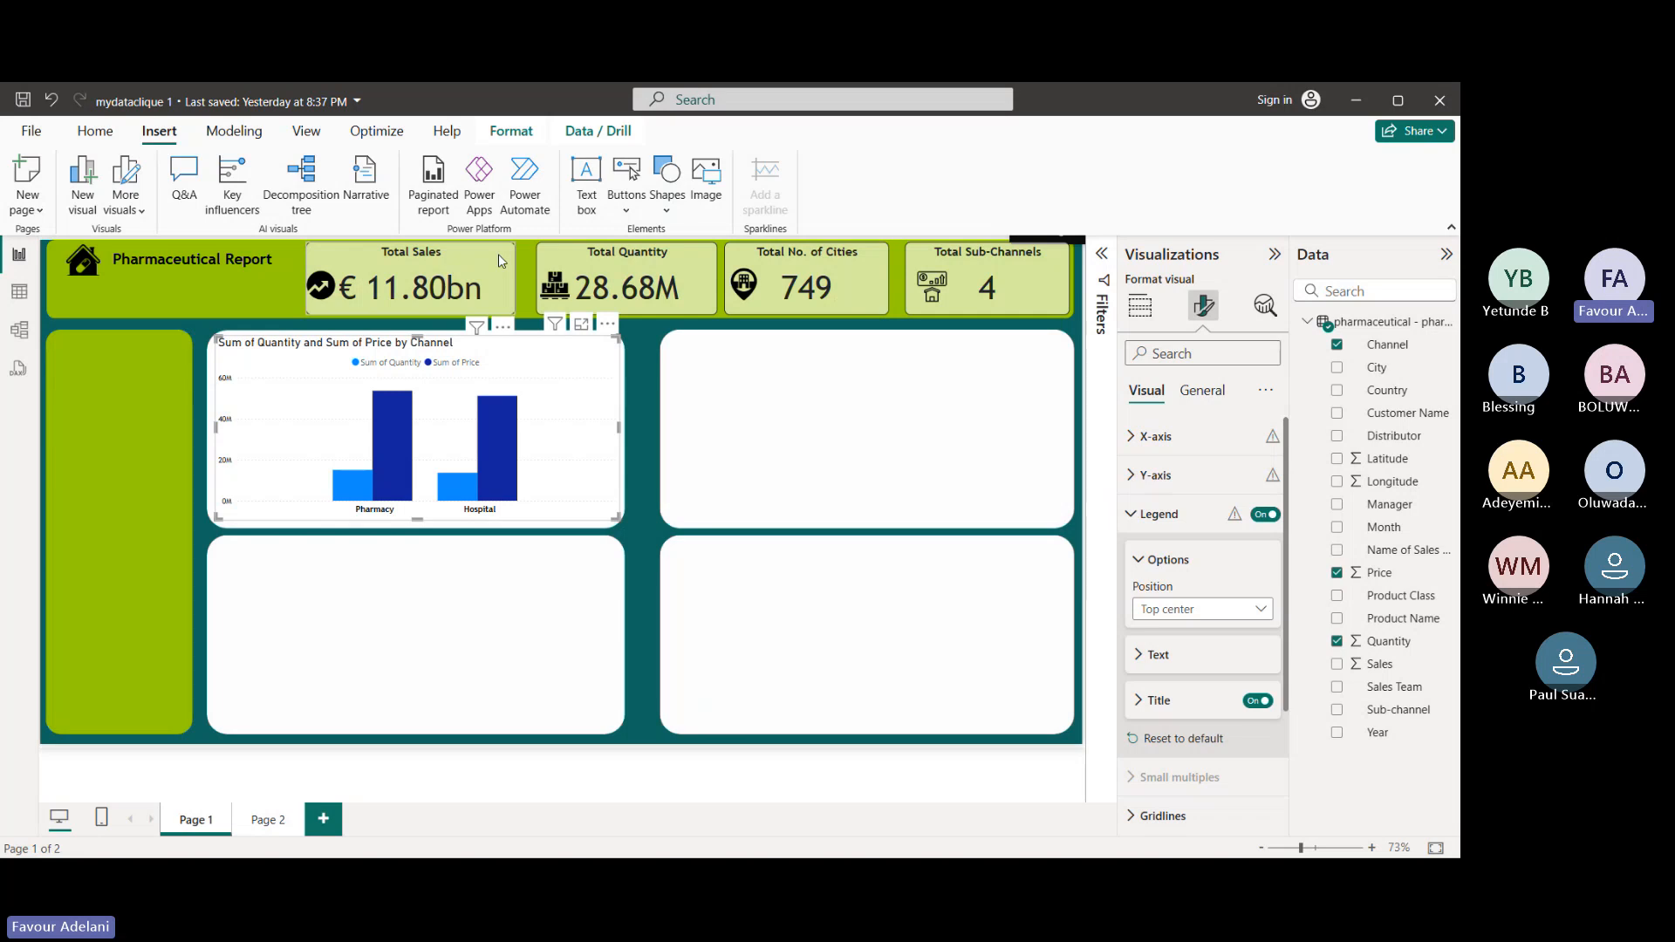
- Nudge the Total Sales card slightly to the right and undo the move
left_click_drag(499, 254, 502, 258)
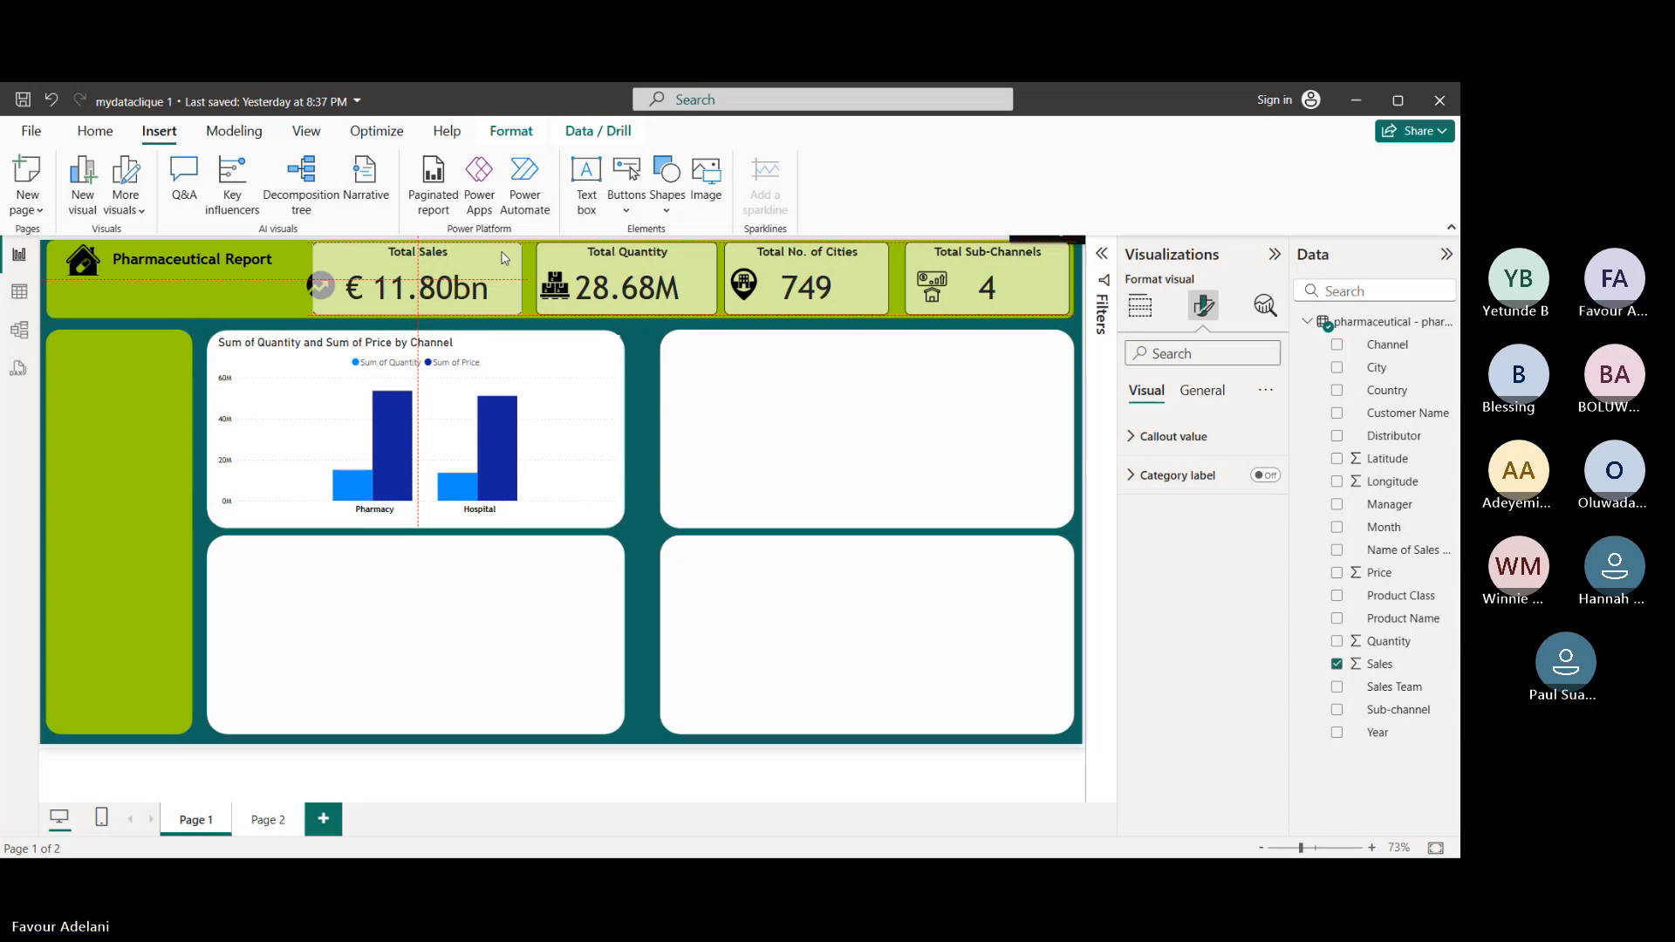
left_click_drag(503, 257, 501, 257)
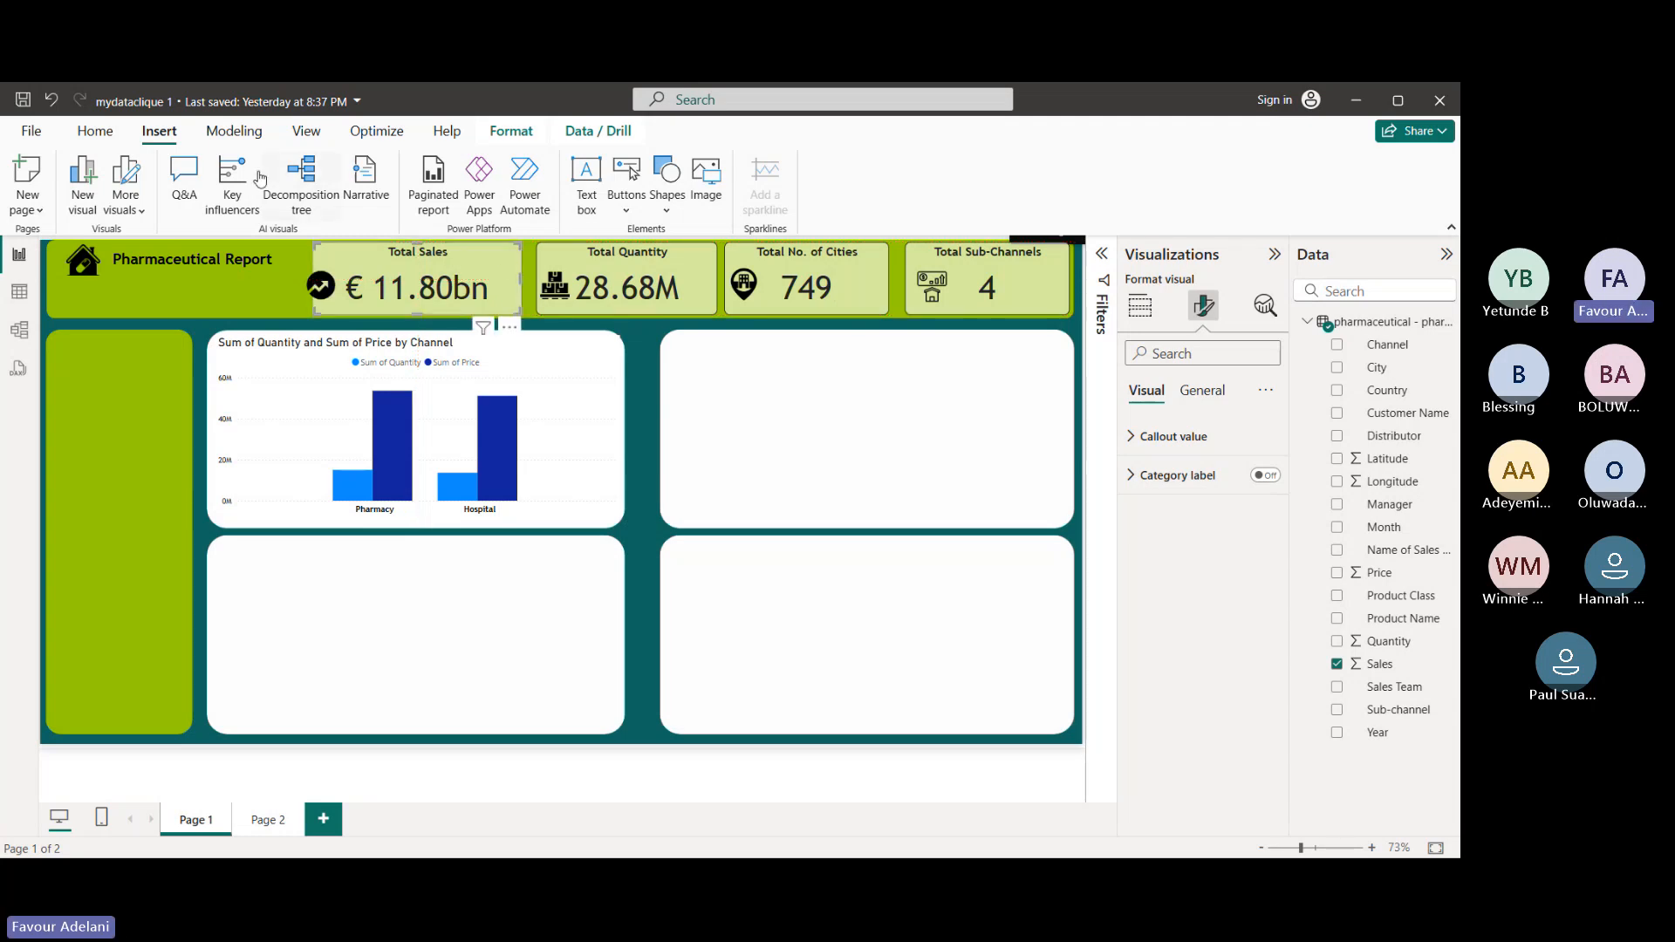
left_click(50, 102)
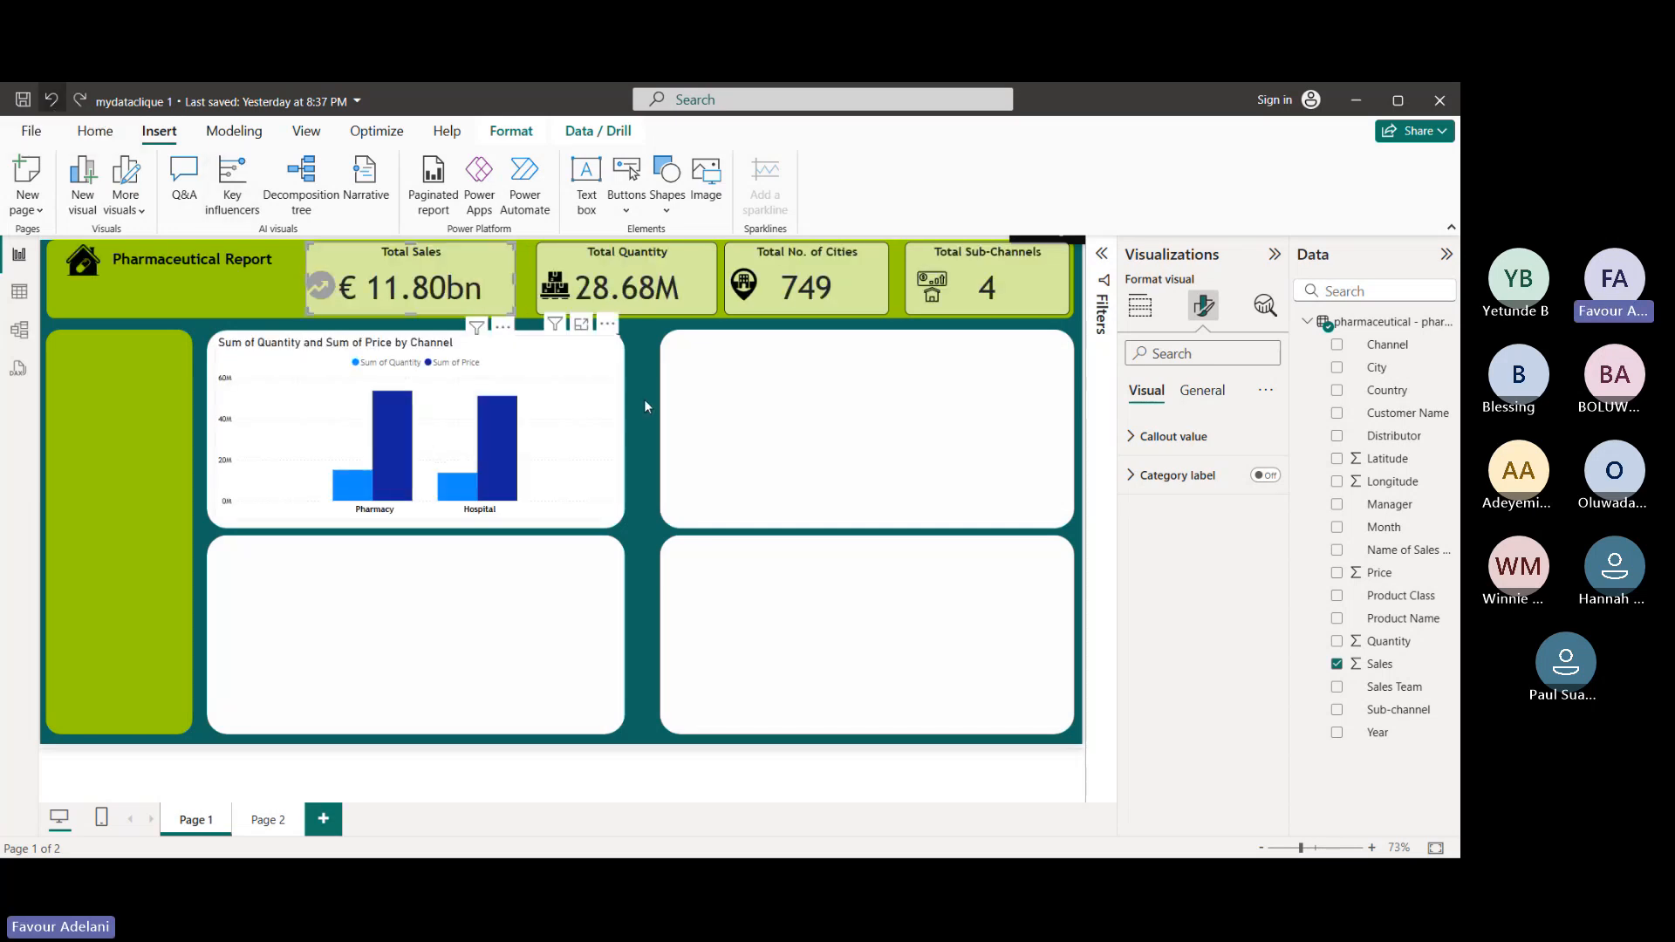
- Reselect the column chart and review its legend text and legend title settings, leaving the text settings collapsed
left_click(610, 390)
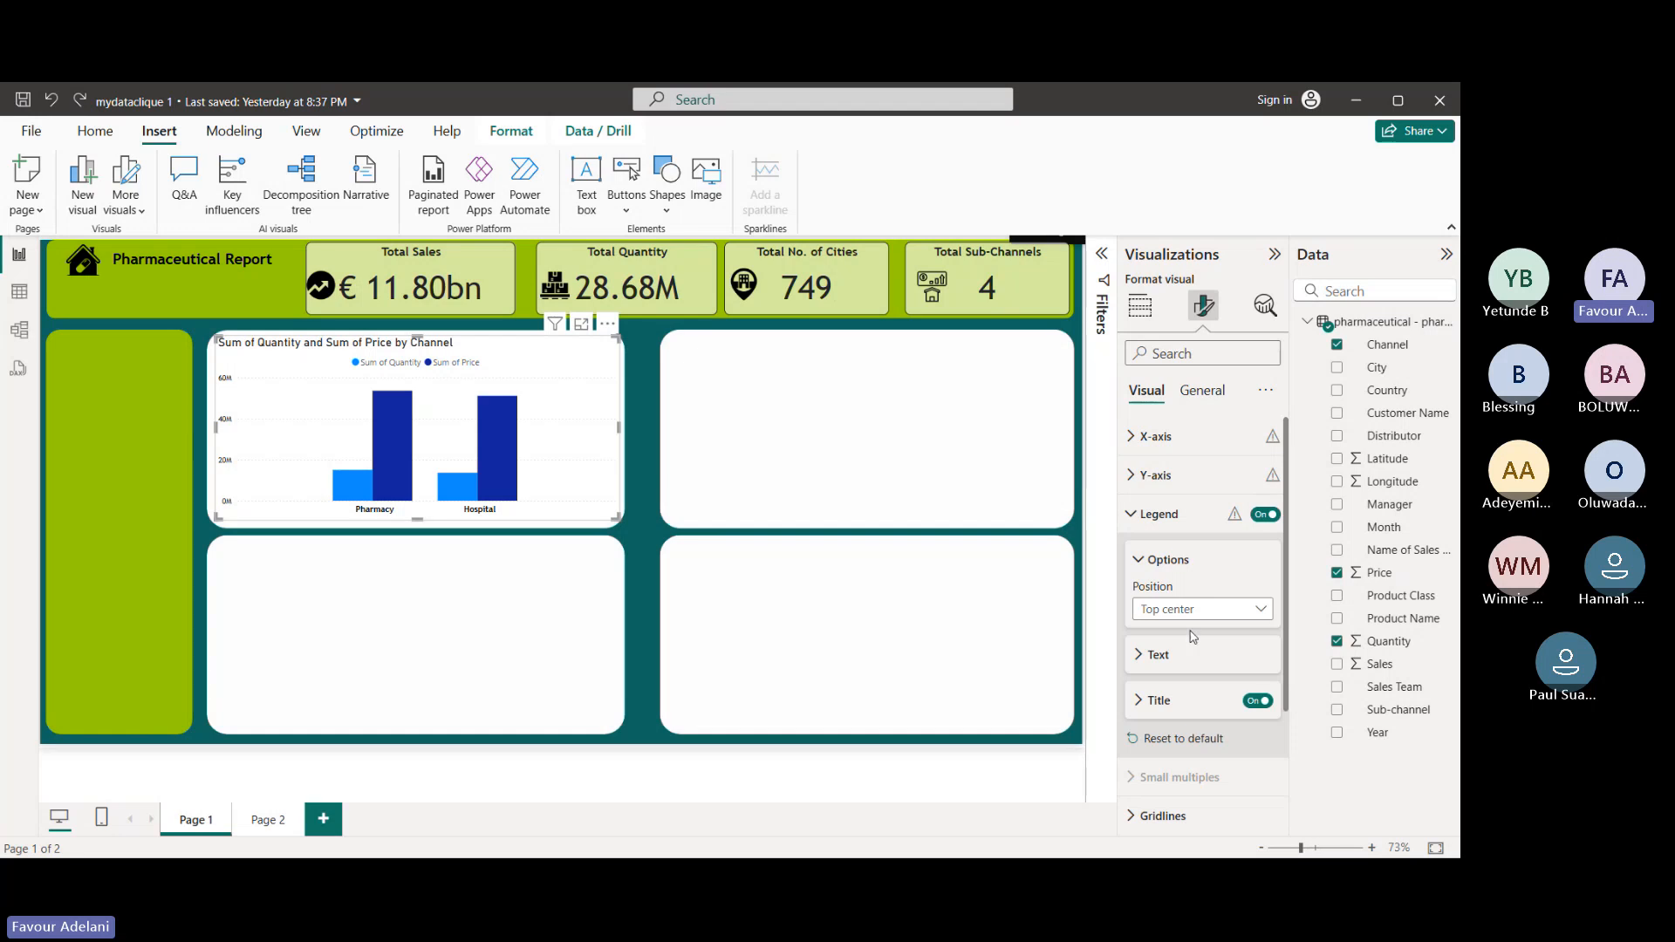
left_click(1177, 666)
scroll(1177, 666, "down", 2)
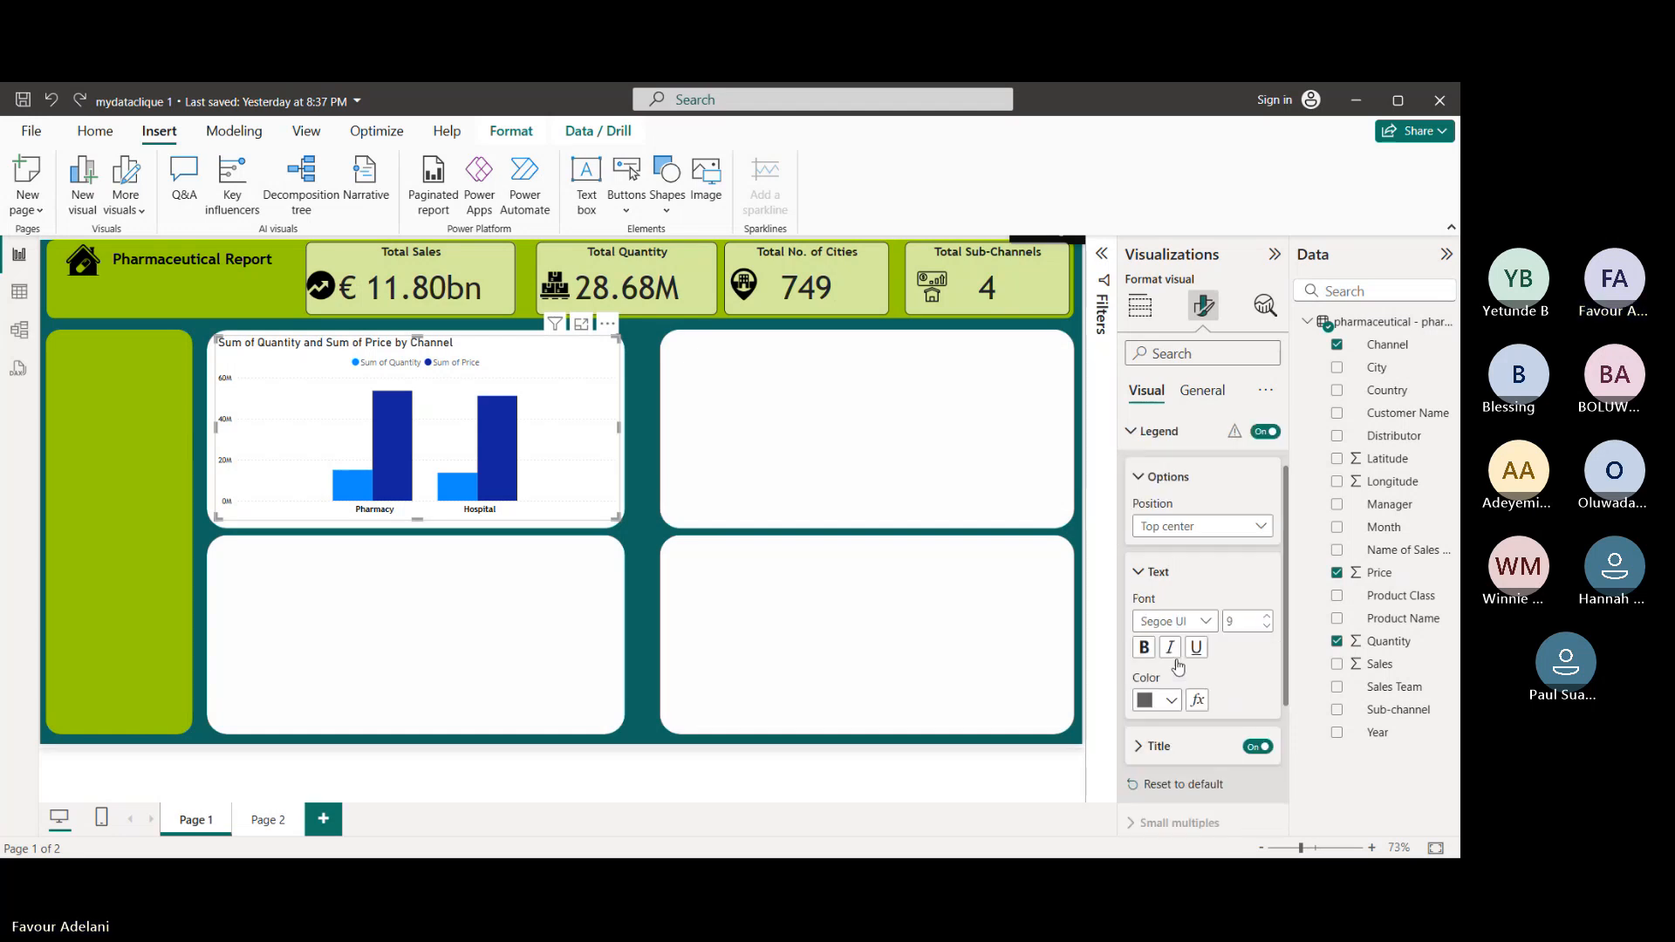
left_click(1160, 735)
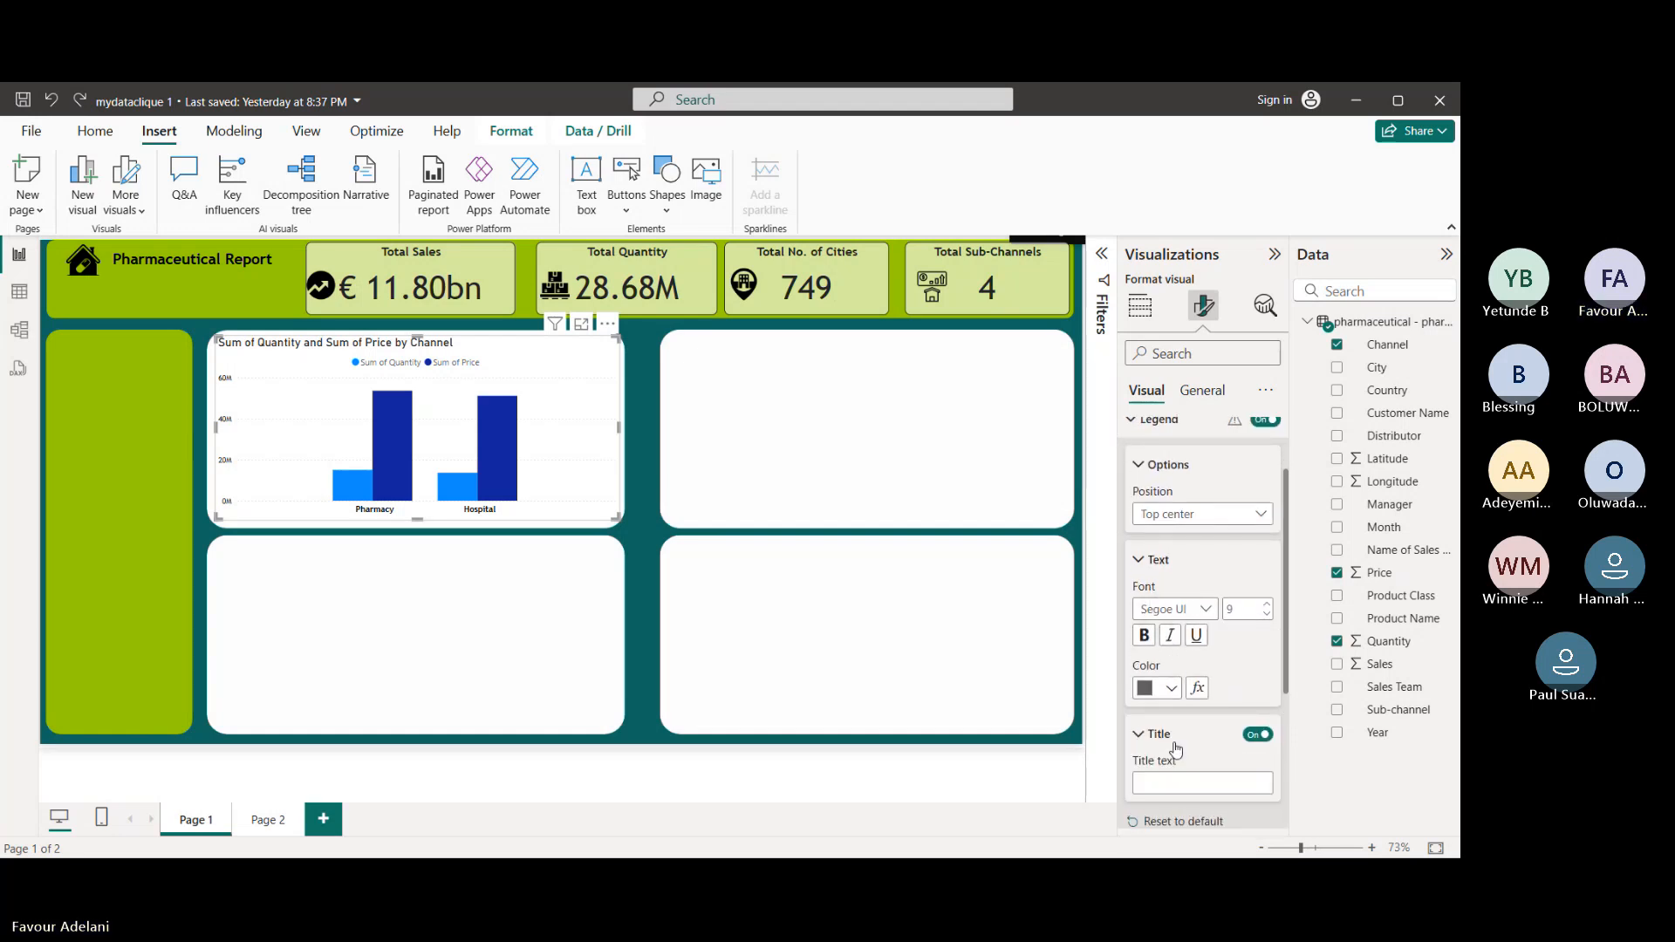
scroll(1132, 695, "down", 1)
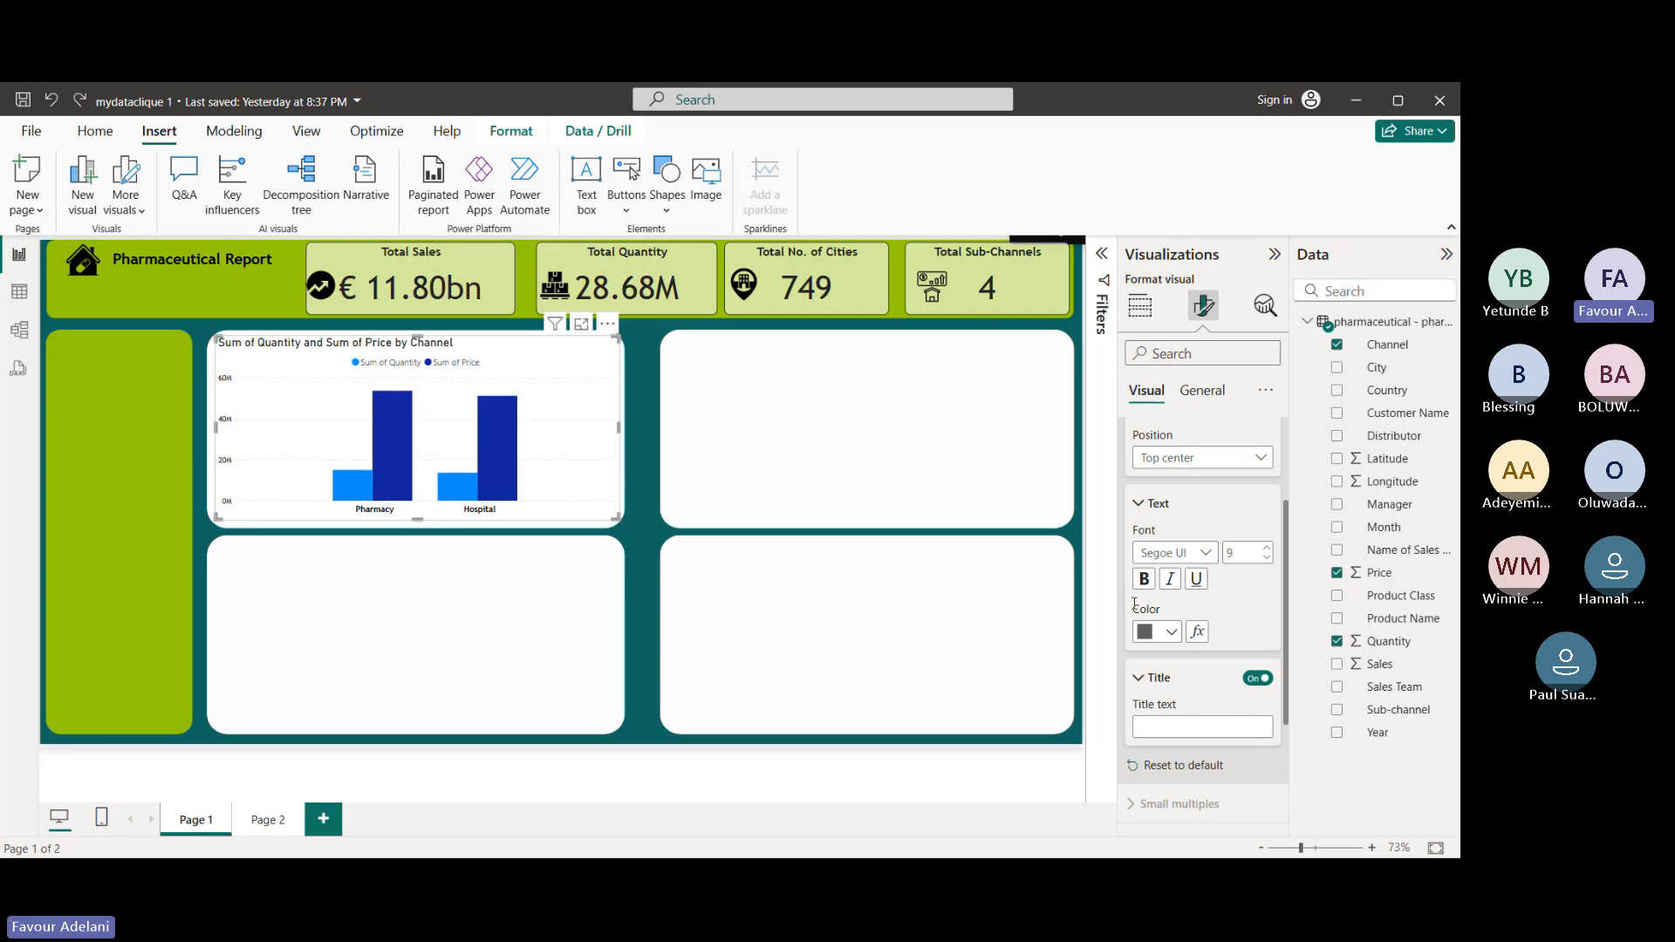
scroll(1127, 605, "down", 1)
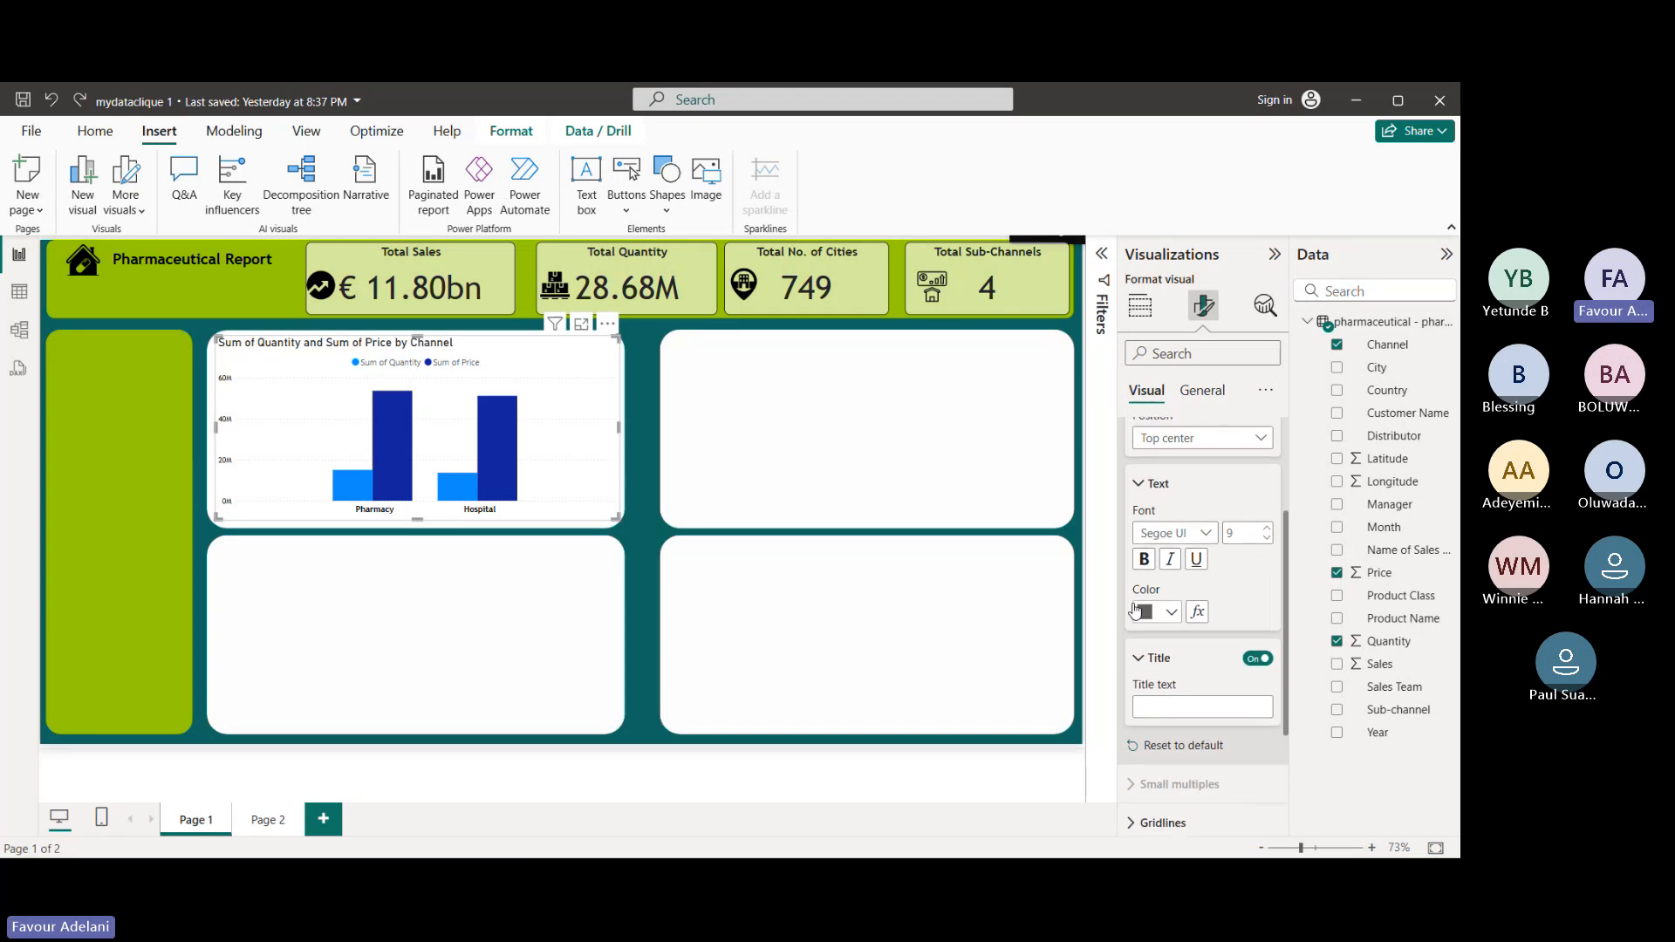
right_click(1138, 490)
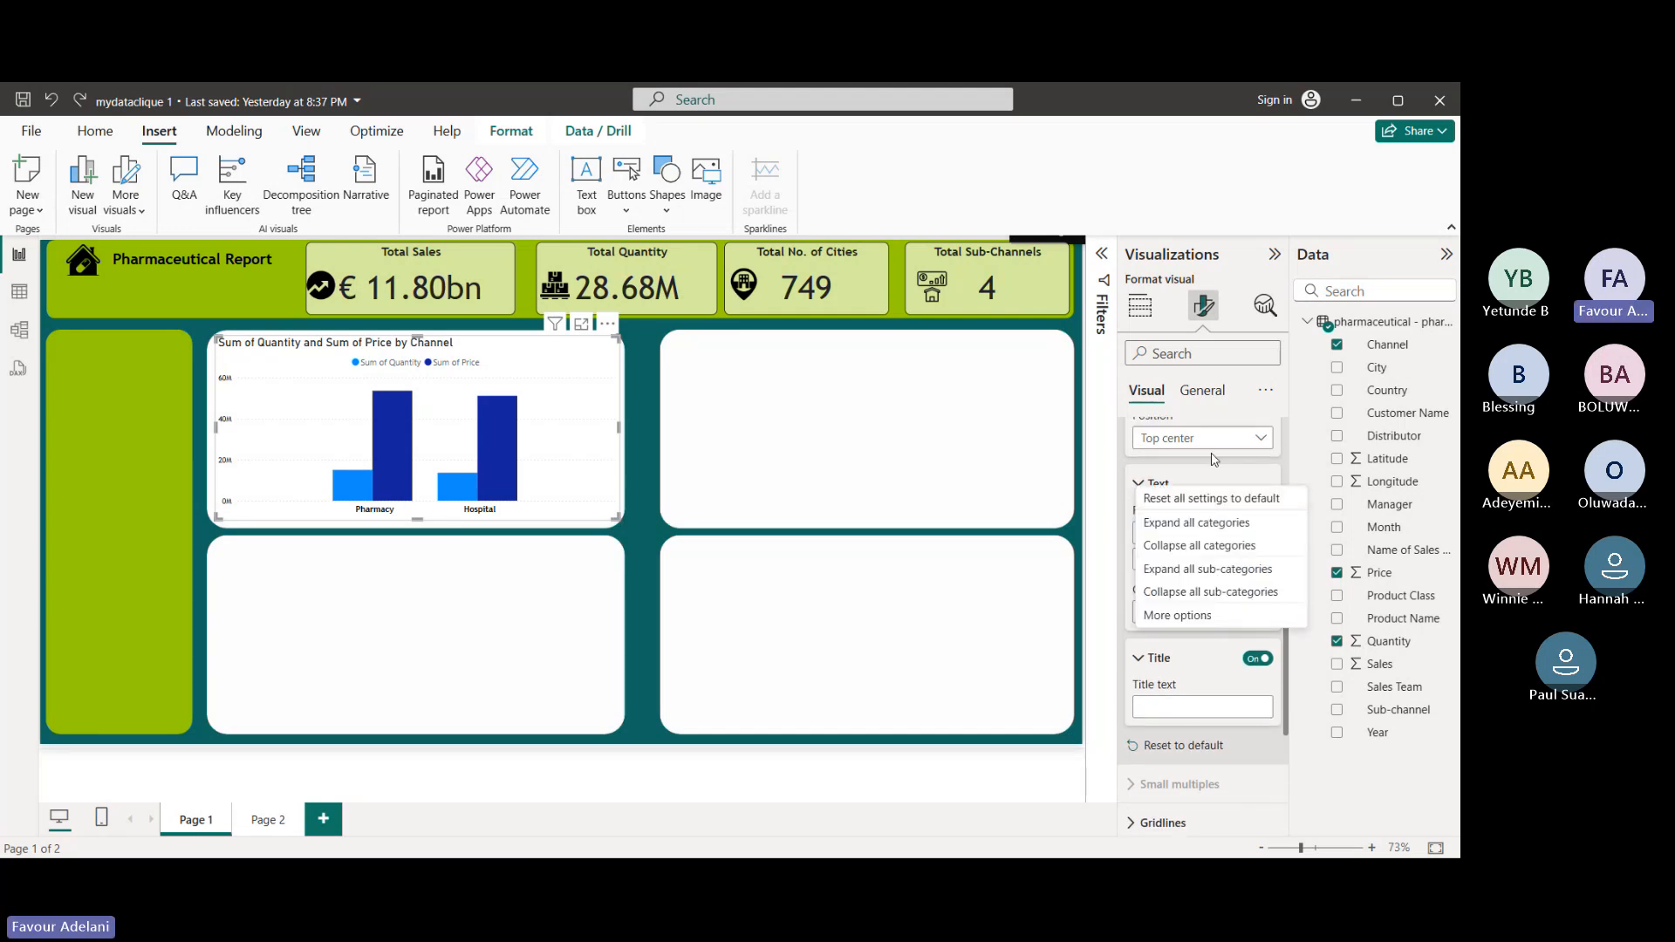
left_click(1169, 478)
left_click(1177, 477)
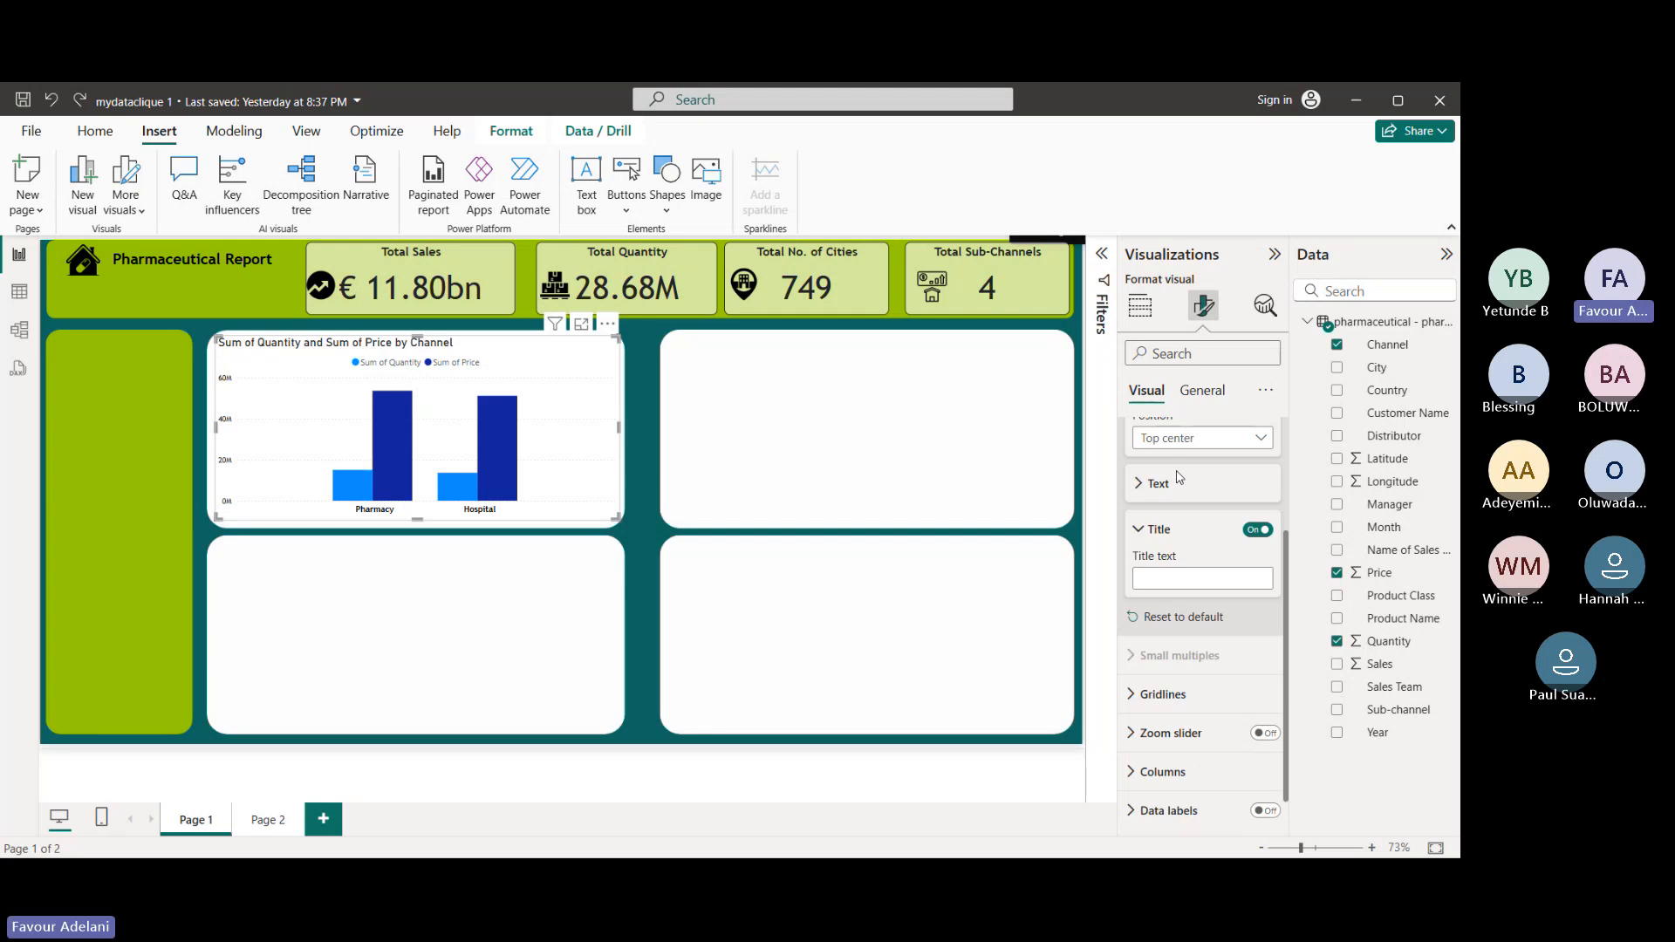
scroll(1177, 477, "down", 1)
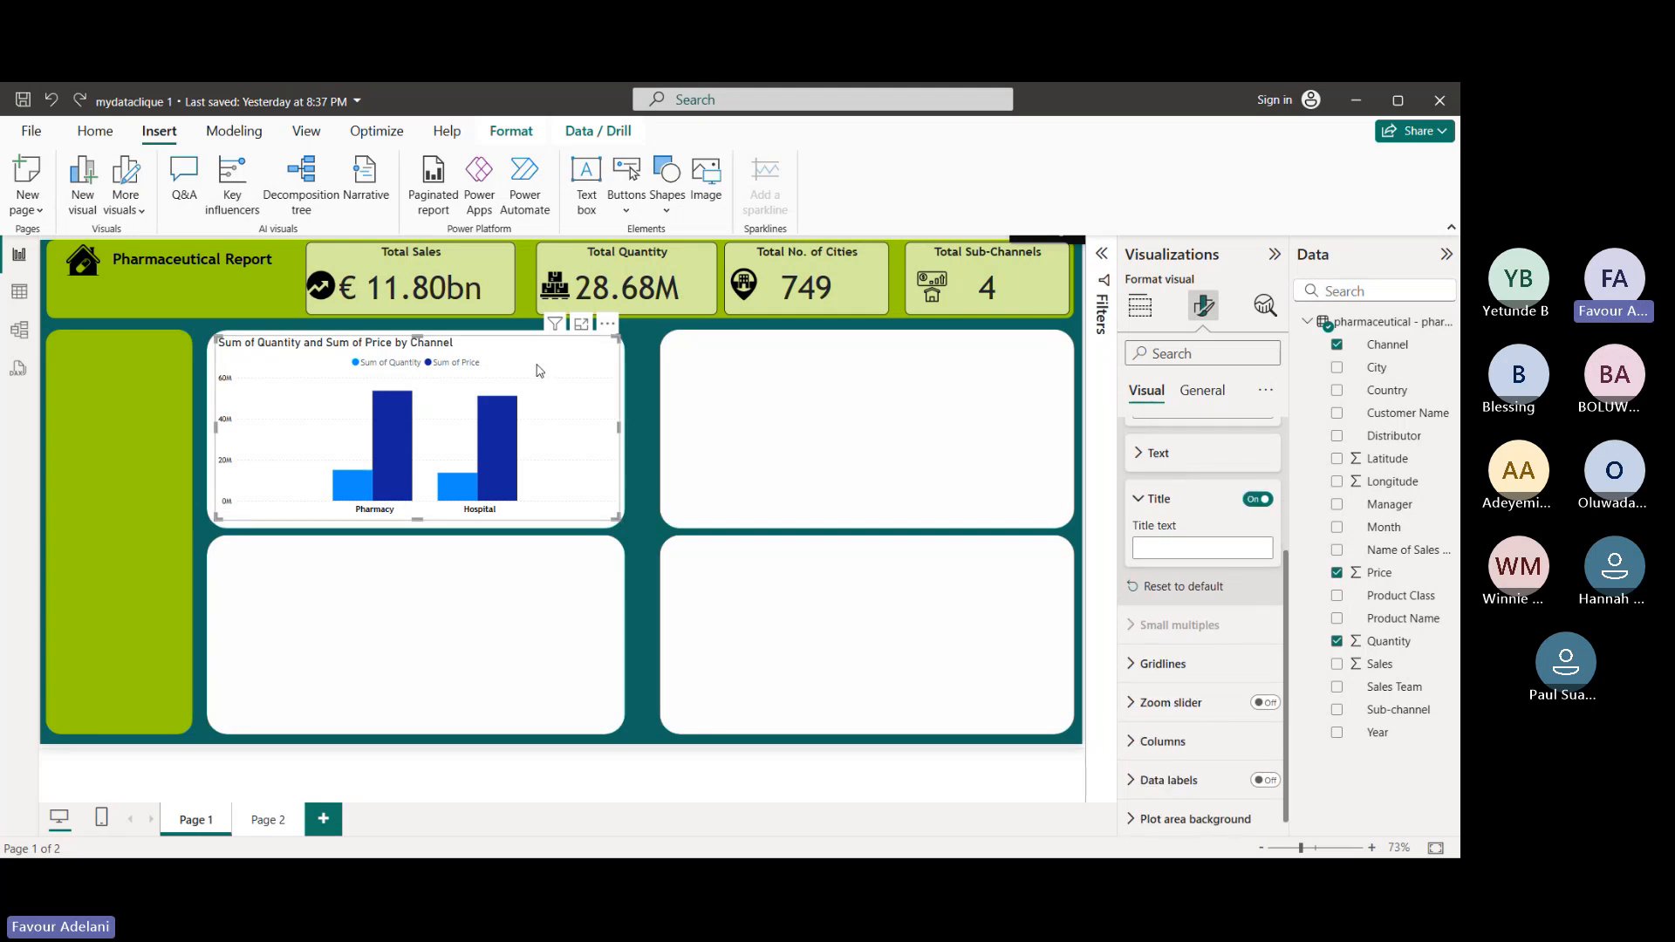
- Examine the column chart's title, legend, columns and axis labels up close
scroll(538, 370, "up", 5)
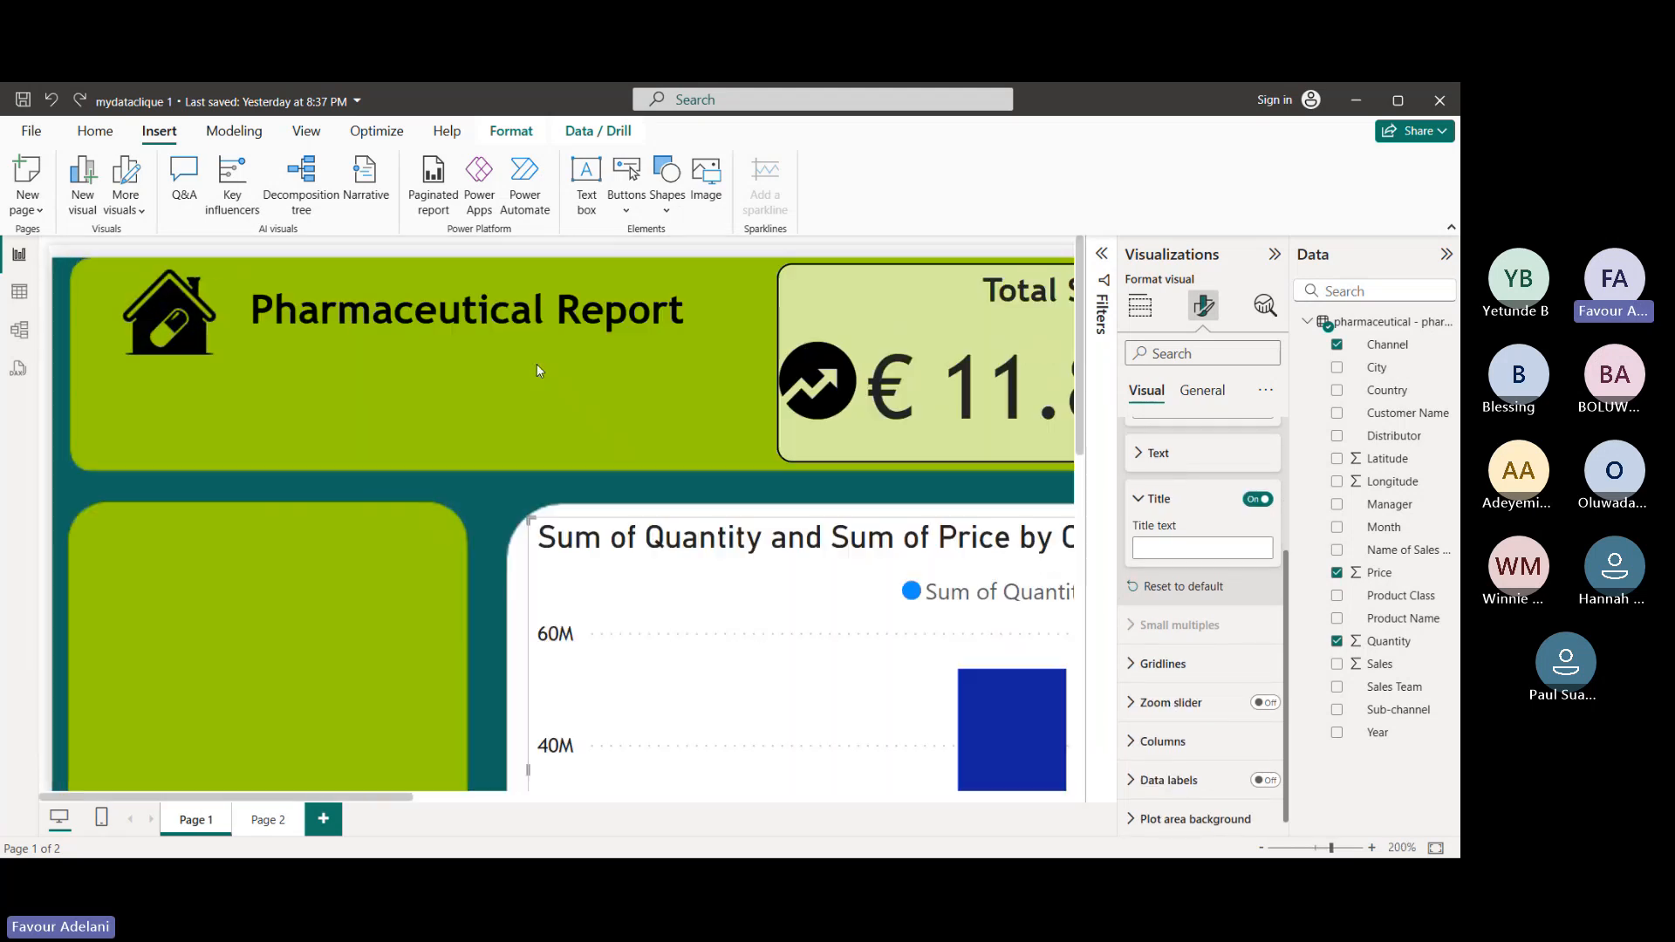
scroll(738, 601, "down", 1)
scroll(738, 601, "right", 2)
scroll(738, 601, "down", 2)
scroll(738, 601, "right", 5)
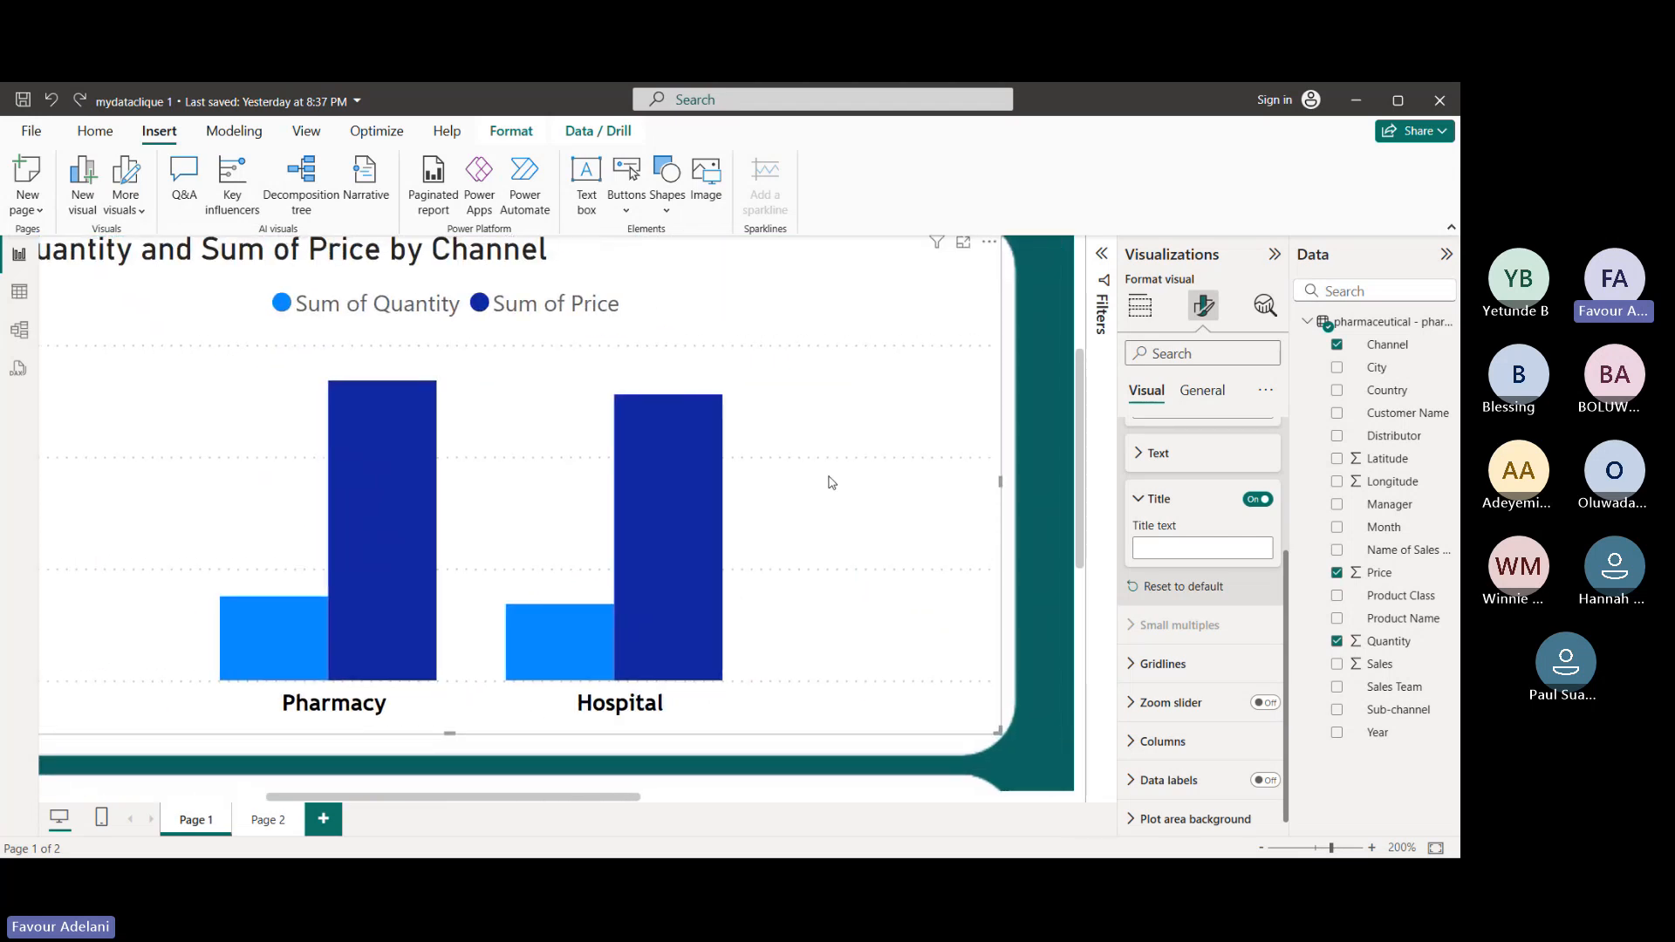
scroll(828, 422, "down", 3)
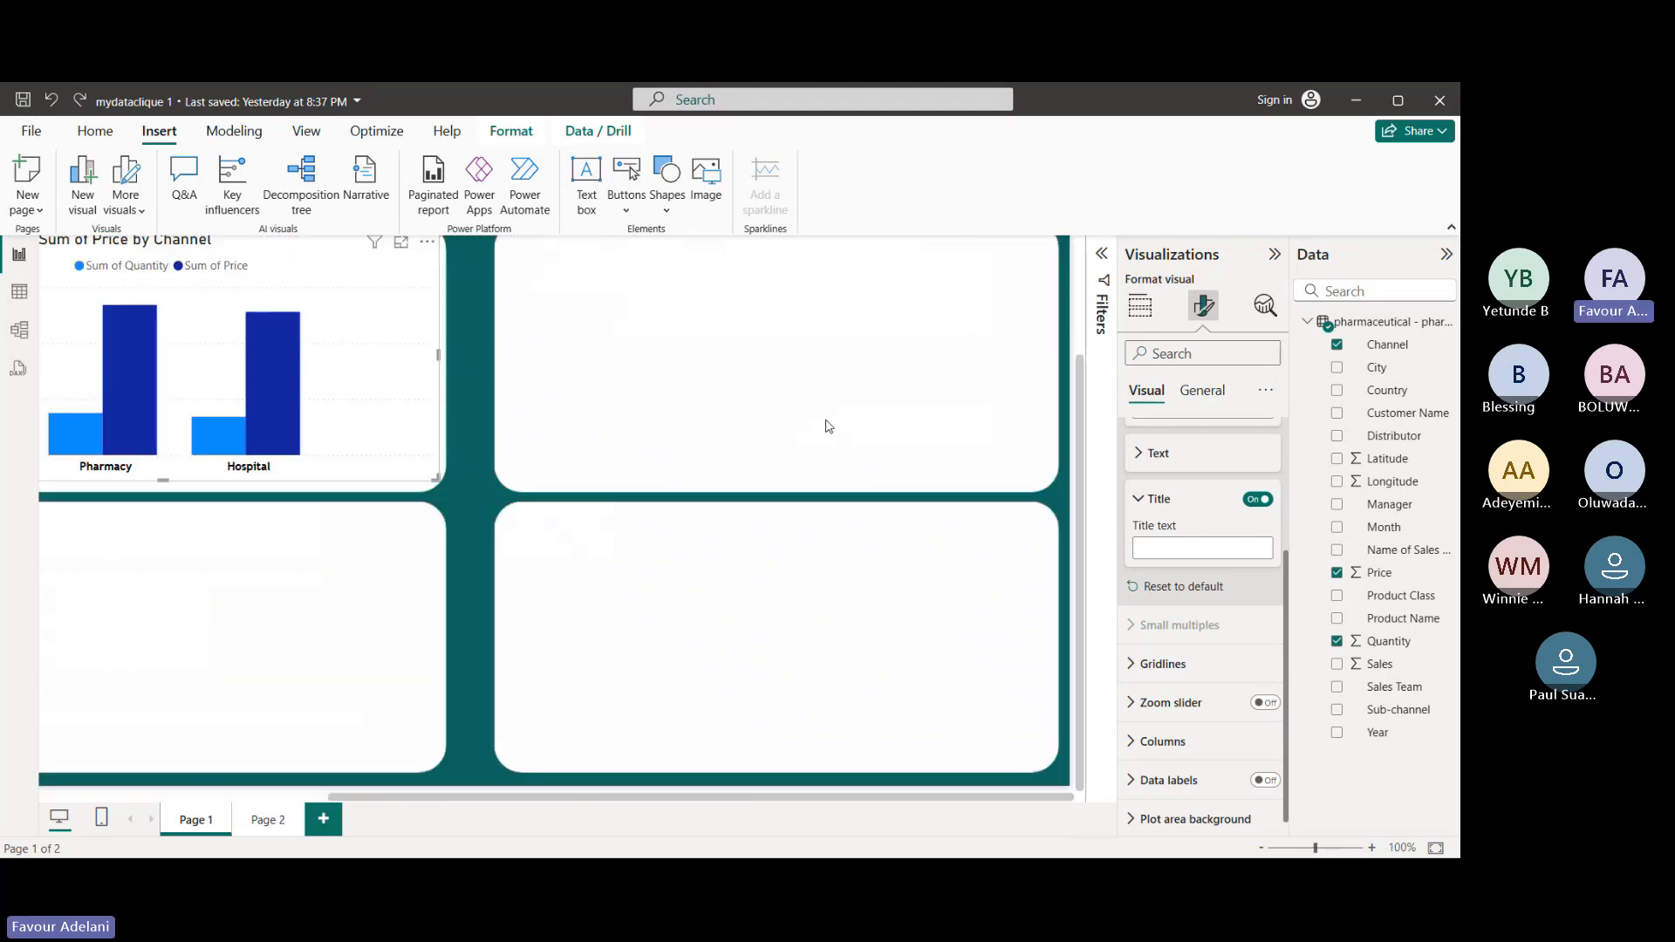
scroll(367, 418, "up", 1)
scroll(366, 418, "left", 2)
scroll(366, 418, "left", 1)
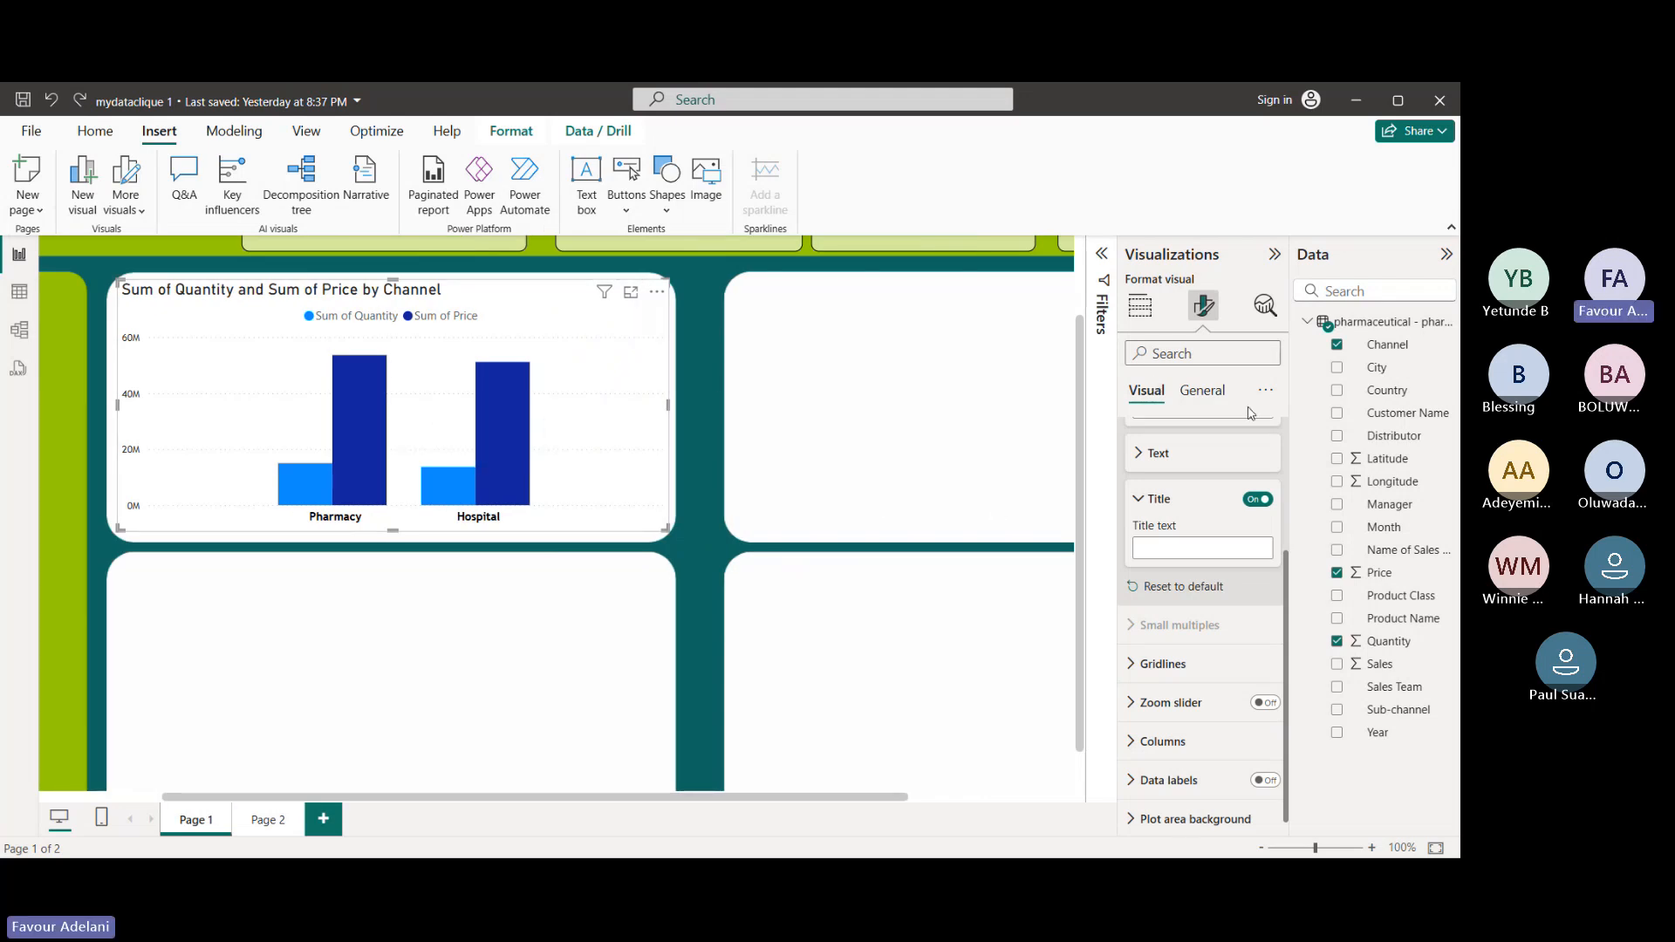
- Collapse the legend title and legend settings, and turn off the column chart's horizontal gridlines
left_click(1141, 509)
scroll(1142, 488, "up", 2)
scroll(1180, 605, "up", 2)
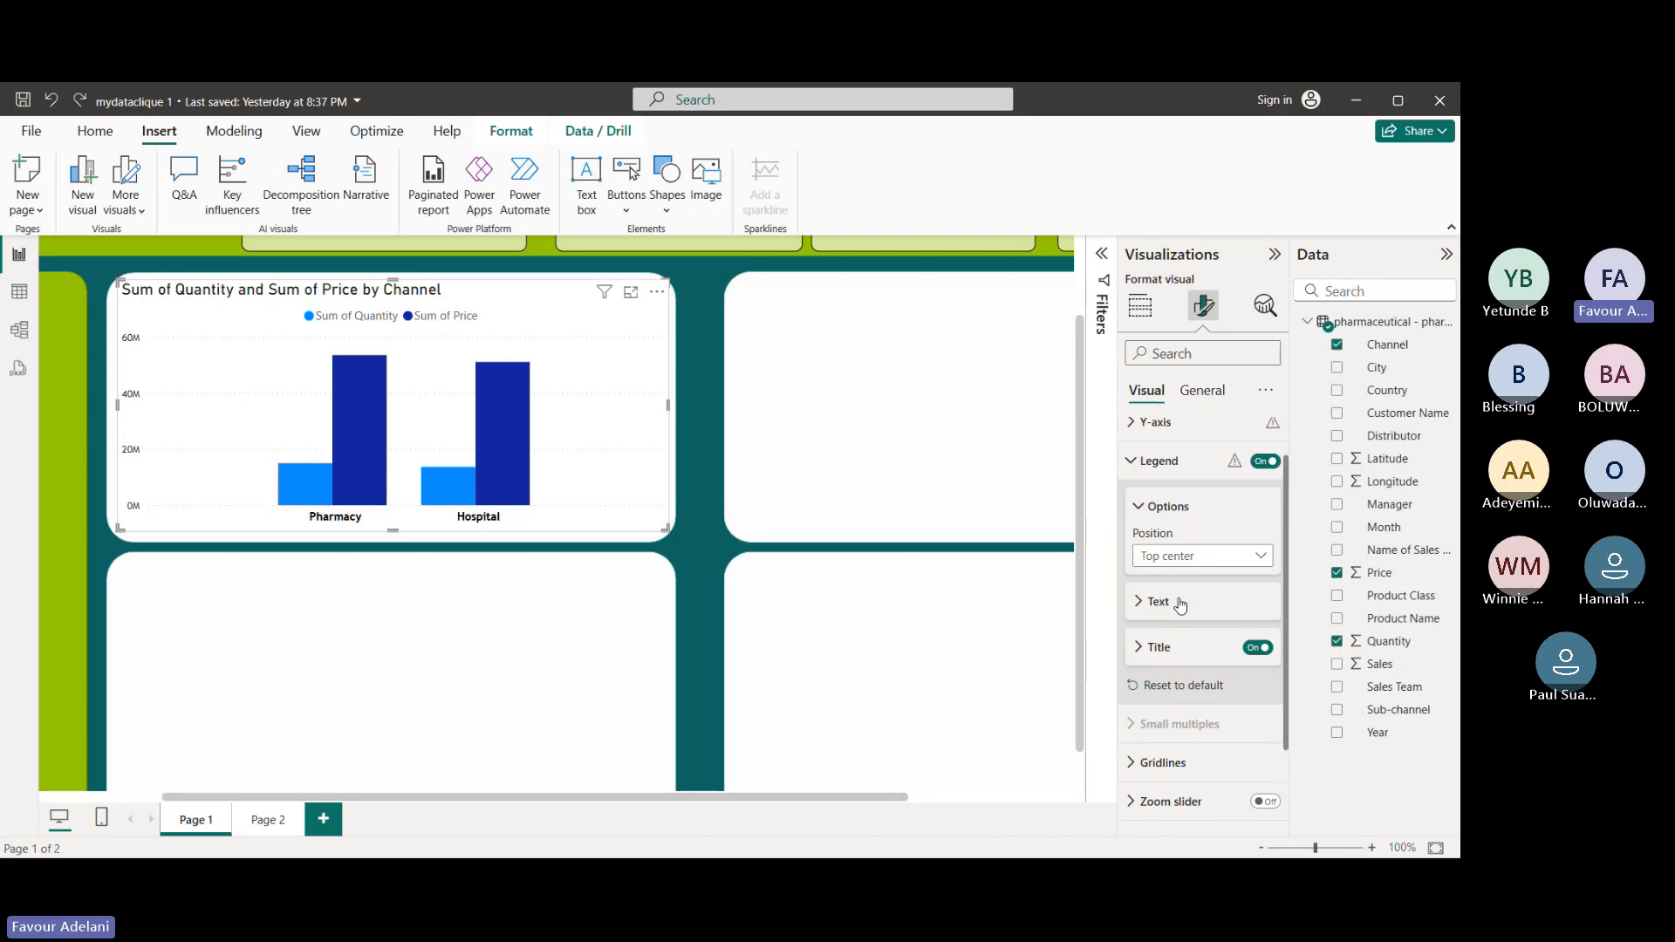
left_click(1150, 465)
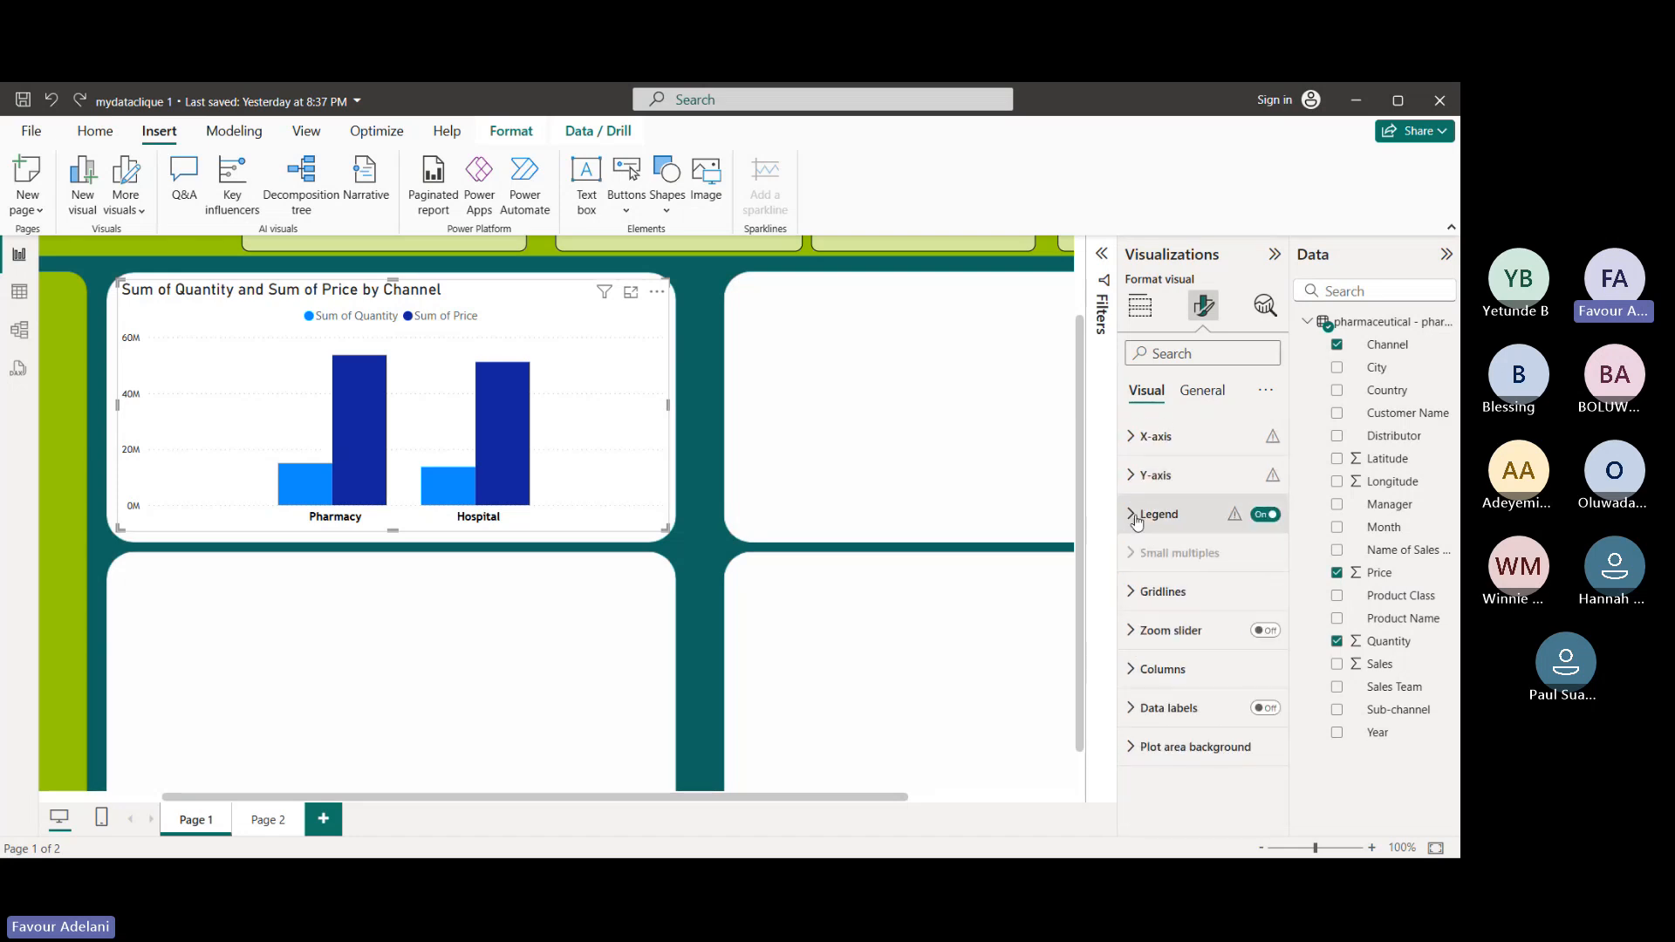
left_click(1143, 590)
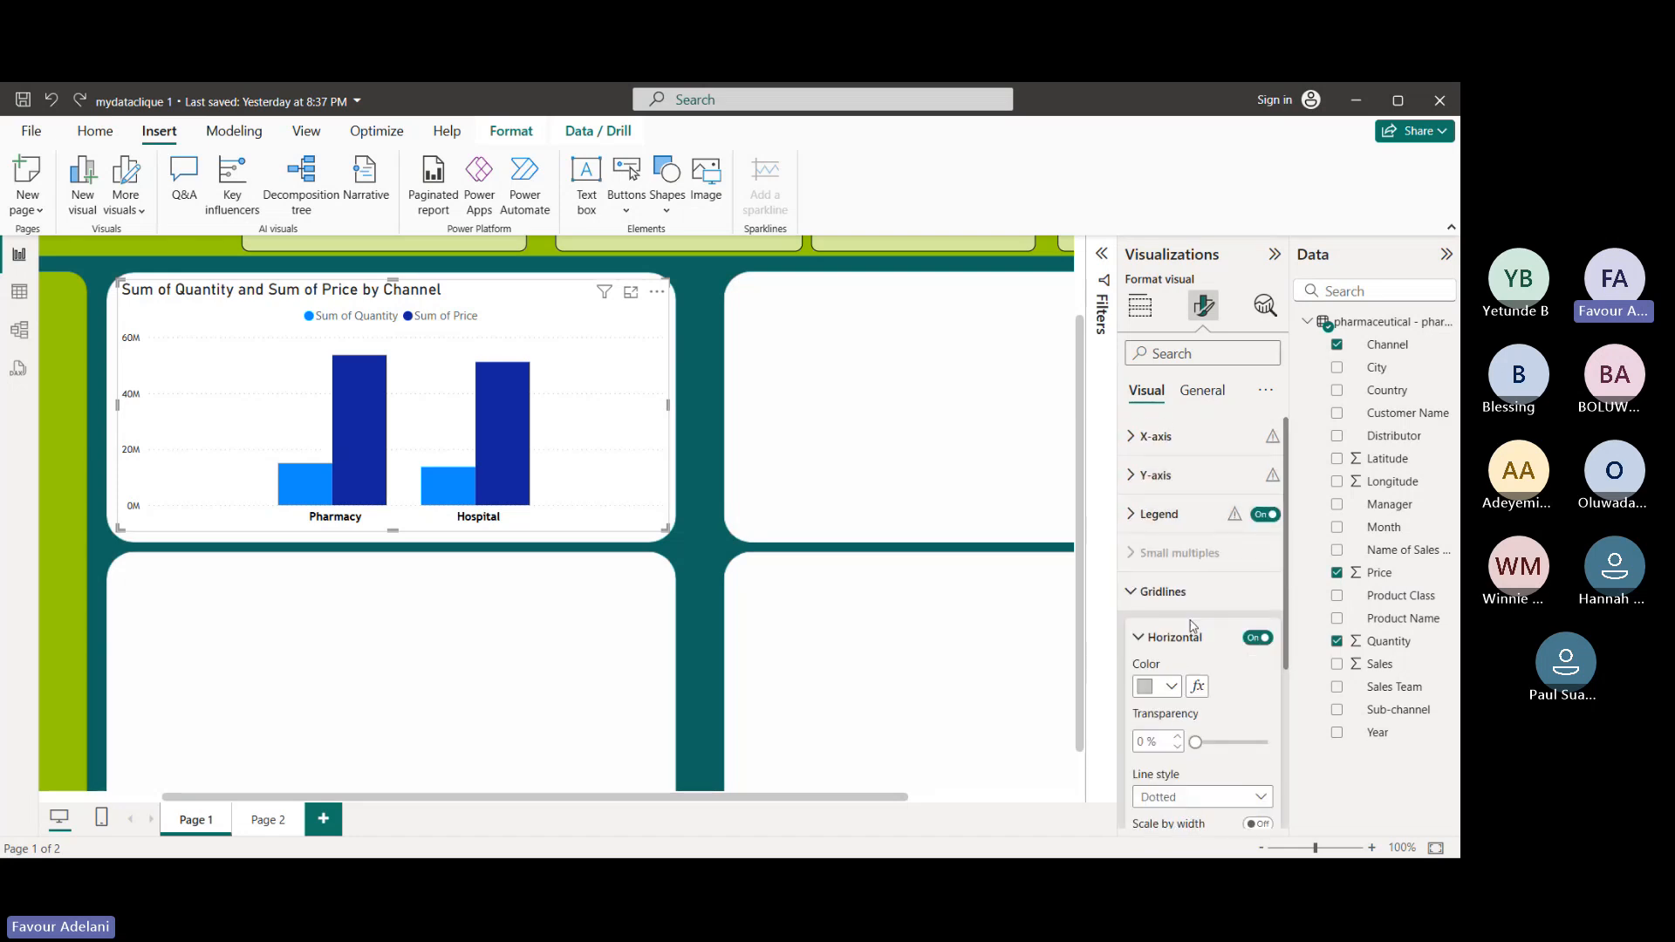
left_click(1257, 638)
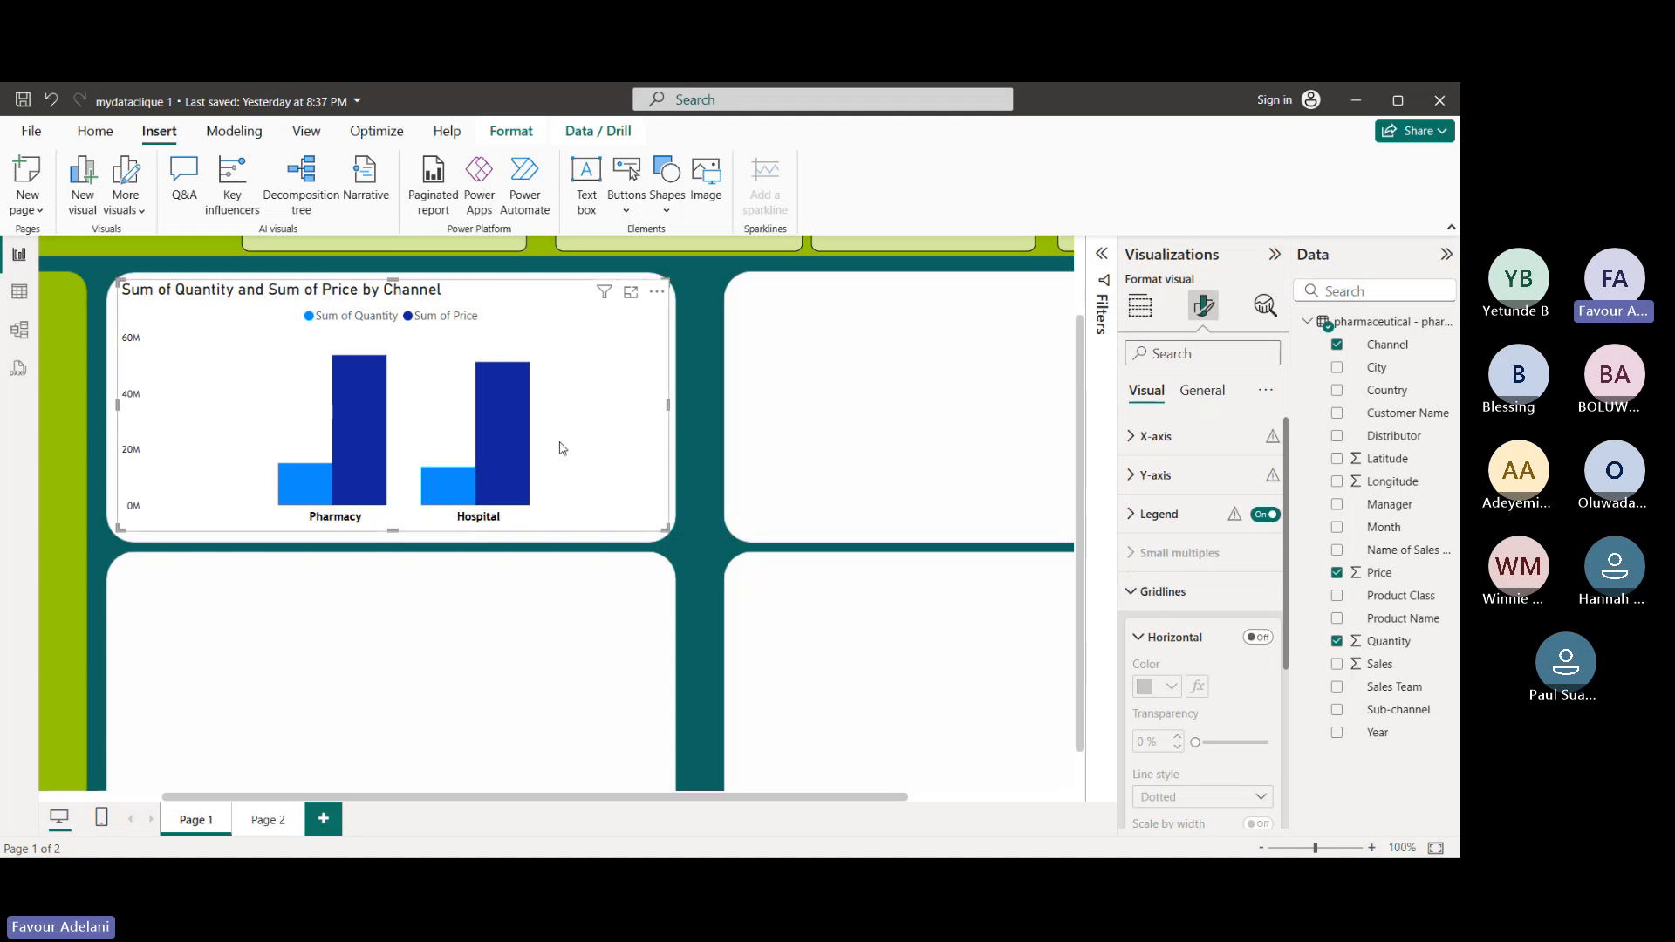
- Collapse the gridline settings and turn on data labels for the column chart
scroll(518, 403, "up", 6)
scroll(518, 403, "up", 3)
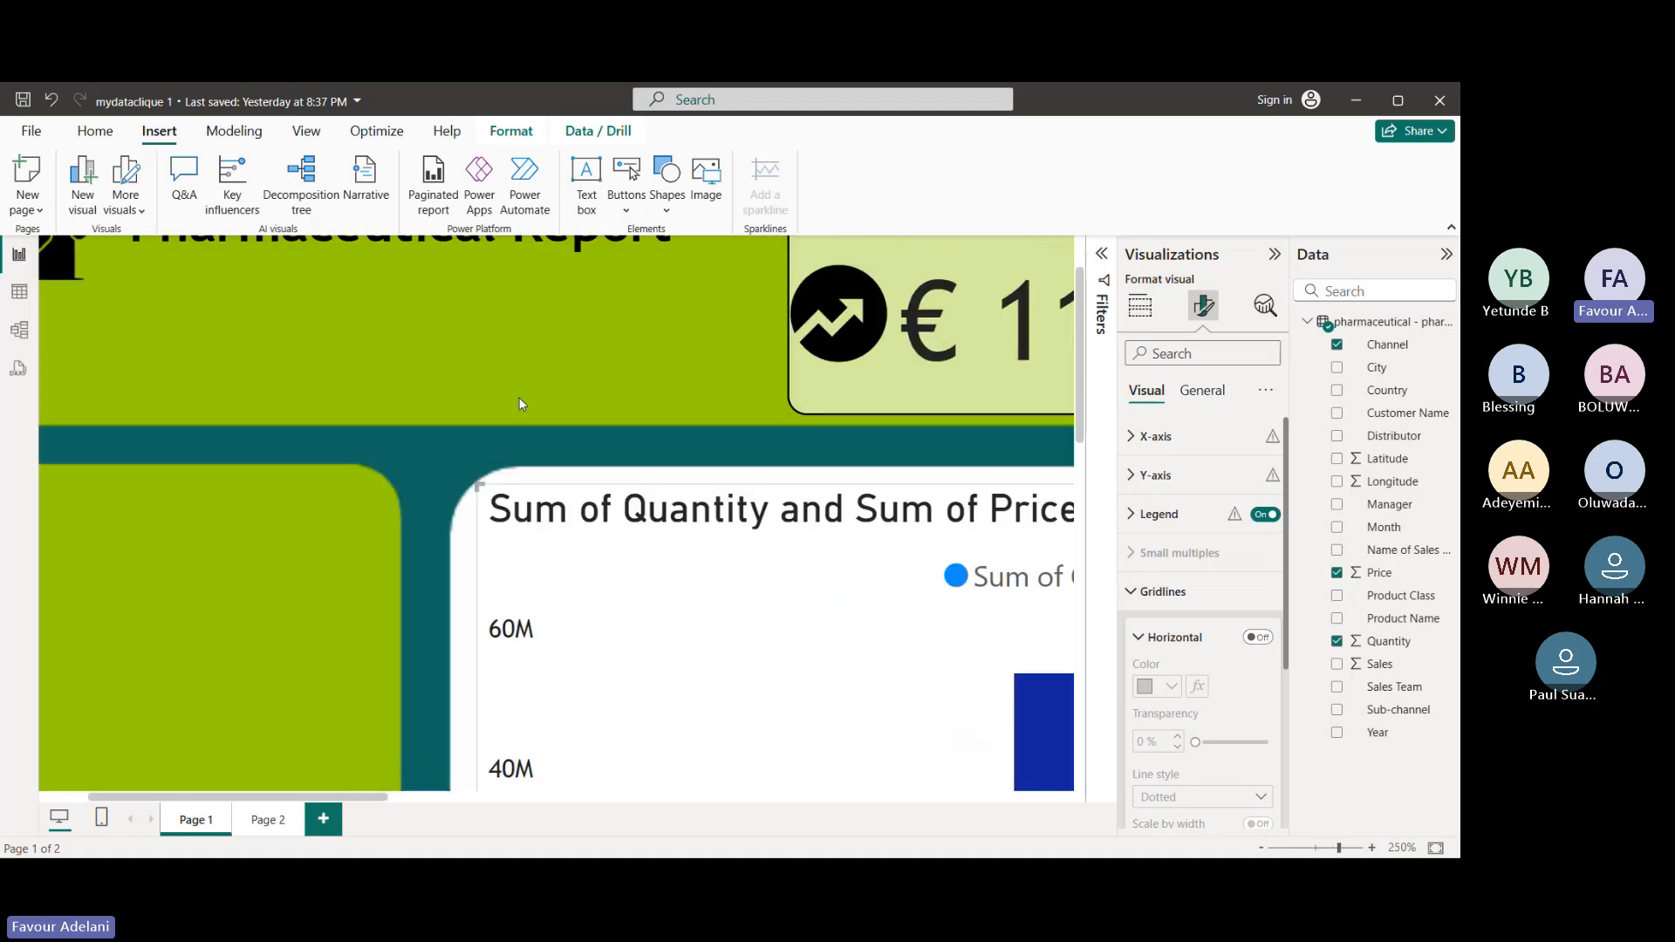
scroll(602, 528, "down", 15)
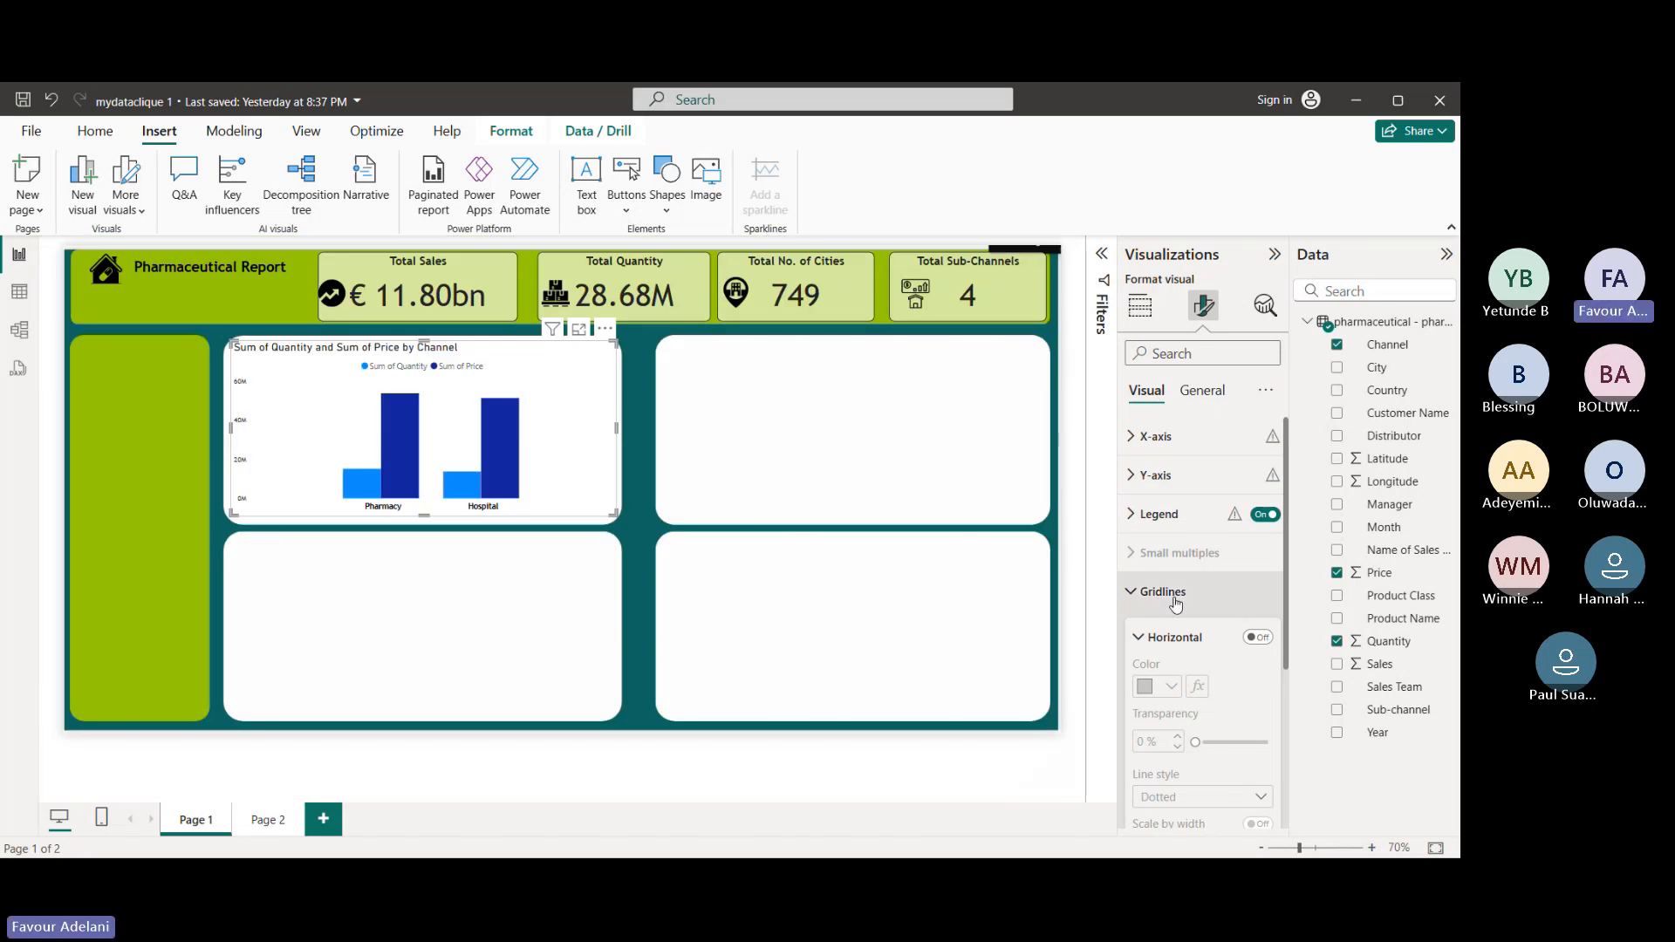
left_click(1168, 592)
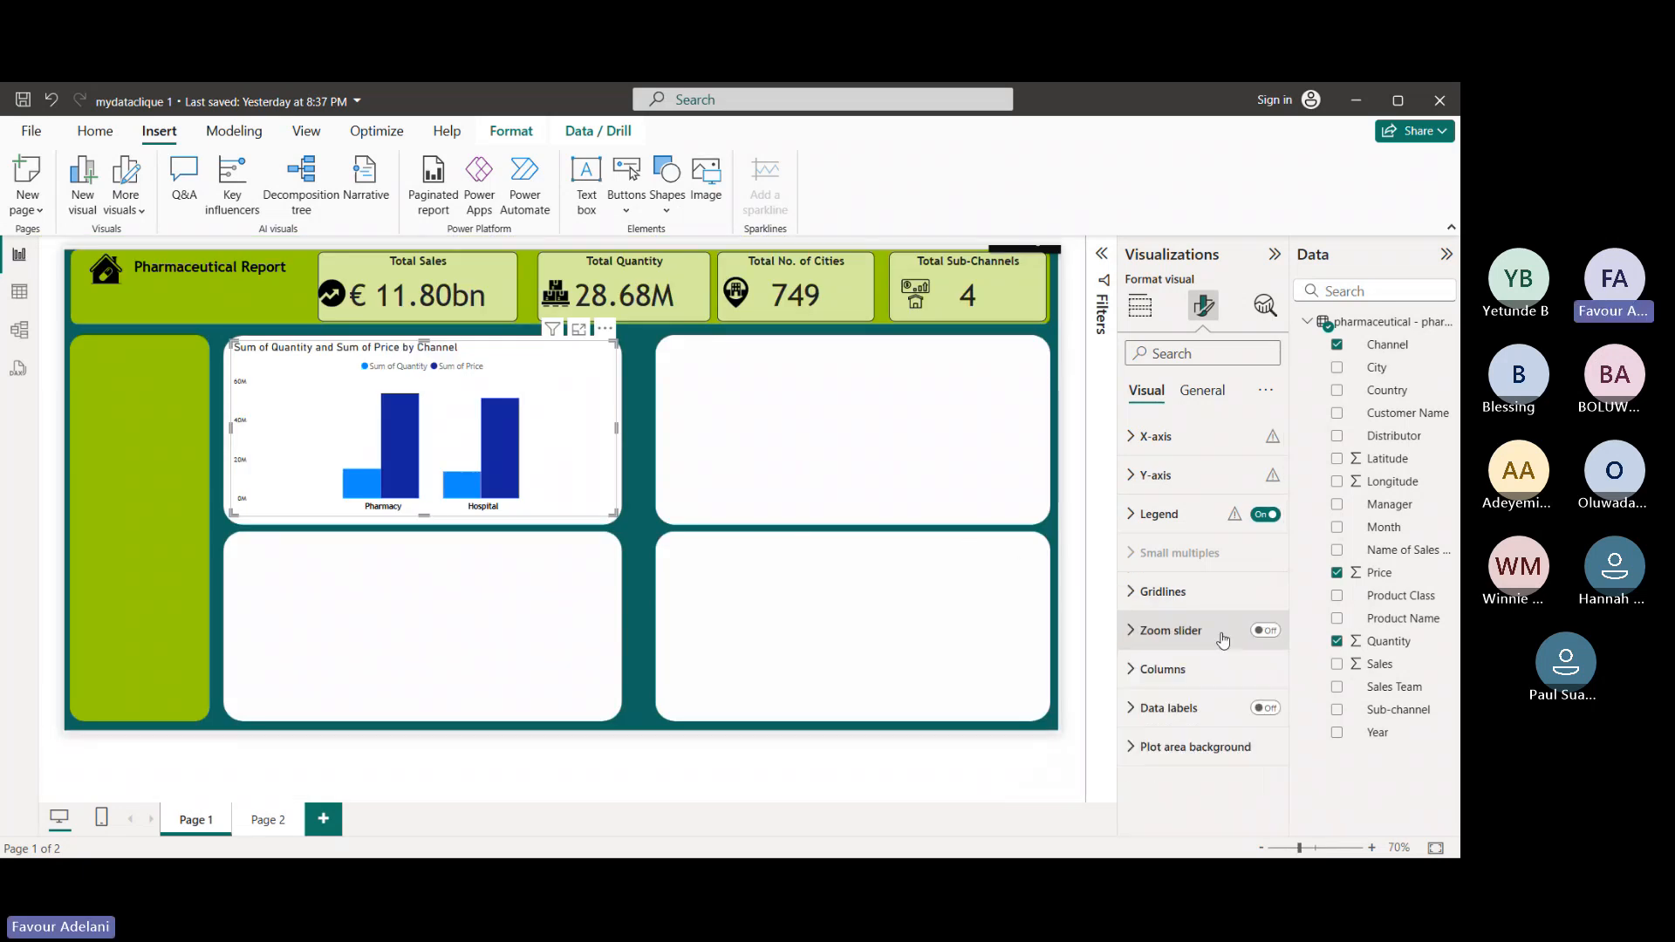
left_click(1264, 714)
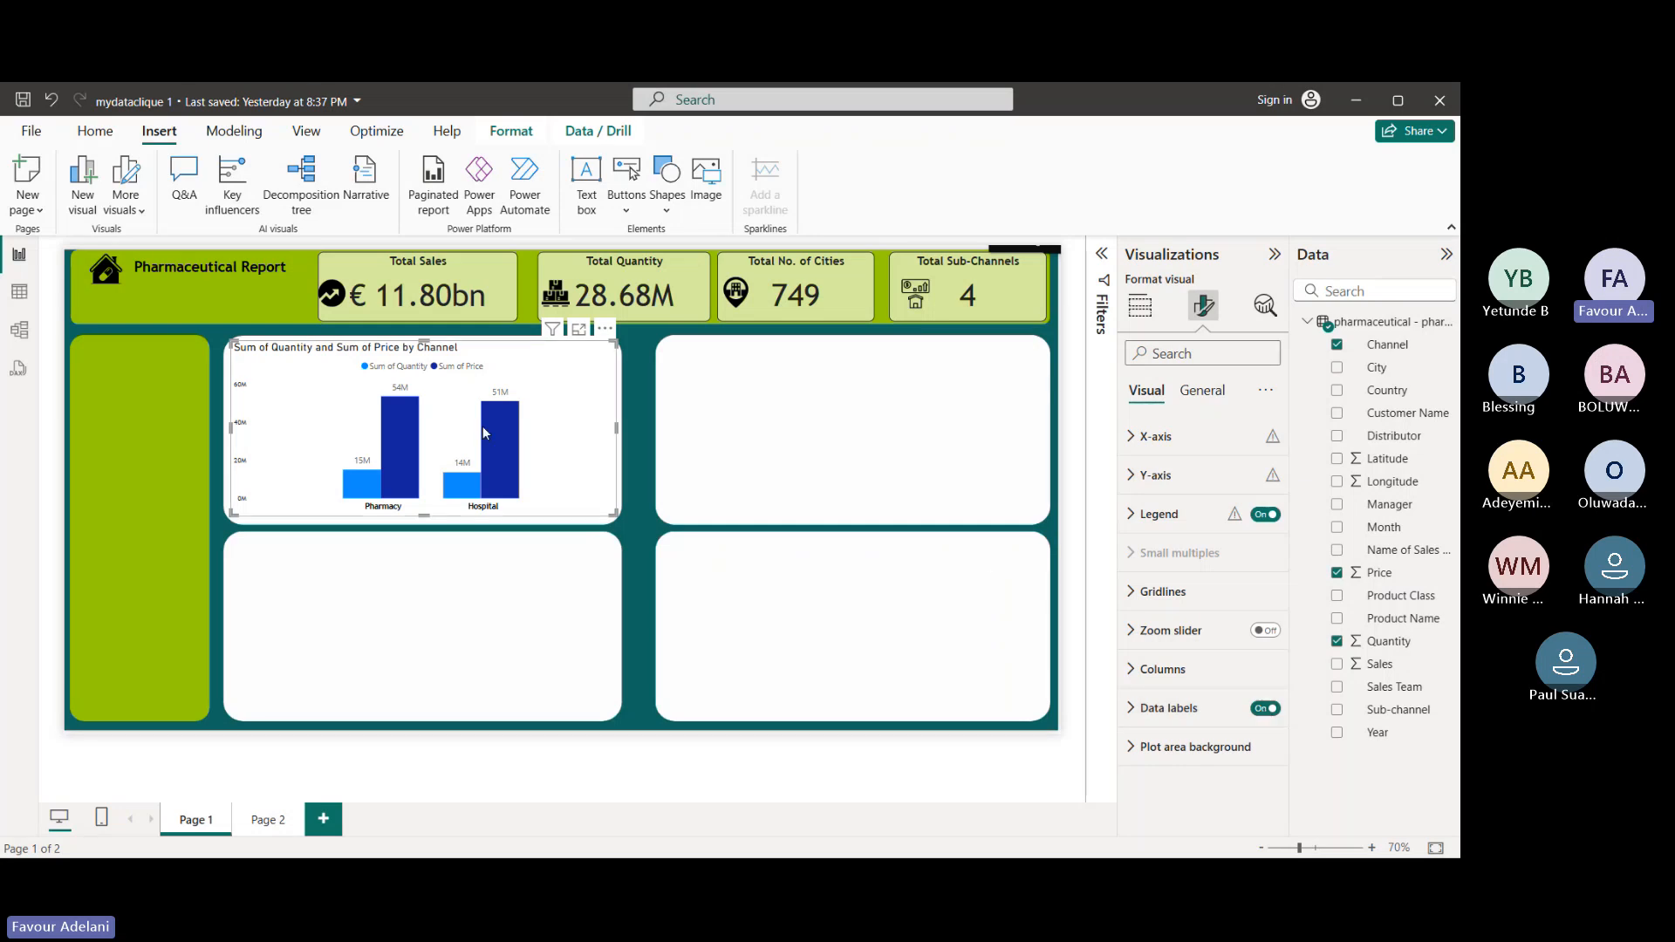
- Examine the column chart's data label settings, including the series, orientation, position, title, value and detail options, leaving data labels on
mouse_move(500, 442)
left_click(1271, 711)
left_click(1272, 712)
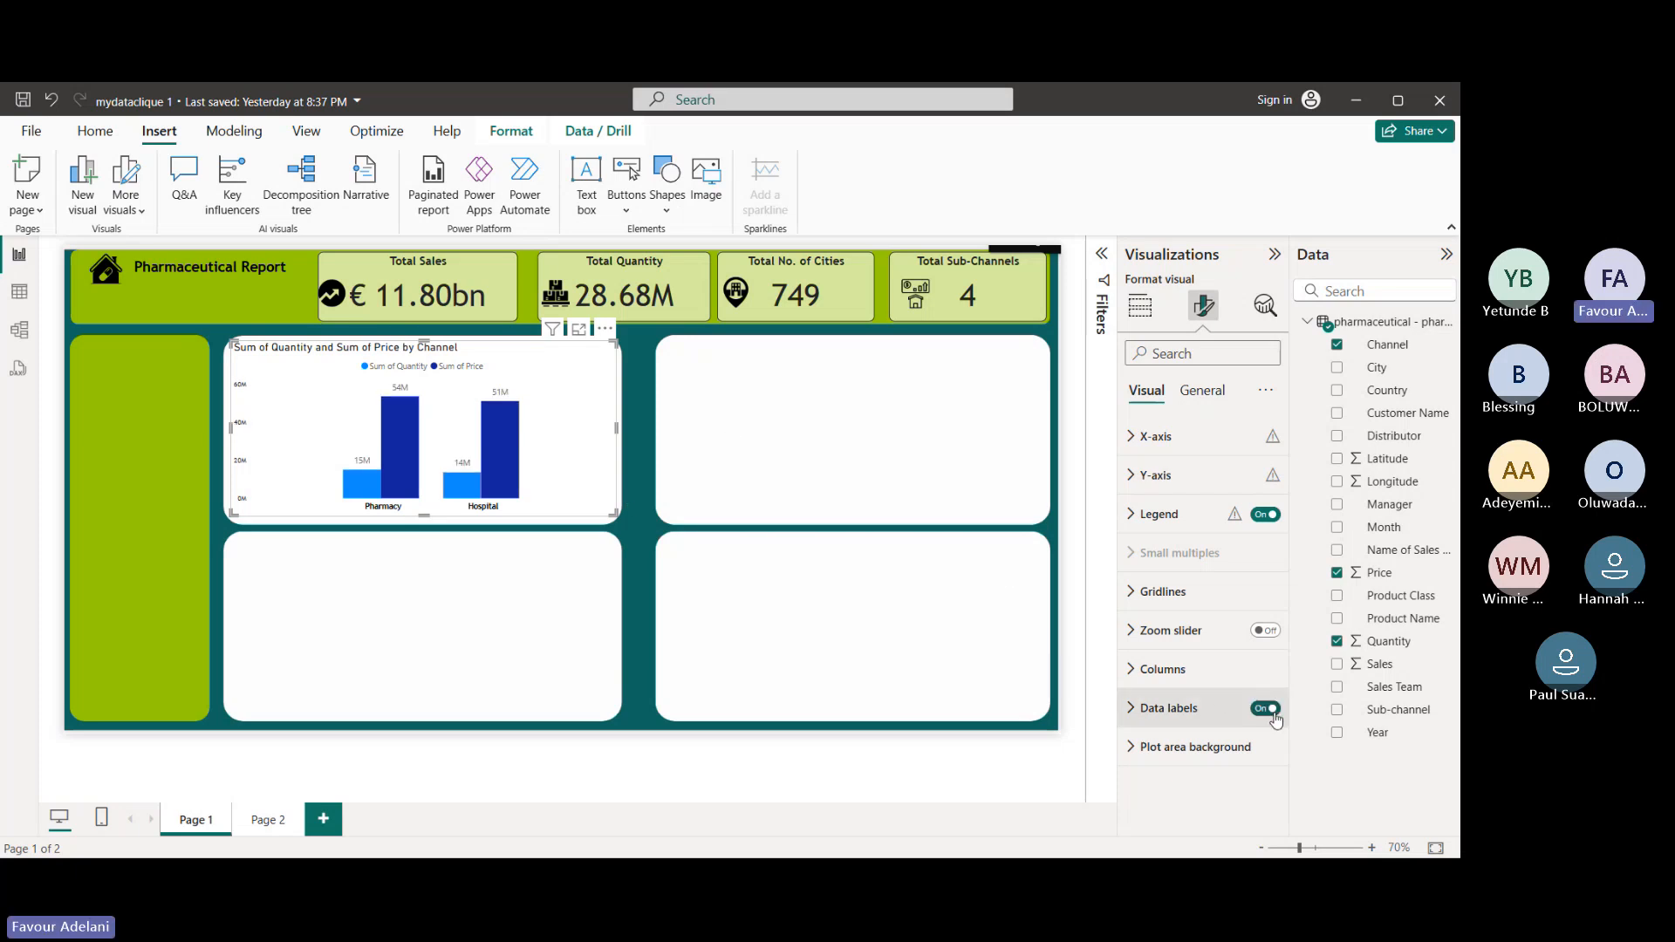
left_click(1167, 709)
scroll(1152, 707, "down", 3)
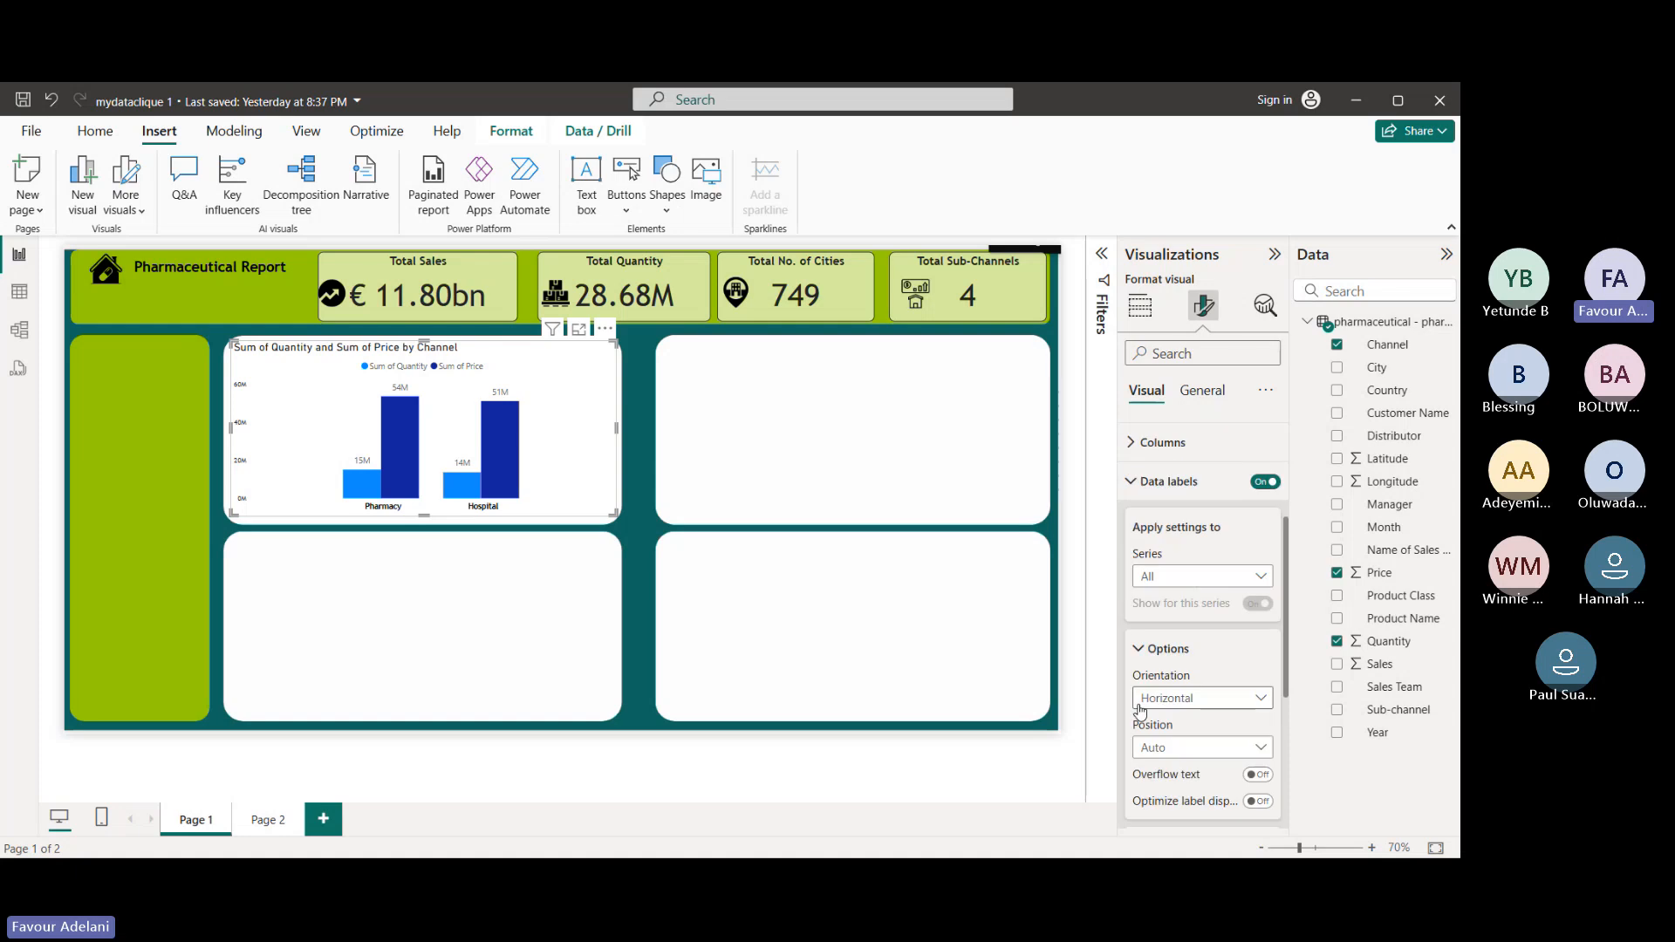
scroll(1139, 709, "down", 1)
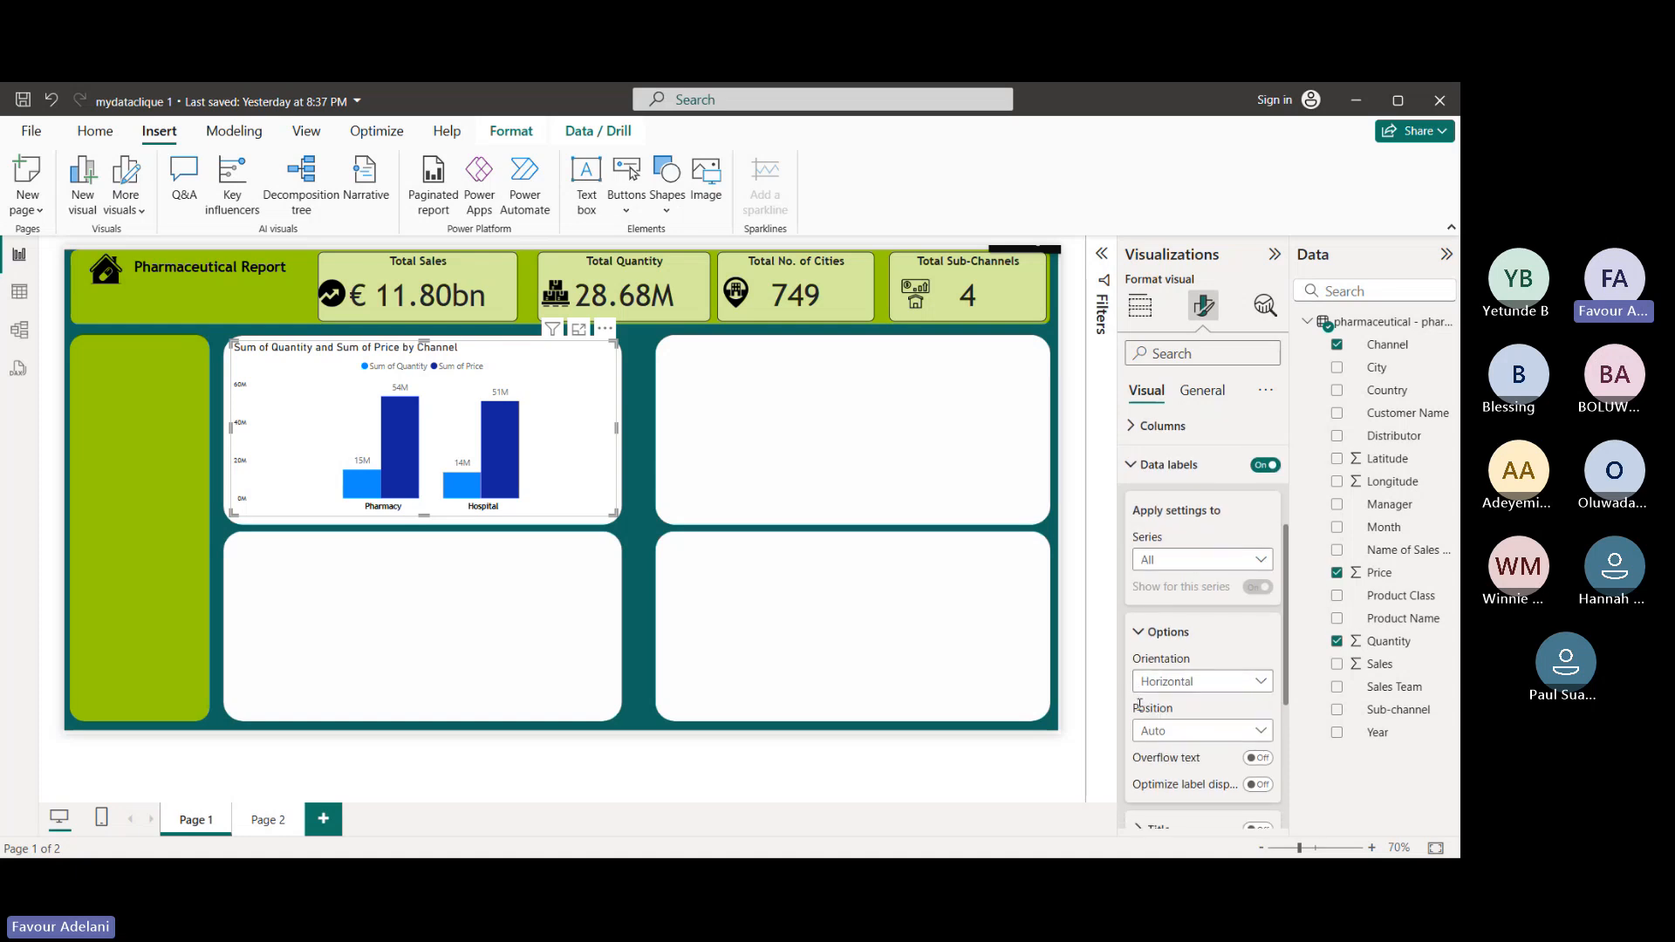
scroll(1140, 705, "down", 2)
scroll(1233, 584, "down", 3)
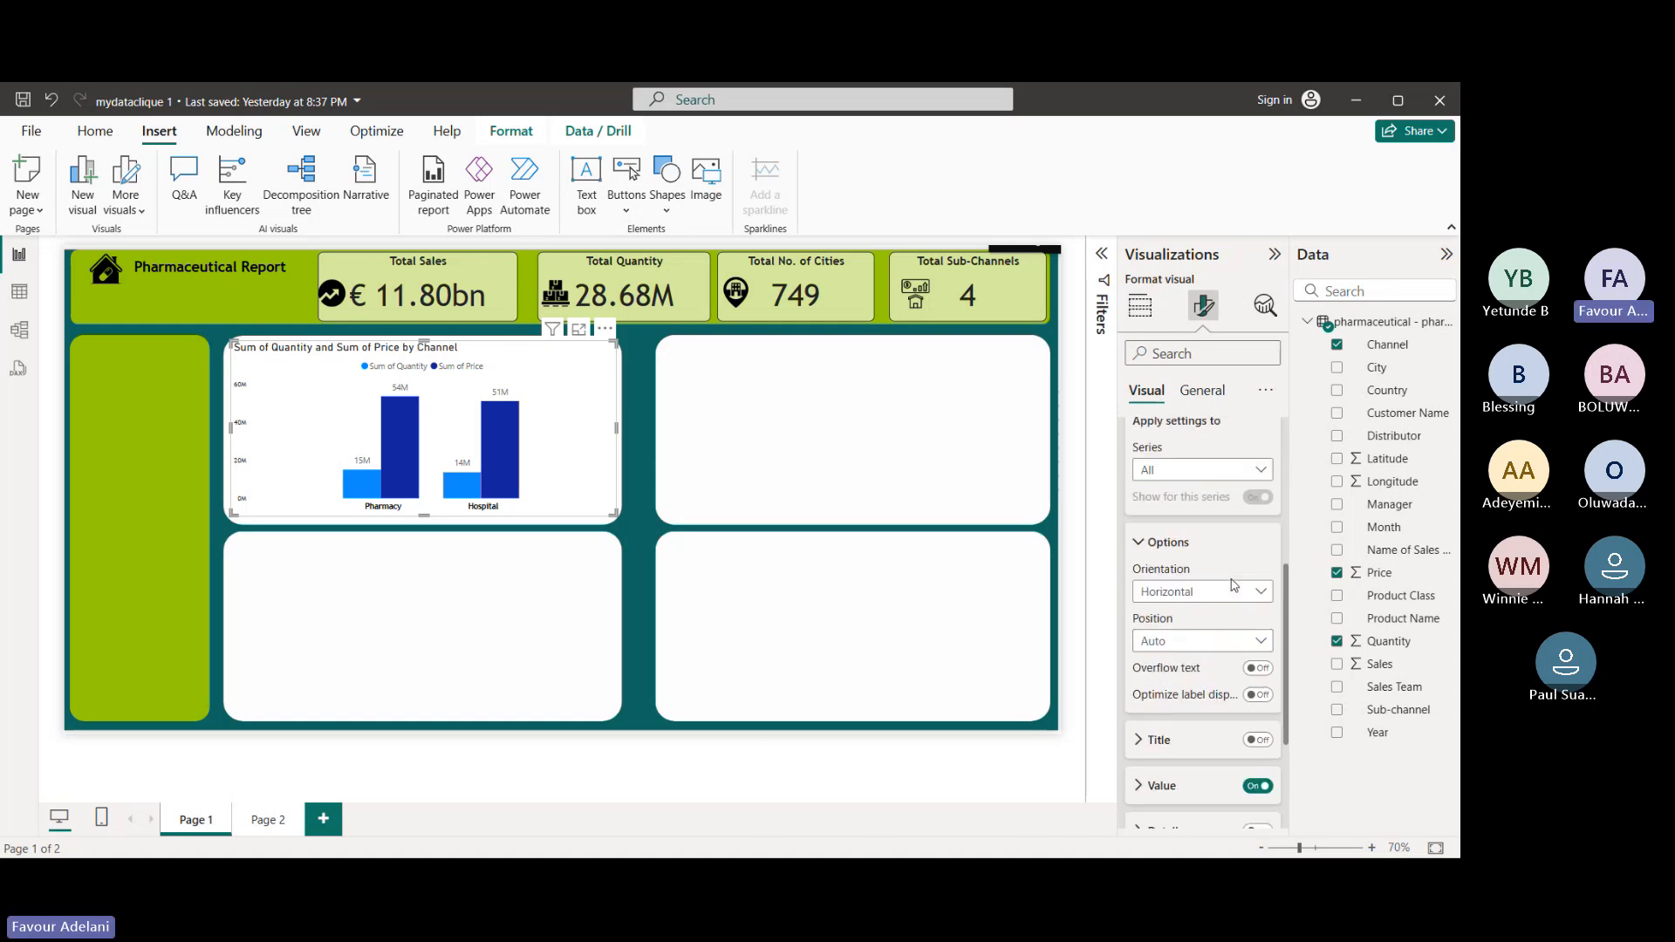
scroll(1233, 585, "down", 2)
right_click(1234, 584)
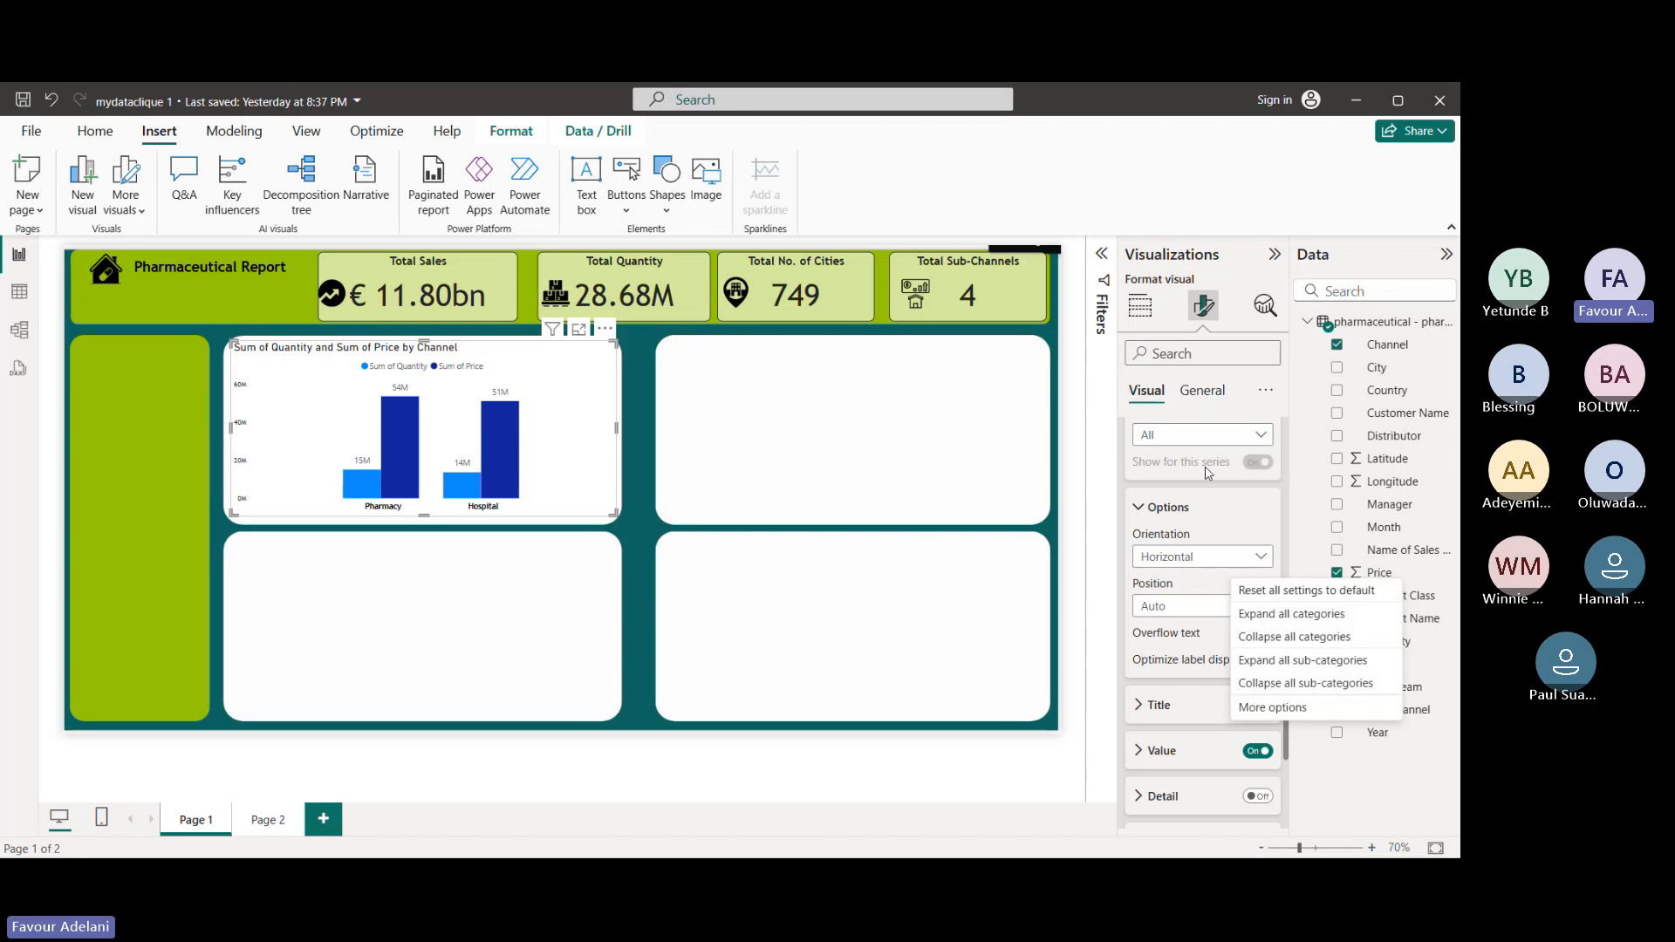
left_click(1217, 532)
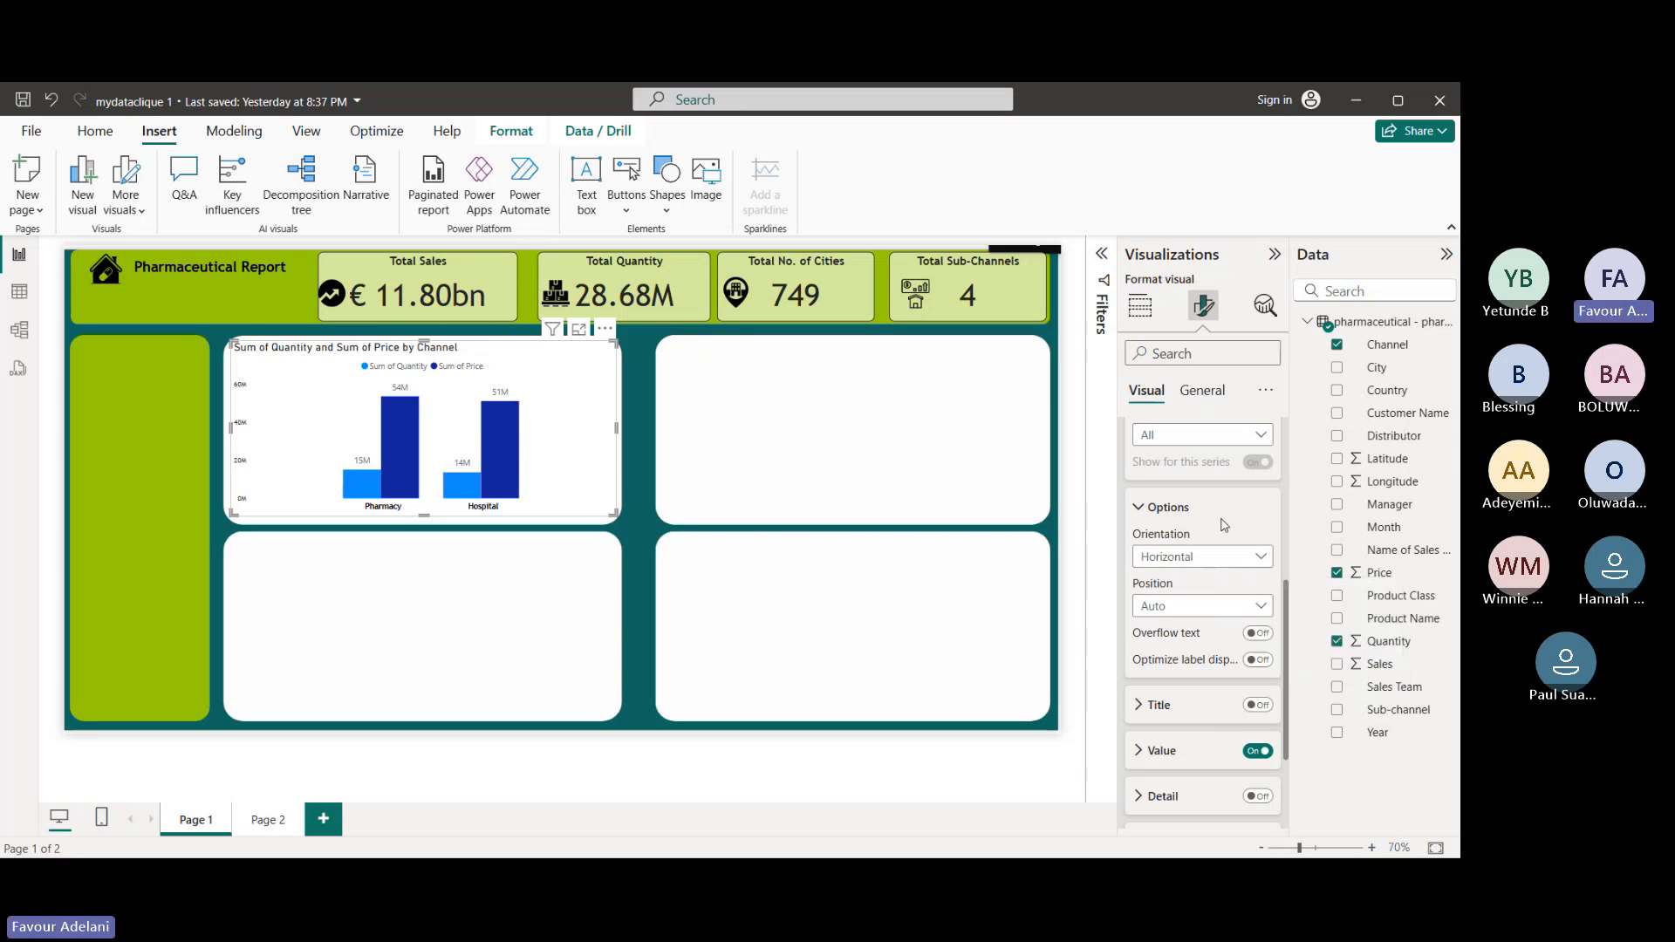
scroll(1224, 524, "up", 2)
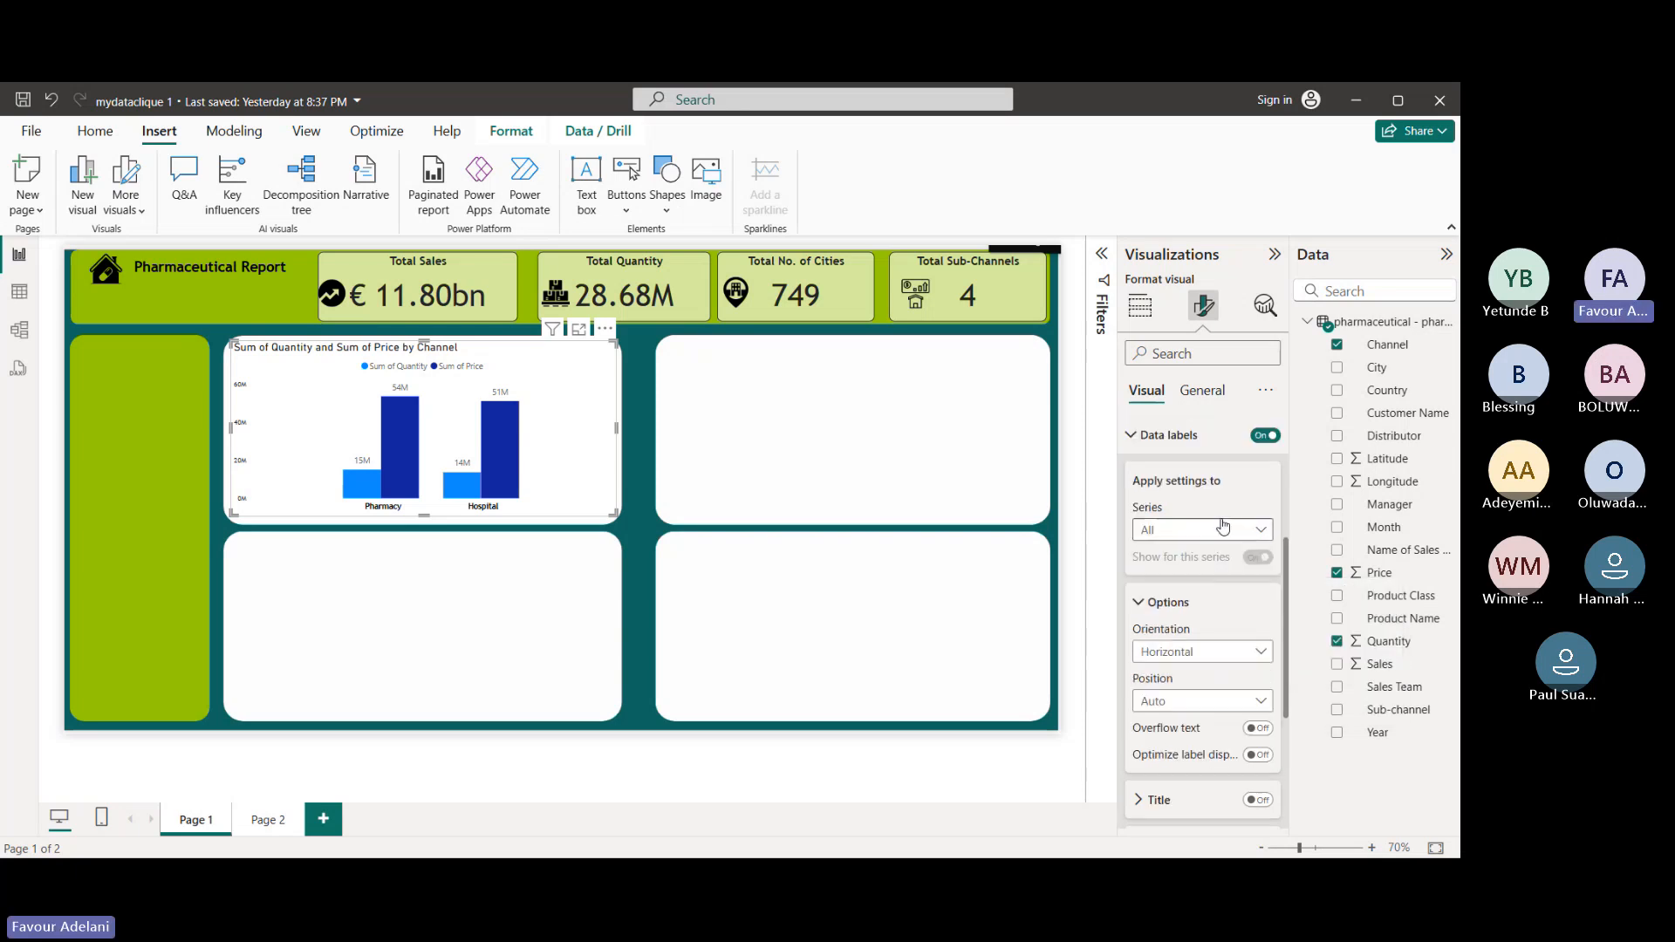
left_click(1132, 437)
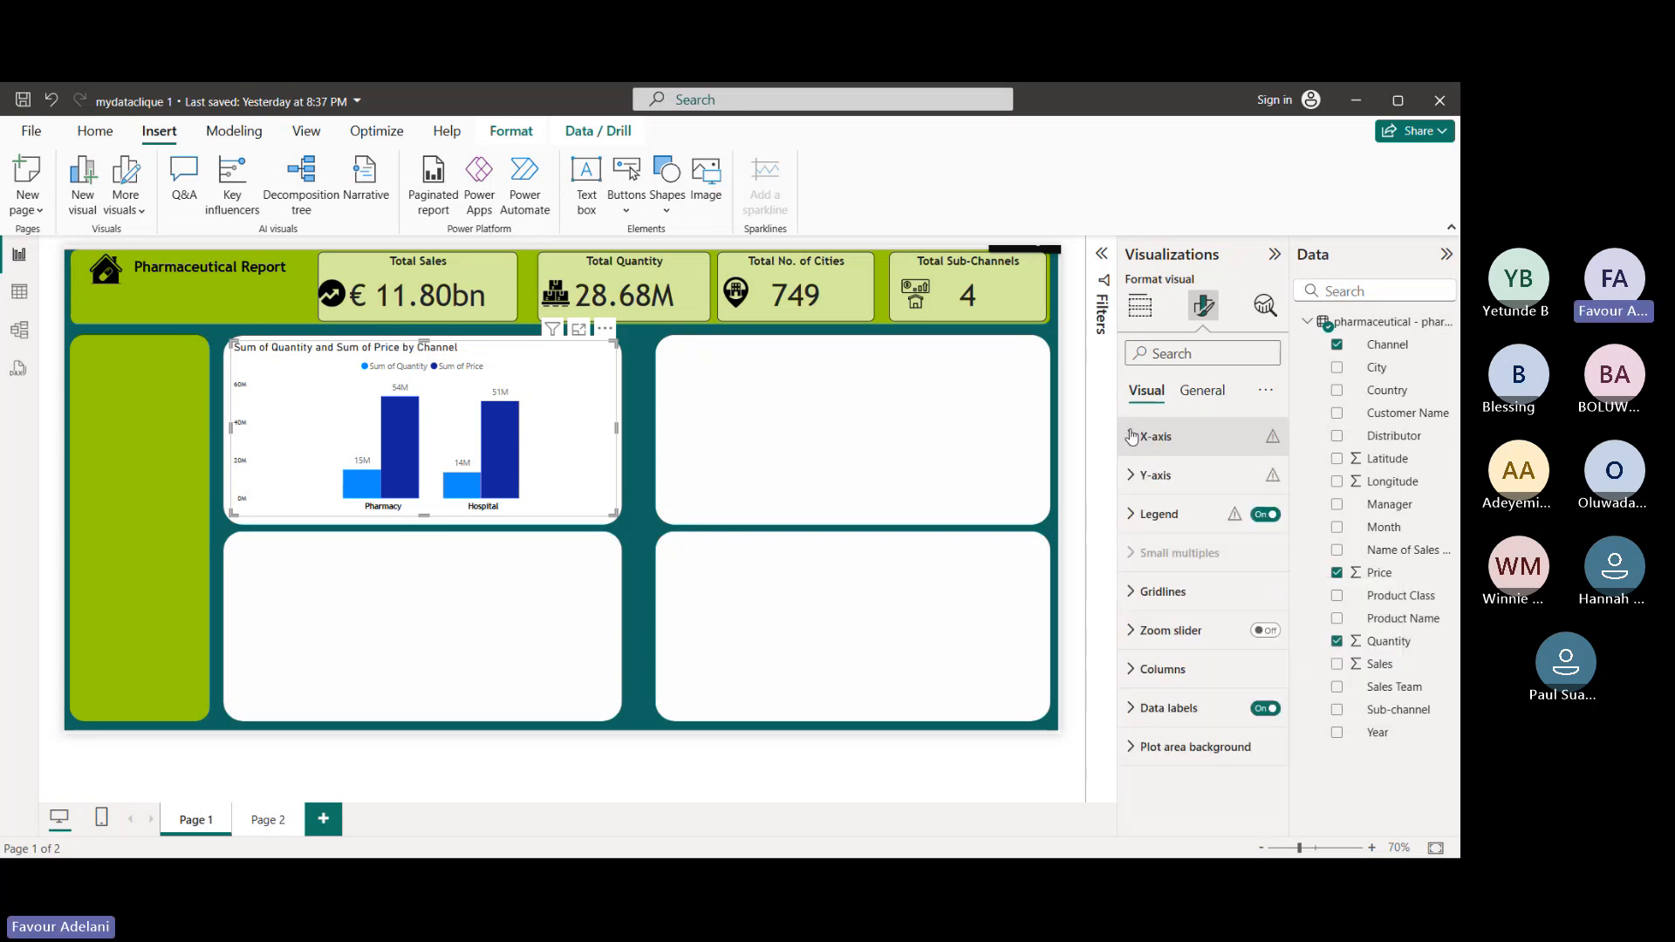
- Reopen the column chart's data label settings and review the series choices, keeping All selected
left_click(1132, 704)
scroll(1204, 611, "down", 4)
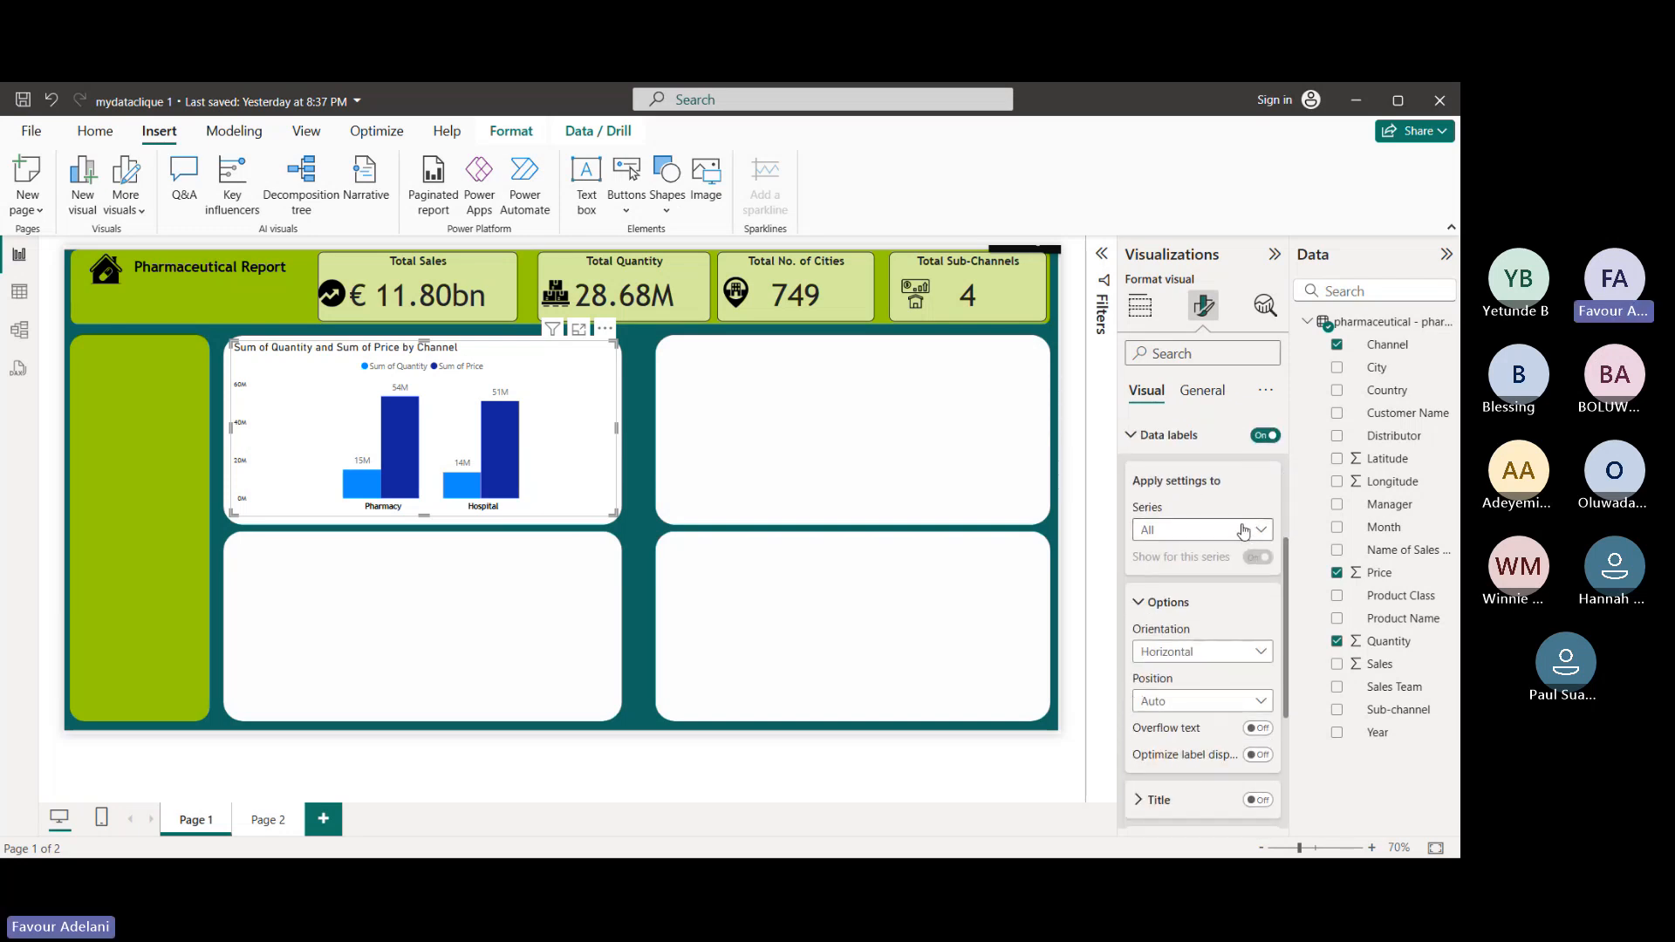
left_click(1247, 537)
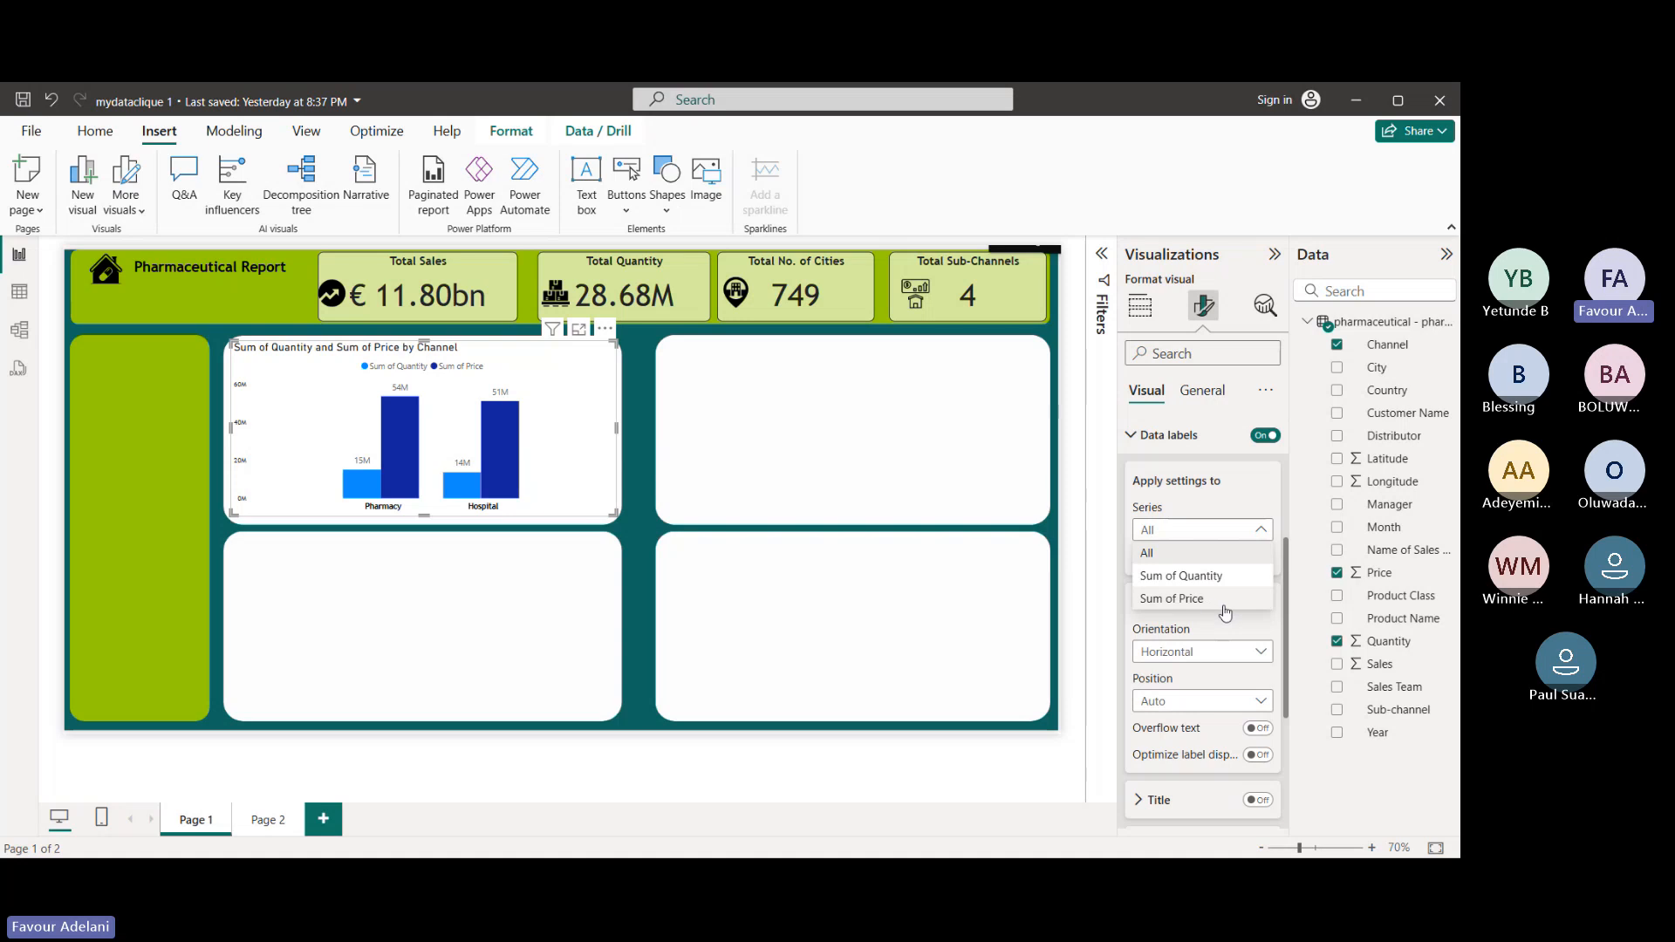
left_click(1204, 553)
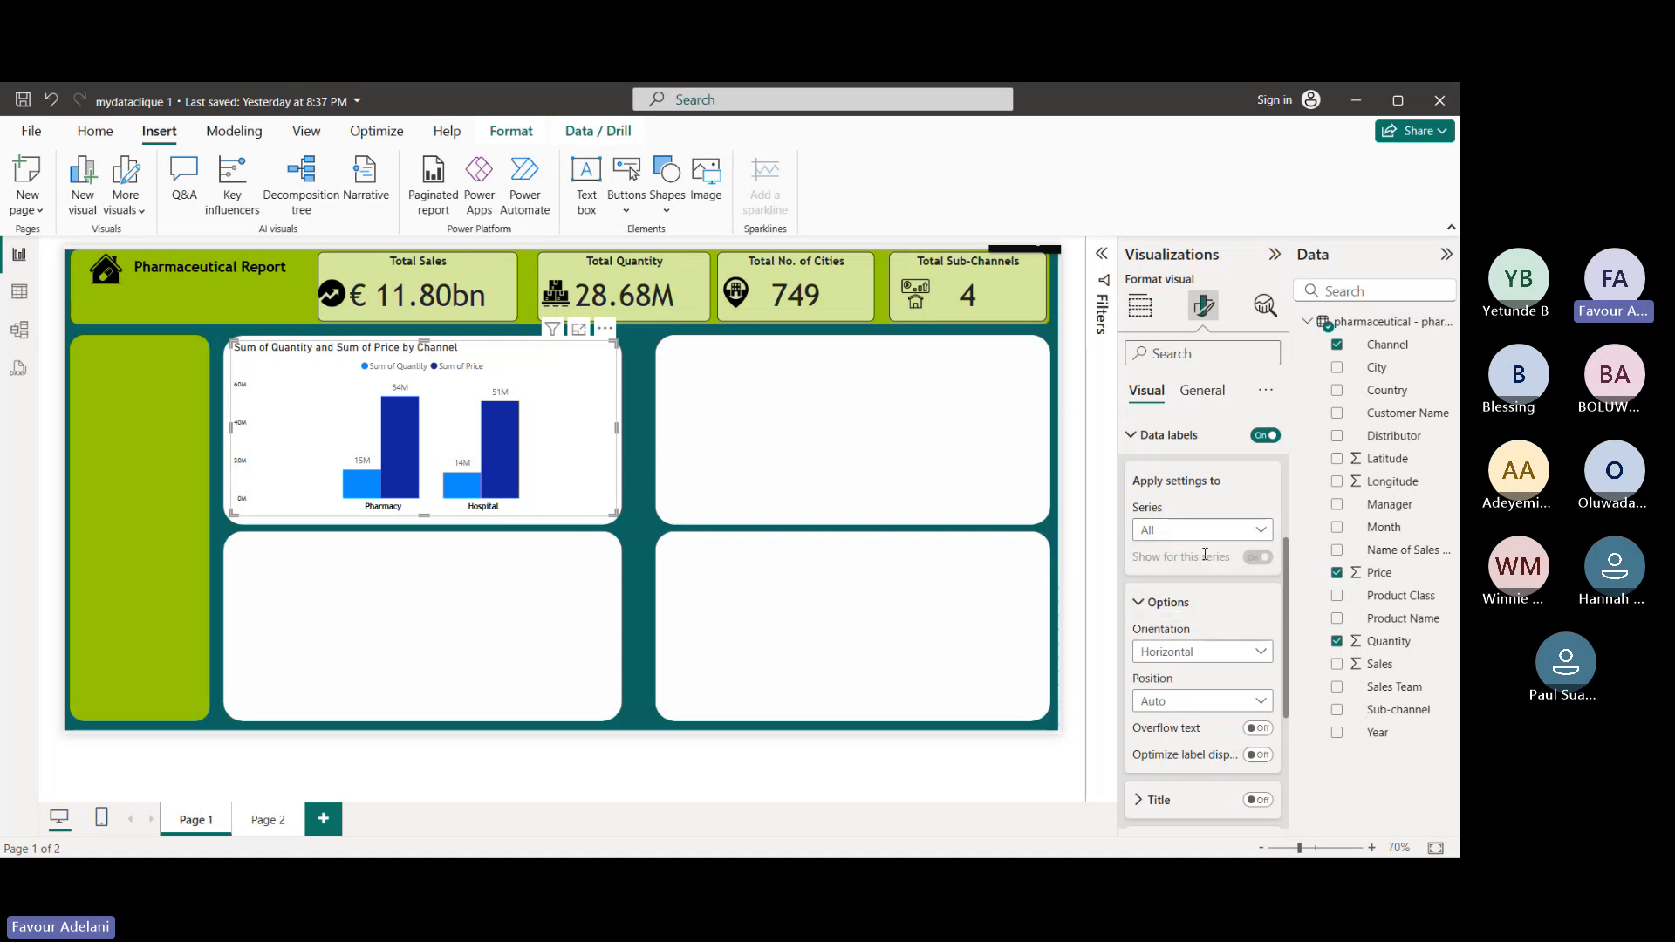
left_click(1263, 534)
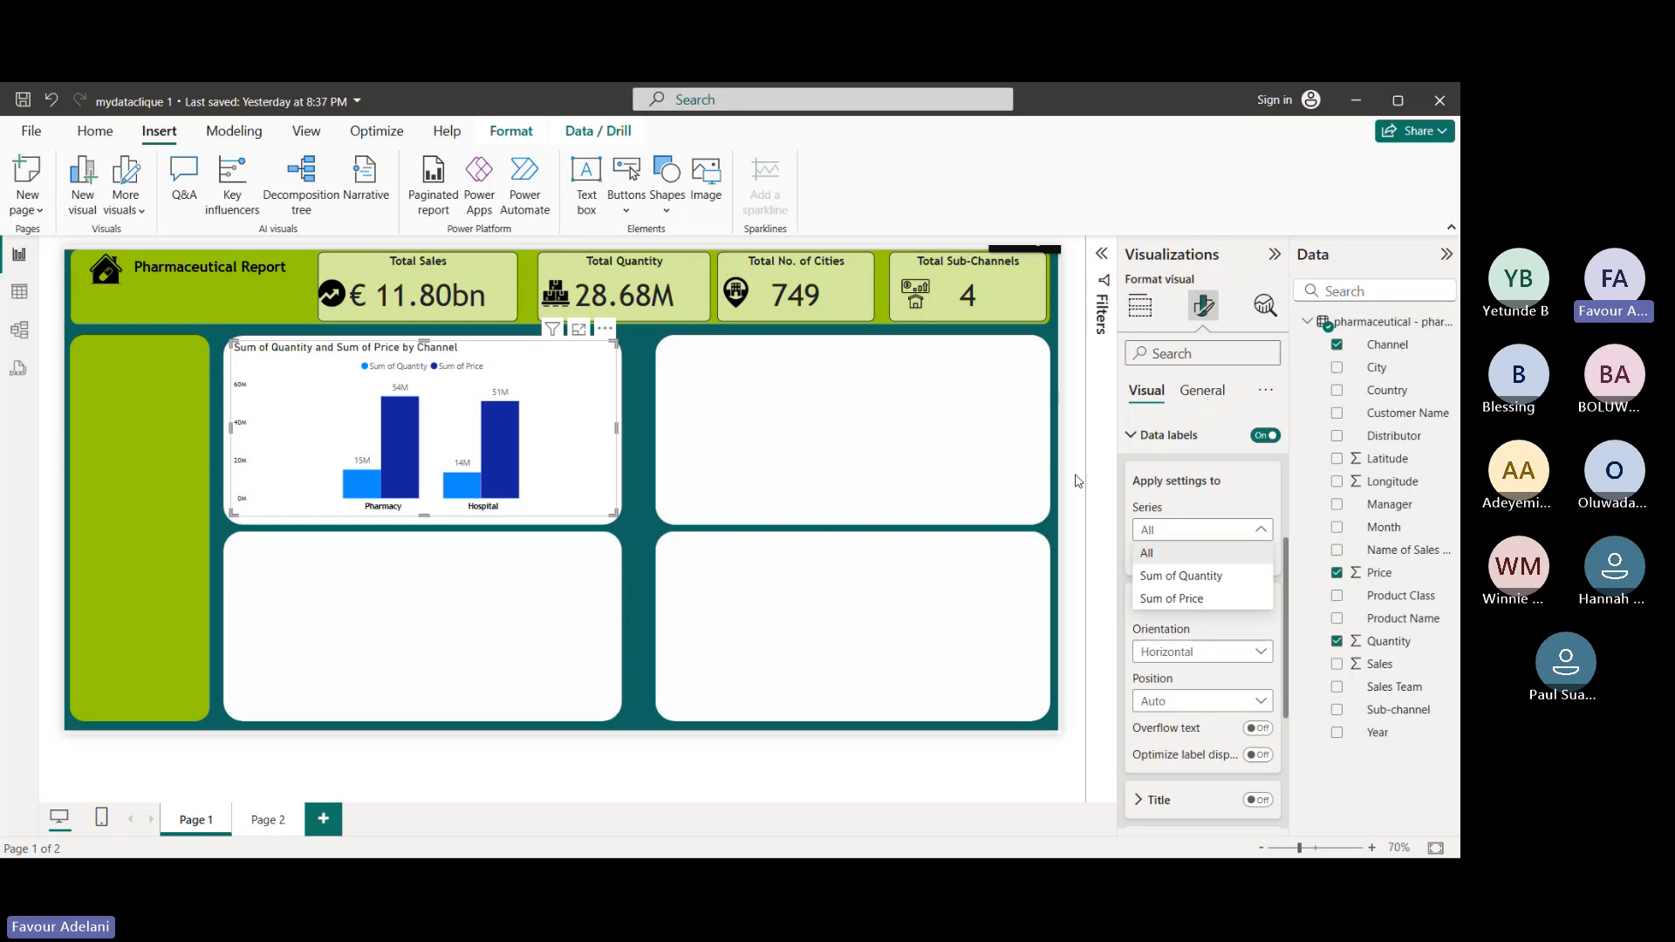
left_click(1241, 641)
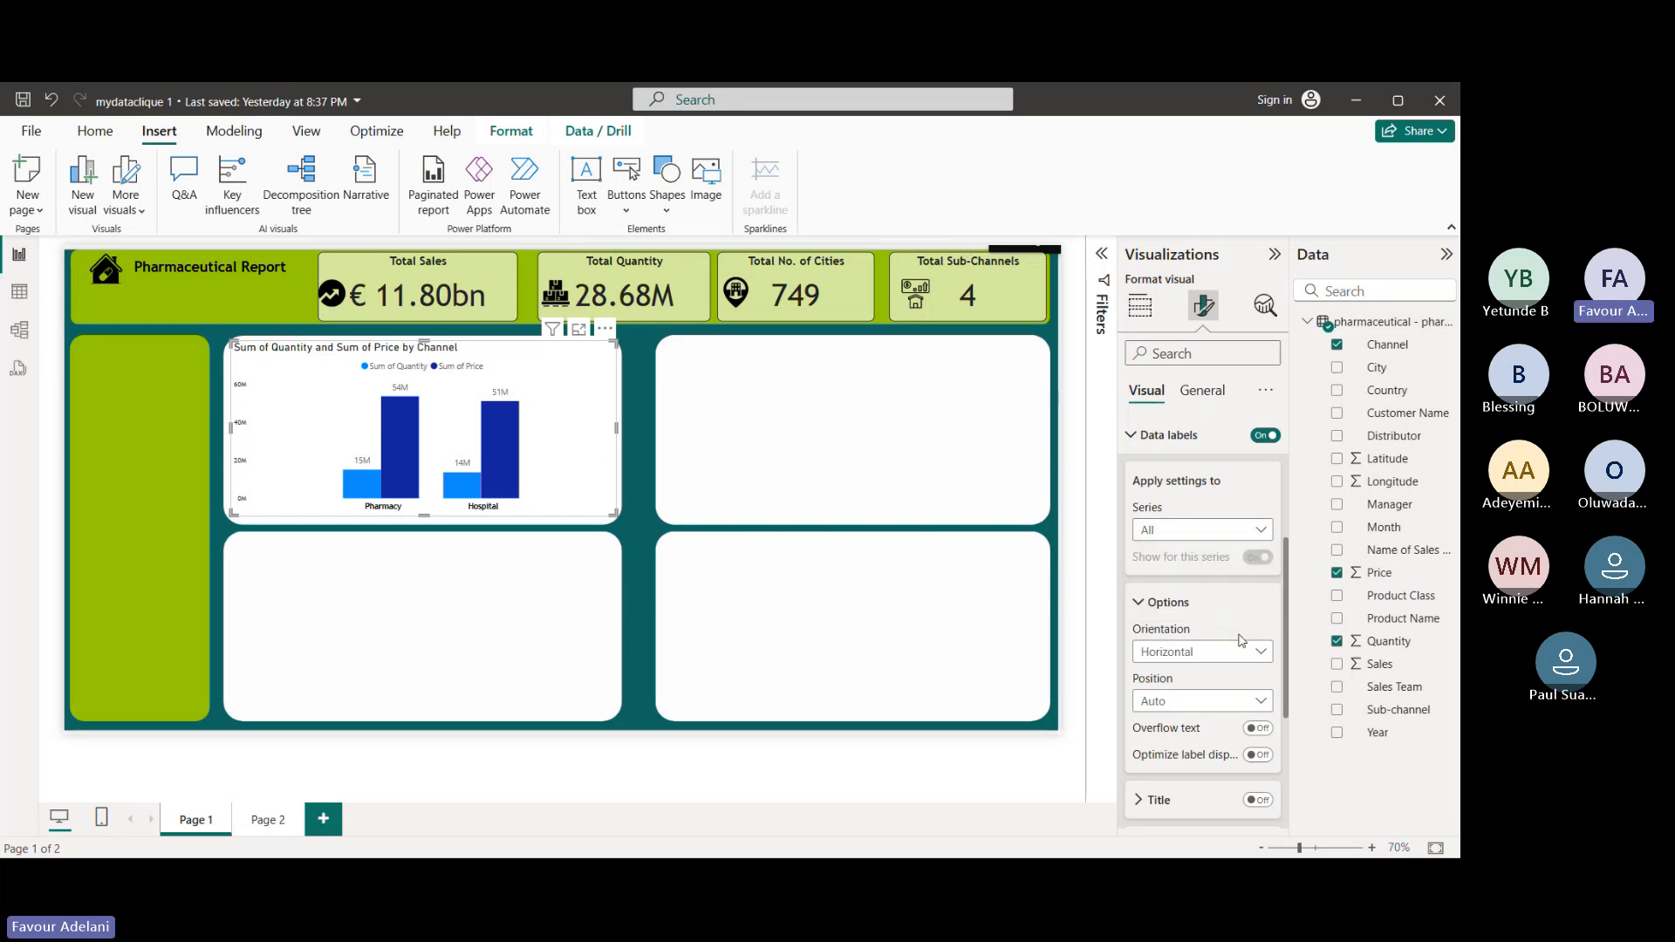
scroll(1195, 585, "down", 2)
scroll(1204, 579, "up", 1)
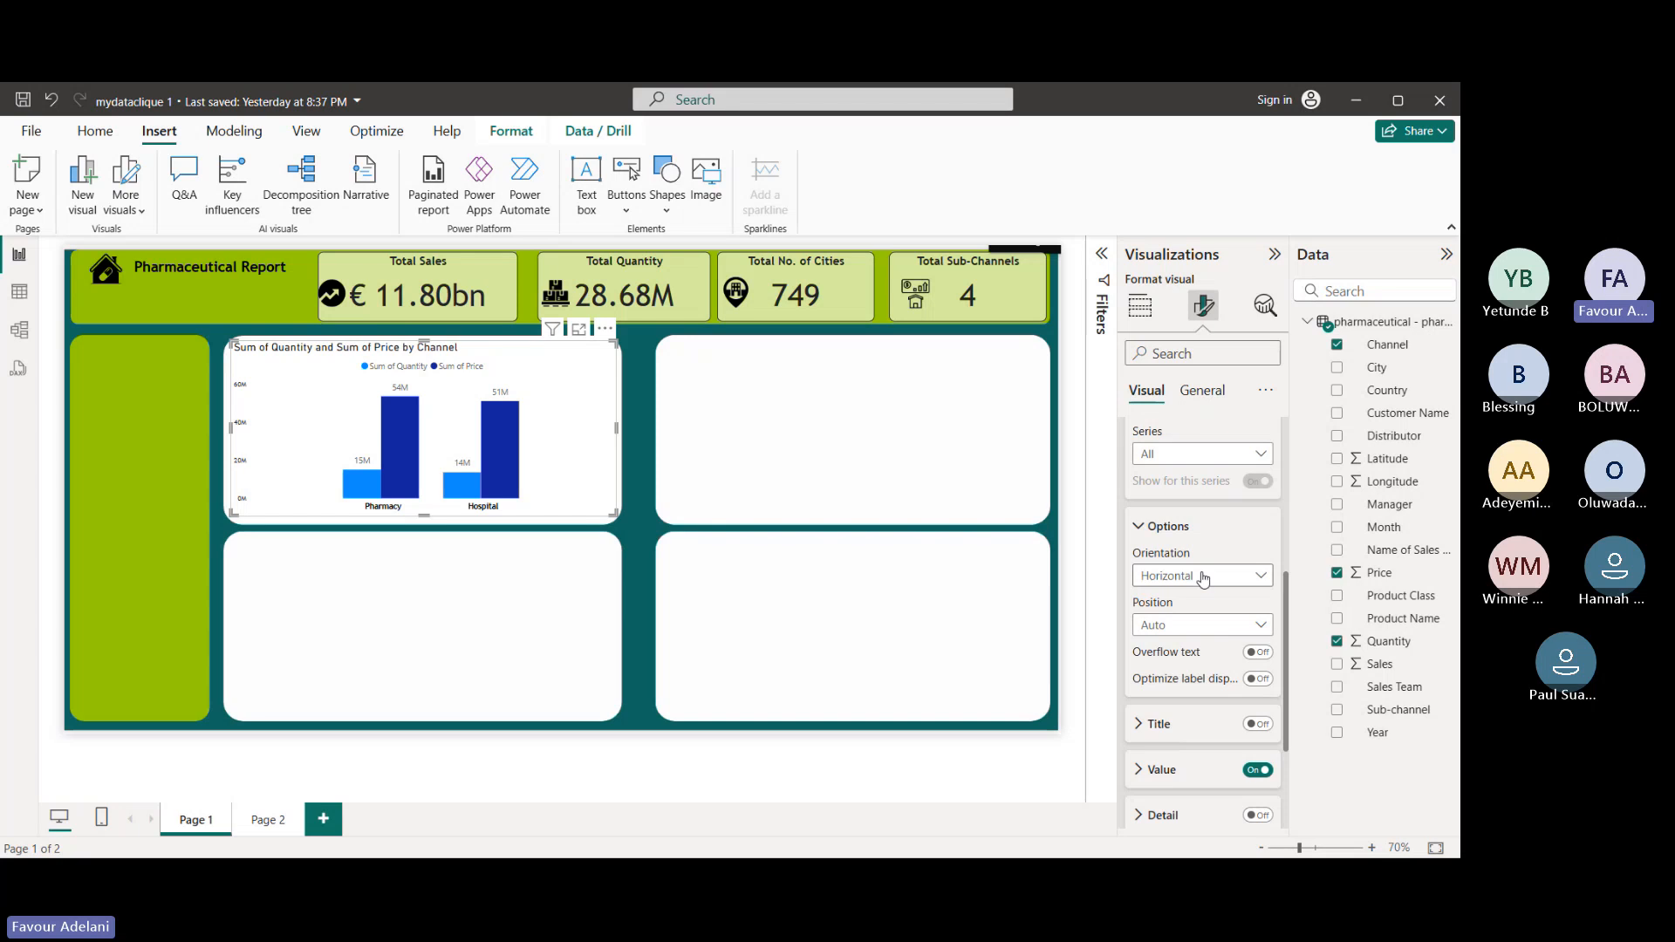
scroll(1226, 563, "up", 1)
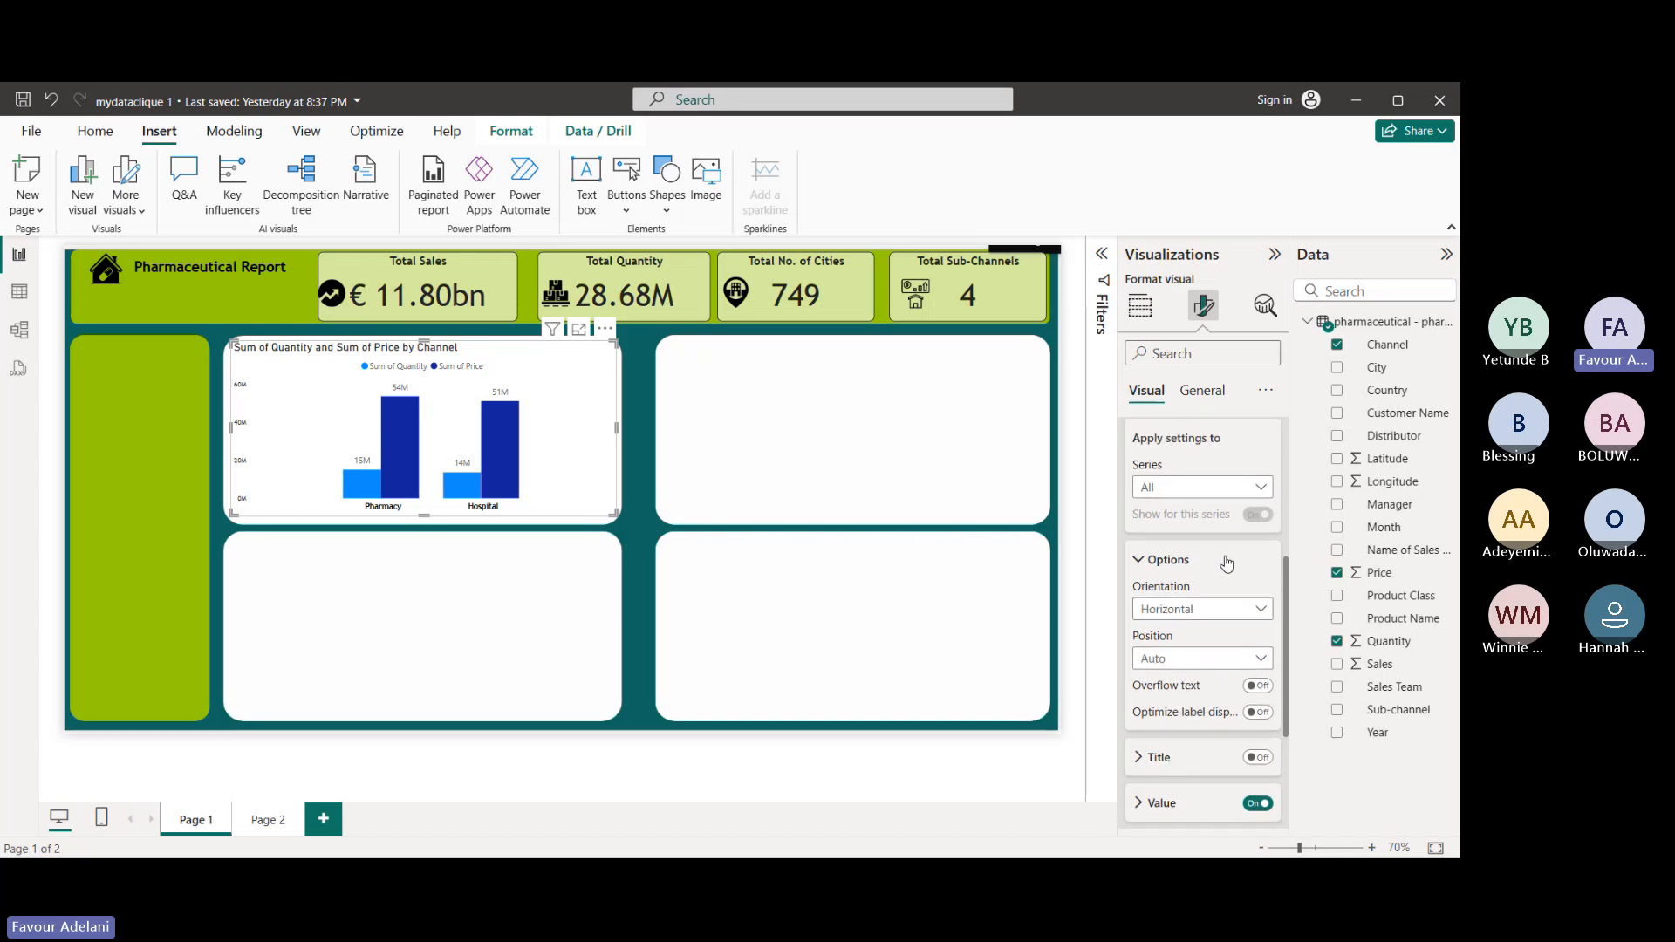
- Try rotating all data label text 90°, checking the Sum of Price series before reapplying the settings to All
left_click(1250, 616)
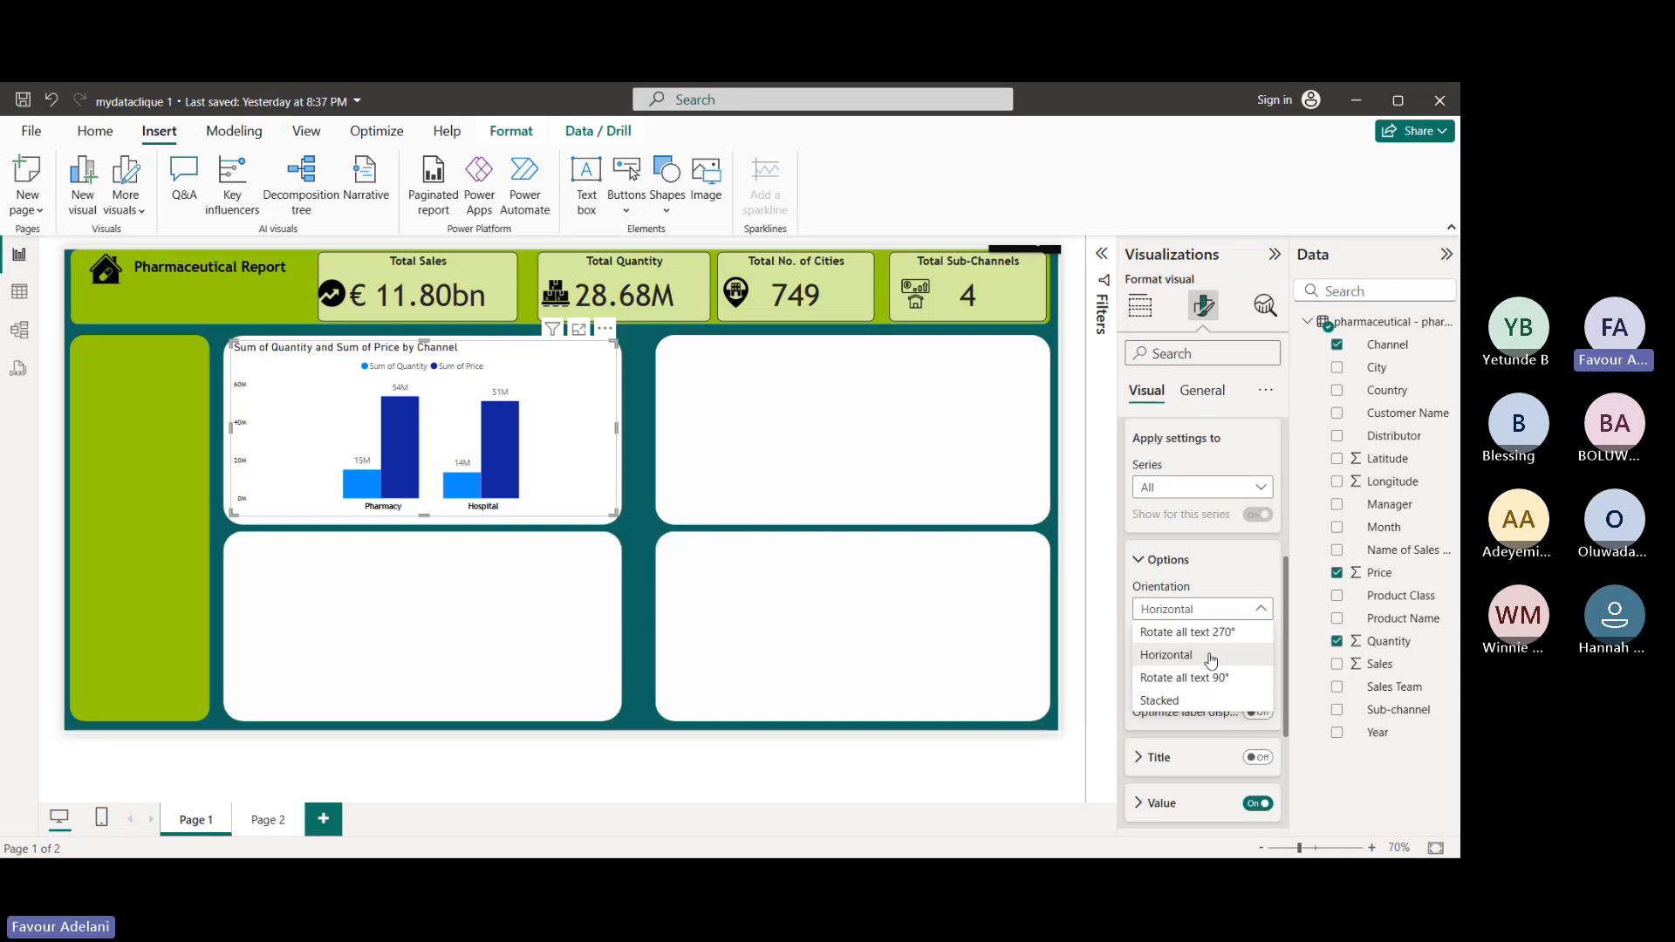
left_click(1215, 680)
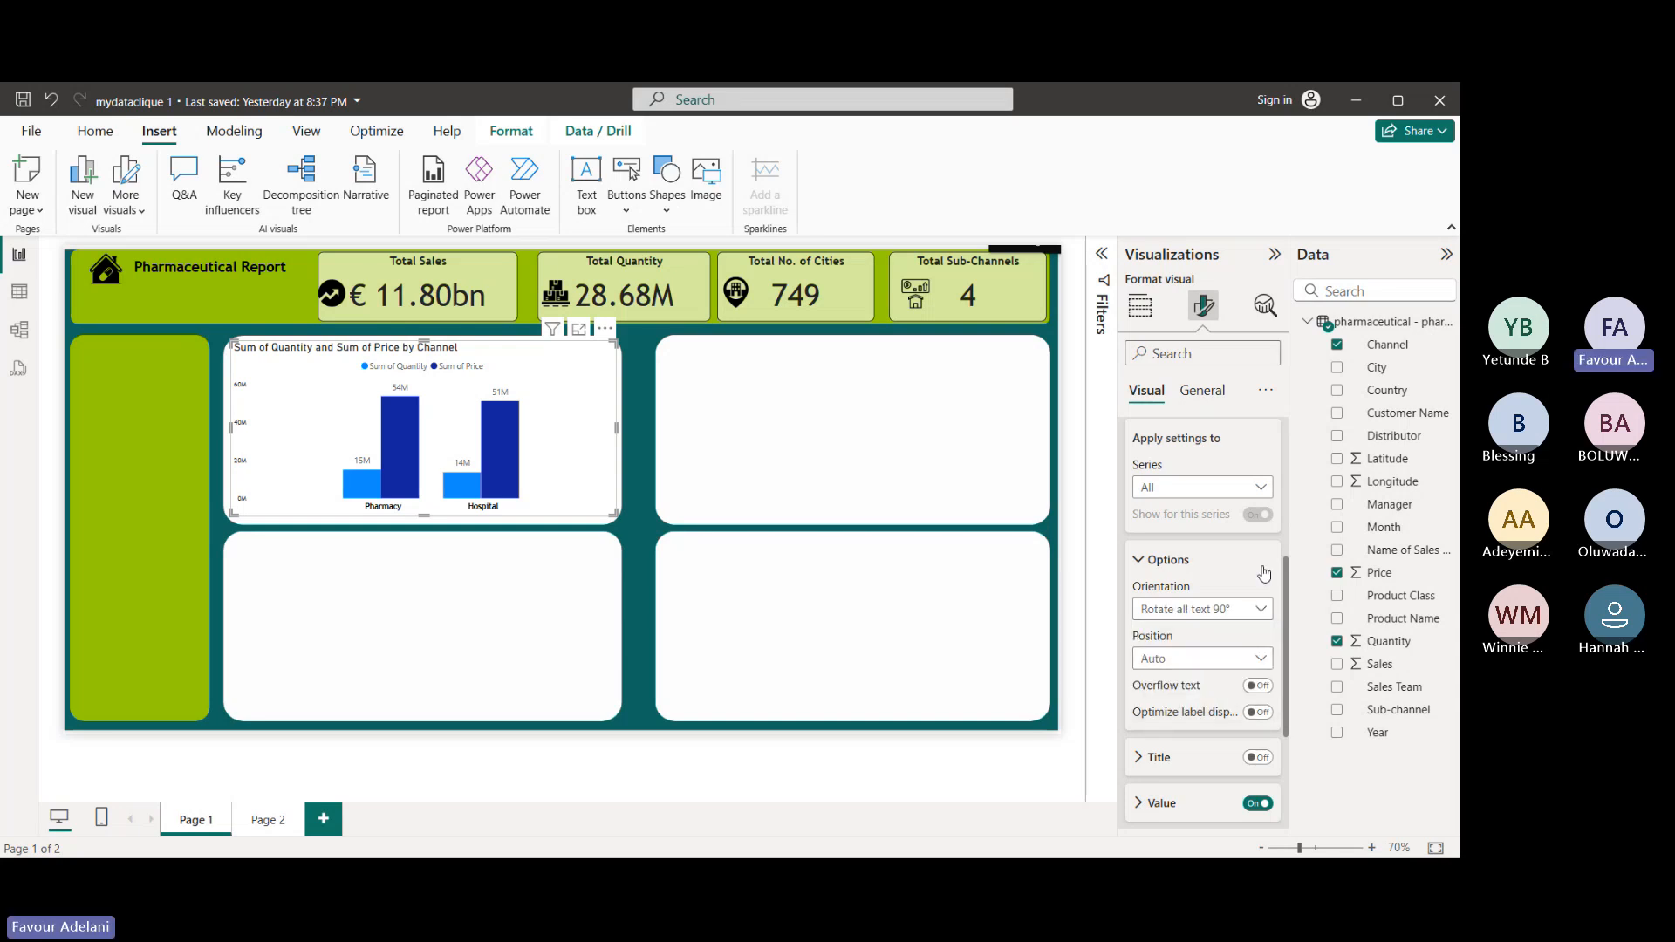
left_click(1256, 487)
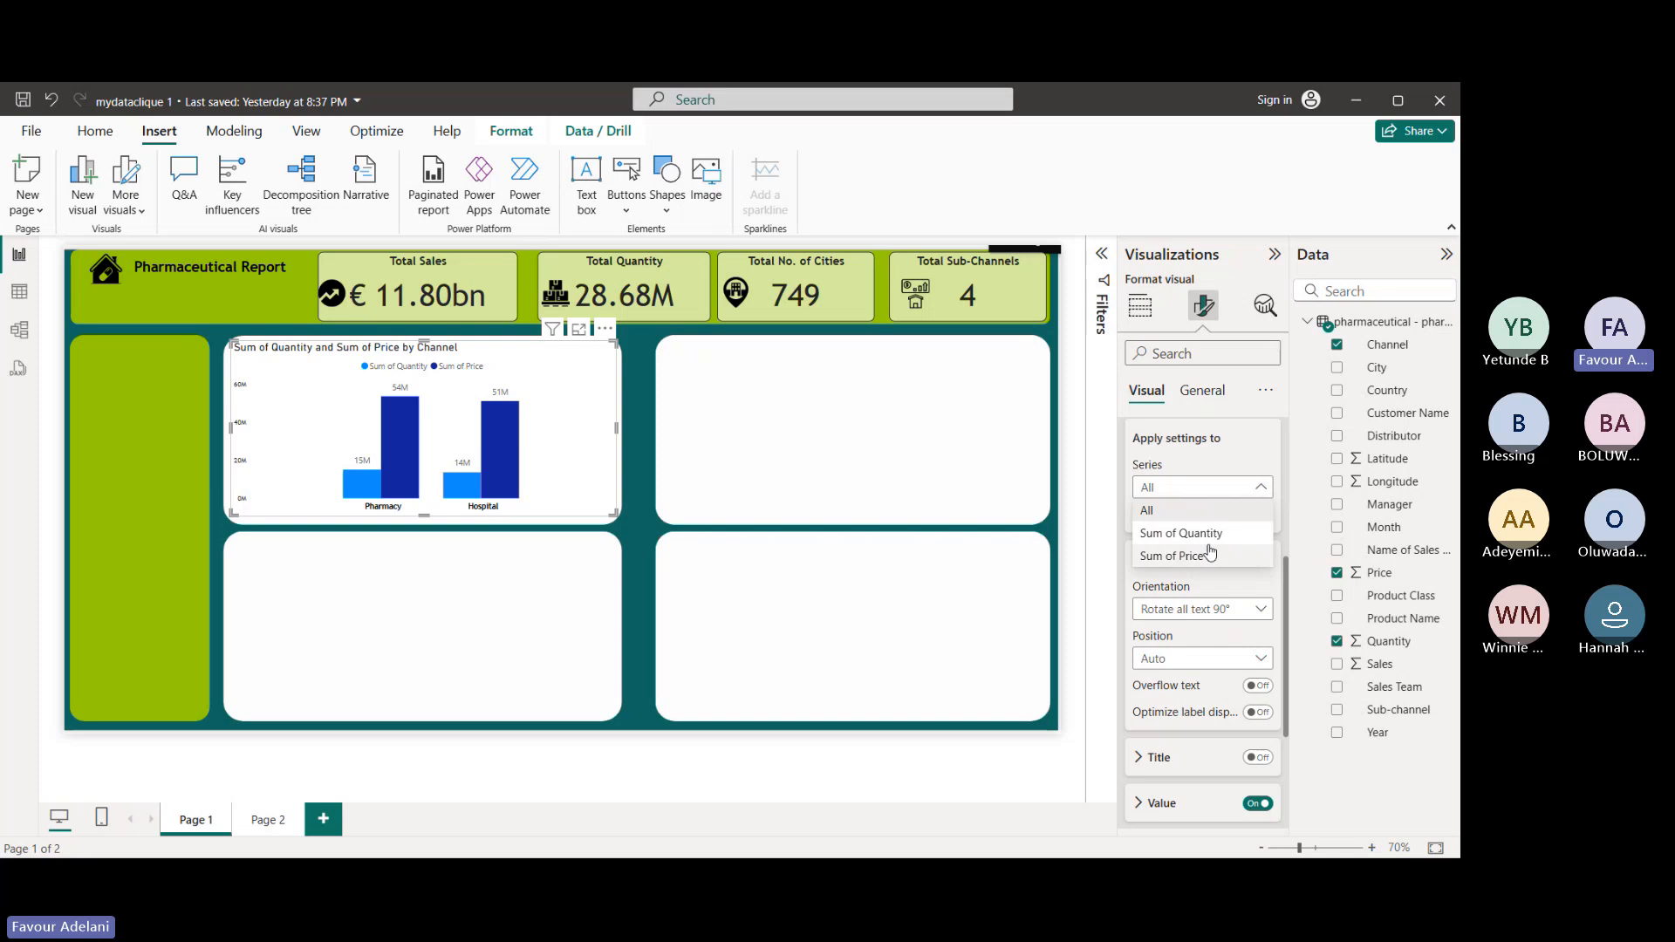
left_click(1237, 557)
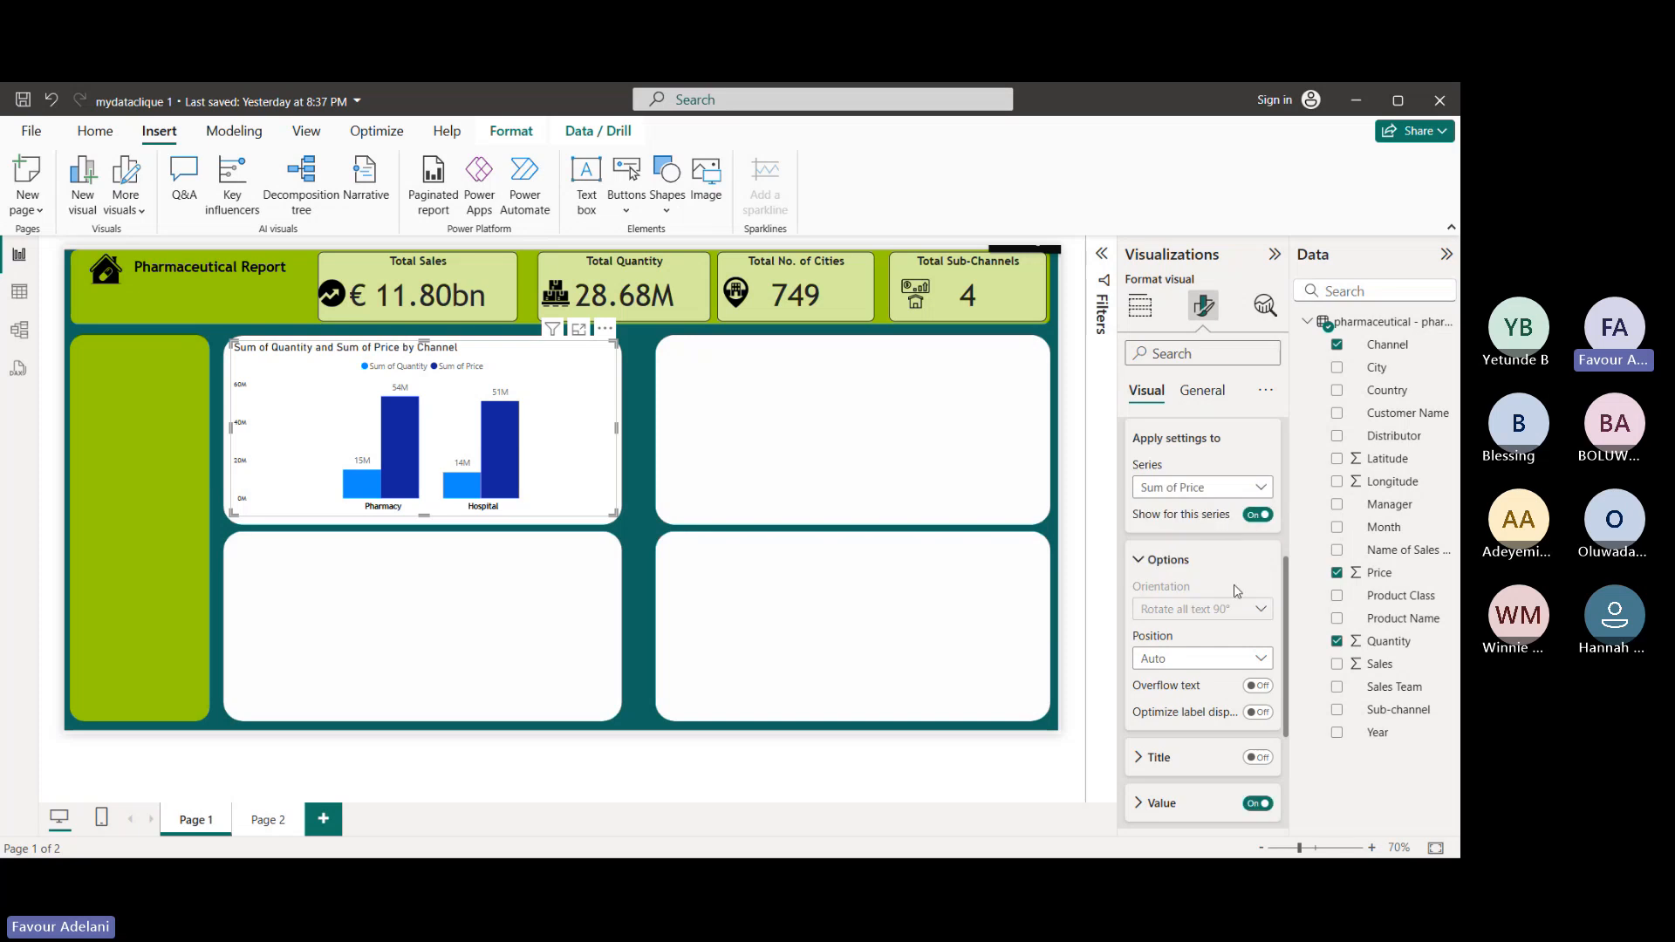
left_click(1260, 489)
left_click(1195, 514)
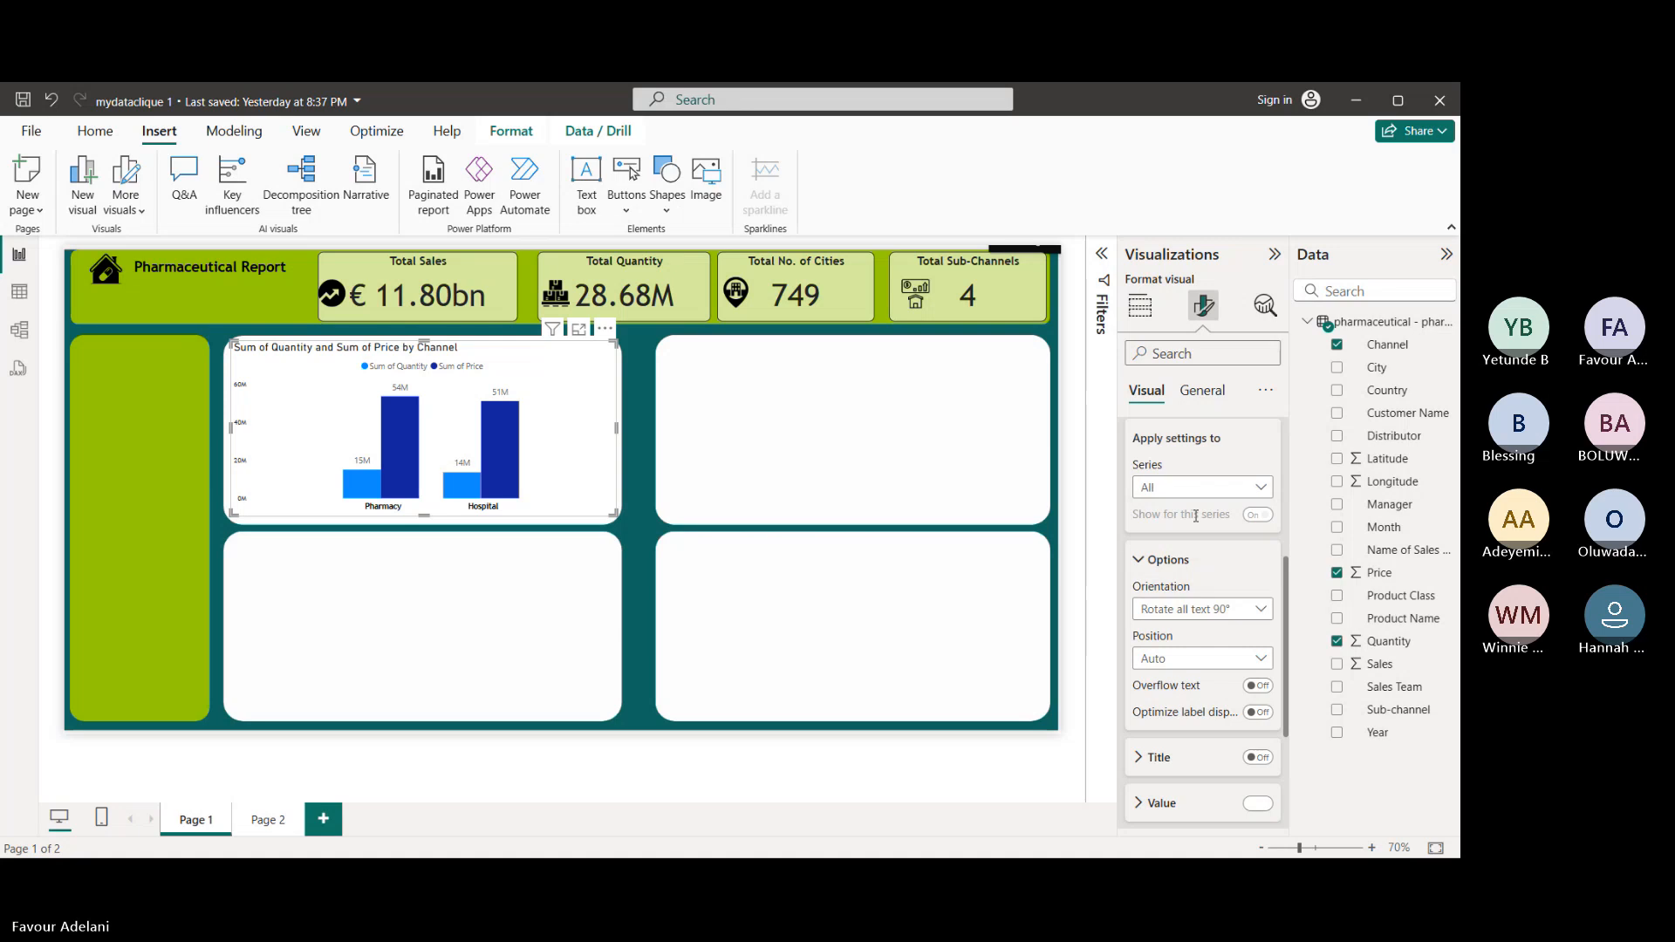
- Compare the Rotate all text 270° and Horizontal data label orientations, and set the orientation to Stacked
left_click(1246, 610)
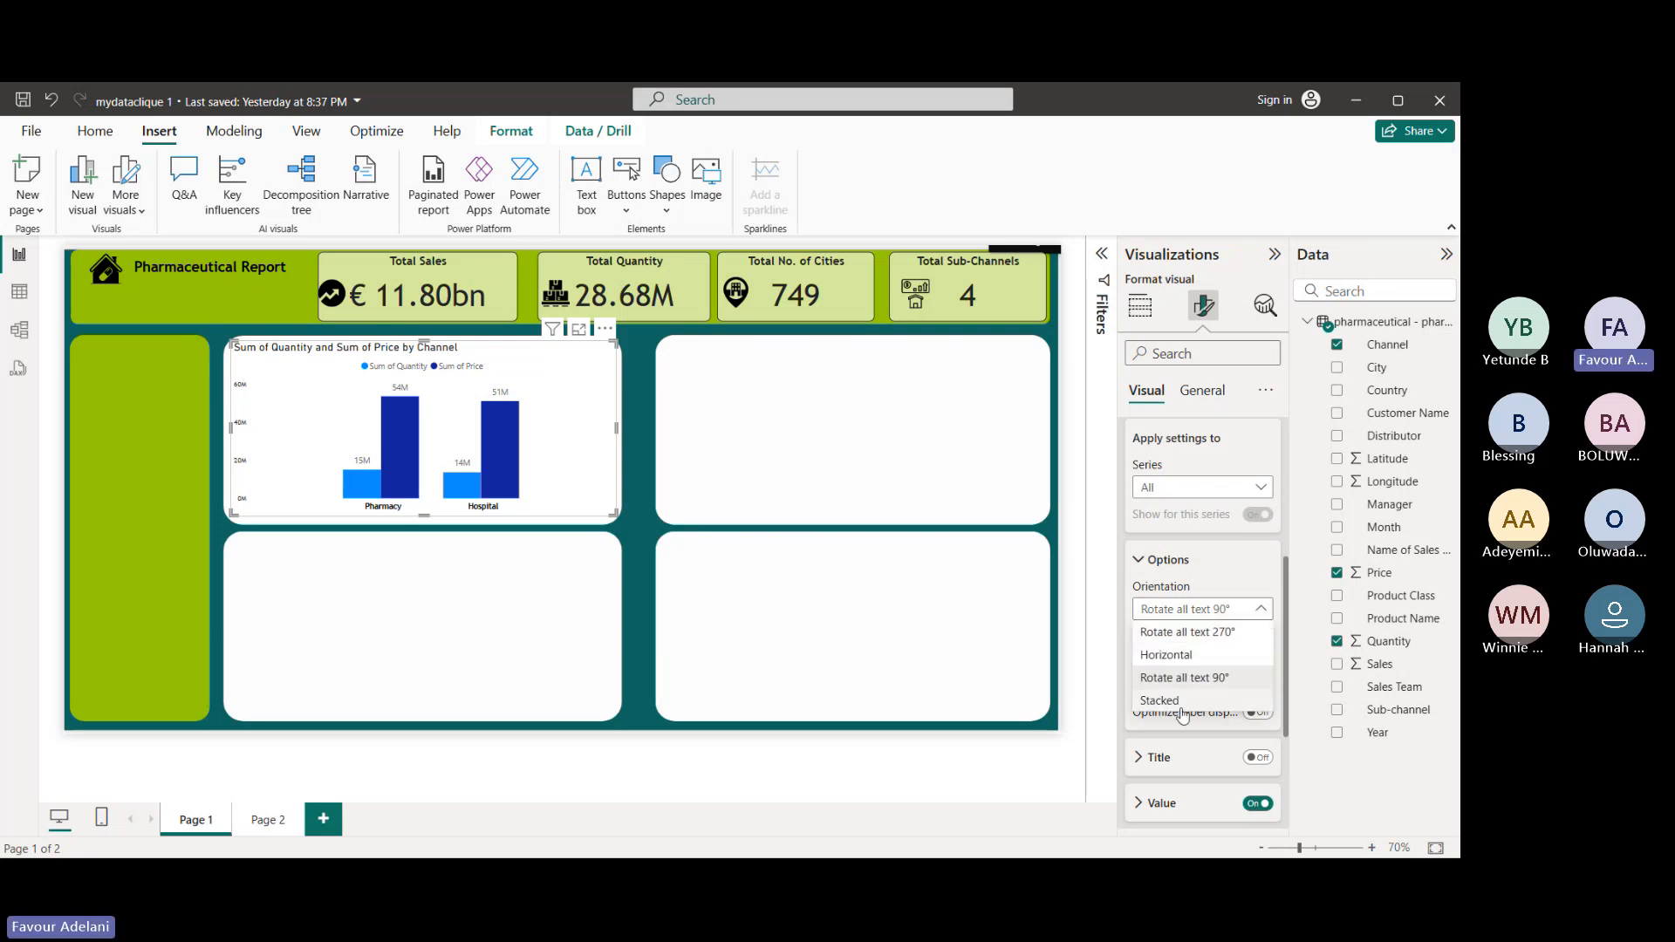
left_click(1204, 634)
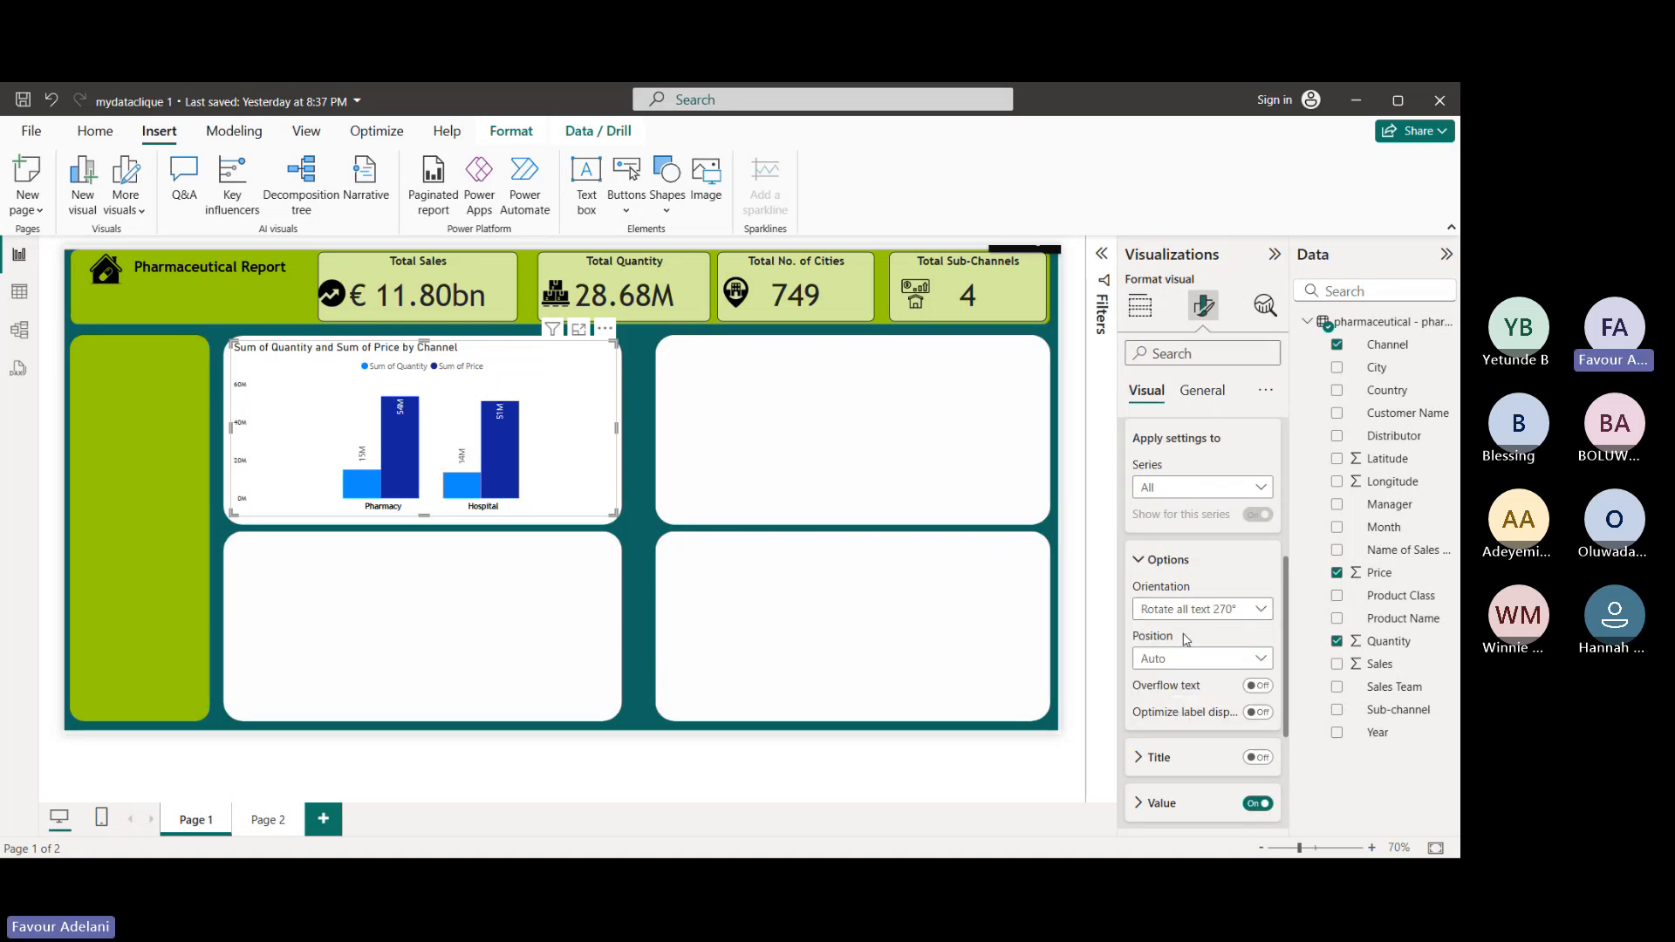
left_click(1259, 608)
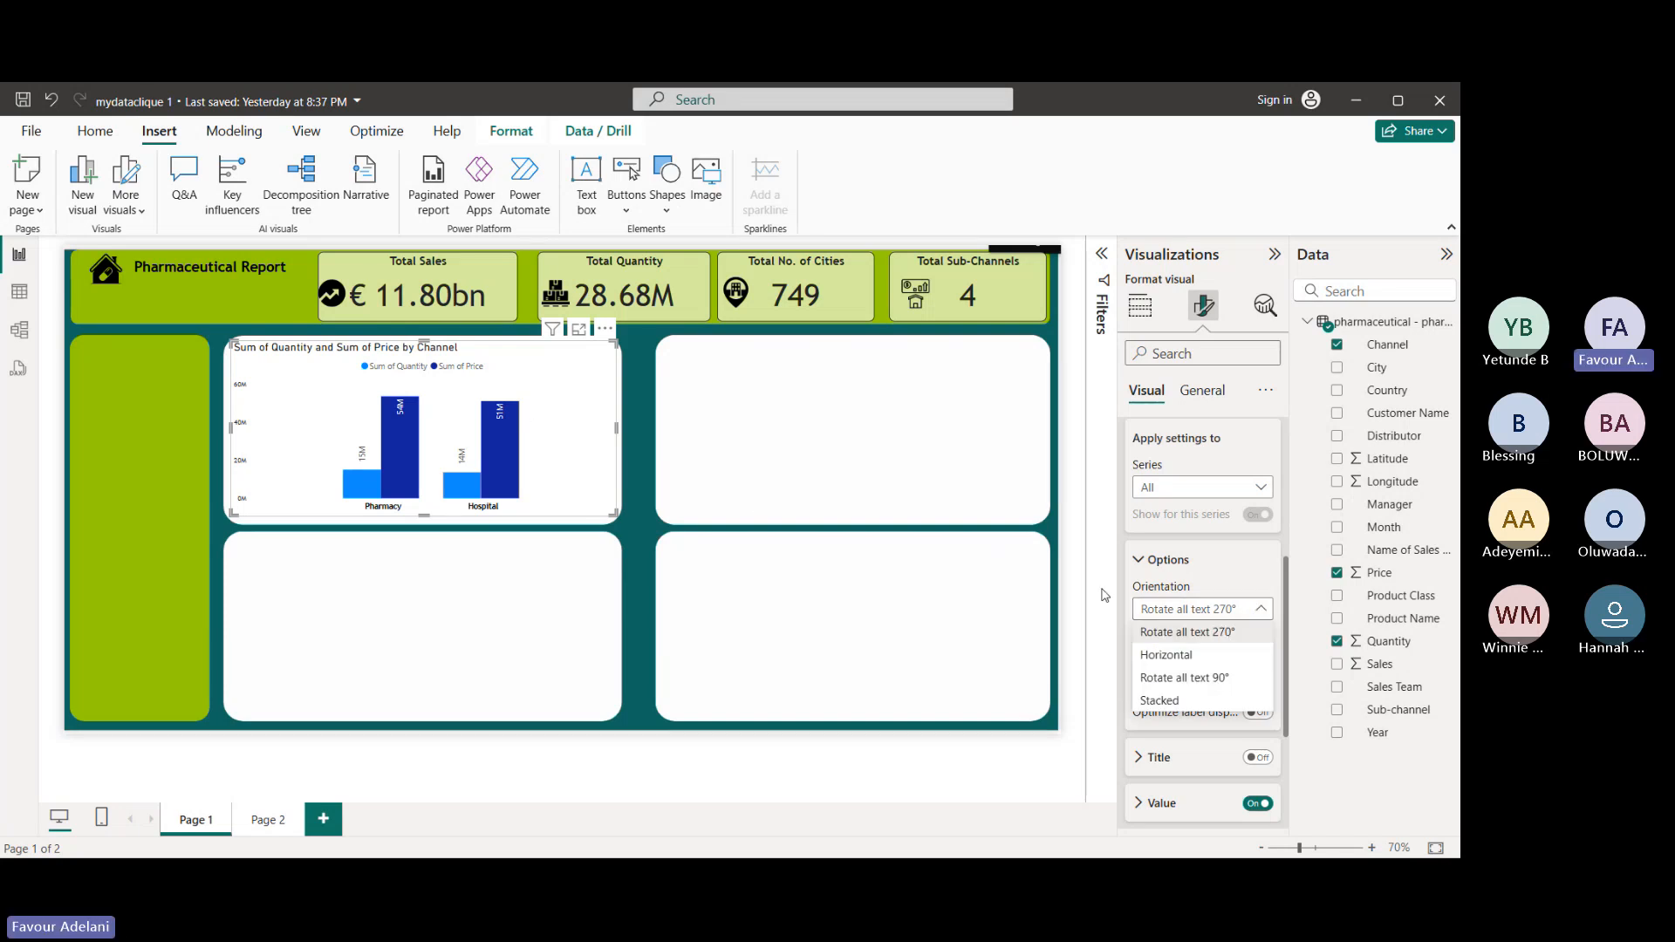
left_click(1166, 654)
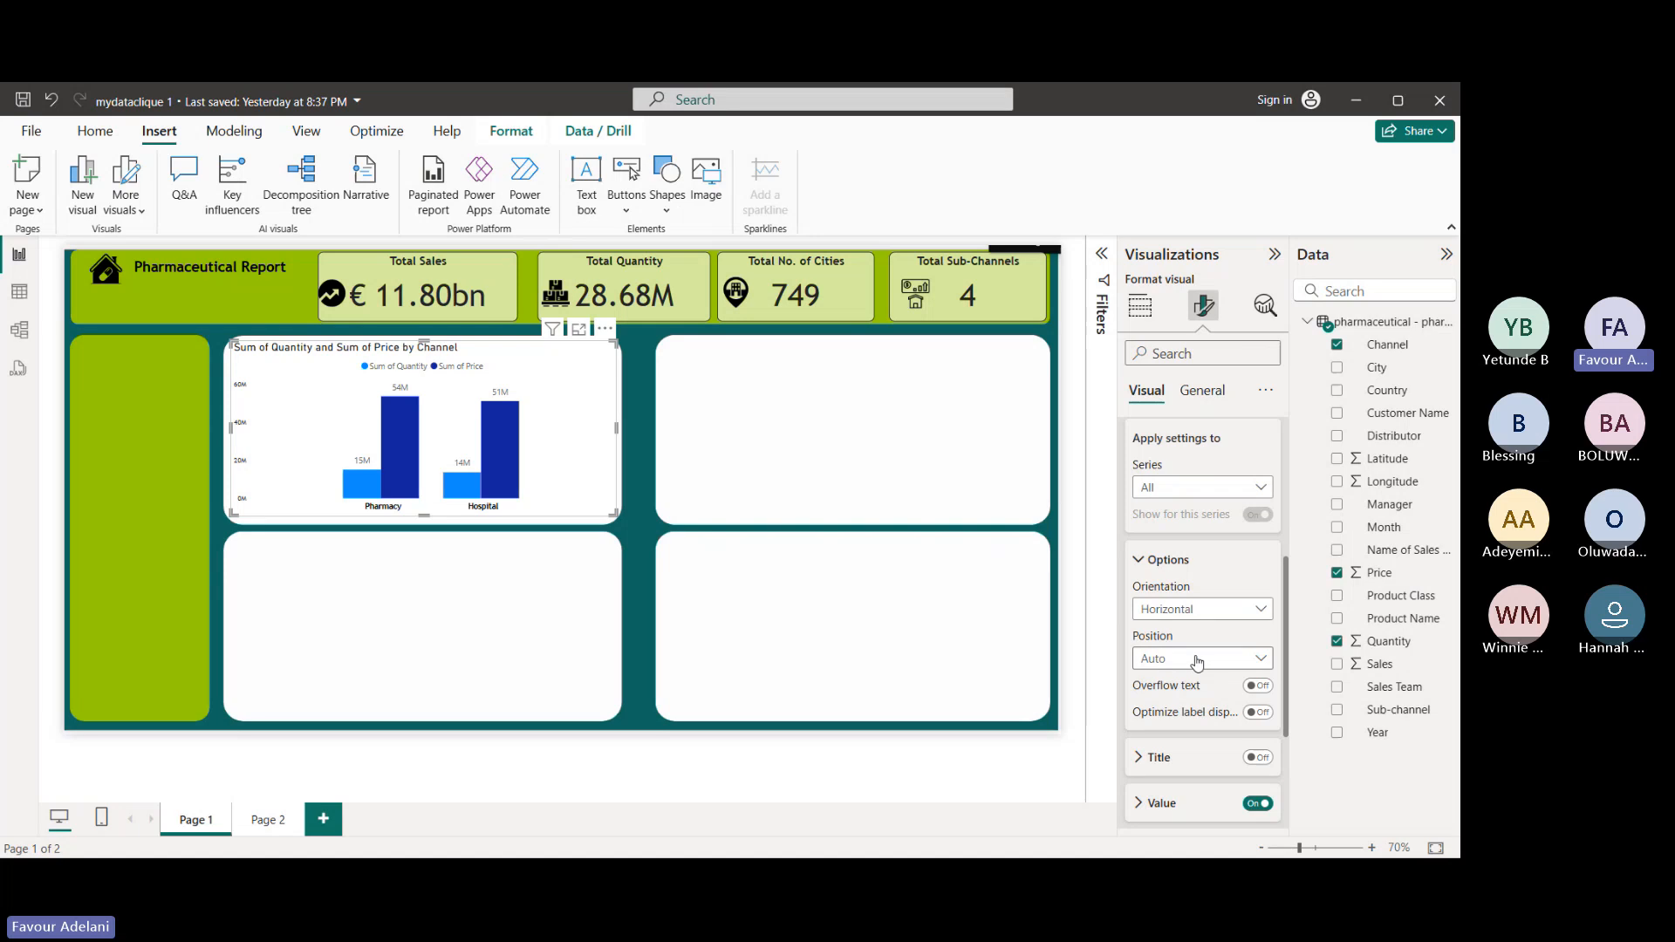
left_click(1208, 609)
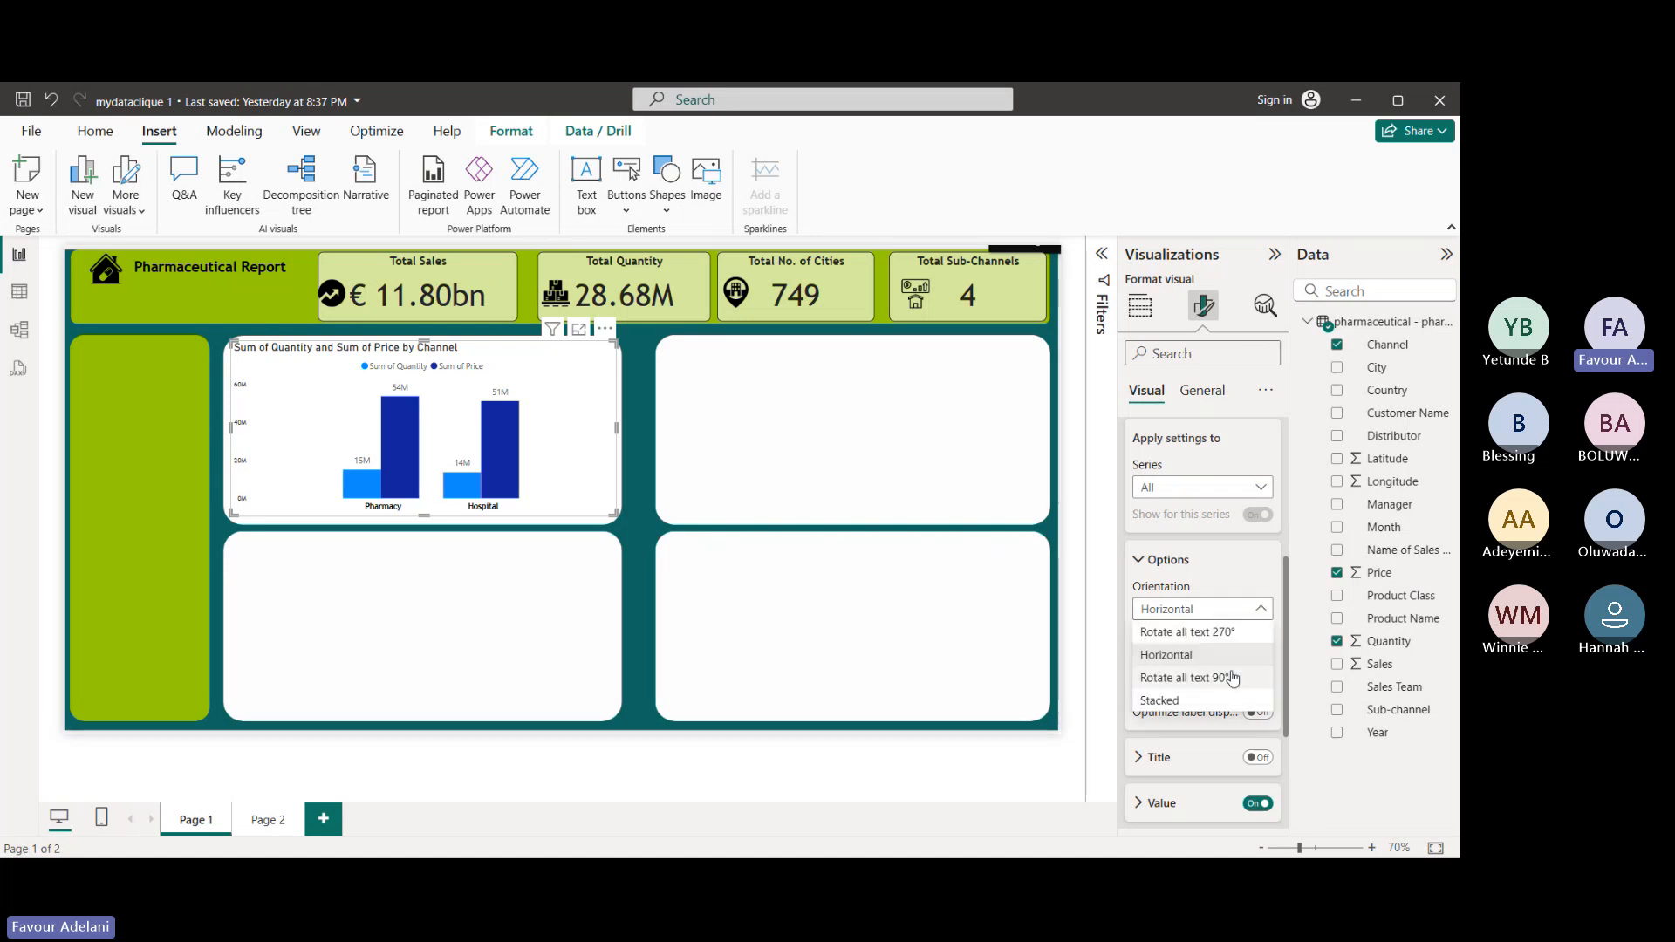
left_click(1198, 702)
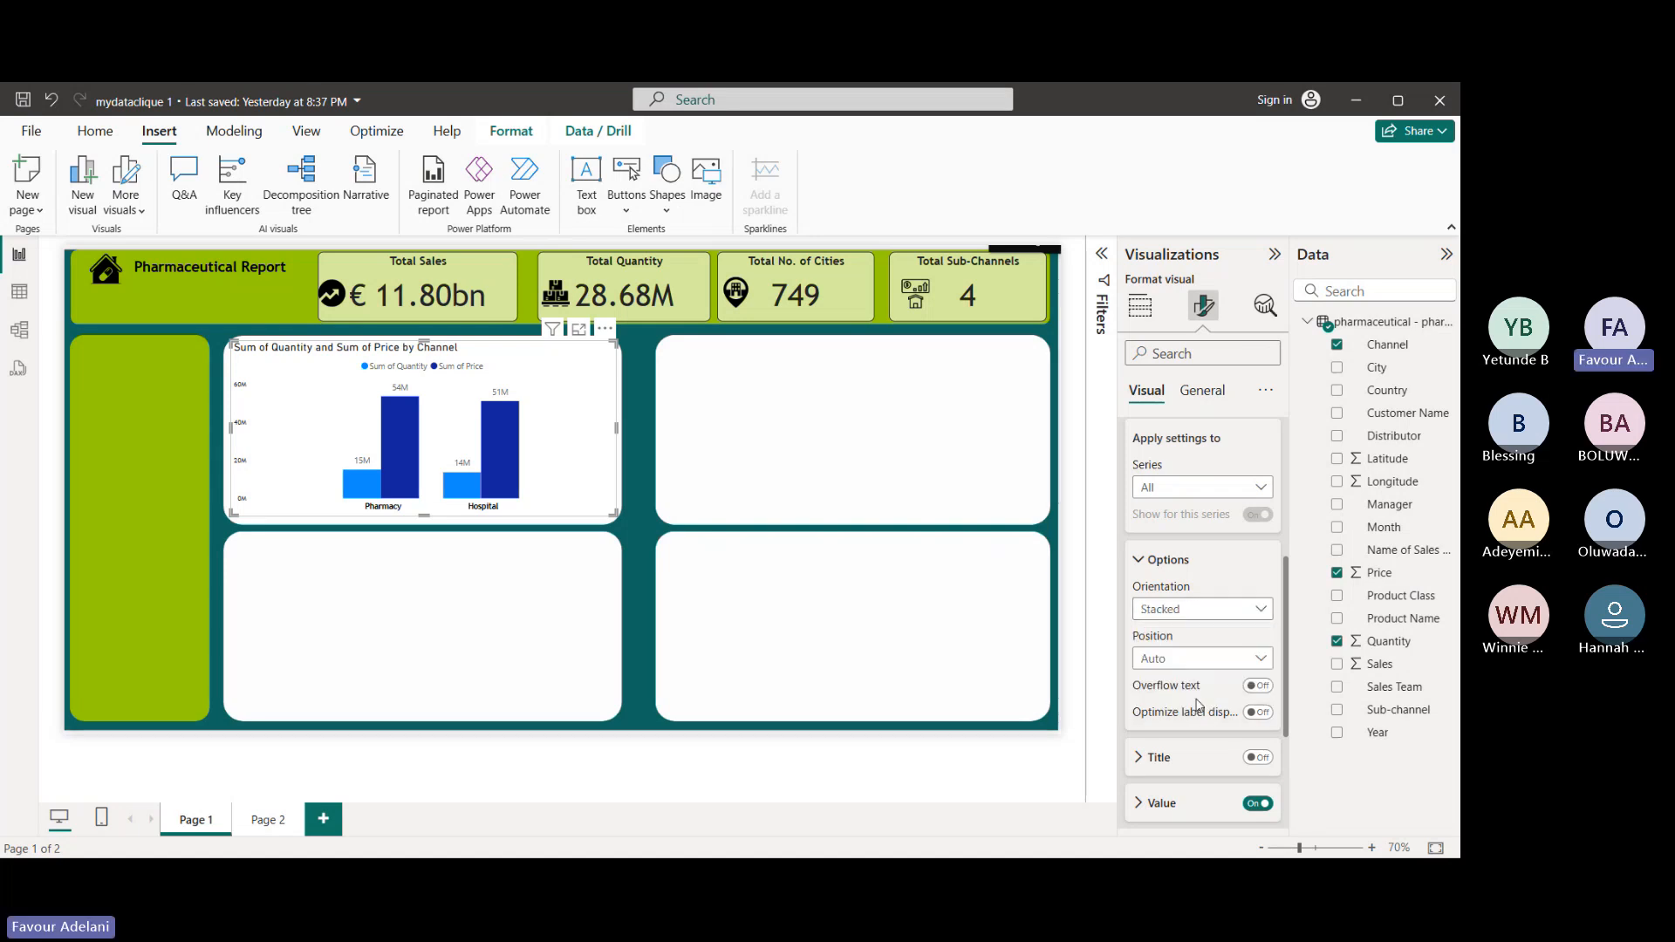
- Compare the Inside end, Outside end, Inside center and Inside base data label positions, and return the position to Auto
left_click(1258, 659)
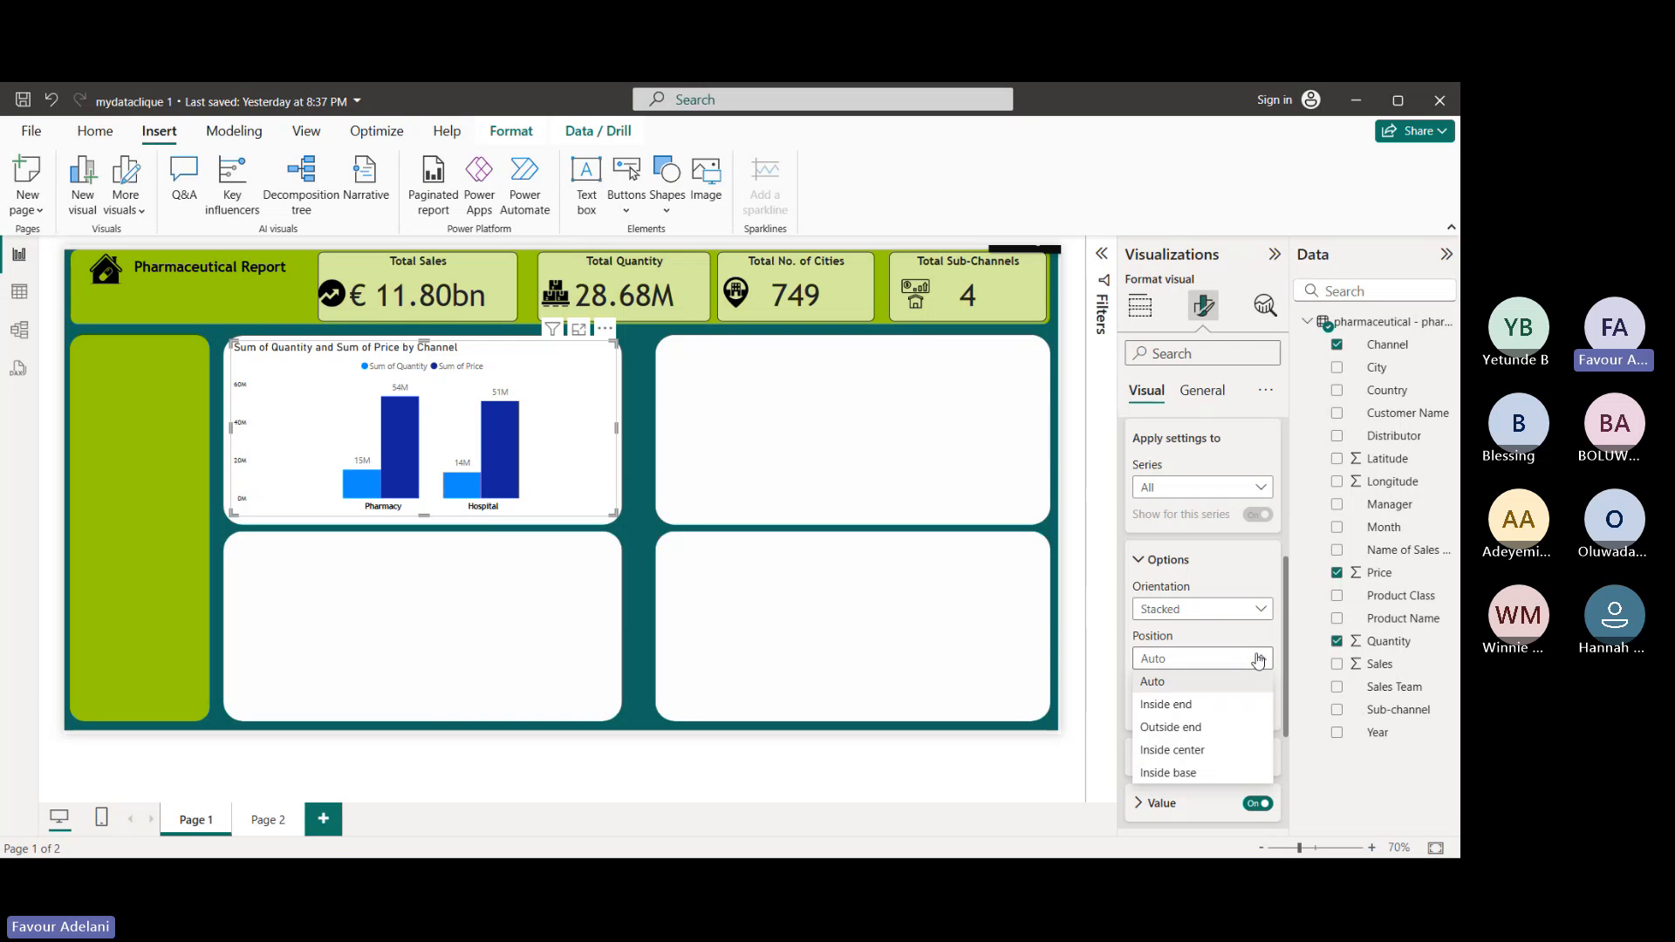
left_click(1209, 705)
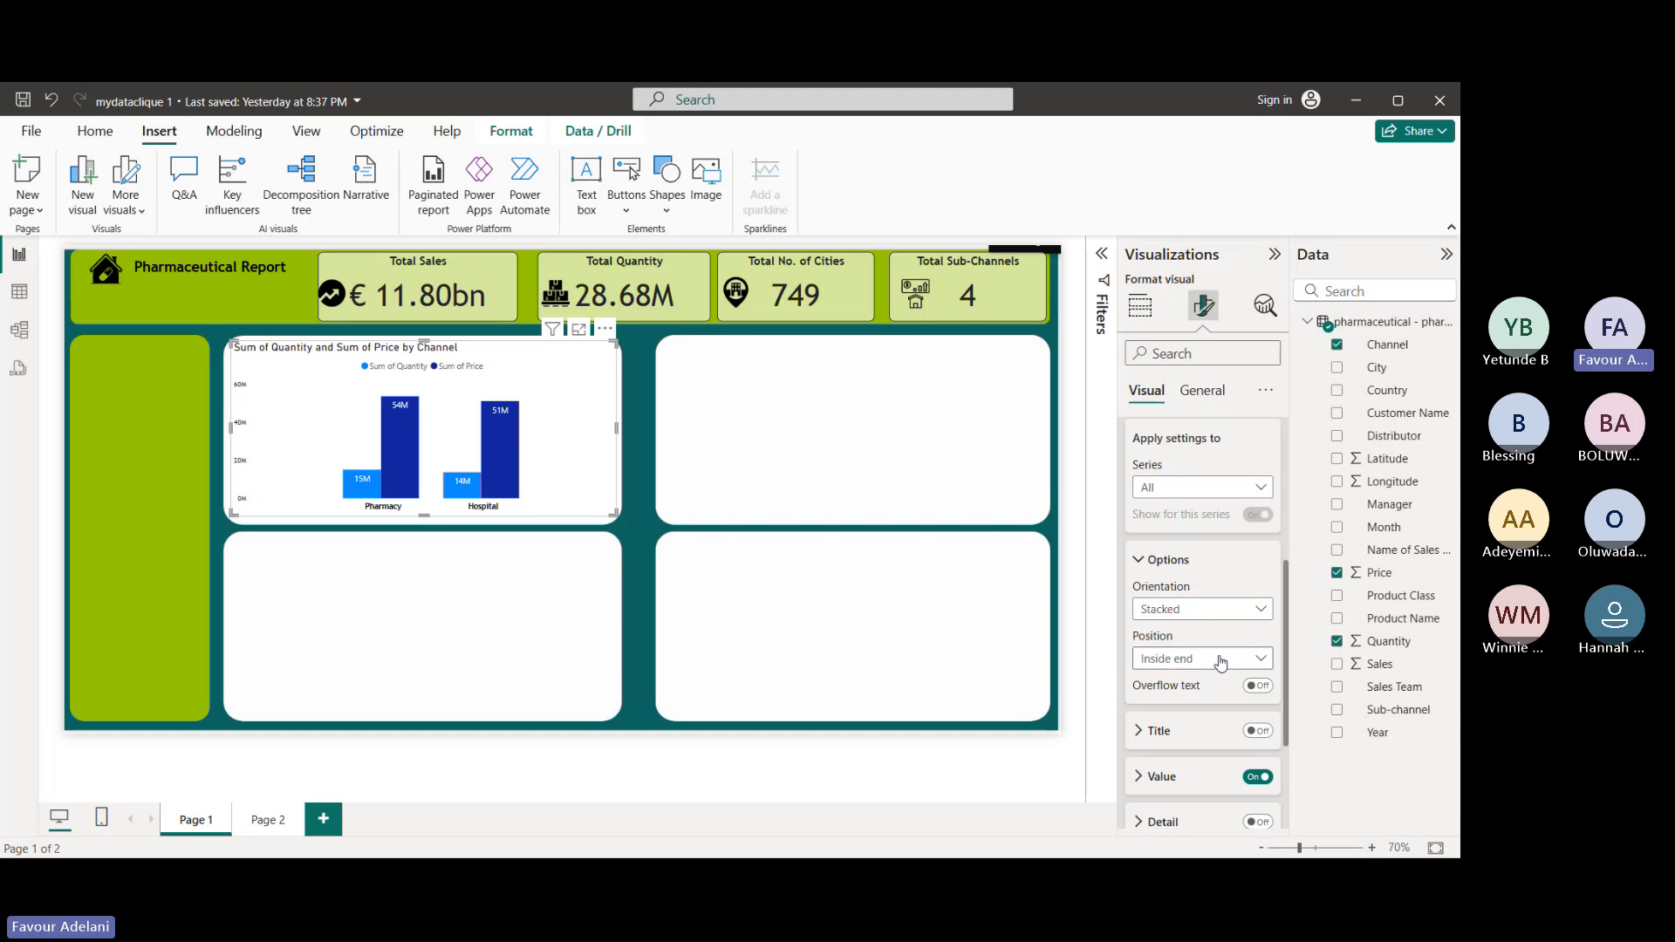
left_click(1261, 661)
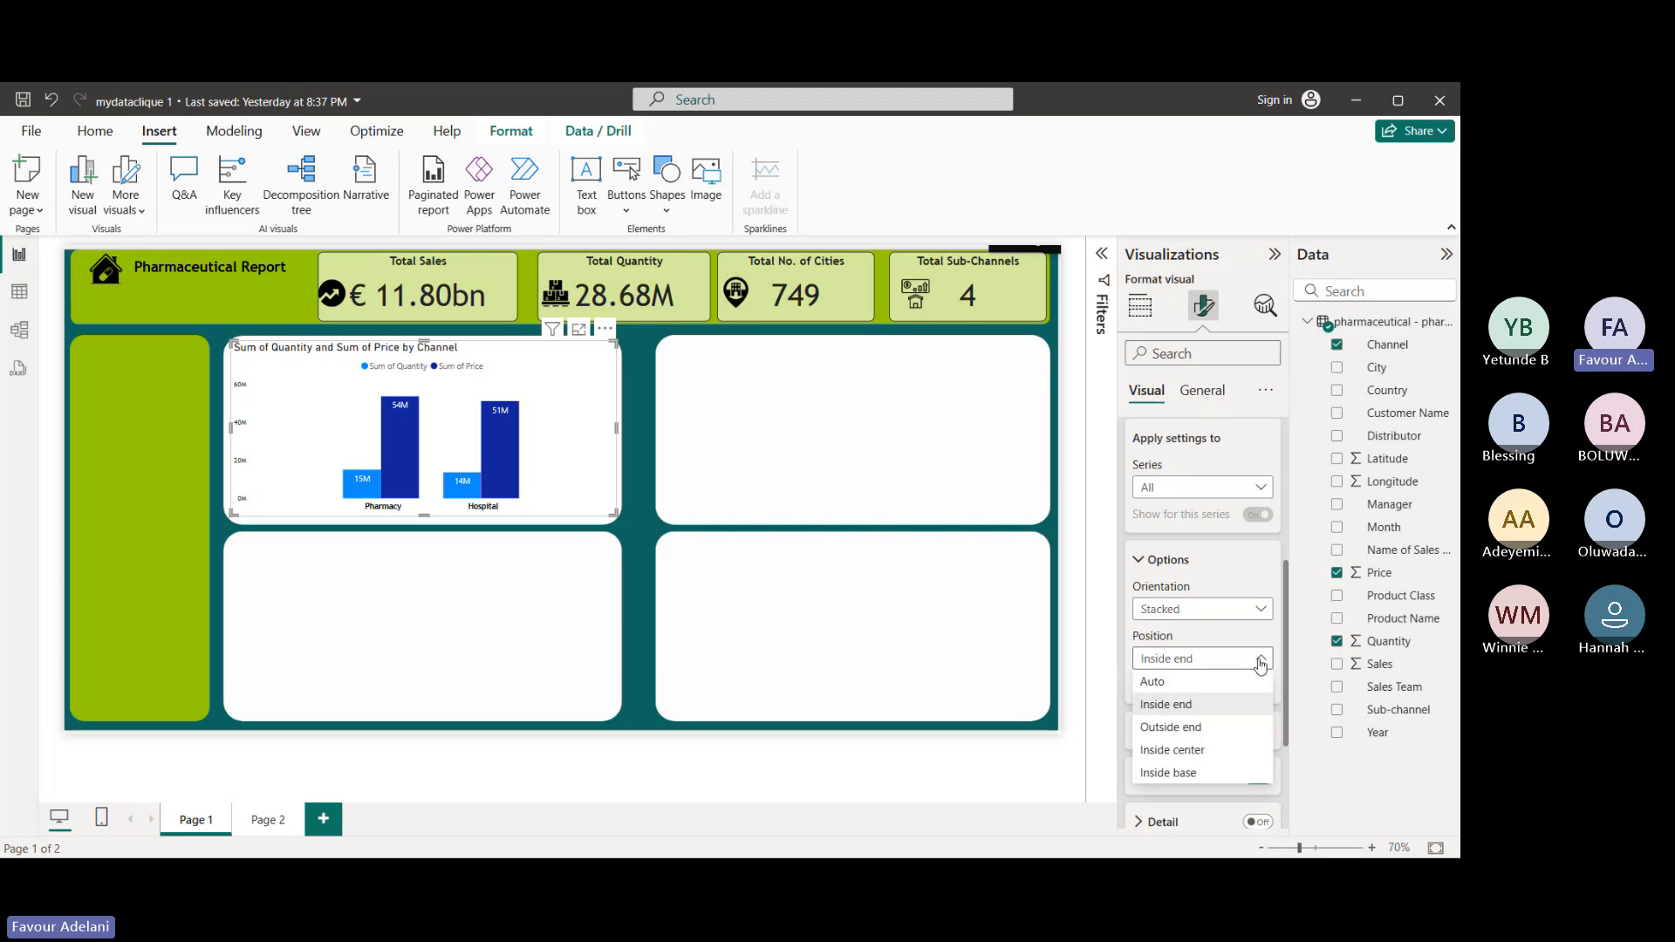
left_click(1230, 730)
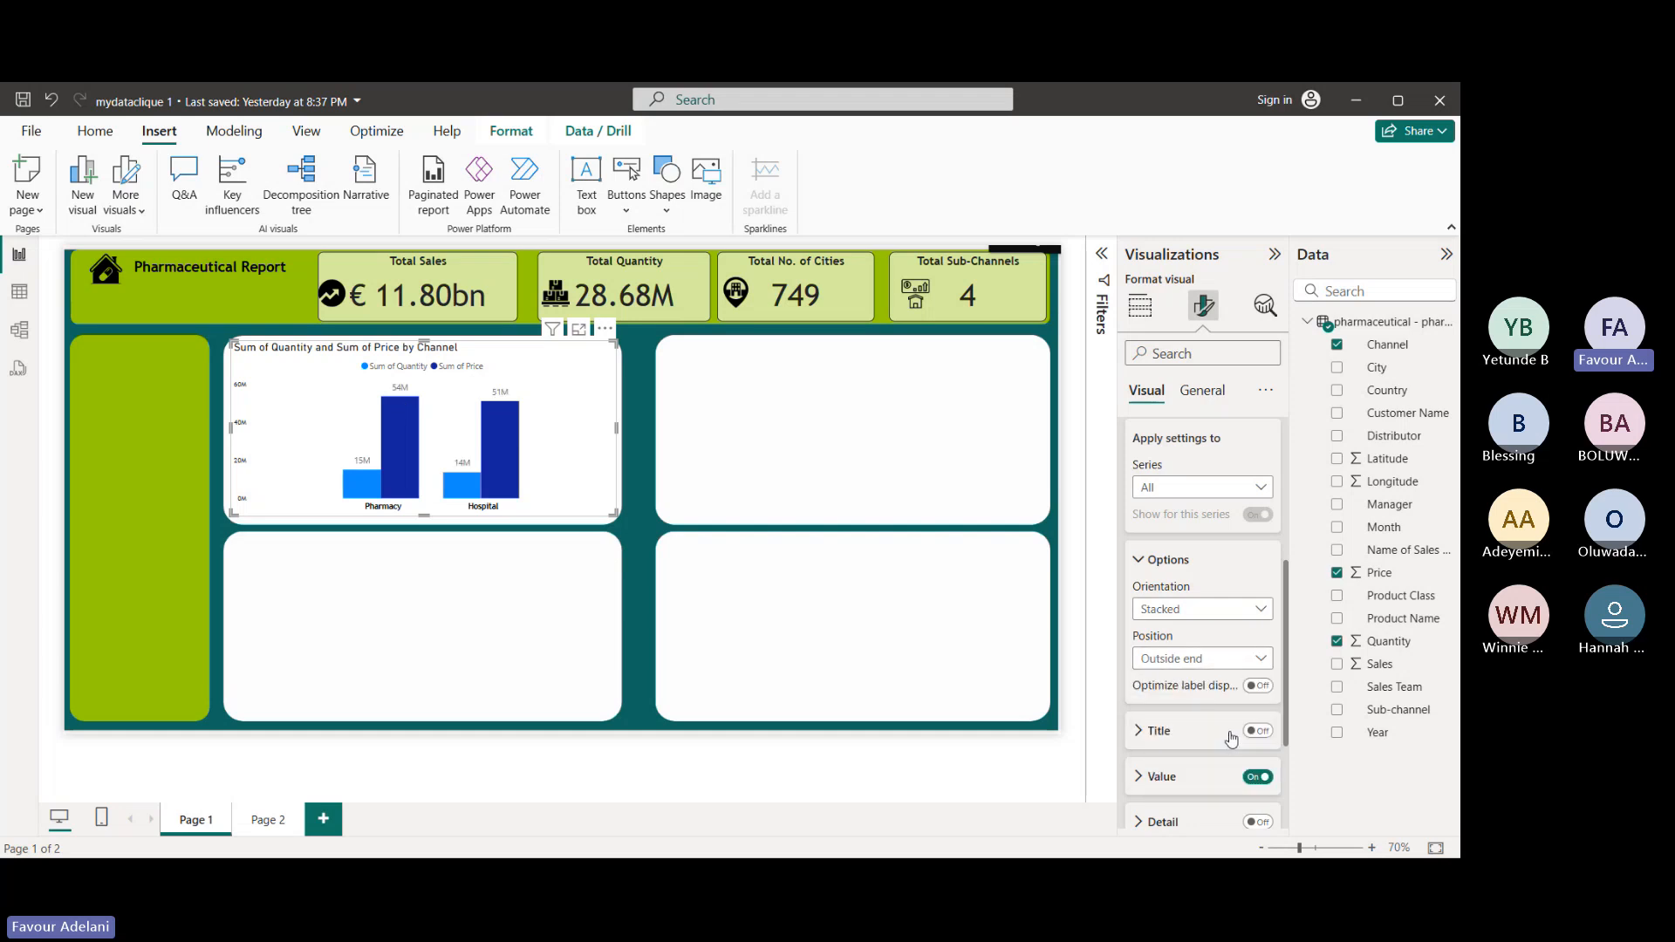
left_click(1262, 660)
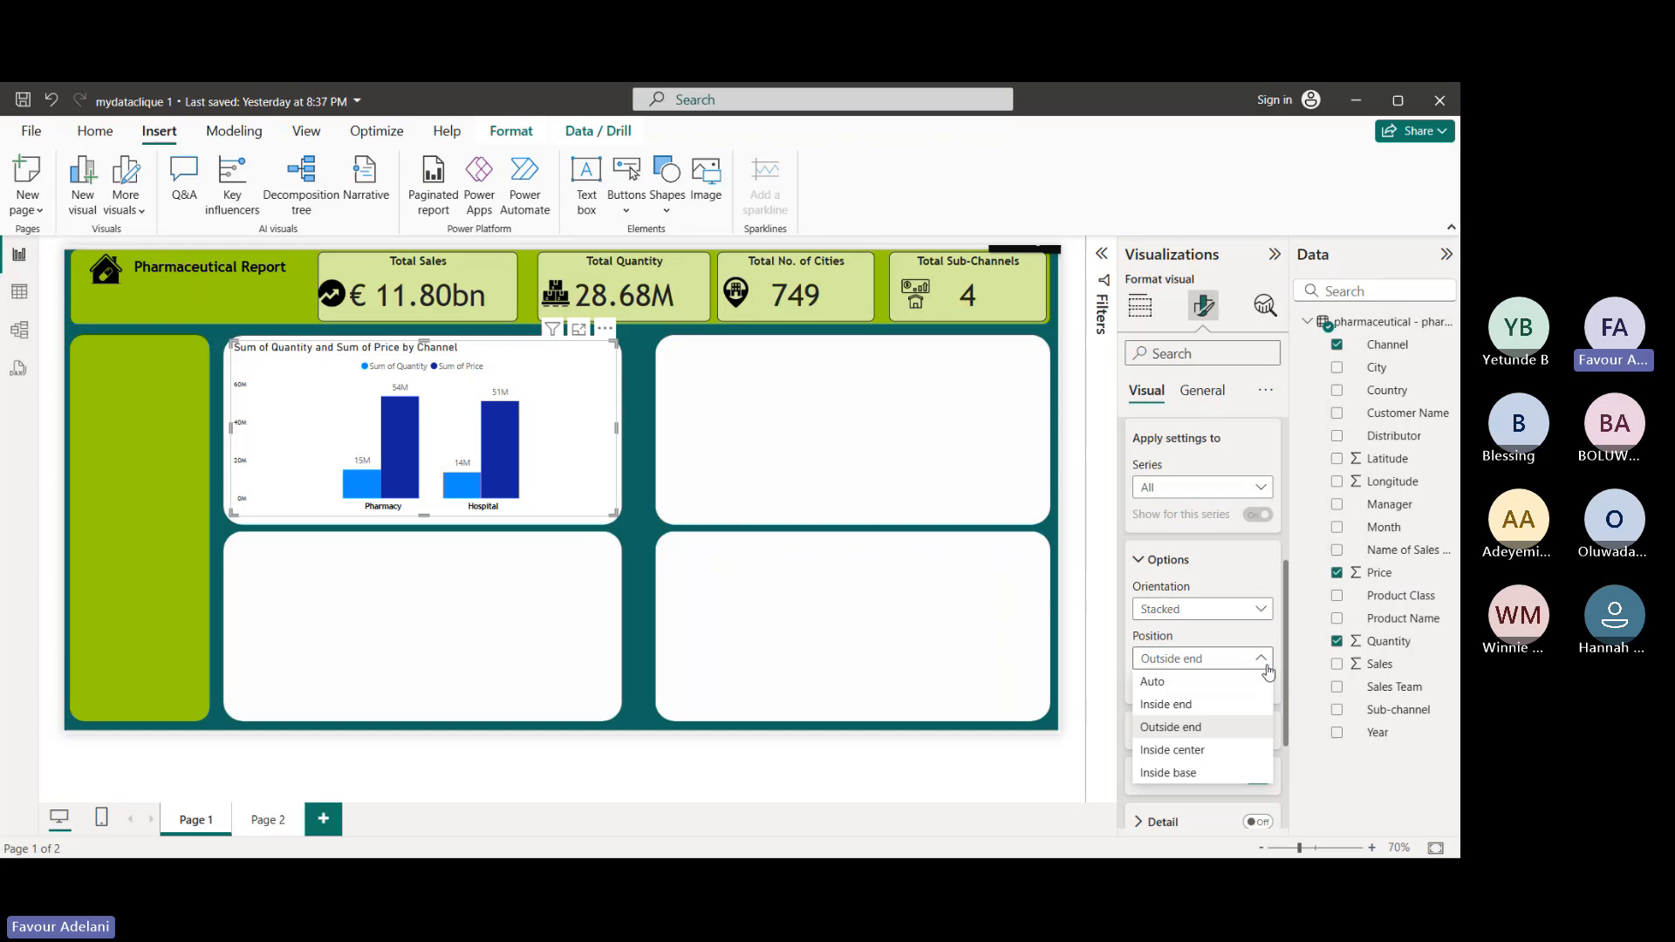
left_click(1217, 749)
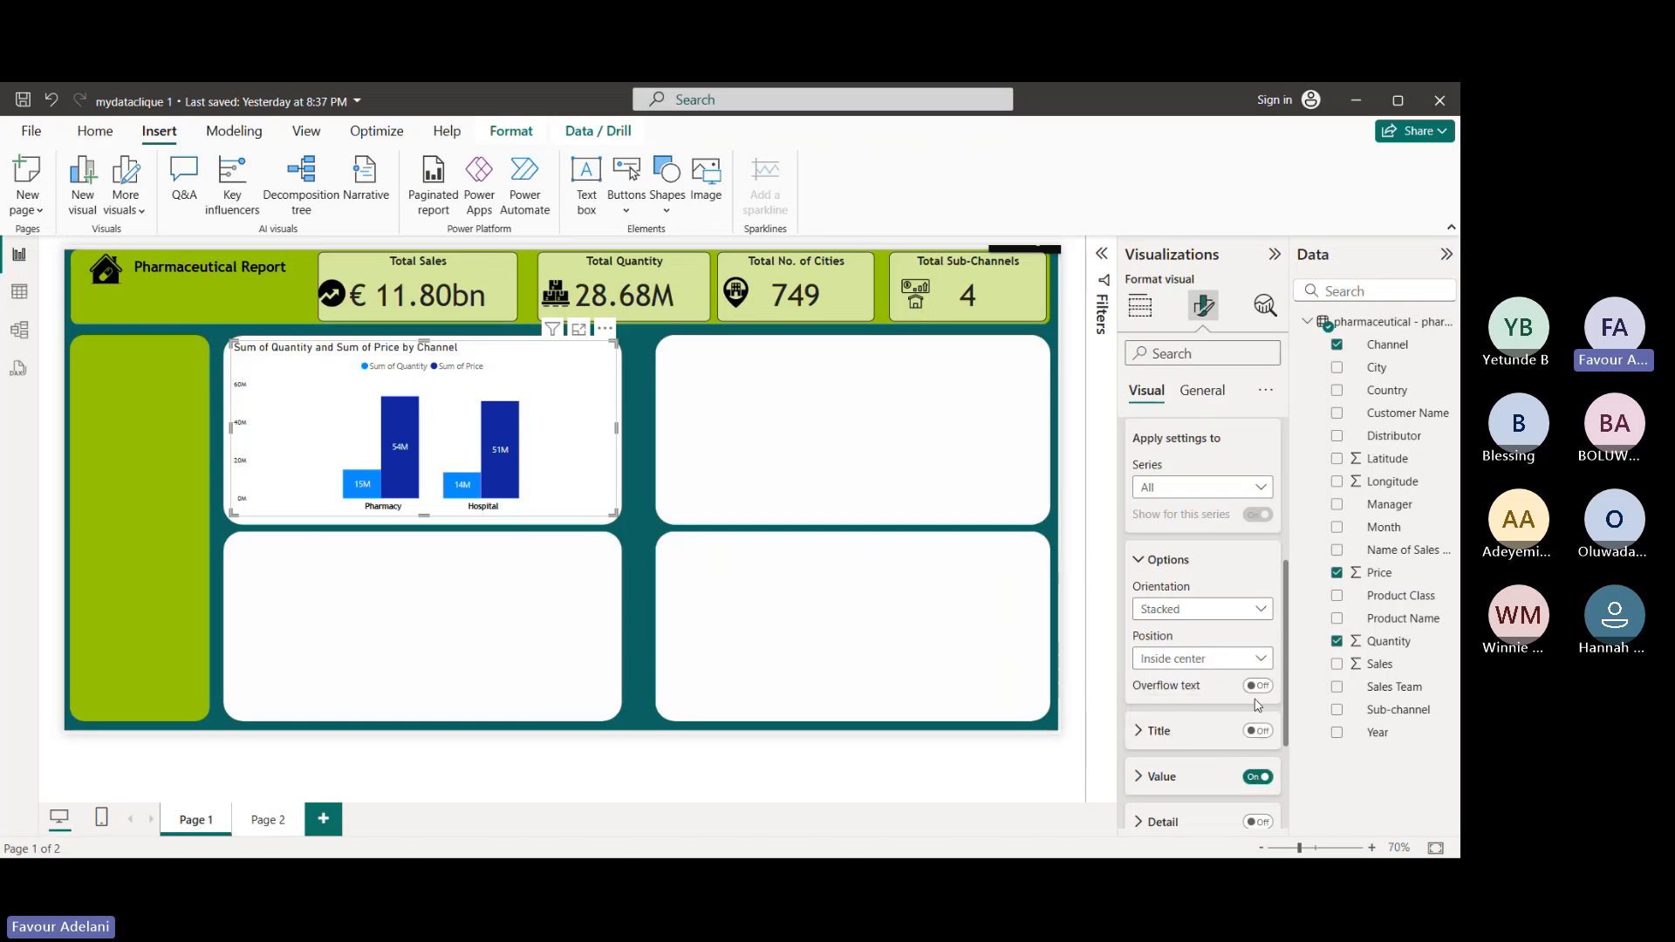
left_click(1259, 661)
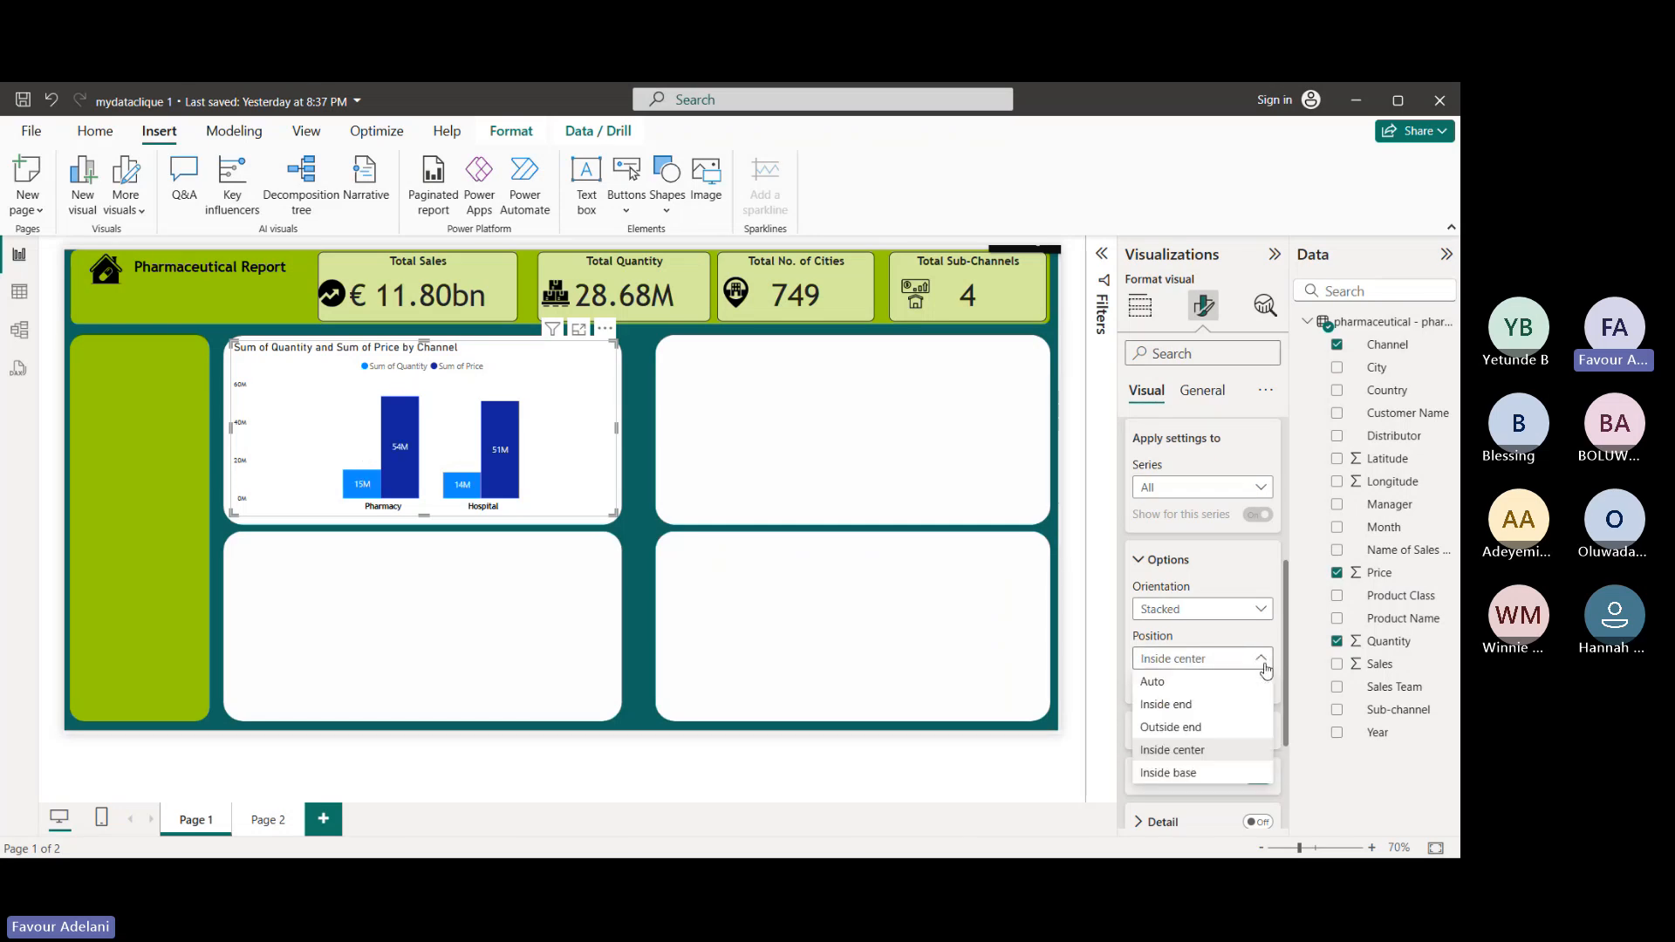
left_click(1204, 773)
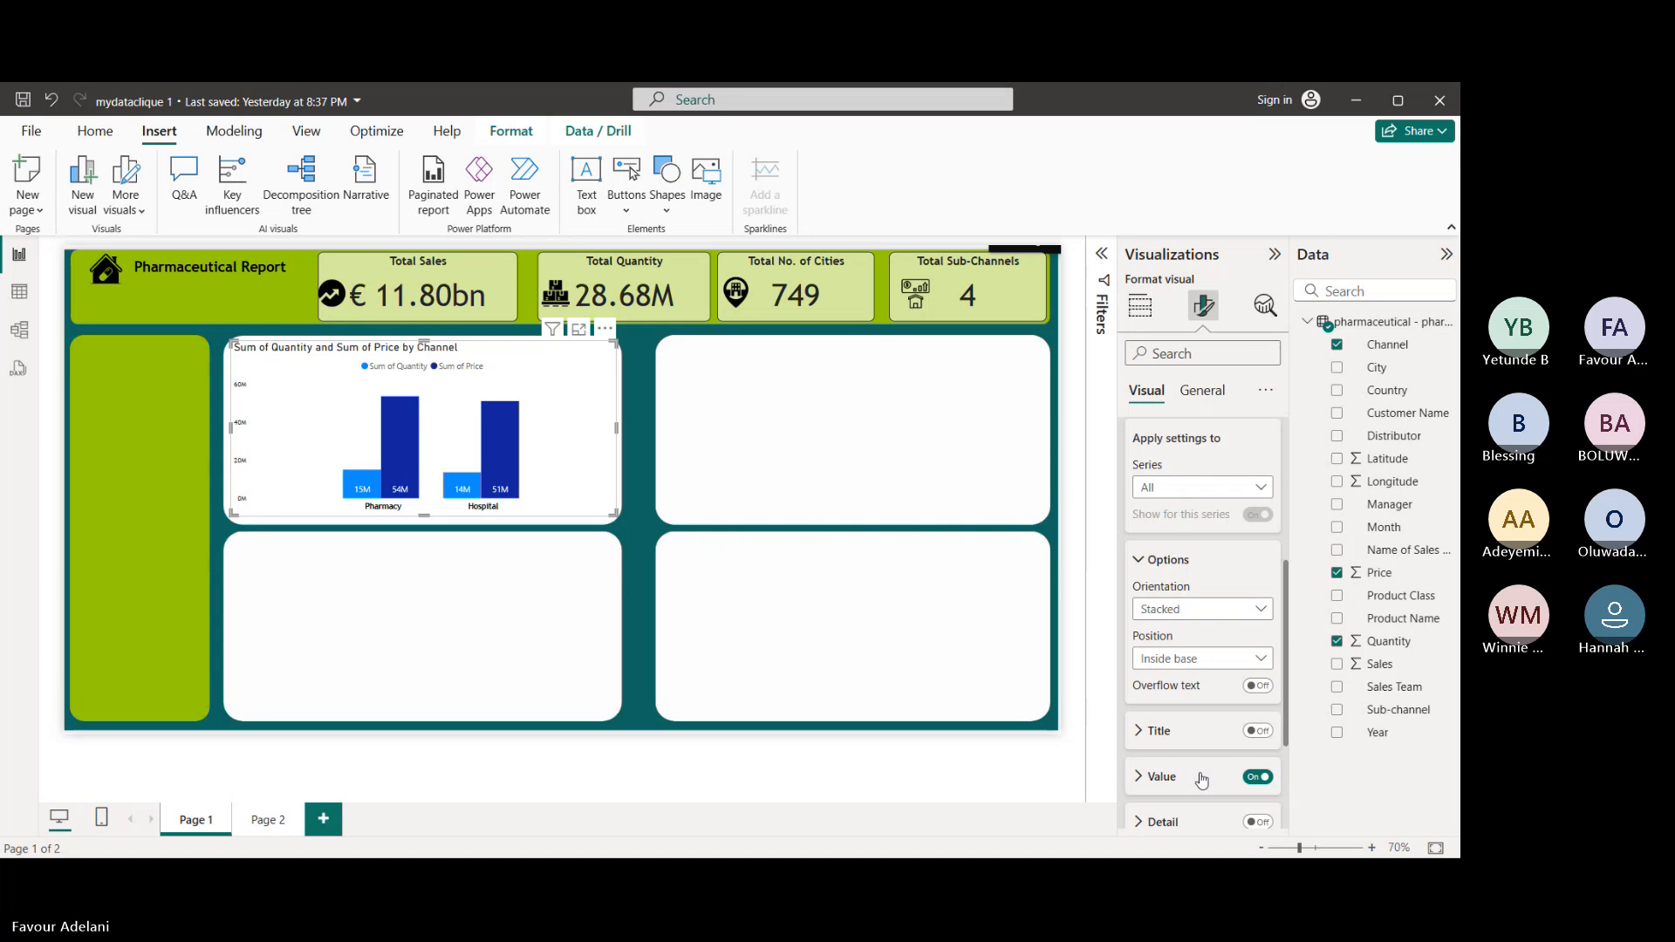
left_click(1260, 661)
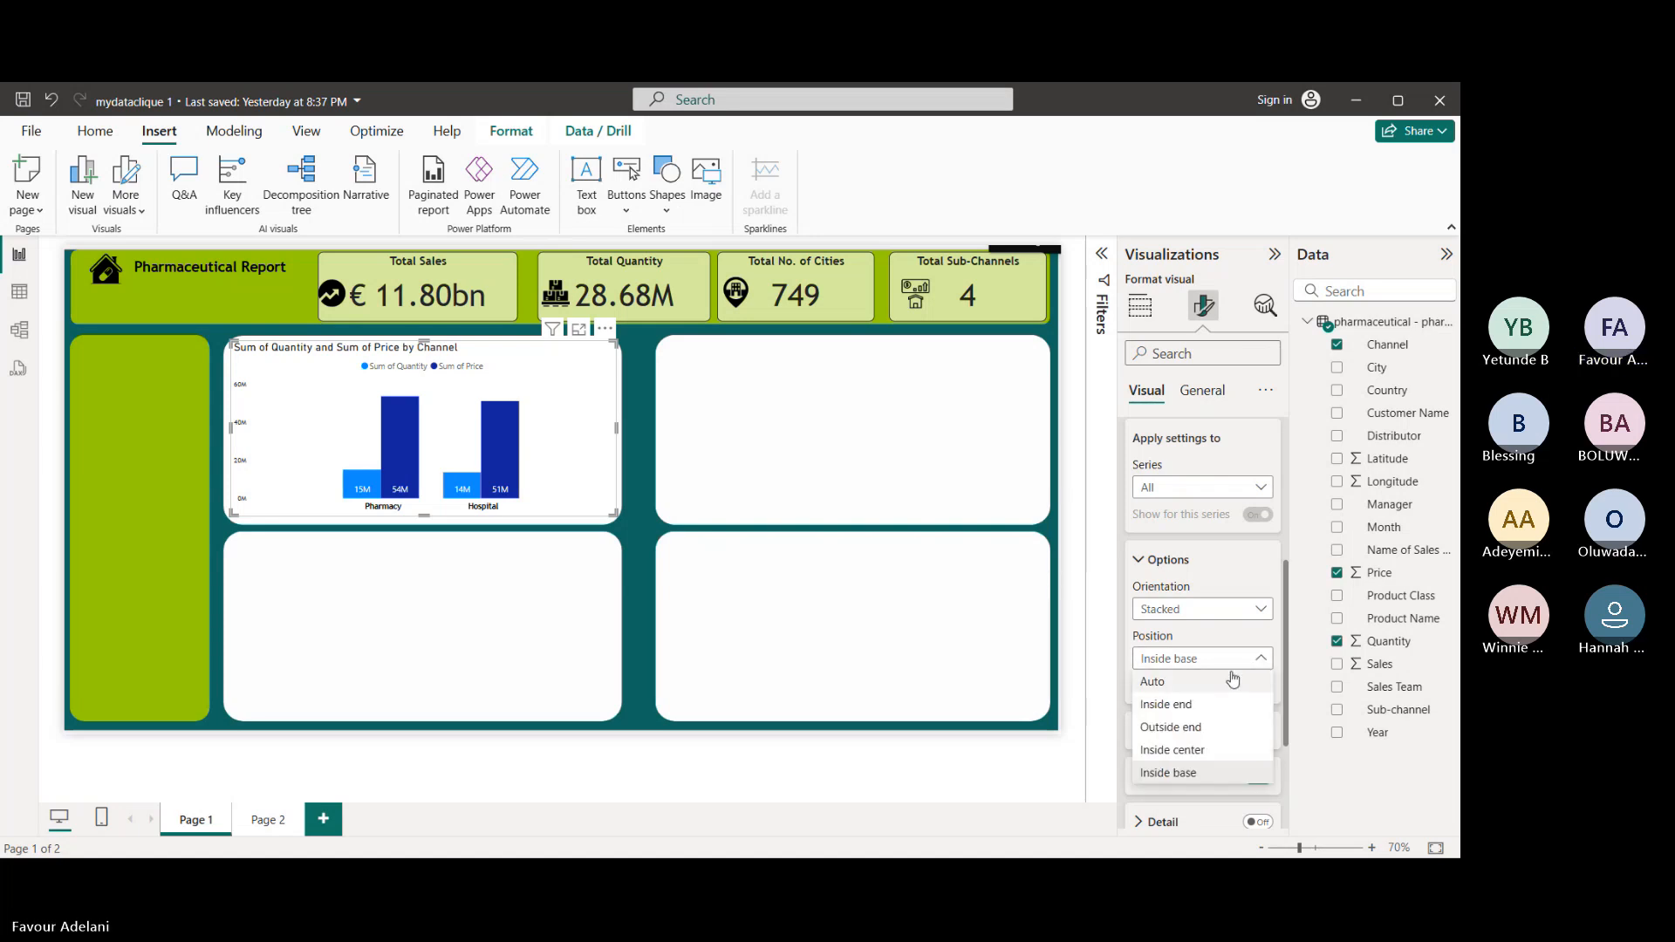
left_click(1217, 681)
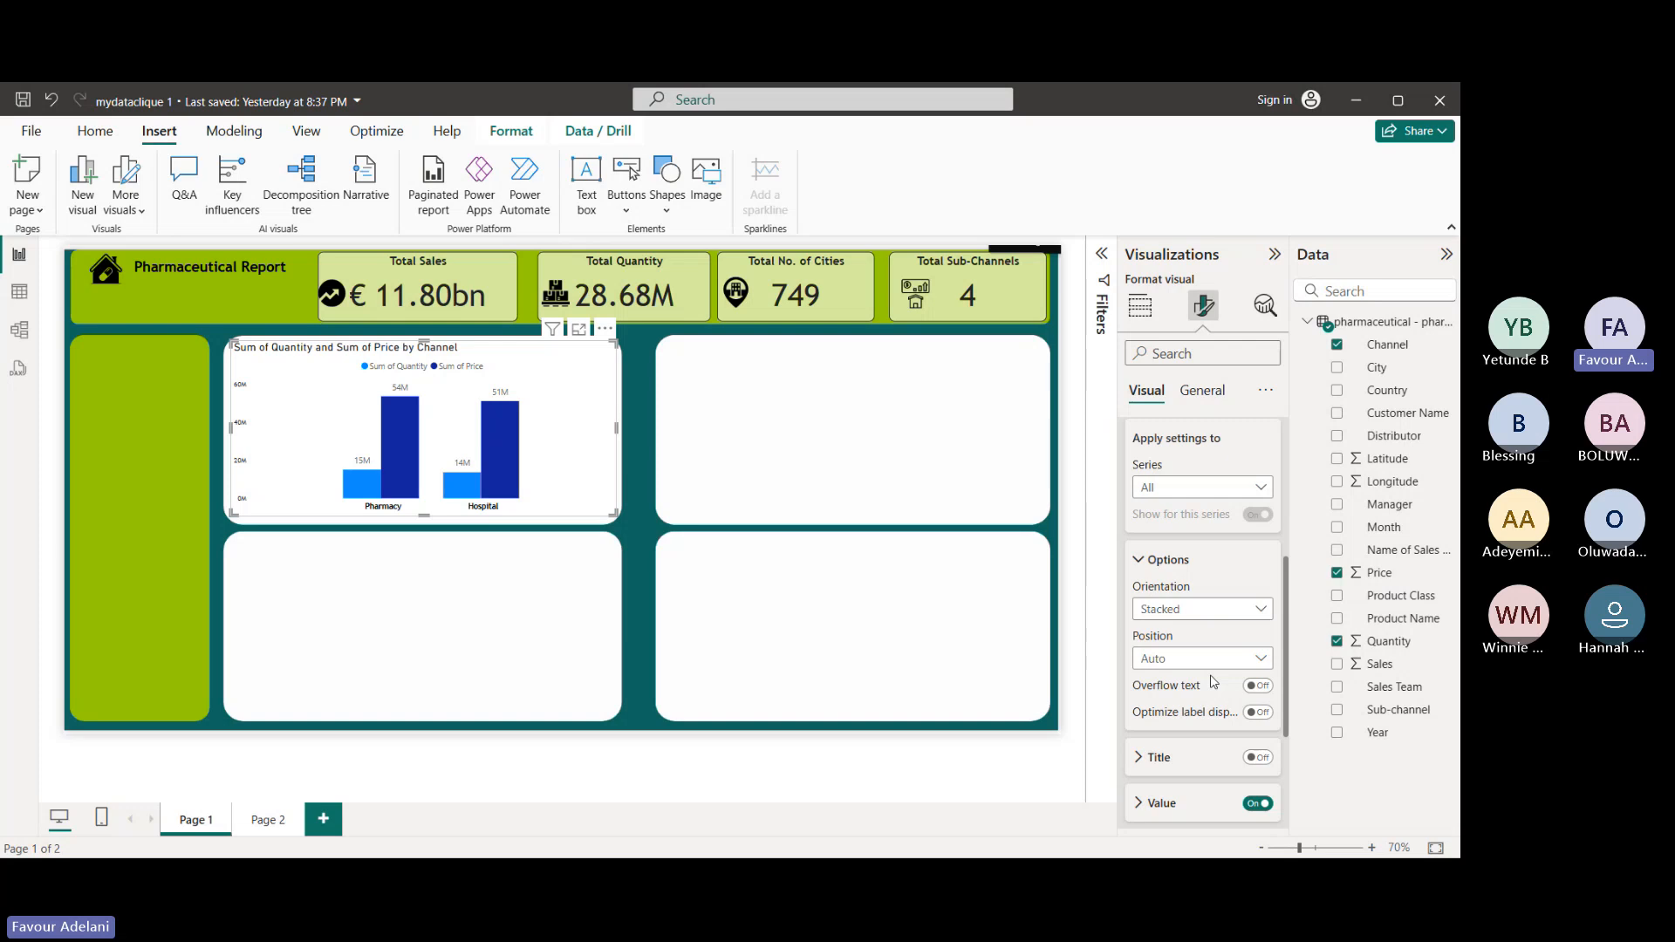
- Format the column chart's data label values in bold black Trebuchet at size 10
scroll(1219, 686, "down", 1)
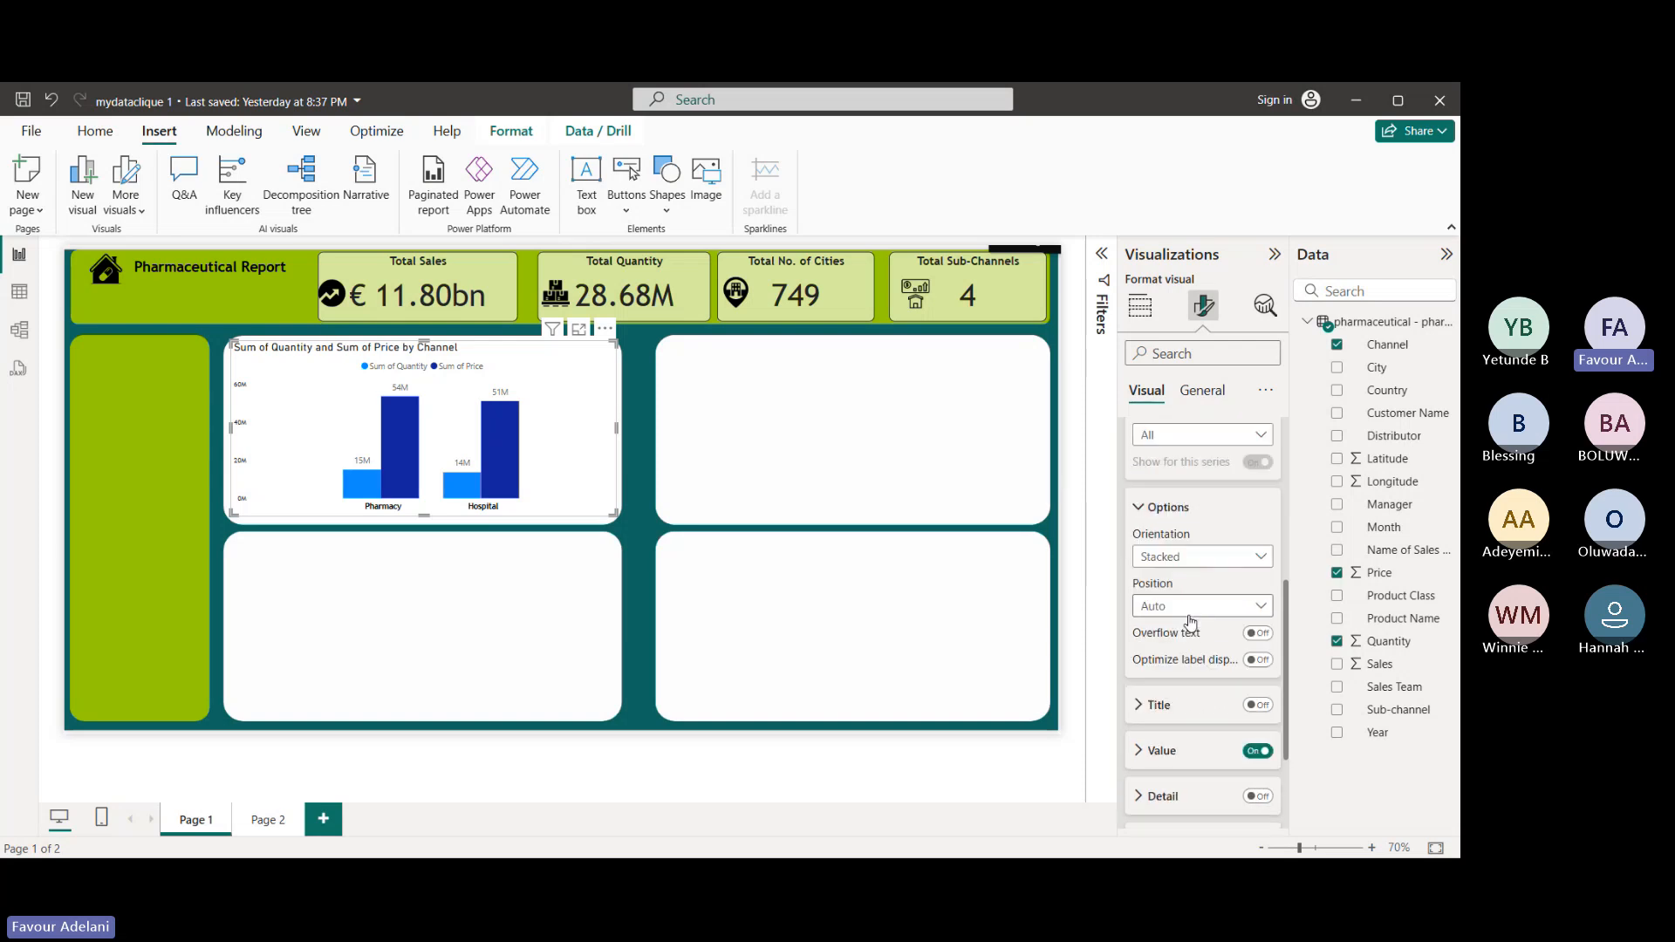
left_click(1162, 750)
scroll(1167, 752, "down", 1)
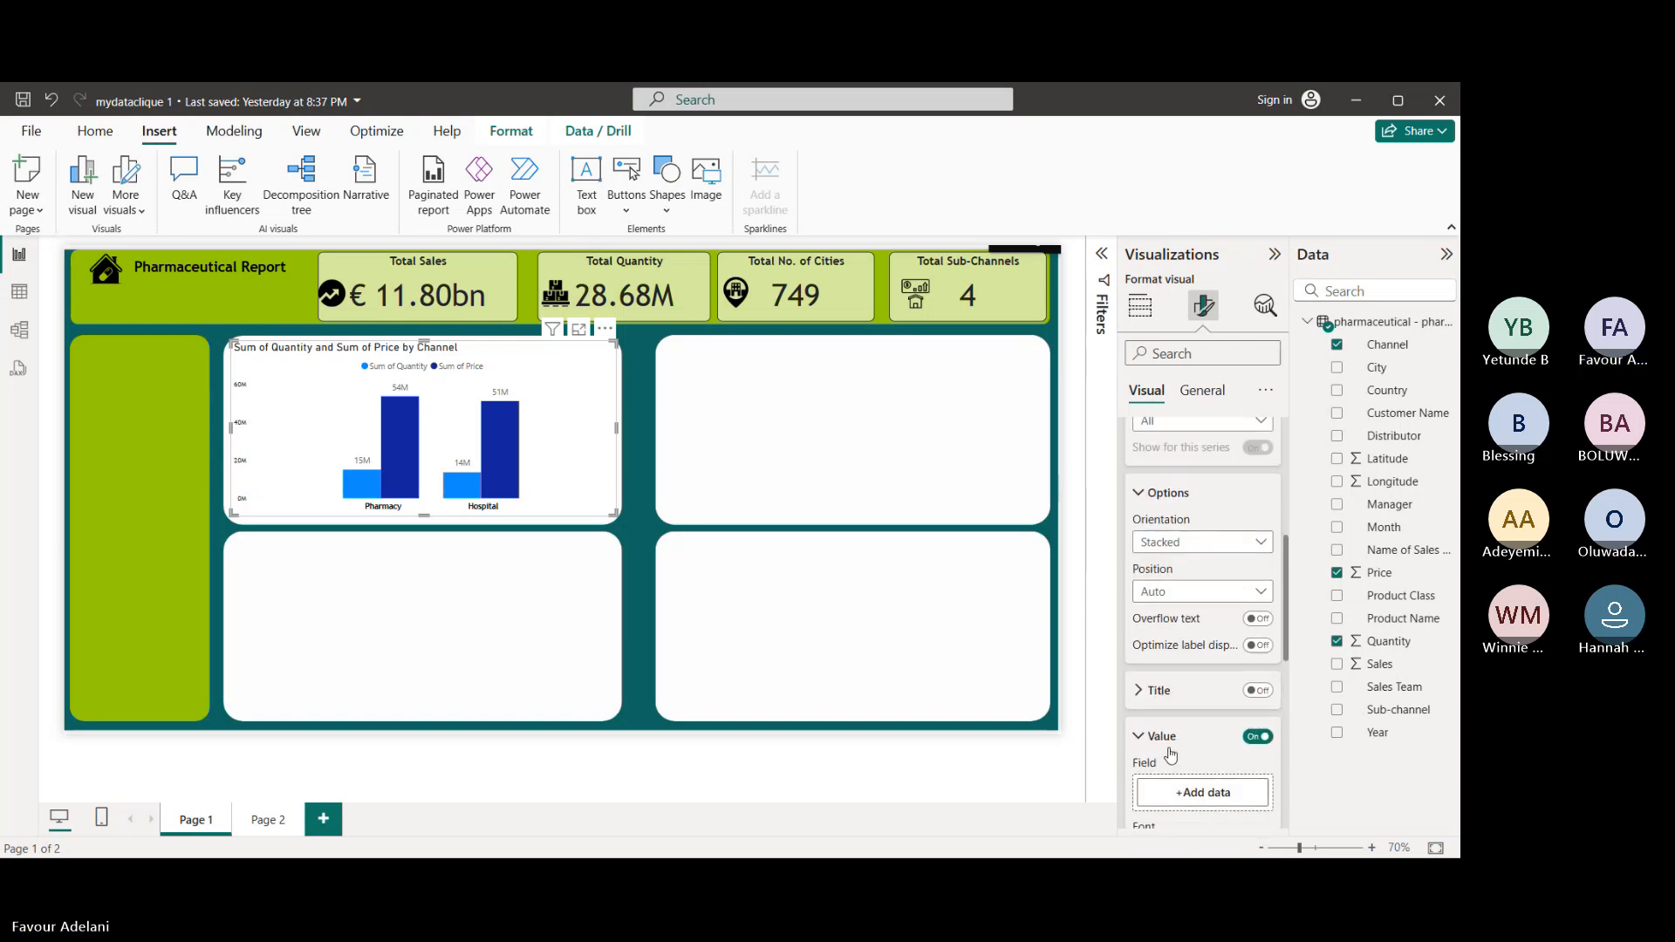
scroll(1170, 754, "down", 2)
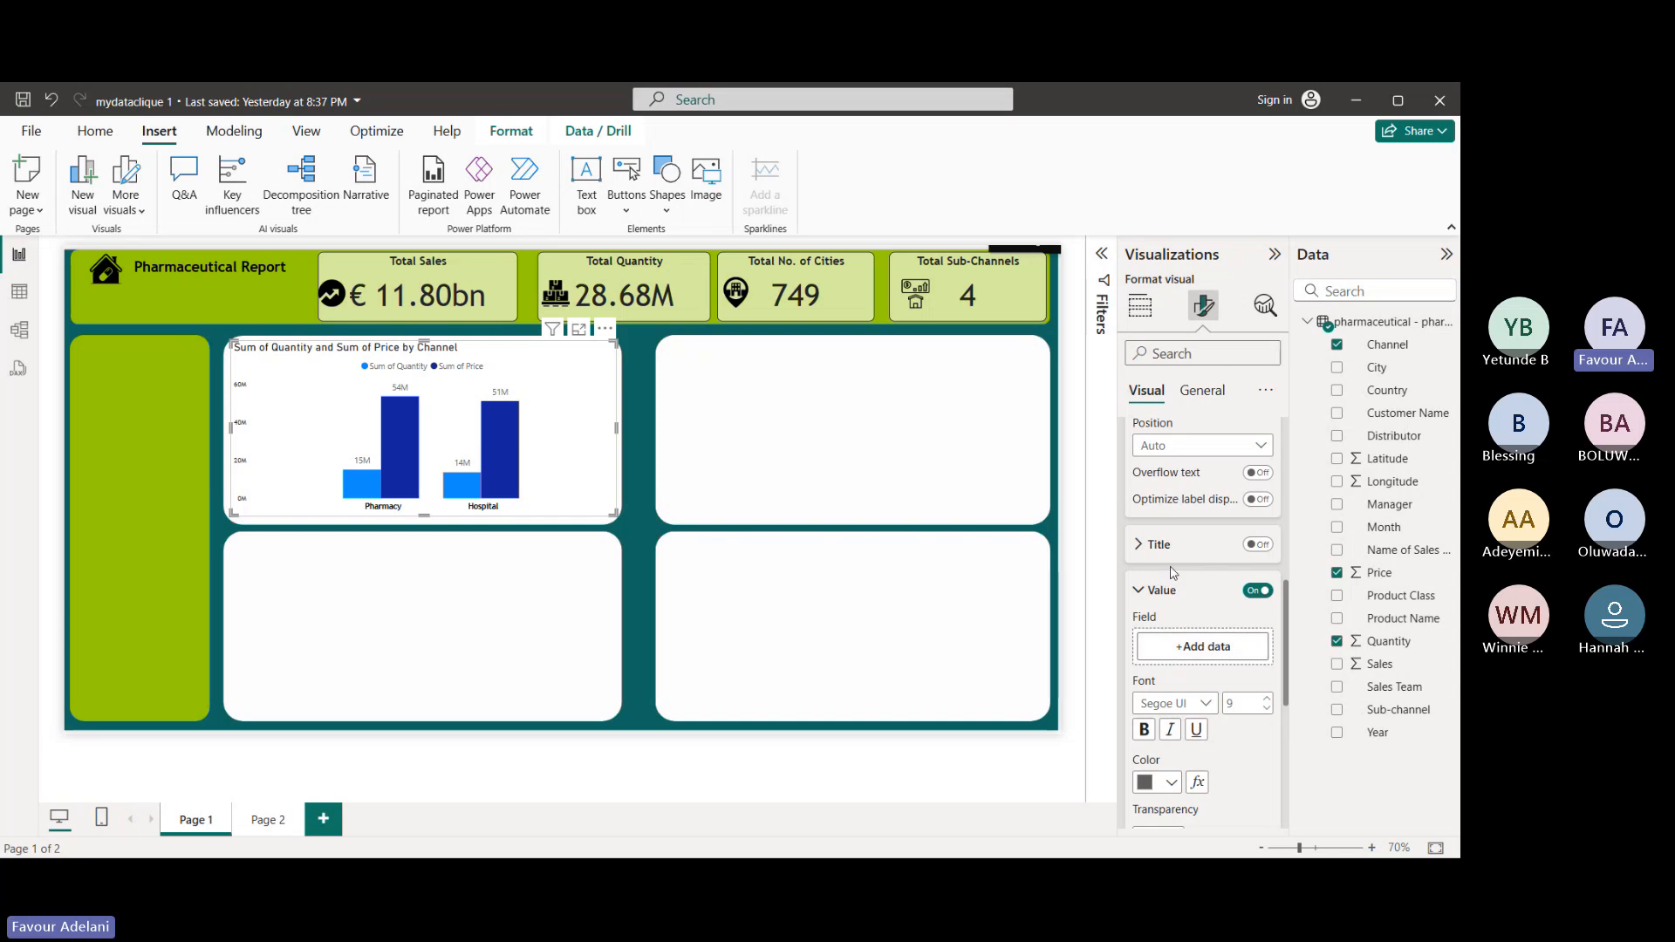
scroll(1191, 626, "down", 1)
left_click(1207, 644)
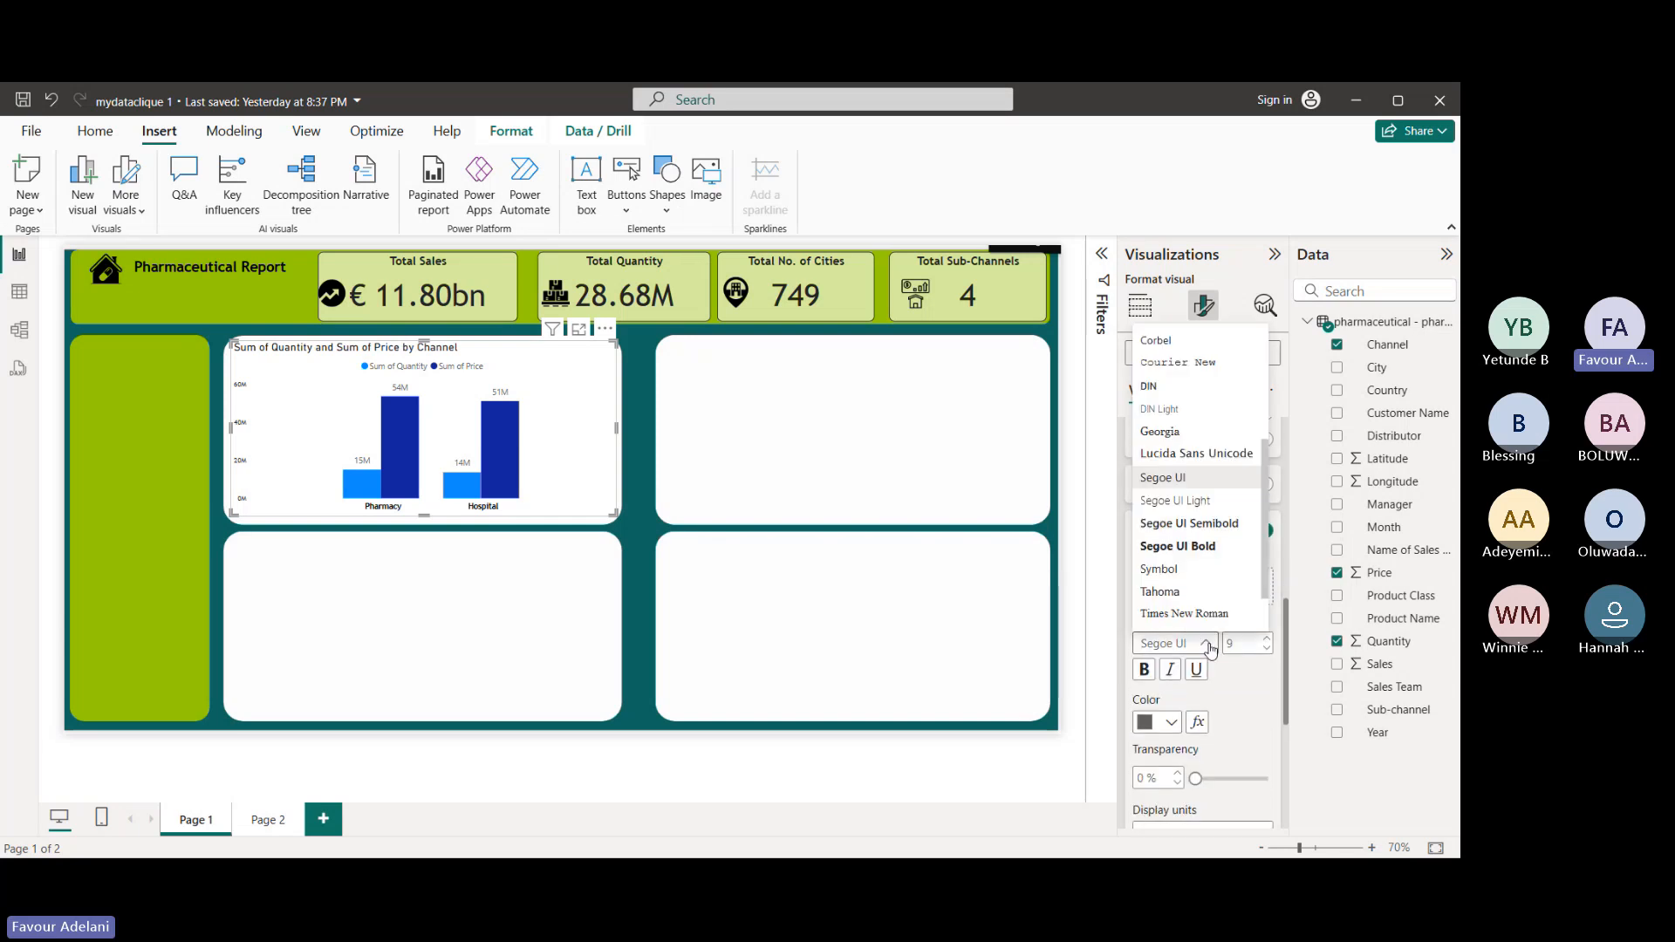
scroll(1188, 602, "down", 1)
left_click(1188, 602)
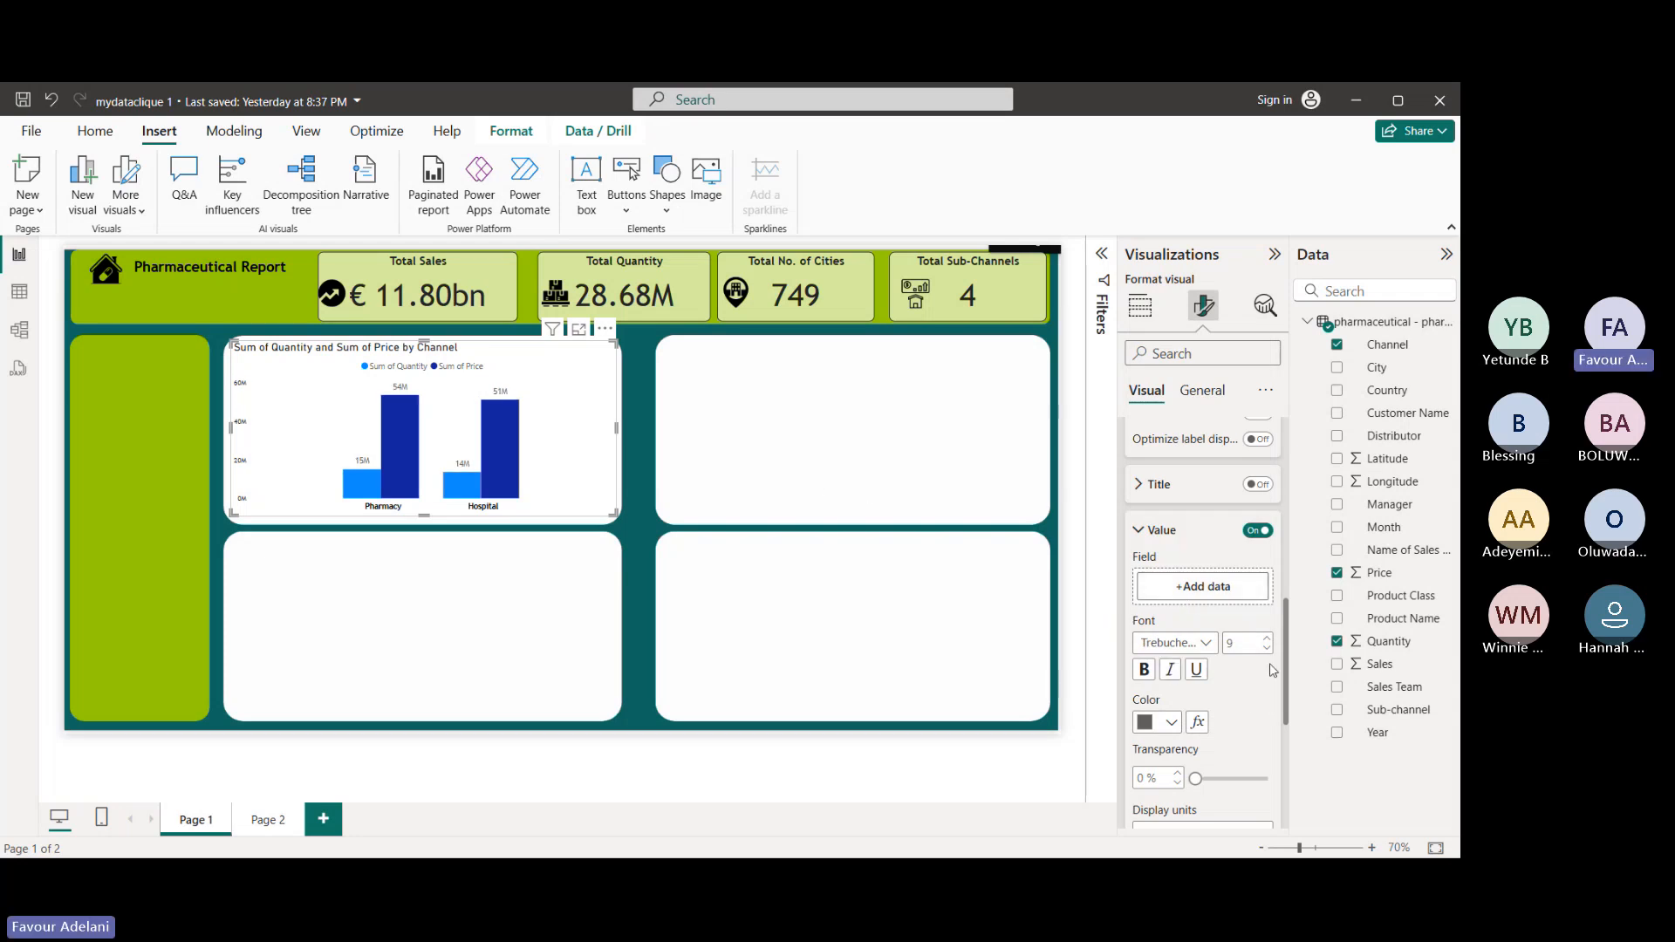
left_click(1267, 638)
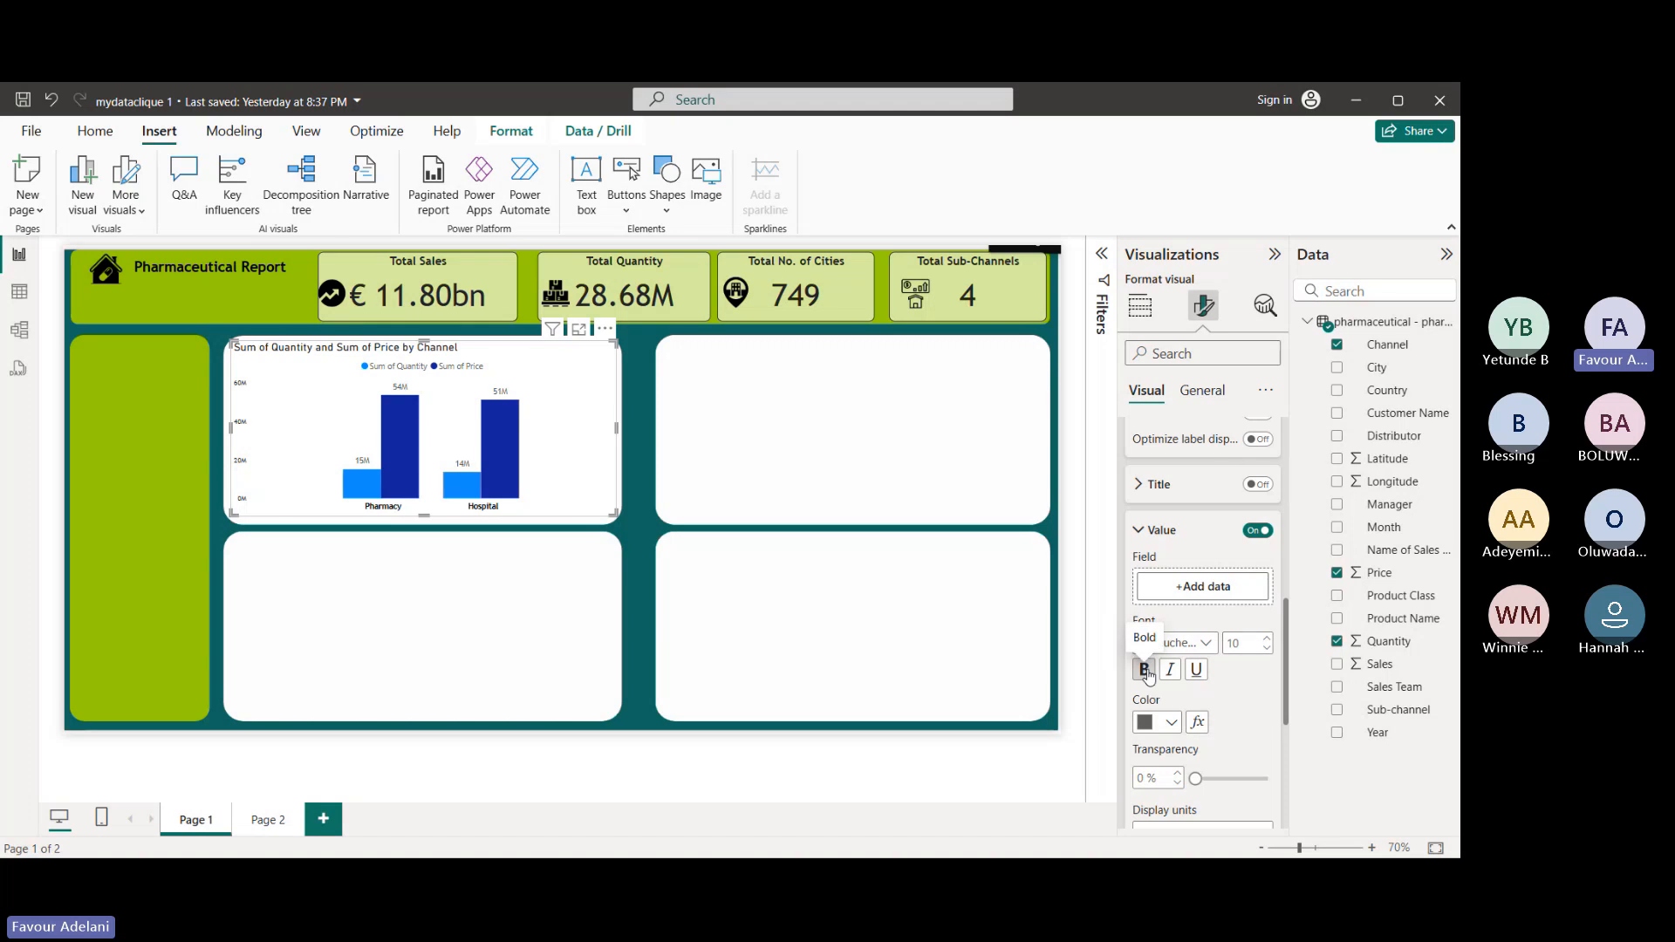
left_click(1173, 724)
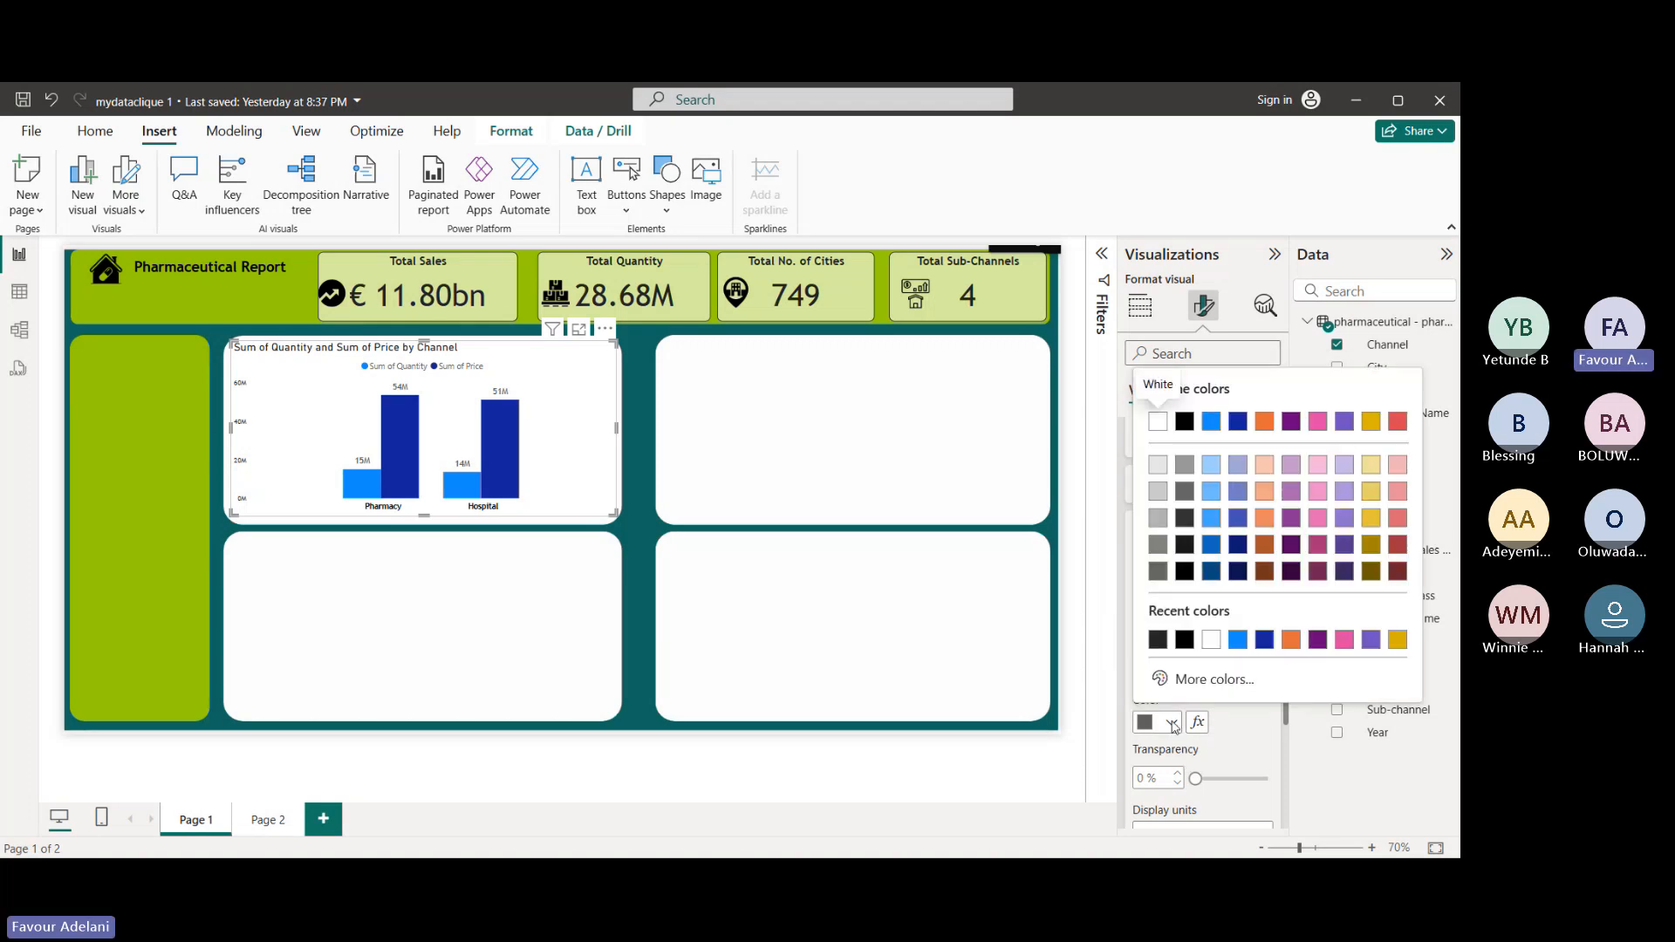
left_click(1184, 641)
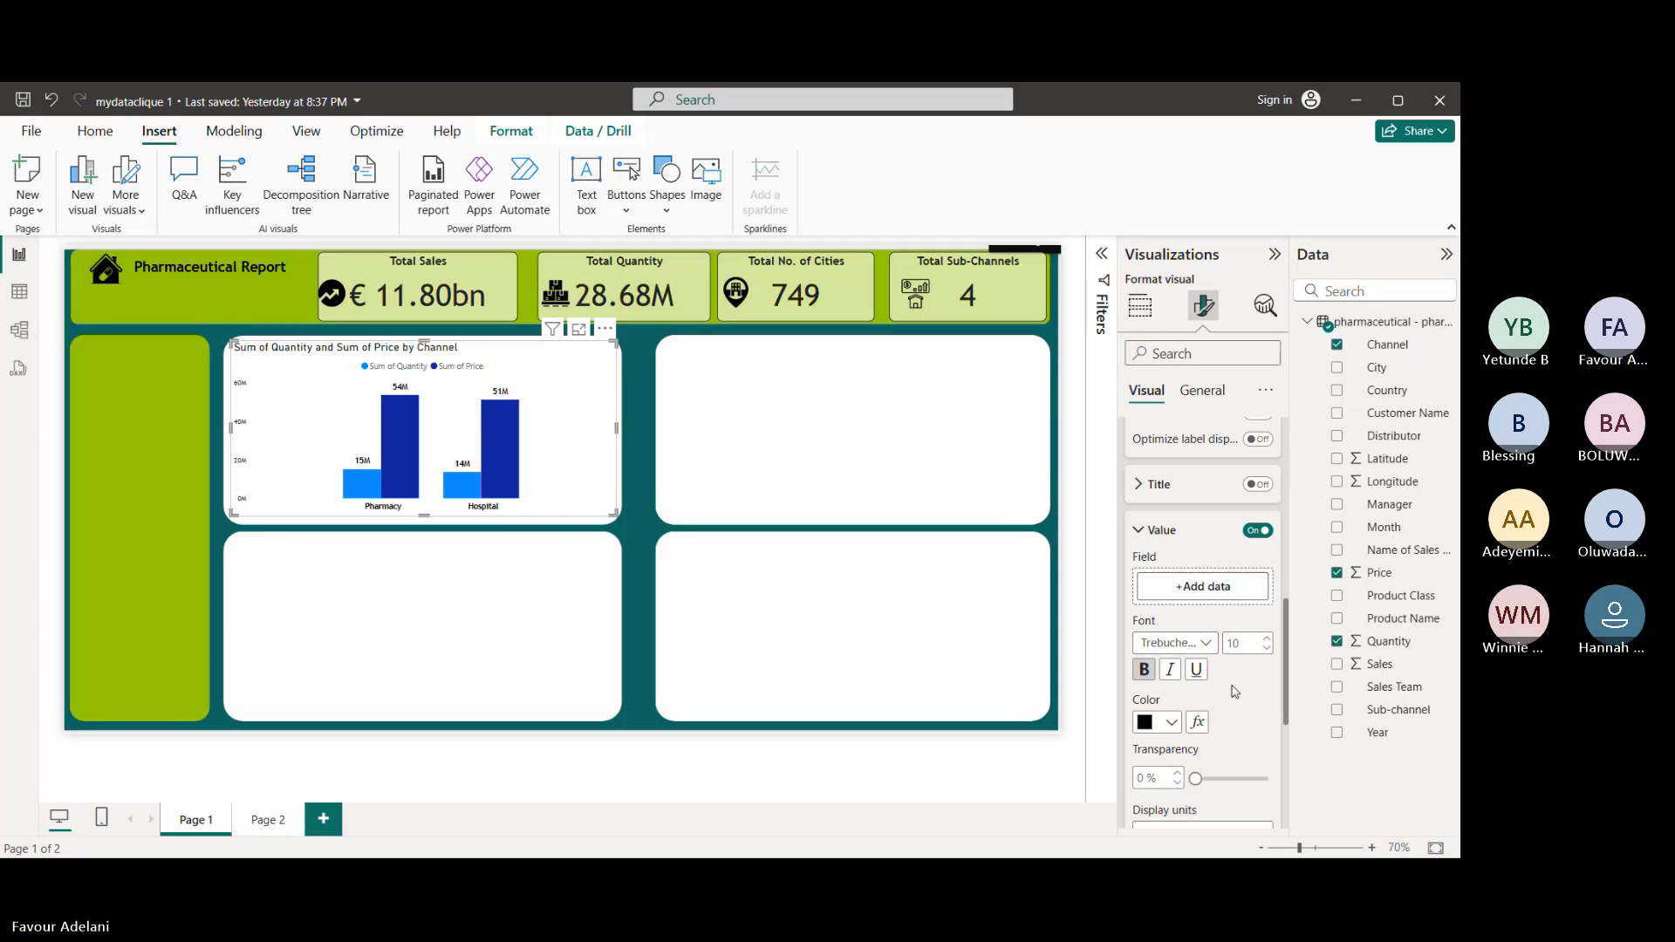
- Try Thousands as the data label display units, and set them to Millions
scroll(1234, 693, "down", 3)
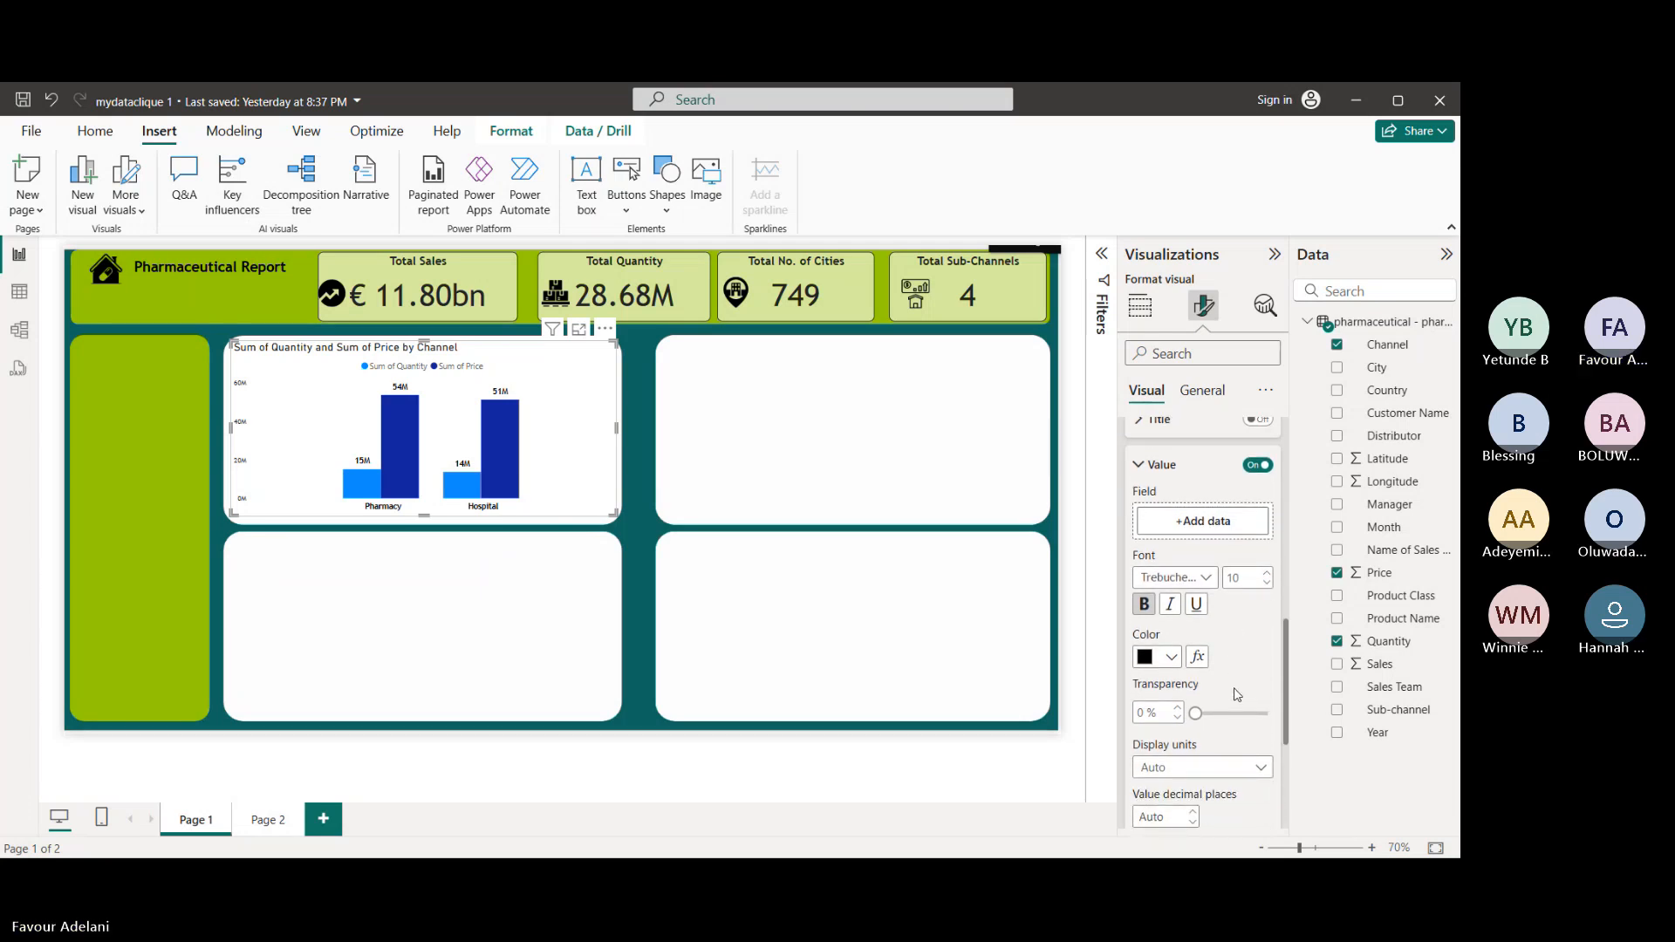
left_click(1256, 768)
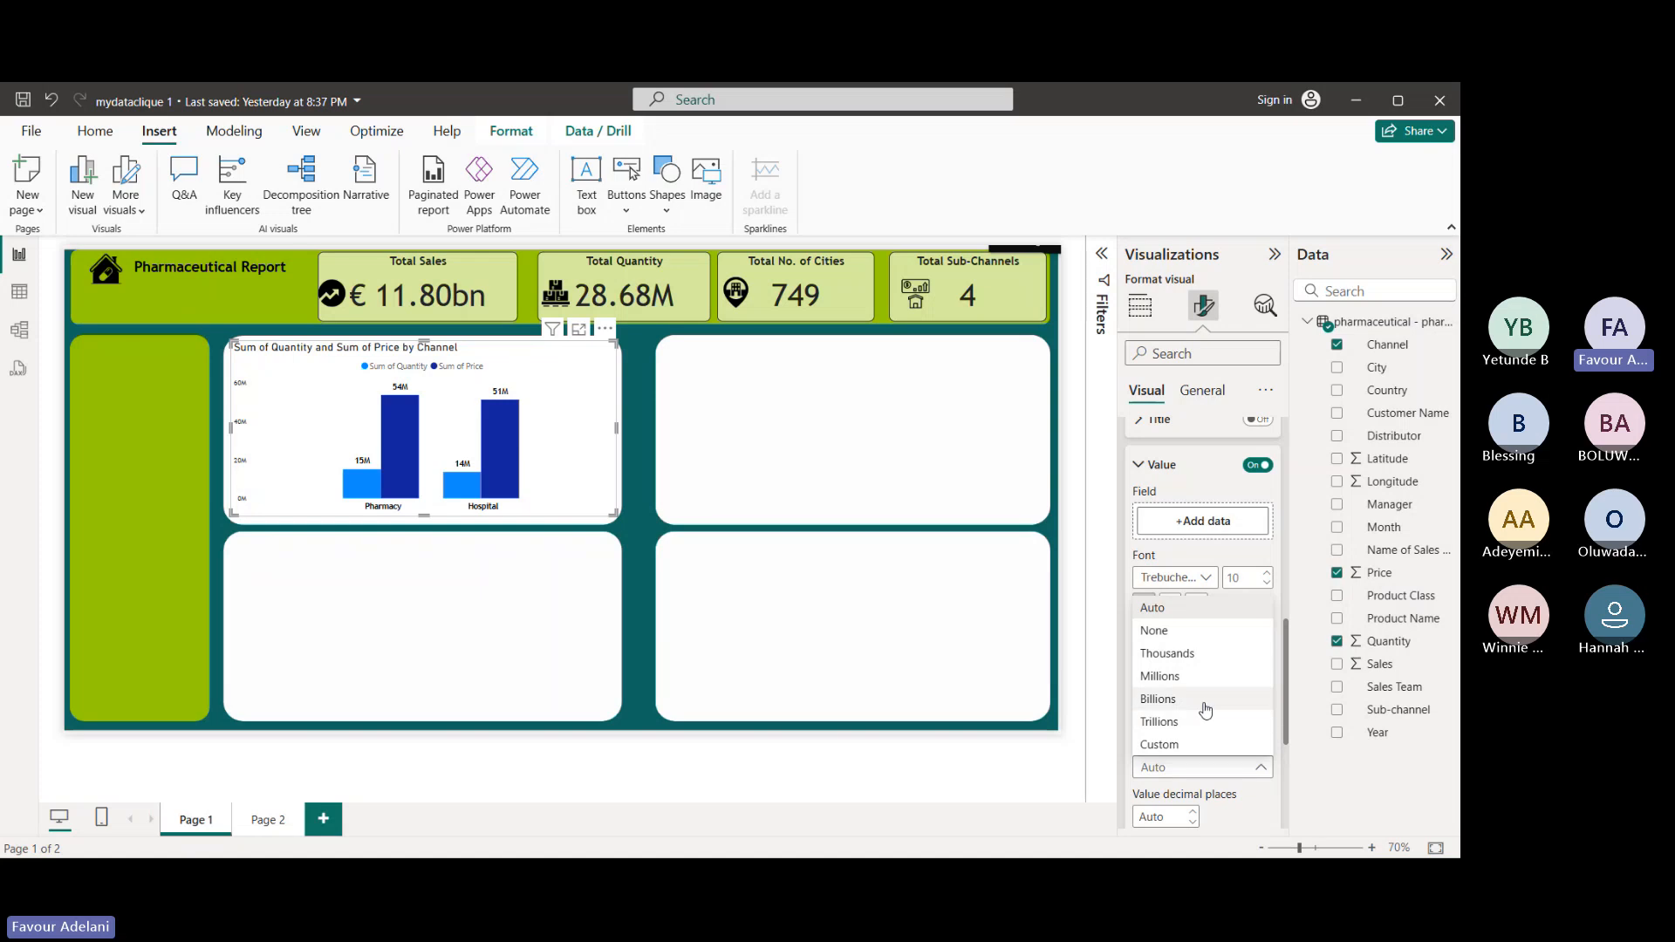
left_click(1196, 663)
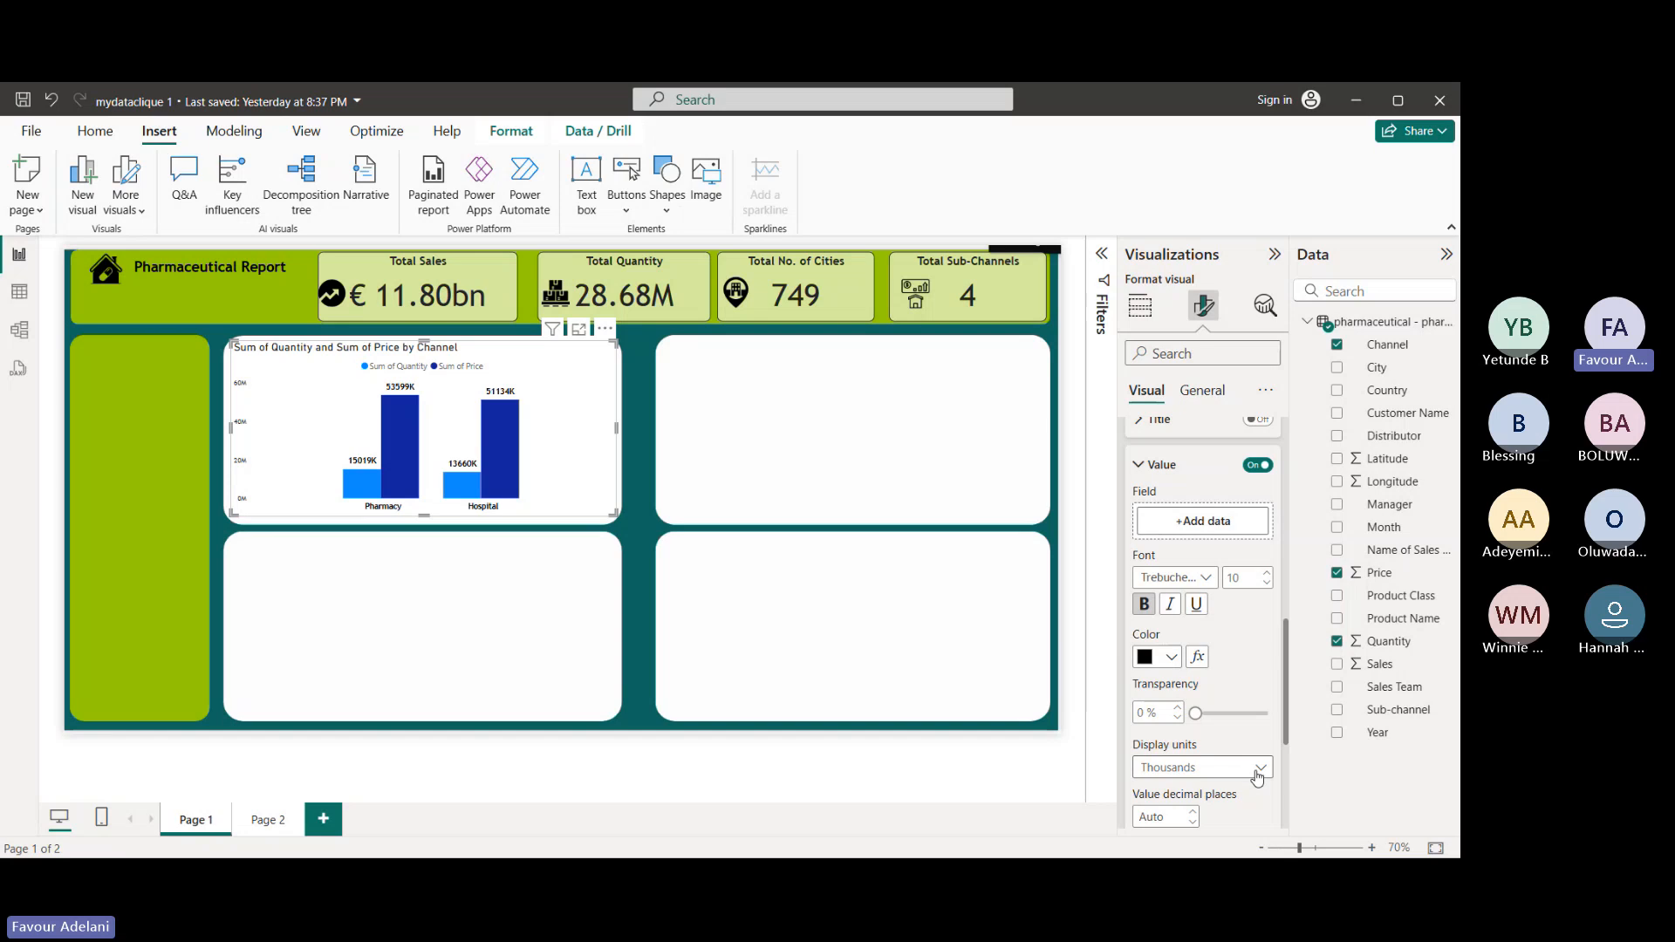
left_click(1257, 768)
left_click(1190, 685)
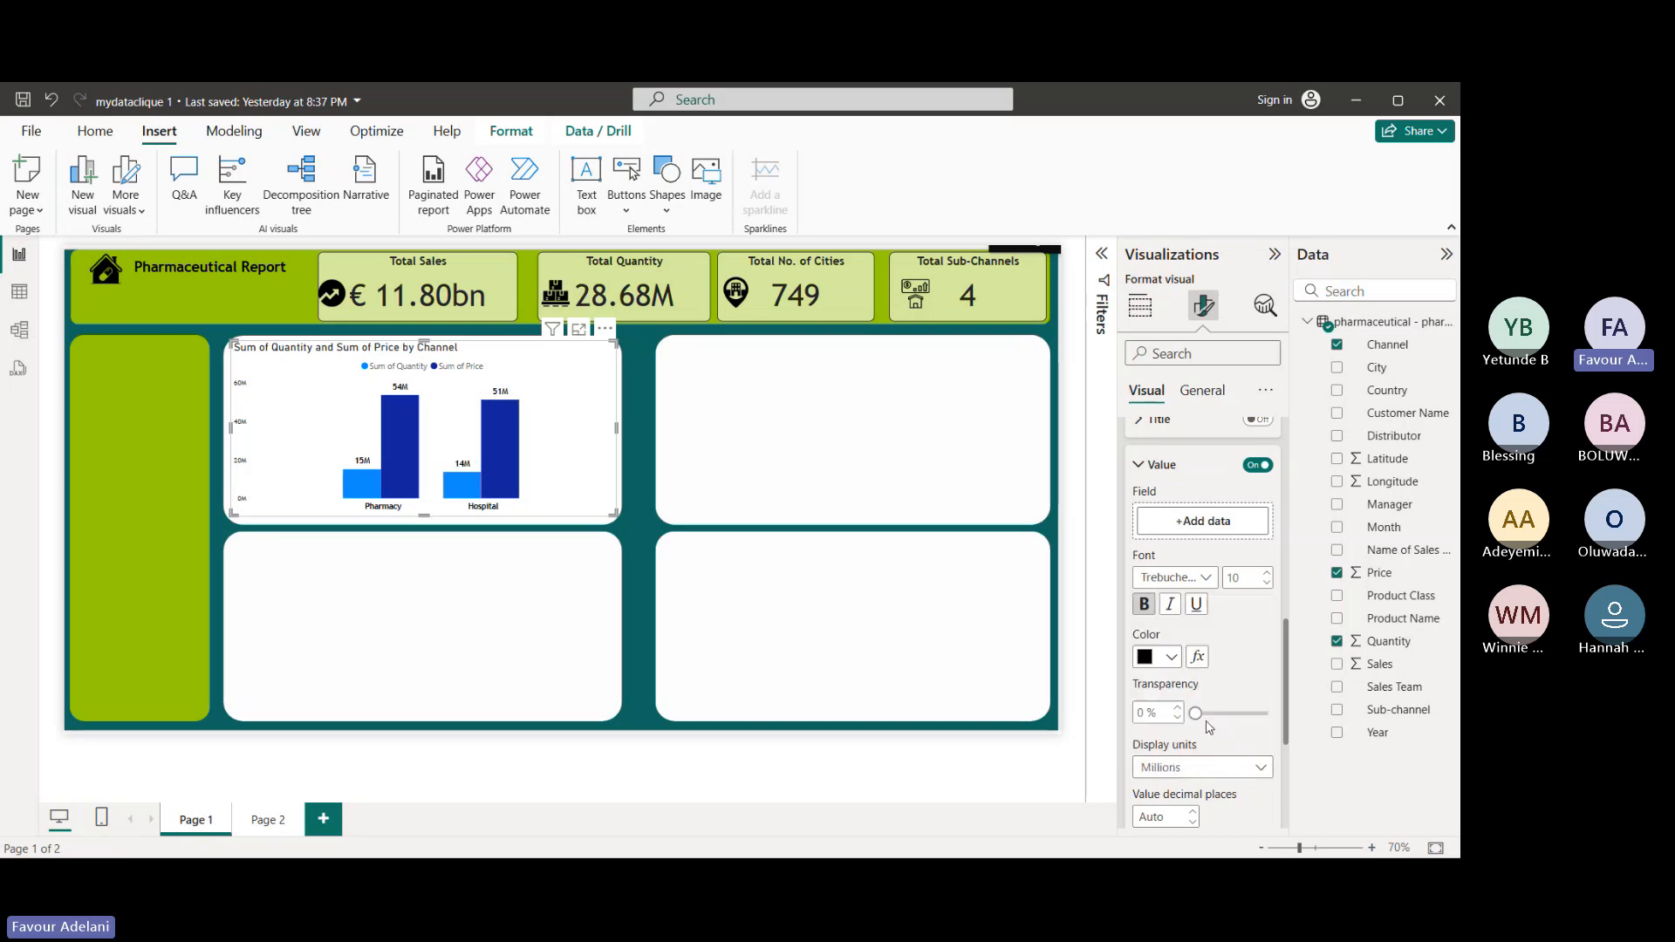
- Set the data label values to 2 decimal places and collapse the data label settings
scroll(1209, 728, "down", 2)
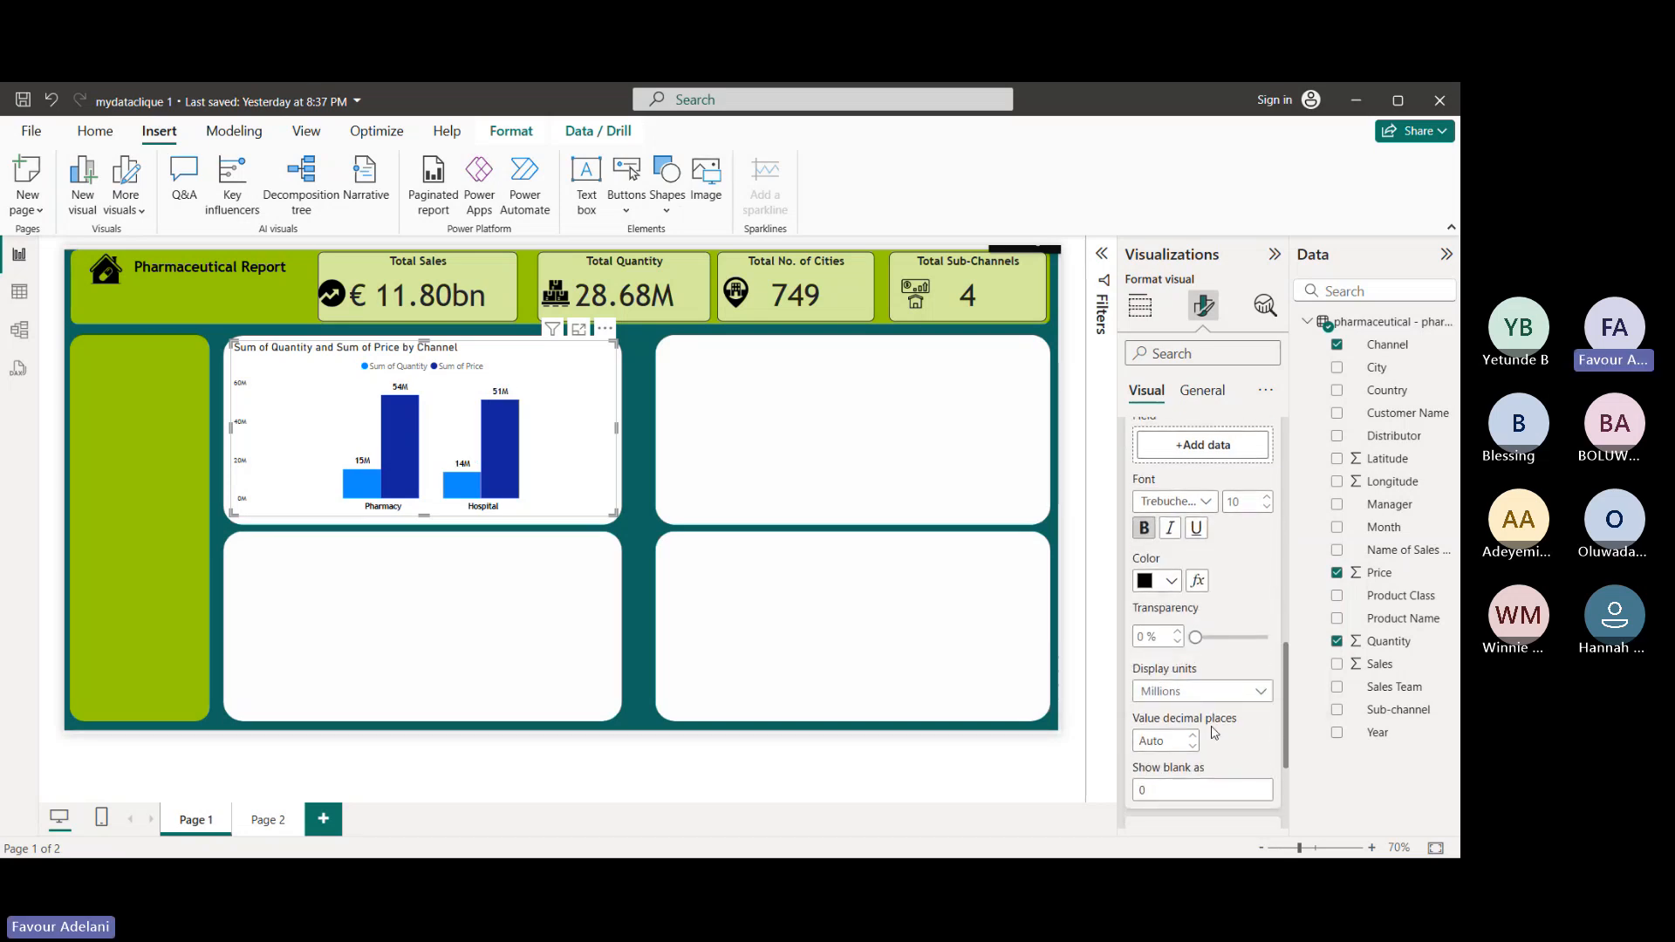
scroll(1214, 733, "down", 1)
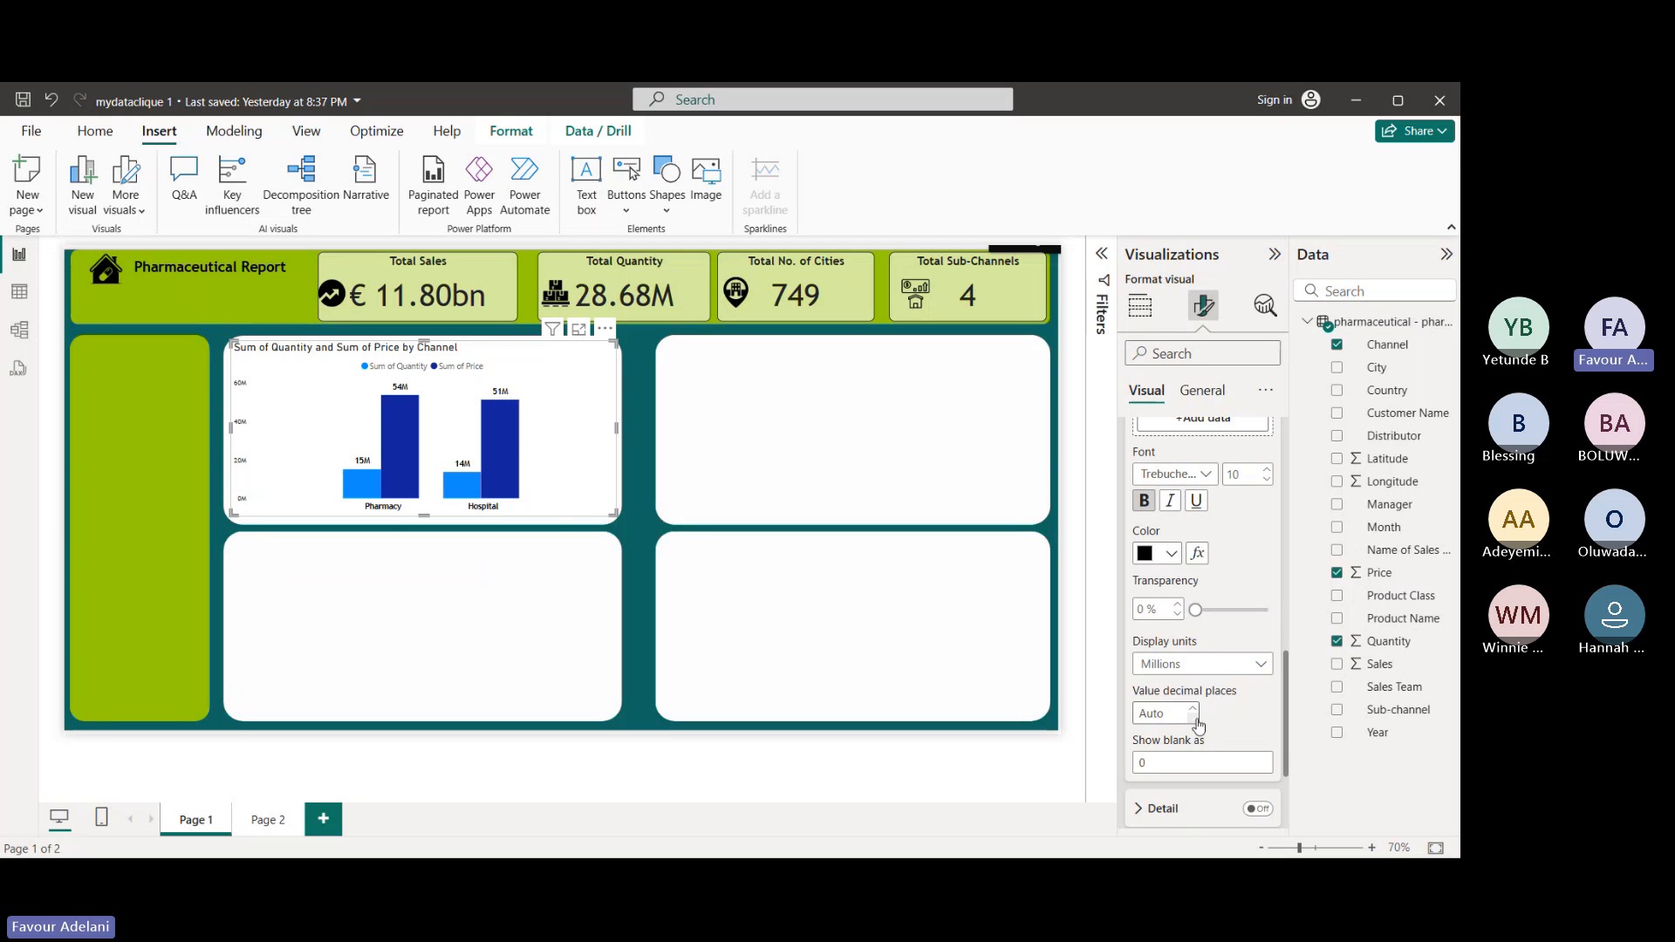
left_click(1193, 709)
left_click(1193, 710)
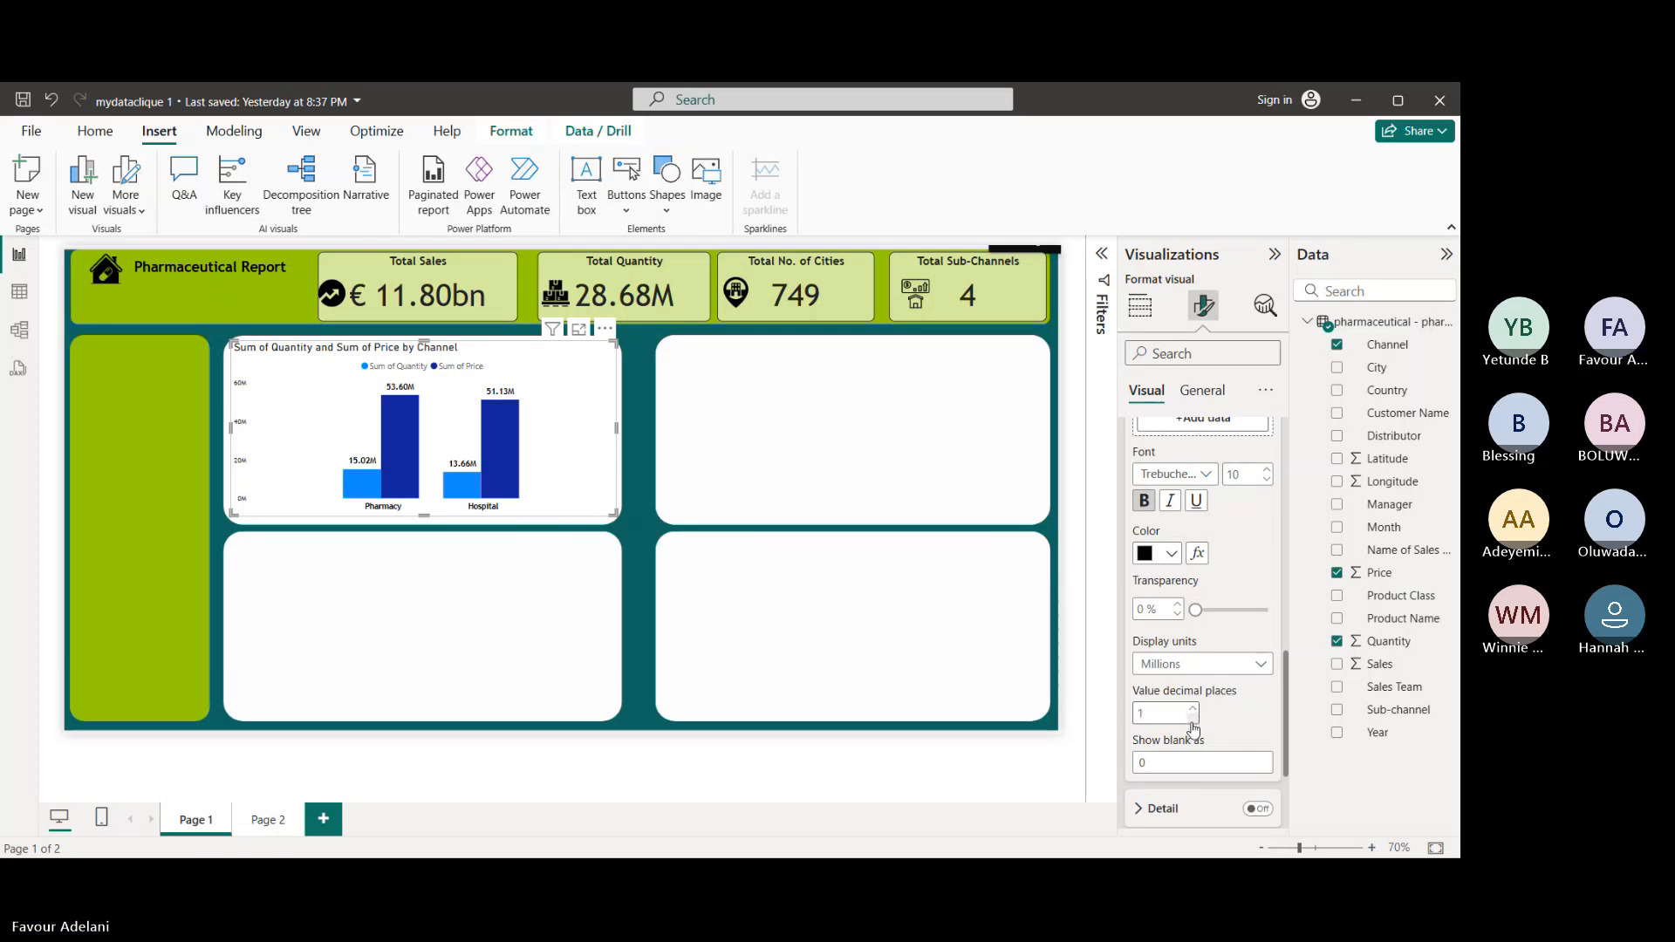
left_click(1192, 721)
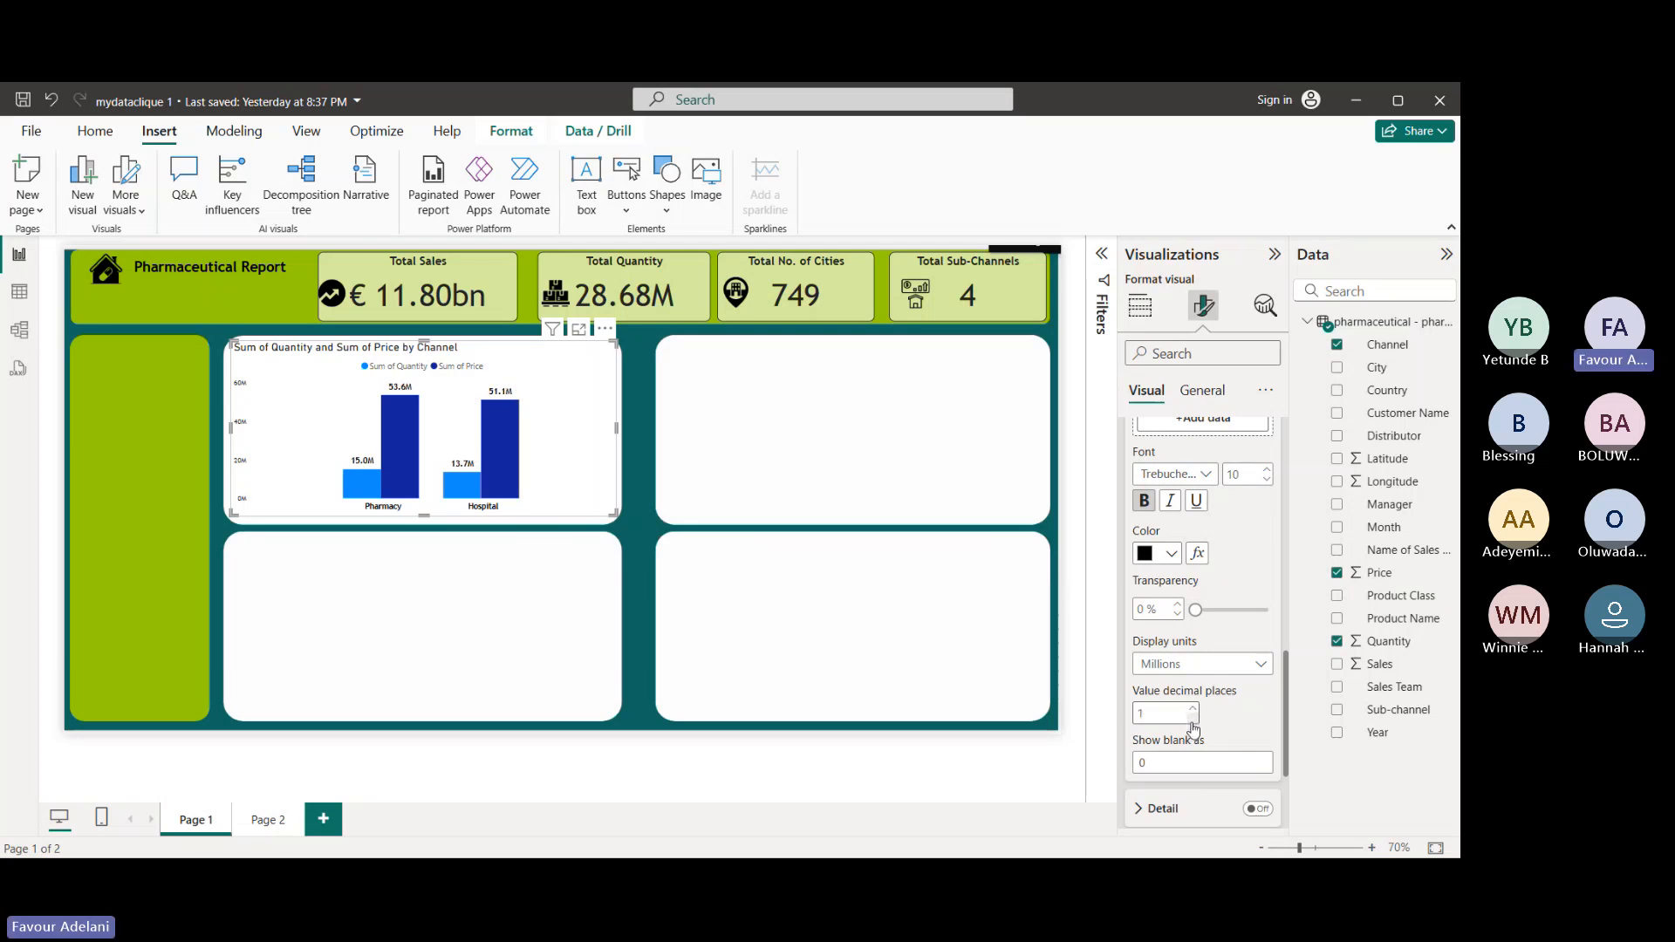
left_click(1194, 709)
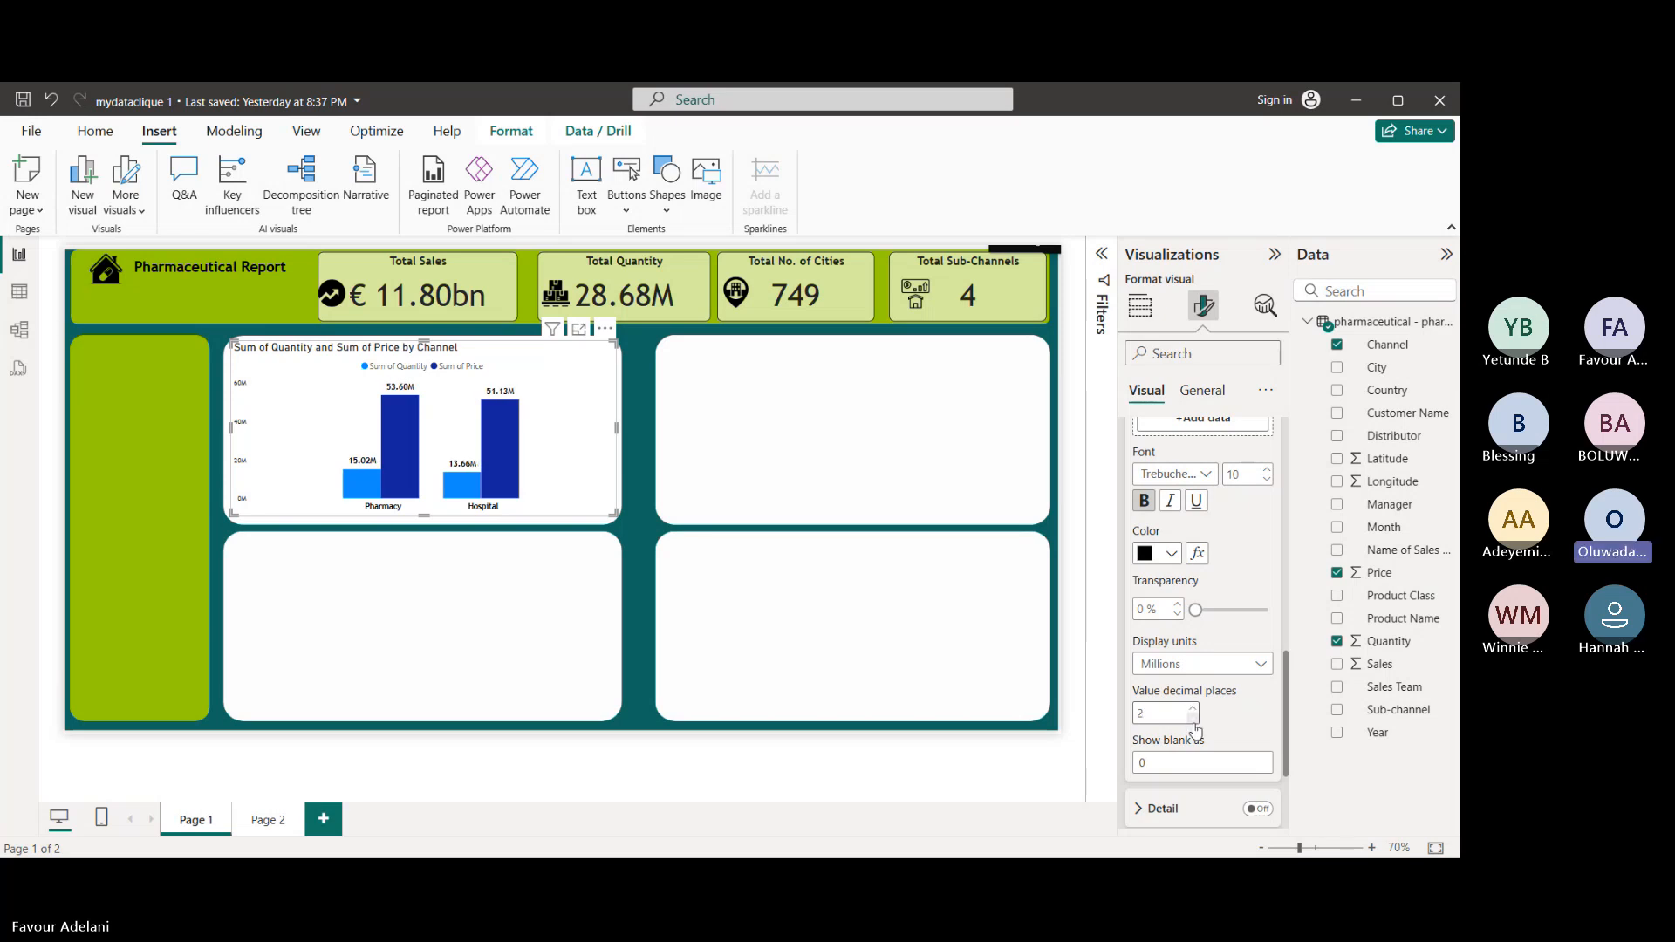
scroll(1204, 722, "down", 1)
scroll(1206, 723, "down", 1)
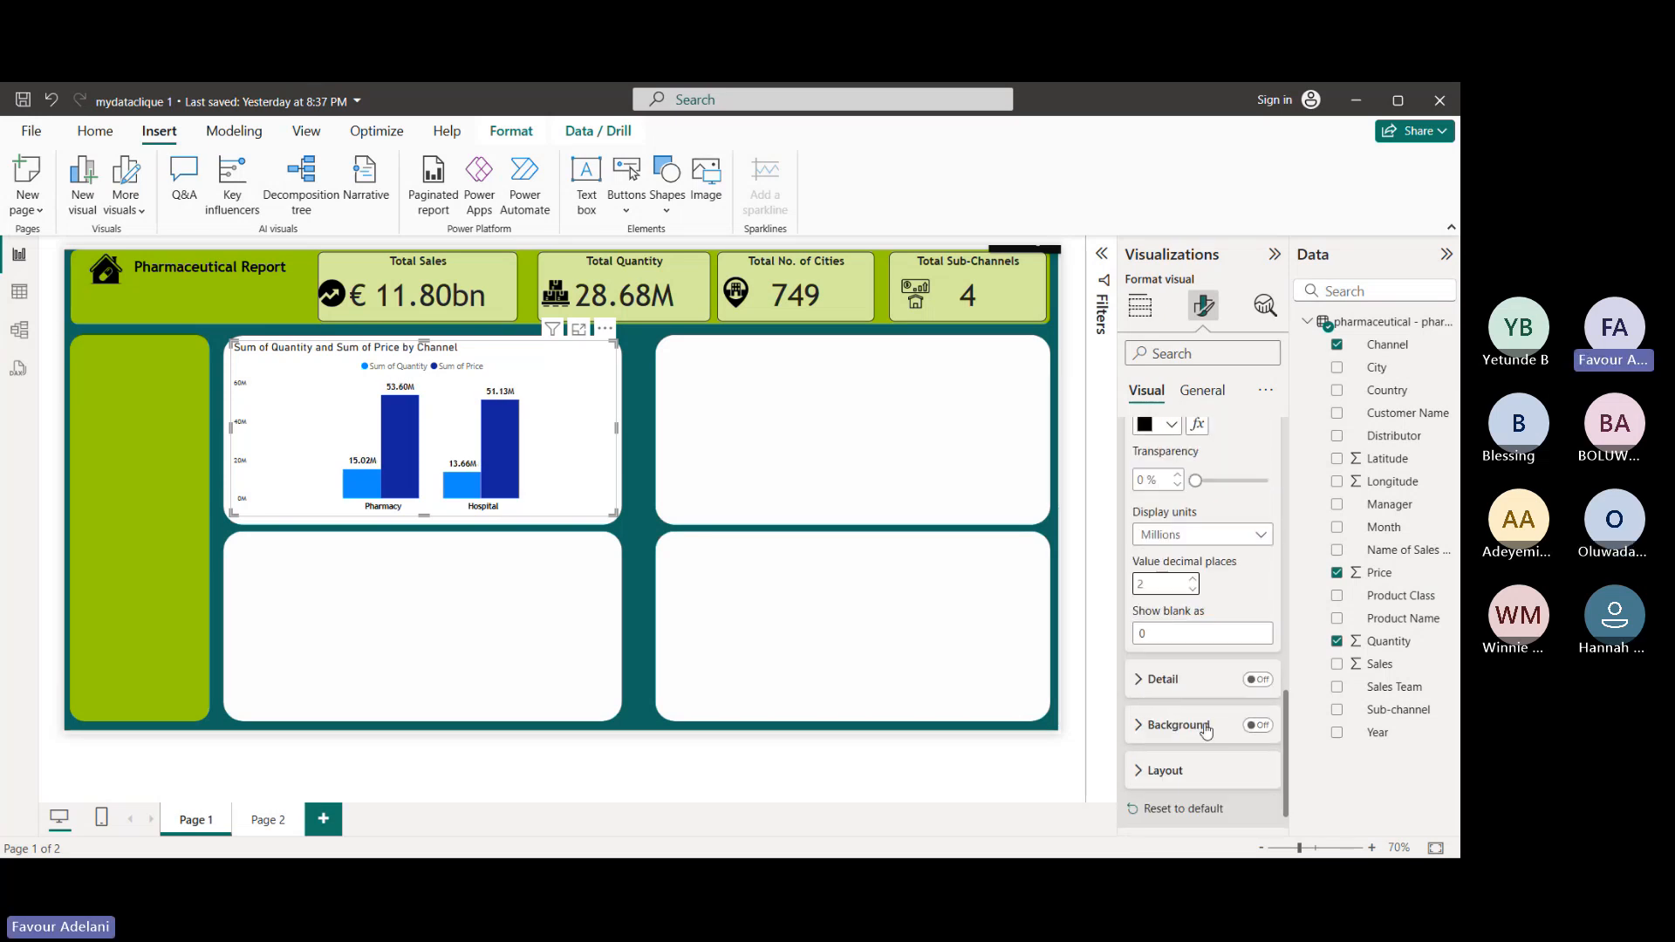
scroll(1197, 679, "up", 6)
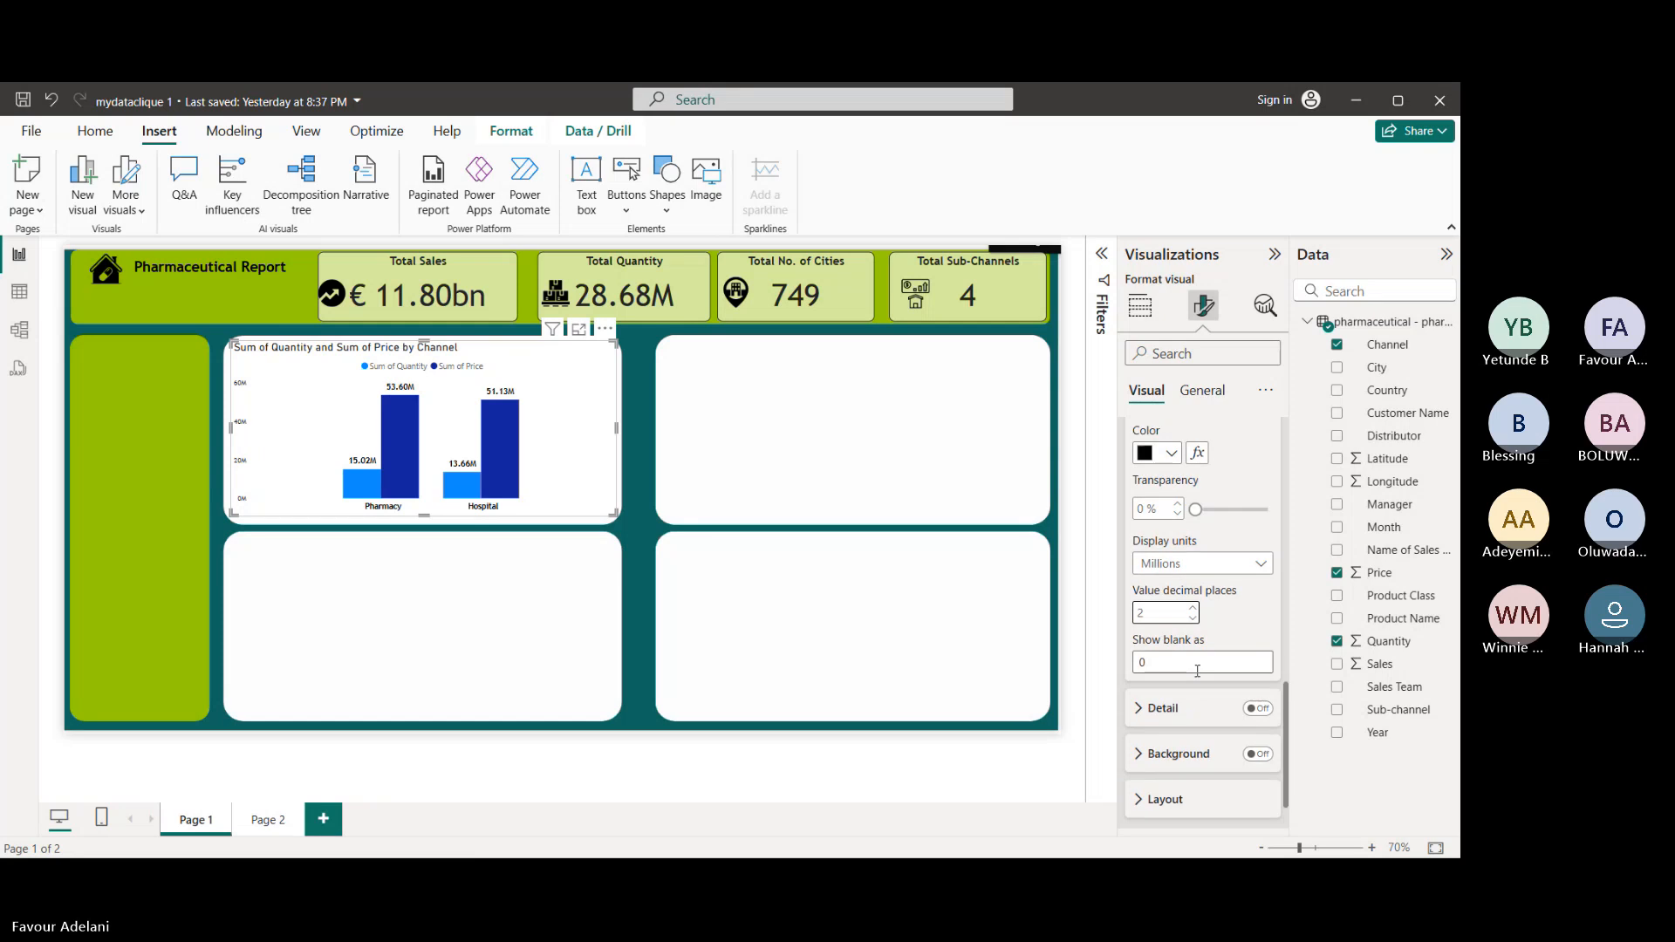
scroll(1181, 521, "up", 3)
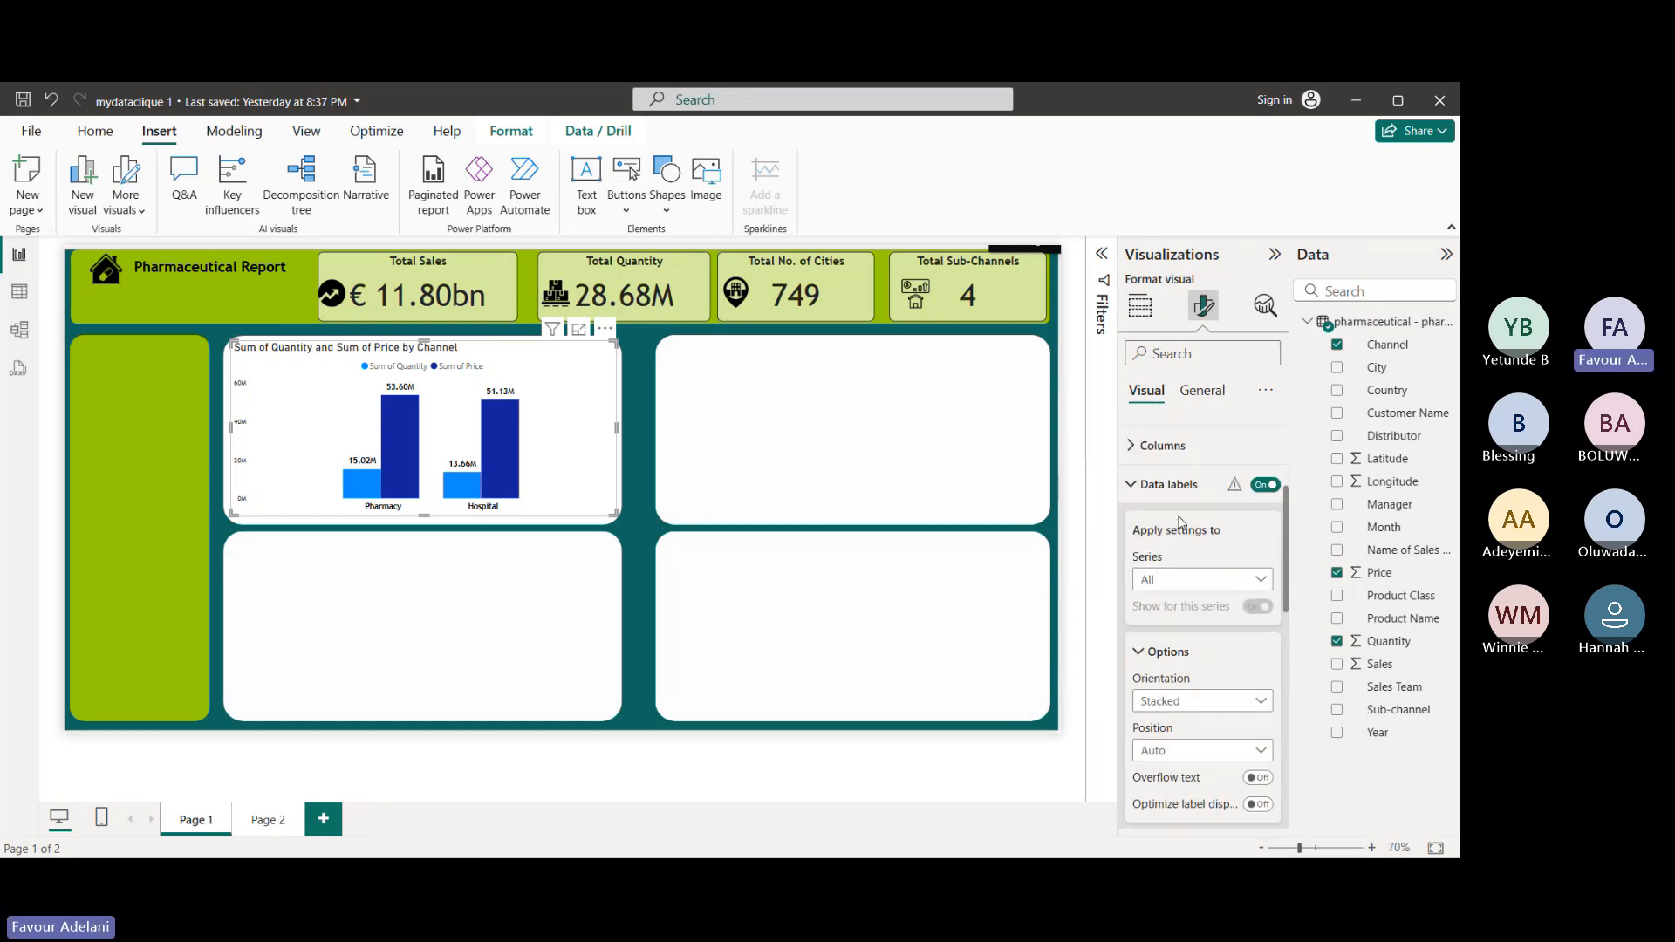
left_click(1130, 522)
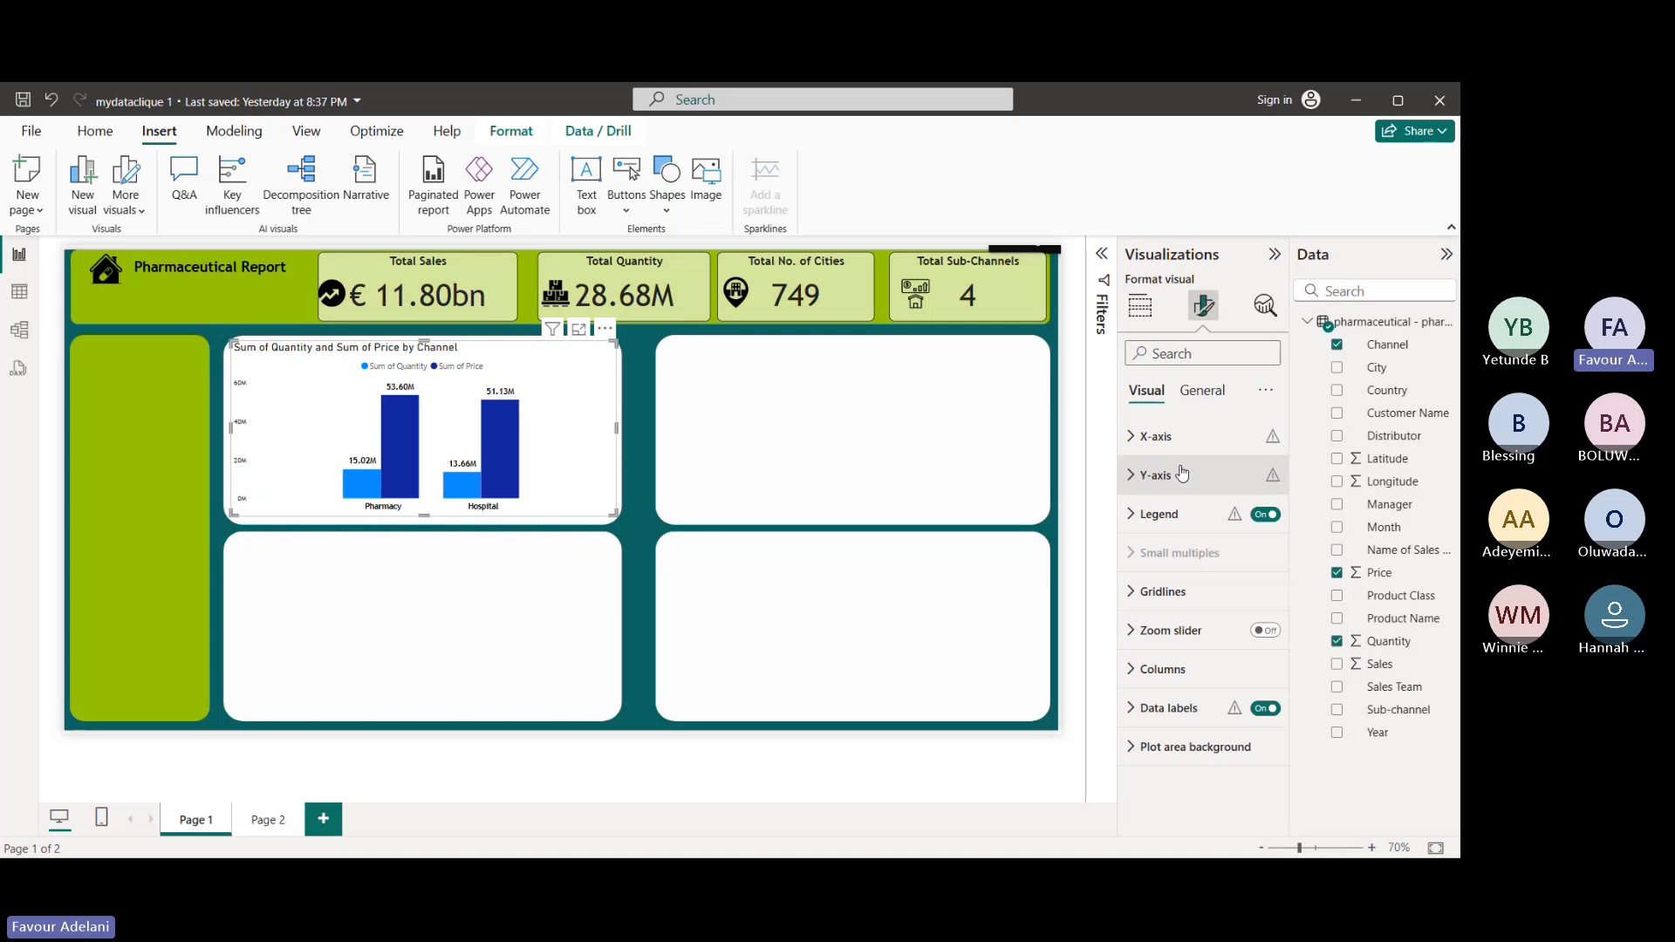
- Replace the column chart's title text with "Channels by Total Quantity & Price"
left_click(1188, 396)
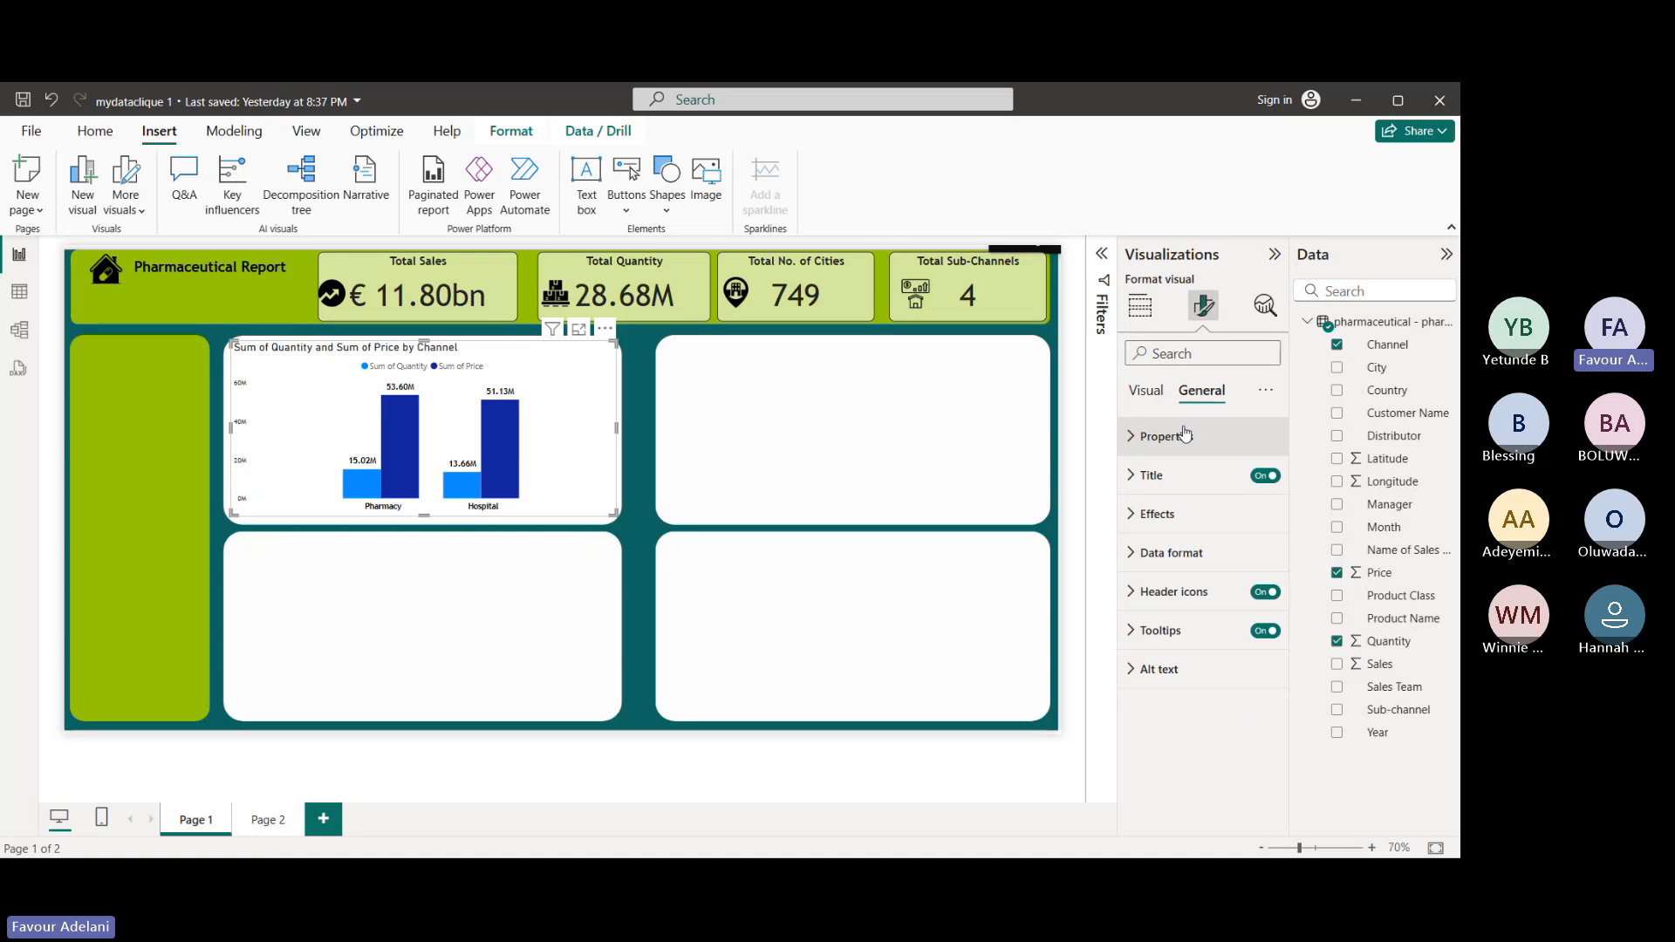
left_click(1159, 485)
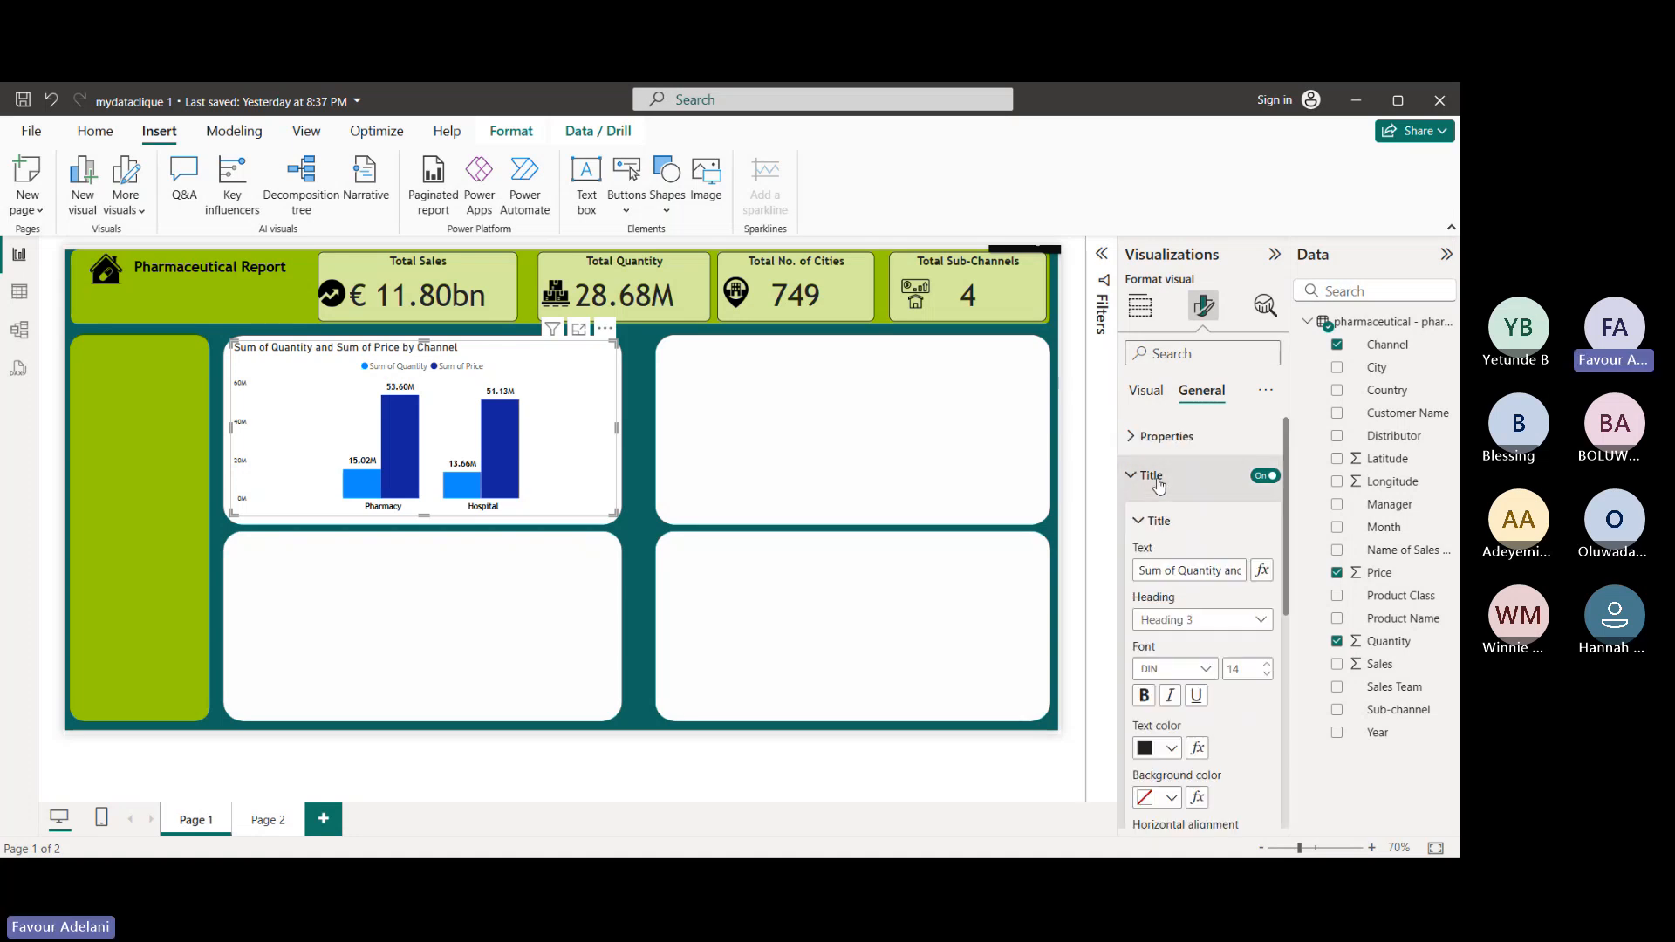
triple_click(1211, 572)
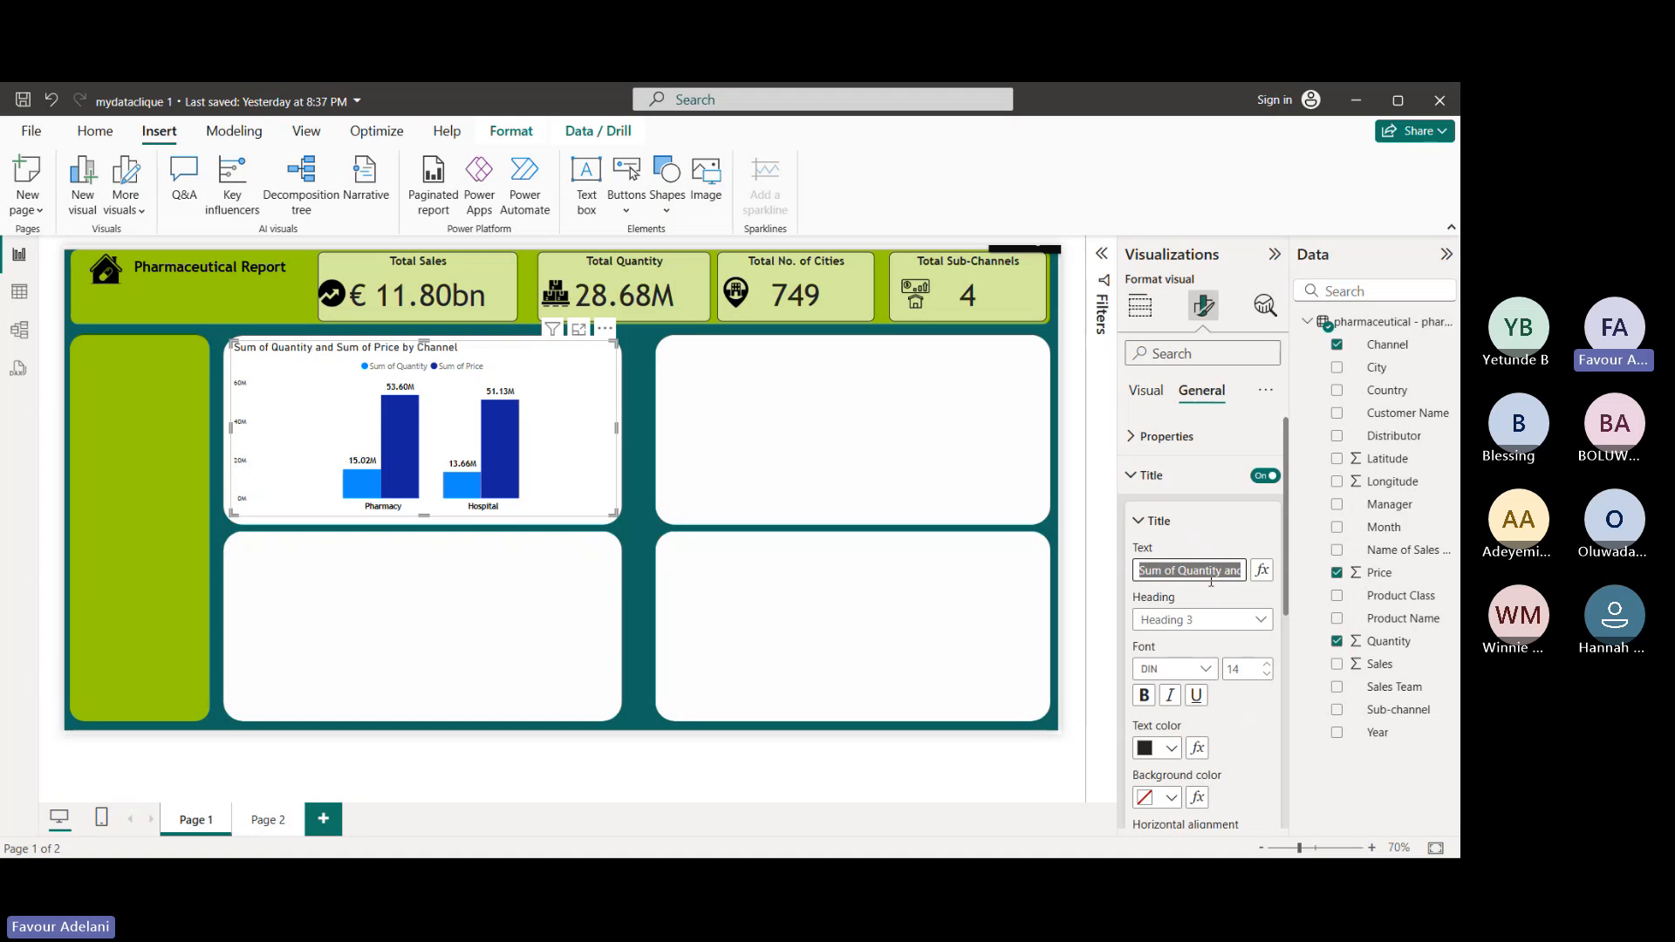
key("BackSpace")
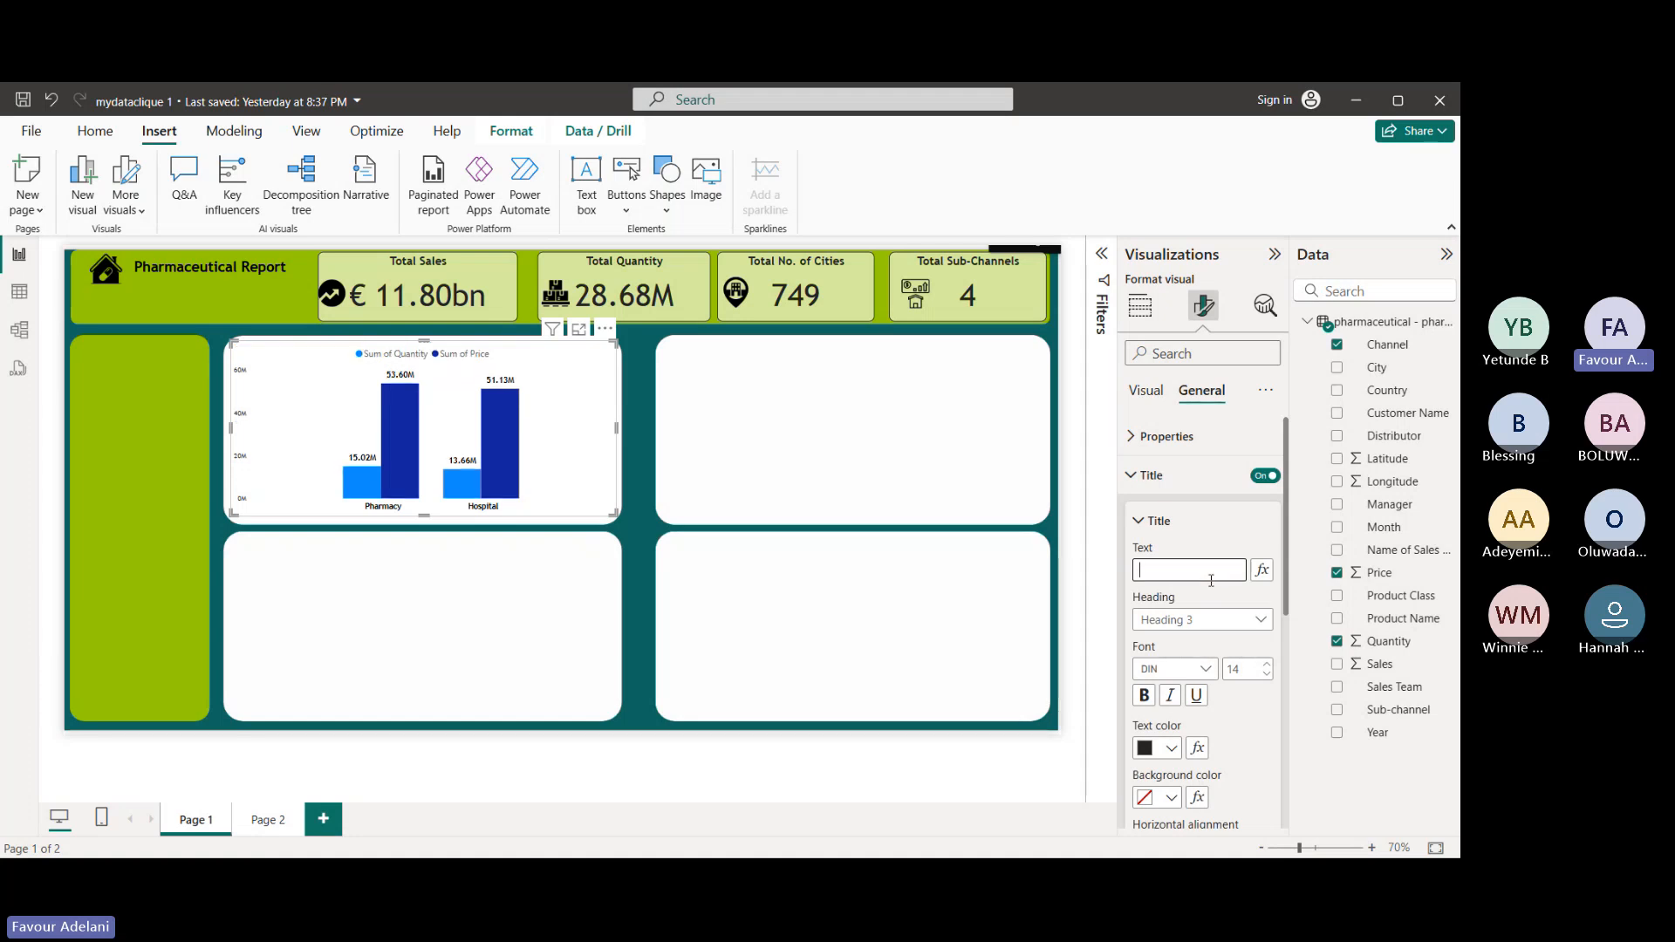
type("Channels ")
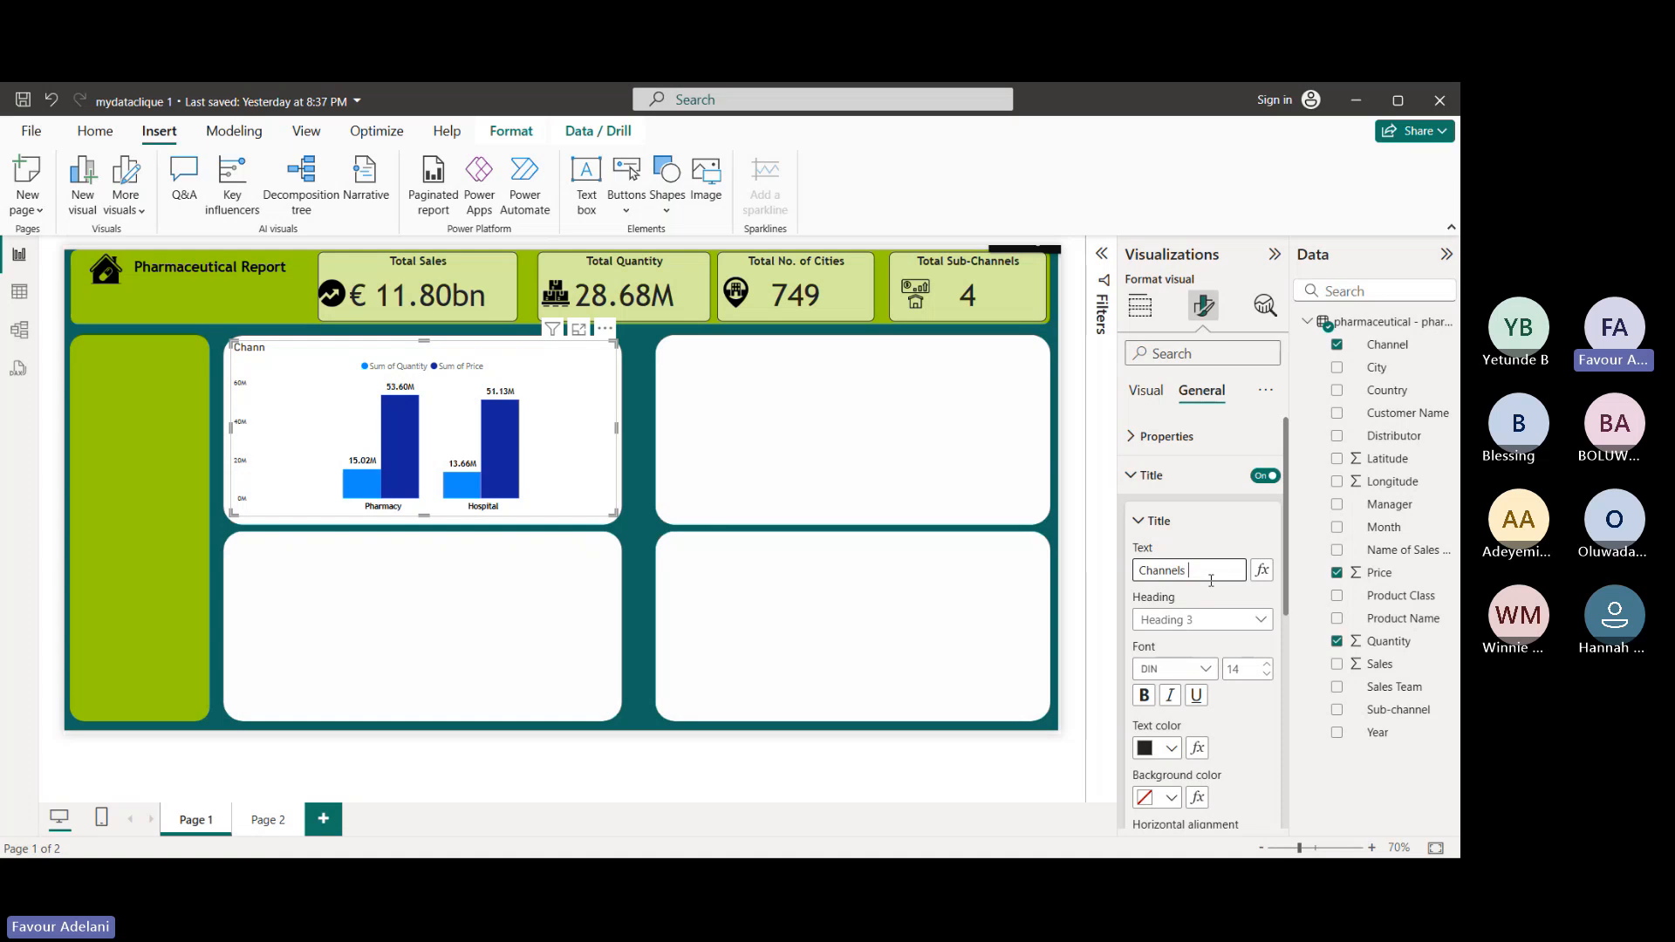
type("by Q")
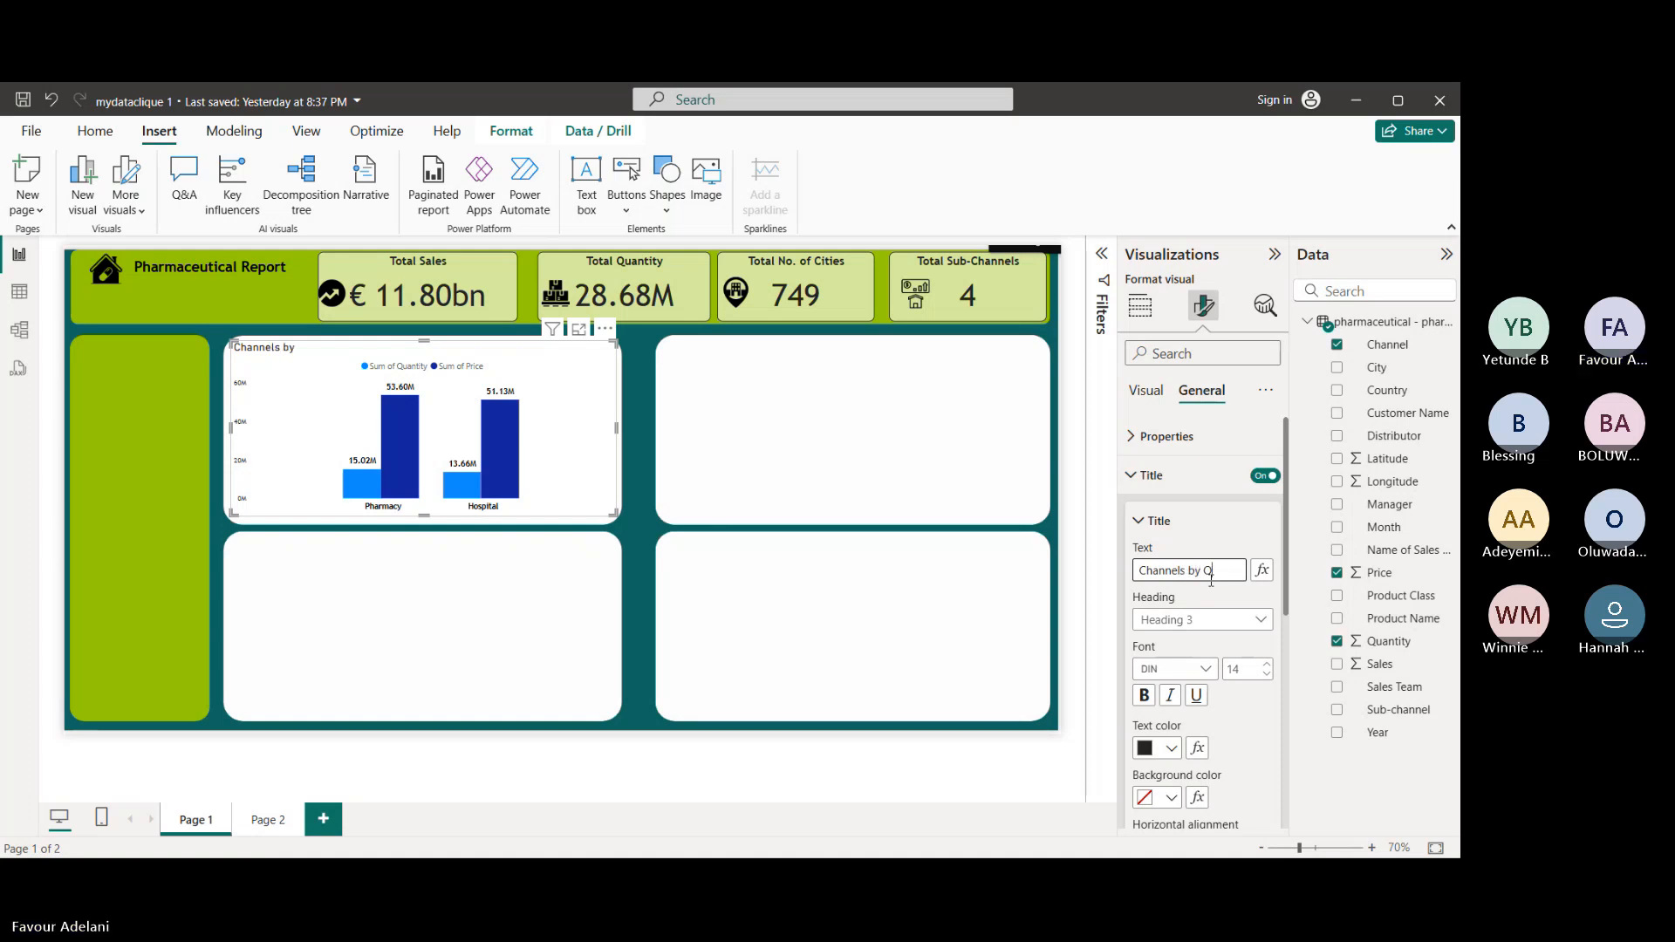
type("u")
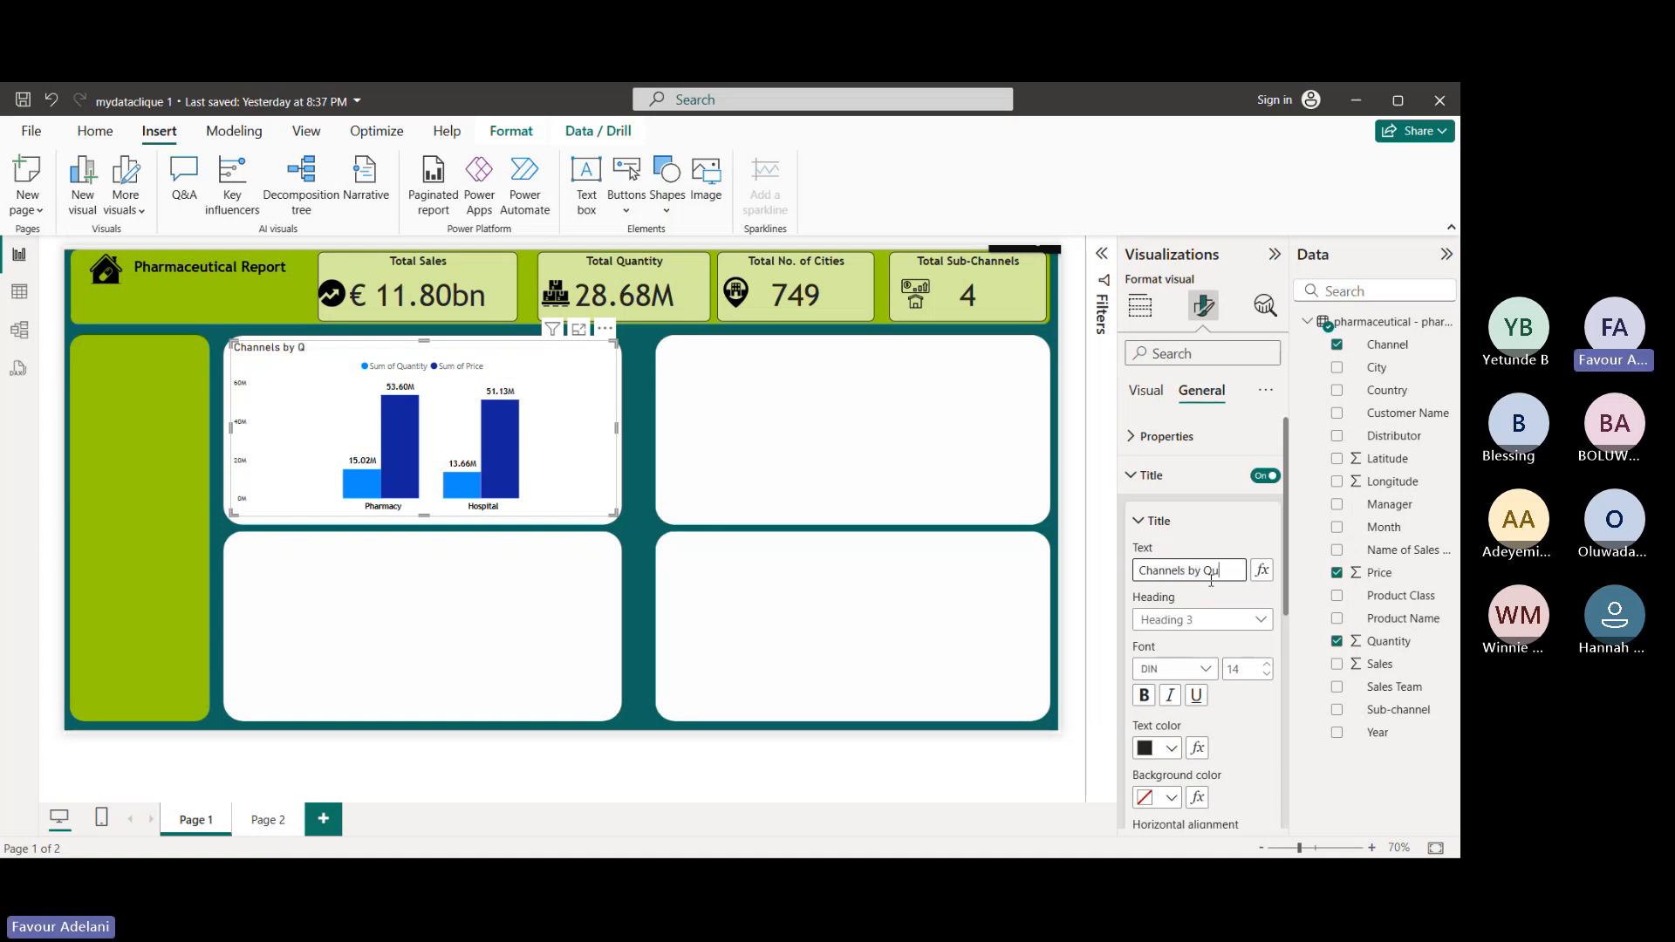
type("anty")
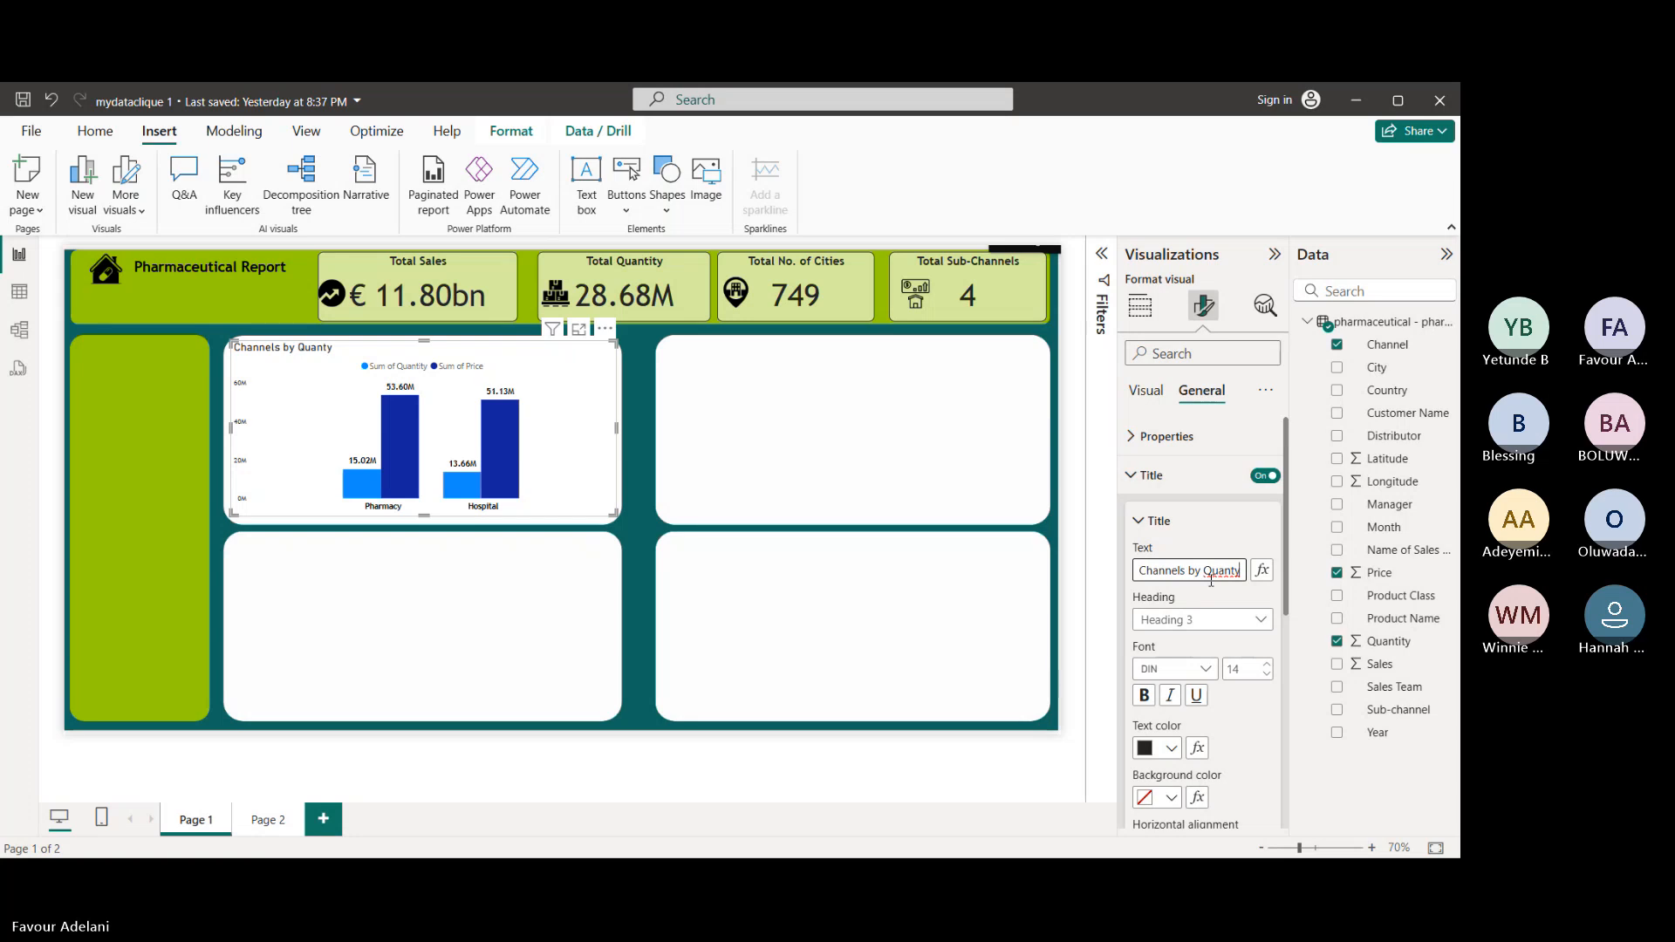
key("BackSpace")
type("ity")
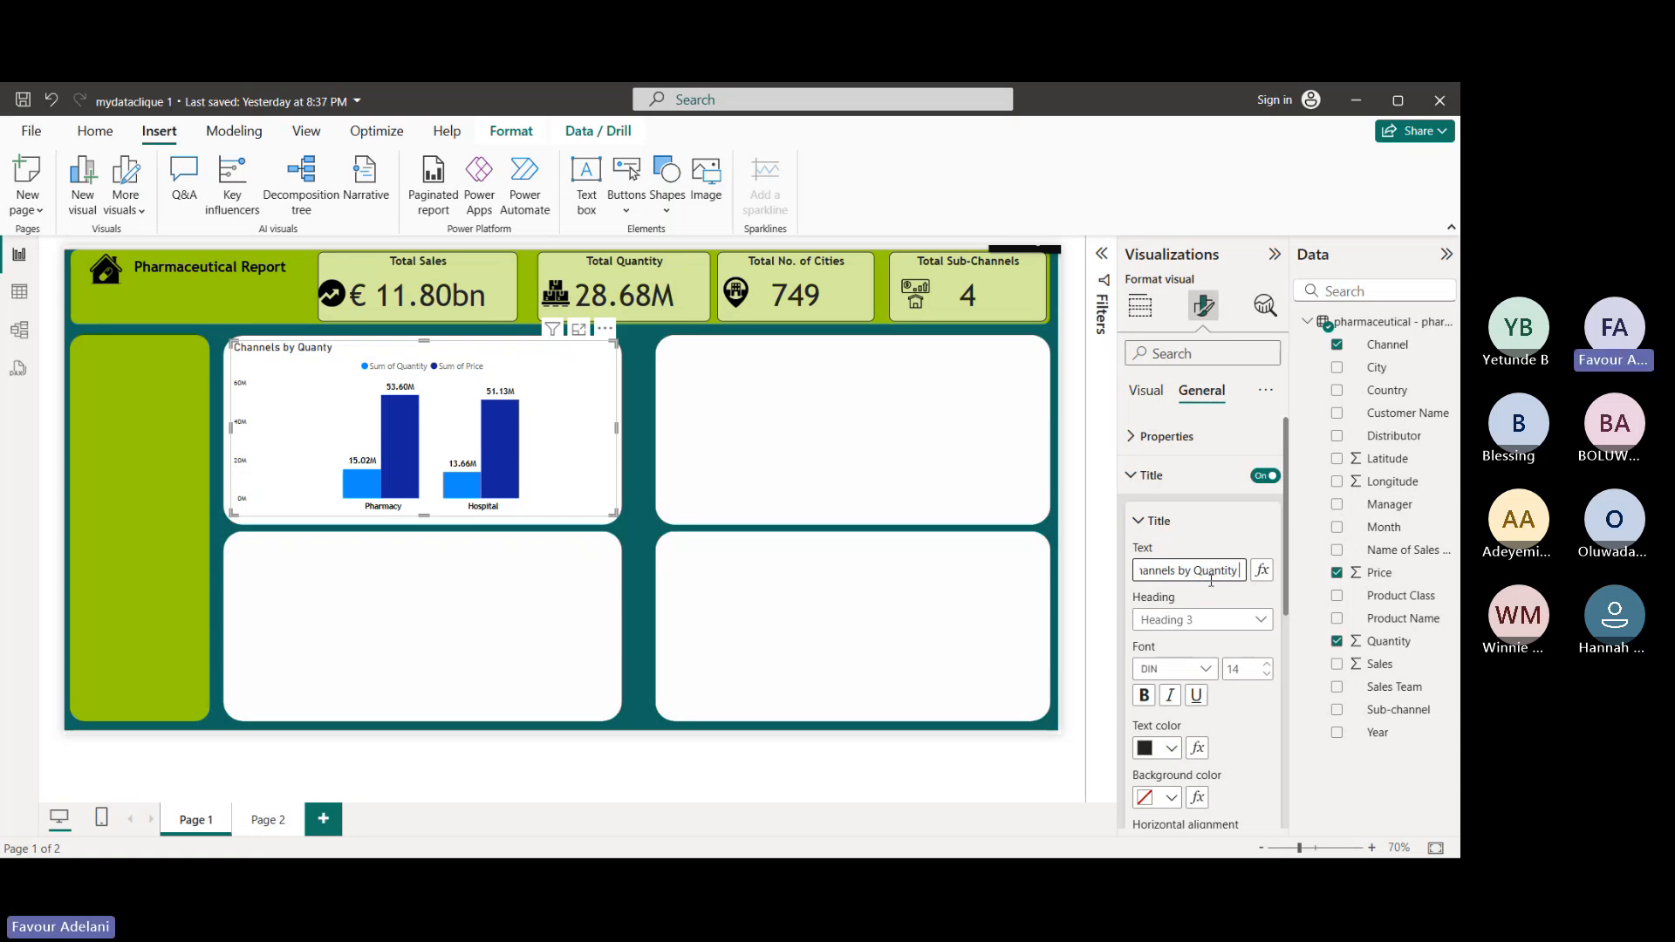
type(" & F")
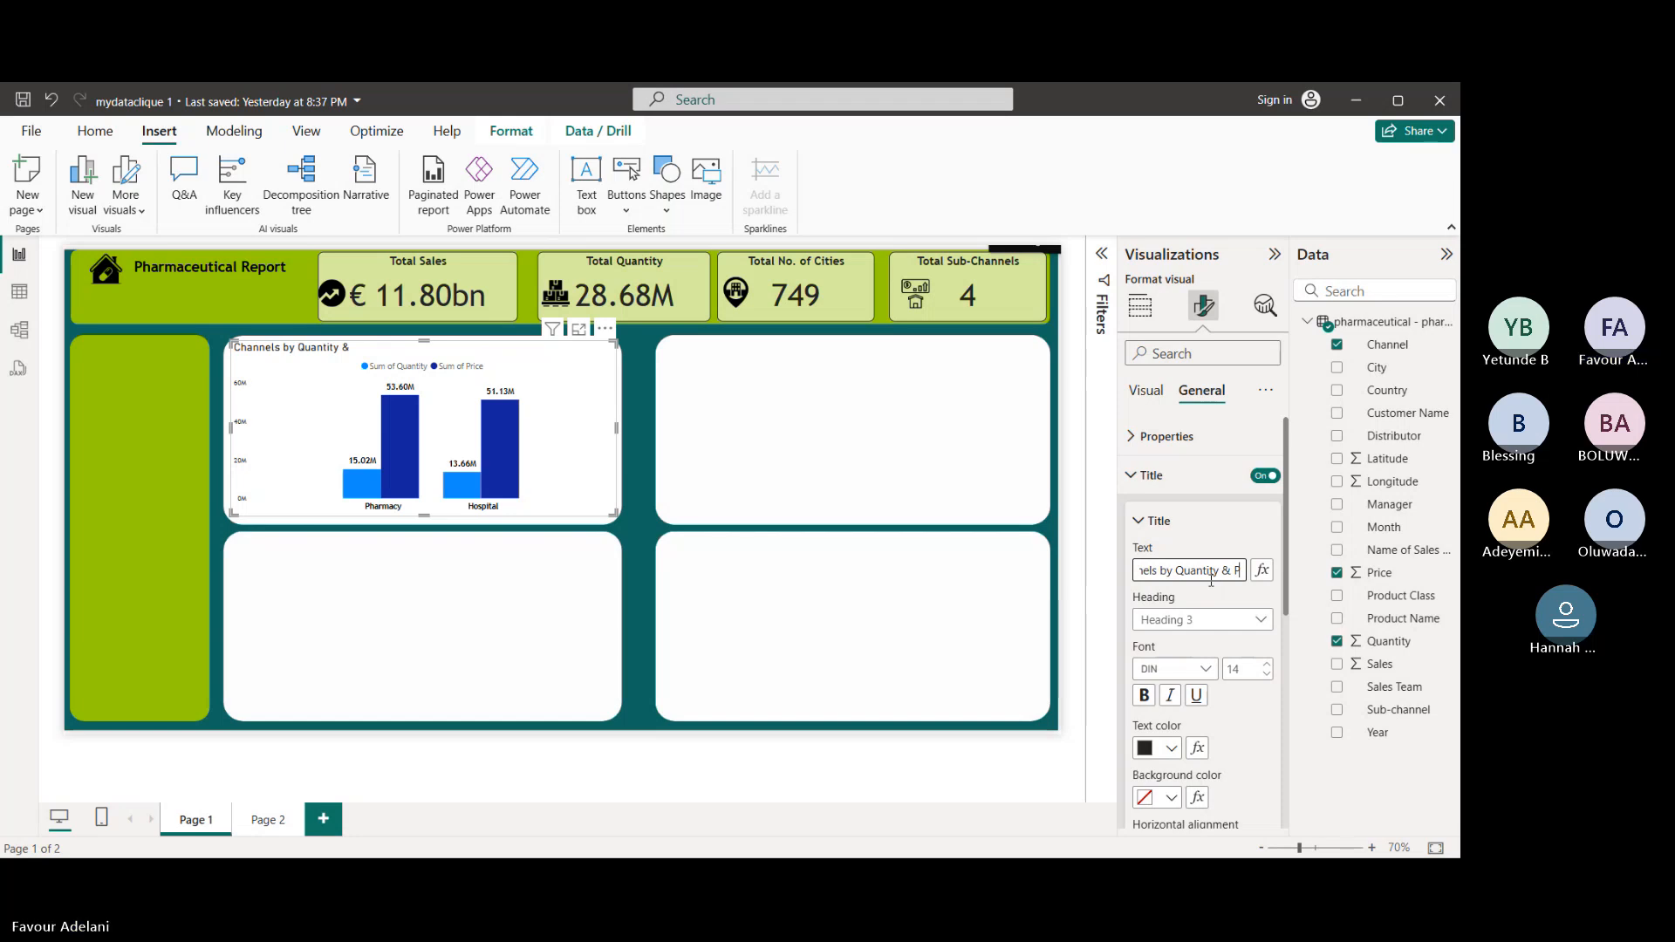
type("rice")
left_click(1156, 571)
type("Total")
scroll(1201, 608, "down", 1)
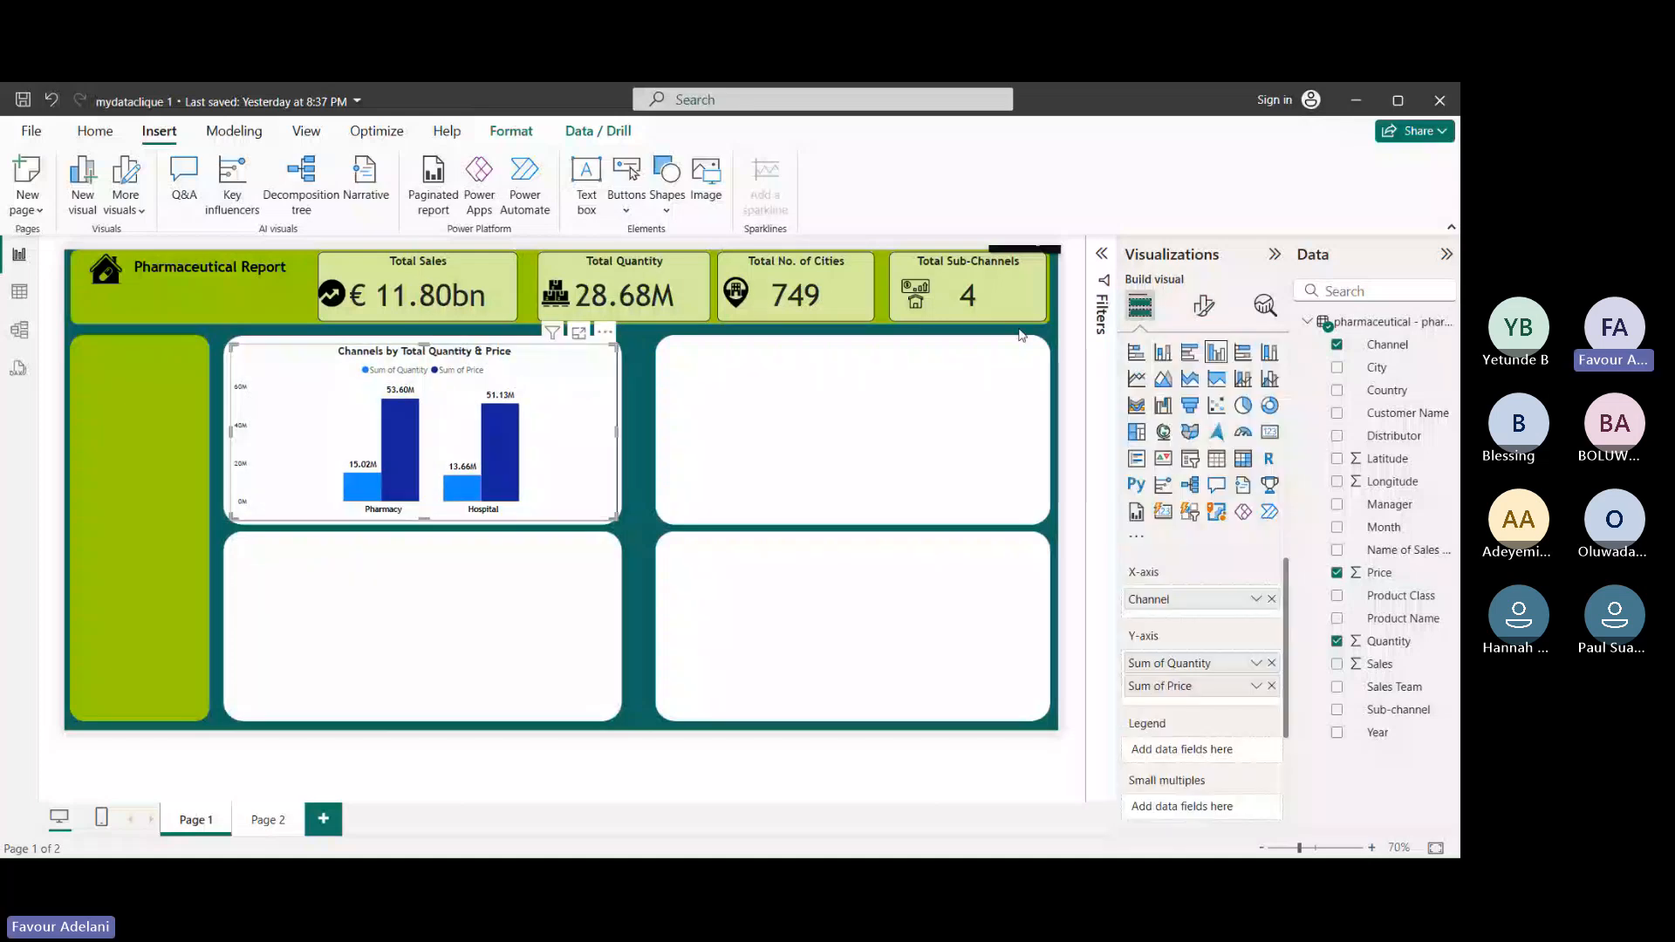
- Turn off the column chart's visual border and turn on its shadow, then deselect the chart
left_click(1204, 305)
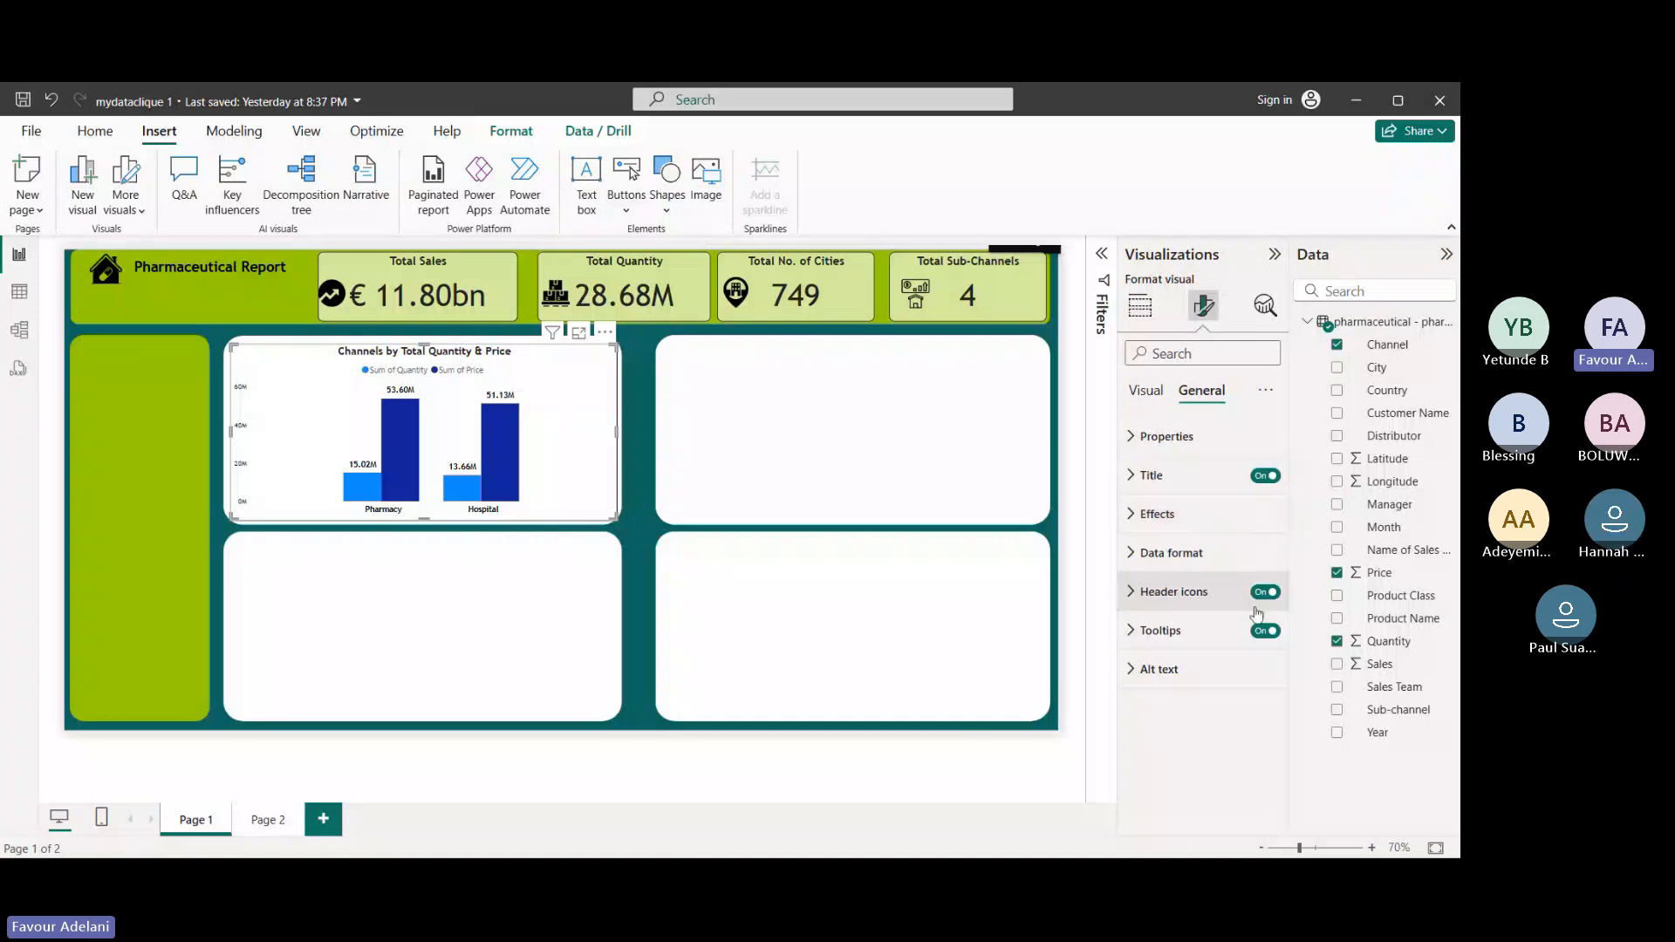
left_click(1158, 514)
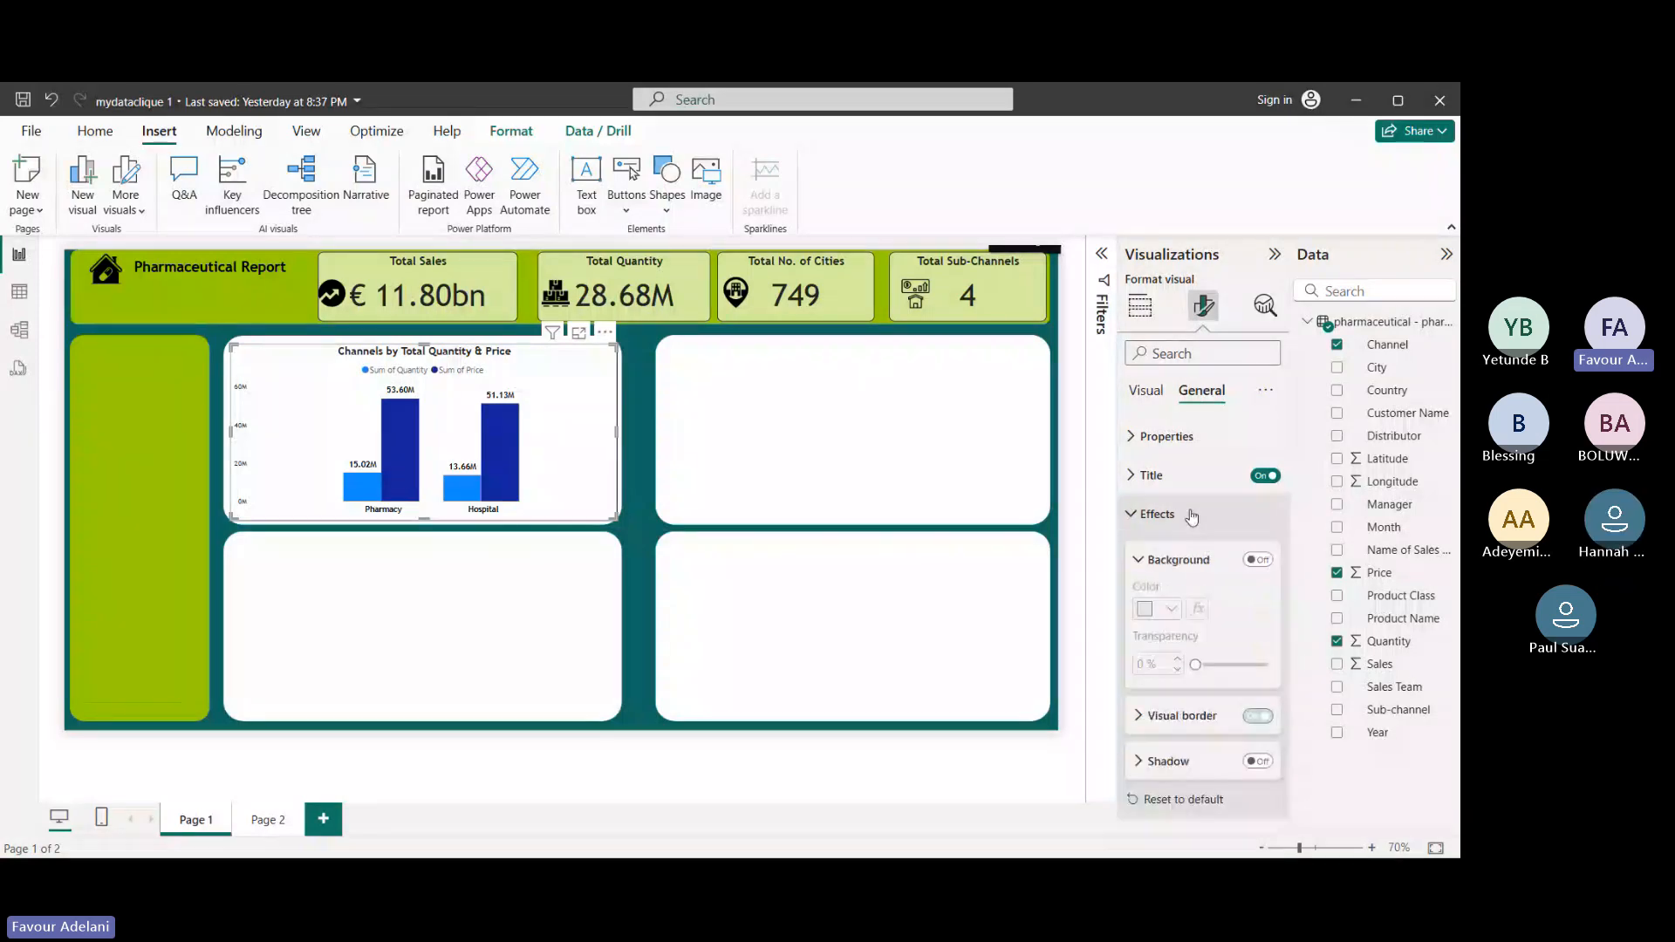
left_click(1141, 563)
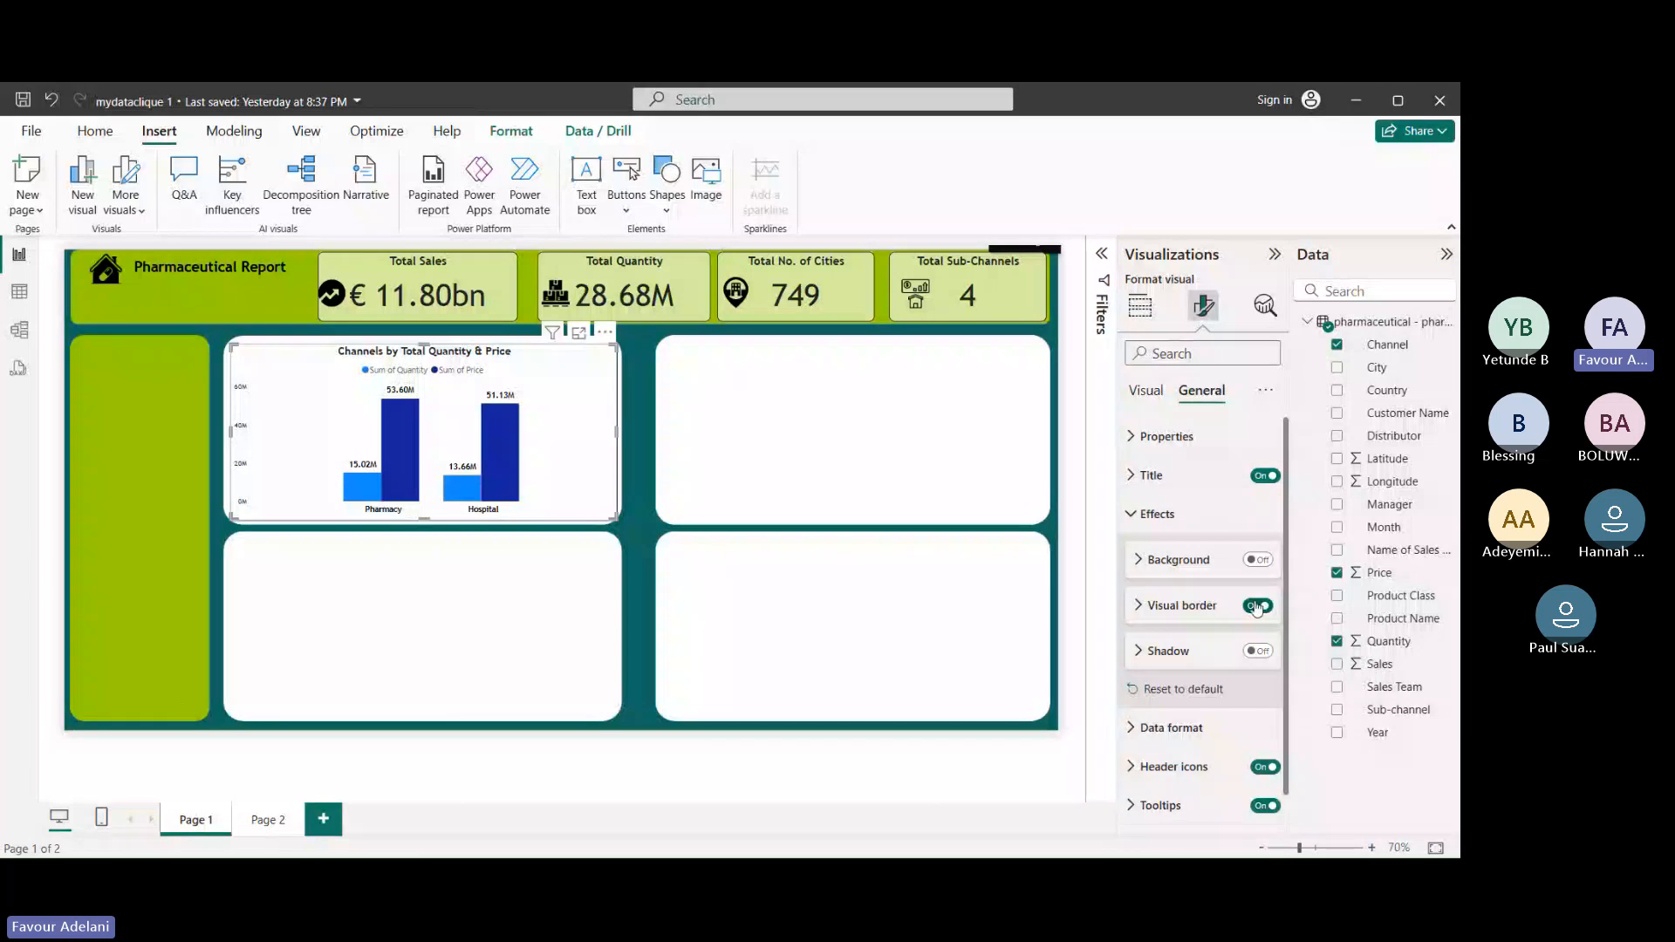
left_click(1138, 561)
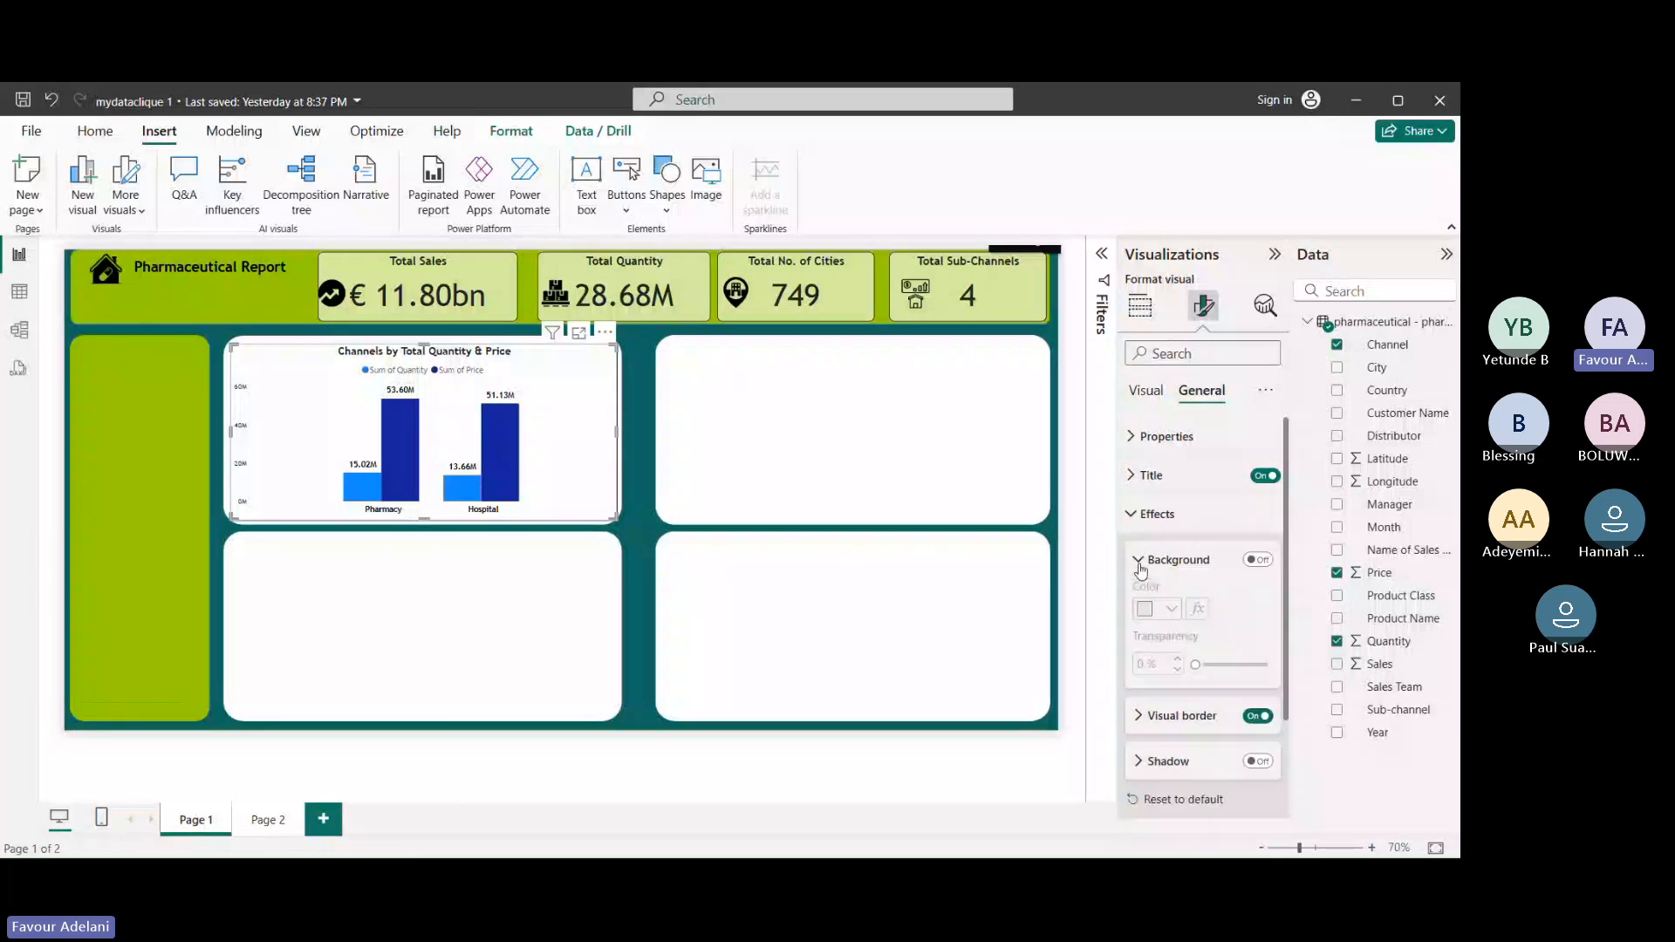
left_click(1139, 563)
left_click(1255, 609)
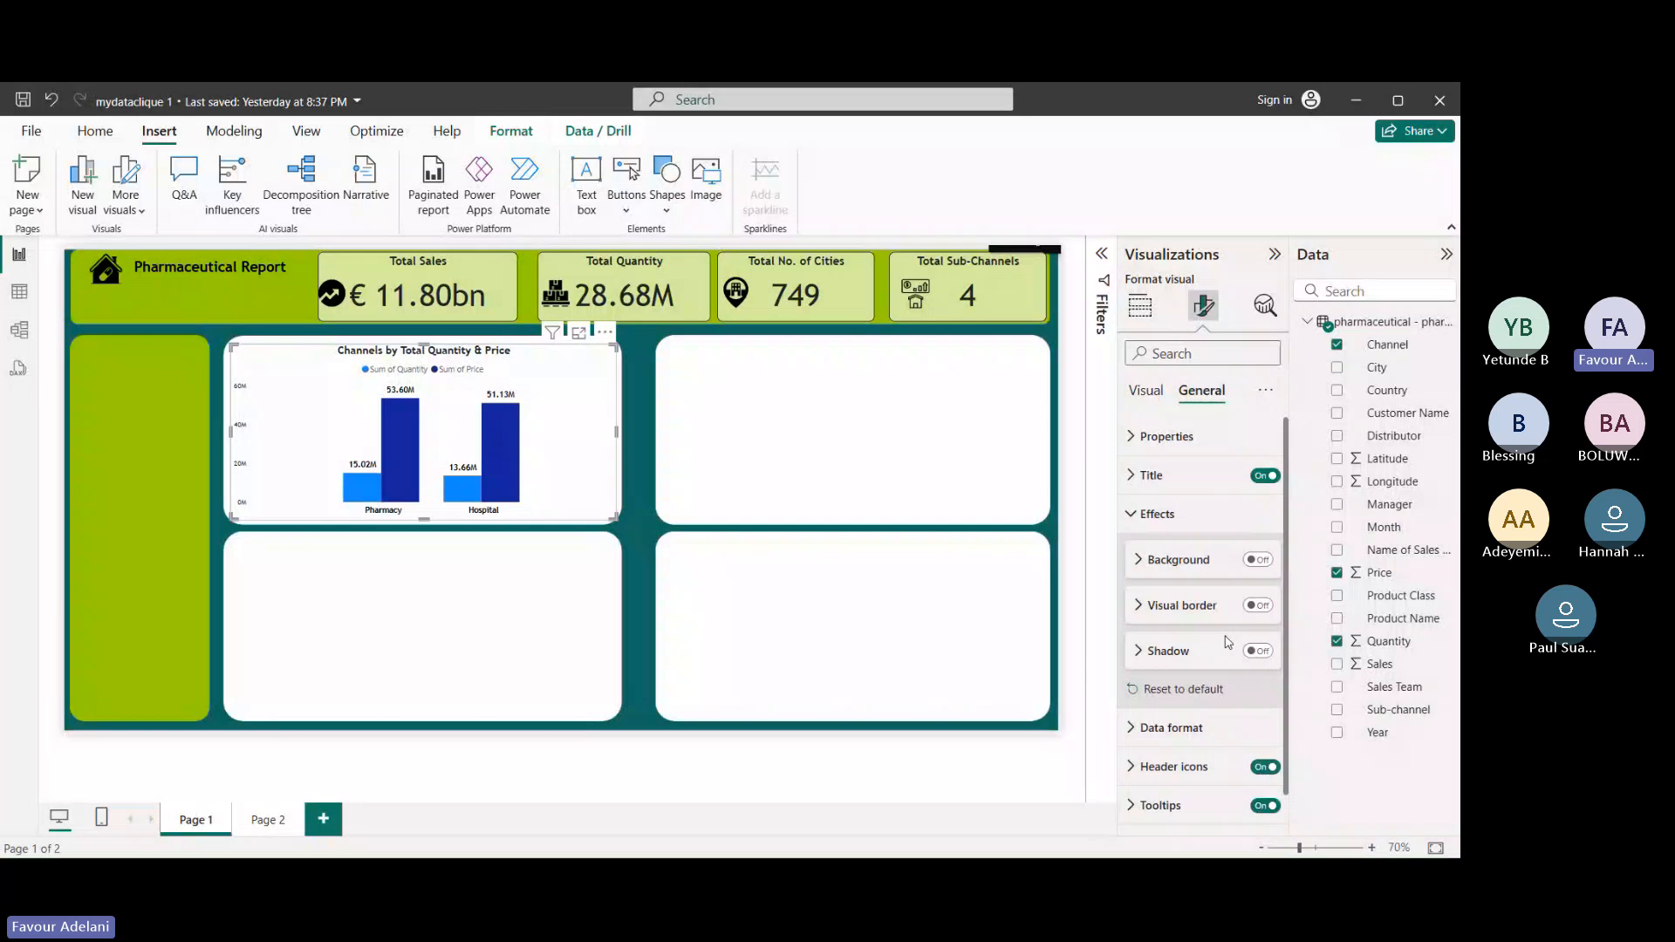
left_click(1256, 651)
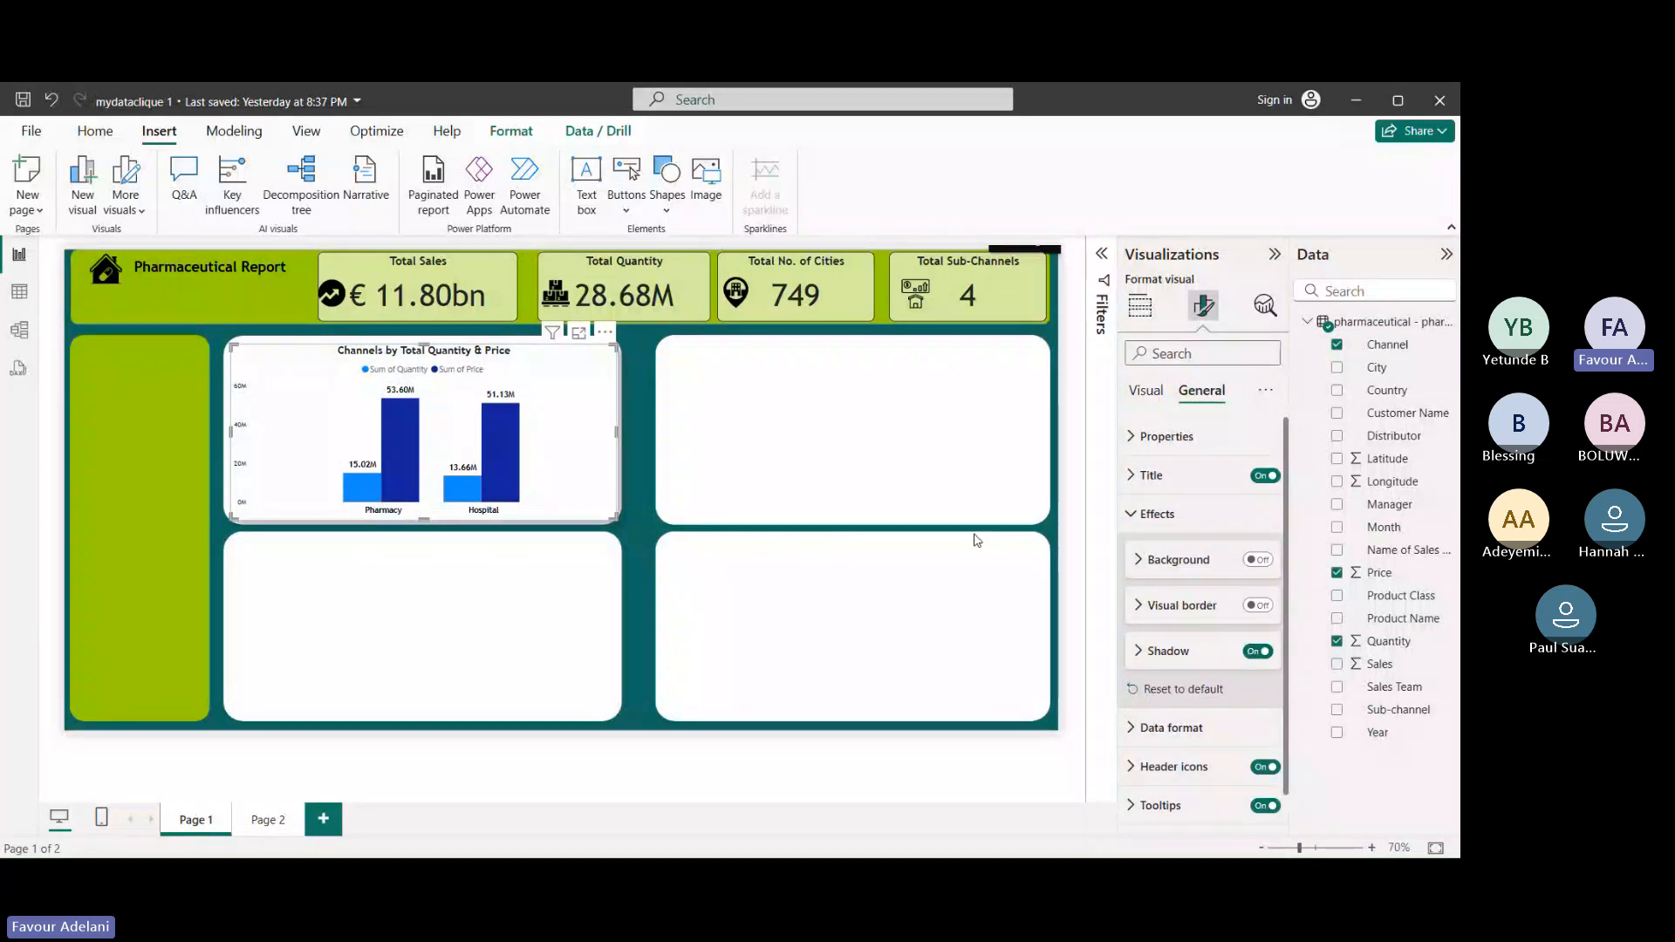
left_click(651, 718)
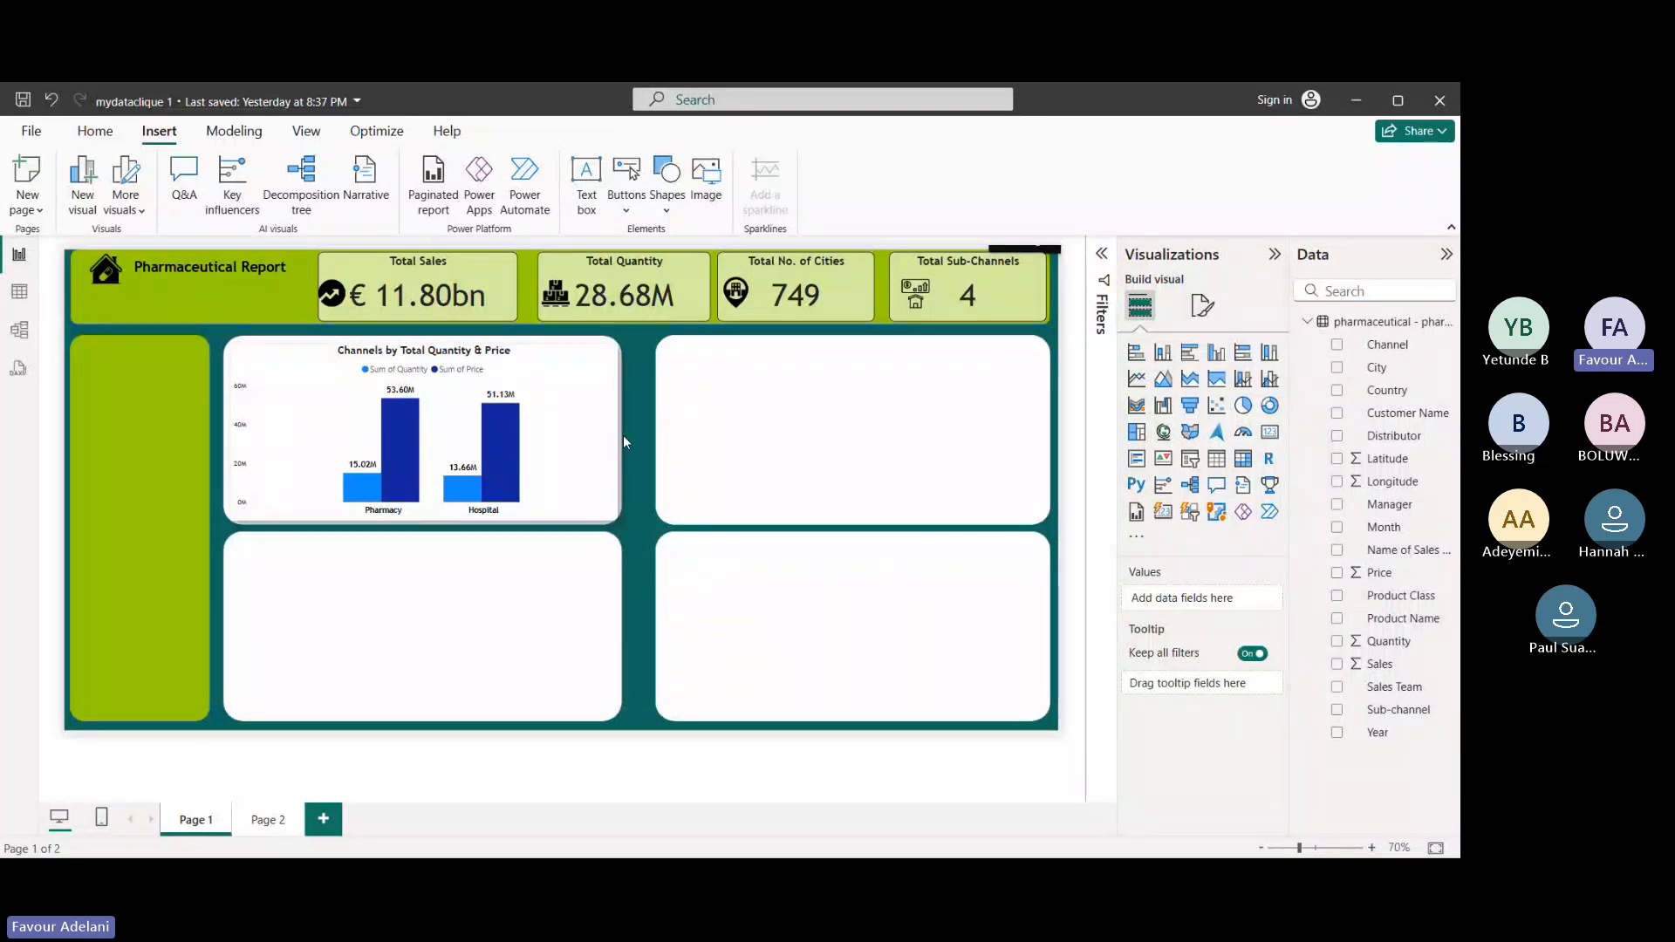
- Try the Inside offset for the column chart's shadow and return the offset to Outside
left_click(1193, 309)
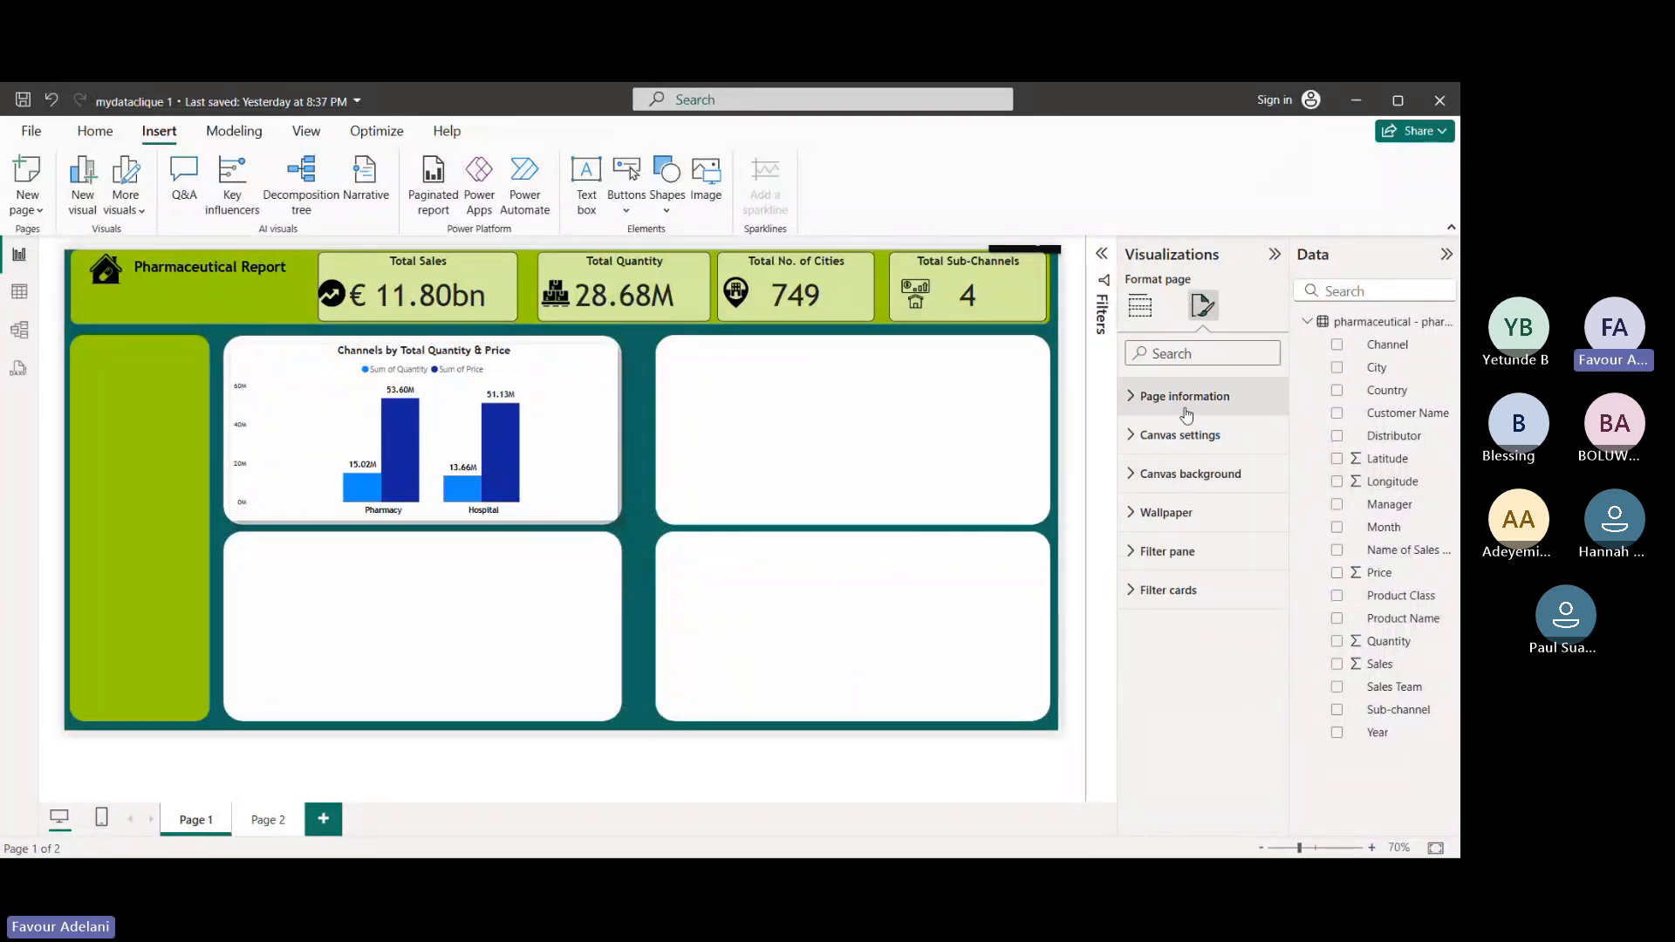
left_click(589, 394)
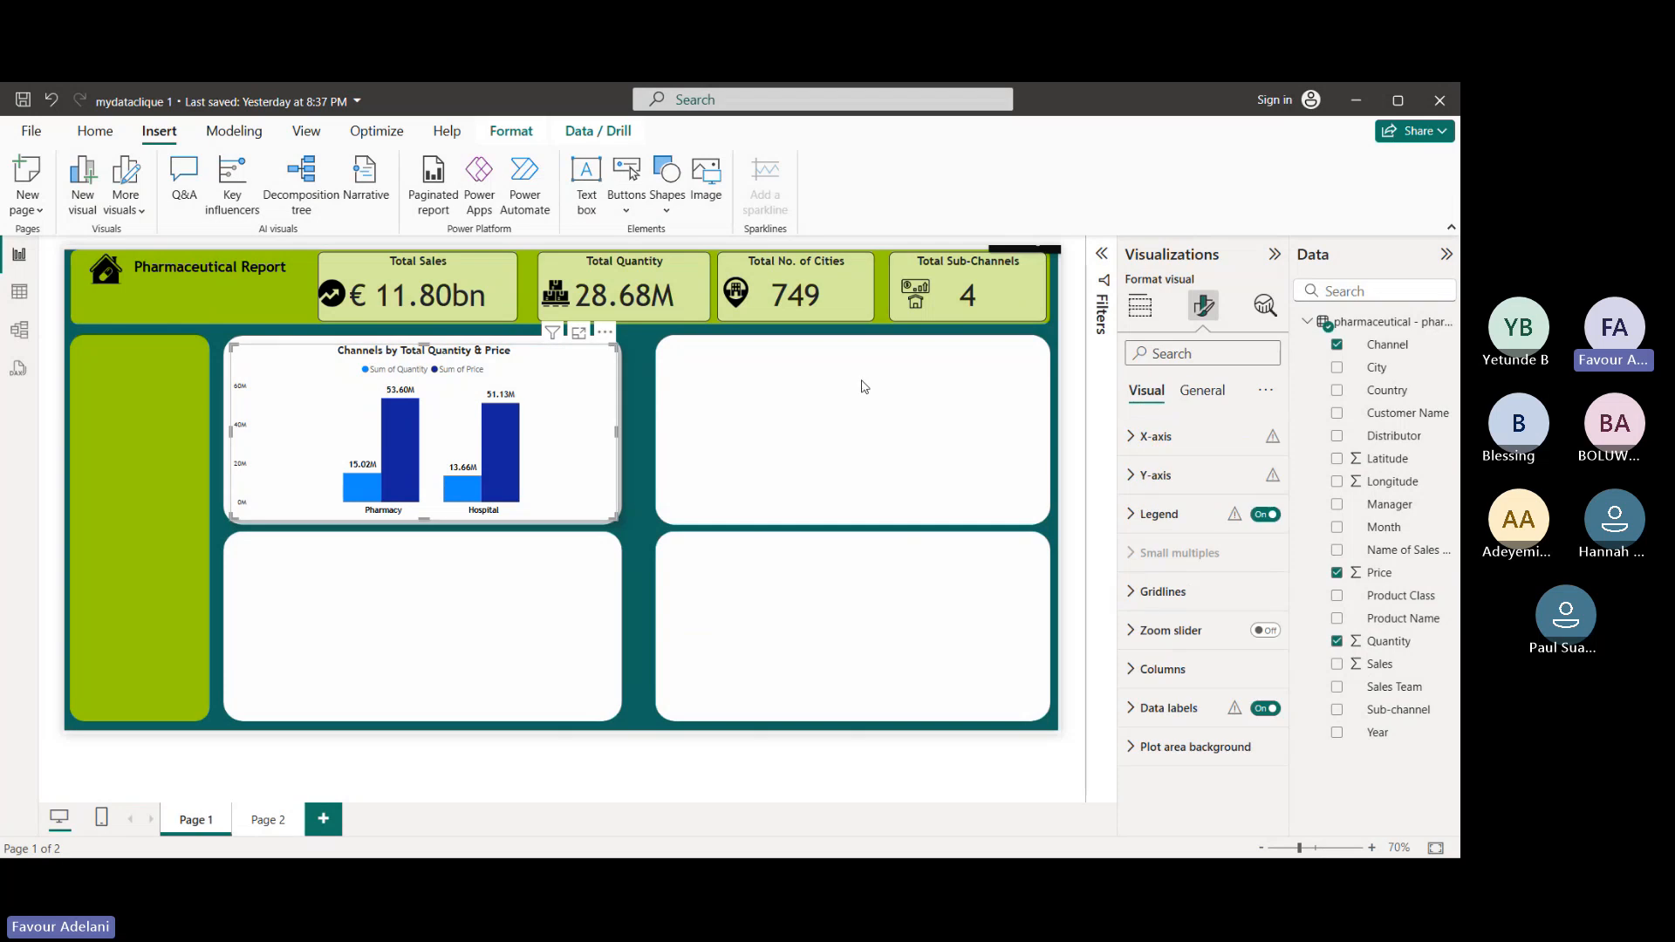
left_click(1218, 395)
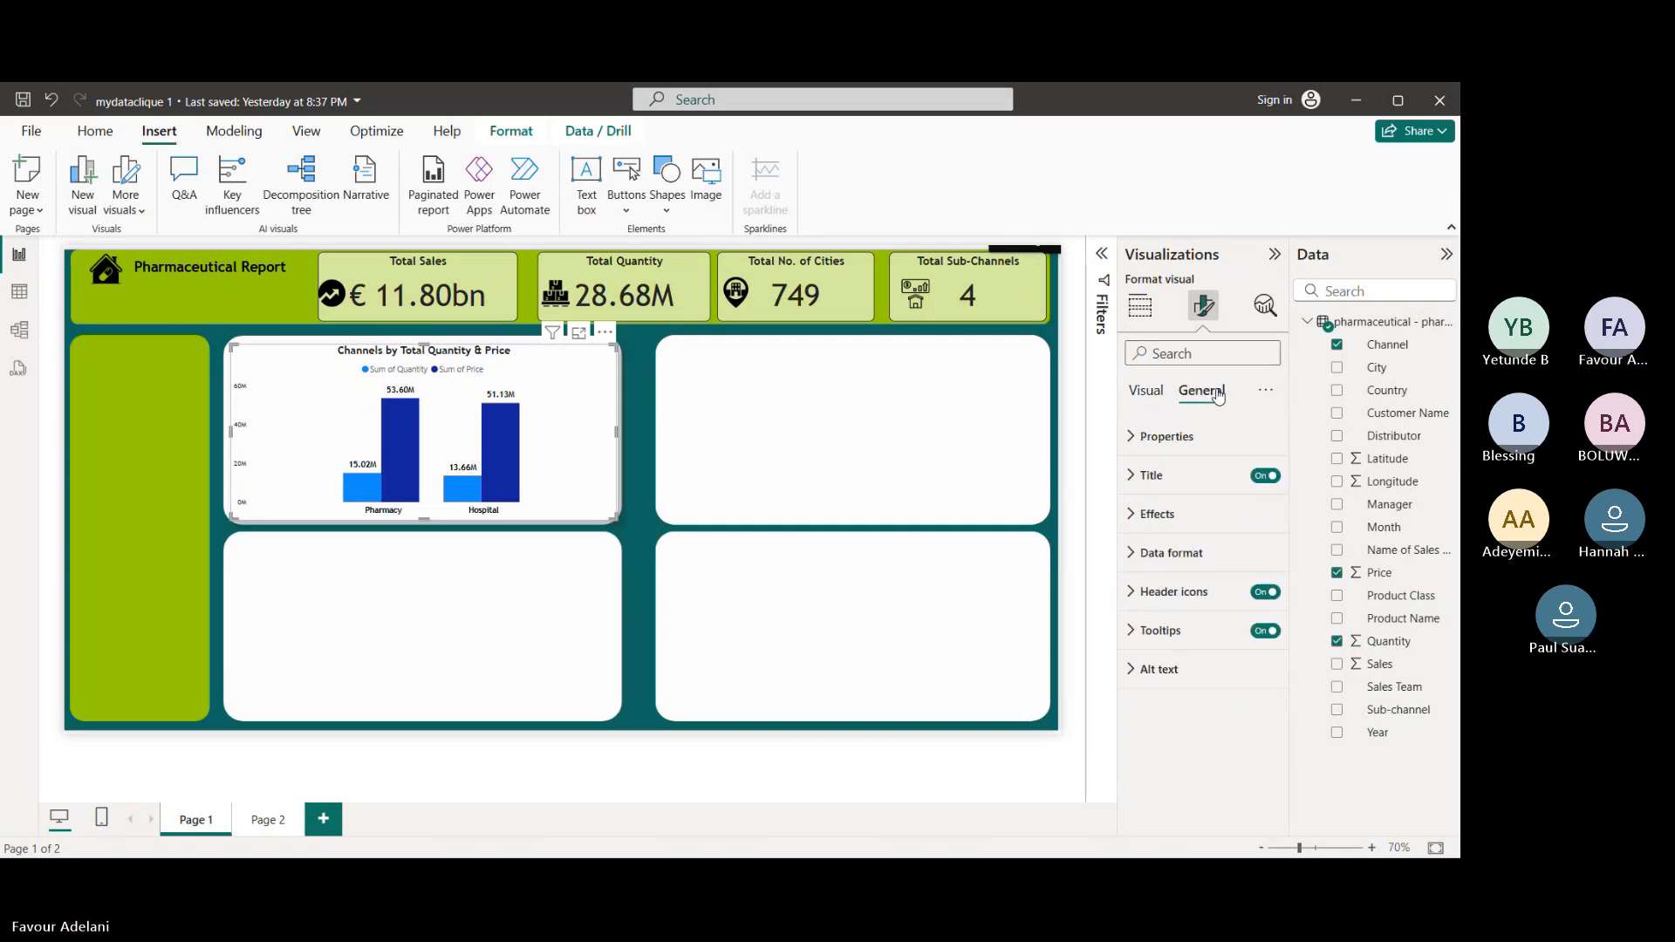
left_click(1187, 514)
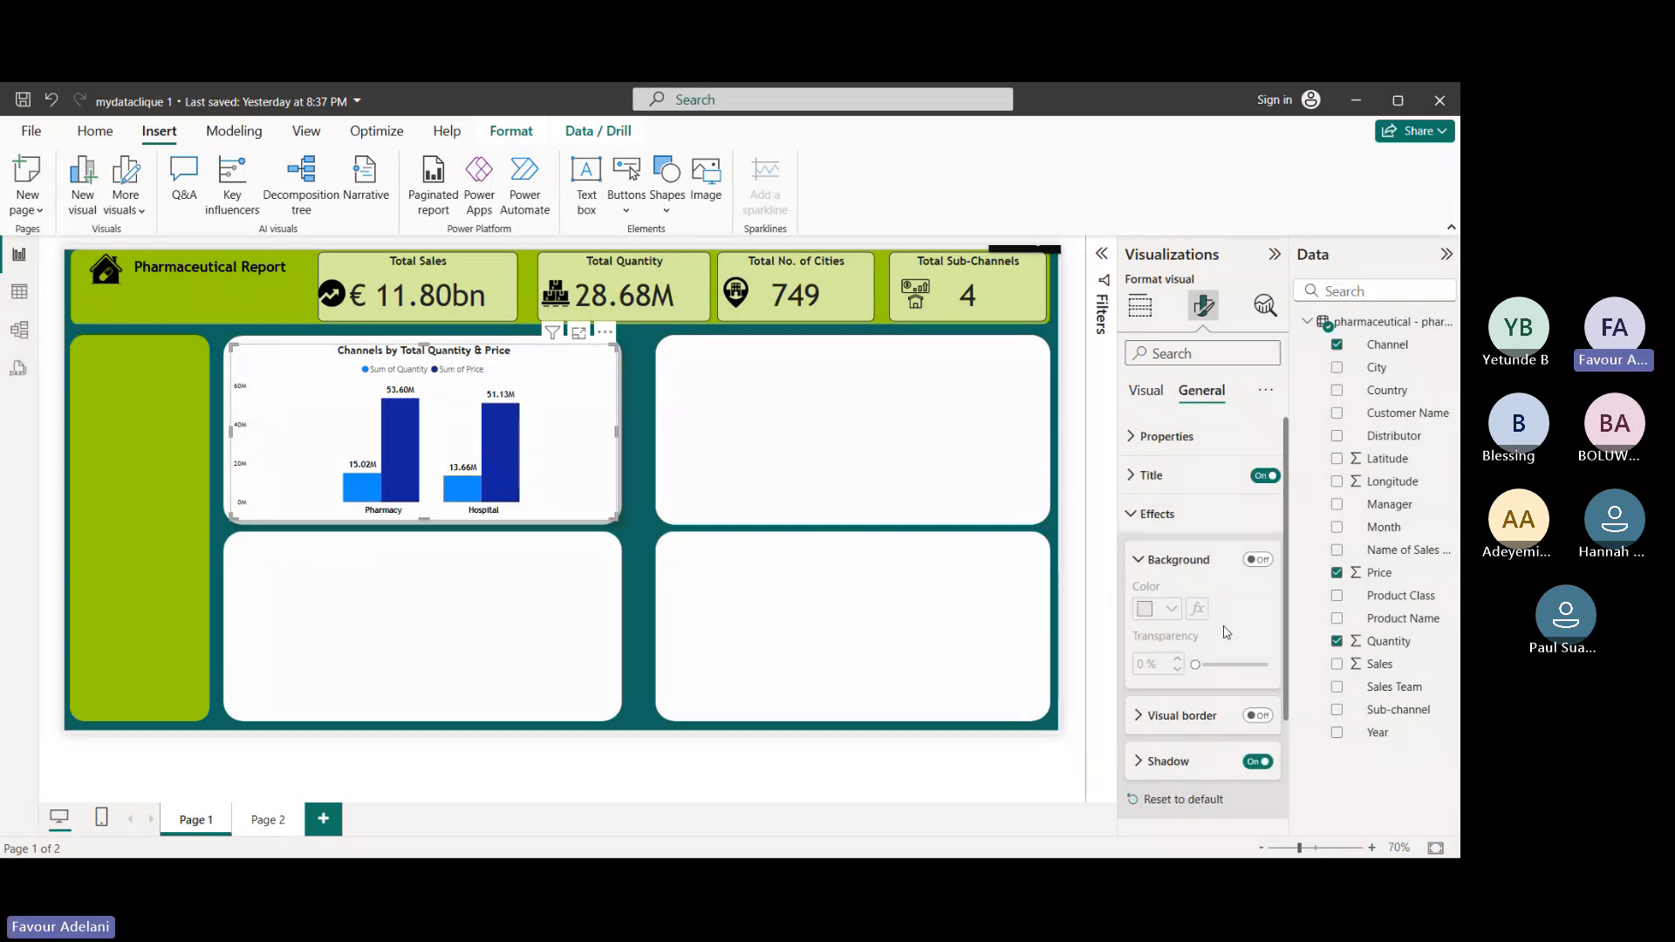
left_click(1192, 761)
scroll(1192, 758, "down", 3)
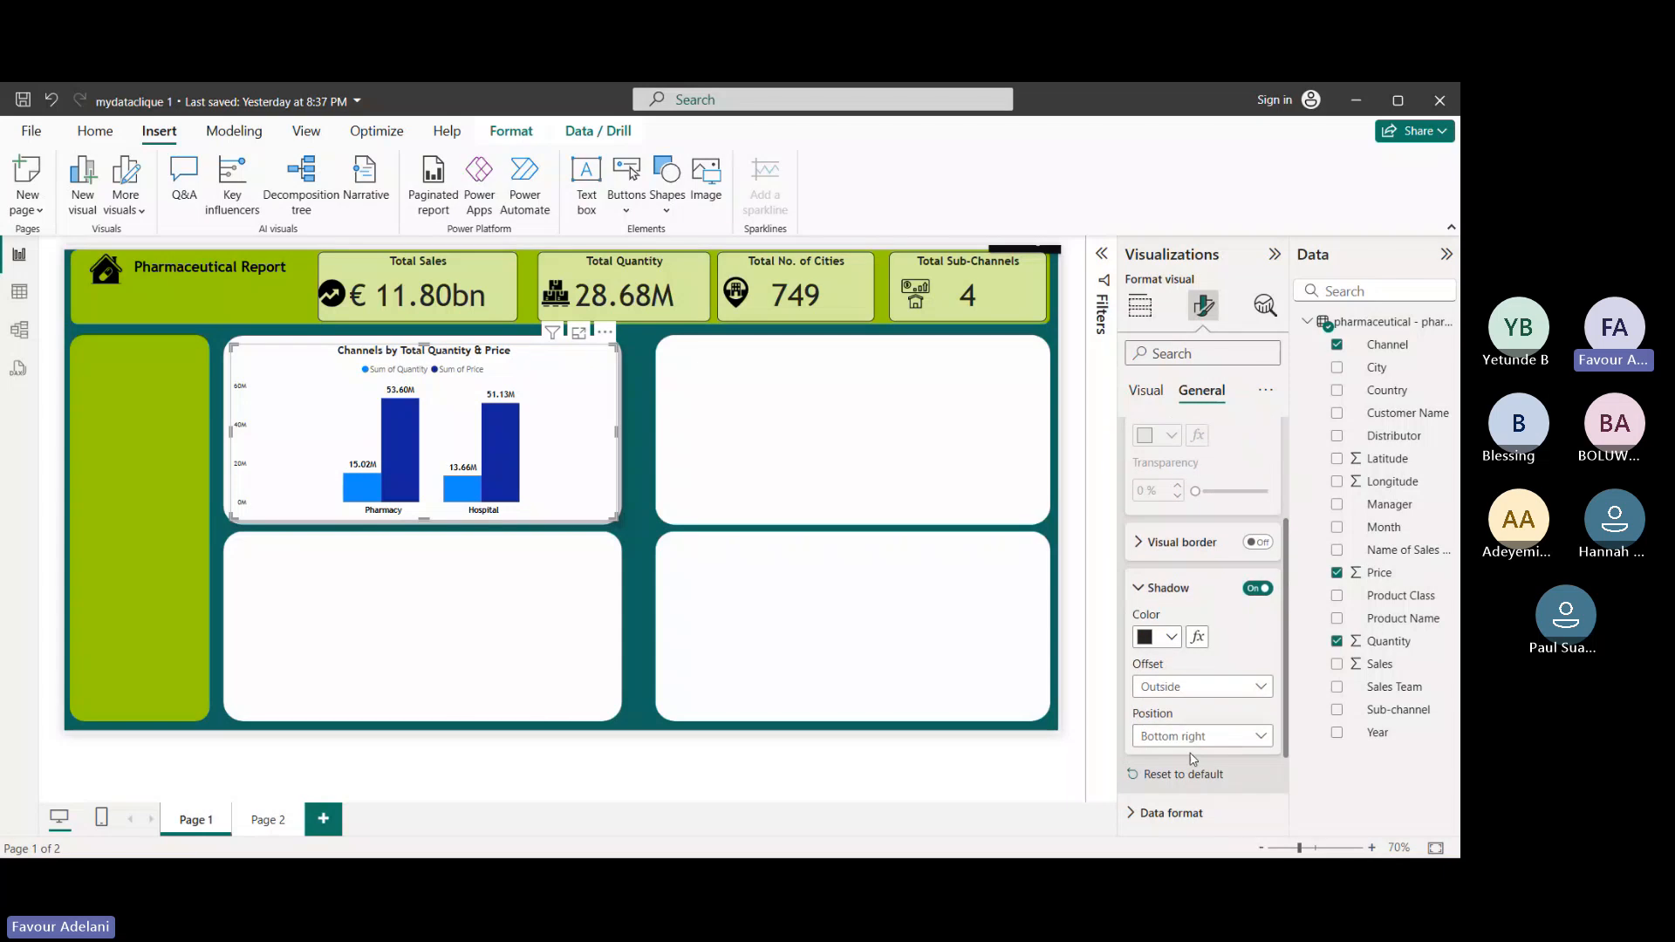
left_click(1260, 689)
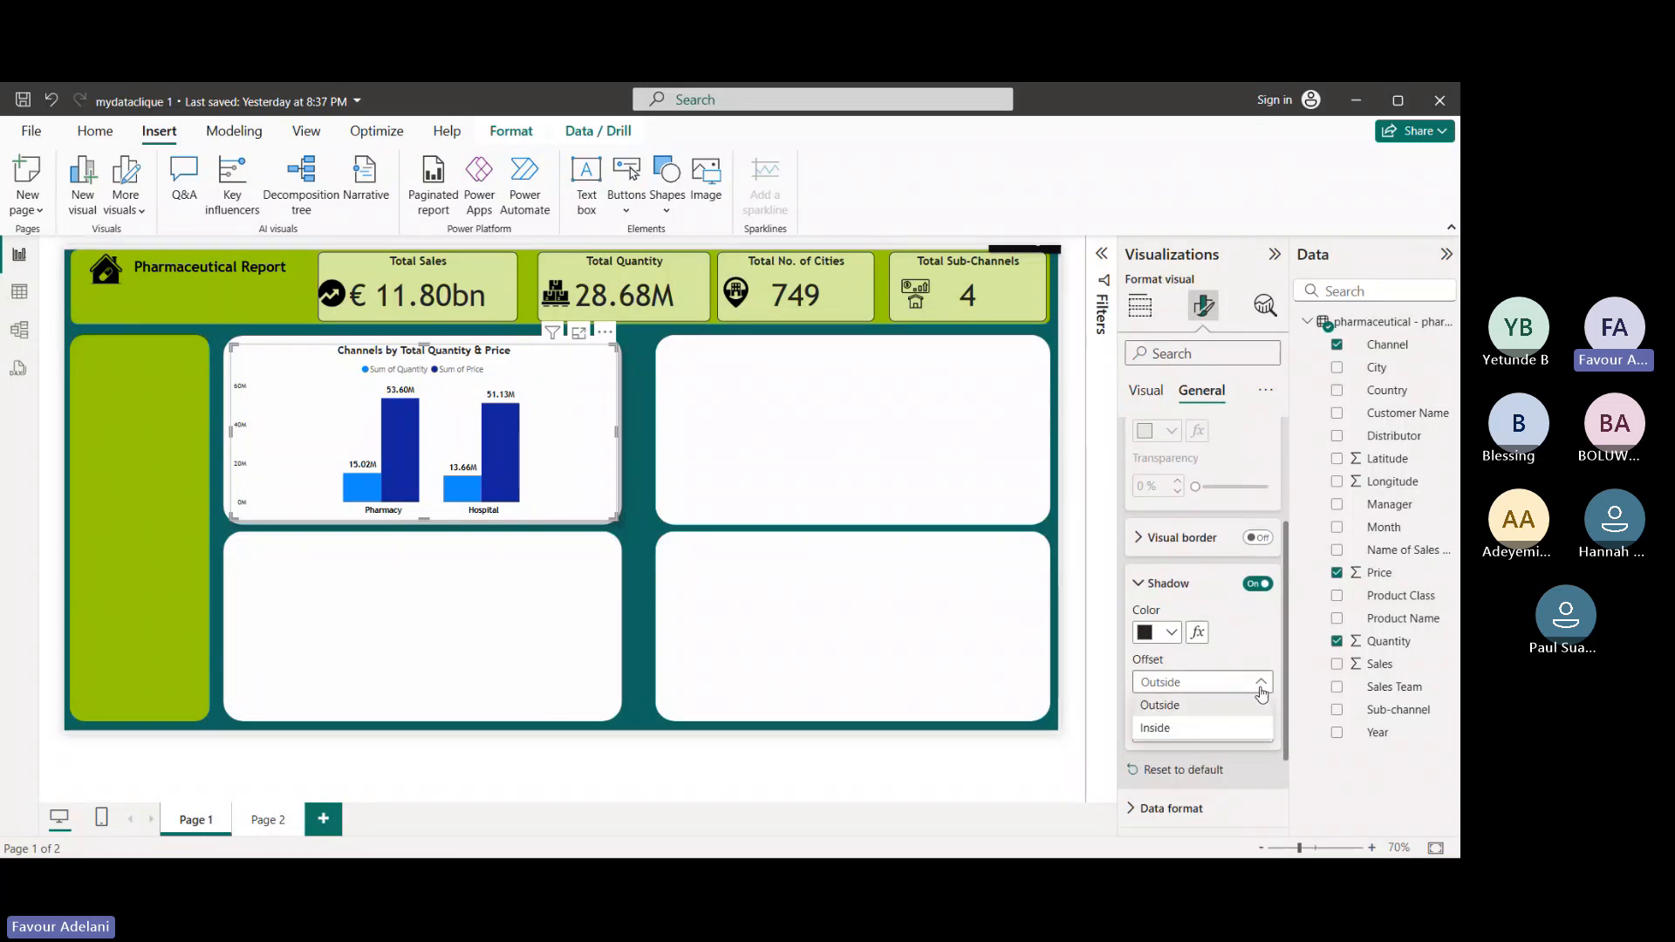
left_click(1219, 728)
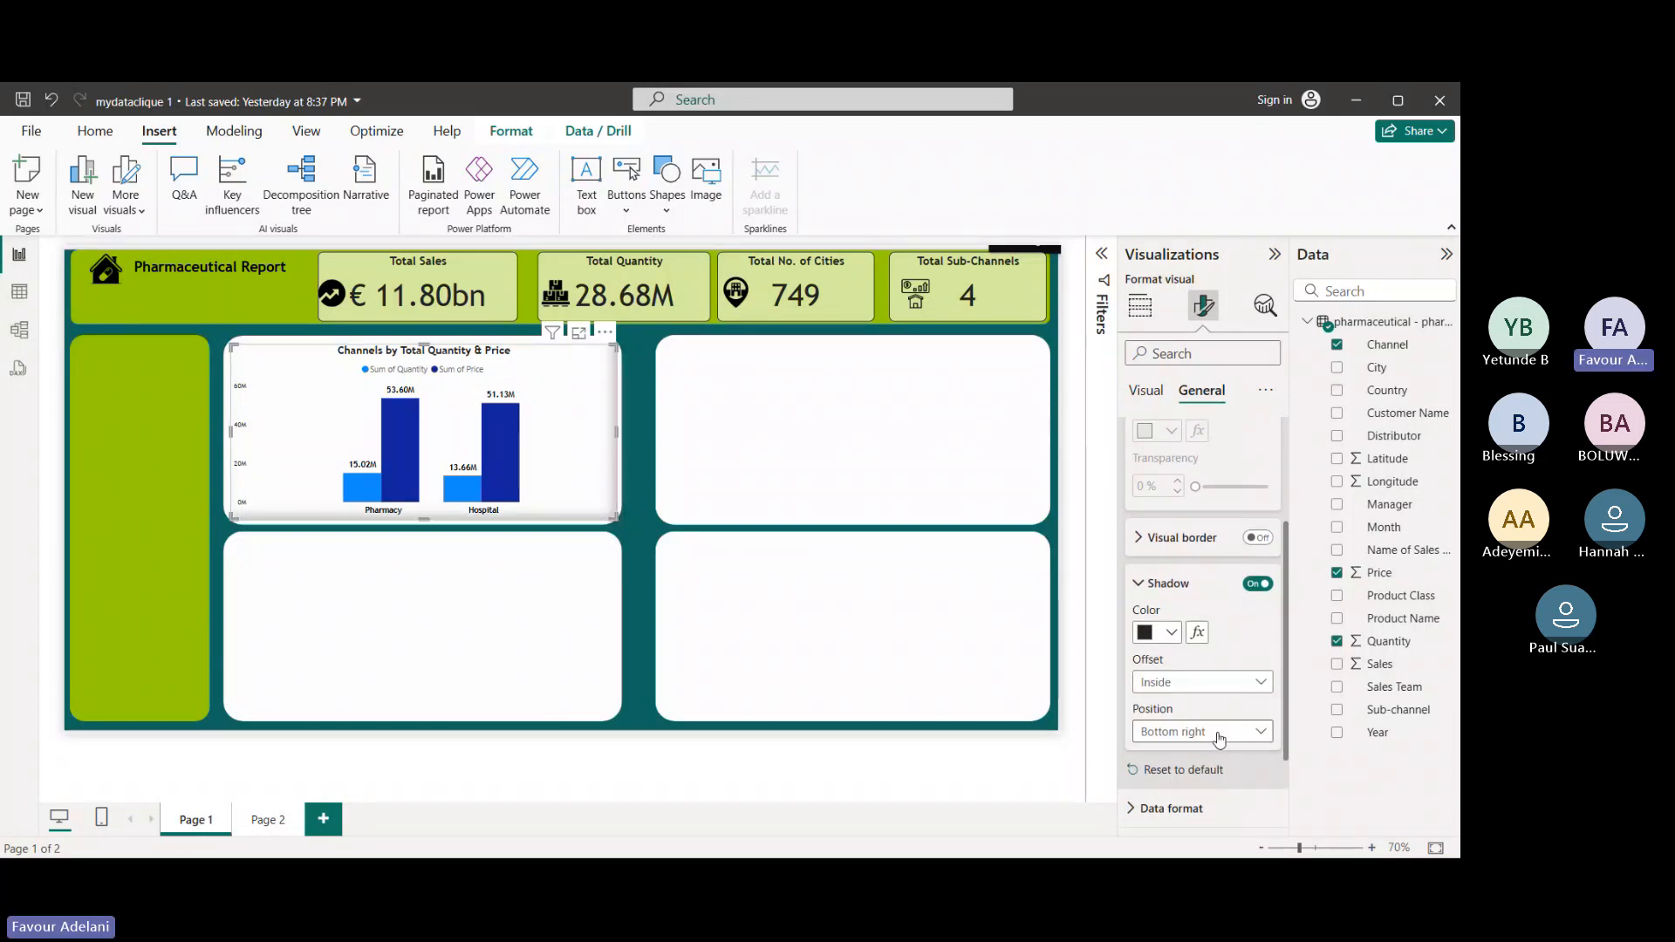
left_click(1262, 684)
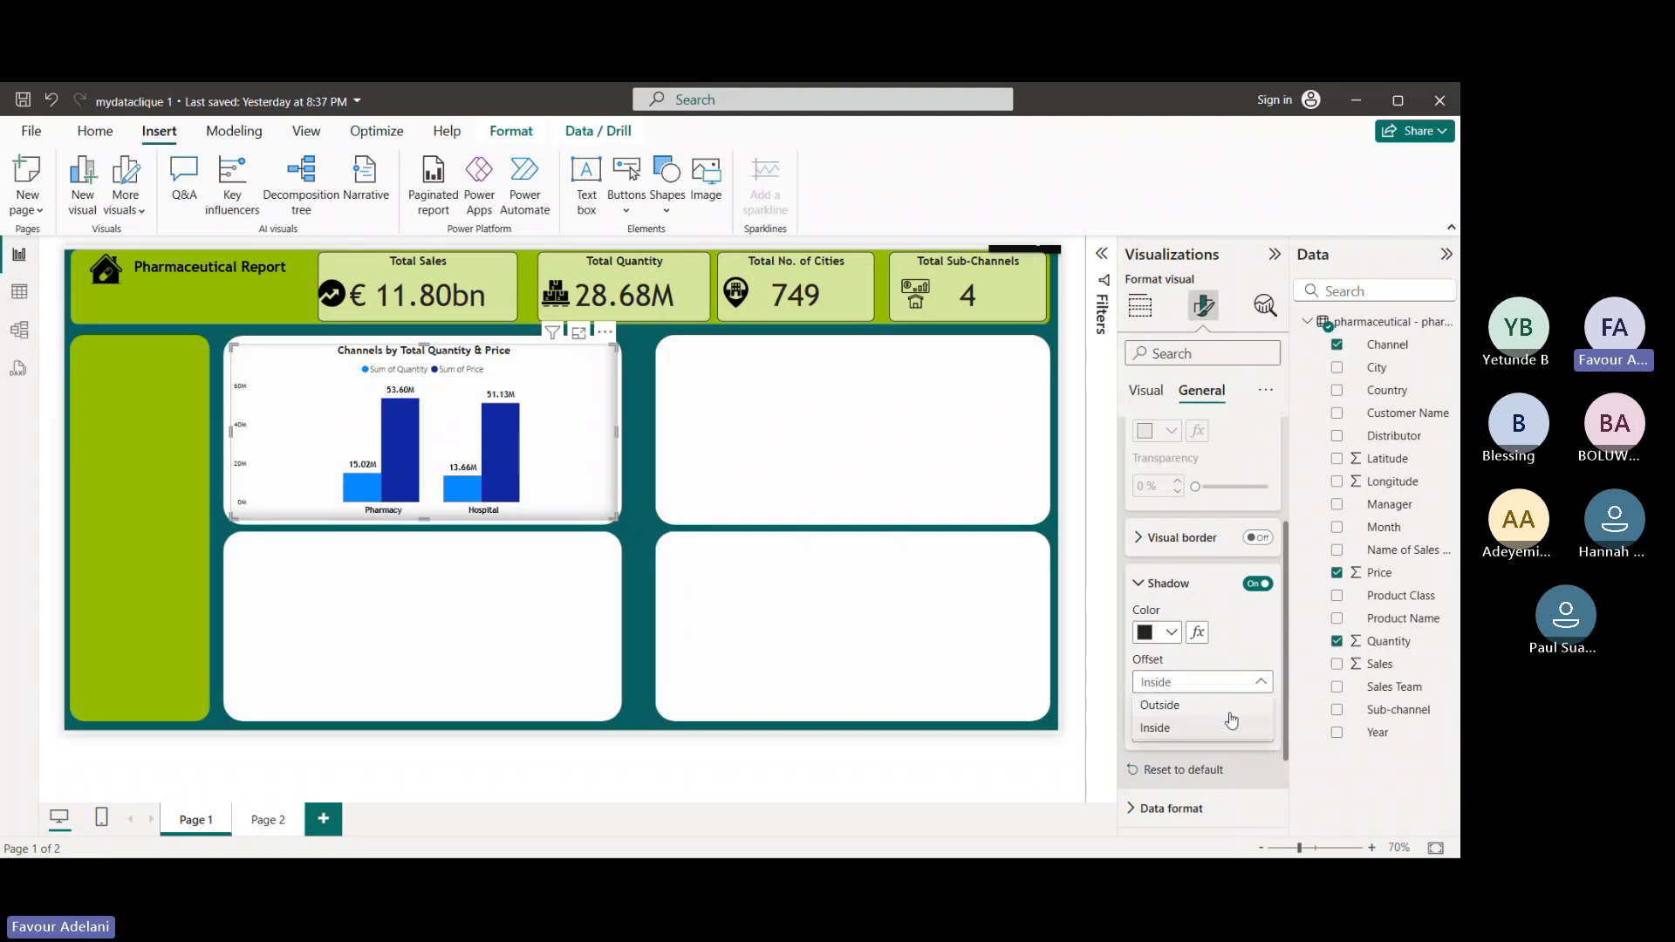
left_click(1231, 721)
- Look through the shadow position options without changing the position, and collapse the chart's shadow and effects settings
left_click(1231, 727)
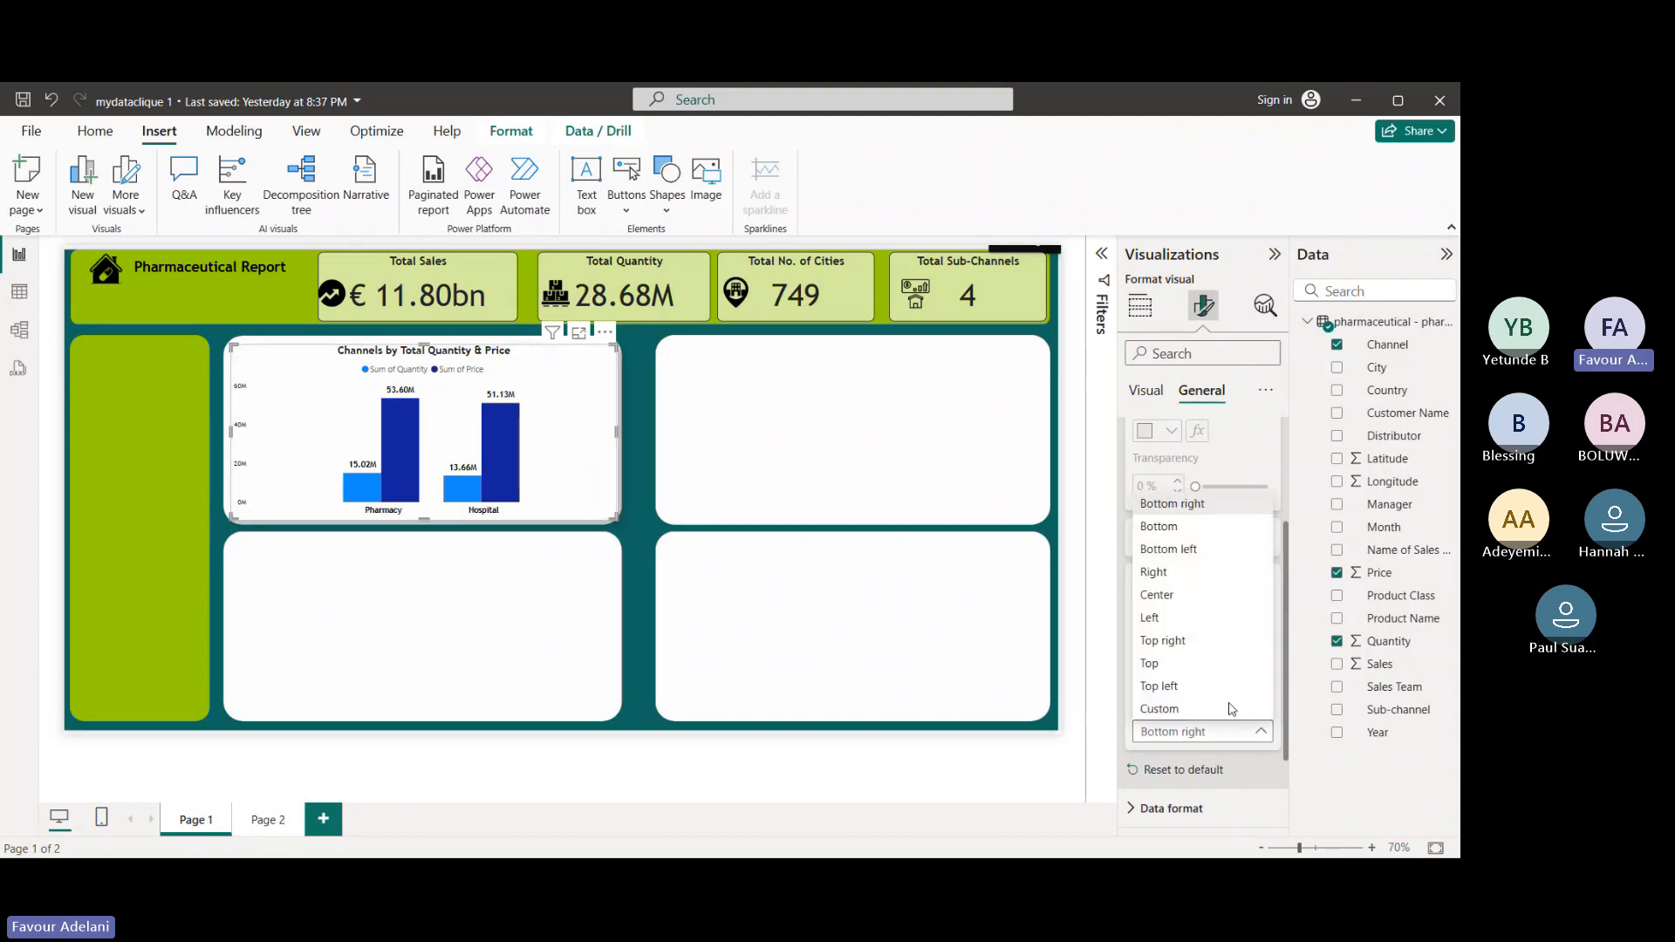
left_click(1289, 782)
scroll(1207, 553, "down", 2)
scroll(1207, 553, "up", 1)
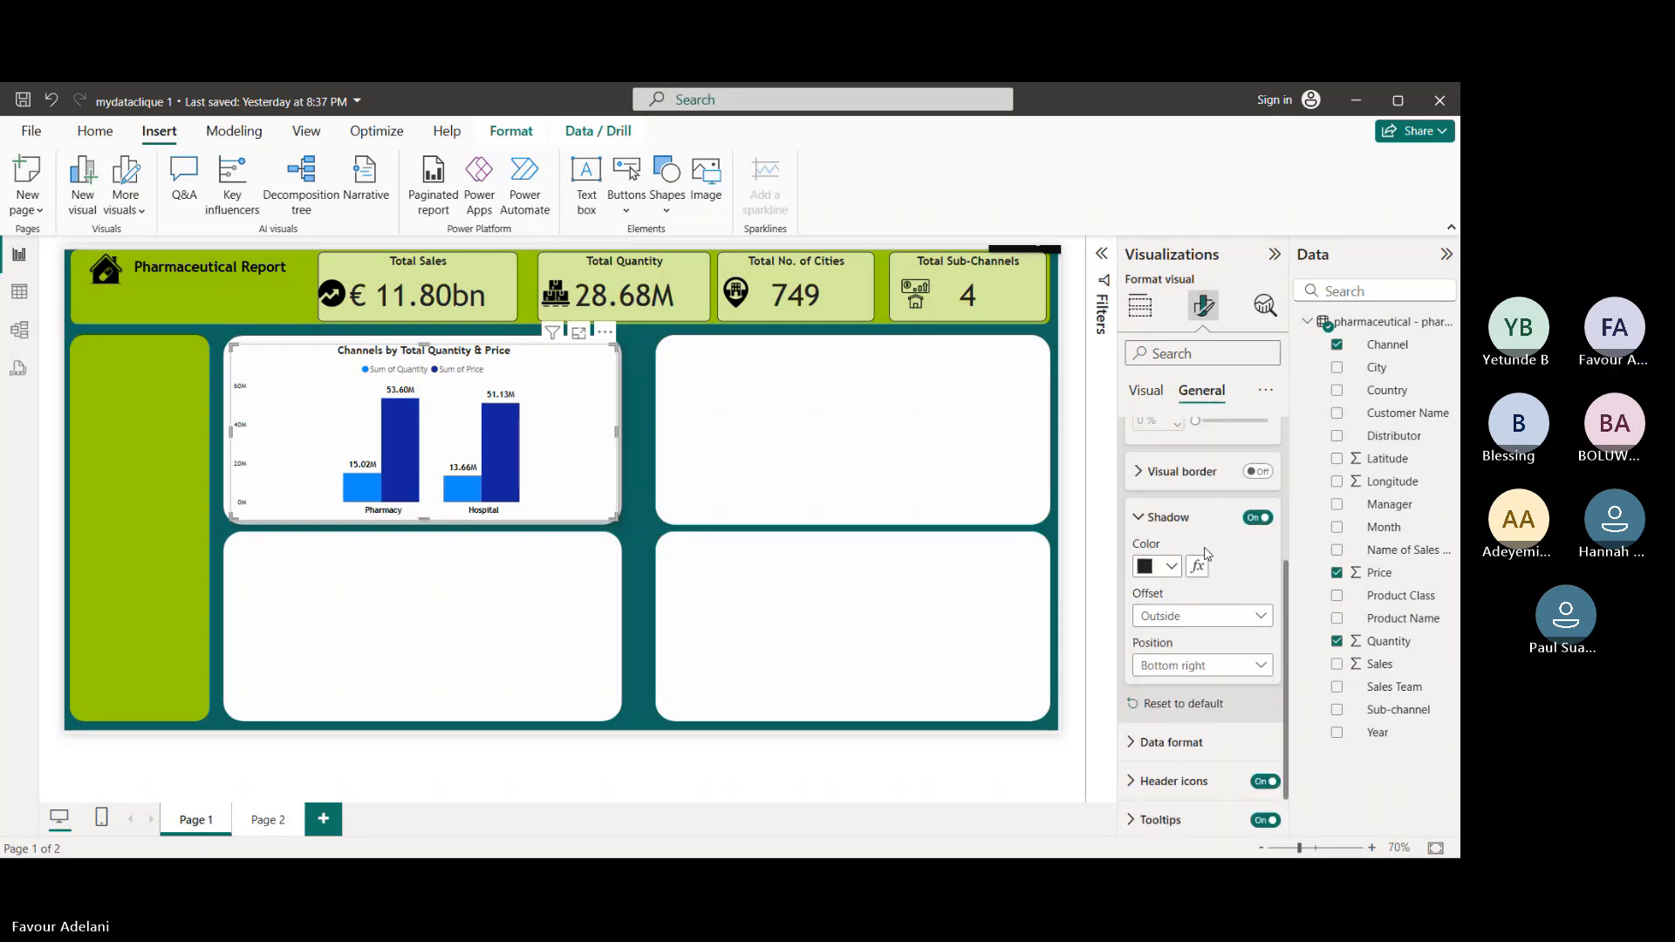
scroll(1208, 554, "up", 1)
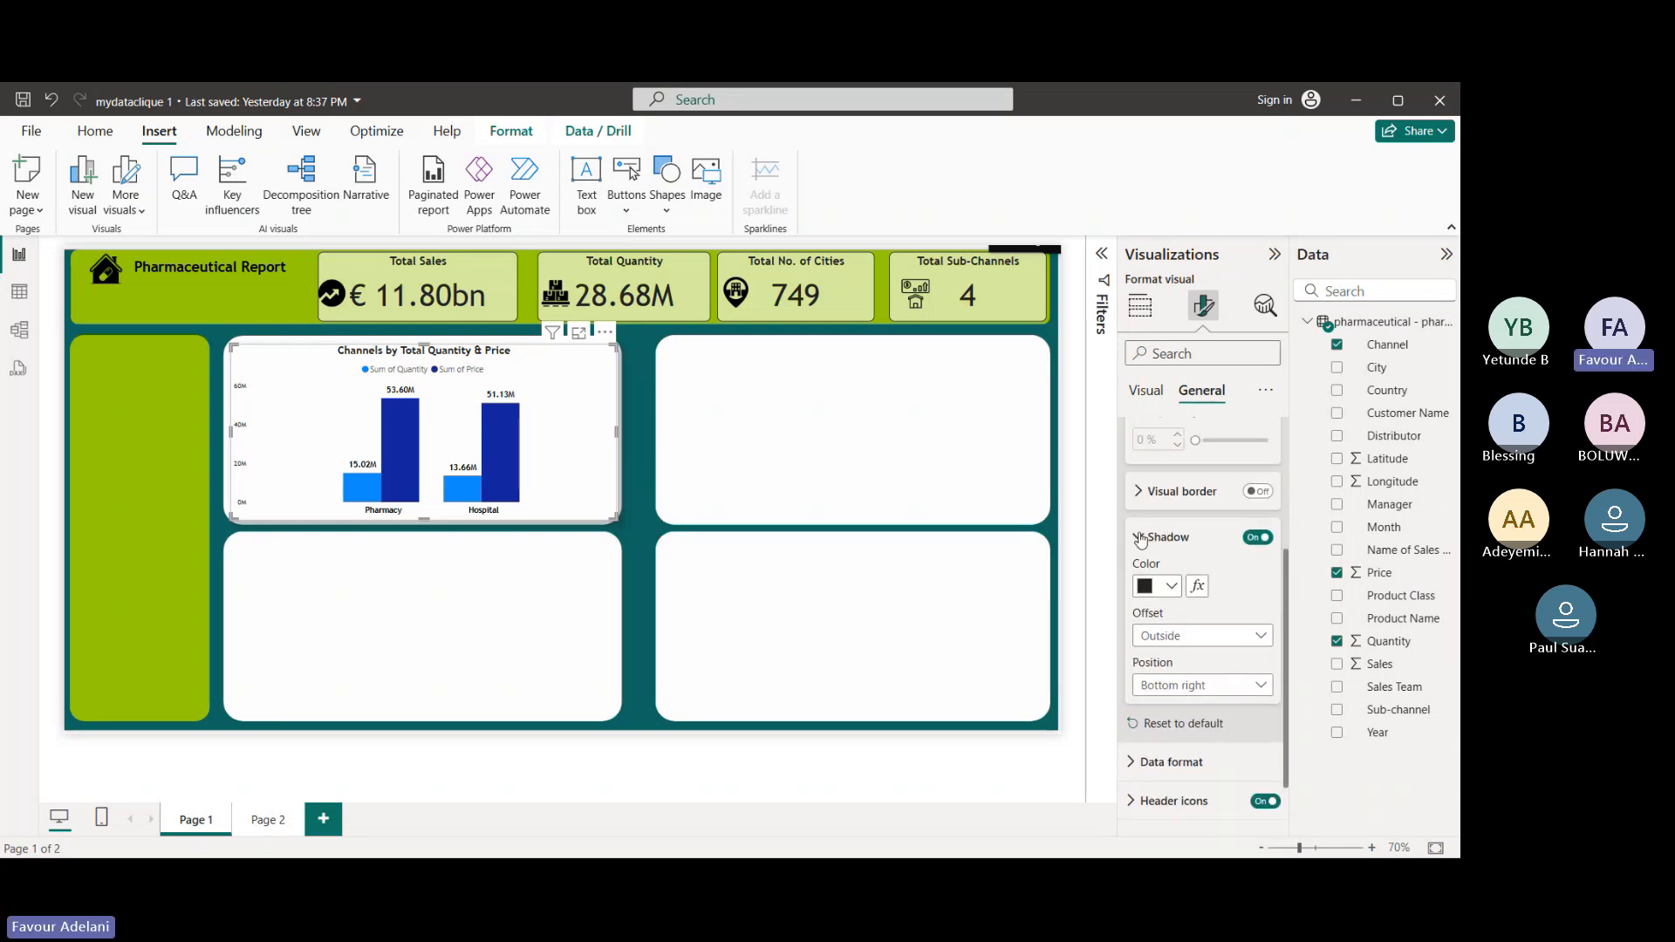
left_click(1140, 538)
scroll(1138, 532, "up", 3)
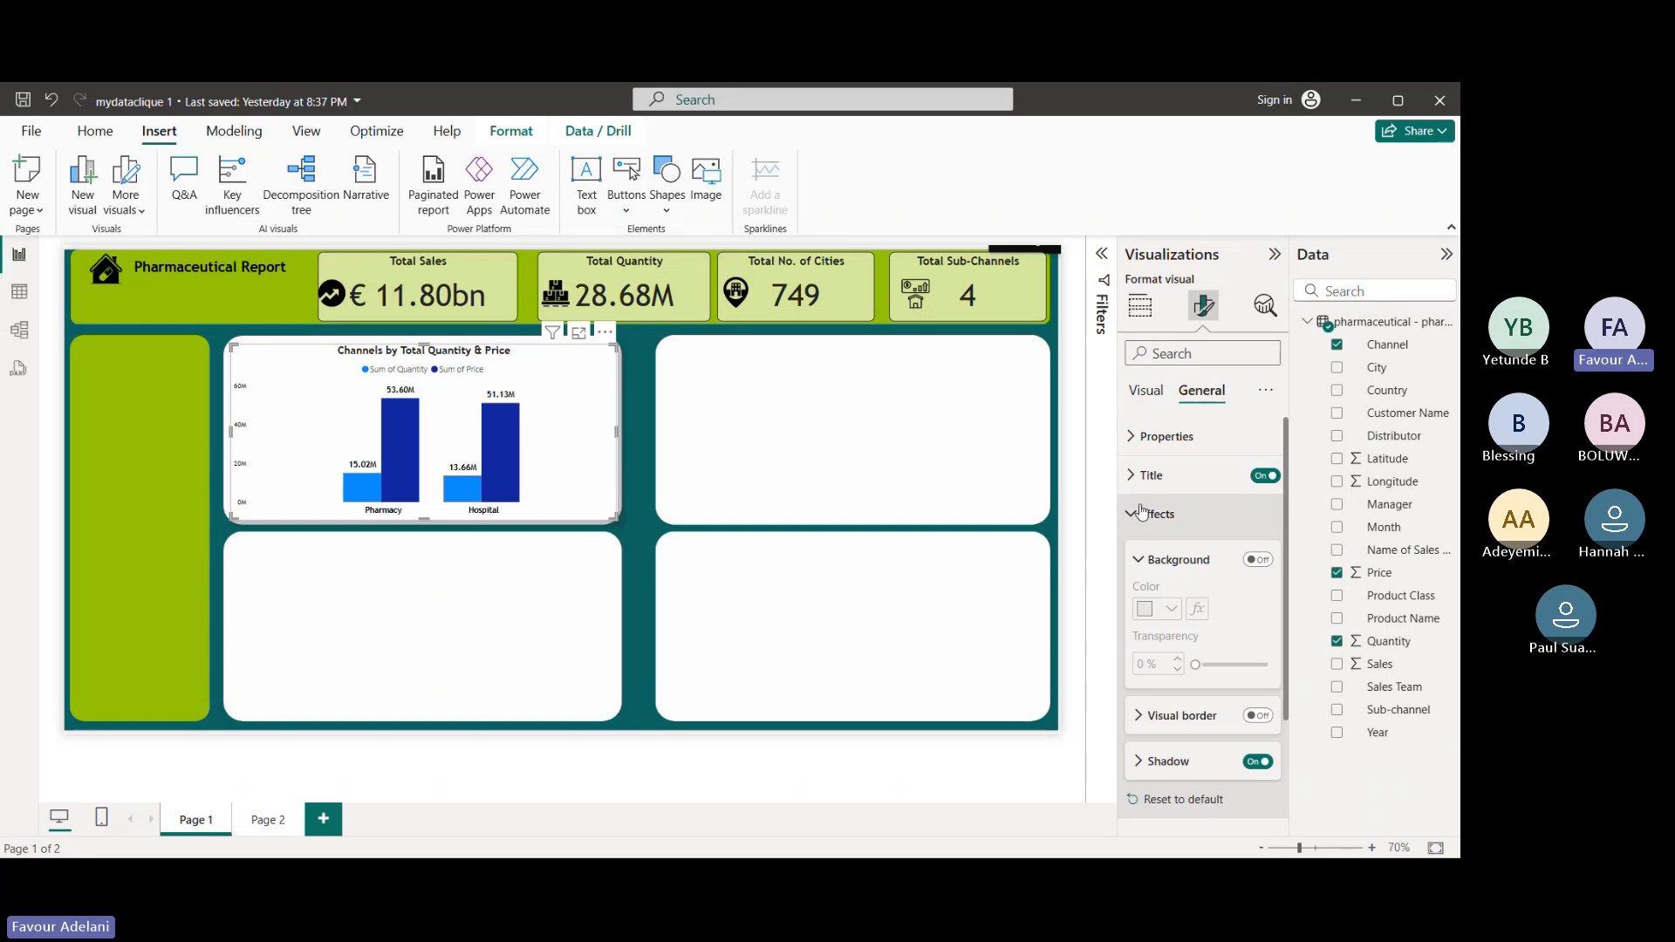
left_click(1141, 511)
- Set the column colour of the Sum of Quantity series to #97CC01
left_click(1146, 392)
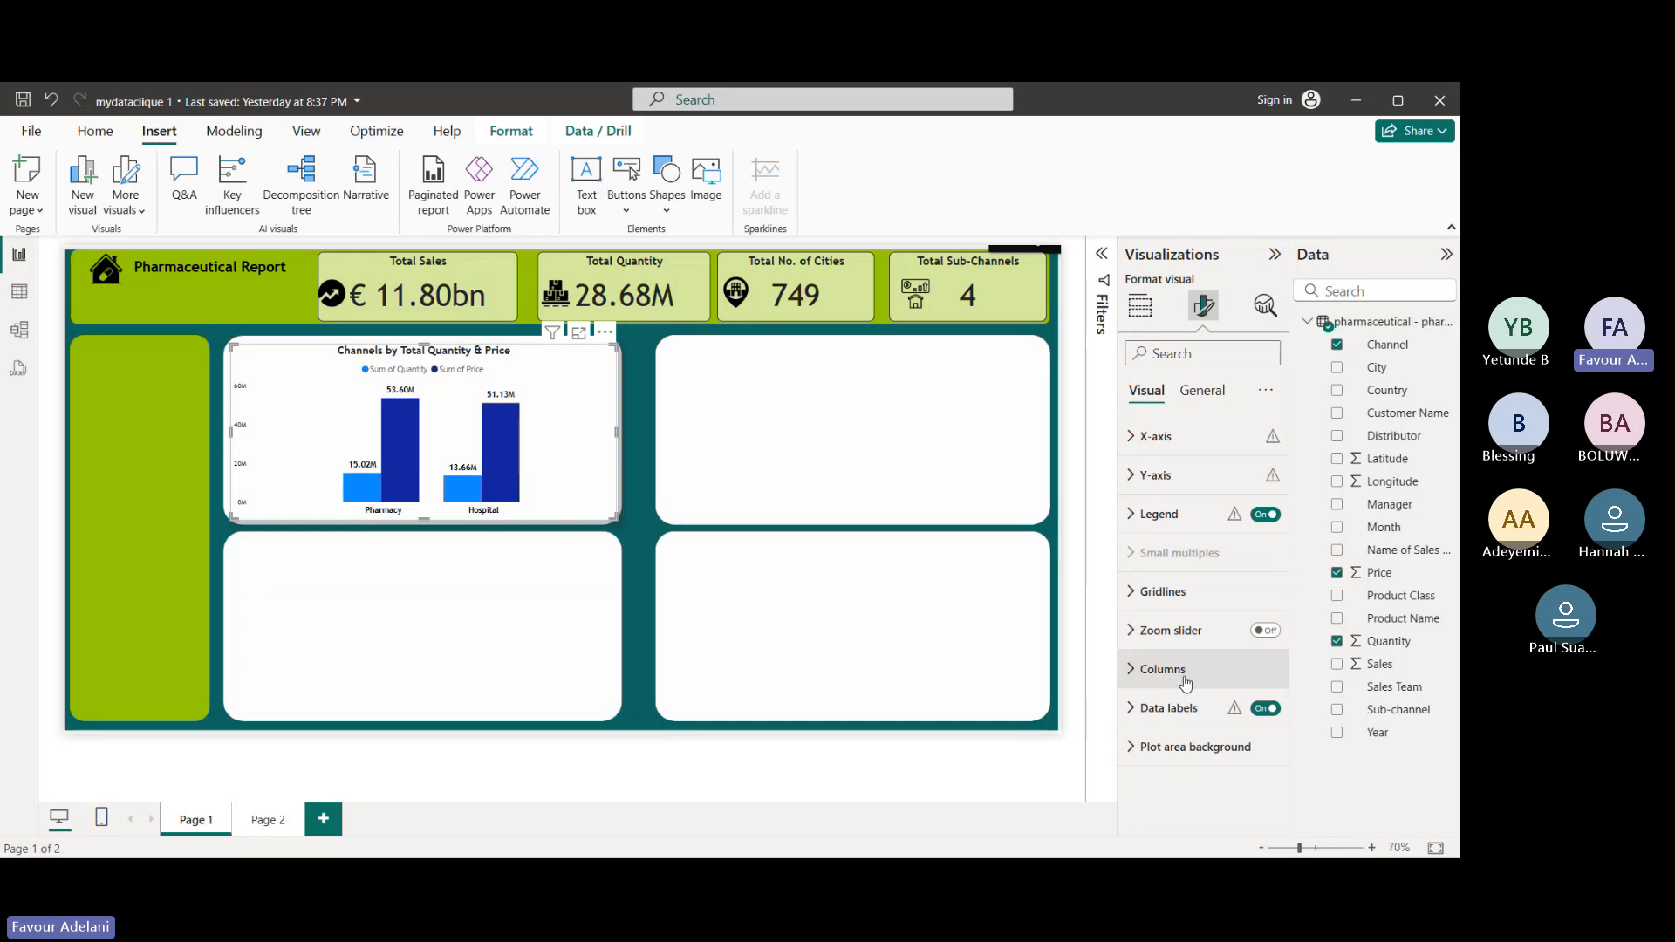
left_click(1135, 678)
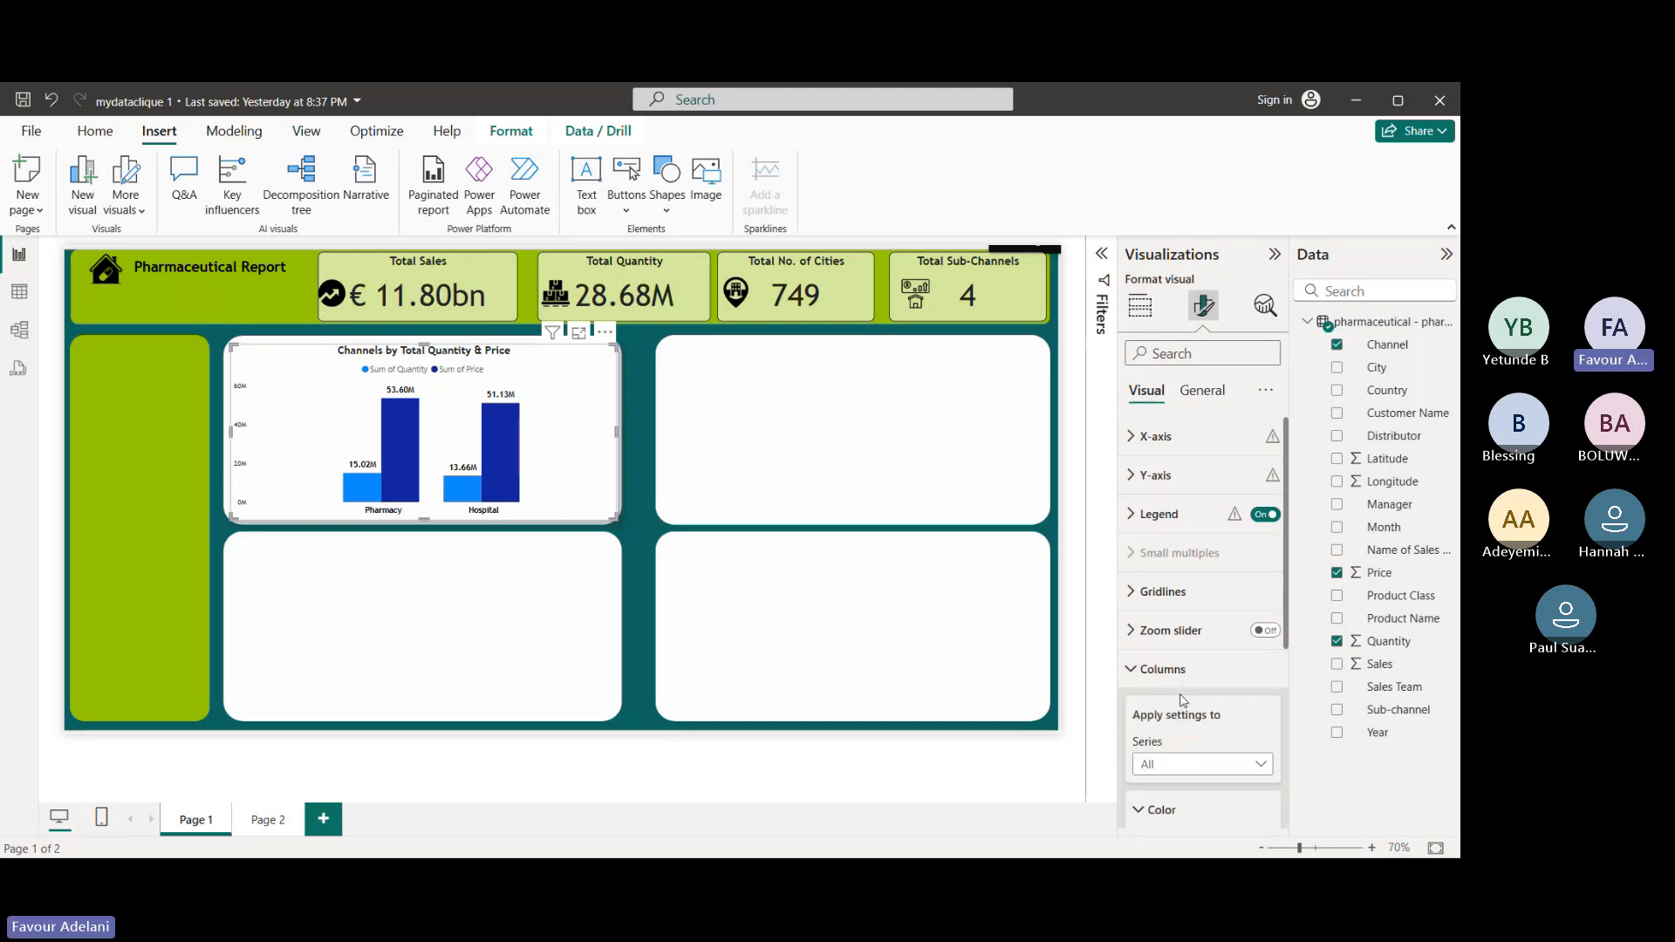
scroll(1186, 589, "down", 2)
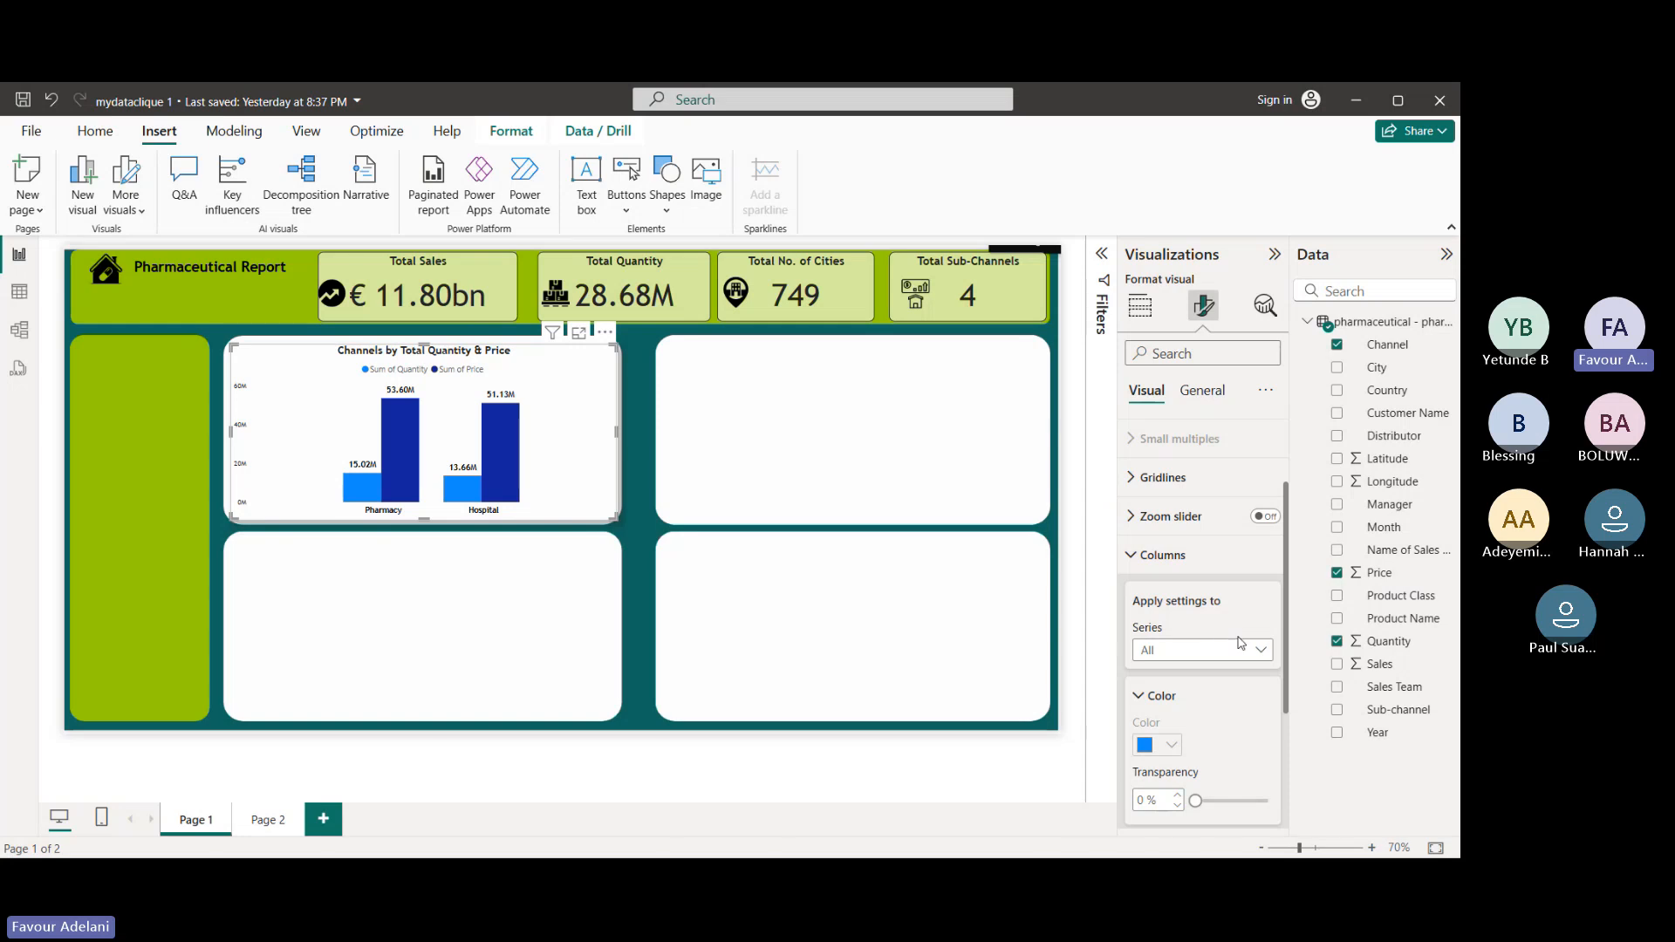
scroll(1239, 644, "down", 1)
scroll(1239, 644, "down", 1)
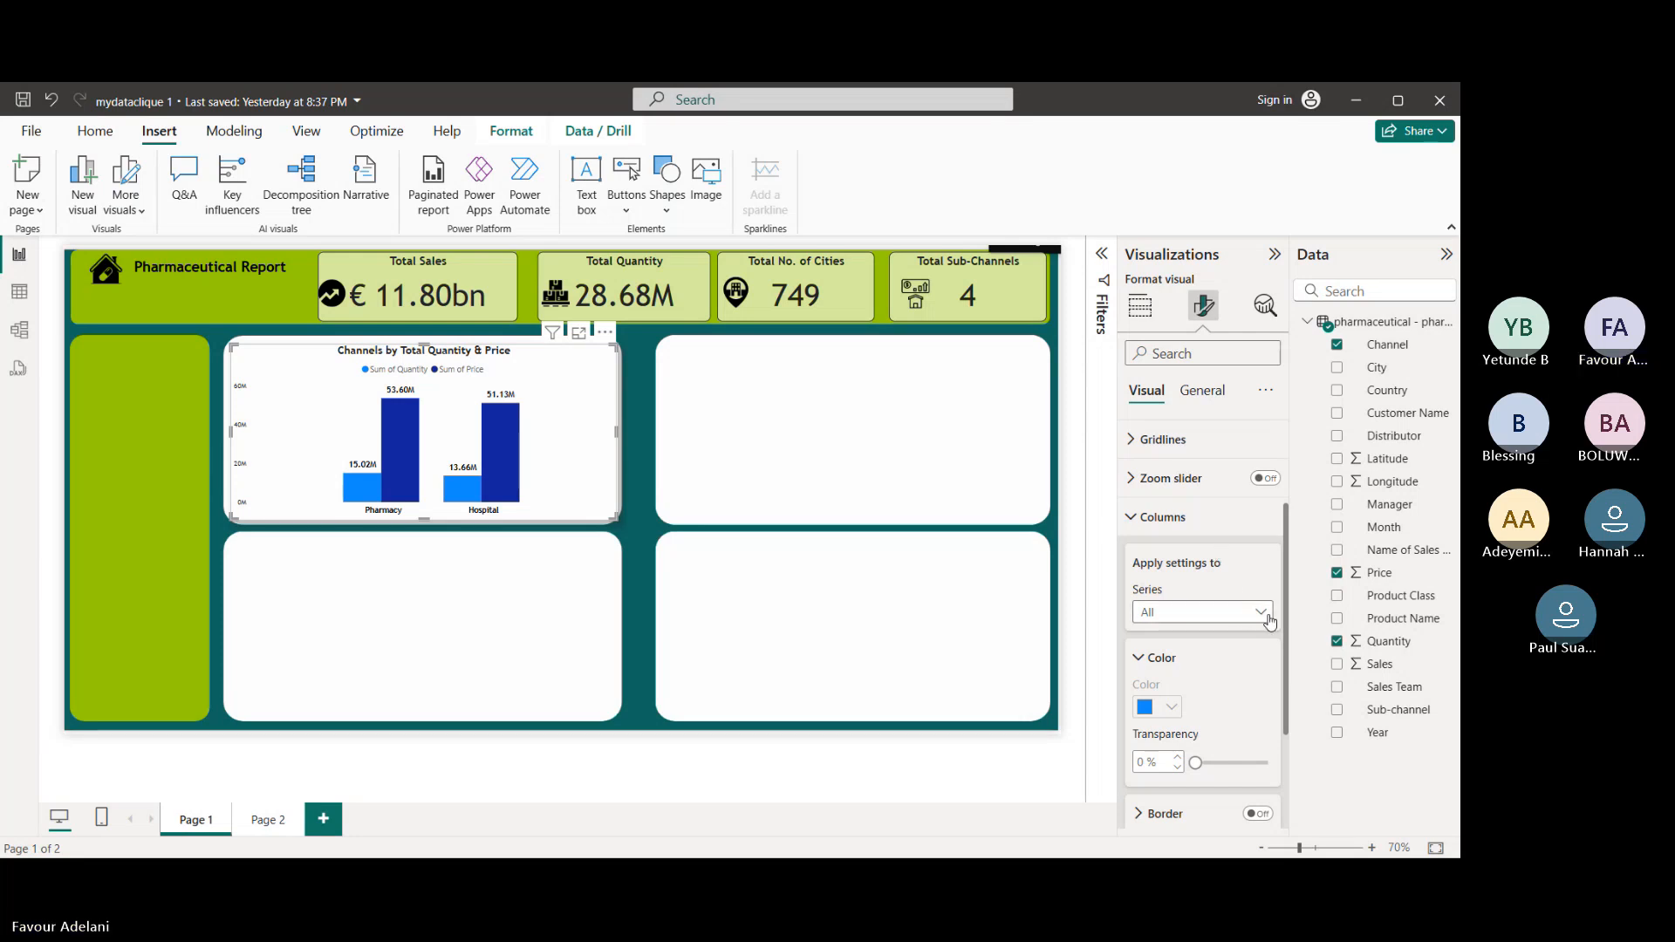
scroll(1261, 620, "down", 1)
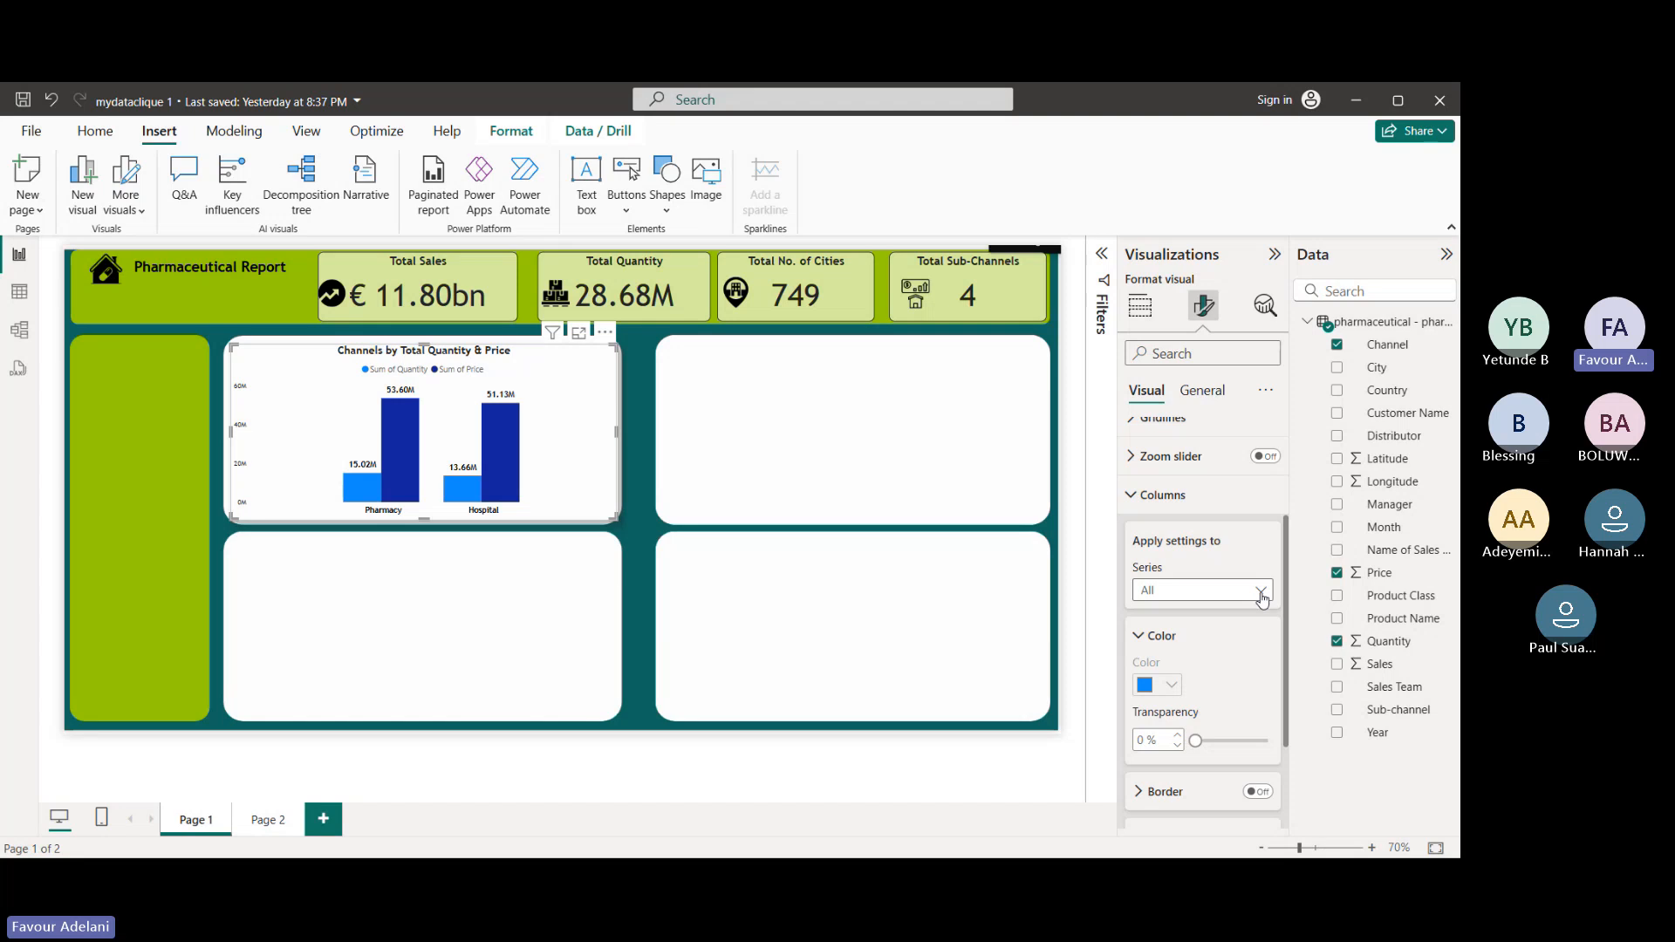
left_click(1261, 593)
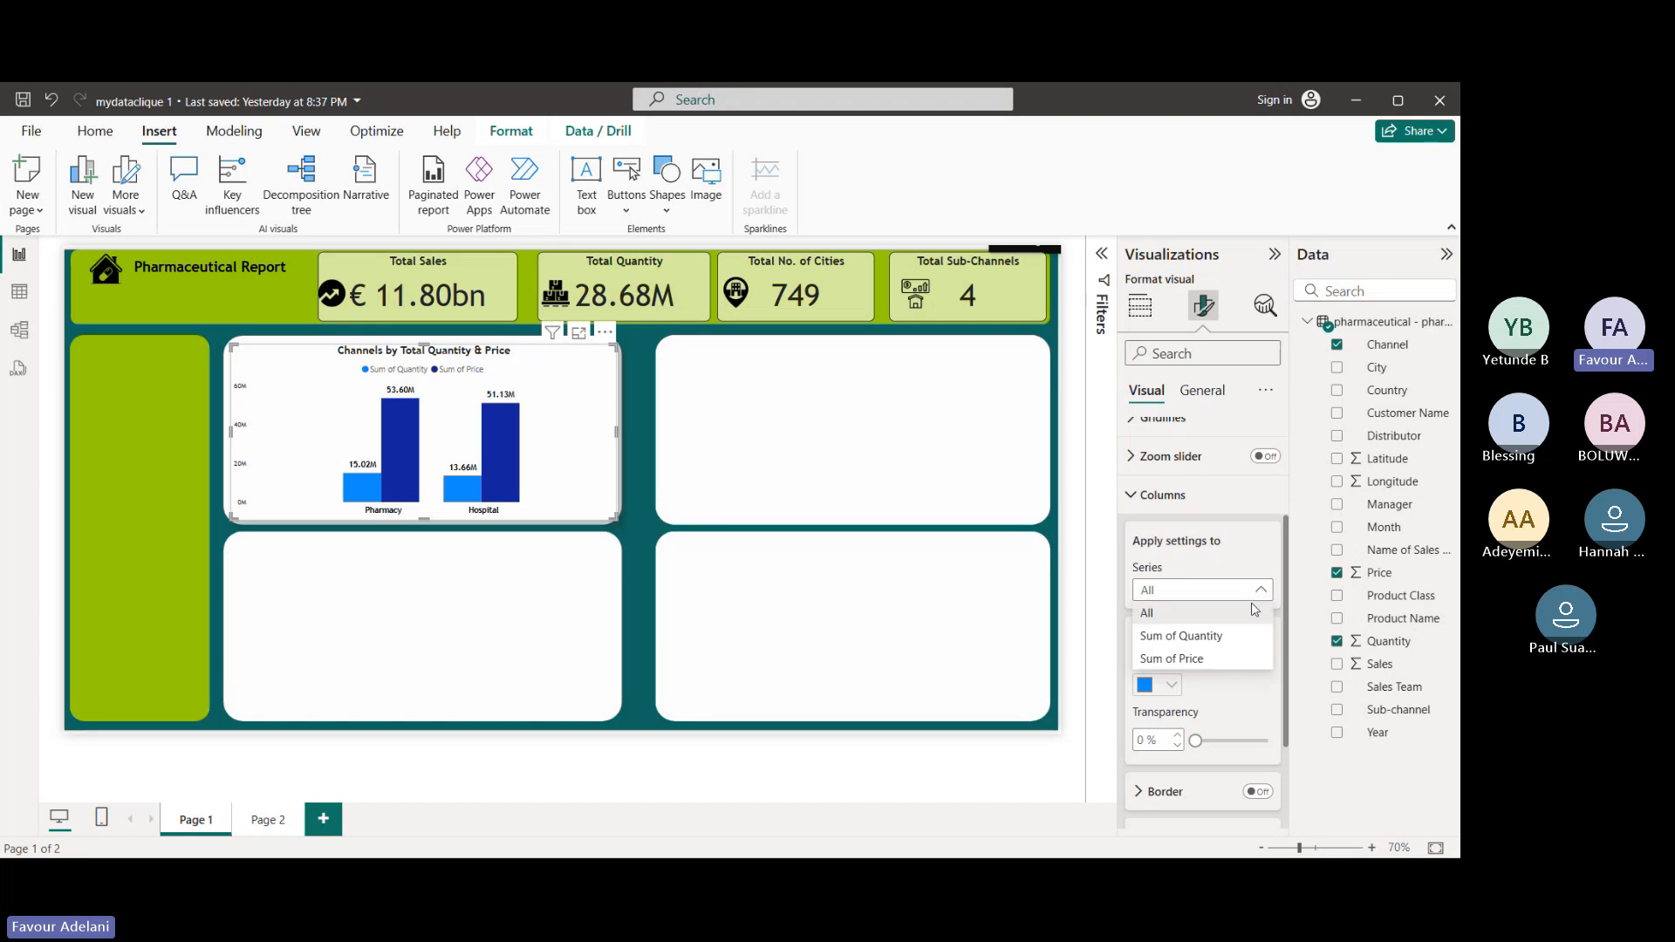
left_click(1207, 639)
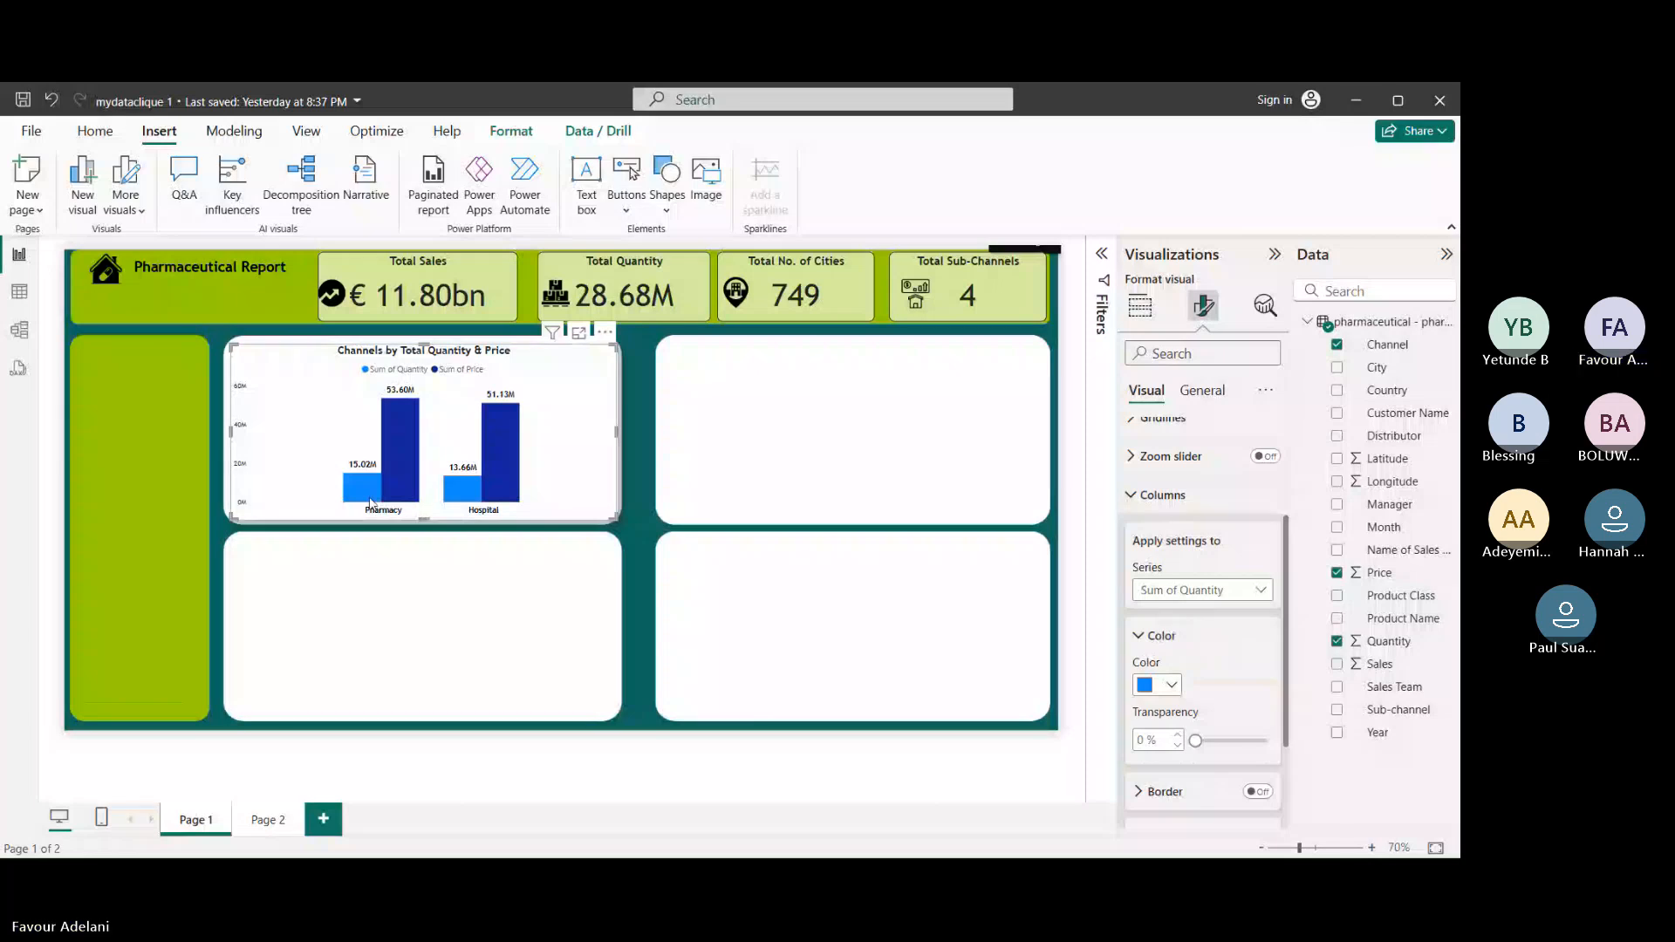
left_click(1172, 686)
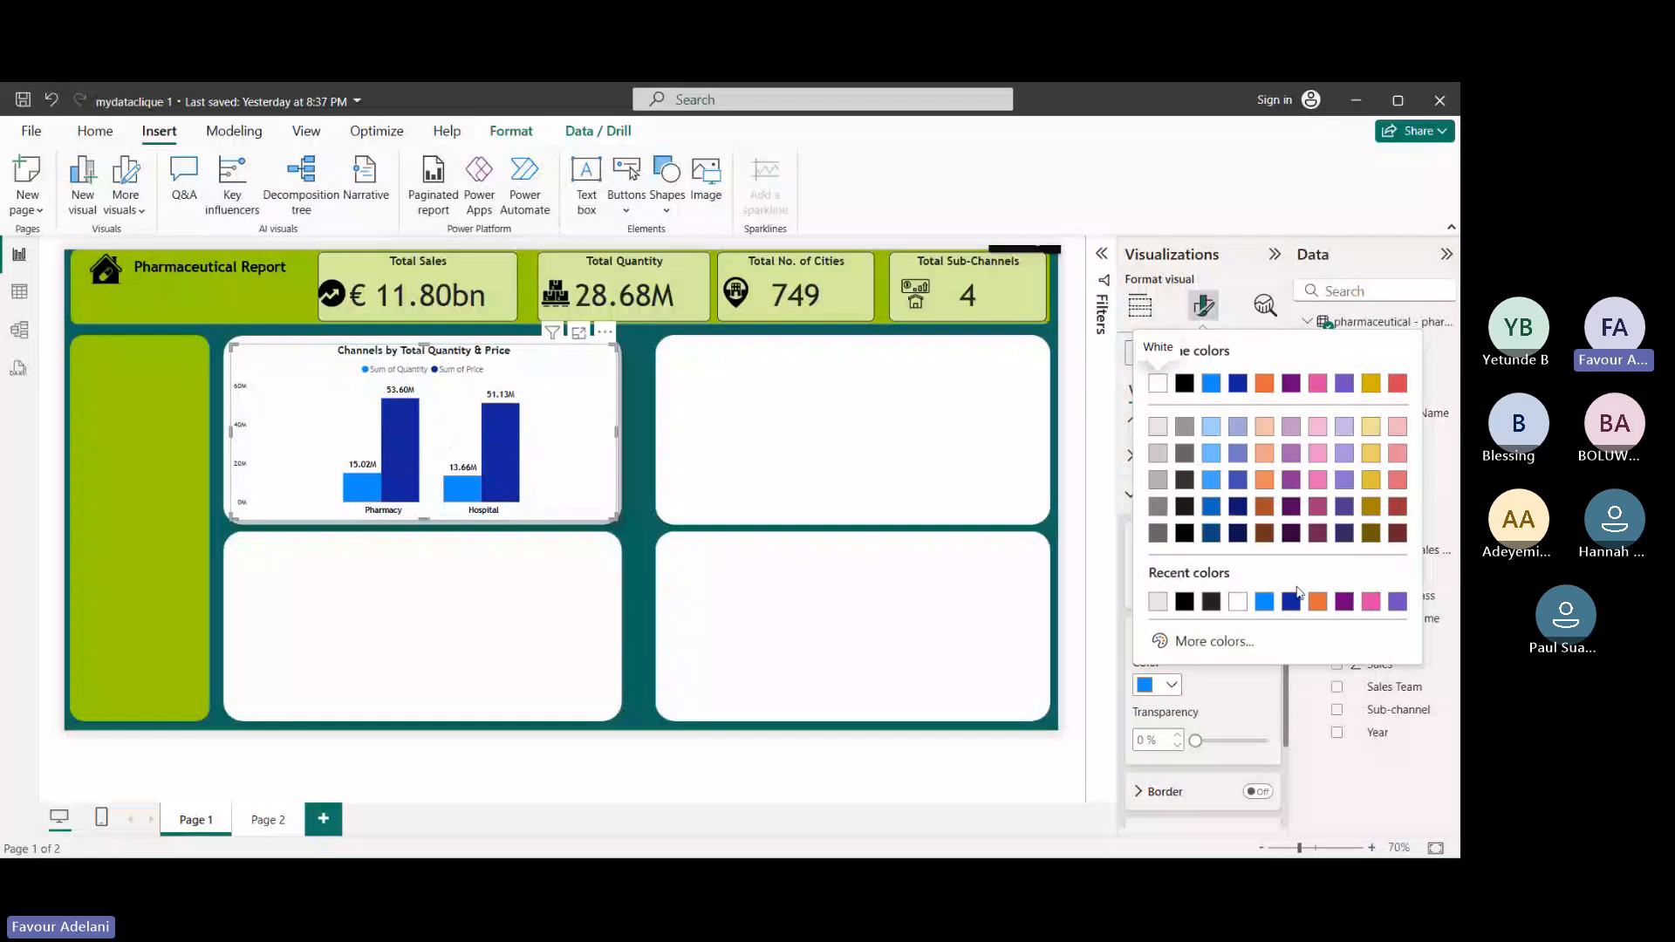
left_click(1214, 641)
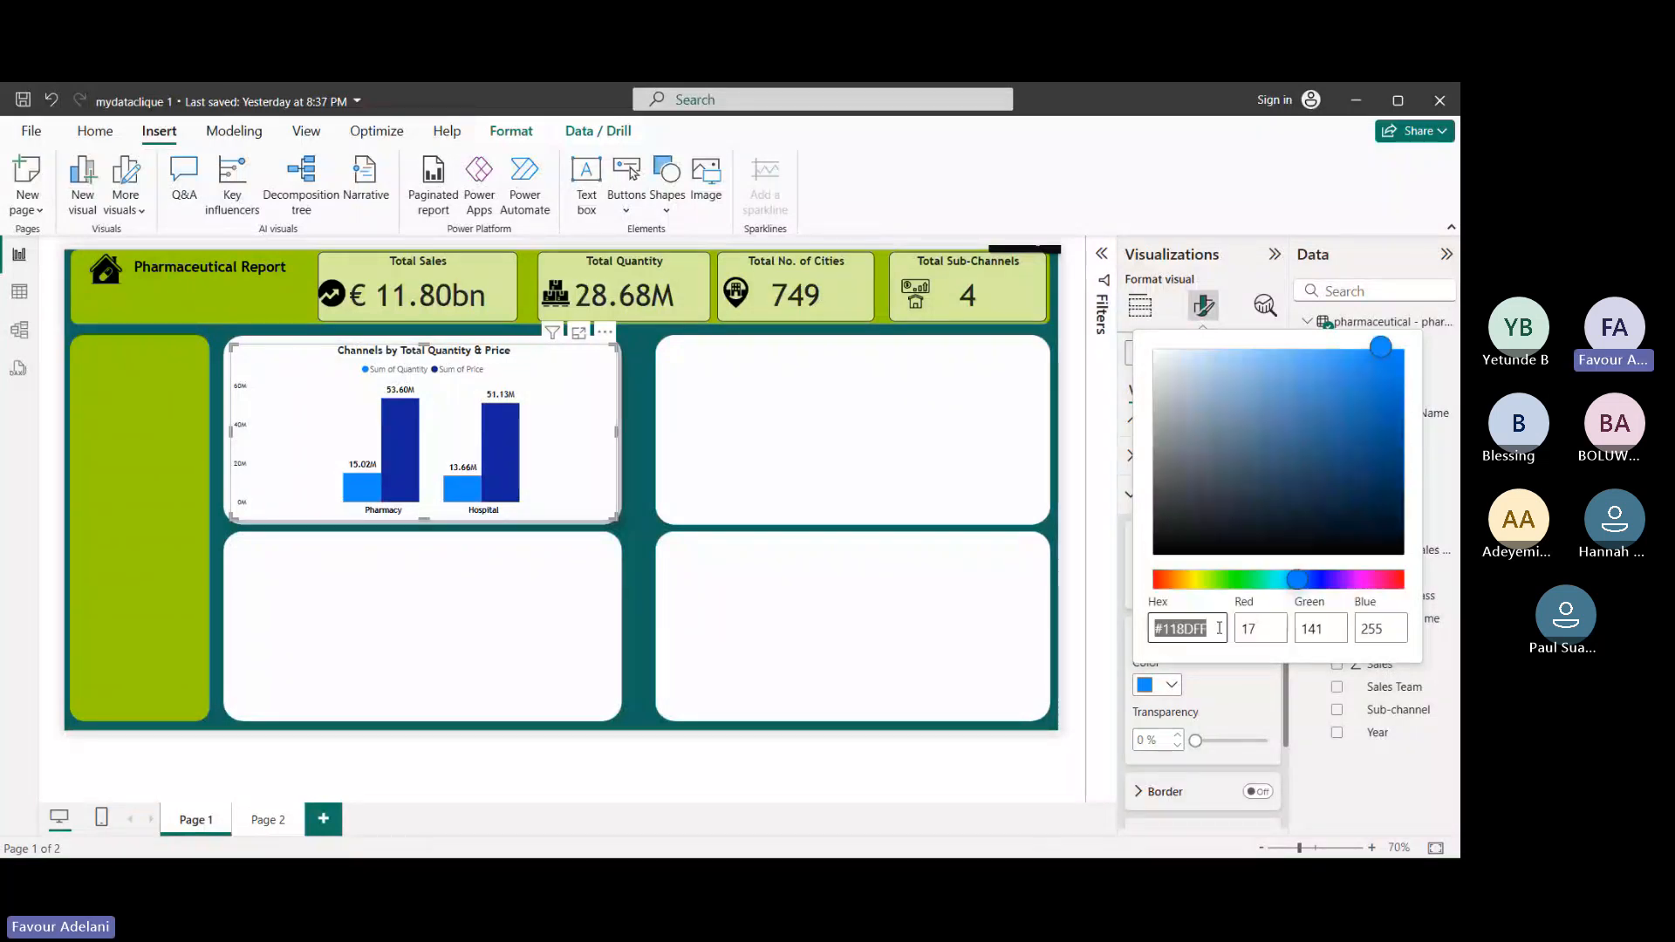
key("BackSpace")
type("97")
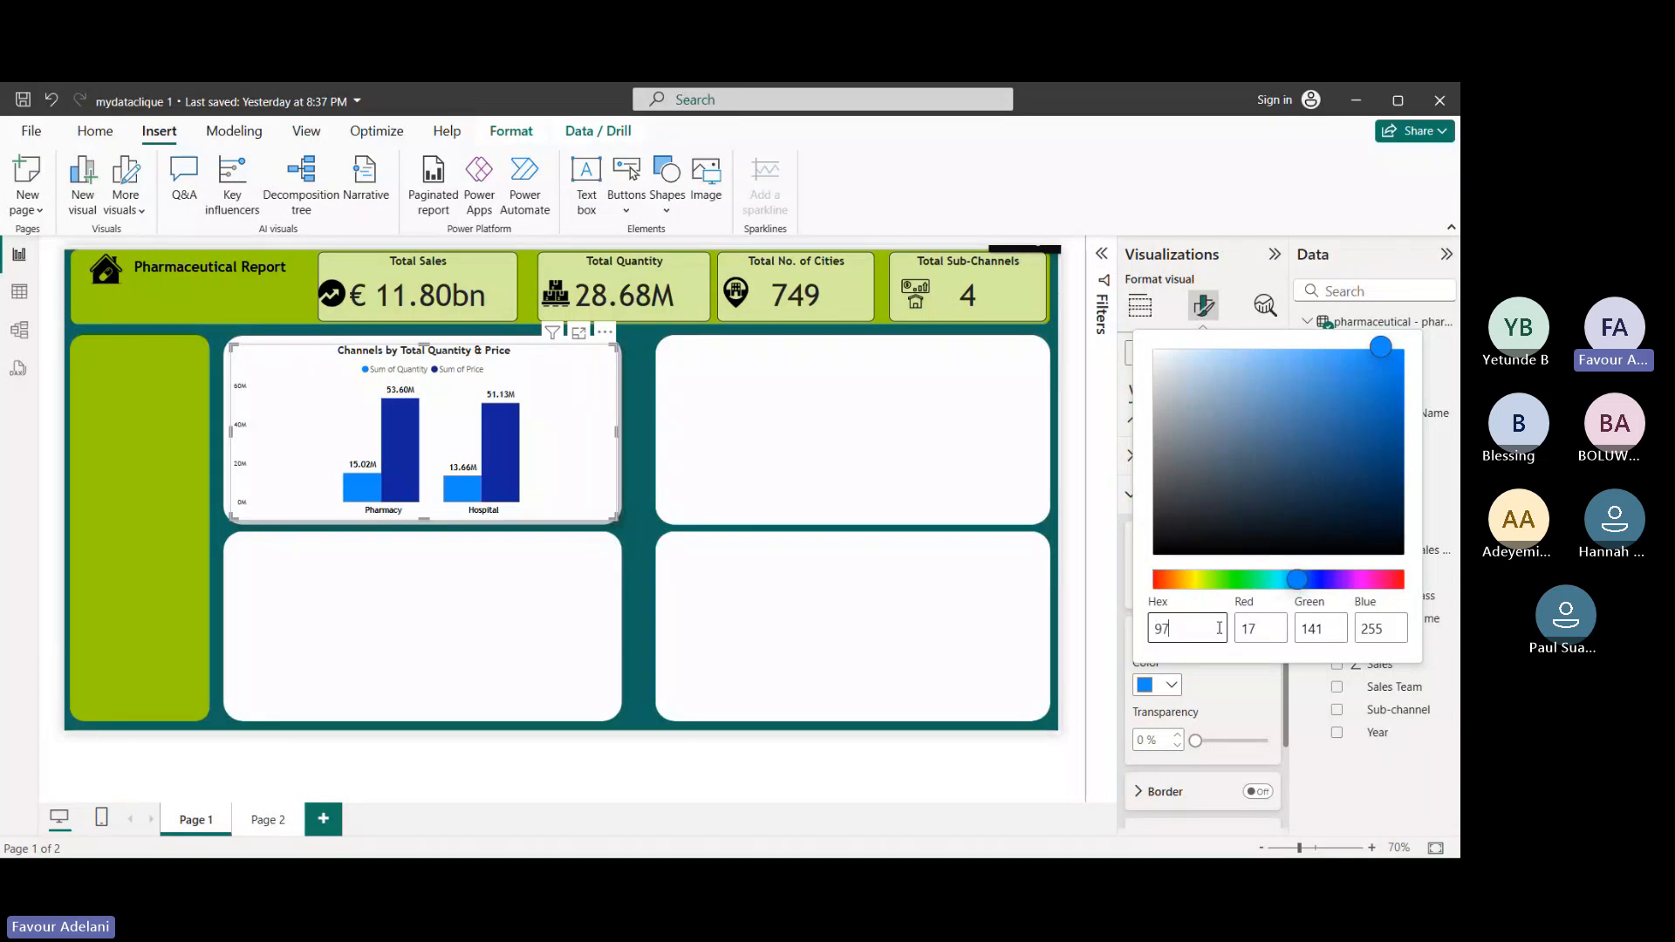
type("CC01")
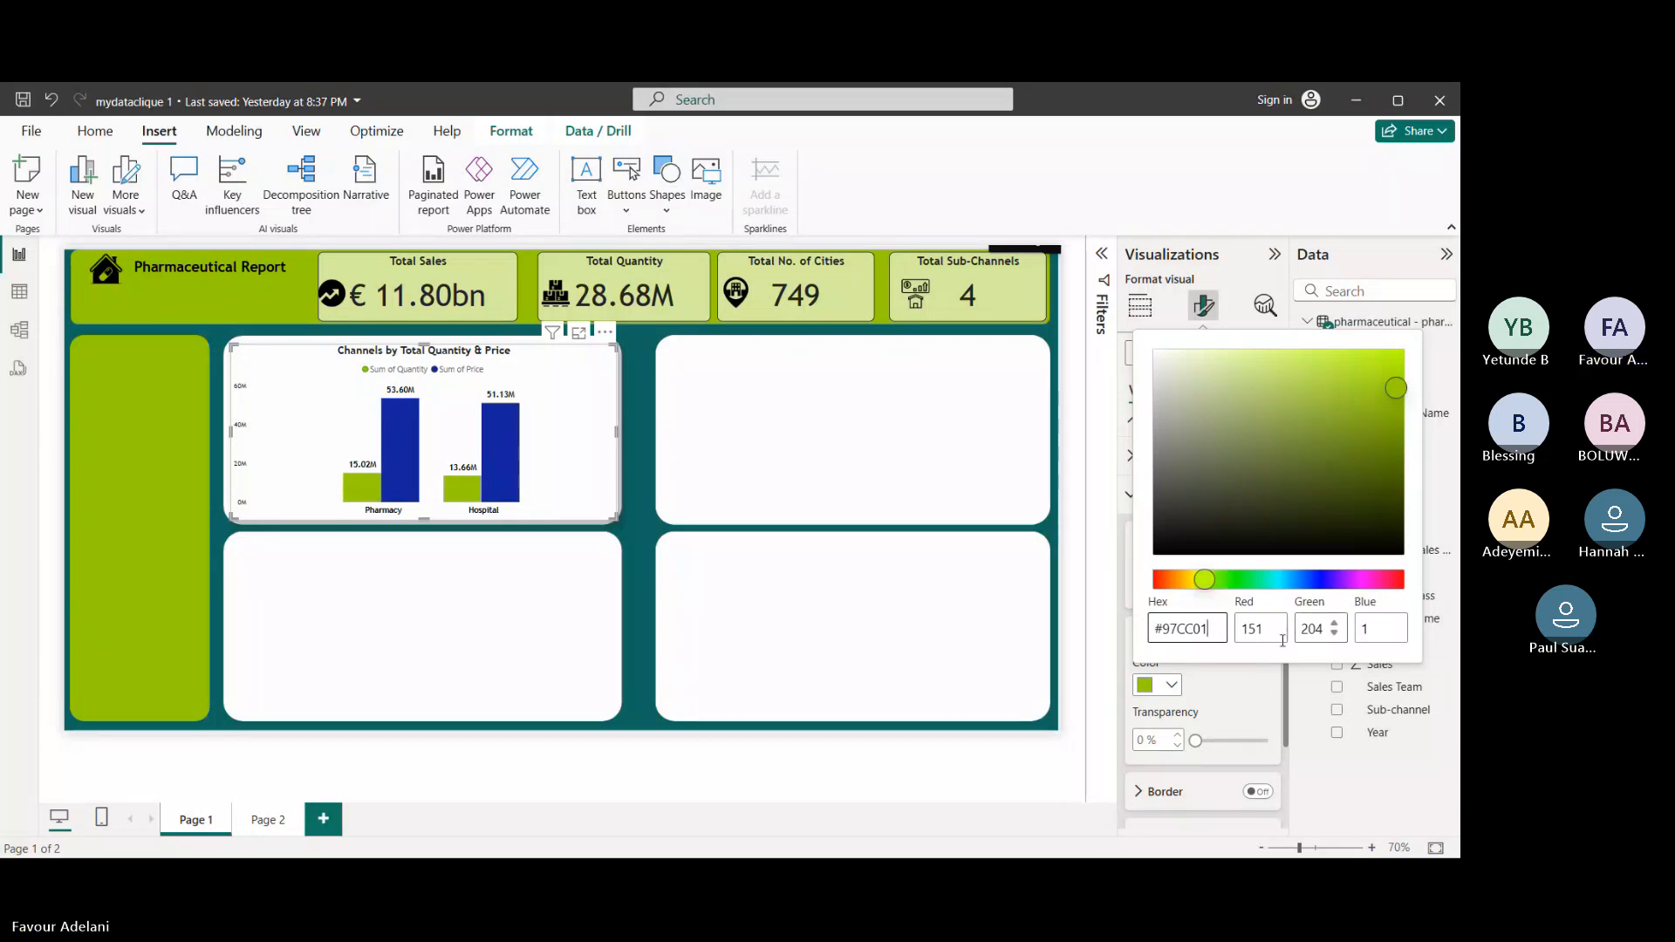
left_click(1256, 686)
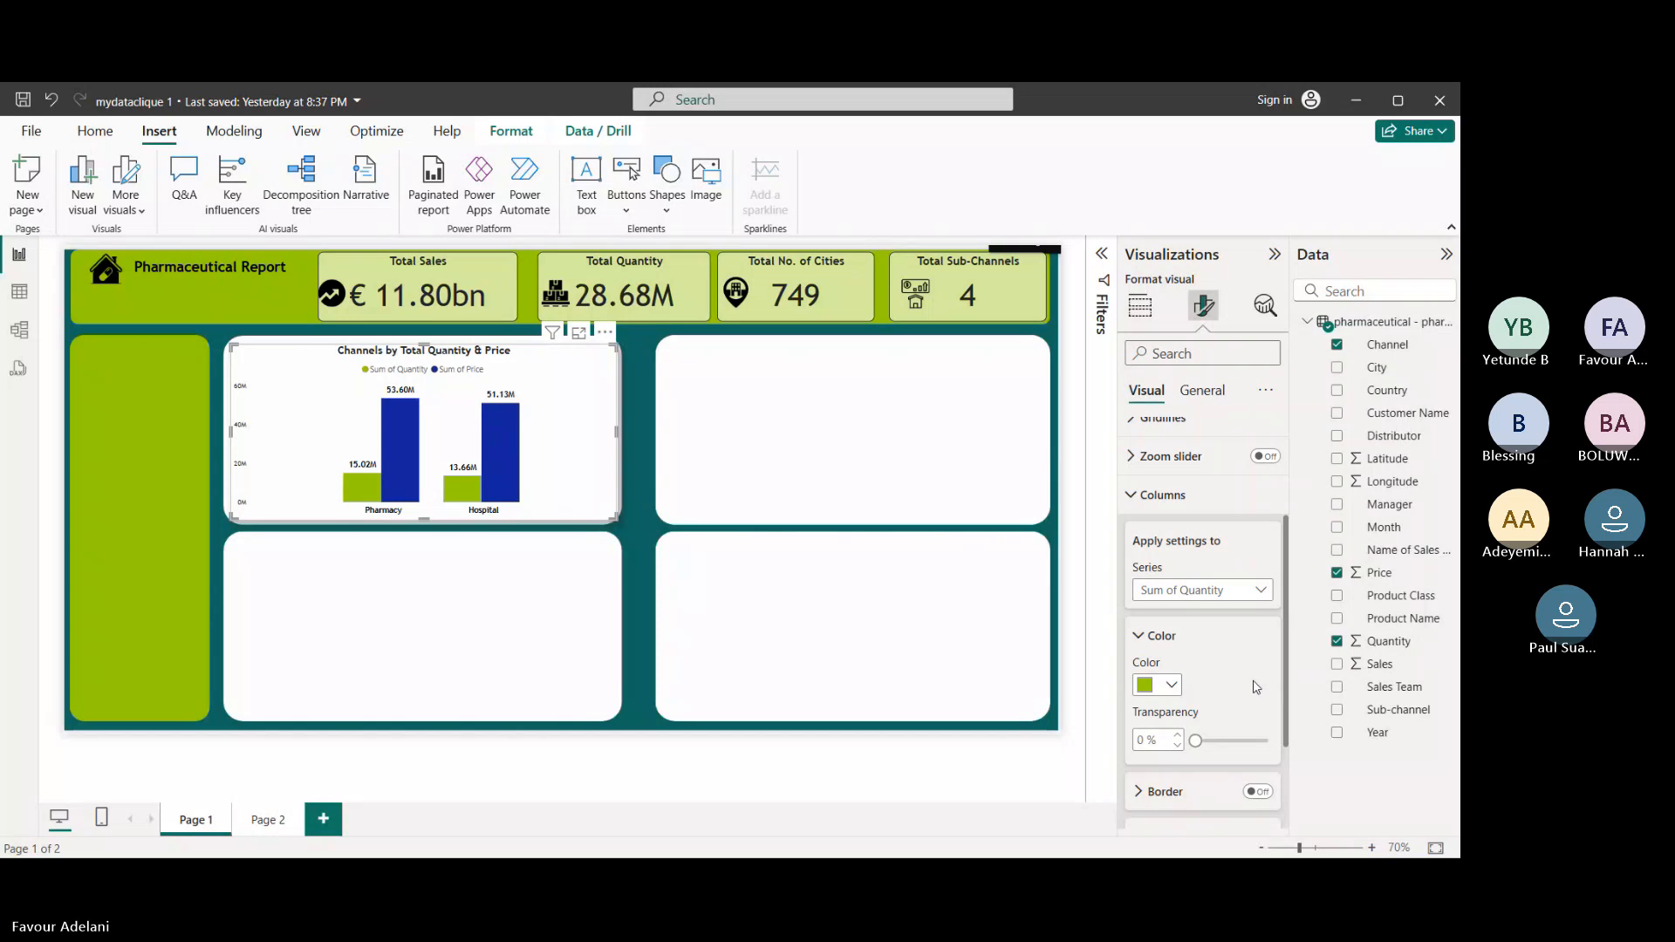
- Set the column colour of the Sum of Price series to #106861 and deselect the chart
left_click(1264, 591)
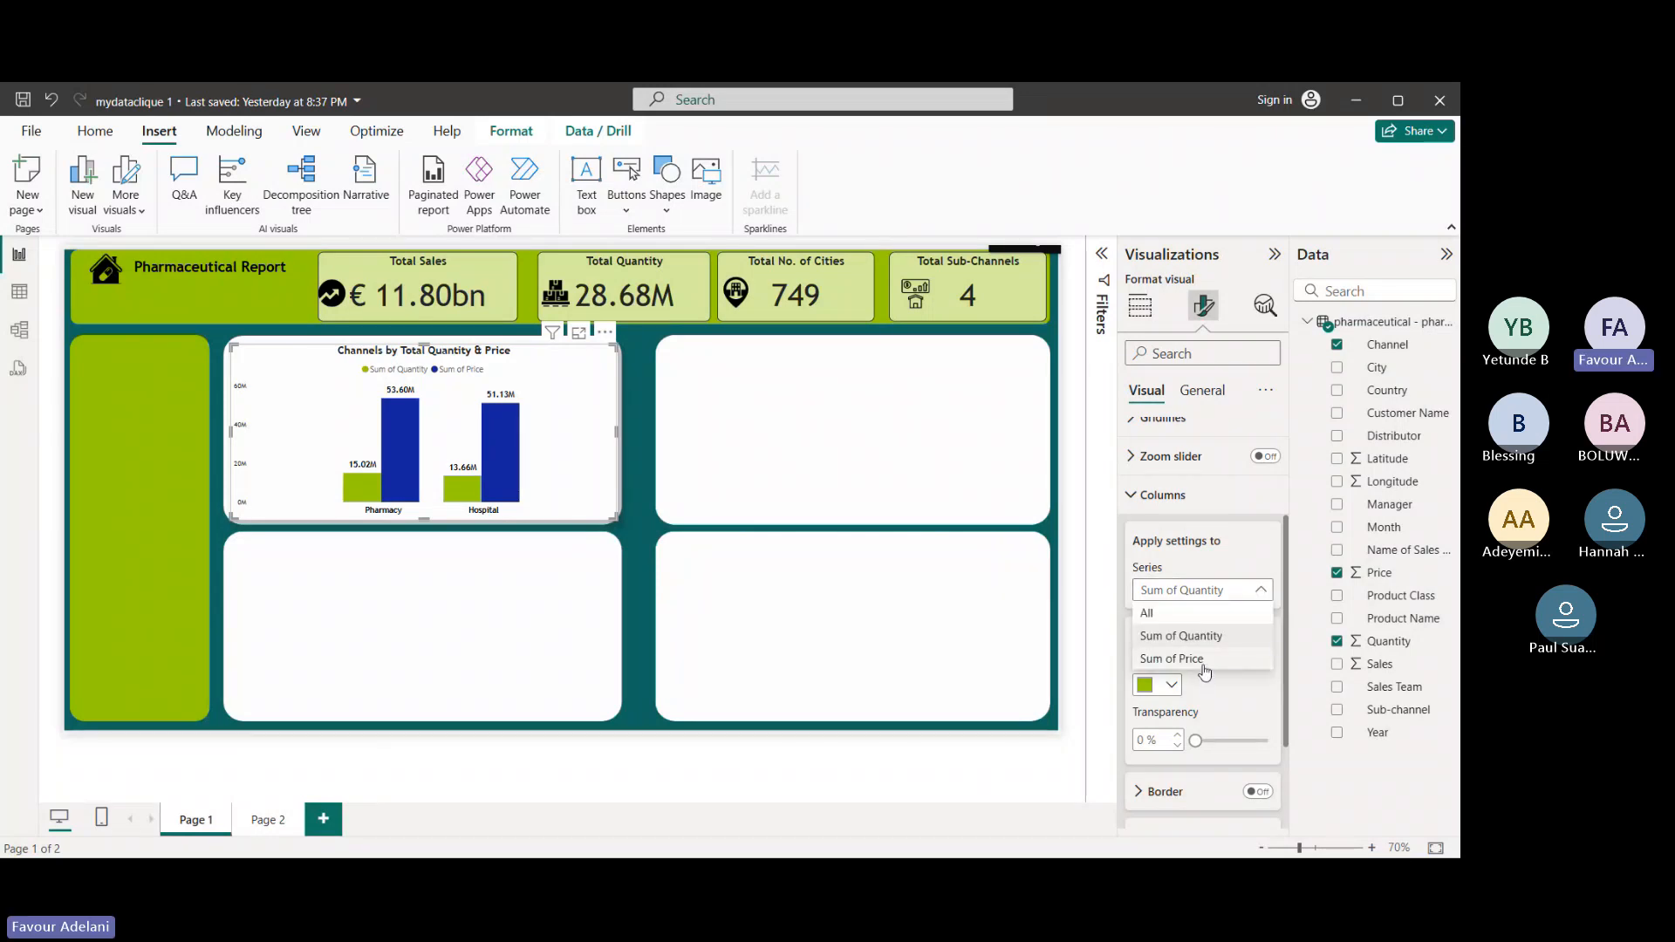
left_click(1205, 668)
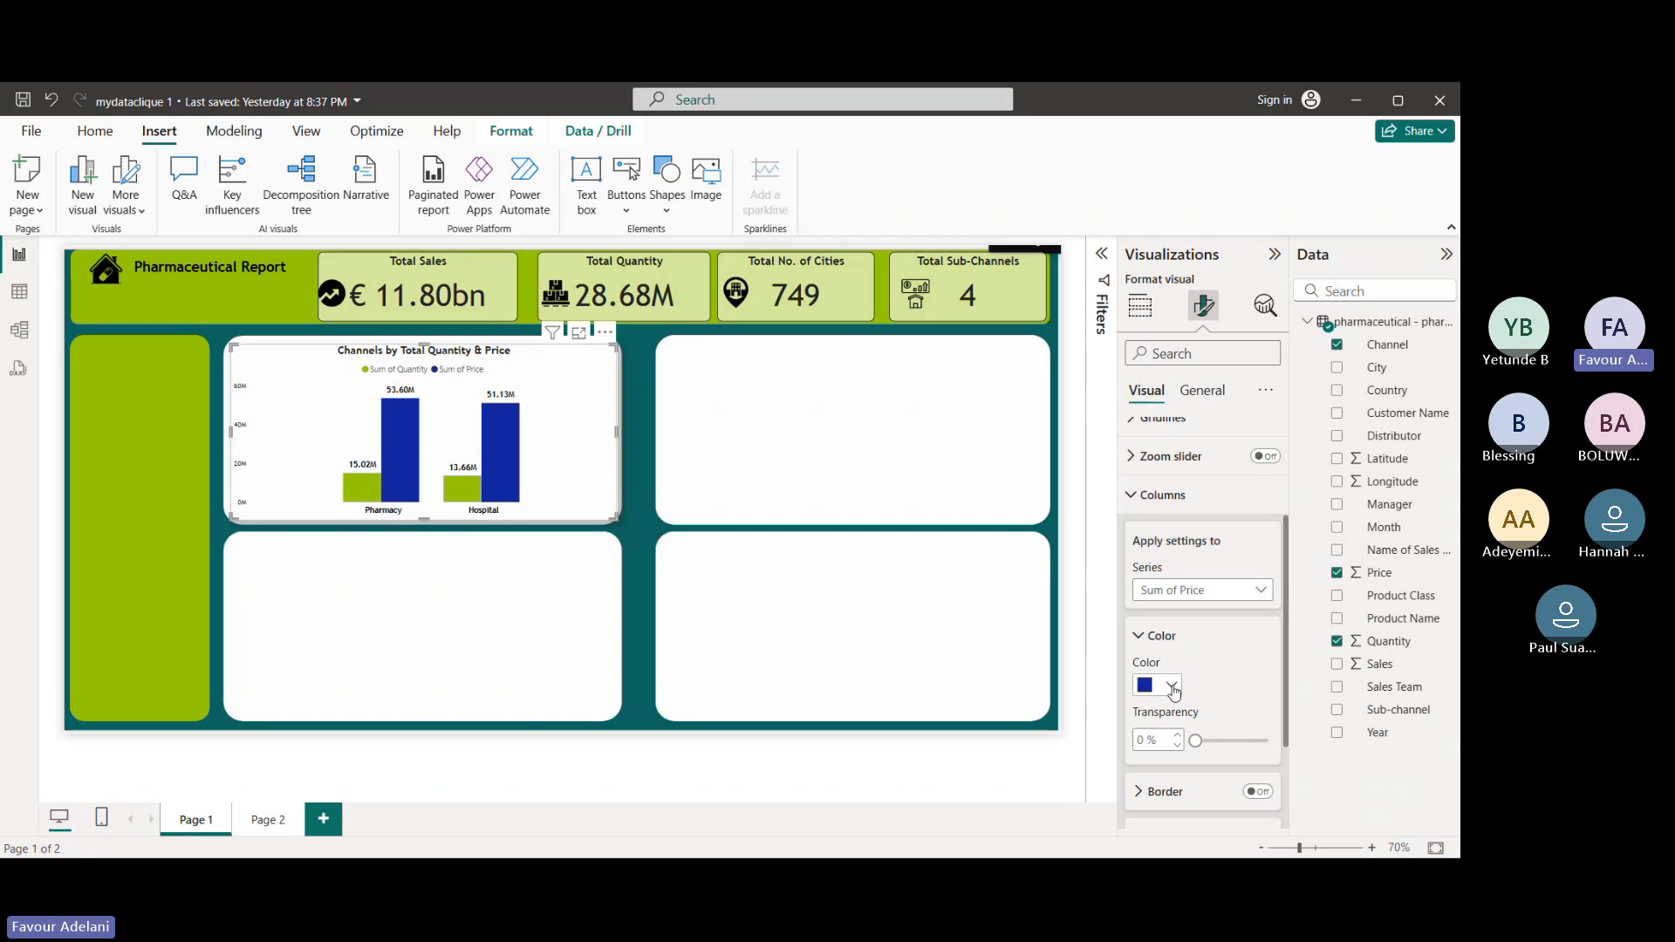
left_click(1173, 688)
left_click(1195, 642)
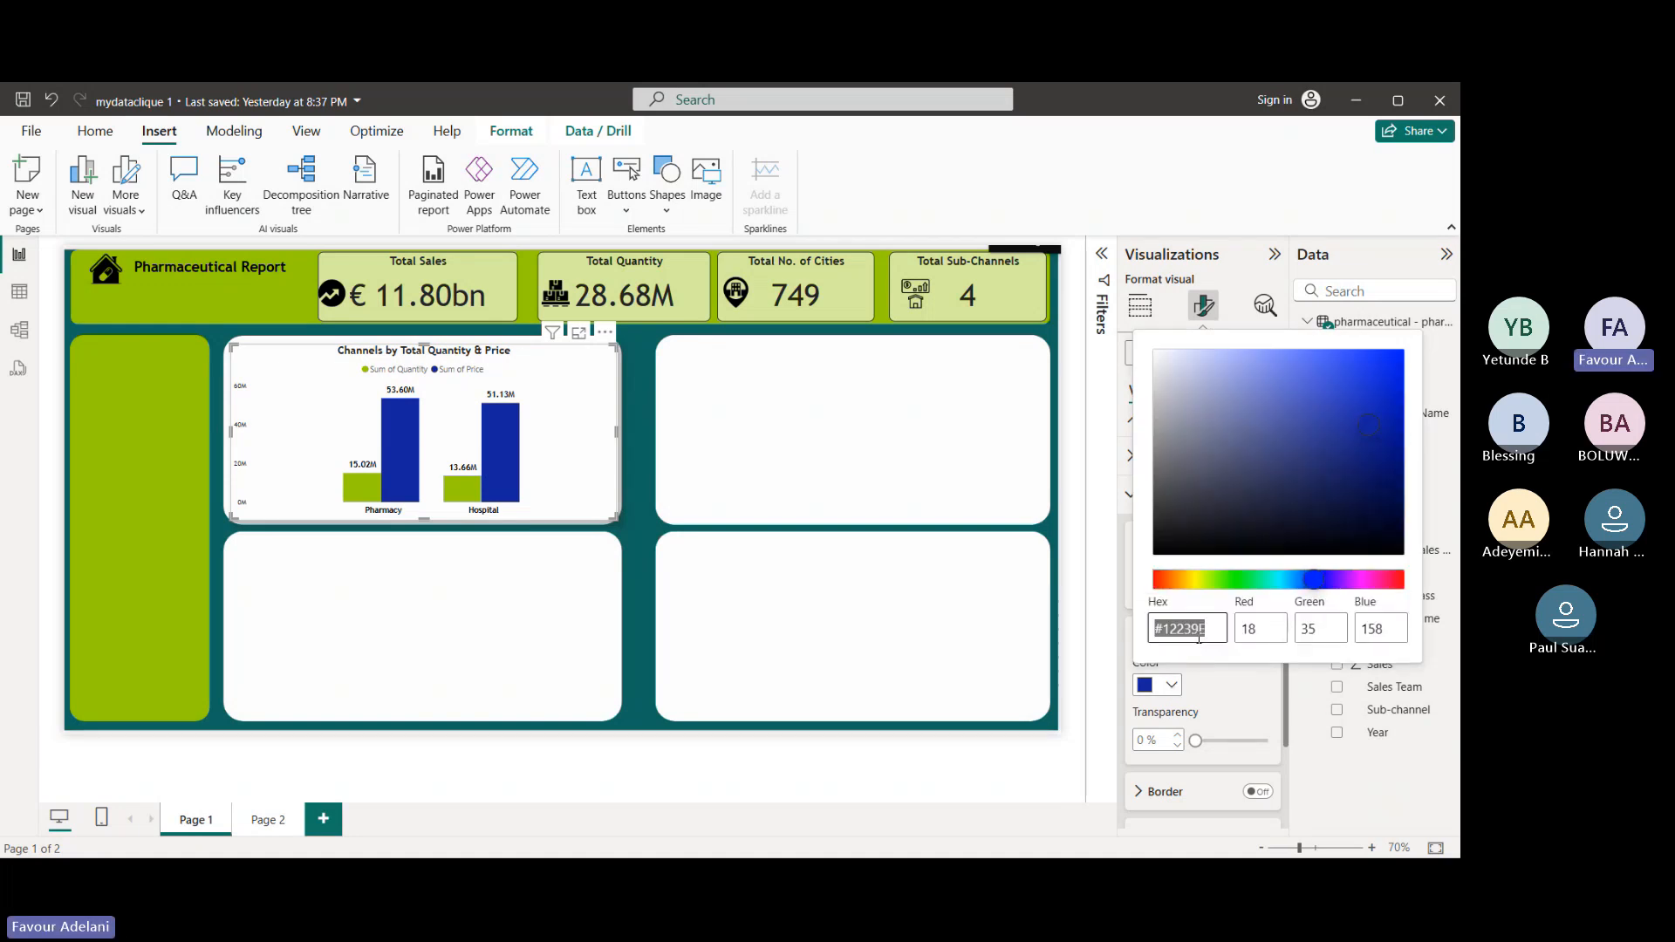
key("BackSpace")
type("106")
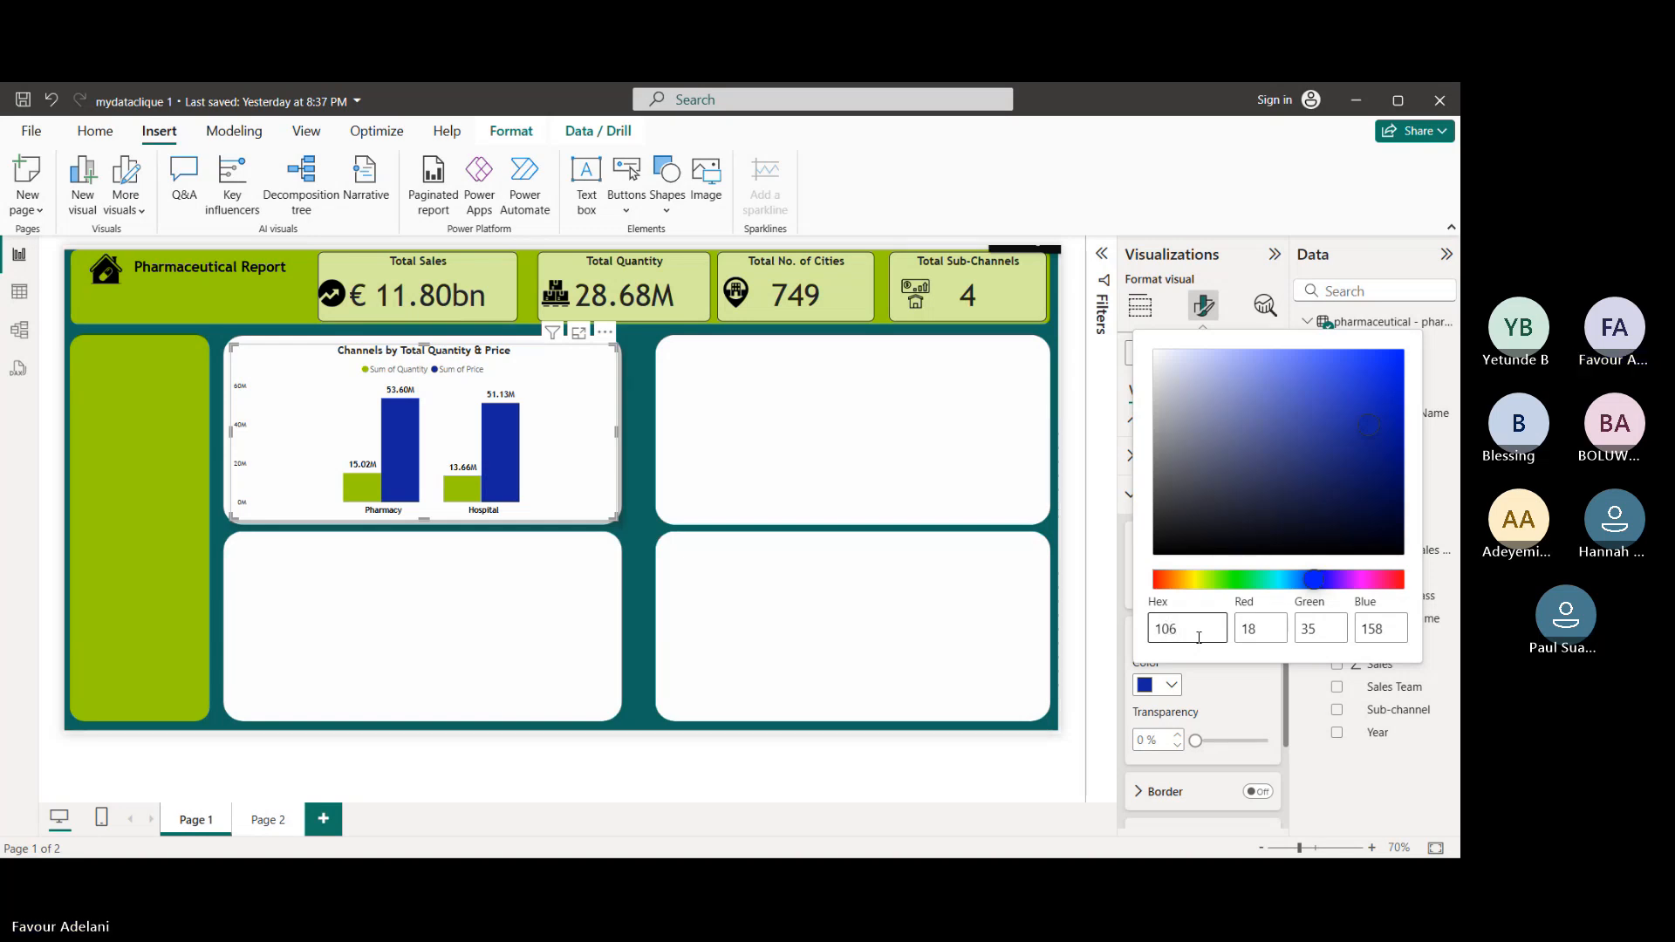
type("861")
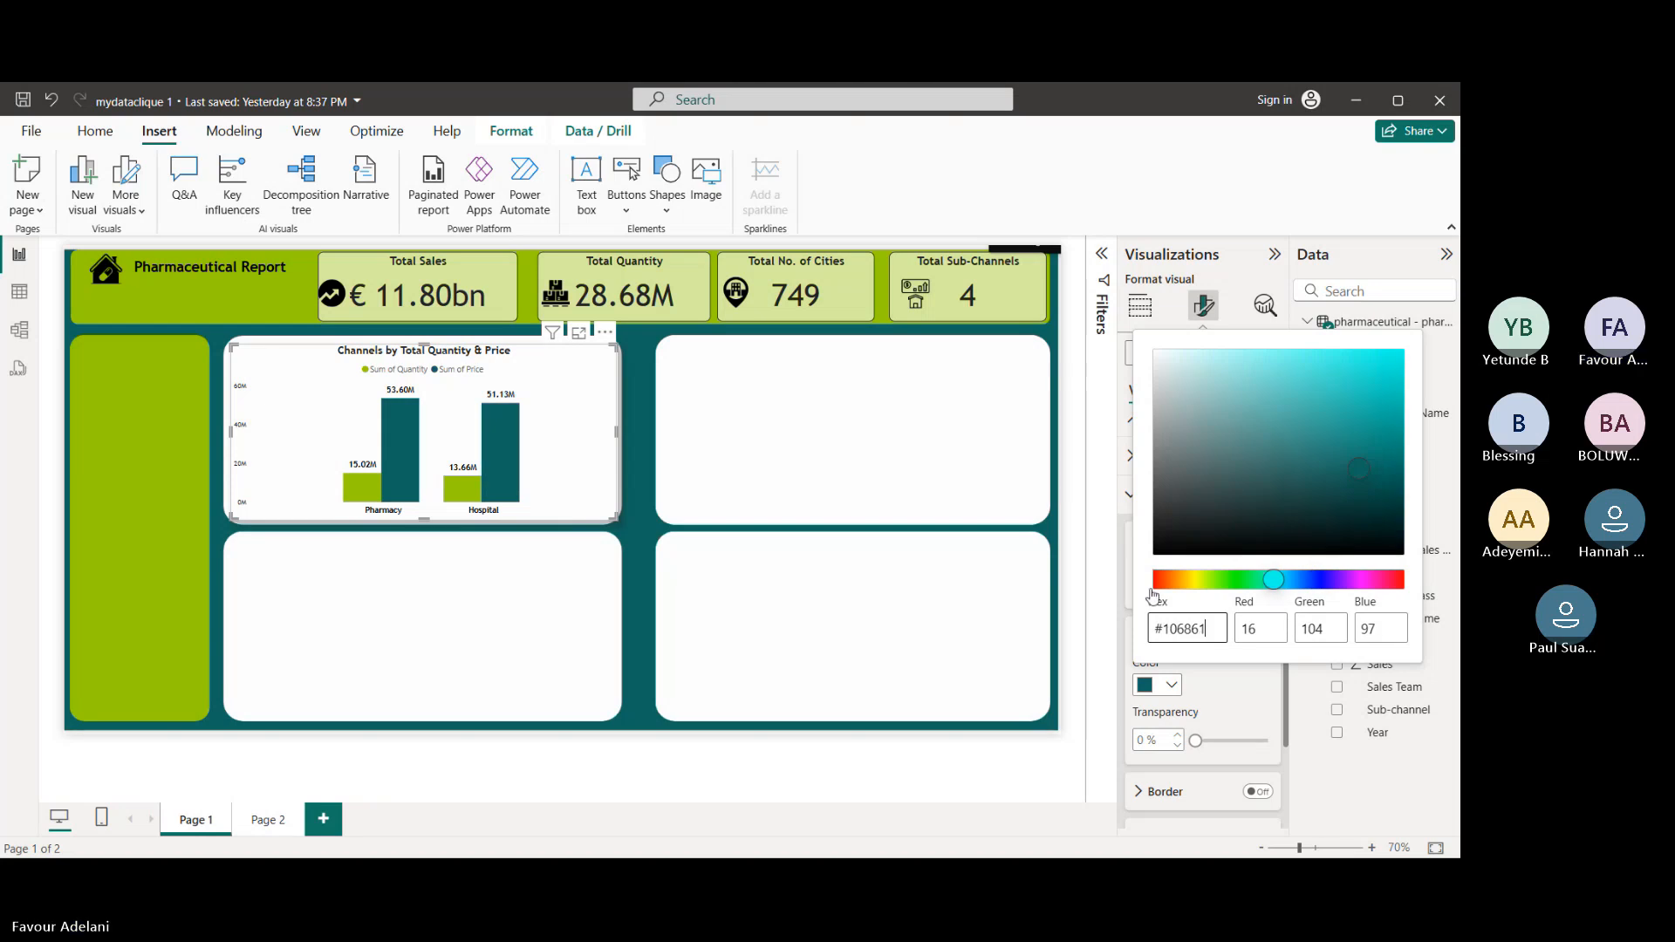
left_click(1267, 690)
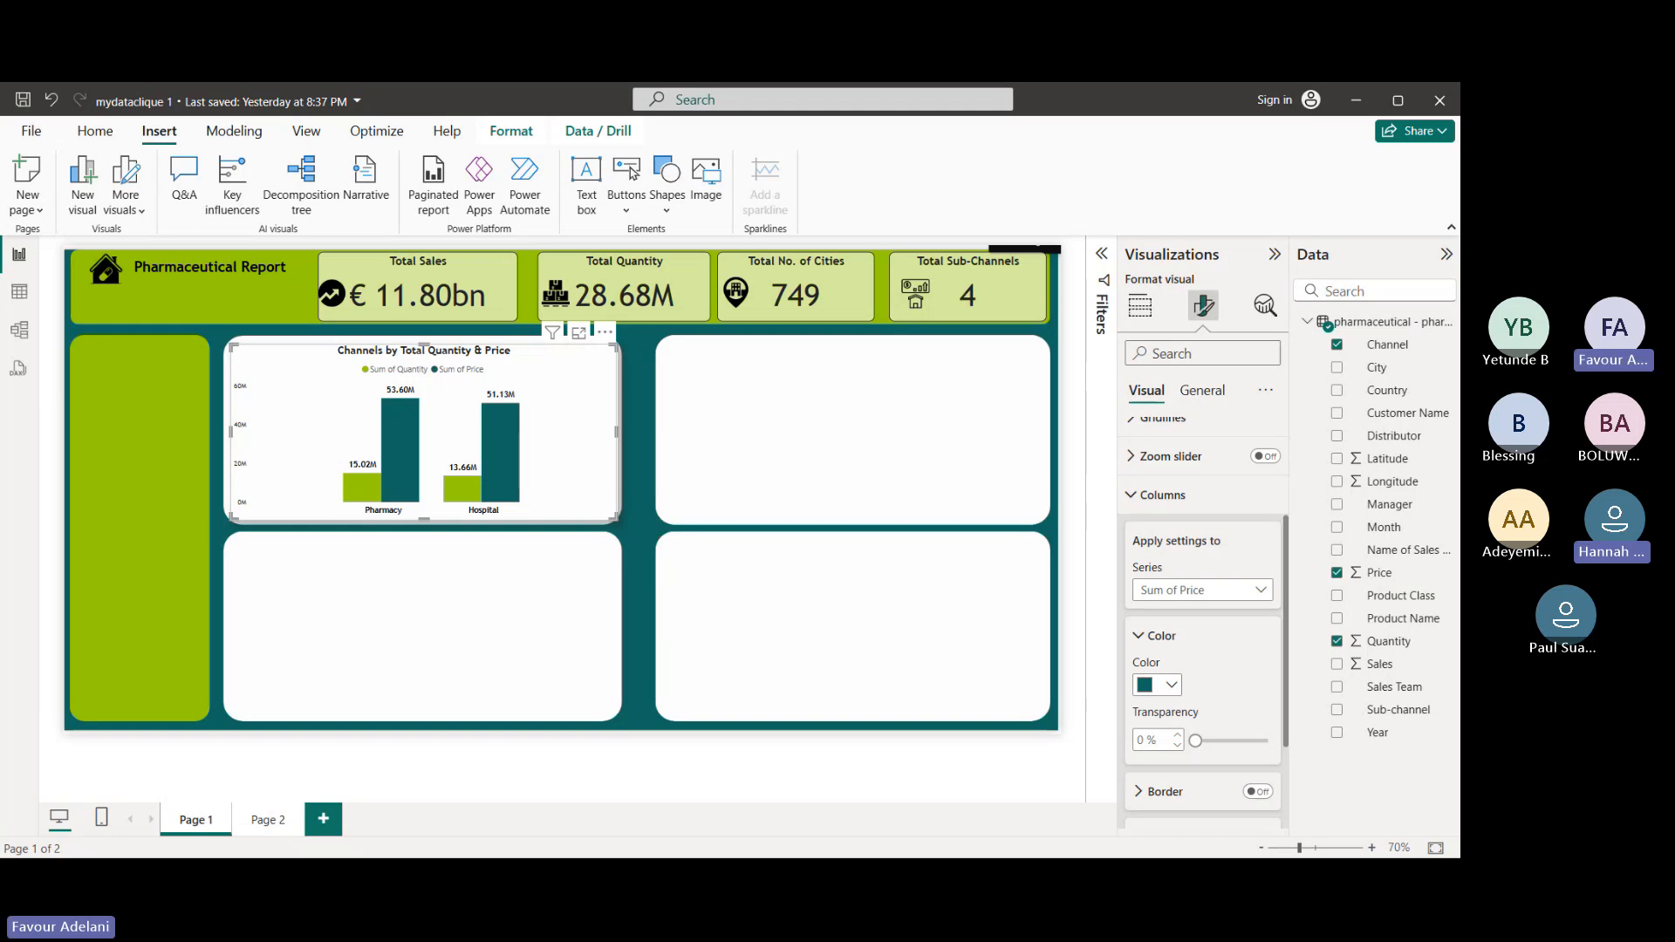
key("Escape")
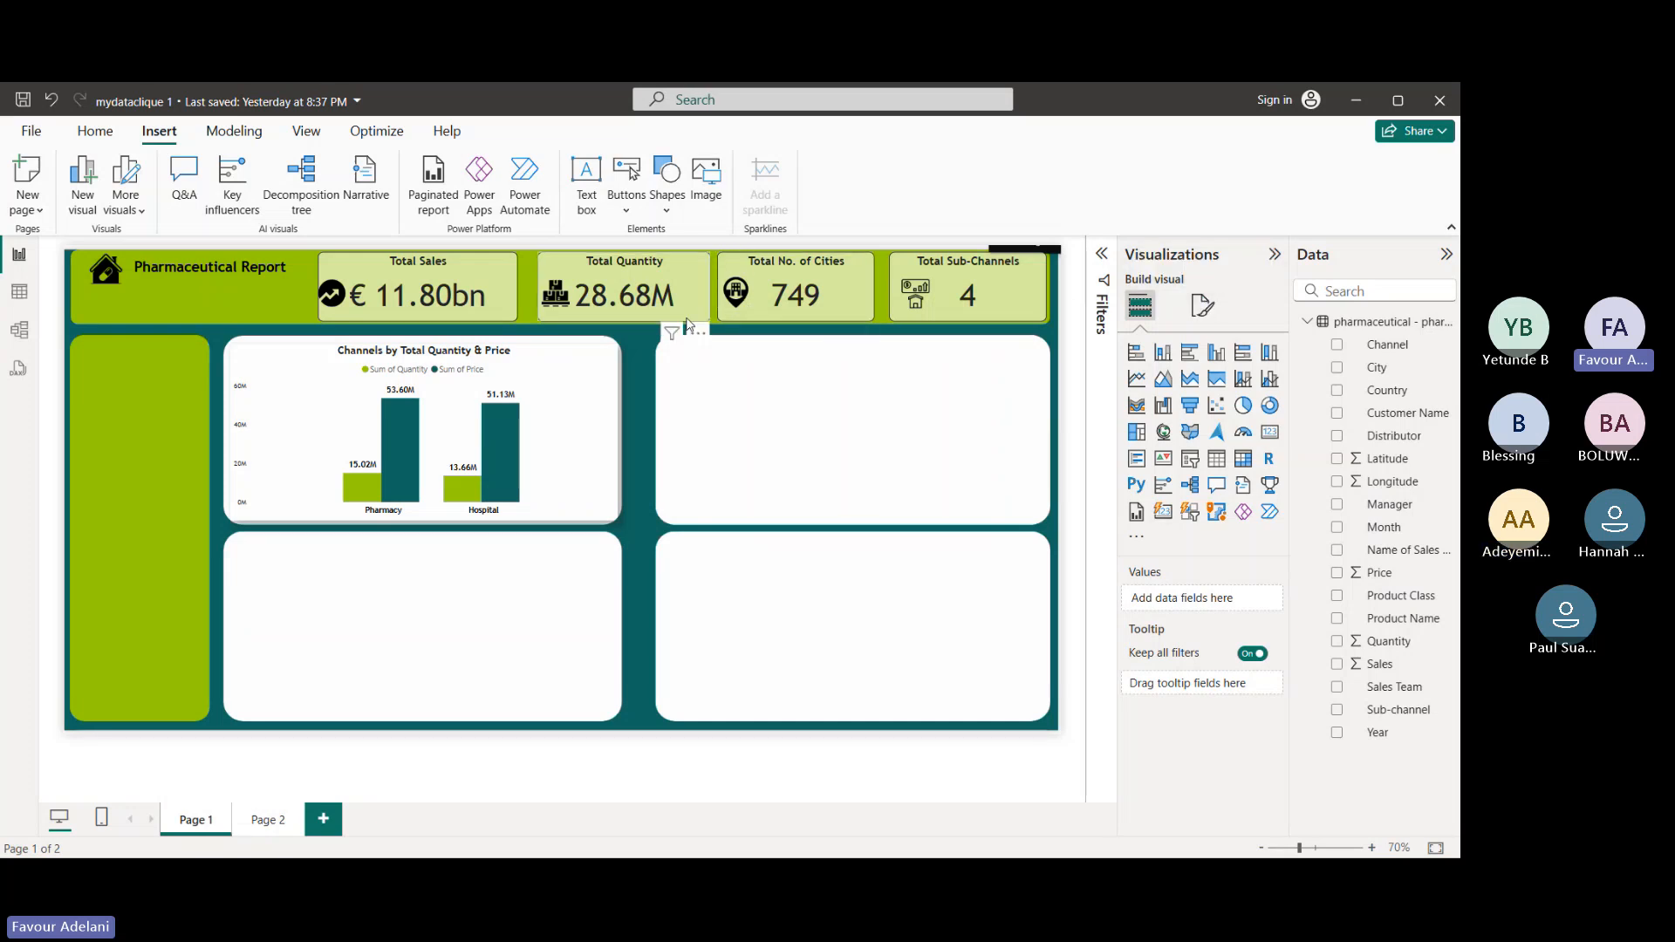
- Duplicate the channels column chart into the upper-right white panel and replace the copy's Channel field with Sub-channel on the X-axis
left_click(584, 360)
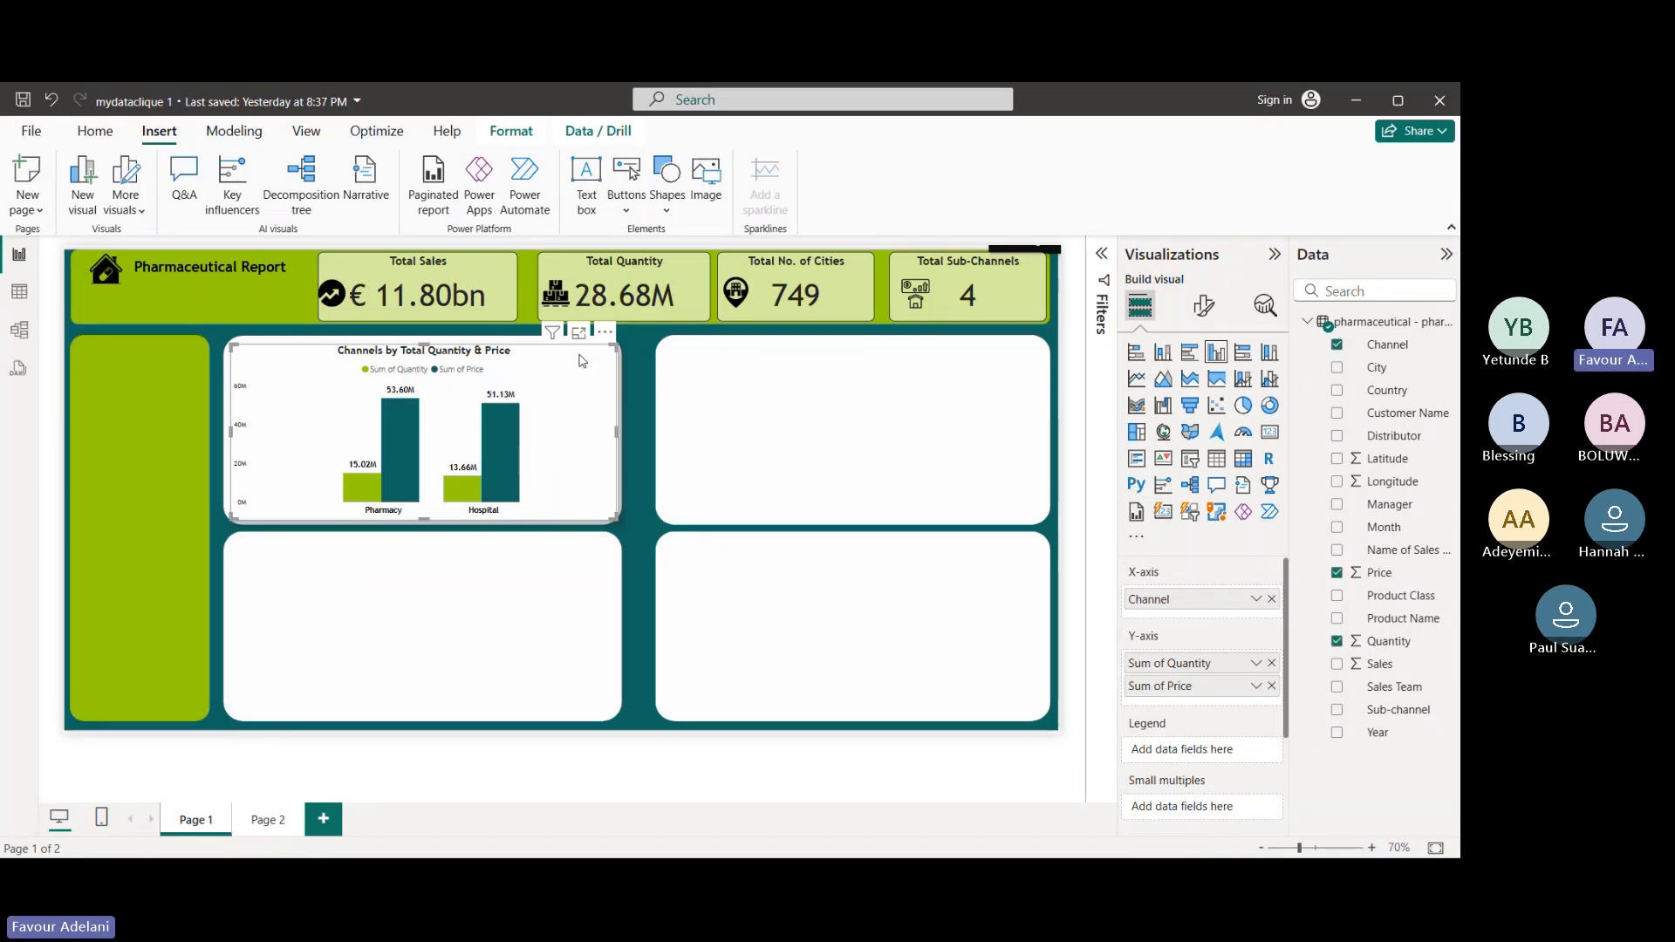
left_click_drag(582, 361, 1010, 350)
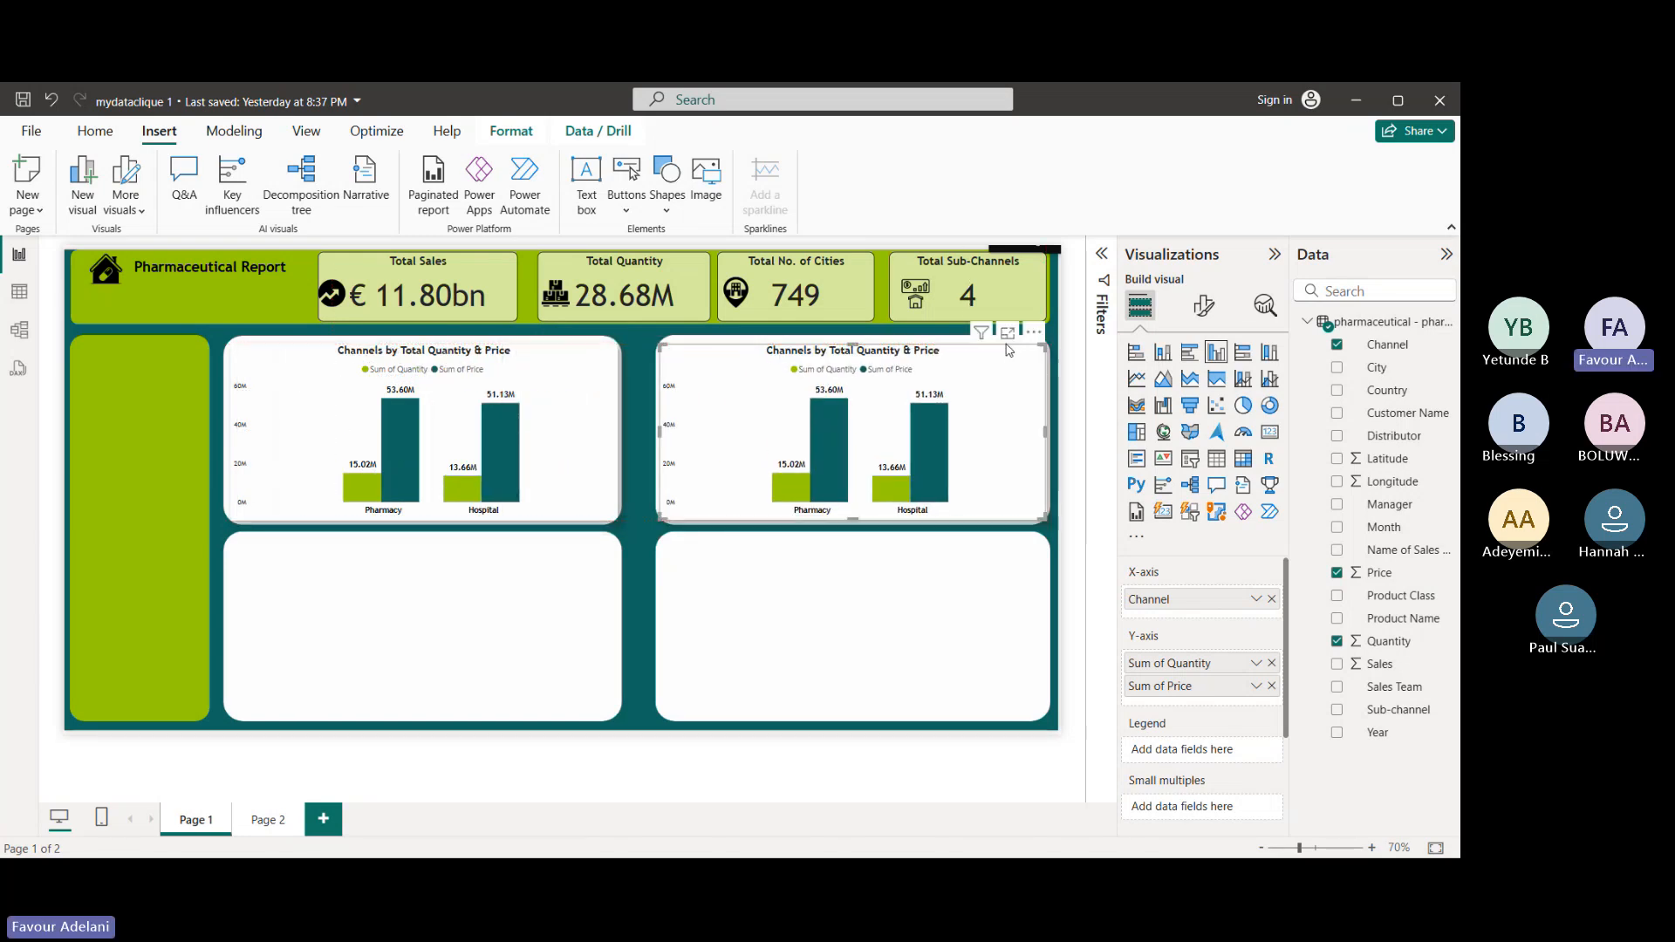
left_click(1337, 346)
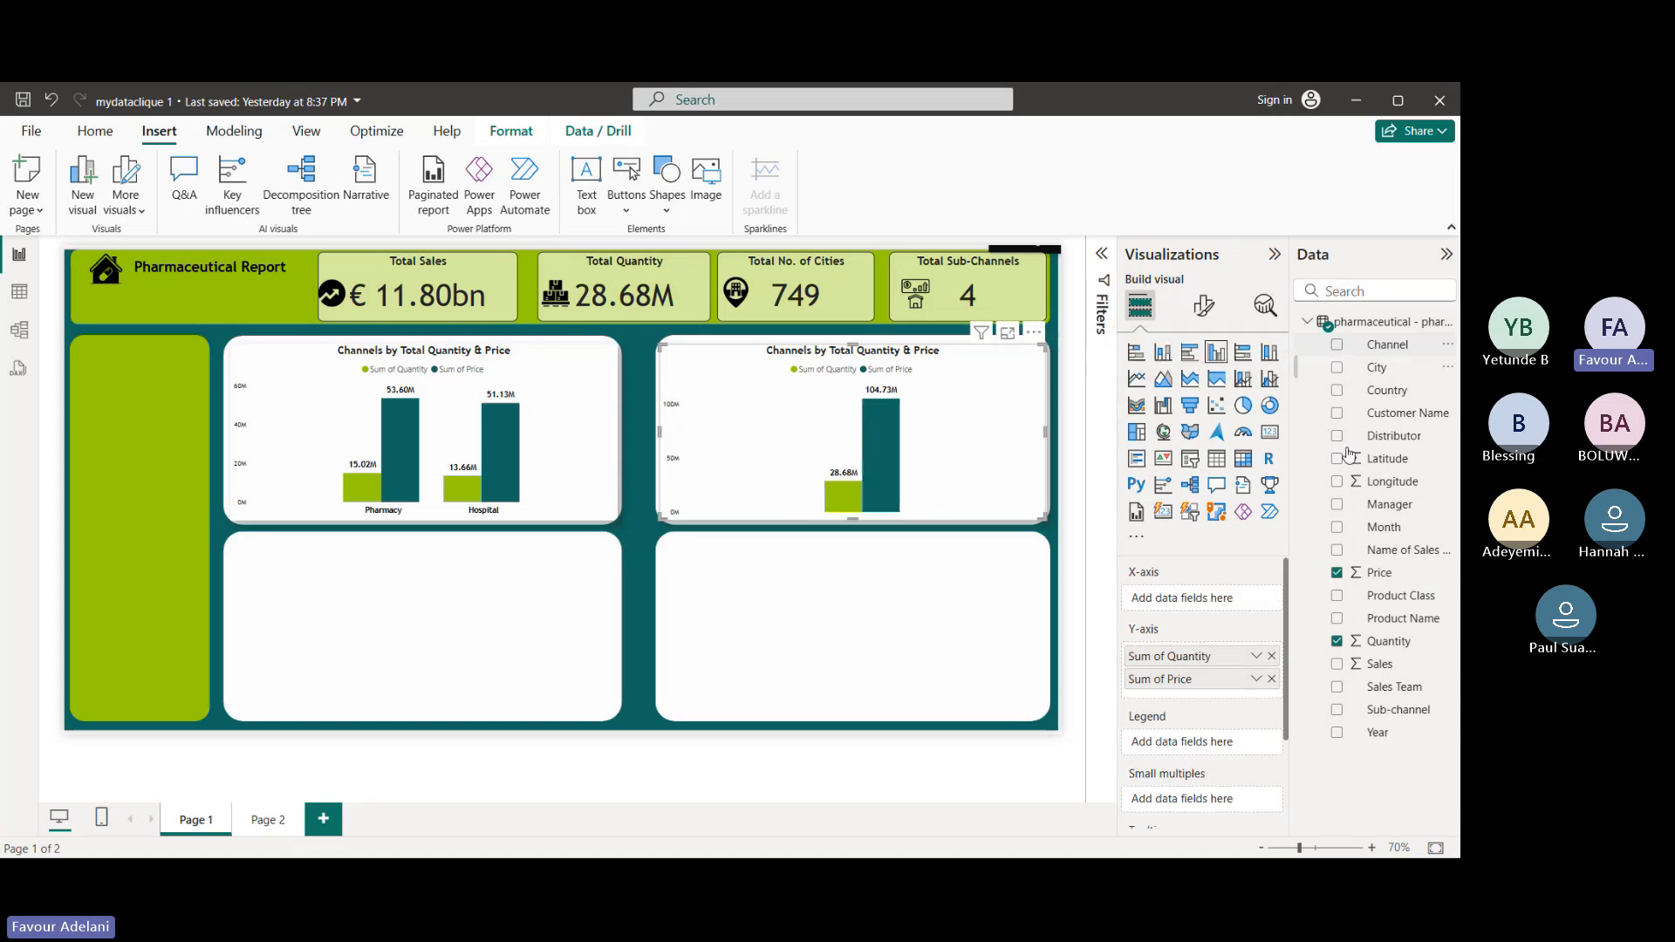
left_click(1338, 712)
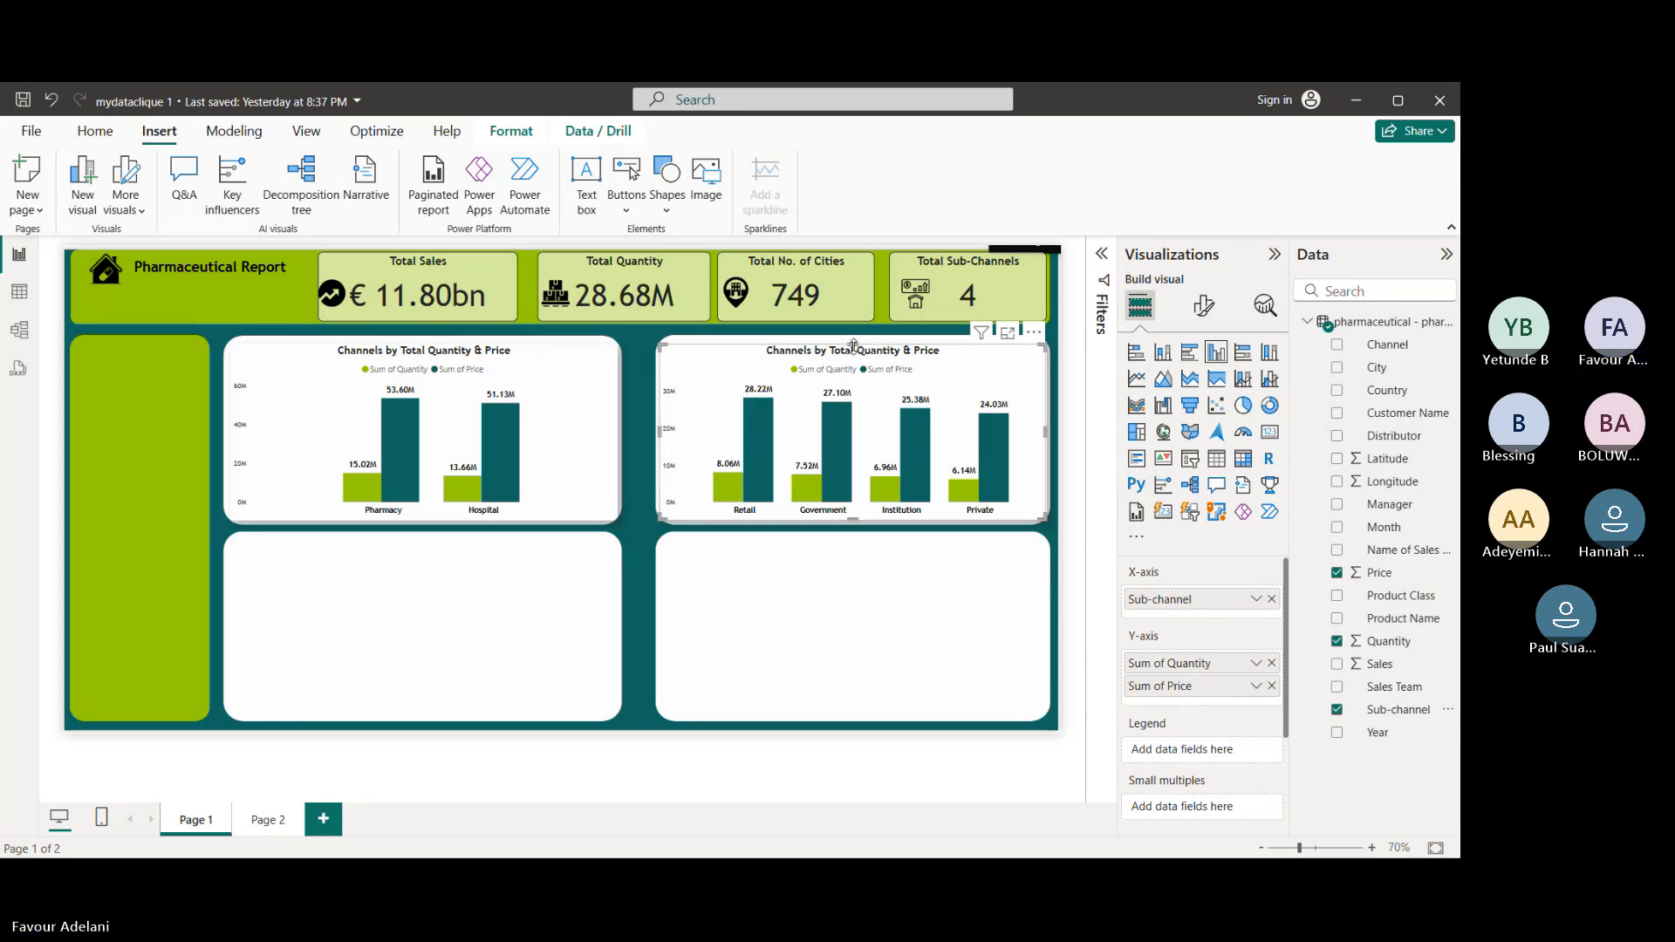
- Stretch the upper edges of both column charts slightly upward to meet the tops of their white panels, and deselect them
left_click_drag(853, 345, 853, 336)
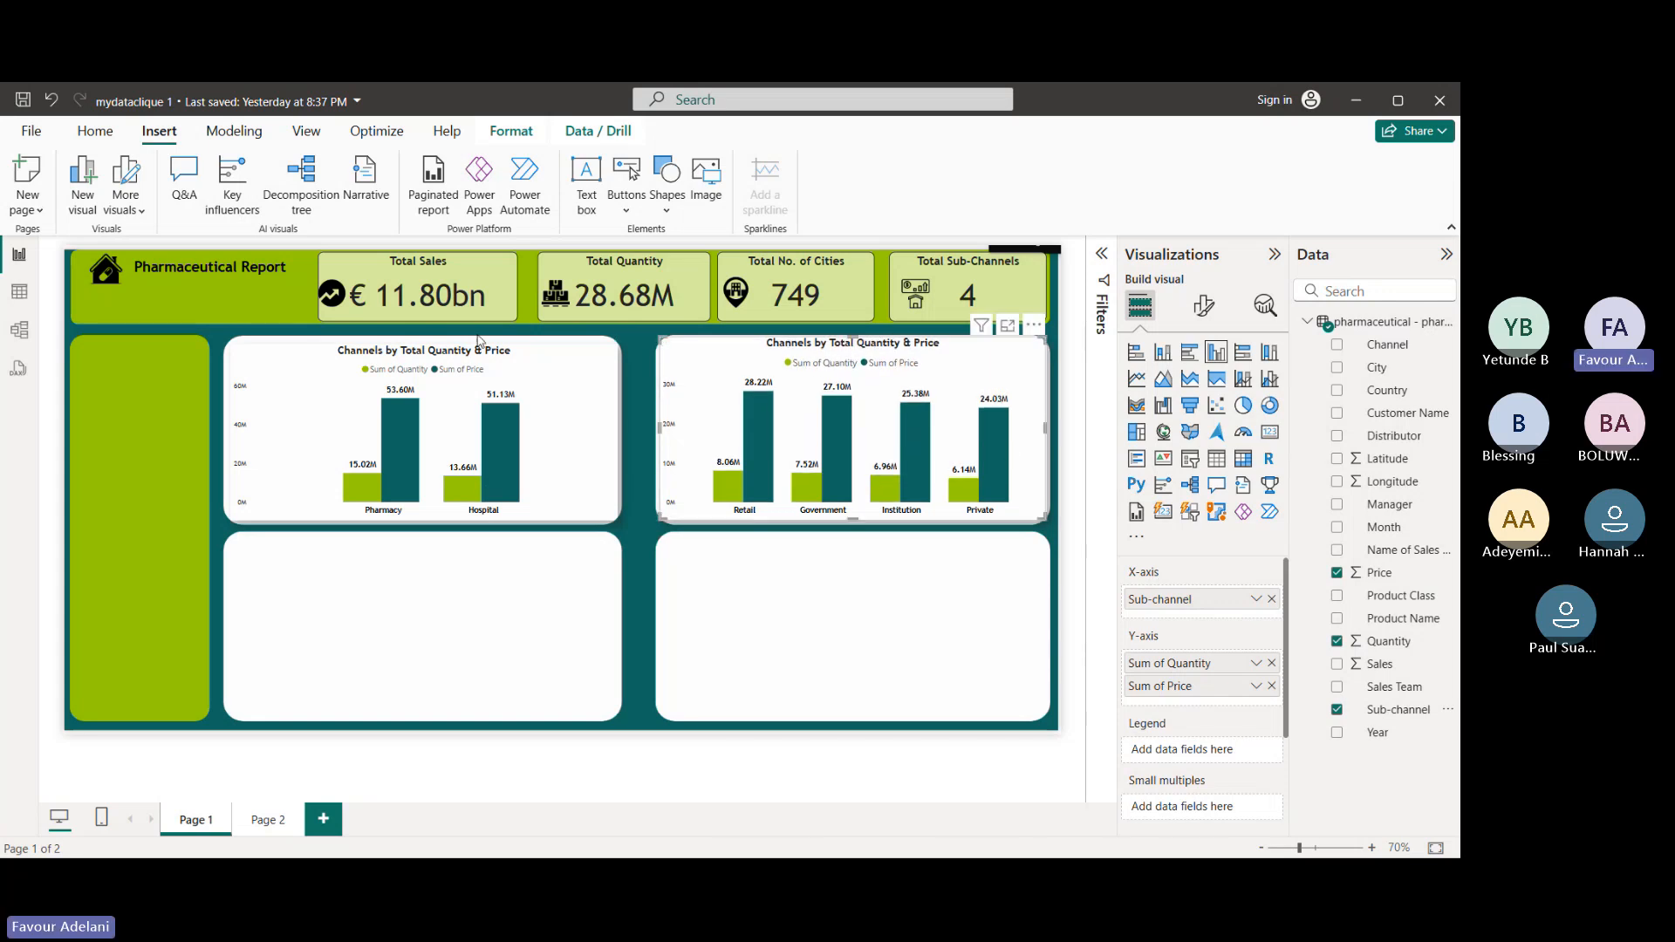
left_click(422, 350)
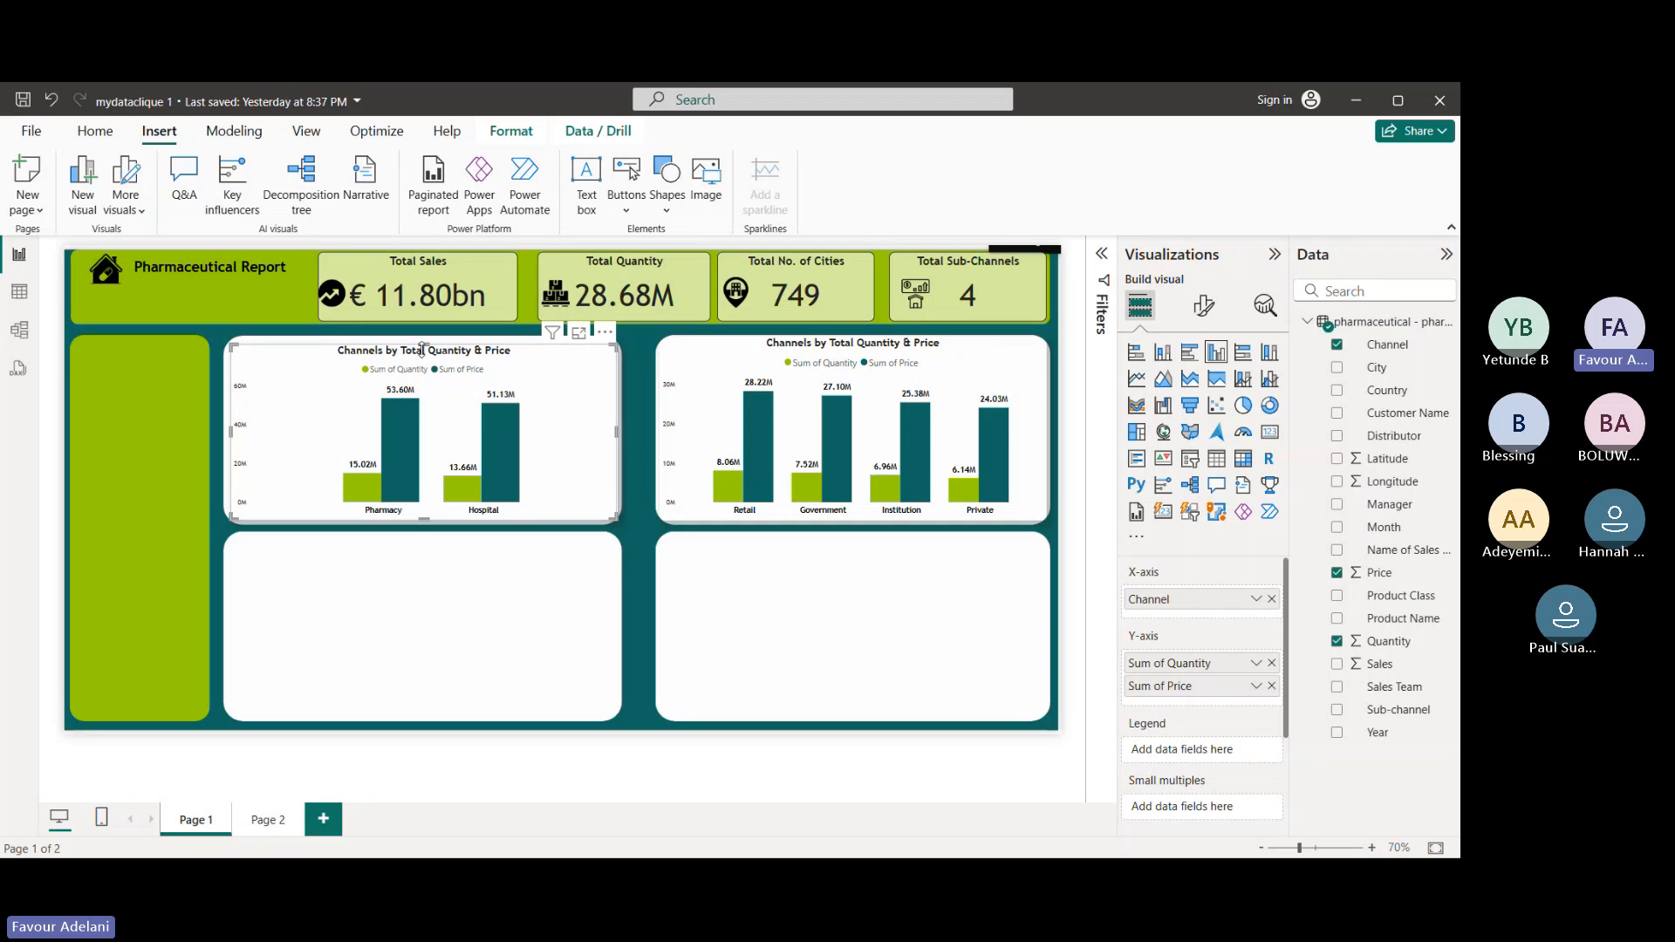
left_click_drag(423, 350, 425, 351)
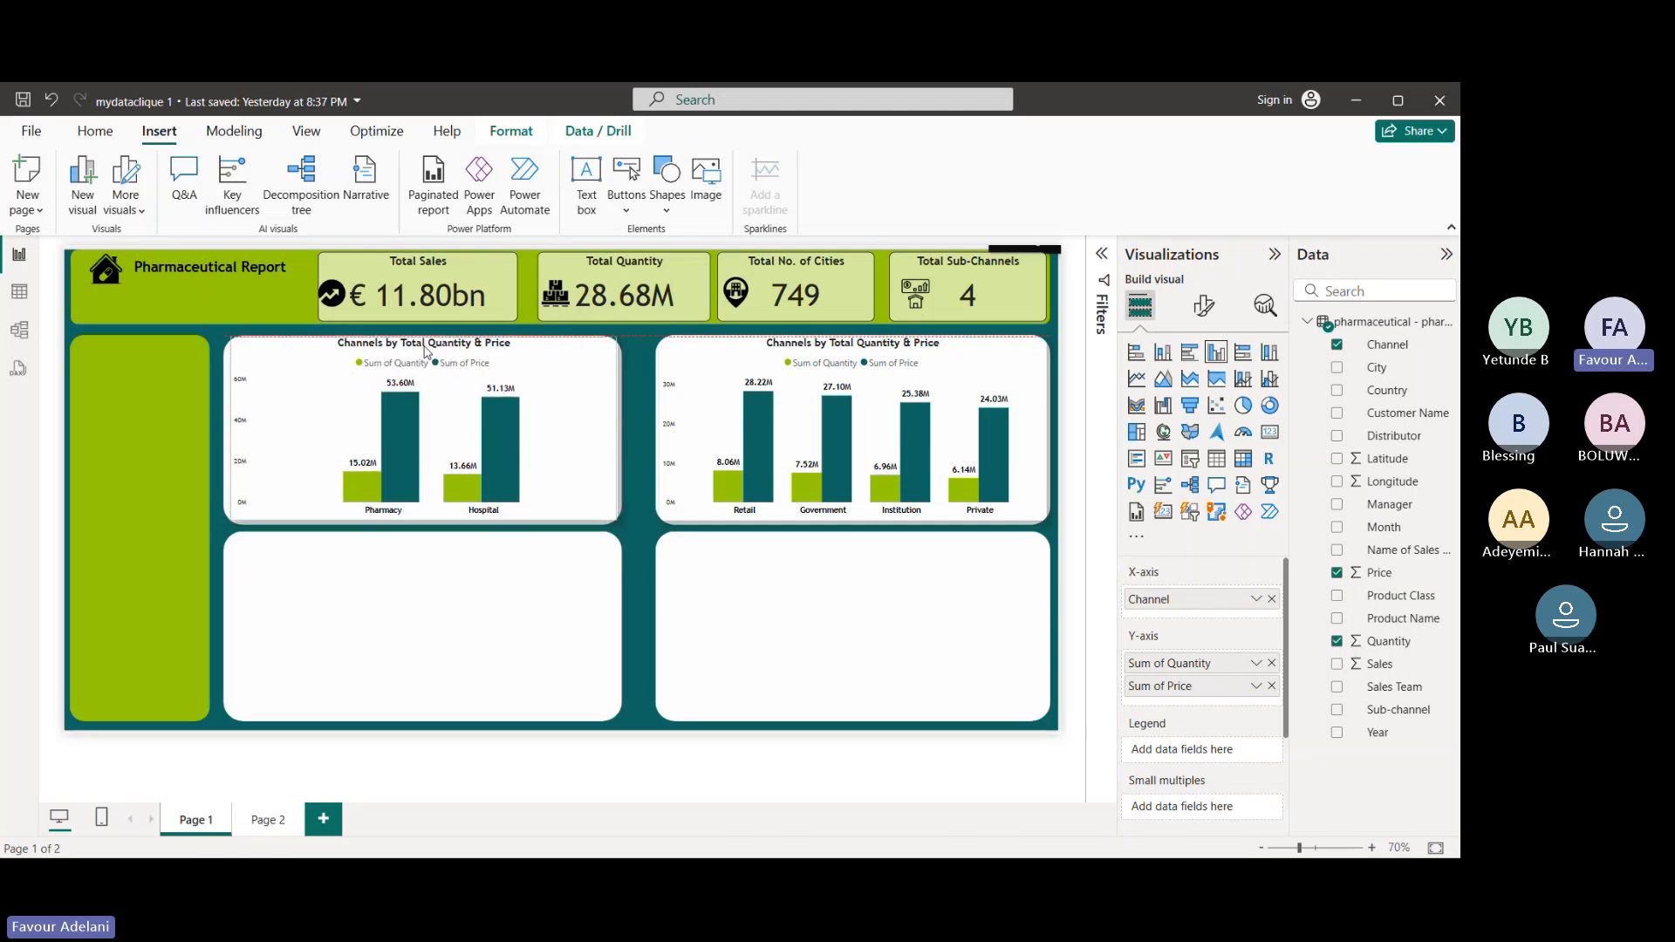
left_click(630, 391)
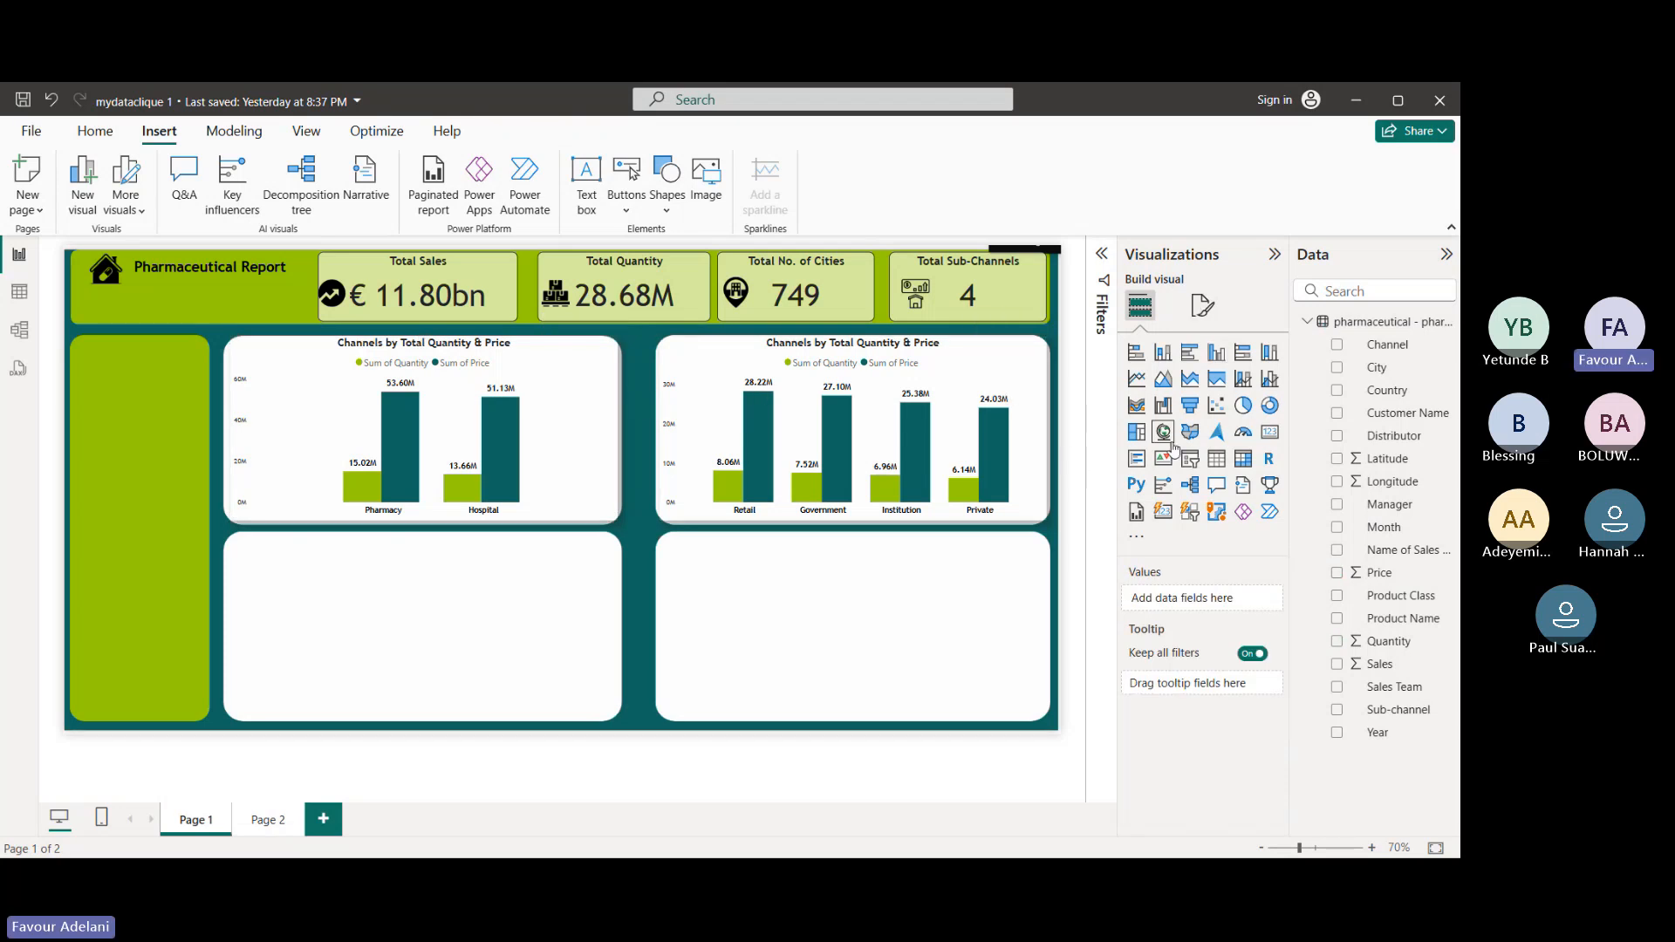
- Change the sub-channel chart's title text to "Sub-channels by Total Quantity & Price"
left_click(1210, 306)
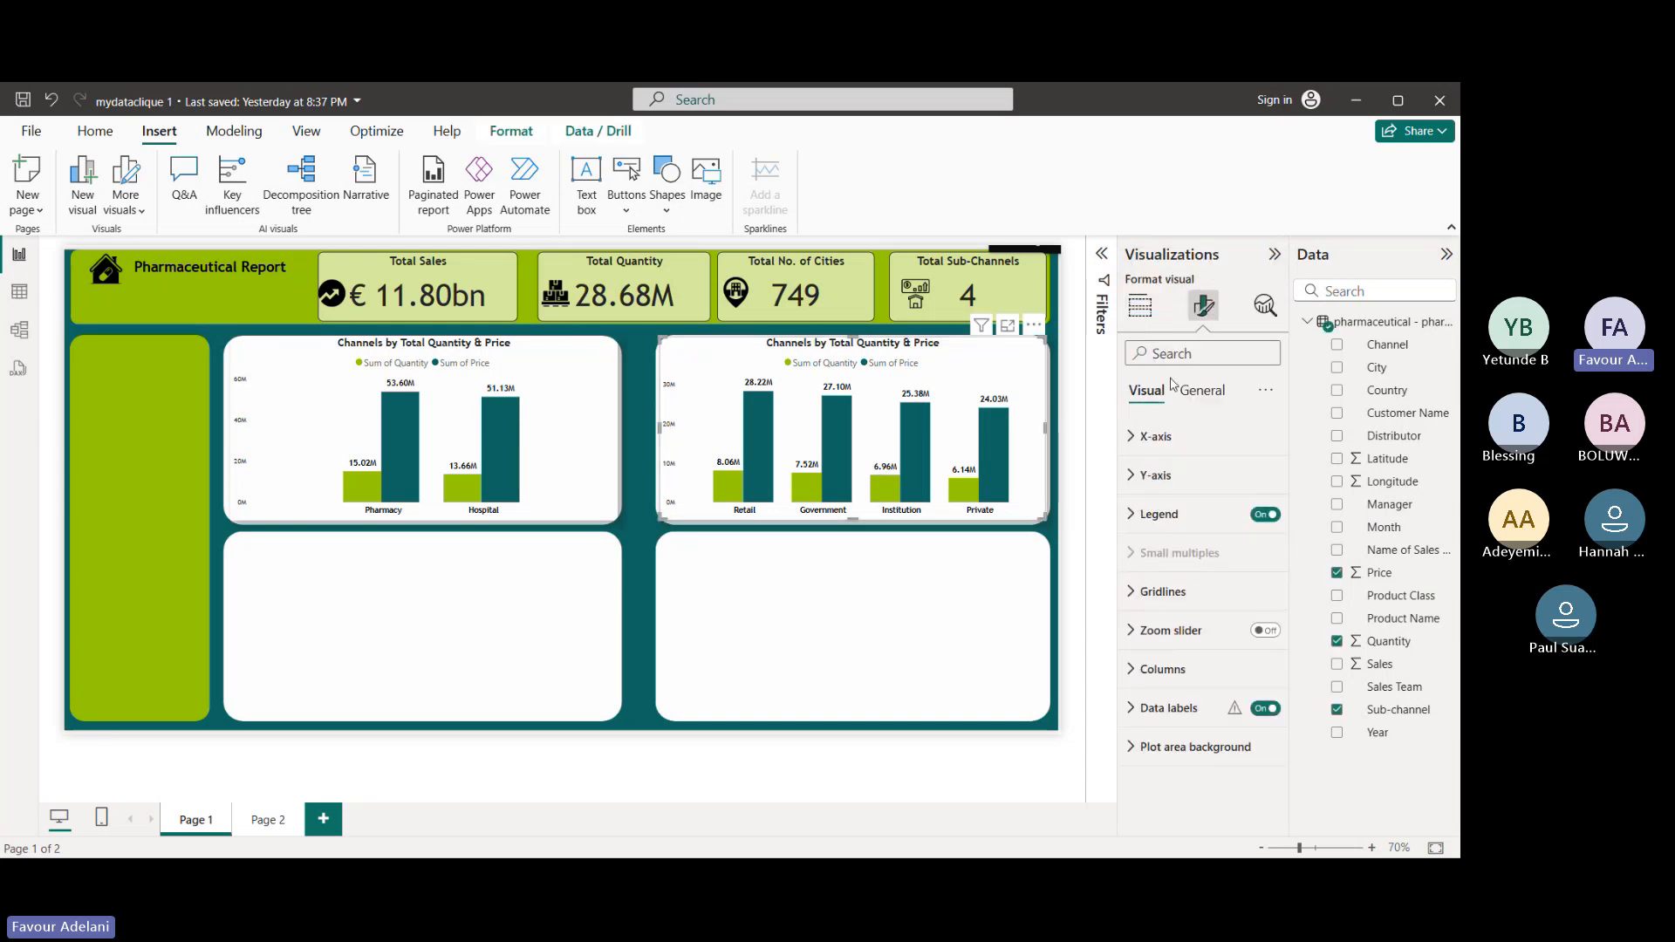
left_click(1204, 395)
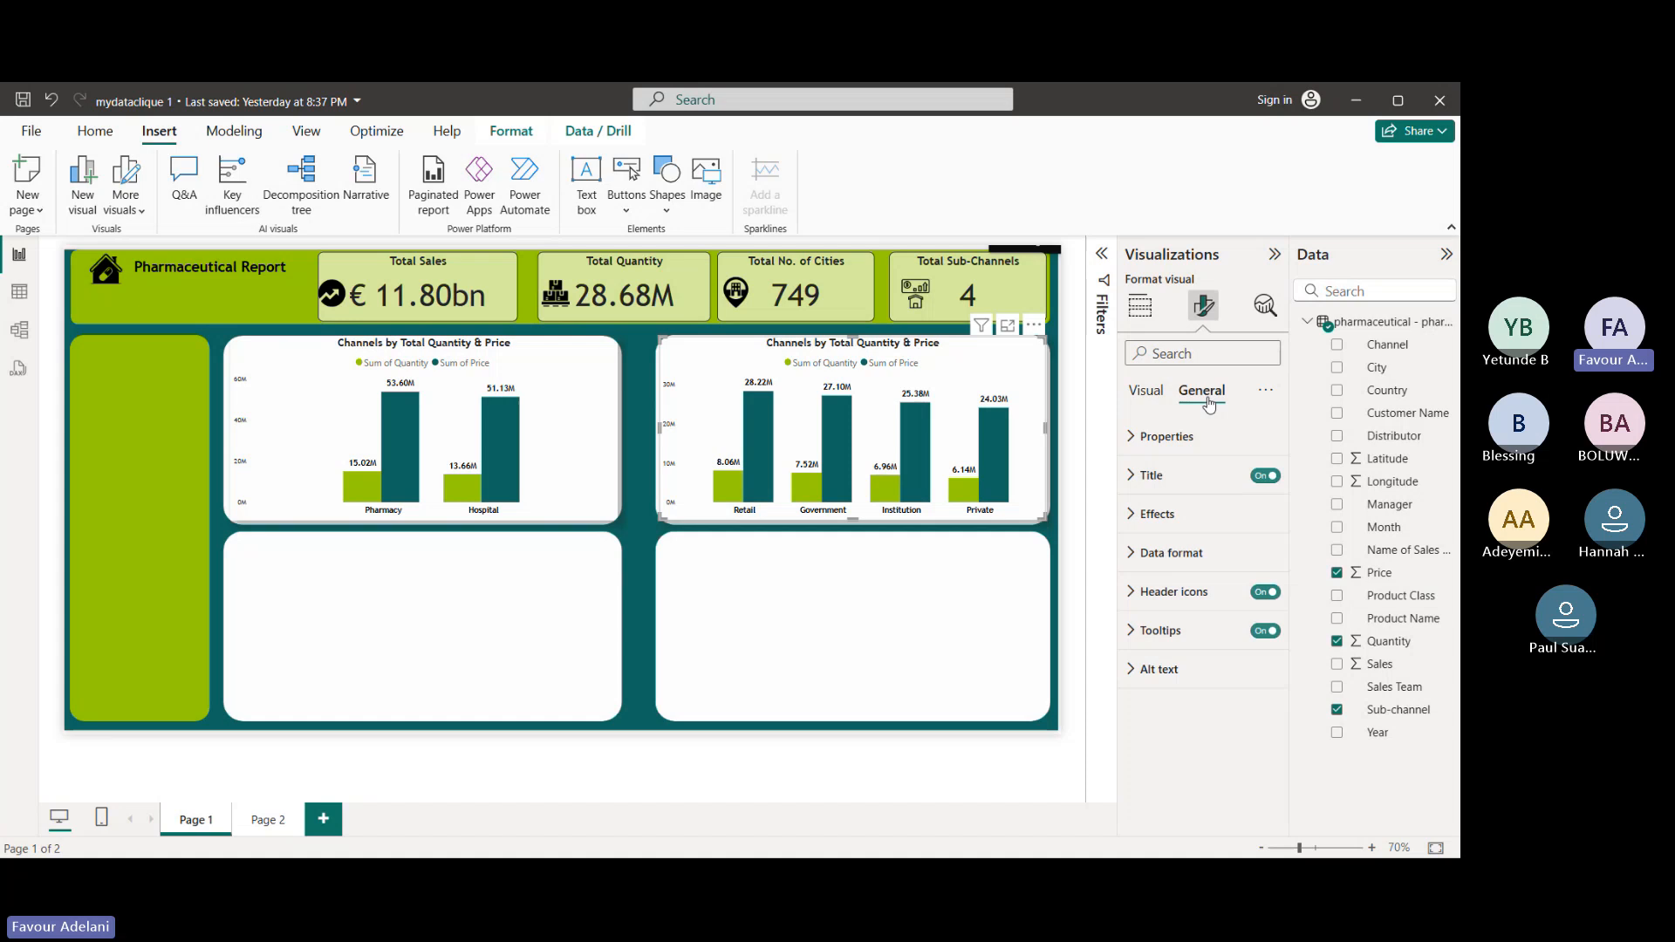
left_click(1169, 477)
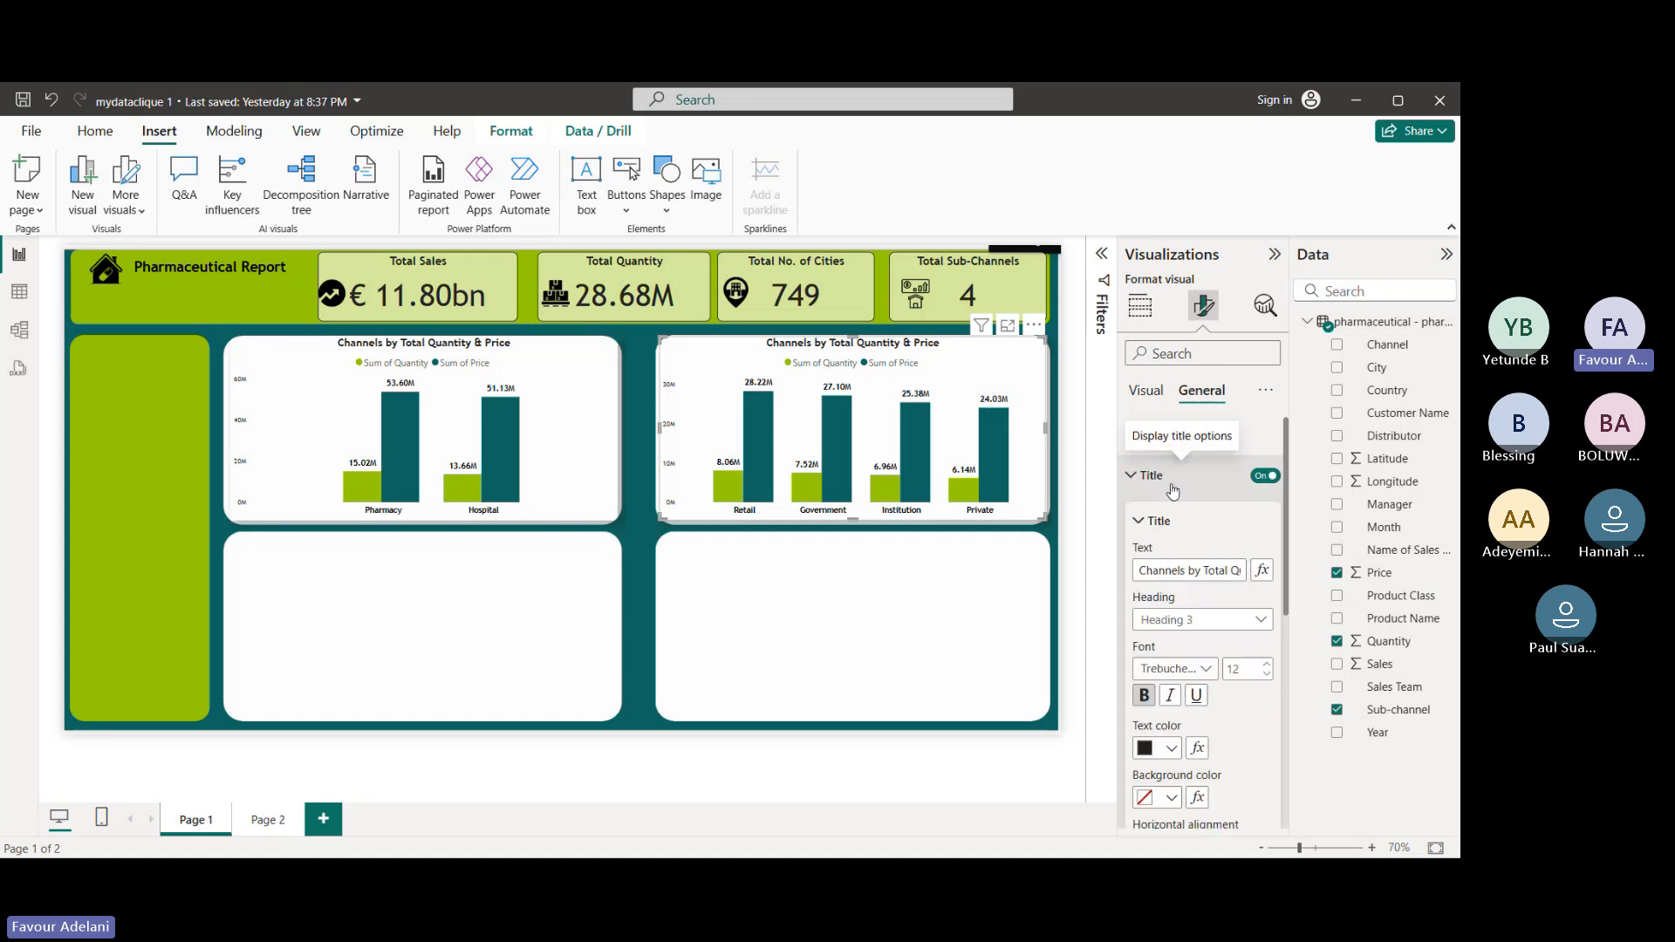
left_click(1142, 572)
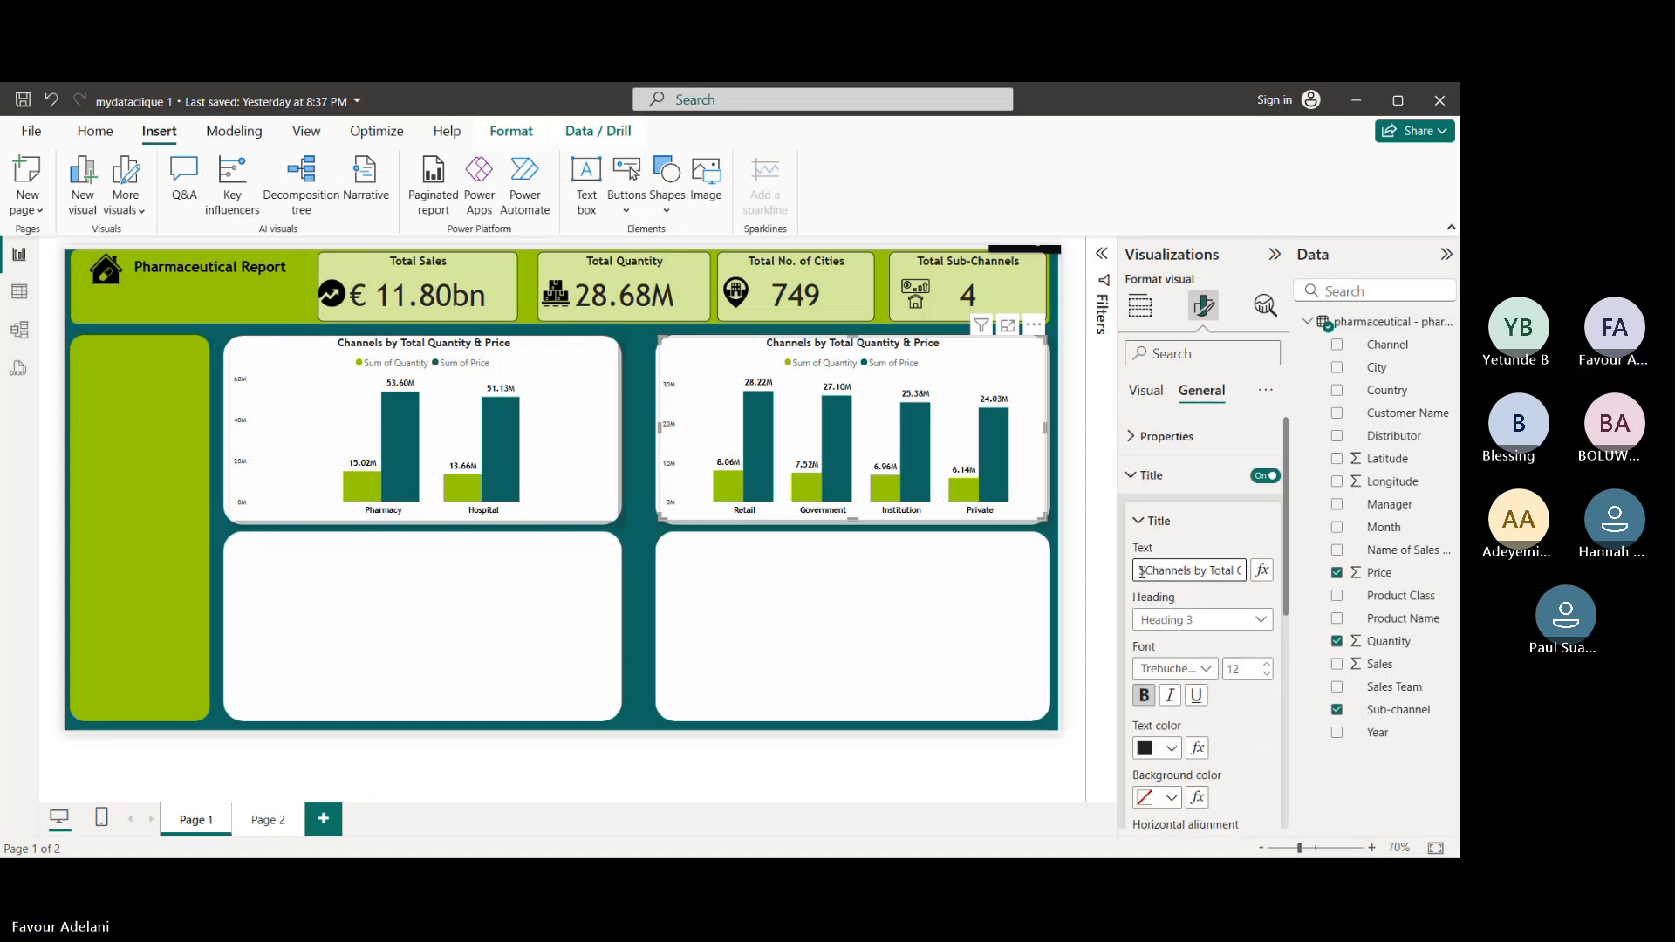
type("Sub-")
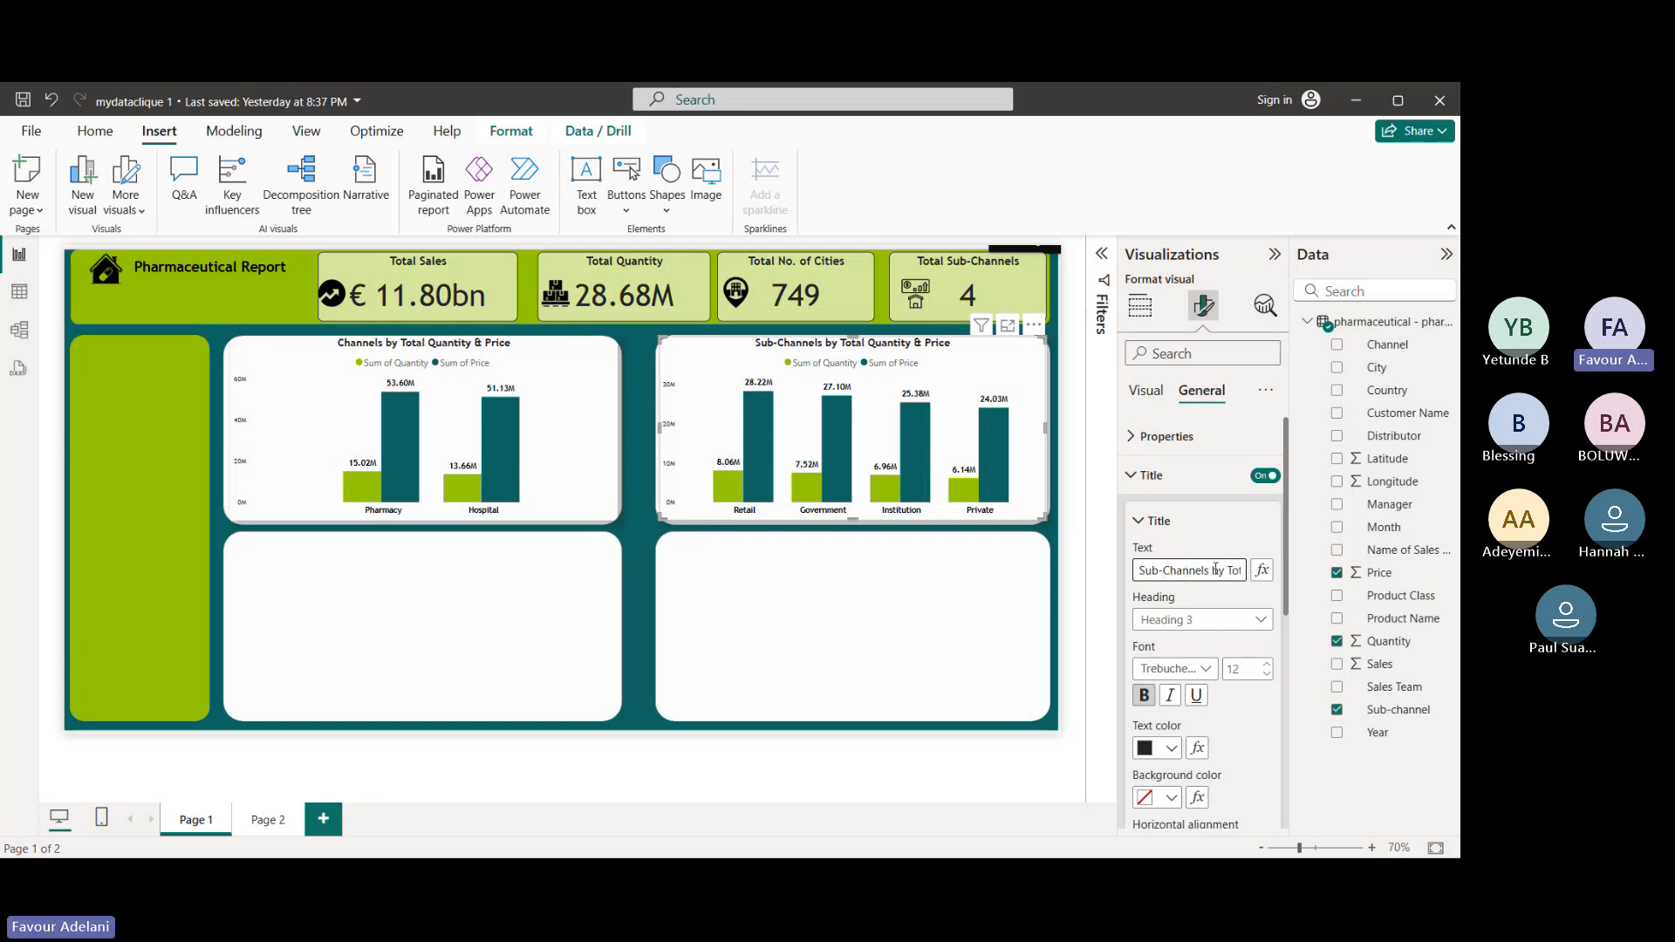
key("BackSpace")
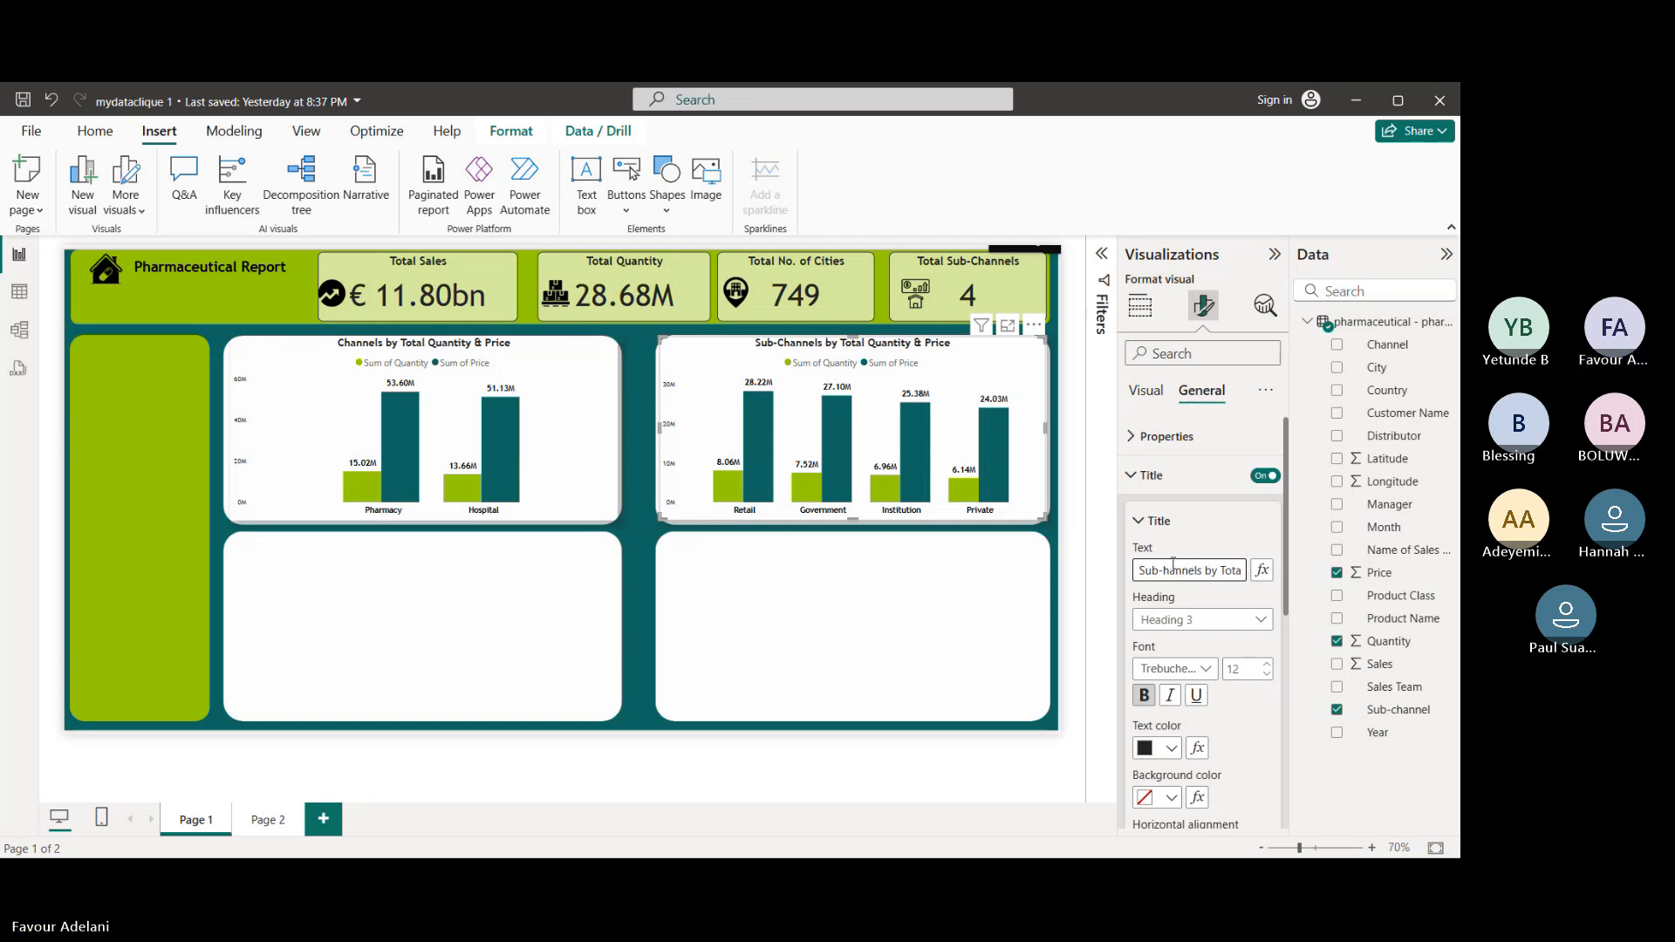
type("c")
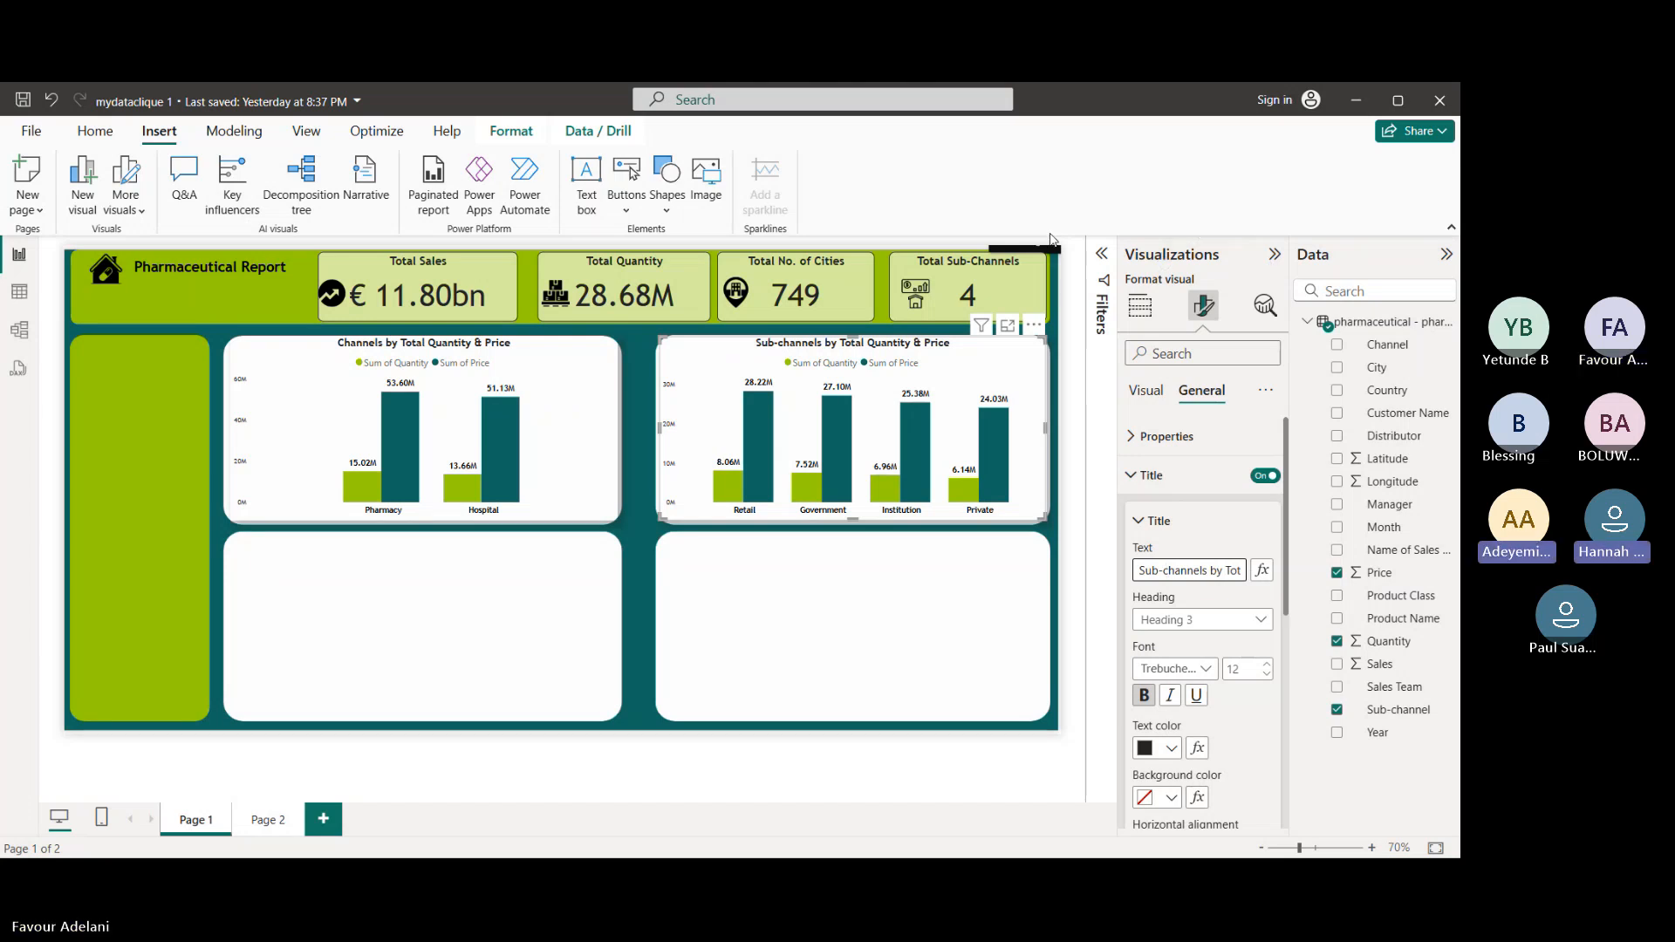
- Duplicate the channels column chart, move the copy into the empty white panel directly below the original, and deselect it
left_click(595, 347)
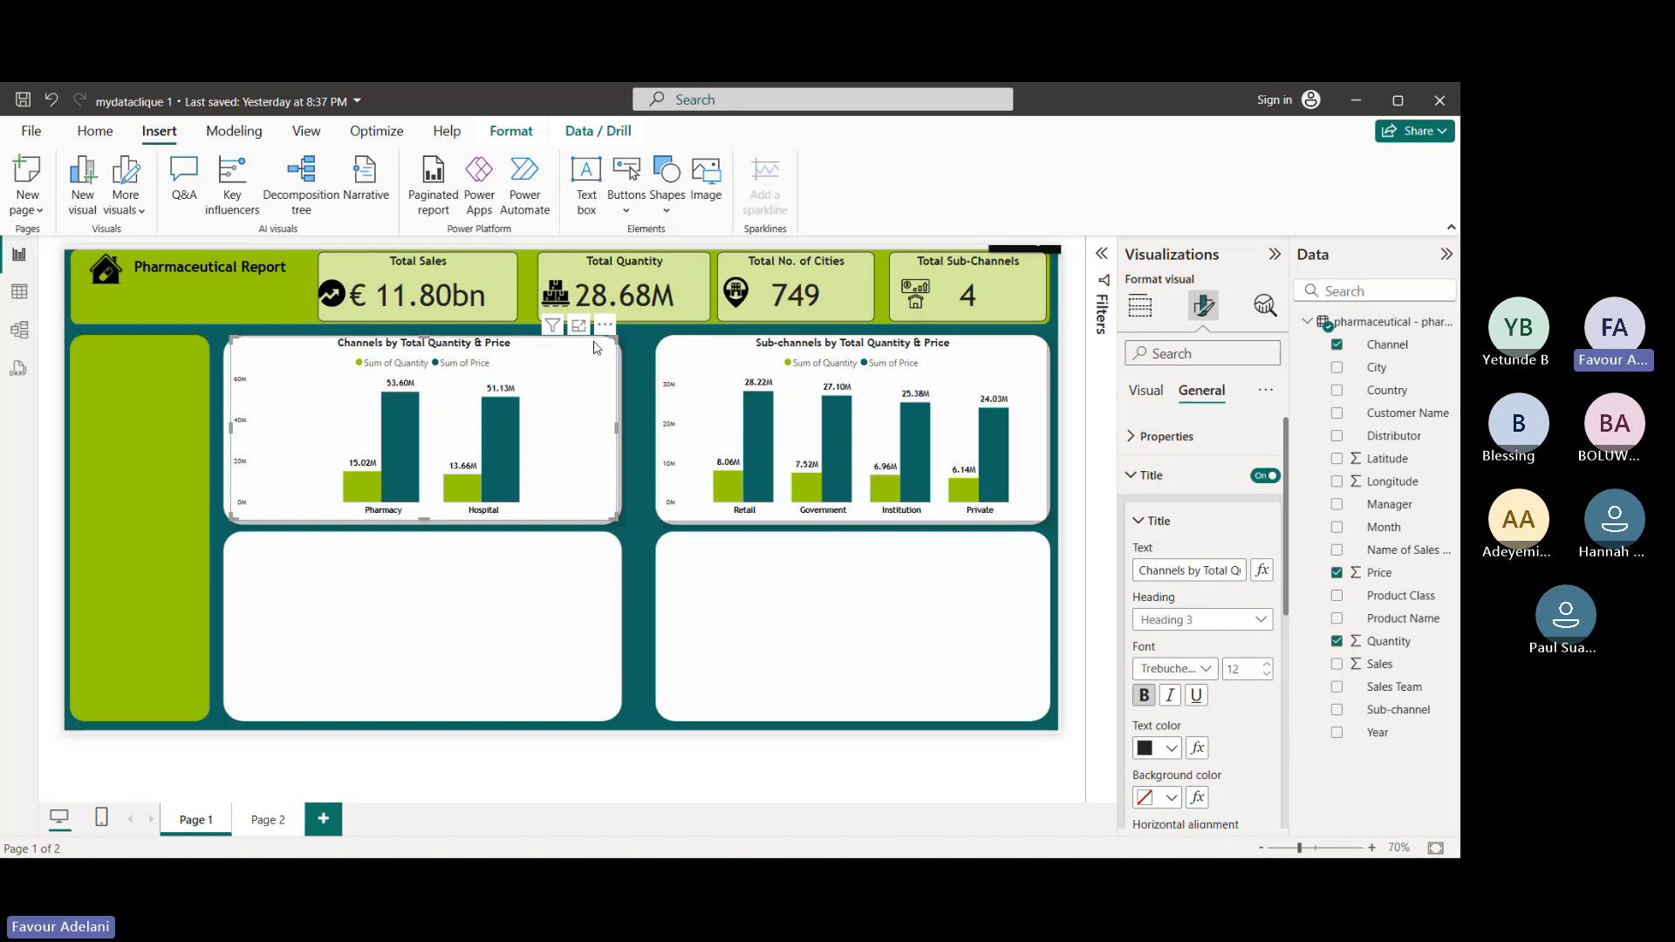
key("ctrl+v")
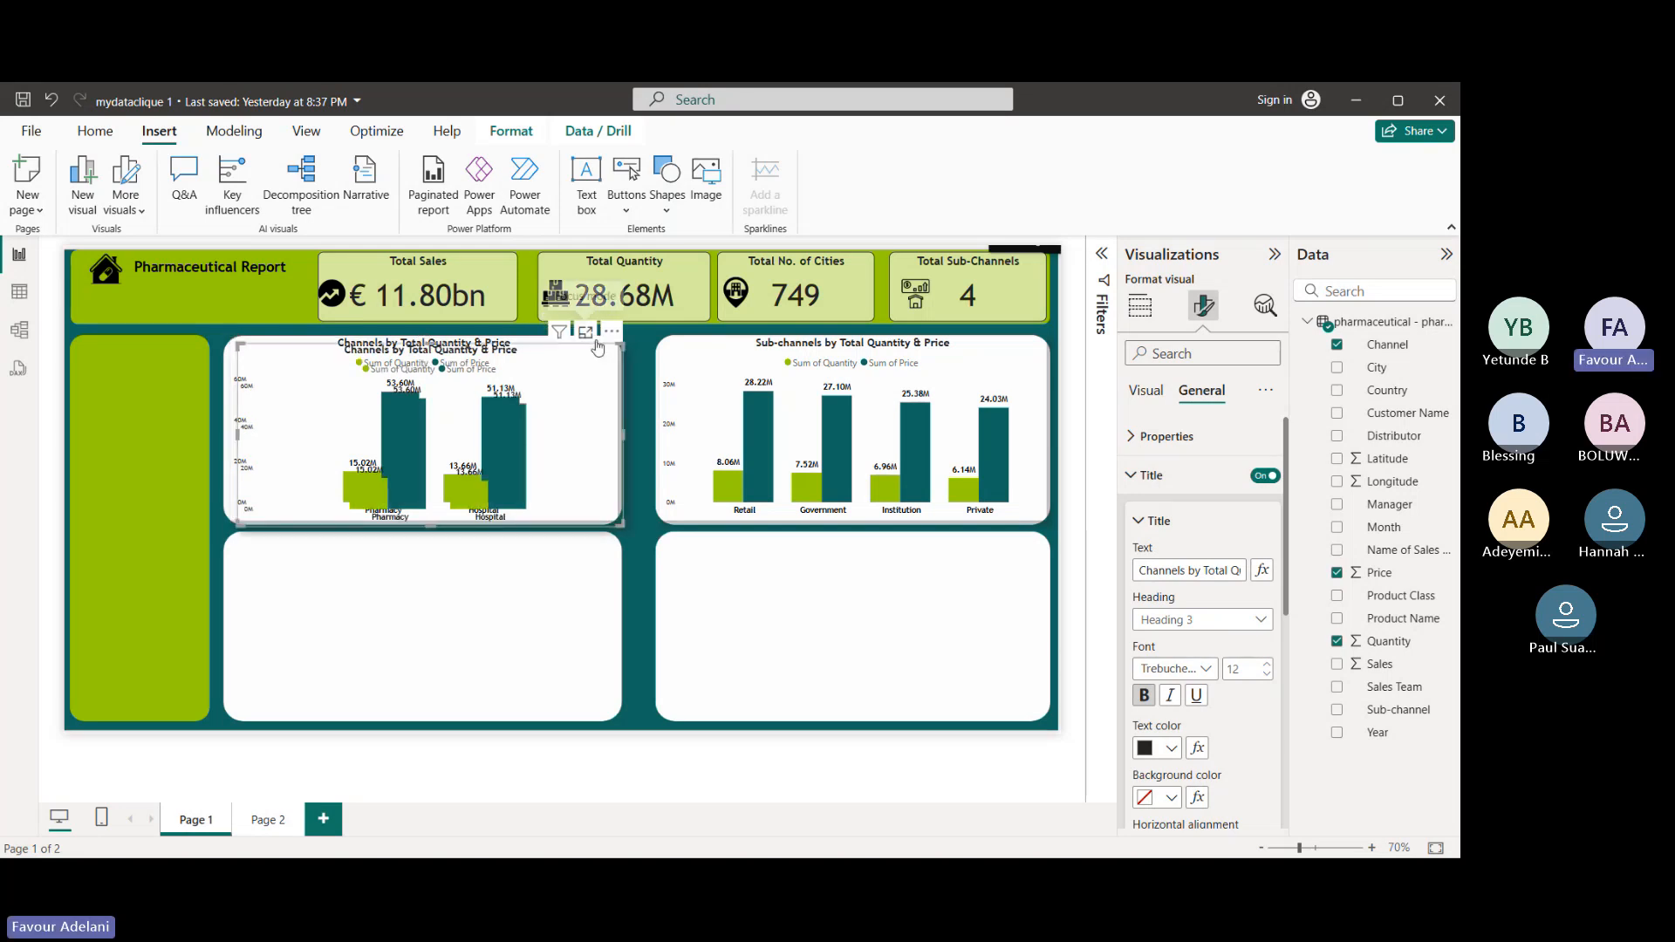
scroll(597, 348, "up", 5)
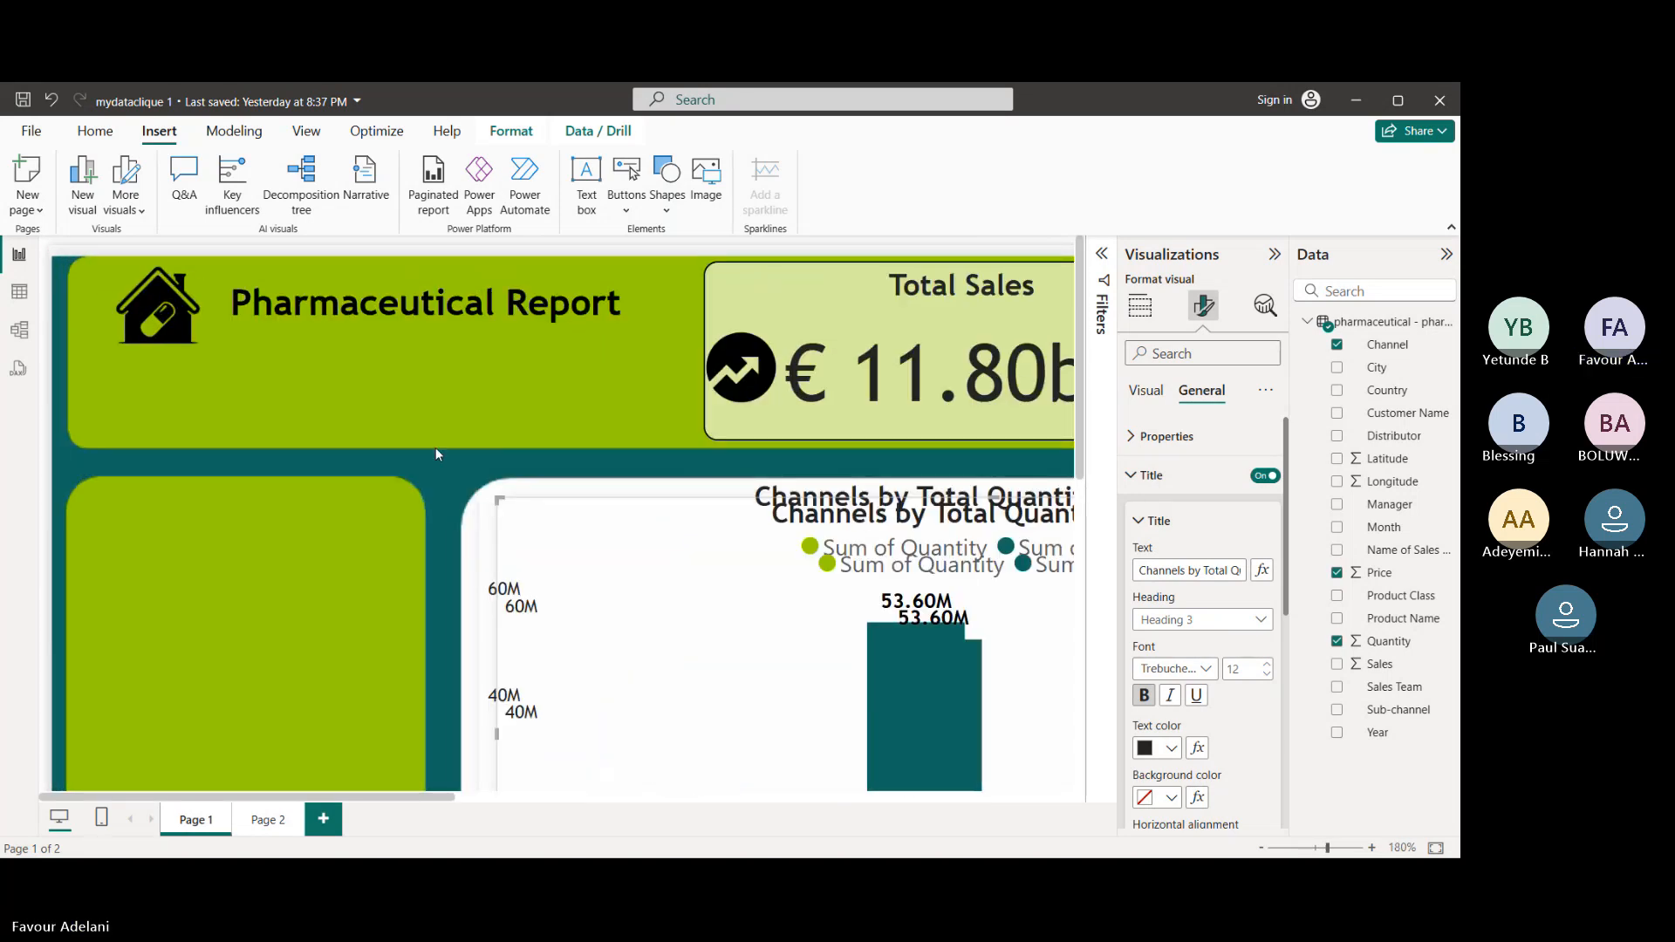
scroll(436, 454, "down", 8)
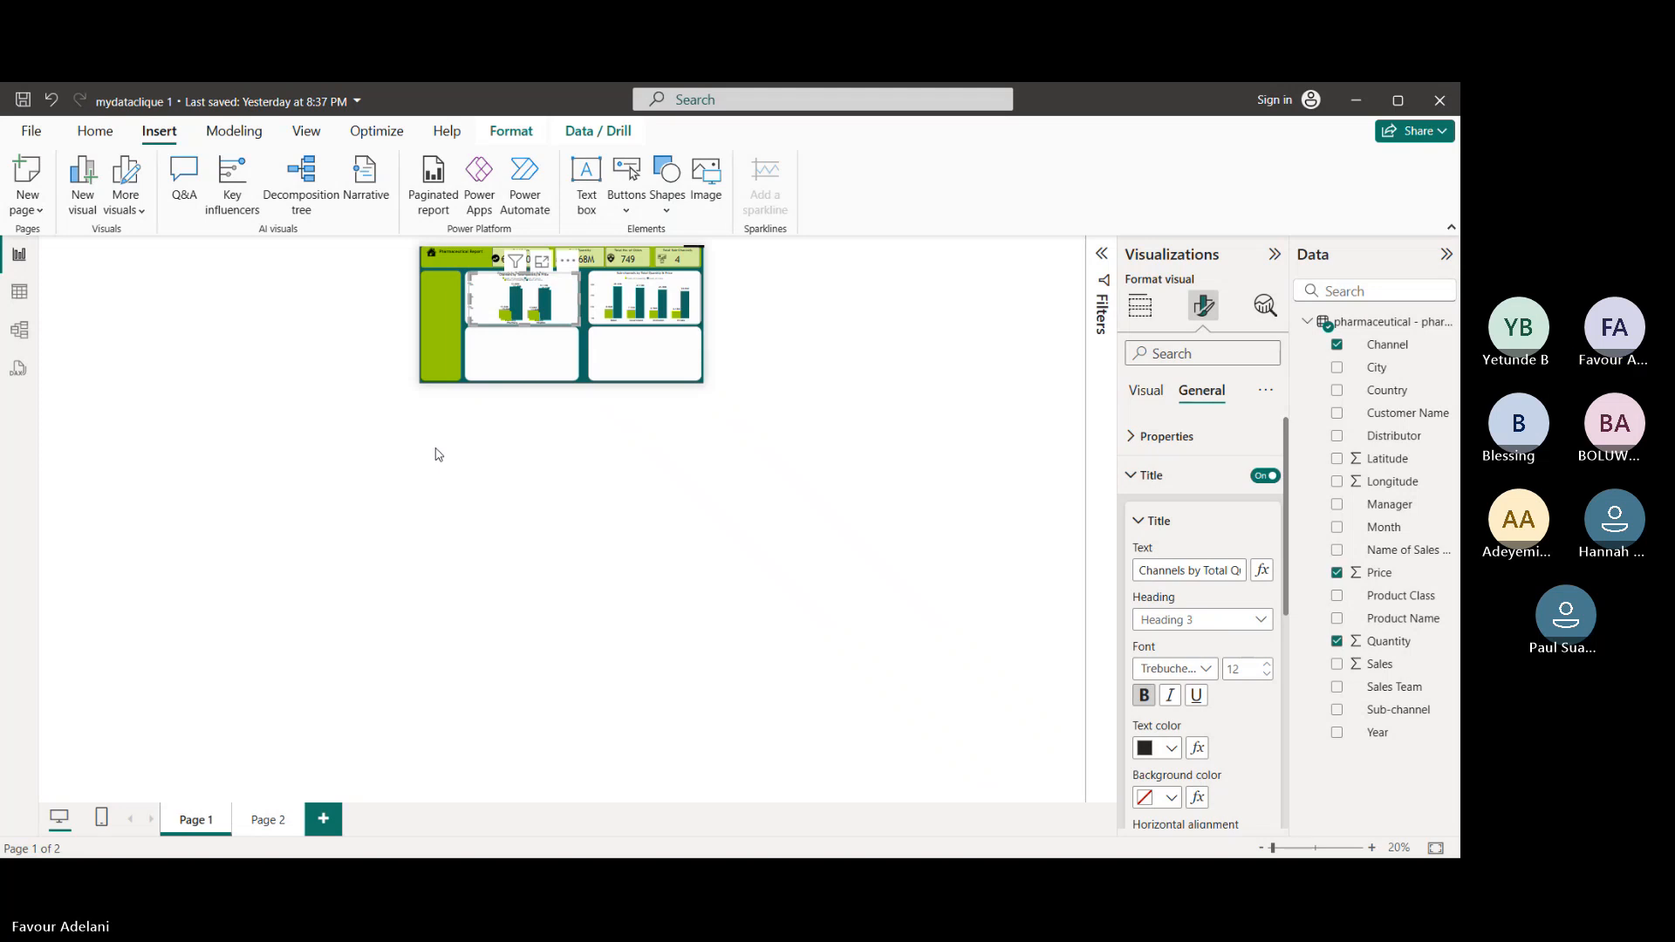
scroll(438, 455, "up", 8)
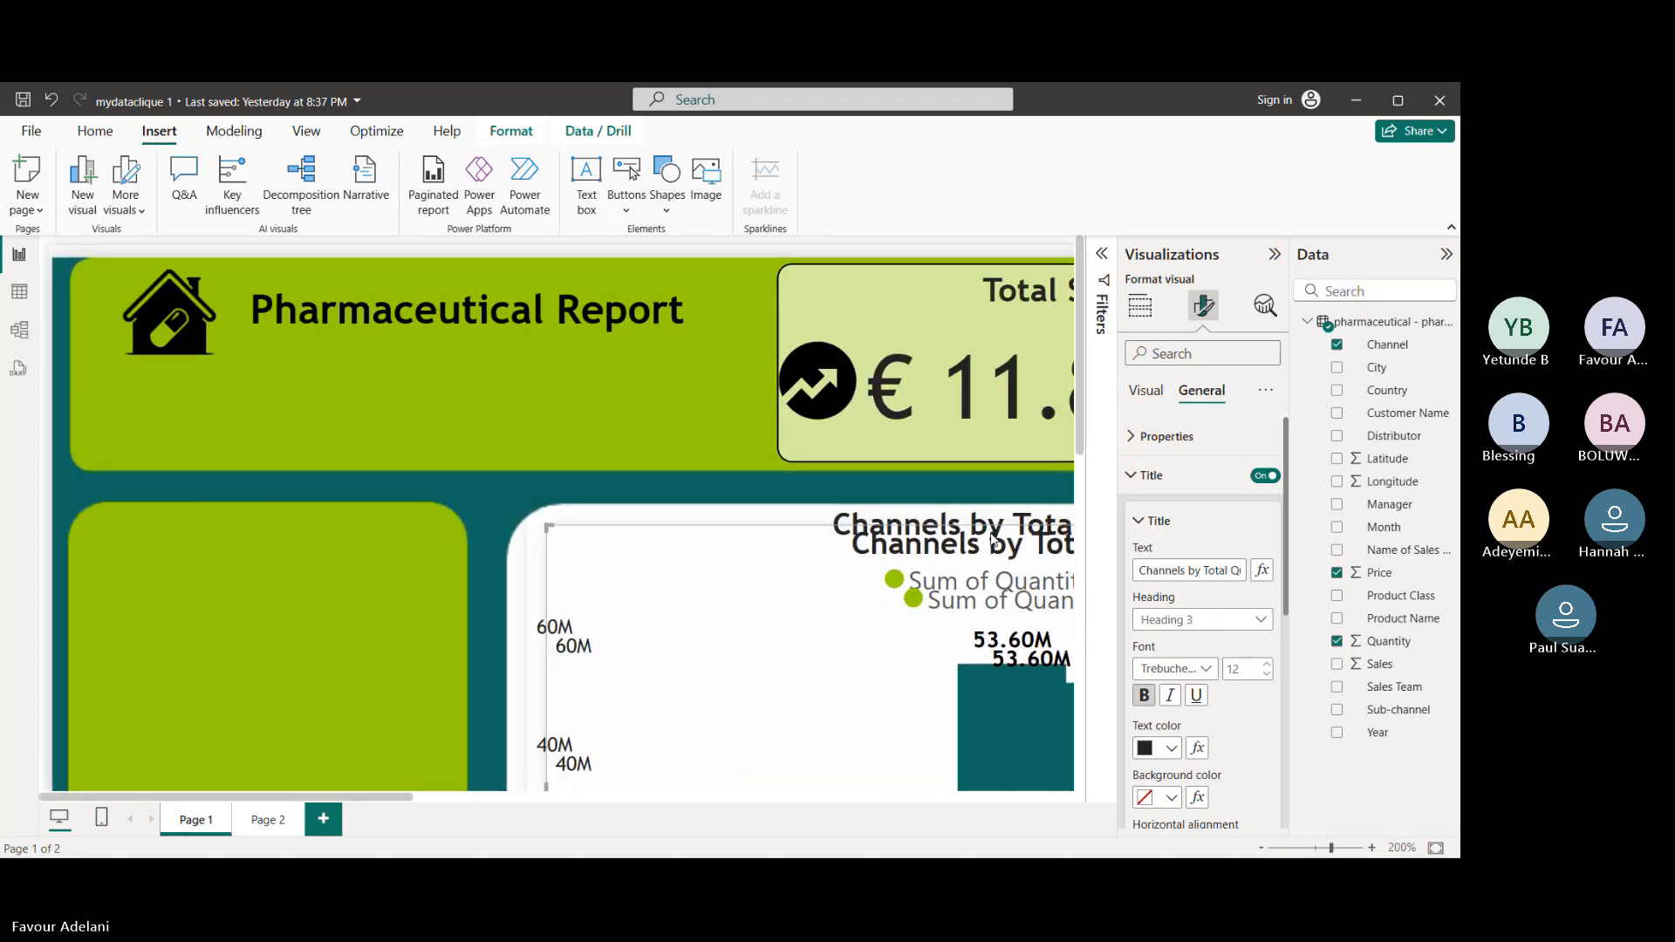
left_click_drag(1331, 848, 1305, 855)
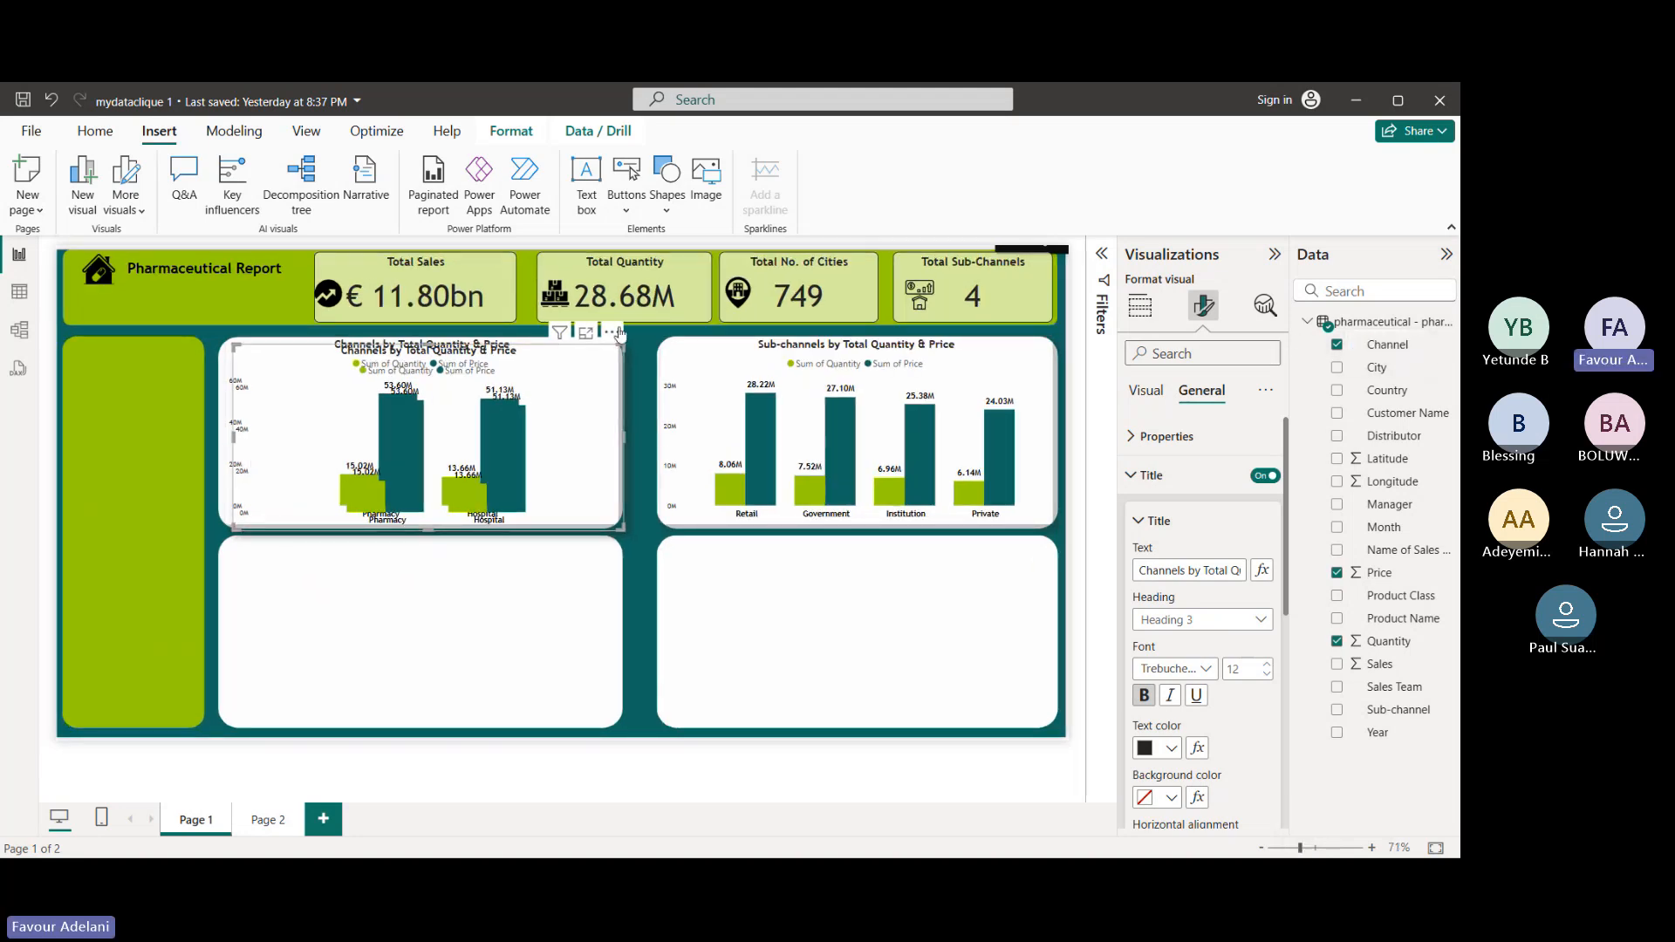
left_click_drag(620, 333, 616, 527)
left_click(642, 542)
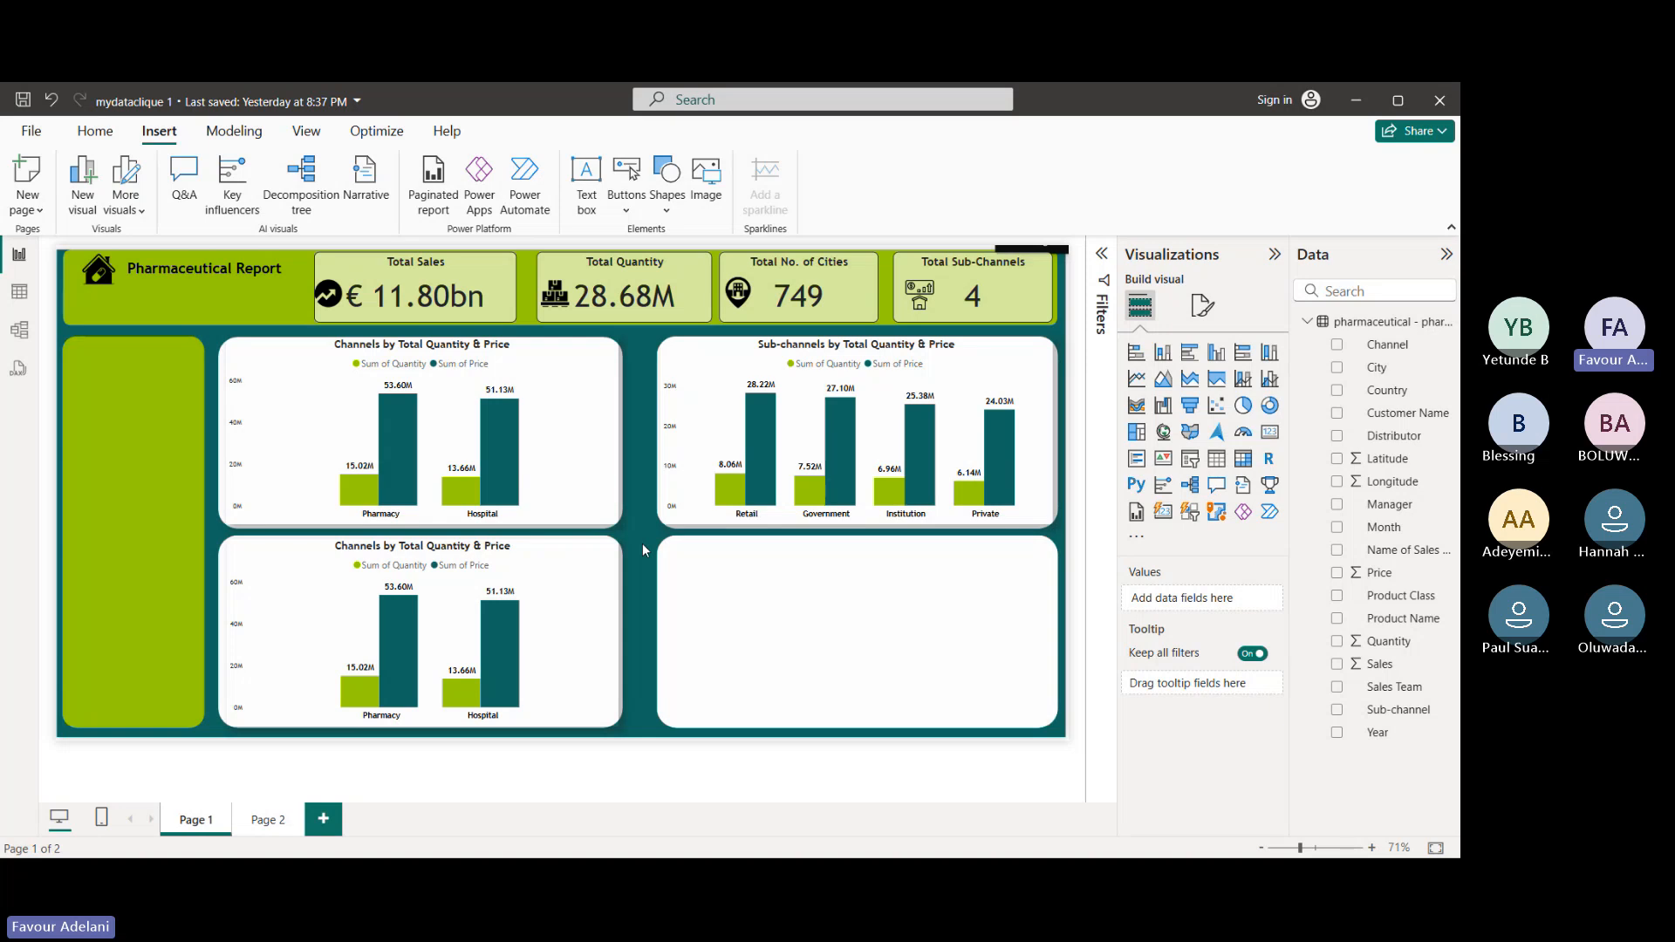
- Remove the Channel field from the X-axis of the copied column chart in the lower-left white panel
left_click(590, 563)
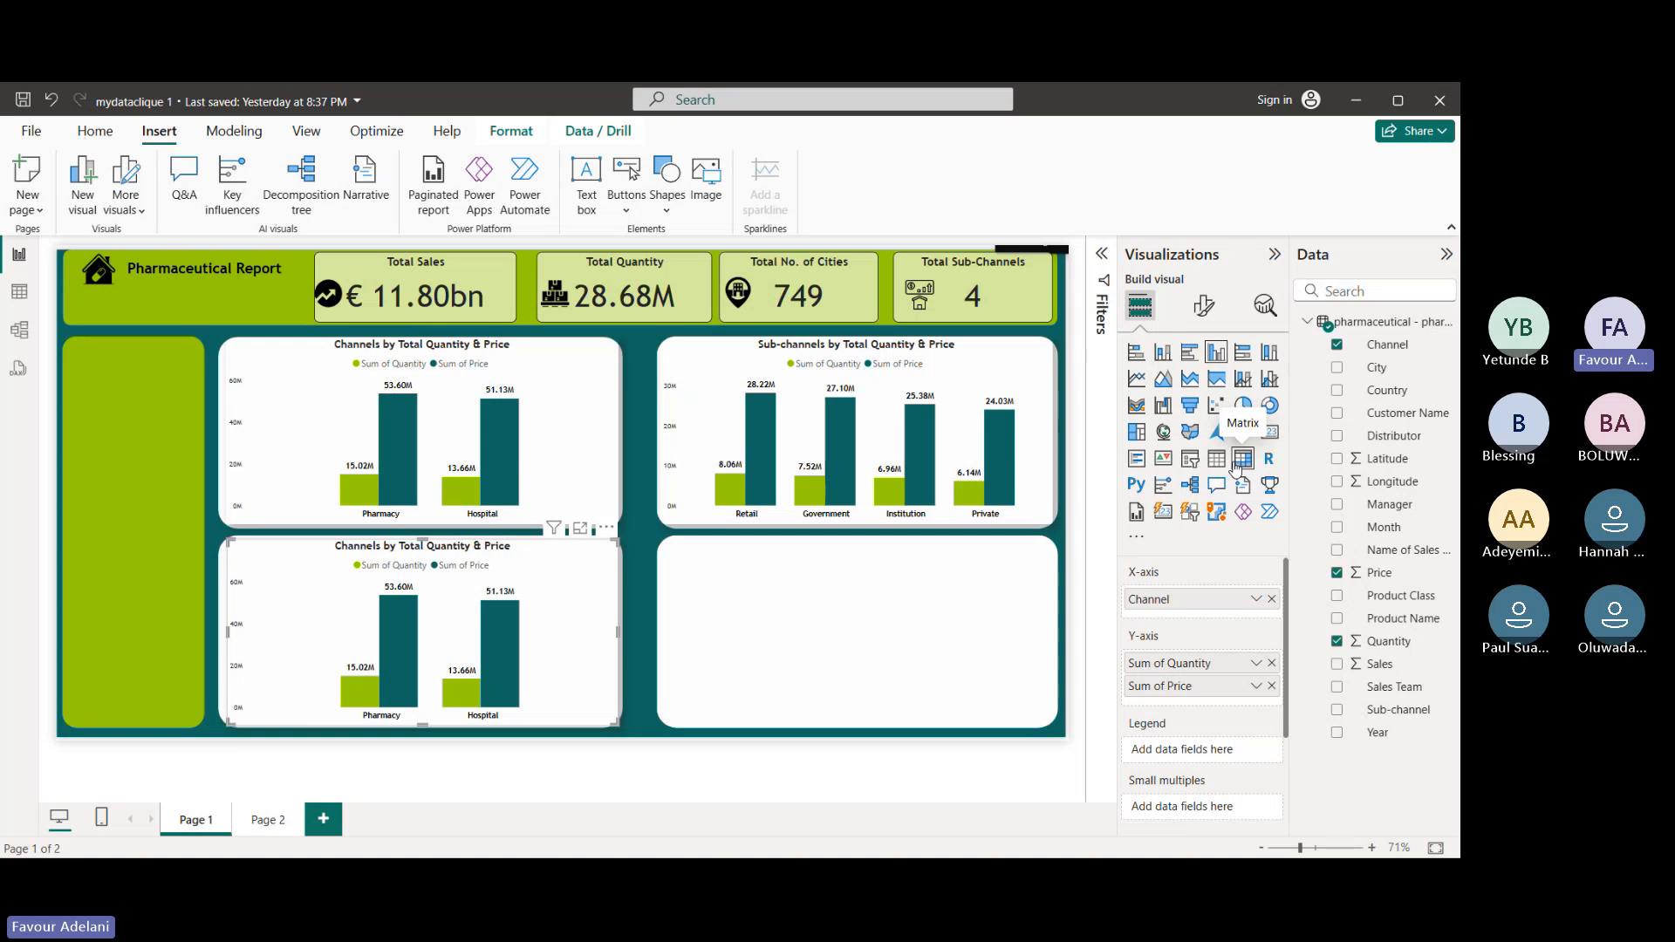
left_click(1336, 346)
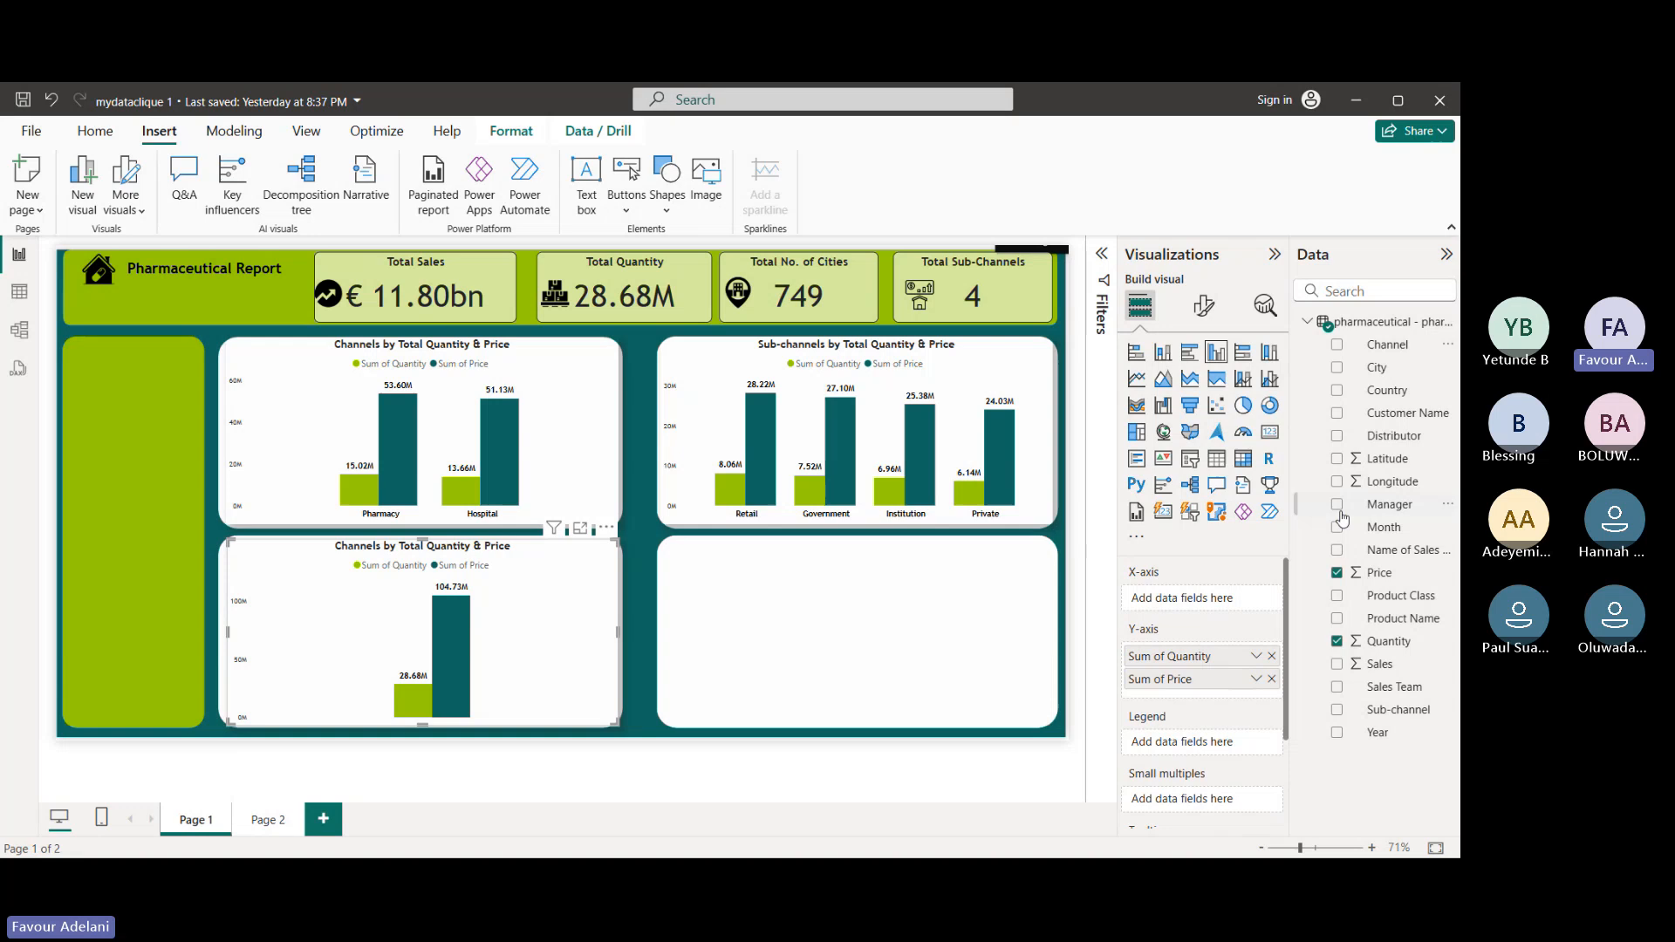
- Remove Price and Quantity from the duplicated chart below the Channels chart and change it to a line chart
left_click(1343, 556)
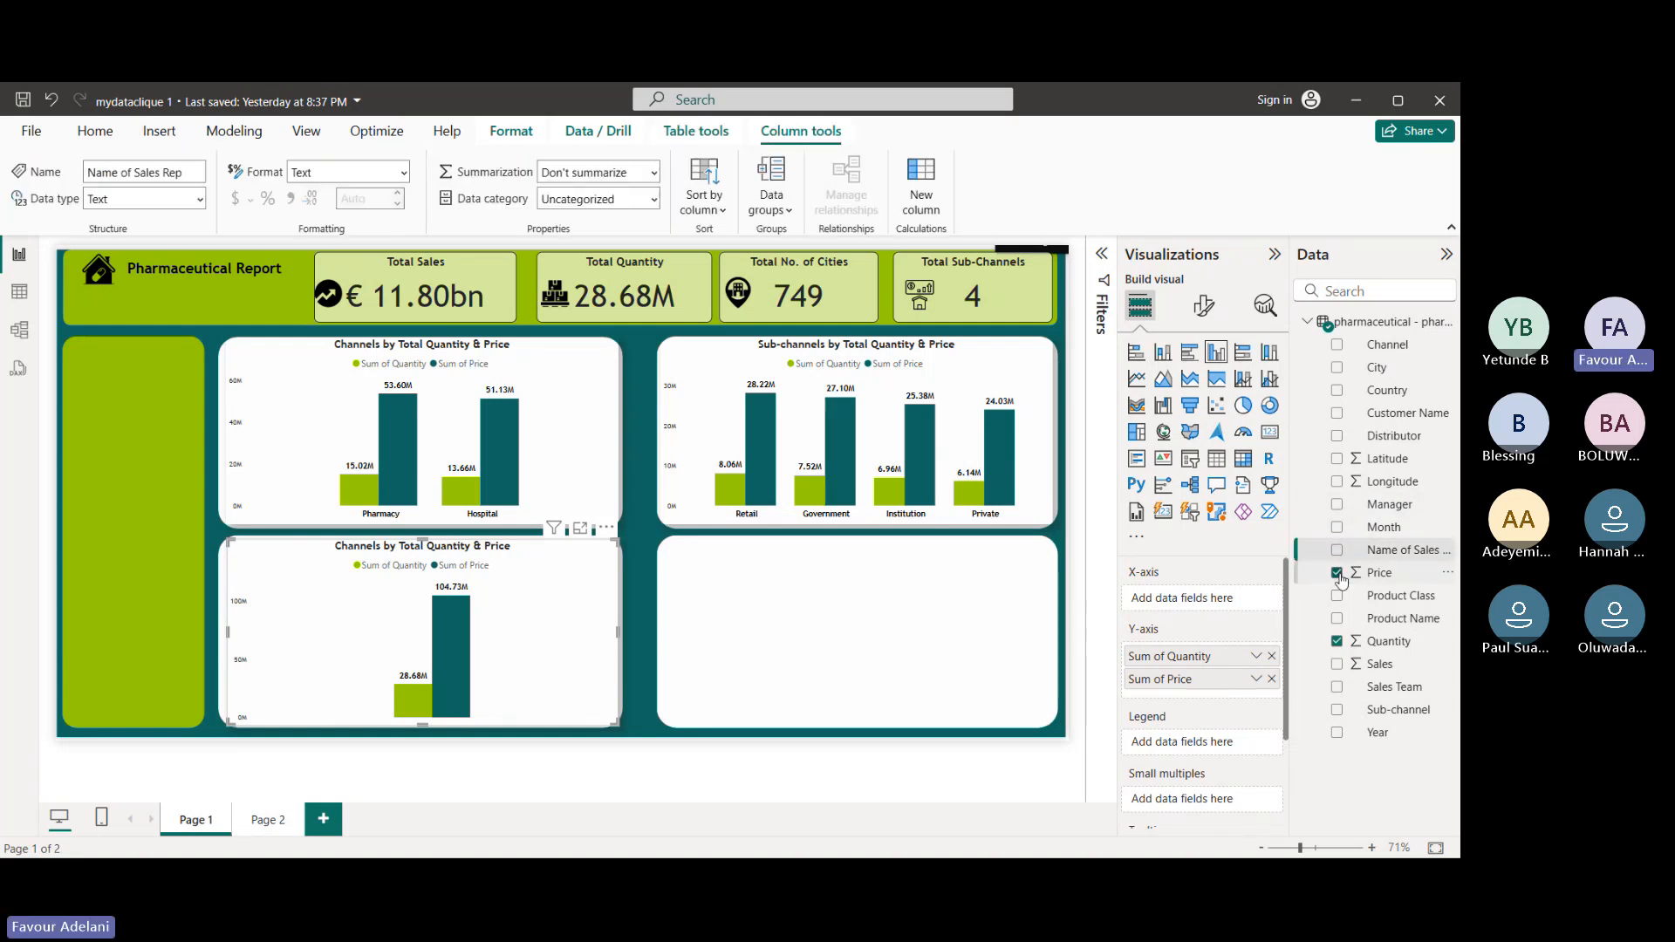
left_click(1336, 572)
left_click(1337, 642)
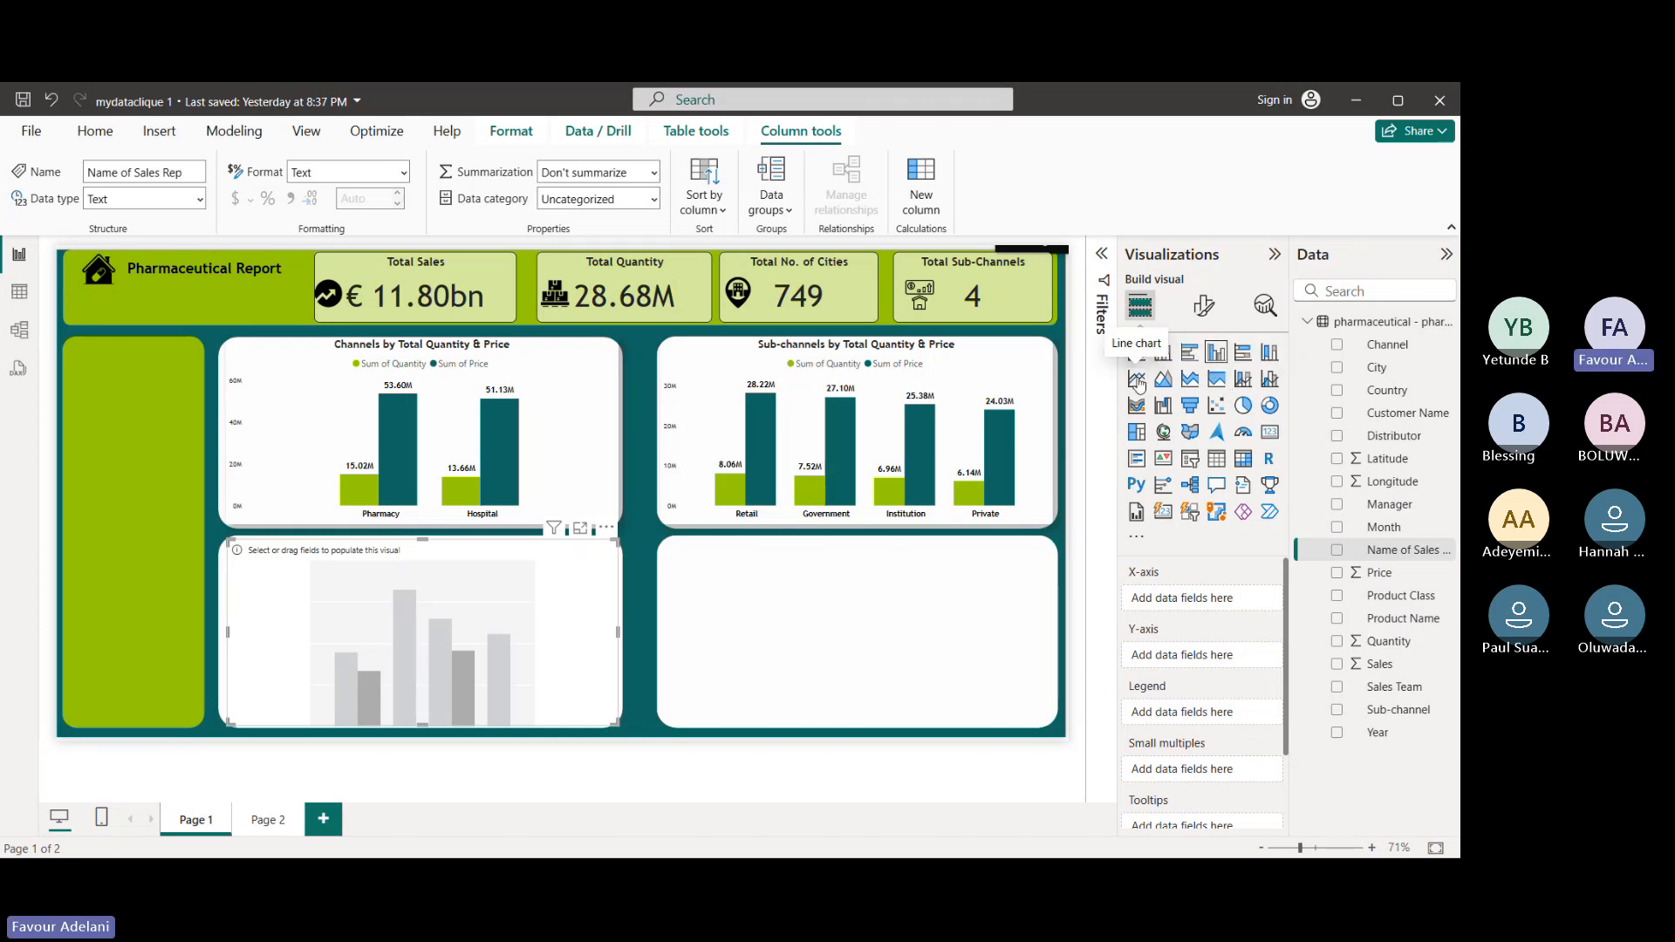
left_click(1137, 381)
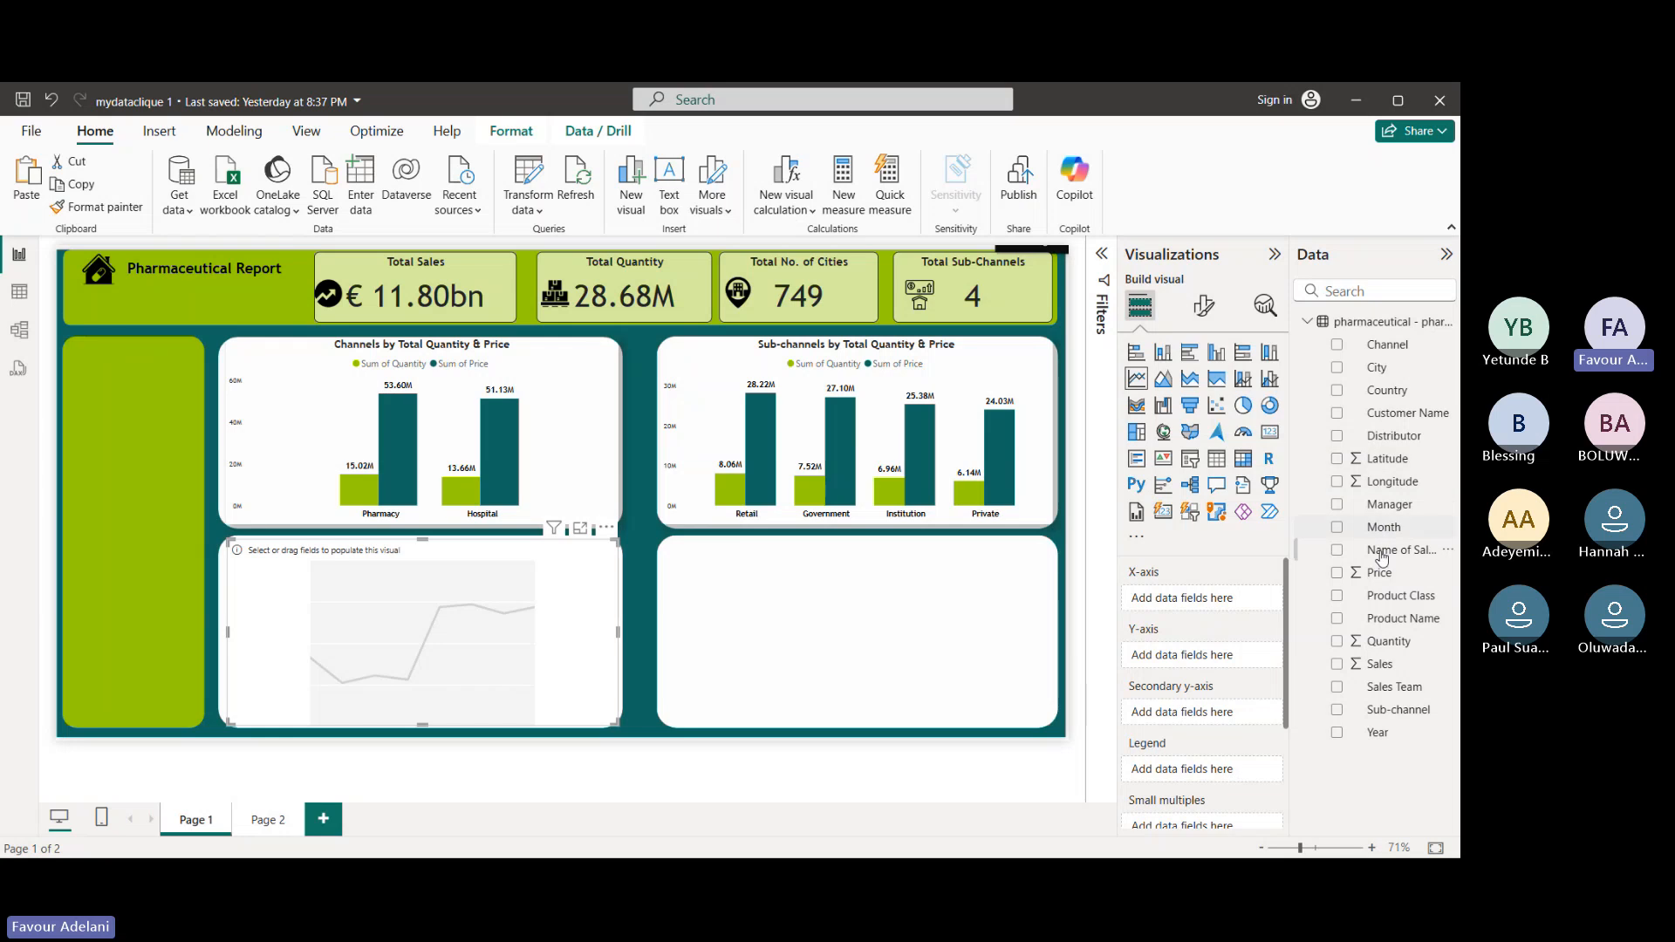
- Plot Sales by Month in the empty line chart, with Year as the legend
left_click(1338, 529)
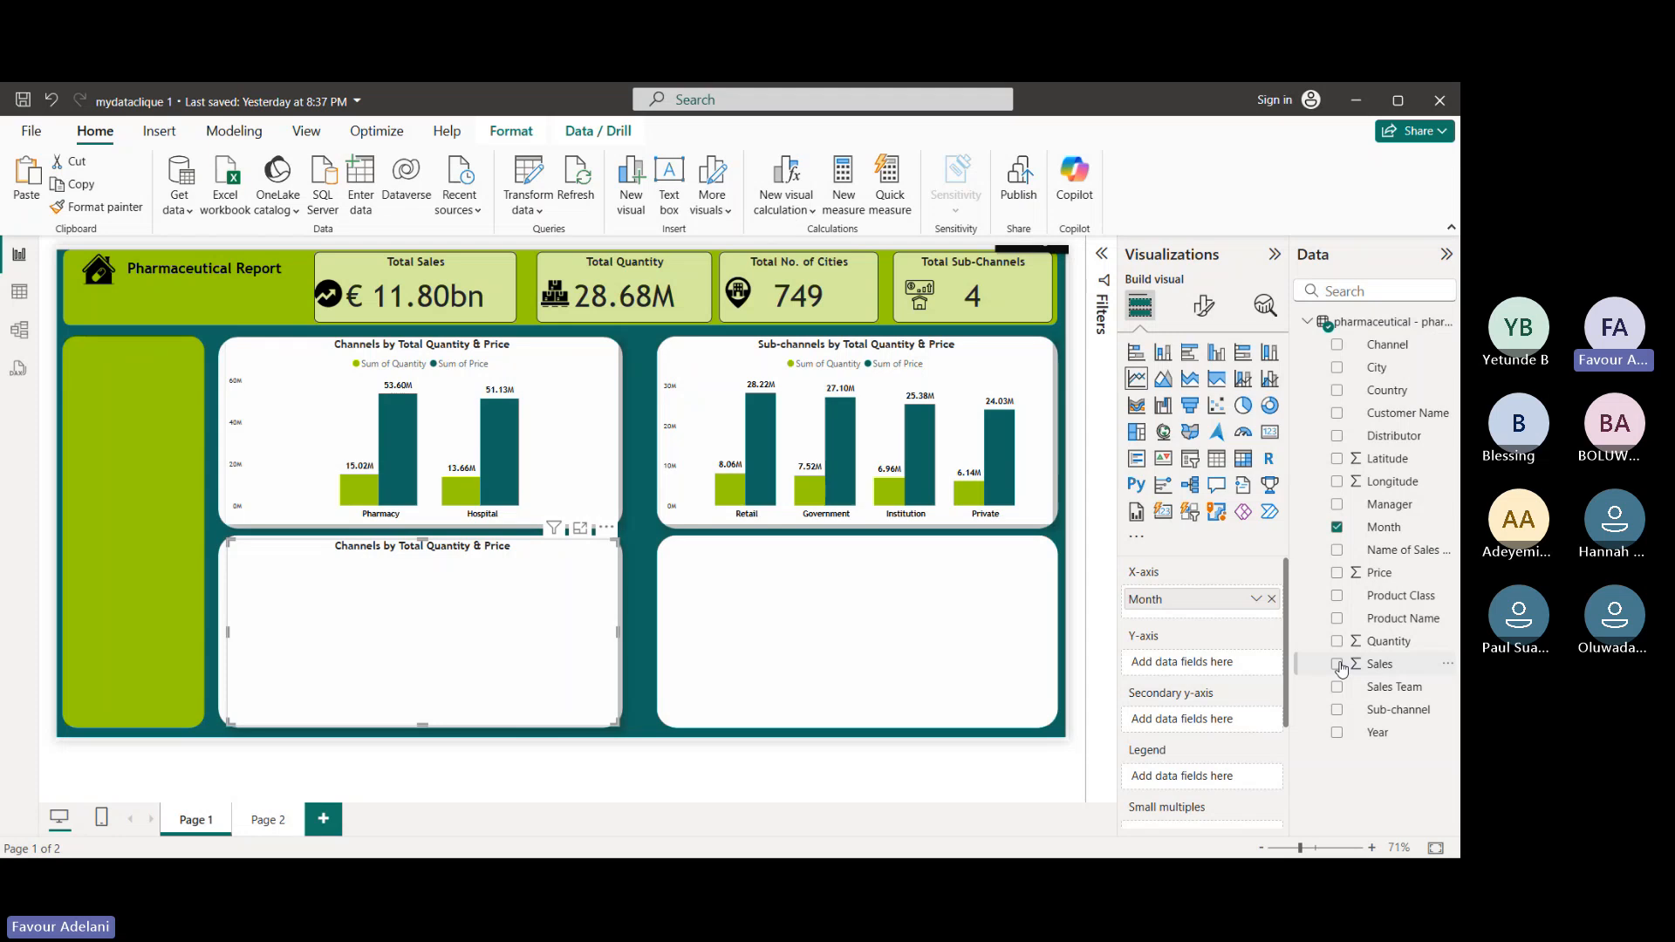
left_click(1338, 665)
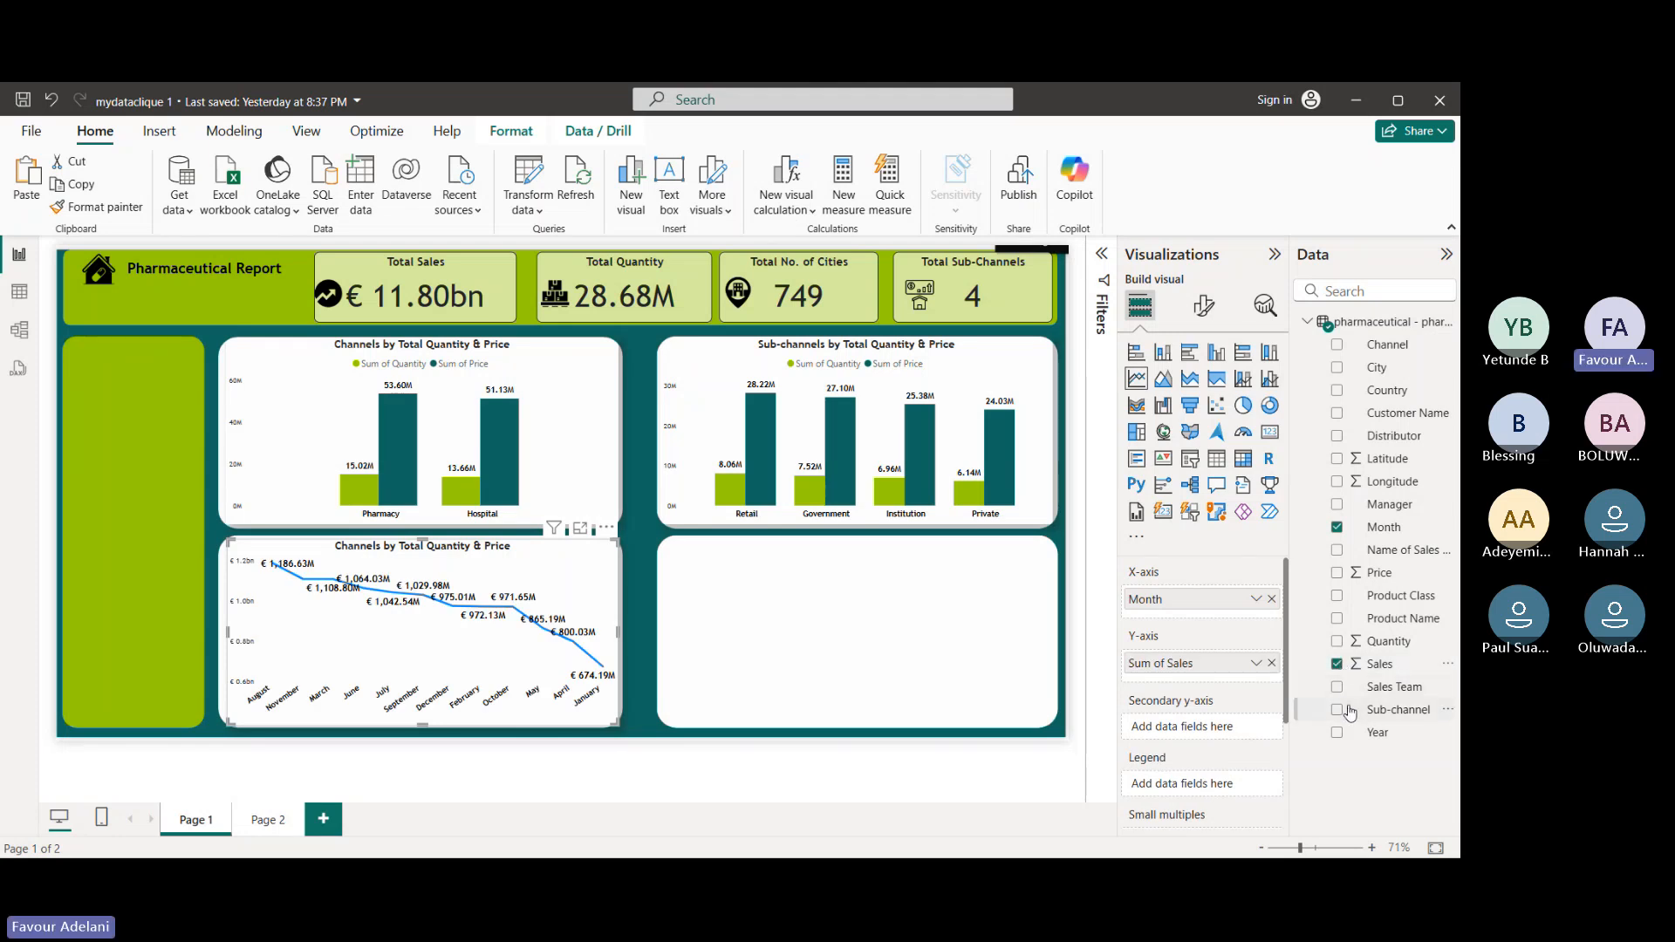
left_click(1338, 734)
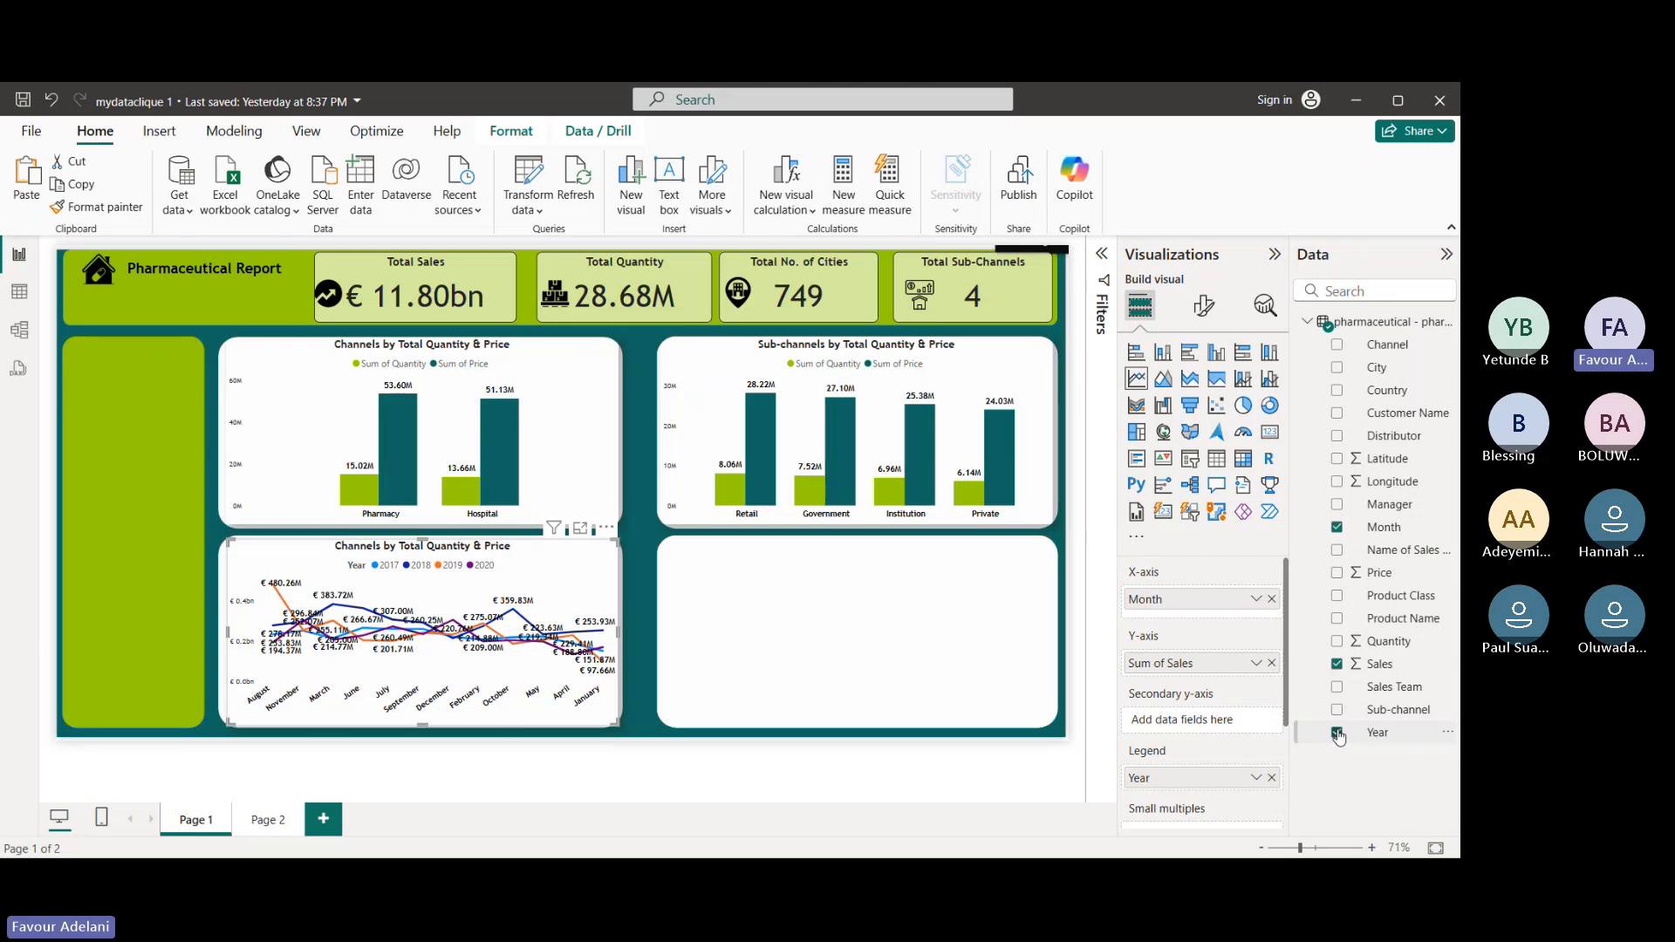
- Collapse the Visualizations and Data panes to give the report canvas more room
left_click(1275, 258)
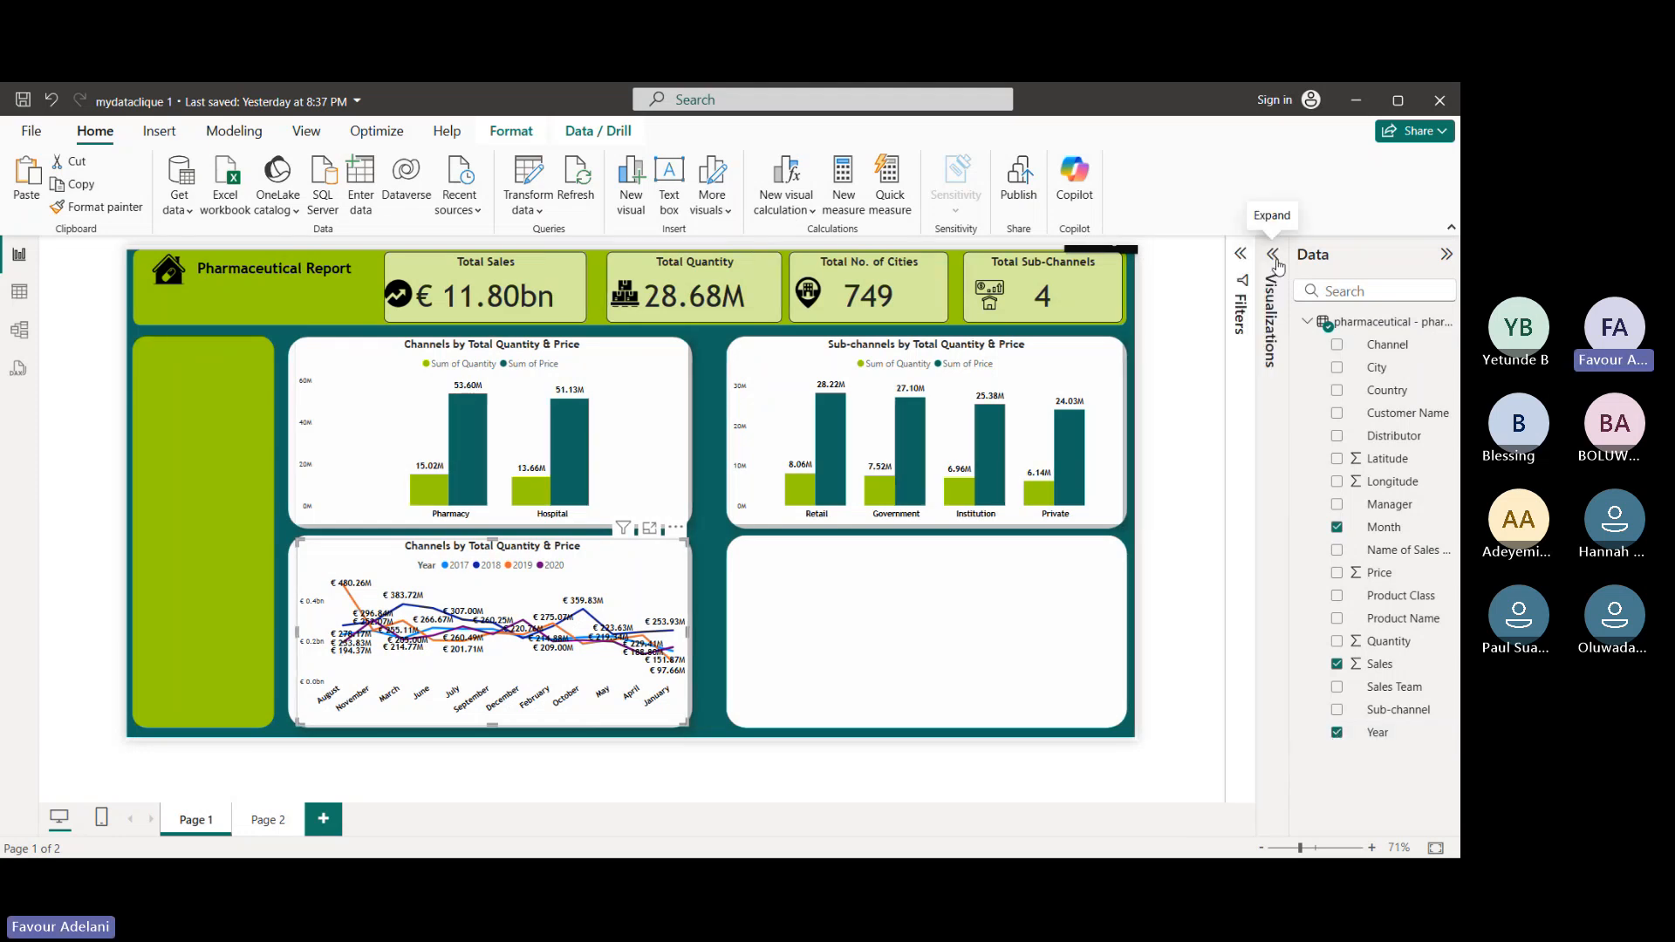
left_click(1445, 256)
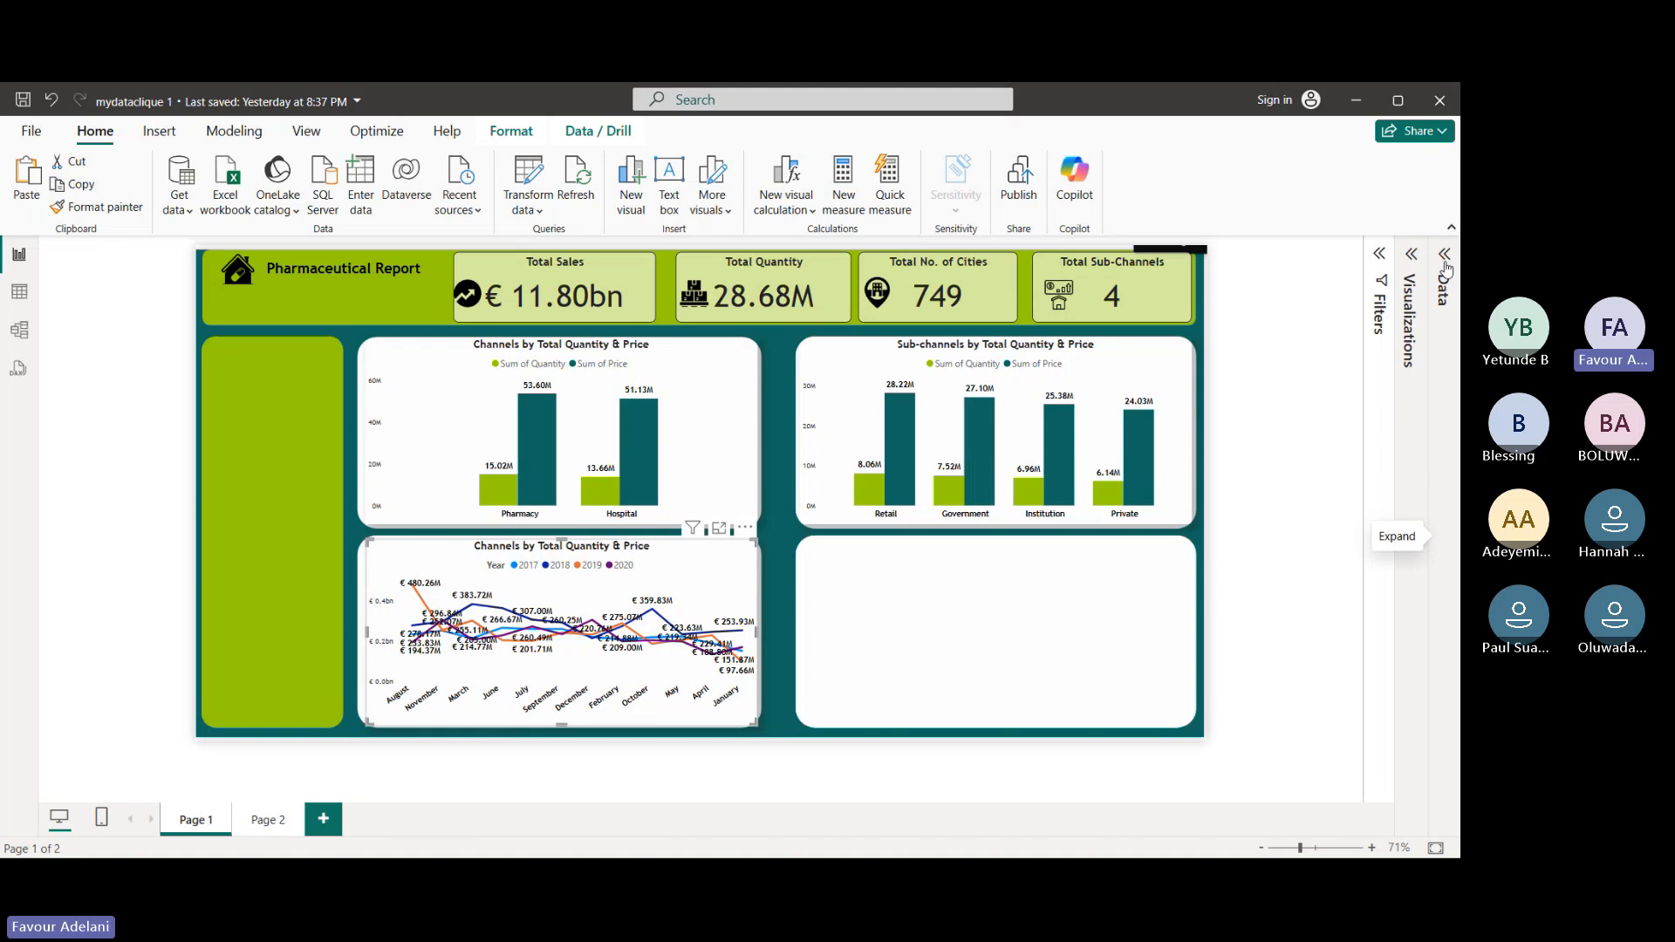
left_click(1445, 264)
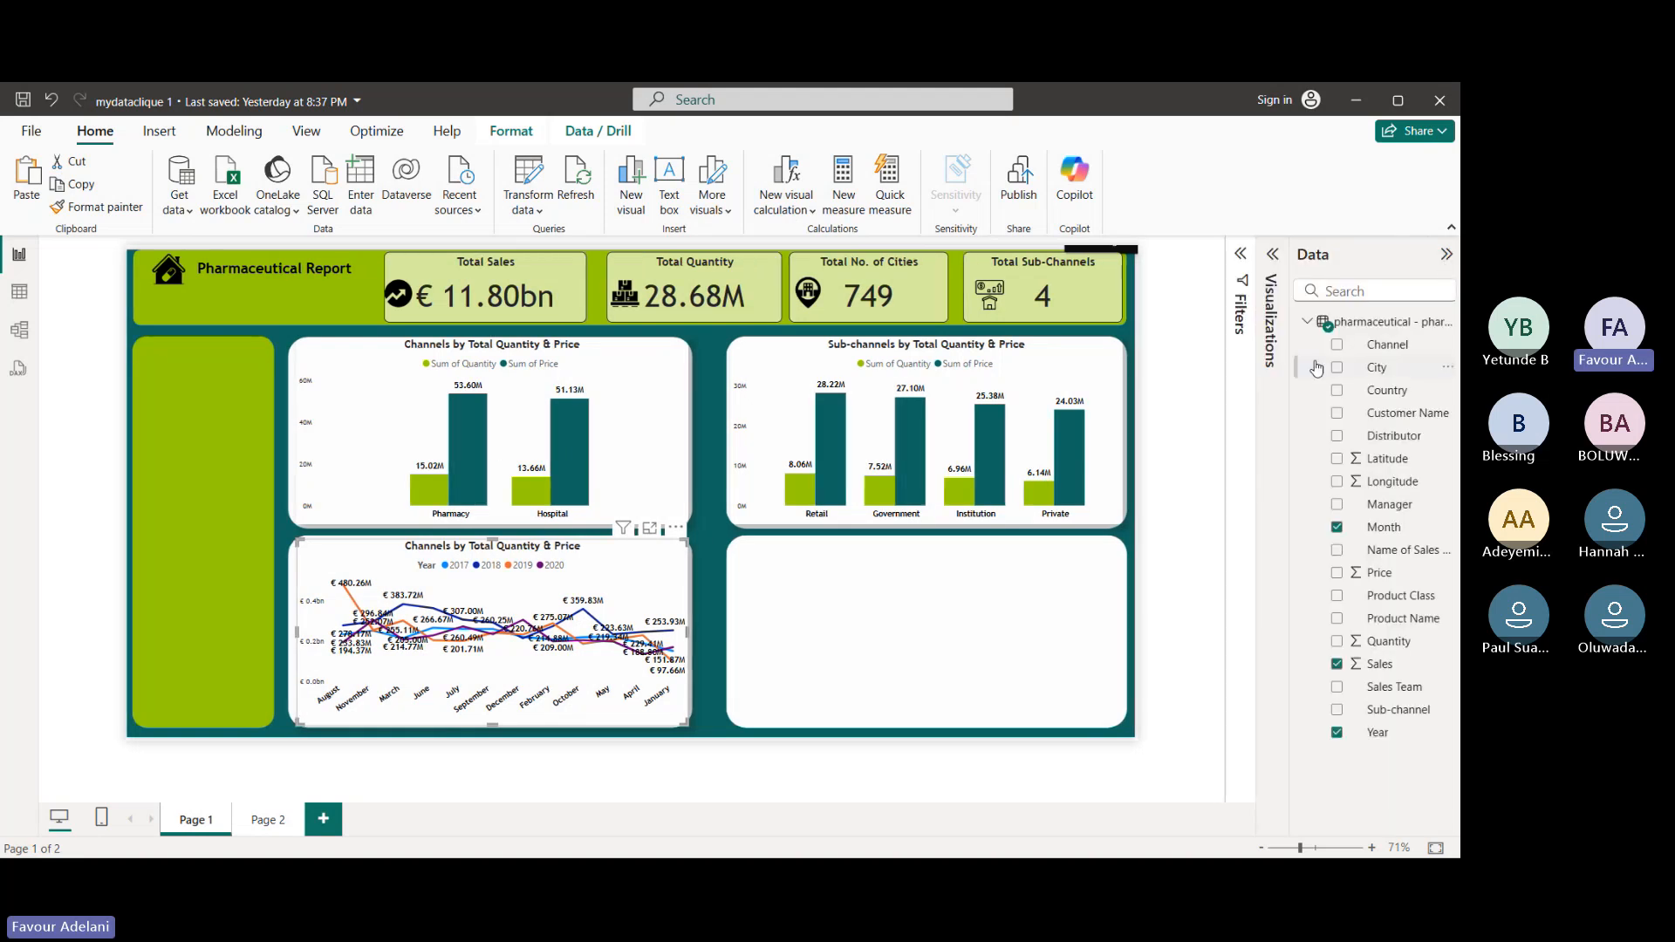
left_click(1446, 256)
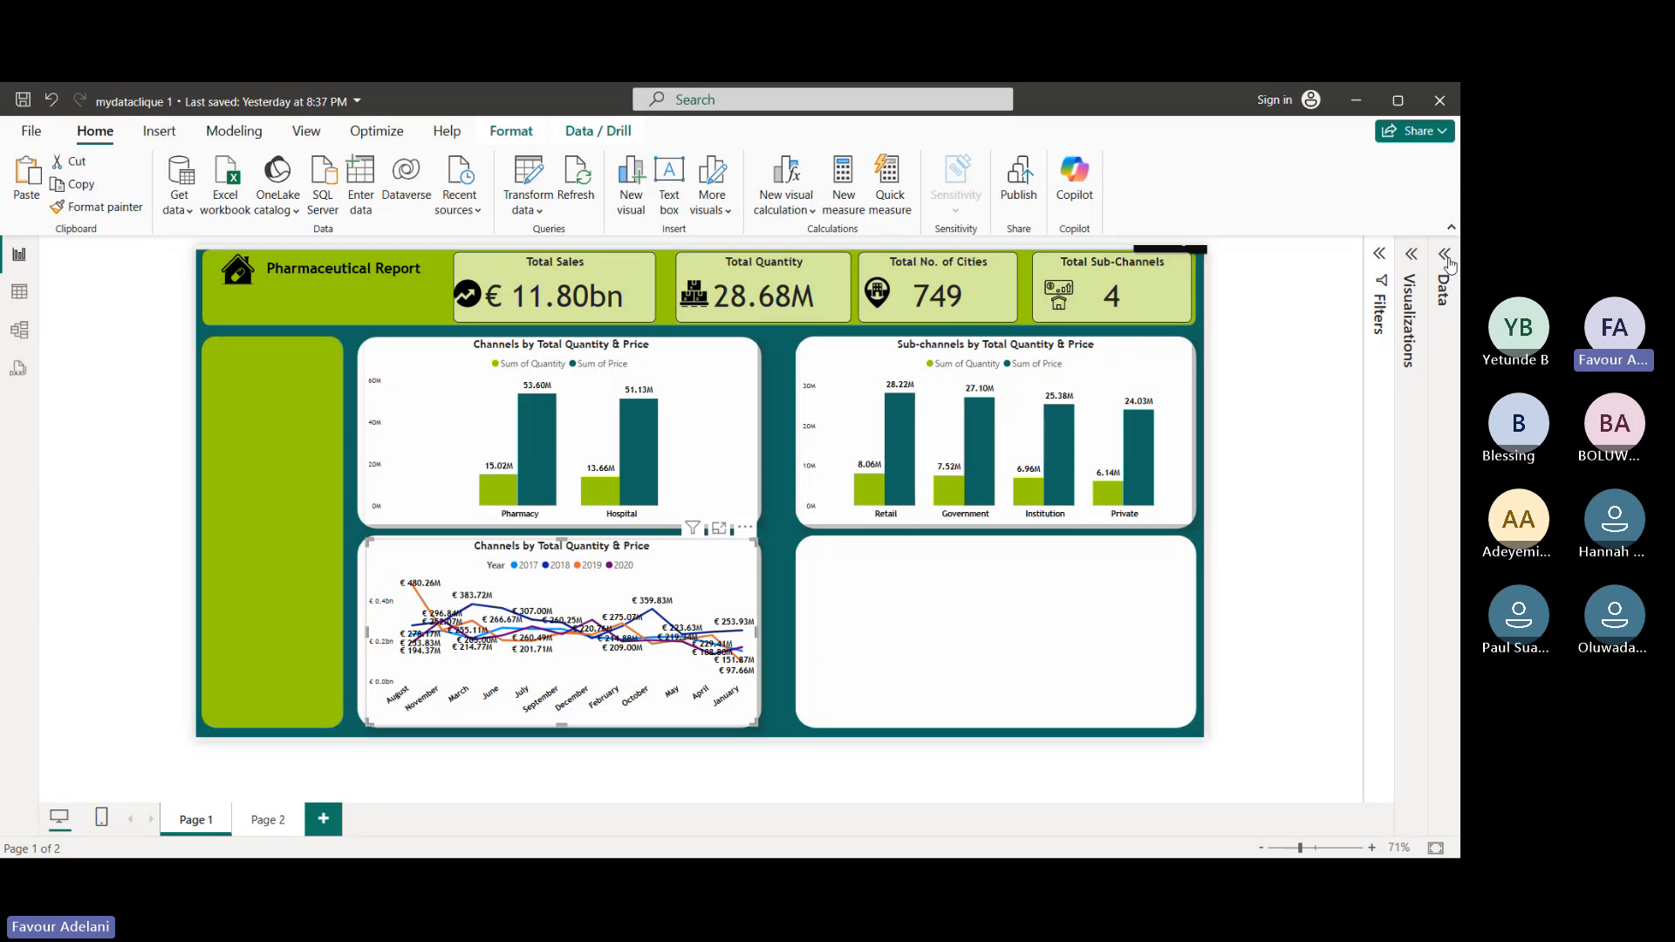
- Filter the monthly sales line chart to the year 2018 only
left_click(1381, 262)
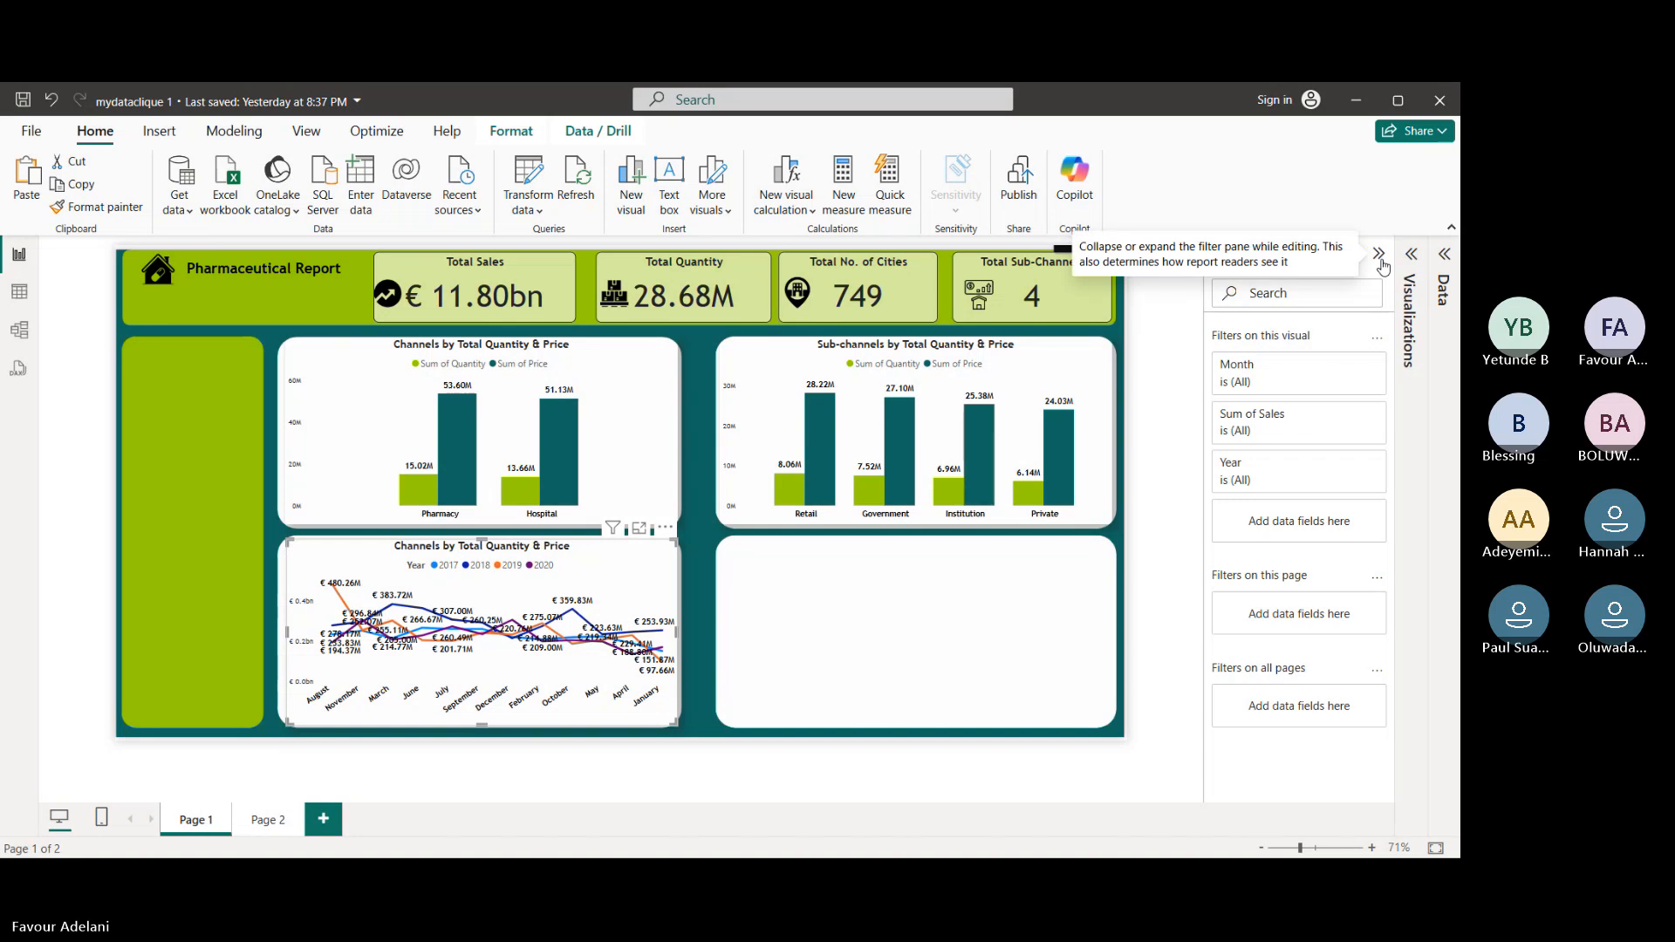
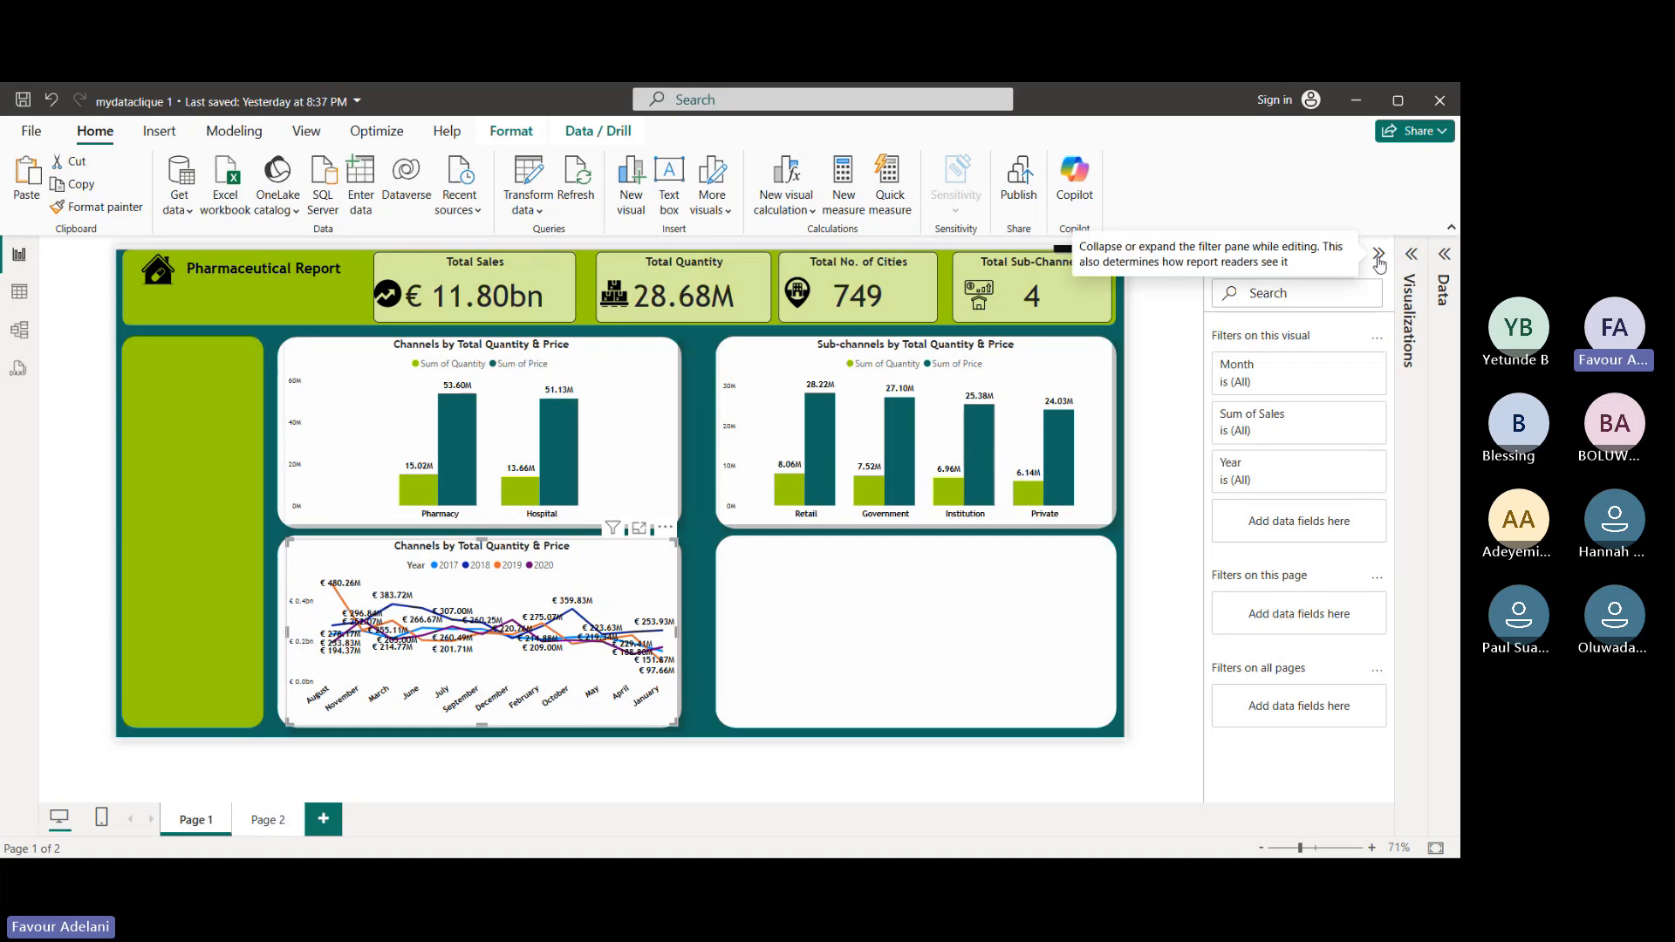
left_click(1379, 257)
left_click(1379, 254)
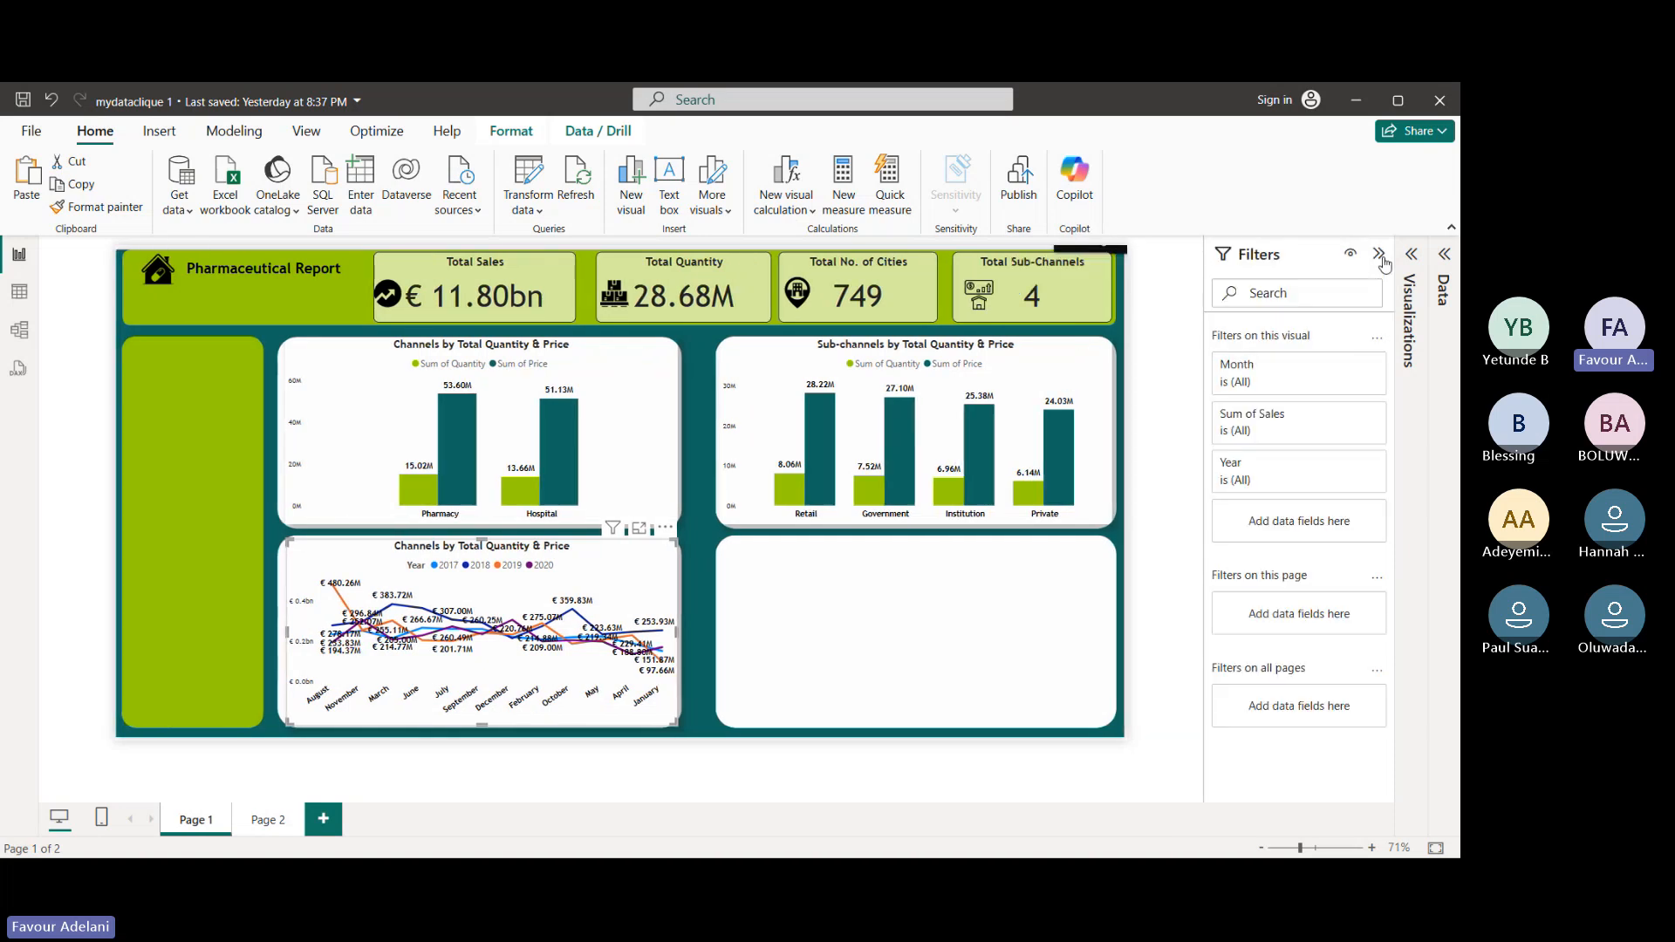
left_click(1348, 368)
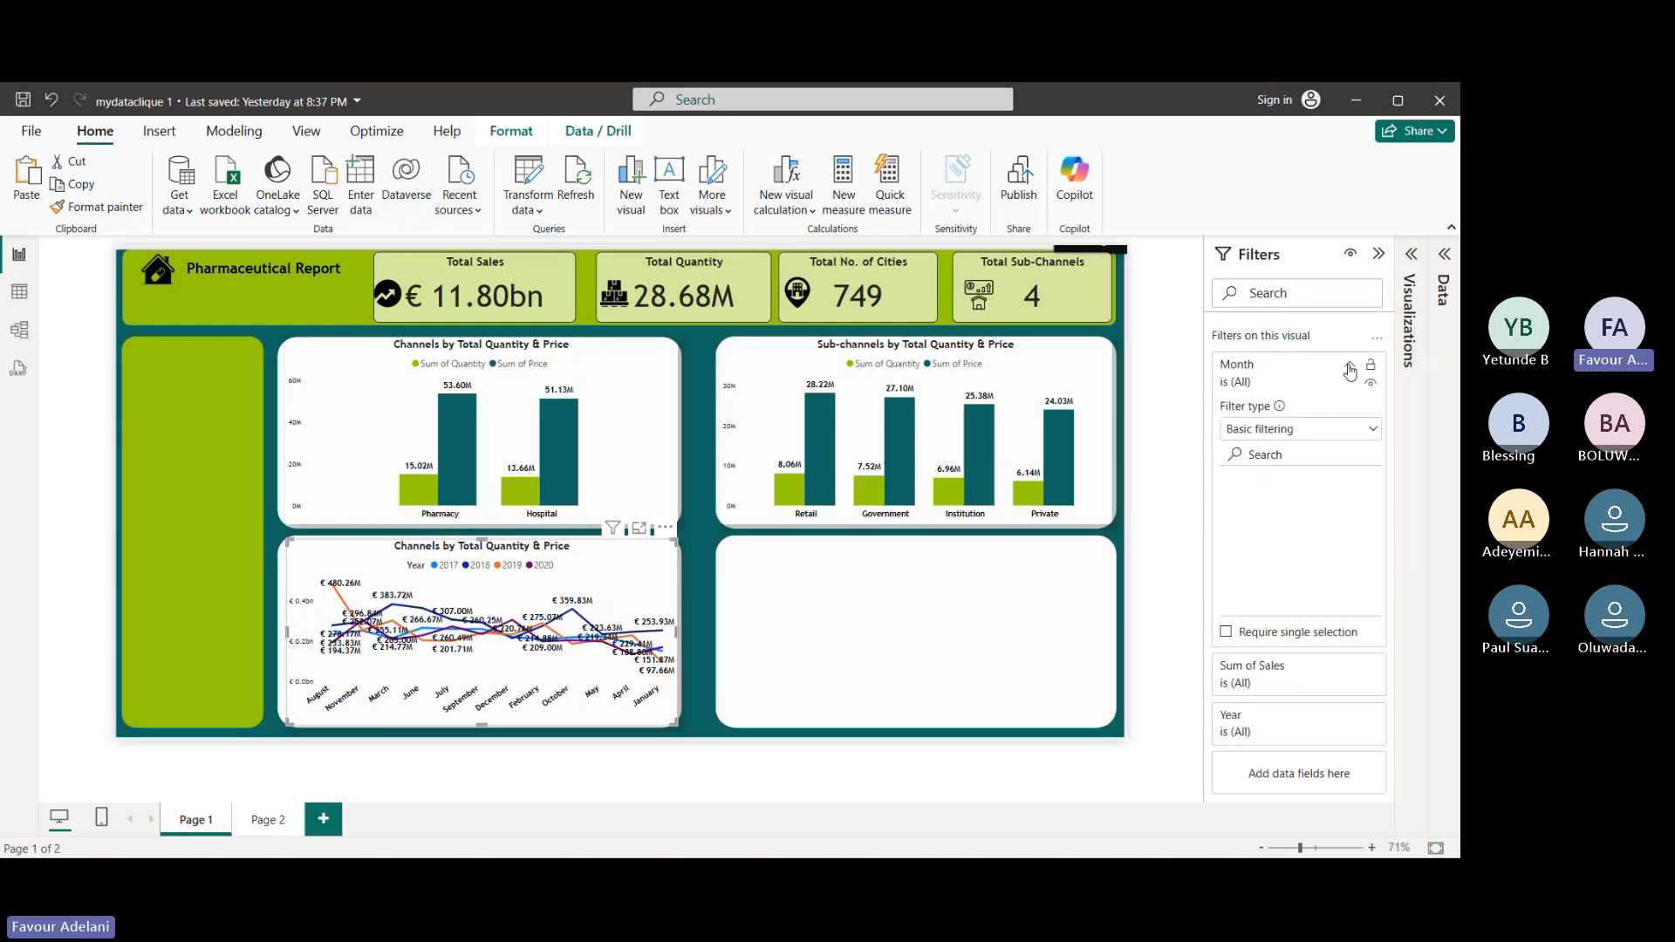
left_click(1349, 369)
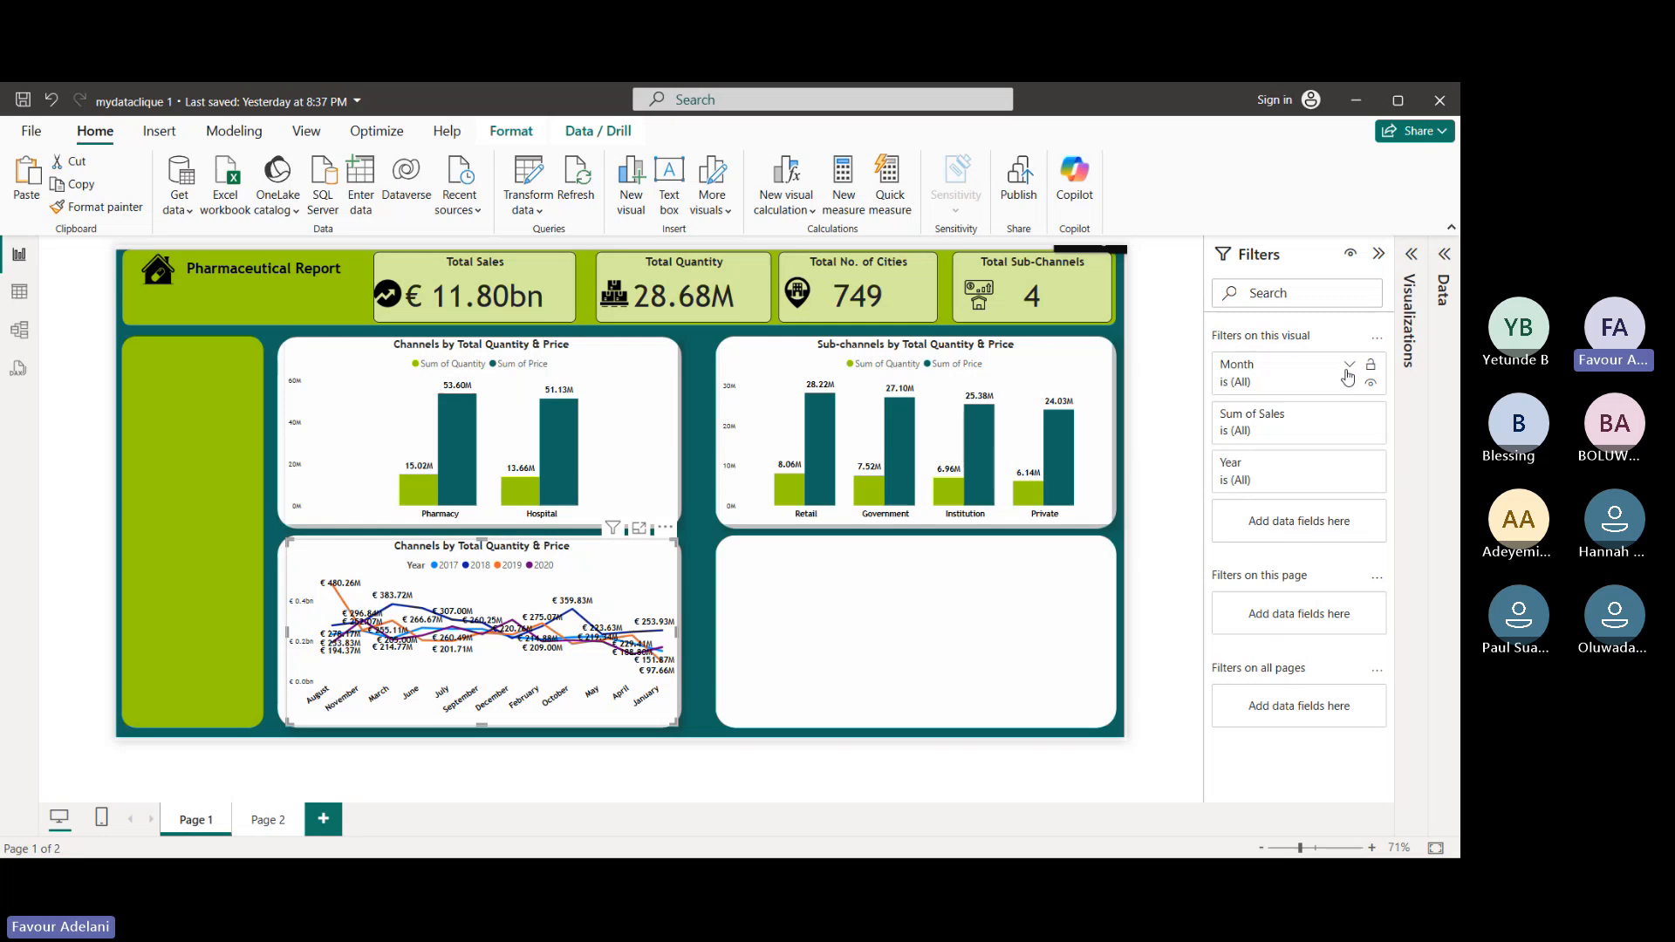
left_click(1351, 467)
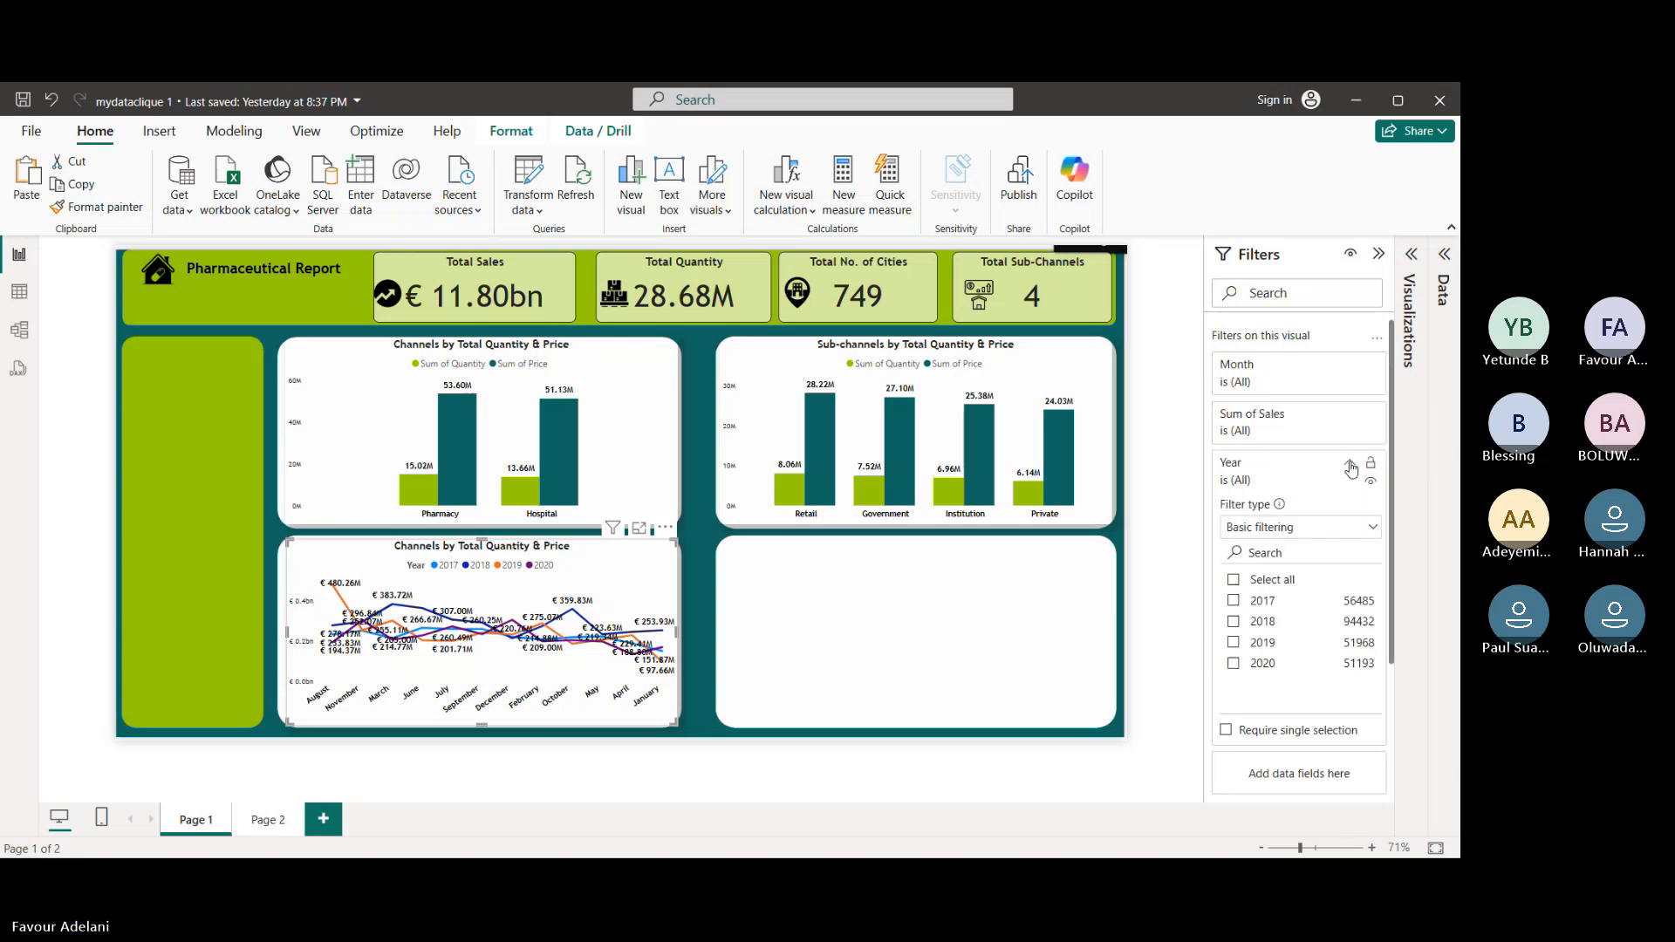
left_click(1234, 623)
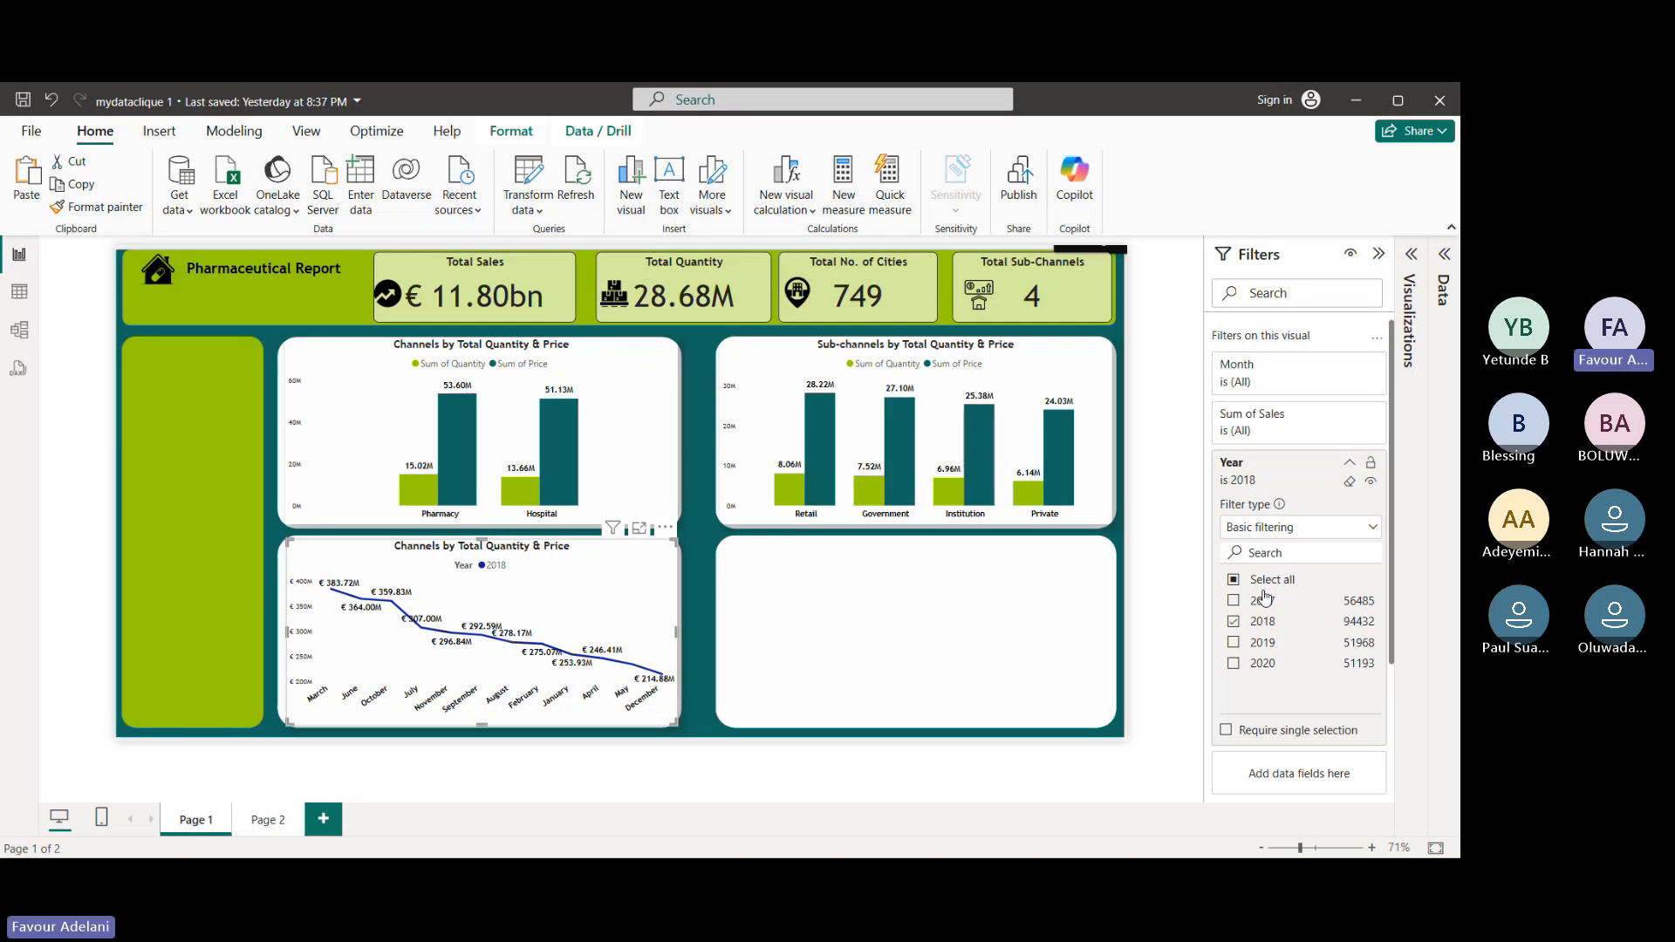
left_click(1378, 254)
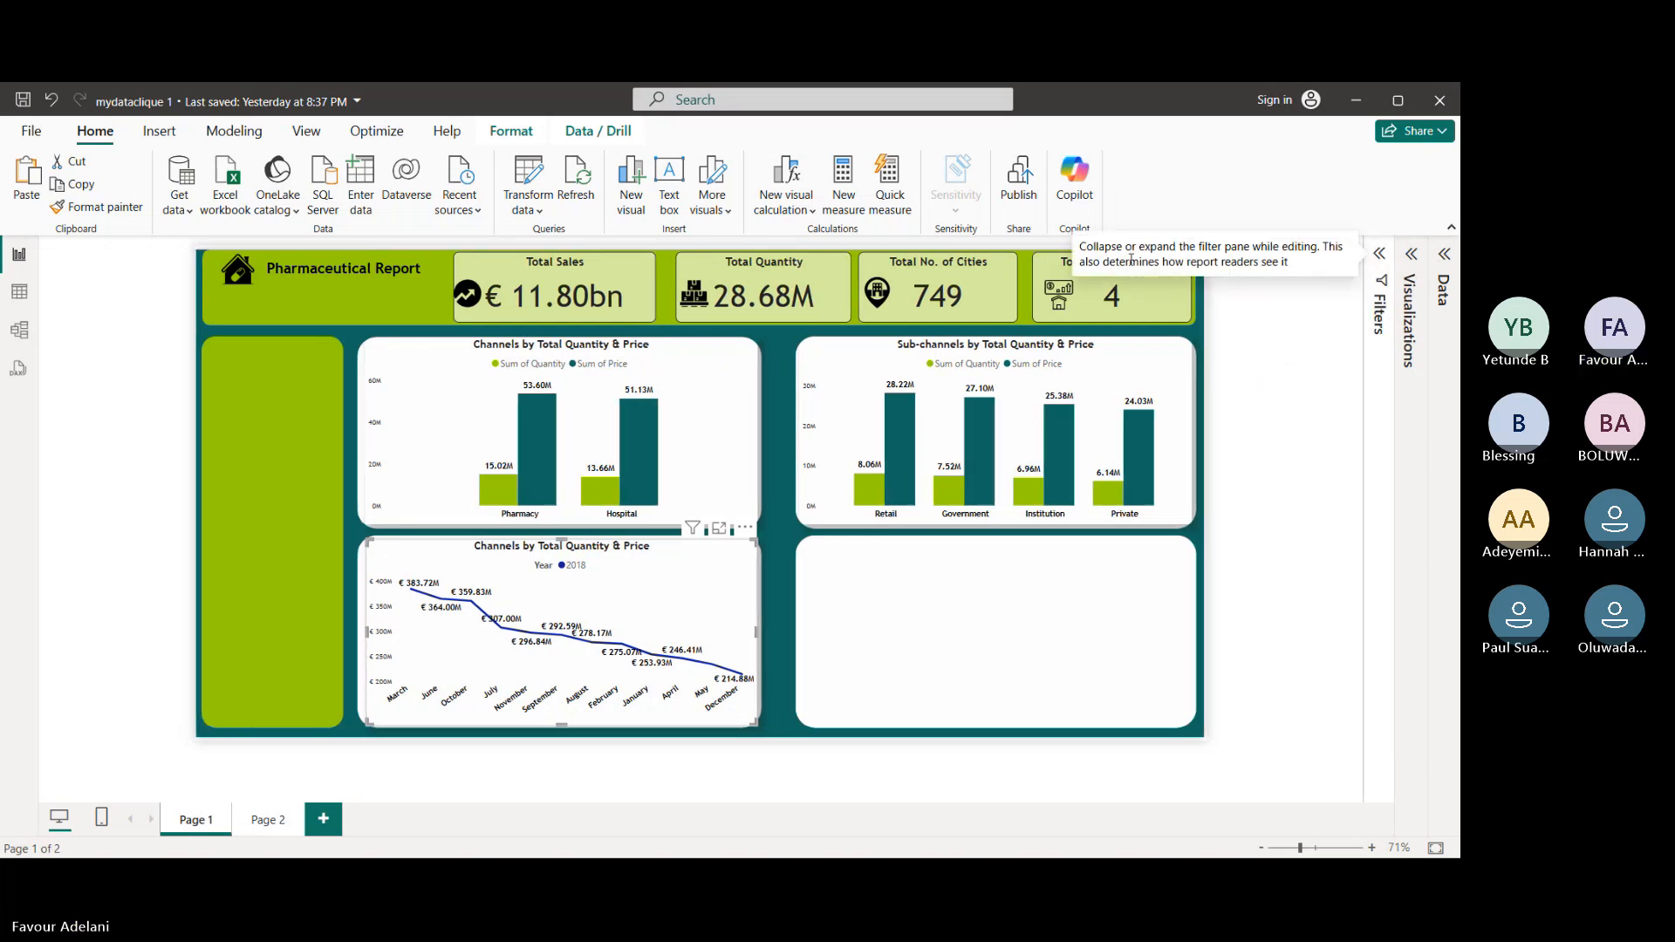
- Convert the monthly sales line chart to an area chart and extend its left edge to the border of its card
left_click(1410, 253)
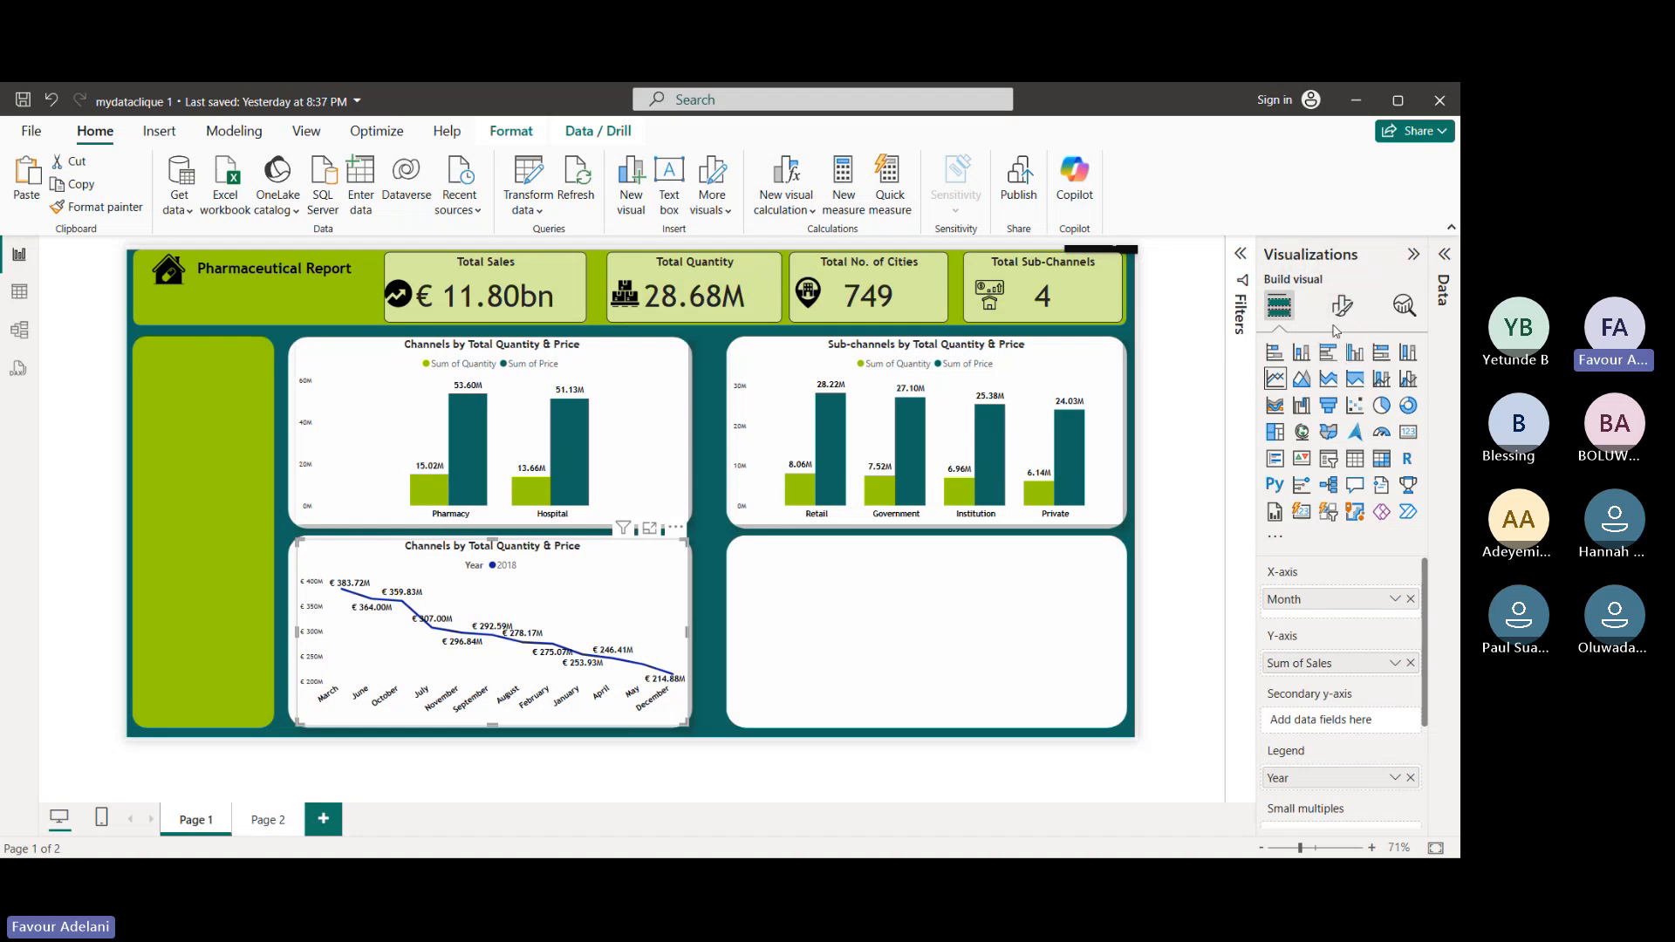
left_click(1302, 380)
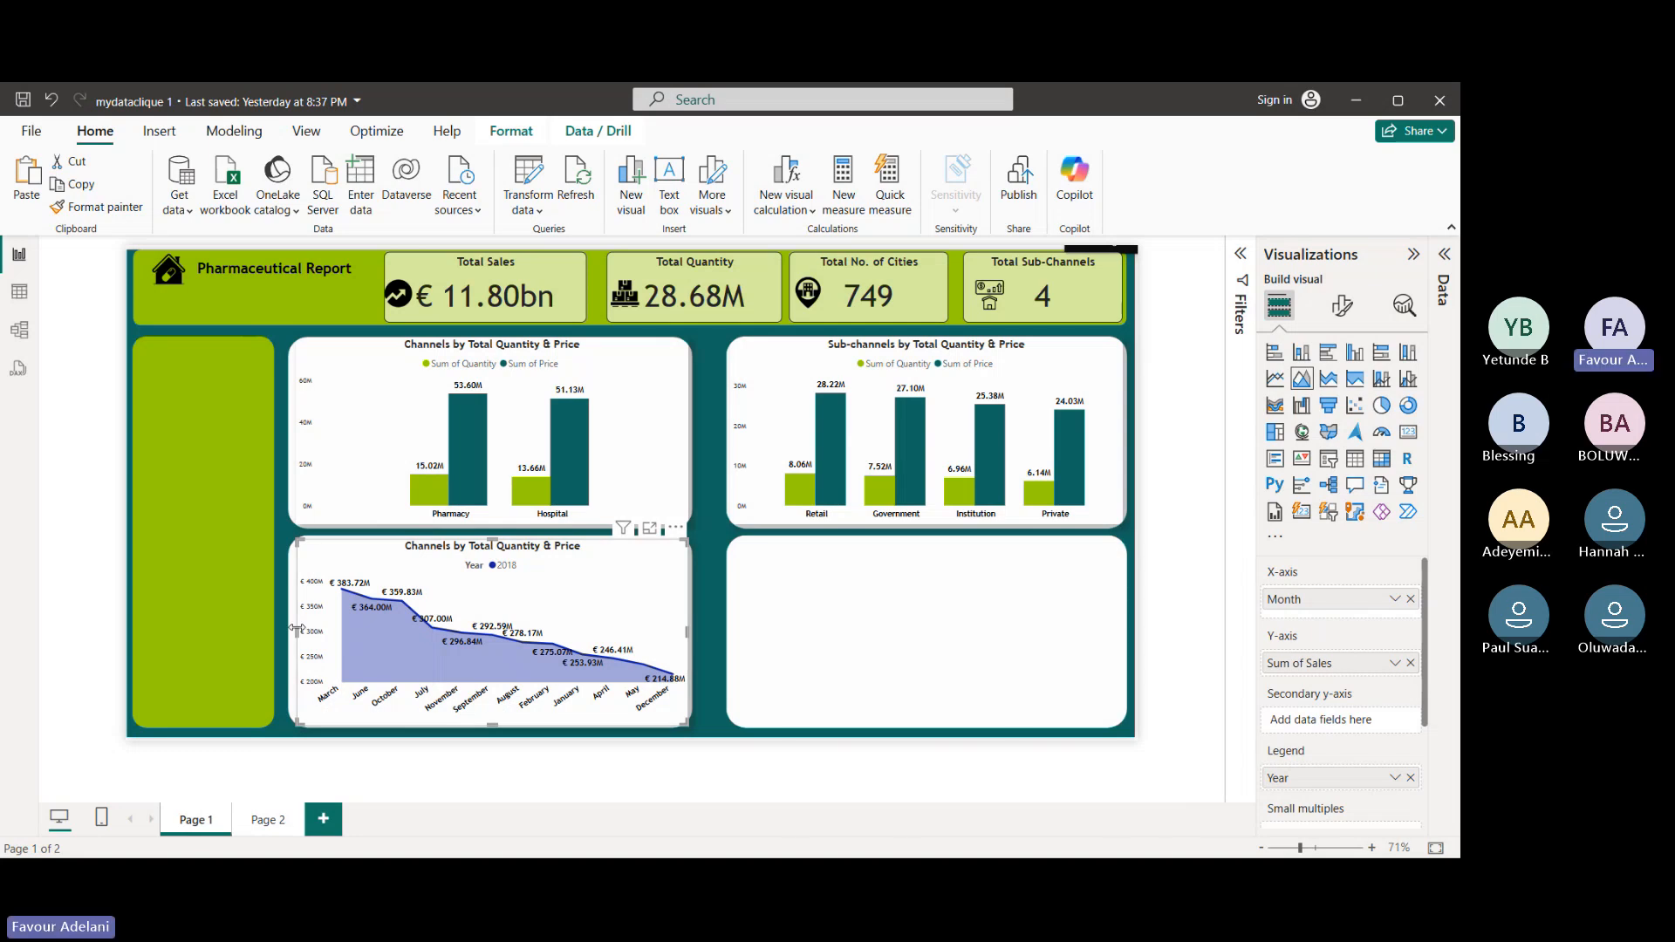
left_click_drag(298, 628, 287, 629)
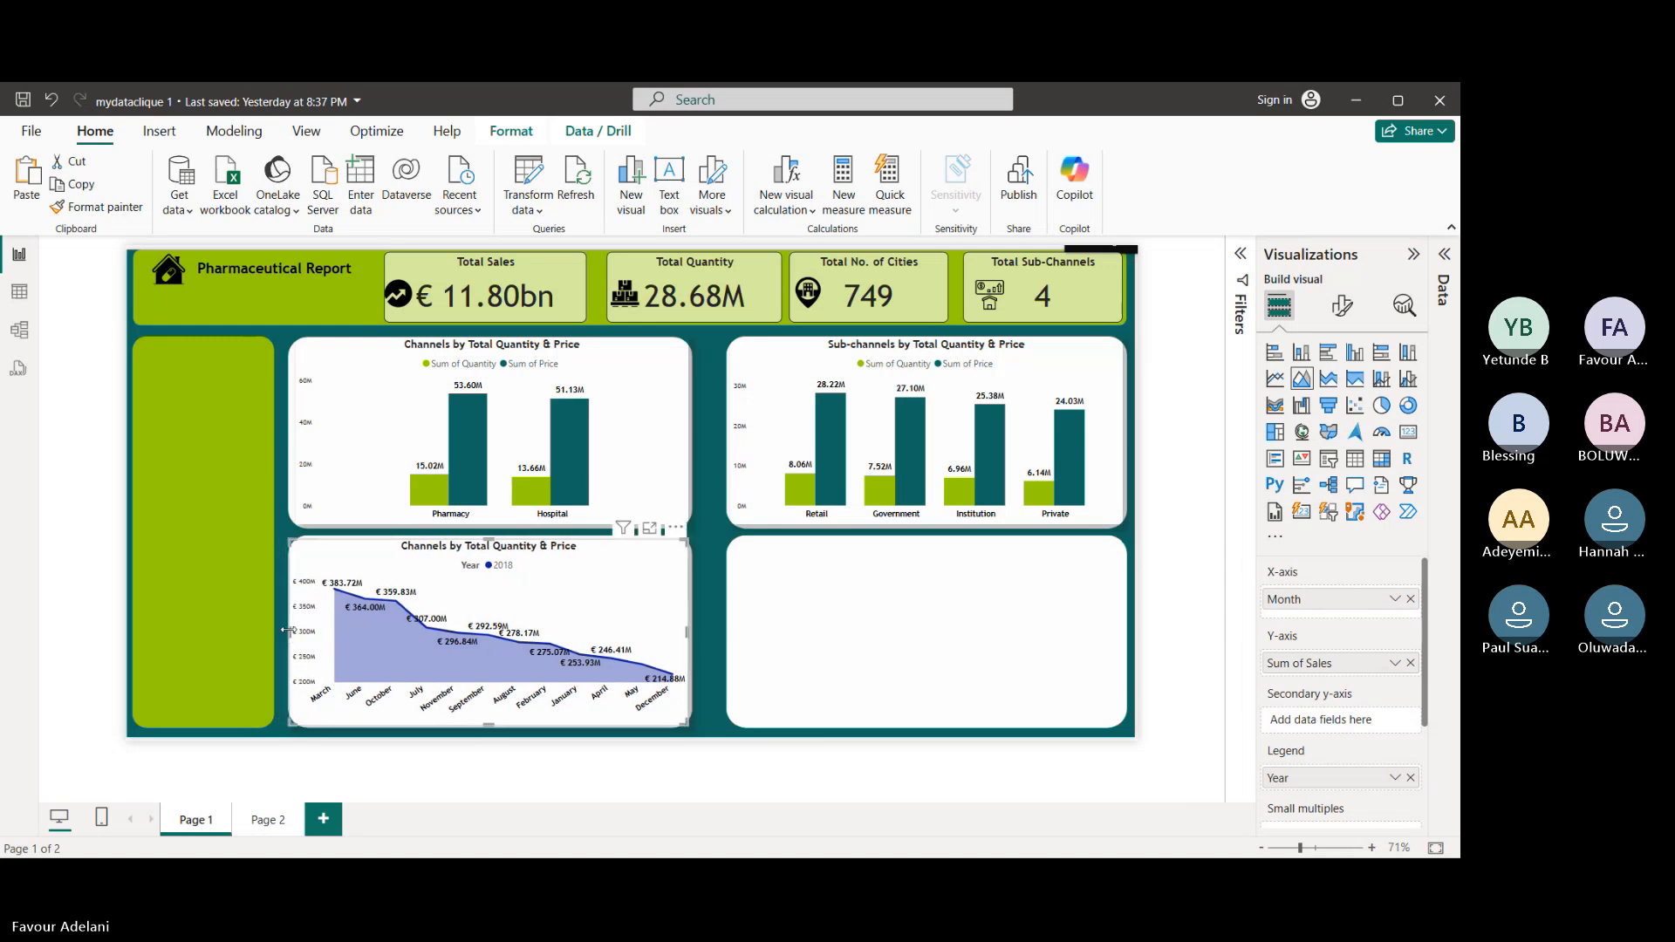
- Open the line formatting settings of the monthly sales area chart
left_click(1343, 306)
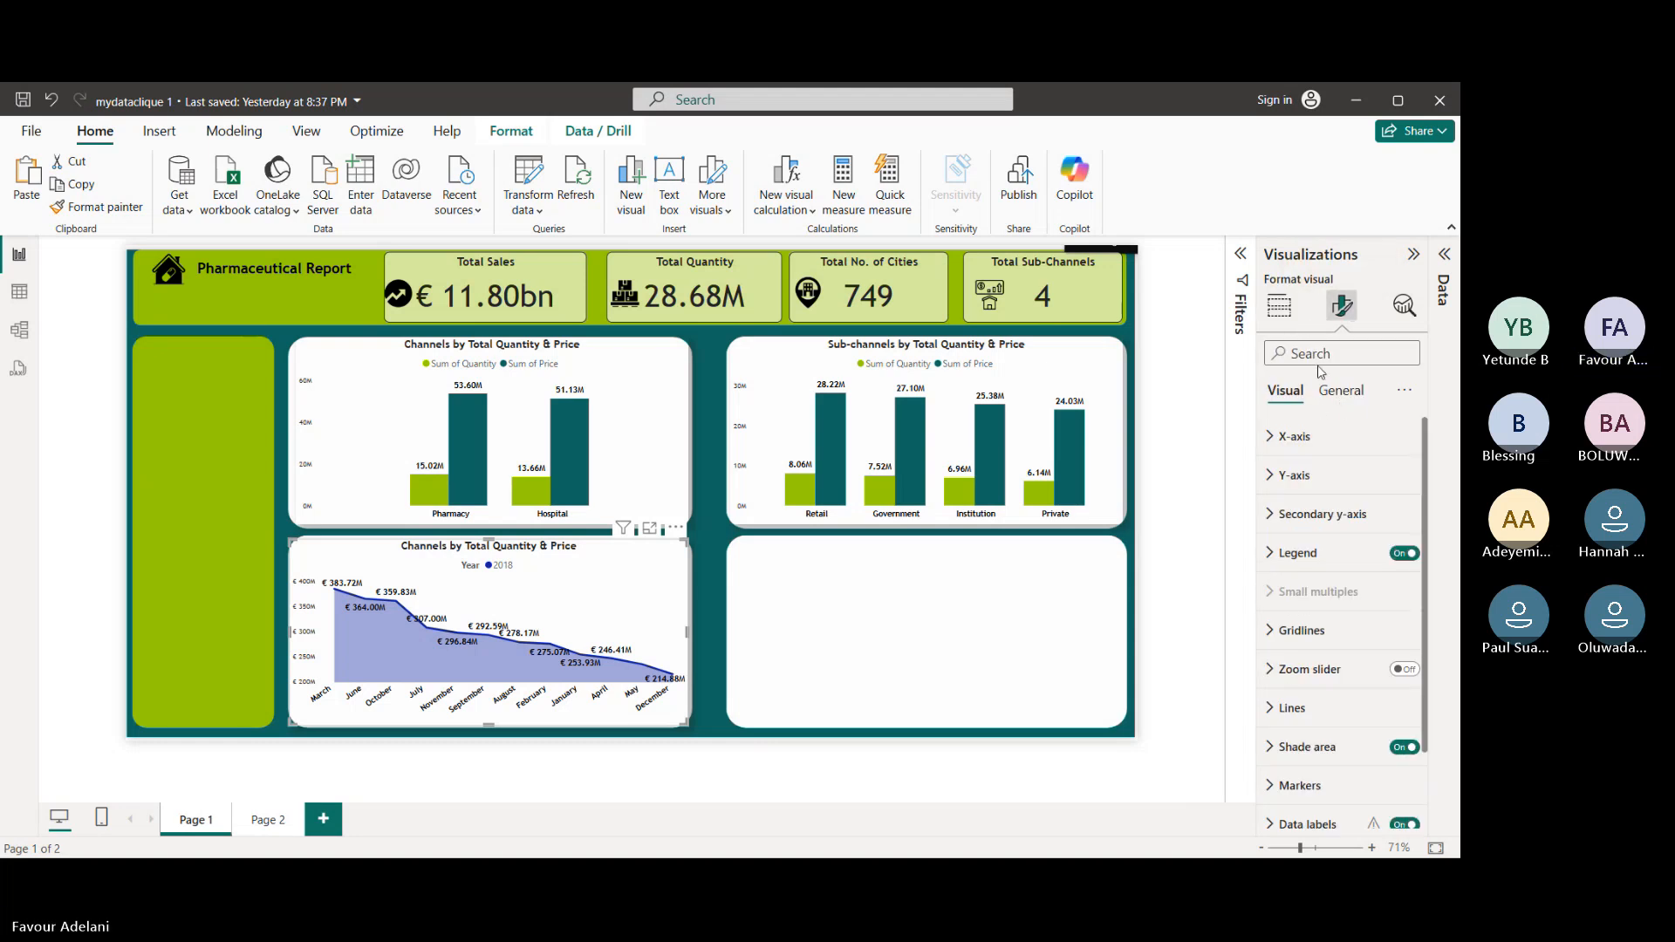
scroll(1355, 503, "down", 2)
scroll(1357, 500, "up", 2)
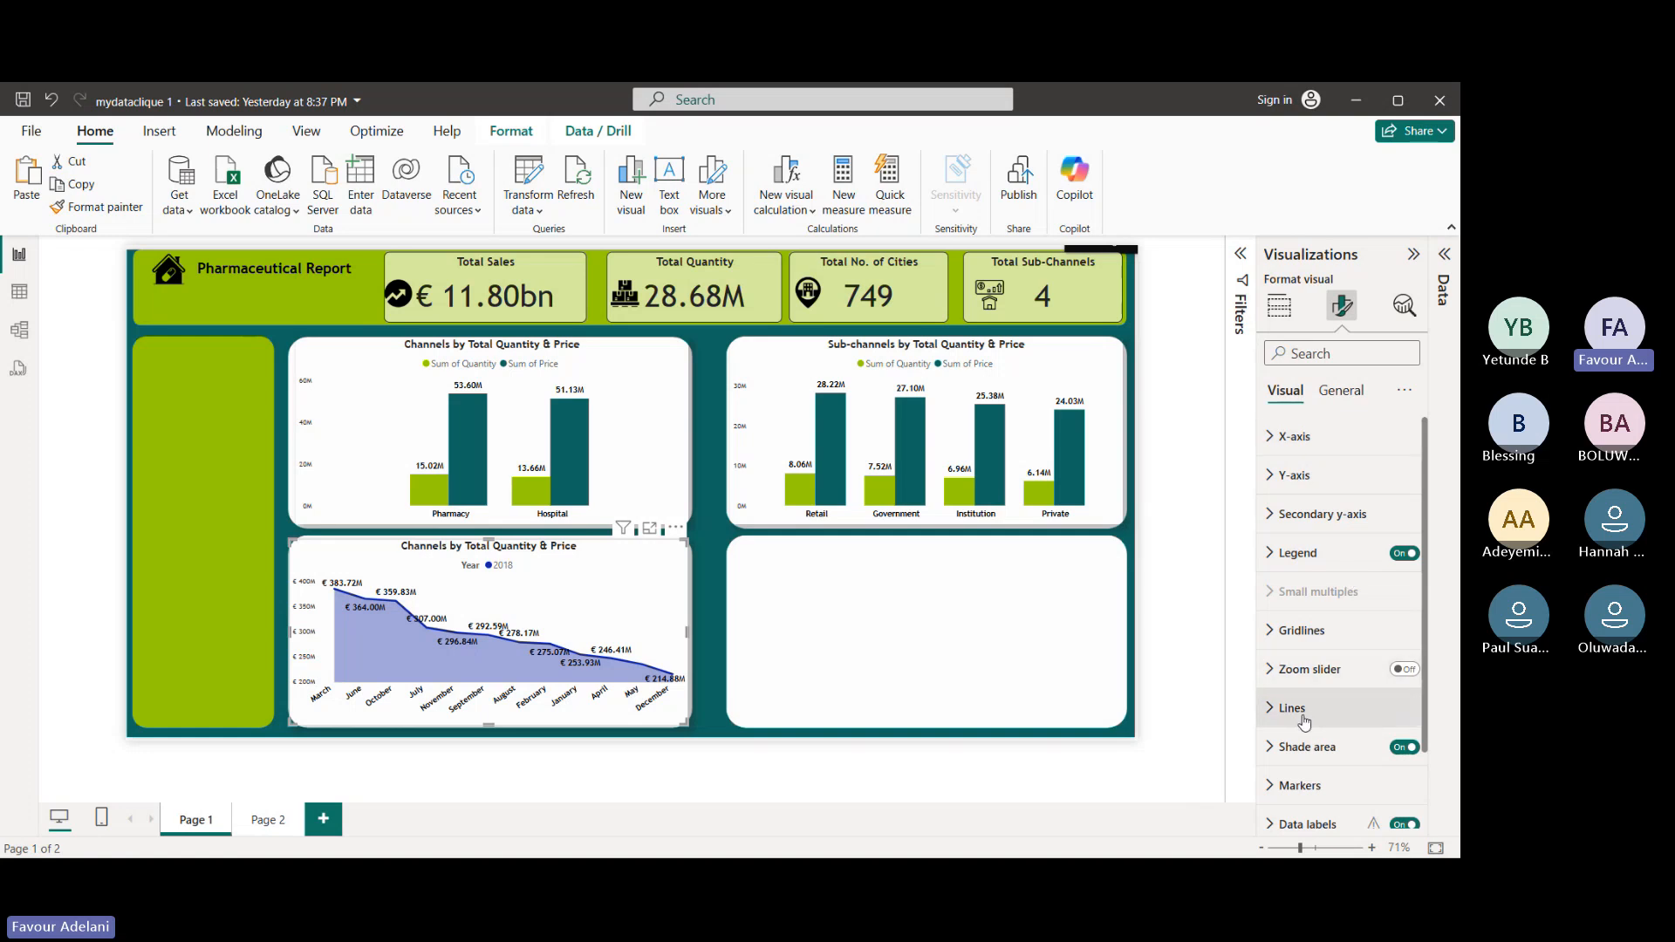
scroll(1304, 722, "down", 2)
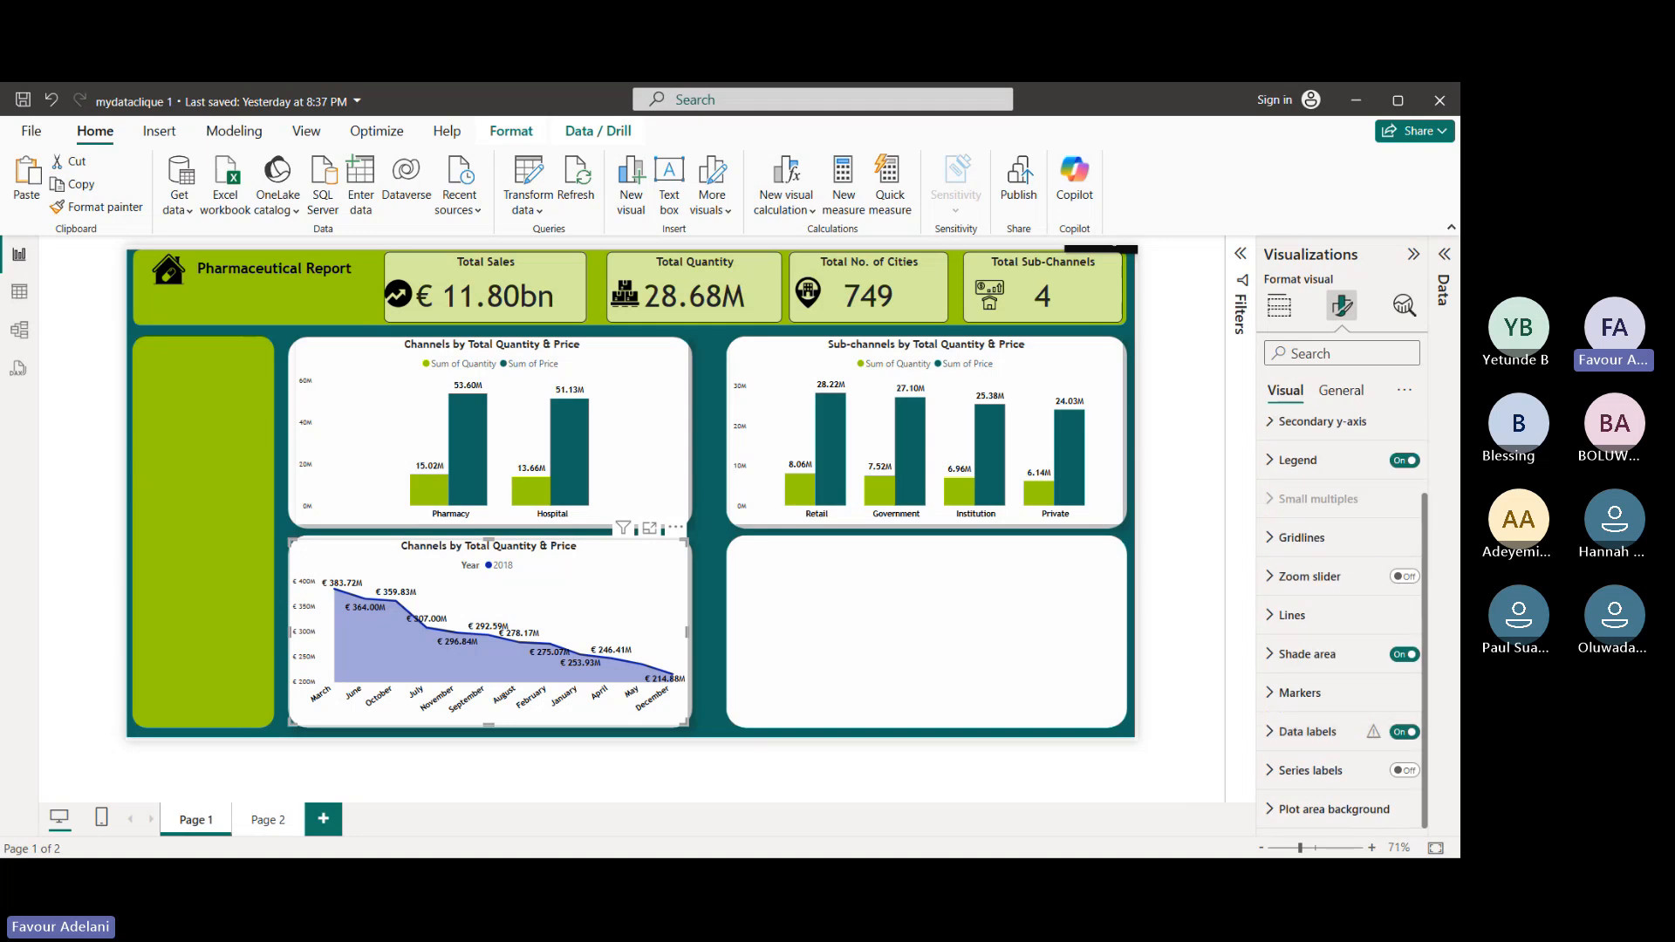
scroll(1385, 548, "up", 2)
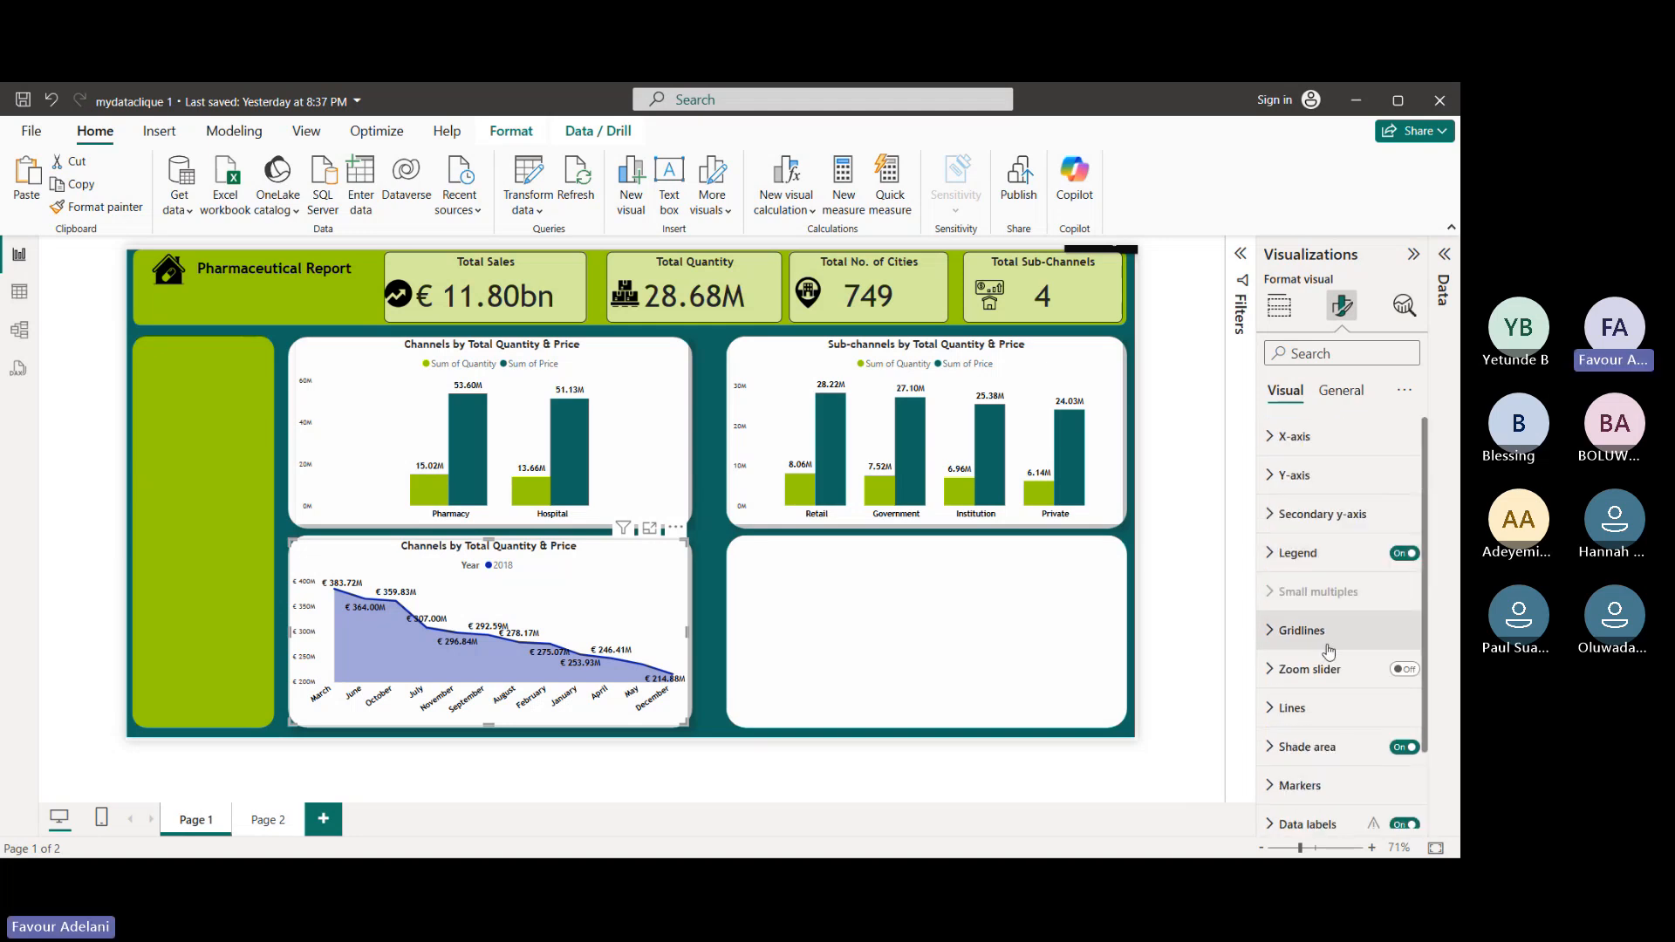
scroll(1327, 651, "down", 1)
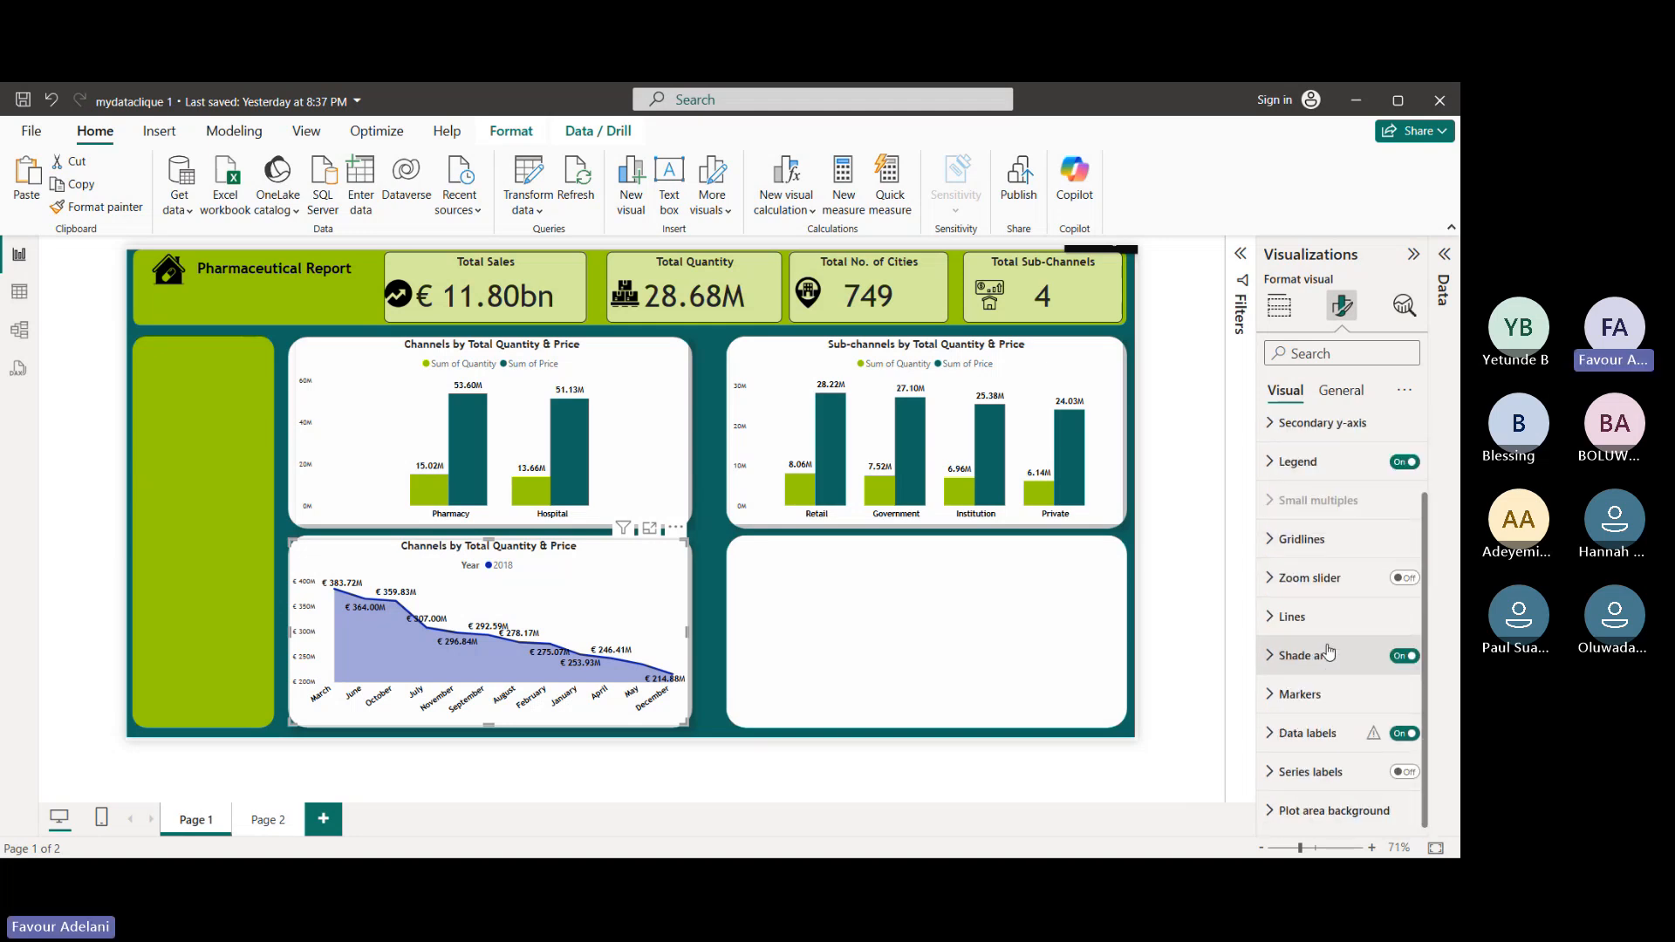
left_click(1291, 617)
scroll(1291, 637, "down", 1)
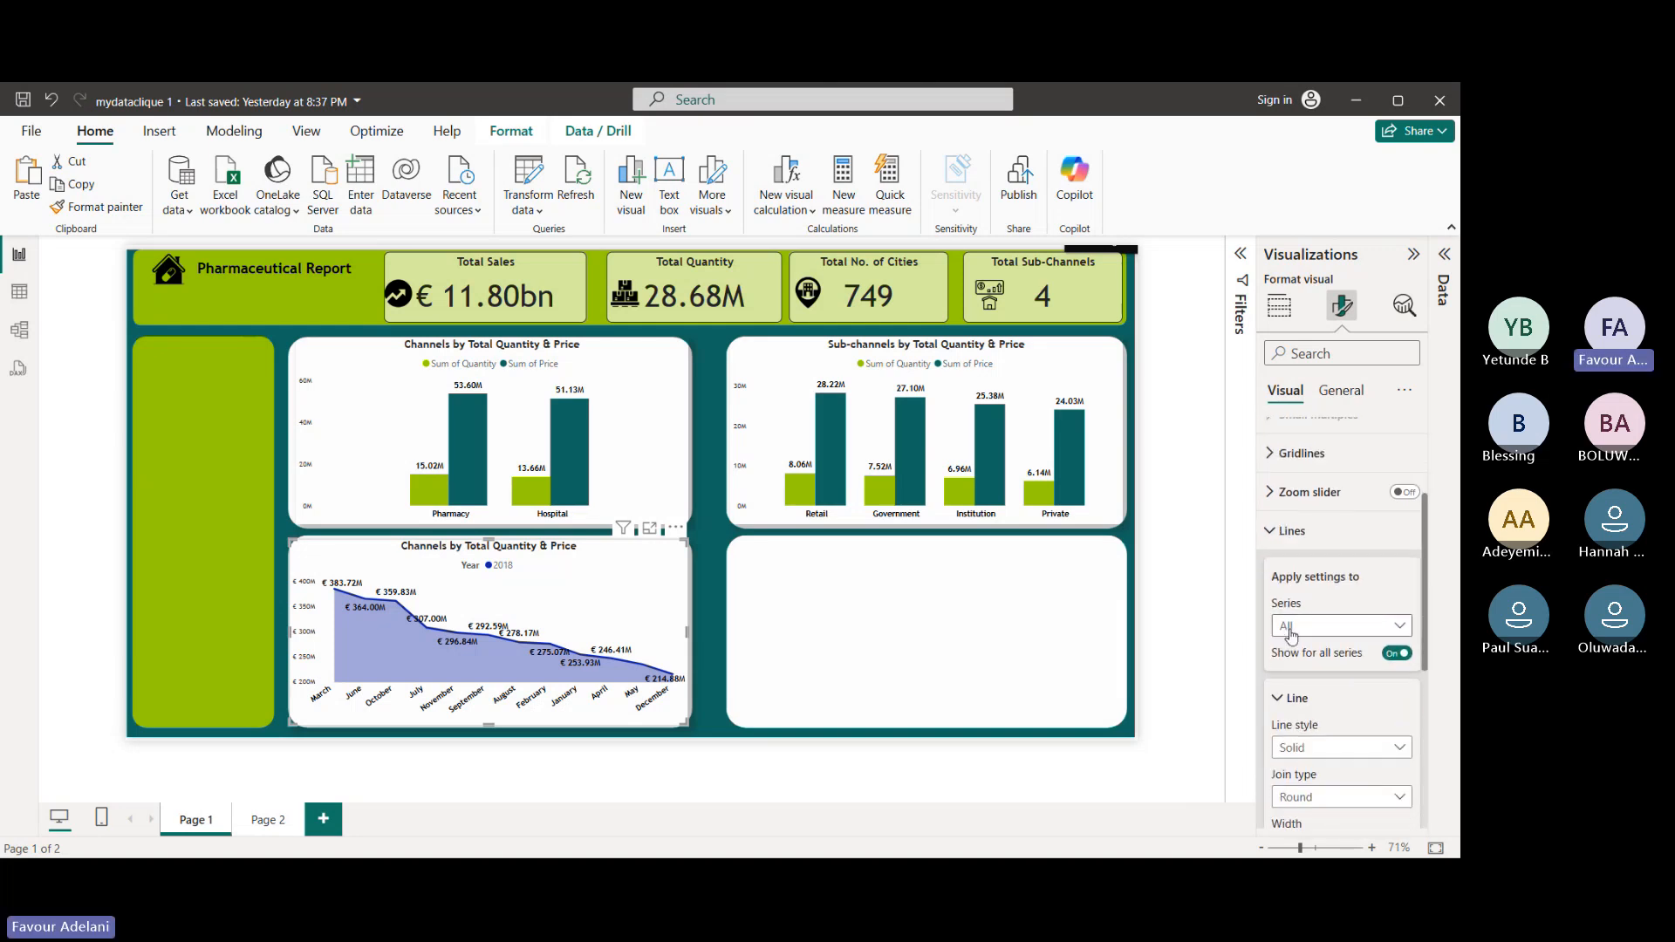
scroll(1323, 650, "up", 1)
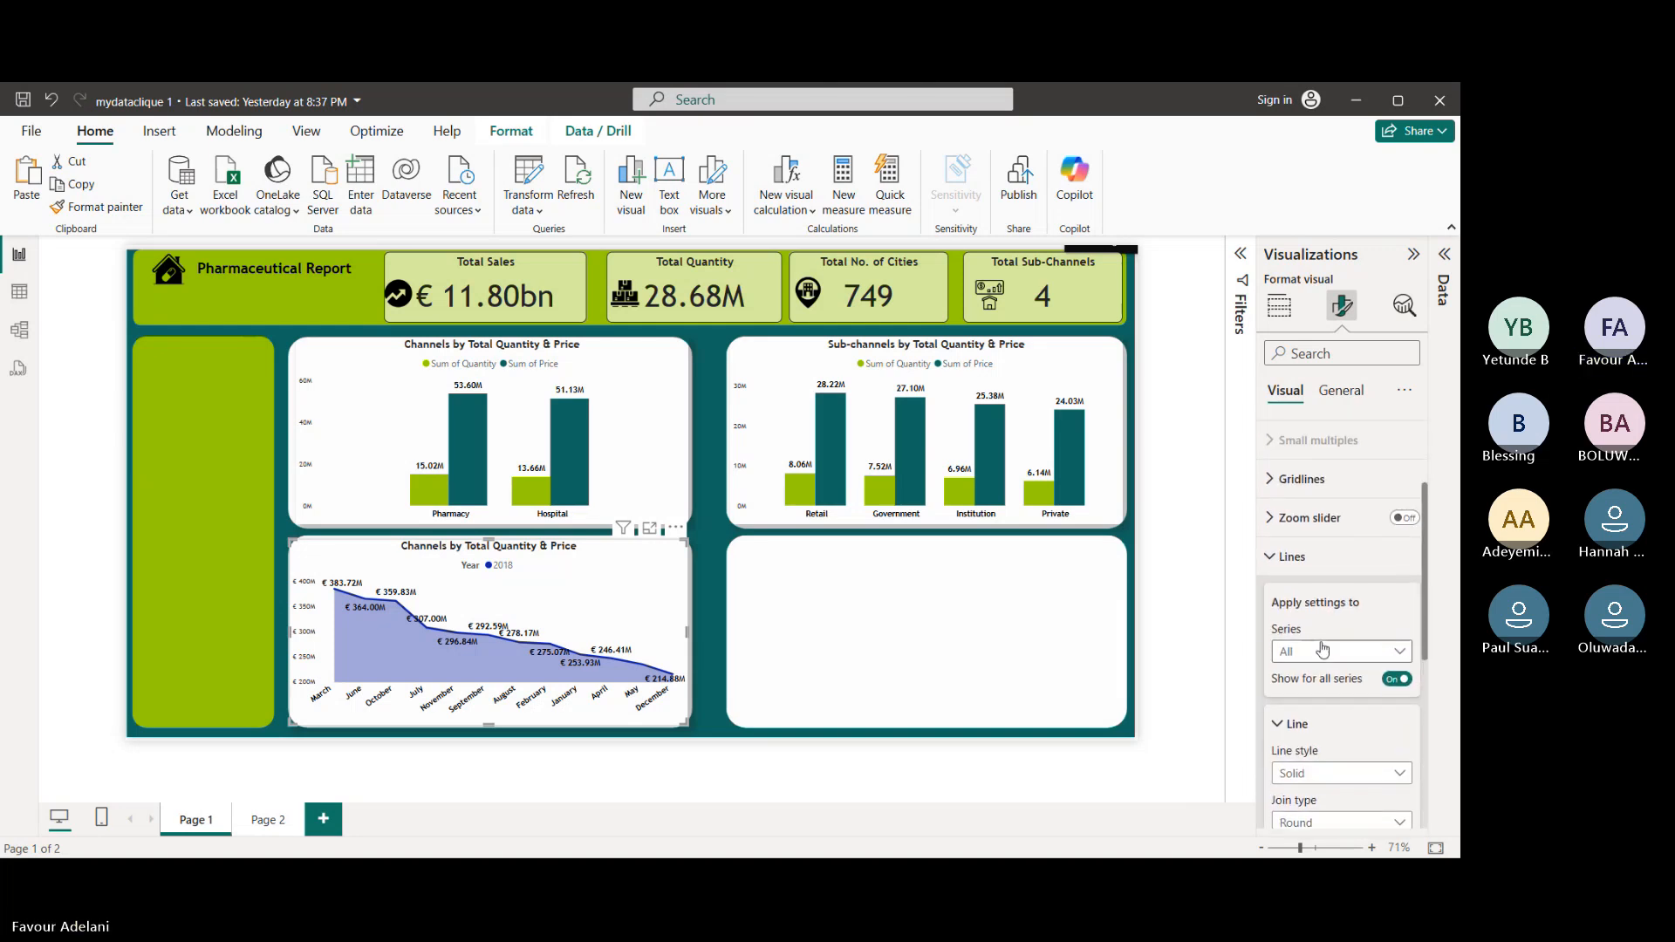
- Try hiding the area chart's line for all series
left_click(1368, 654)
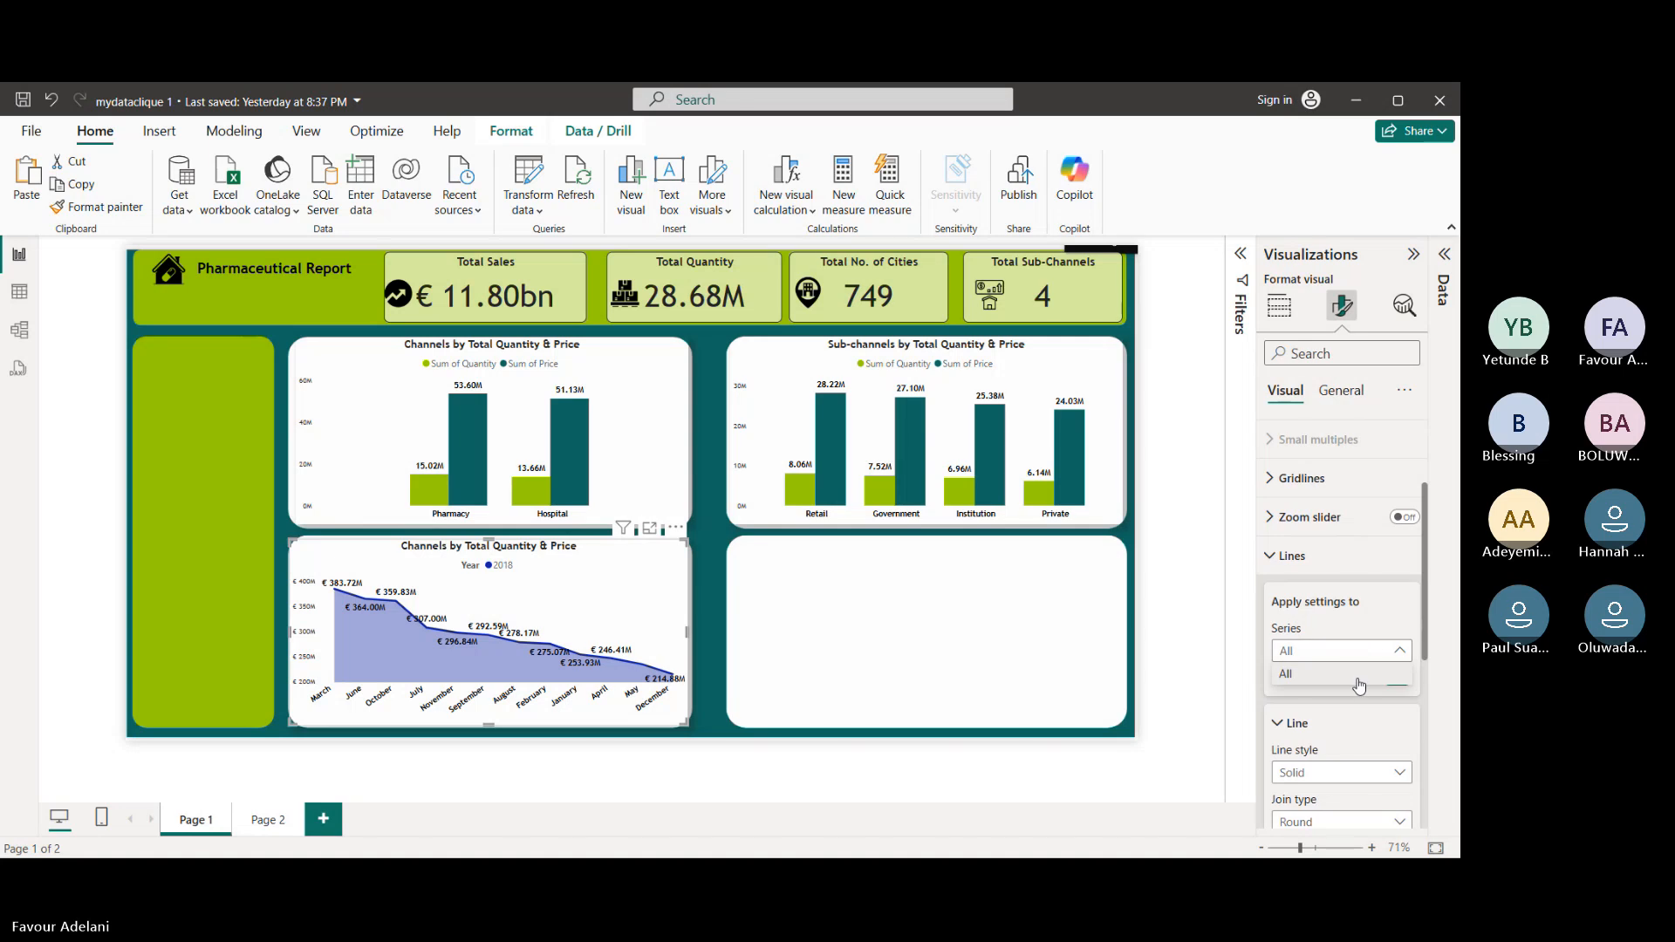
left_click(1358, 680)
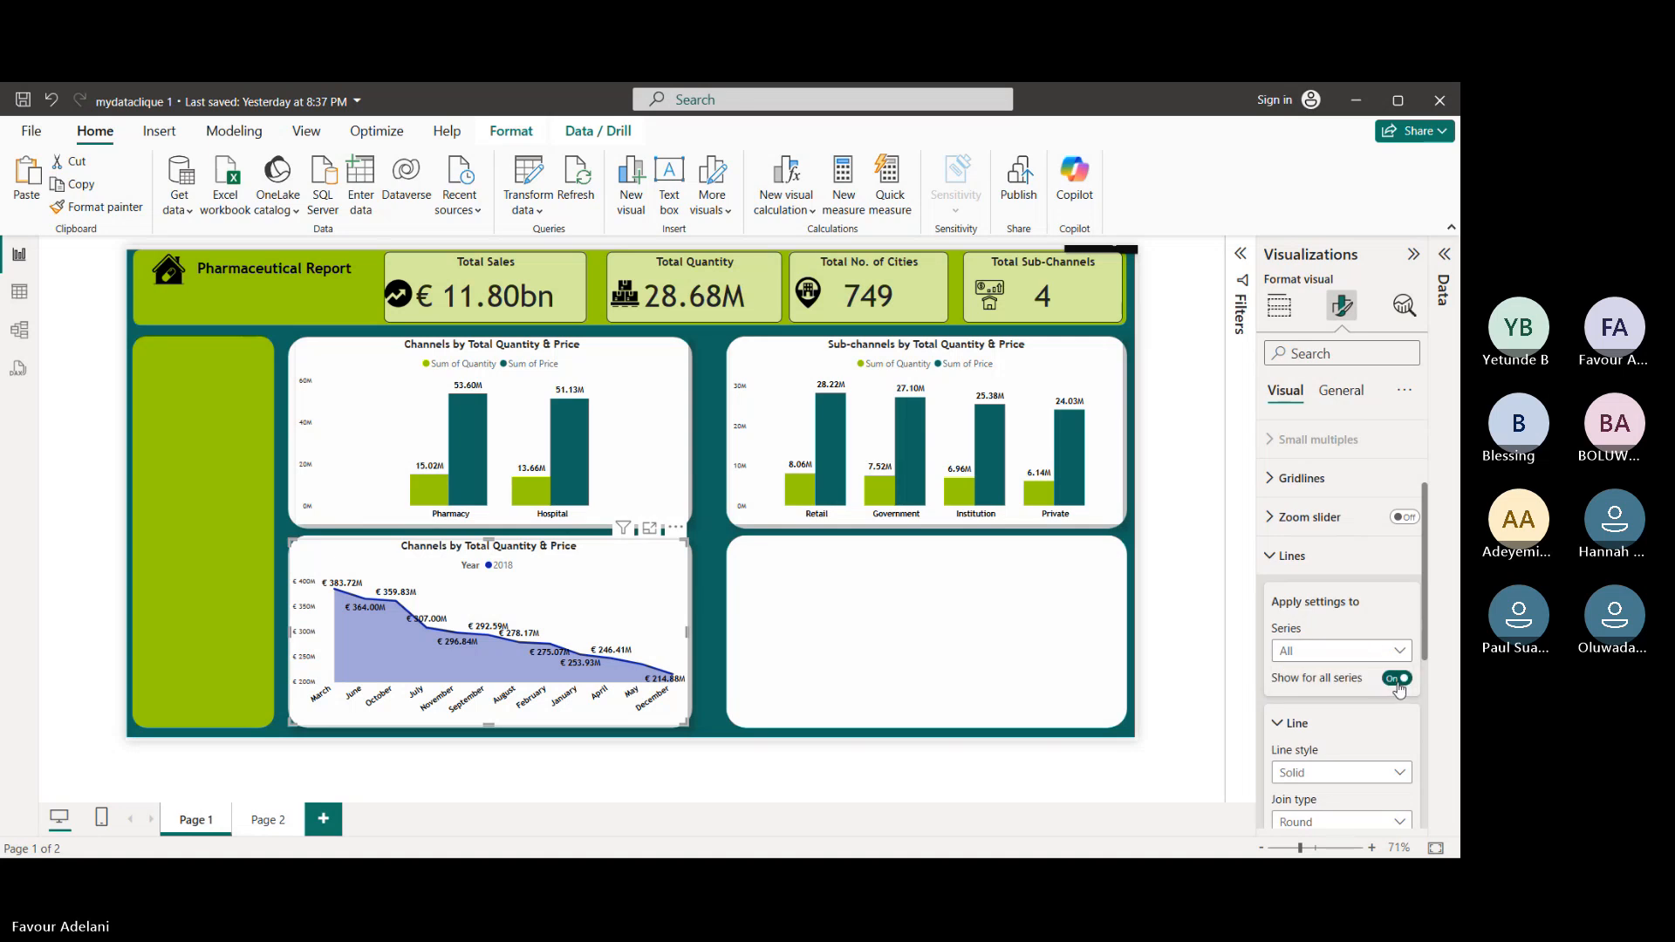
left_click(1398, 679)
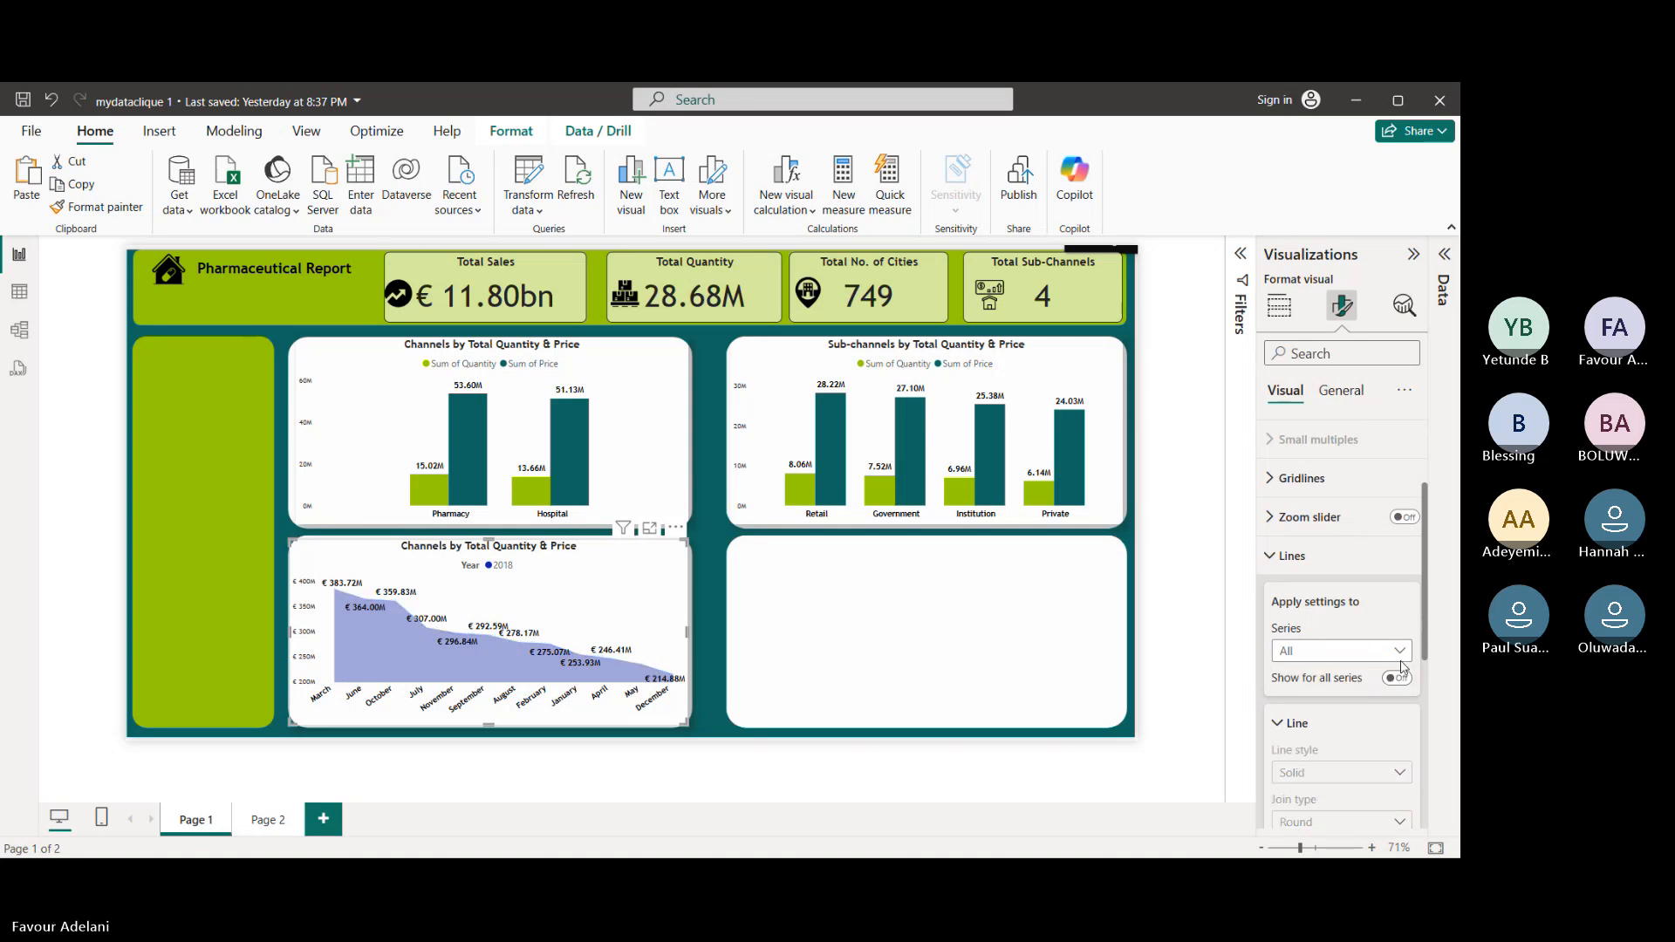
left_click(1400, 652)
left_click(1401, 665)
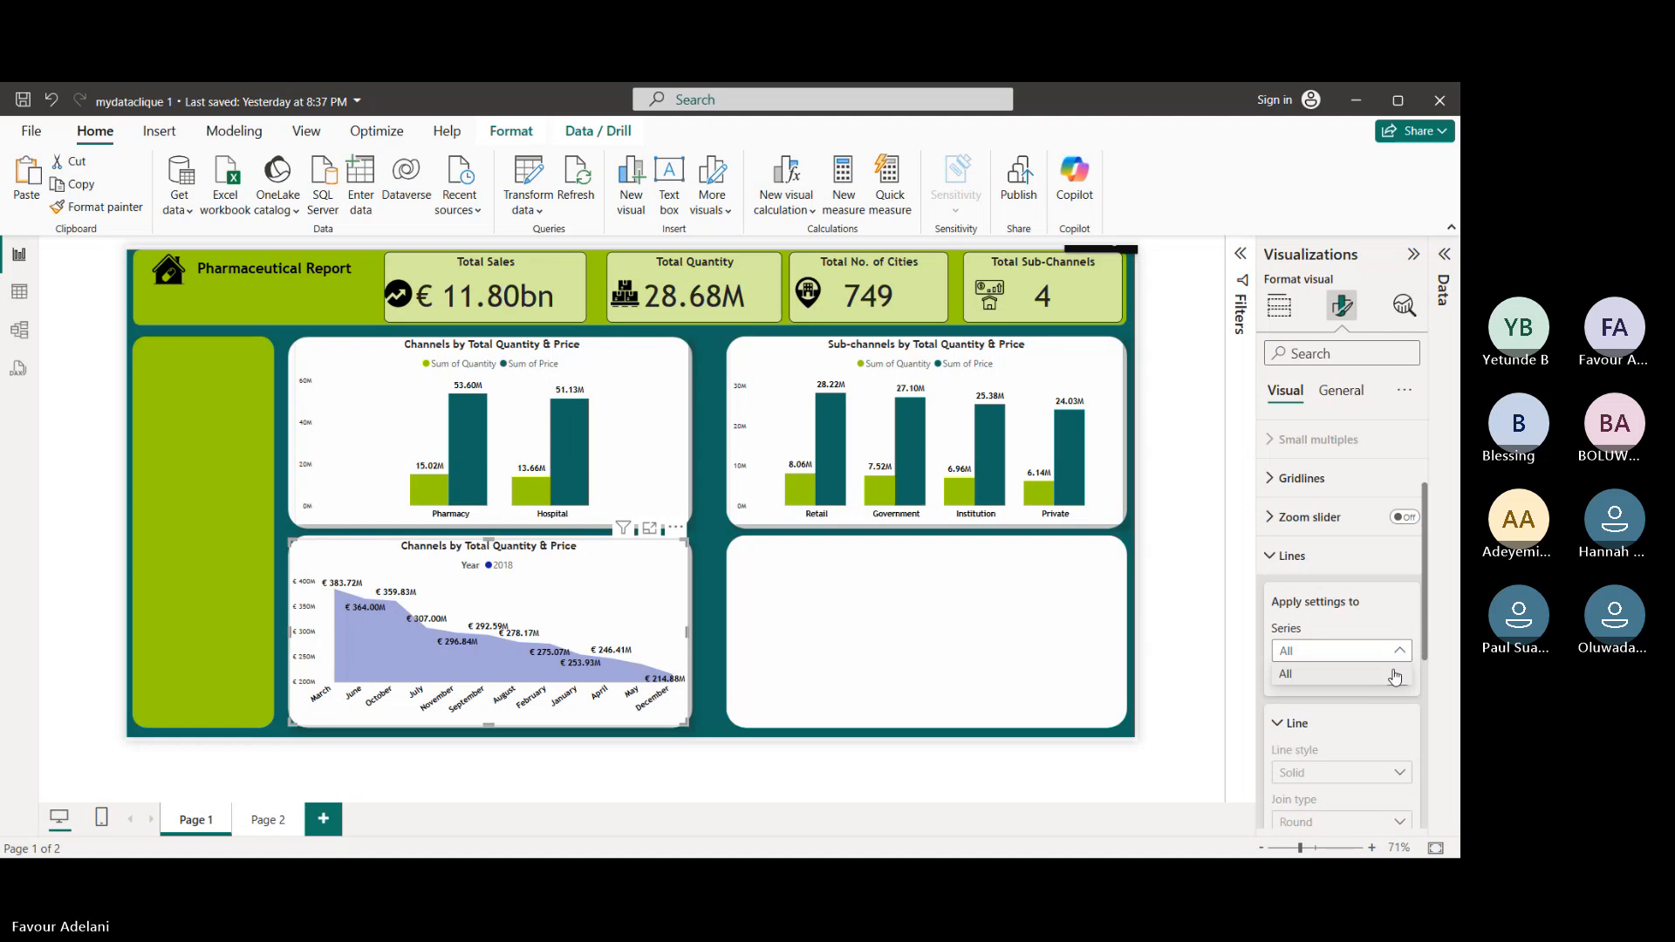
left_click(1396, 681)
- Expand the area chart's line color settings and include all years in its Year filter
scroll(1396, 685, "down", 1)
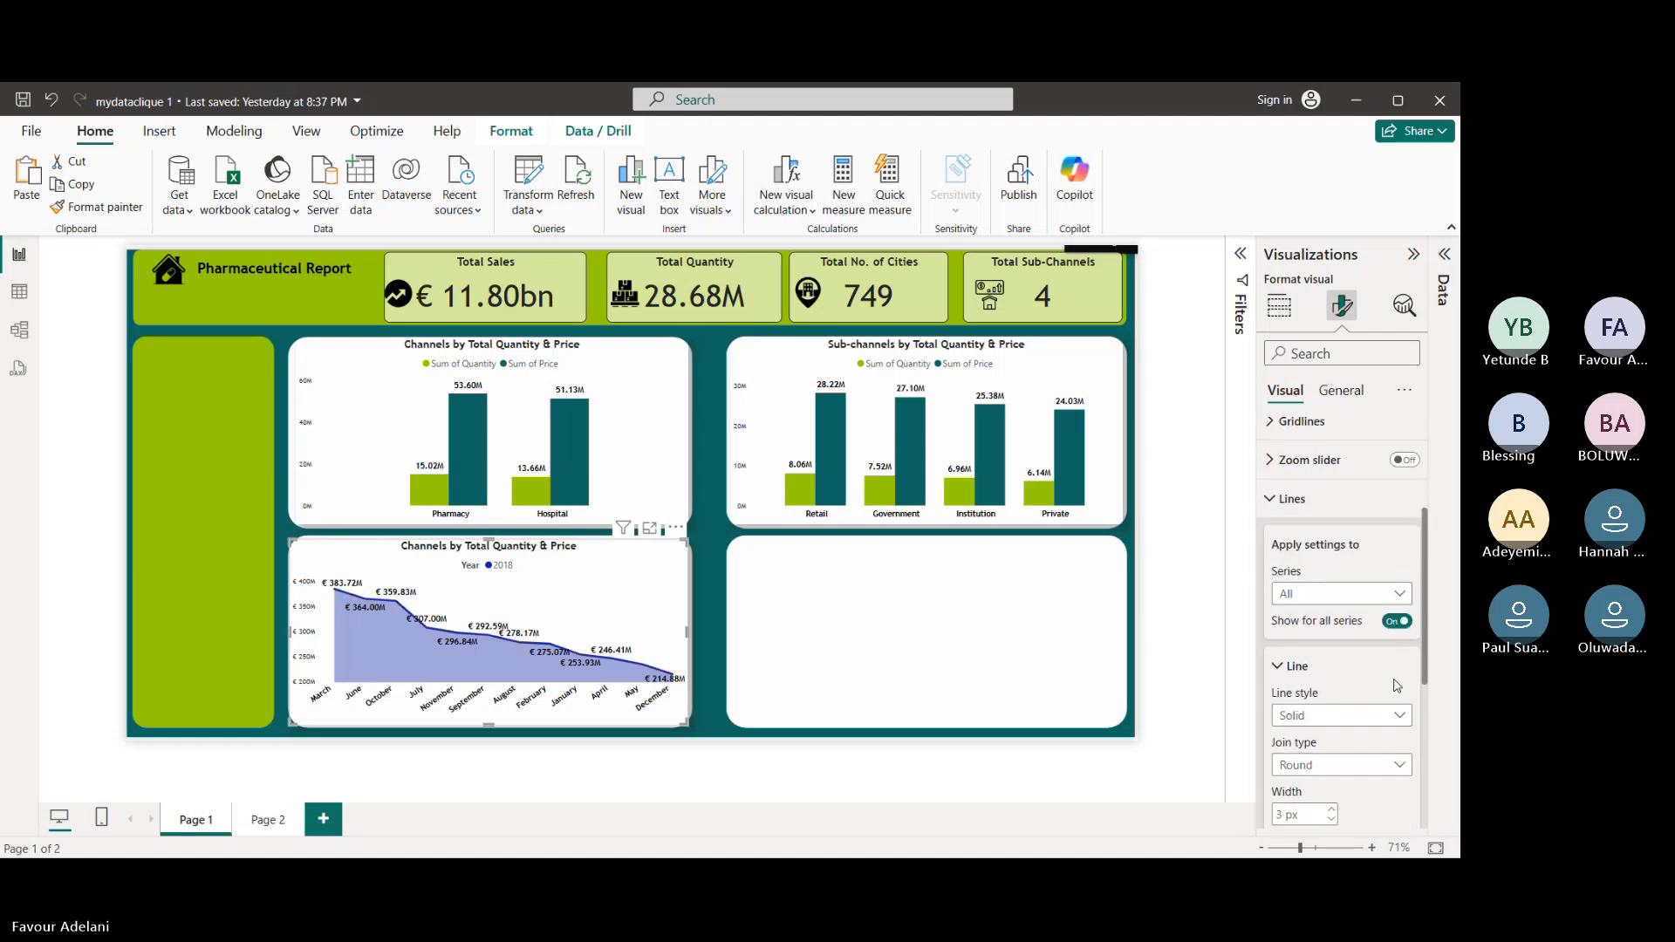
scroll(1371, 744, "down", 3)
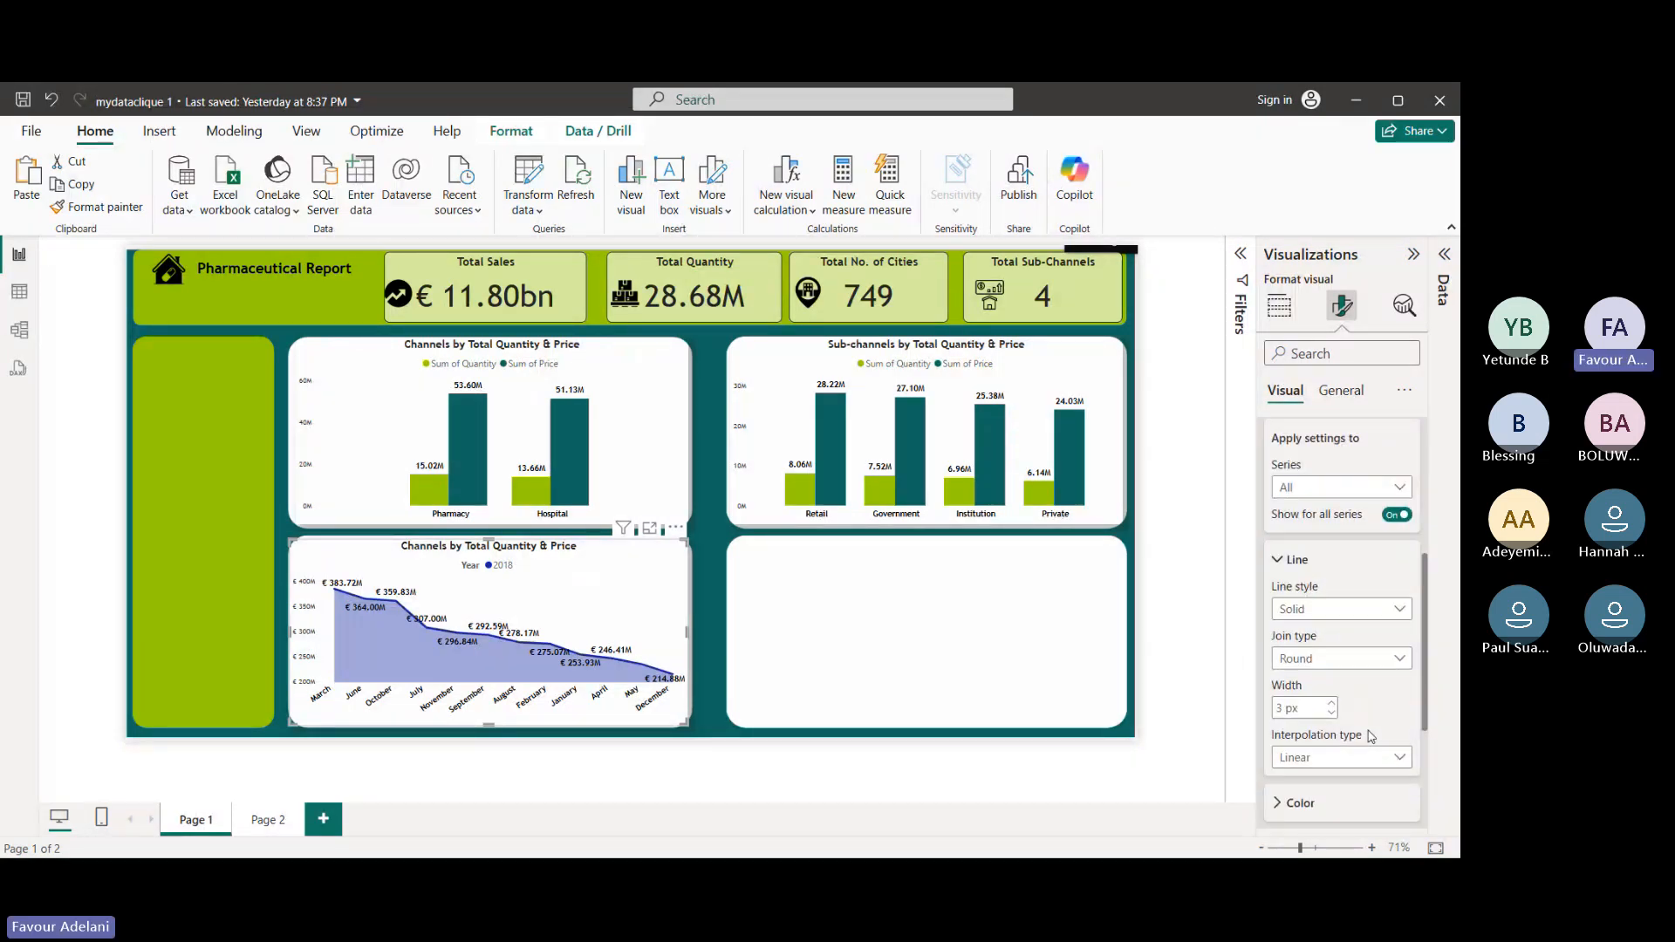
left_click(1348, 764)
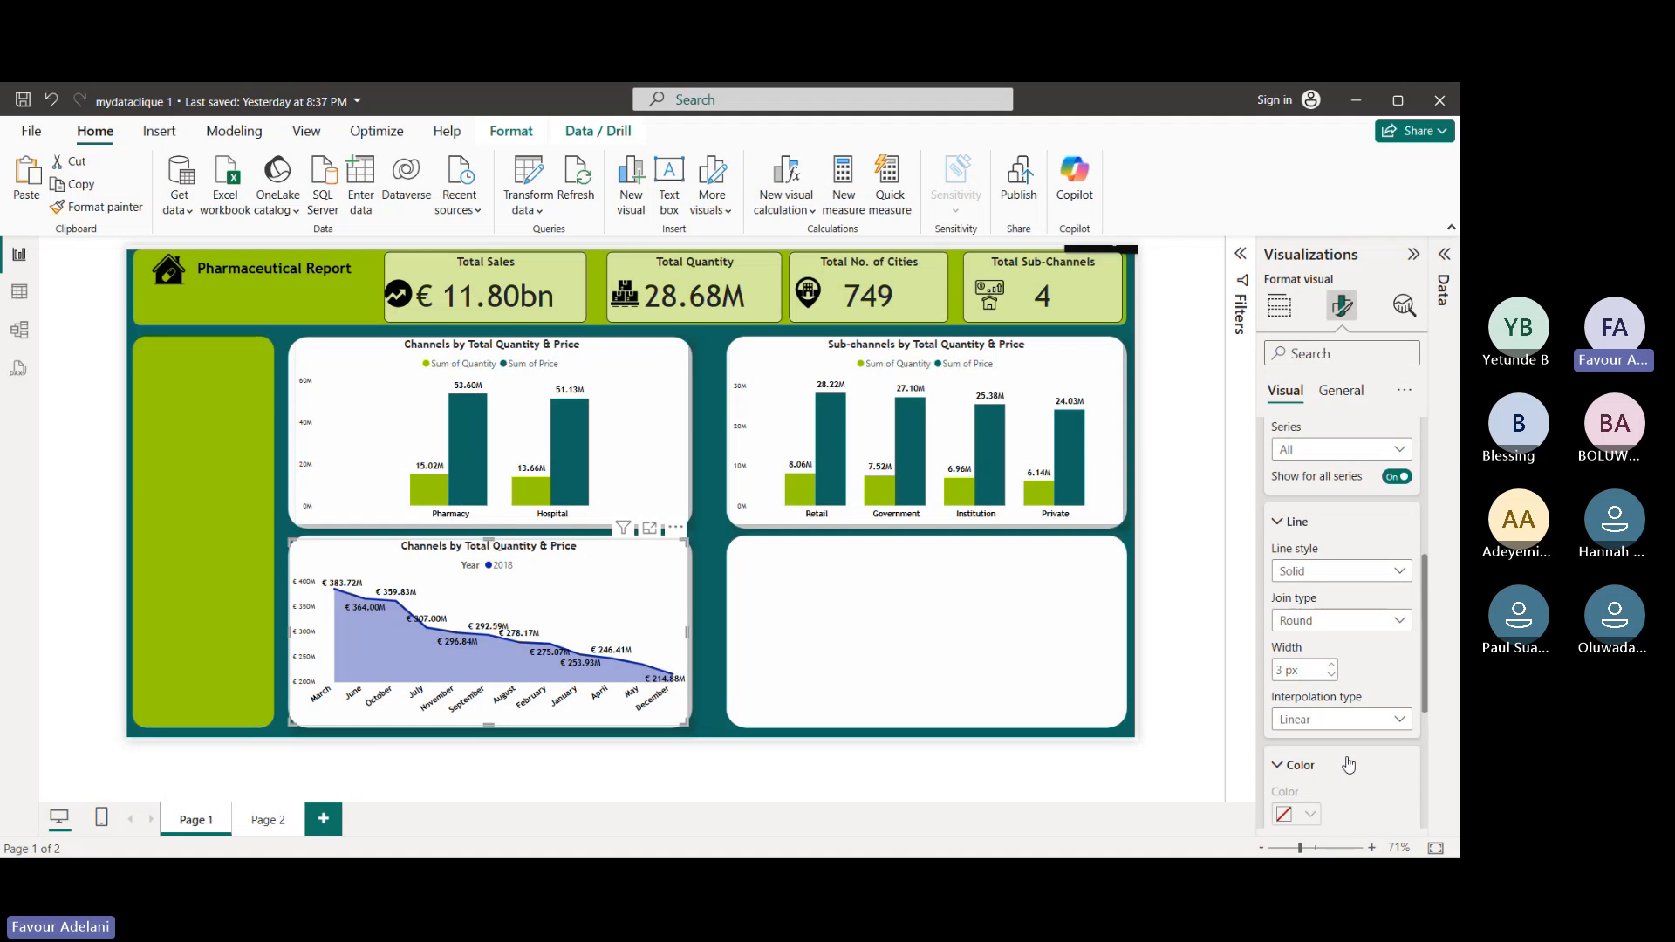
scroll(1308, 768, "down", 2)
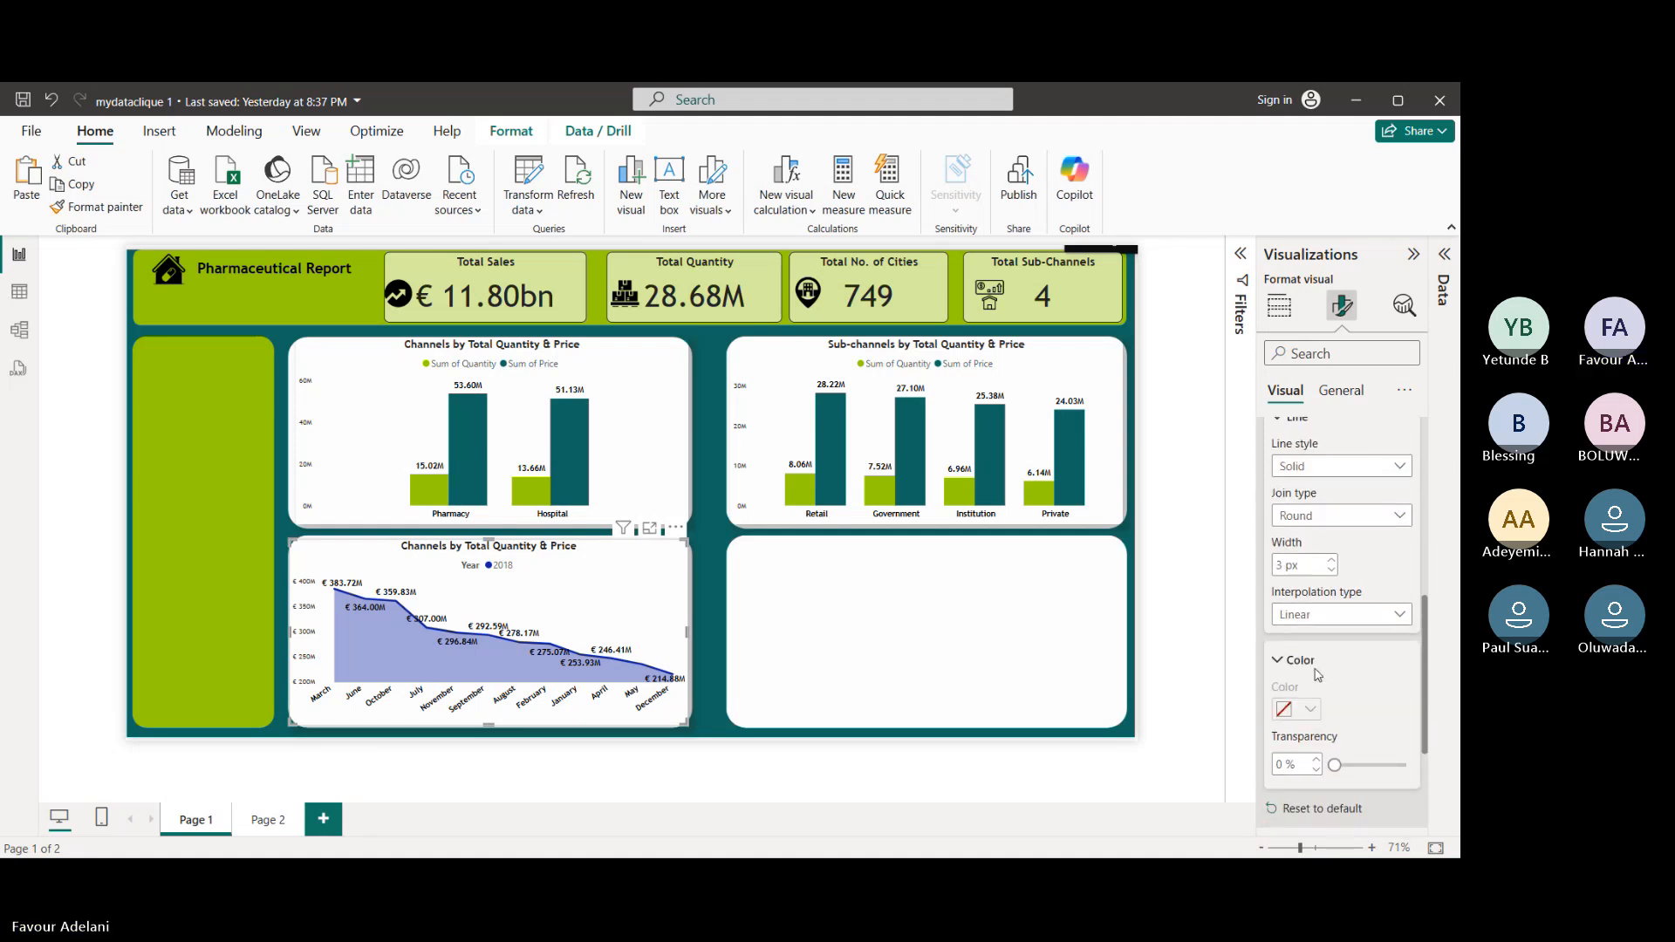
left_click(1241, 255)
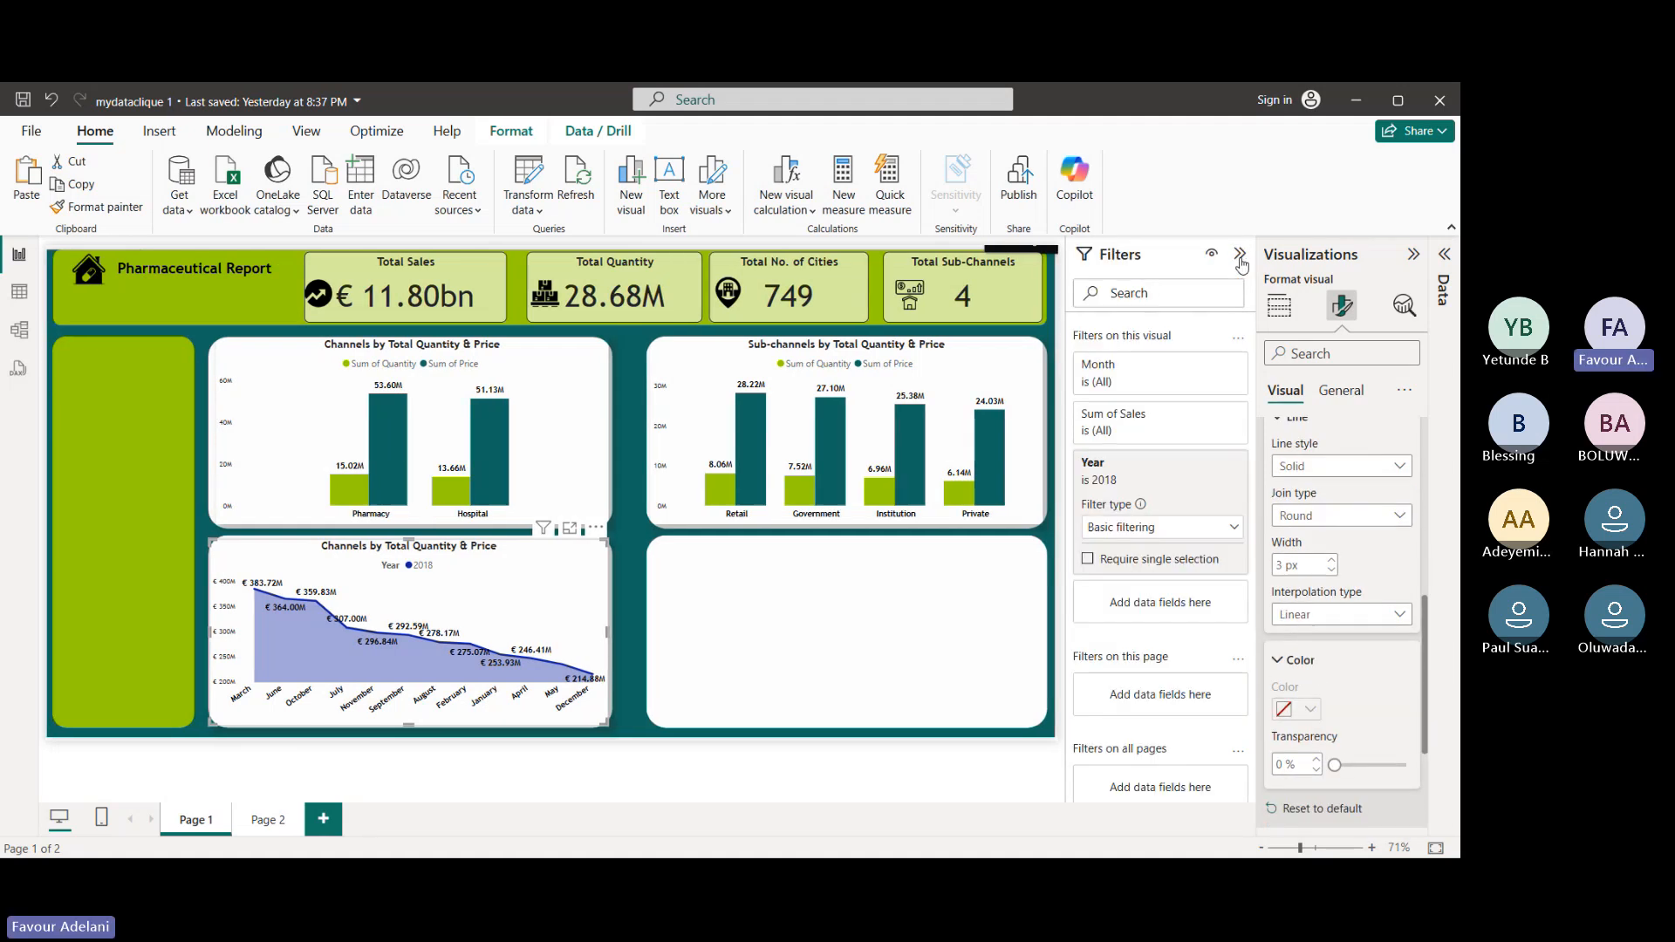
left_click(1096, 580)
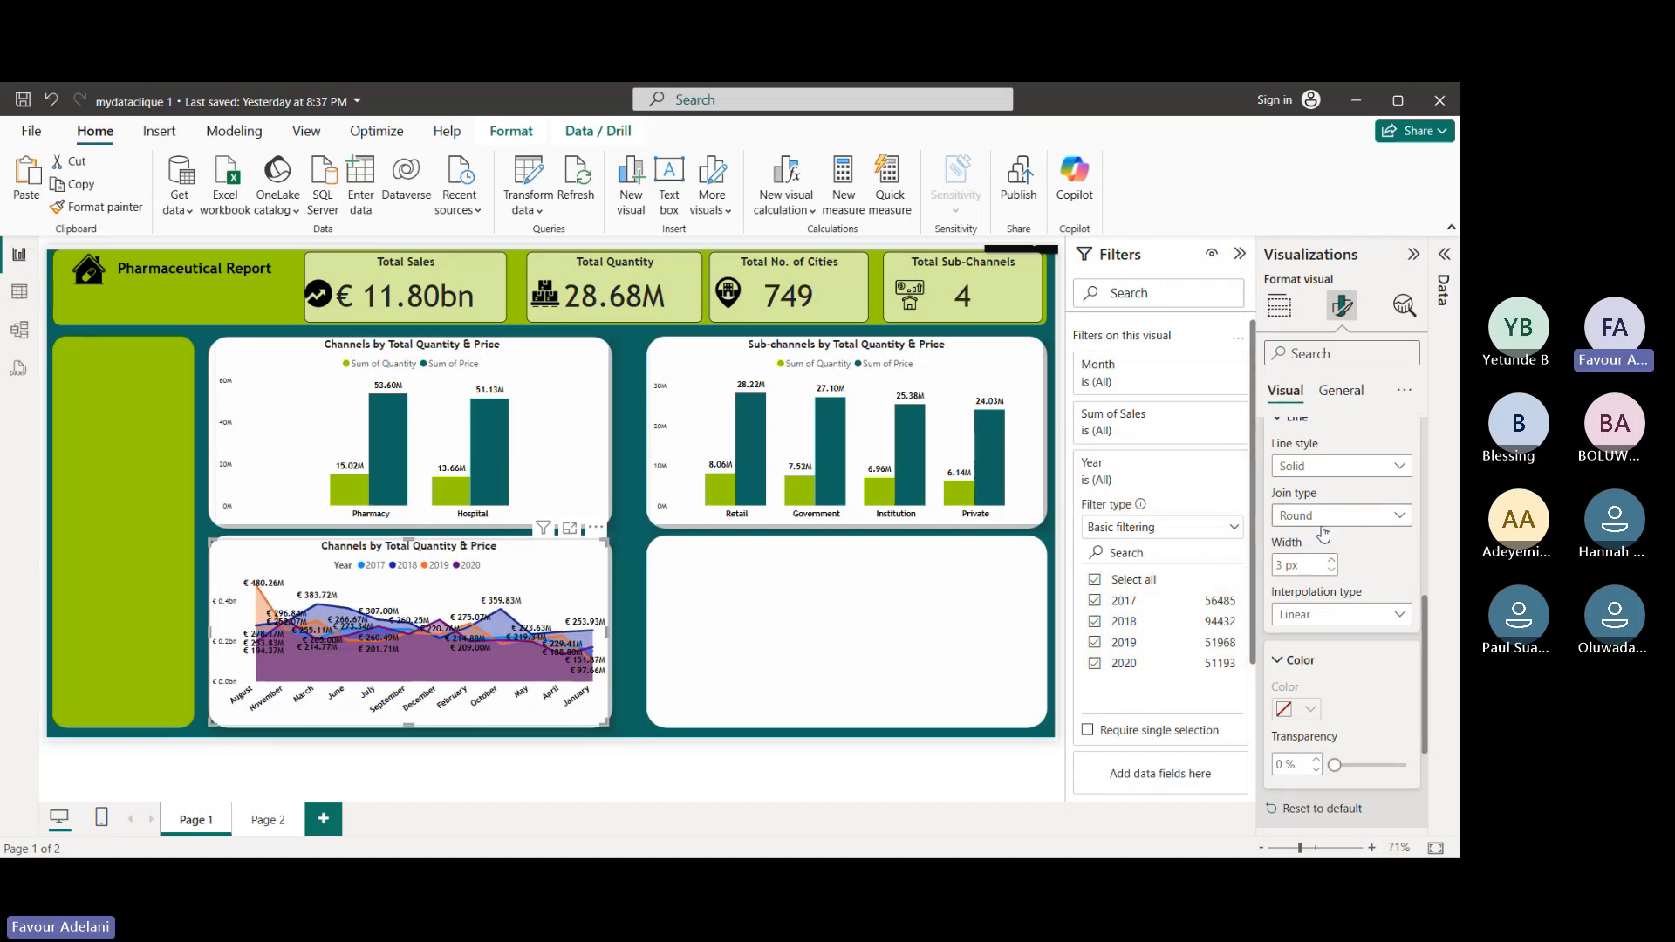
- Color the 2018 series line lime green and limit the area chart's Year filter to 2018
scroll(1317, 592, "up", 3)
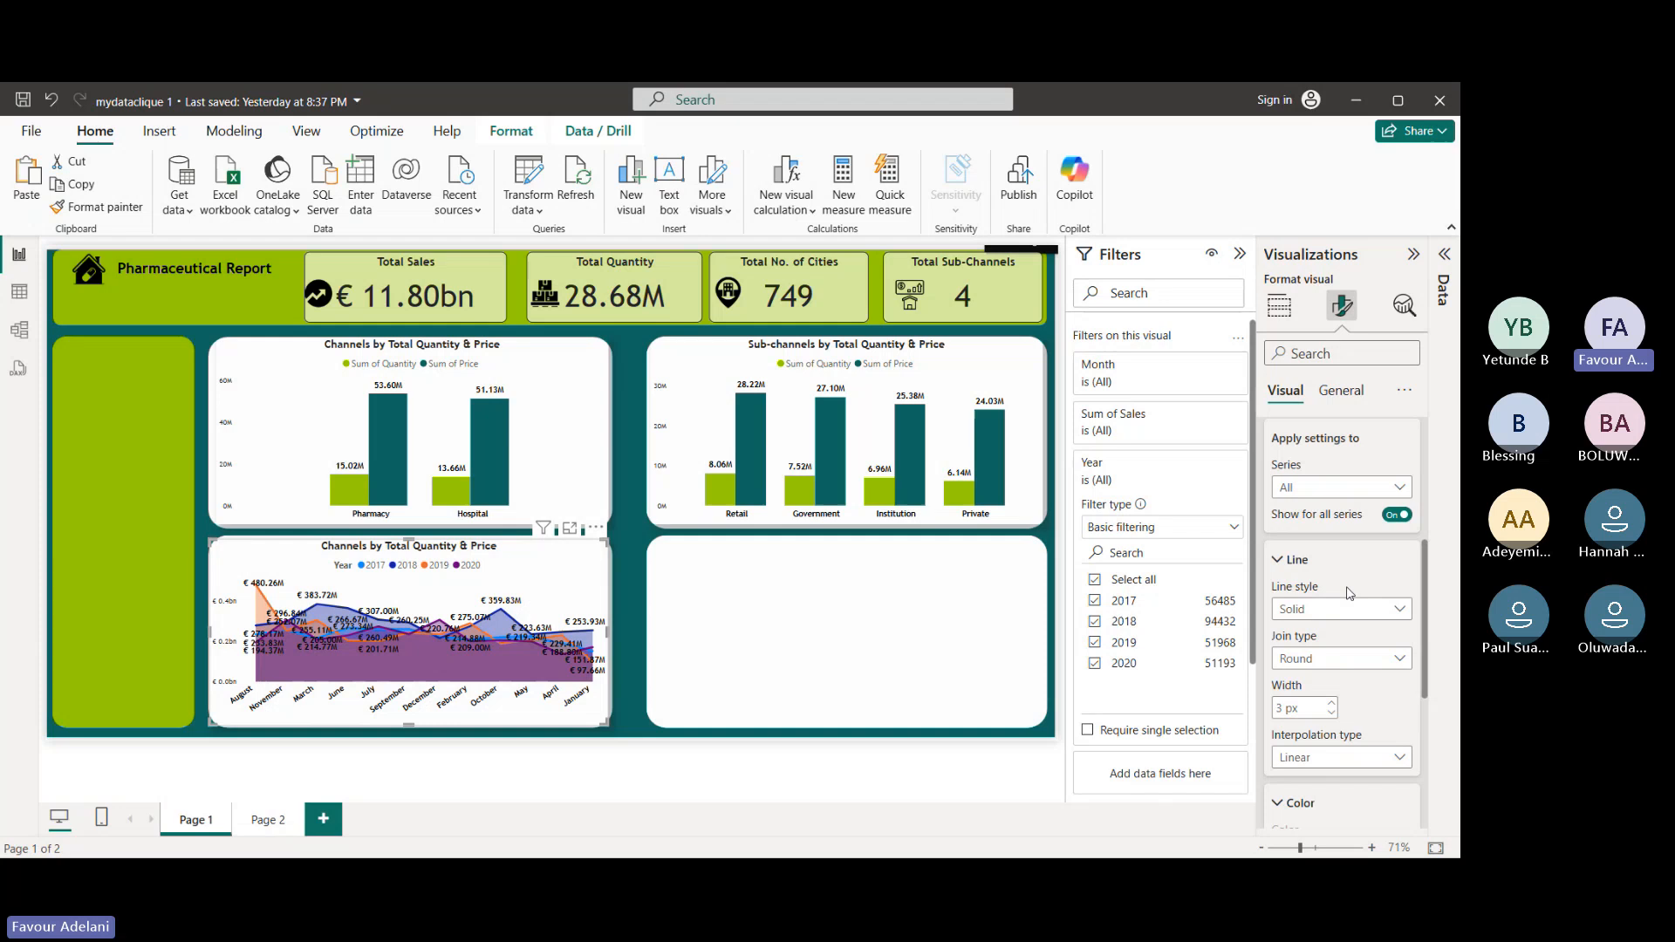
left_click(1379, 489)
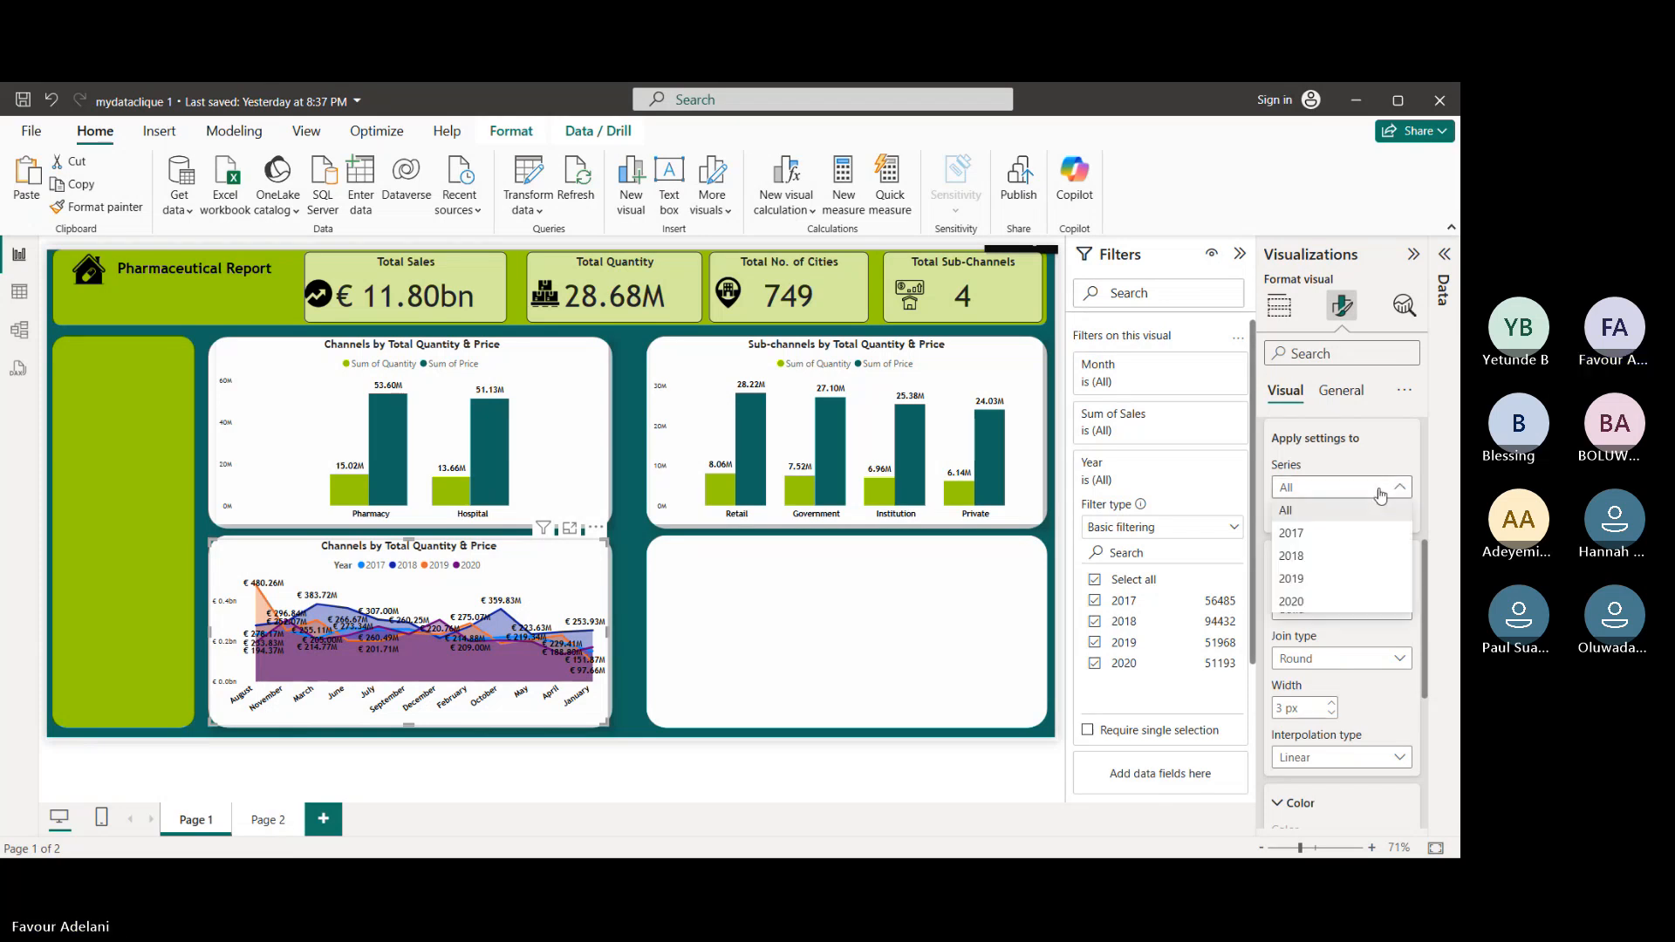
left_click(1321, 563)
left_click(1202, 713)
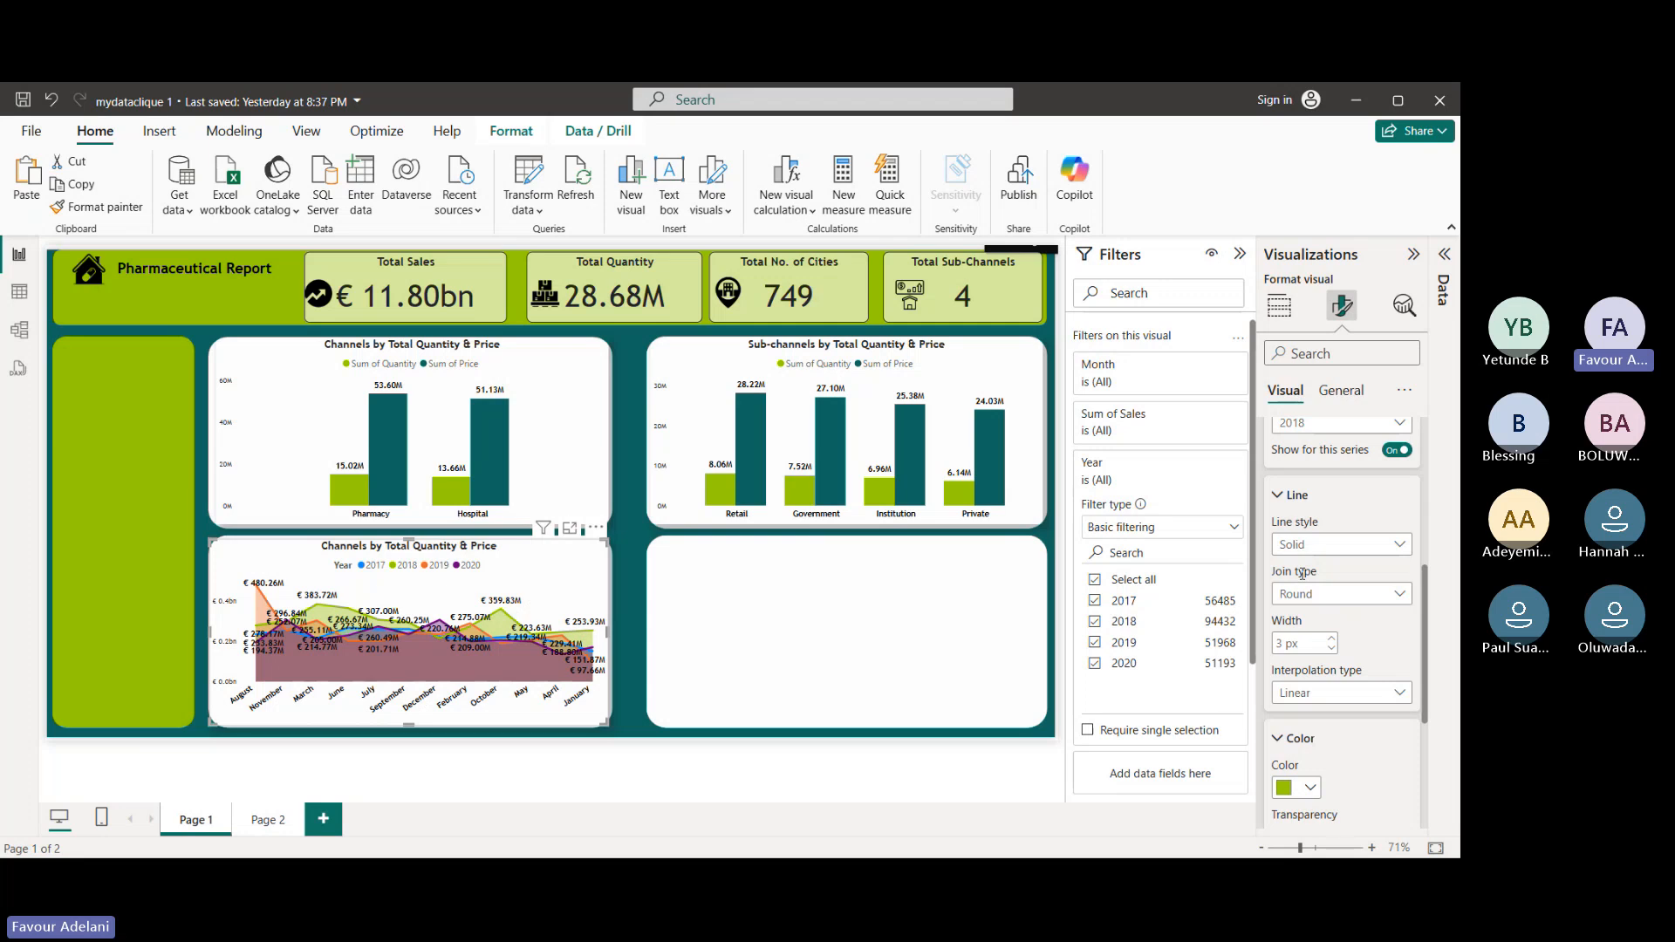
left_click(1211, 616)
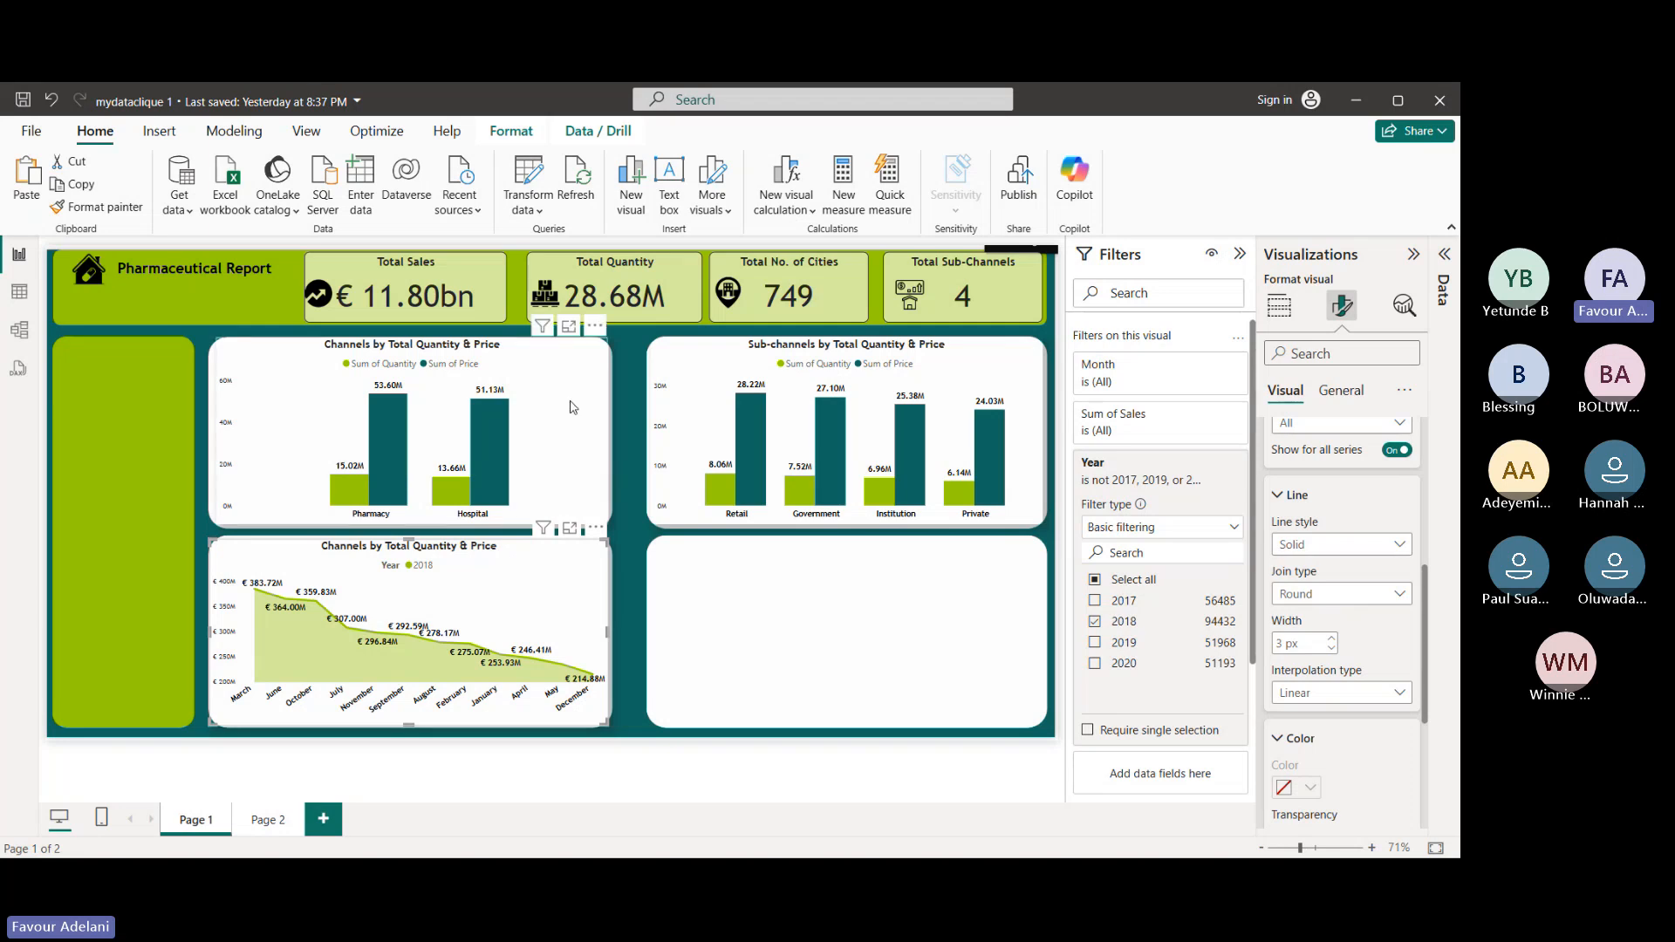
mouse_move(919, 460)
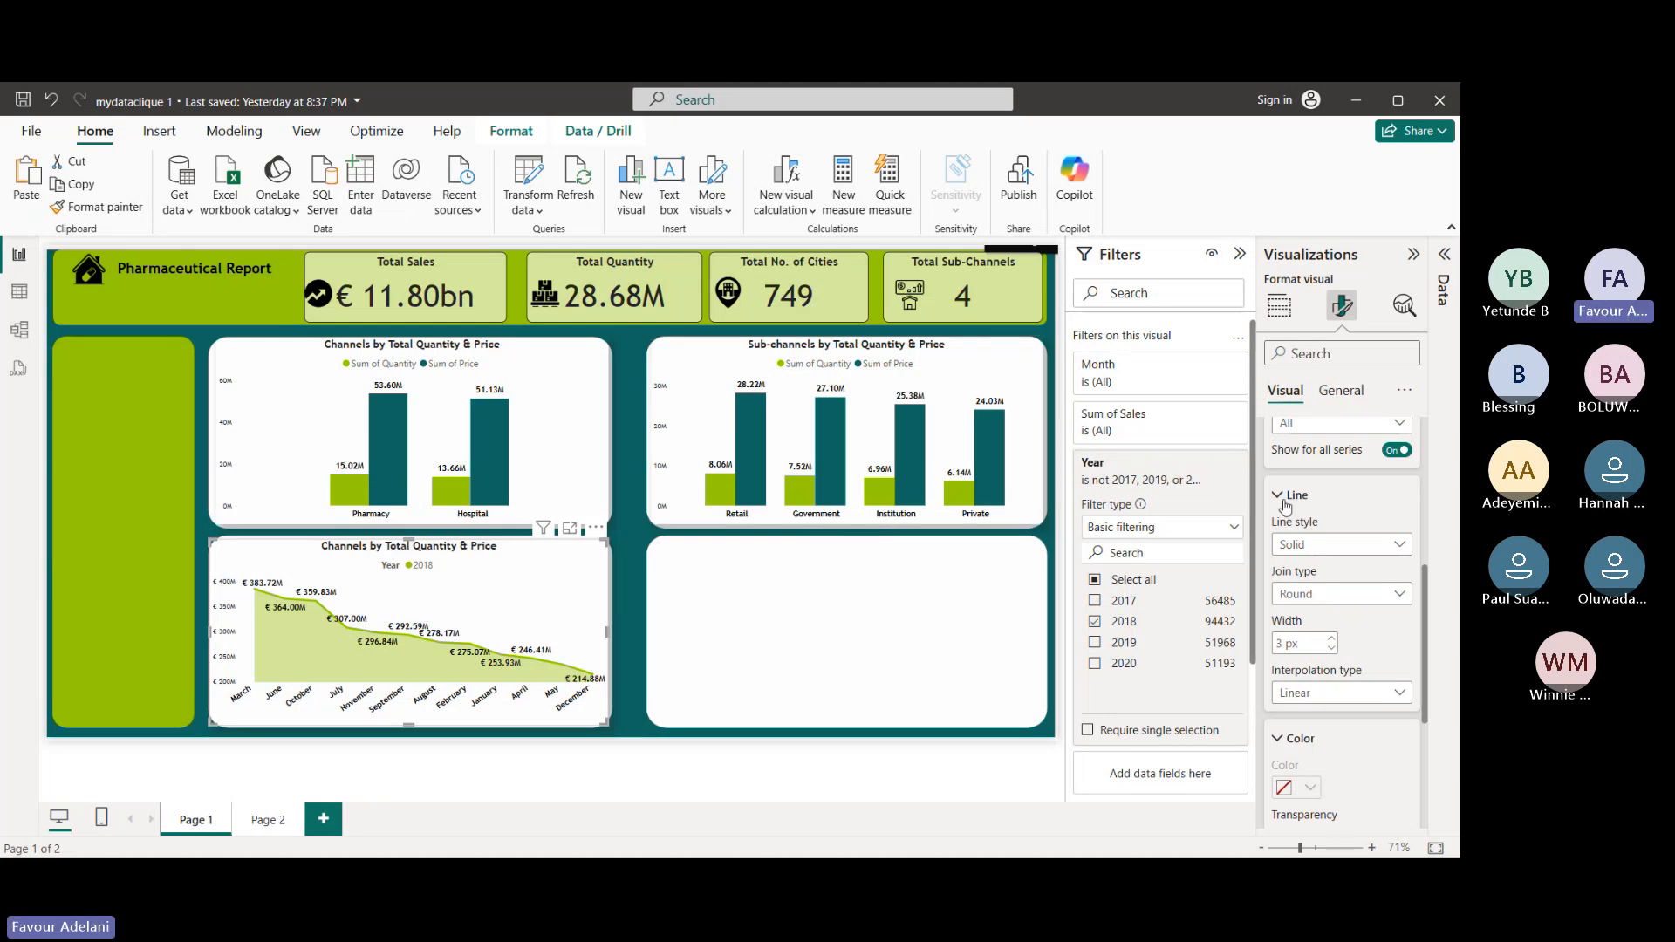
- Collapse the line formatting settings and turn off the area chart's legend
left_click(1321, 504)
scroll(1321, 506, "up", 2)
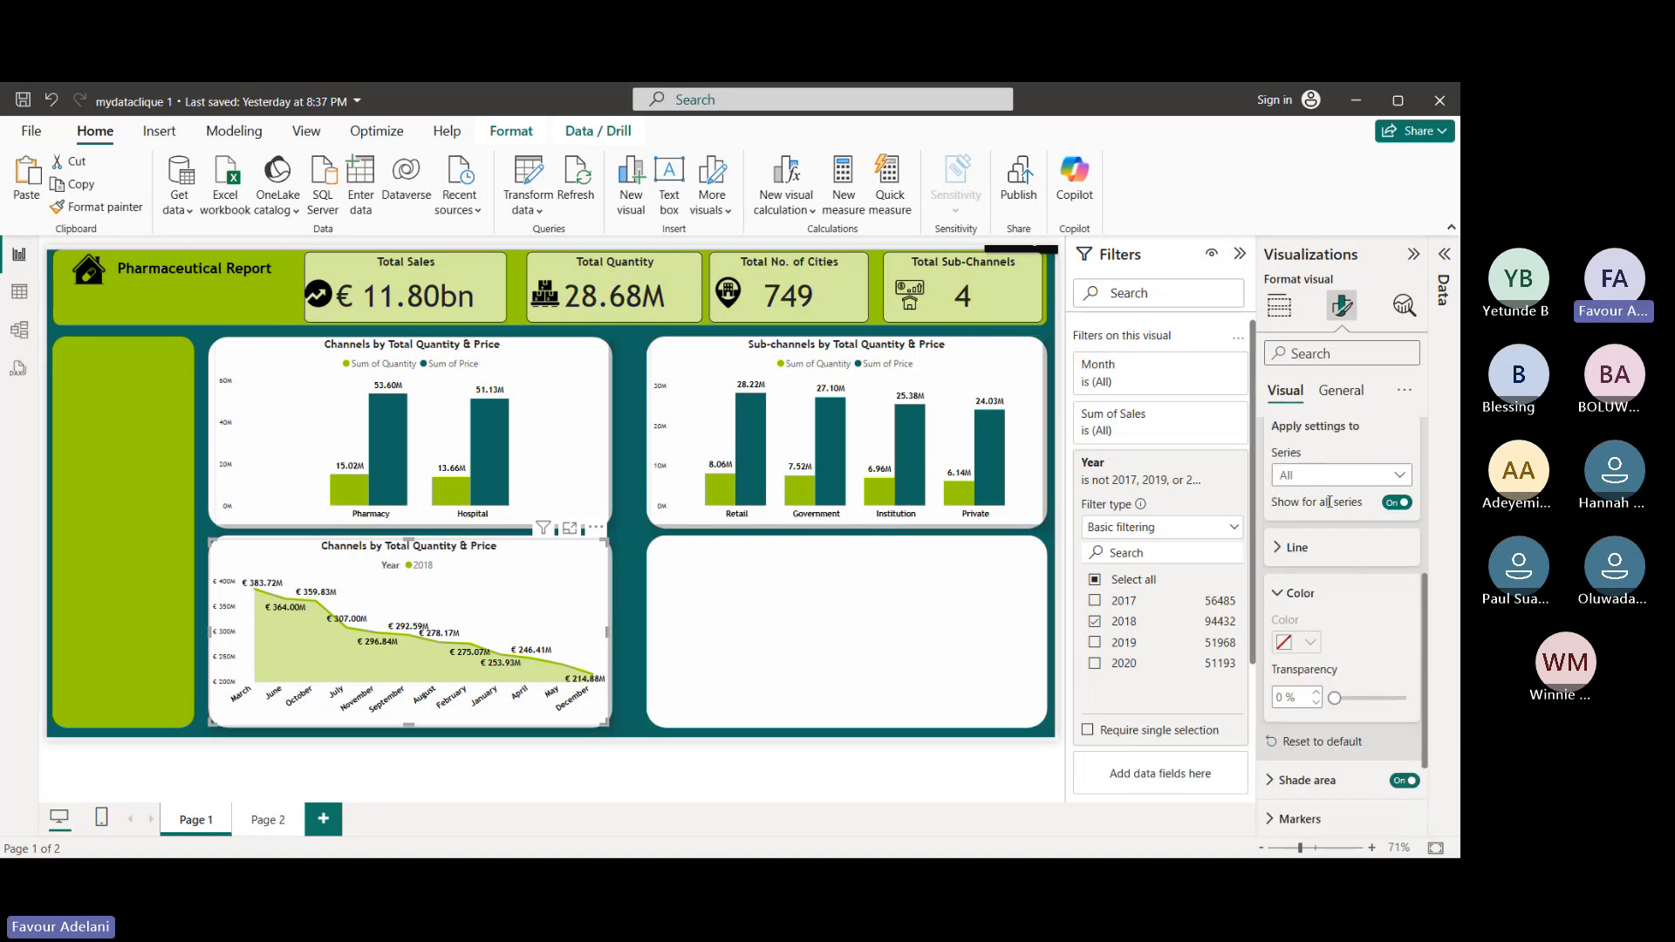
left_click(1281, 567)
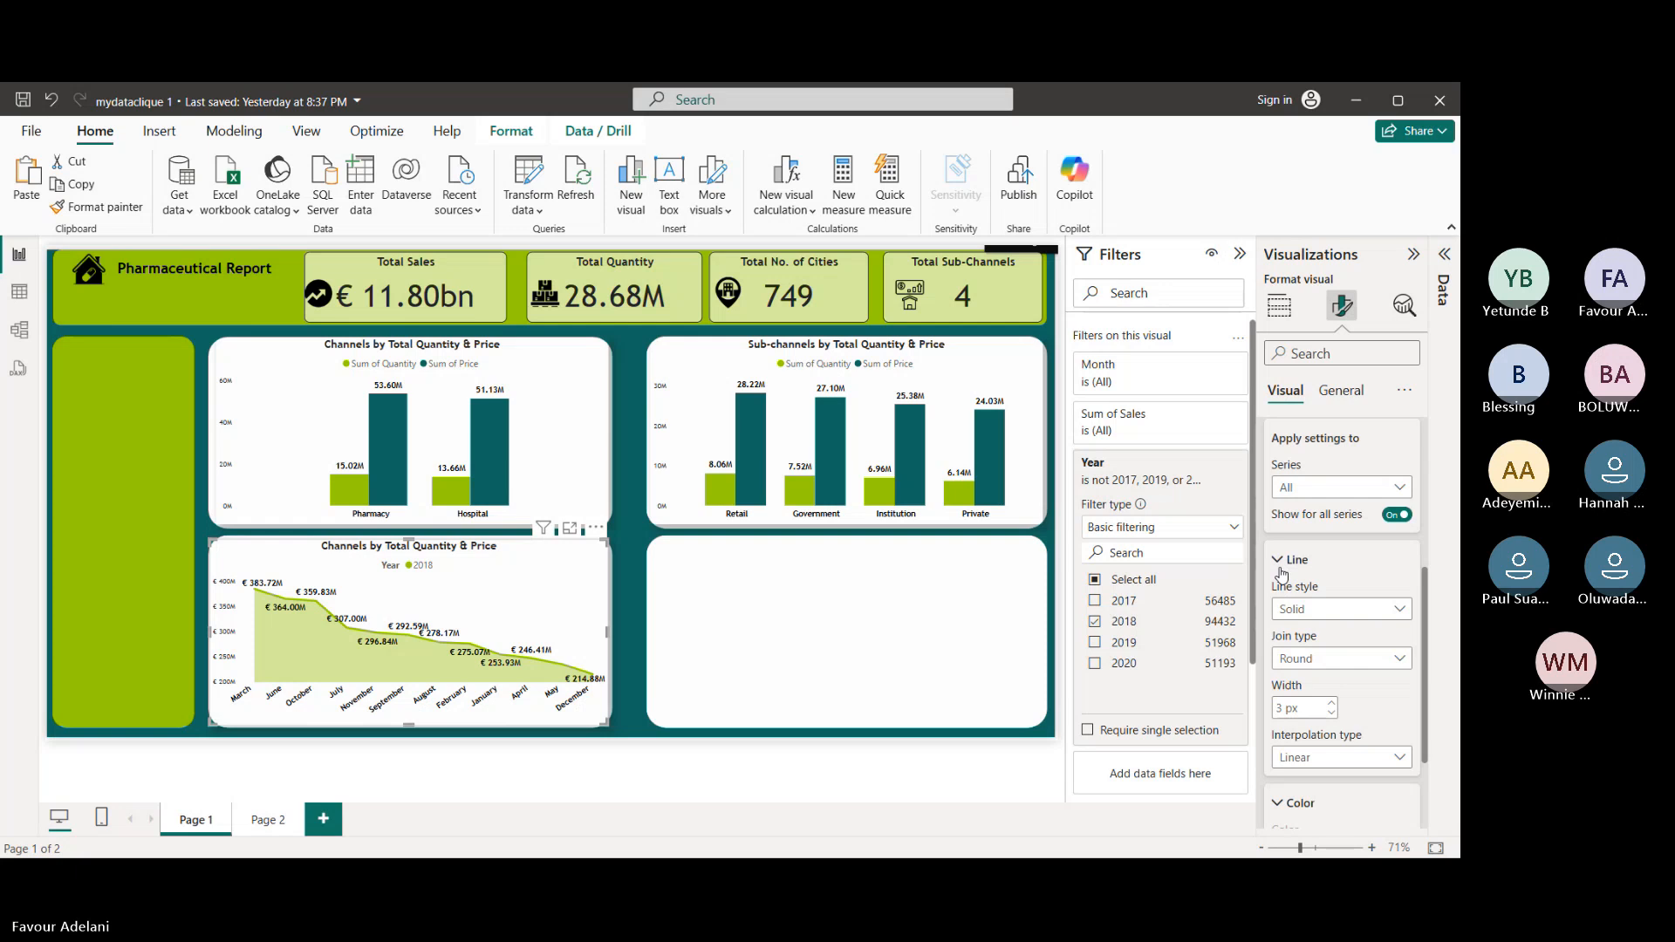
left_click(1281, 561)
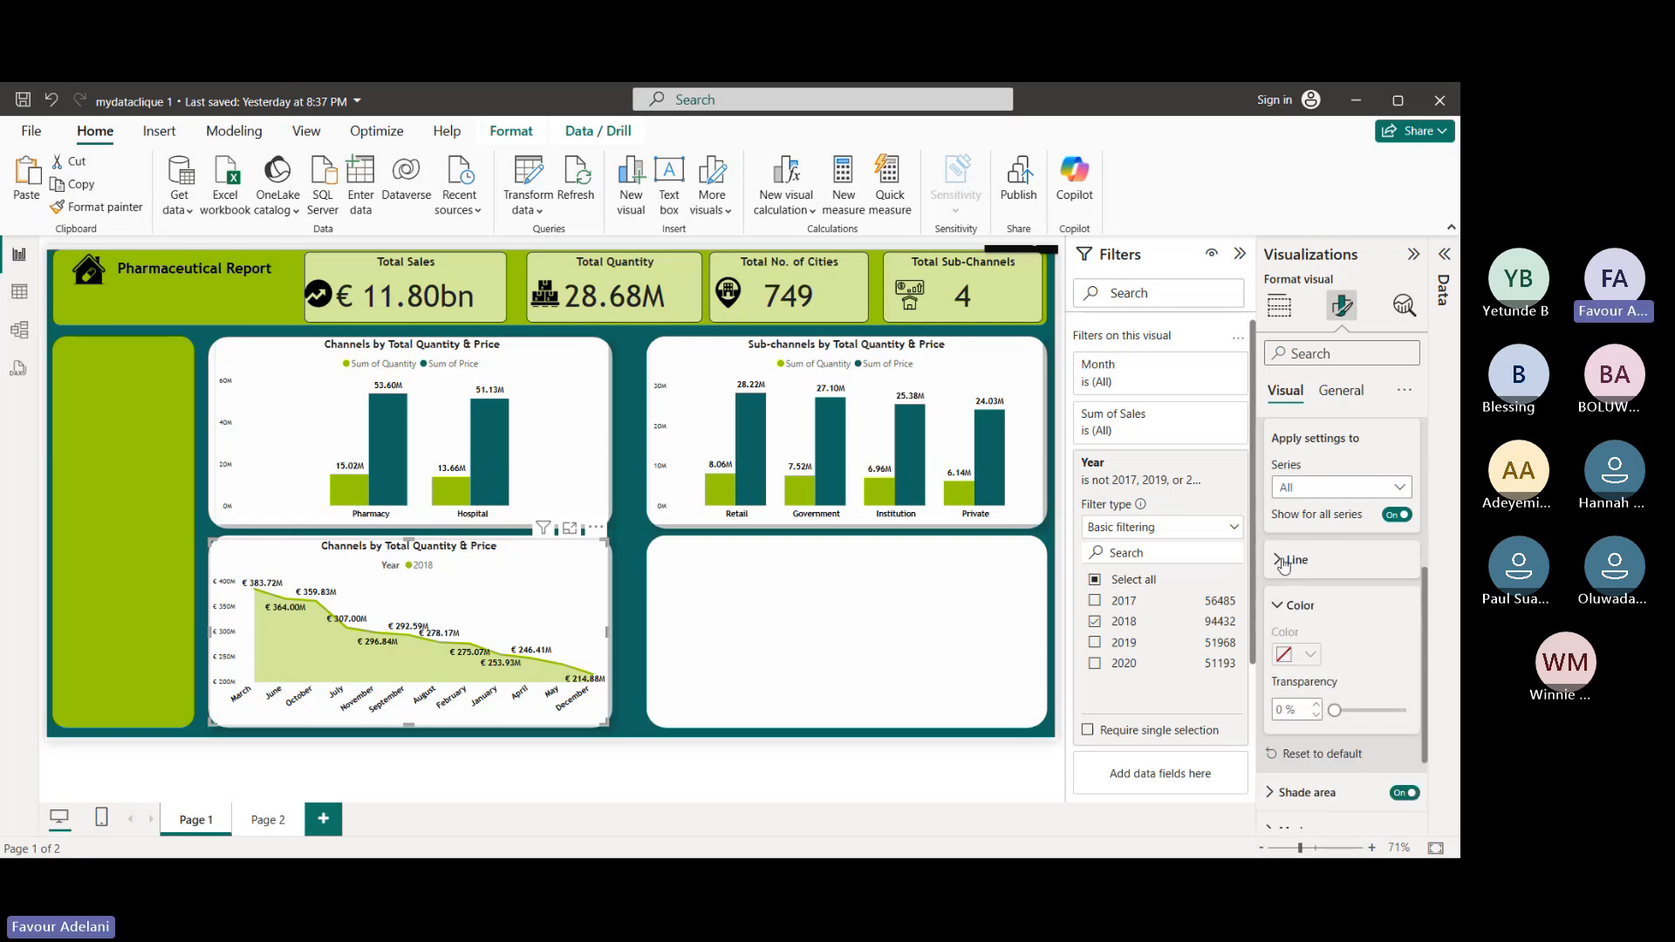
left_click(1283, 565)
left_click(1283, 565)
scroll(1286, 593, "up", 1)
left_click(1294, 651)
scroll(1283, 611, "up", 3)
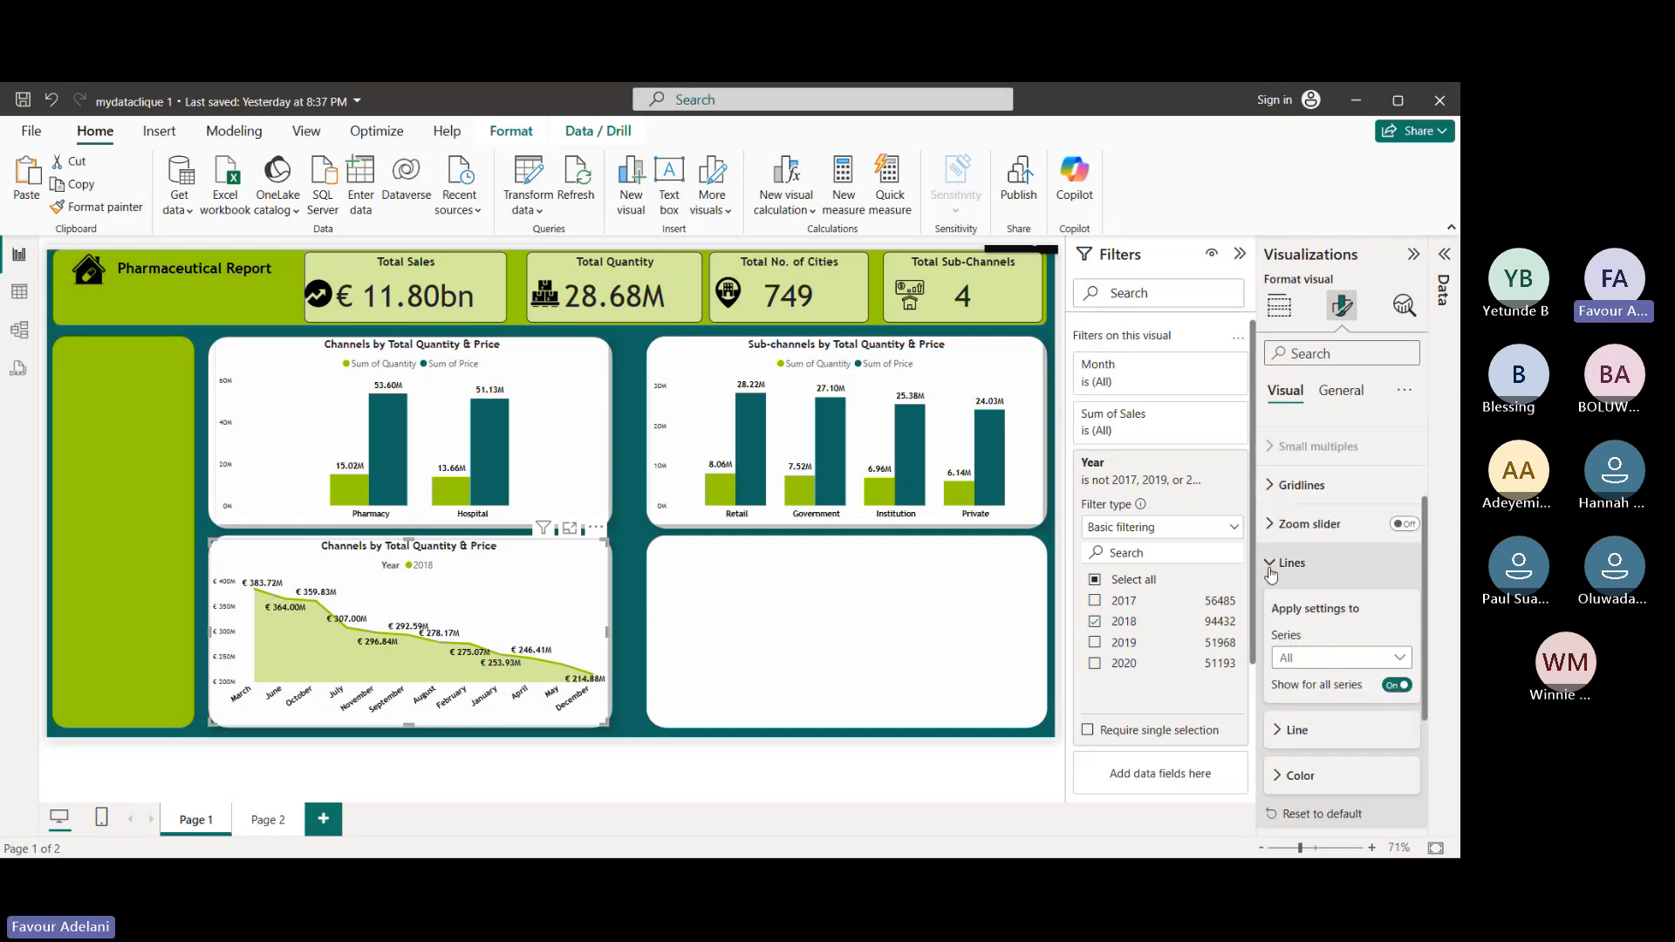
left_click(1271, 565)
scroll(1271, 574, "up", 1)
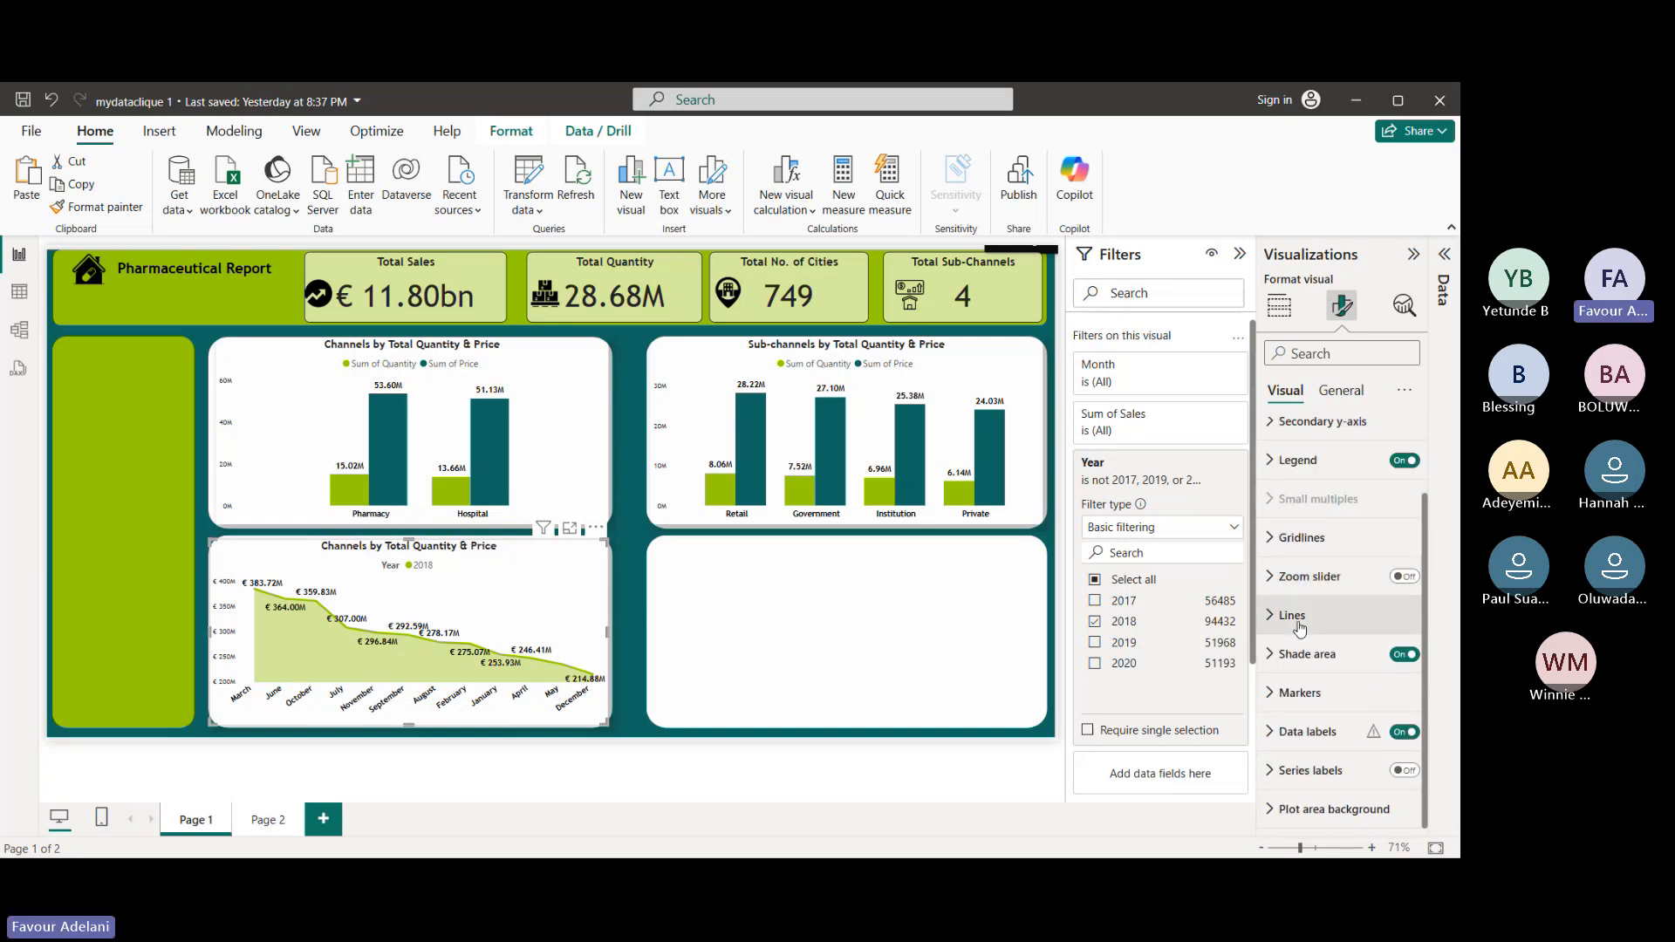
left_click(1405, 463)
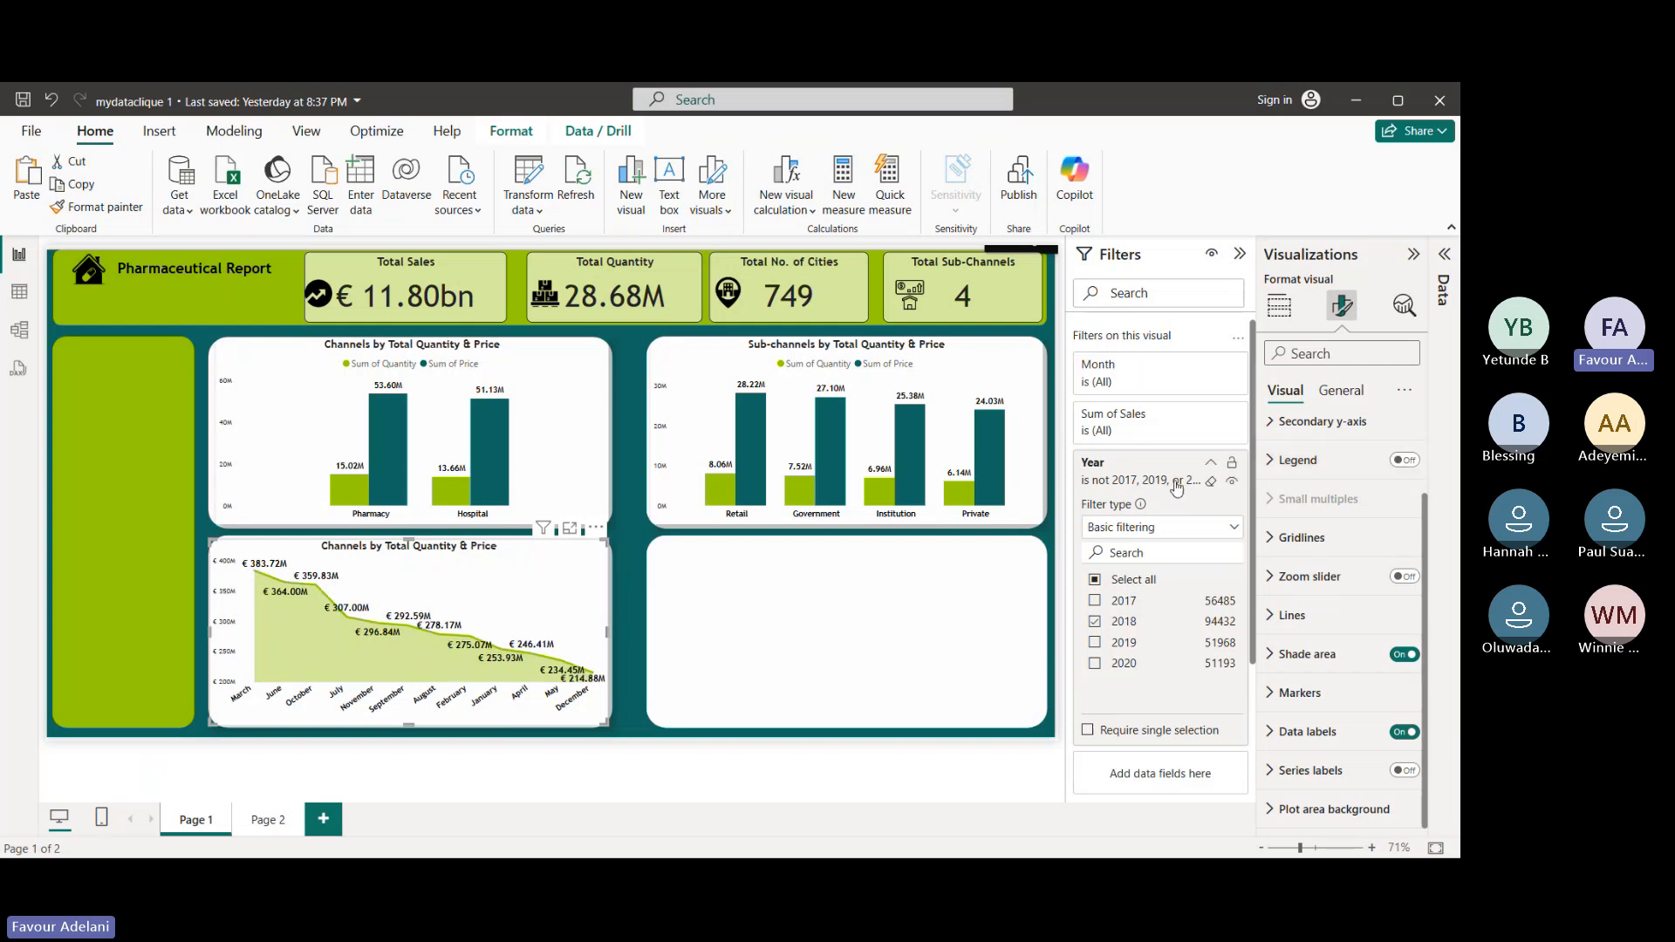
- Set the position of the area chart's data labels to Above
mouse_move(746, 503)
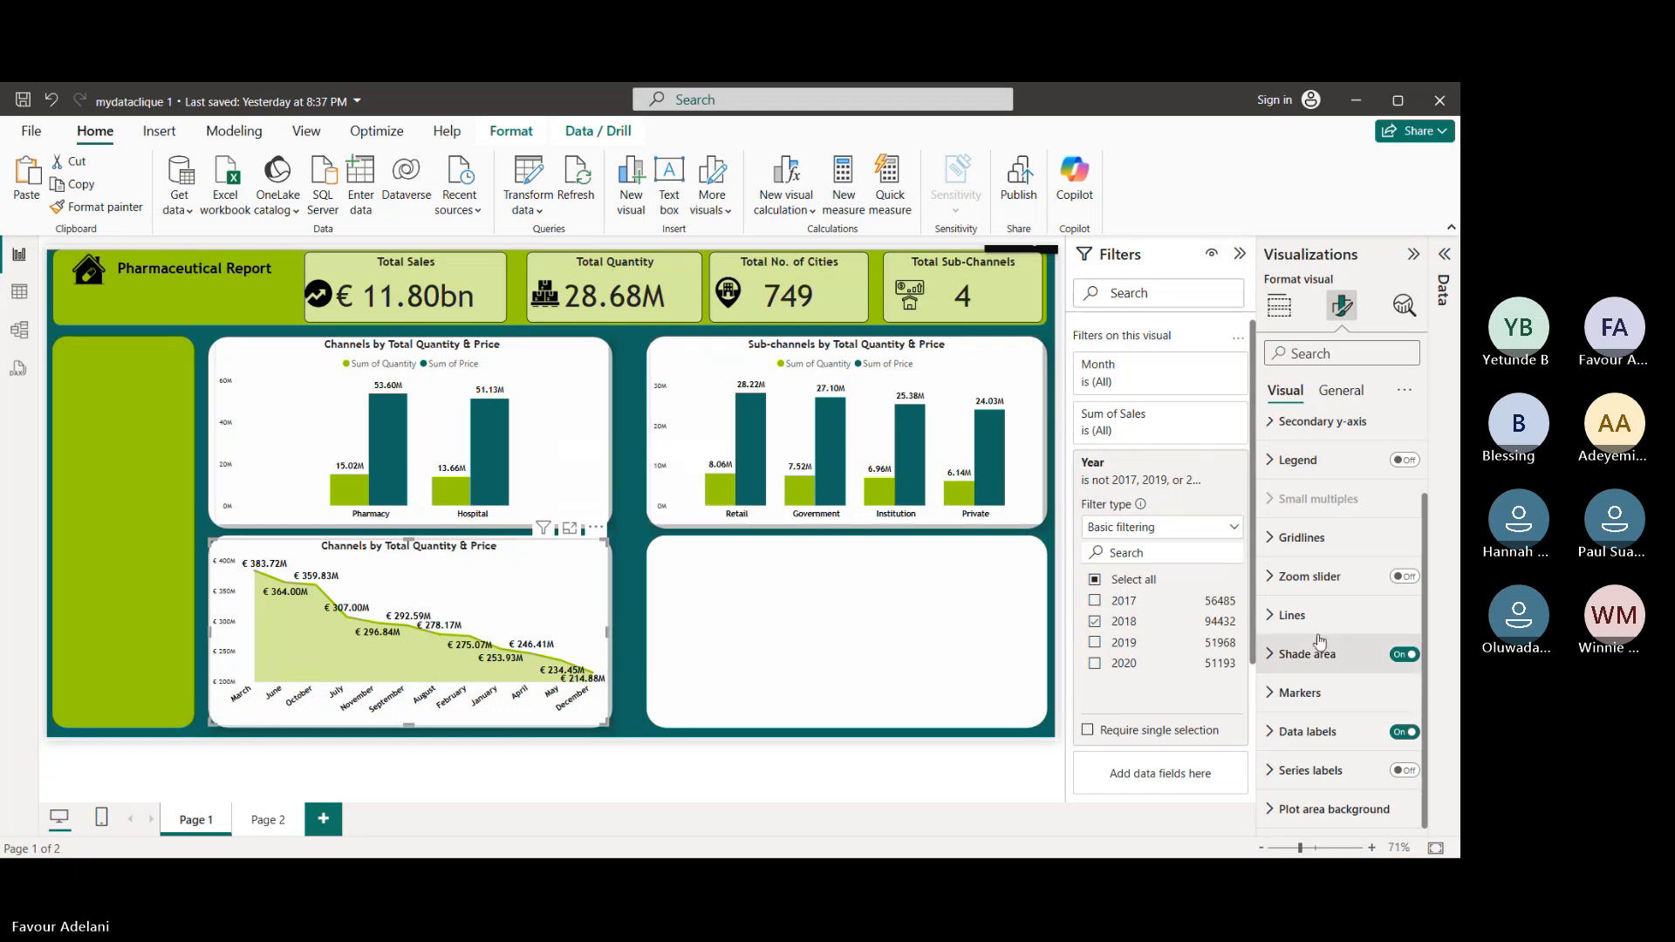
left_click(1296, 733)
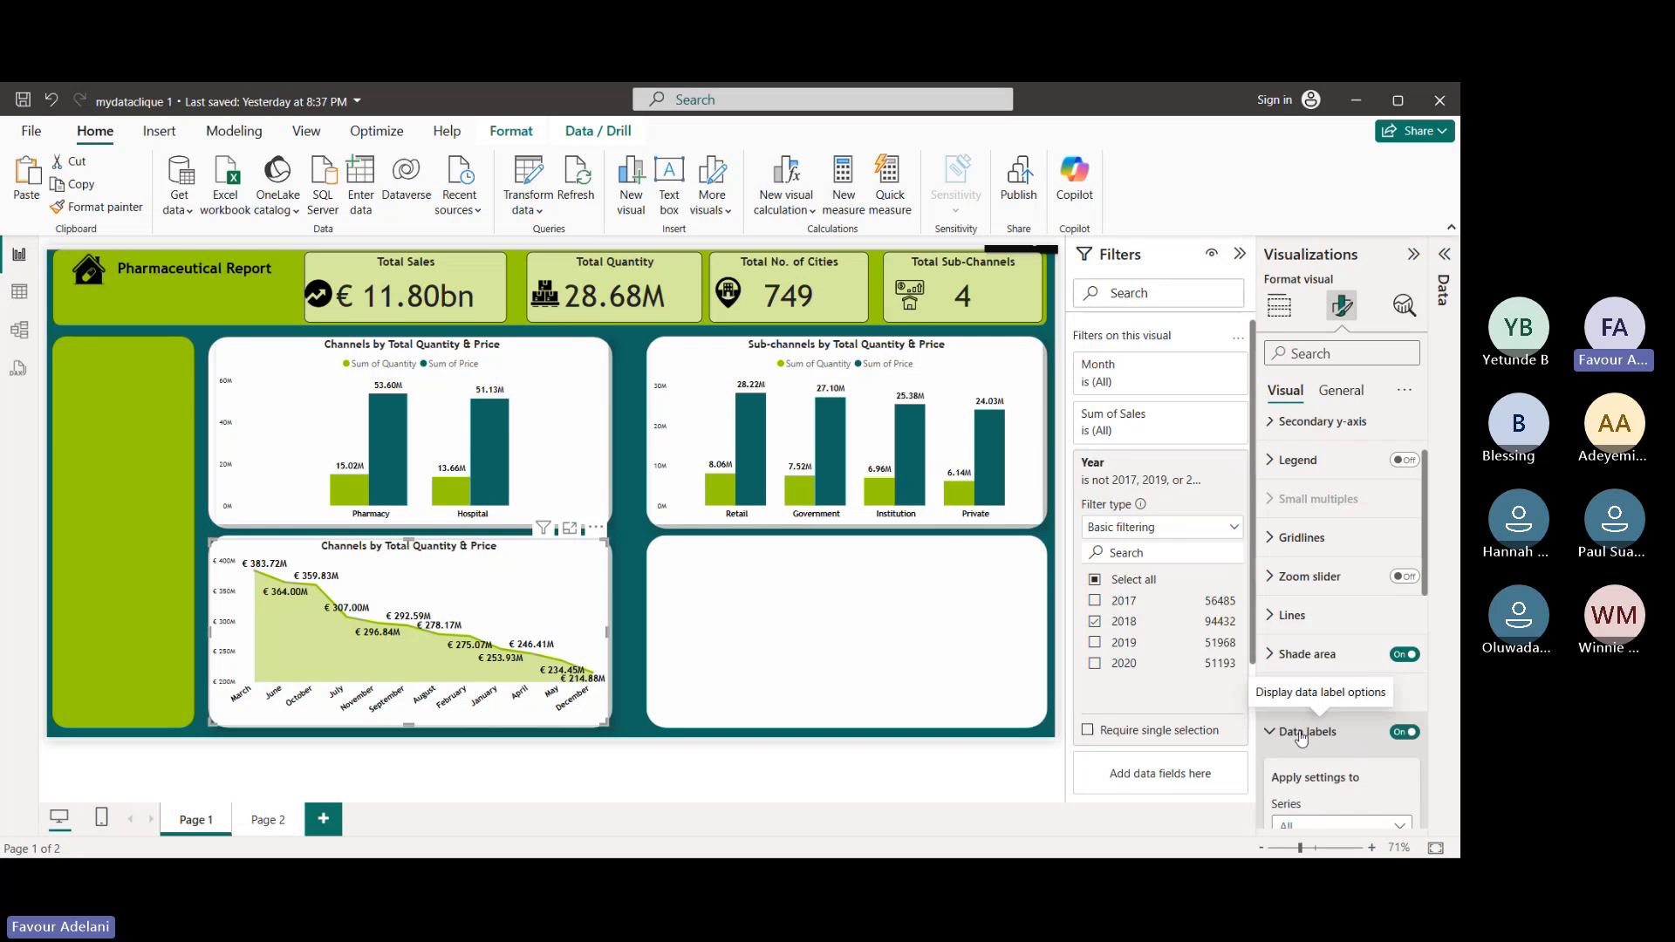
scroll(1297, 735, "down", 4)
scroll(1299, 738, "down", 3)
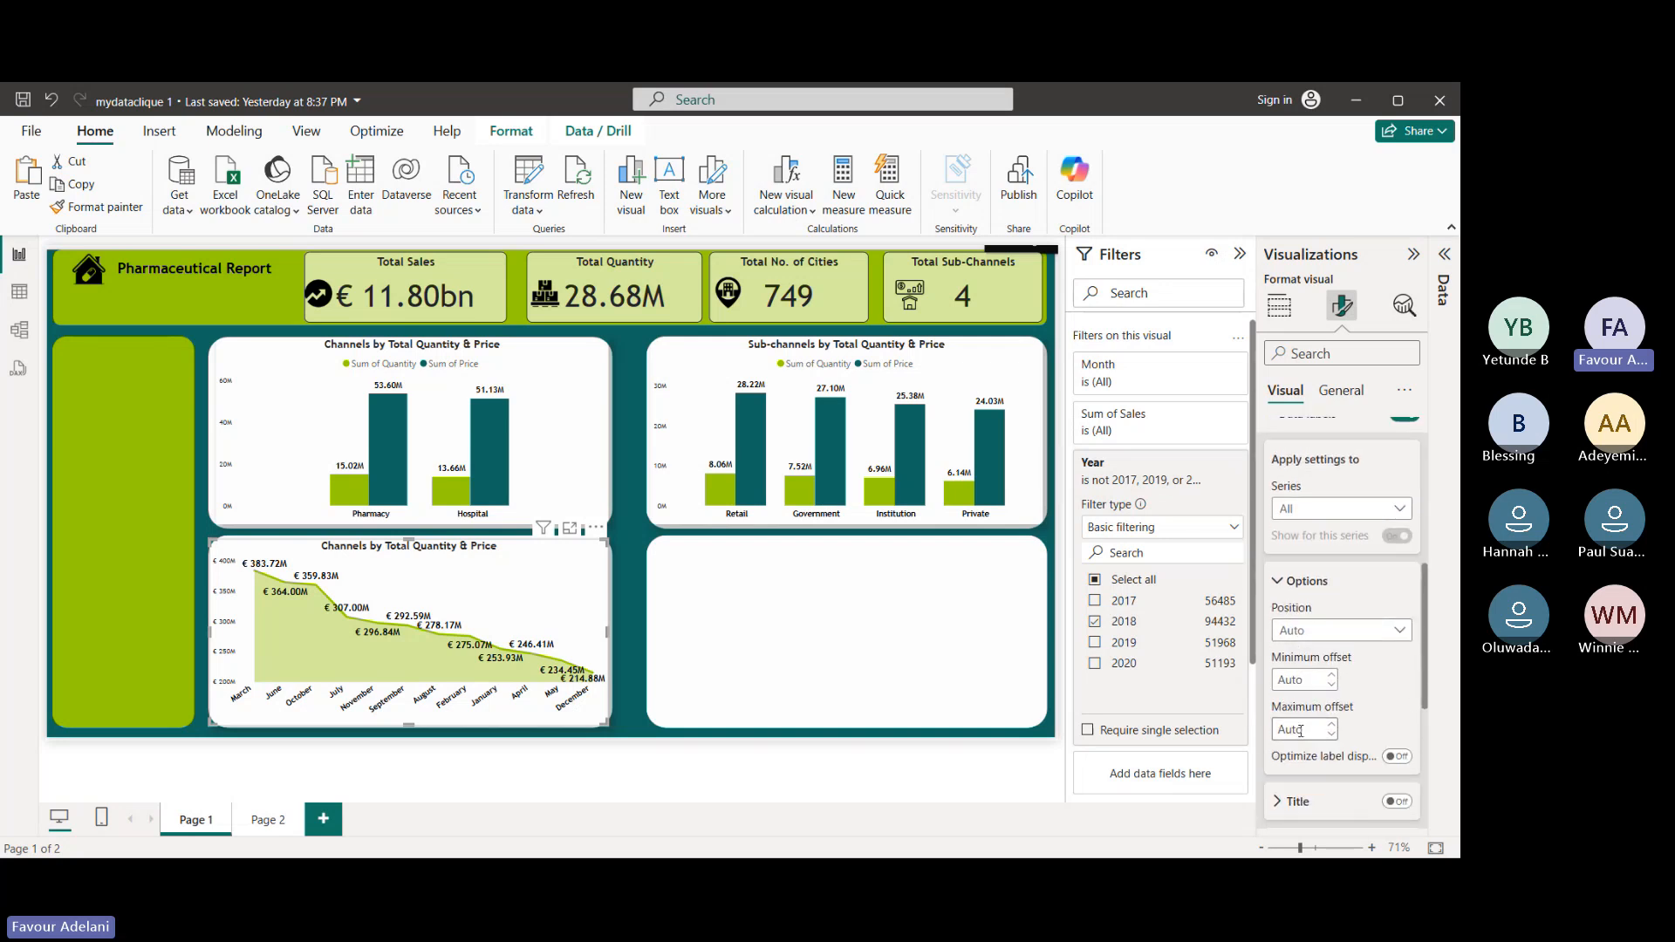
left_click(1402, 631)
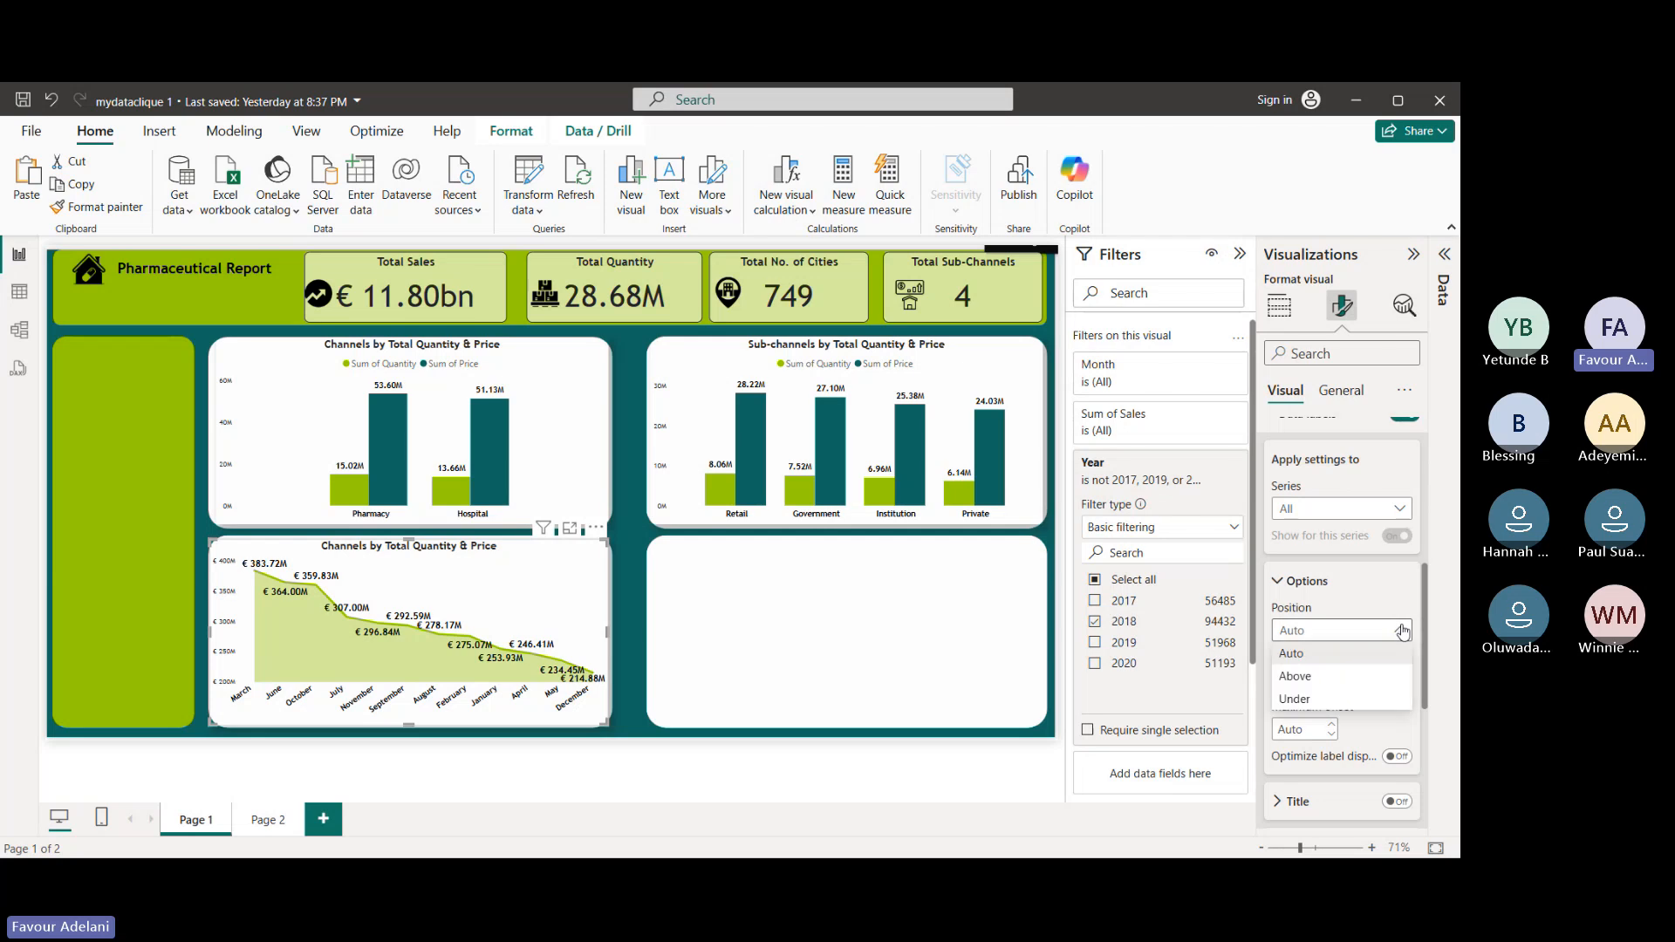
left_click(1346, 677)
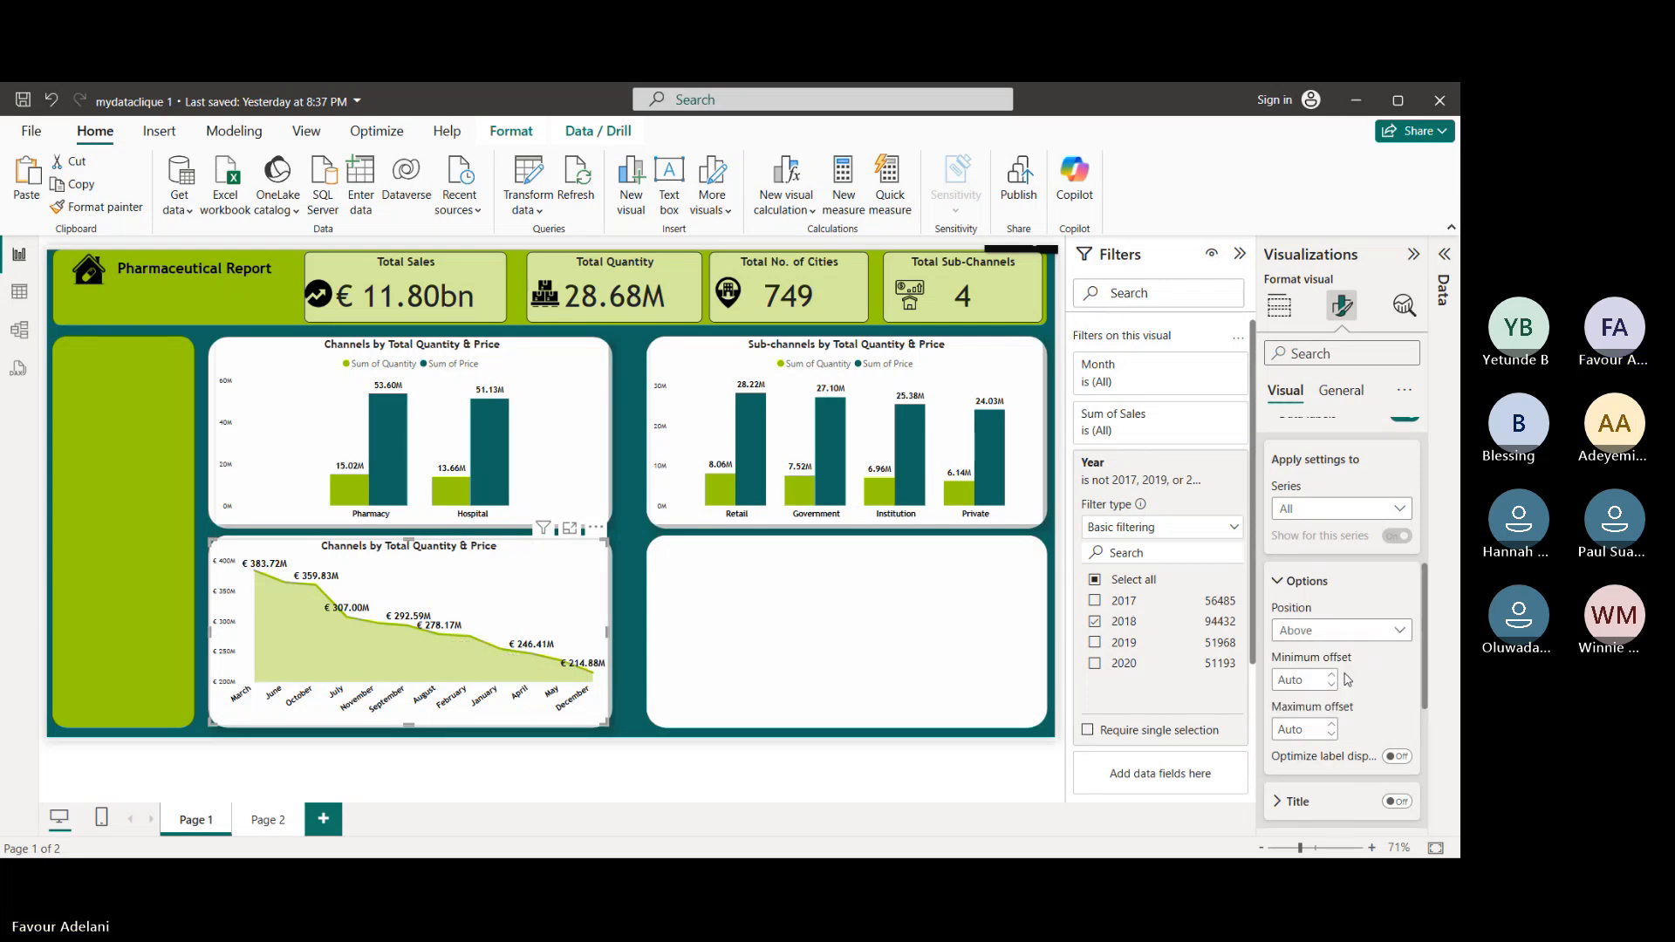
- Try the Under position for the area chart's data labels and restore Above
left_click(1367, 630)
left_click(1352, 676)
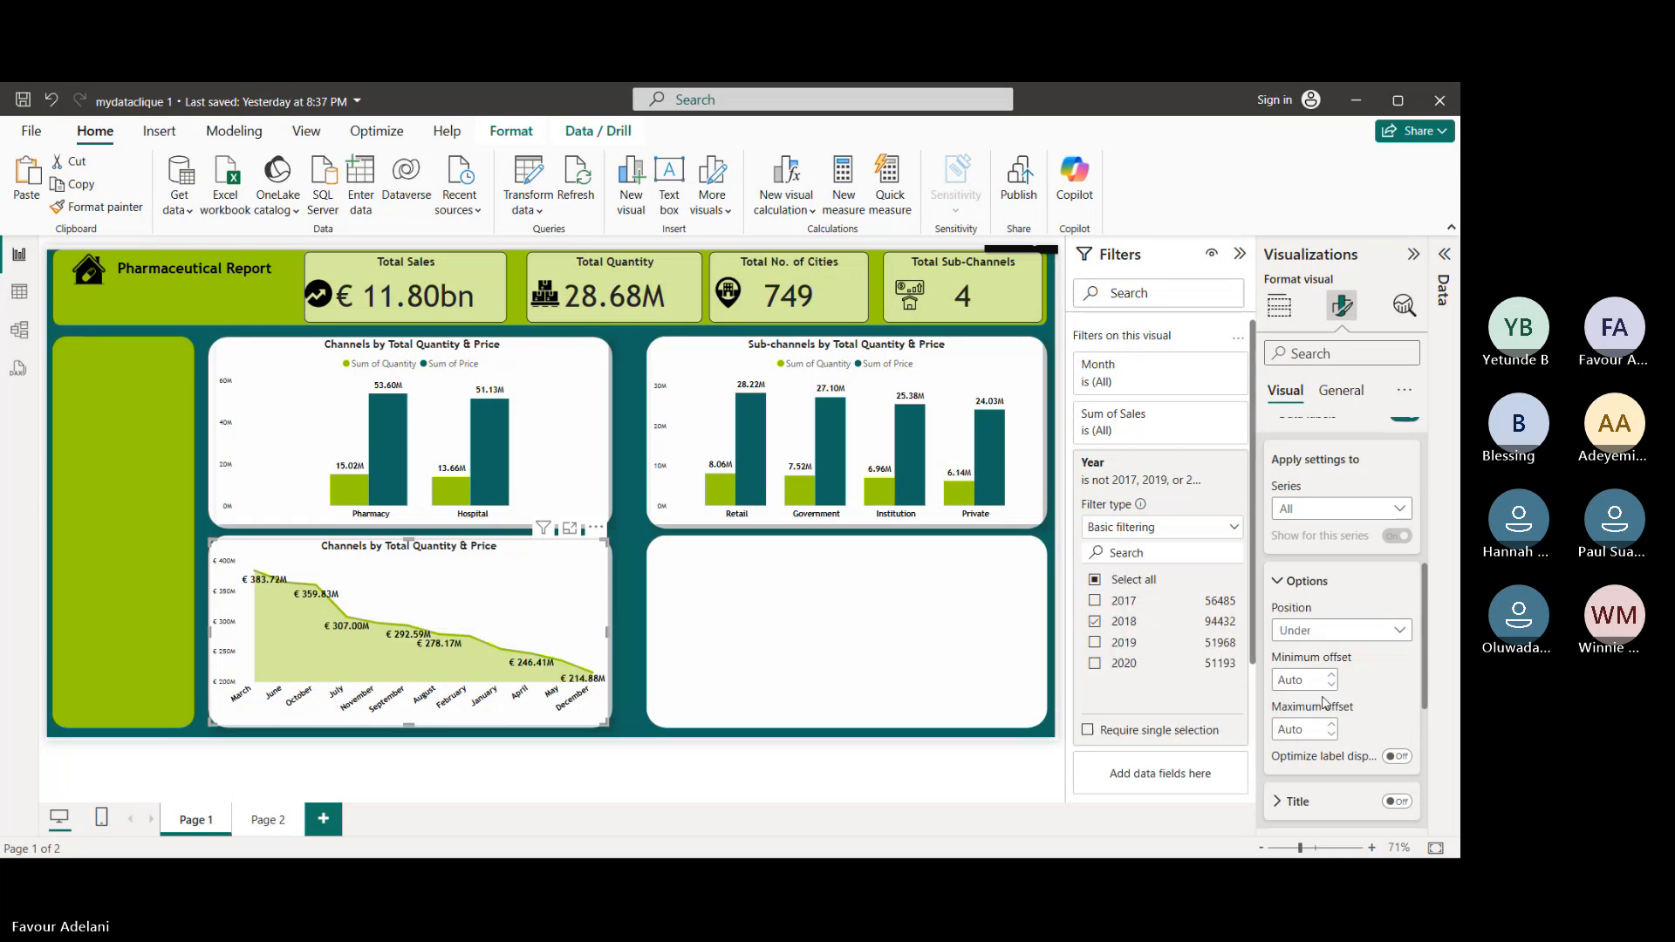
scroll(1324, 701, "down", 1)
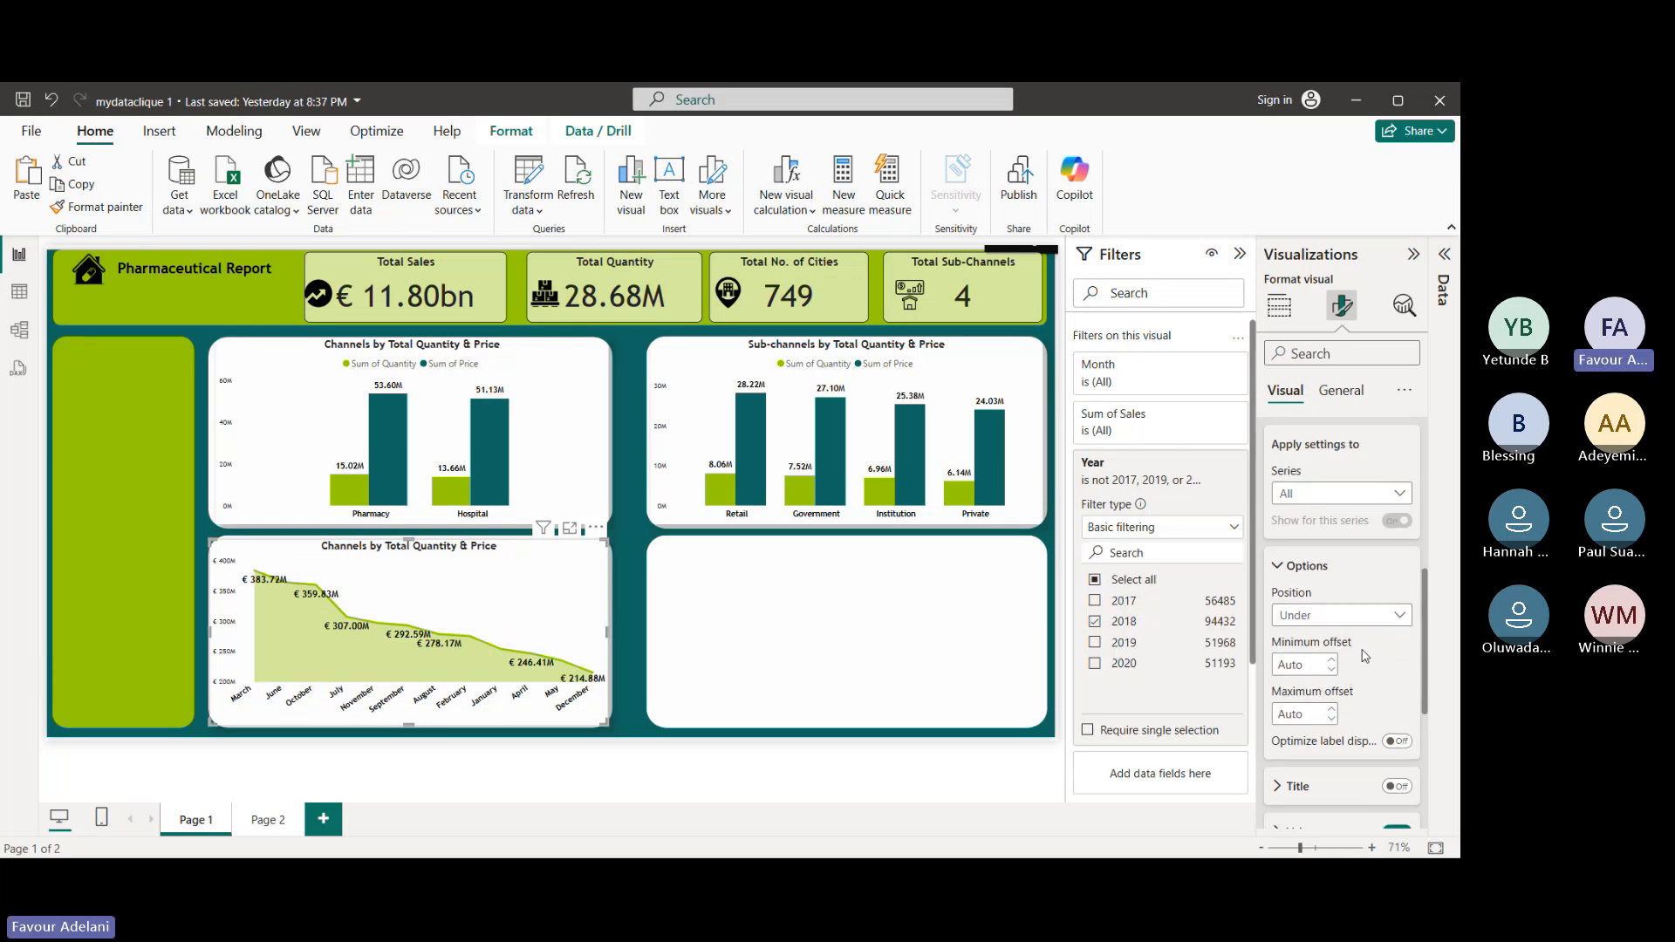
left_click(1361, 615)
left_click(1353, 665)
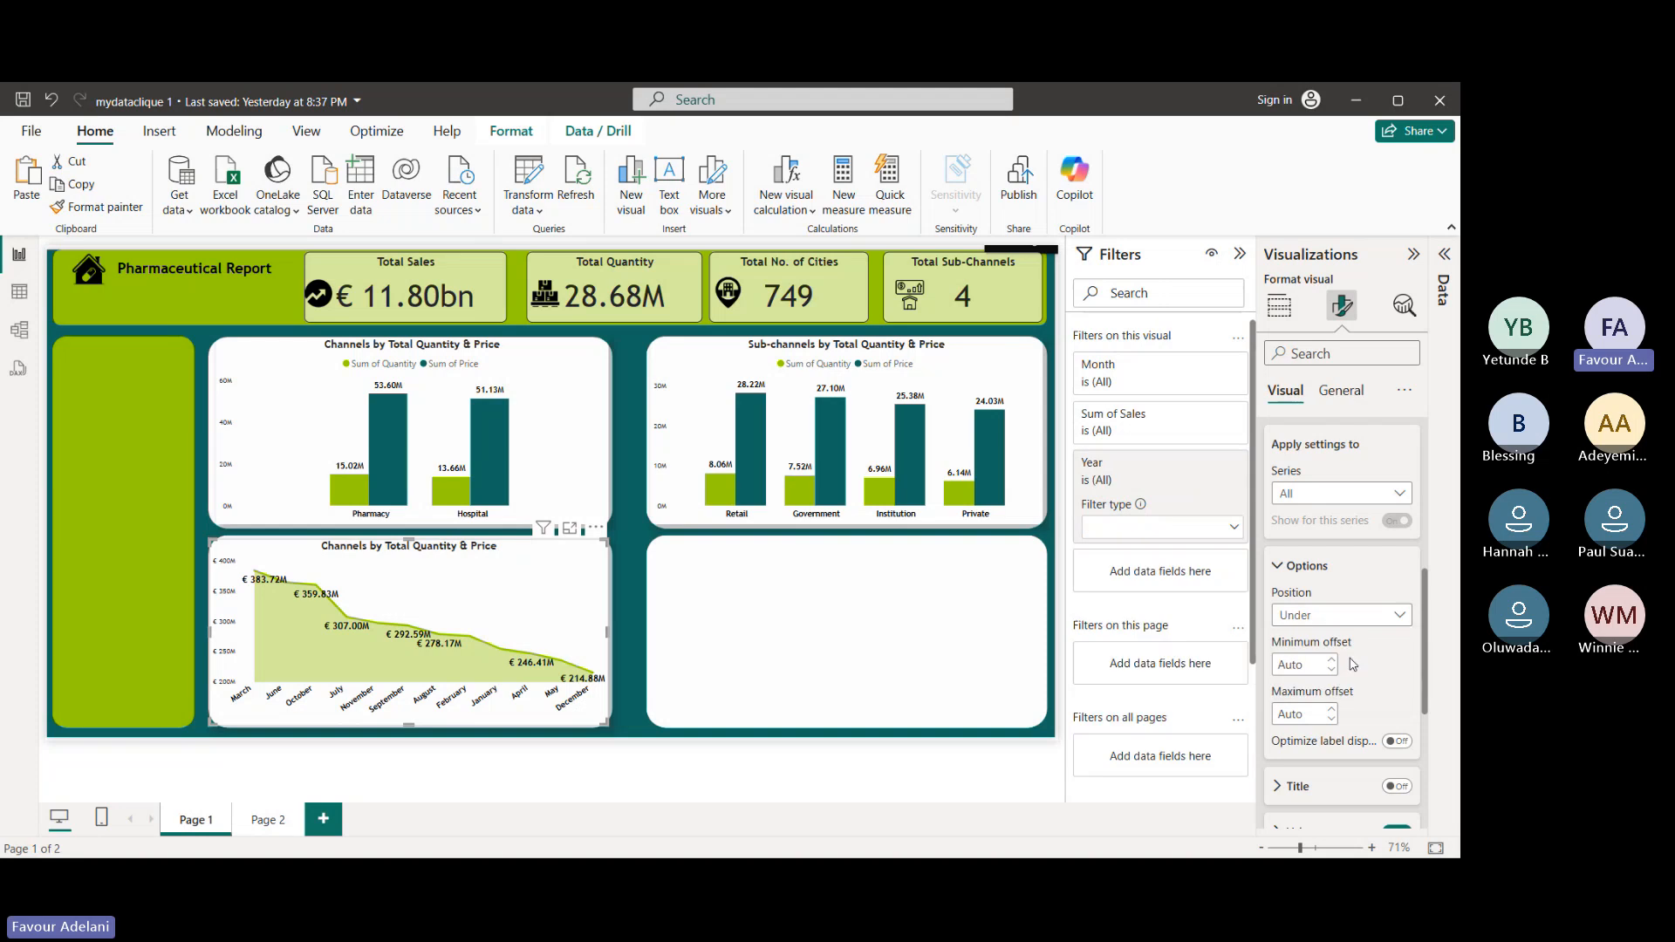
- Remove bold from the area chart's data label values and set their font size to 8
scroll(1352, 665, "down", 2)
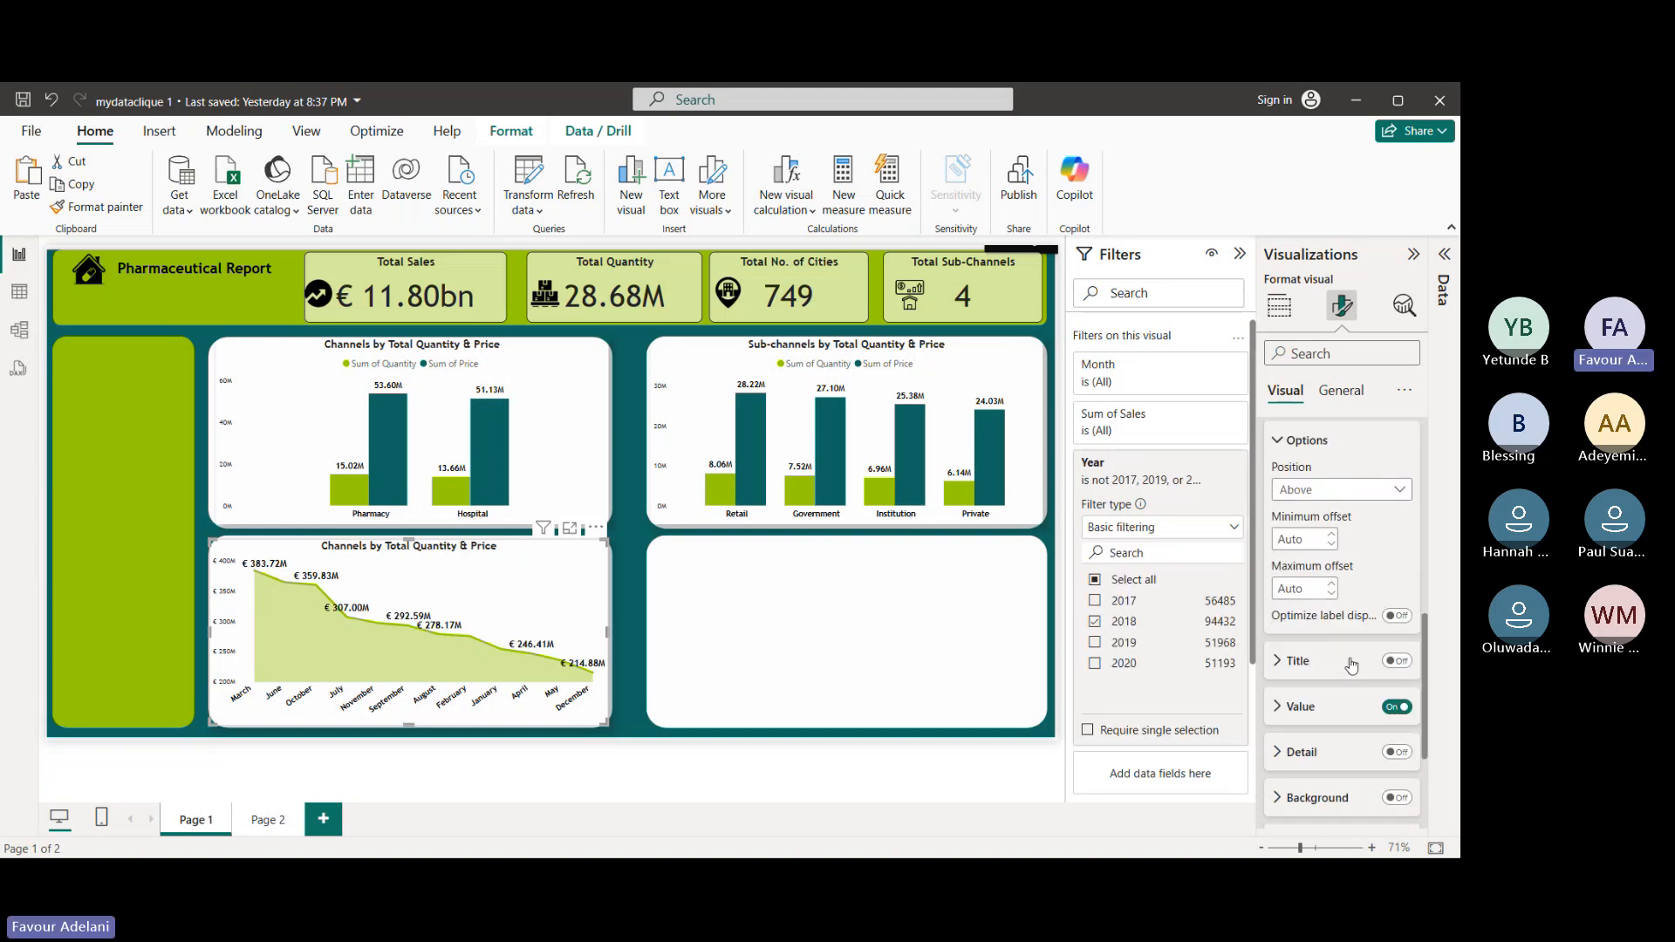
scroll(1335, 685, "down", 1)
left_click(1322, 697)
scroll(1308, 716, "down", 2)
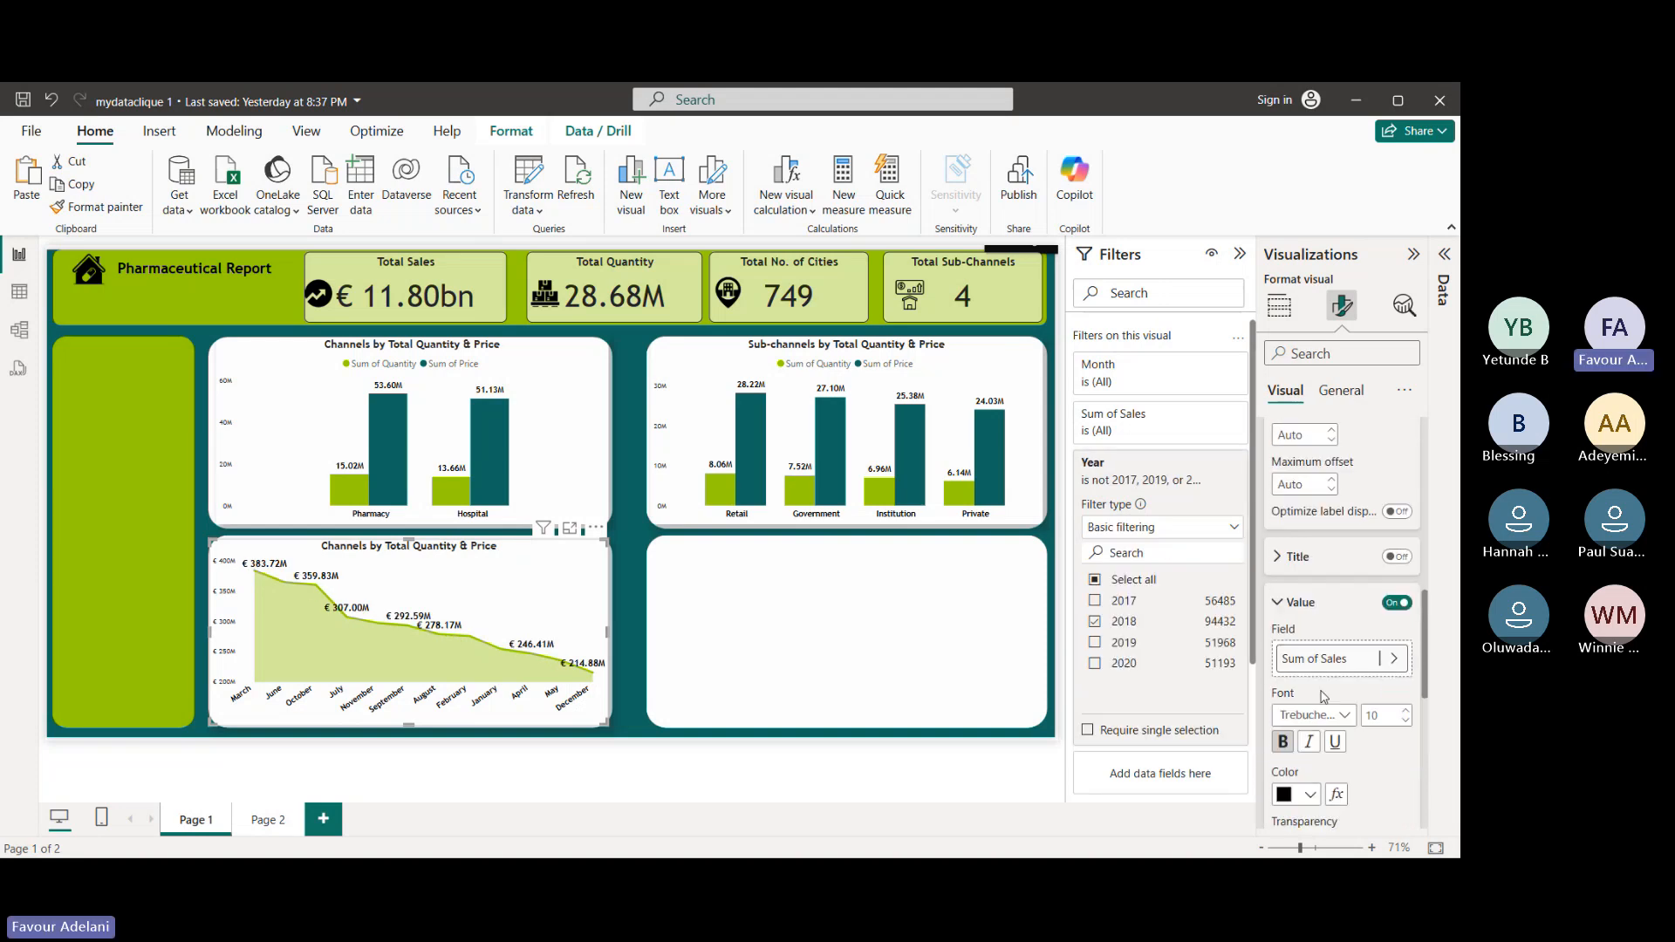
left_click(1284, 732)
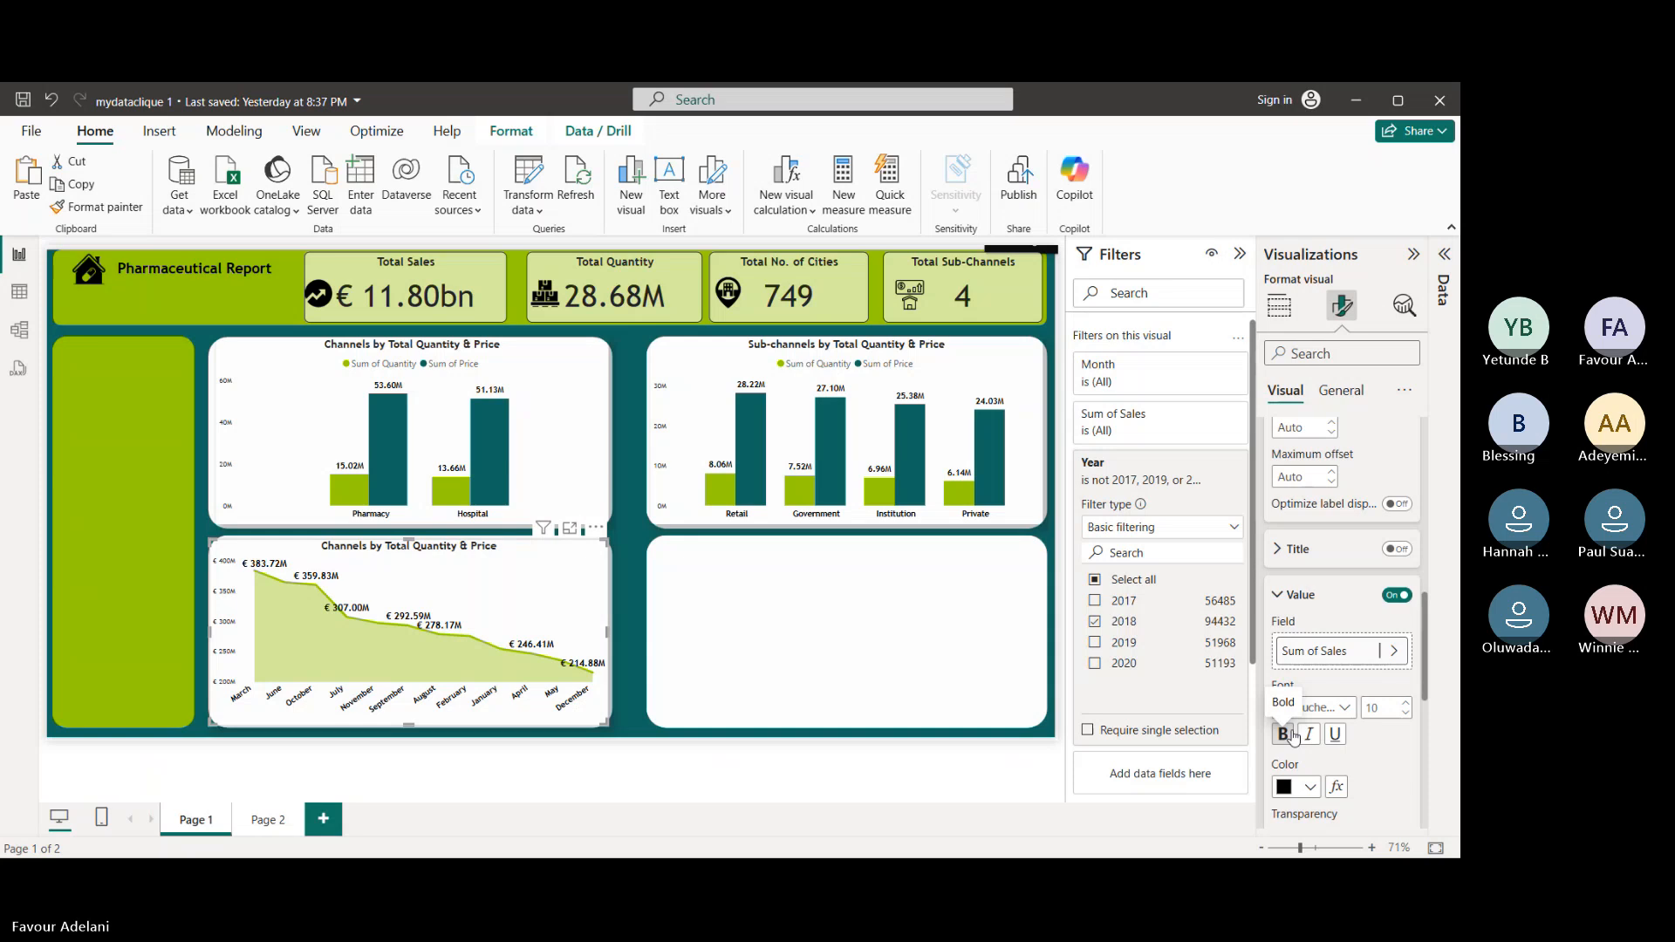
left_click(1406, 714)
left_click(1406, 715)
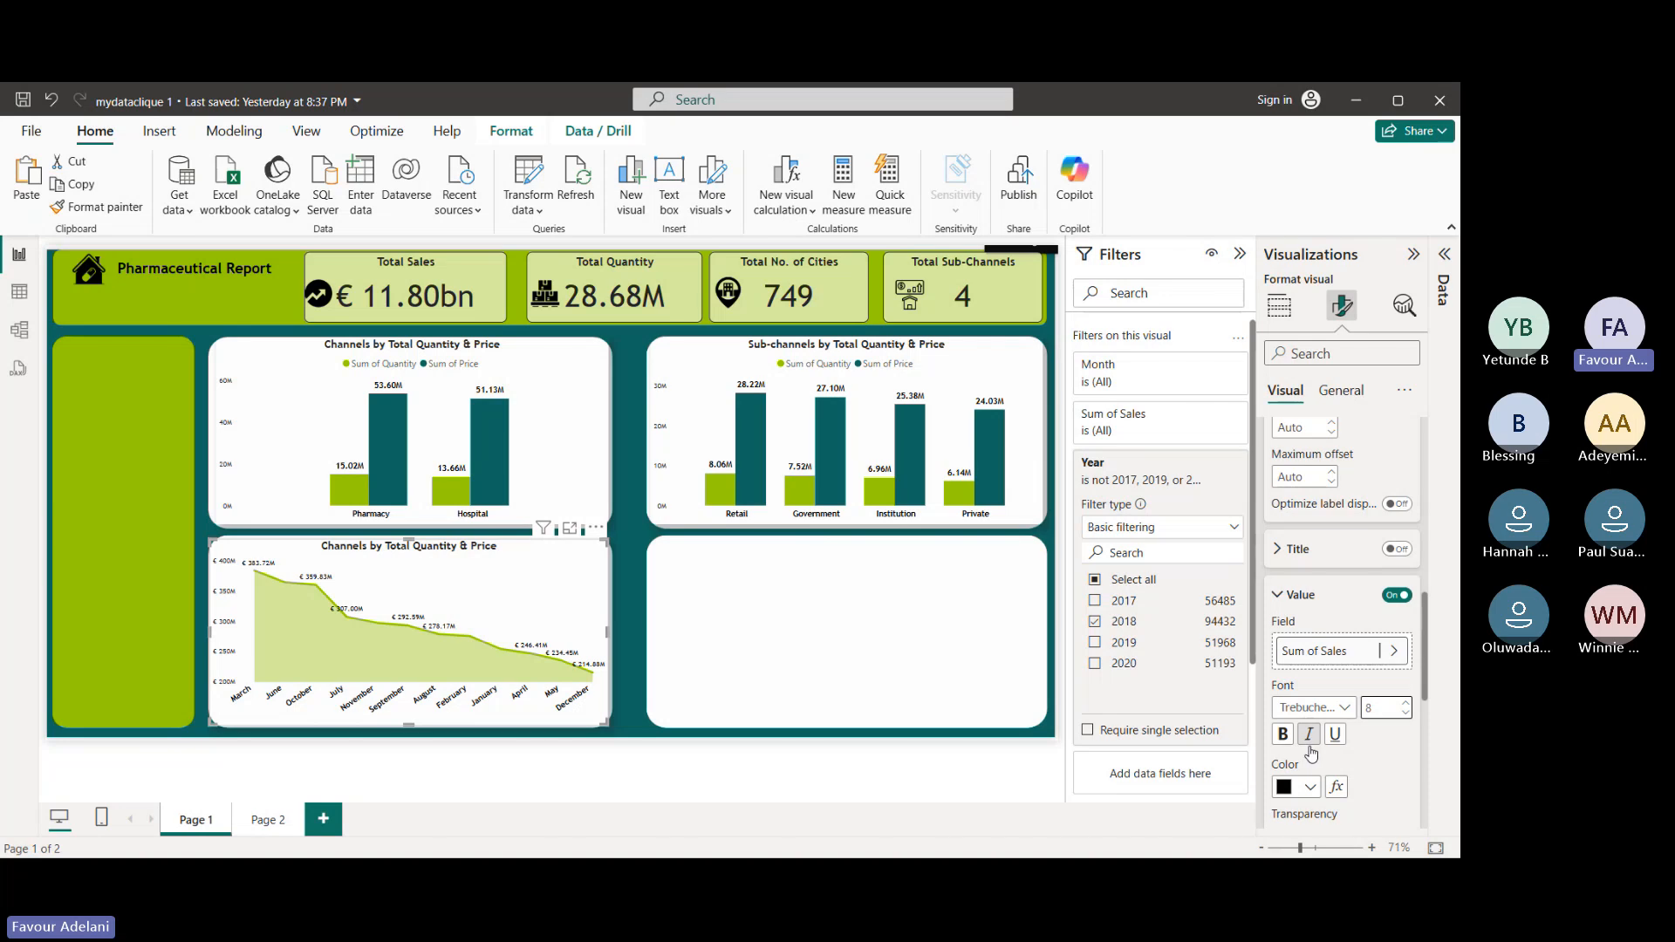
- Set the data label values to 0 decimal places and font size 9, and collapse the value settings
scroll(1311, 752, "down", 3)
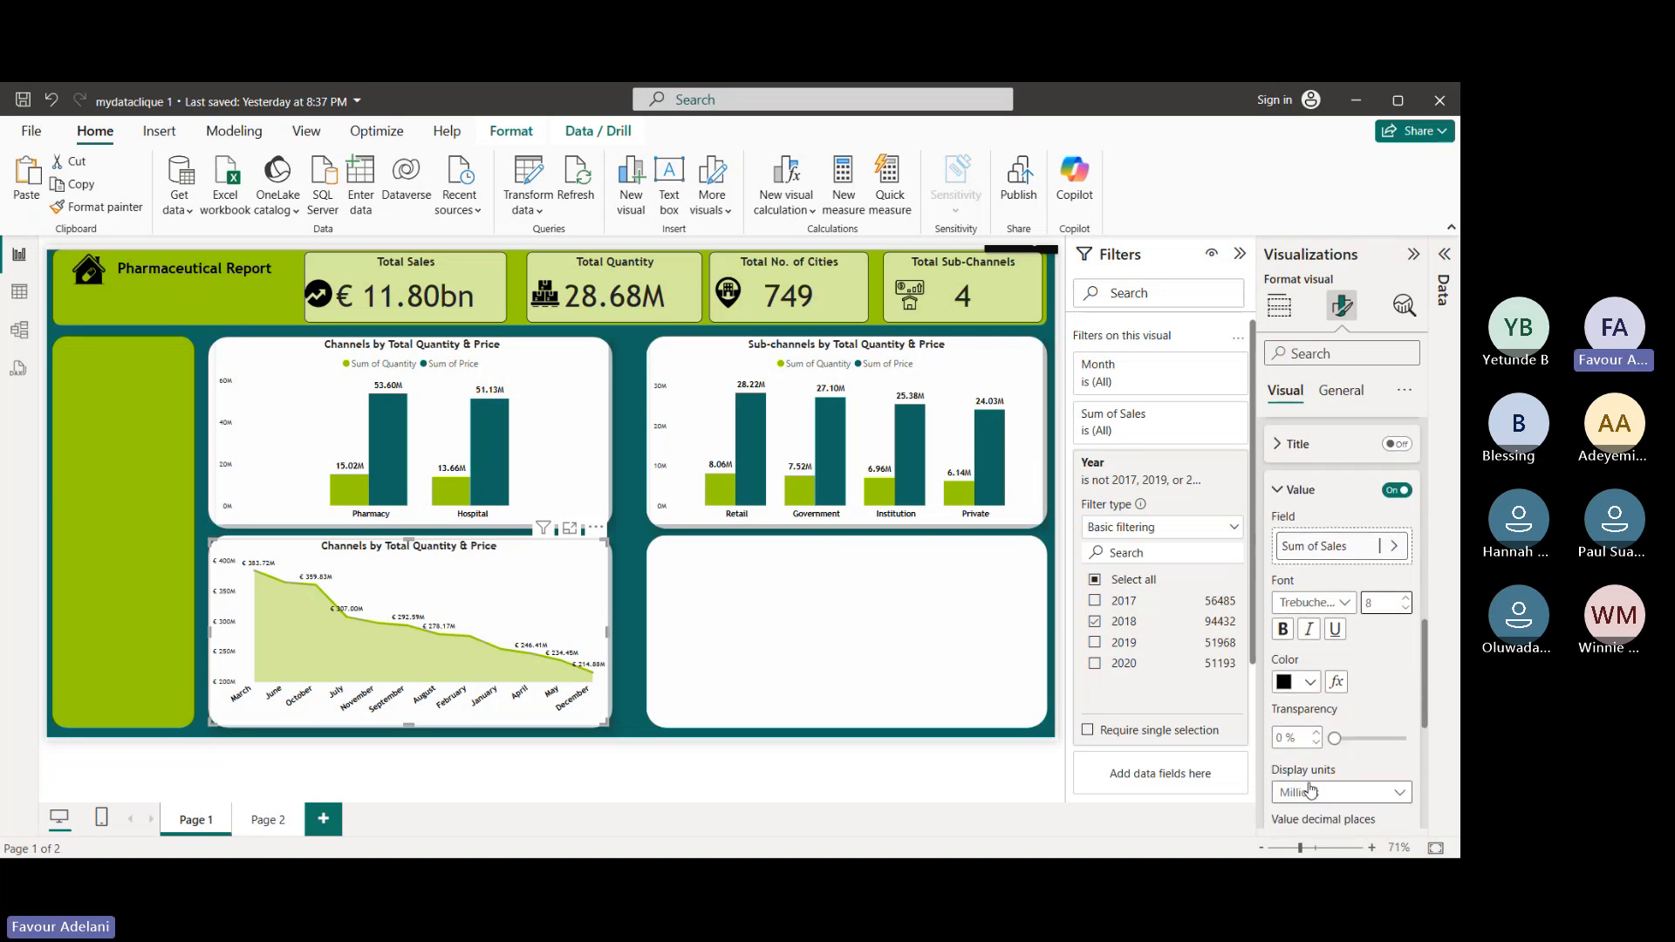
scroll(1310, 790, "down", 1)
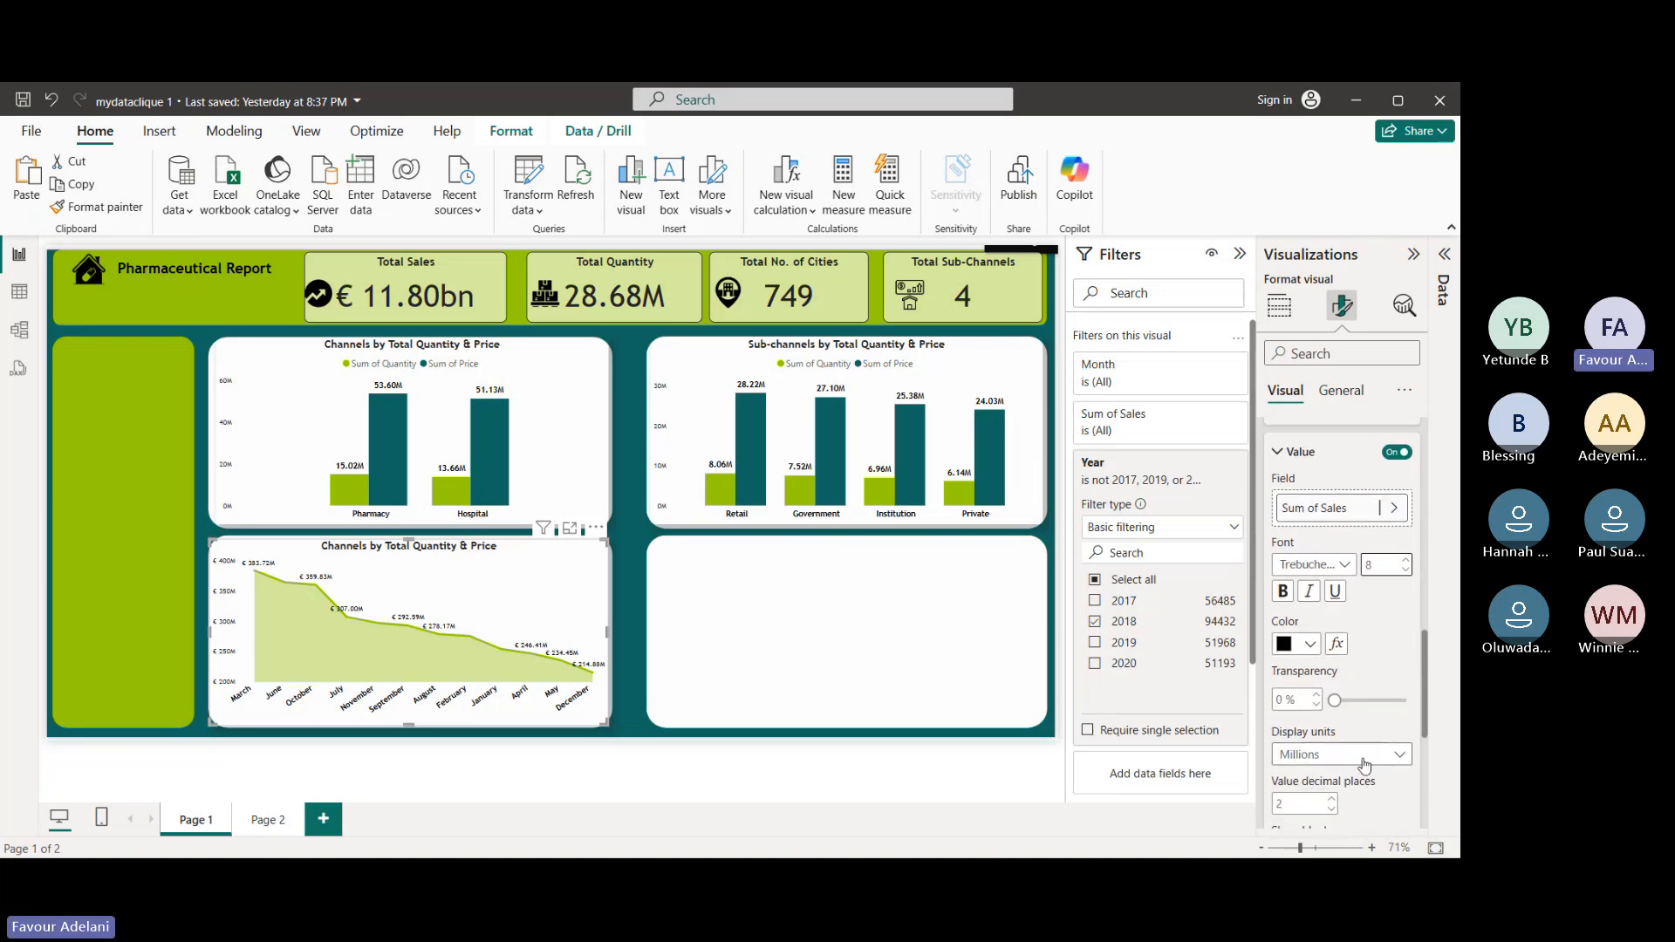
left_click(1331, 809)
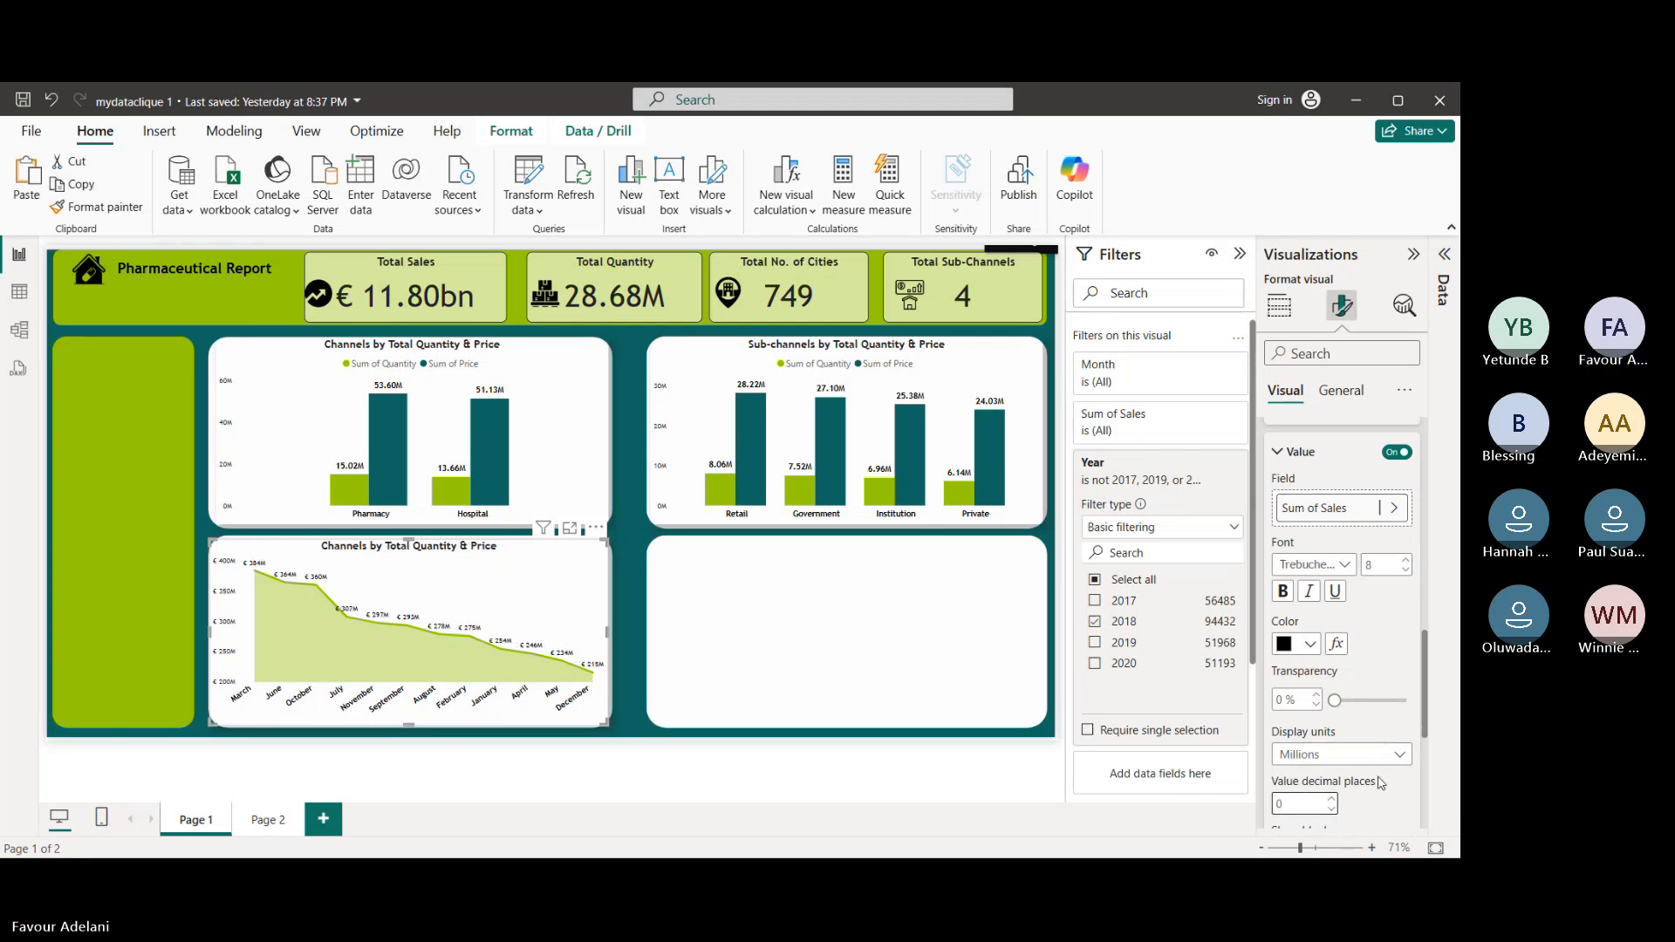
left_click(1406, 561)
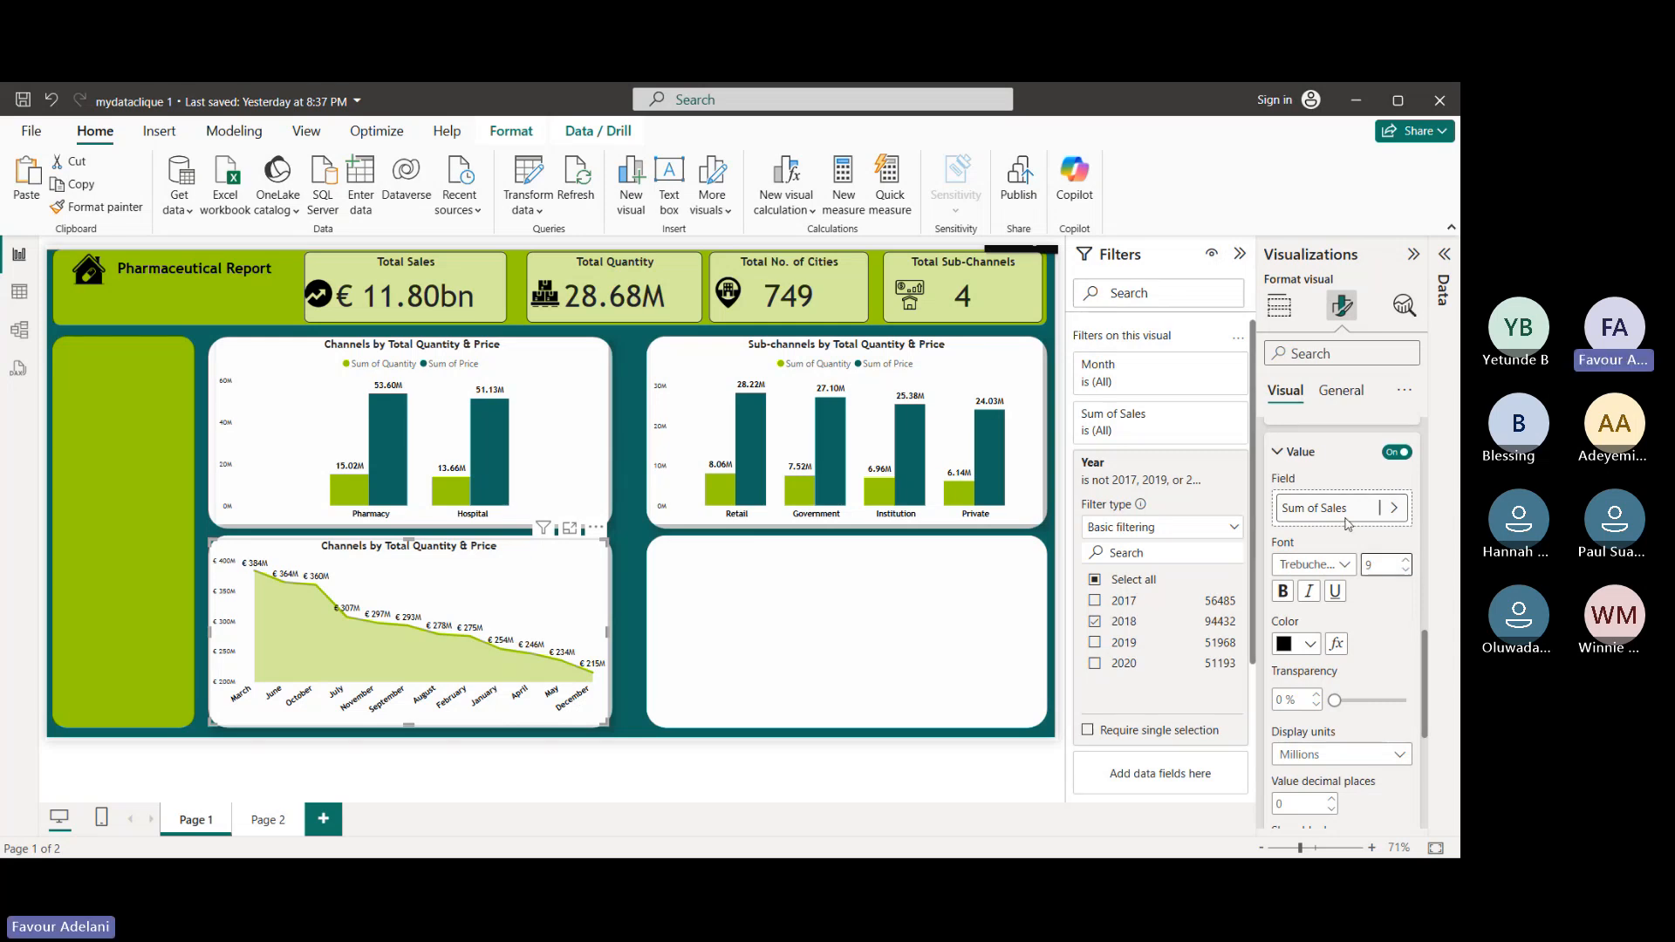
left_click(1282, 458)
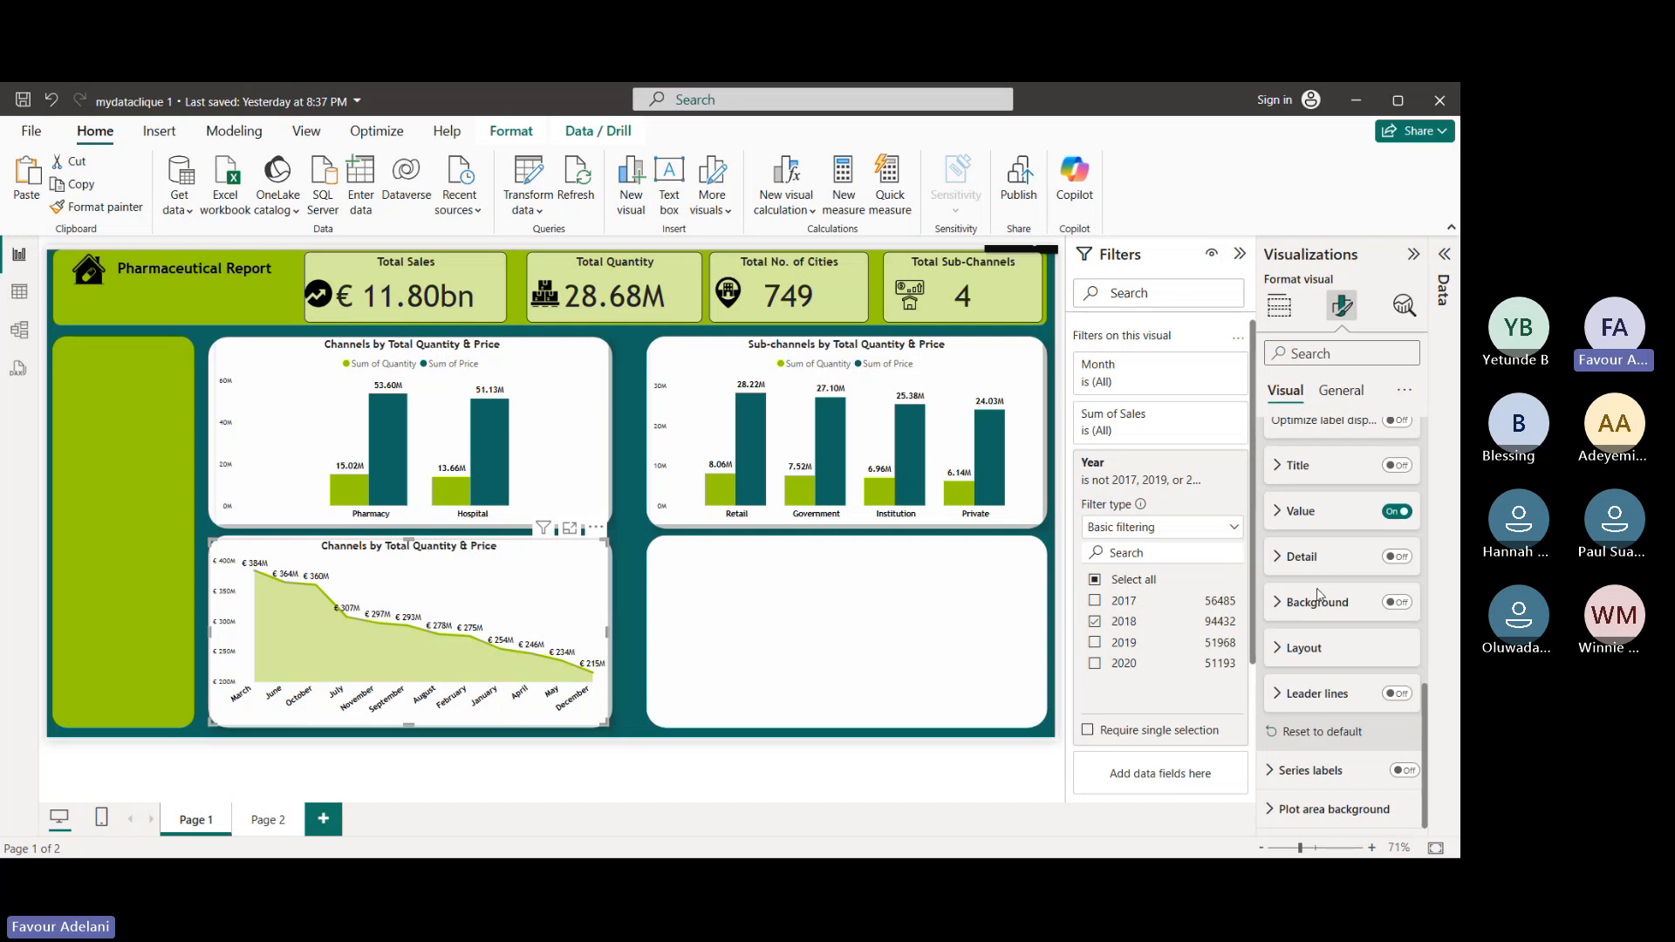
scroll(1315, 567, "up", 1)
scroll(1316, 568, "up", 3)
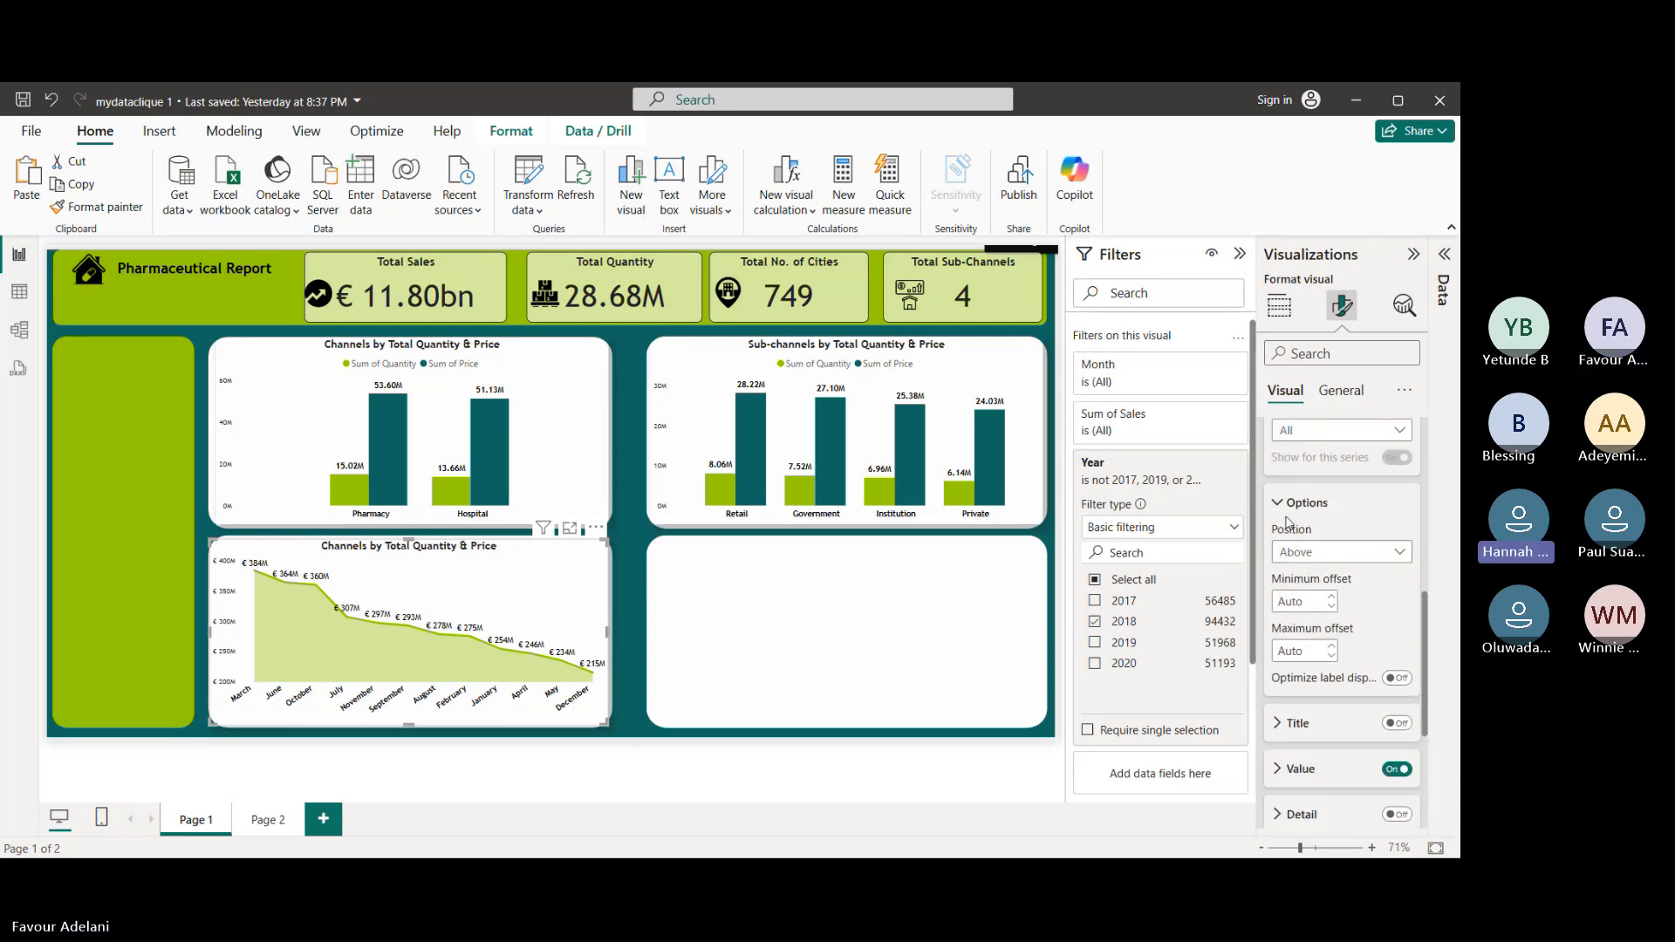
- Close the data label settings and examine the area chart's marker settings and their category choices
left_click(1293, 503)
scroll(1302, 540, "up", 5)
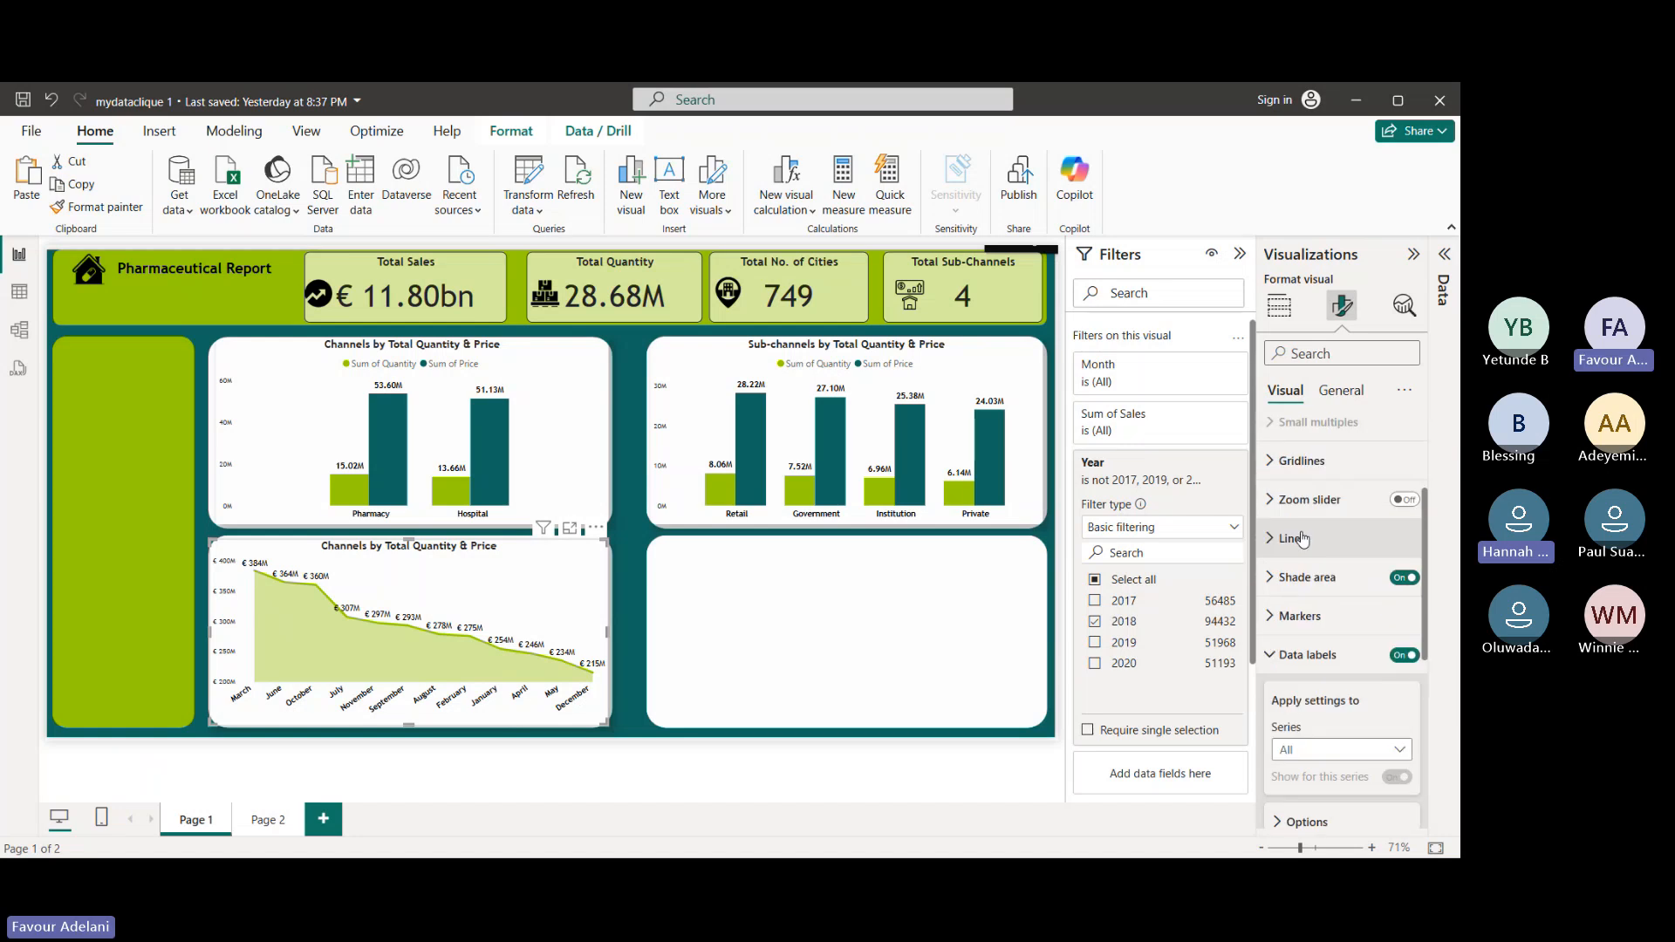
left_click(1284, 655)
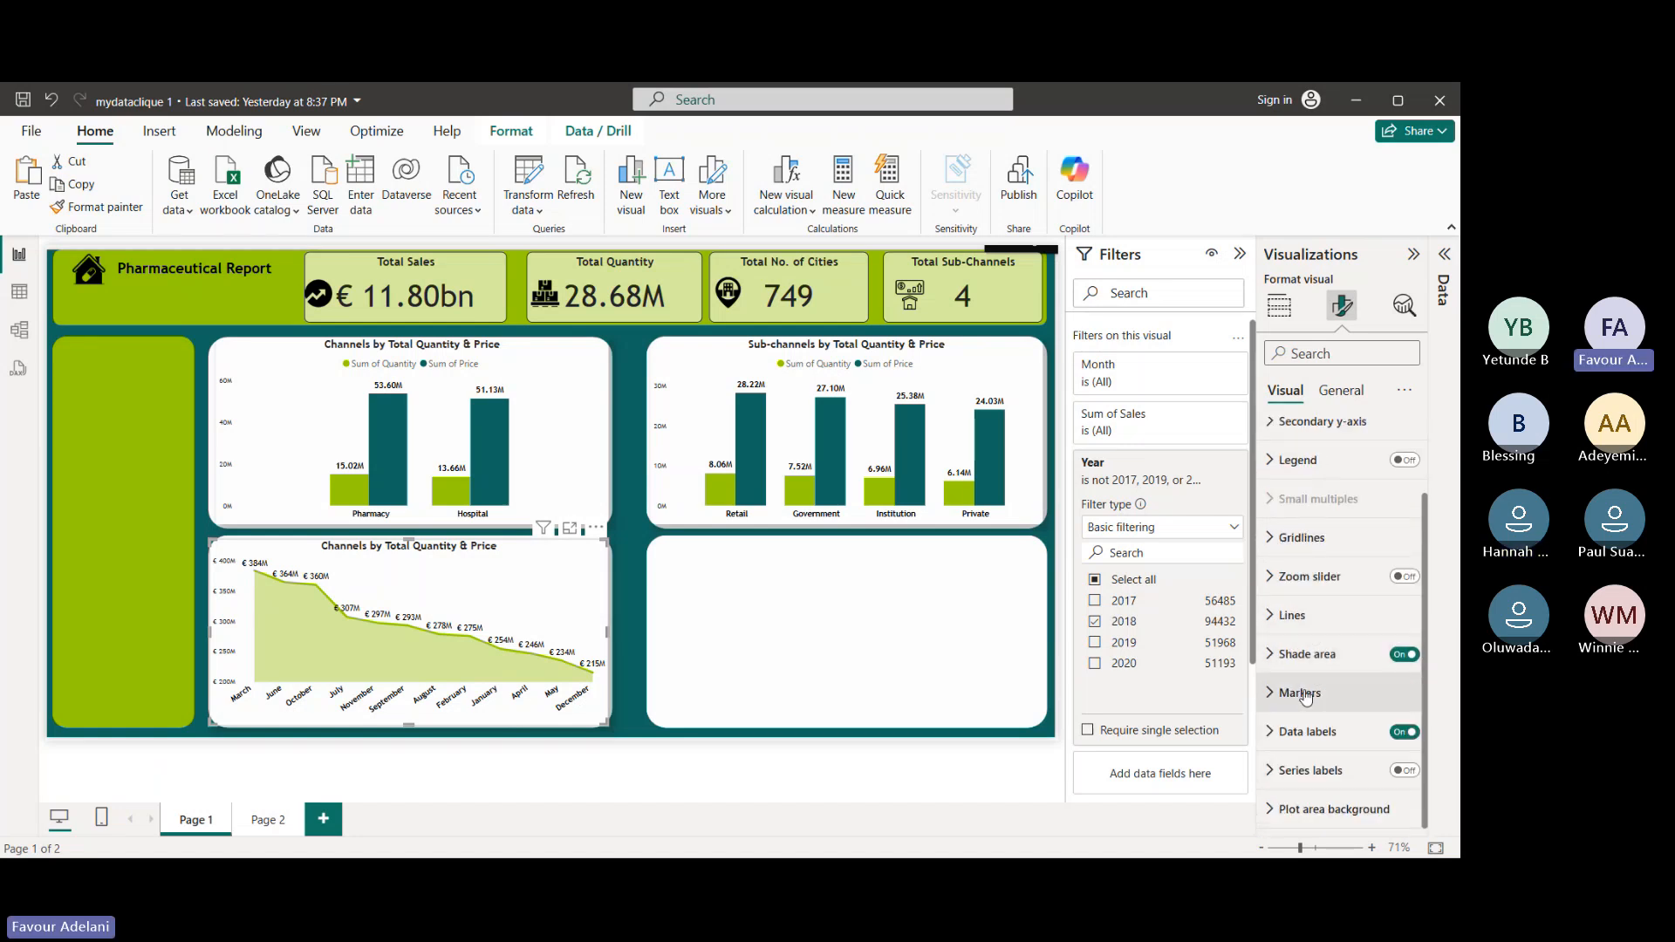
left_click(1306, 694)
scroll(1306, 696, "down", 1)
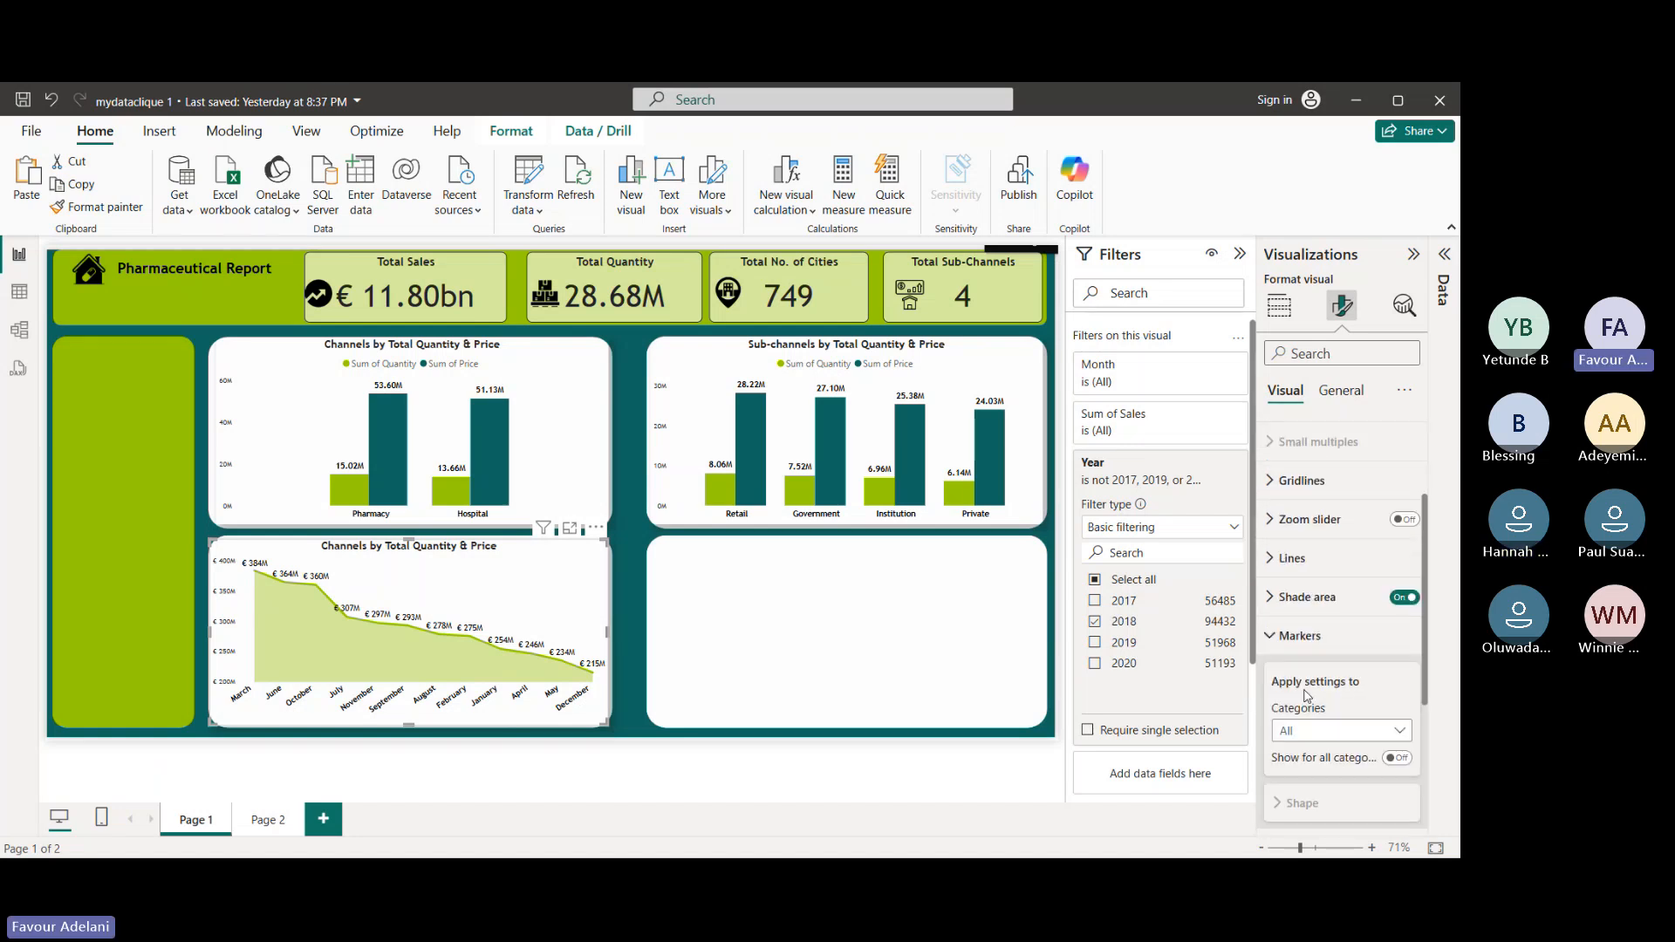
left_click(1280, 626)
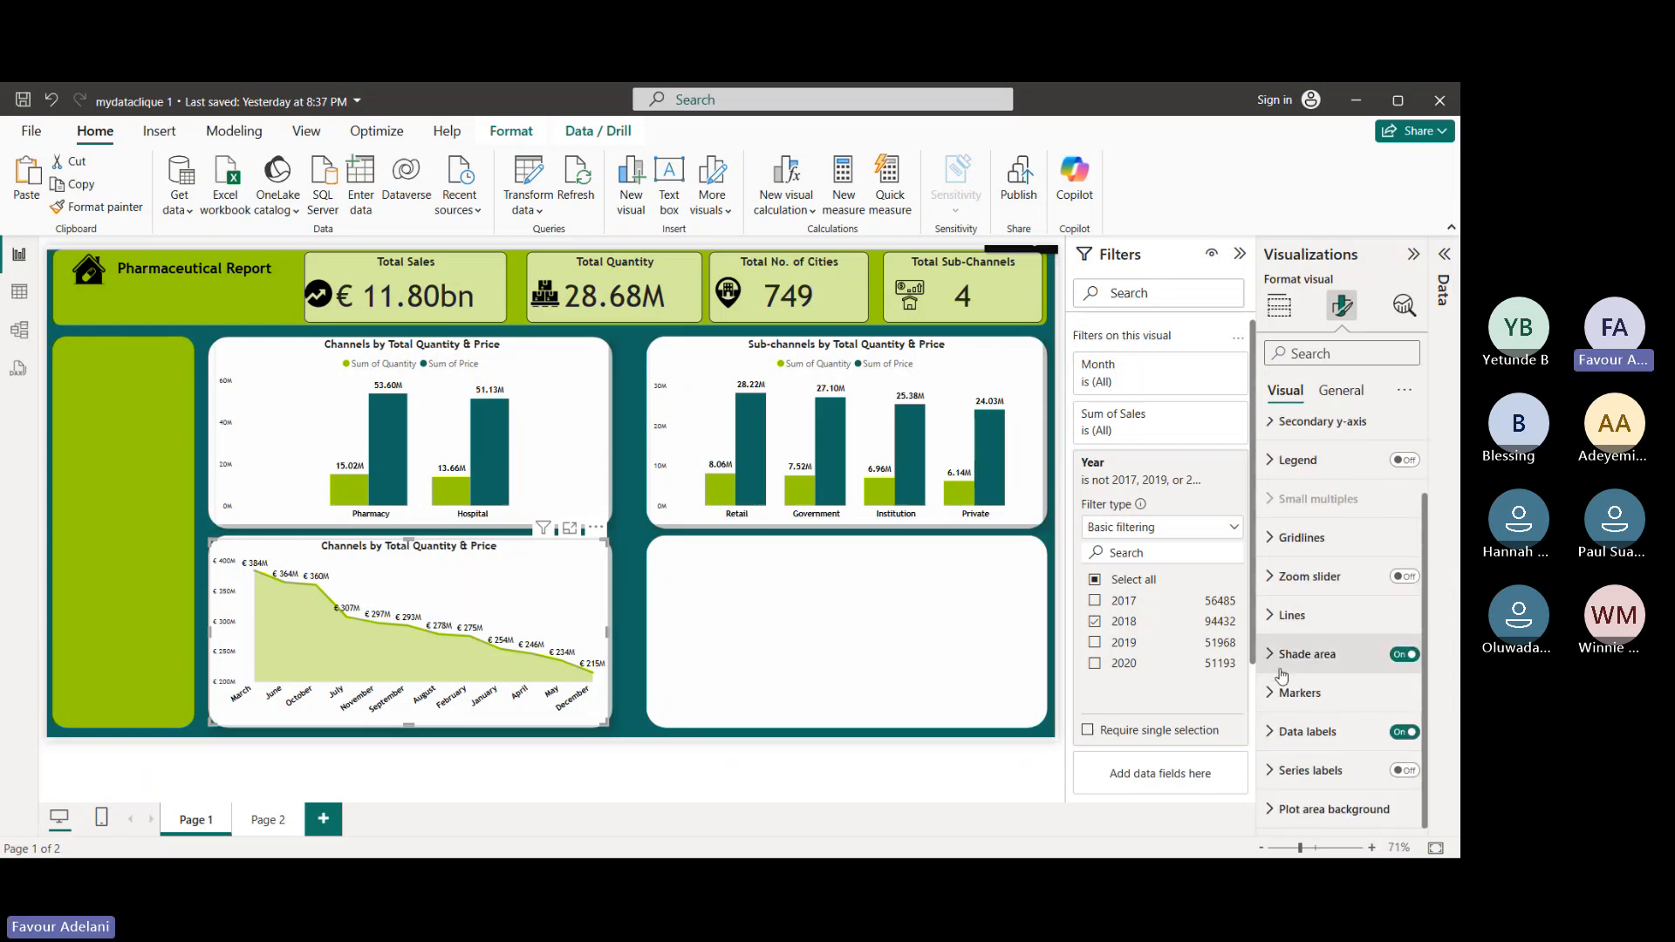
left_click(1292, 693)
scroll(1343, 697, "down", 2)
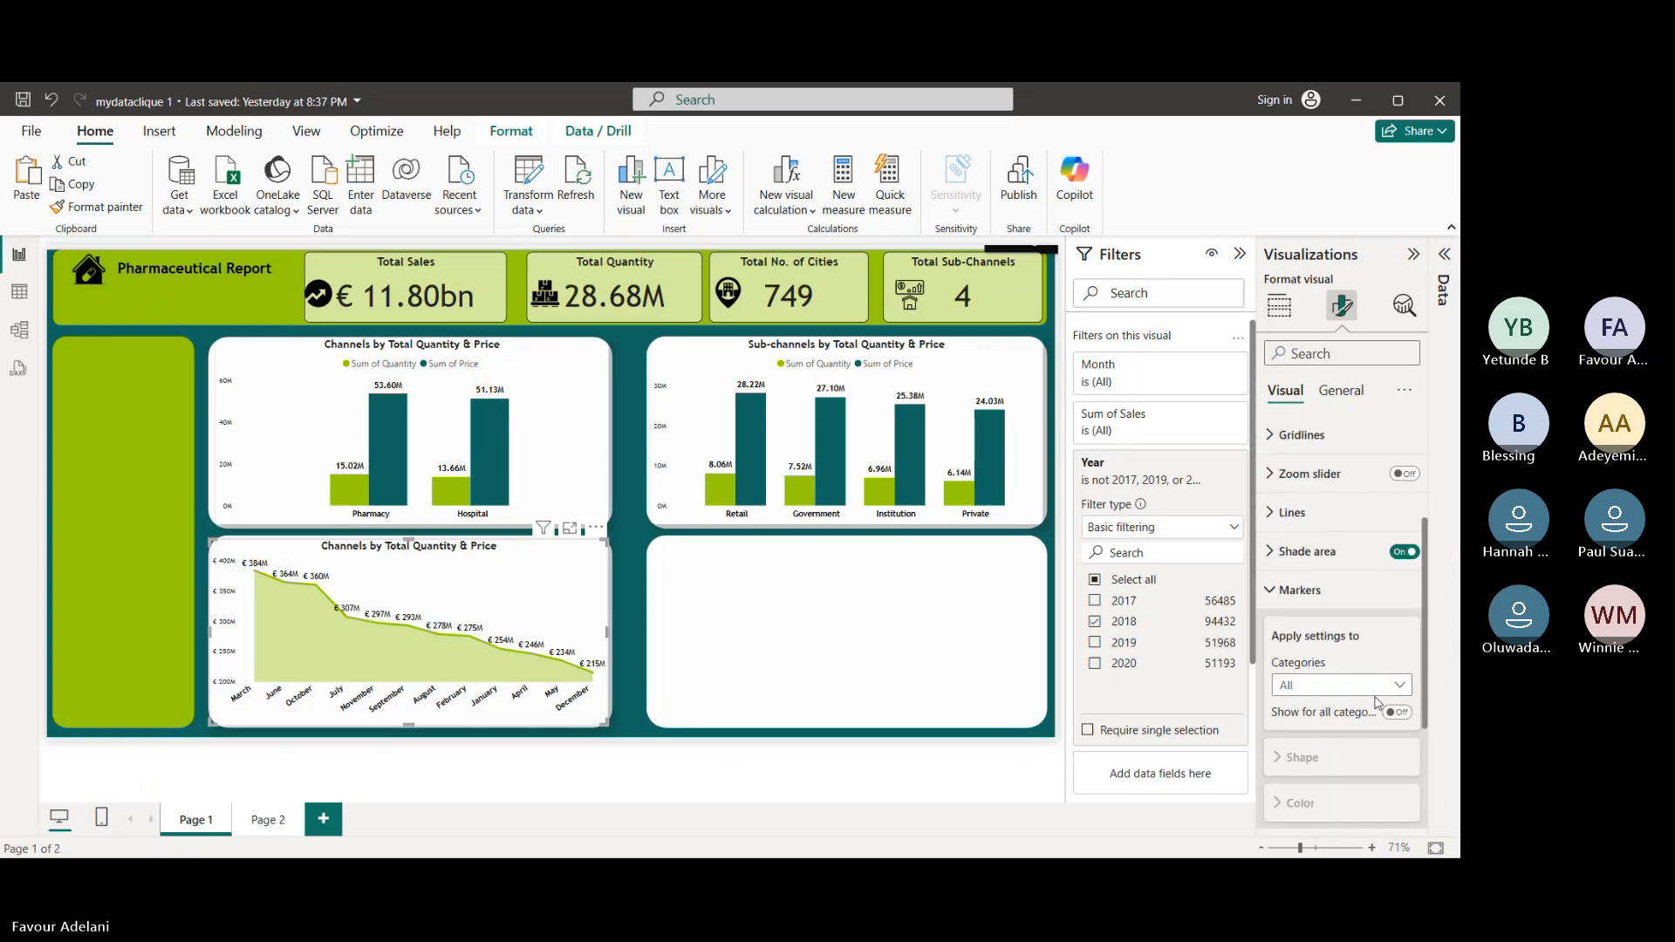
left_click(1373, 685)
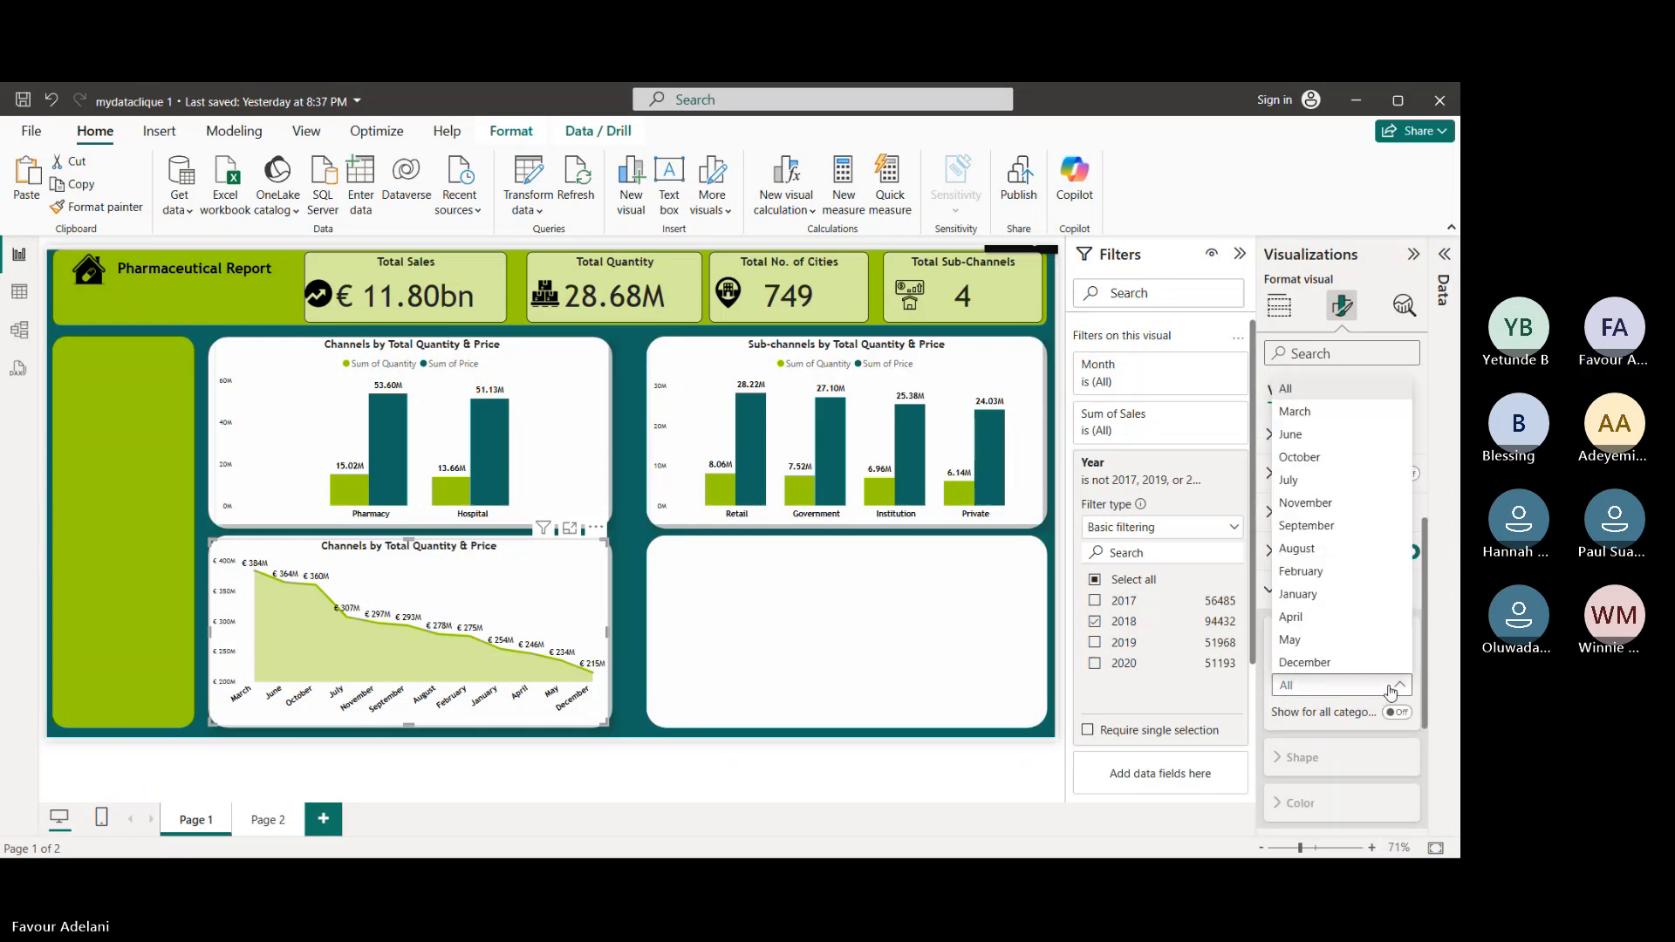
left_click(1342, 746)
scroll(1343, 724, "down", 4)
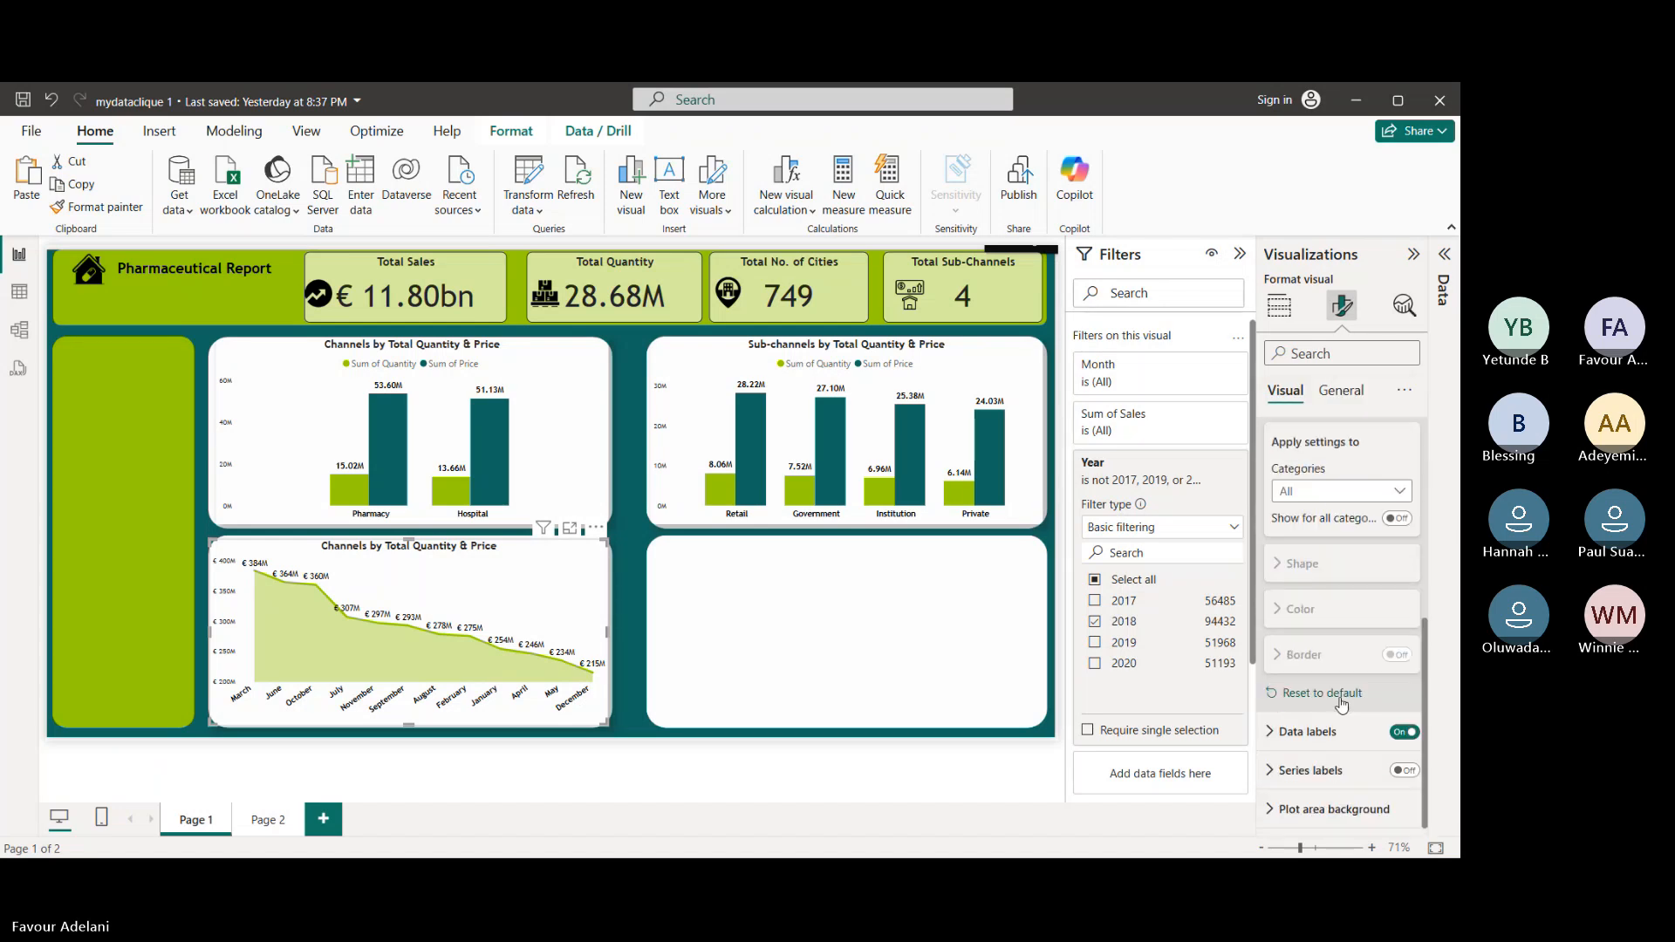
scroll(1342, 703, "up", 4)
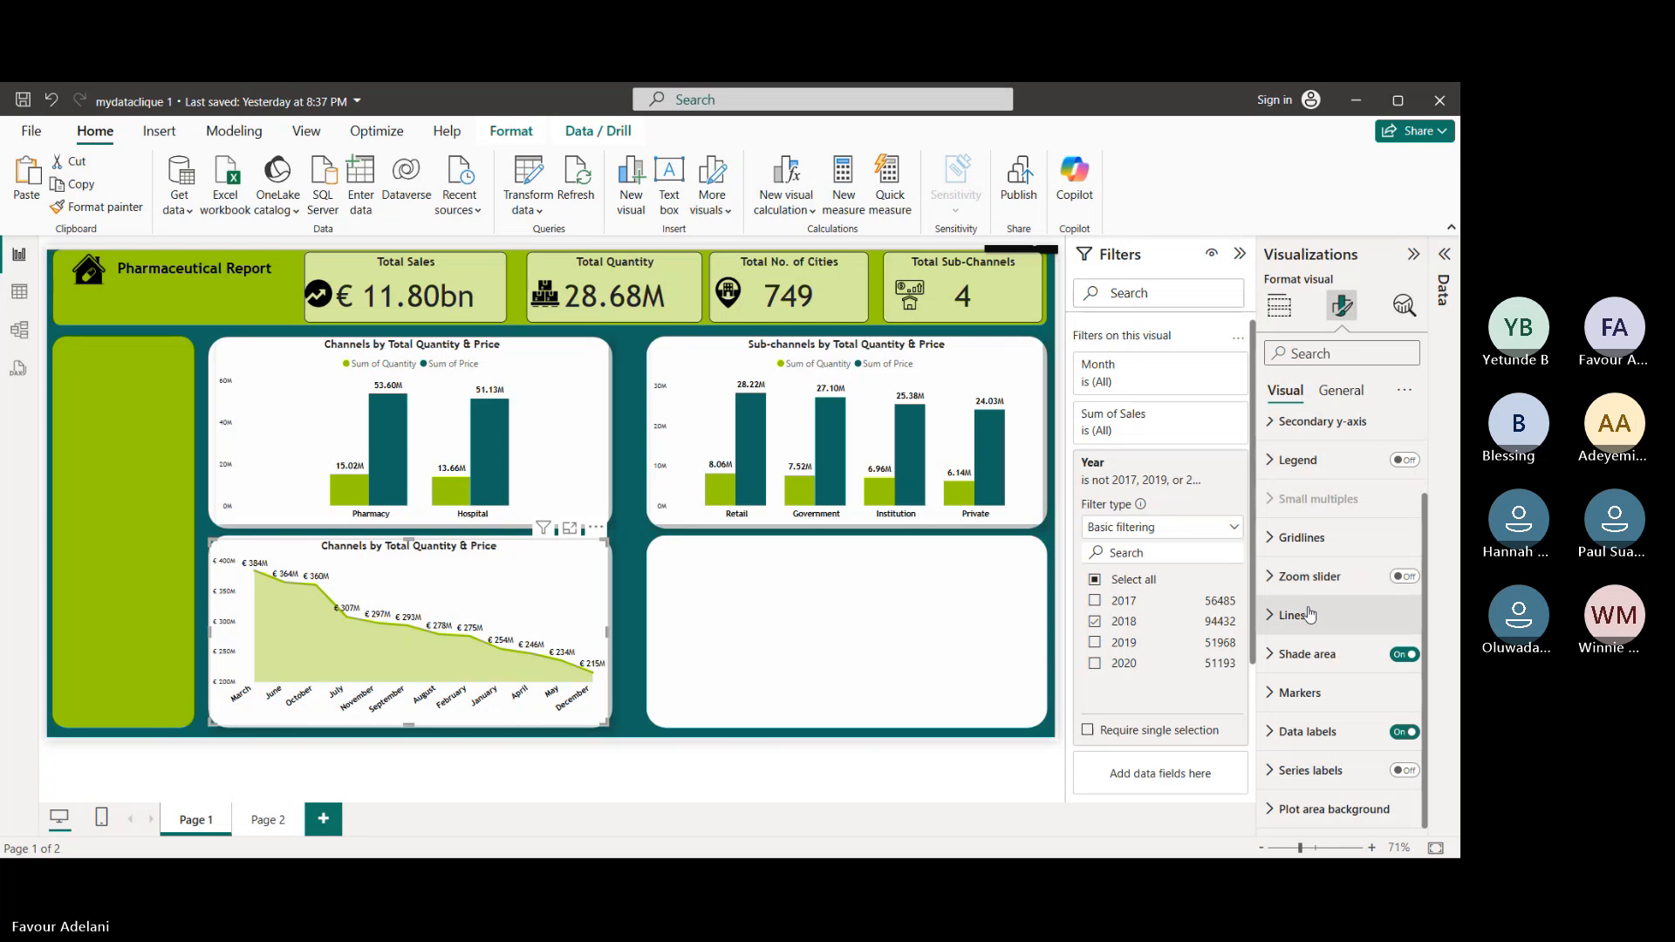
scroll(1309, 615, "up", 2)
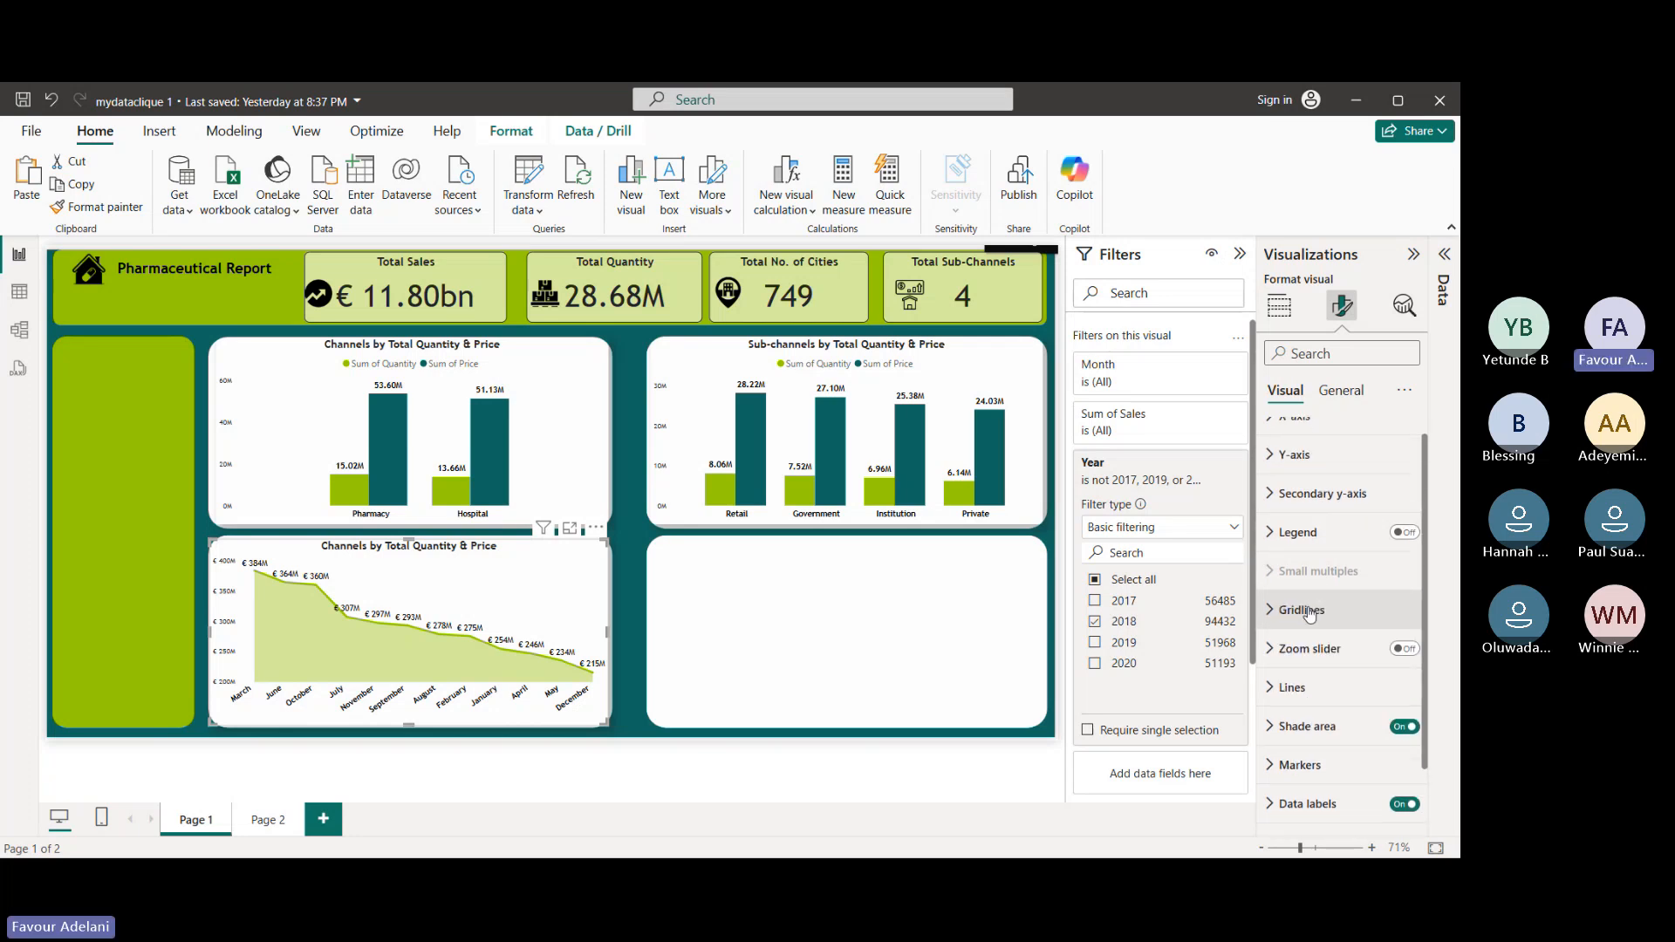
- Change the area chart's title text to "Months by Sales in 2018" and collapse the title settings
left_click(1340, 390)
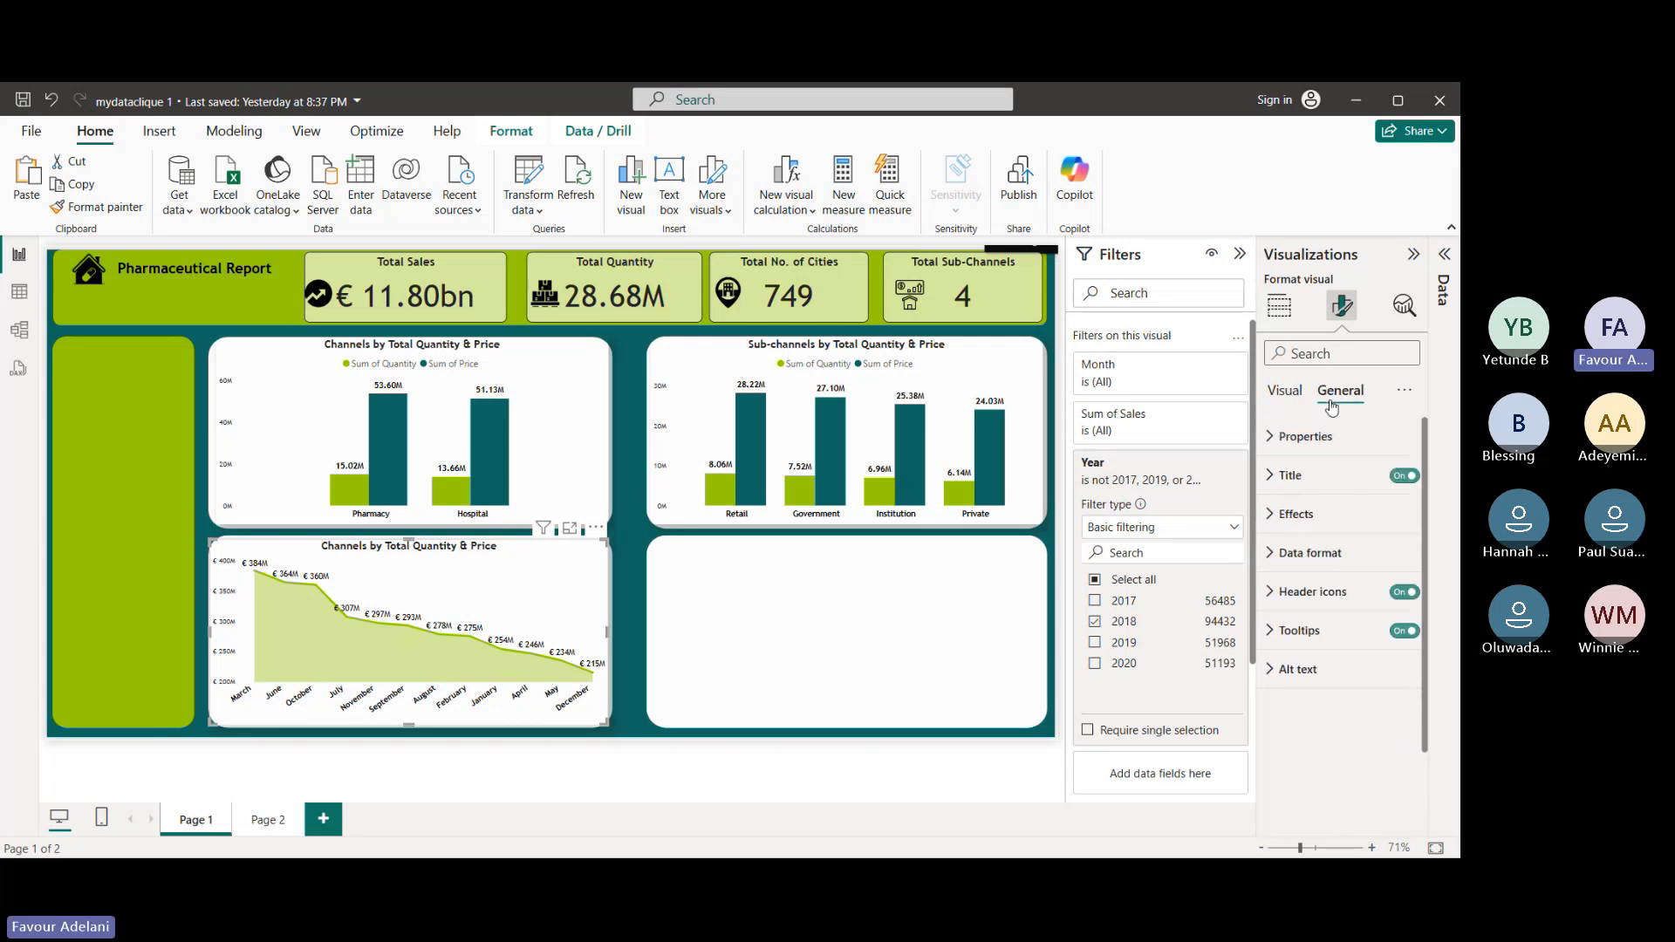
left_click(1297, 487)
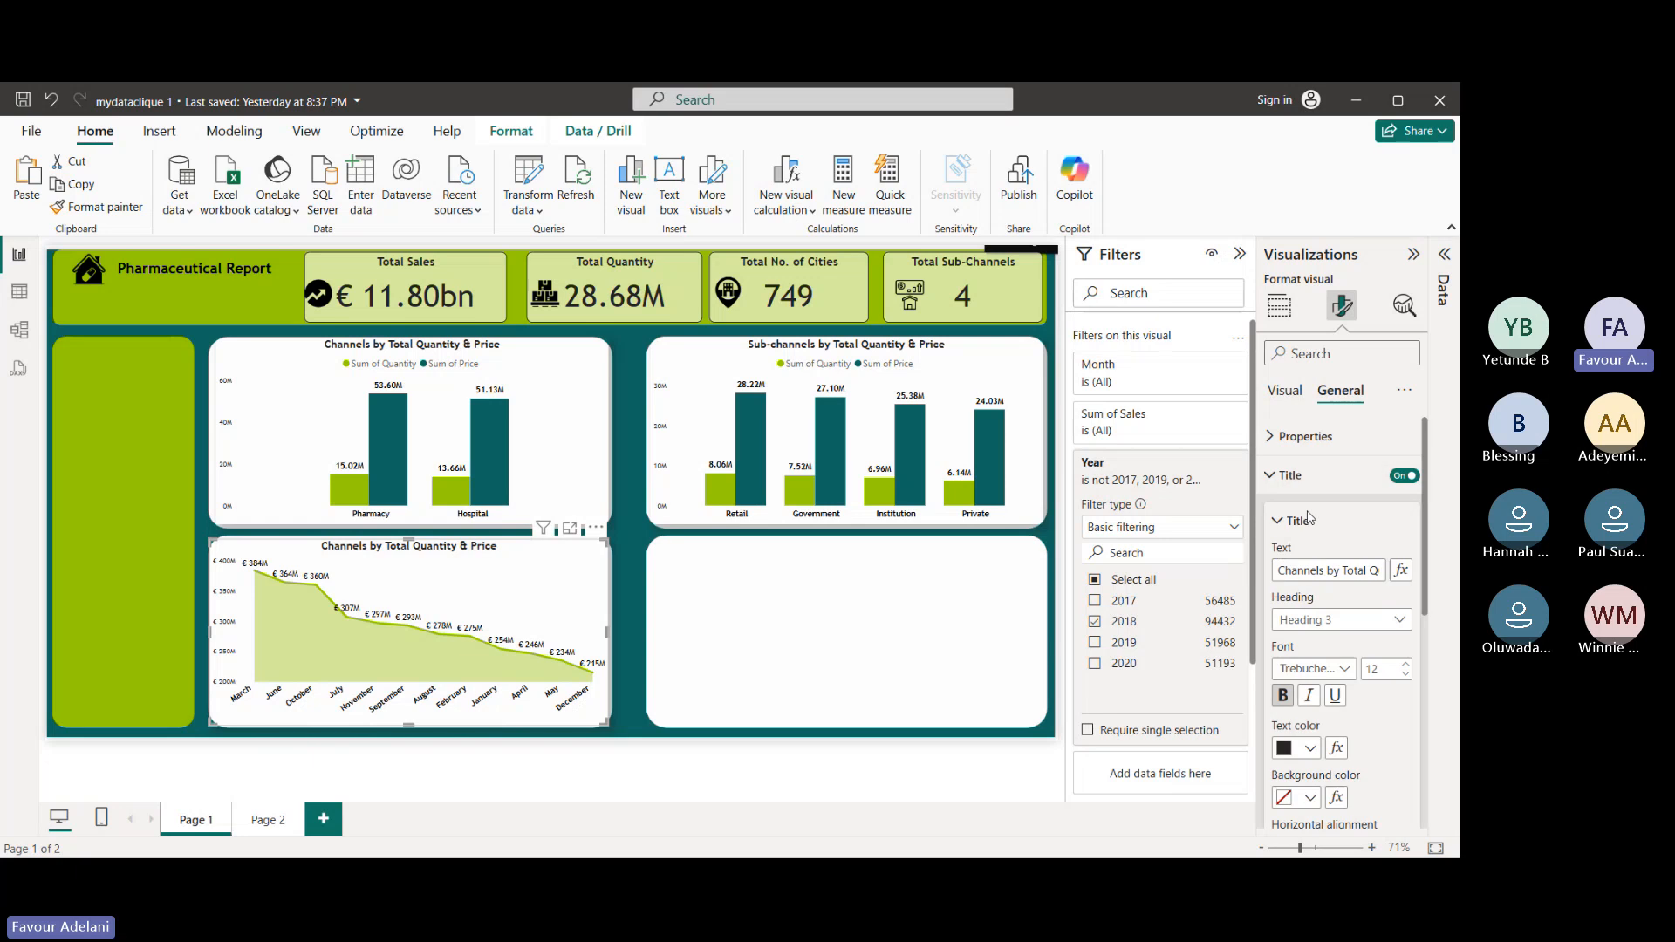
left_click(1342, 570)
key("ctrl+a")
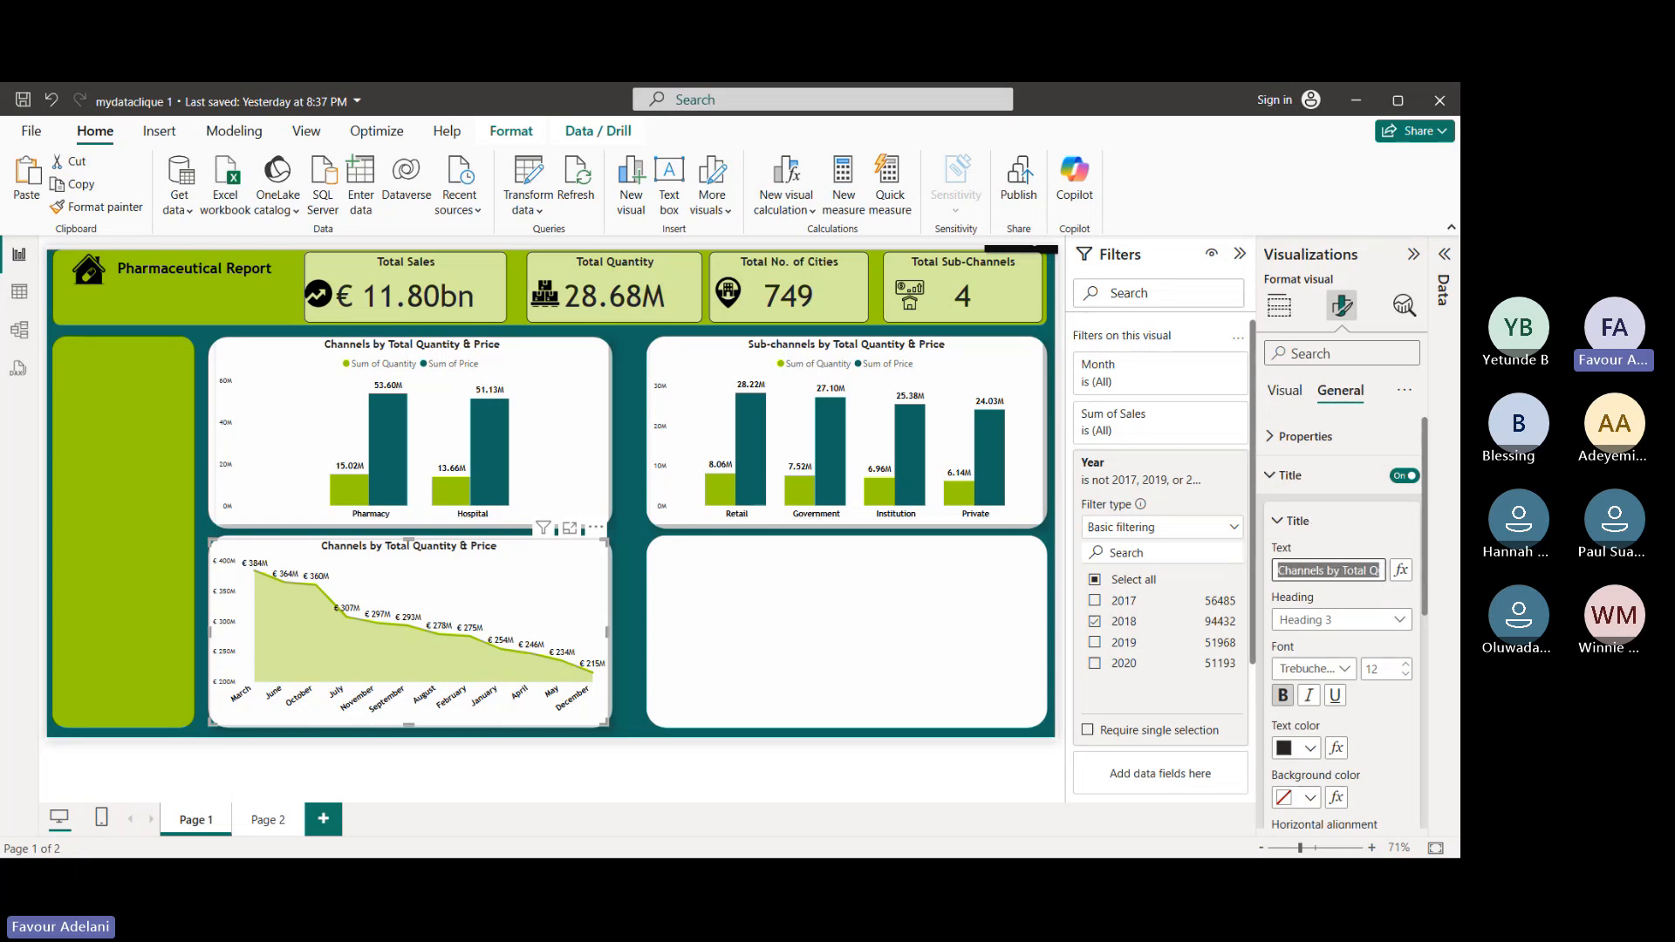
key("BackSpace")
type("Mo")
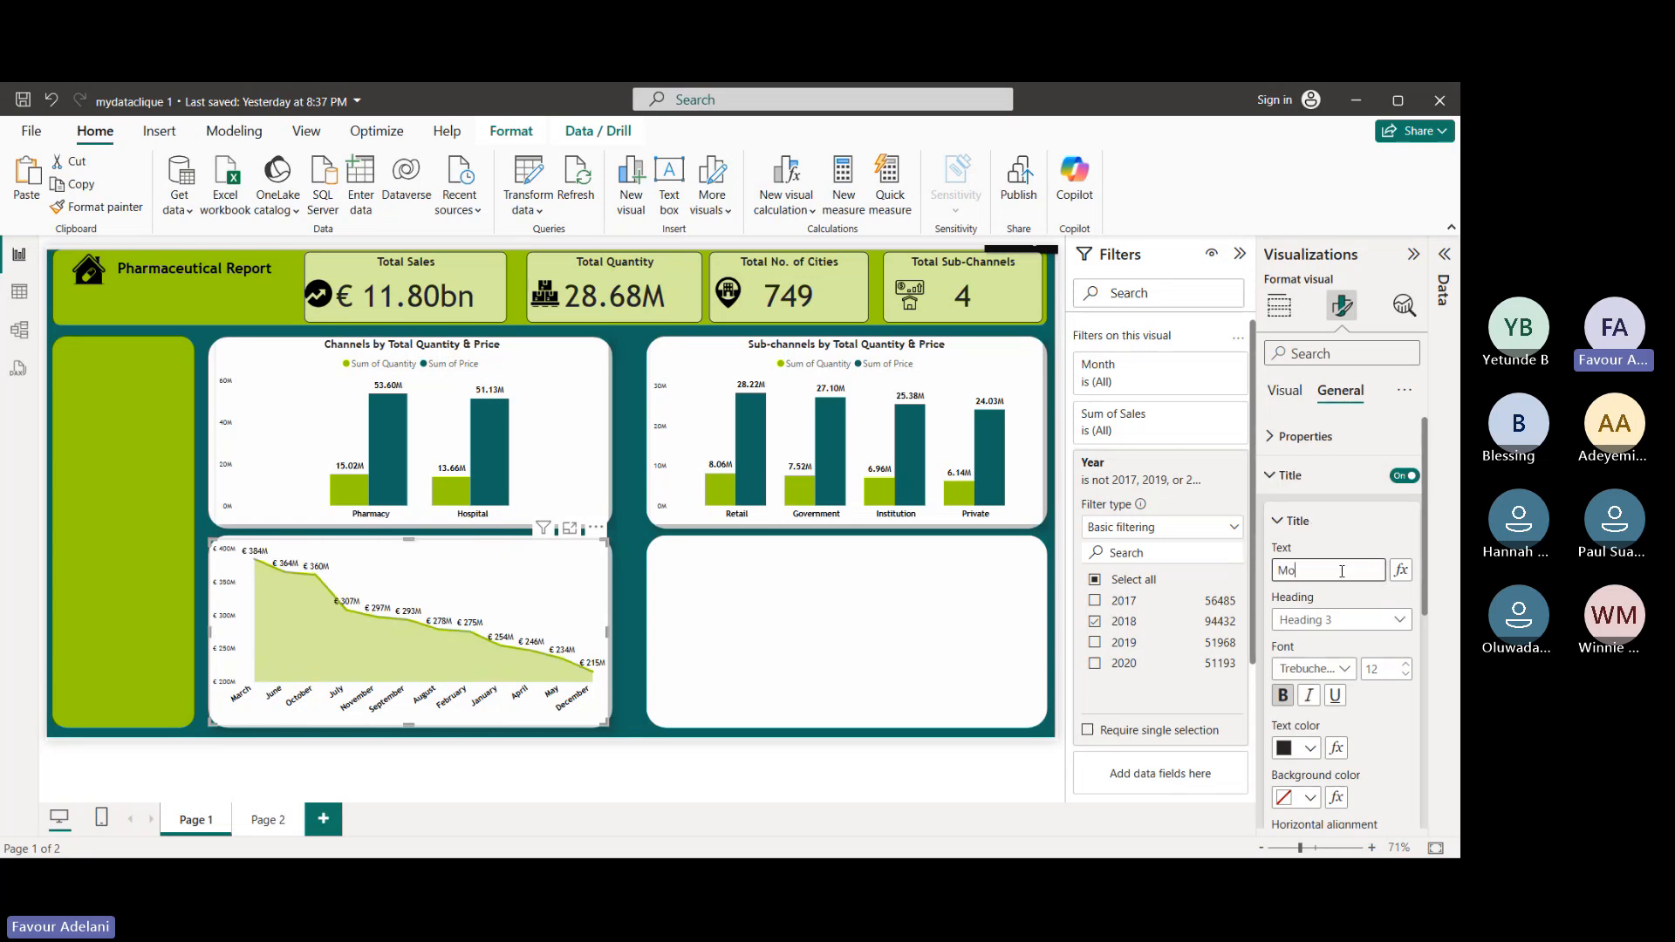
type("nths by S")
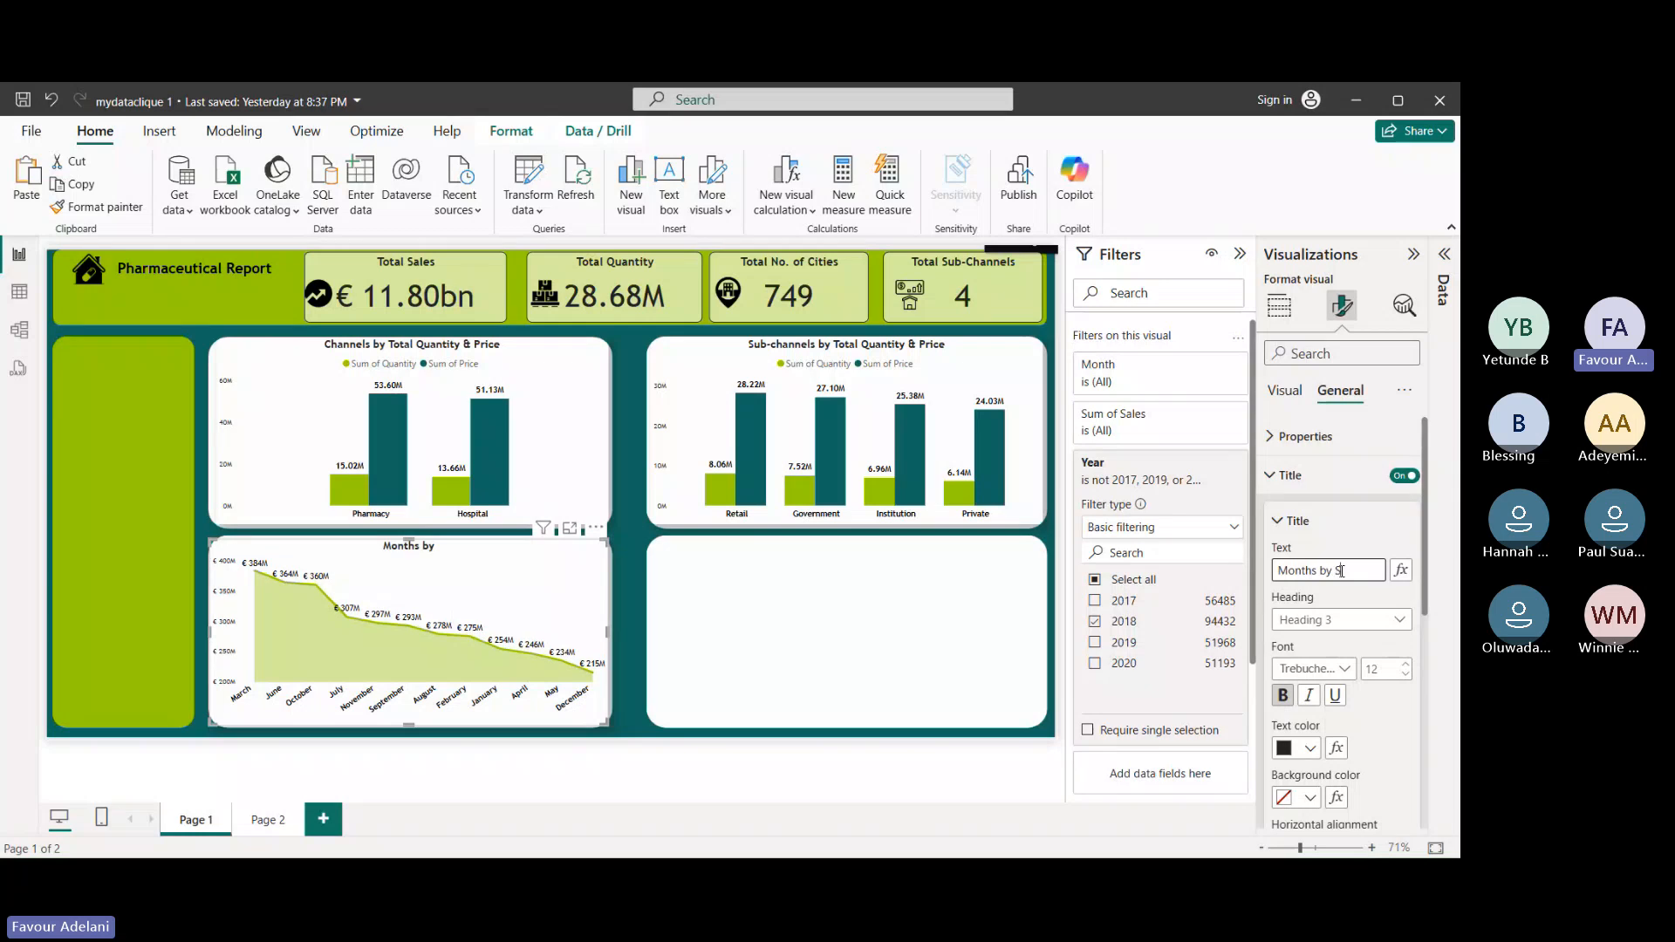
type("ales in 20")
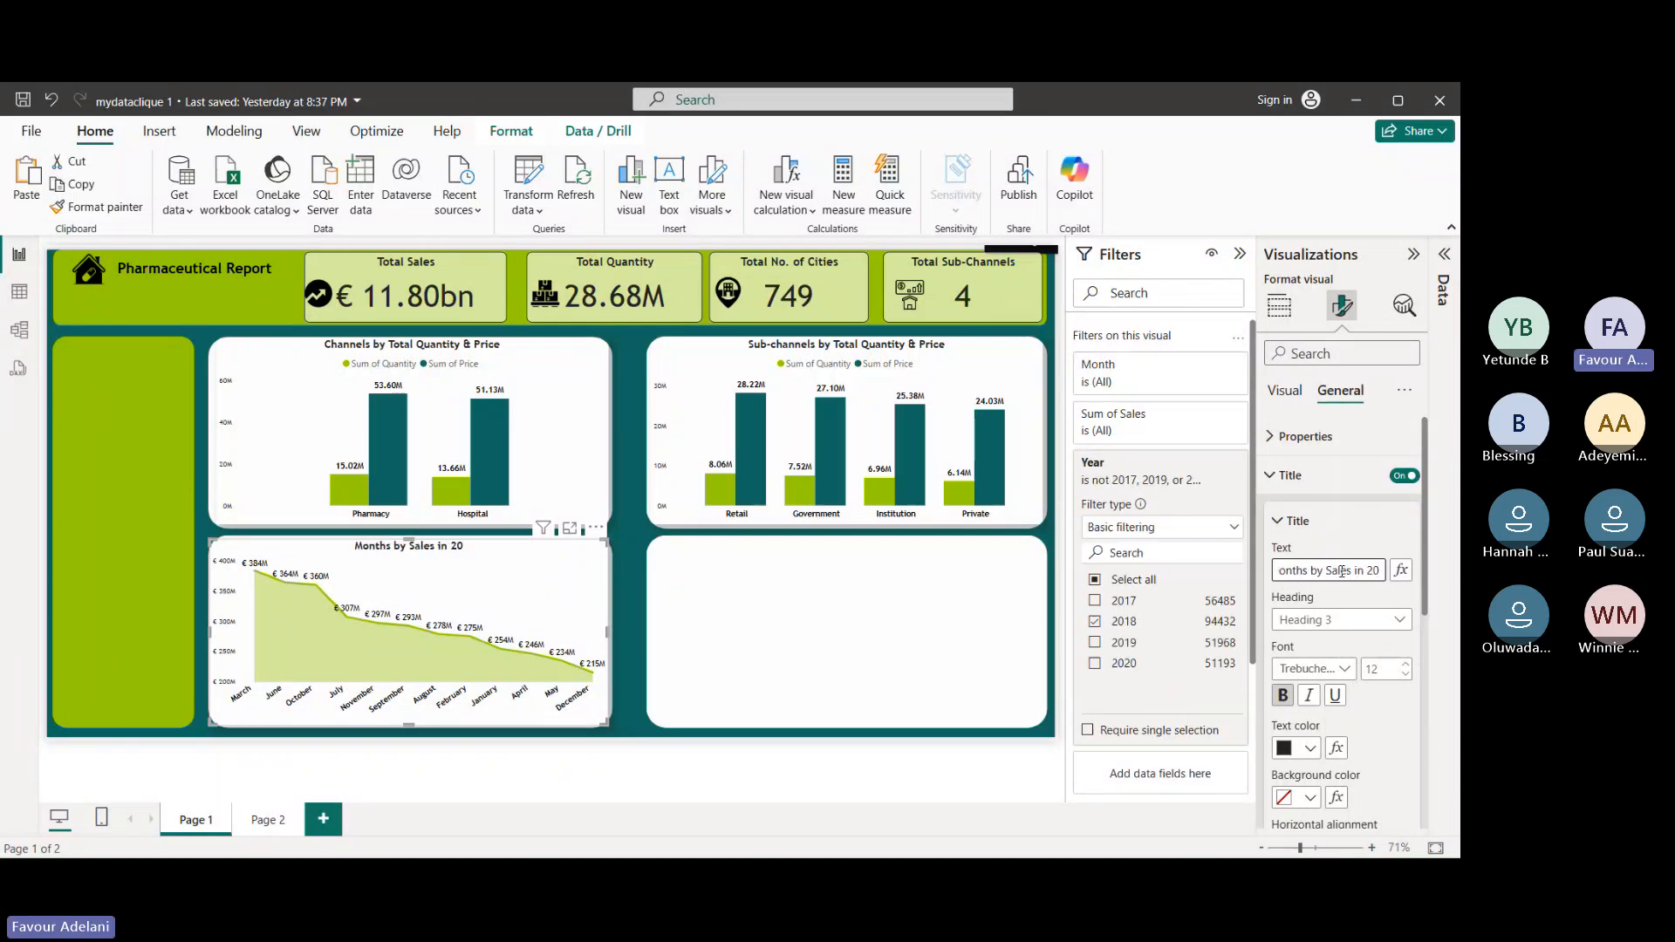
type("18")
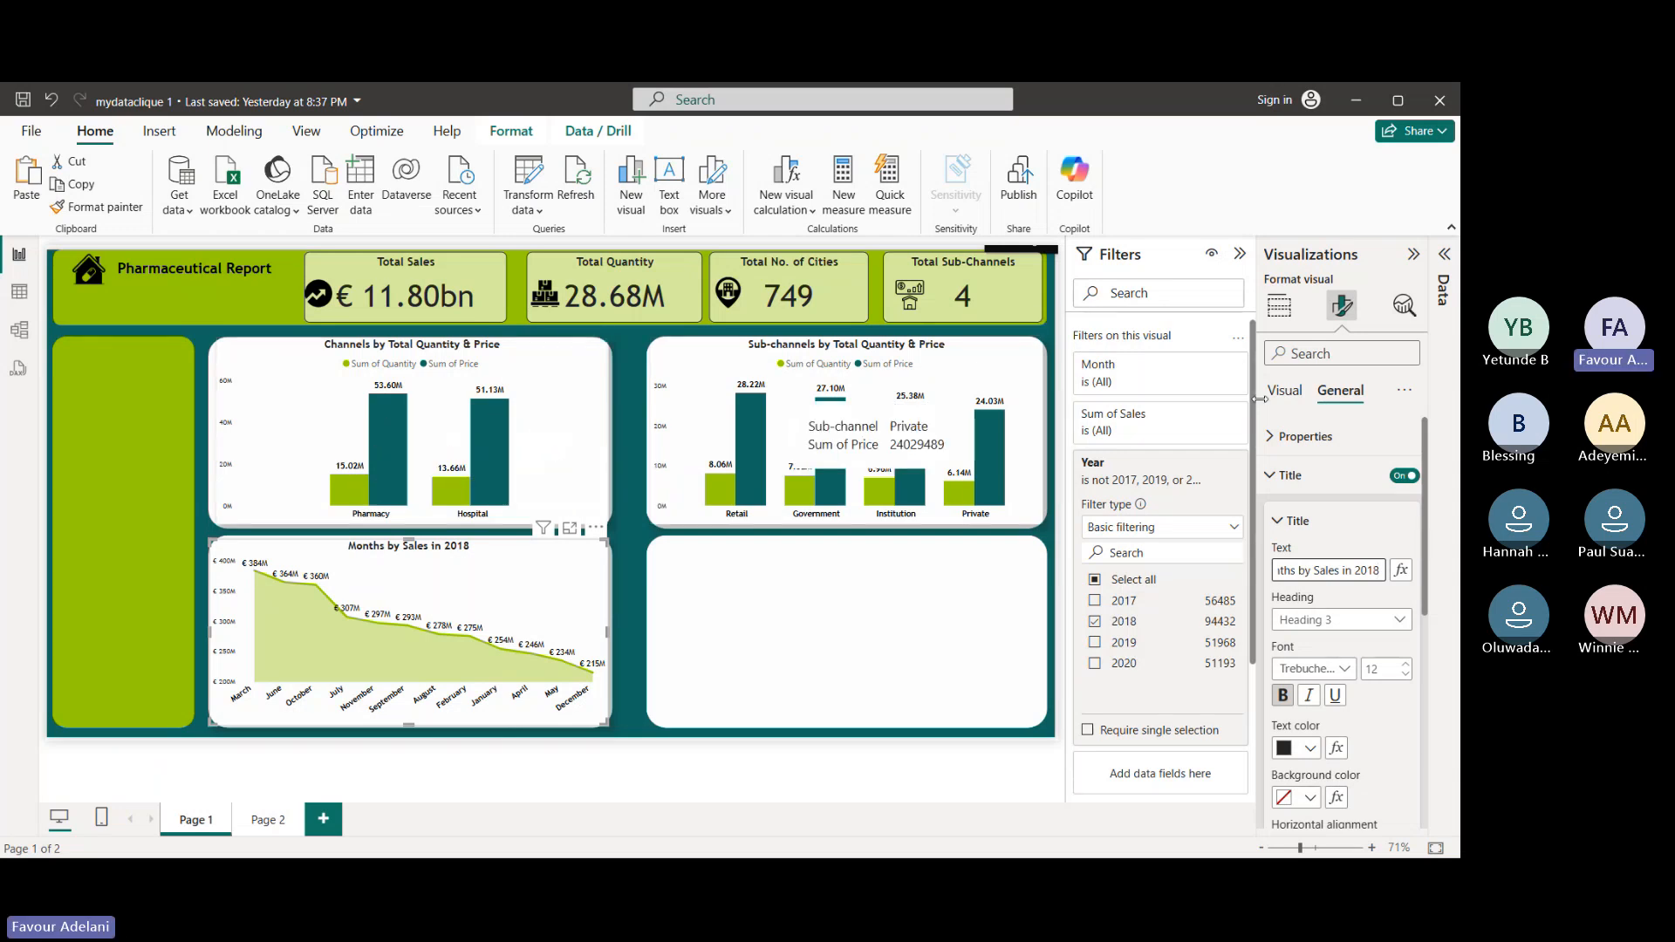
left_click(1279, 523)
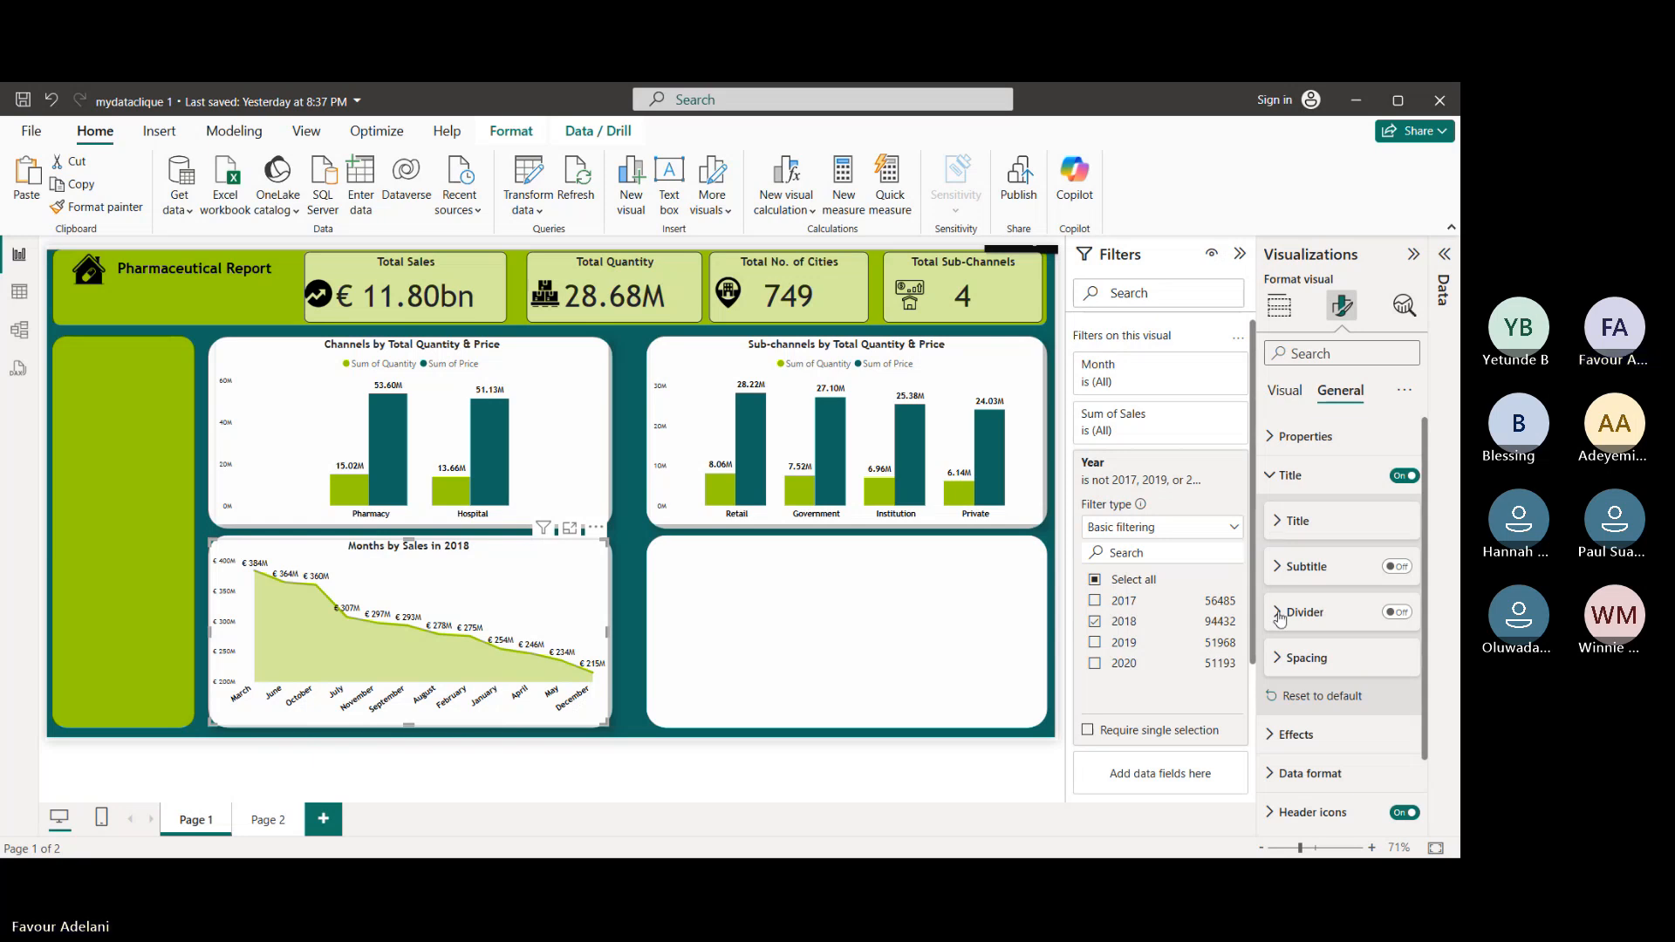
- Review the area chart's visual settings and field assignments, and inspect the Retail and Government tooltips on the sub-channels chart
left_click(1284, 392)
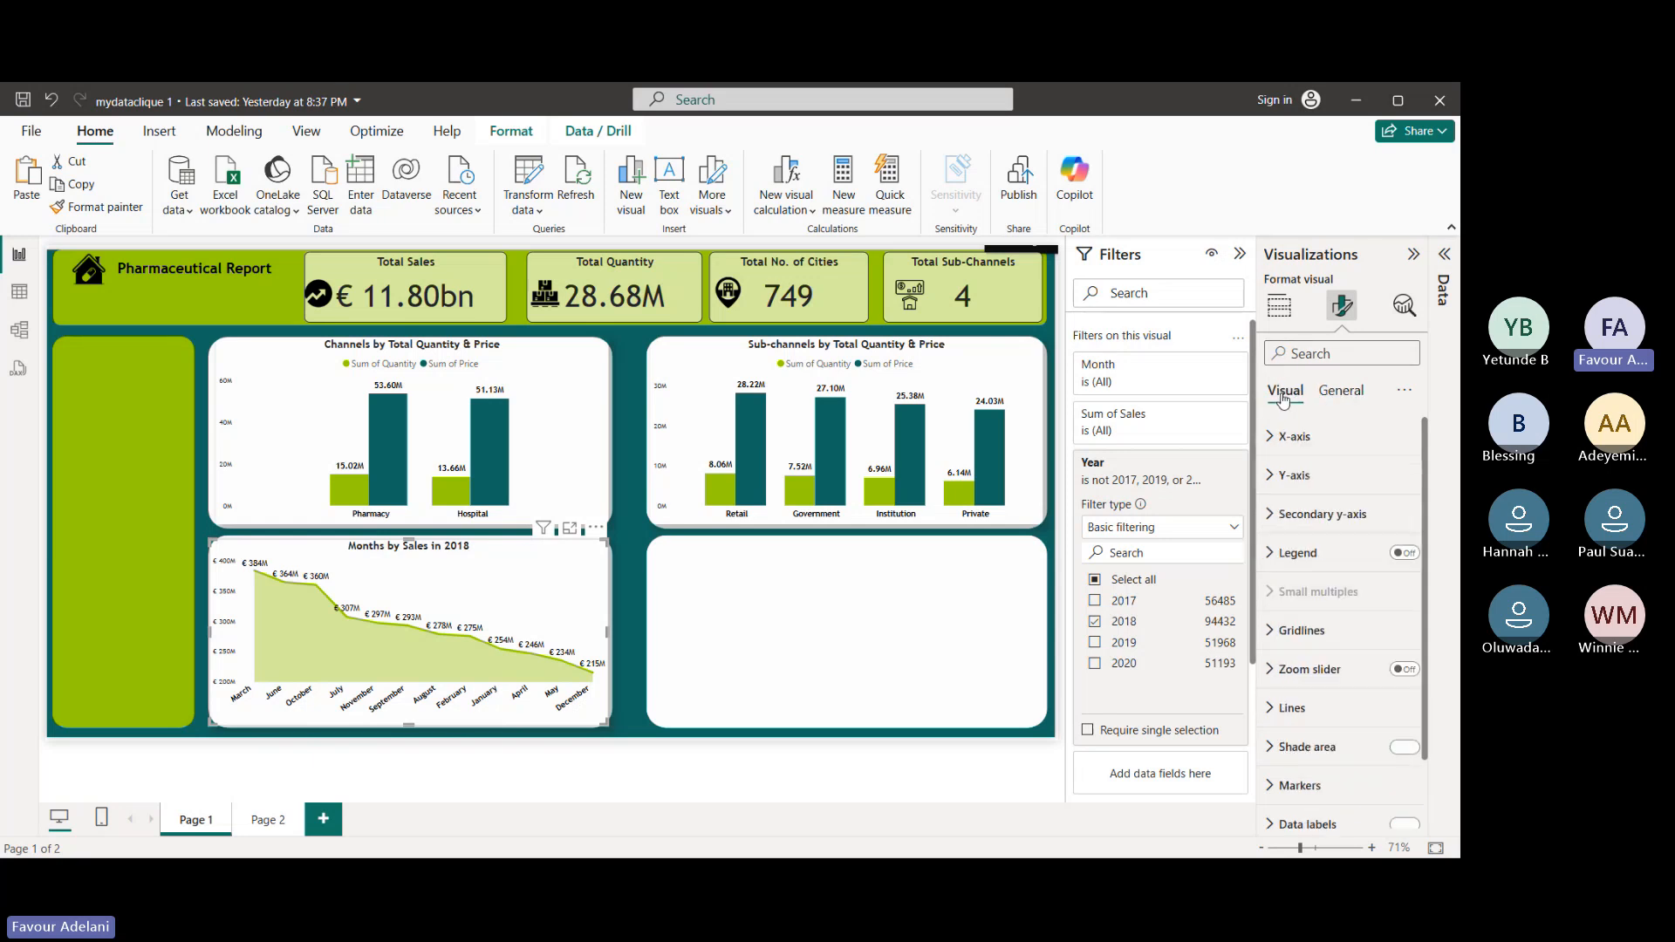
scroll(1326, 553, "down", 1)
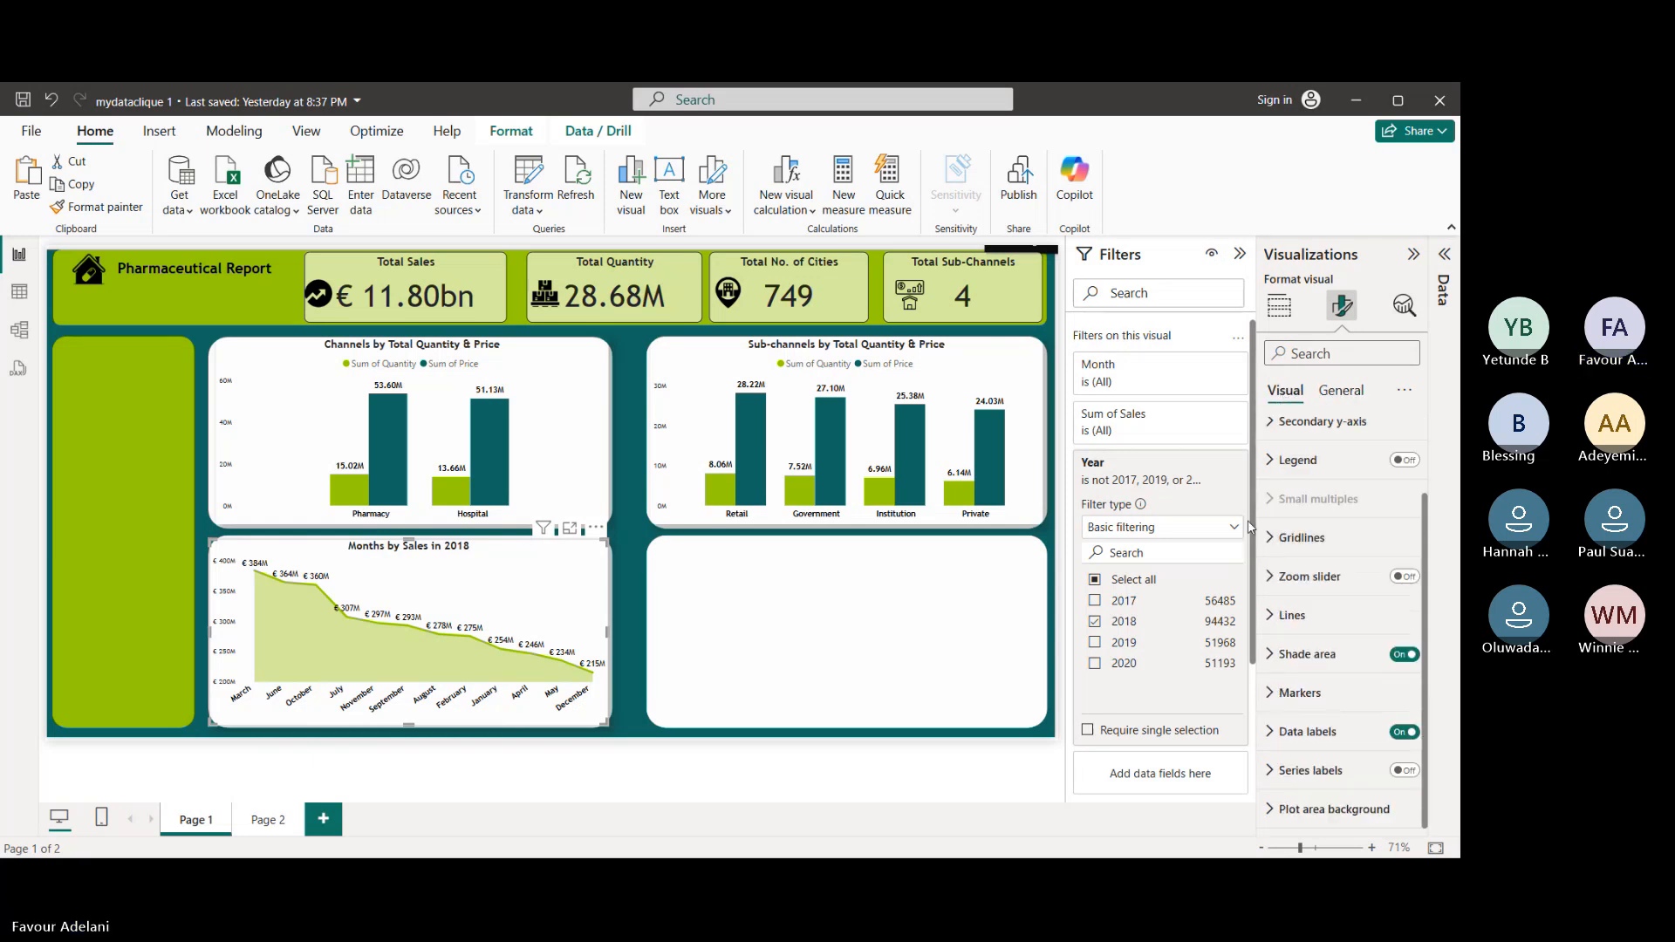
left_click(1282, 307)
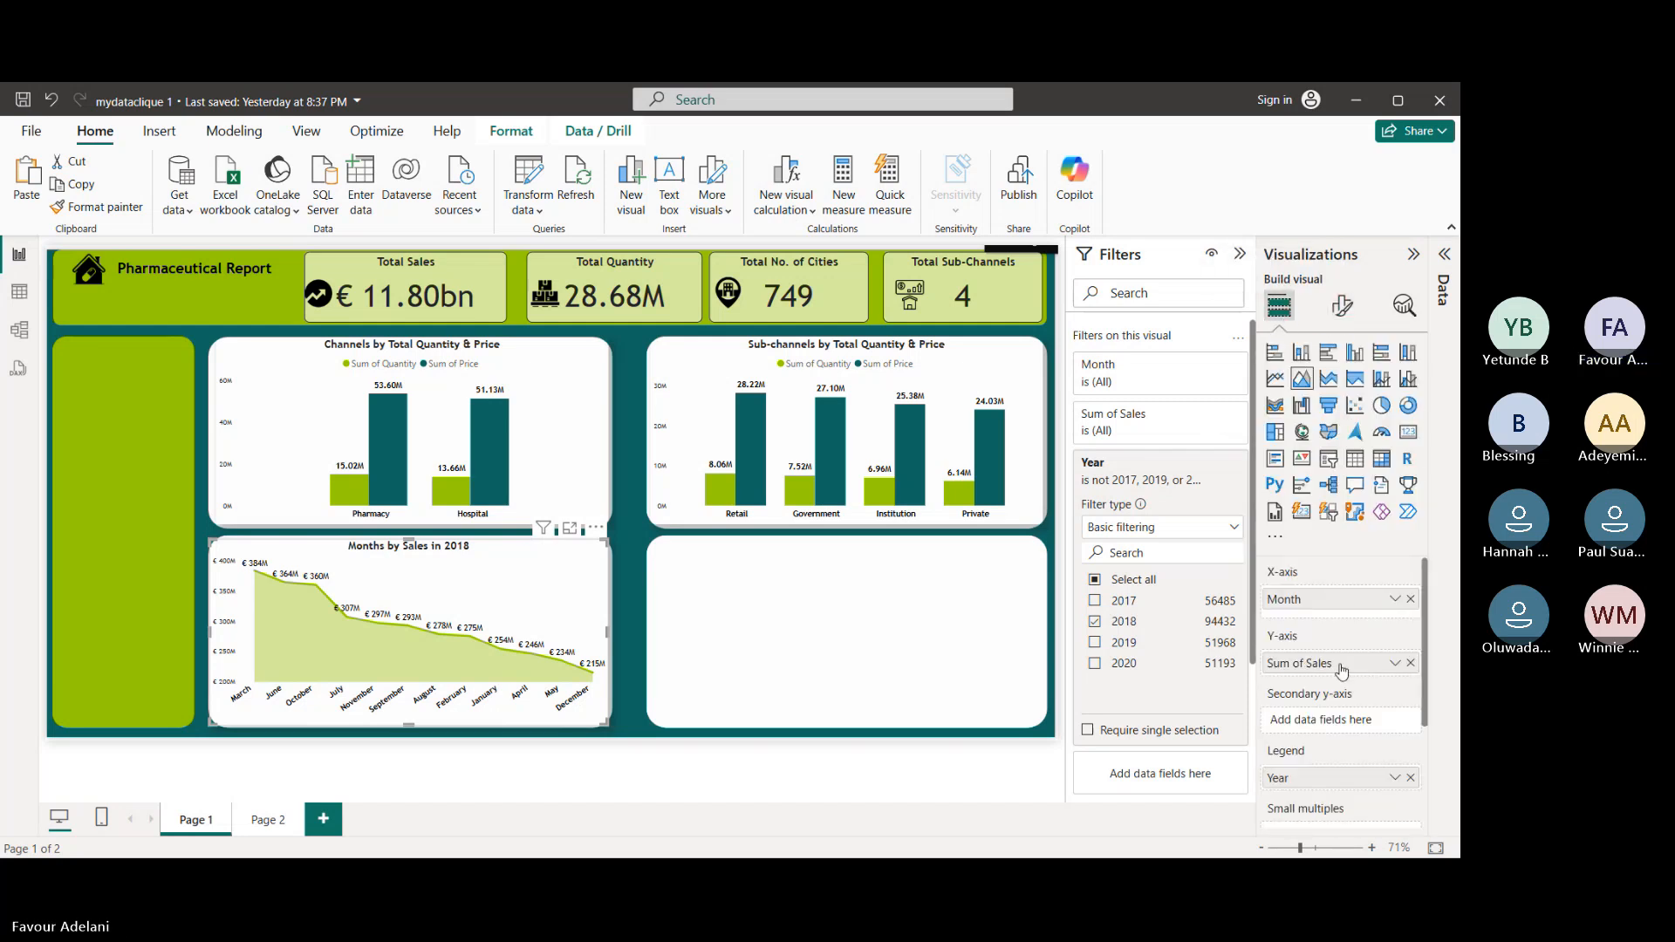
scroll(1342, 669, "down", 2)
scroll(1342, 669, "down", 1)
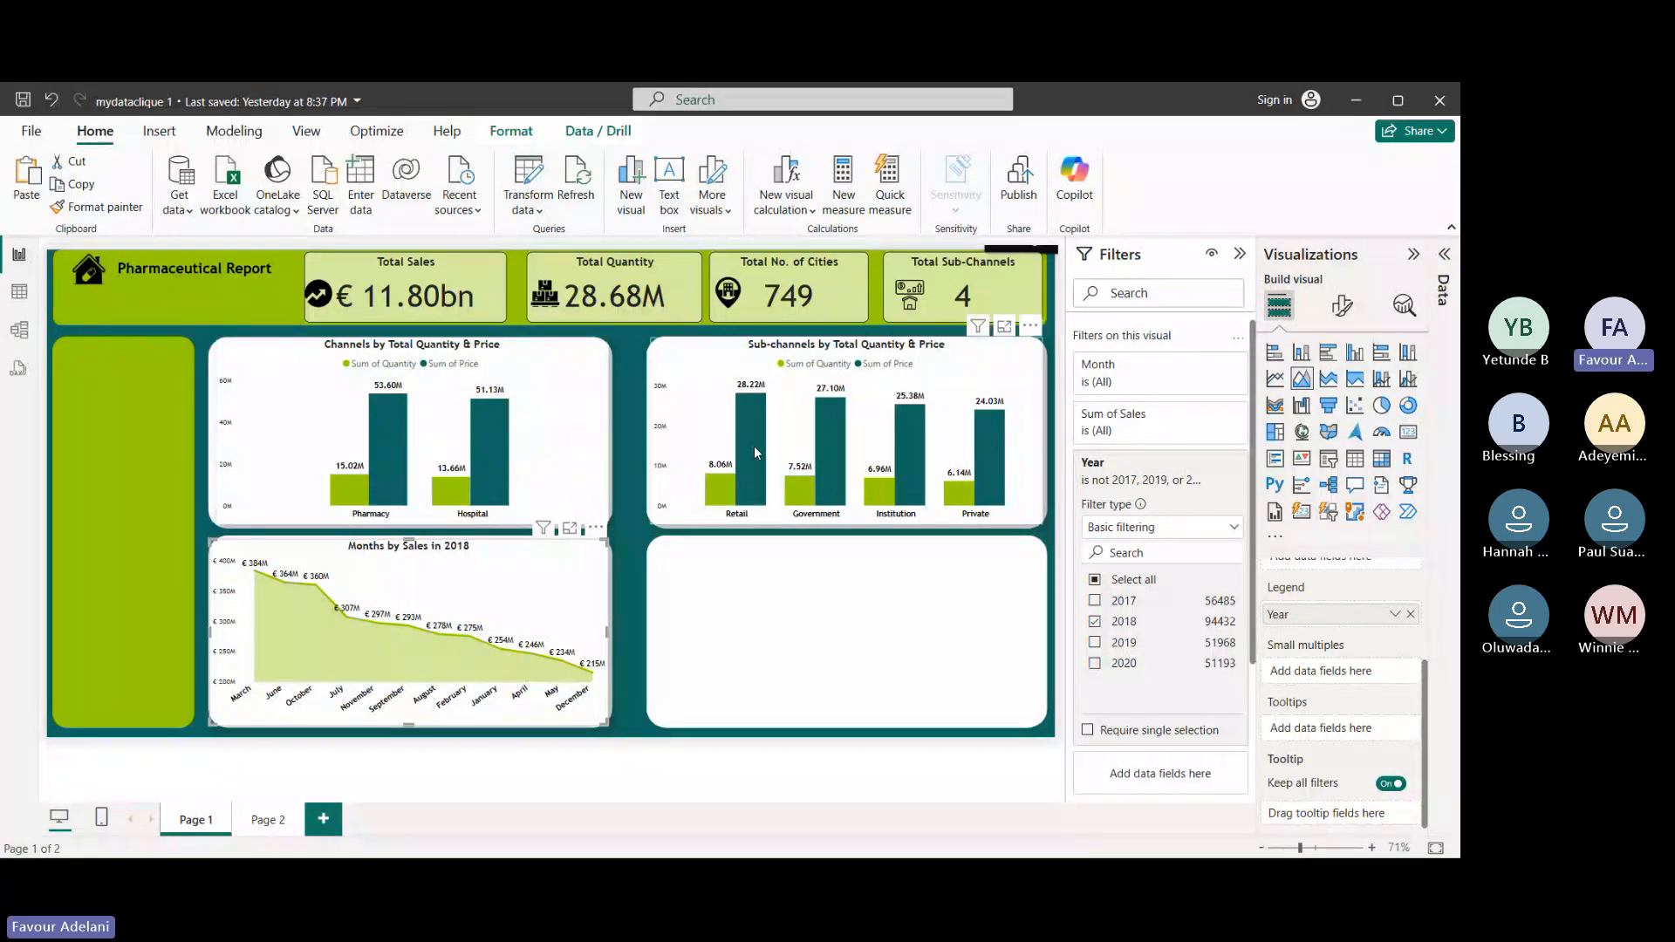
mouse_move(761, 454)
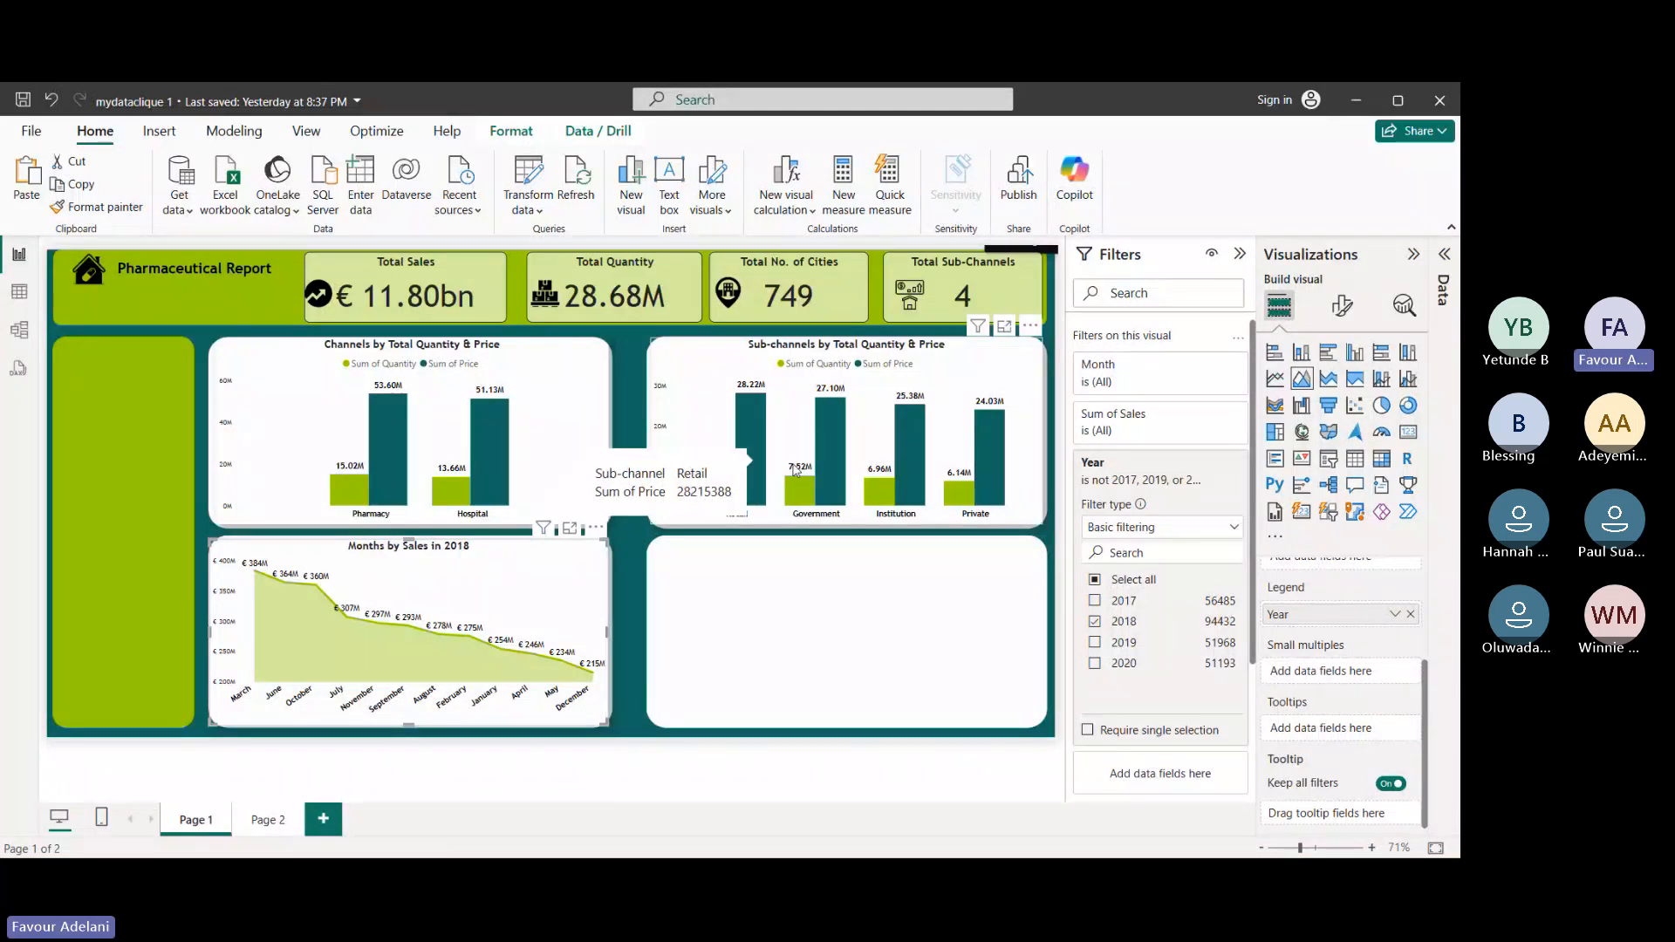
mouse_move(801, 495)
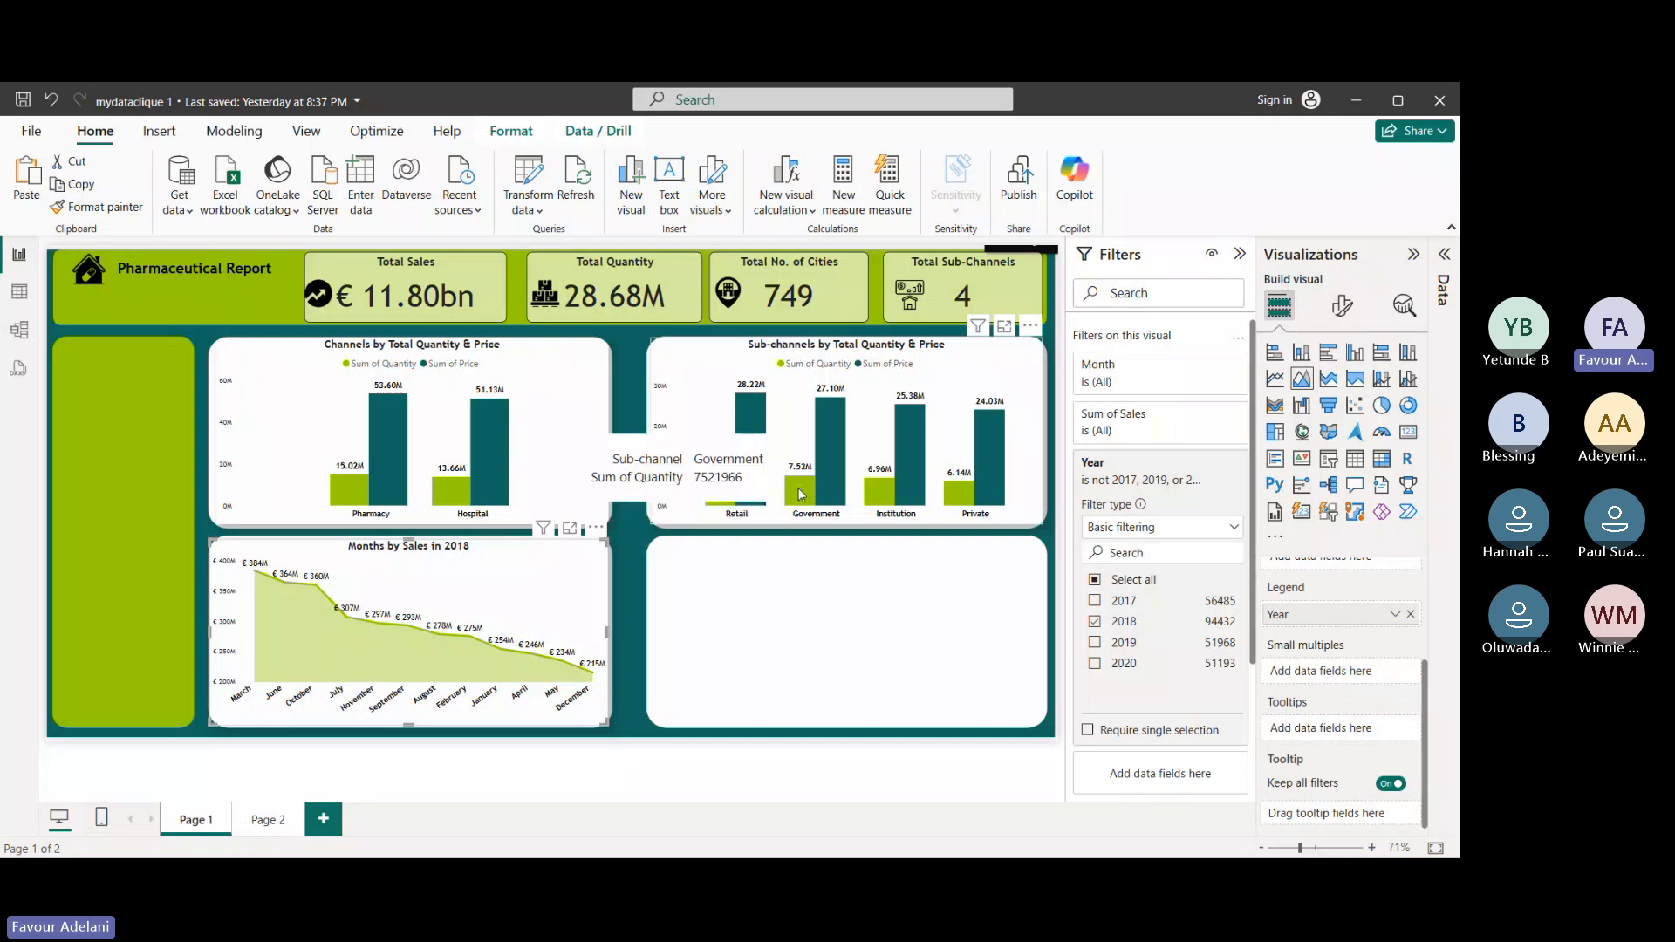
mouse_move(829, 423)
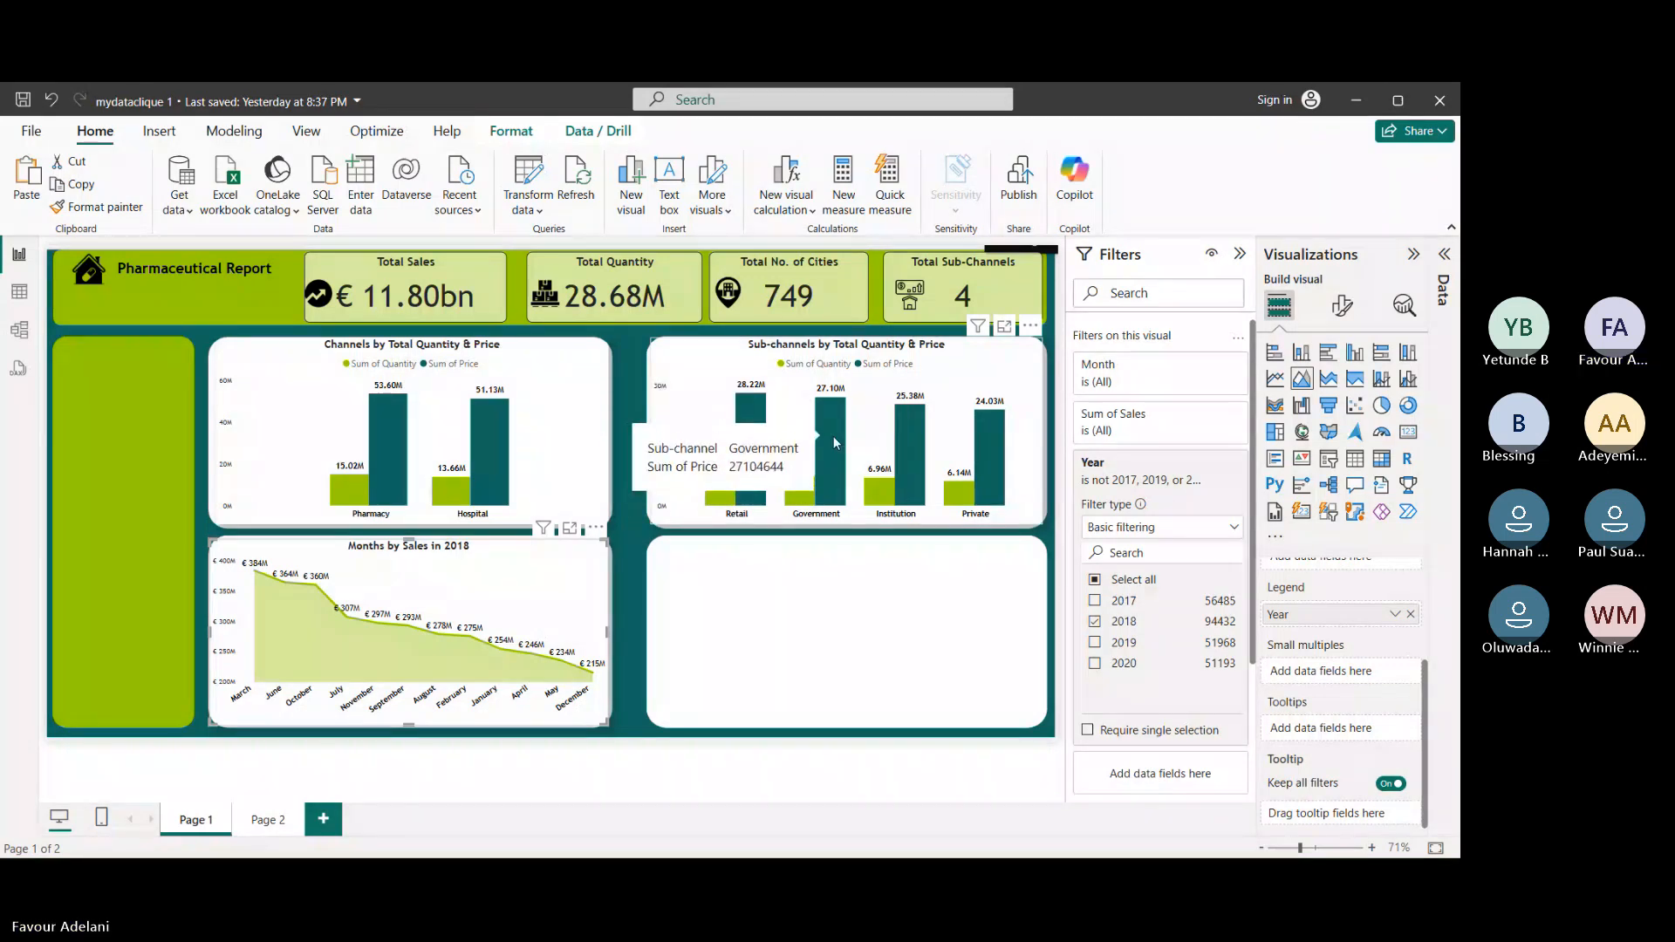
left_click(953, 799)
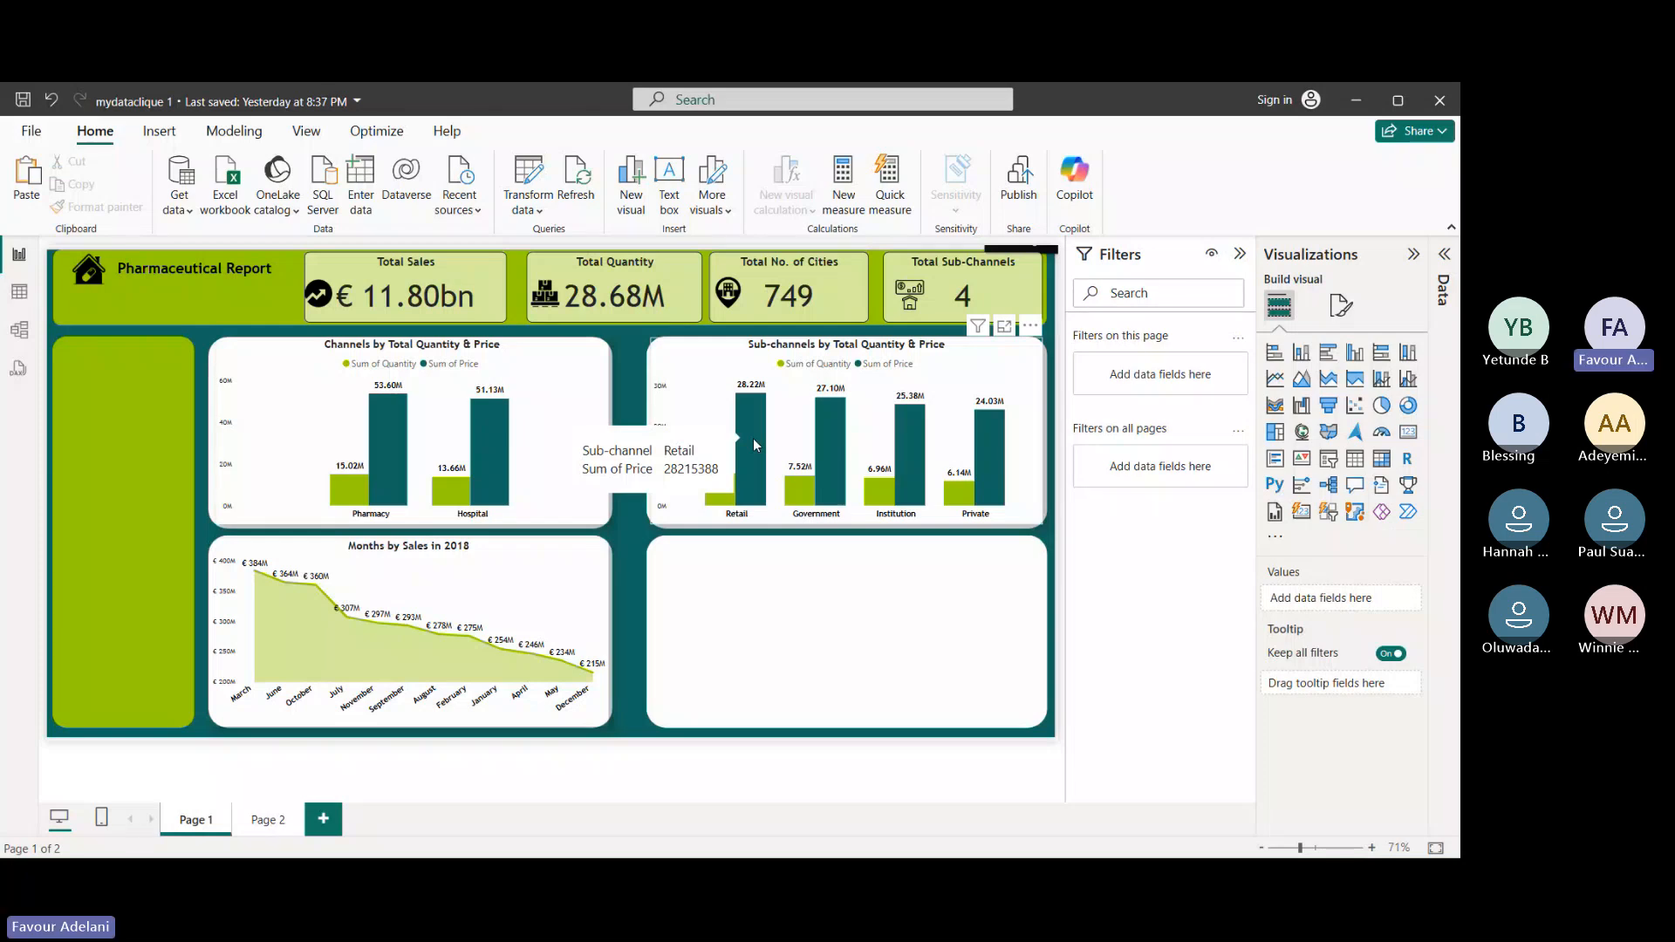
- Add the Year field to the tooltips of the Sub-channels by Total Quantity & Price chart and view its summarization options
left_click(998, 363)
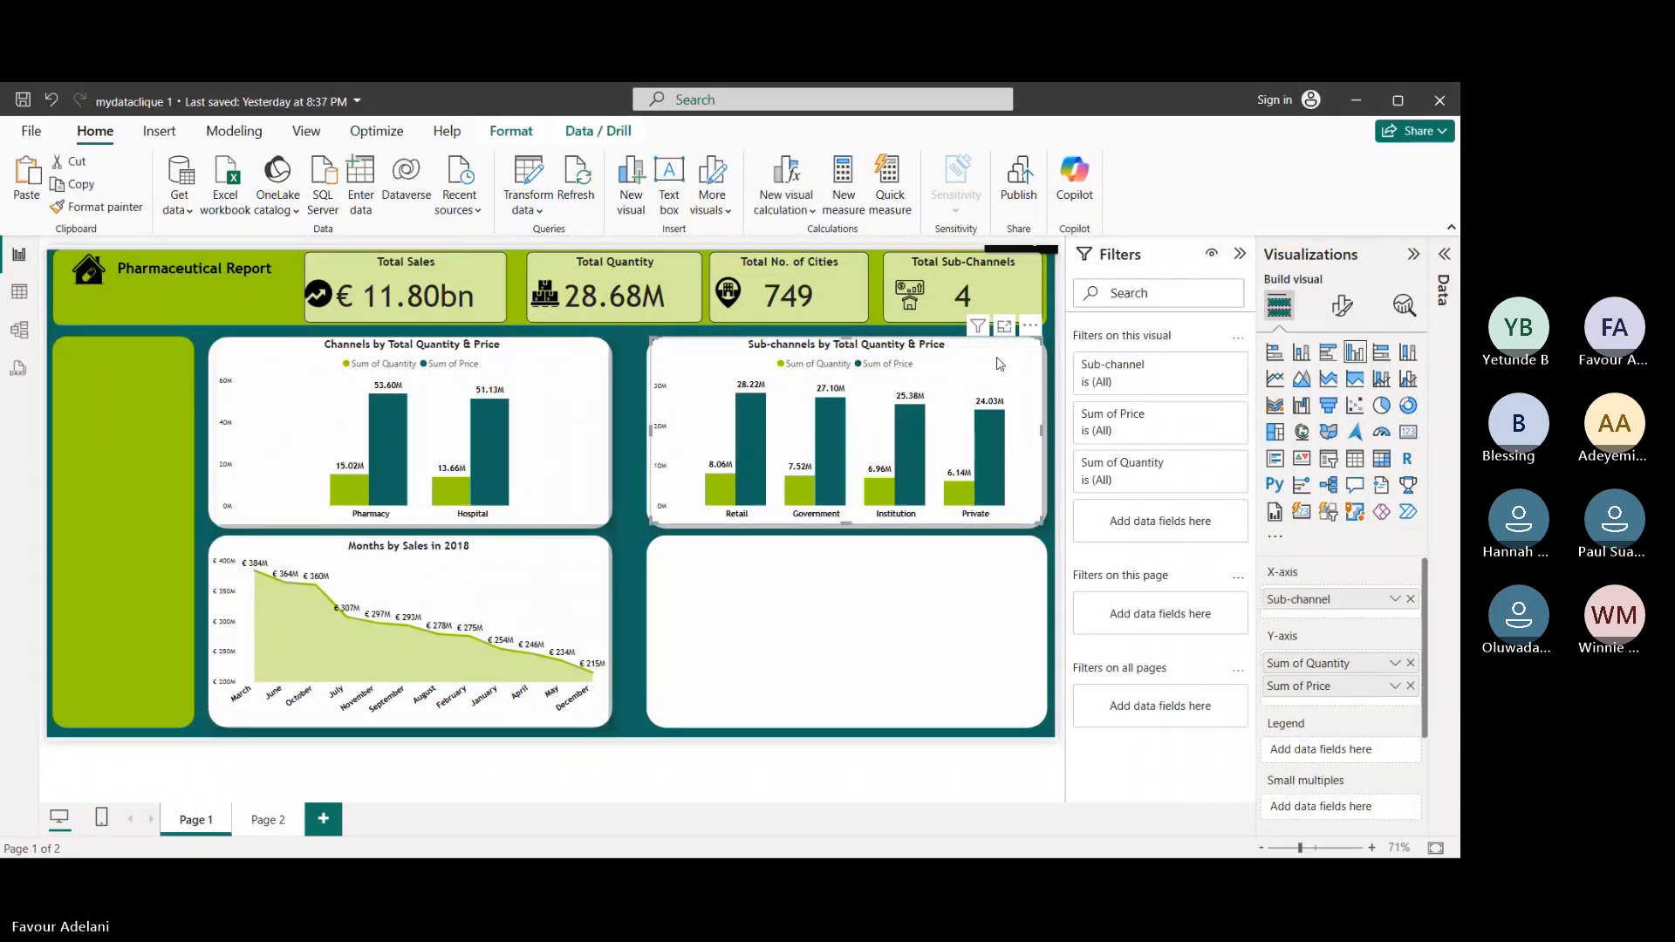
scroll(1295, 643, "down", 3)
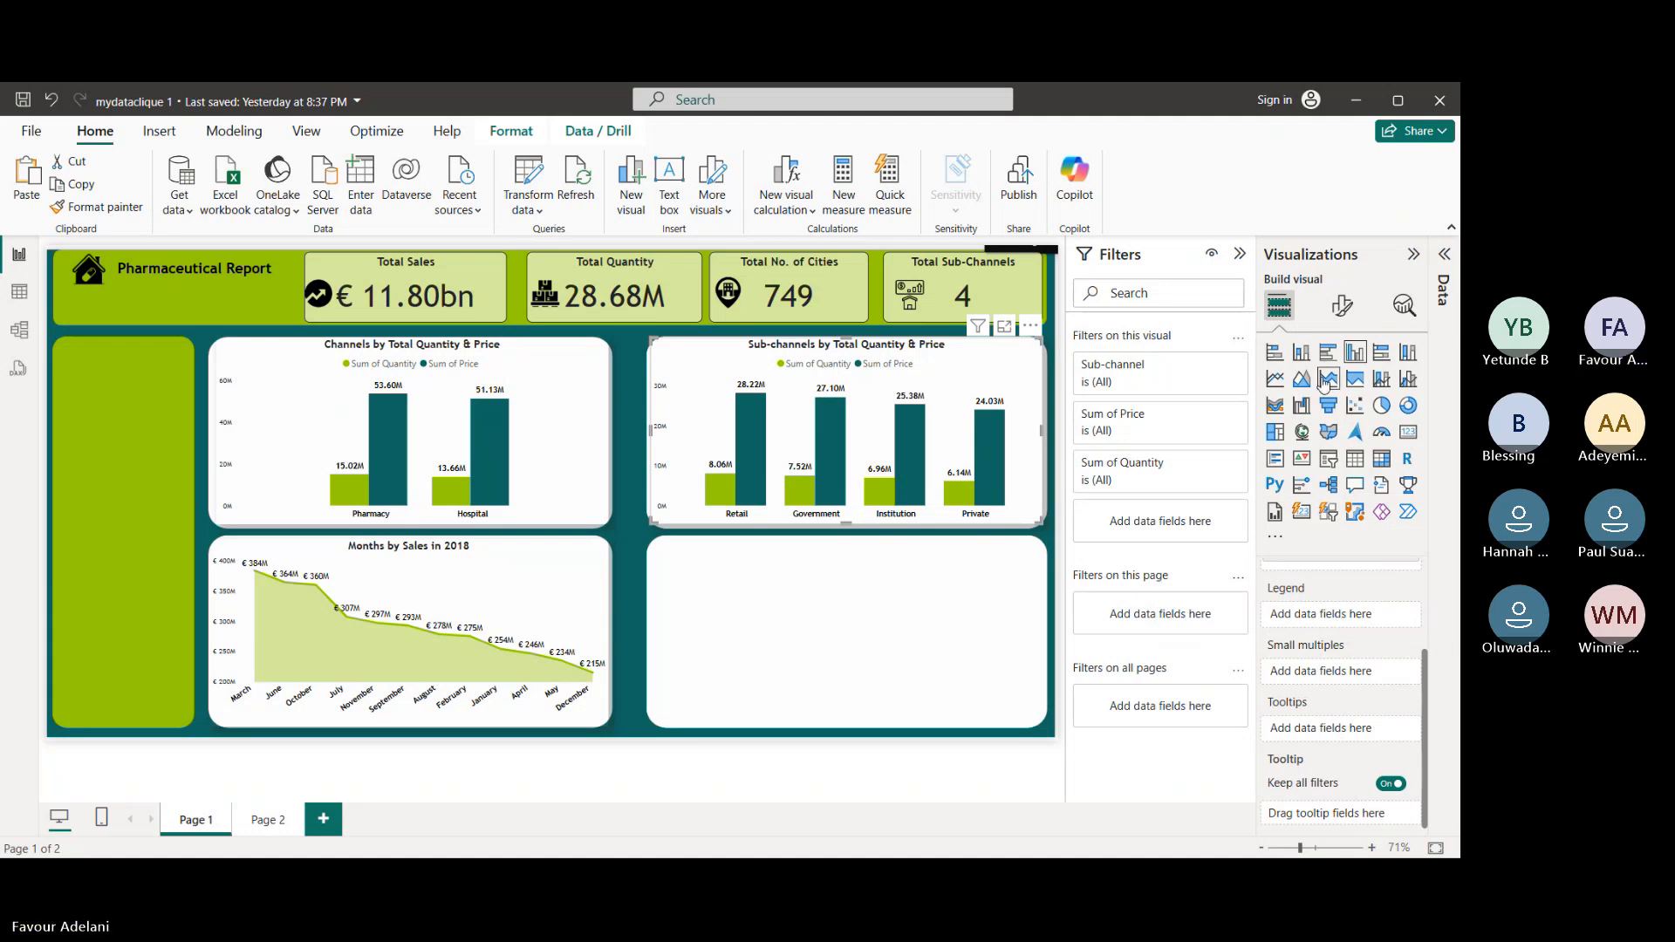
scroll(1372, 576, "up", 2)
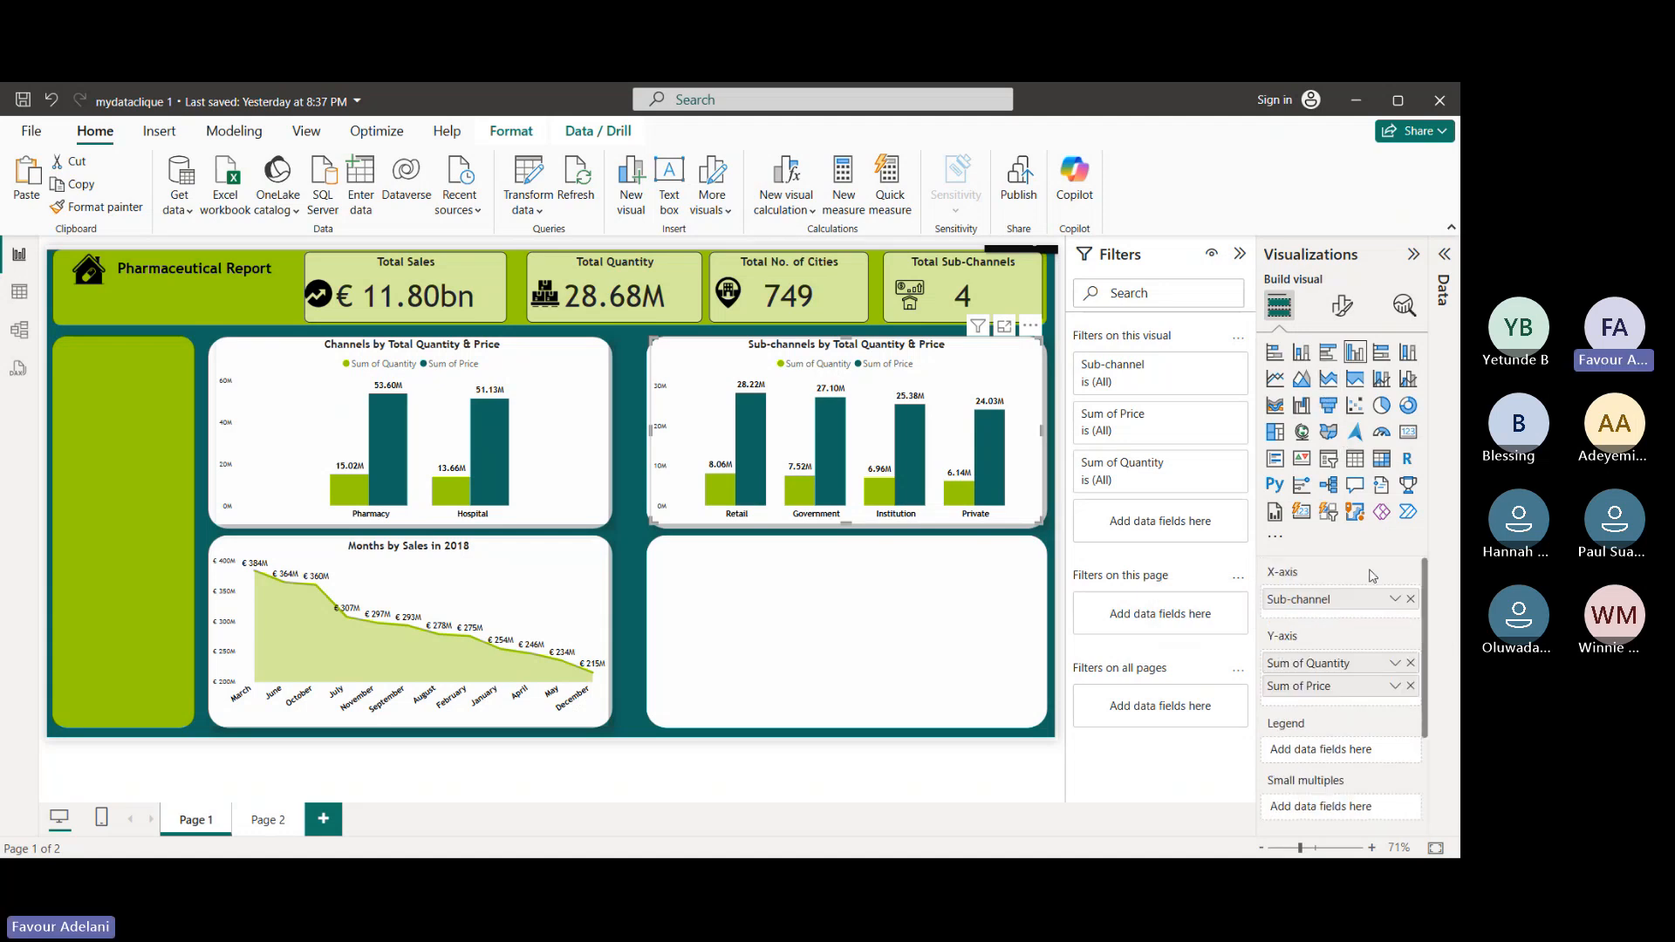
left_click(1448, 757)
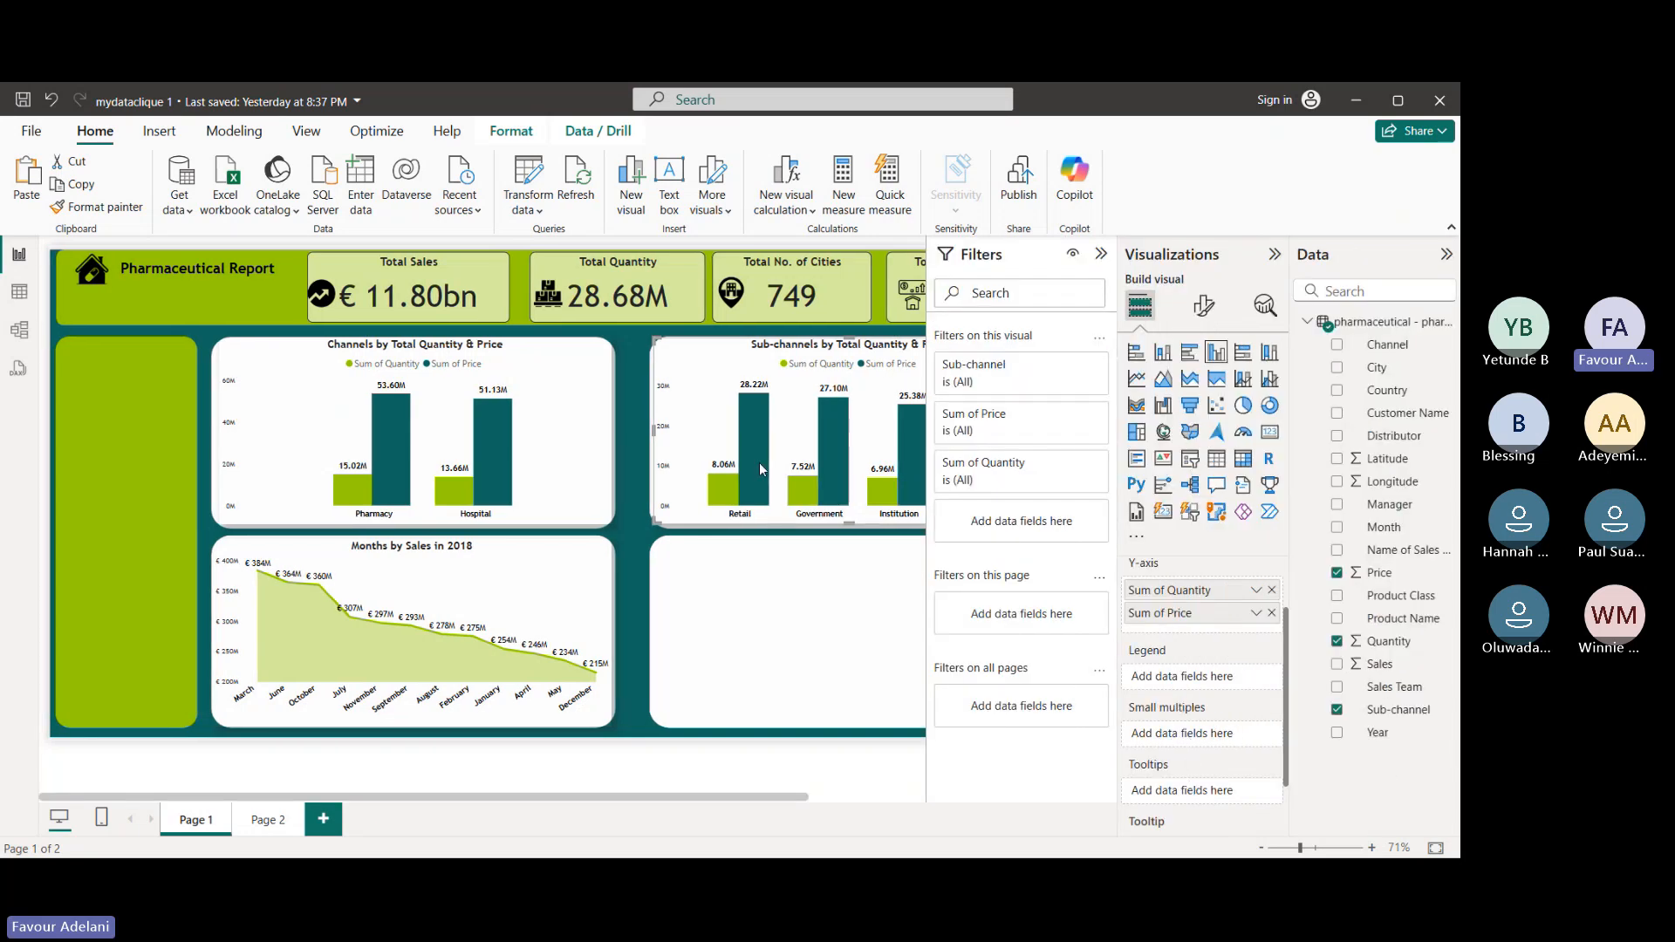
mouse_move(747, 466)
left_click_drag(1342, 740, 1208, 797)
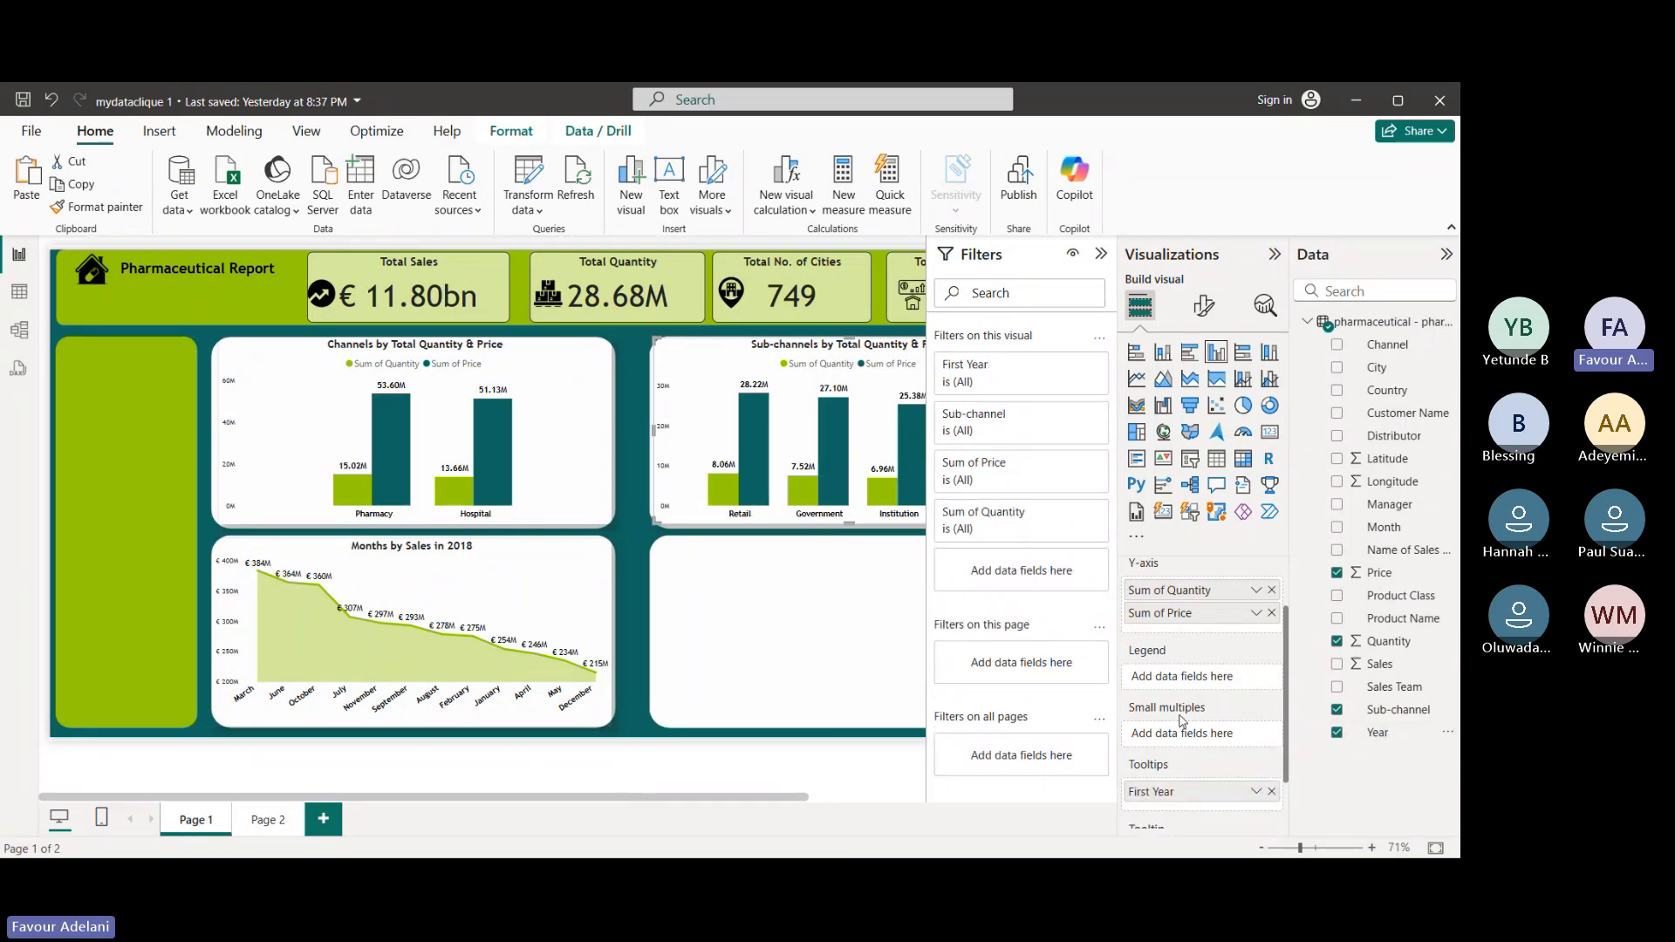
left_click(1255, 792)
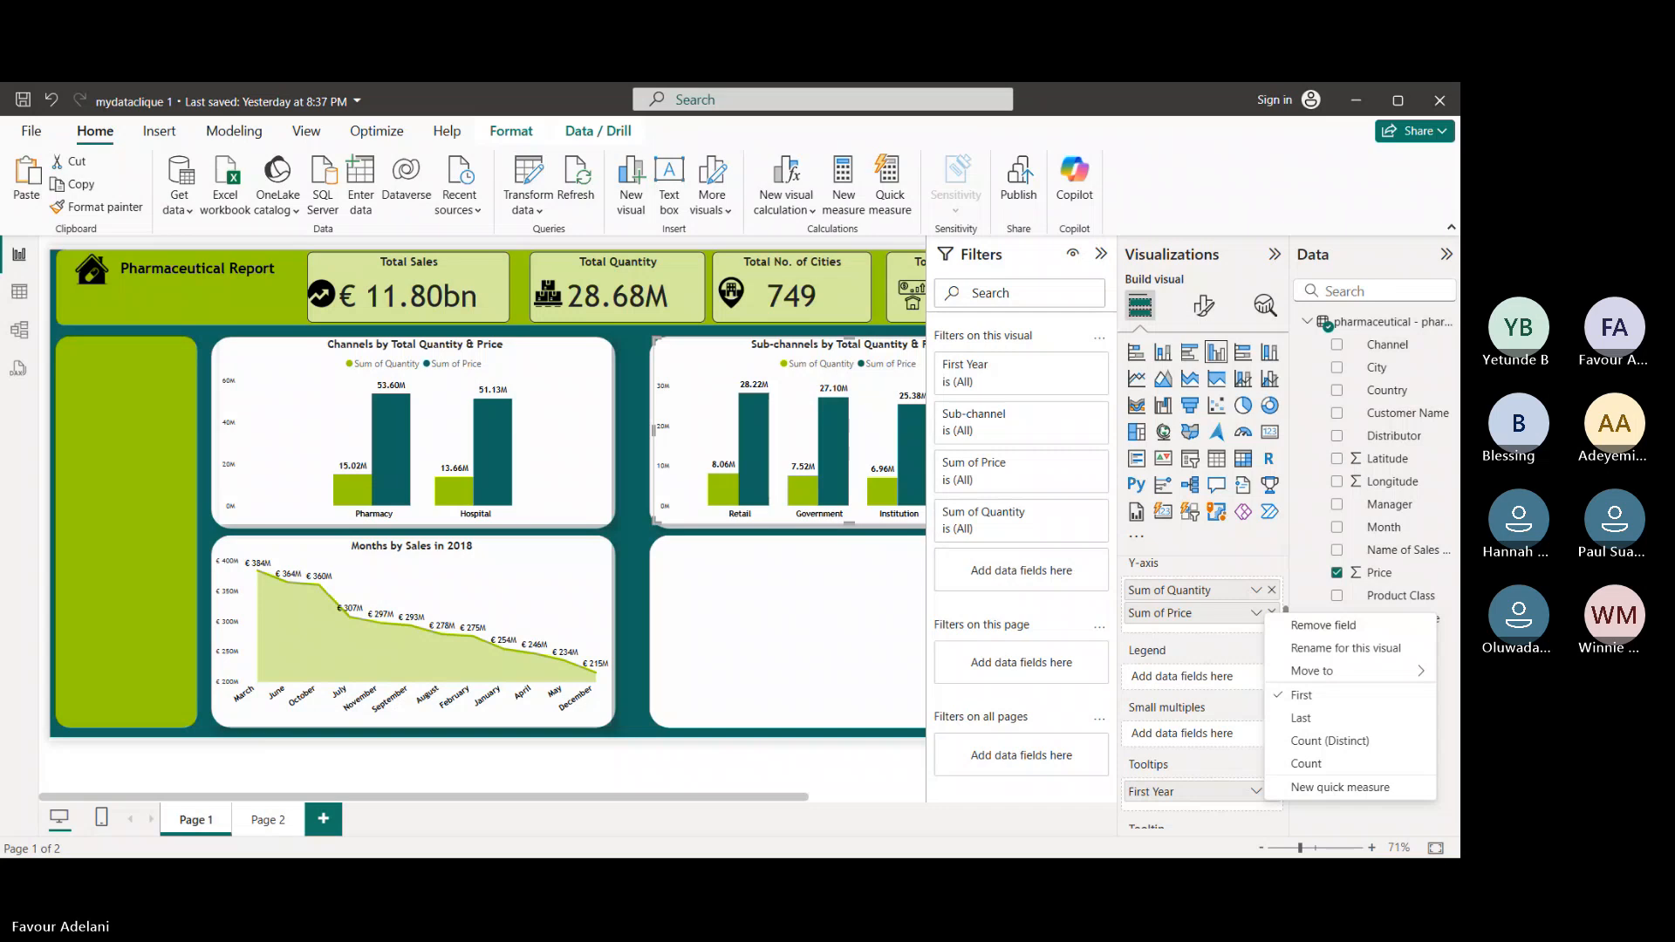
- Remove the Year field from the sub-channels chart's tooltips
left_click(1449, 687)
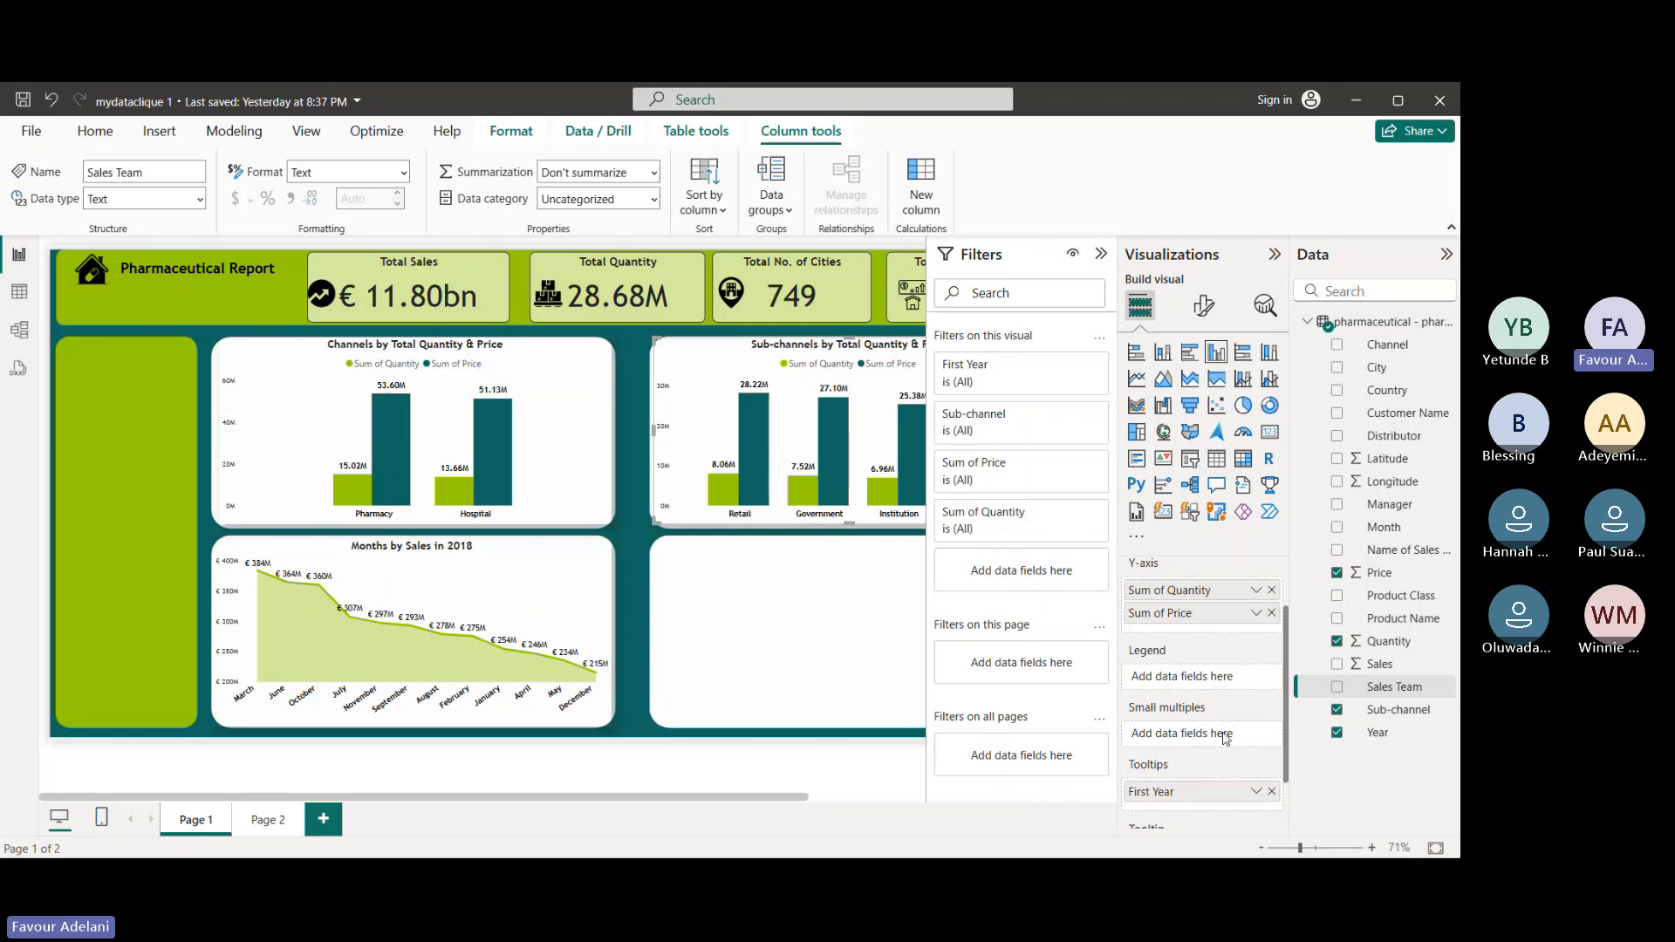
scroll(1265, 742, "down", 2)
left_click(1272, 722)
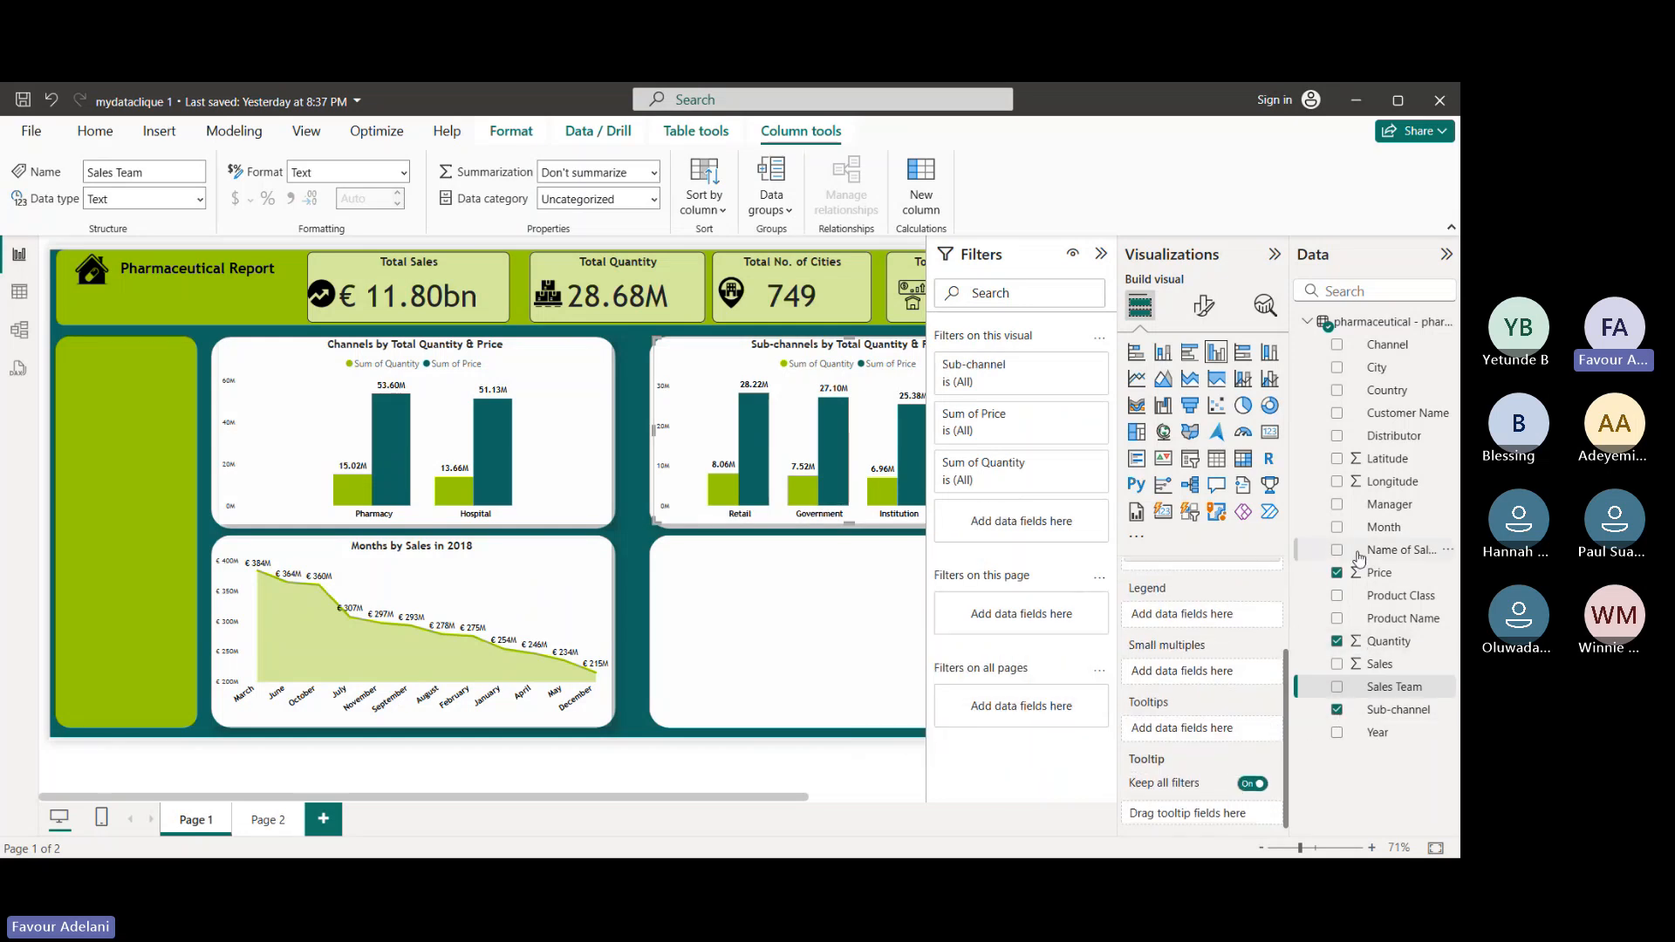
- Try the Sales Team field with Count (Distinct) summarization in the tooltips of the sub-channels chart, checking its filter options
left_click_drag(1225, 712, 1177, 727)
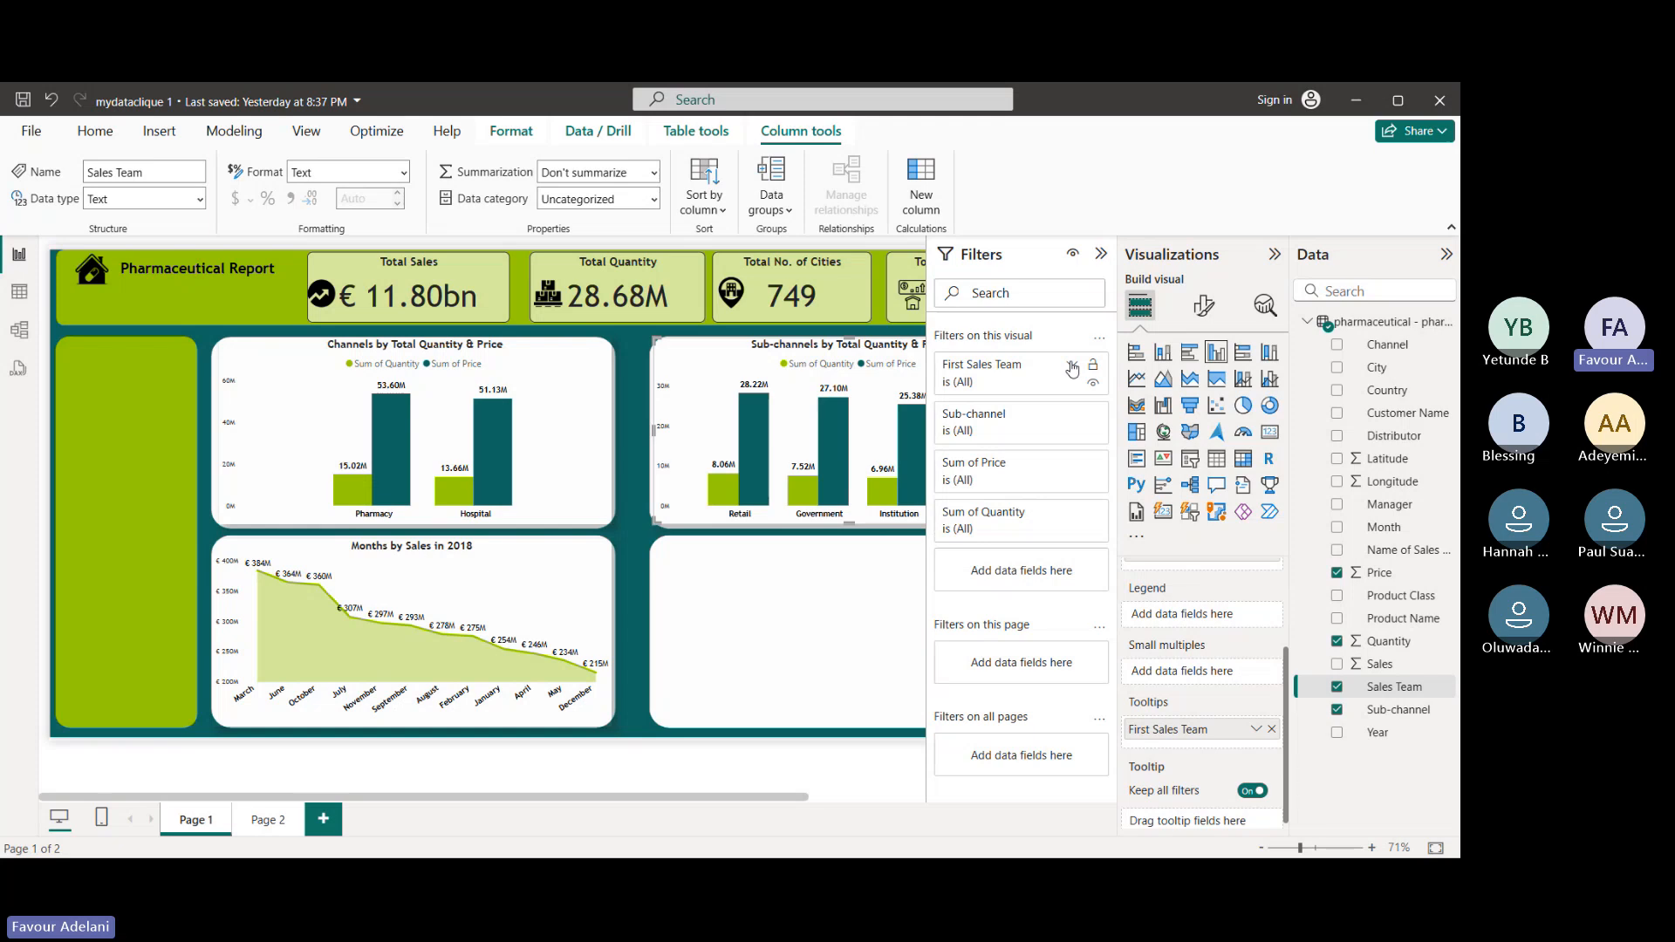
left_click(1072, 367)
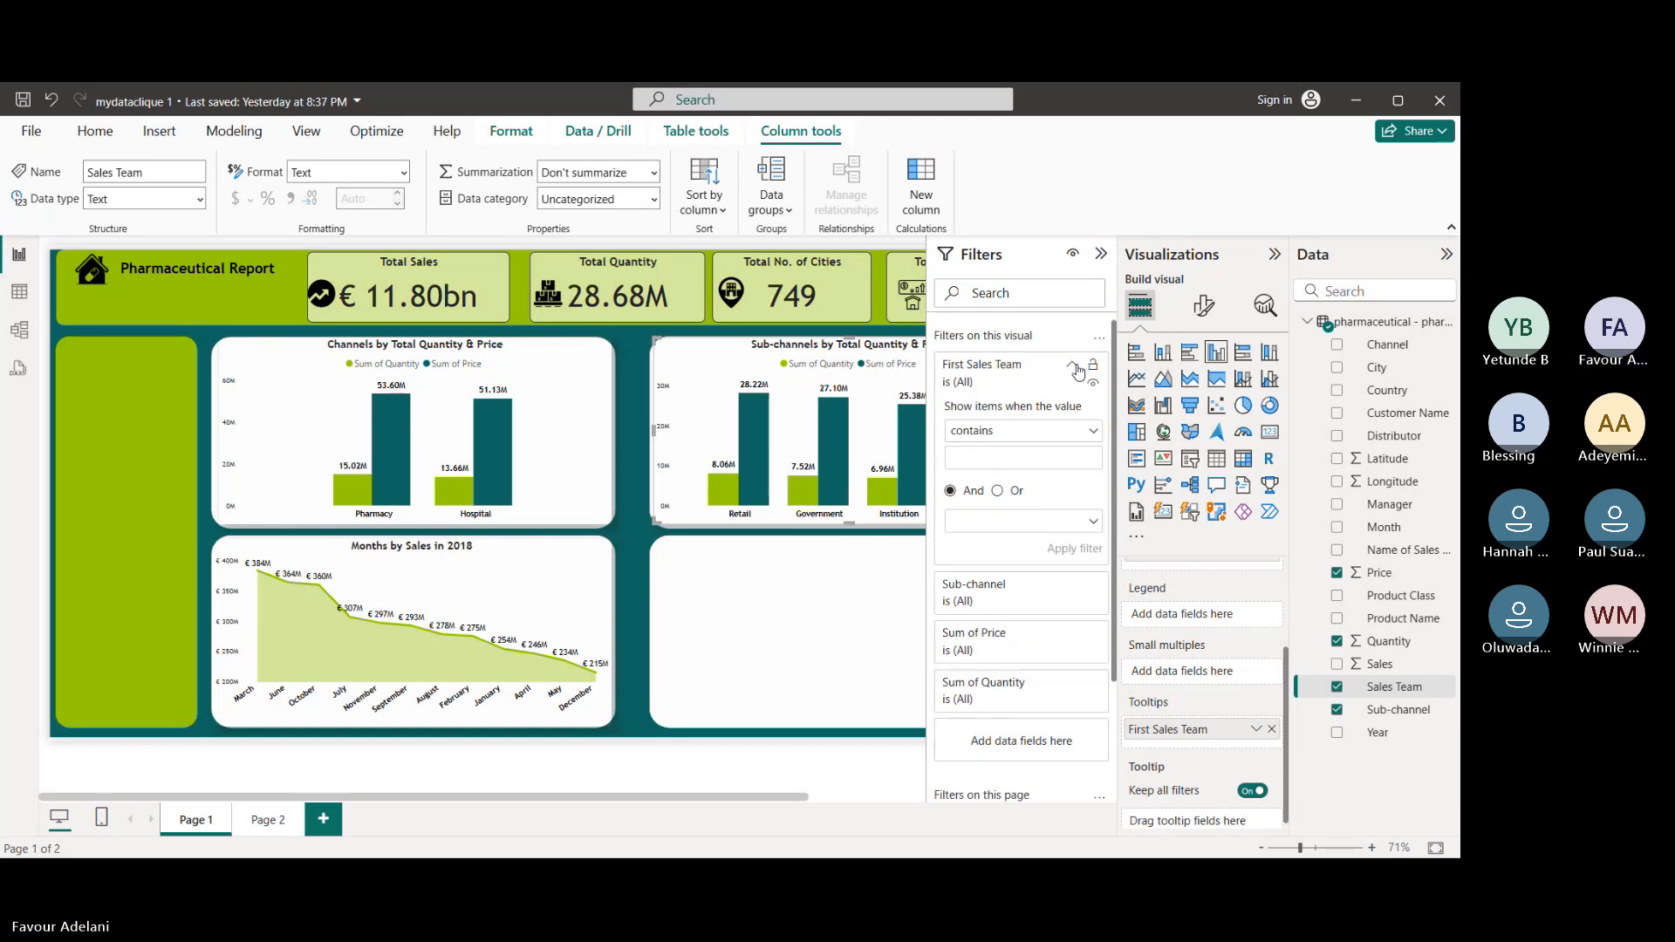
left_click(1074, 366)
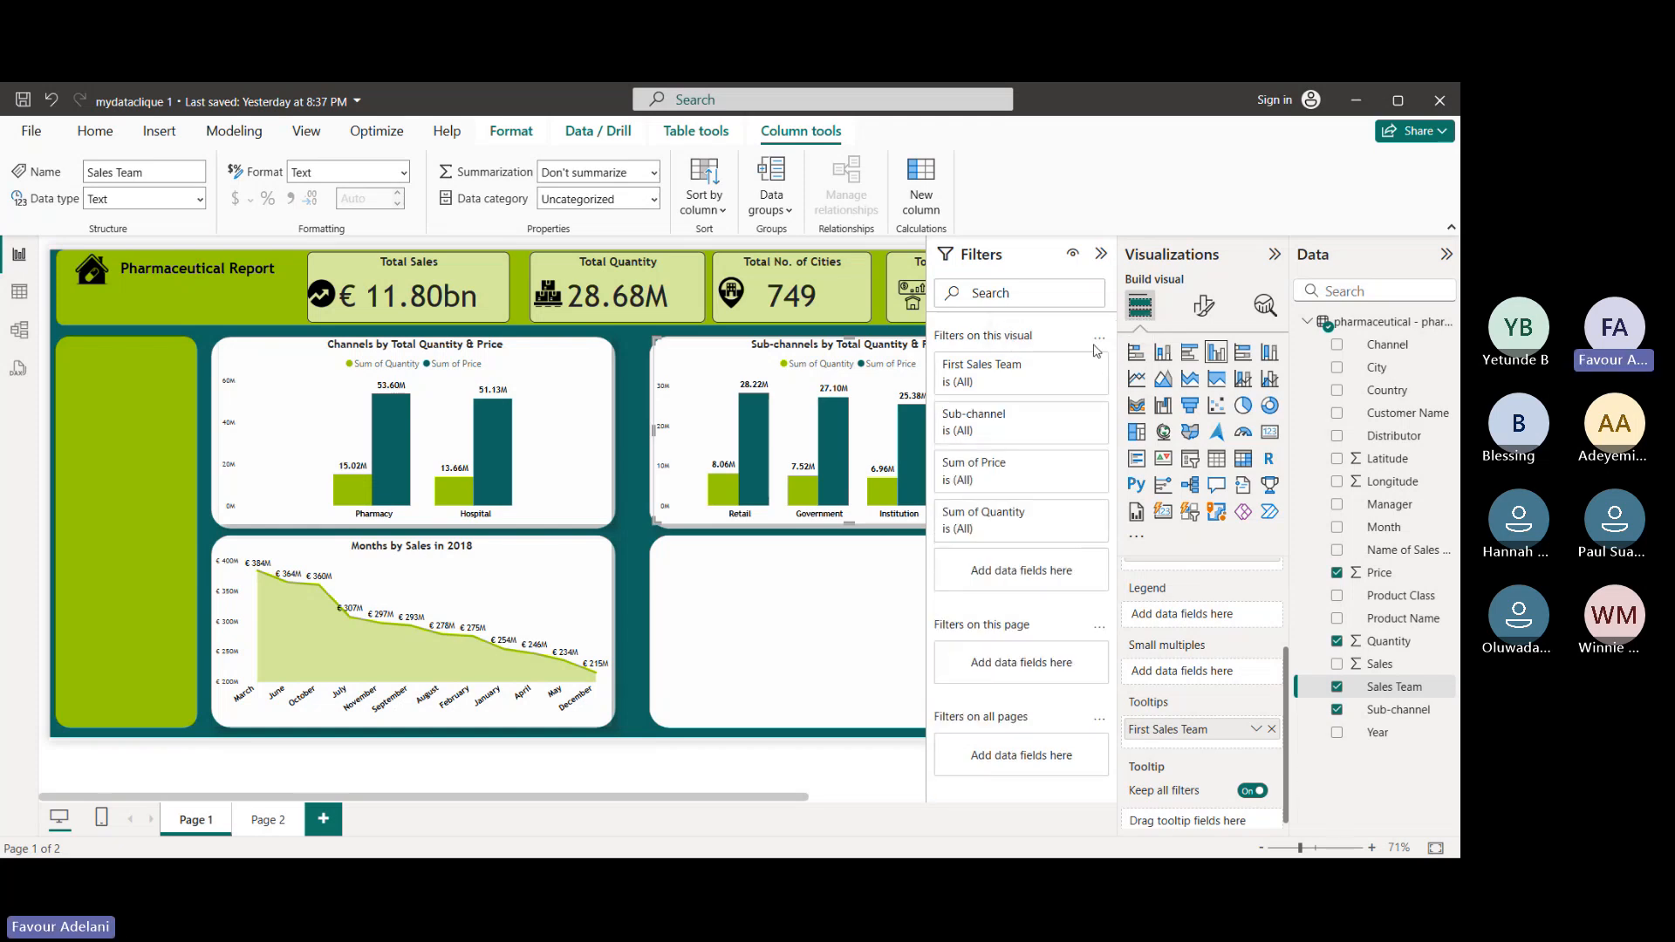
left_click(1024, 384)
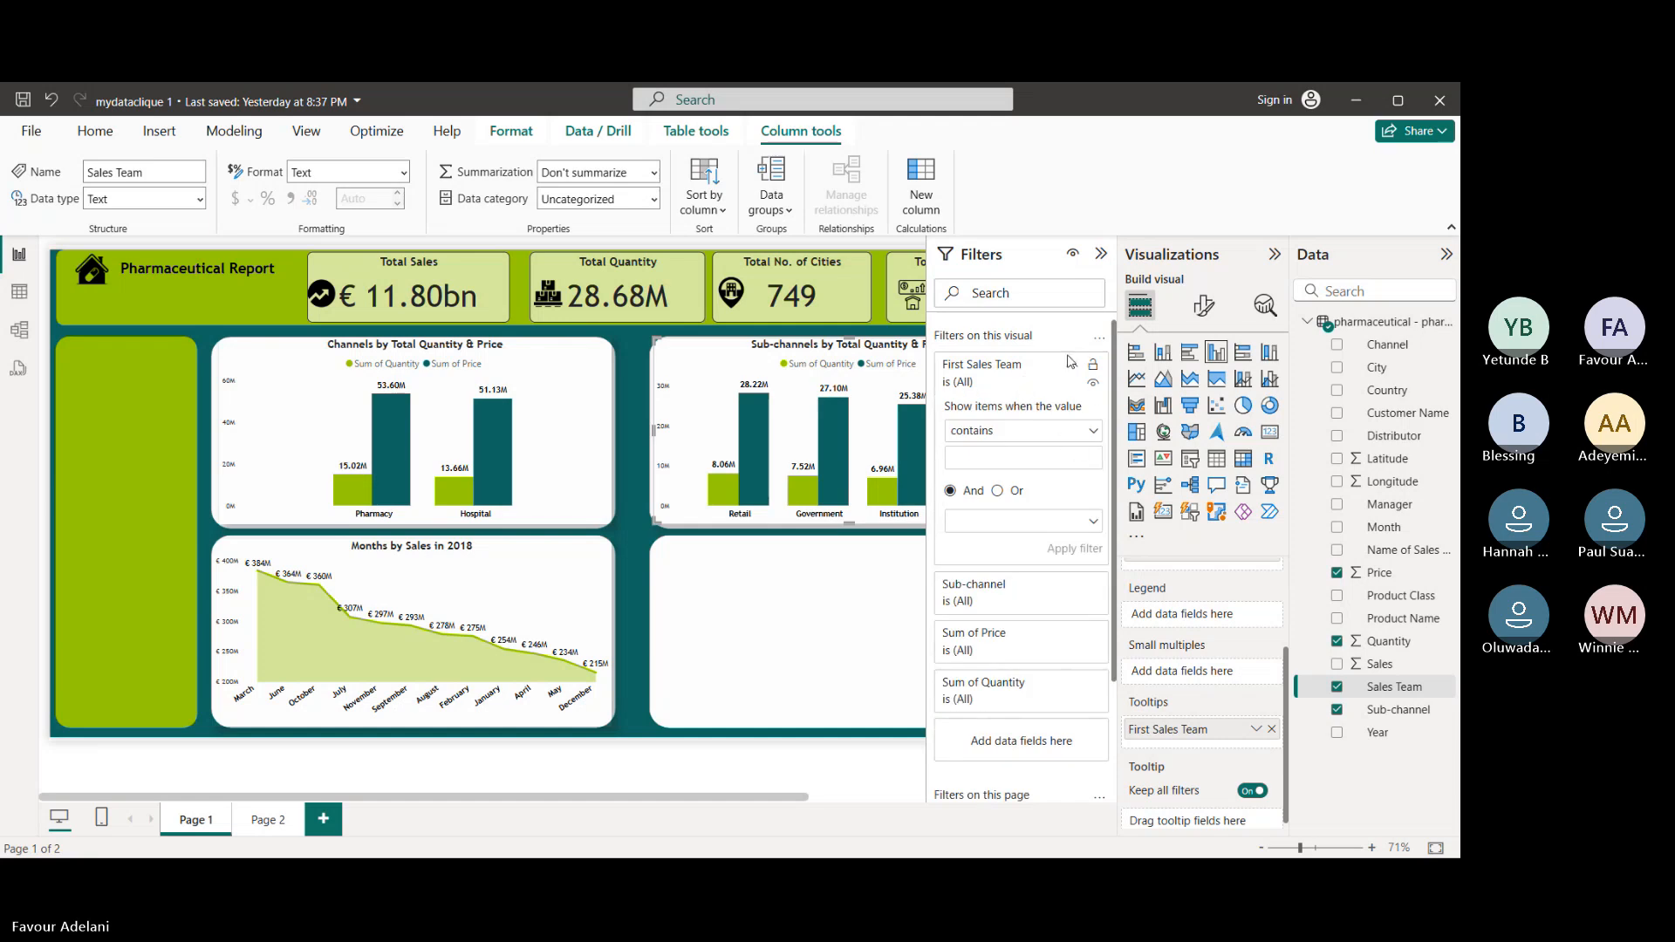
left_click(1256, 736)
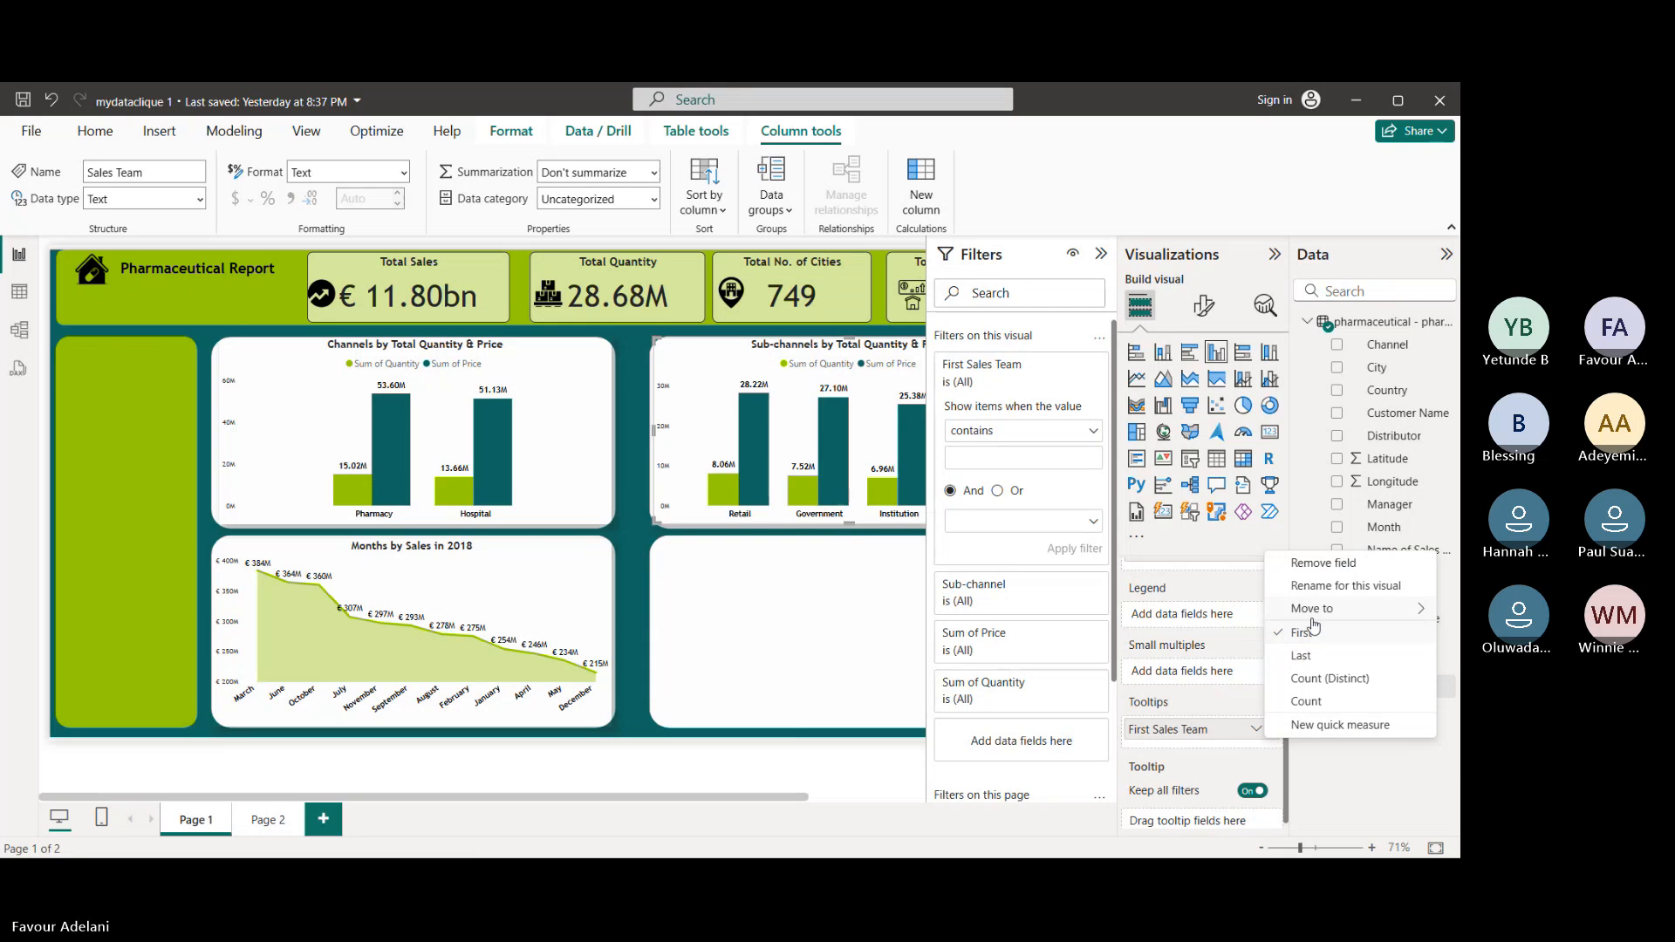
left_click(1317, 677)
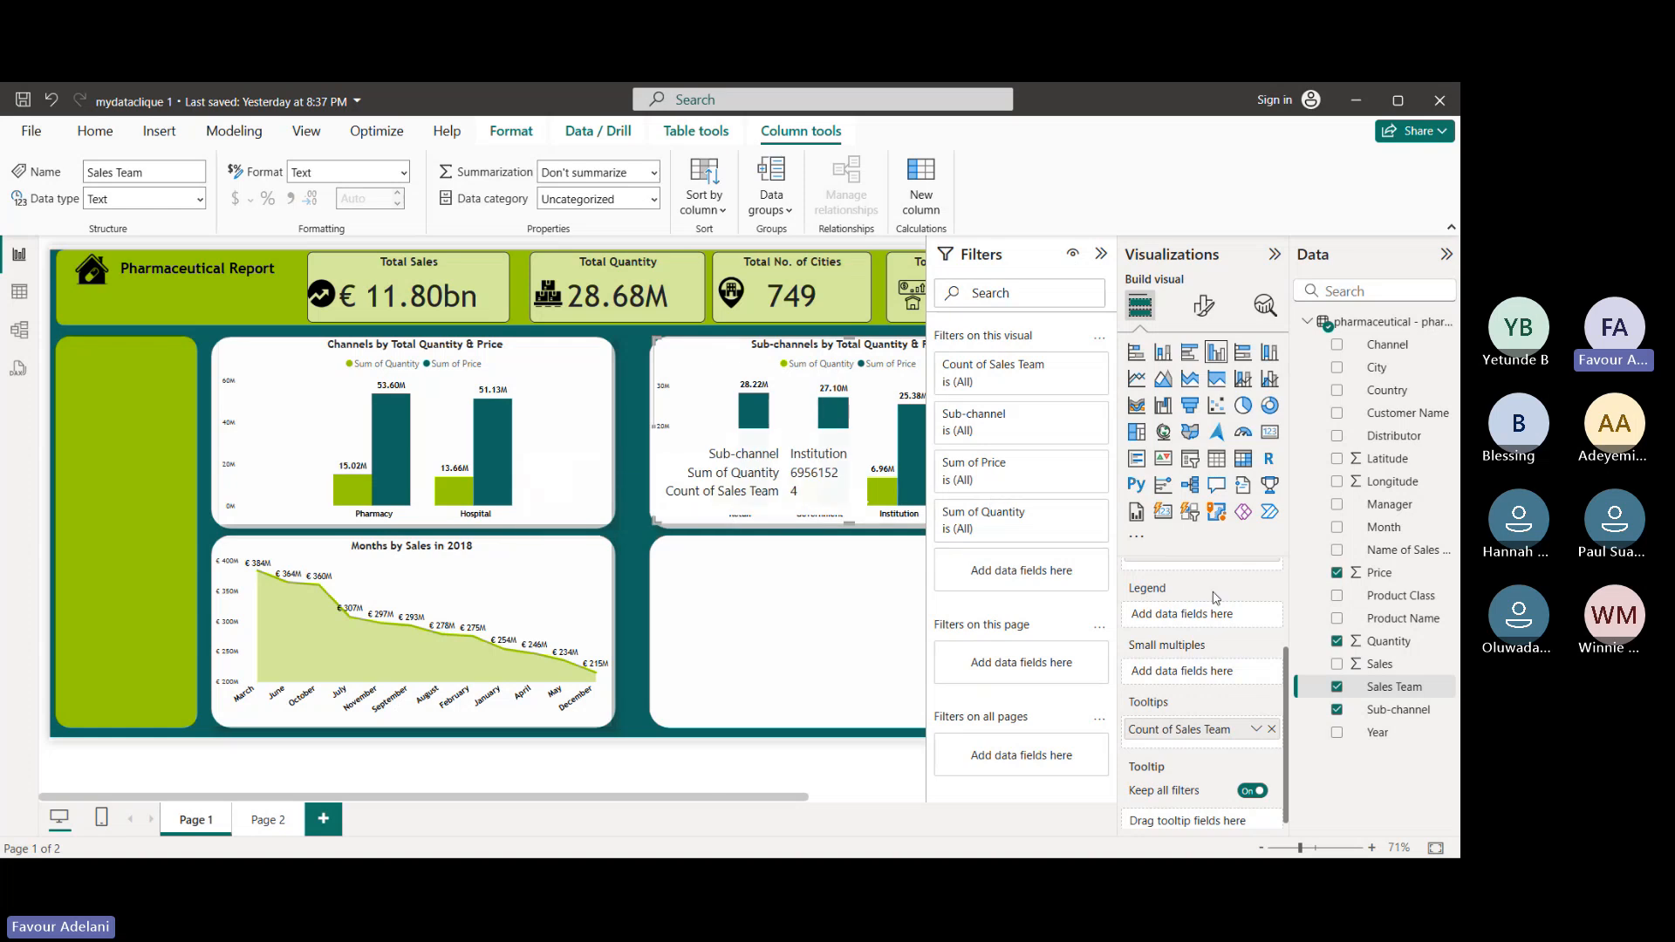
left_click(1271, 729)
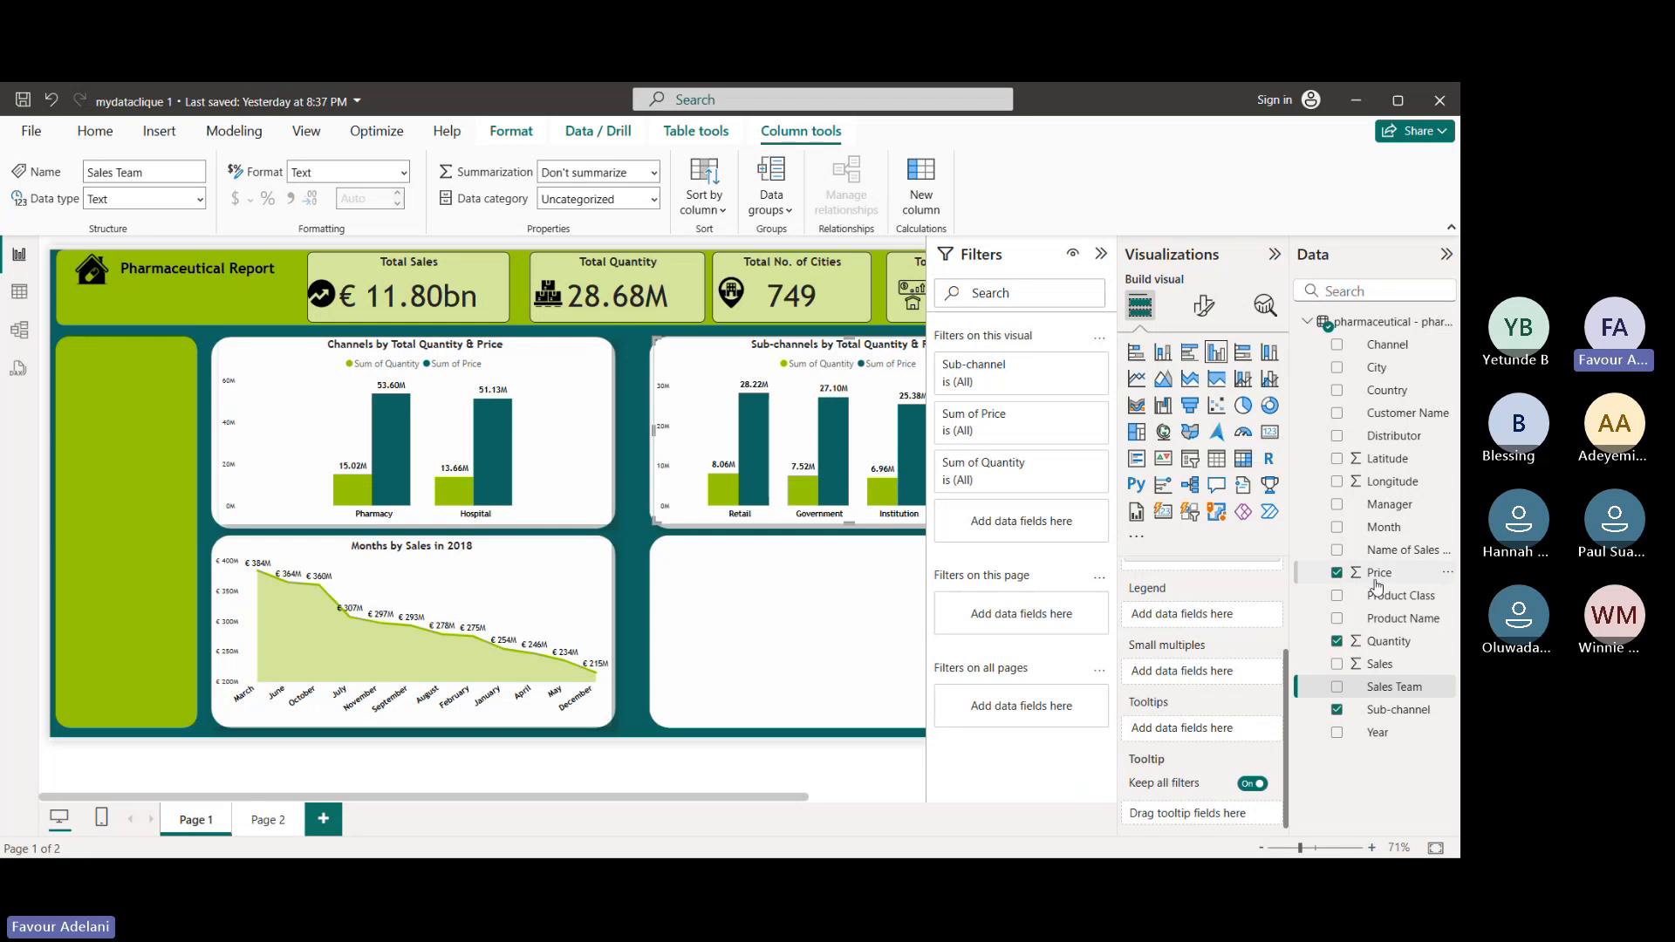
- Duplicate the Months by Sales in 2018 area chart and place the copy in the empty panel below the sub-channels chart
left_click(1101, 253)
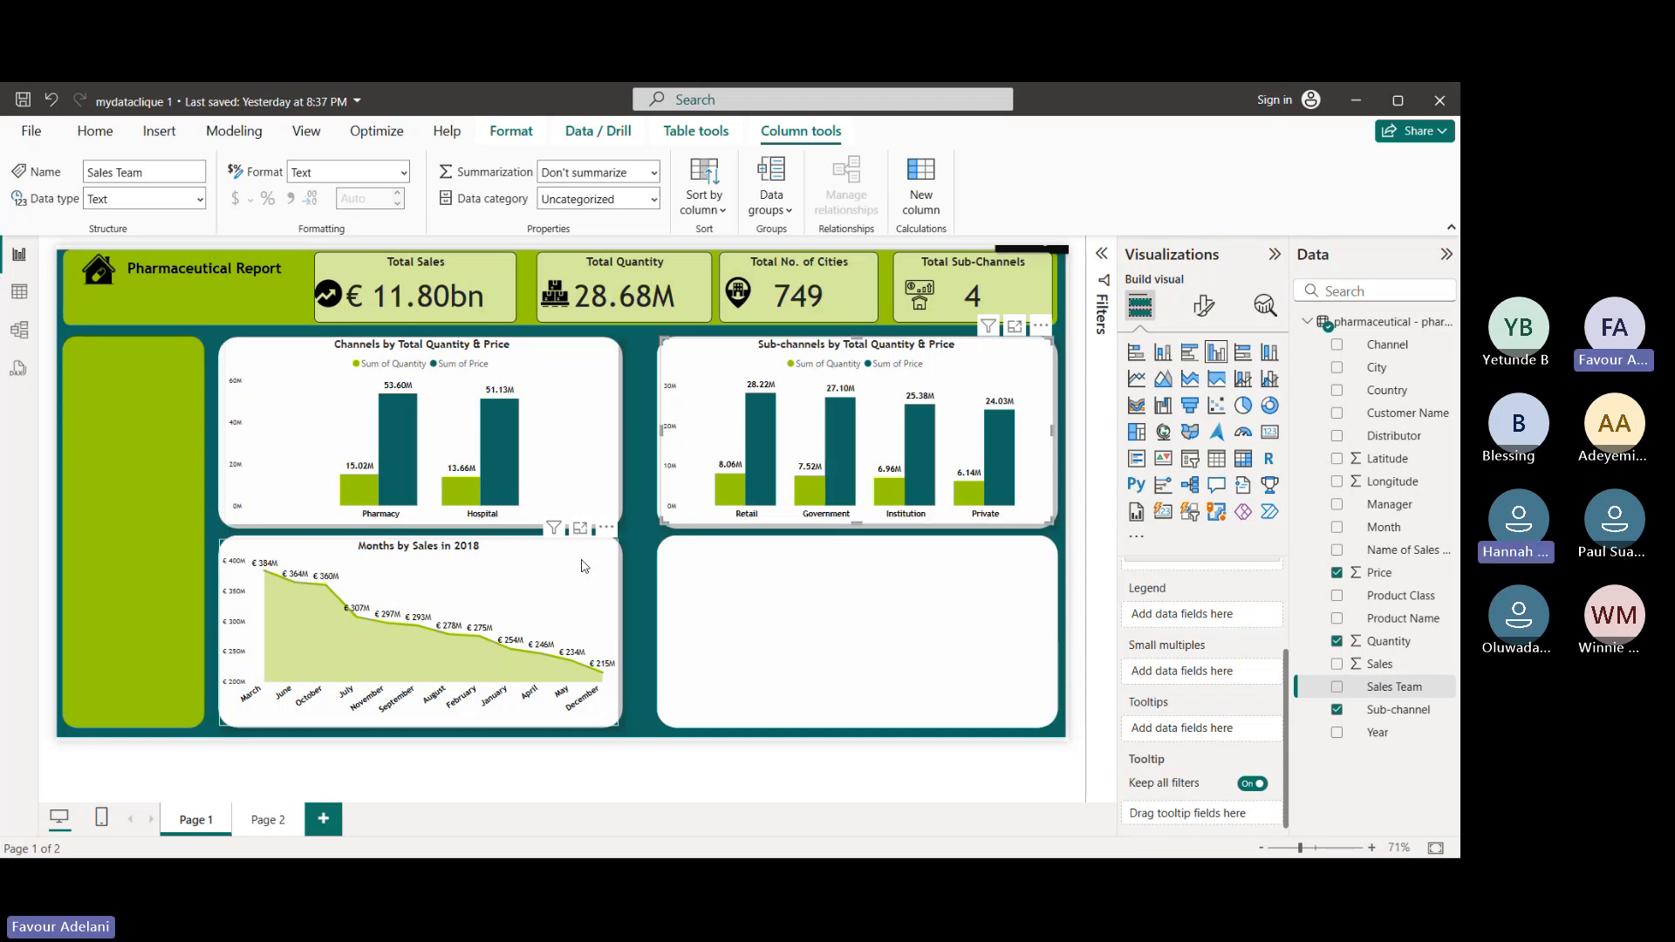
left_click(471, 576)
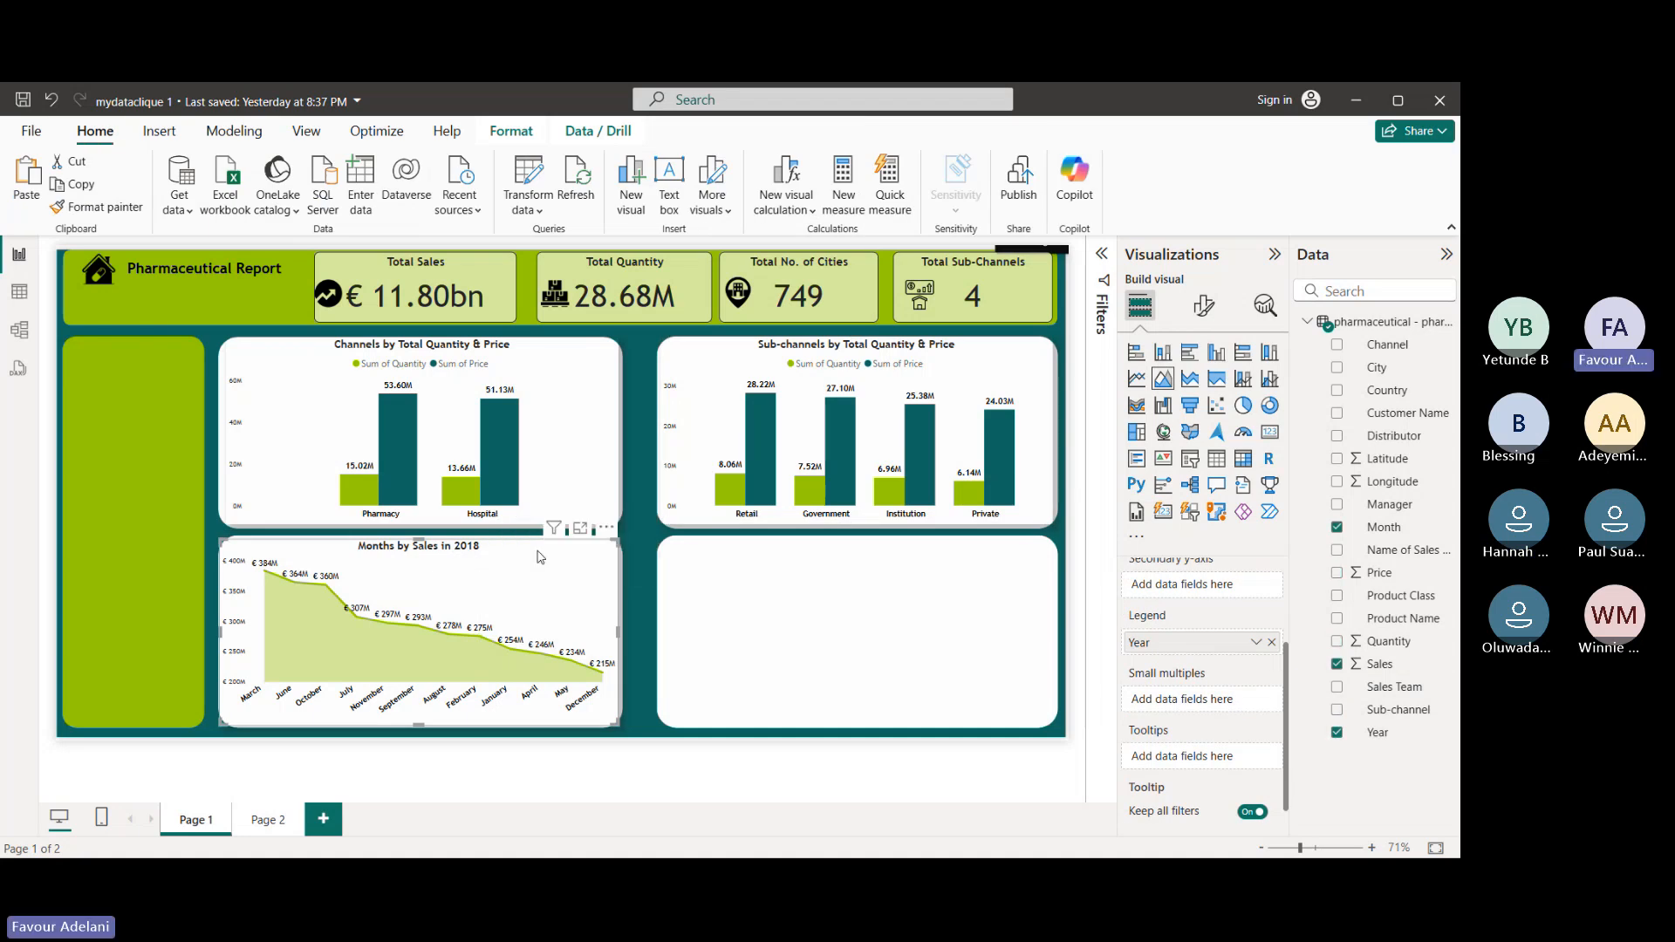
key("ctrl+c")
key("ctrl+v")
left_click_drag(542, 563, 975, 551)
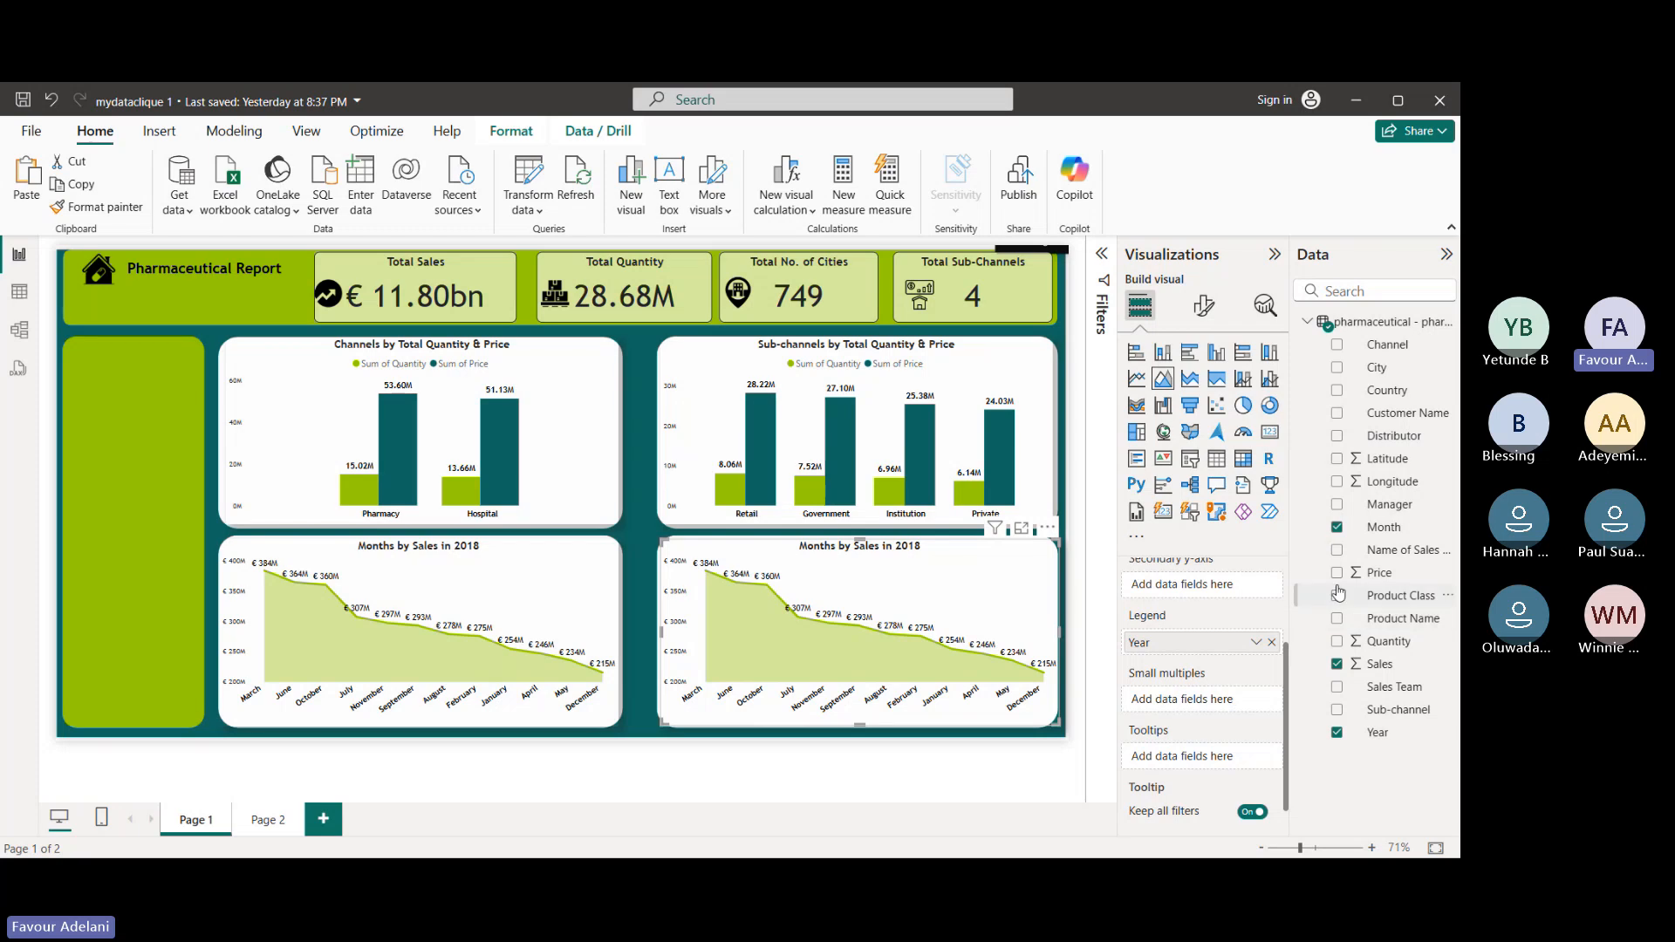
- Replace the Month field with Manager in the copied area chart
left_click(1337, 528)
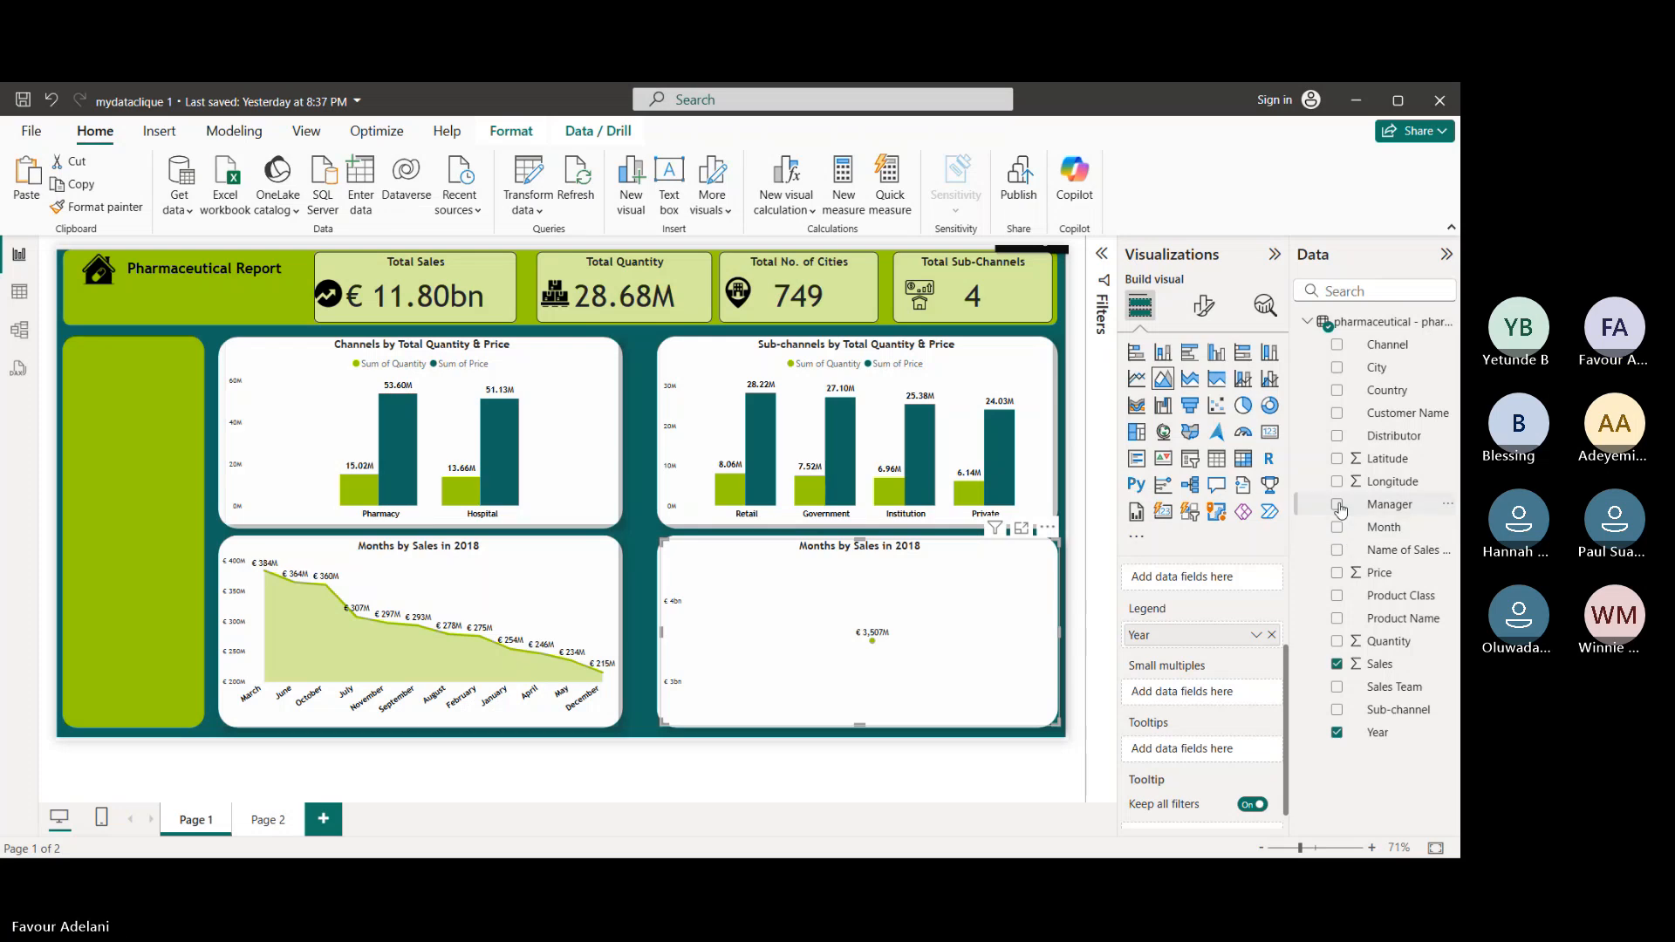
left_click(1337, 505)
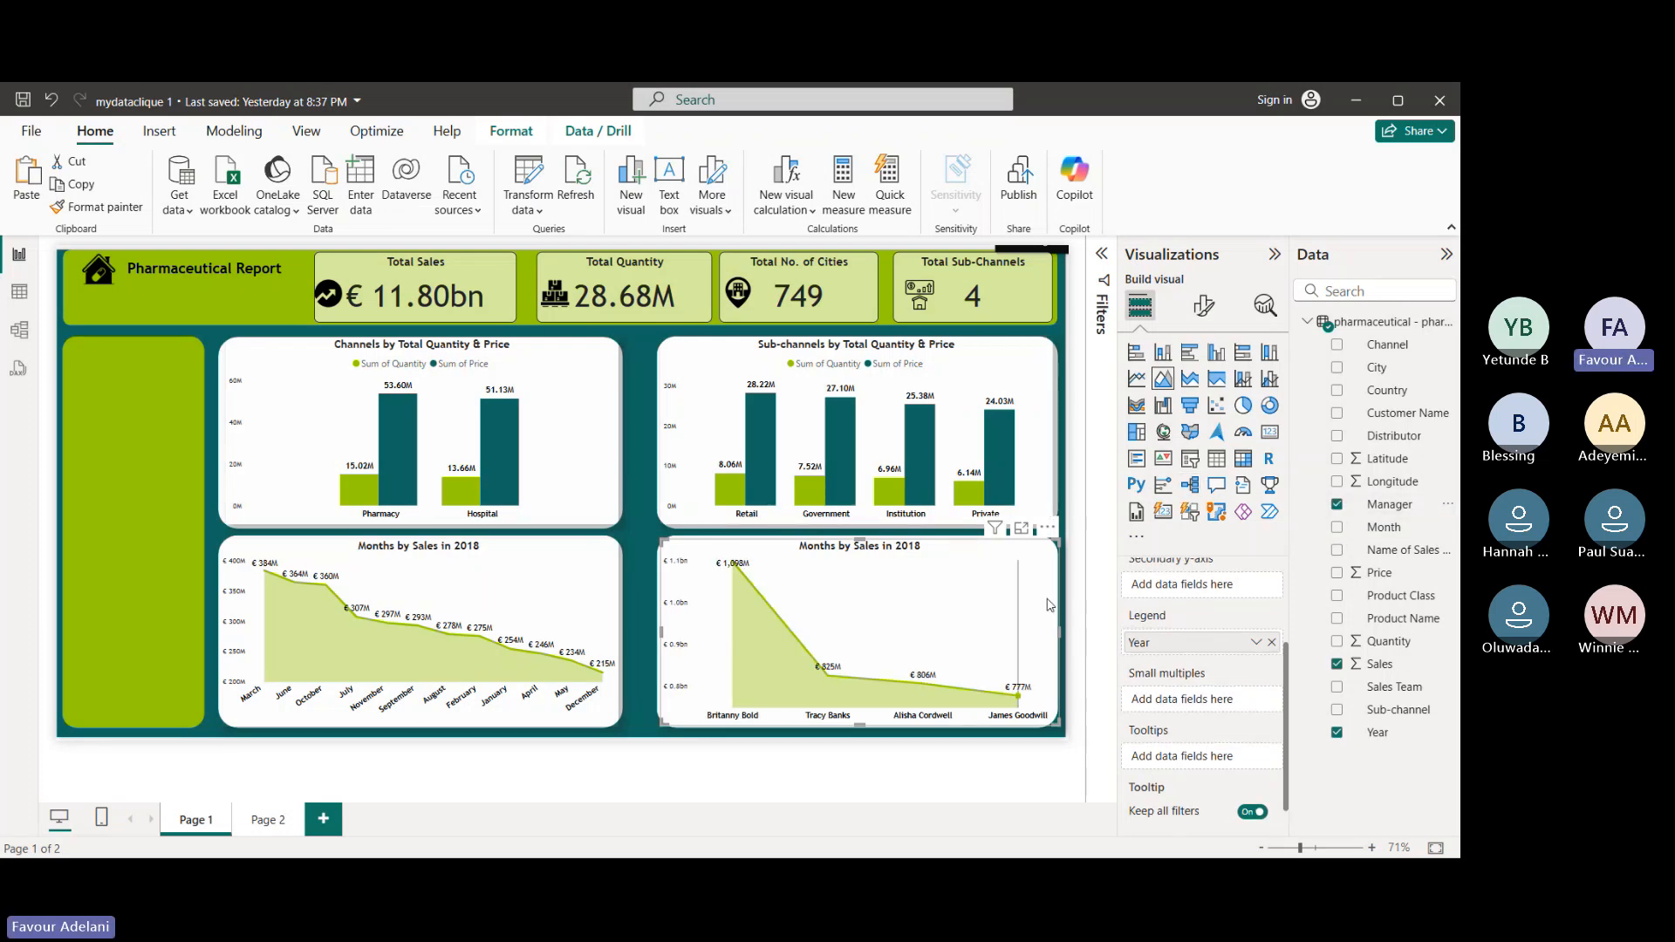
mouse_move(938, 595)
- Turn off the Y-axis values on both the manager area chart and the months area chart
left_click(1201, 305)
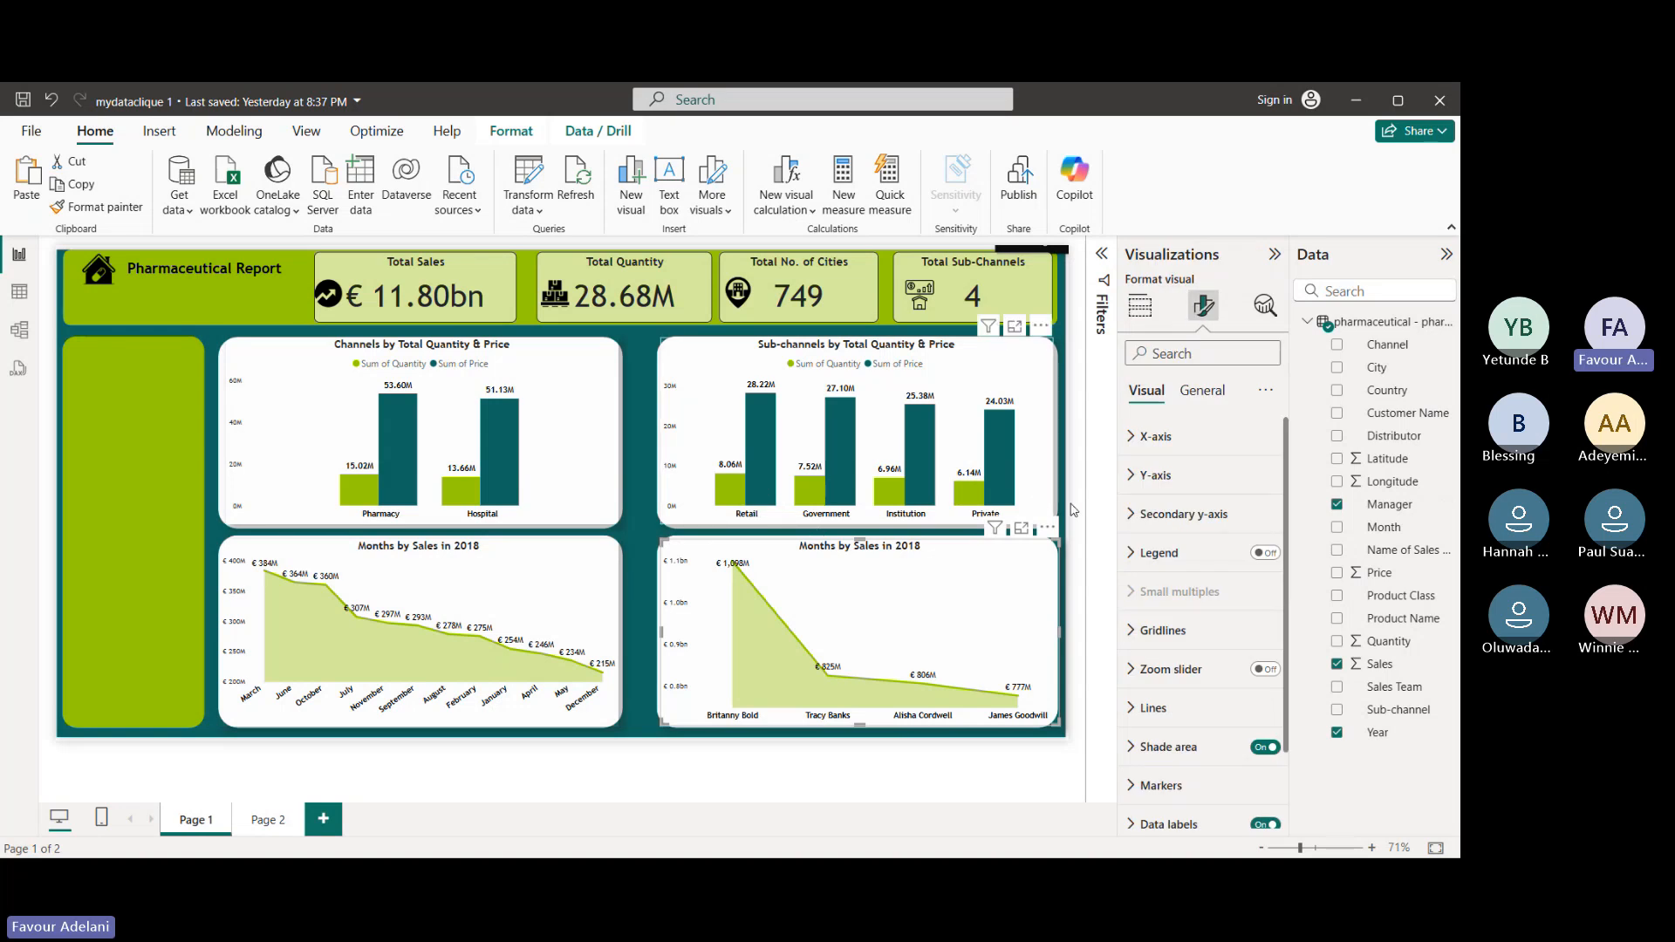
left_click(1158, 476)
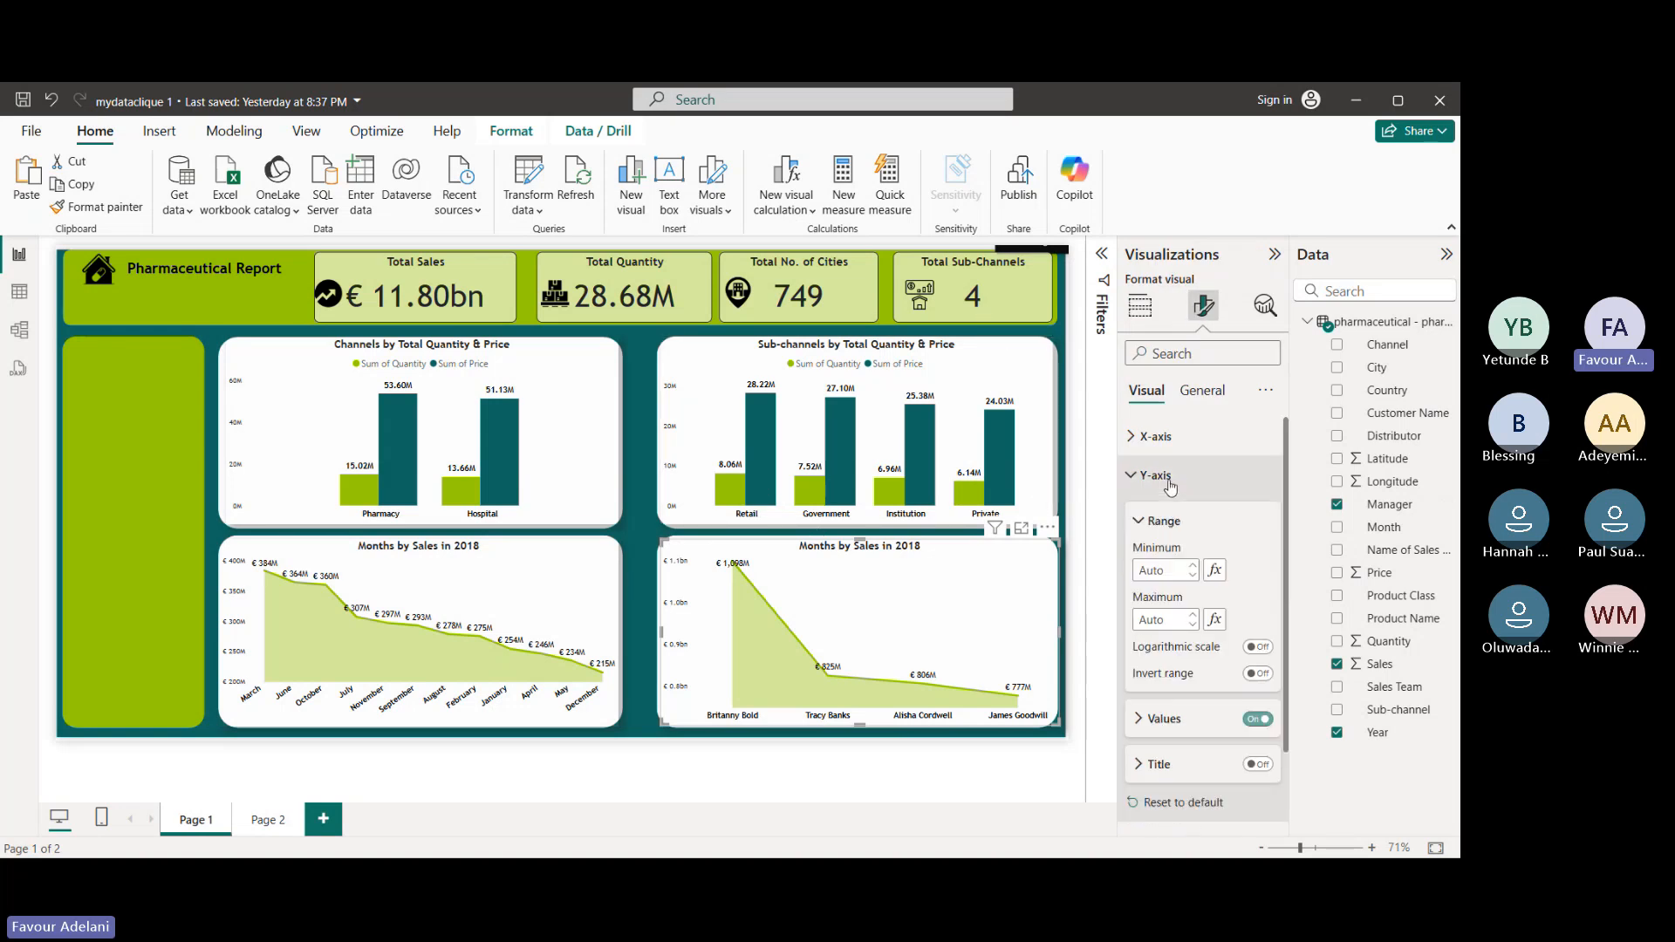
left_click(1257, 720)
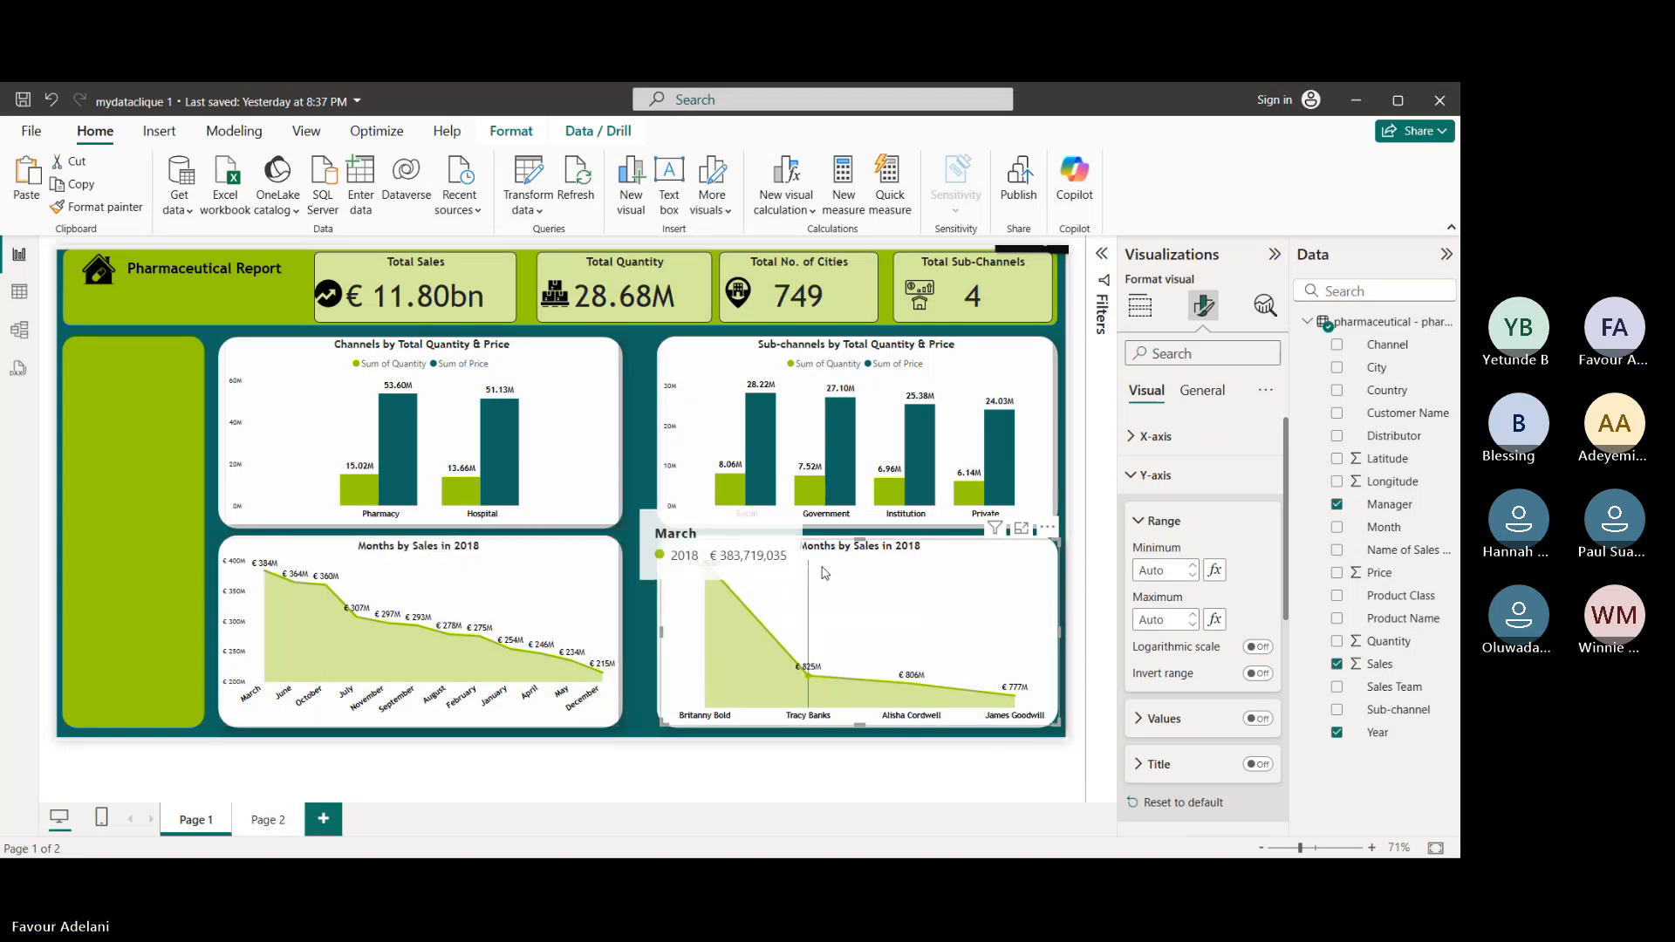
left_click(548, 596)
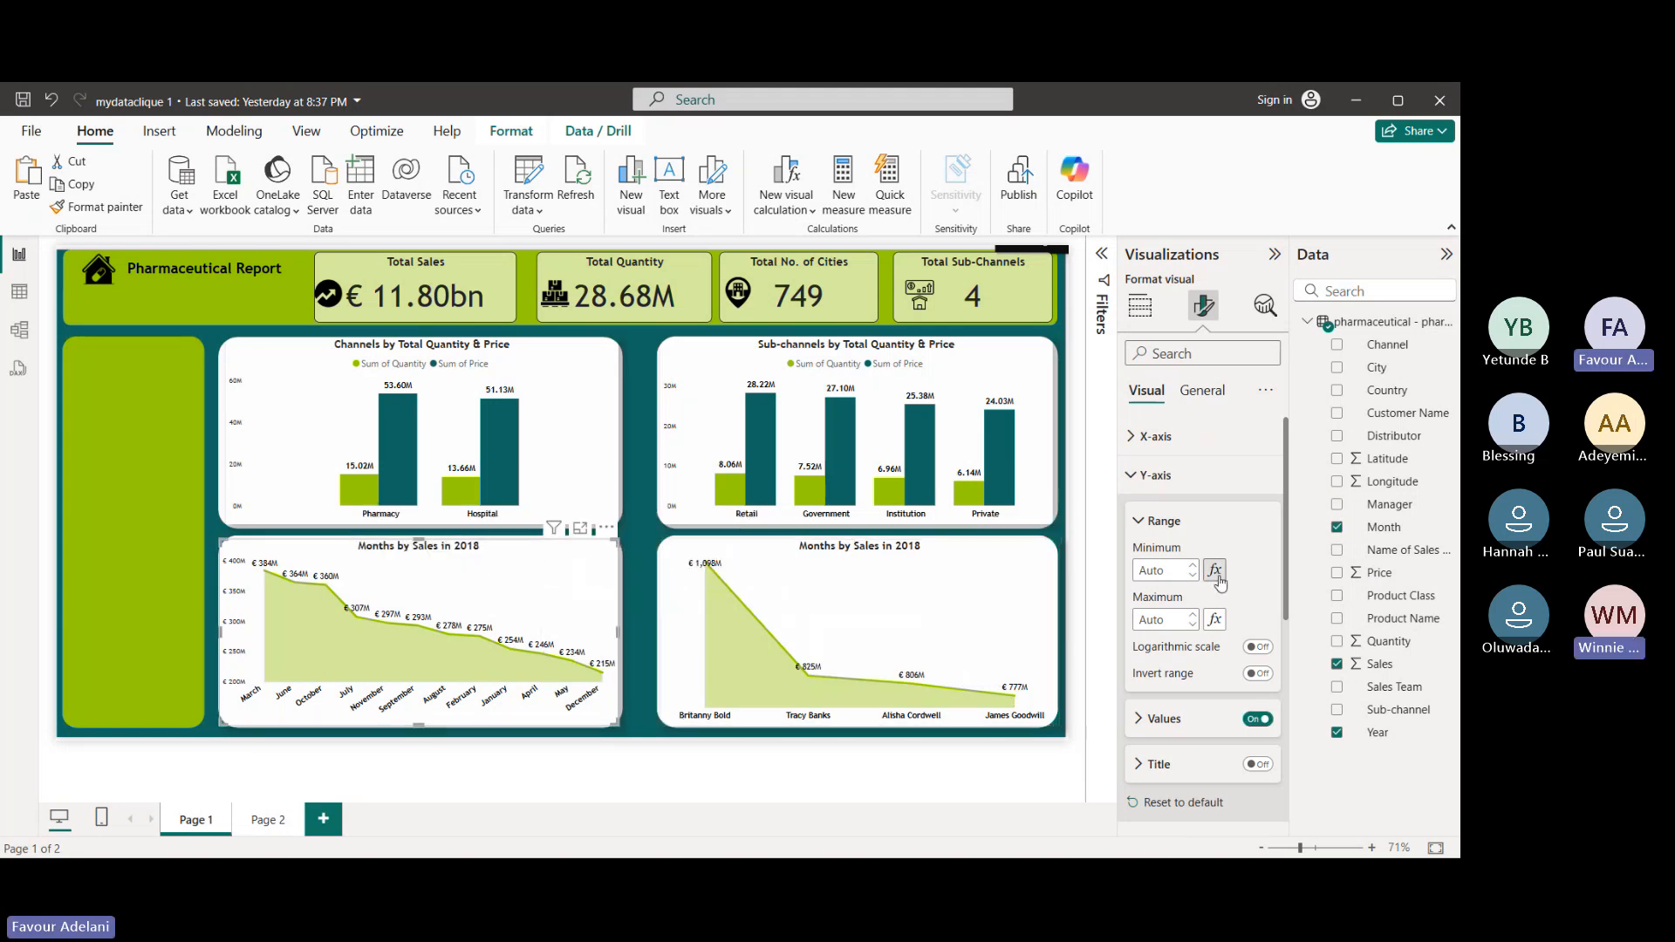
left_click(1253, 722)
left_click(1253, 722)
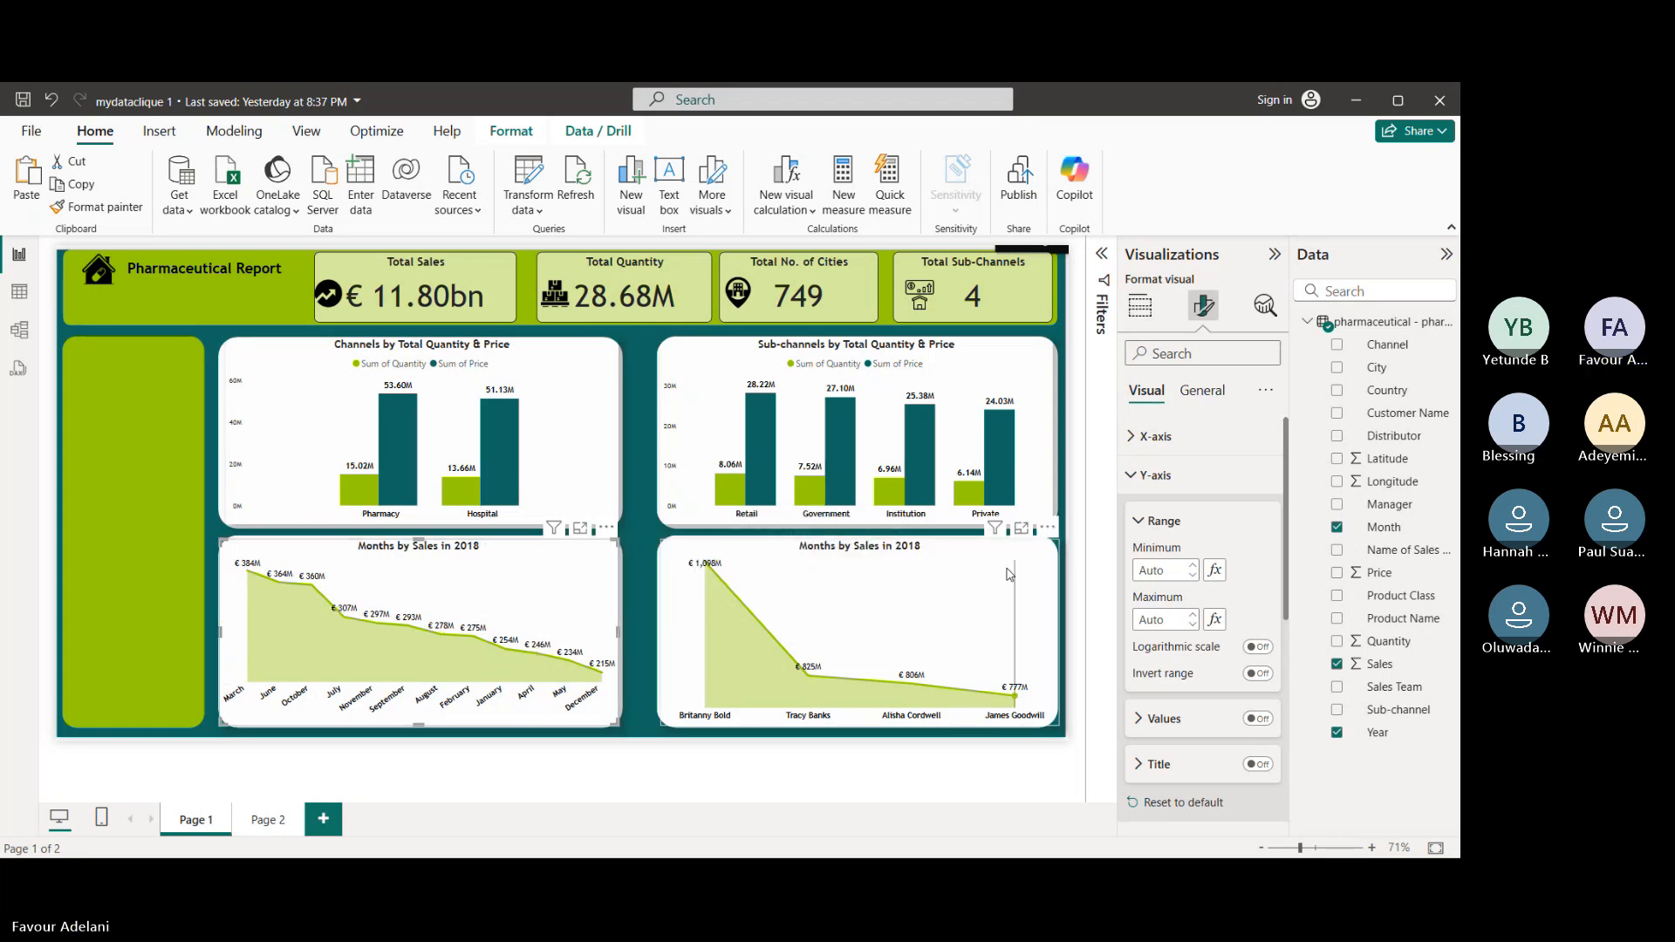
mouse_move(1010, 574)
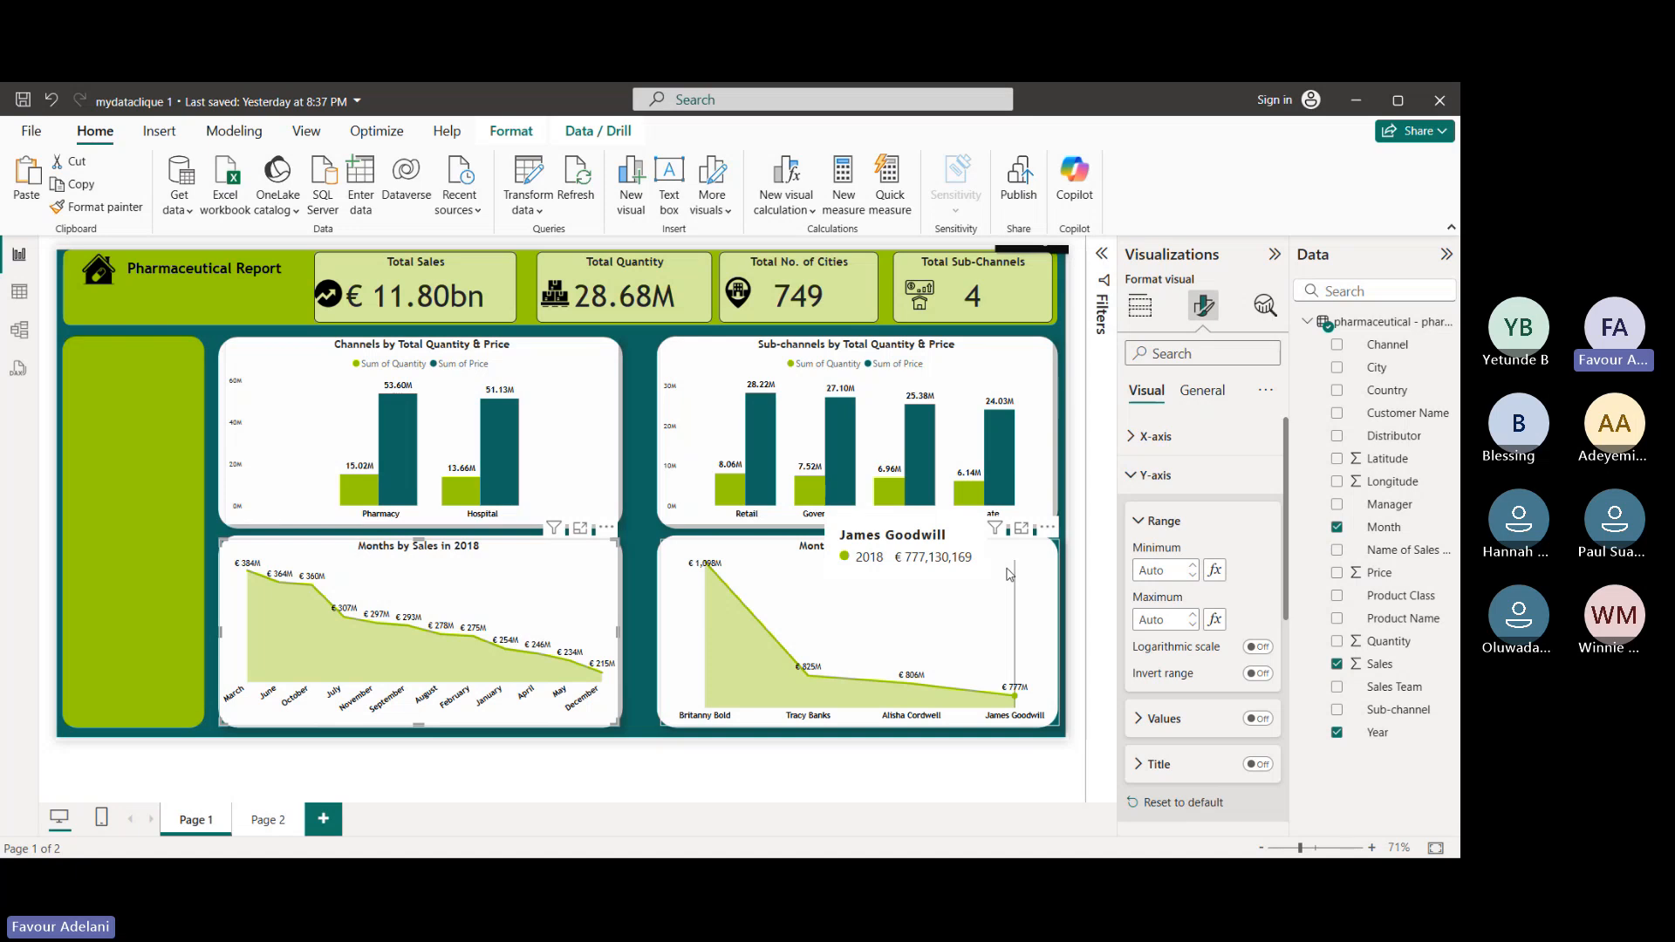
- Insert a slicer, shorten it, and place it near the top of the green side panel
left_click(1137, 306)
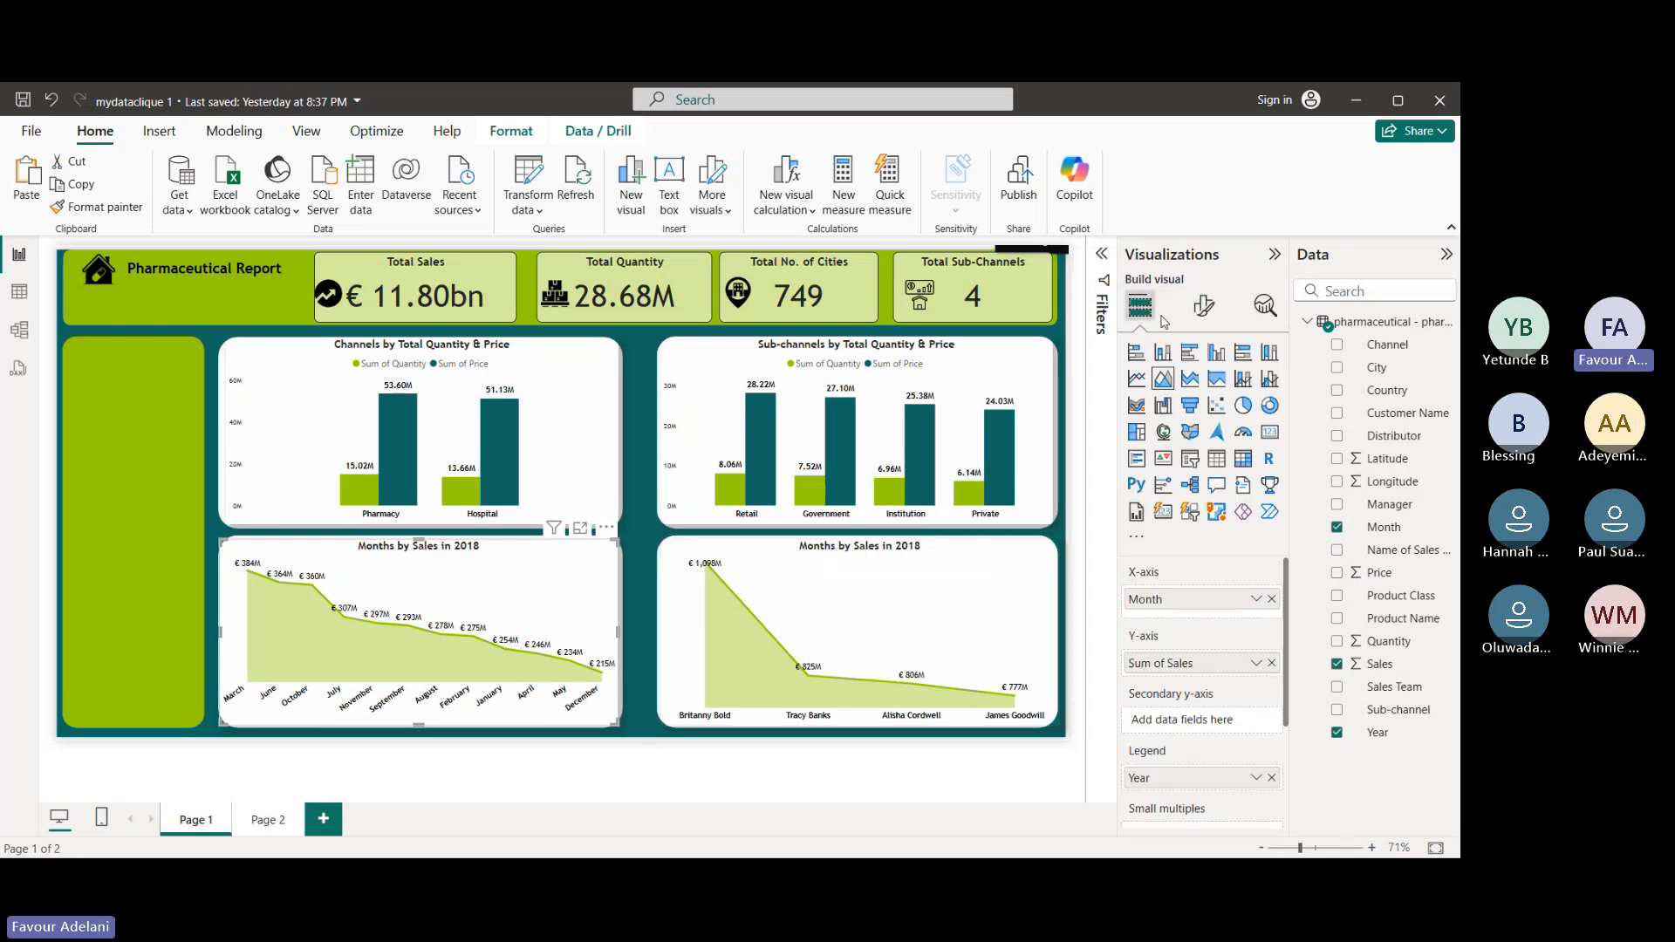
left_click(631, 457)
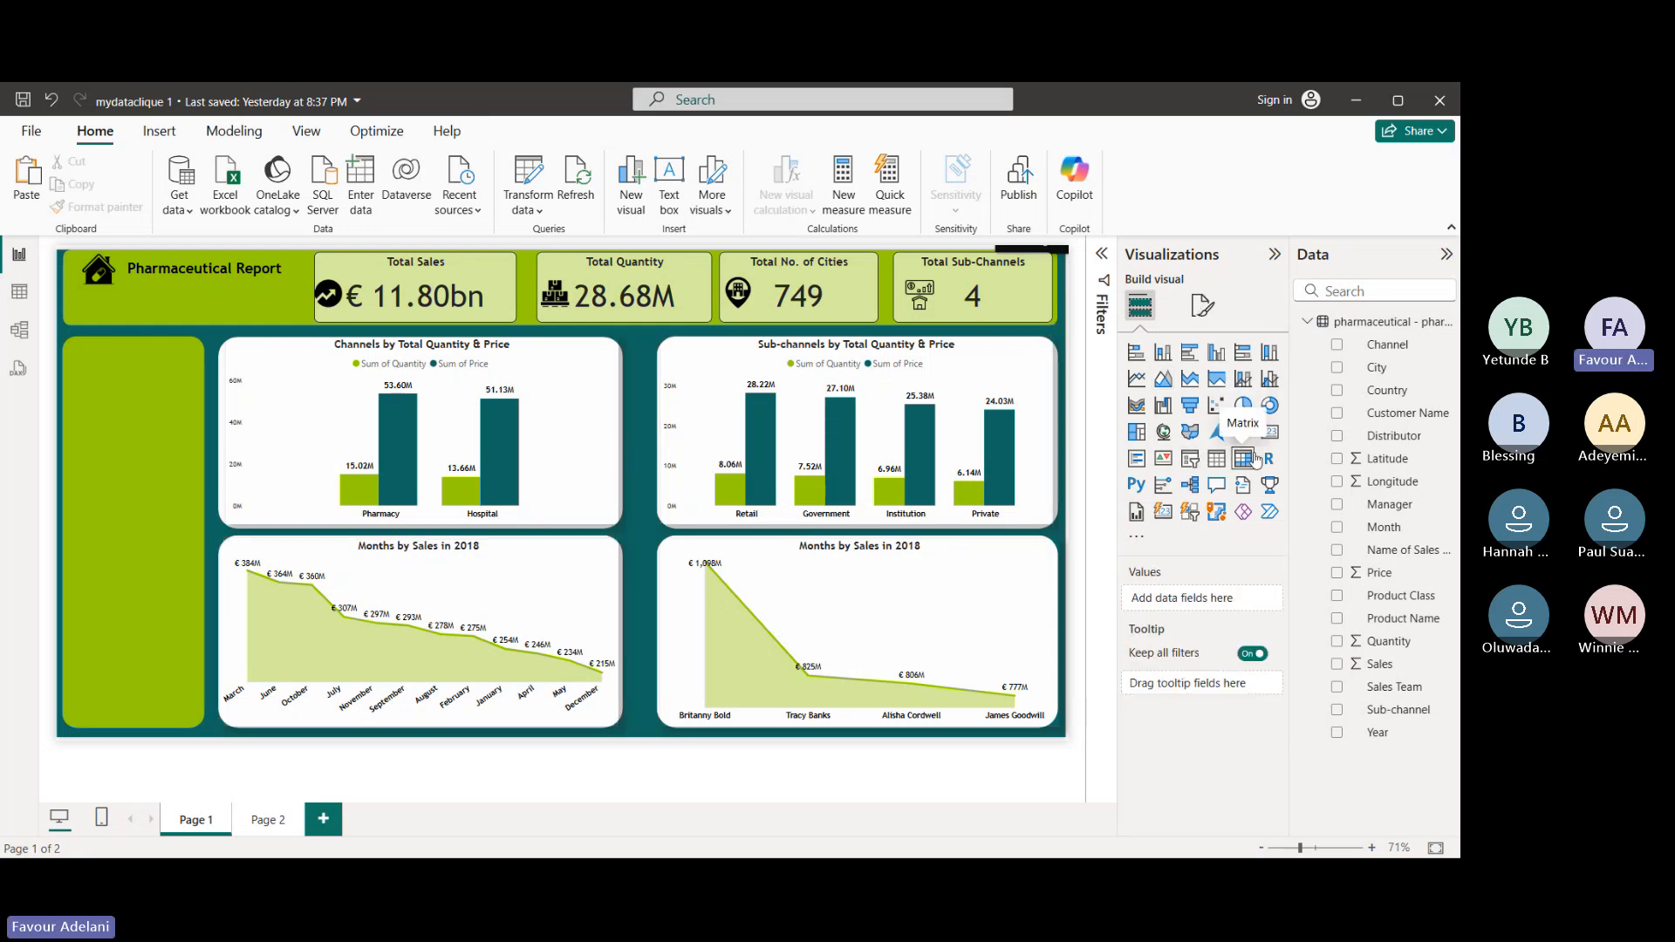
left_click(1191, 462)
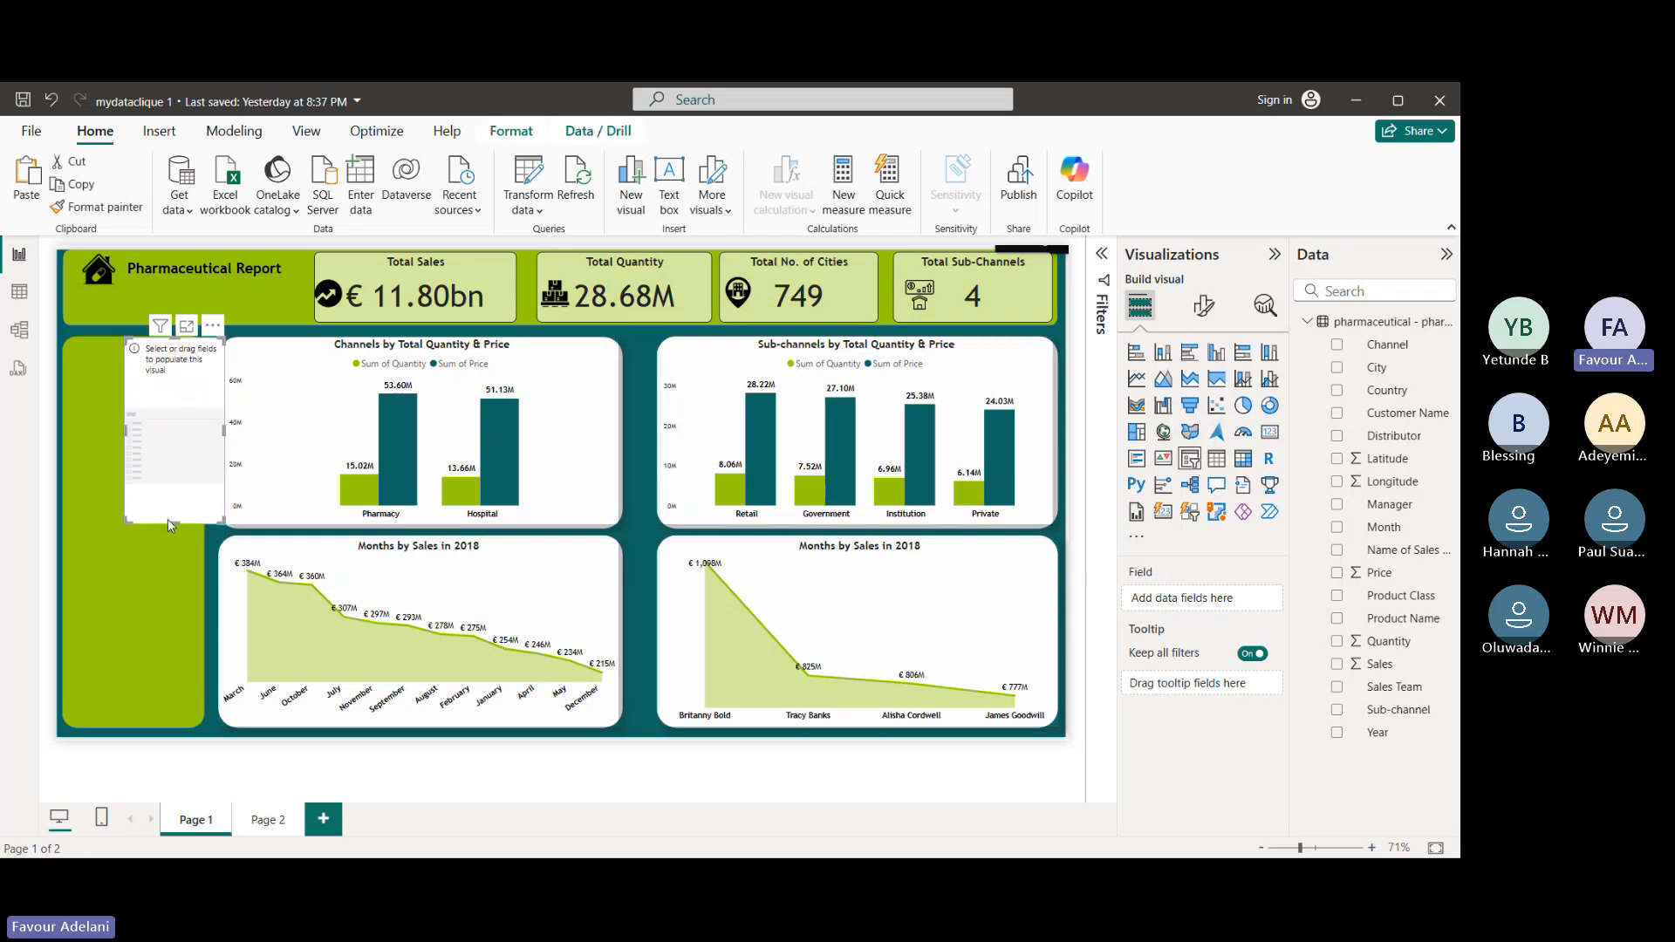
left_click_drag(167, 520, 181, 440)
left_click_drag(183, 375, 146, 395)
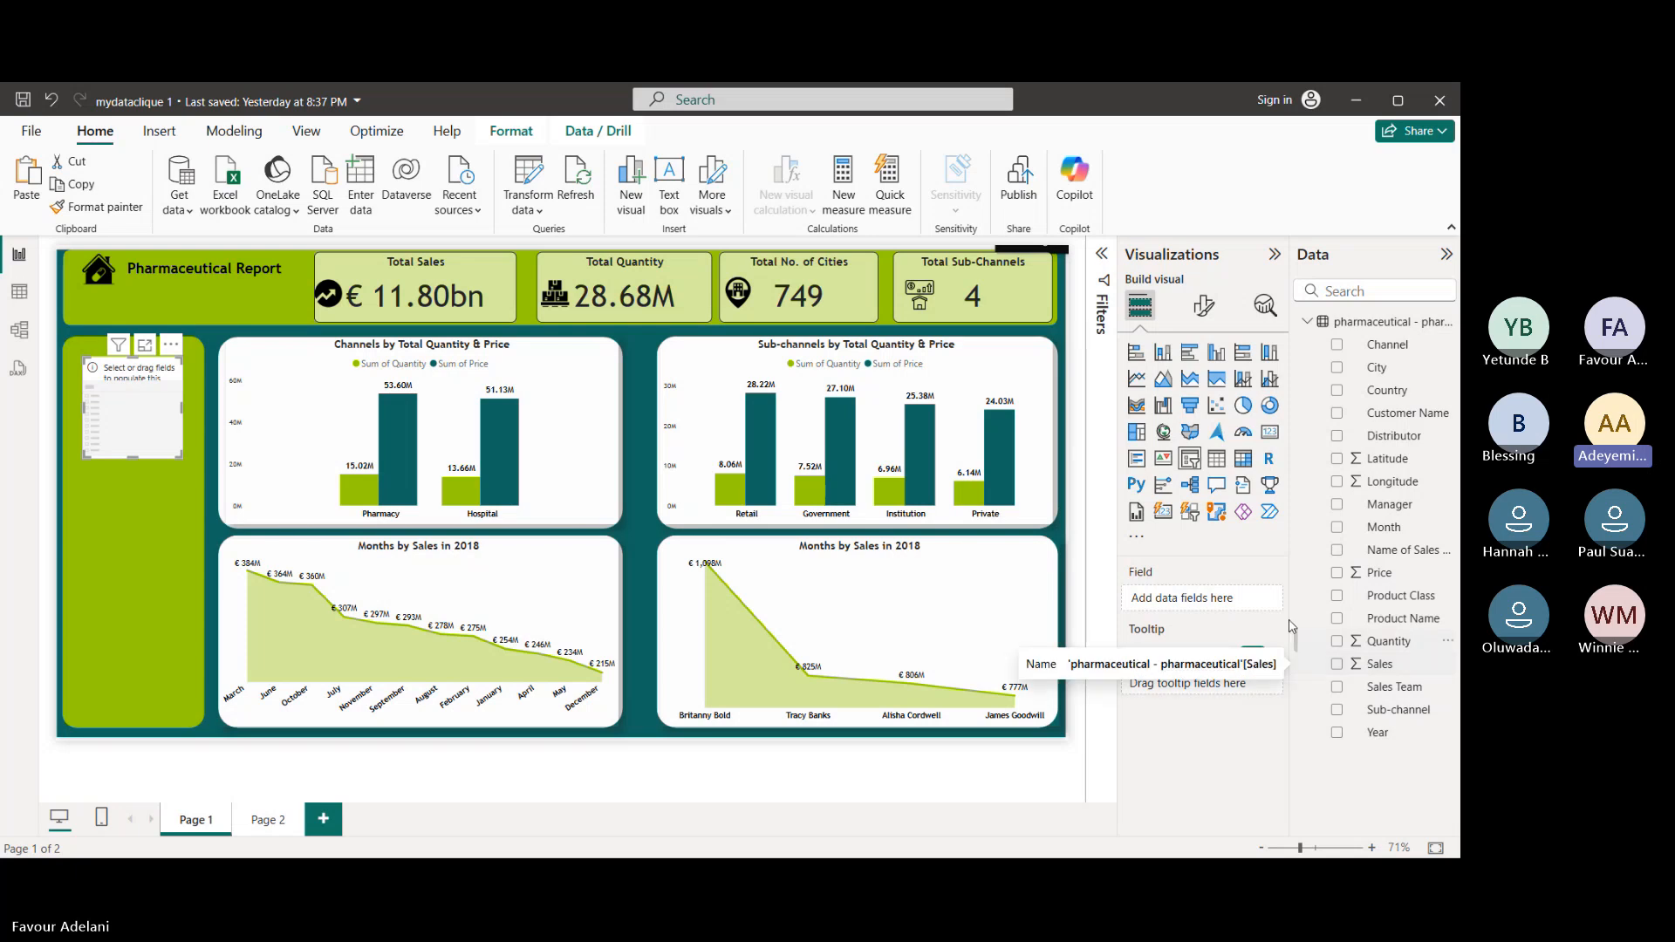
- Change the manager area chart's title text to "Manager by Sales in 2018"
left_click(1001, 576)
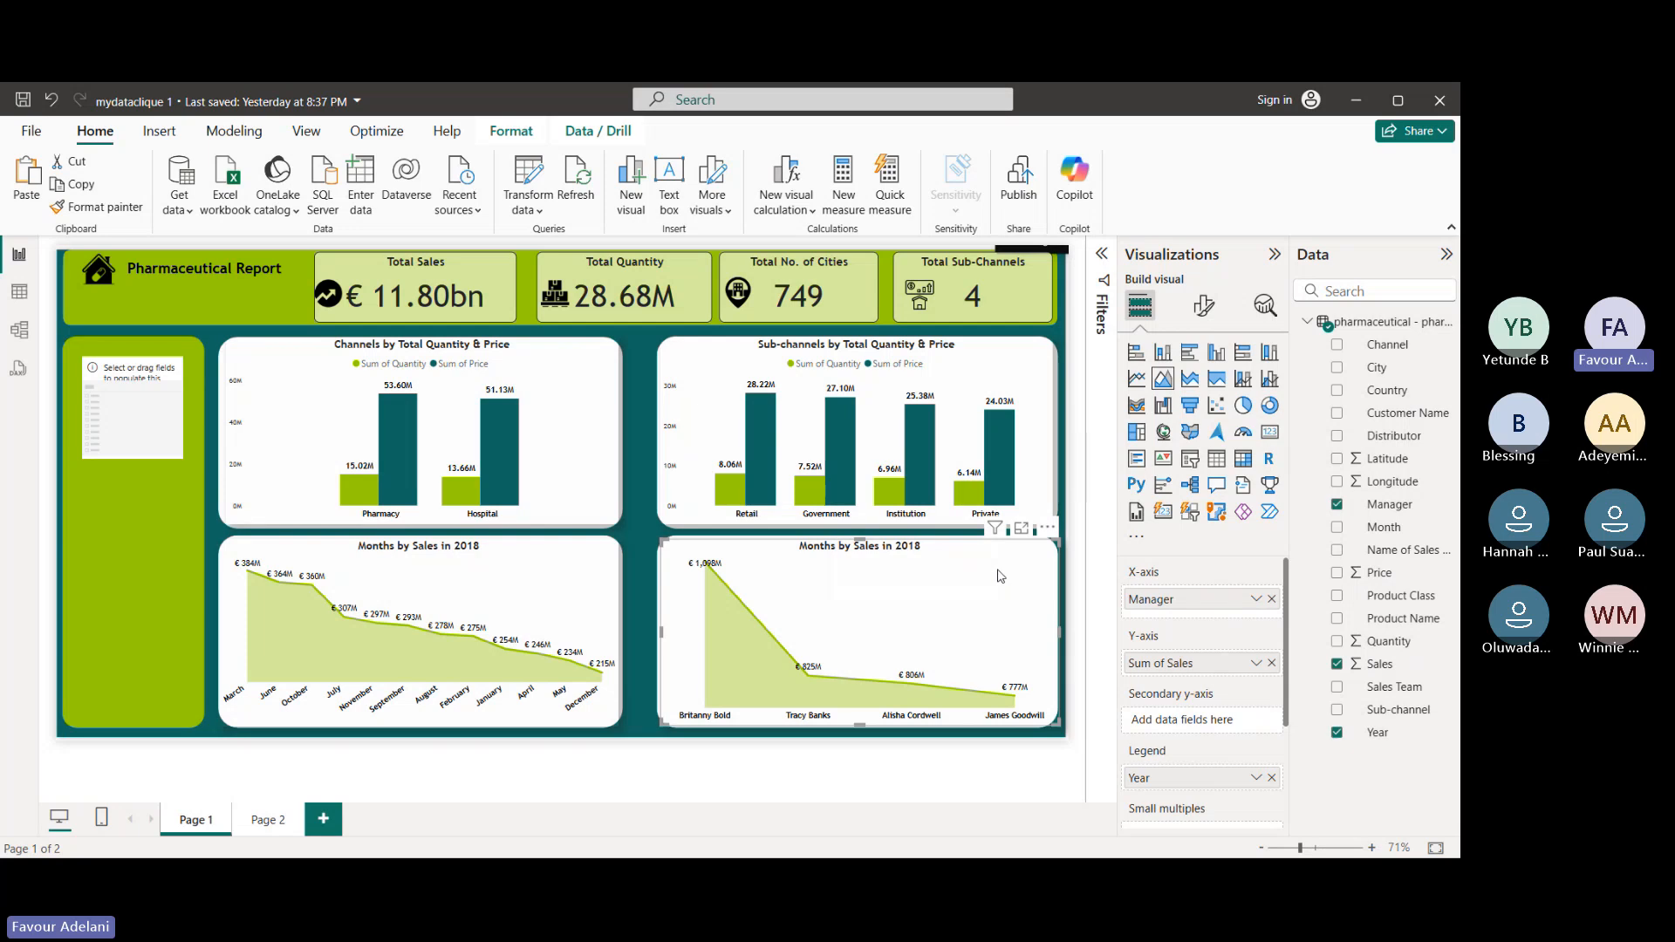
left_click(1204, 307)
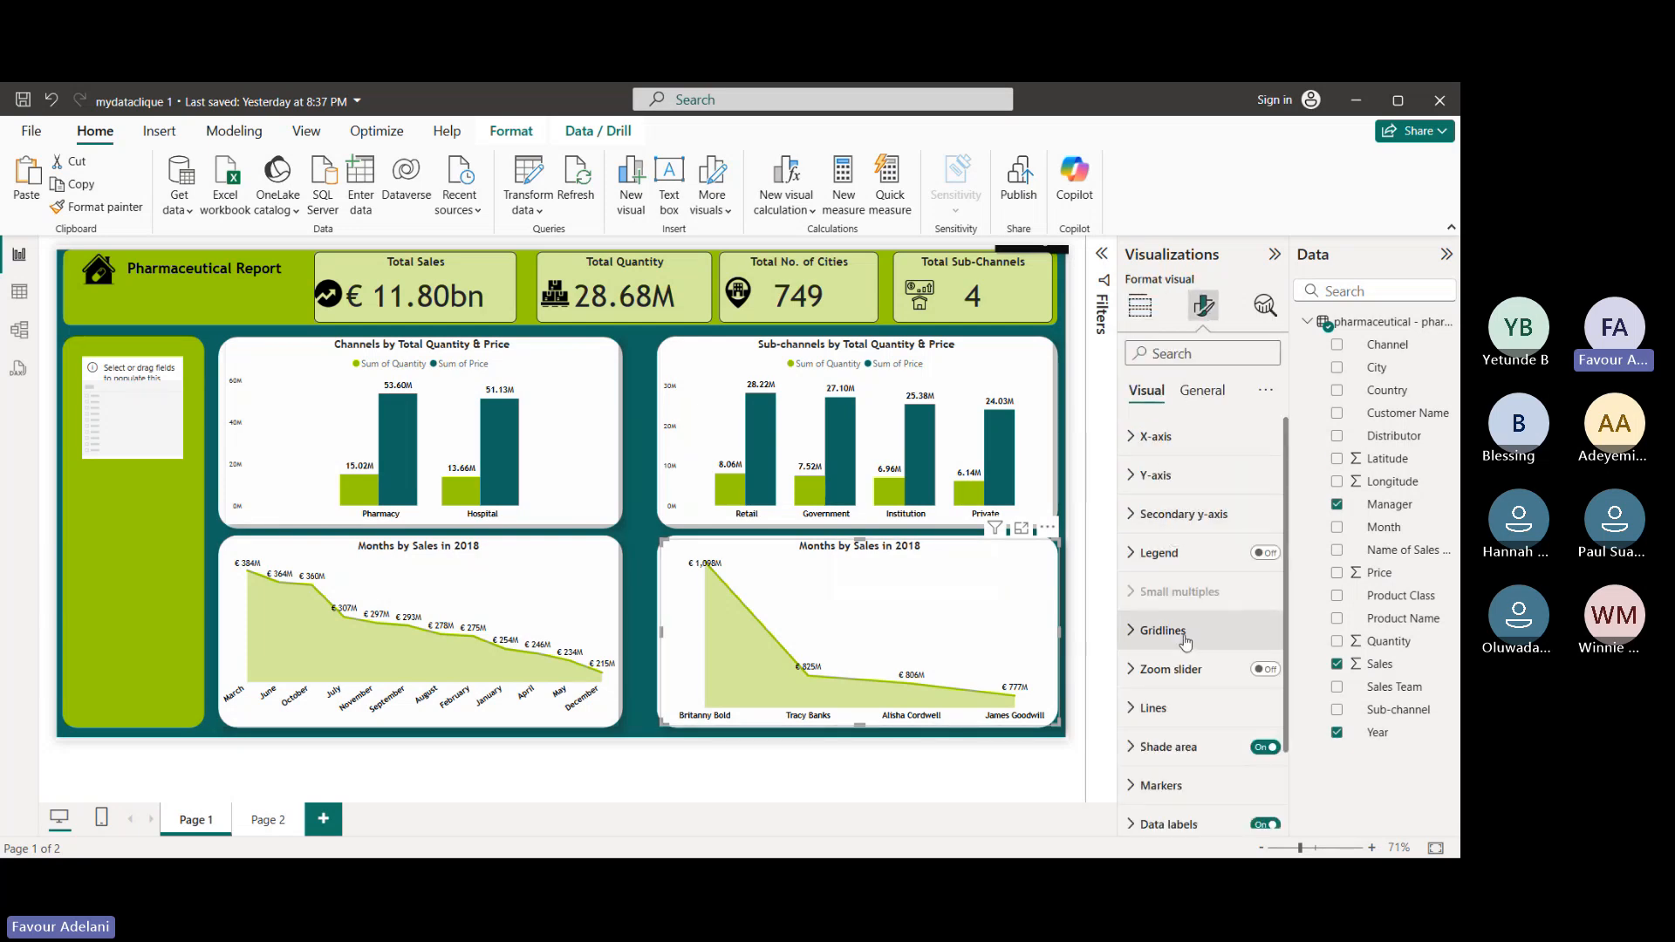
scroll(1185, 642, "down", 2)
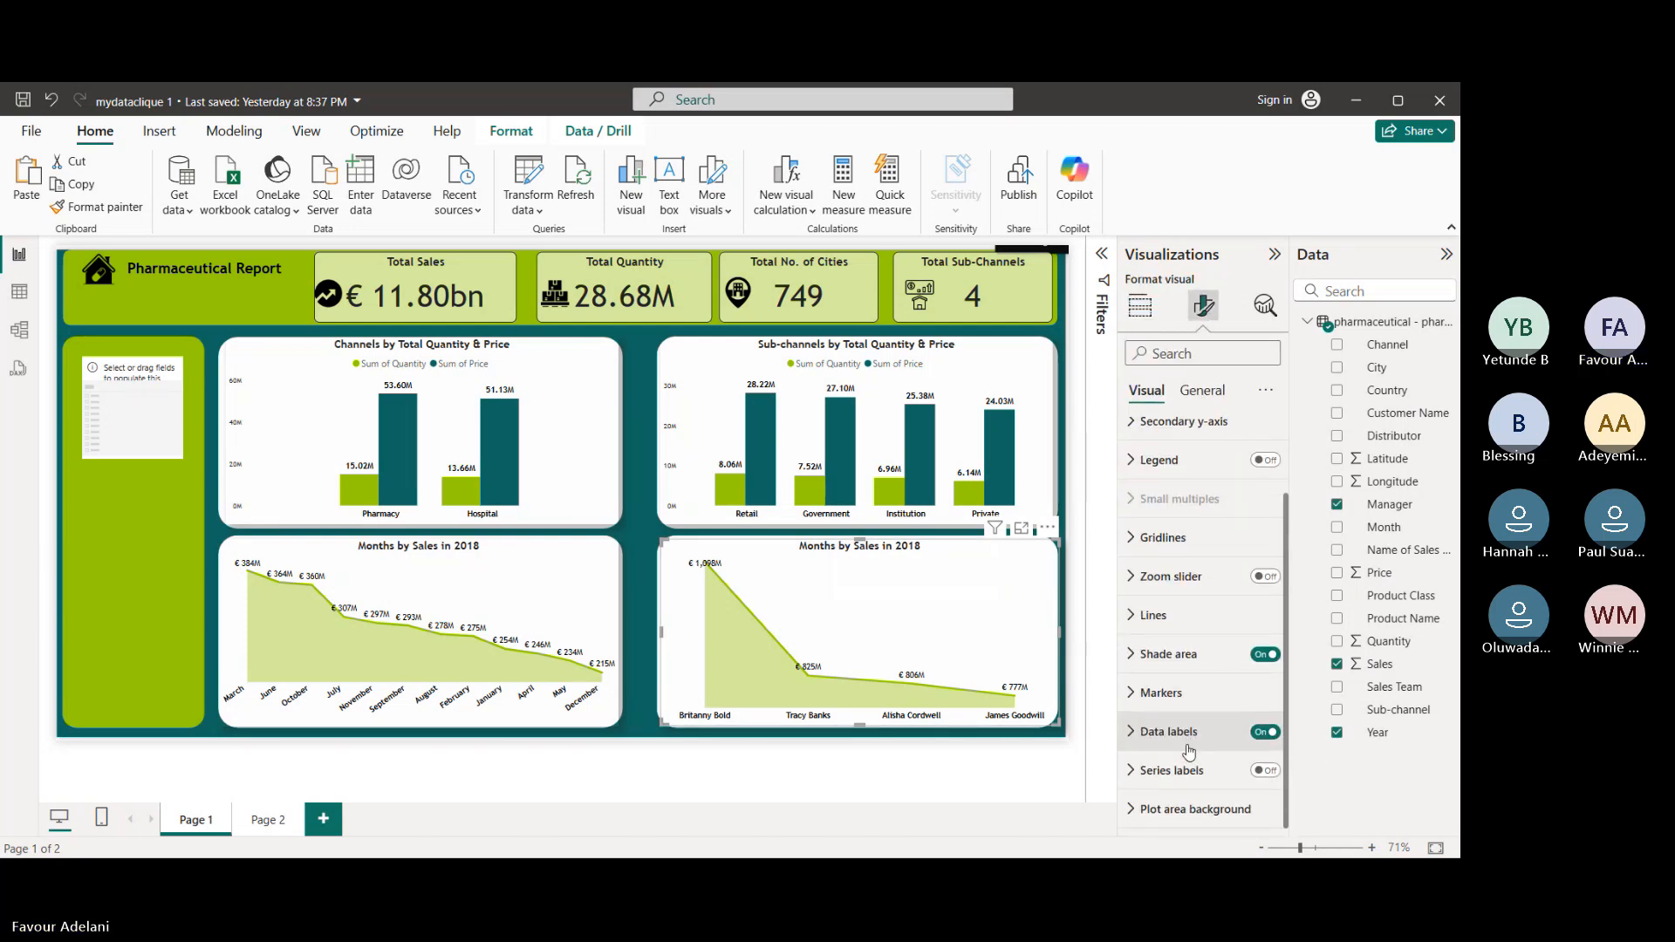
left_click(1202, 390)
left_click(1150, 475)
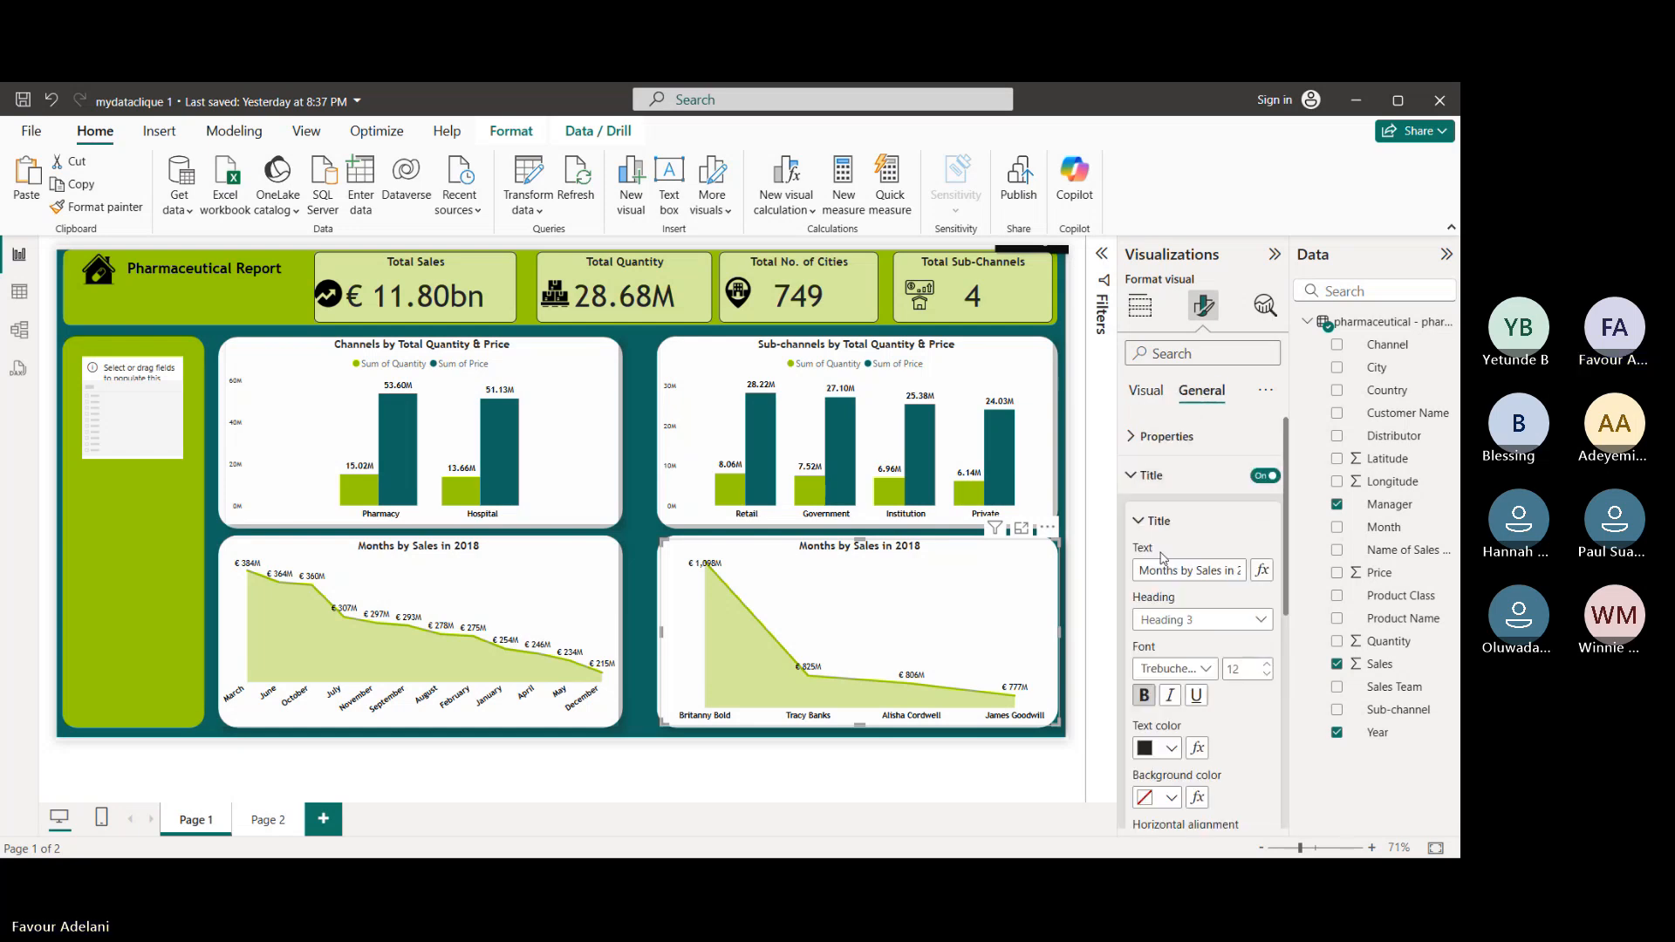
left_click(1177, 569)
key("BackSpace")
key("BackSpace")
key("BackSpace")
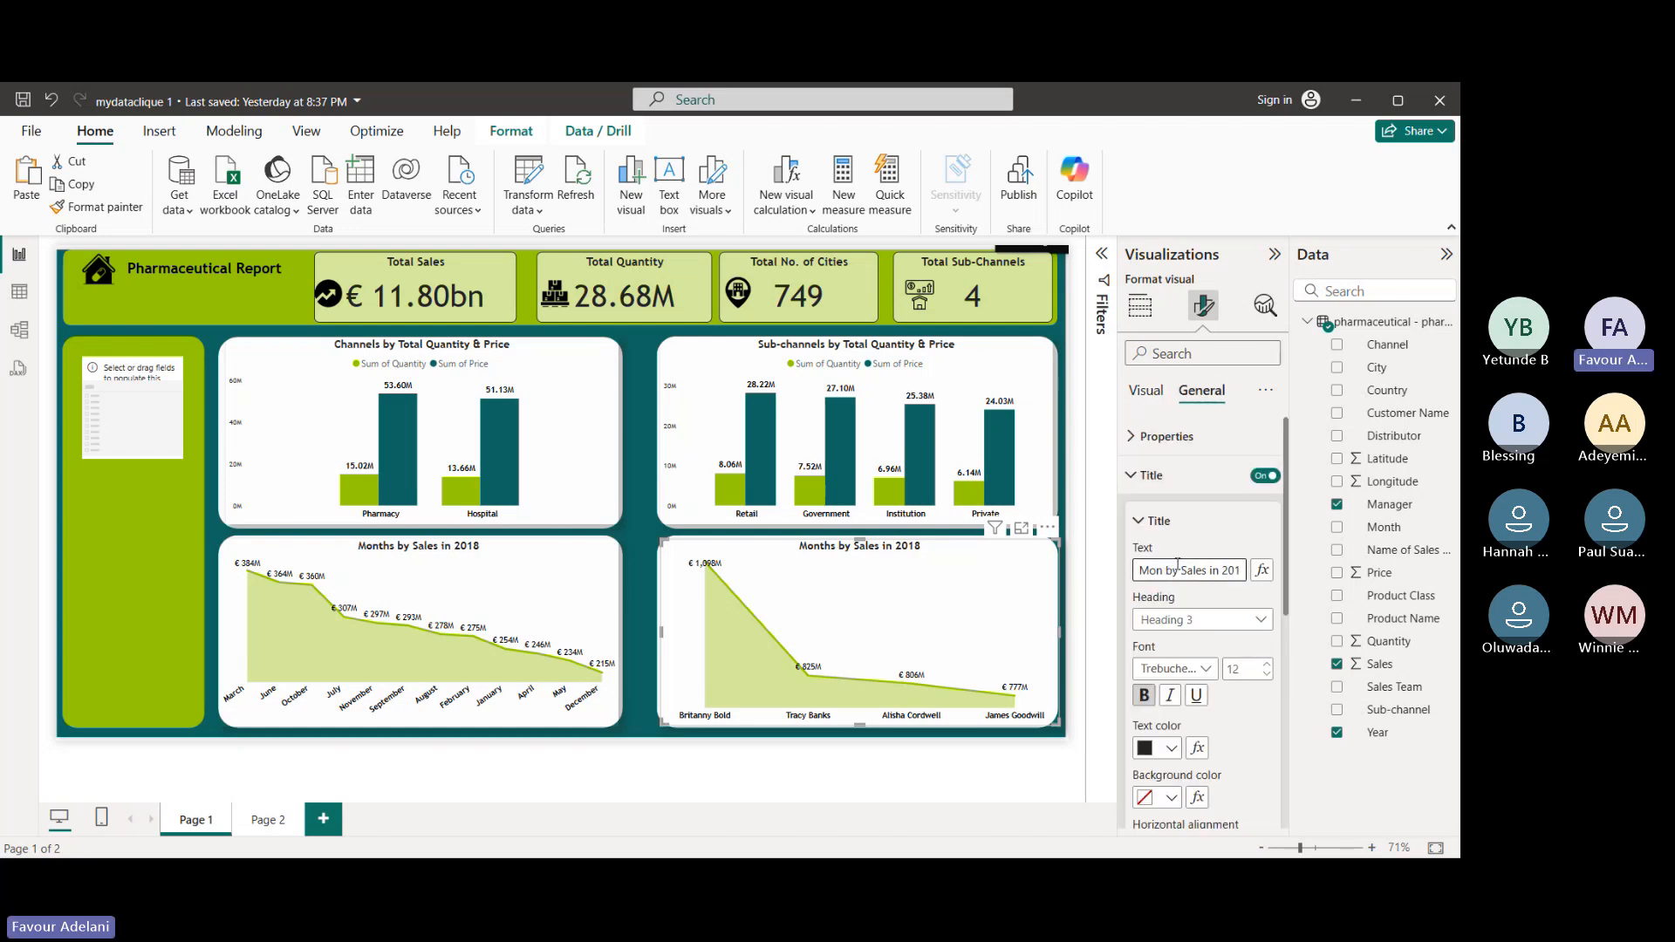
key("BackSpace")
key("BackSpace")
type("ana")
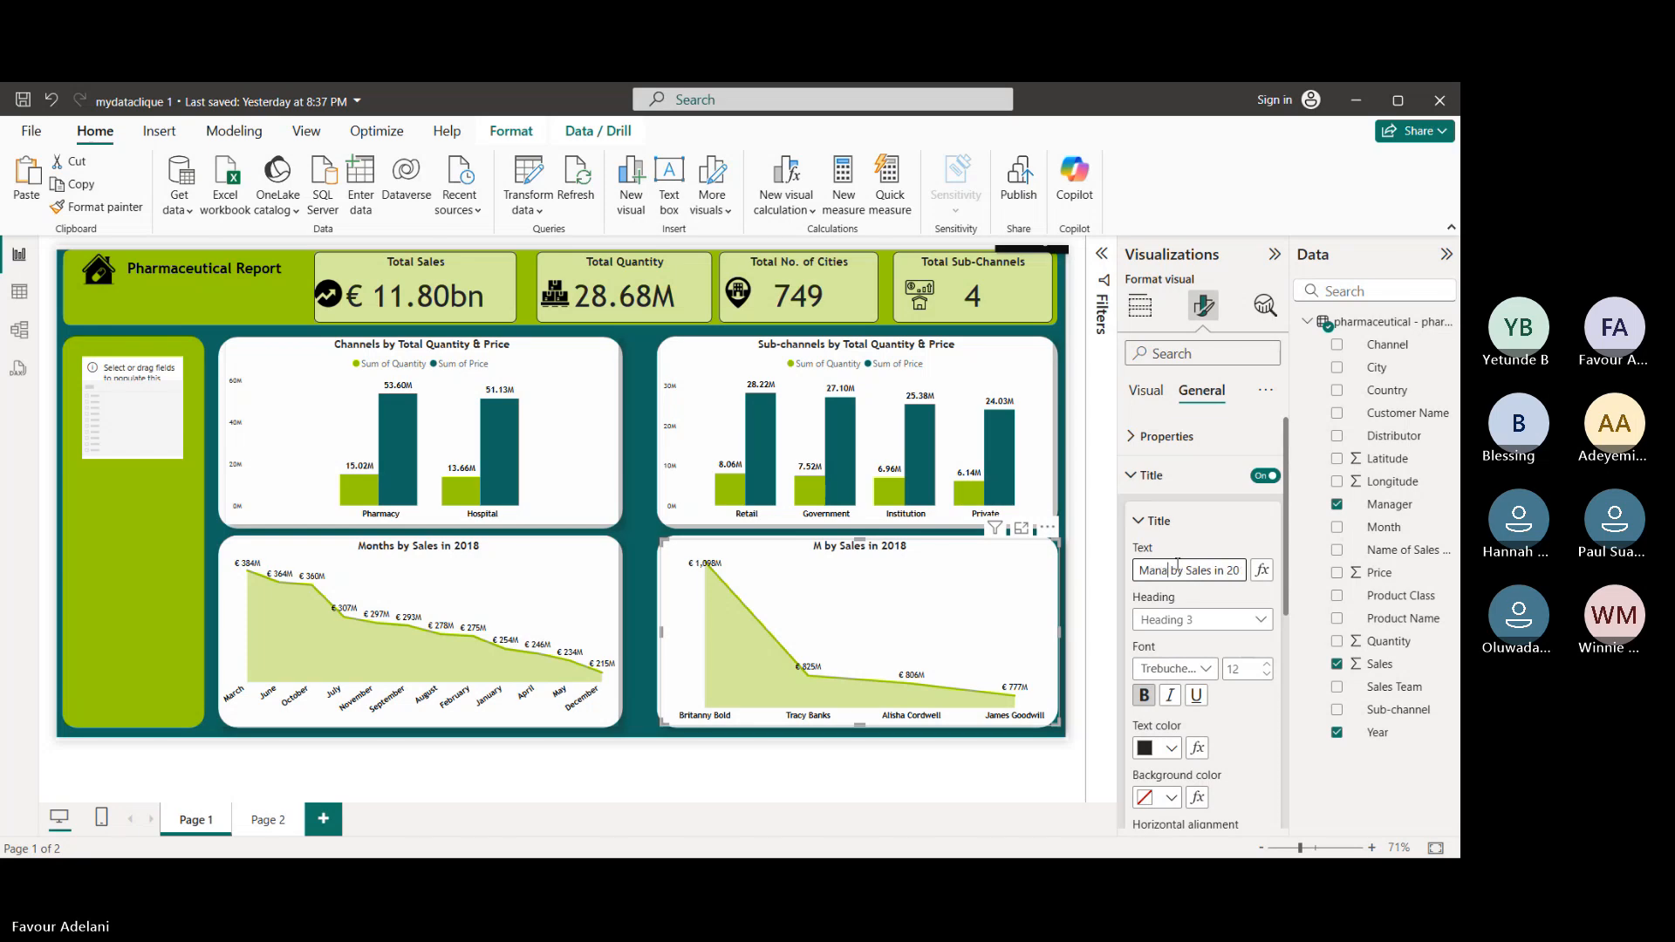
type("ger")
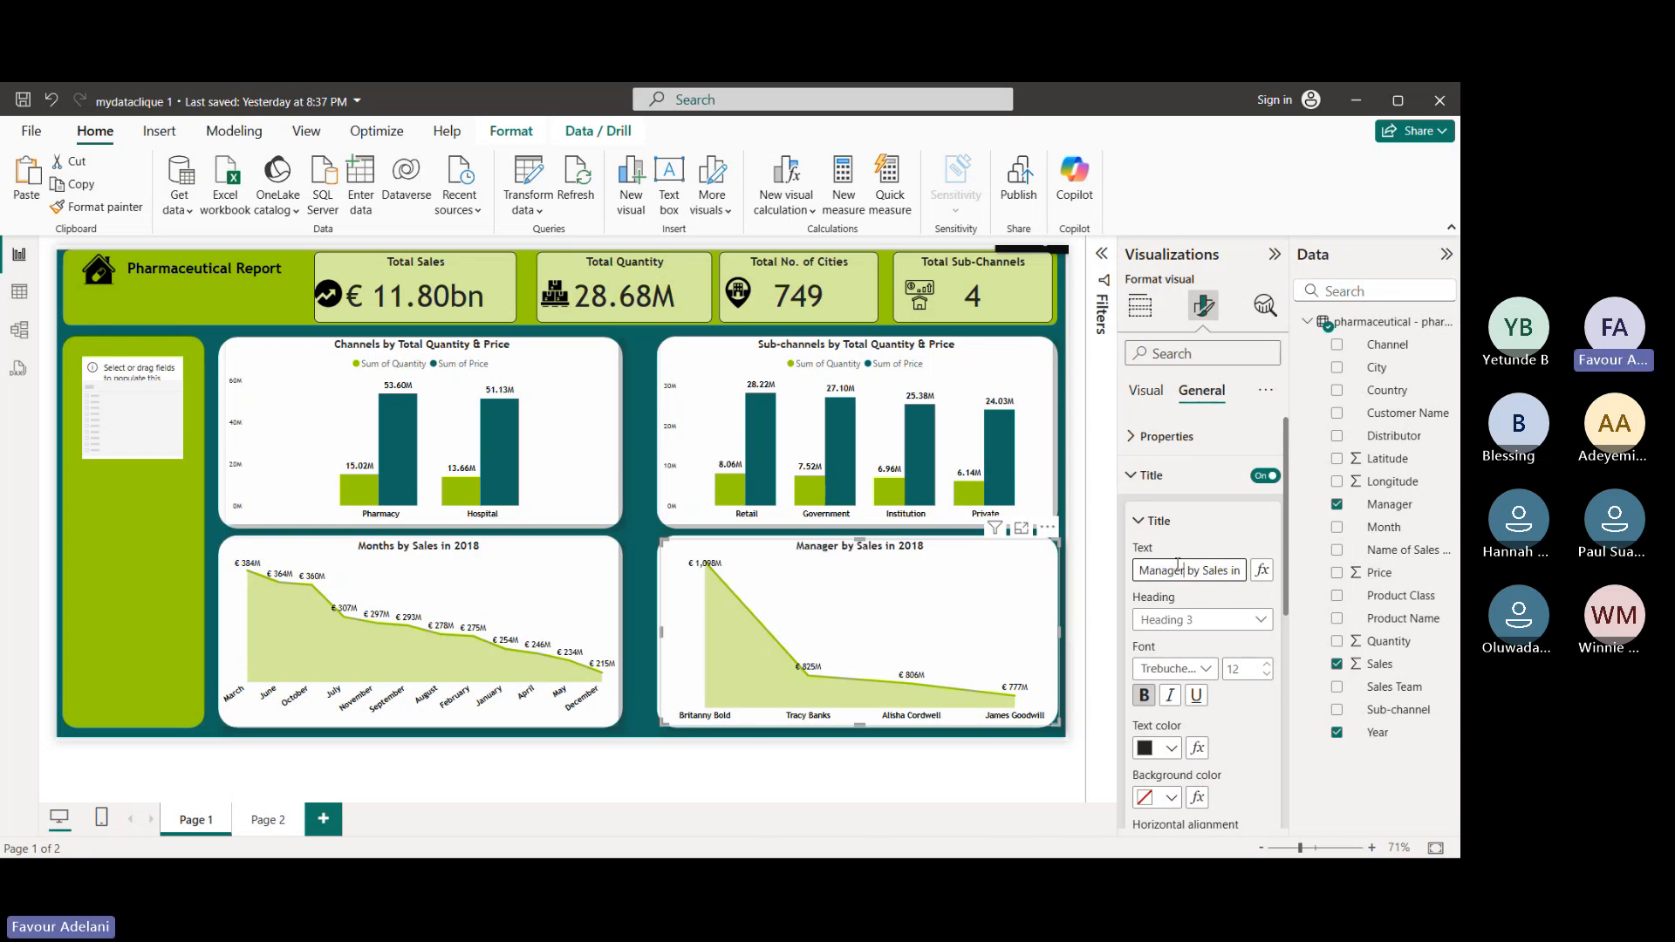
- Assign the Channel field to the slicer and resize it to fit its two options and the green side panel's width
left_click(123, 387)
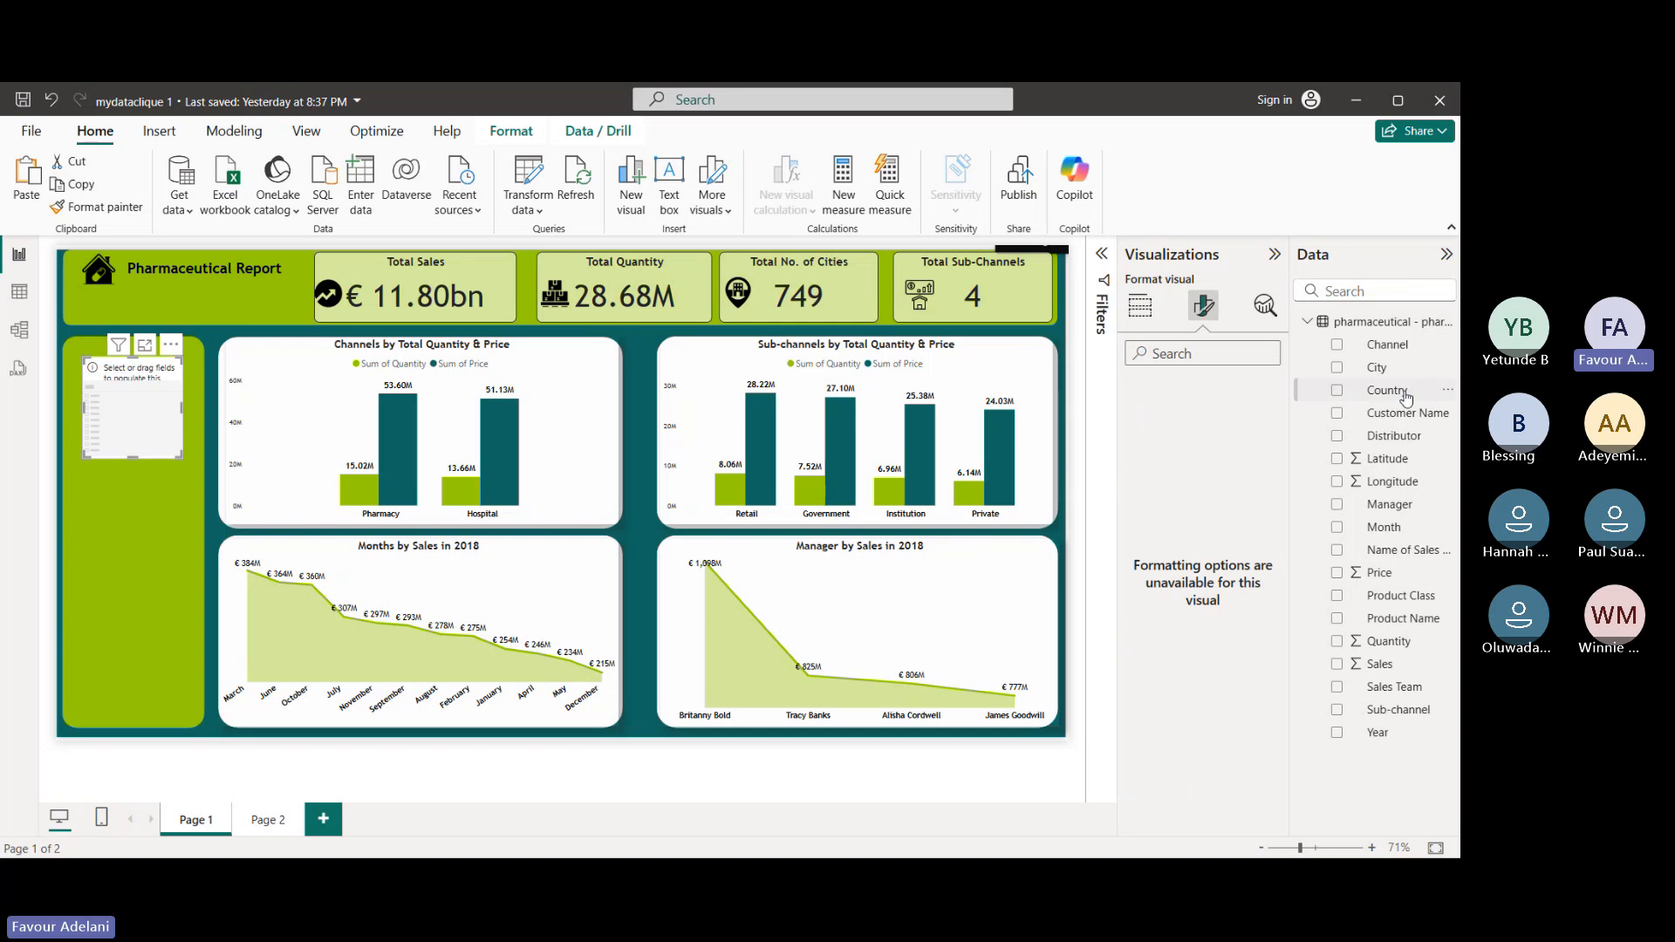
left_click(1337, 346)
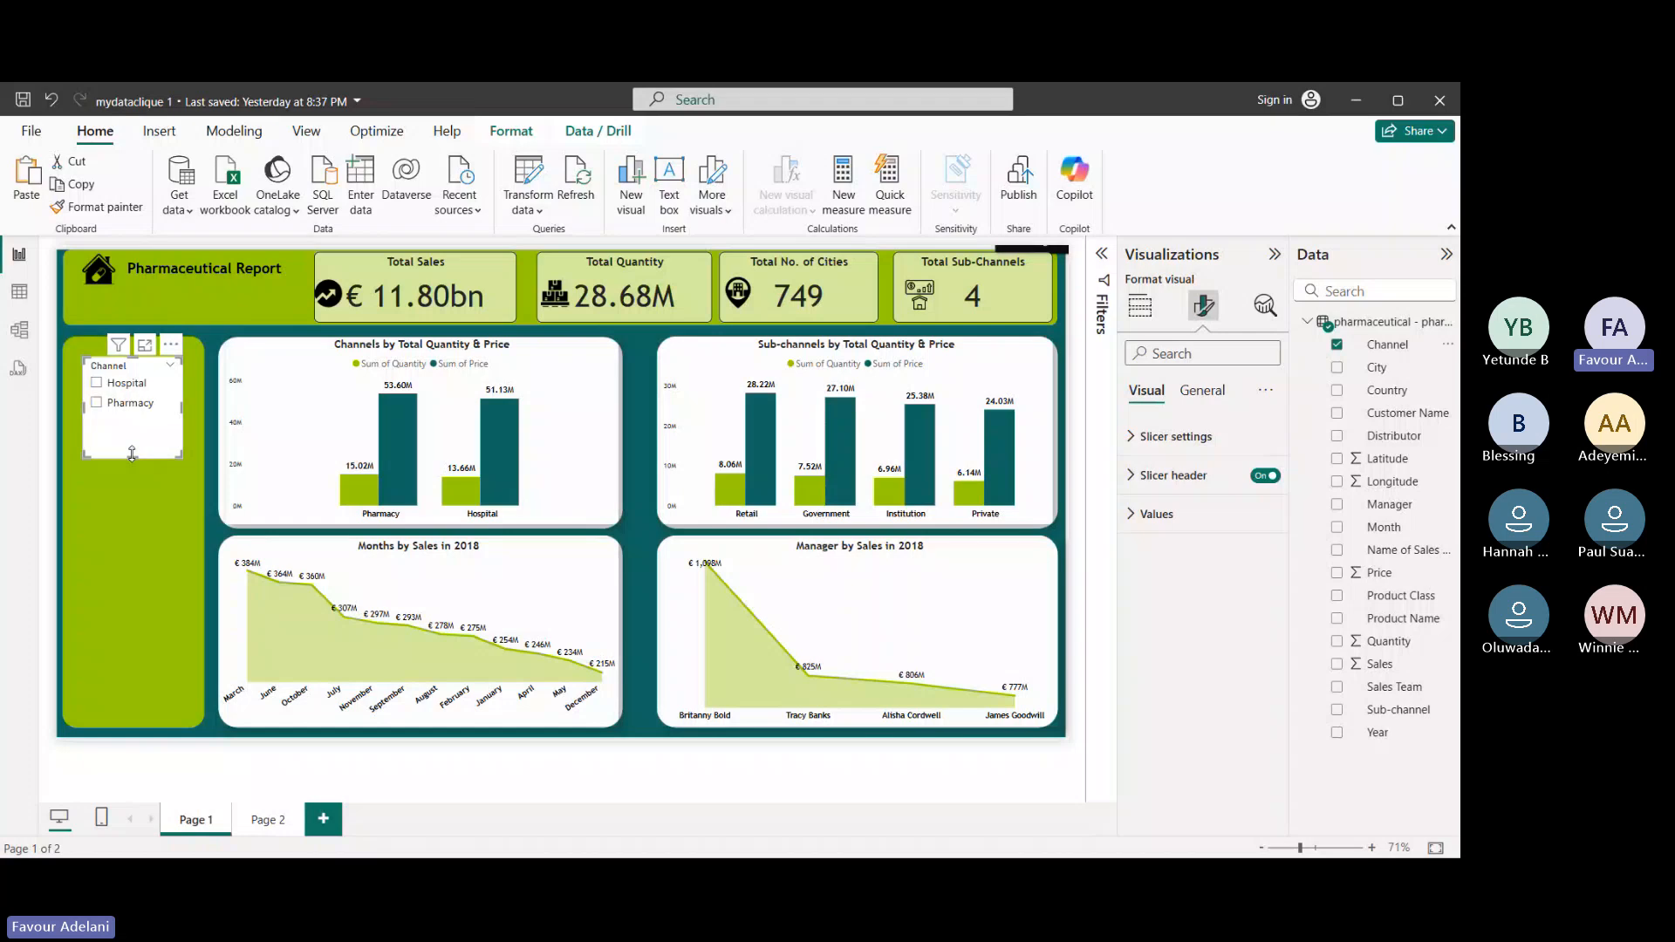
left_click_drag(132, 454, 66, 389)
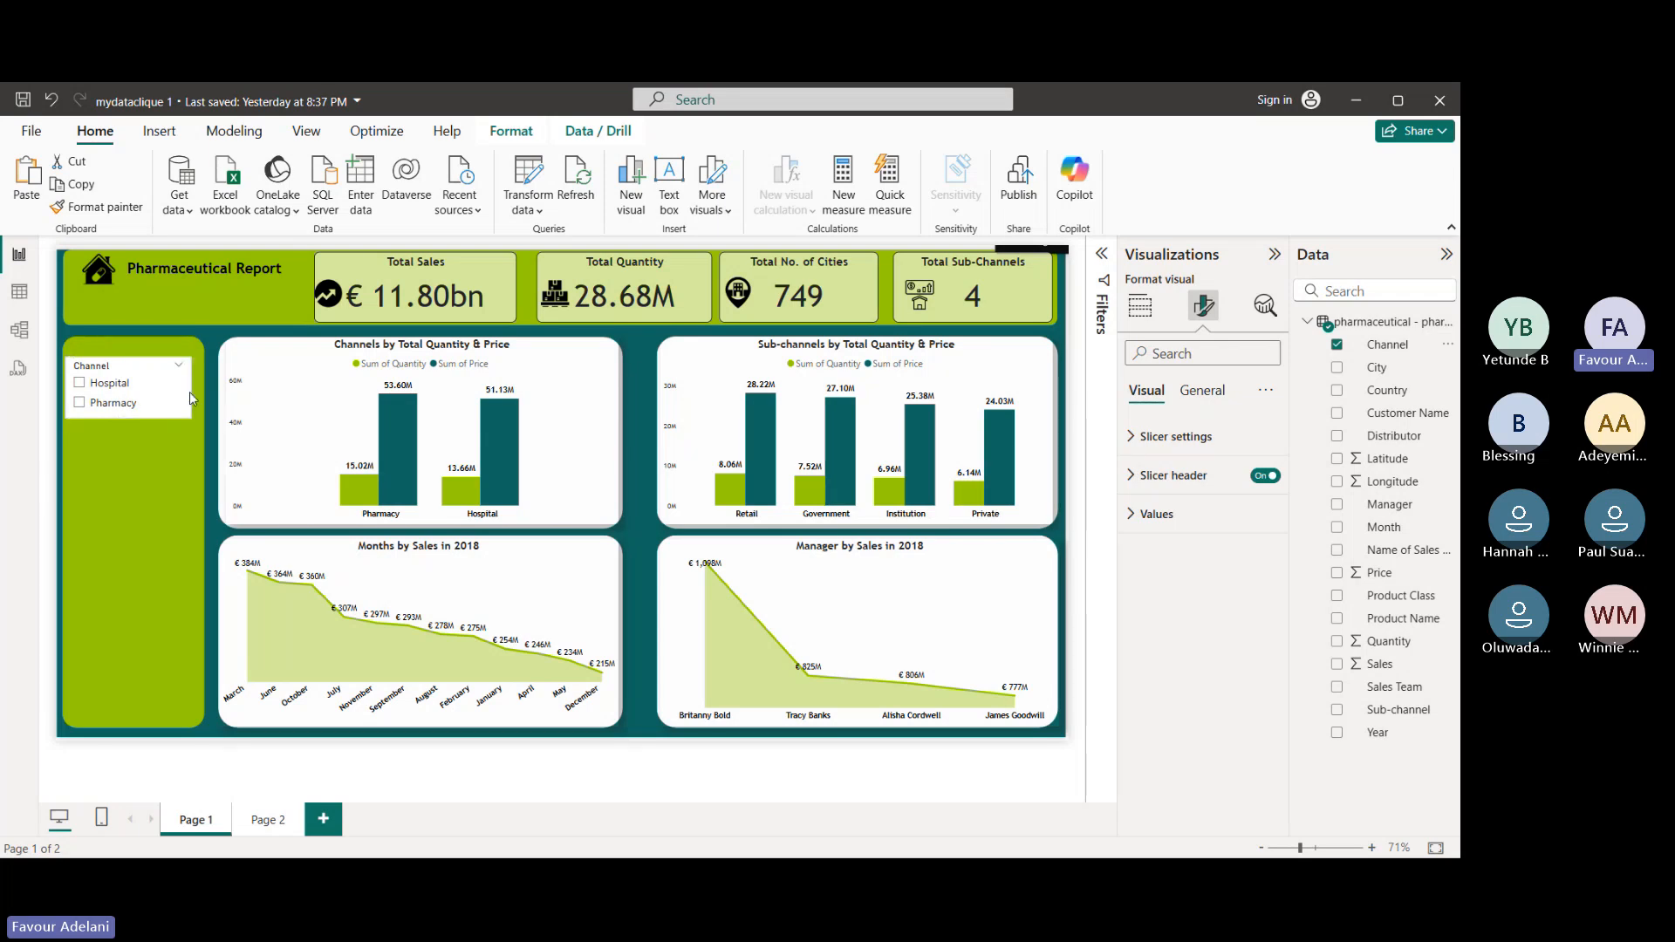
left_click_drag(180, 388, 208, 389)
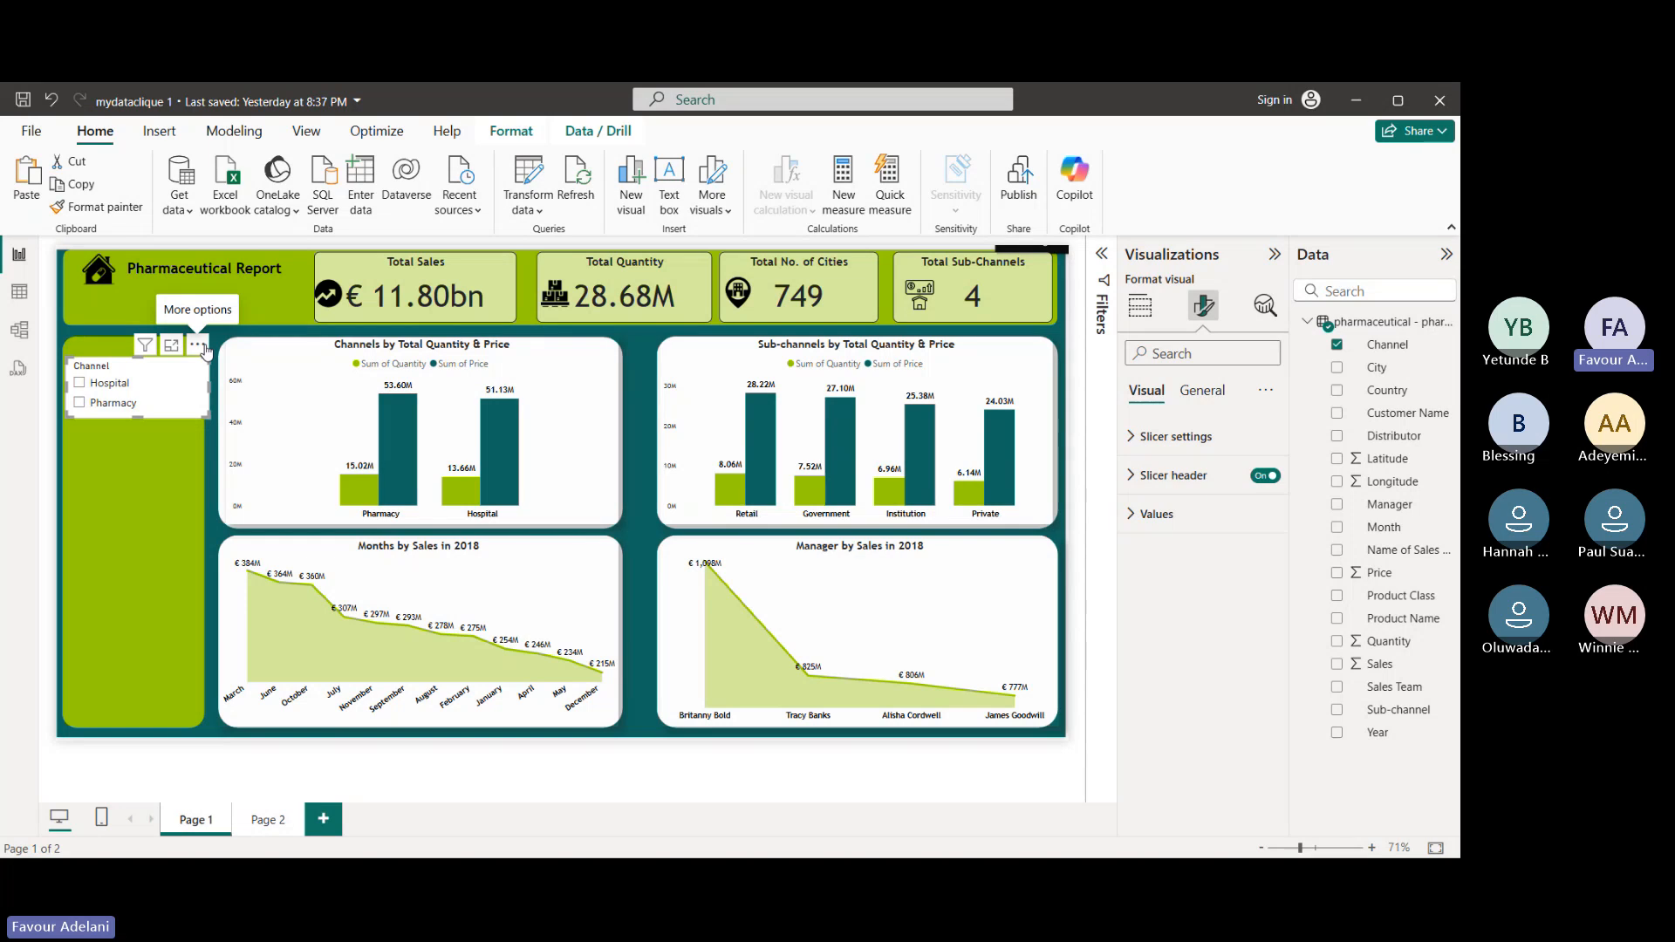
left_click_drag(206, 348, 200, 351)
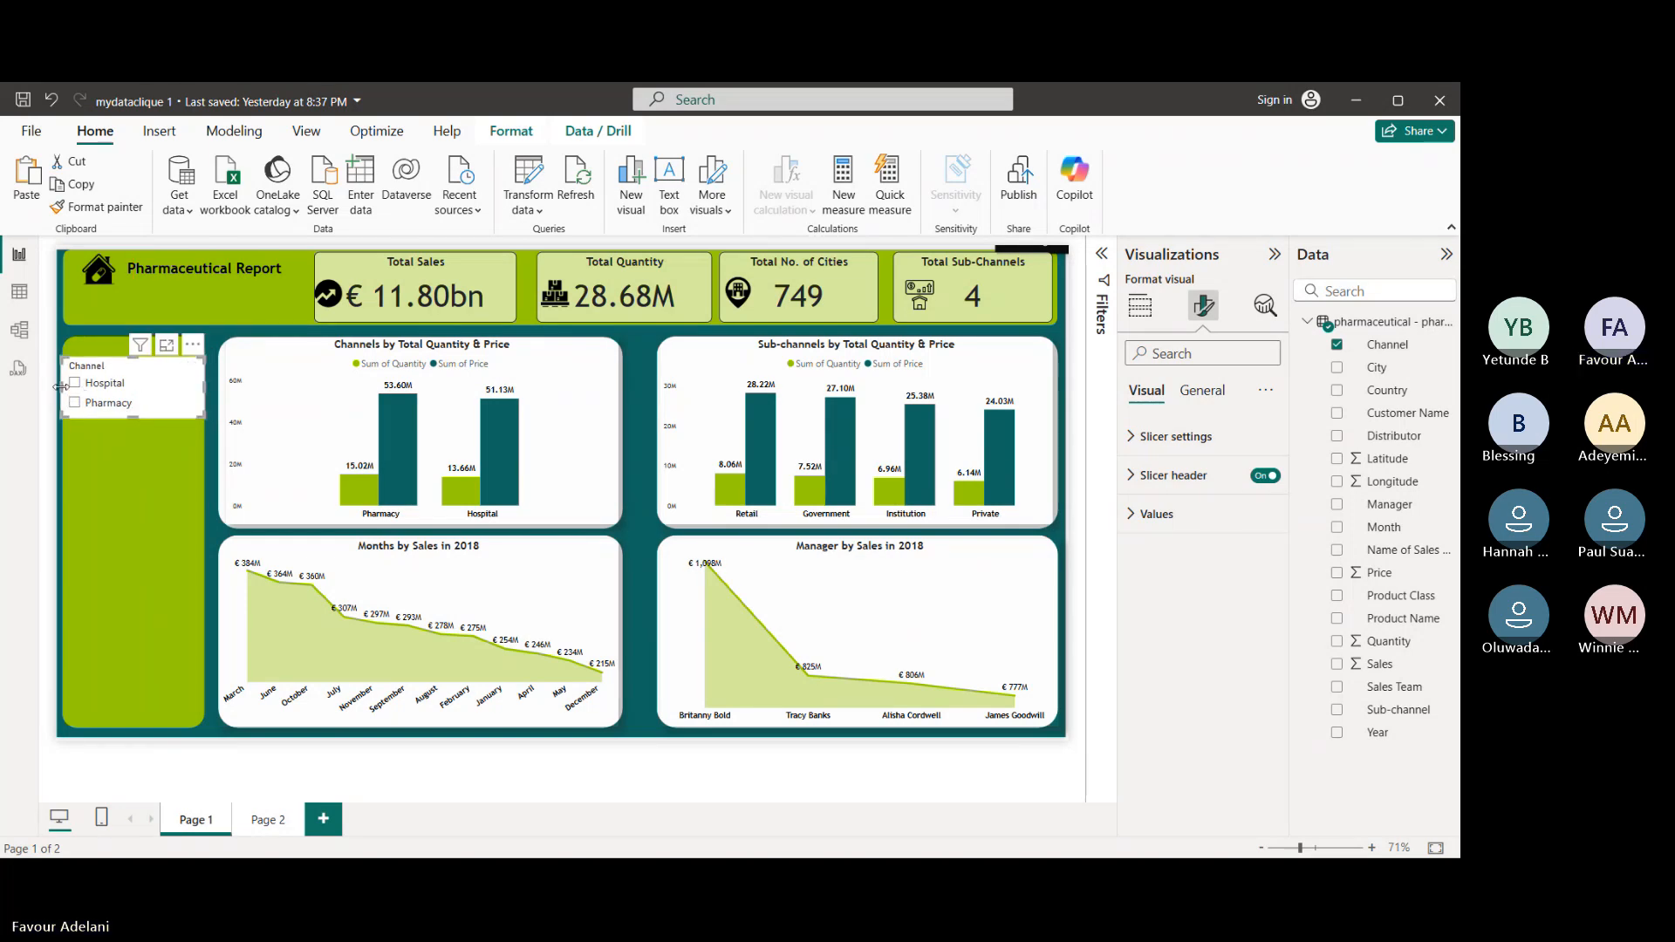
left_click_drag(61, 386, 70, 395)
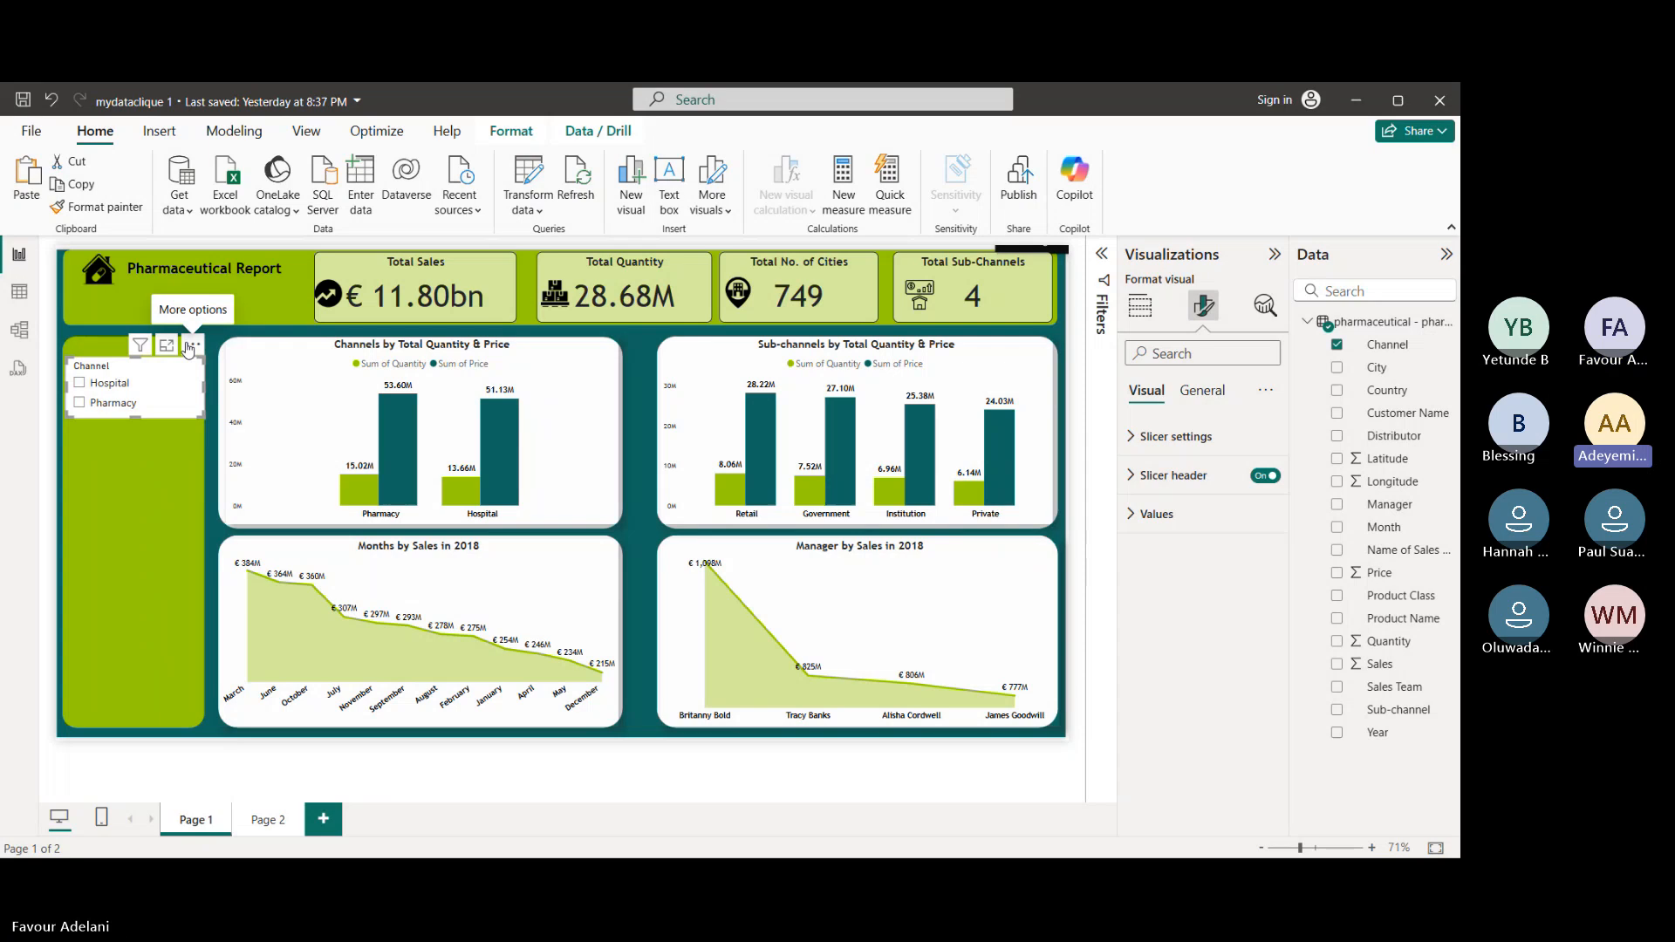
- Narrow the Channel slicer slightly so its edge sits inside the green side panel
left_click_drag(189, 350, 191, 349)
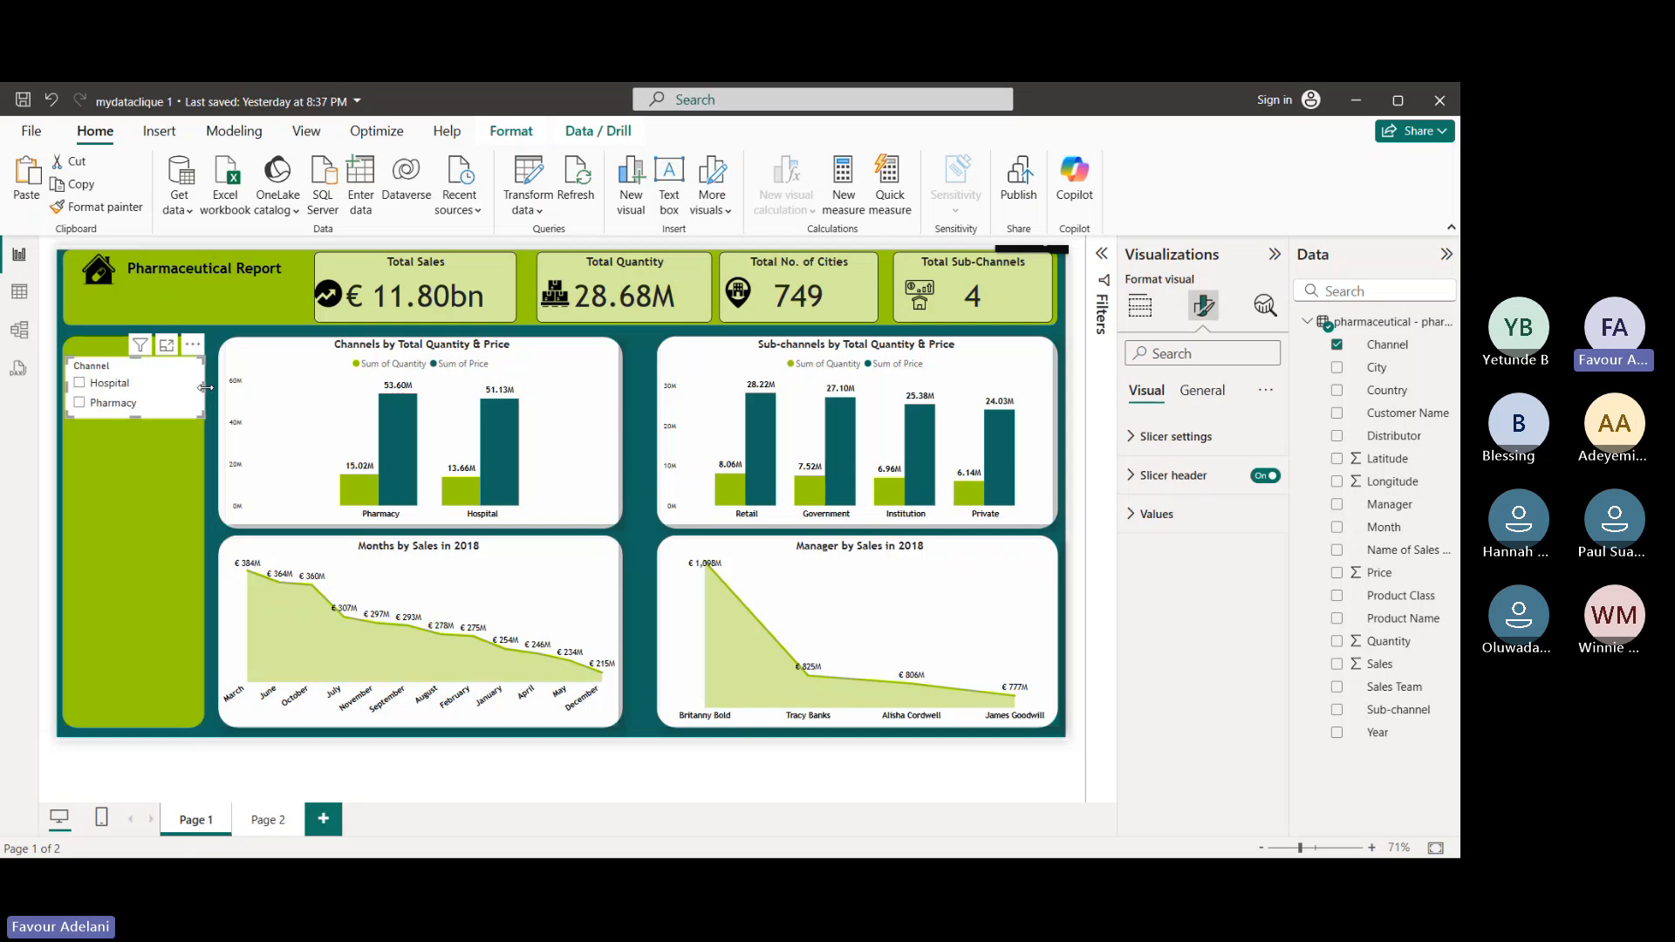
left_click_drag(204, 388, 201, 385)
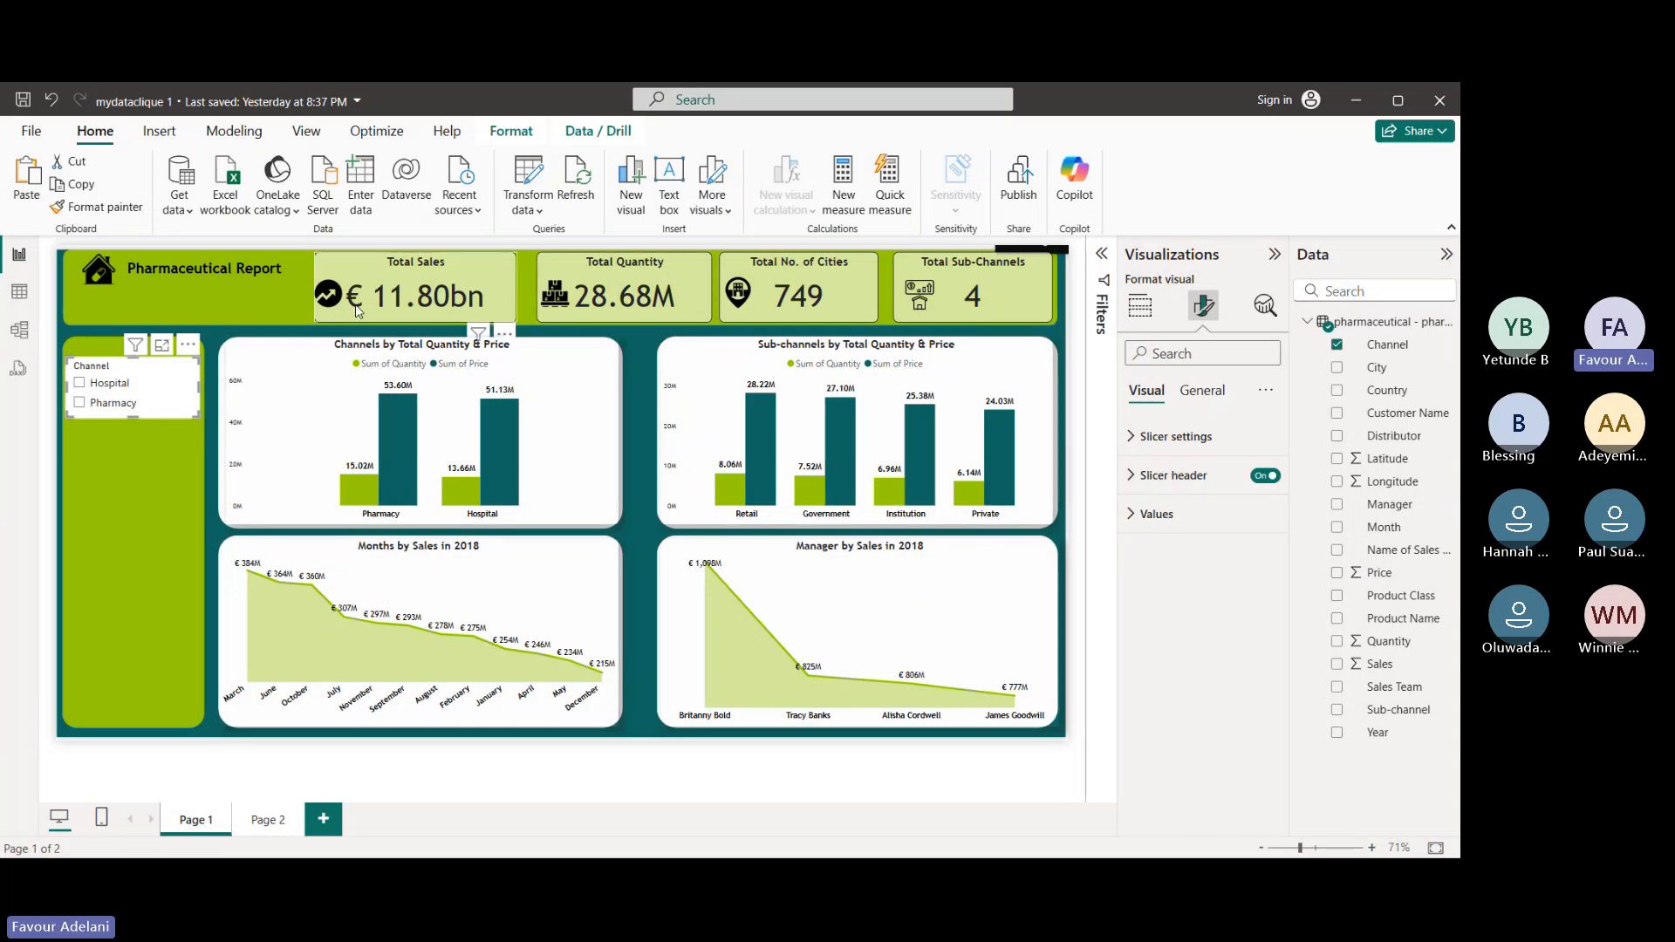
- Test the Channel slicer by filtering the report on Hospital and on Pharmacy, clearing each selection
left_click(81, 384)
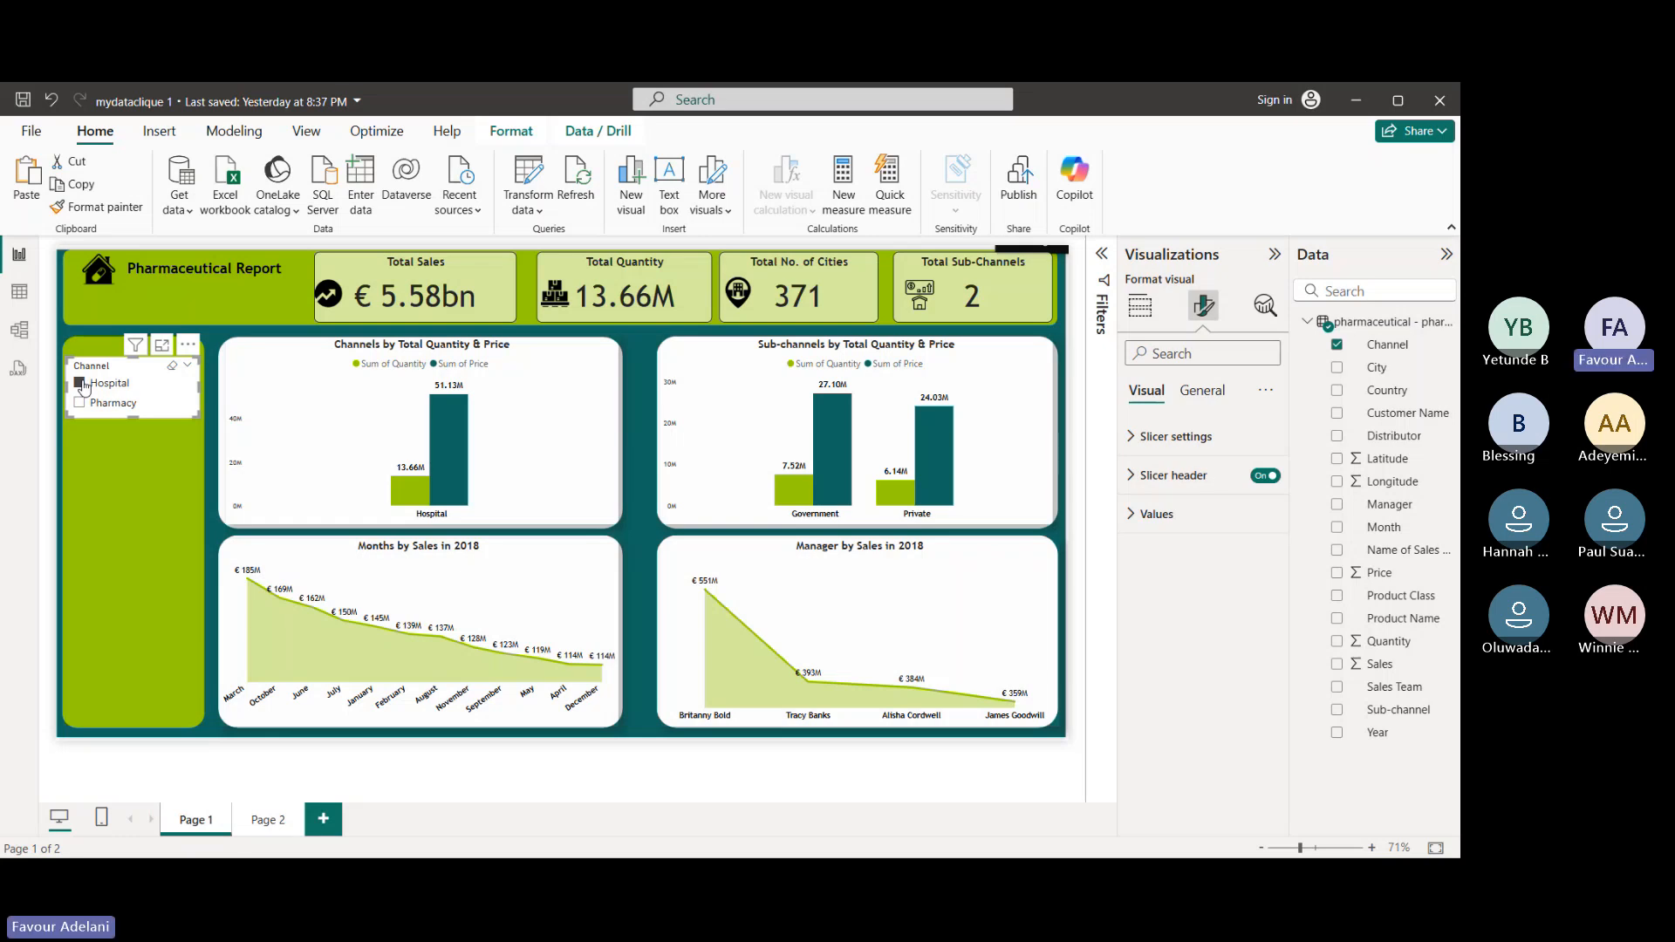
left_click(80, 383)
left_click(80, 383)
left_click(80, 383)
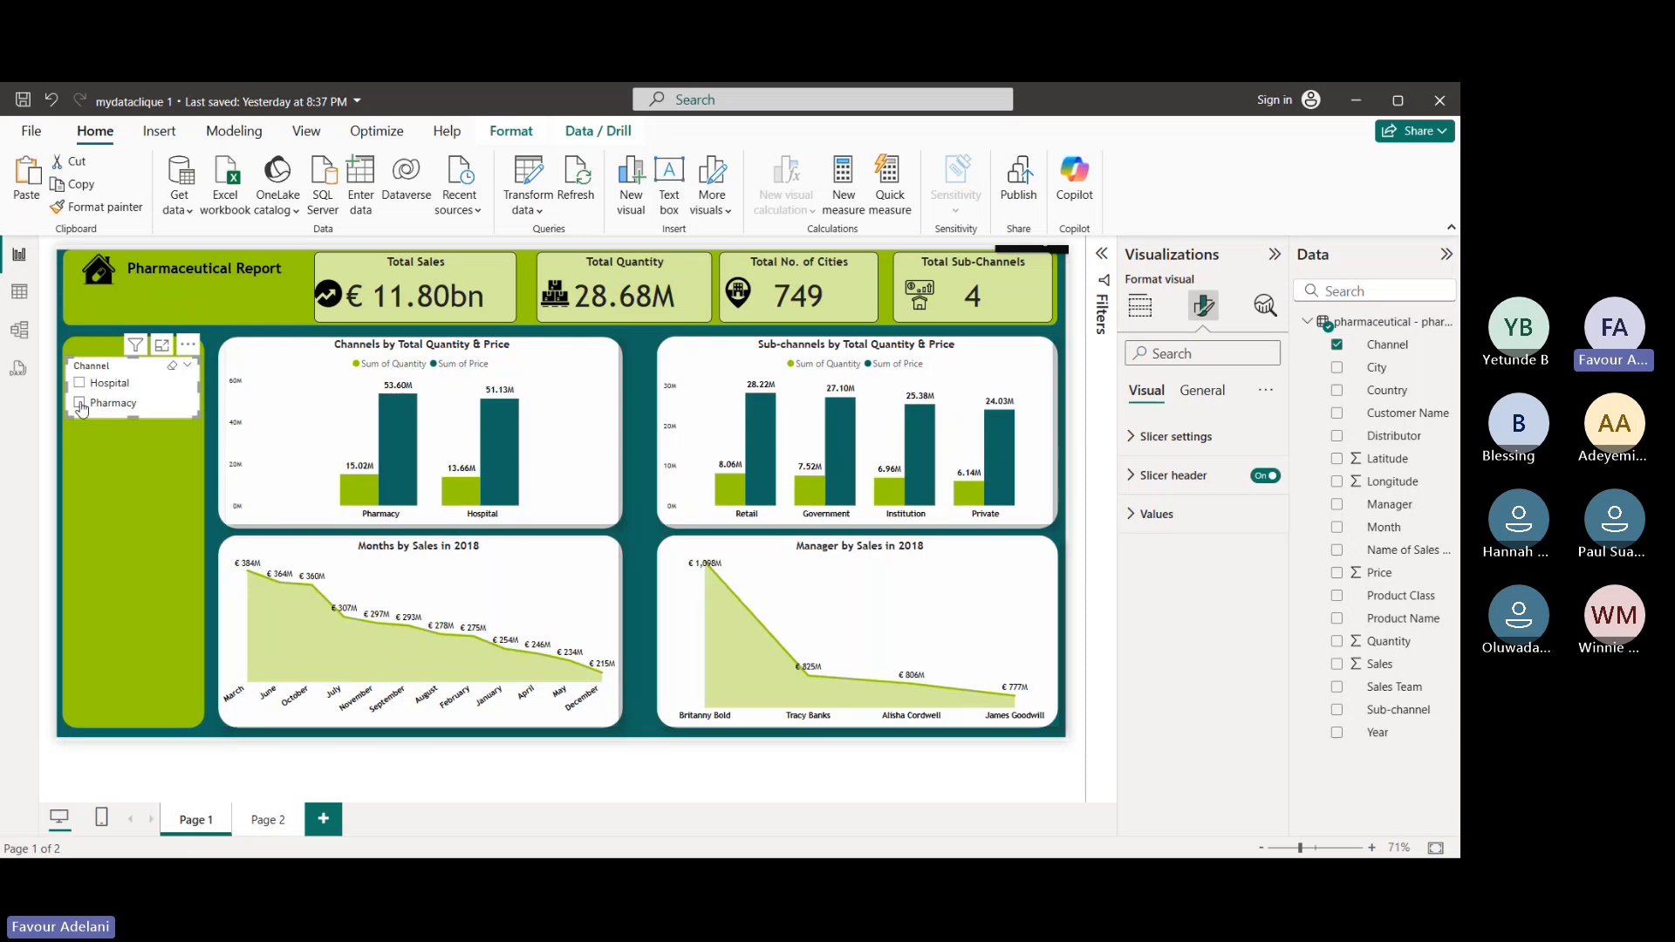
left_click(80, 404)
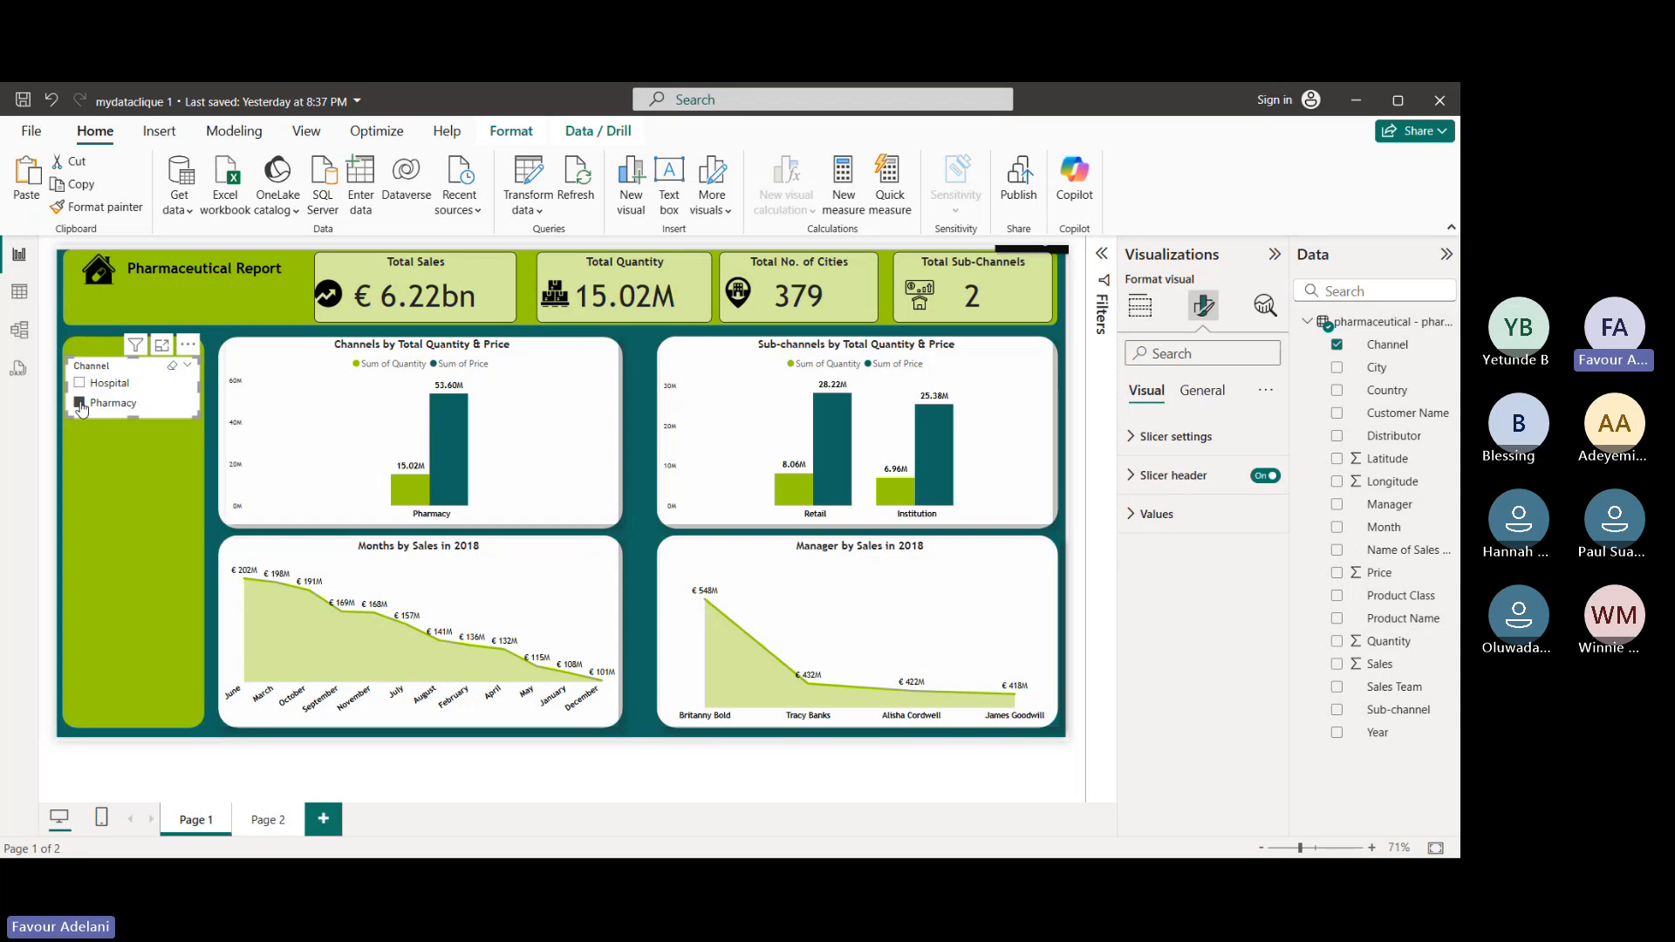
left_click(80, 405)
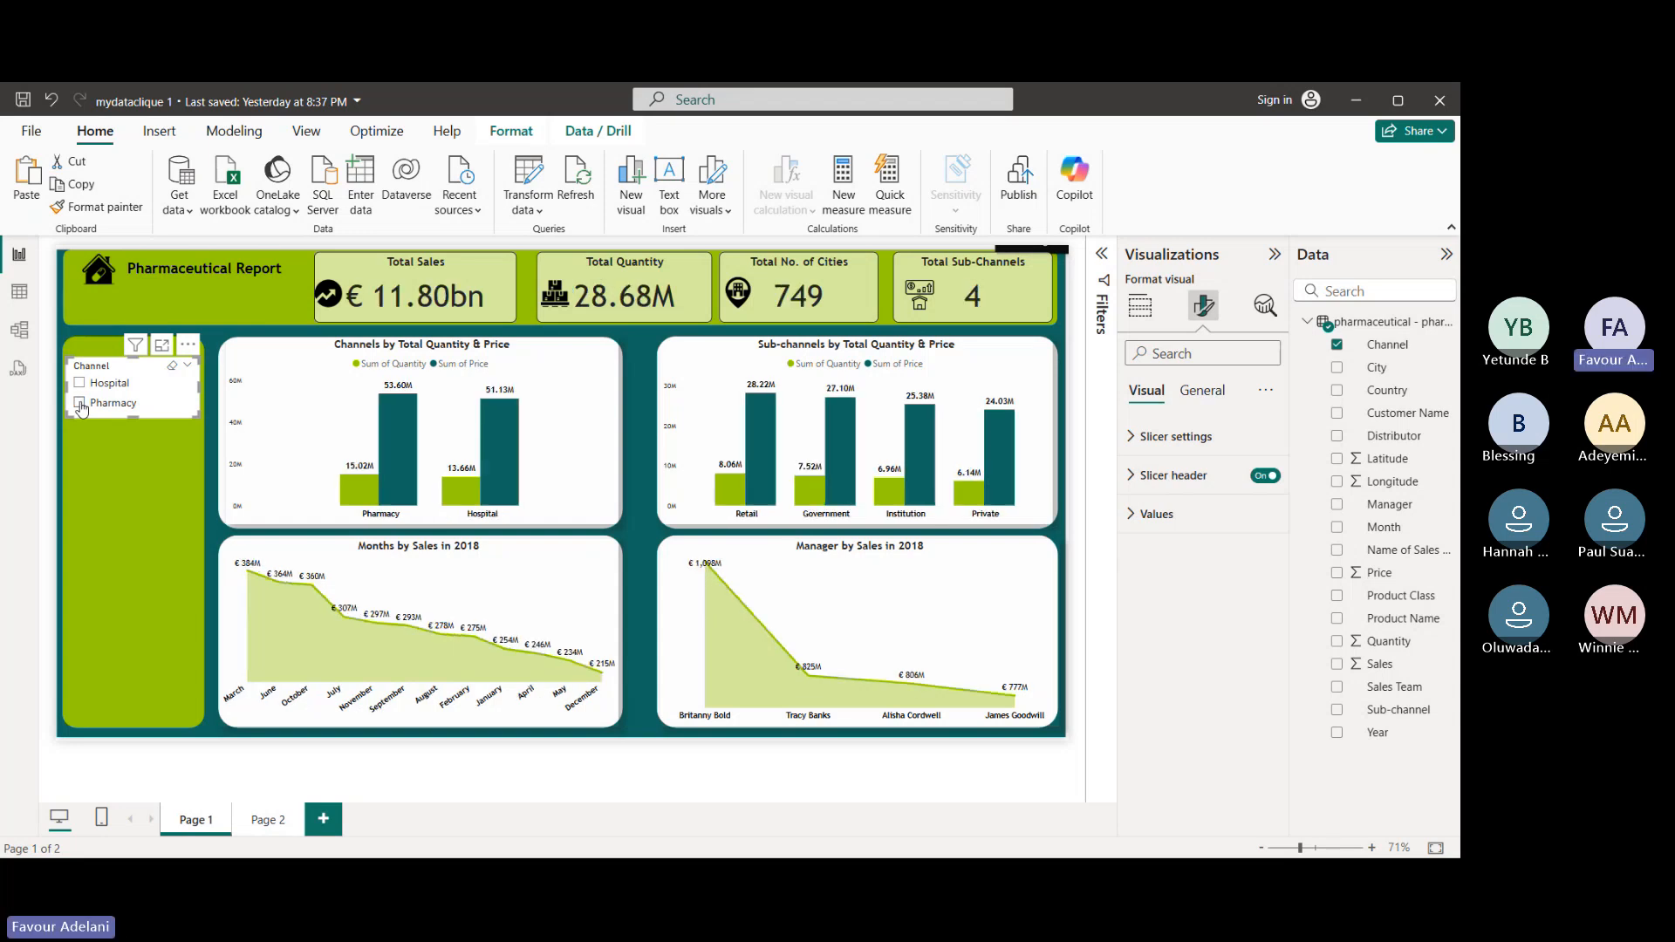
- Try the Tile and Dropdown styles on the Channel slicer and return it to the Vertical list style
left_click(151, 467)
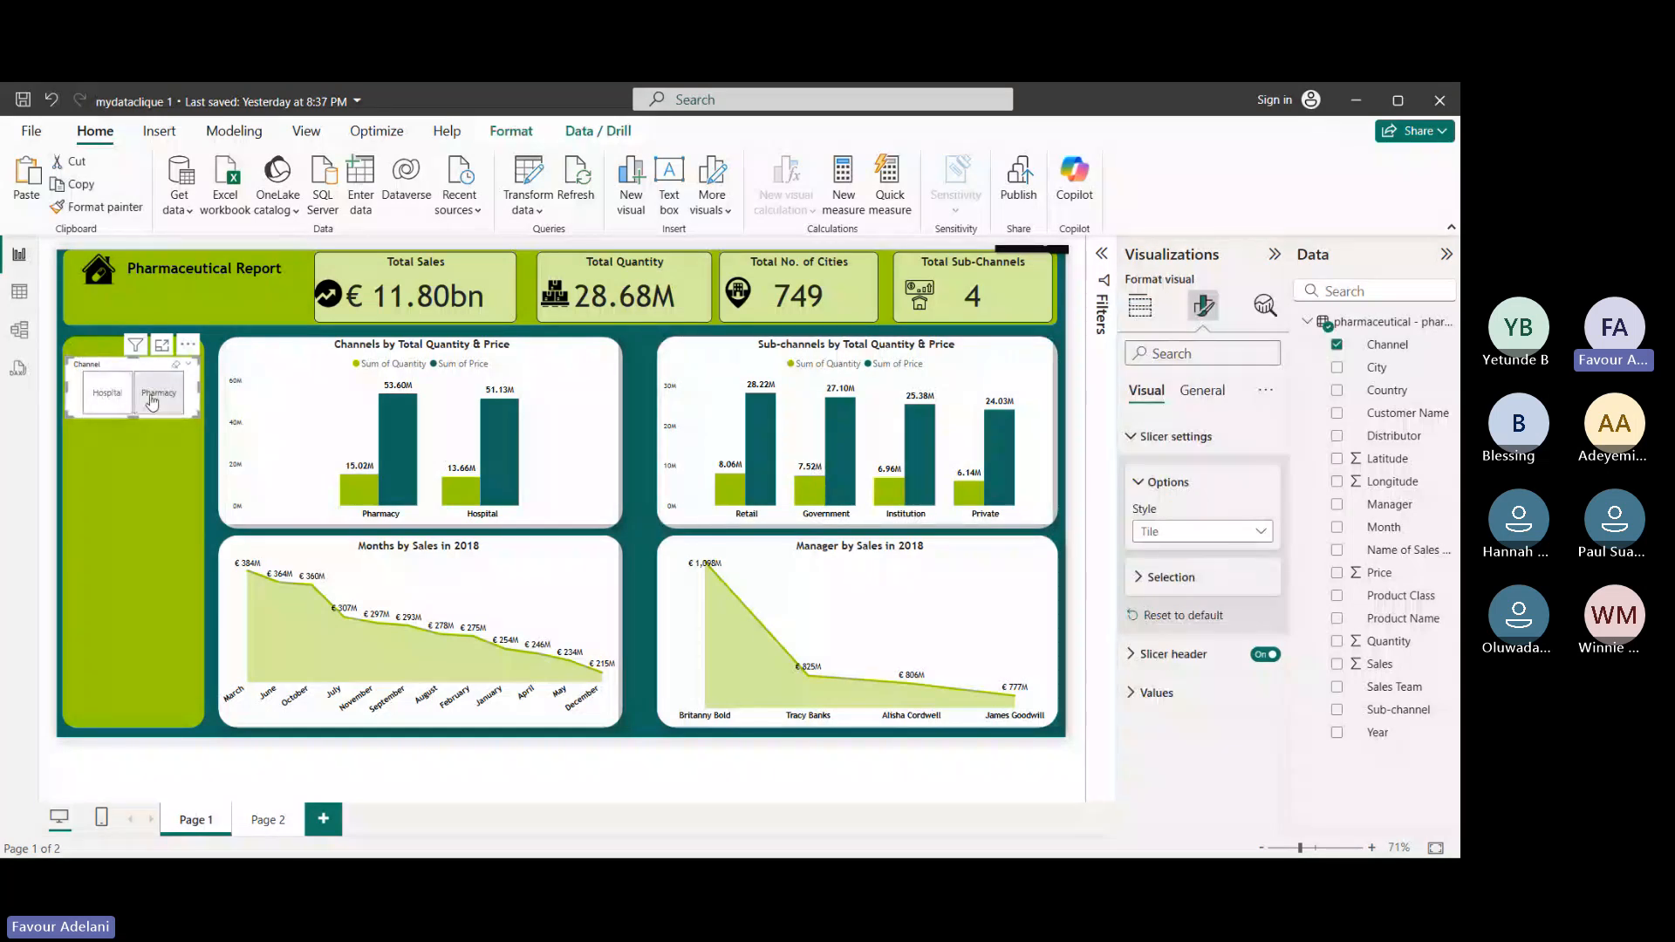
left_click(1267, 533)
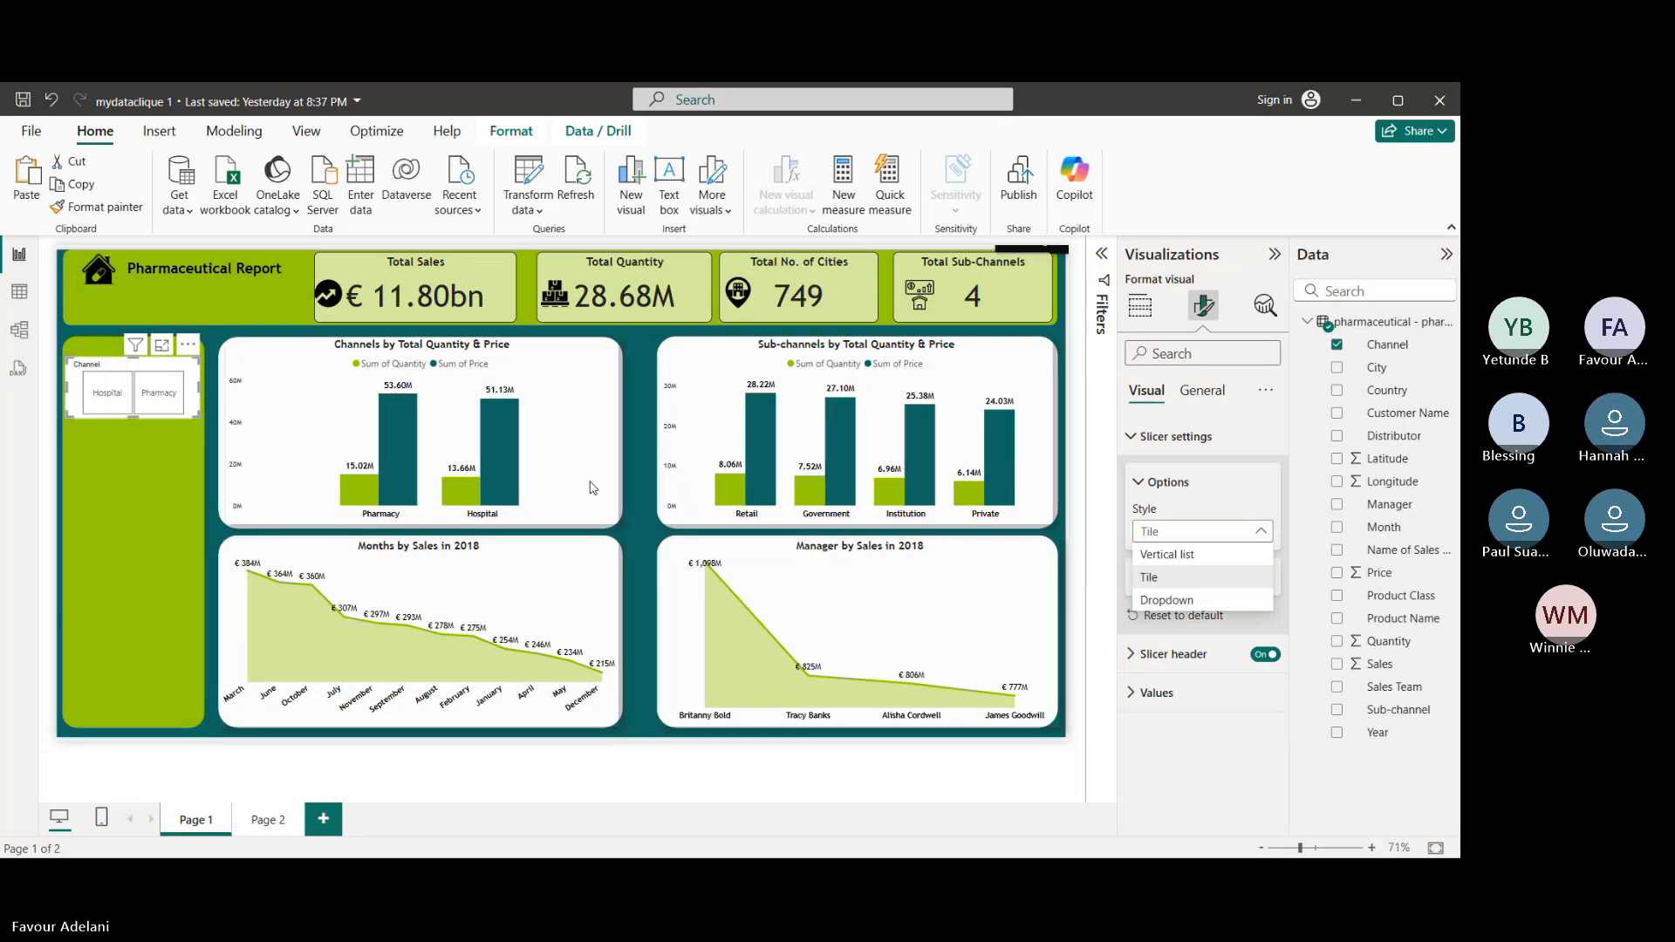
left_click(1153, 601)
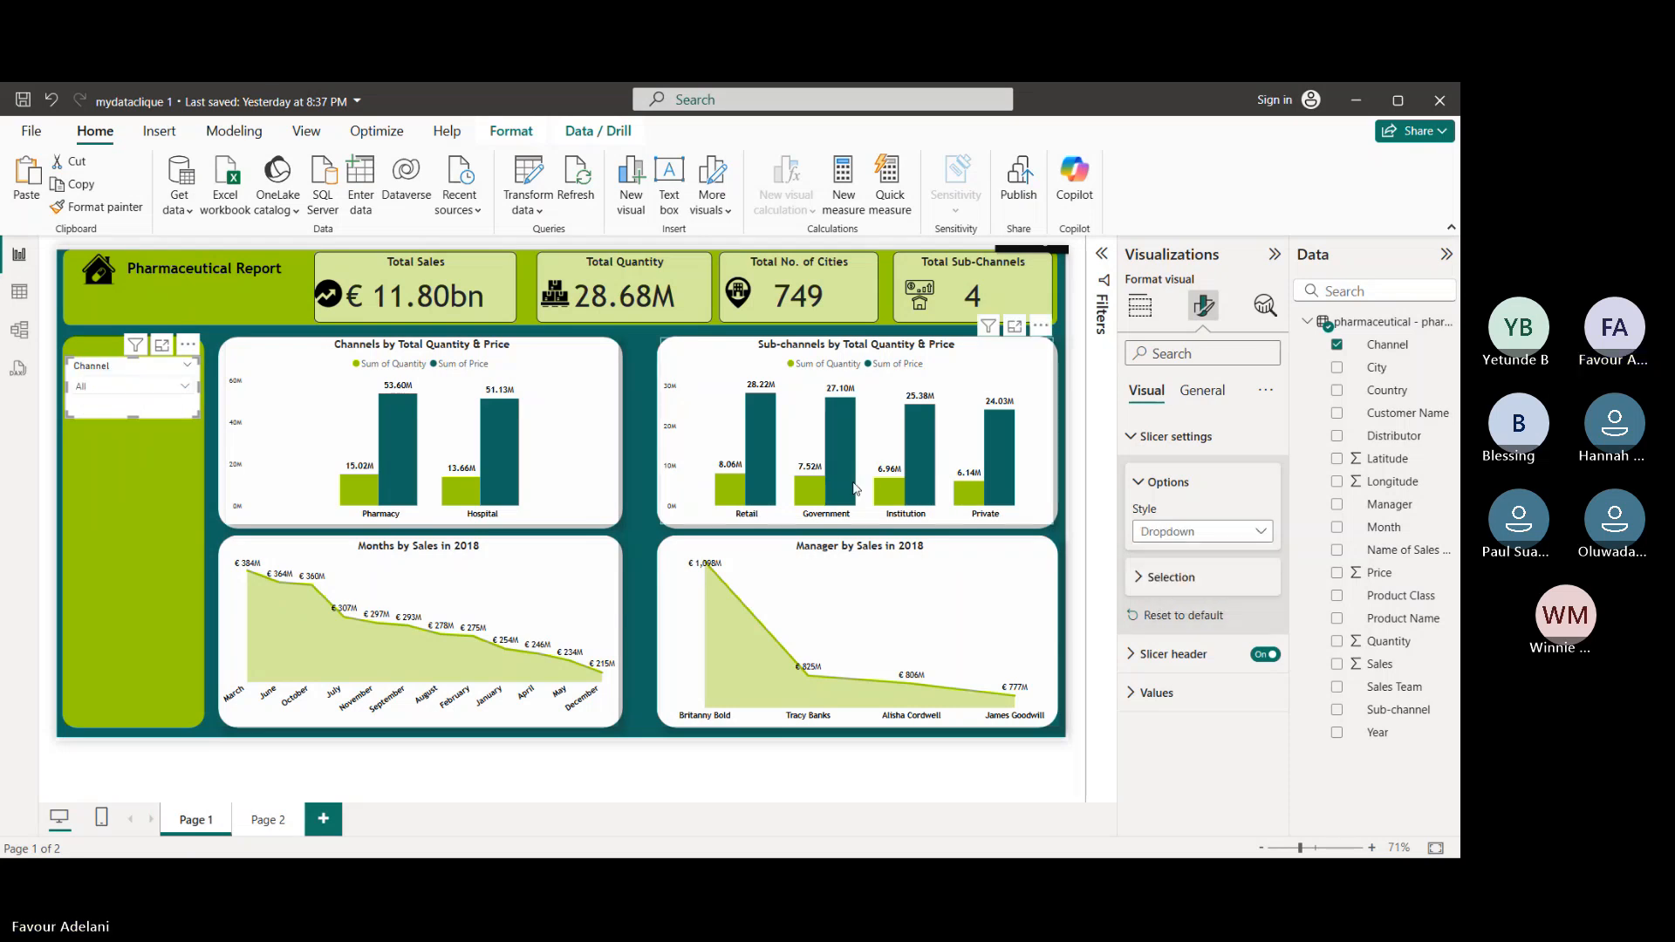
left_click(186, 389)
left_click(185, 389)
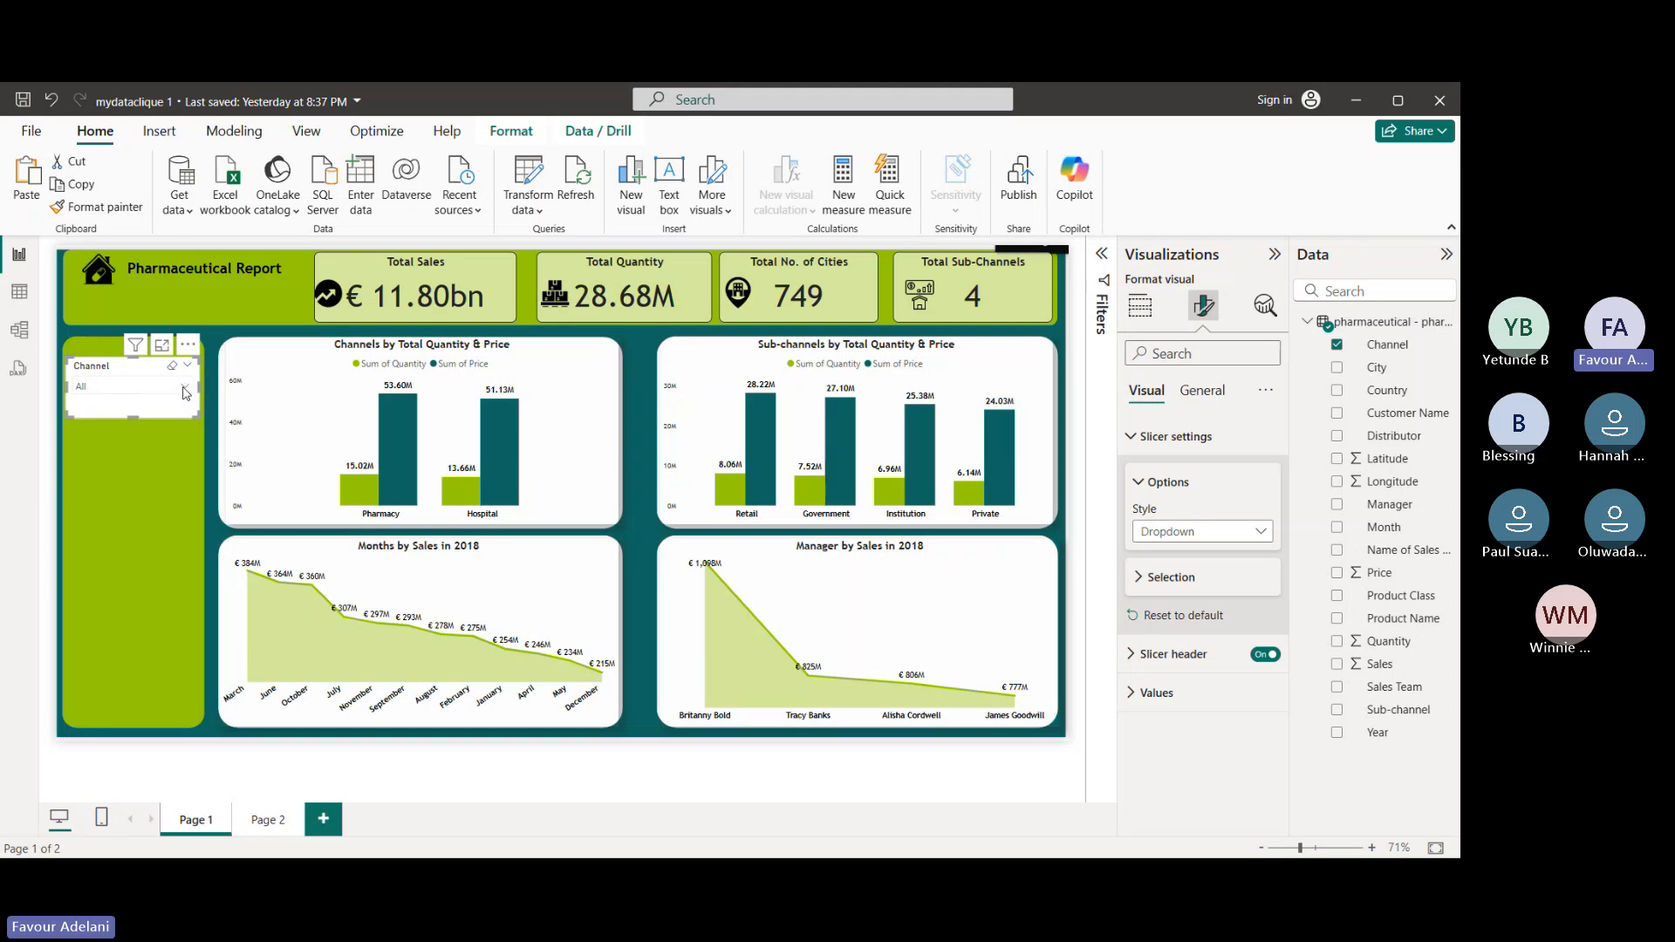
left_click(187, 388)
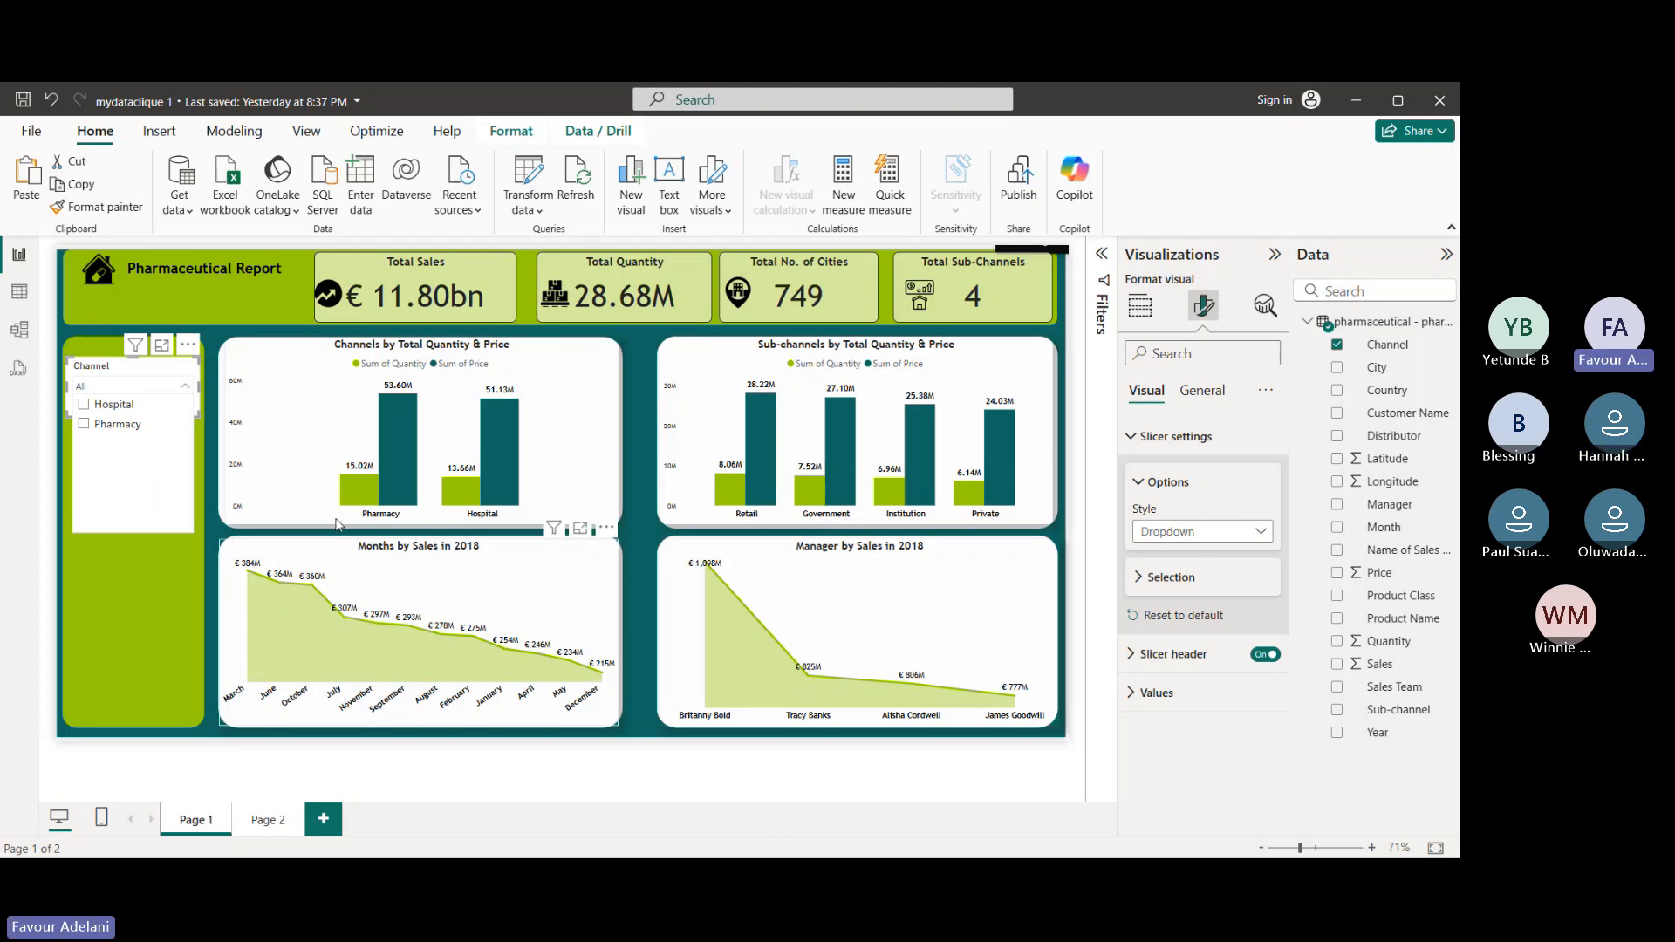
left_click(185, 386)
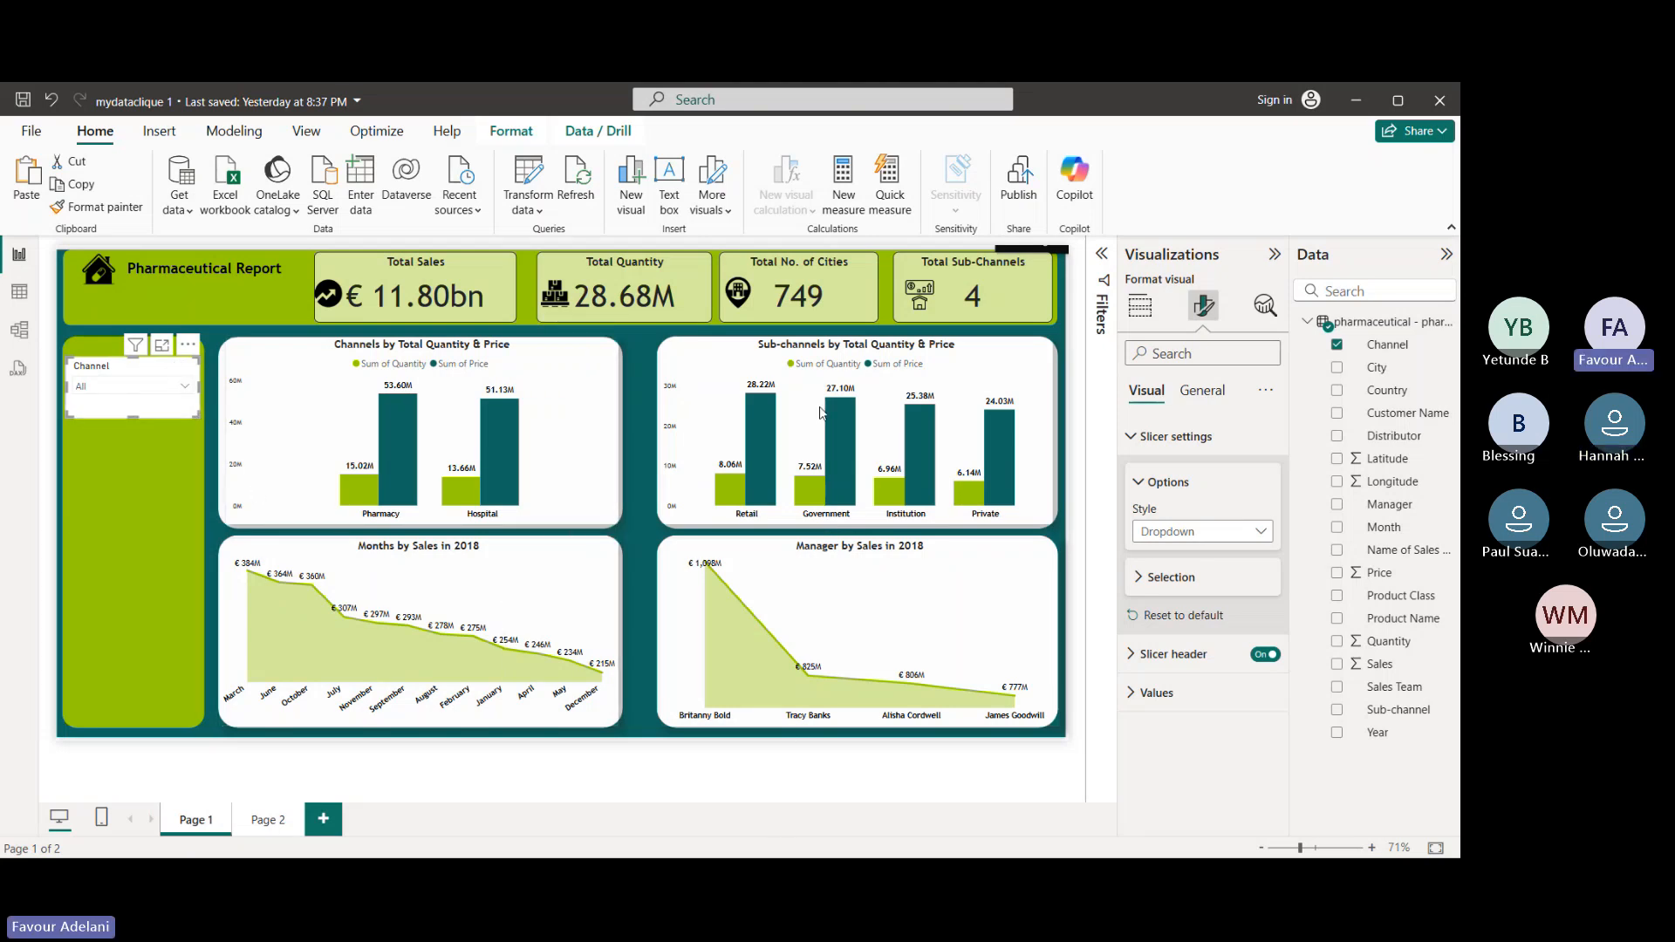
left_click(1256, 533)
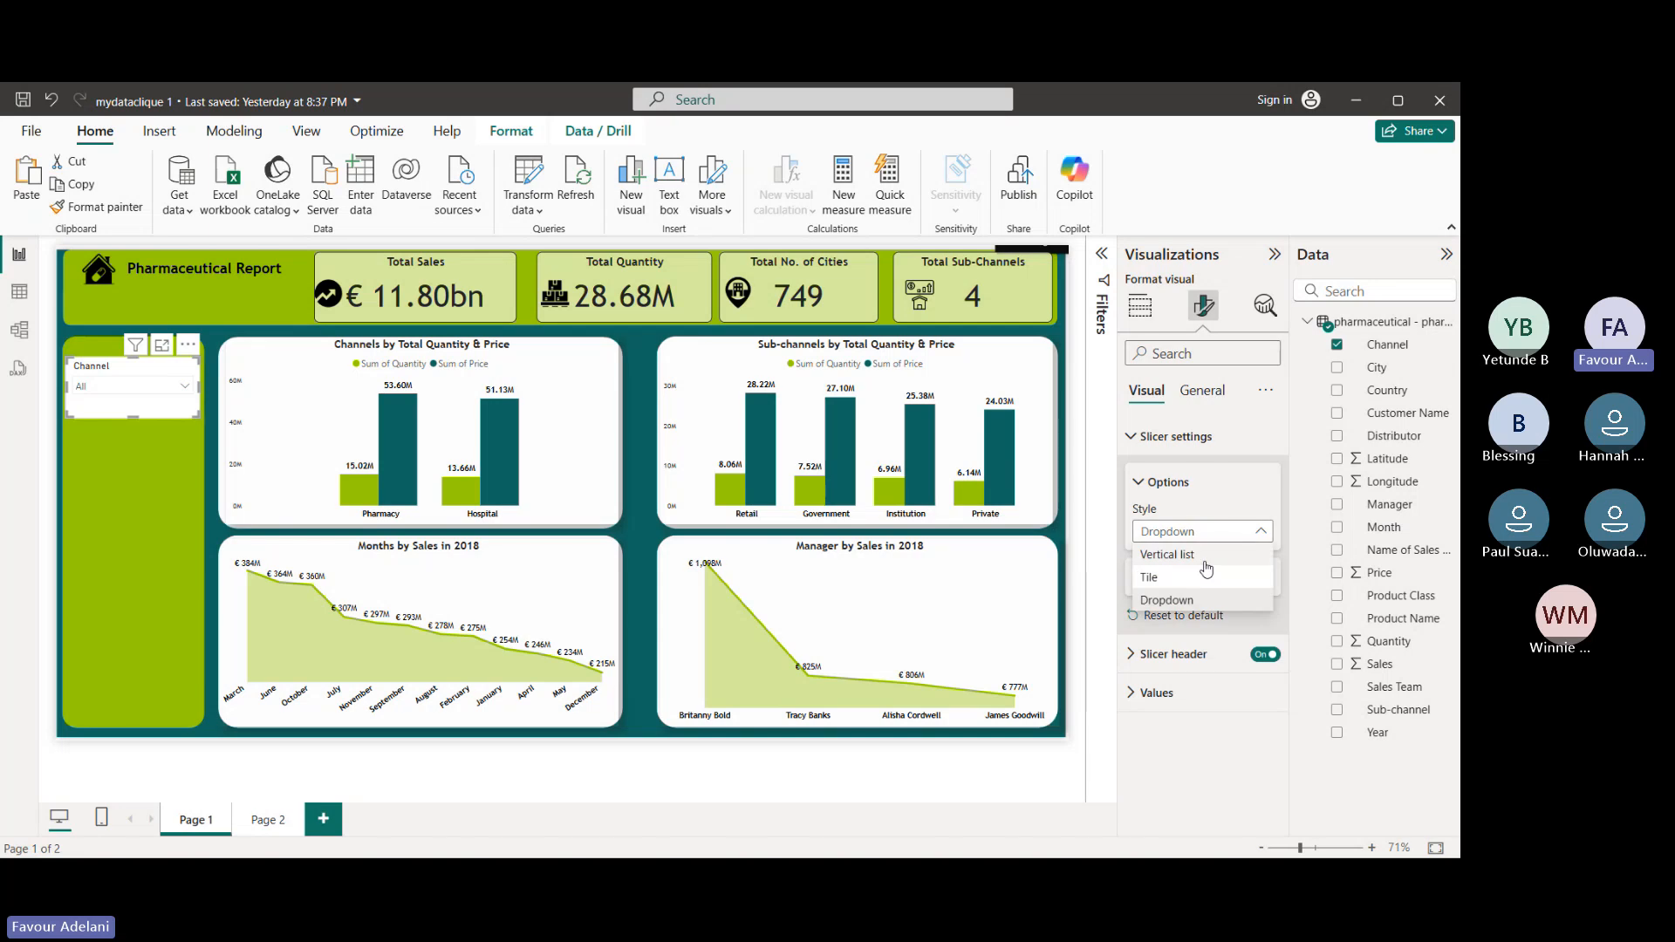
left_click(1207, 566)
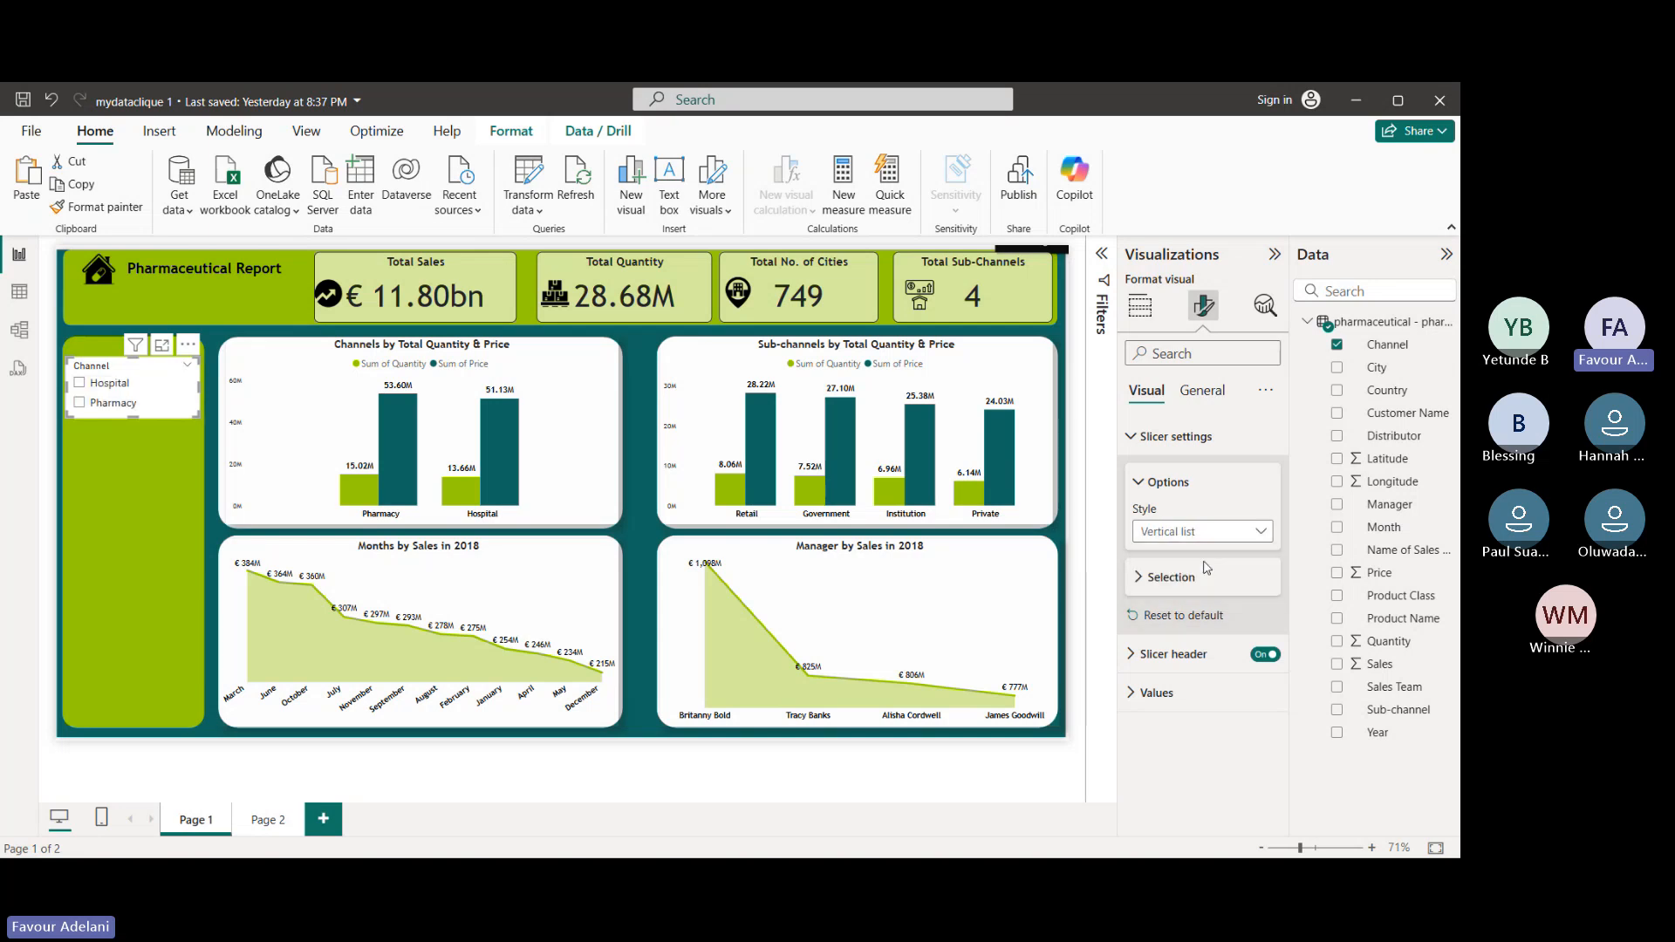
left_click(1125, 445)
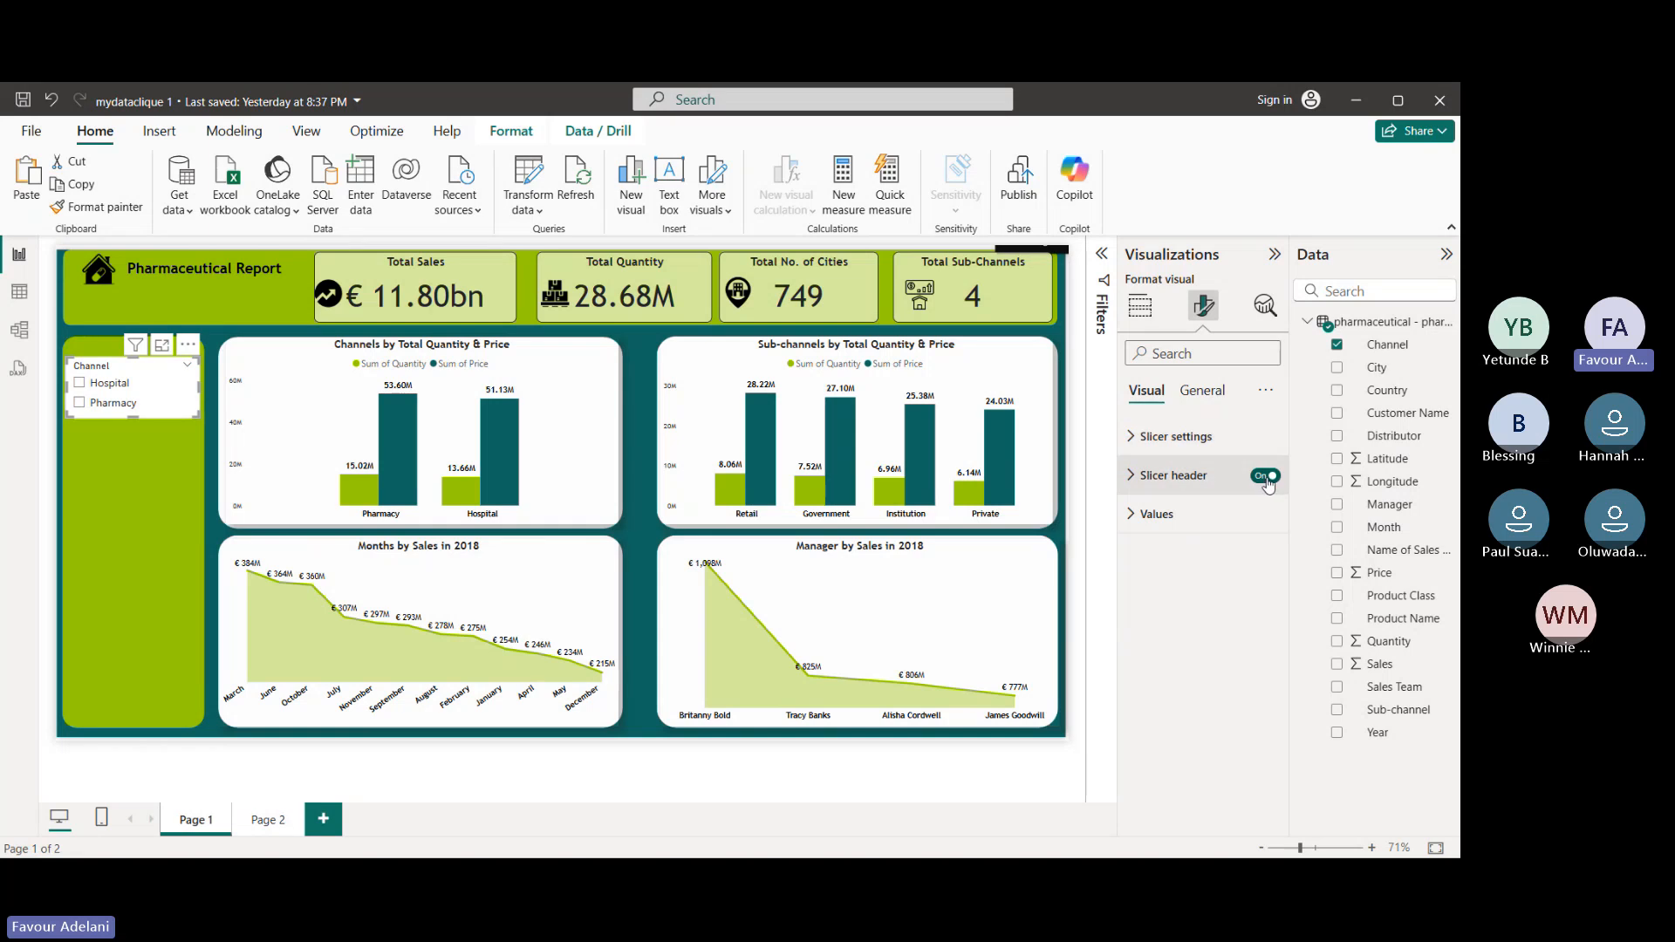
- Make the Channel slicer's header text bold and set its font to Trebuchet MS
left_click(1154, 485)
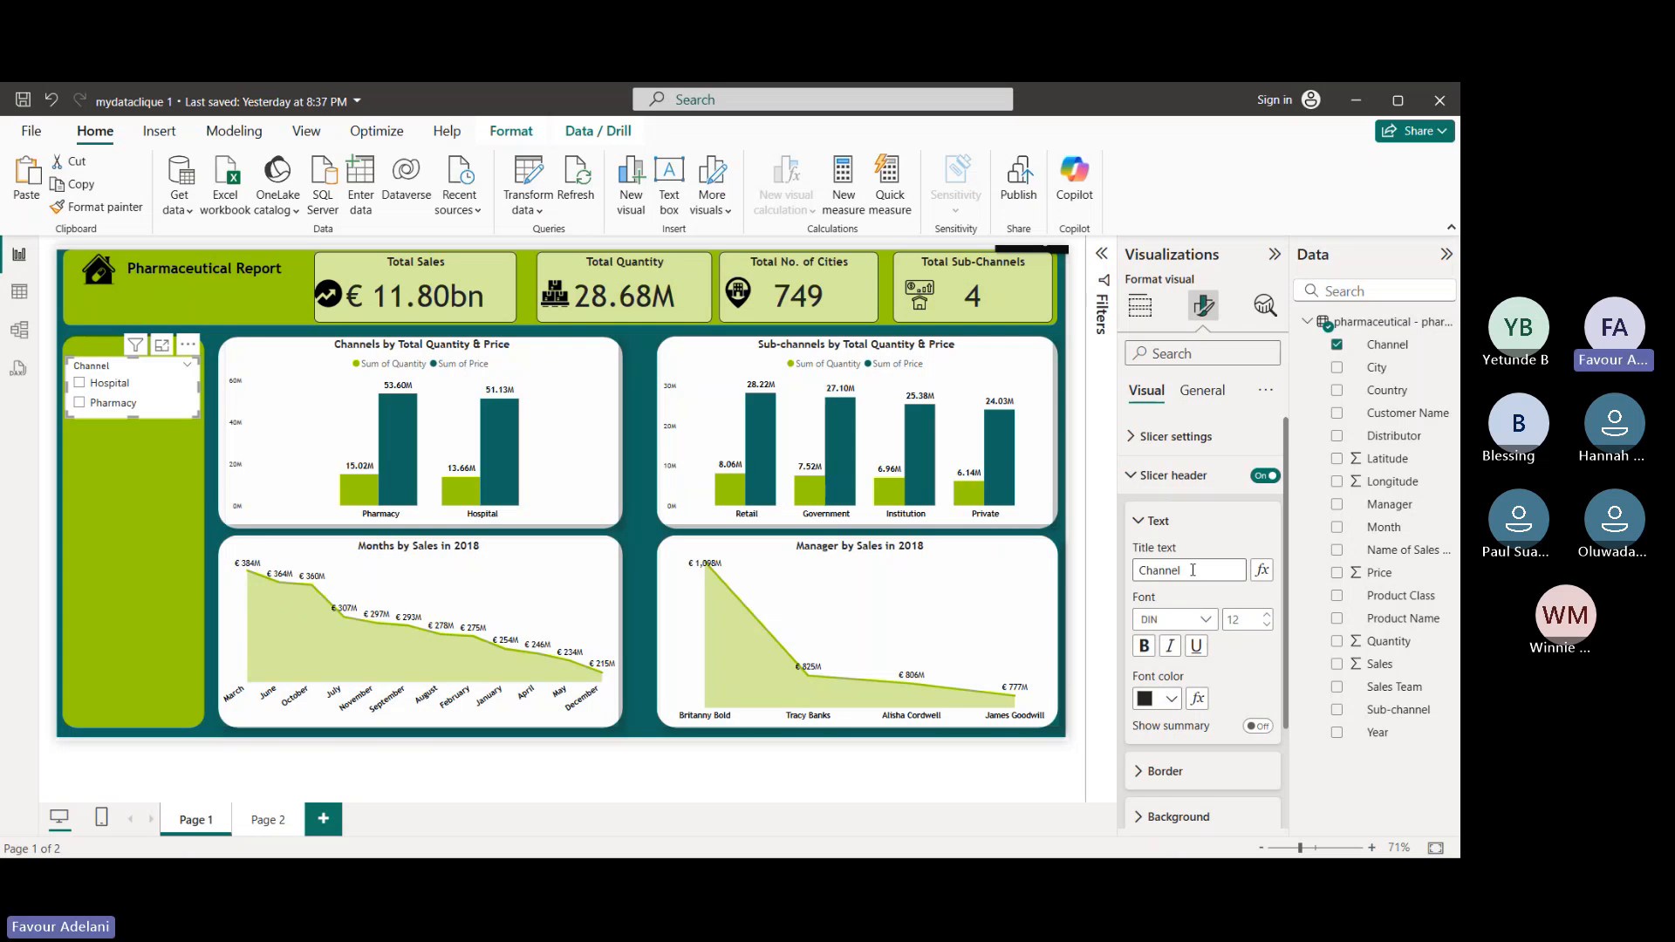
left_click_drag(1189, 573, 1127, 586)
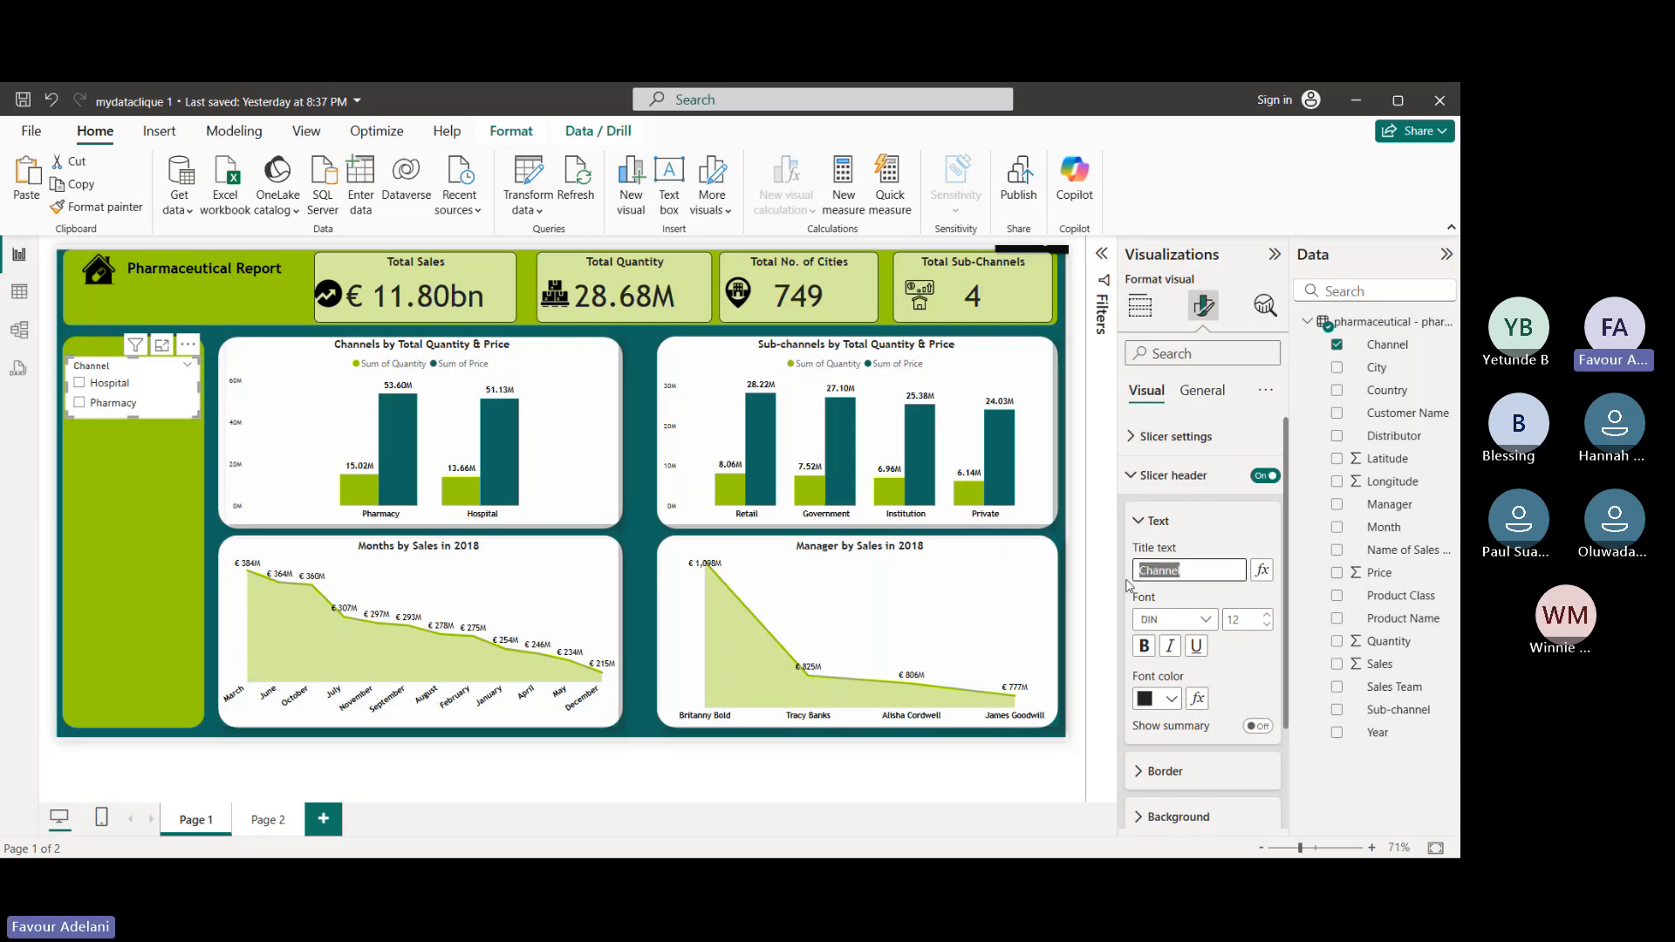
left_click(1148, 648)
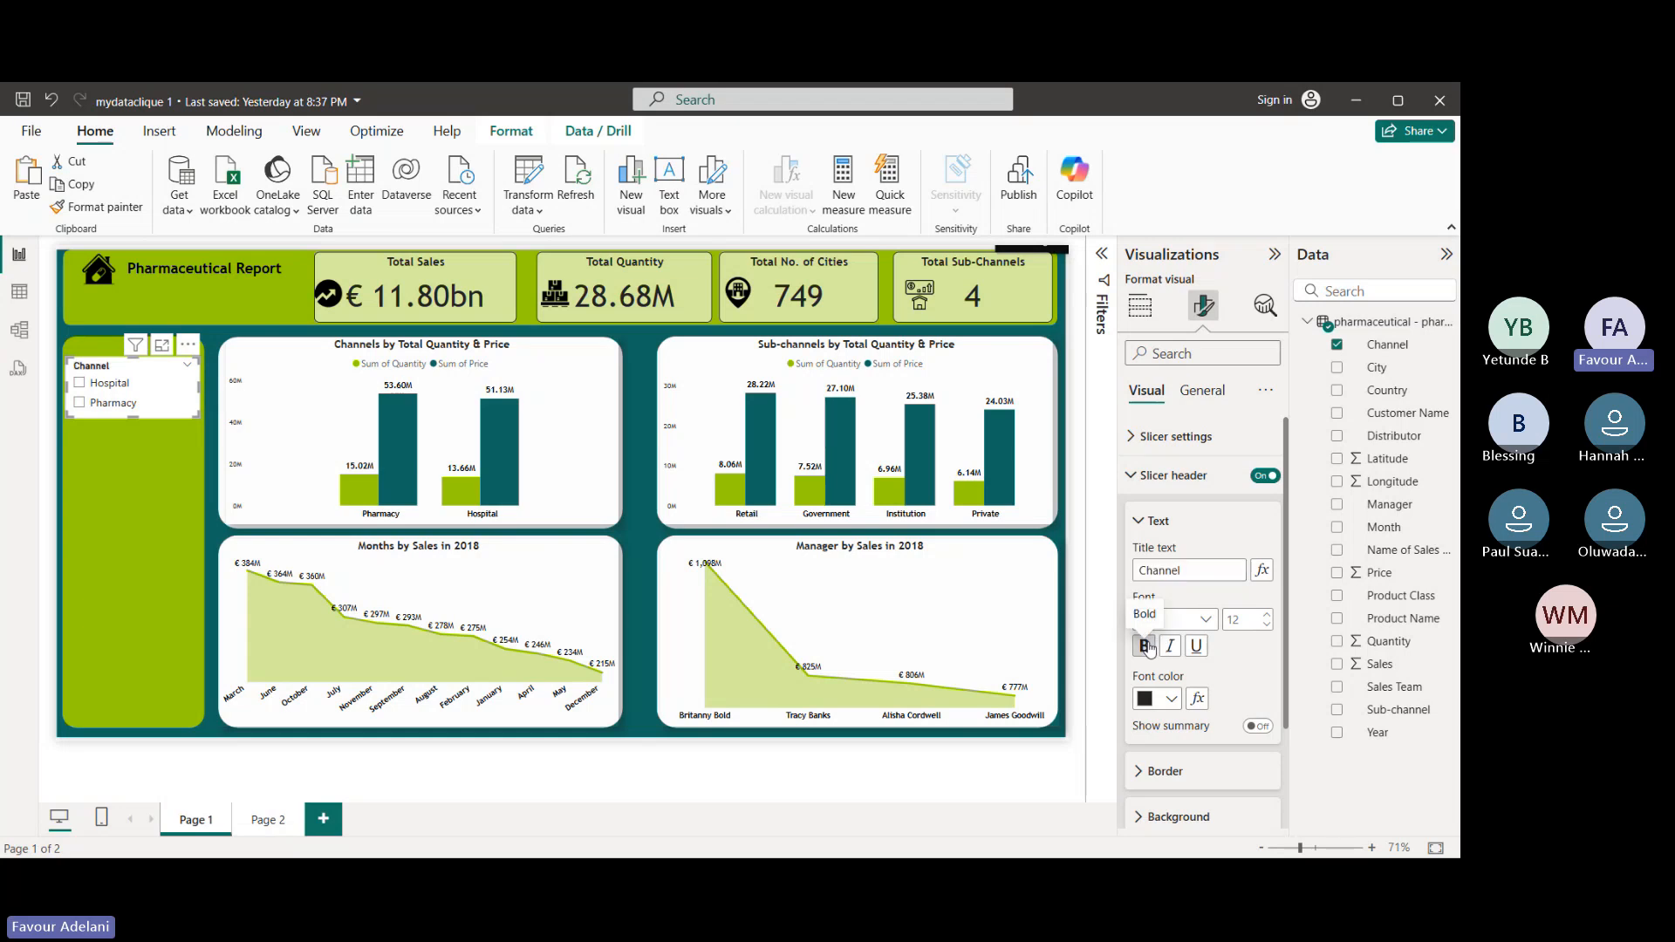
left_click(1172, 697)
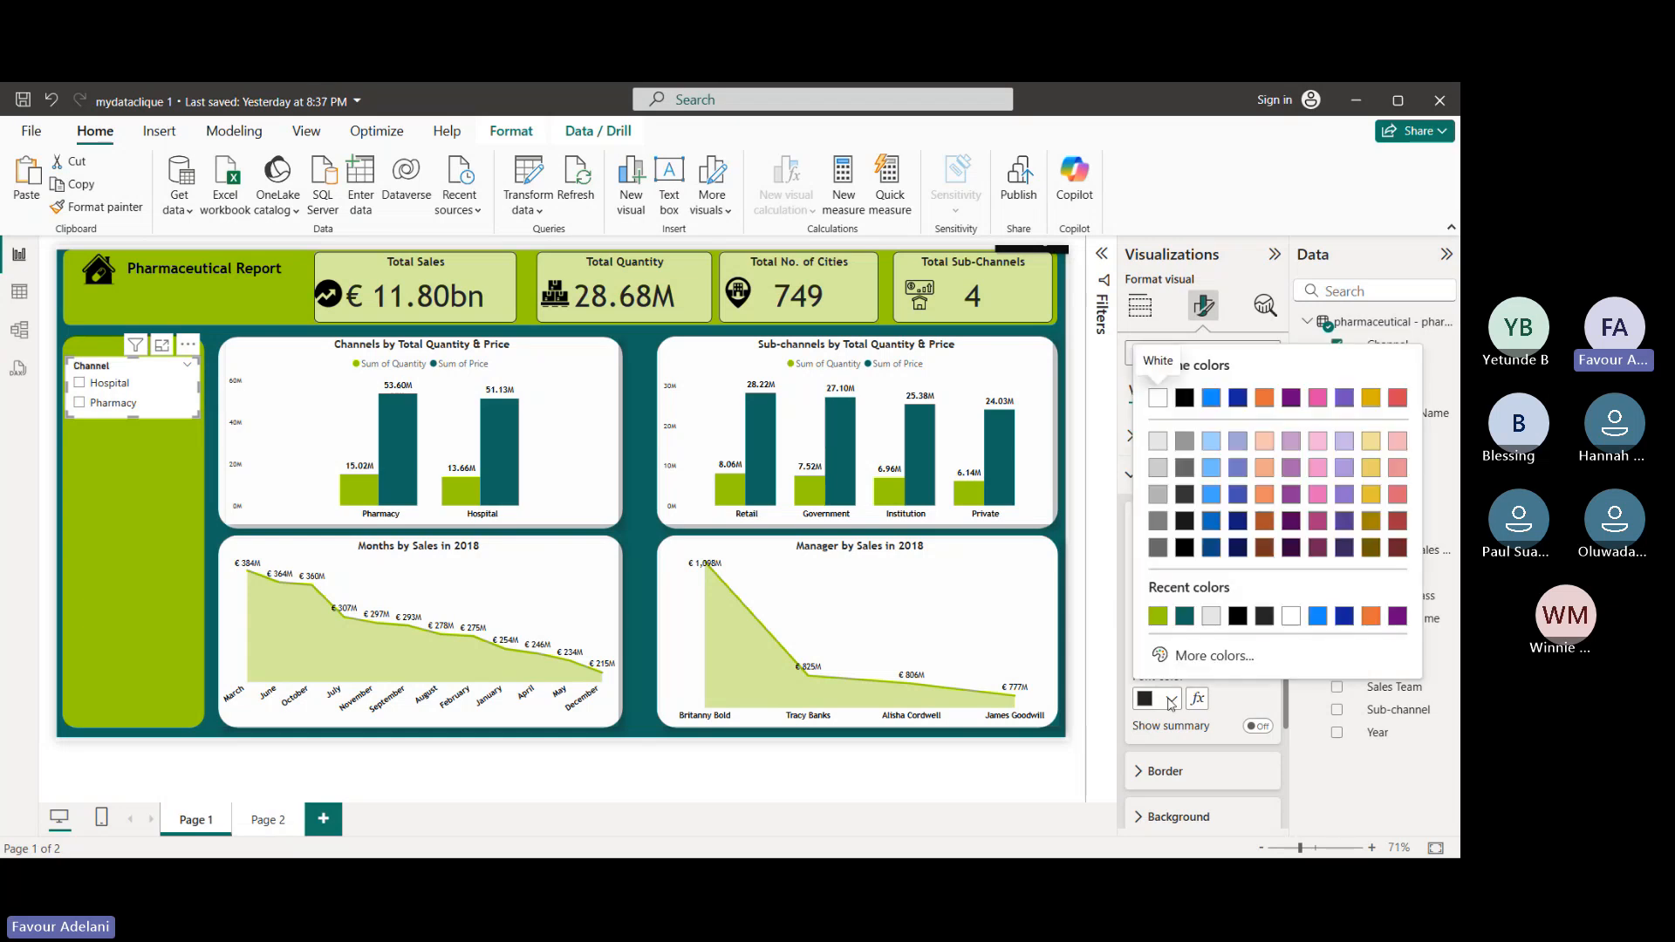
left_click(1234, 702)
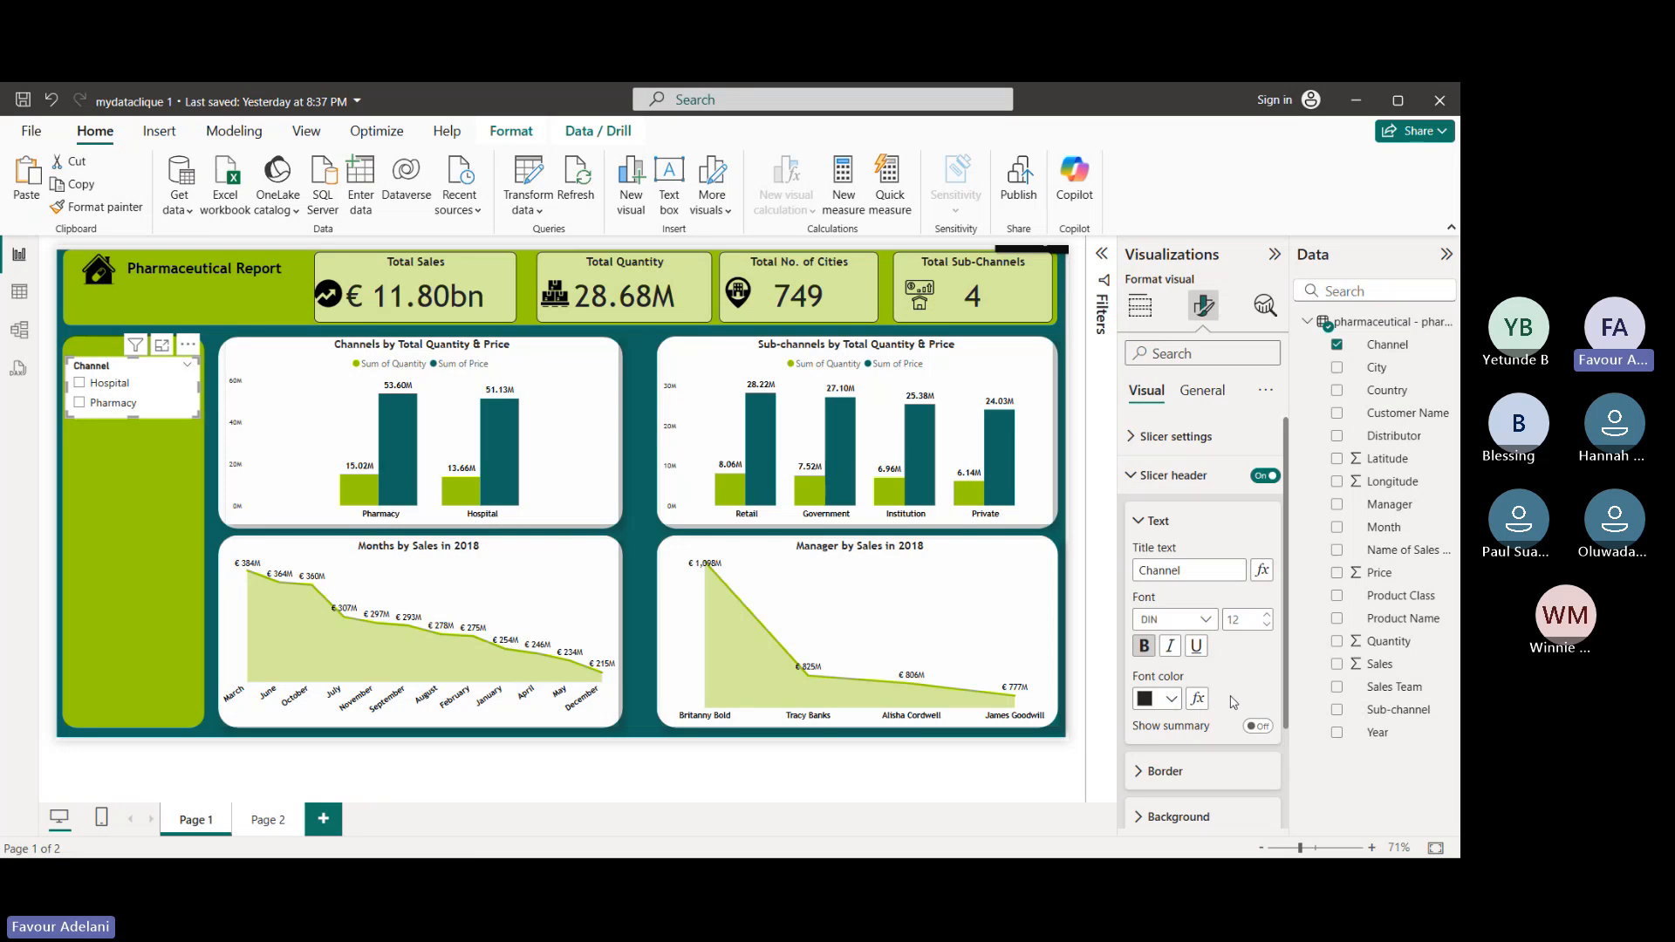
left_click(1207, 620)
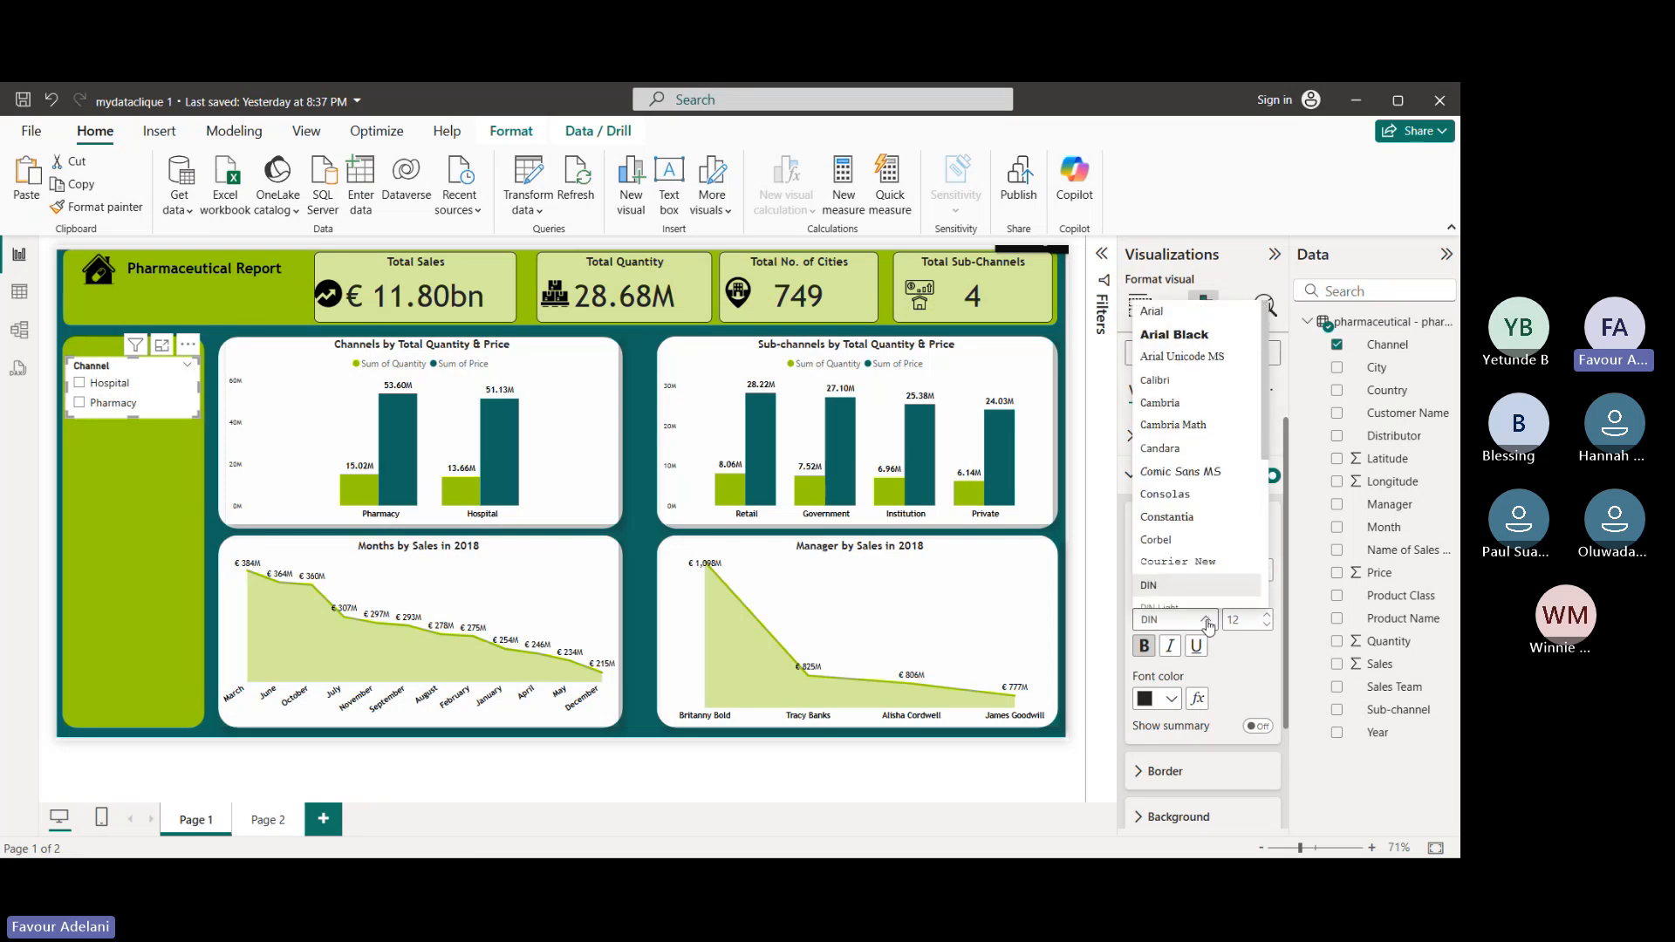
scroll(1186, 559, "down", 5)
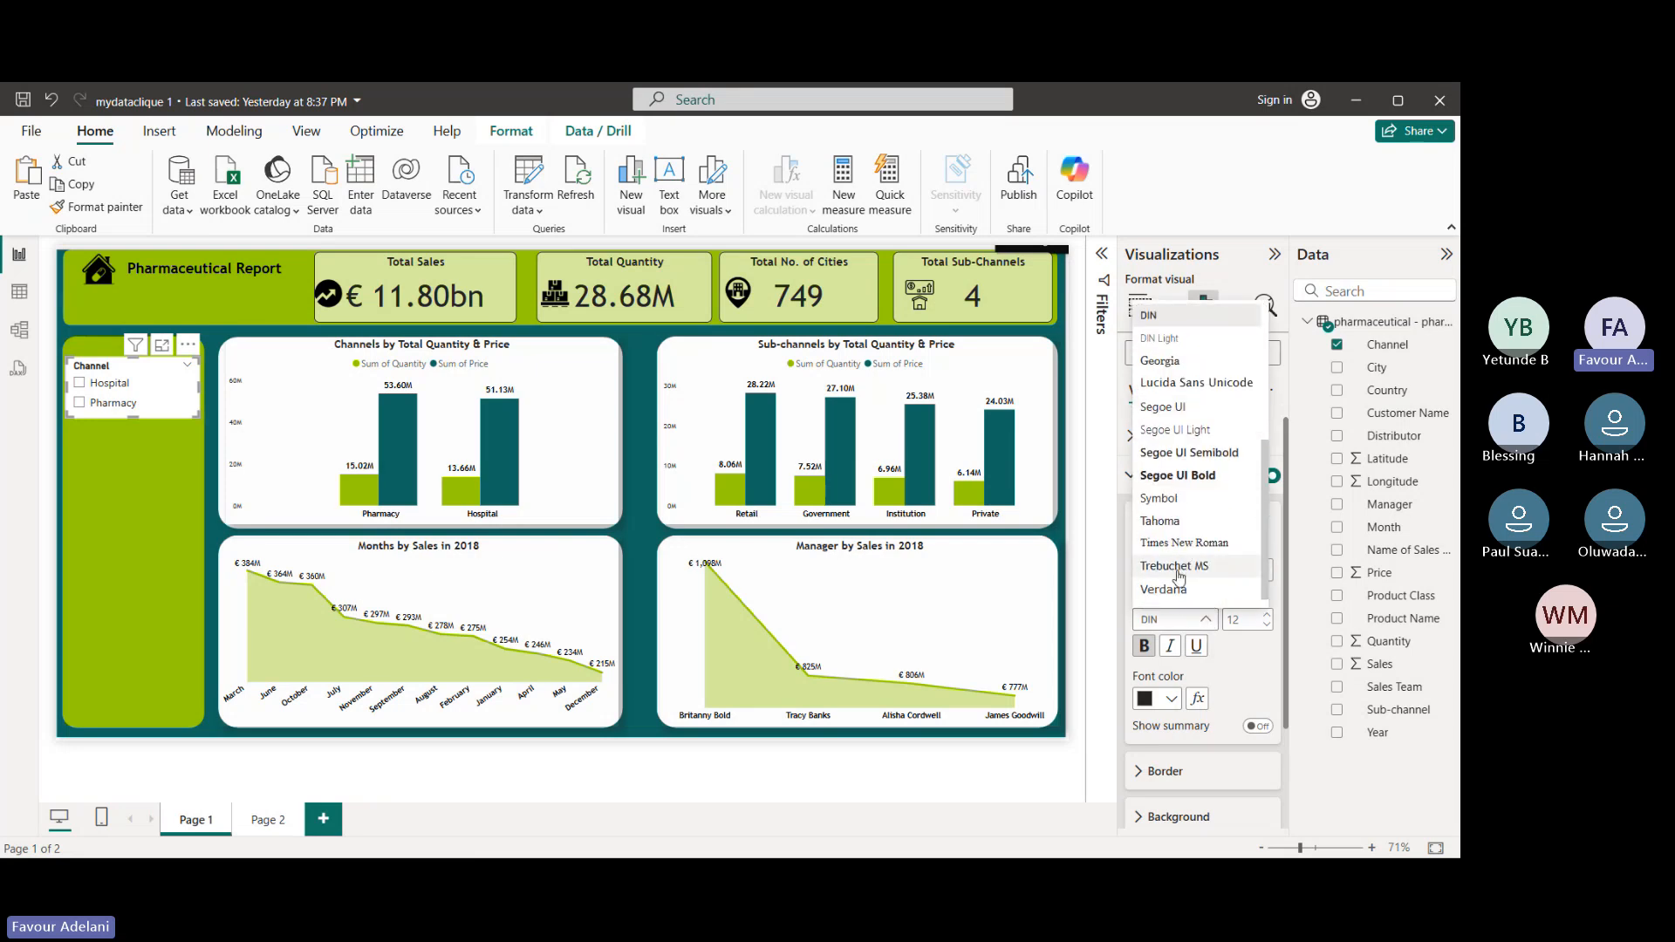
left_click(1175, 566)
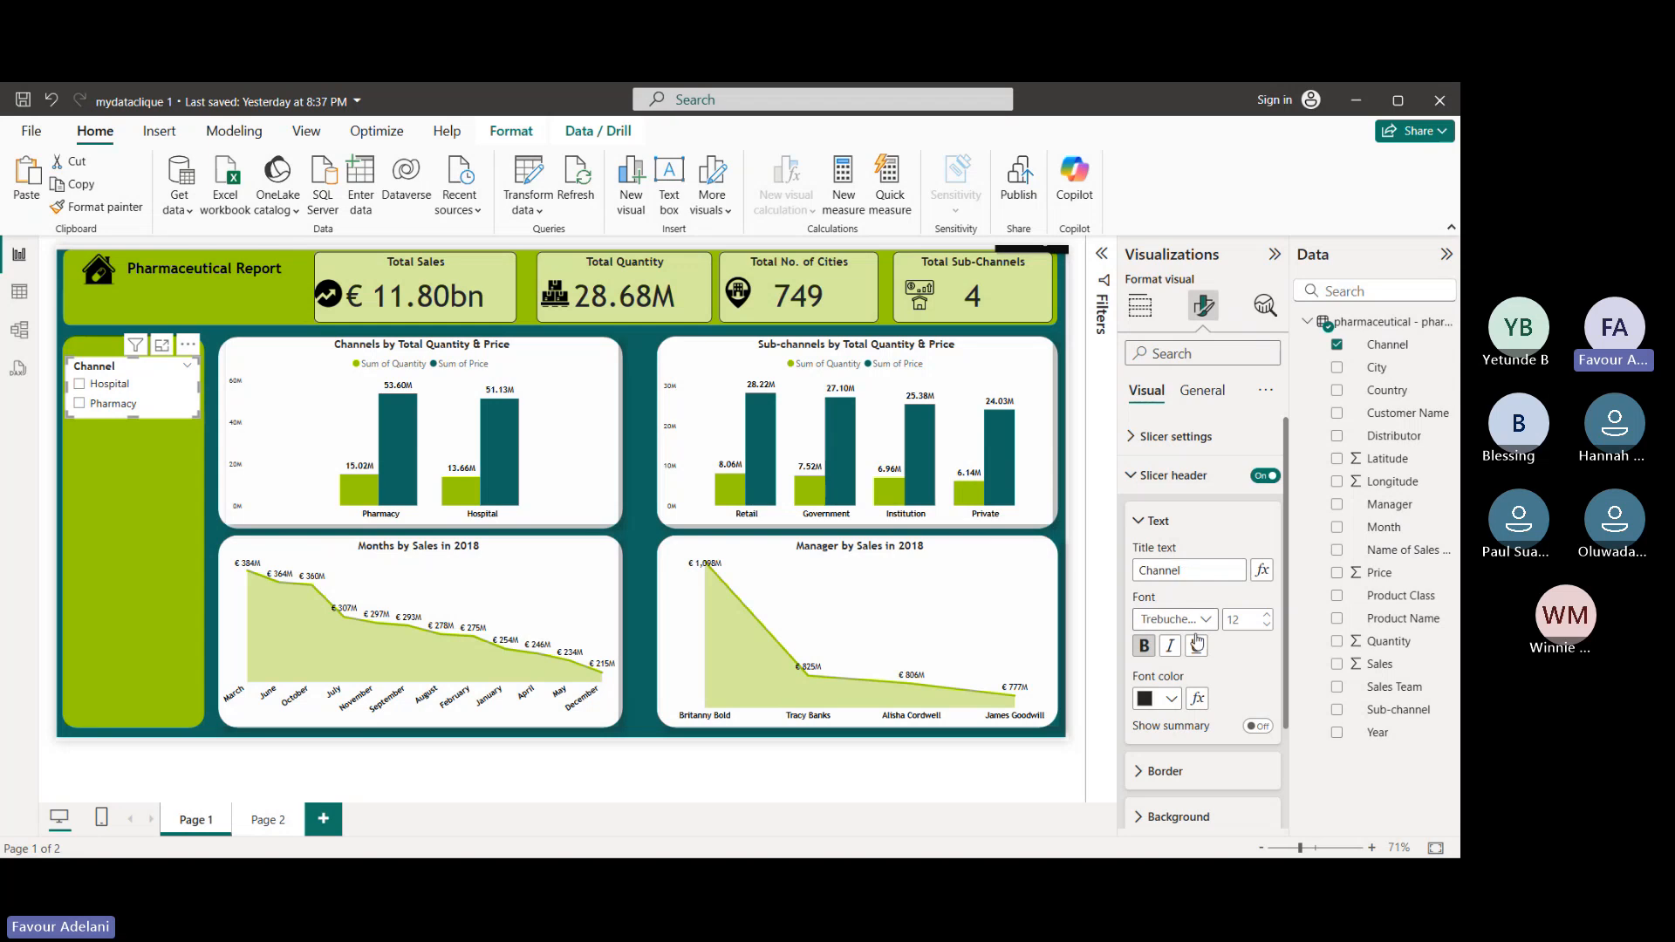
- Reduce the font size of the Channel slicer's header text
left_click(1272, 630)
left_click(1271, 630)
left_click(1140, 519)
left_click(1139, 482)
left_click(1138, 483)
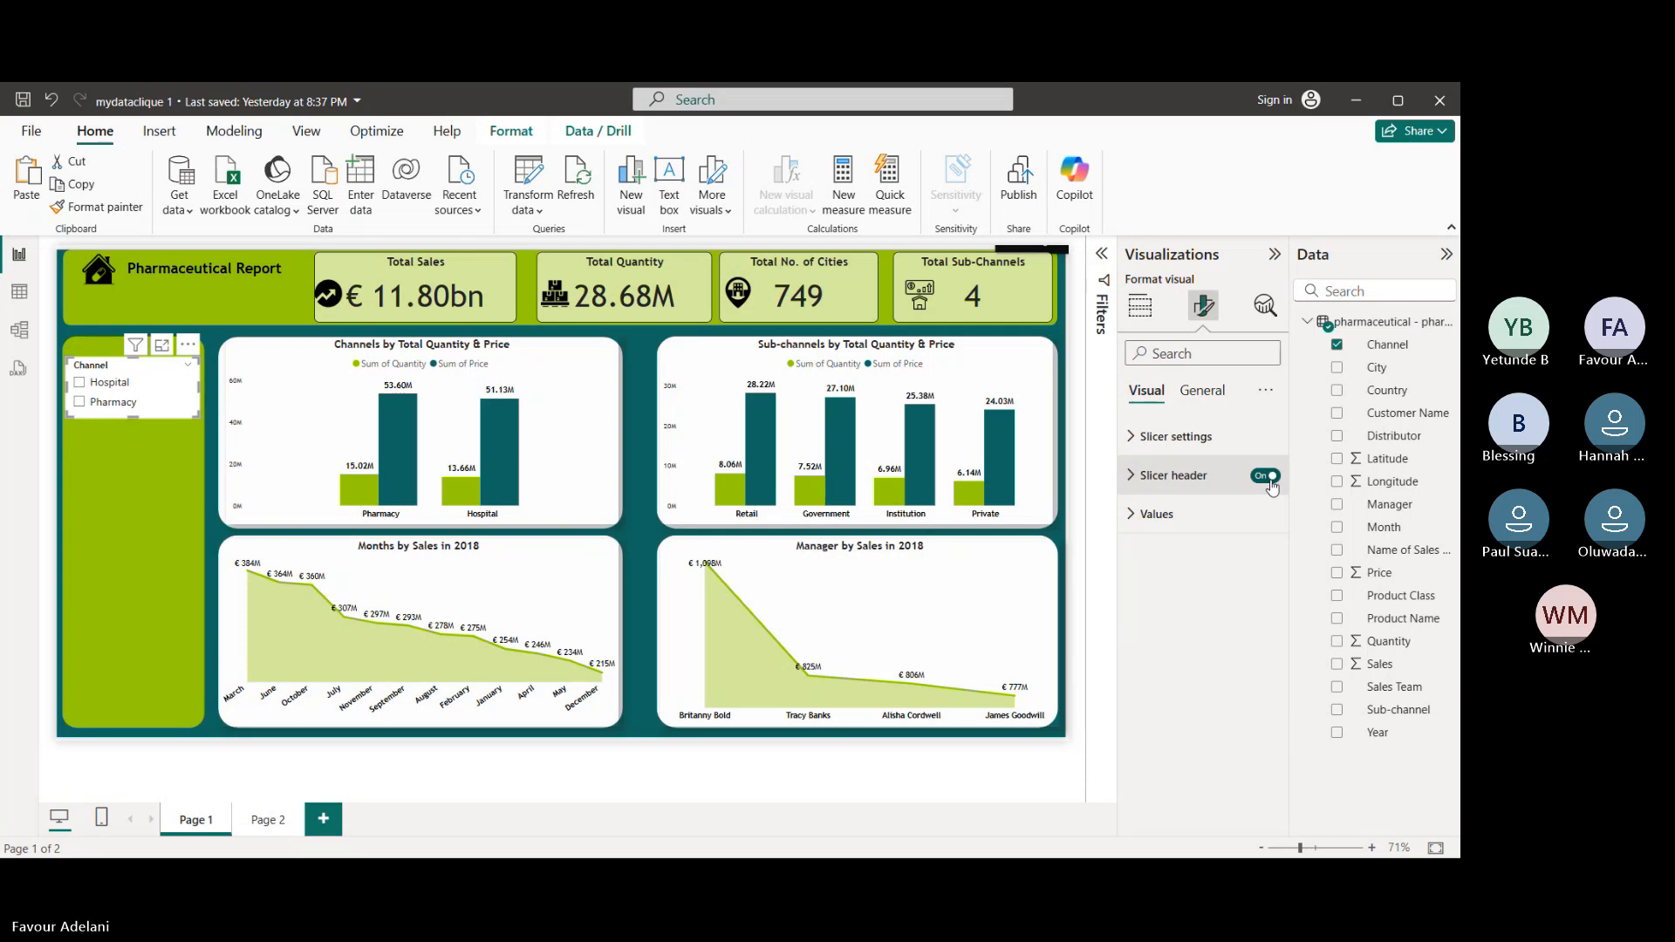
left_click(1134, 475)
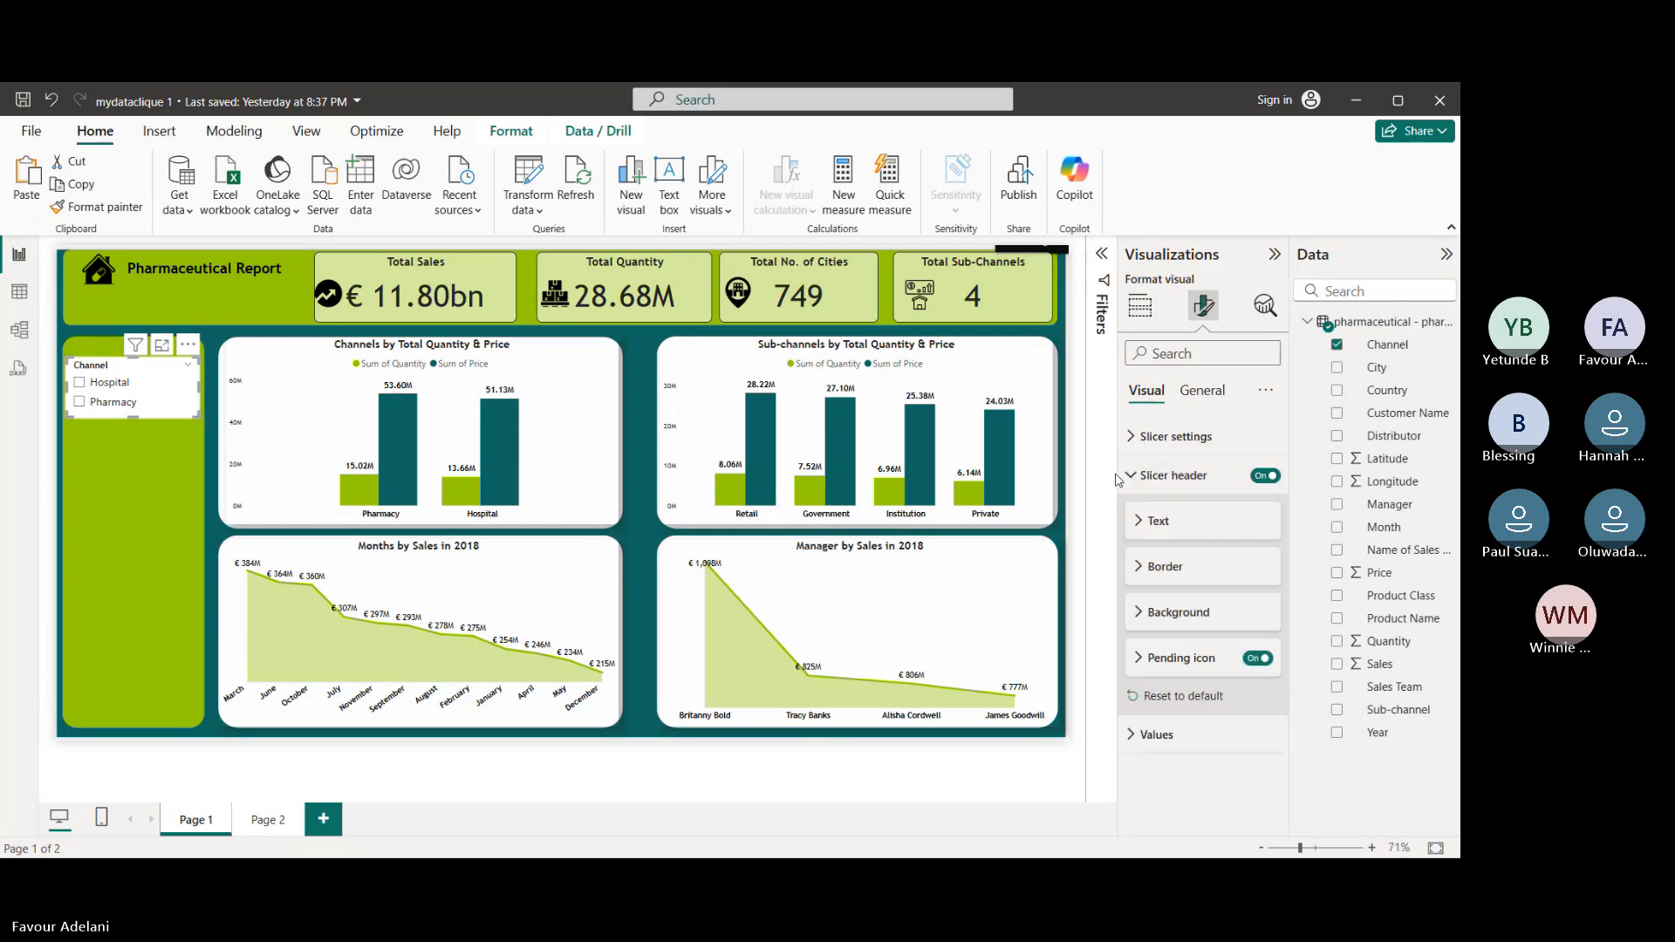
left_click(1206, 613)
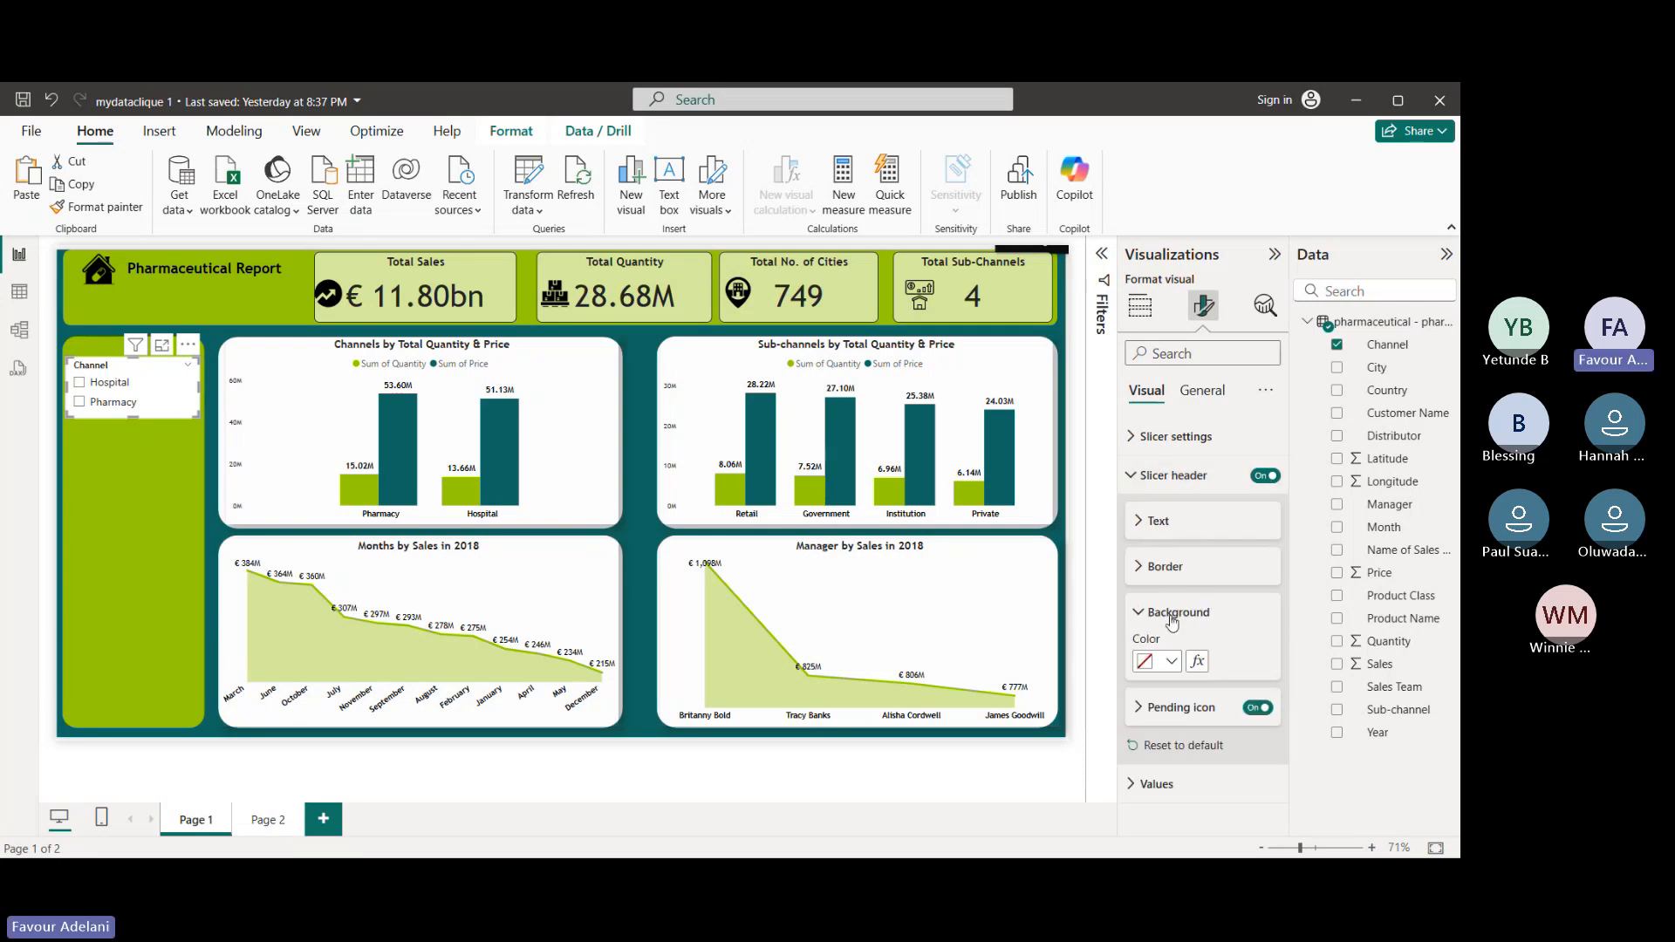
left_click(1172, 619)
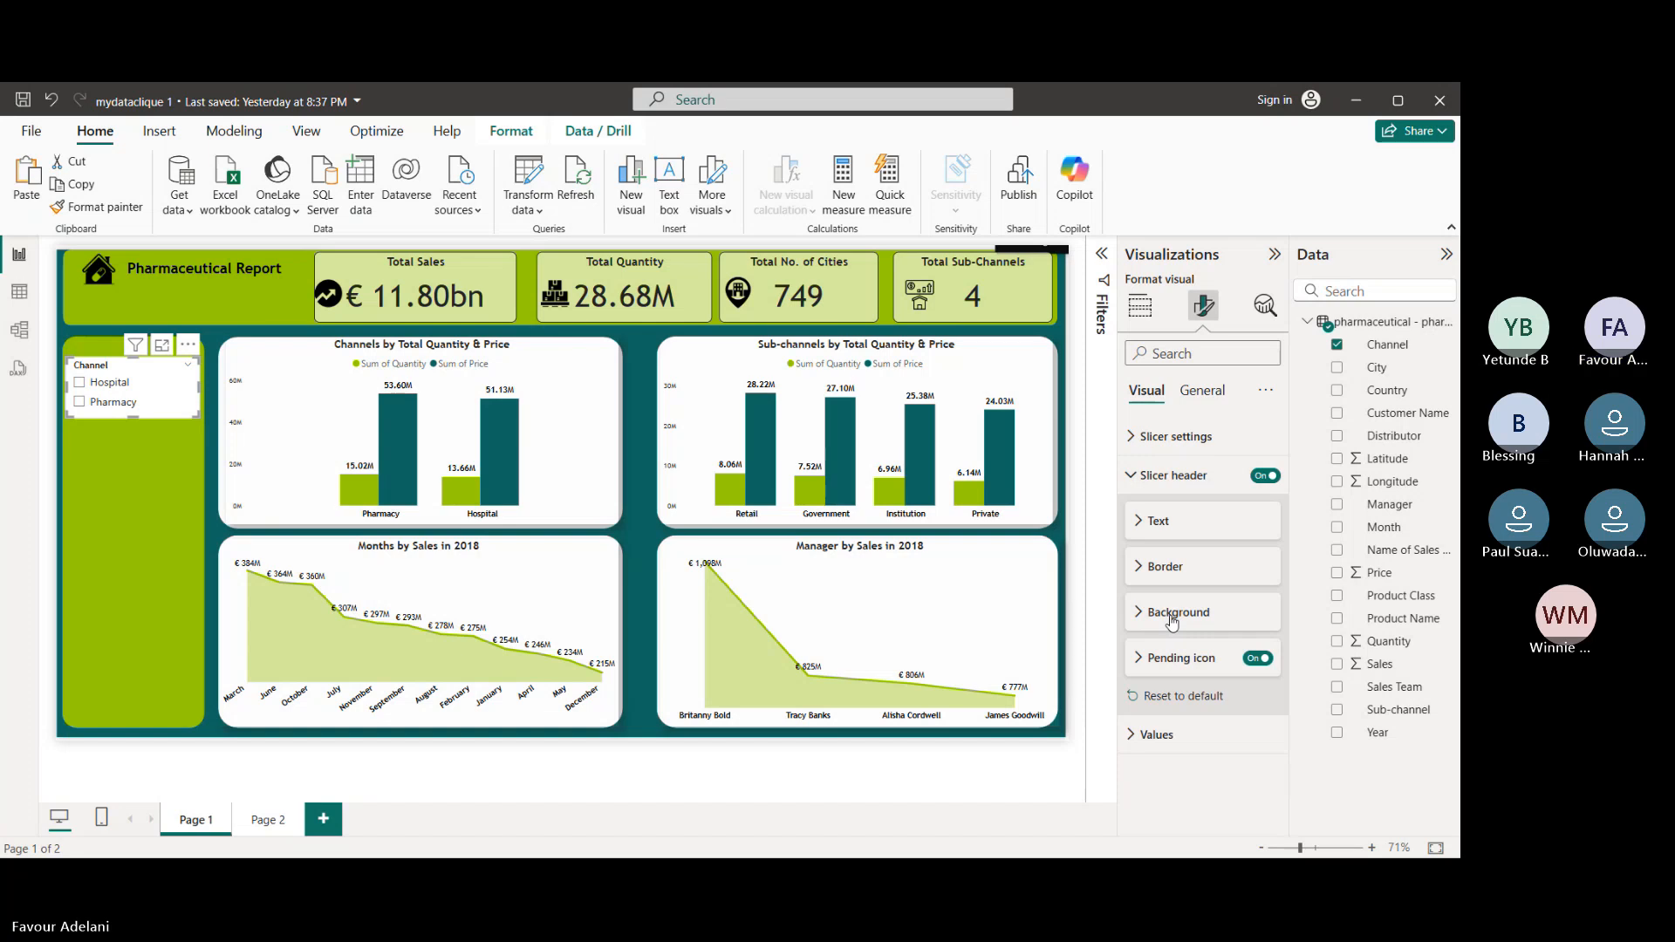
left_click(1163, 477)
- Set the font of the Channel slicer's values to Trebuchet MS and make them bold
left_click(1149, 516)
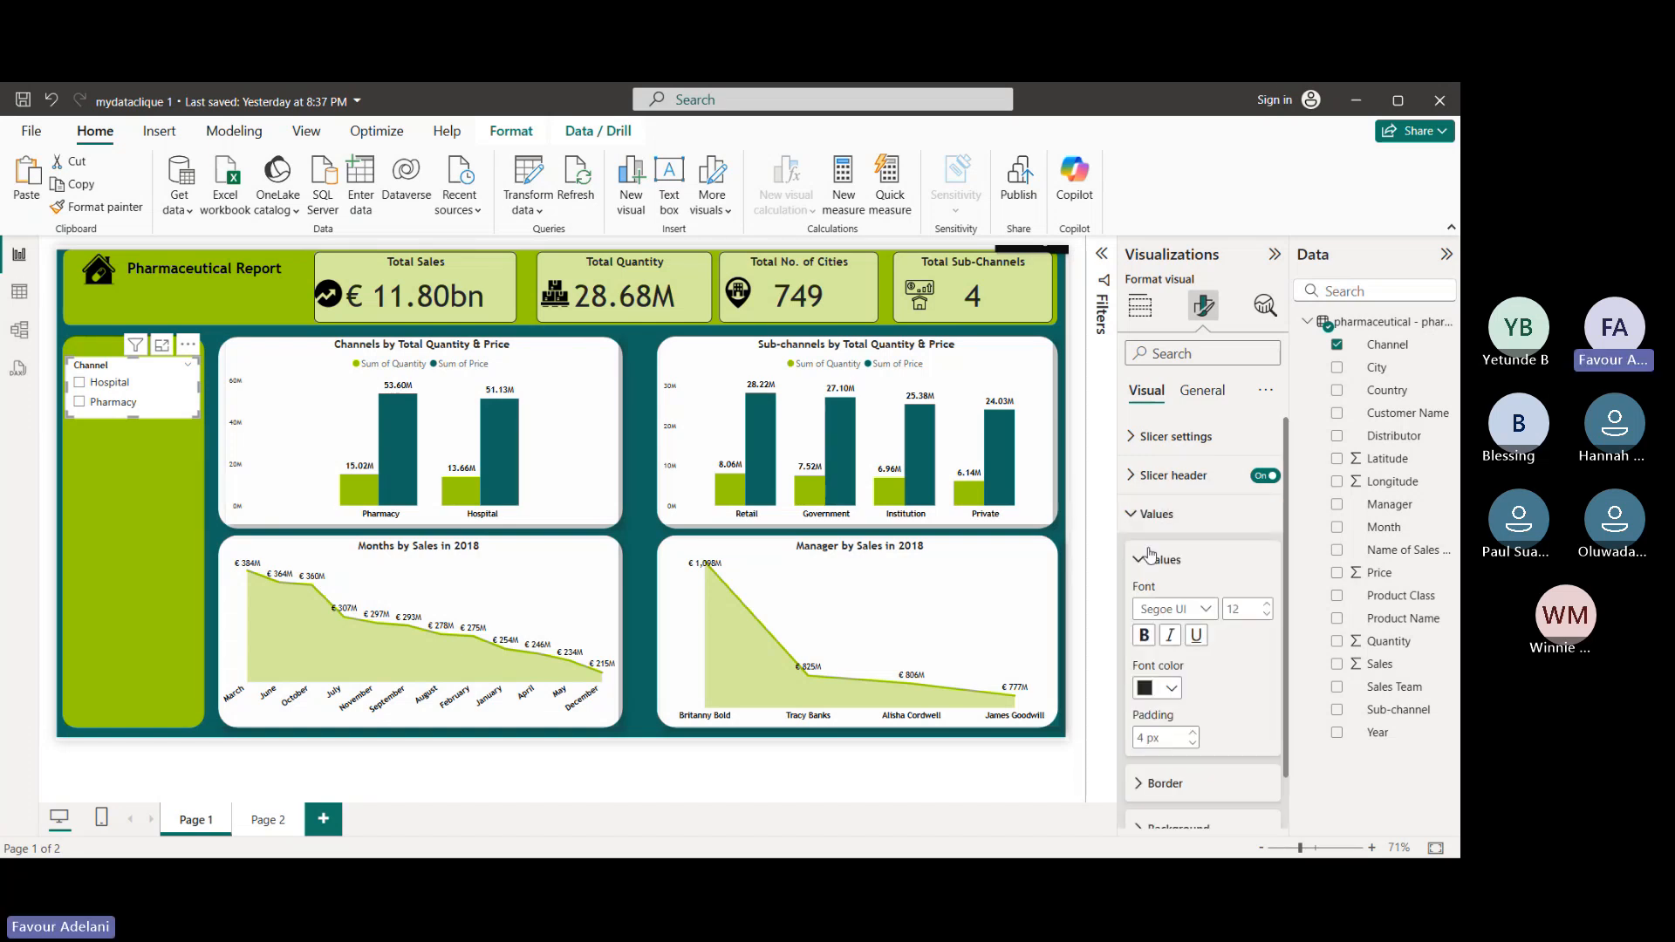
scroll(1150, 554, "down", 2)
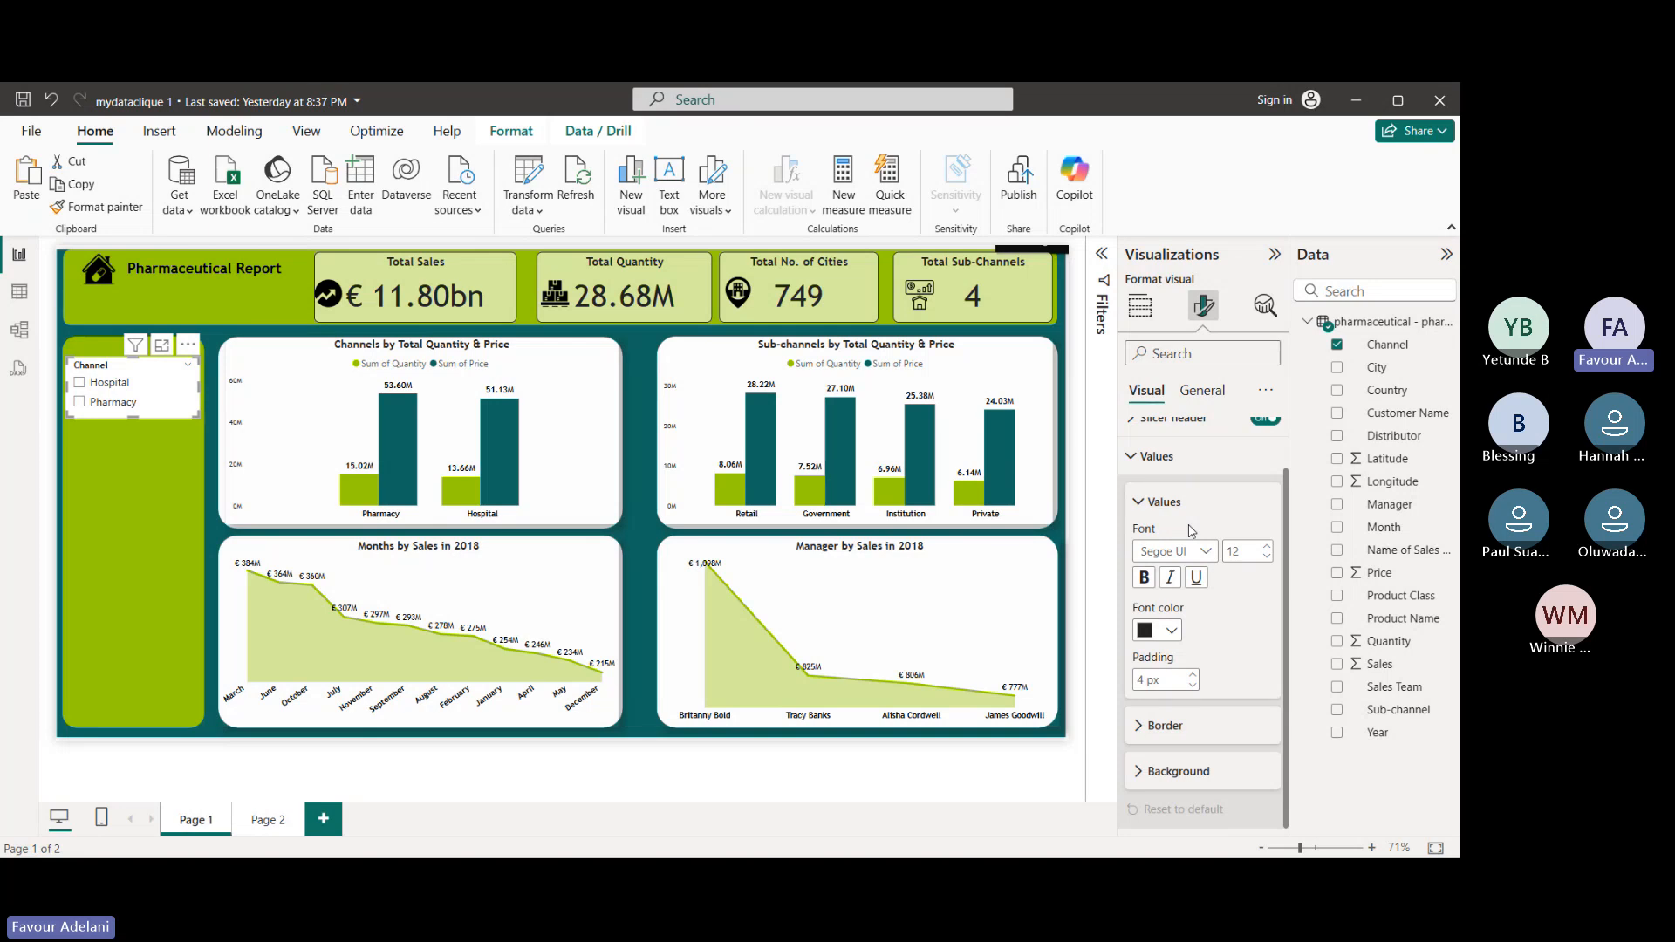
left_click(1205, 553)
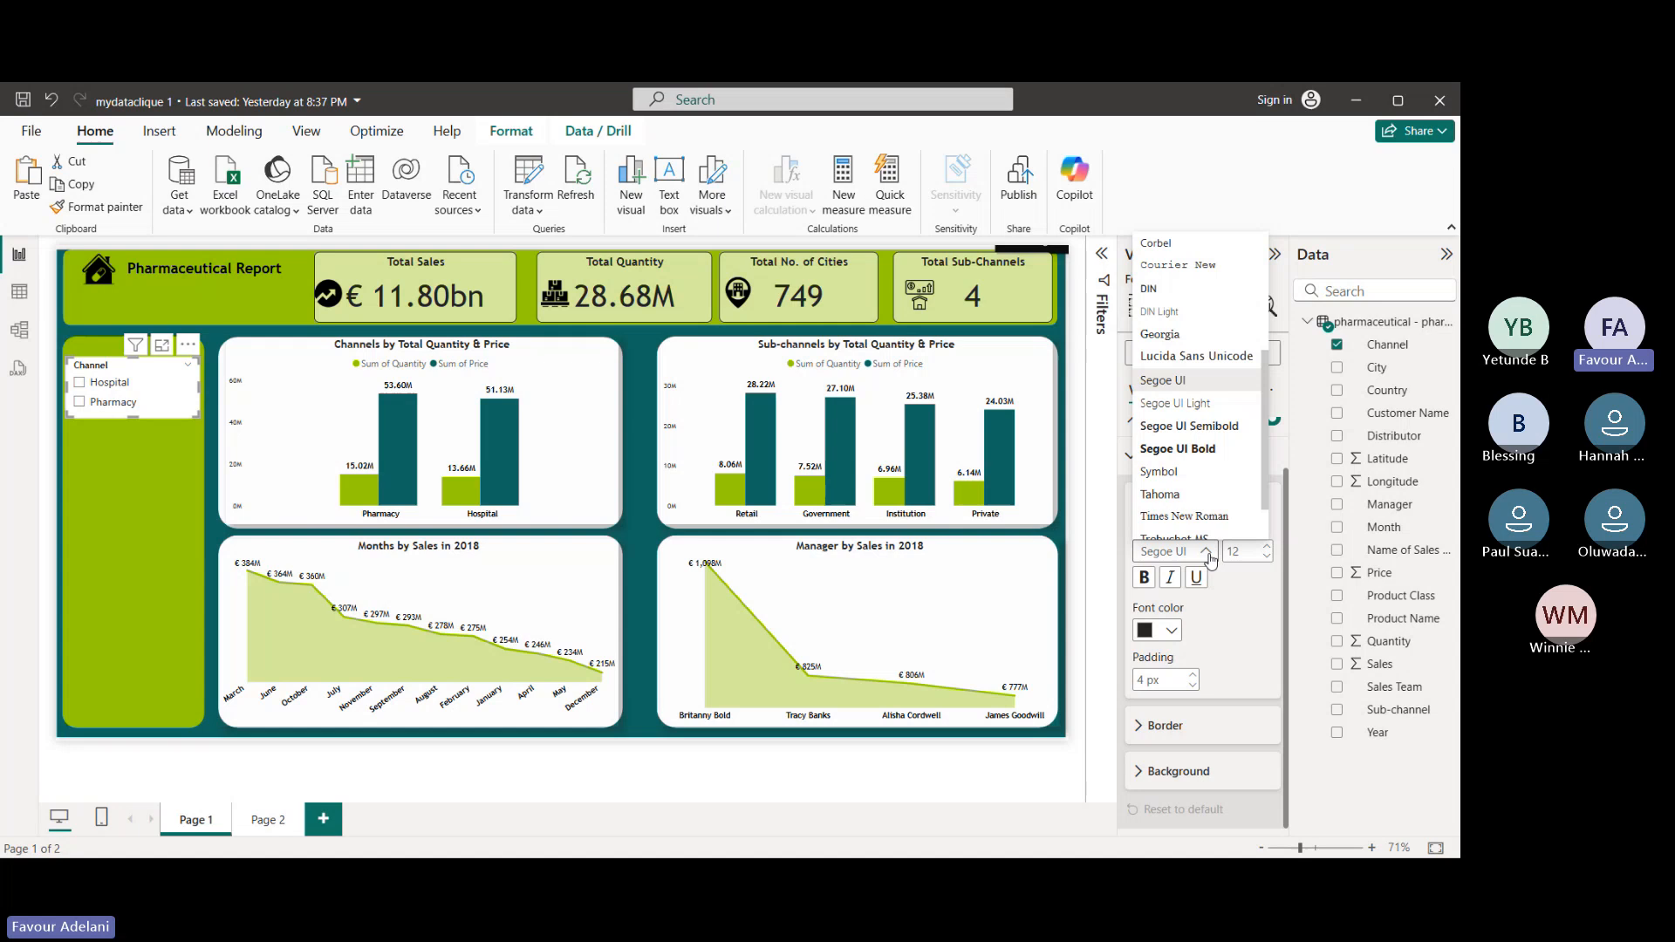
left_click(1195, 491)
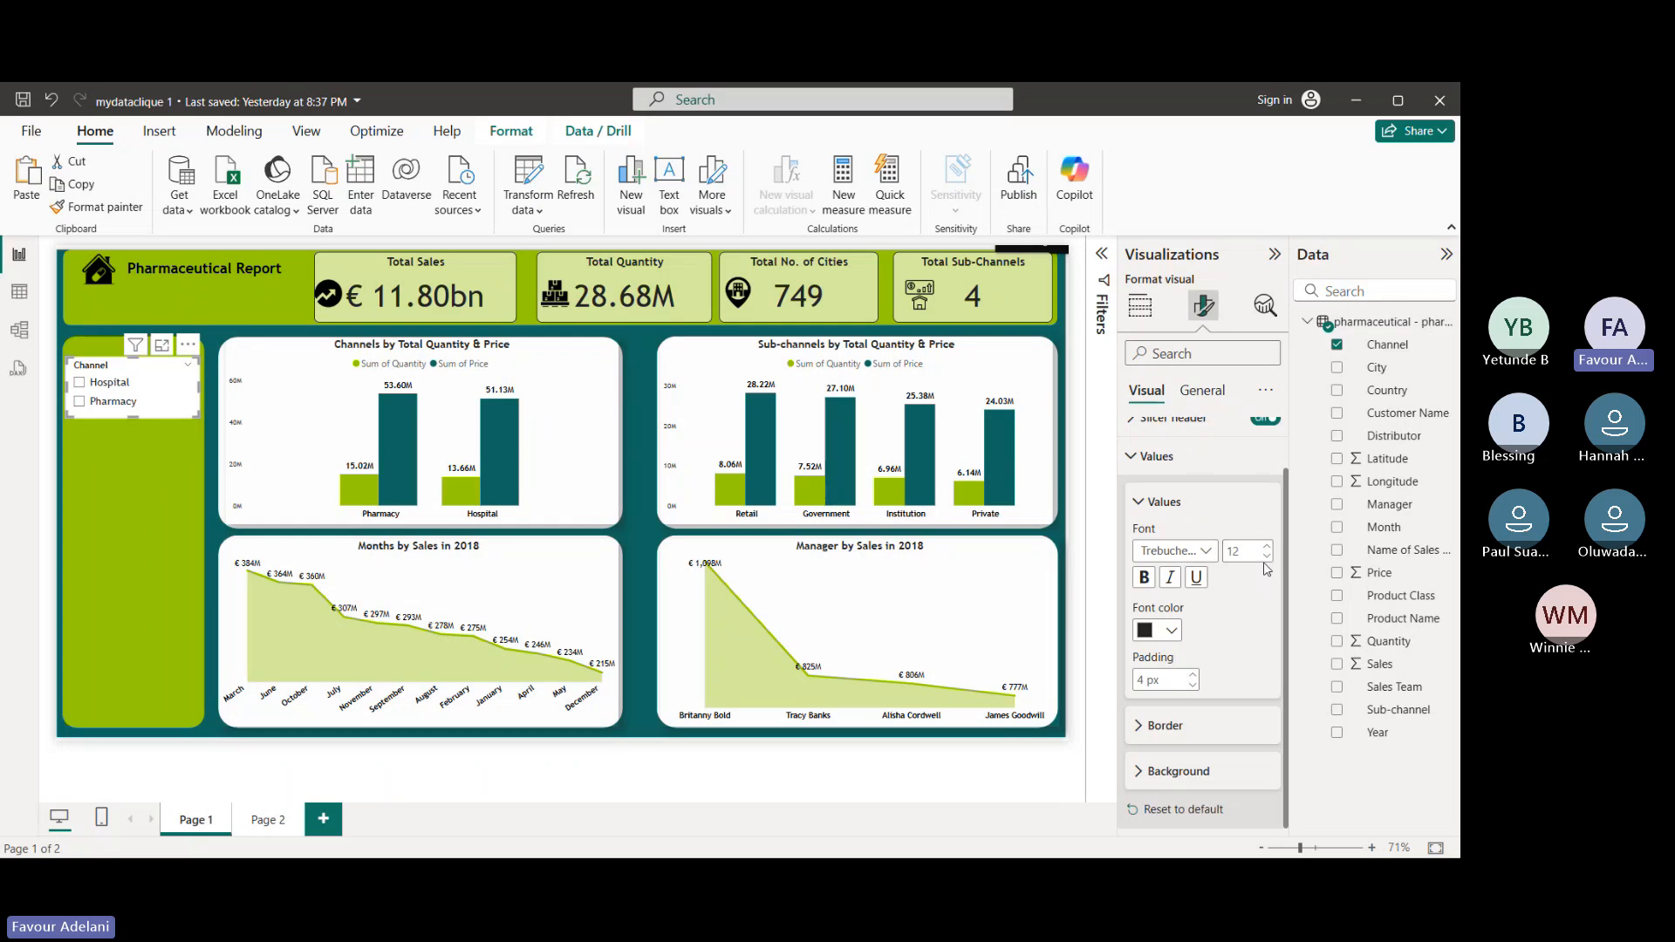
left_click(1145, 587)
- Examine the border and background options for the Channel slicer's values, including the background colour choices
left_click(1161, 724)
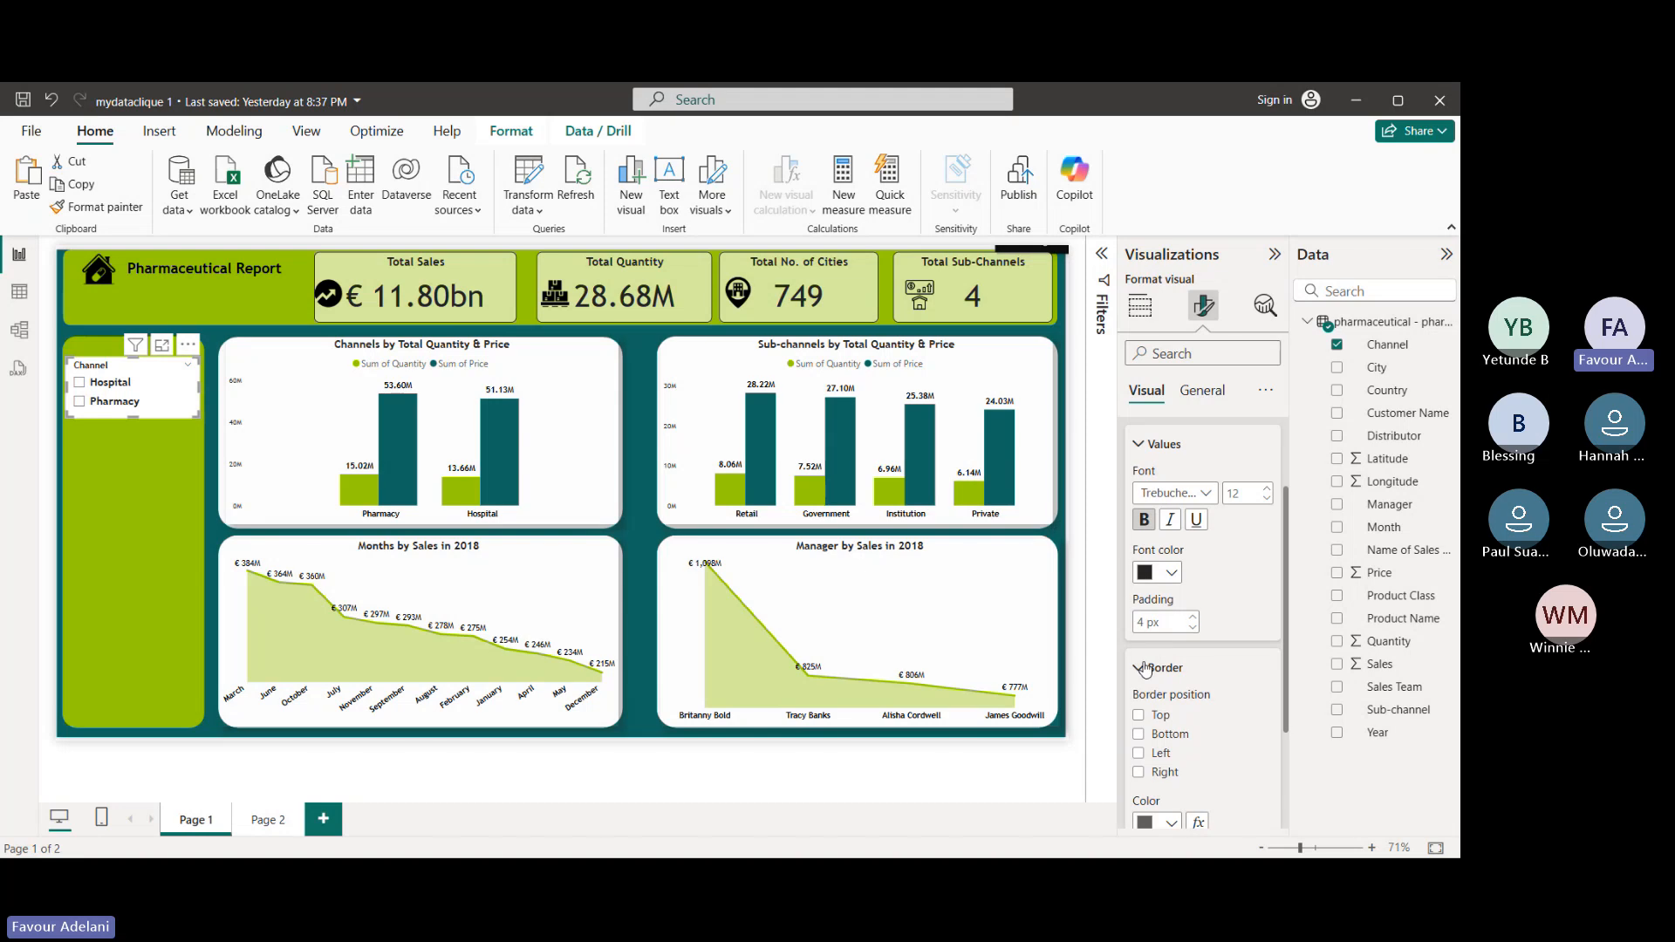
left_click(1145, 675)
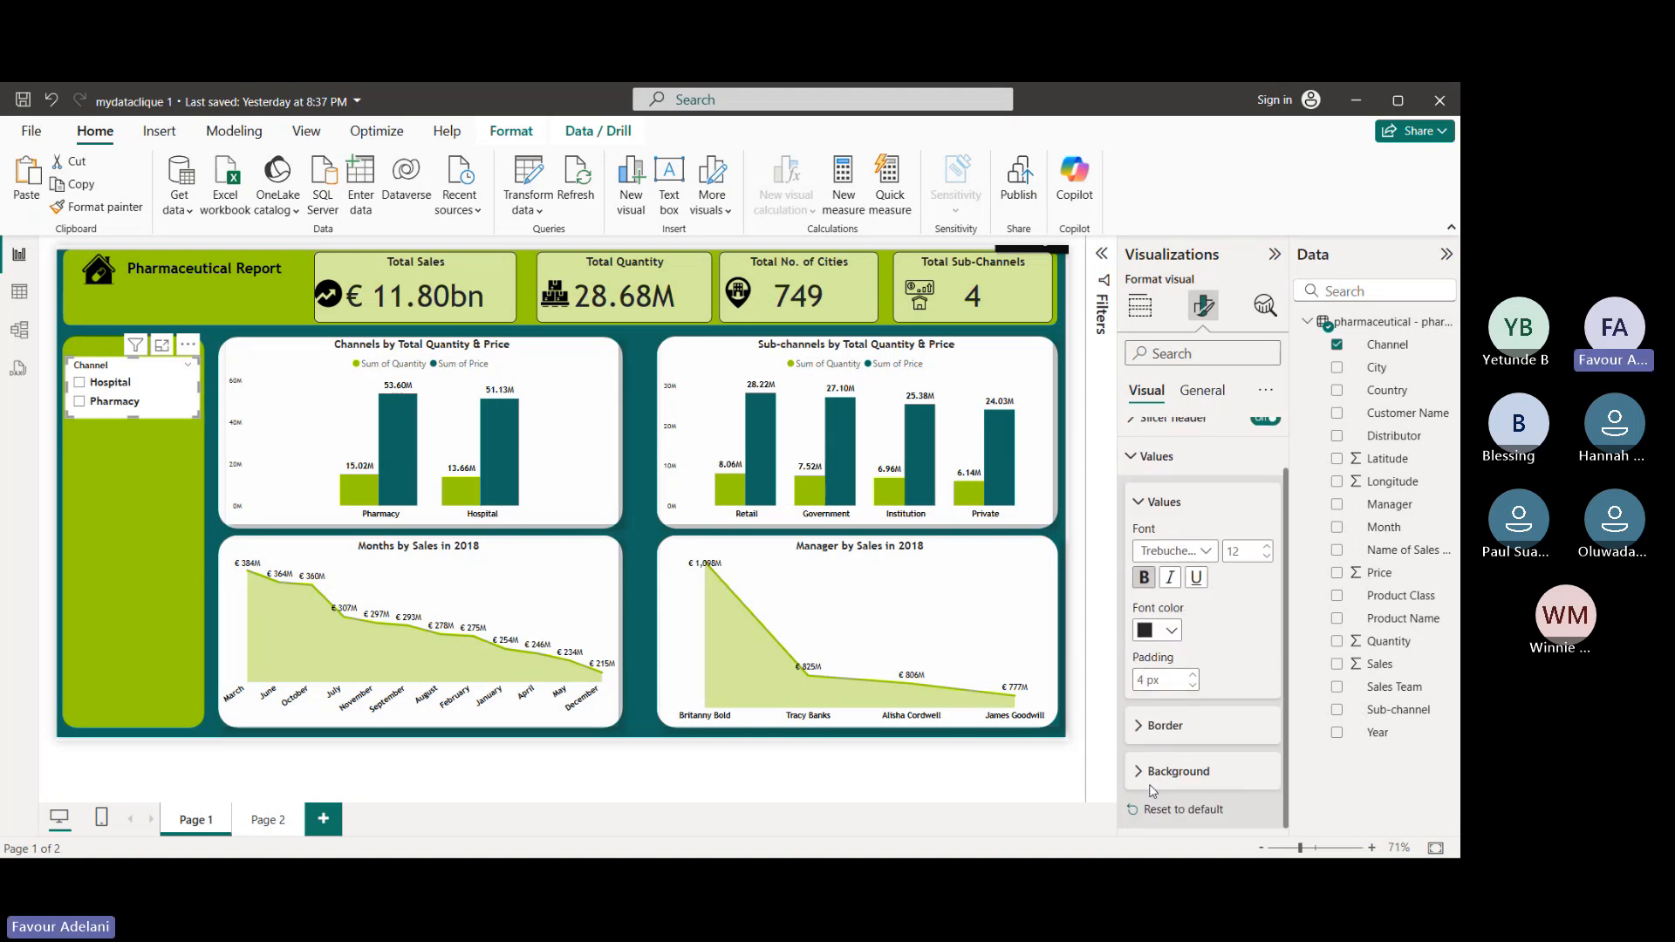
left_click(1150, 781)
scroll(1169, 654, "up", 1)
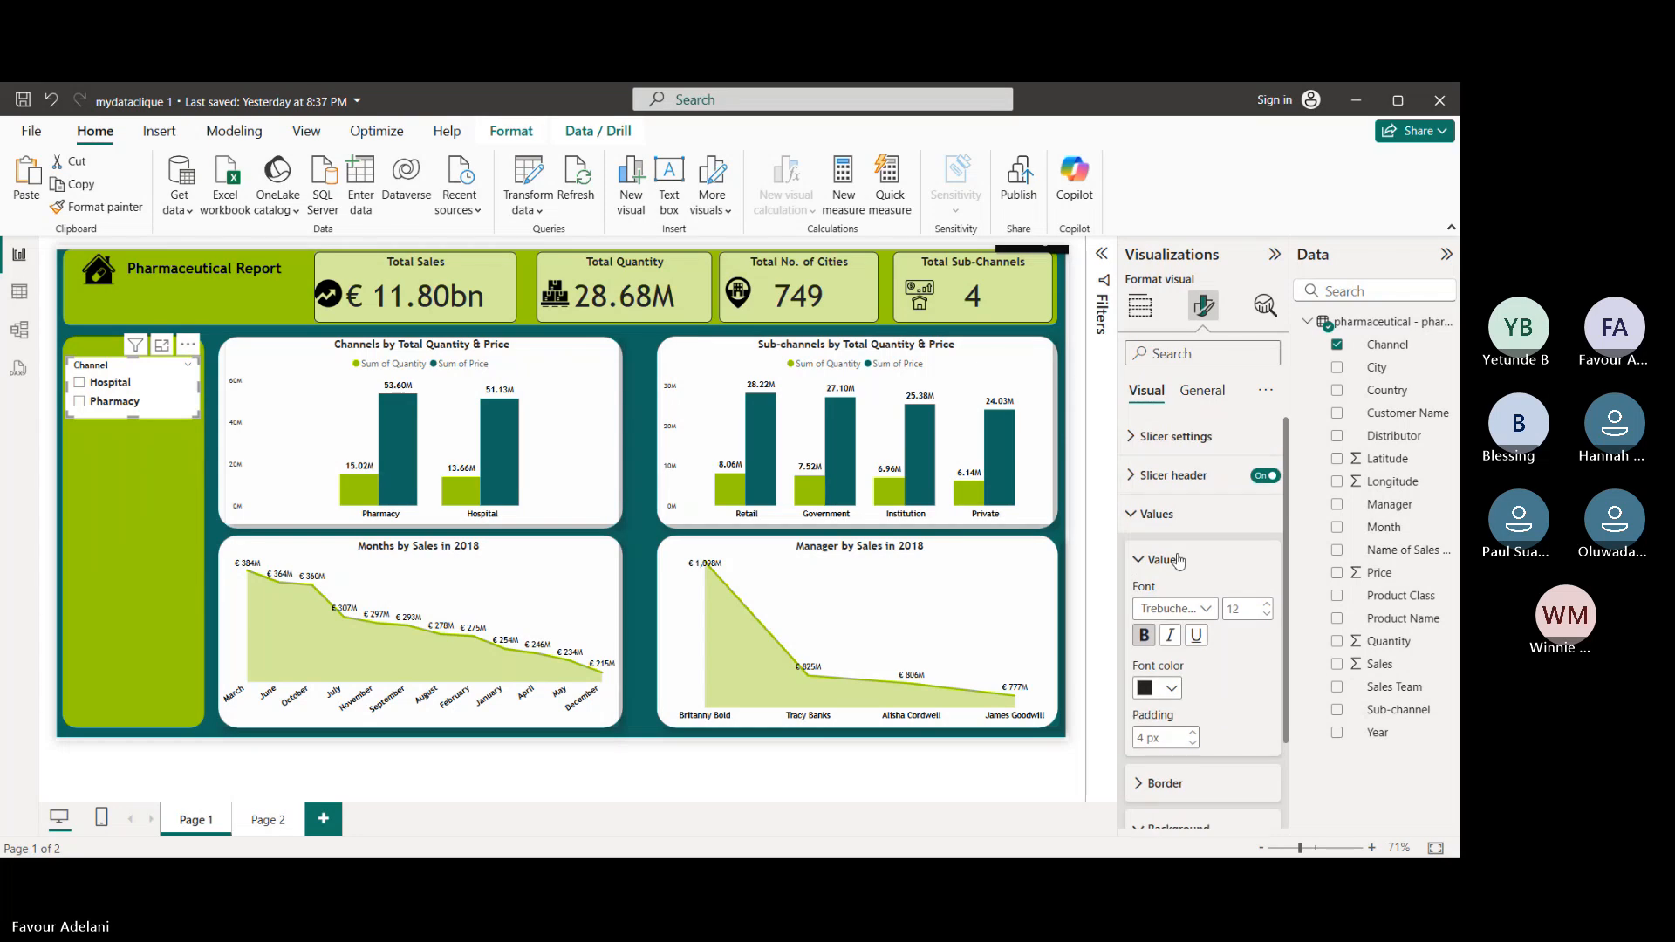
scroll(1167, 649, "down", 1)
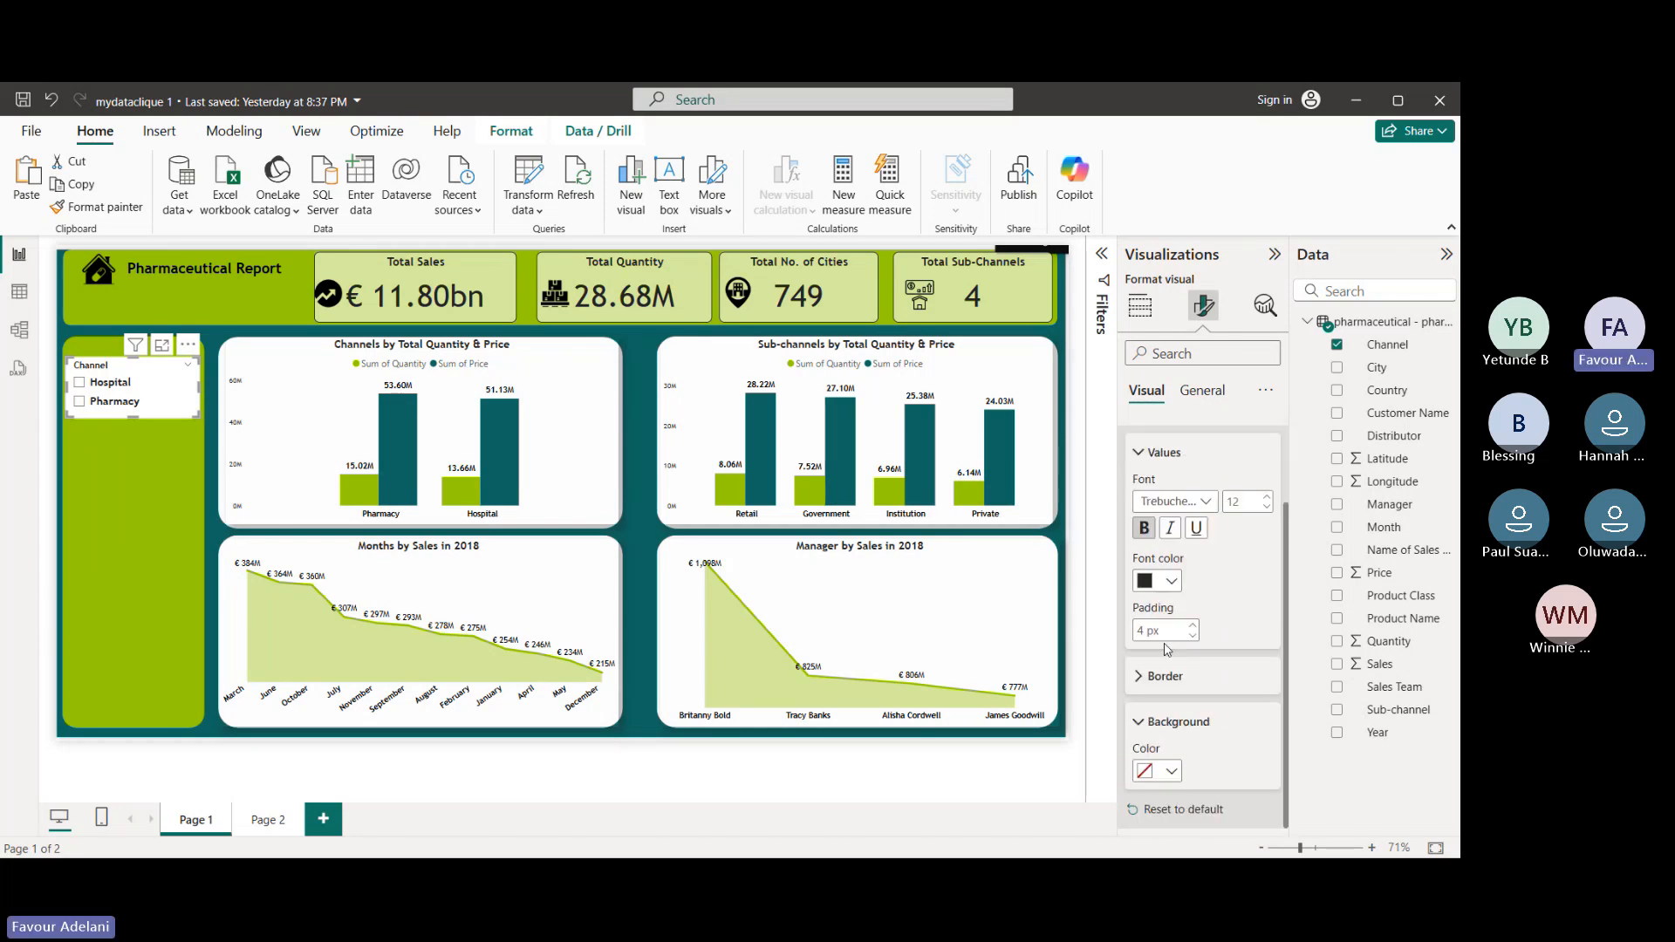
left_click(1170, 774)
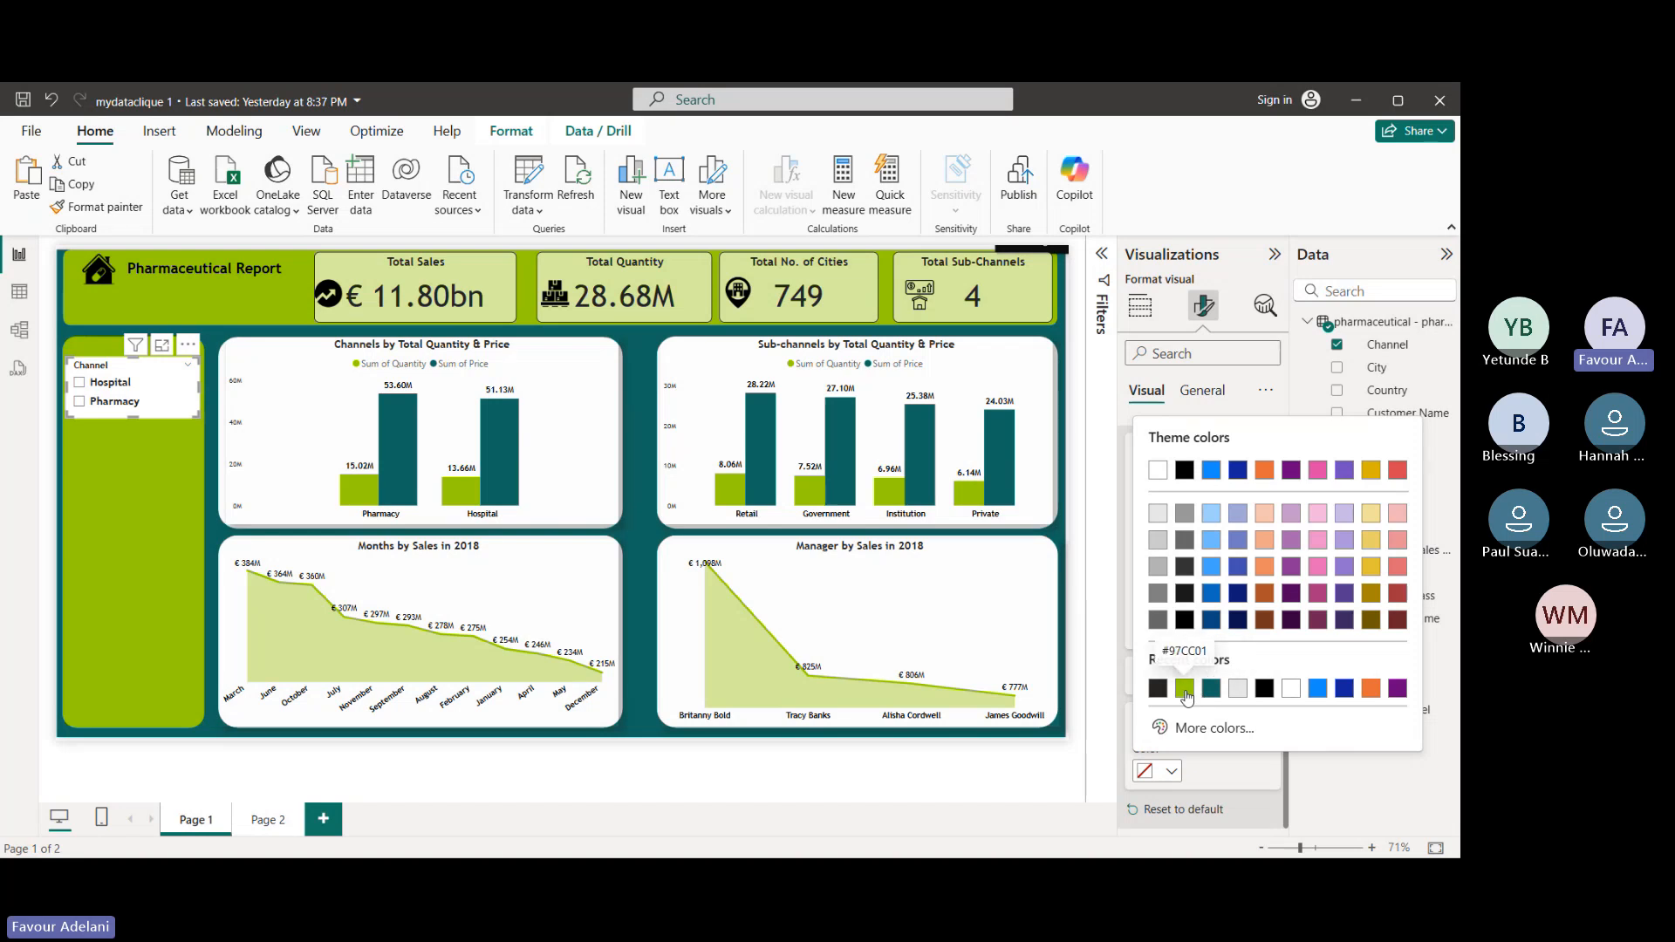
left_click(1171, 771)
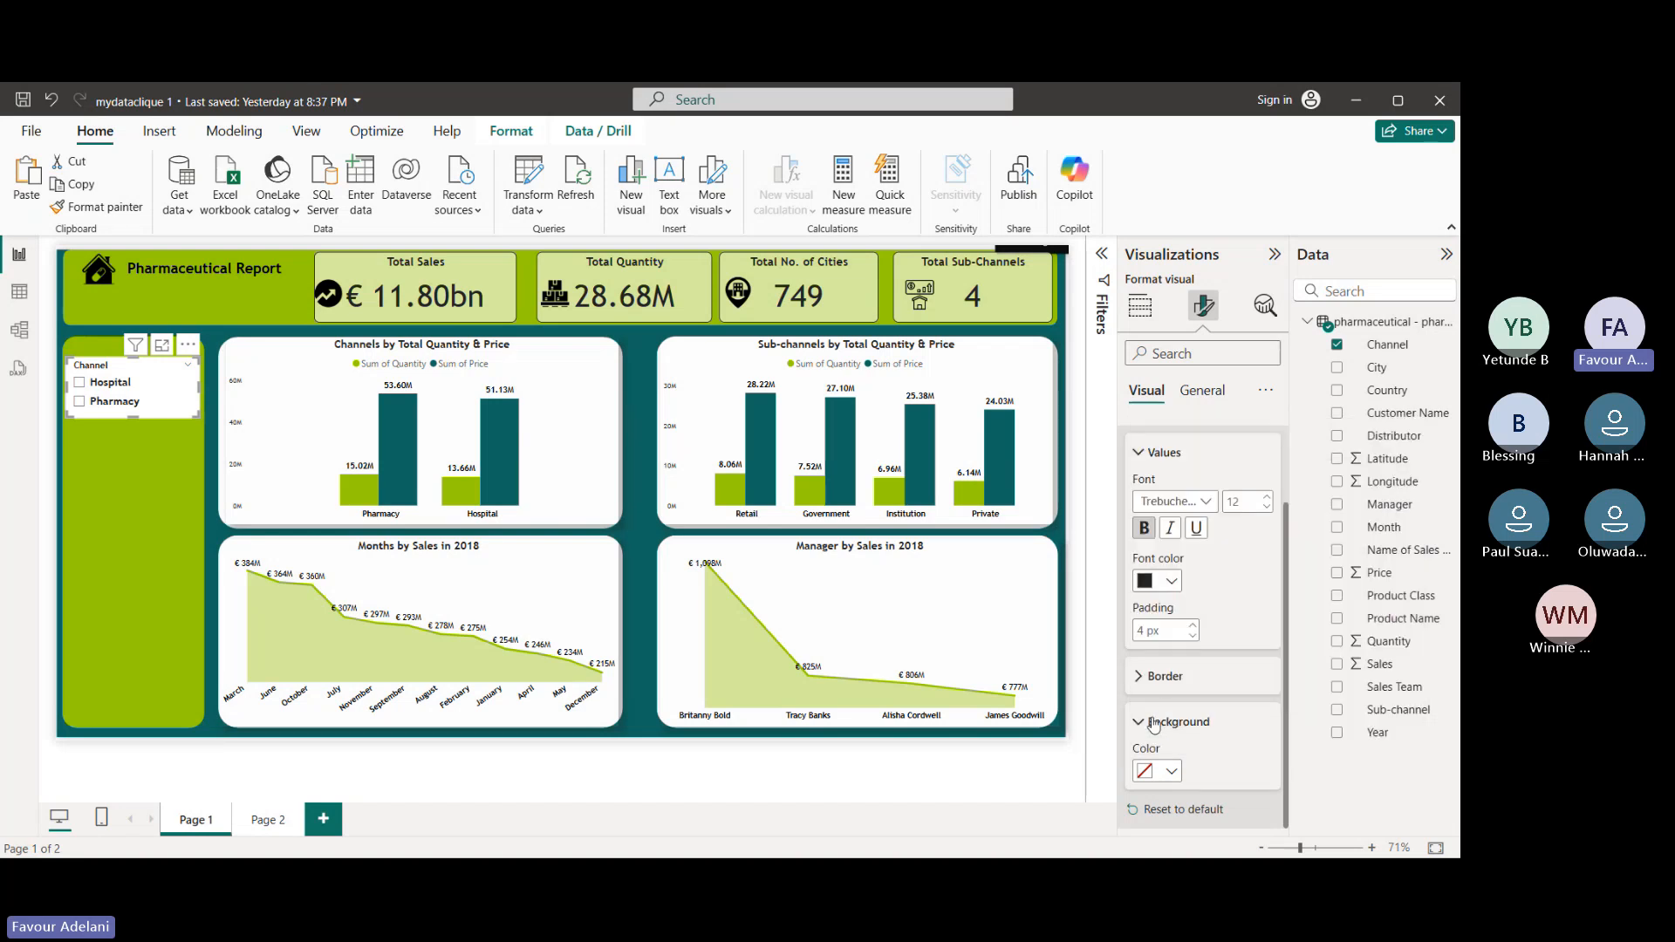
left_click(1152, 724)
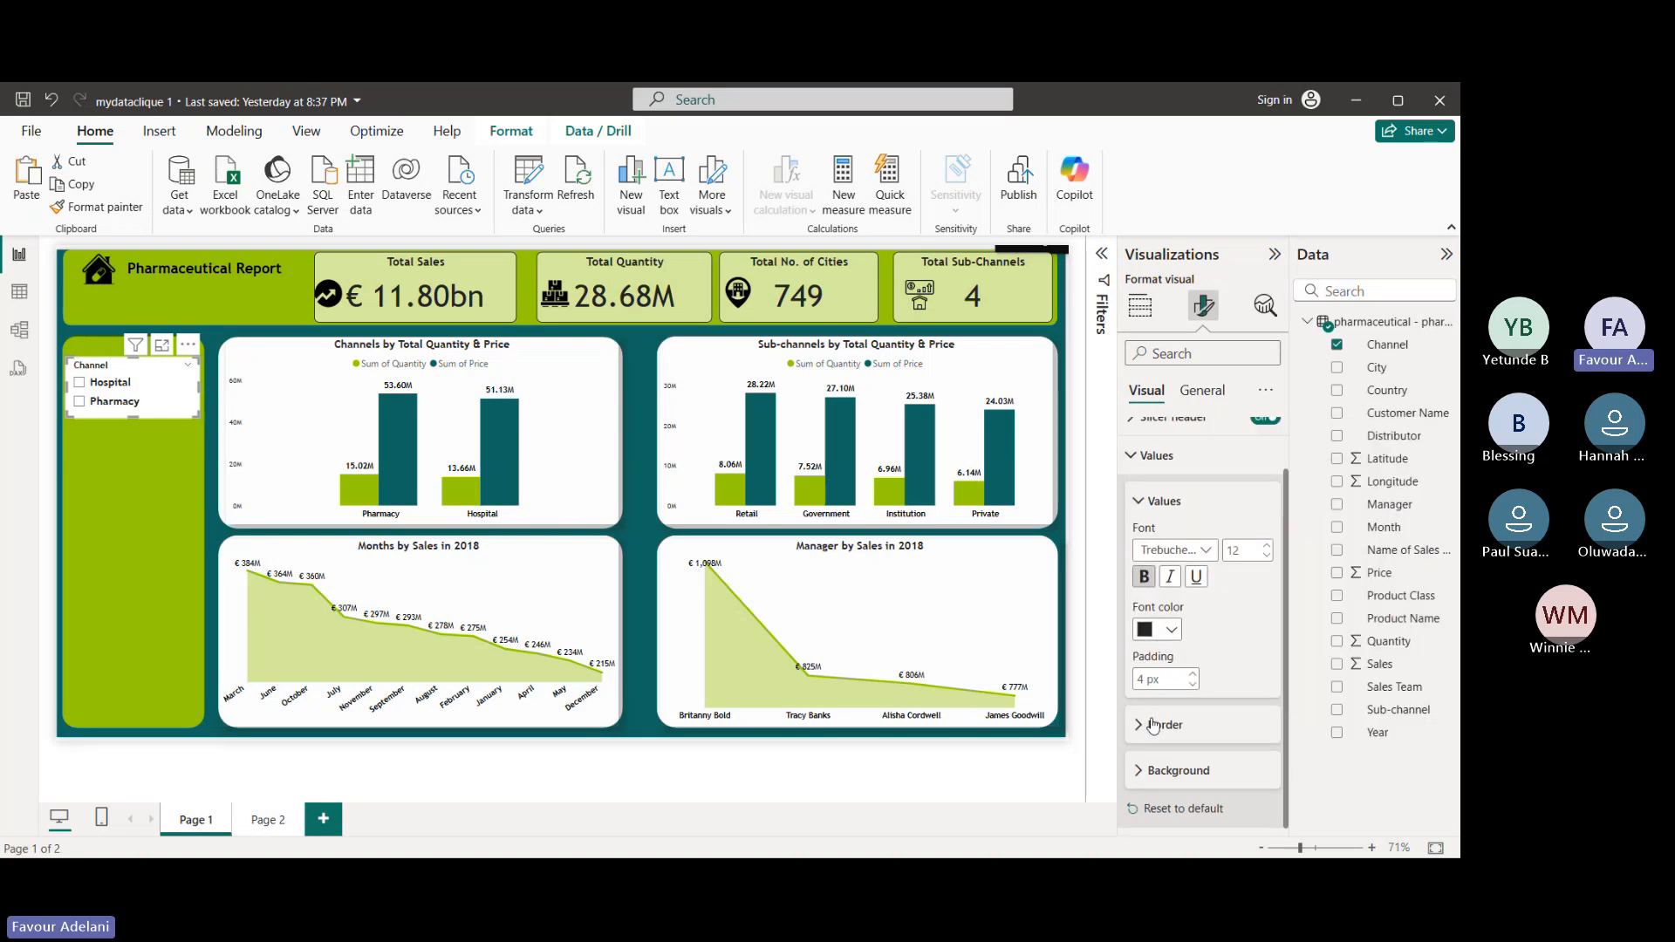
left_click(1152, 501)
left_click(1131, 514)
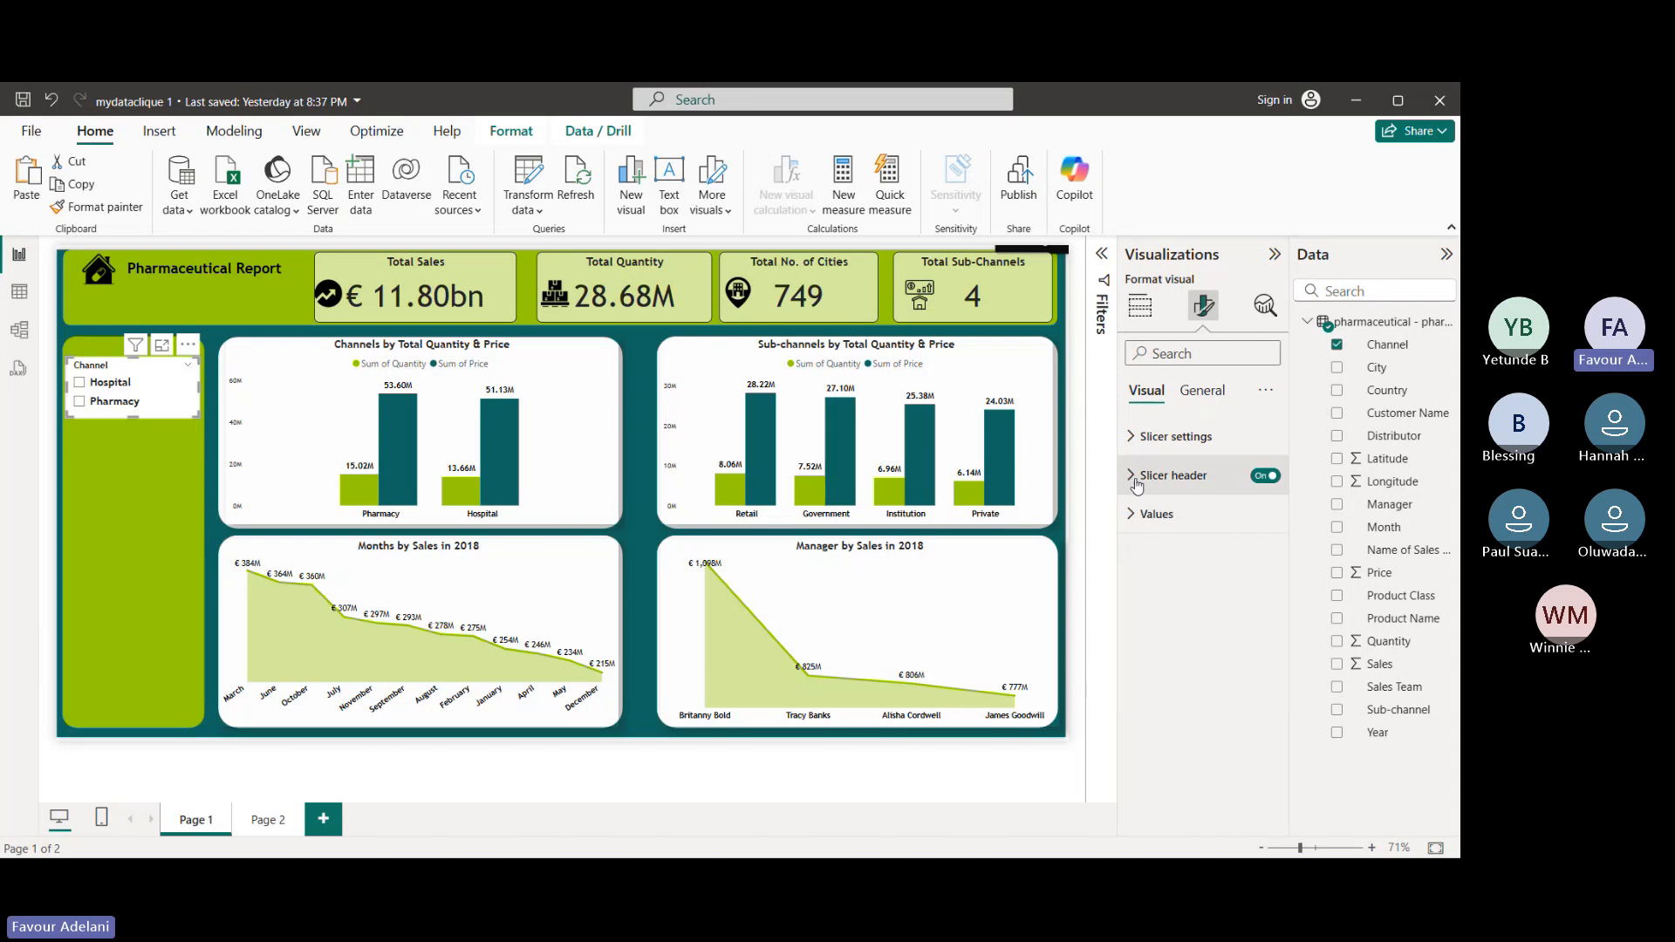
- Turn off the Channel slicer's background so the green side panel shows through
left_click(1211, 393)
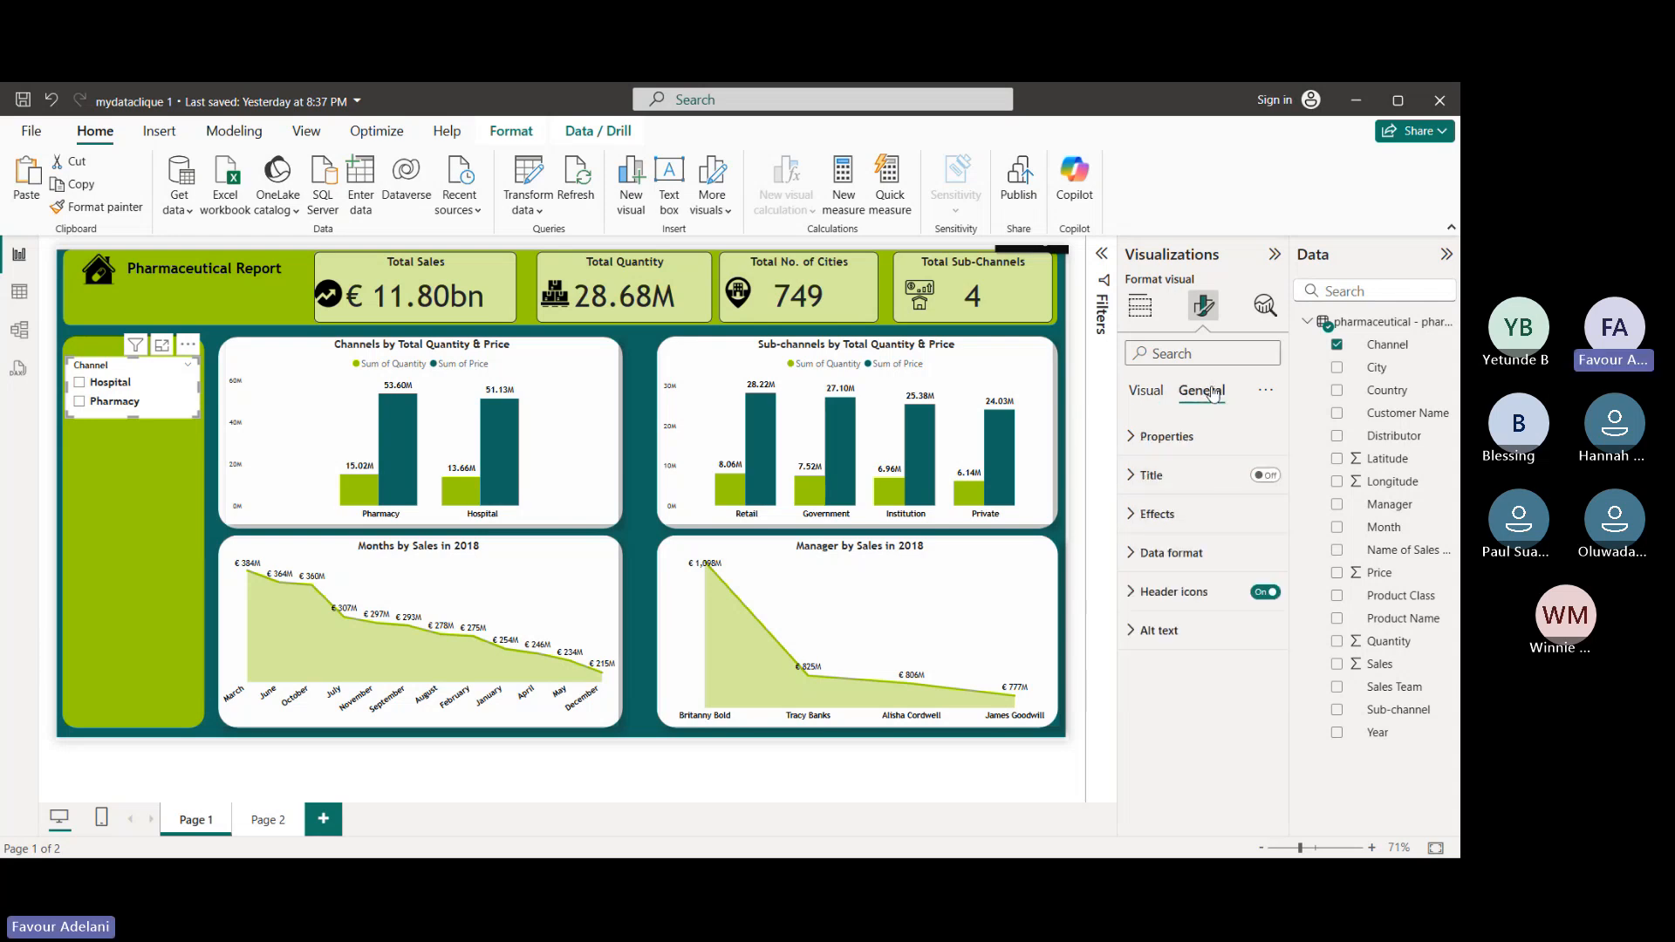
left_click(1173, 522)
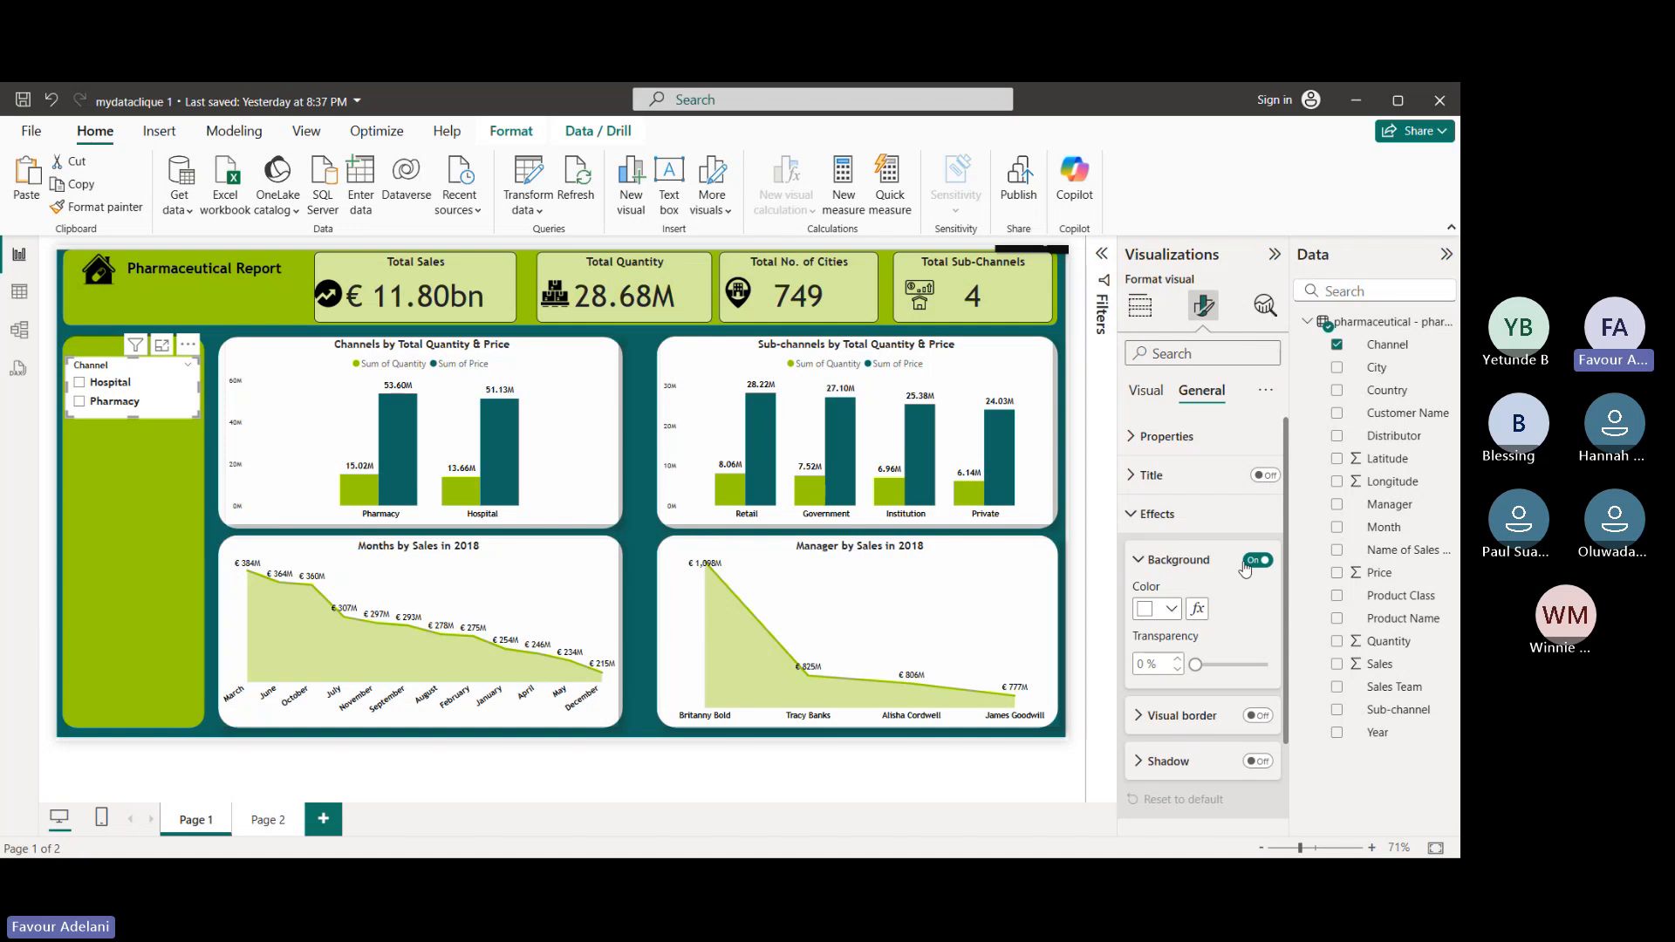
left_click(1172, 609)
left_click(1220, 616)
left_click(1258, 560)
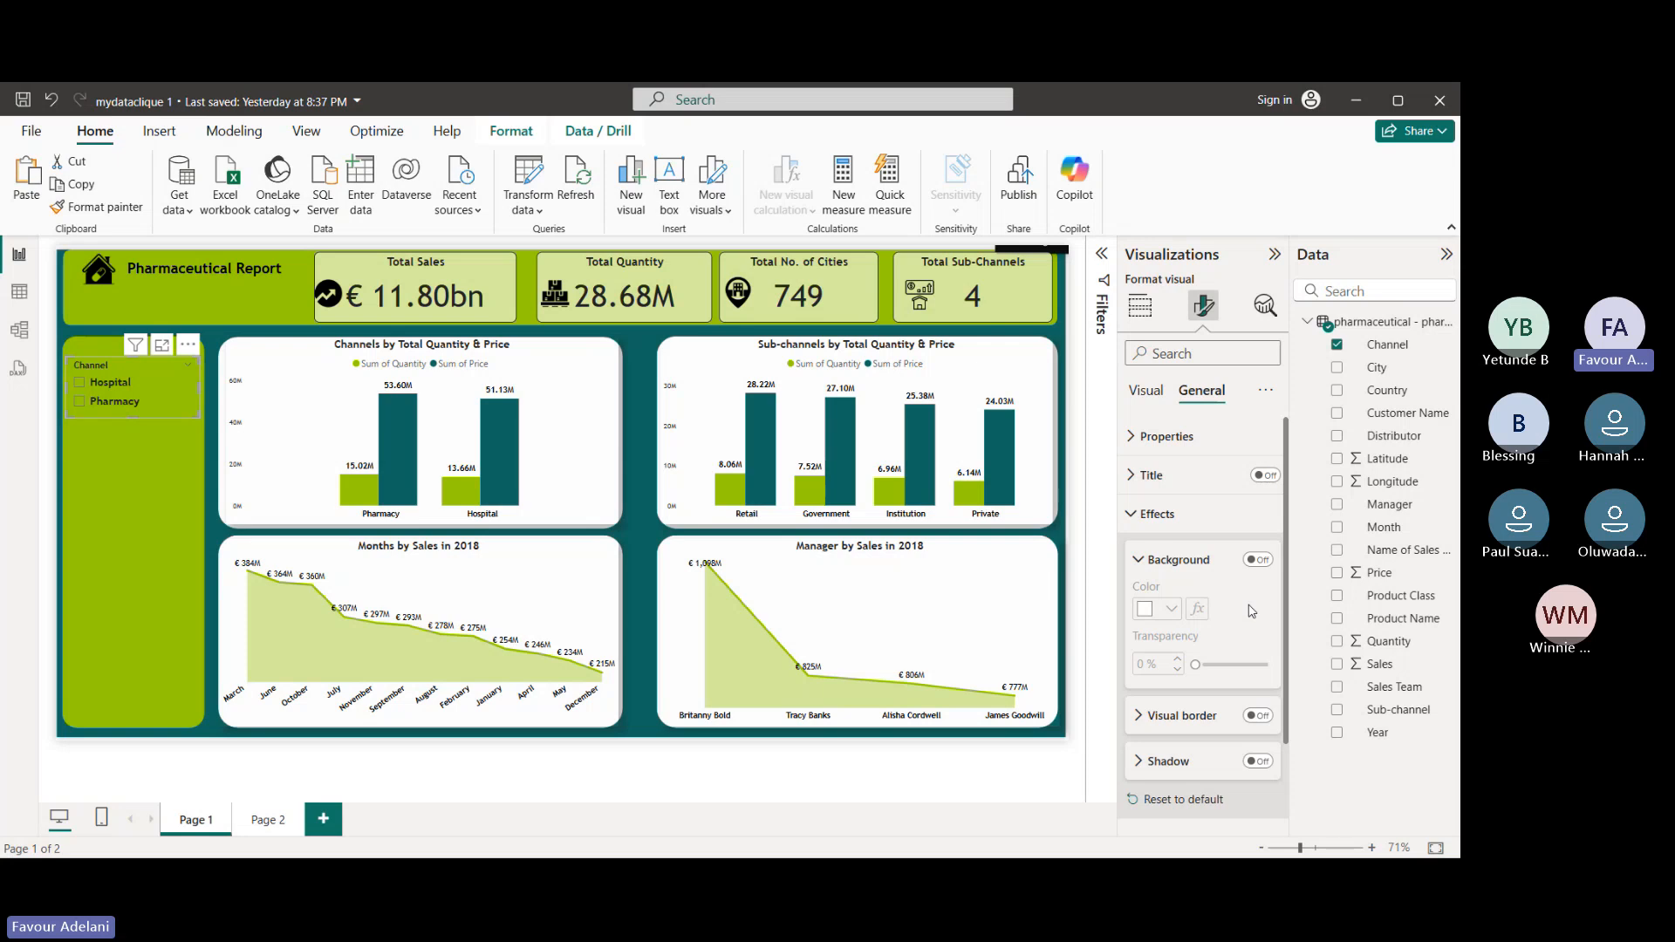
left_click(1170, 530)
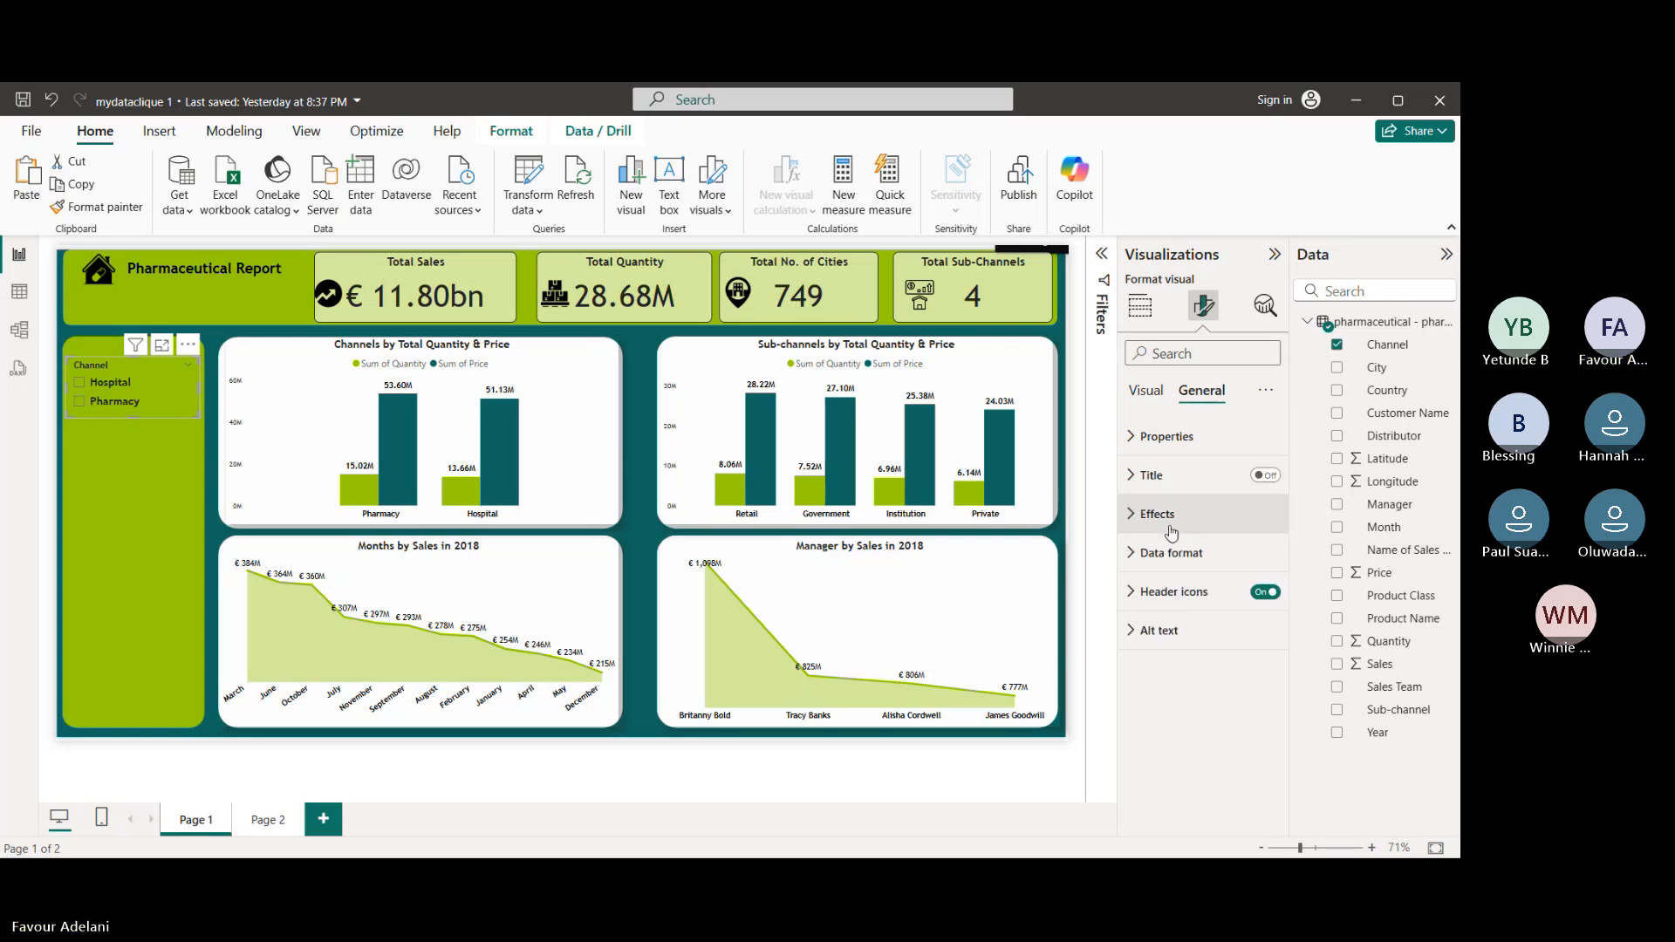
left_click(1138, 386)
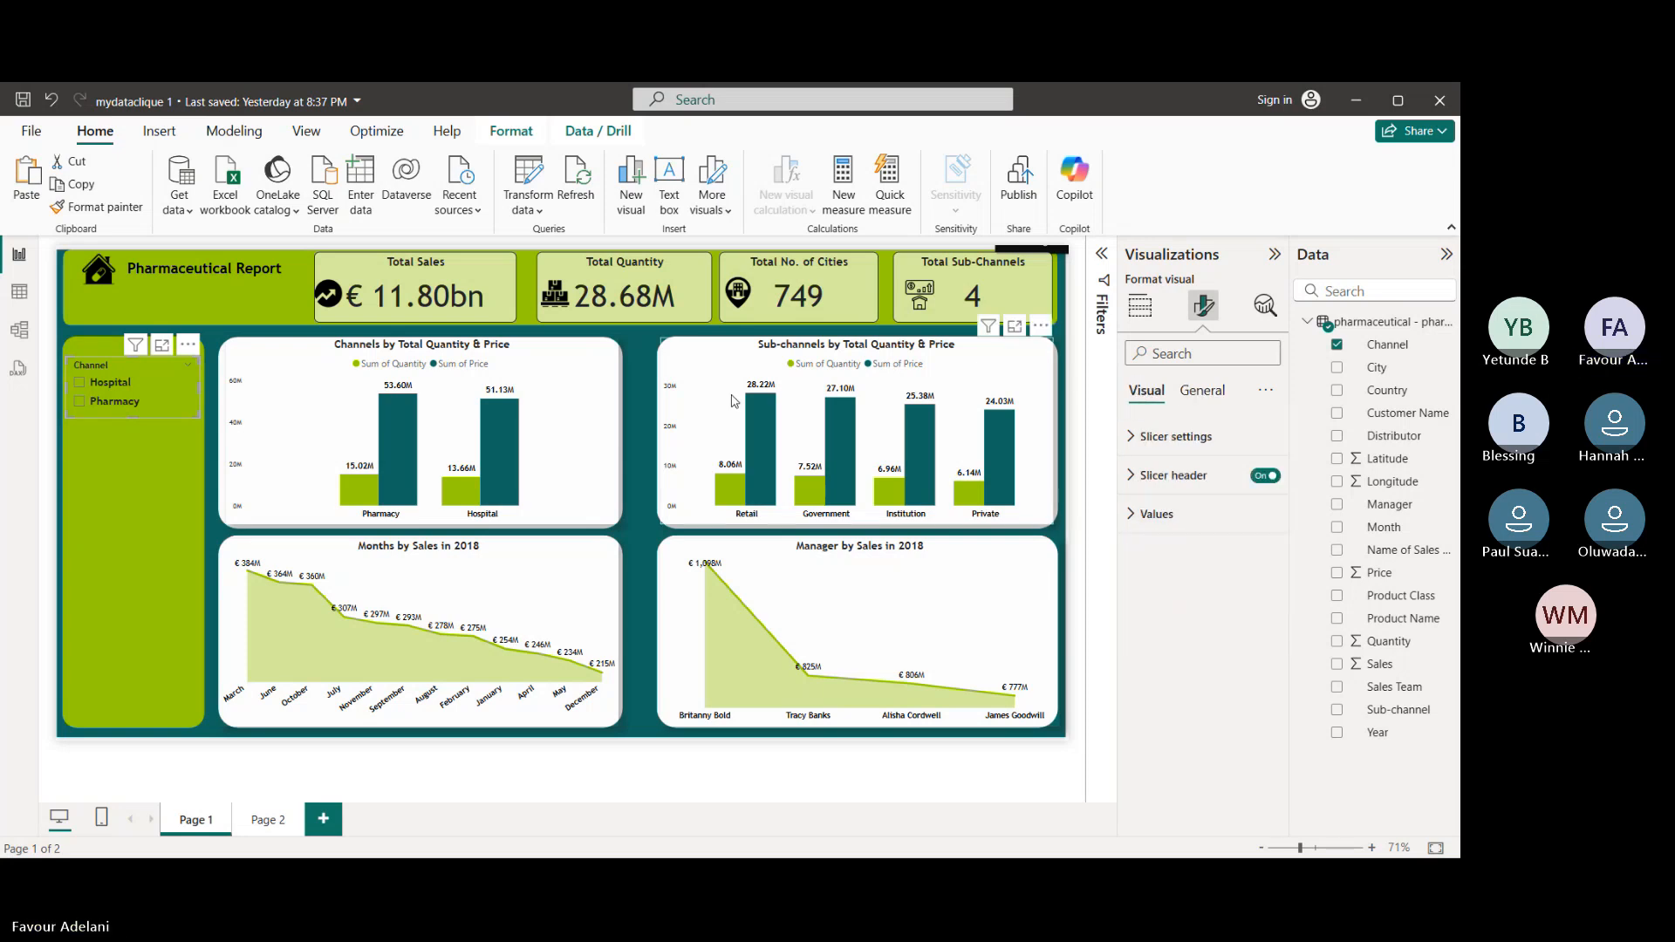
left_click(165, 453)
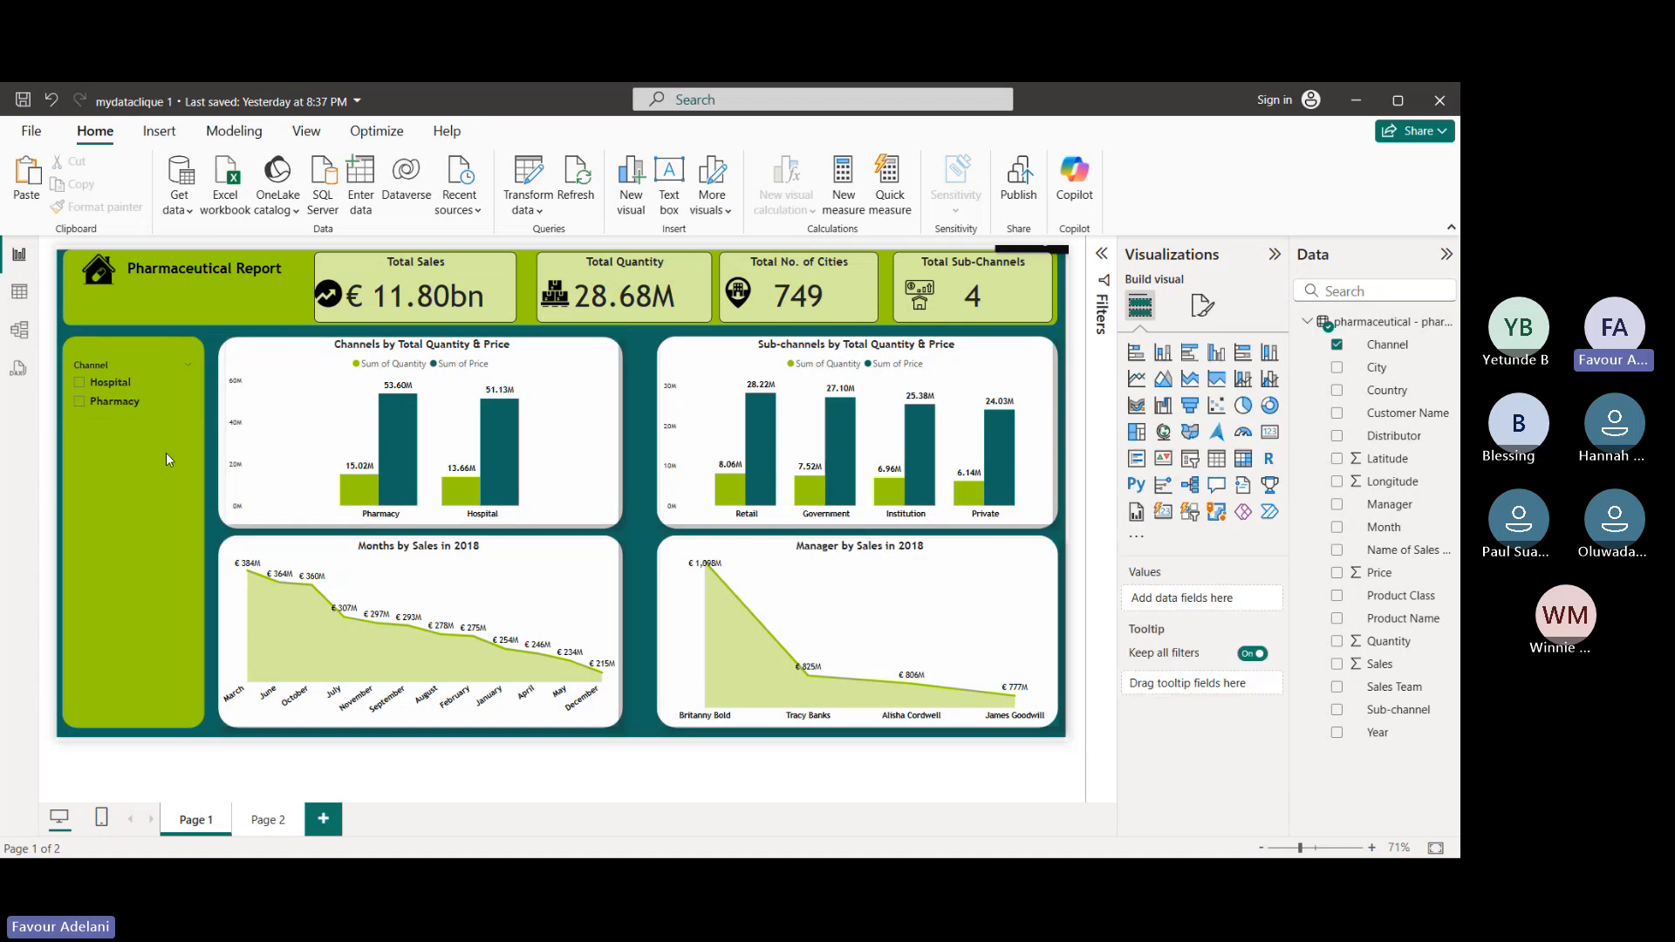
- Filter the report by Pharmacy in the Channel slicer and clear the selection again
left_click(181, 400)
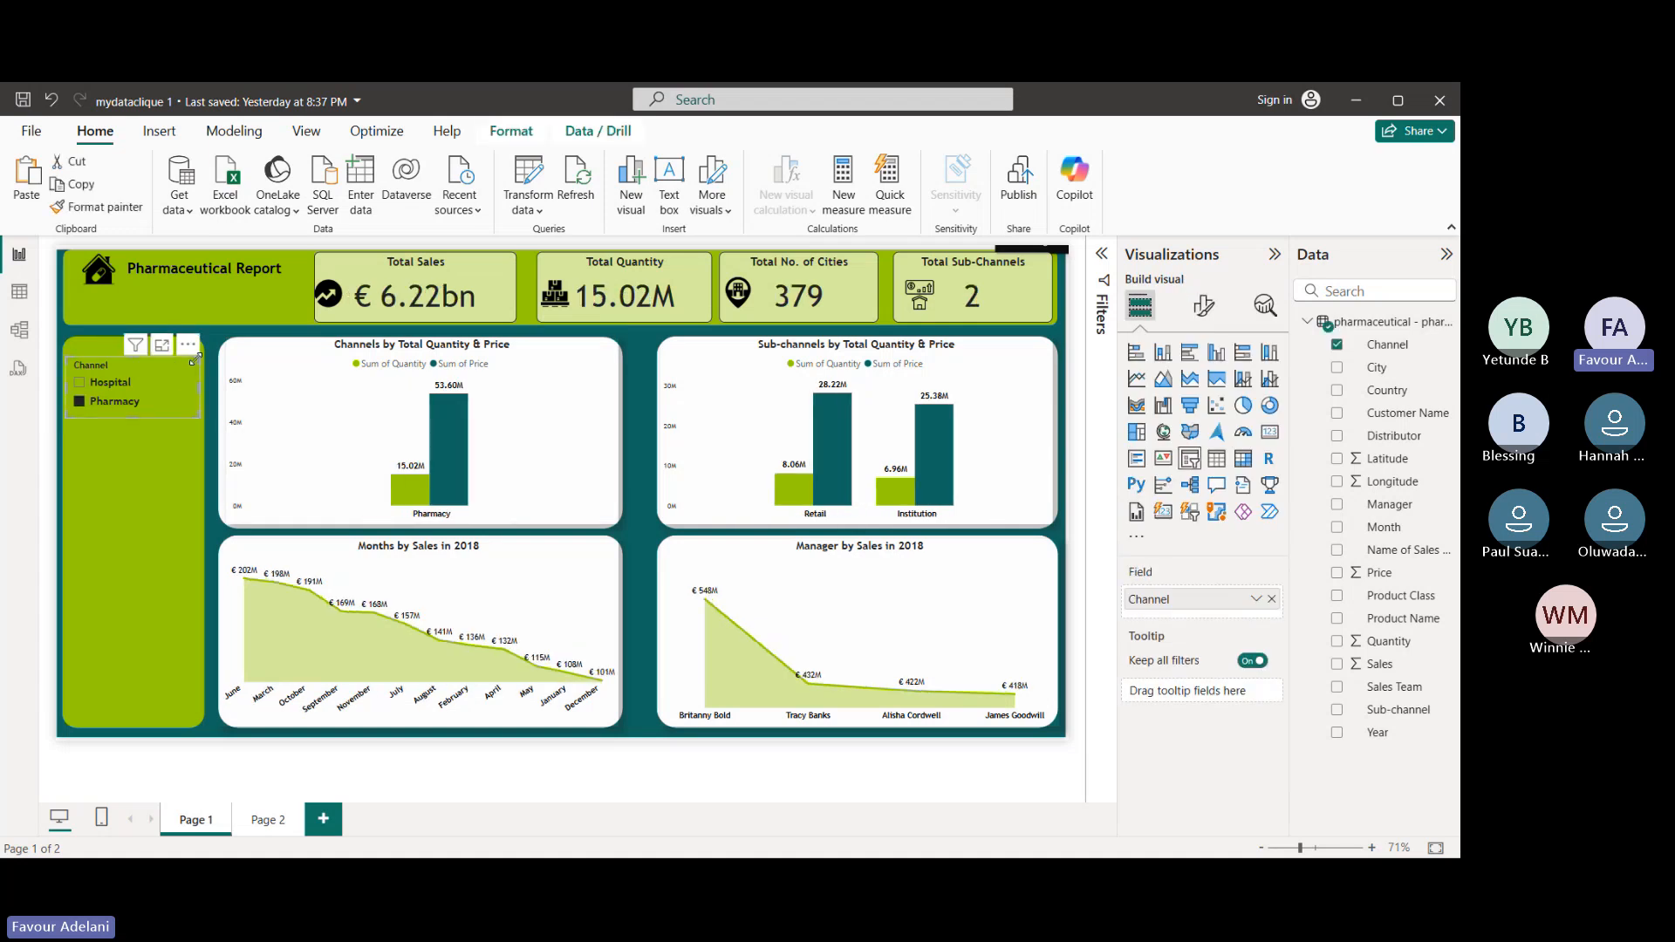
left_click(81, 403)
left_click(115, 439)
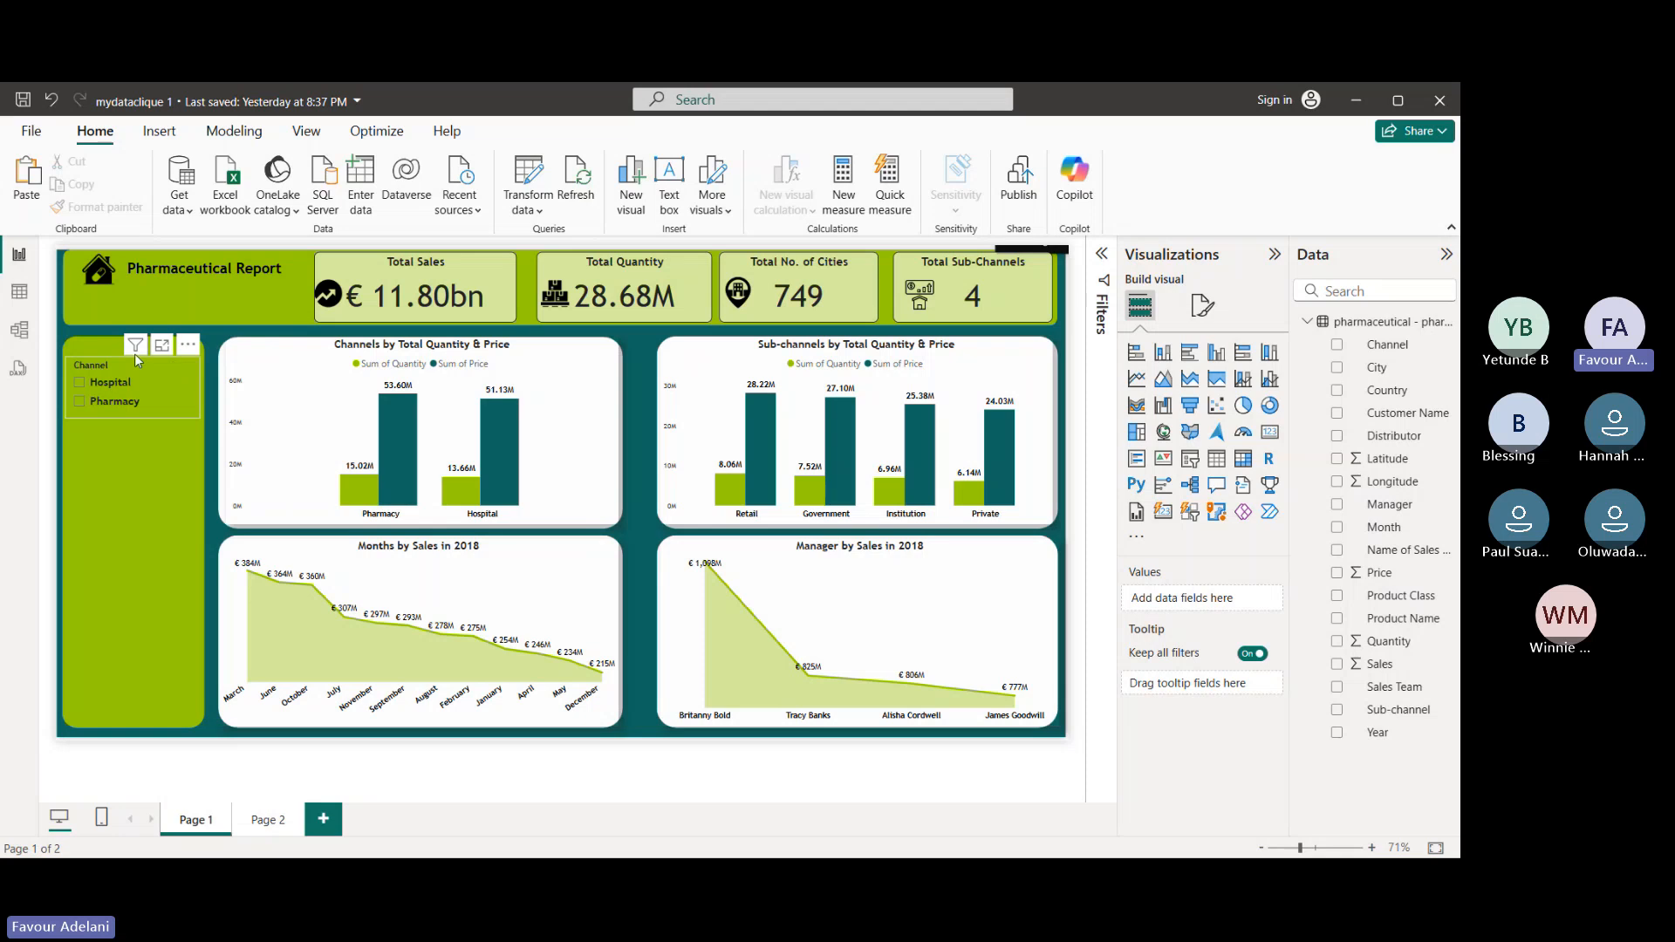
- Duplicate the Channel slicer and place the copy directly below the original in the green side panel
left_click(104, 365)
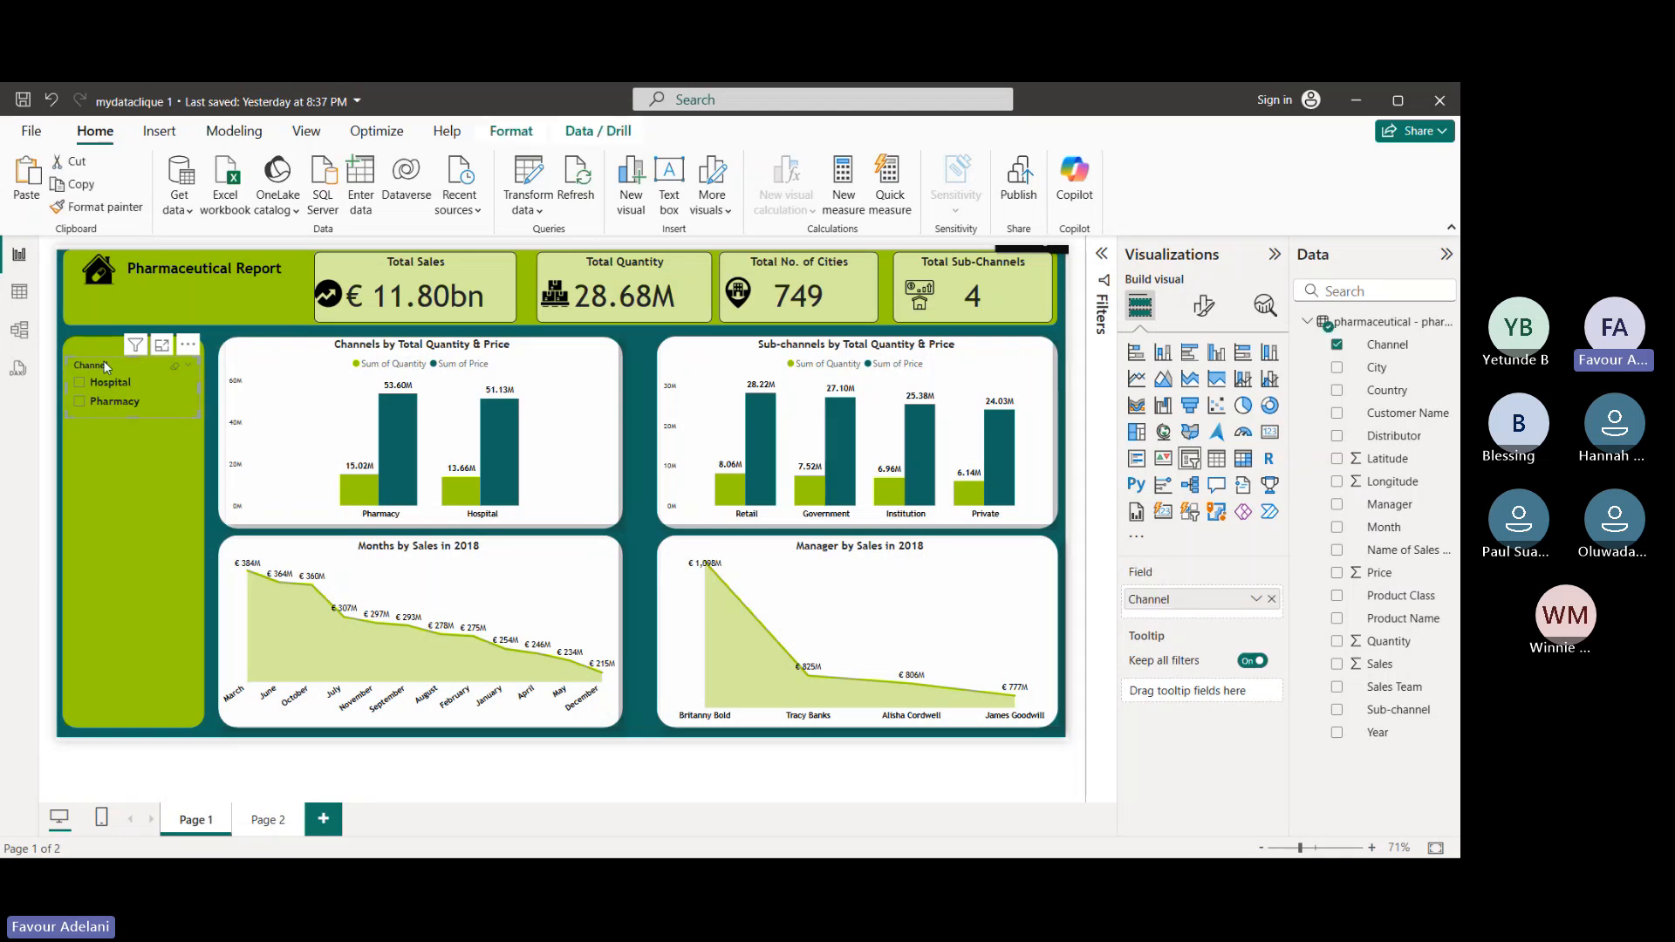
key("ctrl+v")
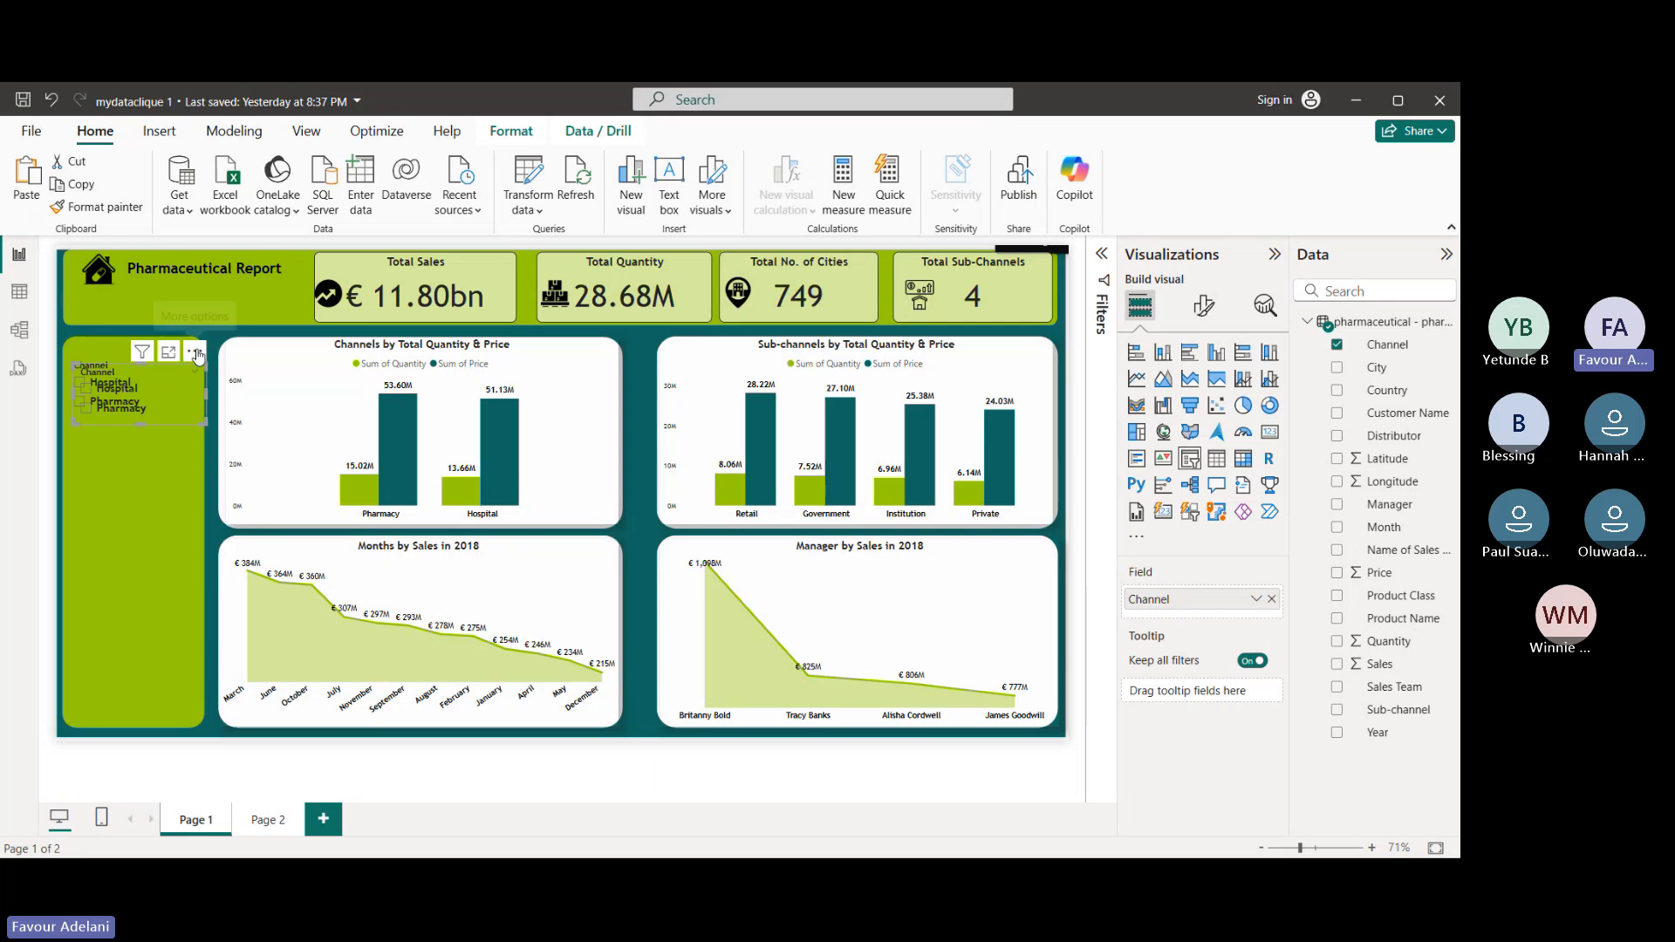
left_click_drag(197, 353, 194, 427)
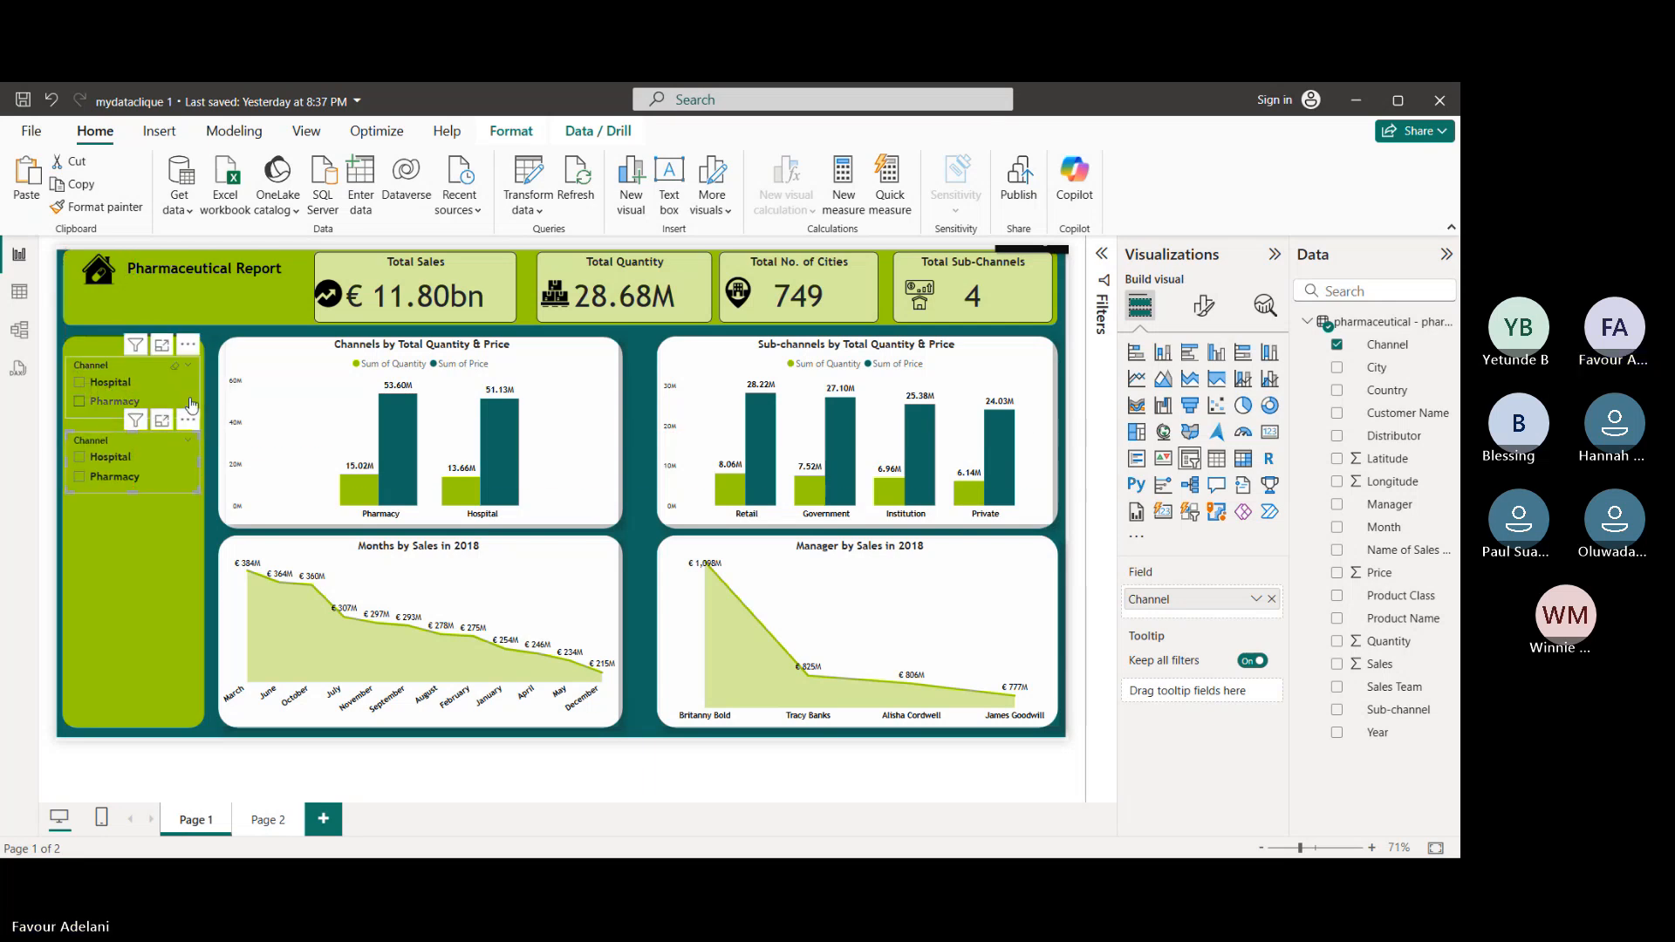
- Turn on a visual border for the upper Channel slicer and set its rounded corners to 5 px
left_click(110, 382)
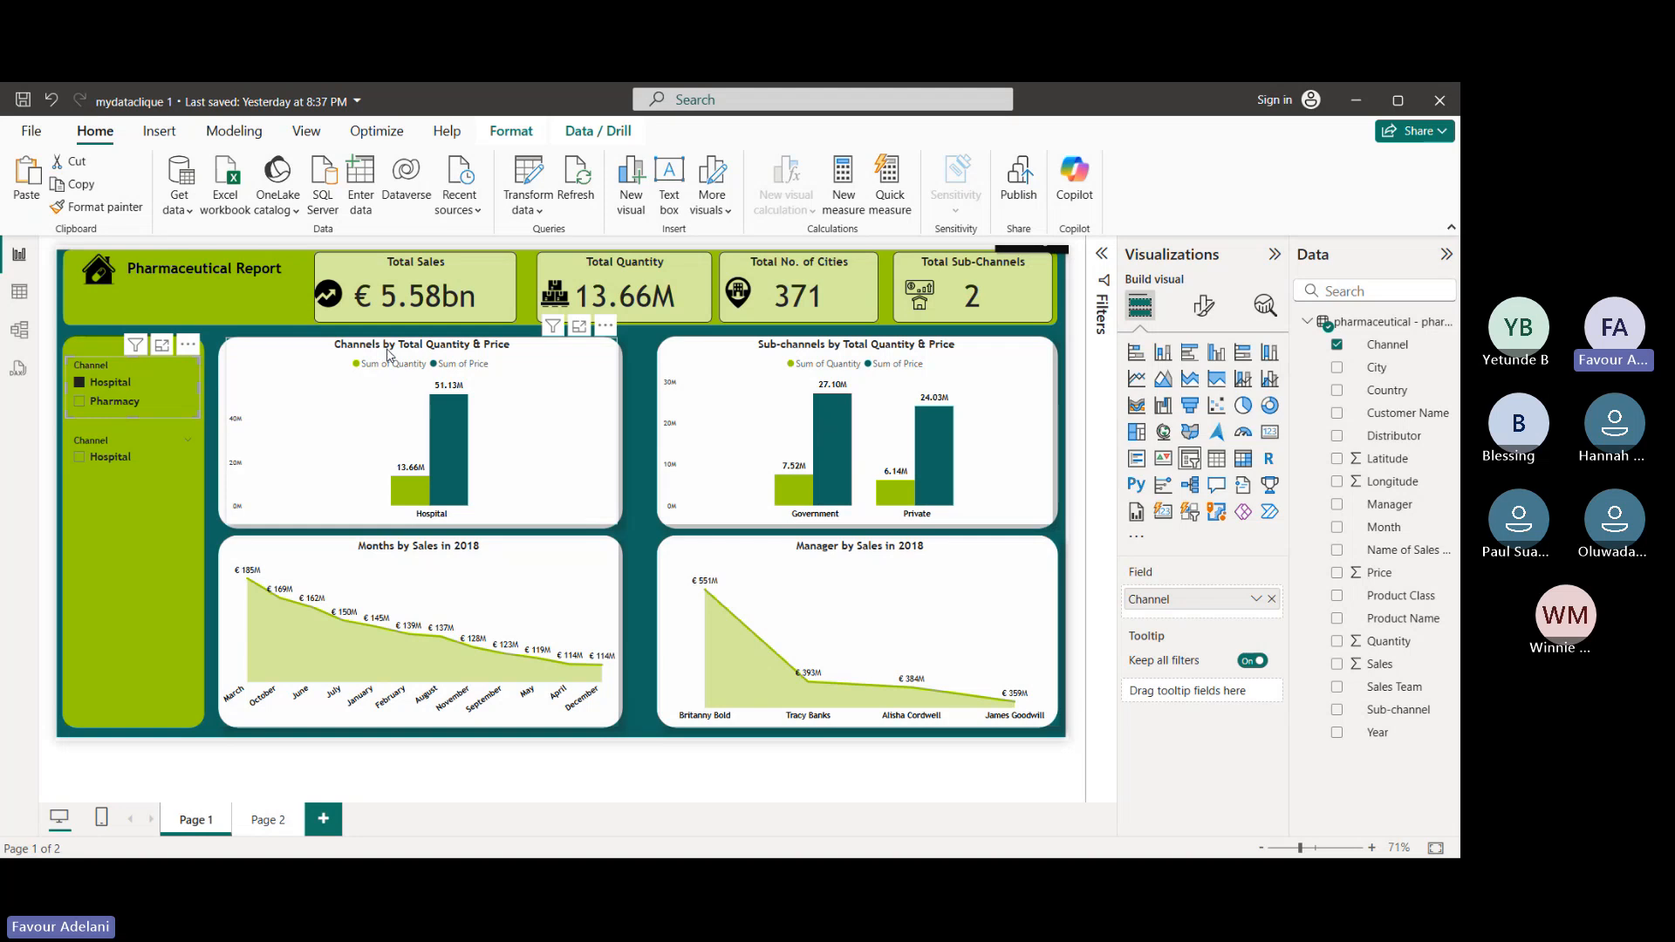
left_click(87, 385)
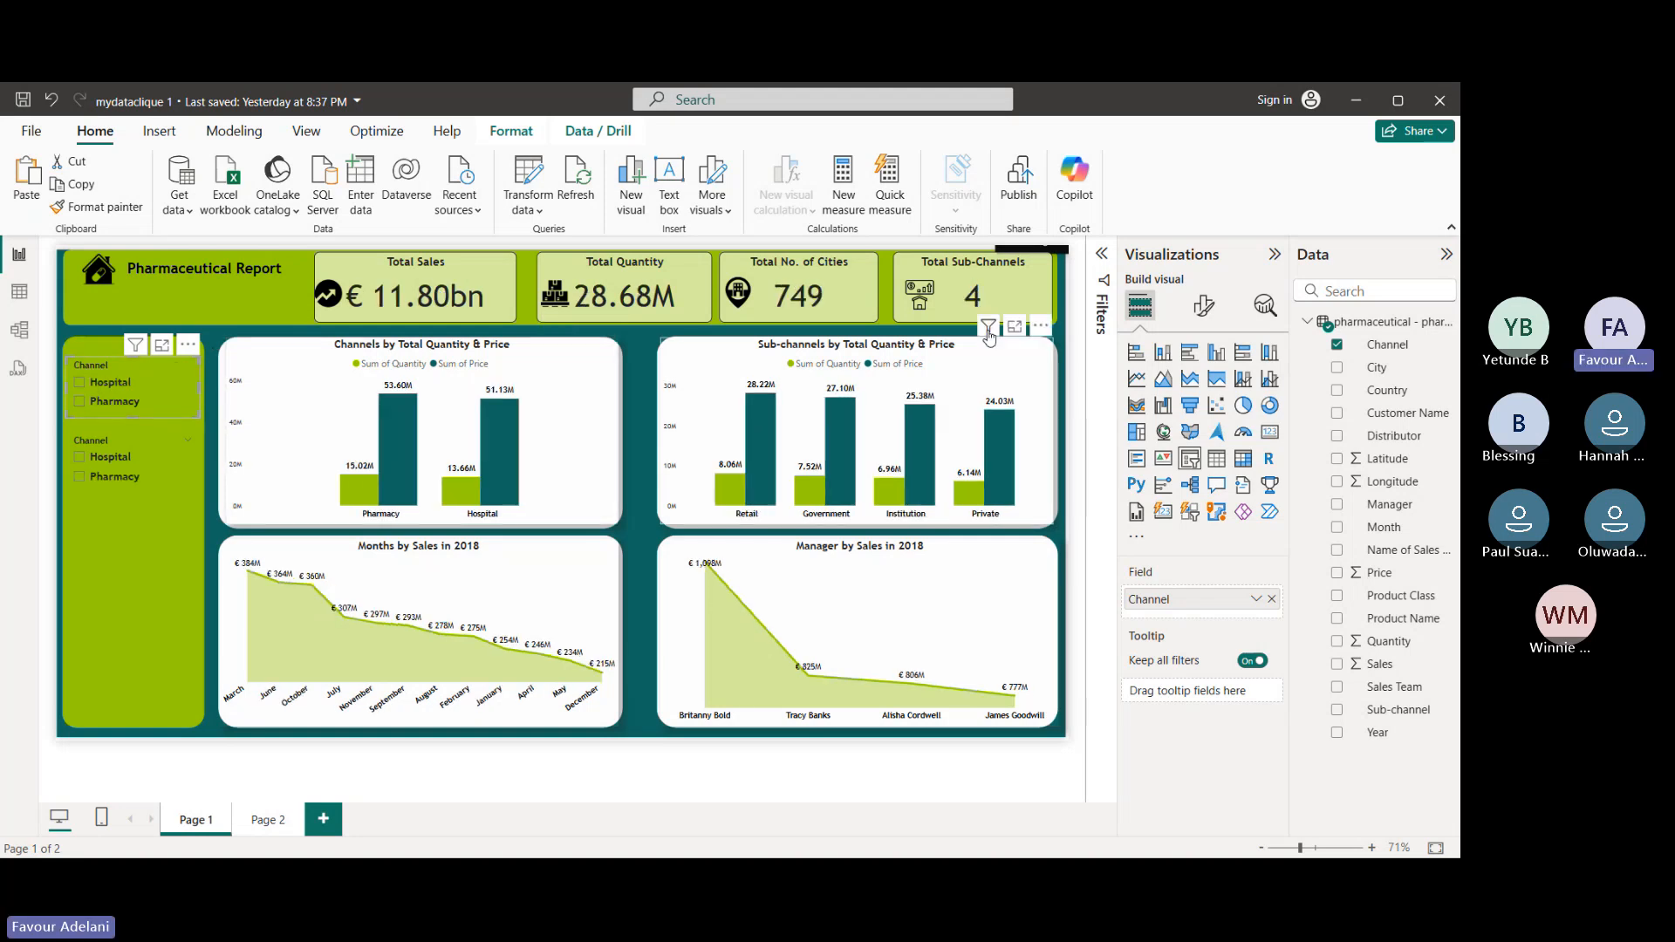
left_click(1204, 305)
left_click(1202, 393)
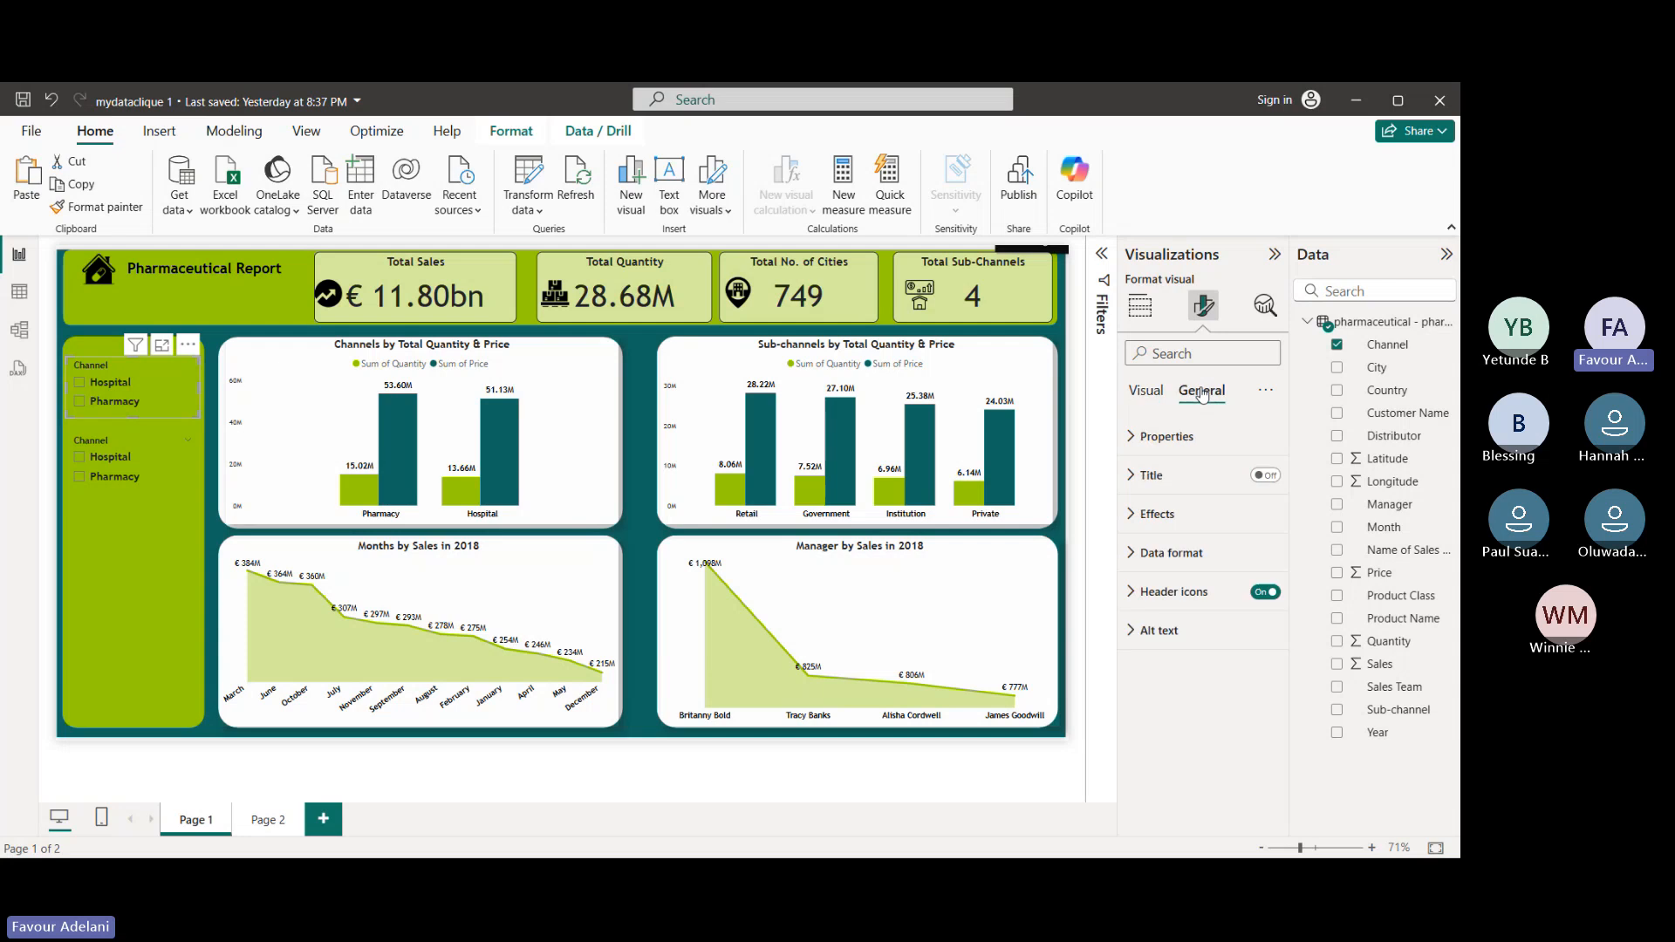
left_click(1180, 513)
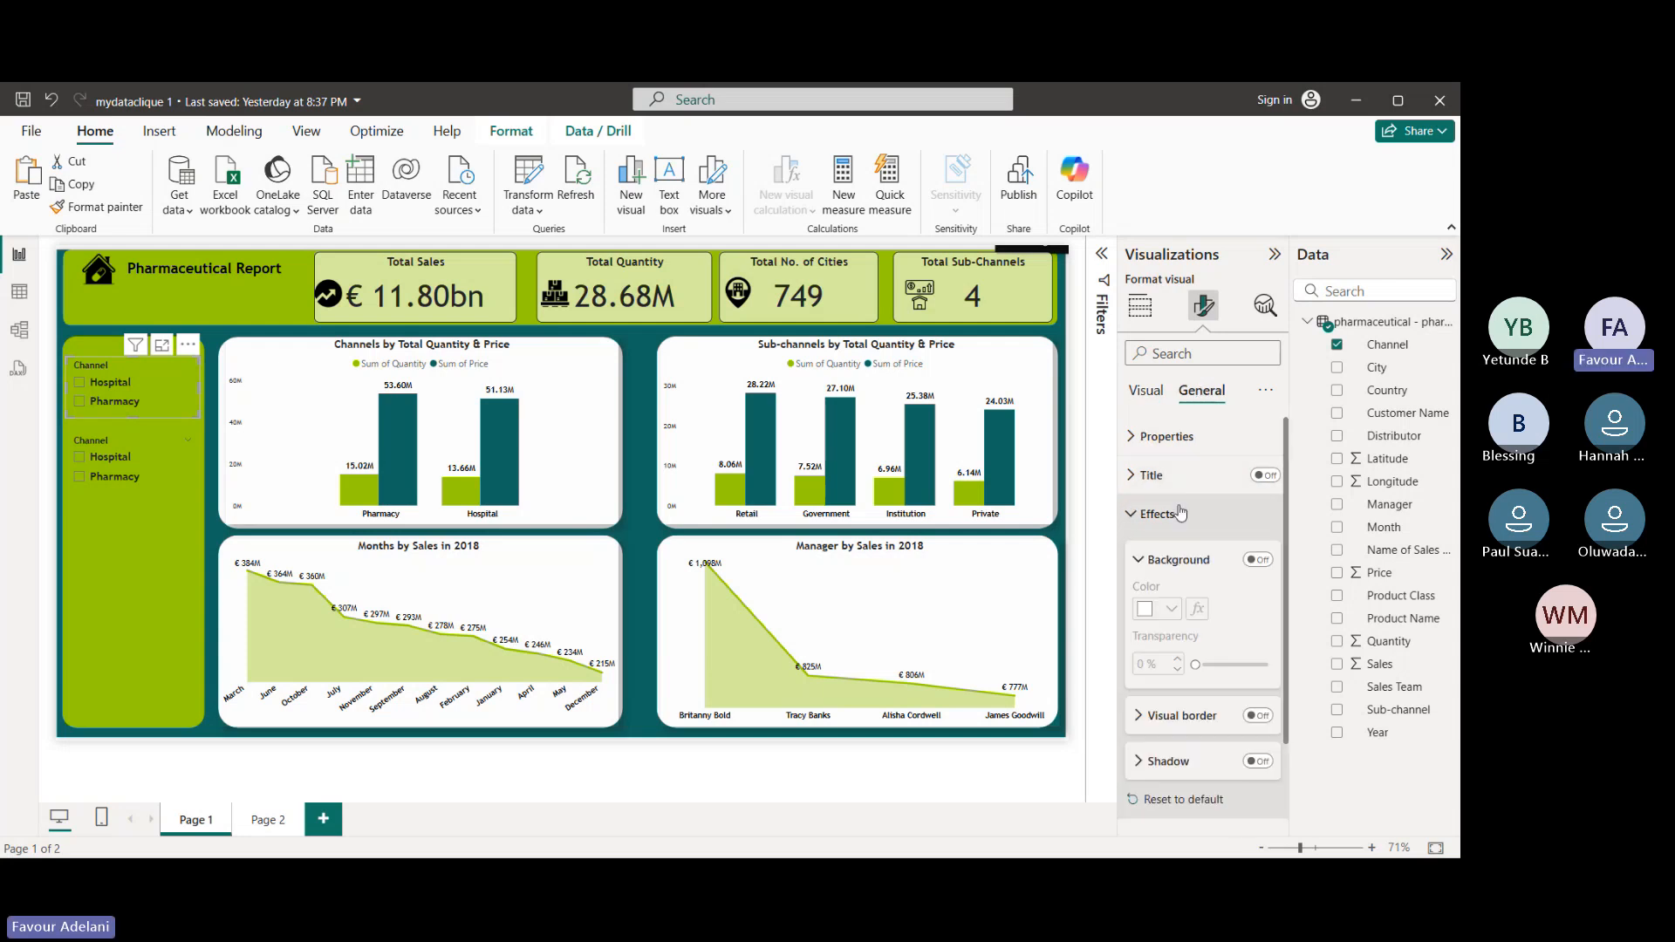
left_click(1257, 717)
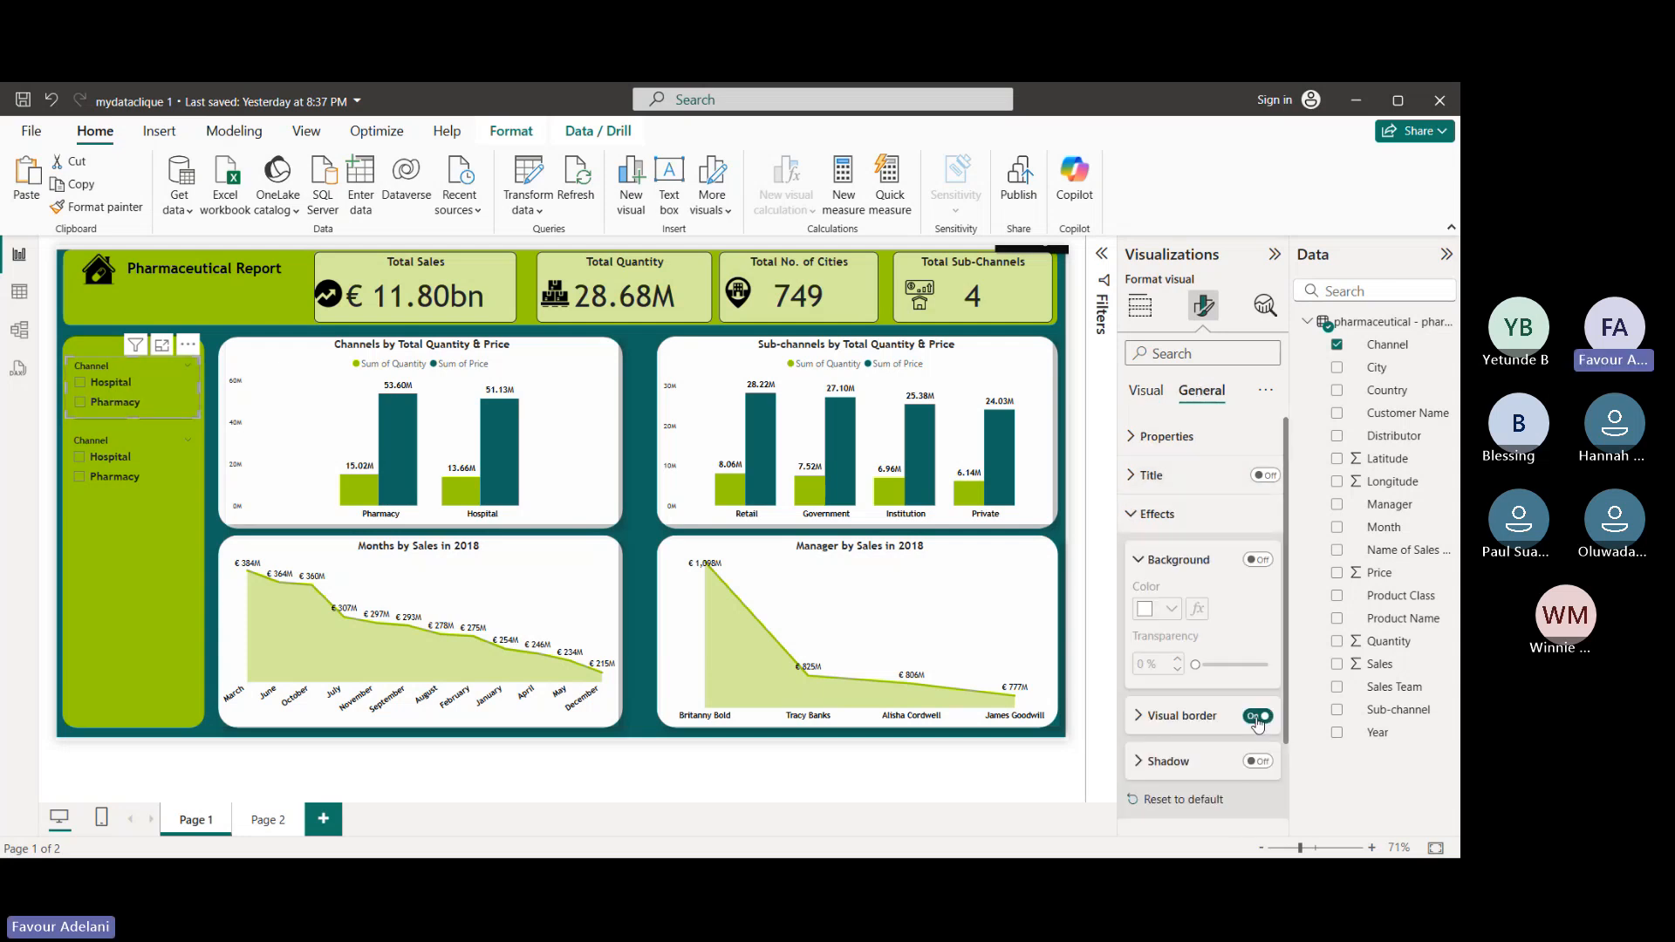
left_click(1166, 717)
left_click(1193, 726)
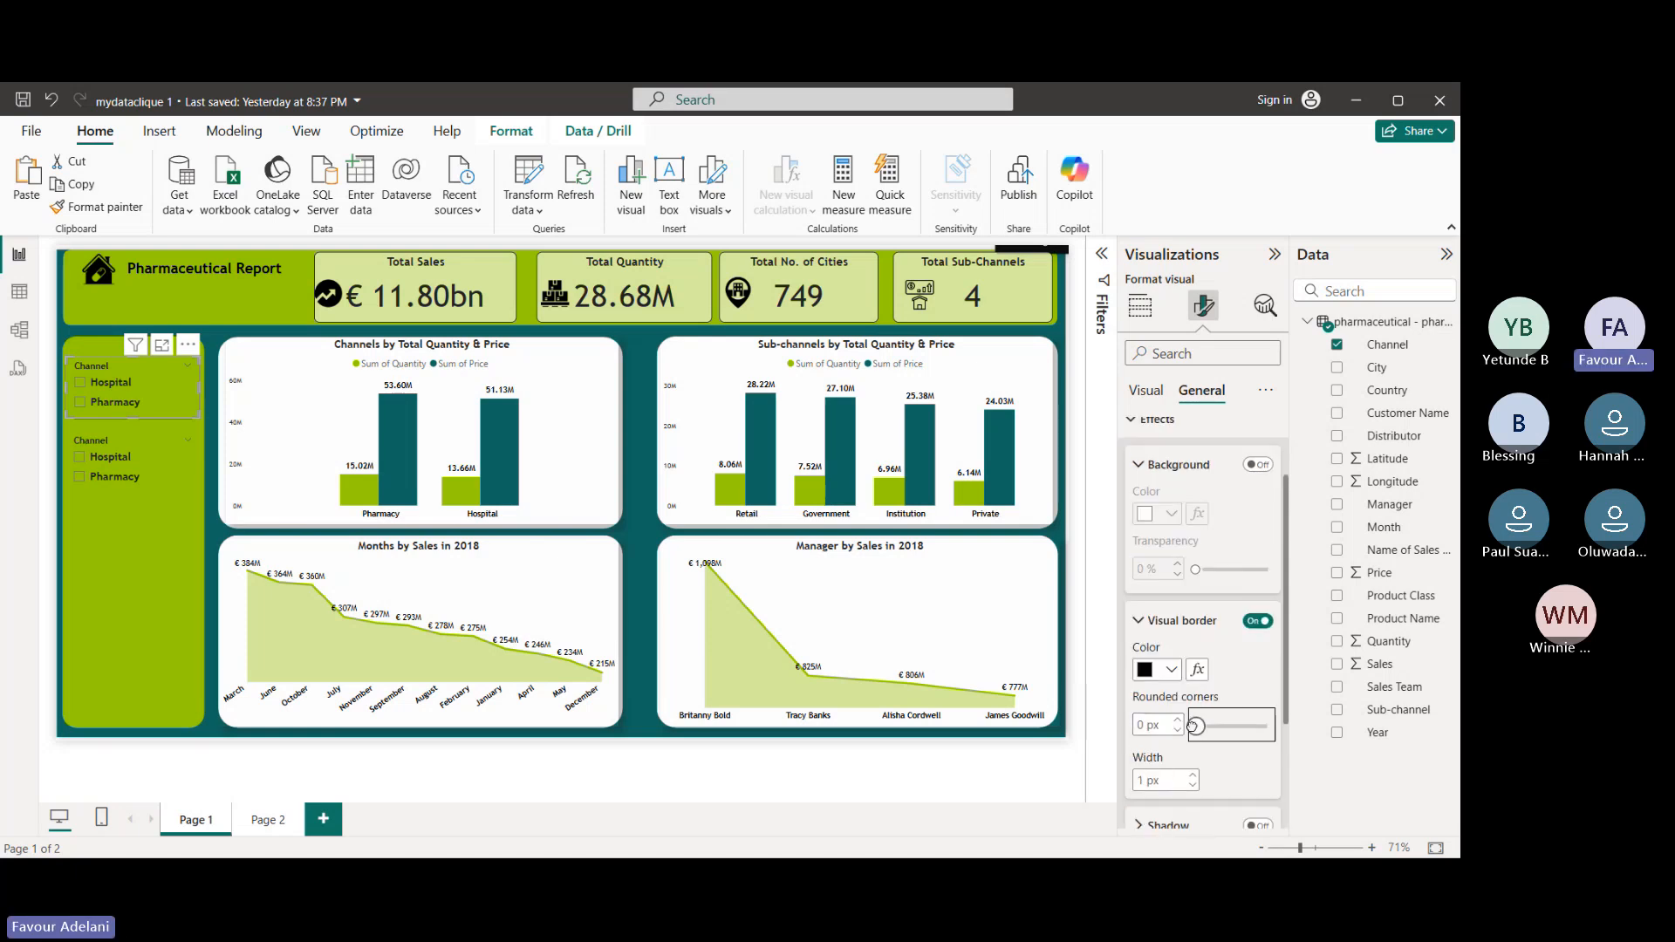
left_click_drag(1192, 727, 1209, 727)
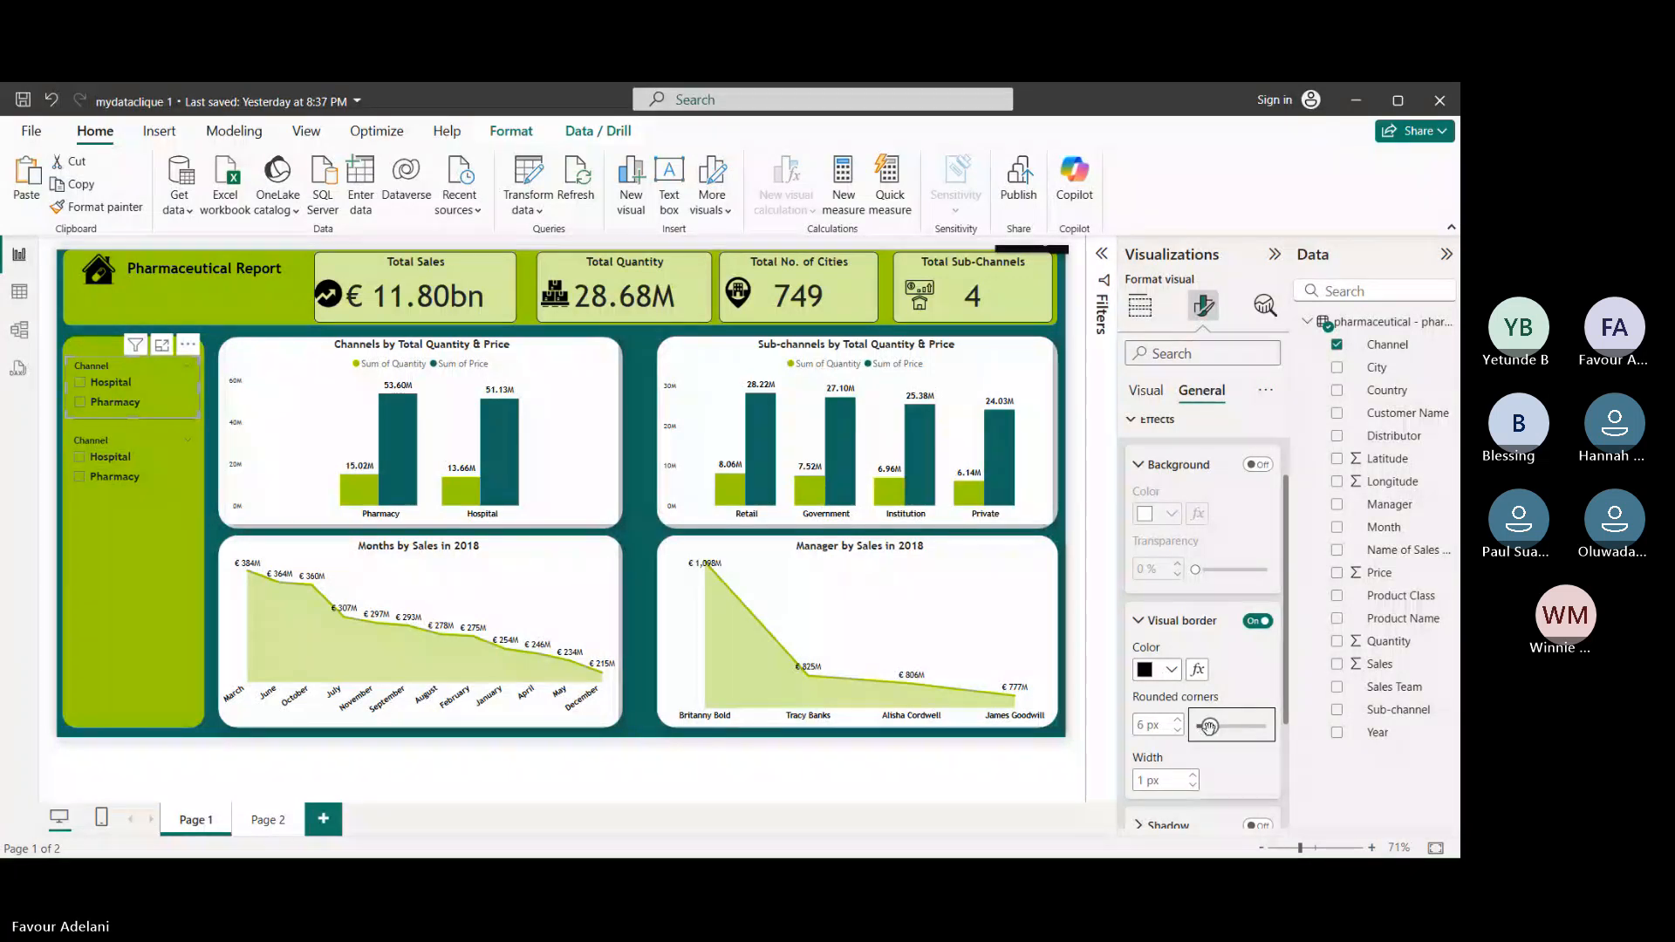
left_click(1142, 725)
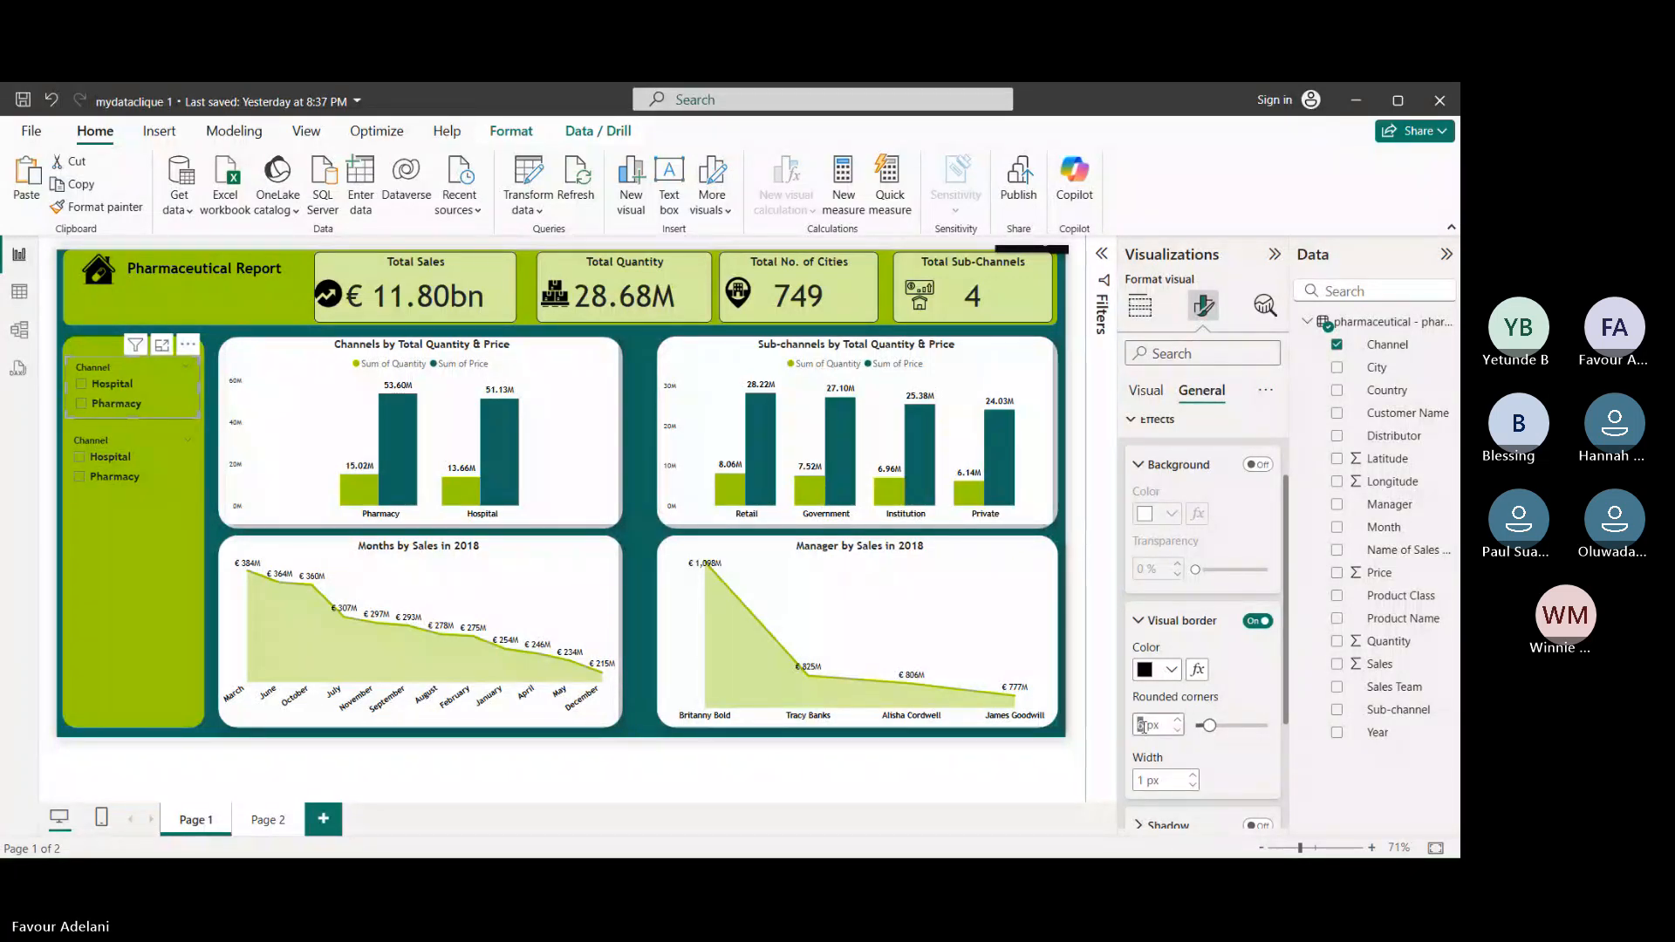
type("5")
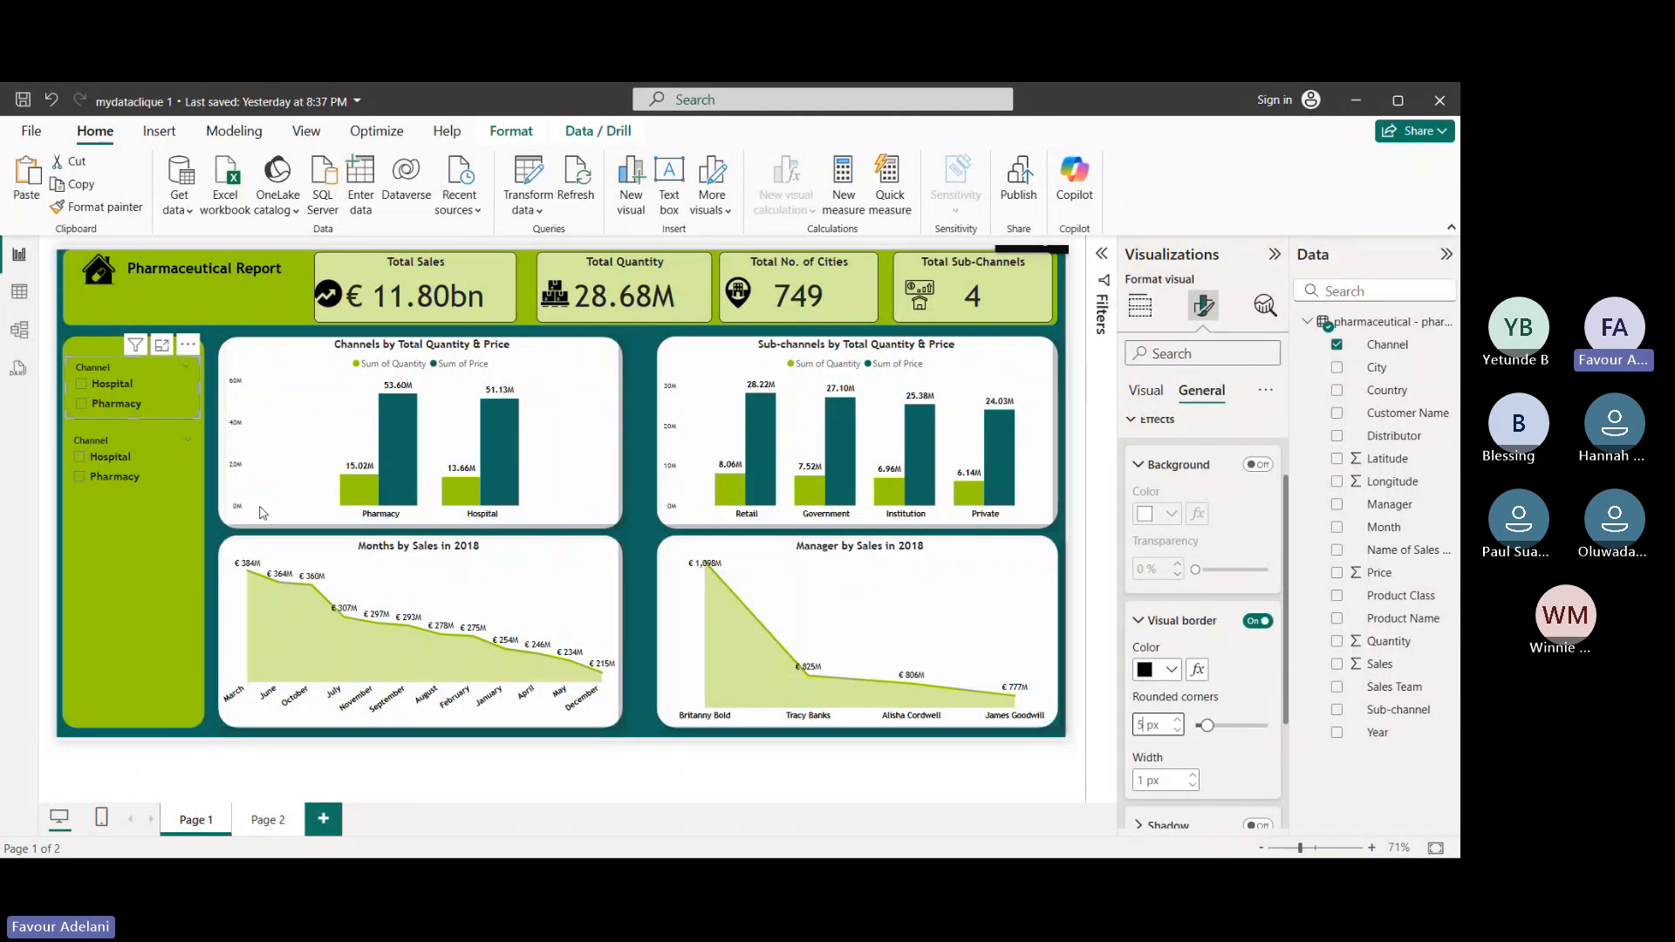
left_click(180, 509)
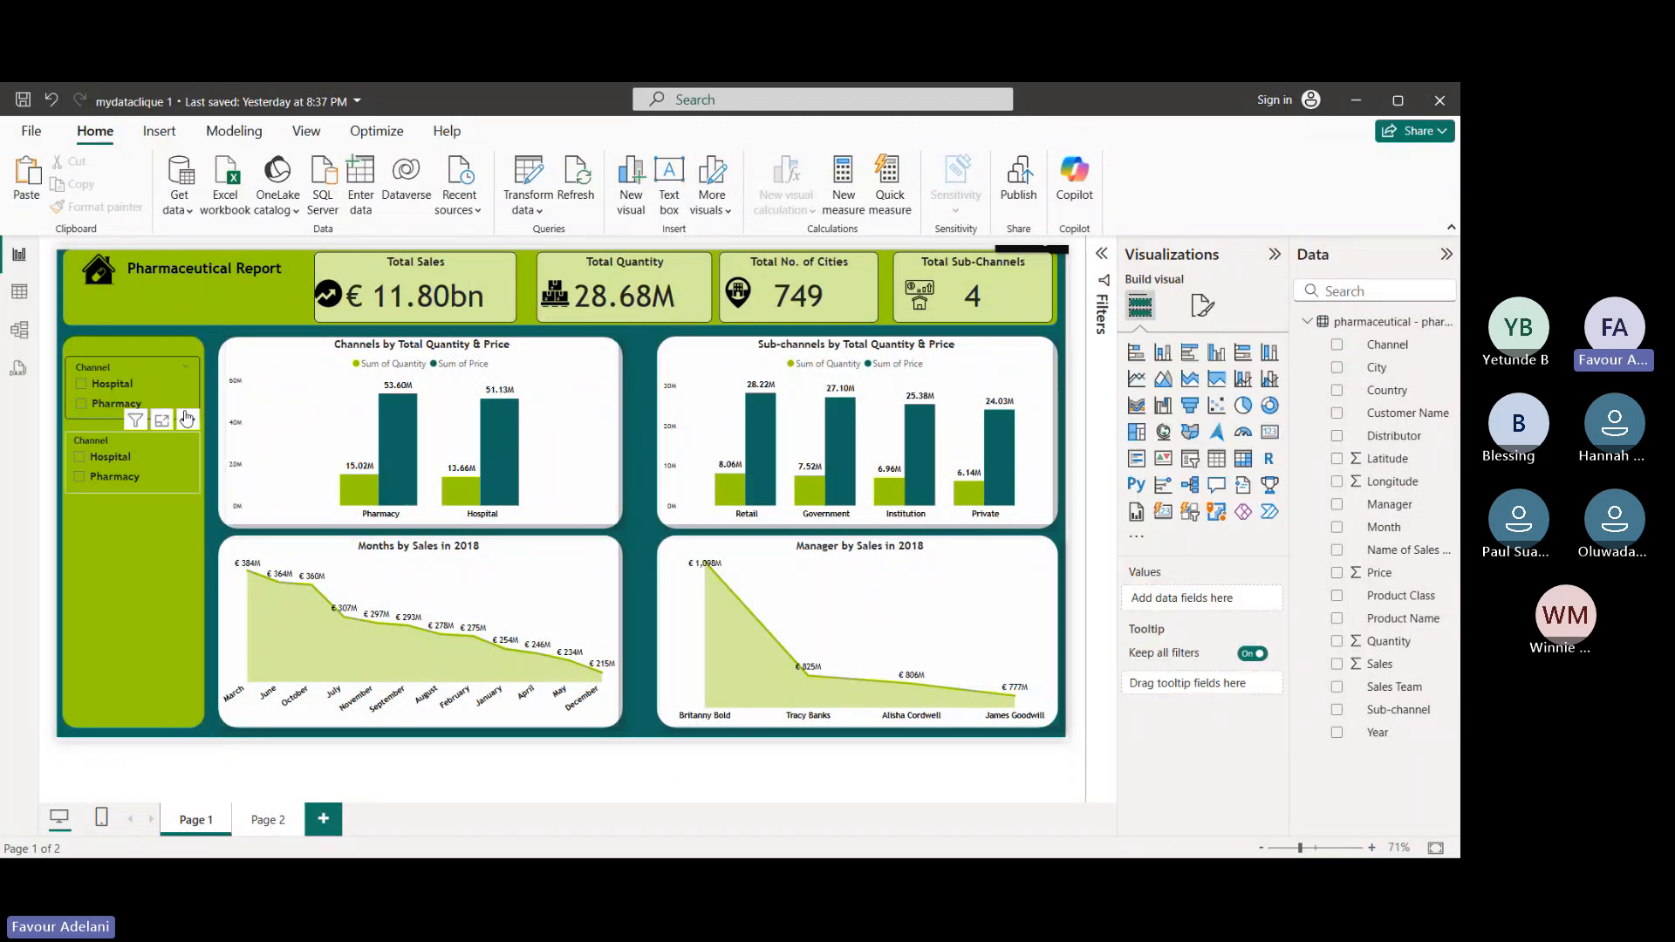
- Delete the borderless copy of the Channel slicer
left_click(146, 458)
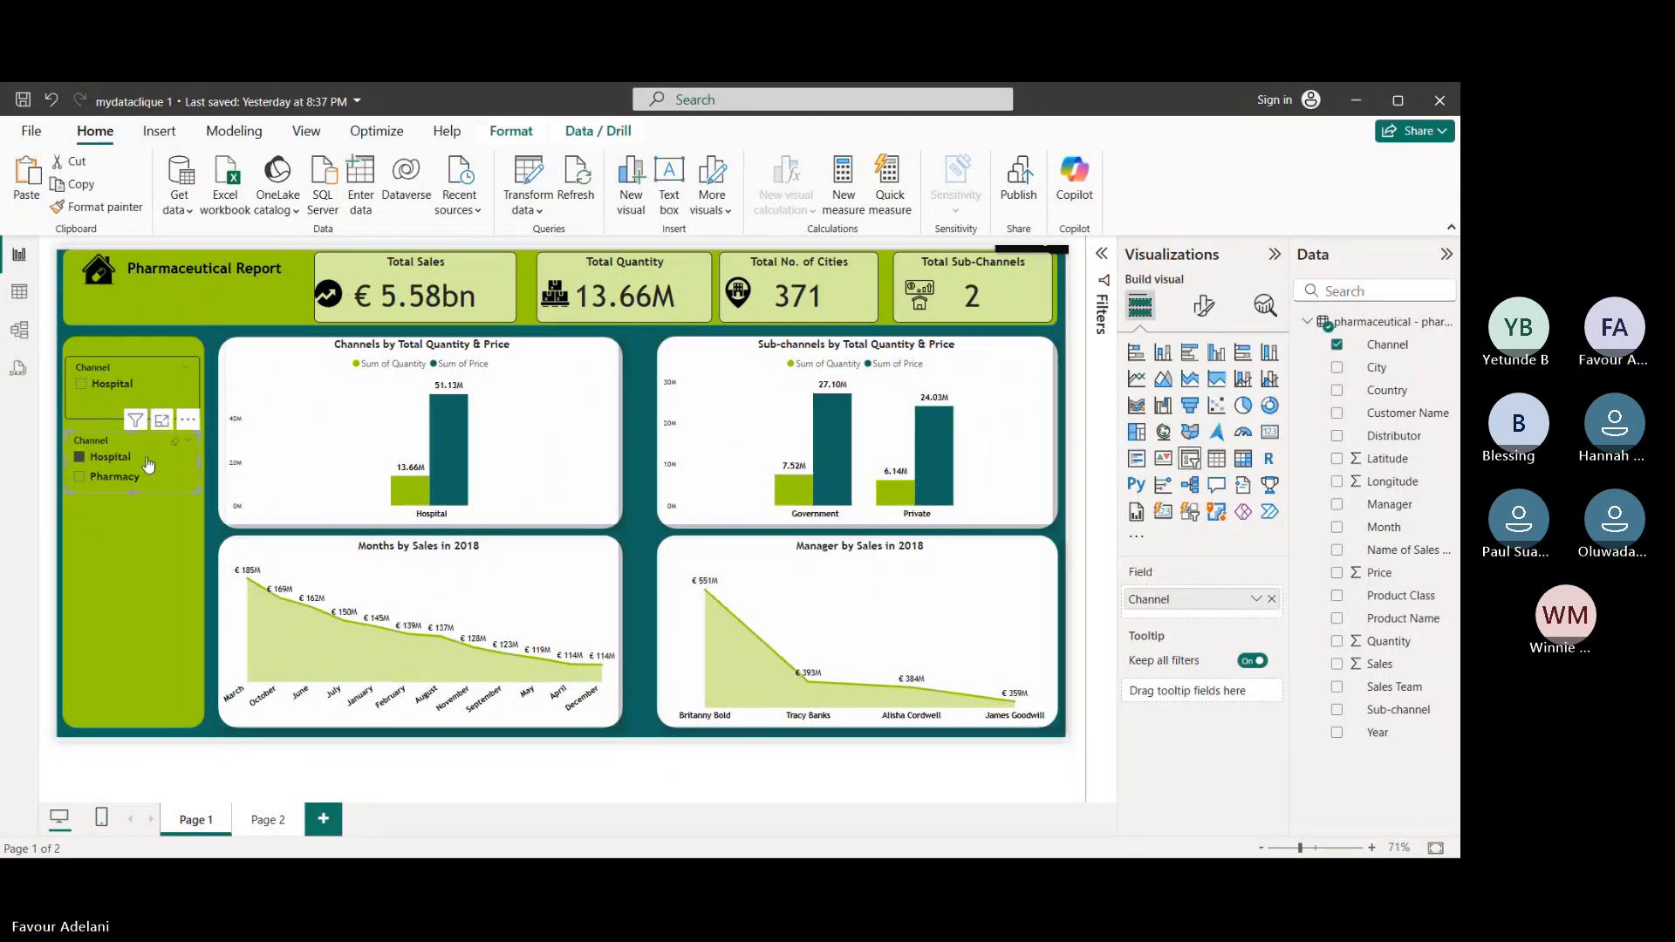
left_click(146, 460)
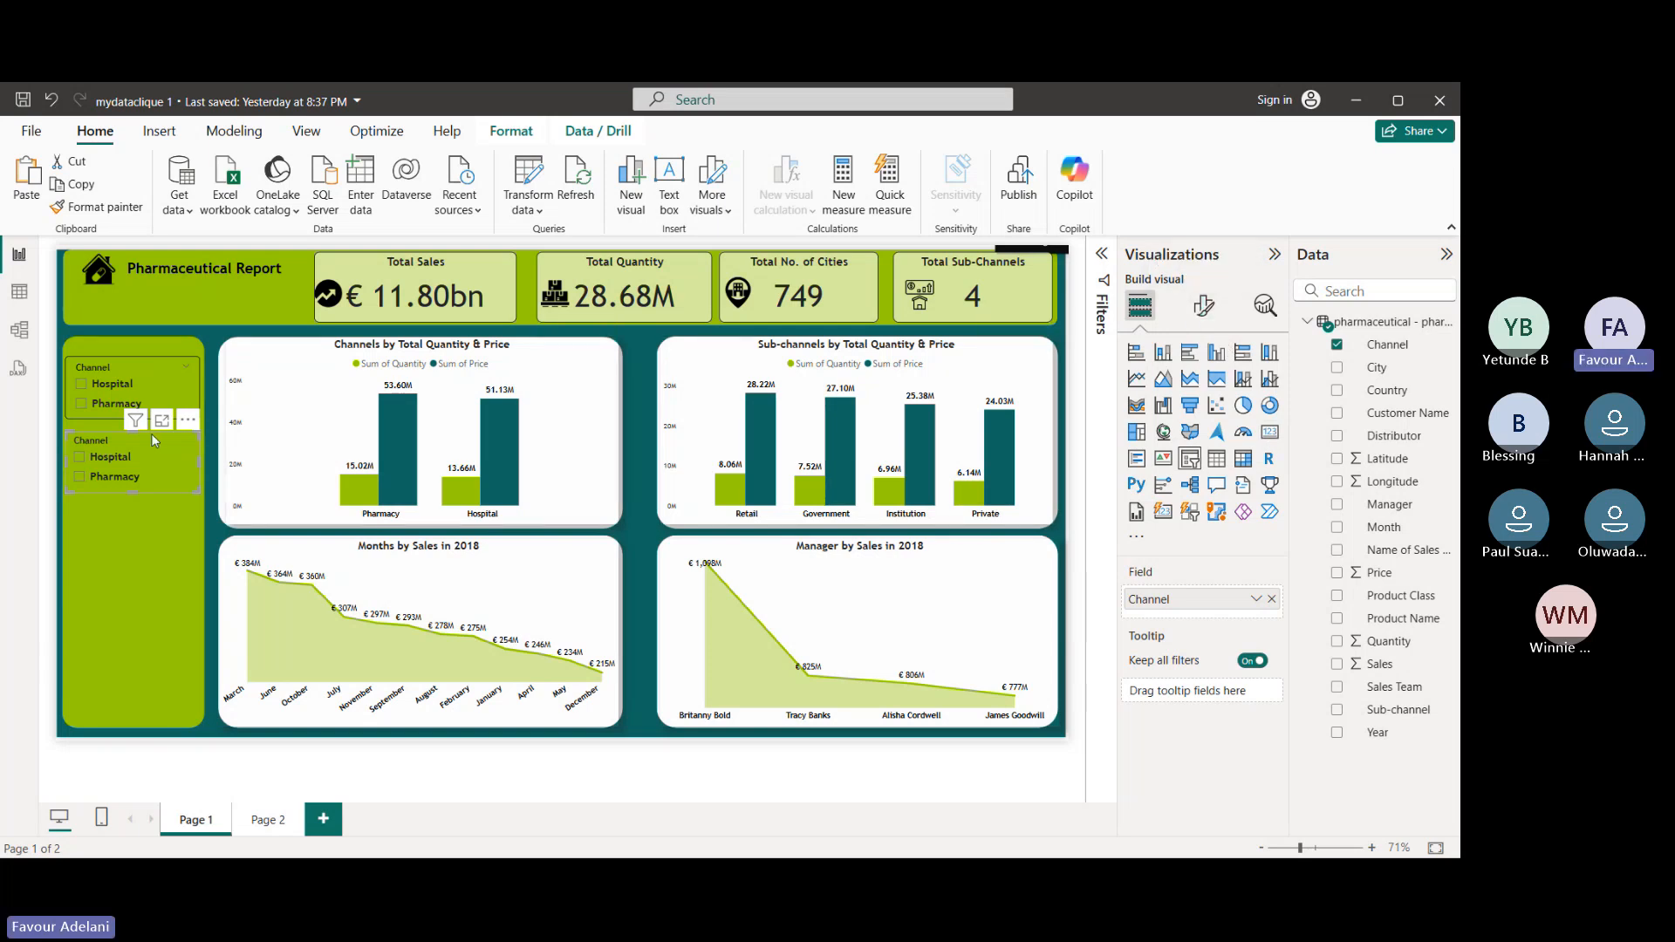
key("Delete")
- Duplicate the bordered Channel slicer and place the copy directly below it in the green side panel
left_click(160, 354)
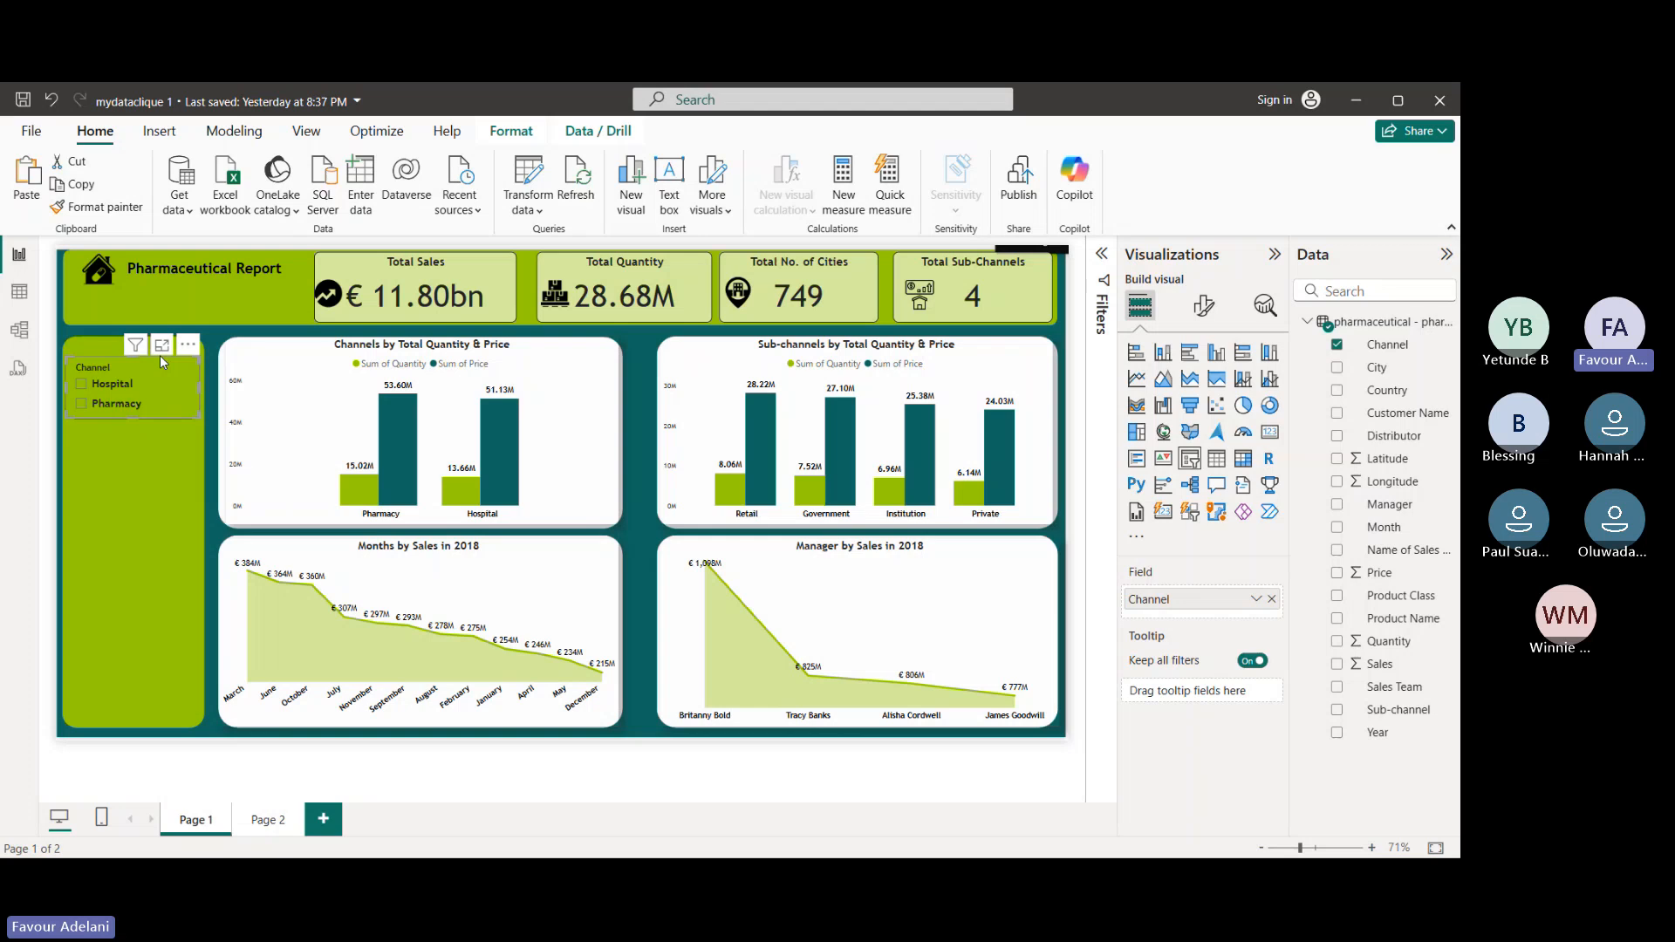
key("ctrl+v")
left_click_drag(189, 359, 184, 428)
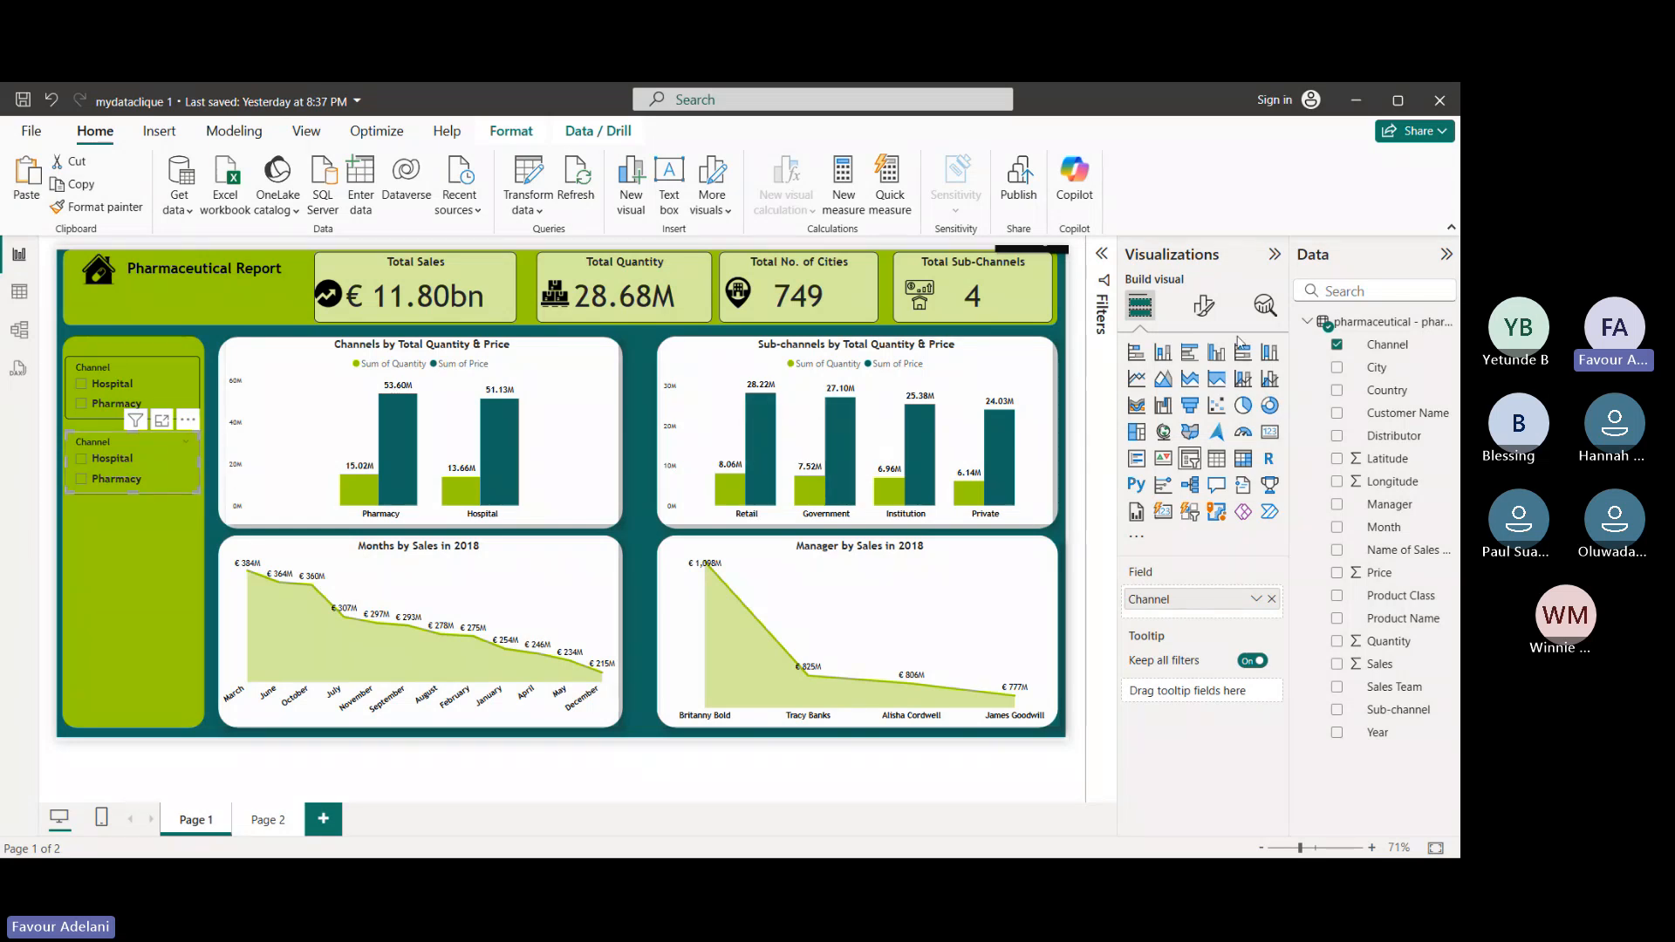
- Replace the Channel field with Sales Team in the copied slicer and lengthen it to fit Alfa through Delta
left_click(1338, 345)
left_click(1337, 688)
left_click_drag(133, 491, 133, 530)
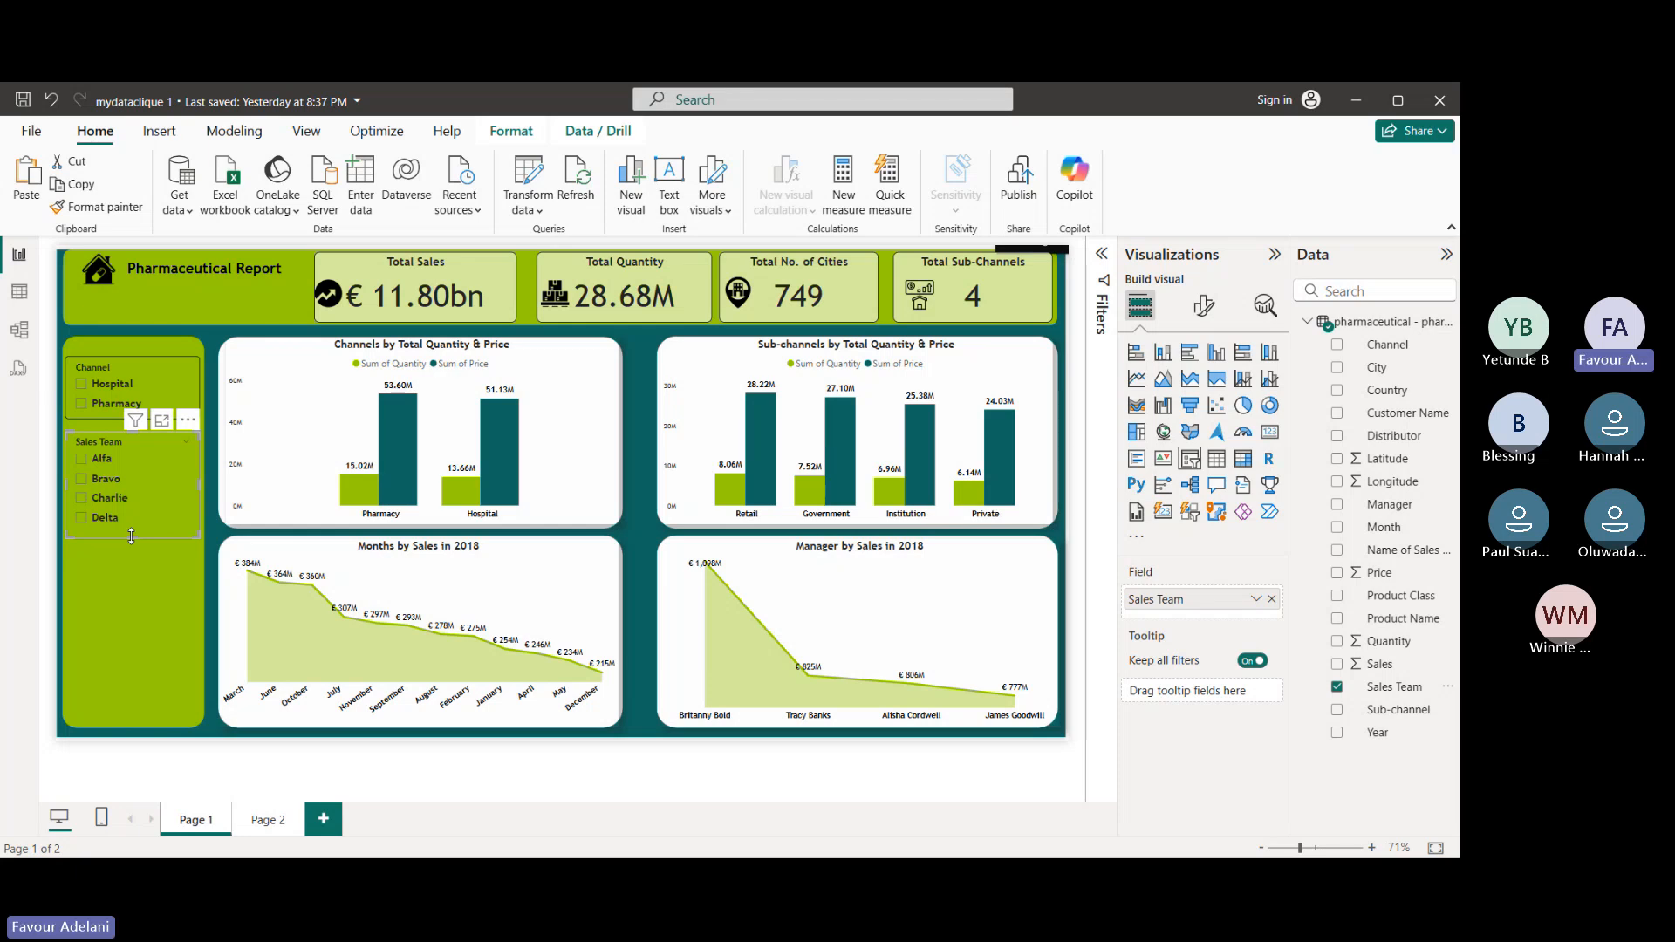
left_click_drag(131, 536, 132, 527)
- Duplicate the Sales Team slicer, place the copy directly below it in the green panel, and set its style to Tile
key("ctrl+v")
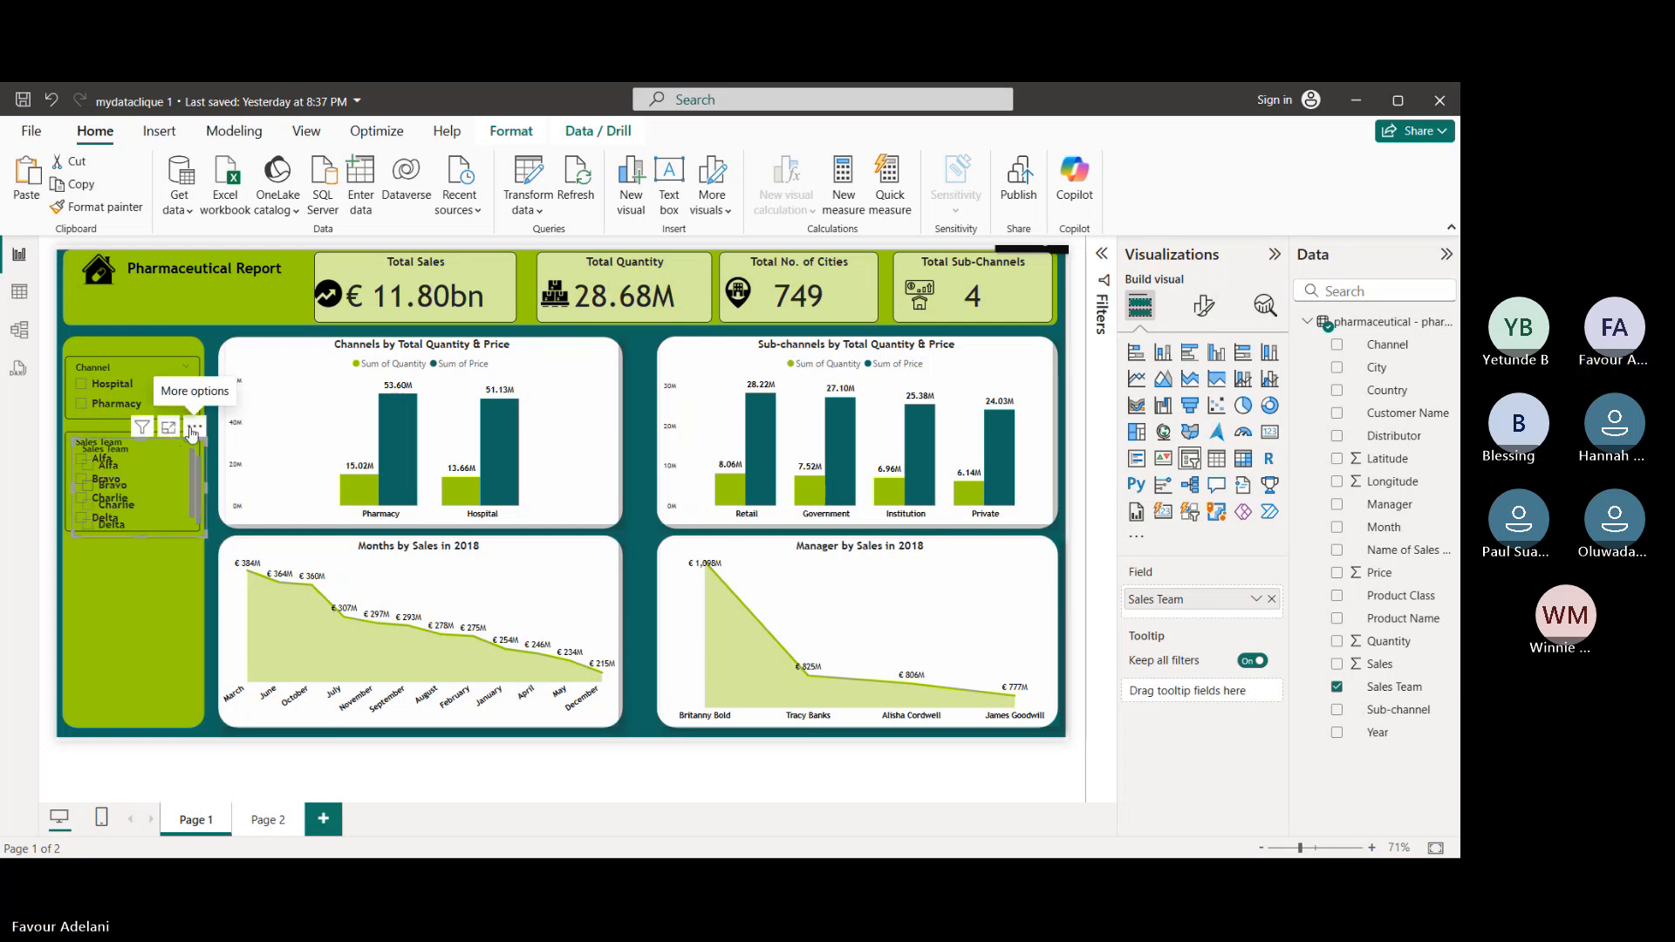
left_click_drag(193, 431, 186, 532)
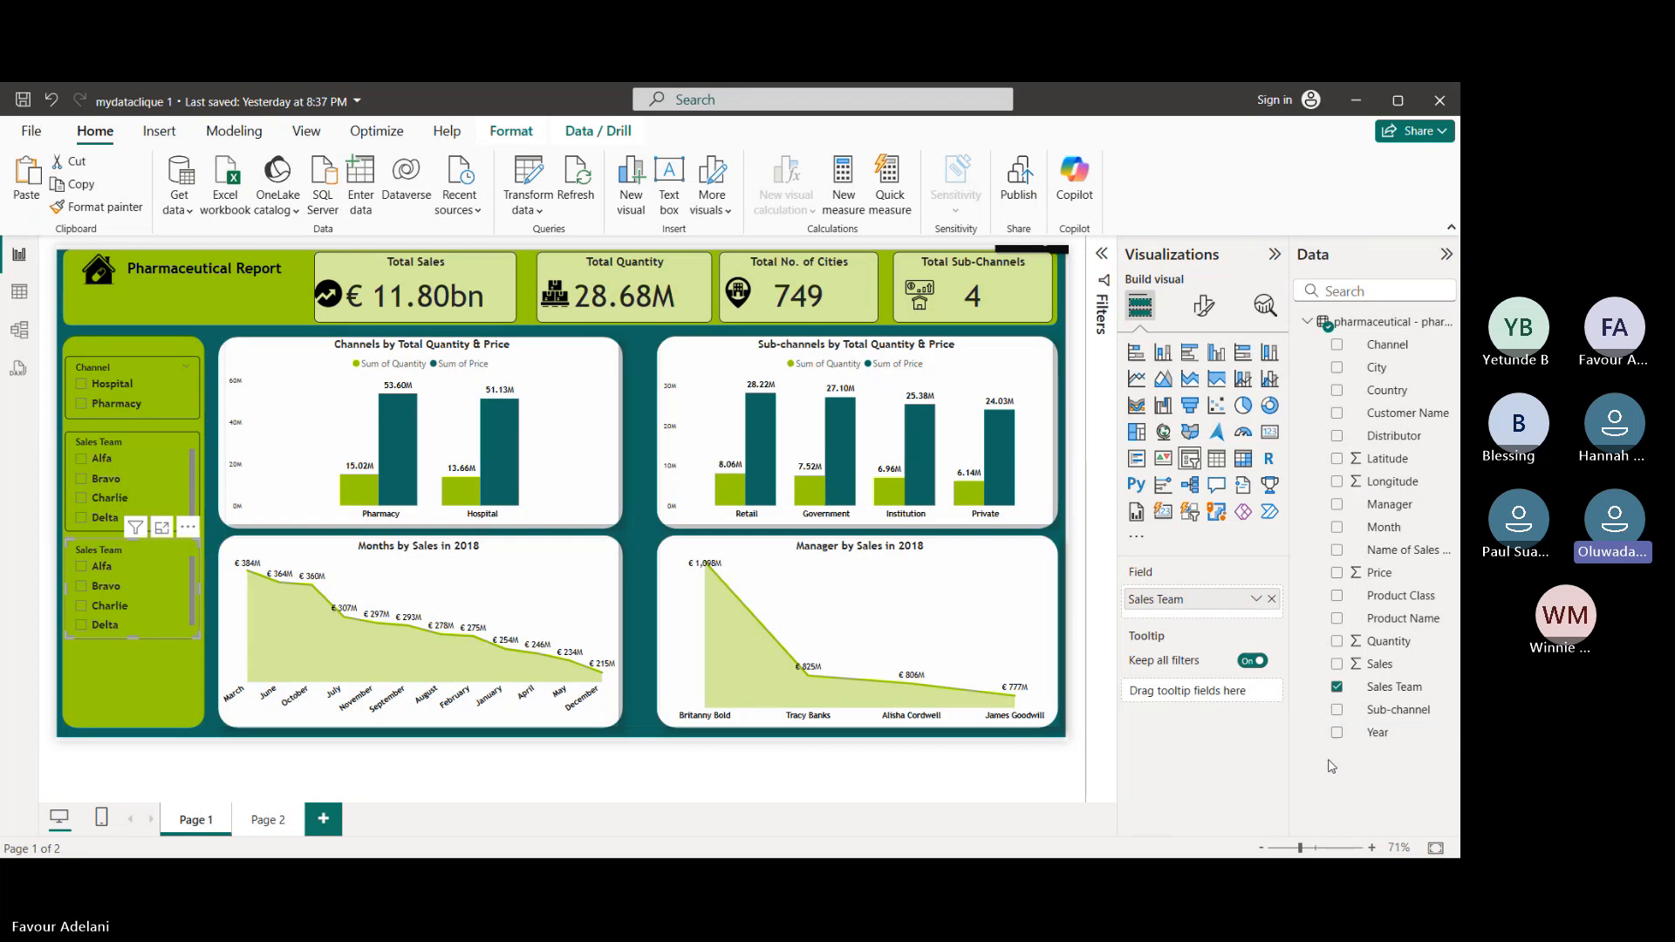
left_click(1205, 314)
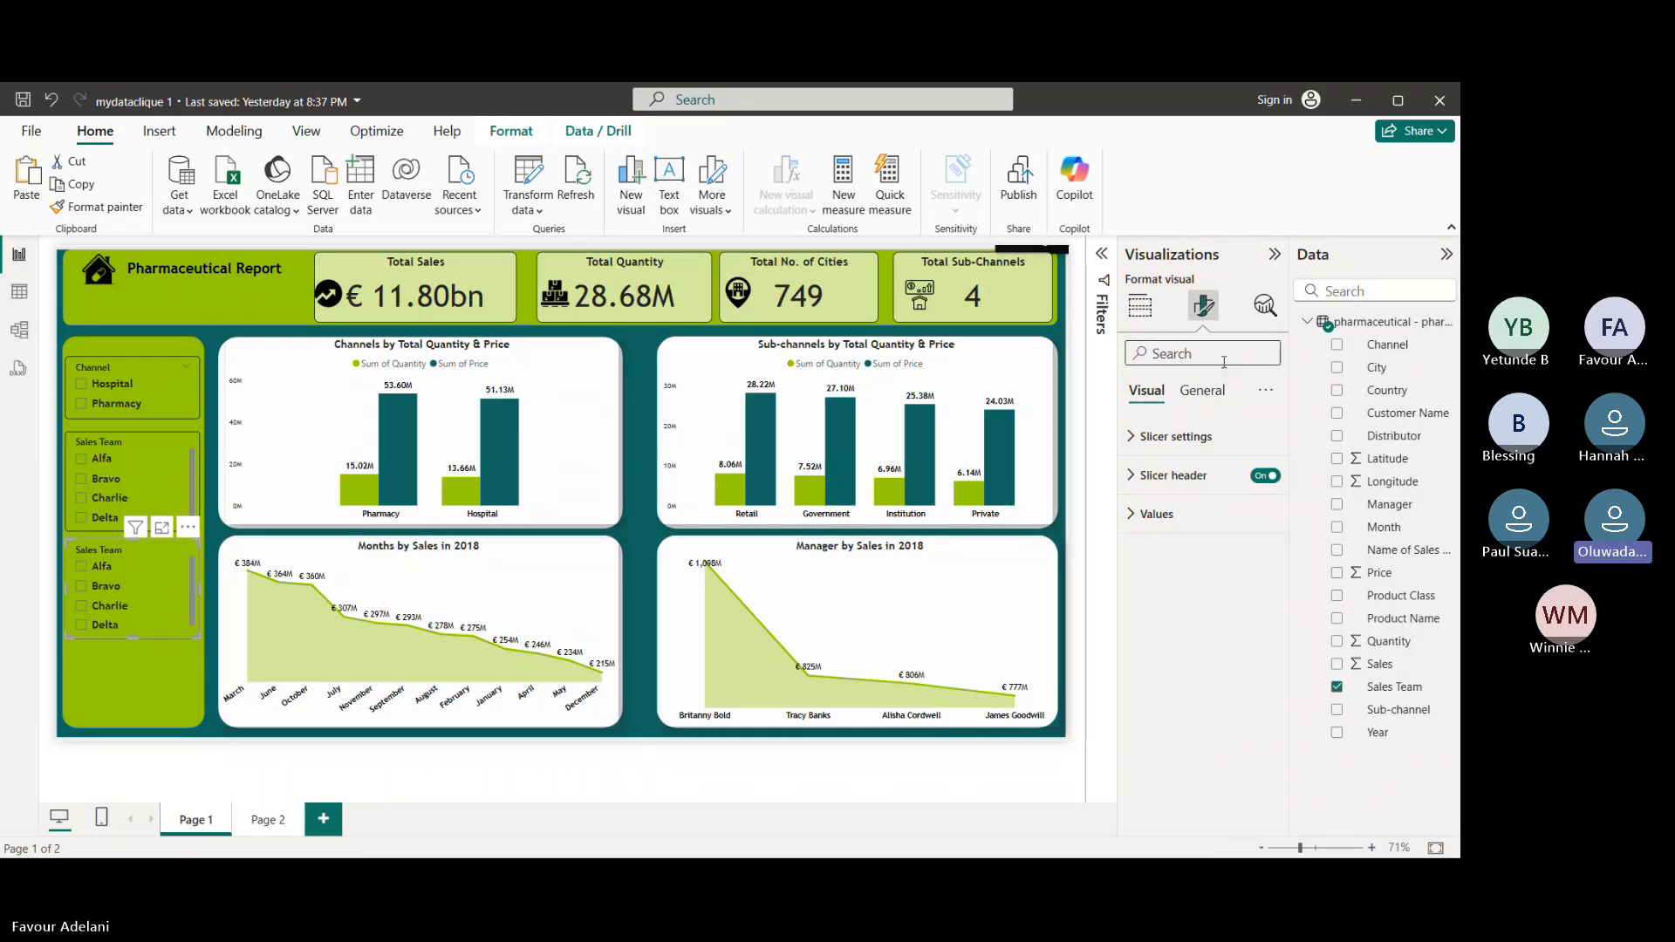
left_click(1202, 439)
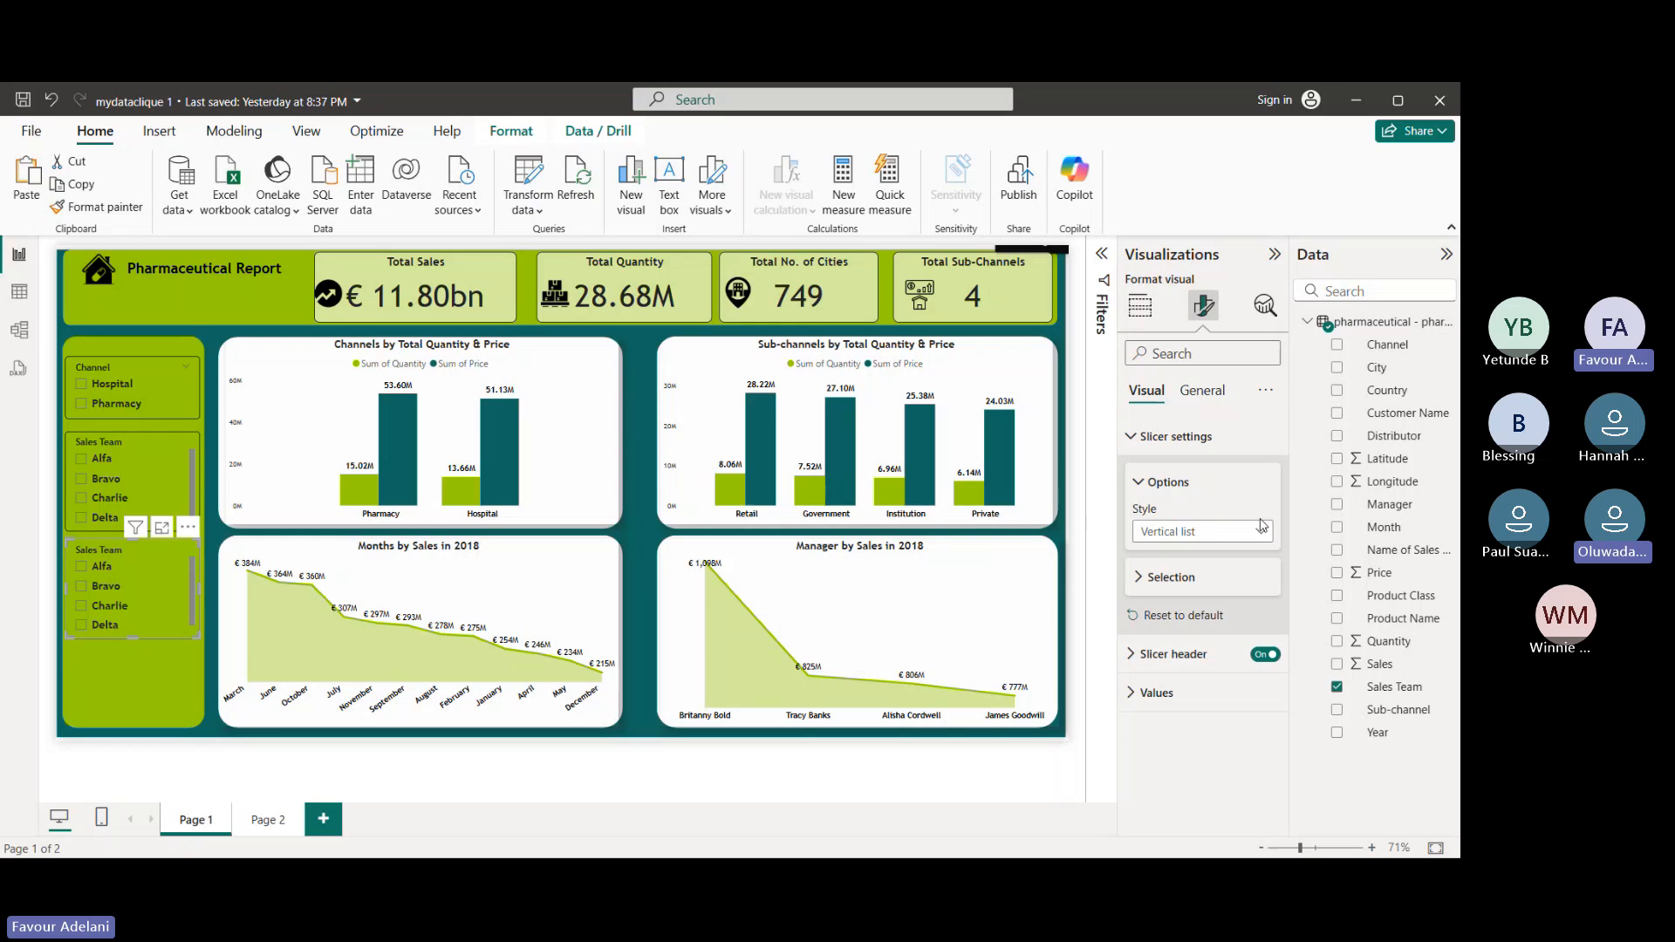
left_click(1260, 527)
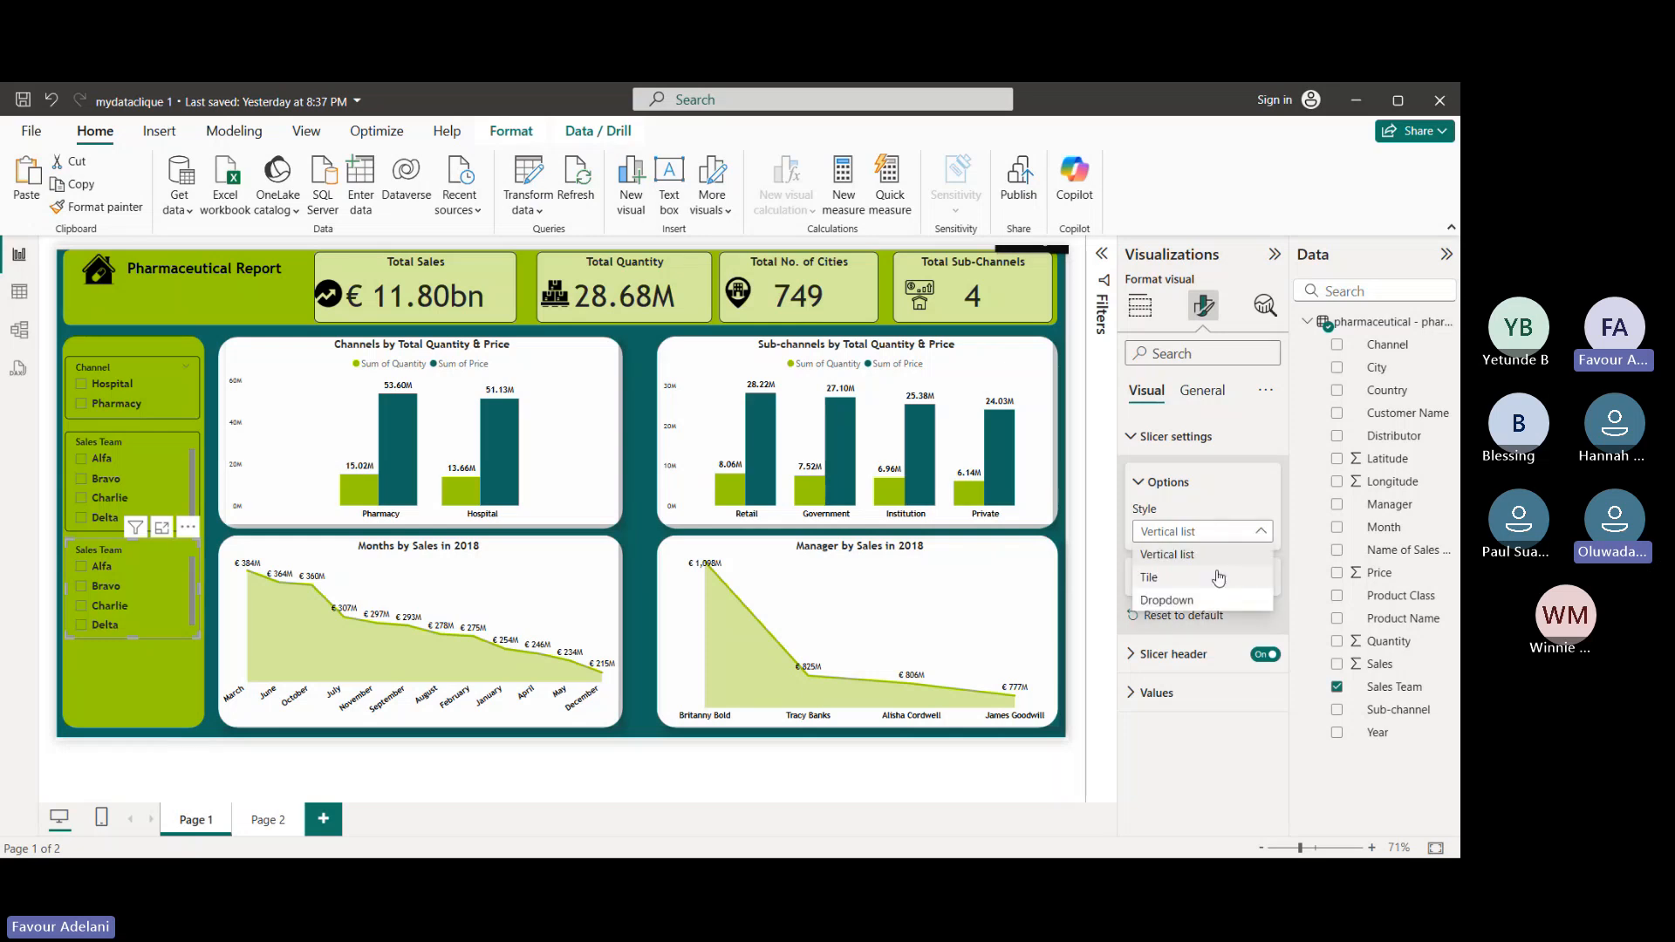
left_click(1219, 577)
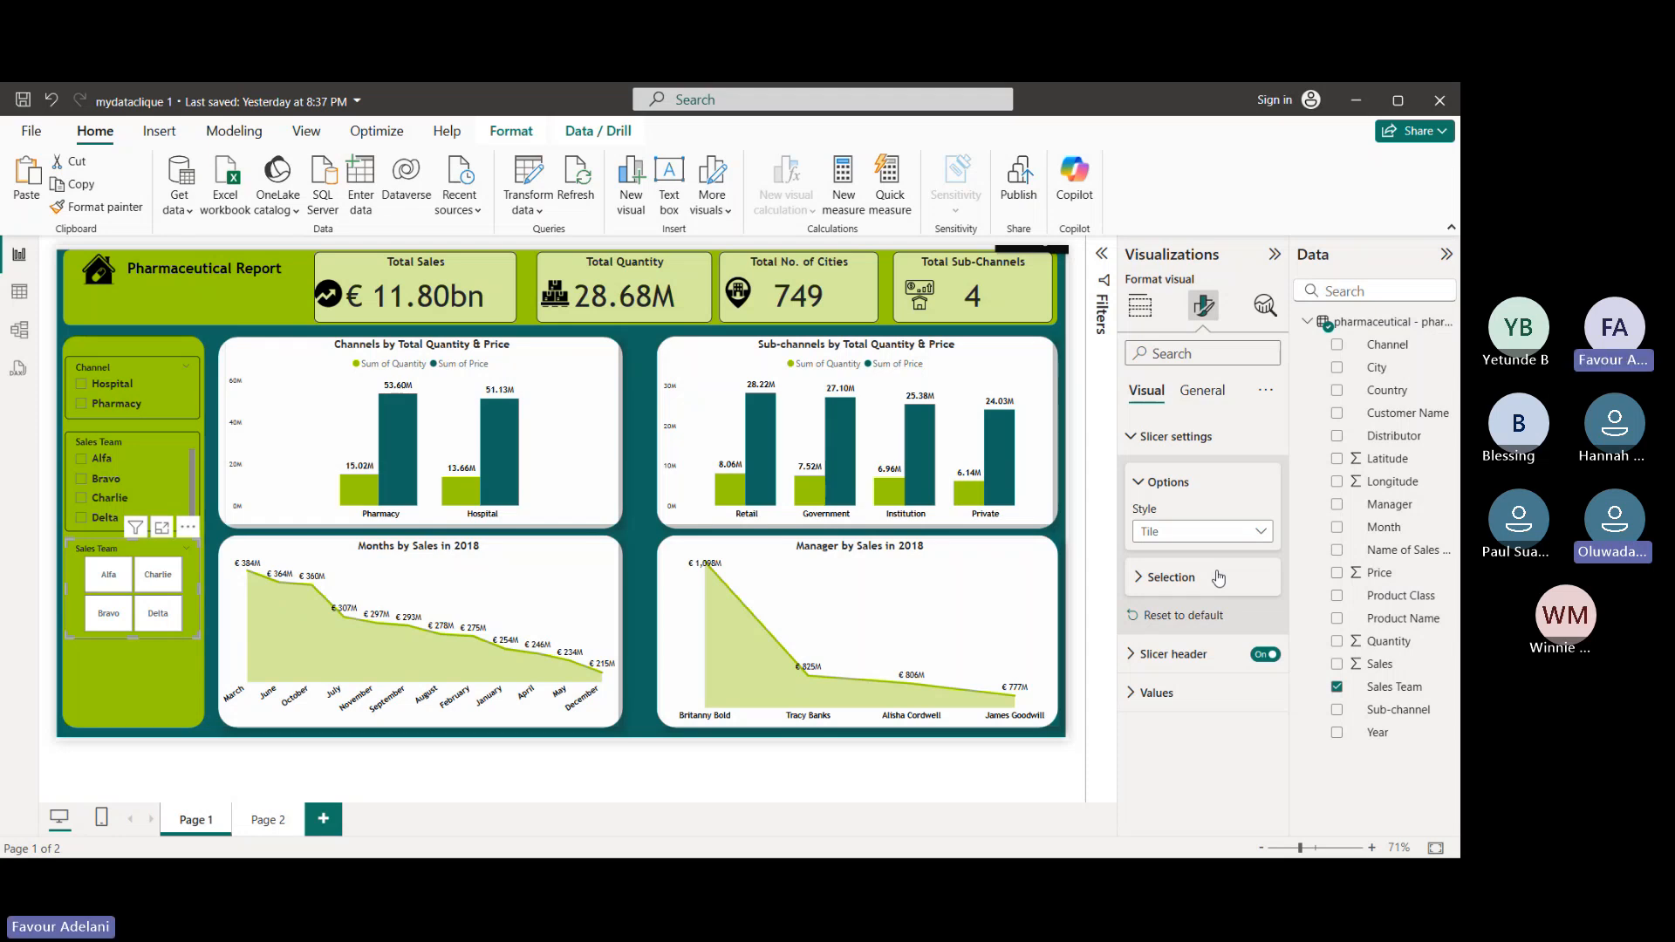
- Set the background of the tiled Sales Team slicer's values to the panel's lime green from the recent colors
left_click(1157, 692)
scroll(1166, 693, "down", 3)
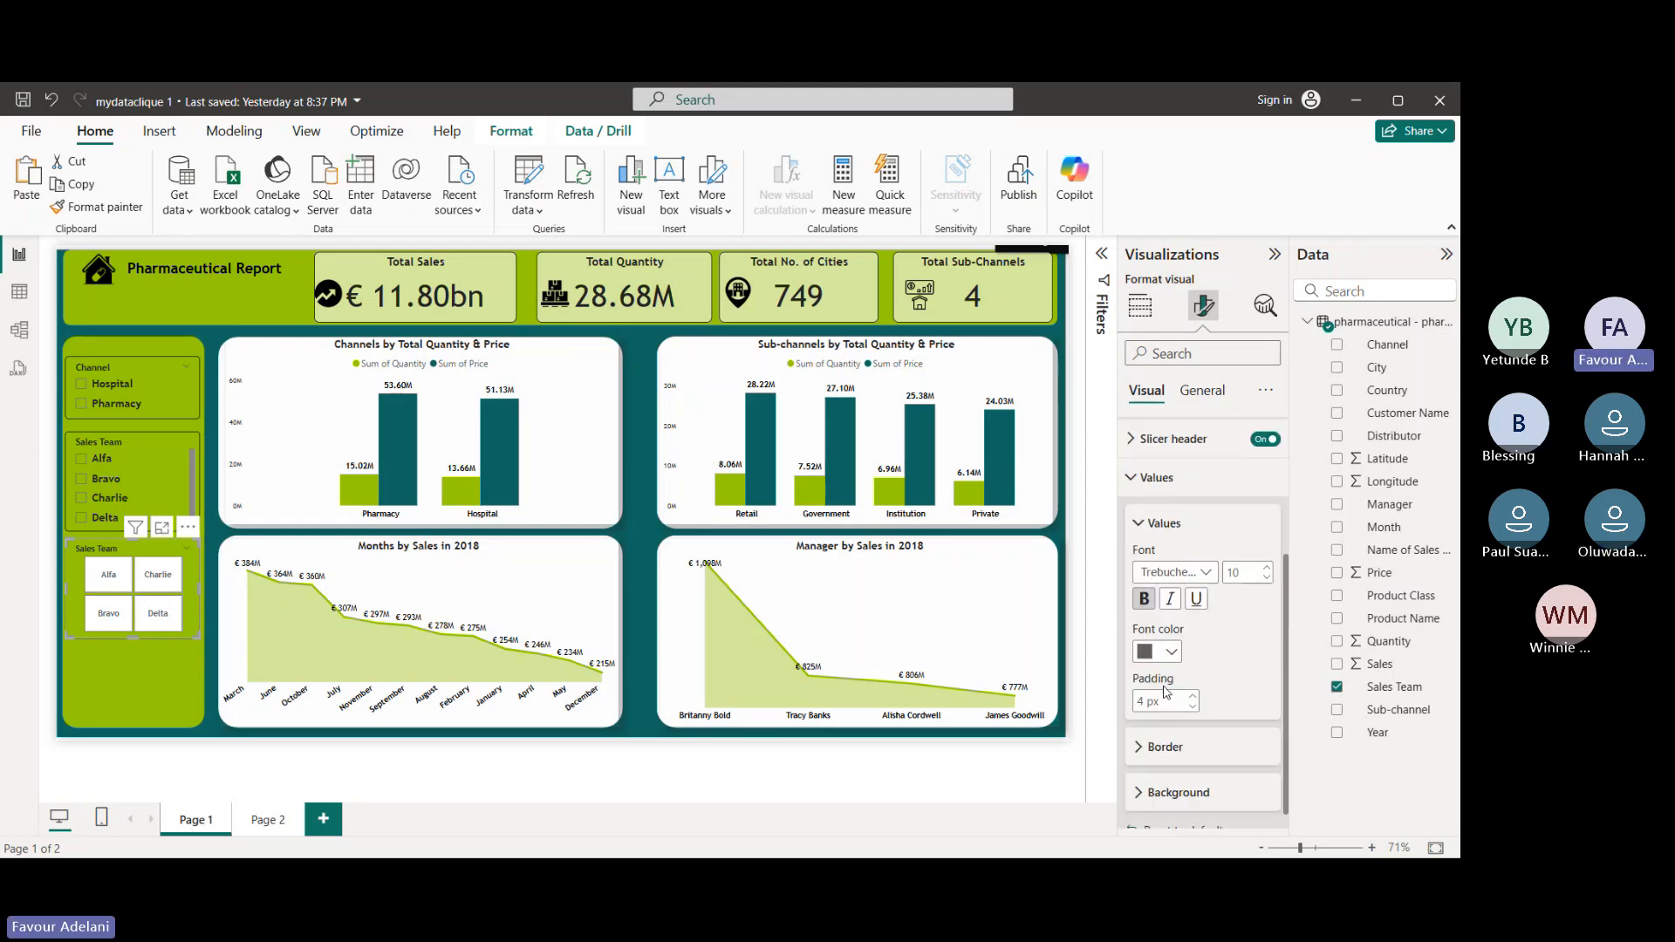
left_click(1153, 790)
left_click(1169, 773)
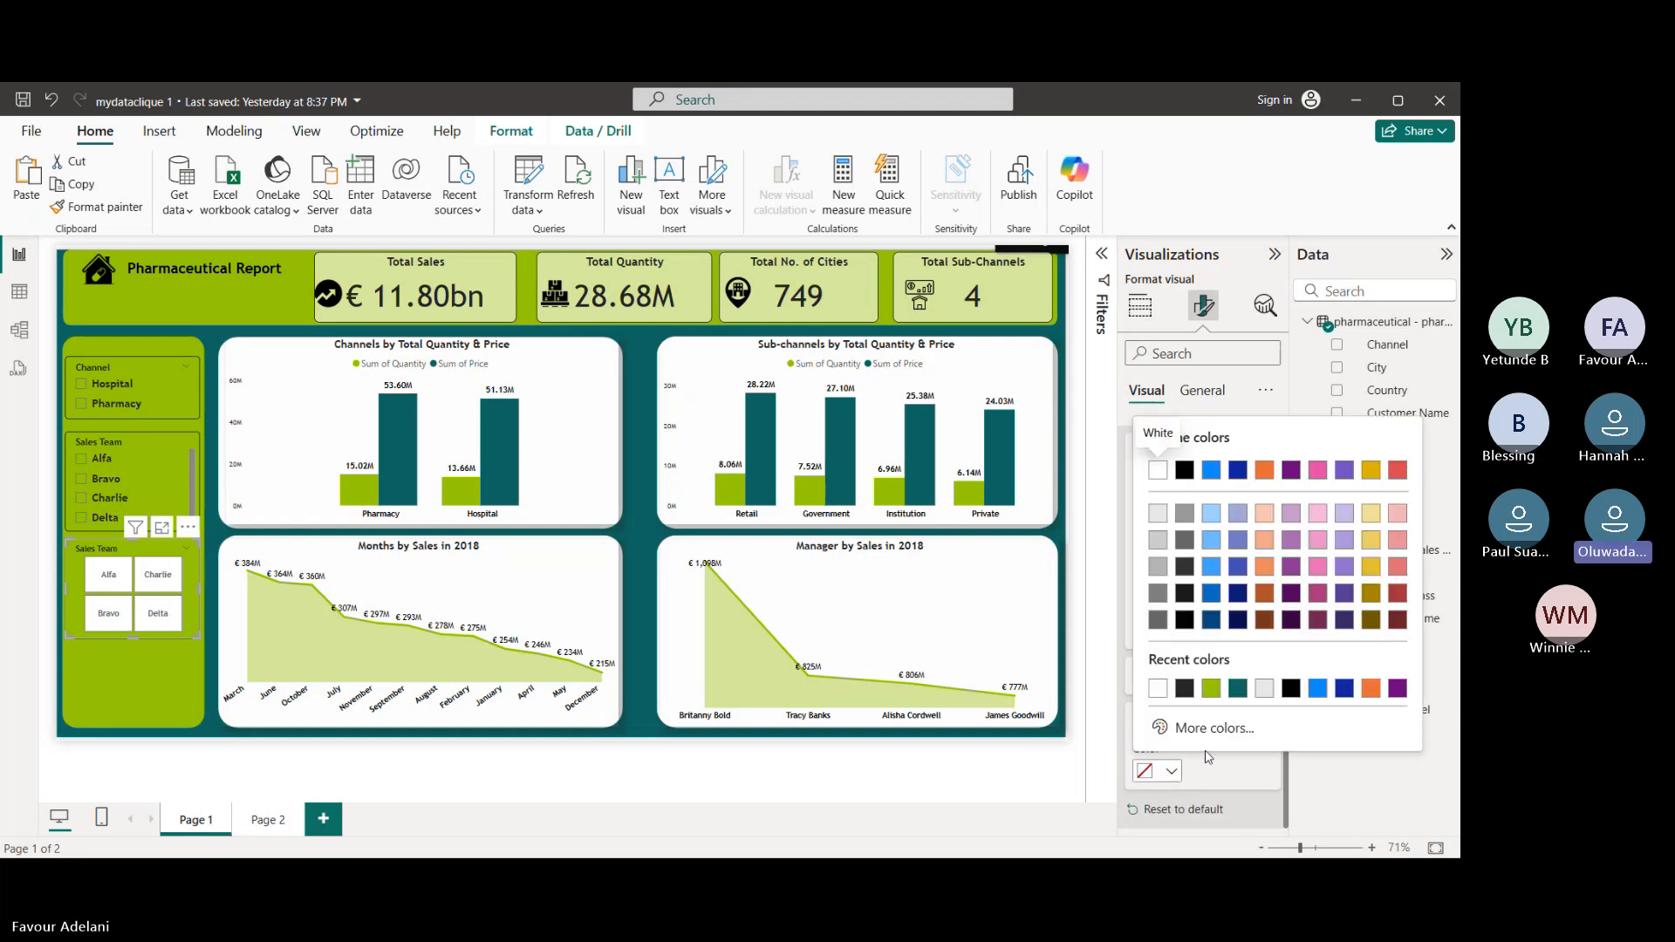
left_click(1213, 689)
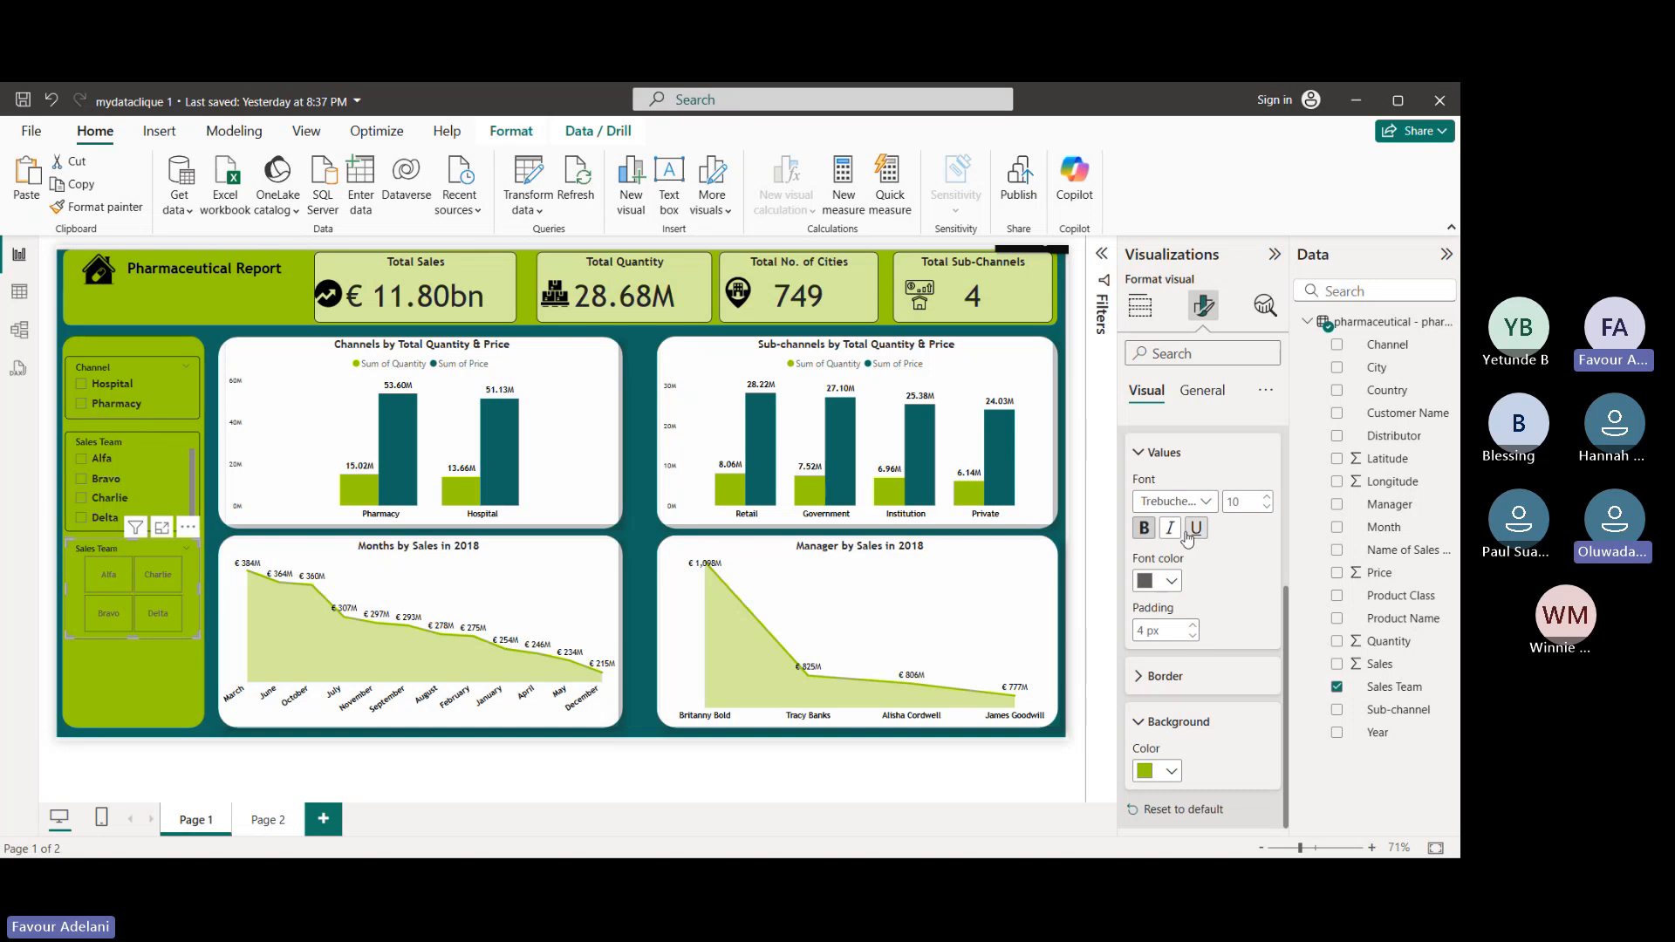
- Limit the tile borders of the tiled Sales Team slicer to Top and Bottom, turning off Left and Right
left_click(1139, 453)
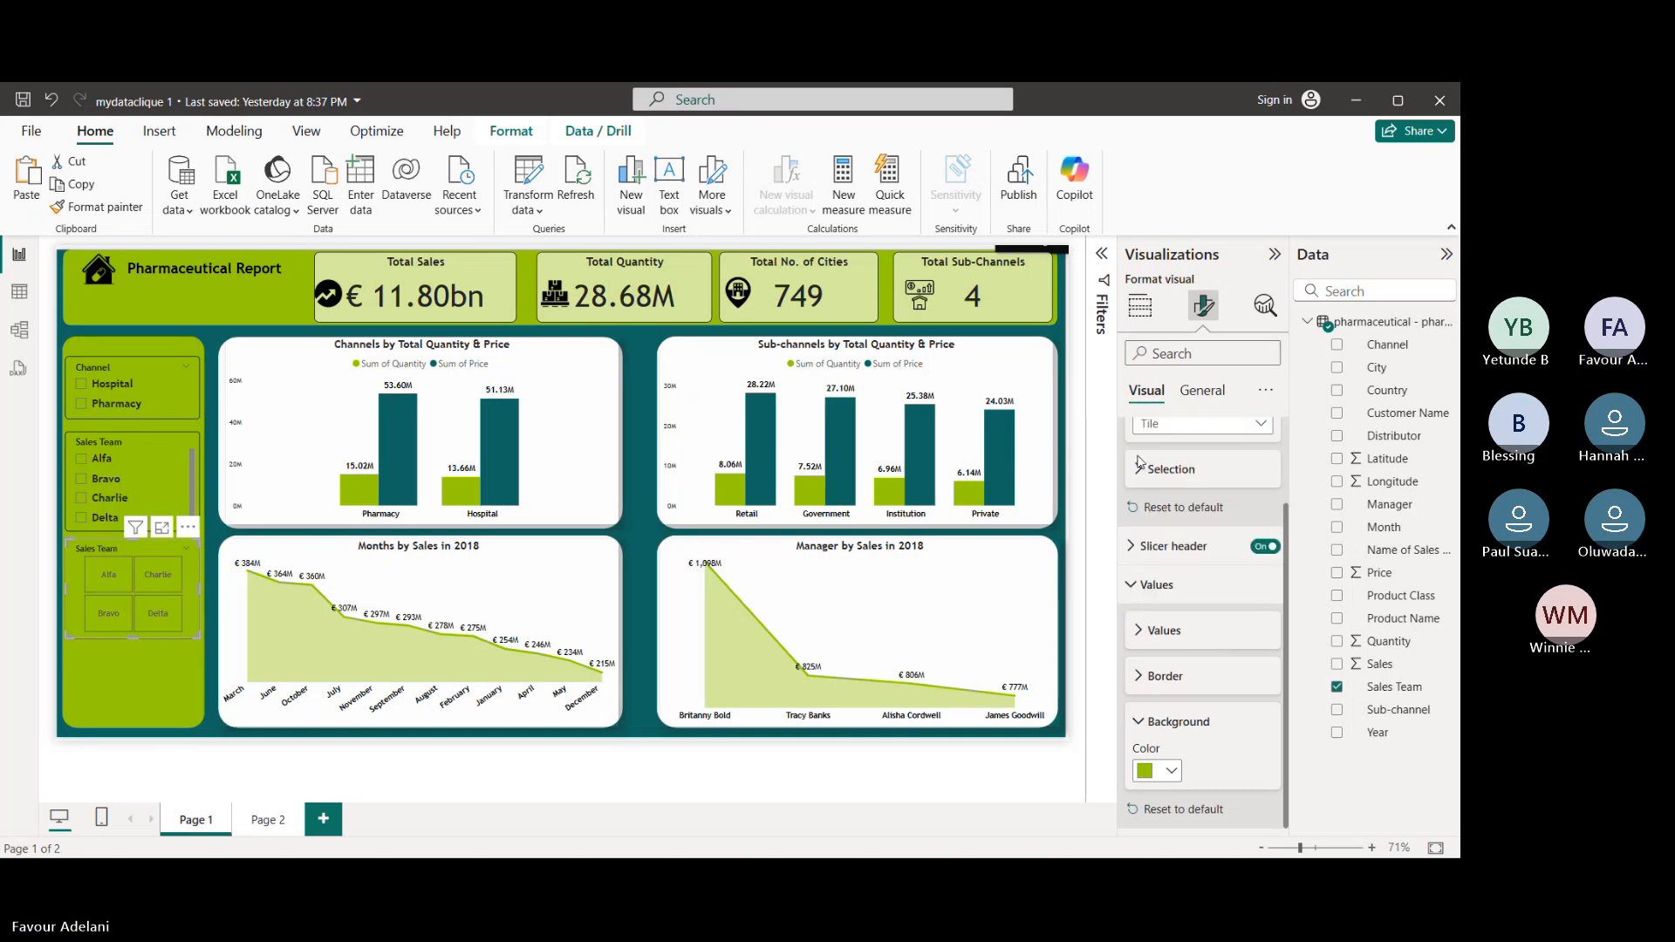
left_click(1140, 678)
left_click(1140, 678)
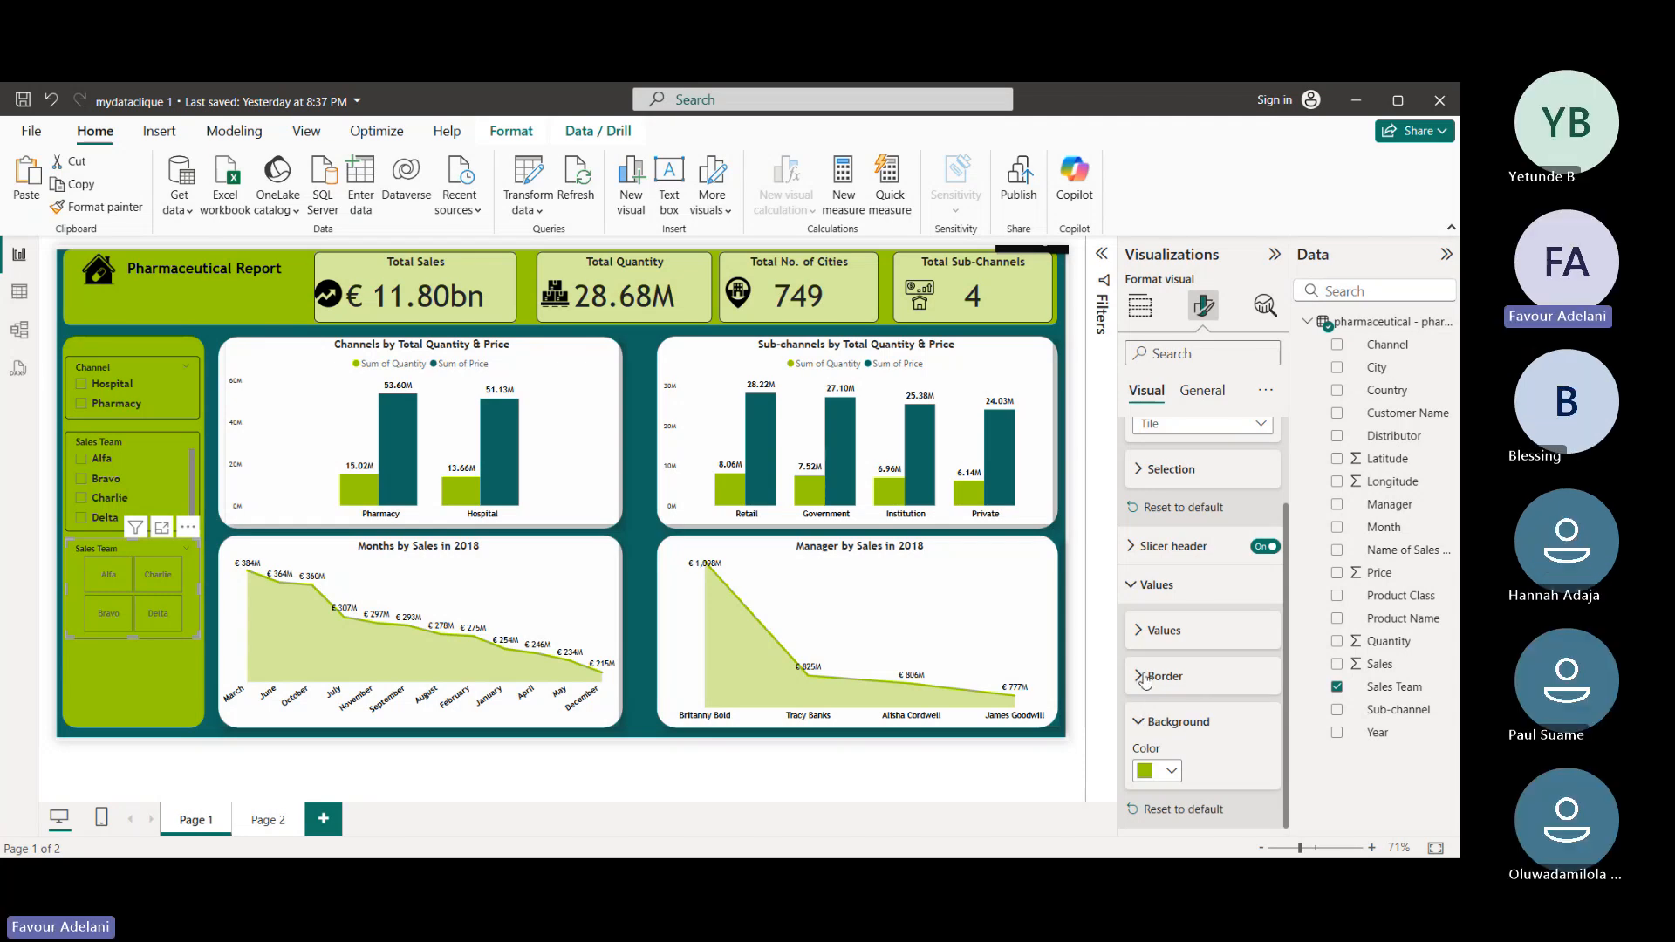
scroll(1145, 680, "up", 1)
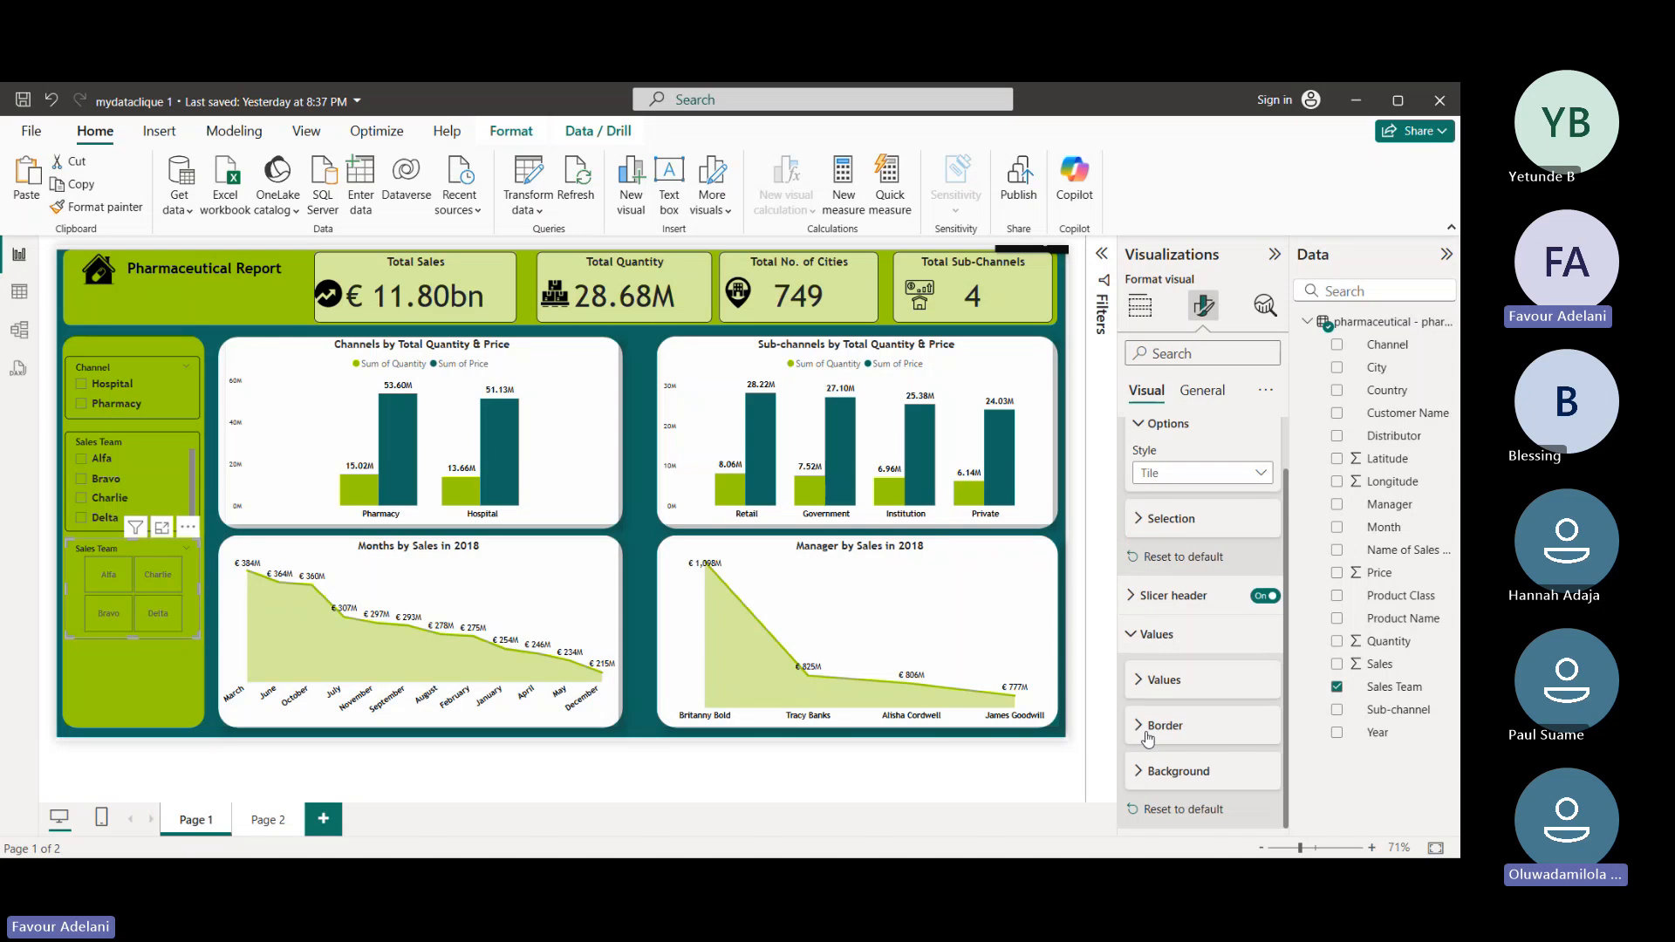
left_click(1145, 731)
scroll(1145, 739, "down", 1)
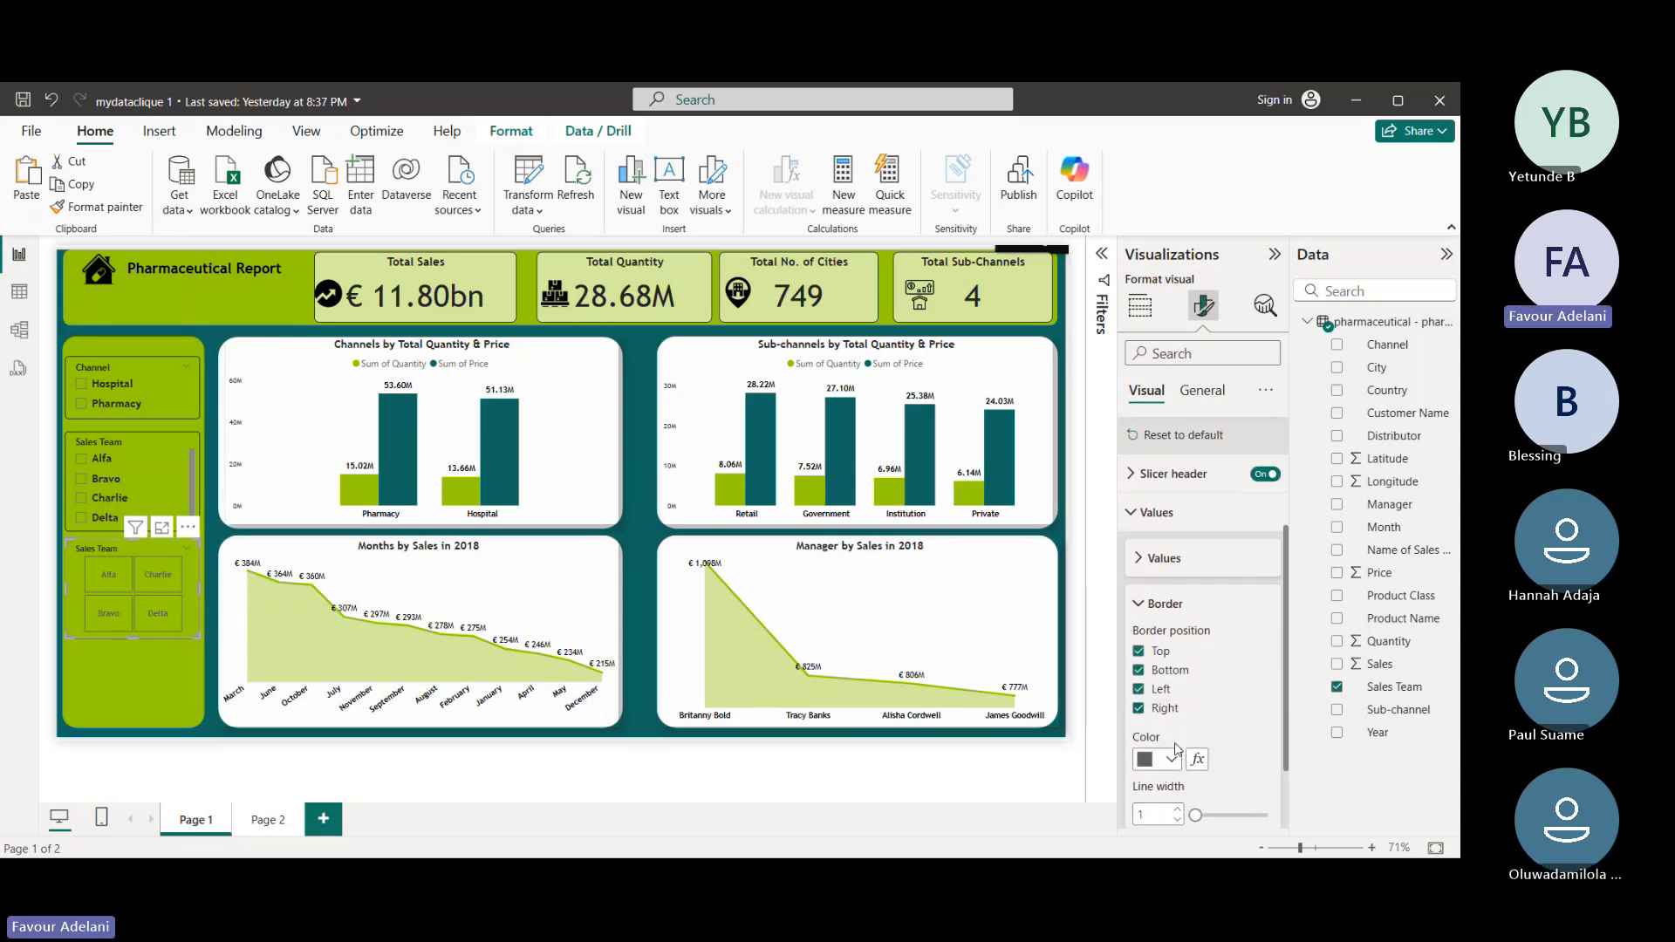
left_click(1138, 707)
left_click(1139, 691)
left_click(1139, 672)
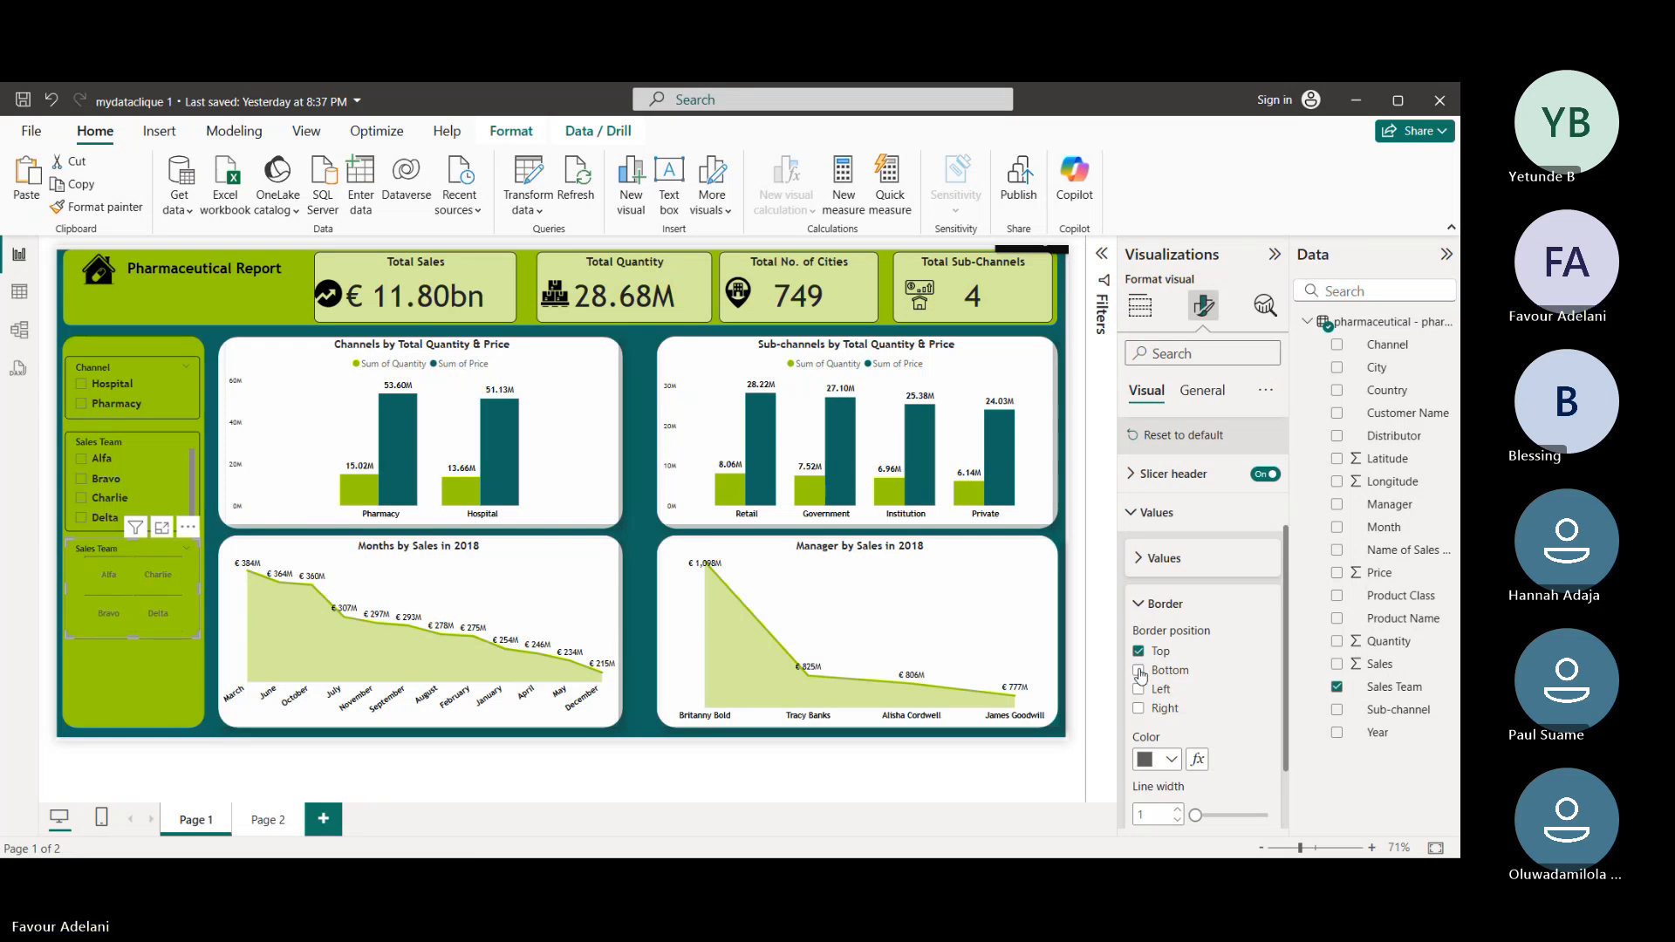
left_click(1138, 651)
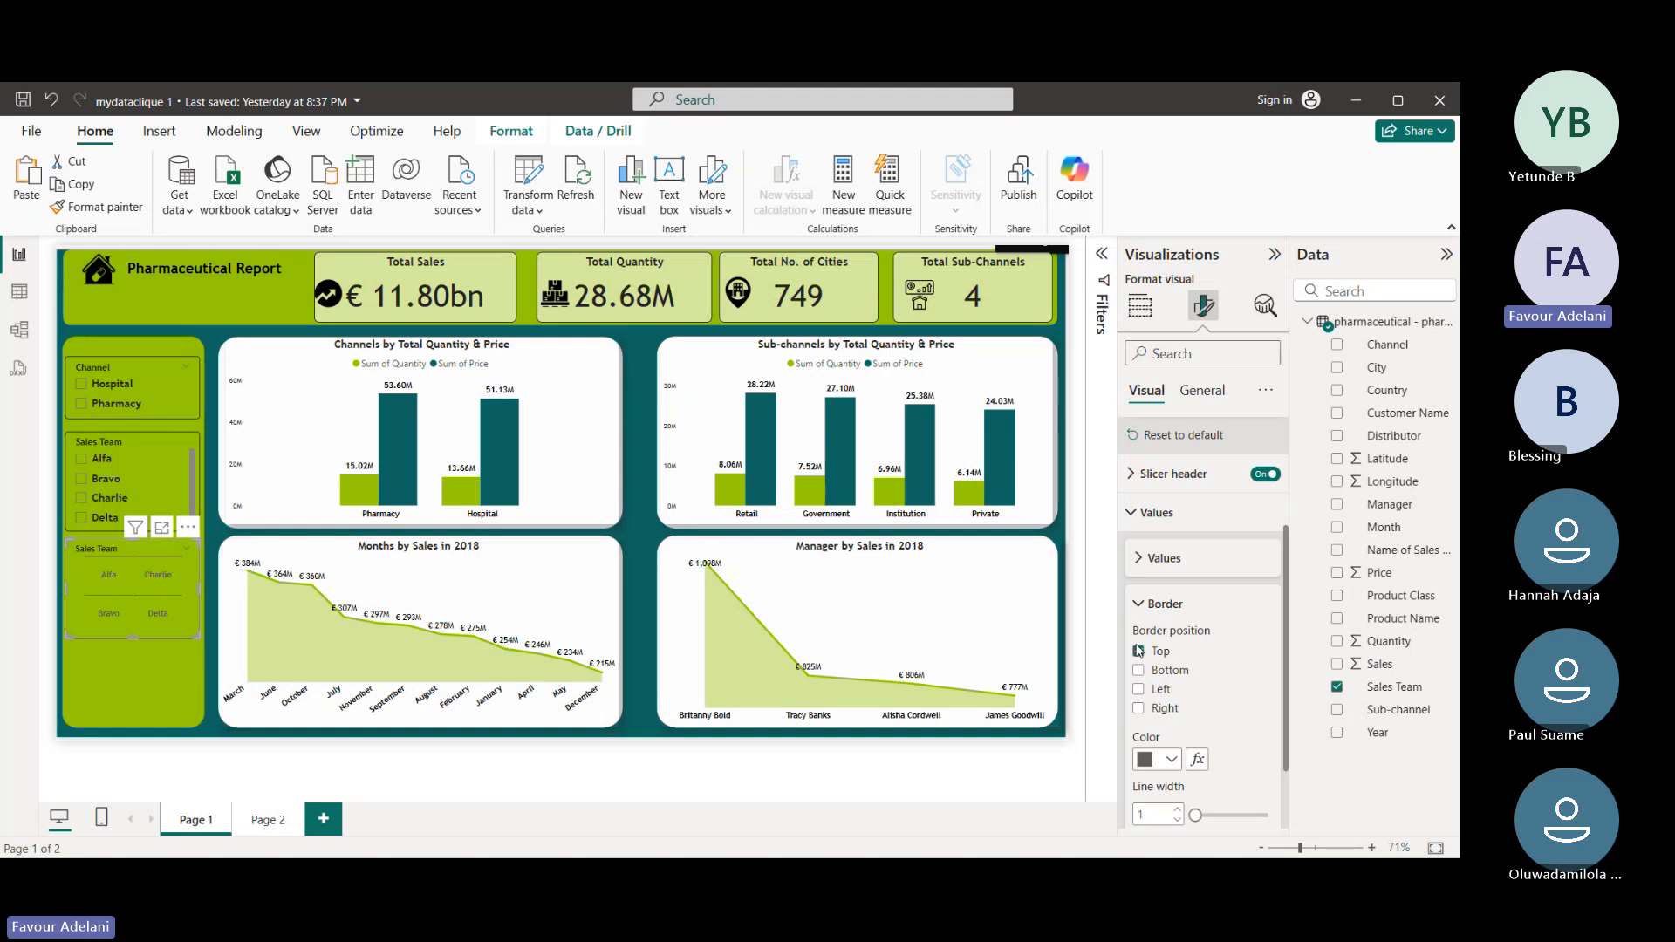
left_click(1139, 650)
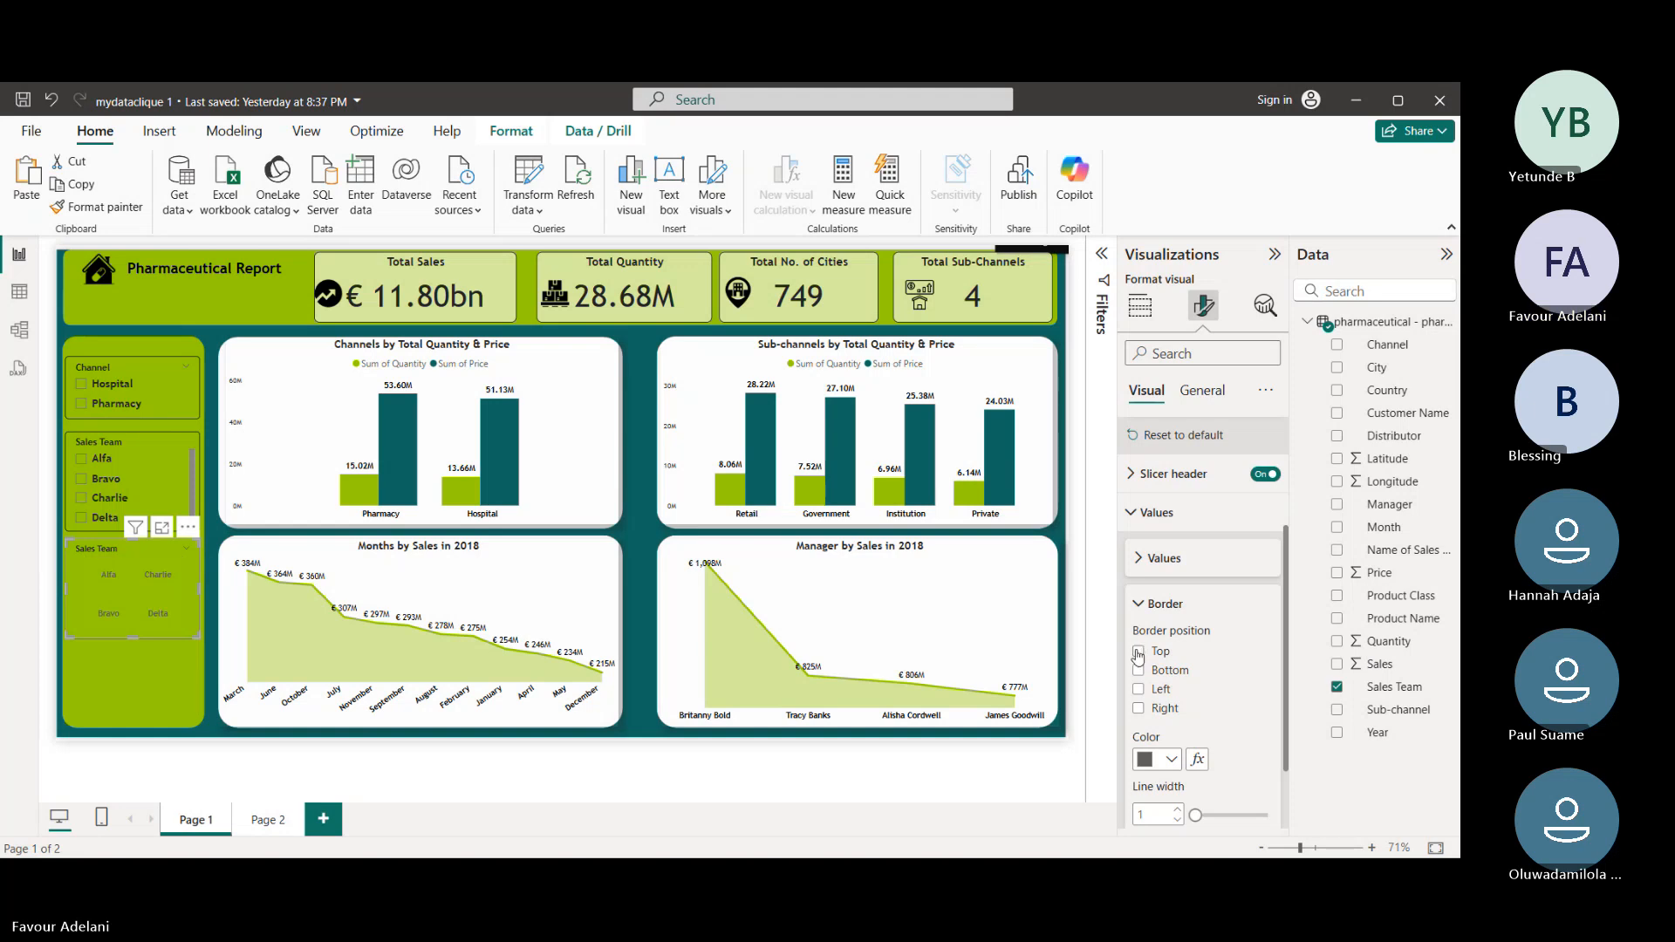
left_click(1139, 651)
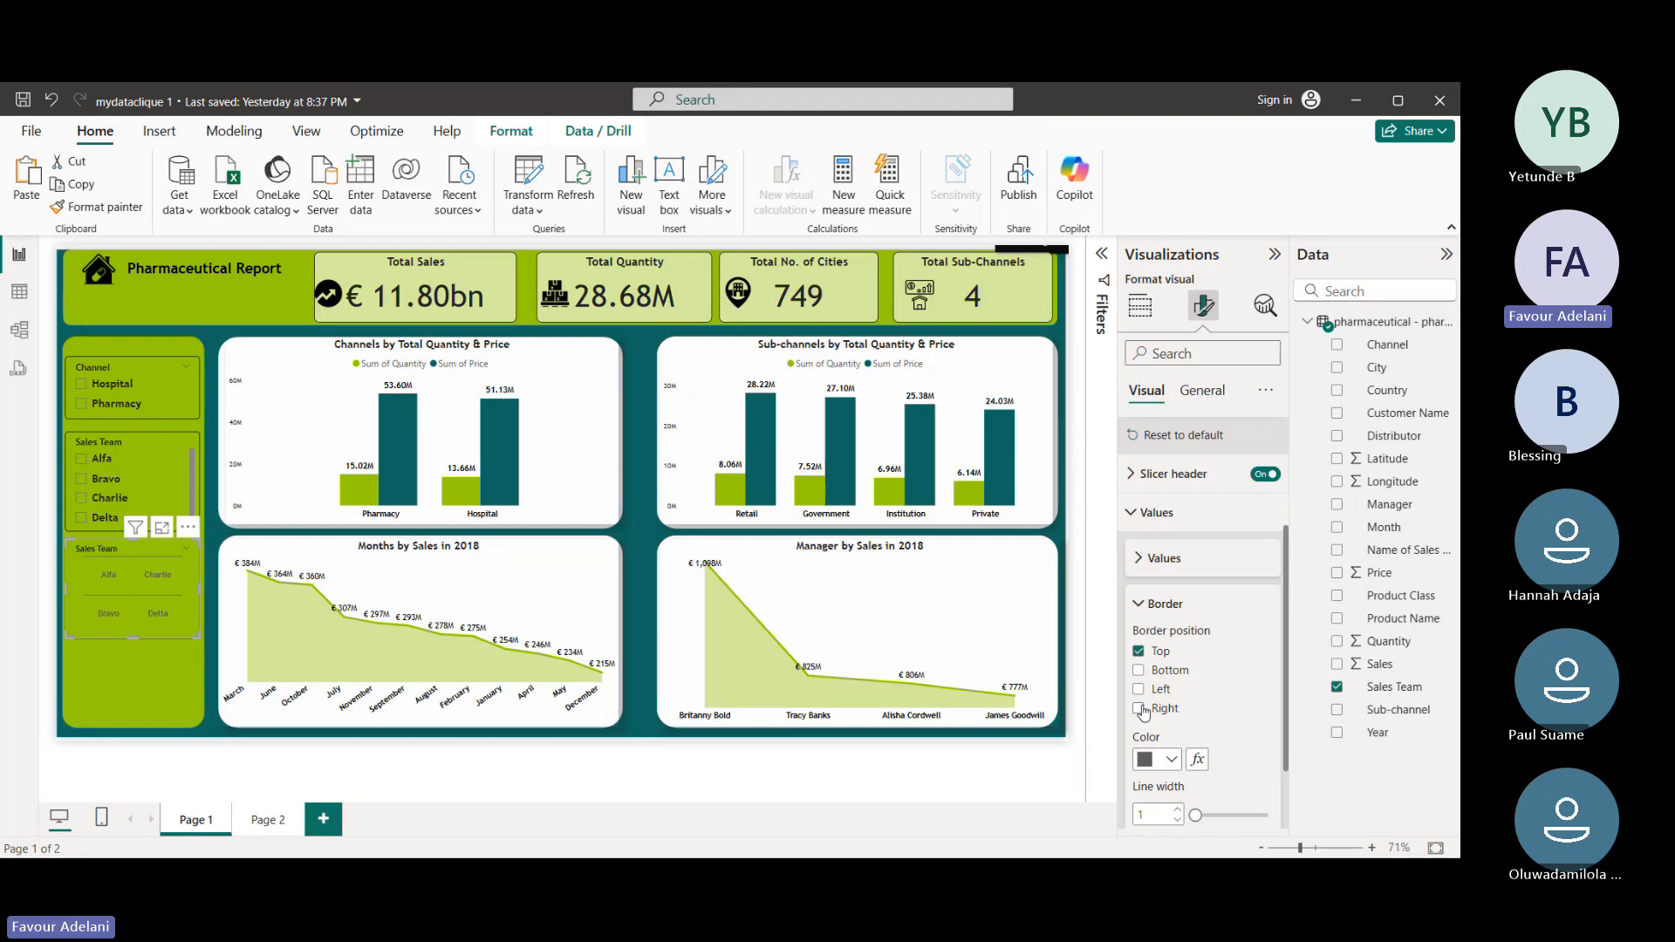
left_click(1138, 671)
- Set the tile border color of the tiled Sales Team slicer to #252423, keeping the Top and Bottom borders on
left_click(1169, 760)
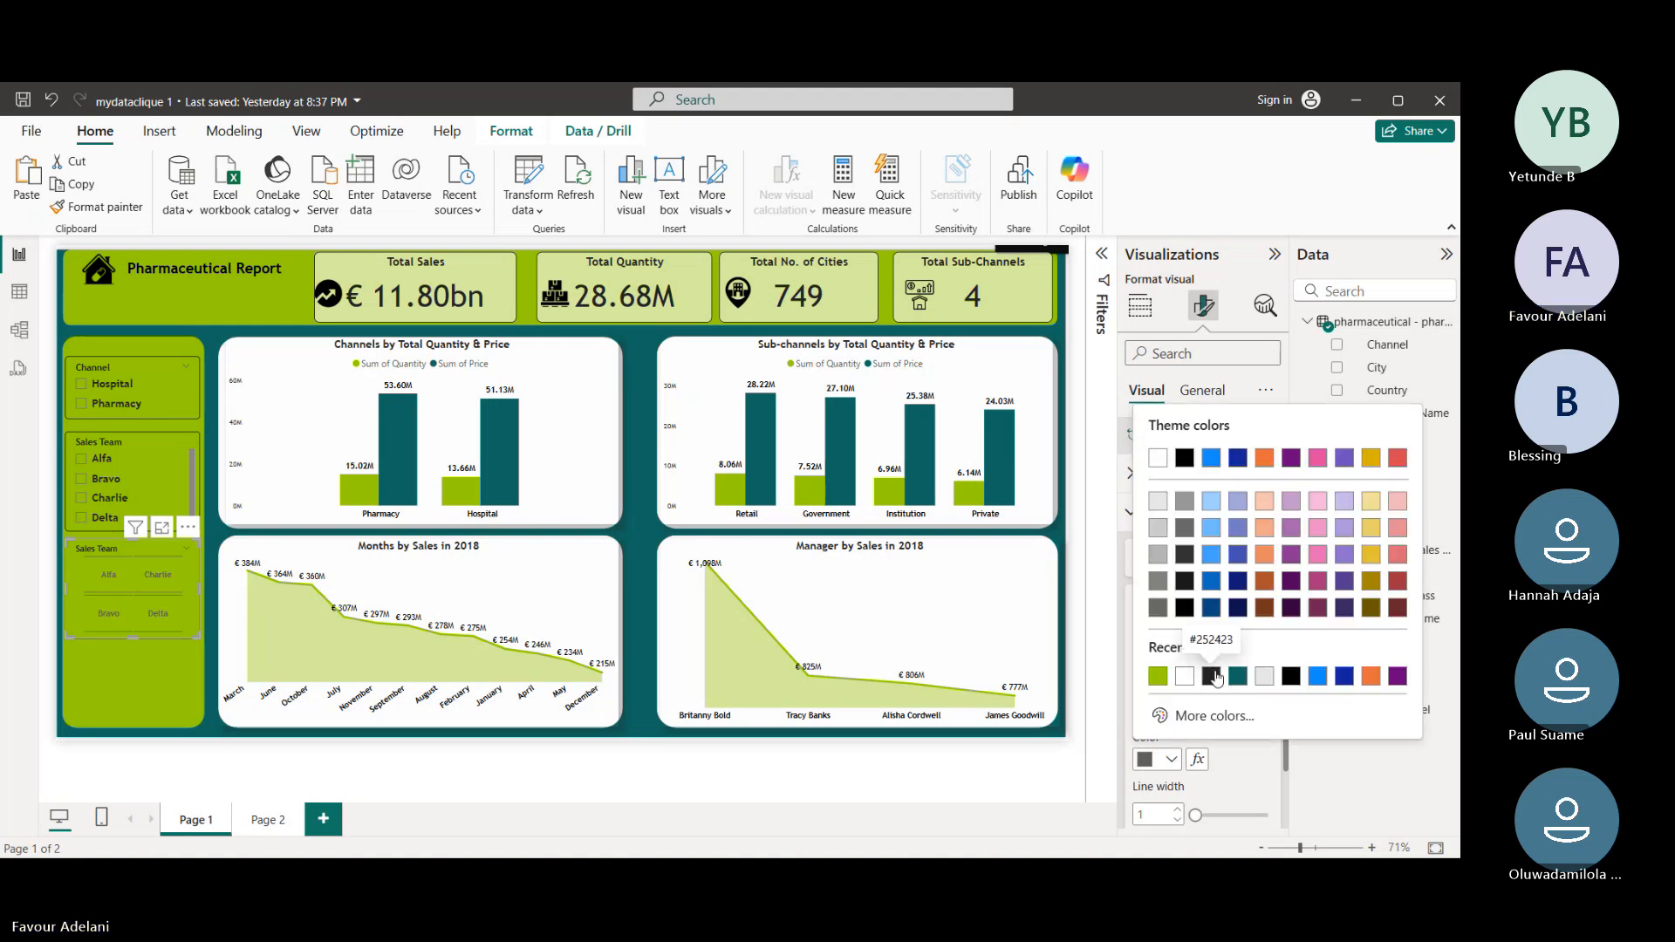
left_click(1212, 675)
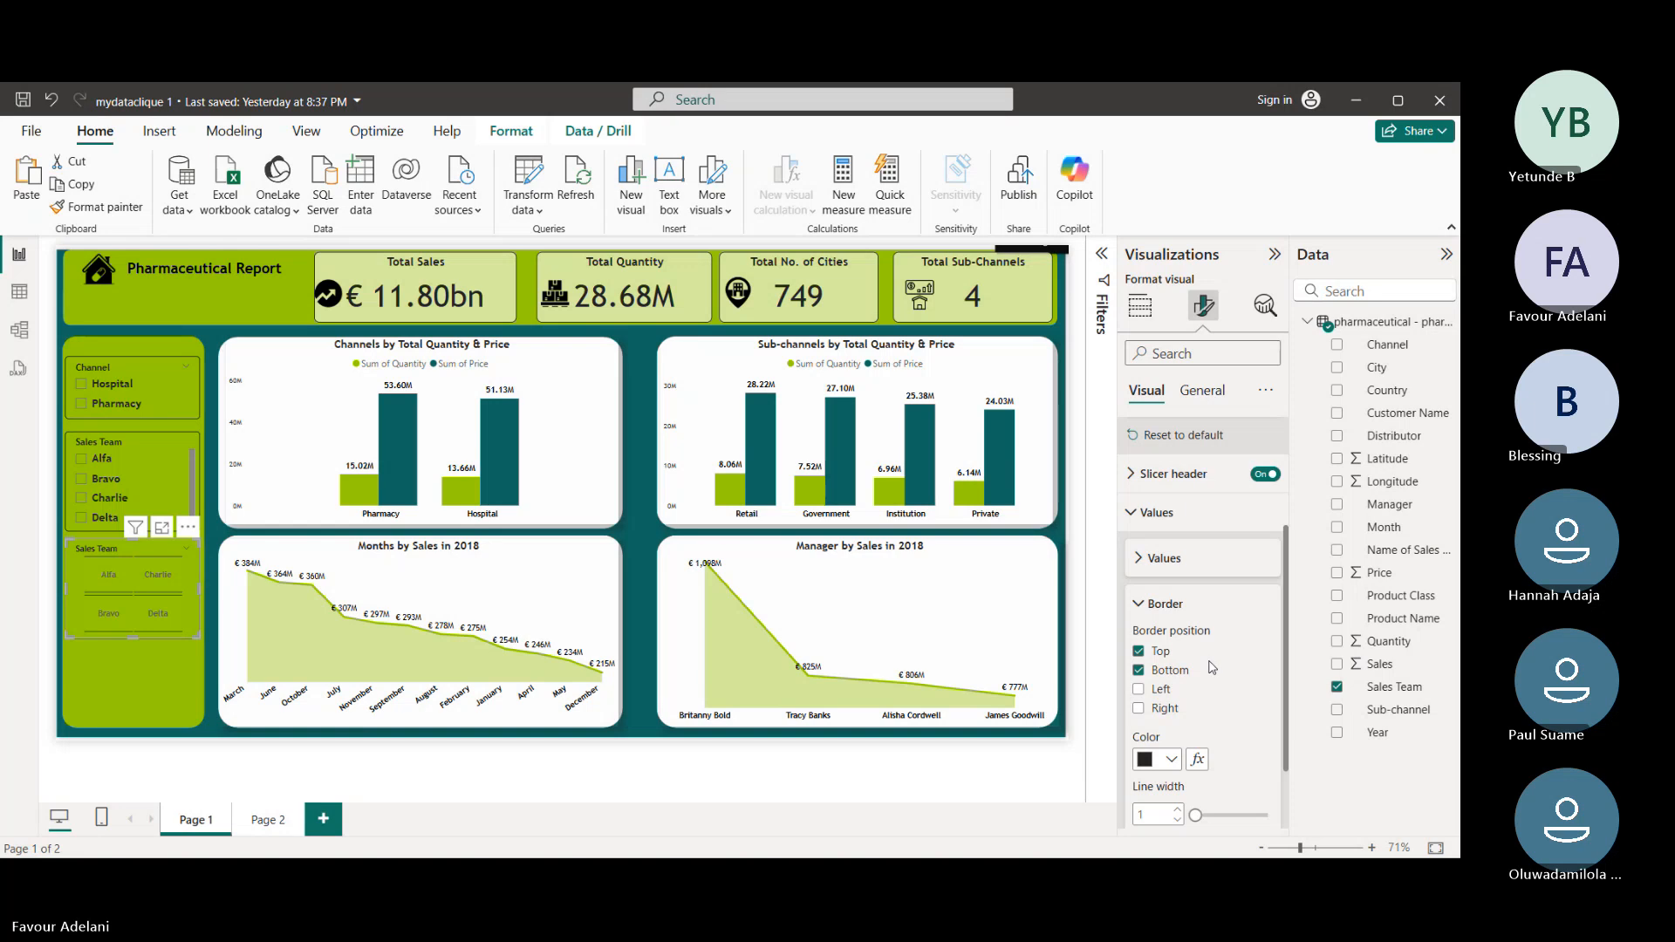
left_click(1139, 671)
left_click(1140, 671)
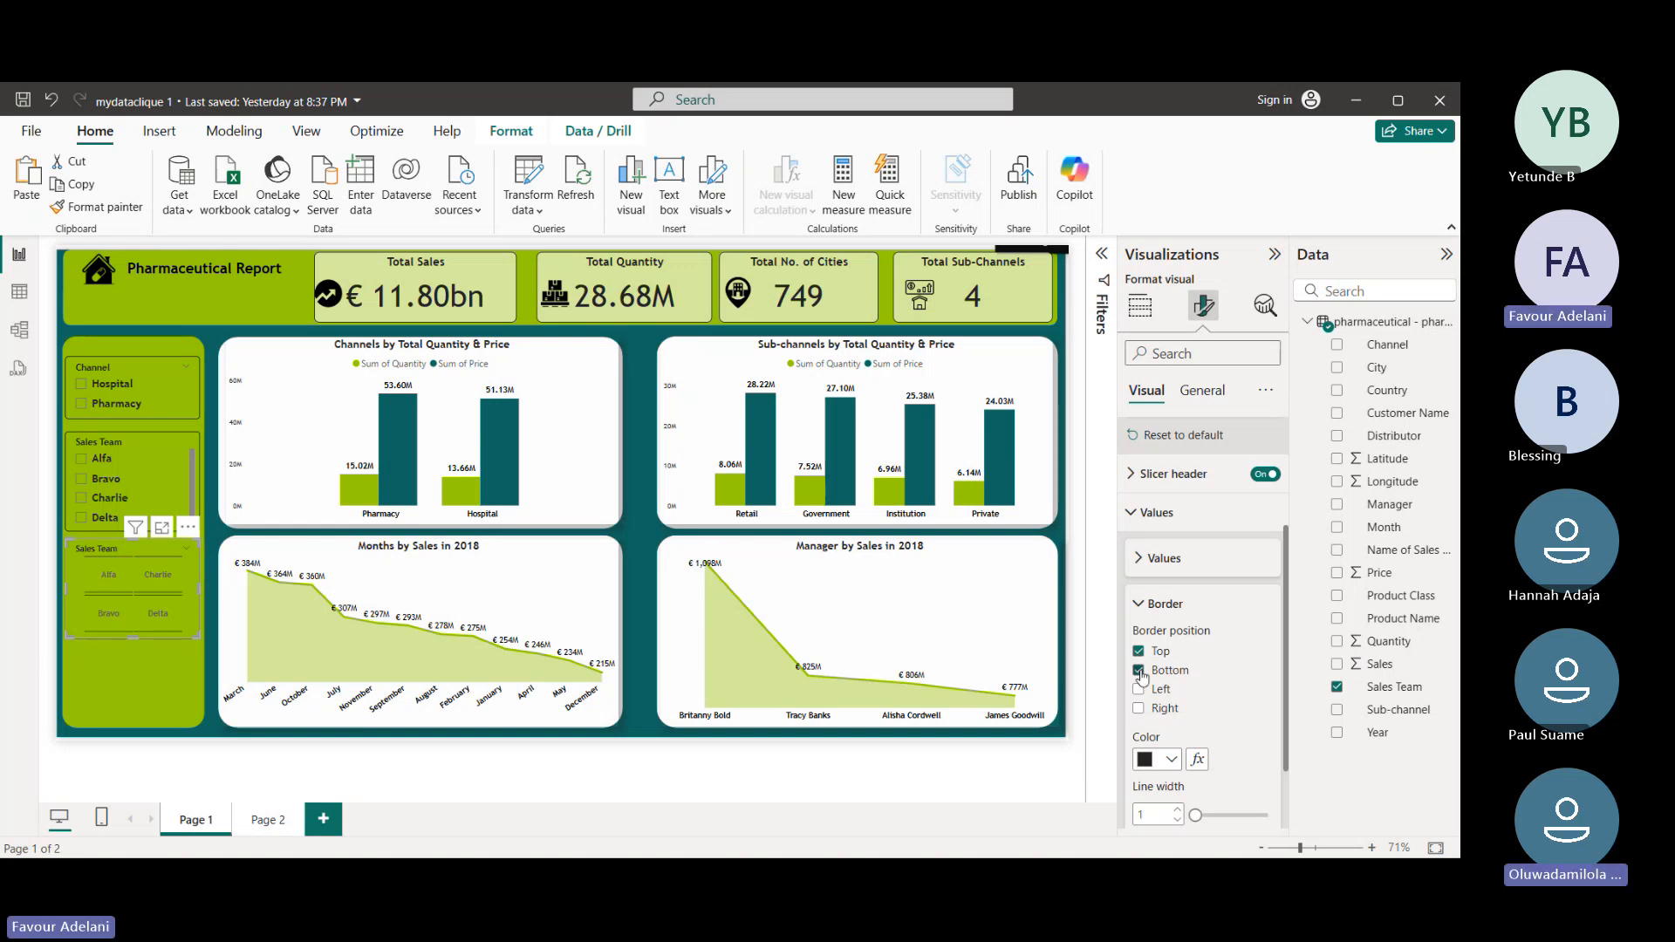
scroll(1167, 668, "down", 1)
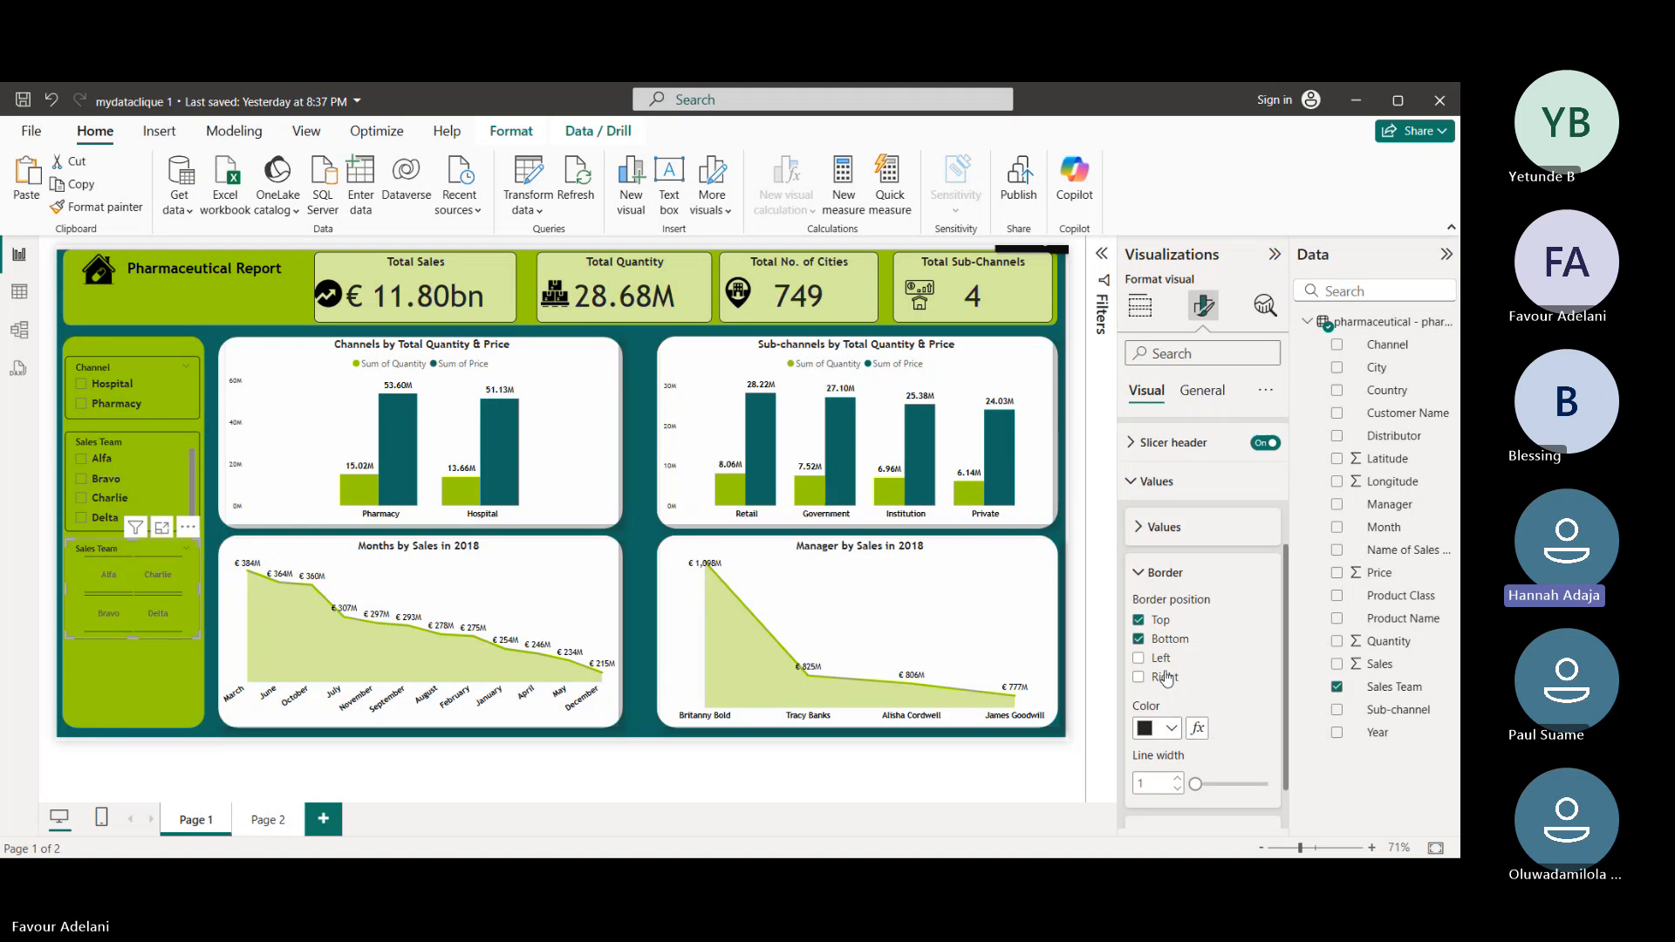
left_click(1134, 483)
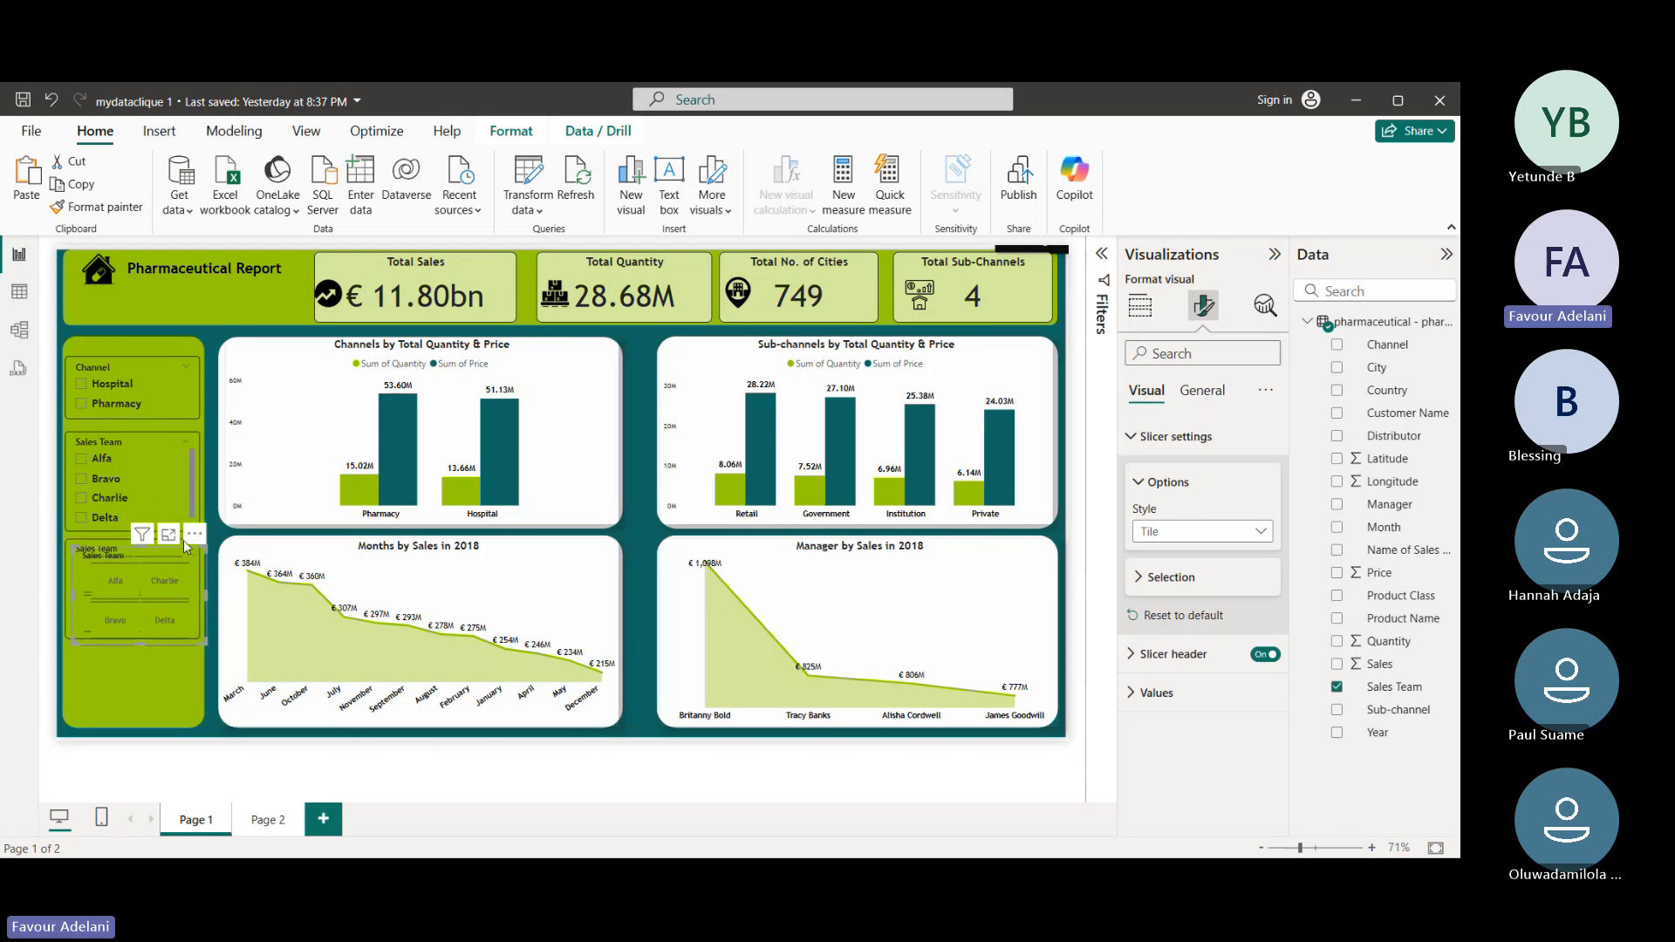
- Duplicate the tiled Sales Team slicer and place the copy directly below it at the lower end of the green panel
scroll(183, 541, "up", 5)
scroll(185, 546, "down", 8)
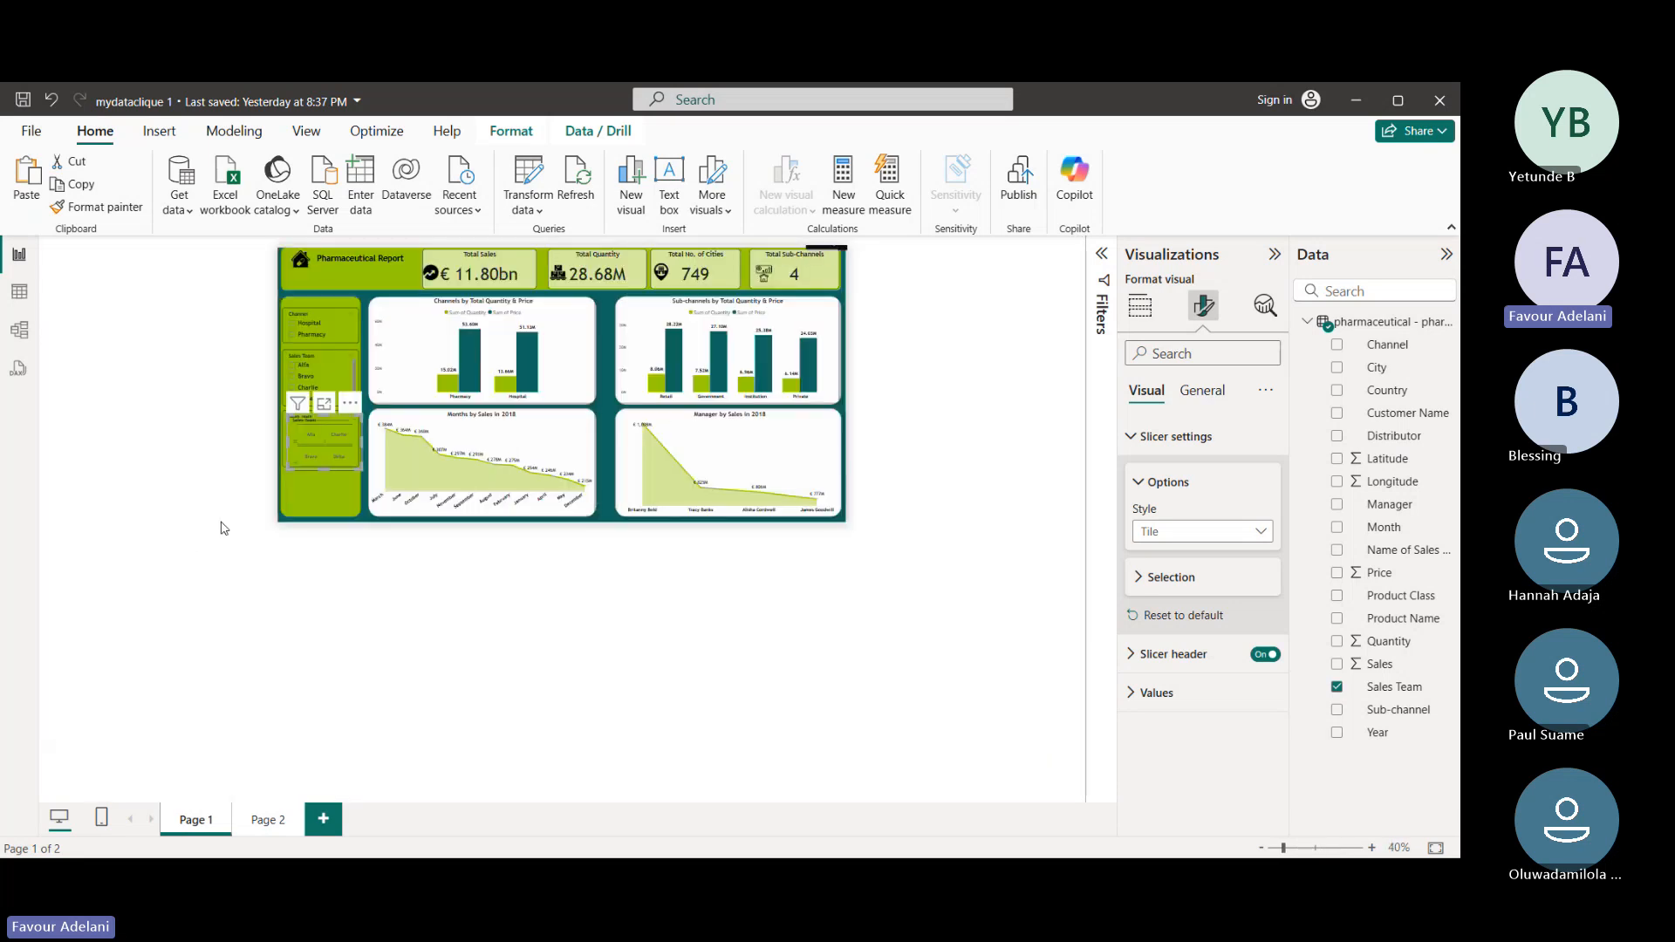
scroll(224, 528, "up", 4)
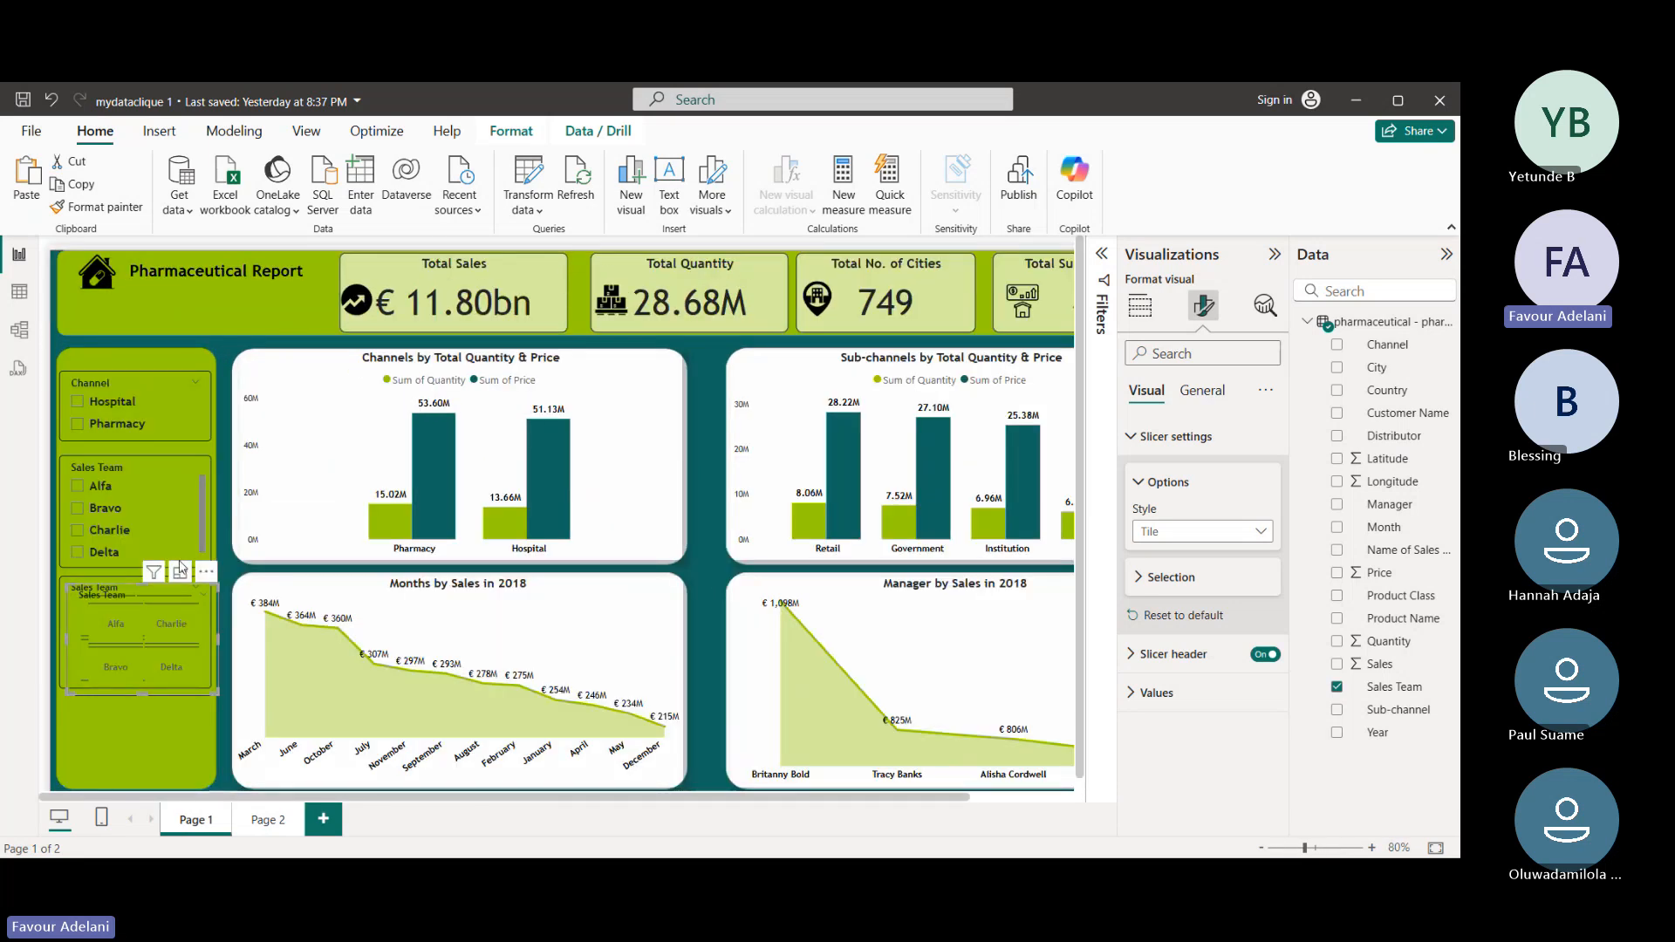
left_click_drag(203, 572, 194, 675)
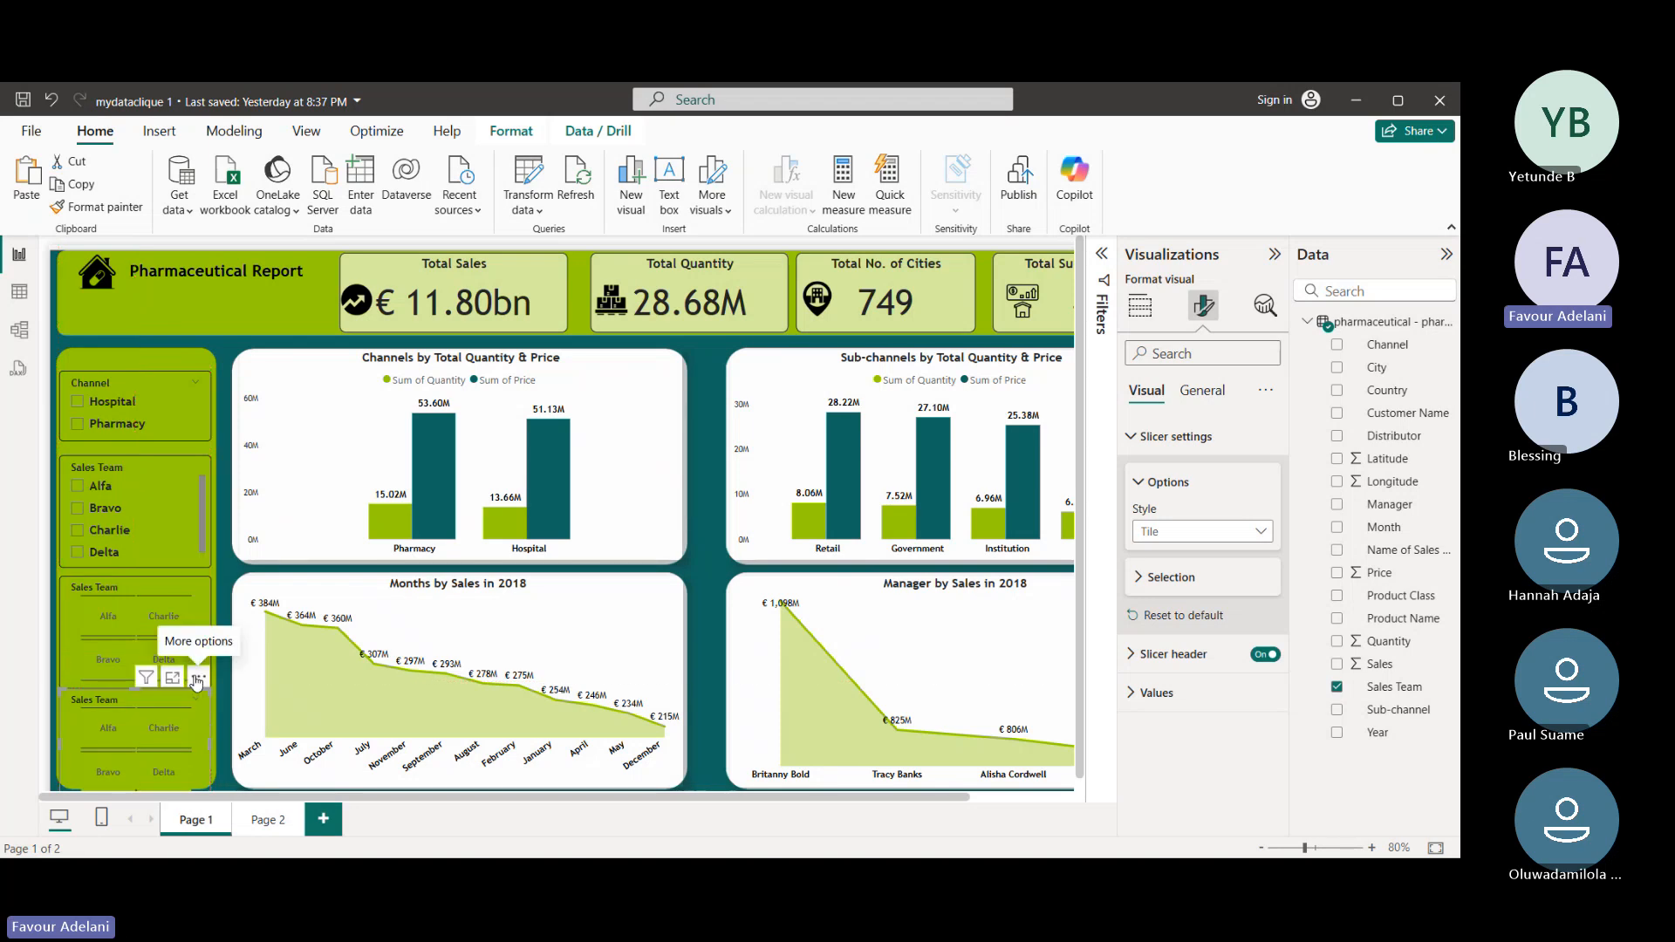
scroll(220, 684, "down", 1)
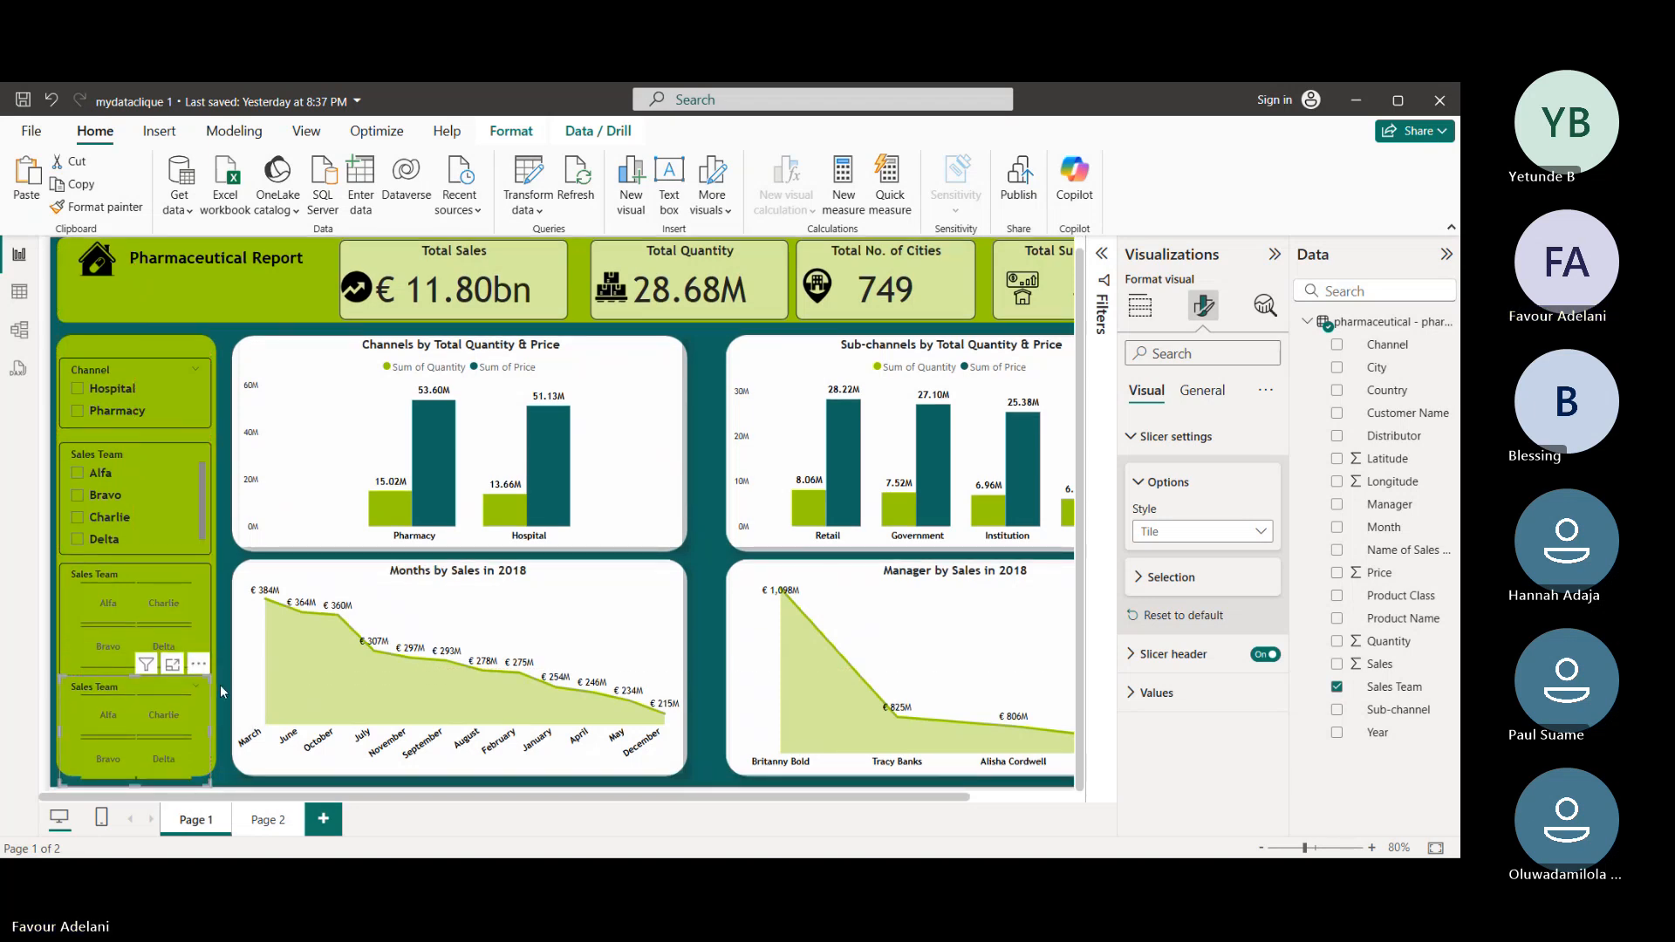
left_click(220, 684)
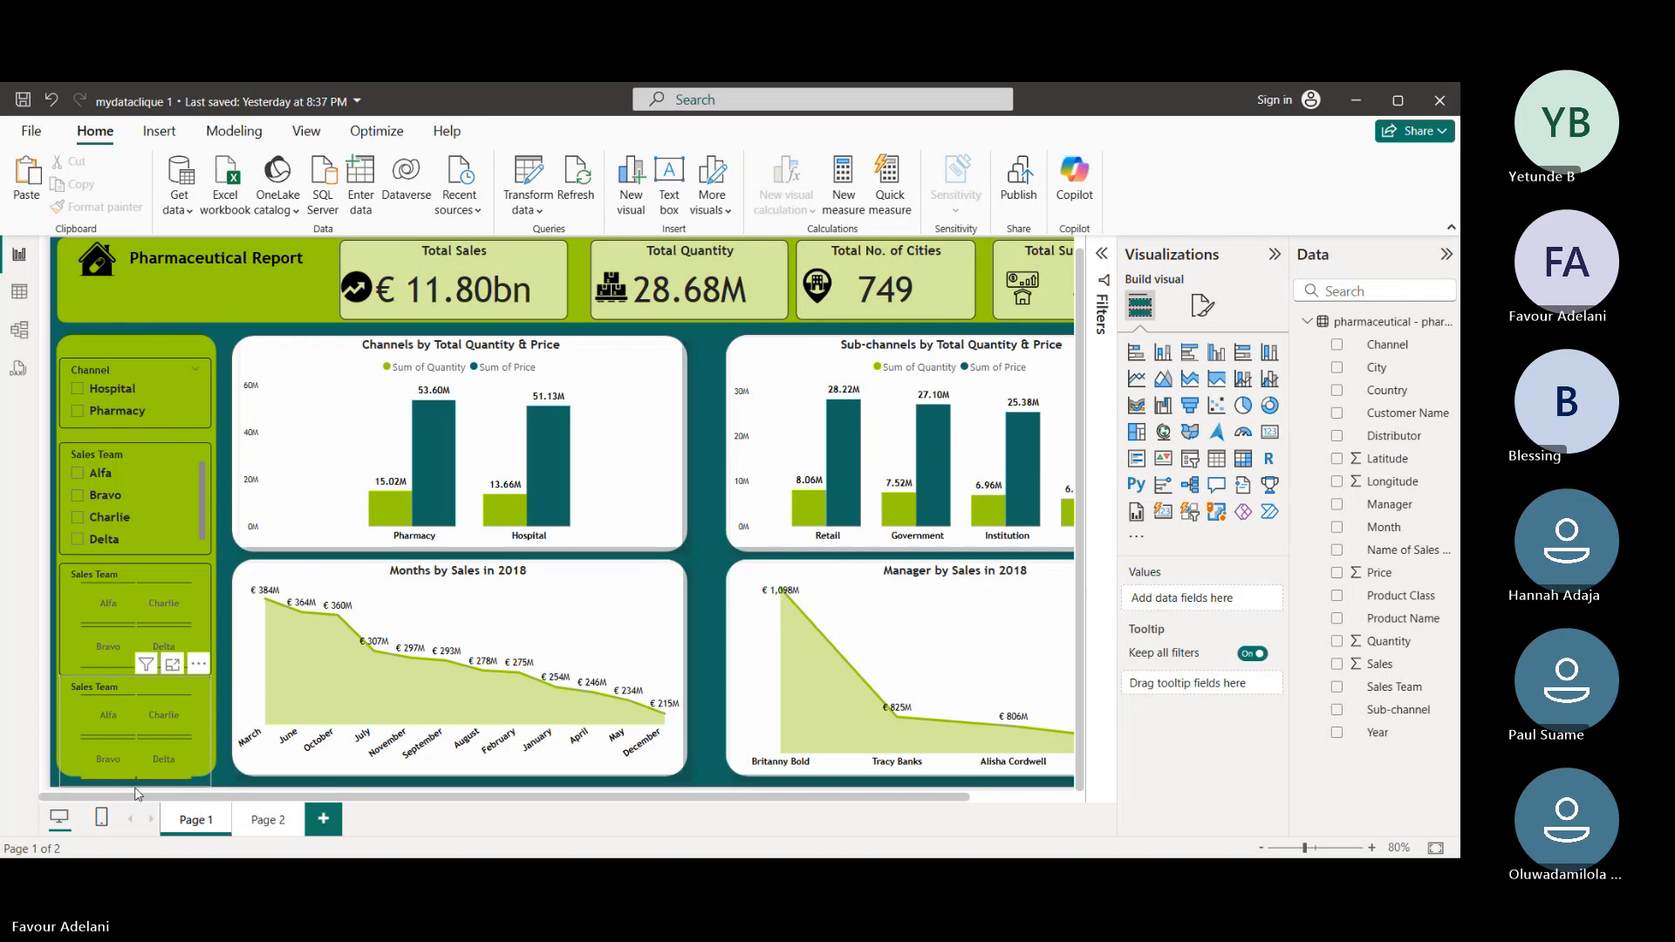
- Replace the Sales Team field with Year in the lowest slicer of the green panel
left_click(108, 677)
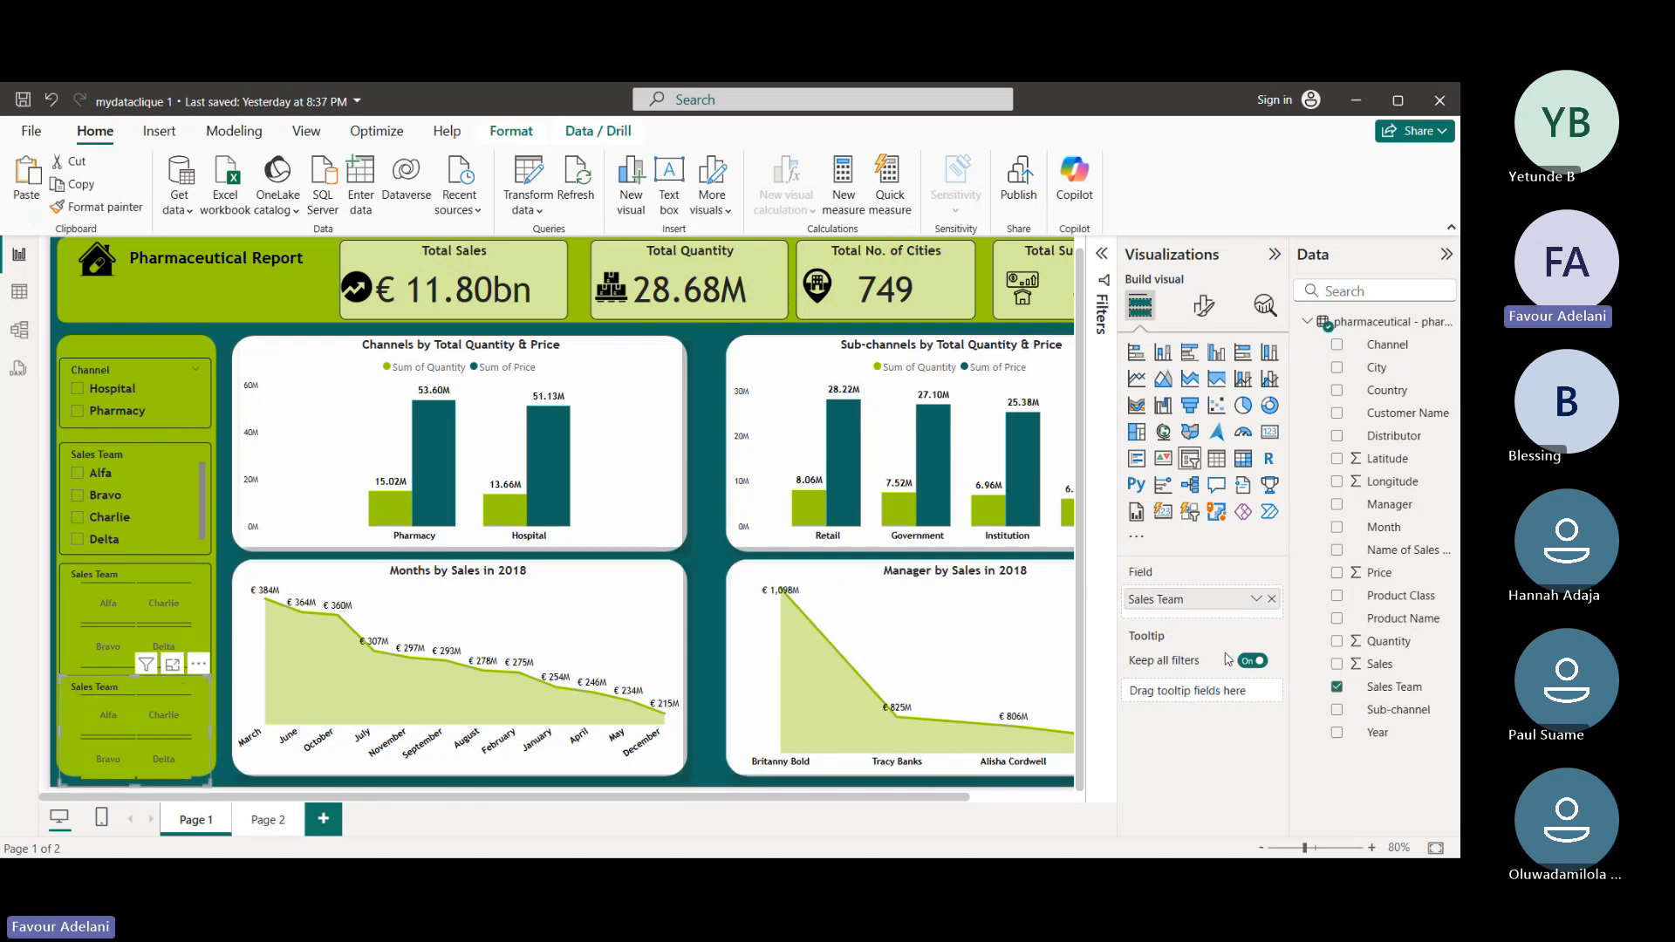
left_click(1336, 686)
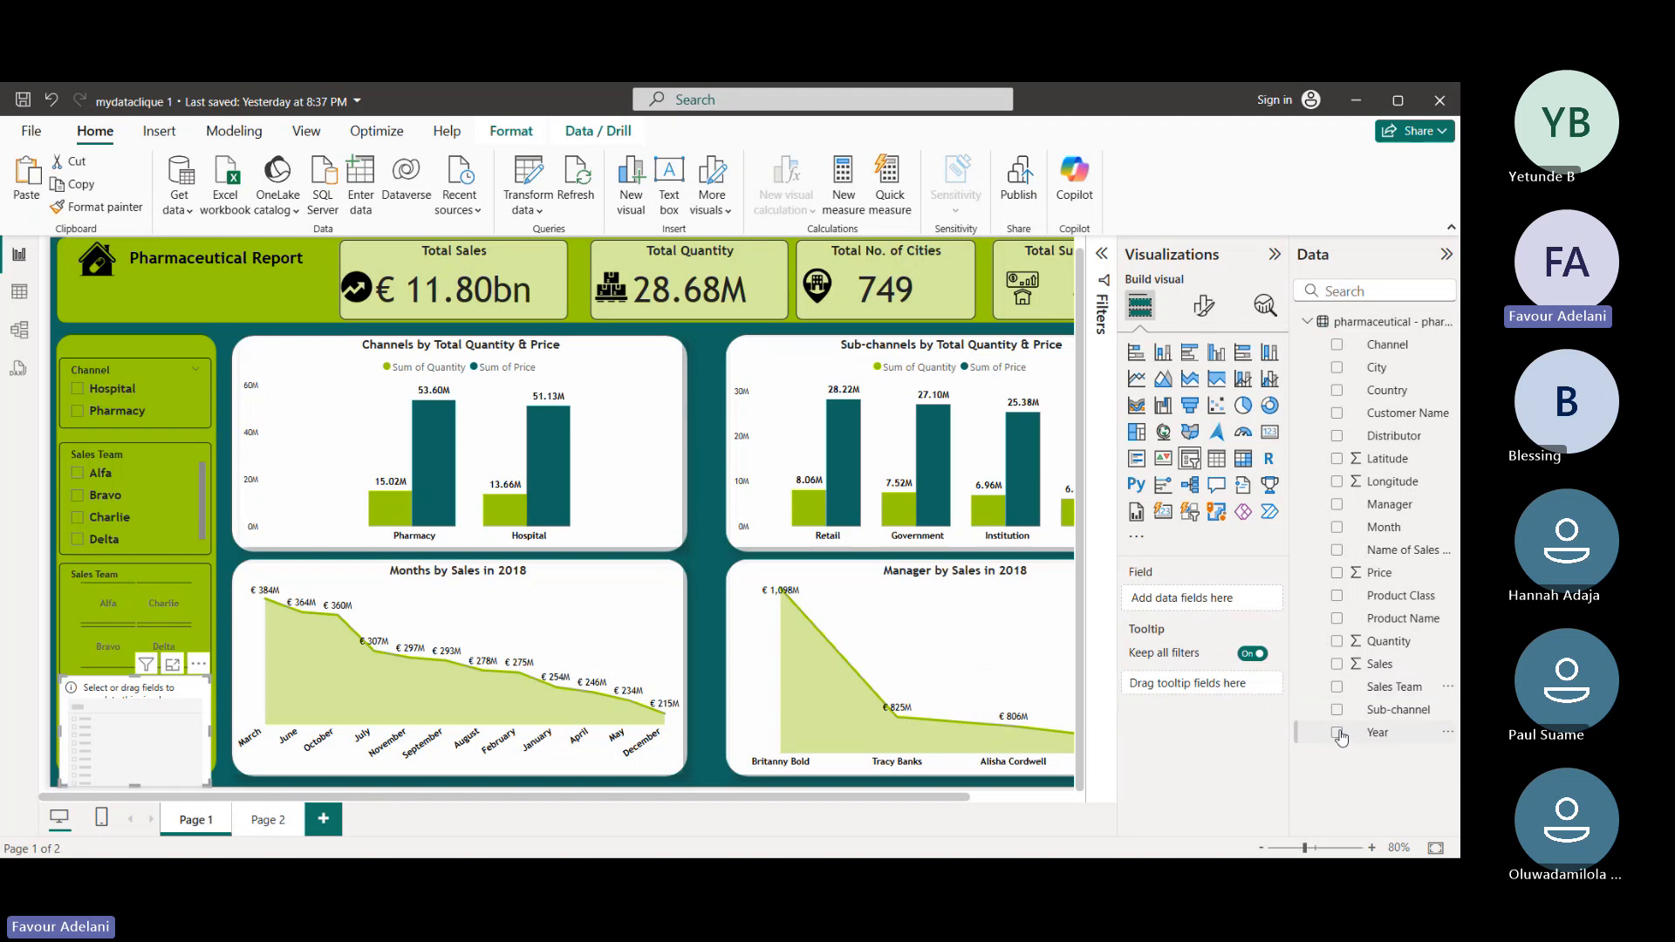
left_click(1337, 733)
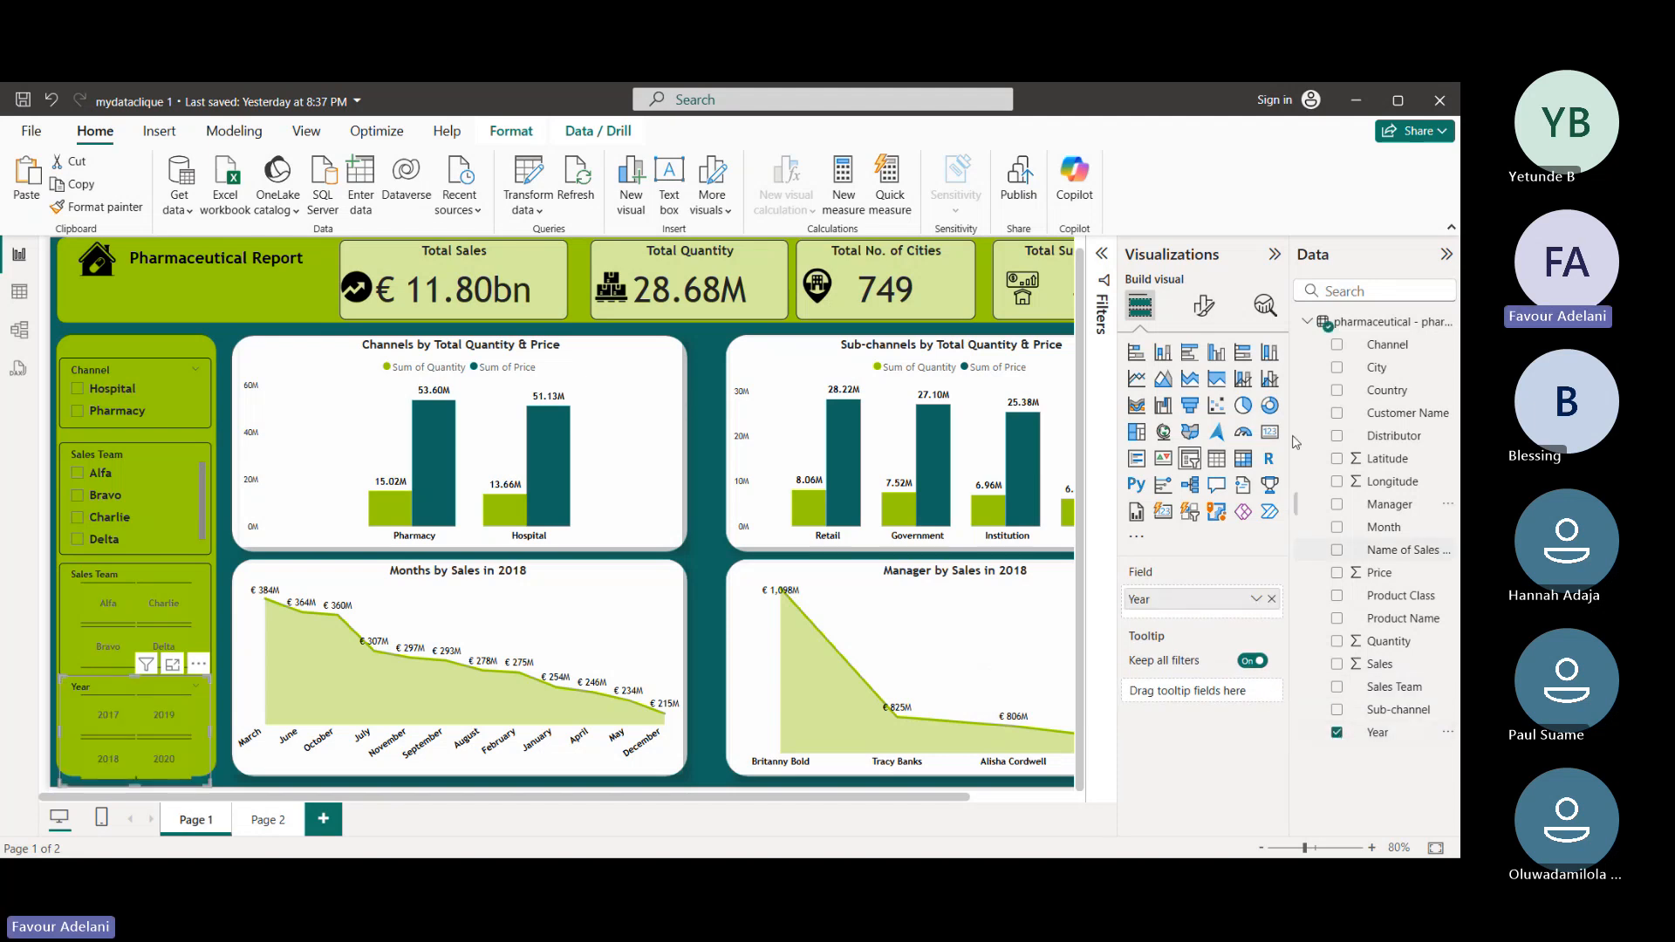
- Set the Year slicer's style to Dropdown, shorten it to fit the dropdown, and shift it slightly below the slicer above
left_click(1203, 305)
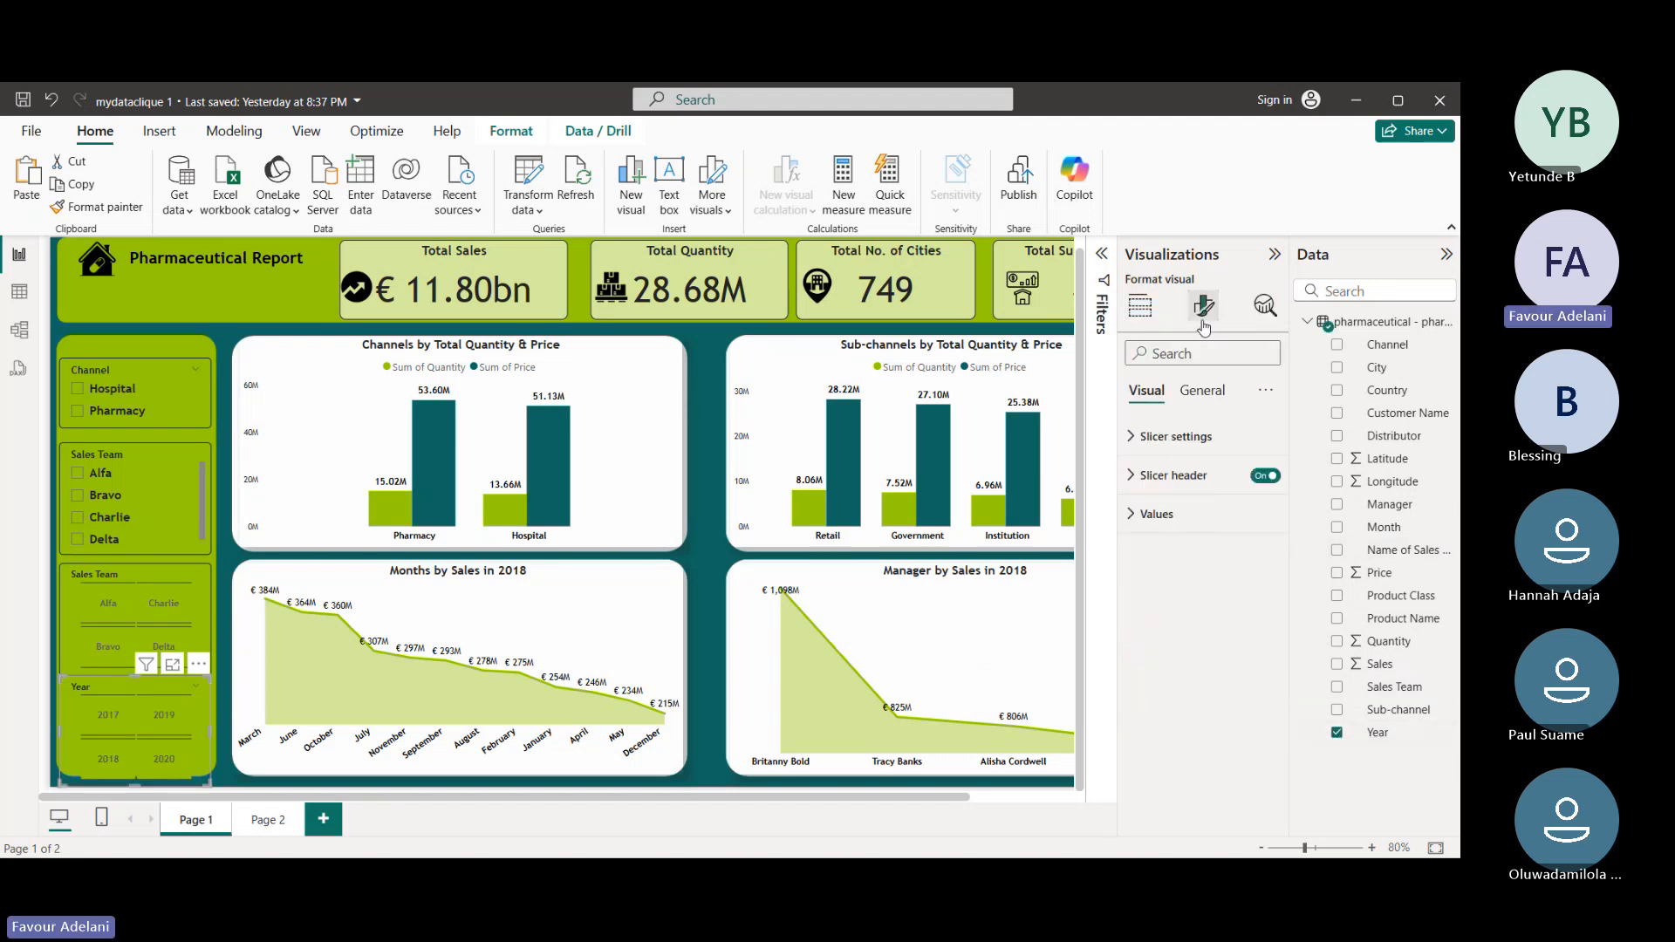
left_click(1207, 435)
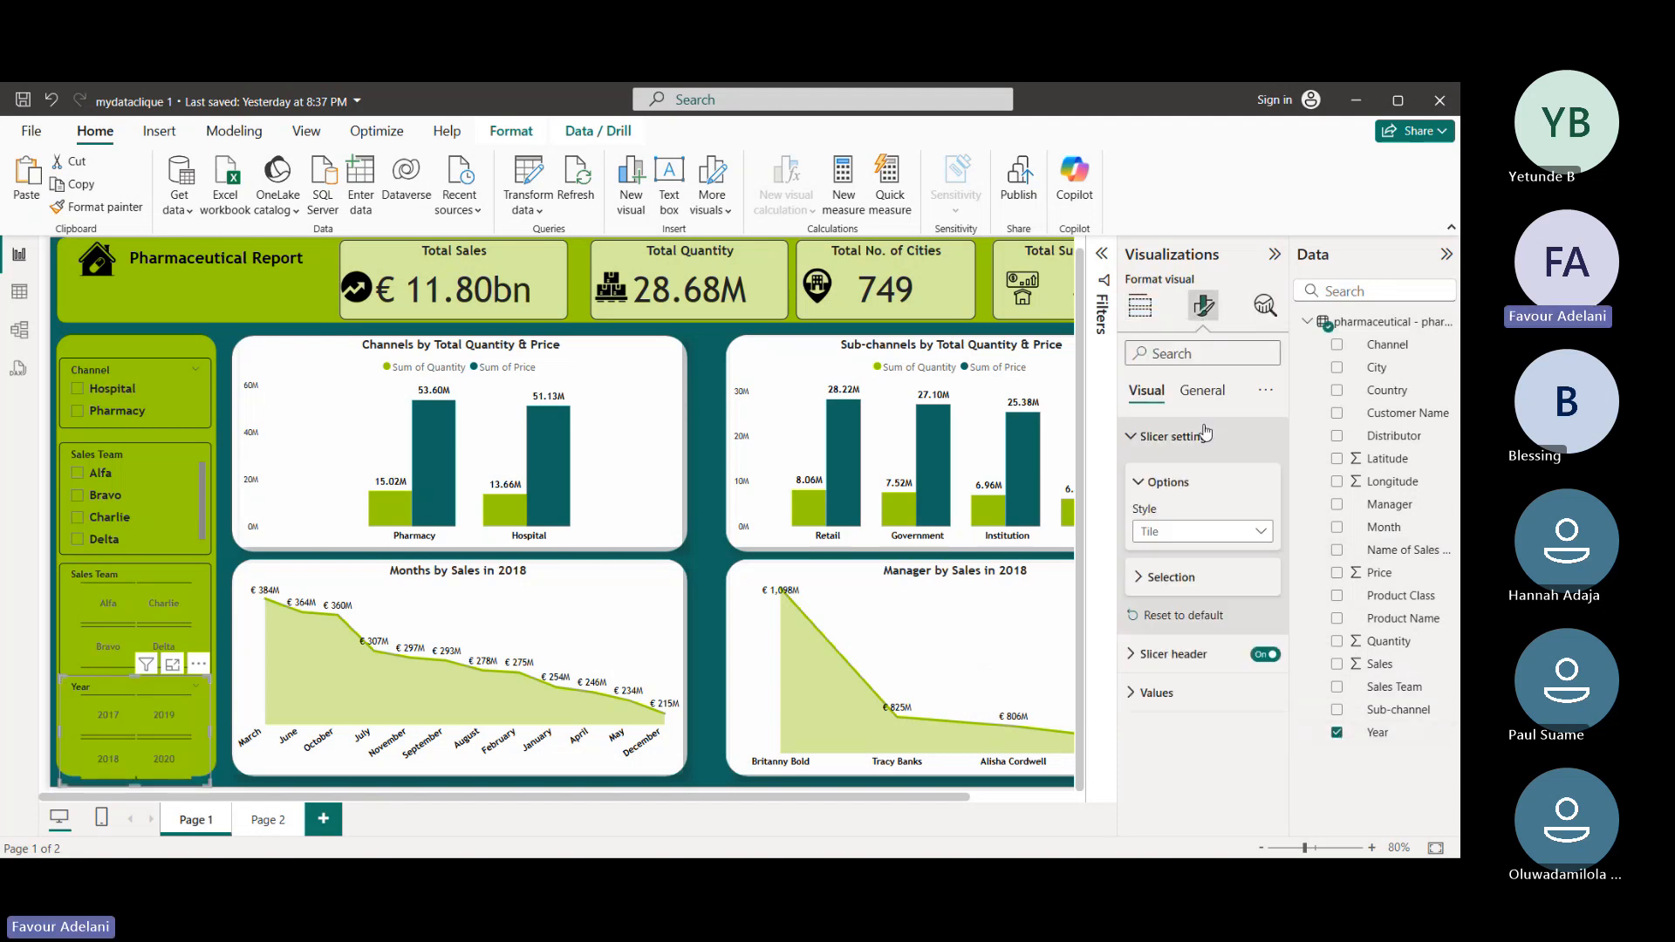
left_click(1218, 542)
left_click(1199, 602)
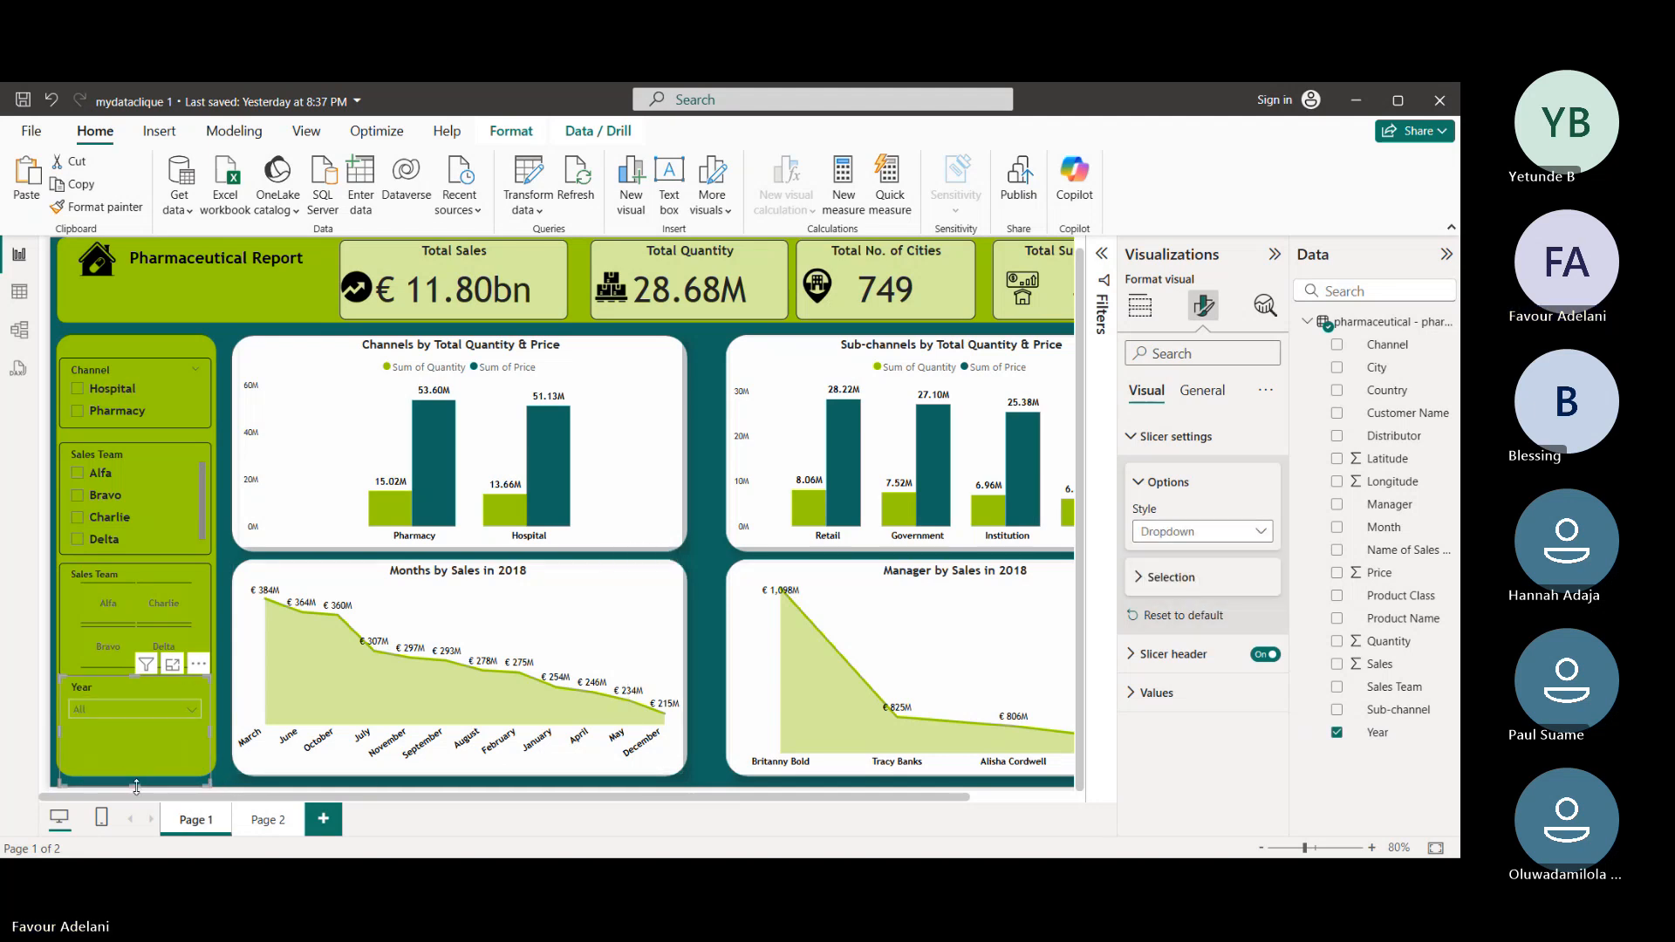
left_click_drag(136, 786, 144, 726)
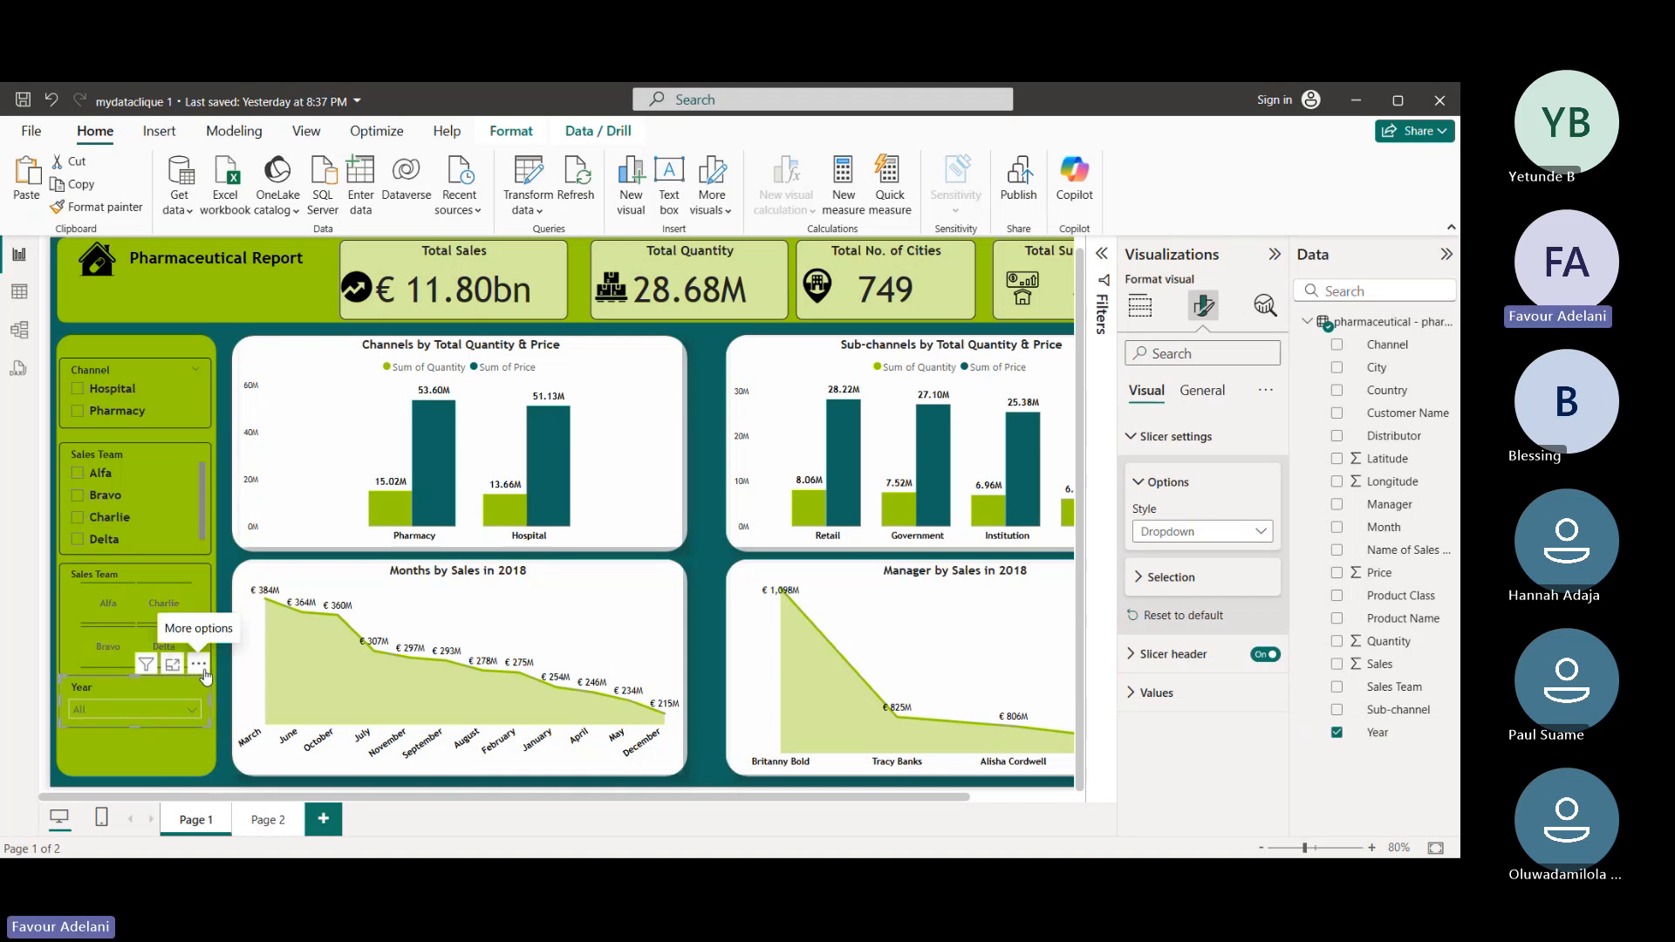
left_click_drag(204, 675, 204, 683)
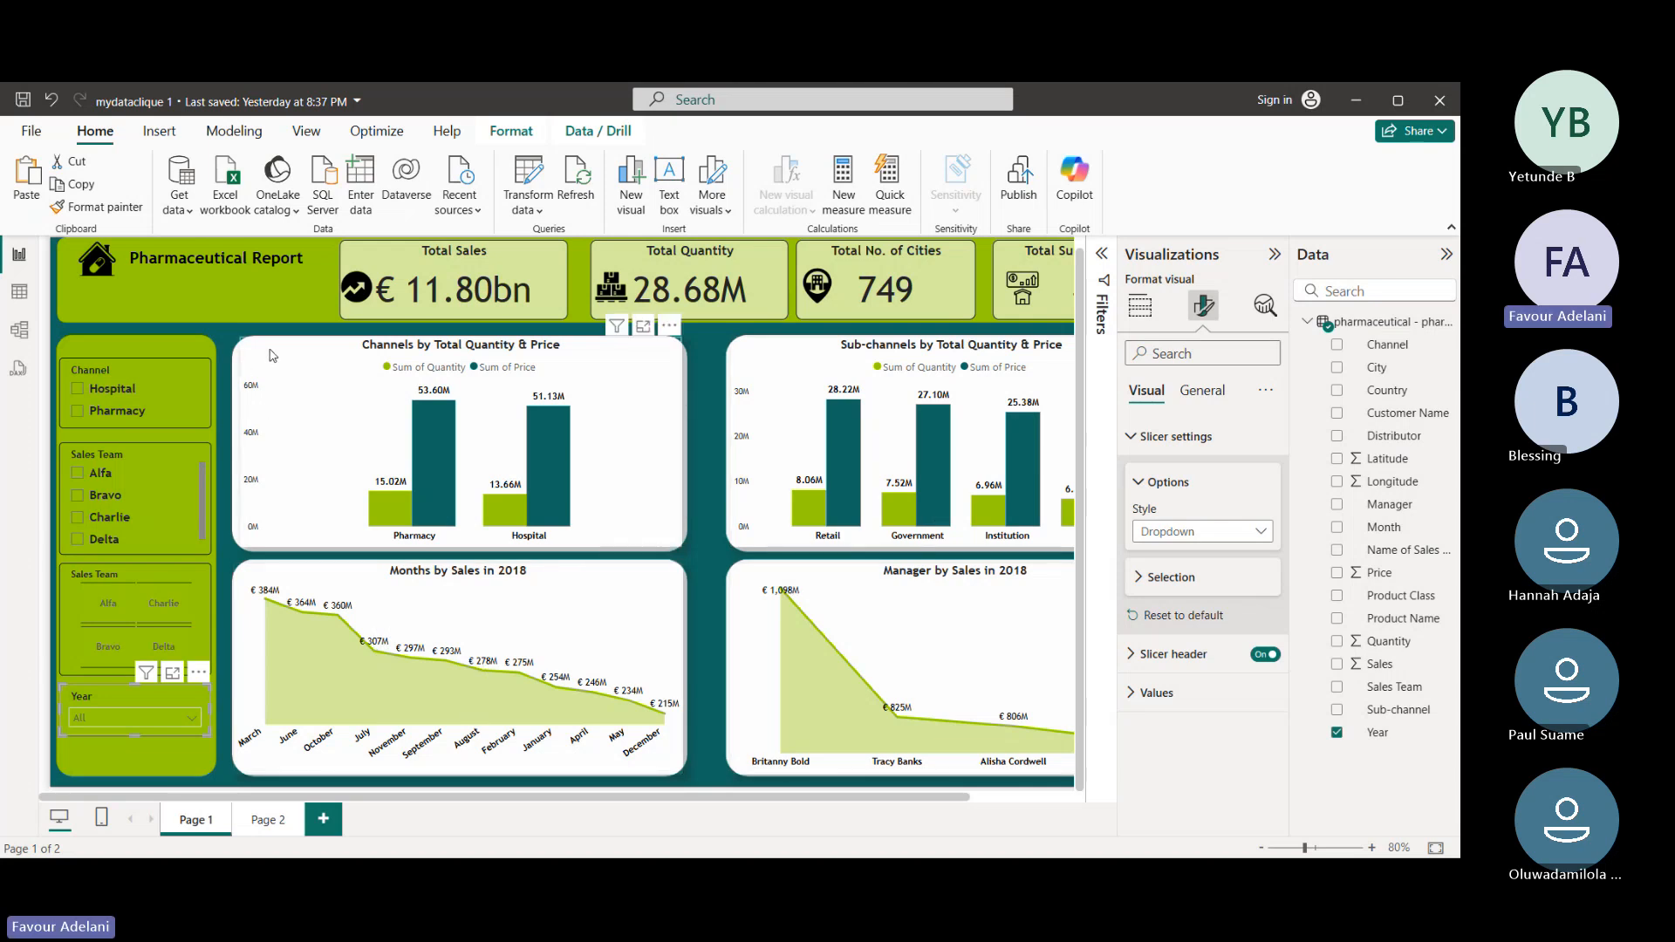
- Collapse the visual formatting options so the whole report page fits, and check the blank layout on Page 2
left_click(1271, 260)
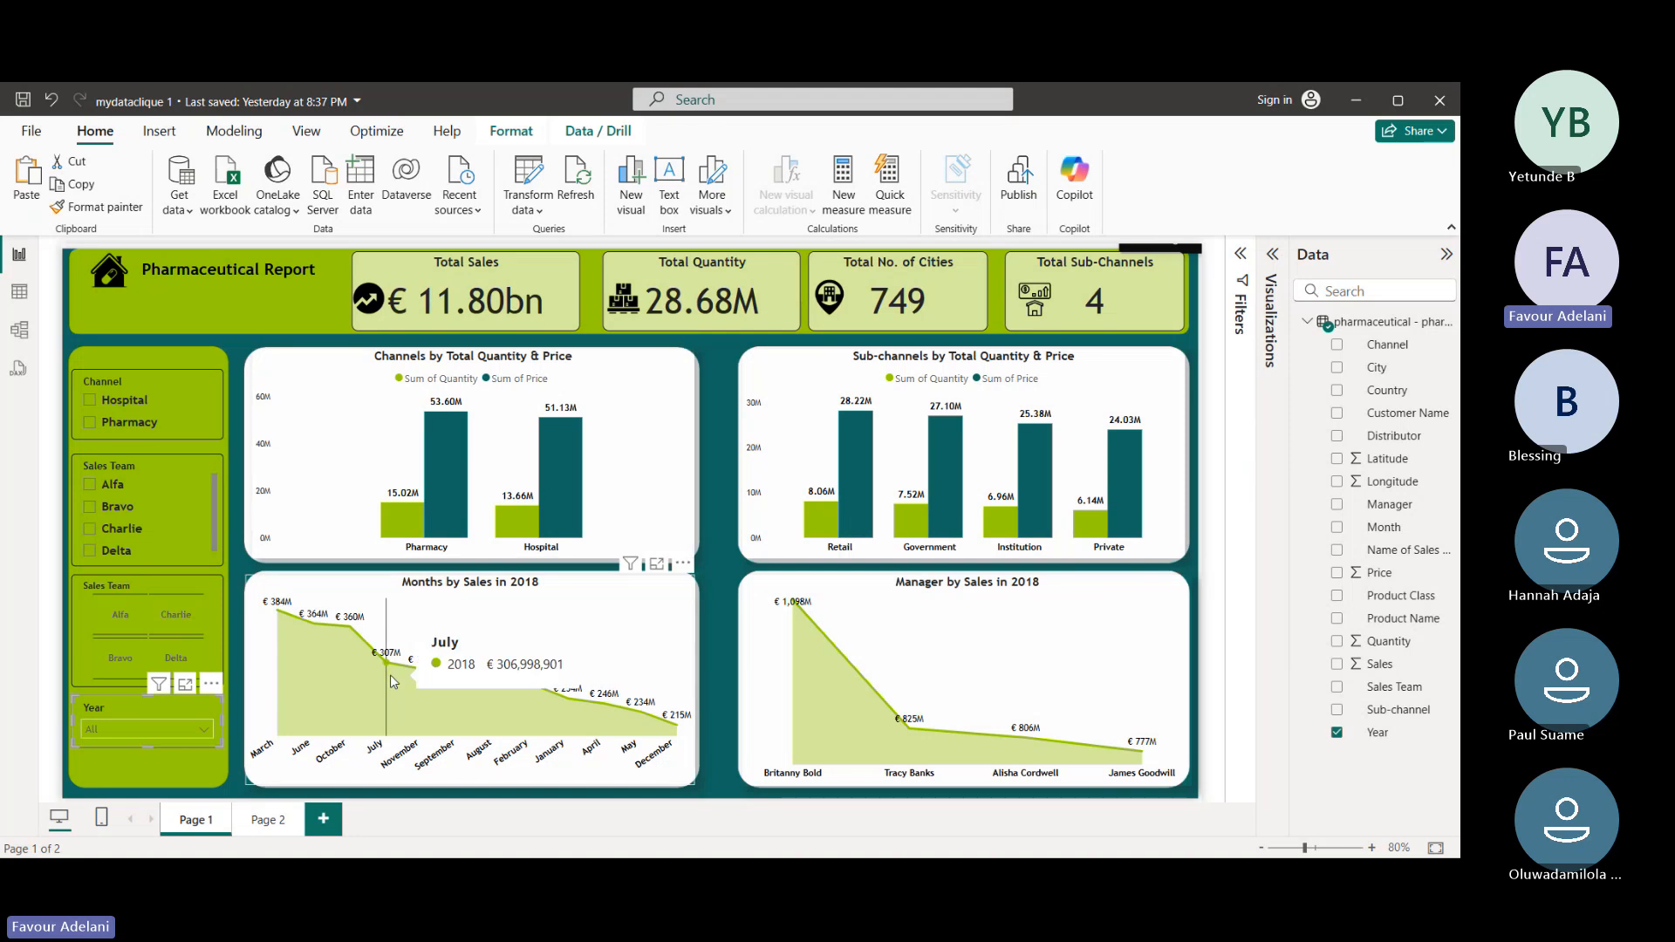
left_click(271, 824)
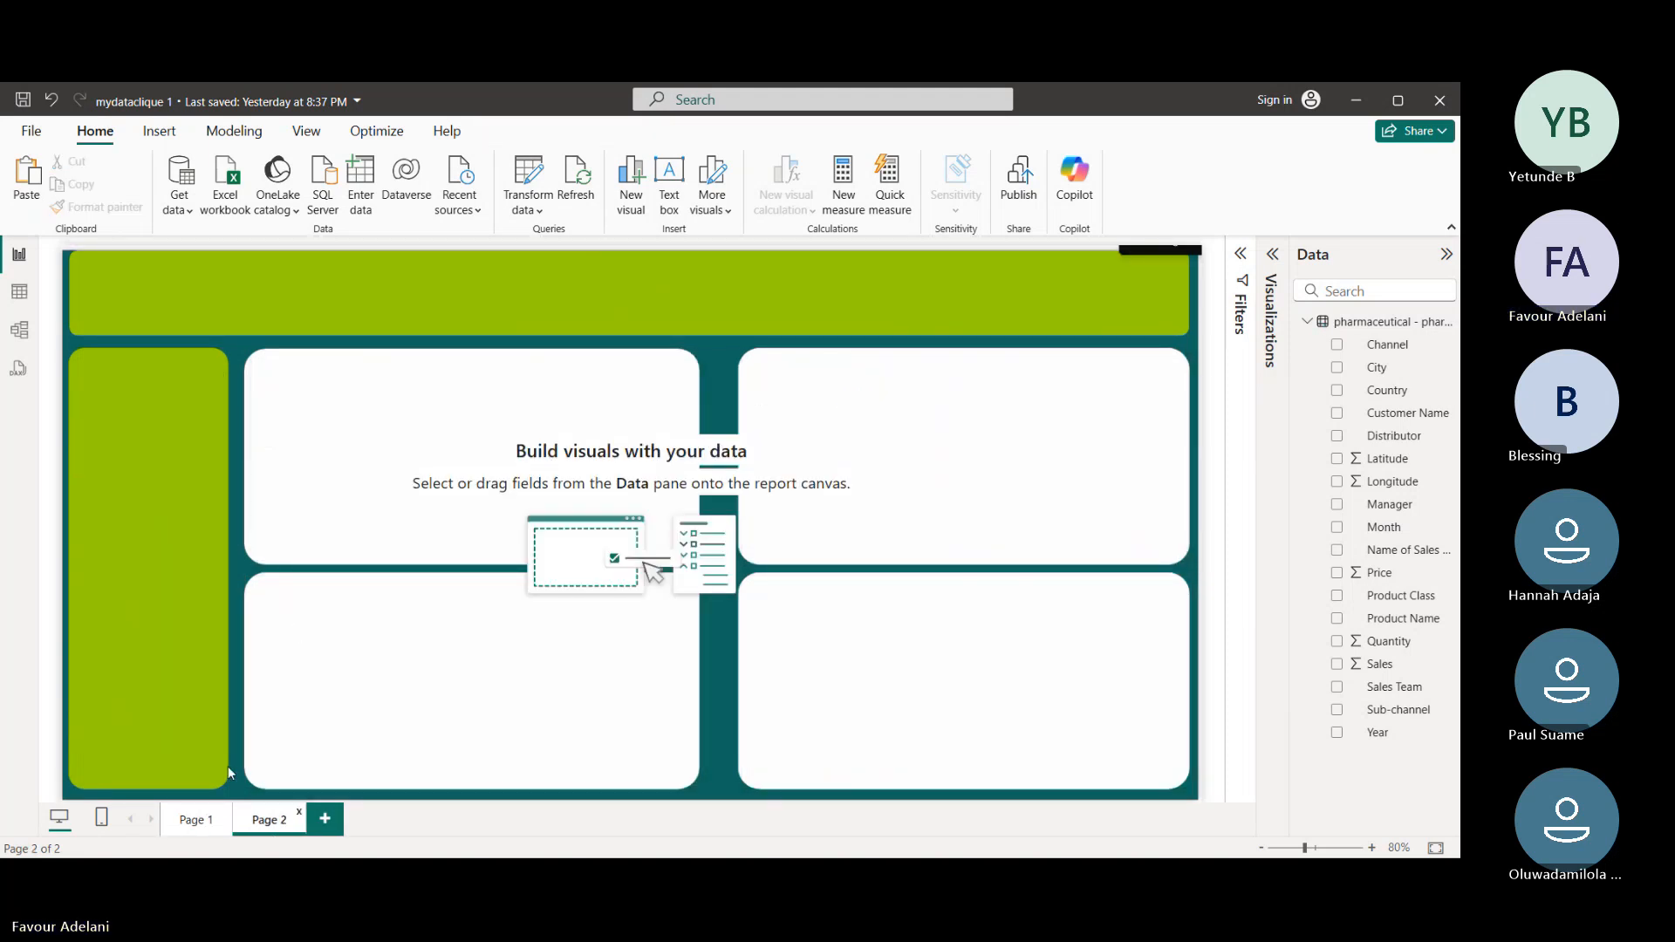
left_click(193, 820)
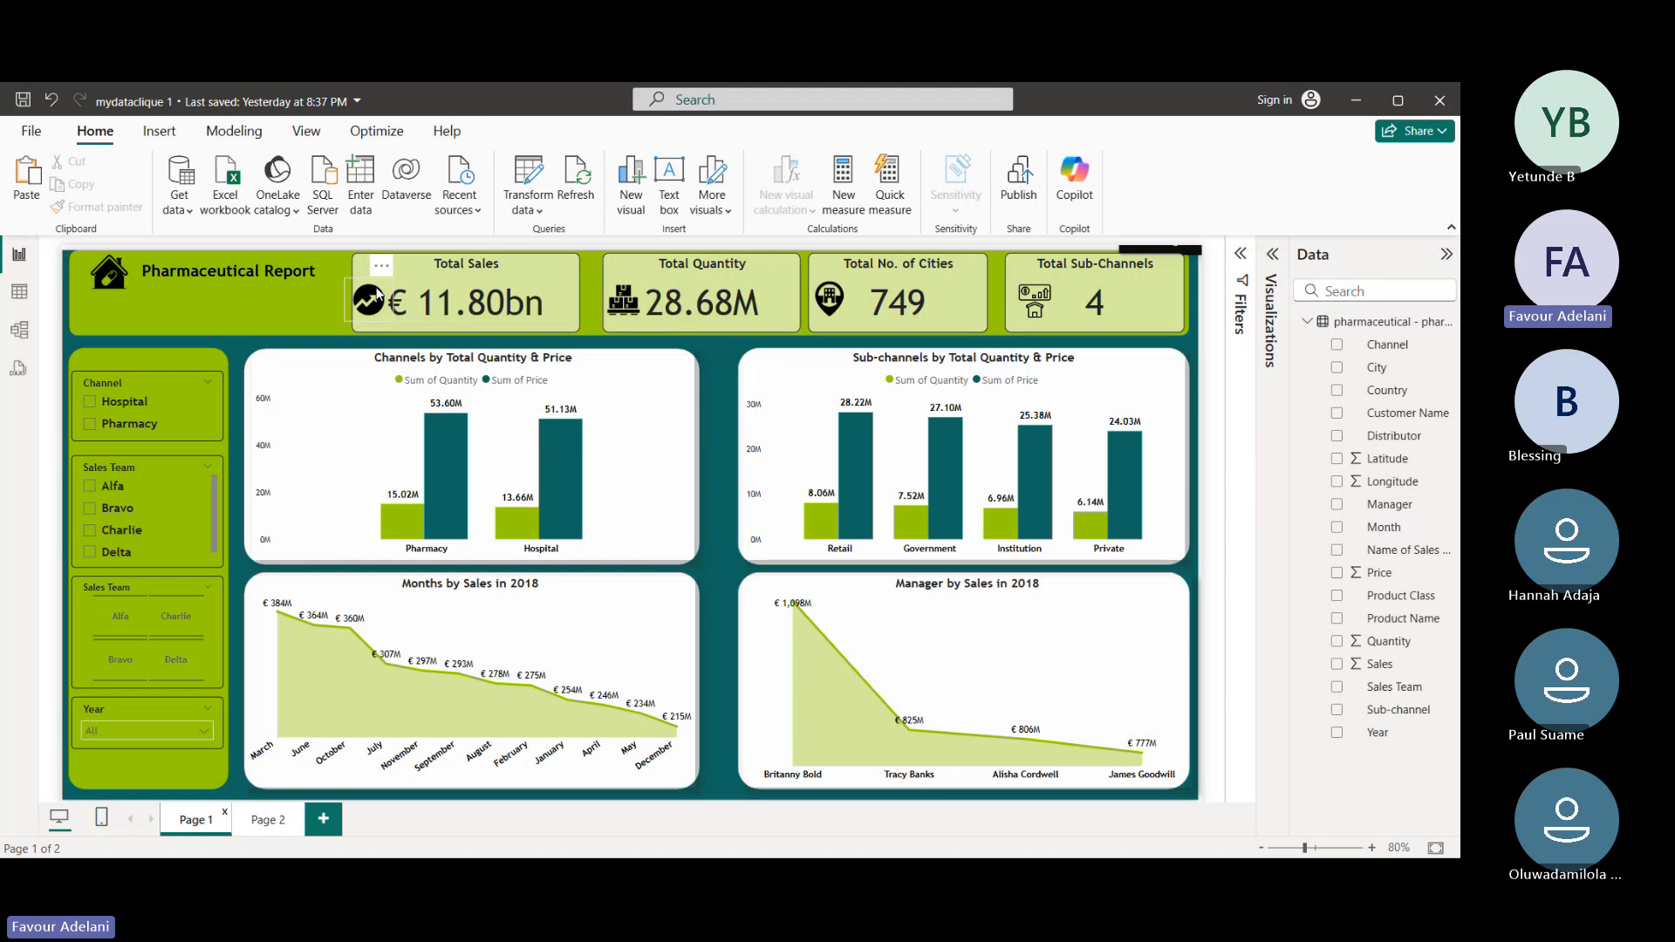
- Copy the report title, header icons, four KPI cards and four side slicers from Page 1 to Page 2, keeping the visuals in sync
left_click(375, 298)
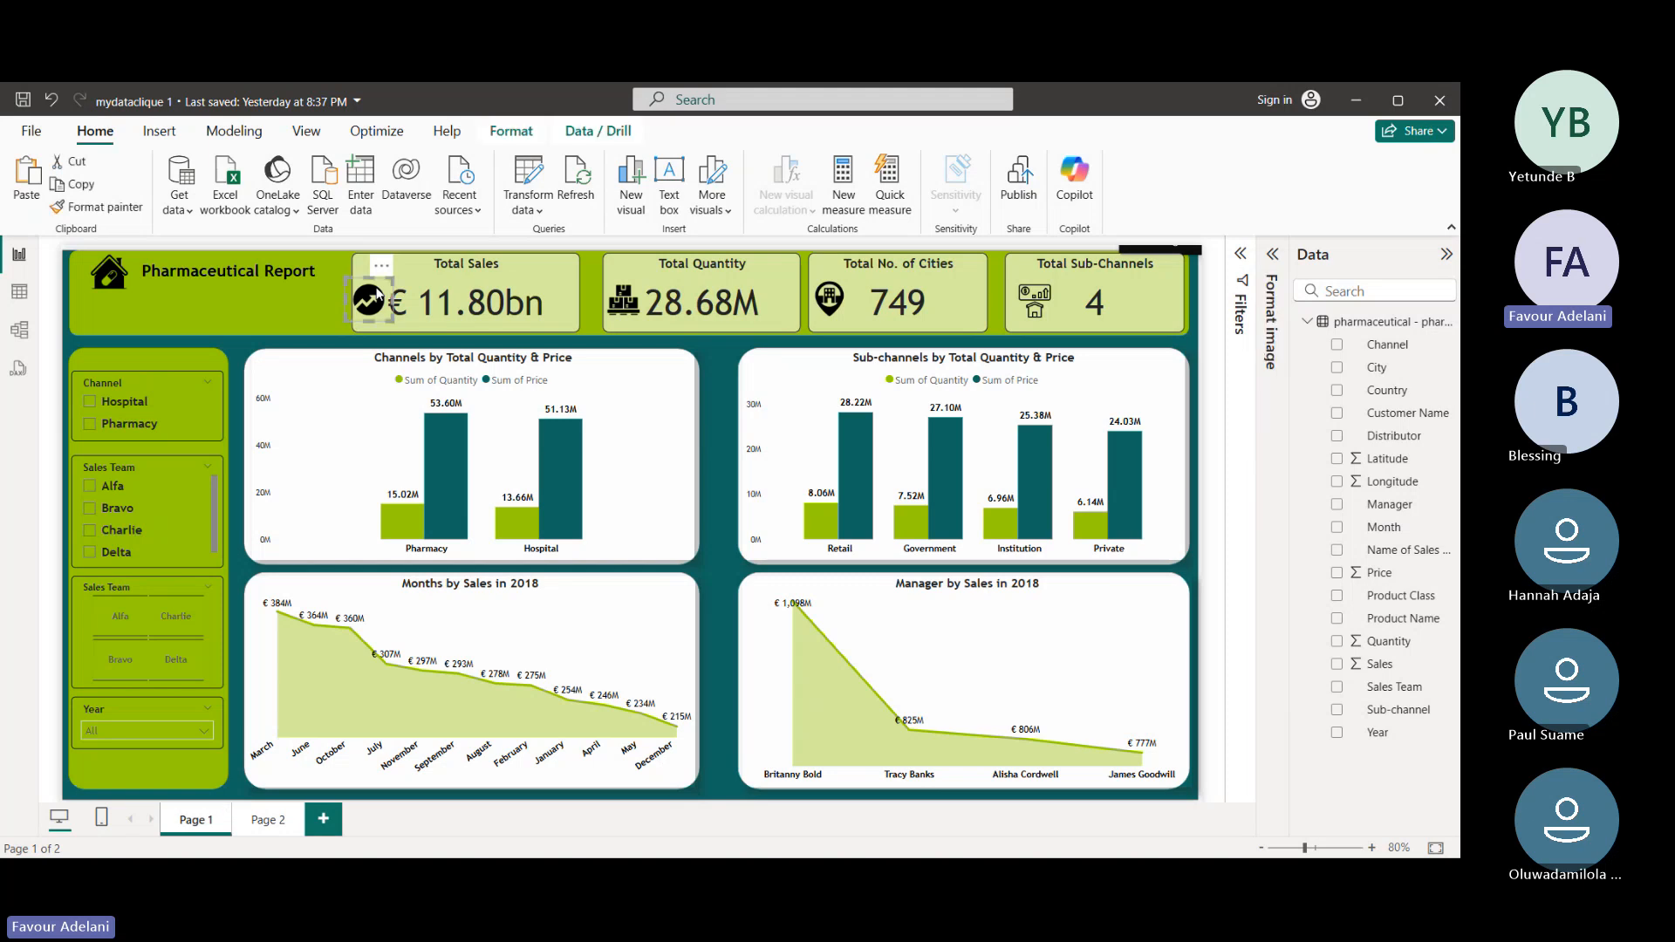
left_click(461, 297)
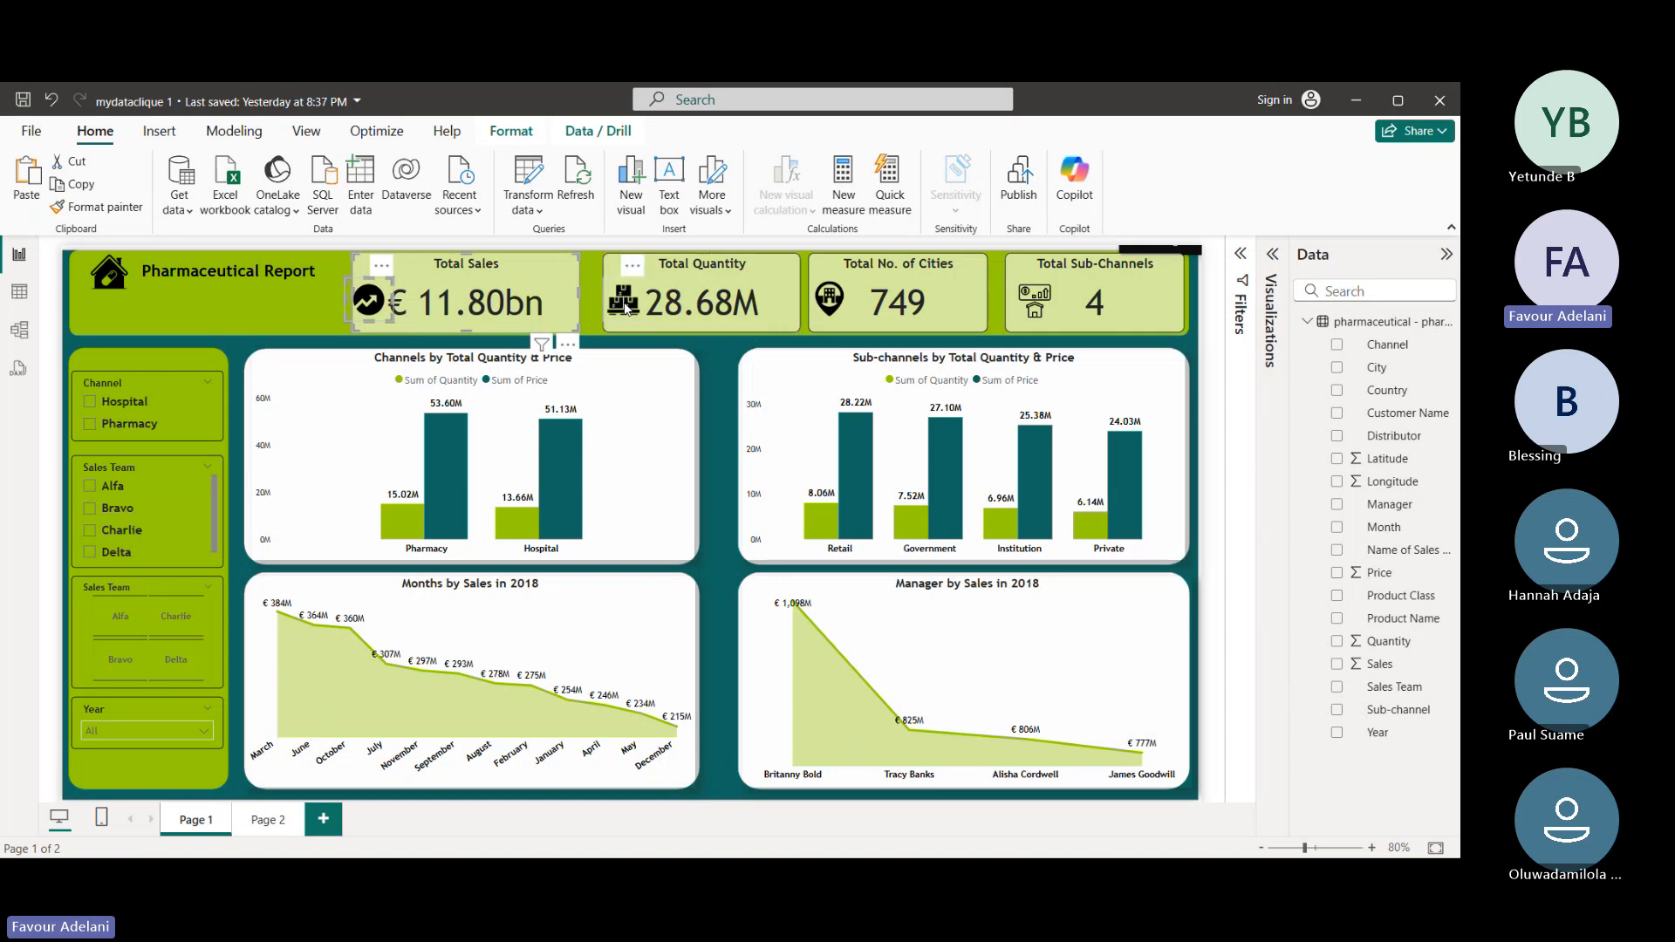
left_click(627, 307)
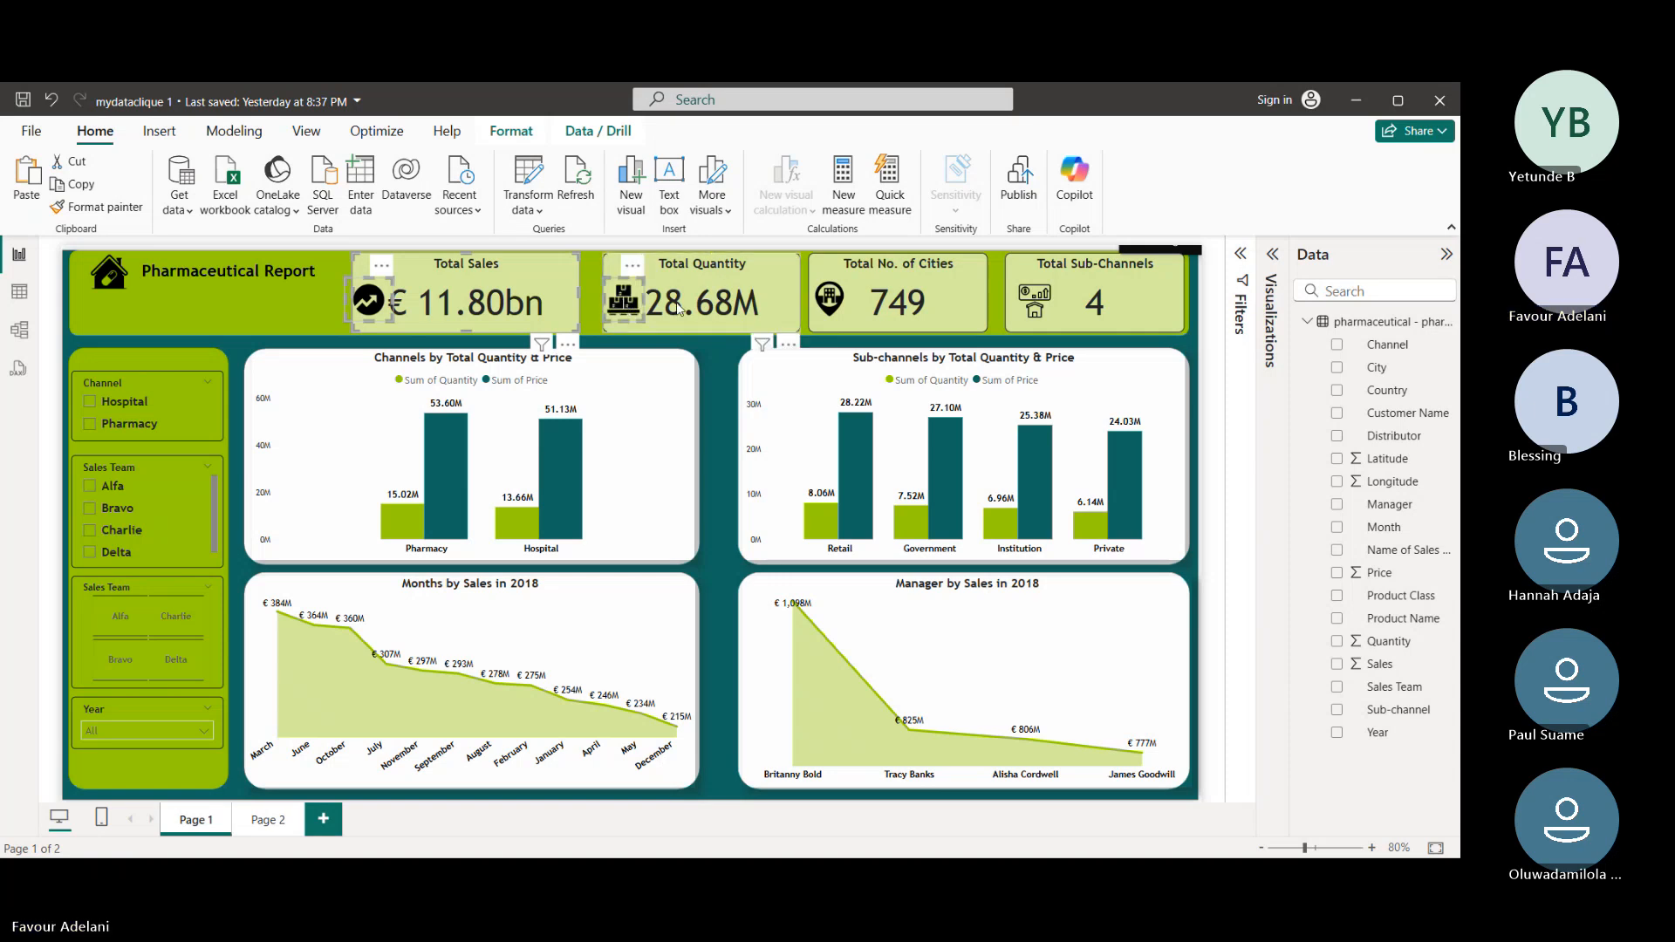
left_click(844, 299)
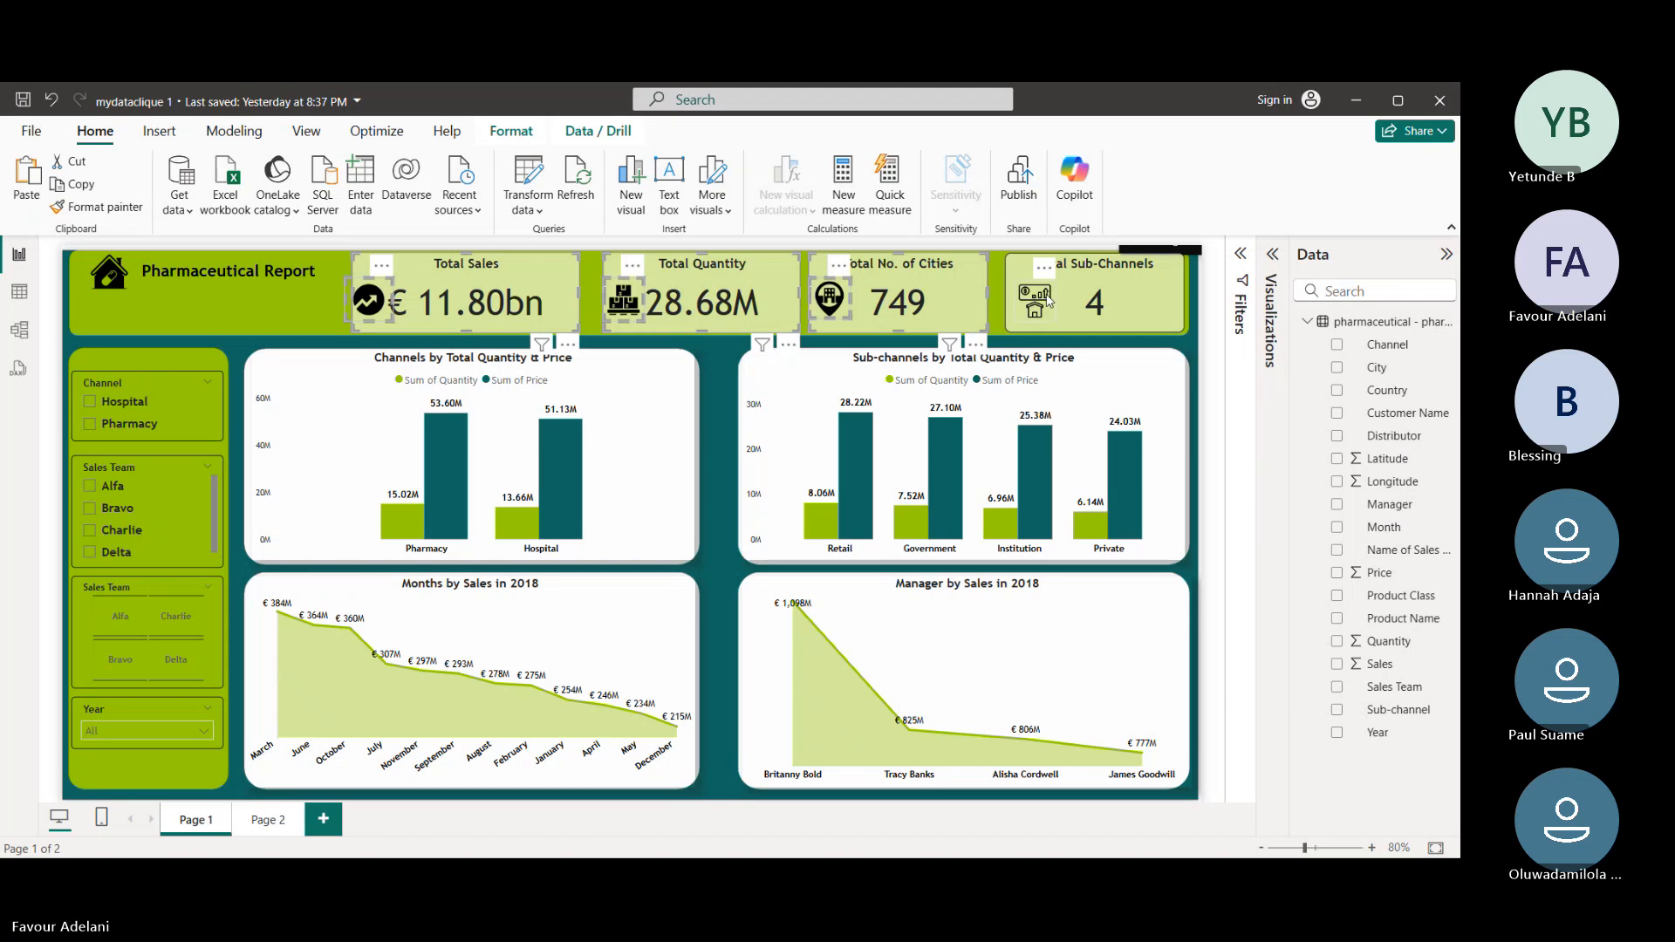
left_click(1049, 299)
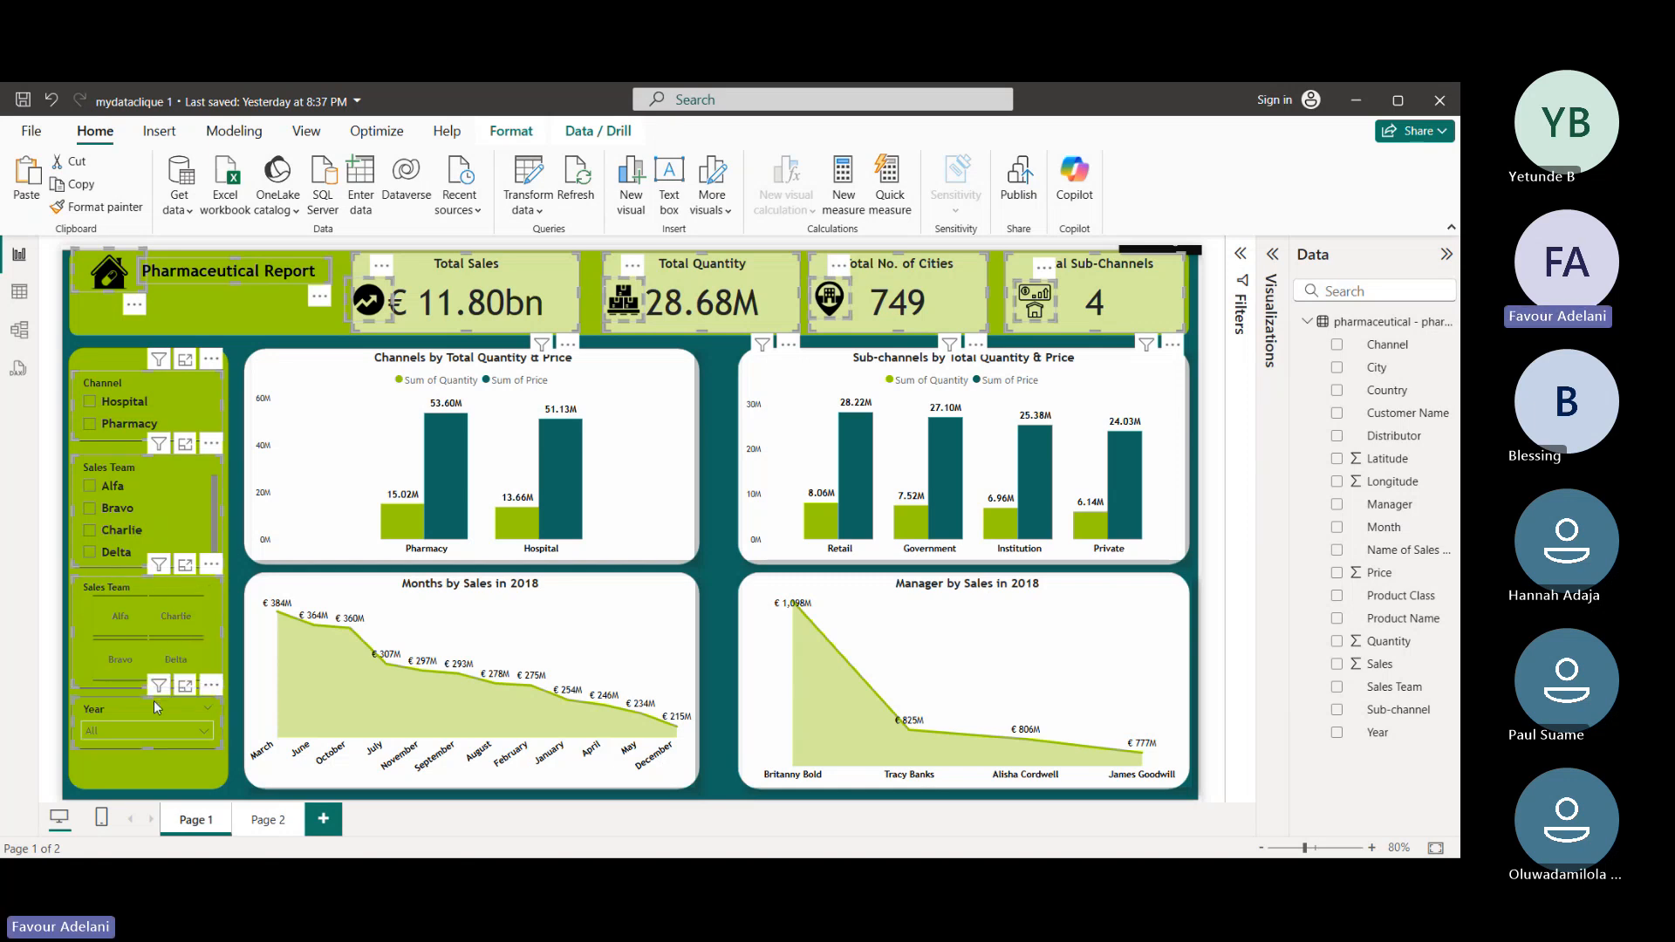
left_click(270, 820)
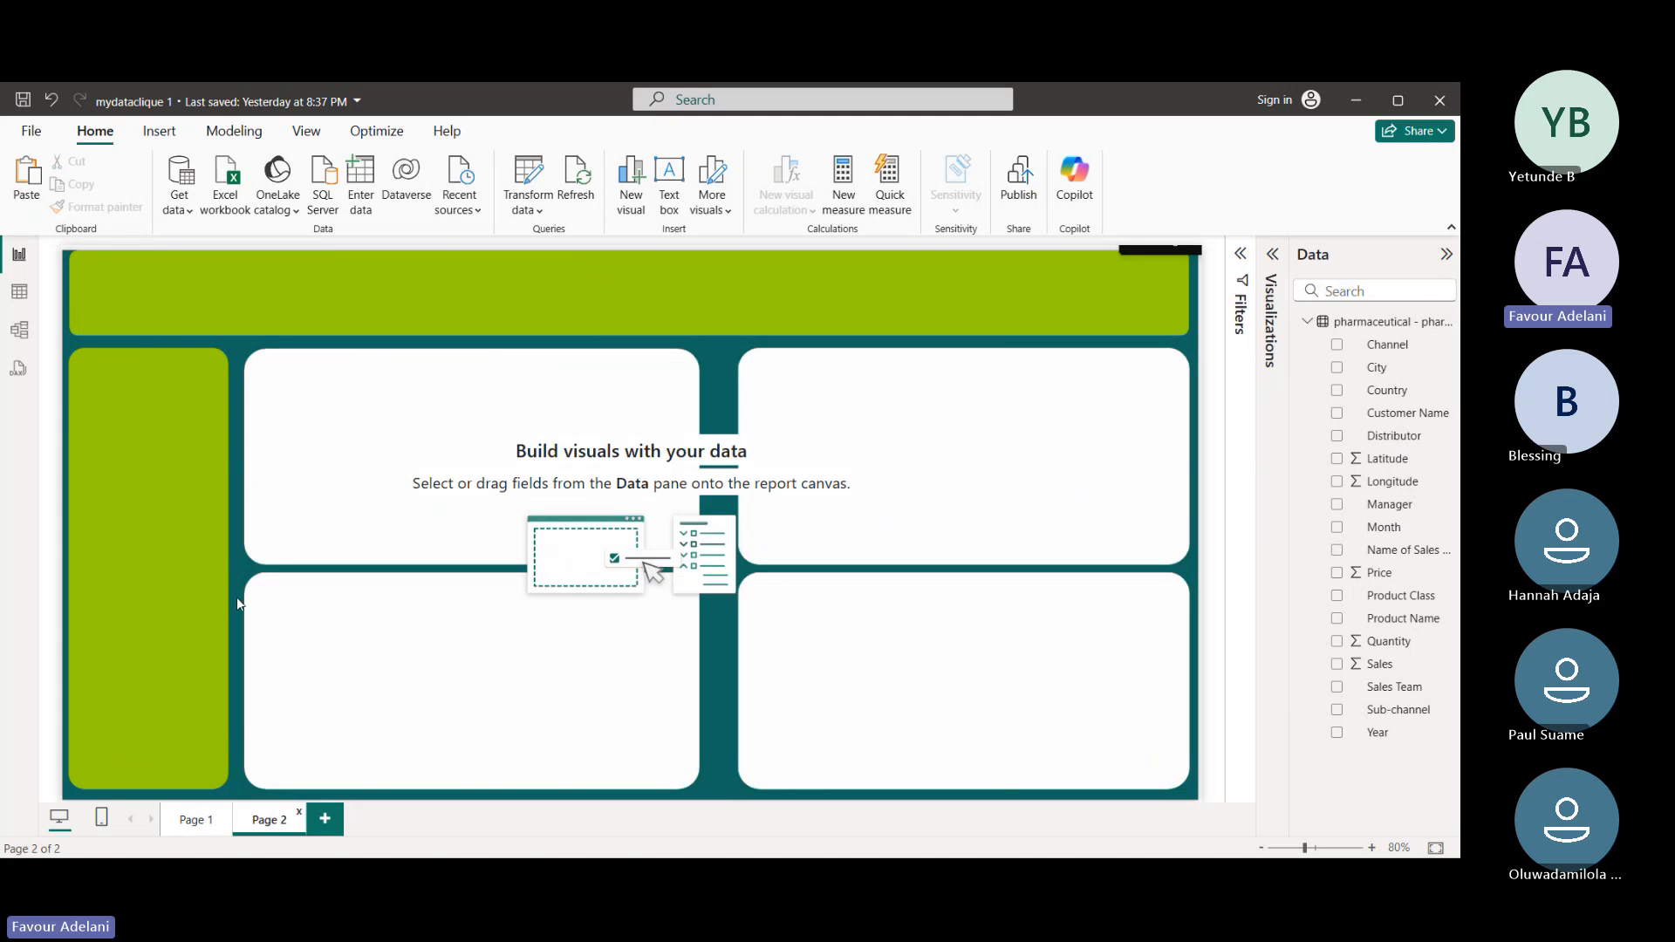
key("ctrl+v")
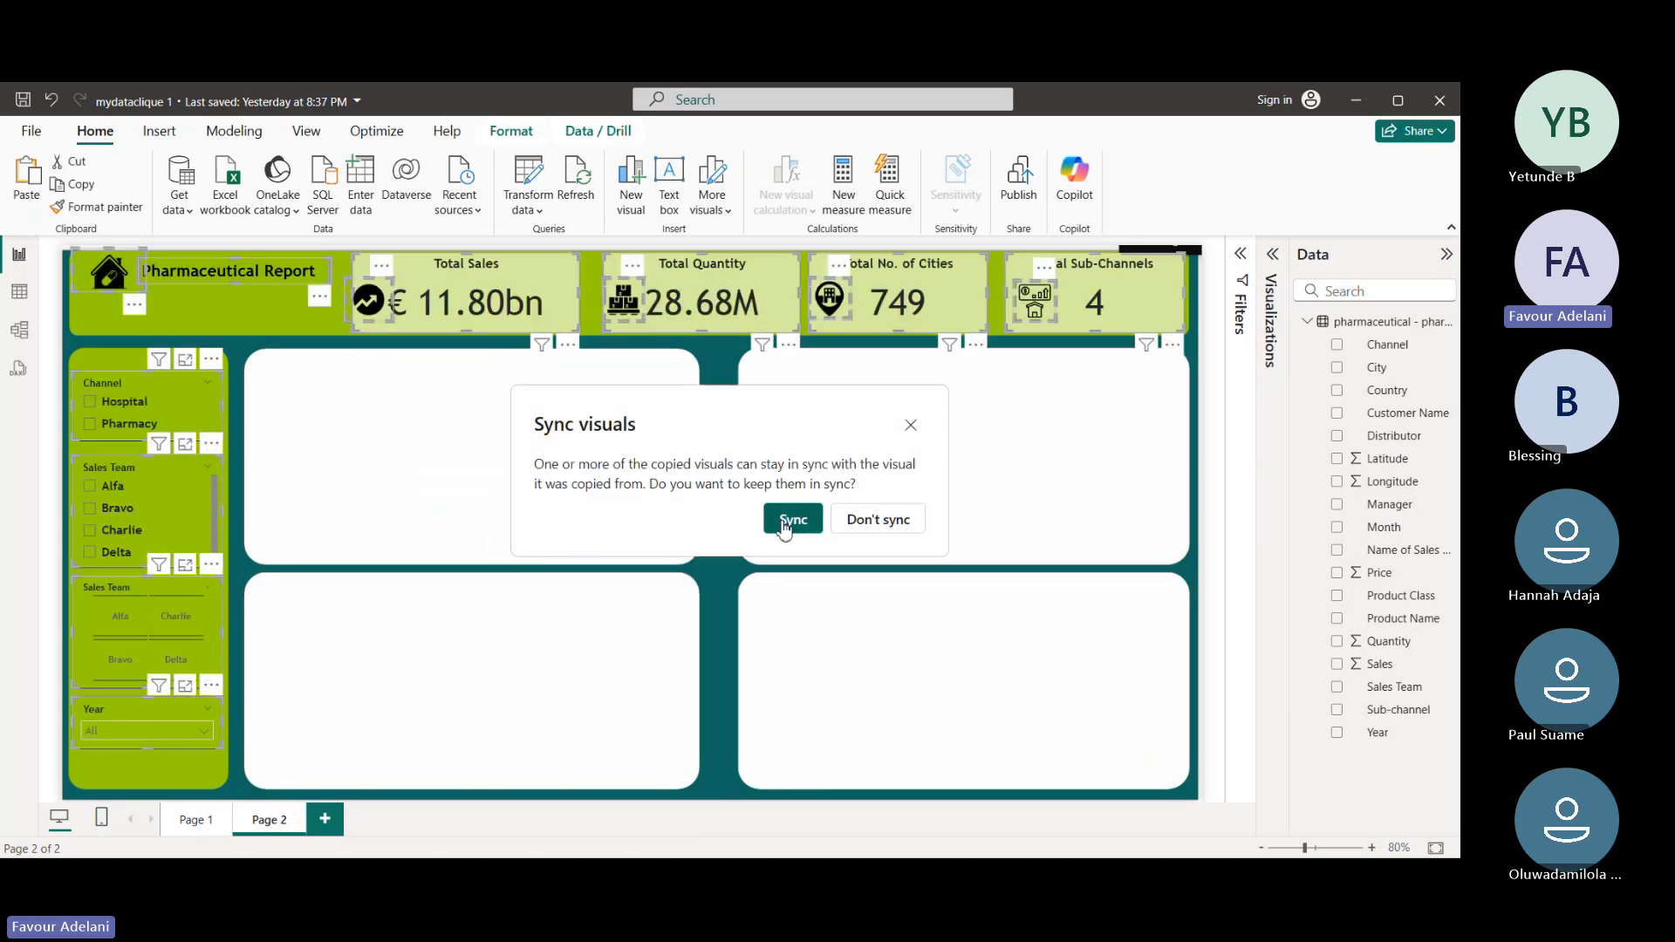
left_click(790, 521)
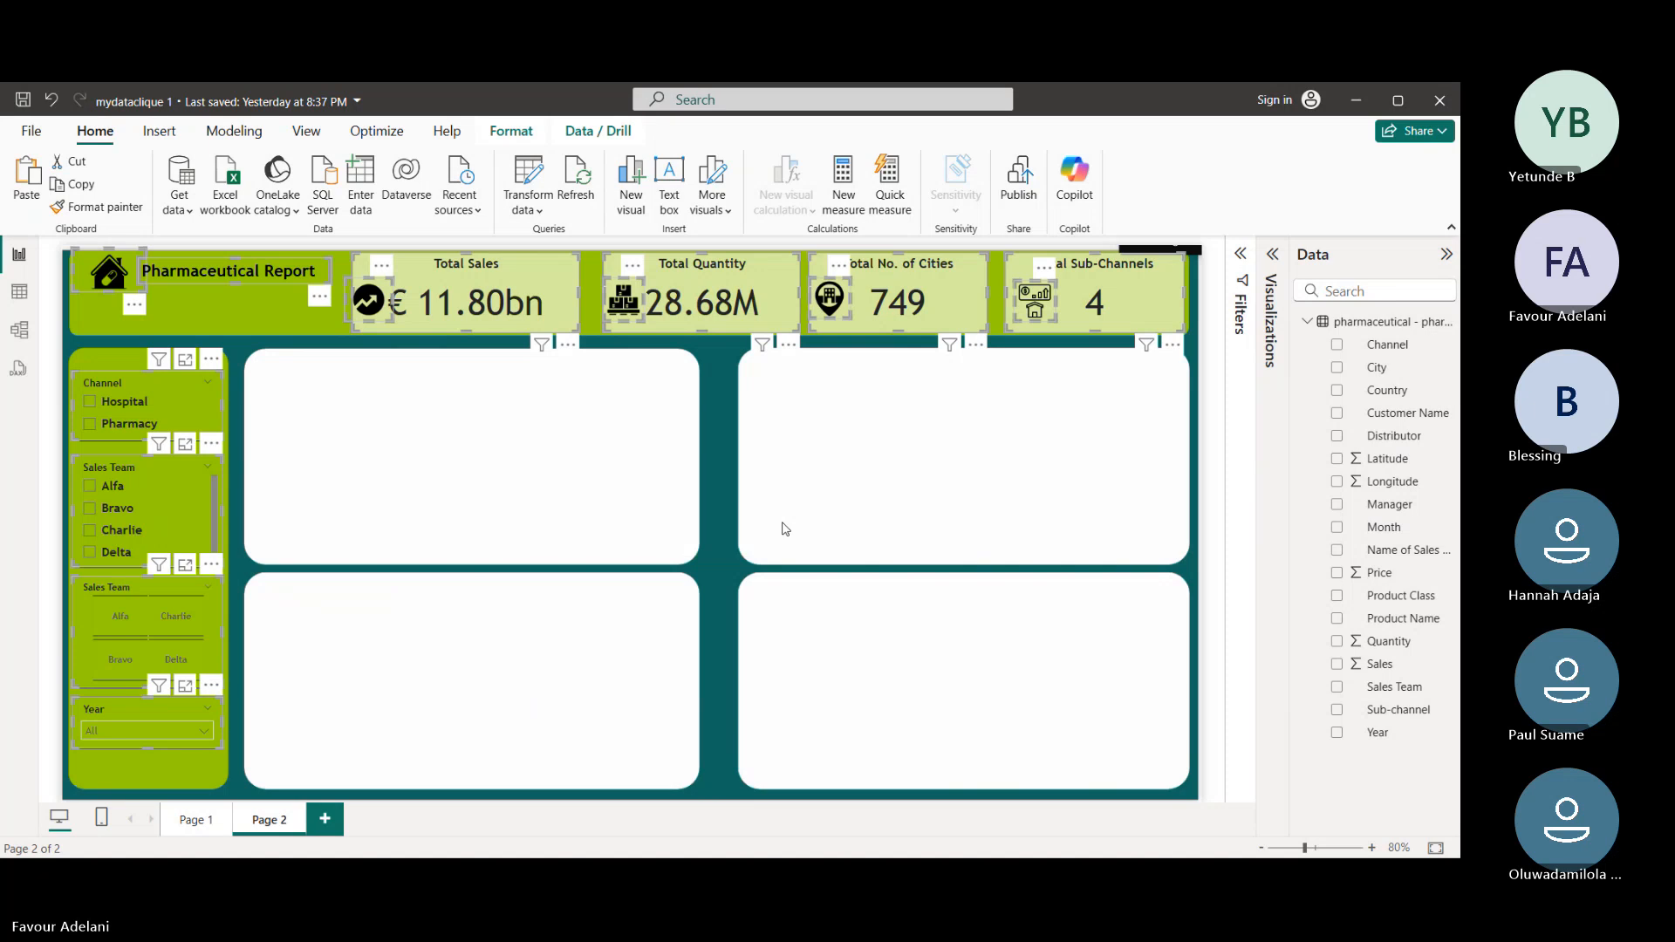
left_click(269, 319)
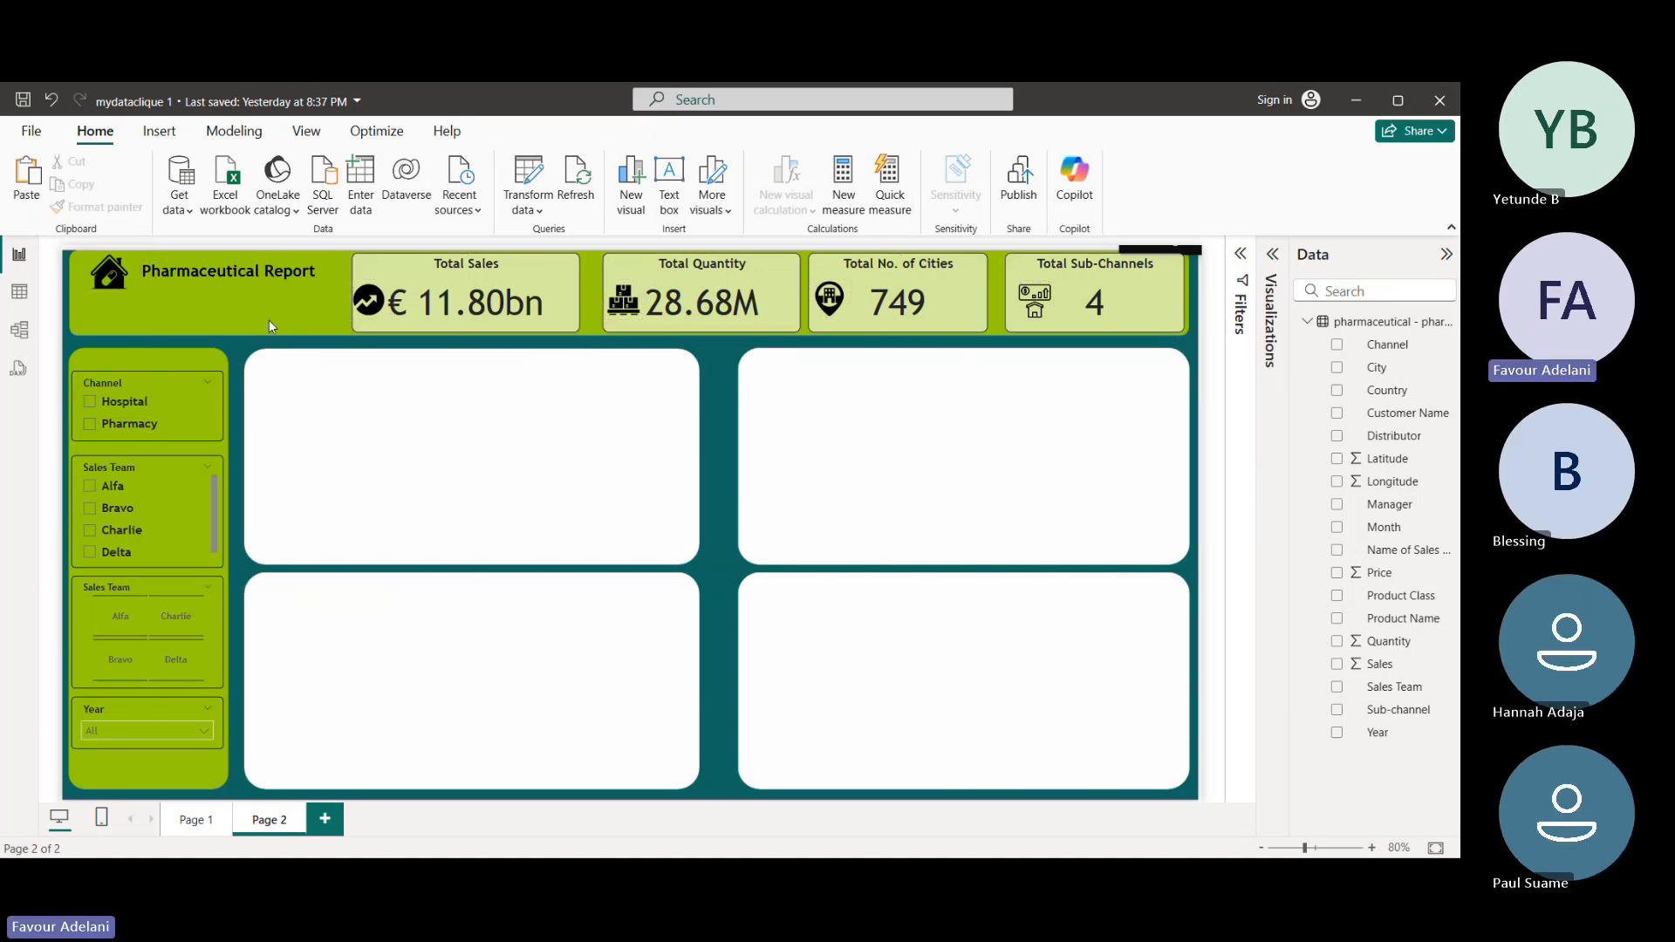
- Duplicate Page 1 as a new report page
left_click(202, 818)
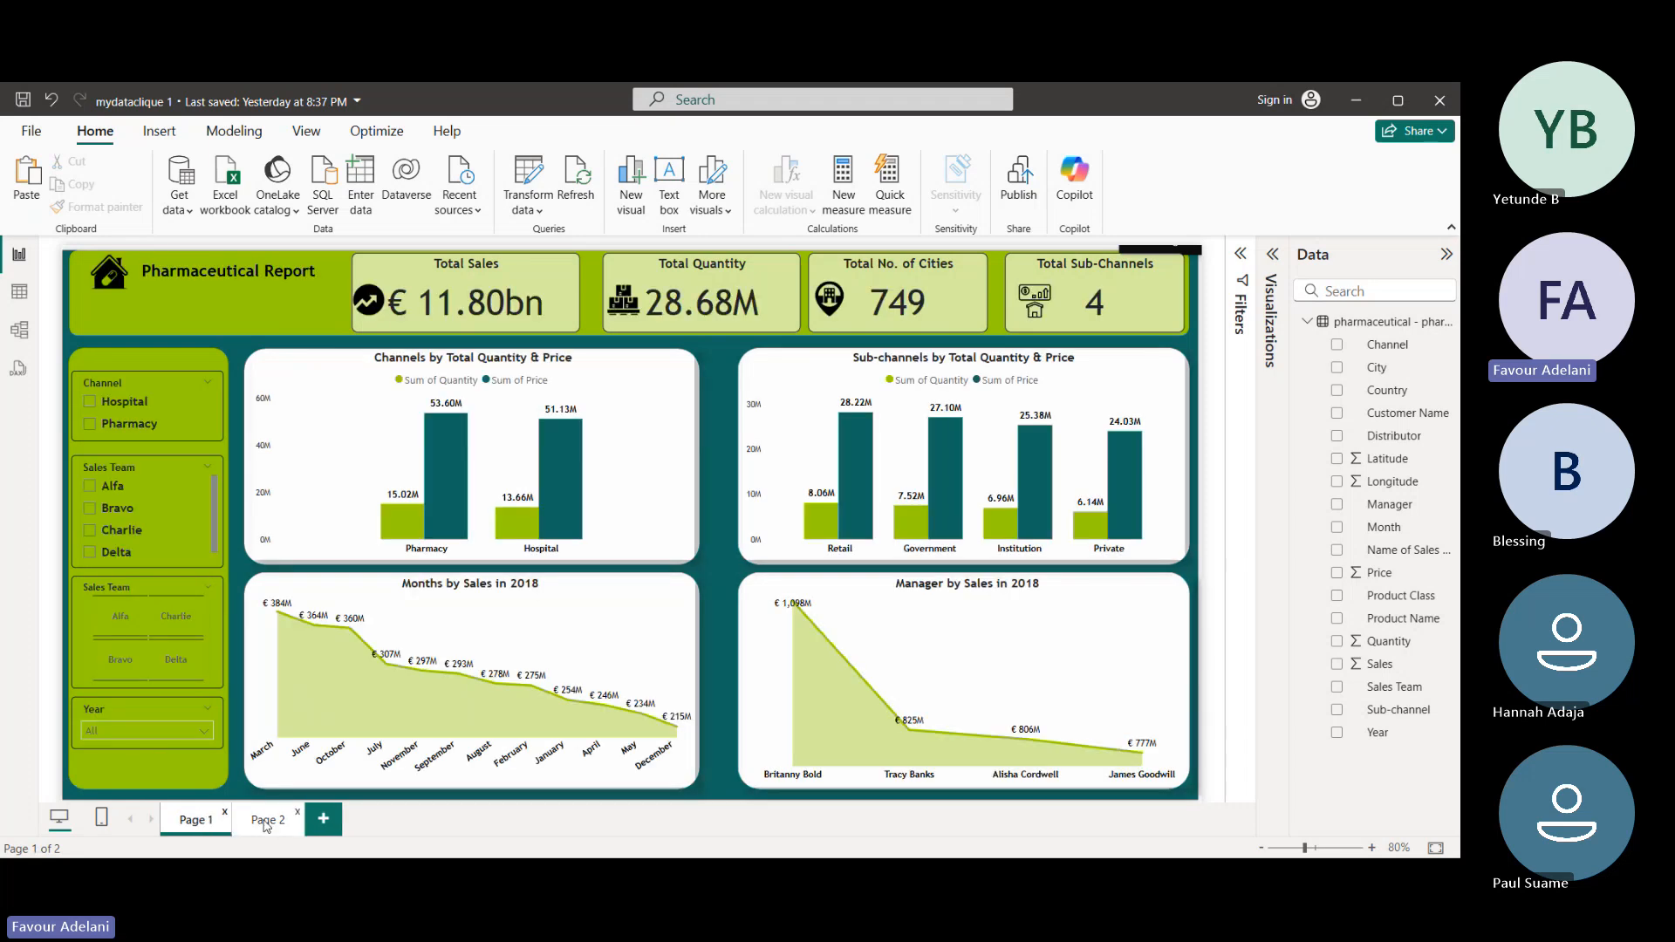
right_click(201, 831)
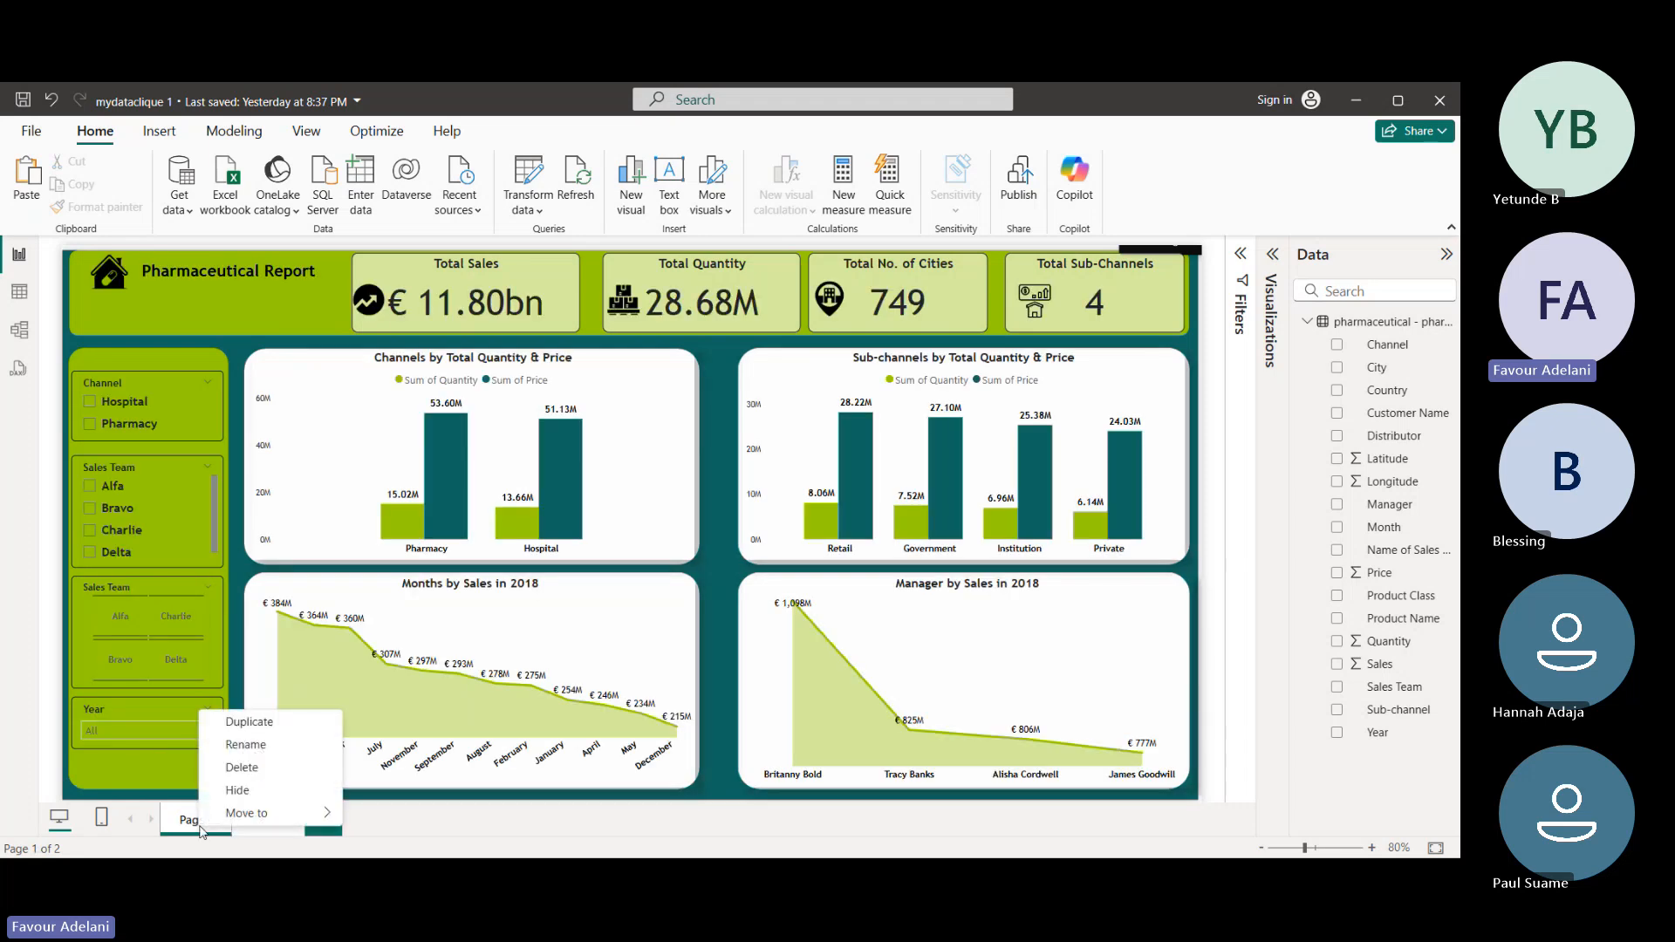
left_click(261, 724)
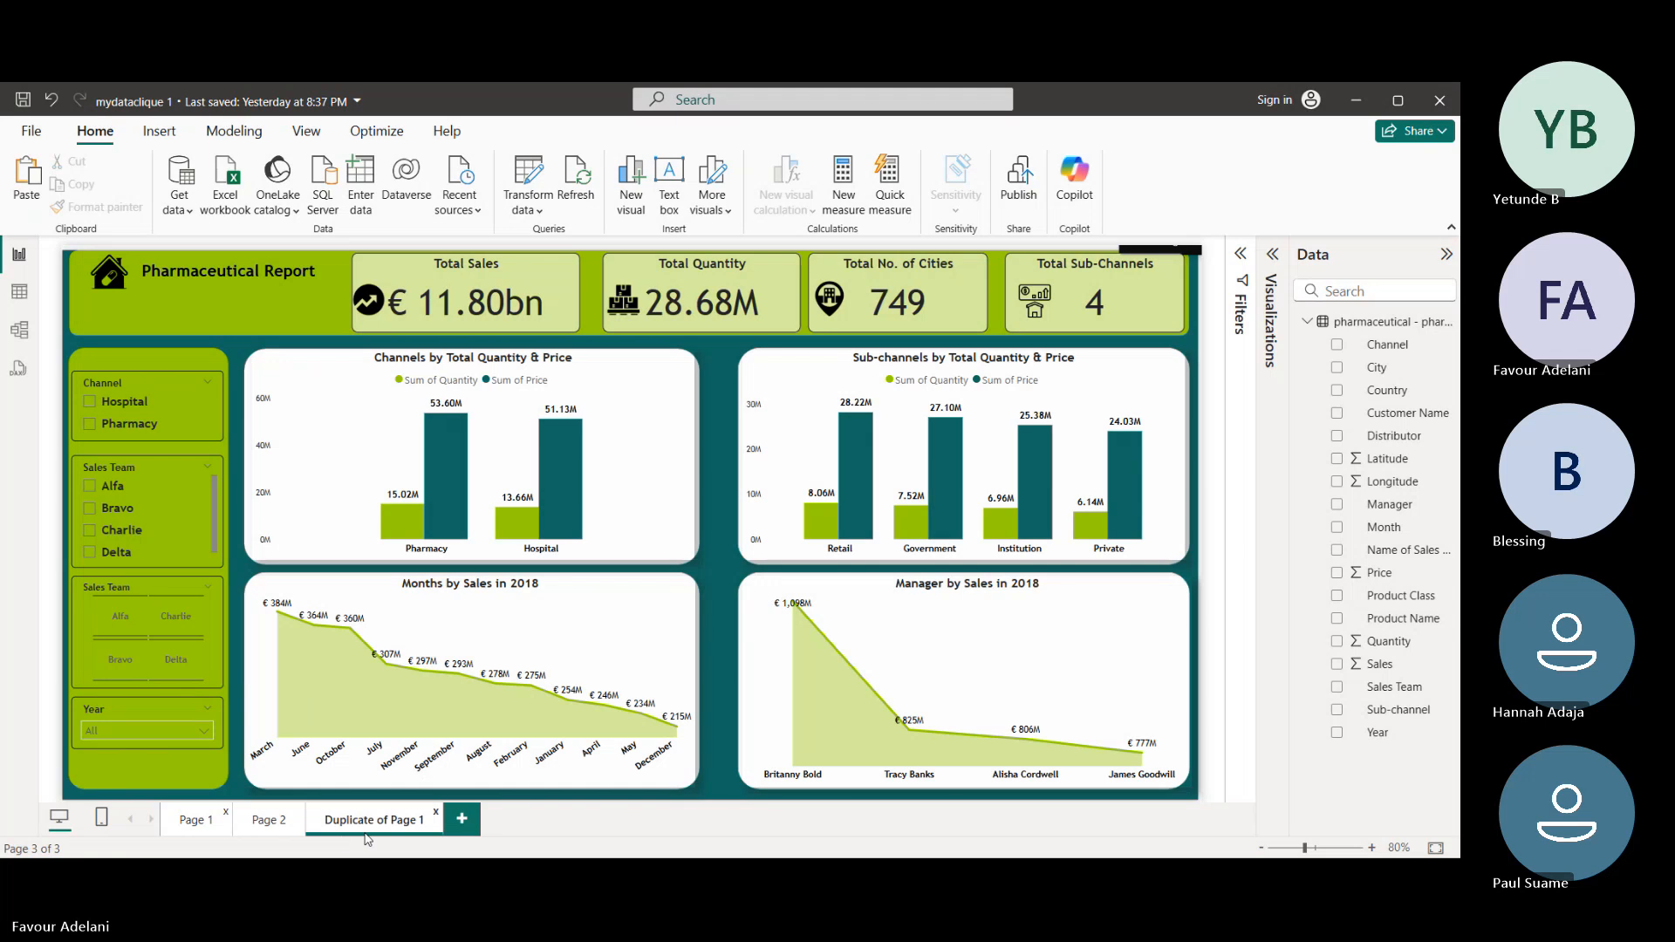
- Delete all four charts from the duplicate of Page 1, leaving the header cards and side slicers
left_click(677, 586)
key("Delete")
left_click(634, 493)
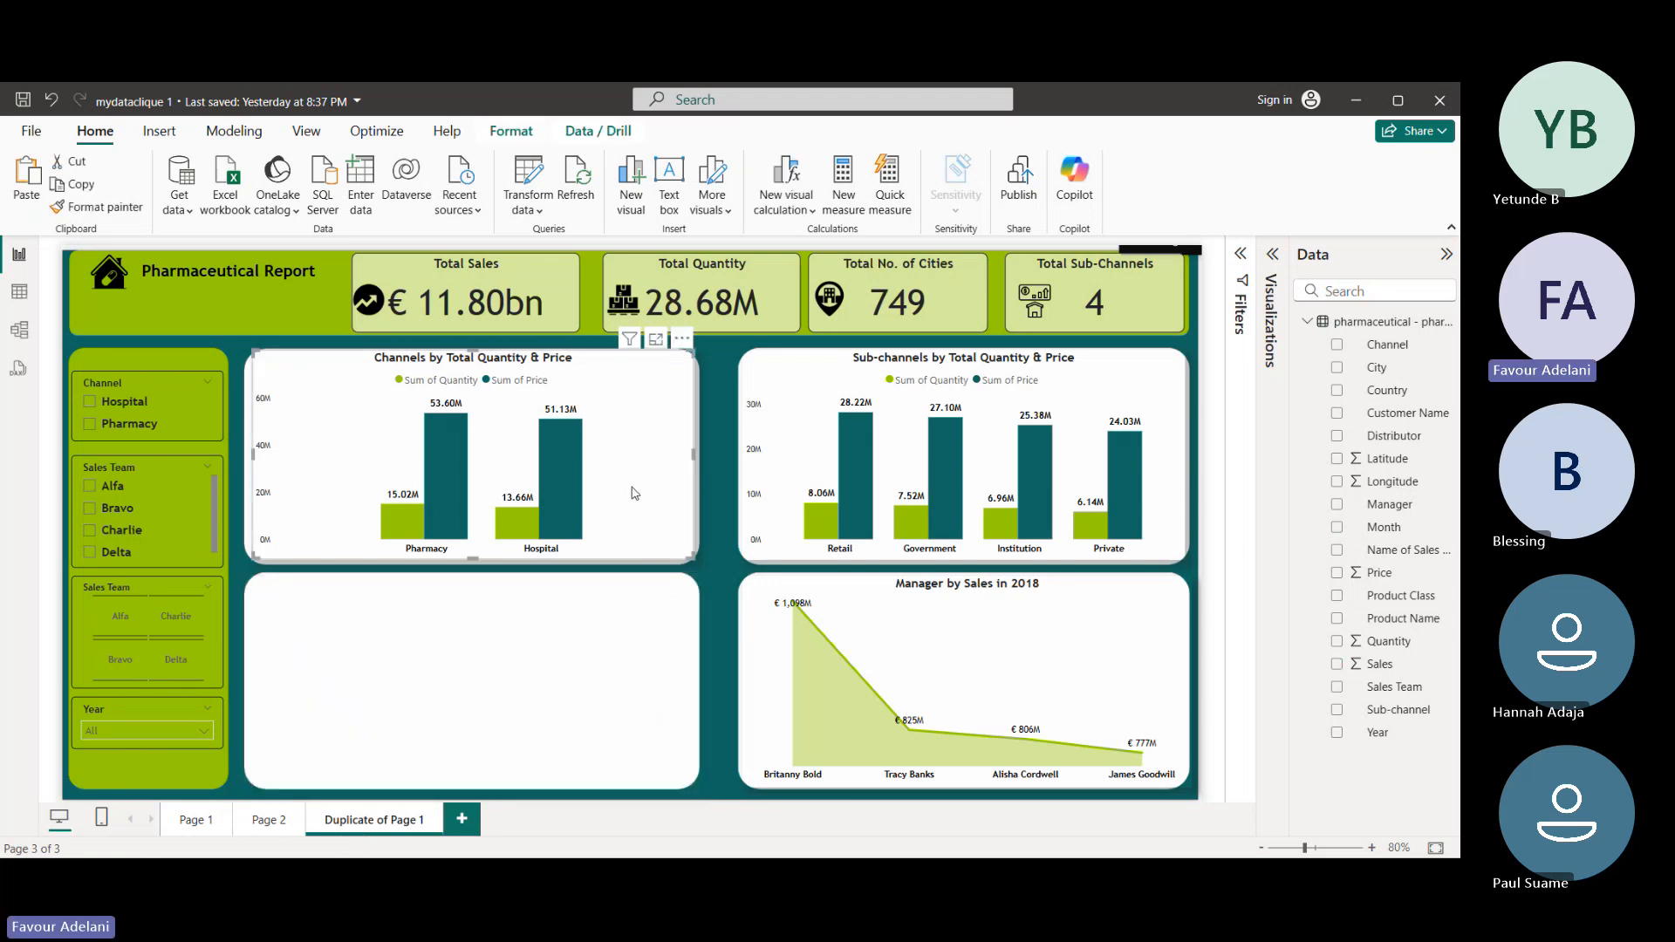
key("Delete")
left_click(764, 485)
key("Delete")
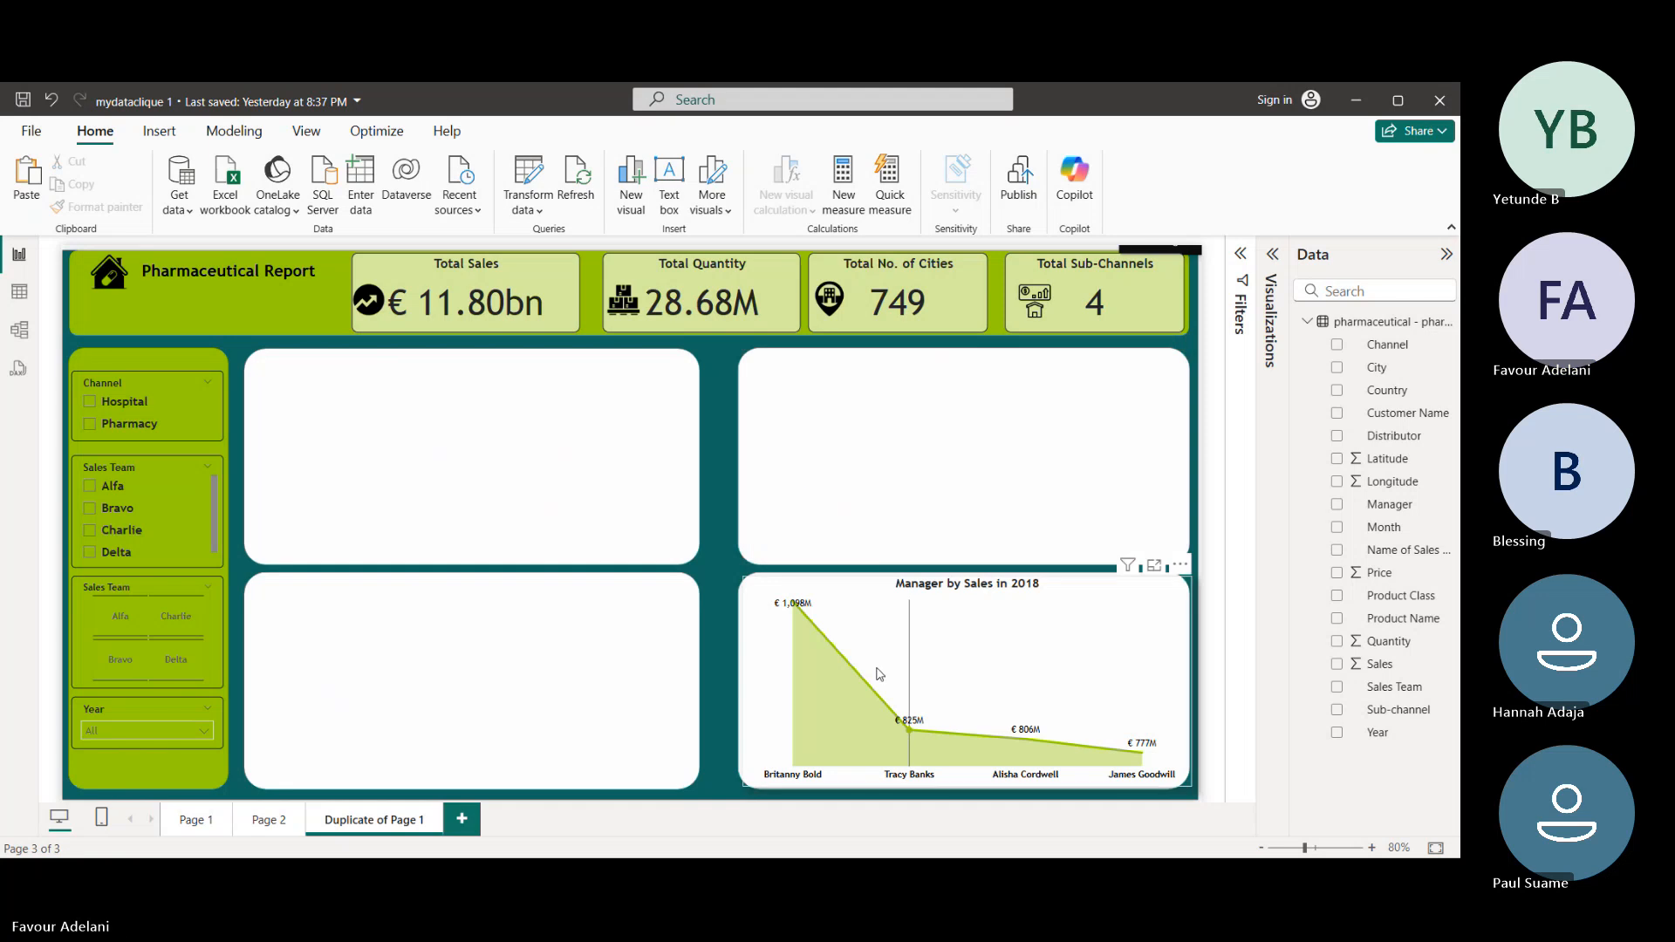
left_click(881, 676)
key("Delete")
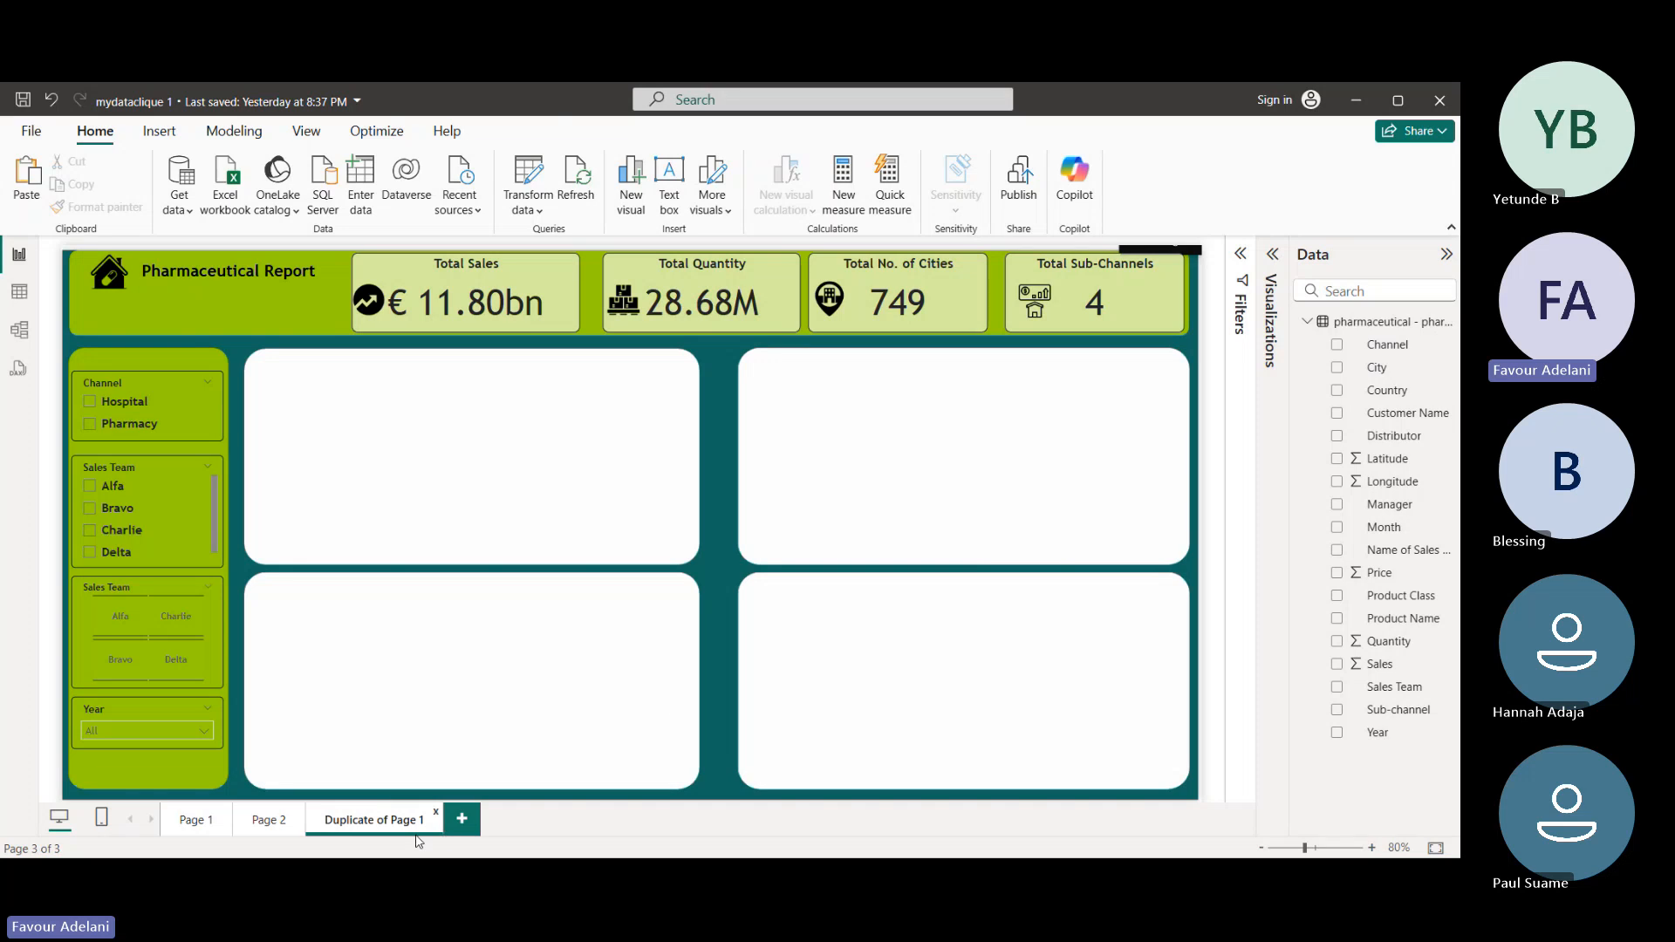
- Delete the Duplicate of Page 1 page from the report
left_click(435, 812)
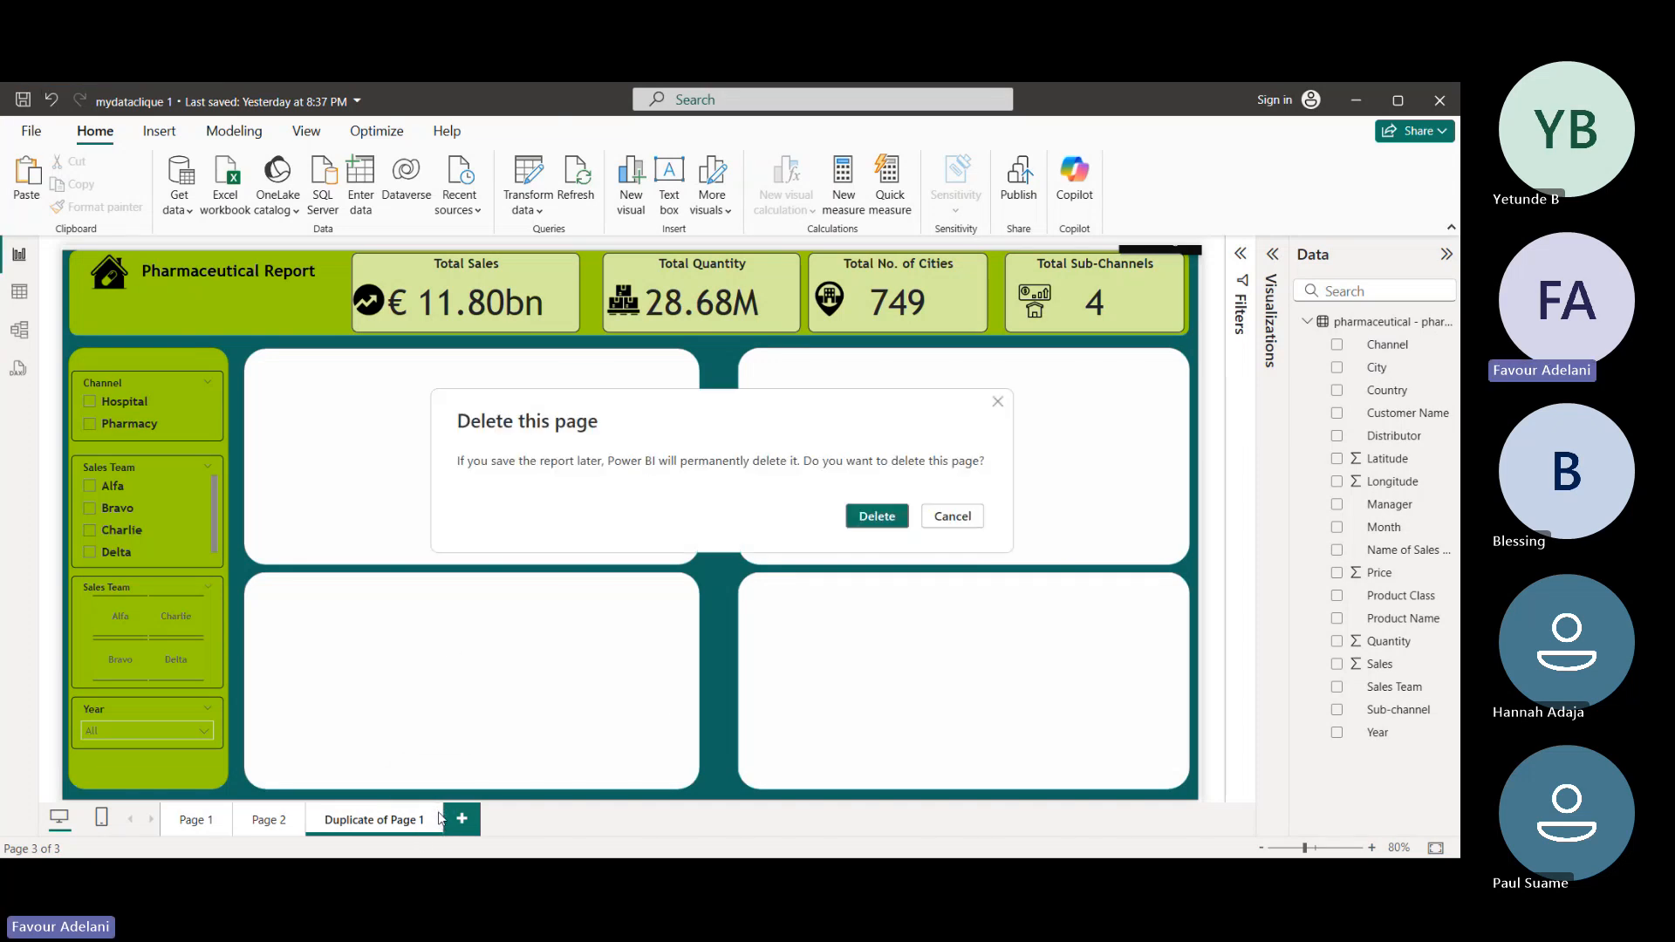
left_click(875, 516)
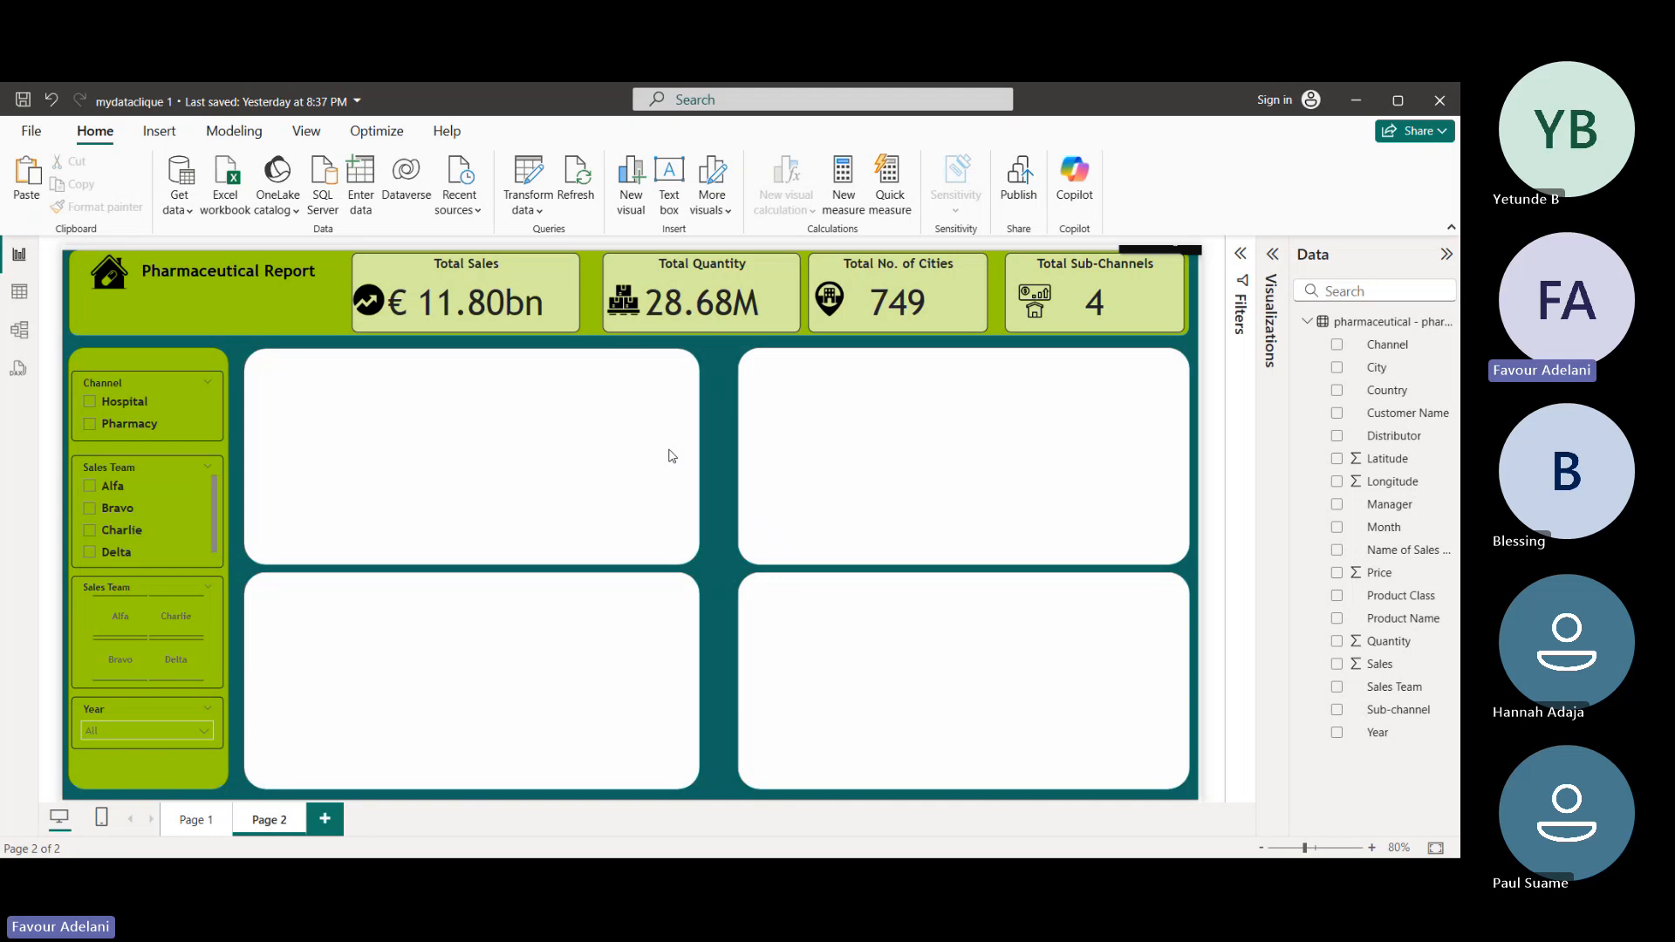
left_click(199, 818)
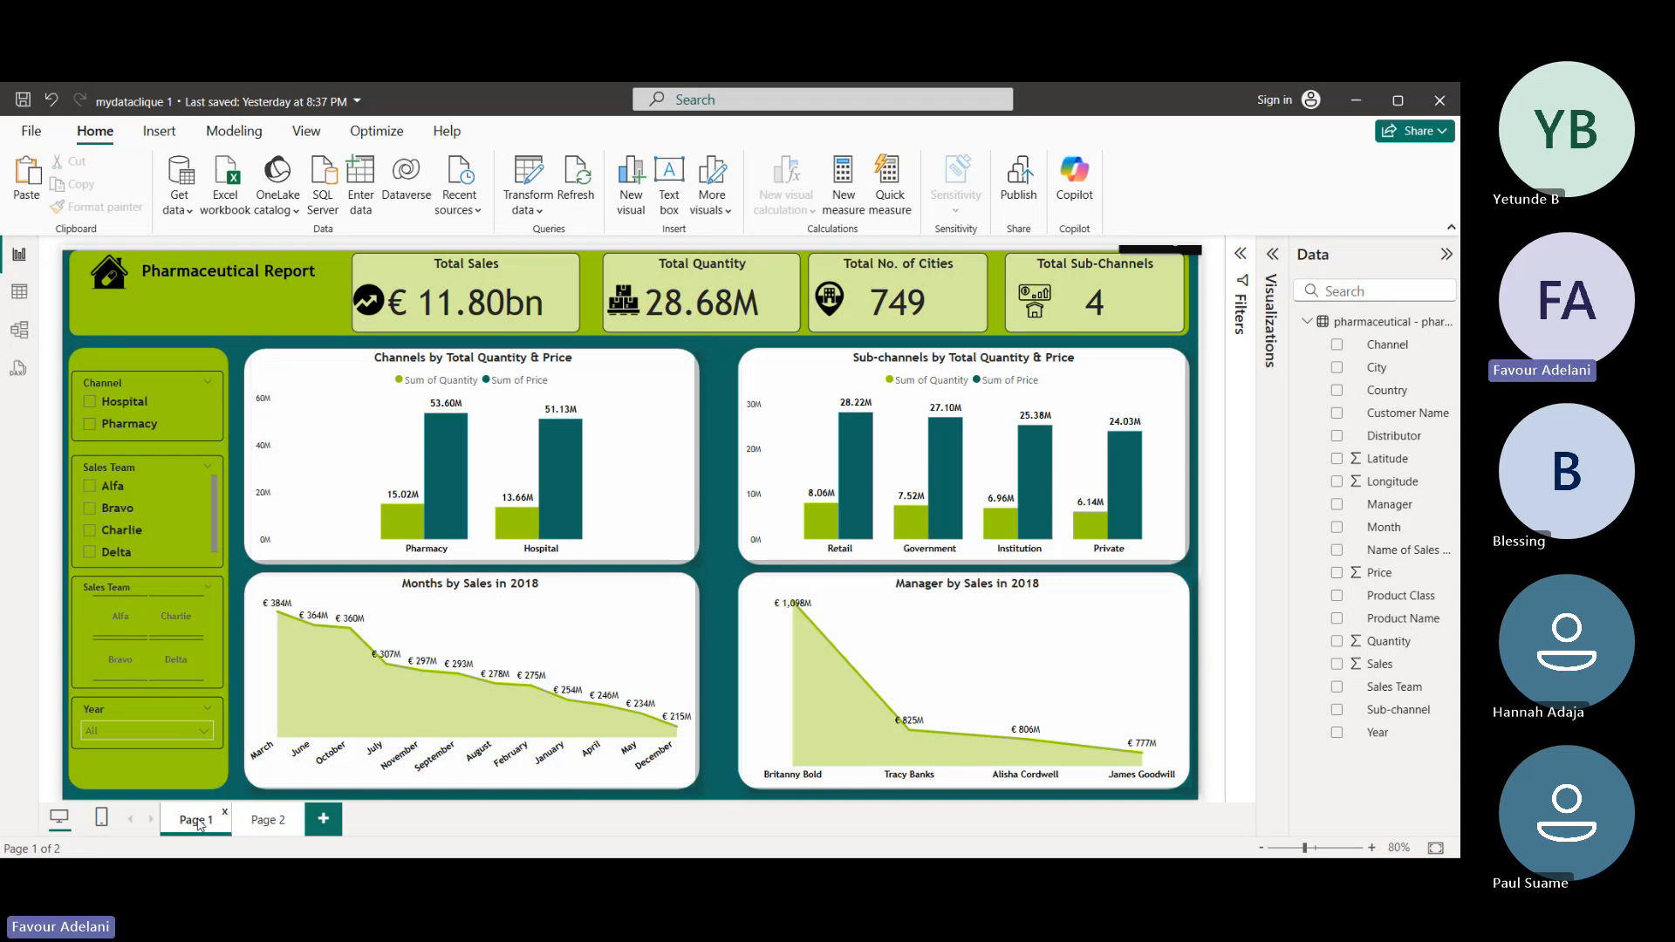
left_click(273, 827)
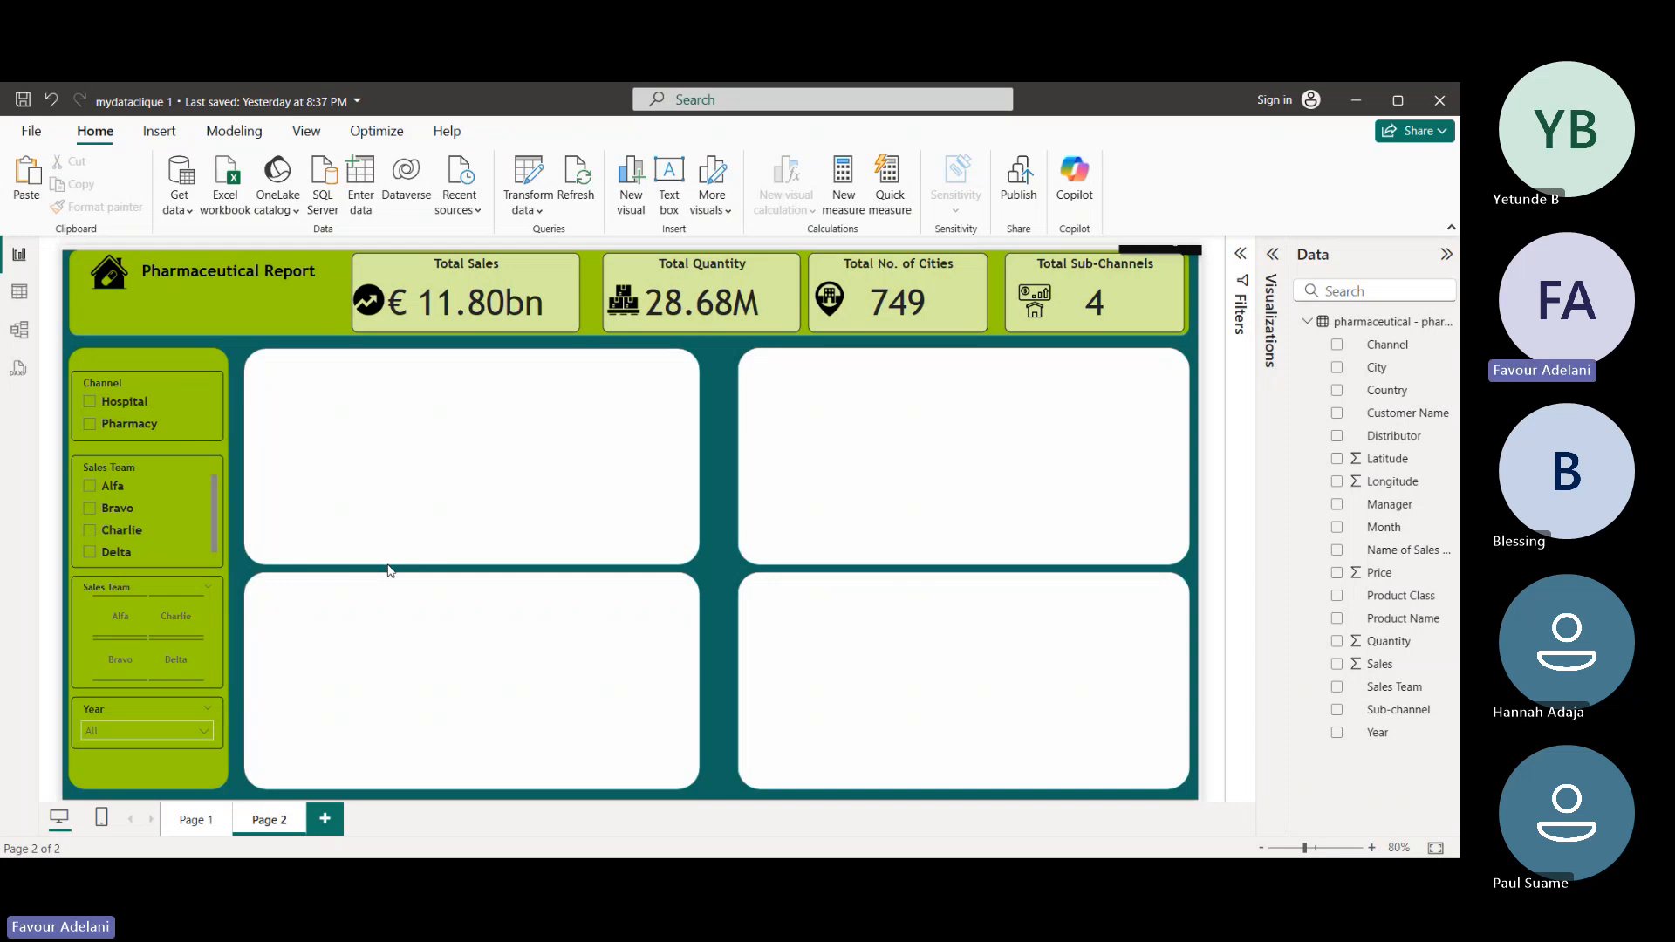
- Copy the Manager by Sales in 2018 area chart from Page 1 to Page 2 and place it in the upper-left white box
left_click(201, 820)
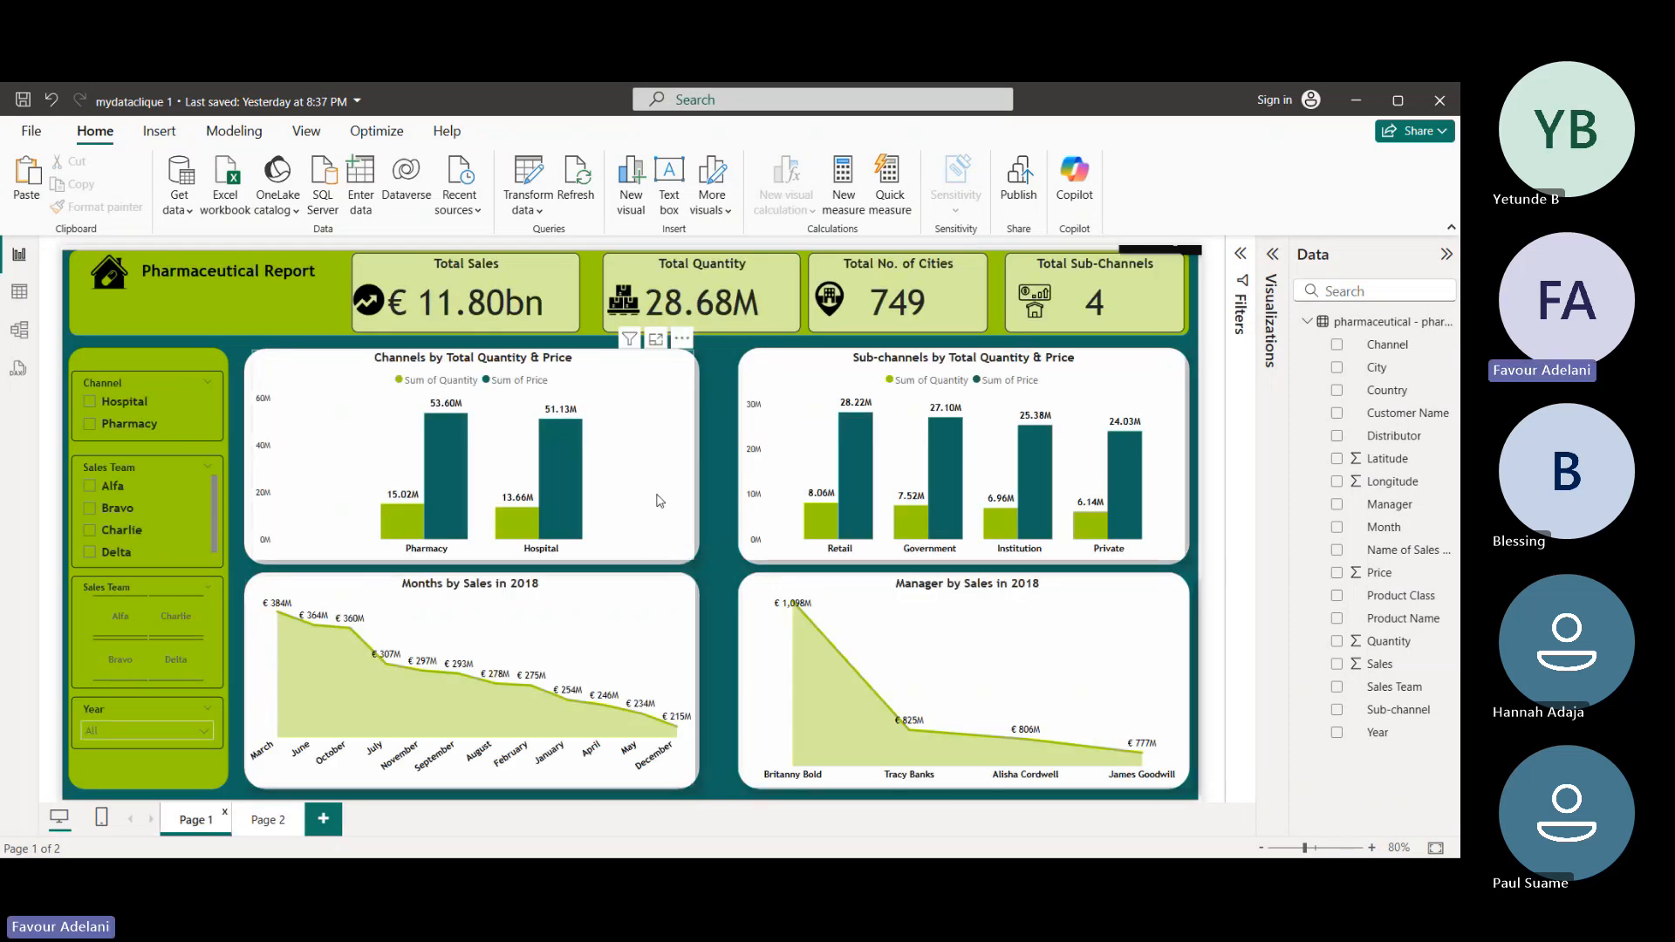
left_click(653, 405)
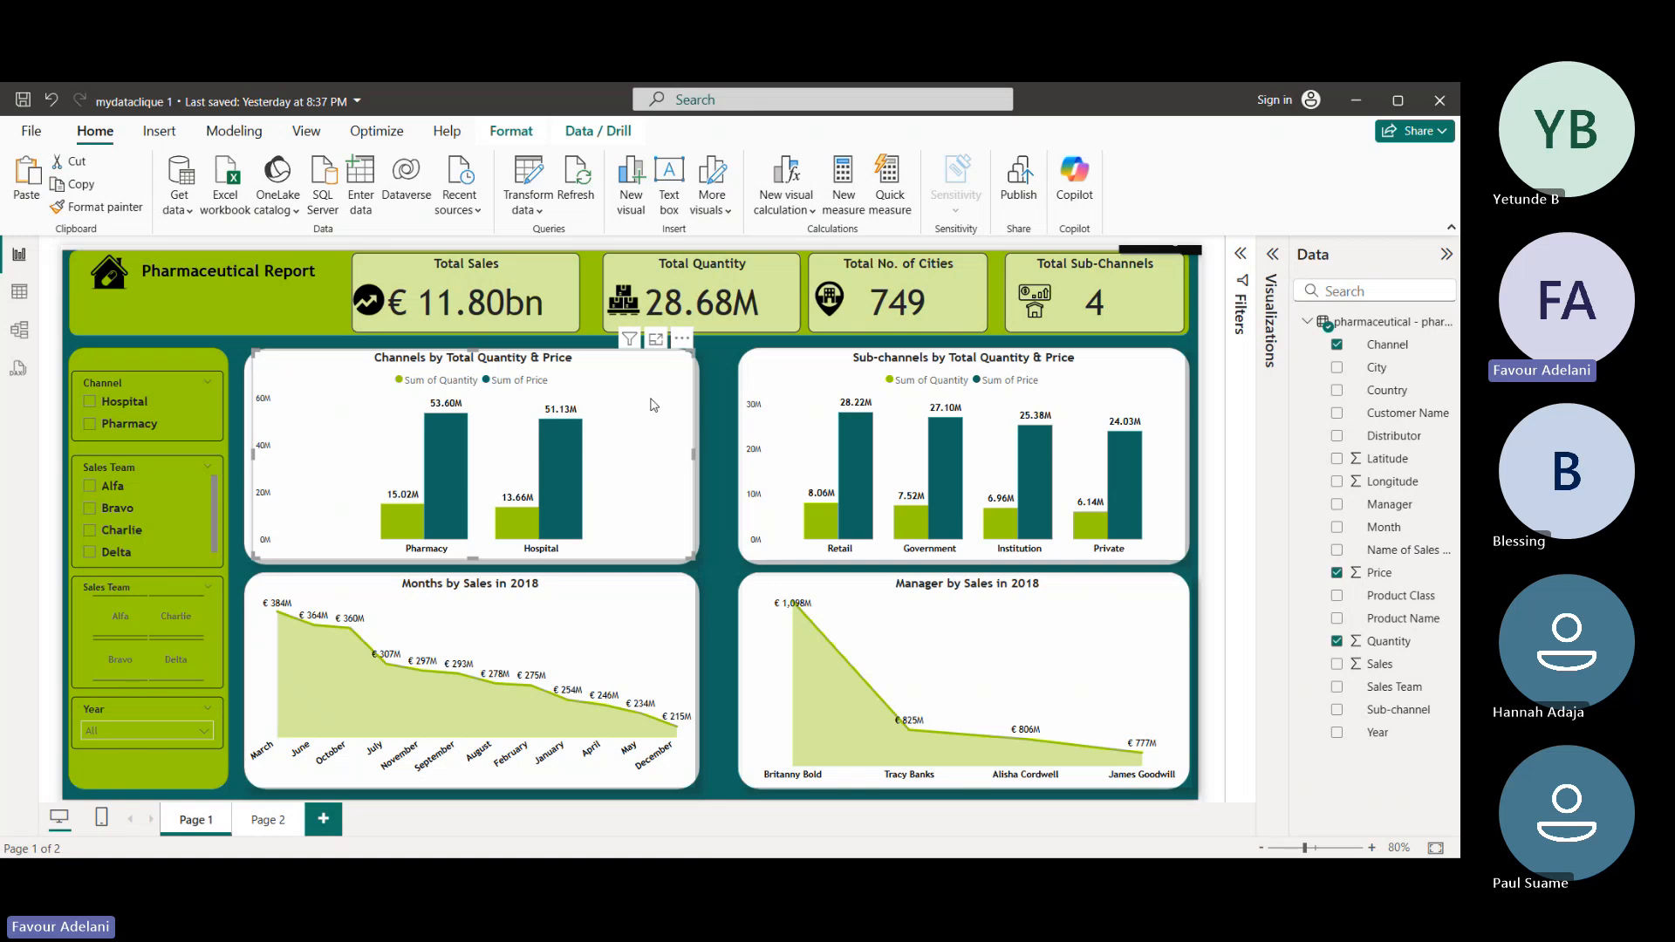
left_click(953, 615)
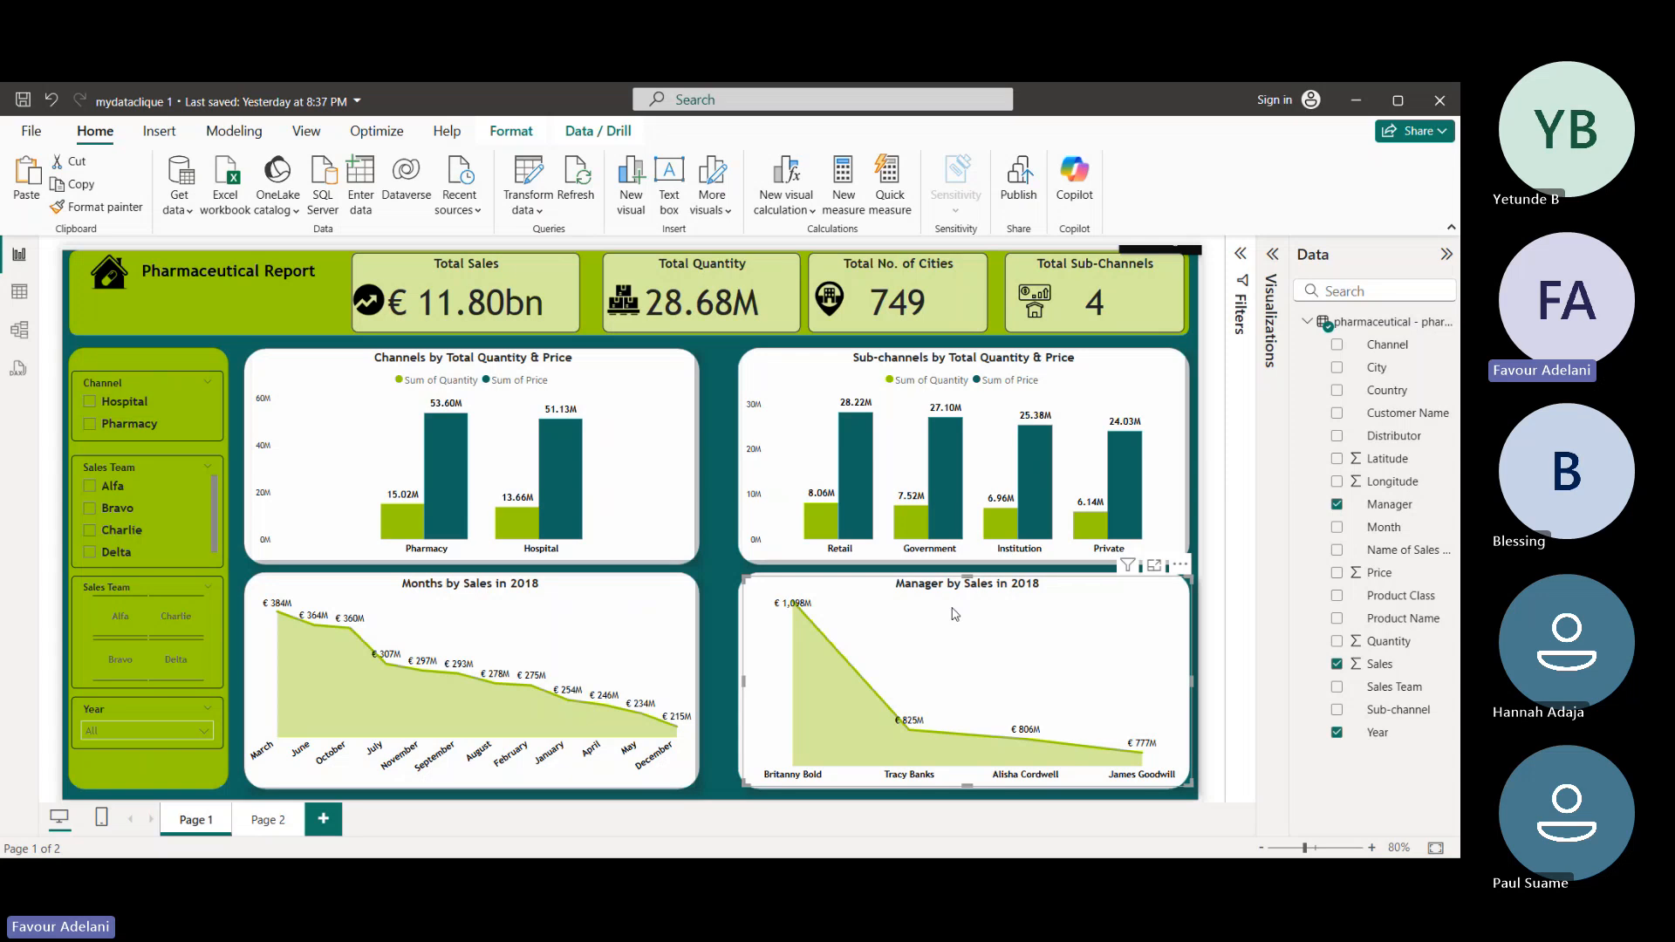
key("ctrl+v")
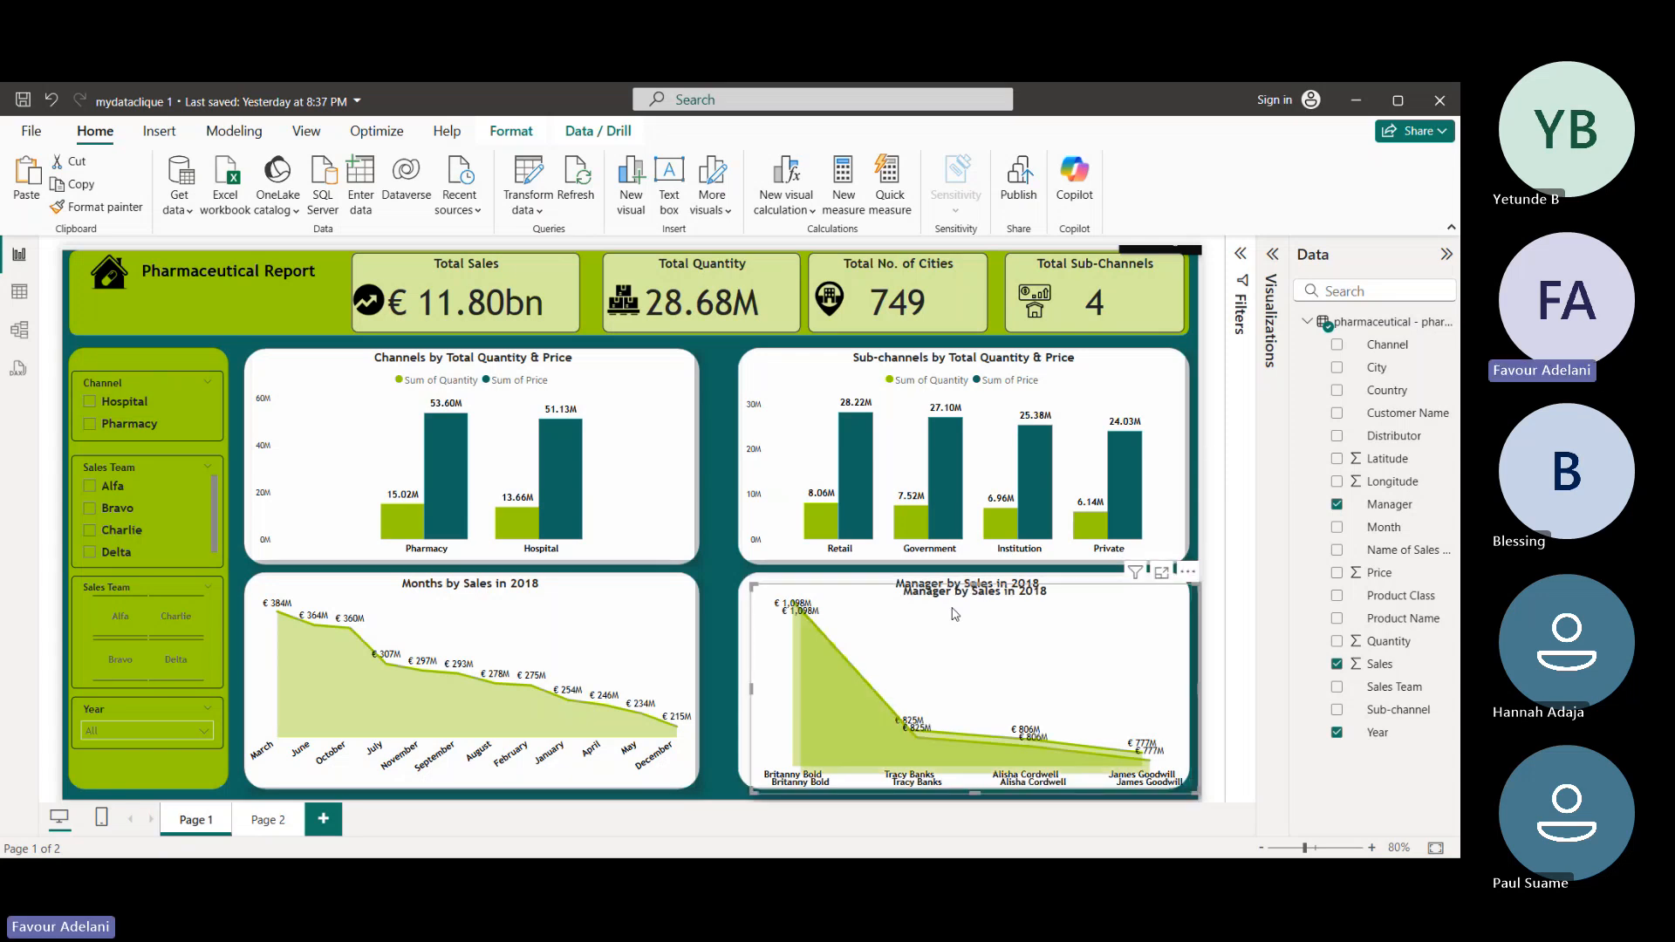
key("Delete")
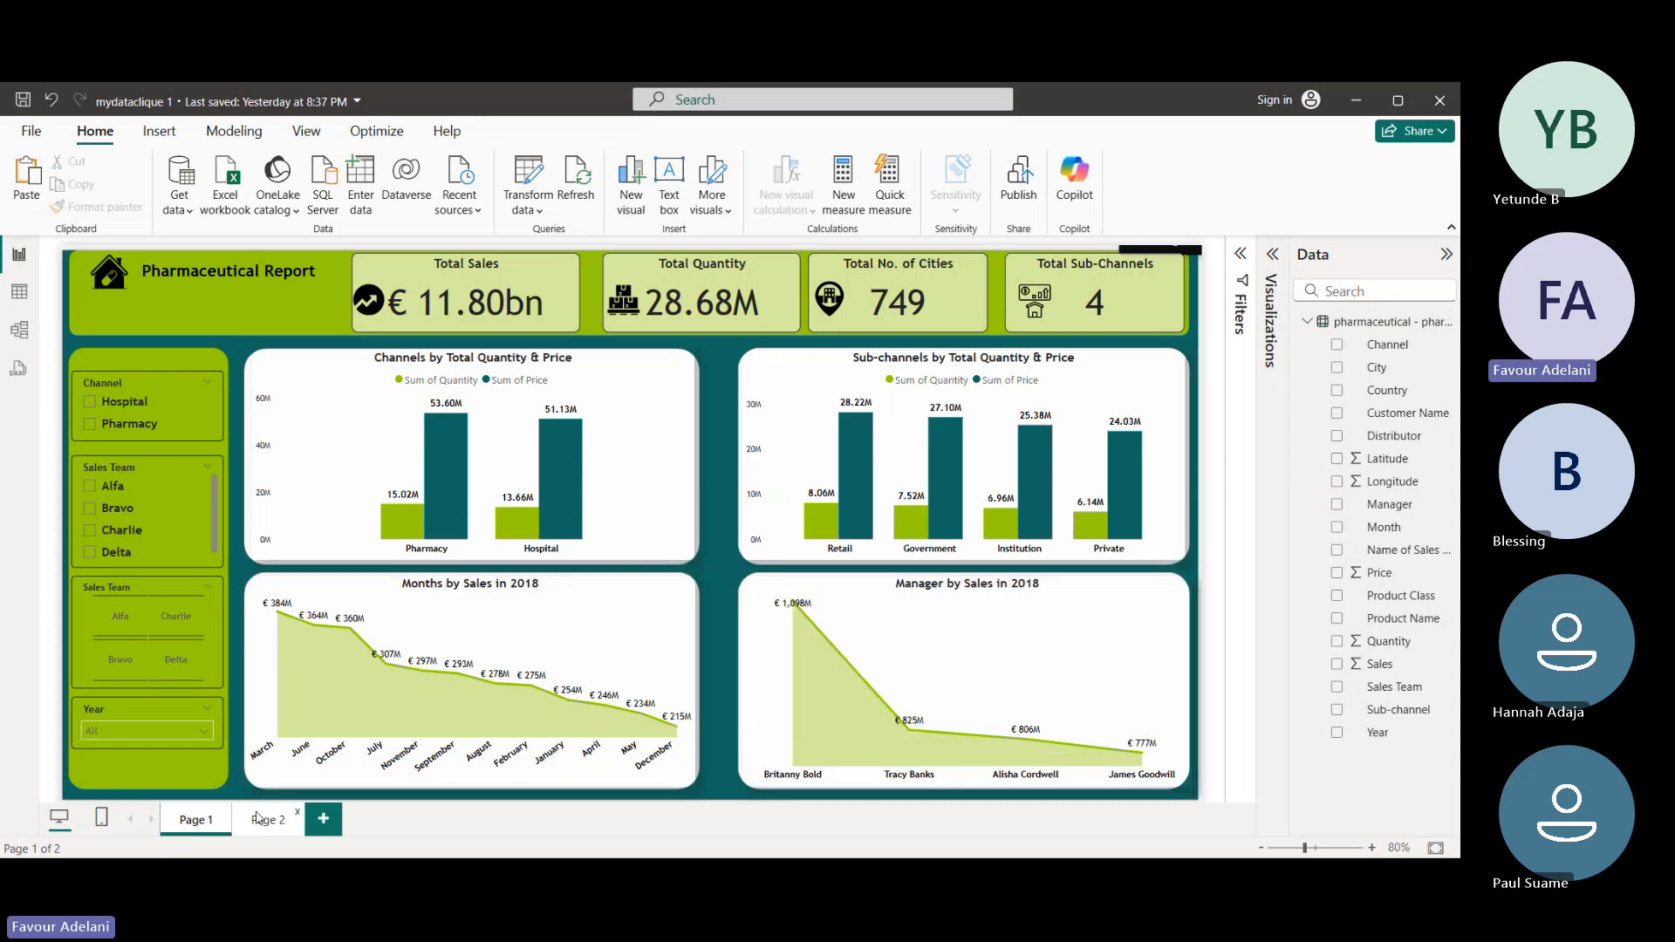
left_click(259, 819)
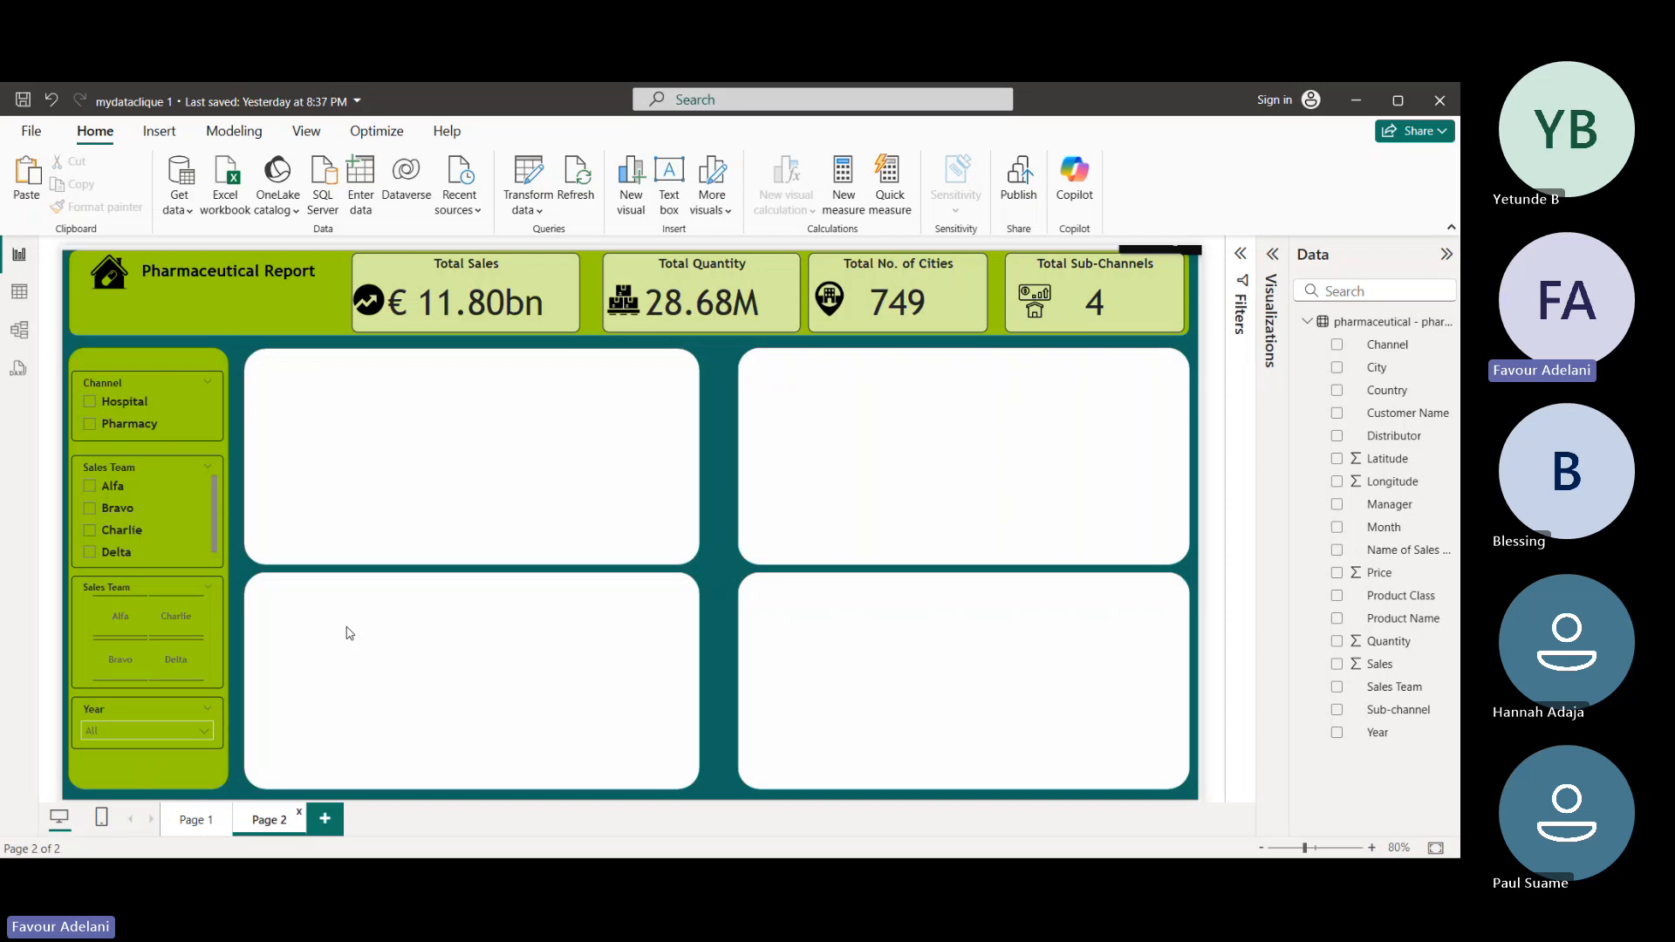
key("ctrl+v")
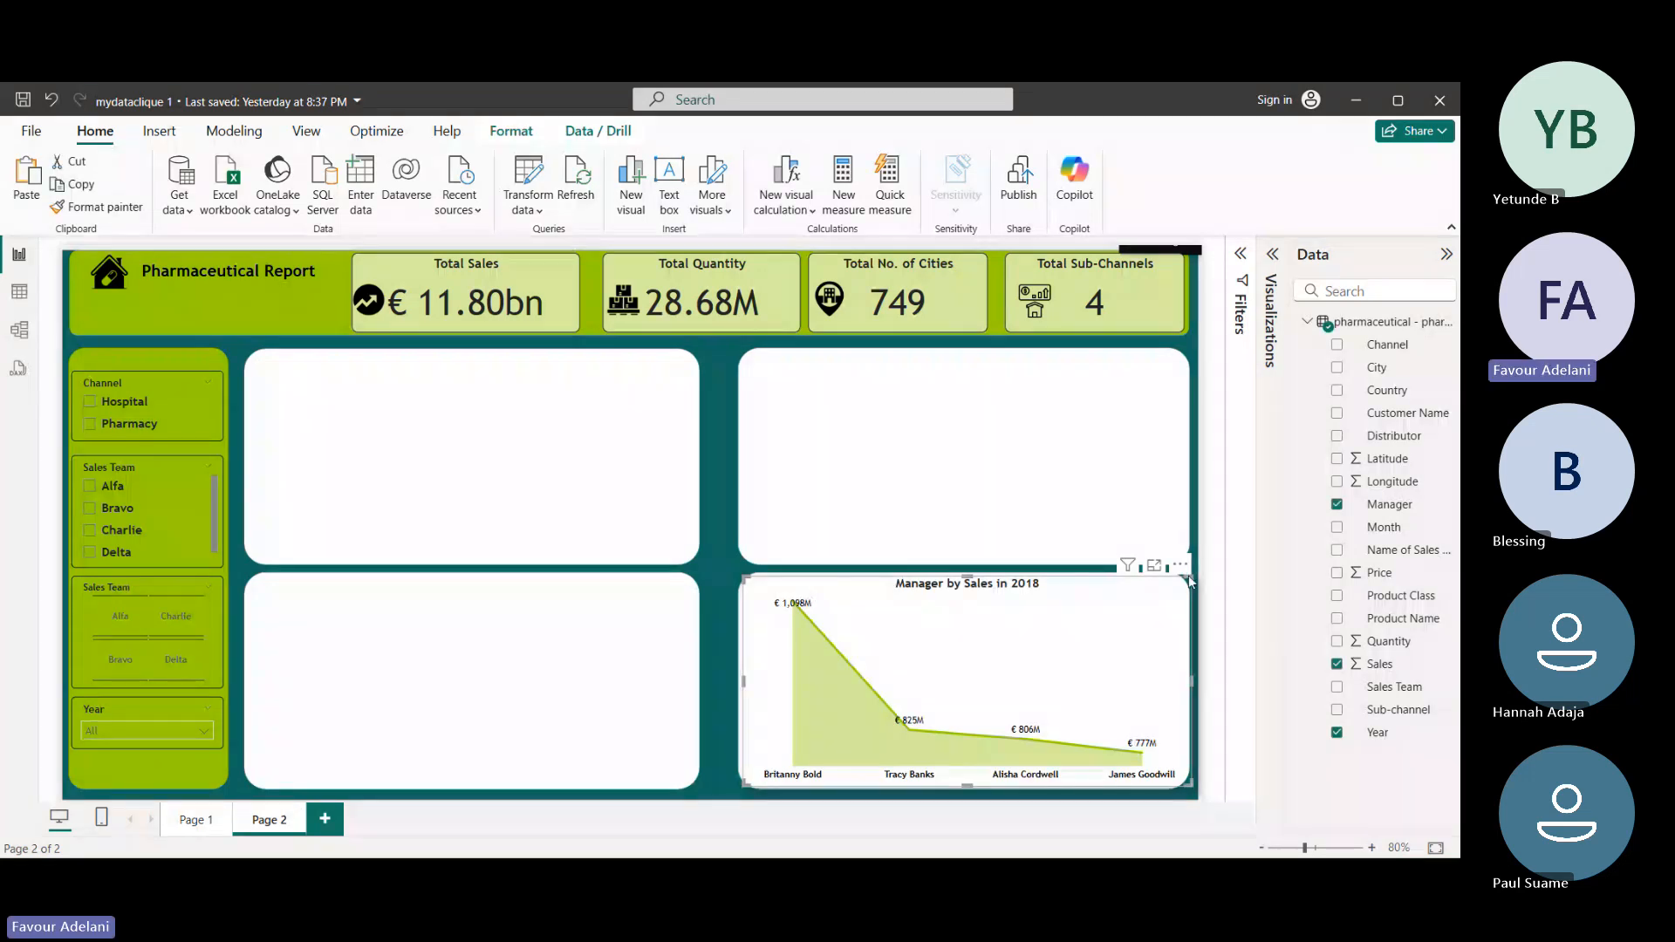
left_click_drag(1172, 578, 683, 349)
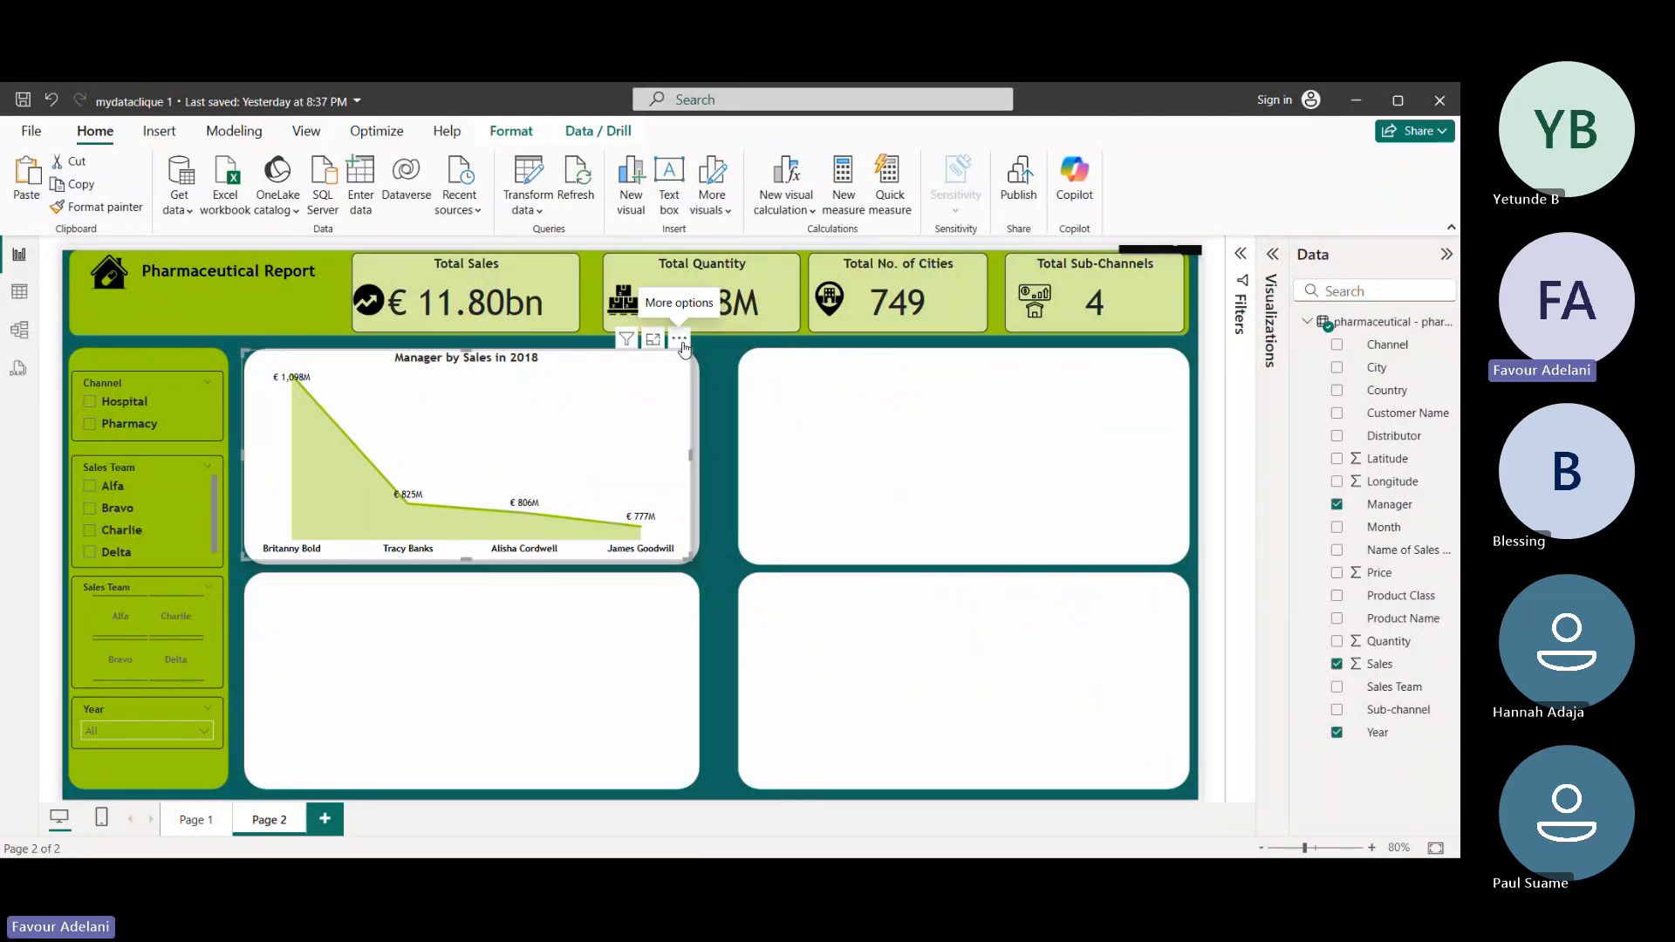
- Remove the Manager, Sales and Year fields from the copied area chart on Page 2
left_click(1341, 507)
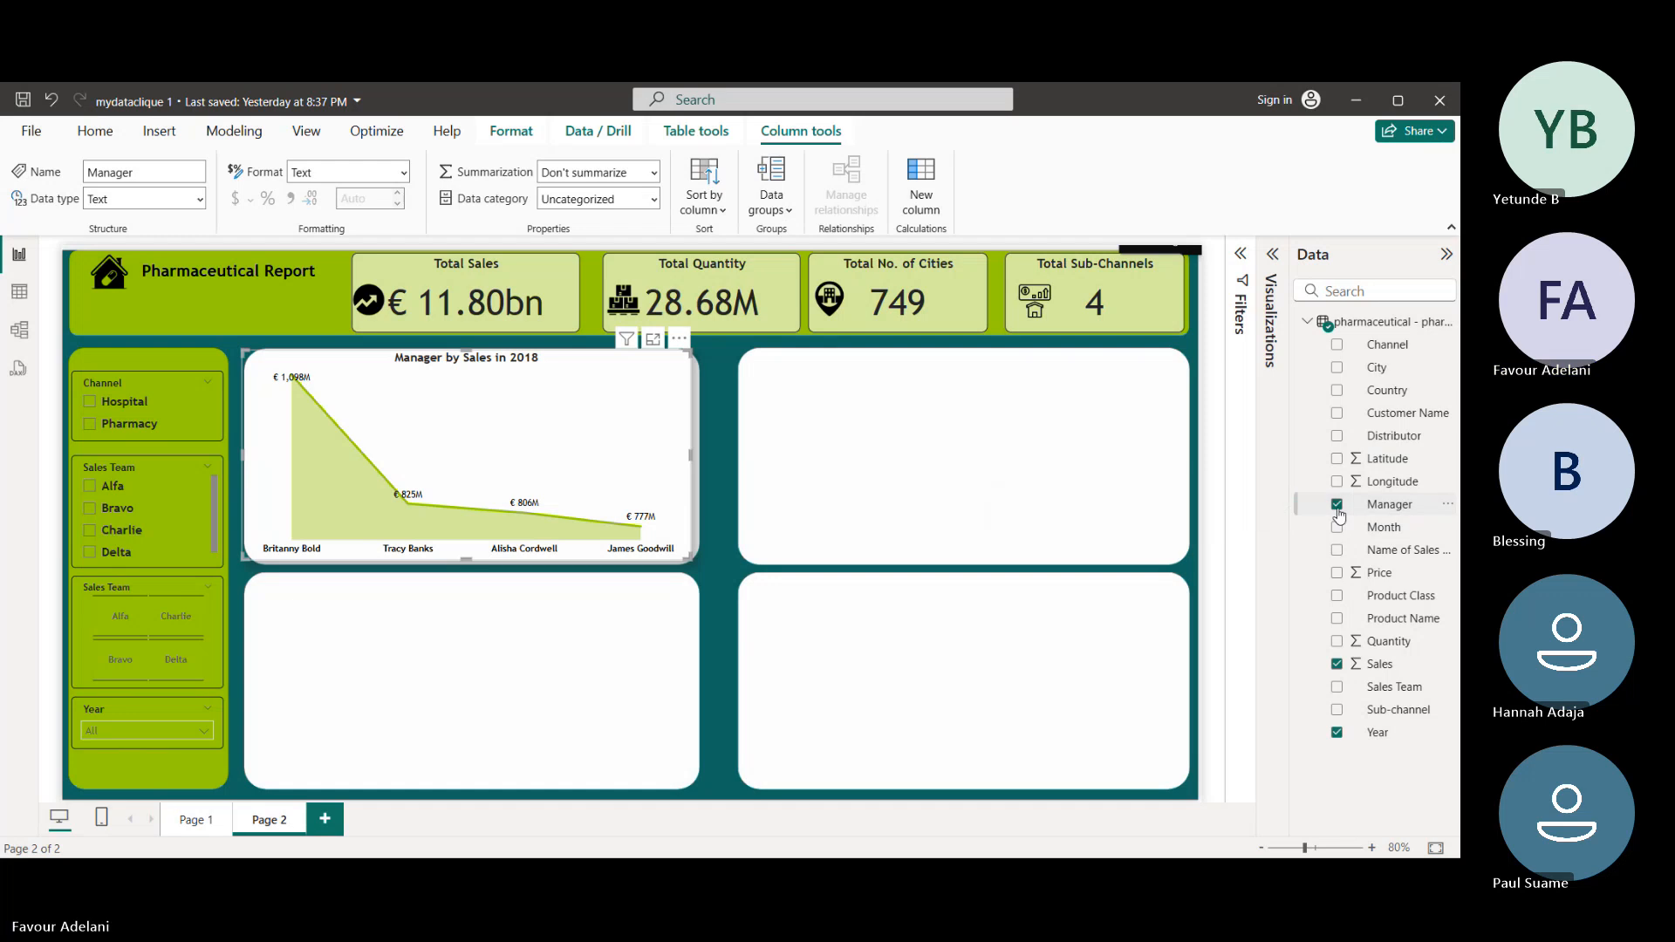
left_click(1338, 508)
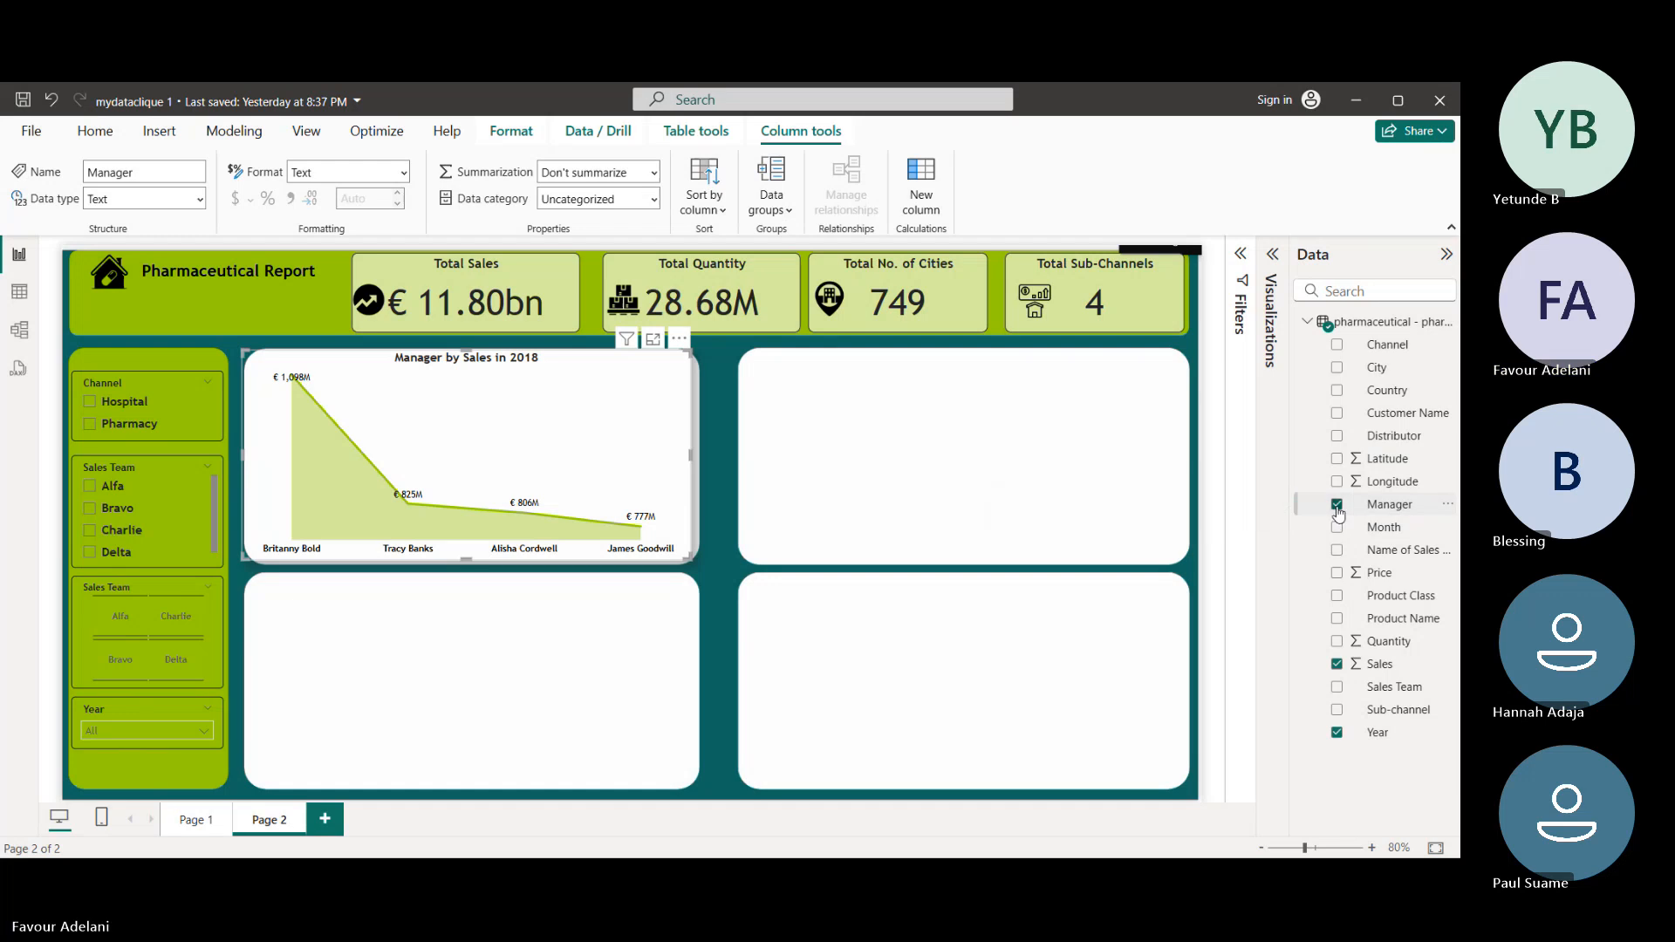
left_click(1339, 665)
left_click(1337, 735)
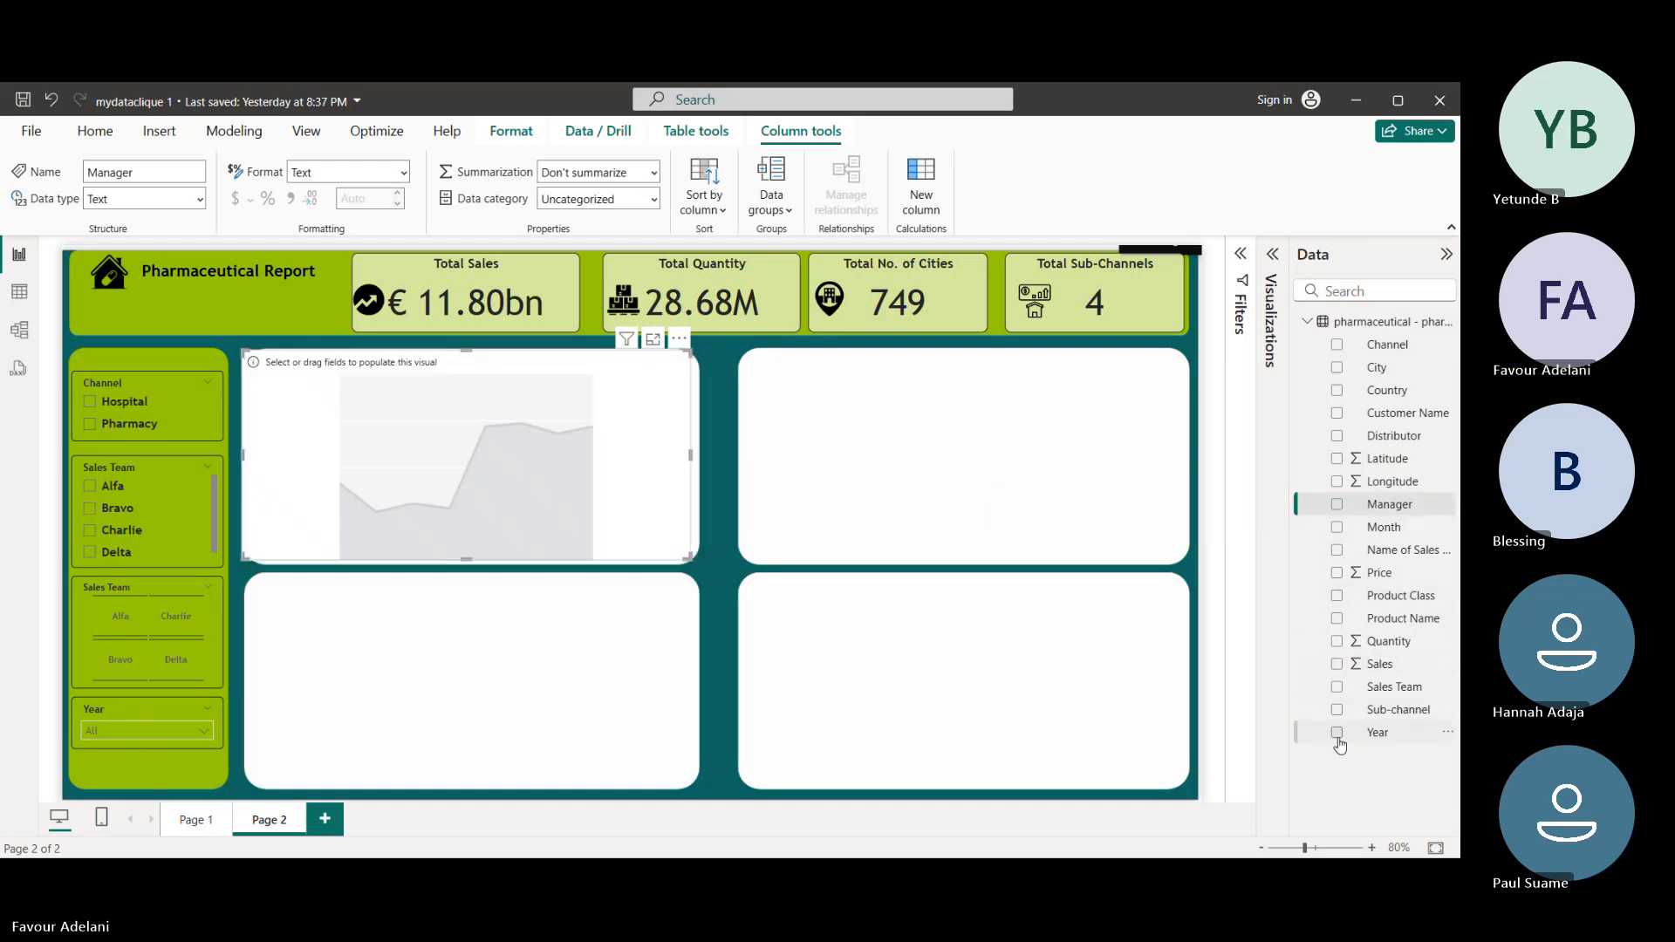
- Add the Sales Team, Quantity and Year fields to the emptied area chart on Page 2
left_click(1336, 688)
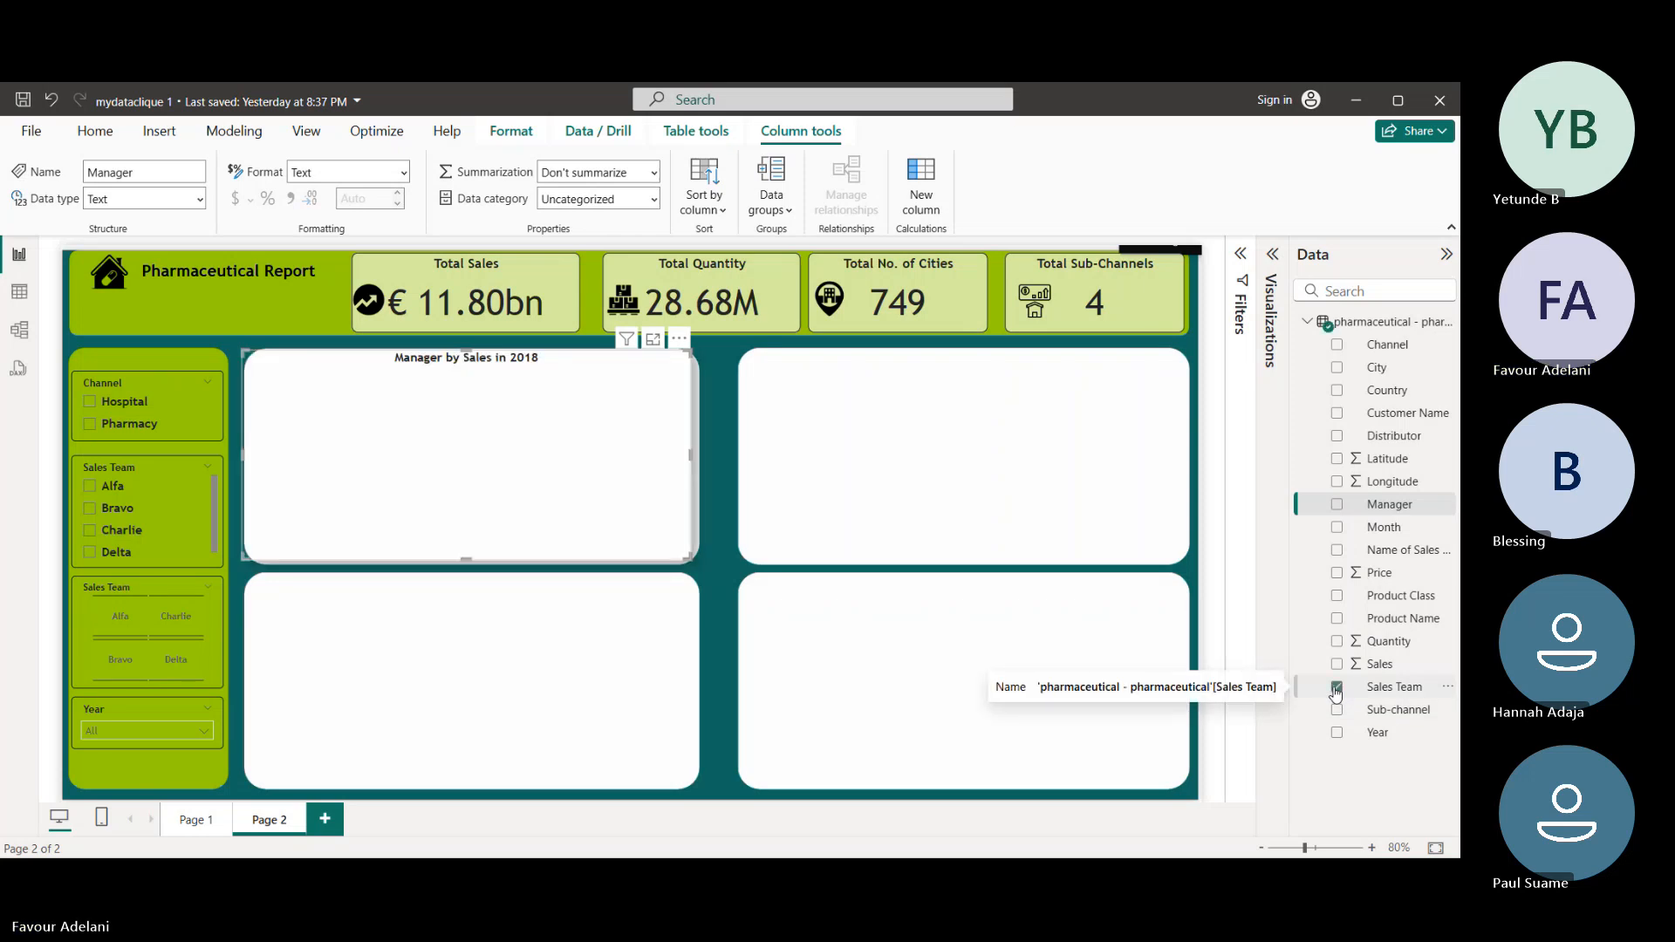
left_click(1337, 642)
left_click(1339, 738)
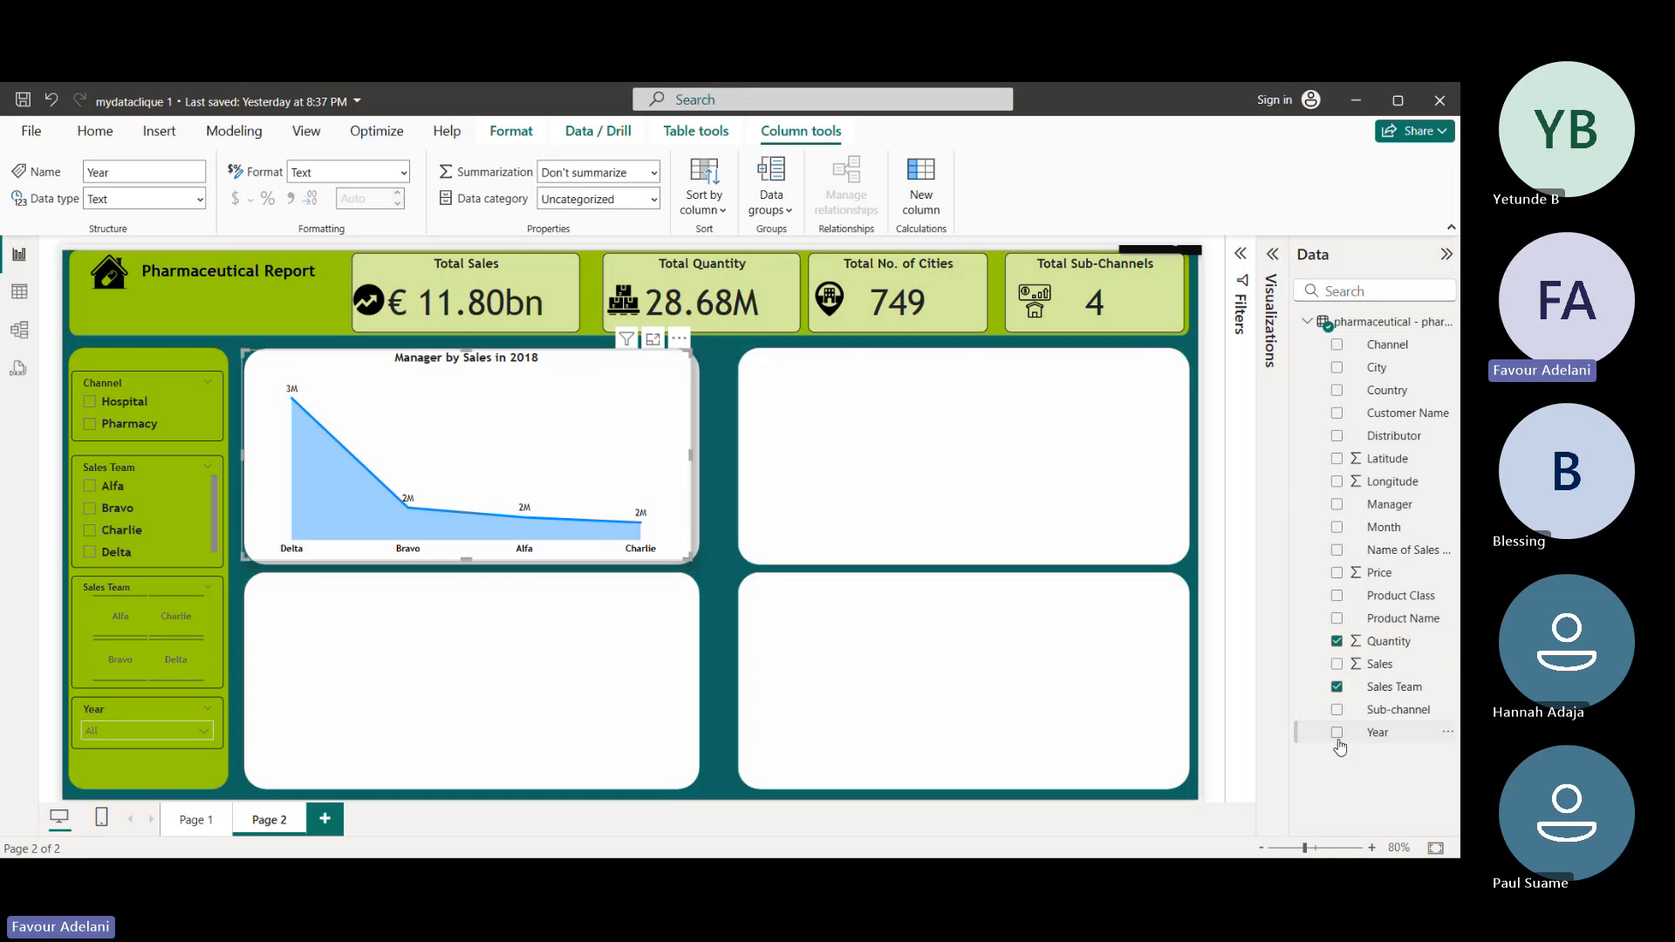
- Add the Year field to the area chart on Page 2 and filter the chart to 2020 only
left_click(1338, 736)
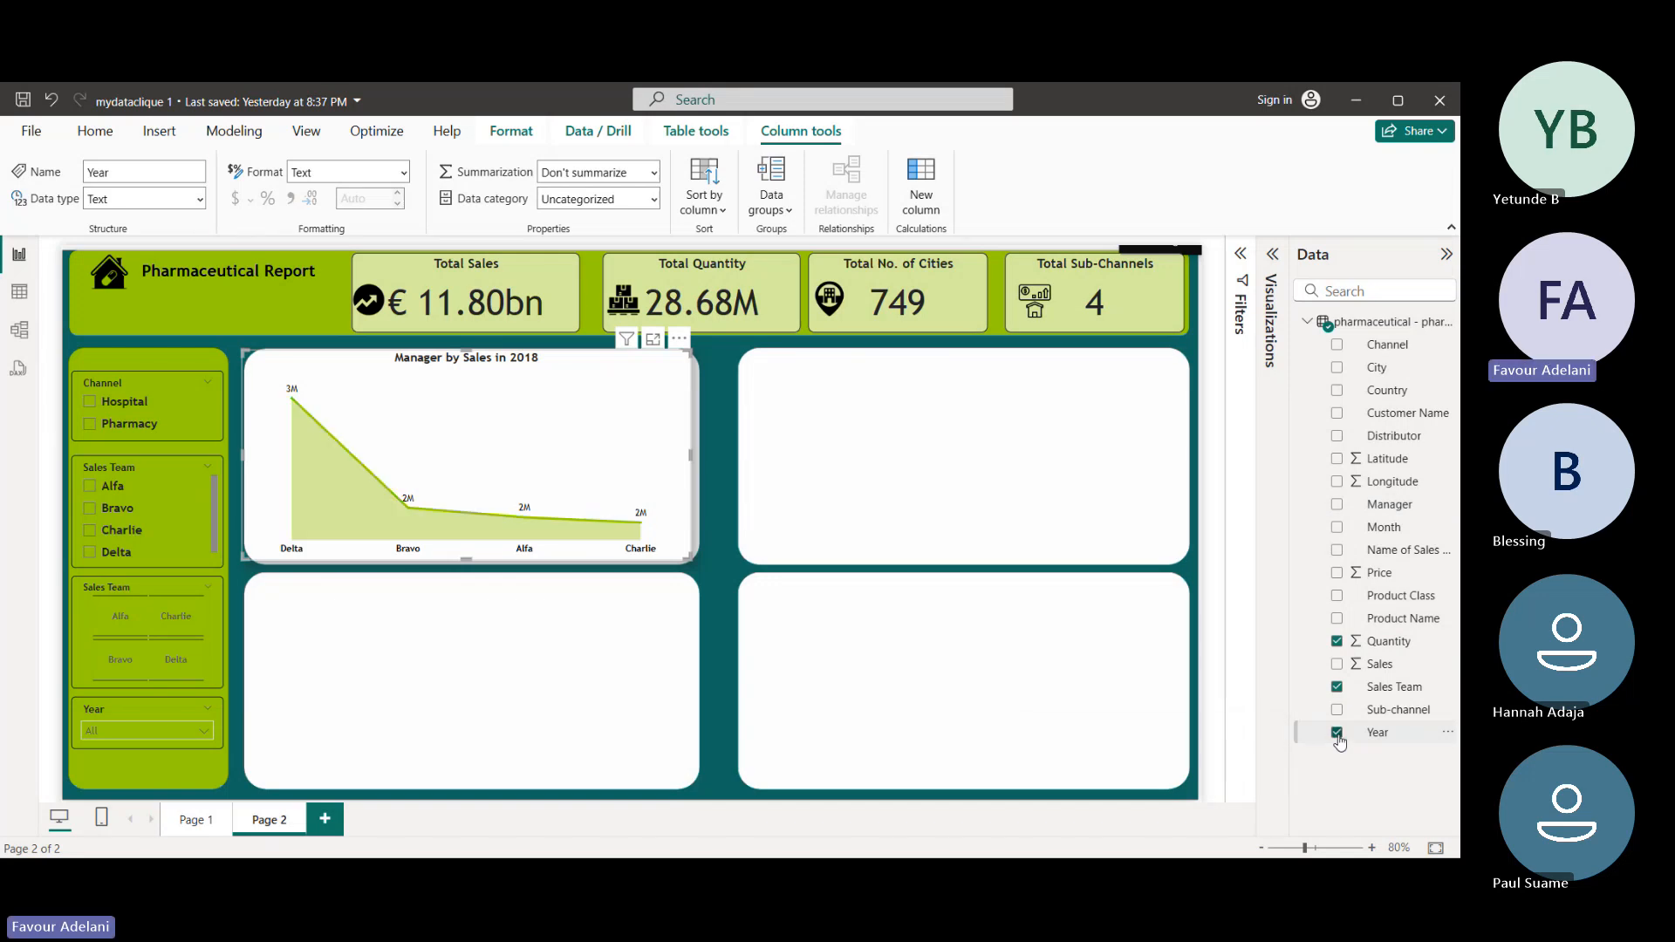
left_click(1240, 254)
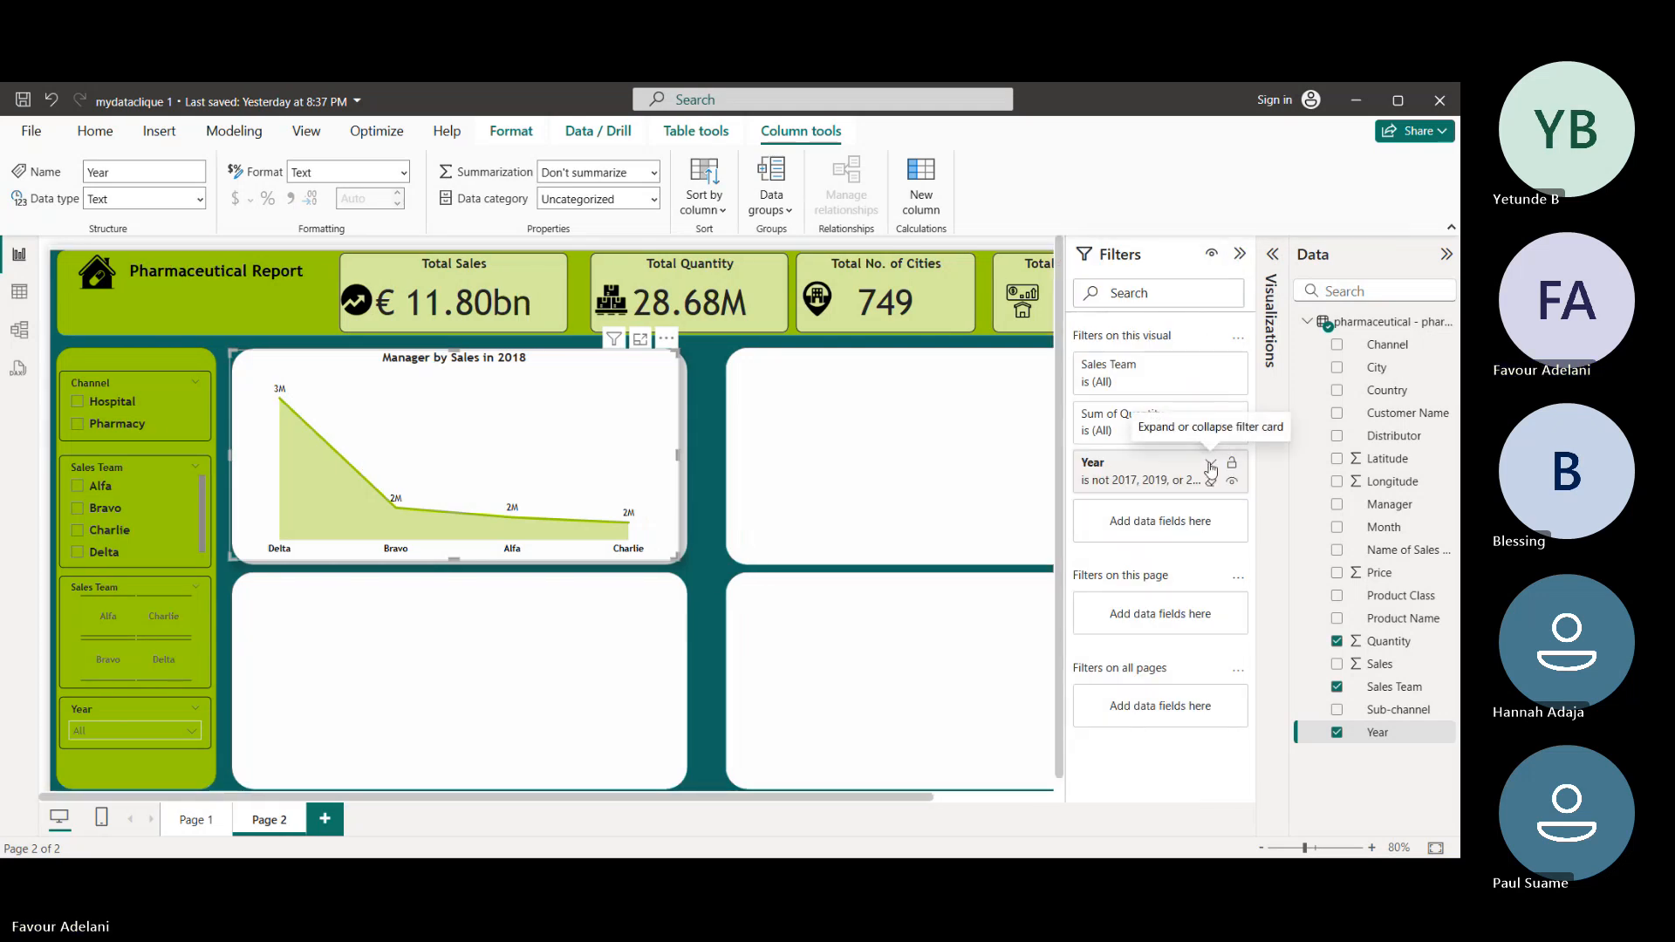
left_click(1242, 262)
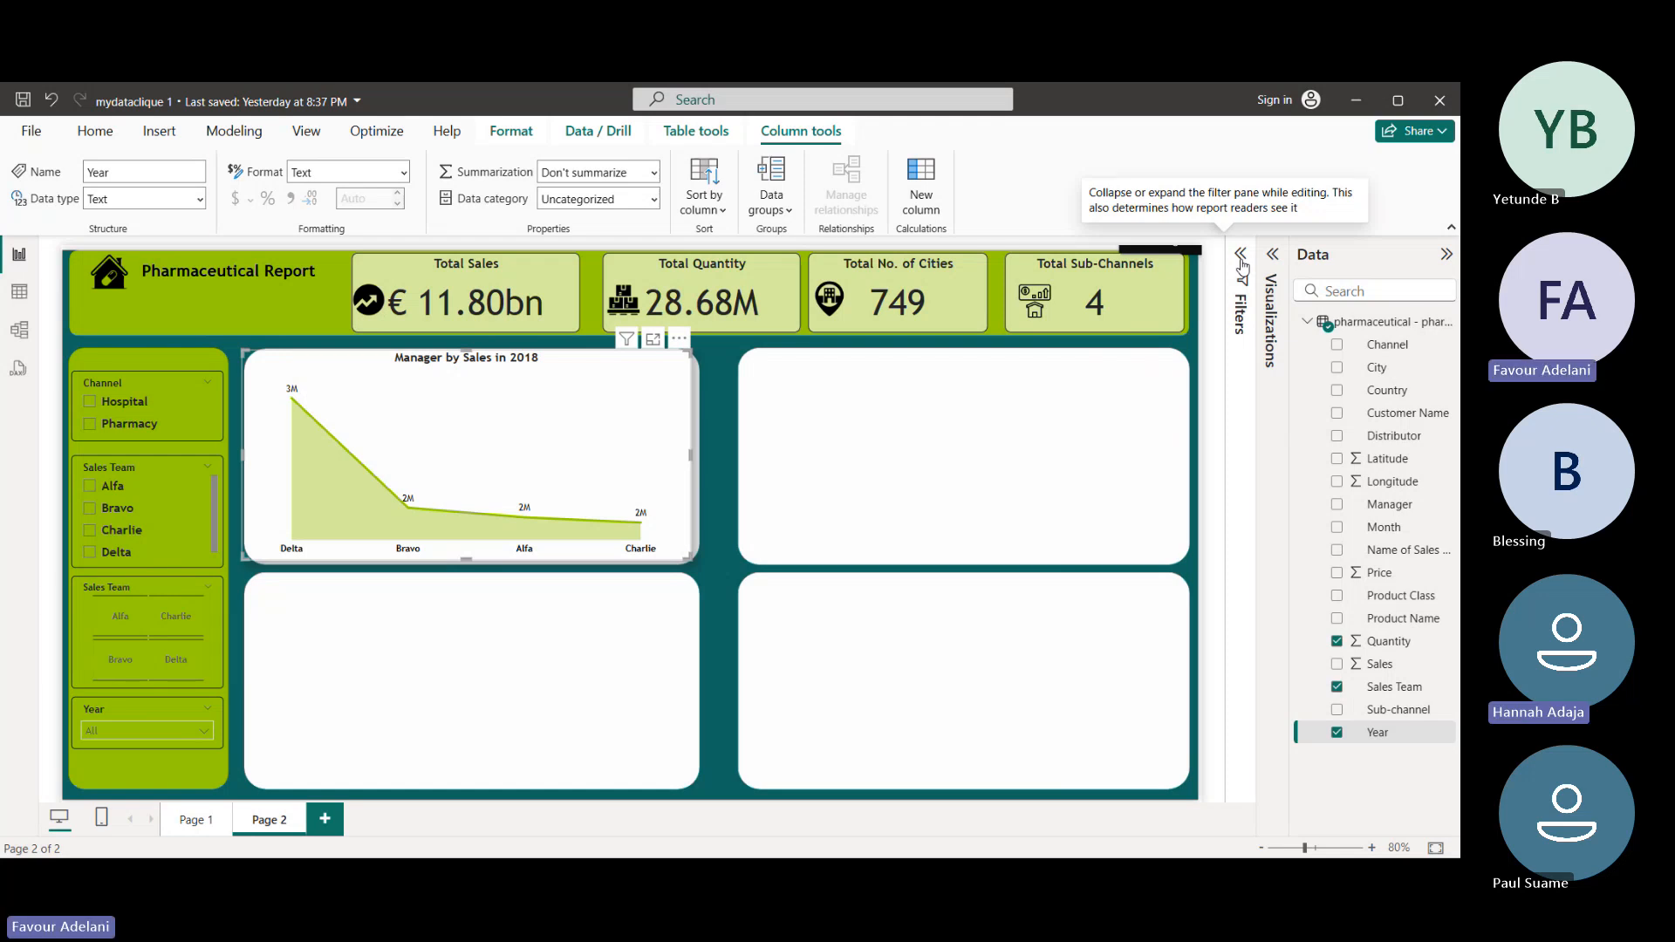
left_click(1241, 262)
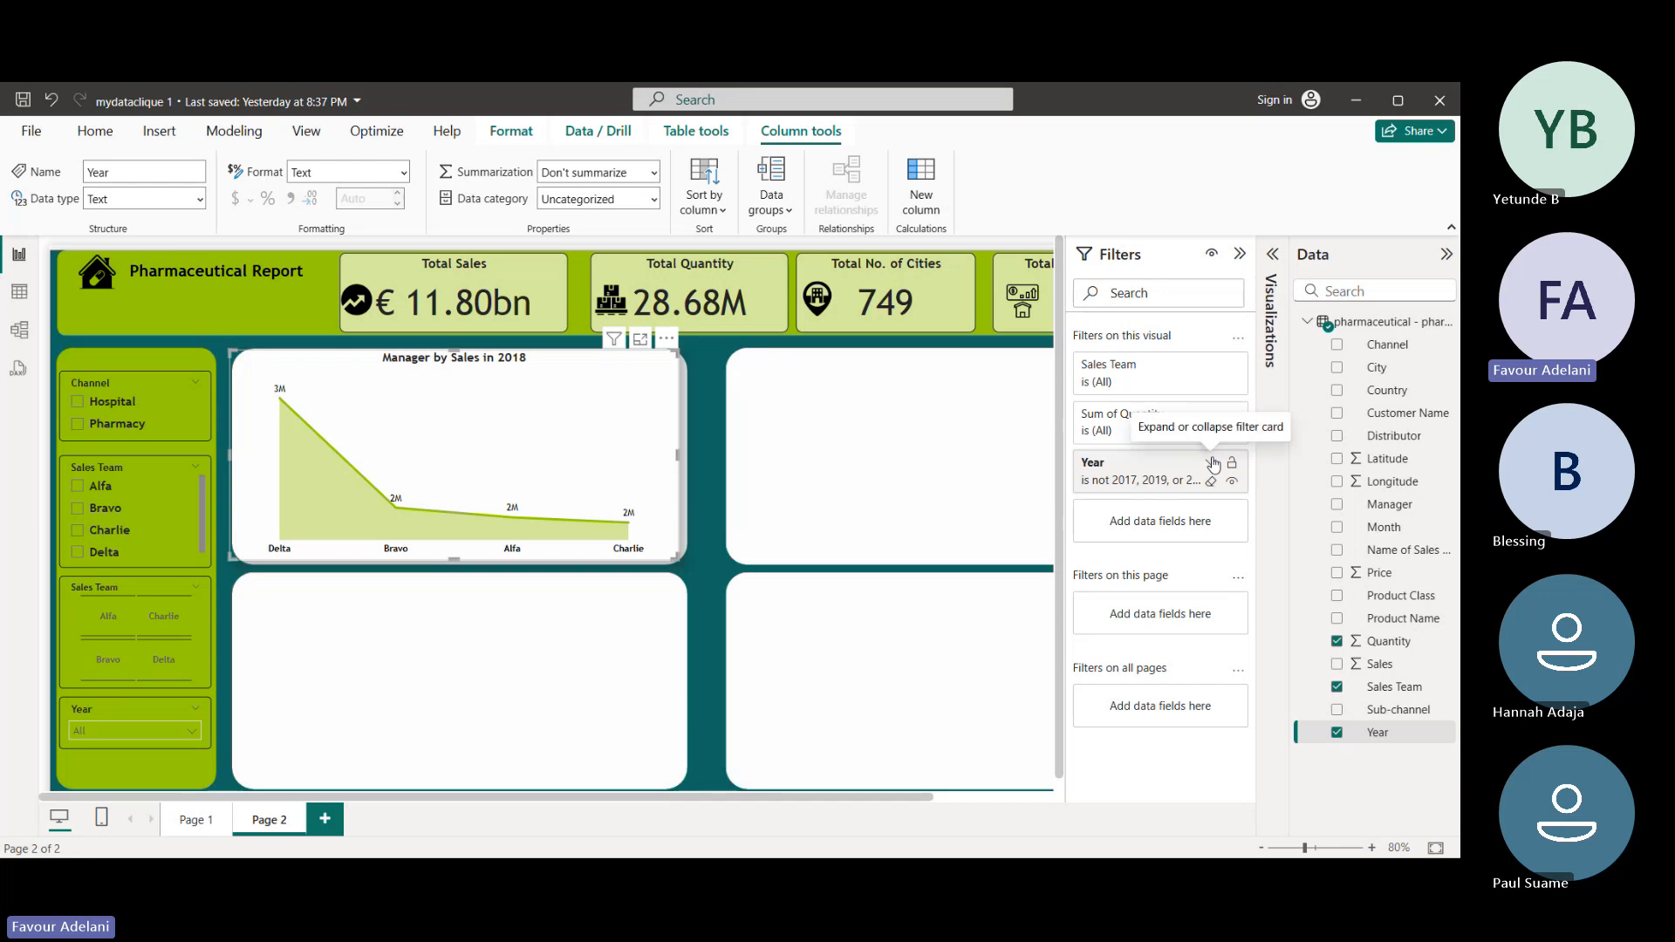
left_click(1213, 464)
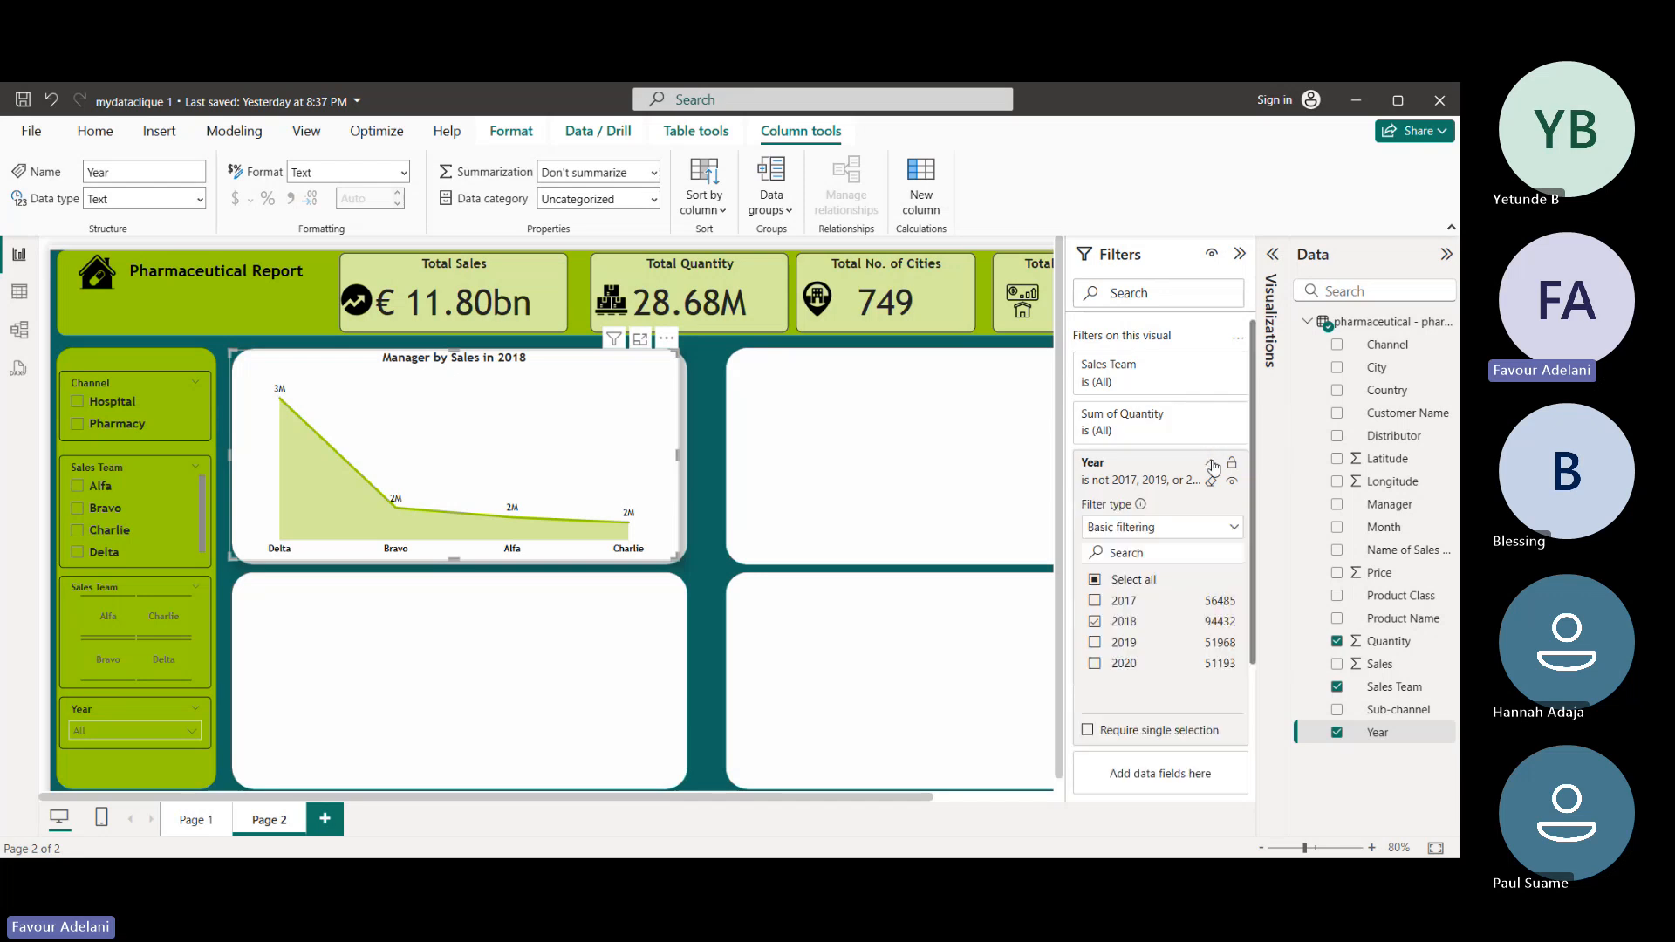
left_click(1096, 621)
left_click(1095, 664)
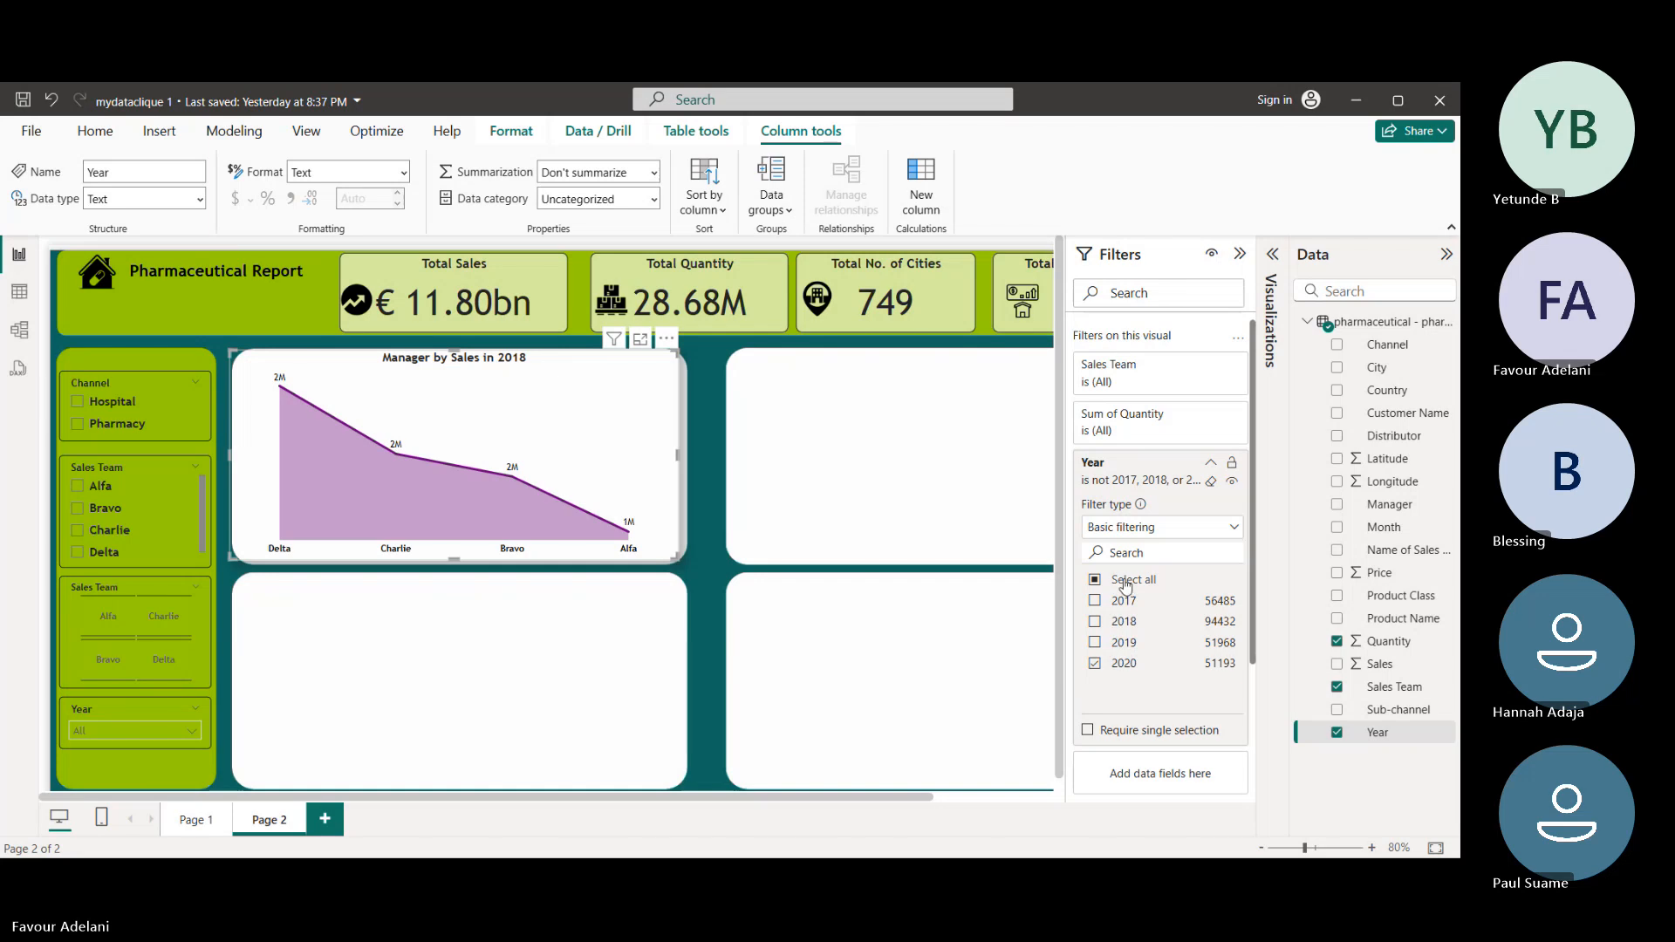
- Include 2019, 2018 and 2017 in the area chart's Year filter
left_click(1096, 643)
left_click(1094, 621)
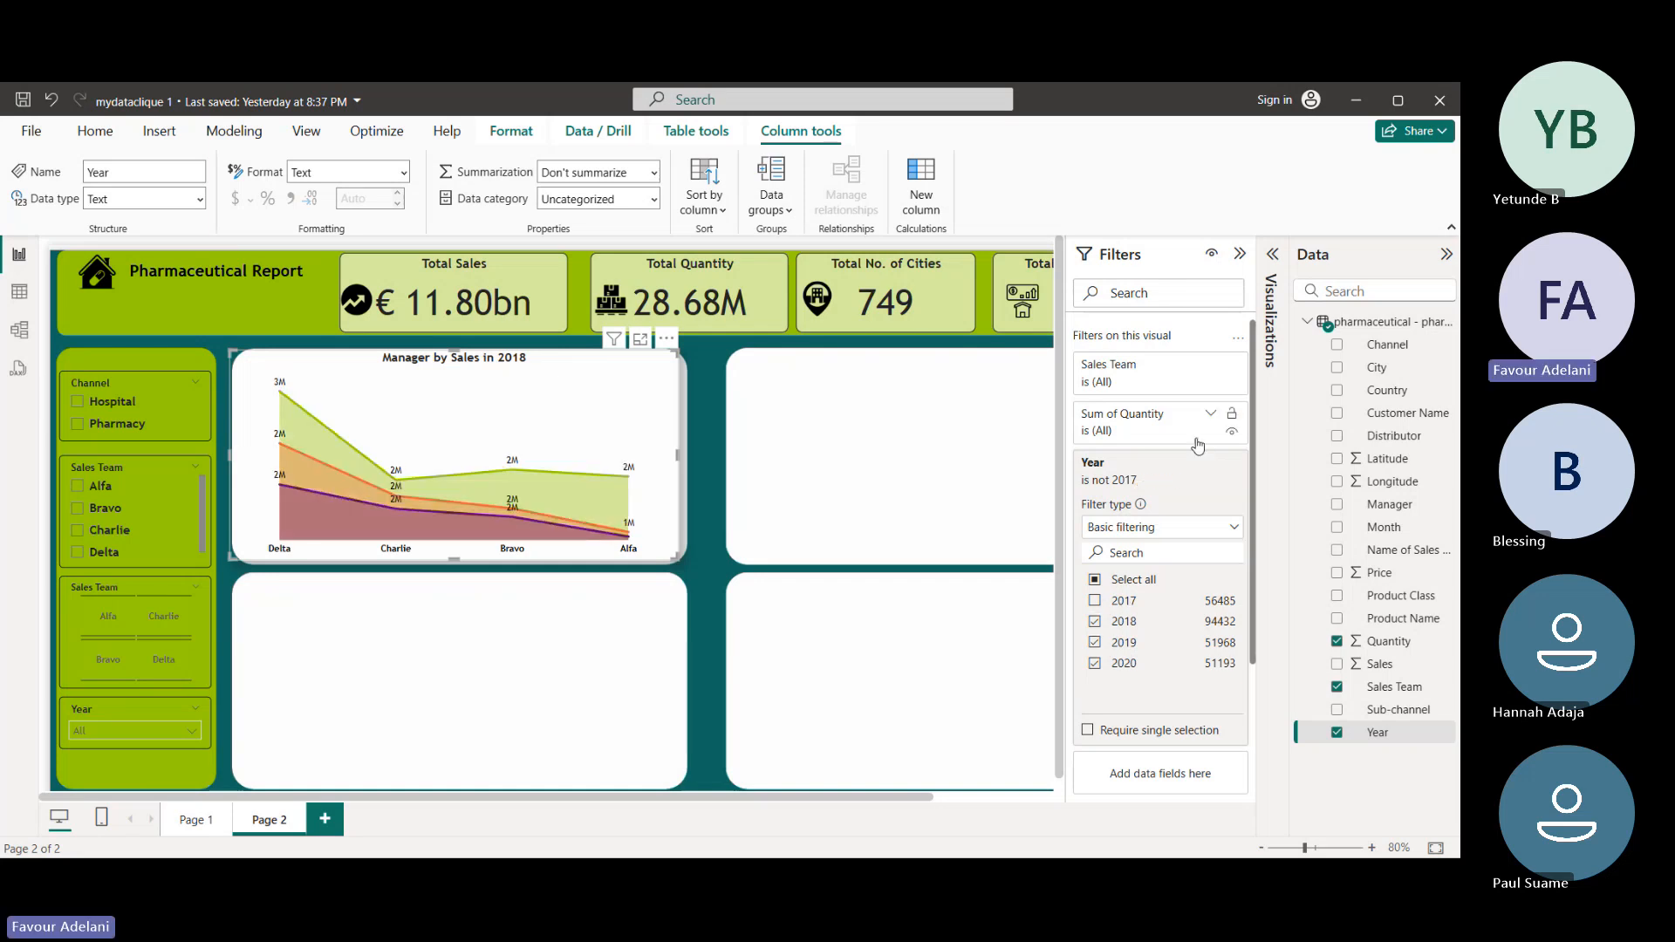
left_click(1095, 601)
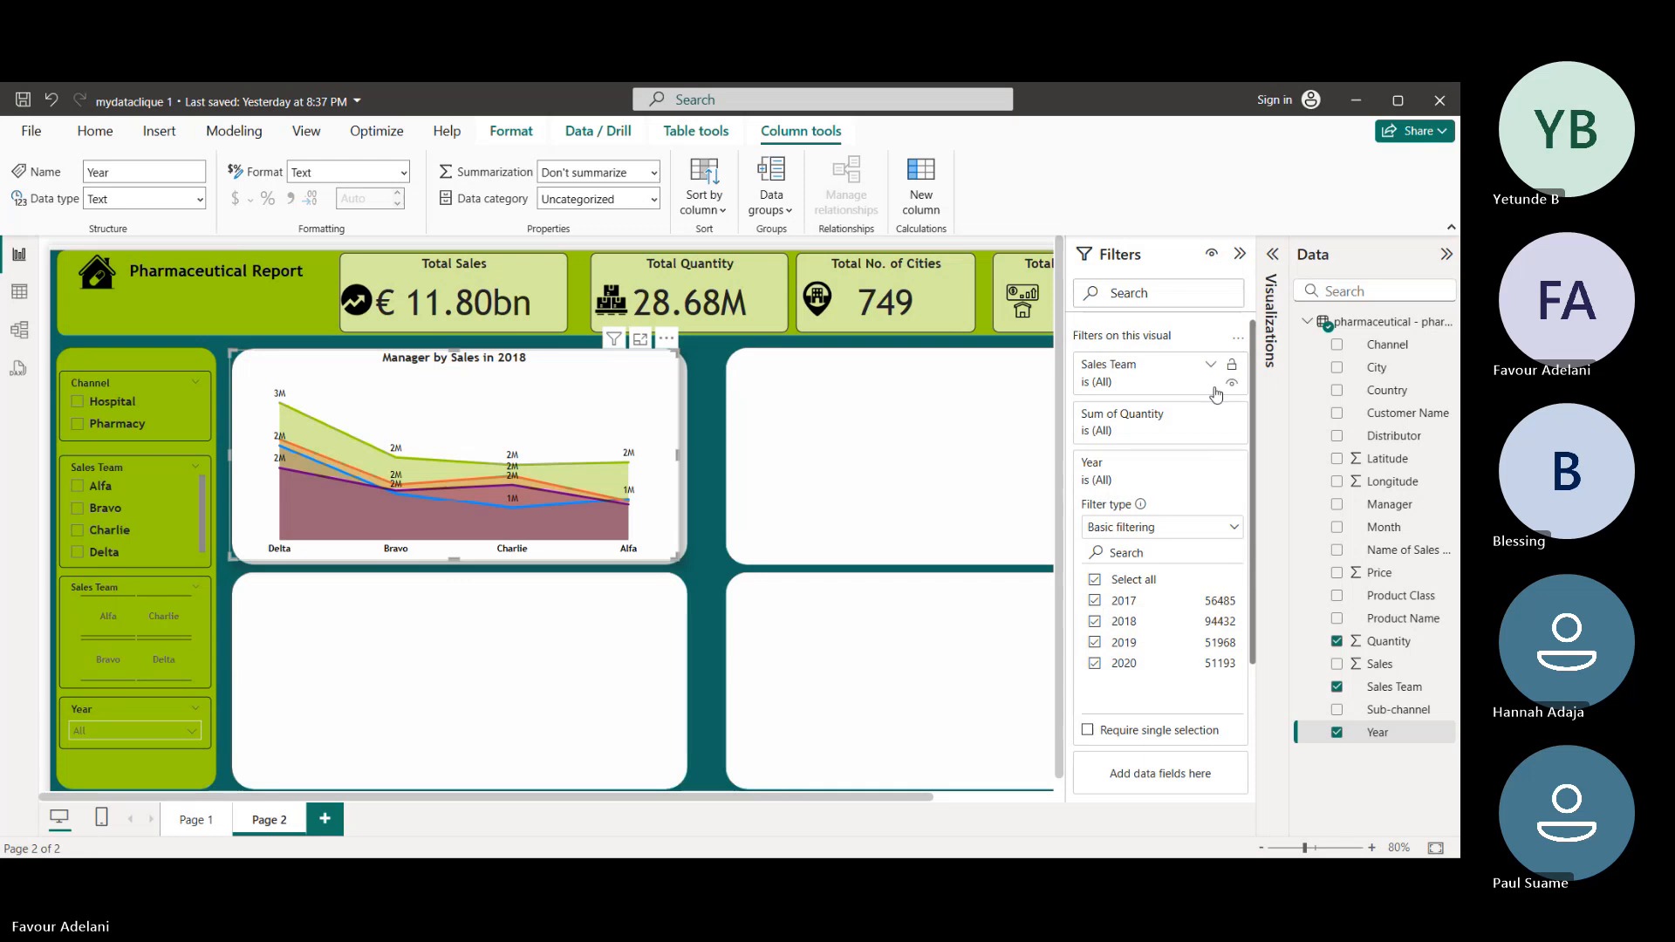
left_click(1239, 254)
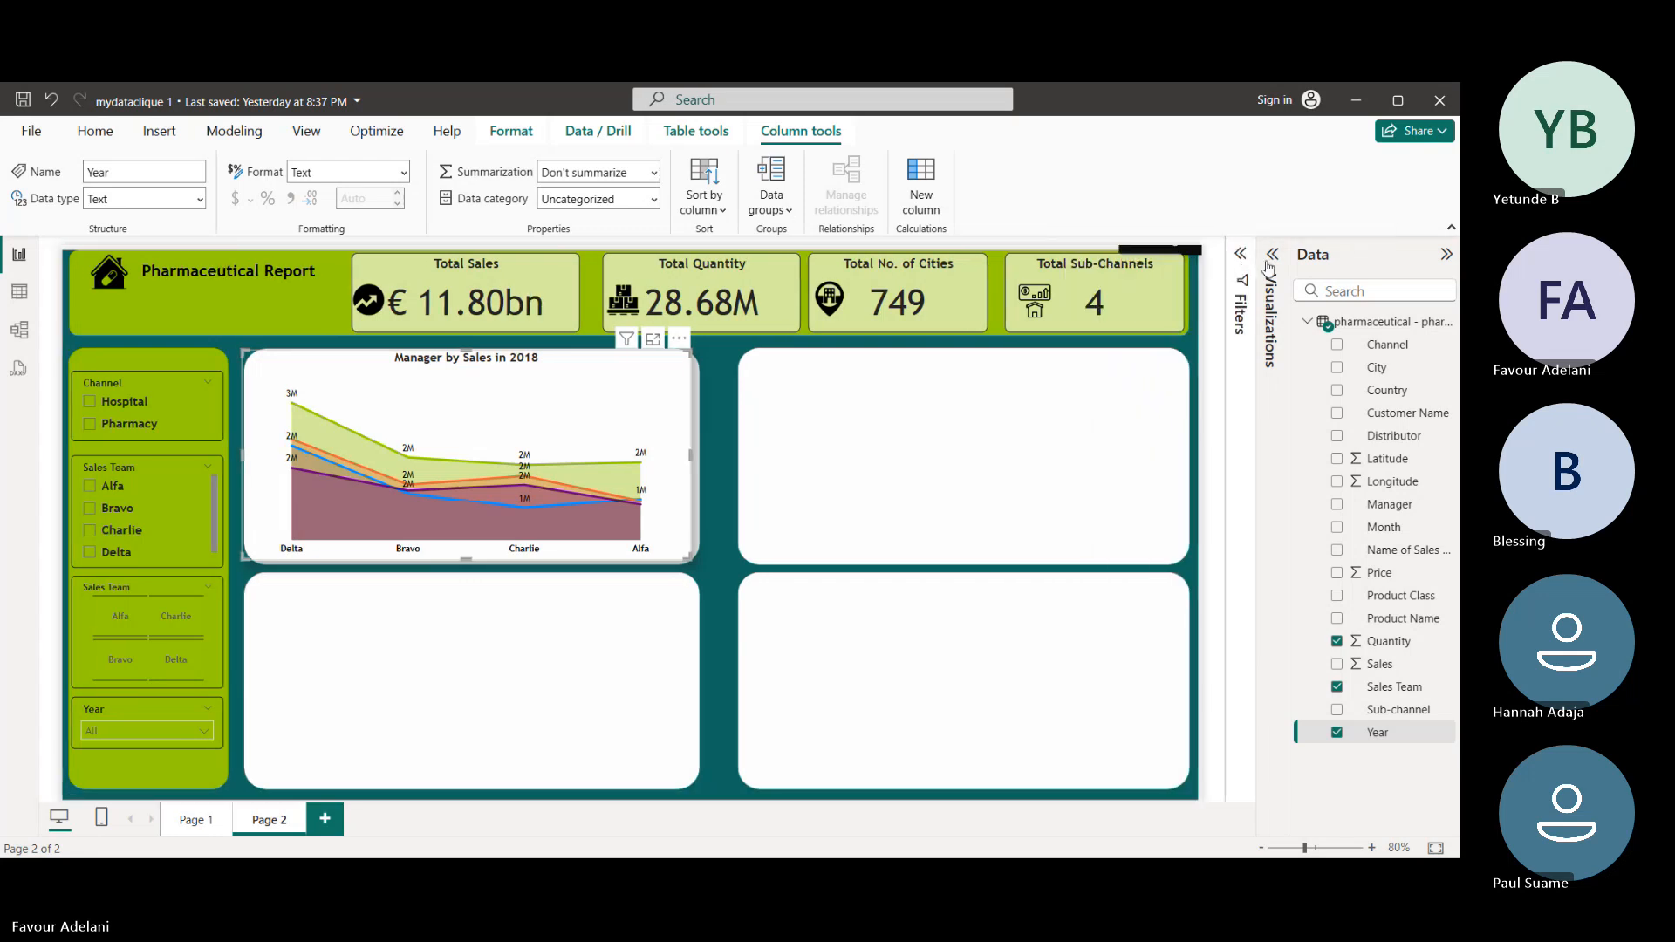
- Set the area chart's 2020 series line style to Dashed with a Round join type
left_click(1270, 262)
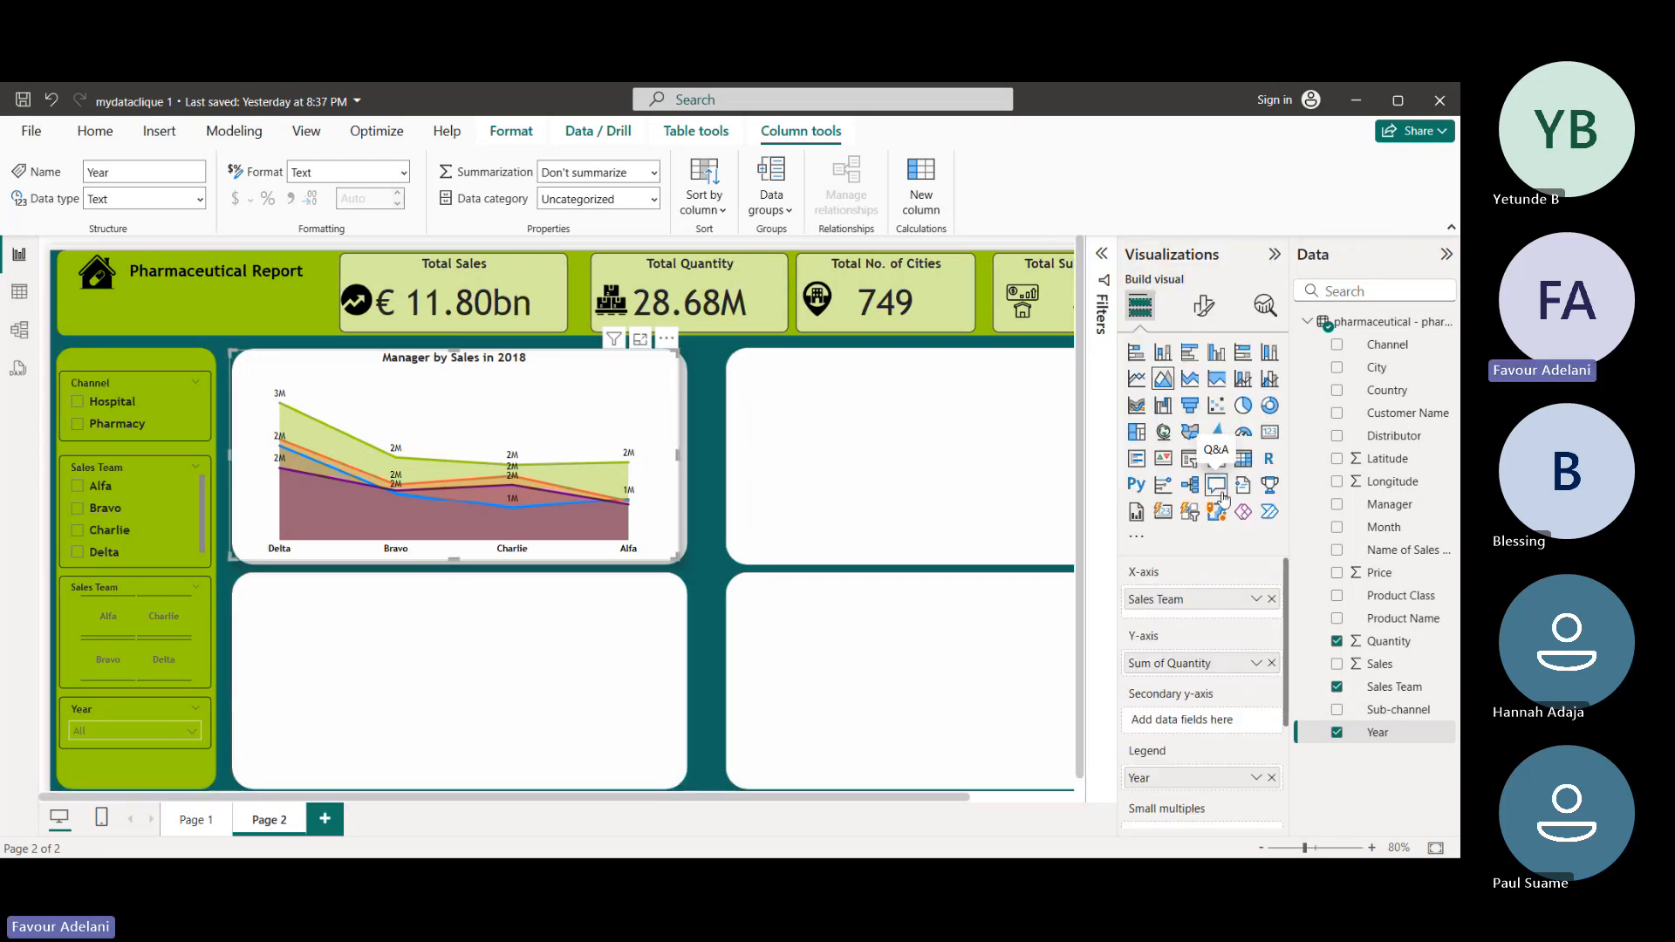
left_click(1204, 305)
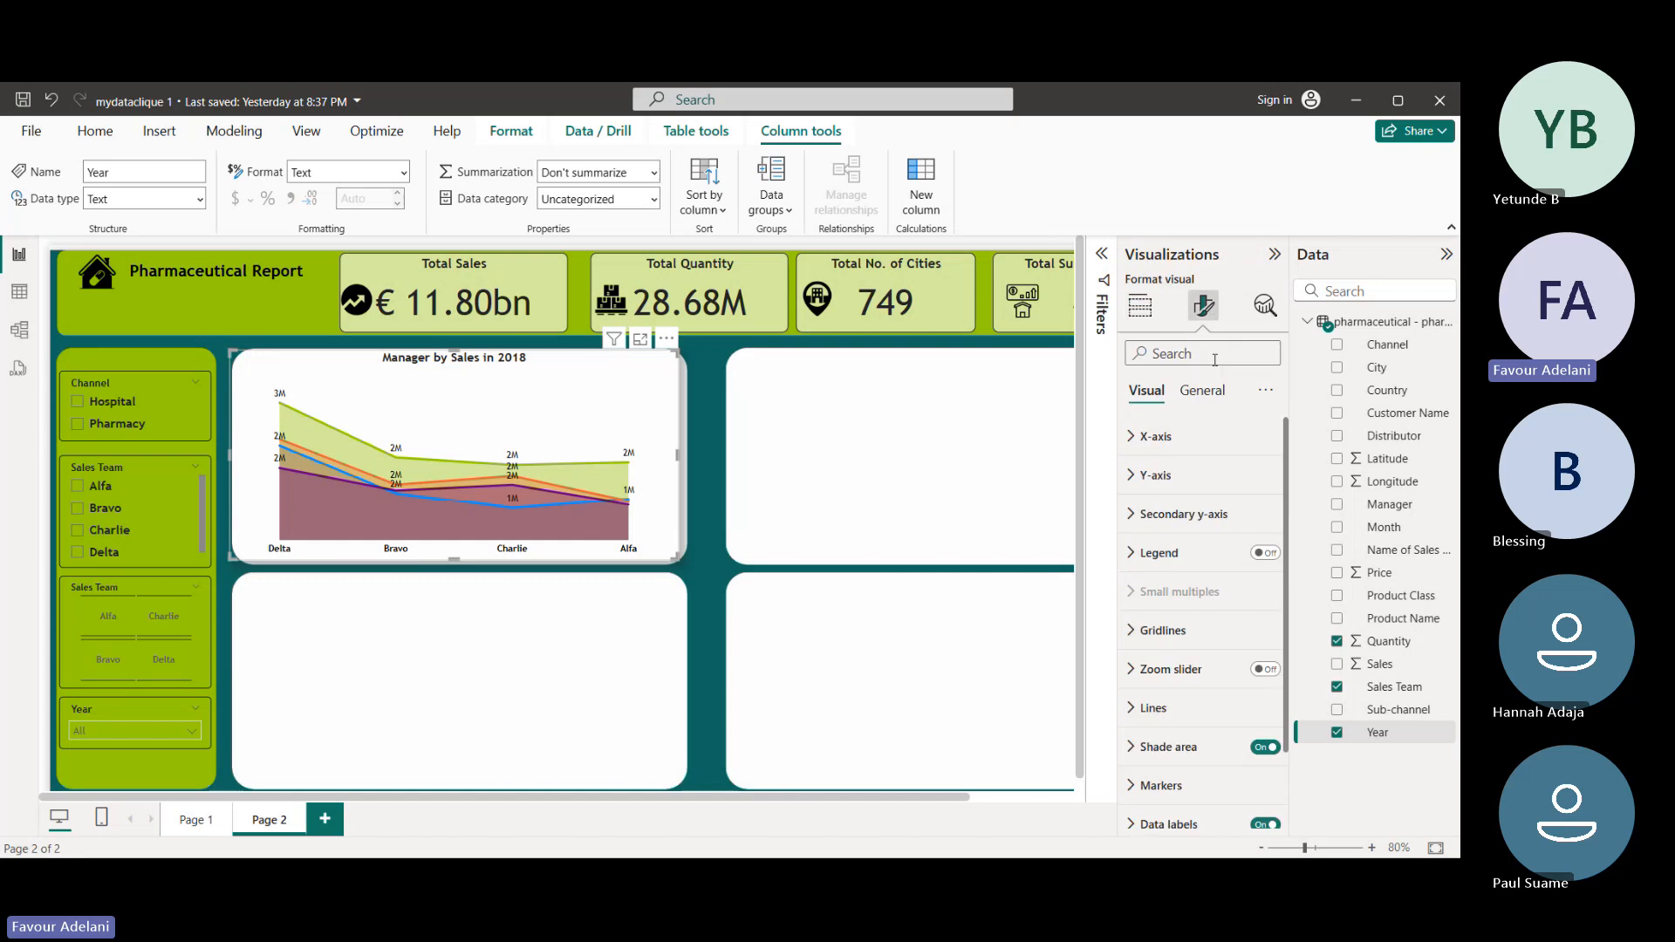
left_click(1150, 708)
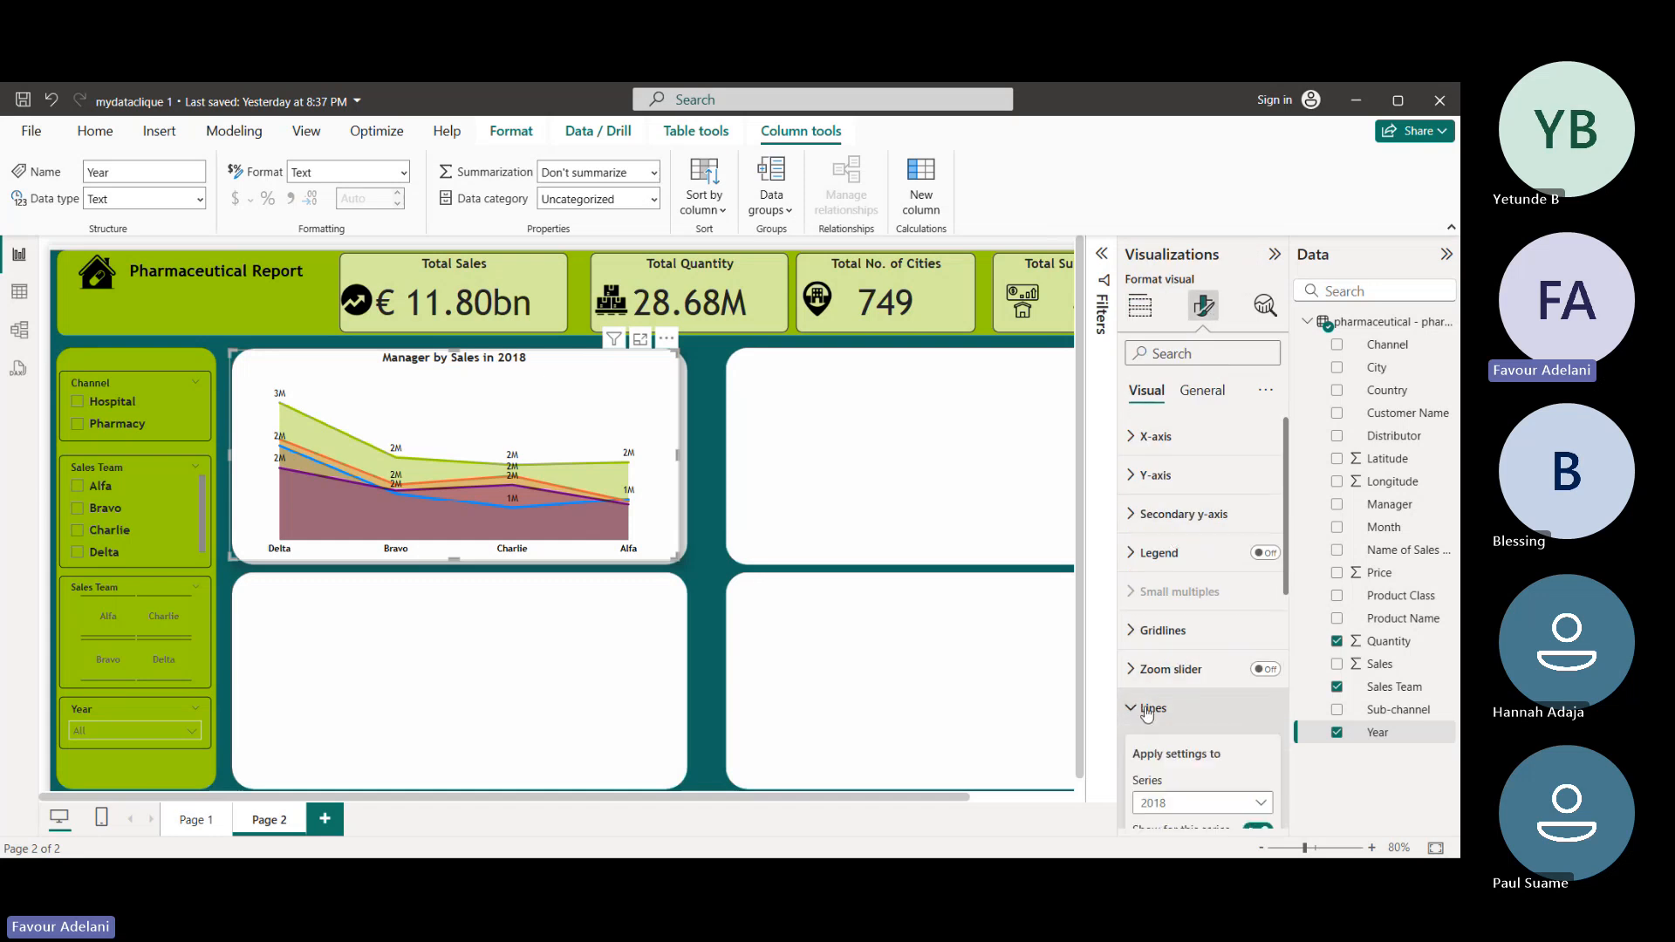
scroll(1160, 698, "down", 3)
left_click(1256, 670)
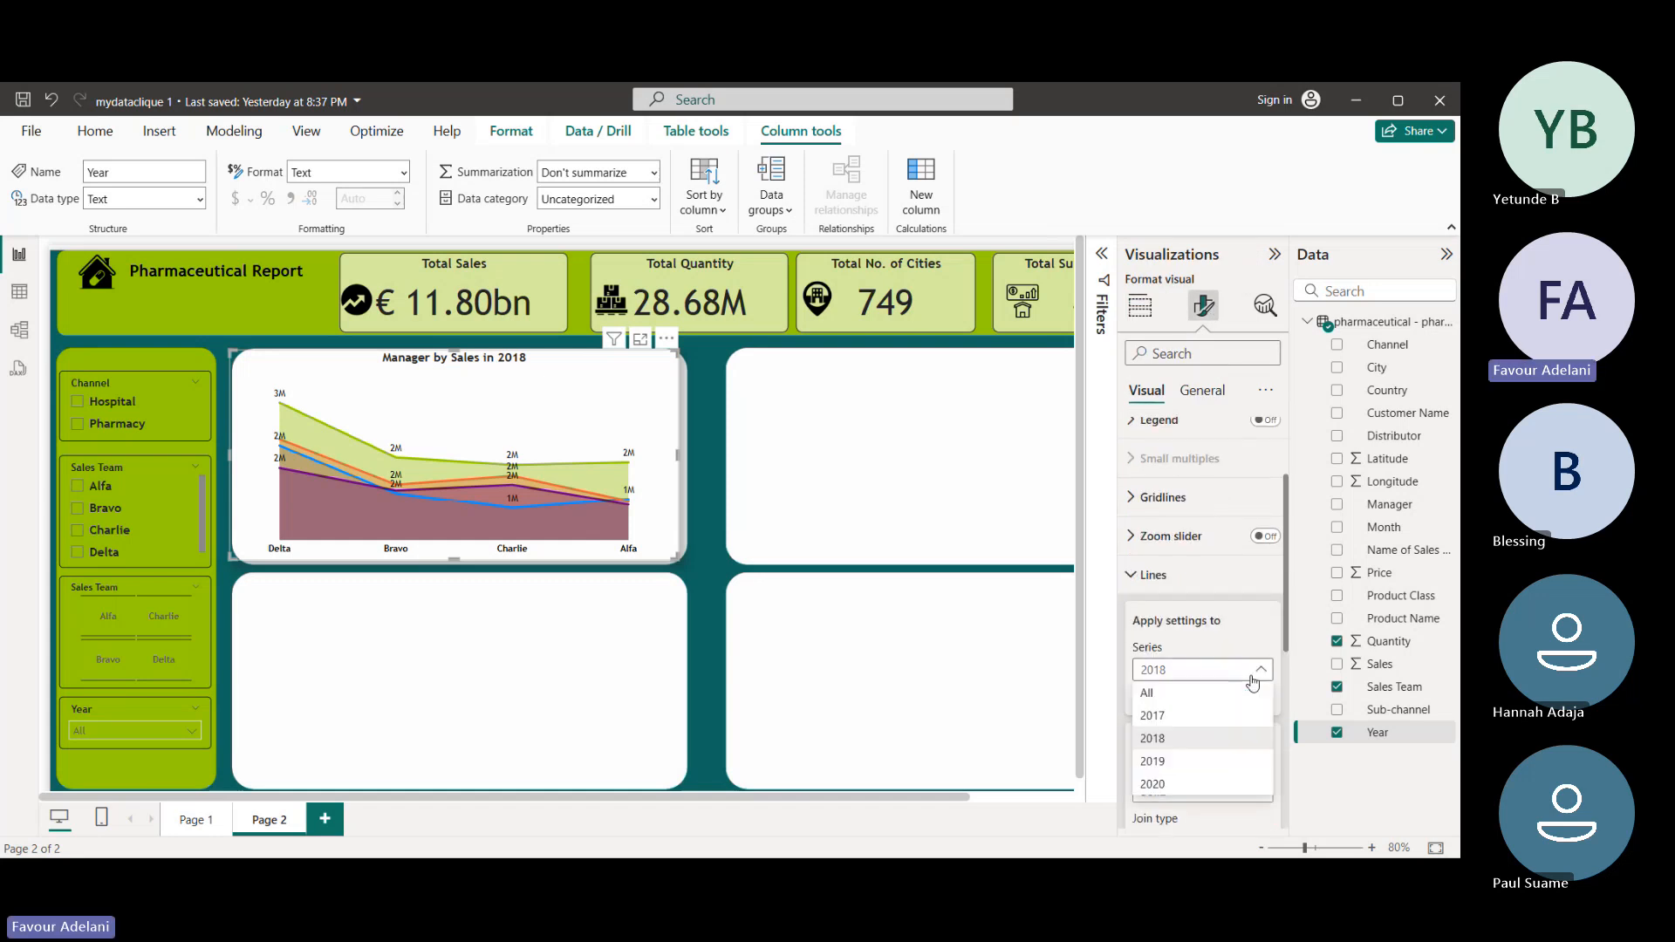
left_click(1162, 785)
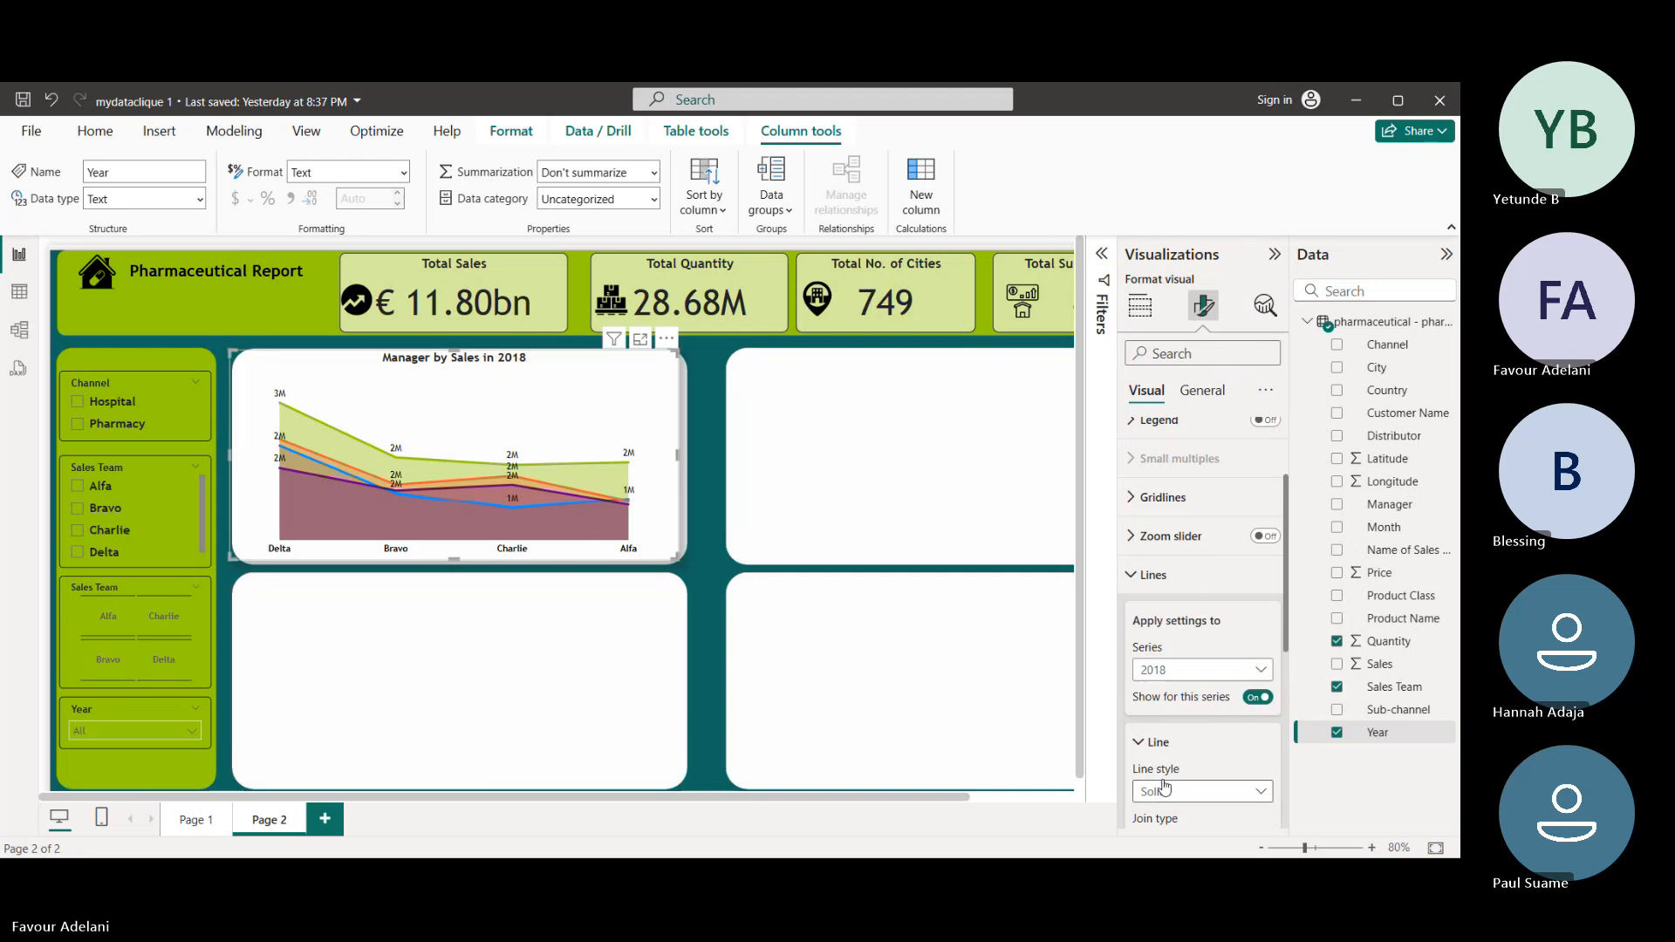
scroll(1164, 788, "down", 1)
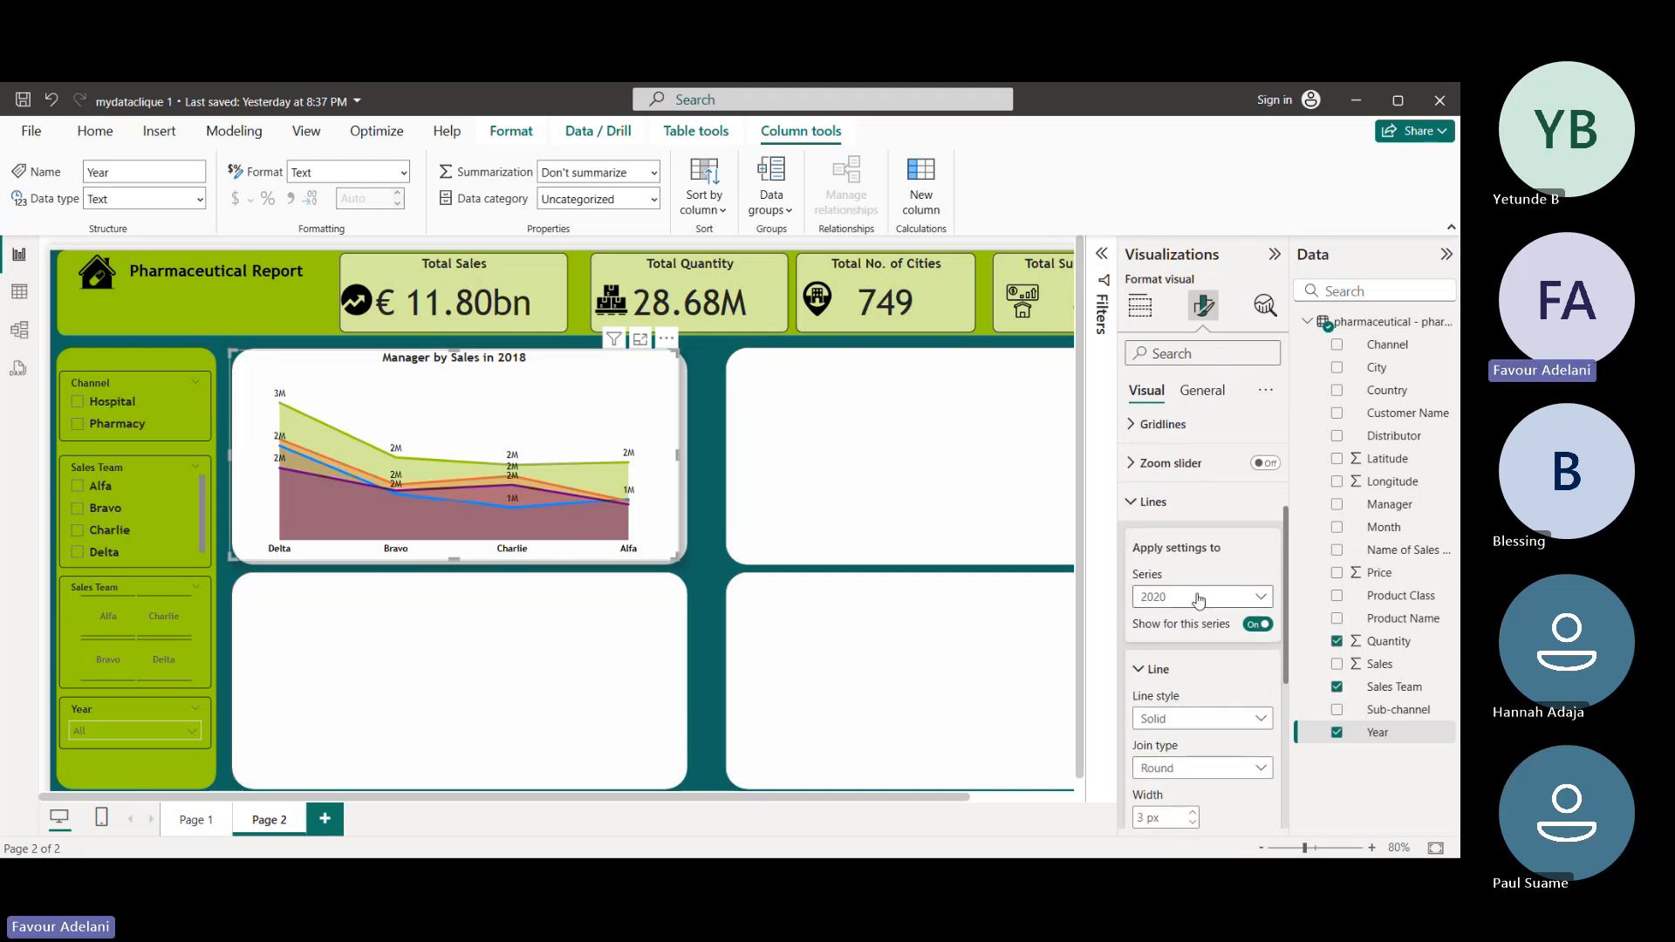
scroll(1207, 659, "down", 1)
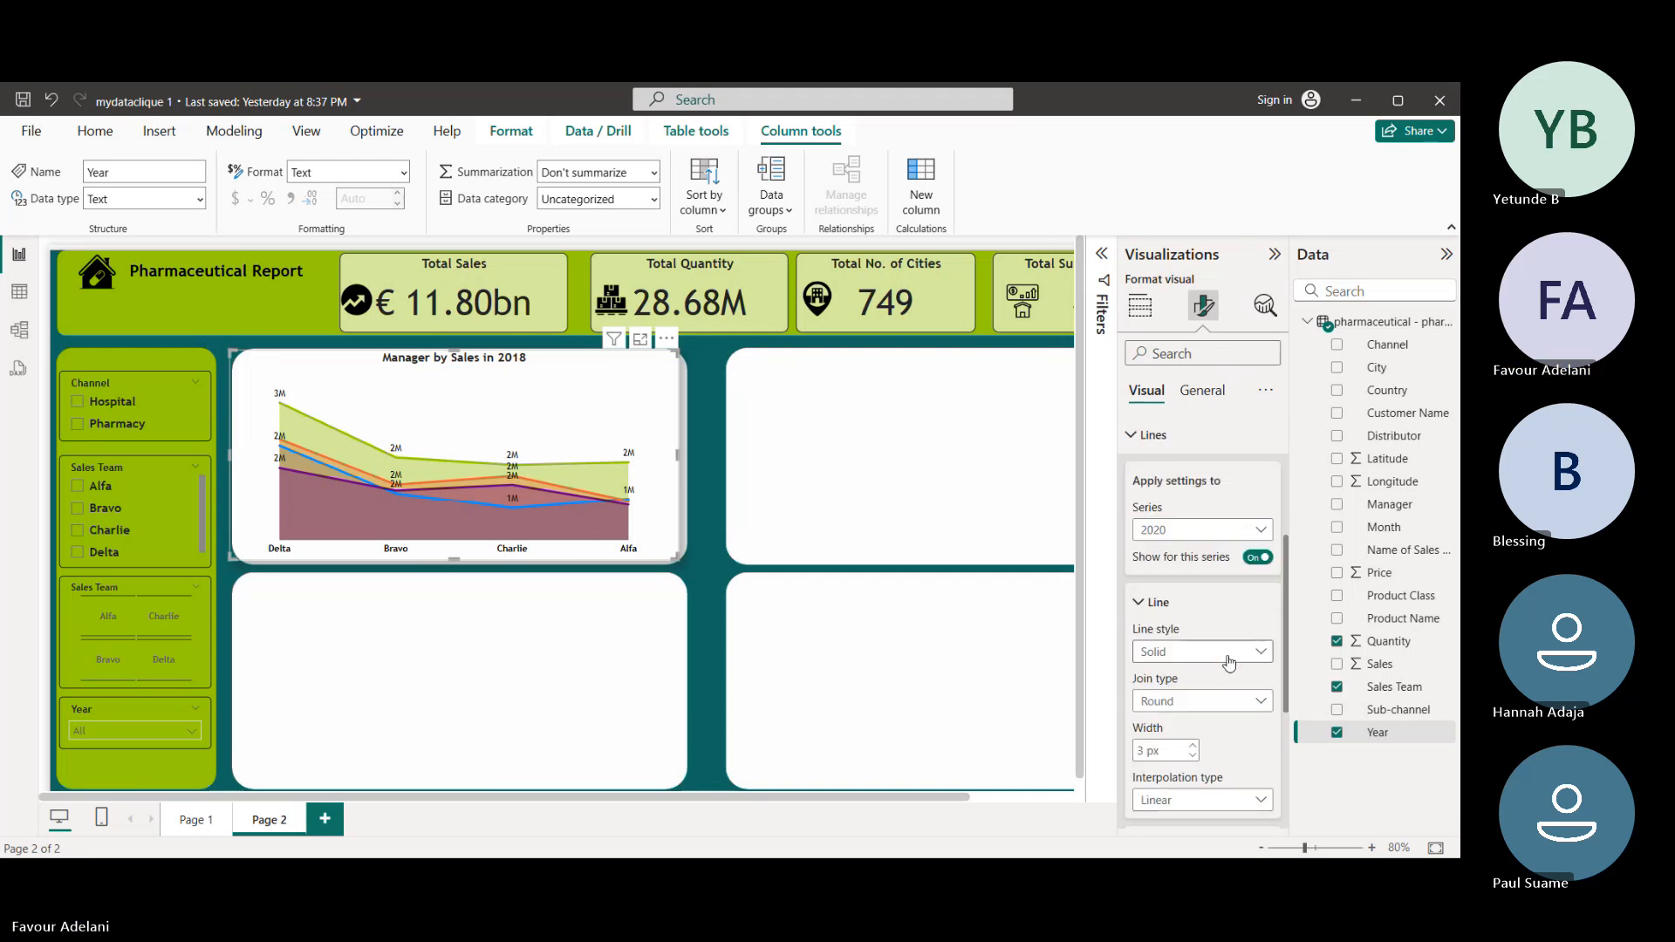
left_click(1227, 656)
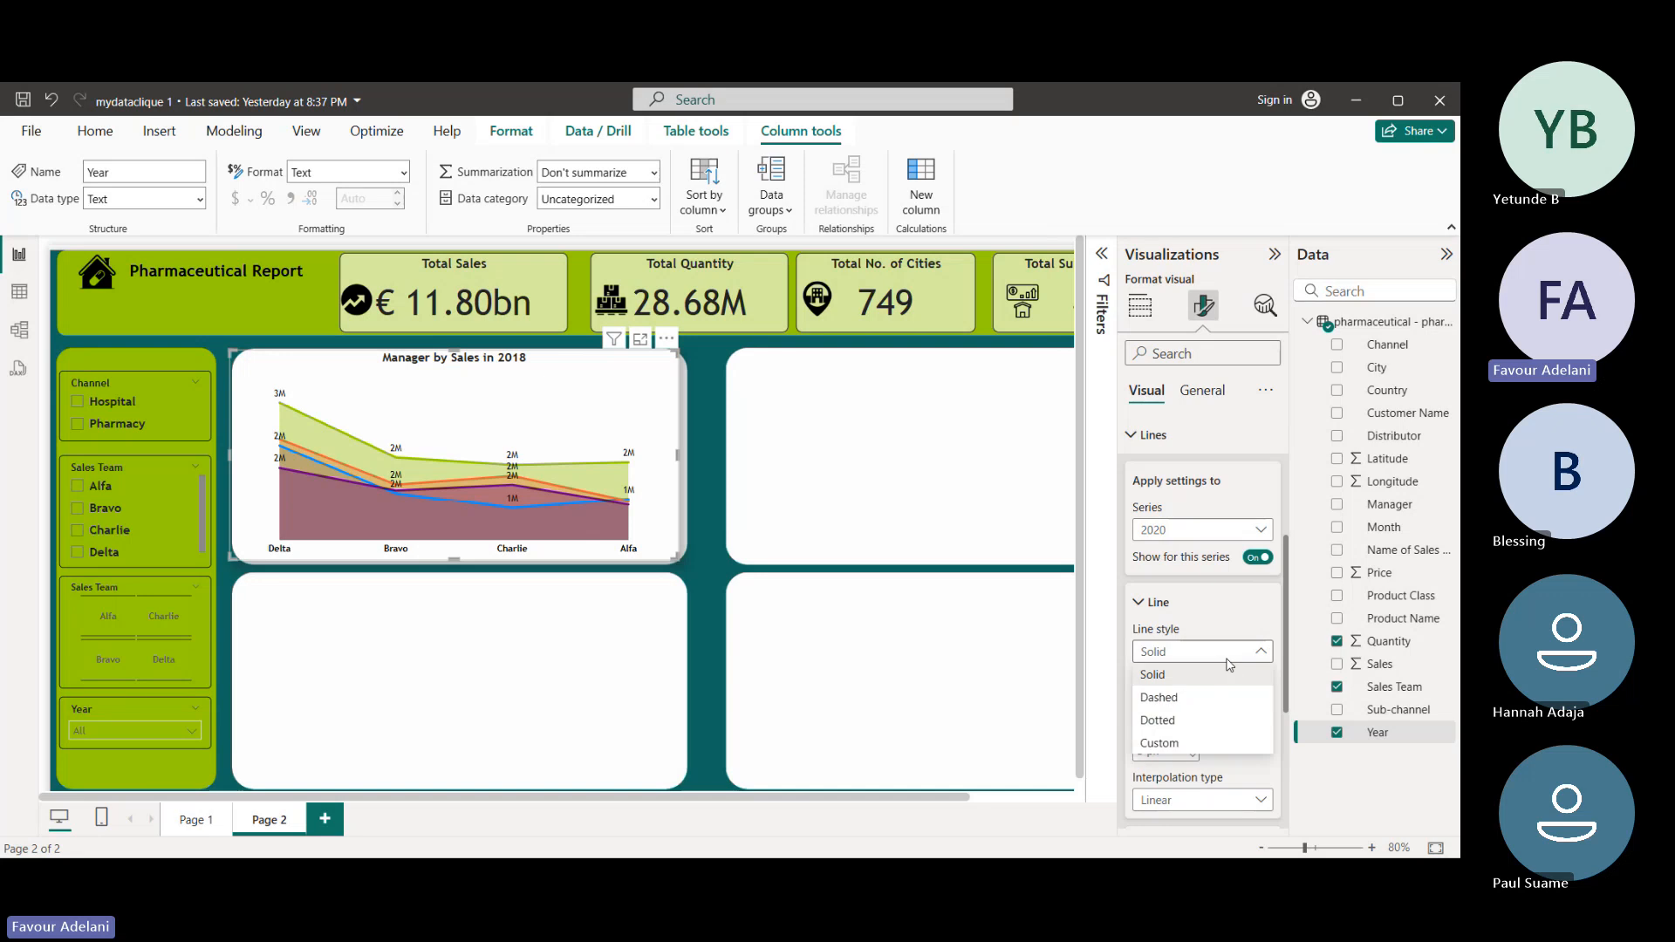
left_click(1189, 700)
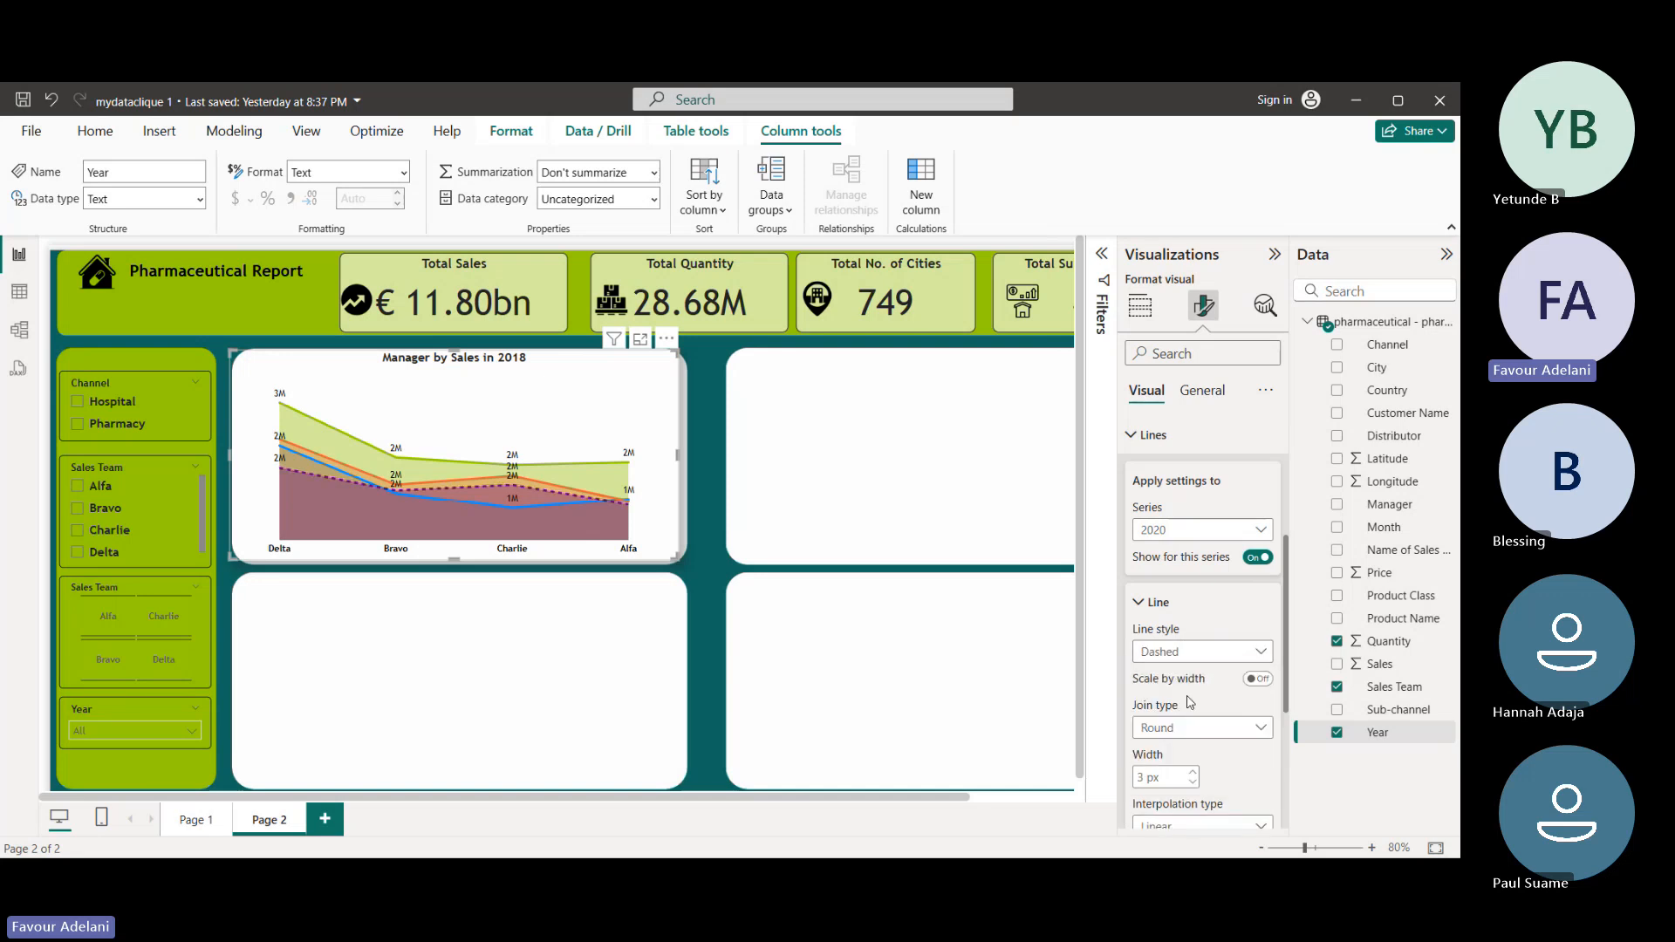
left_click(1262, 737)
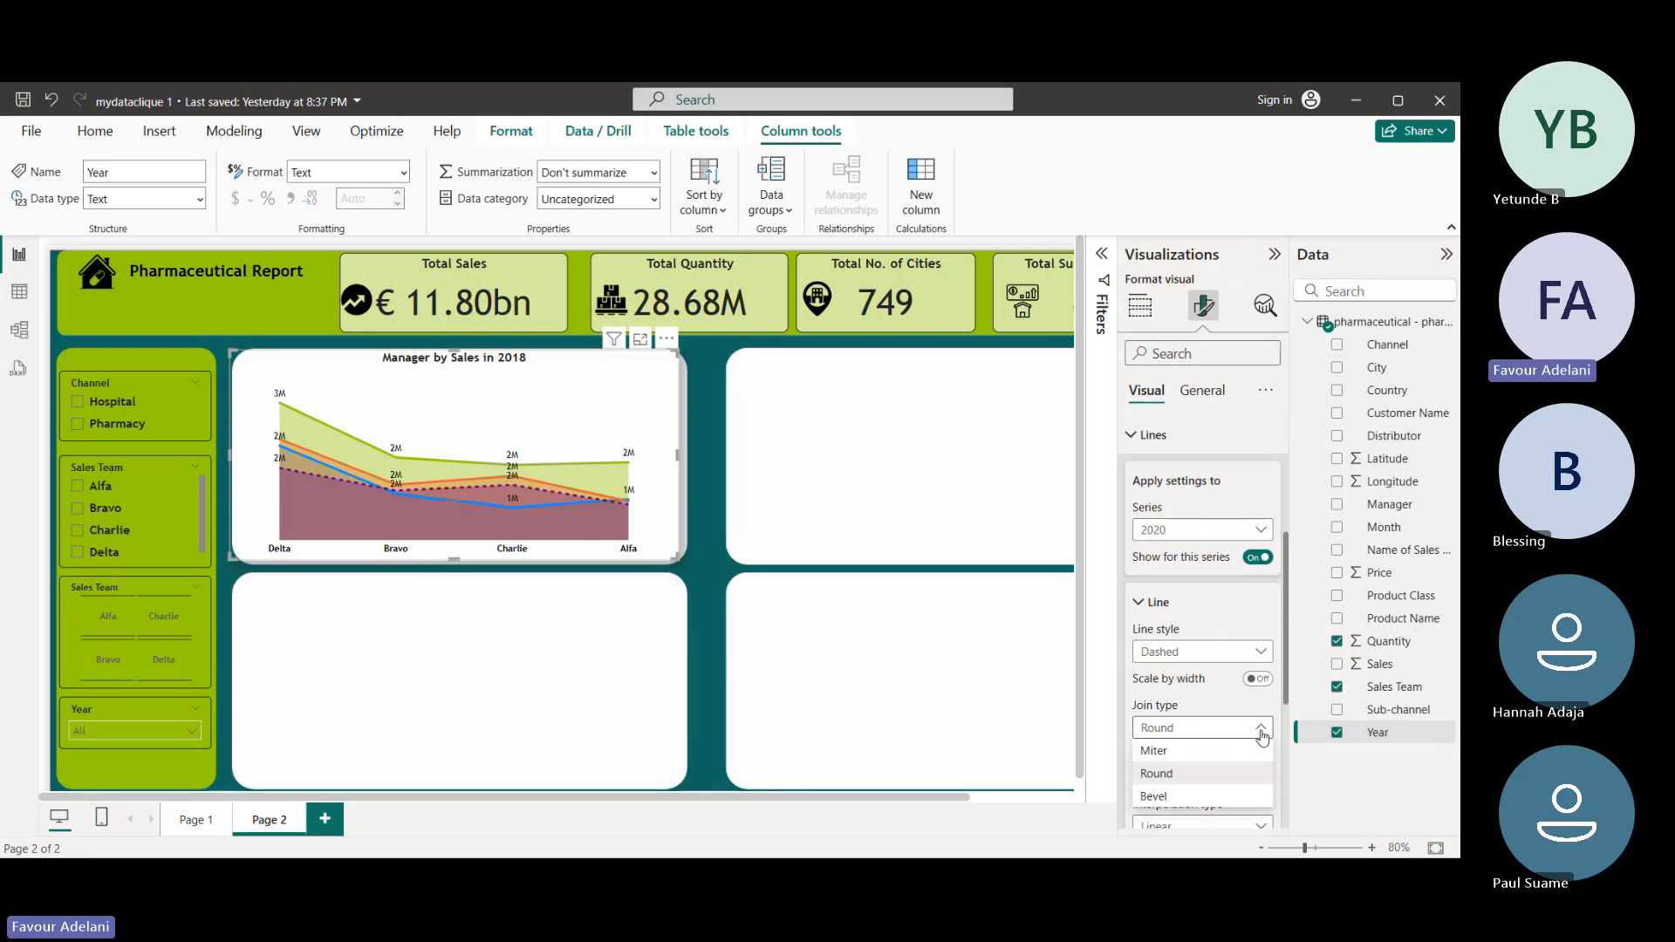
left_click(1209, 771)
- Change the 2020 series line color to the dark teal from the recent colors
scroll(1220, 798, "down", 3)
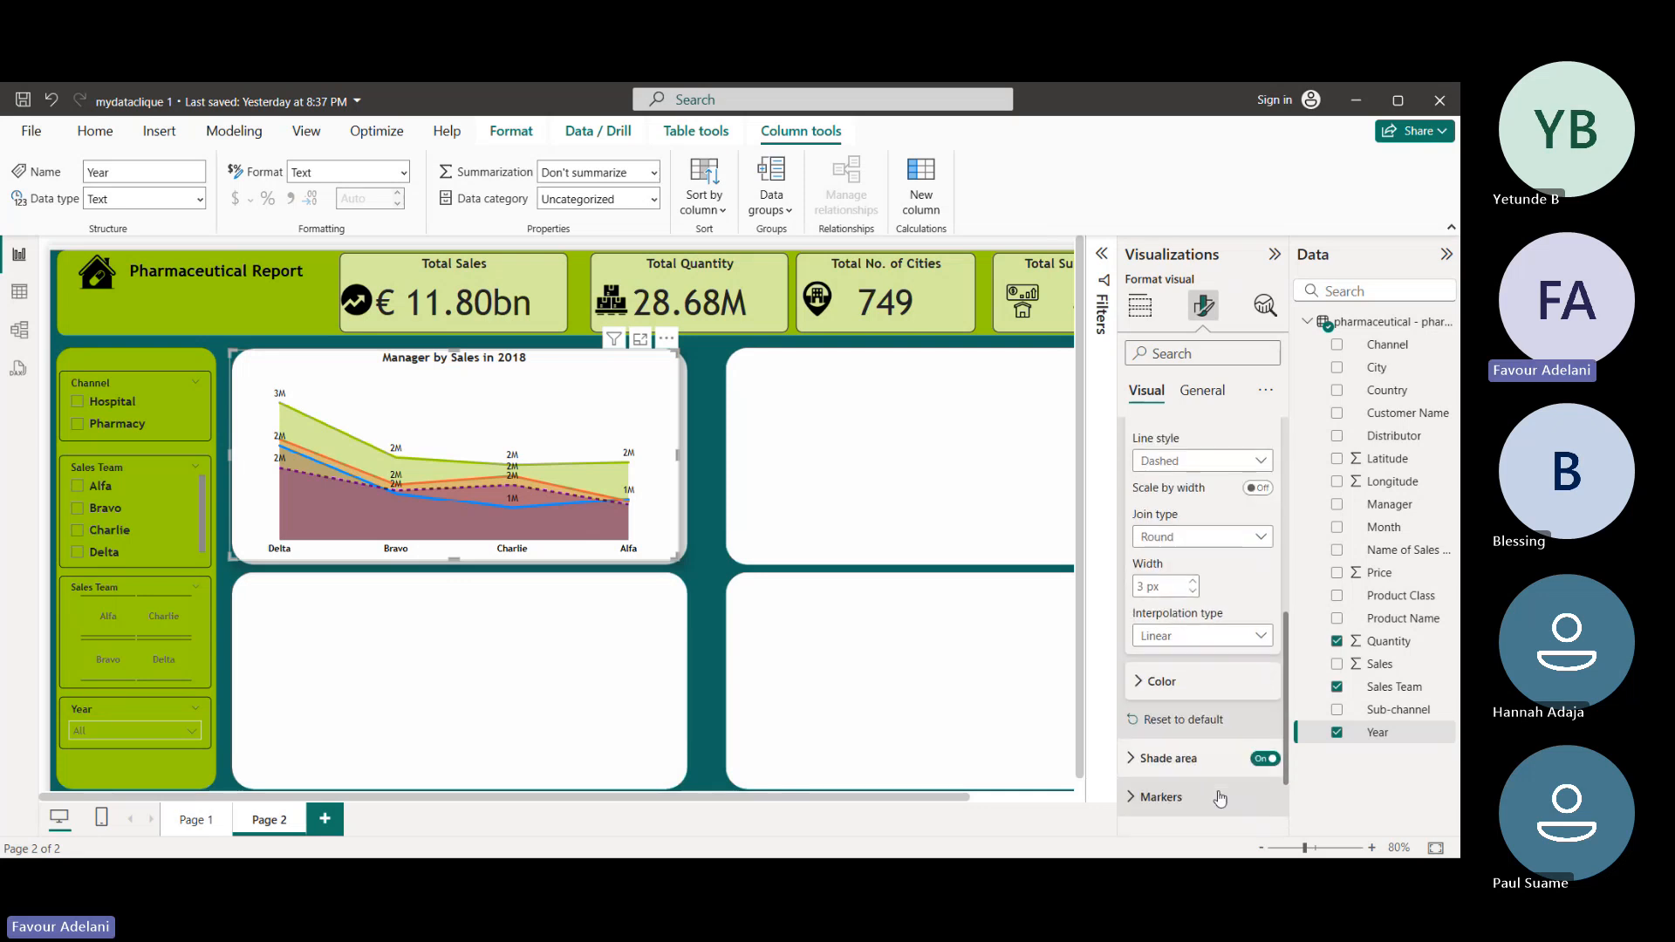
left_click(1190, 683)
right_click(1193, 687)
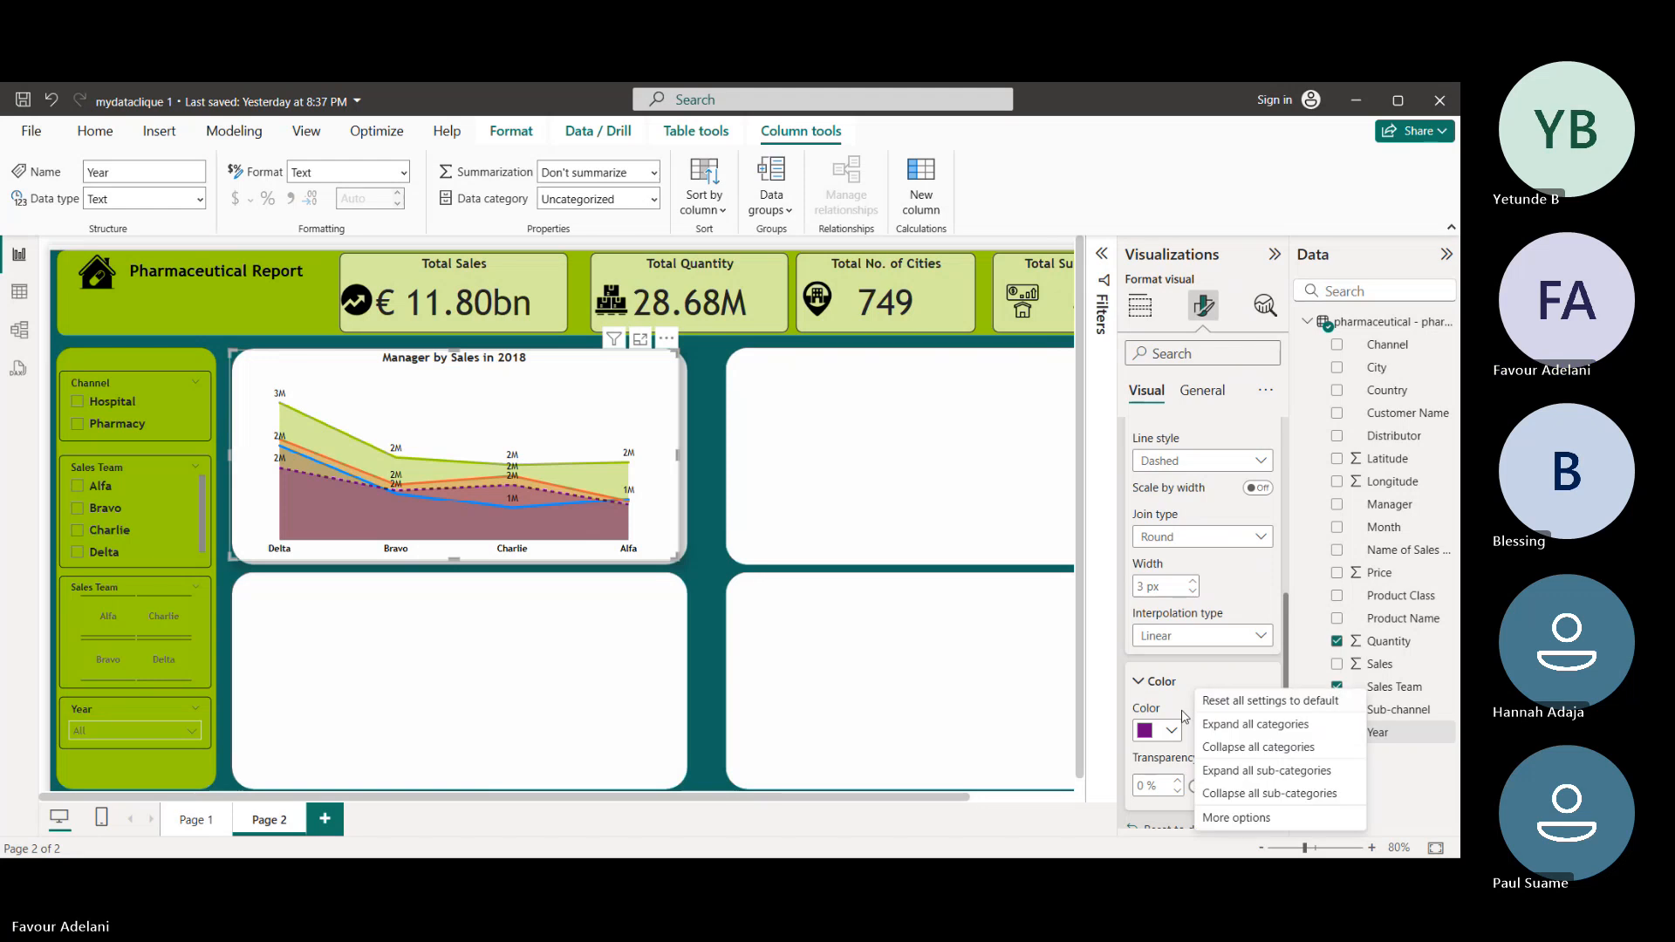
left_click(1171, 731)
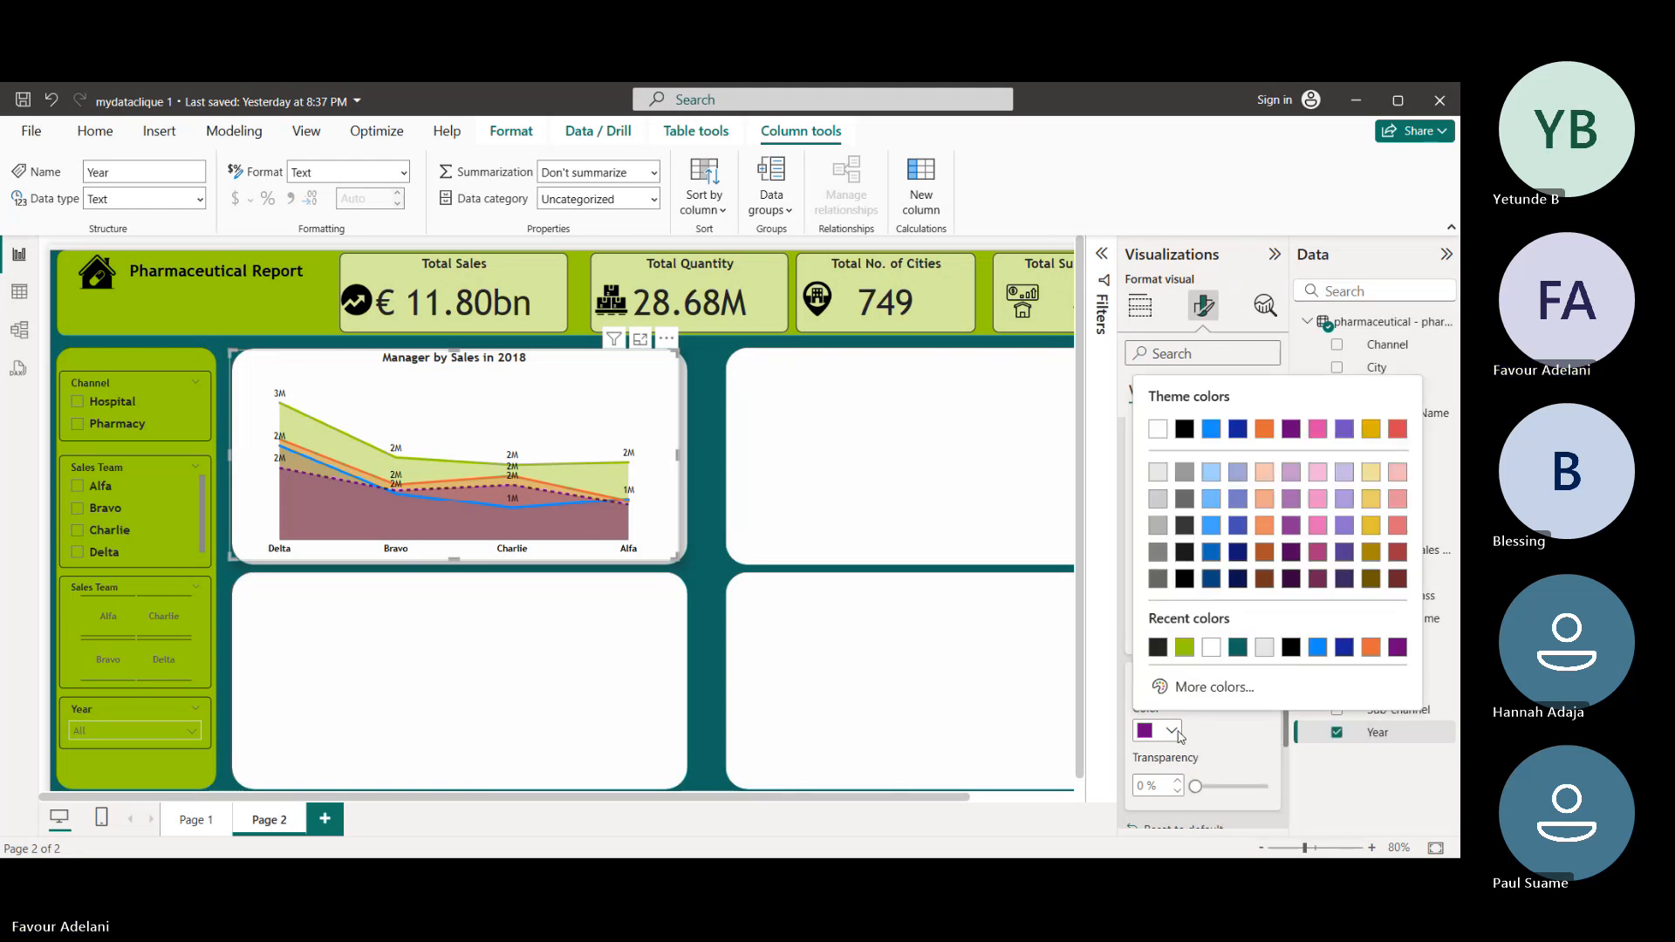
left_click(1245, 653)
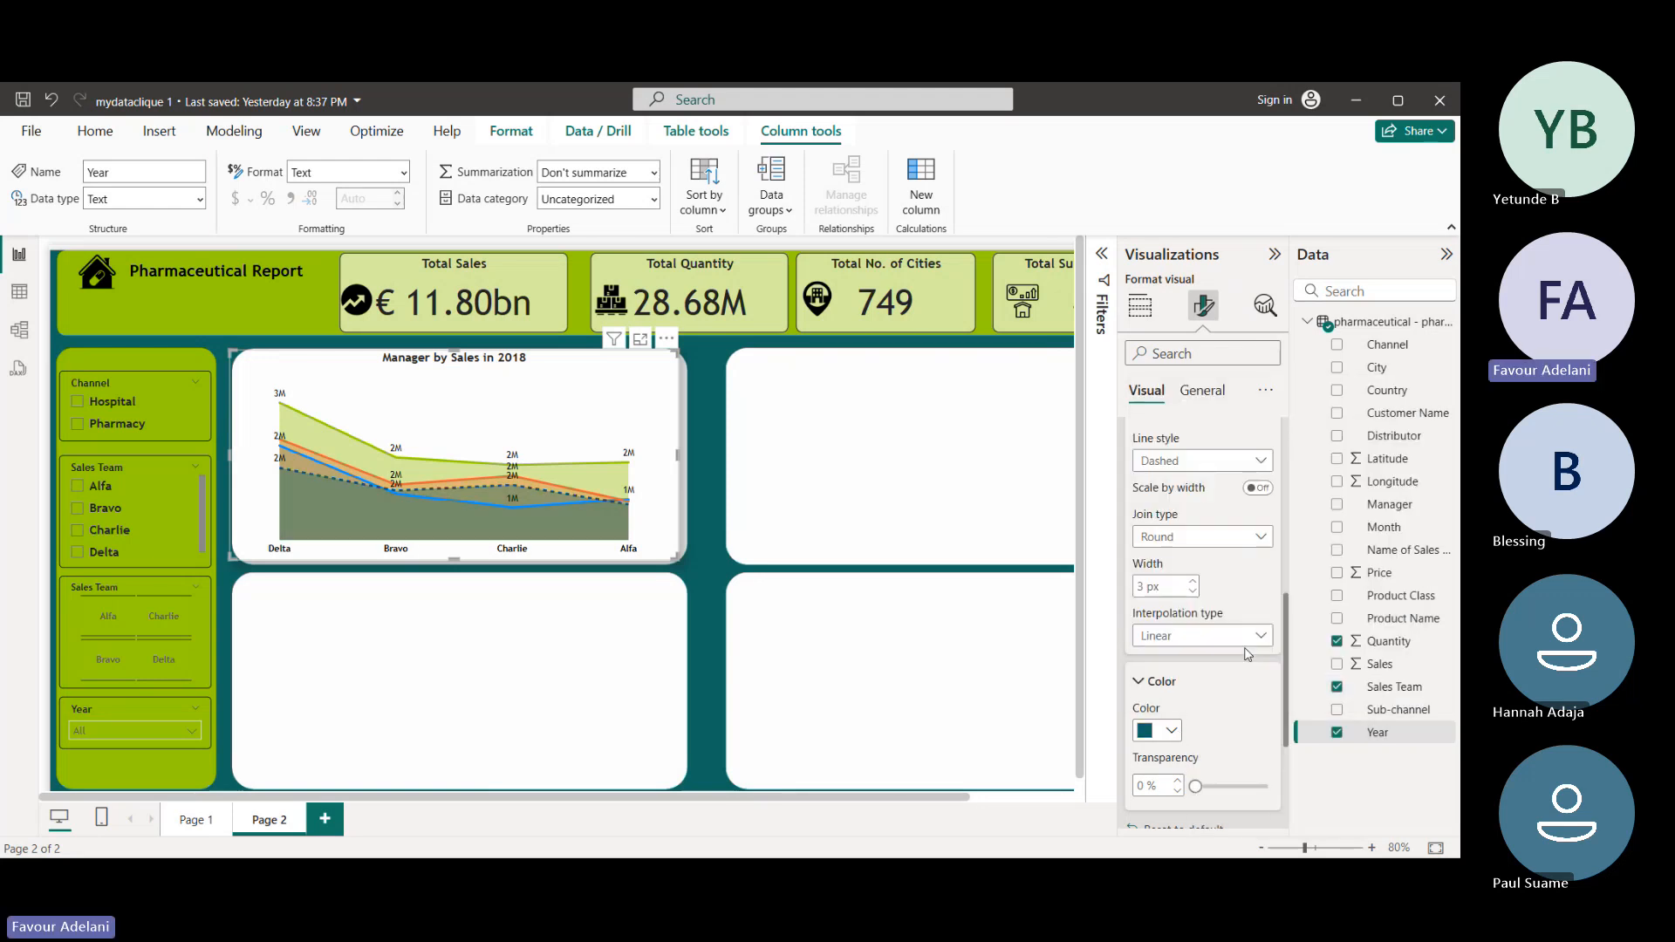
- Restrict the area chart's Year filter to 2020 alone
left_click(1098, 254)
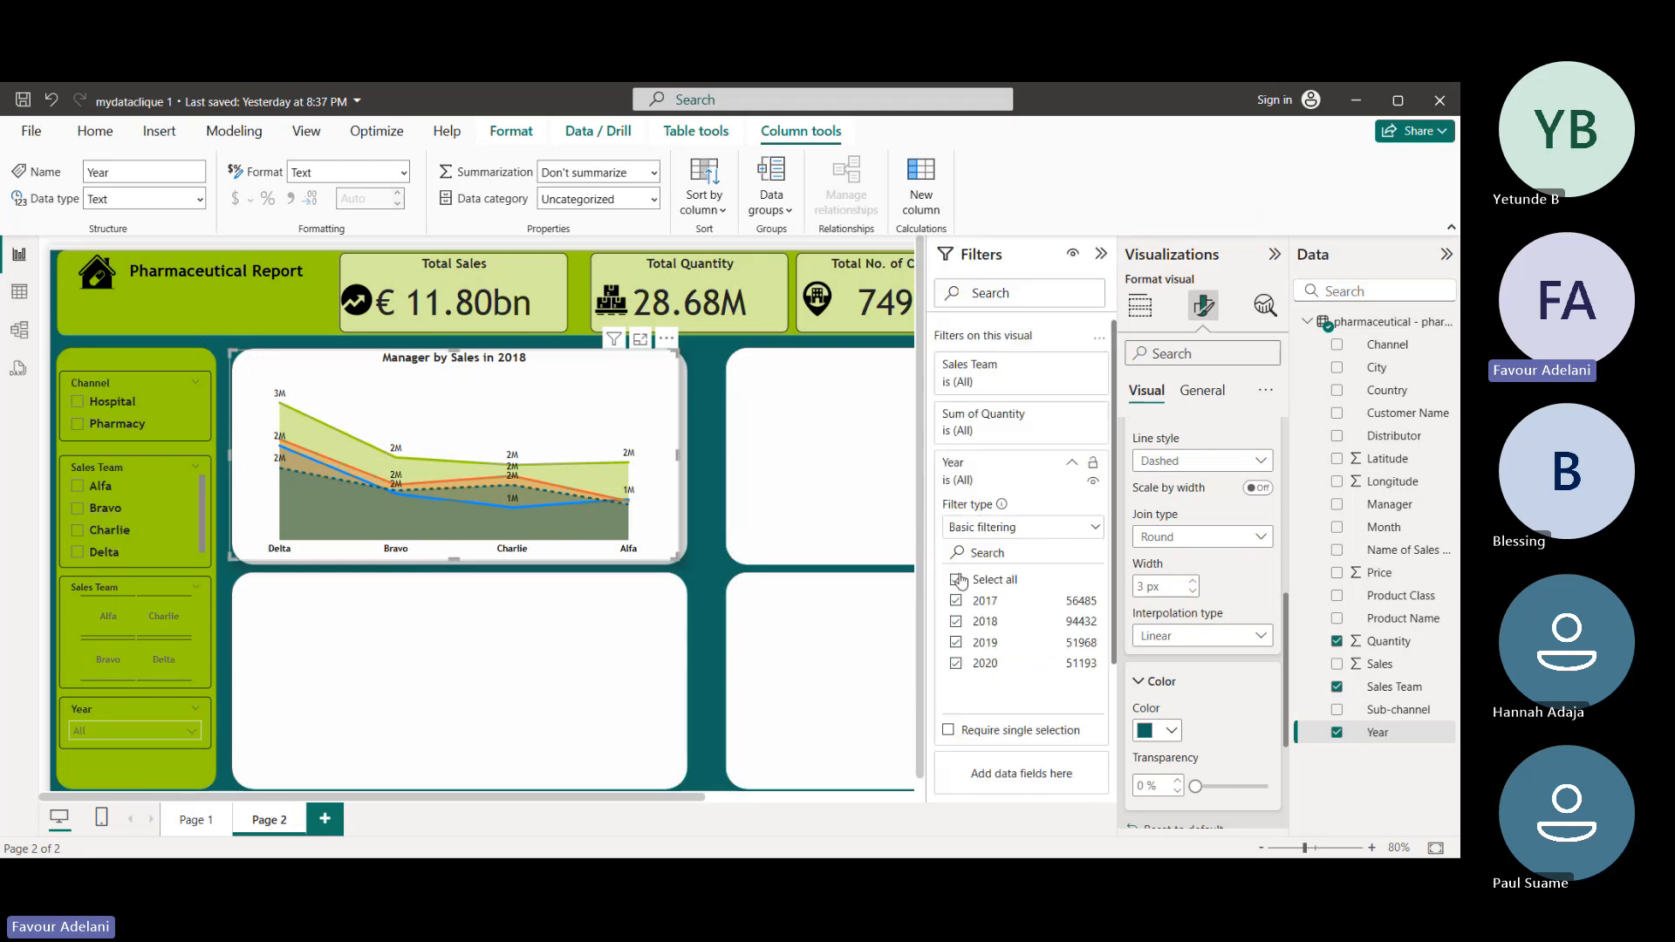
left_click(955, 664)
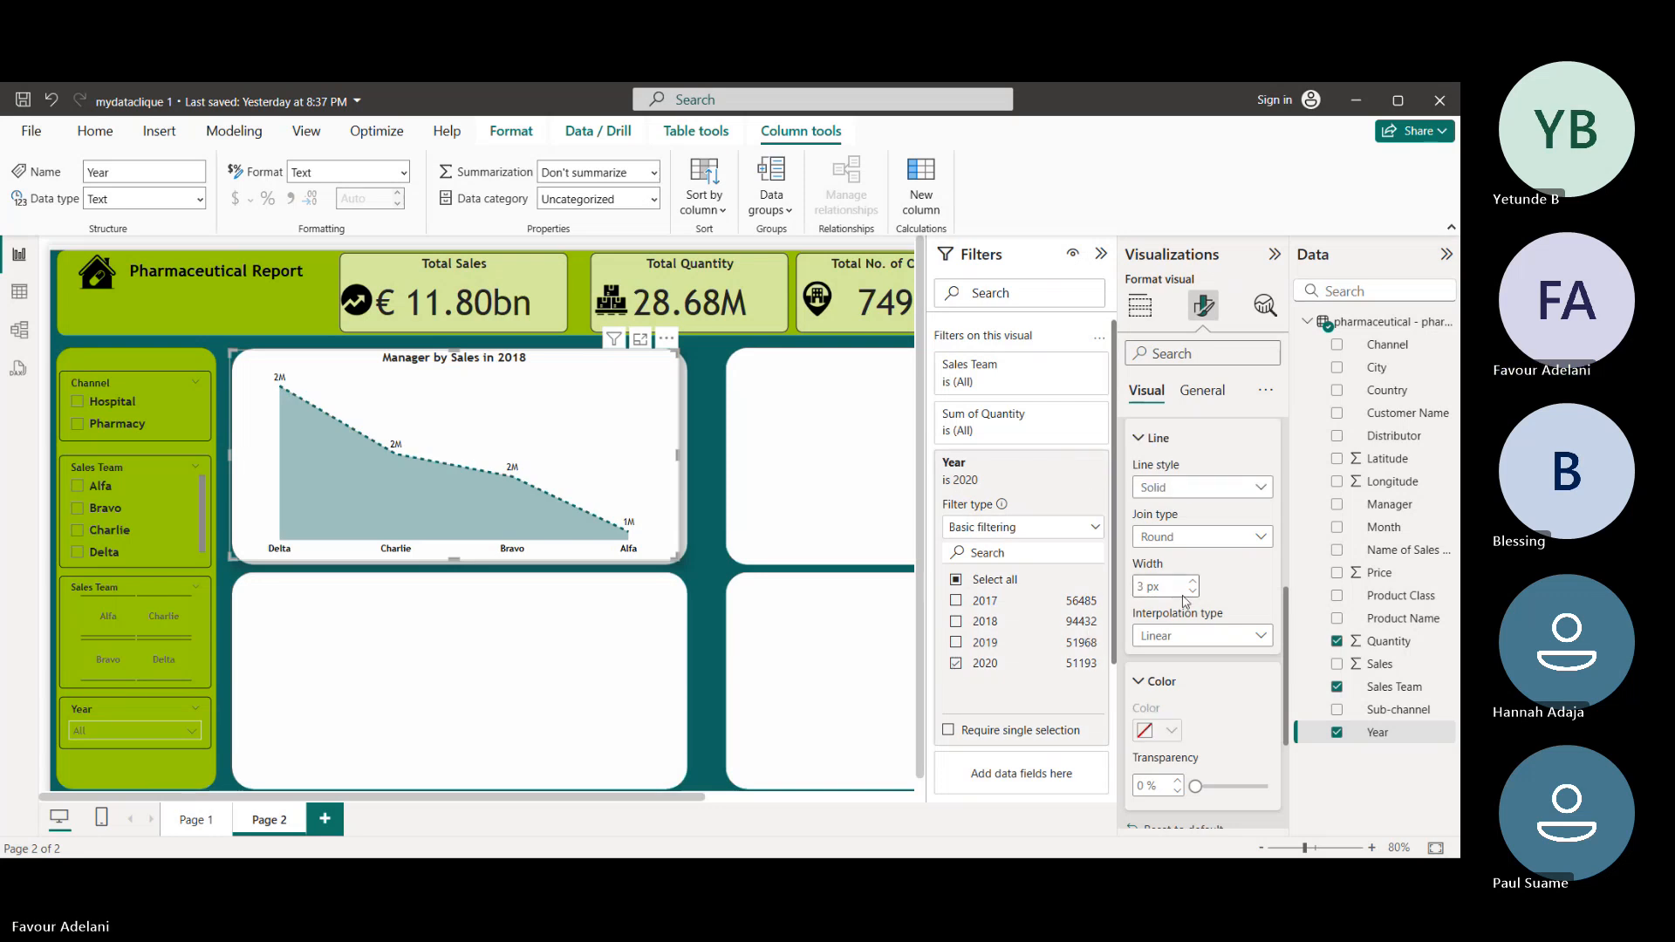
left_click(1148, 681)
scroll(1235, 566, "up", 1)
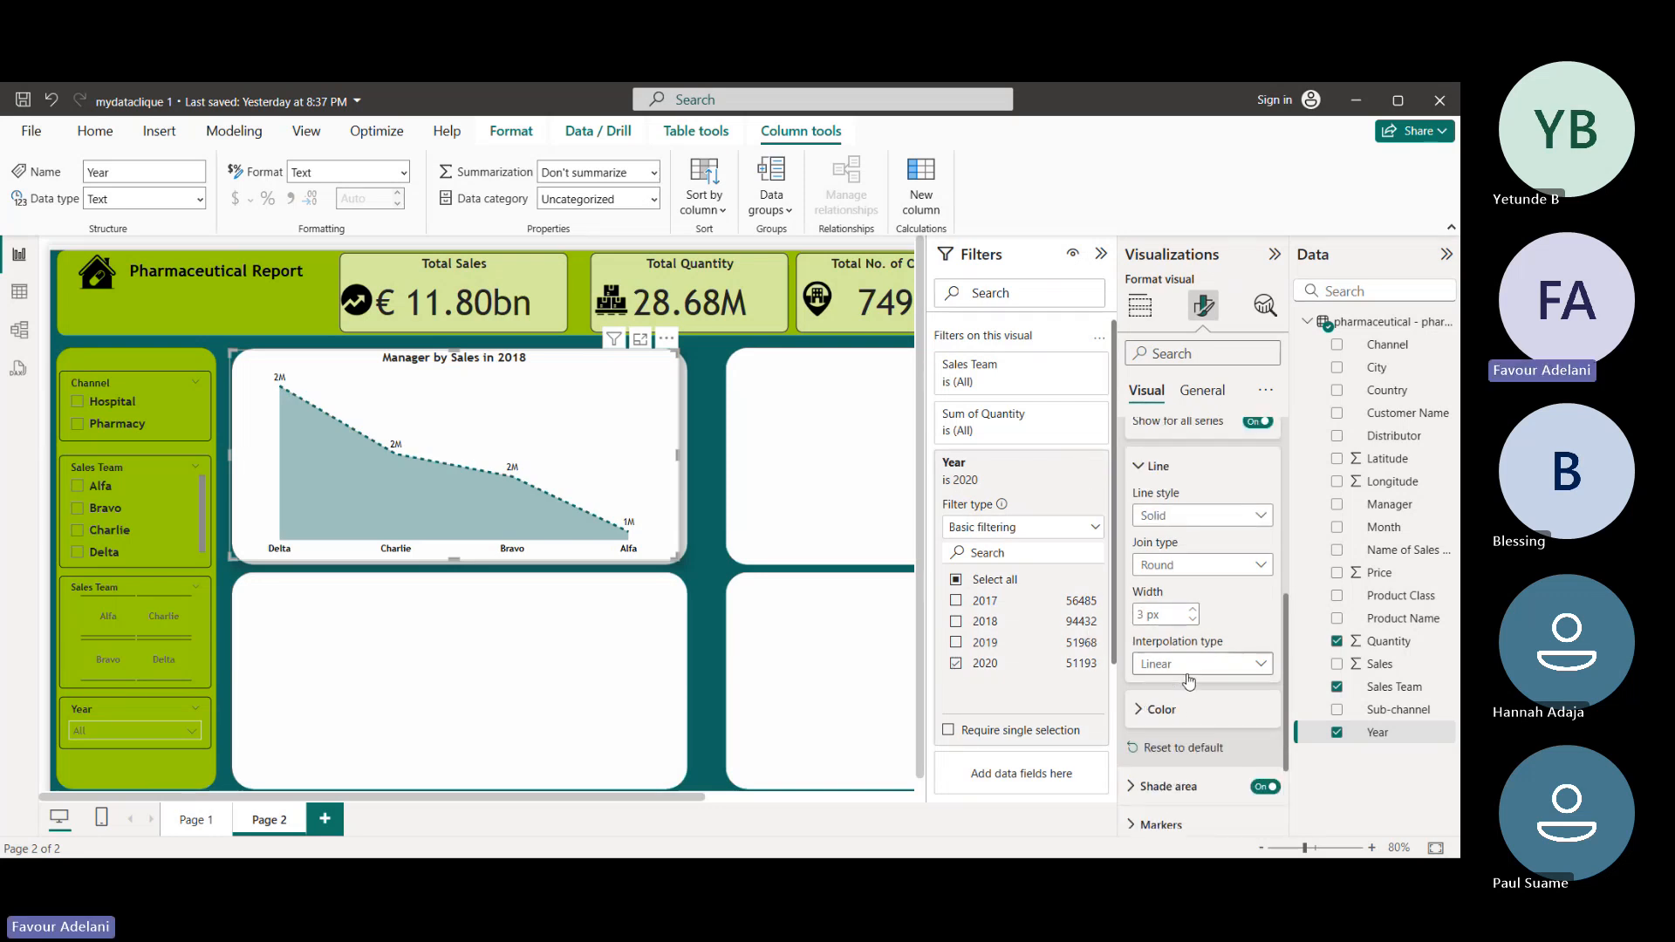
left_click(1260, 528)
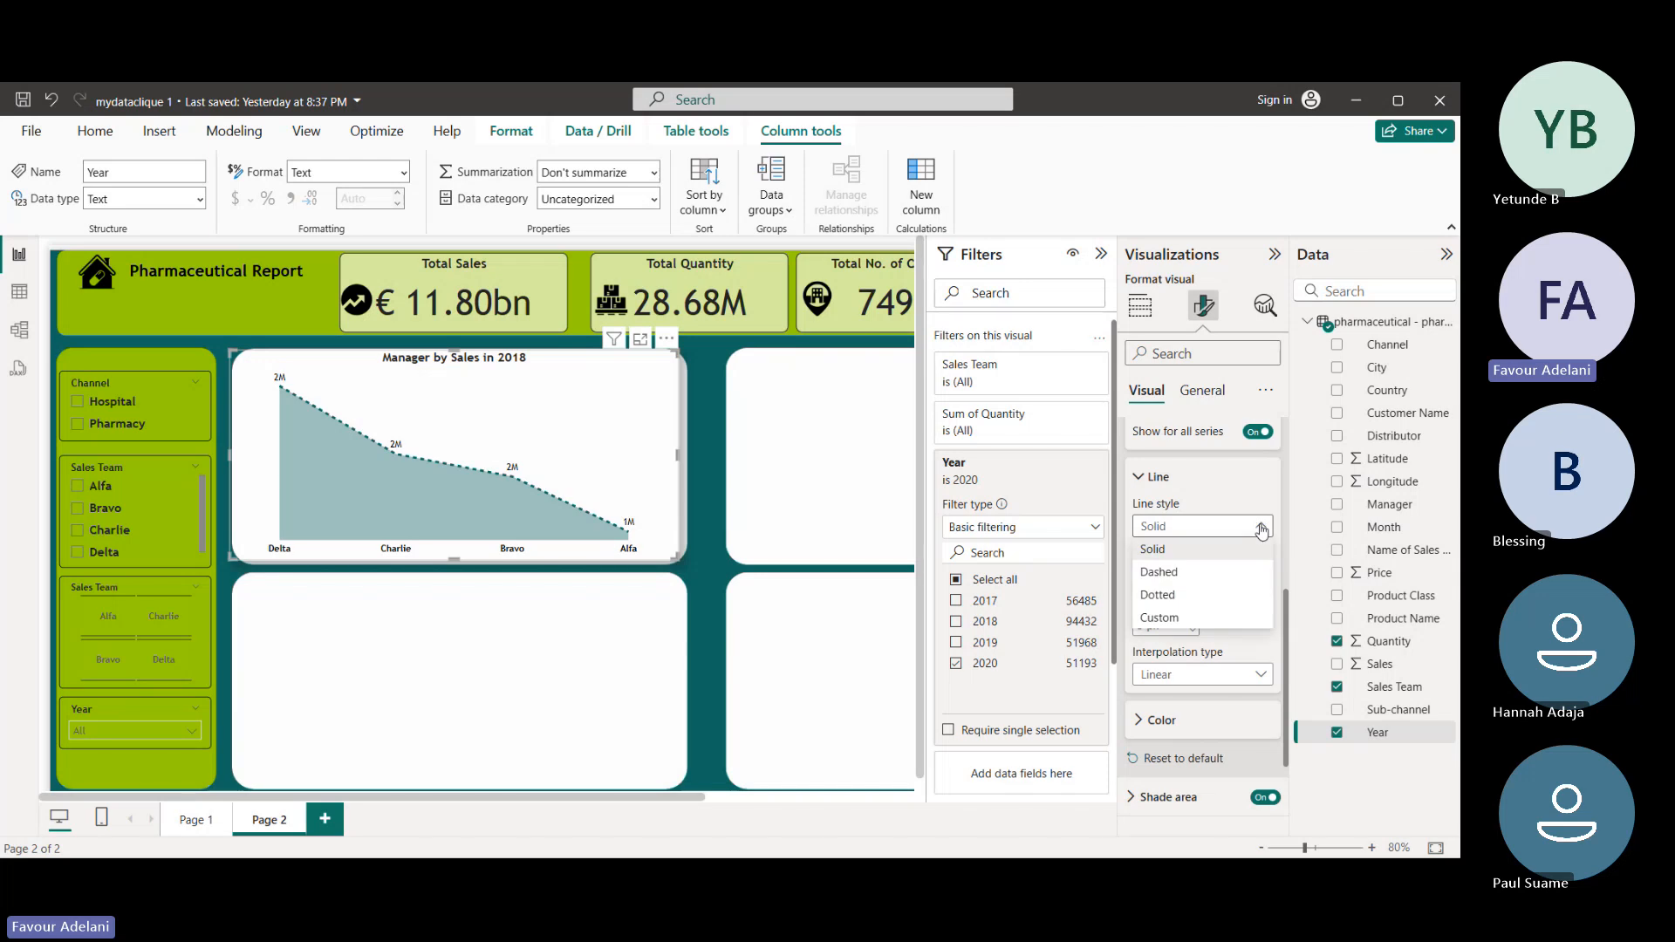
left_click(1217, 550)
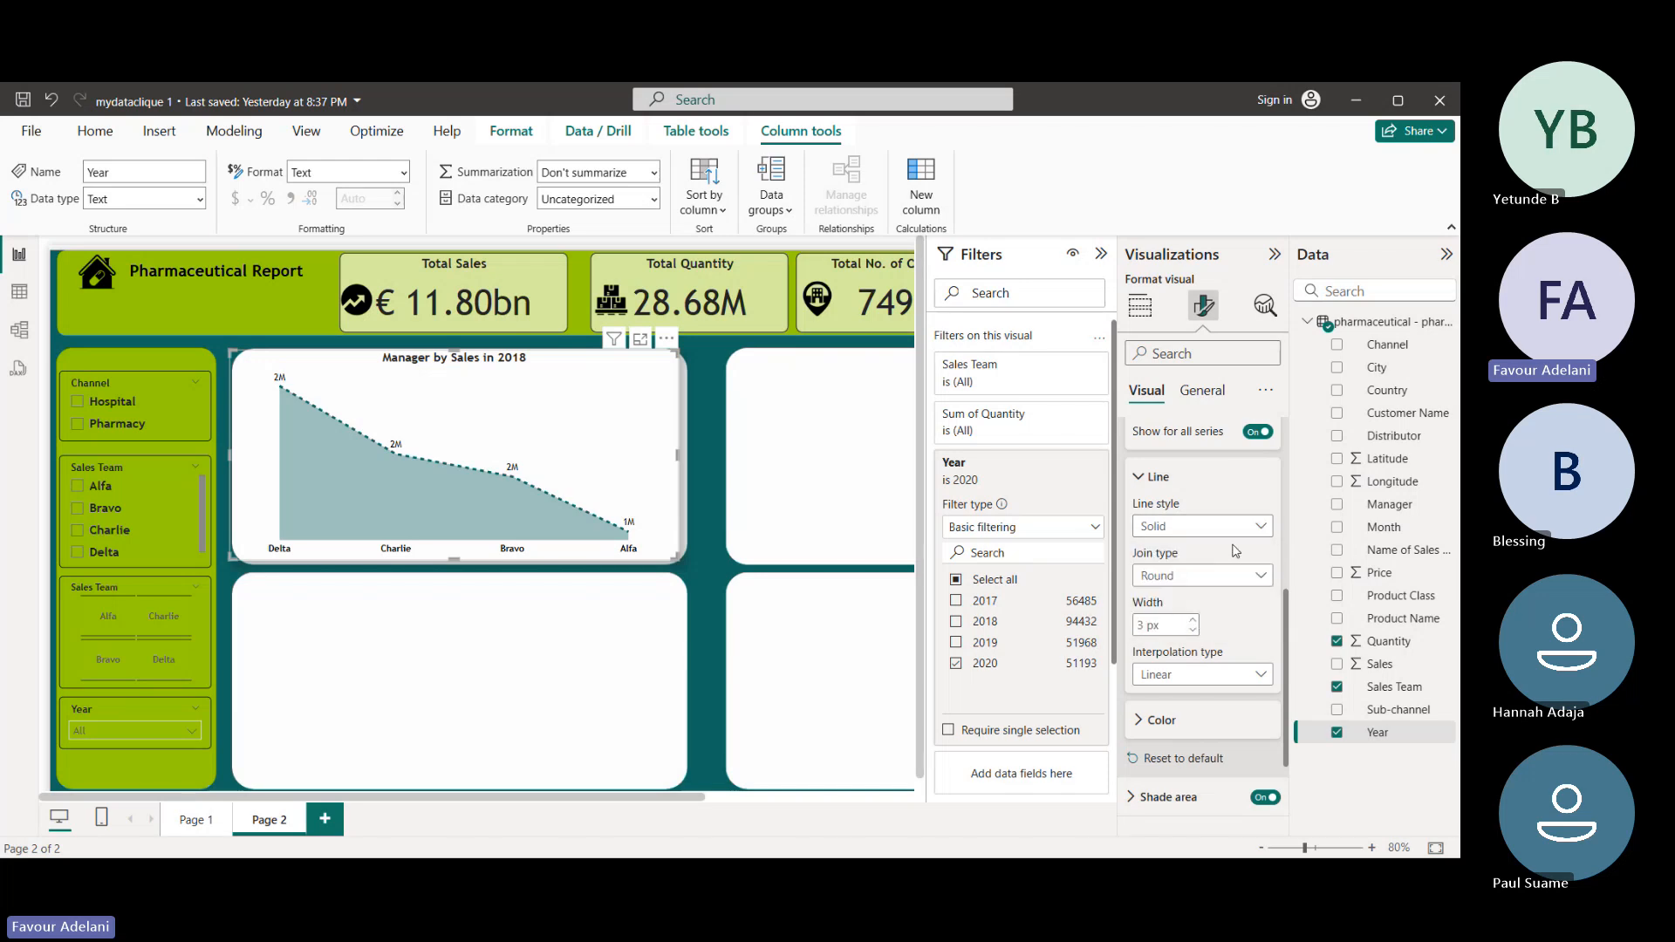
left_click(1244, 577)
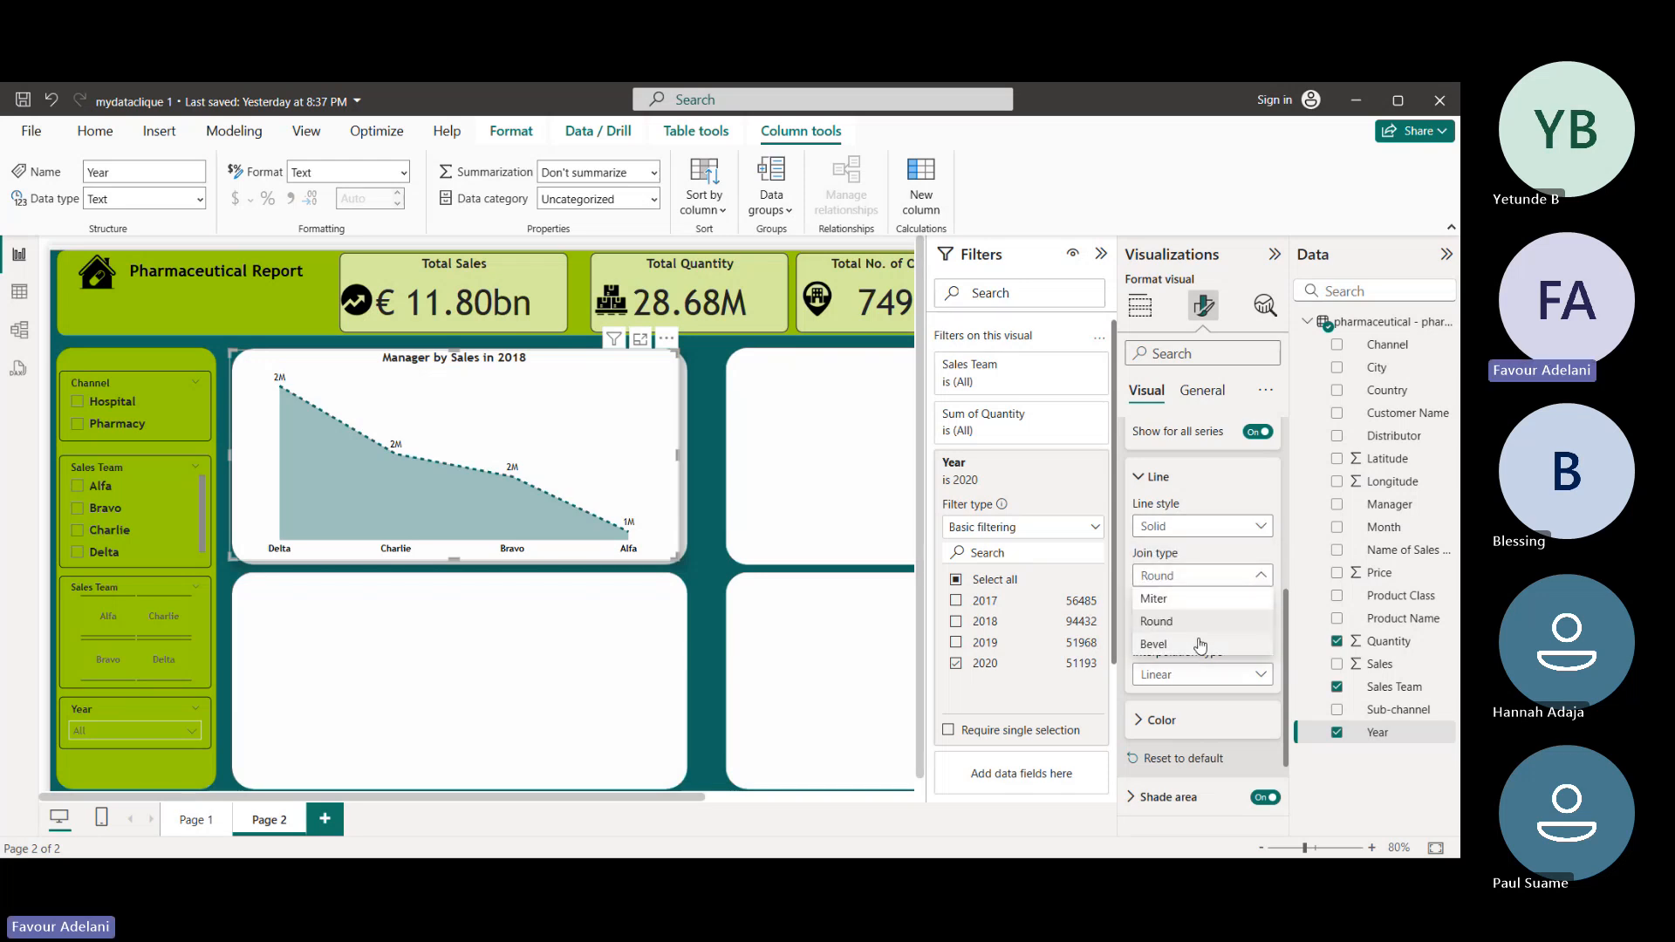
left_click(1245, 700)
scroll(1245, 663, "up", 1)
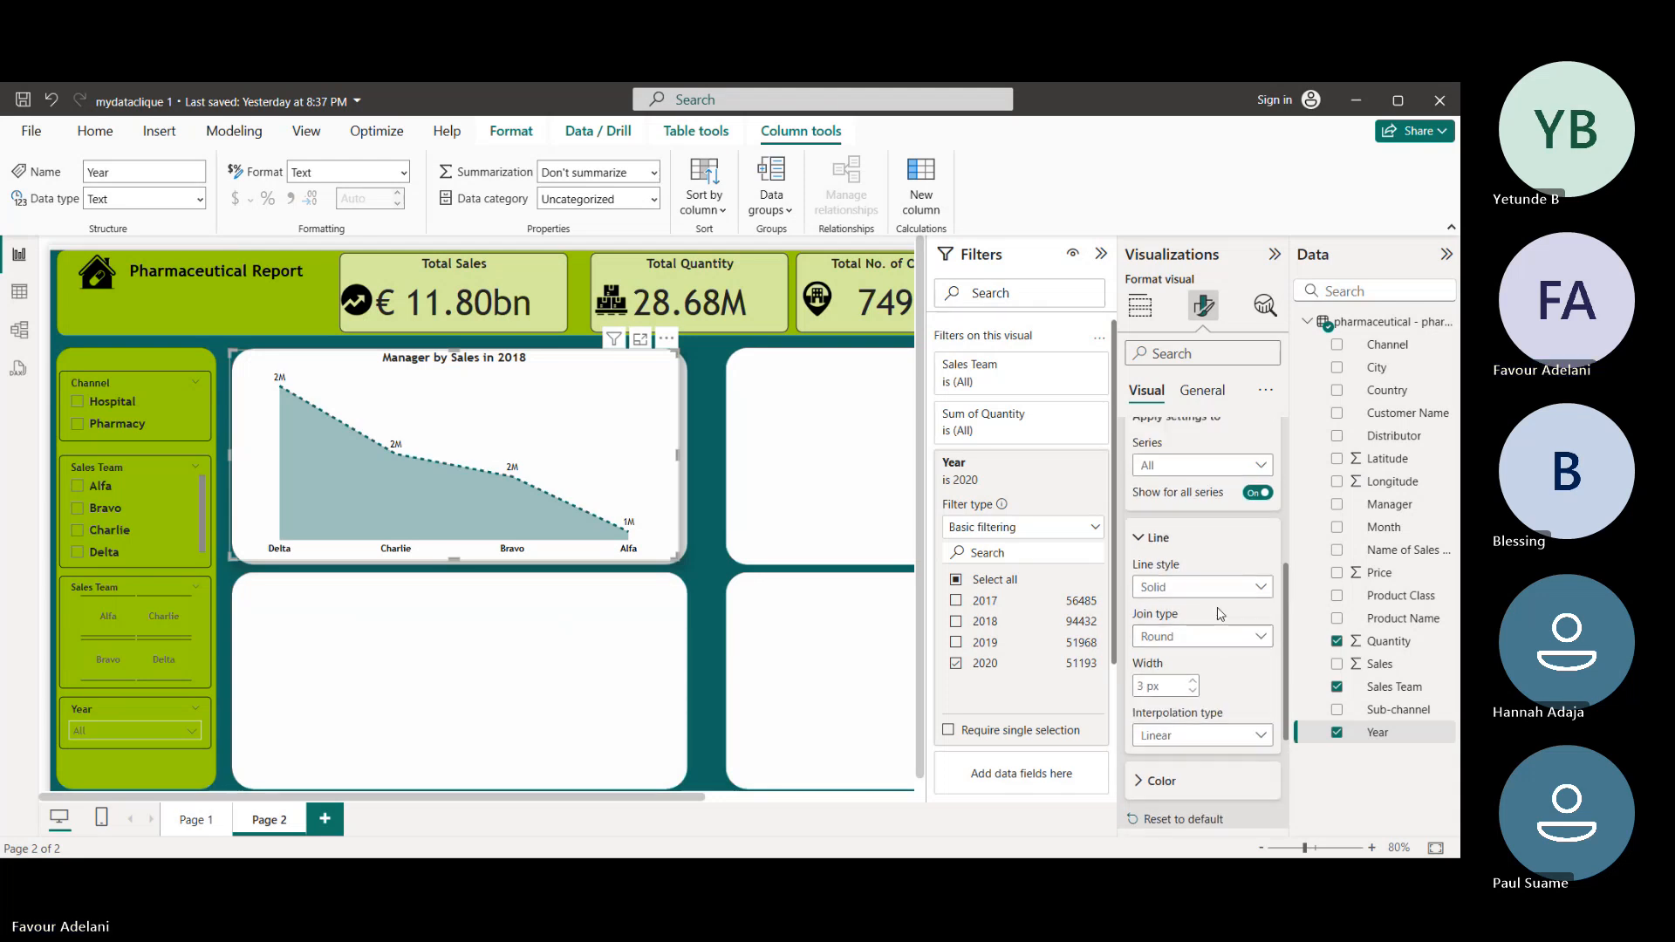
left_click(1258, 465)
left_click(1213, 497)
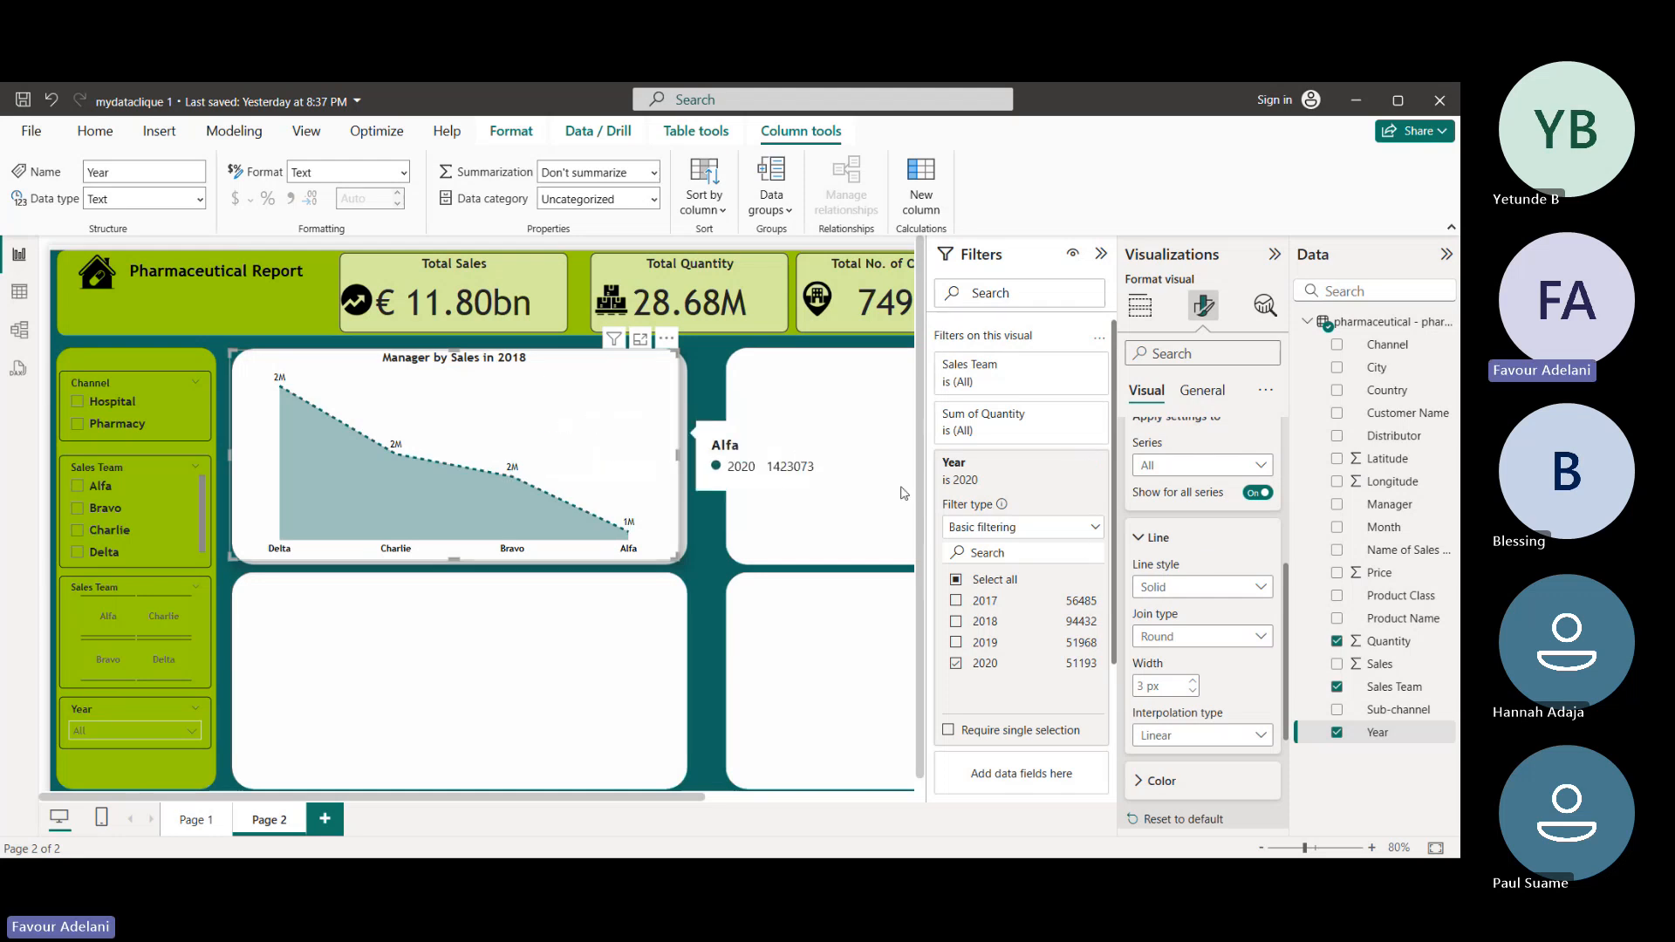
- Try the Smooth and Step interpolation types on the area chart's line, and return it to Linear
scroll(1264, 702, "down", 1)
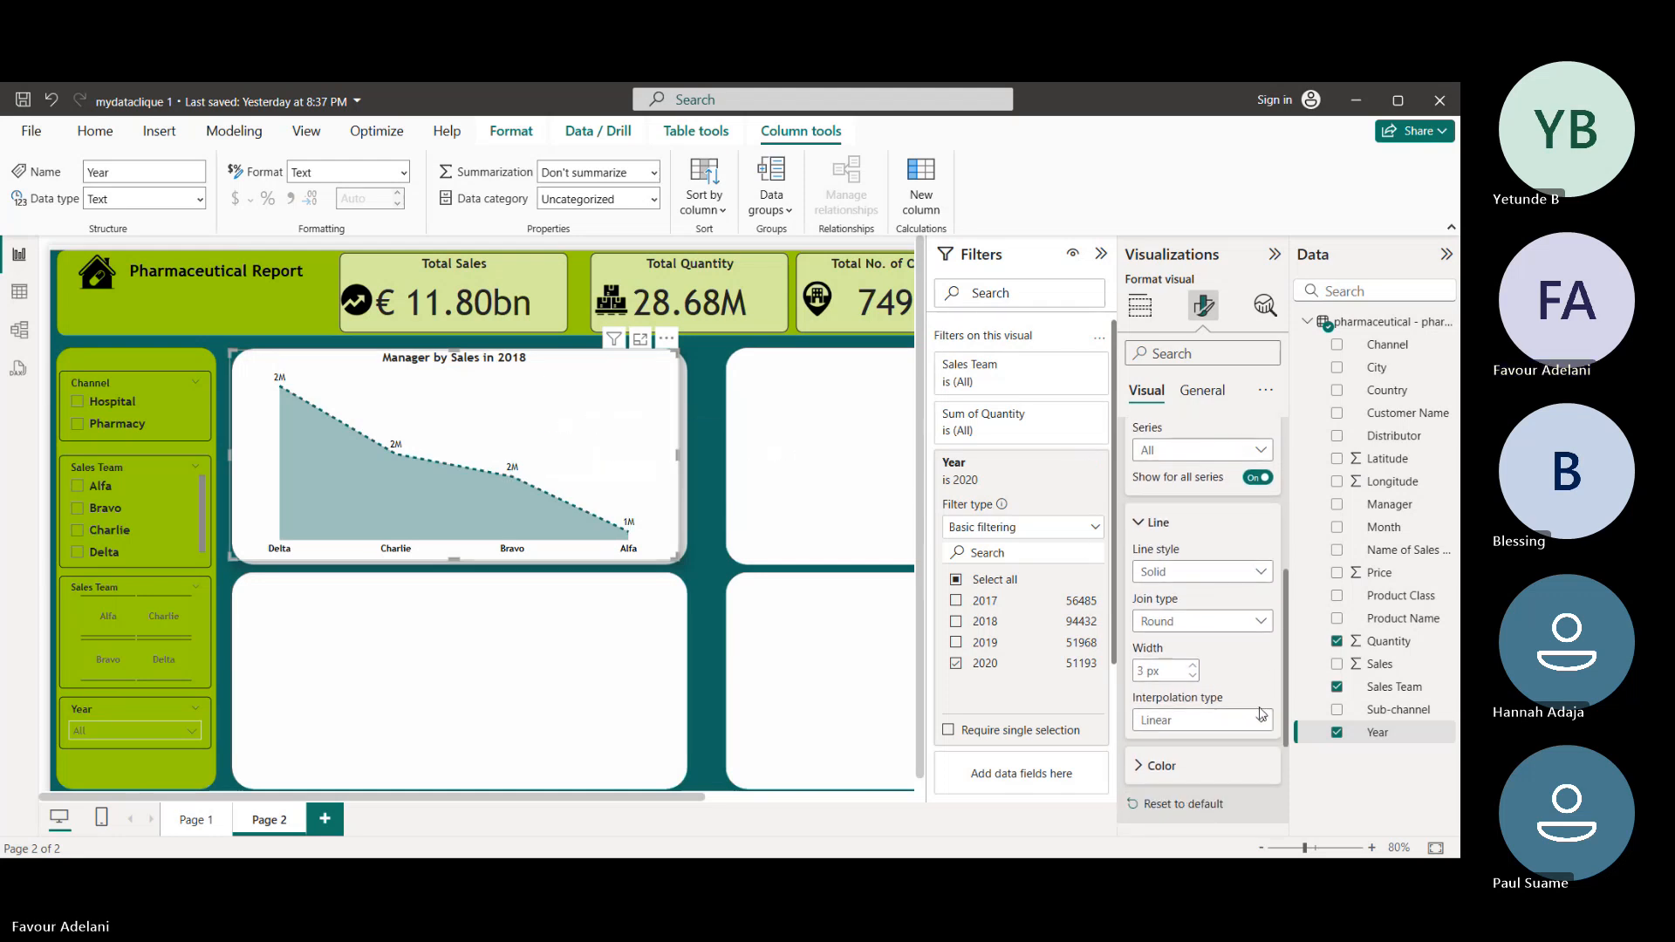
left_click(1256, 720)
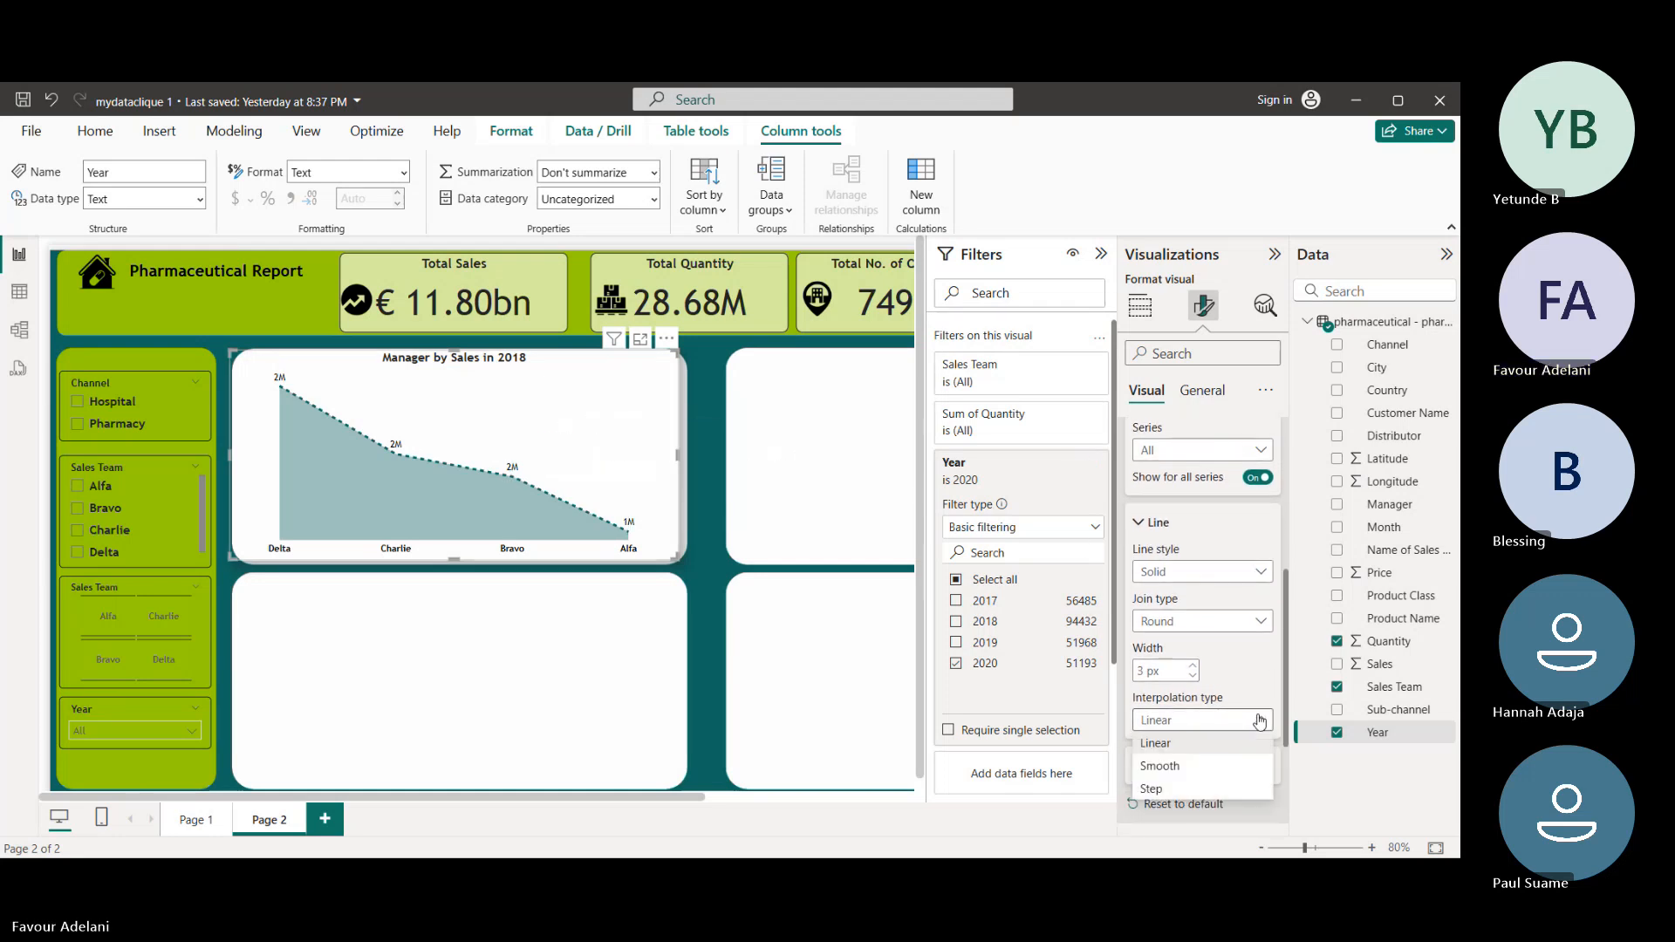
left_click(1200, 766)
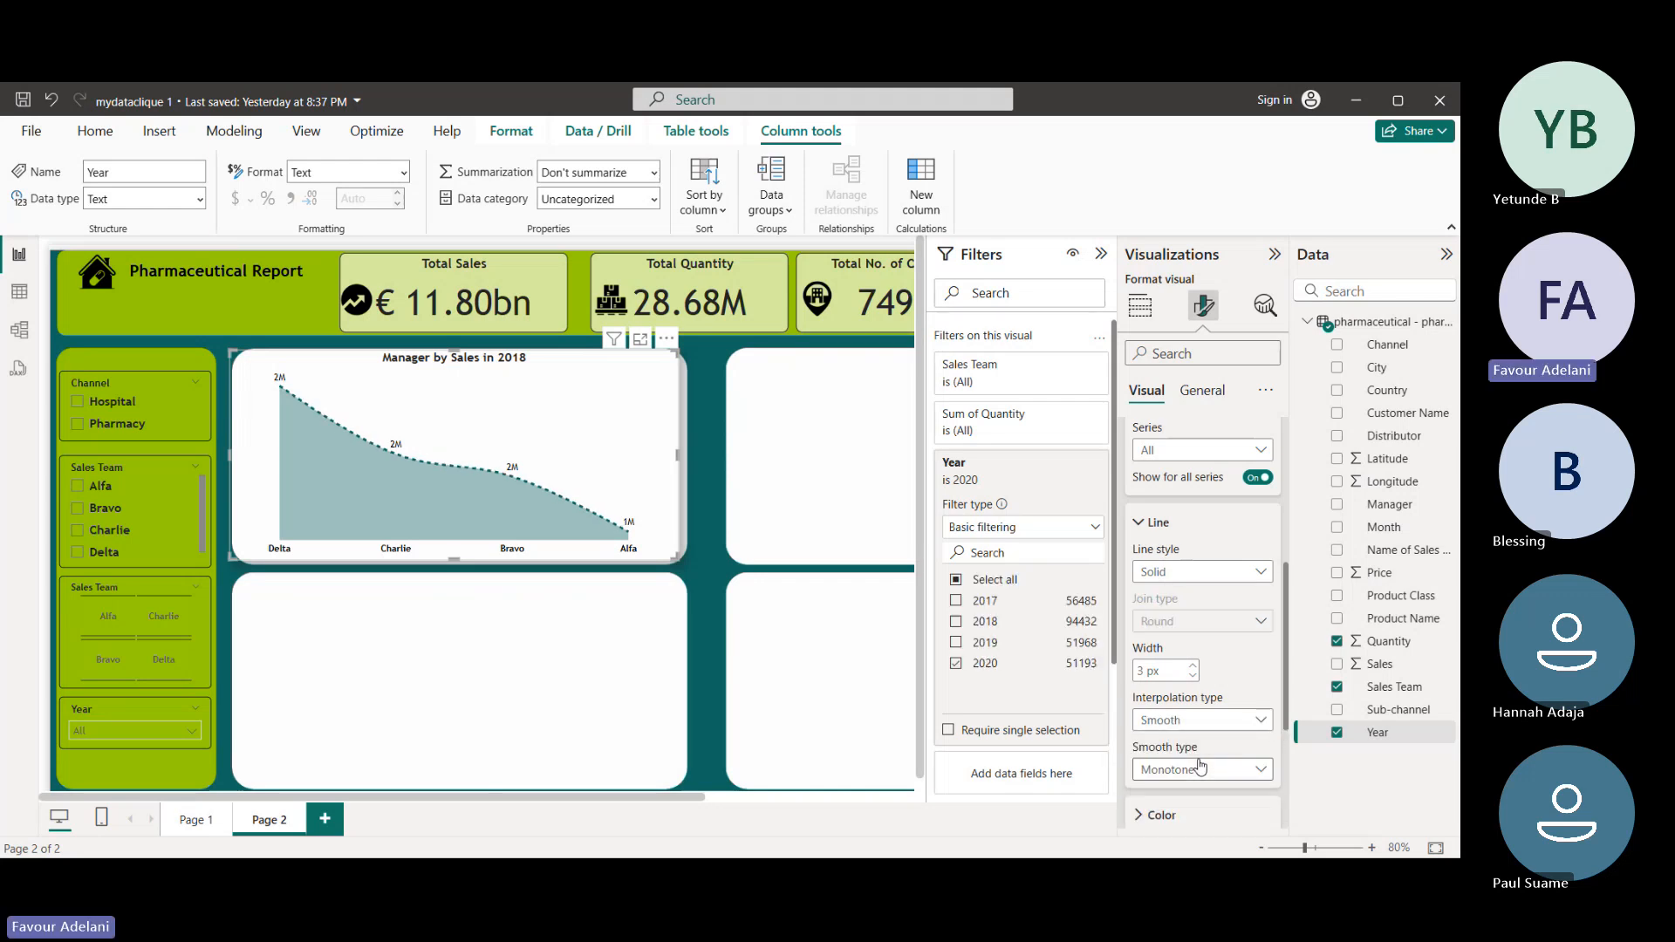
left_click(1257, 720)
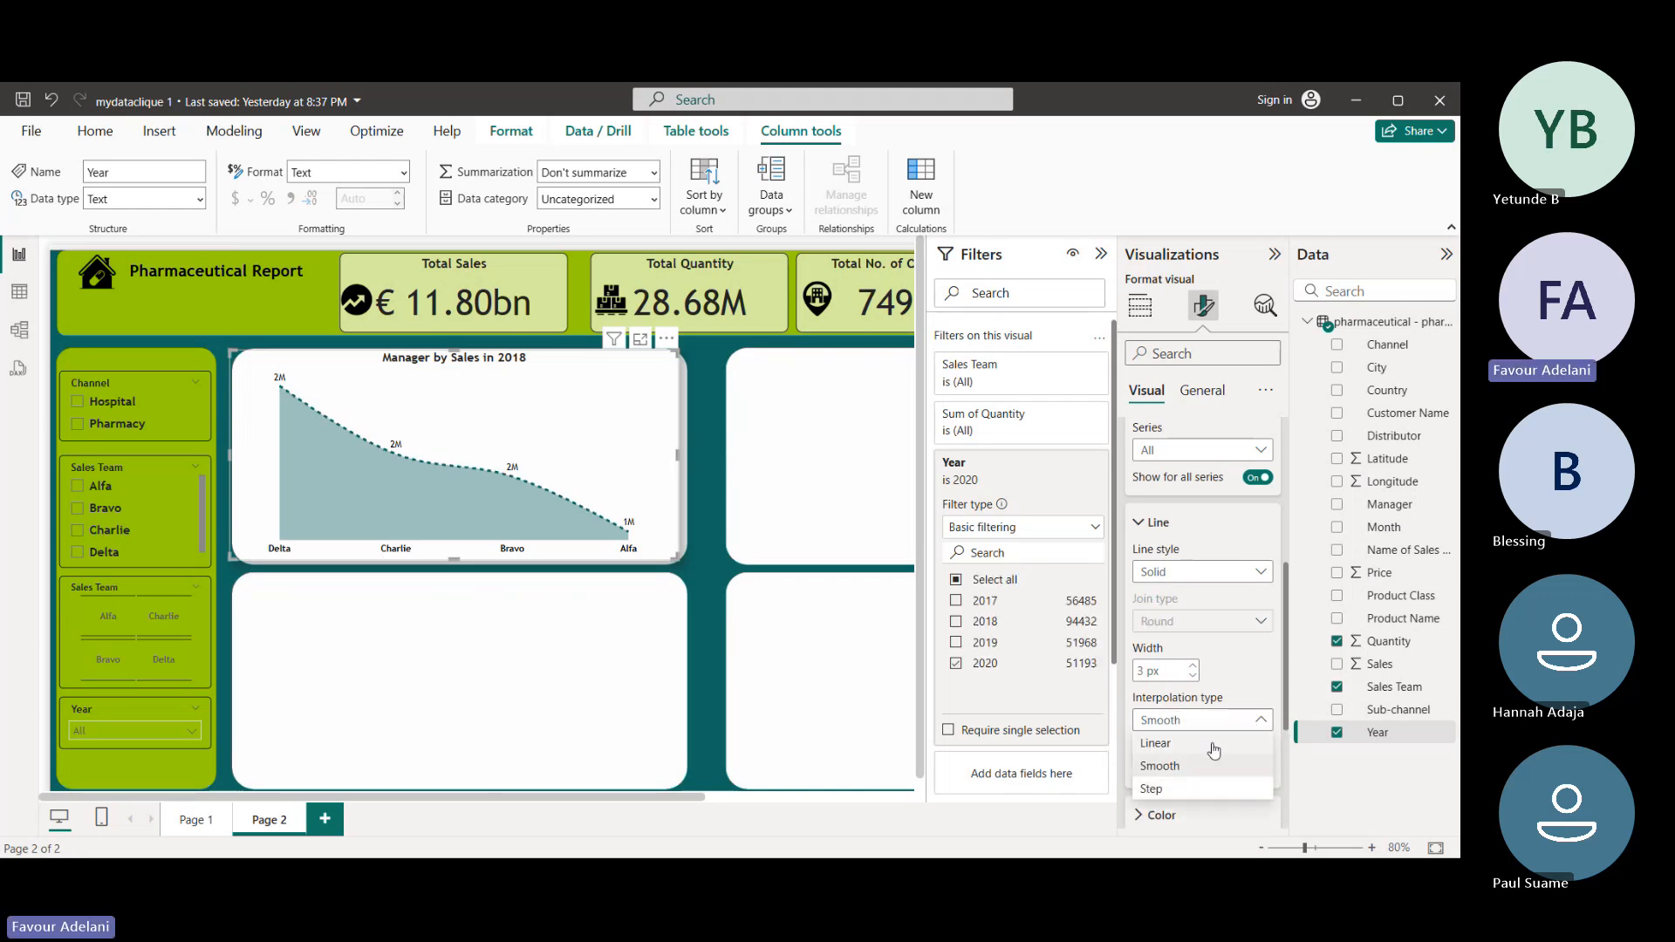
left_click(1178, 787)
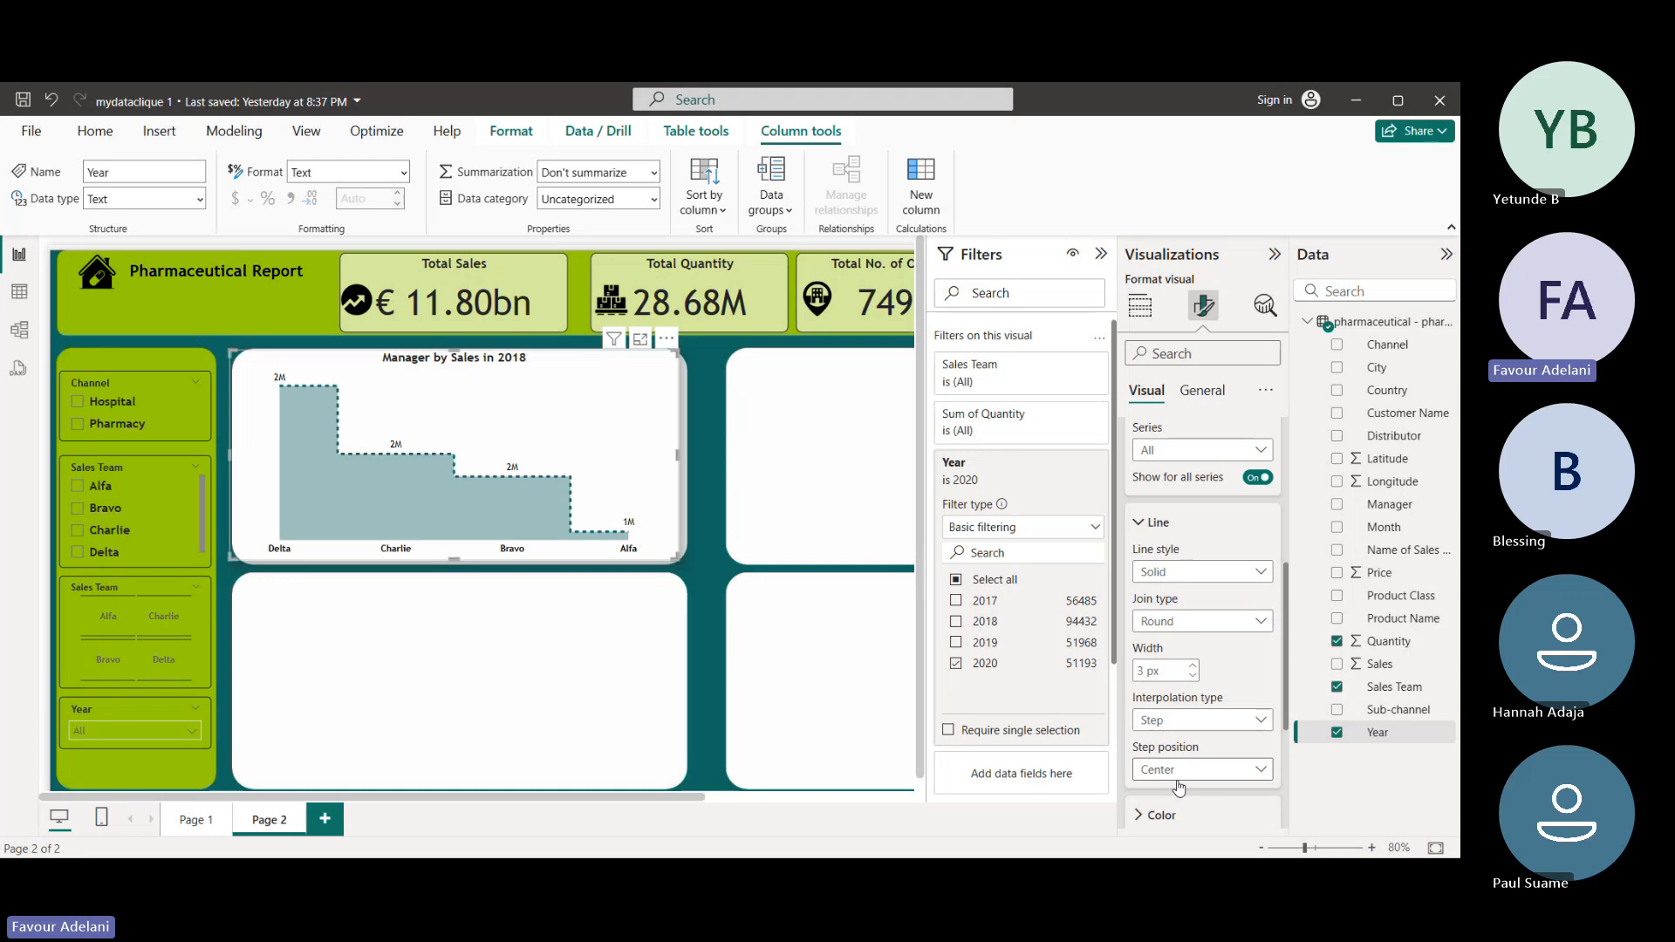
left_click(1247, 771)
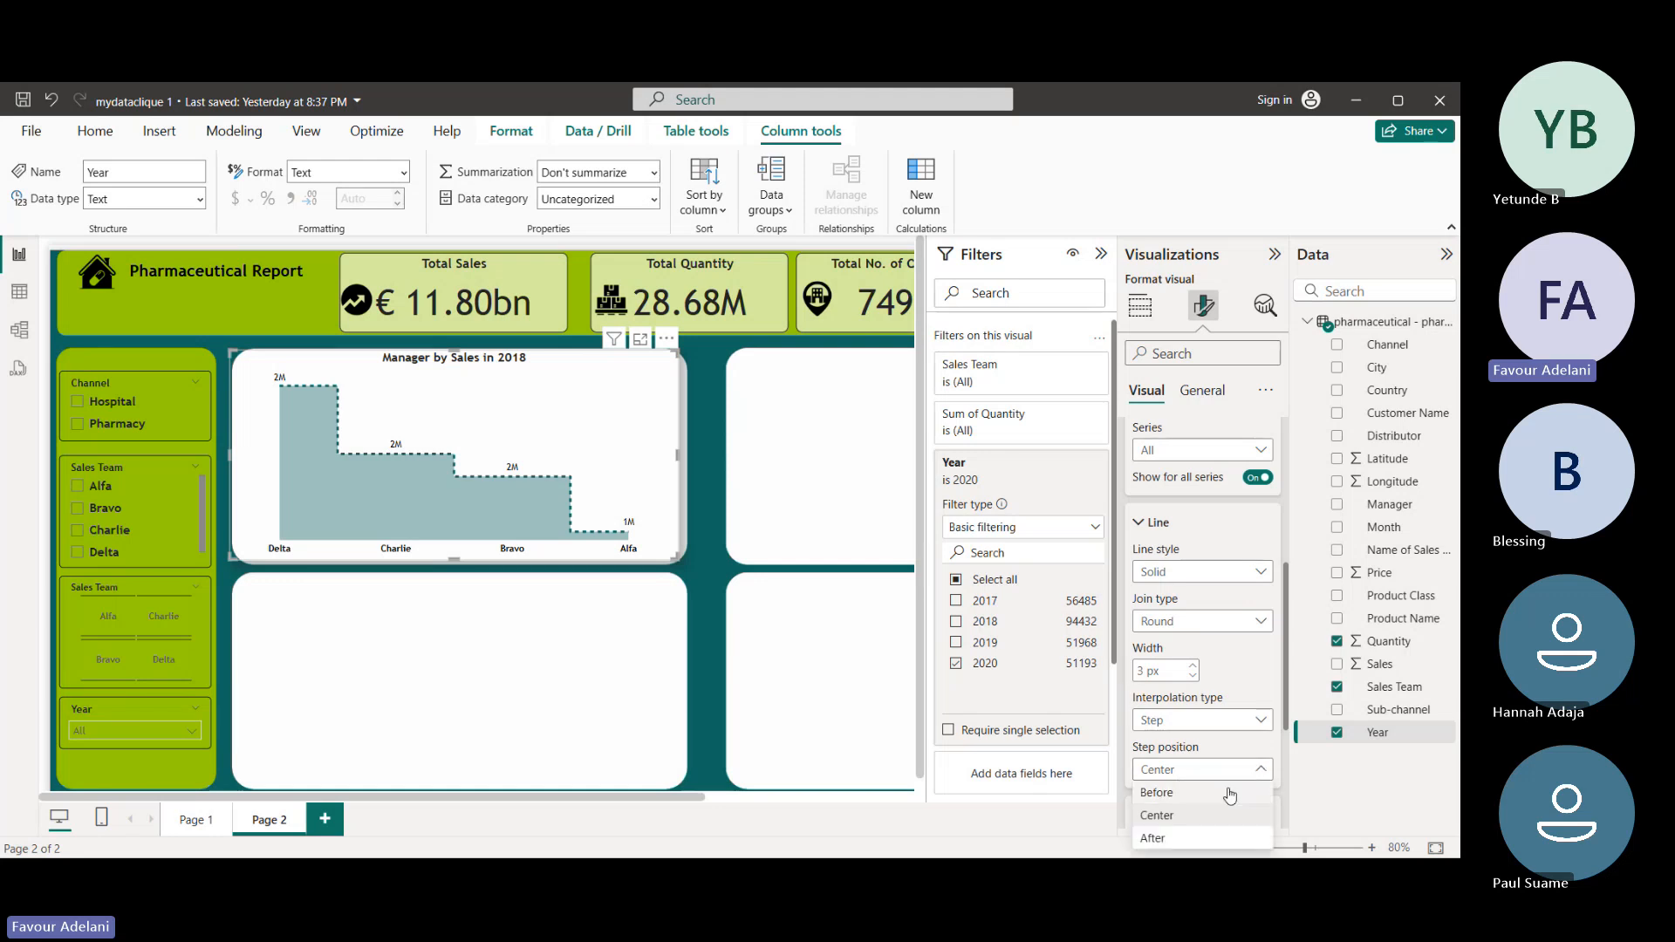
left_click(1239, 720)
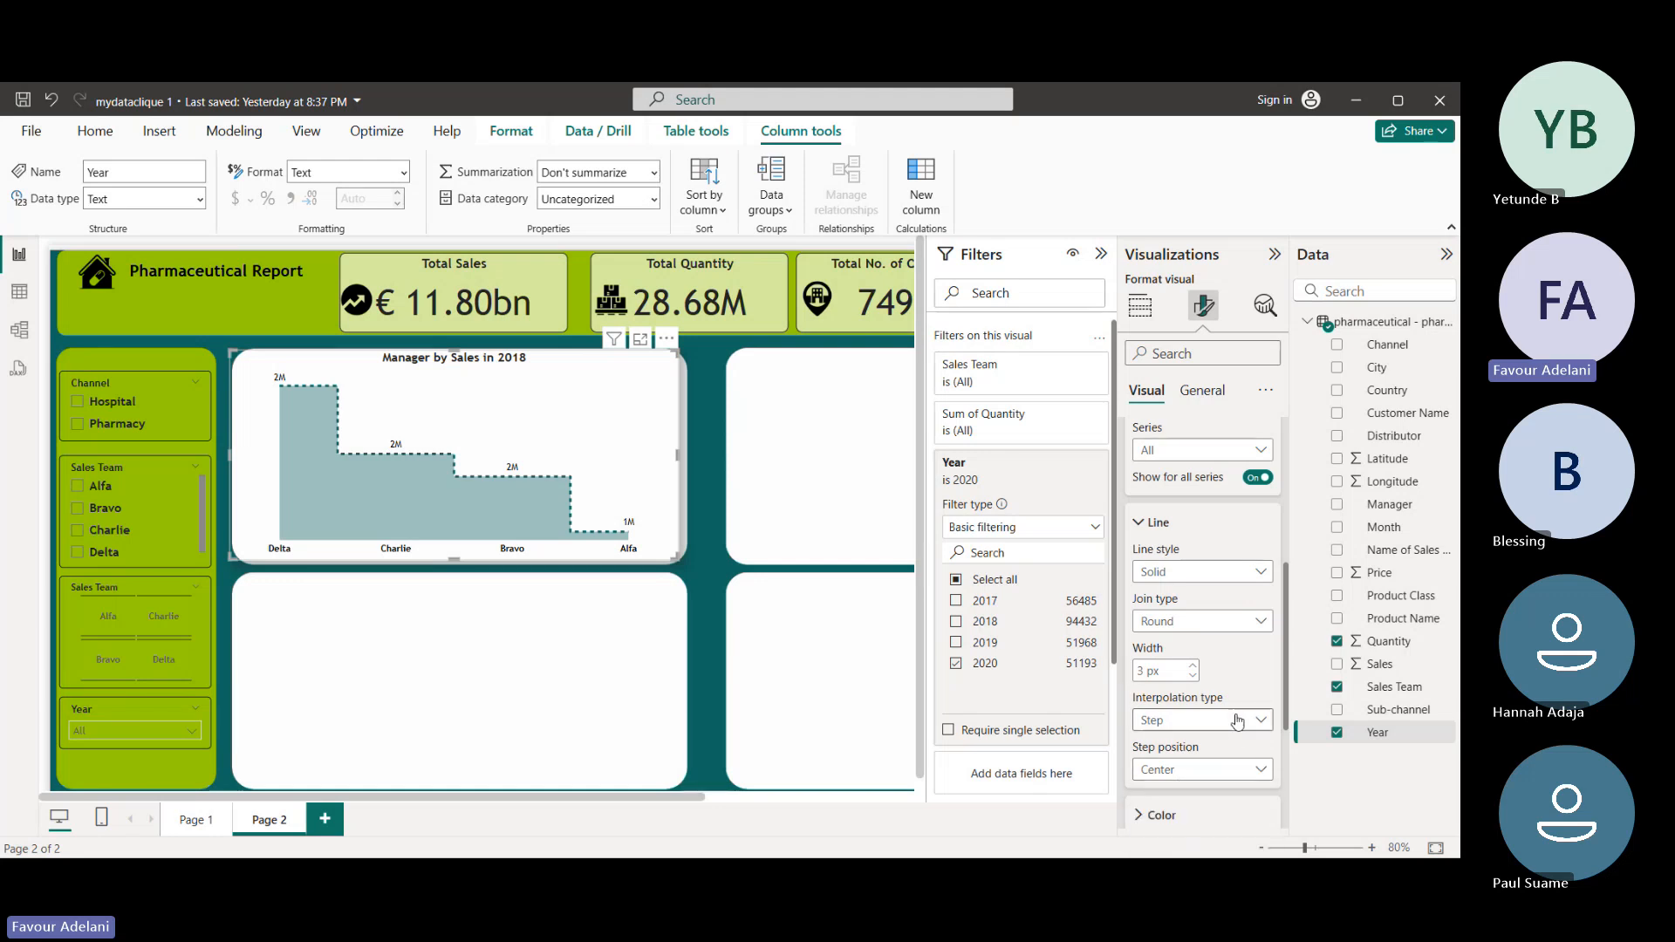
left_click(1240, 722)
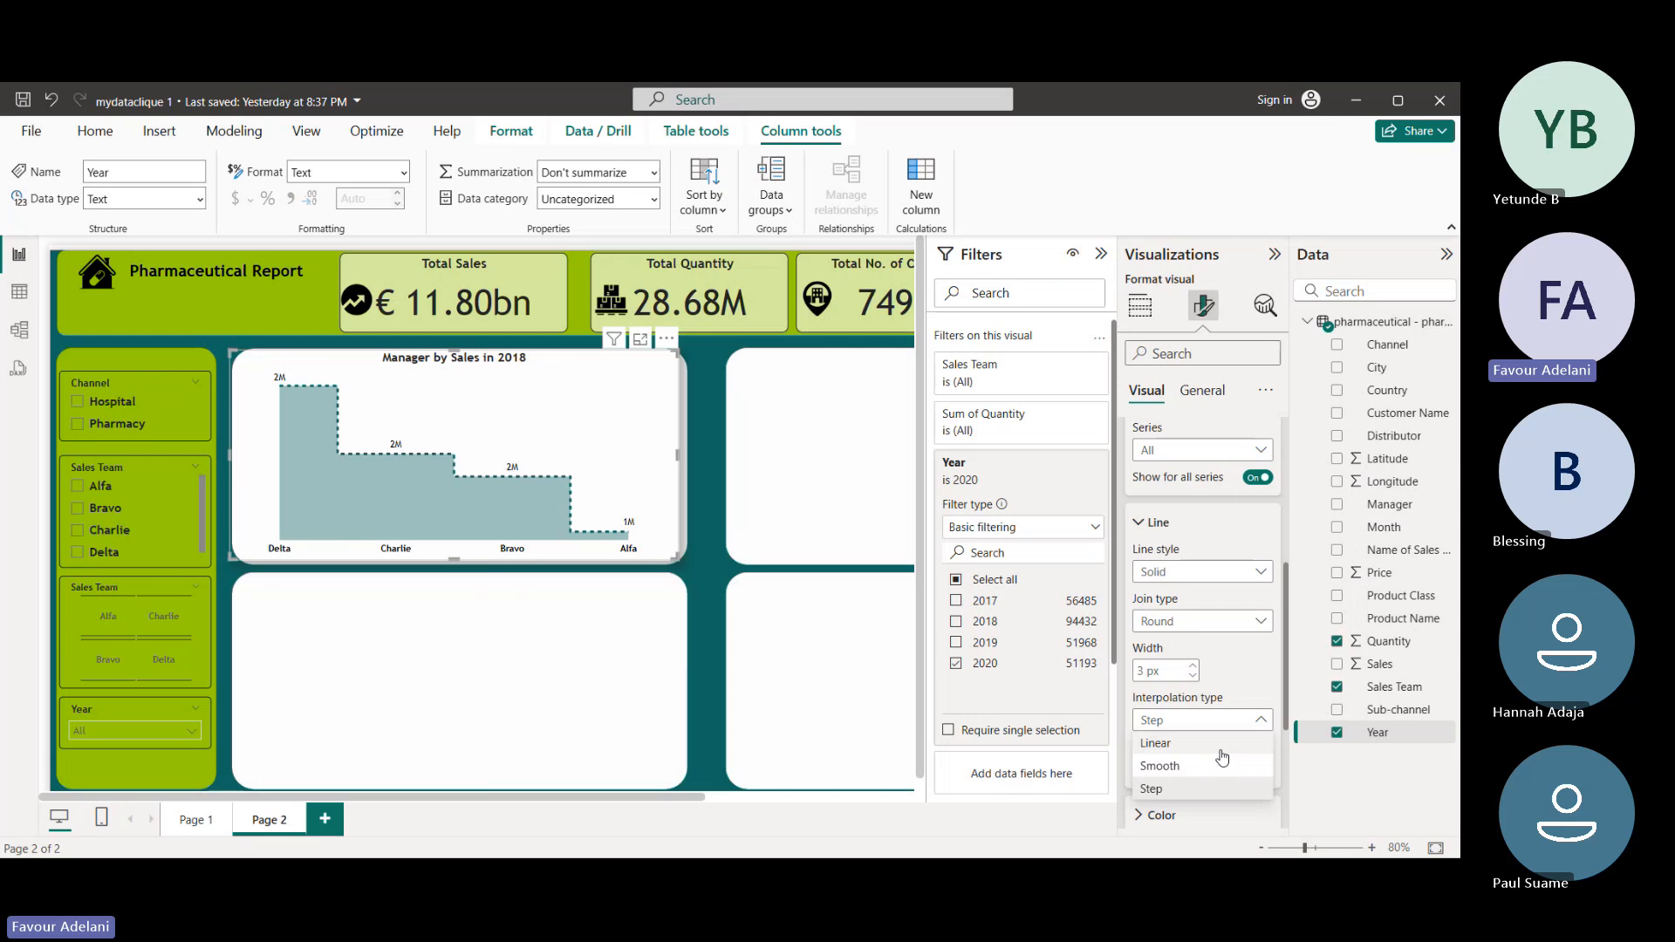
left_click(1217, 743)
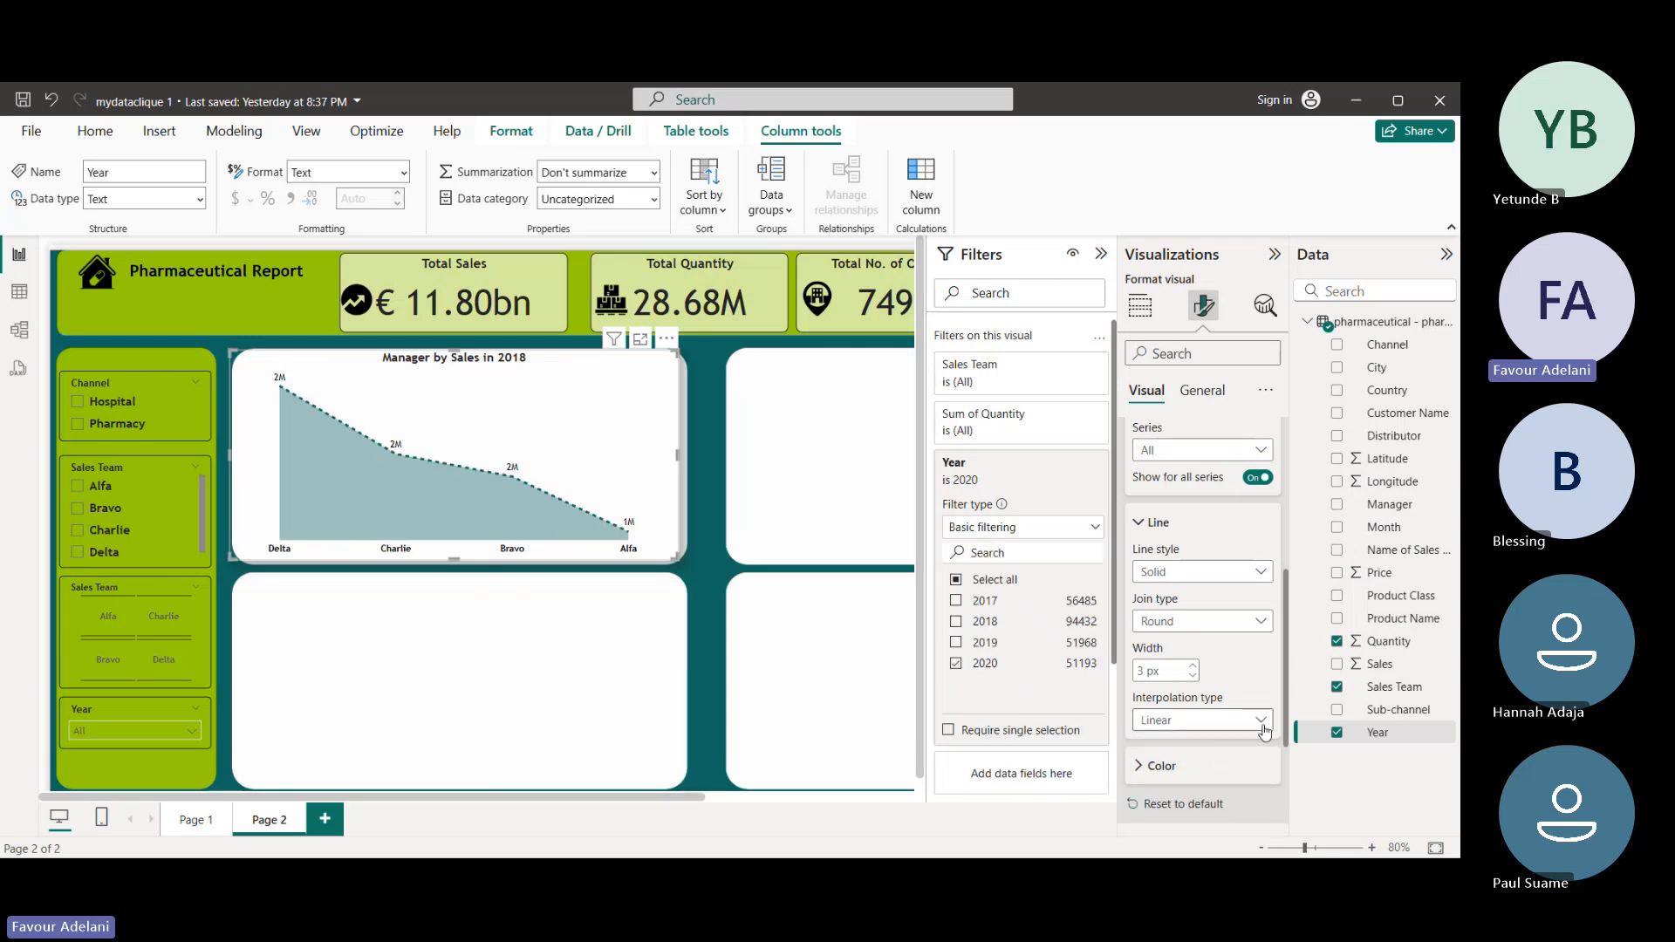
- Set the interpolation type of the area chart's line to Smooth
left_click(1263, 731)
left_click(1220, 766)
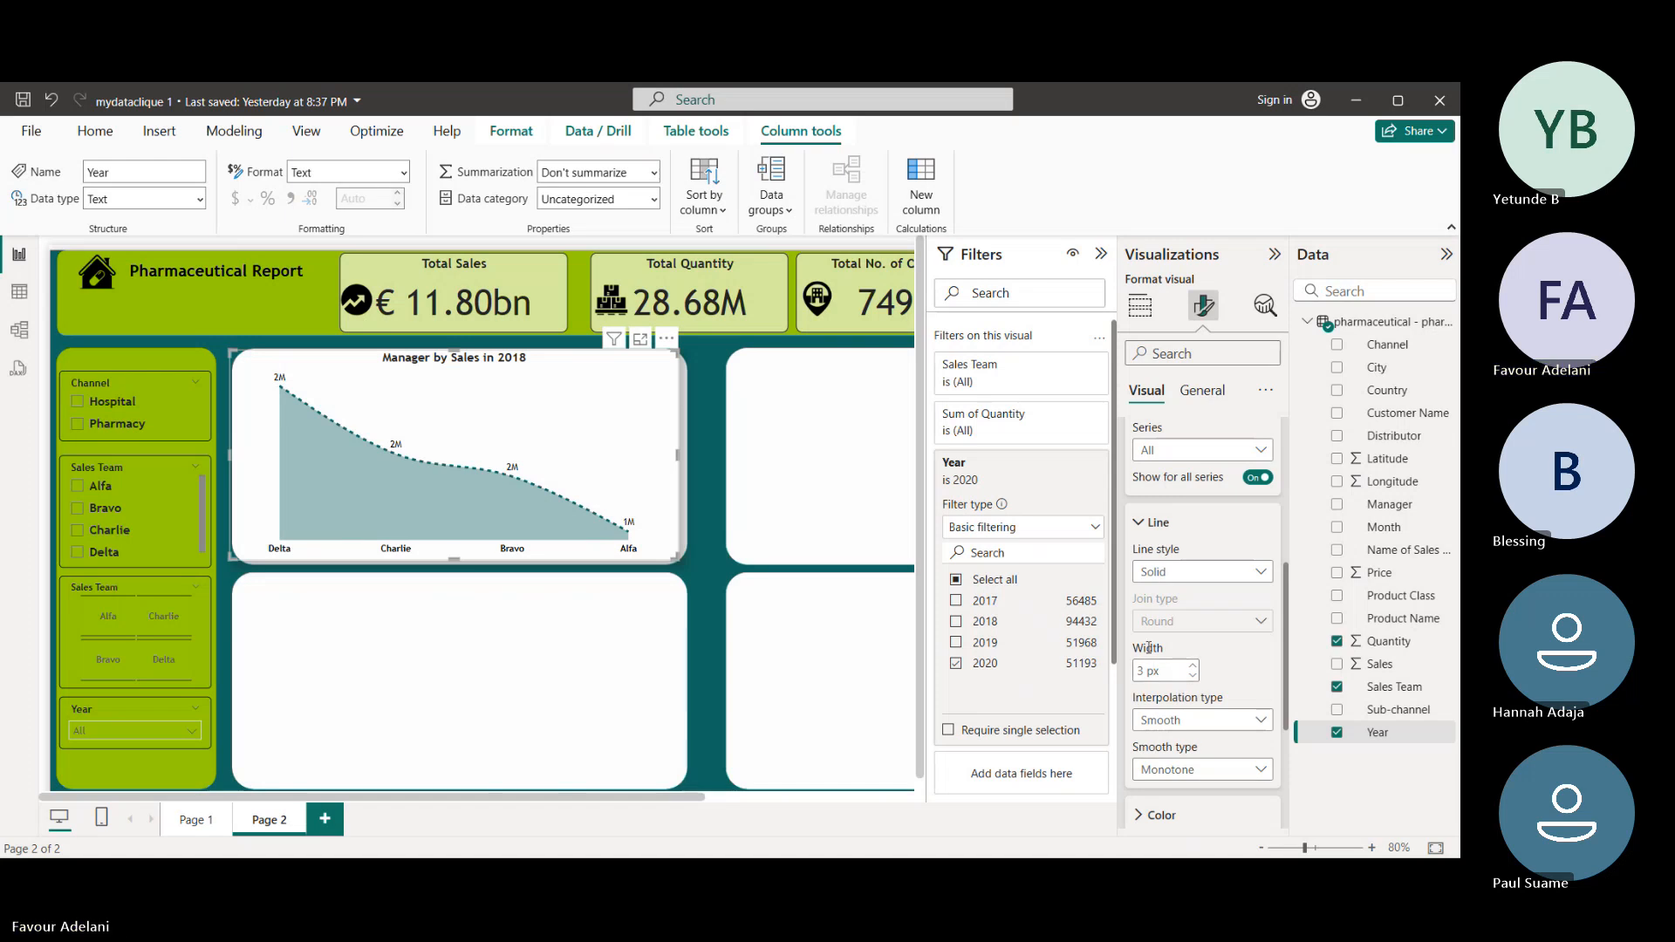
scroll(1148, 647, "up", 3)
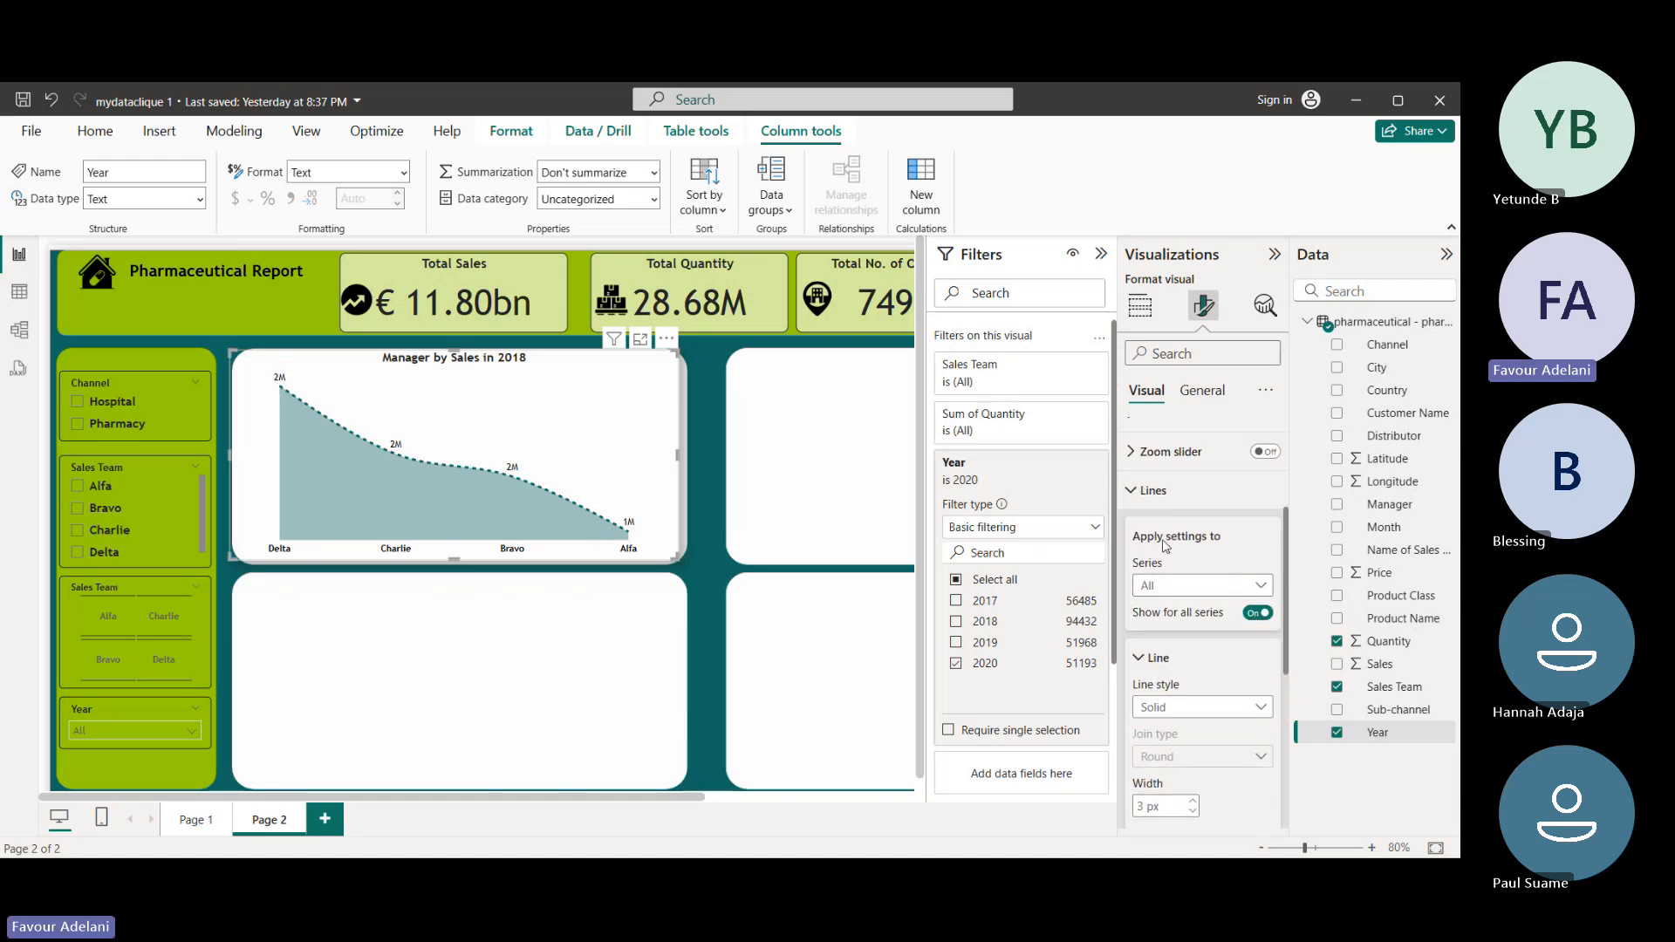
left_click(1153, 491)
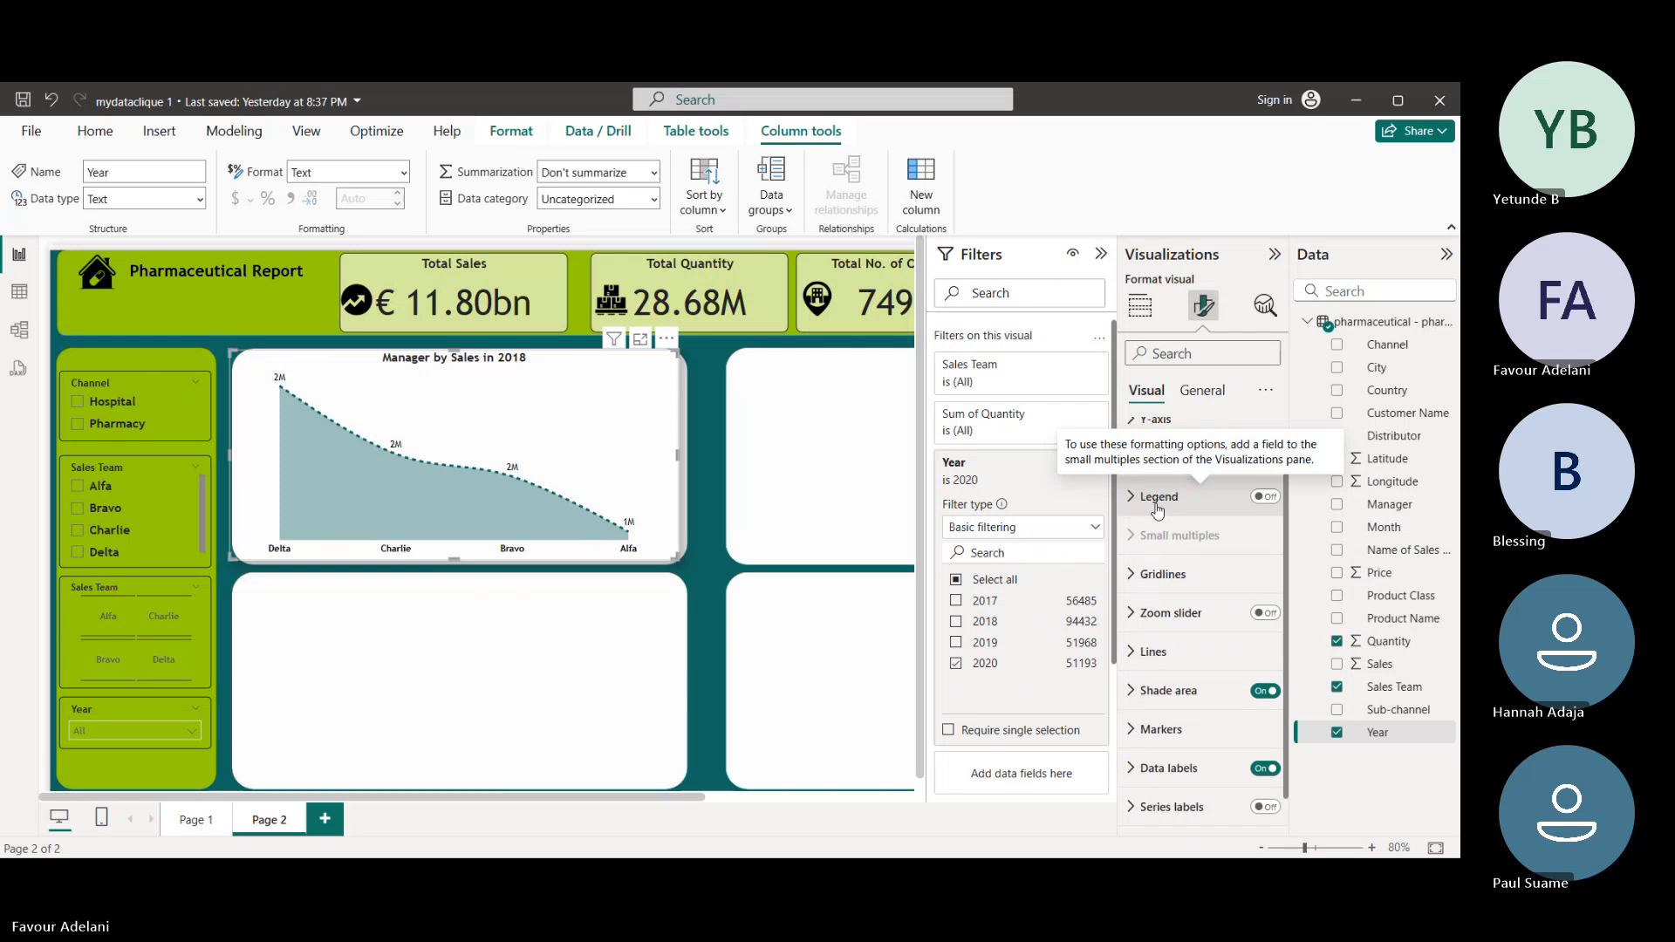
- Show the area chart's data label values in Millions with 2 decimal places
scroll(1152, 489, "up", 1)
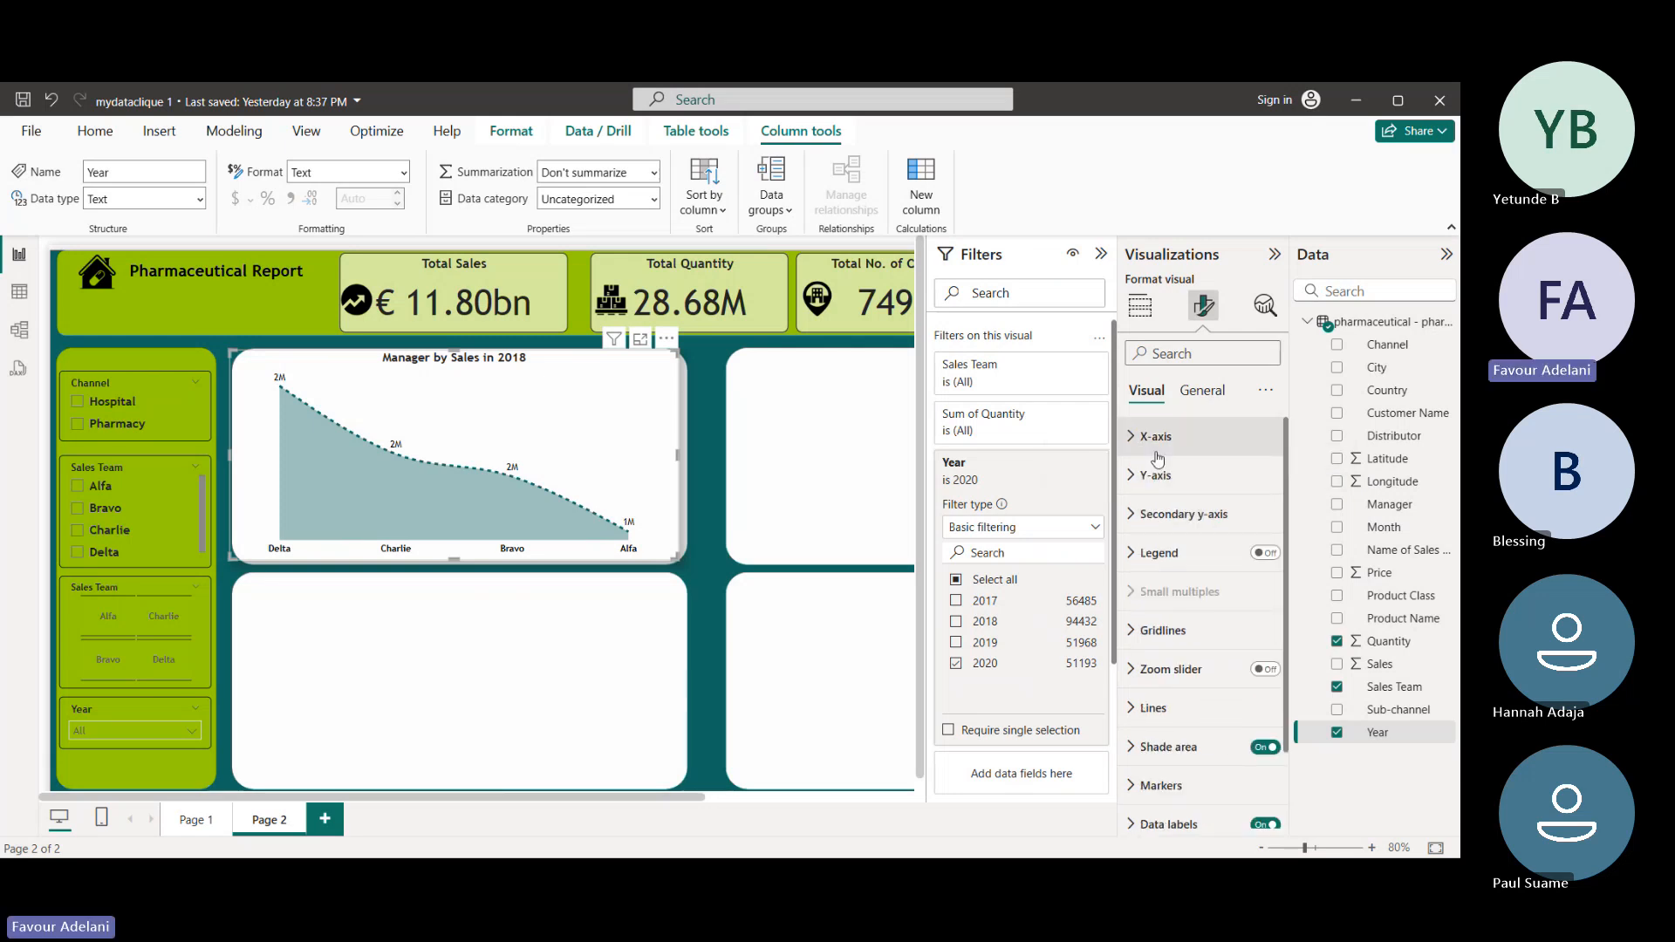
left_click(1158, 474)
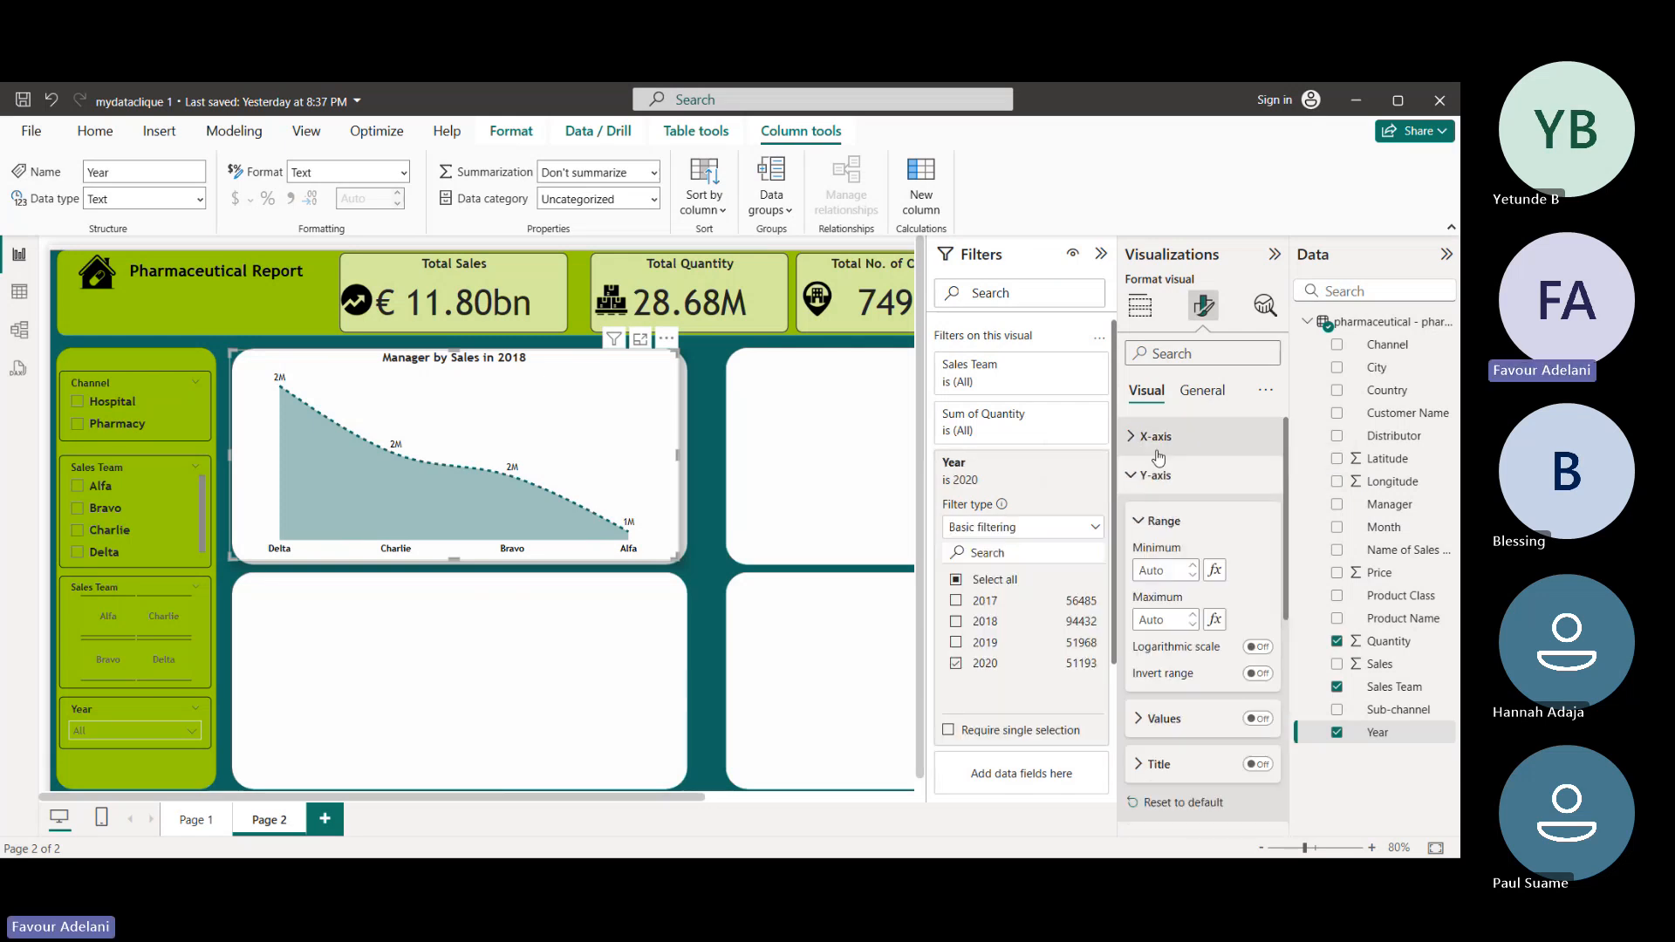
left_click(1158, 474)
scroll(1160, 628, "down", 2)
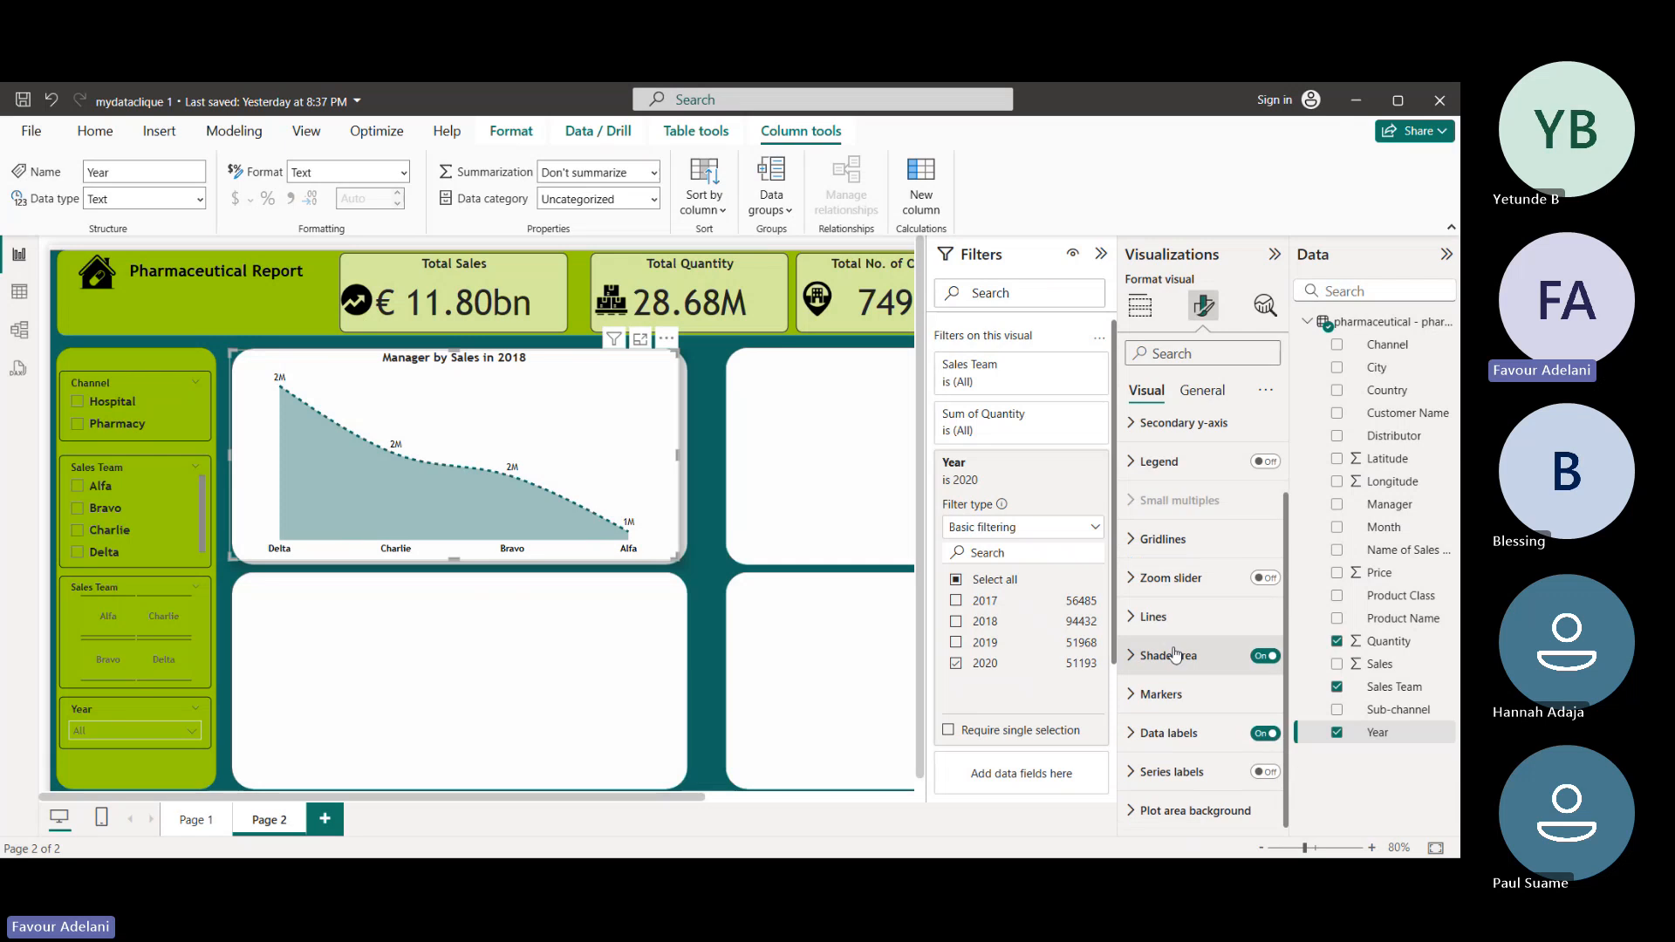
left_click(1130, 735)
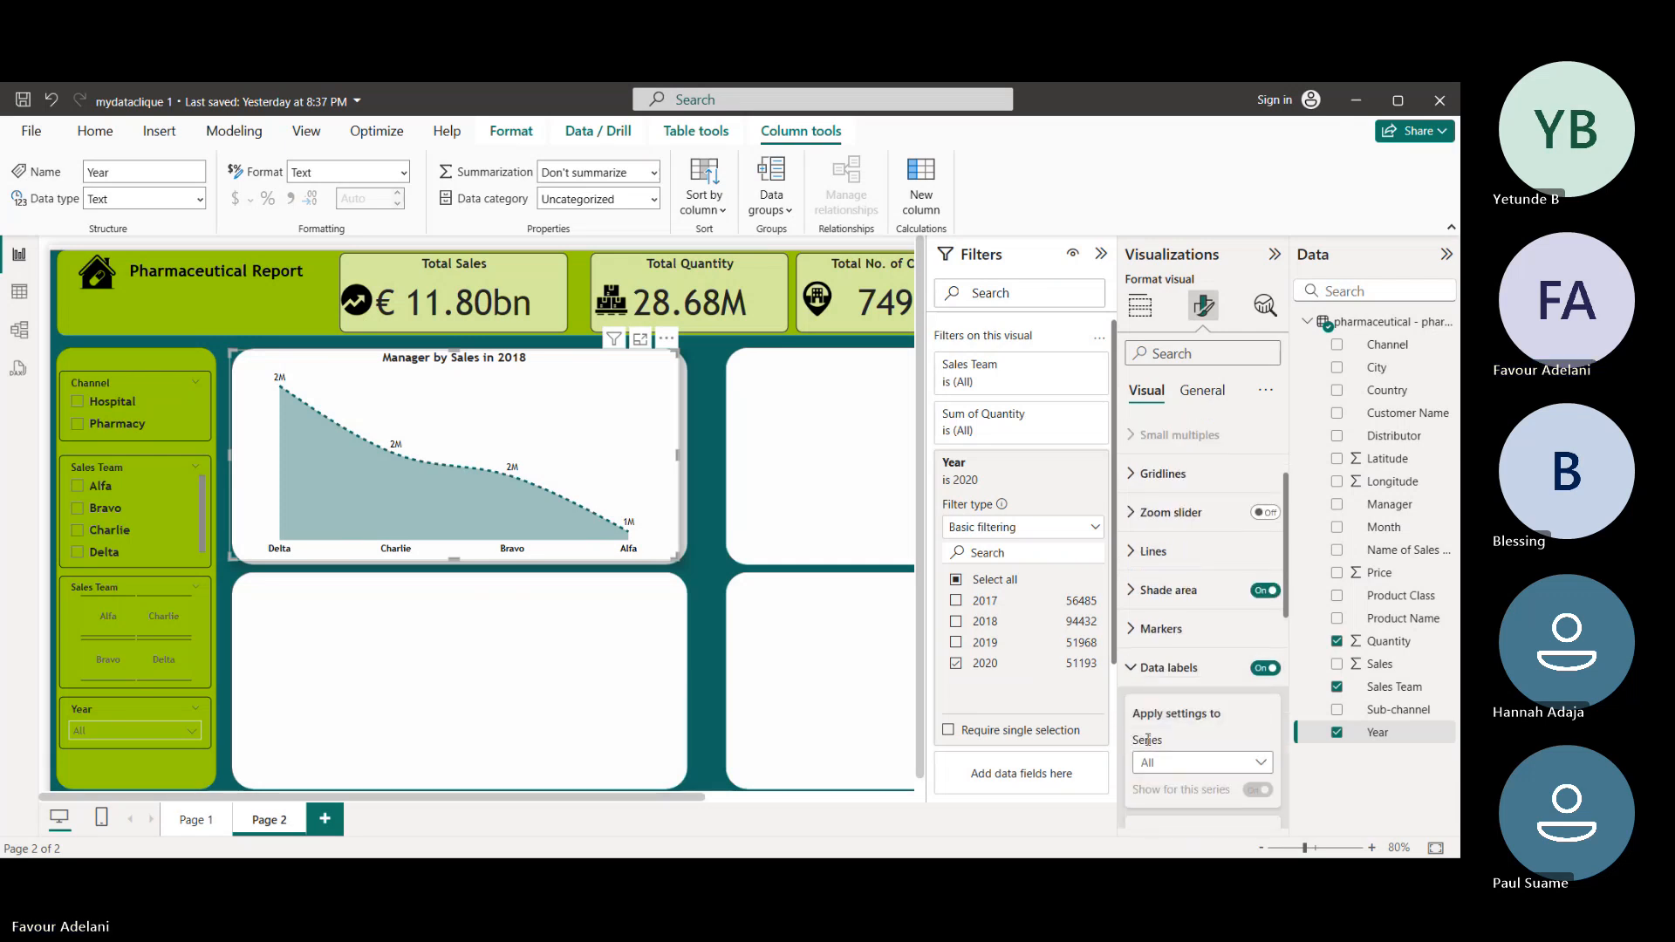
scroll(1173, 752, "down", 2)
left_click(1259, 704)
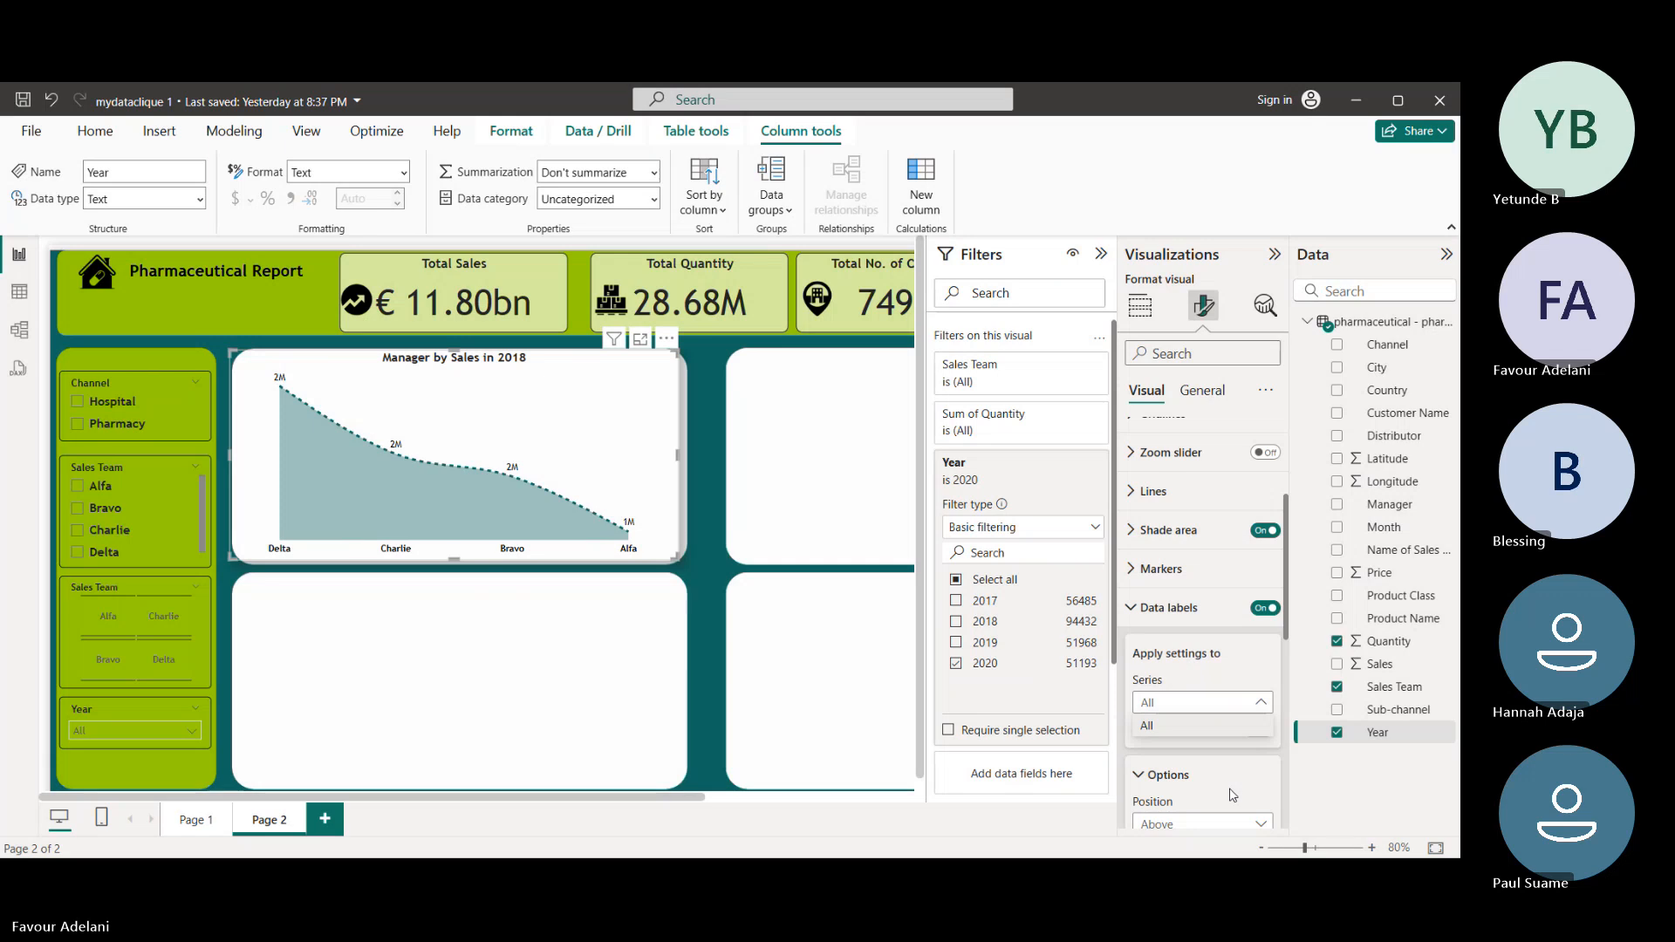
scroll(1231, 790, "down", 4)
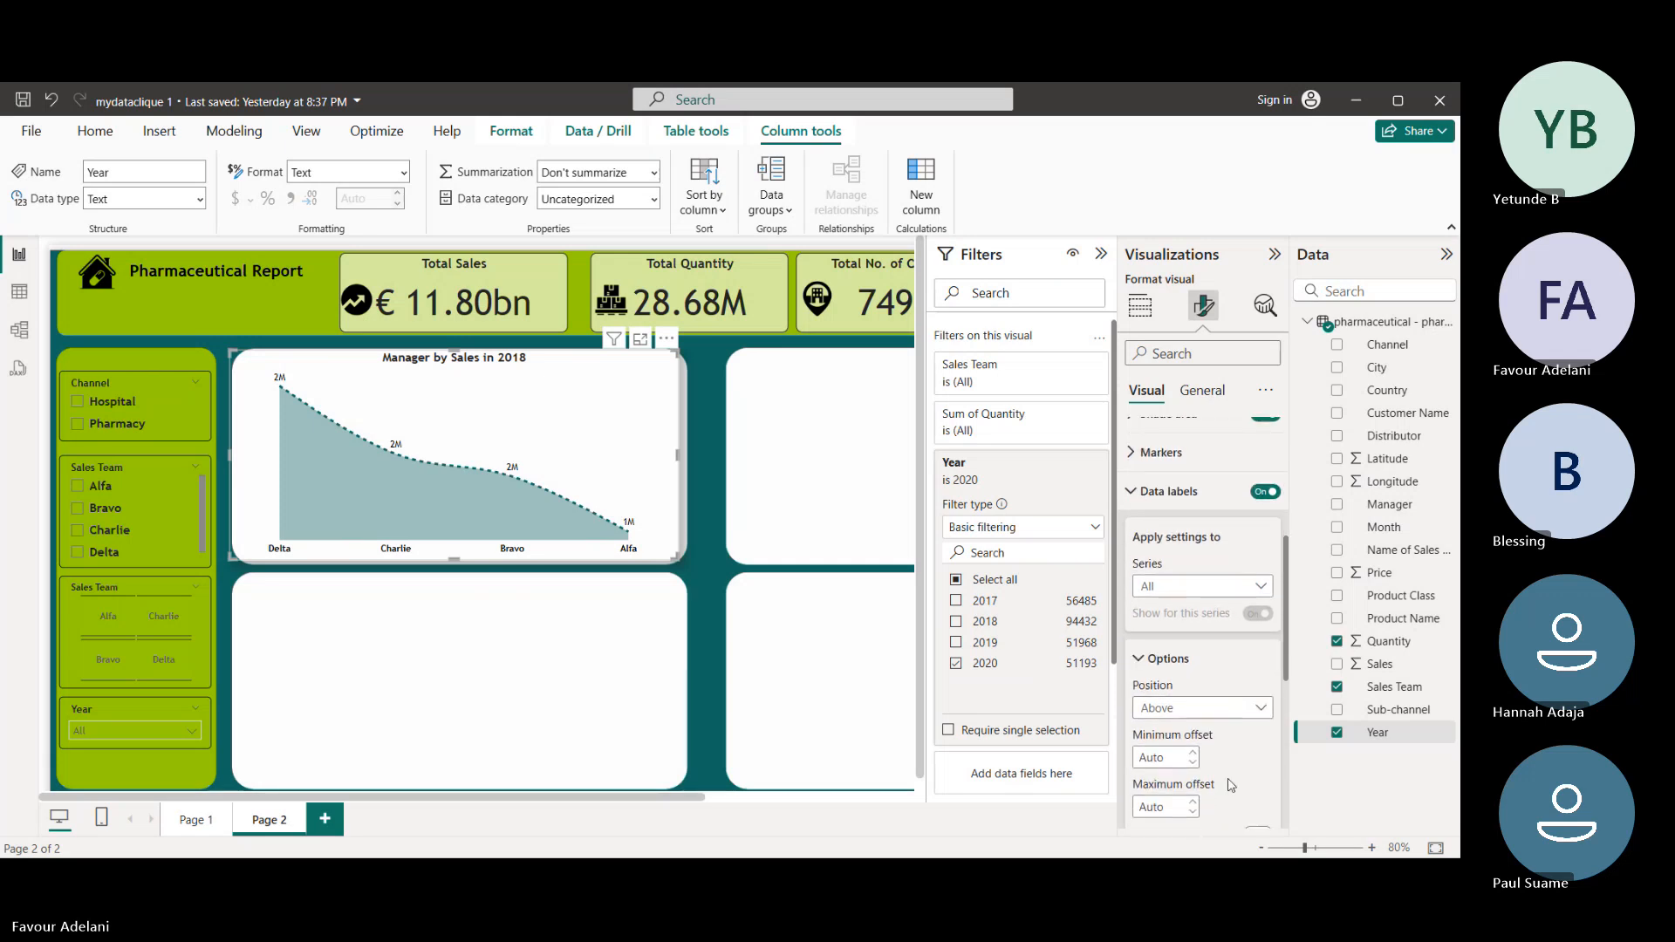
scroll(1230, 784, "down", 6)
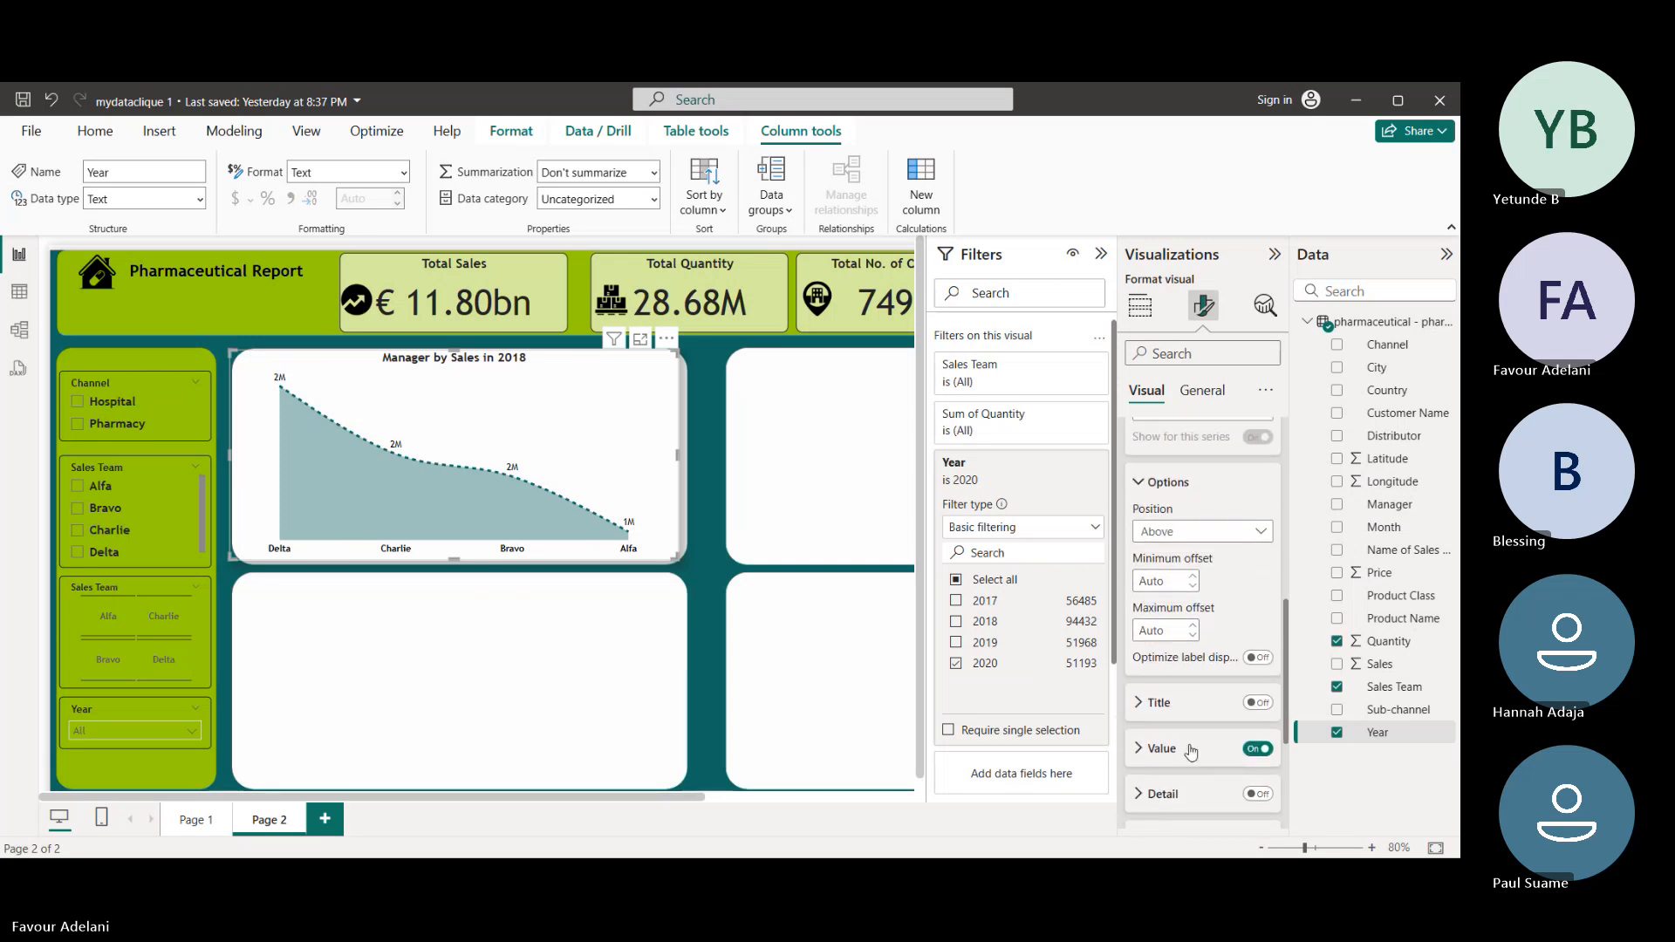
left_click(1191, 751)
scroll(1191, 749, "down", 8)
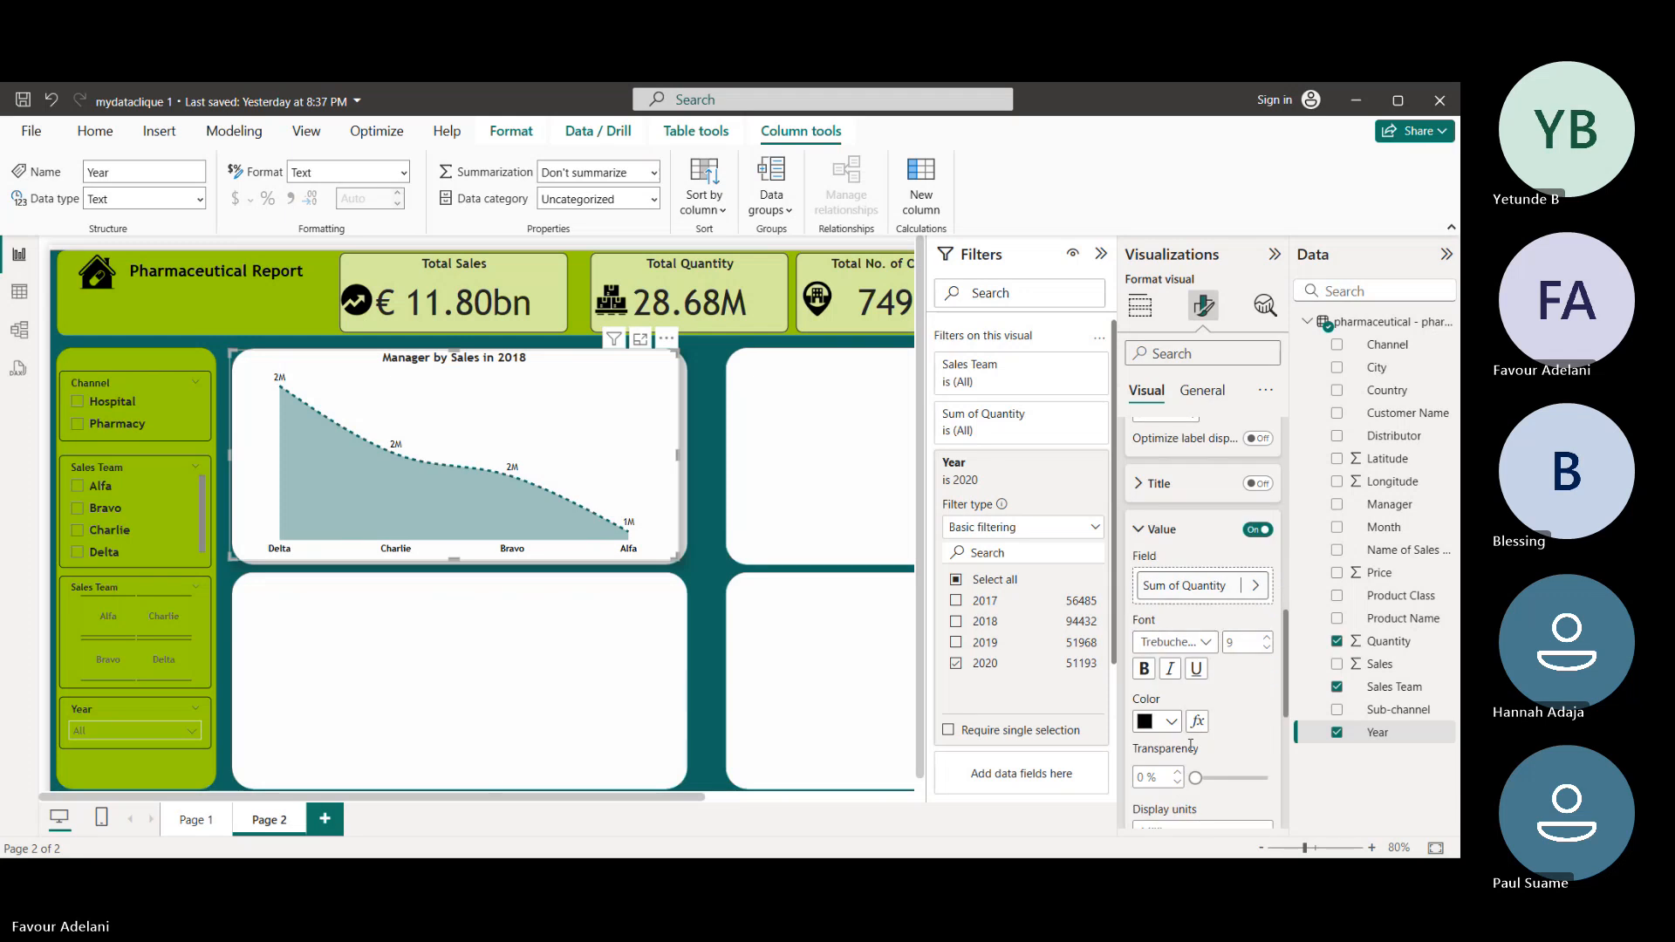
scroll(1256, 794, "down", 4)
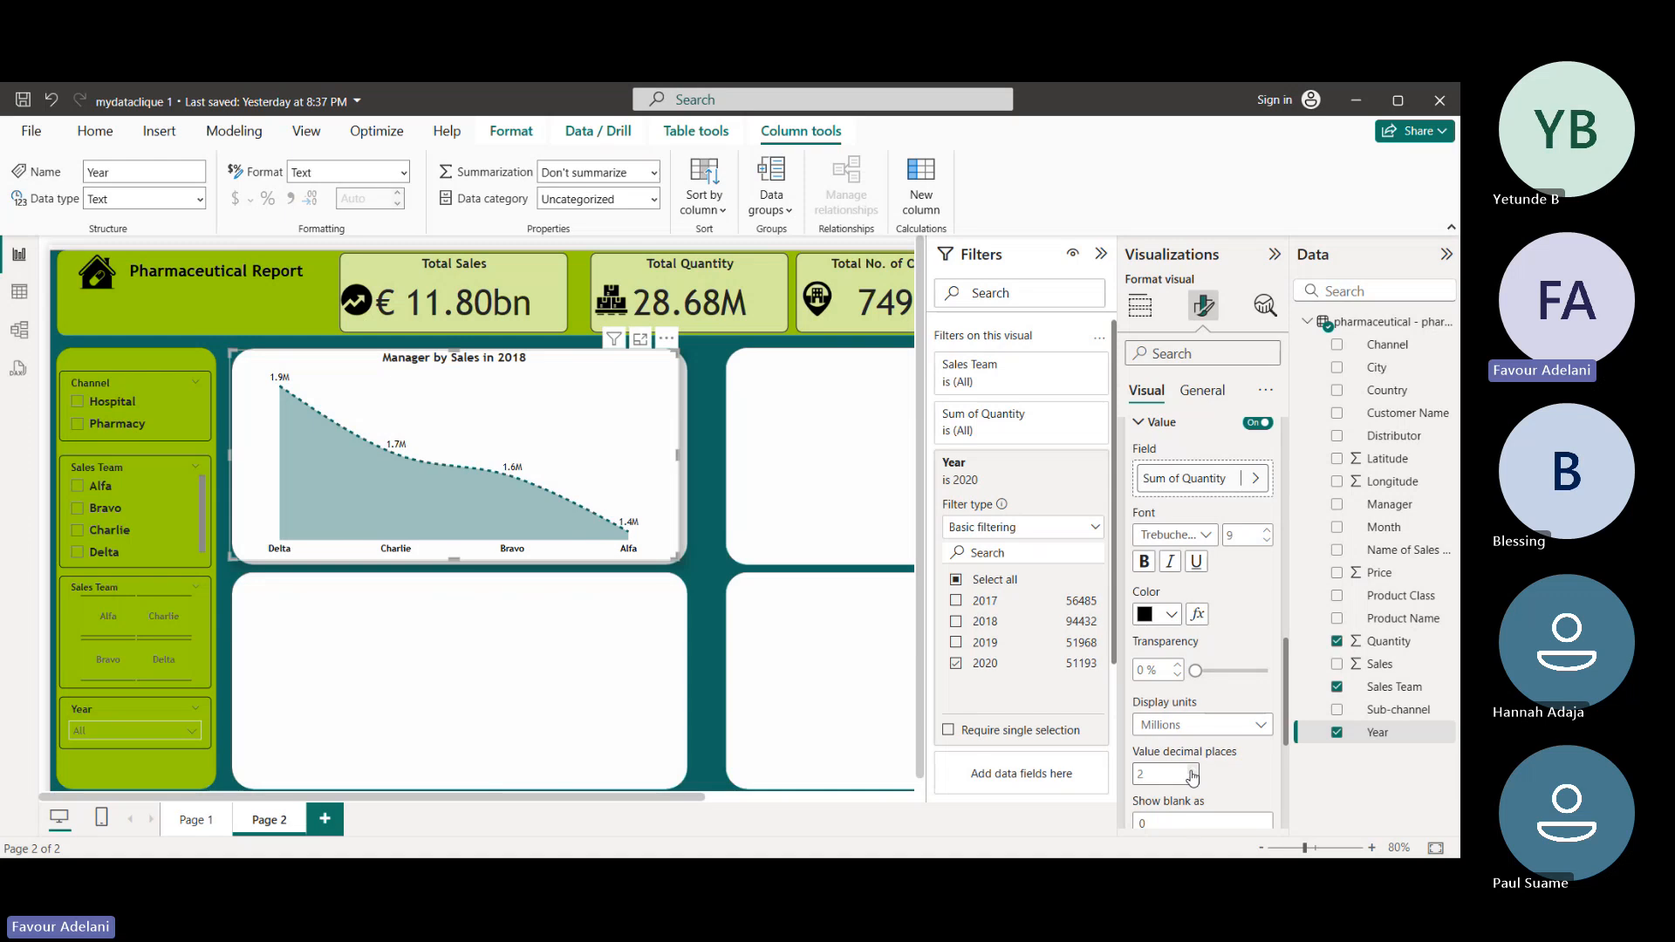
left_click(1191, 773)
scroll(1226, 740, "down", 1)
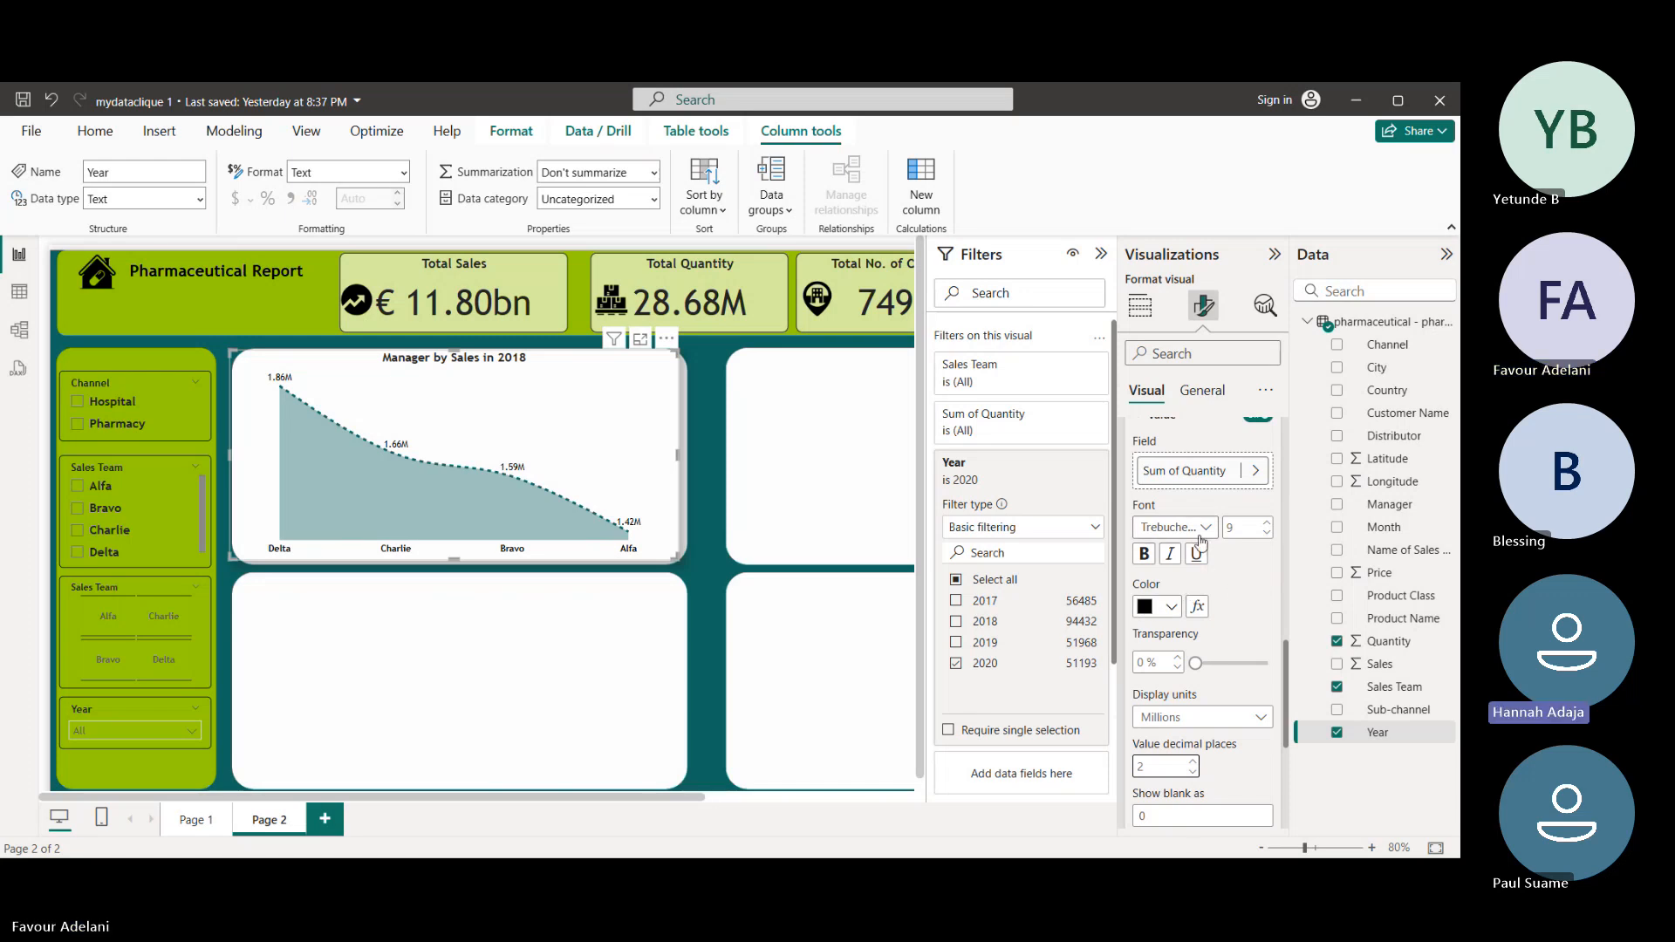
scroll(1200, 541, "up", 2)
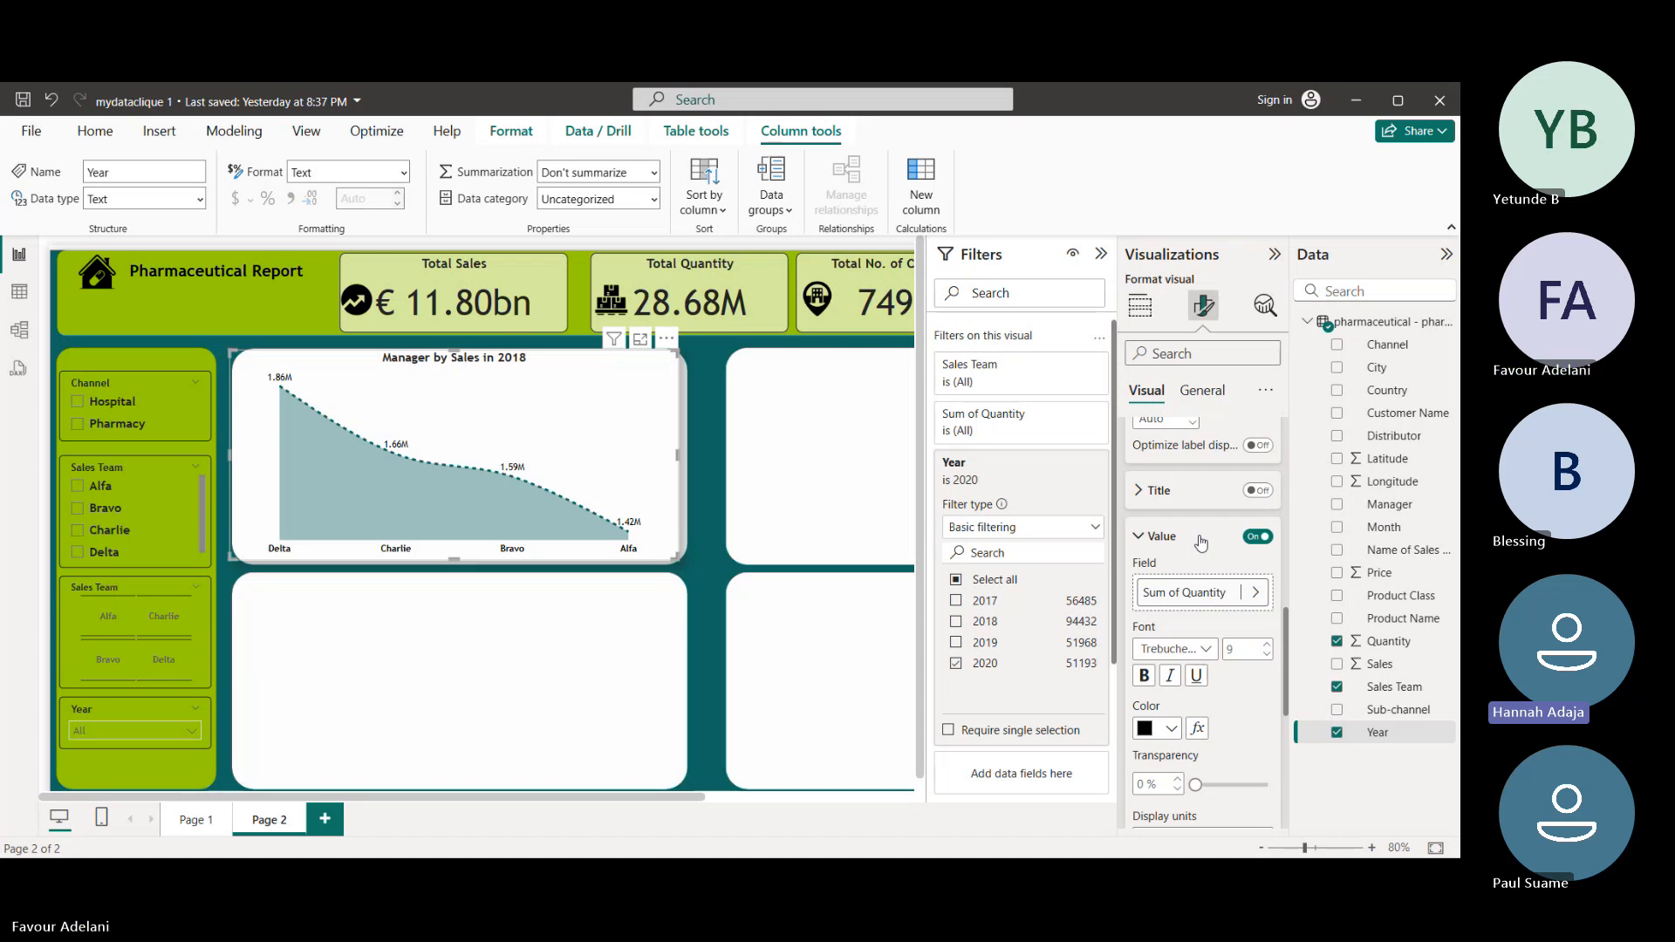
left_click(1151, 546)
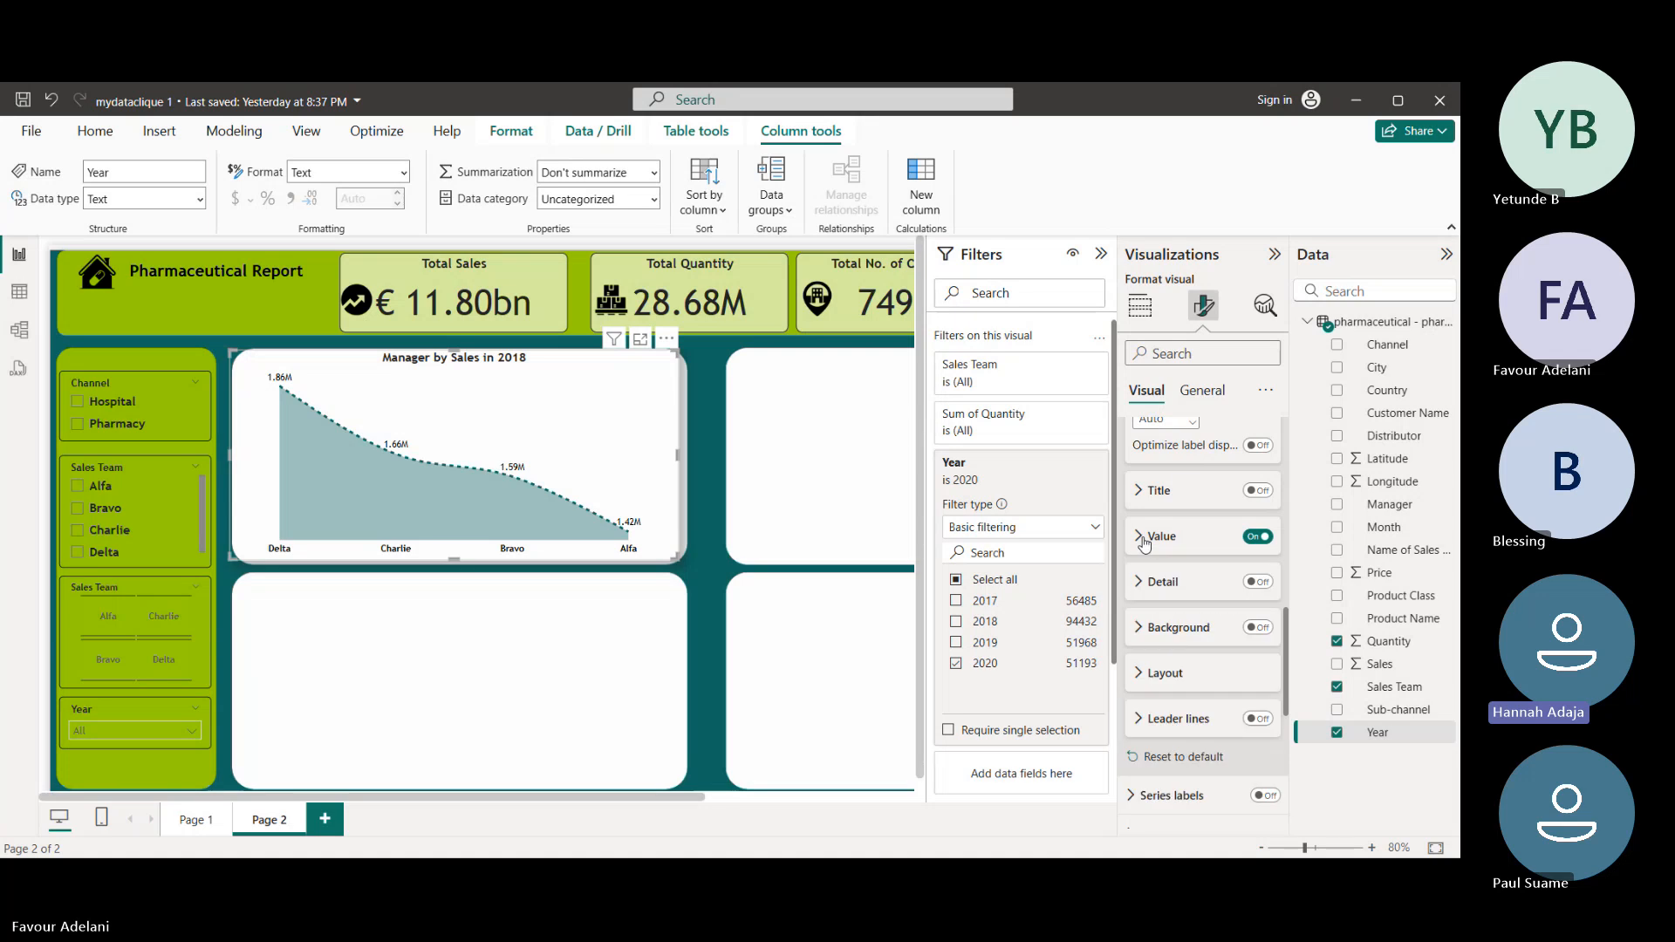
scroll(1173, 602, "up", 1)
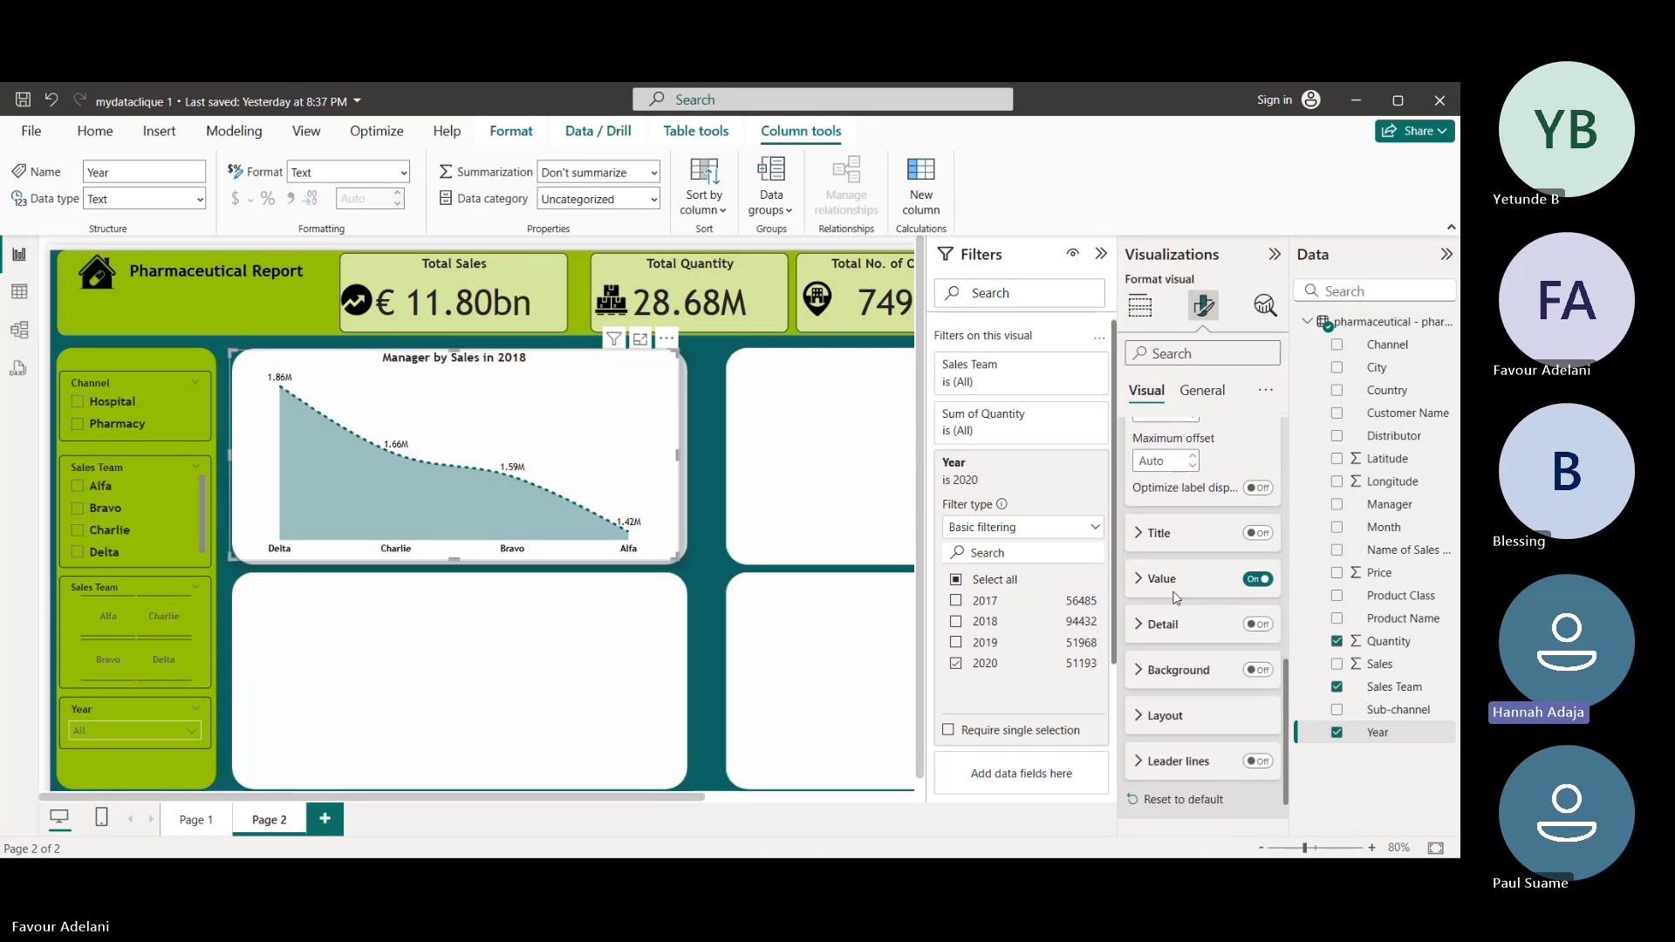
- Replace the area chart's title text with "Quantity Sold by Sales Team in 2020"
scroll(1173, 597, "up", 1)
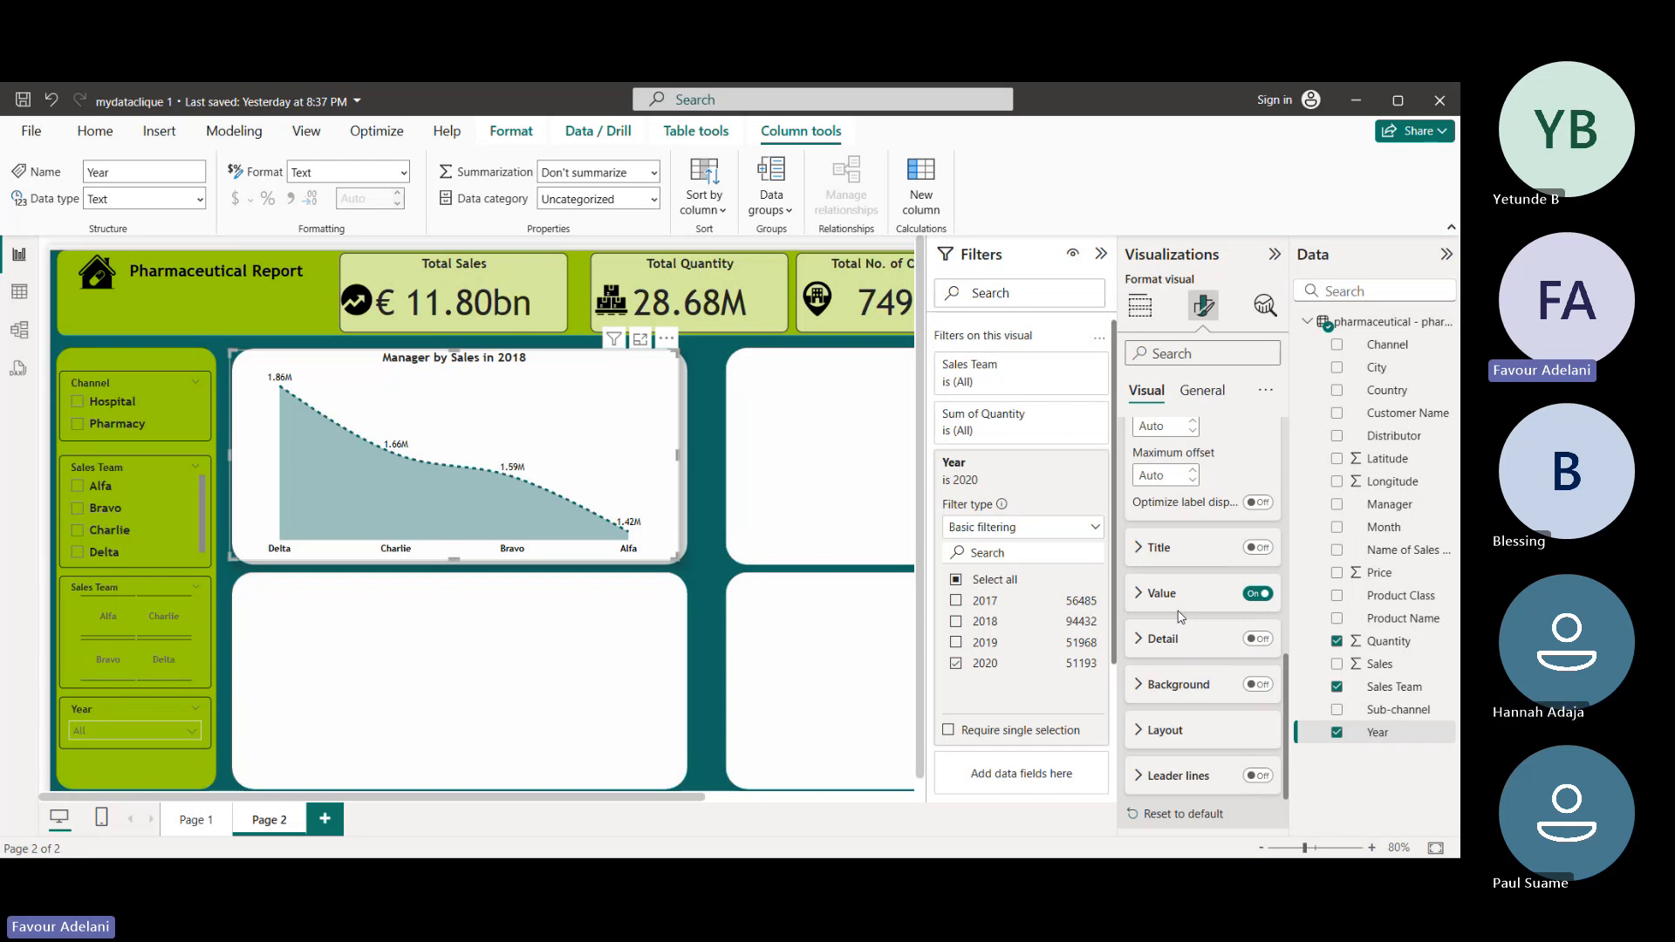
scroll(1179, 616, "up", 2)
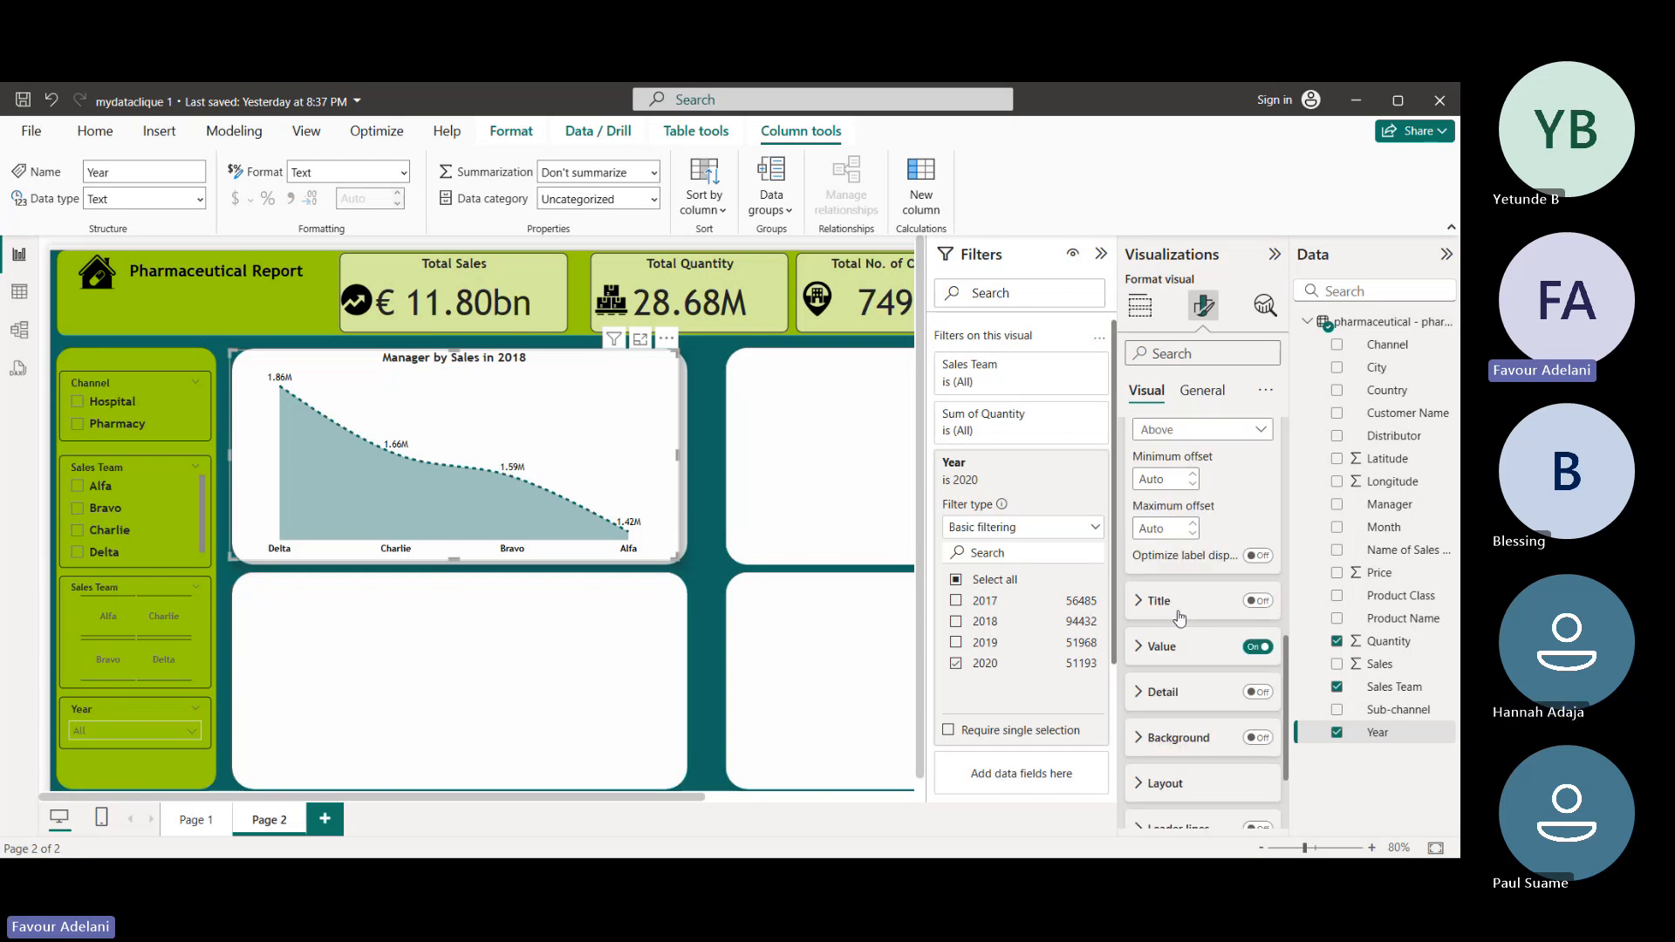
left_click(1189, 407)
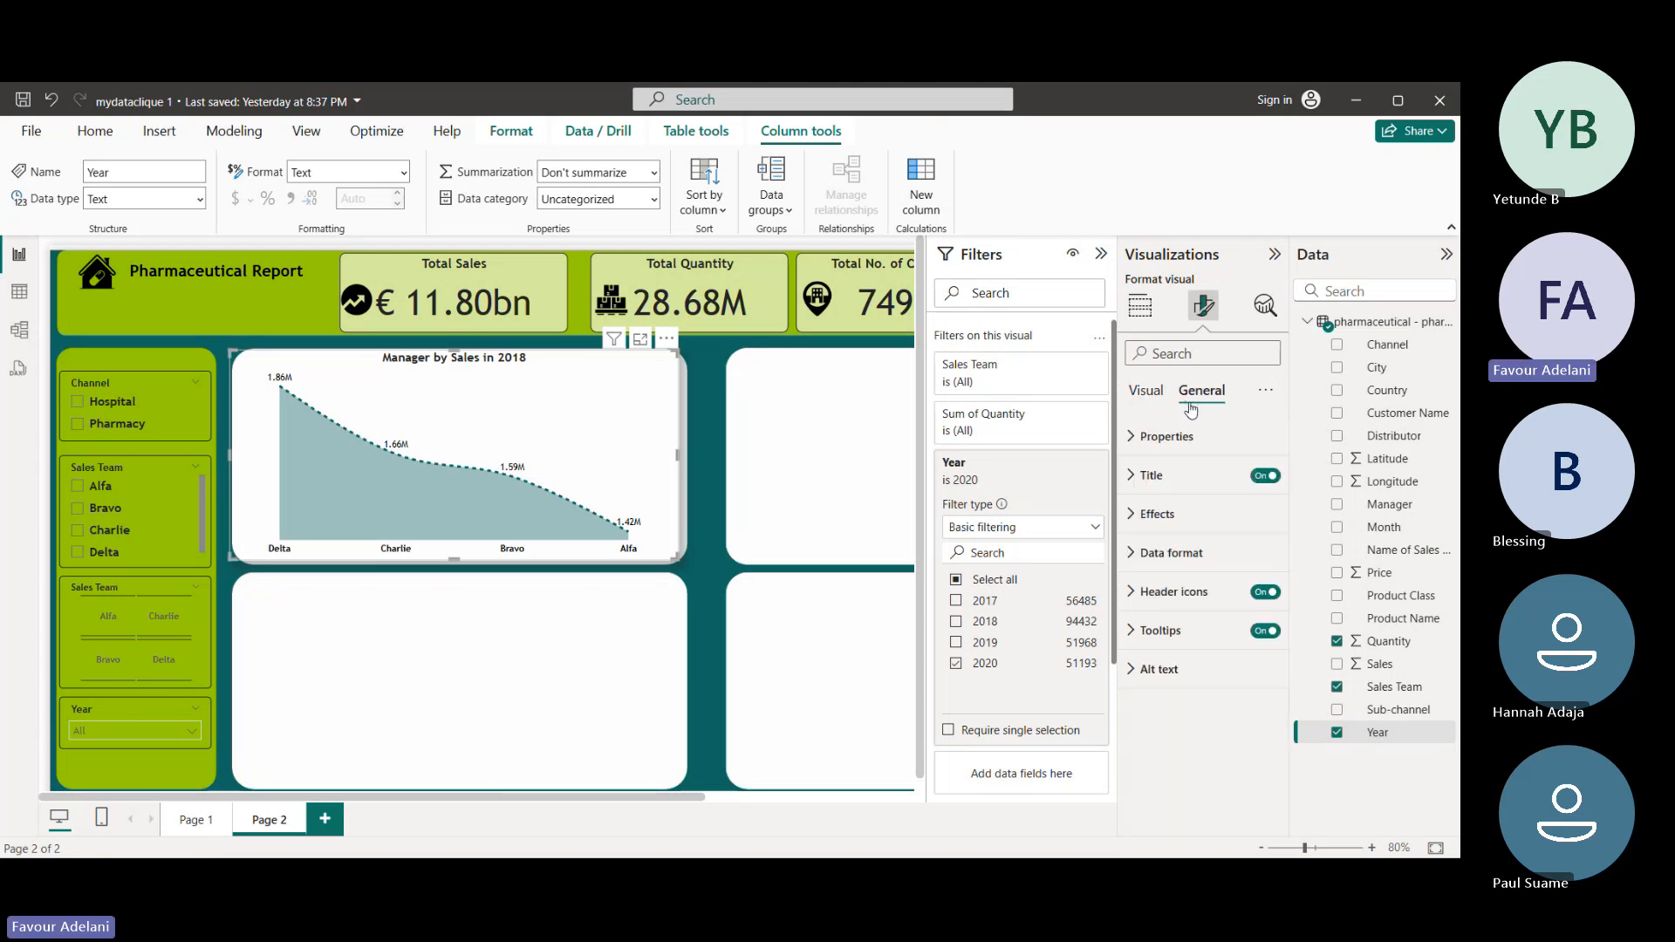
left_click(1177, 471)
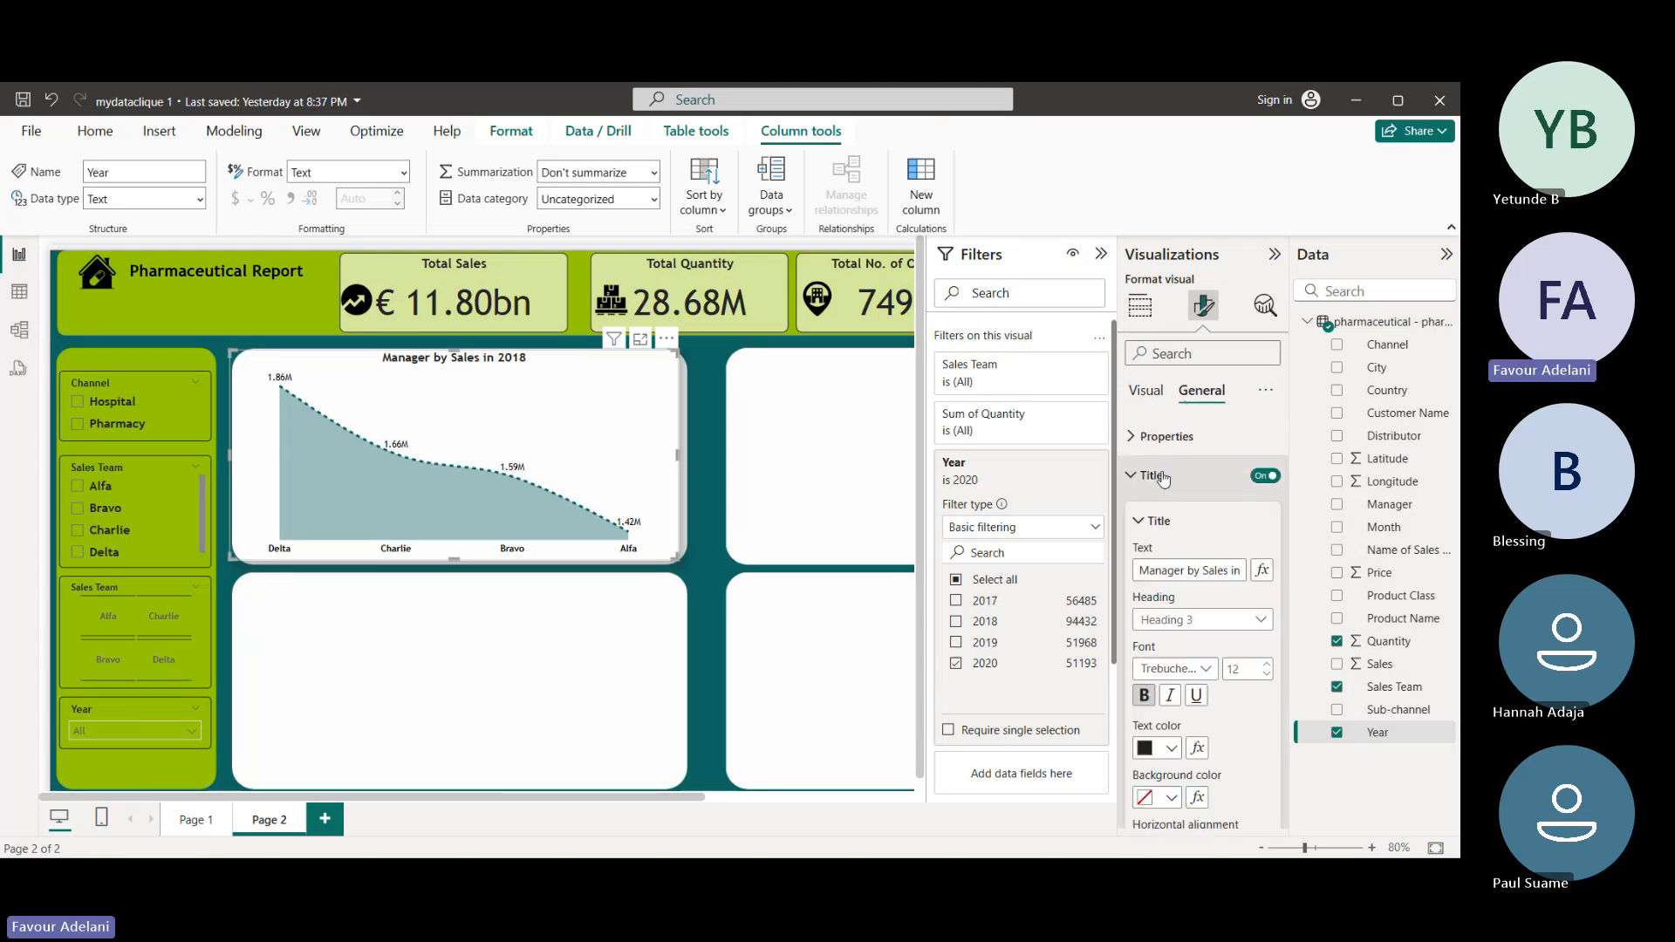
left_click(1205, 570)
key("ctrl+a")
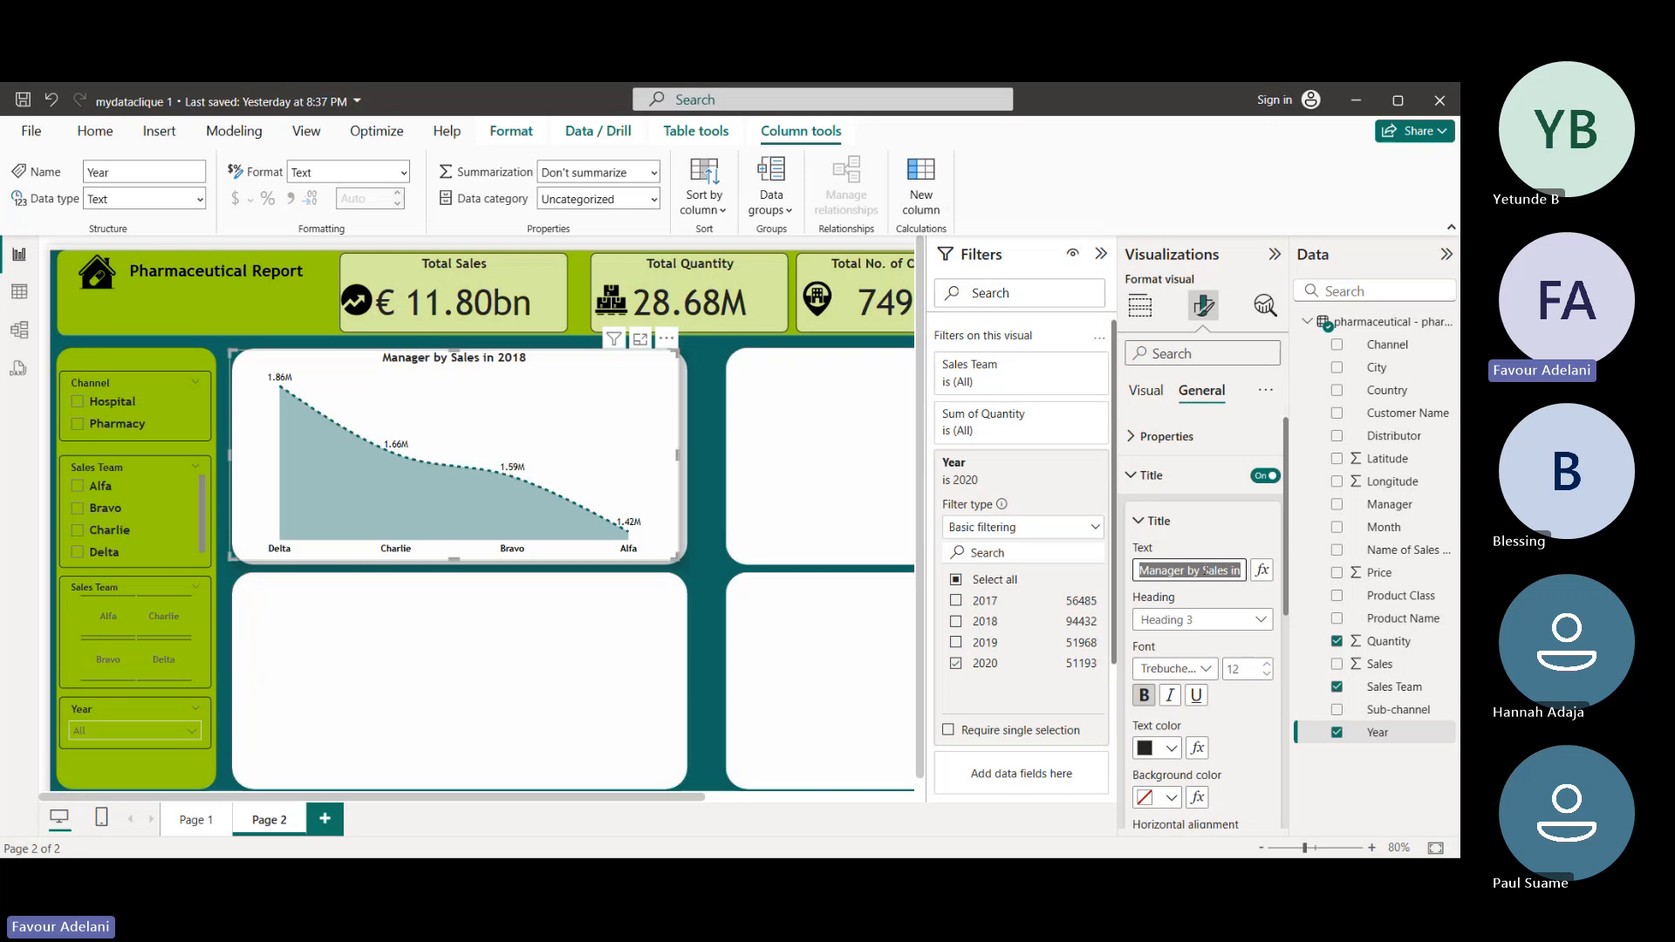
key("BackSpace")
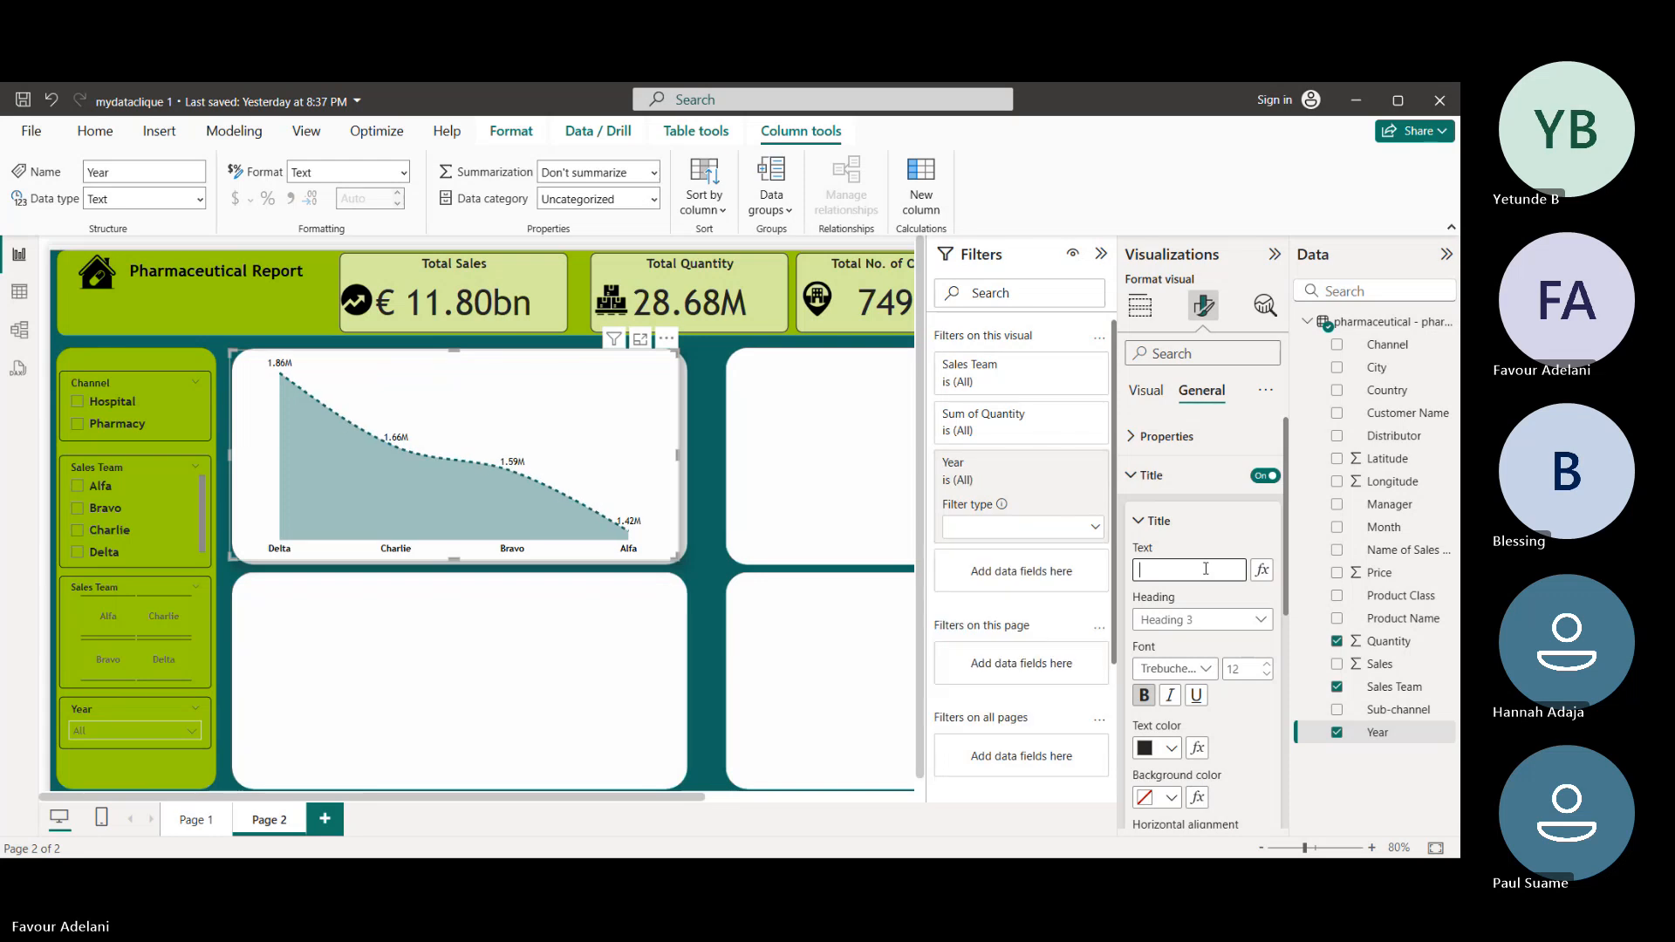
type("Quantit")
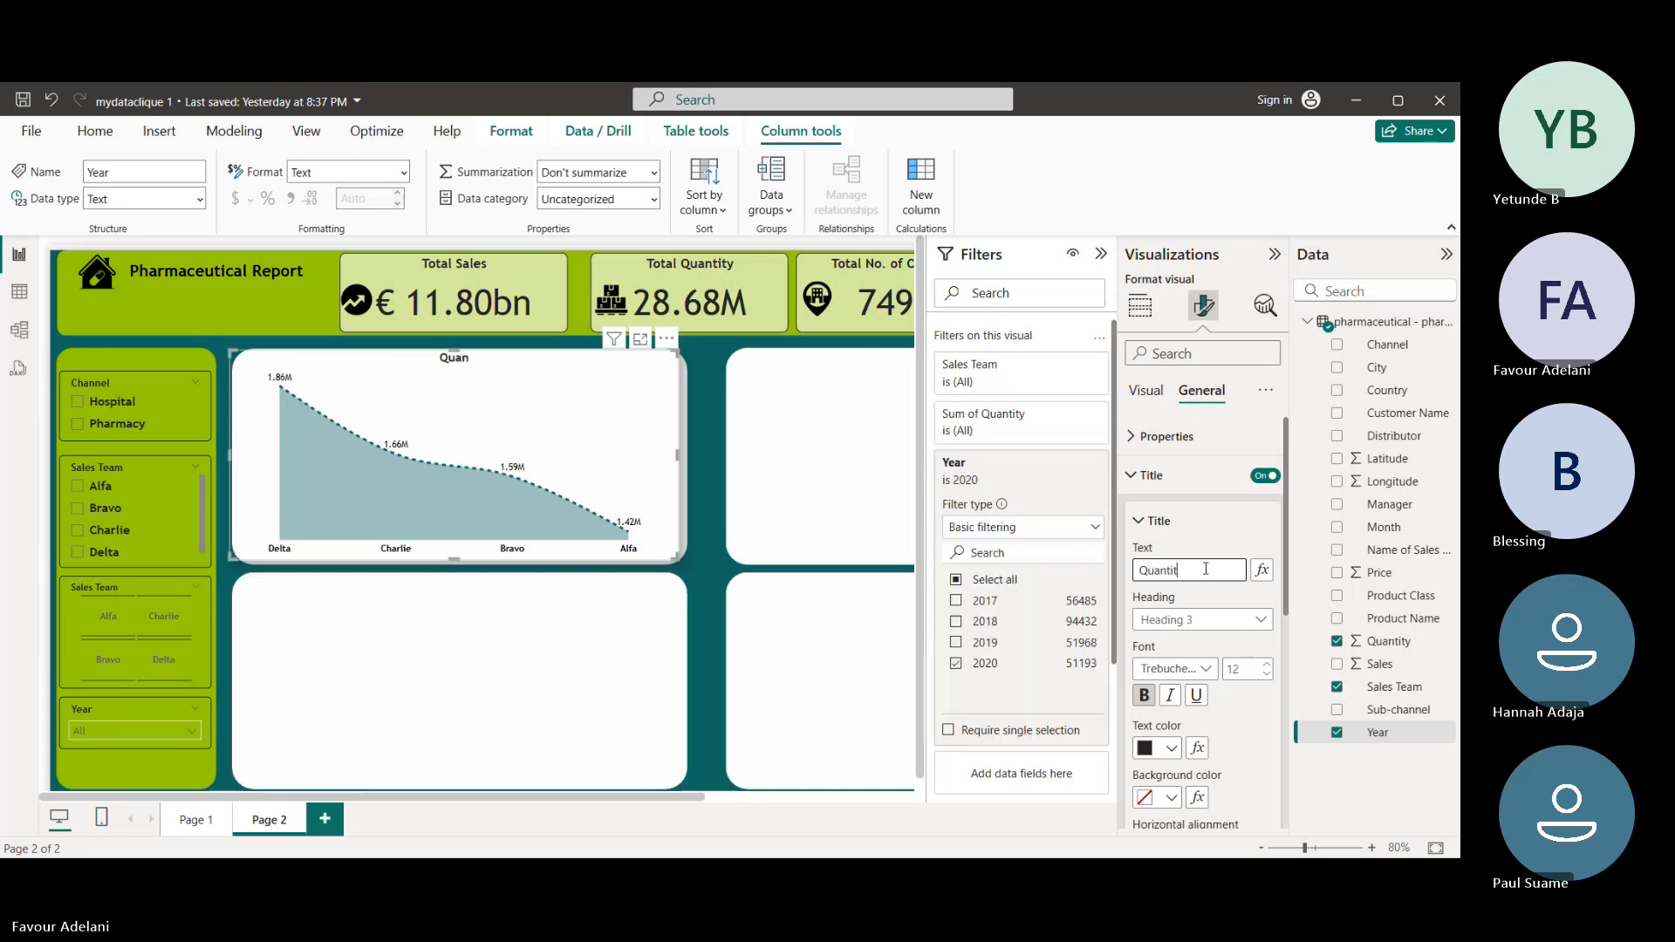
type("y Sold")
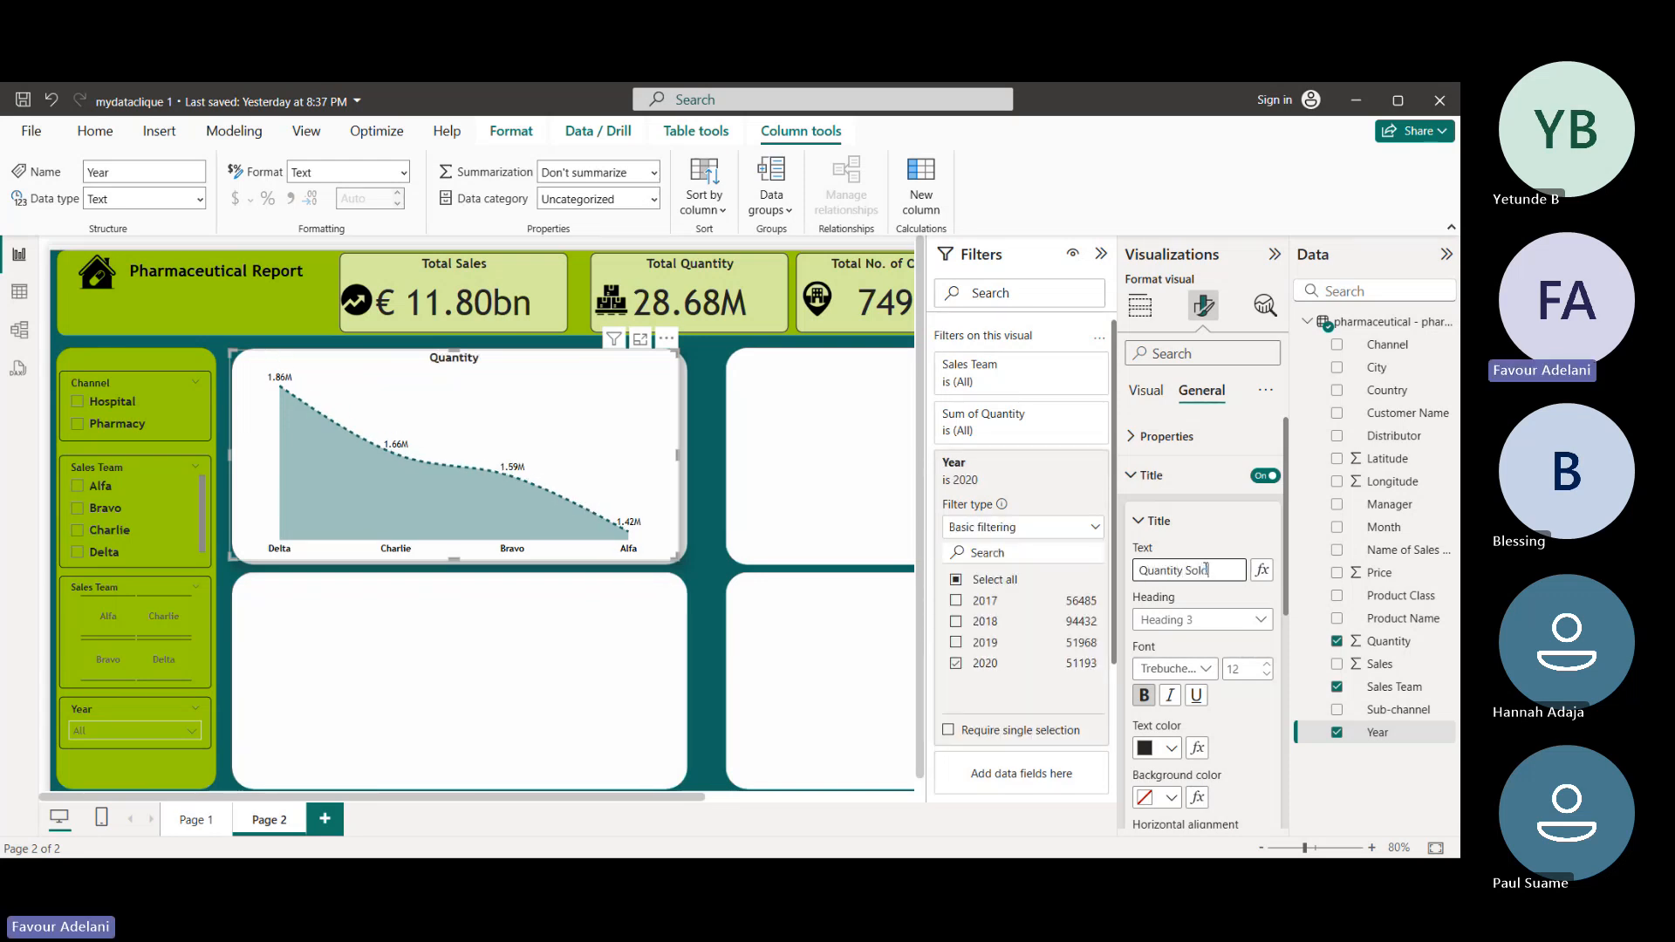
type(" by Sa")
type("les Team")
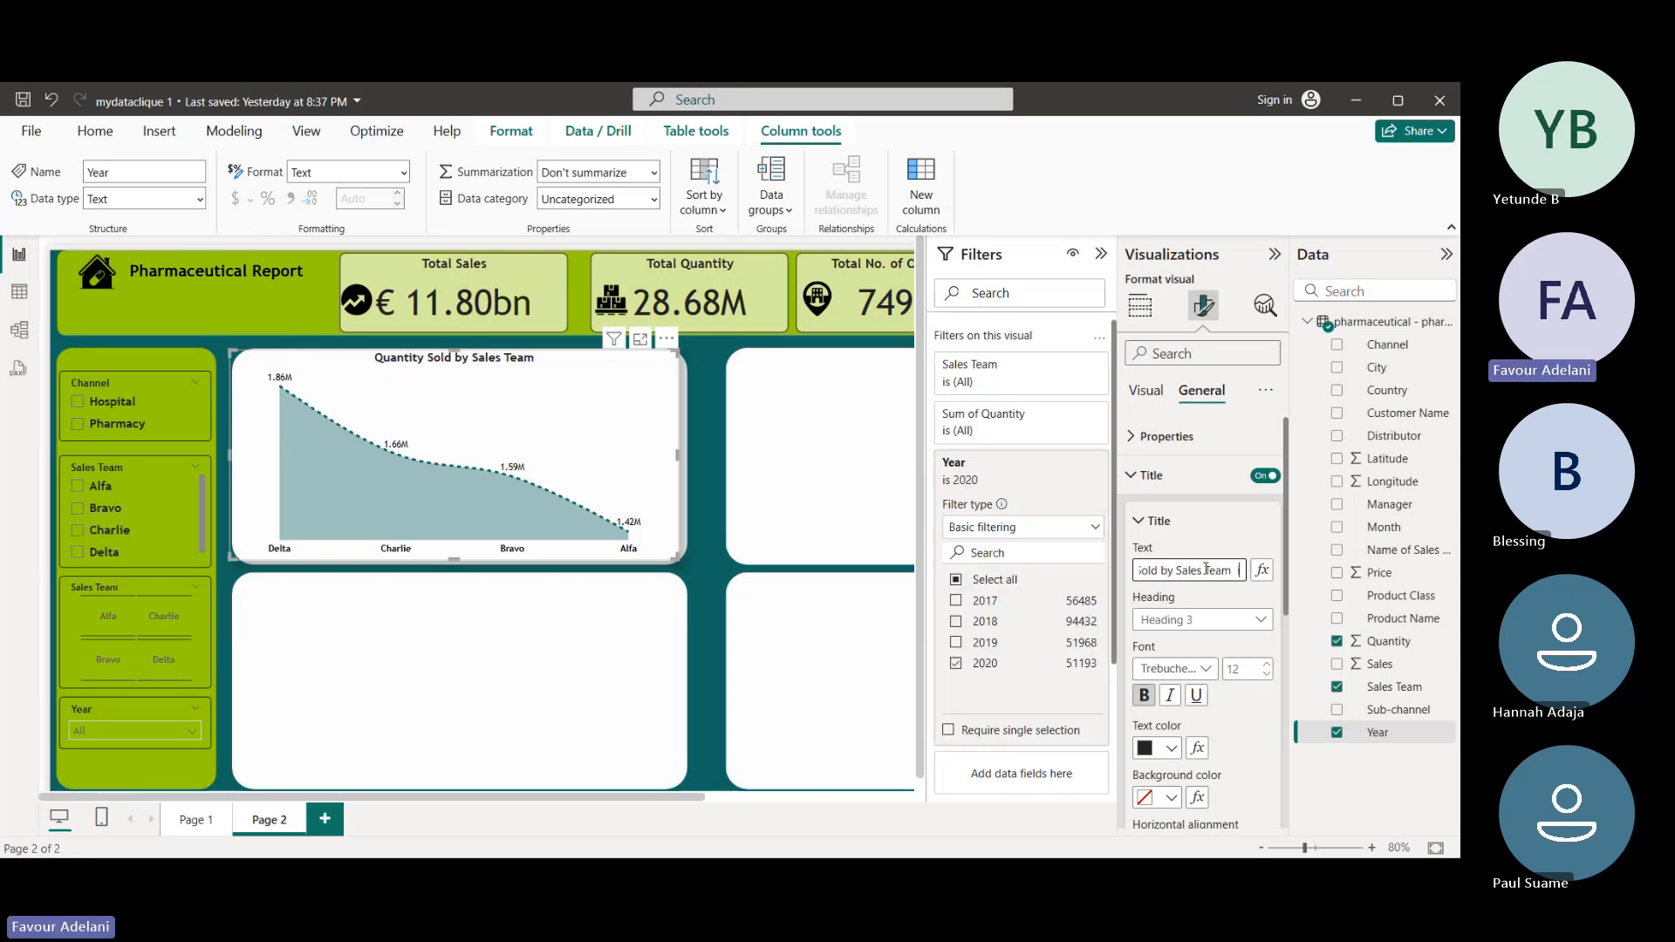
type(" in 2020")
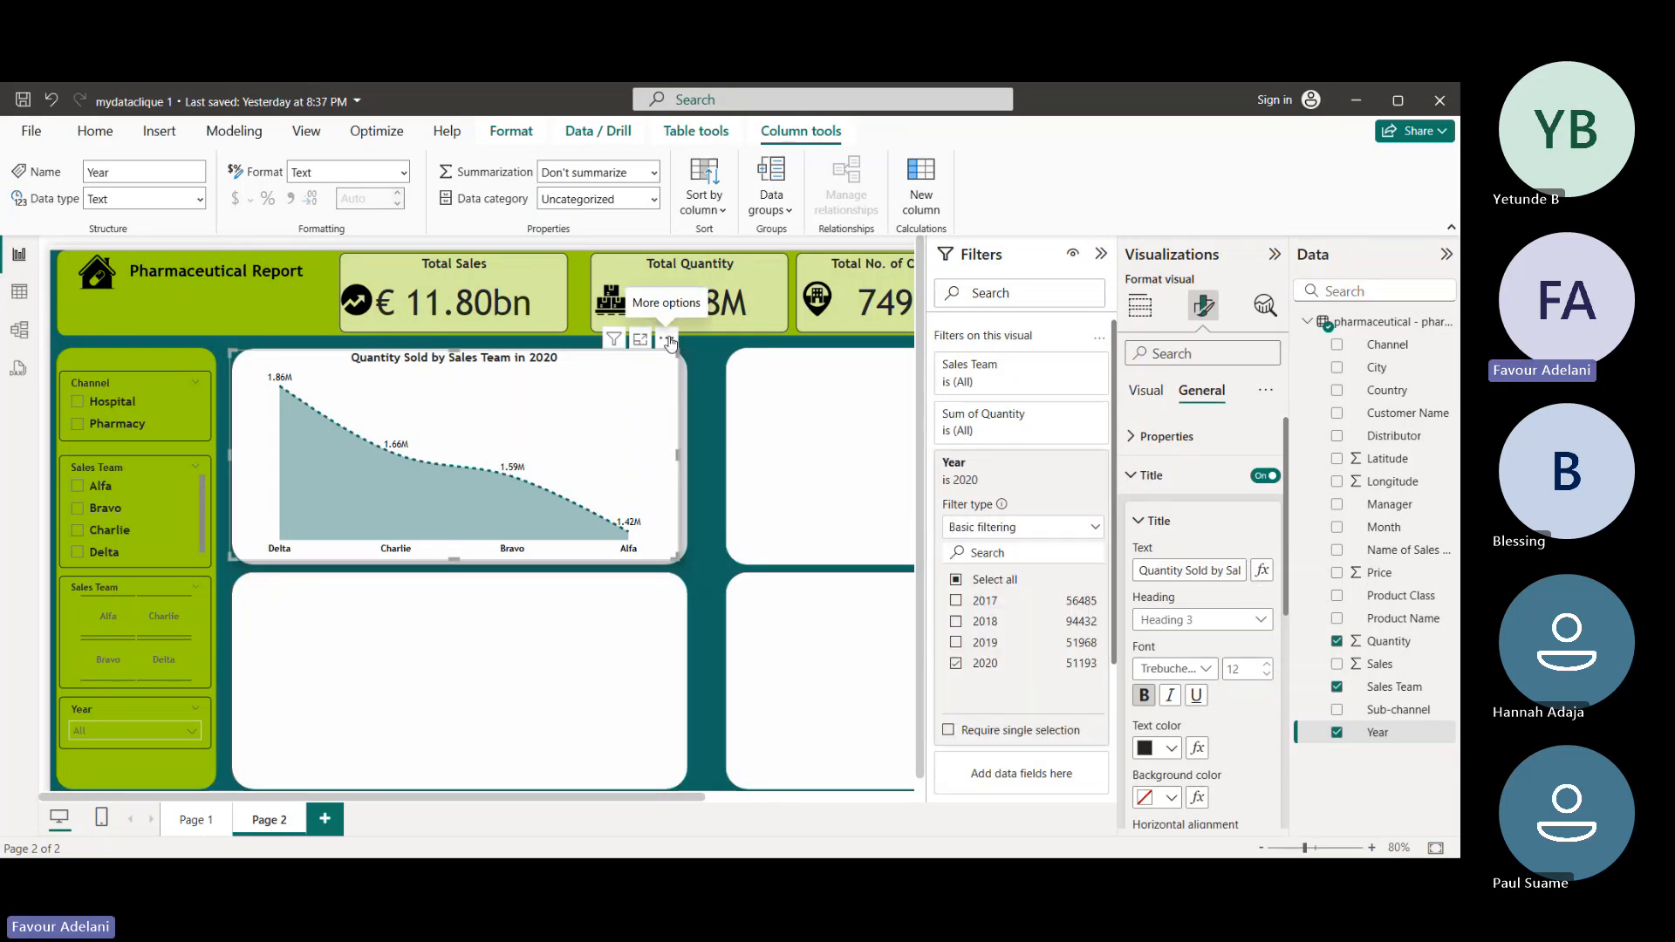
- Collapse the Filters and Visualizations panes to give the report canvas more room
left_click_drag(670, 342, 675, 342)
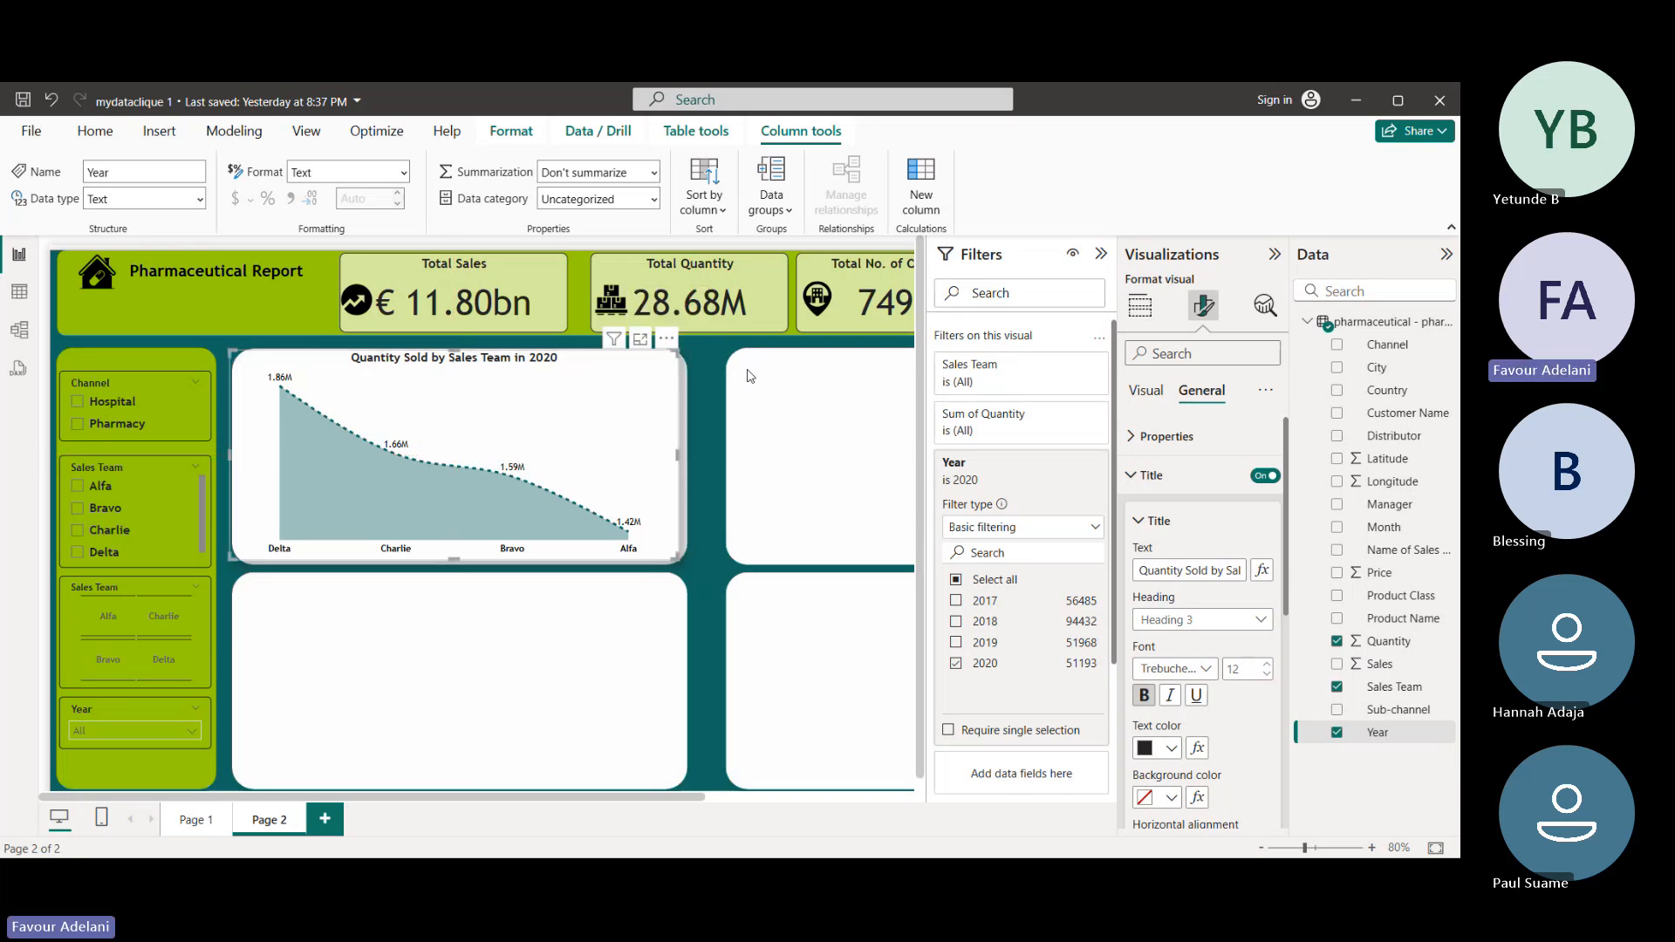
left_click(1105, 253)
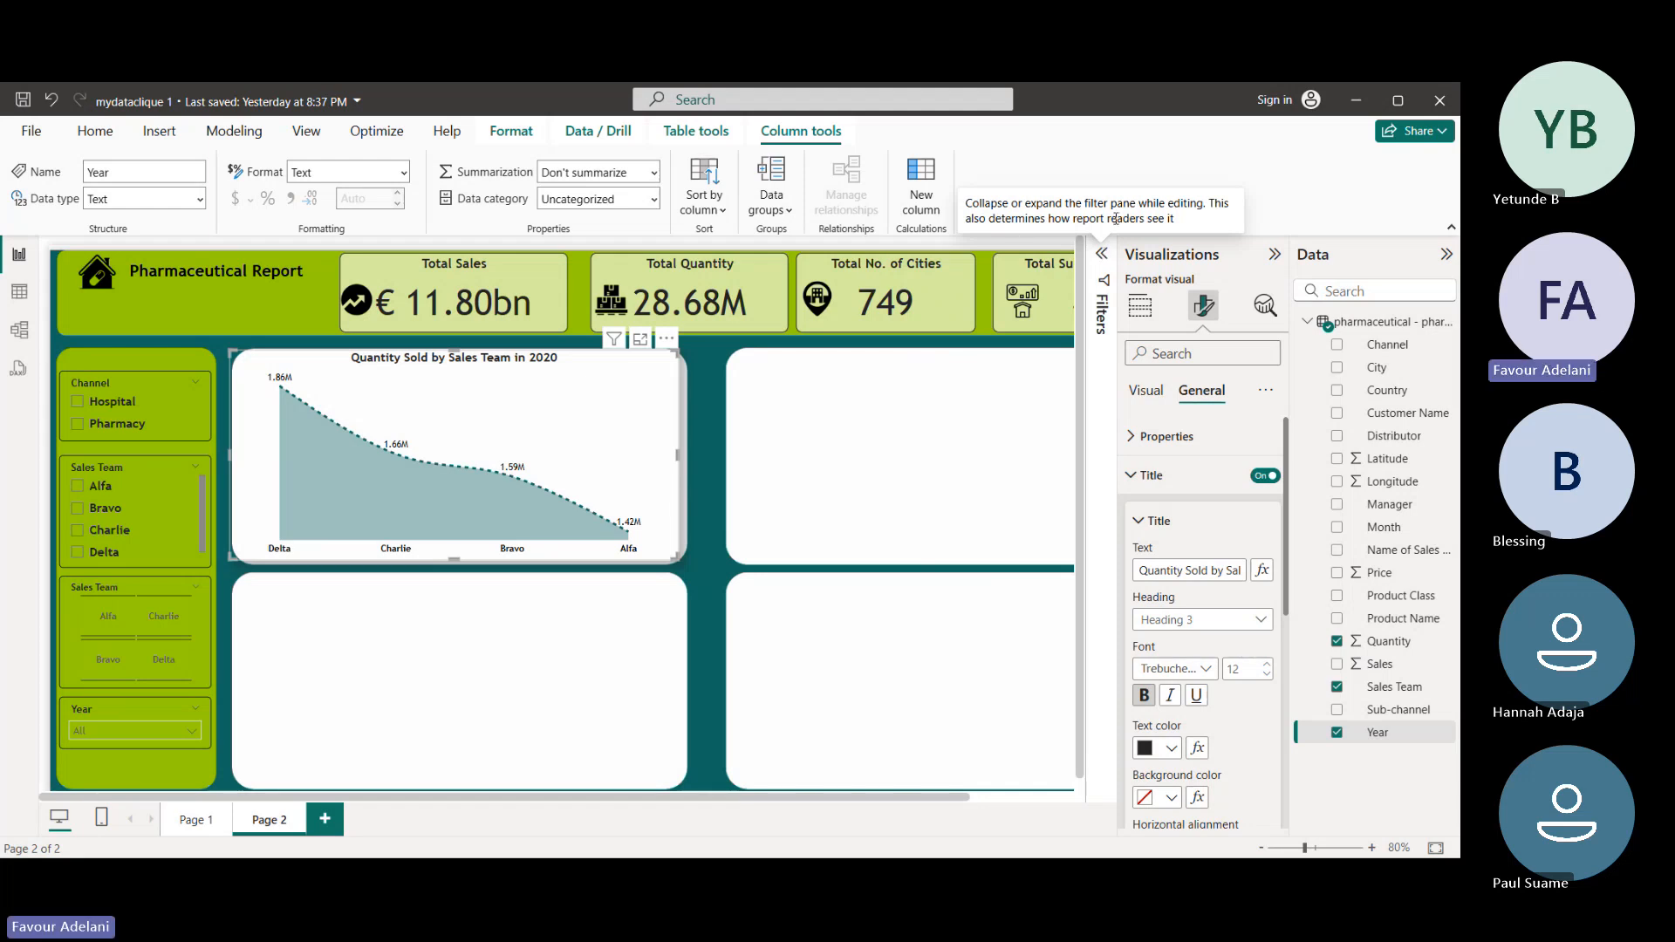
left_click(1274, 256)
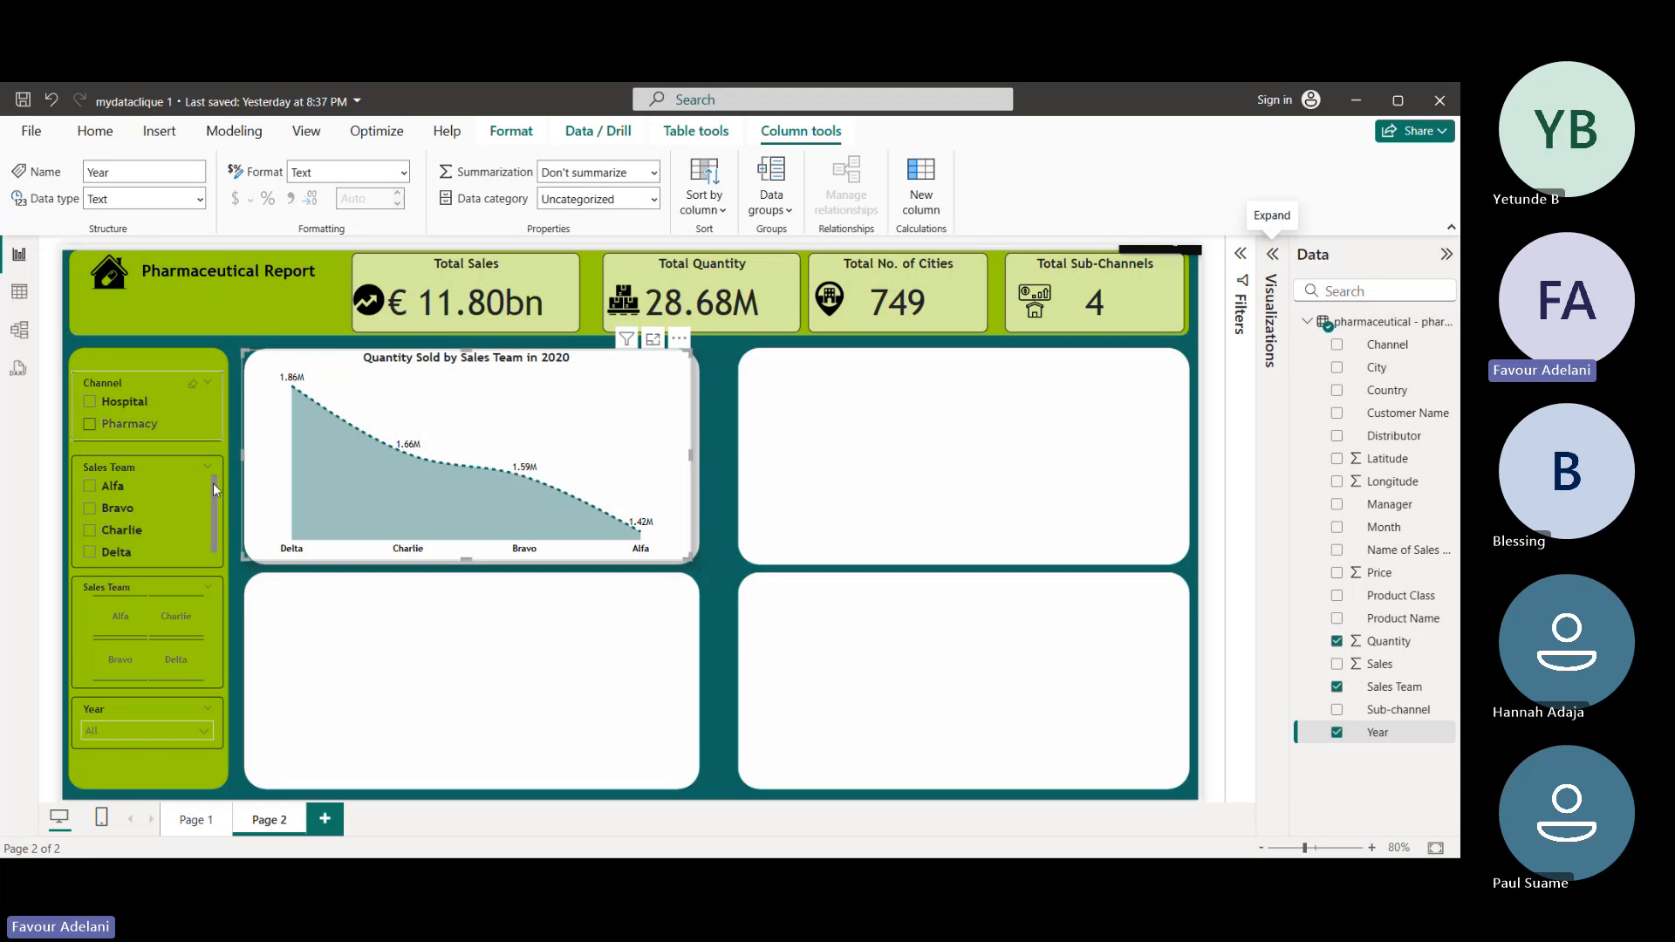
- Switch to Page 1 of the report and save the file
left_click(189, 826)
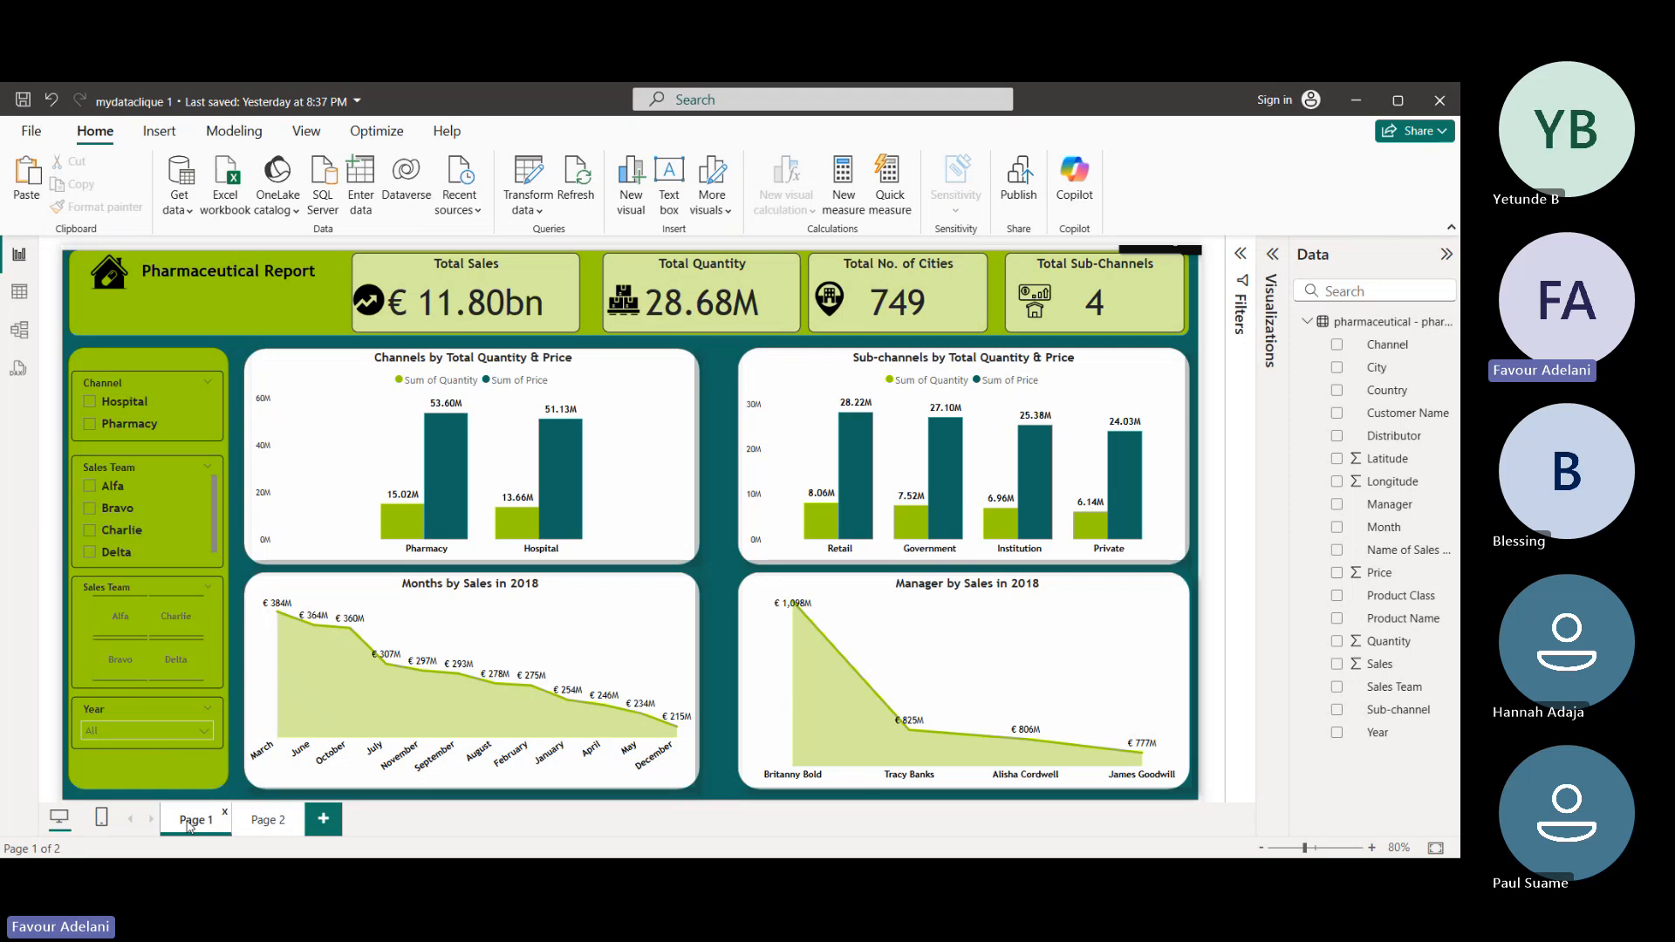
key("ctrl+s")
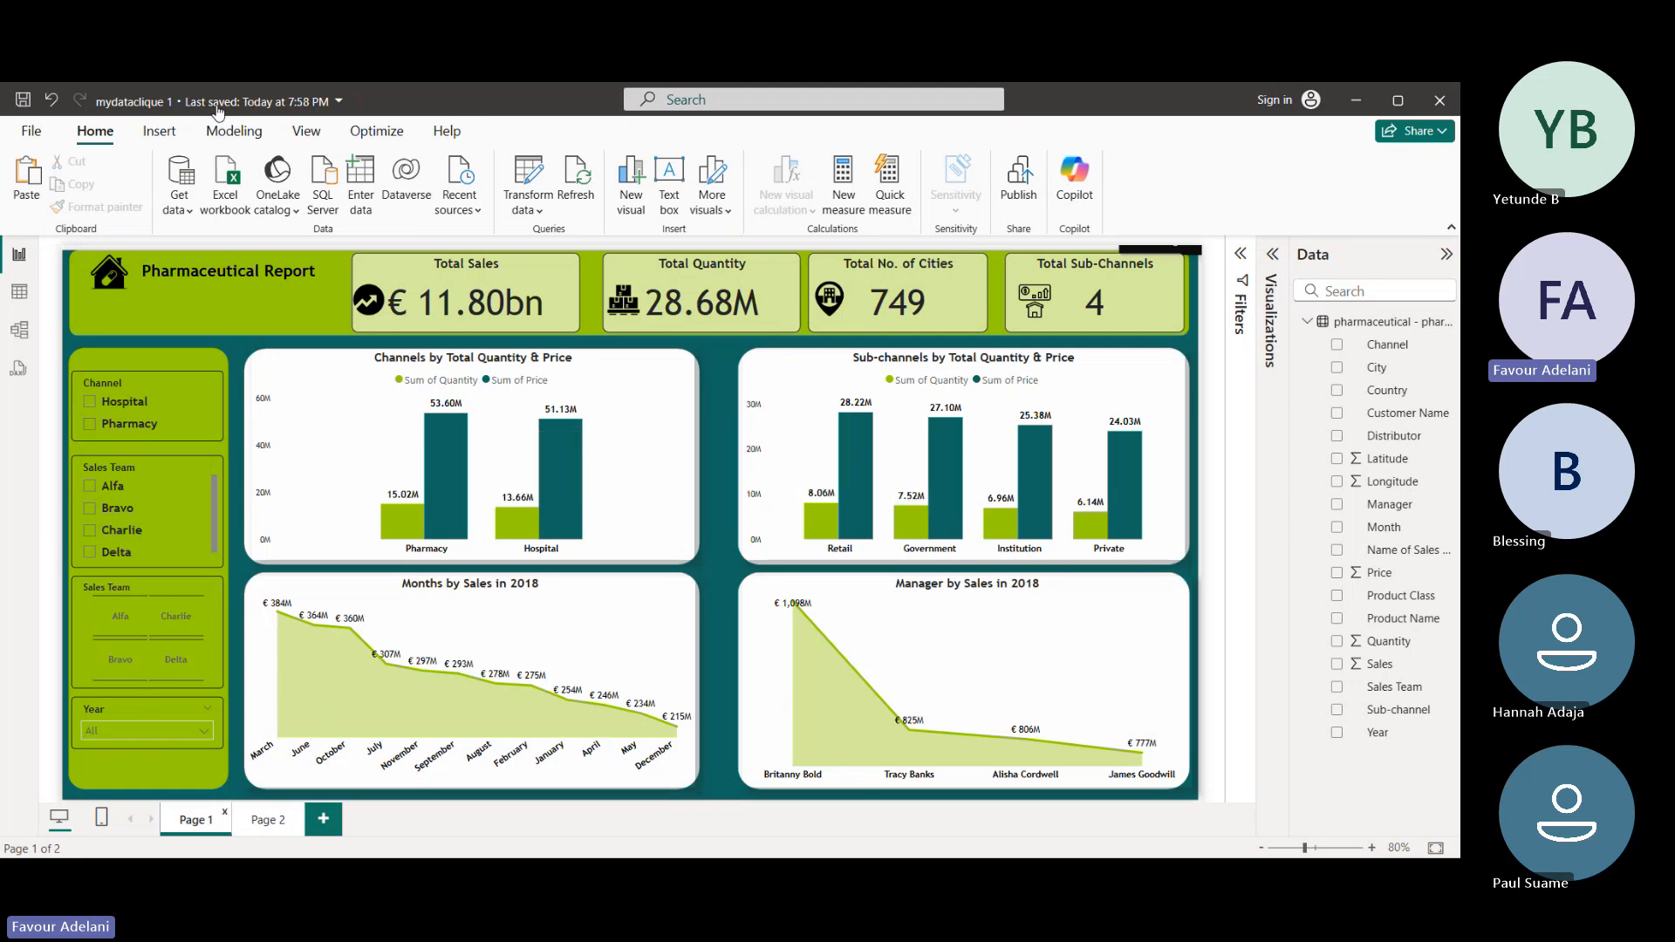